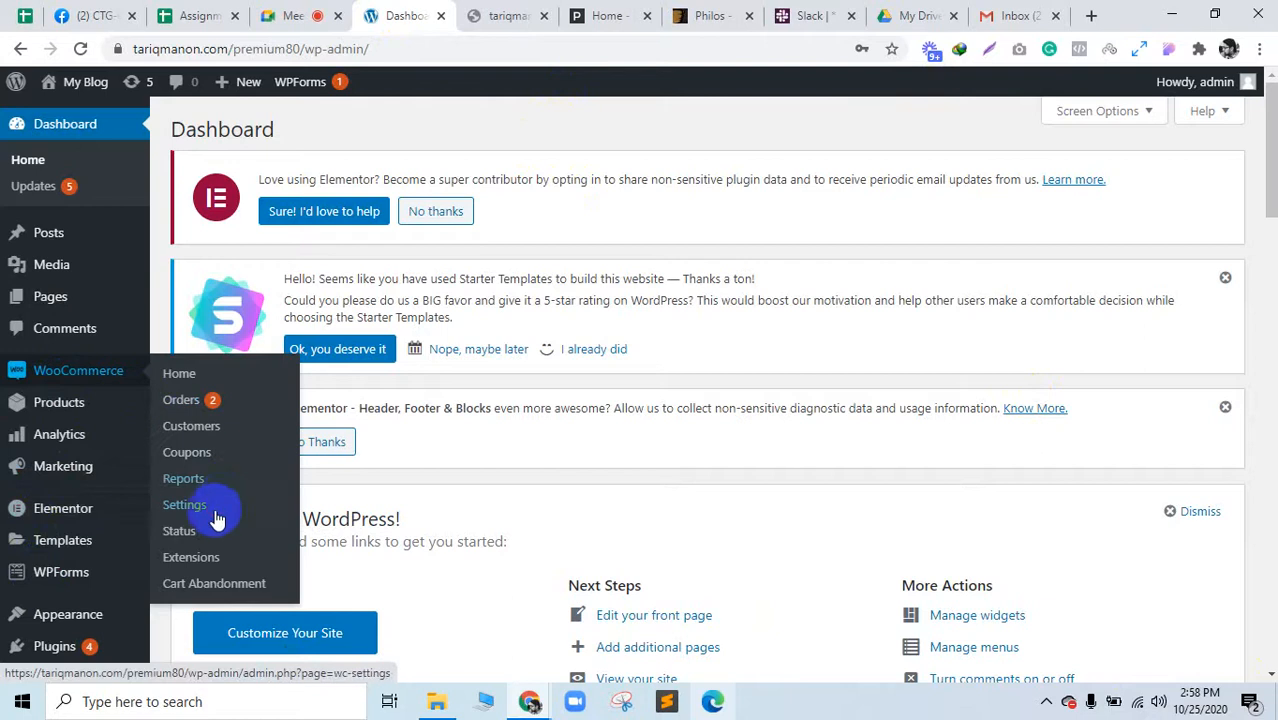
# Step: Open WooCommerce Settings in a new tab and reload the page that timed out
pyautogui.middleClick(215, 518)
pyautogui.click(536, 12)
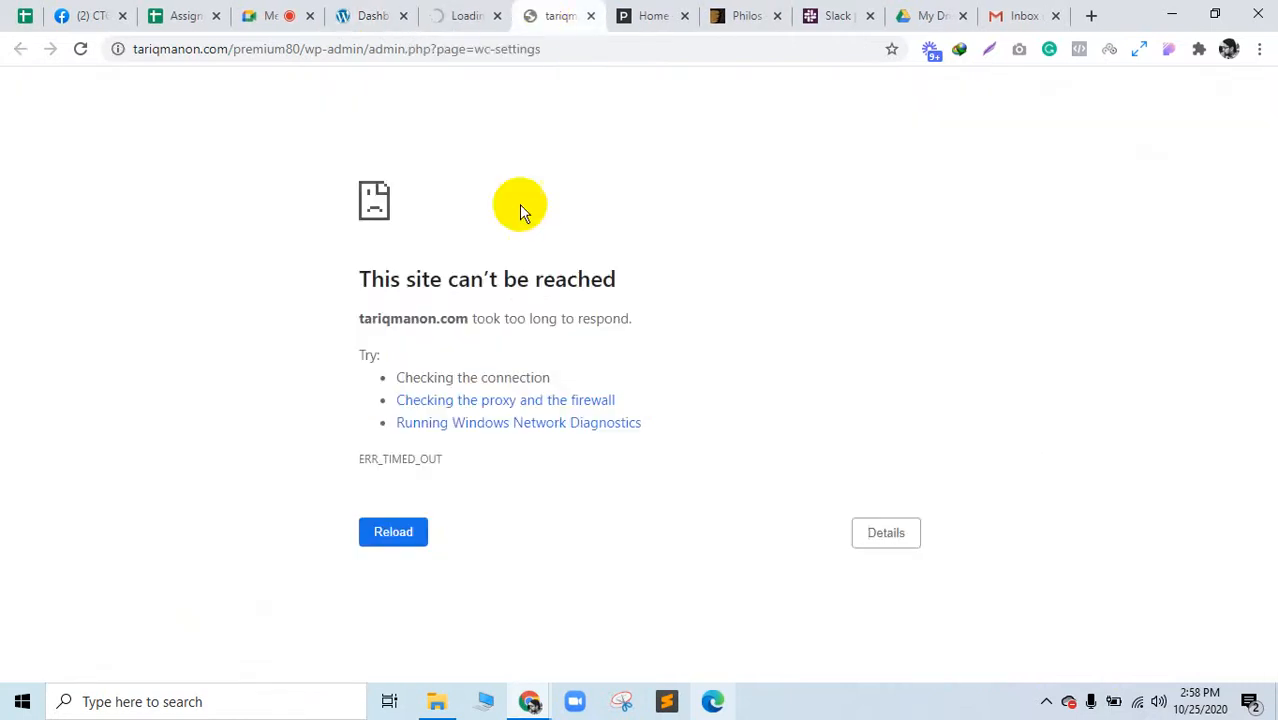
pyautogui.click(412, 532)
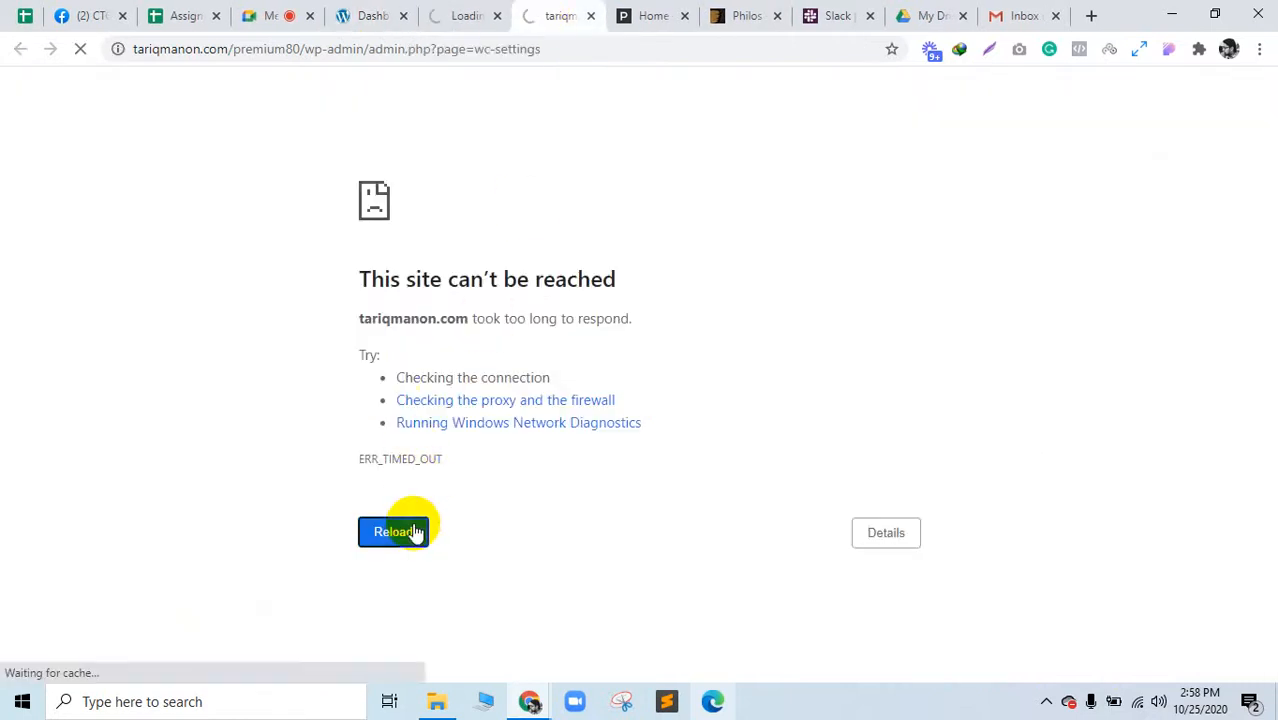
pyautogui.click(490, 10)
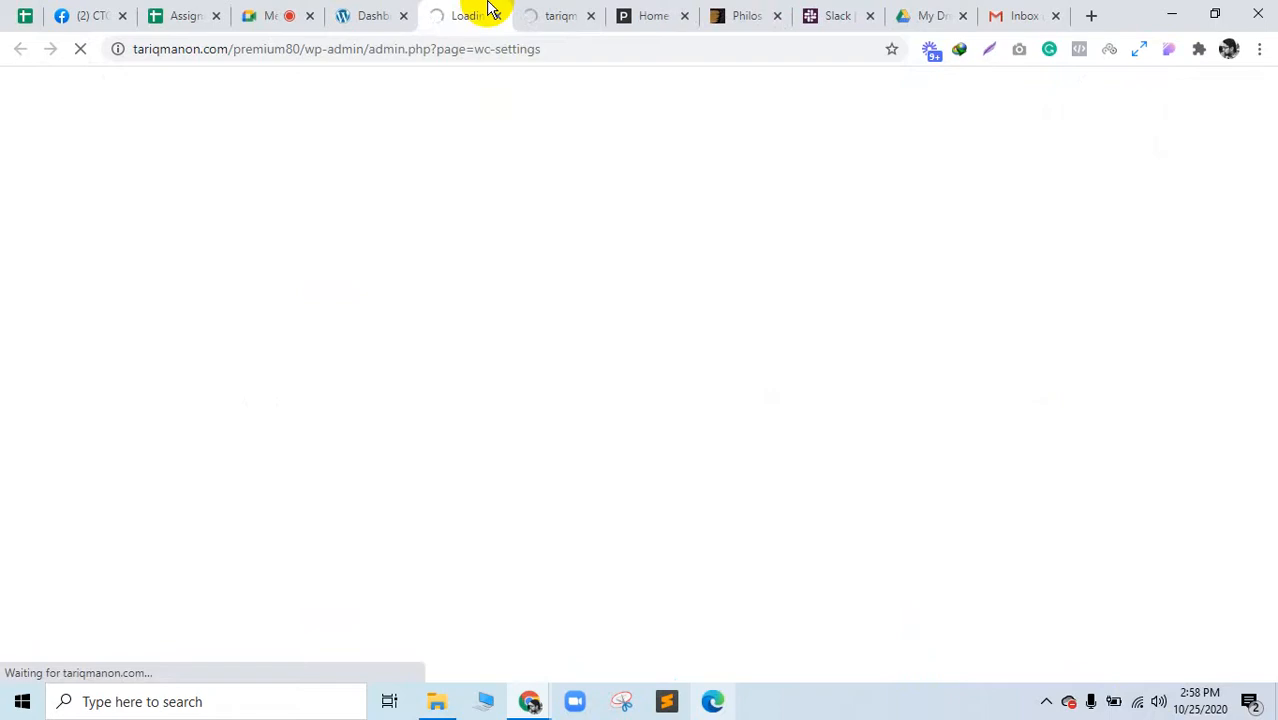
pyautogui.click(286, 10)
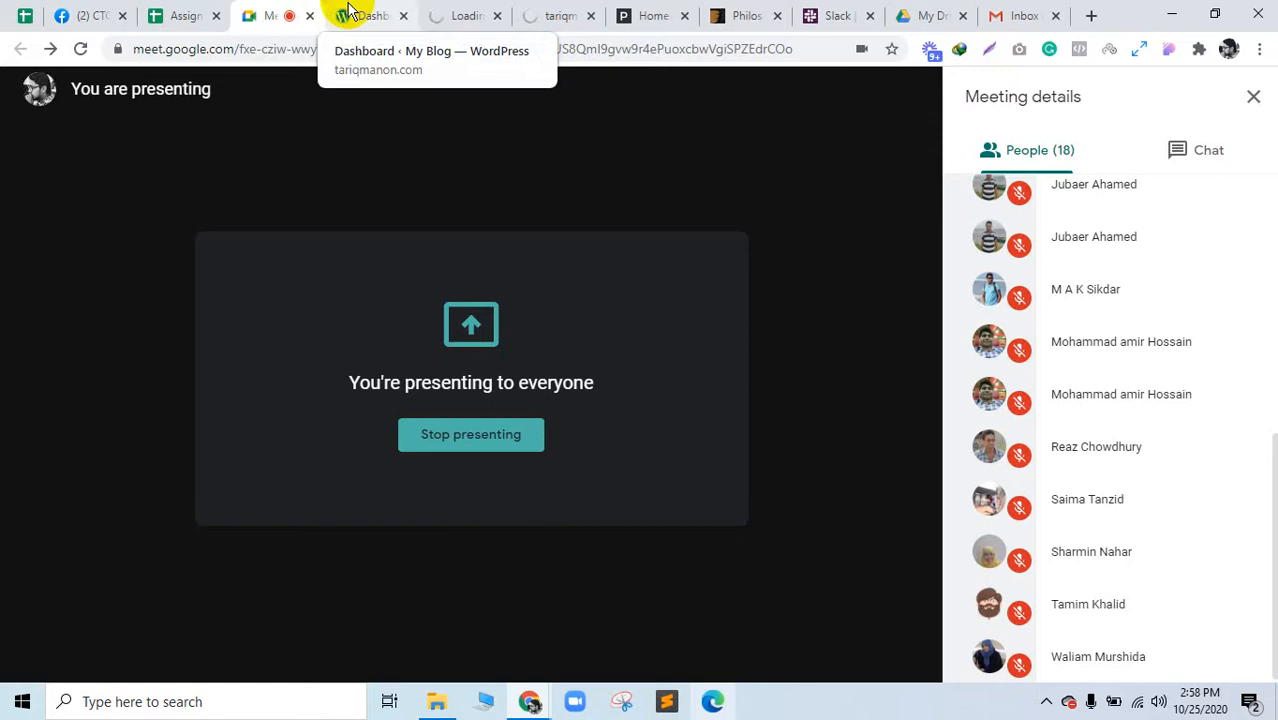
pyautogui.click(463, 12)
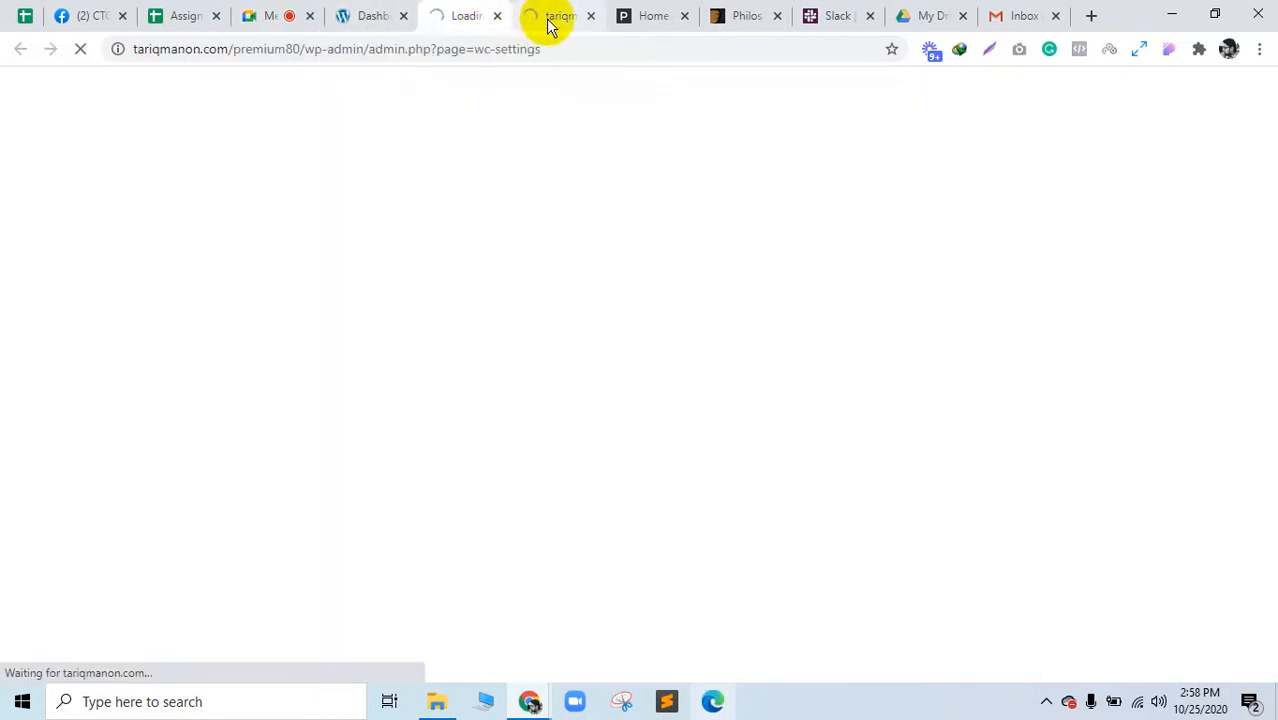
pyautogui.click(556, 14)
pyautogui.click(480, 14)
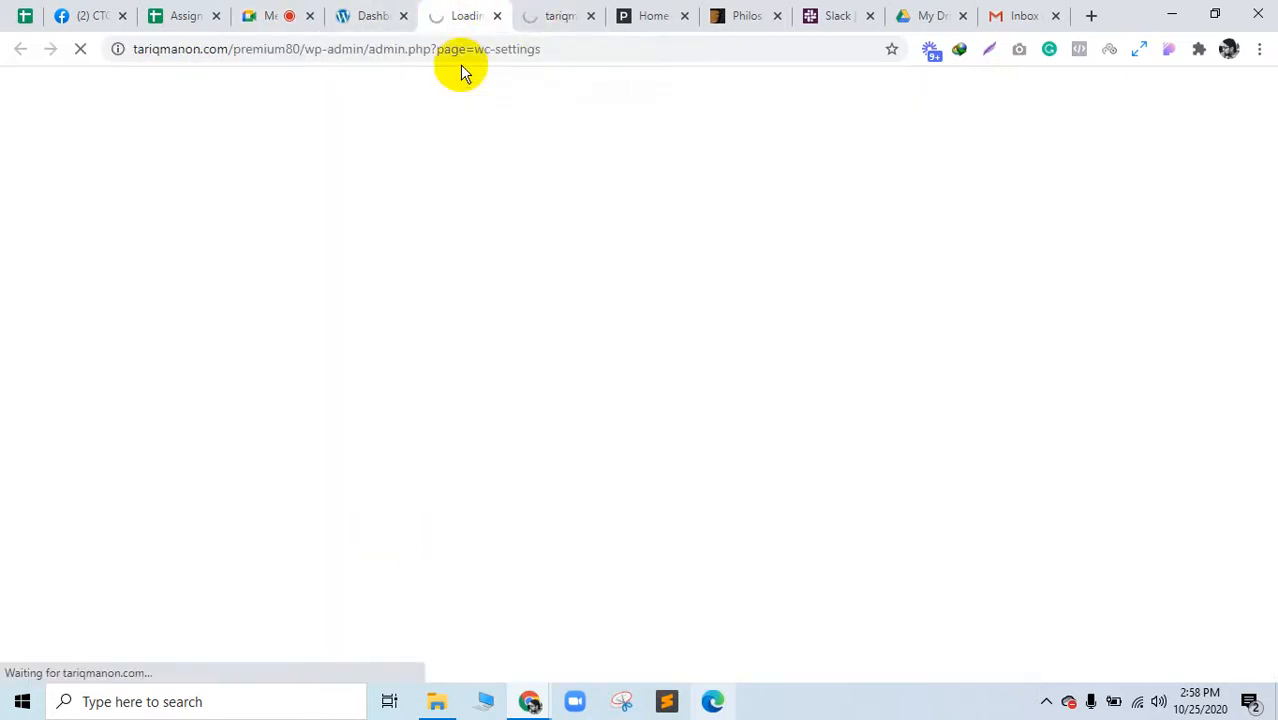
# Step: Check the Google Meet chat and participants, then return to the loaded WooCommerce settings tab
pyautogui.click(395, 10)
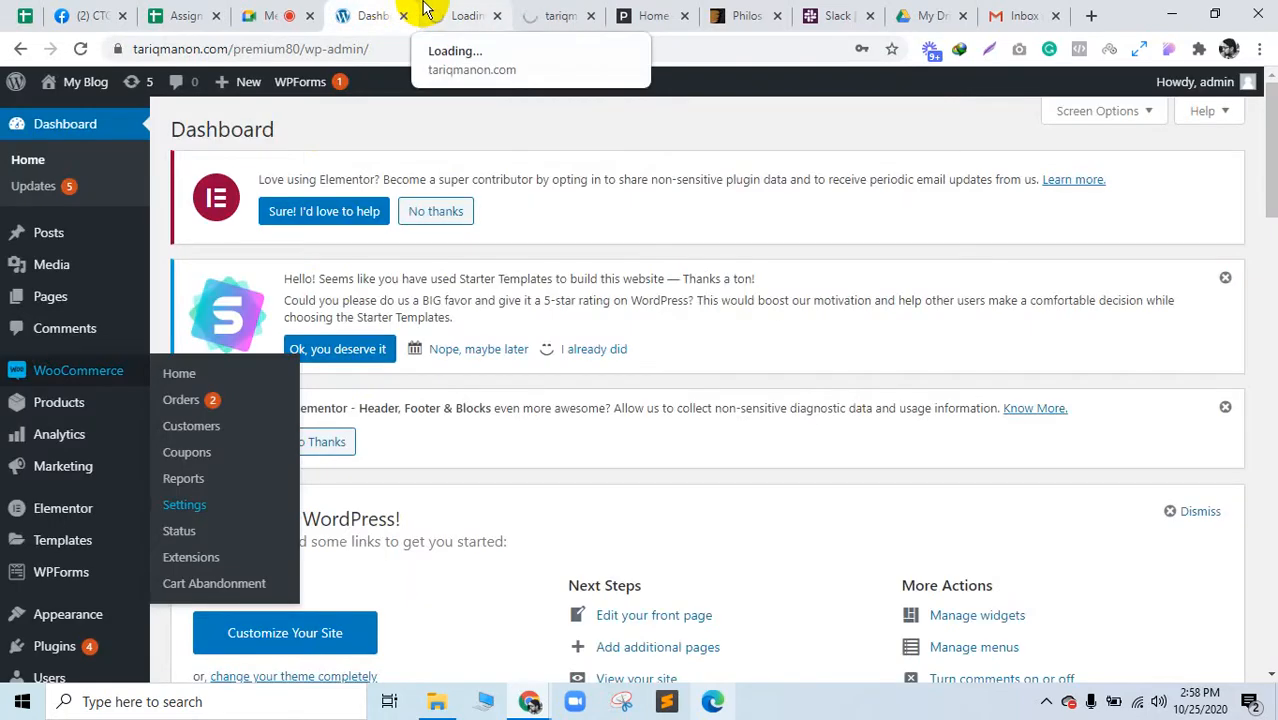
pyautogui.click(465, 12)
pyautogui.click(282, 12)
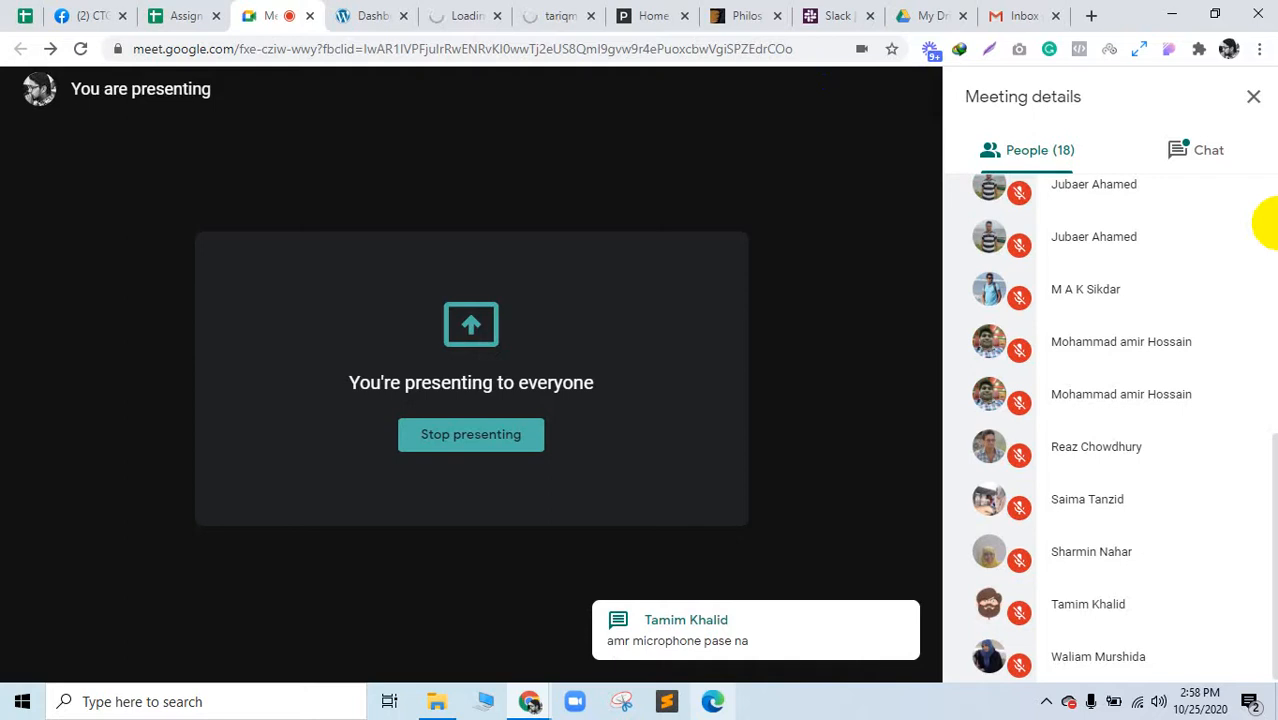
pyautogui.click(1201, 170)
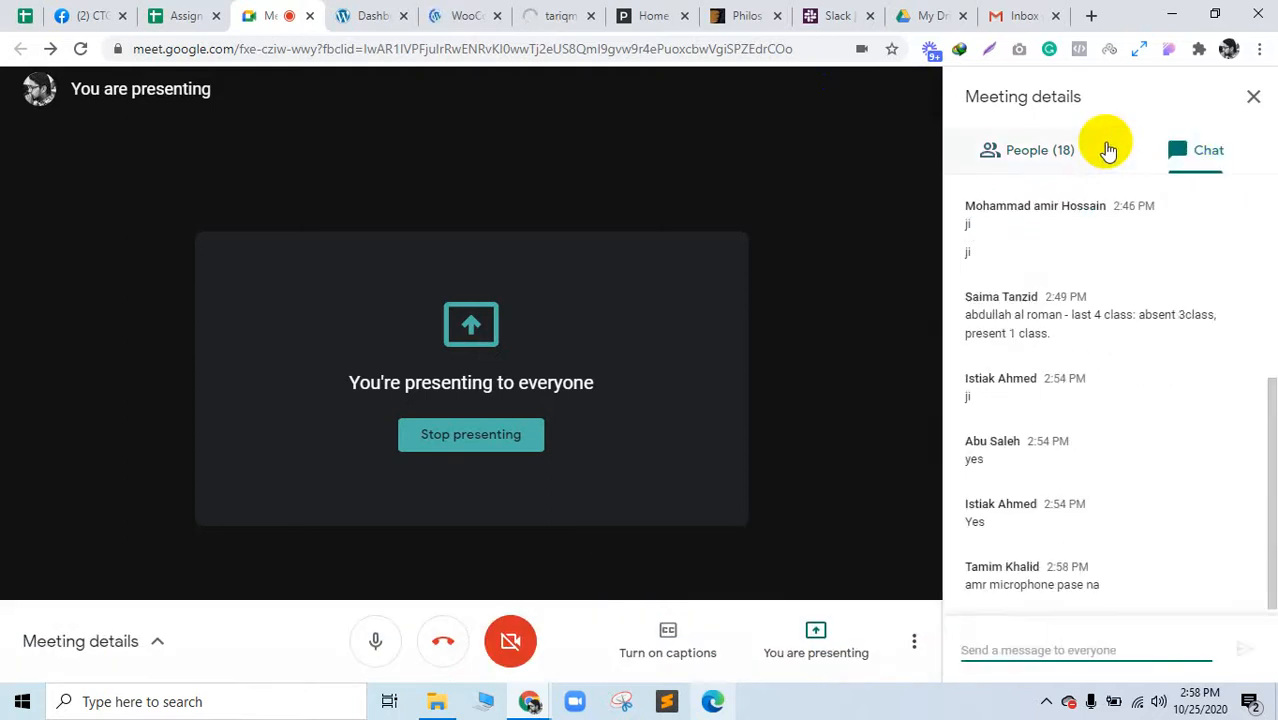
pyautogui.click(1095, 150)
pyautogui.click(456, 12)
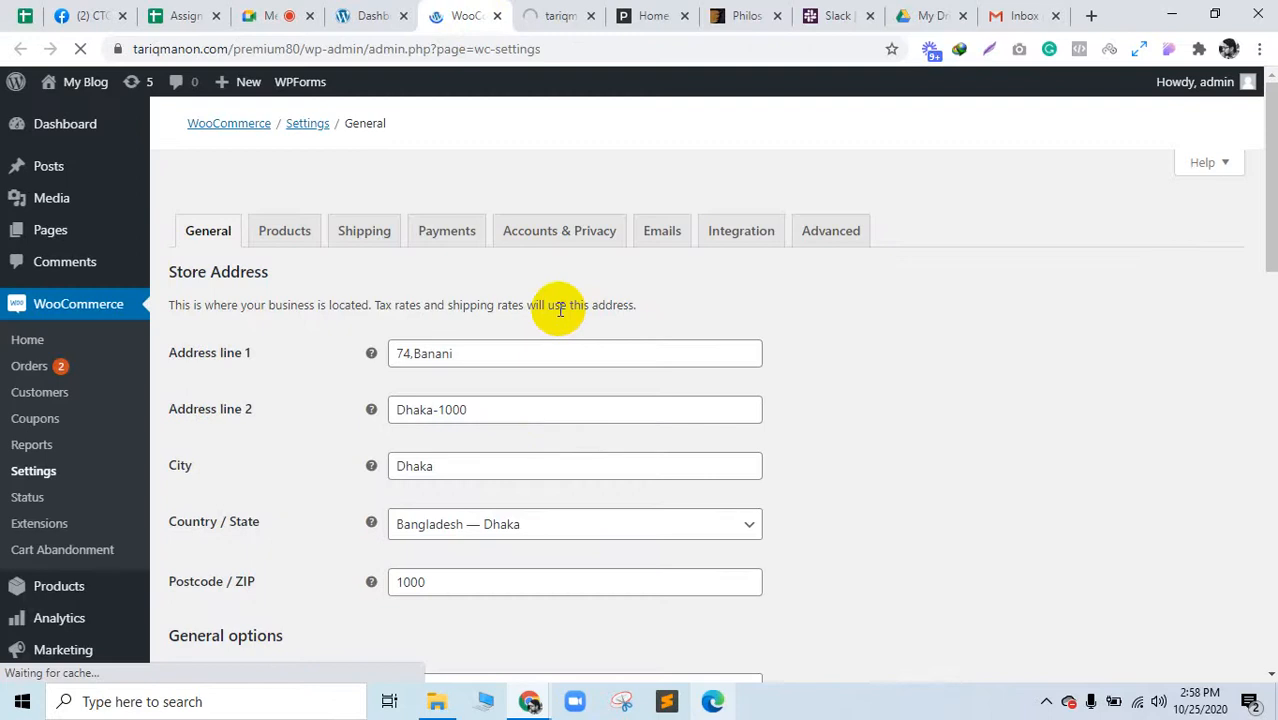
pyautogui.scroll(-2, 562, 406)
pyautogui.scroll(2, 562, 406)
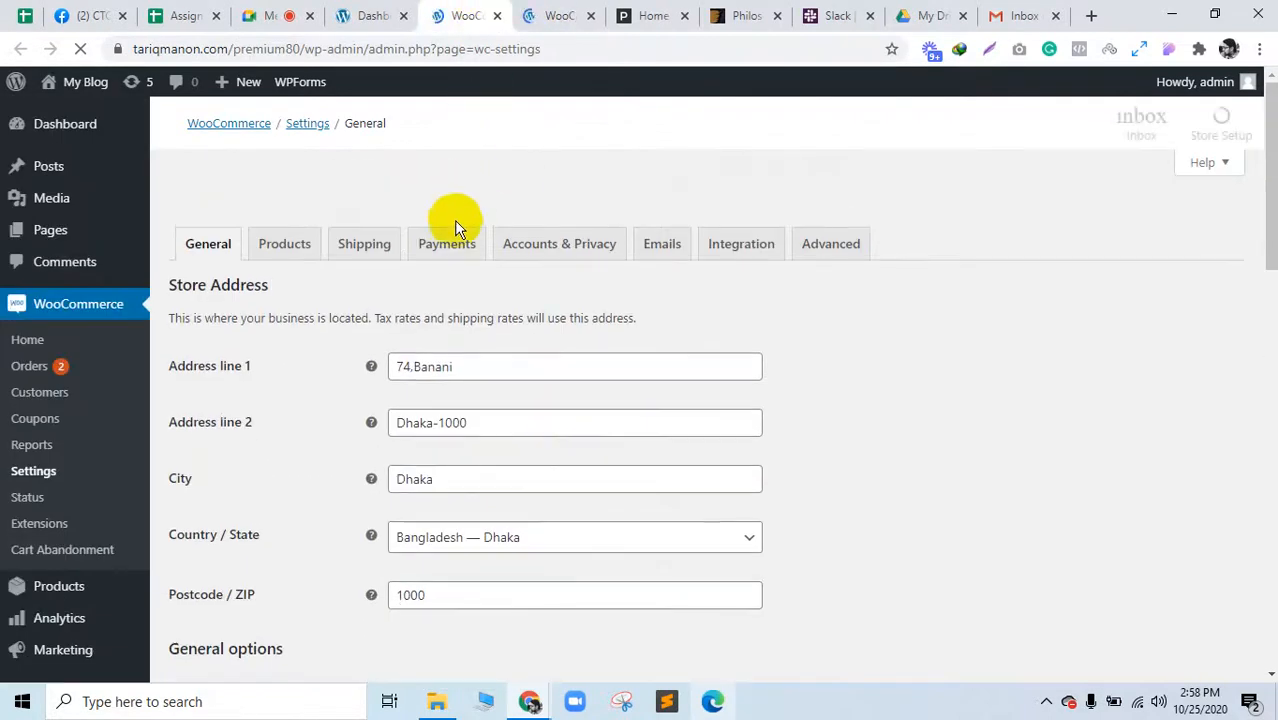
pyautogui.scroll(-5, 516, 471)
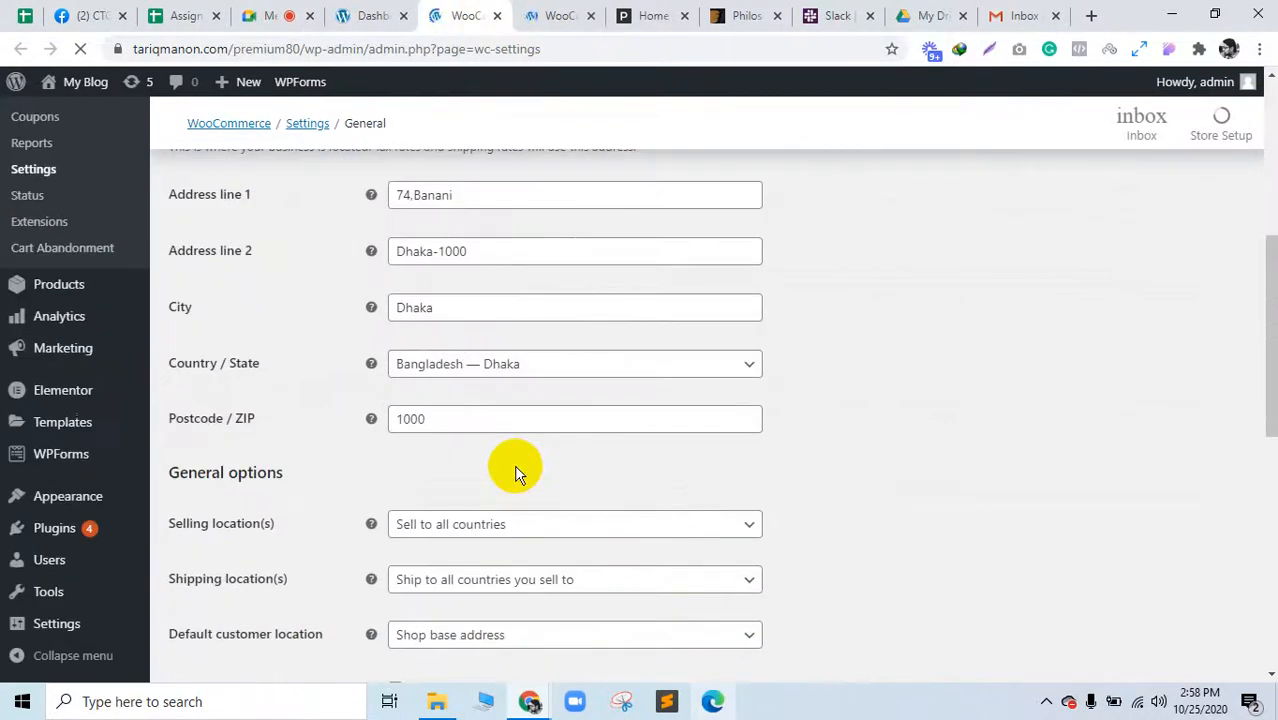
pyautogui.scroll(-4, 516, 471)
pyautogui.scroll(1, 516, 471)
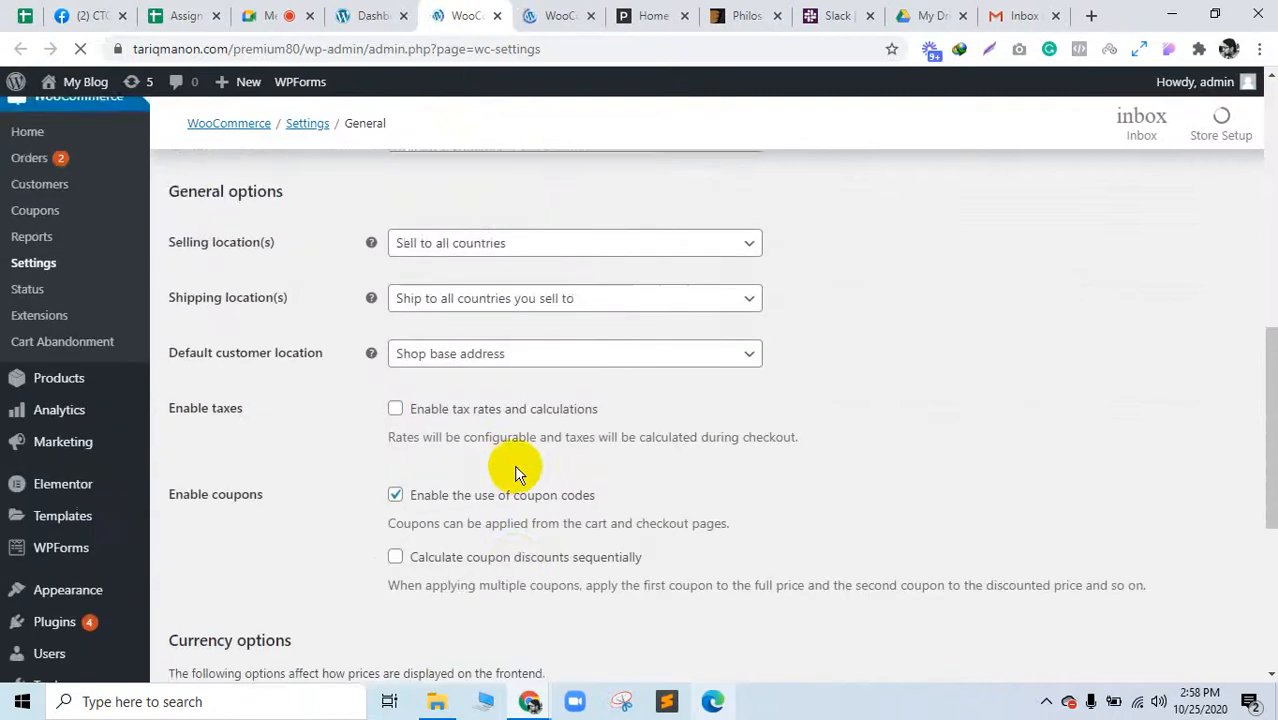
pyautogui.scroll(-4, 516, 471)
pyautogui.scroll(8, 516, 471)
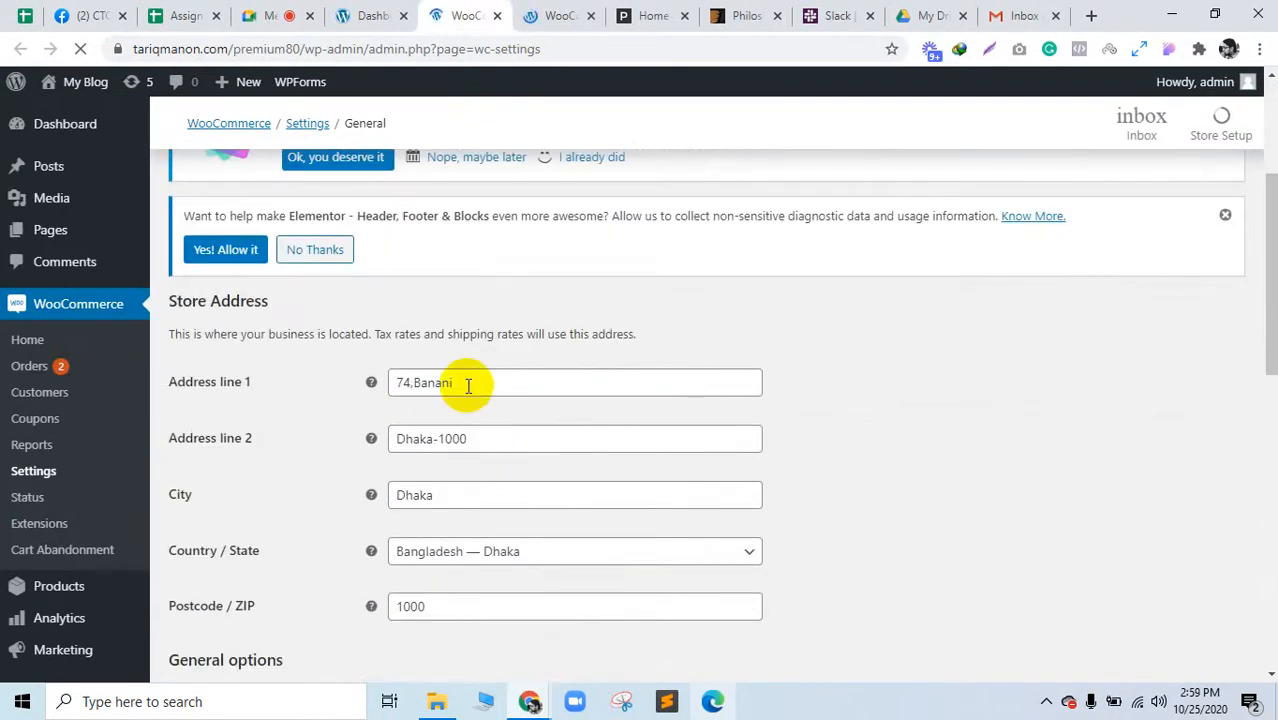
pyautogui.moveTo(467, 385); pyautogui.dragTo(379, 371)
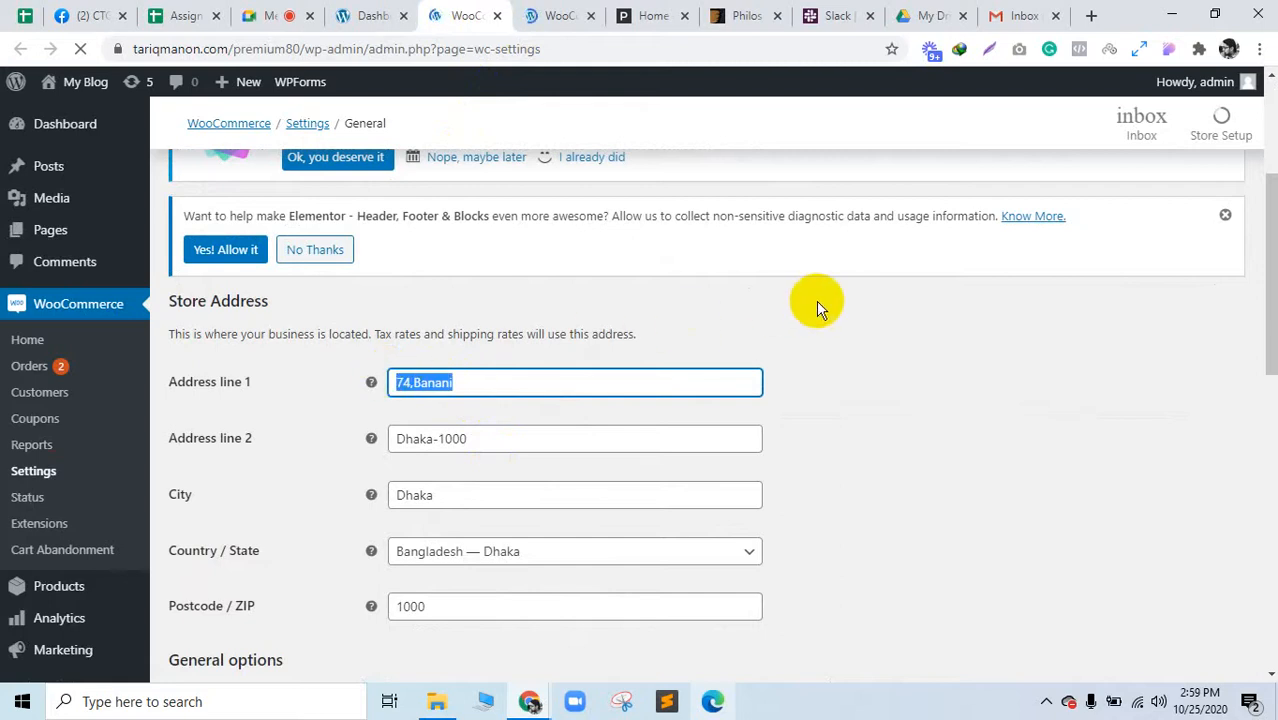
# Step: In a new tab beside the Dashboard, search Google for 'newyork ecommerce company'
pyautogui.click(1089, 14)
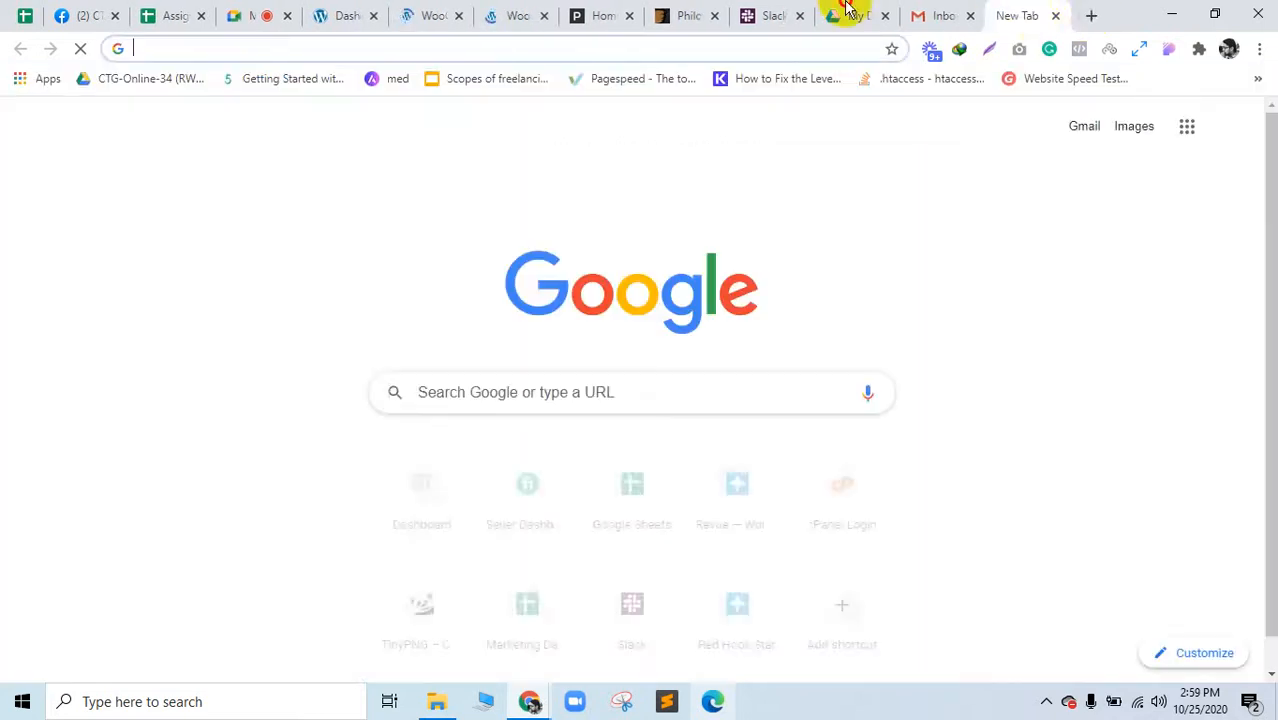
pyautogui.moveTo(845, 10); pyautogui.dragTo(428, 14)
pyautogui.click(539, 398)
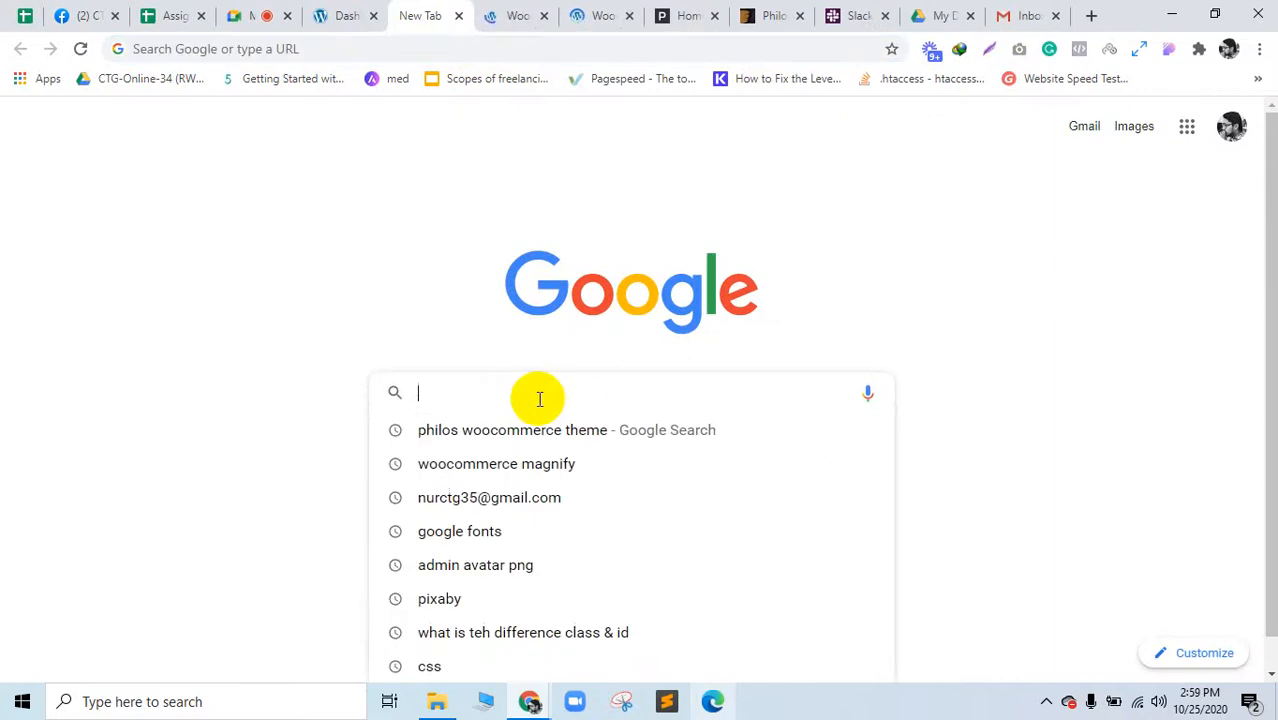
pyautogui.write('new')
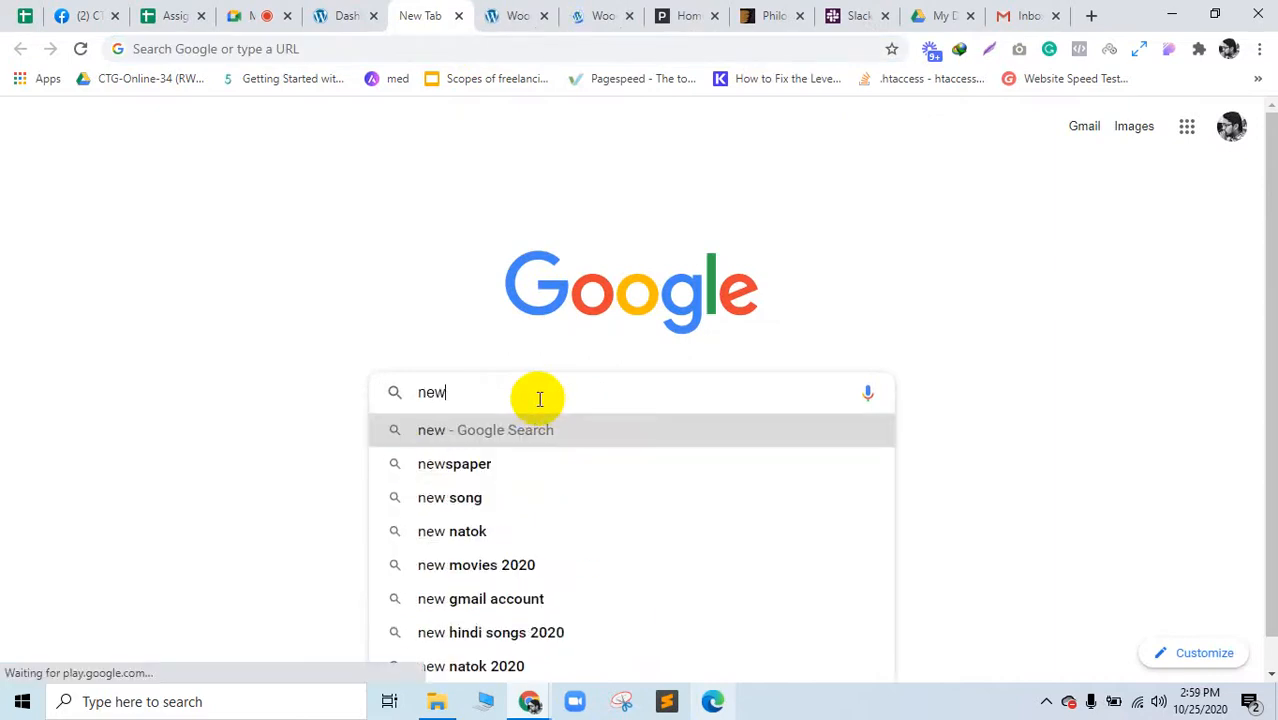
pyautogui.write('york e')
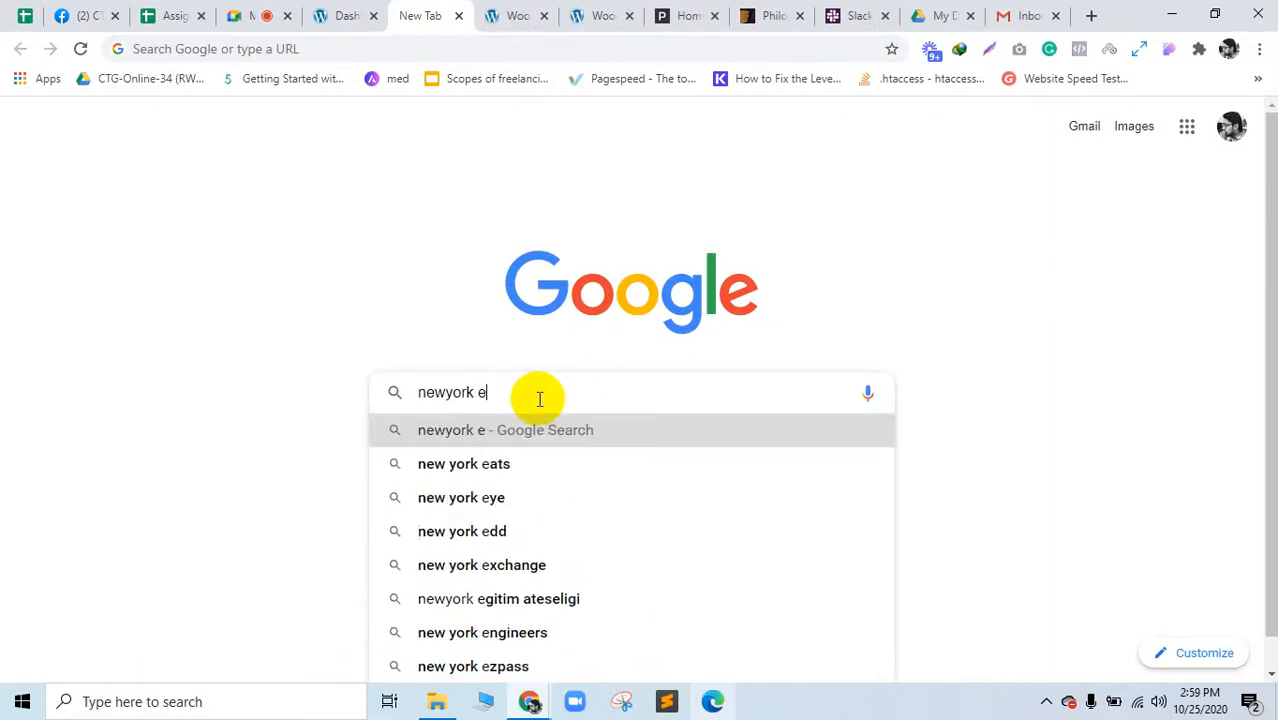
pyautogui.write('commerce')
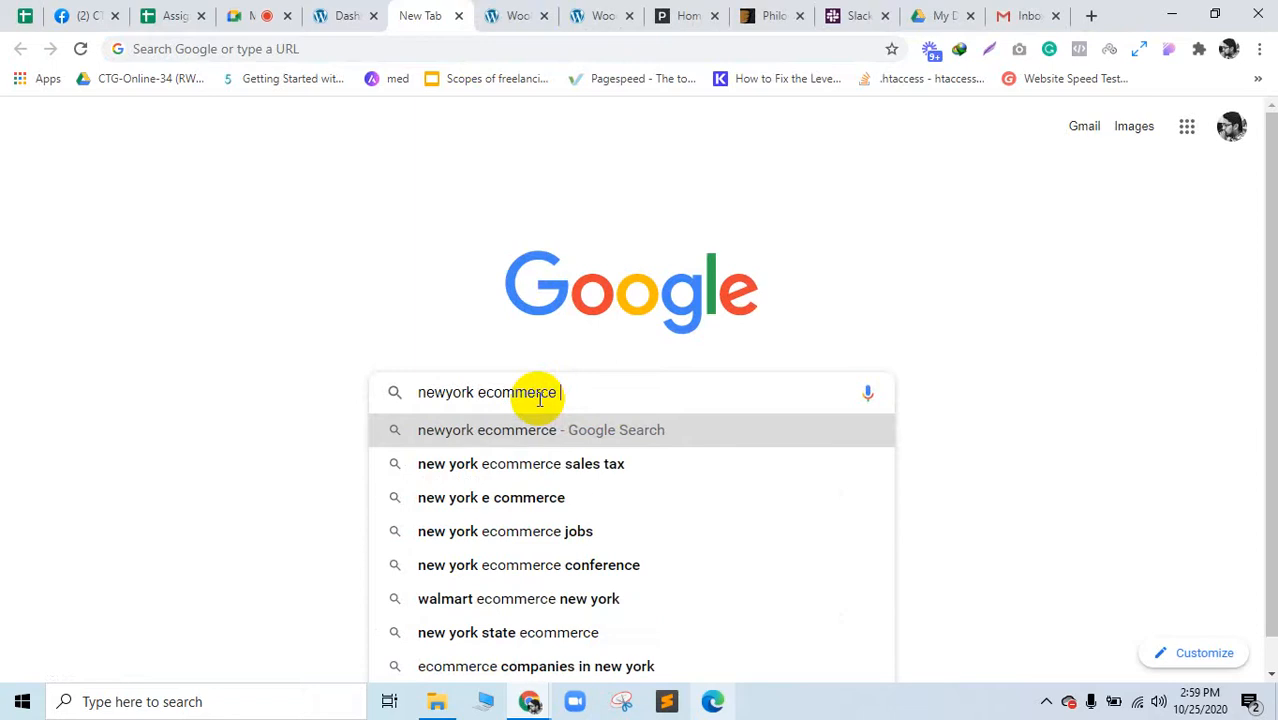
pyautogui.write(' com')
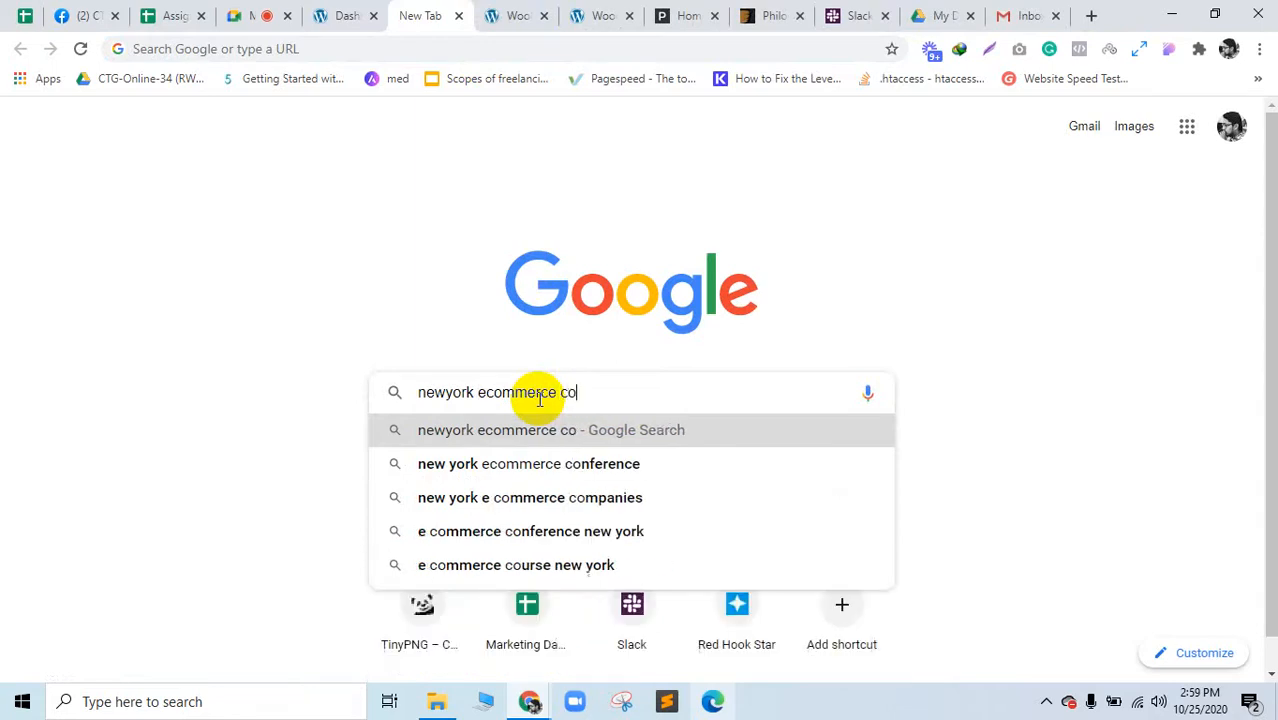
pyautogui.press('Return')
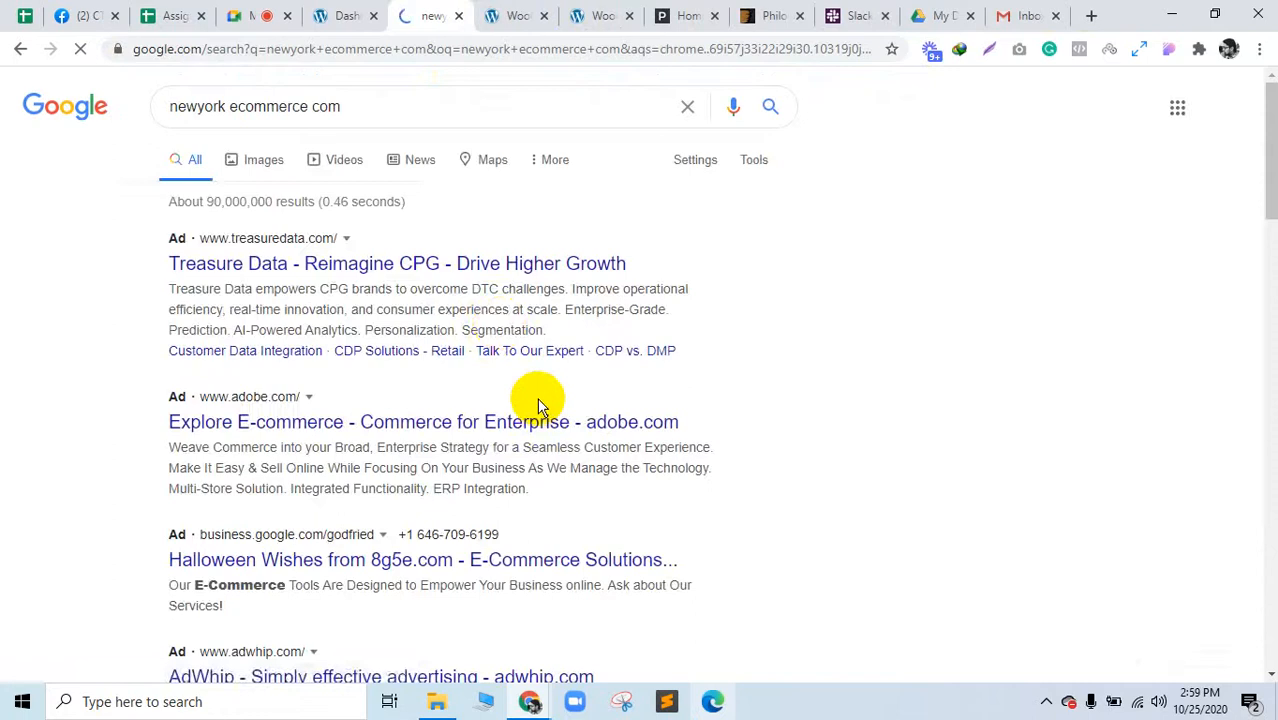
pyautogui.click(406, 109)
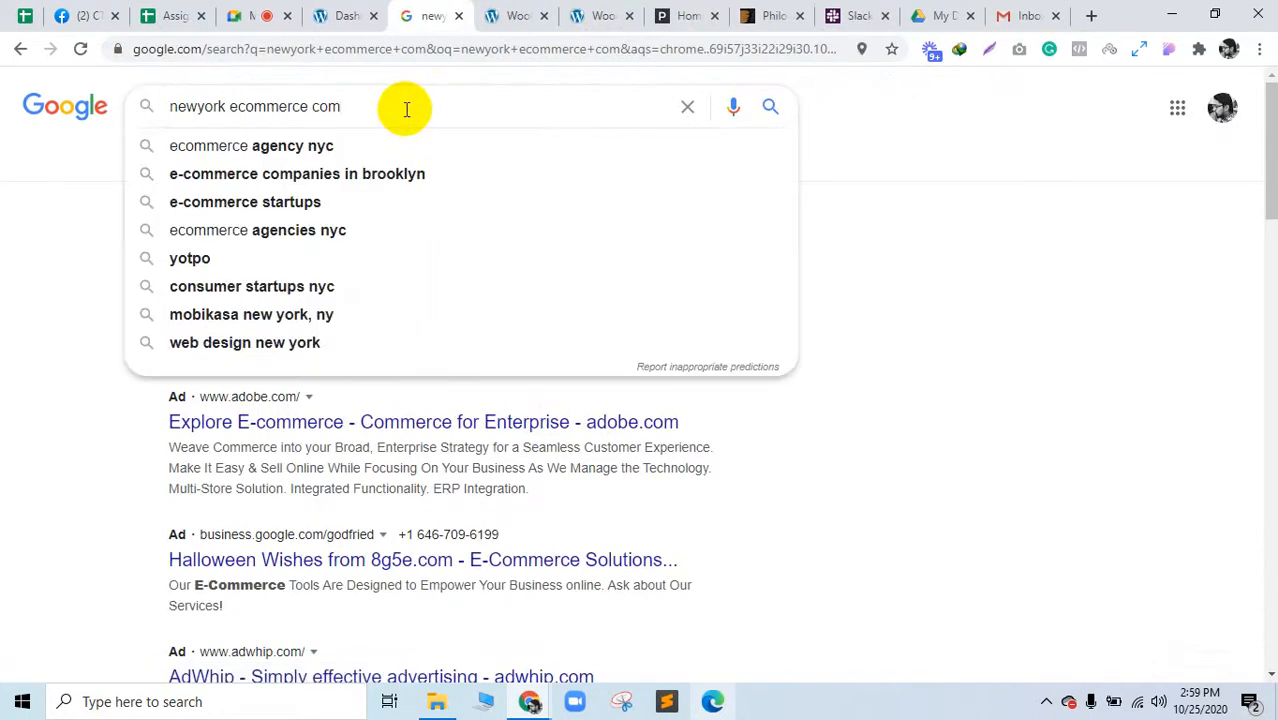
pyautogui.write('pany')
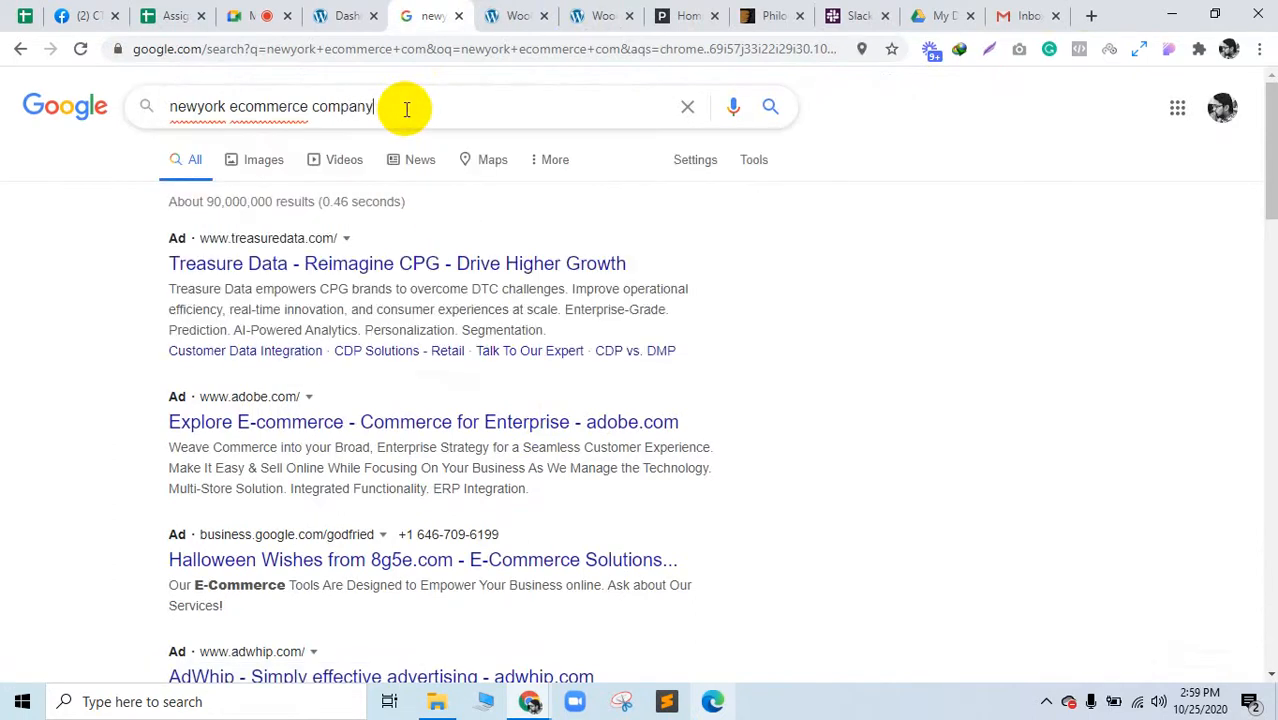
pyautogui.press('Return')
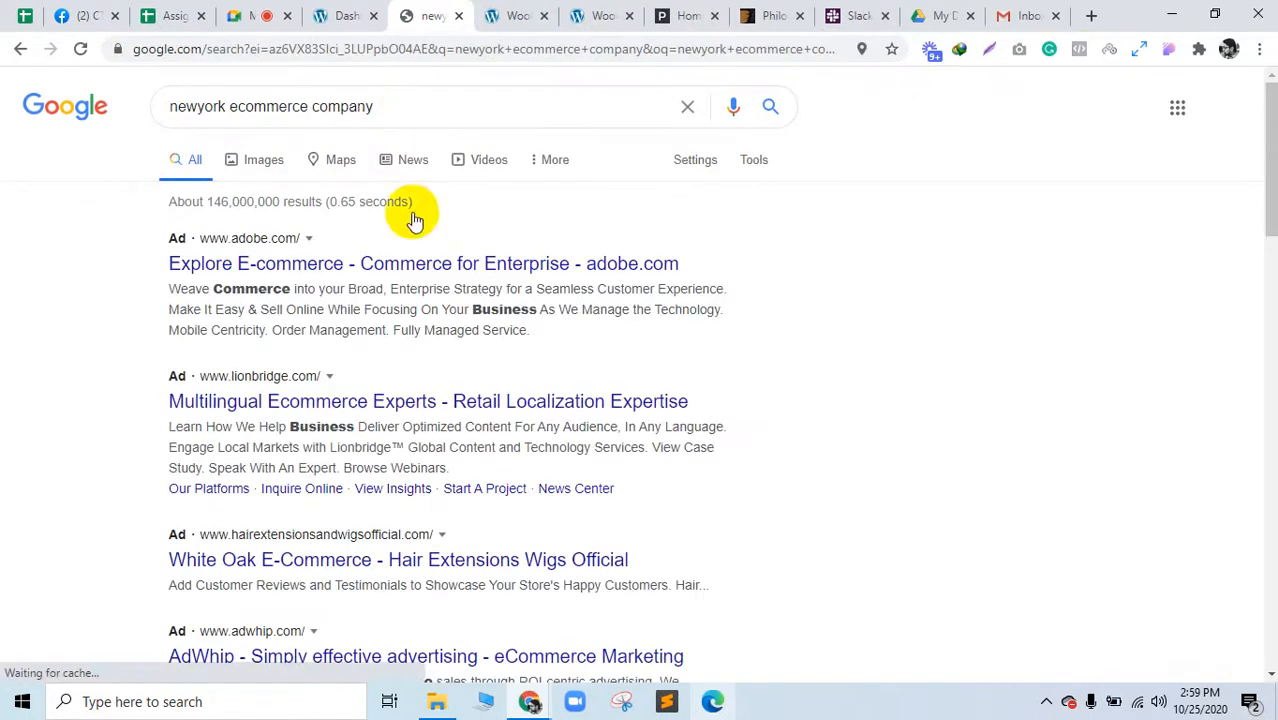
# Step: Open the White Oak E-Commerce result in the background, then the '22 E-commerce Companies In NYC' article
pyautogui.scroll(-1, 441, 530)
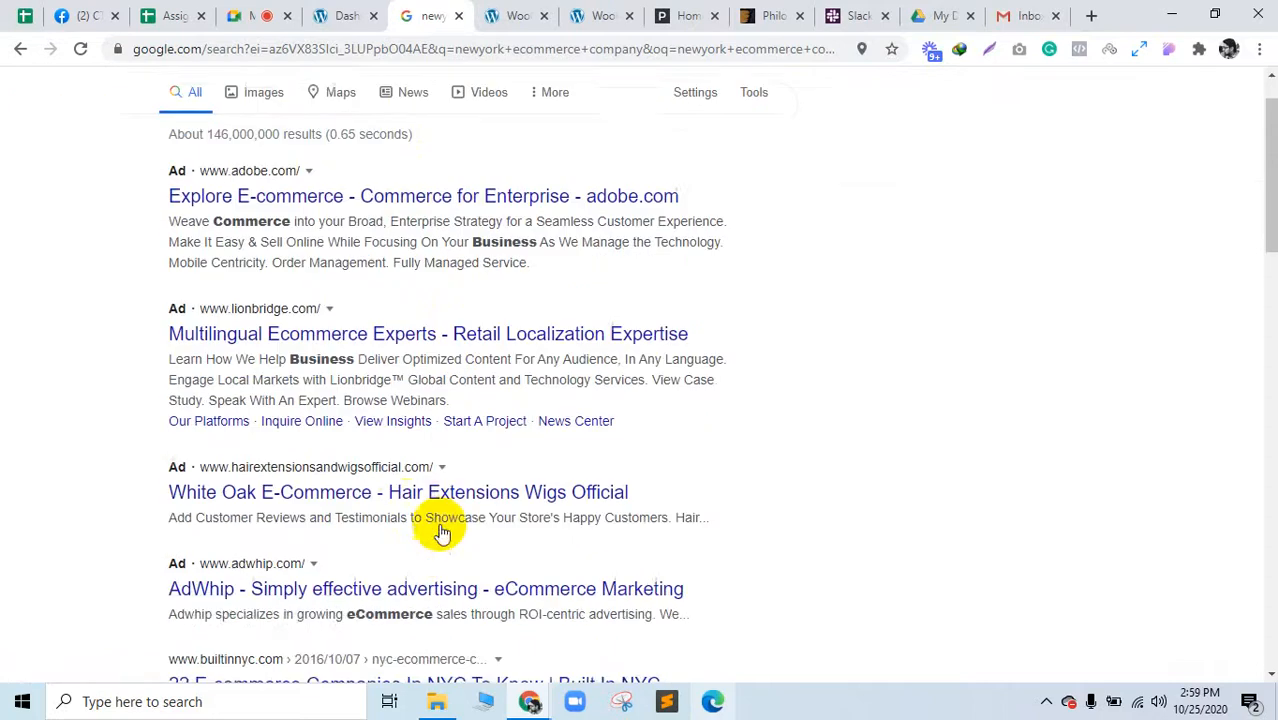
pyautogui.middleClick(499, 466)
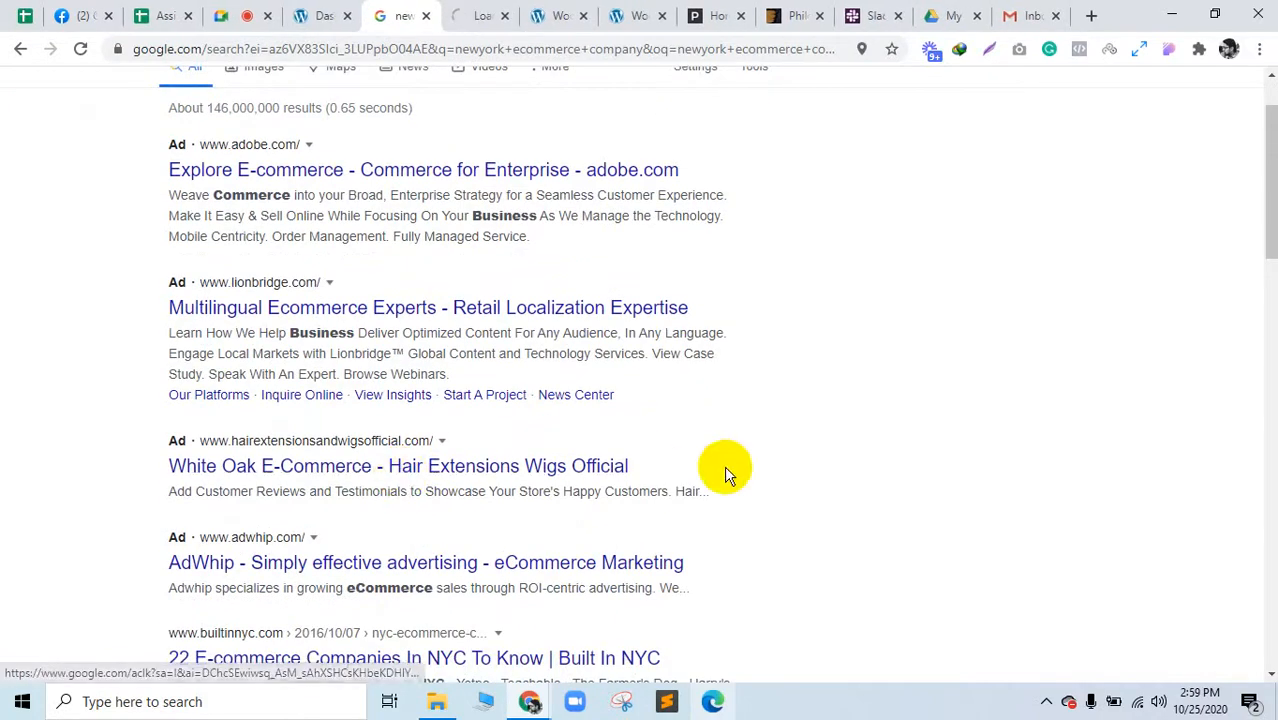
pyautogui.scroll(-2, 726, 470)
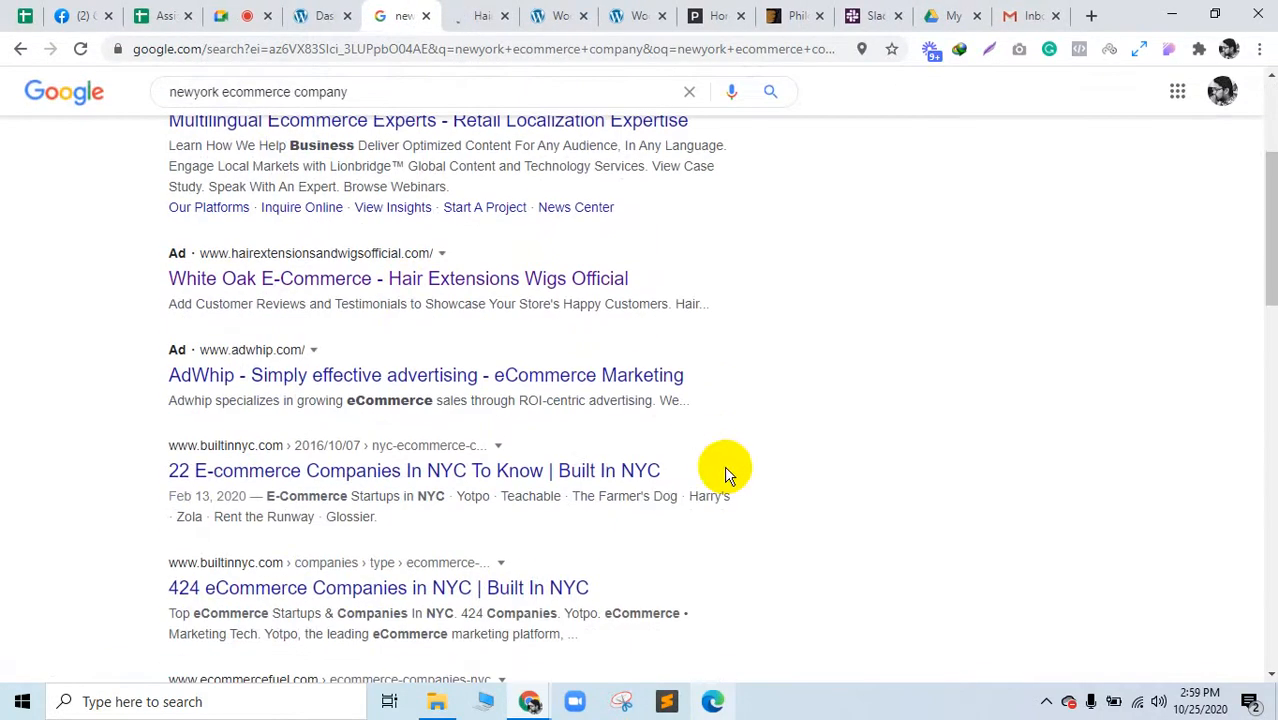
pyautogui.click(597, 470)
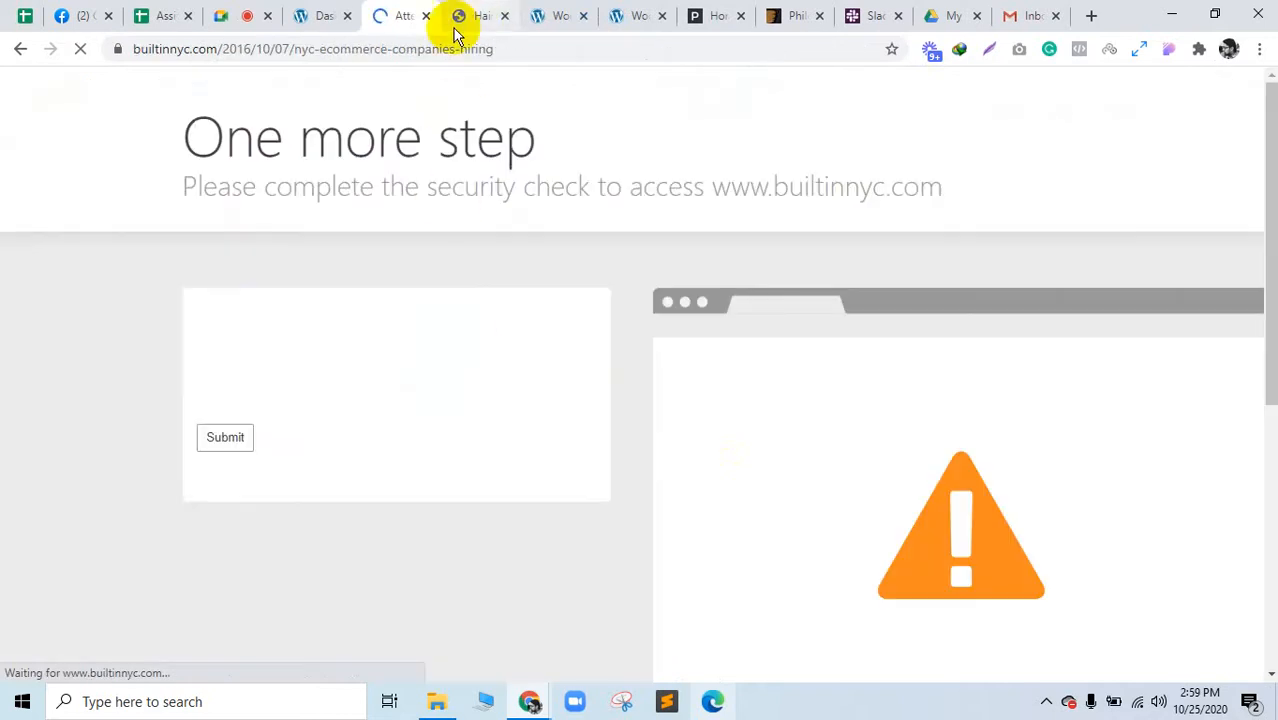
# Step: Start the hCaptcha check and mark every motorcycle image in the first set
pyautogui.click(227, 387)
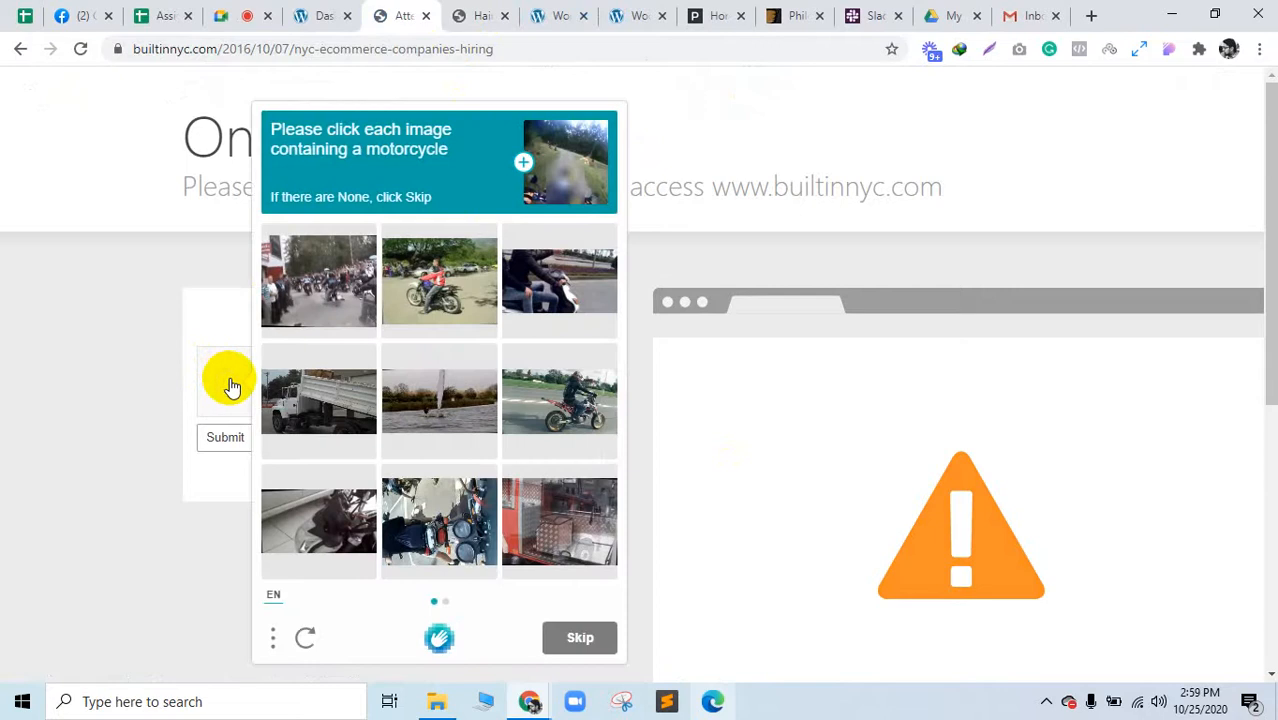
pyautogui.click(440, 285)
pyautogui.click(585, 305)
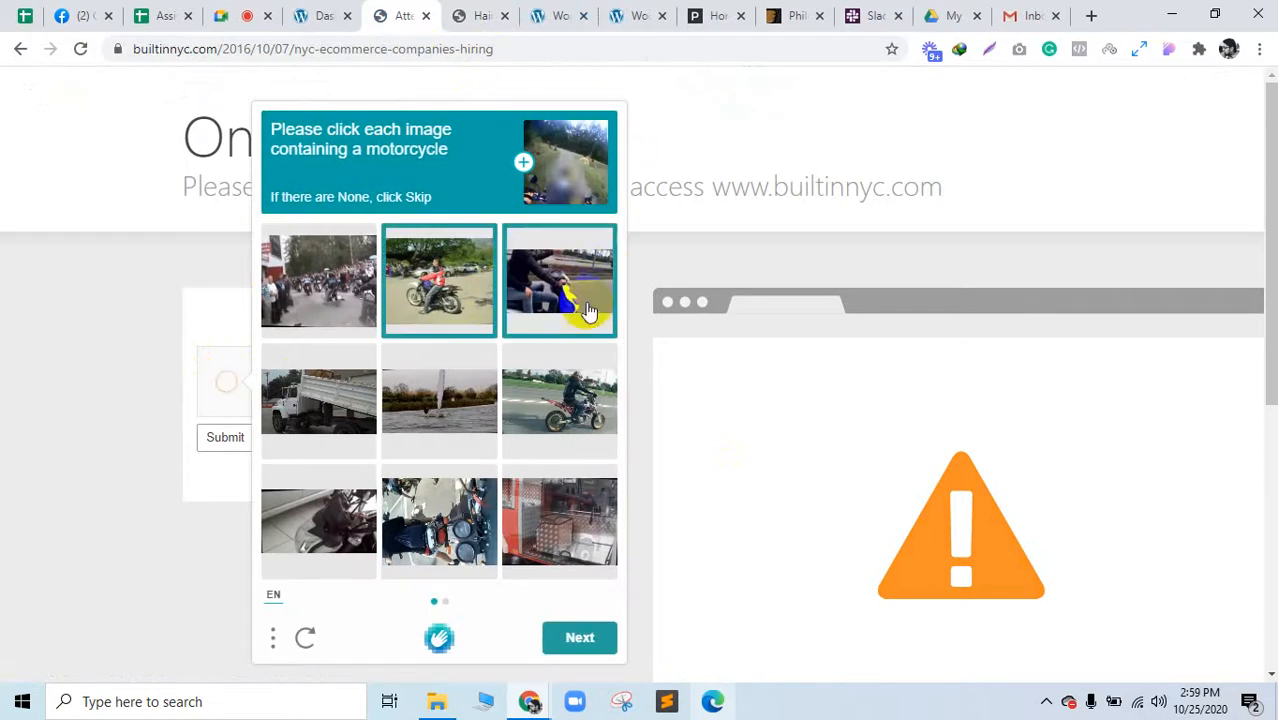
pyautogui.click(545, 443)
pyautogui.click(420, 535)
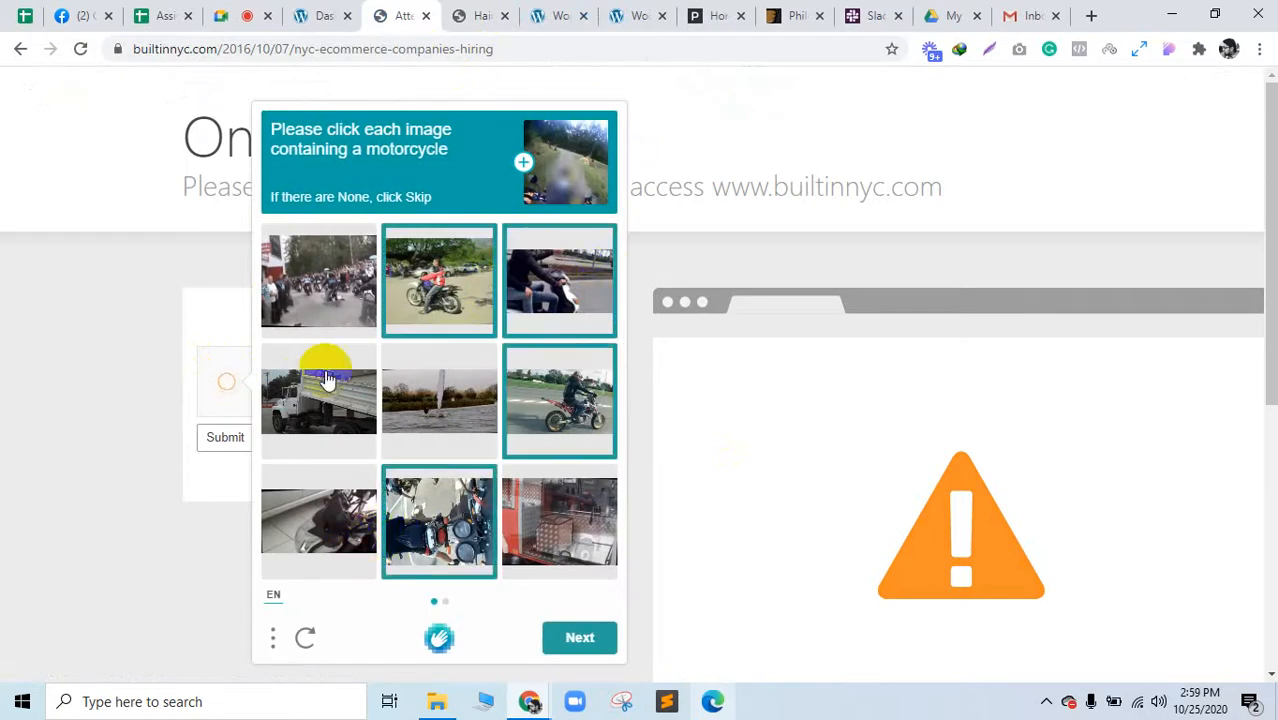
pyautogui.click(318, 520)
pyautogui.click(318, 280)
pyautogui.click(570, 645)
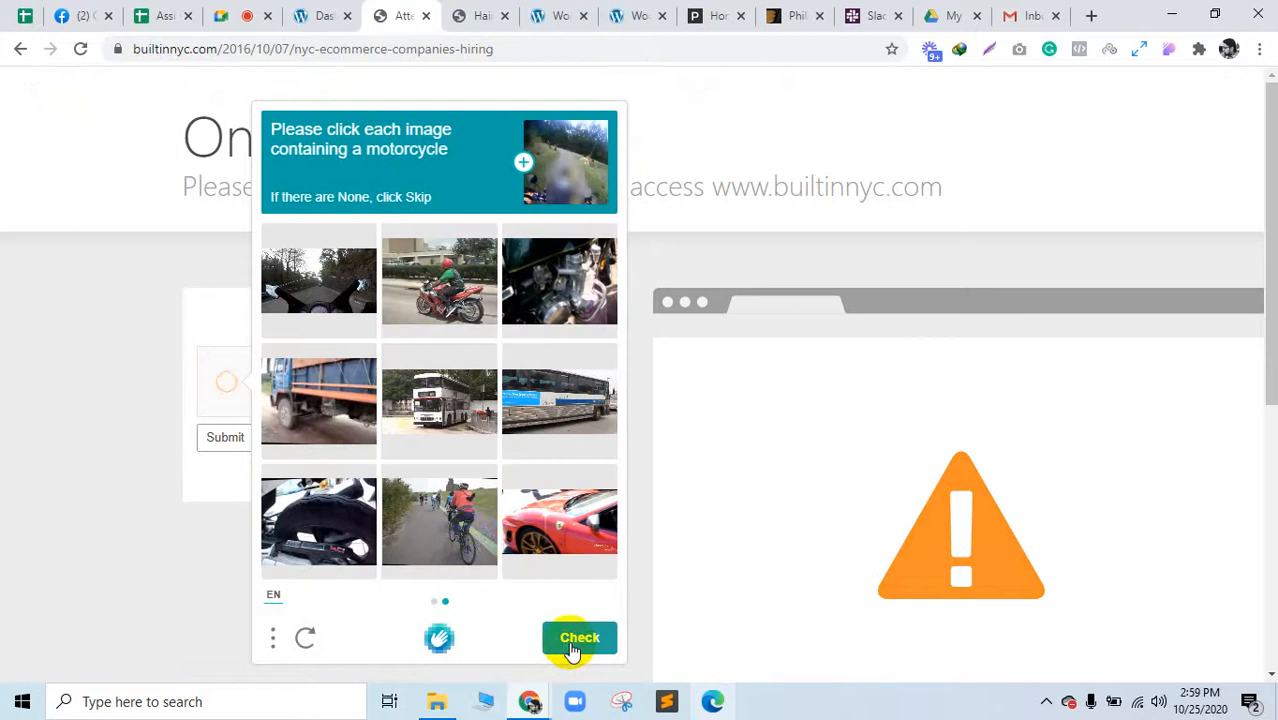
# Step: Select the motorcycle images in the second set and submit the check
pyautogui.click(470, 538)
pyautogui.click(450, 333)
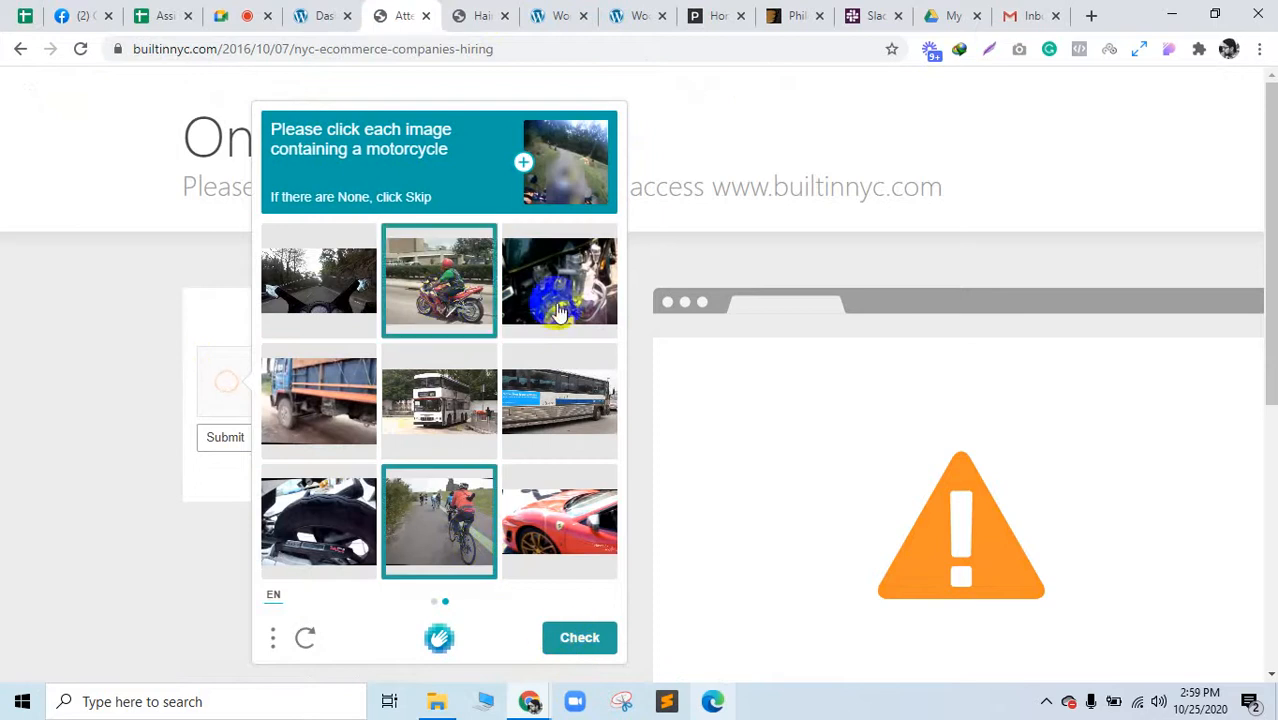
pyautogui.click(555, 305)
pyautogui.click(540, 493)
pyautogui.click(345, 285)
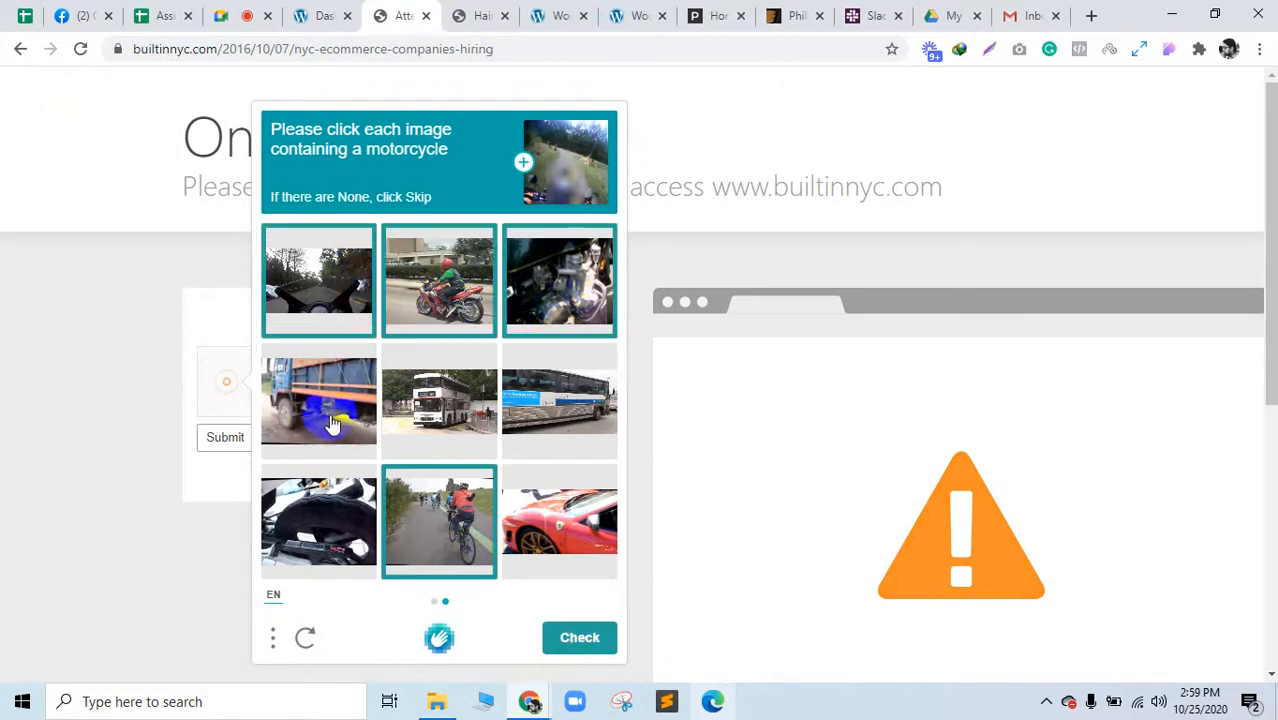
pyautogui.click(340, 530)
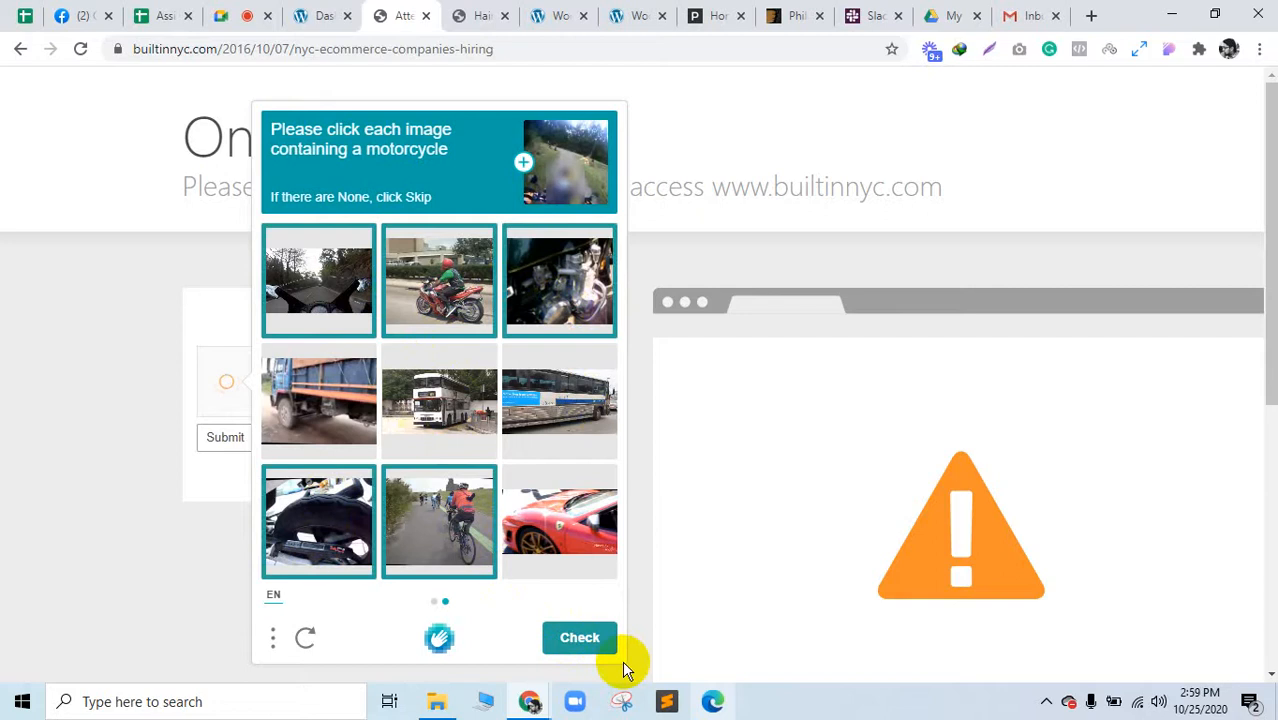
pyautogui.click(585, 643)
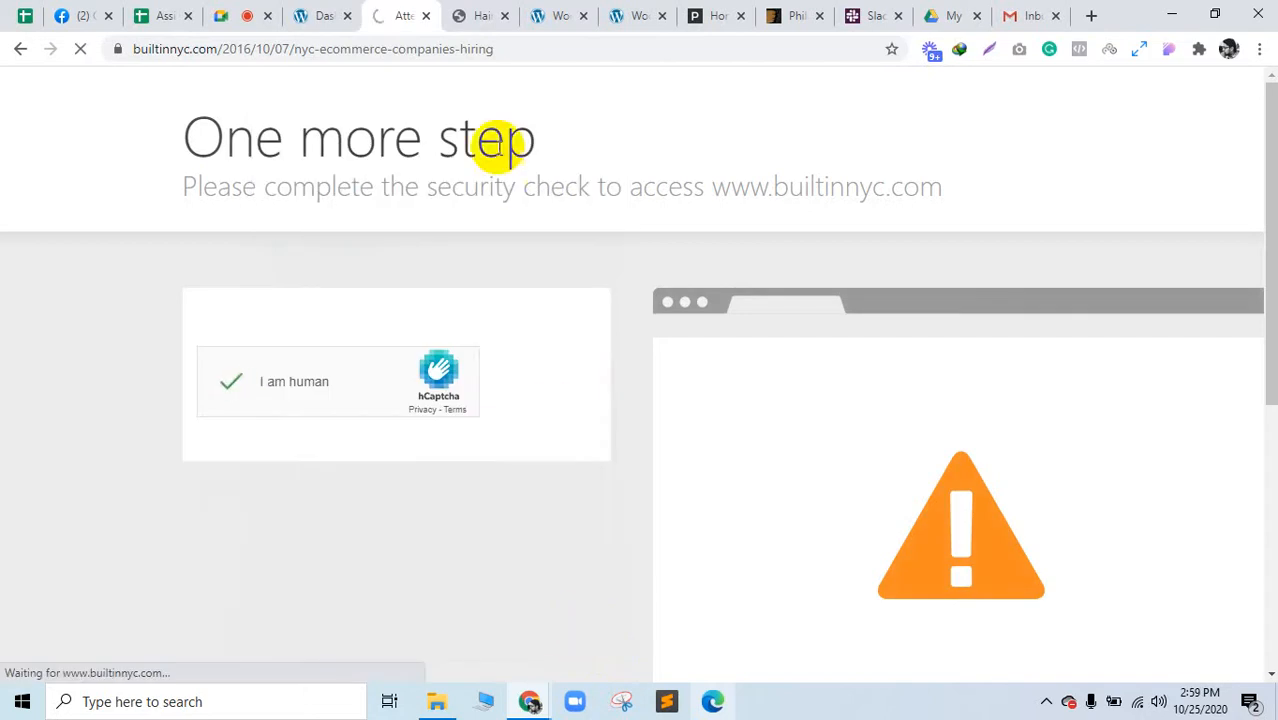
pyautogui.click(465, 13)
pyautogui.scroll(-15, 630, 297)
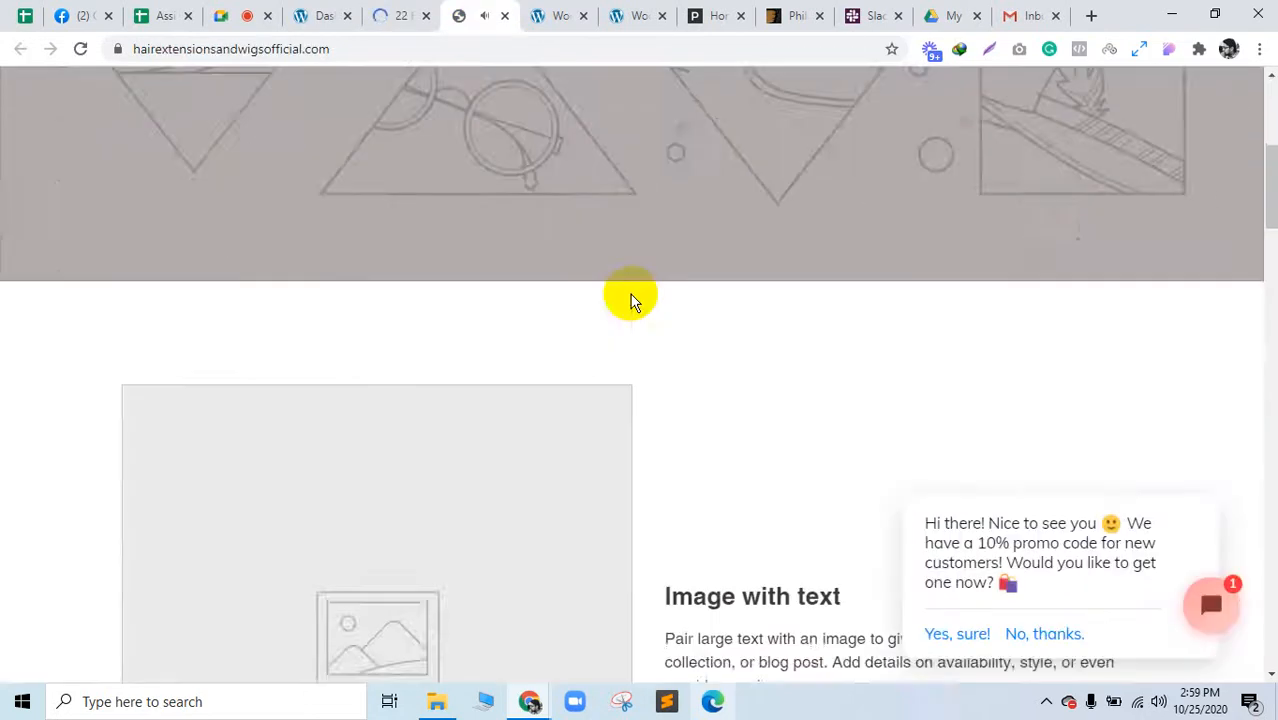
pyautogui.scroll(-5, 972, 345)
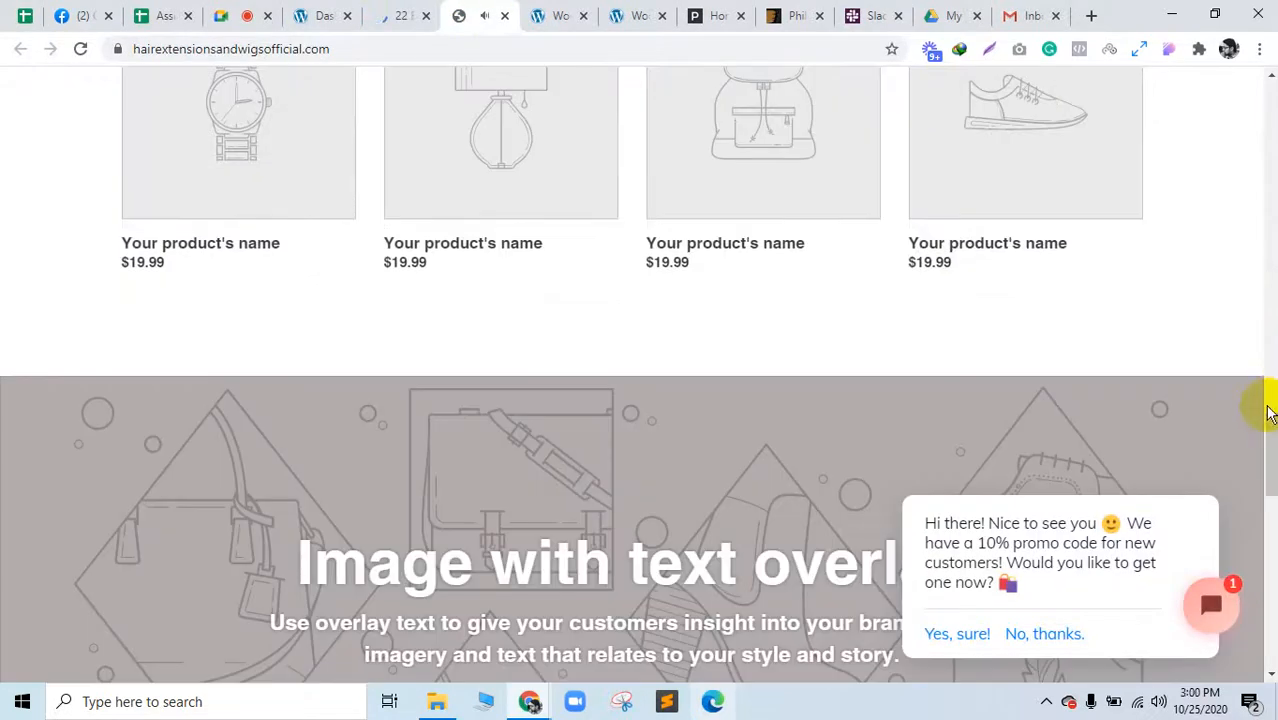
pyautogui.moveTo(1270, 415); pyautogui.dragTo(1262, 632)
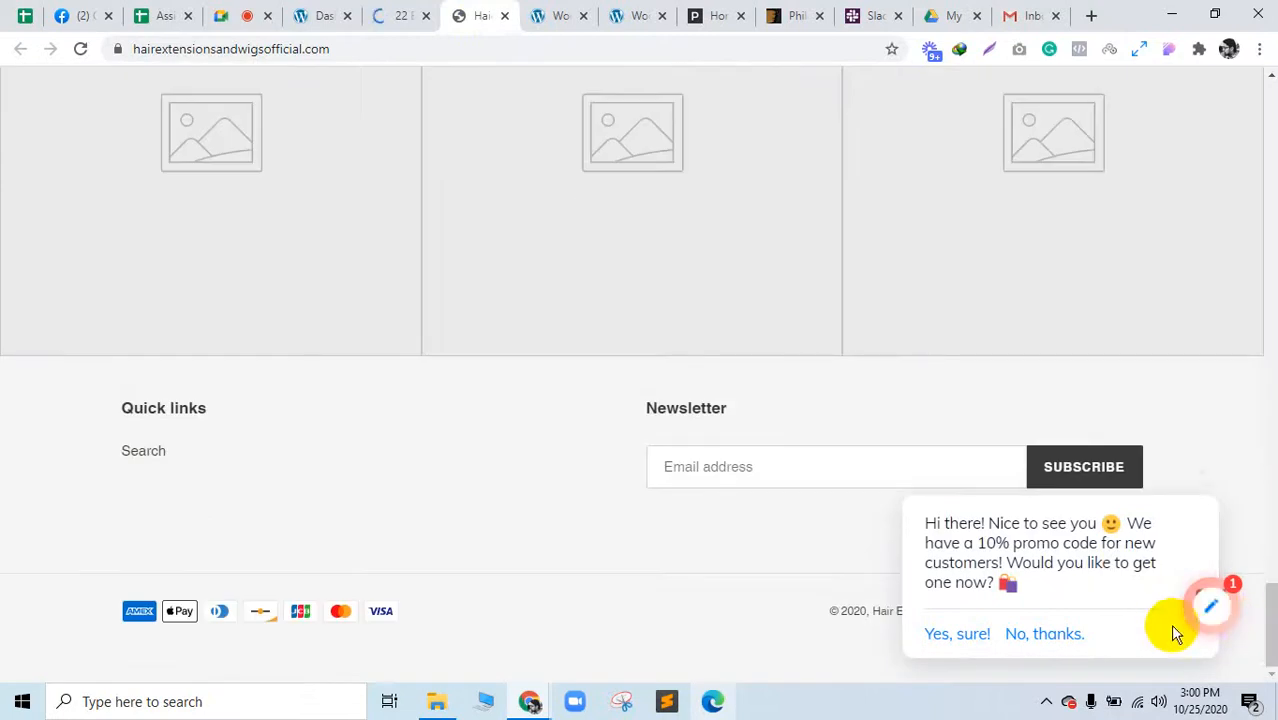
pyautogui.click(1210, 618)
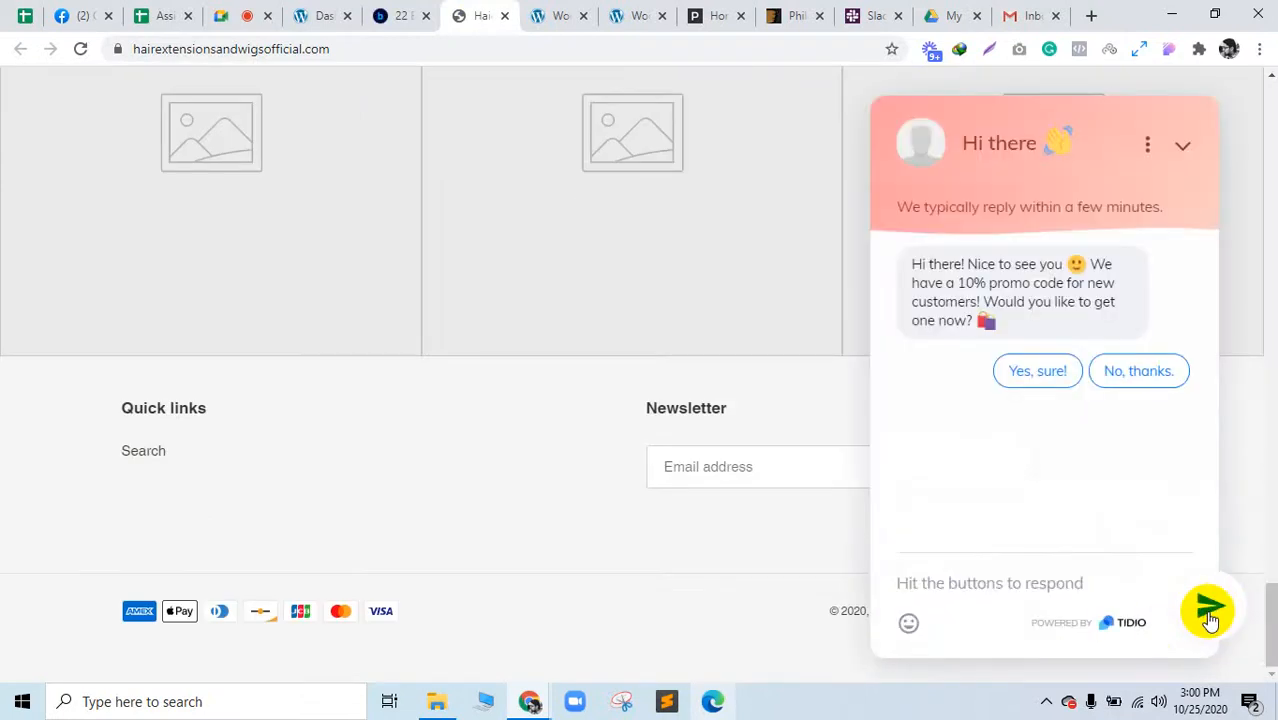
pyautogui.click(1176, 166)
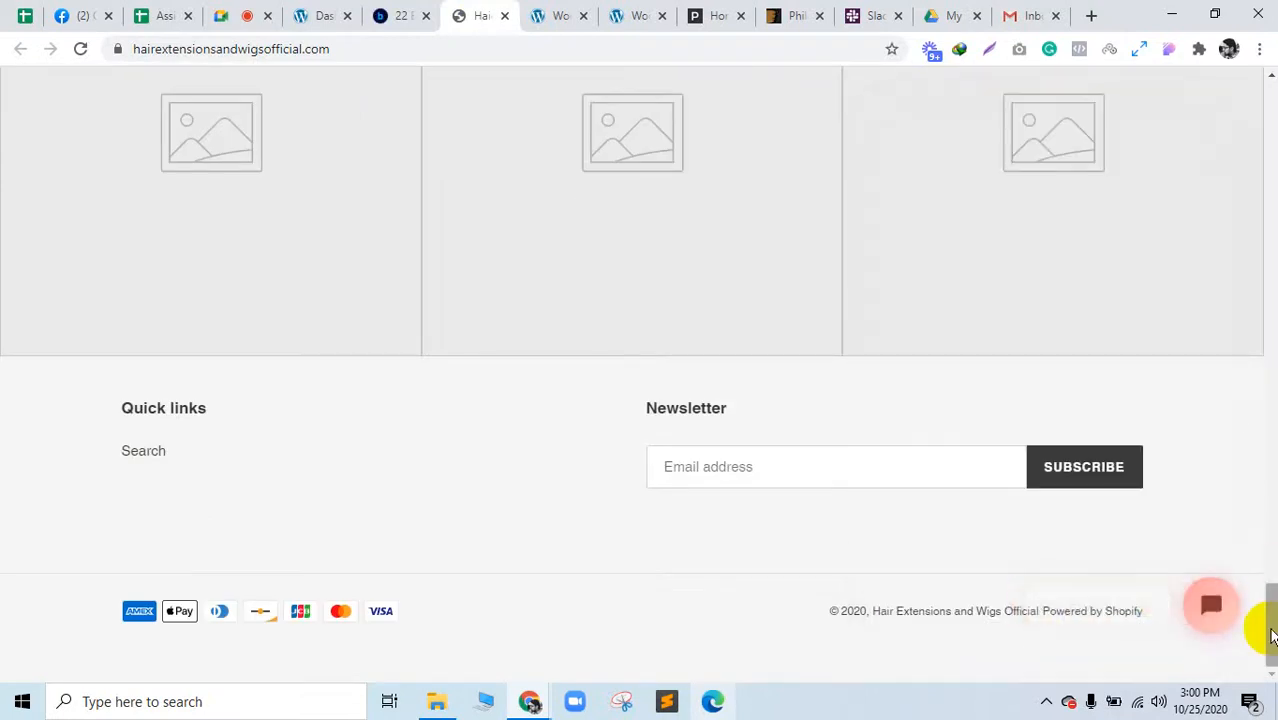
pyautogui.moveTo(1261, 622); pyautogui.dragTo(1255, 43)
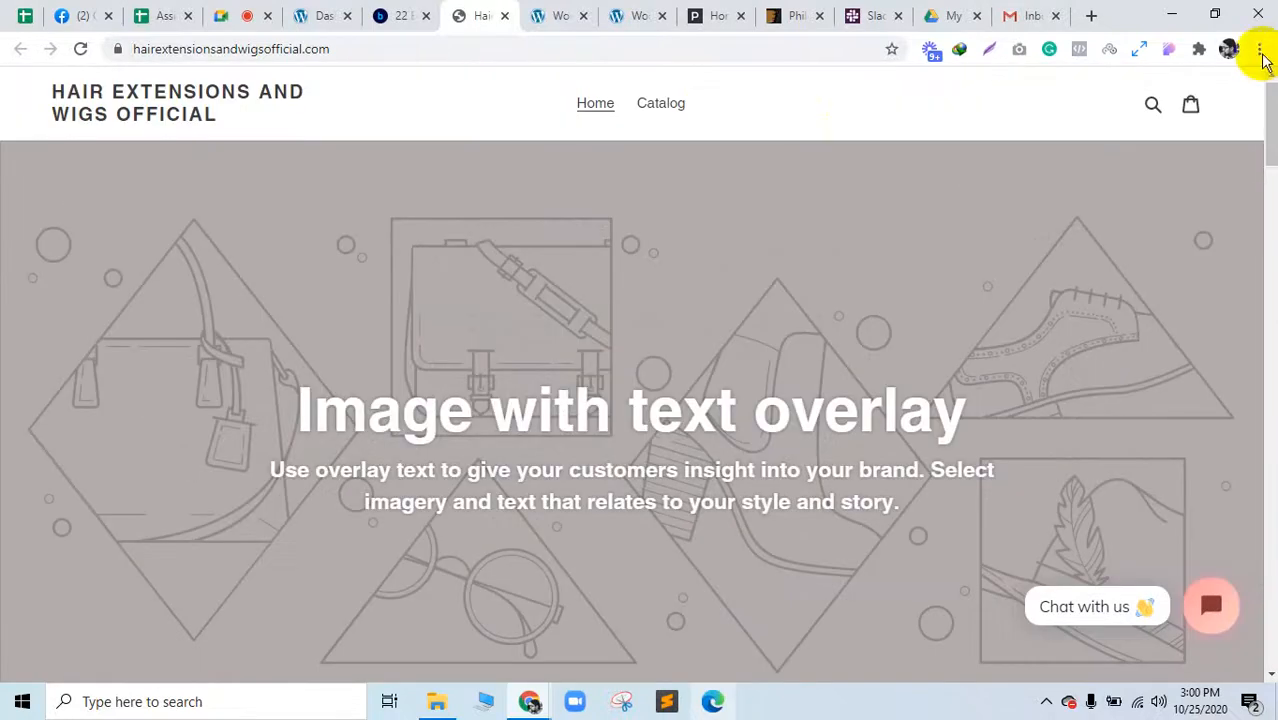
# Step: Close the storefront tab and search Google for Yotpo from the article's startups list
pyautogui.click(506, 20)
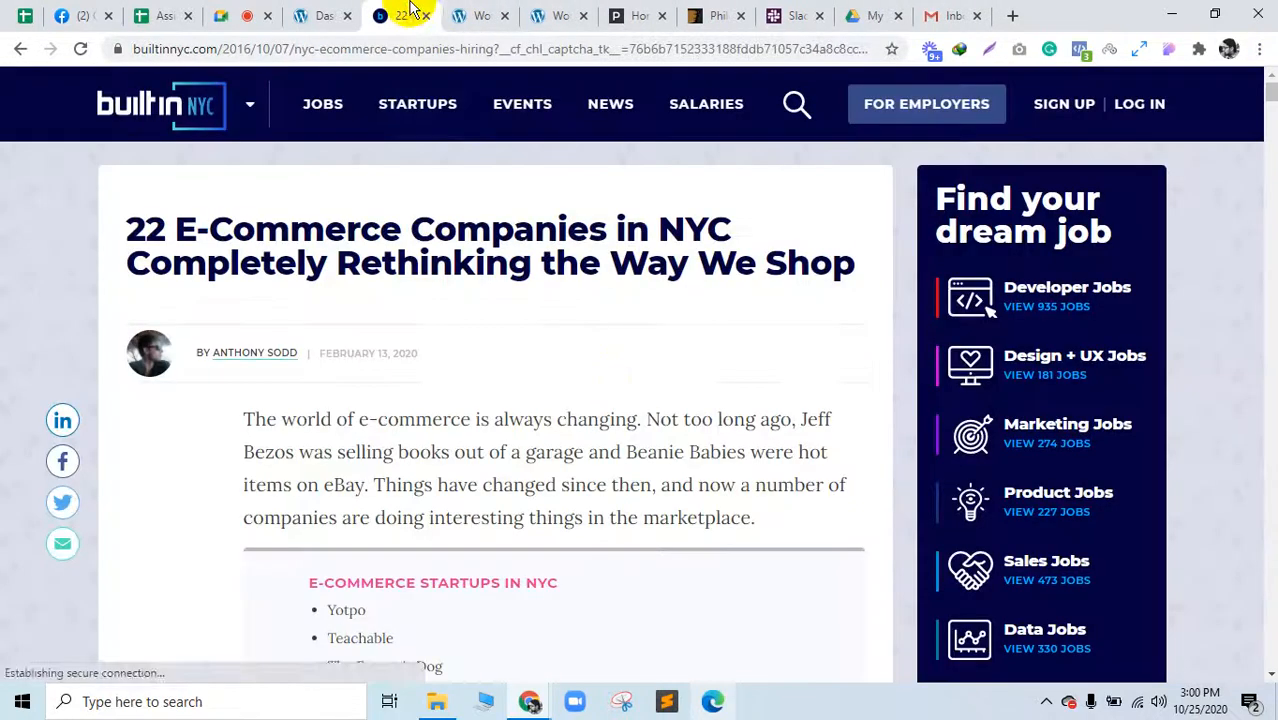
pyautogui.scroll(-4, 599, 405)
pyautogui.scroll(-8, 599, 408)
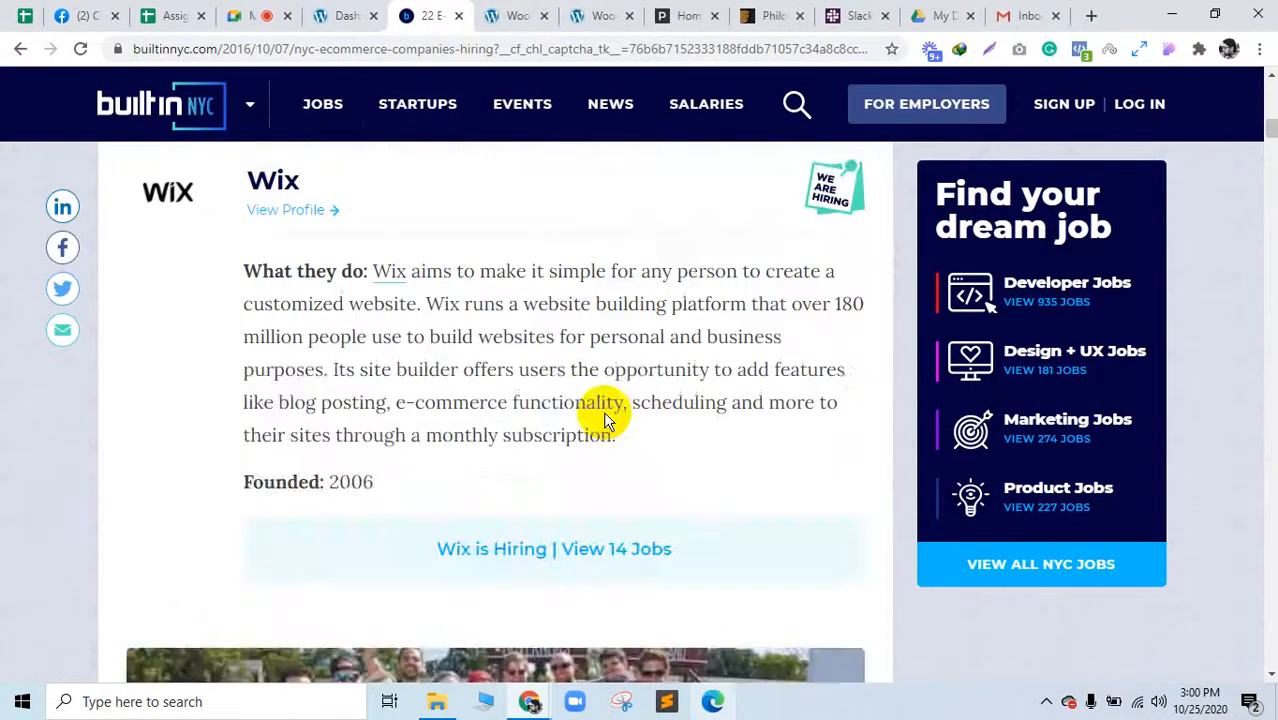
pyautogui.scroll(8, 595, 410)
pyautogui.scroll(2, 342, 329)
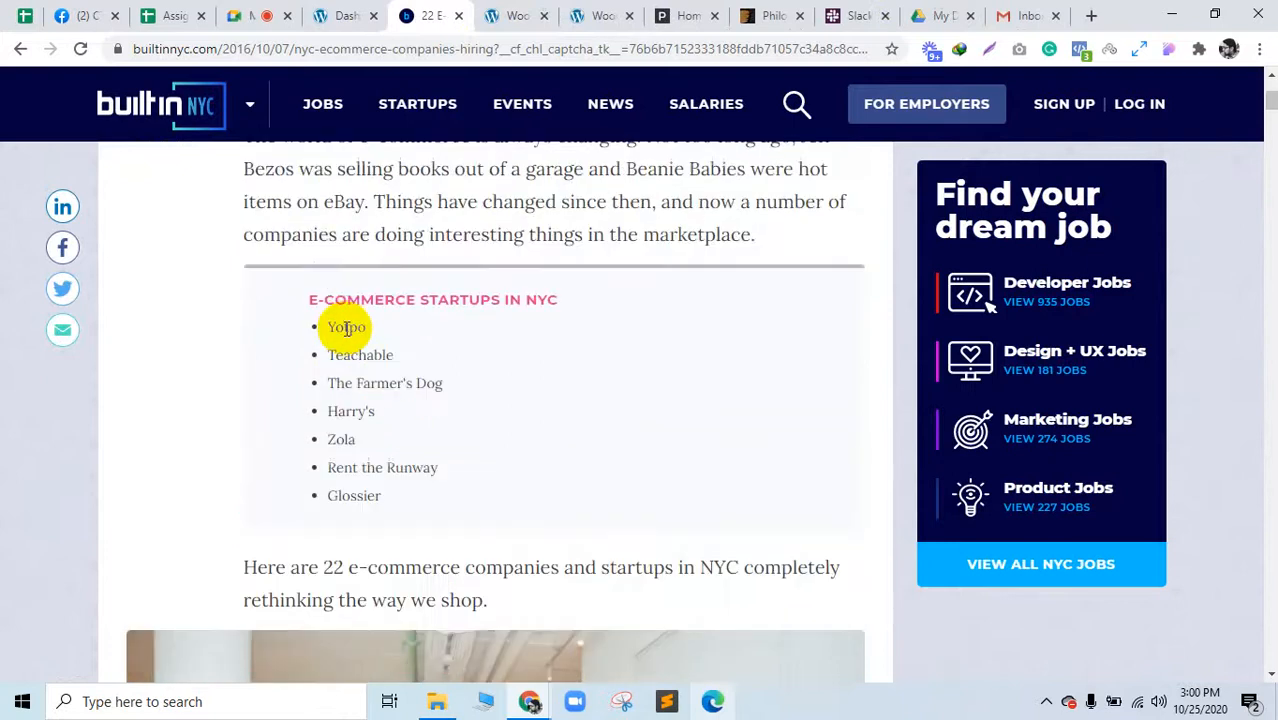
pyautogui.moveTo(366, 338); pyautogui.dragTo(336, 331)
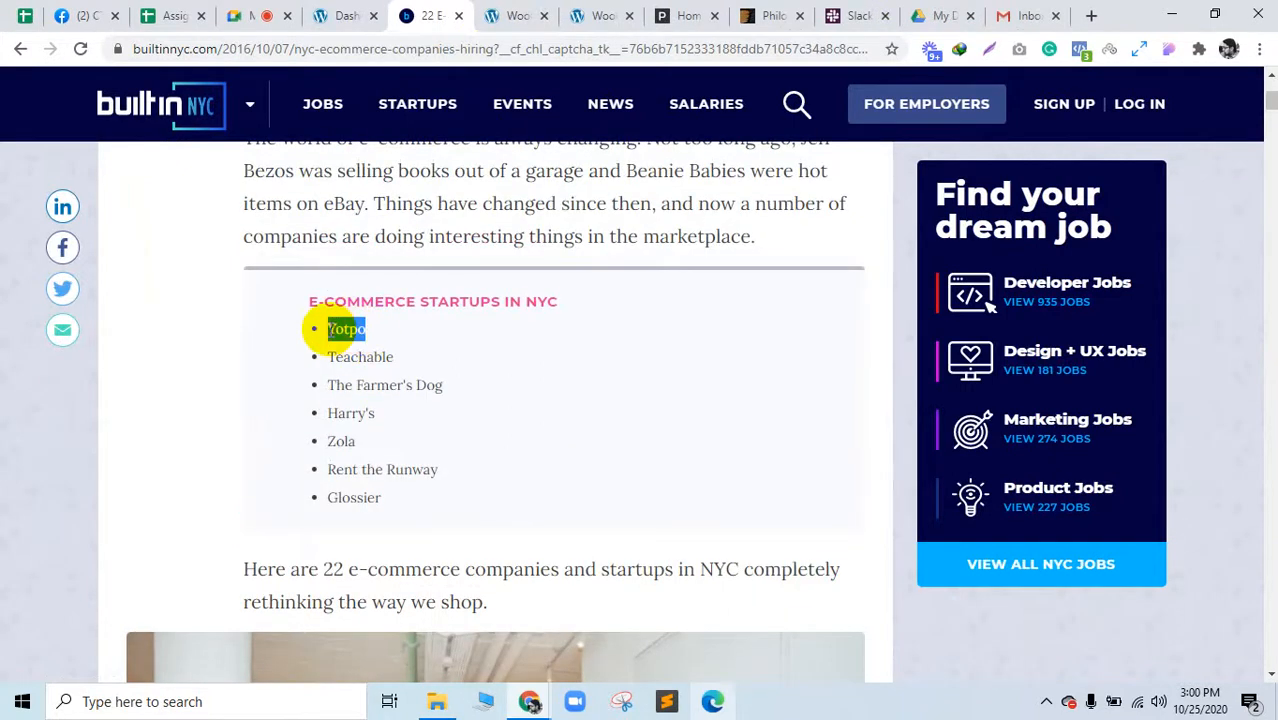
pyautogui.rightClick(338, 331)
pyautogui.click(385, 369)
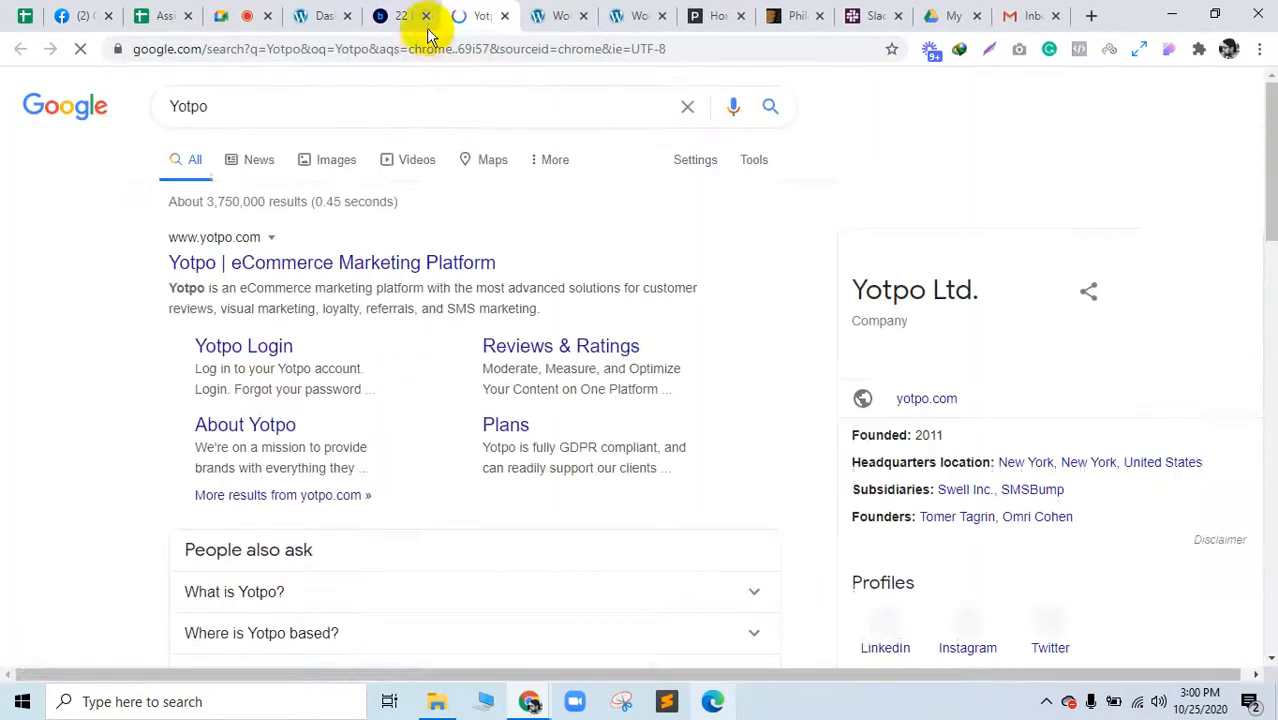
# Step: Close the article and refine the Google search to 'Yotpo locations'
pyautogui.click(425, 16)
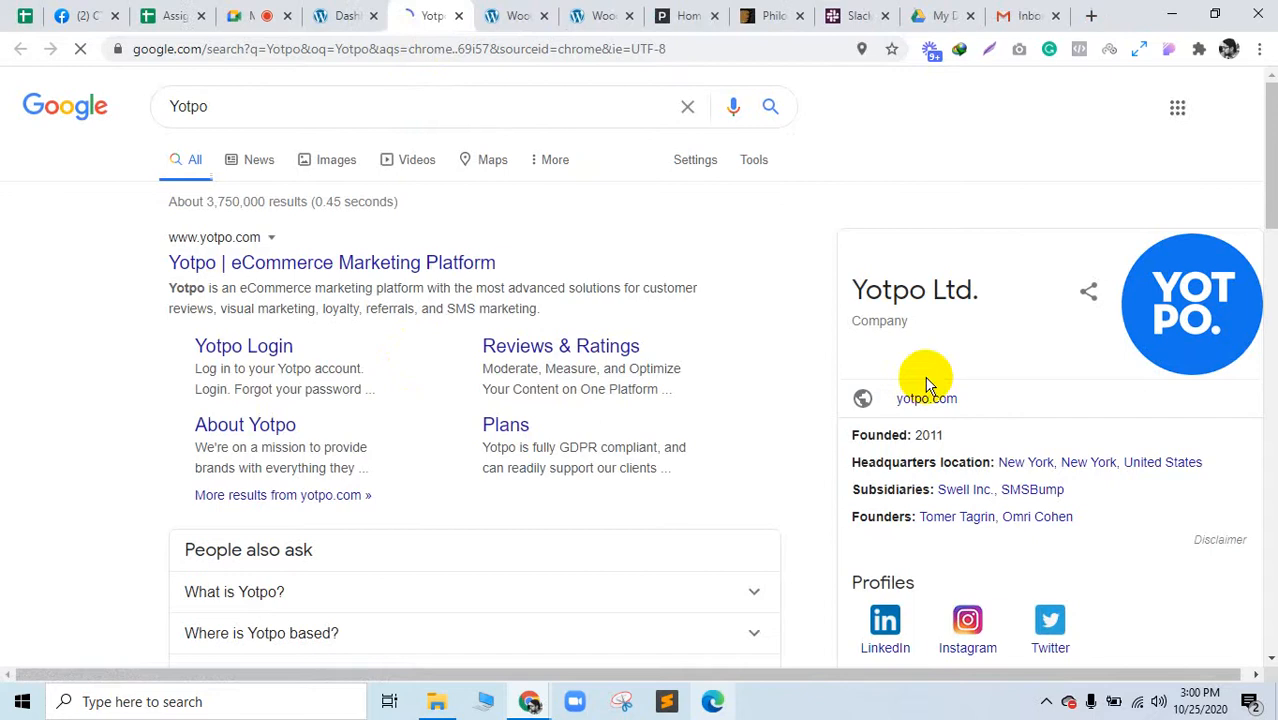
pyautogui.scroll(-1, 926, 385)
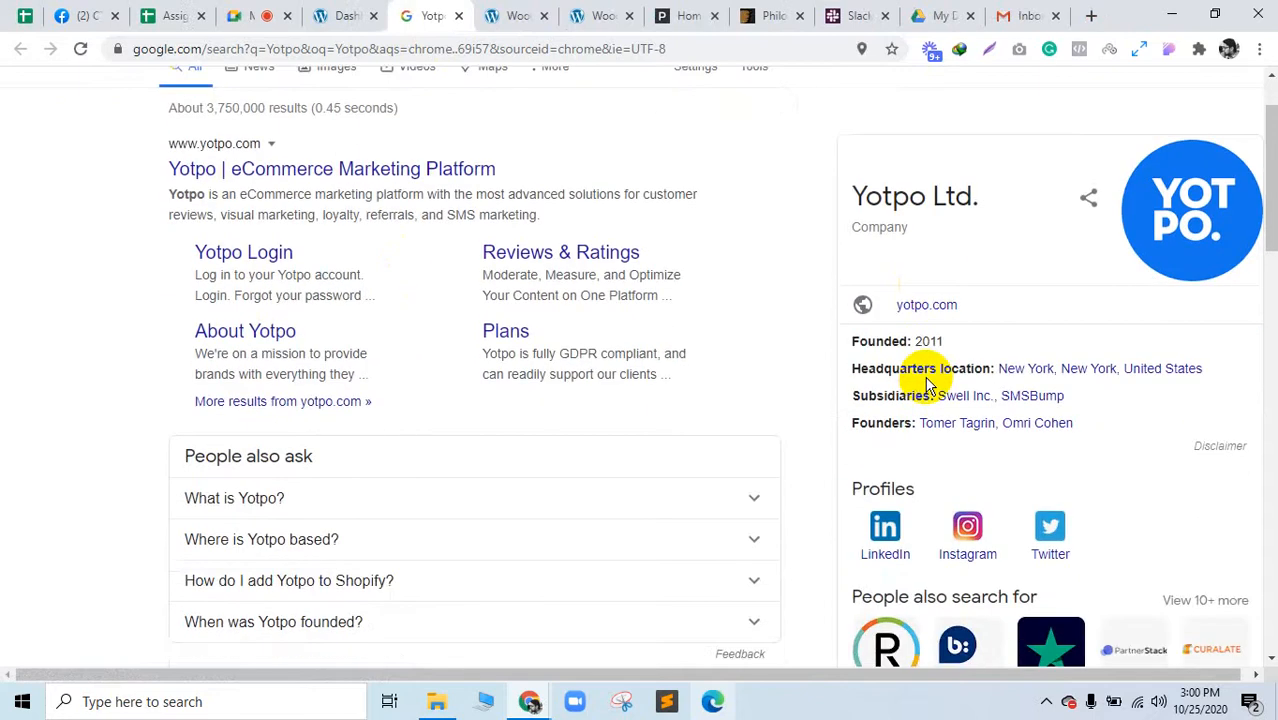
pyautogui.scroll(-1, 926, 385)
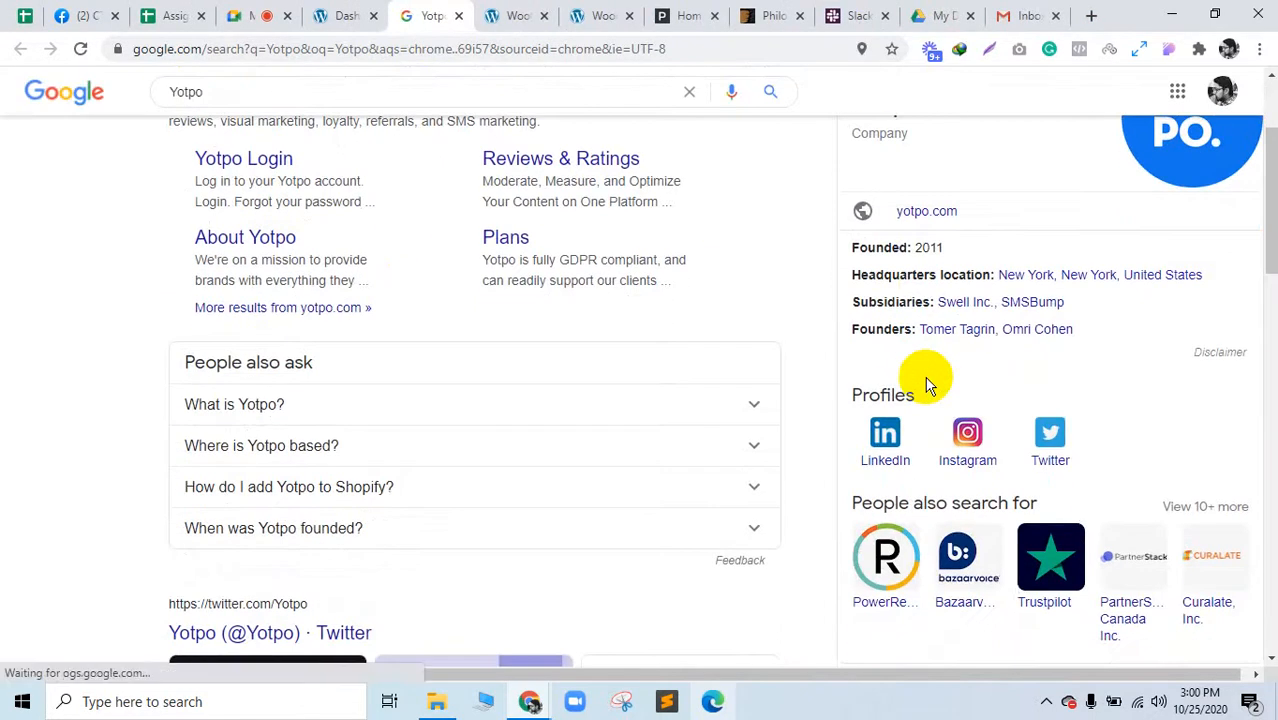
pyautogui.scroll(2, 926, 385)
pyautogui.click(337, 114)
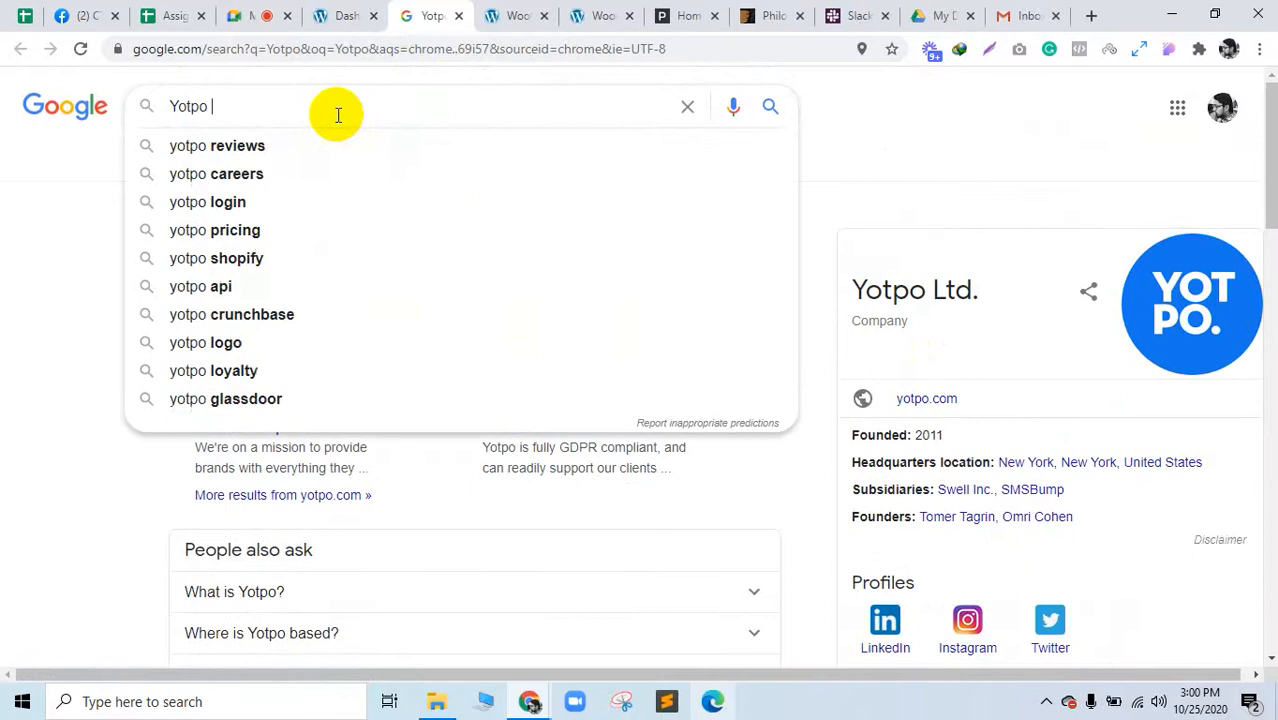
pyautogui.write('locations')
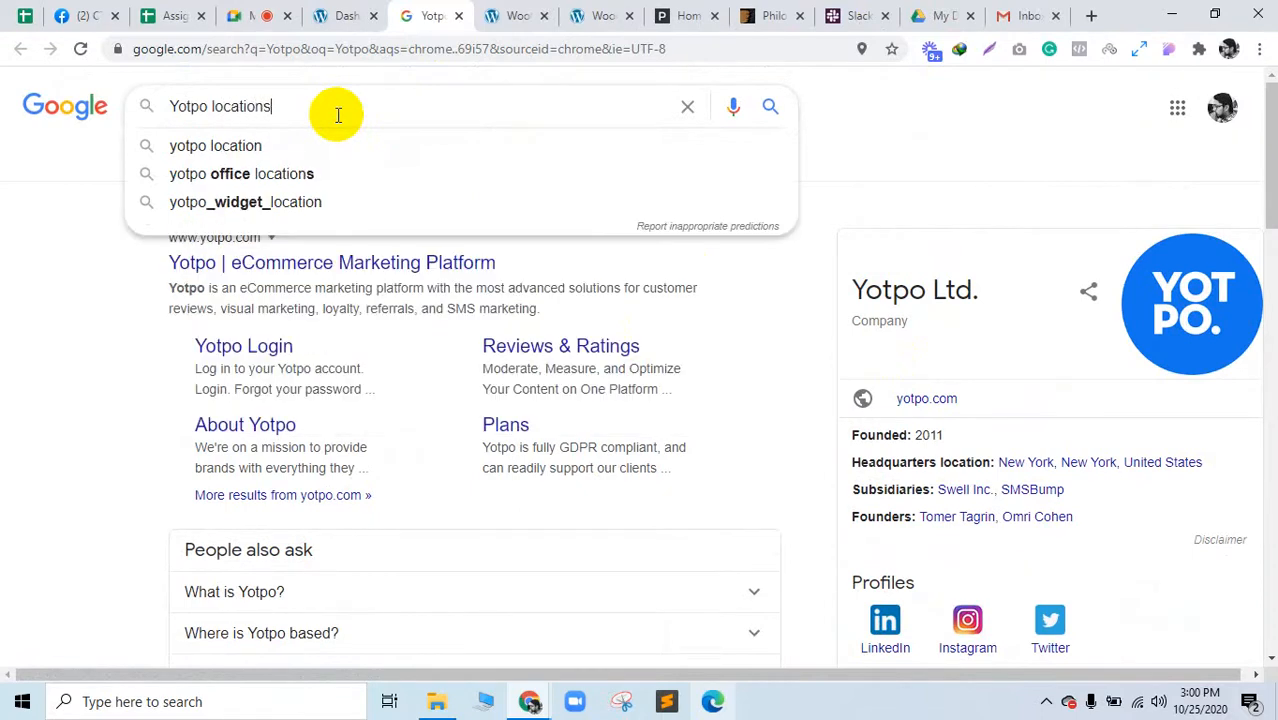
pyautogui.press('Return')
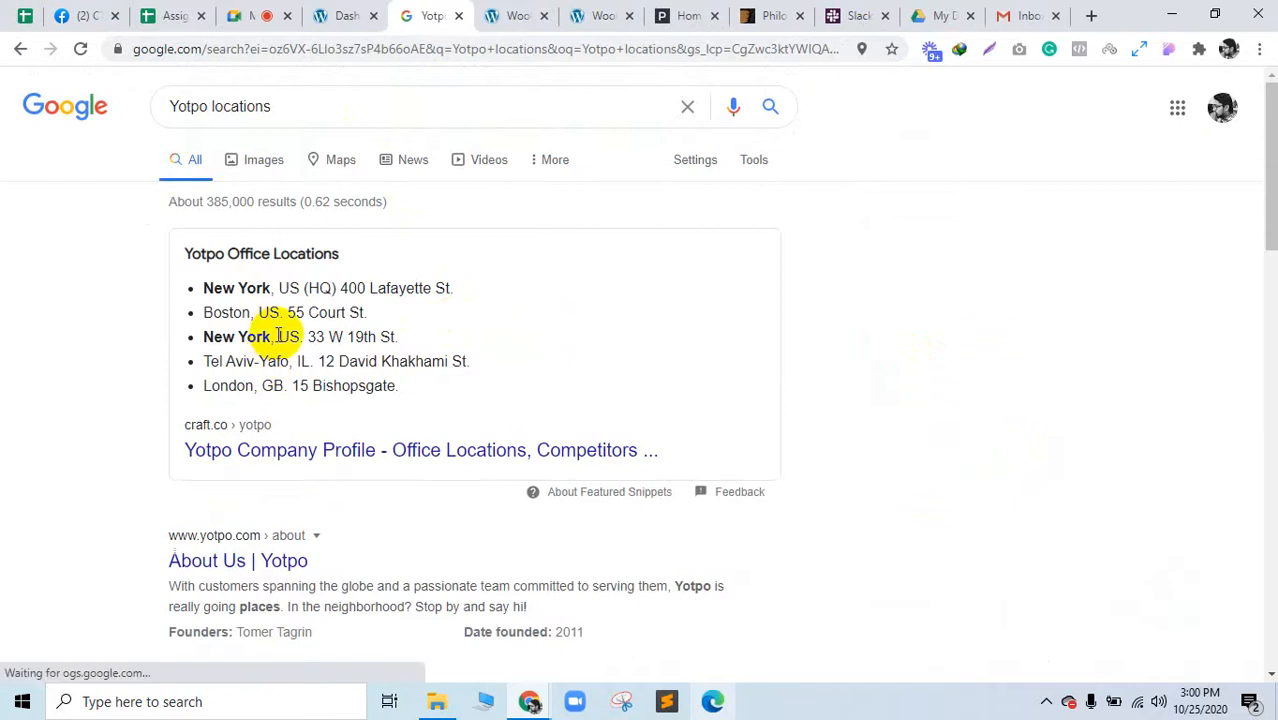
# Step: View Yotpo's Tel Aviv office on Google Maps, then return to the WordPress Dashboard
pyautogui.scroll(-3, 280, 336)
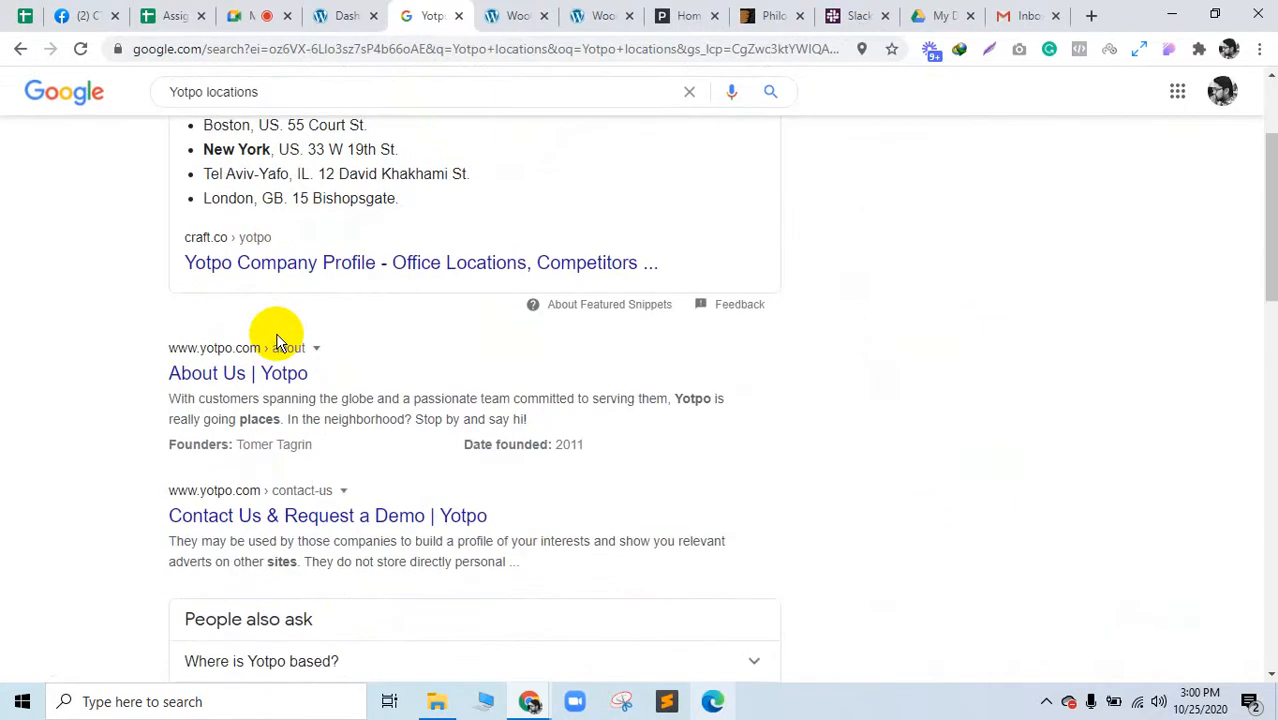
pyautogui.scroll(-3, 276, 332)
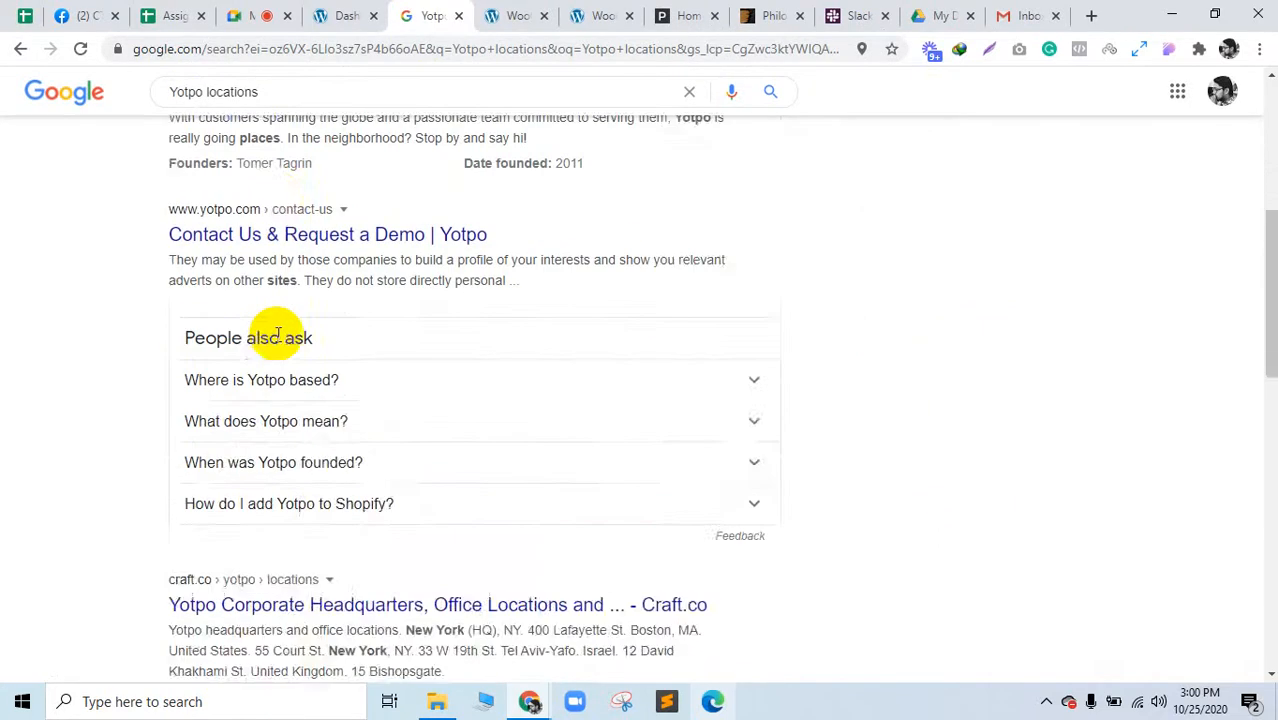
pyautogui.scroll(5, 276, 332)
pyautogui.click(336, 162)
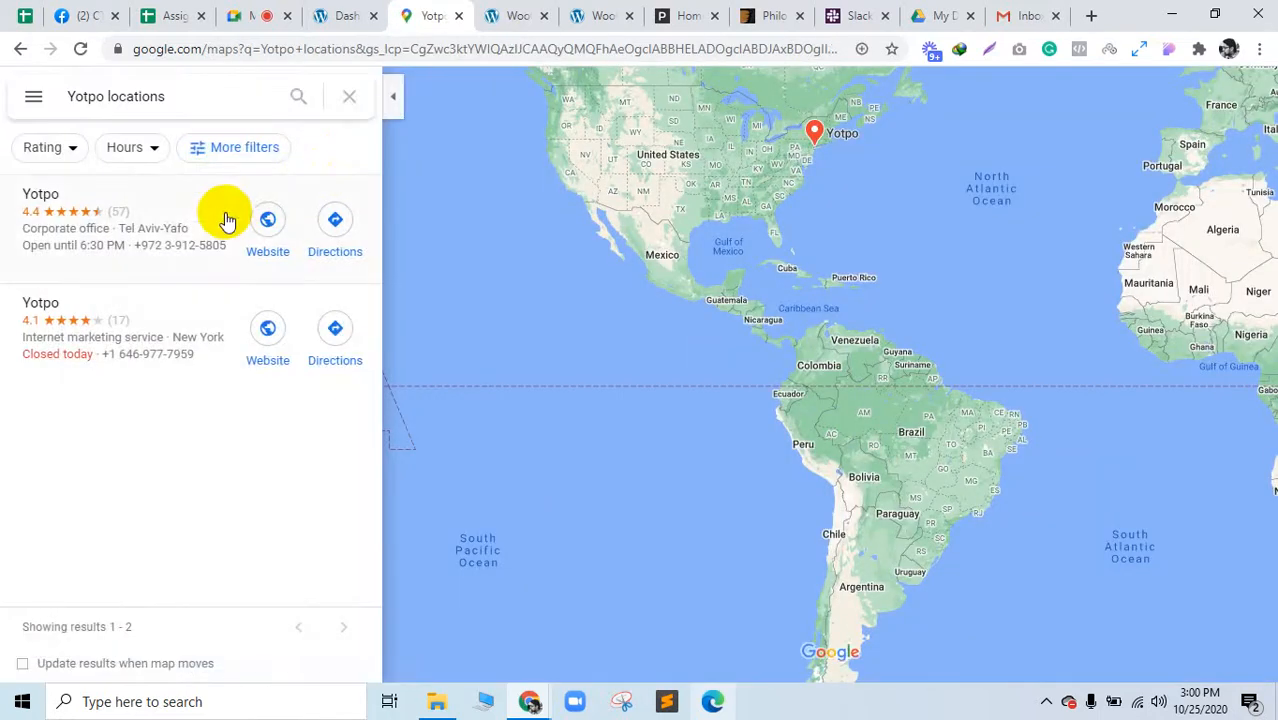
pyautogui.click(185, 246)
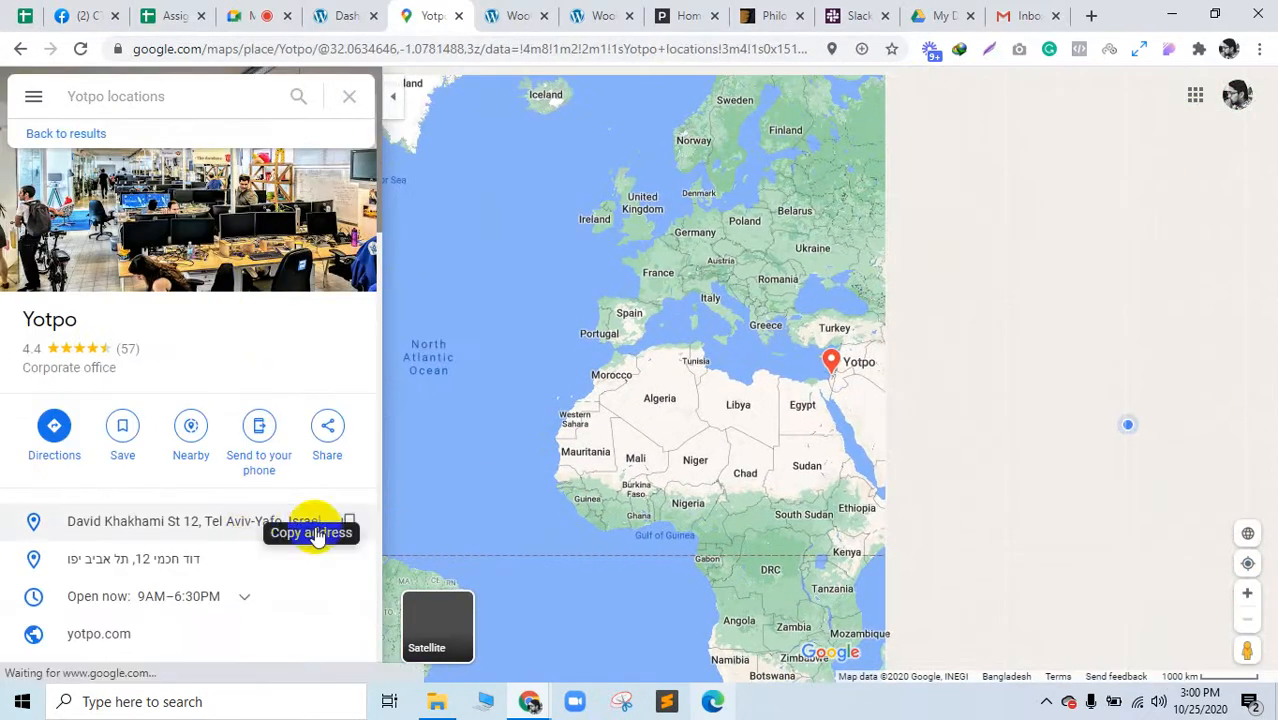
pyautogui.scroll(-1, 341, 594)
pyautogui.scroll(1, 341, 590)
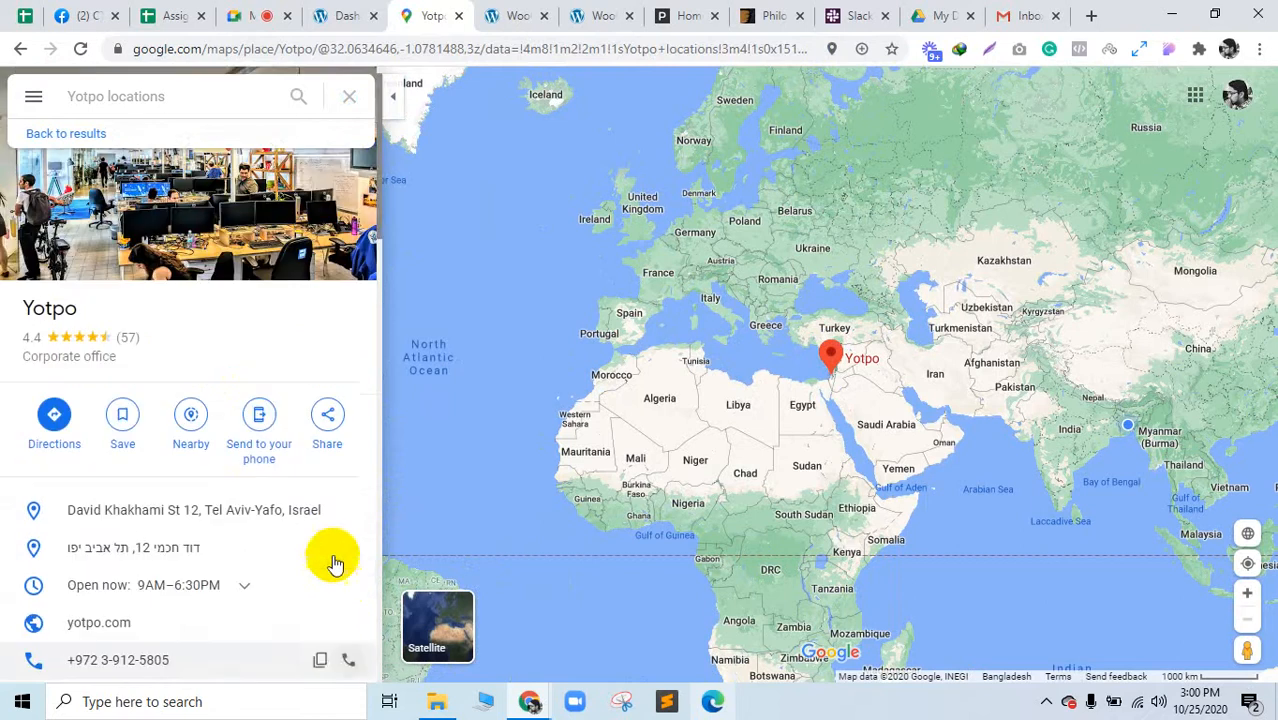
pyautogui.click(328, 14)
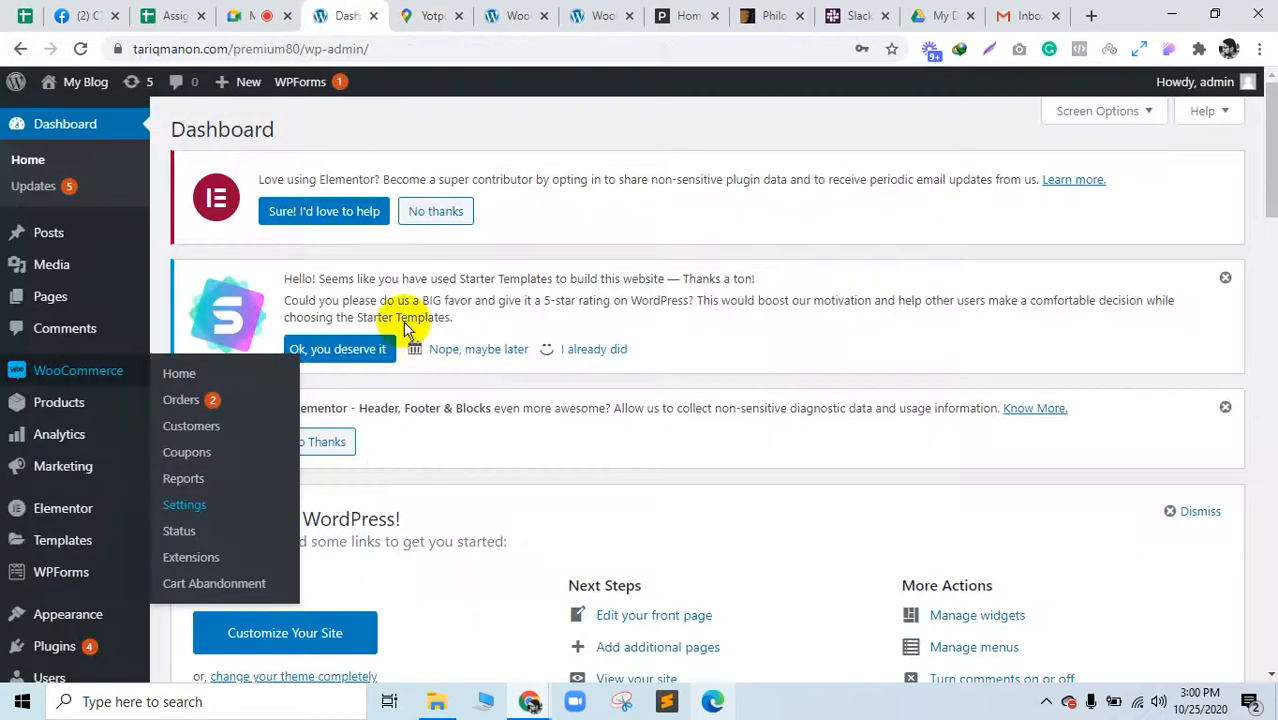
# Step: Enter NewYork as the store's city in the WooCommerce store address
pyautogui.click(458, 15)
pyautogui.click(456, 16)
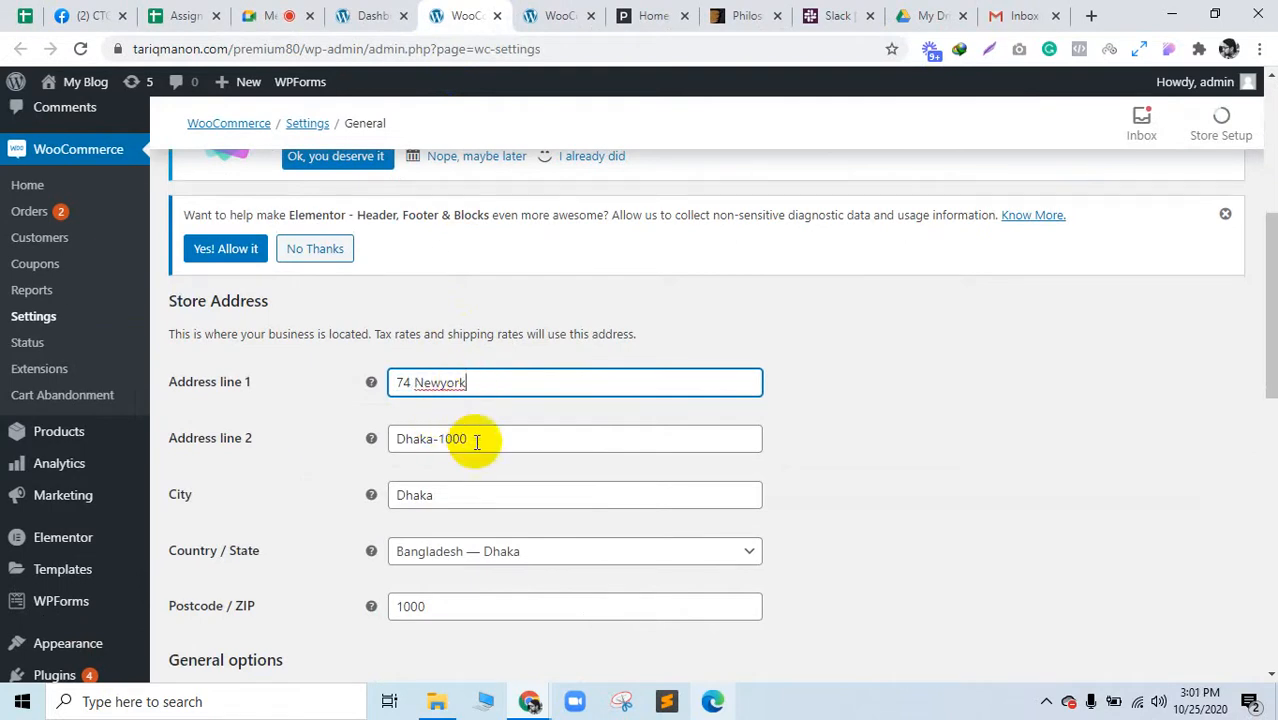
pyautogui.press('Tab')
pyautogui.write('Ne')
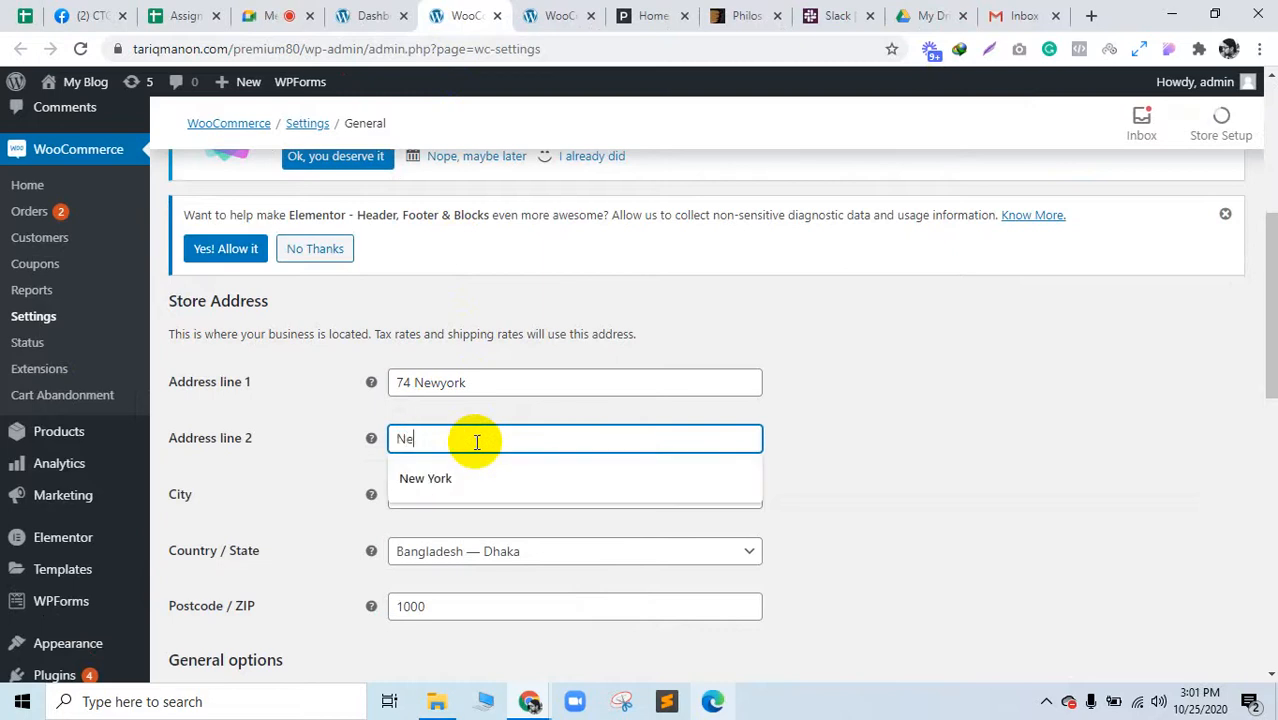
pyautogui.write('wyork-768')
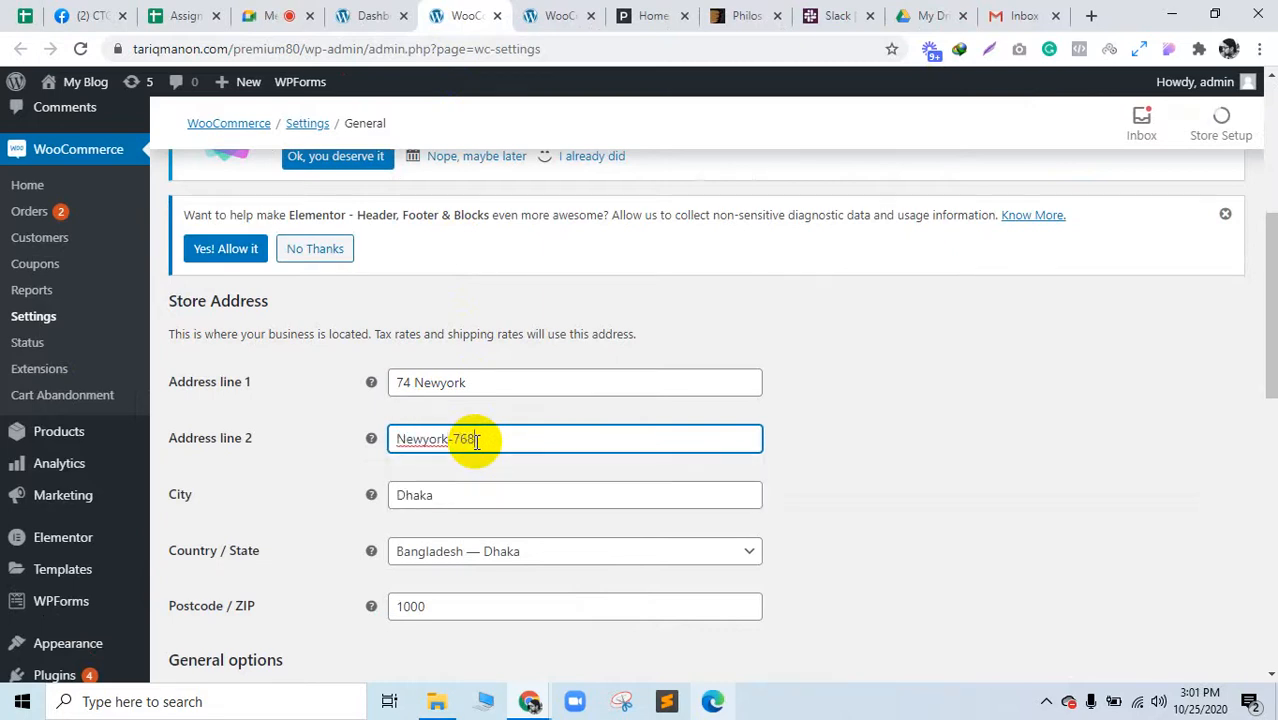
pyautogui.click(474, 500)
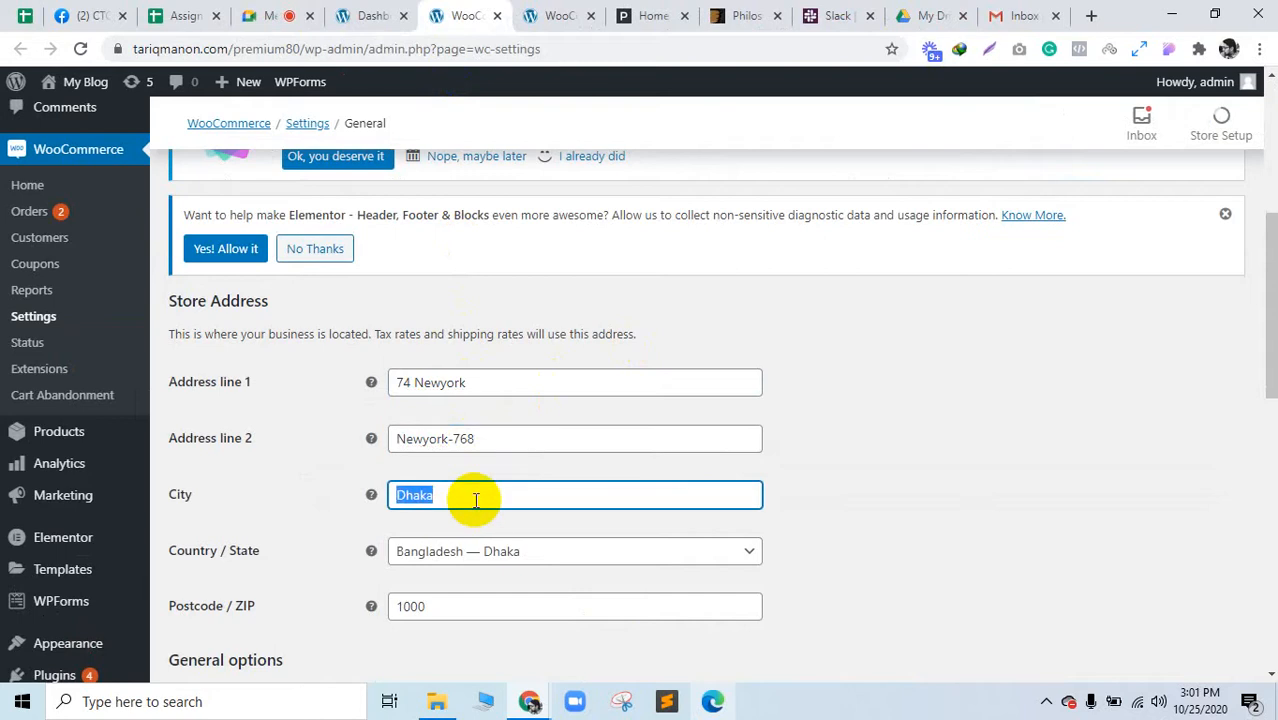
pyautogui.write('NewYork')
# Step: Set Country / State to United States (US) — New York
pyautogui.click(482, 563)
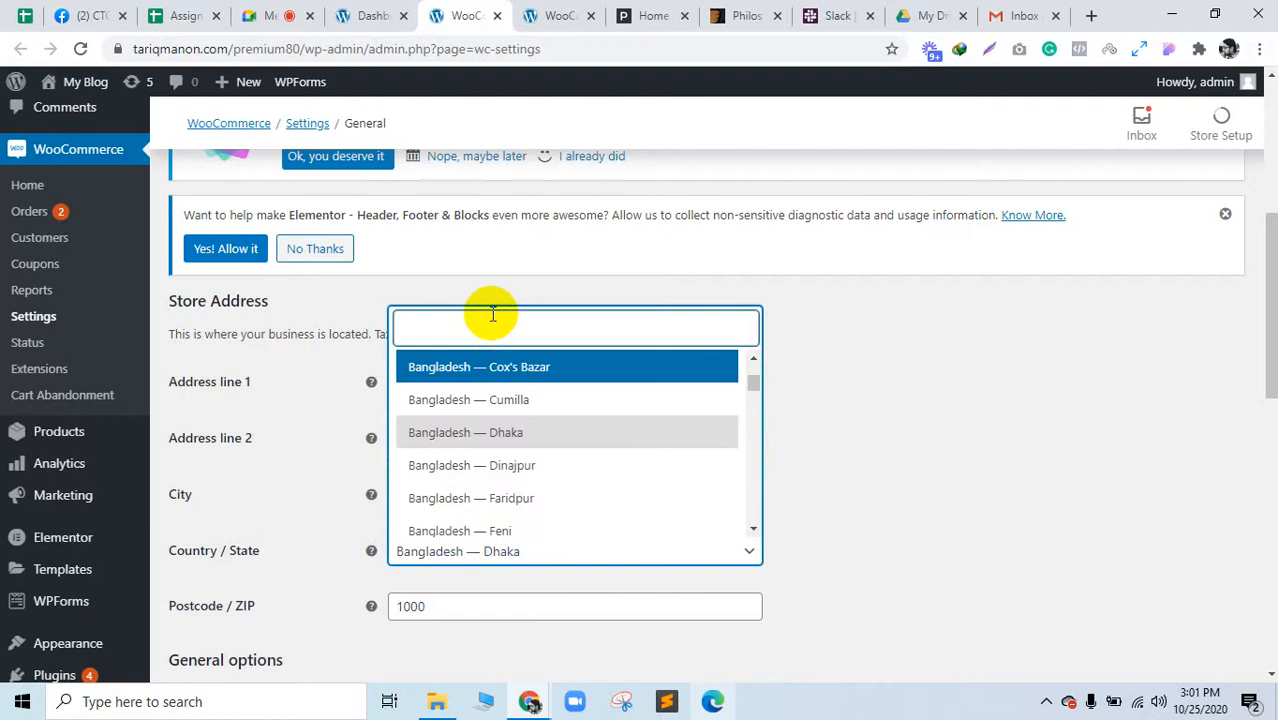
pyautogui.write('usa')
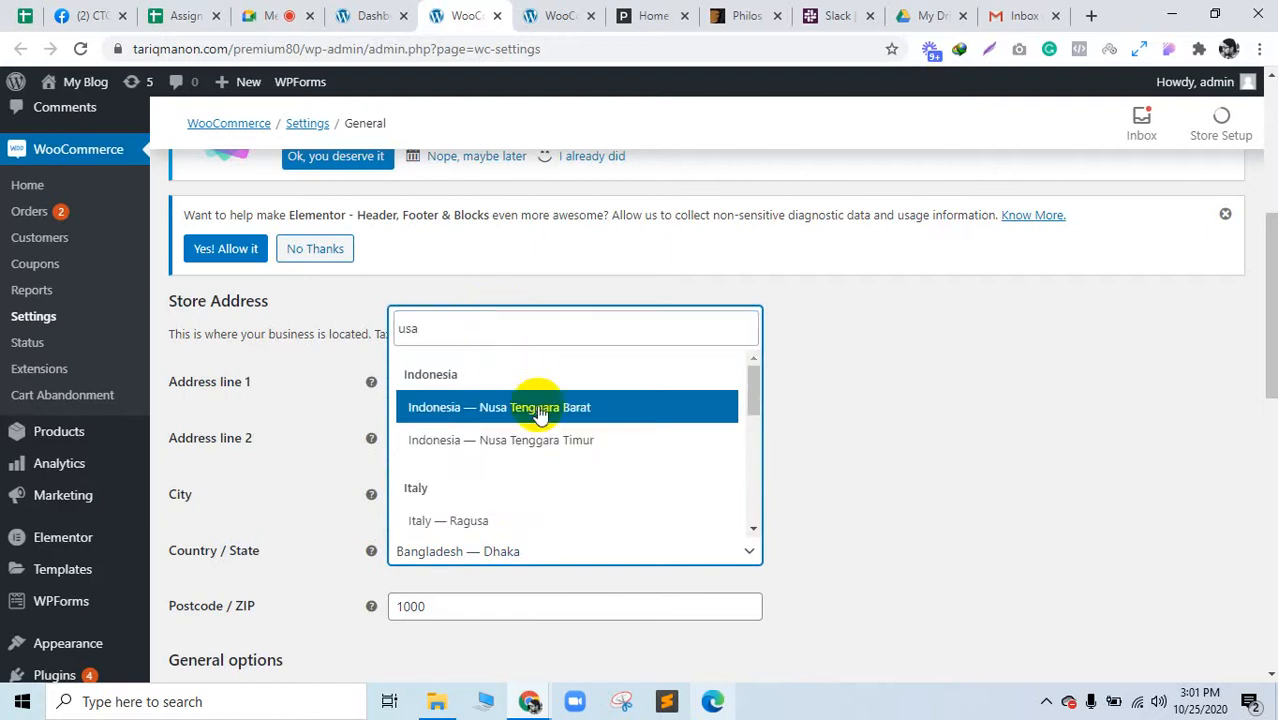
pyautogui.press('BackSpace')
pyautogui.press('BackSpace')
pyautogui.press('BackSpace')
pyautogui.write('n')
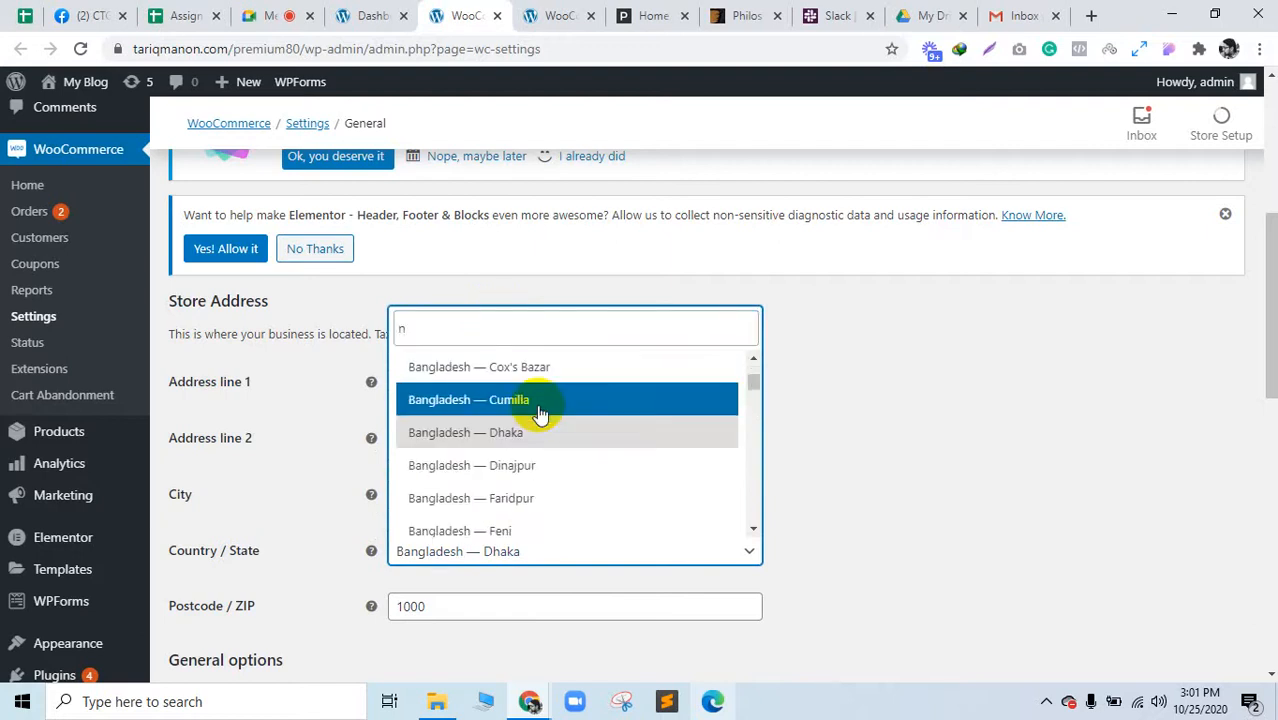
pyautogui.write('ewy')
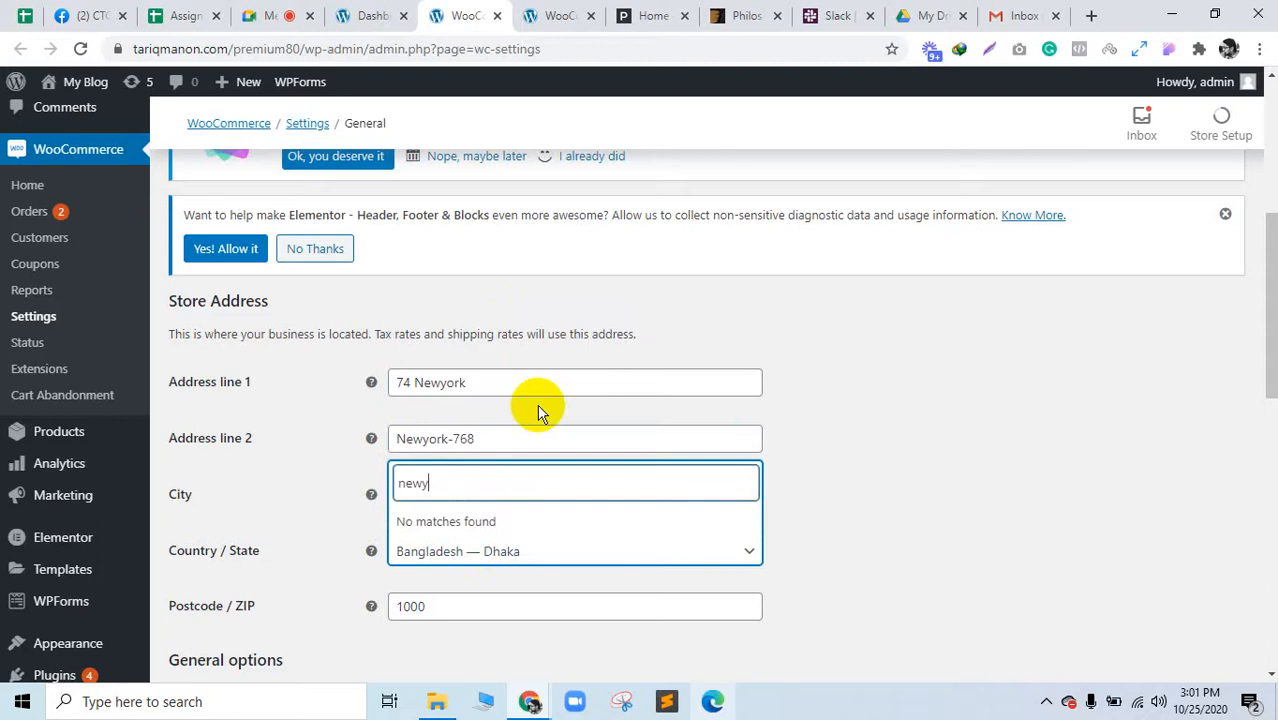
pyautogui.press('BackSpace')
pyautogui.write('yo')
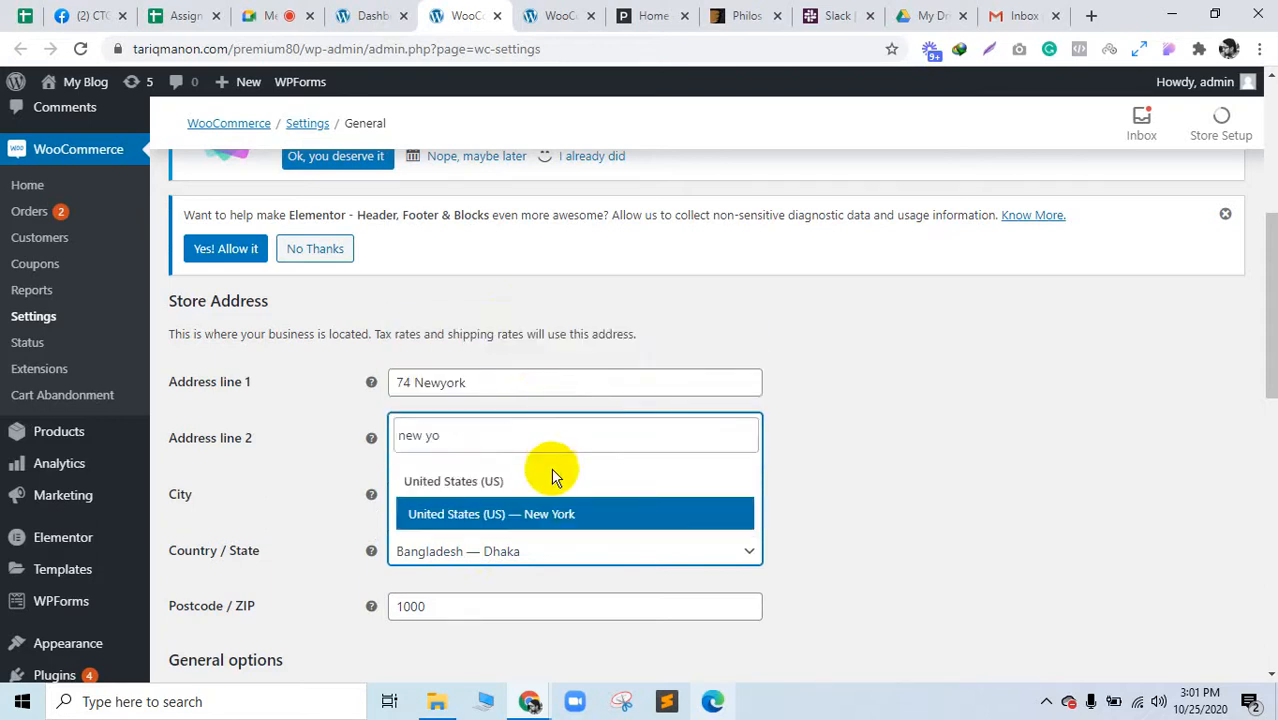
pyautogui.click(553, 515)
# Step: Select the old postcode 1000 and start a new-tab search for 'new york zip'
pyautogui.scroll(-3, 750, 513)
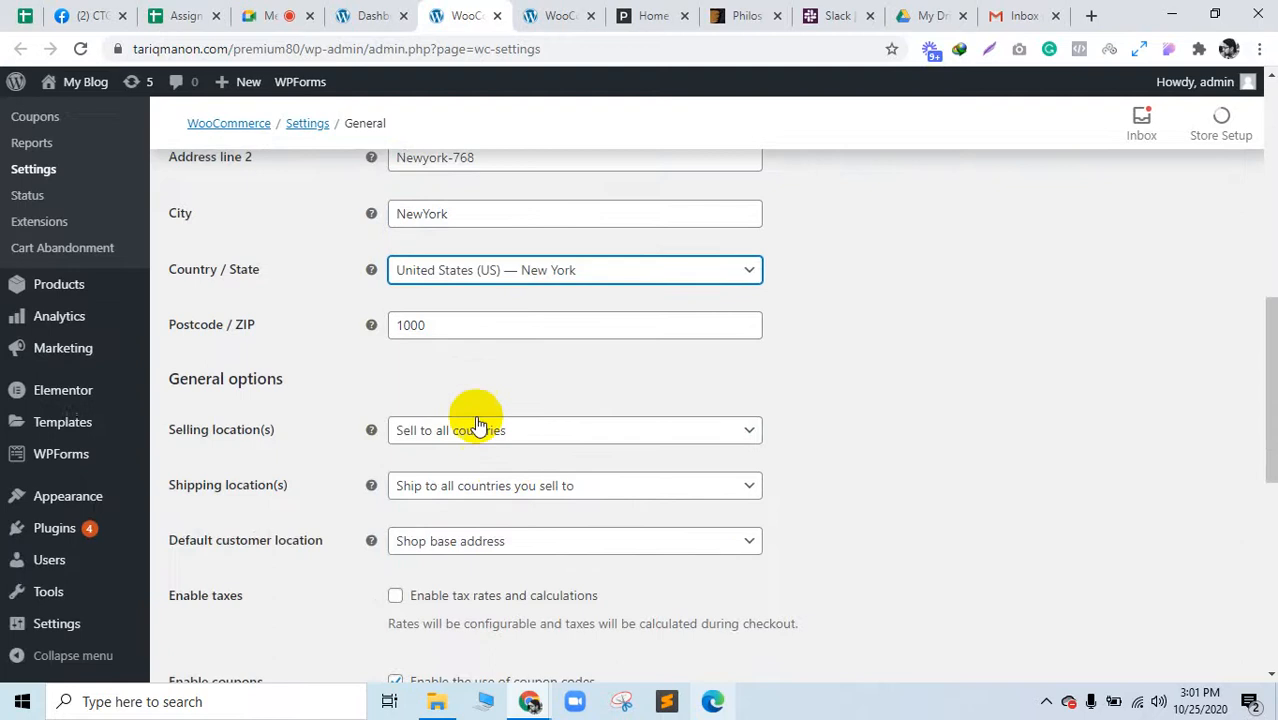
pyautogui.click(457, 332)
pyautogui.doubleClick(457, 332)
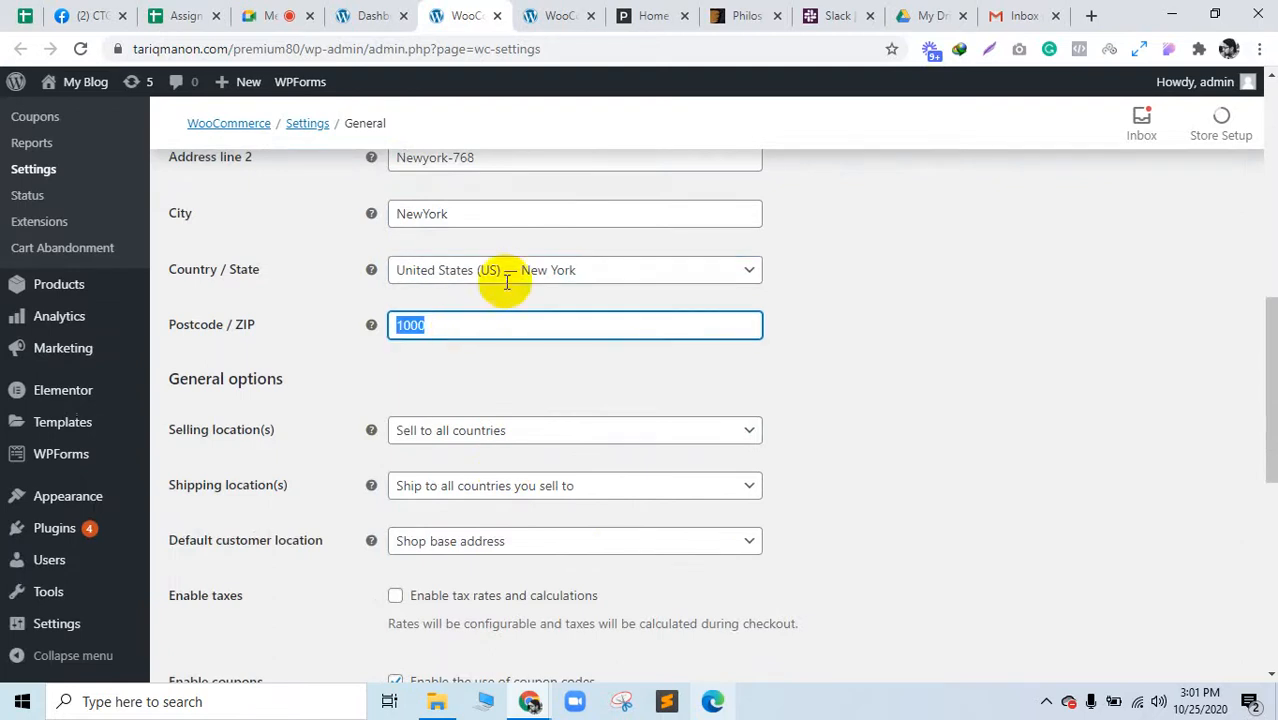
pyautogui.click(1091, 15)
pyautogui.moveTo(773, 8); pyautogui.dragTo(527, 8)
pyautogui.write('new york zi')
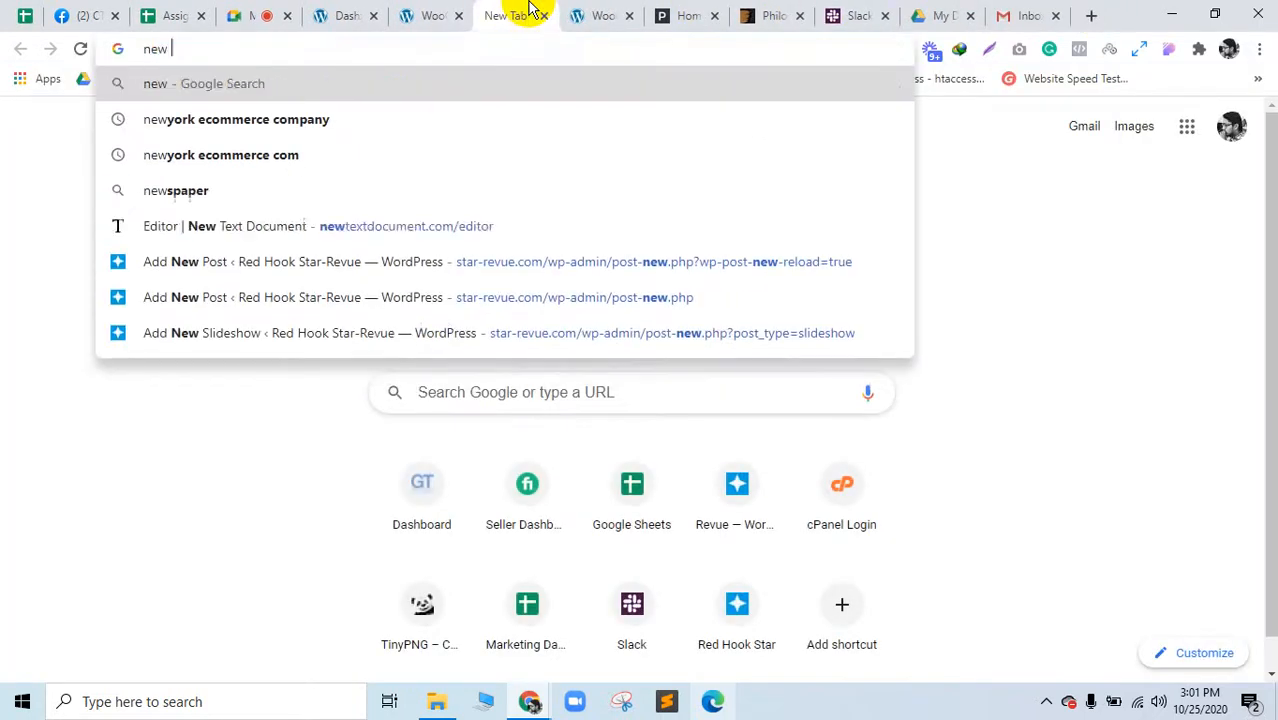
pyautogui.write('p')
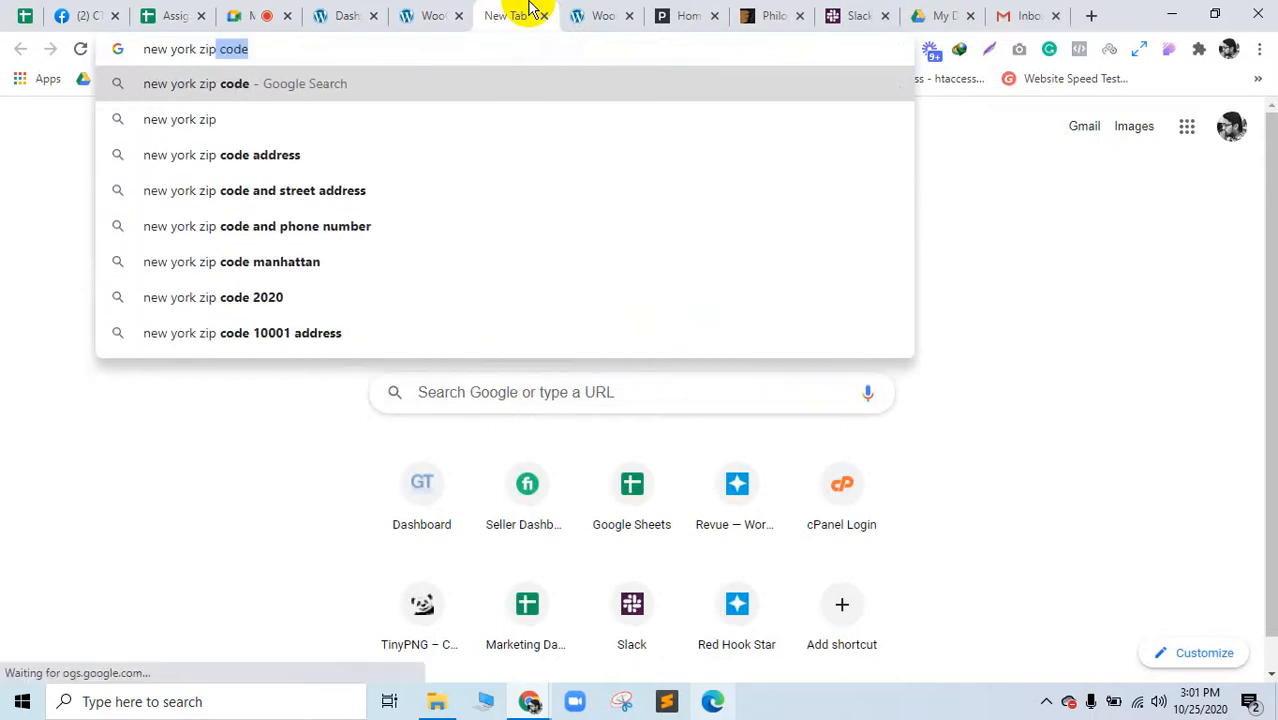
# Step: Run the Google search for 'new york zip' and browse the results
pyautogui.press('Down')
pyautogui.press('Return')
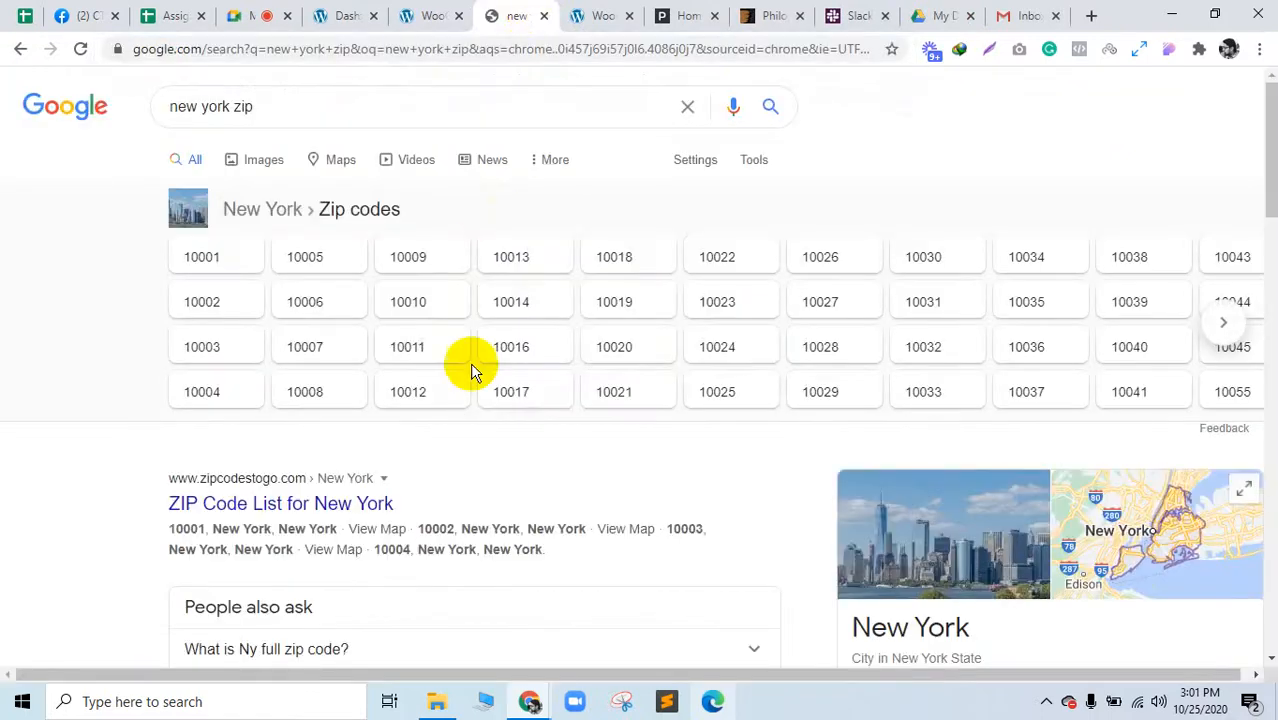
pyautogui.scroll(-2, 530, 471)
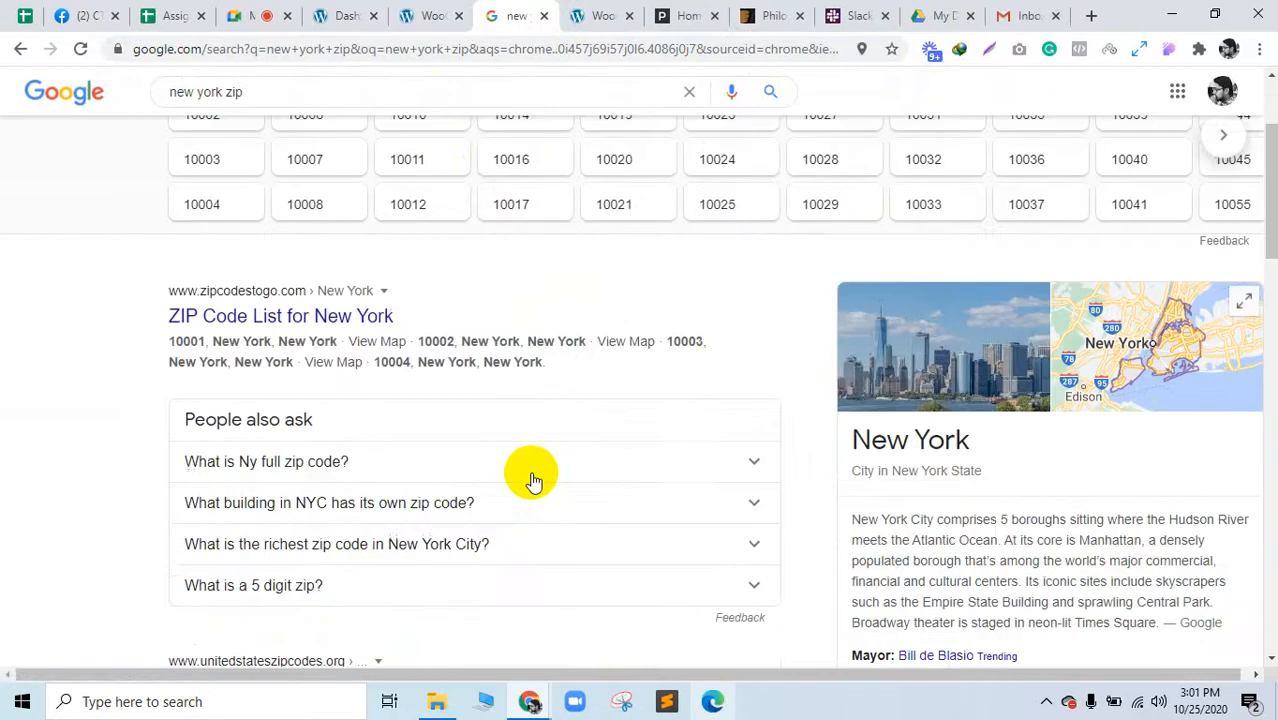
pyautogui.scroll(1, 530, 477)
pyautogui.scroll(-1, 530, 477)
pyautogui.scroll(2, 530, 477)
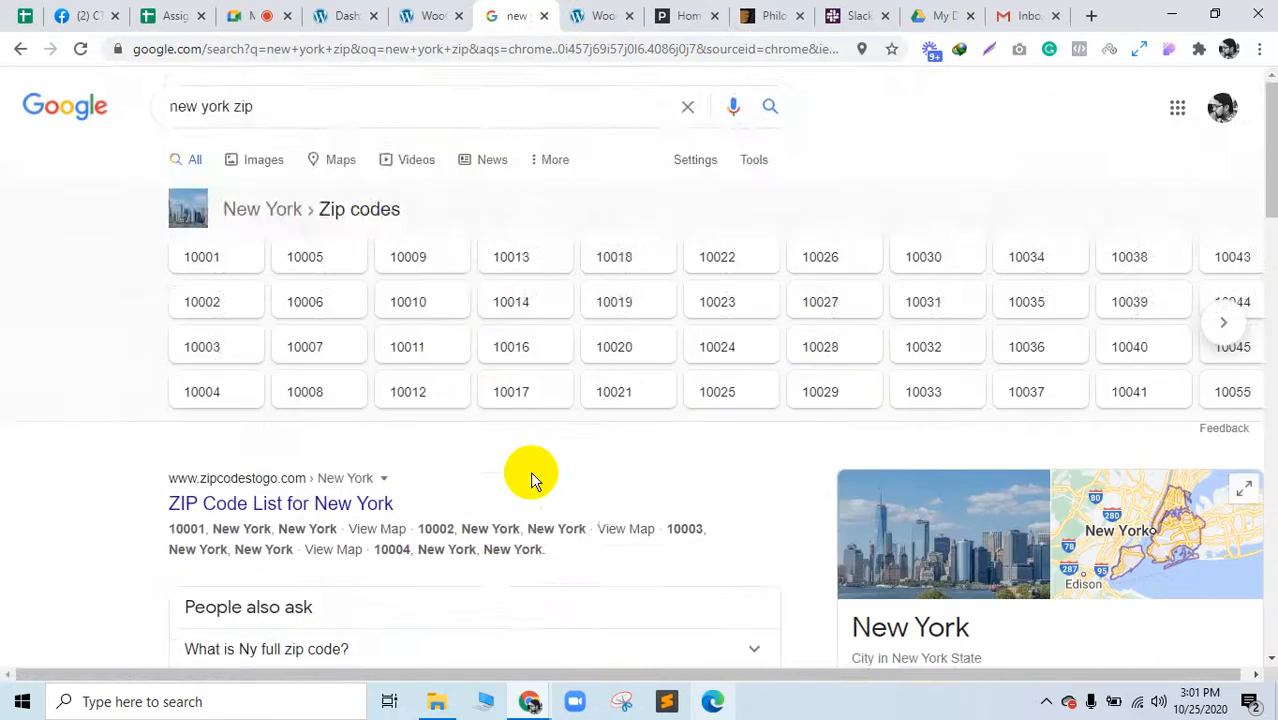
pyautogui.scroll(-1, 530, 477)
pyautogui.scroll(-4, 530, 478)
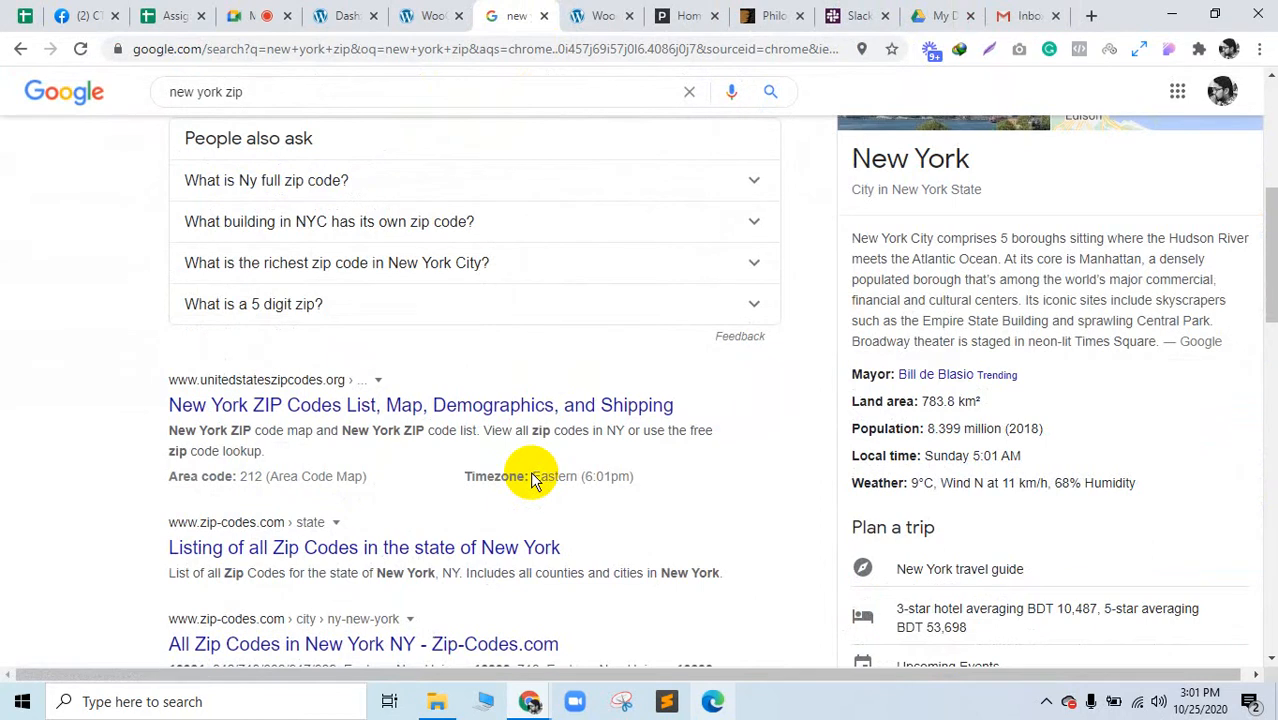
pyautogui.scroll(5, 530, 478)
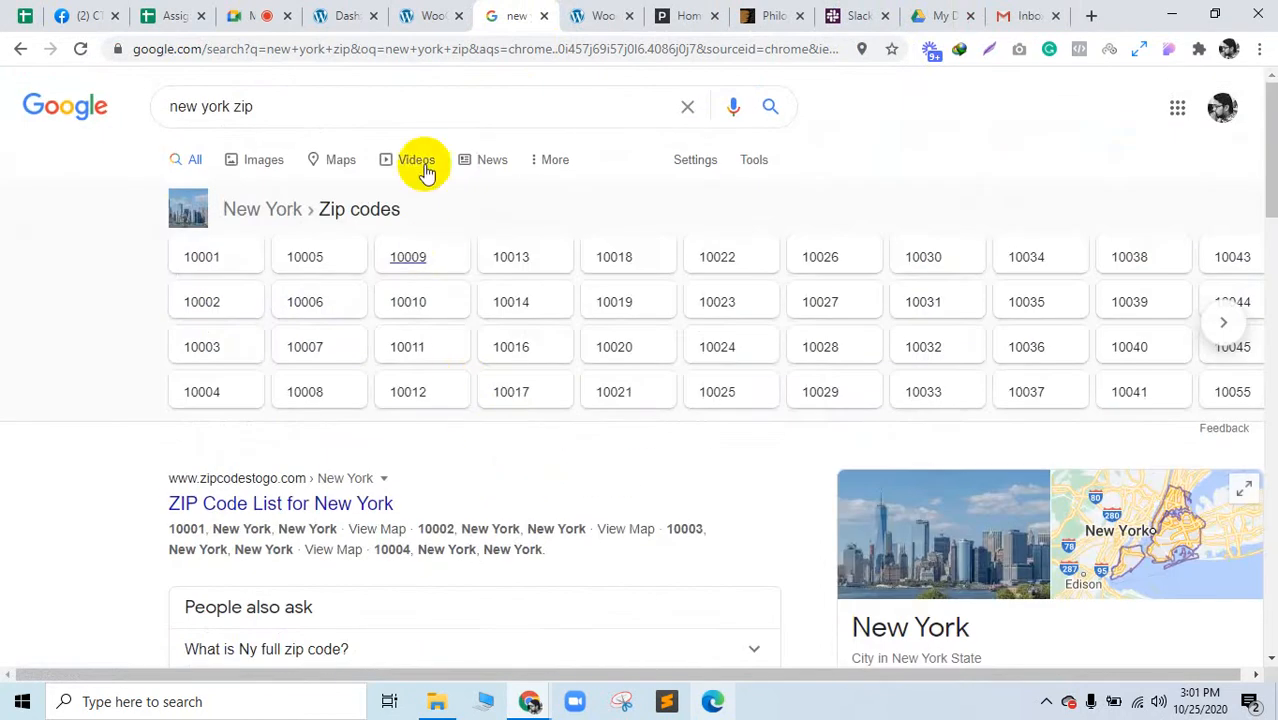
# Step: Replace the store's postcode 1000 with the New York zip code 10001
pyautogui.click(432, 15)
pyautogui.click(508, 334)
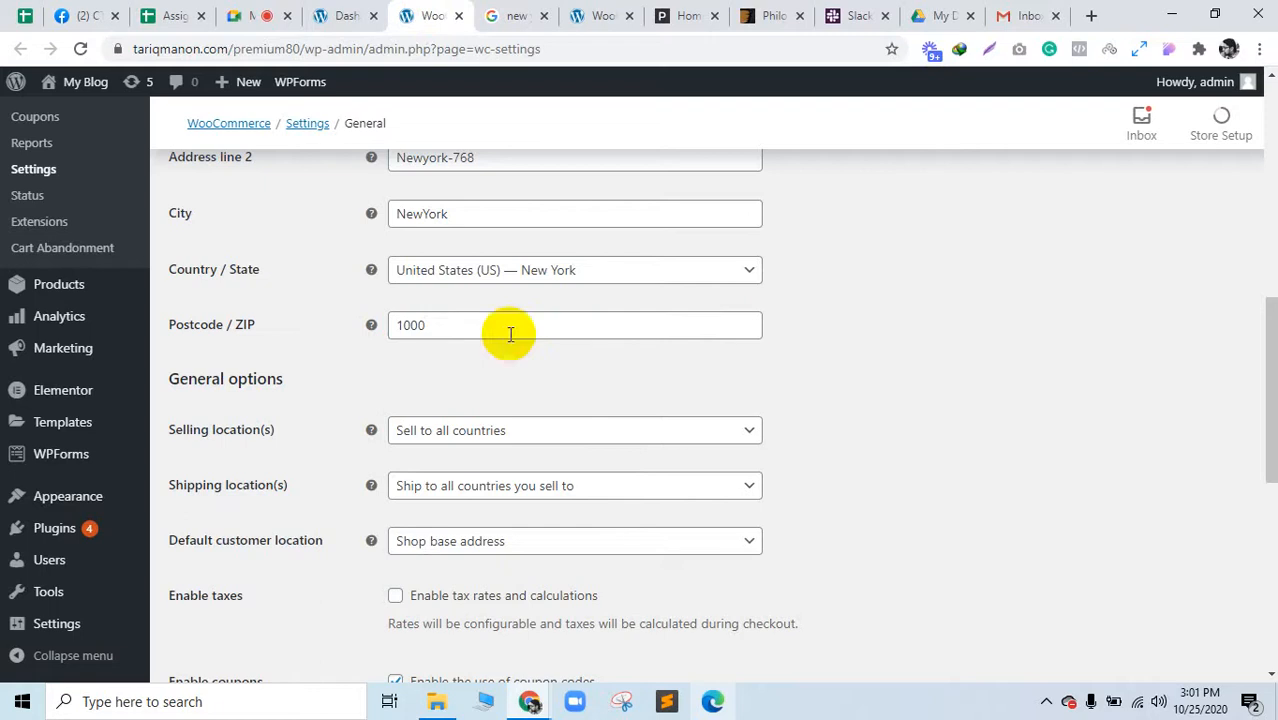
pyautogui.doubleClick(497, 318)
pyautogui.click(499, 17)
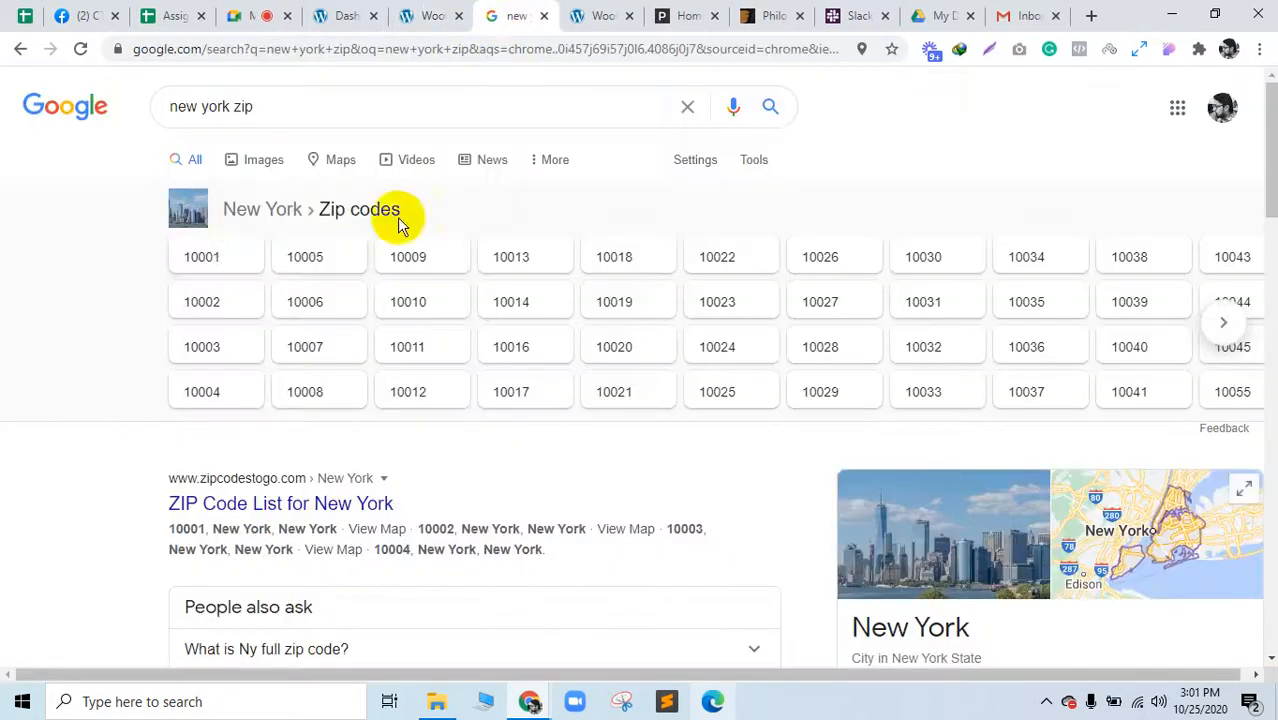
pyautogui.click(237, 257)
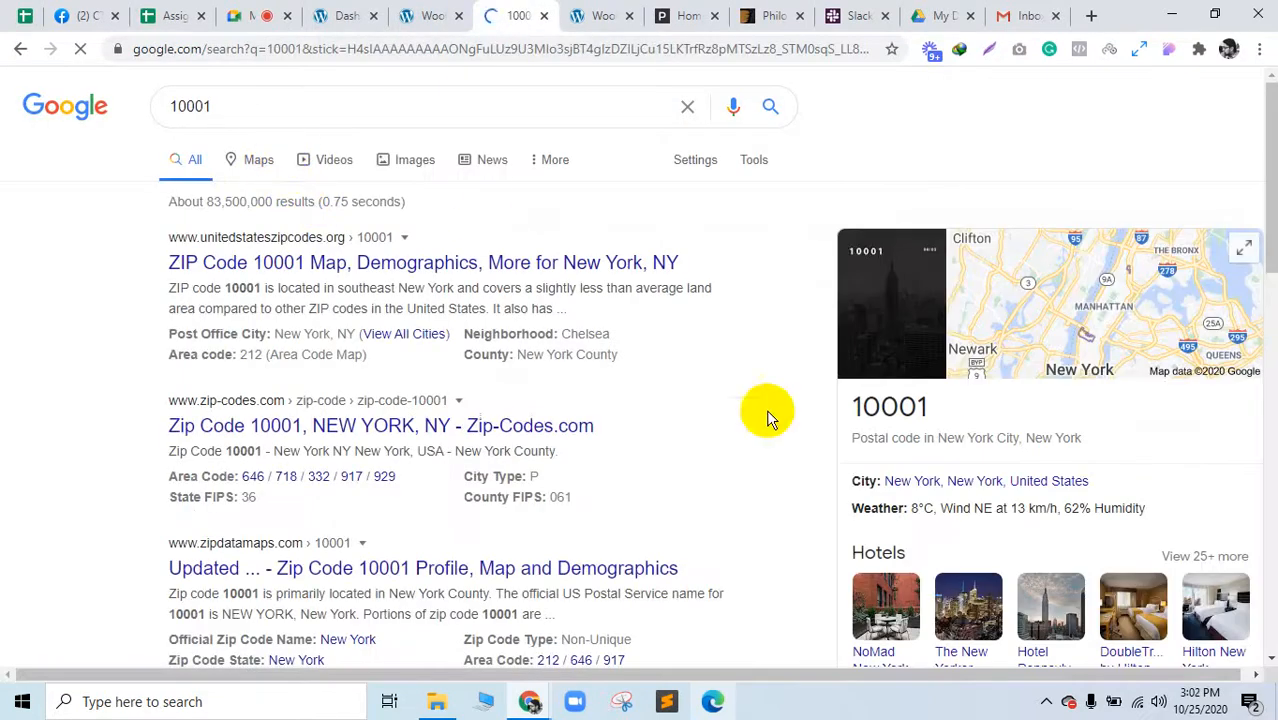
pyautogui.doubleClick(884, 404)
pyautogui.hotkey('ctrl', 'c')
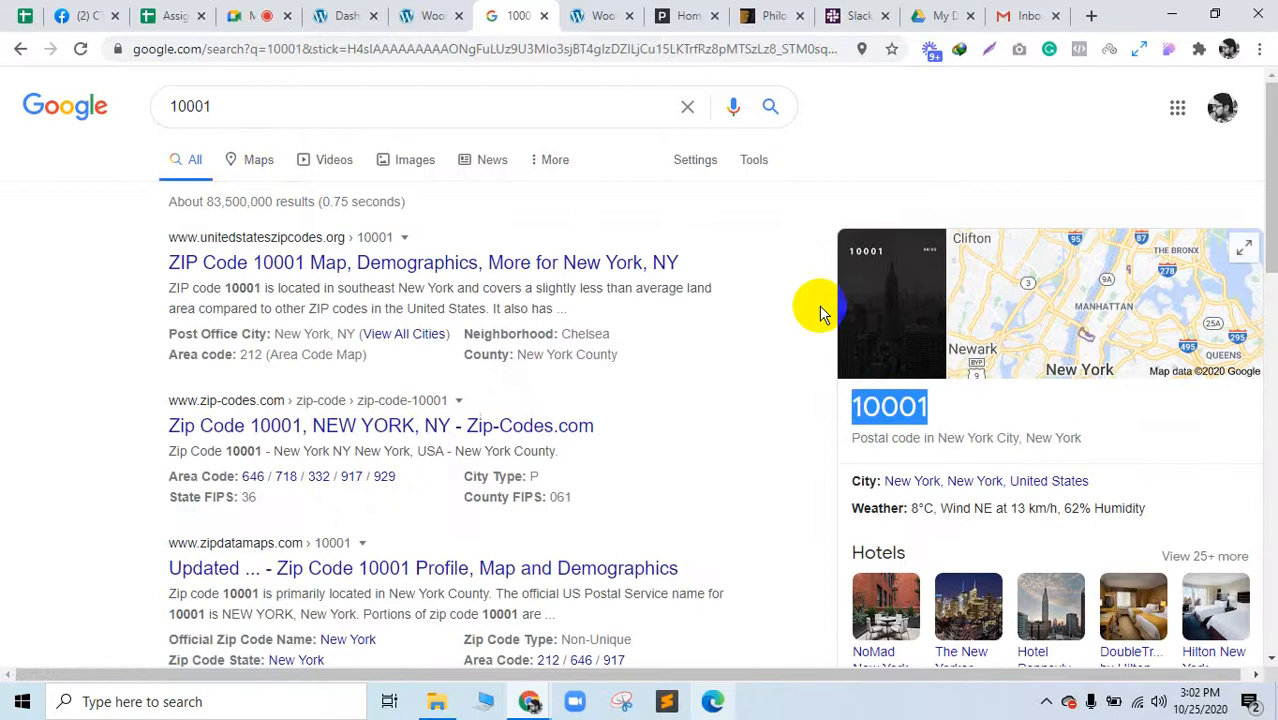
pyautogui.click(466, 12)
pyautogui.hotkey('ctrl', 'v')
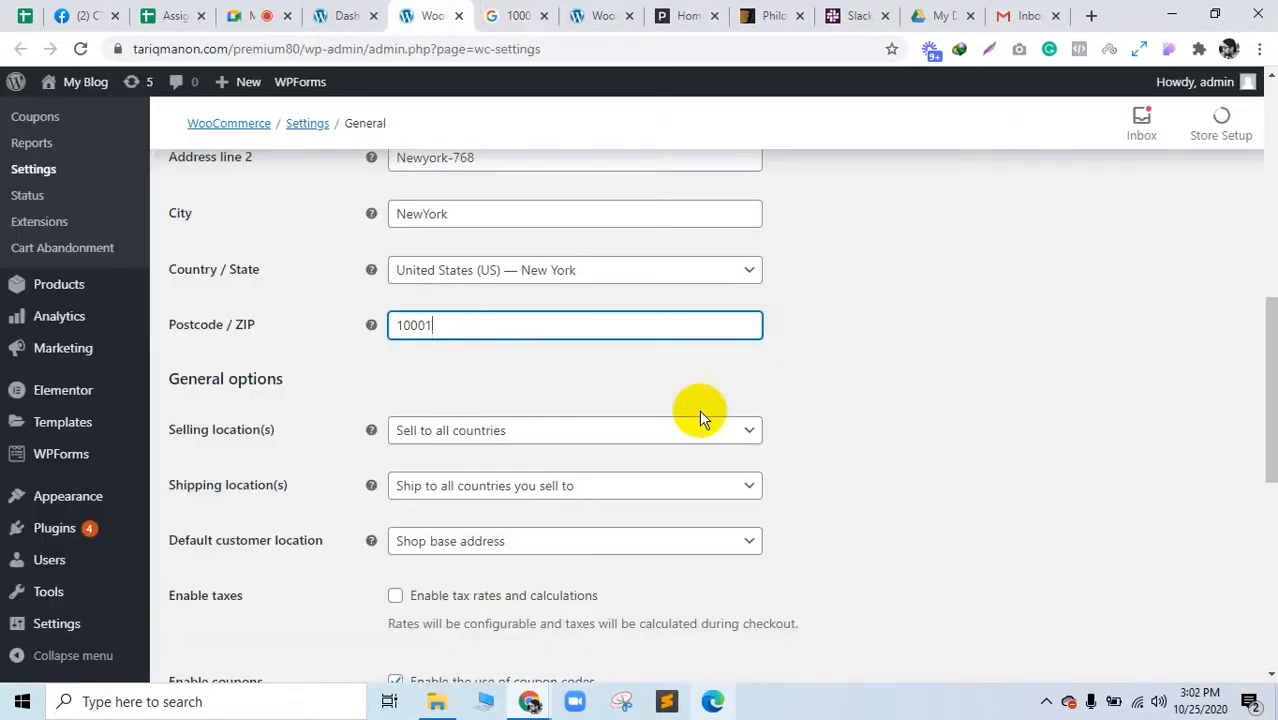
# Step: Change the store currency to United States (US) dollar ($) and save the general settings
pyautogui.scroll(-4, 510, 530)
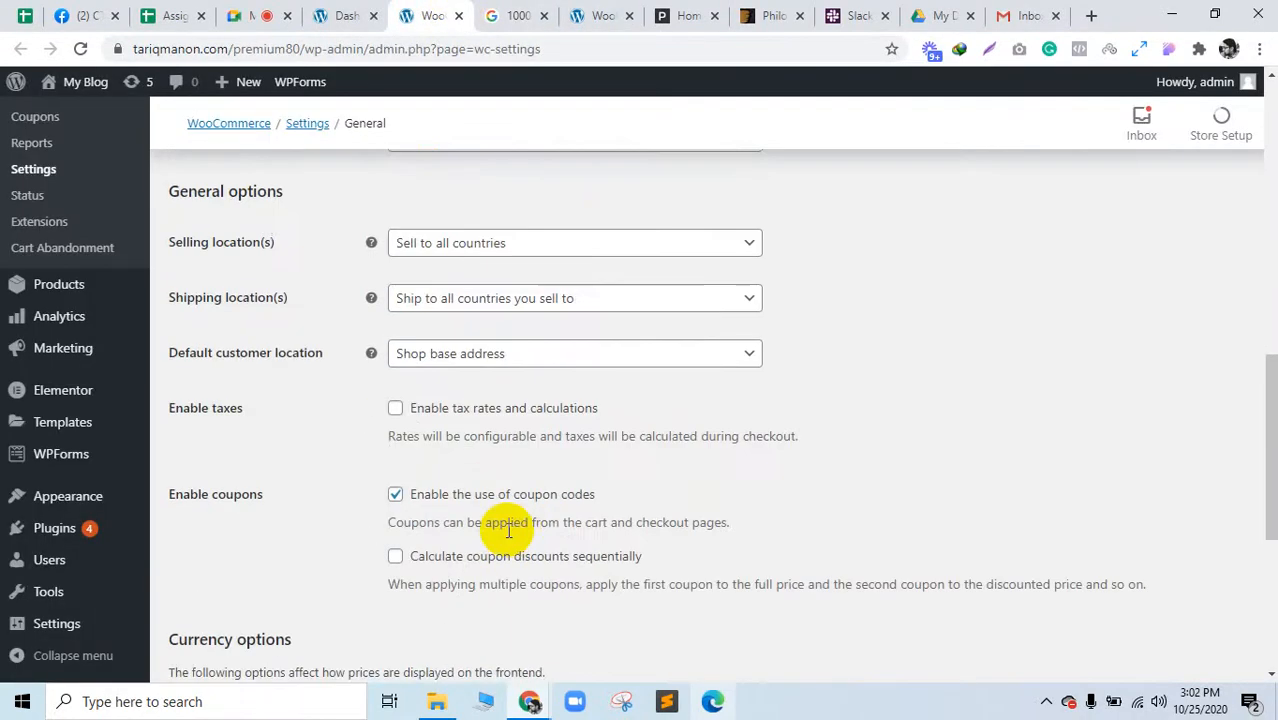
pyautogui.scroll(-2, 502, 528)
pyautogui.click(480, 352)
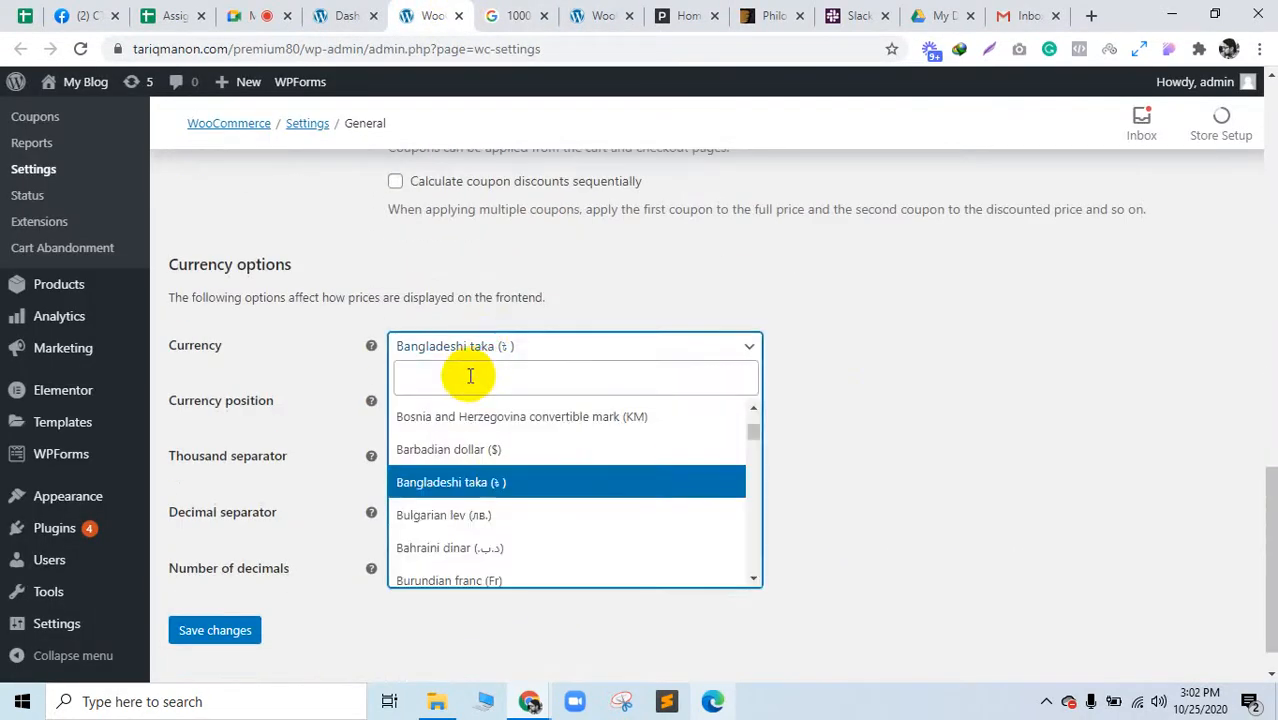
pyautogui.write('do')
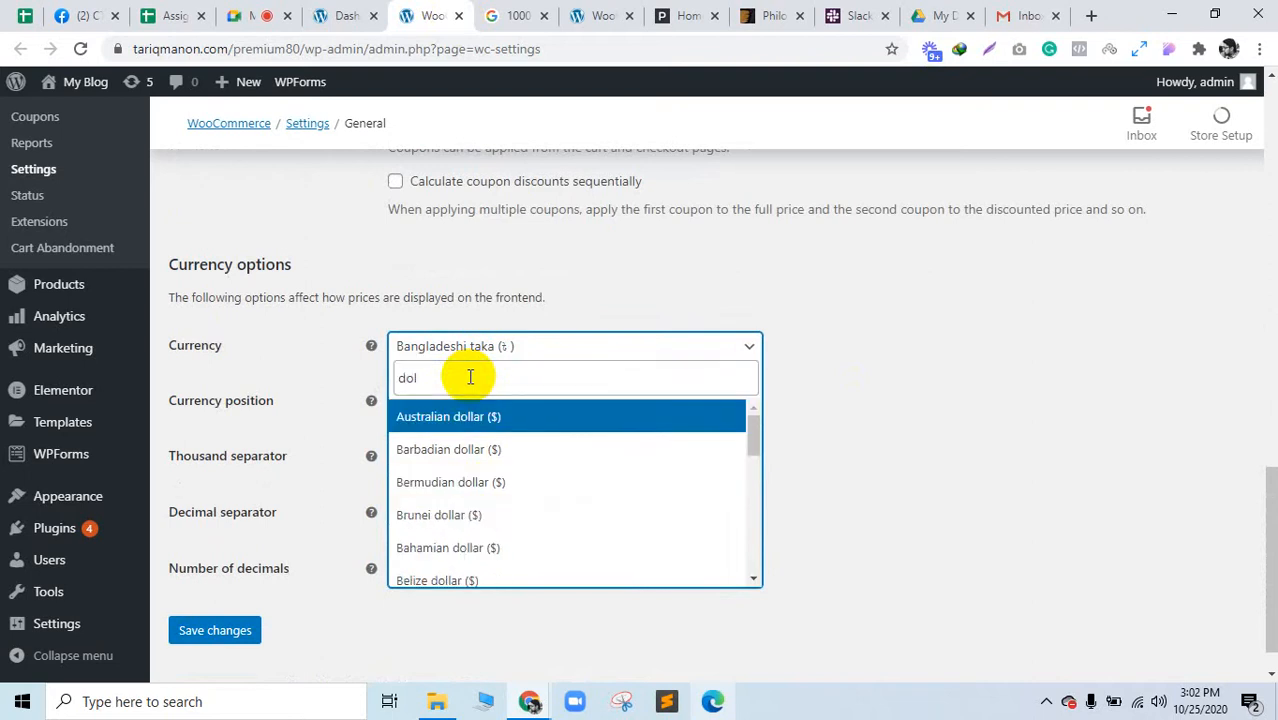
pyautogui.write('l')
pyautogui.press('BackSpace')
pyautogui.press('BackSpace')
pyautogui.press('BackSpace')
pyautogui.write('usd')
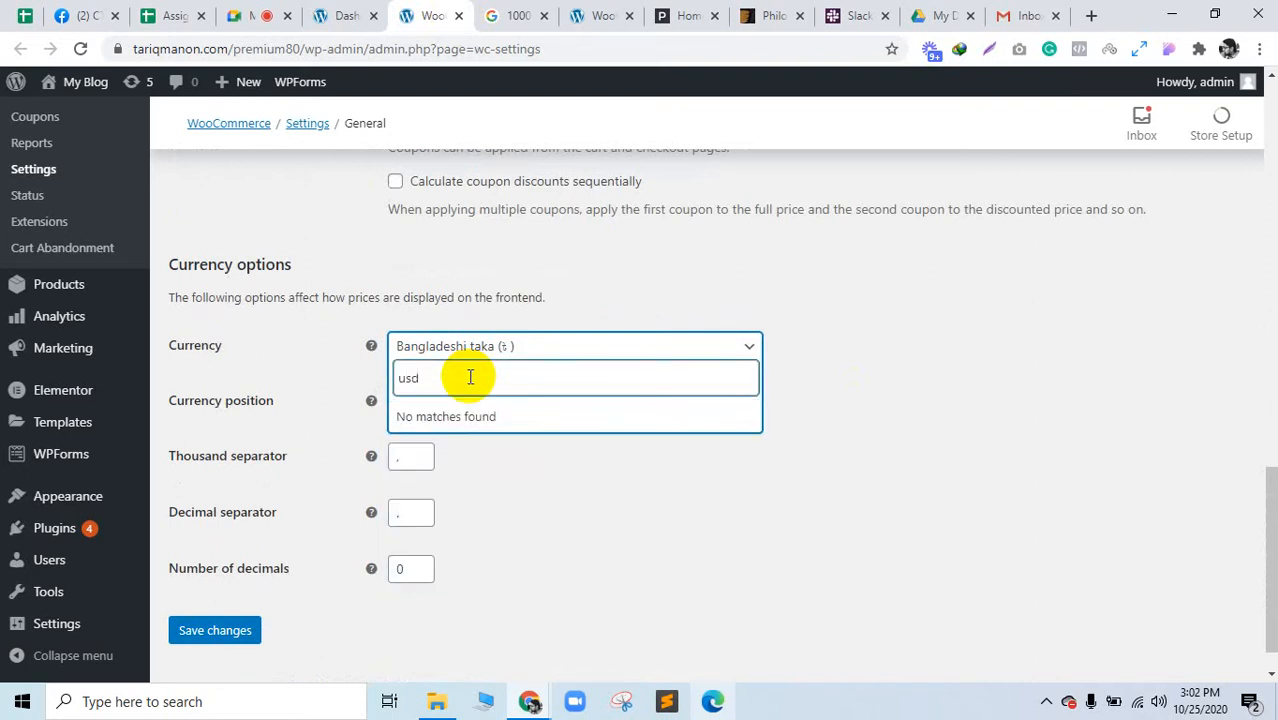
pyautogui.press('BackSpace')
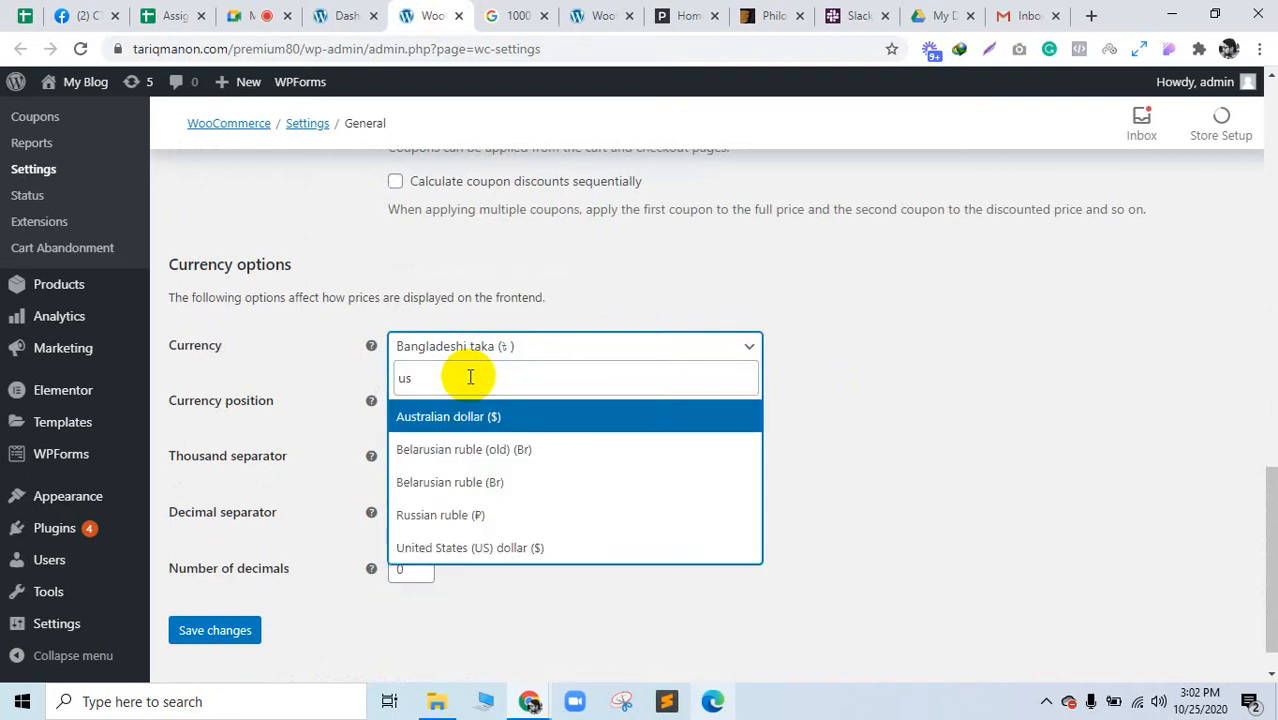
pyautogui.click(513, 547)
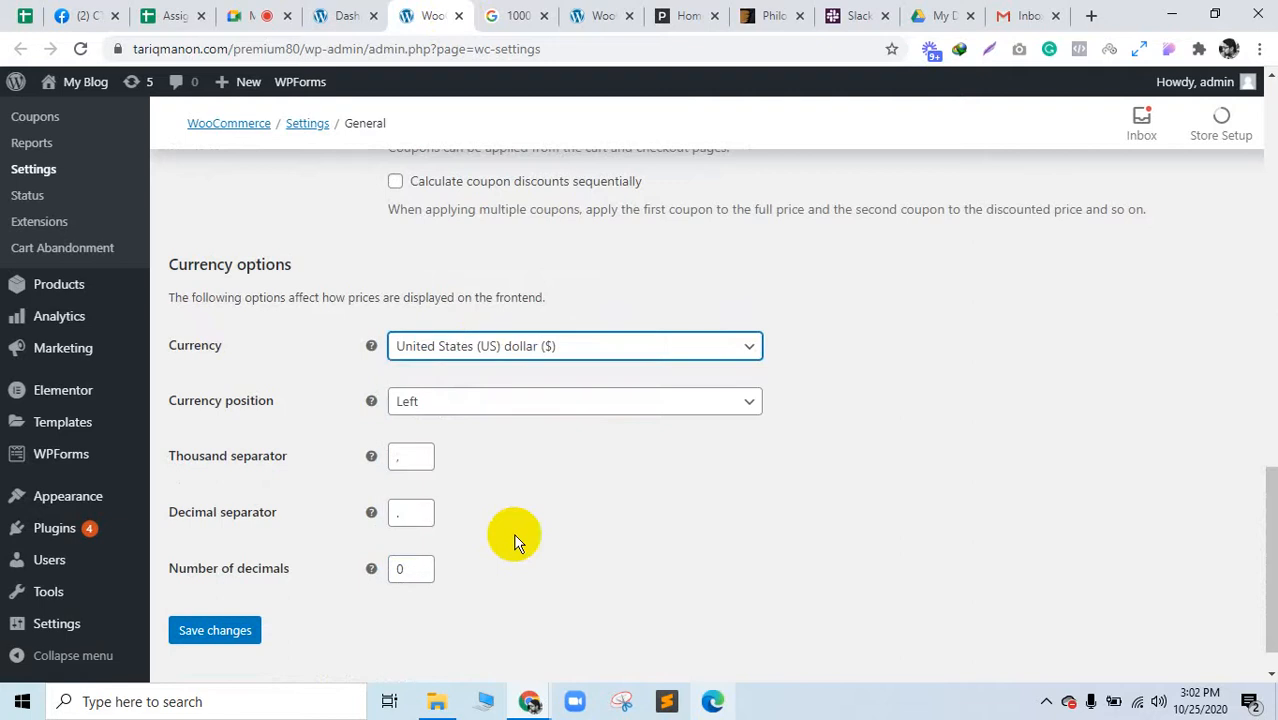
pyautogui.click(218, 632)
pyautogui.scroll(-2, 531, 575)
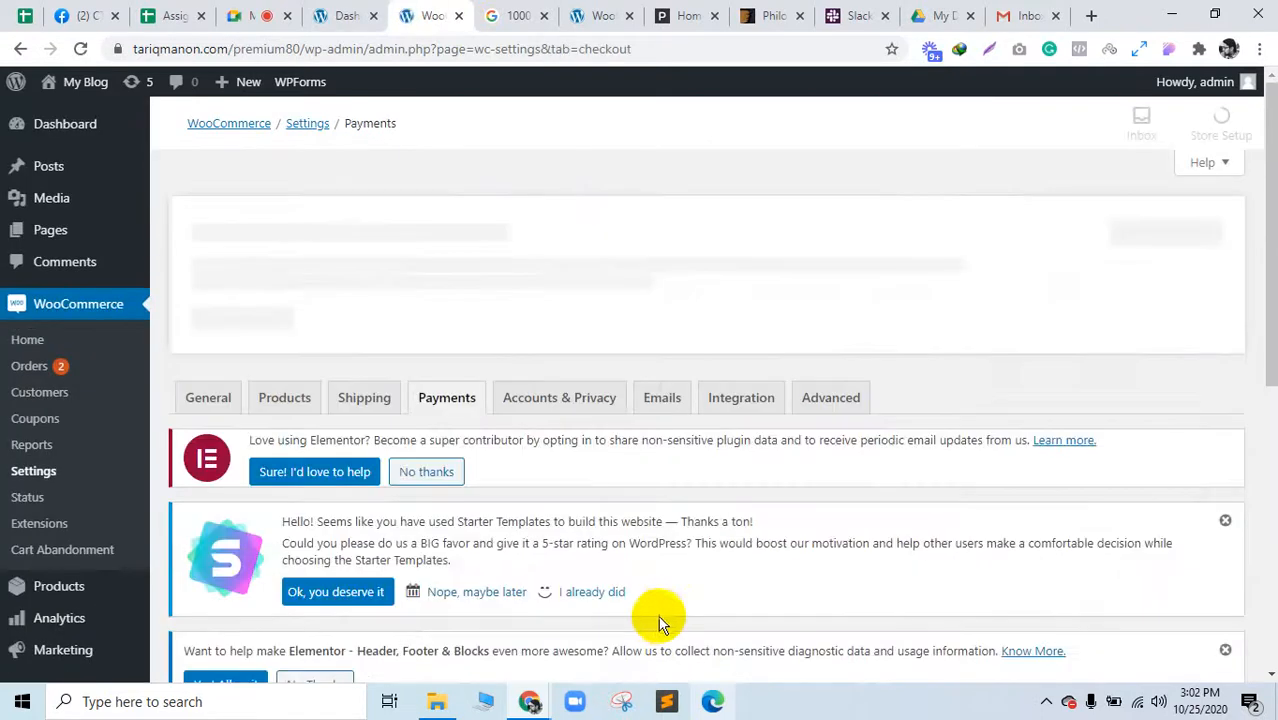
# Step: Enable PayPal Standard payments and open its settings
pyautogui.scroll(-6, 659, 605)
pyautogui.click(621, 498)
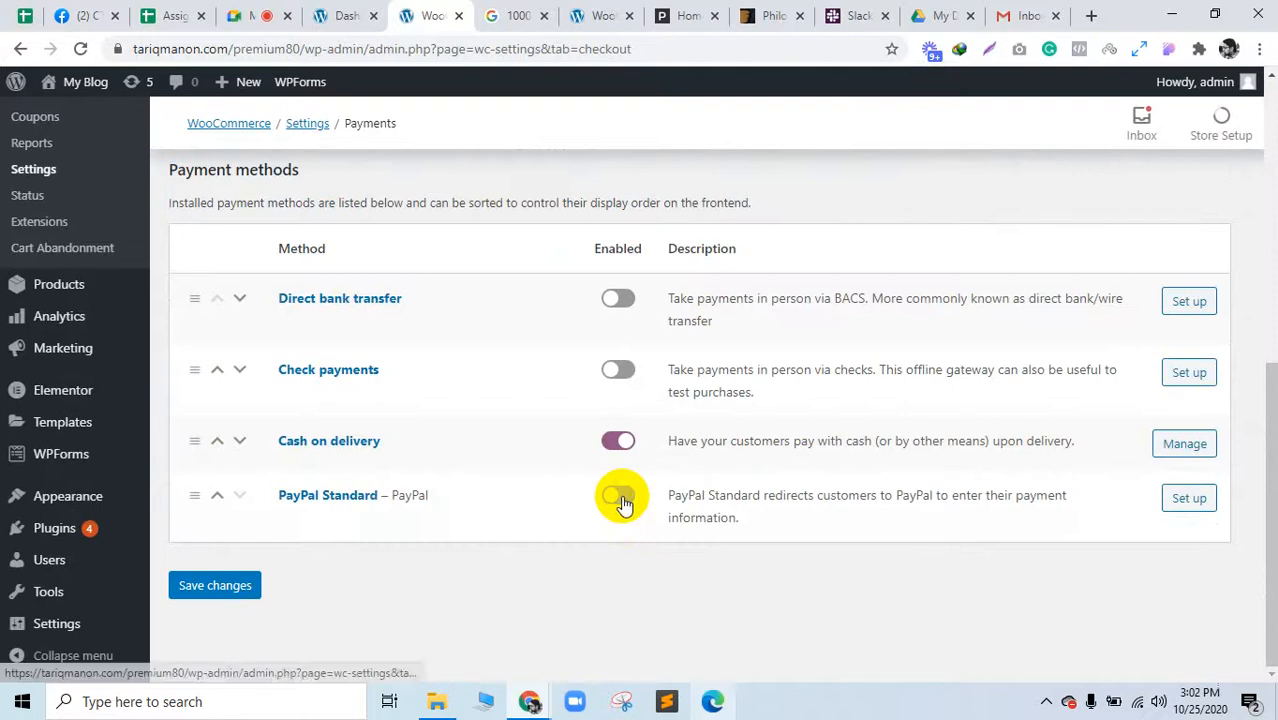
pyautogui.click(1185, 498)
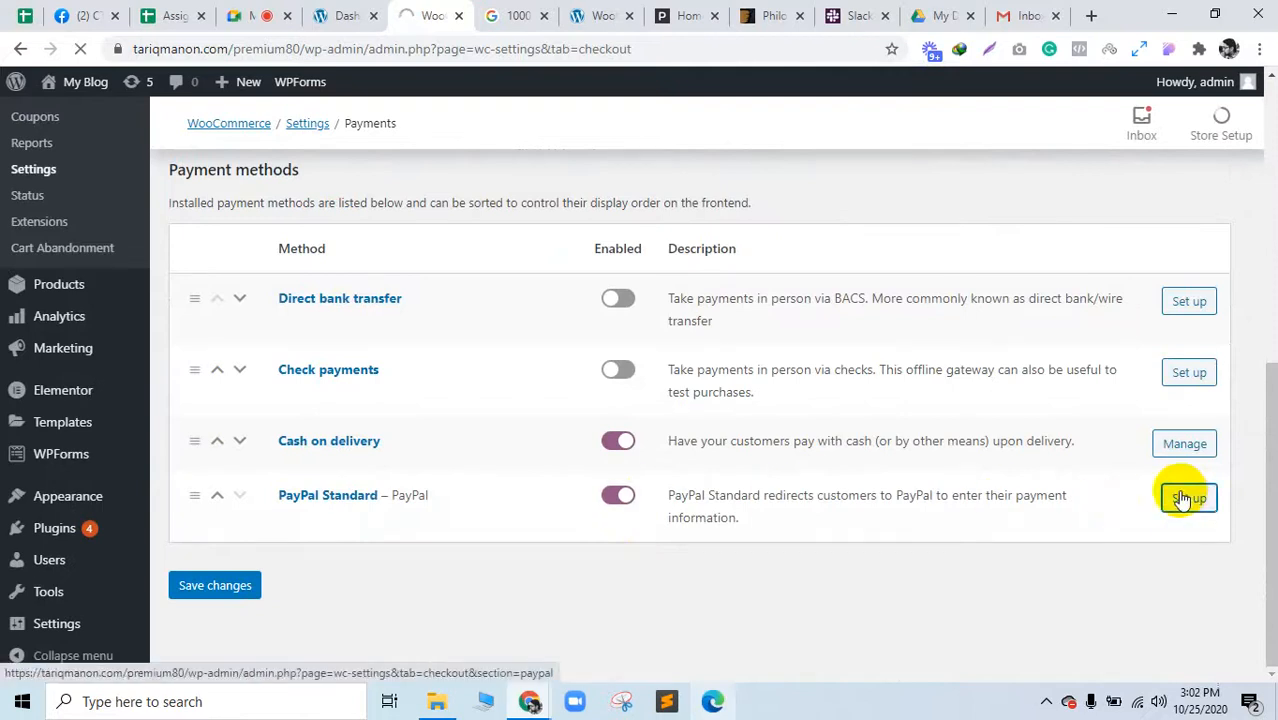
pyautogui.scroll(-5, 1063, 513)
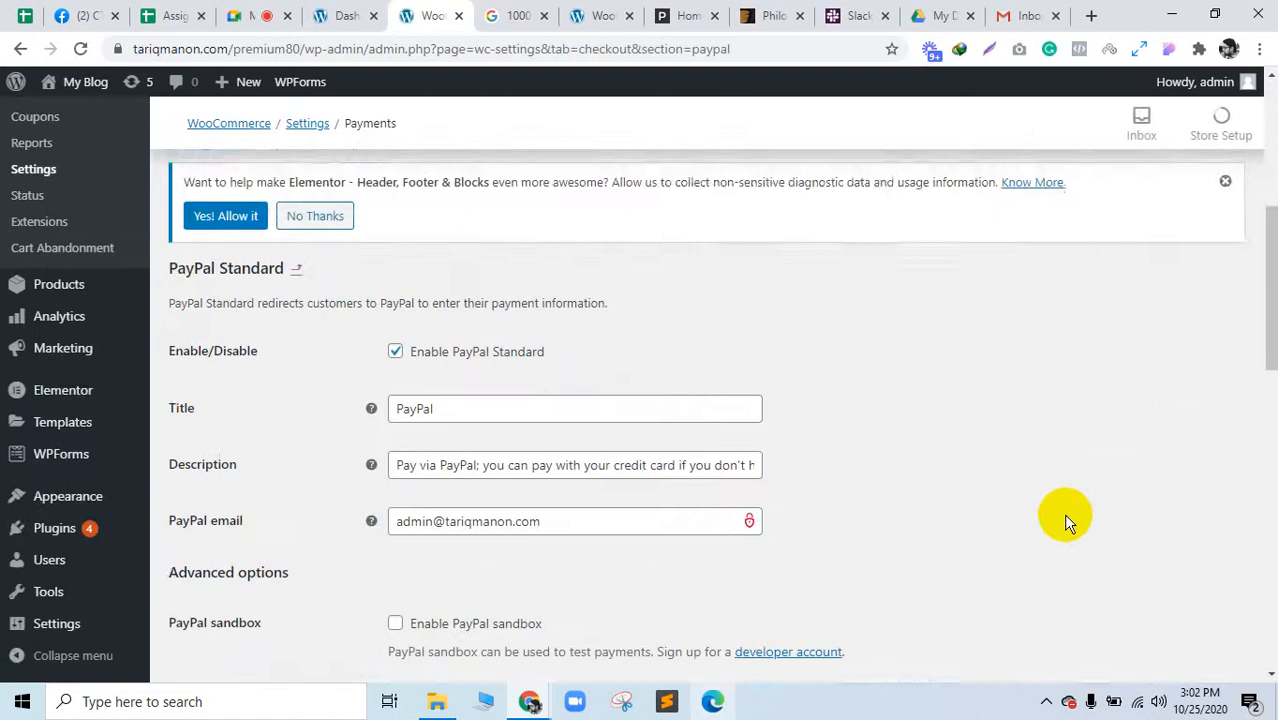
# Step: Review the PayPal title and description fields and open the store in a background tab
pyautogui.click(528, 286)
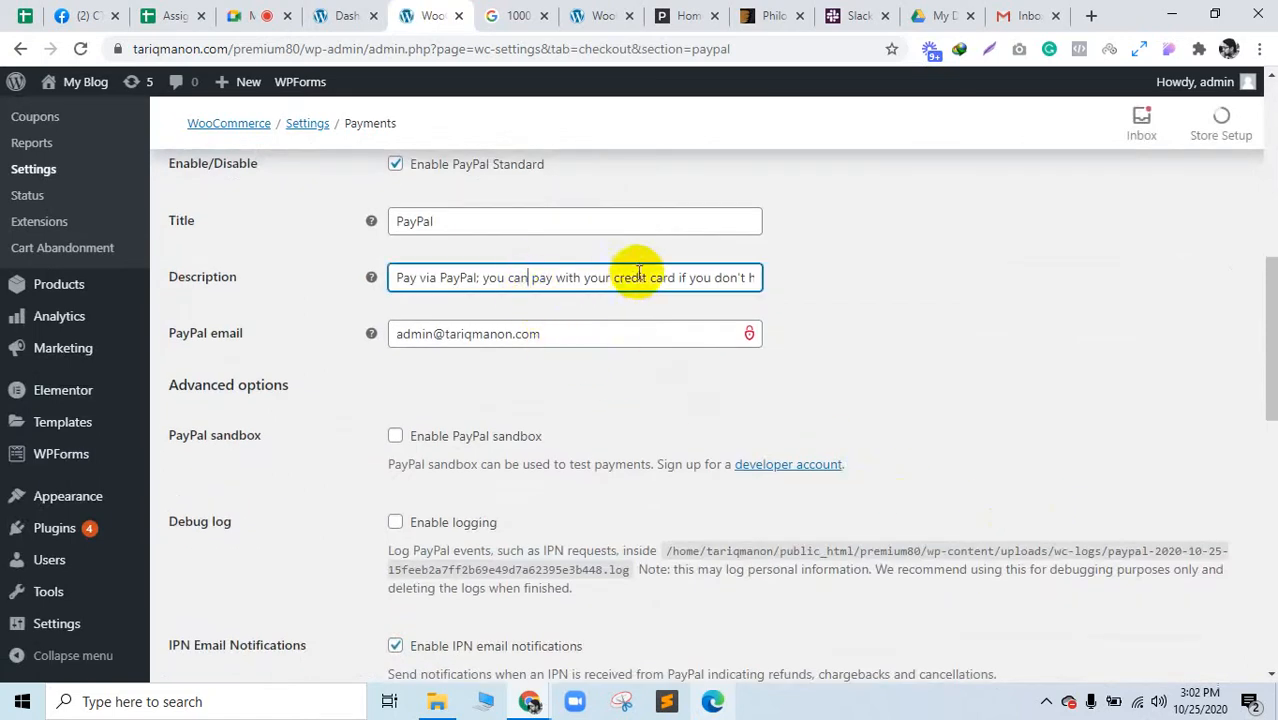
pyautogui.moveTo(638, 274); pyautogui.dragTo(856, 282)
pyautogui.moveTo(978, 304); pyautogui.dragTo(543, 272)
pyautogui.click(404, 221)
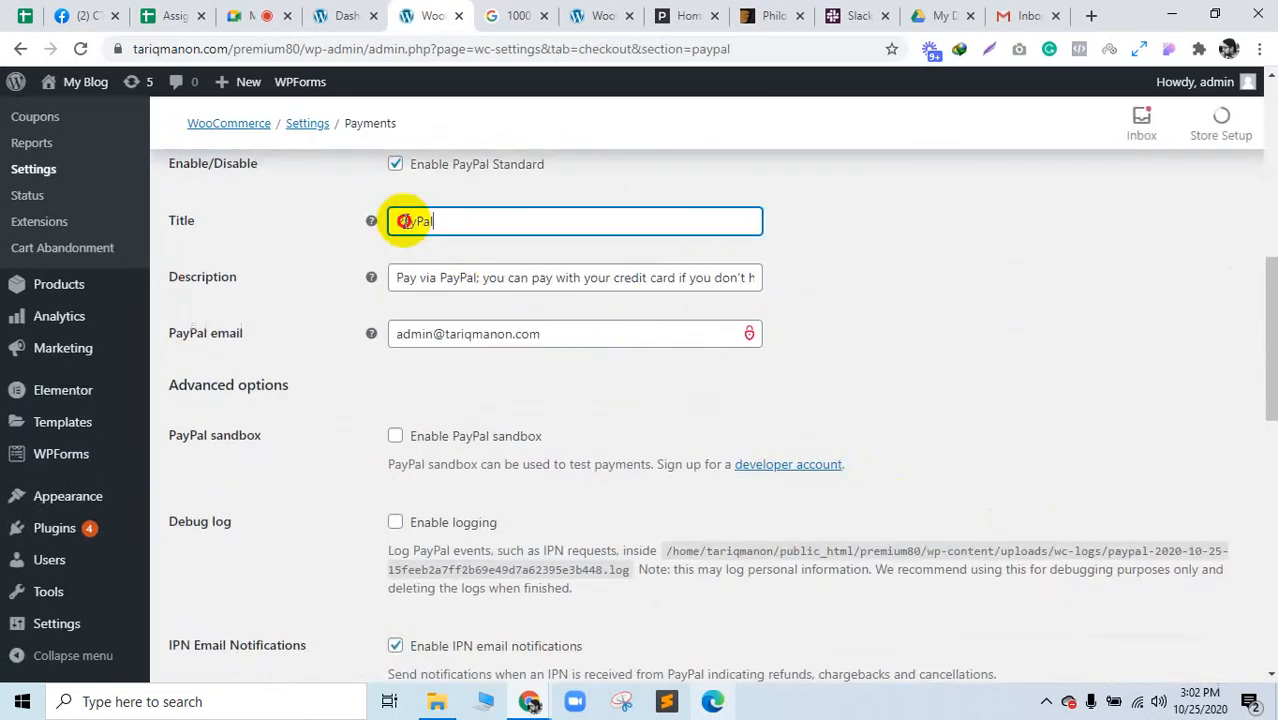
pyautogui.moveTo(60, 82)
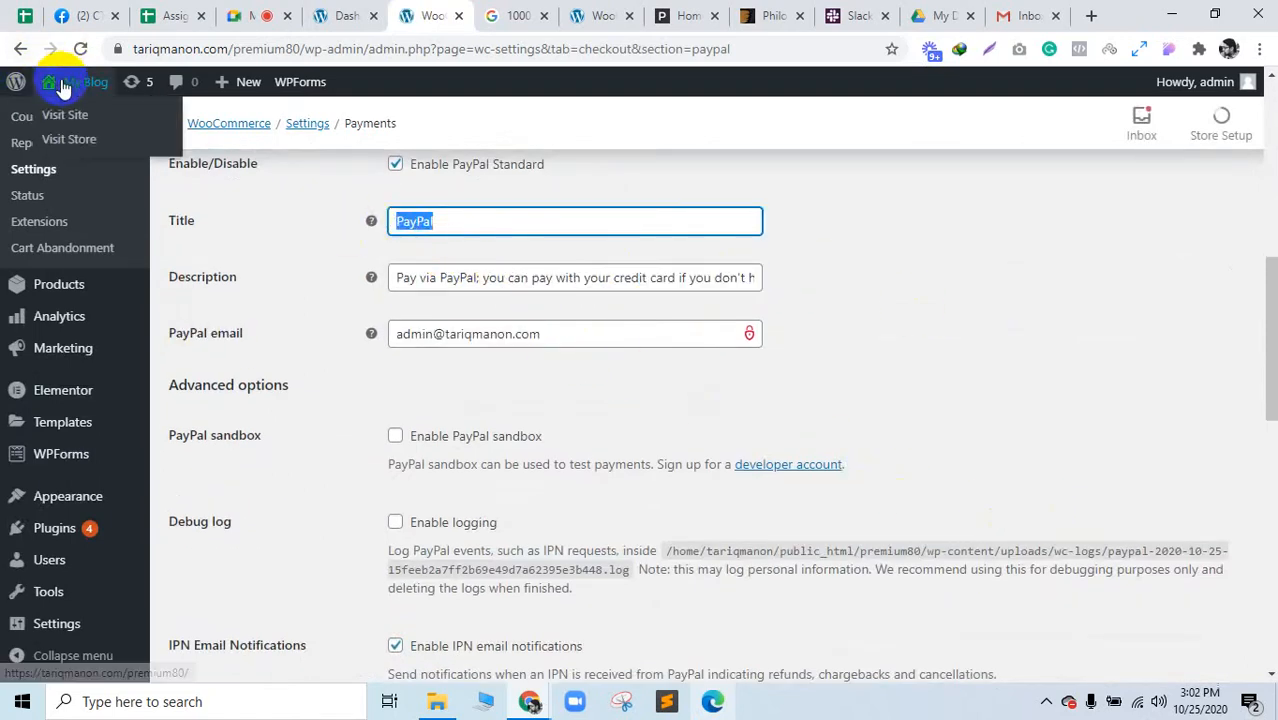
pyautogui.middleClick(69, 139)
pyautogui.scroll(-8, 700, 330)
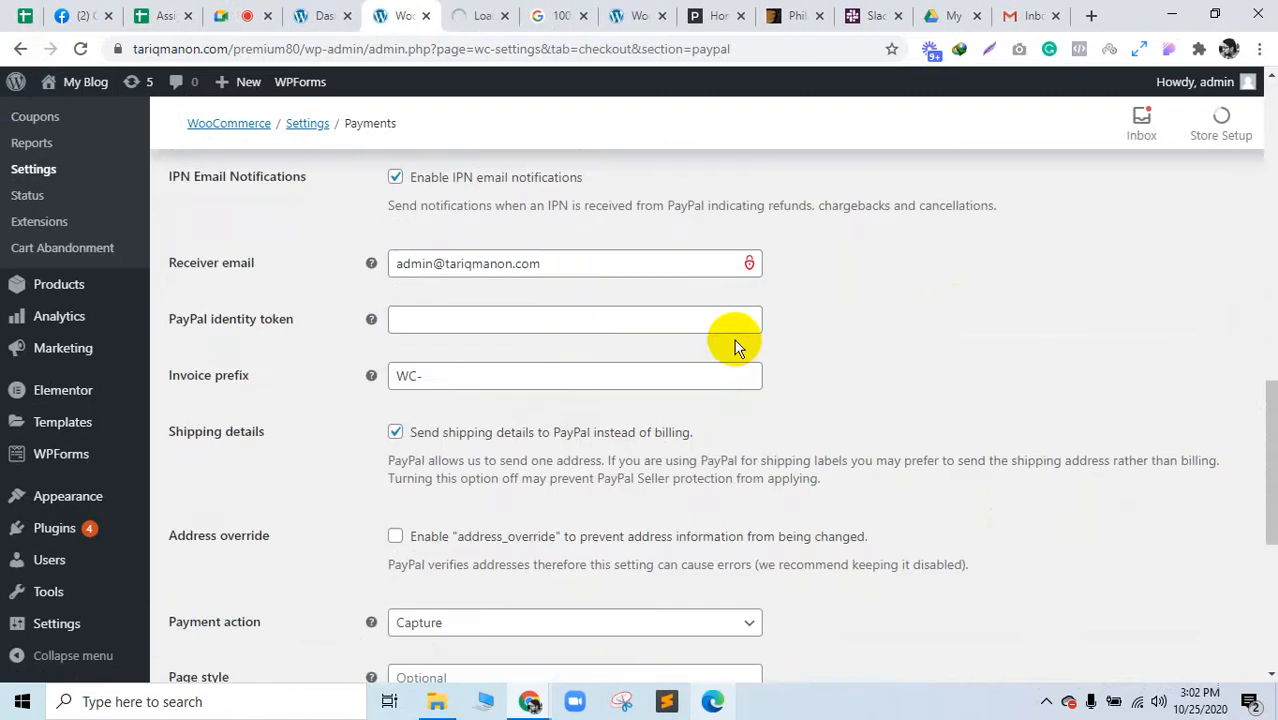
pyautogui.scroll(10, 734, 341)
pyautogui.scroll(-4, 734, 341)
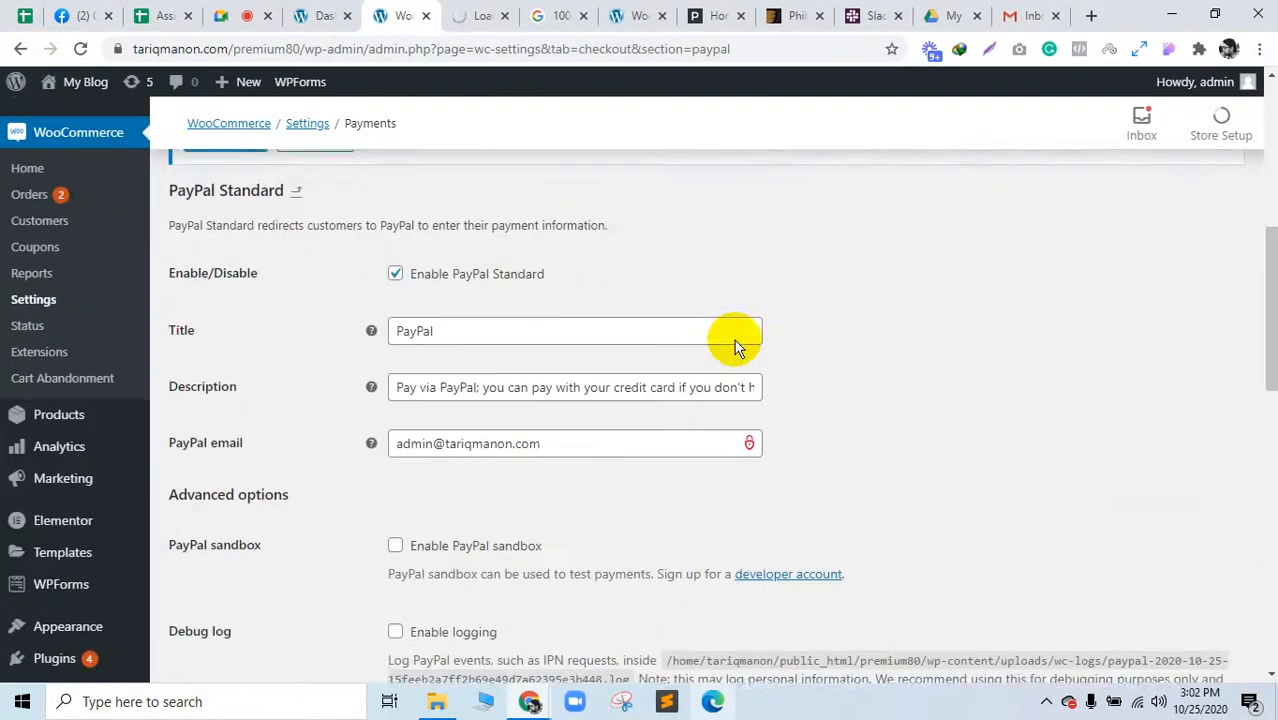
# Step: Replace the PayPal email with the new Gmail address and save the PayPal settings
pyautogui.click(551, 428)
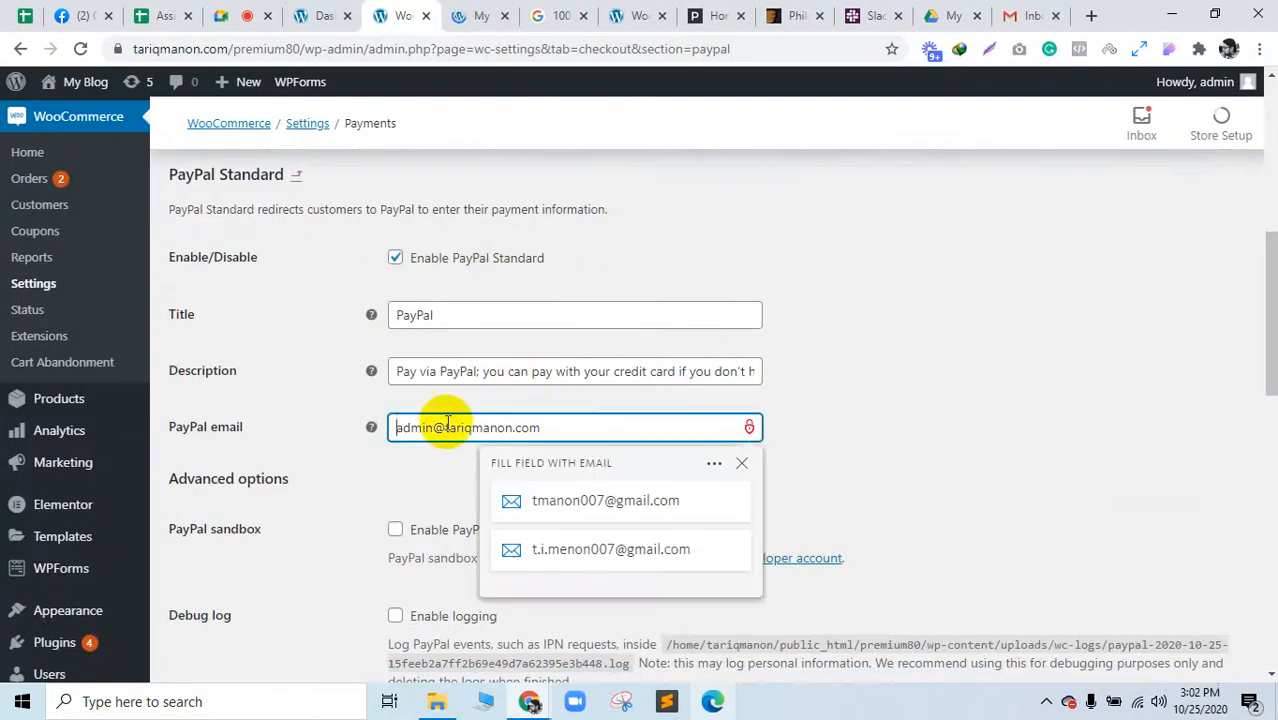
pyautogui.write('tm')
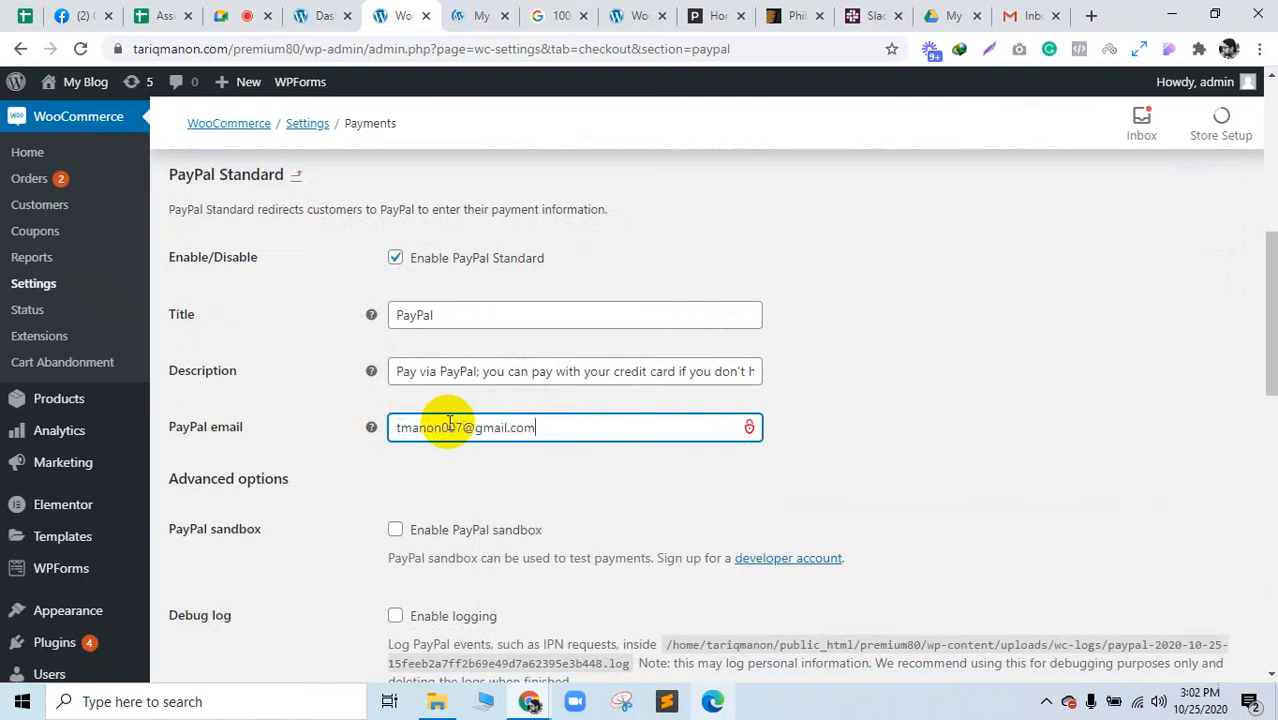
pyautogui.click(470, 481)
pyautogui.scroll(-10, 470, 481)
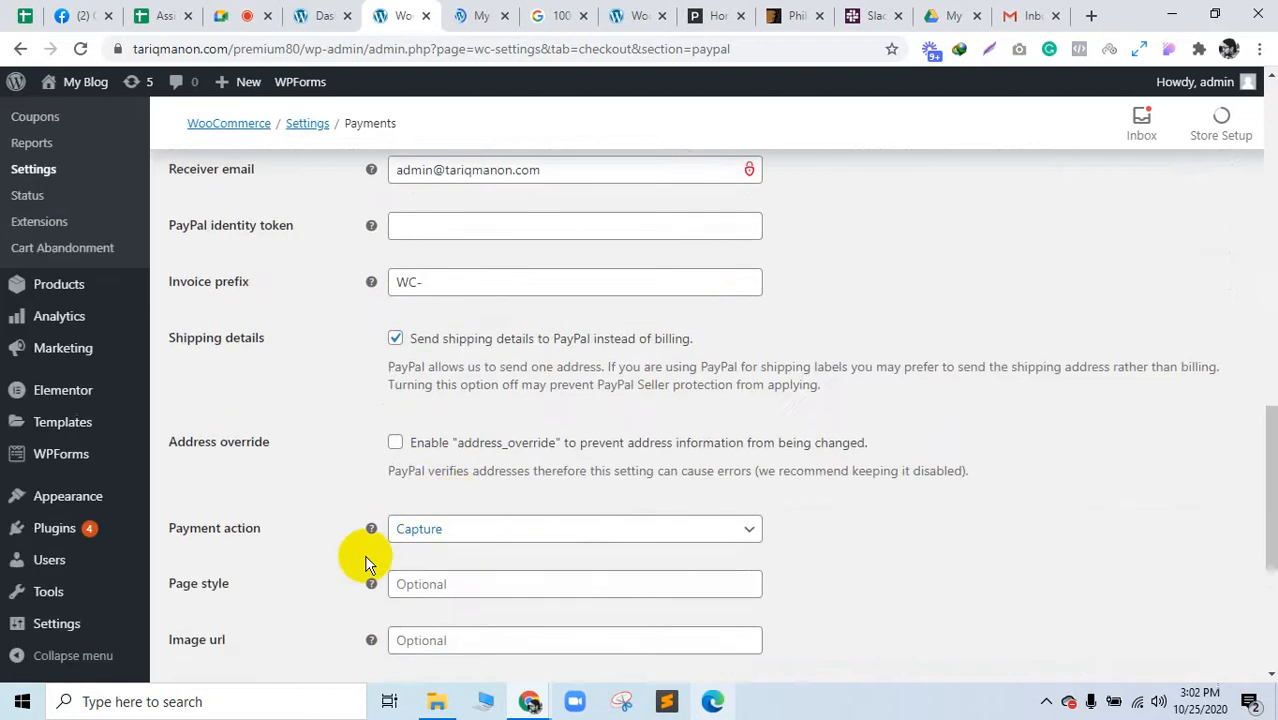
pyautogui.scroll(10, 412, 450)
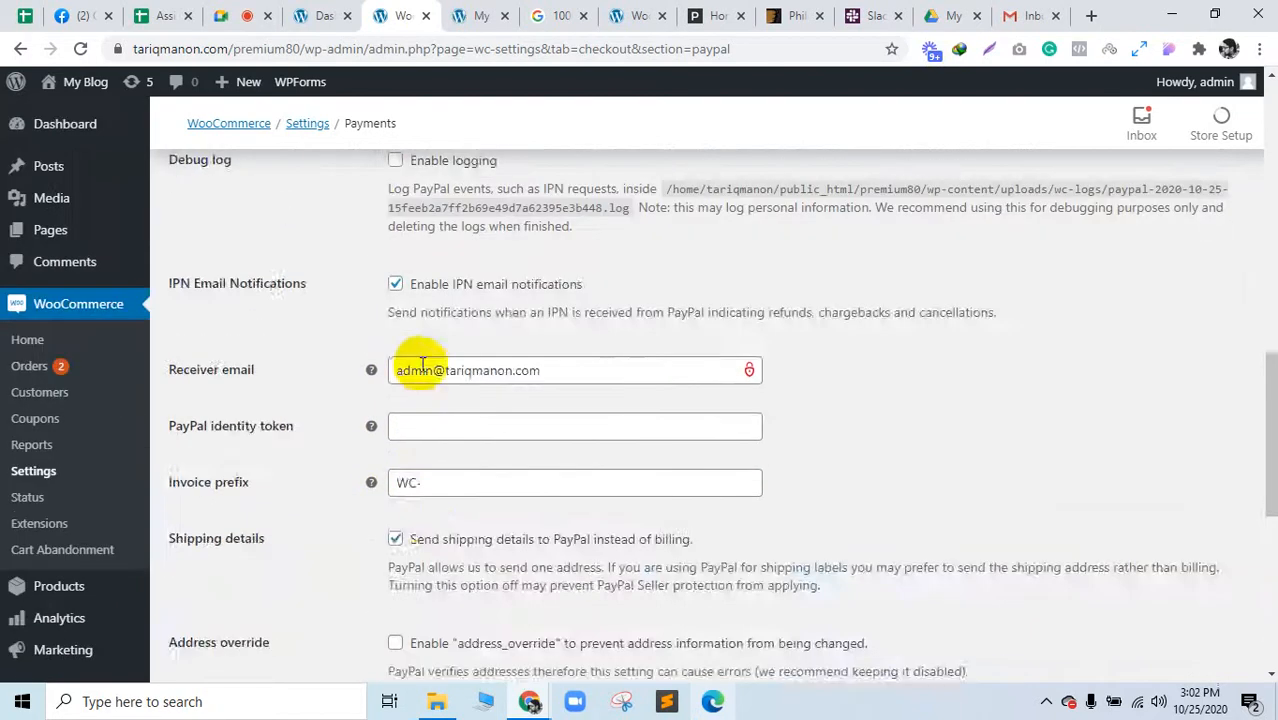
pyautogui.scroll(-8, 322, 633)
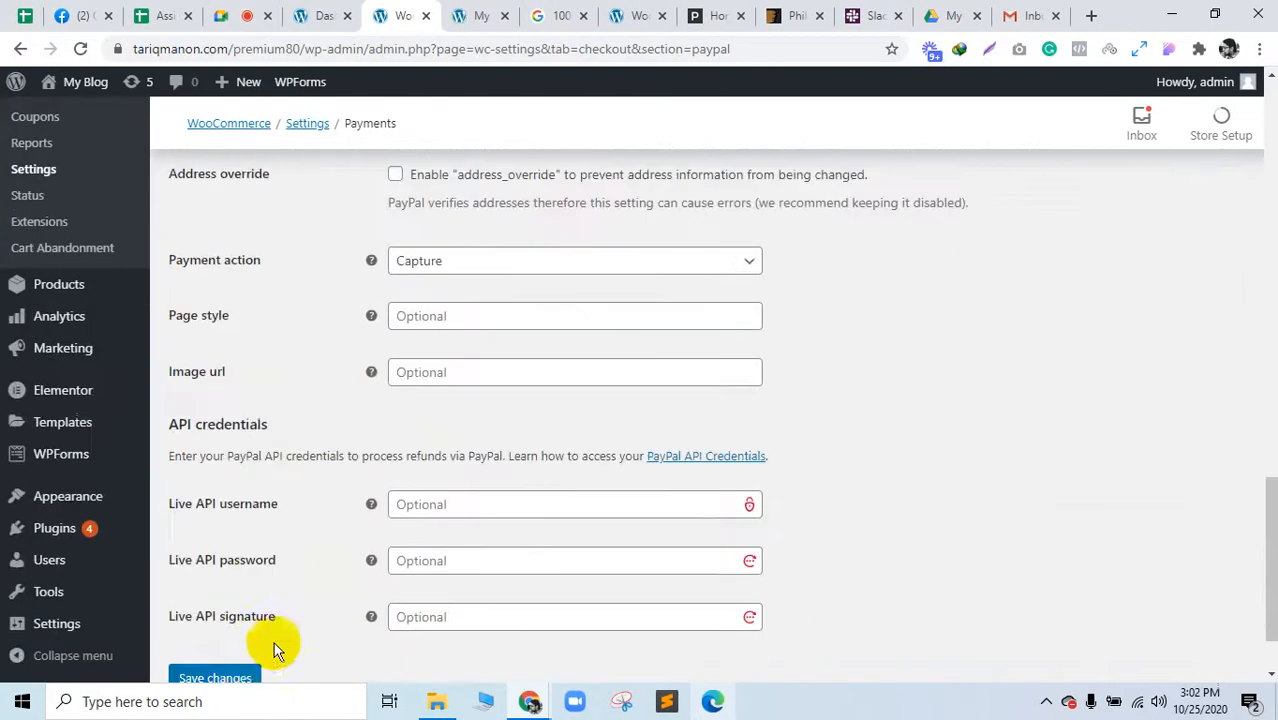
pyautogui.click(247, 678)
# Step: Add another Black Printed Coffee Mug to the cart from its product page
pyautogui.click(468, 15)
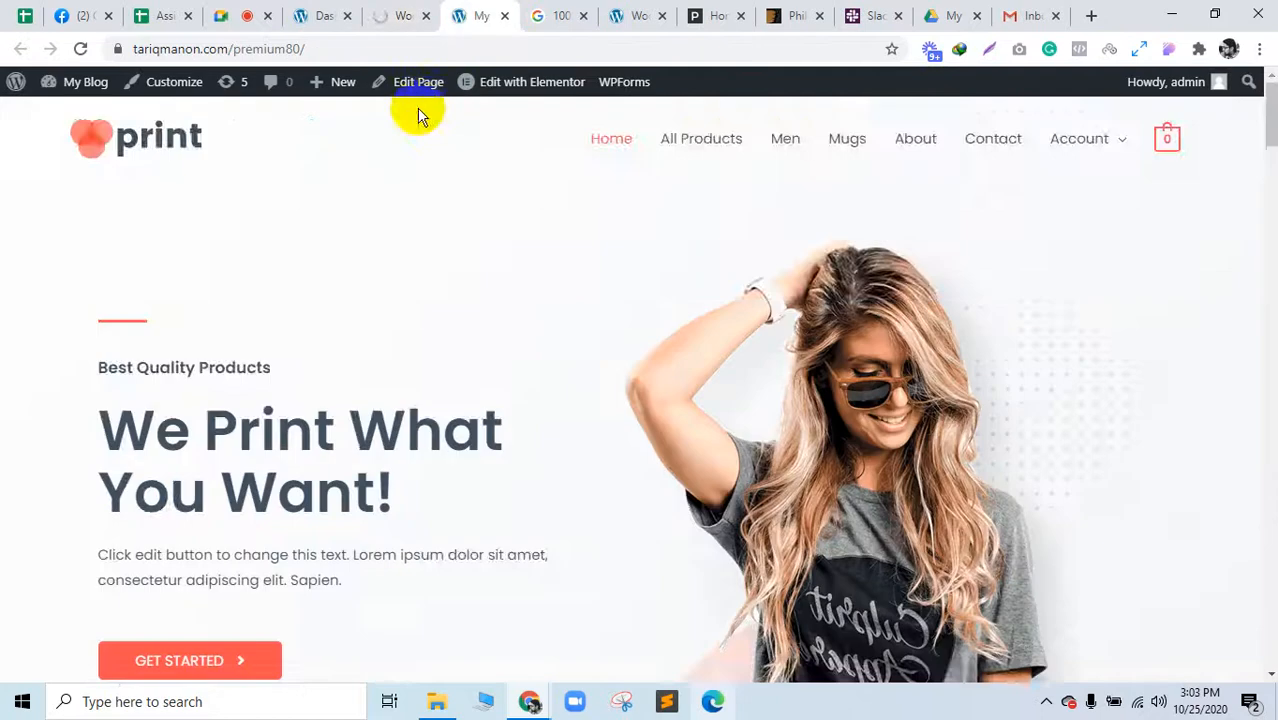
pyautogui.scroll(-10, 604, 276)
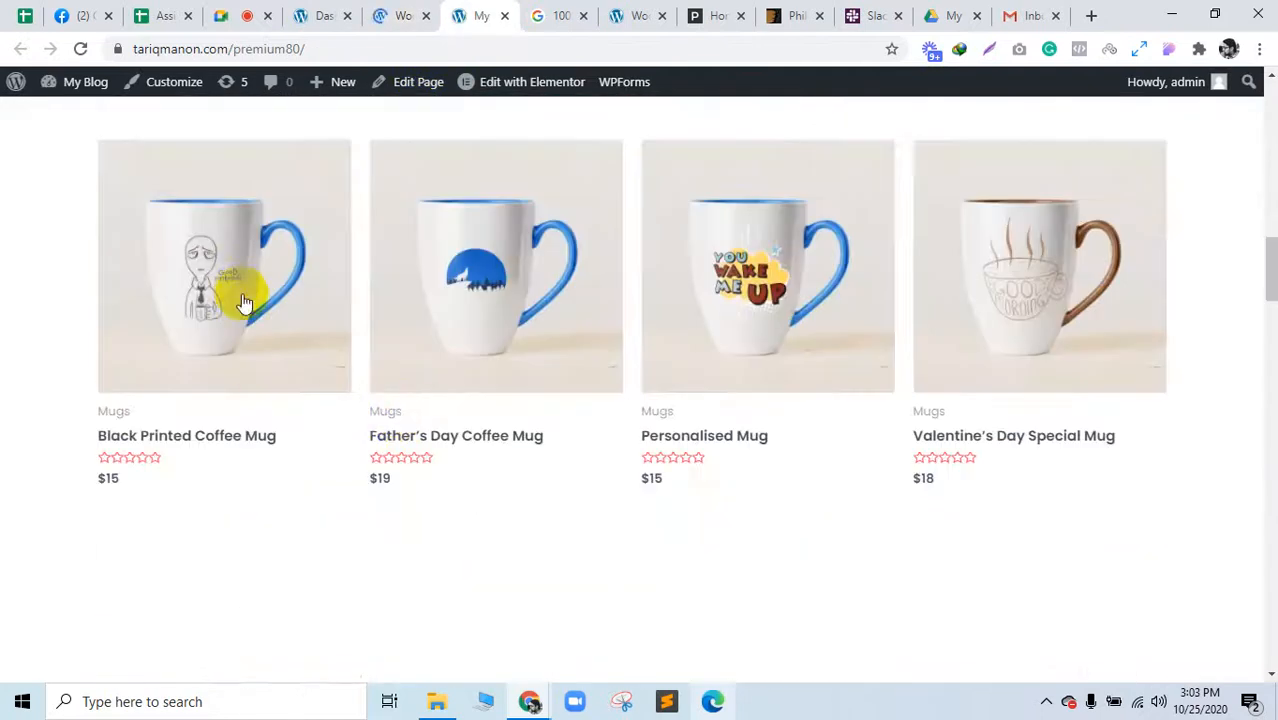
pyautogui.click(240, 292)
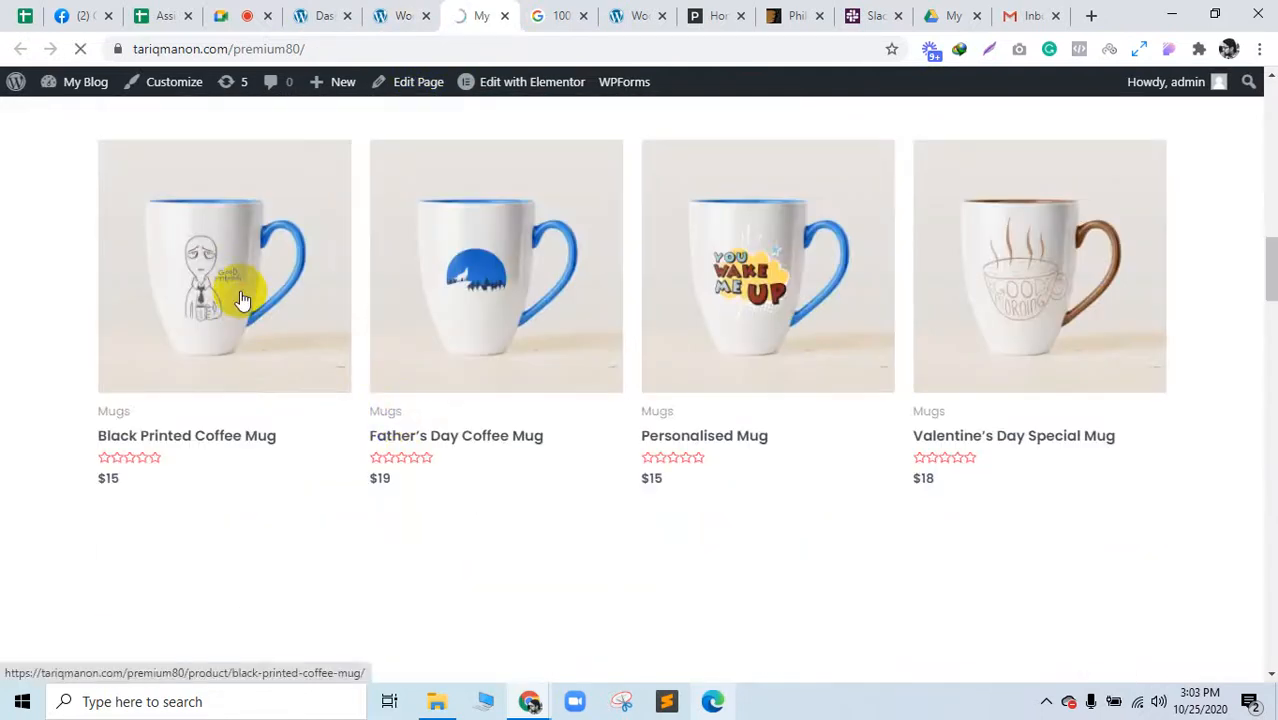
pyautogui.scroll(-3, 820, 350)
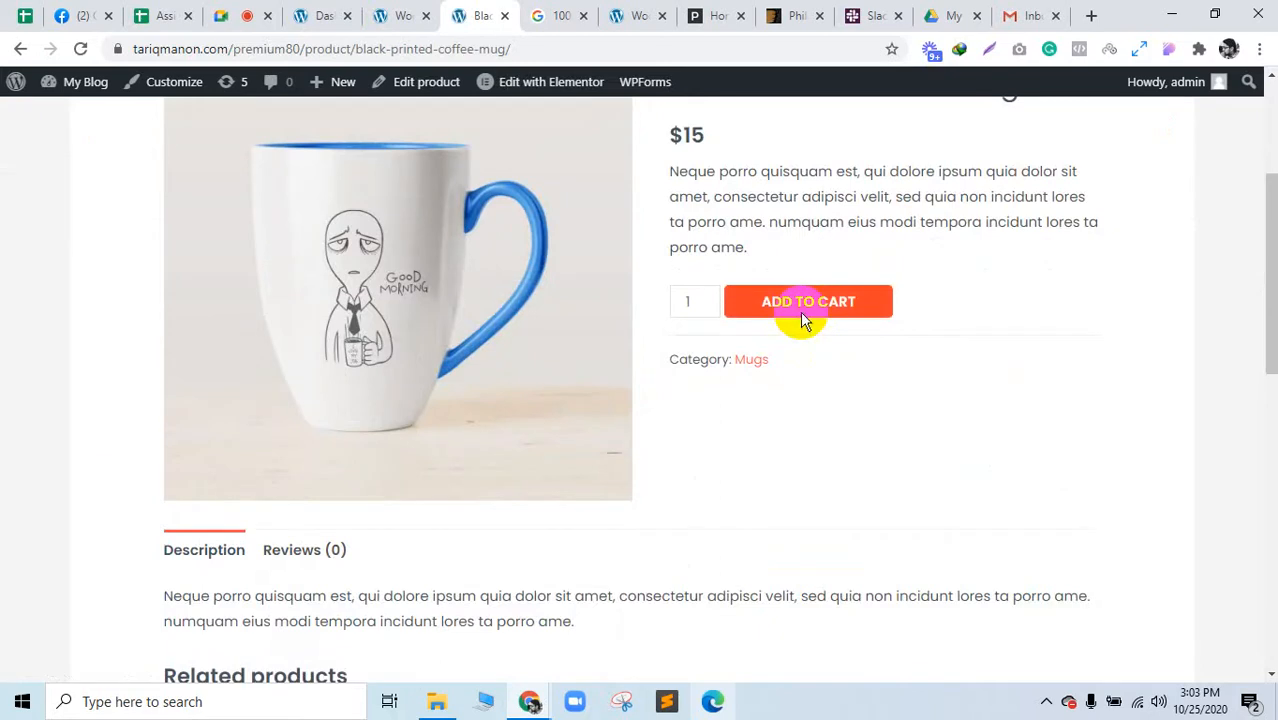
pyautogui.click(804, 318)
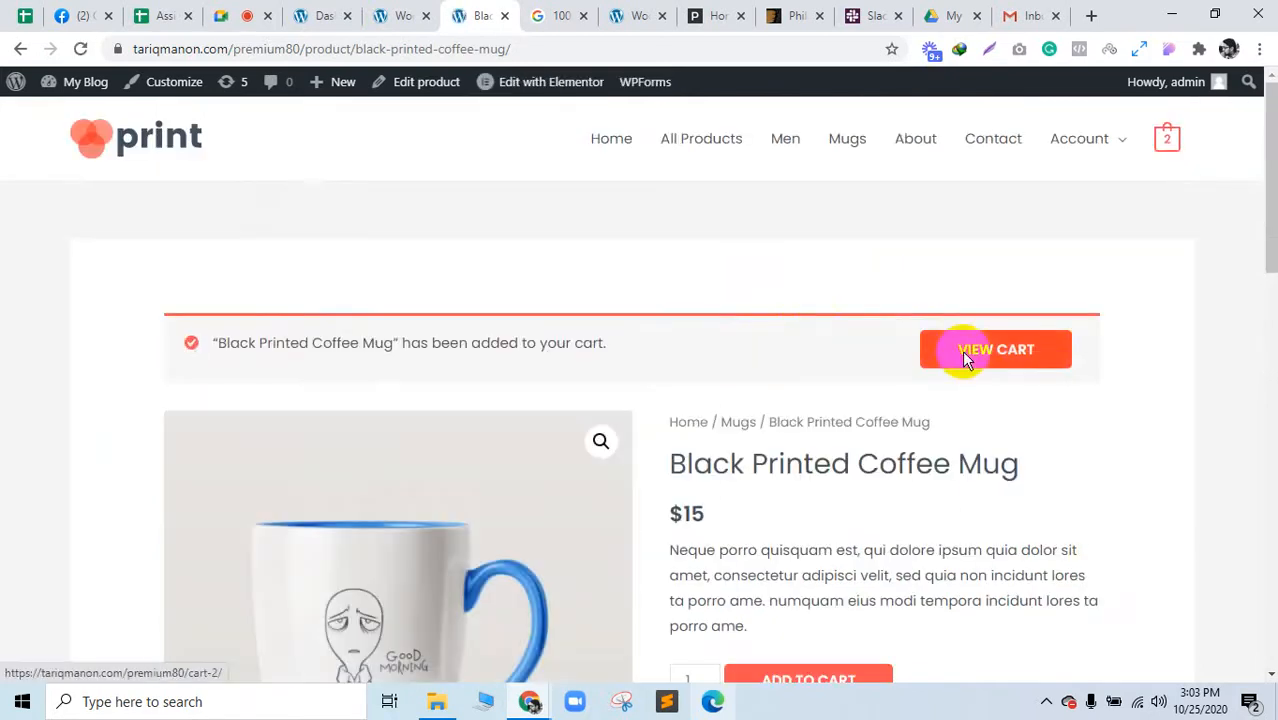
# Step: Go to the cart and check out with 2 mugs ($30) plus $60 flat-rate shipping
pyautogui.rightClick(958, 355)
pyautogui.click(955, 359)
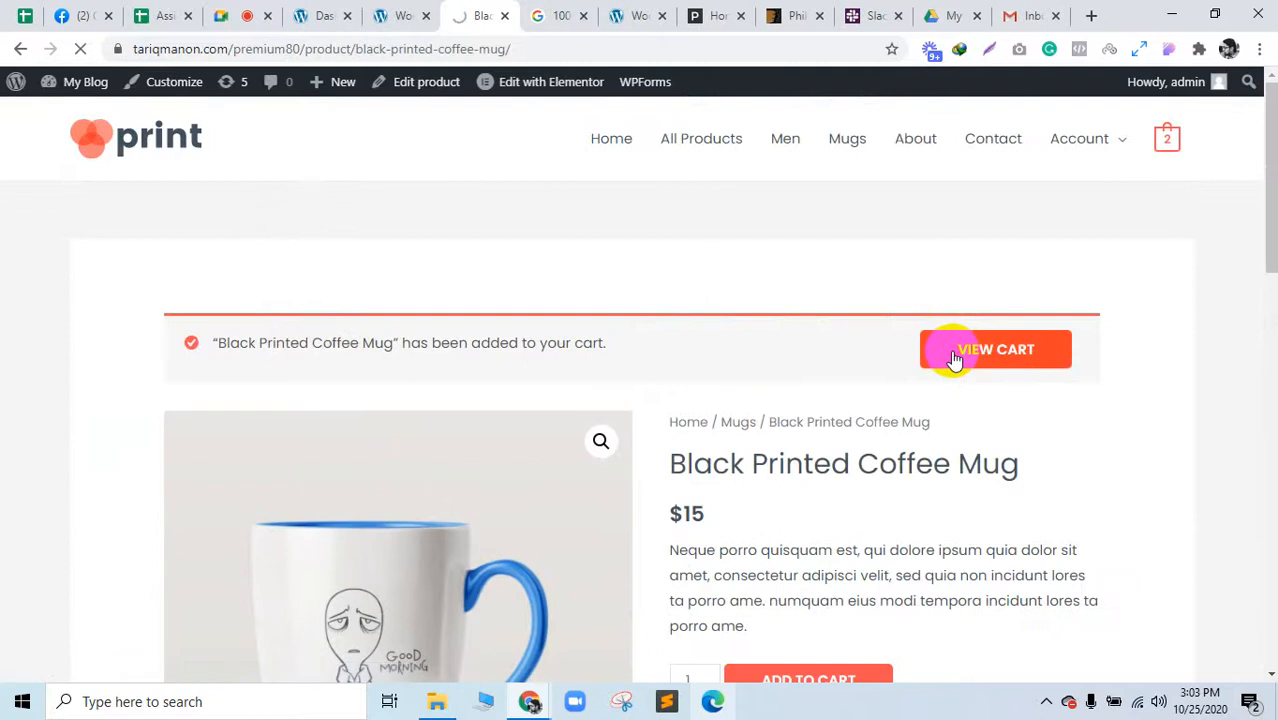
pyautogui.scroll(-3, 955, 359)
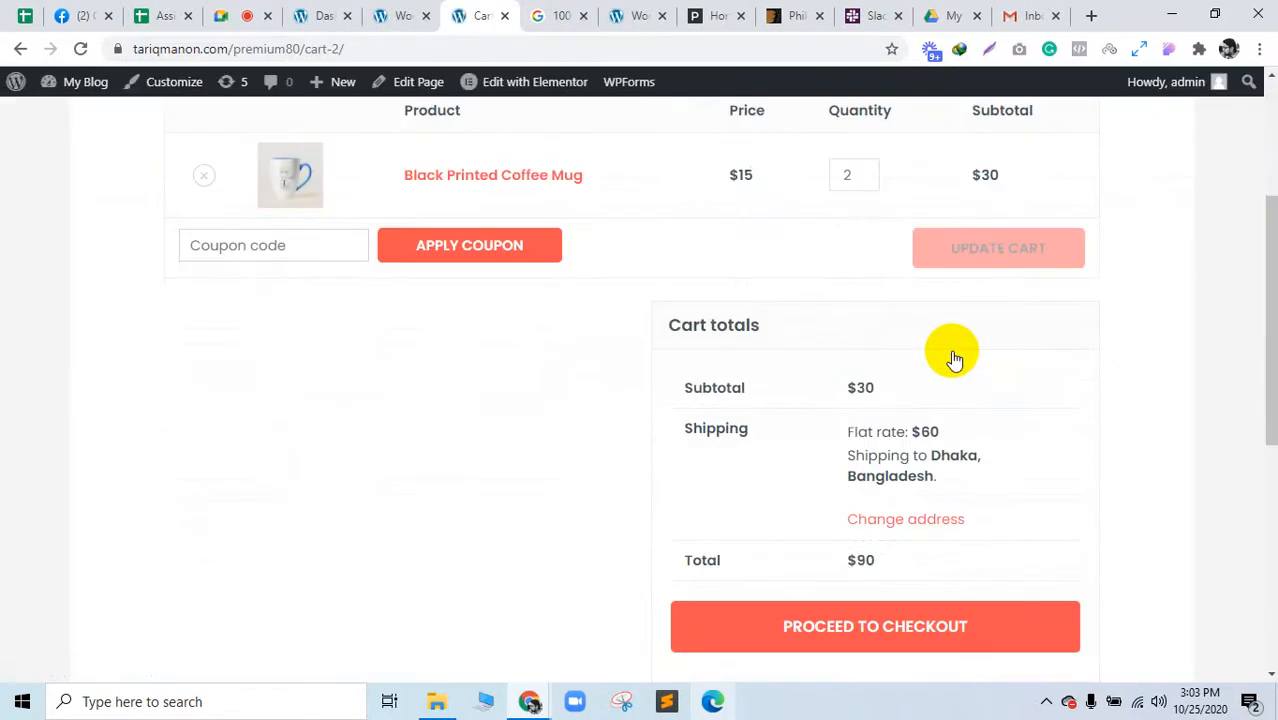
pyautogui.click(886, 618)
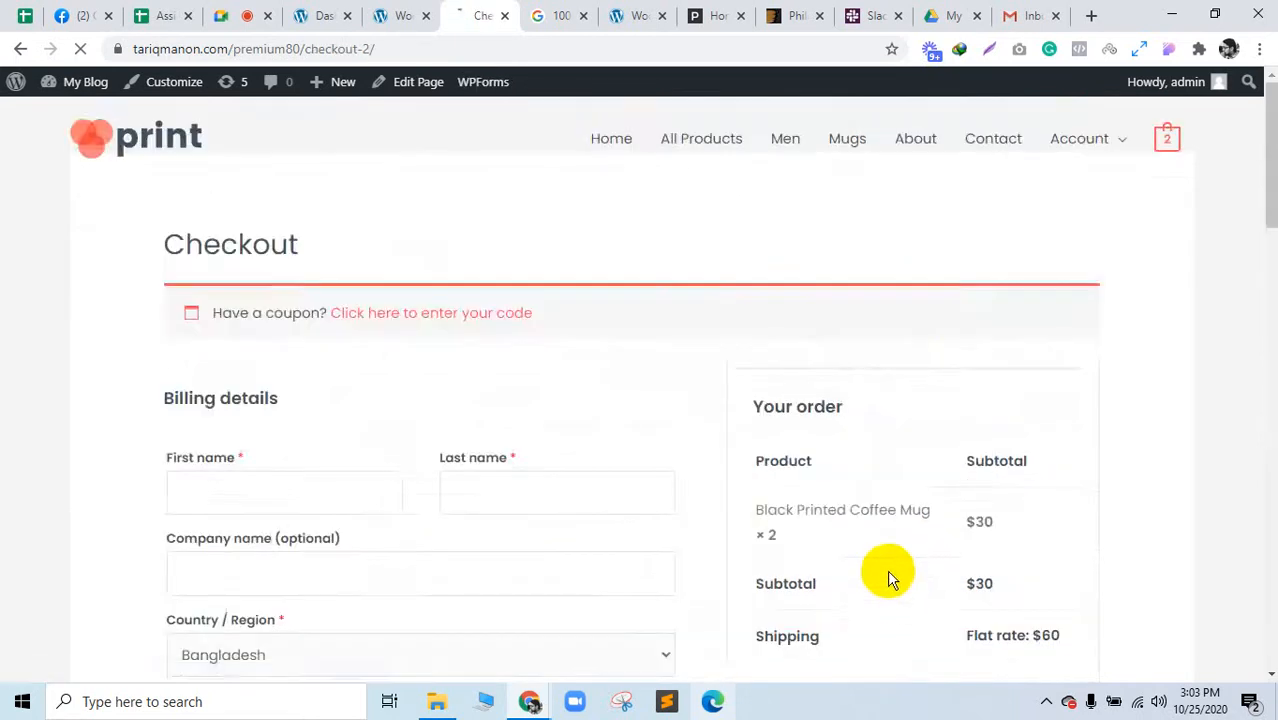
# Step: Select PayPal as the checkout payment method, then return to the WooCommerce payment settings
pyautogui.scroll(-5, 887, 565)
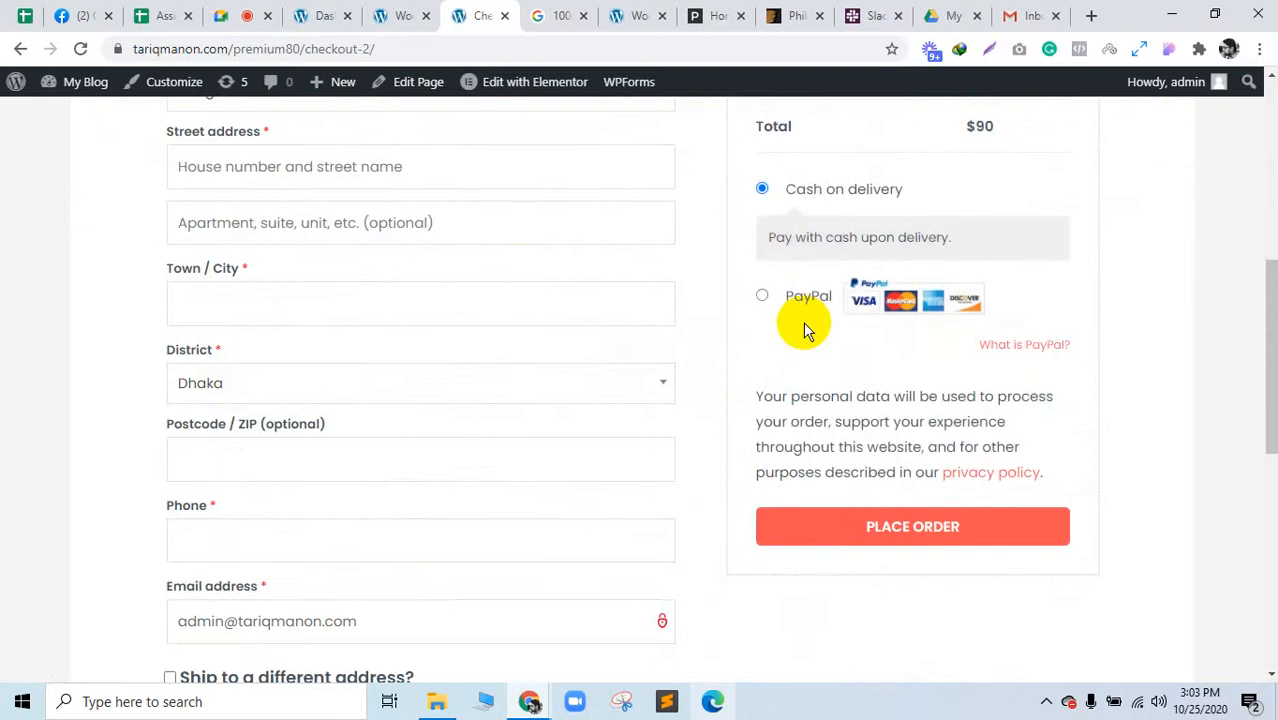
pyautogui.click(761, 295)
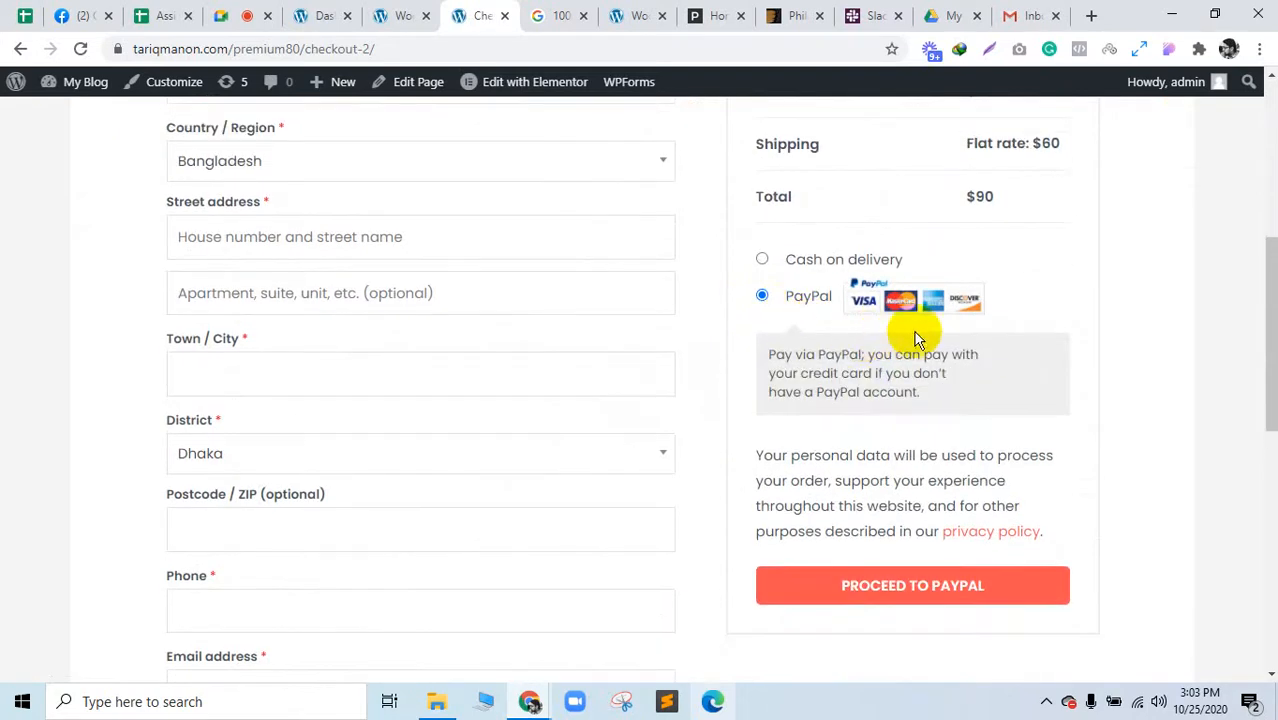
pyautogui.moveTo(917, 348); pyautogui.dragTo(924, 397)
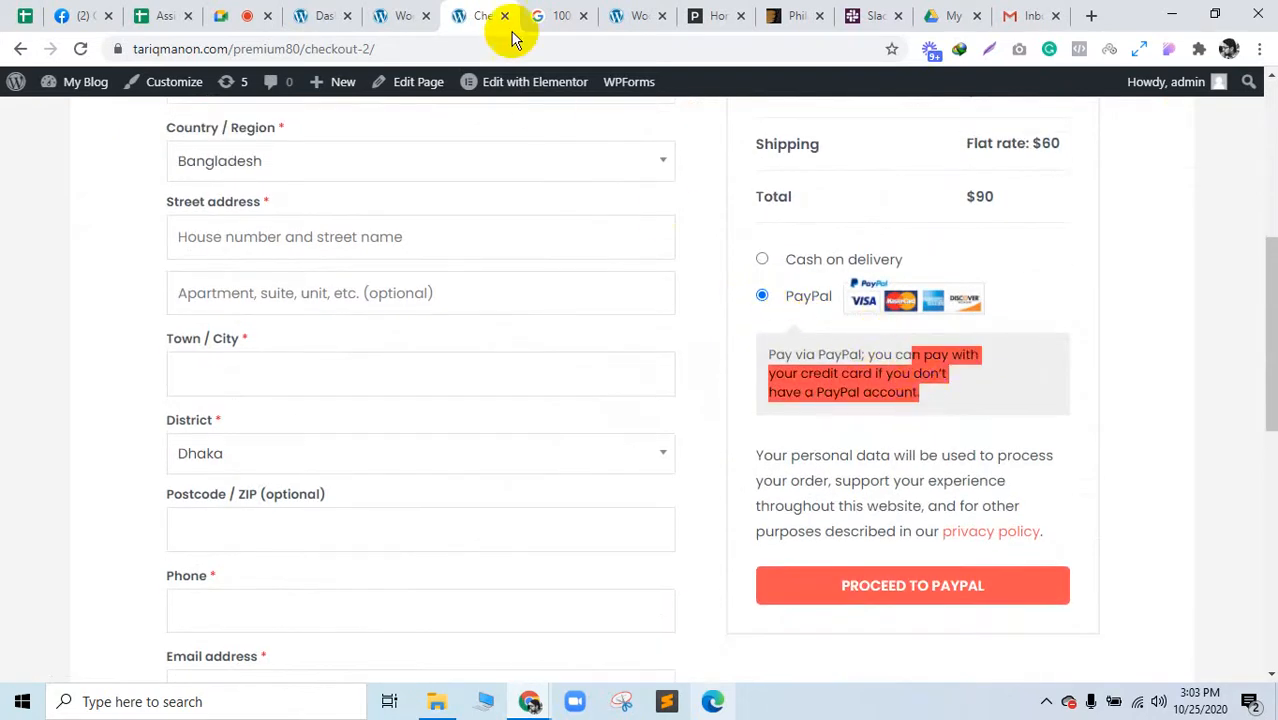
pyautogui.click(415, 12)
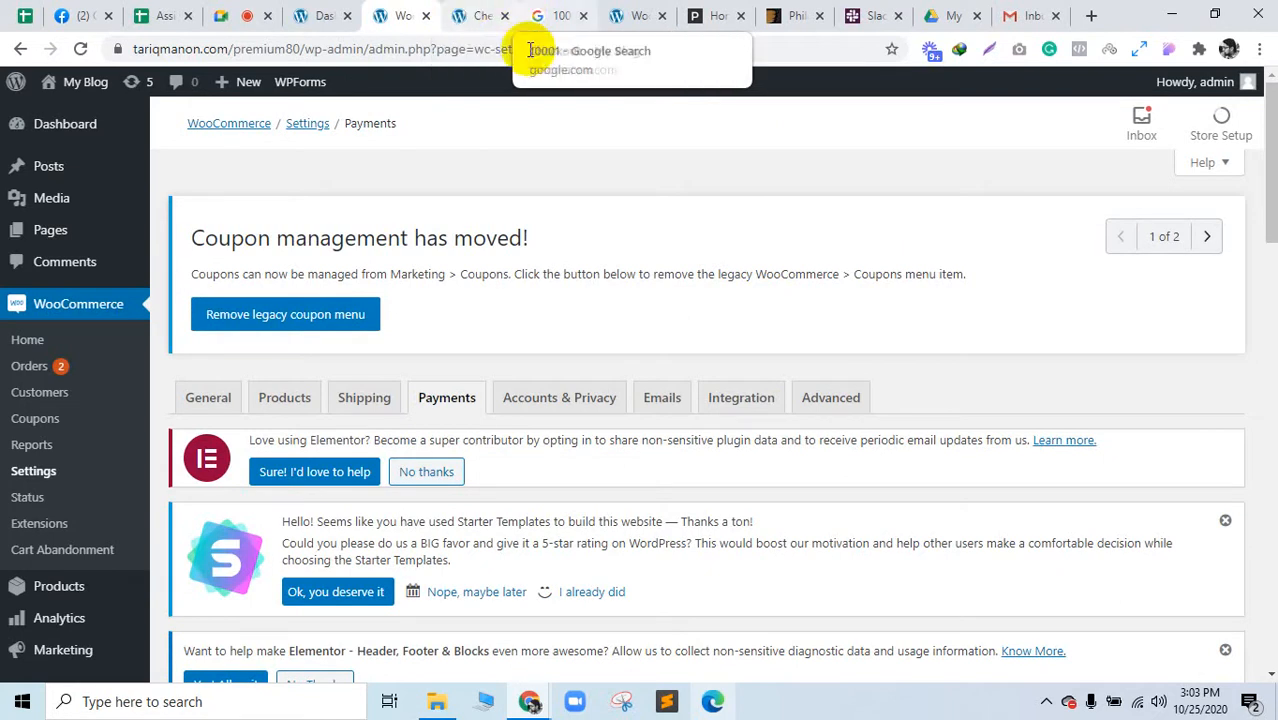
# Step: Scroll down the PayPal settings to the Live API username field
pyautogui.scroll(-15, 552, 252)
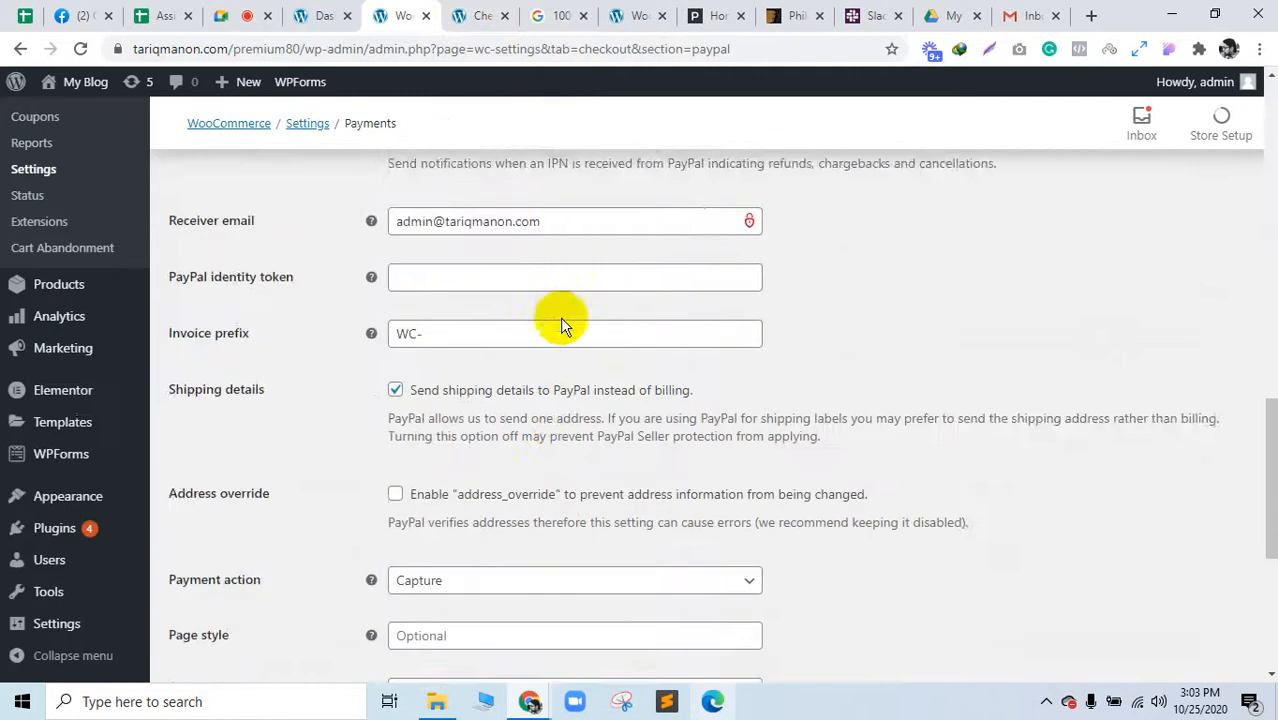
pyautogui.scroll(-2, 474, 370)
pyautogui.scroll(-2, 451, 444)
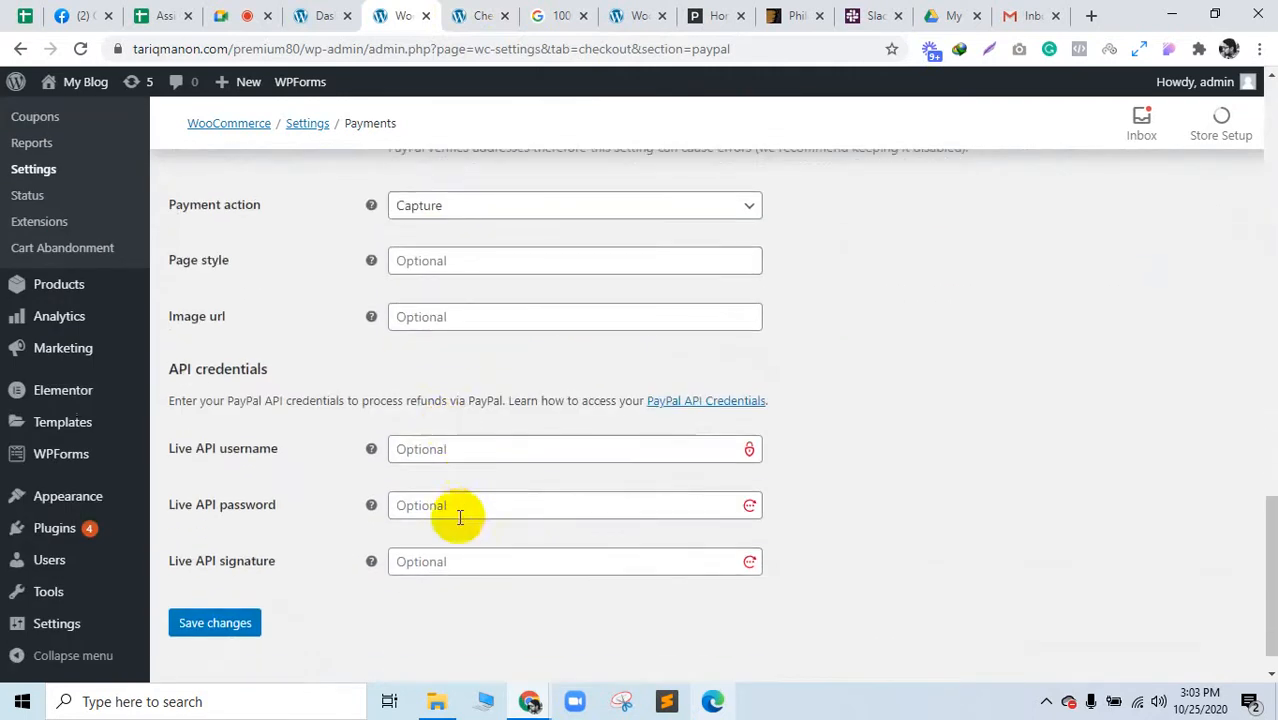
pyautogui.click(448, 449)
pyautogui.click(1005, 493)
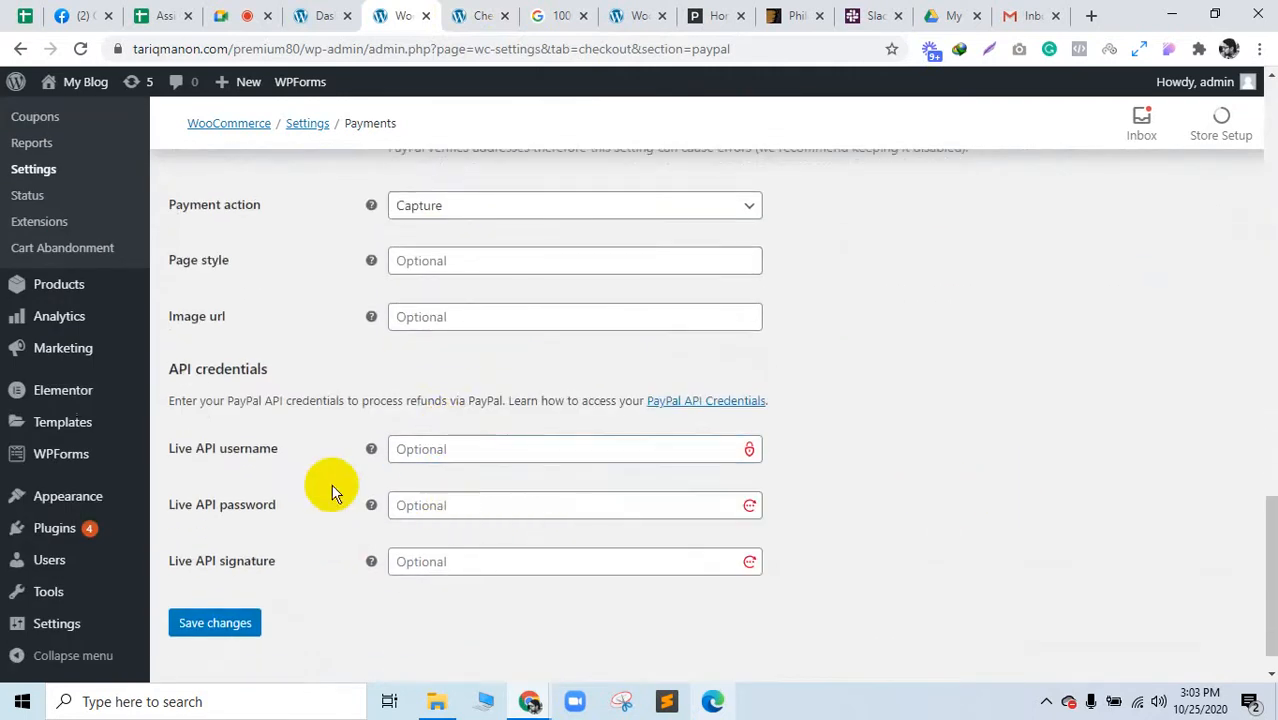
pyautogui.rightClick(254, 460)
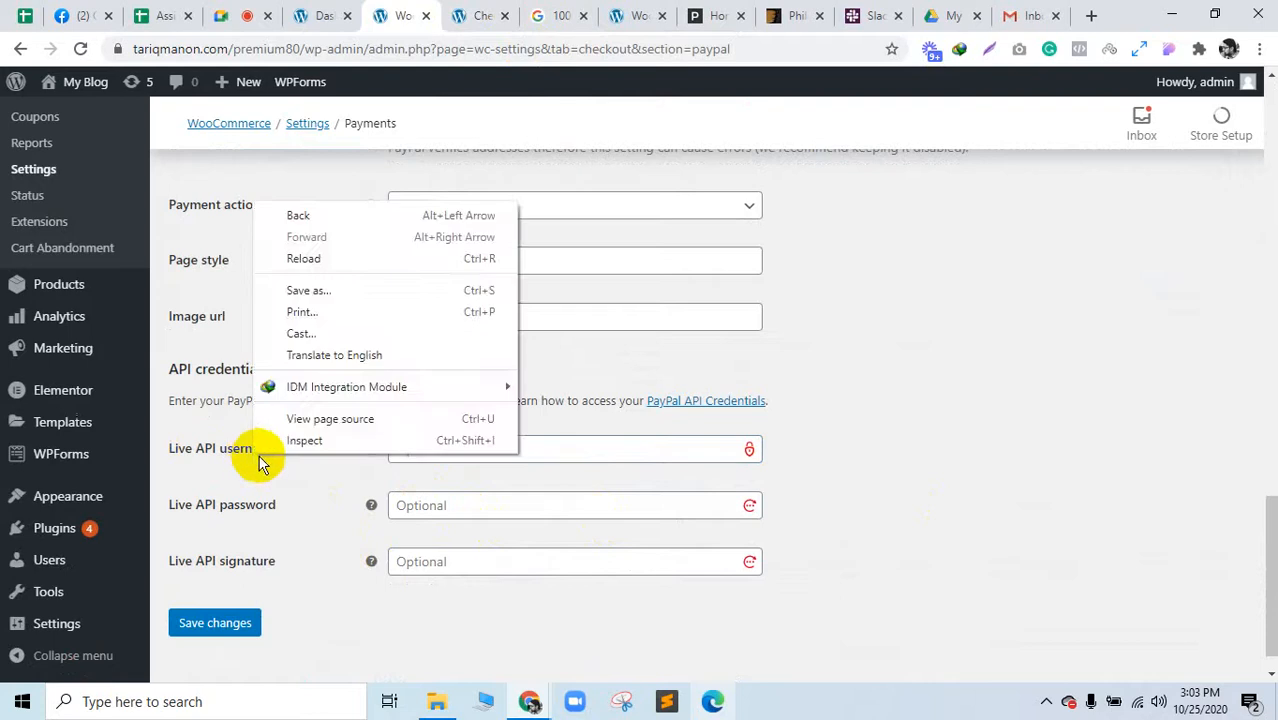
pyautogui.click(226, 462)
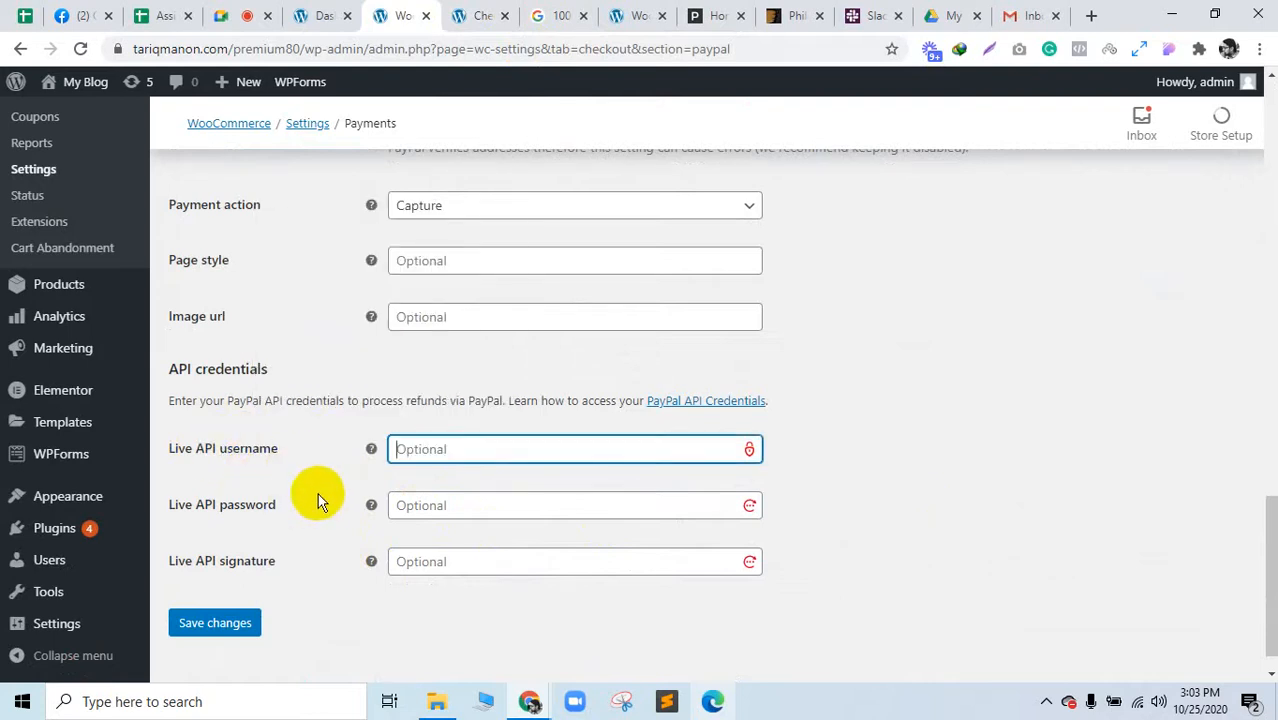
pyautogui.moveTo(385, 448)
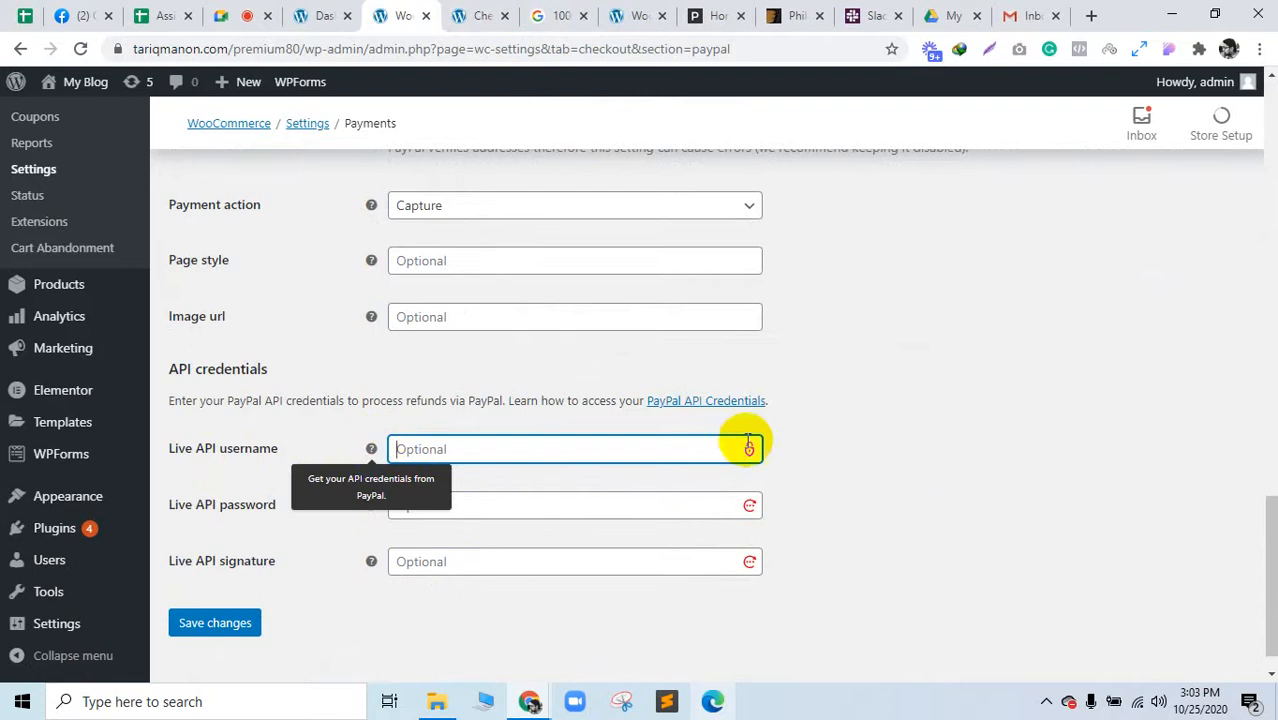
# Step: Open the PayPal API Credentials guide link in a new tab
pyautogui.click(712, 402)
pyautogui.rightClick(712, 405)
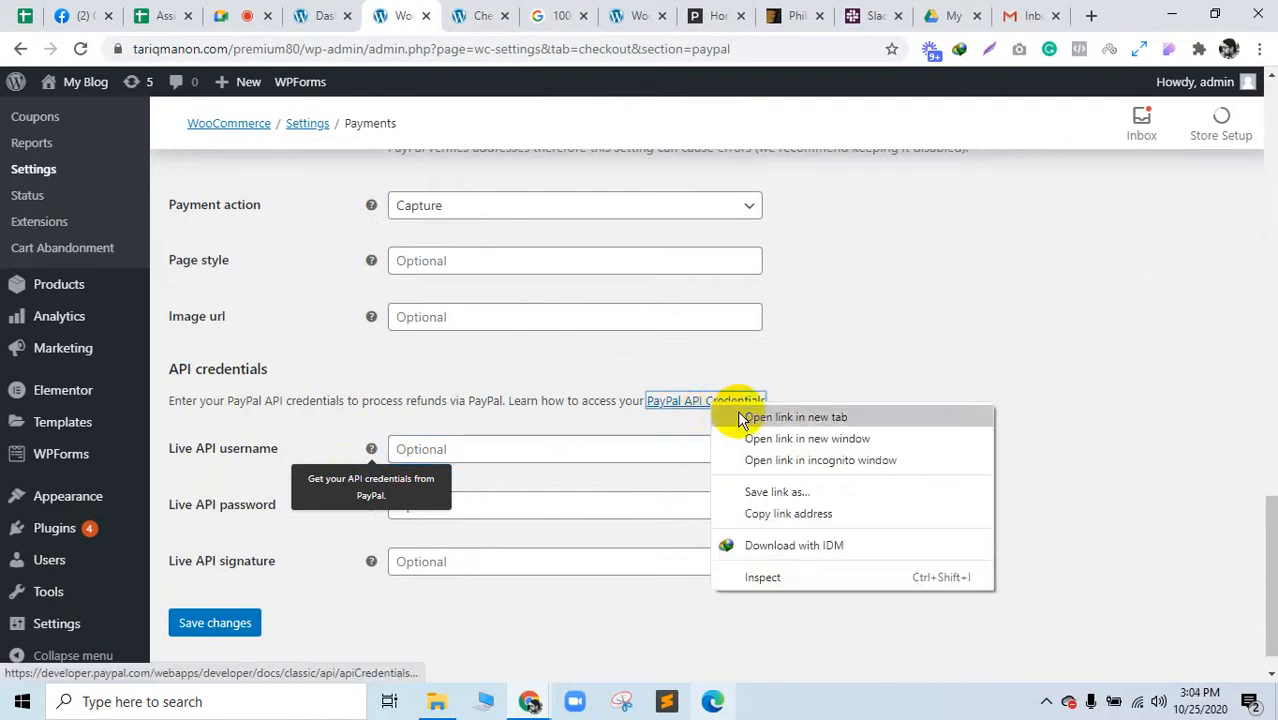
pyautogui.click(737, 412)
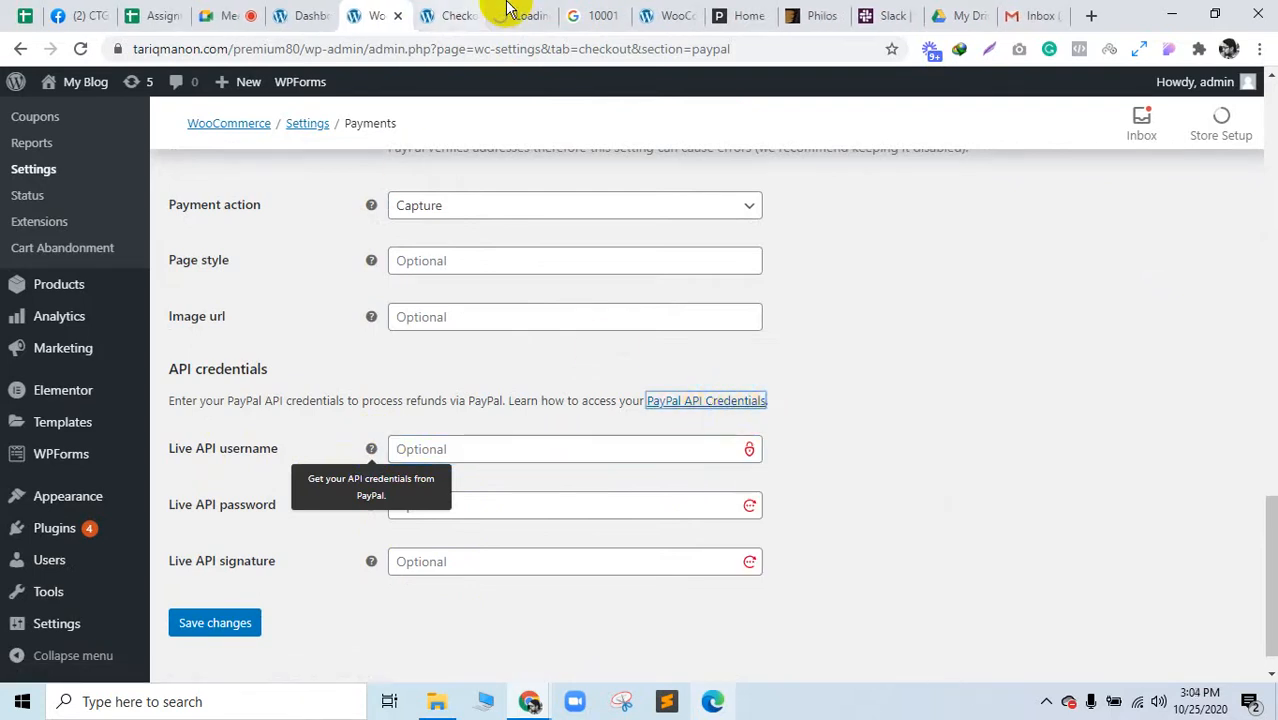
pyautogui.moveTo(497, 10); pyautogui.dragTo(426, 8)
pyautogui.click(382, 9)
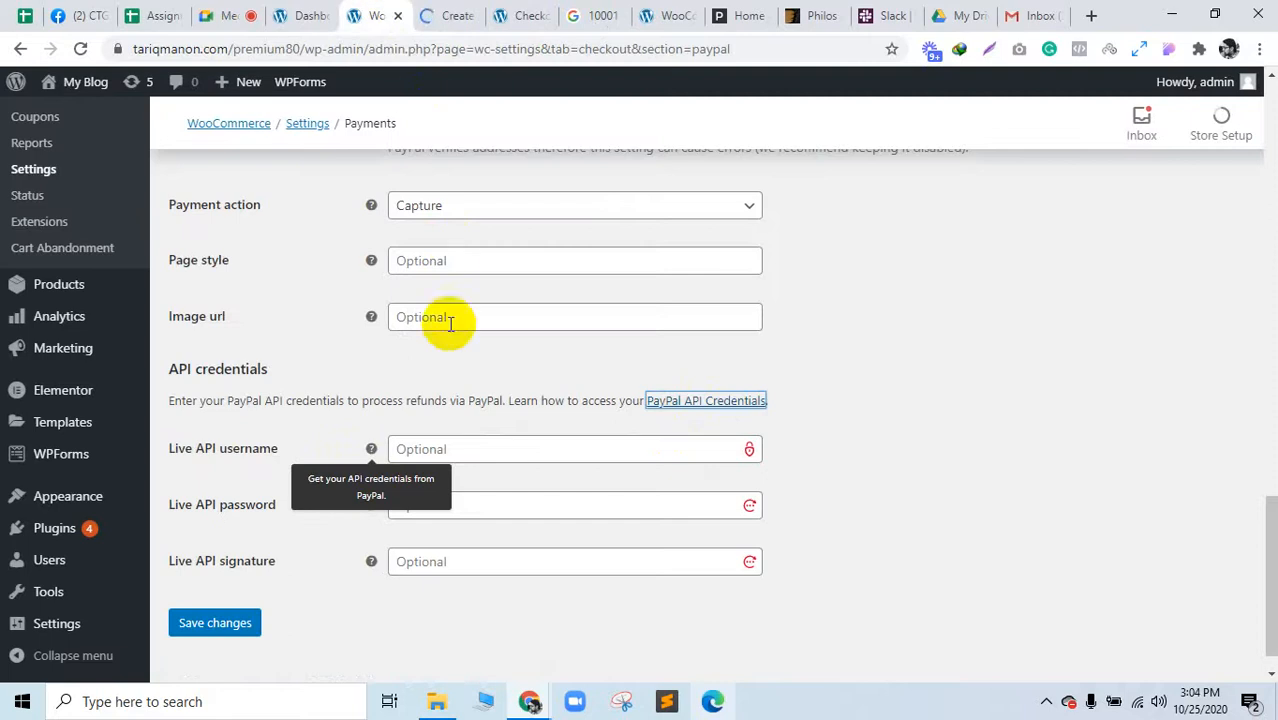
# Step: Copy the NVP/SOAP API credentials guide's web address and return to the Google Meet call
pyautogui.click(455, 10)
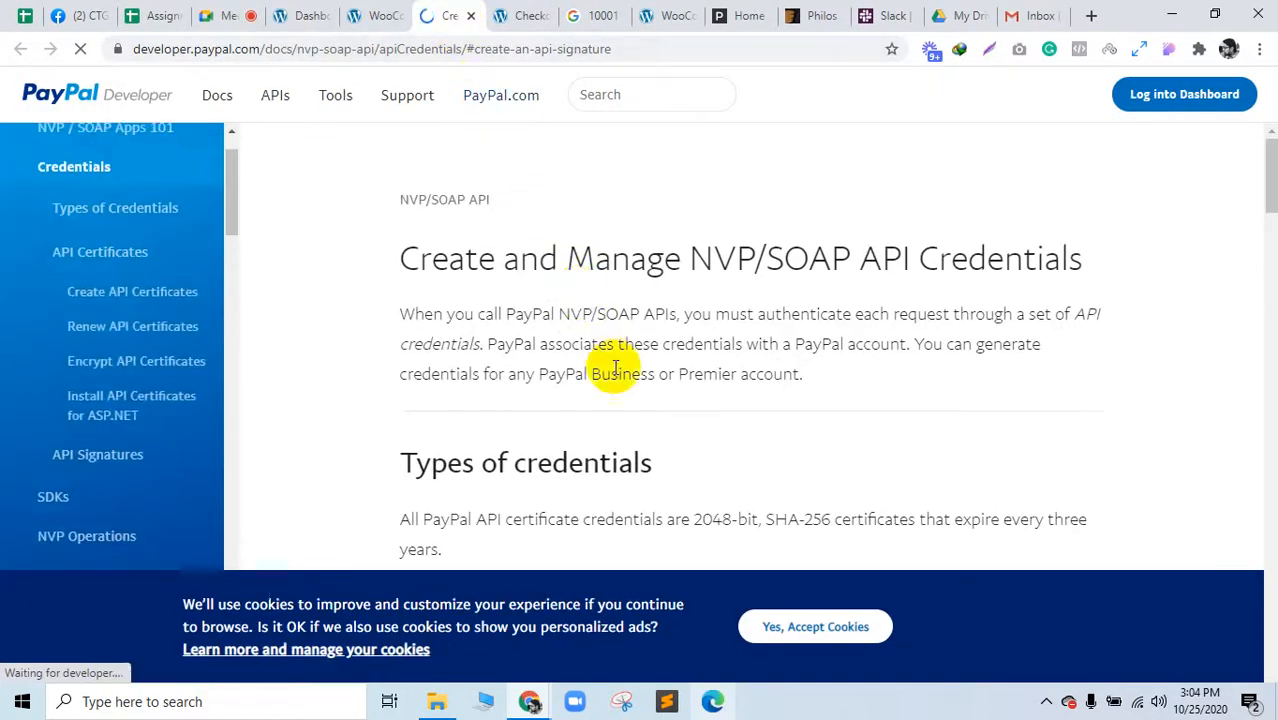
pyautogui.click(406, 55)
pyautogui.rightClick(425, 52)
pyautogui.click(448, 157)
pyautogui.click(240, 15)
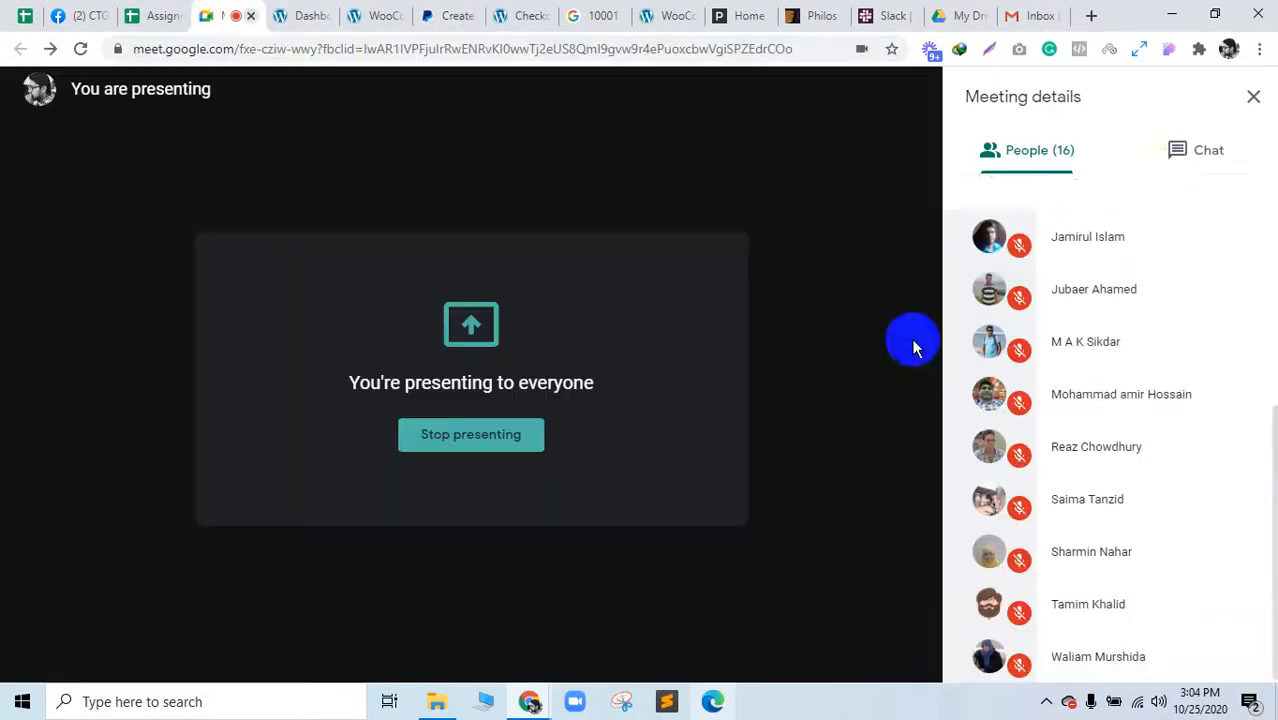
# Step: Paste the PayPal API credentials guide link into the Meet chat and send it to everyone
pyautogui.click(1166, 180)
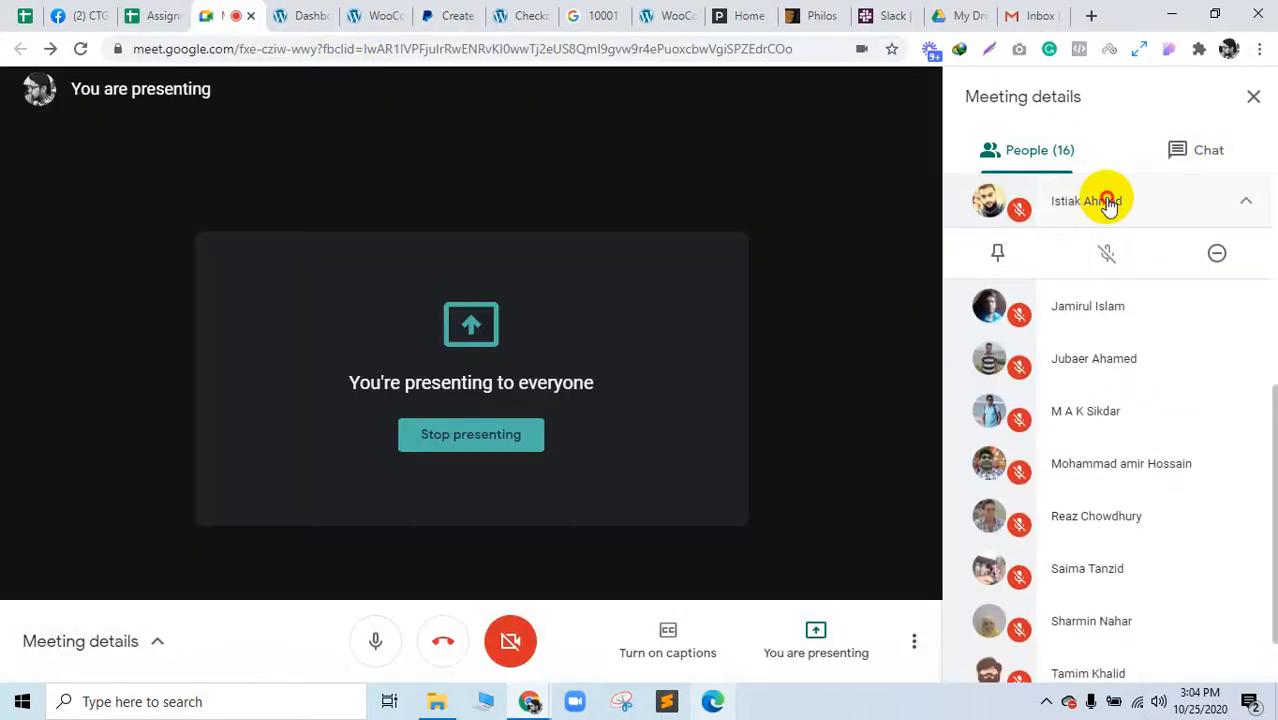
pyautogui.click(1201, 152)
pyautogui.rightClick(1017, 648)
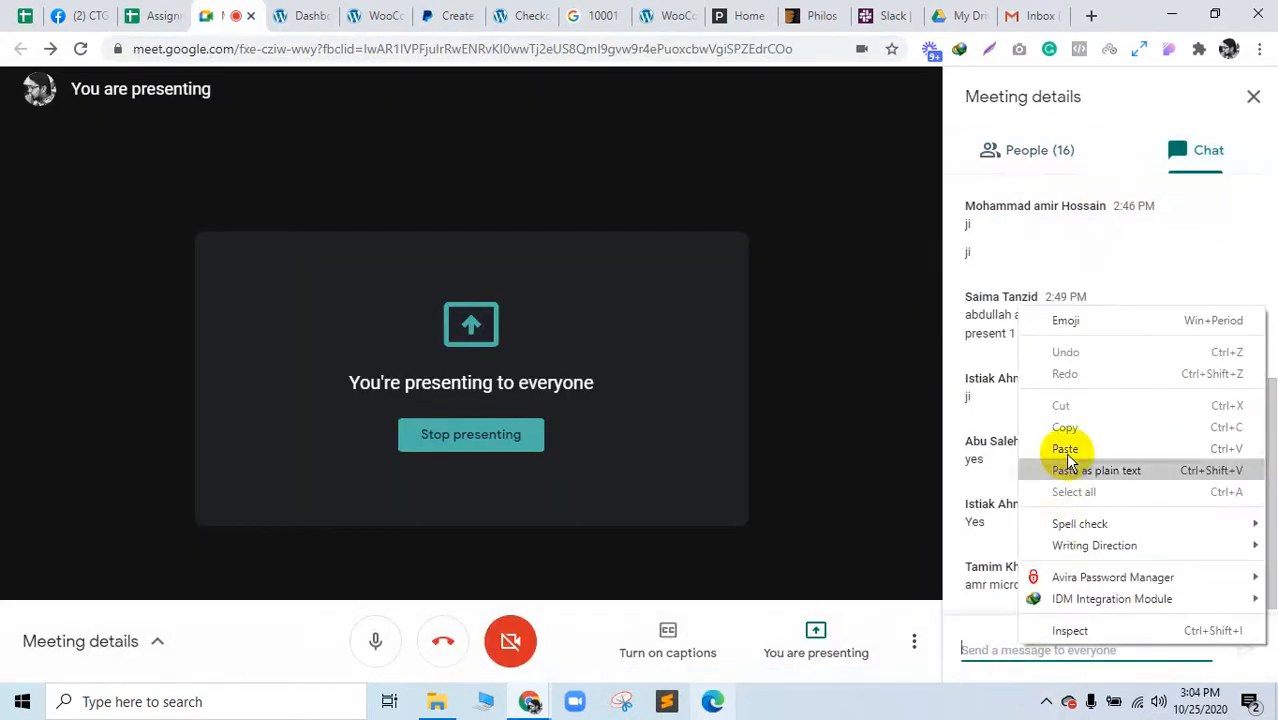
pyautogui.click(1066, 460)
pyautogui.press('Return')
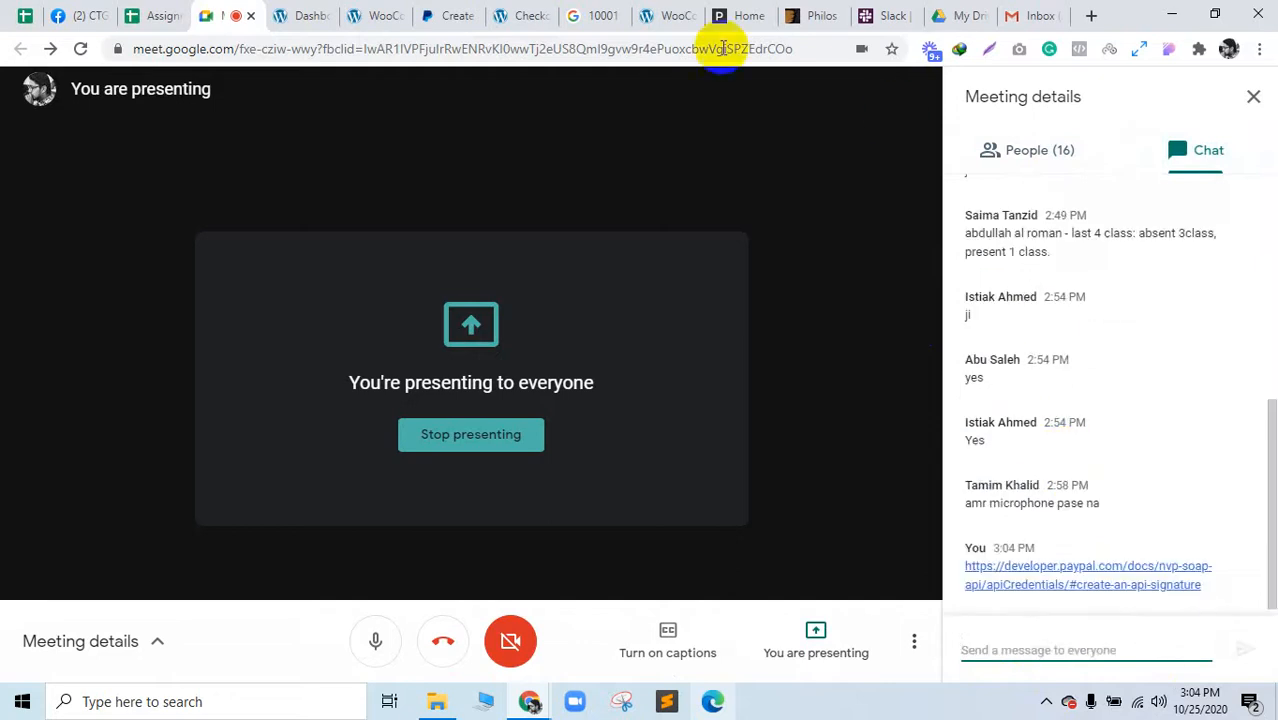
pyautogui.click(462, 14)
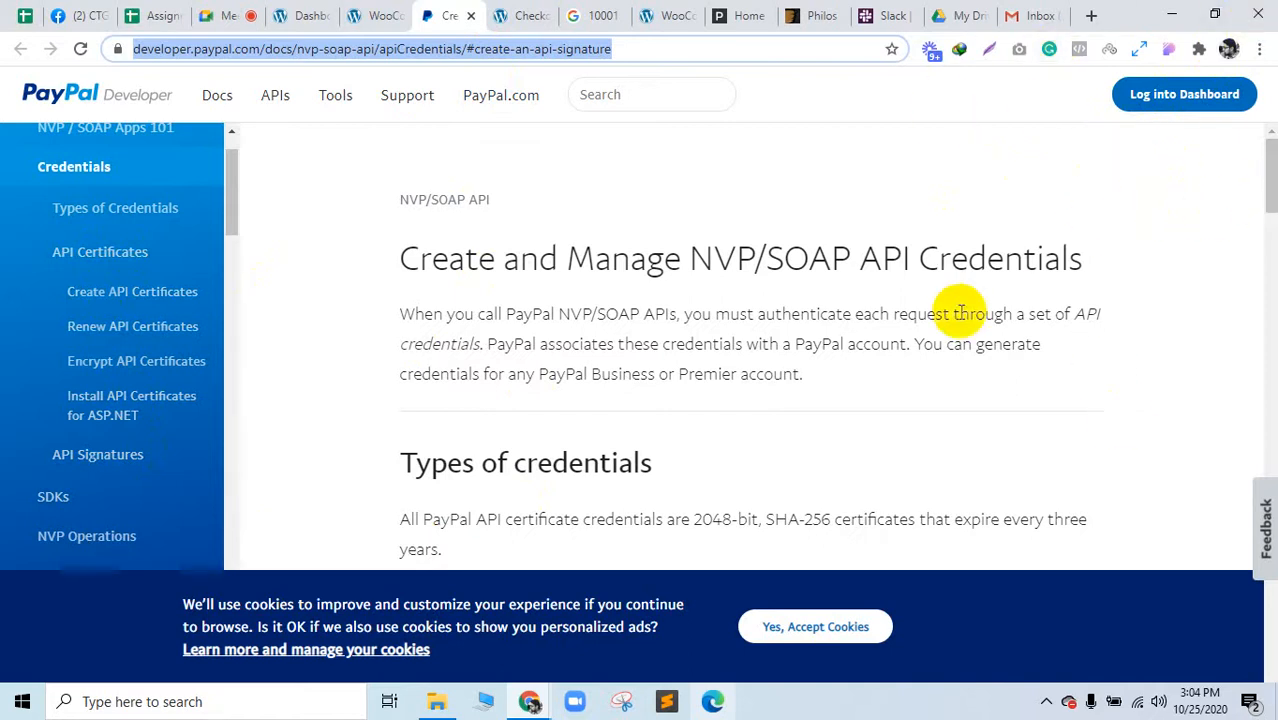
# Step: Highlight the API certificates and API signatures credential types in the PayPal guide
pyautogui.scroll(-4, 742, 371)
pyautogui.moveTo(449, 265); pyautogui.dragTo(556, 260)
pyautogui.moveTo(512, 396); pyautogui.dragTo(589, 405)
pyautogui.scroll(-3, 589, 405)
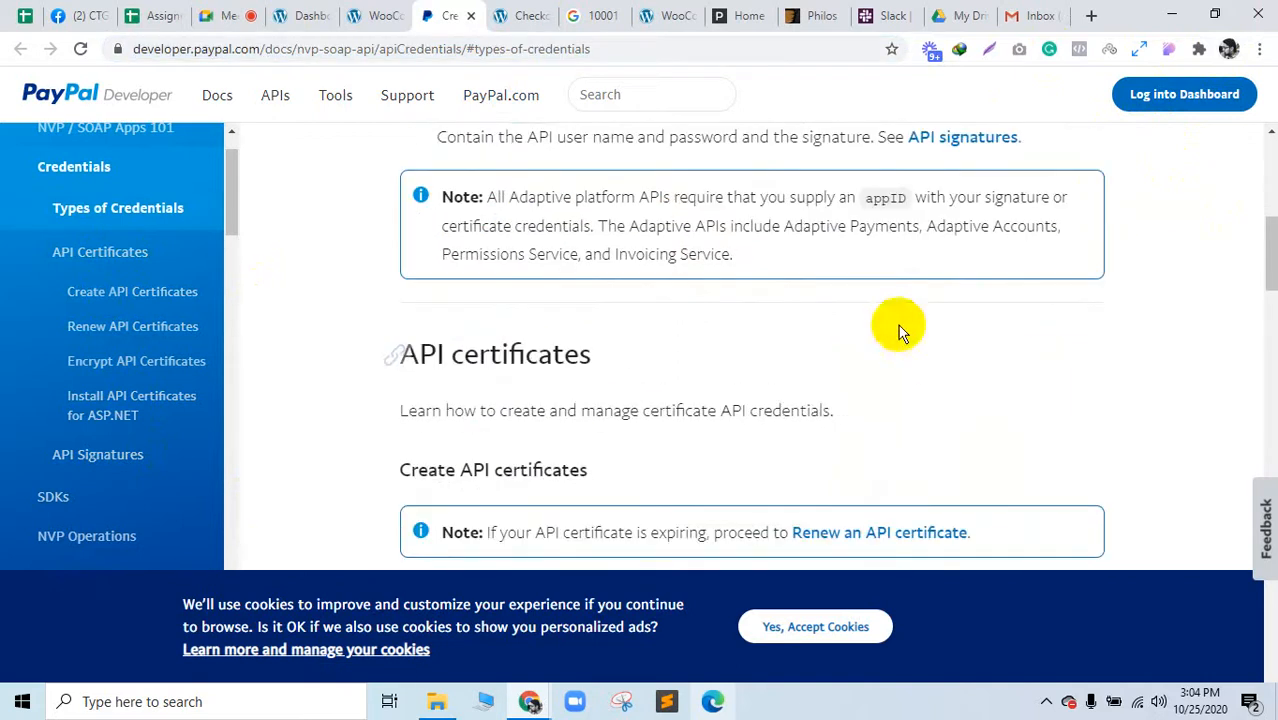
pyautogui.scroll(2, 884, 314)
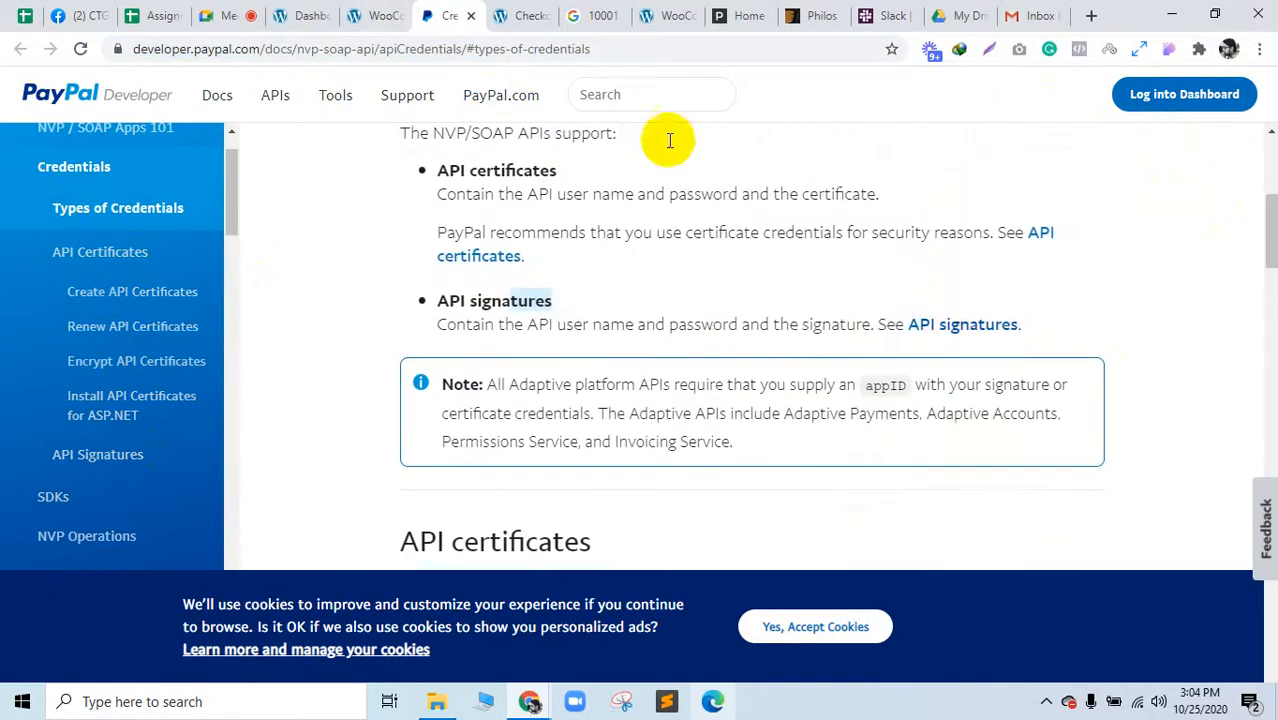
# Step: Point out the Live API username, password and signature fields, then bring up the checkout page
pyautogui.click(395, 14)
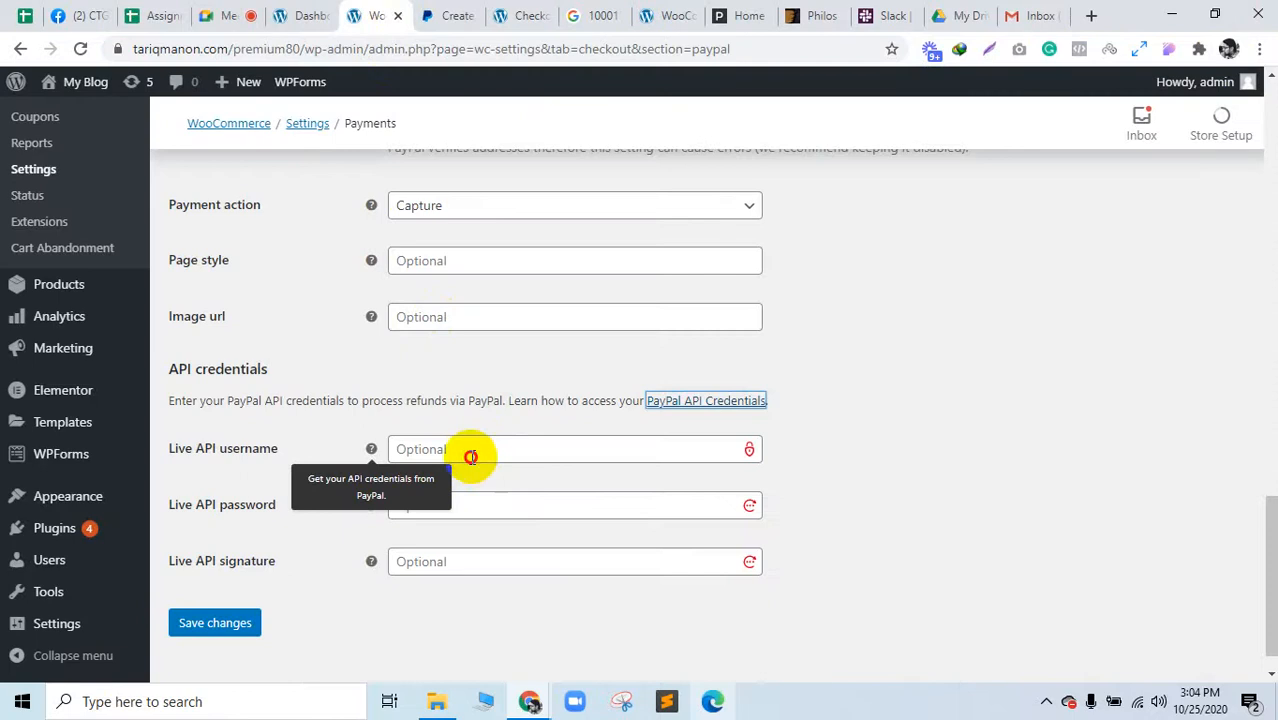
pyautogui.click(470, 456)
pyautogui.click(428, 505)
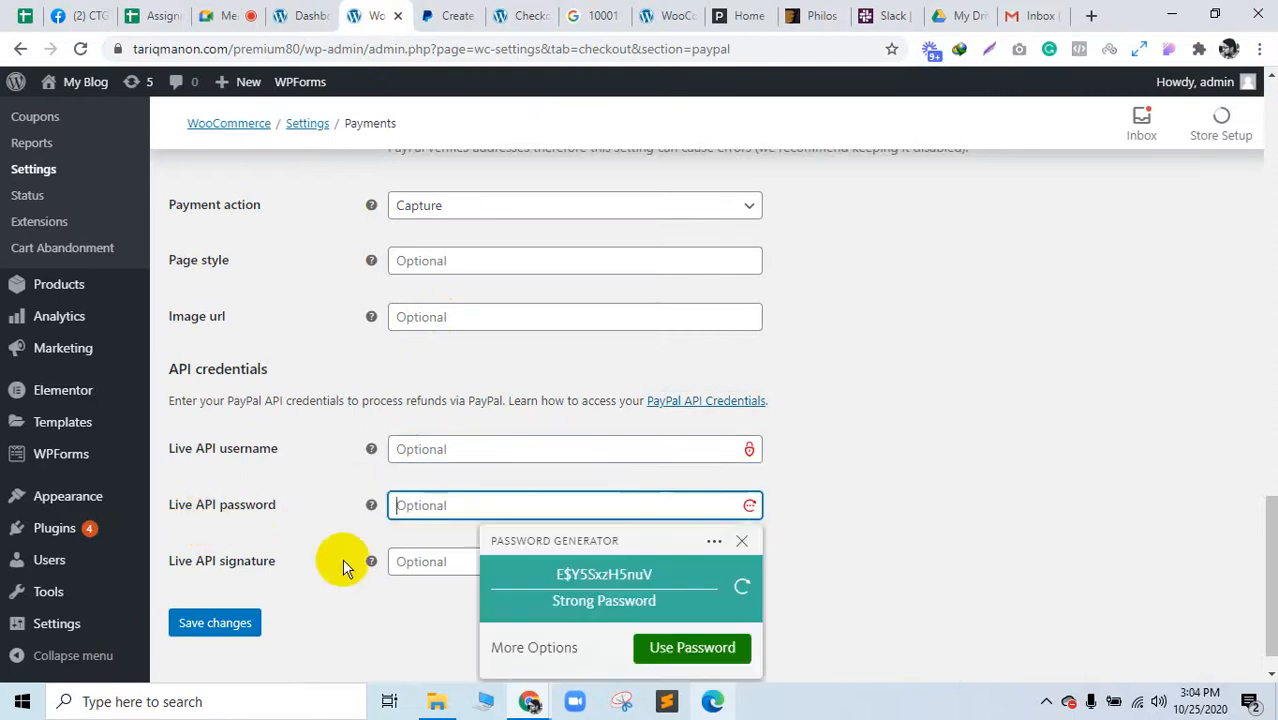
pyautogui.click(421, 562)
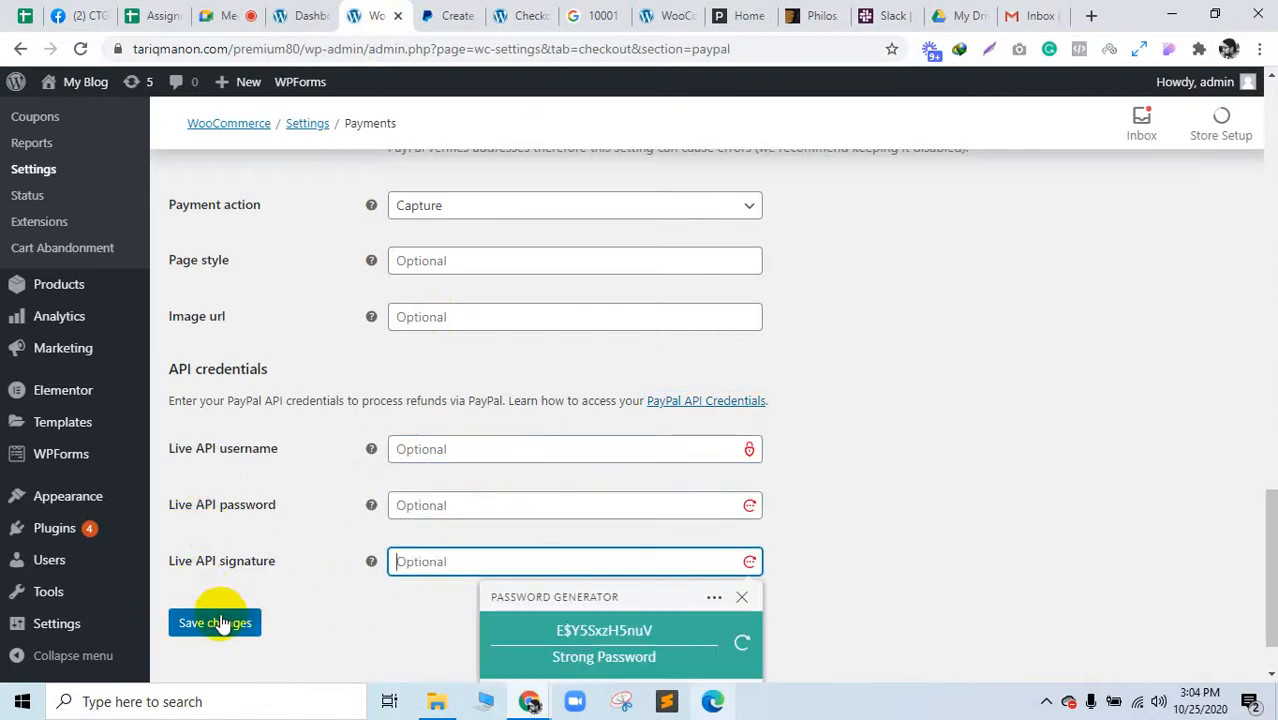
pyautogui.click(430, 12)
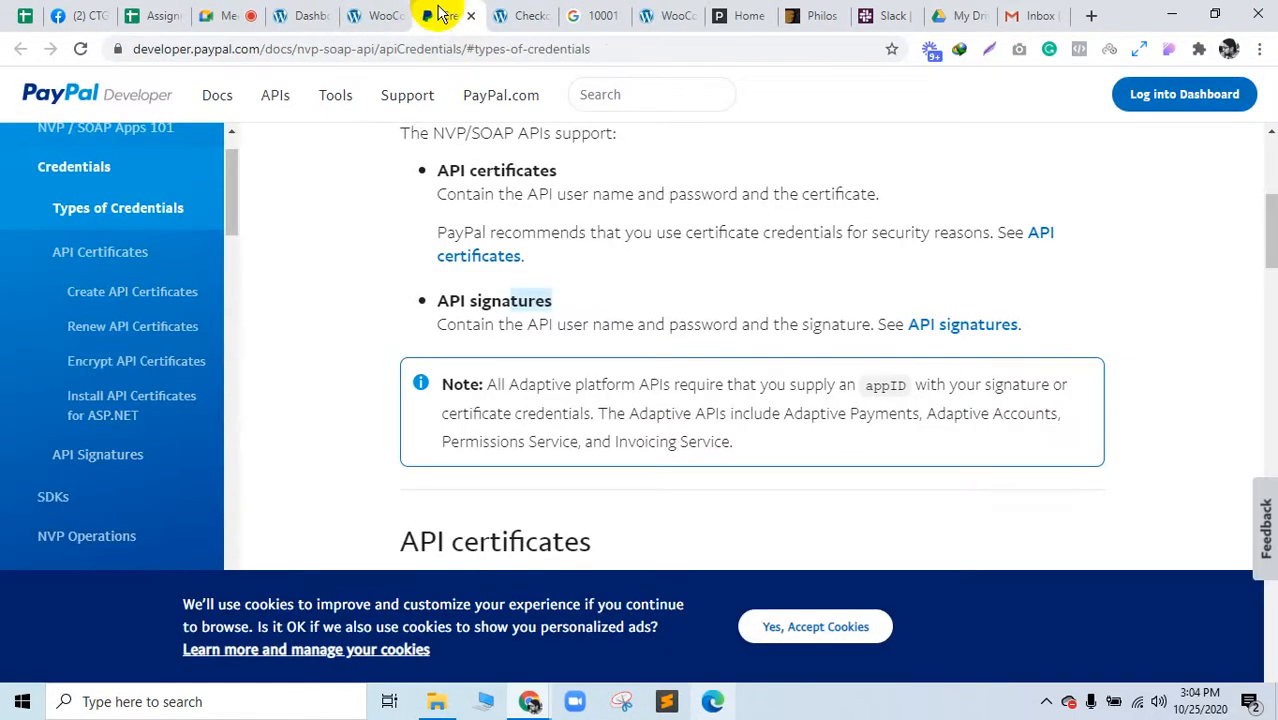
pyautogui.click(383, 8)
pyautogui.click(496, 12)
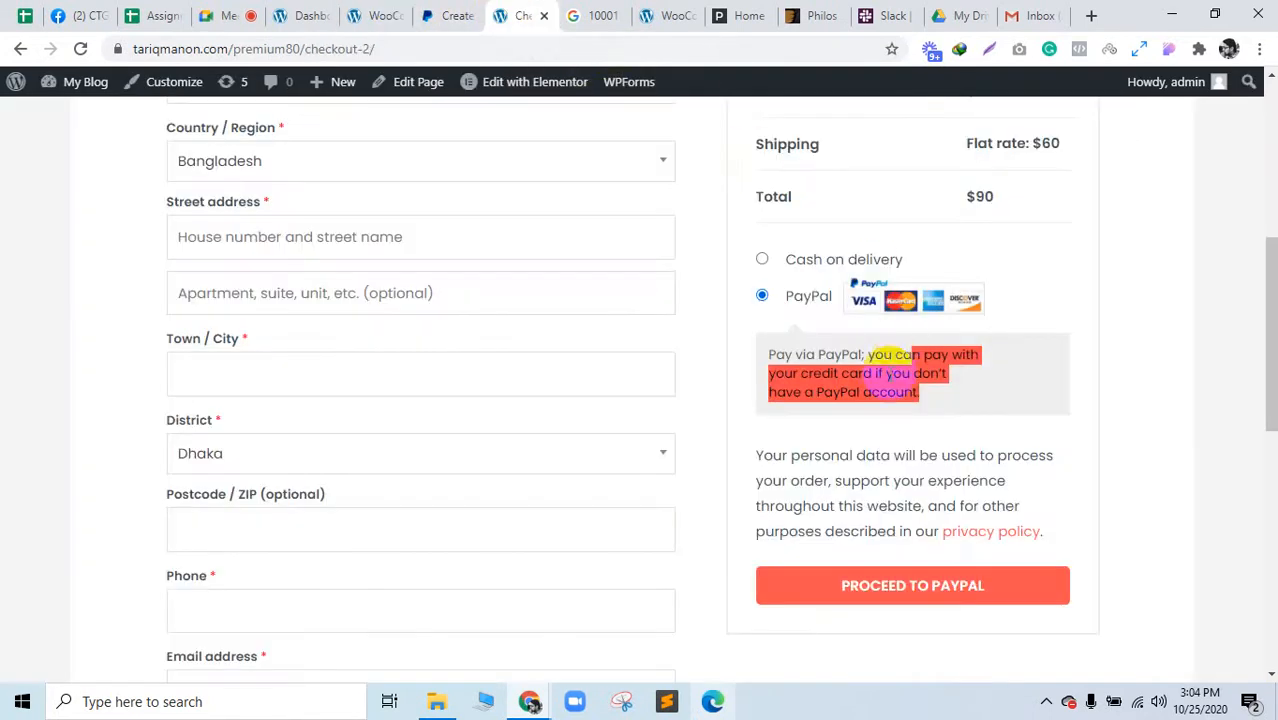
# Step: Attempt to place the order, then enter 'web' in a billing field
pyautogui.click(813, 342)
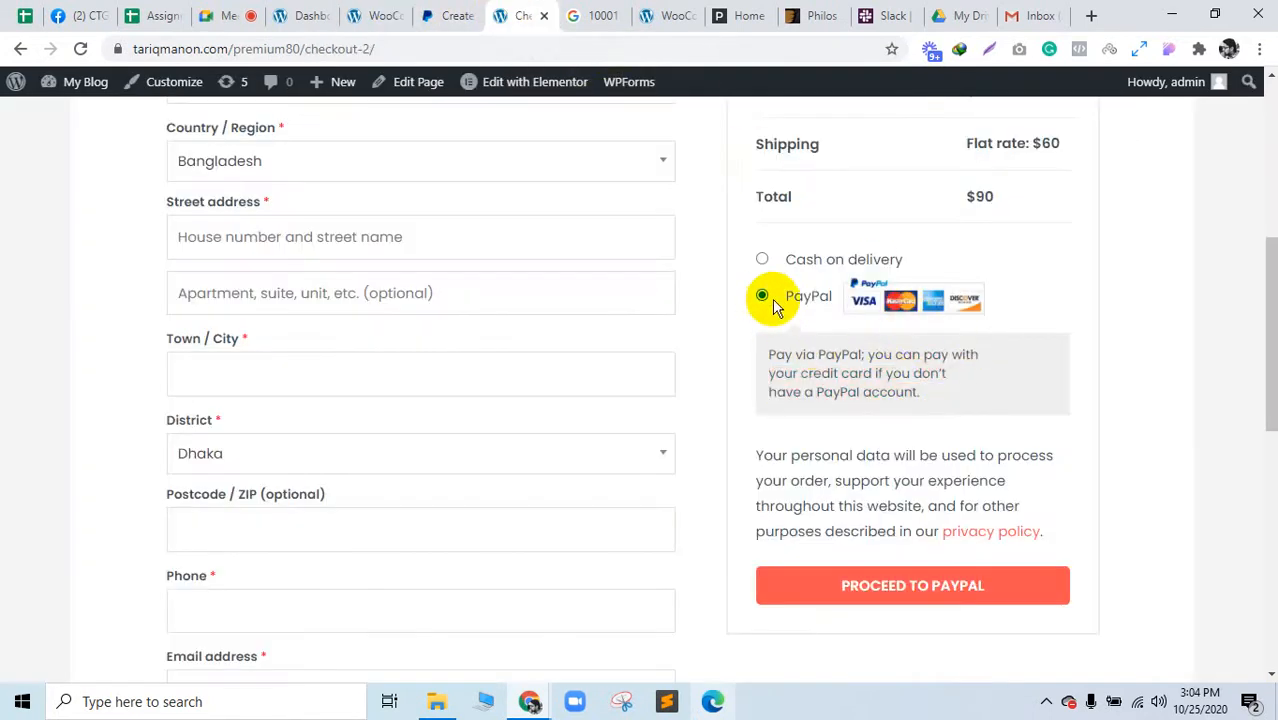
pyautogui.click(895, 584)
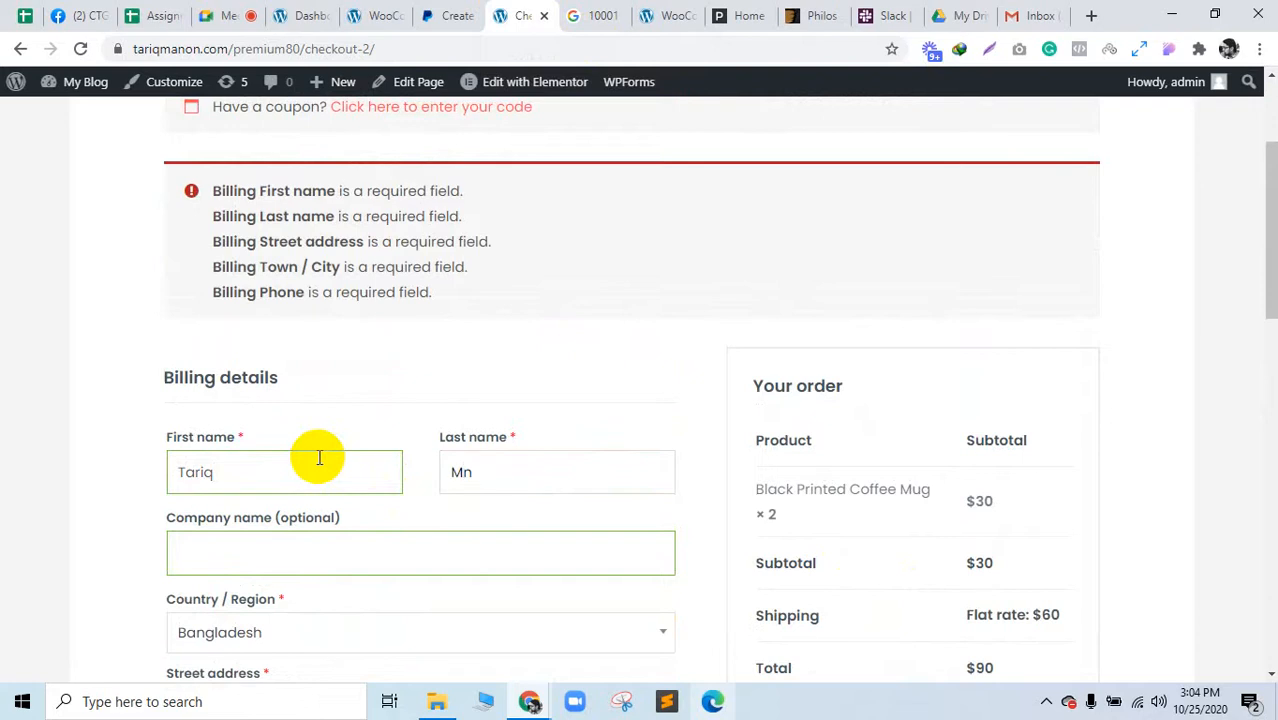
pyautogui.scroll(-1, 296, 505)
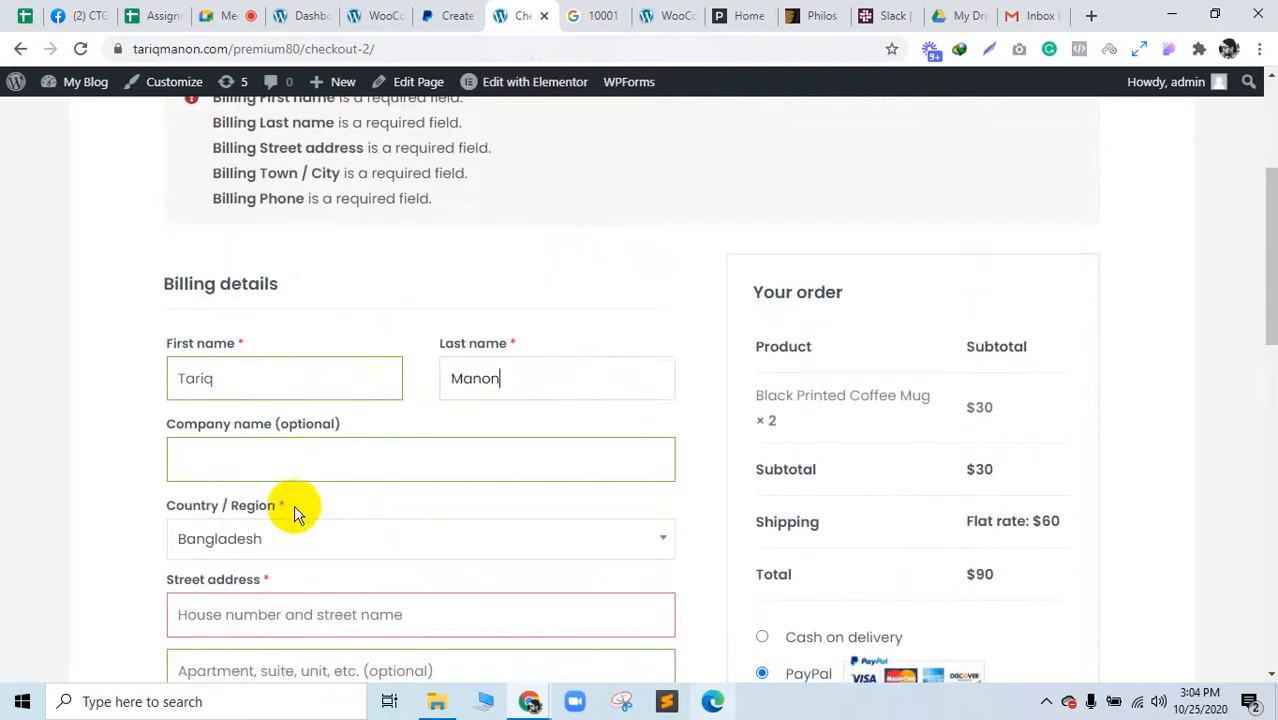
pyautogui.write('webpexbd')
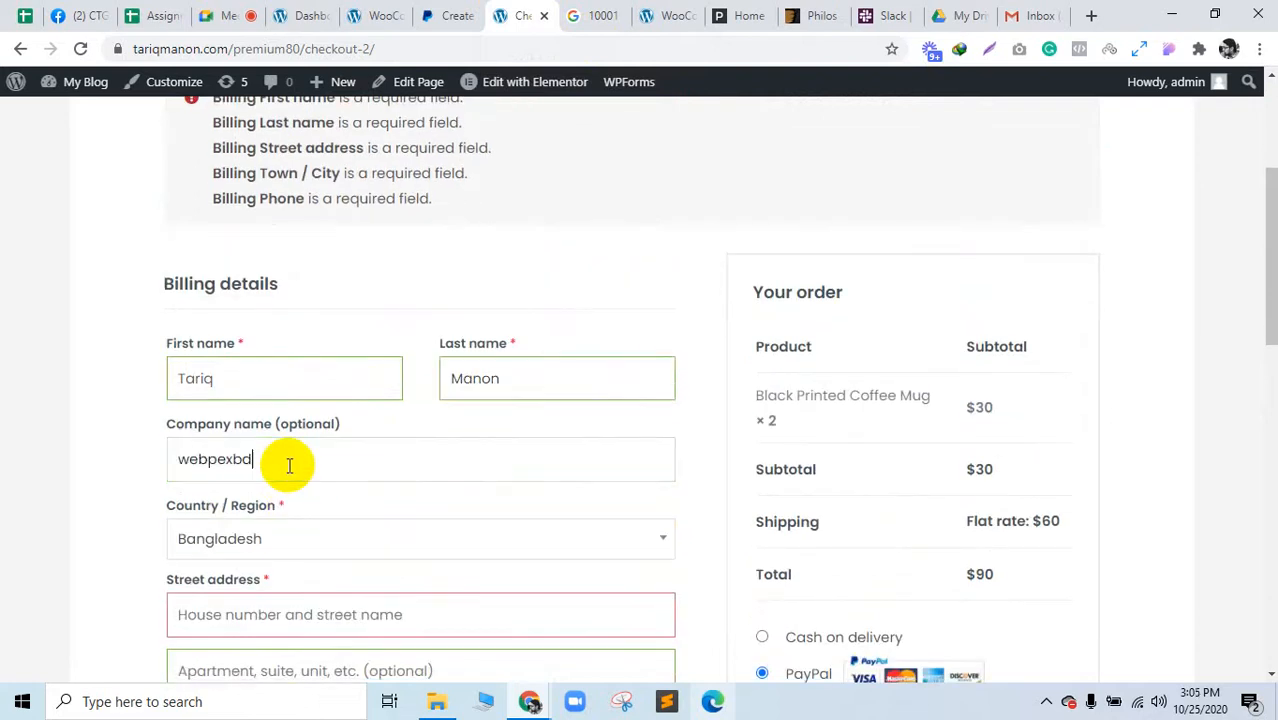
pyautogui.scroll(-2, 289, 465)
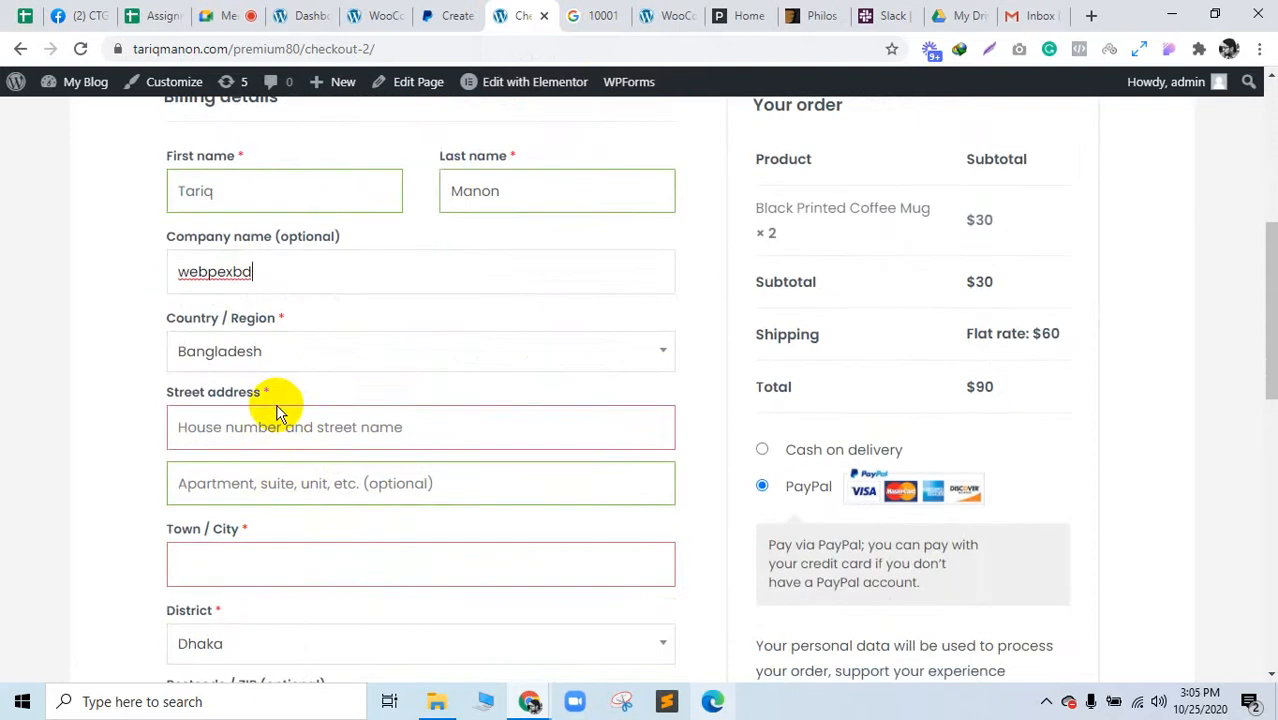
# Step: Fill in the billing street address, city, postcode and phone number
pyautogui.click(276, 430)
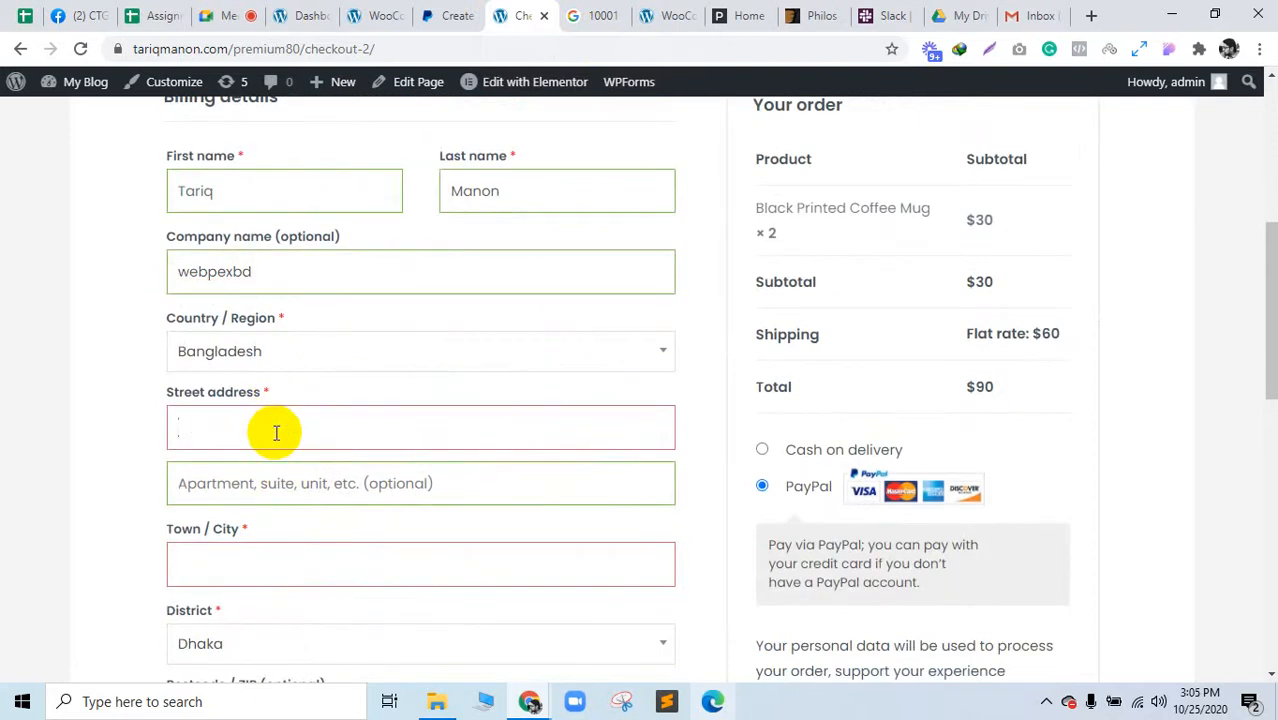
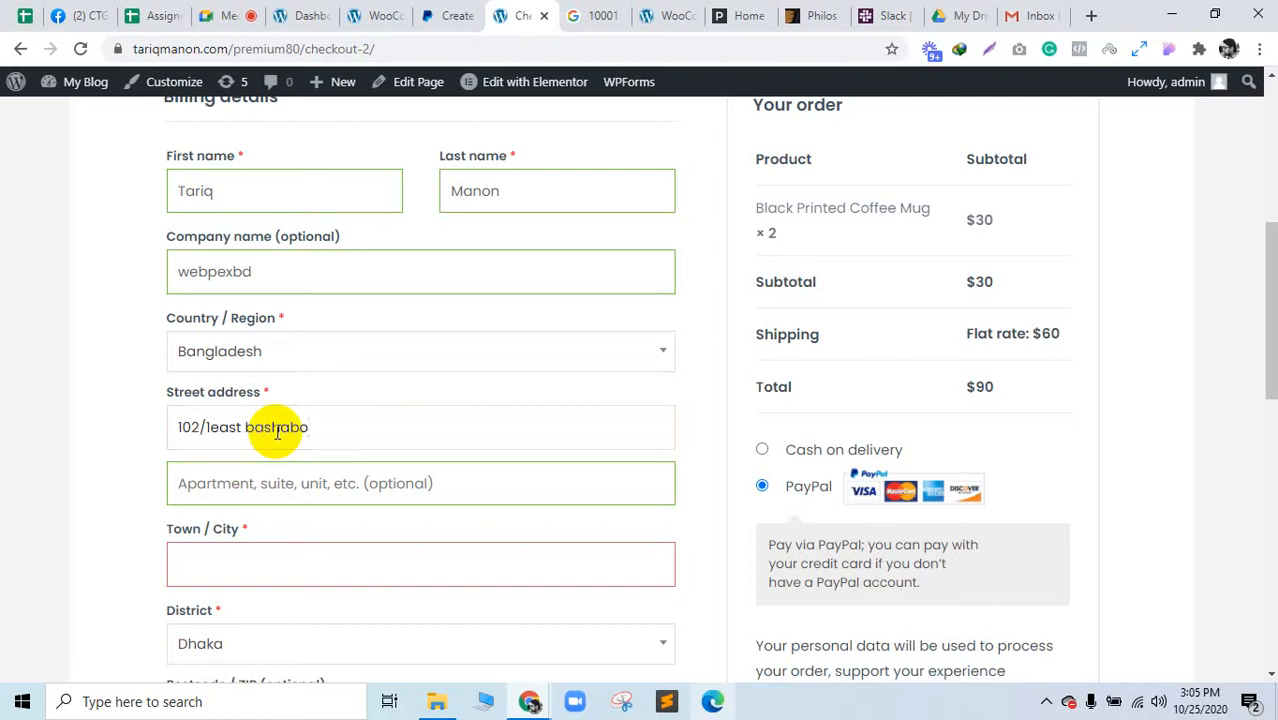
pyautogui.scroll(-4, 277, 432)
pyautogui.write('Dhaka')
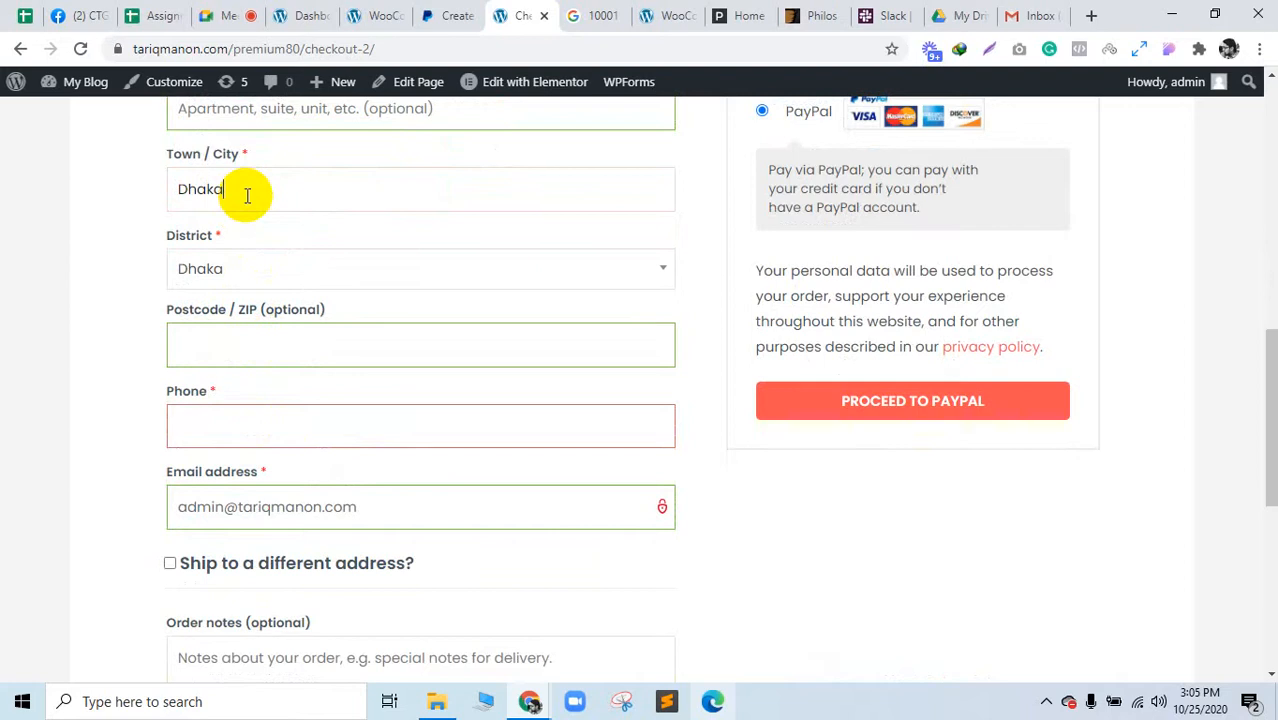
pyautogui.click(213, 340)
pyautogui.write('1')
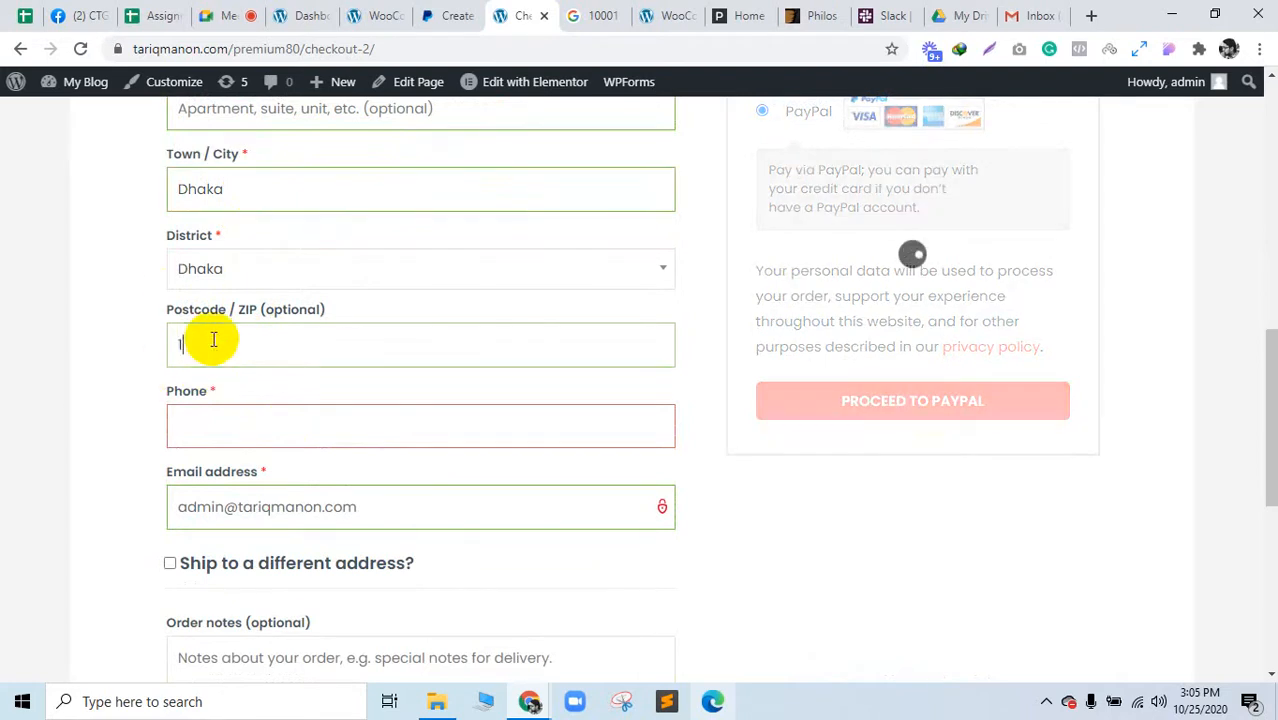
pyautogui.write('214')
pyautogui.click(234, 430)
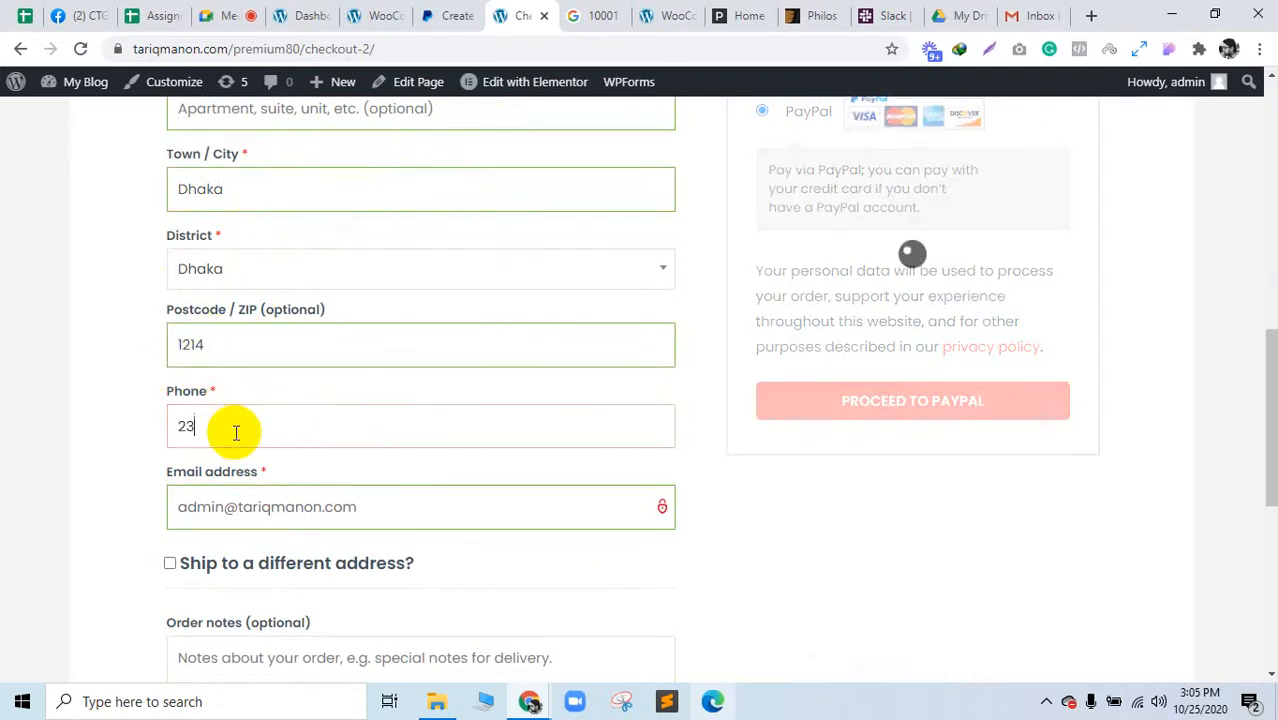
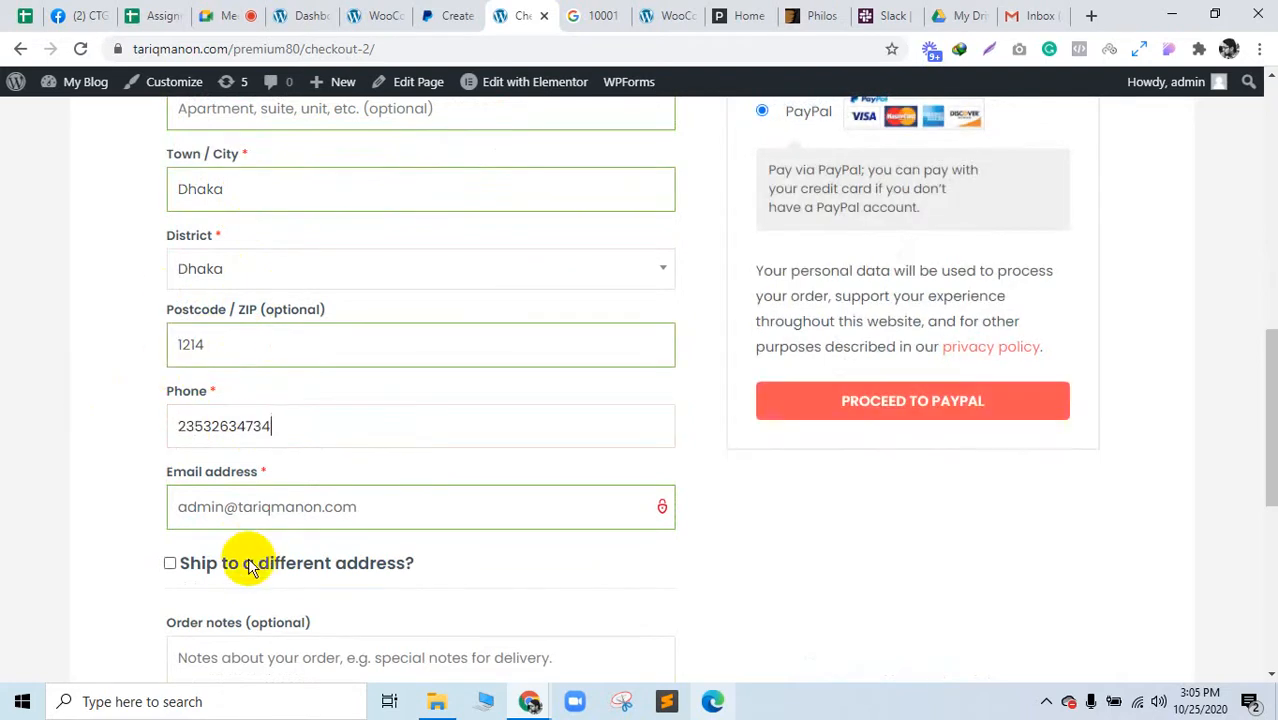
# Step: Replace the billing email address and submit the $90 order to pay through PayPal
pyautogui.click(250, 567)
pyautogui.click(268, 570)
pyautogui.doubleClick(290, 503)
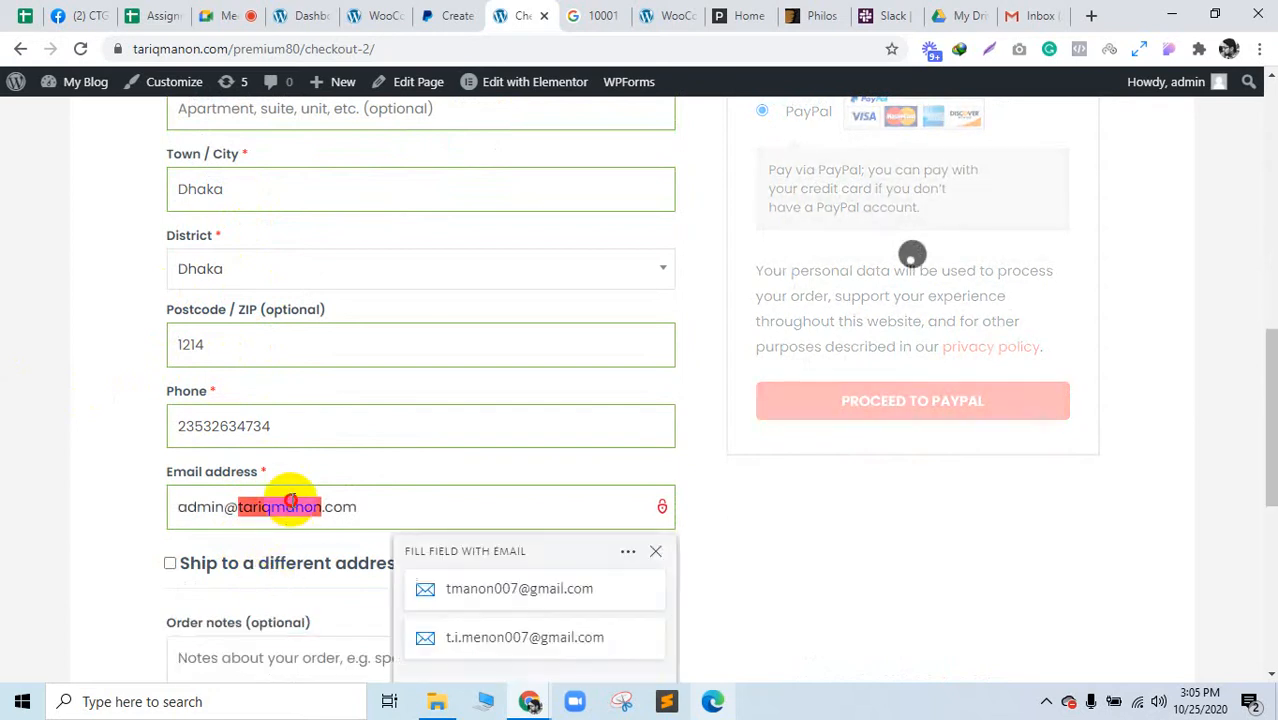
pyautogui.tripleClick(290, 503)
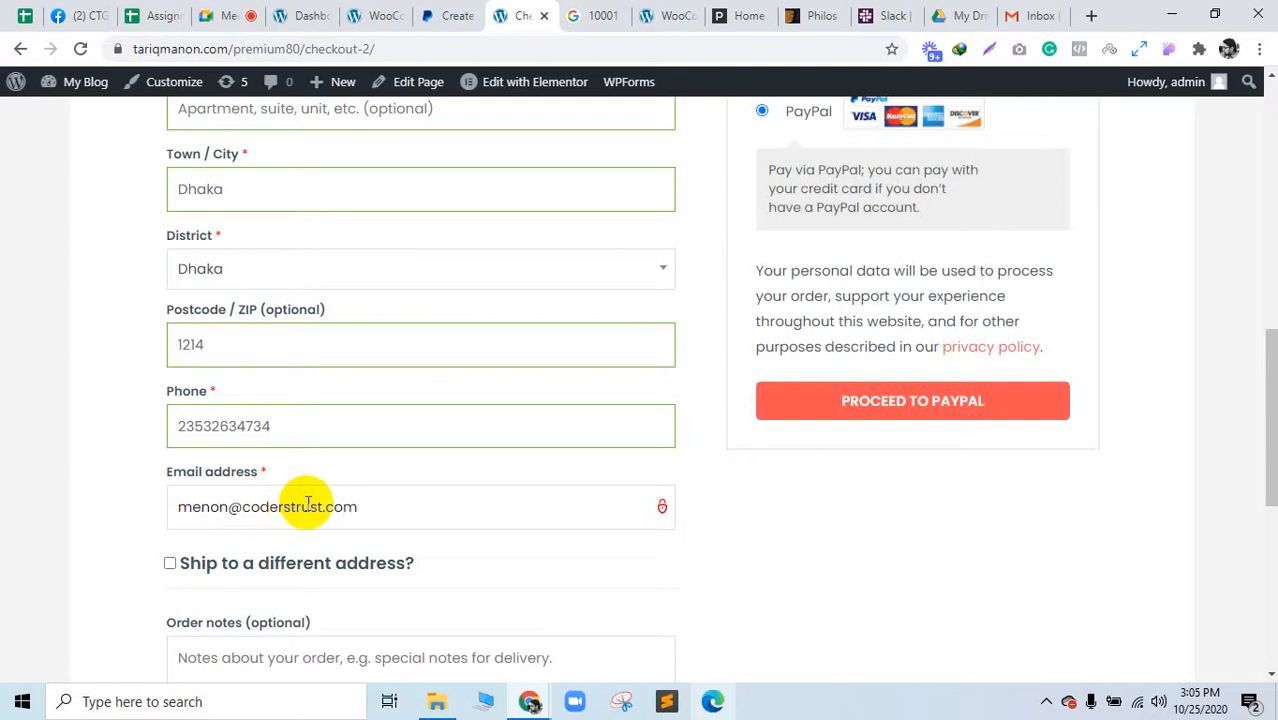
pyautogui.scroll(-4, 827, 462)
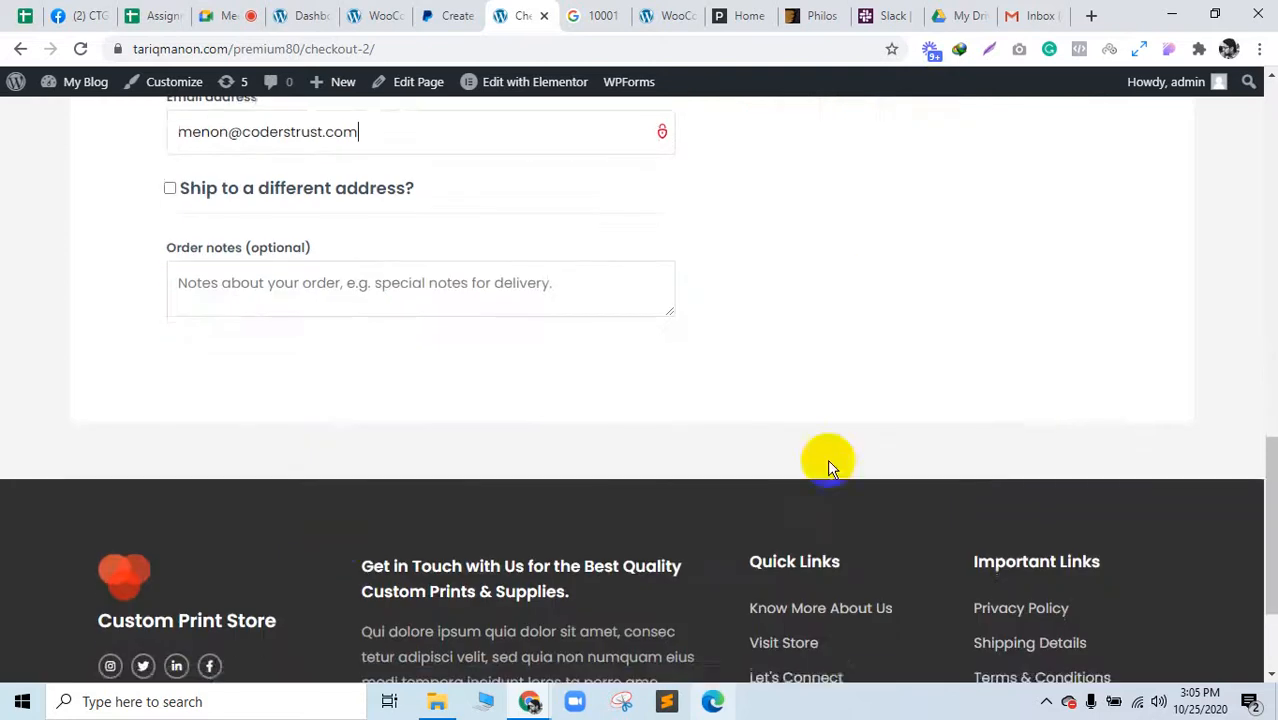
pyautogui.scroll(10, 1018, 462)
pyautogui.scroll(-3, 949, 616)
pyautogui.scroll(-3, 949, 616)
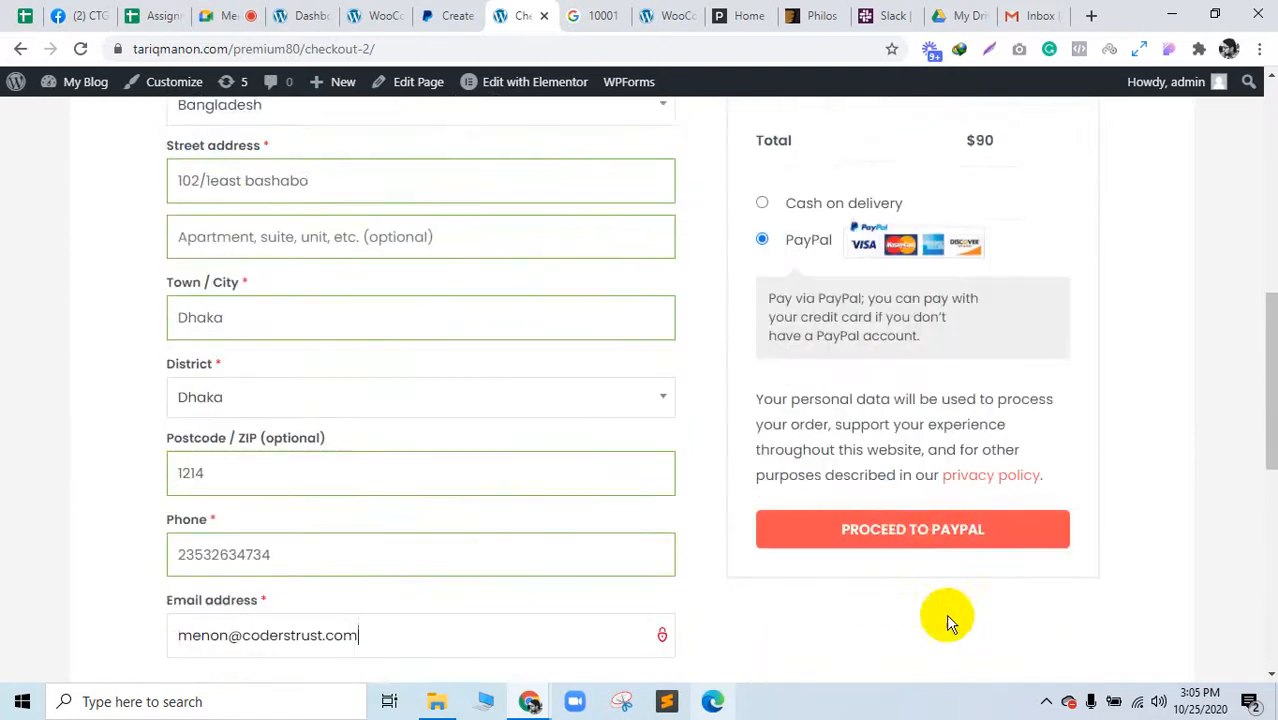
pyautogui.click(907, 497)
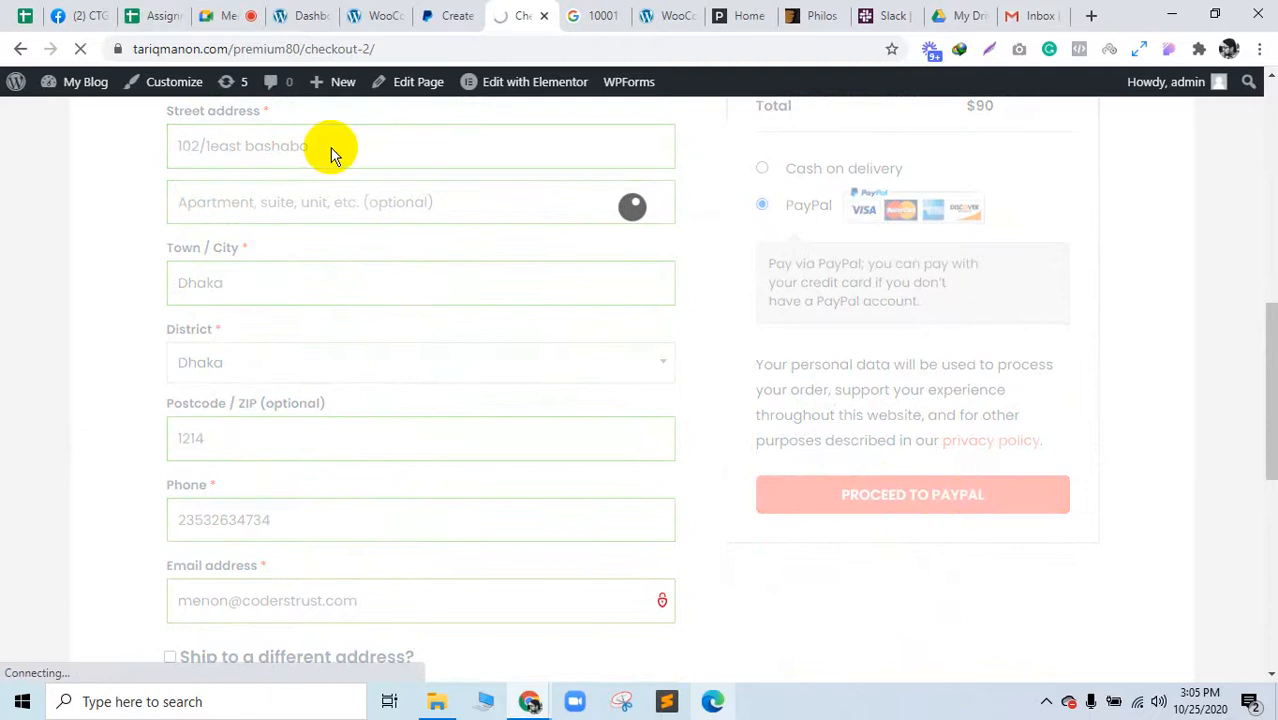
pyautogui.click(250, 8)
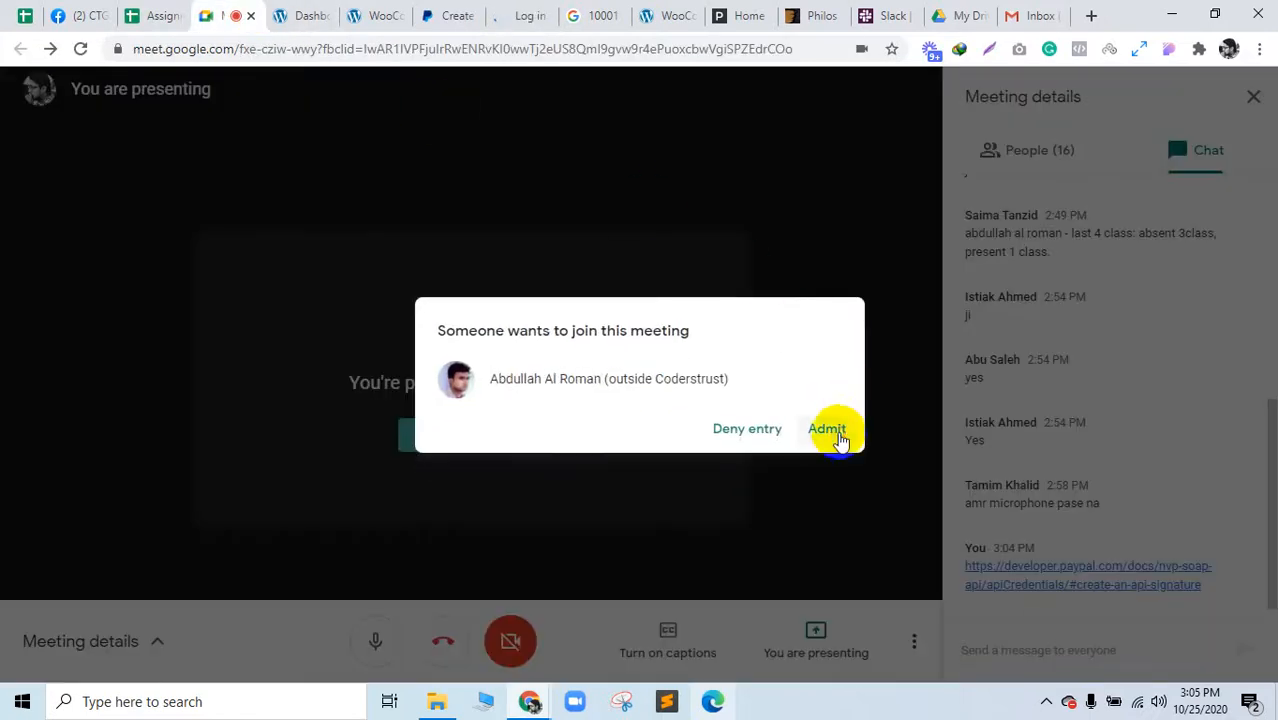
# Step: Admit the waiting participant to the Meet call and bring up the PayPal payment login page
pyautogui.click(830, 430)
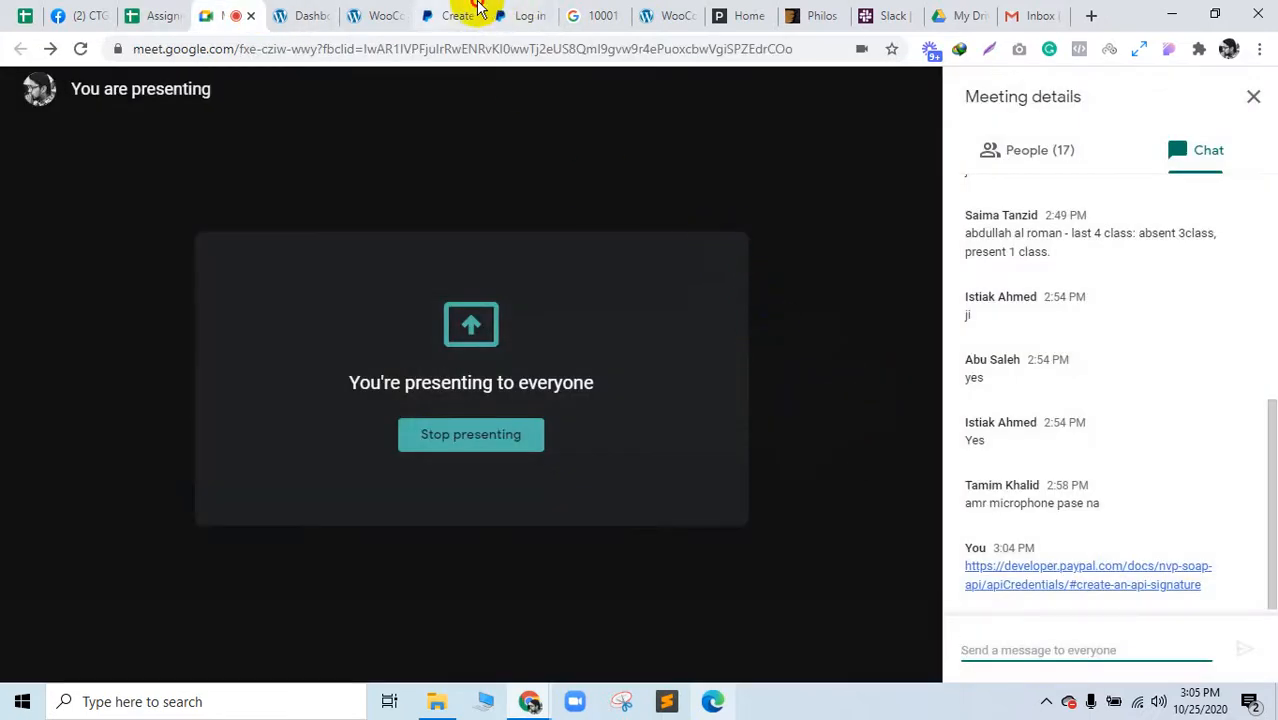
pyautogui.click(456, 15)
pyautogui.click(527, 15)
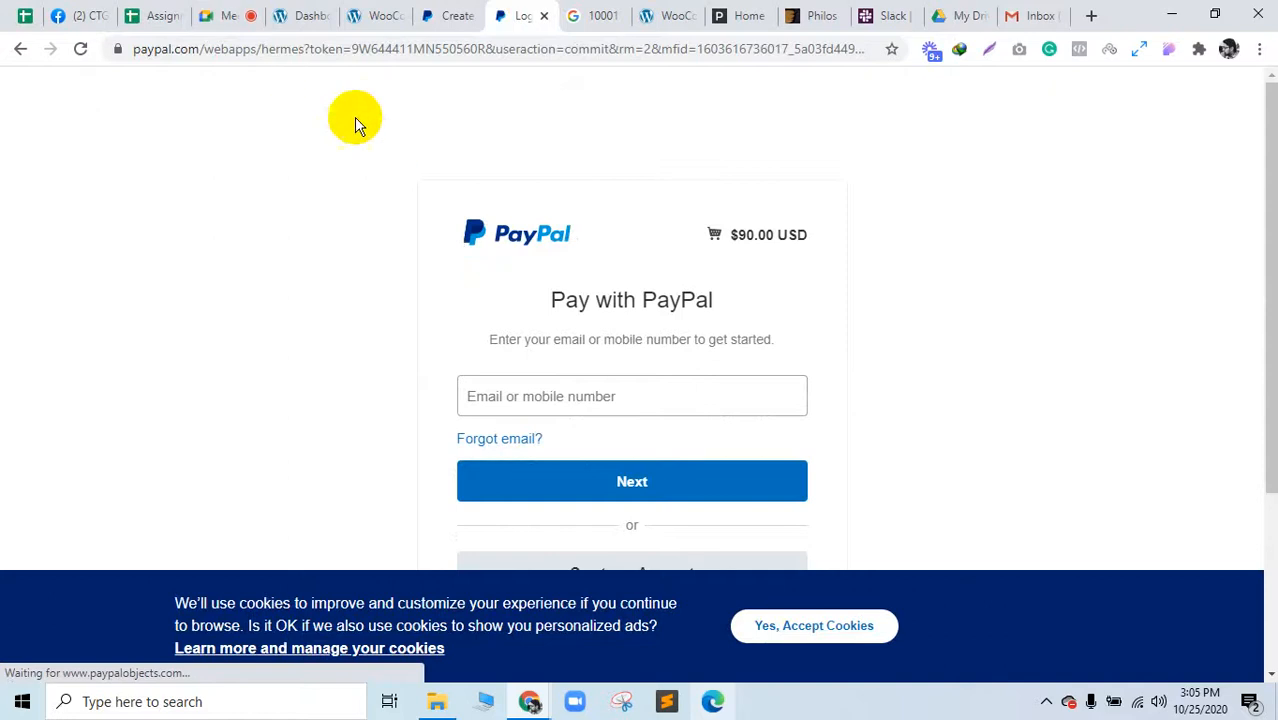
pyautogui.click(425, 12)
pyautogui.click(354, 10)
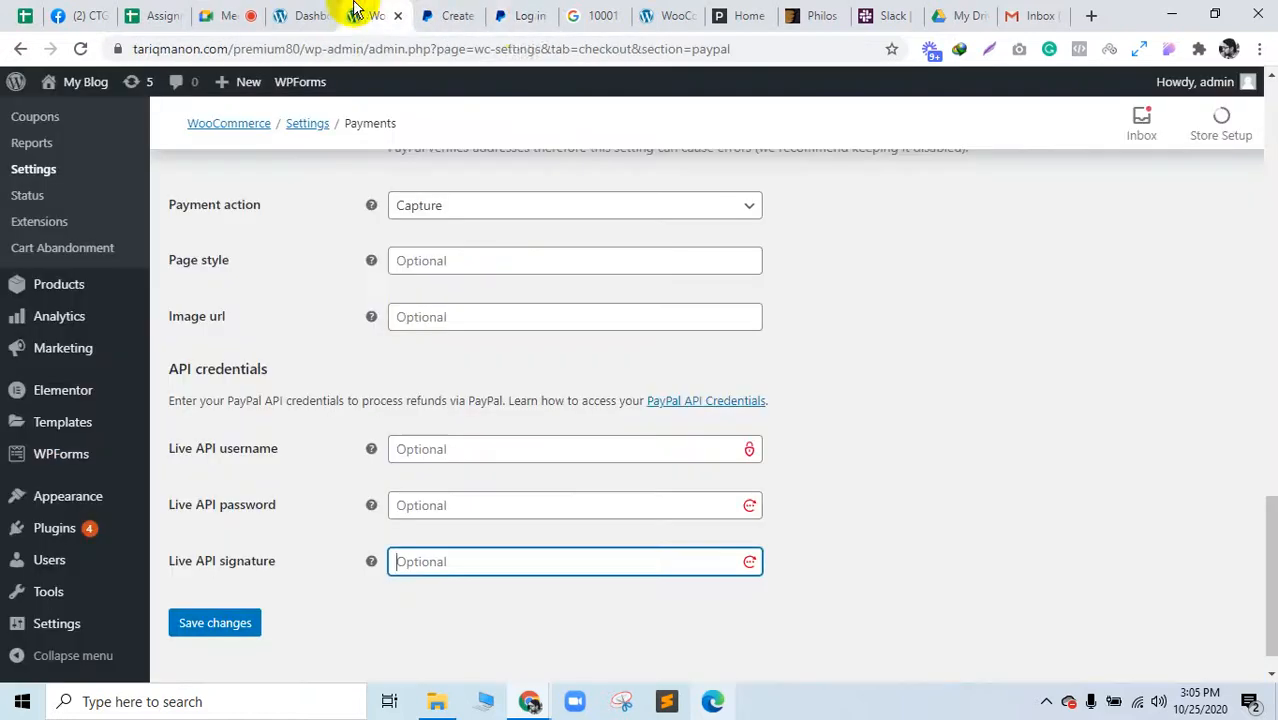
pyautogui.click(524, 15)
# Step: Highlight the $90.00 order total on the PayPal login, then go back to checkout
pyautogui.click(505, 405)
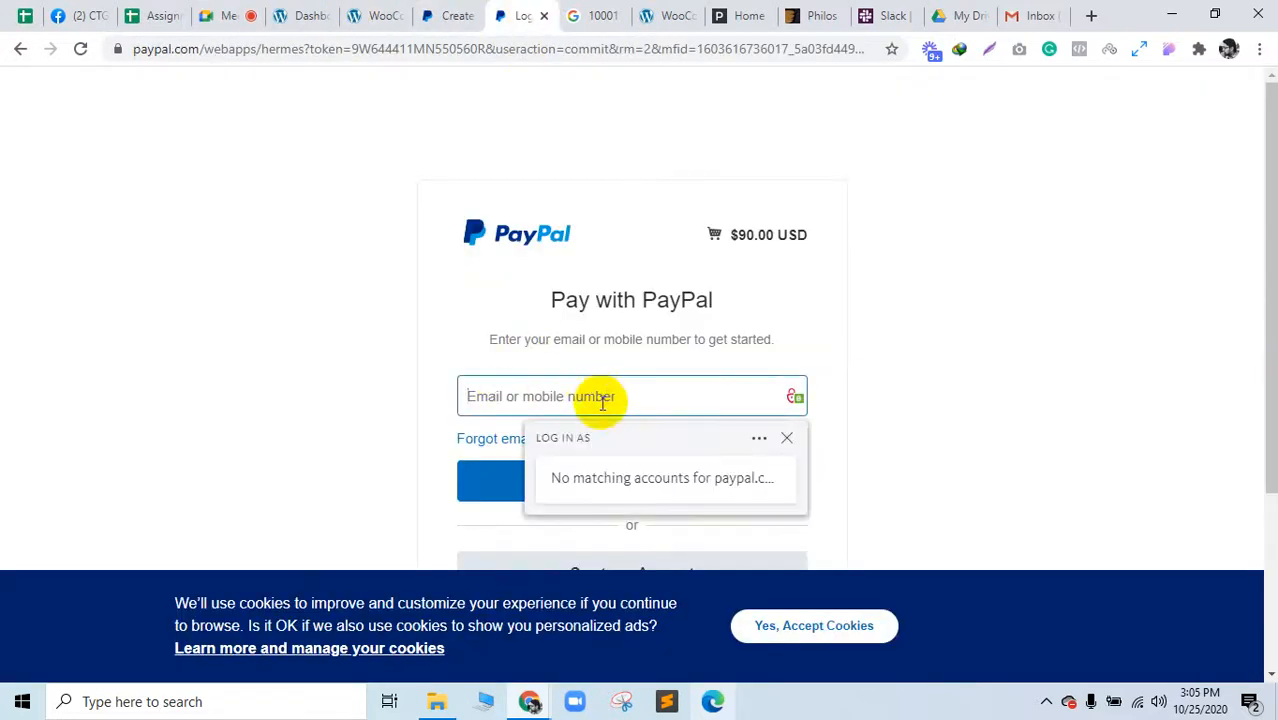
pyautogui.click(212, 422)
pyautogui.scroll(-3, 592, 408)
pyautogui.scroll(1, 617, 346)
pyautogui.scroll(1, 617, 346)
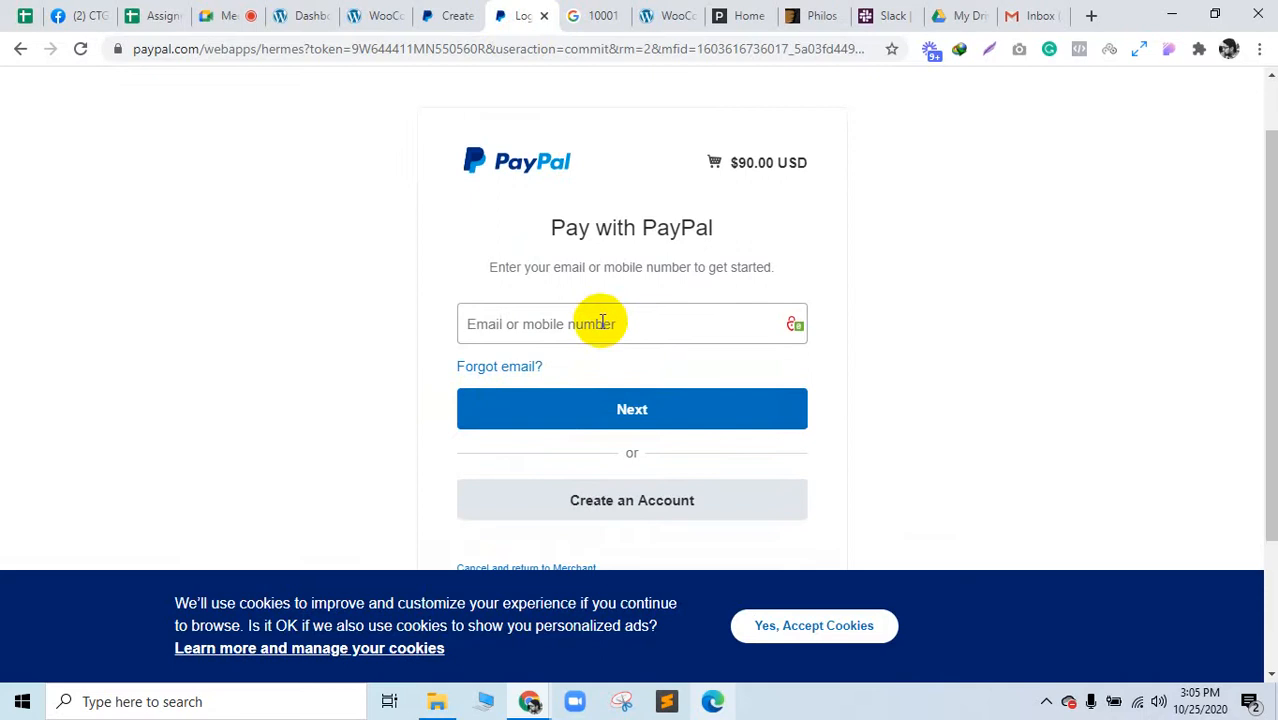
pyautogui.click(596, 322)
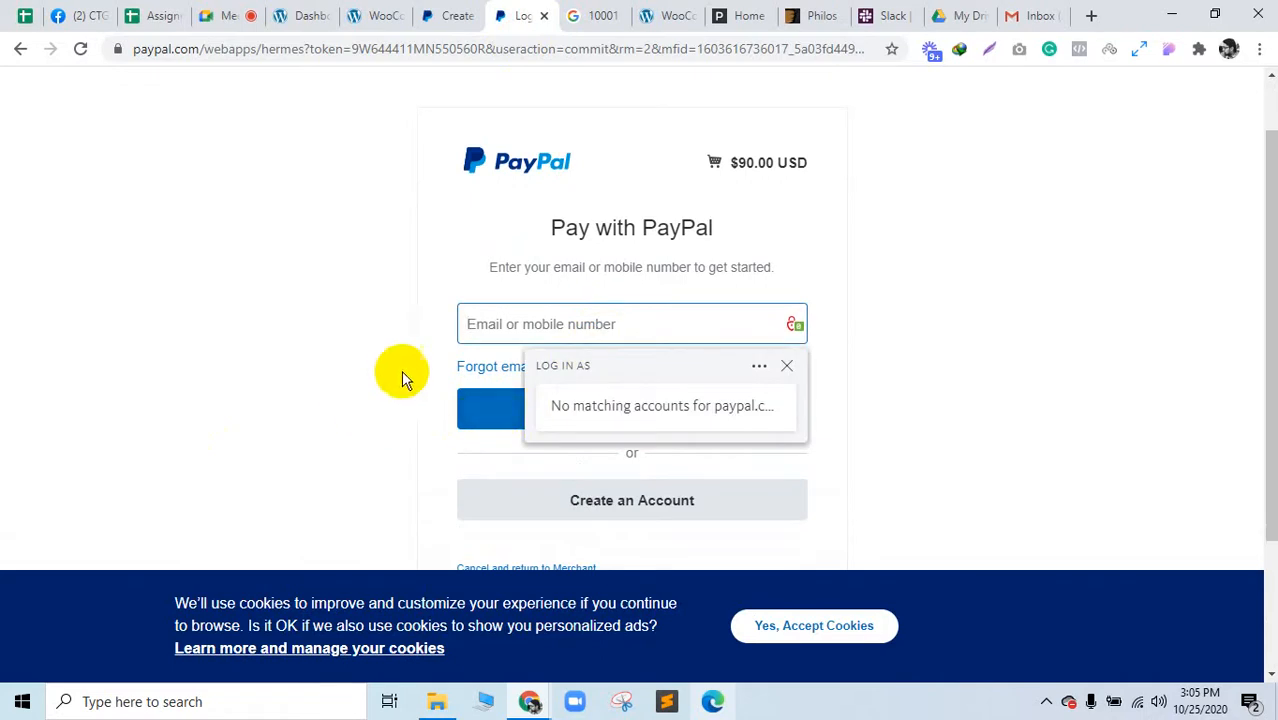
pyautogui.moveTo(797, 161); pyautogui.dragTo(738, 163)
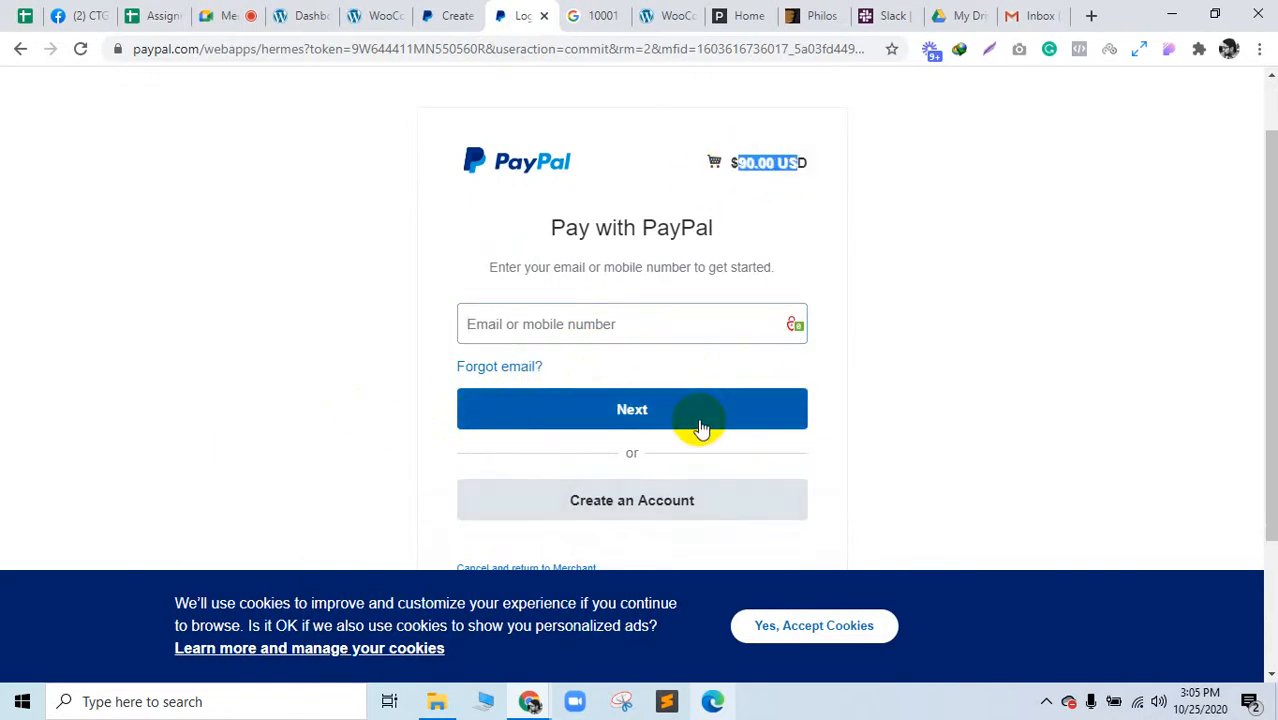
pyautogui.click(20, 48)
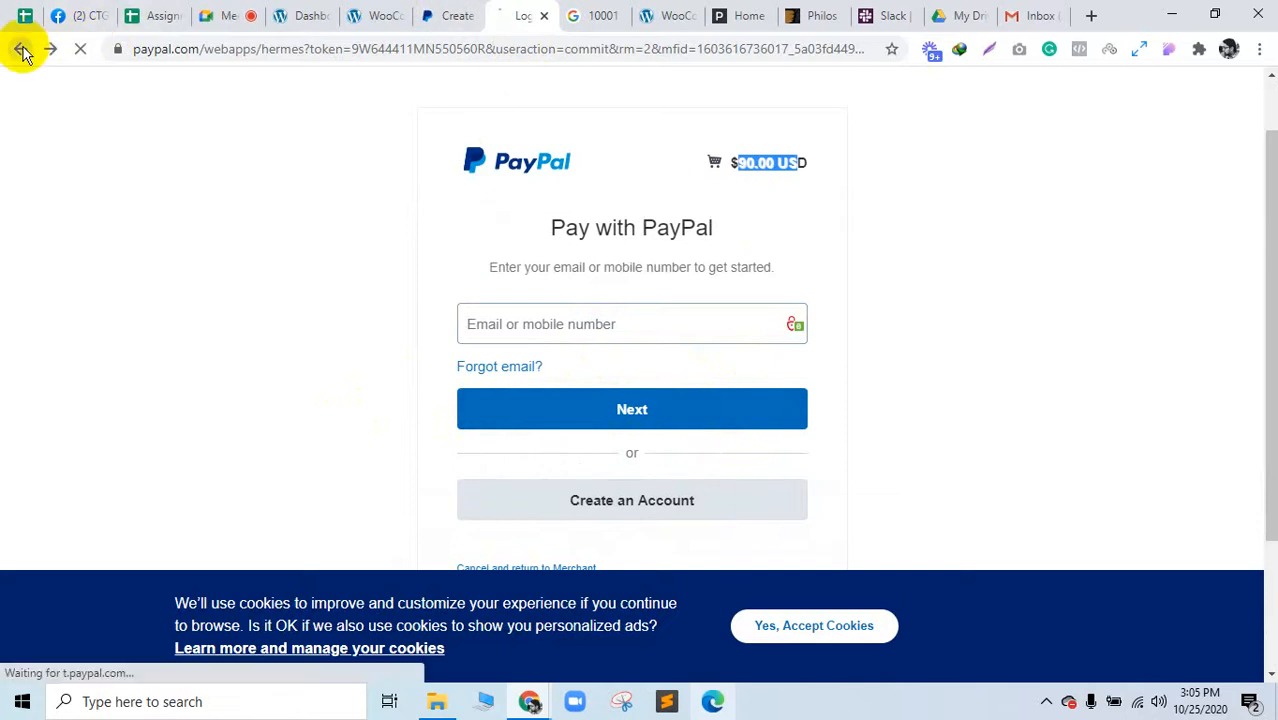
# Step: Dismiss the download manager warning, close the 10001 search tab, and switch to the WordPress Dashboard
pyautogui.click(818, 292)
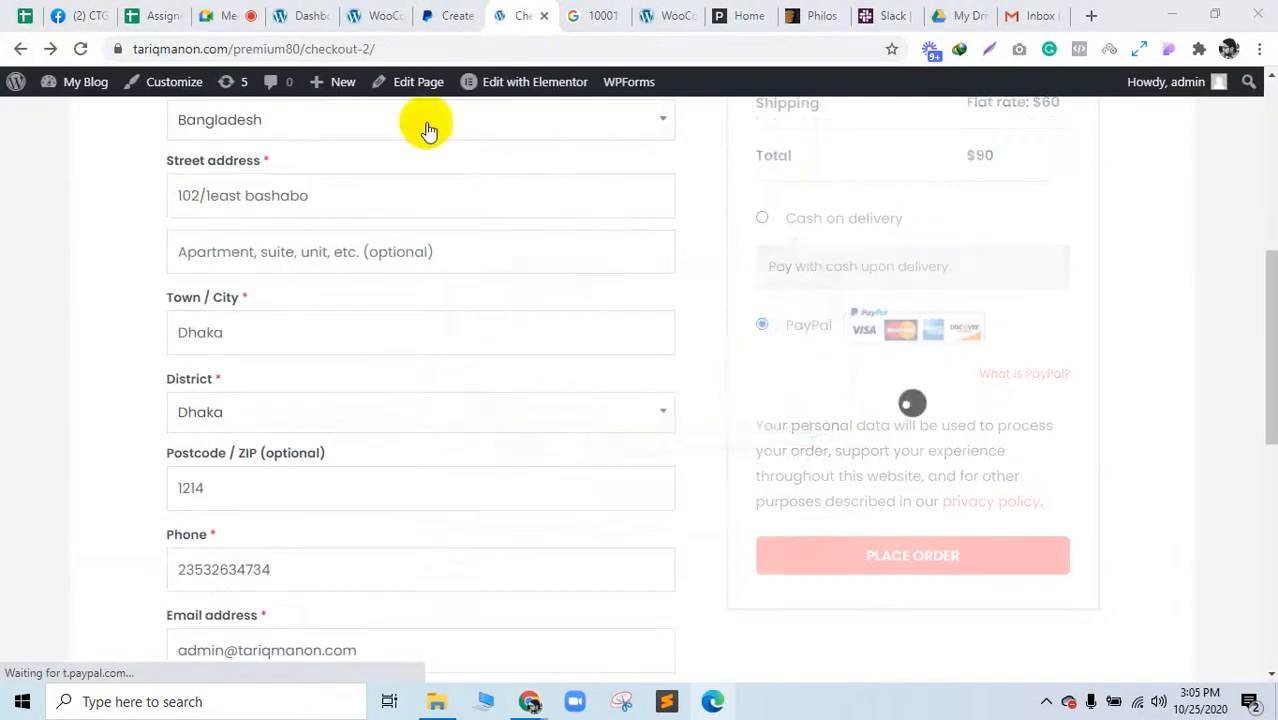
pyautogui.scroll(-3, 787, 120)
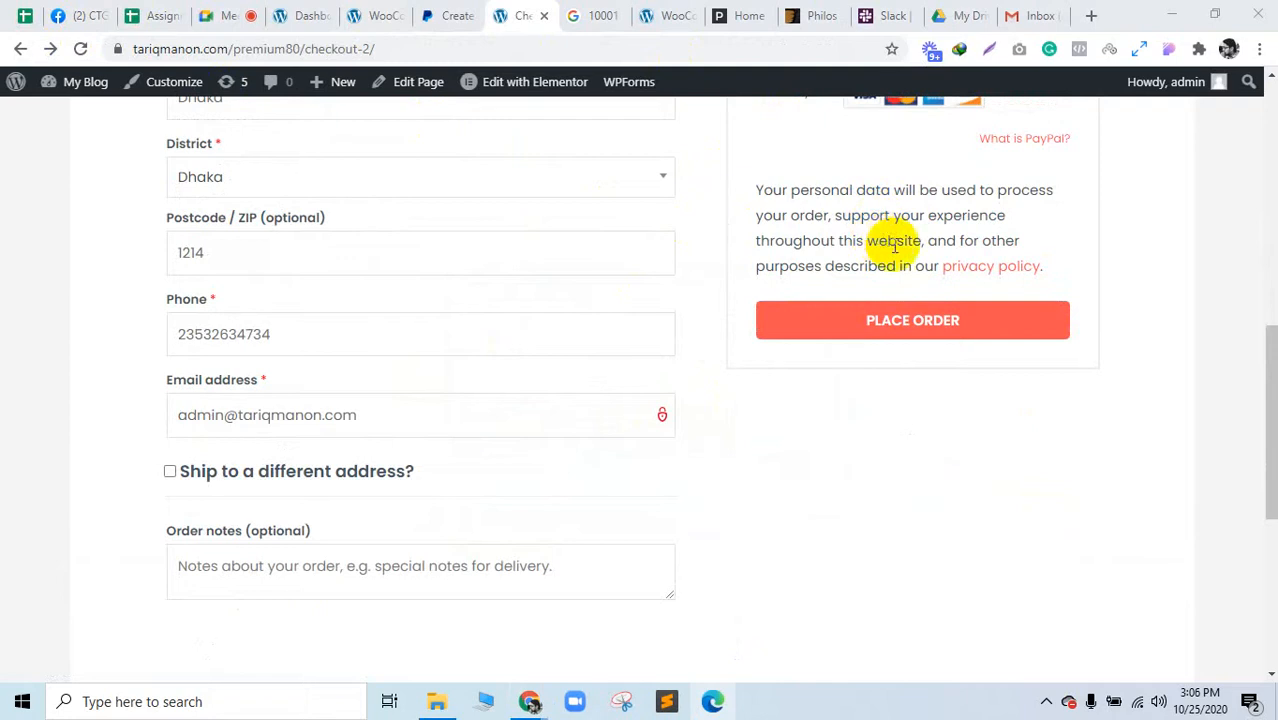
pyautogui.click(612, 16)
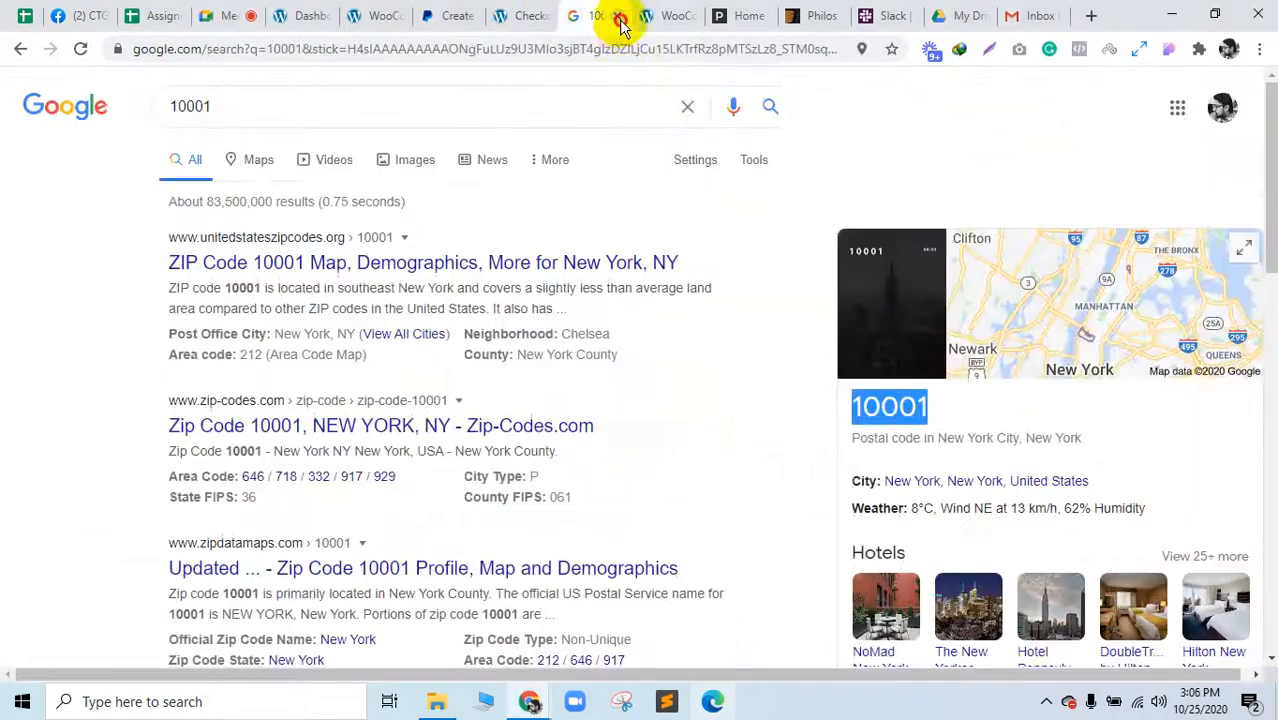
pyautogui.click(620, 22)
pyautogui.click(310, 15)
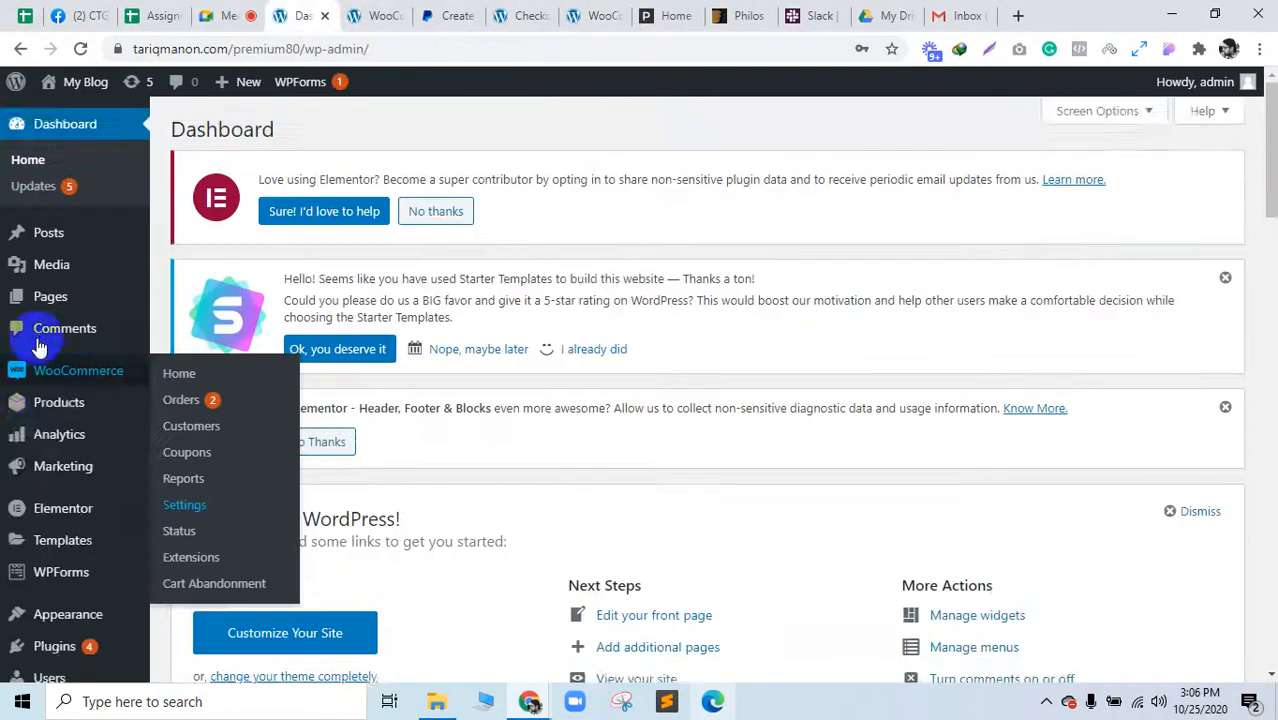
# Step: Search the plugin directory for 'stripe' and install WooCommerce Stripe Payment Gateway
pyautogui.scroll(-5, 40, 400)
pyautogui.click(211, 563)
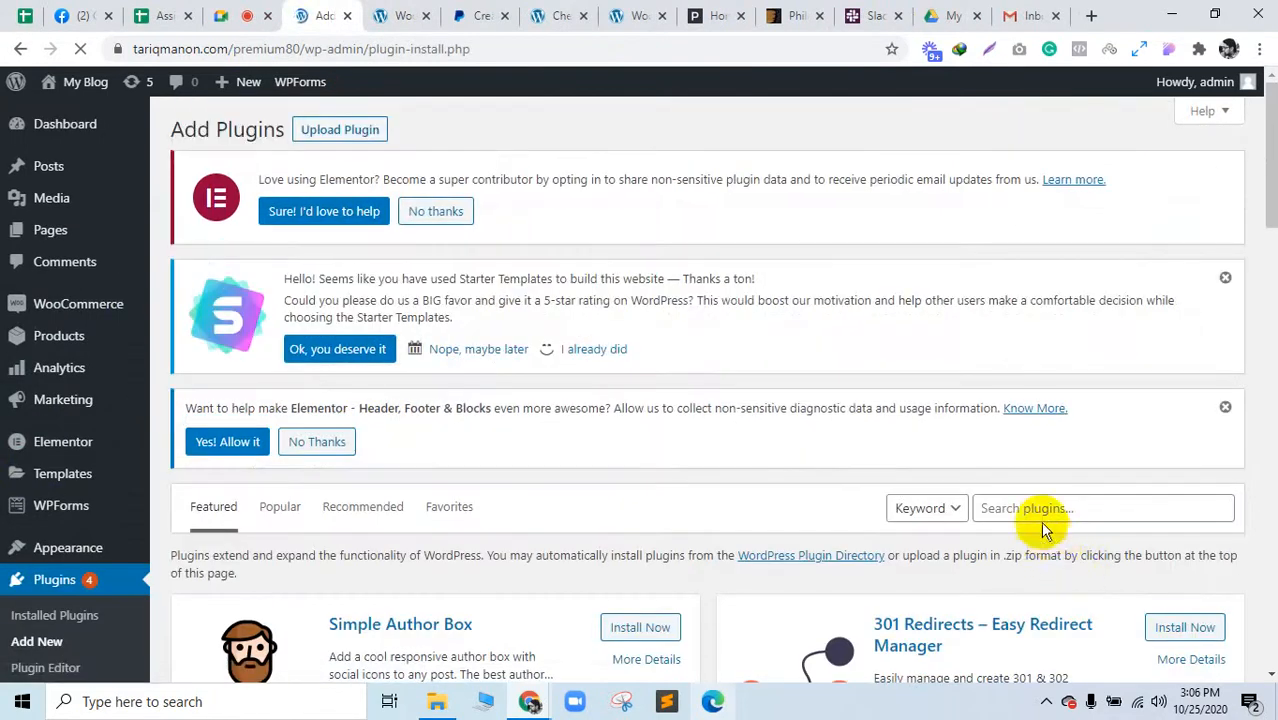
pyautogui.click(1042, 510)
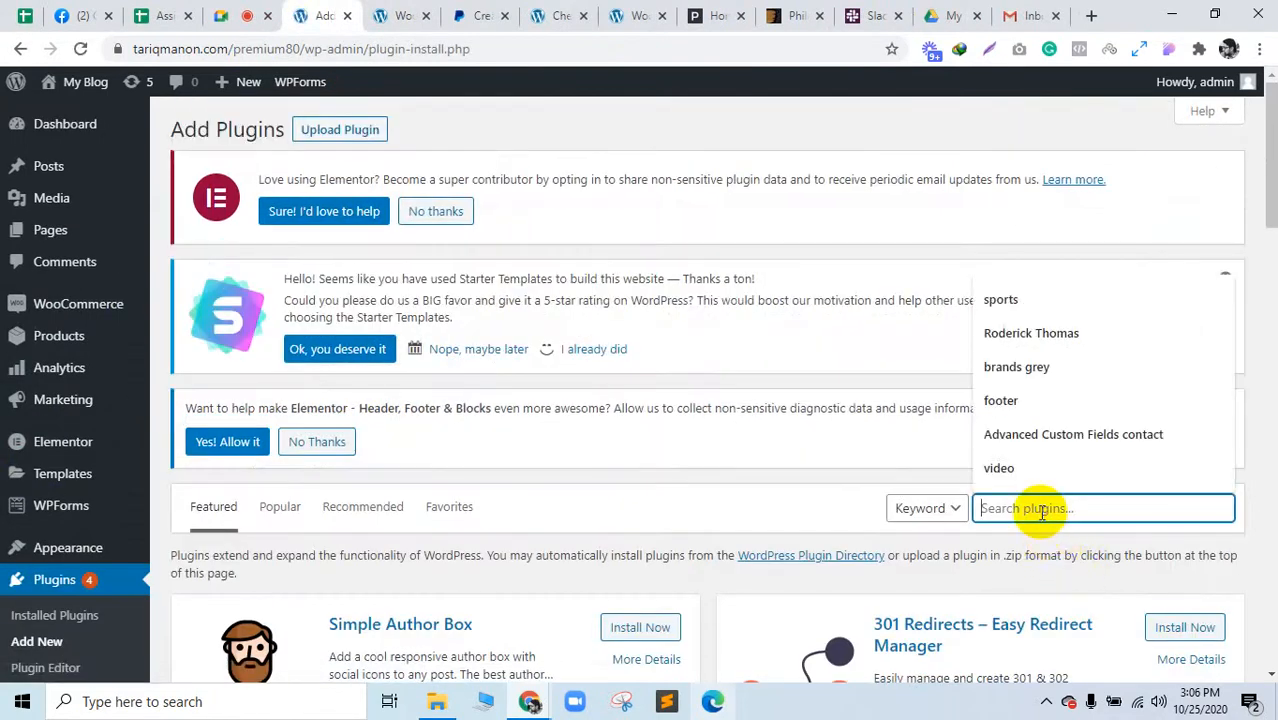
pyautogui.write('stri')
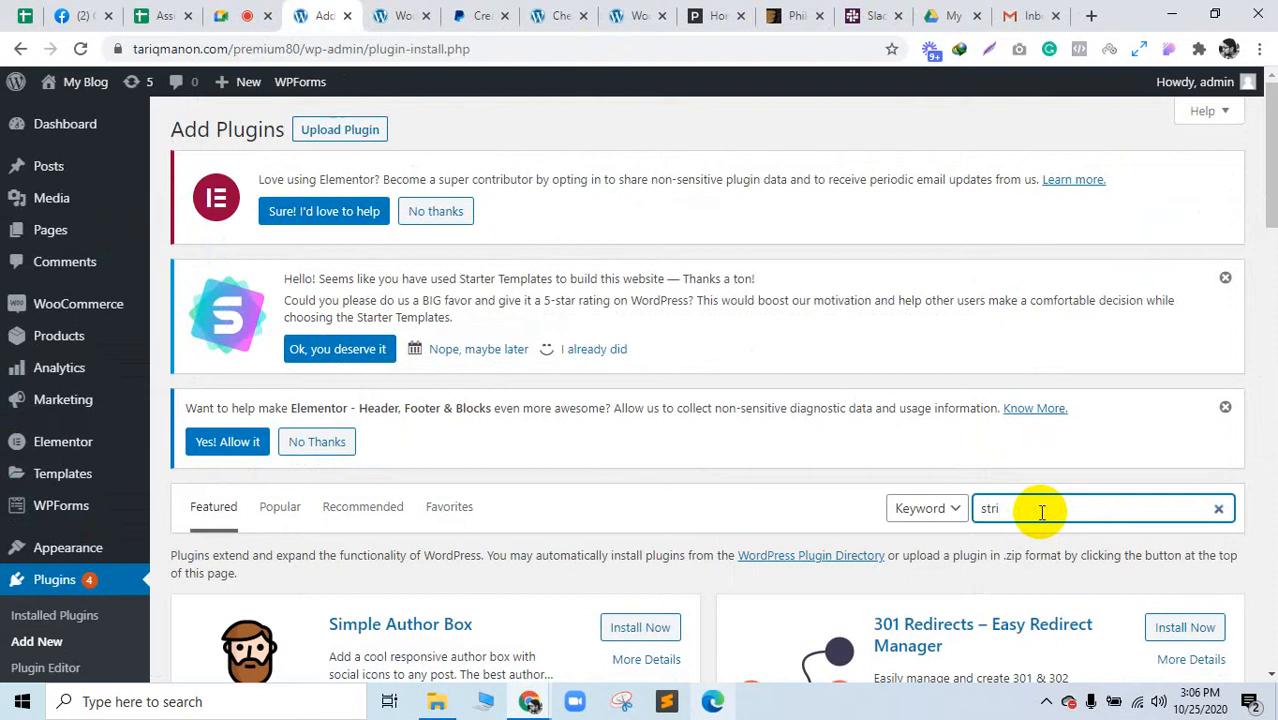
pyautogui.write('pe')
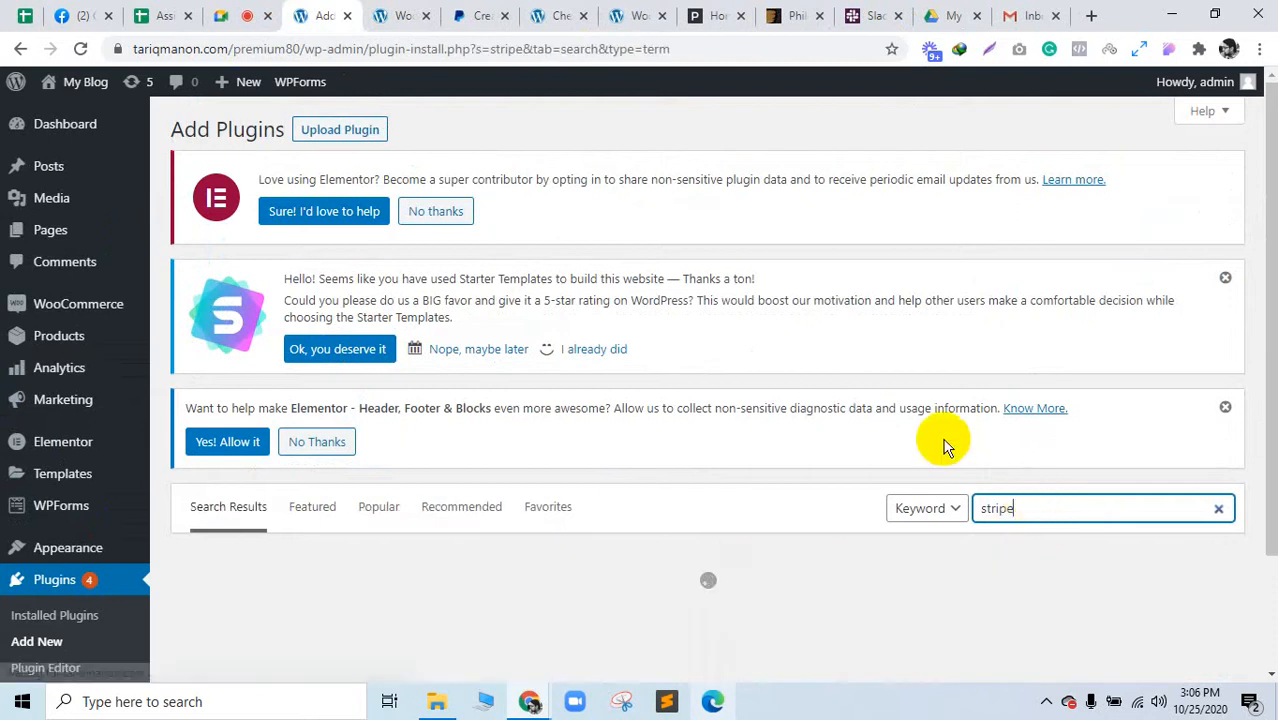
pyautogui.scroll(-3, 766, 340)
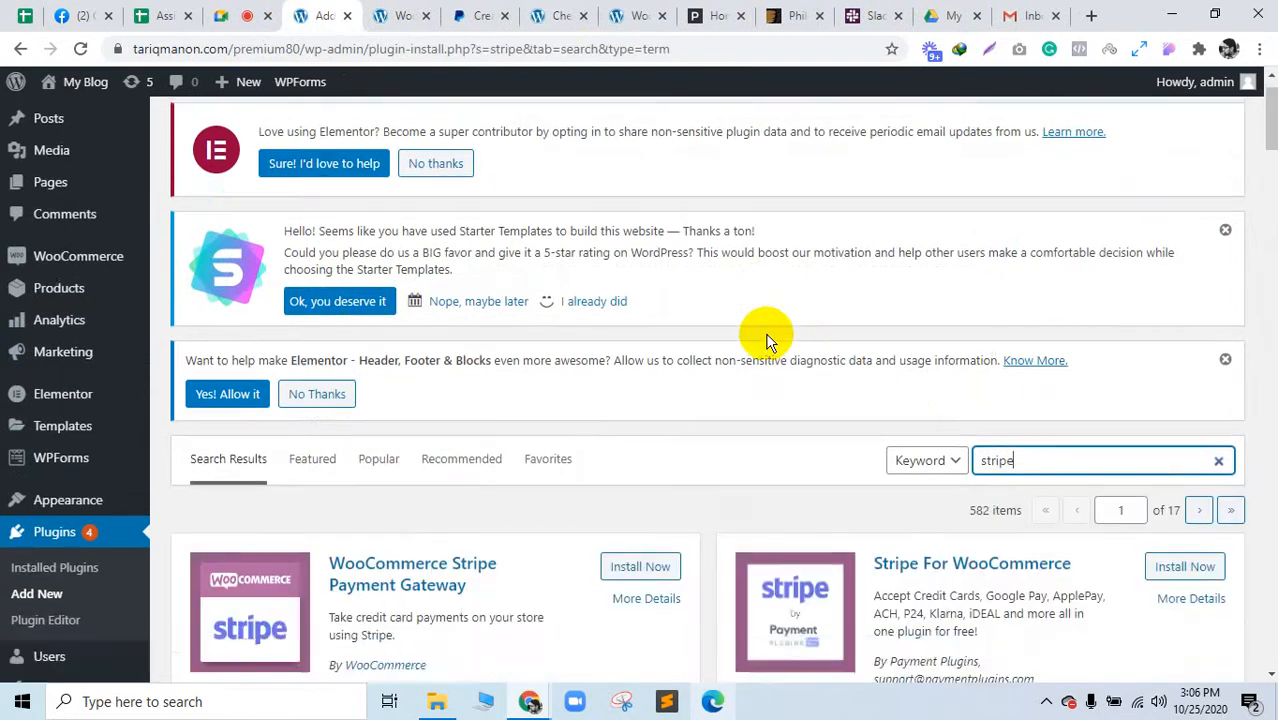
pyautogui.click(645, 427)
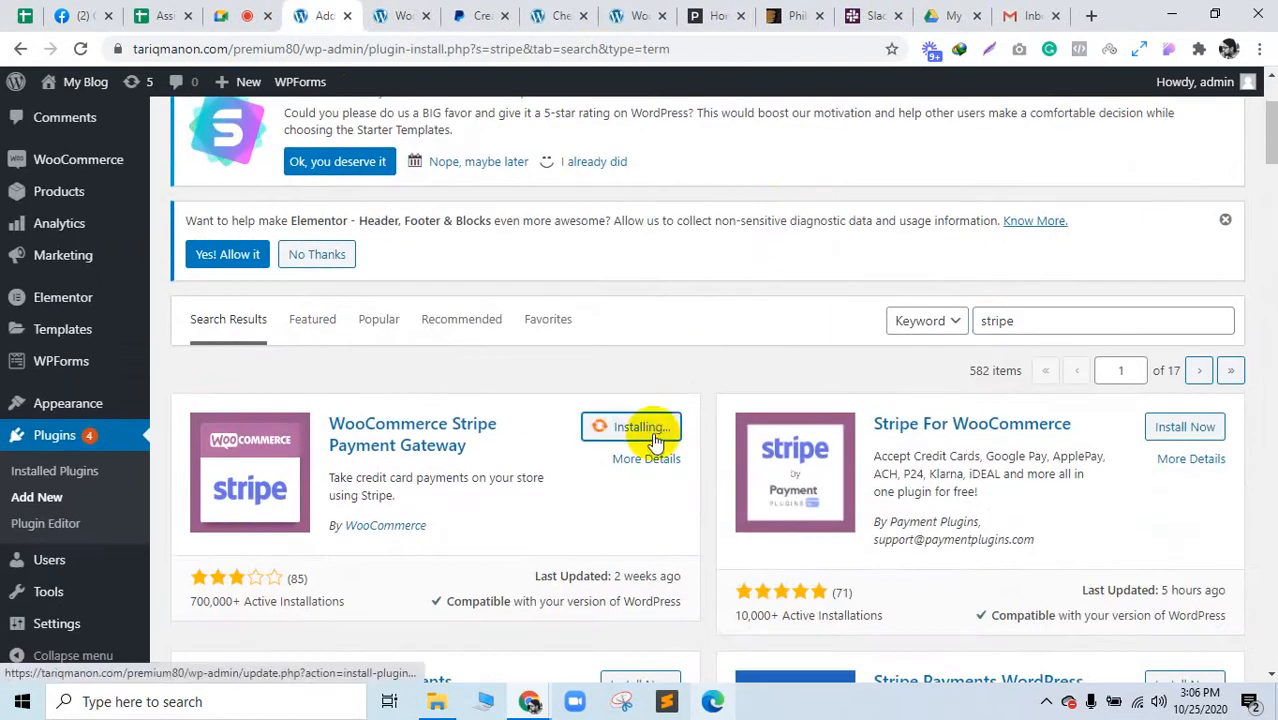
# Step: Open a new browser tab and type 'stripe' into it
pyautogui.click(1091, 15)
pyautogui.moveTo(1041, 12); pyautogui.dragTo(457, 8)
pyautogui.write('stripe')
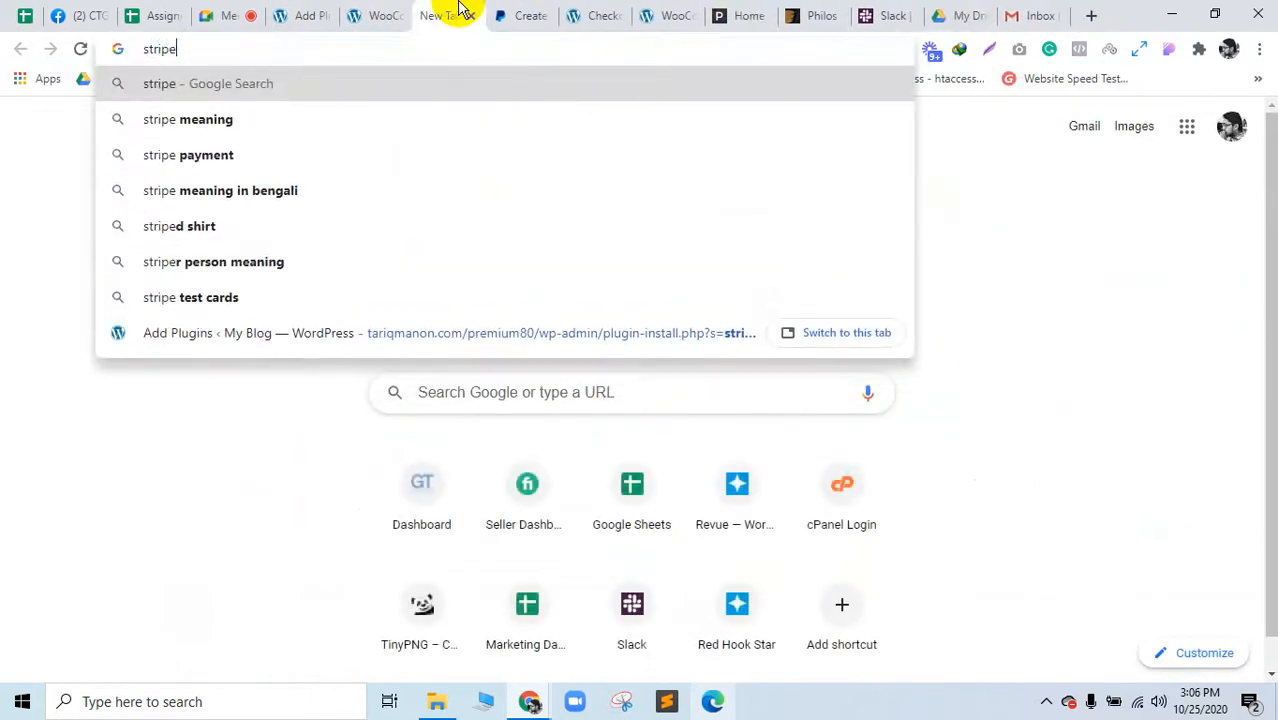
# Step: Search Google for stripe, open stripe.com, then activate the WooCommerce Stripe Payment Gateway plugin
pyautogui.press('Return')
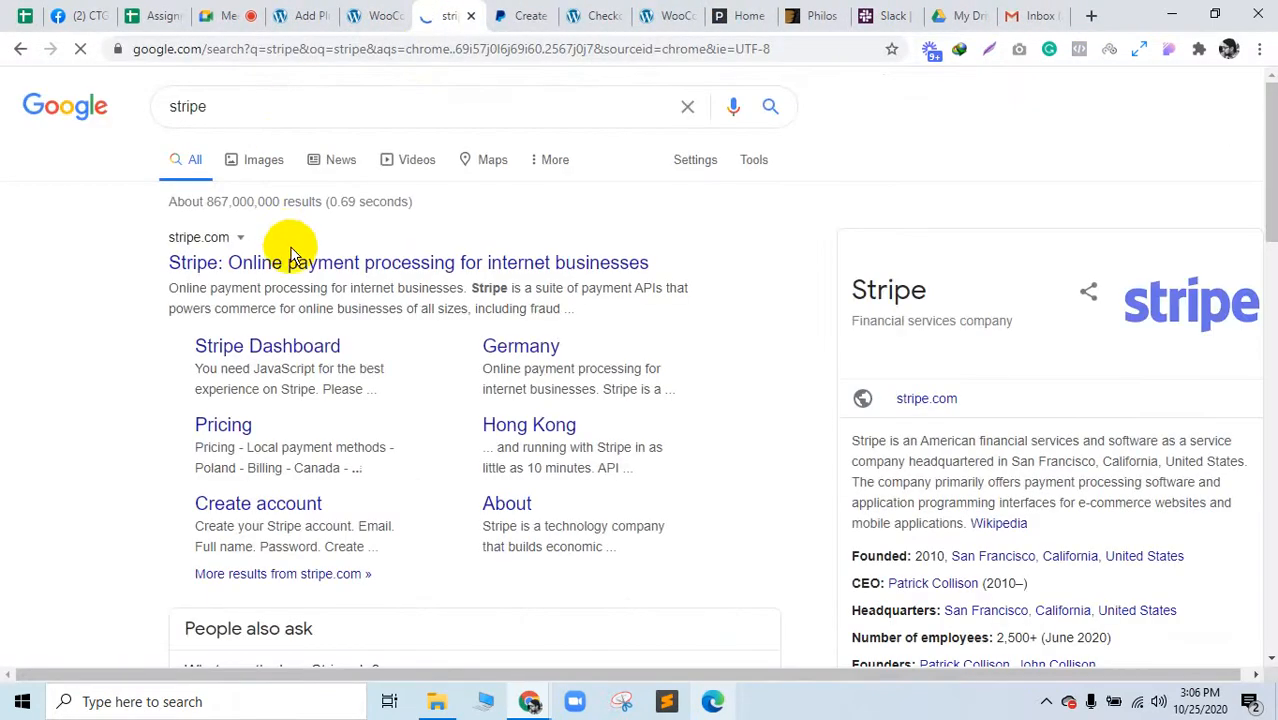
pyautogui.click(294, 261)
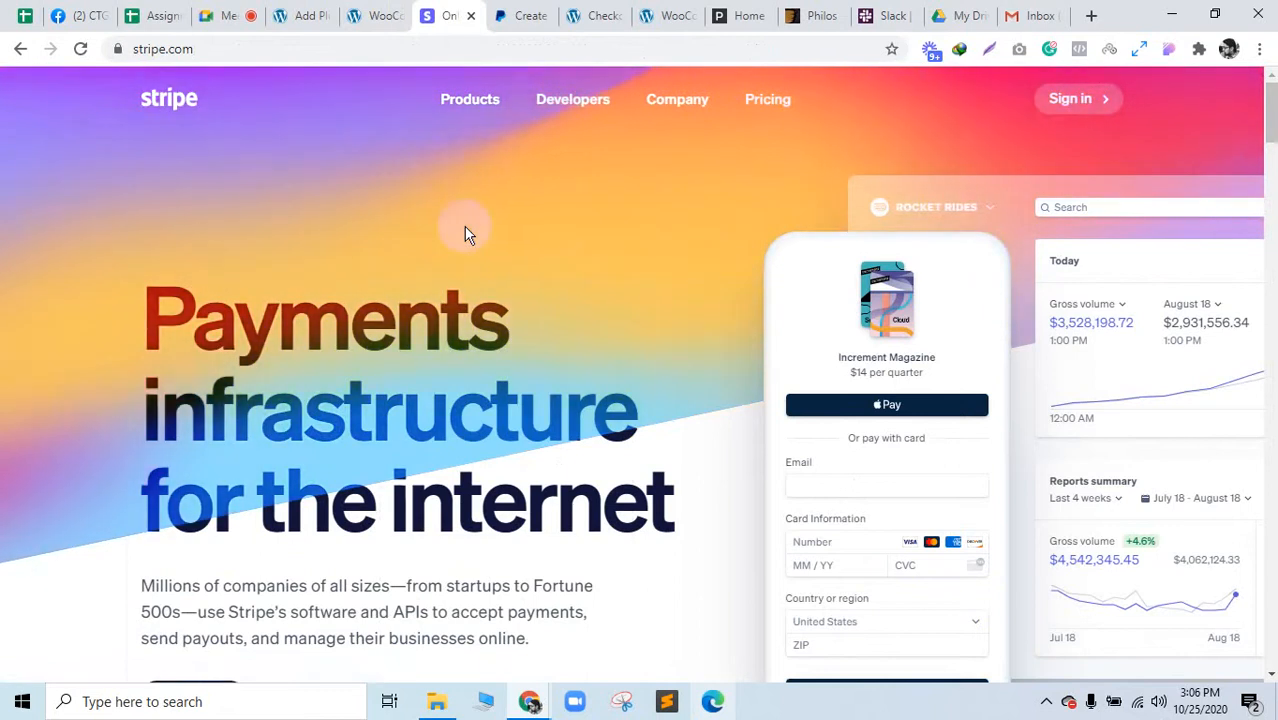
pyautogui.click(464, 227)
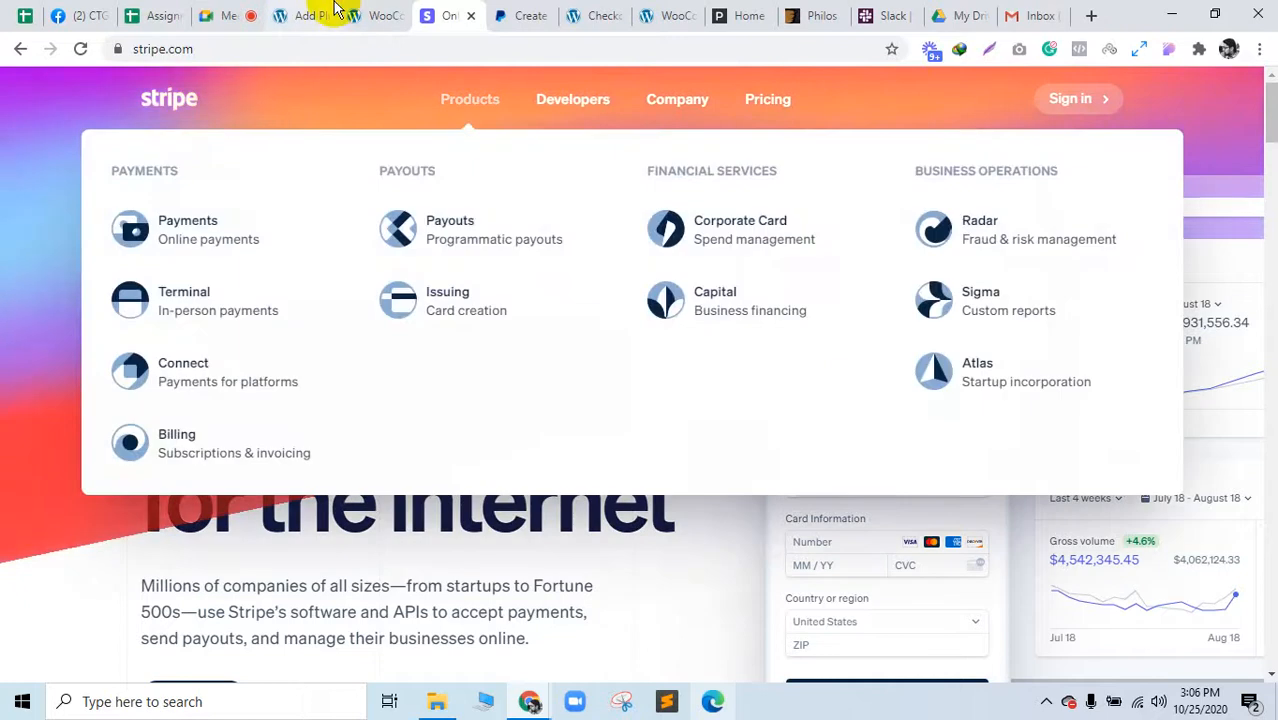
pyautogui.click(335, 10)
pyautogui.click(640, 428)
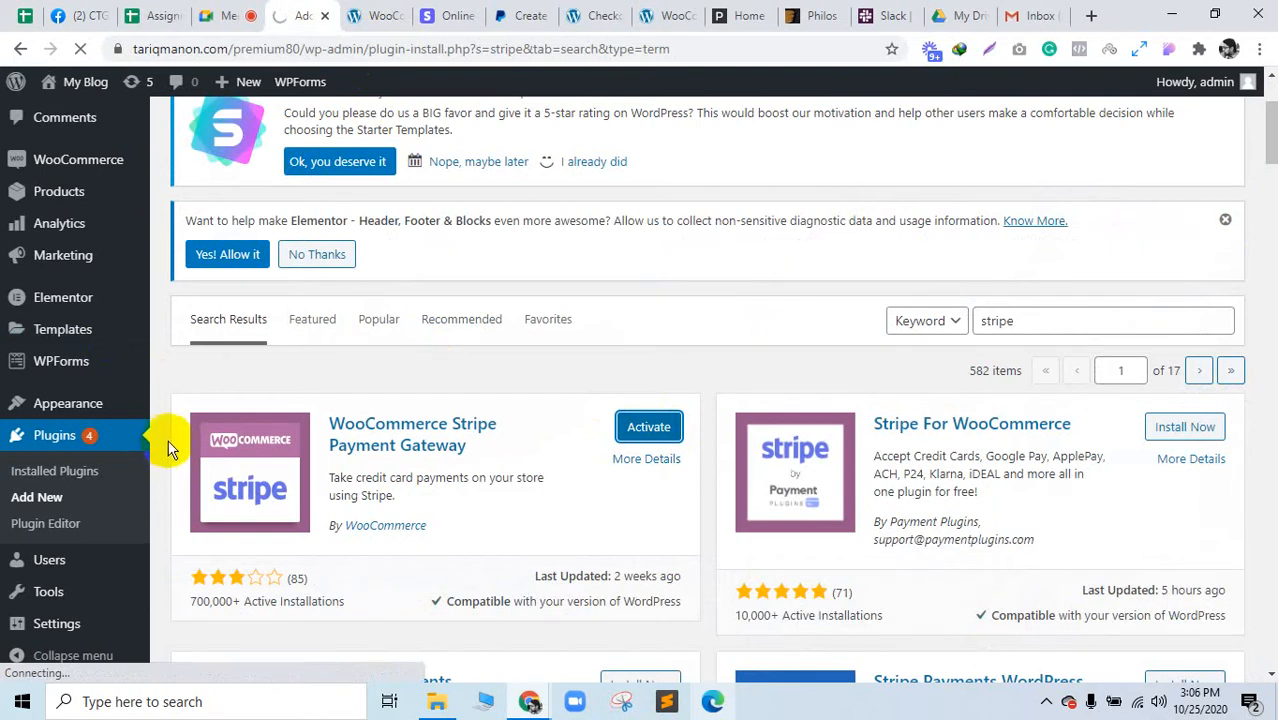
# Step: Run a Google search for 'stripe woocmmerce' in a new tab, closing the stray router page
pyautogui.click(445, 15)
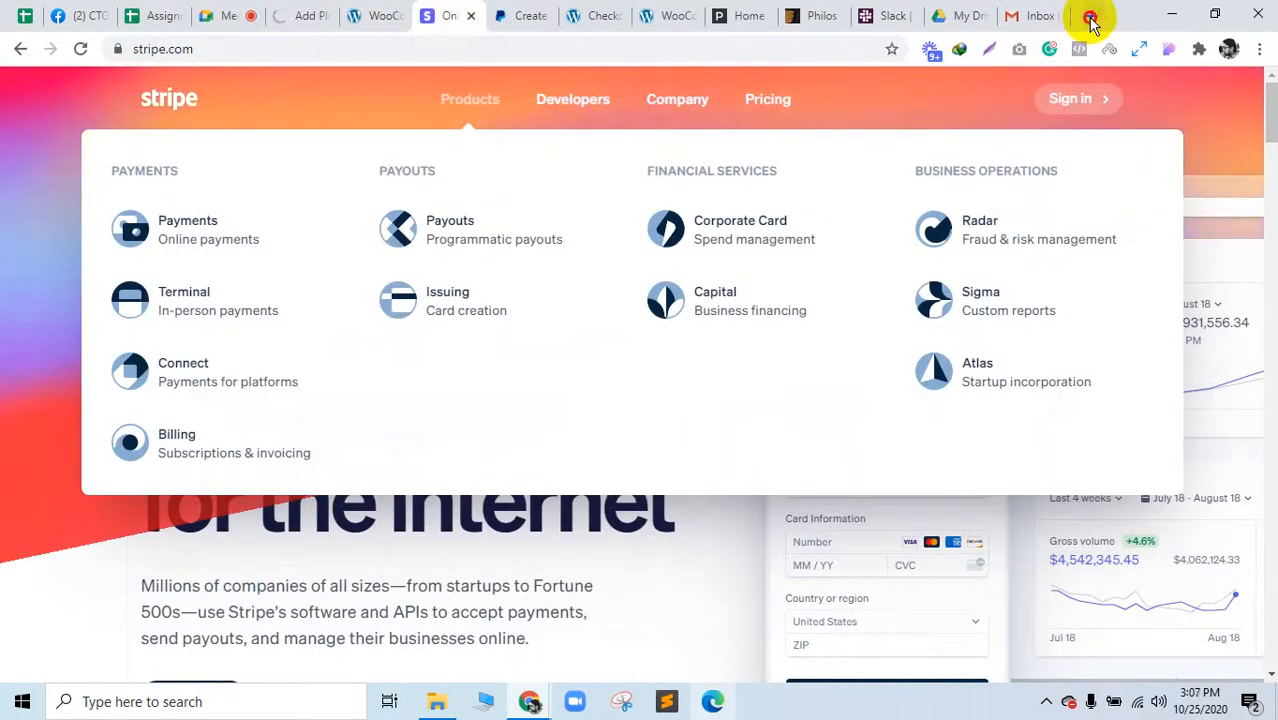
pyautogui.click(1090, 15)
pyautogui.moveTo(1038, 10); pyautogui.dragTo(447, 12)
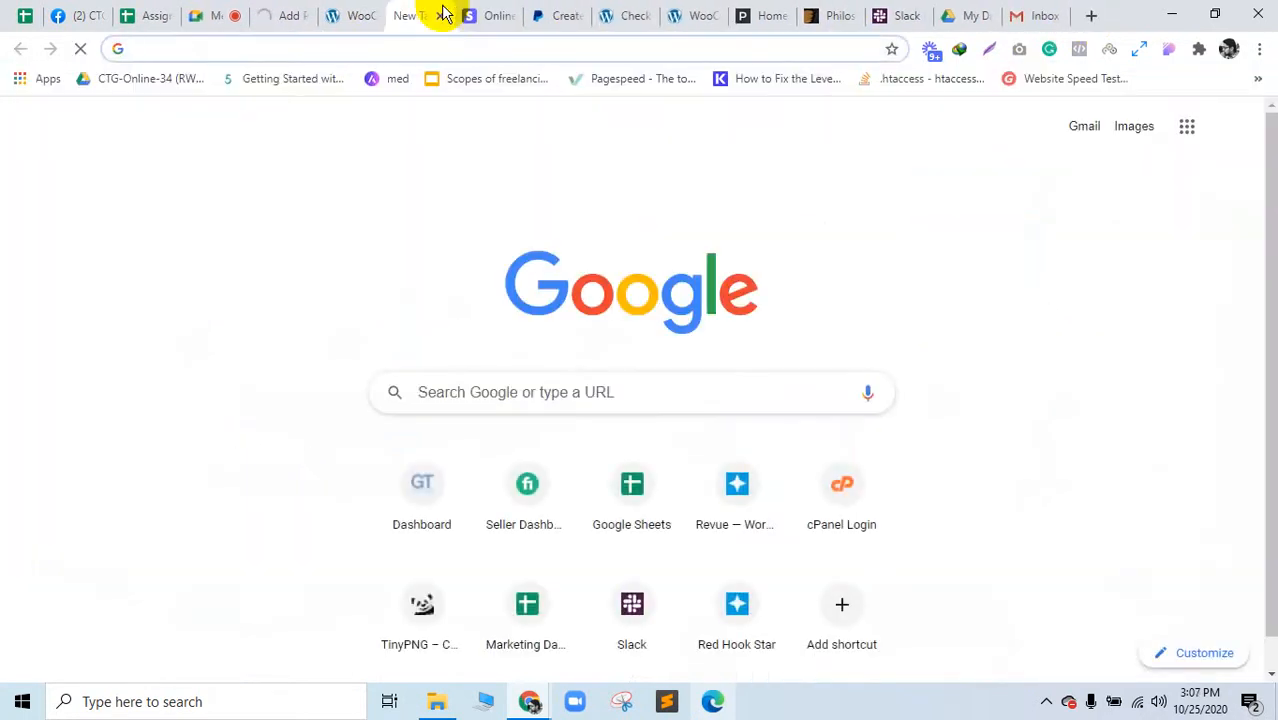
pyautogui.write('stripe woocmmerce')
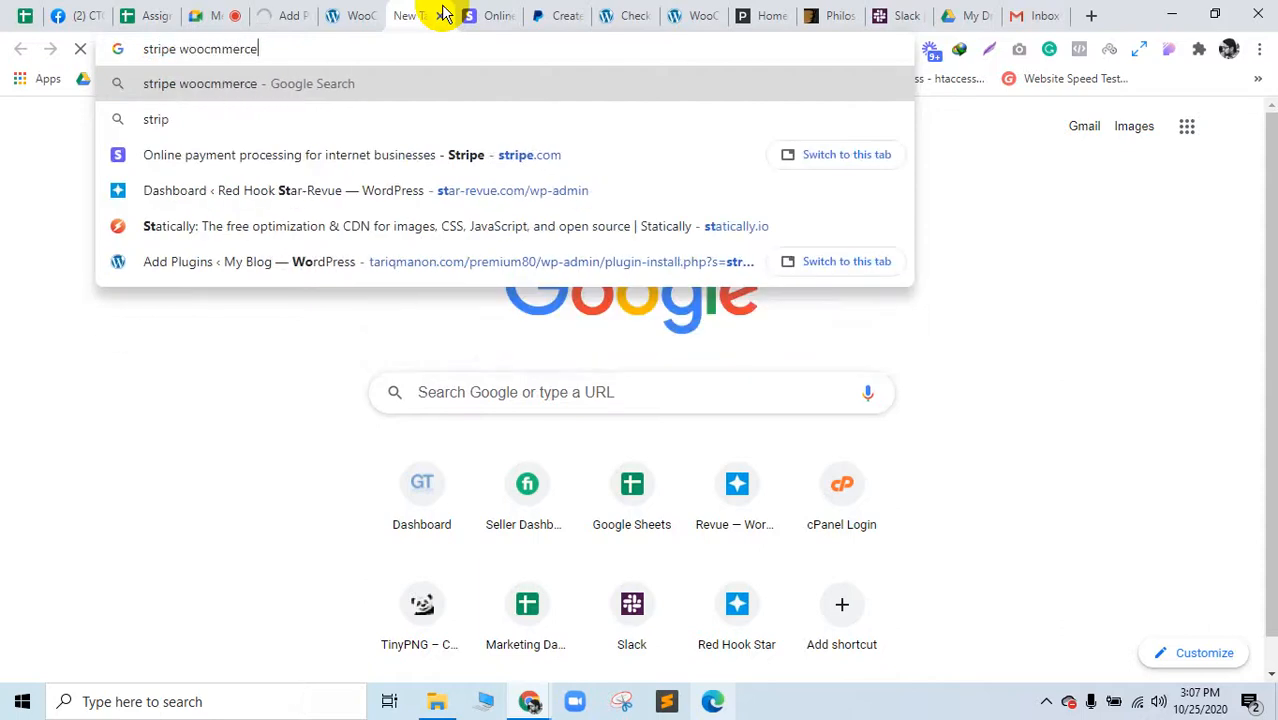
pyautogui.write(' v')
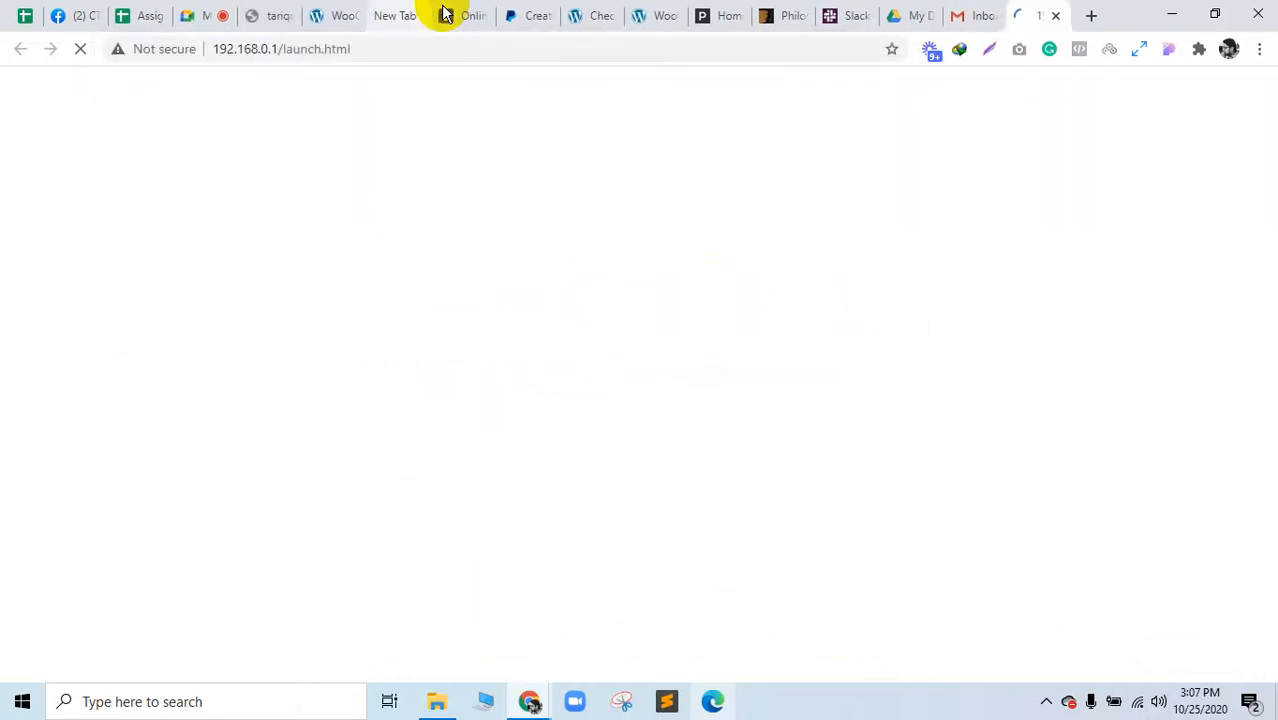
pyautogui.click(1056, 17)
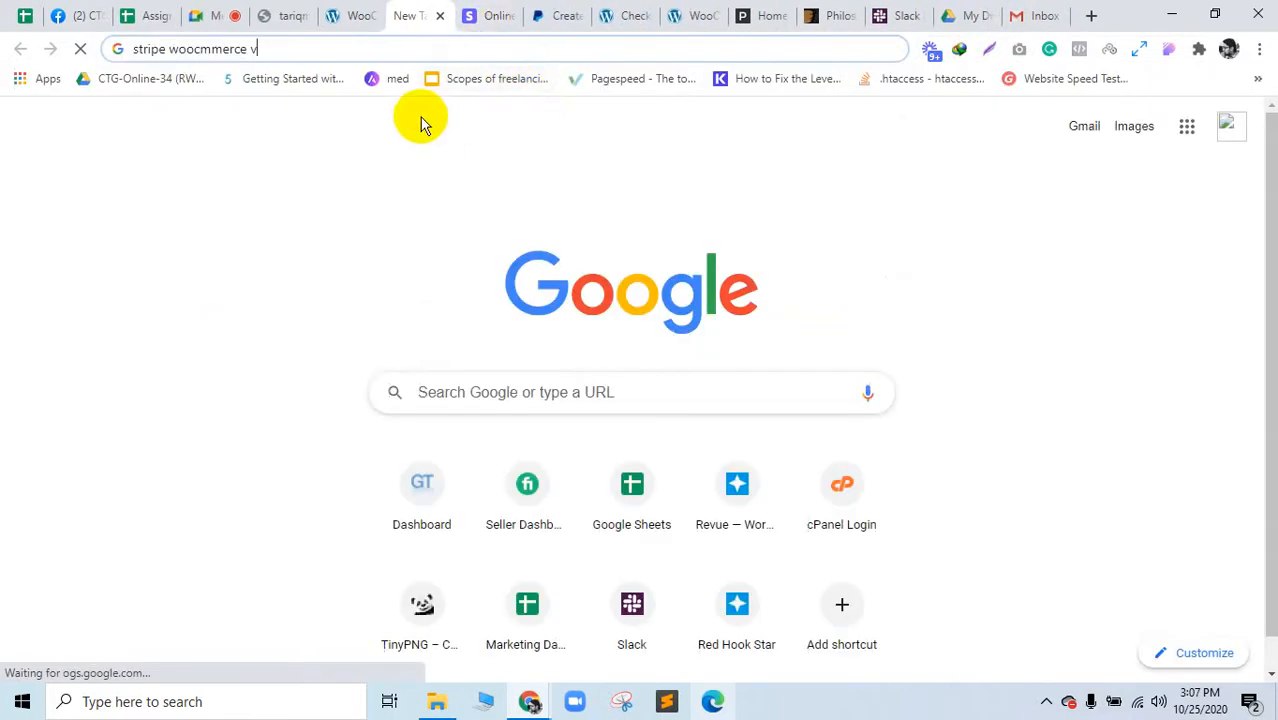
pyautogui.press('BackSpace')
pyautogui.press('BackSpace')
pyautogui.press('Return')
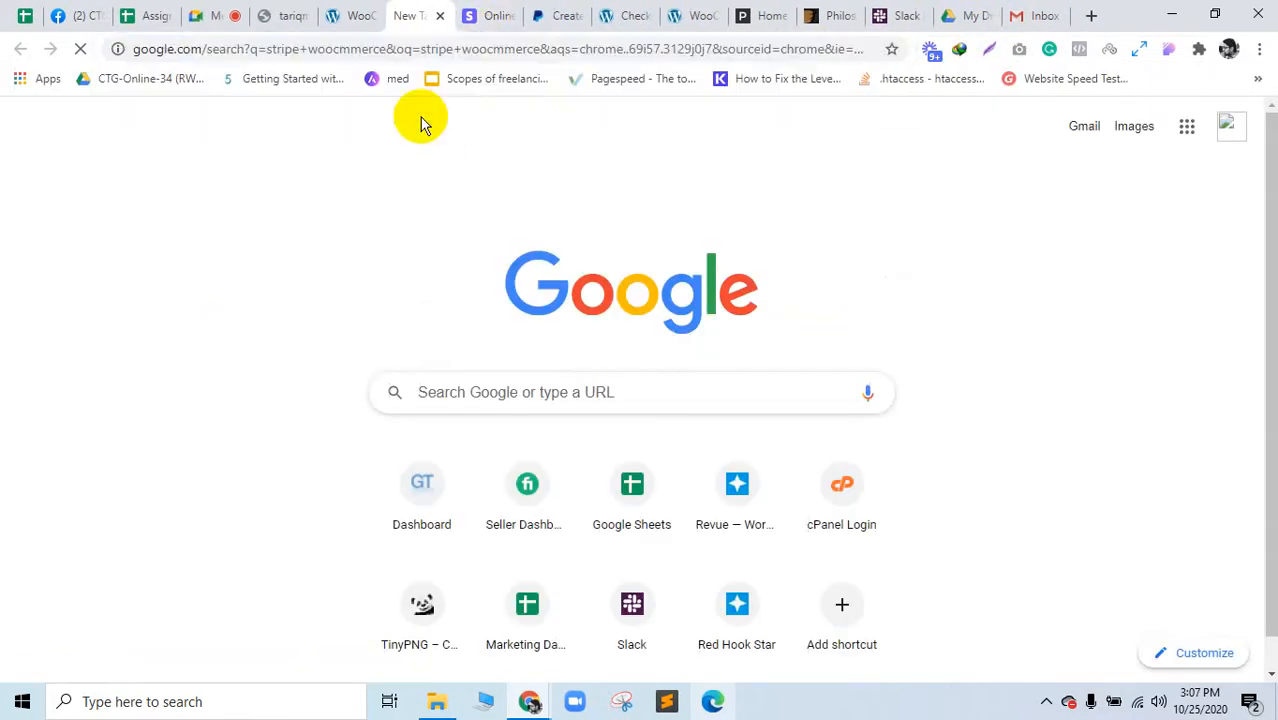
# Step: Open another blank tab, then go back to the Google Meet call
pyautogui.click(1089, 18)
pyautogui.moveTo(1037, 12); pyautogui.dragTo(440, 10)
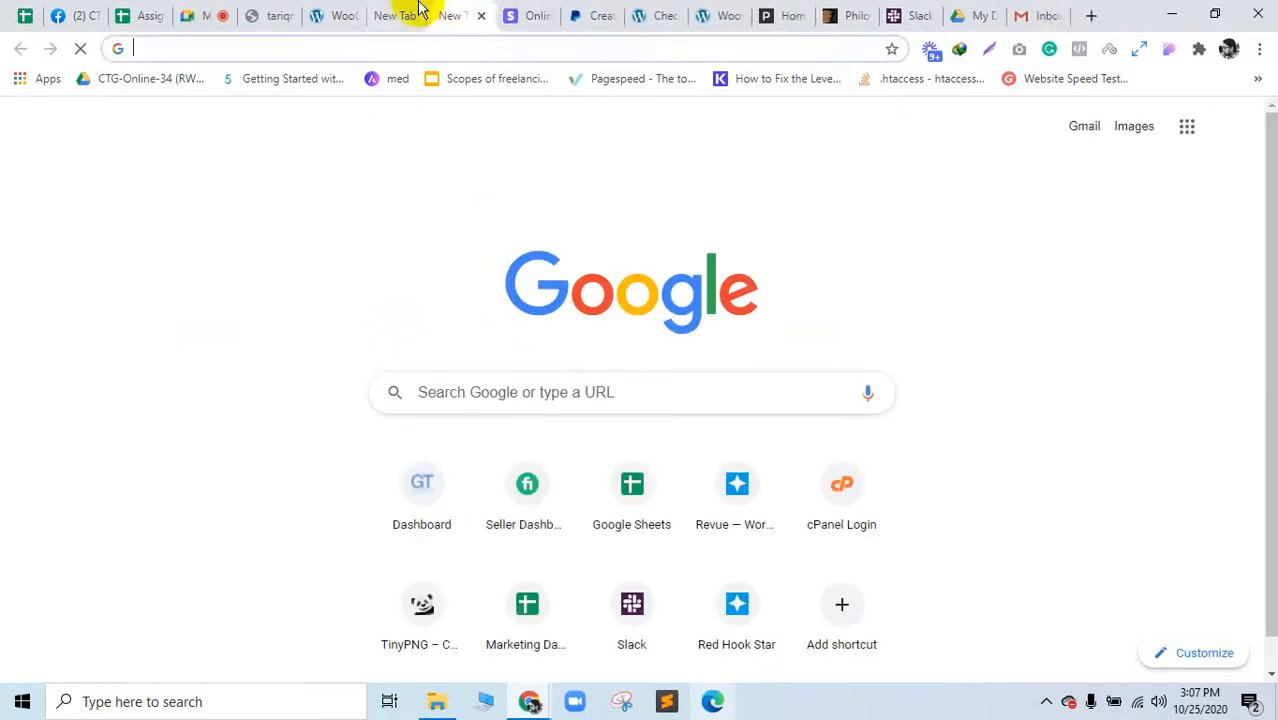
pyautogui.click(419, 9)
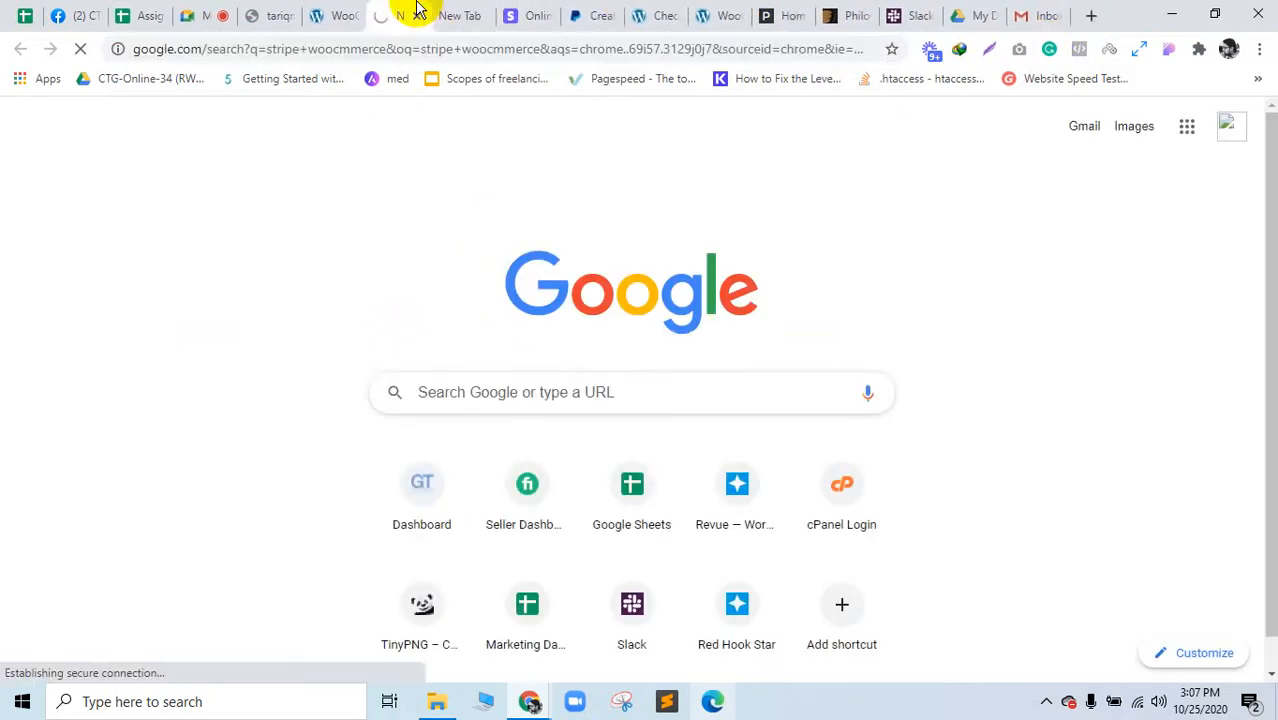
pyautogui.click(218, 10)
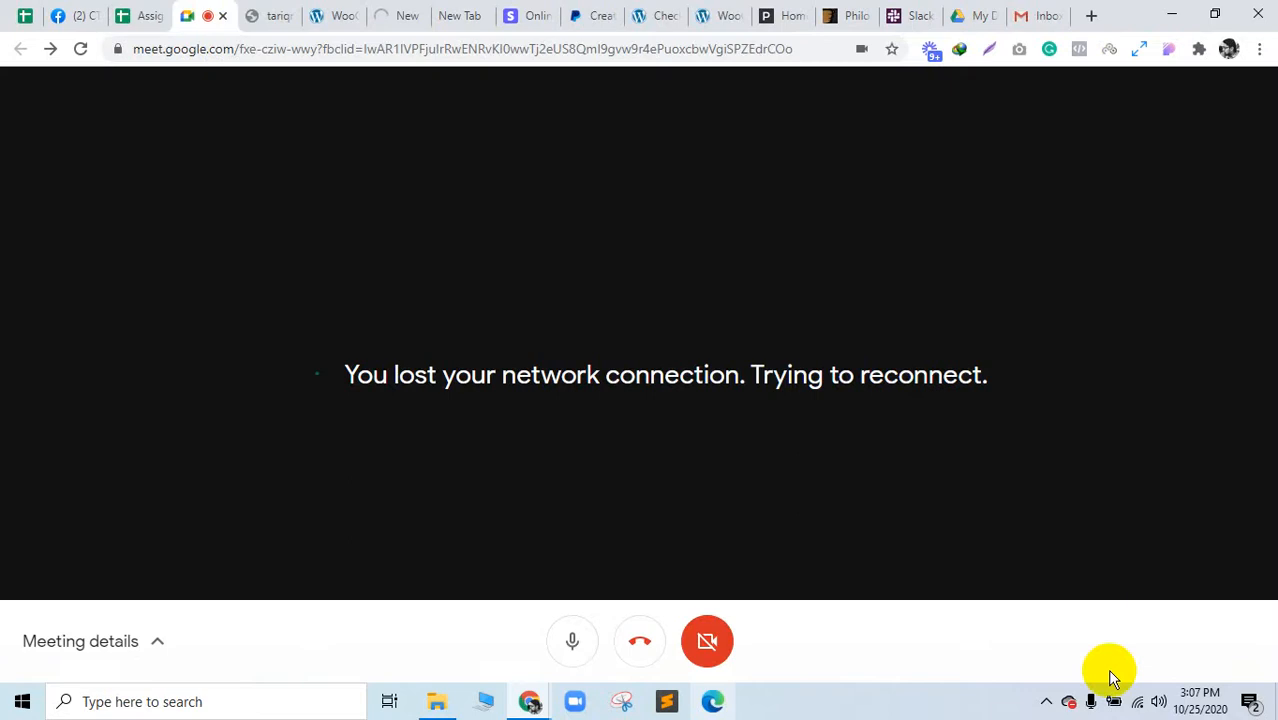
# Step: Present the entire screen to the Meet call again and hide the sharing notice
pyautogui.click(1046, 701)
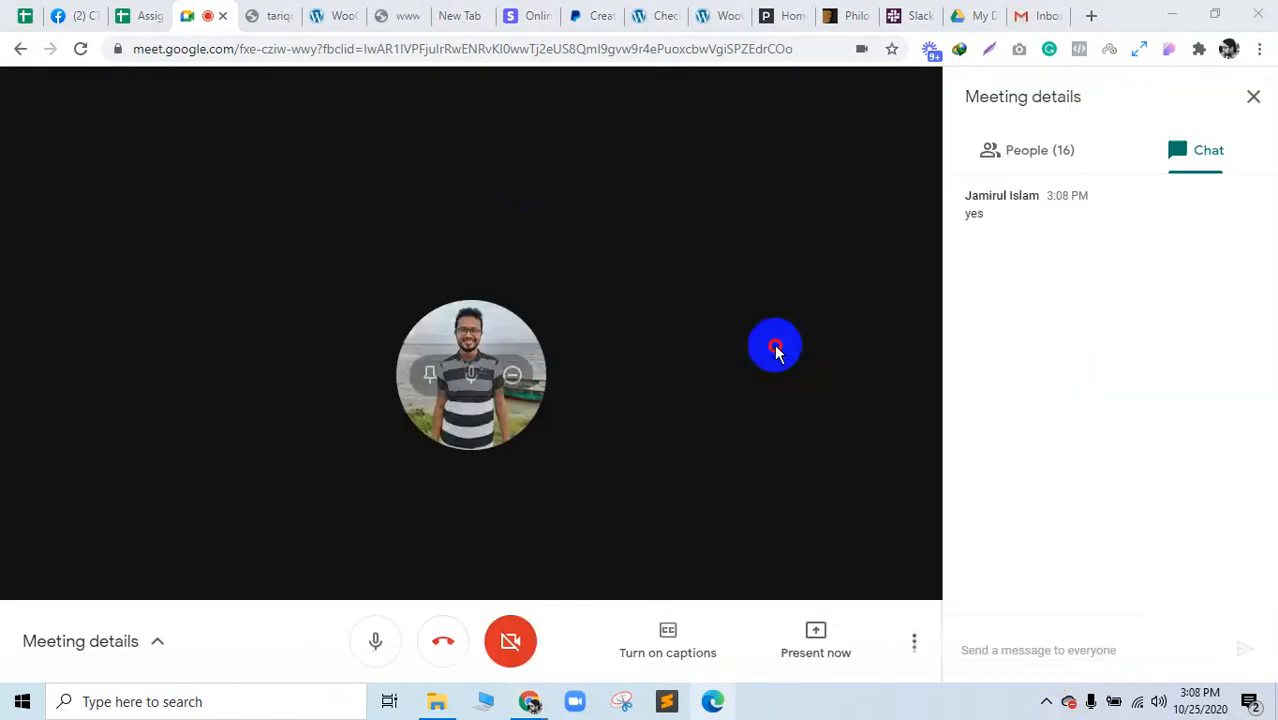
pyautogui.click(815, 630)
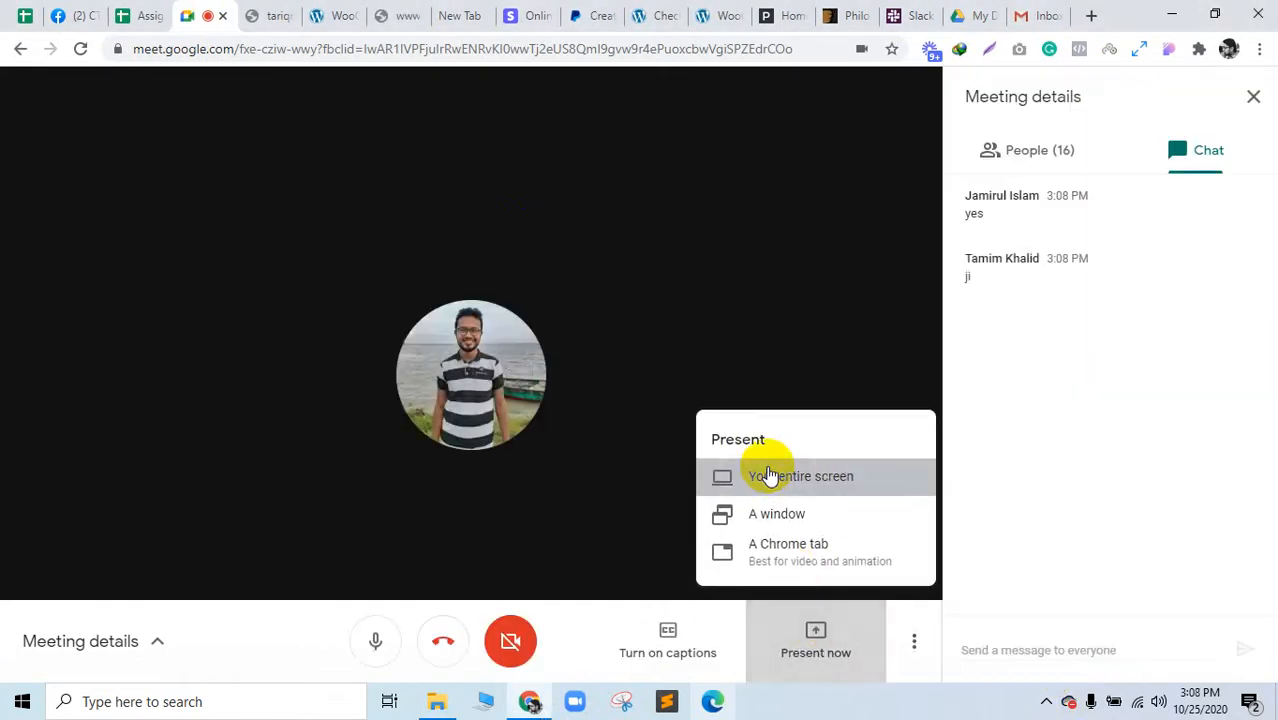
pyautogui.click(770, 478)
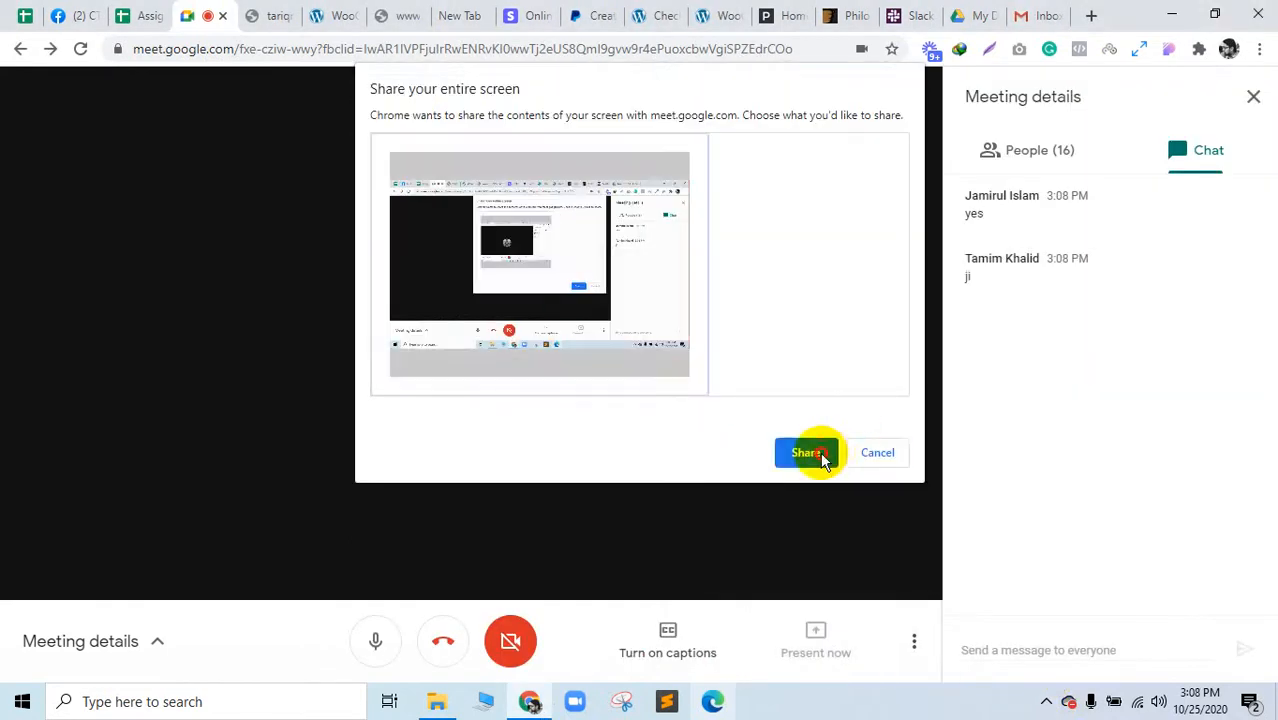
pyautogui.click(818, 452)
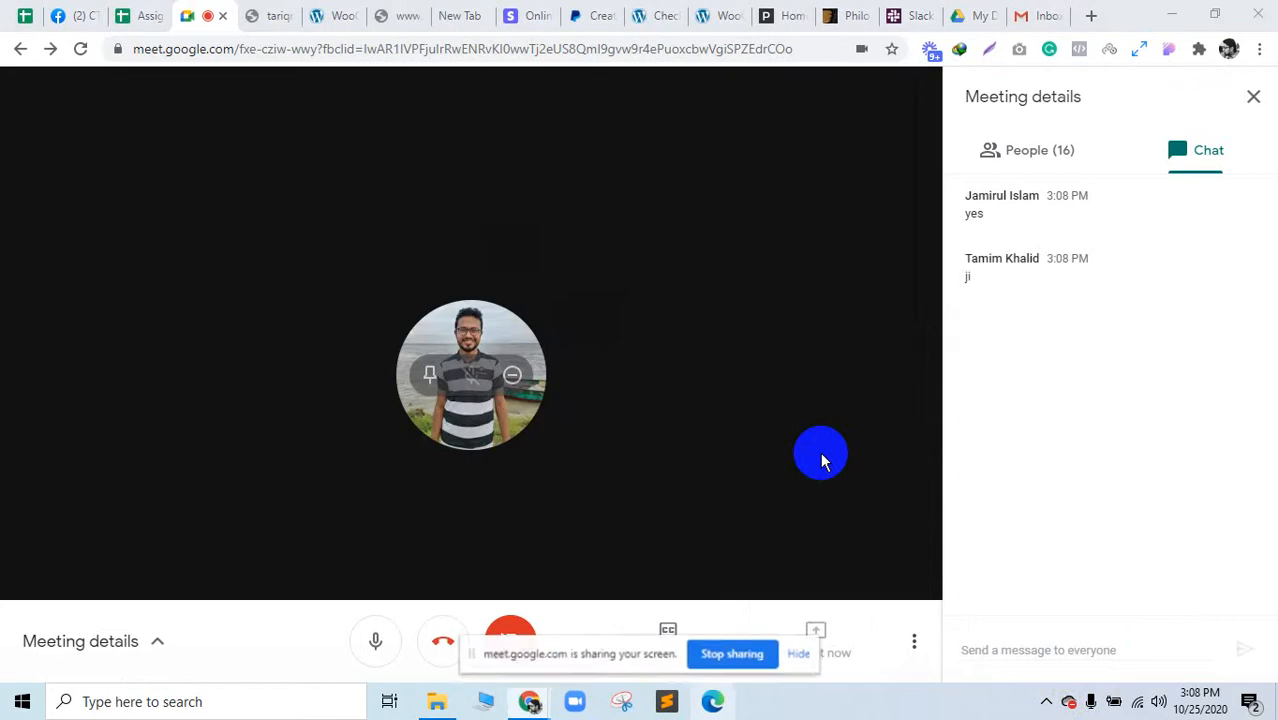
pyautogui.click(803, 653)
# Step: Check the participant list and meeting chat, then switch to the Assignment Sheet-CTG-80 (RWD) spreadsheet
pyautogui.click(1045, 160)
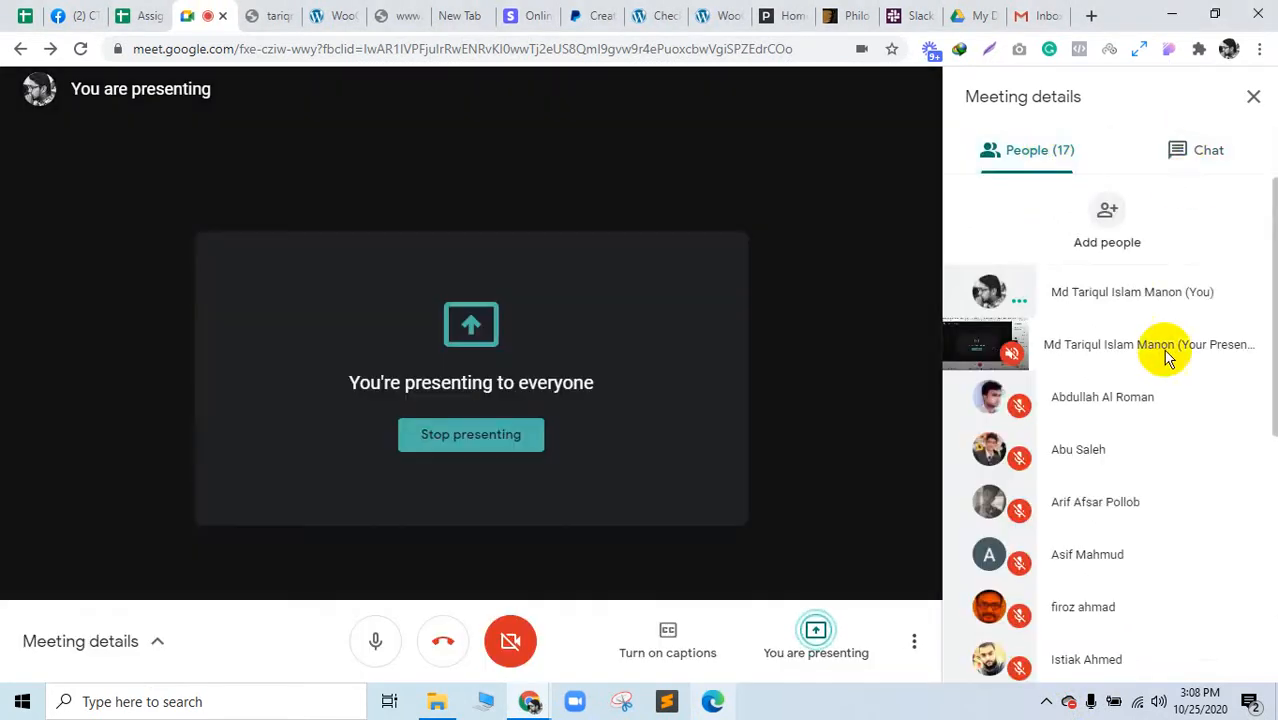
pyautogui.click(1117, 405)
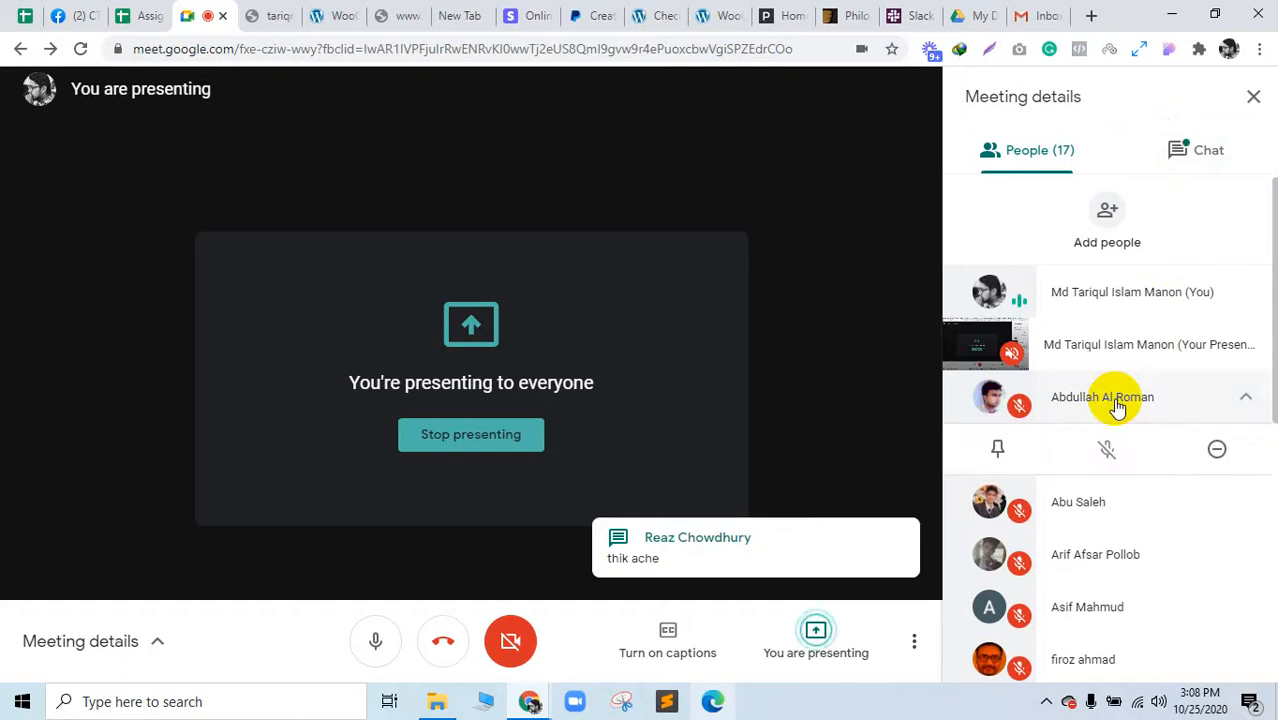
pyautogui.click(1117, 405)
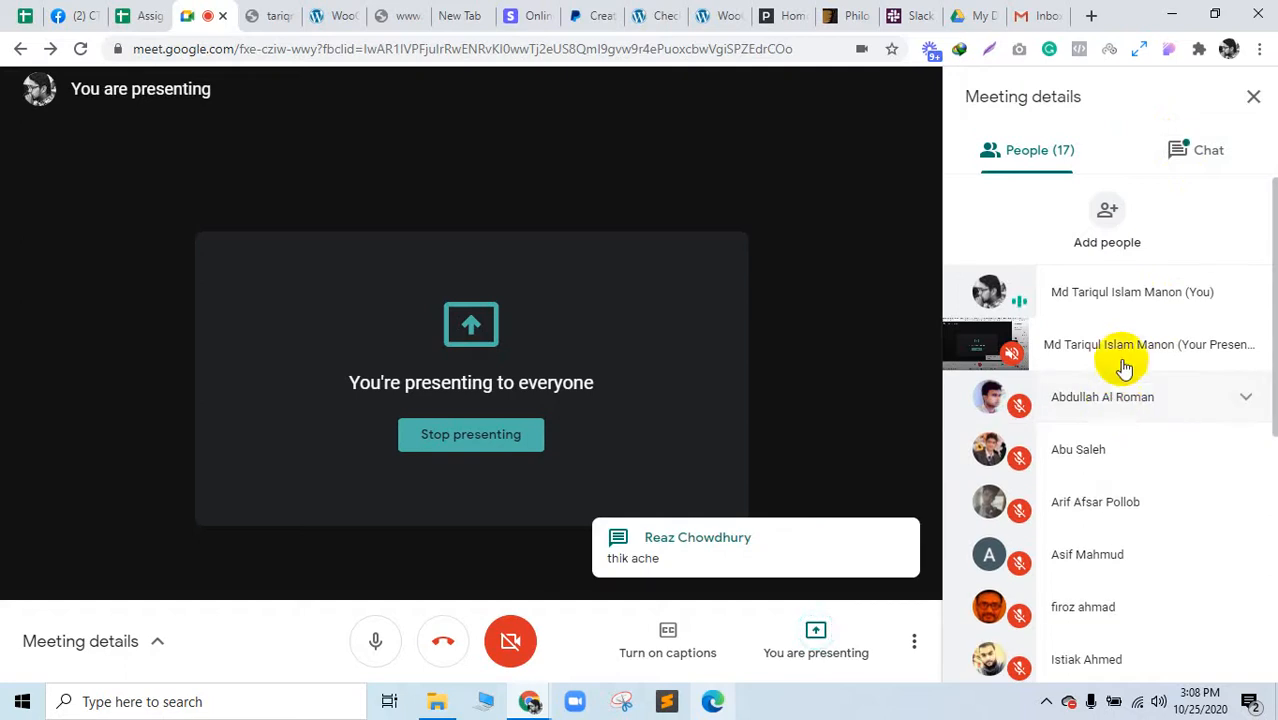
pyautogui.click(1198, 163)
pyautogui.click(1065, 173)
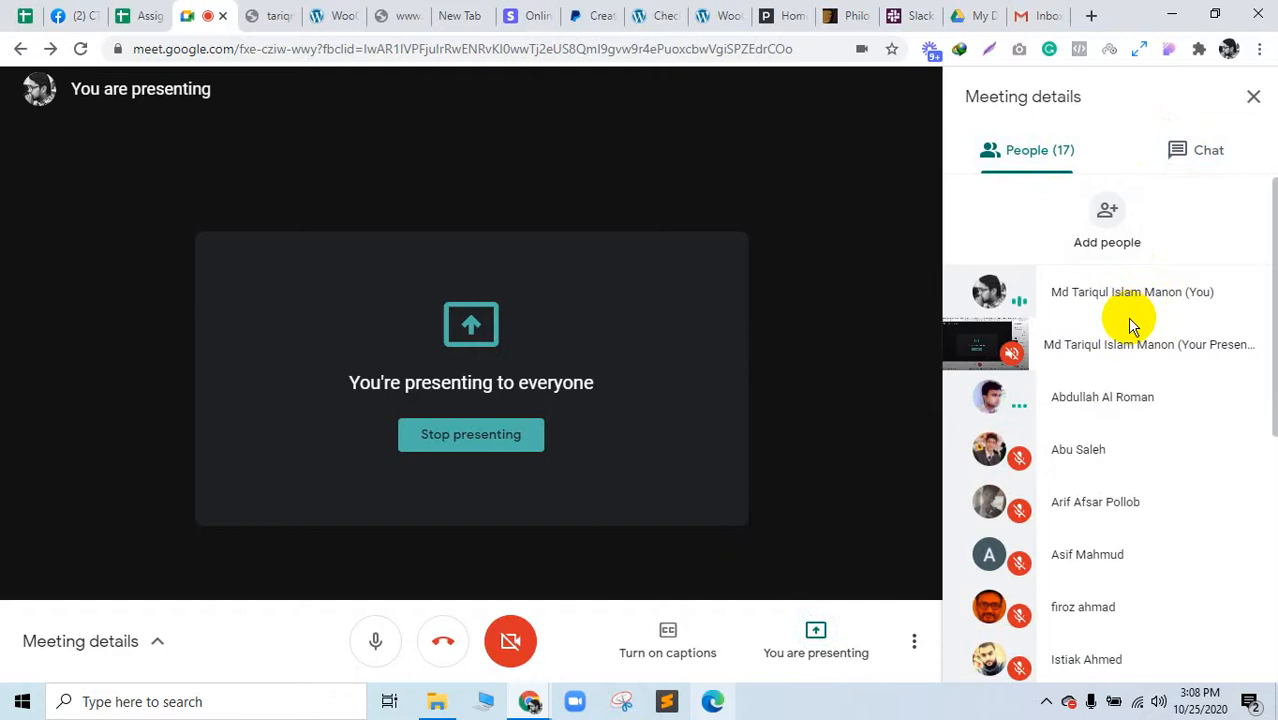
pyautogui.click(148, 14)
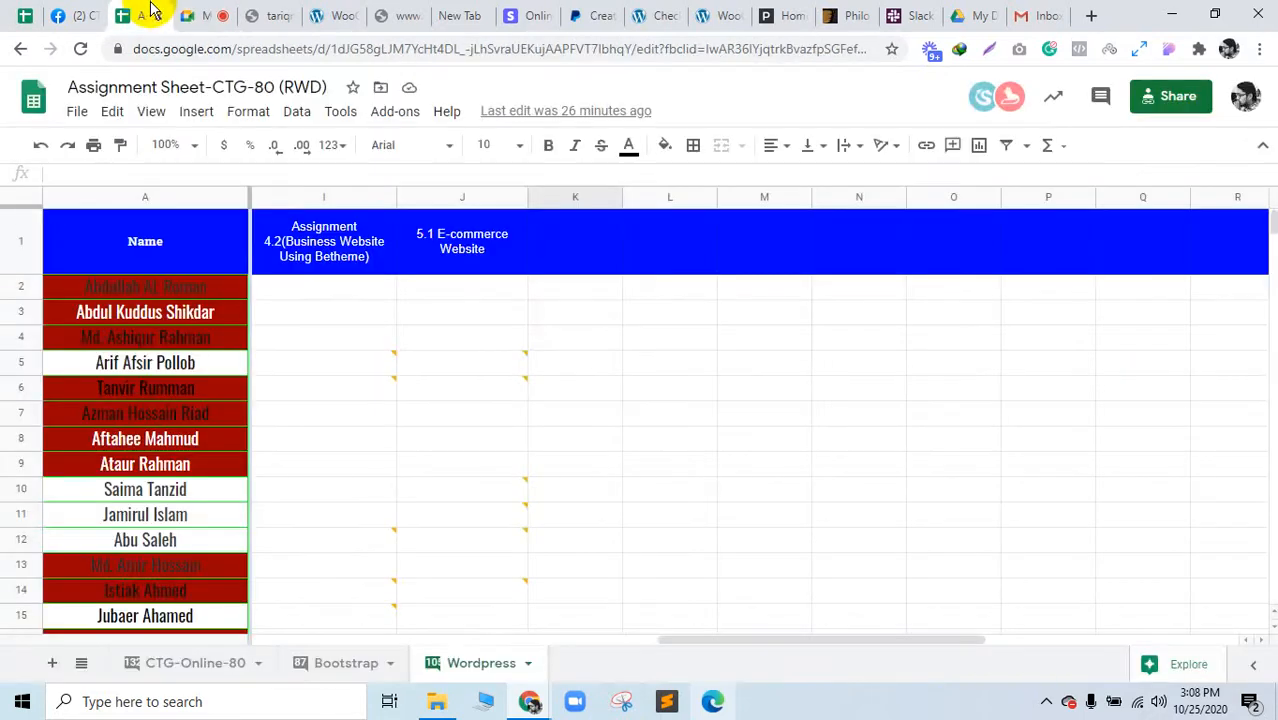
# Step: Retry the unreachable WordPress admin page, then review cells B2 to F2 on the Wordpress sheet
pyautogui.click(270, 10)
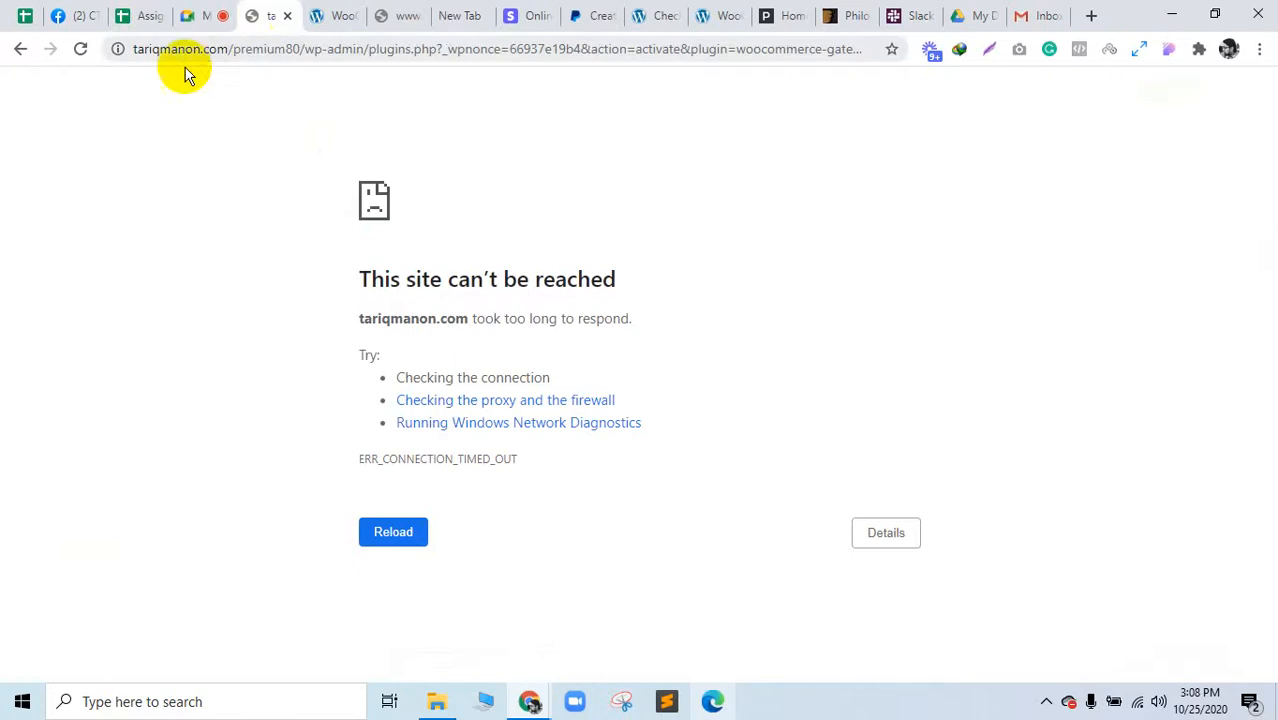
pyautogui.click(395, 535)
pyautogui.click(150, 14)
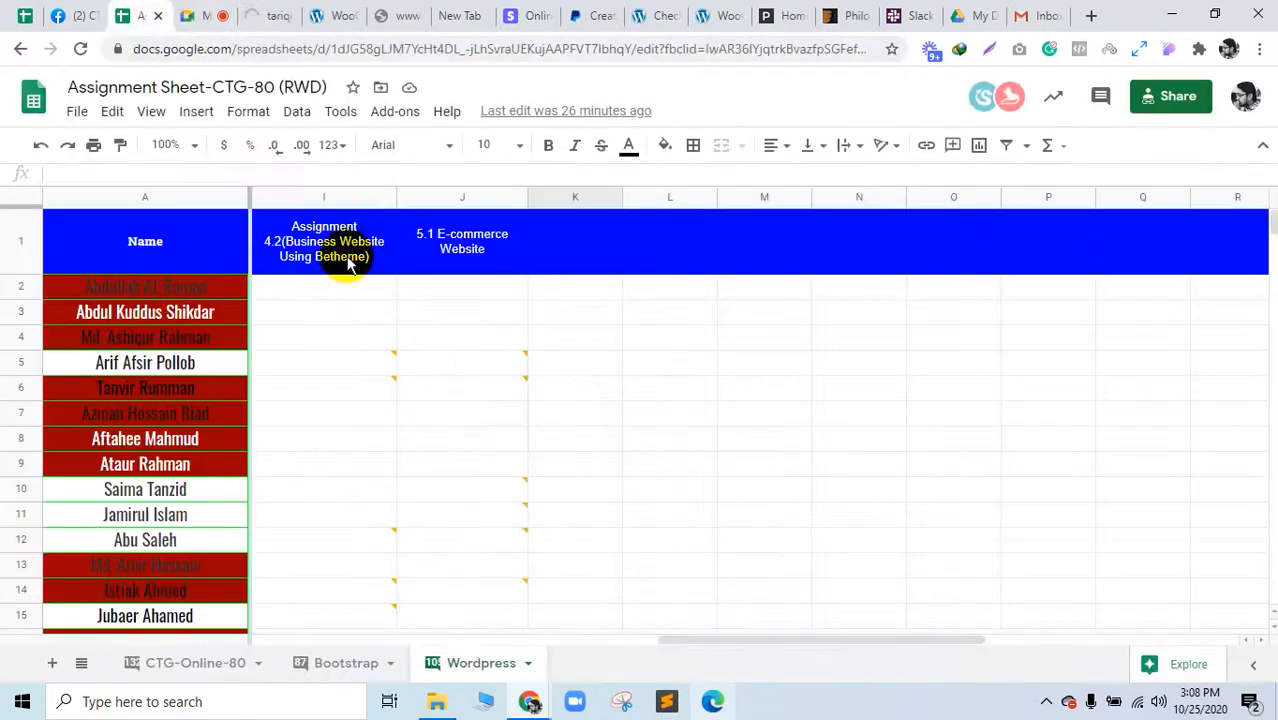
pyautogui.moveTo(735, 637); pyautogui.dragTo(291, 627)
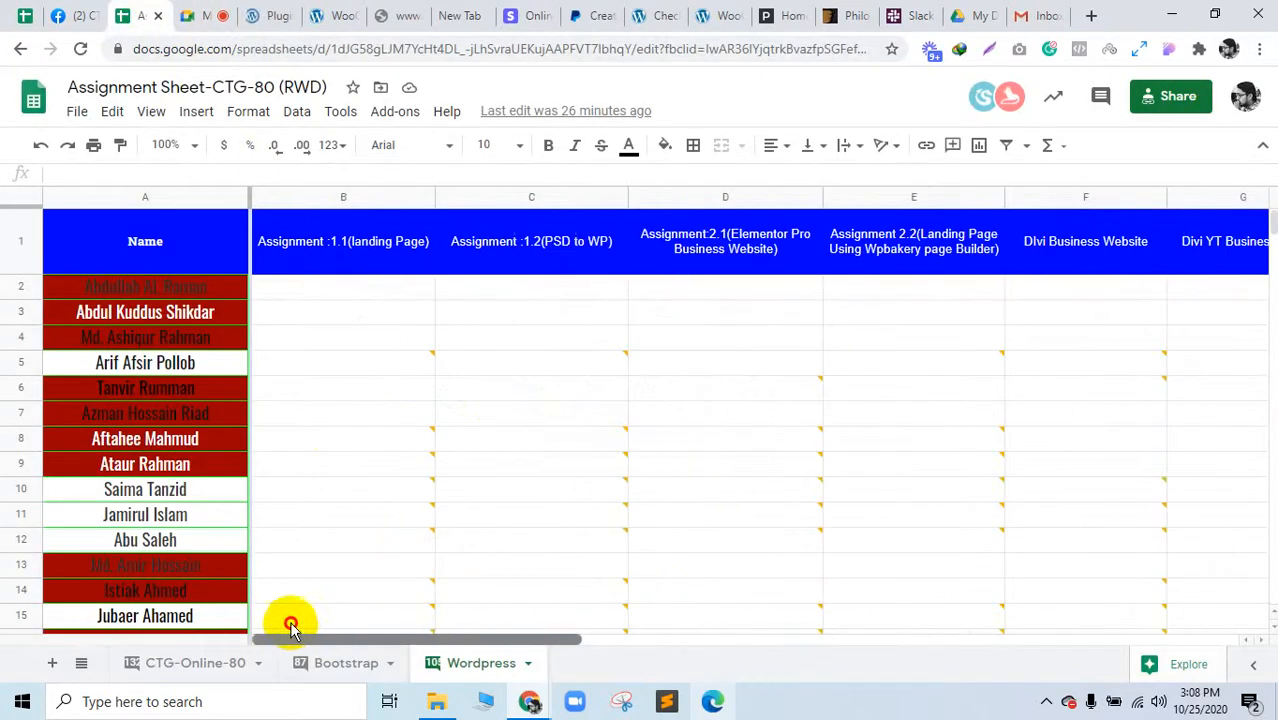
pyautogui.click(300, 290)
pyautogui.click(573, 300)
pyautogui.click(744, 296)
pyautogui.click(882, 295)
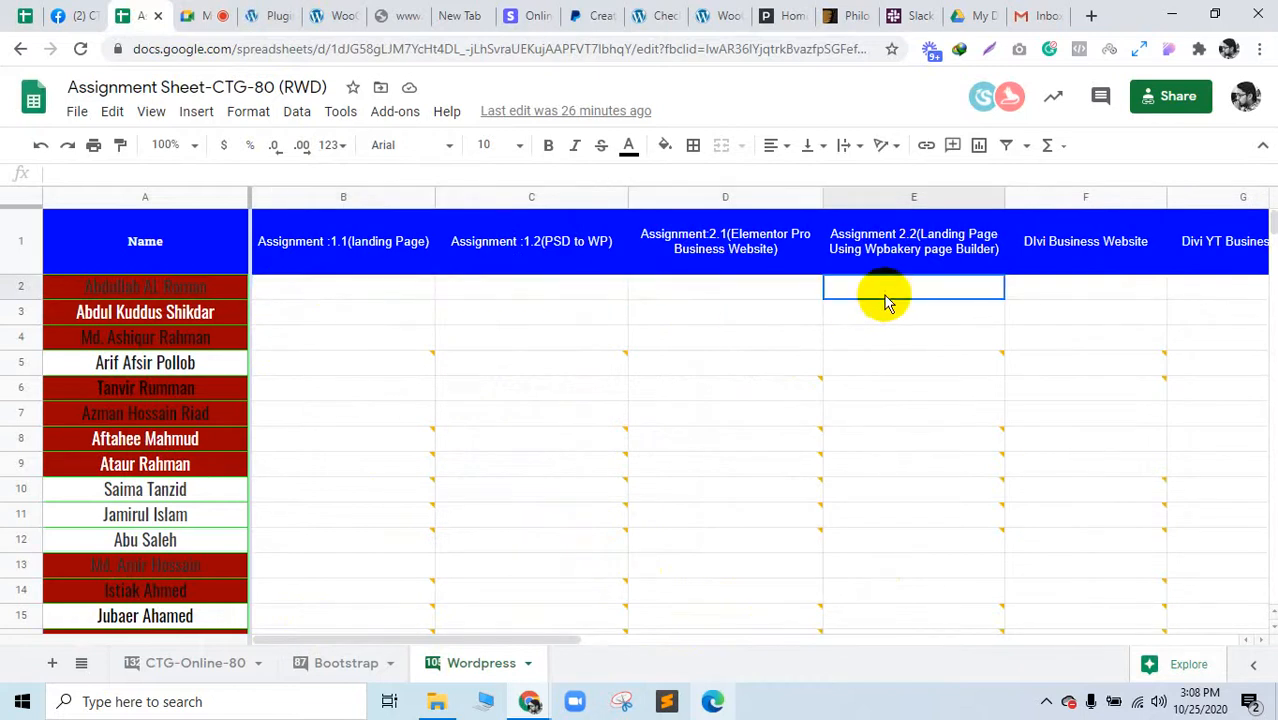
pyautogui.click(1092, 294)
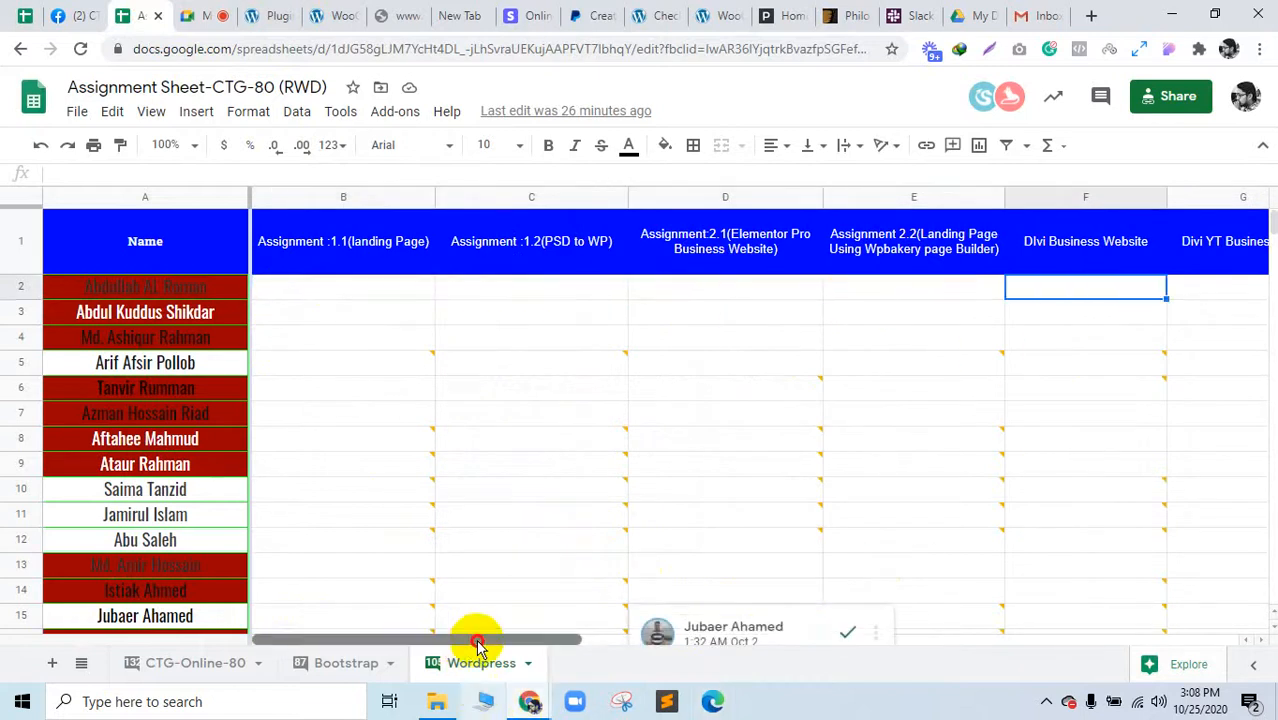
pyautogui.moveTo(479, 642); pyautogui.dragTo(808, 643)
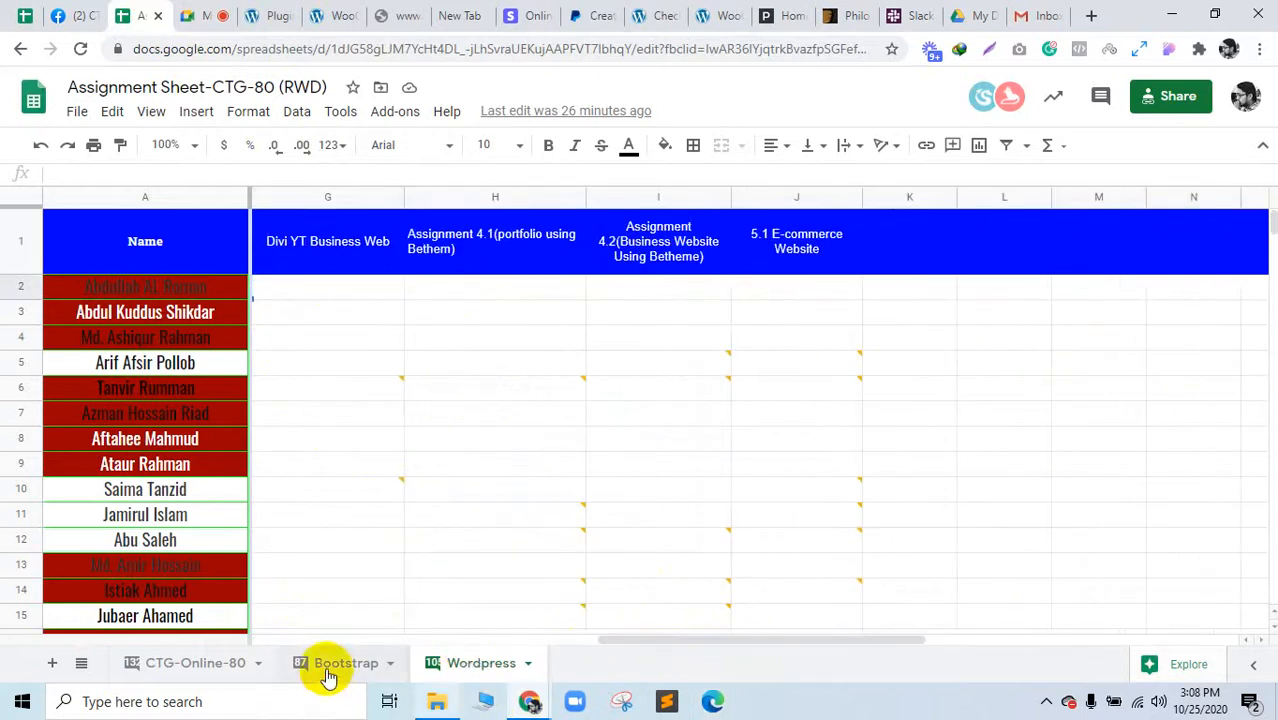
# Step: Compare the Bootstrap sheet with the Wordpress sheet, scrolling across the Wordpress columns
pyautogui.click(366, 661)
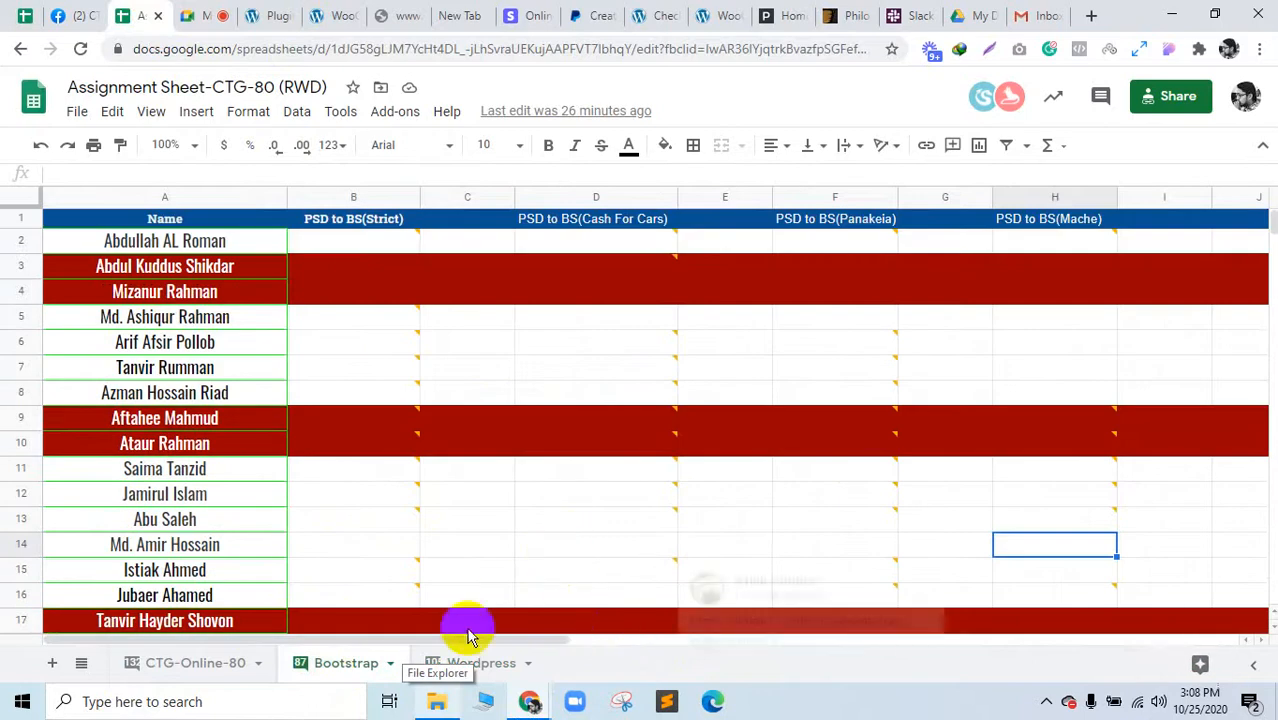
pyautogui.moveTo(428, 648); pyautogui.dragTo(605, 630)
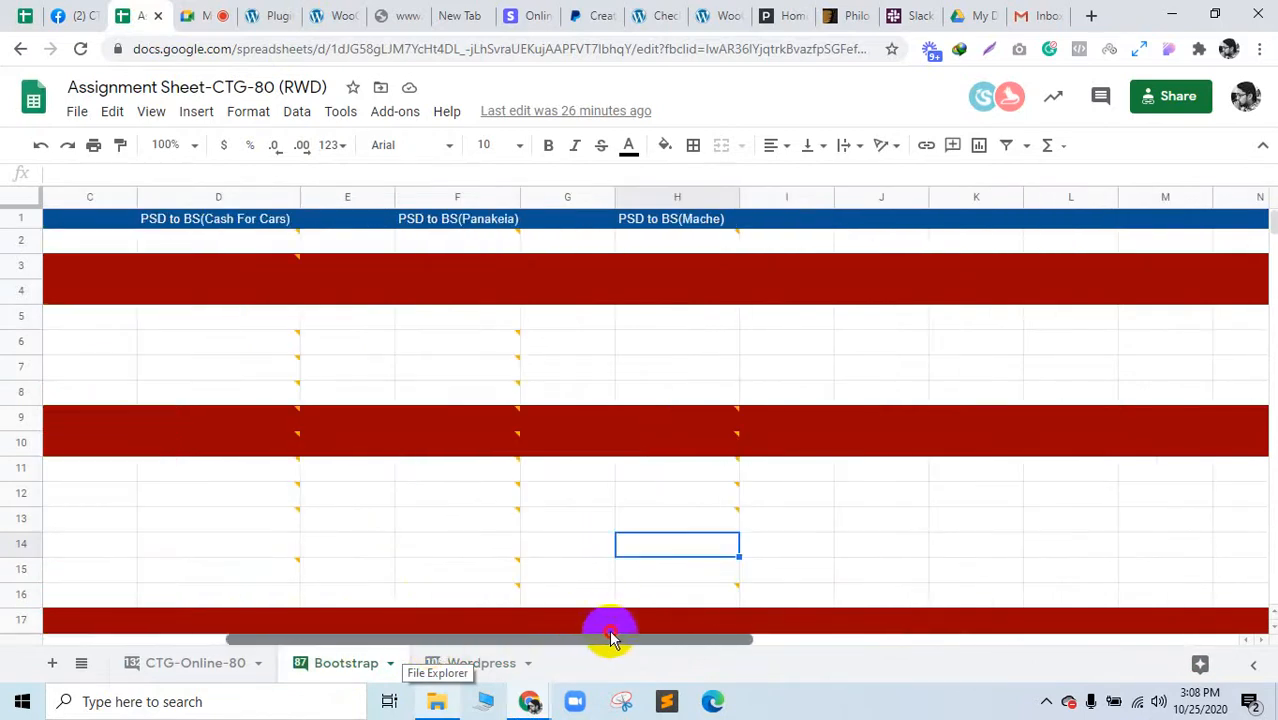
pyautogui.click(455, 660)
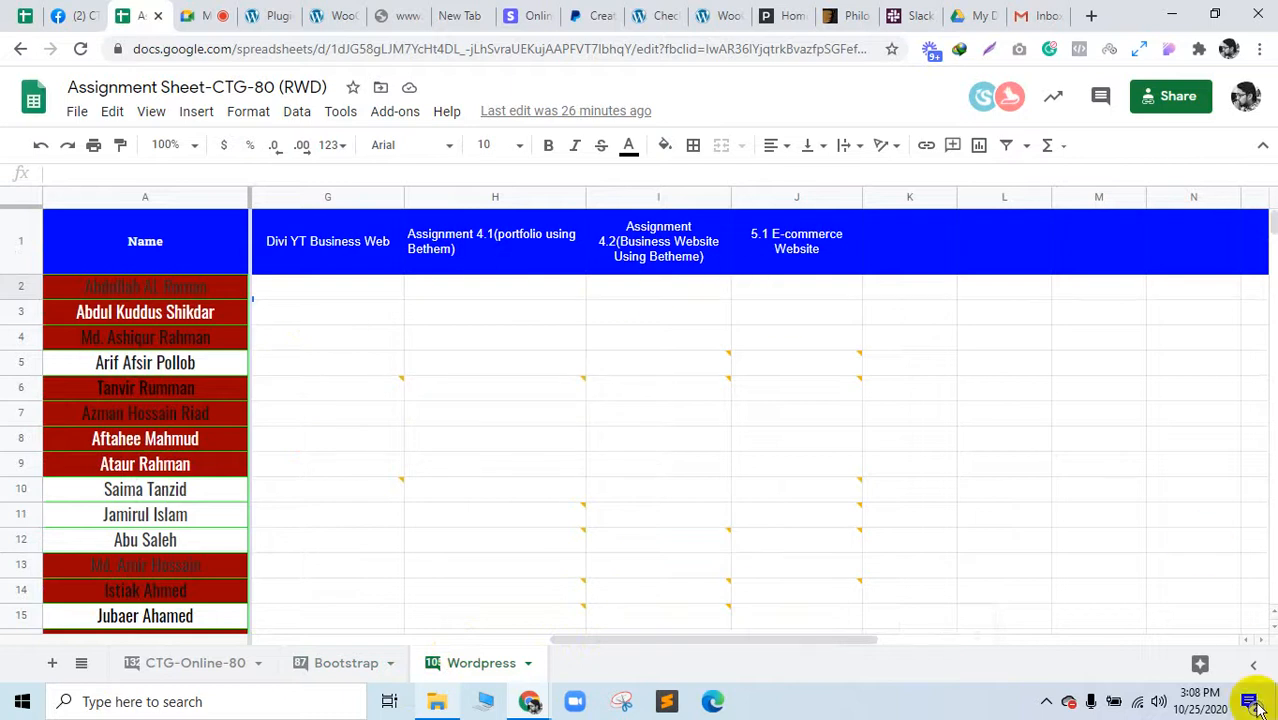
pyautogui.moveTo(705, 641); pyautogui.dragTo(962, 632)
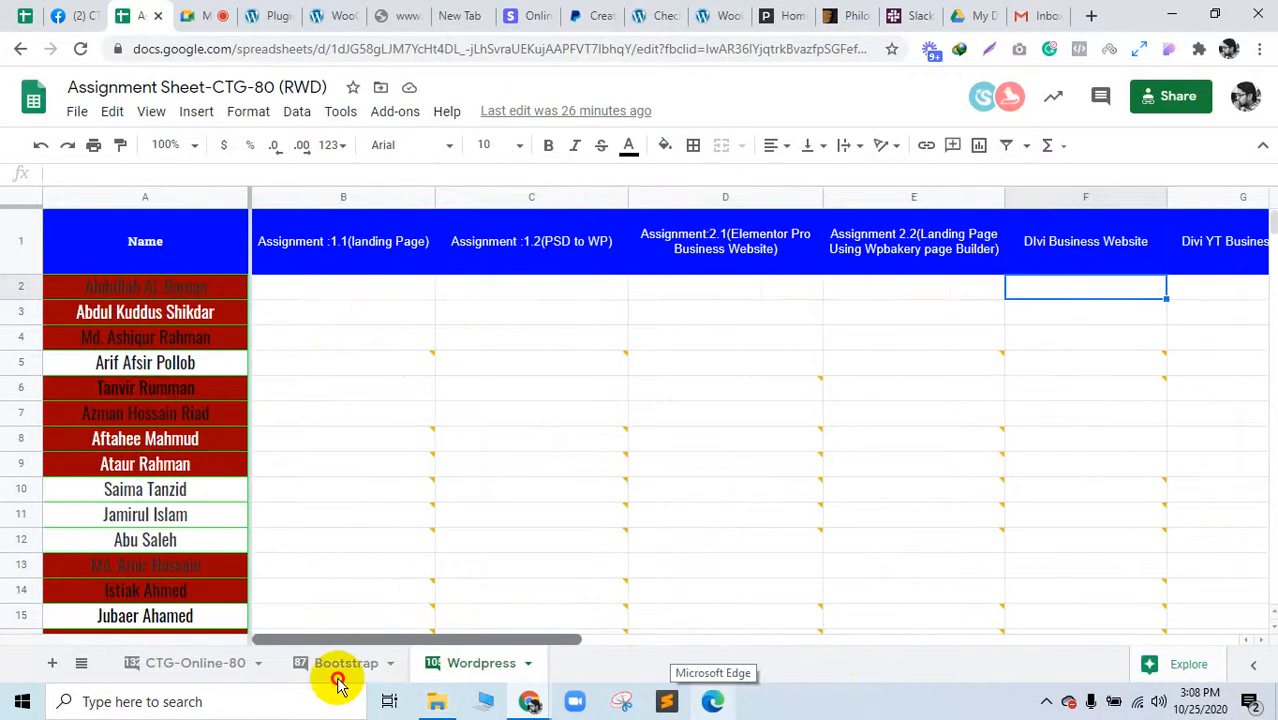
pyautogui.hscroll(10, 693, 607)
pyautogui.hscroll(-10, 662, 593)
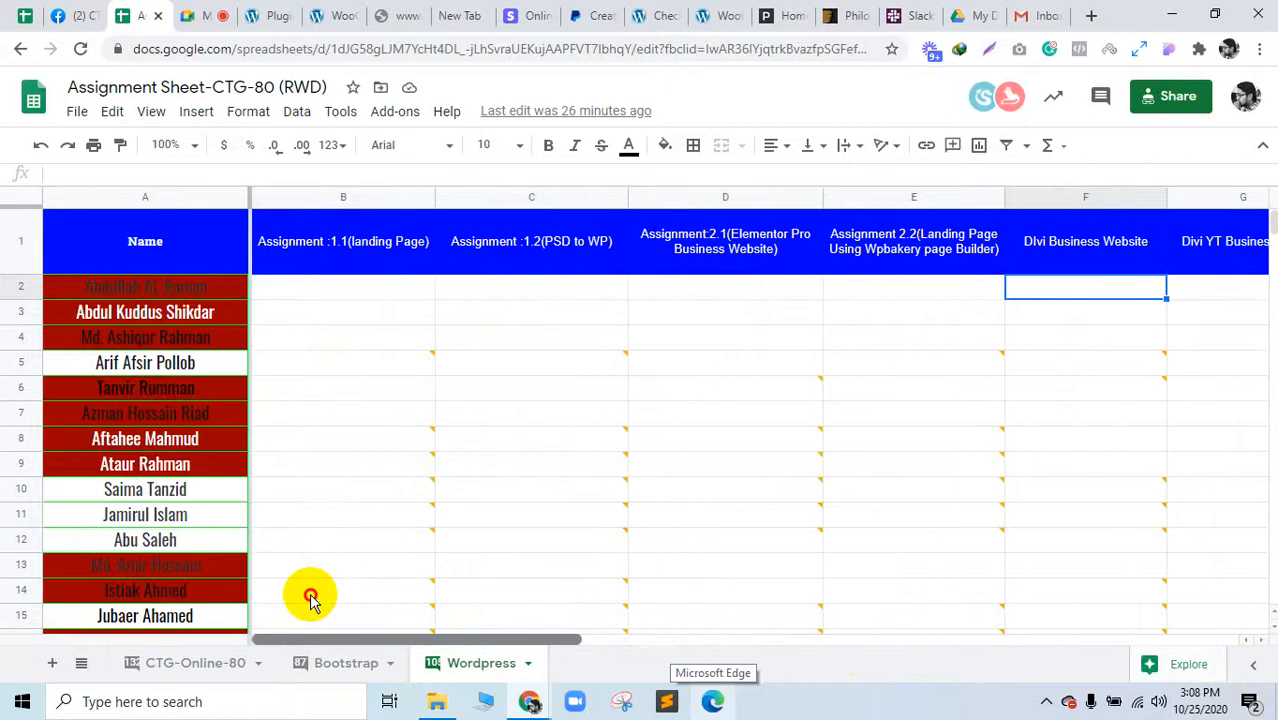
pyautogui.hscroll(5, 560, 594)
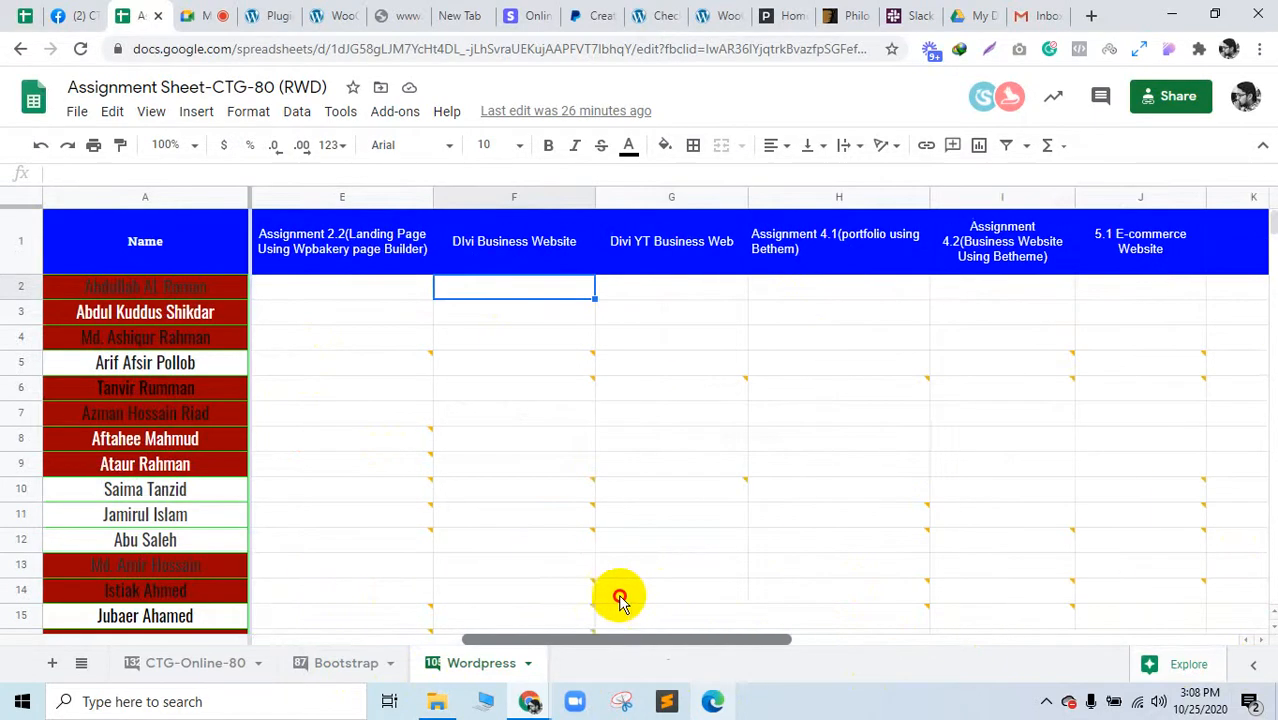
# Step: Reload the interrupted Google search for stripe woocommerce
pyautogui.click(255, 15)
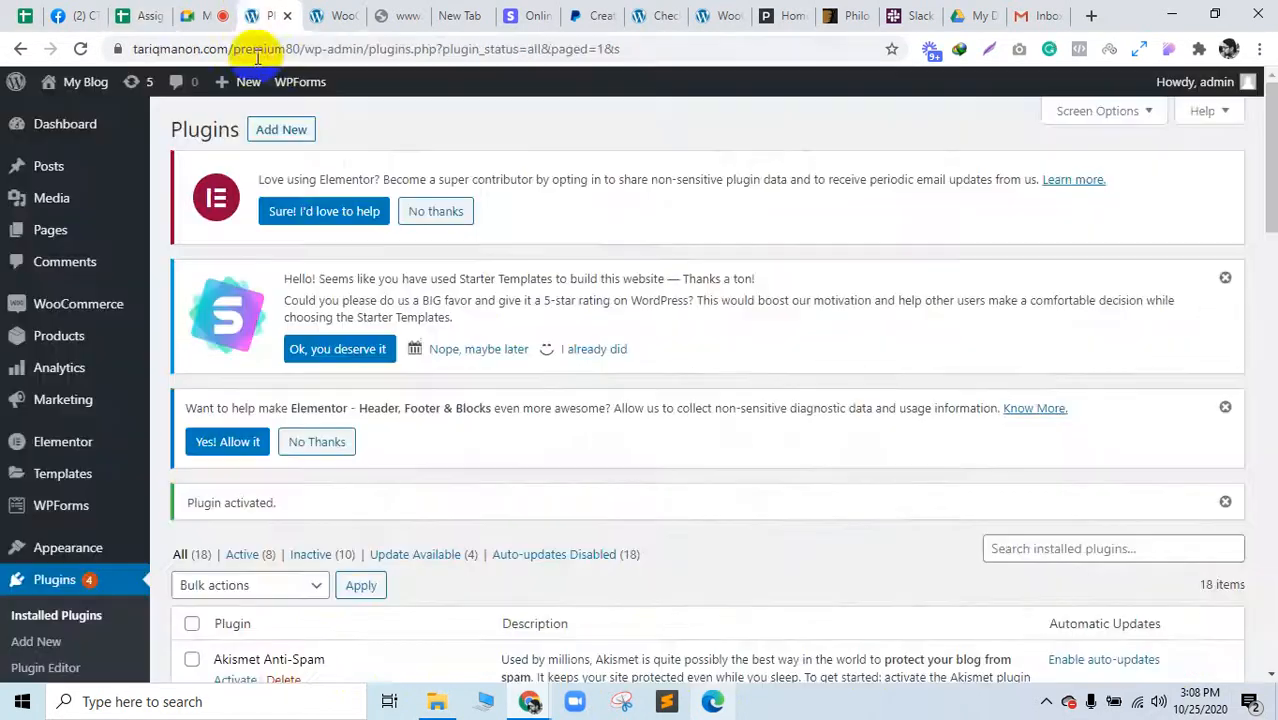
pyautogui.click(385, 12)
pyautogui.click(405, 428)
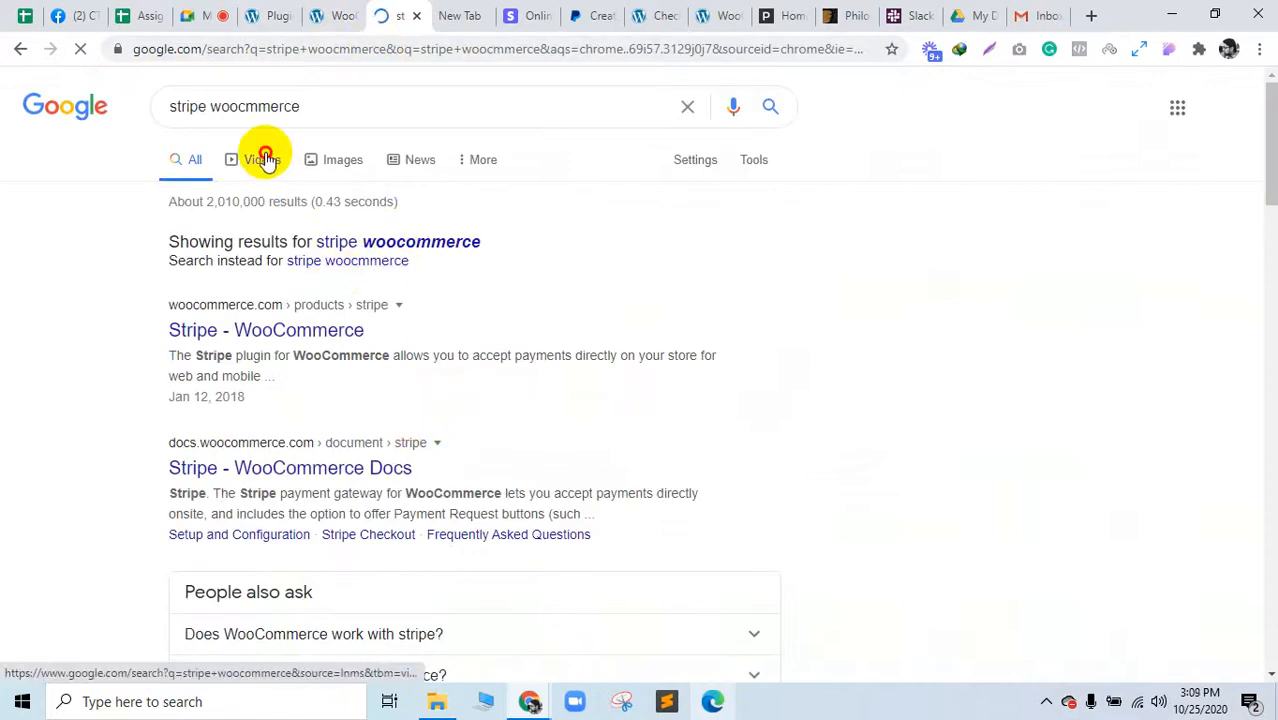
# Step: Filter the stripe woocommerce results to Videos and open the How To Use Stripe Payment Gateway video
pyautogui.click(263, 159)
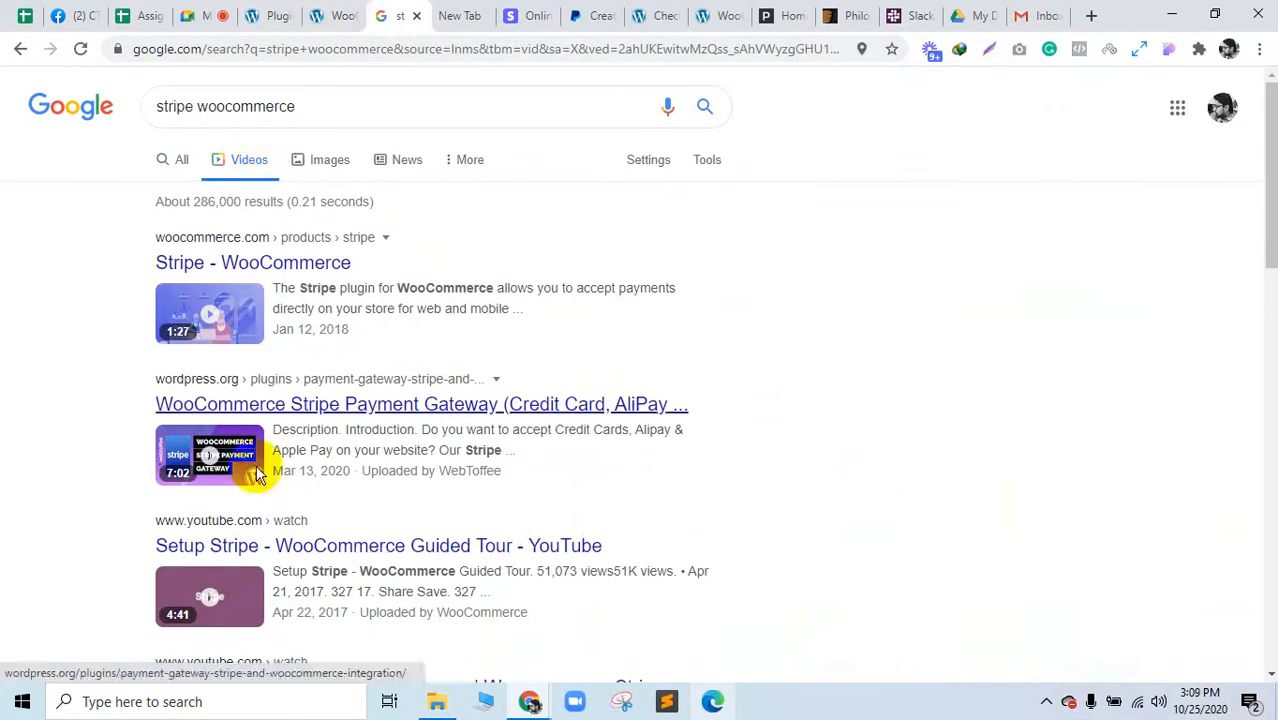
pyautogui.scroll(-3, 248, 525)
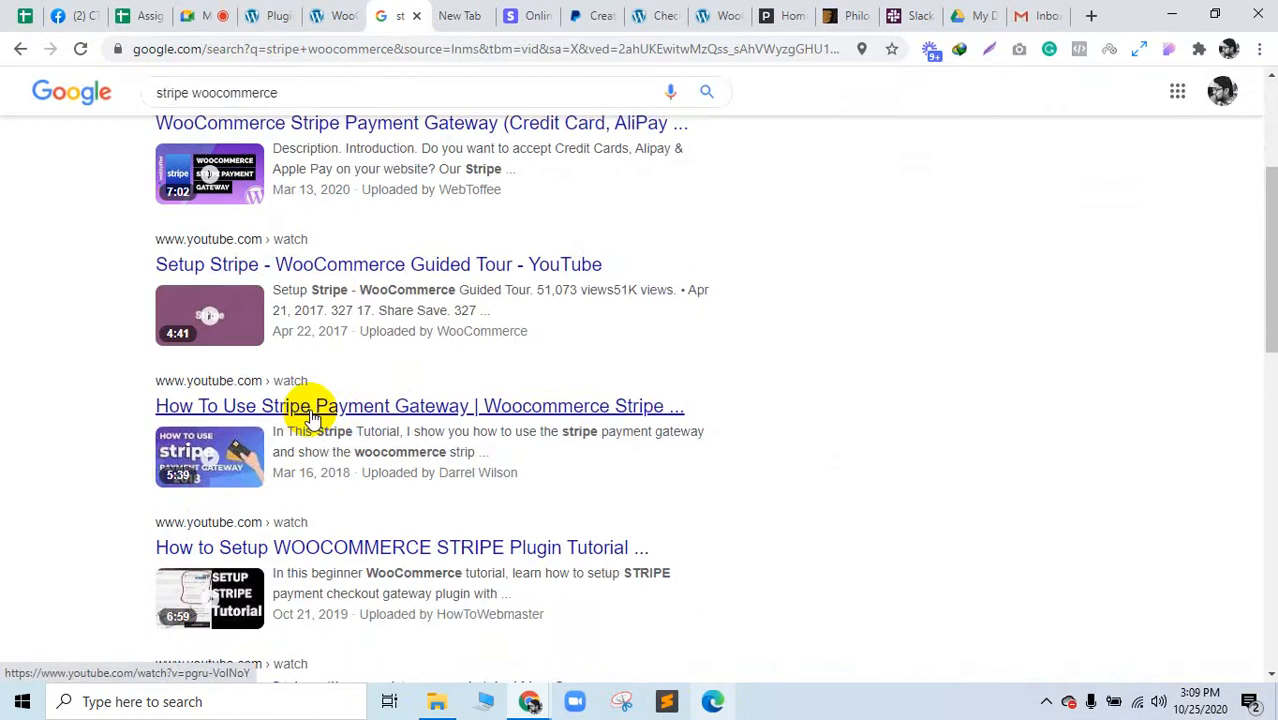
pyautogui.click(490, 406)
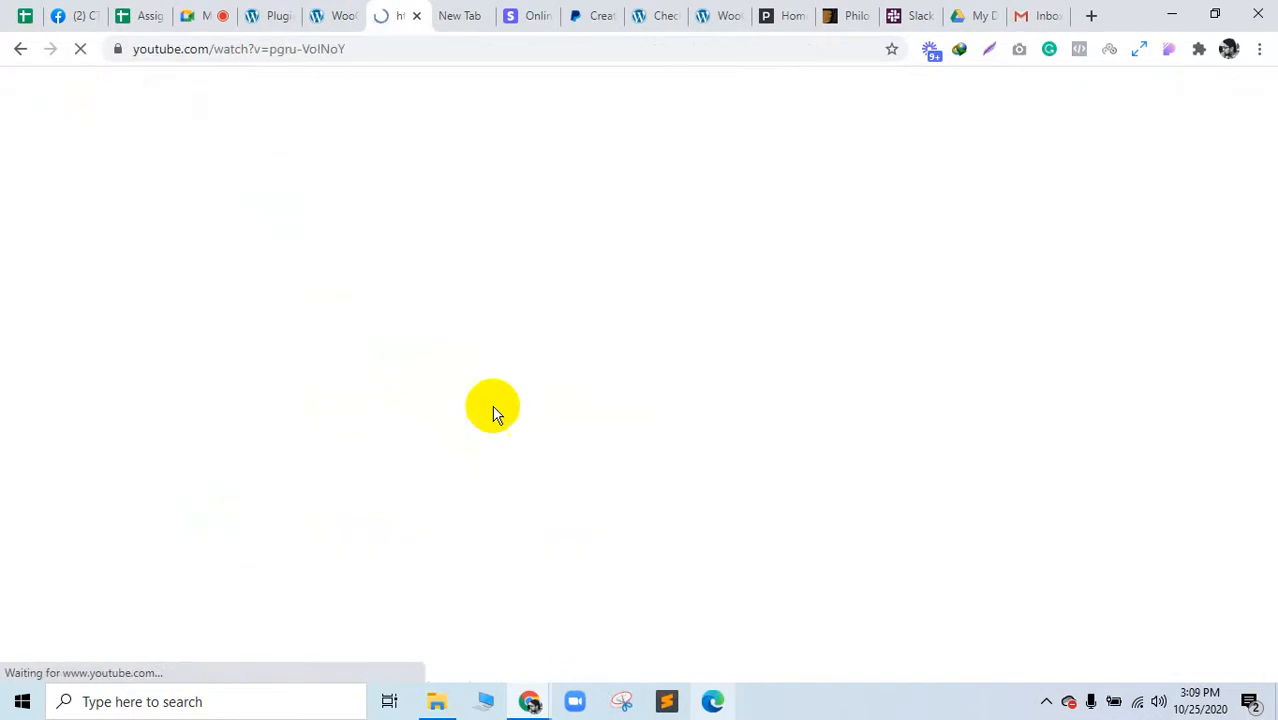
pyautogui.click(450, 15)
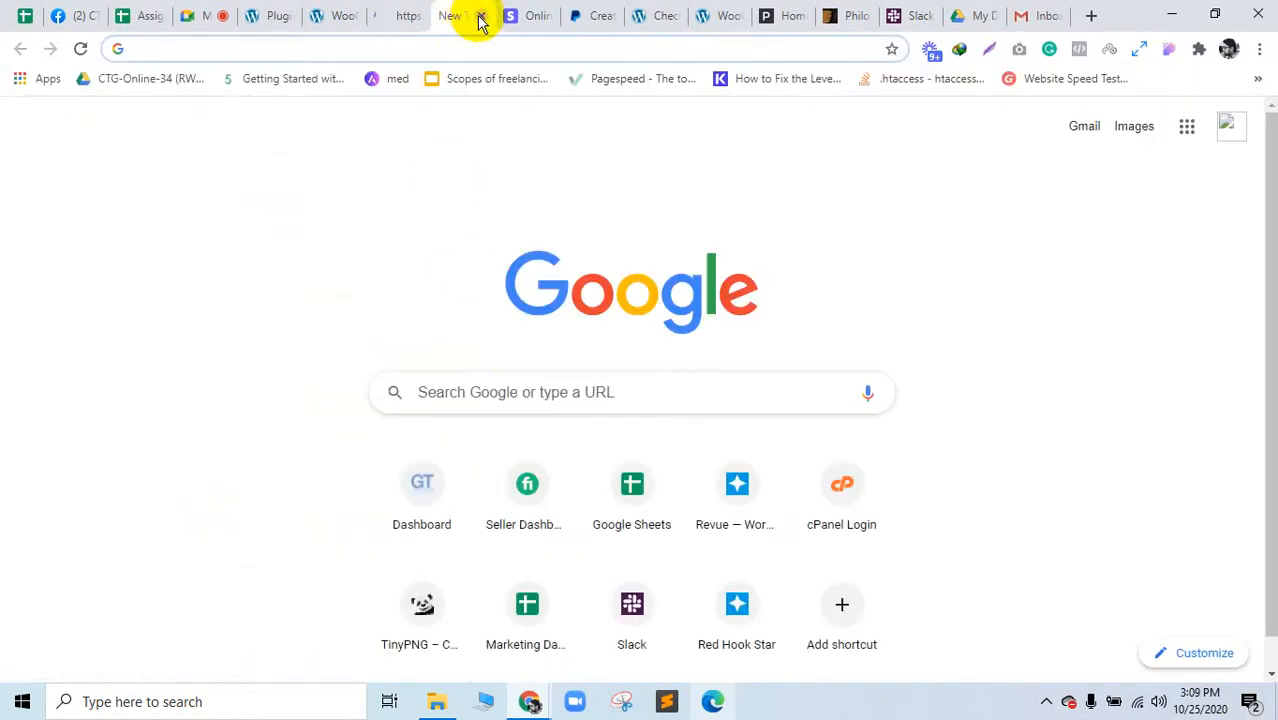
pyautogui.click(492, 15)
pyautogui.click(392, 15)
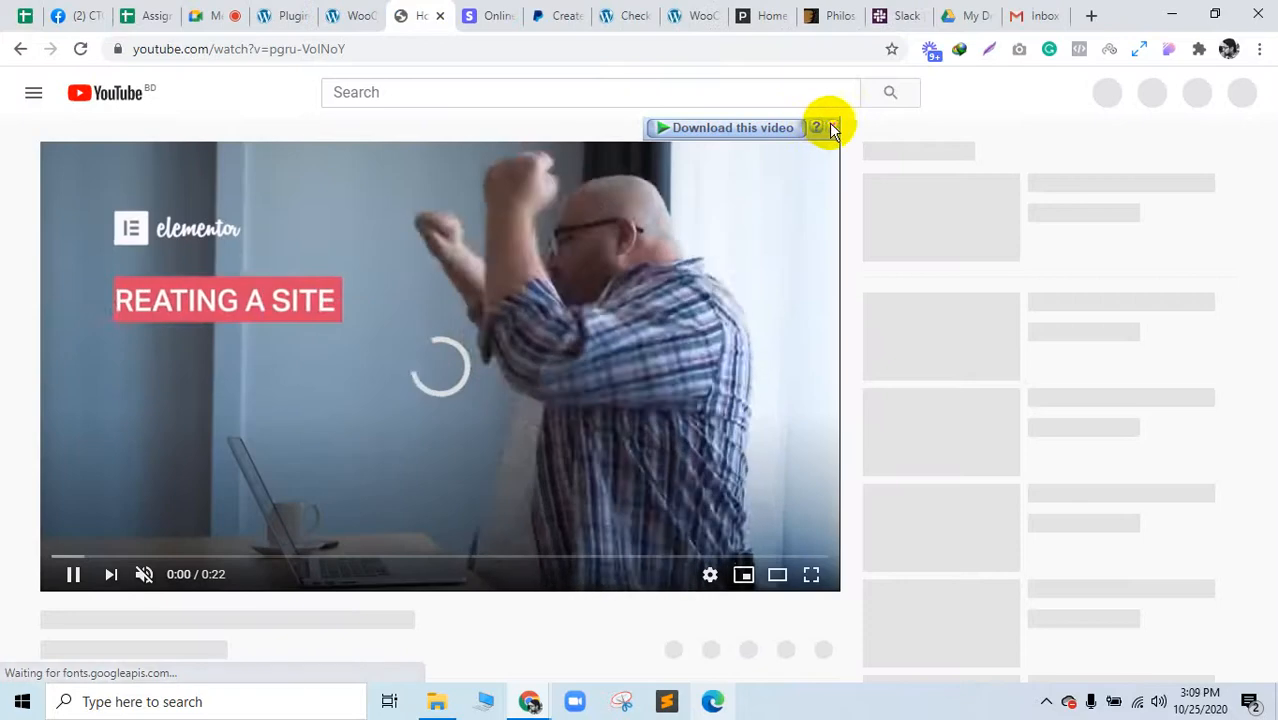
# Step: Dismiss the download bar, skip the ad, and return to the Meet presentation
pyautogui.click(831, 127)
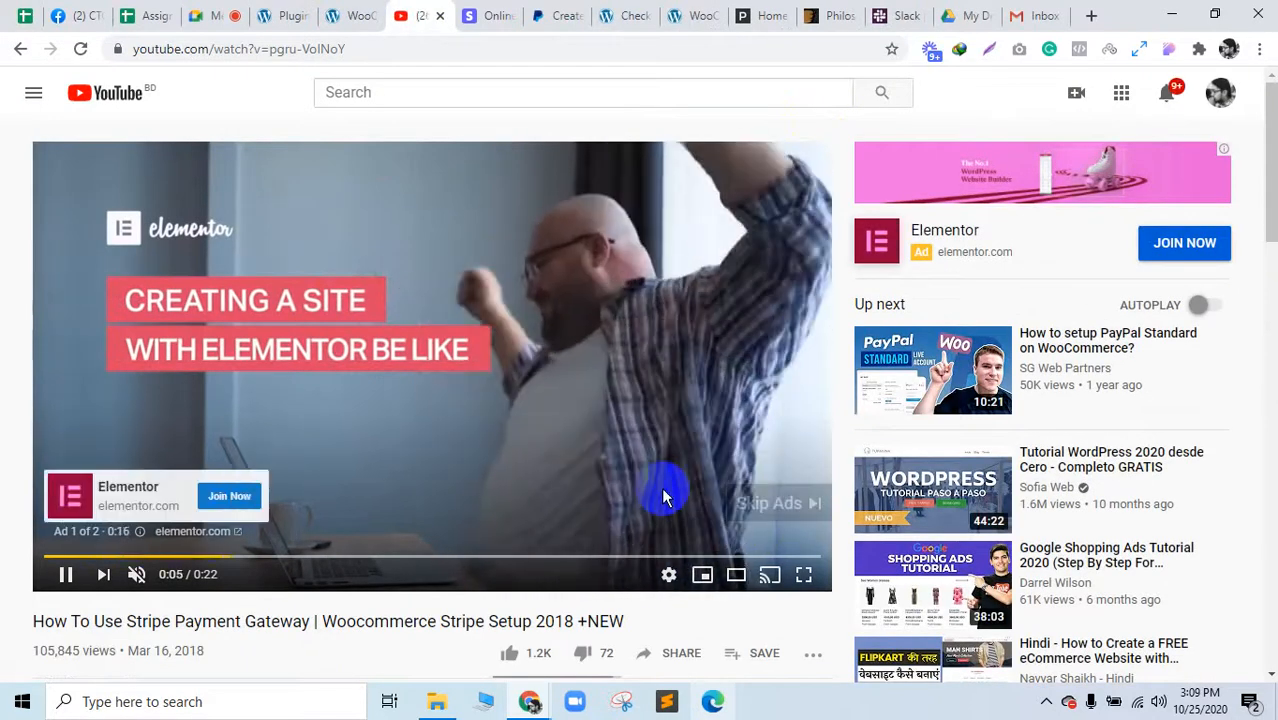
pyautogui.click(788, 511)
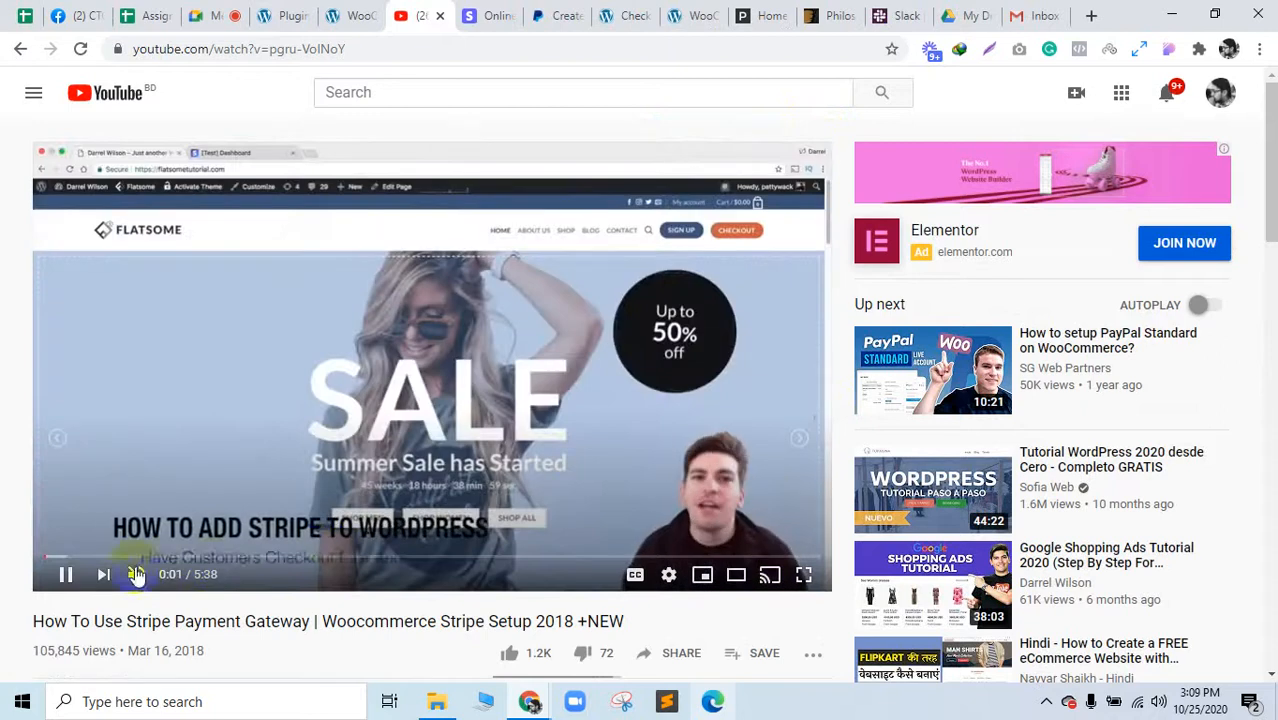
pyautogui.click(214, 14)
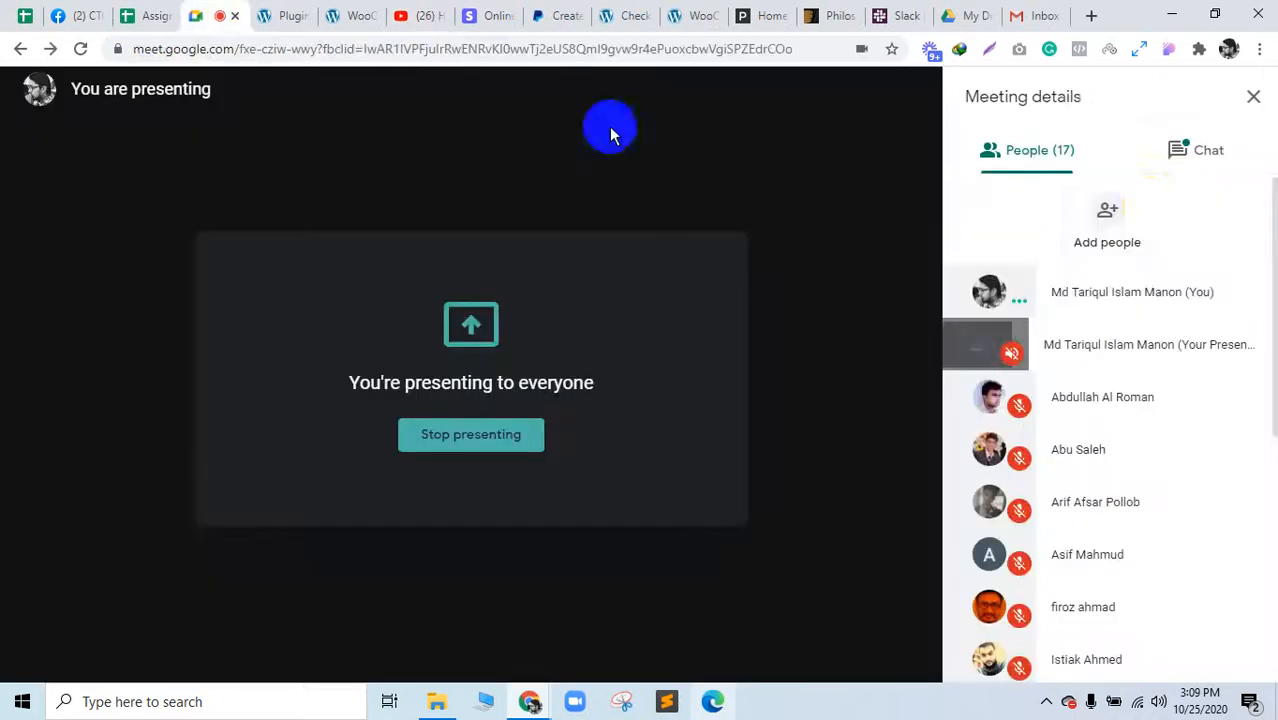
pyautogui.scroll(-5, 1195, 410)
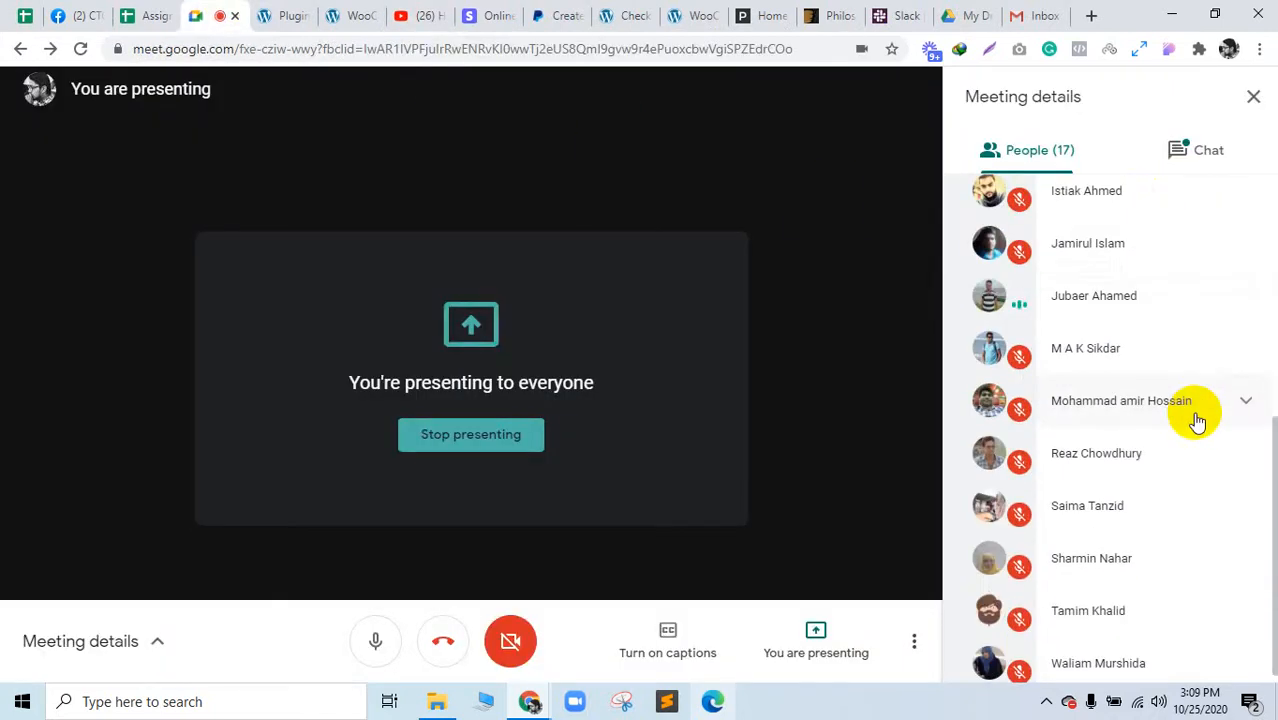
pyautogui.scroll(5, 1195, 400)
pyautogui.click(1198, 150)
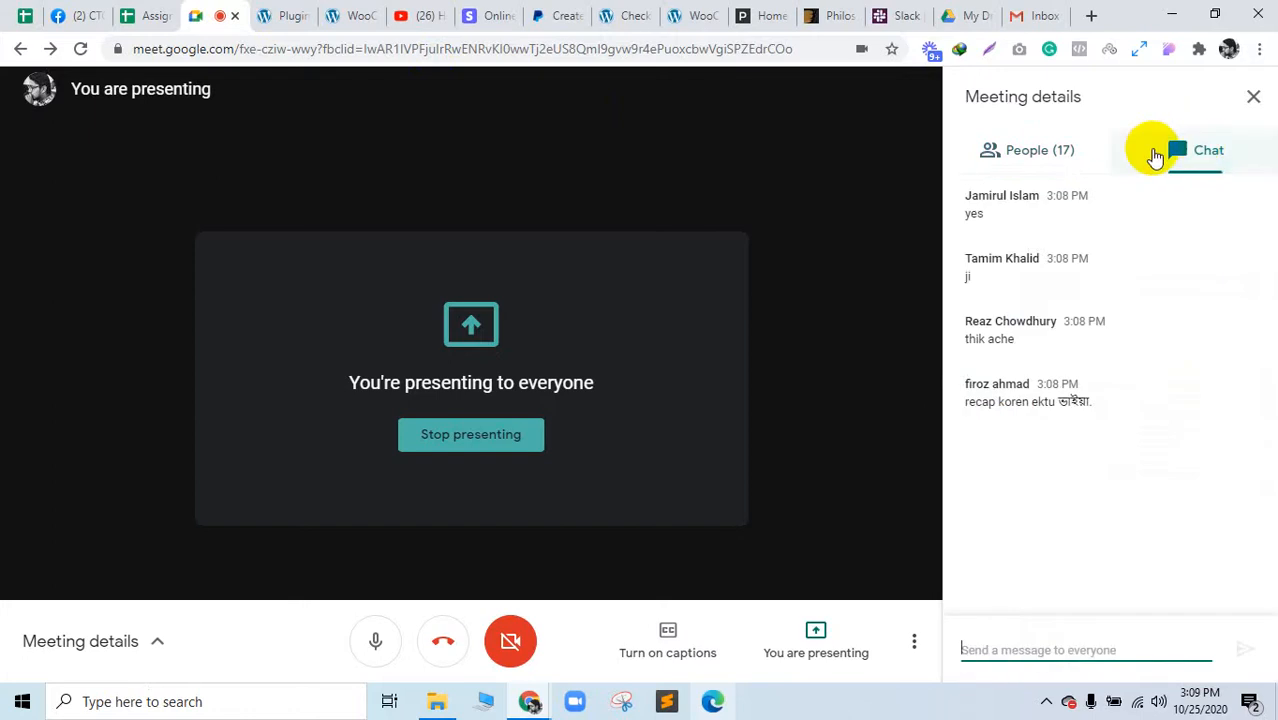
pyautogui.click(1059, 160)
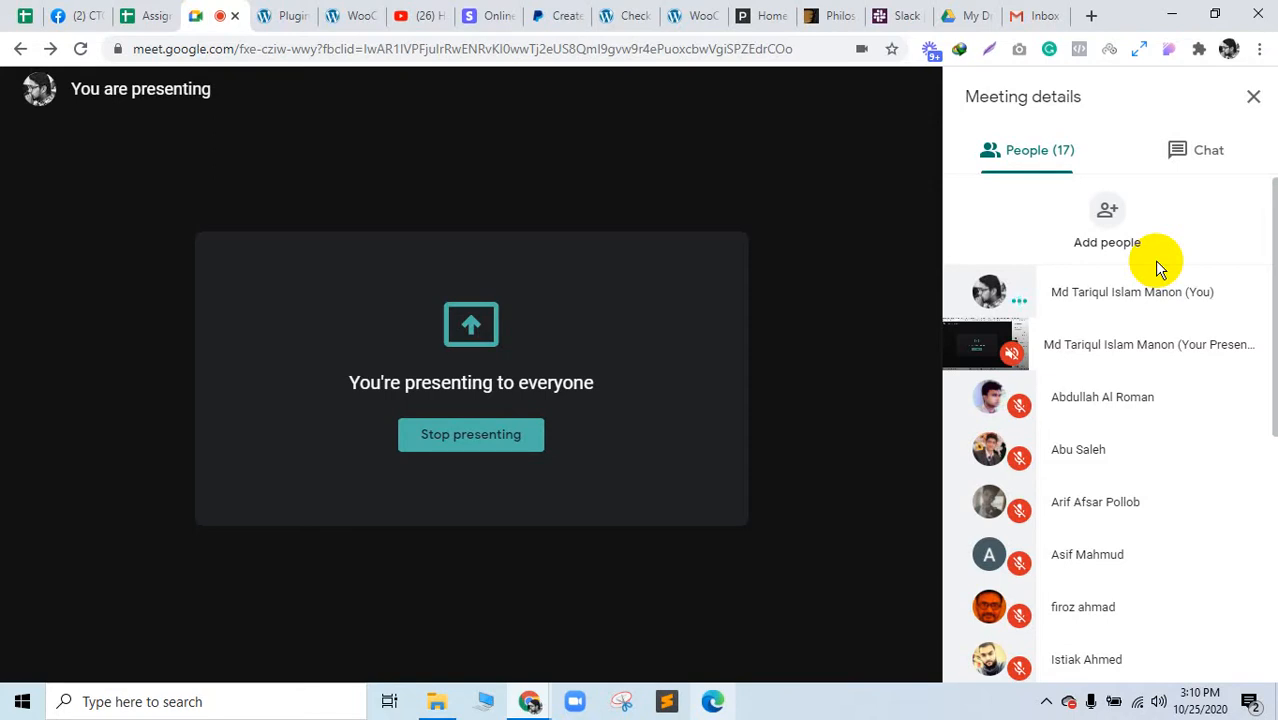
# Step: Flip between the Plugins, Stripe and tutorial tabs, checking the Plugins page's connection details
pyautogui.click(275, 10)
pyautogui.click(487, 12)
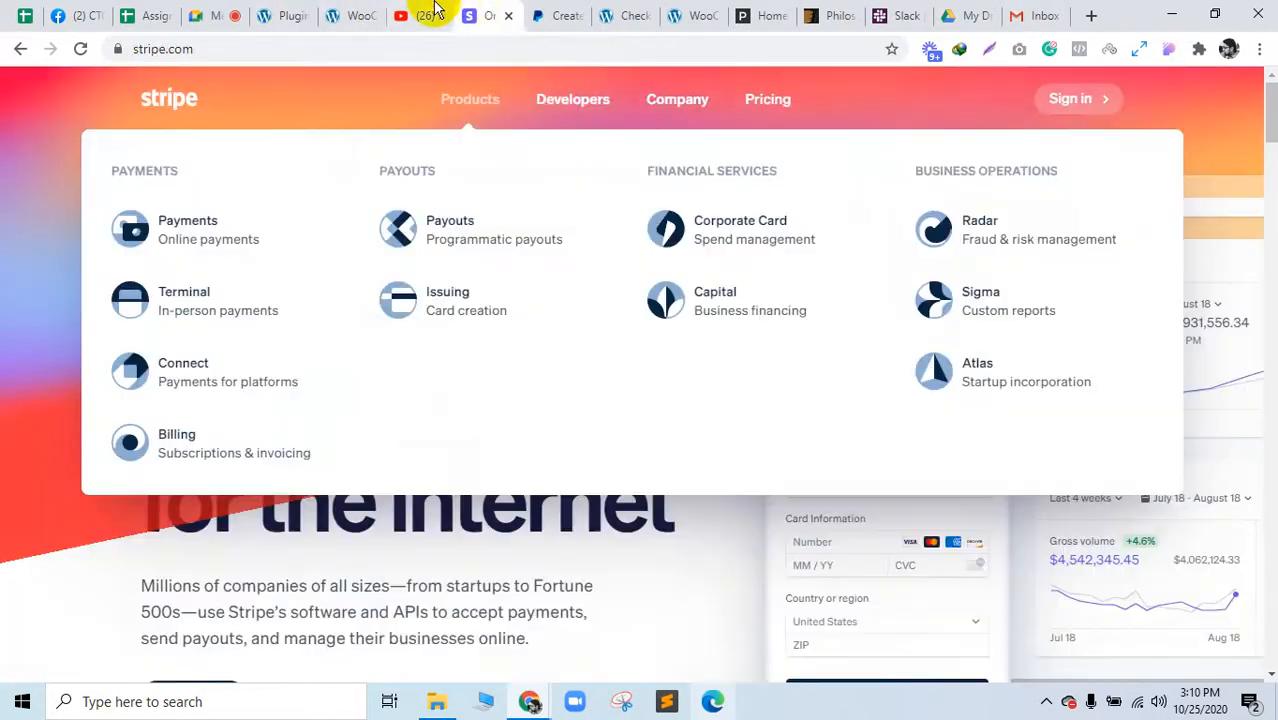
pyautogui.click(432, 10)
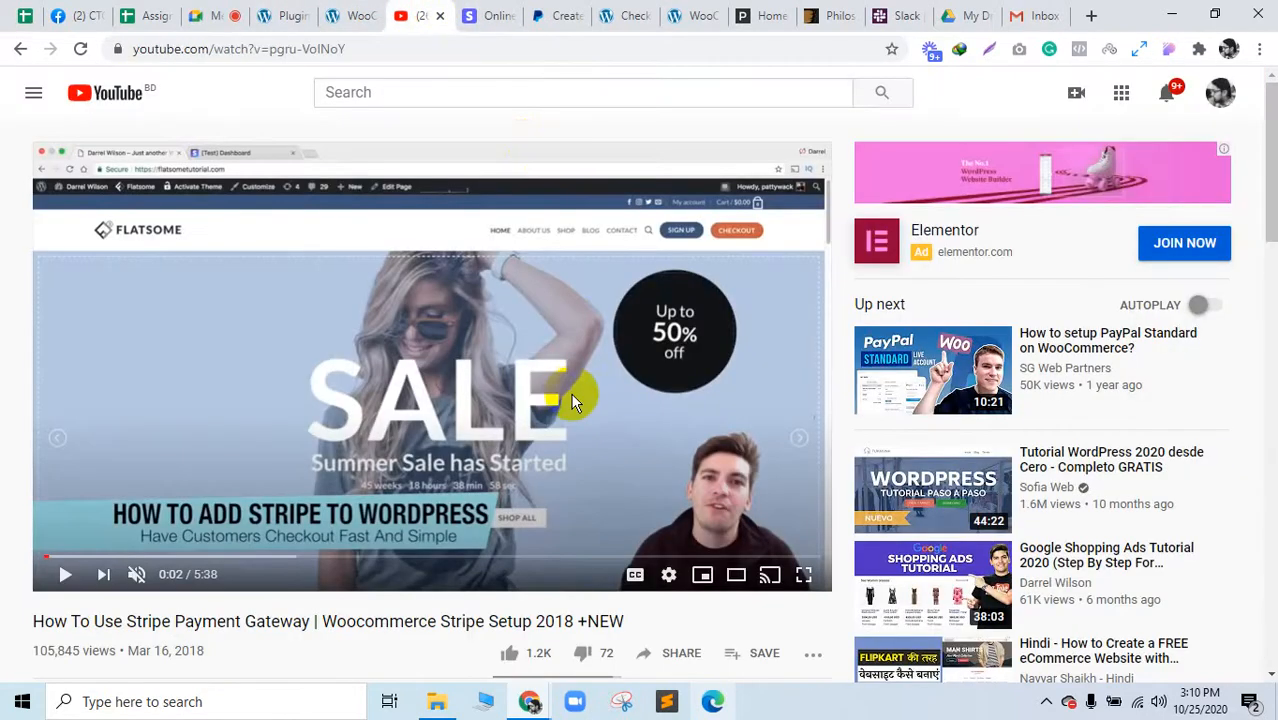
pyautogui.click(275, 12)
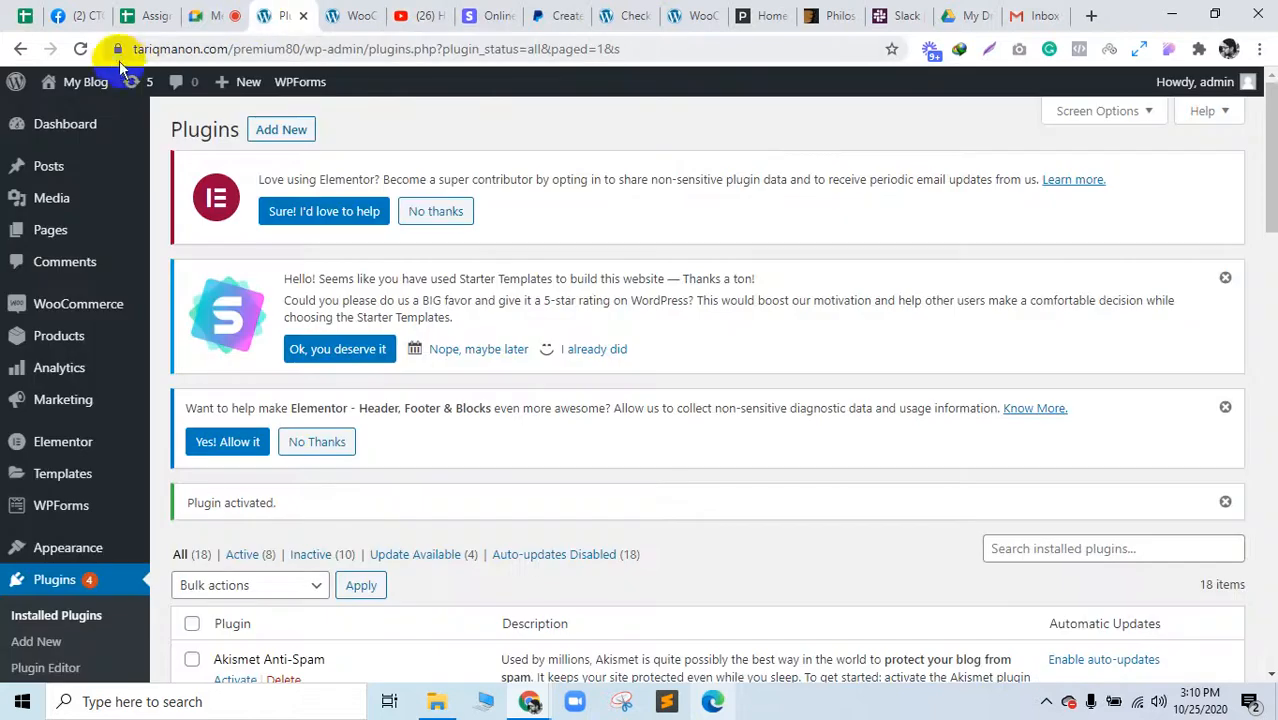
pyautogui.click(116, 48)
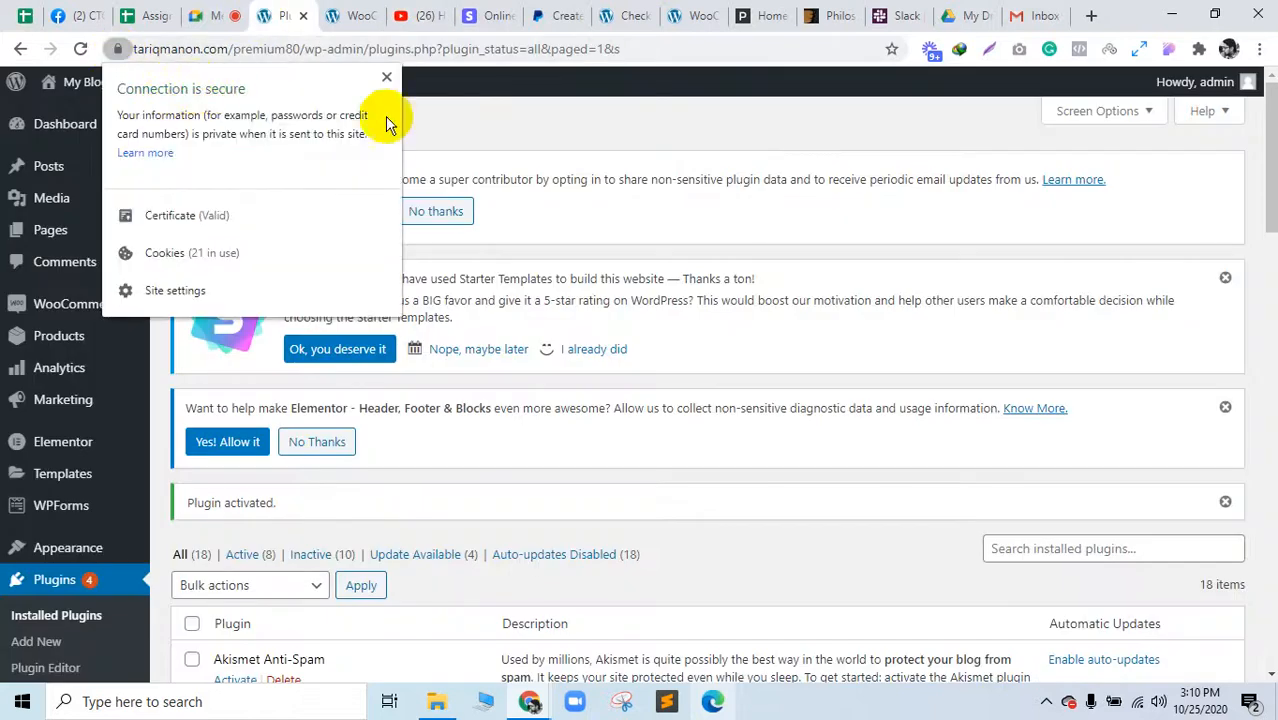
pyautogui.click(517, 115)
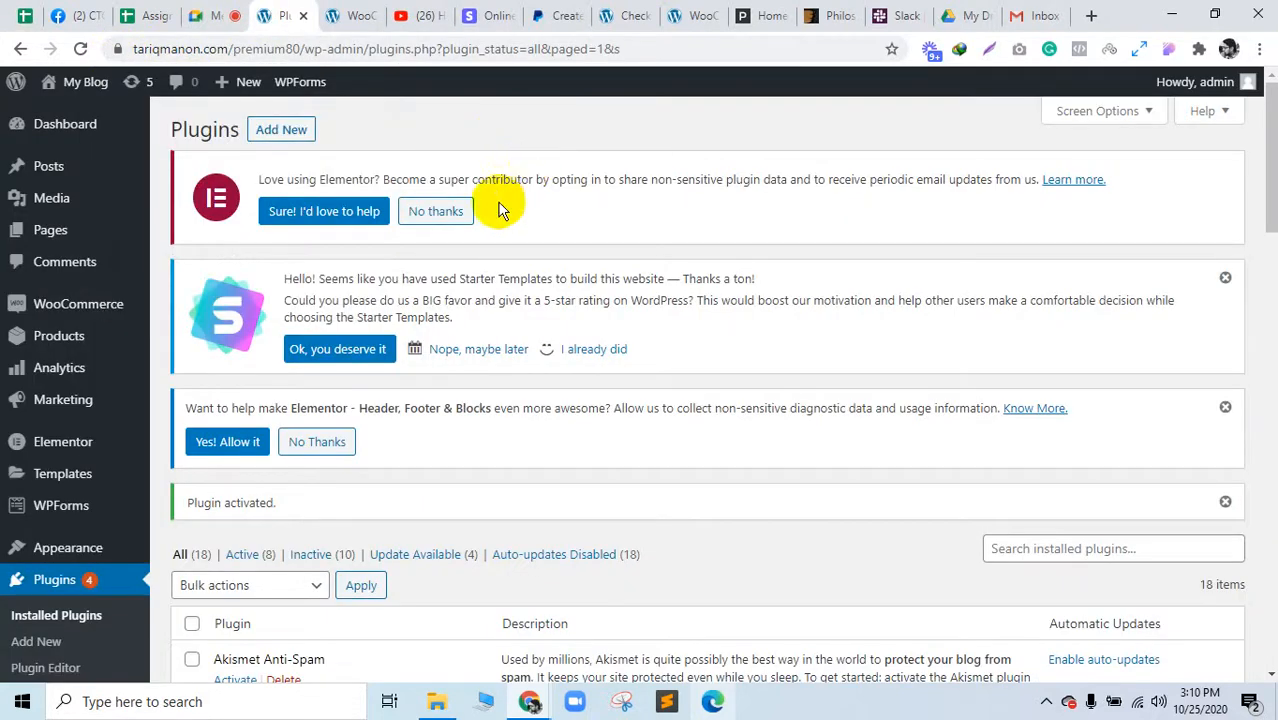
pyautogui.click(409, 28)
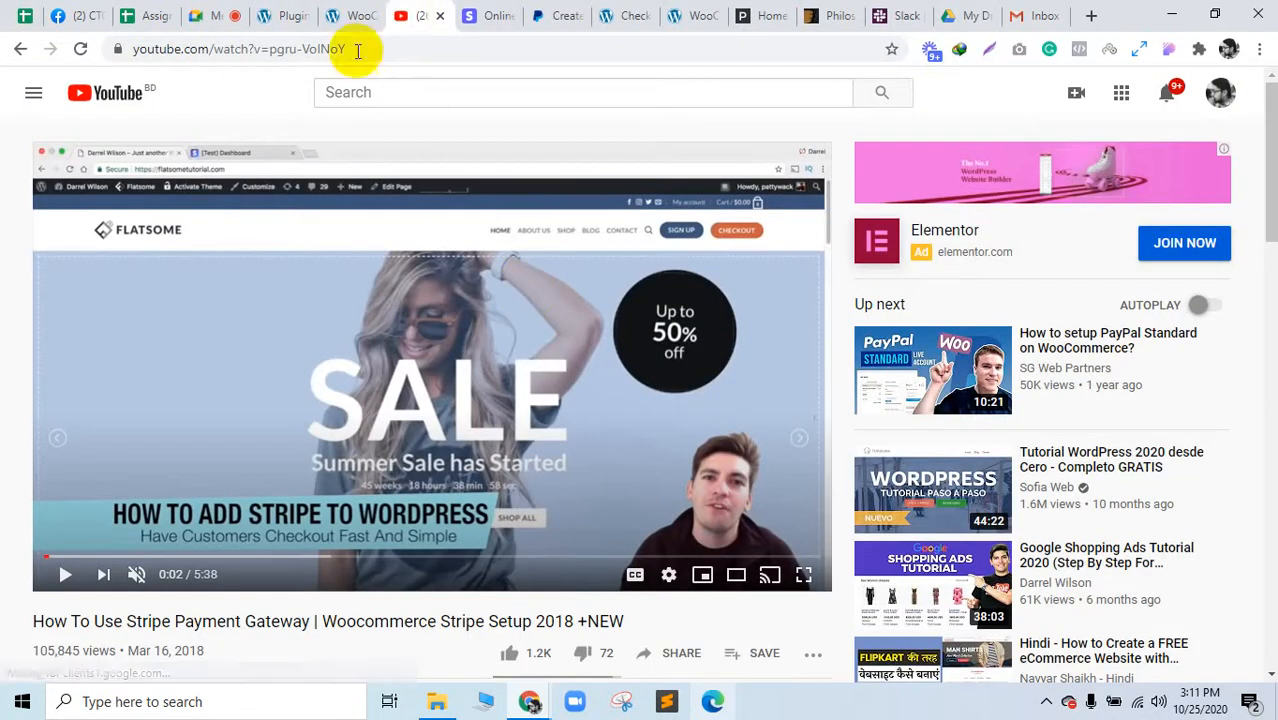
# Step: Recheck the Plugins page's connection security details, then settle on the Stripe tutorial video
pyautogui.click(285, 14)
pyautogui.click(117, 49)
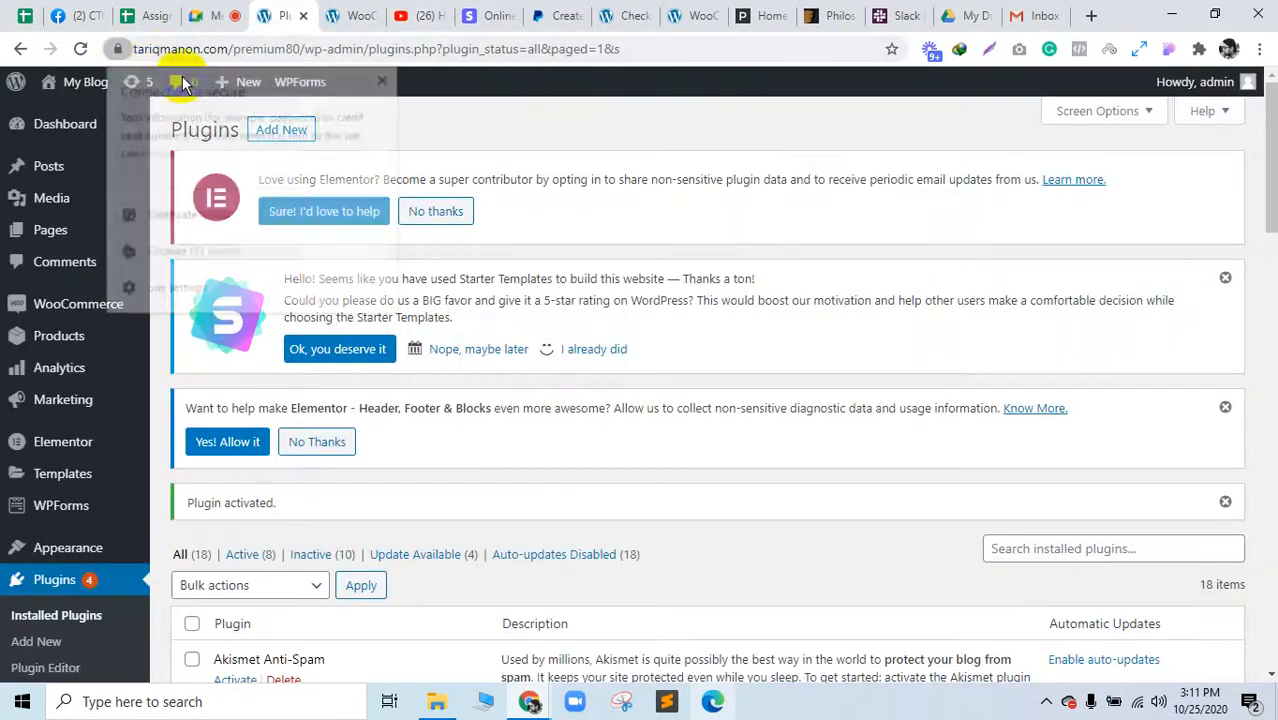
pyautogui.click(635, 140)
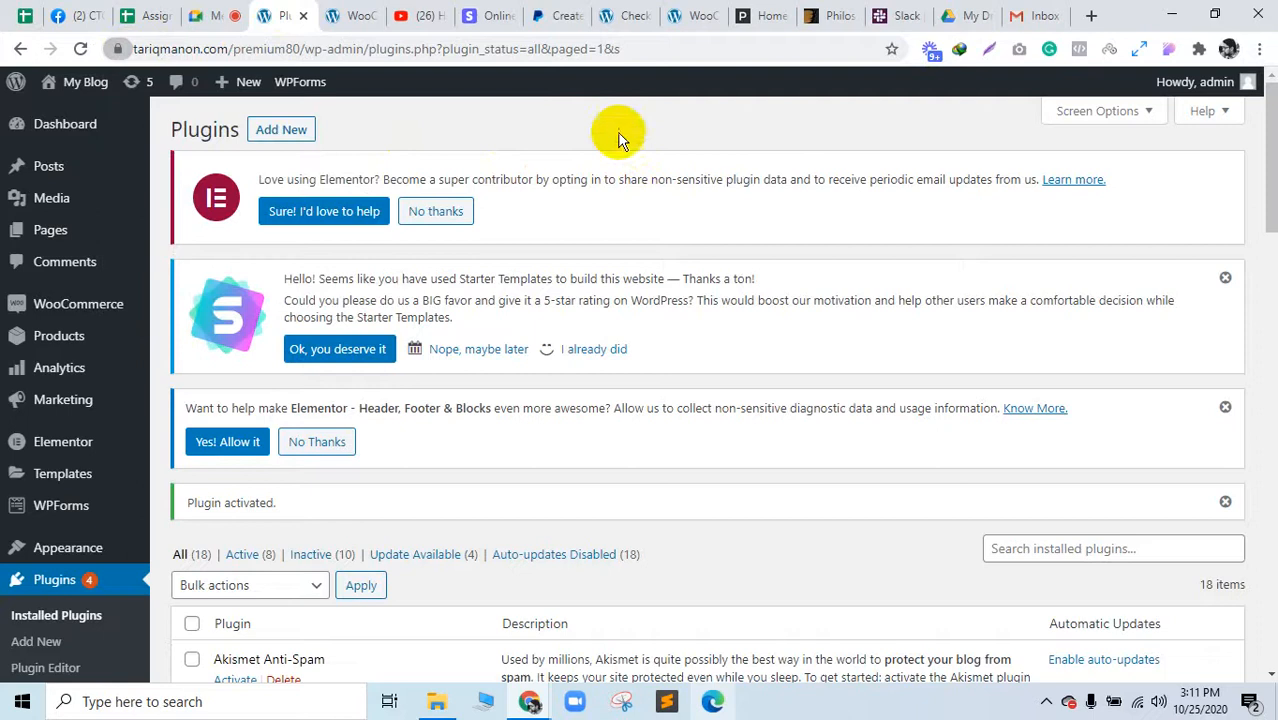
pyautogui.click(430, 12)
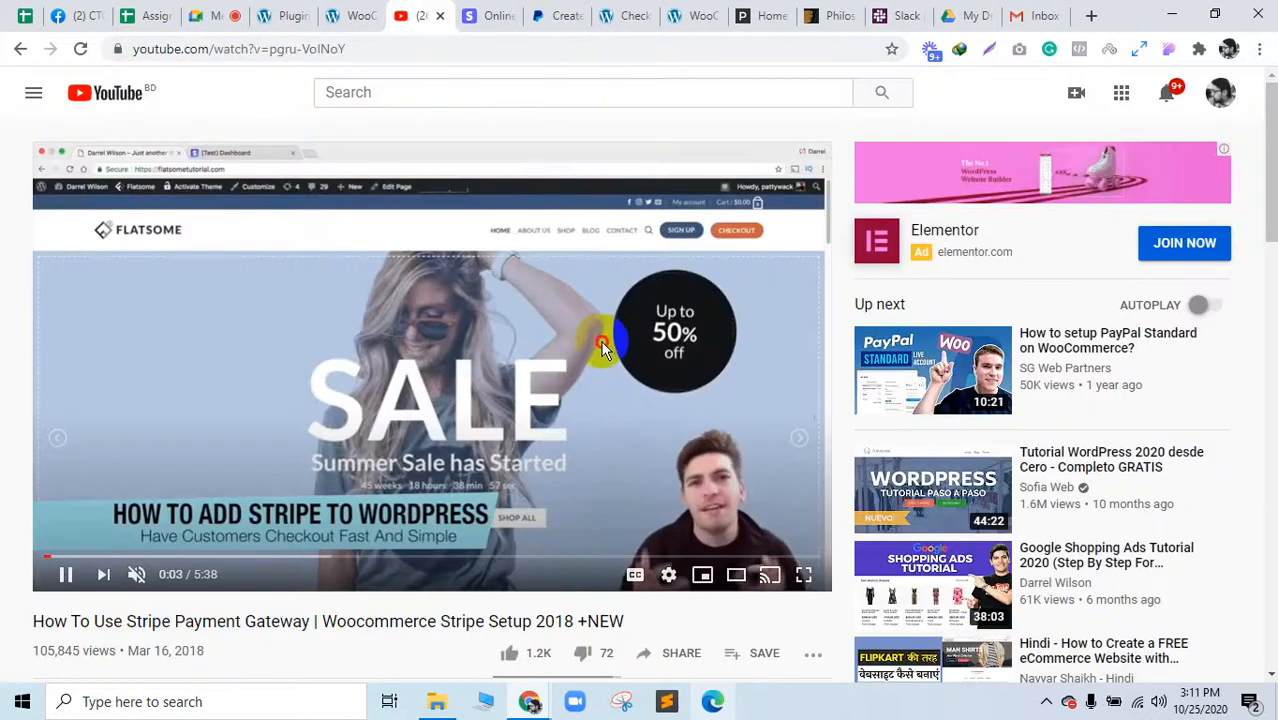
pyautogui.click(290, 15)
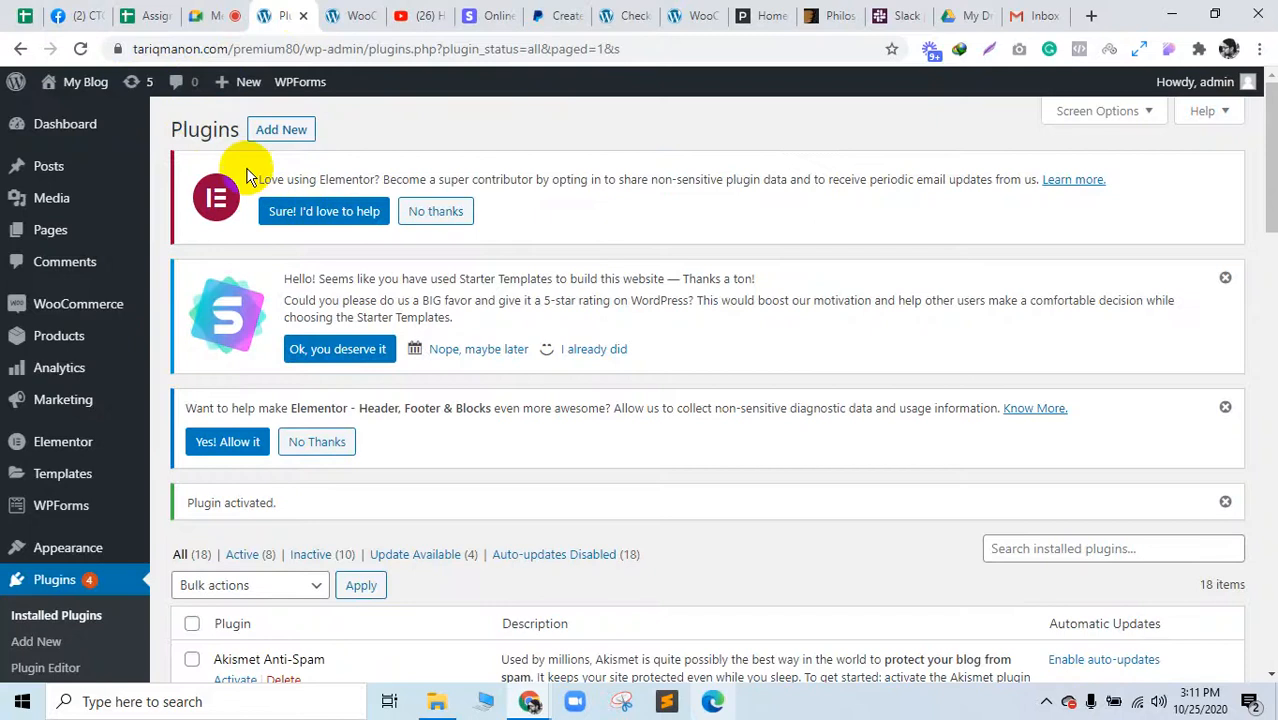
pyautogui.click(116, 48)
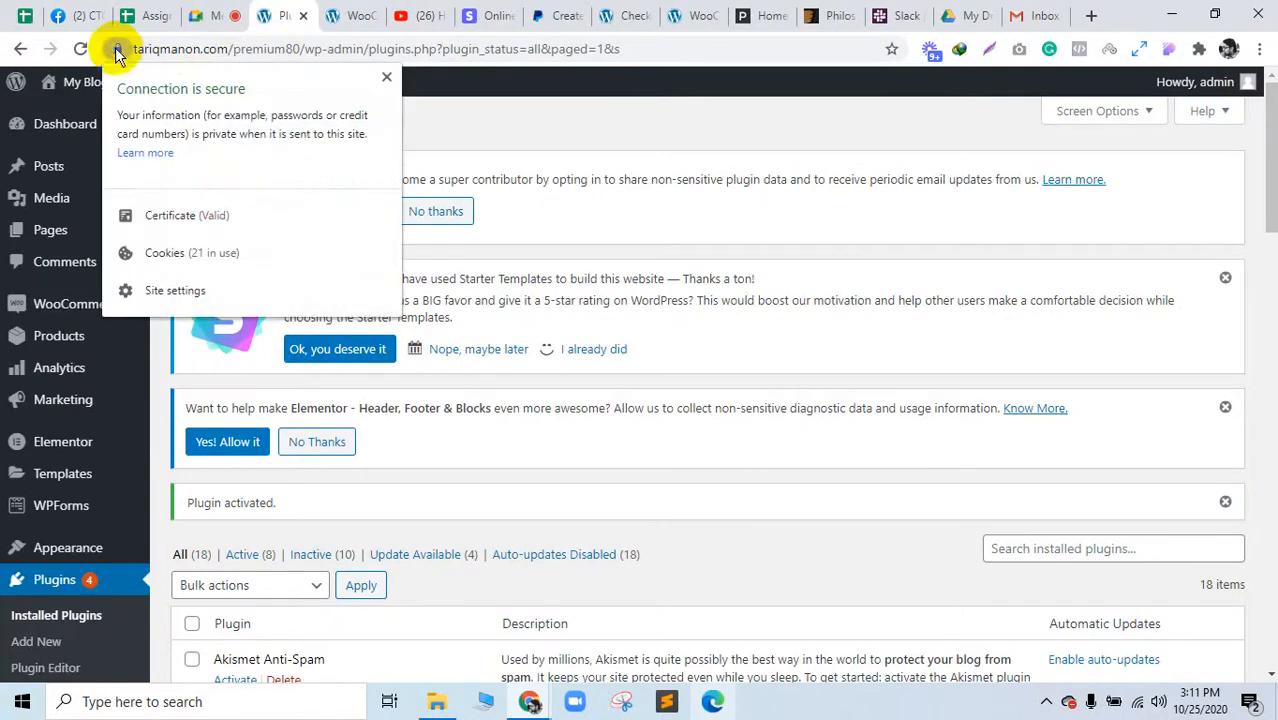
pyautogui.click(565, 139)
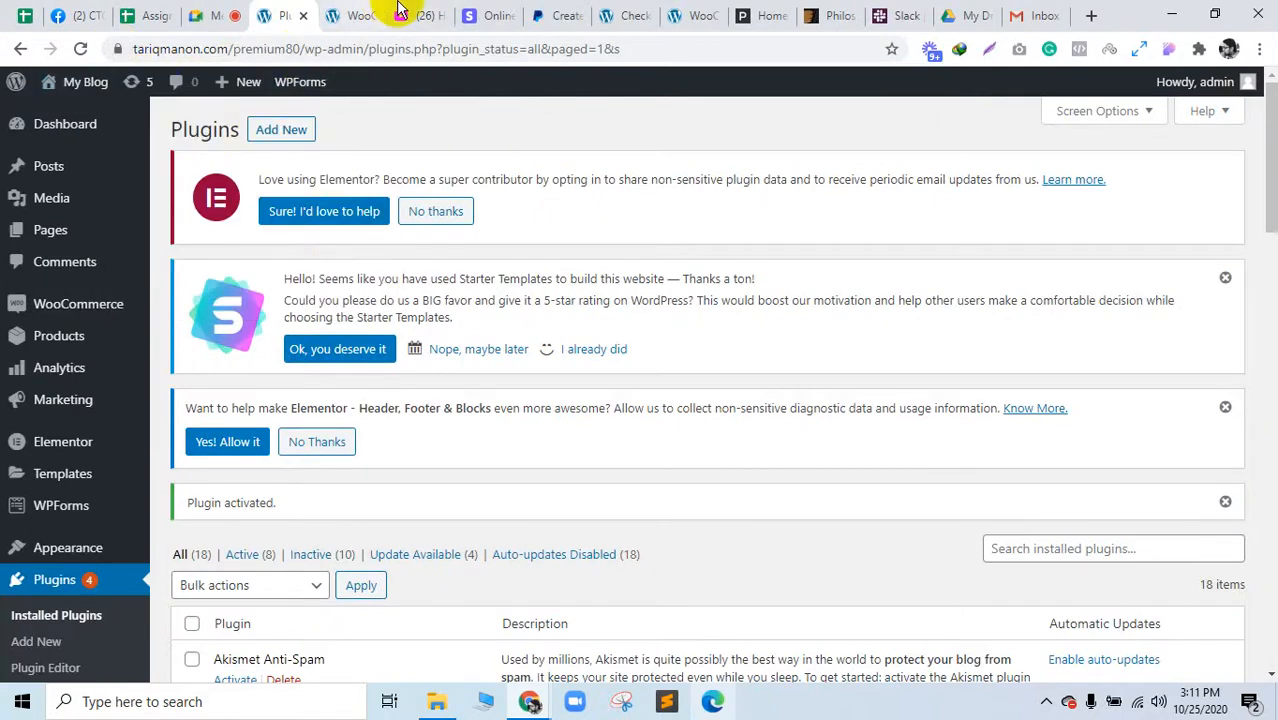
pyautogui.click(402, 14)
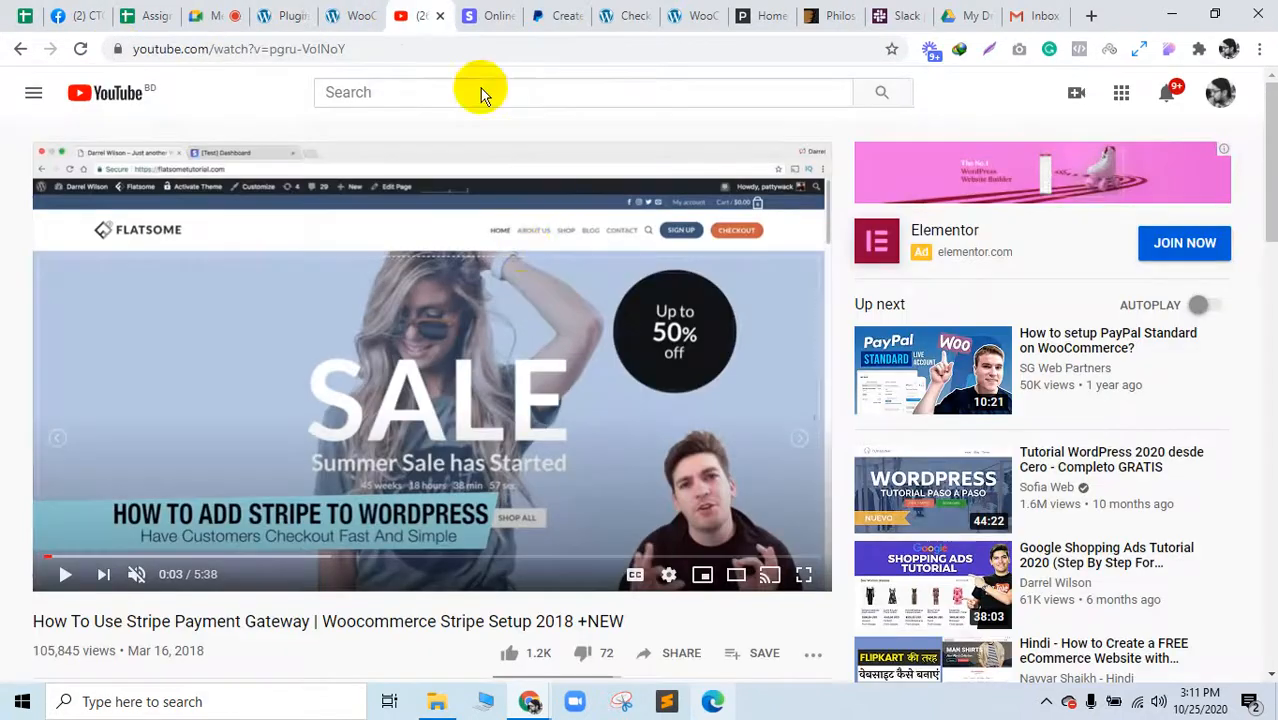
# Step: Seek the Stripe tutorial through the checkout part to about 1:28 and keep it playing
pyautogui.click(265, 15)
pyautogui.click(412, 18)
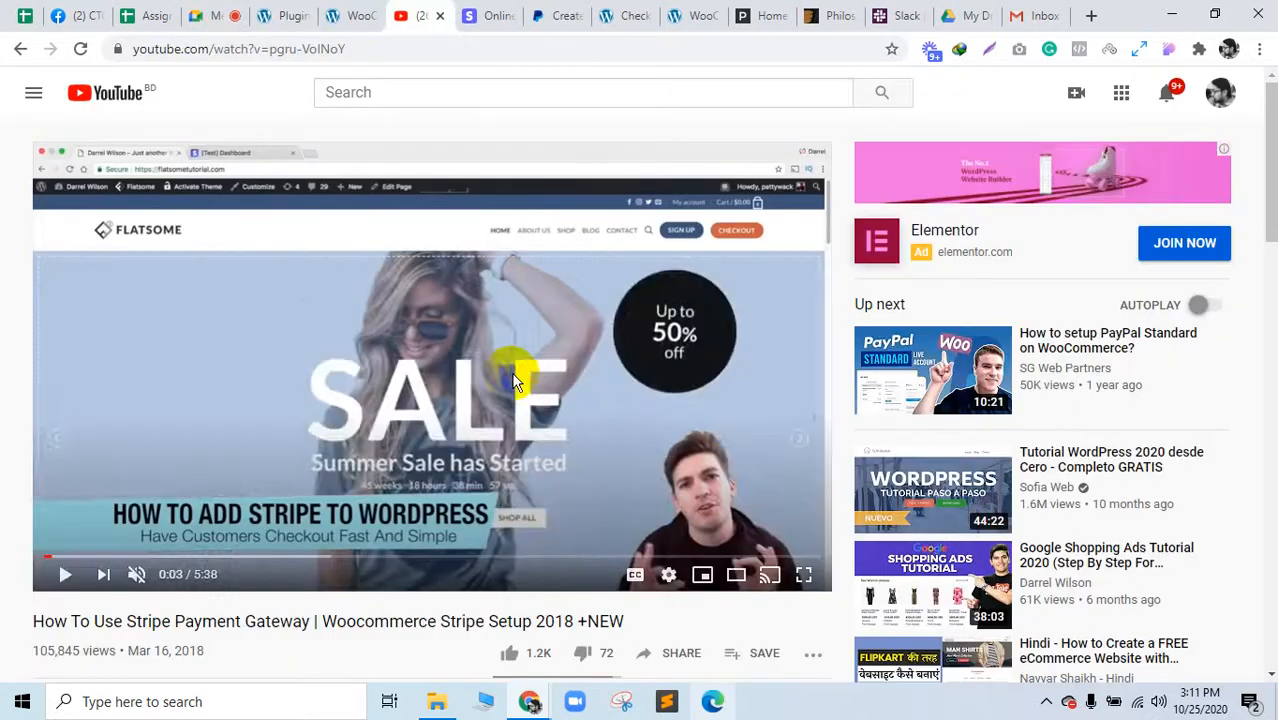
pyautogui.press('Right')
pyautogui.press('Right')
pyautogui.press('Right')
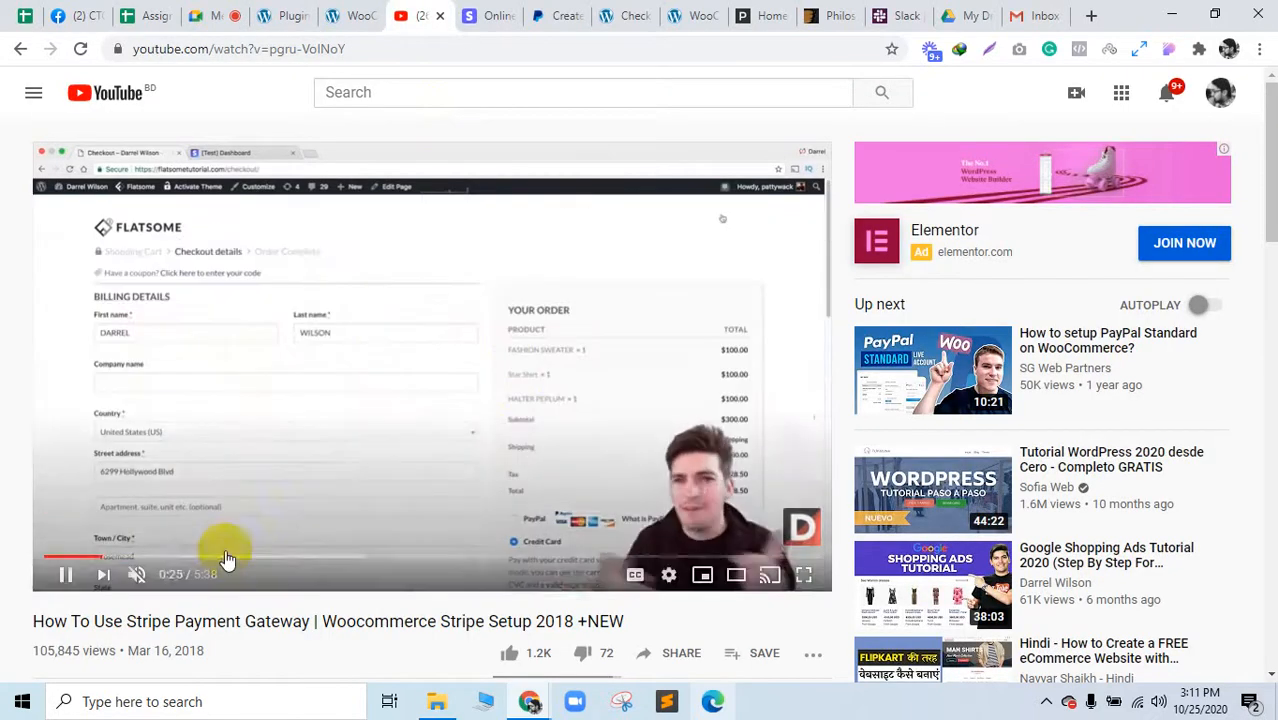
pyautogui.click(225, 556)
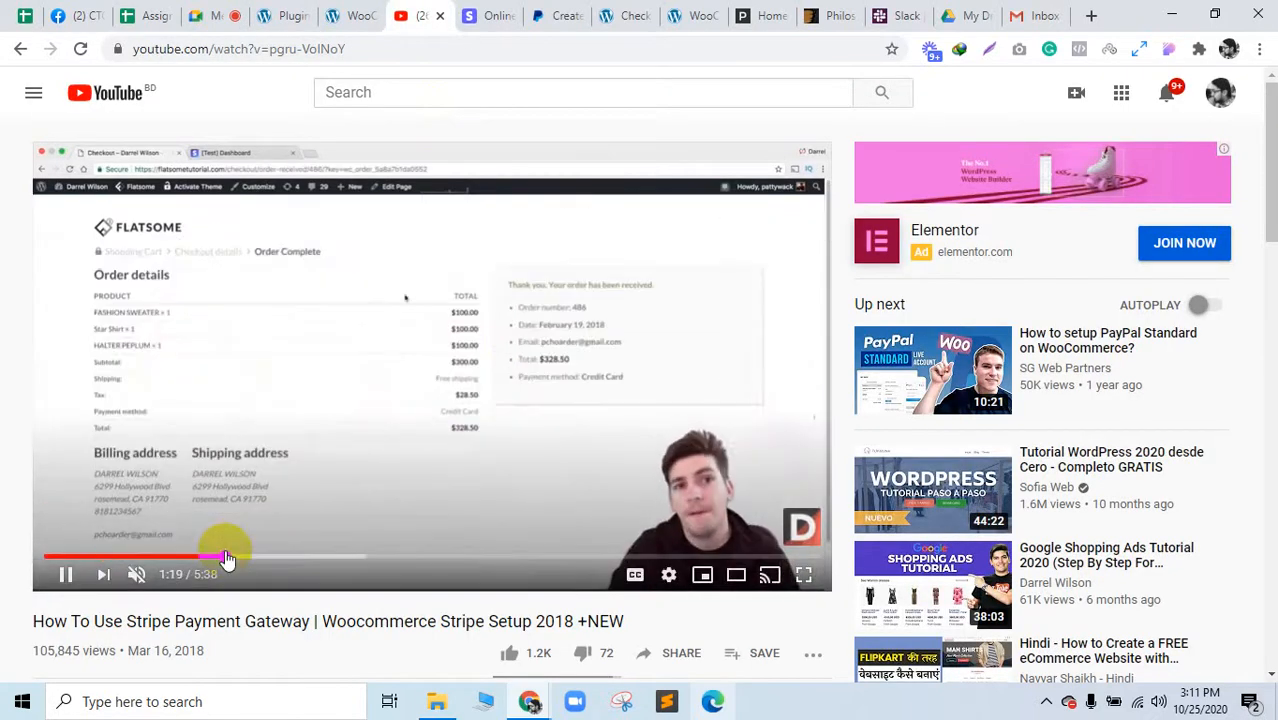
pyautogui.click(170, 560)
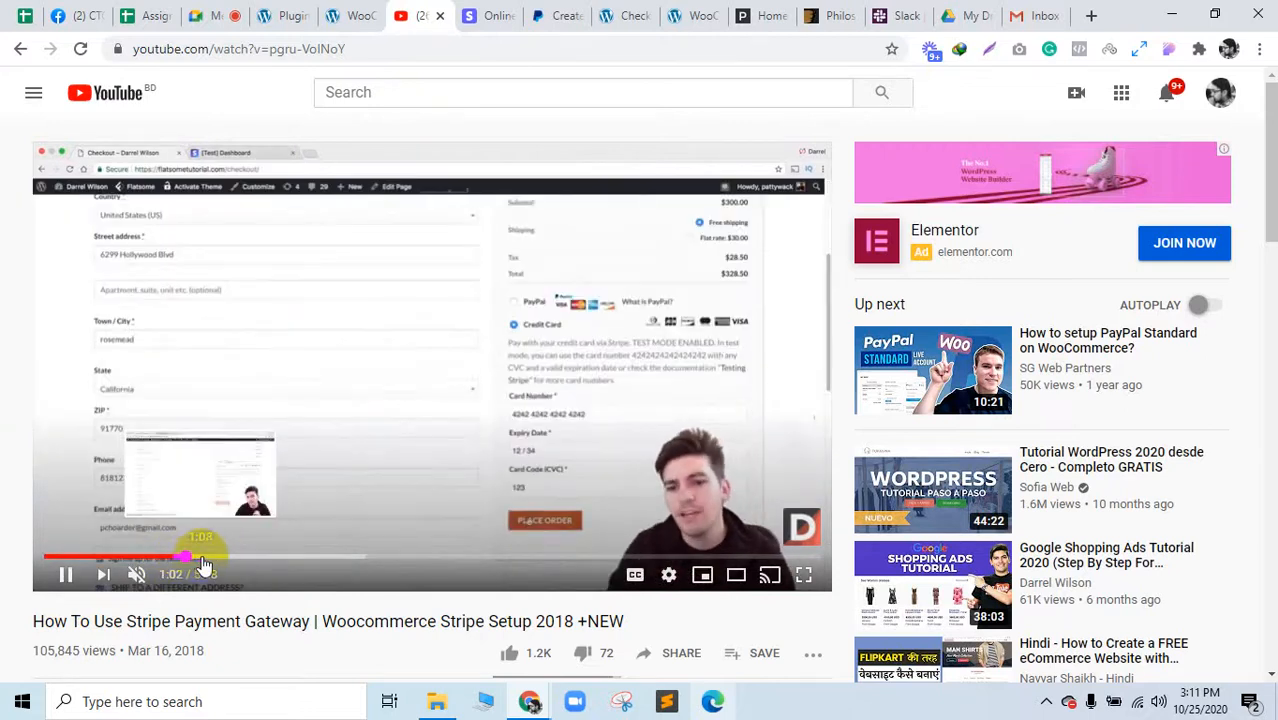
pyautogui.click(205, 558)
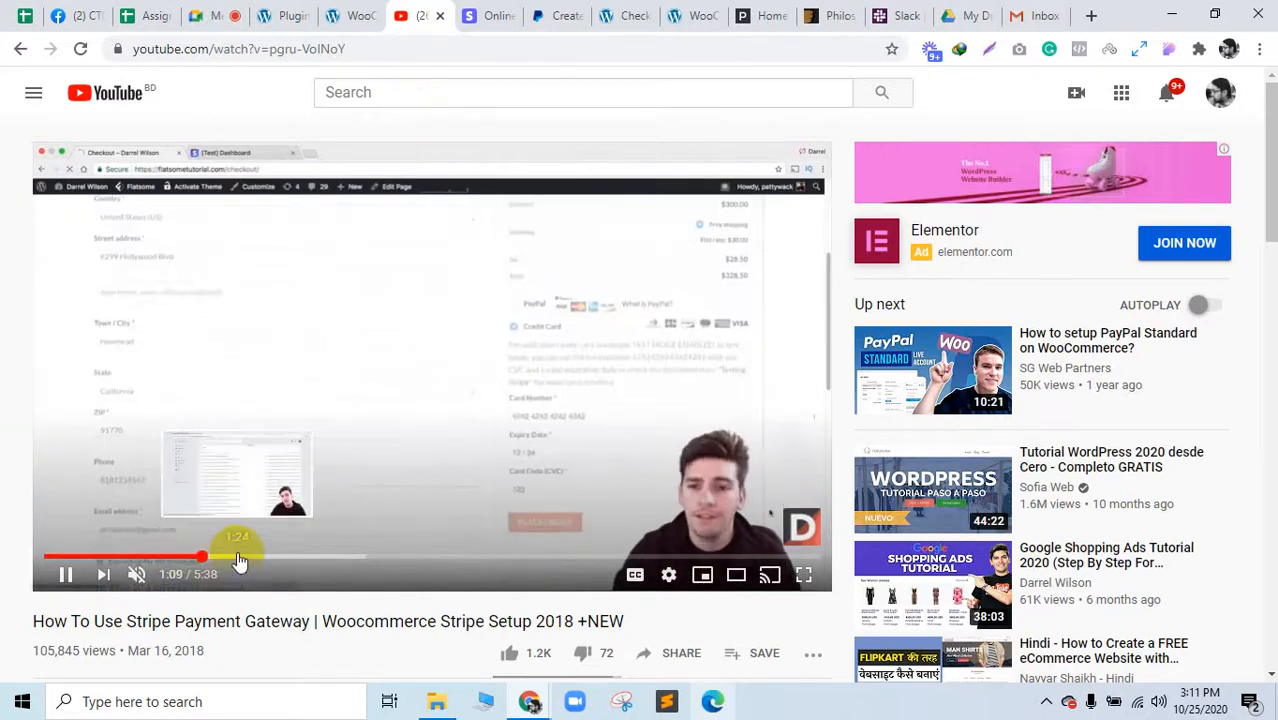
pyautogui.click(238, 558)
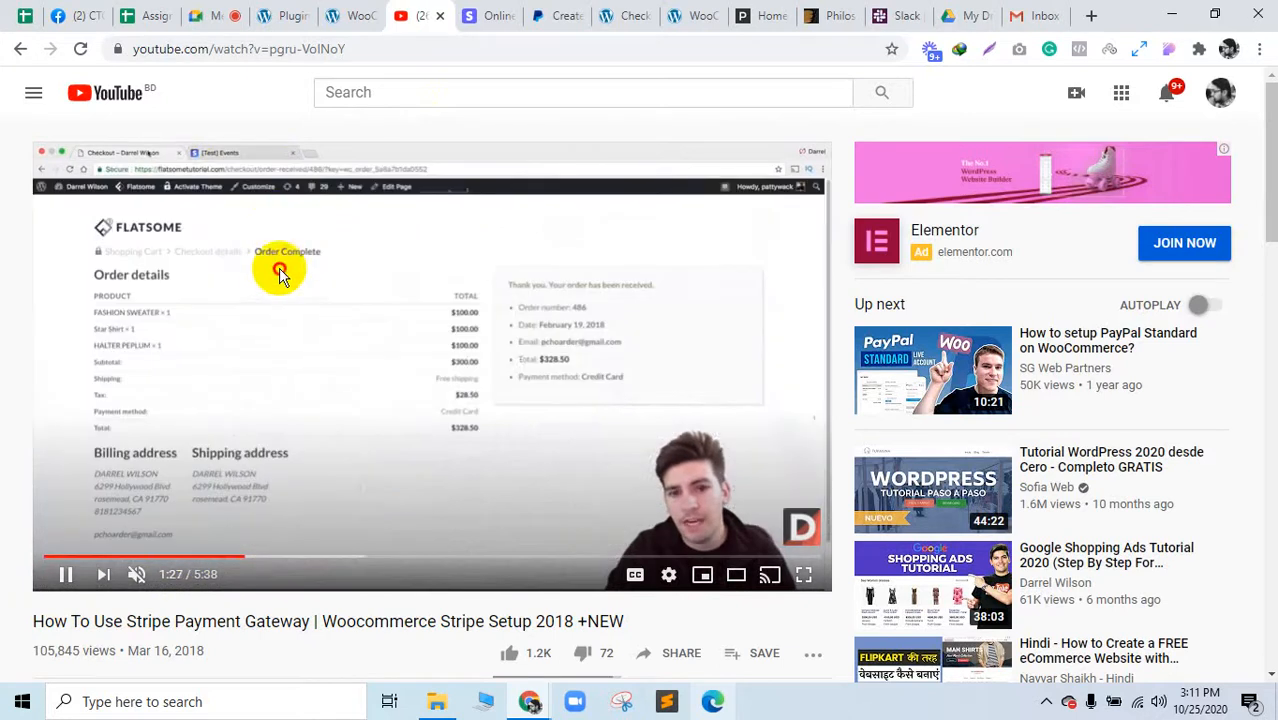
pyautogui.click(280, 276)
pyautogui.click(267, 308)
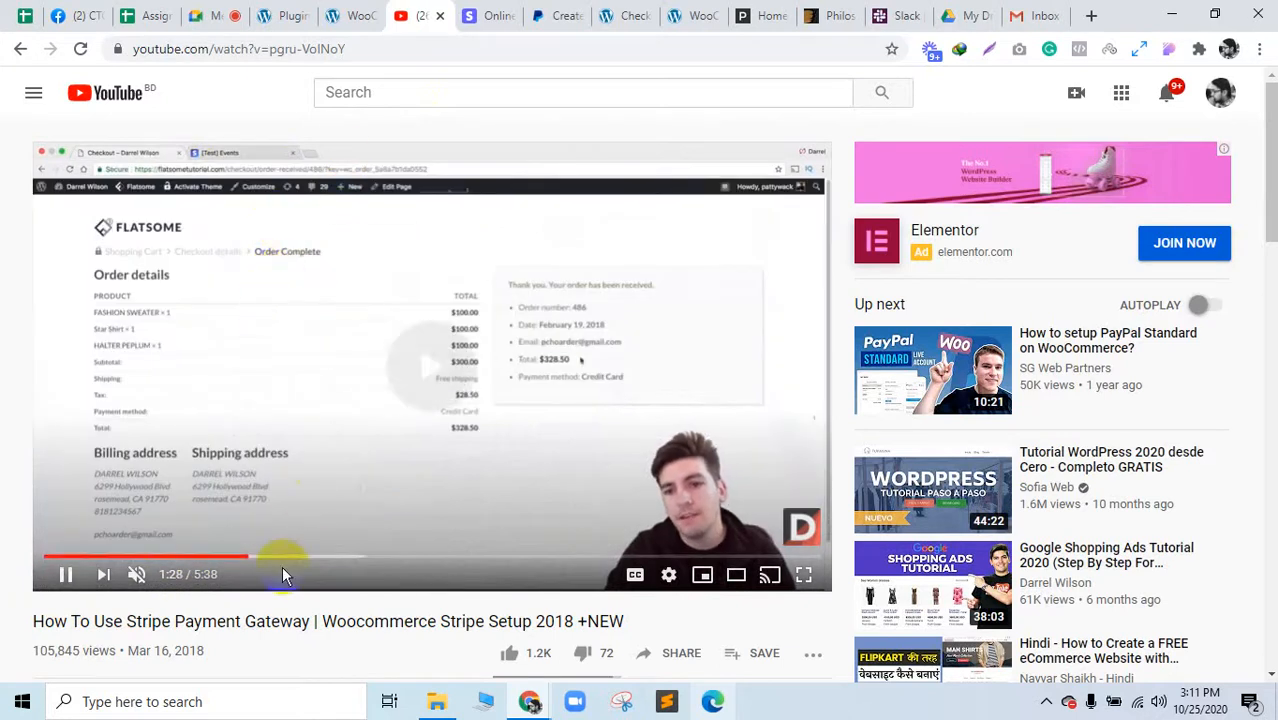
# Step: Skip the tutorial past the dashboard, API keys and settings footage to the 4:04 test checkout
pyautogui.press('l')
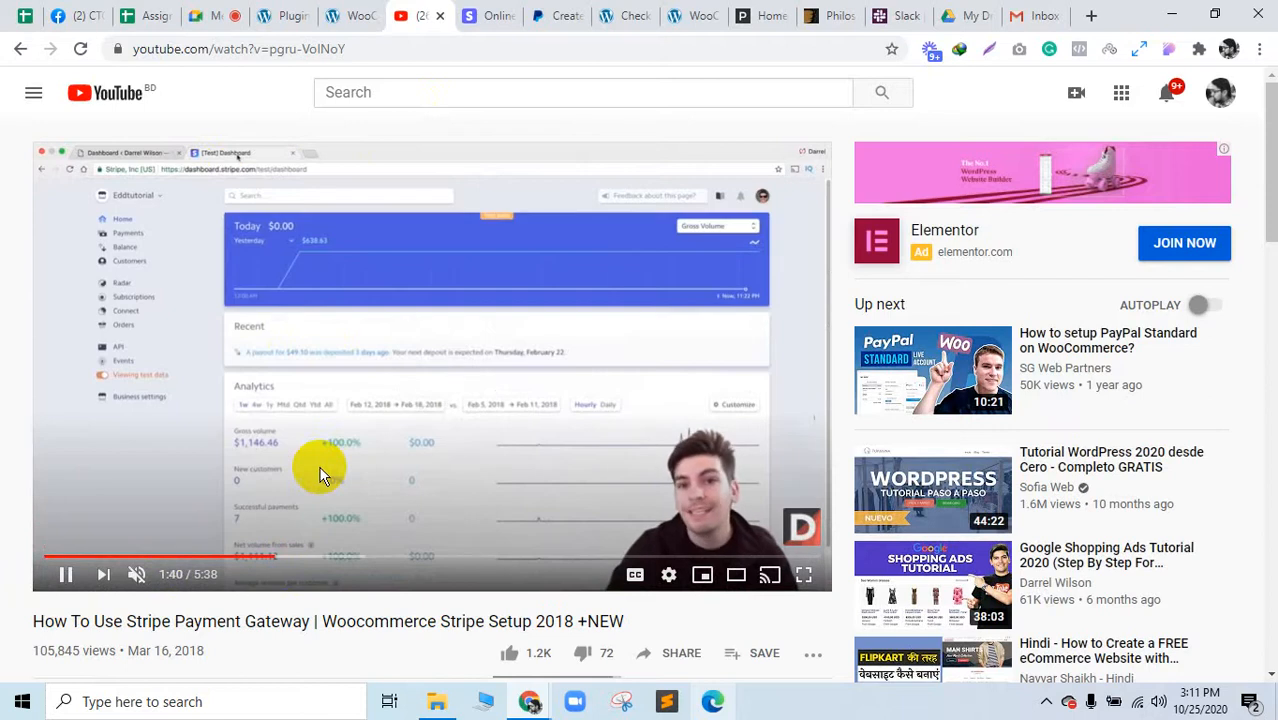
pyautogui.press('l')
pyautogui.press('l')
pyautogui.press('l')
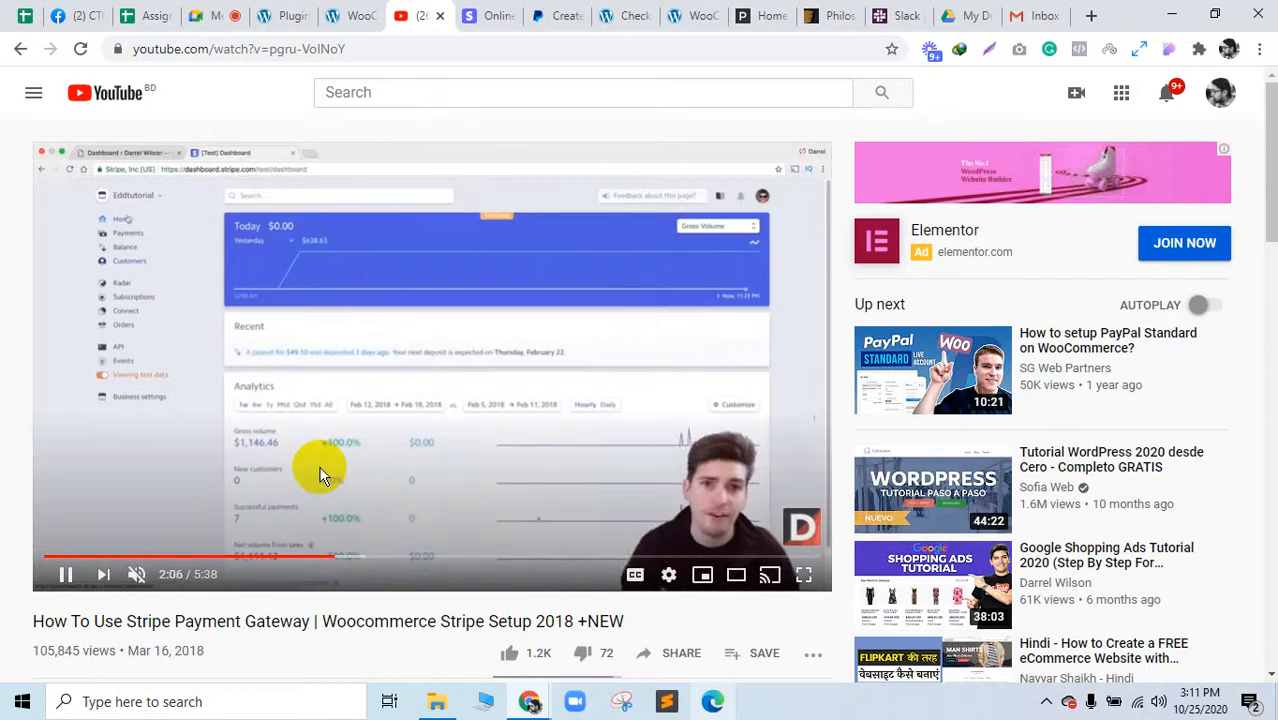
pyautogui.press('l')
pyautogui.press('l')
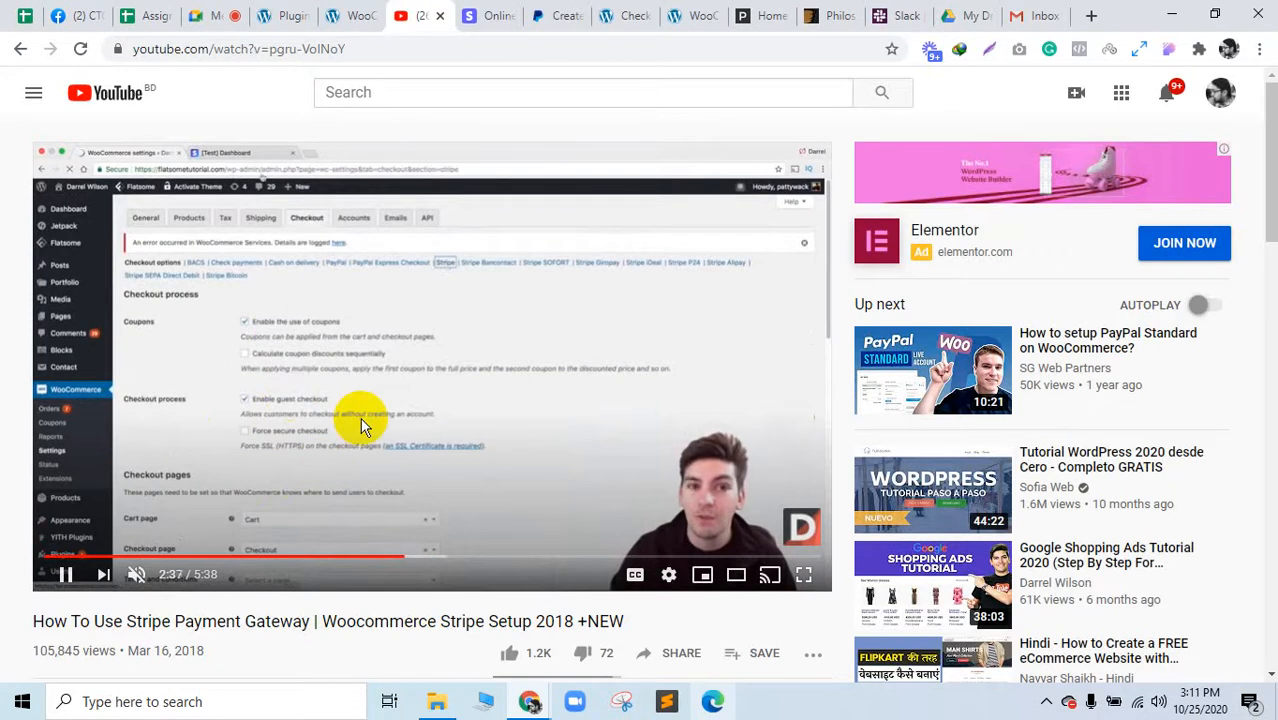
pyautogui.press('Right')
pyautogui.press('Right')
pyautogui.press('Right')
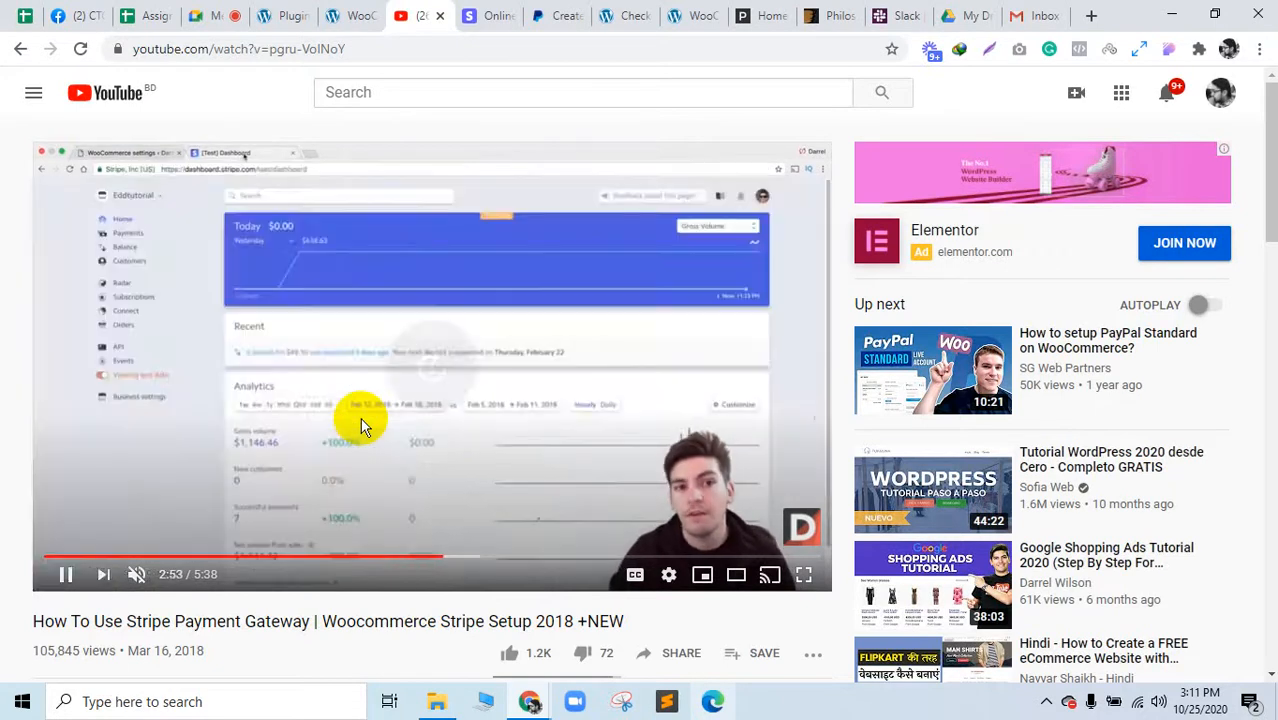
pyautogui.press('Left')
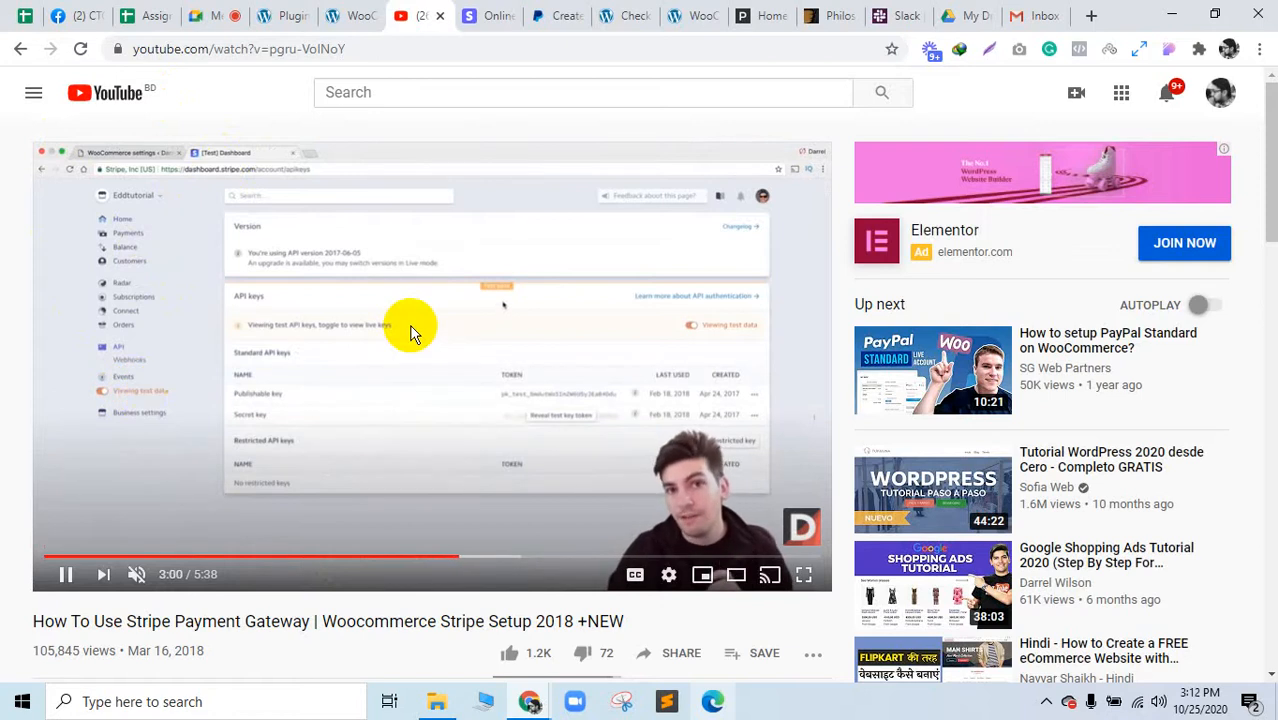
pyautogui.press('Right')
pyautogui.press('Right')
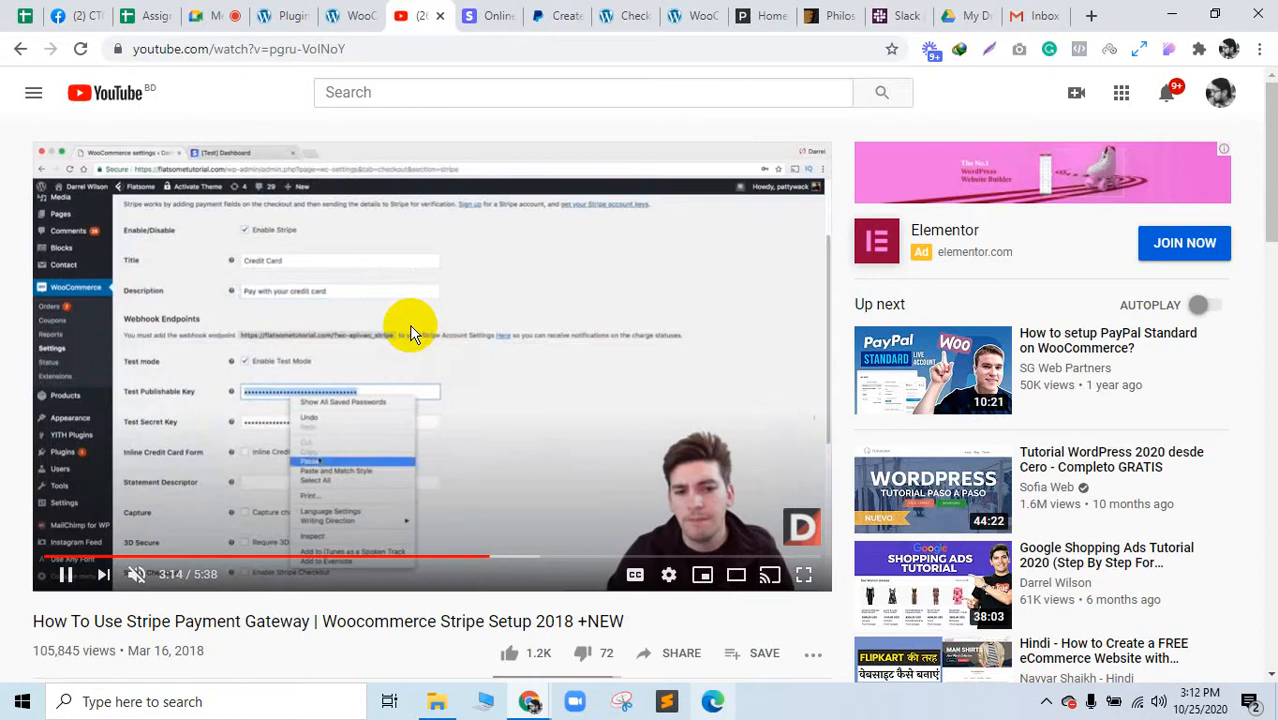
pyautogui.press('Left')
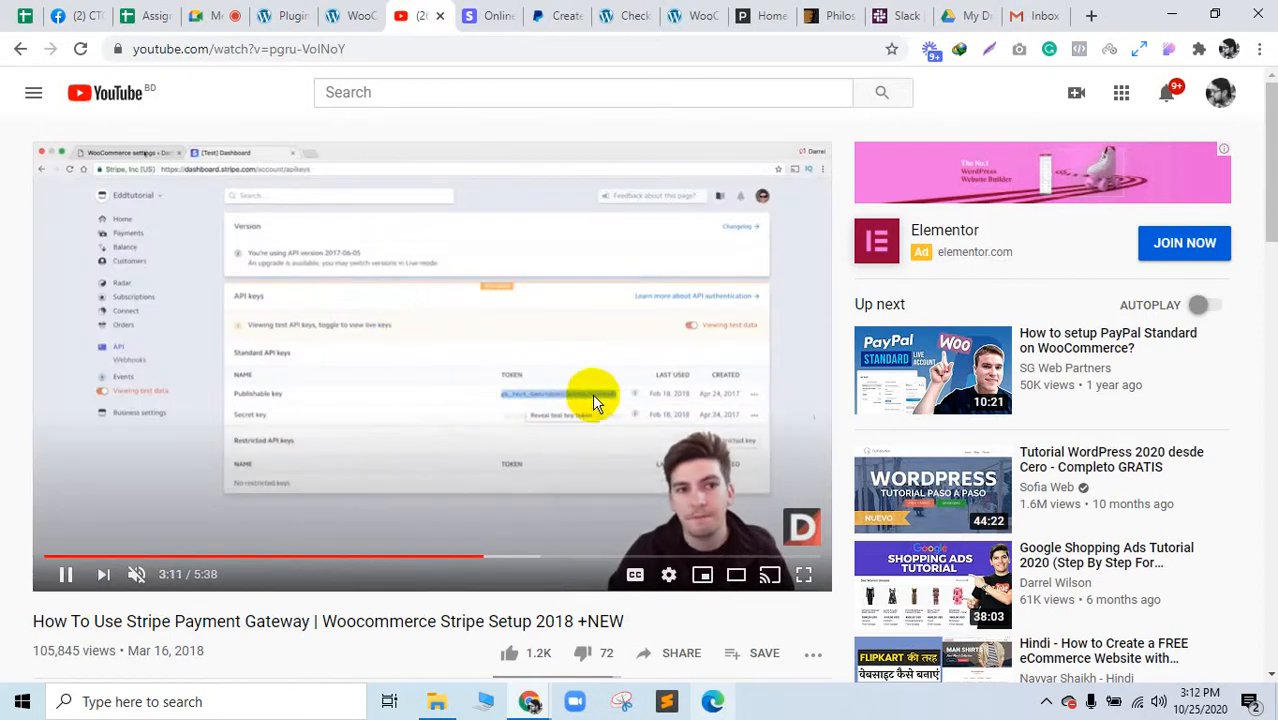
pyautogui.press('Right')
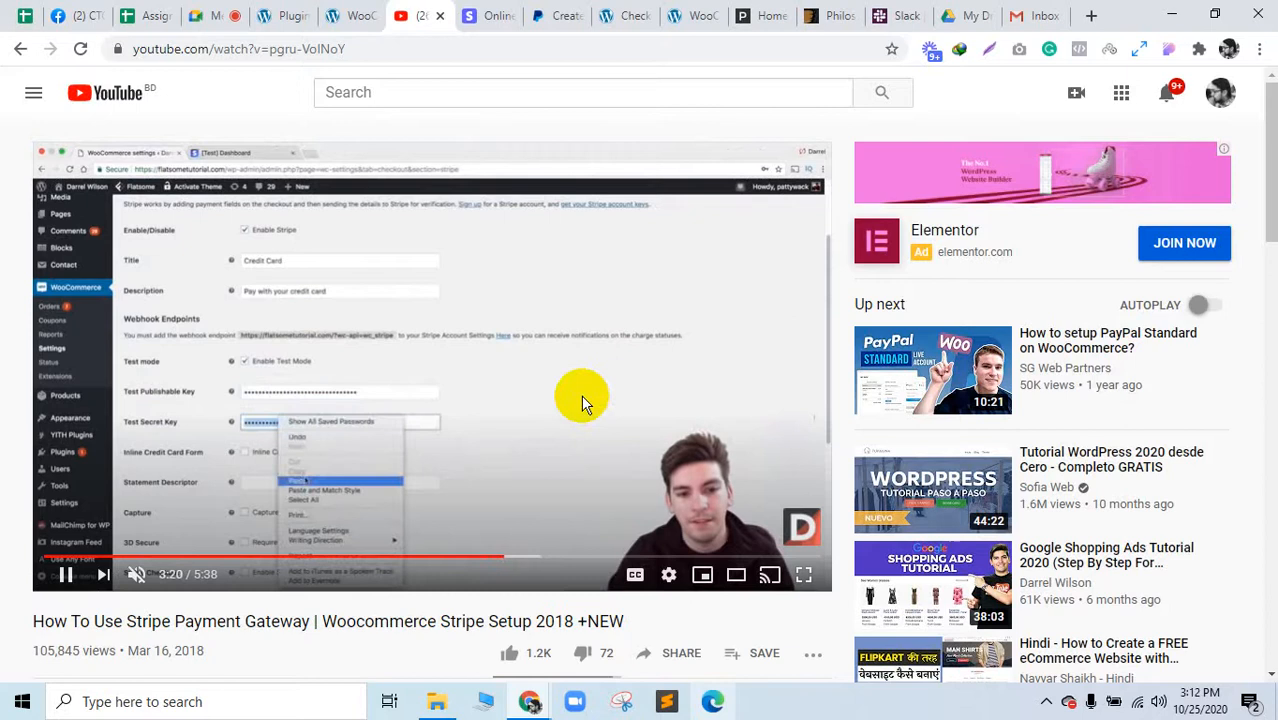
pyautogui.press('Right')
pyautogui.press('Right')
pyautogui.press('Right')
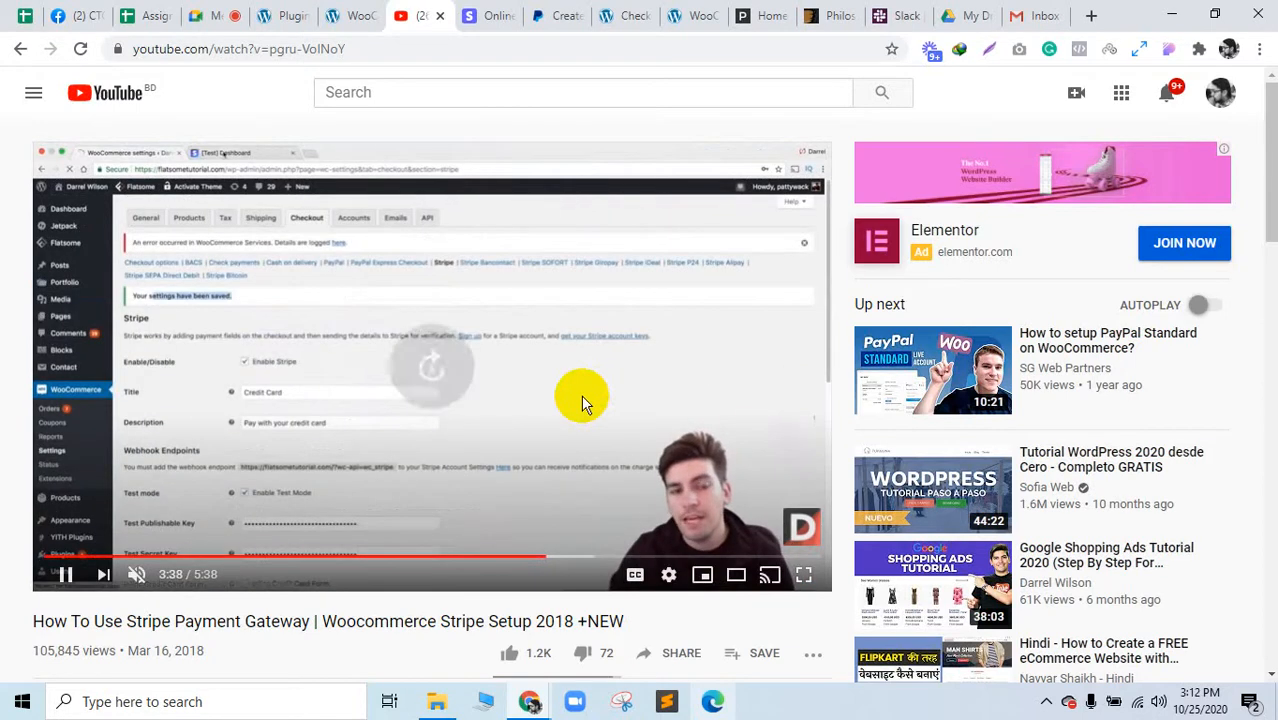
pyautogui.press('Right')
pyautogui.press('Right')
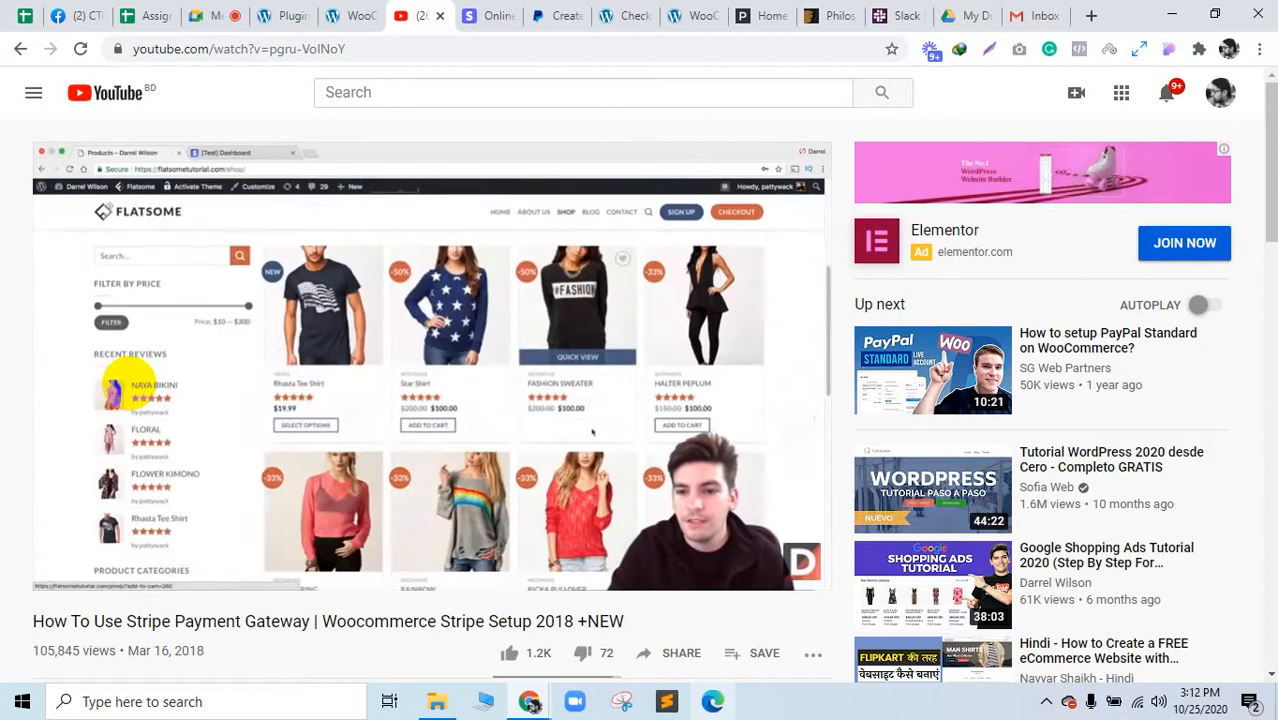
pyautogui.press('Left')
pyautogui.press('Left')
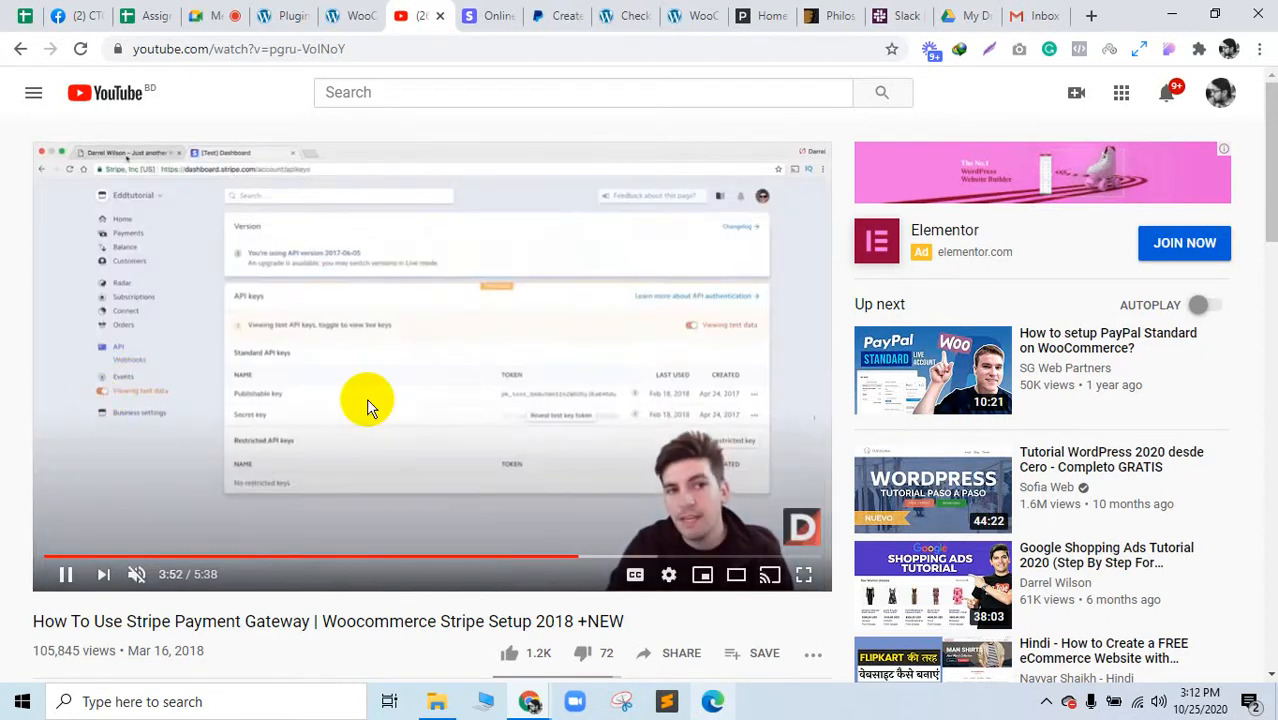
pyautogui.press('Right')
pyautogui.press('Right')
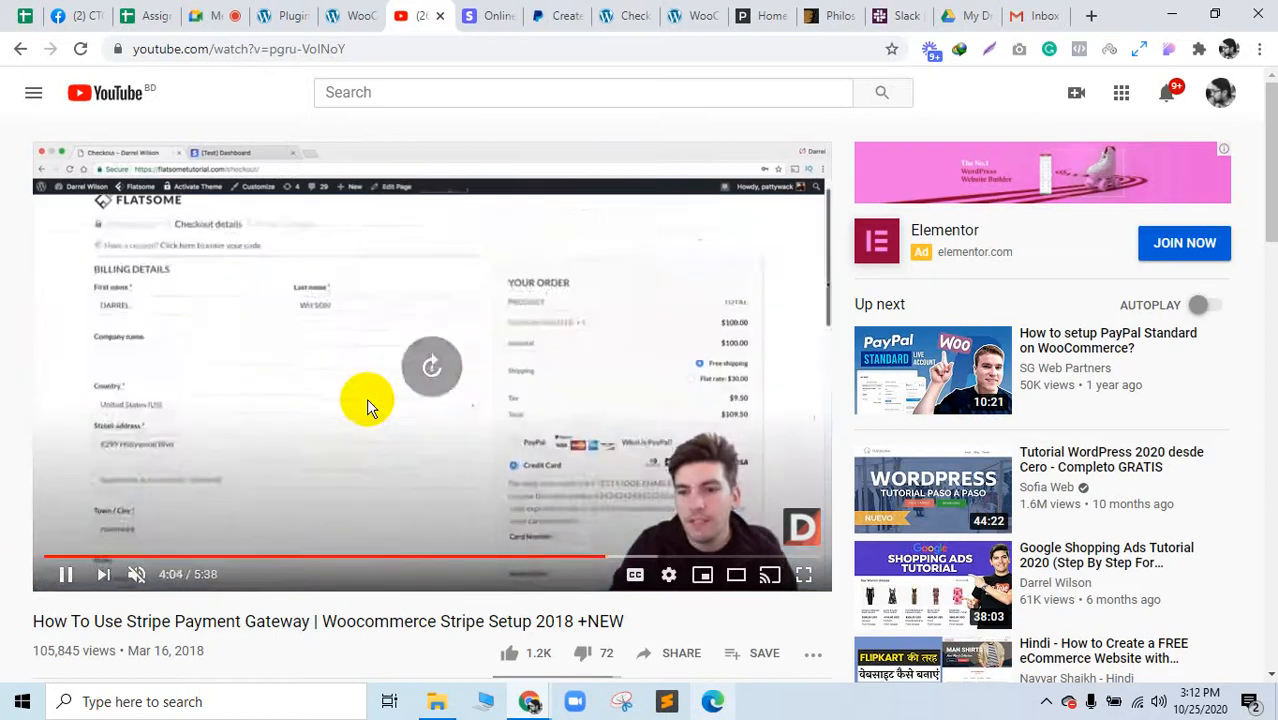
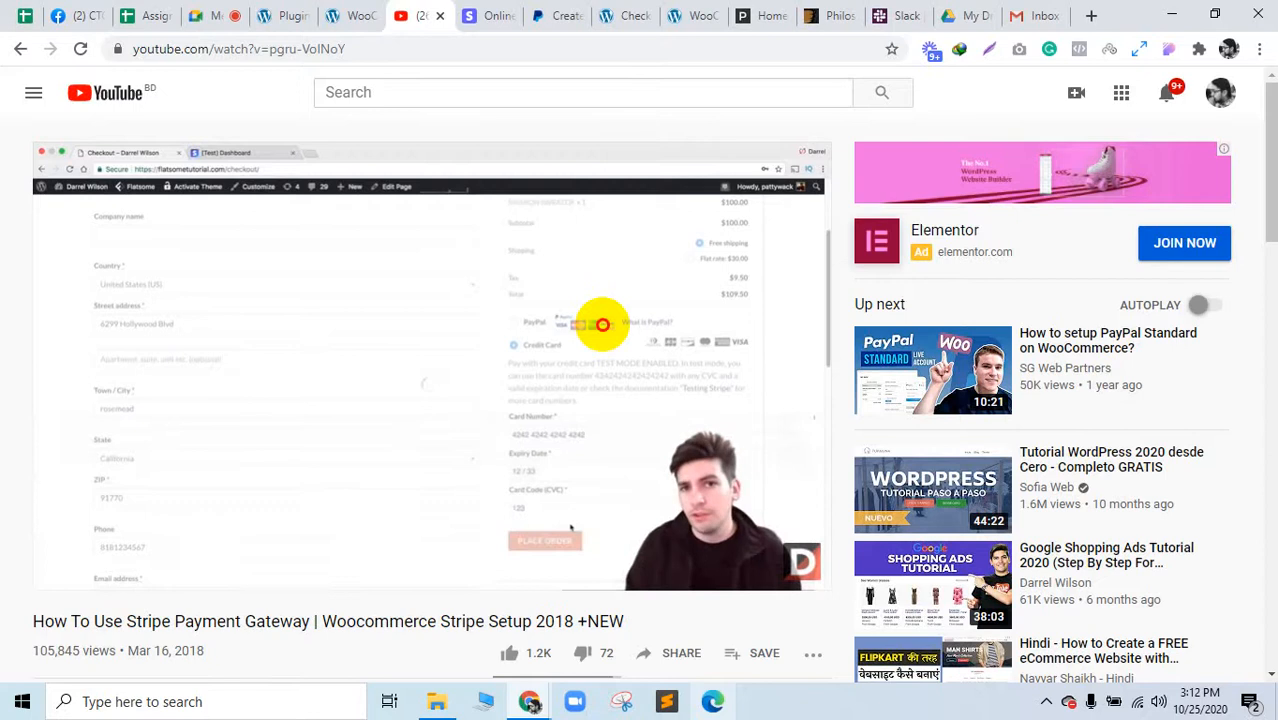
# Step: Pause the Stripe tutorial at about 4:14 and open a new blank tab
pyautogui.click(602, 324)
pyautogui.click(1095, 22)
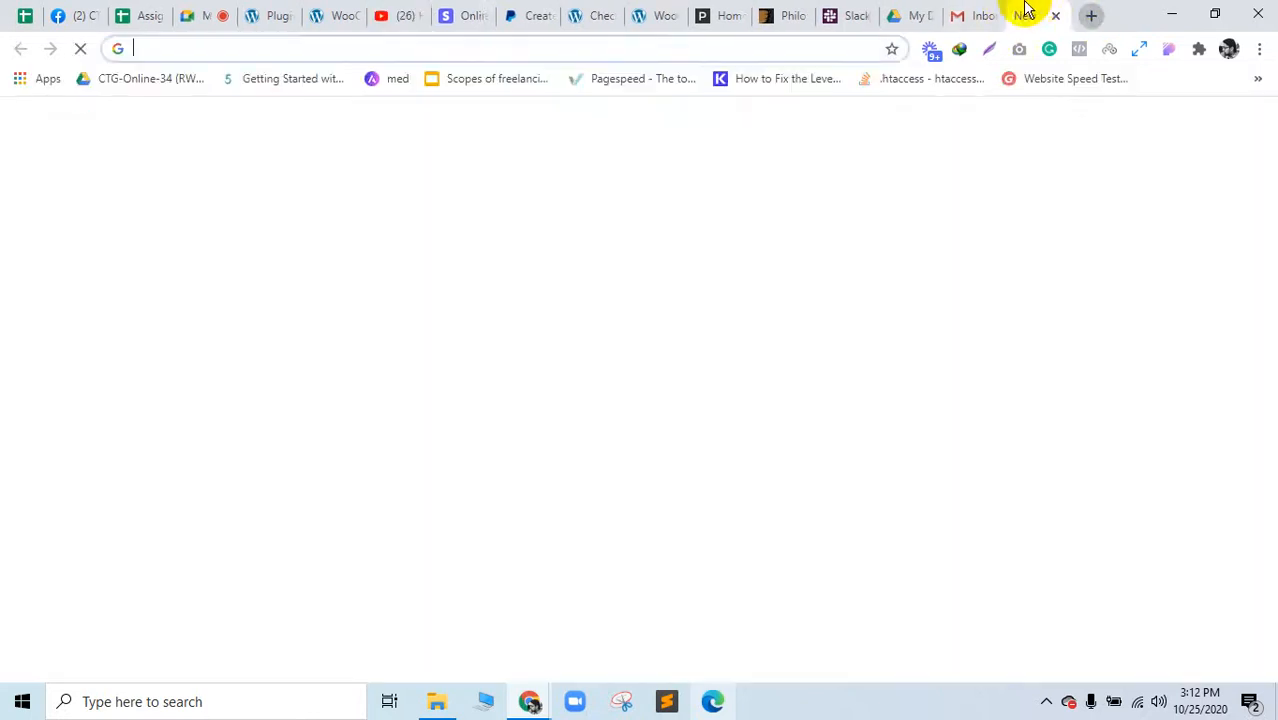
# Step: Place the new tab right after YouTube and search Google for '2checkout'
pyautogui.moveTo(1022, 12); pyautogui.dragTo(399, 8)
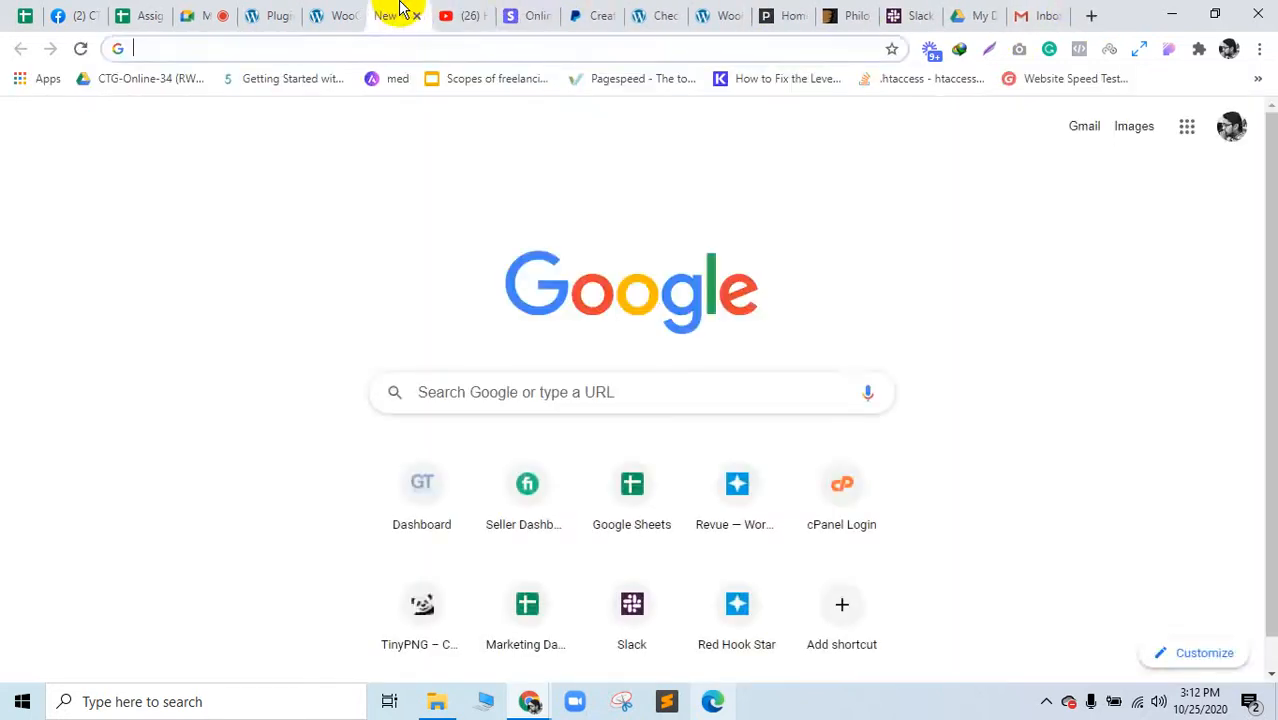
pyautogui.write('2checkout')
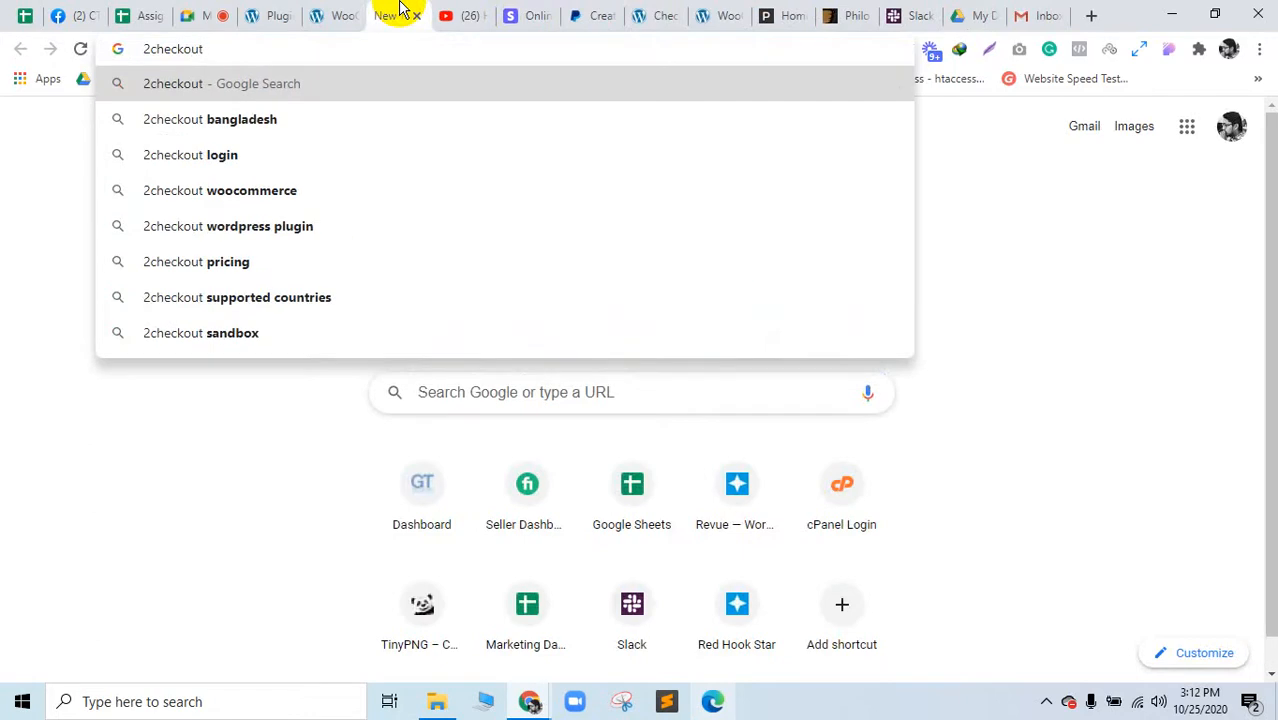
pyautogui.press('Return')
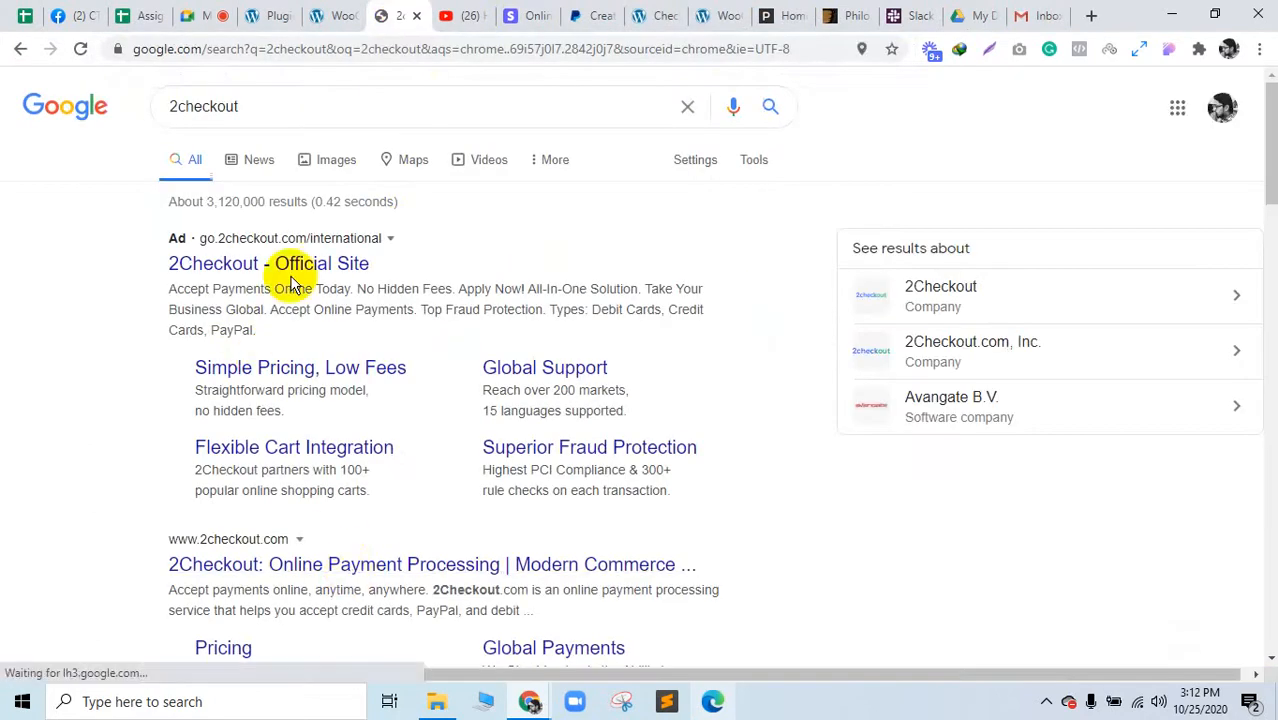
# Step: Refine the search to '2checkout woocommerce' and open the 2Checkout plugin page in a new tab
pyautogui.click(279, 119)
pyautogui.write('woocommerce')
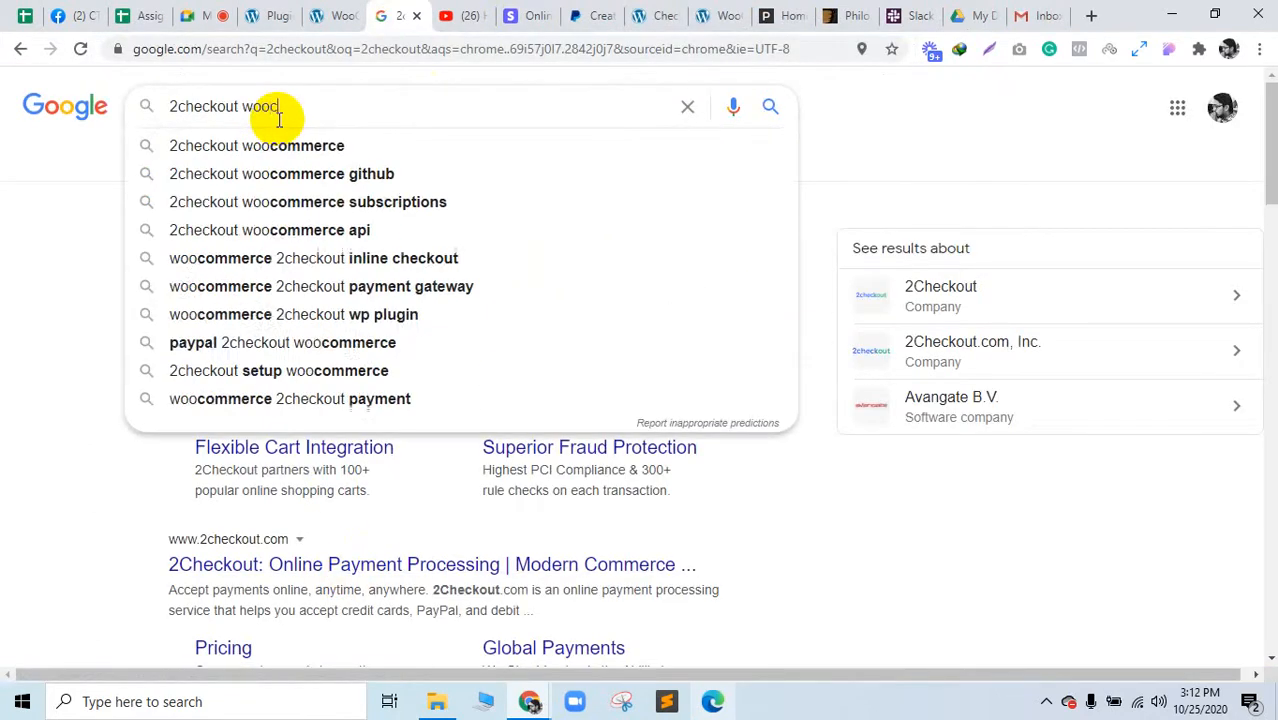
pyautogui.press('Return')
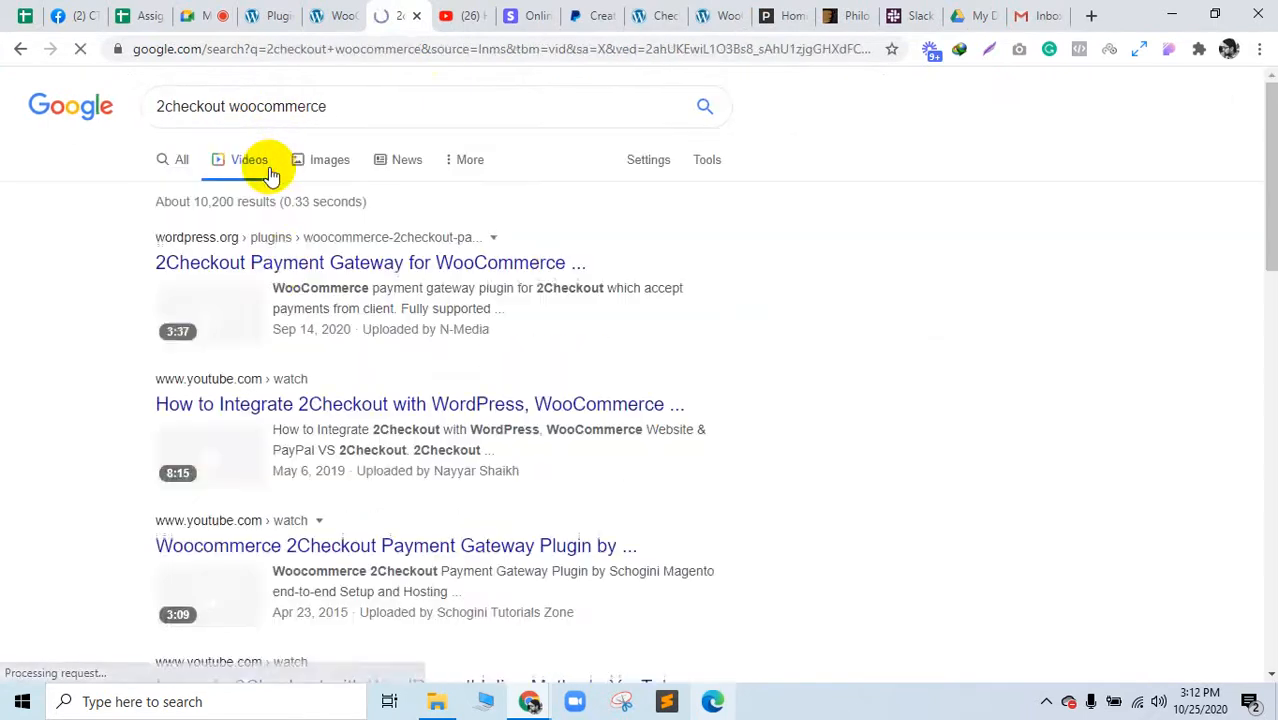
pyautogui.middleClick(285, 265)
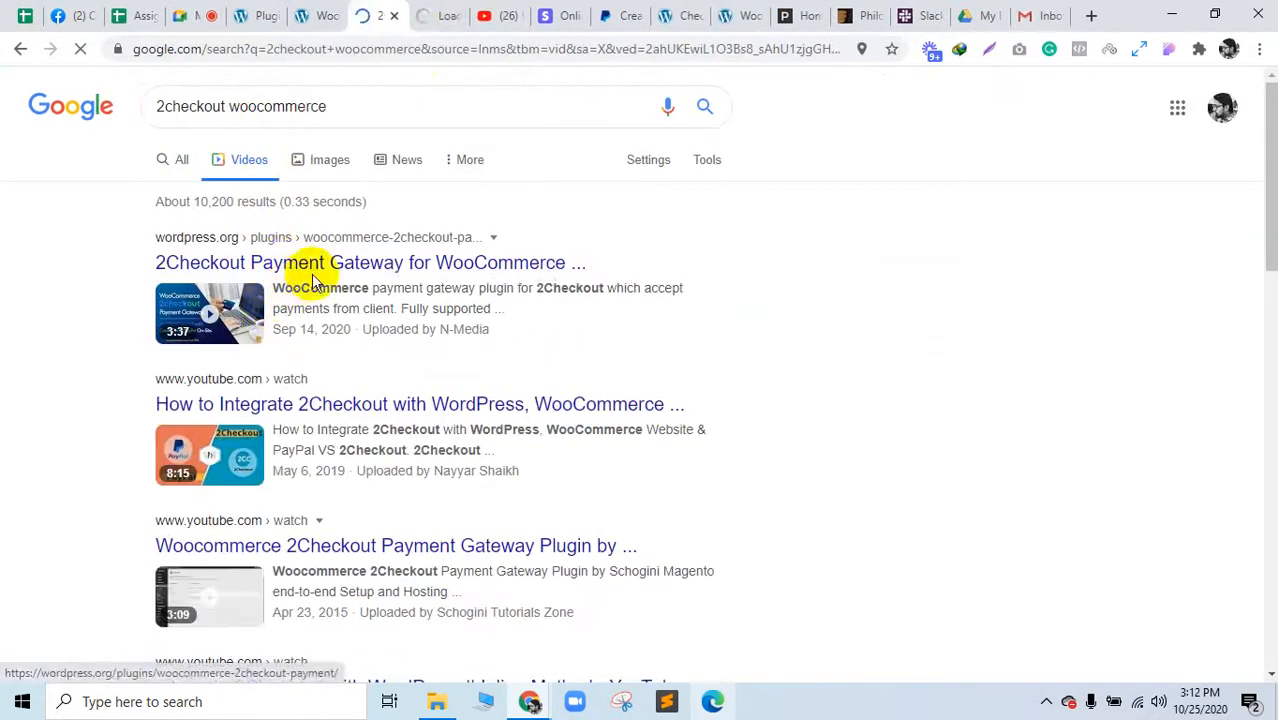
pyautogui.click(428, 14)
# Step: Read through the 2Checkout plugin description and ratings, highlighting the Header Redirect note
pyautogui.scroll(-3, 485, 365)
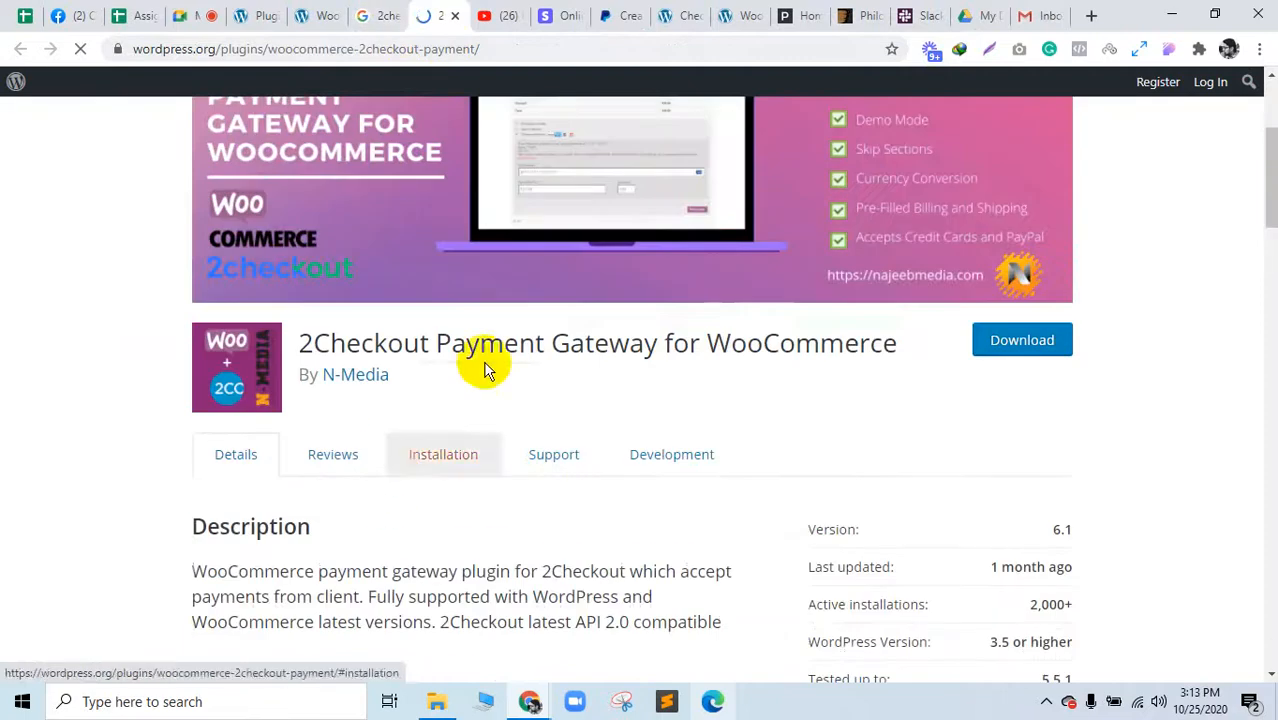
pyautogui.moveTo(519, 342); pyautogui.dragTo(836, 442)
pyautogui.scroll(3, 897, 437)
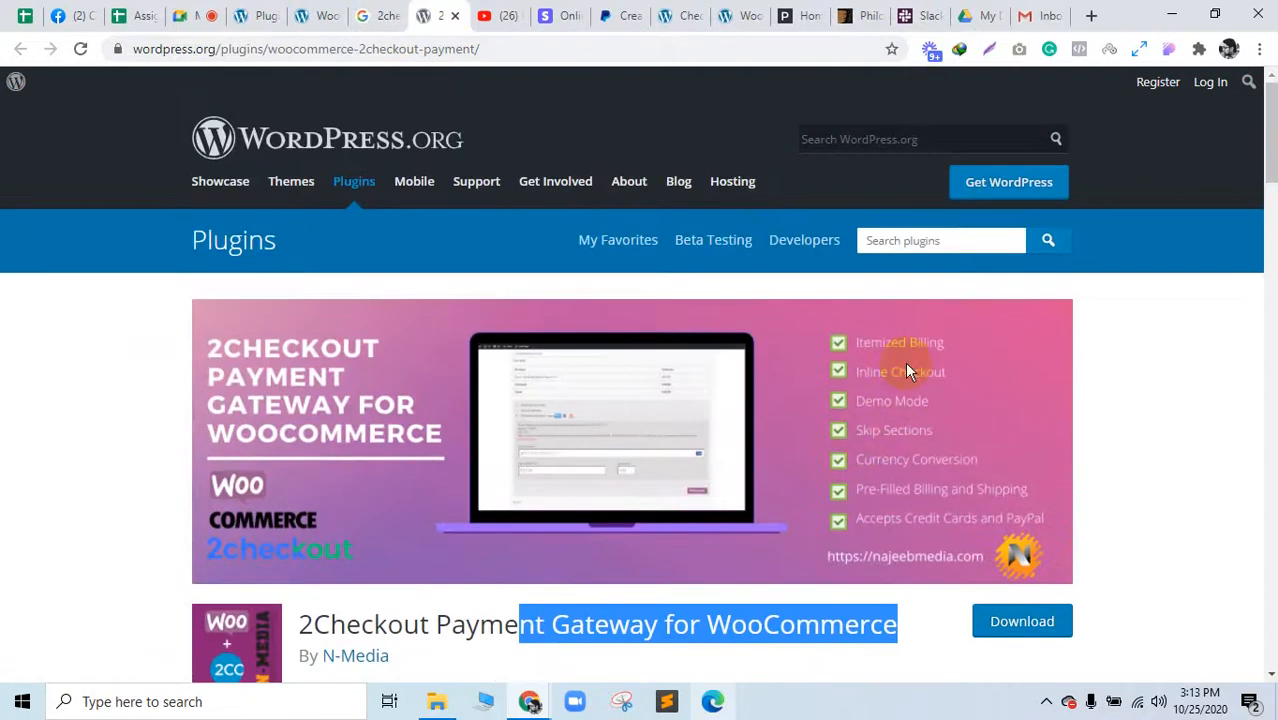
pyautogui.scroll(-5, 528, 428)
pyautogui.scroll(4, 508, 434)
pyautogui.scroll(-4, 232, 383)
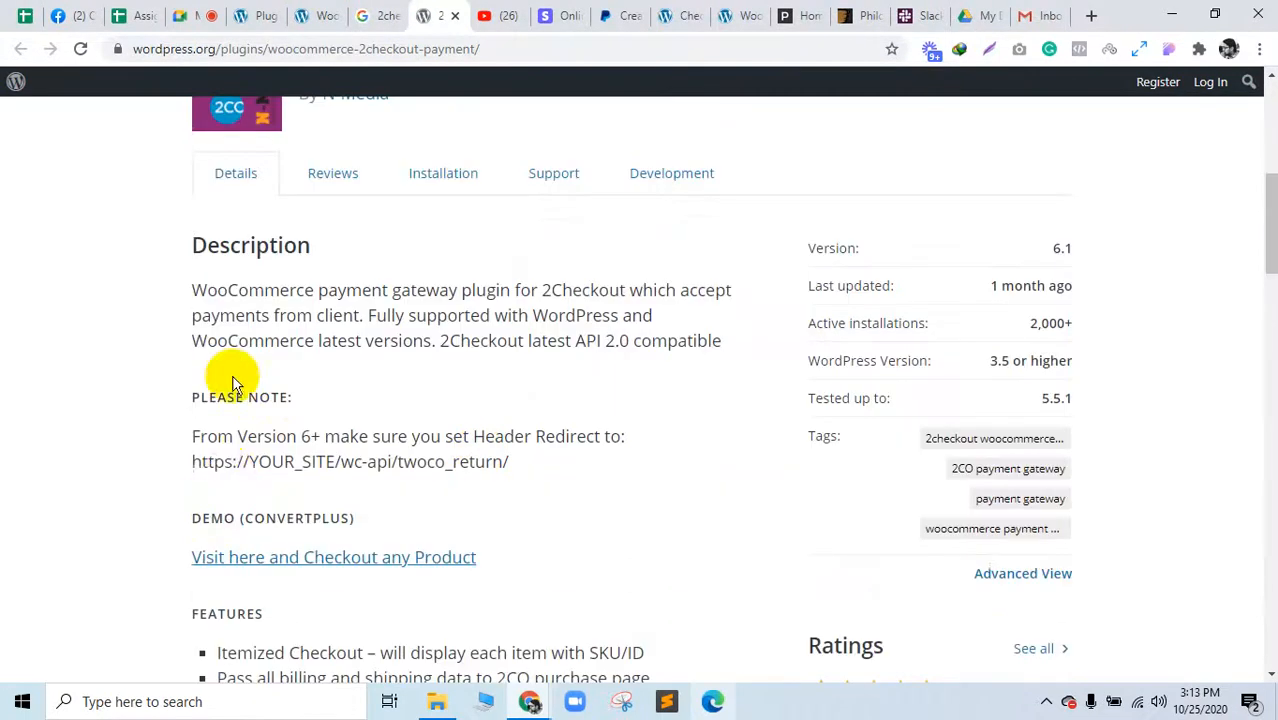
pyautogui.moveTo(237, 436); pyautogui.dragTo(602, 485)
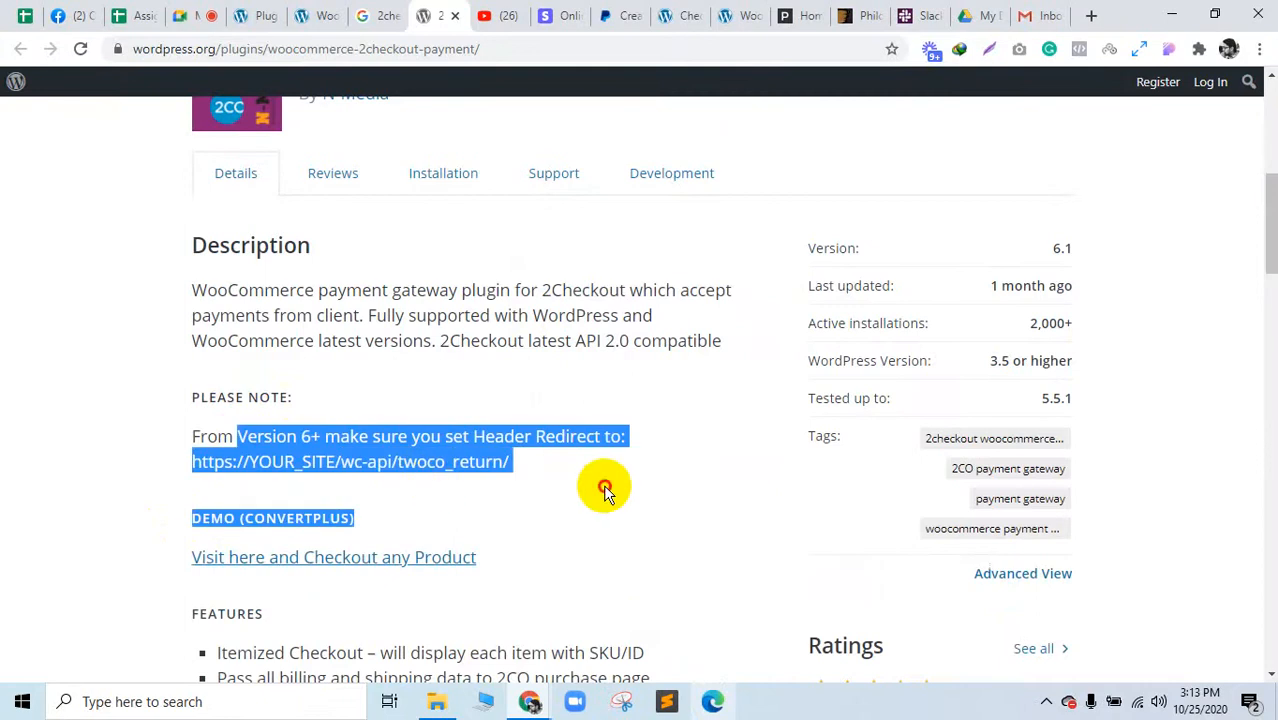
pyautogui.click(602, 485)
pyautogui.scroll(-3, 456, 508)
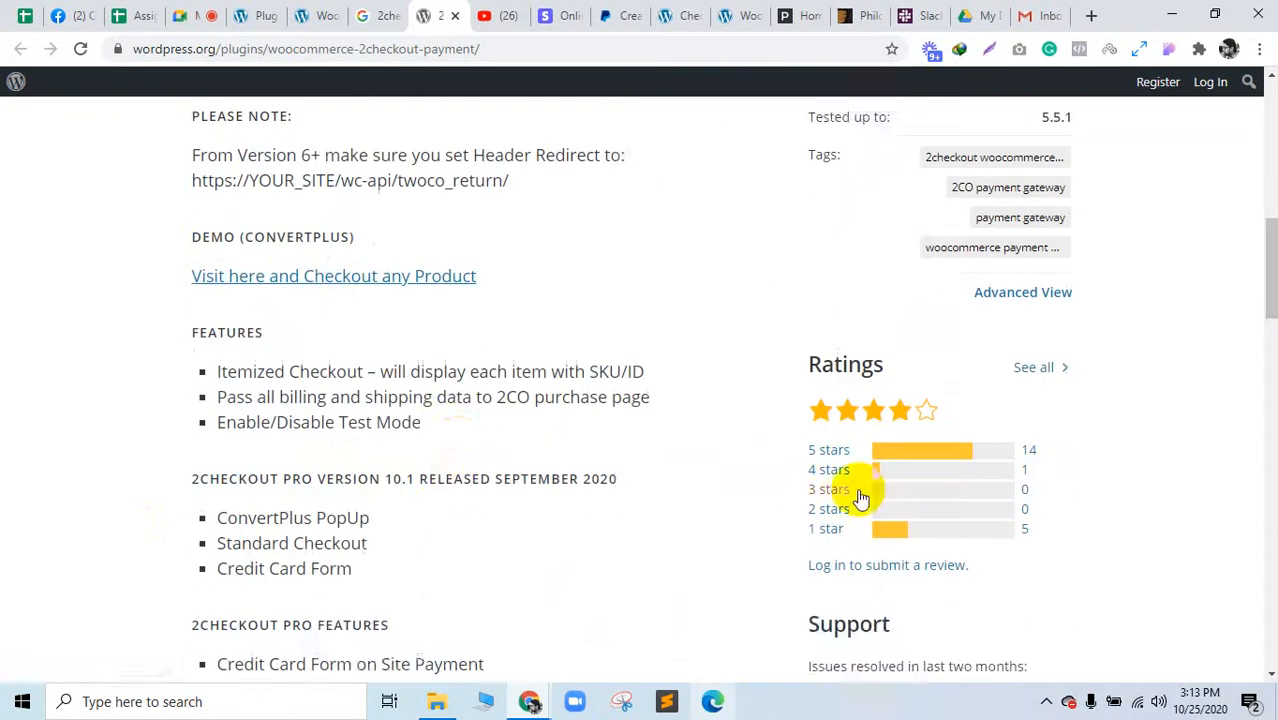
pyautogui.scroll(5, 620, 330)
pyautogui.scroll(3, 378, 172)
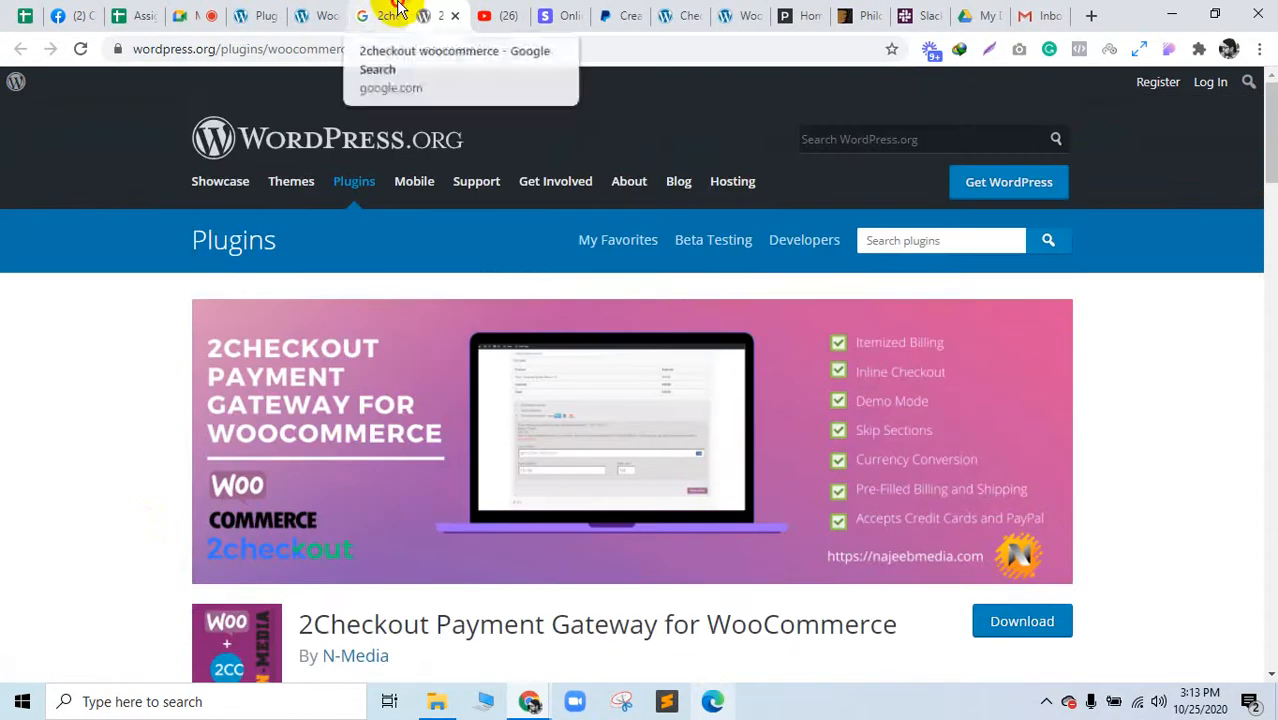
# Step: Go back to the '2checkout woocommerce' results and highlight the second result's snippet
pyautogui.click(395, 12)
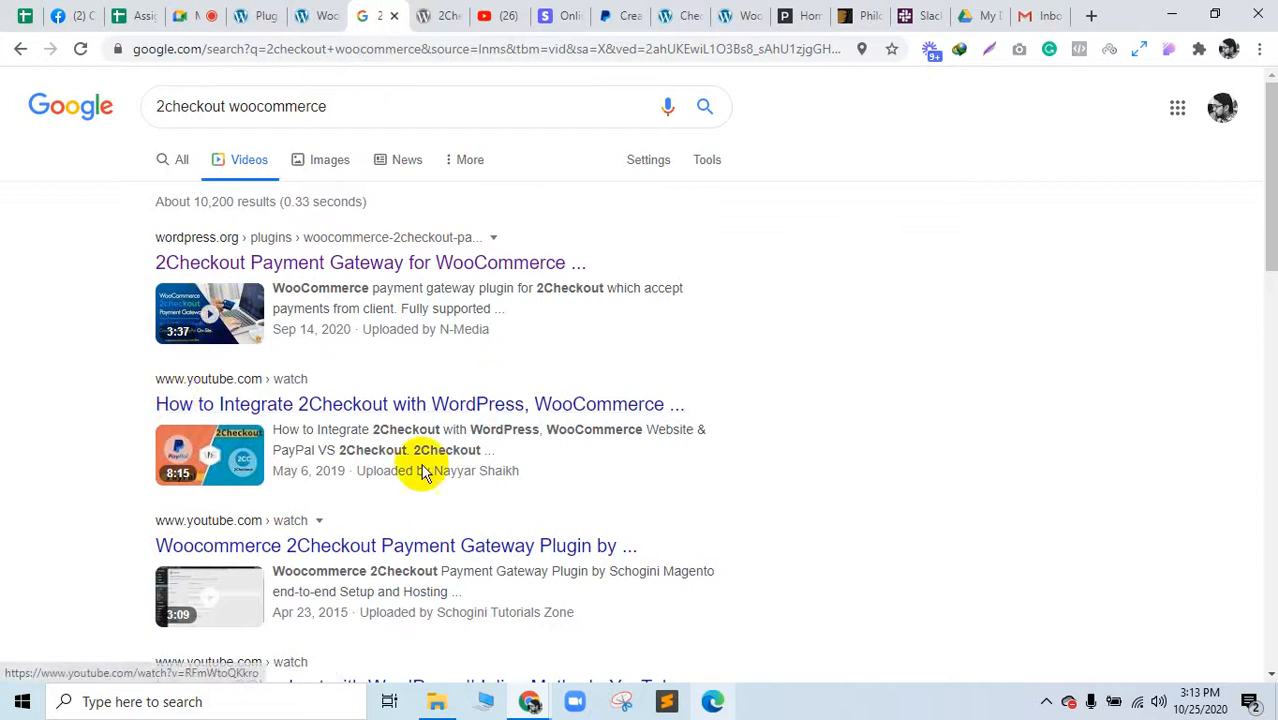
pyautogui.moveTo(316, 430); pyautogui.dragTo(482, 450)
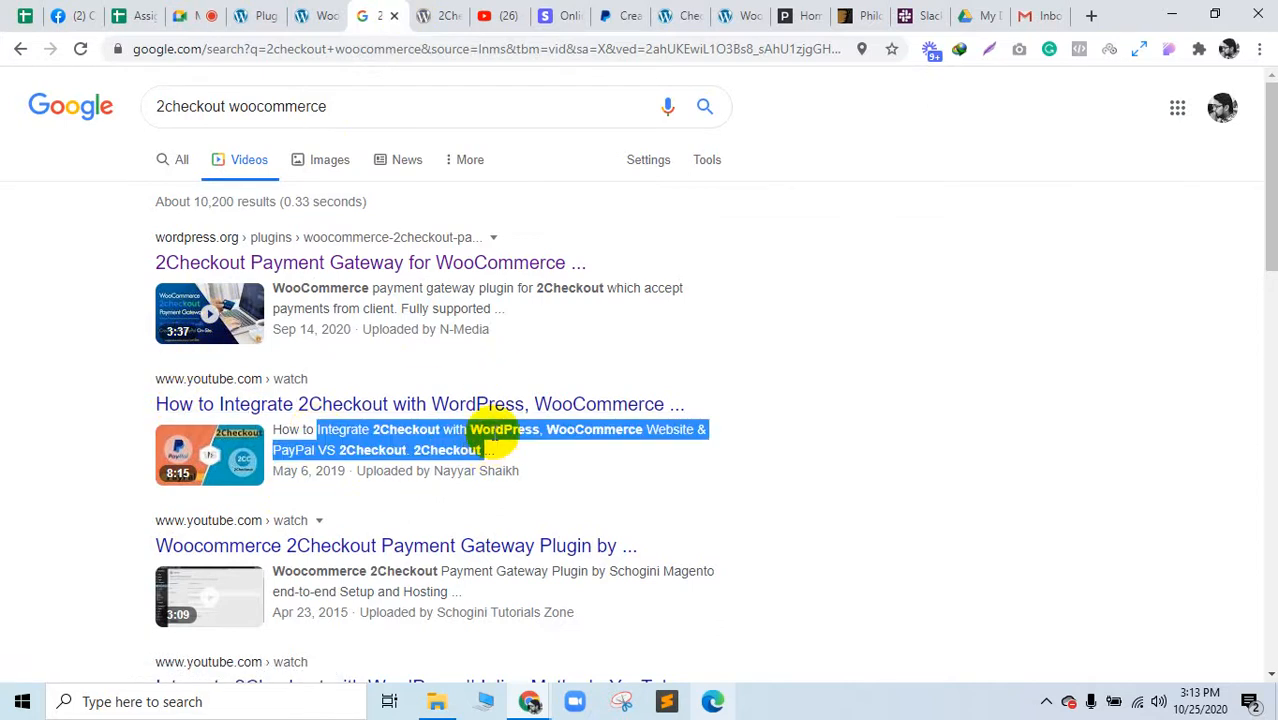
pyautogui.scroll(-4, 492, 438)
pyautogui.scroll(4, 490, 438)
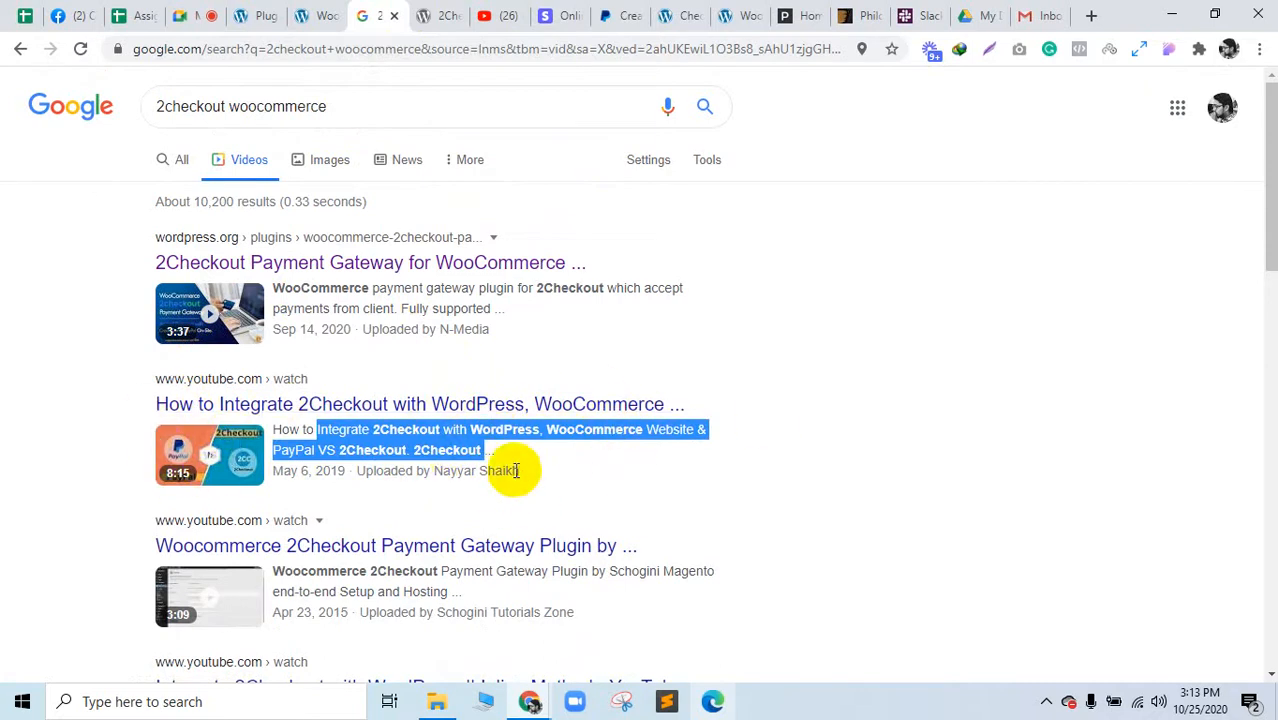
# Step: Open the 2Checkout integration video on YouTube, skim its page, and dismiss the download prompt
pyautogui.click(374, 404)
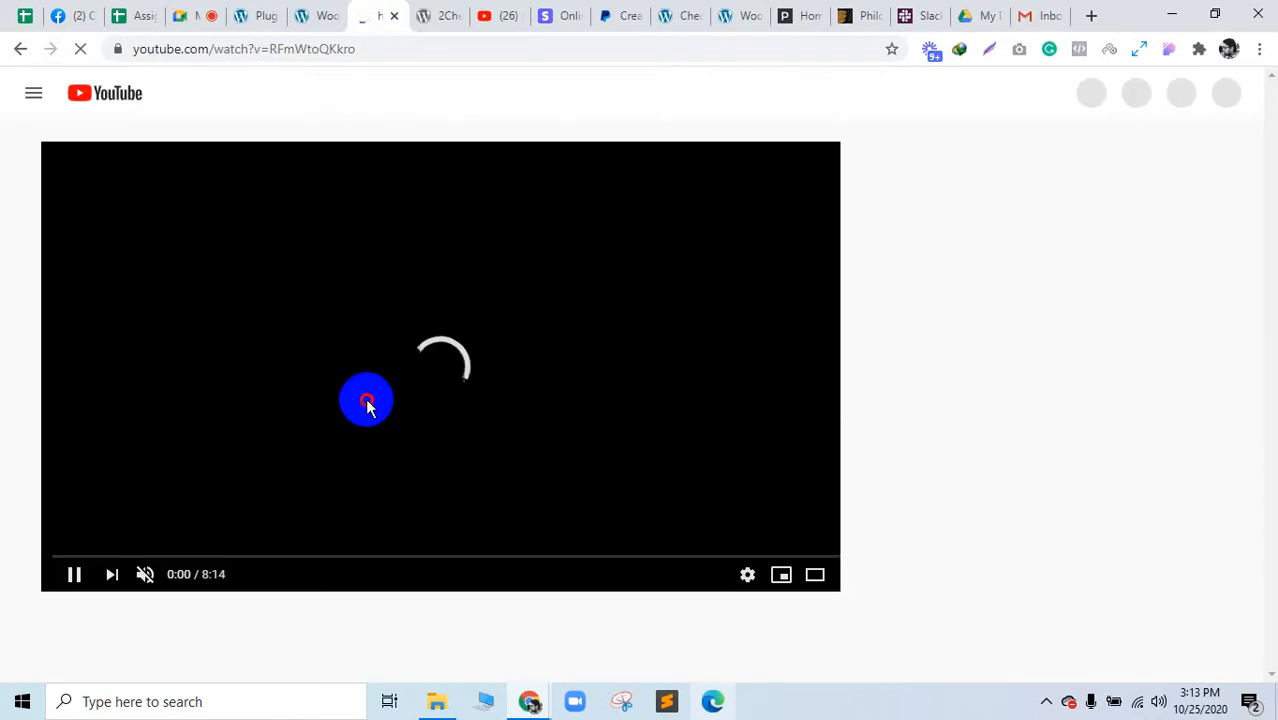
pyautogui.scroll(-3, 365, 398)
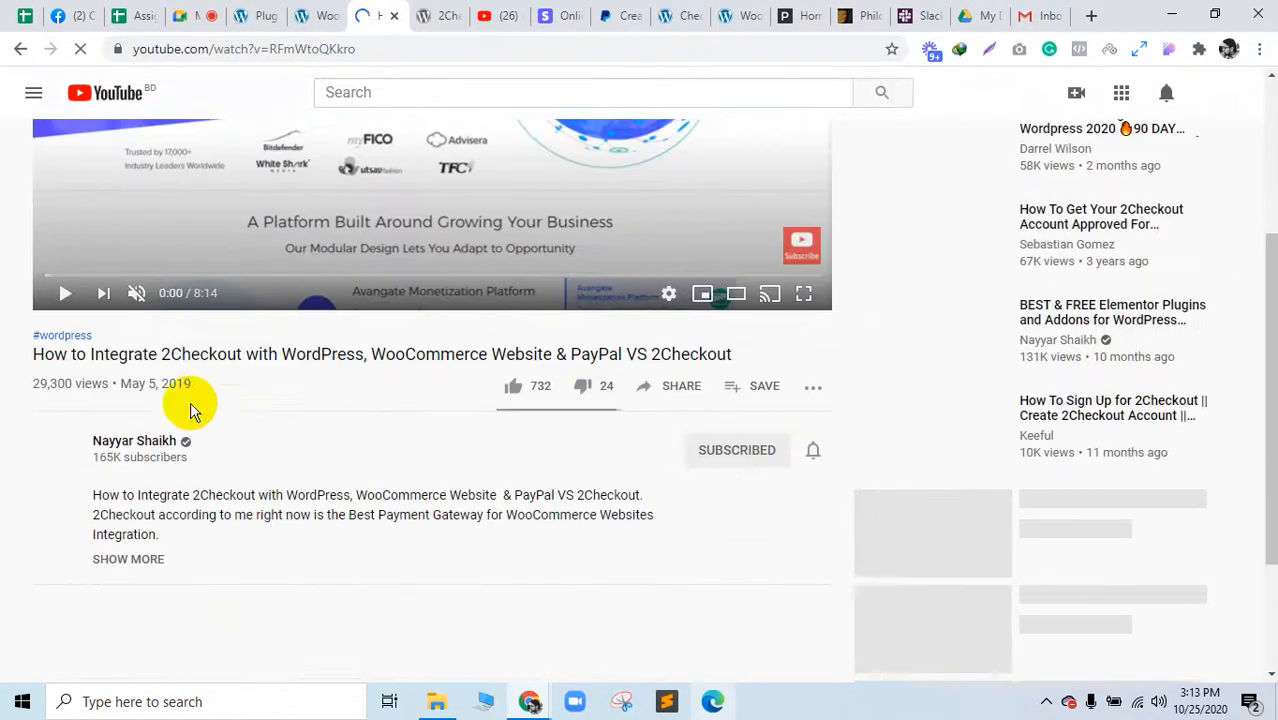
pyautogui.moveTo(424, 350); pyautogui.dragTo(725, 347)
pyautogui.click(725, 347)
pyautogui.scroll(3, 571, 357)
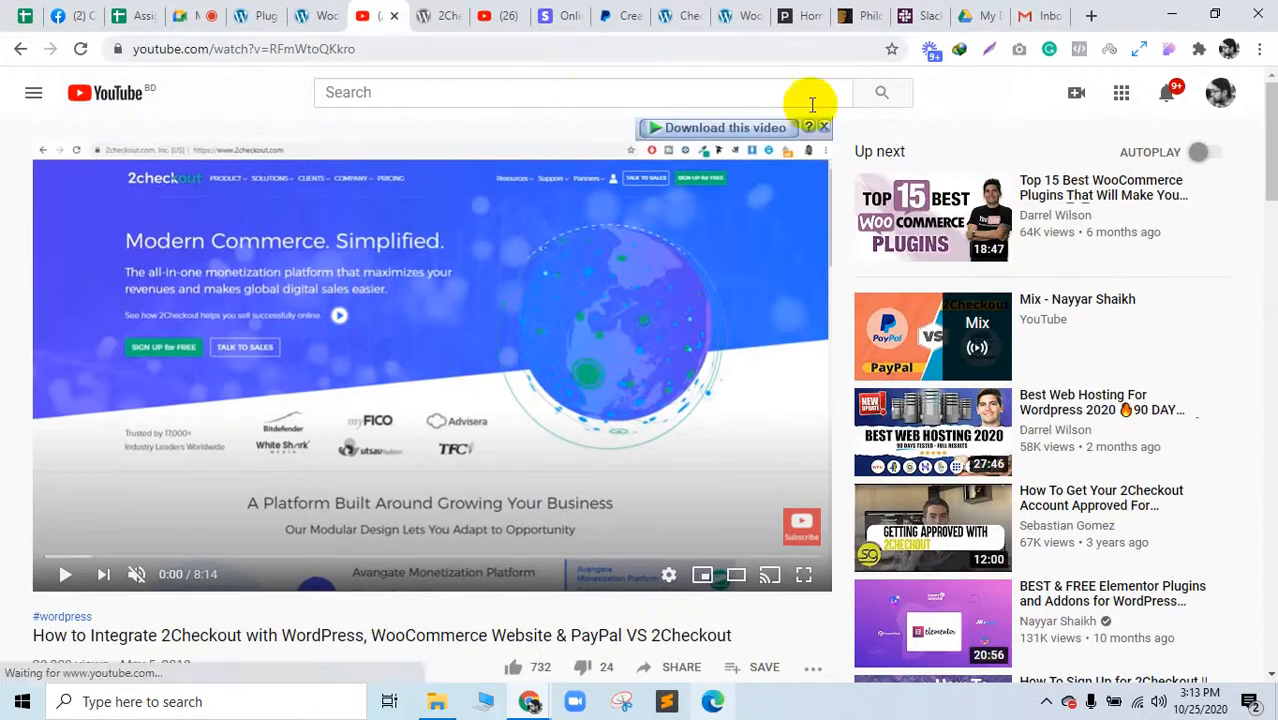
pyautogui.click(819, 127)
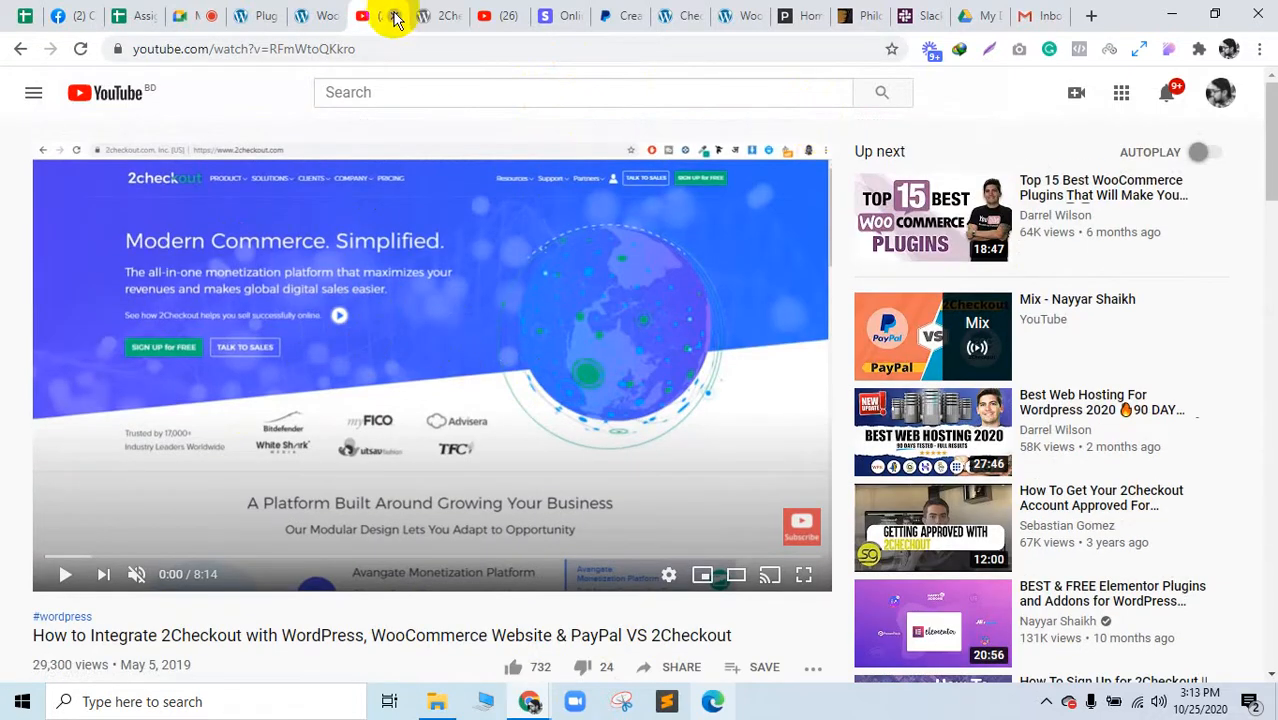
# Step: Close the 2Checkout video, Google results and plugin page tabs
pyautogui.click(396, 16)
pyautogui.click(396, 16)
pyautogui.click(308, 16)
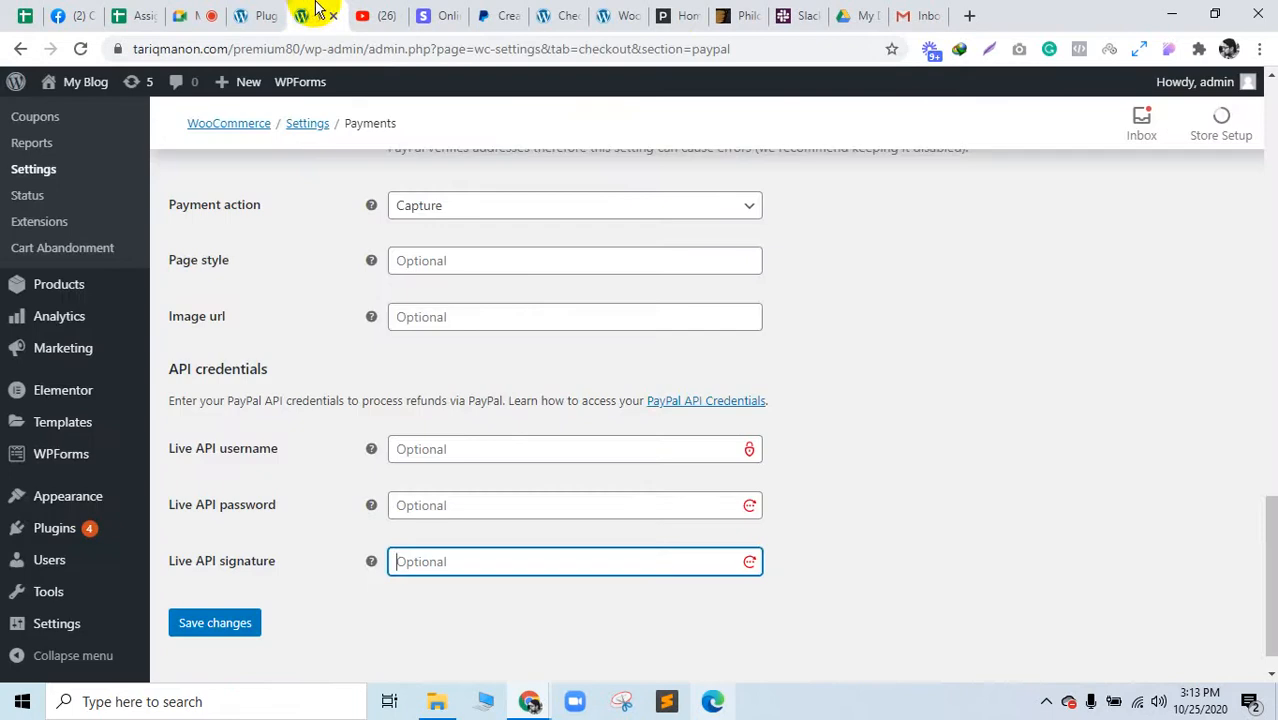
# Step: In a new tab, enter 'kendence woocommerce' and run the 'kadence woocommerce email designer' suggestion
pyautogui.click(968, 17)
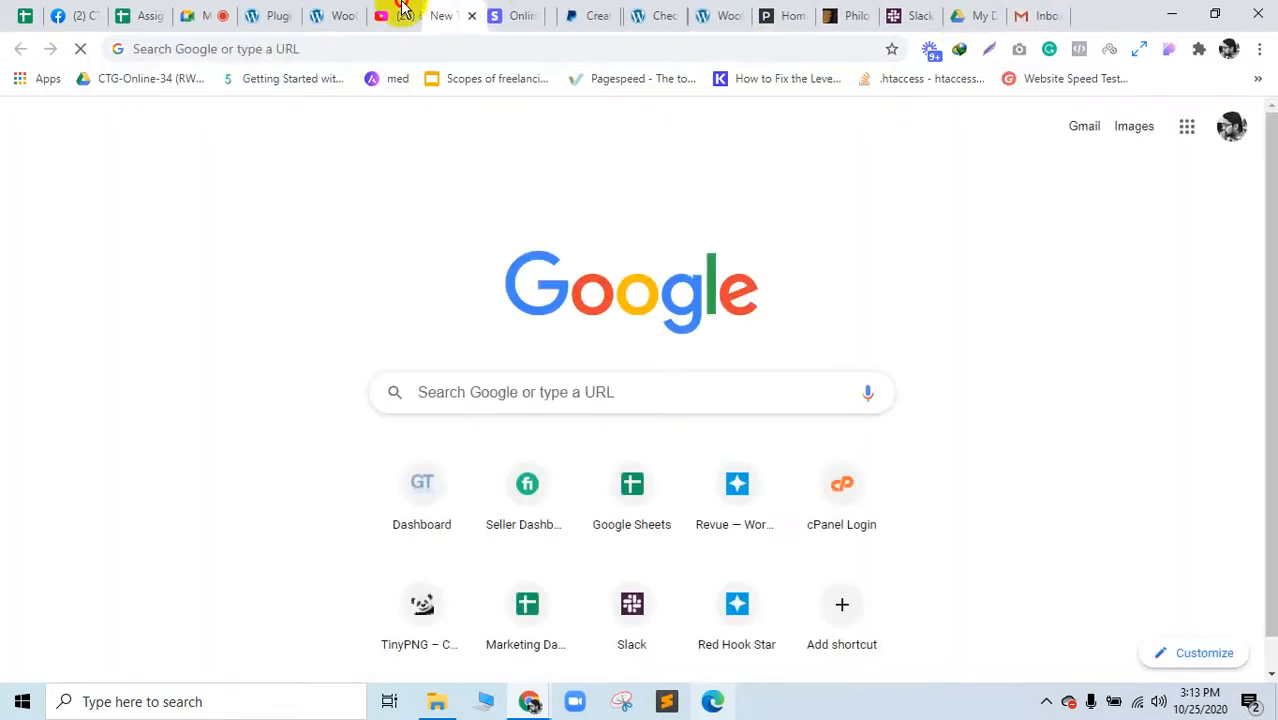
pyautogui.click(514, 386)
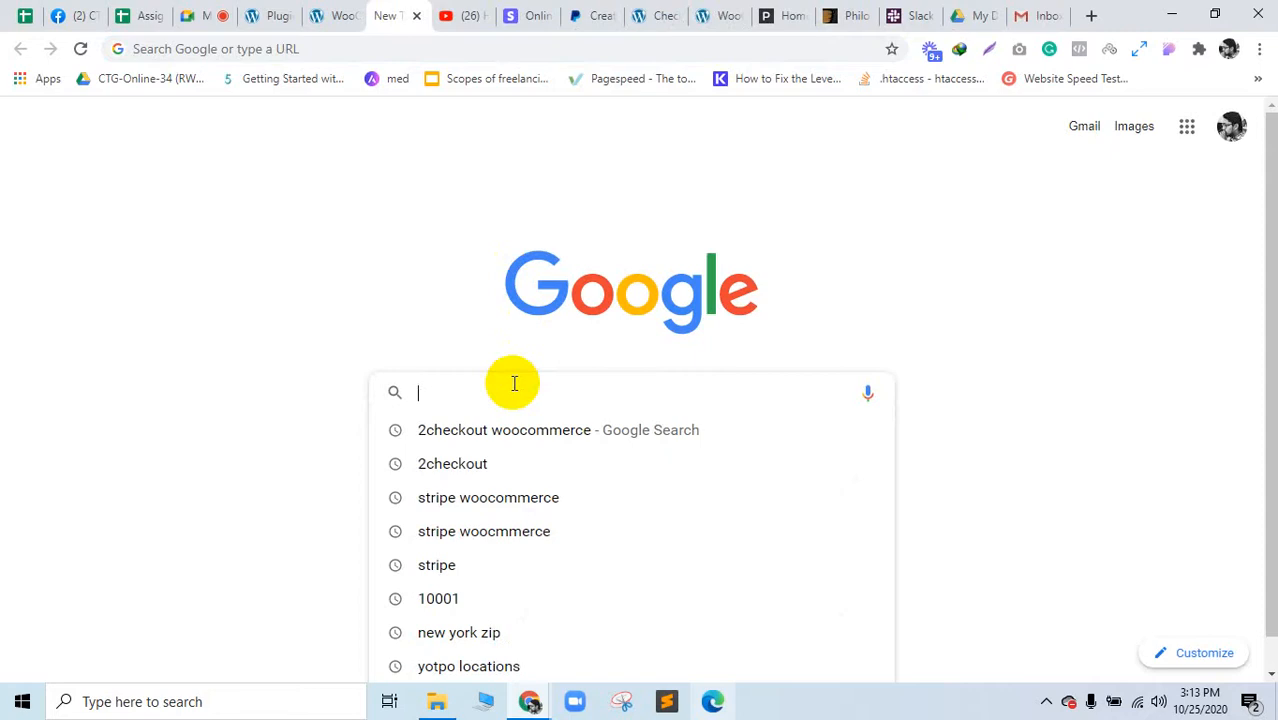
pyautogui.write('kend')
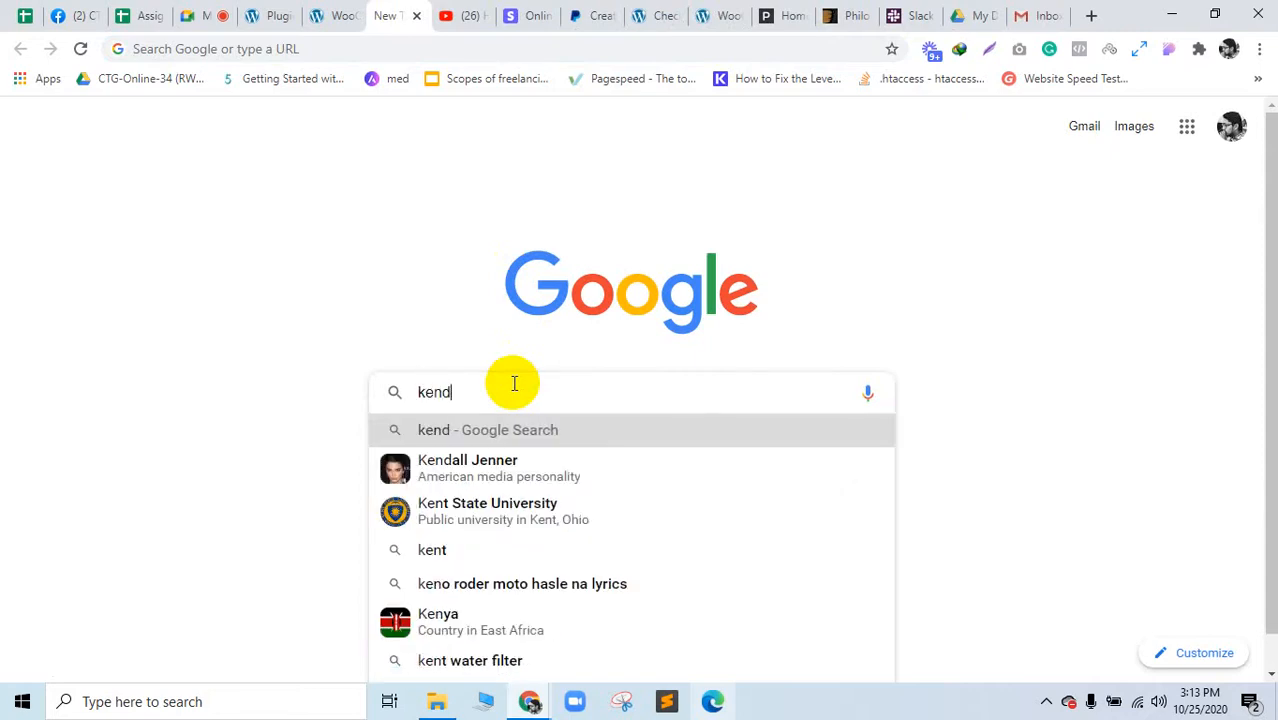
pyautogui.write('ence wo')
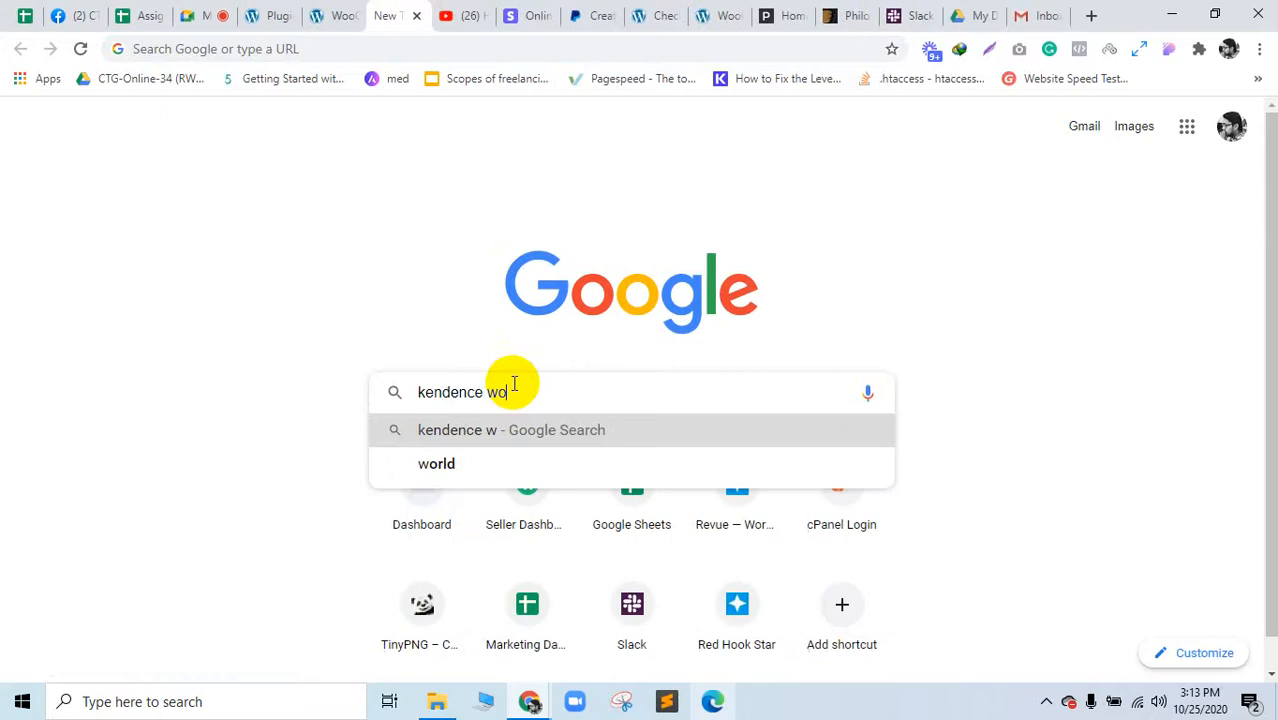
pyautogui.write('ocommer')
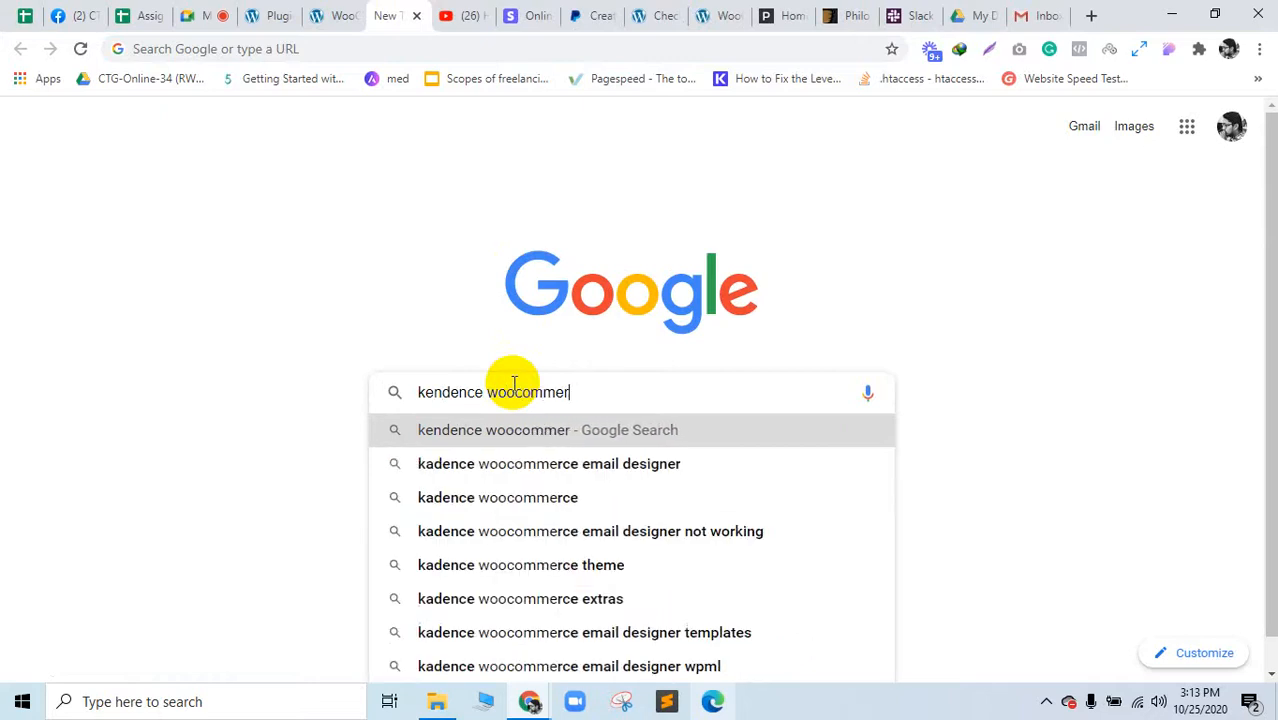
pyautogui.write('ce')
pyautogui.press('Down')
pyautogui.press('Return')
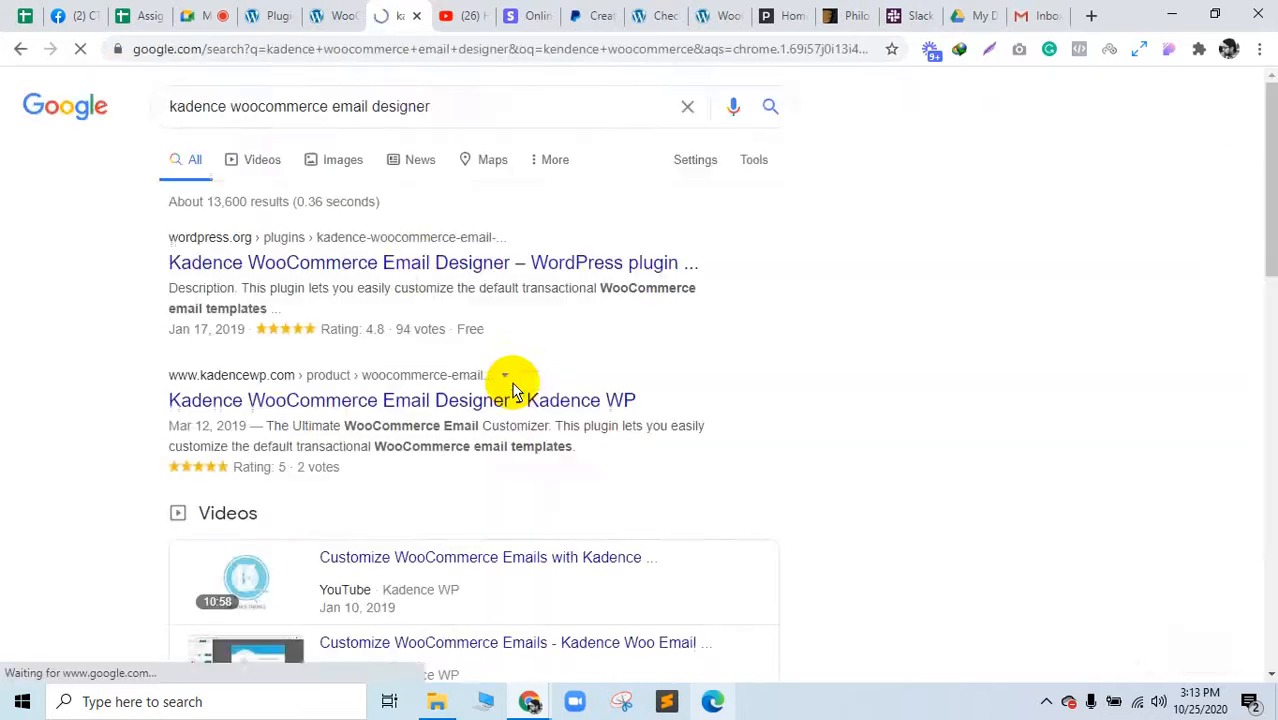
pyautogui.keyDown('ctrl'); pyautogui.click(415, 263); pyautogui.keyUp('ctrl')
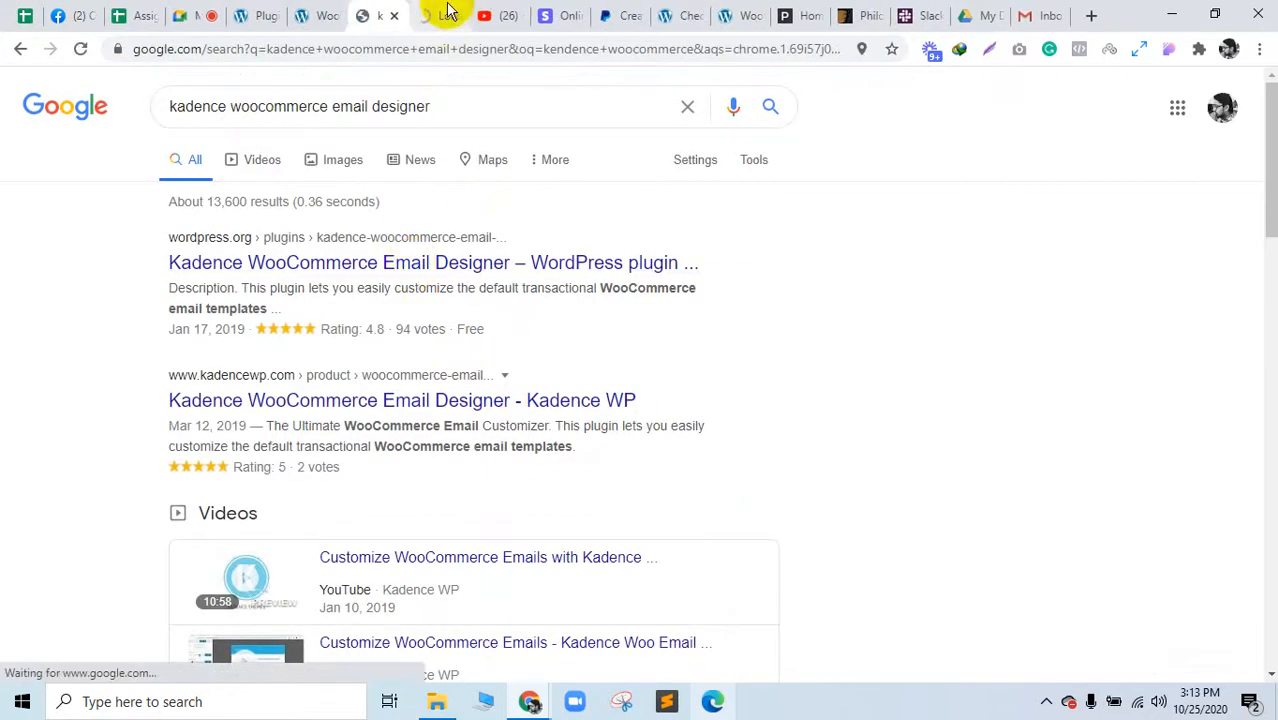
pyautogui.click(440, 14)
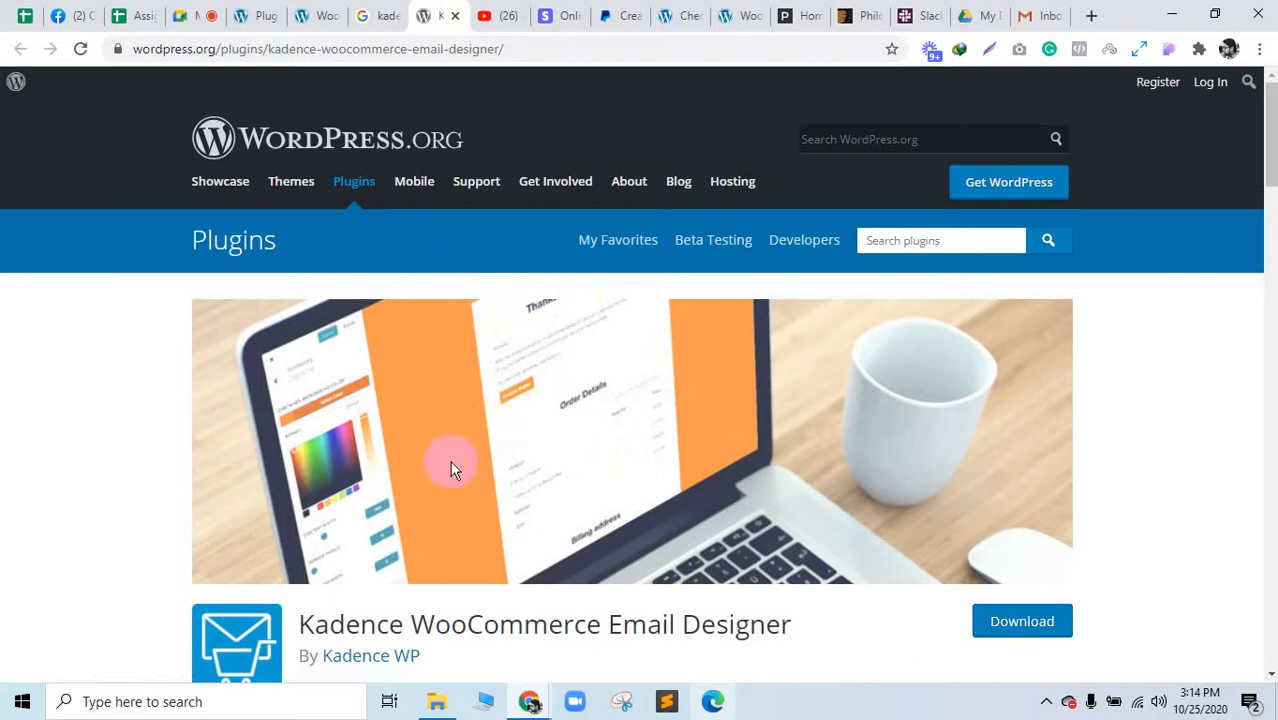
pyautogui.scroll(-4, 451, 468)
pyautogui.scroll(4, 443, 457)
pyautogui.scroll(-4, 560, 321)
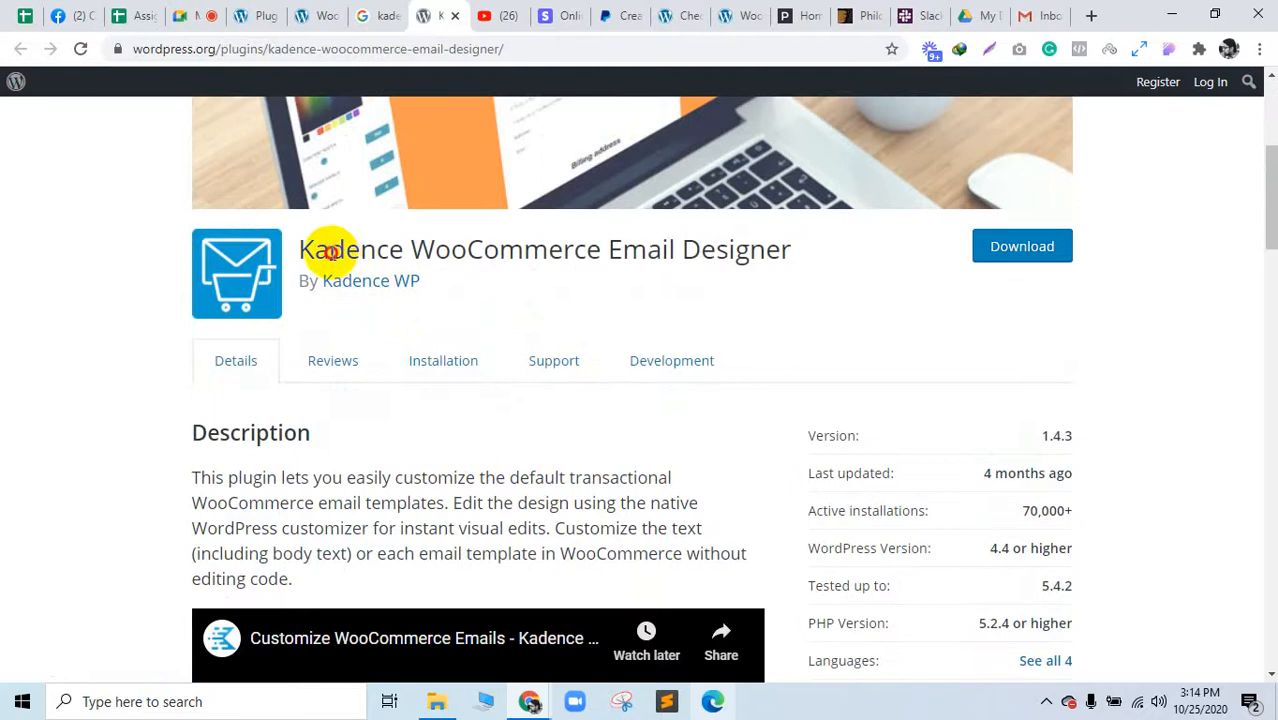
pyautogui.moveTo(329, 250); pyautogui.dragTo(765, 251)
pyautogui.scroll(-5, 542, 442)
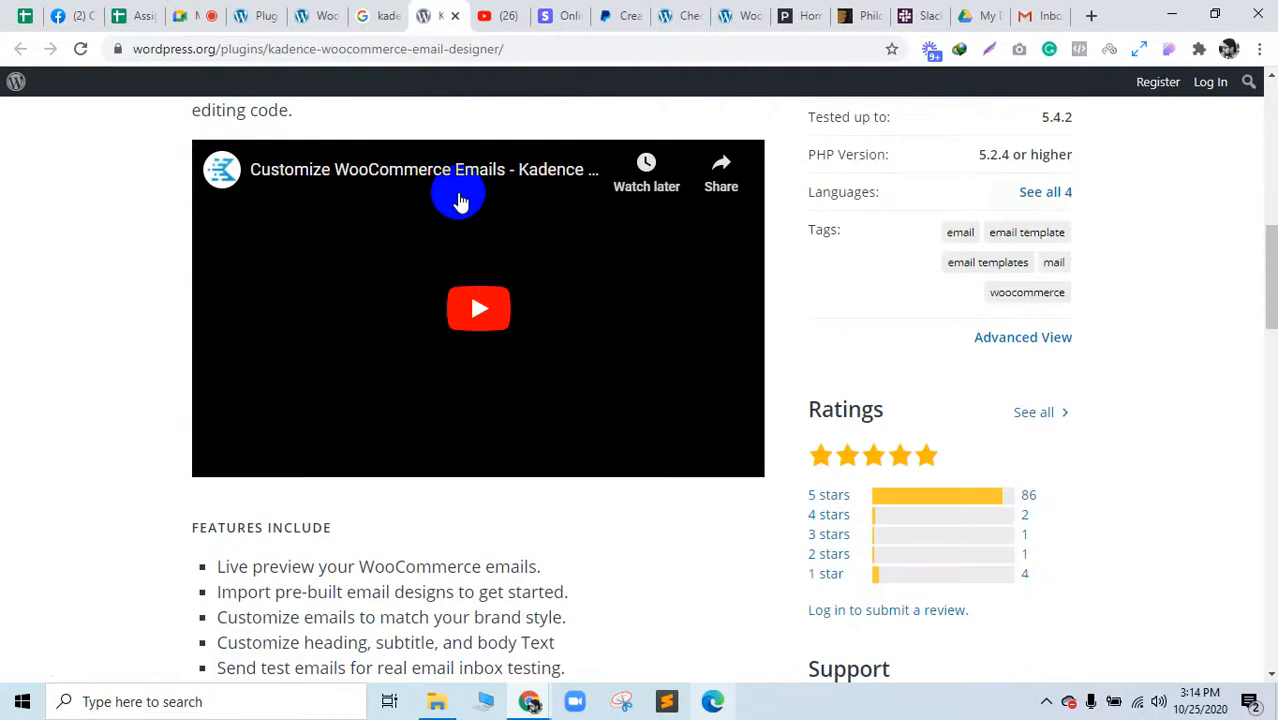
pyautogui.scroll(-3, 365, 352)
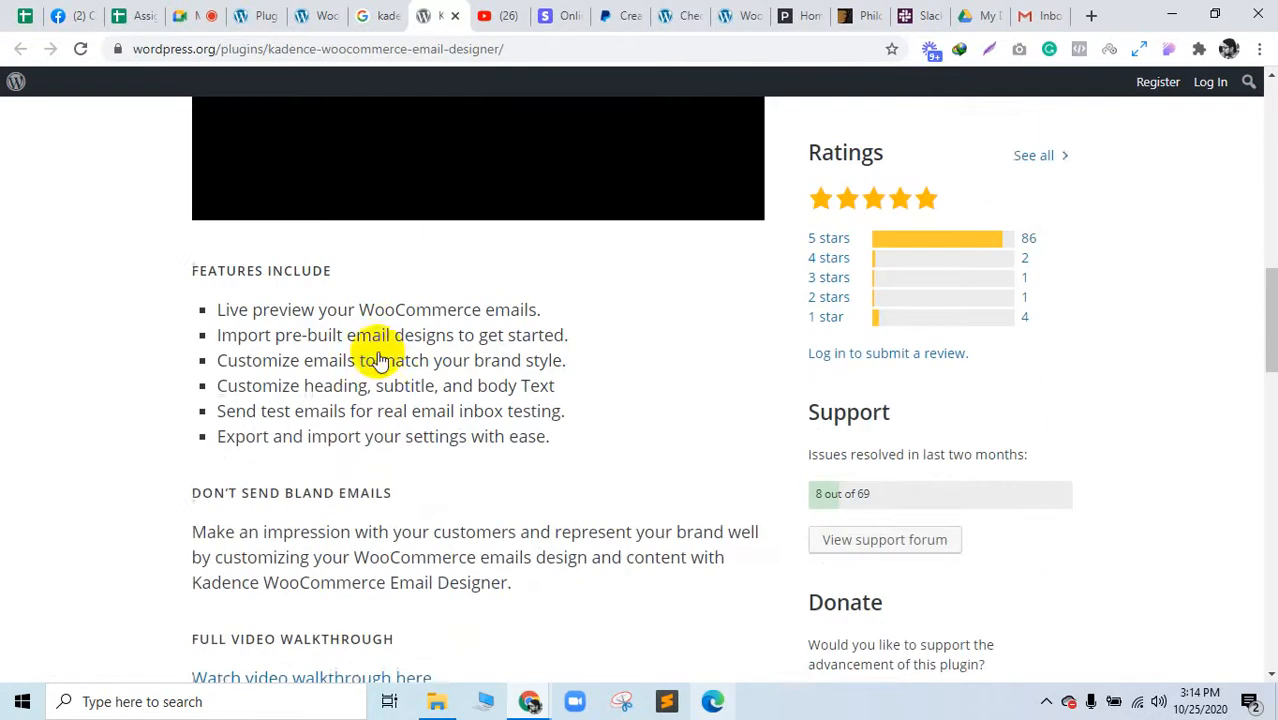
pyautogui.moveTo(323, 296); pyautogui.dragTo(485, 396)
pyautogui.moveTo(583, 402); pyautogui.dragTo(200, 274)
pyautogui.scroll(-5, 320, 449)
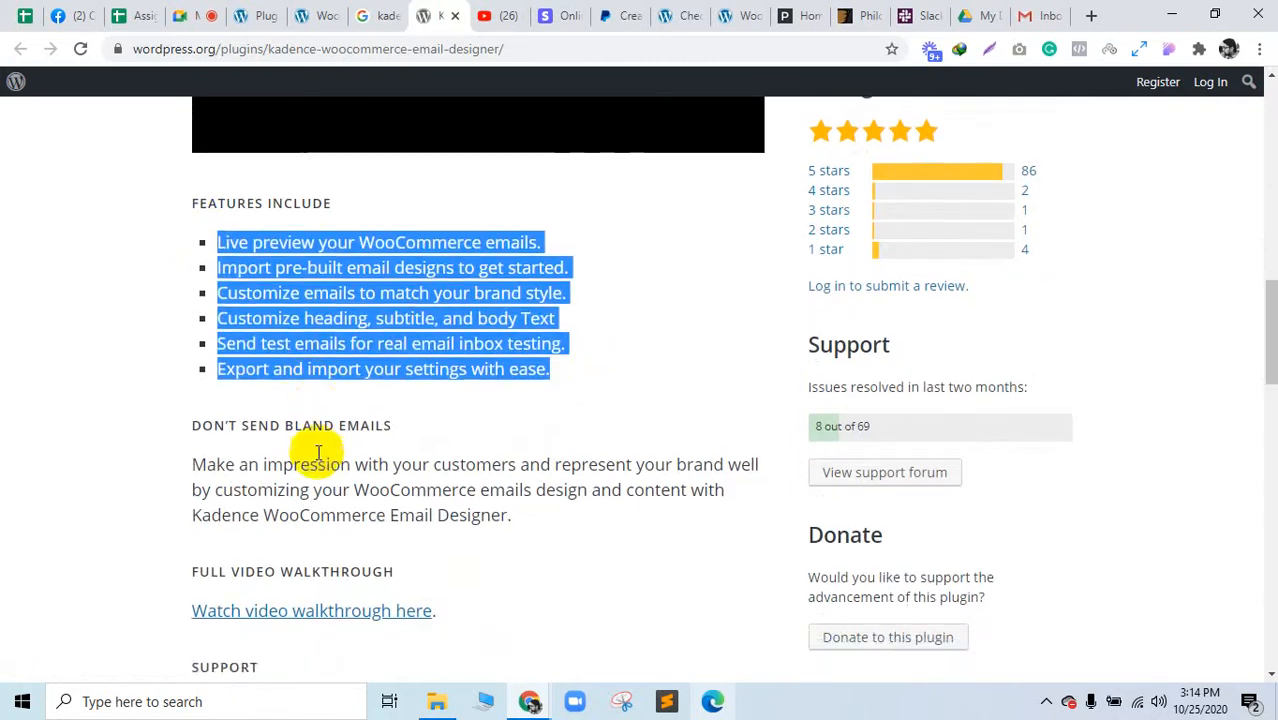
pyautogui.click(320, 449)
pyautogui.scroll(10, 338, 193)
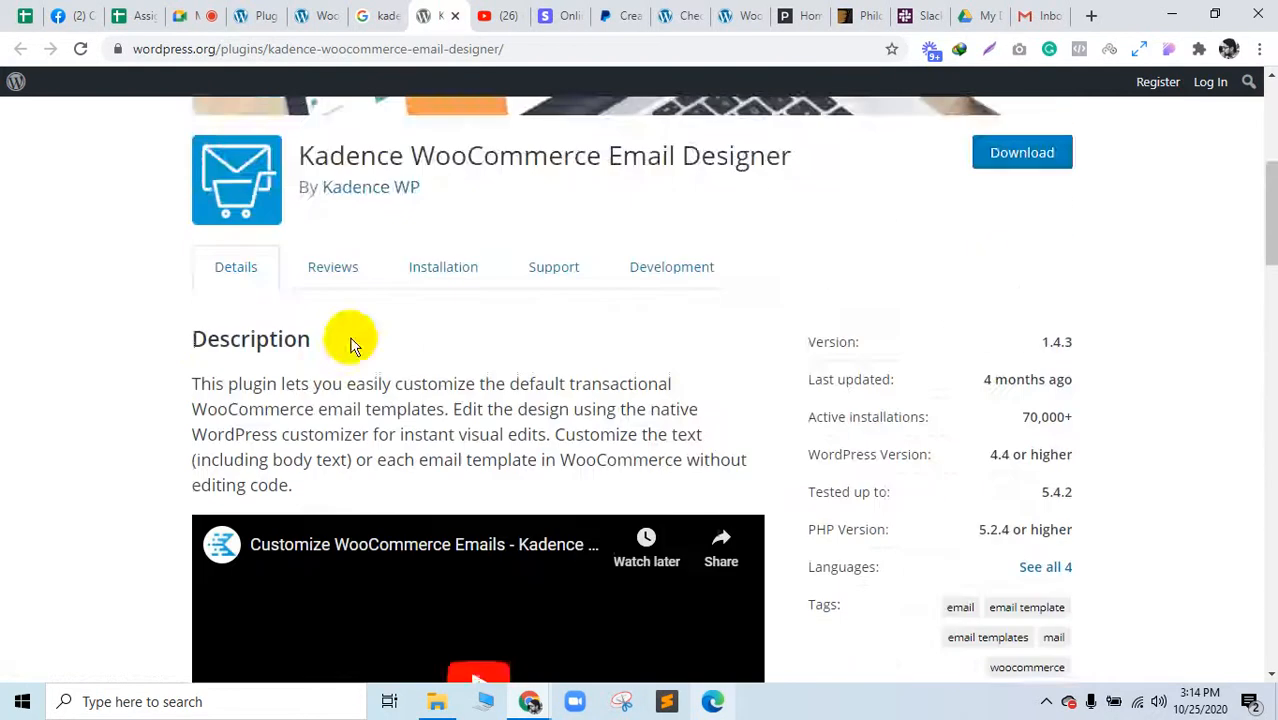
pyautogui.scroll(-2, 446, 578)
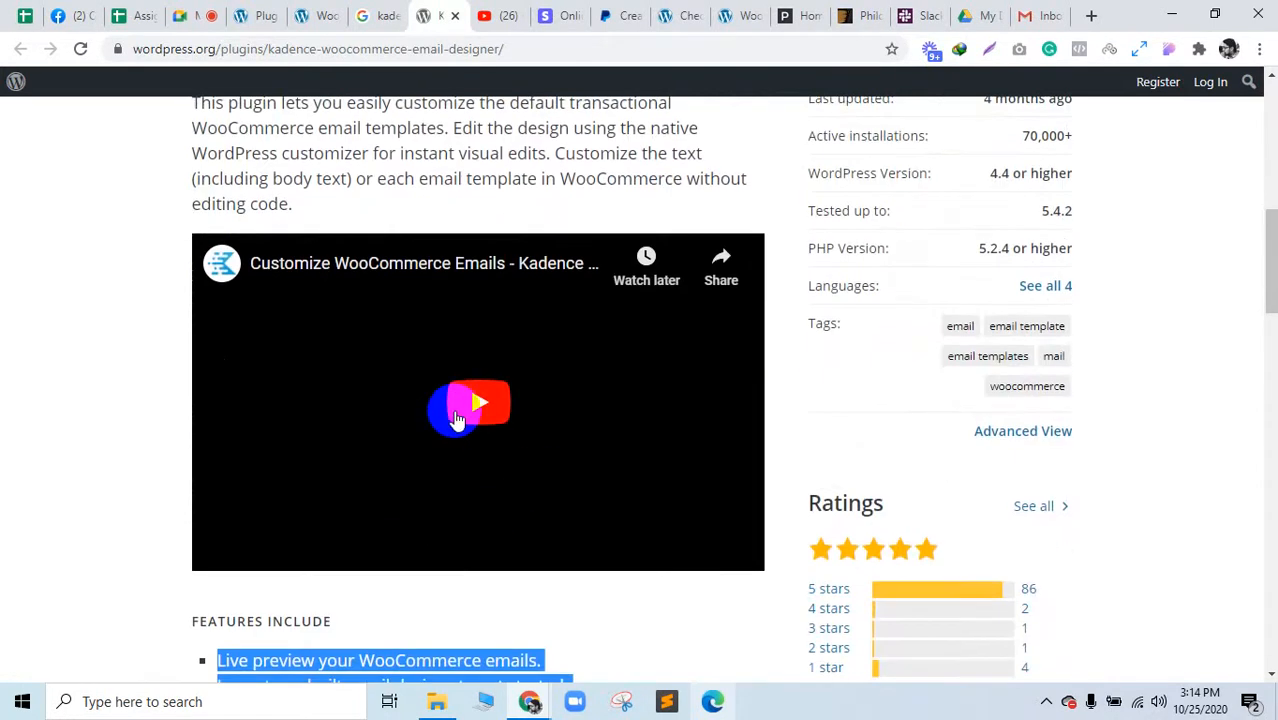
pyautogui.scroll(5, 458, 380)
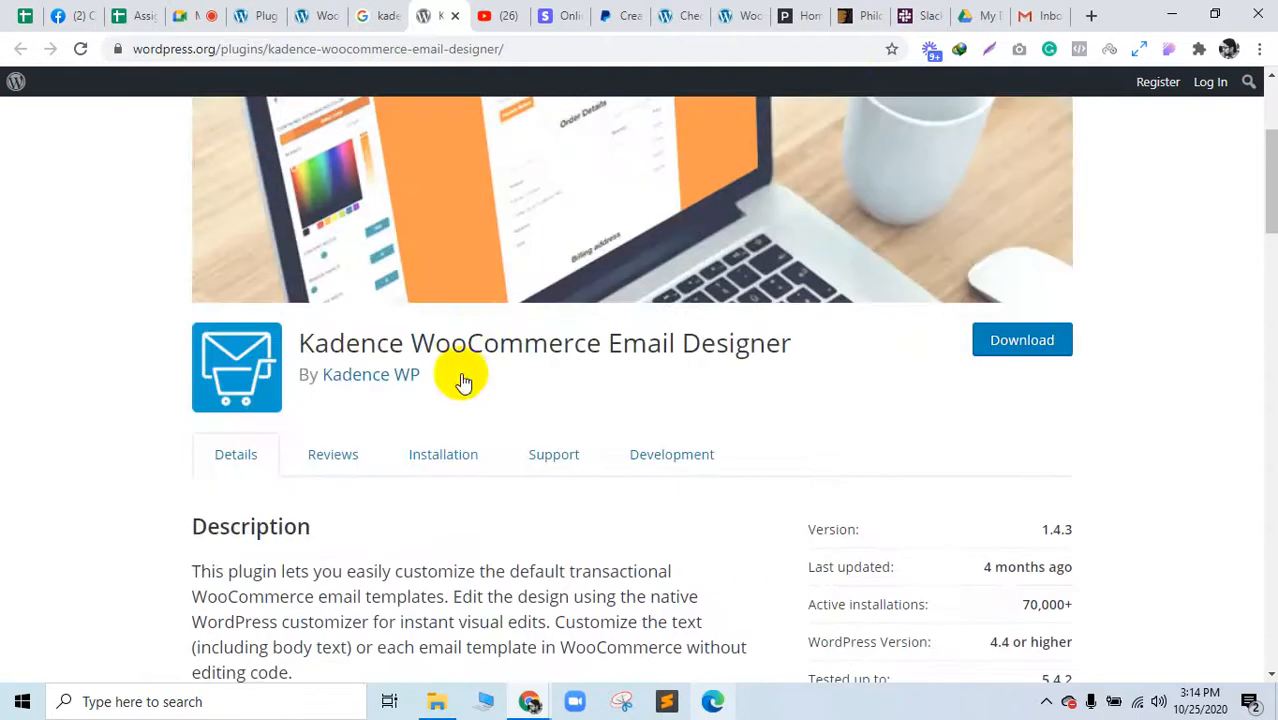
# Step: Add a new tab, then close the Google results, Kadence plugin and blank tabs
pyautogui.click(1093, 16)
pyautogui.moveTo(1042, 10); pyautogui.dragTo(452, 8)
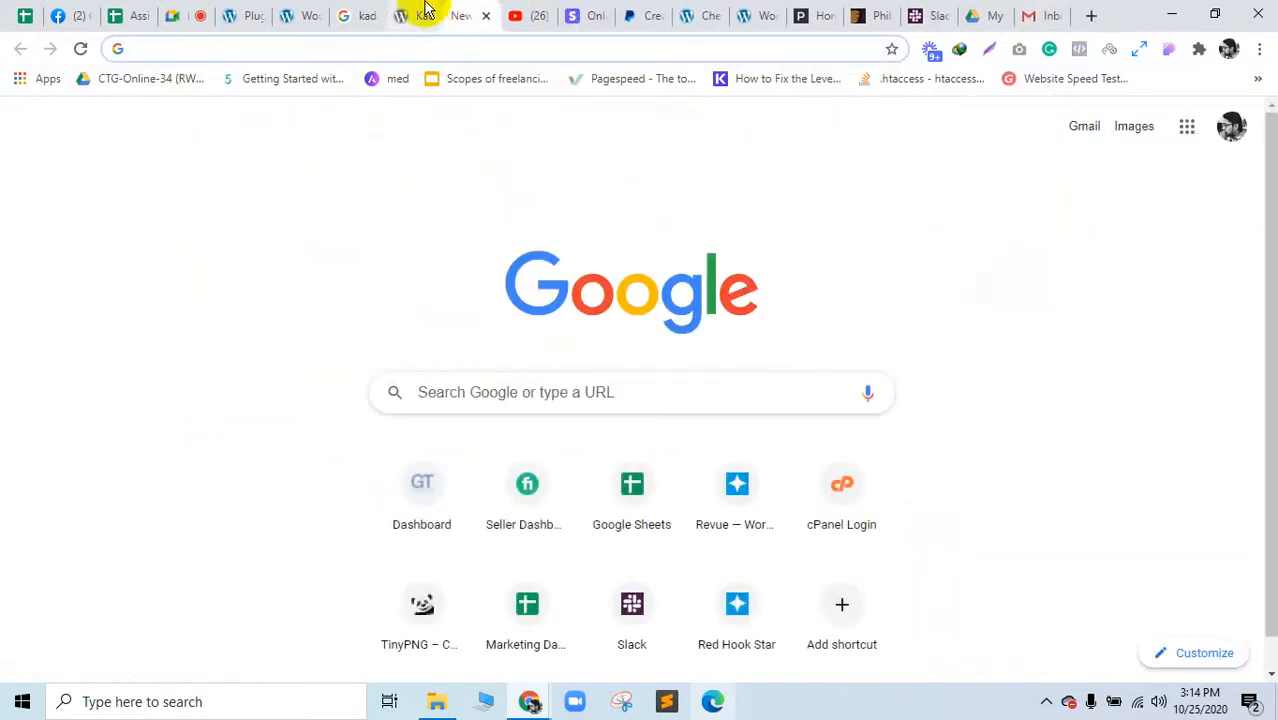
pyautogui.click(425, 10)
pyautogui.click(360, 14)
pyautogui.click(372, 16)
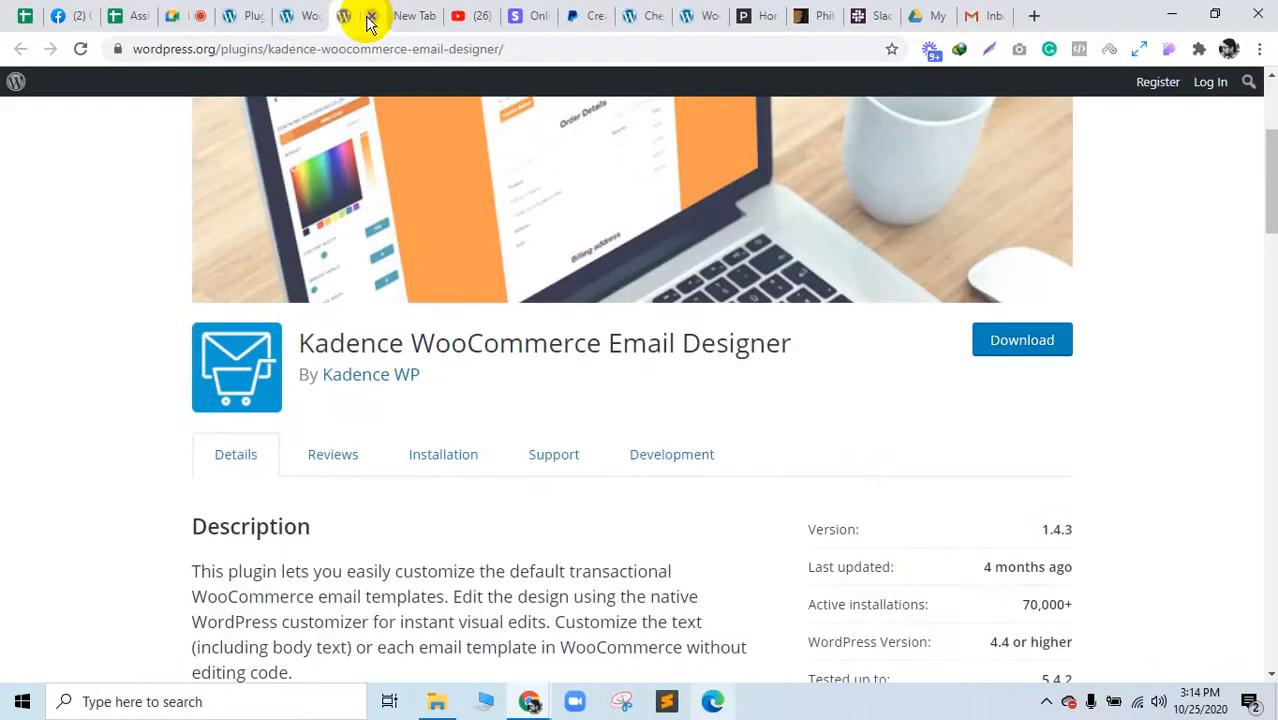
pyautogui.click(372, 16)
pyautogui.click(372, 16)
# Step: Glance at the WooCommerce payment settings, then close the YouTube video tab
pyautogui.click(310, 14)
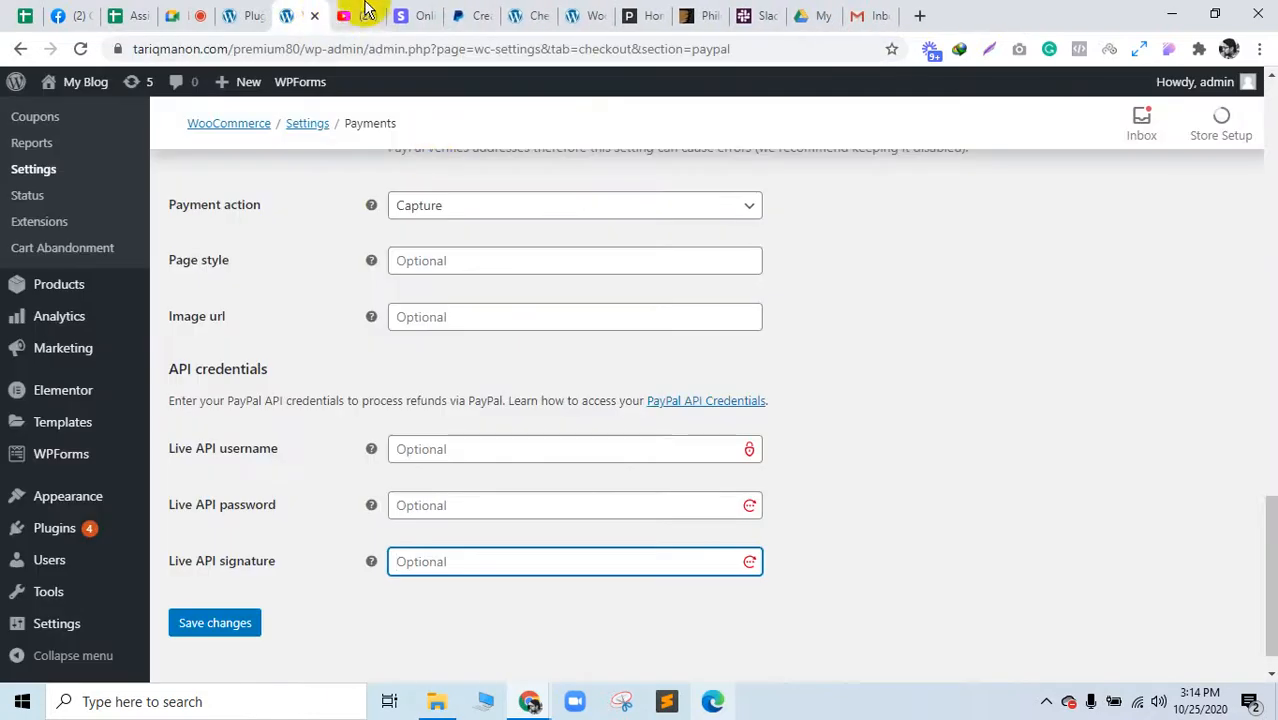
pyautogui.click(365, 12)
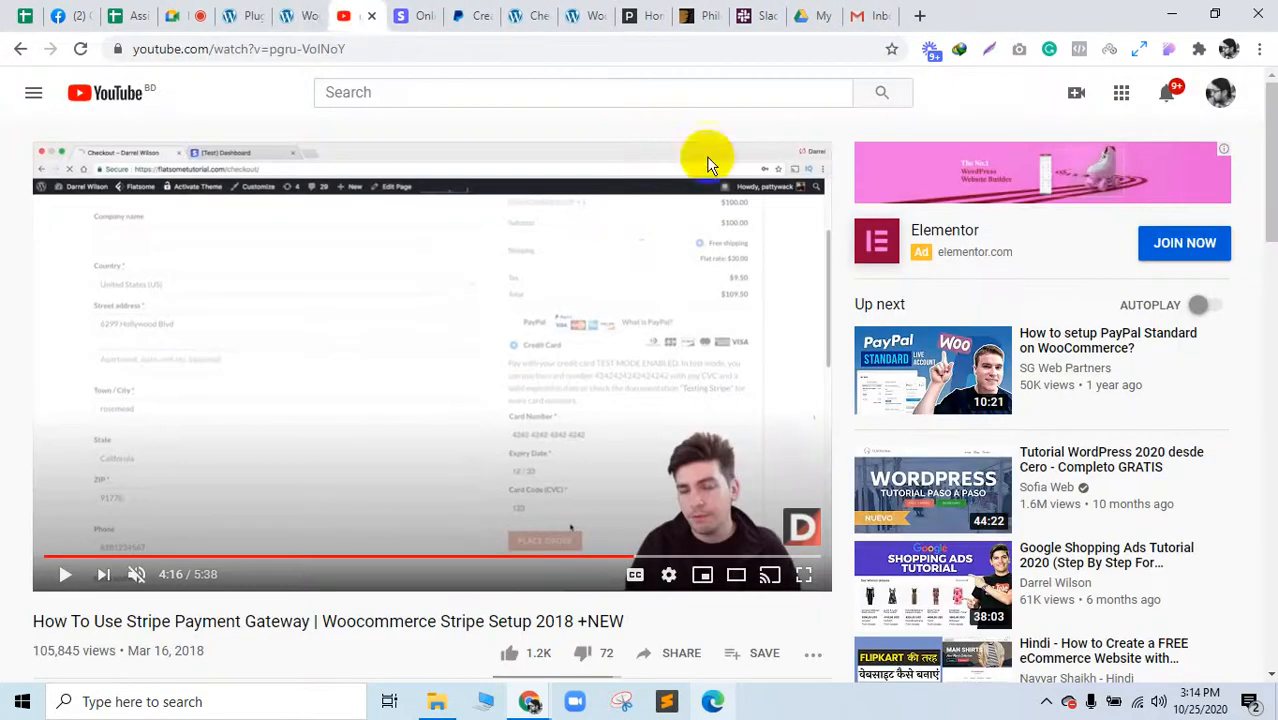
pyautogui.scroll(-2, 850, 418)
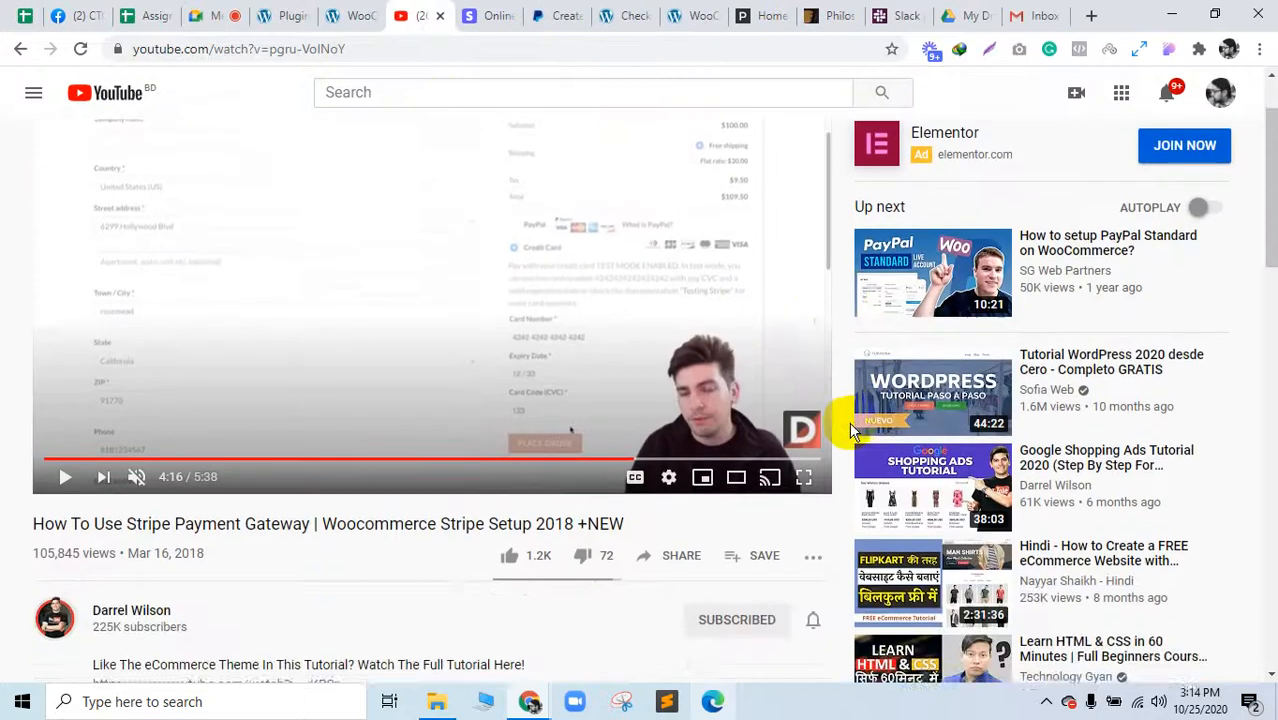
pyautogui.scroll(2, 850, 418)
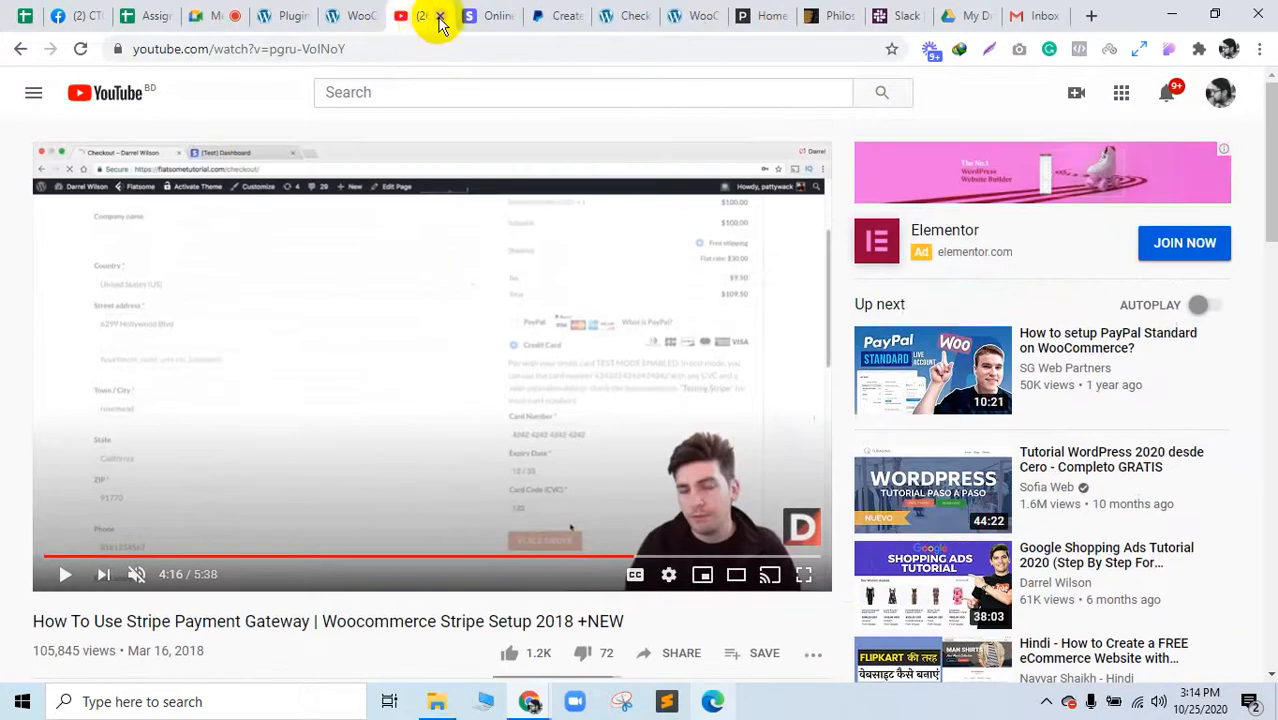
pyautogui.click(440, 16)
# Step: Open Tools > WP Reset from the Plugins page, then browse Storage (D:) in File Explorer
pyautogui.click(270, 12)
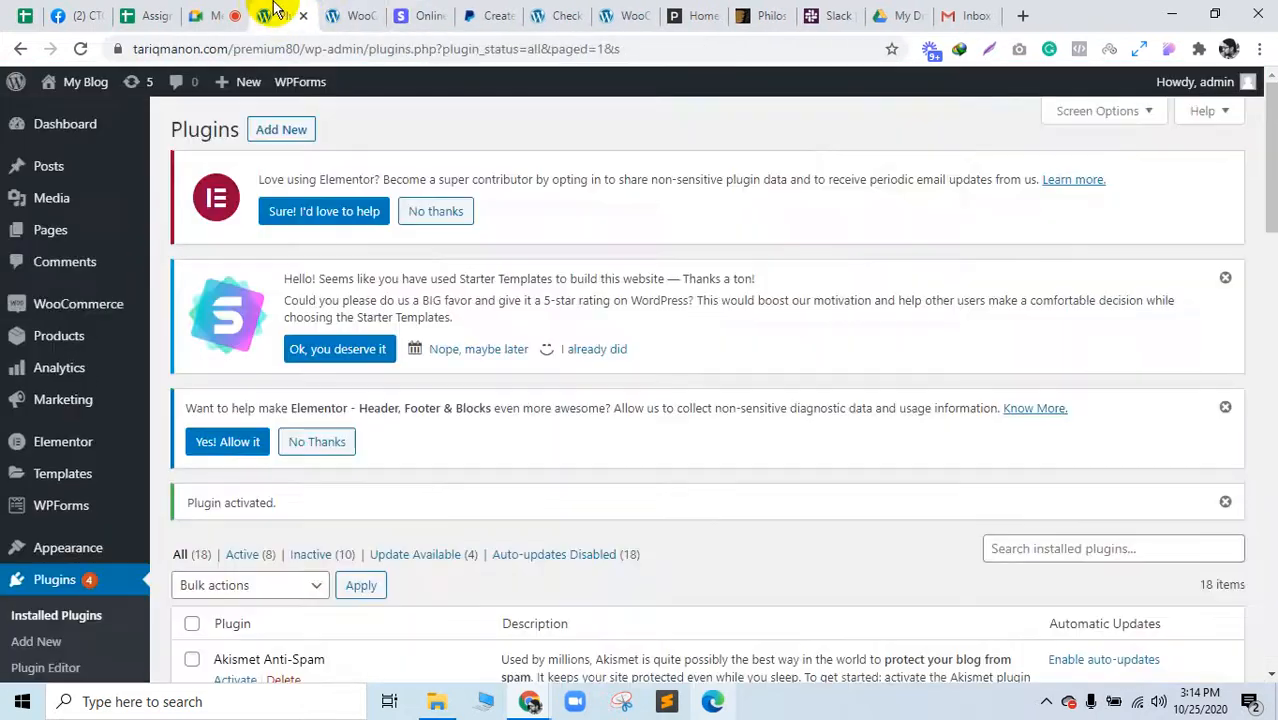
pyautogui.scroll(-3, 57, 630)
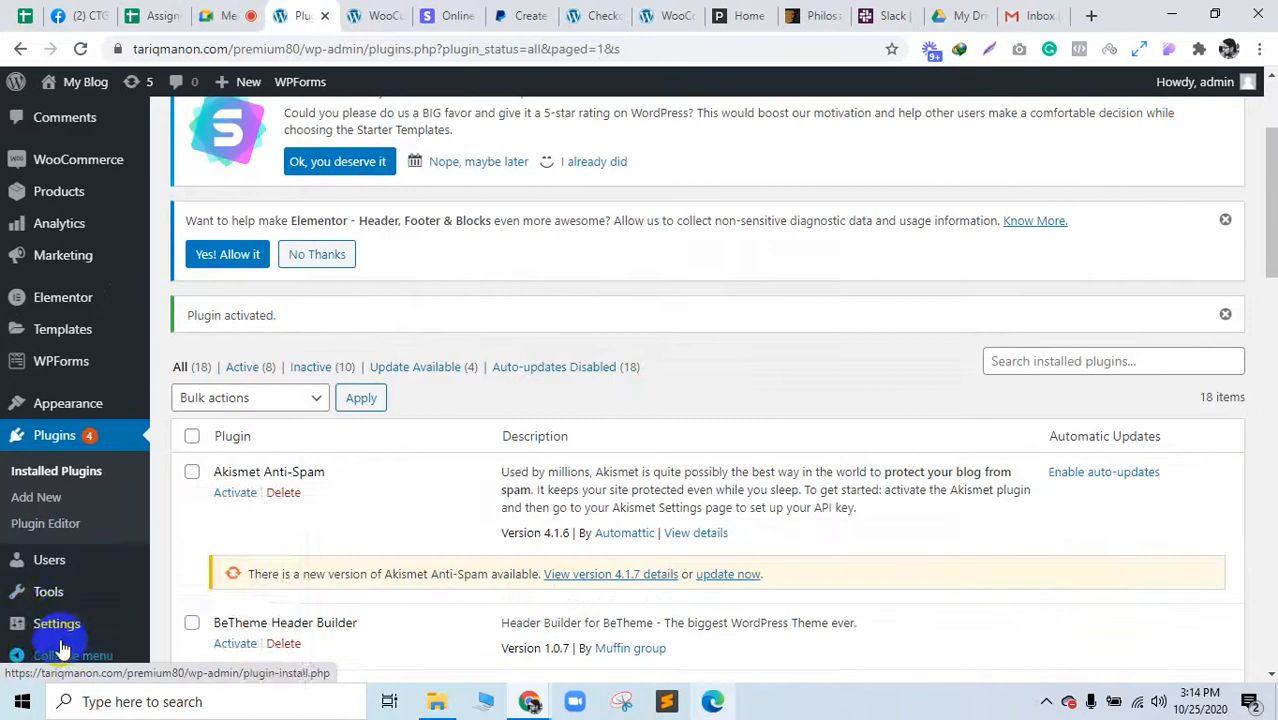
pyautogui.moveTo(62, 608)
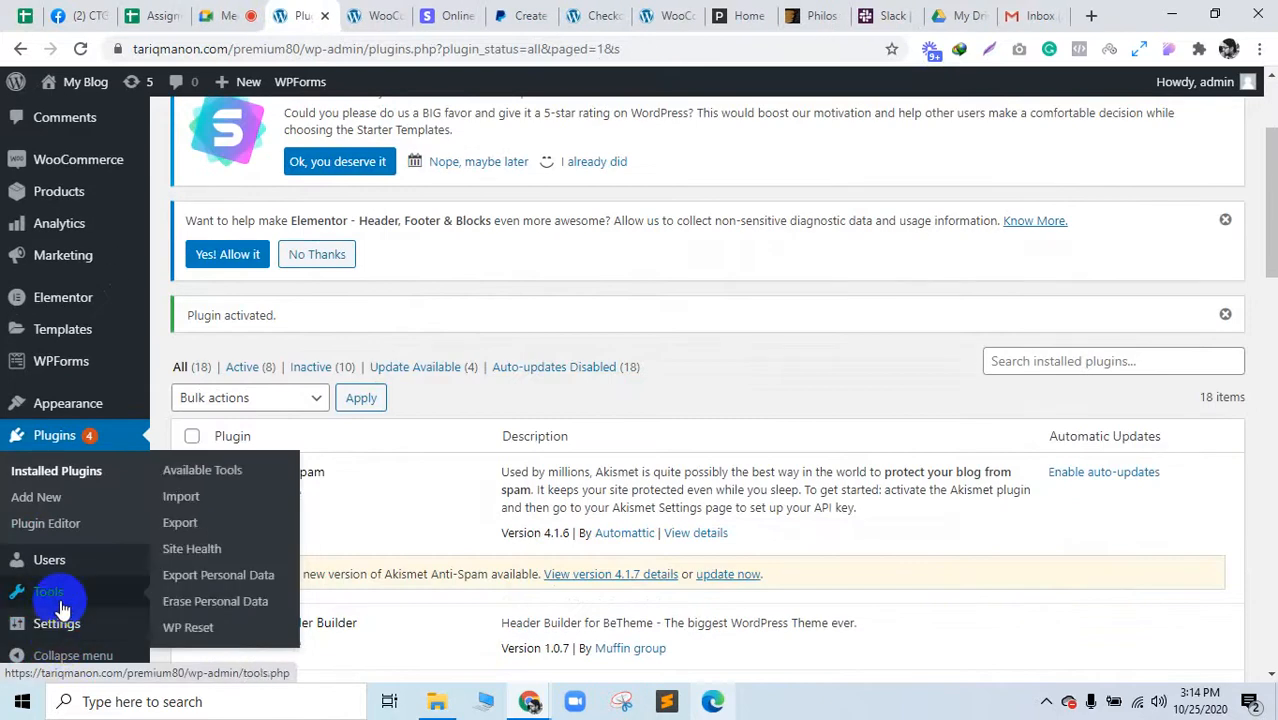
pyautogui.click(110, 497)
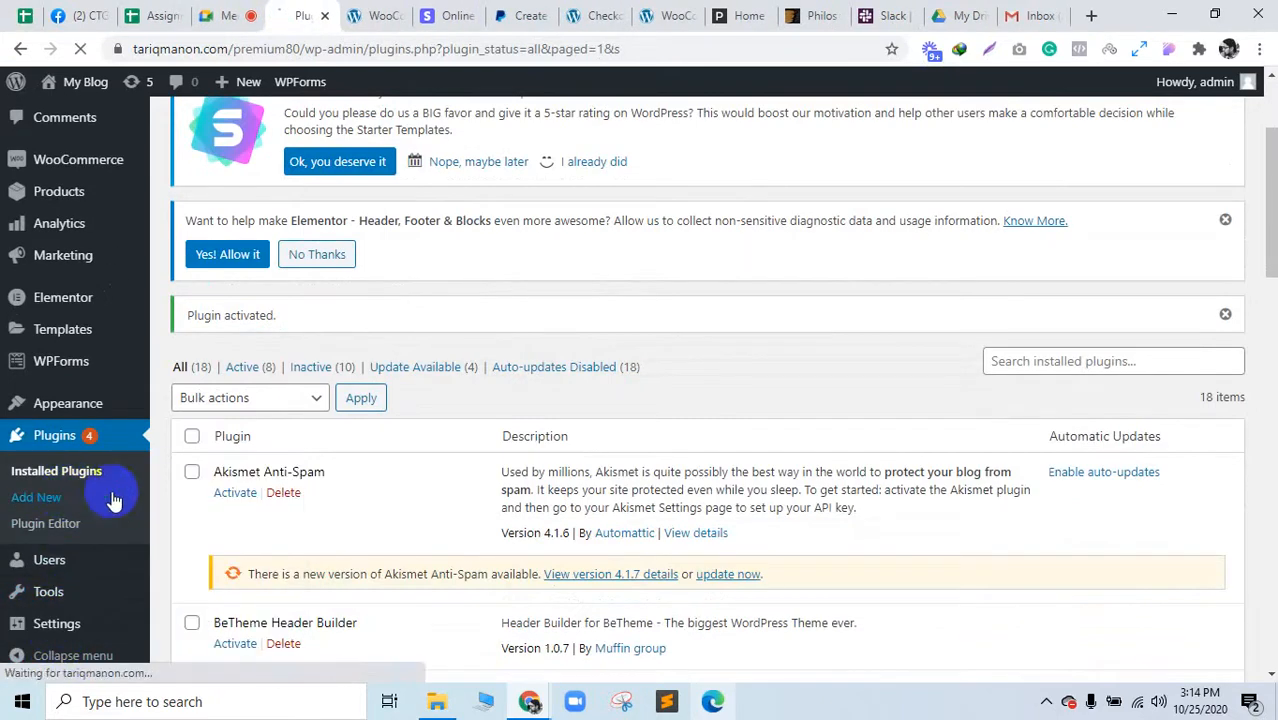
pyautogui.moveTo(50, 598)
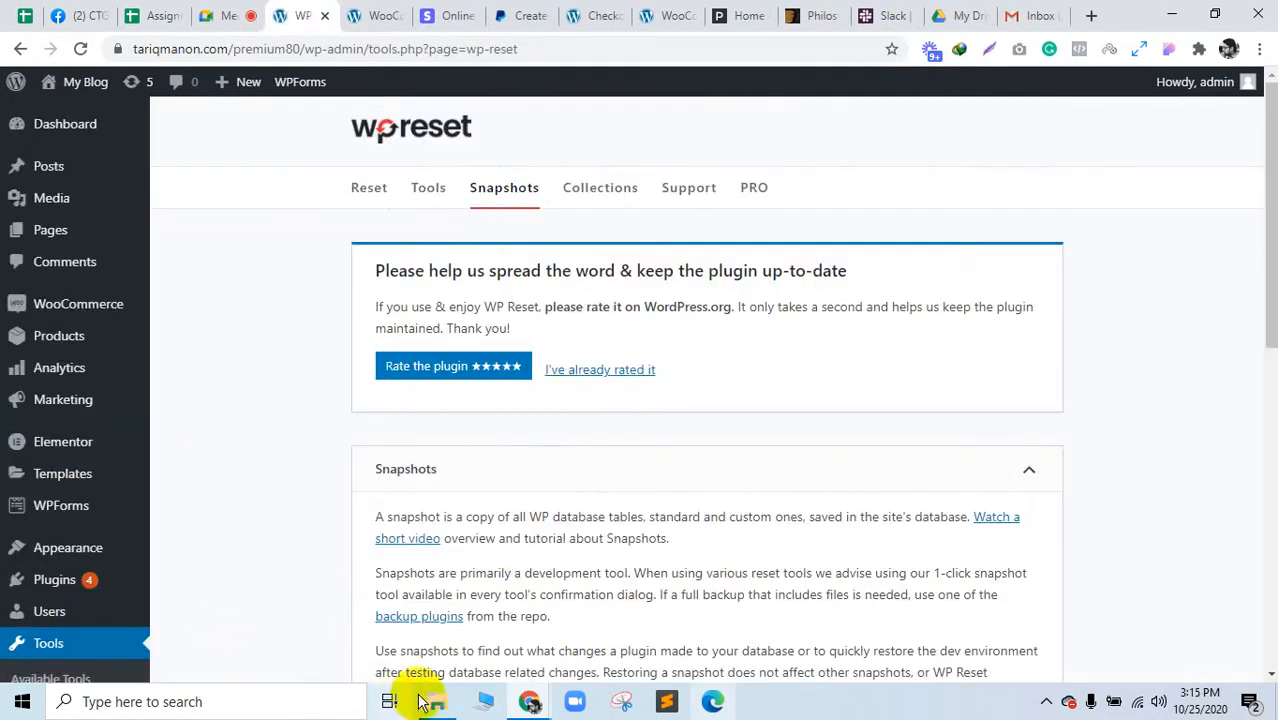
pyautogui.click(436, 701)
pyautogui.click(90, 582)
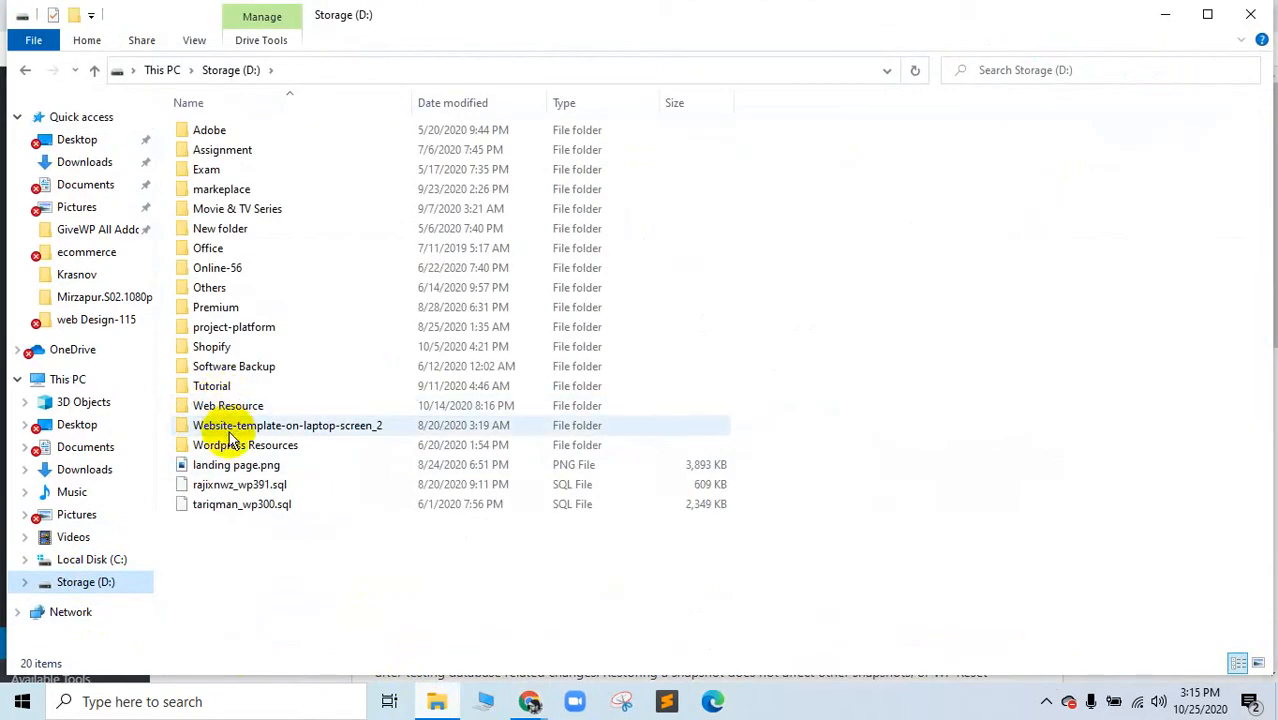
# Step: Browse to Wordpress Resources > Themes > Wp NTHEME and select the philos-responsive theme archive
pyautogui.doubleClick(228, 445)
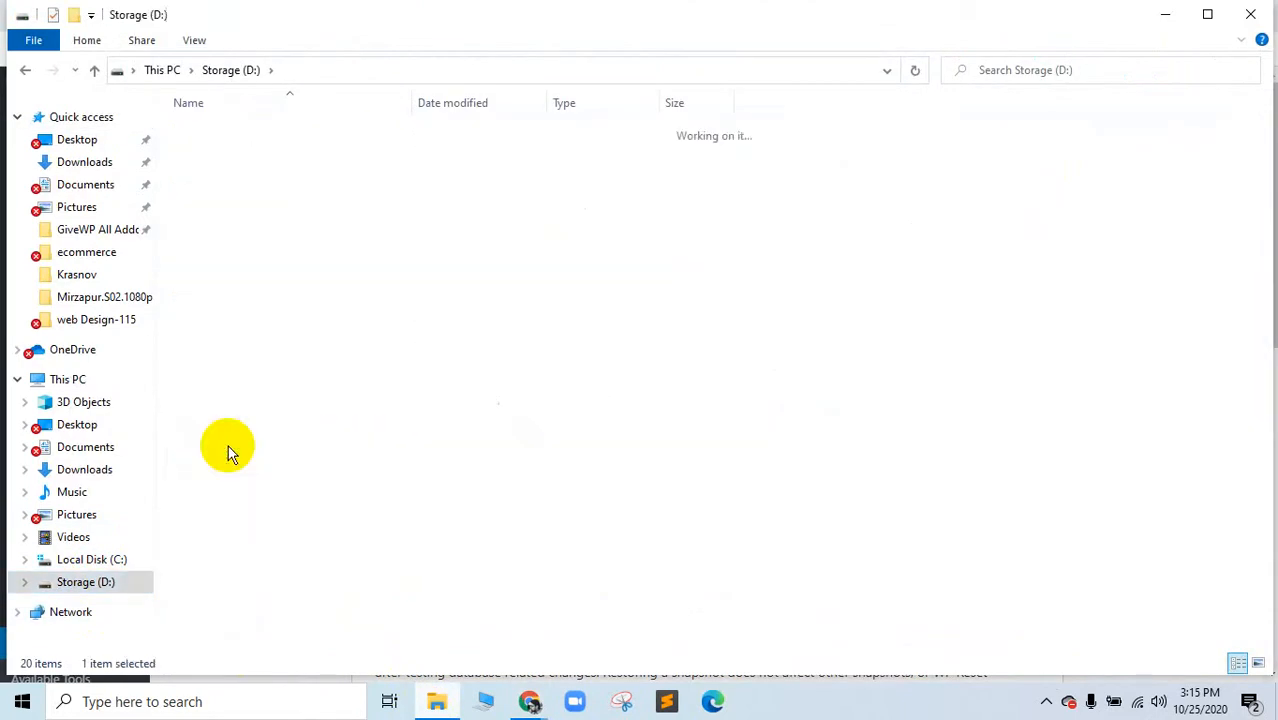
pyautogui.doubleClick(205, 169)
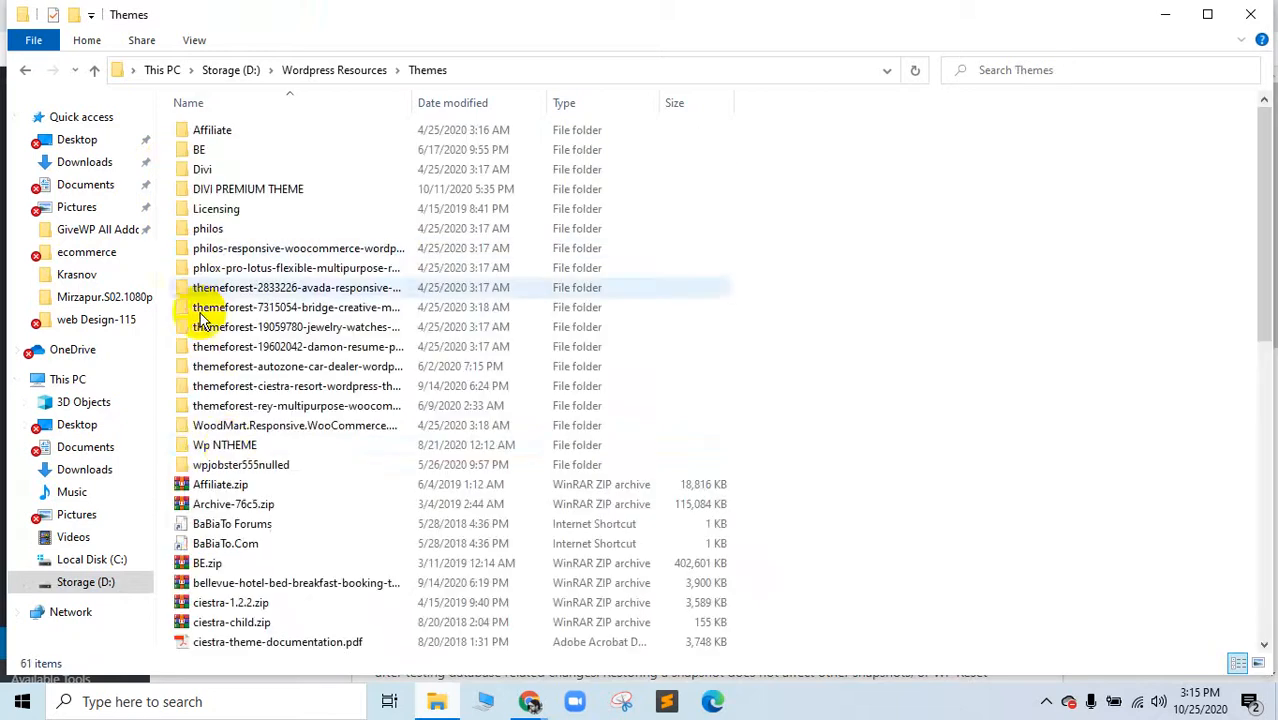
pyautogui.doubleClick(228, 445)
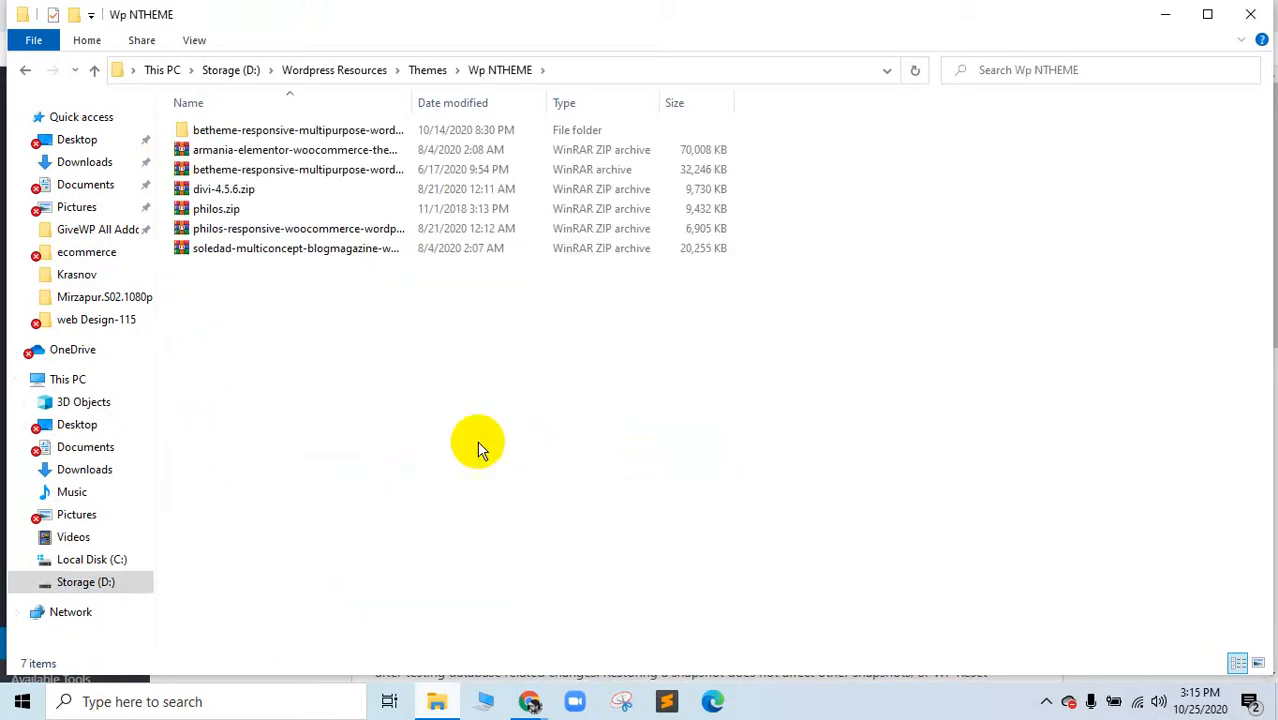
pyautogui.click(238, 209)
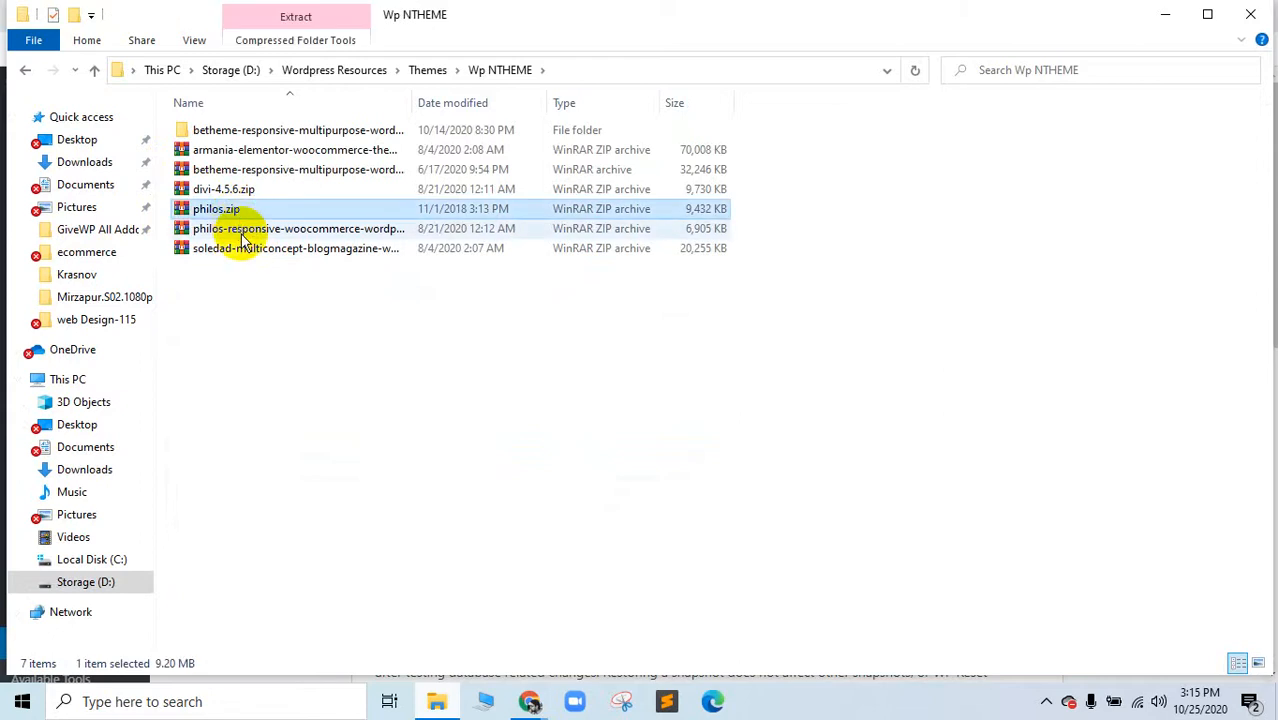
pyautogui.click(241, 234)
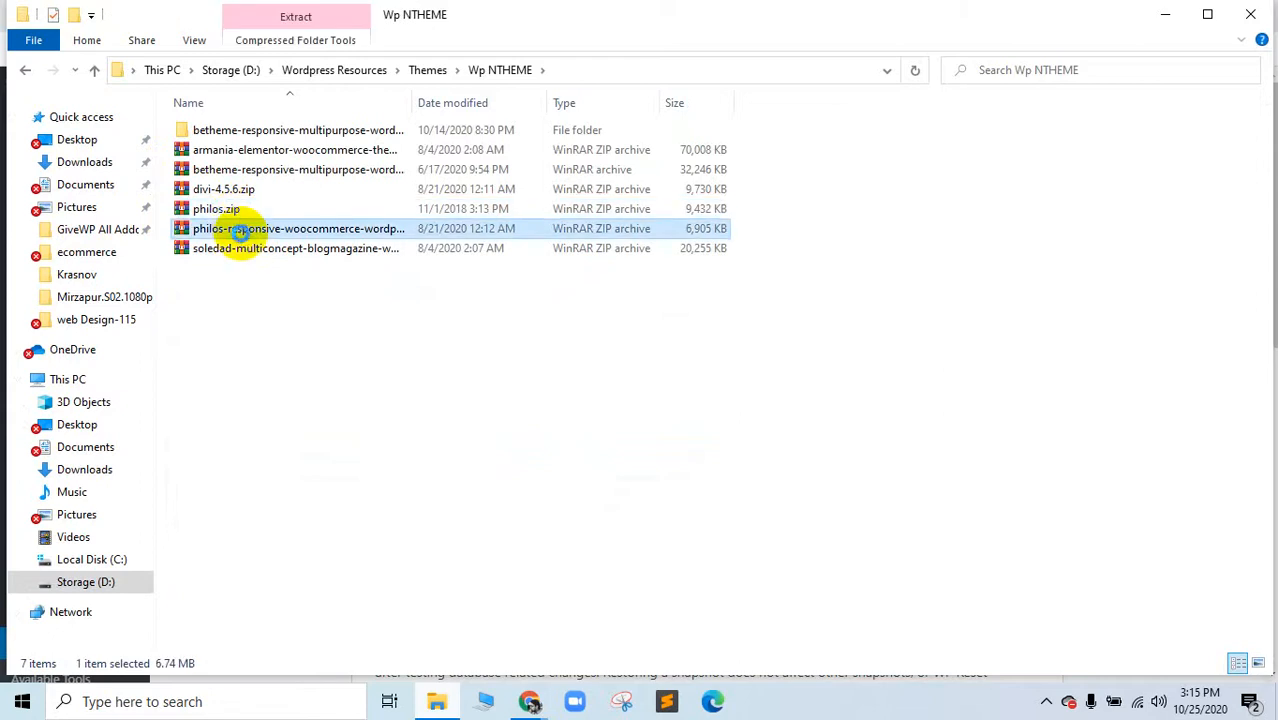
# Step: Extract the archive to its own folder and open philos to select philos_v5.2.zip
pyautogui.rightClick(241, 229)
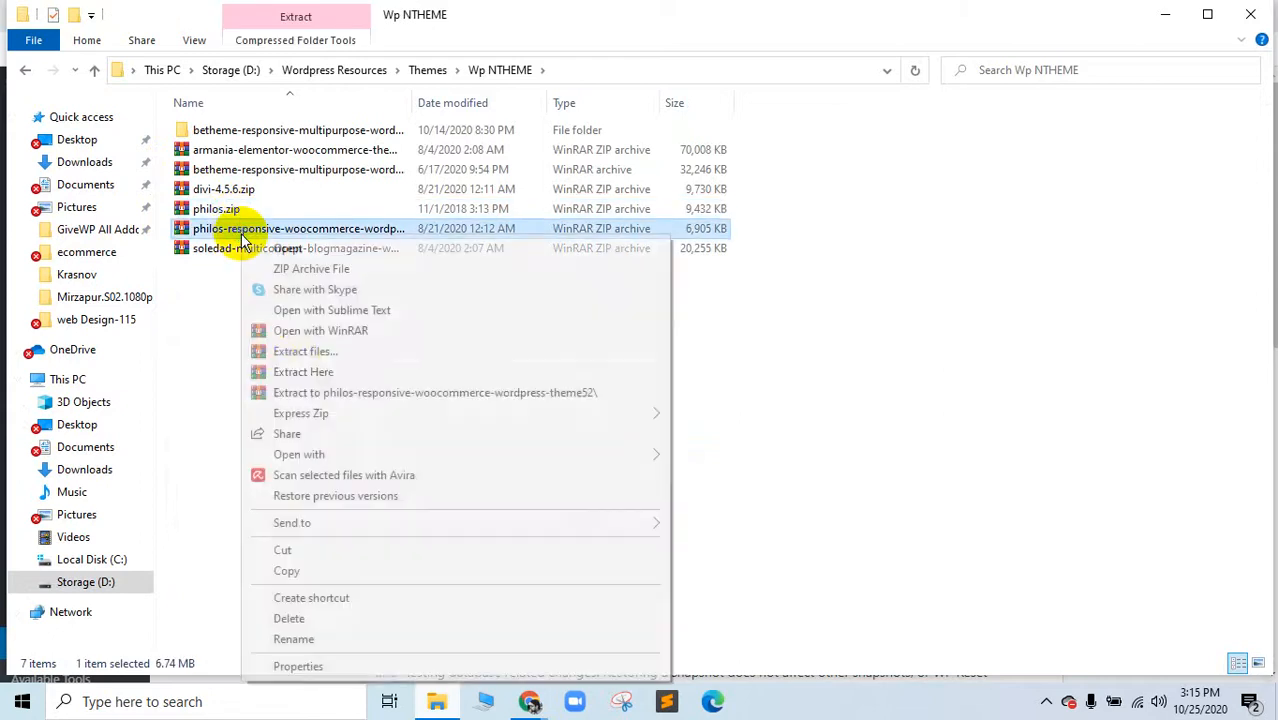
pyautogui.click(296, 365)
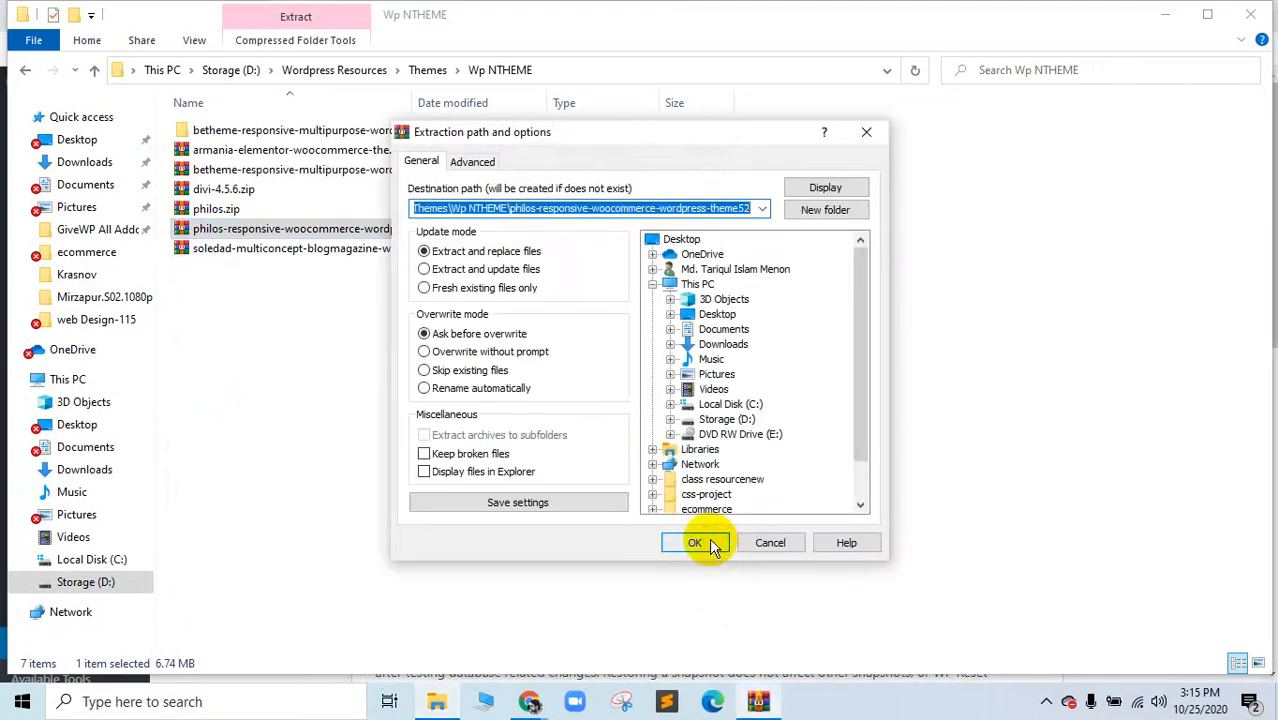
pyautogui.click(708, 544)
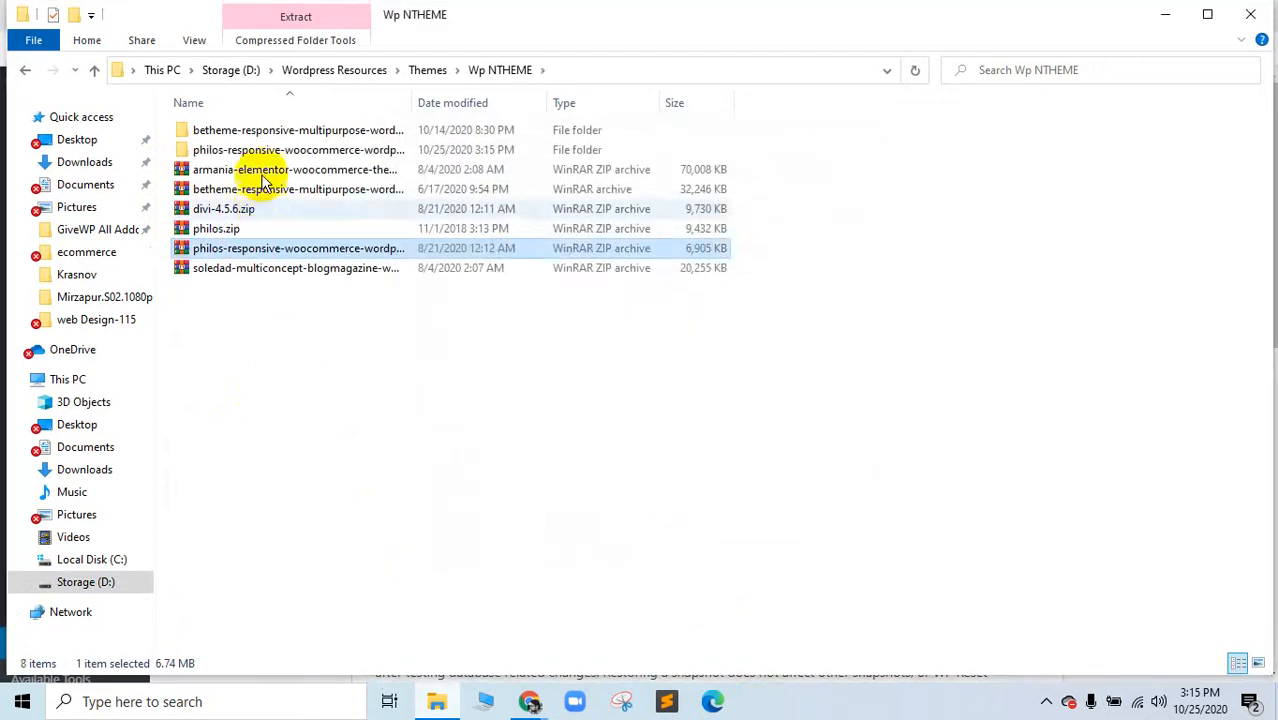
pyautogui.doubleClick(257, 149)
pyautogui.doubleClick(240, 128)
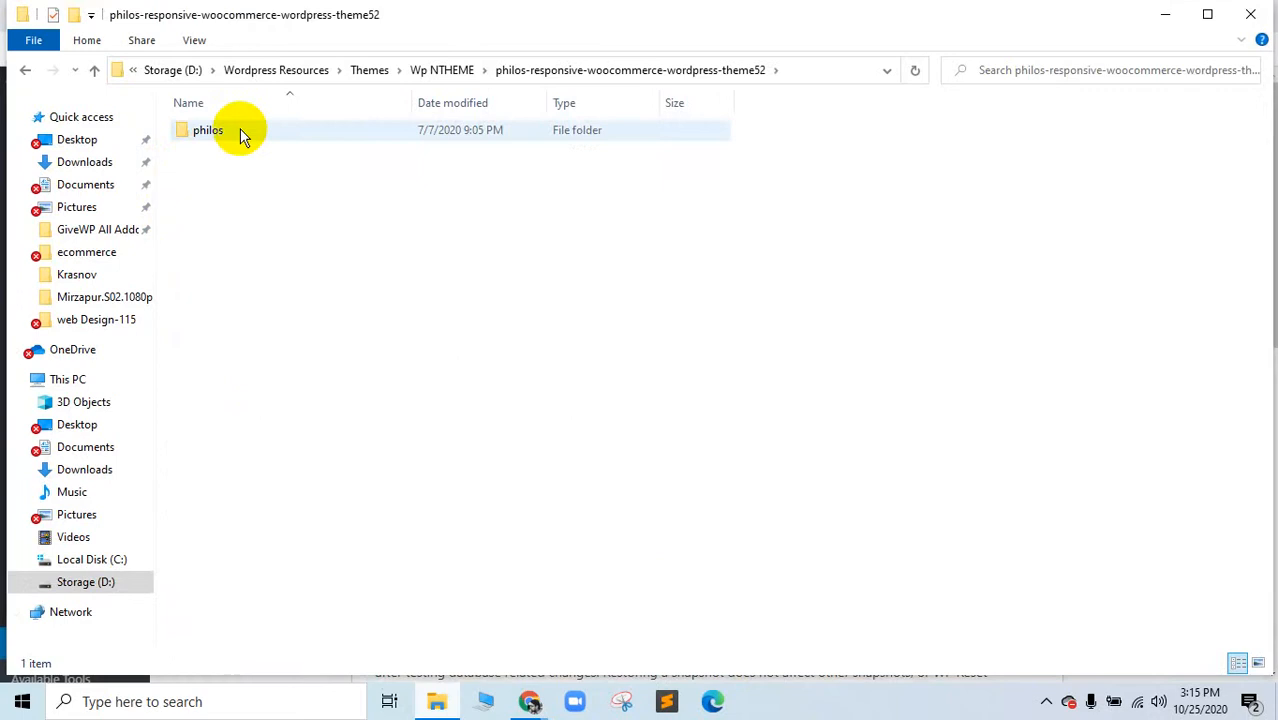
pyautogui.click(252, 222)
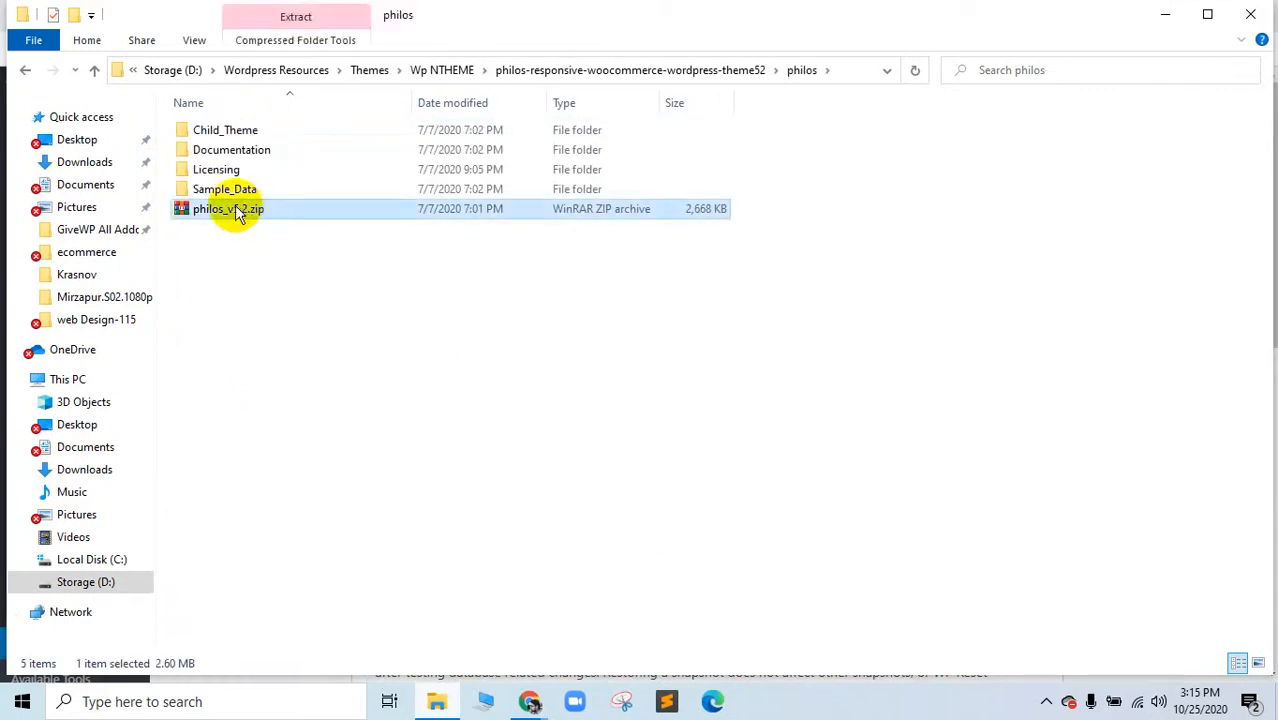
# Step: Enter 'reset' in WP Reset's confirmation field and confirm resetting WordPress to defaults
pyautogui.moveTo(529, 701)
pyautogui.click(465, 650)
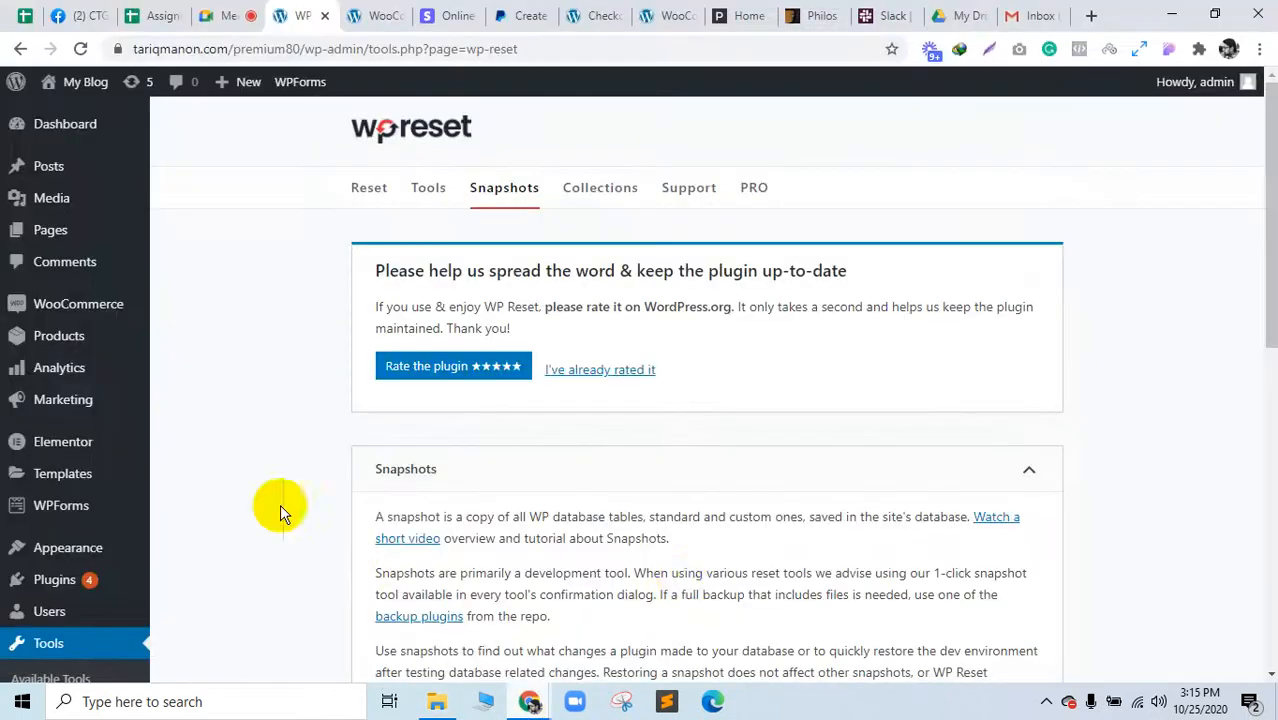
pyautogui.scroll(-10, 686, 580)
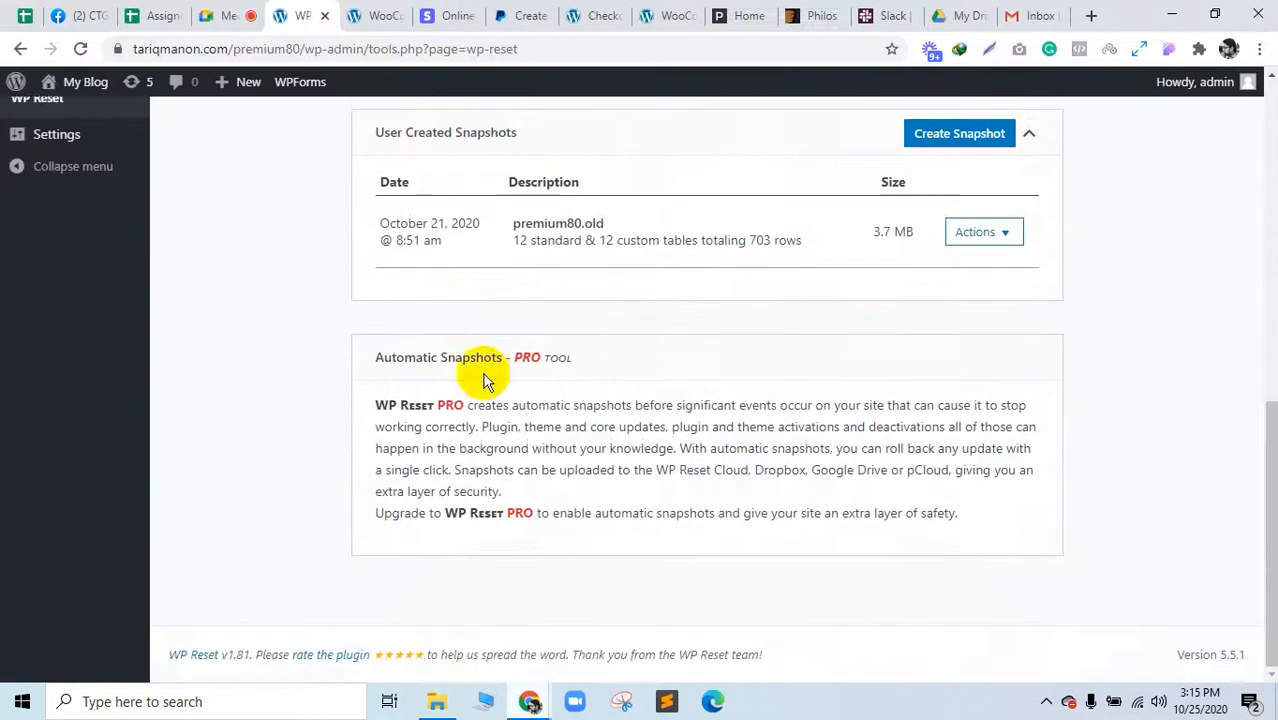
pyautogui.scroll(10, 487, 380)
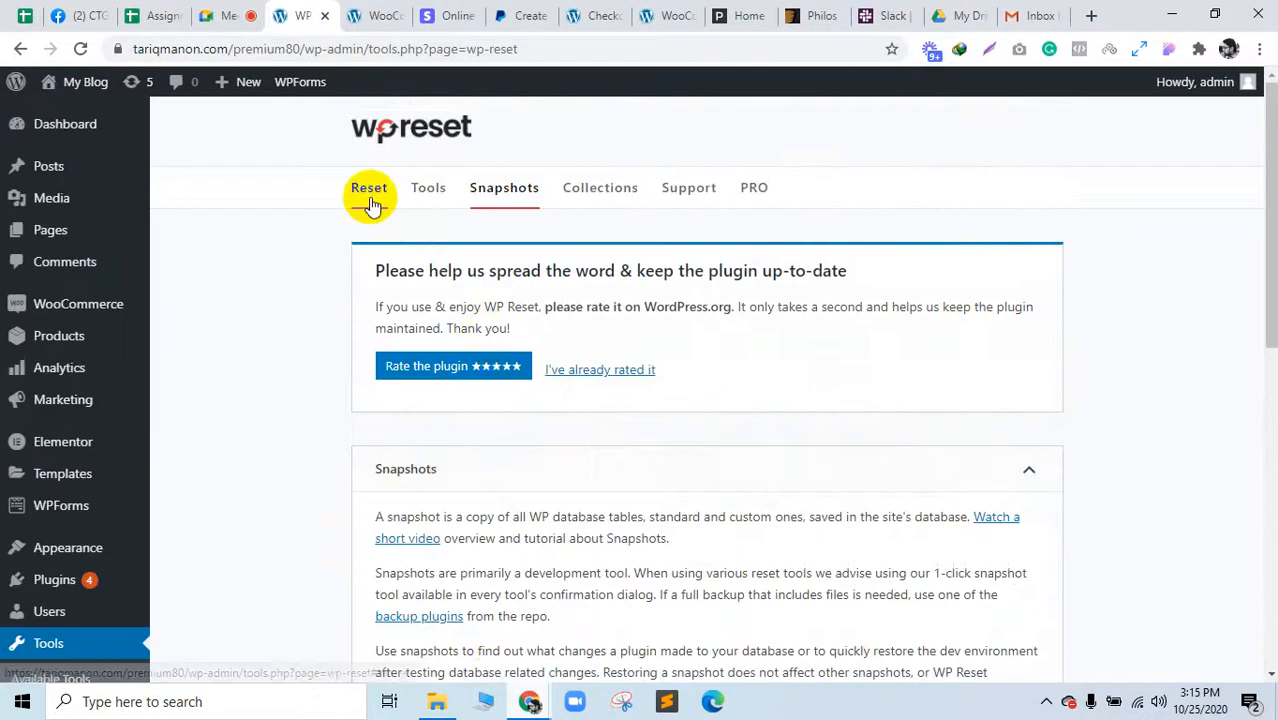
pyautogui.click(371, 204)
pyautogui.scroll(-10, 510, 520)
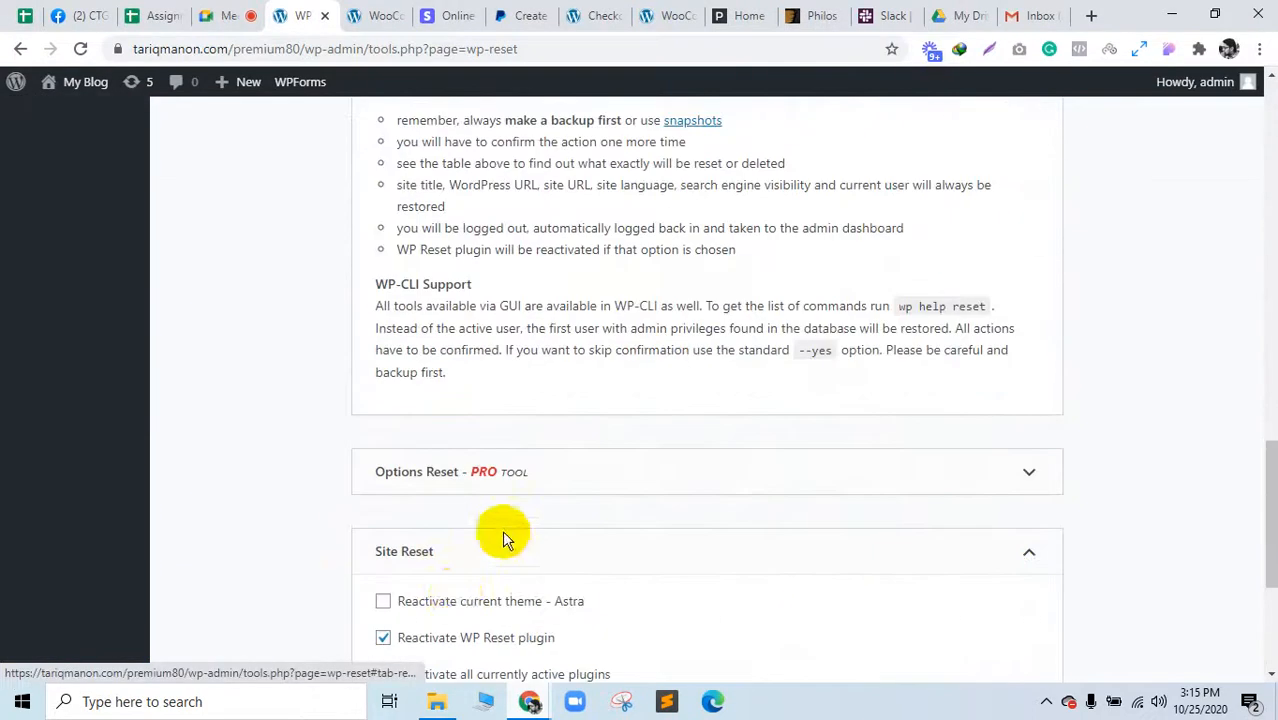
pyautogui.scroll(-4, 460, 570)
pyautogui.click(443, 442)
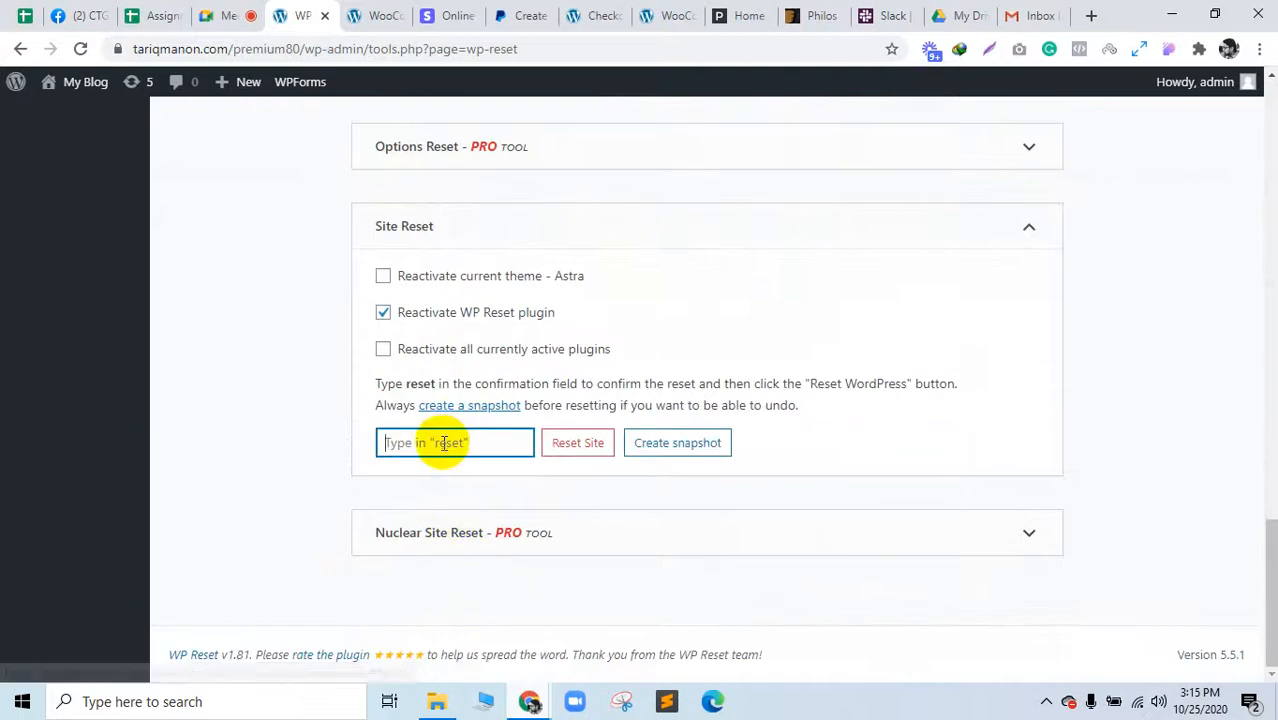
pyautogui.write('reset')
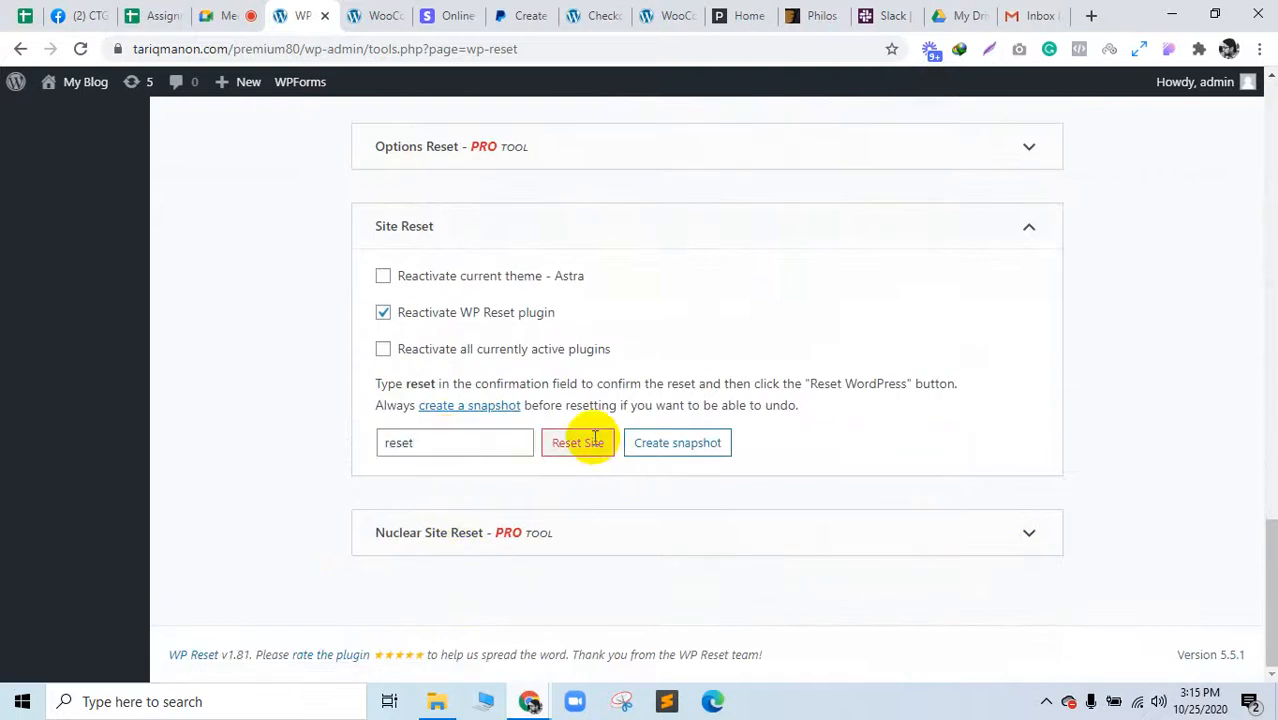
pyautogui.click(594, 442)
pyautogui.click(606, 524)
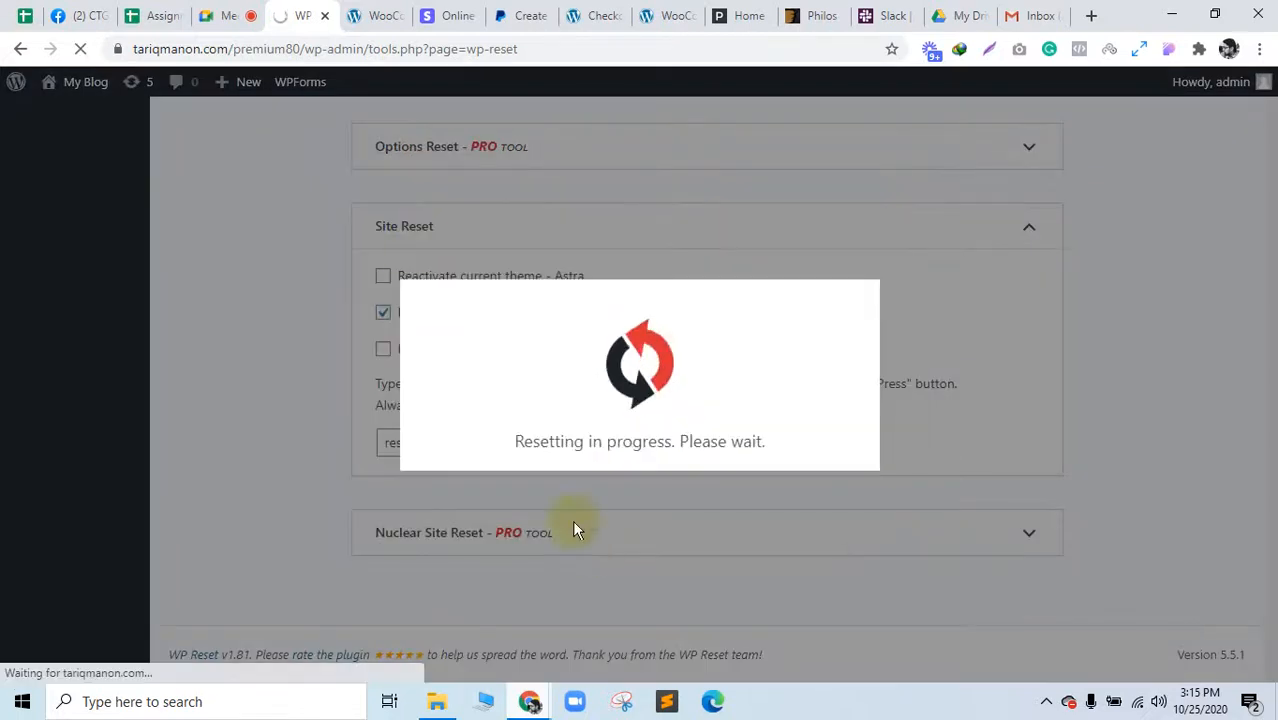
# Step: Look over the Philos theme demo home page, then return to the WordPress dashboard
pyautogui.click(816, 10)
pyautogui.click(752, 10)
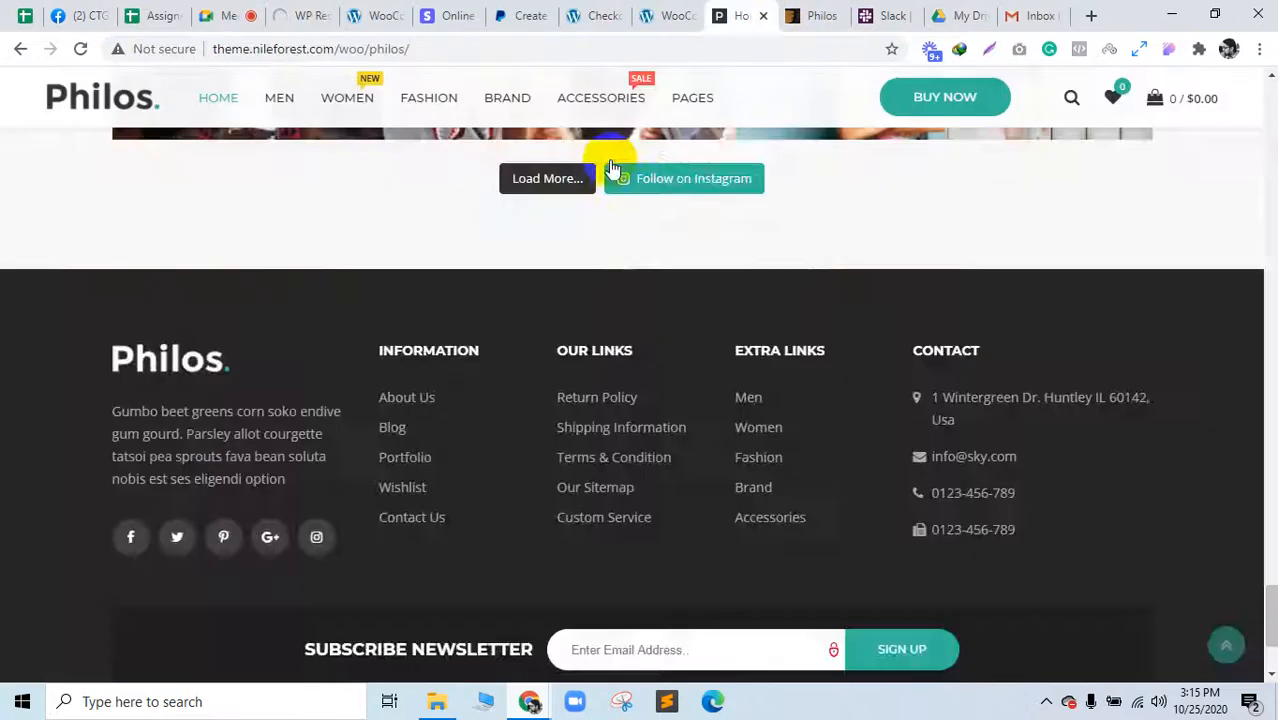
pyautogui.scroll(6, 575, 308)
pyautogui.click(1228, 641)
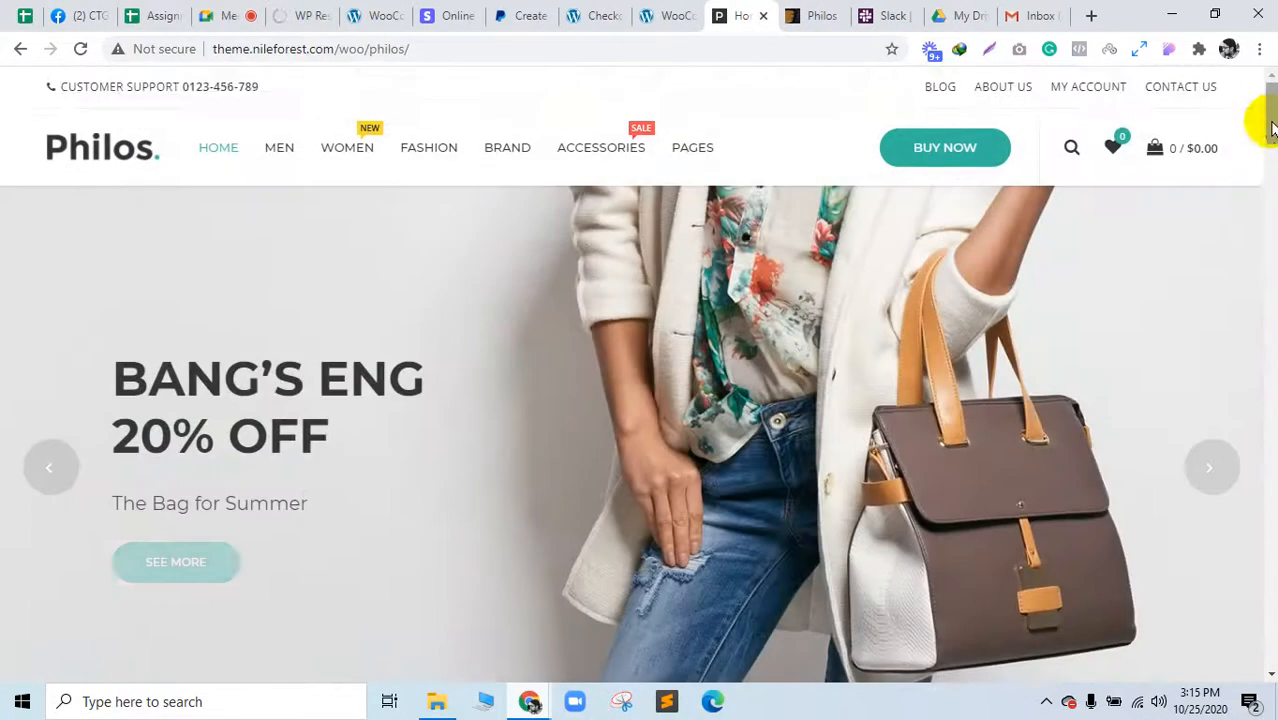
pyautogui.moveTo(1272, 122); pyautogui.dragTo(1271, 24)
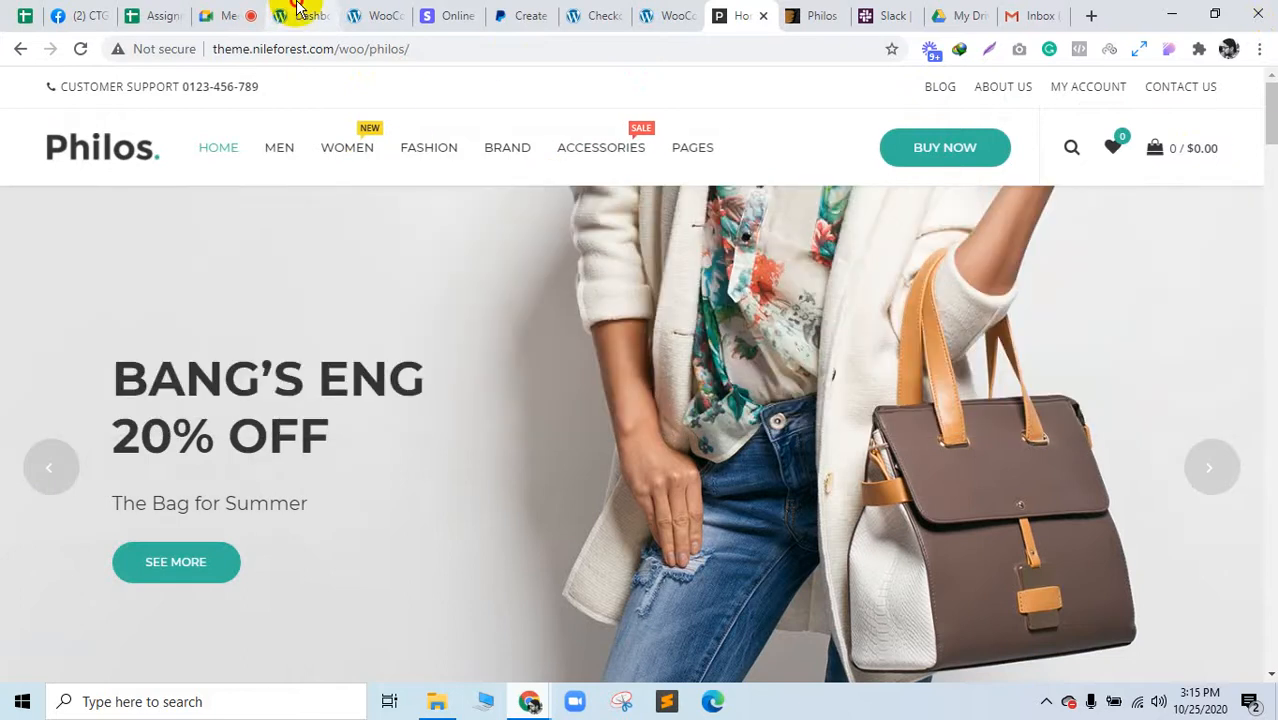
pyautogui.click(297, 12)
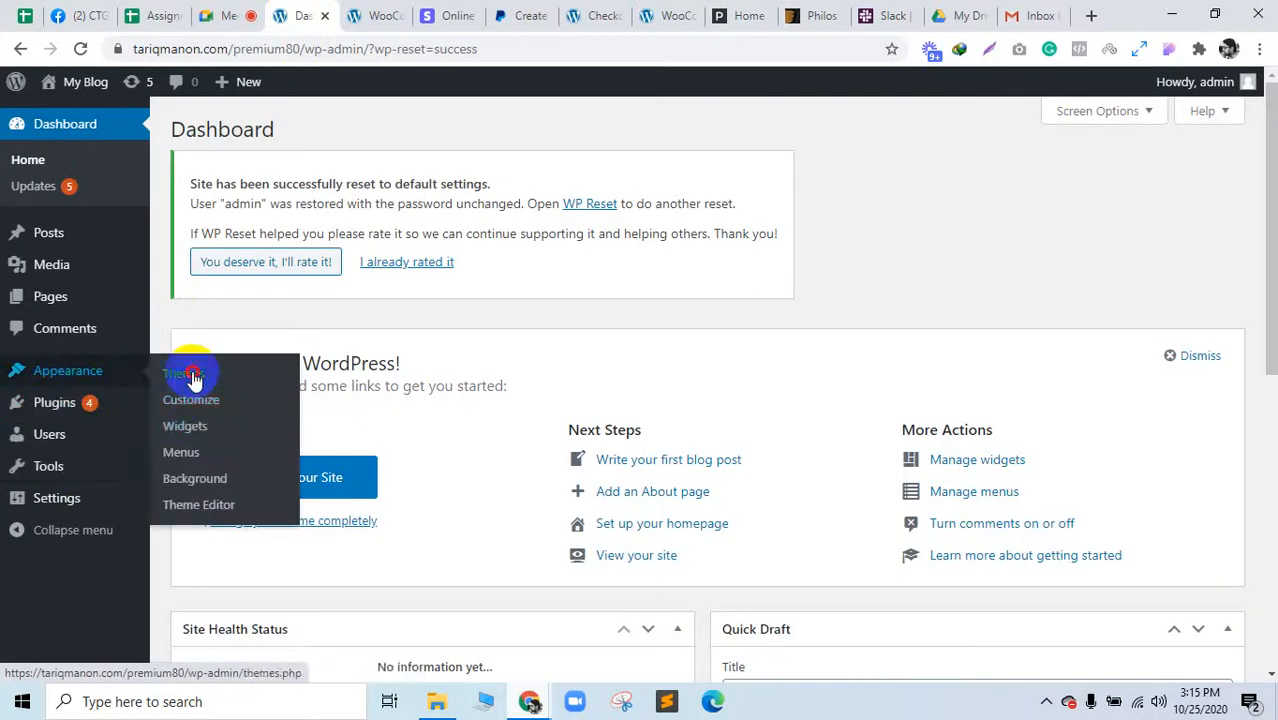
# Step: Go to Appearance > Themes > Add New > Upload Theme and start picking a file from Storage (D:)
pyautogui.click(188, 372)
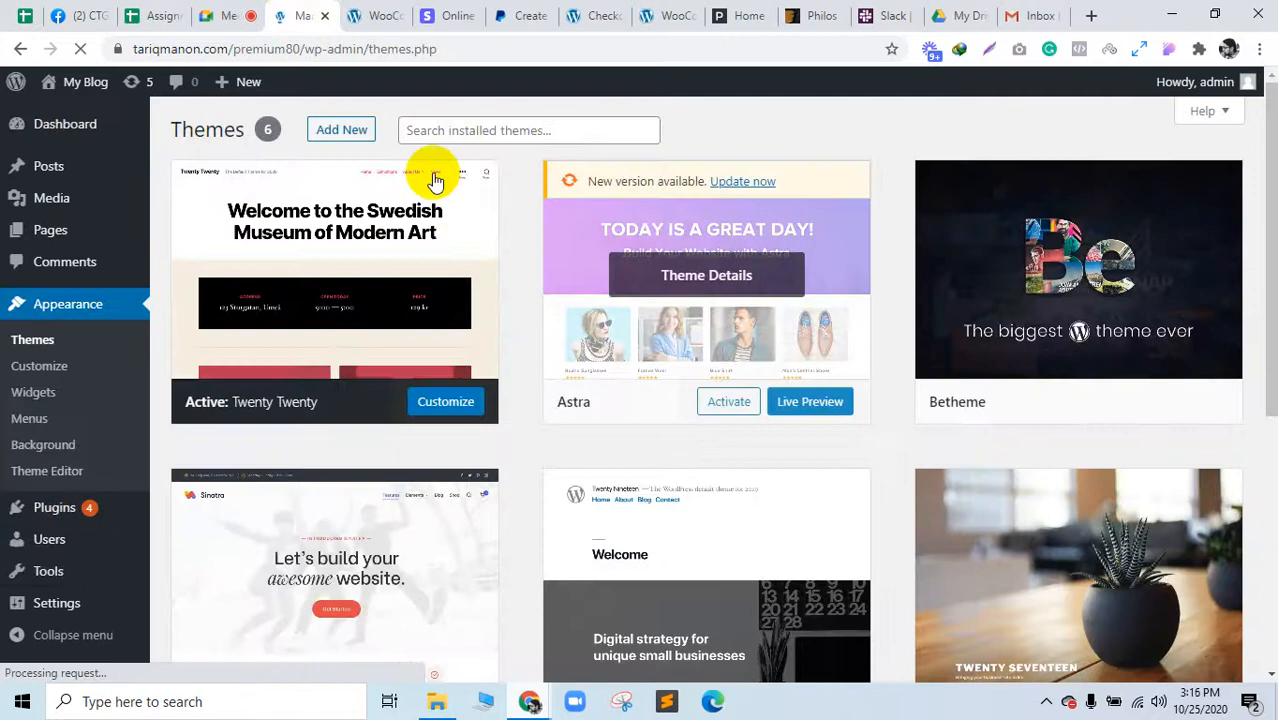
pyautogui.click(350, 131)
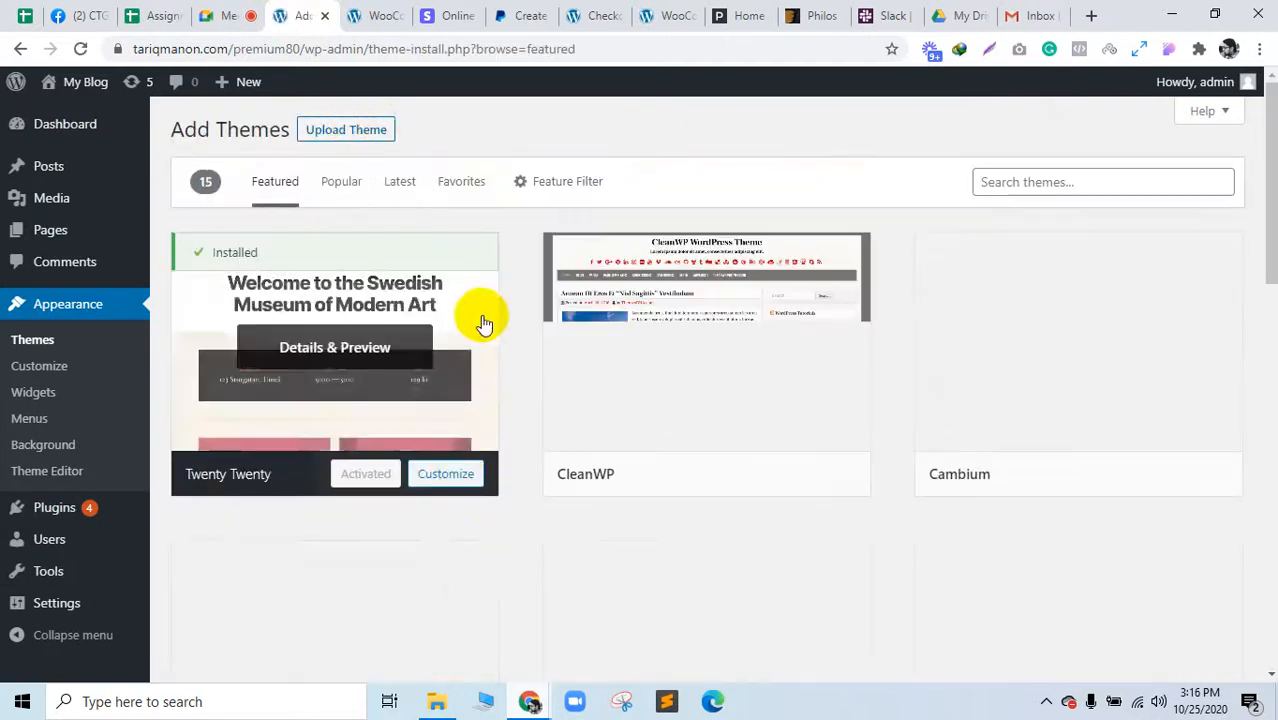
pyautogui.click(357, 131)
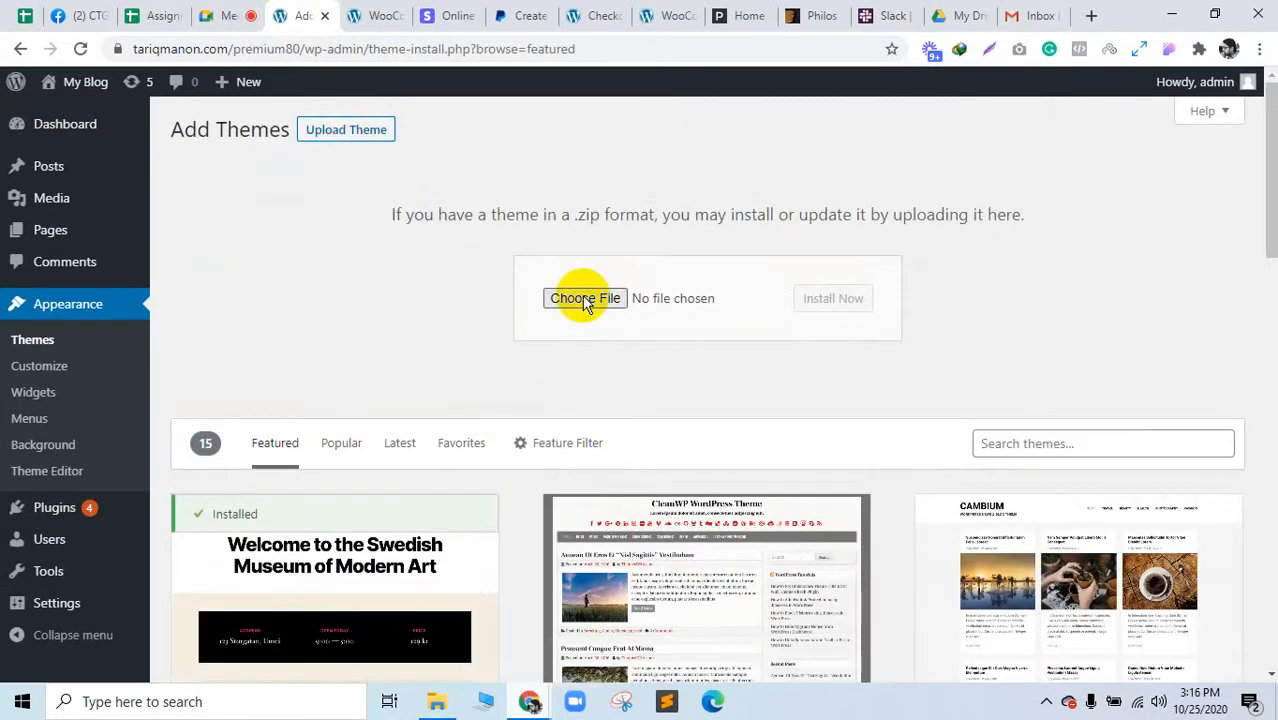
pyautogui.click(586, 302)
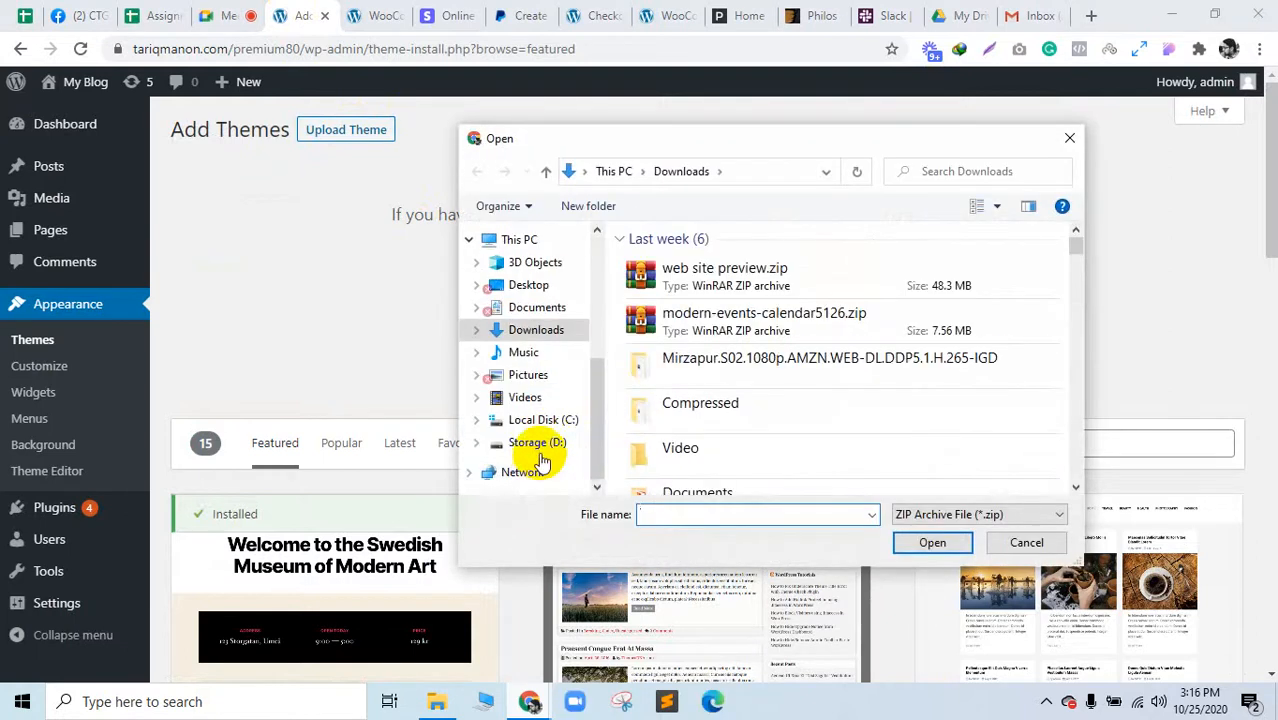
pyautogui.click(538, 447)
# Step: Navigate through Wp NTHEME to the philos folder and choose philos_v5.2.zip for upload
pyautogui.scroll(-2, 722, 385)
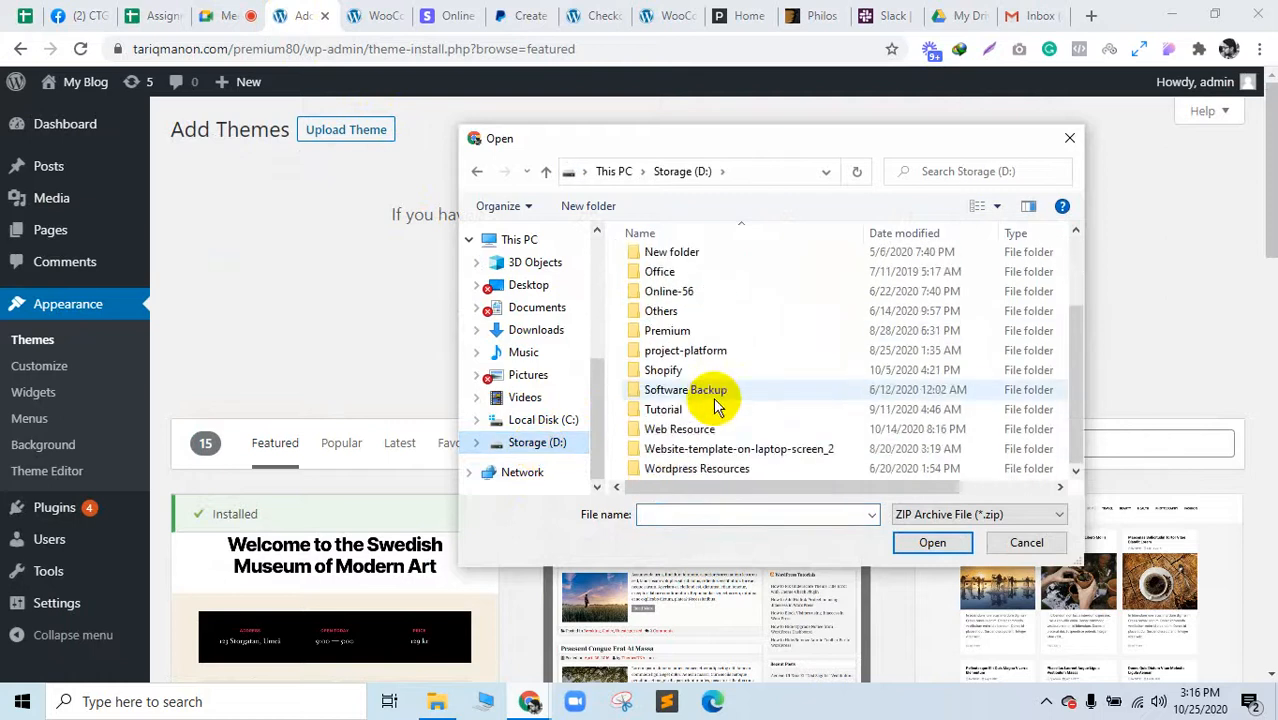
pyautogui.doubleClick(665, 469)
pyautogui.click(783, 428)
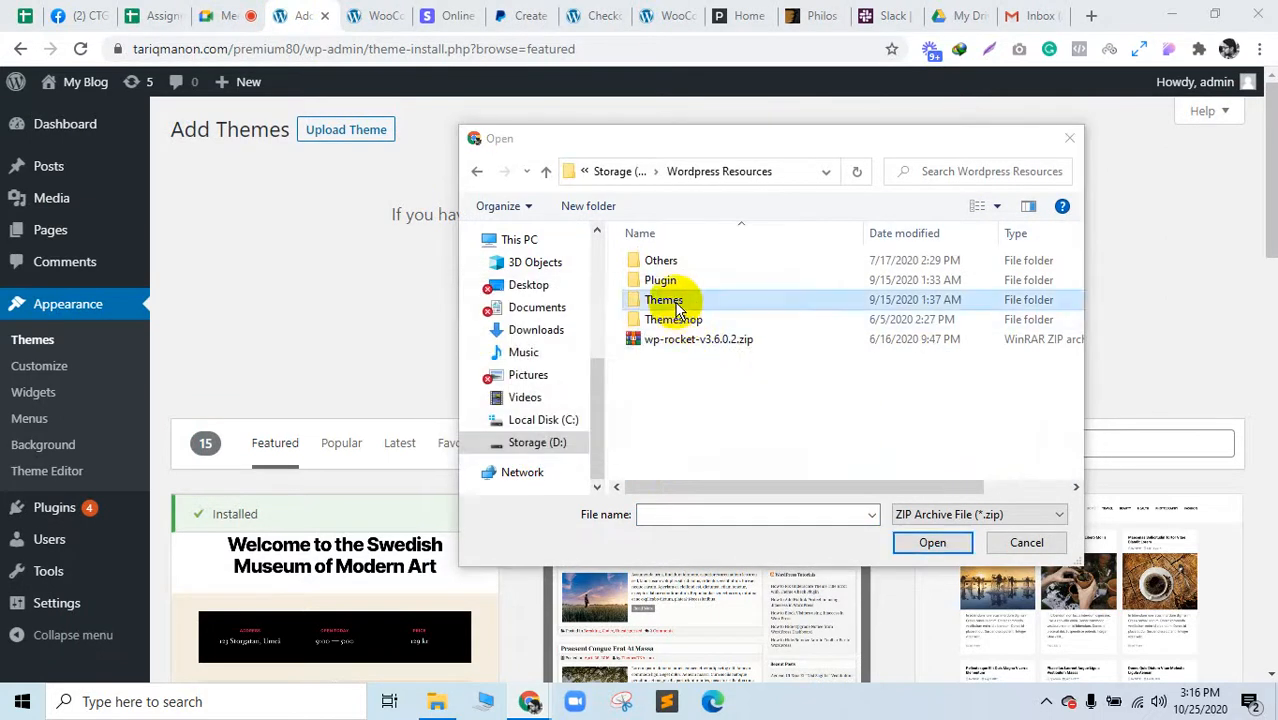
pyautogui.doubleClick(665, 299)
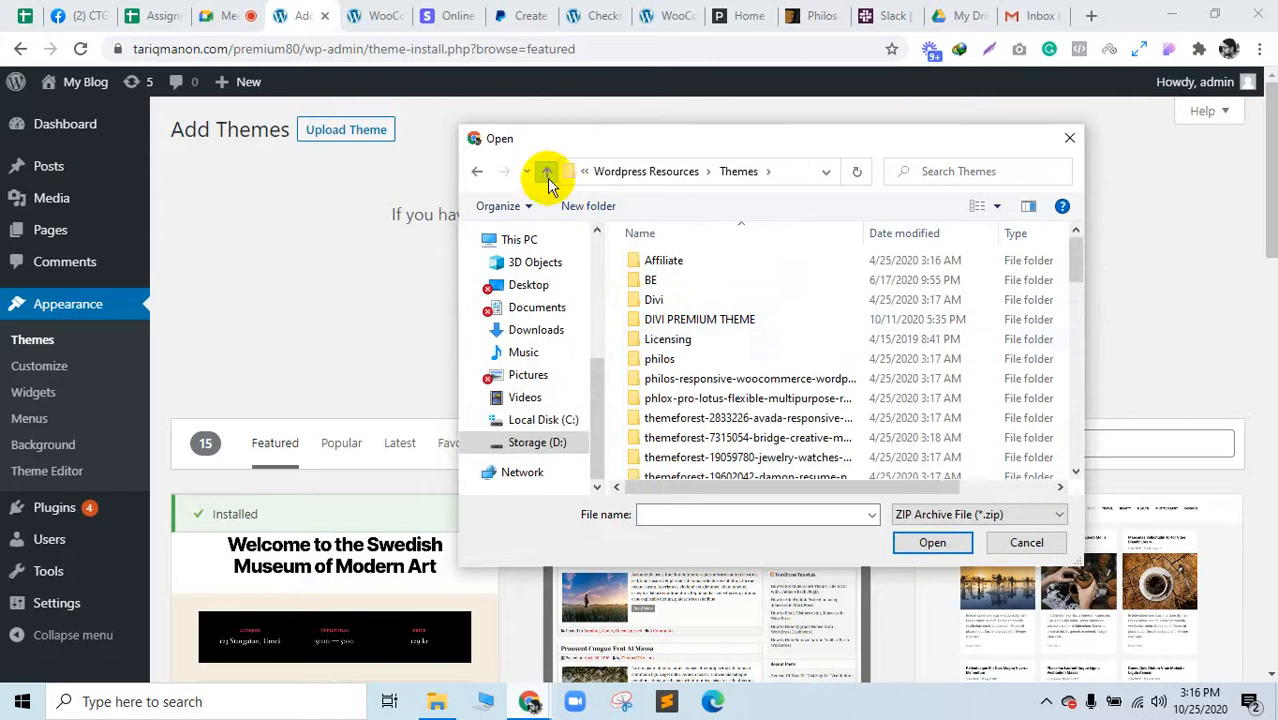
pyautogui.click(546, 172)
pyautogui.doubleClick(662, 297)
pyautogui.scroll(-2, 700, 400)
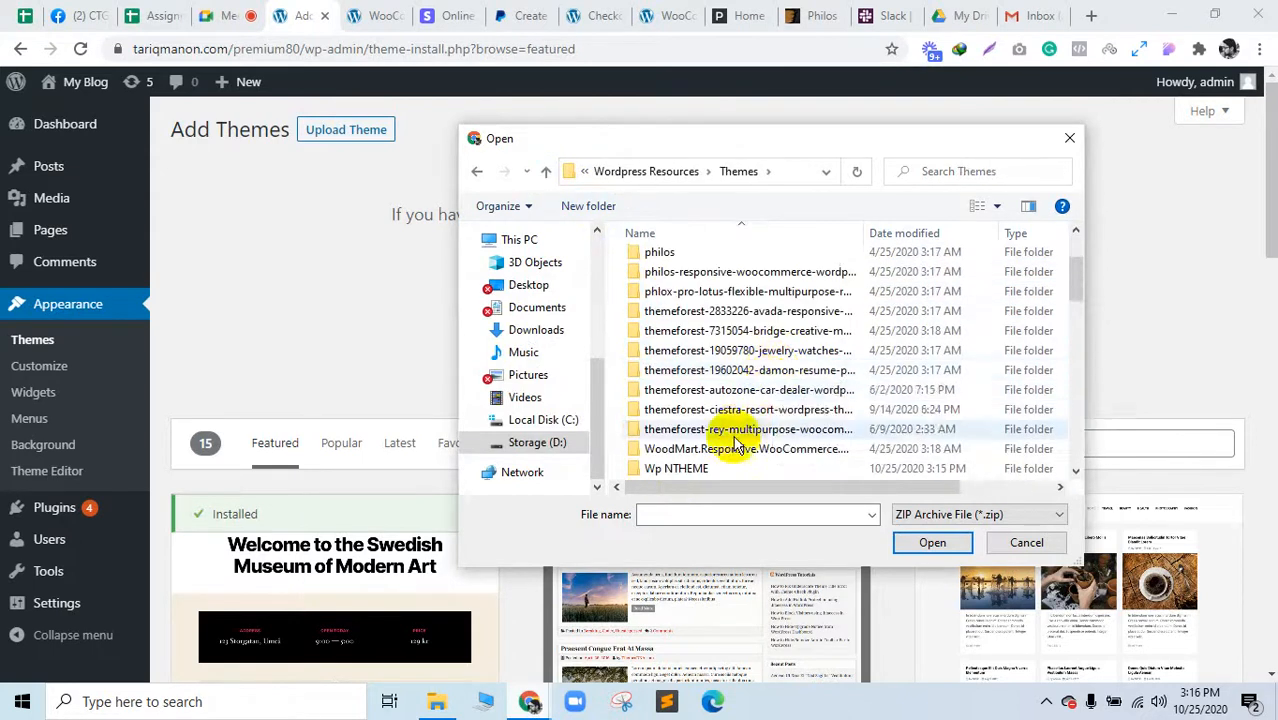
pyautogui.doubleClick(724, 469)
pyautogui.doubleClick(655, 277)
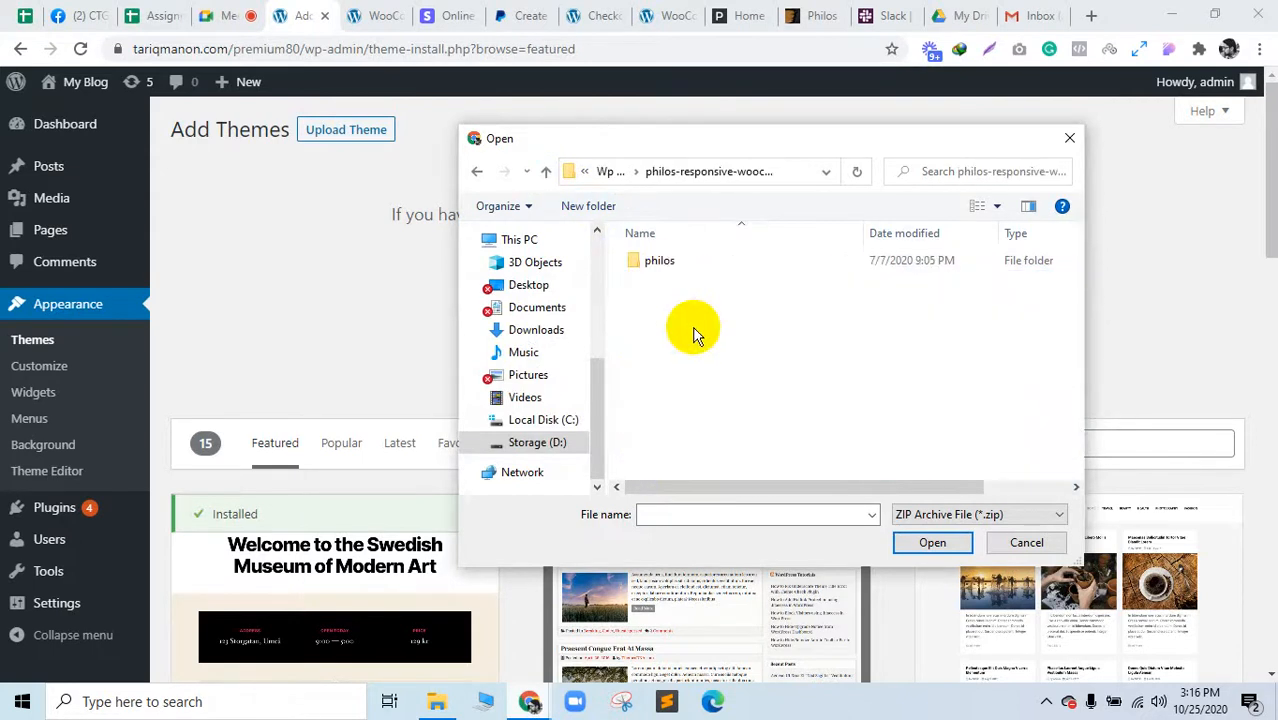
pyautogui.doubleClick(684, 265)
pyautogui.click(683, 339)
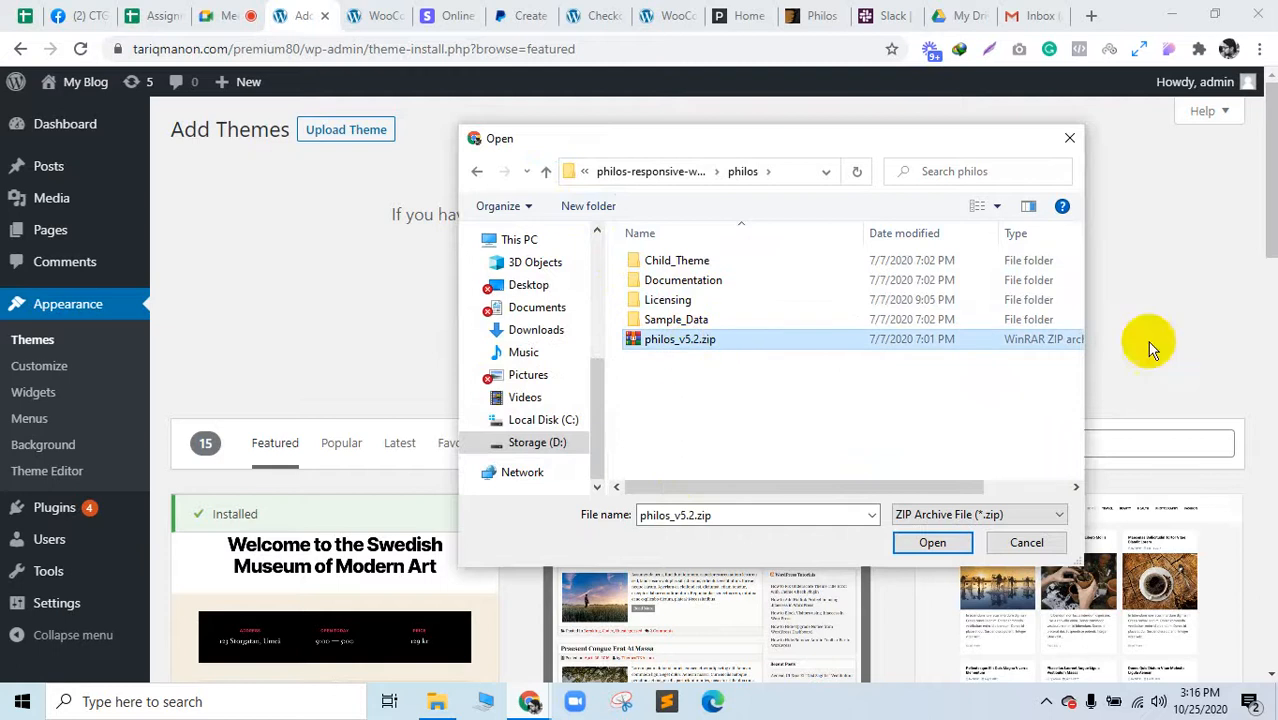
pyautogui.click(947, 552)
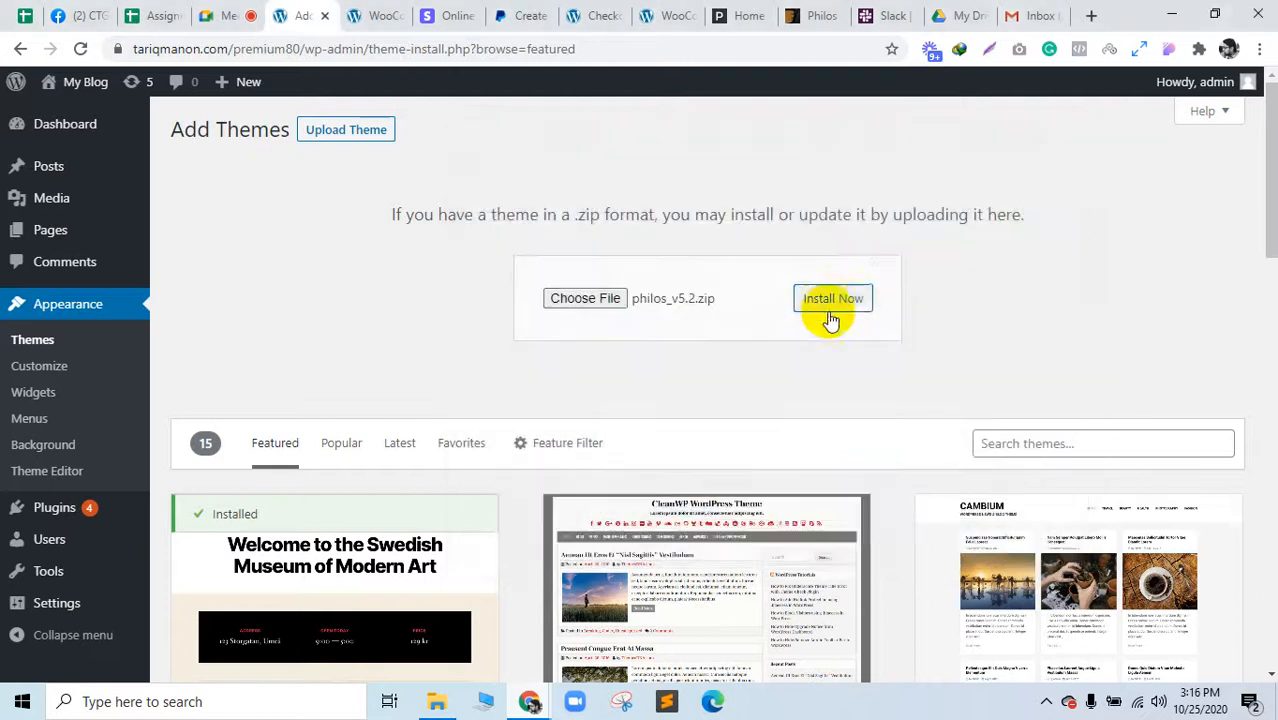
# Step: Check the Google Meet tab, return to Add Themes, and bring up the philos folder
pyautogui.click(237, 12)
pyautogui.click(297, 12)
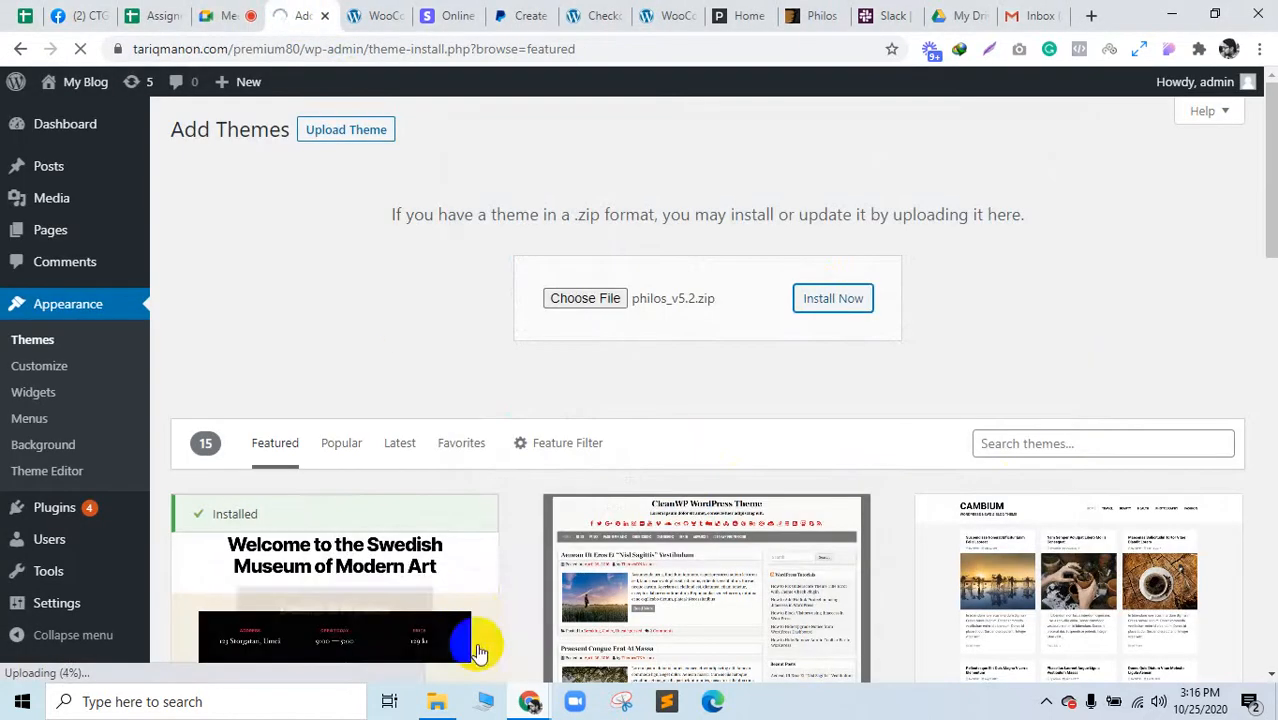
pyautogui.click(437, 701)
# Step: Open the Philos documentation index.html beside the Add Themes page and scroll through it
pyautogui.doubleClick(207, 150)
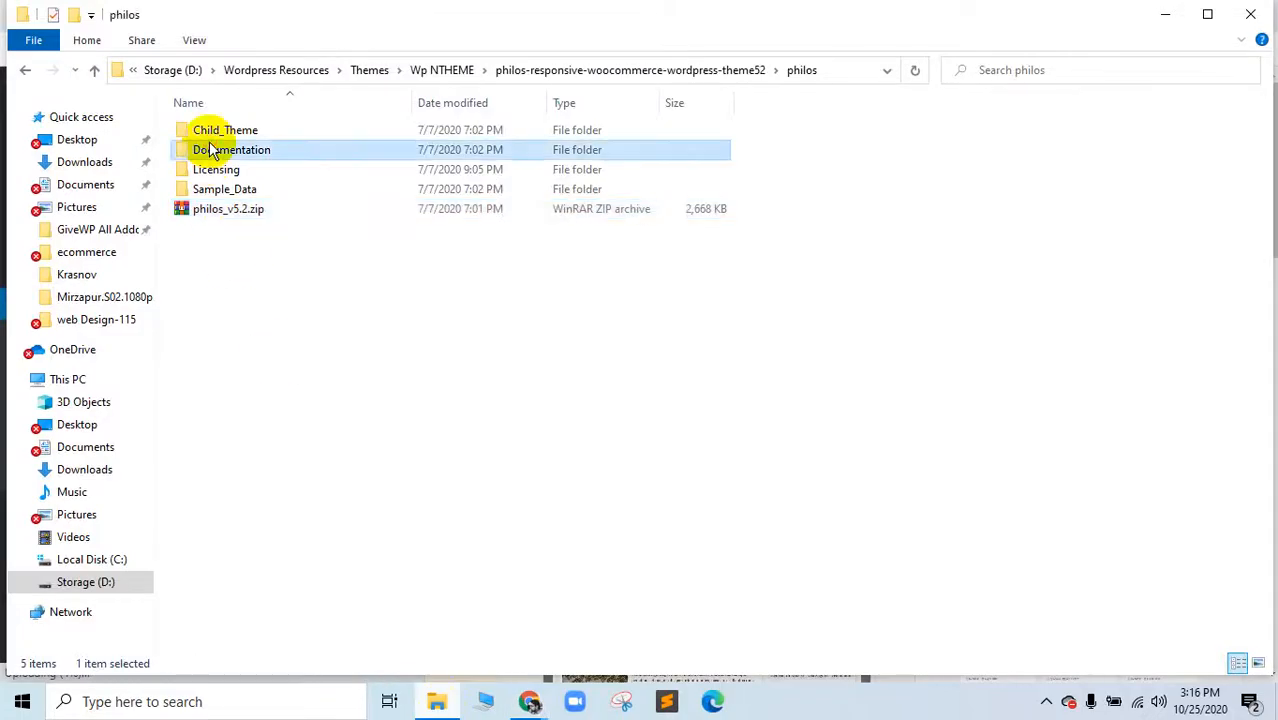
pyautogui.doubleClick(232, 152)
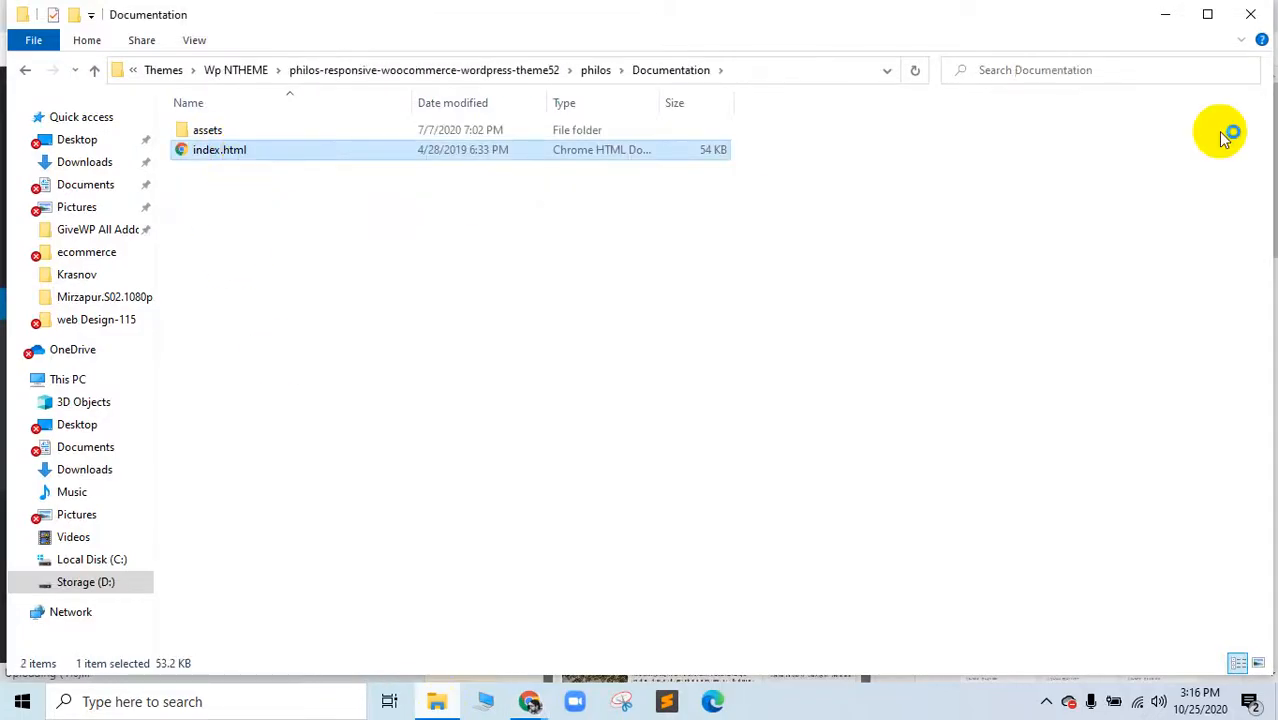
pyautogui.moveTo(1035, 15); pyautogui.dragTo(345, 14)
pyautogui.scroll(-14, 722, 569)
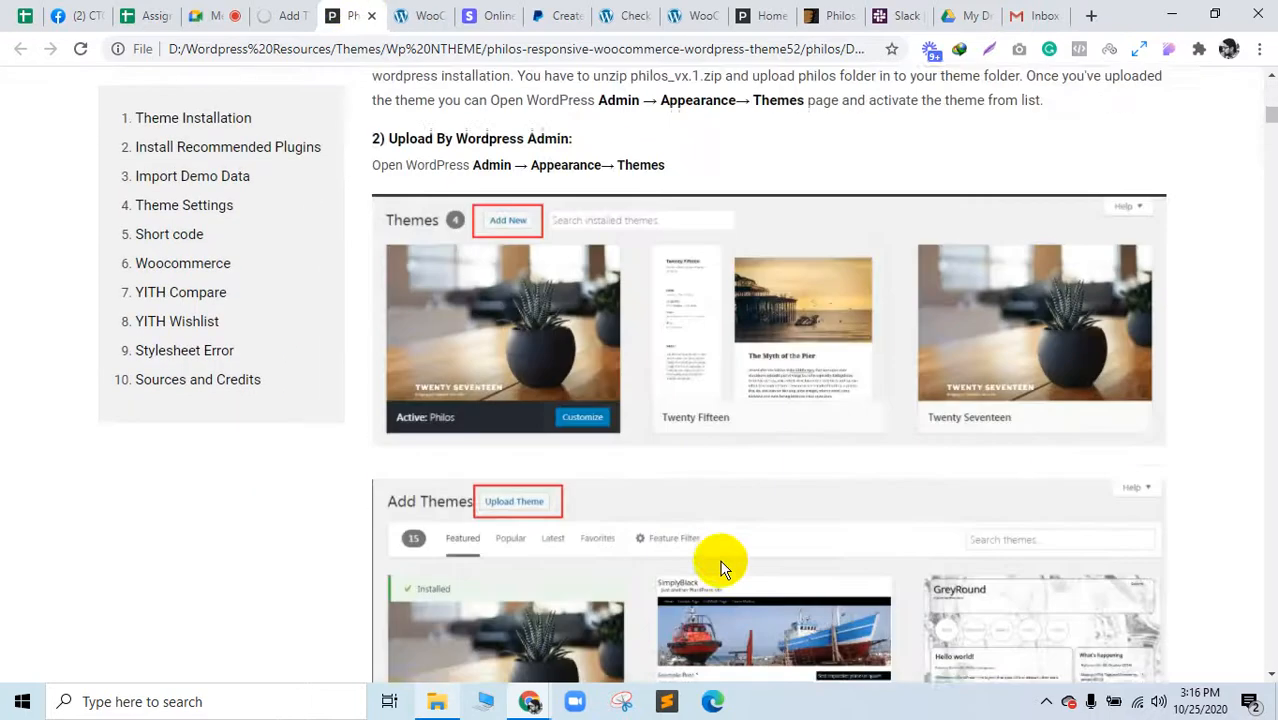
pyautogui.scroll(7, 722, 569)
pyautogui.scroll(-6, 722, 569)
pyautogui.scroll(-11, 503, 368)
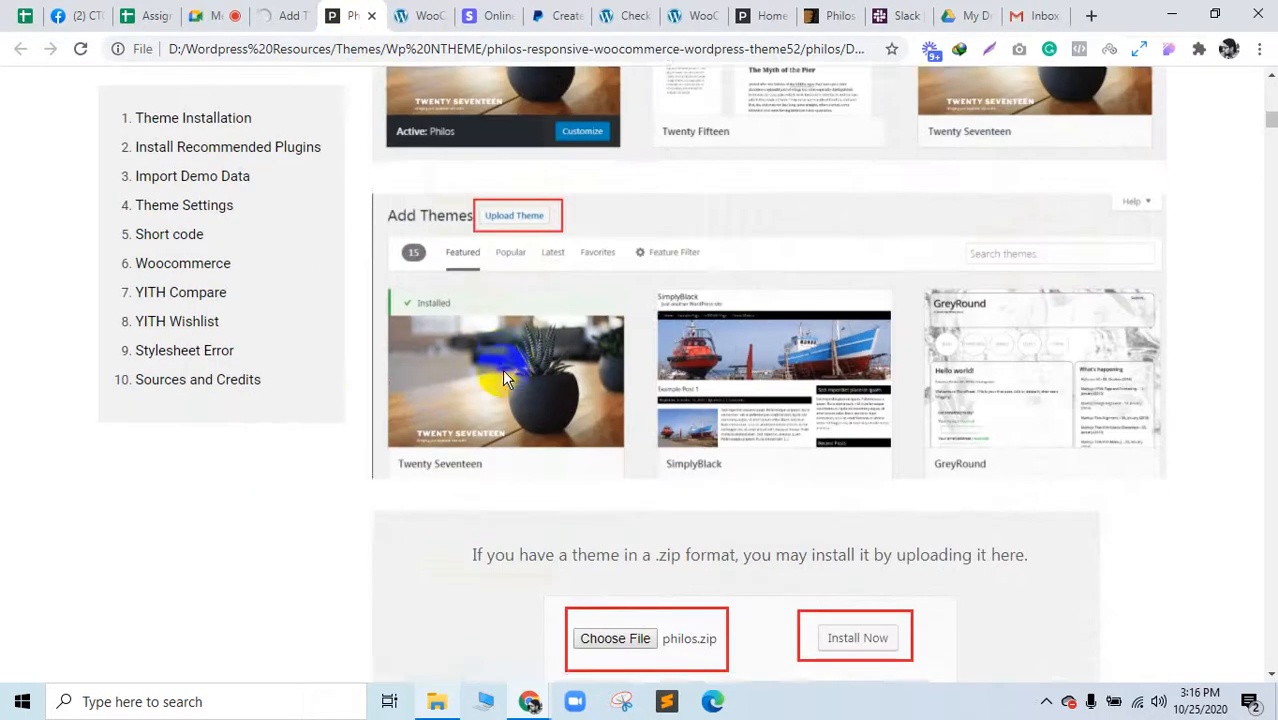
pyautogui.scroll(-12, 817, 290)
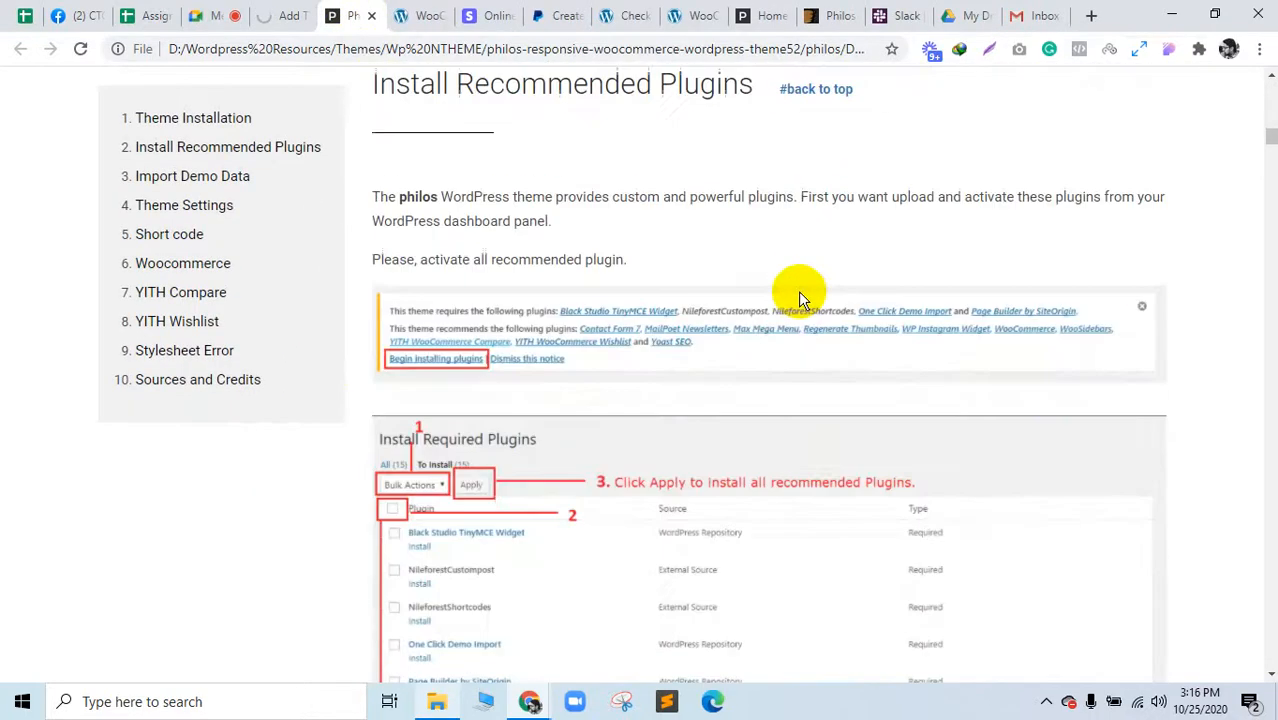
pyautogui.scroll(-15, 488, 400)
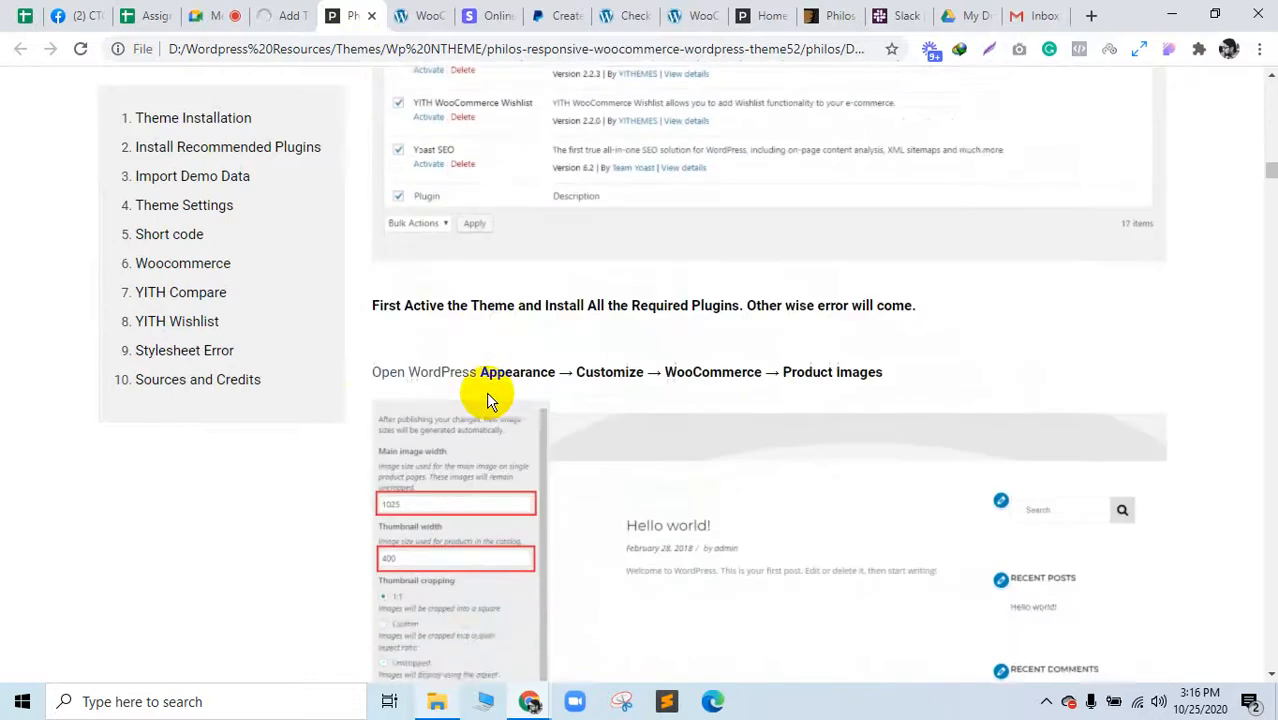
pyautogui.scroll(5, 488, 400)
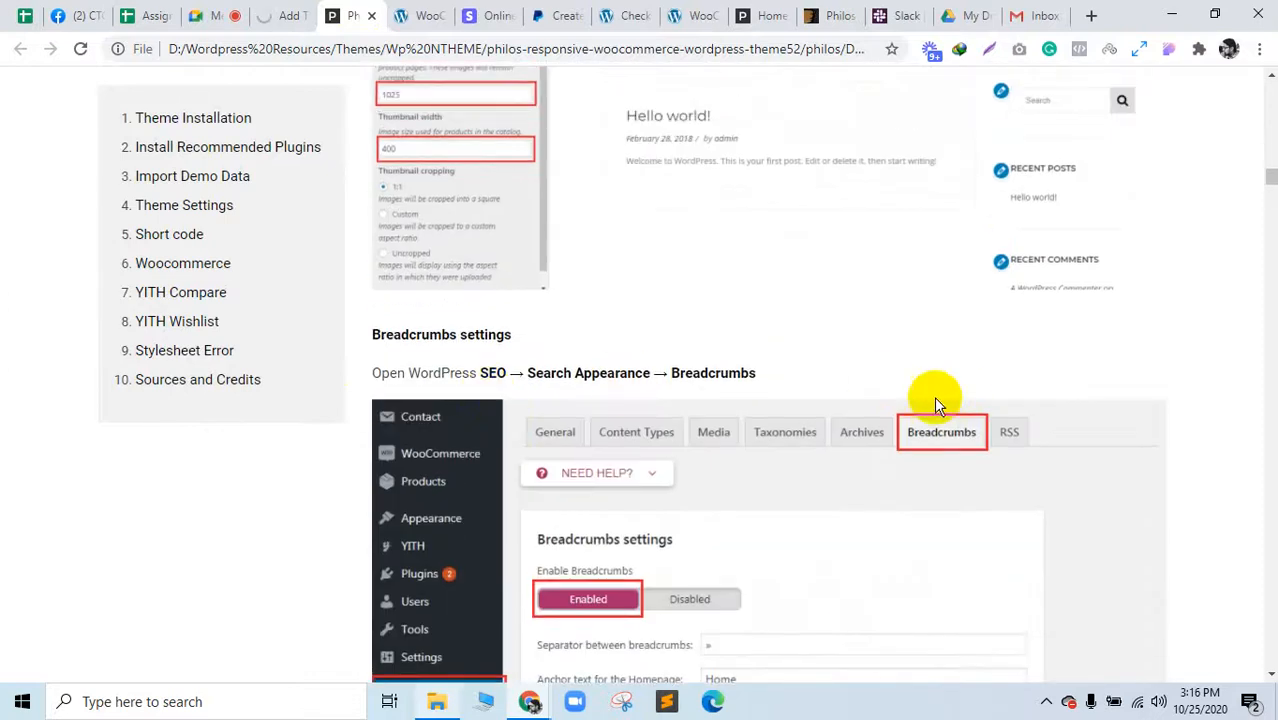
pyautogui.scroll(-12, 513, 334)
pyautogui.scroll(-18, 645, 447)
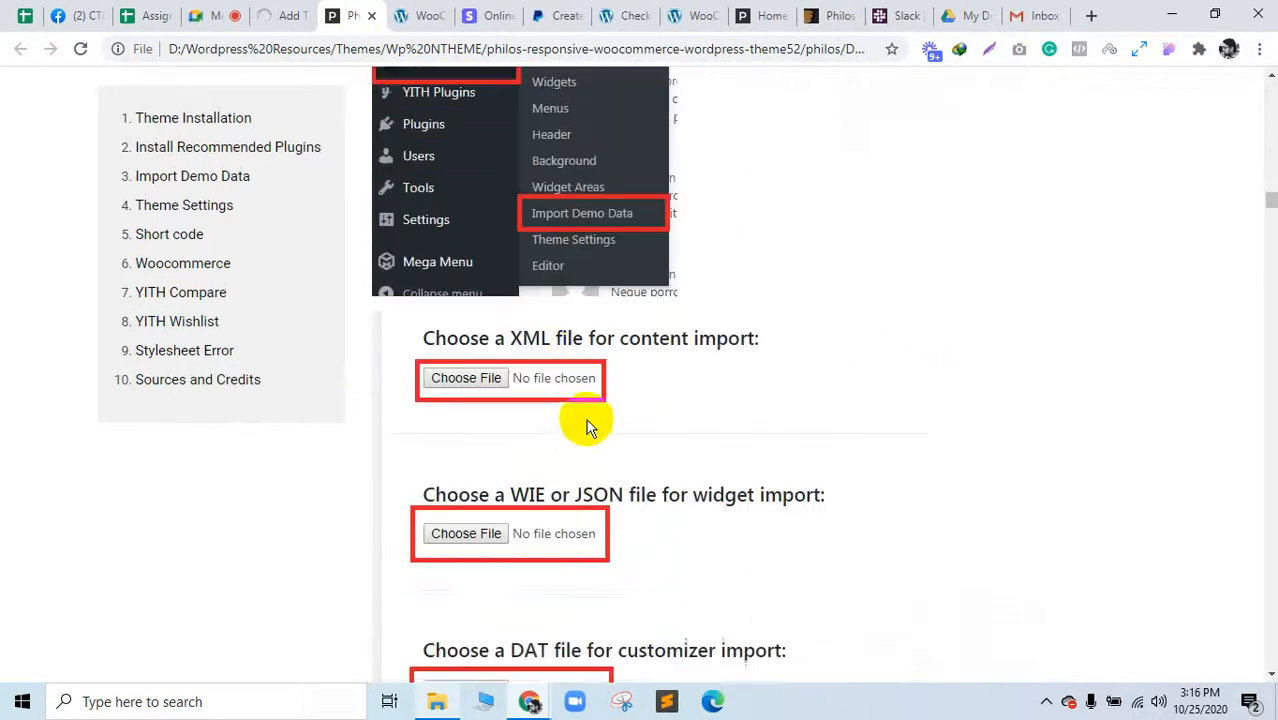
pyautogui.scroll(-9, 637, 283)
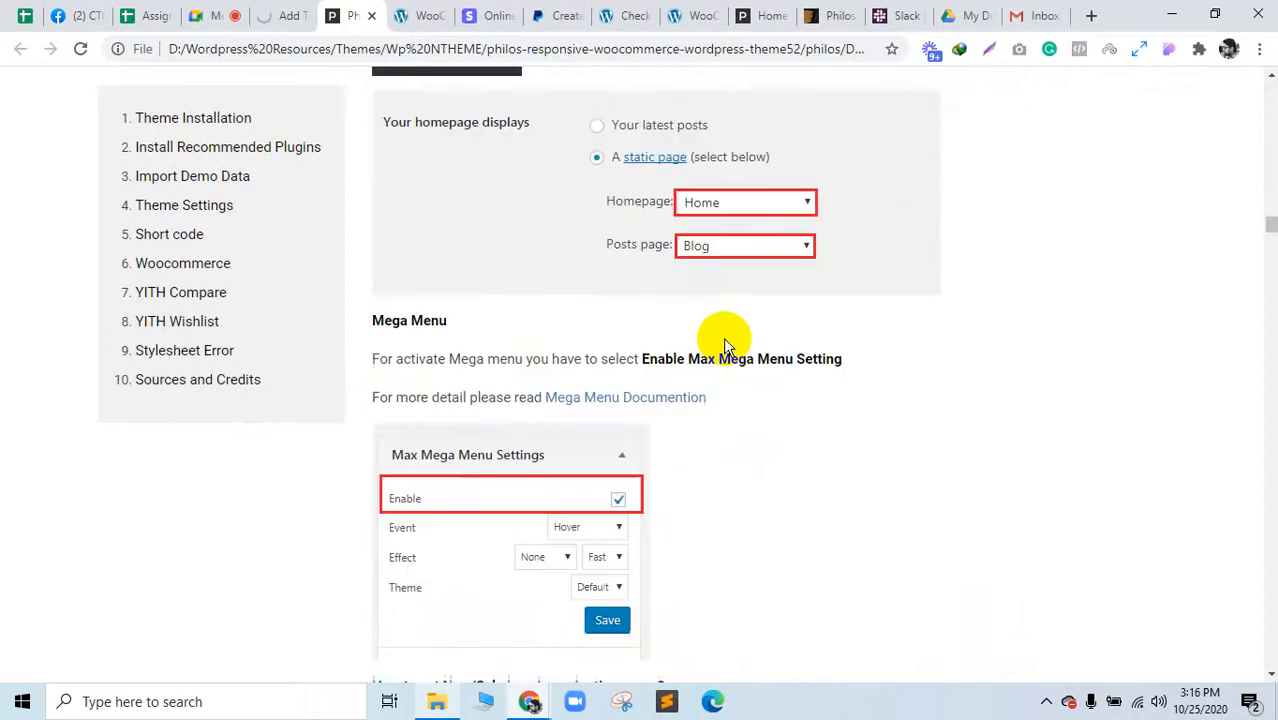
pyautogui.scroll(5, 868, 418)
pyautogui.scroll(-20, 868, 418)
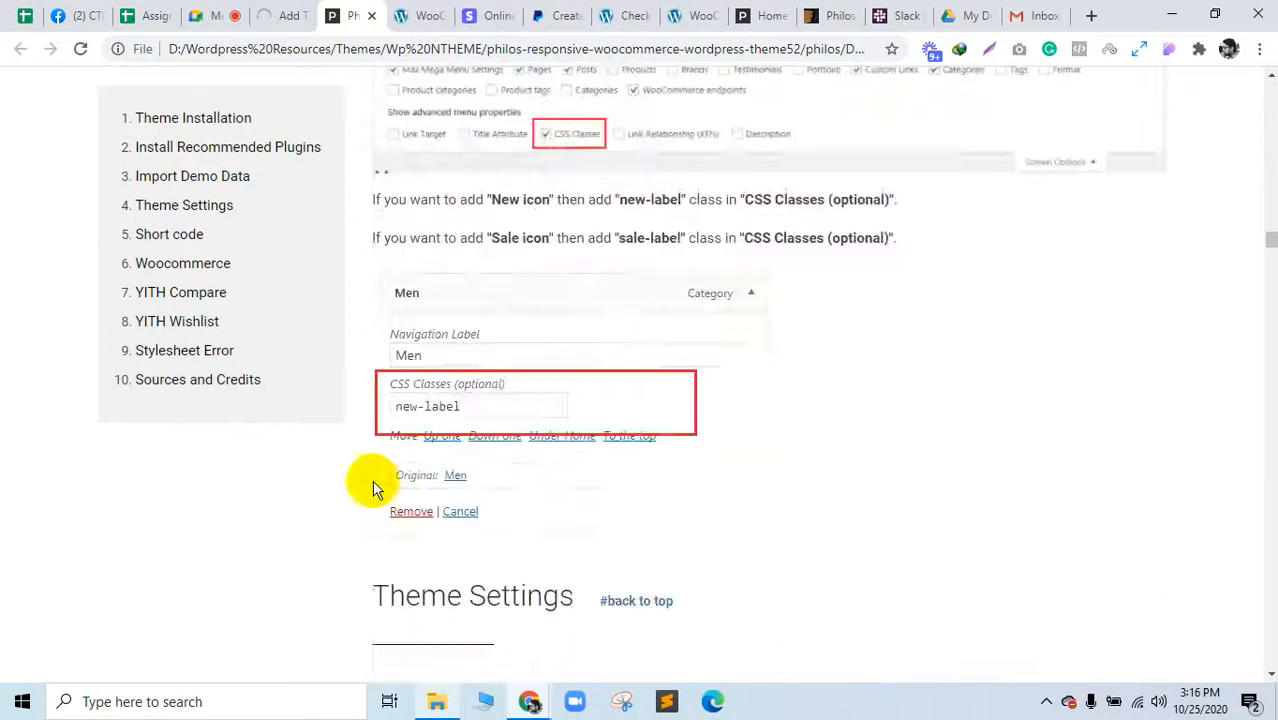
pyautogui.scroll(-3, 679, 578)
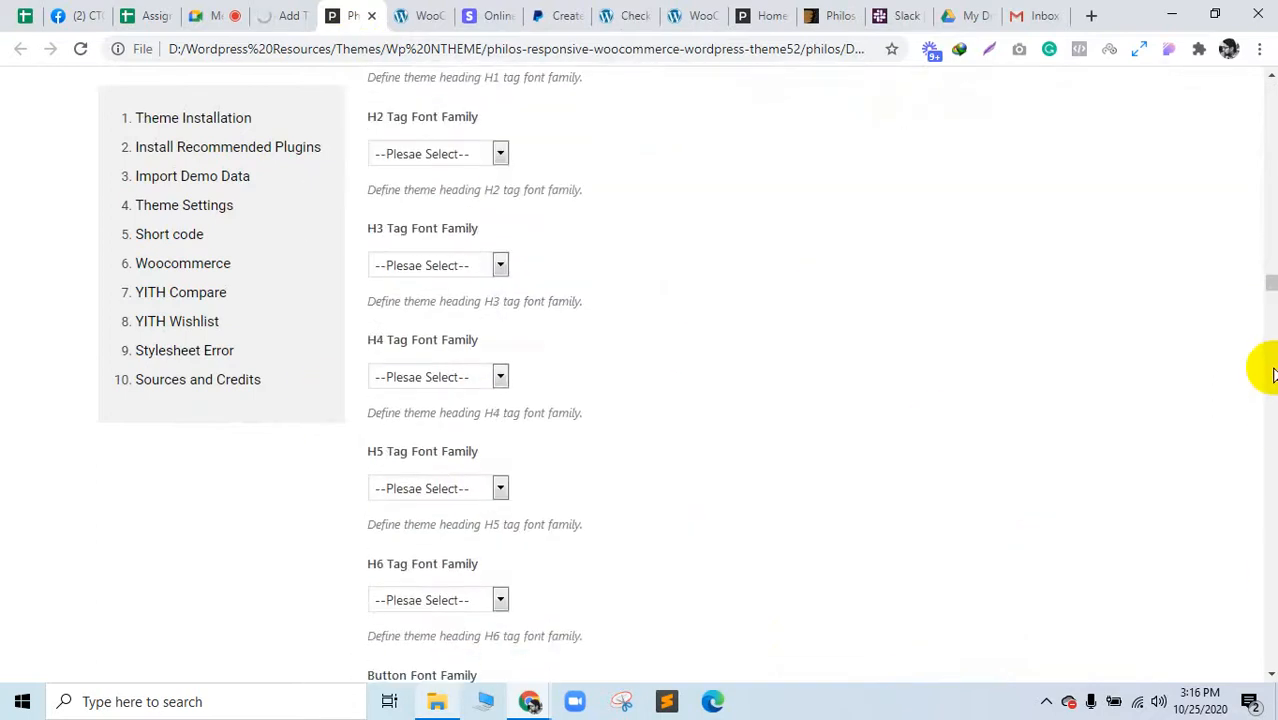
pyautogui.moveTo(1271, 285); pyautogui.dragTo(1264, 58)
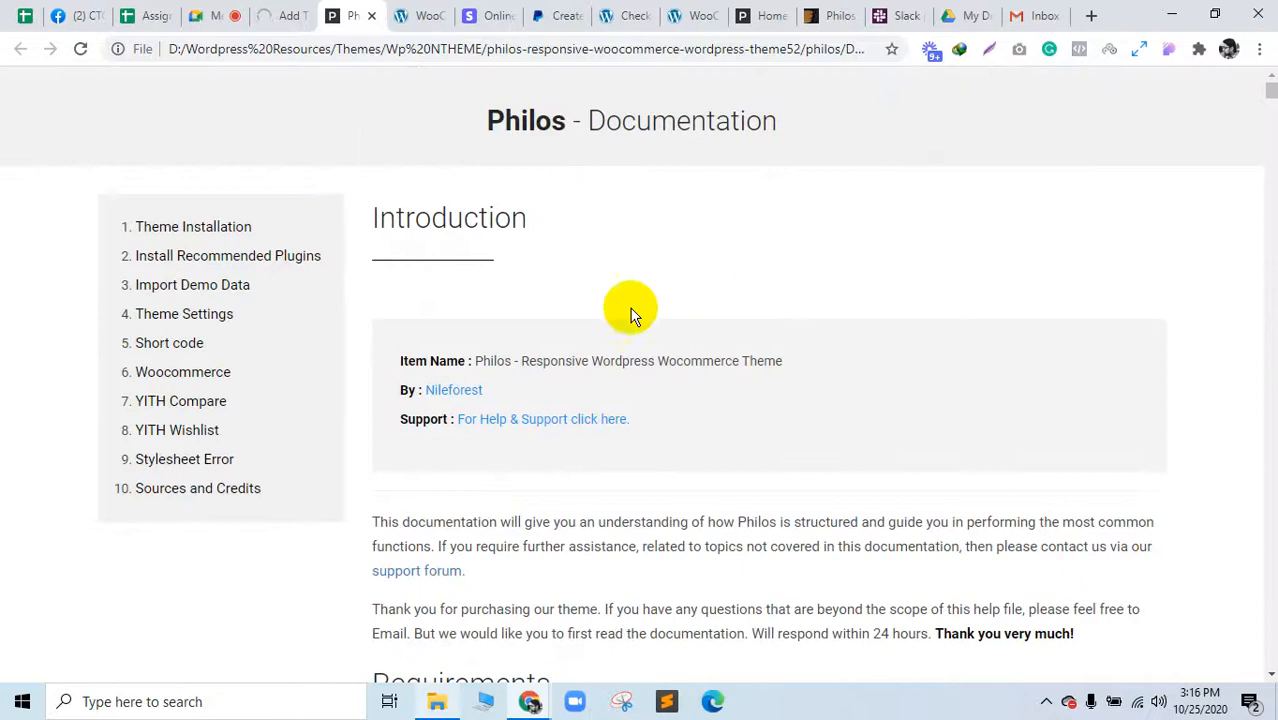
pyautogui.moveTo(506, 120); pyautogui.dragTo(833, 114)
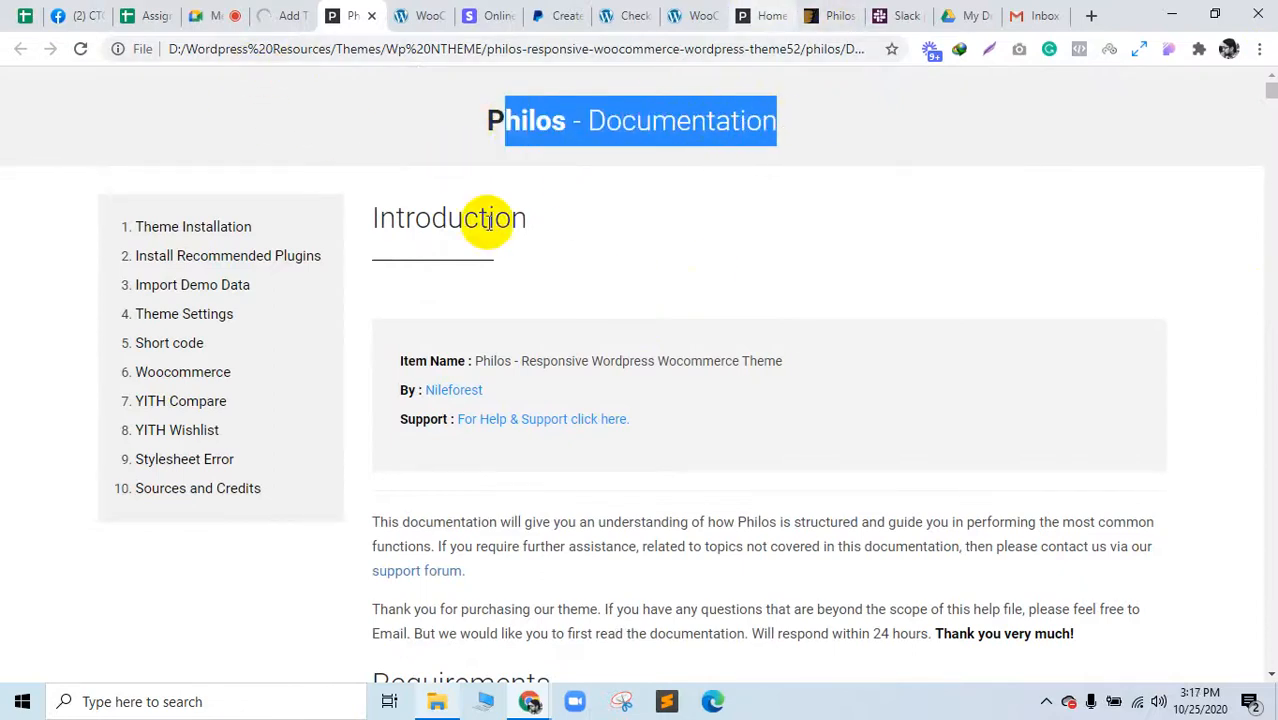
# Step: Glance at the Philos demo home page, then return to the Add Themes page
pyautogui.click(774, 12)
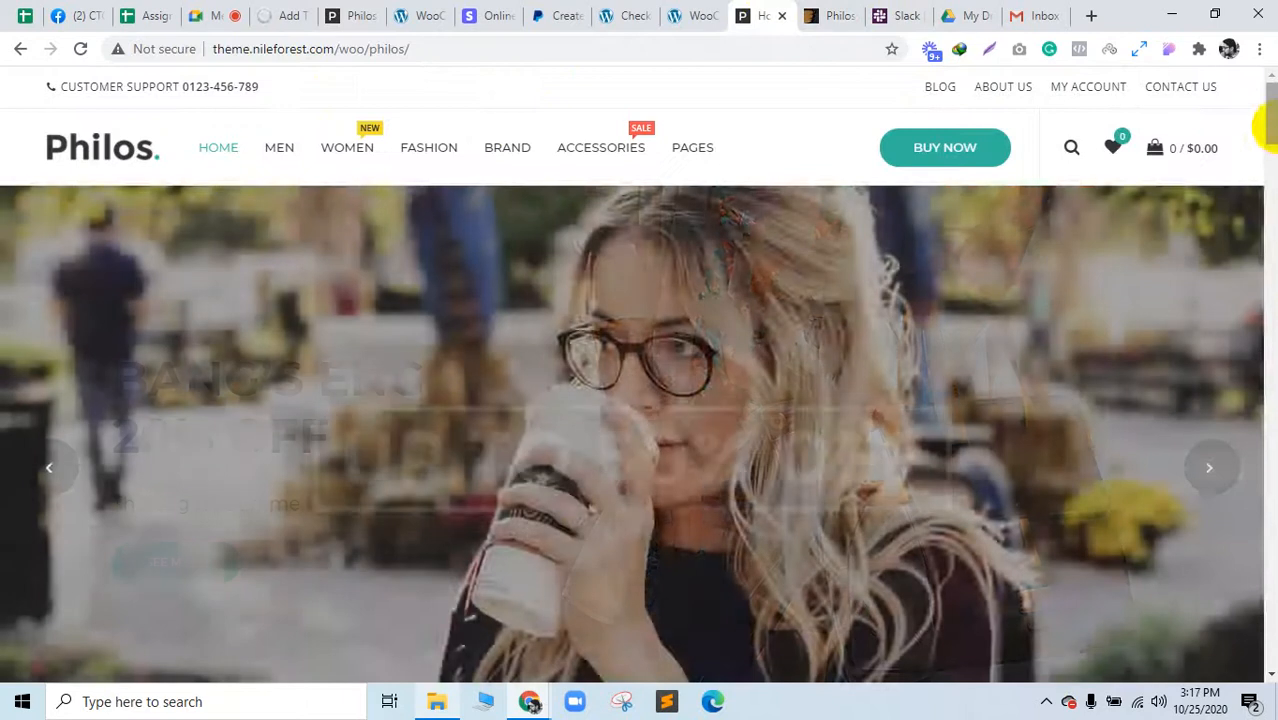
pyautogui.moveTo(1271, 122); pyautogui.dragTo(1258, 14)
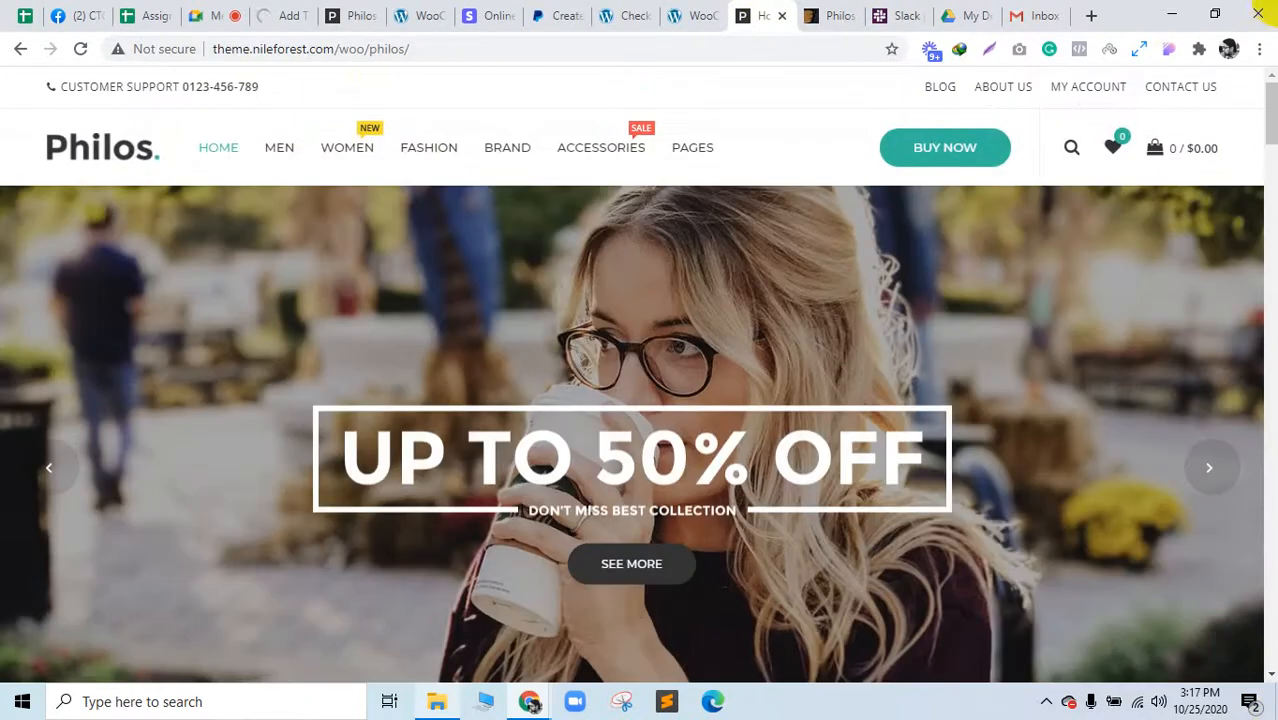
pyautogui.moveTo(293, 130)
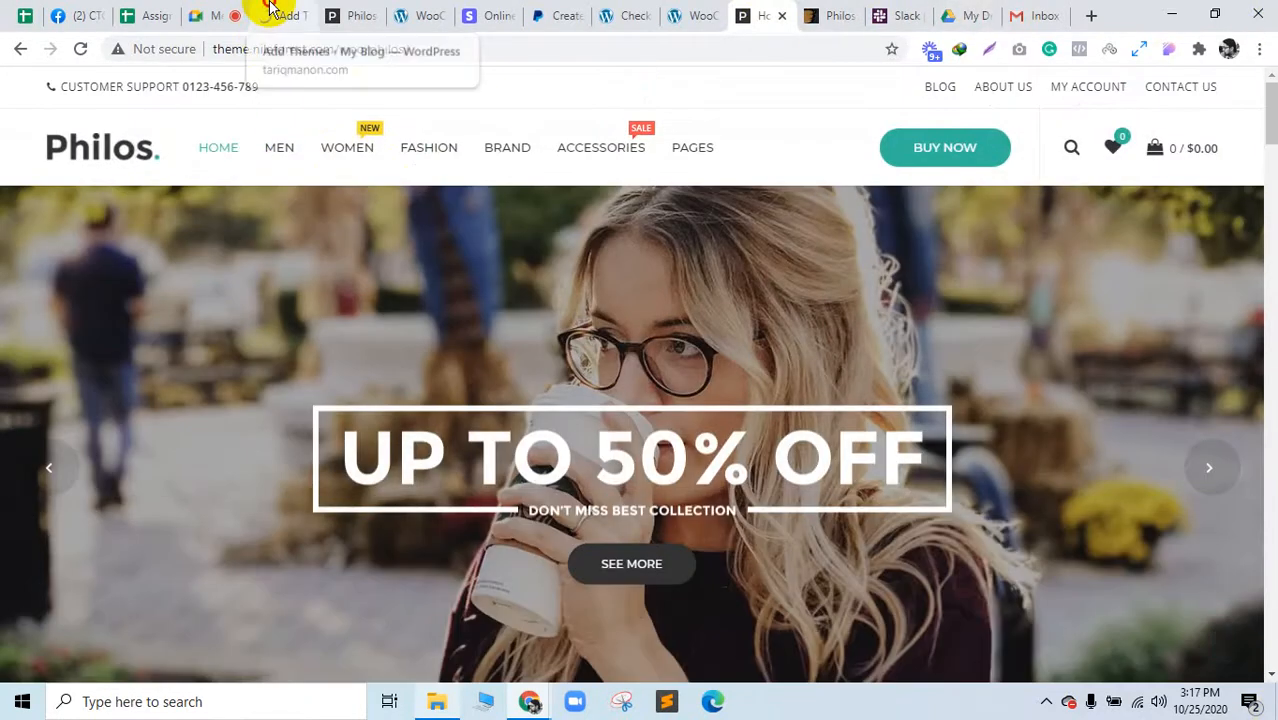
pyautogui.click(272, 12)
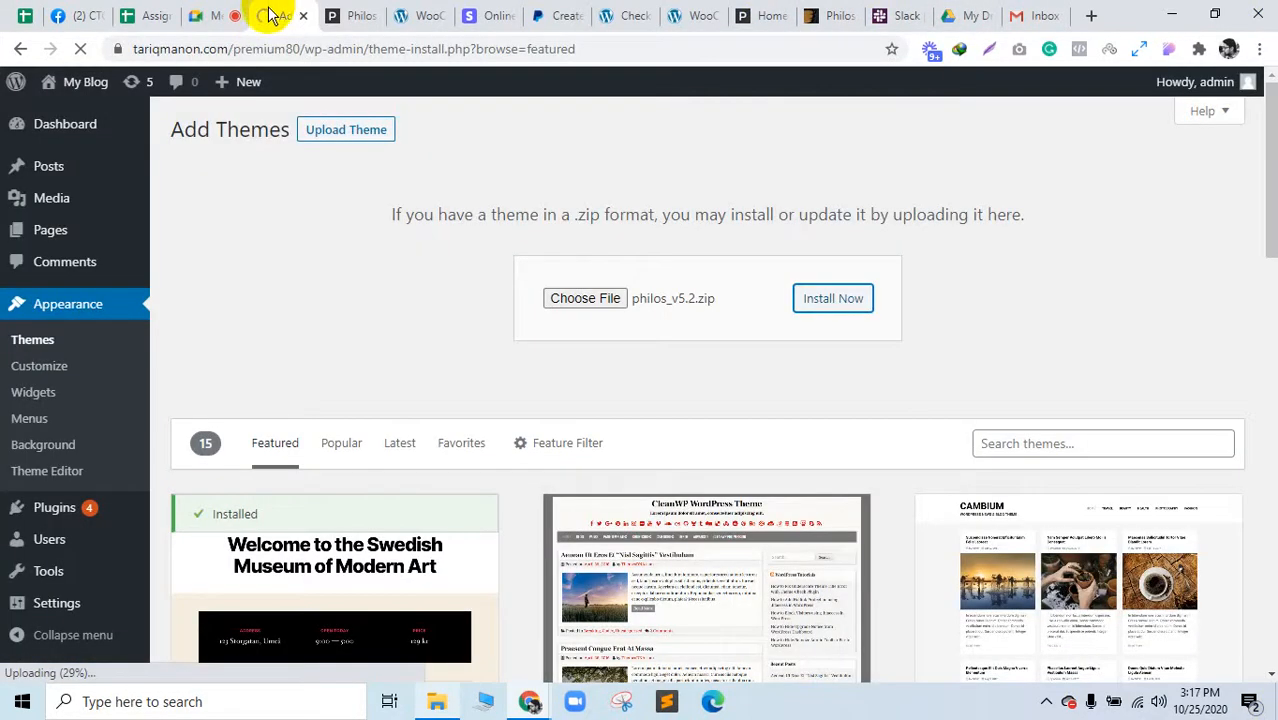
# Step: Browse the docs' Short code, Woocommerce, YITH Wishlist, Sources and Credits and Theme Installation sections
pyautogui.click(358, 8)
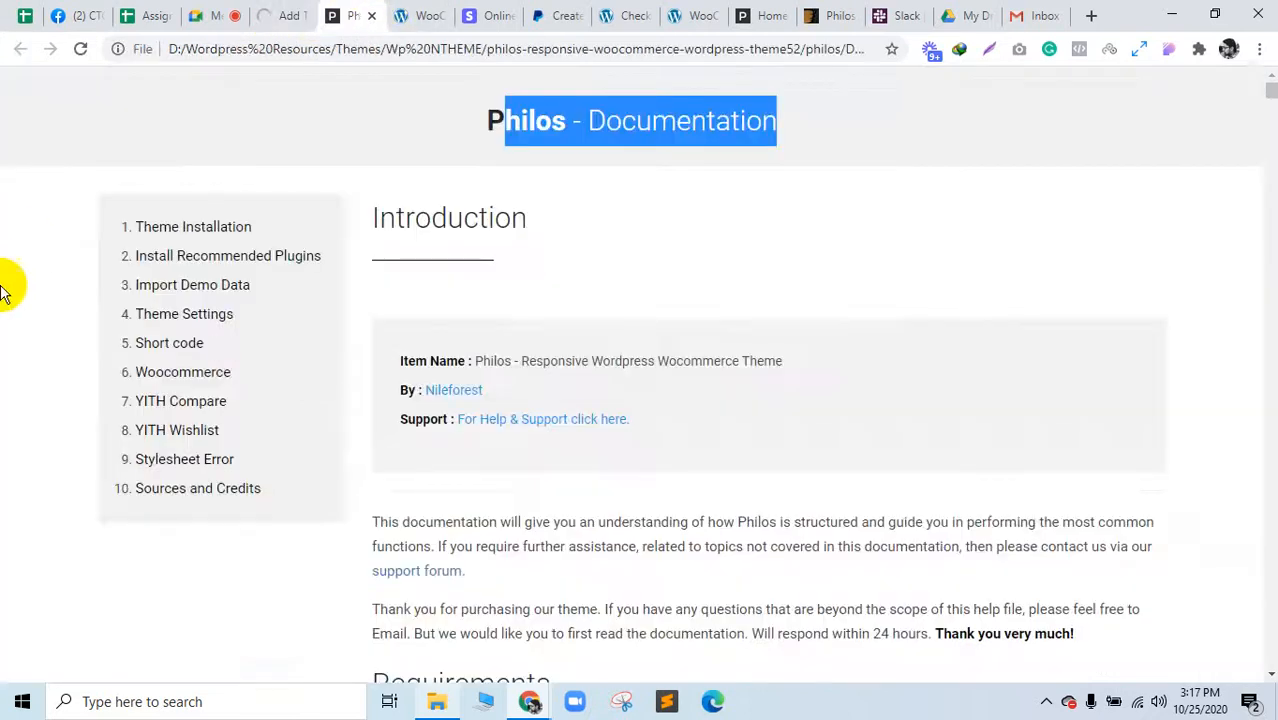
pyautogui.click(180, 343)
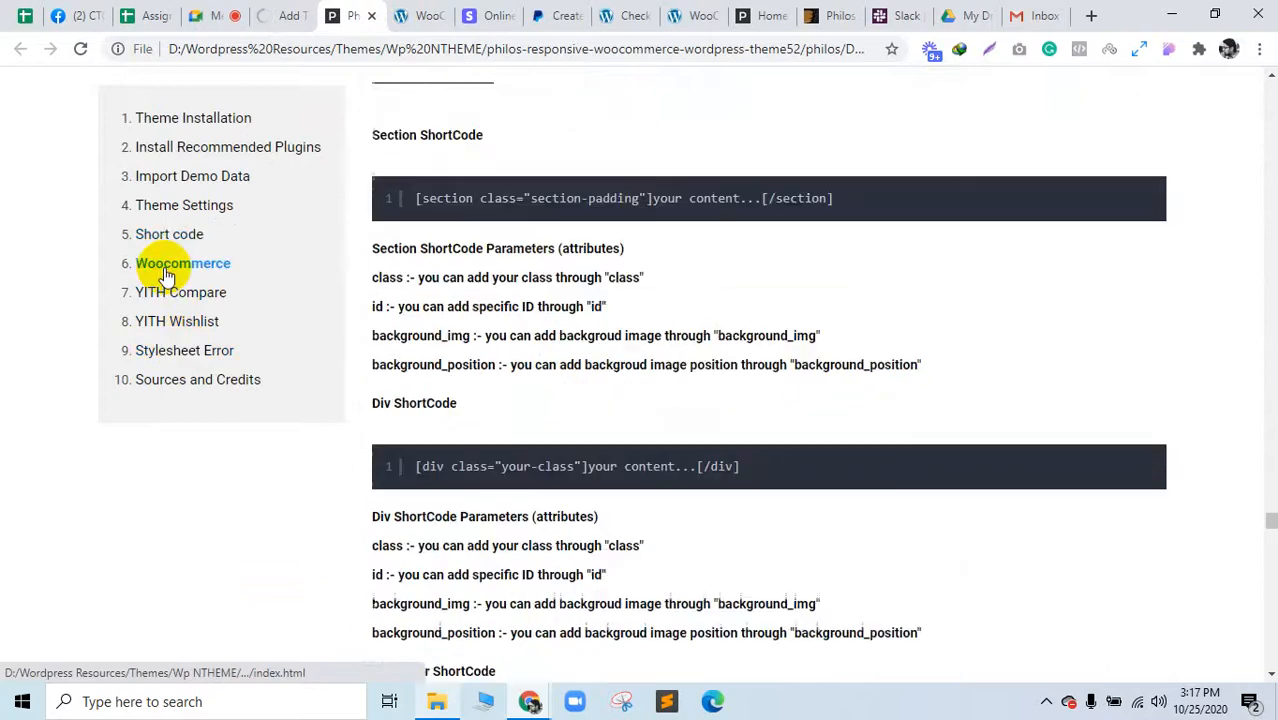
pyautogui.click(167, 268)
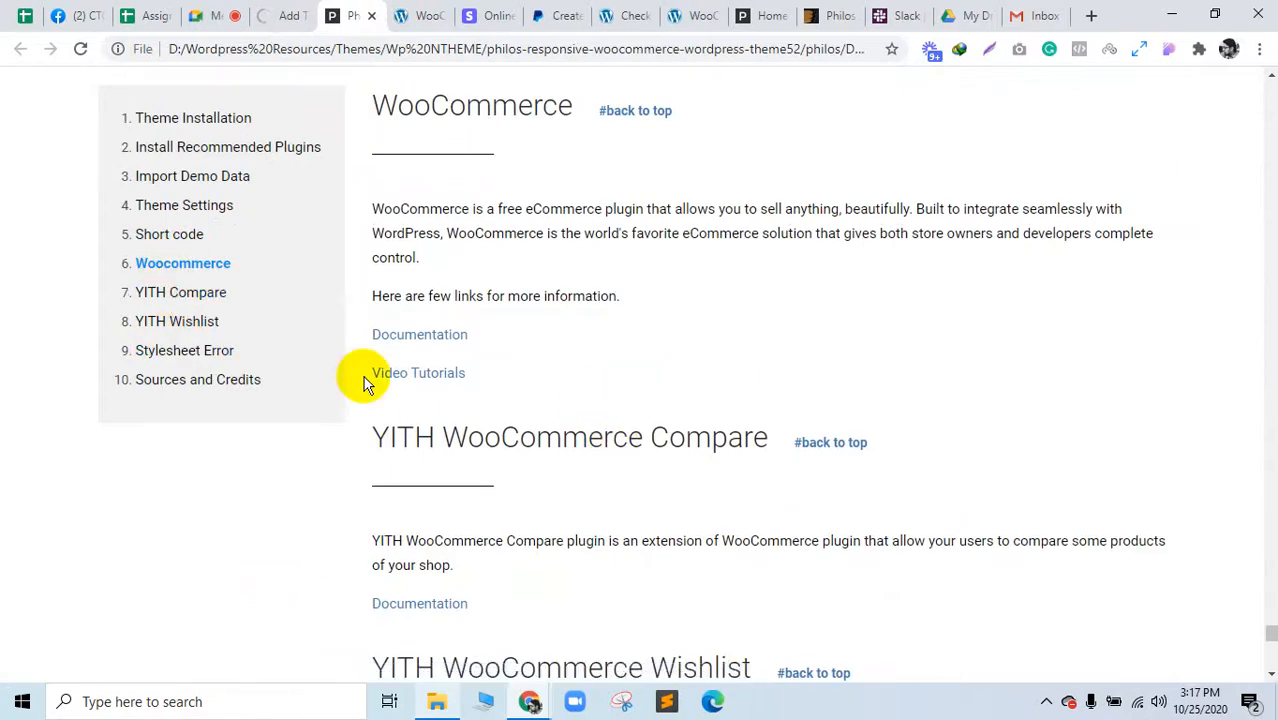
pyautogui.click(186, 322)
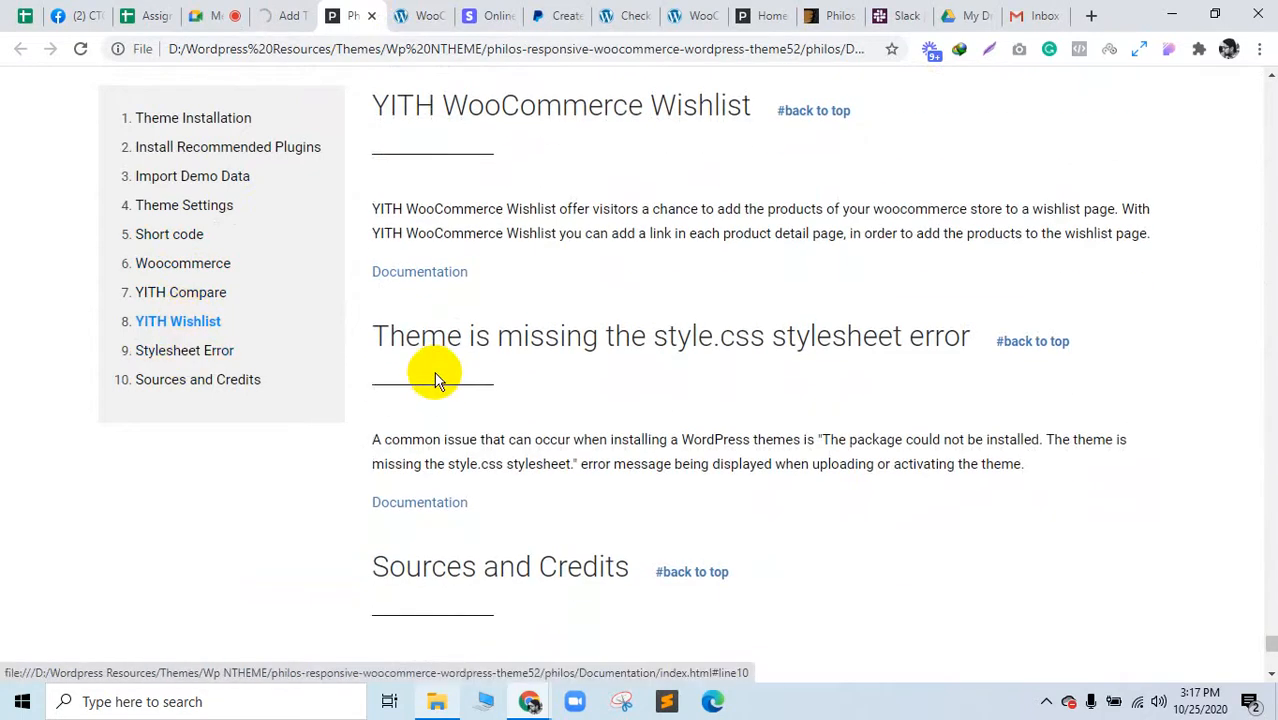
pyautogui.moveTo(436, 360); pyautogui.dragTo(832, 336)
pyautogui.click(226, 388)
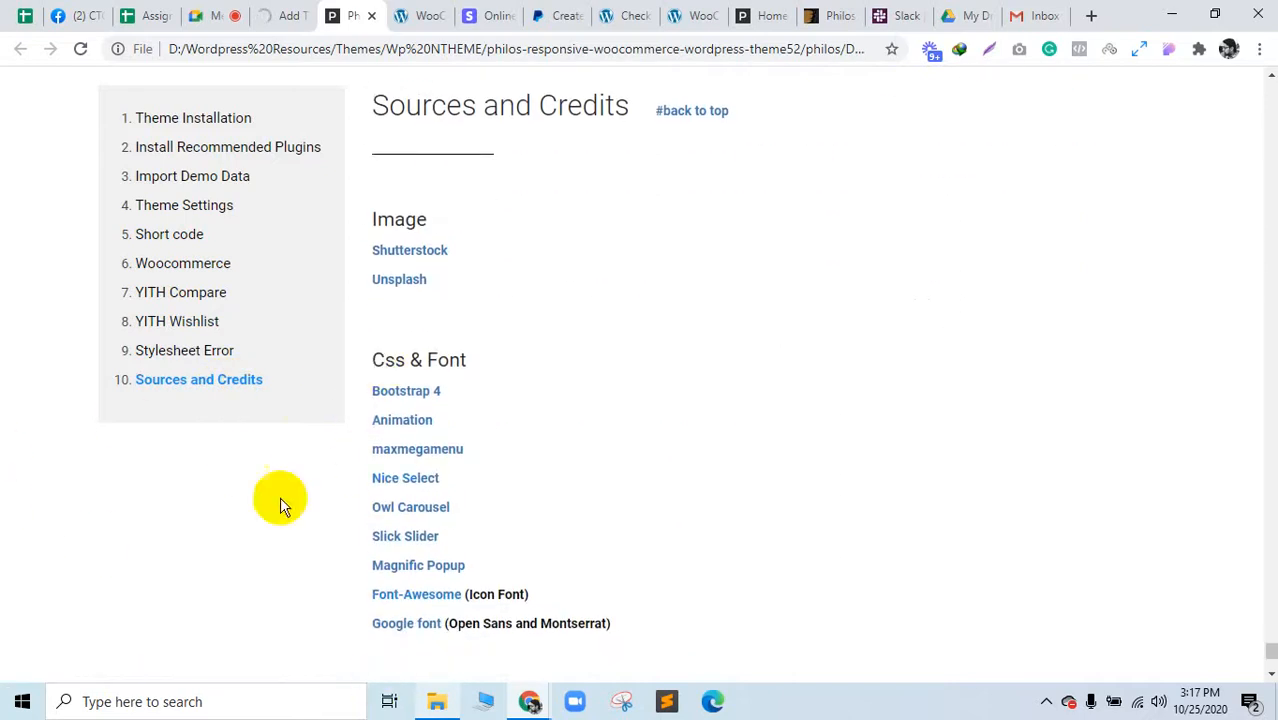
pyautogui.click(165, 122)
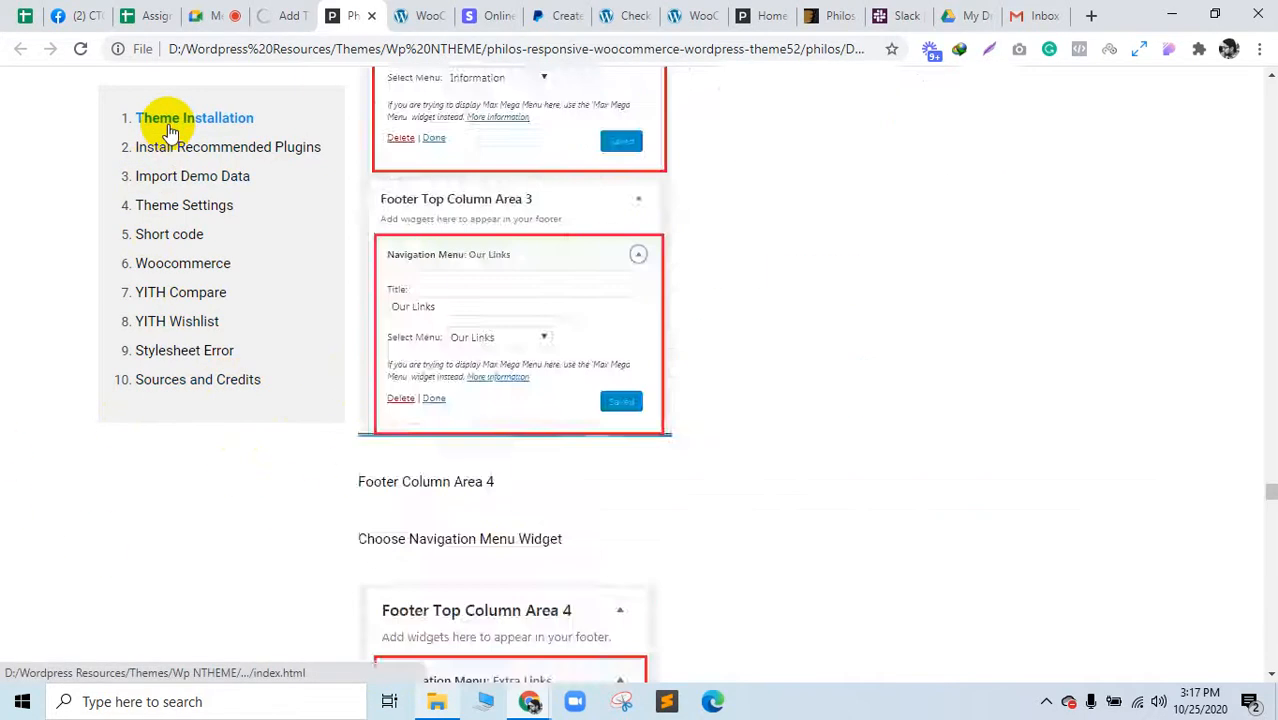
# Step: Close the PayPal, WooCommerce checkout and Stripe tabs, check the upload, and open the assignment spreadsheet
pyautogui.click(282, 14)
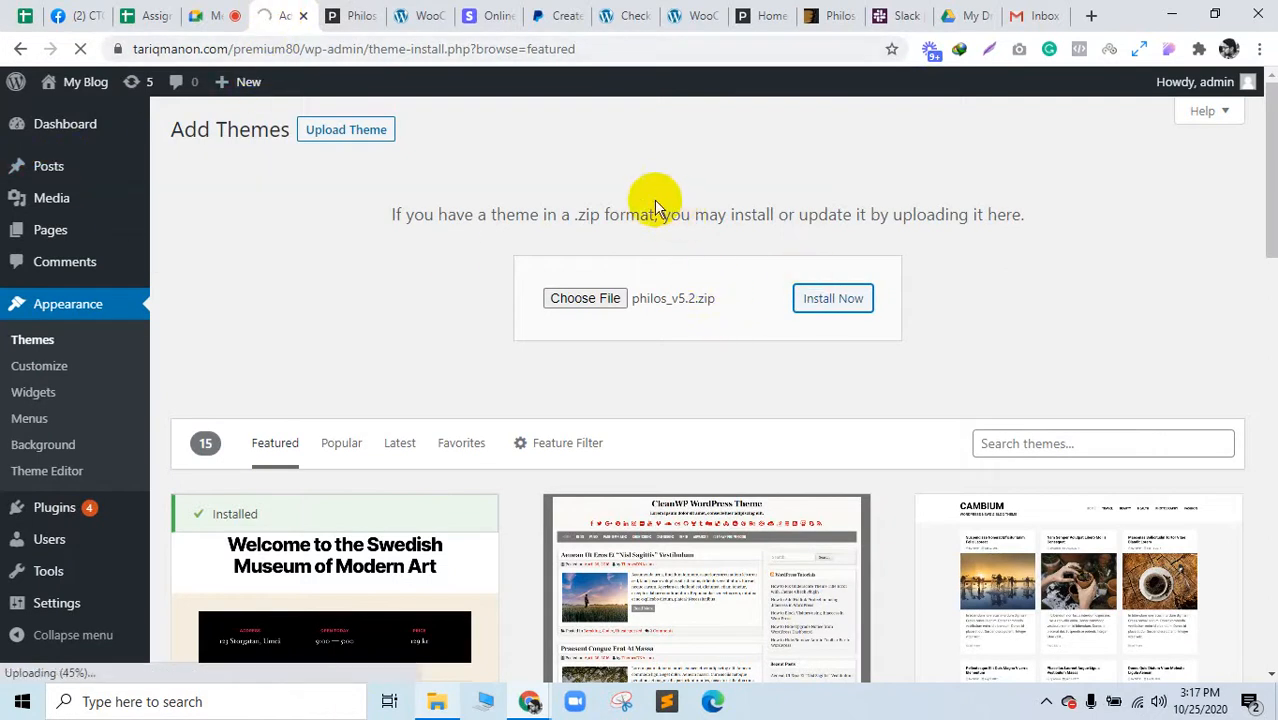
pyautogui.click(566, 17)
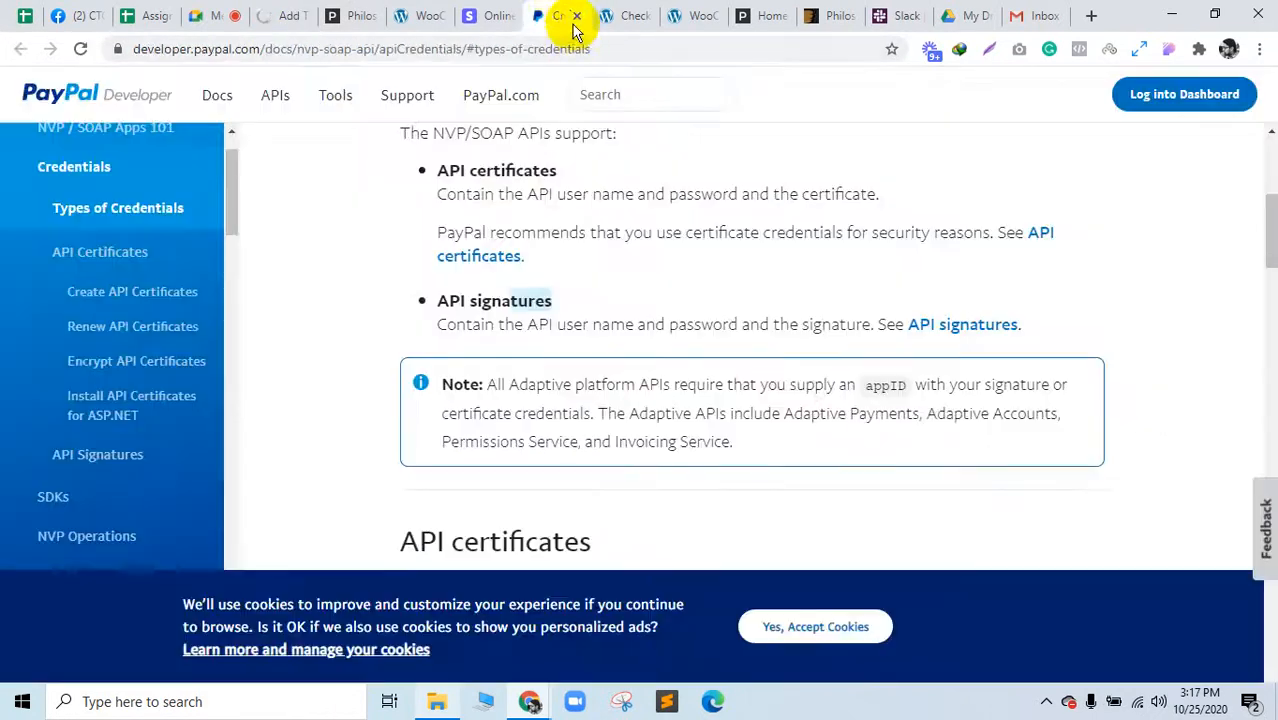
pyautogui.click(577, 18)
pyautogui.click(577, 18)
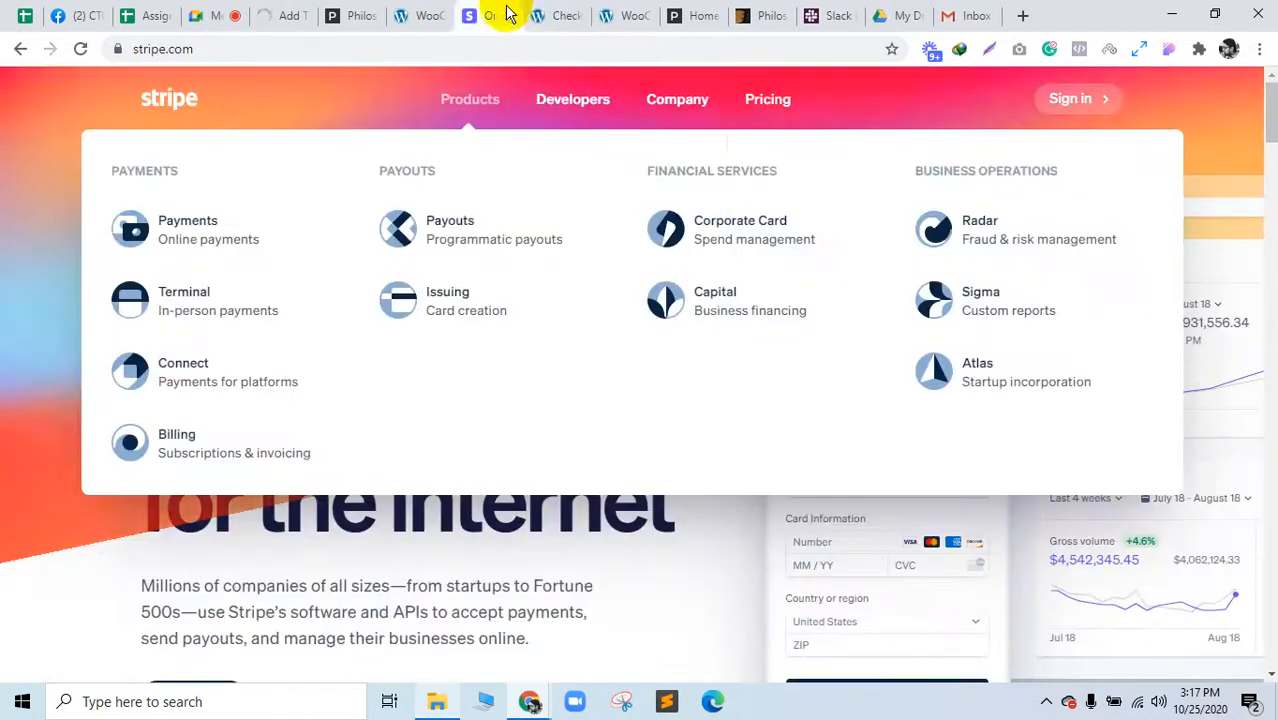
pyautogui.click(509, 17)
pyautogui.click(432, 14)
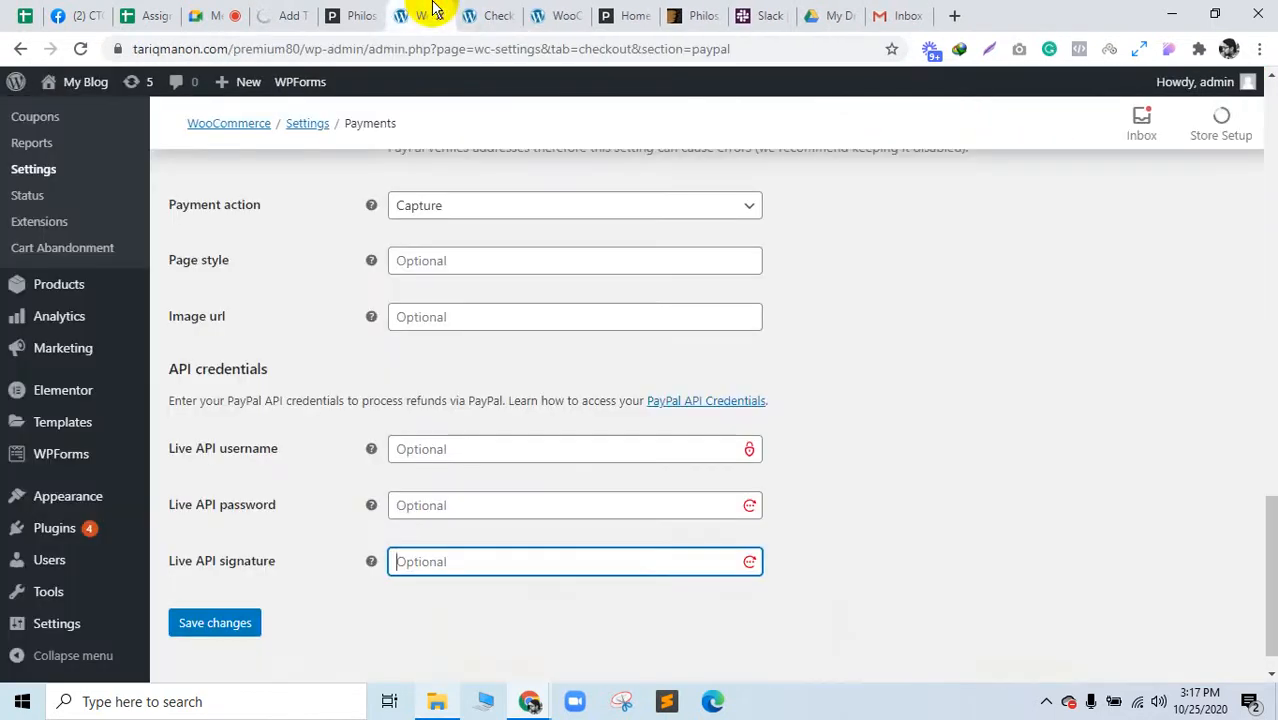
pyautogui.click(366, 12)
pyautogui.click(268, 12)
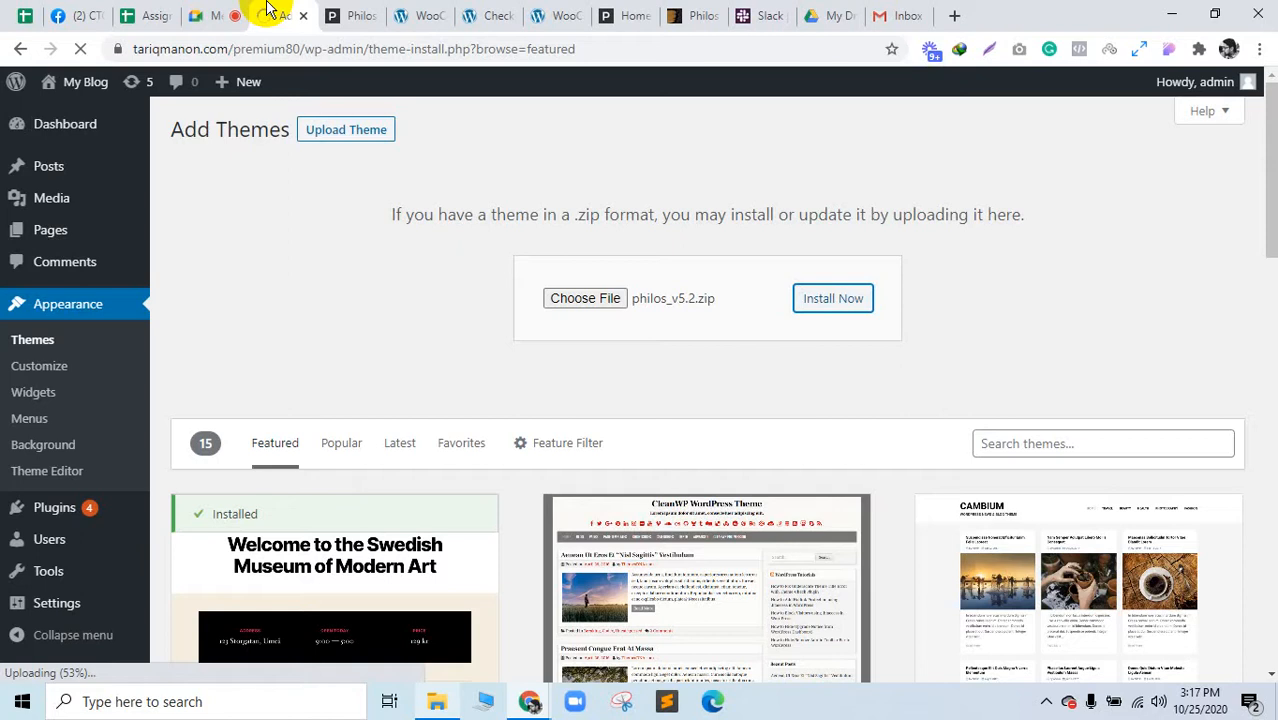
pyautogui.click(155, 10)
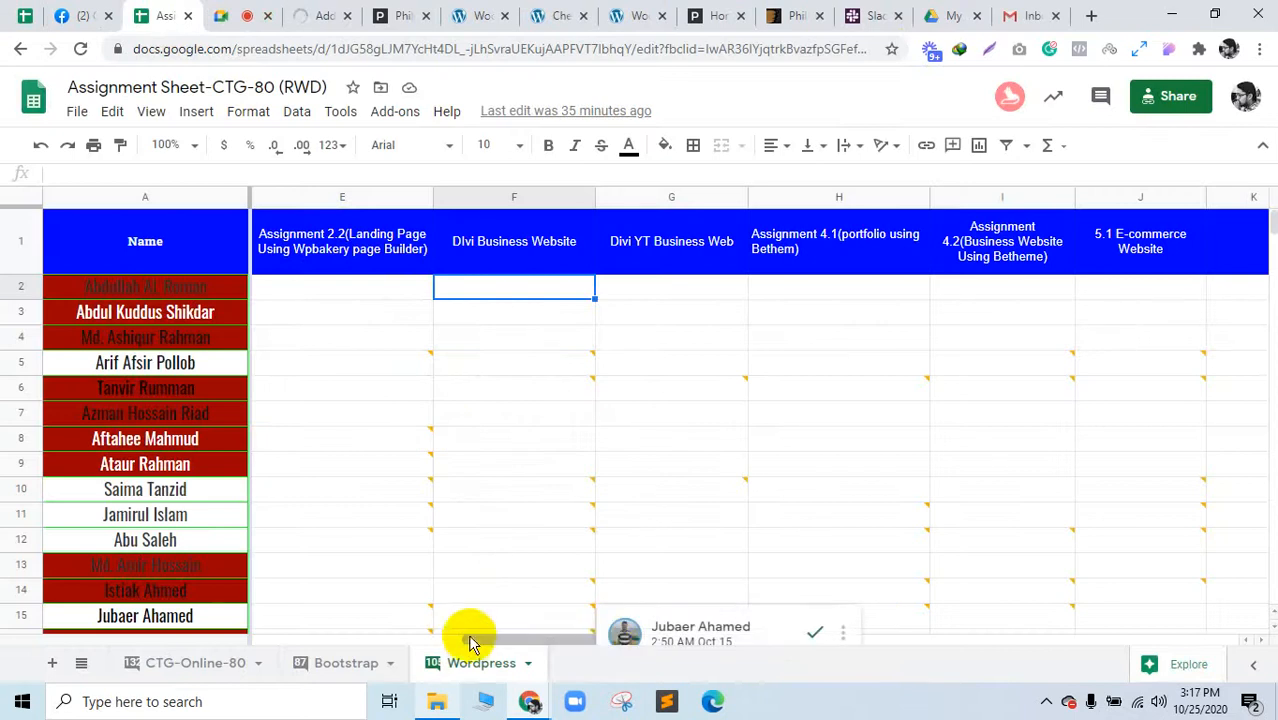
pyautogui.moveTo(470, 640); pyautogui.dragTo(671, 640)
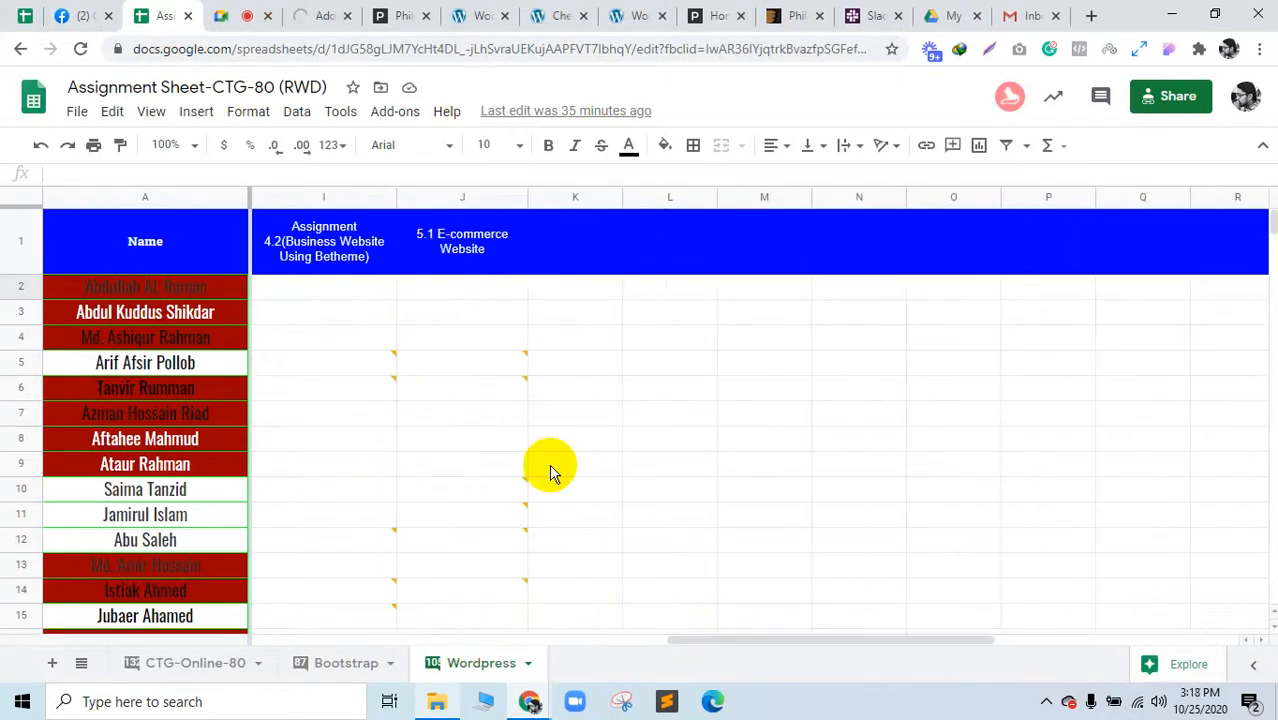
pyautogui.click(178, 290)
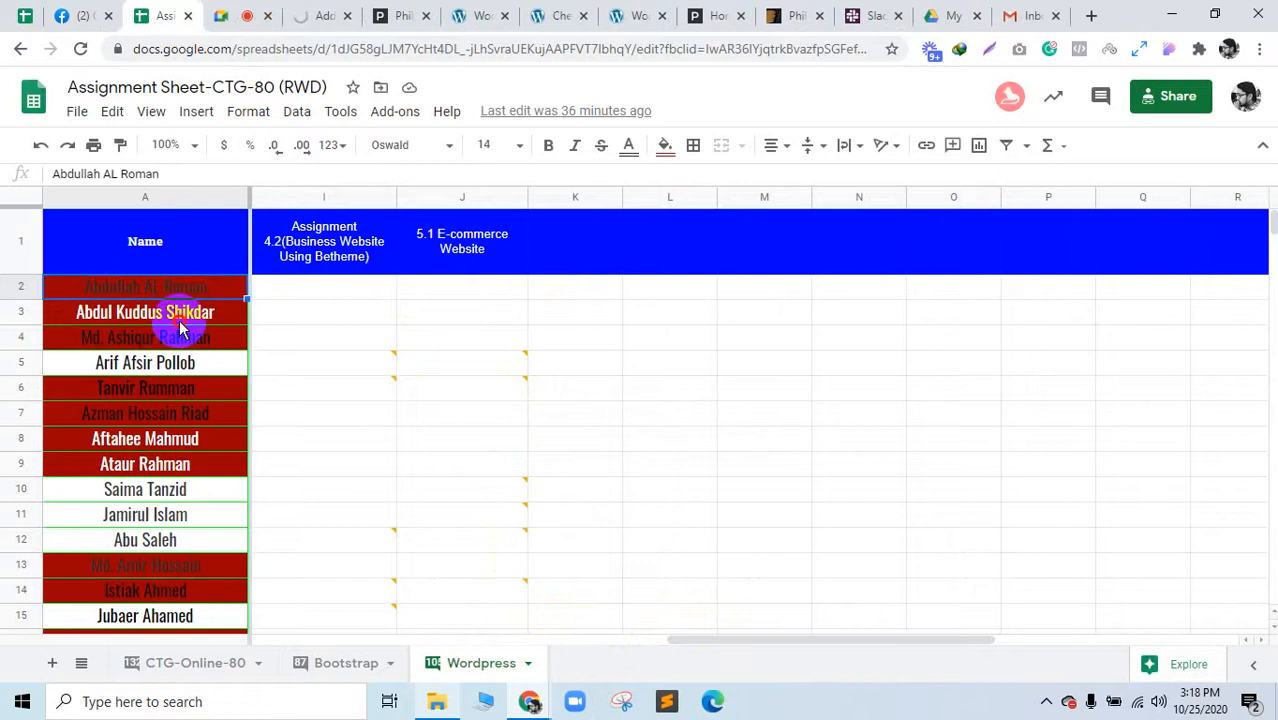
pyautogui.click(220, 340)
pyautogui.click(457, 336)
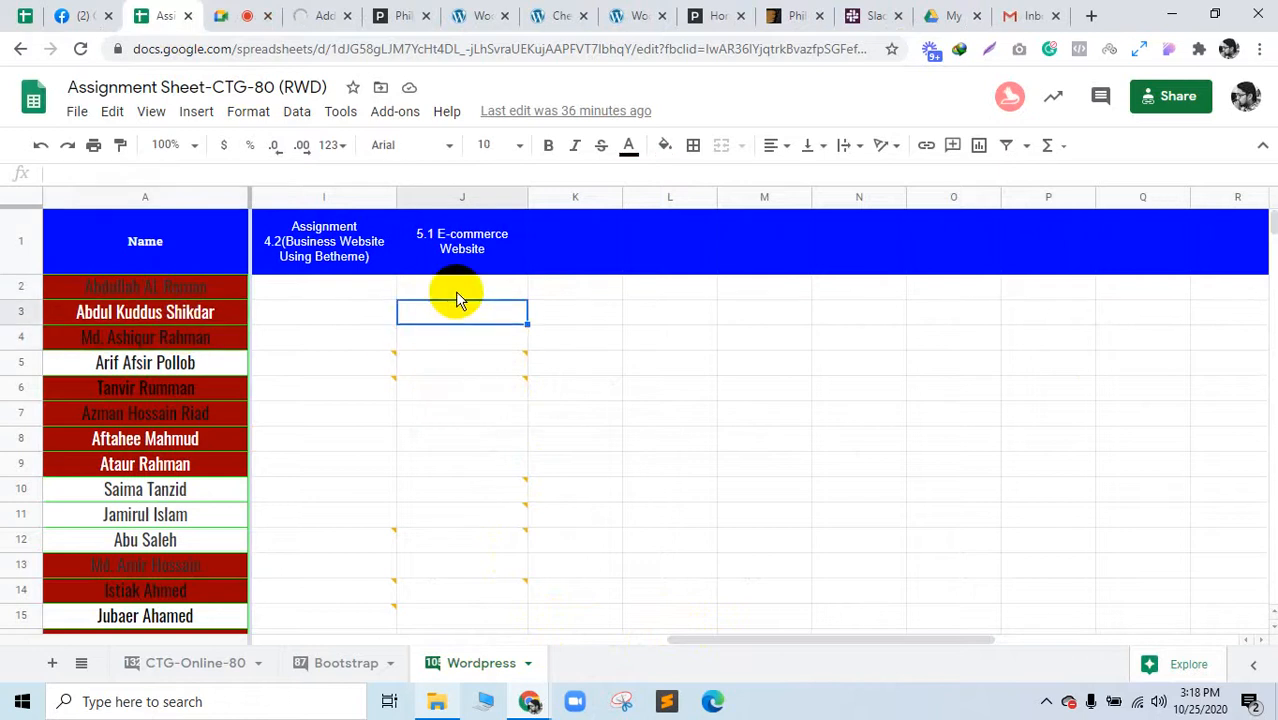
pyautogui.click(456, 292)
pyautogui.hscroll(-5, 810, 640)
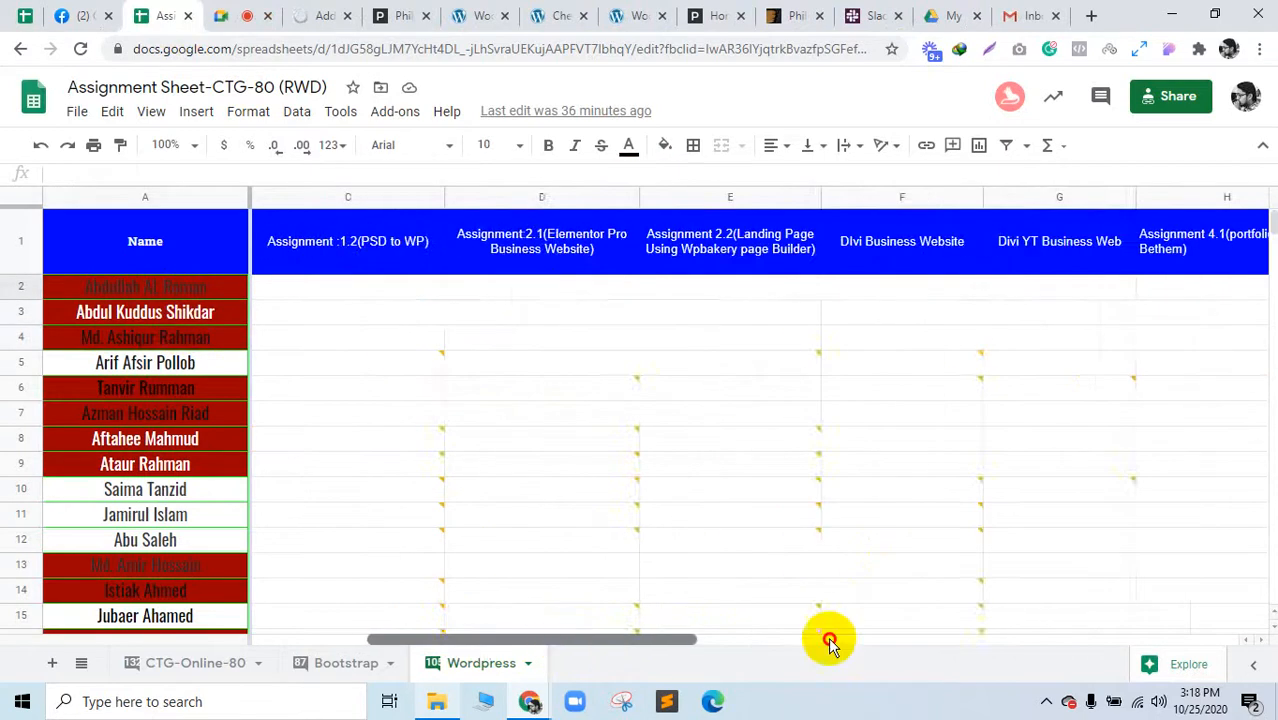
pyautogui.hscroll(5, 850, 640)
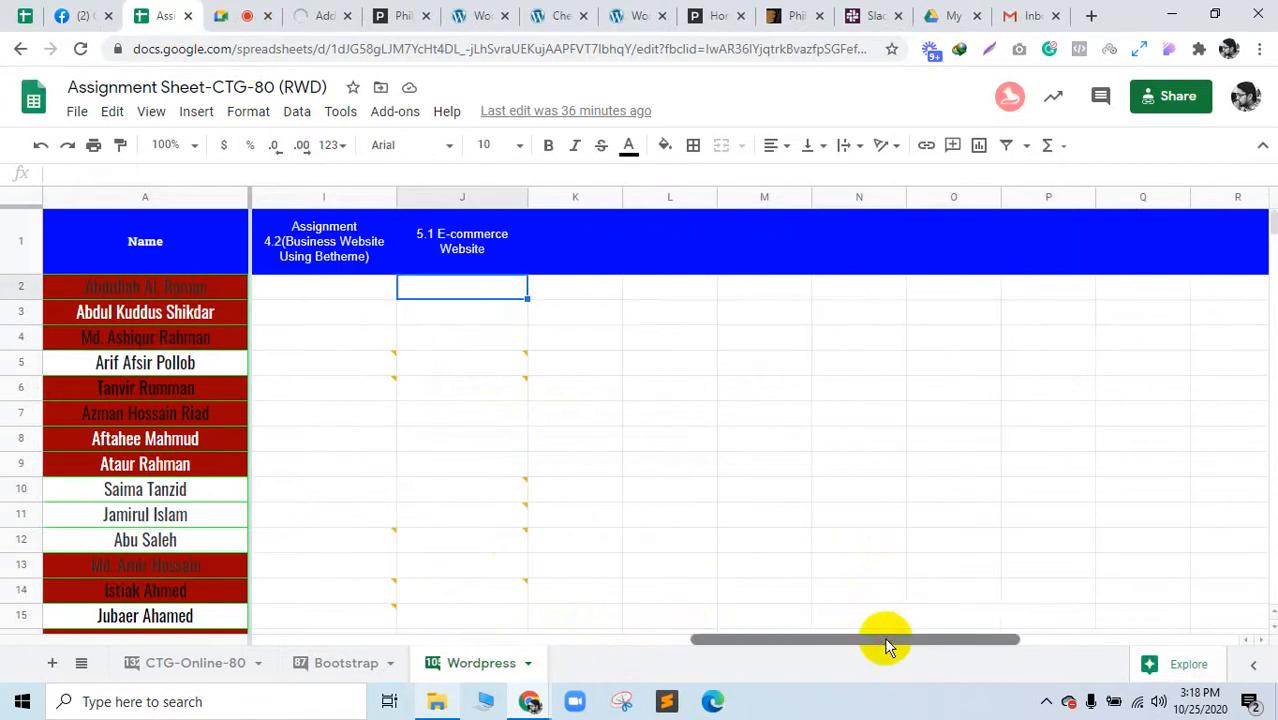
pyautogui.click(485, 310)
pyautogui.click(486, 332)
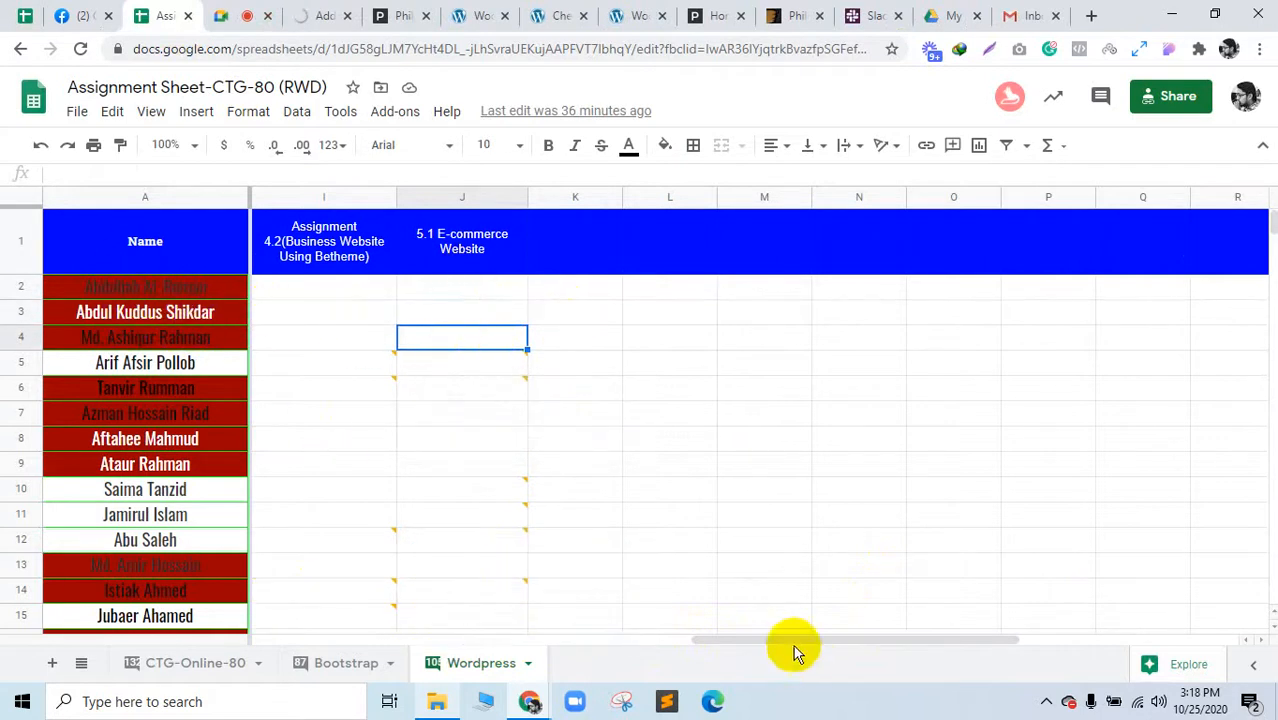
pyautogui.moveTo(794, 641)
pyautogui.mouseDown()
pyautogui.moveTo(154, 644)
pyautogui.moveTo(793, 630)
pyautogui.mouseUp()
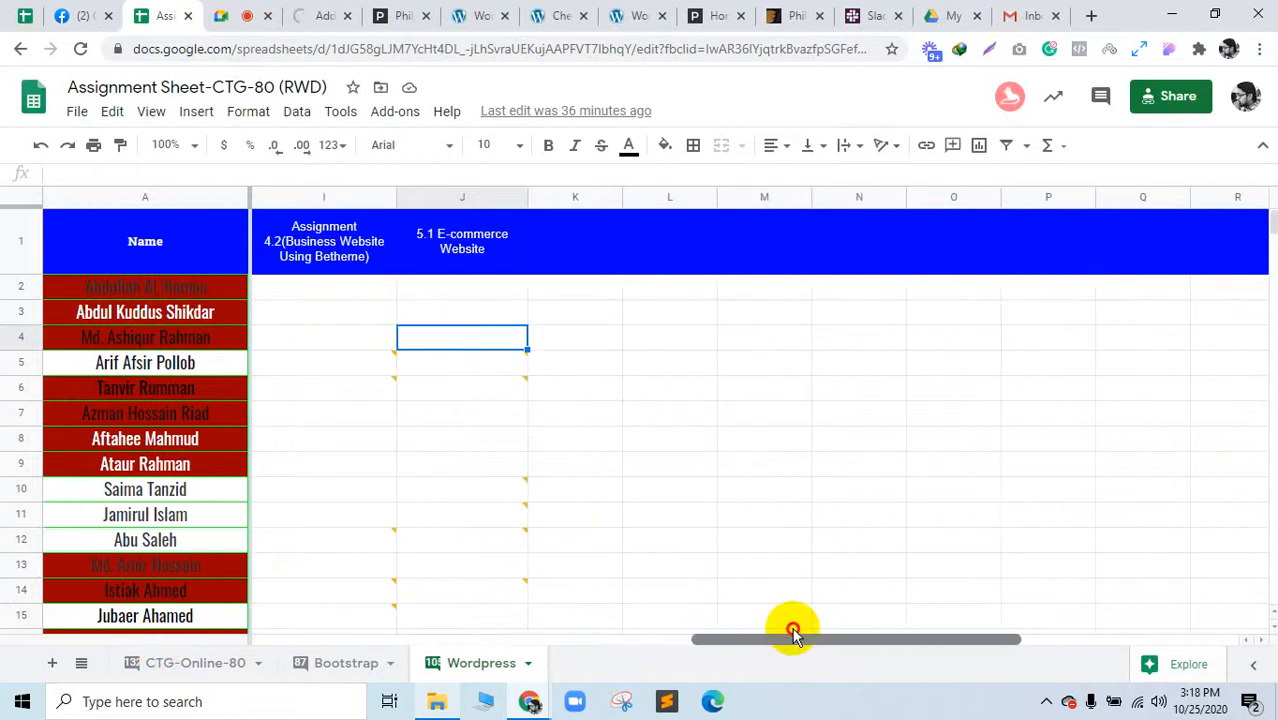
pyautogui.click(348, 672)
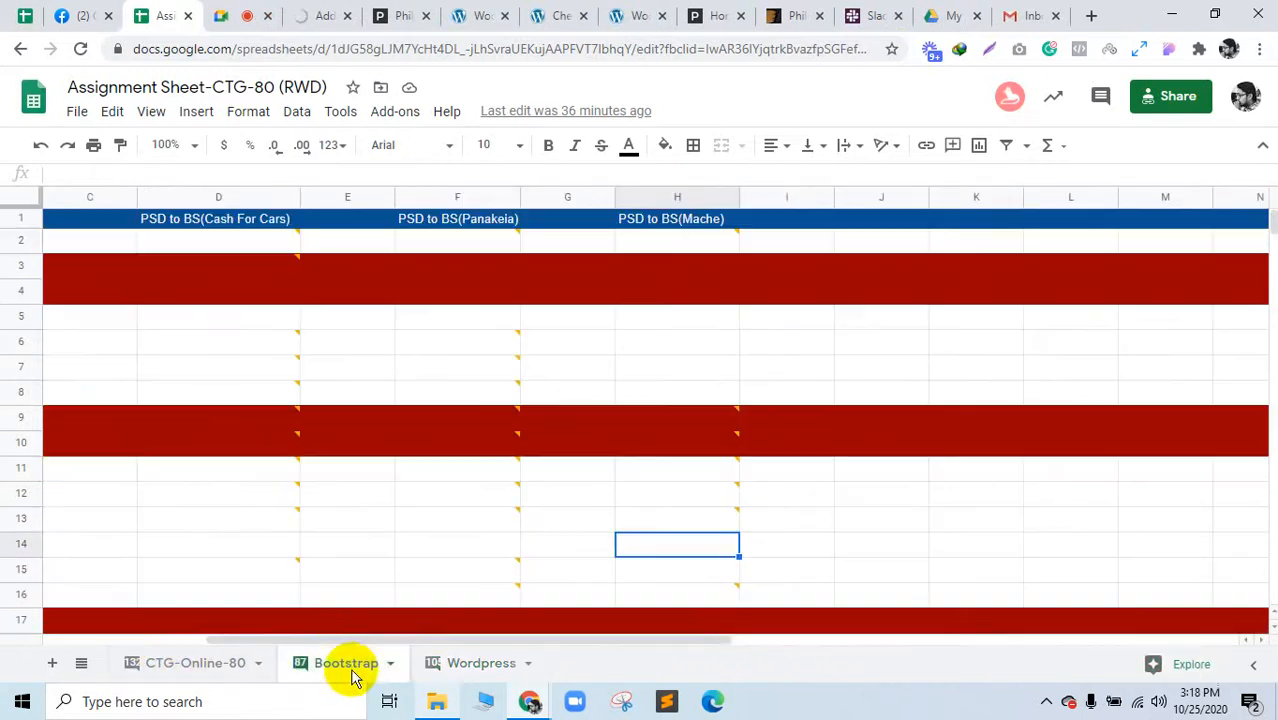
pyautogui.moveTo(704, 650); pyautogui.dragTo(752, 672)
pyautogui.click(531, 267)
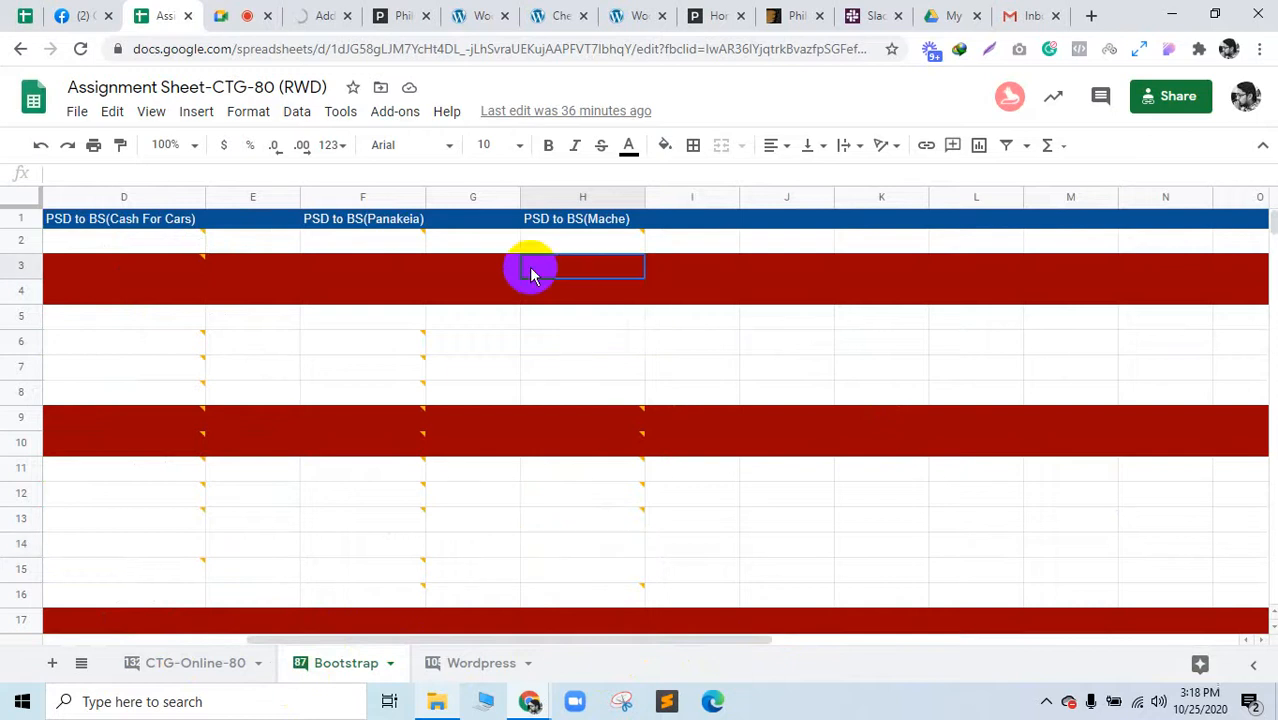
pyautogui.click(385, 270)
pyautogui.click(482, 664)
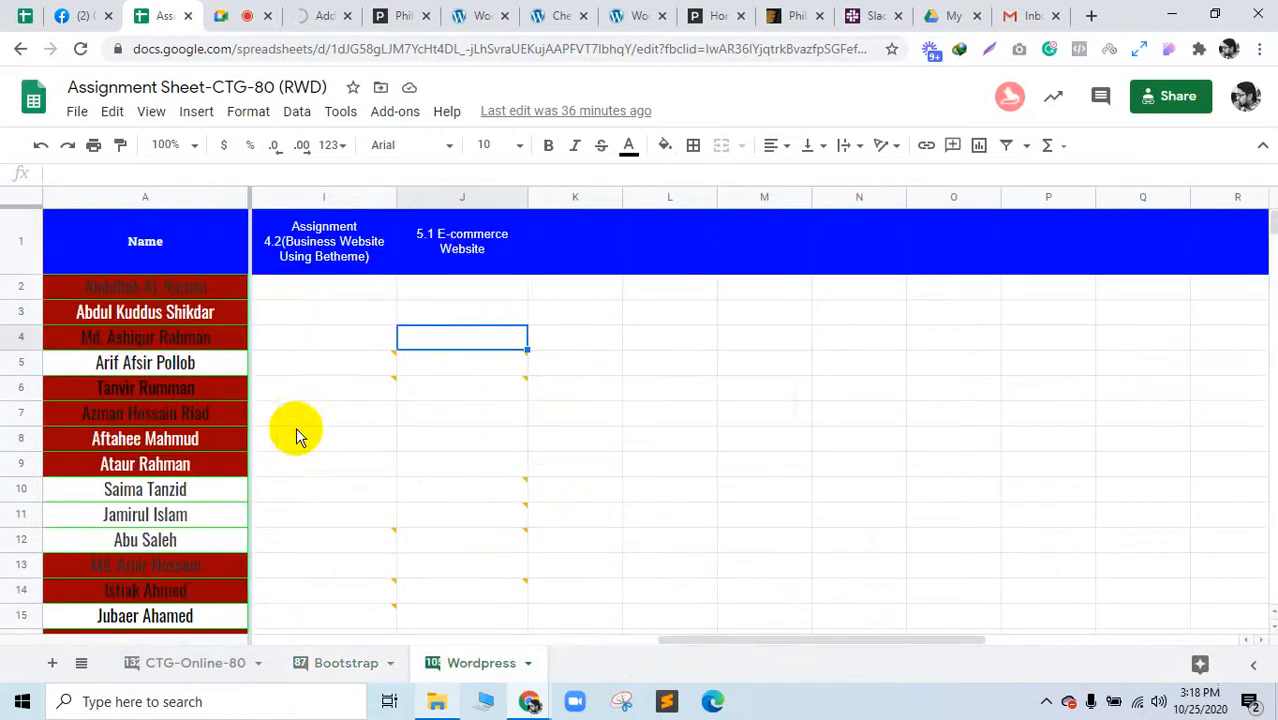
pyautogui.click(231, 418)
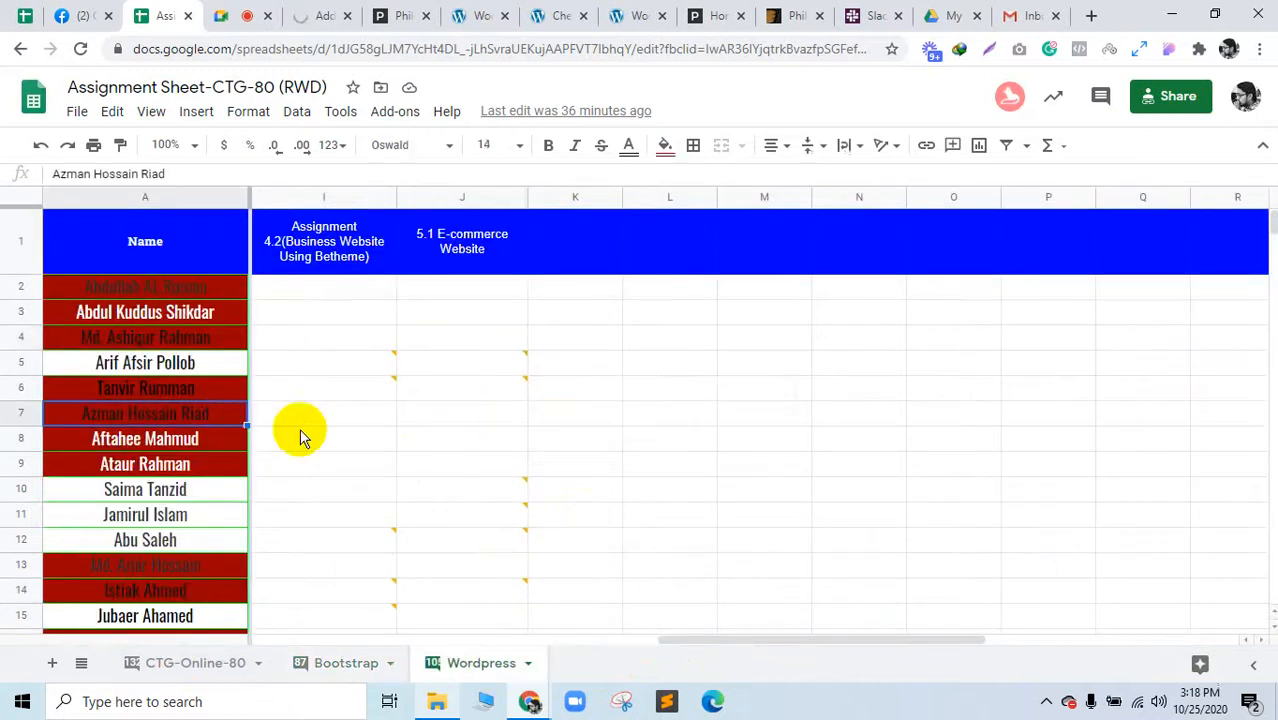
pyautogui.click(499, 449)
pyautogui.moveTo(724, 636); pyautogui.dragTo(676, 648)
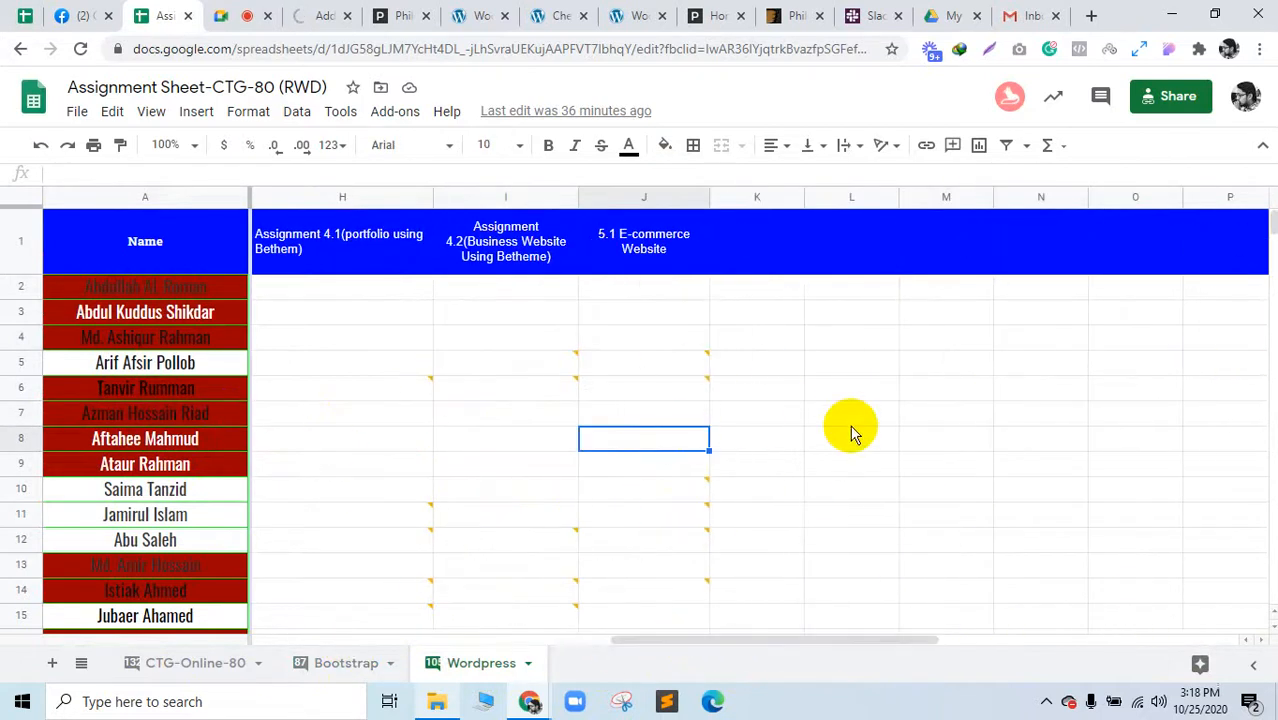
pyautogui.click(674, 466)
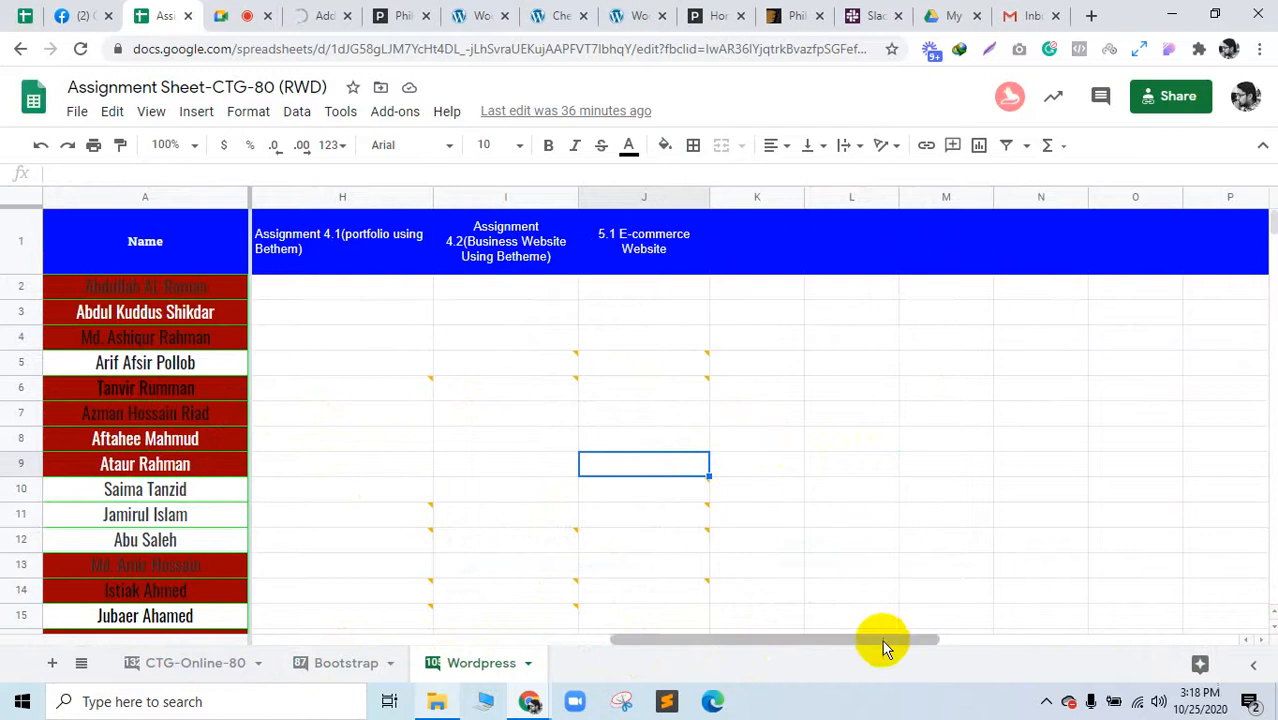
pyautogui.moveTo(882, 640)
pyautogui.mouseDown()
pyautogui.moveTo(693, 645)
pyautogui.moveTo(900, 632)
pyautogui.mouseUp()
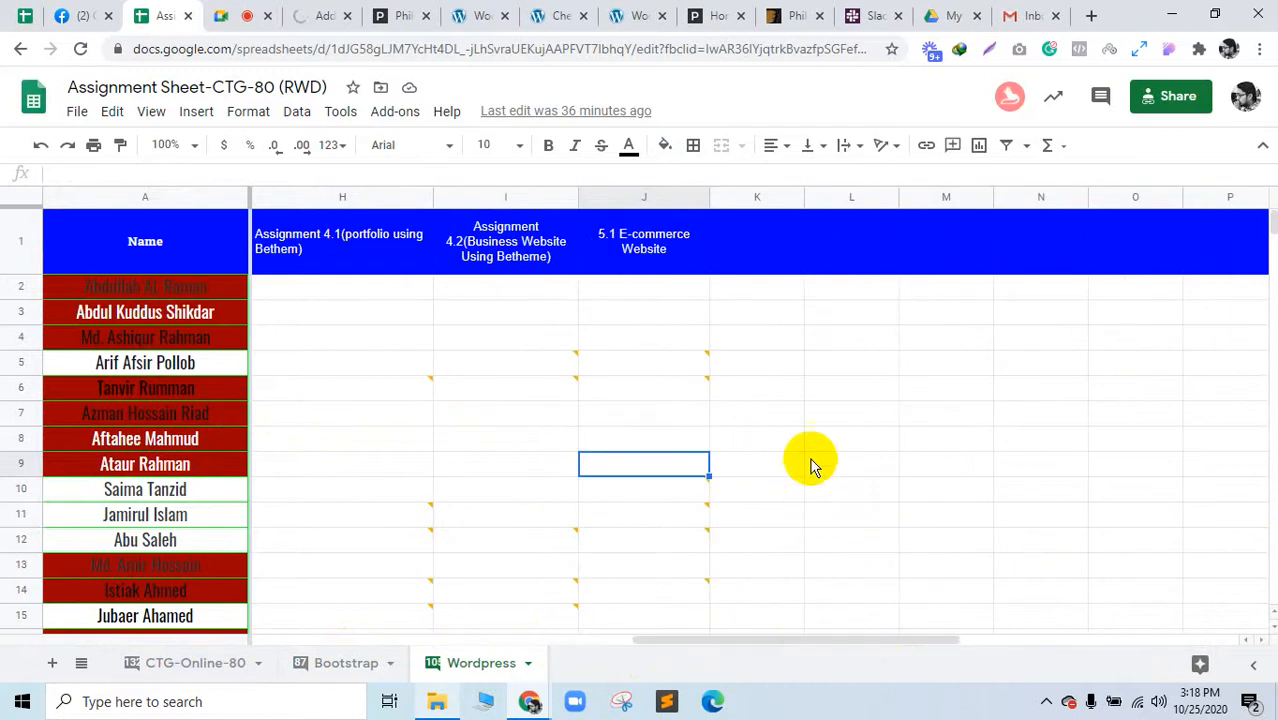
pyautogui.scroll(-2, 785, 452)
pyautogui.click(612, 424)
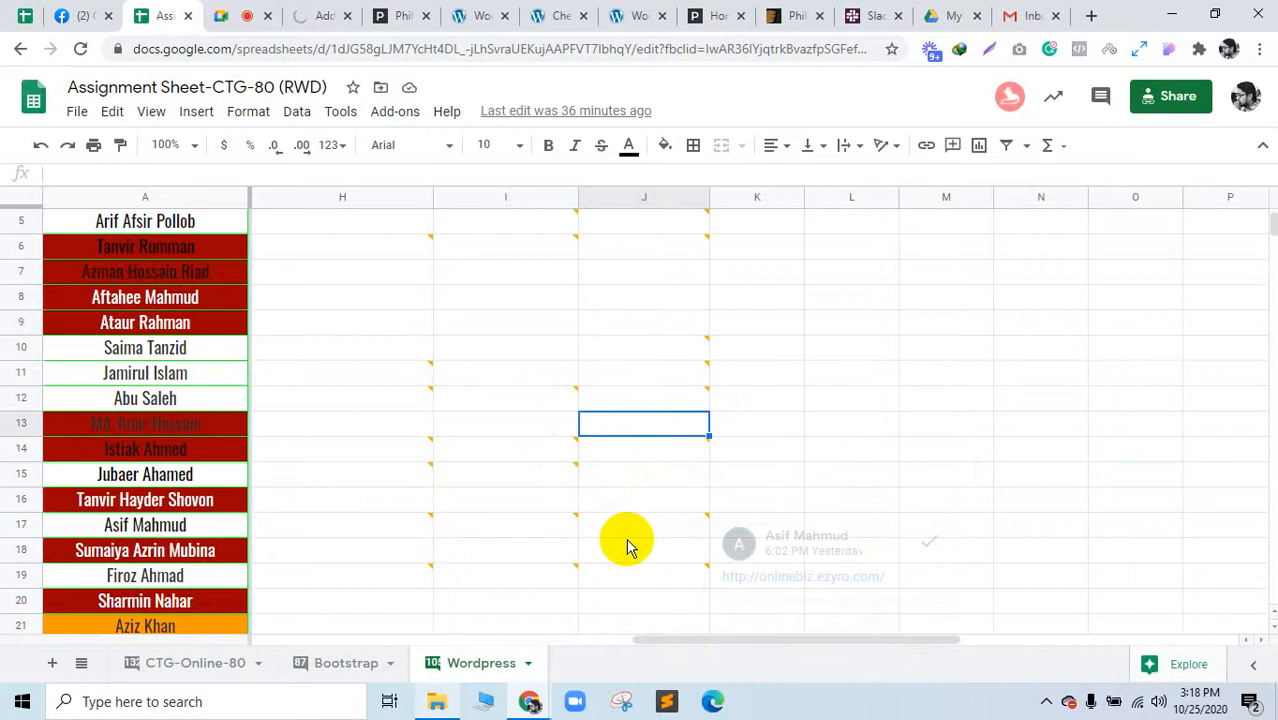
pyautogui.scroll(-1, 600, 505)
pyautogui.click(622, 445)
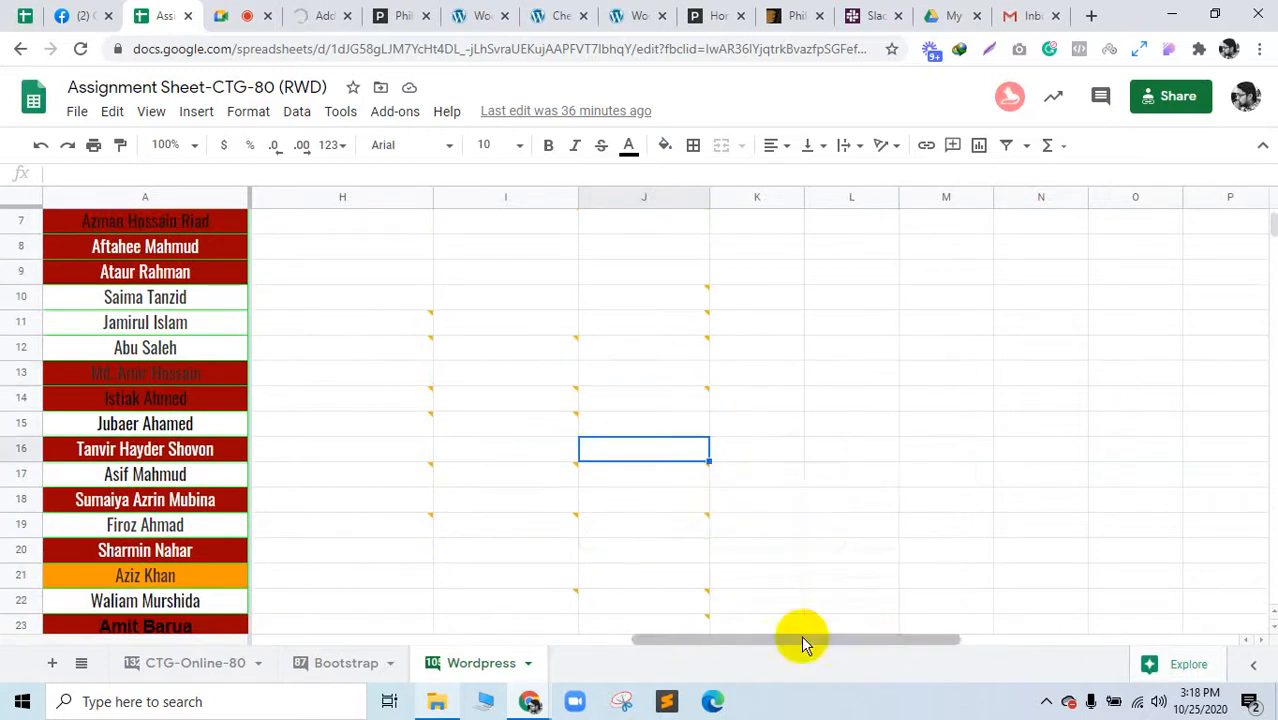
pyautogui.moveTo(802, 639); pyautogui.dragTo(847, 620)
pyautogui.scroll(-1, 640, 471)
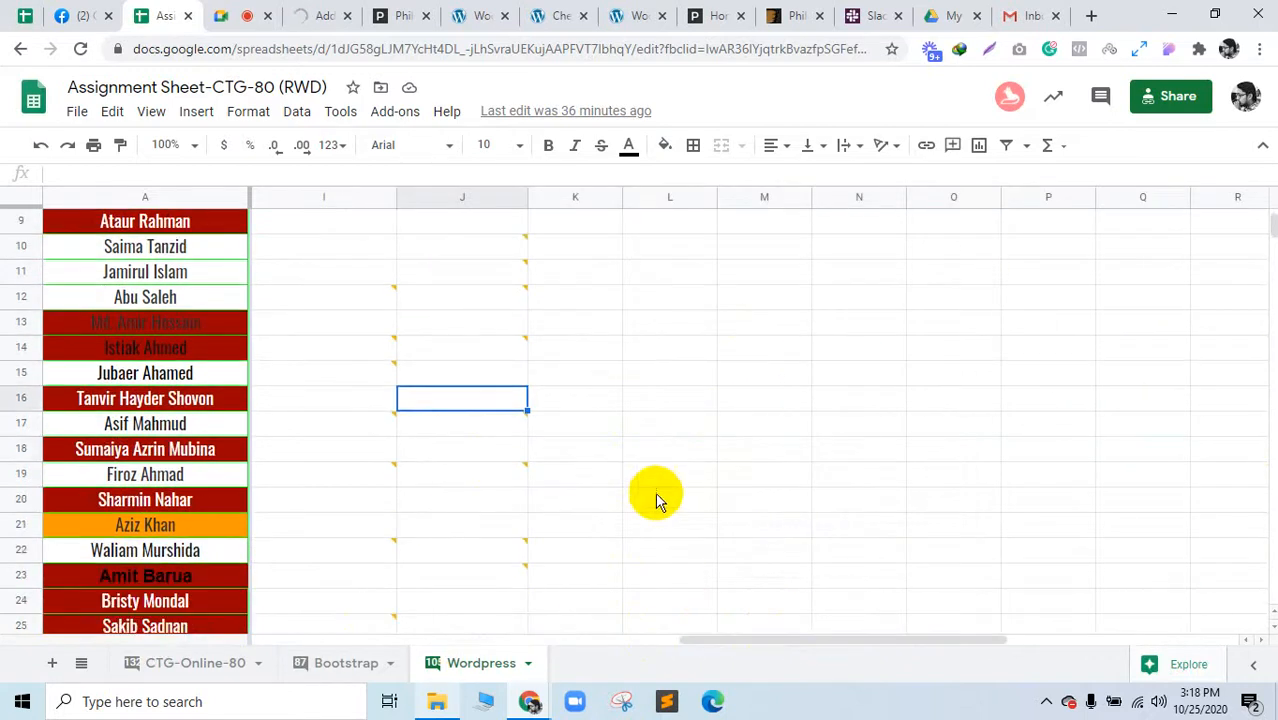
pyautogui.click(238, 15)
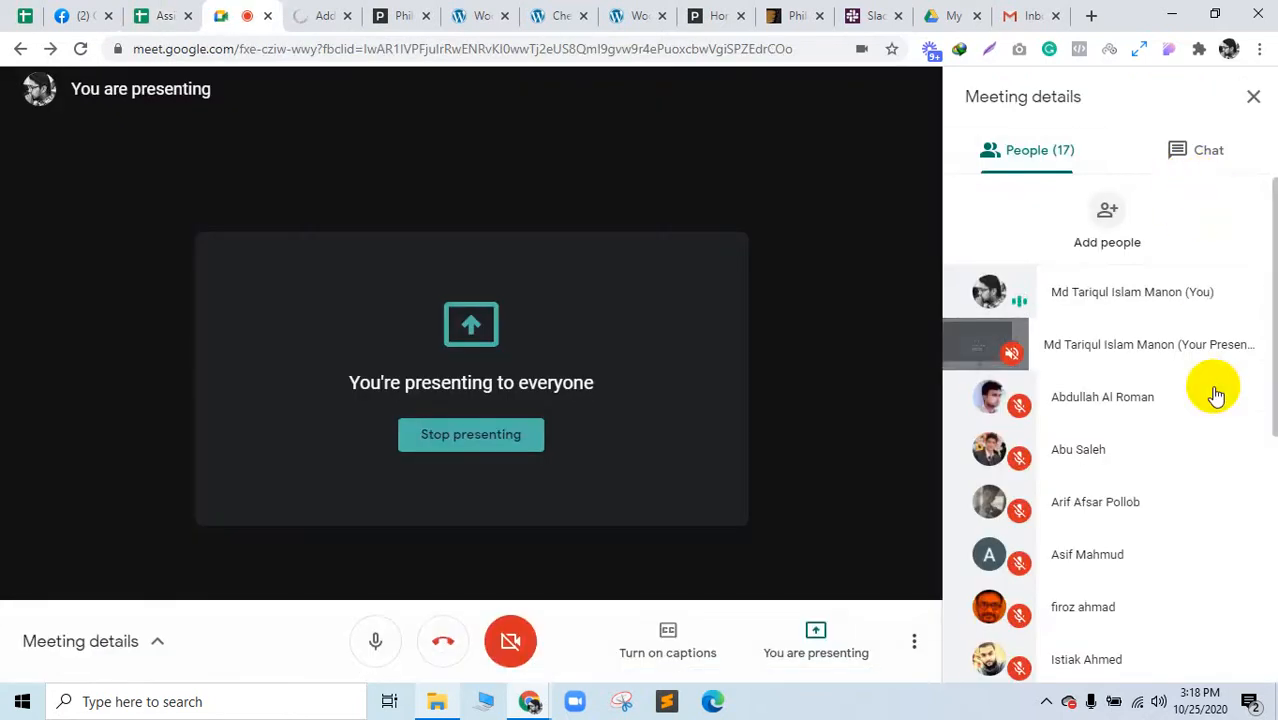
pyautogui.scroll(-5, 1214, 405)
pyautogui.scroll(5, 1216, 410)
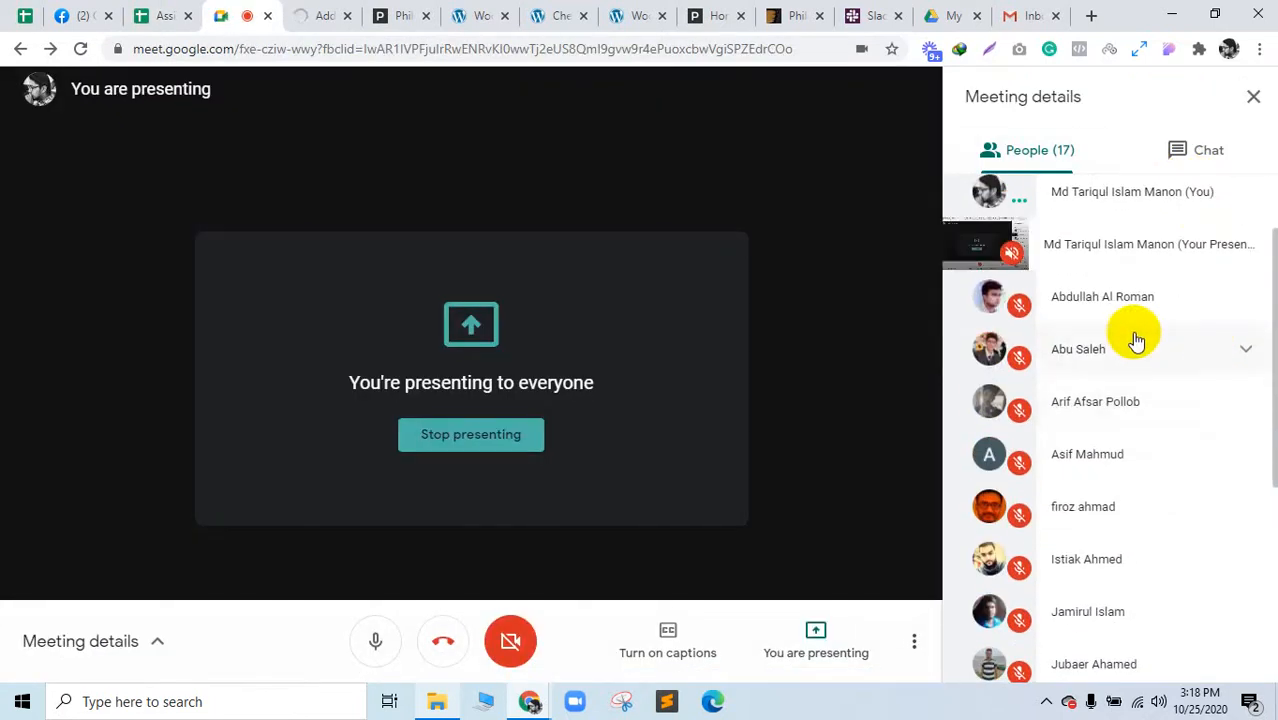
pyautogui.click(173, 12)
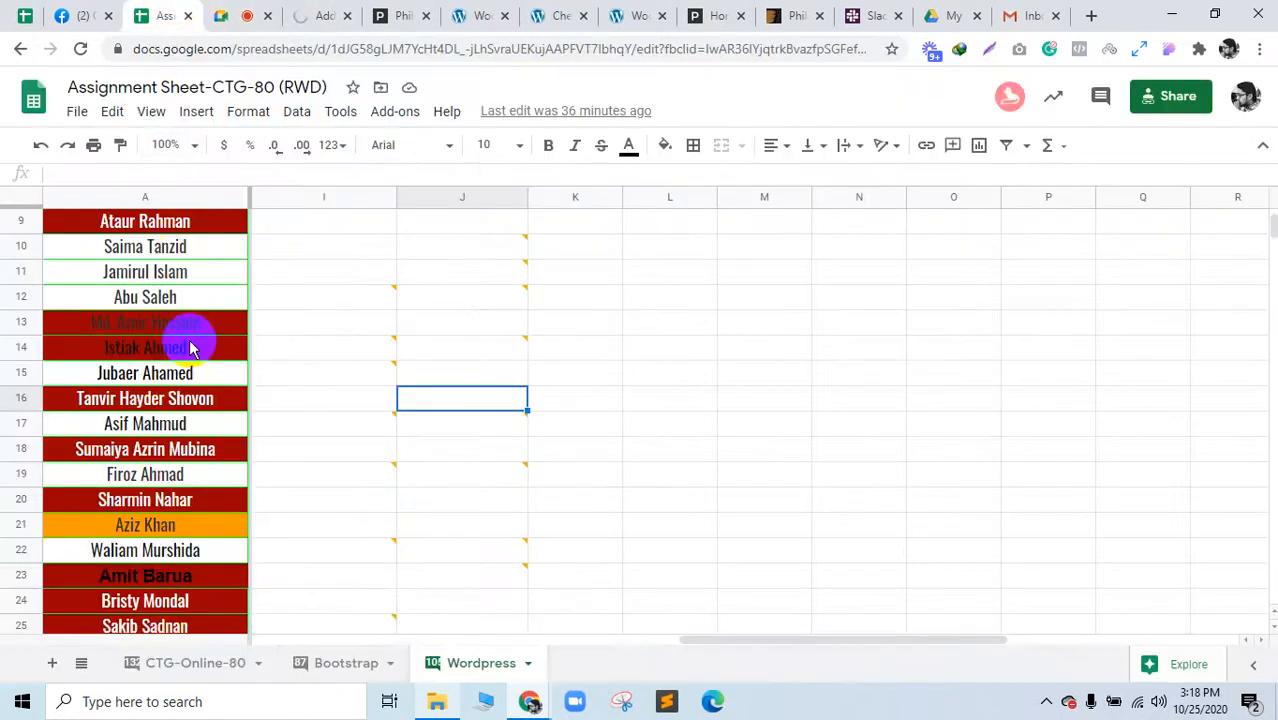
# Step: Delete row 18 from the Wordpress sheet and return to cell A2 at the top
pyautogui.click(20, 448)
pyautogui.rightClick(20, 448)
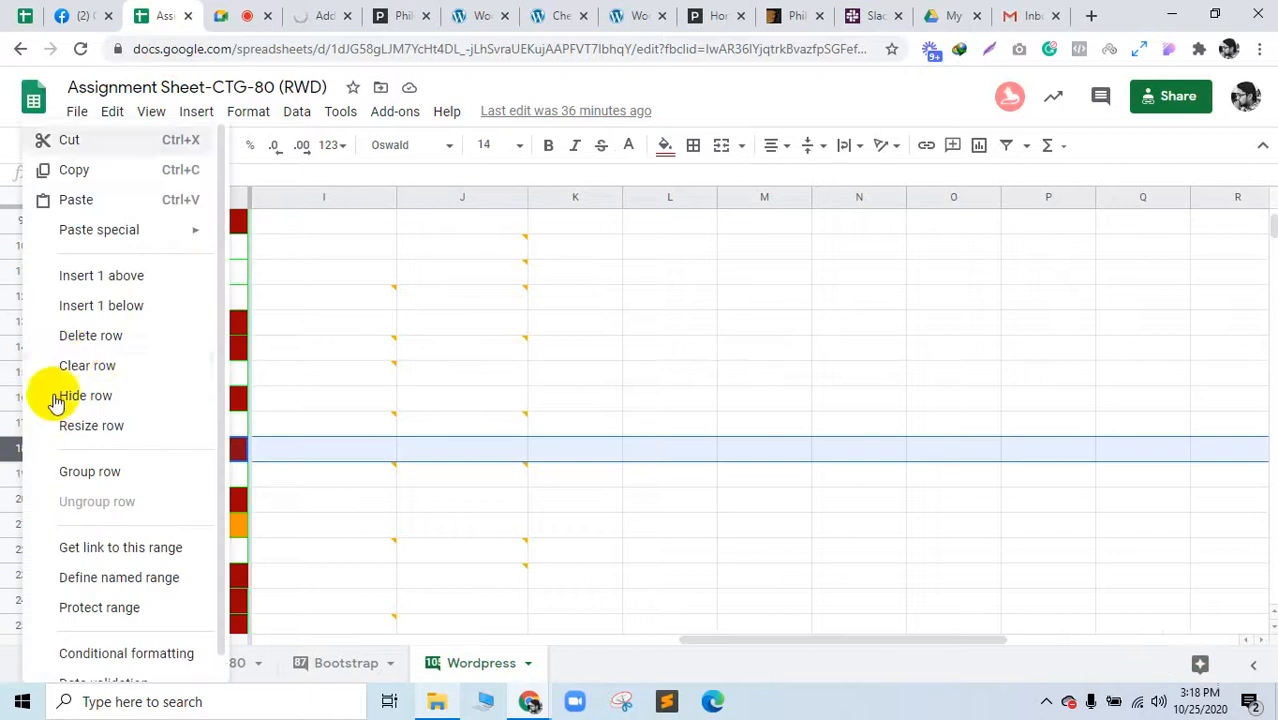
pyautogui.click(80, 336)
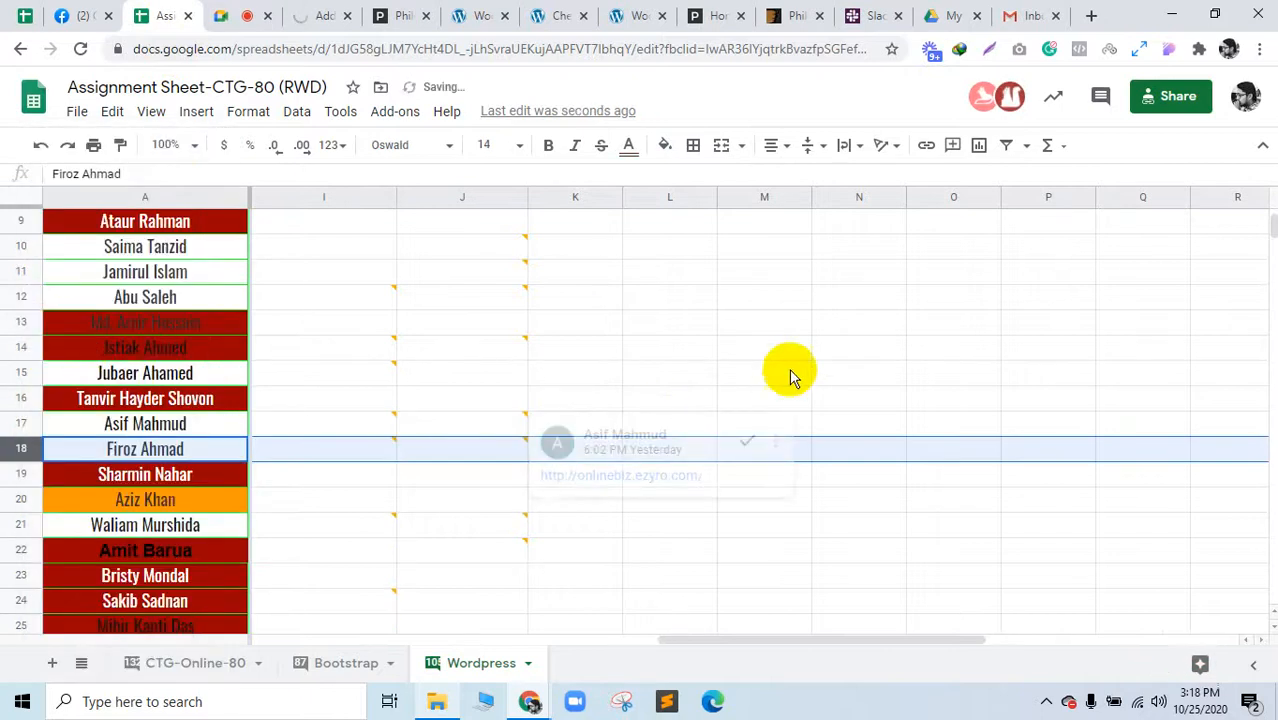
pyautogui.click(712, 284)
pyautogui.scroll(3, 400, 379)
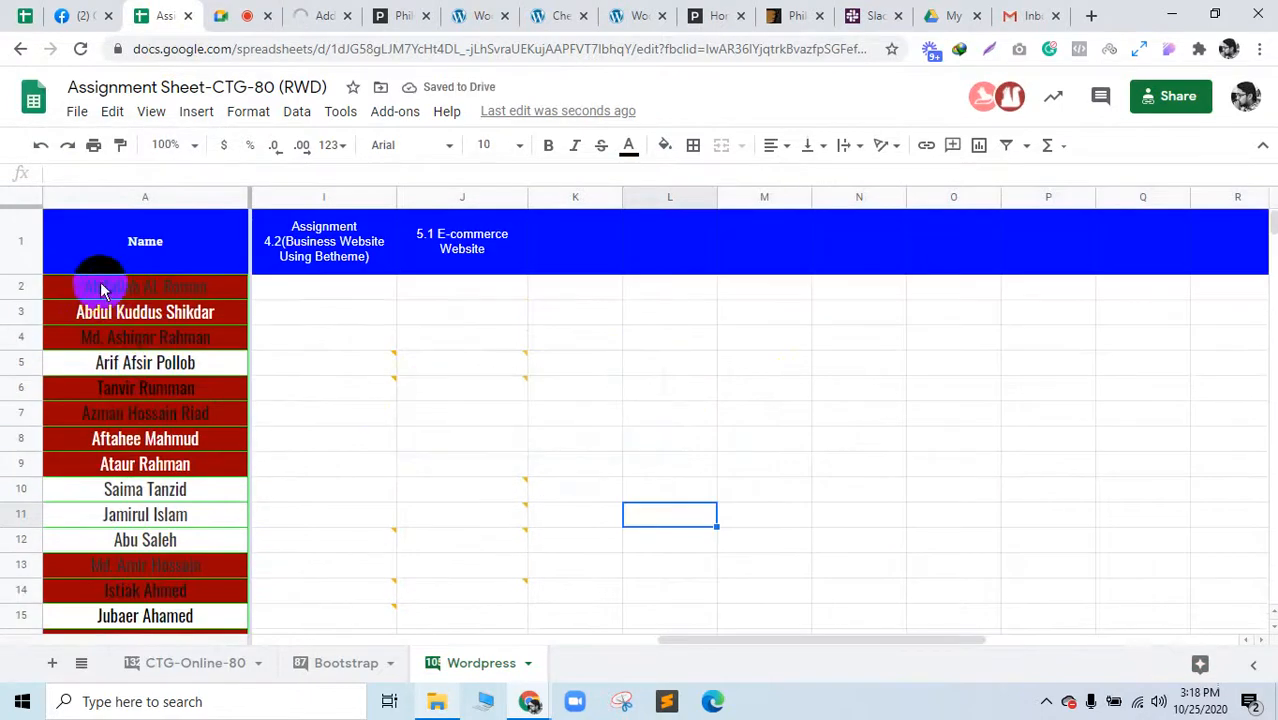
pyautogui.scroll(-6, 105, 490)
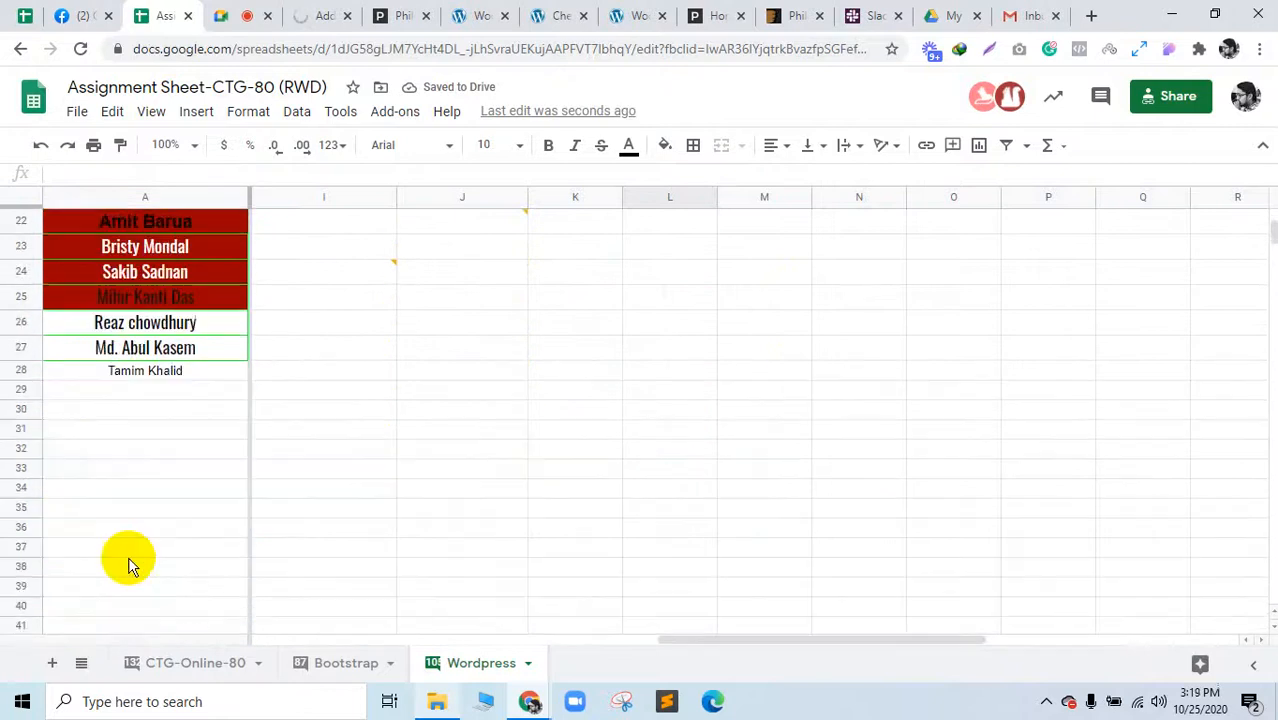
pyautogui.scroll(3, 125, 560)
pyautogui.scroll(3, 115, 500)
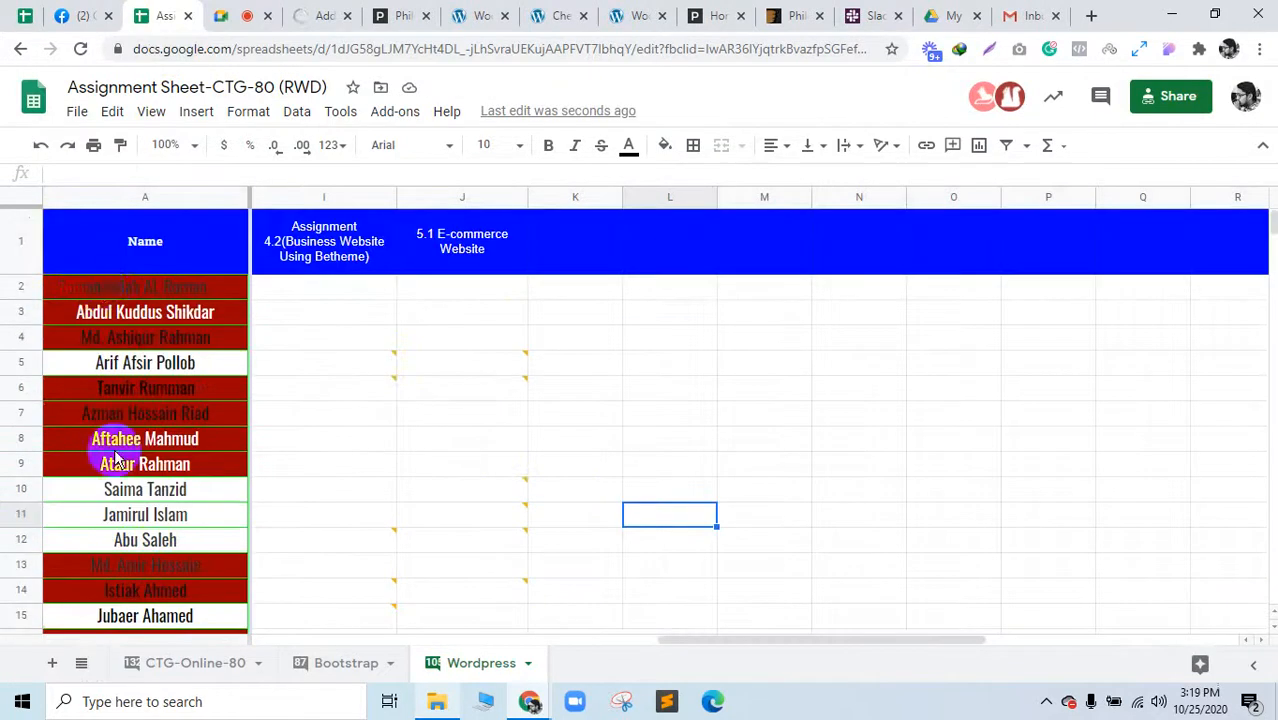
pyautogui.click(106, 293)
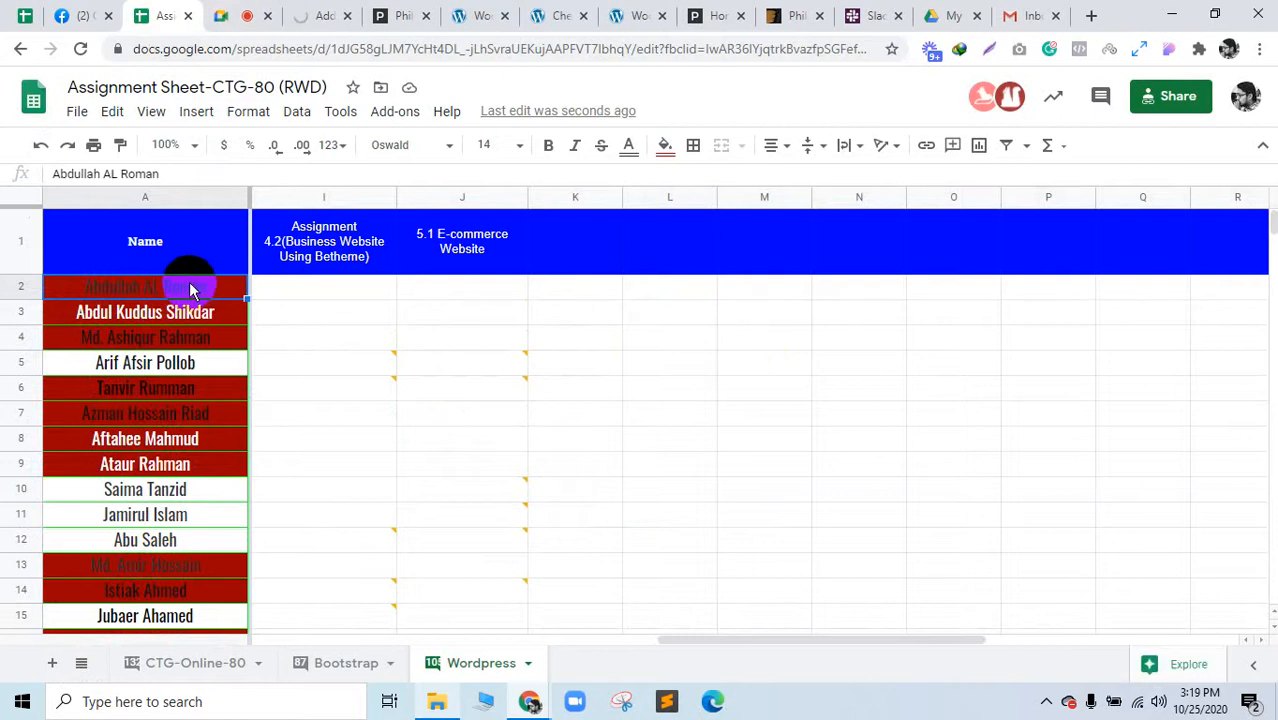
pyautogui.scroll(-5, 150, 450)
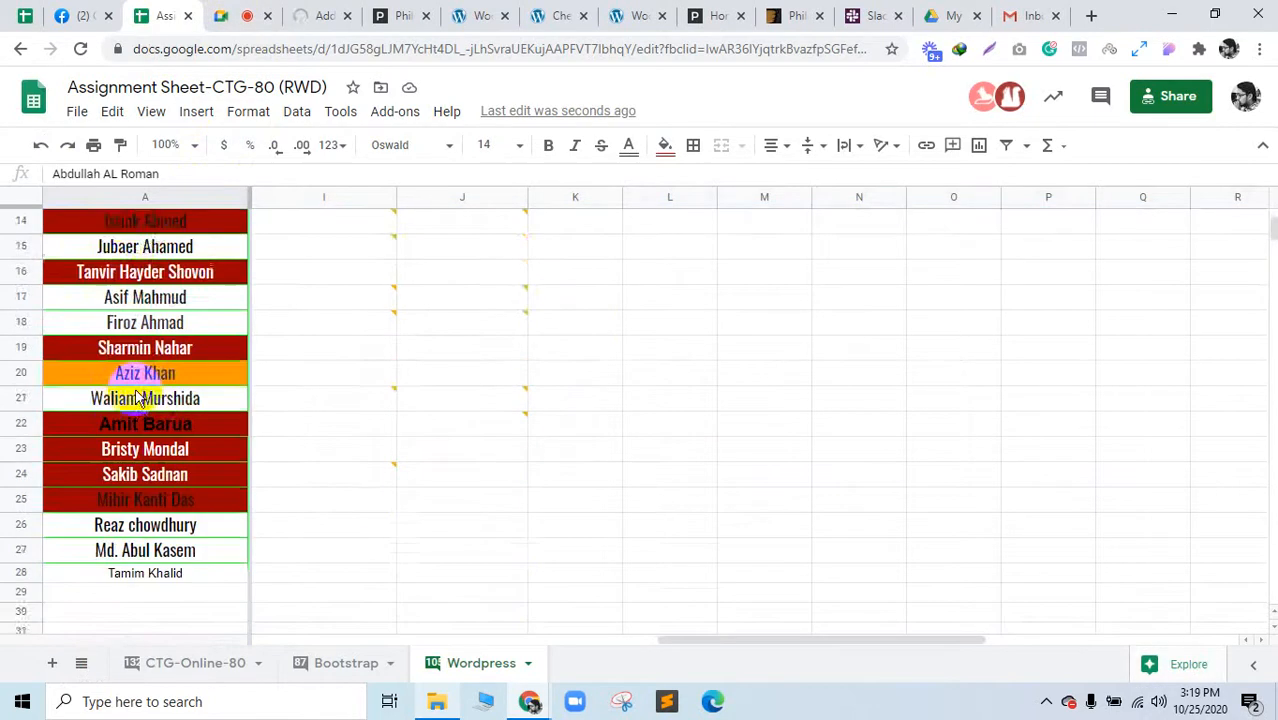
pyautogui.scroll(5, 240, 568)
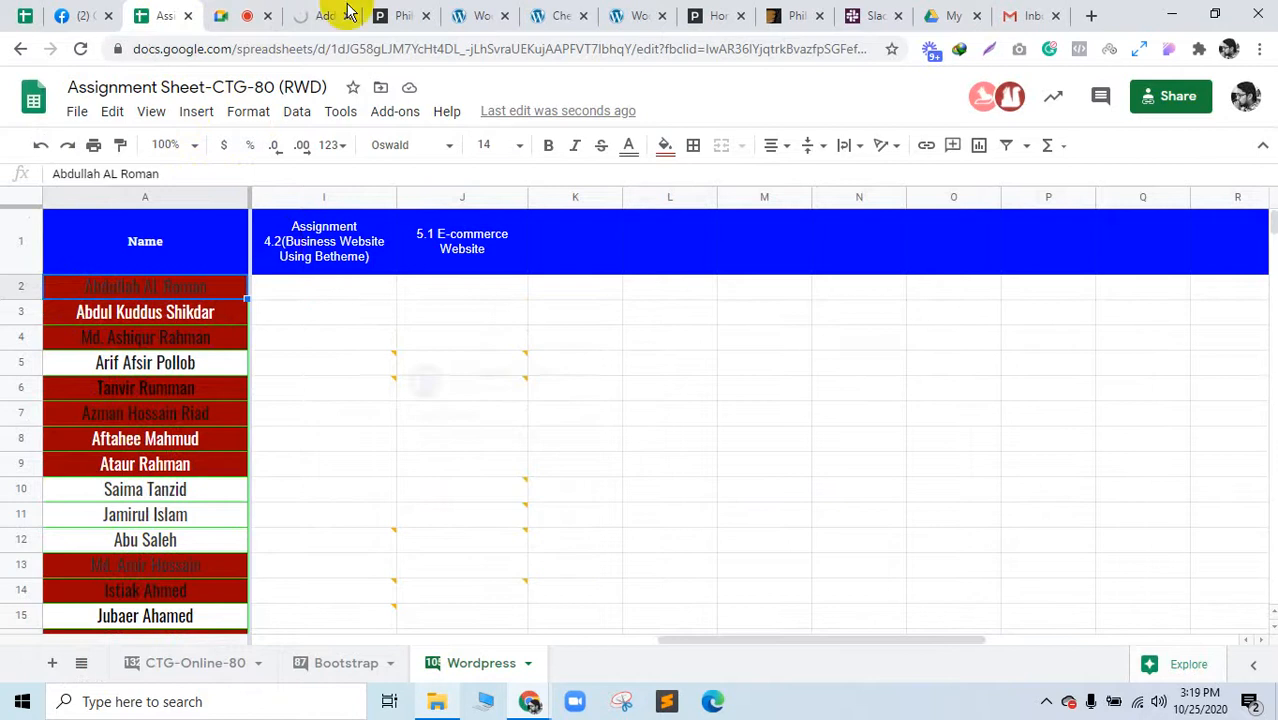
pyautogui.click(310, 12)
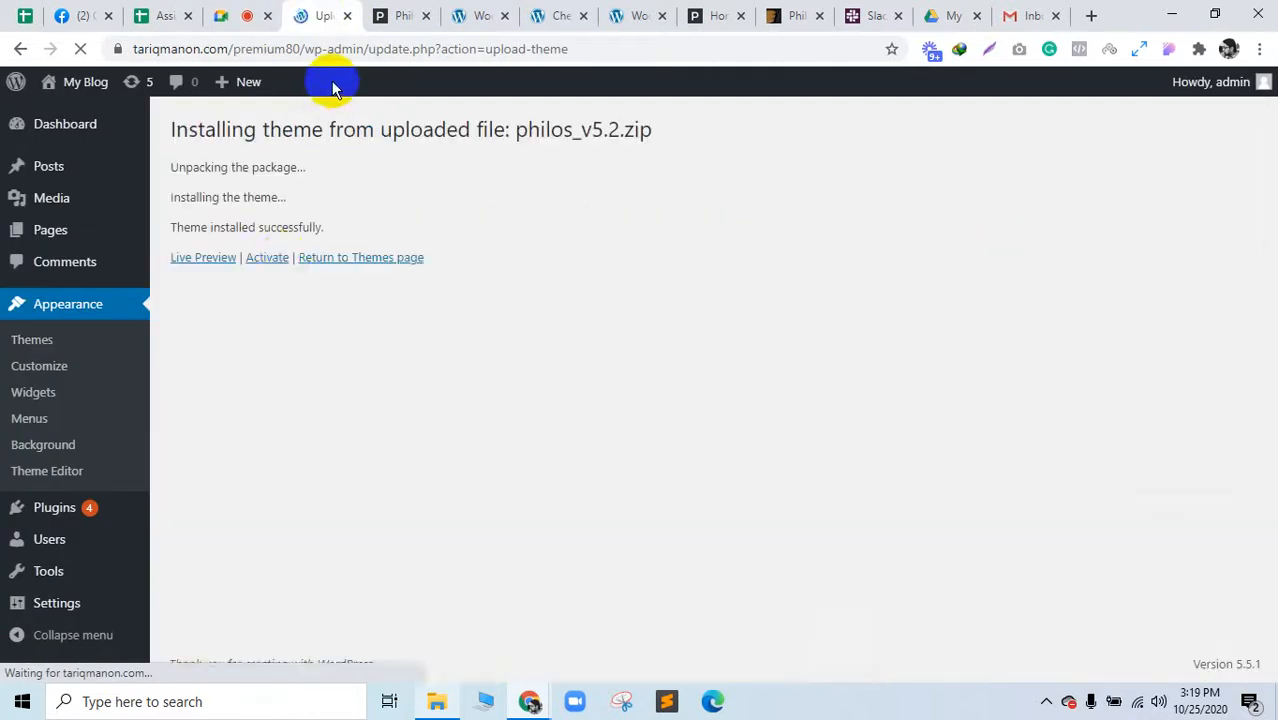
# Step: Open the philos theme's live preview in a new tab, then activate the philos theme
pyautogui.middleClick(199, 260)
pyautogui.click(373, 12)
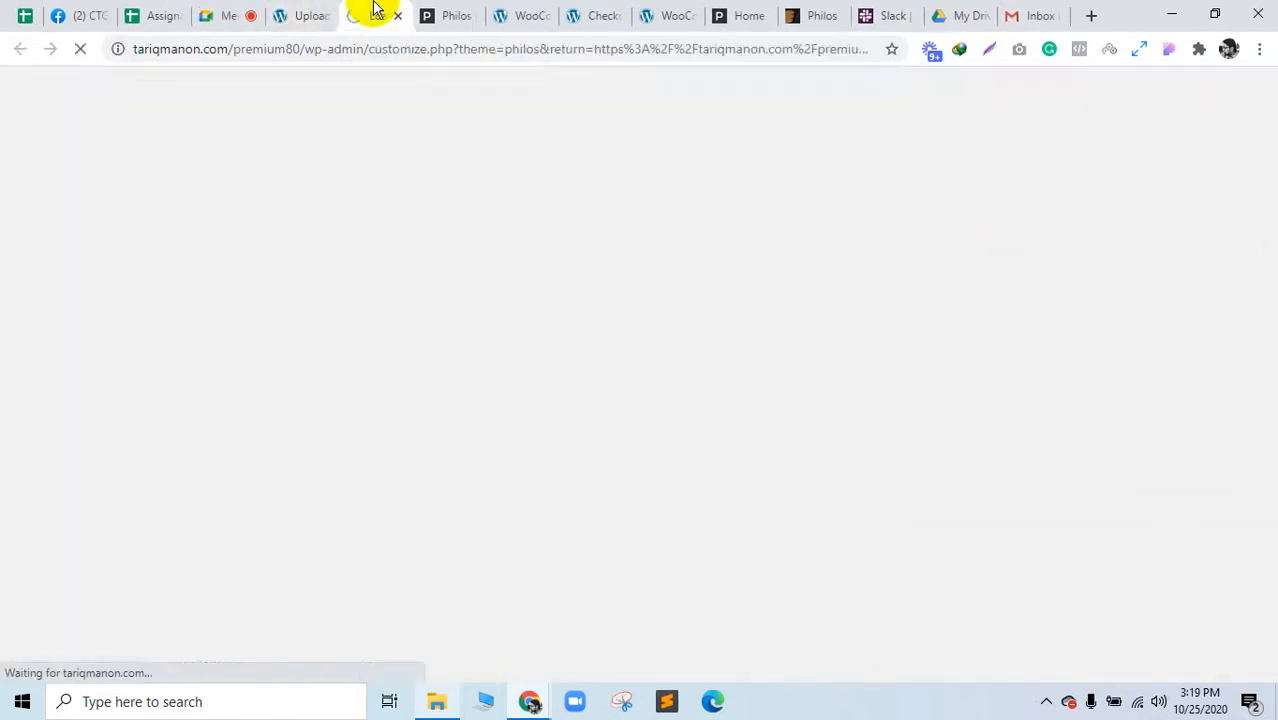
pyautogui.click(290, 12)
pyautogui.click(268, 257)
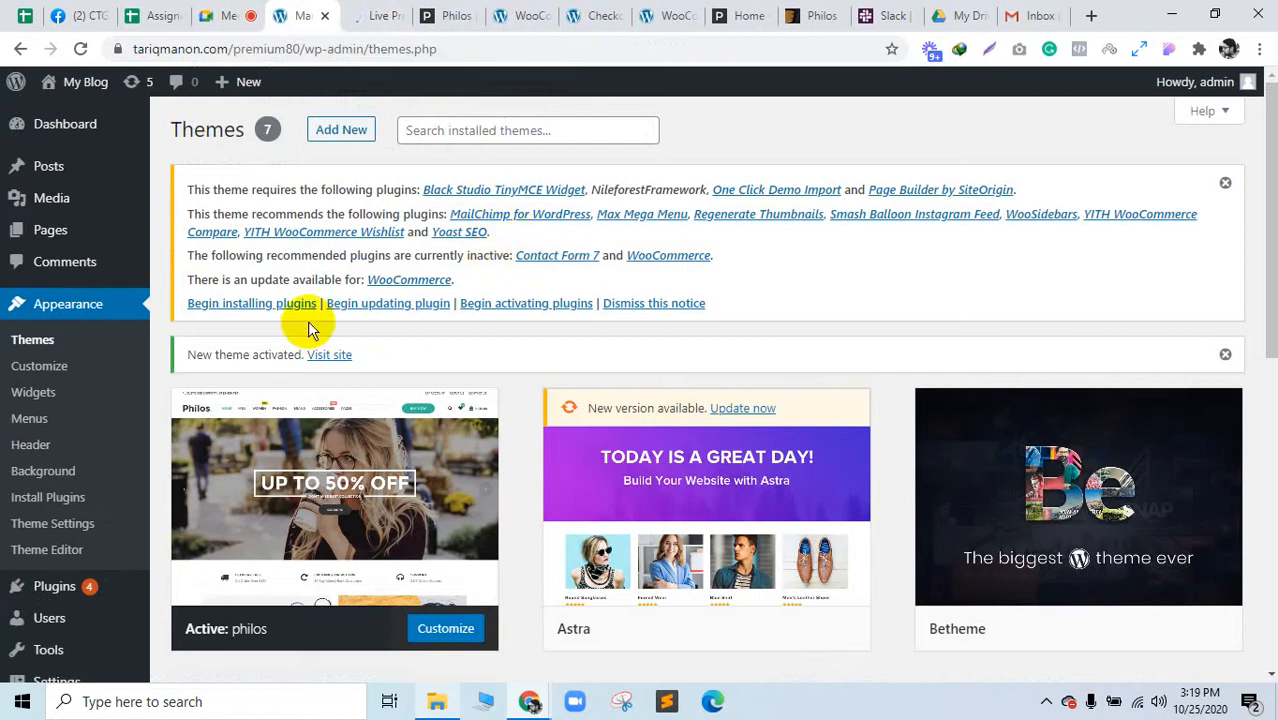
# Step: Begin installing the theme's plugins, bulk-installing every required and recommended plugin
pyautogui.click(268, 303)
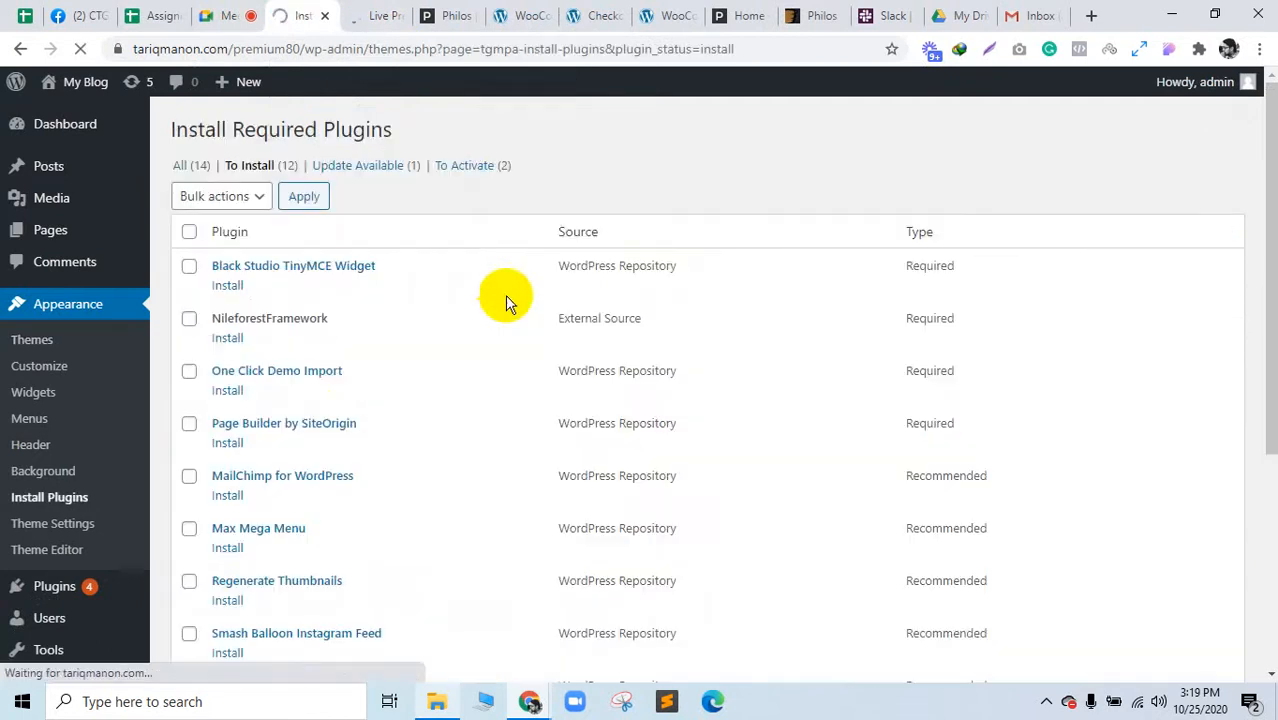
pyautogui.click(189, 231)
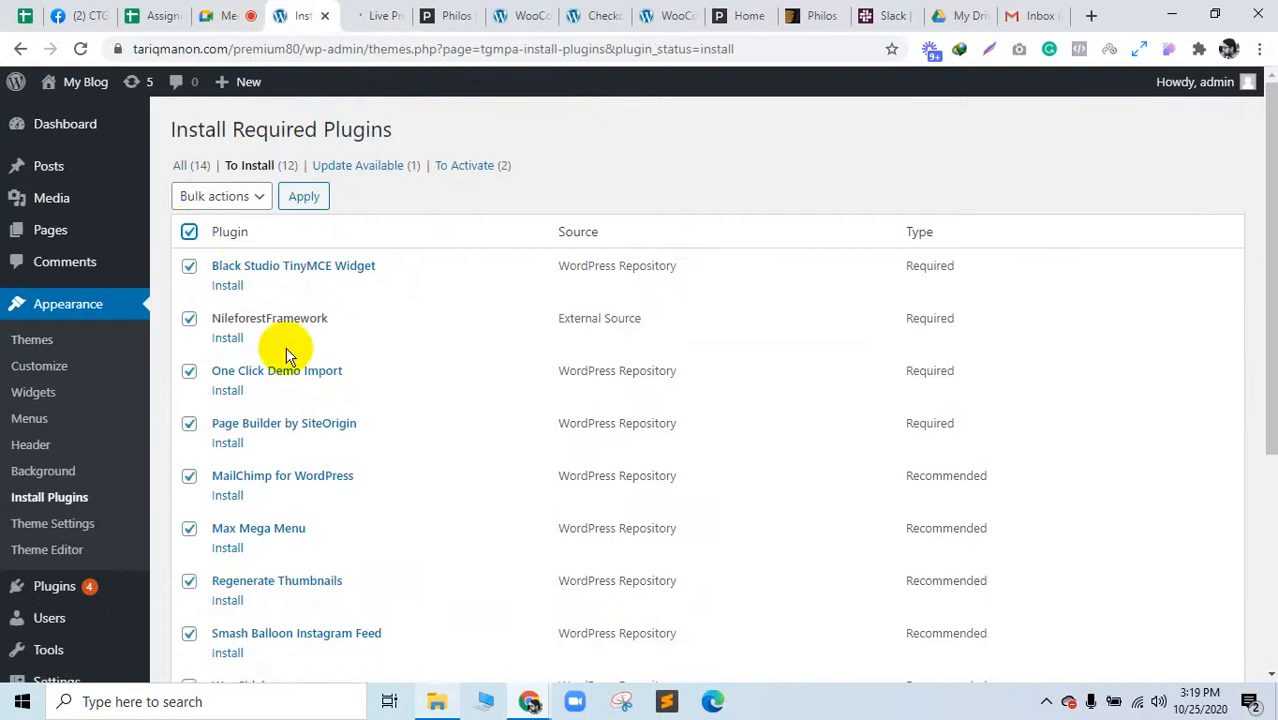
pyautogui.scroll(-3, 318, 425)
pyautogui.scroll(5, 318, 425)
pyautogui.scroll(-5, 220, 214)
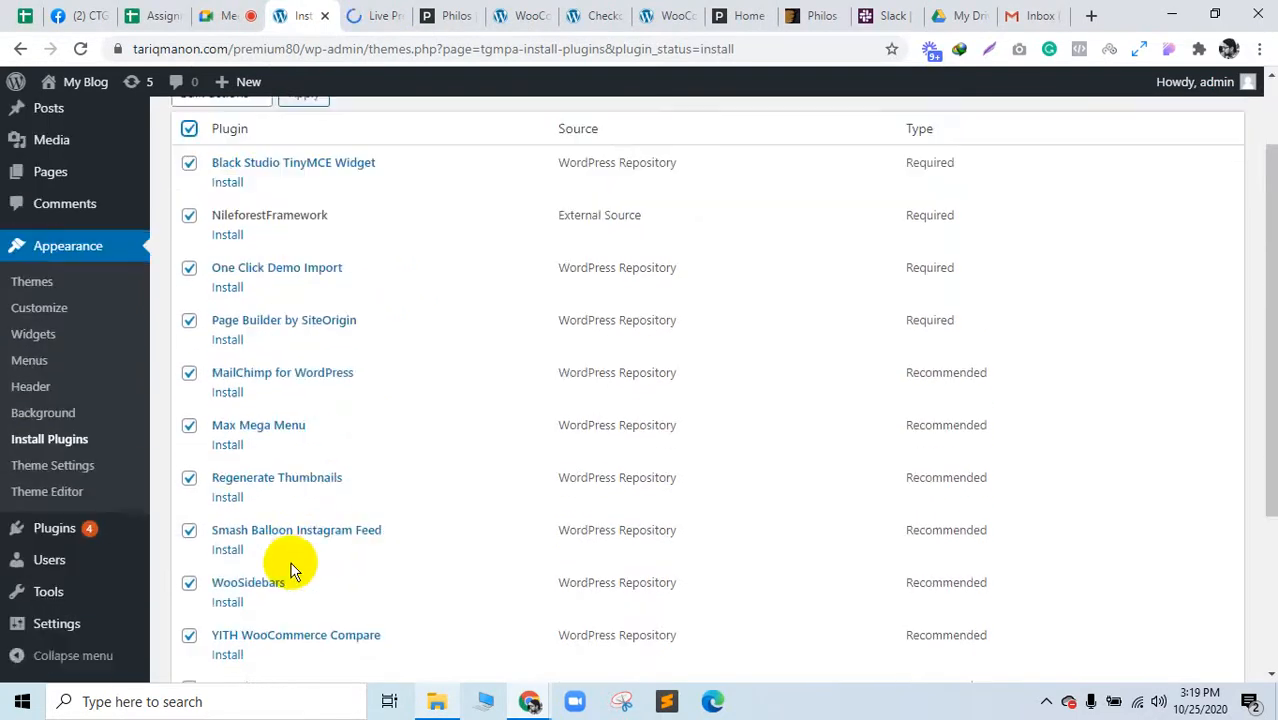
pyautogui.scroll(5, 300, 400)
pyautogui.click(217, 196)
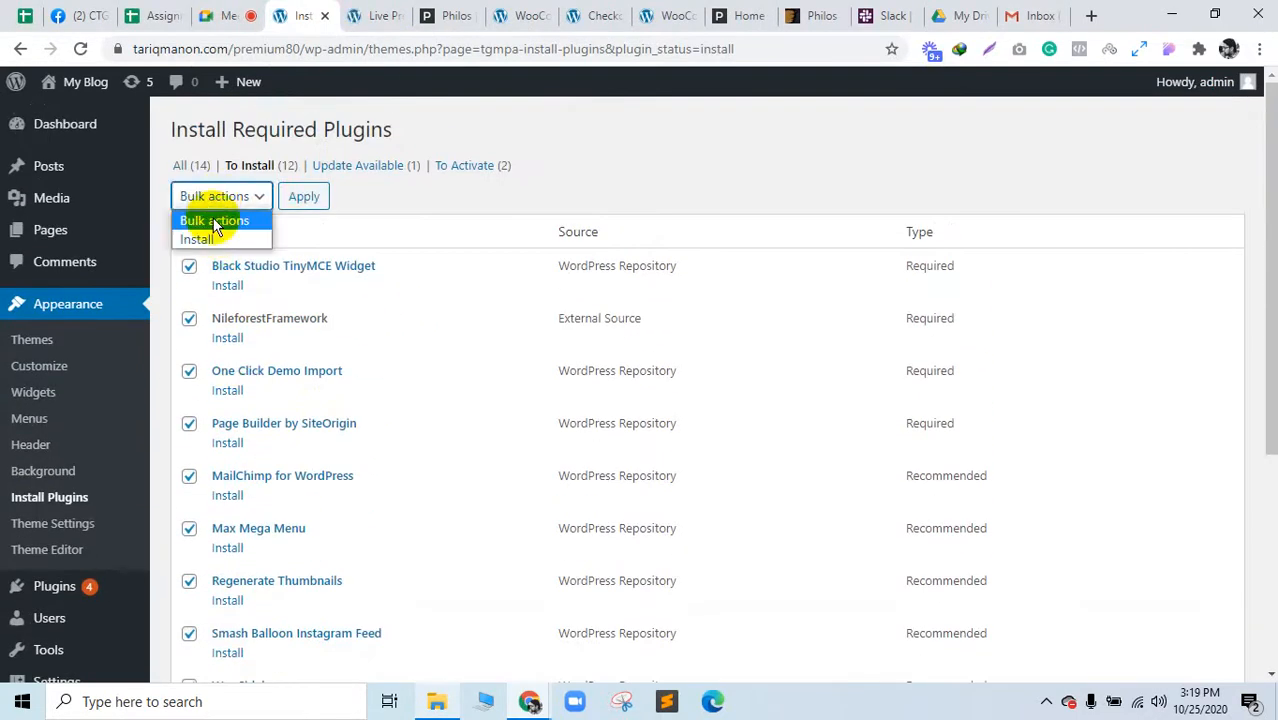
pyautogui.click(247, 240)
pyautogui.click(306, 196)
# Step: Review the plugin installation results and return to the required plugins installer
pyautogui.scroll(-4, 508, 408)
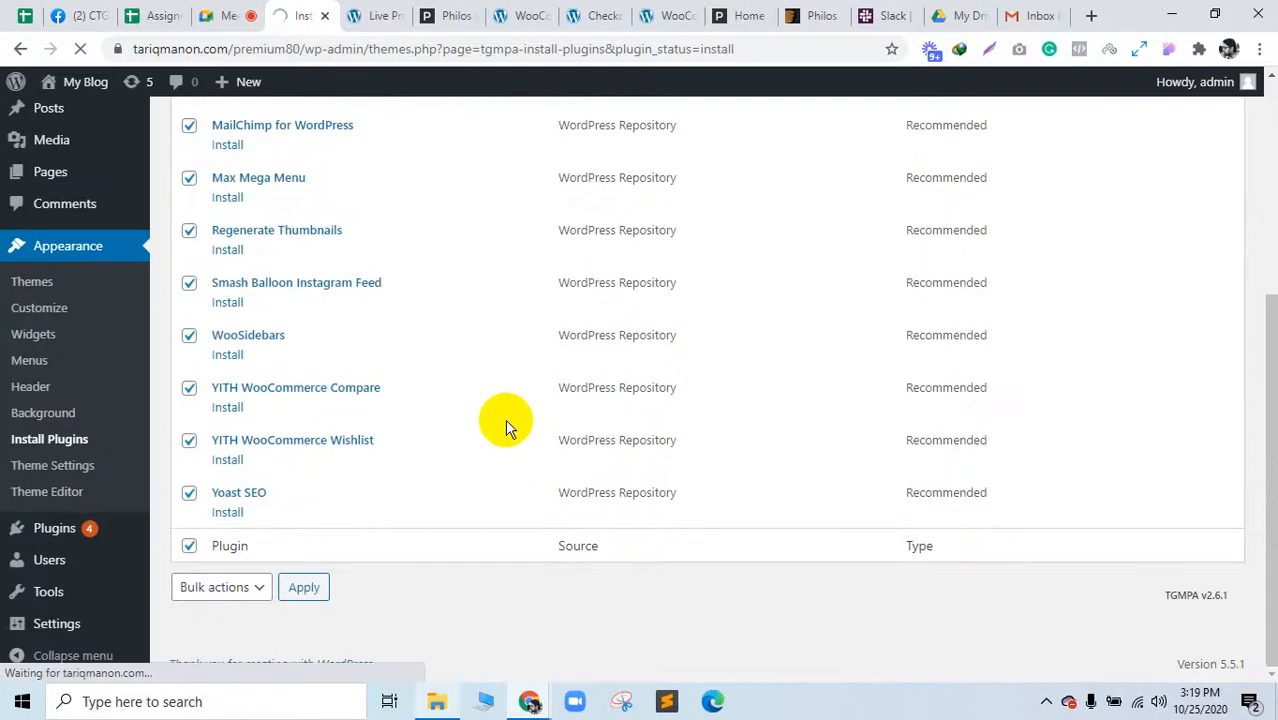
pyautogui.scroll(3, 506, 425)
pyautogui.scroll(1, 970, 410)
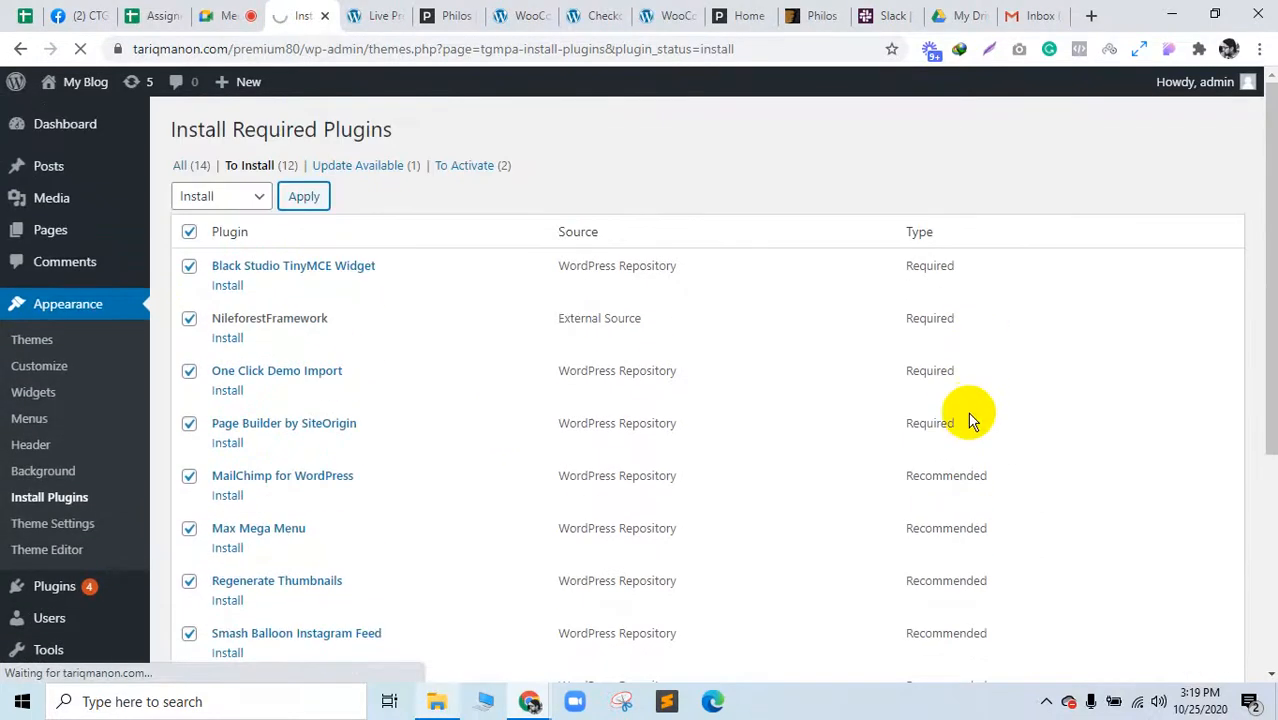
pyautogui.moveTo(970, 420); pyautogui.dragTo(222, 263)
pyautogui.click(927, 374)
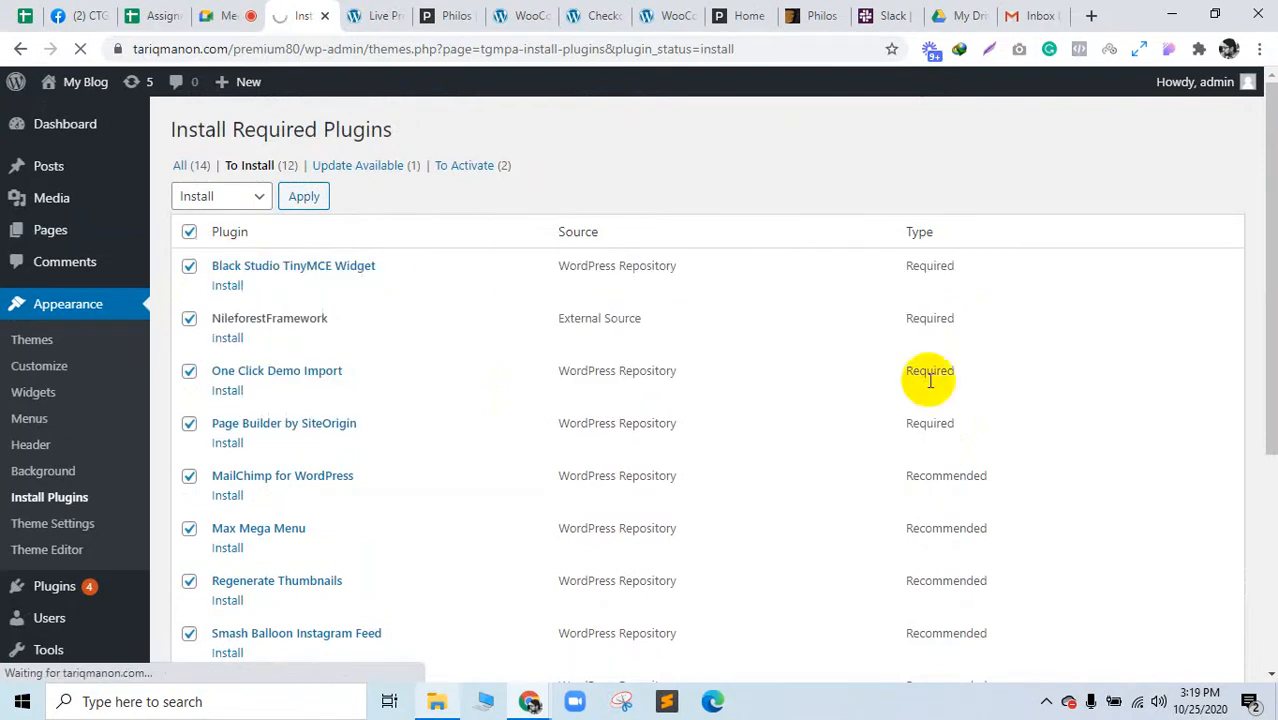
pyautogui.scroll(-3, 913, 297)
pyautogui.click(930, 247)
pyautogui.moveTo(930, 247); pyautogui.dragTo(1033, 600)
pyautogui.click(868, 677)
pyautogui.scroll(-7, 460, 452)
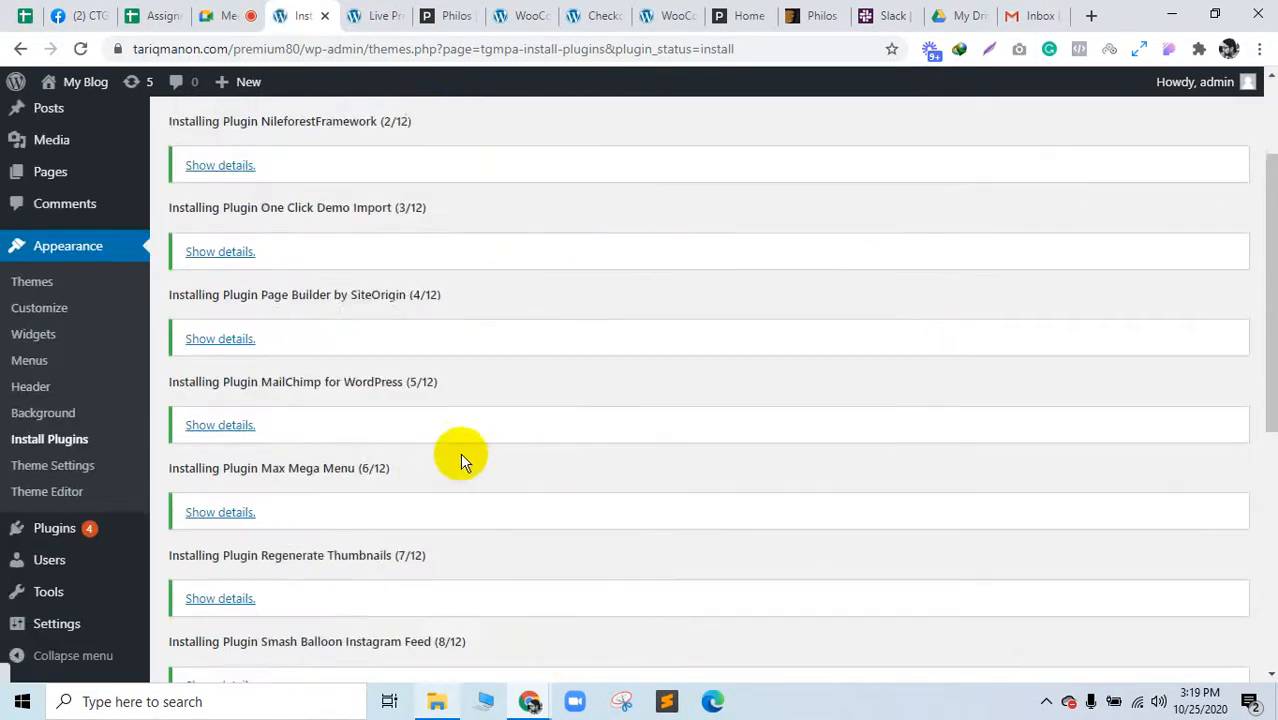
pyautogui.click(268, 585)
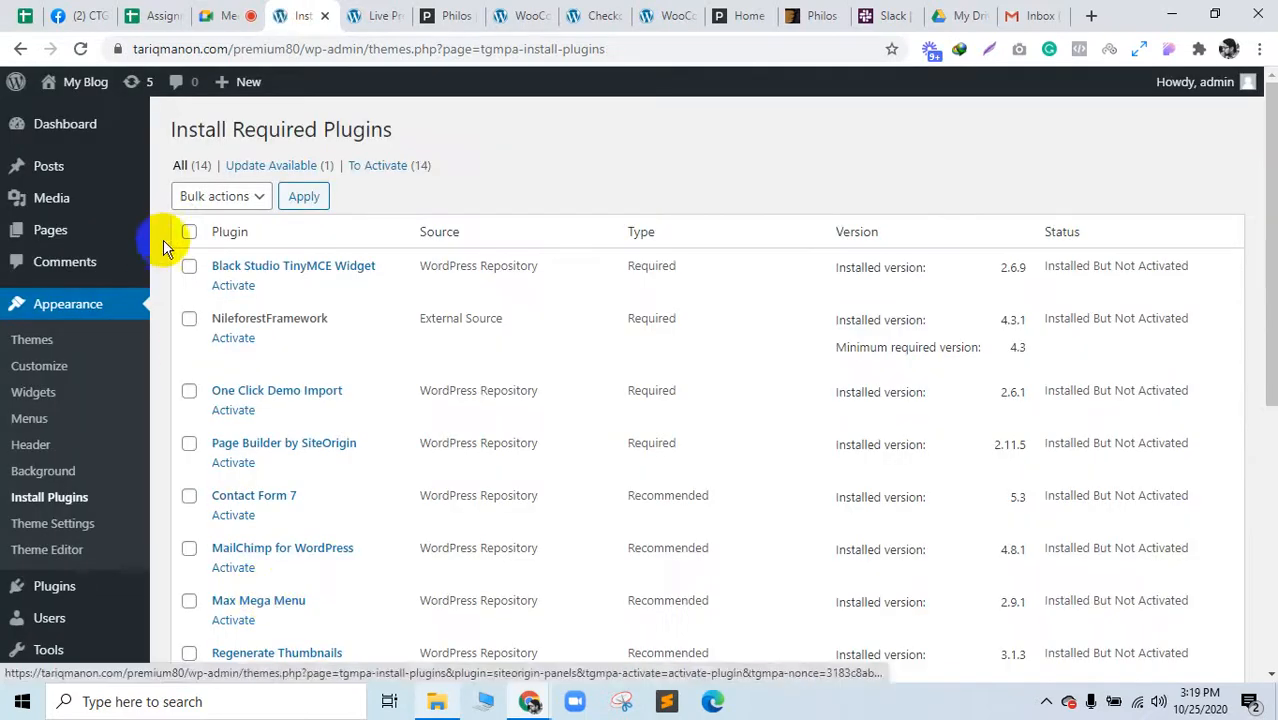
# Step: Select all the installed plugins and bulk-activate them
pyautogui.click(188, 232)
pyautogui.click(219, 198)
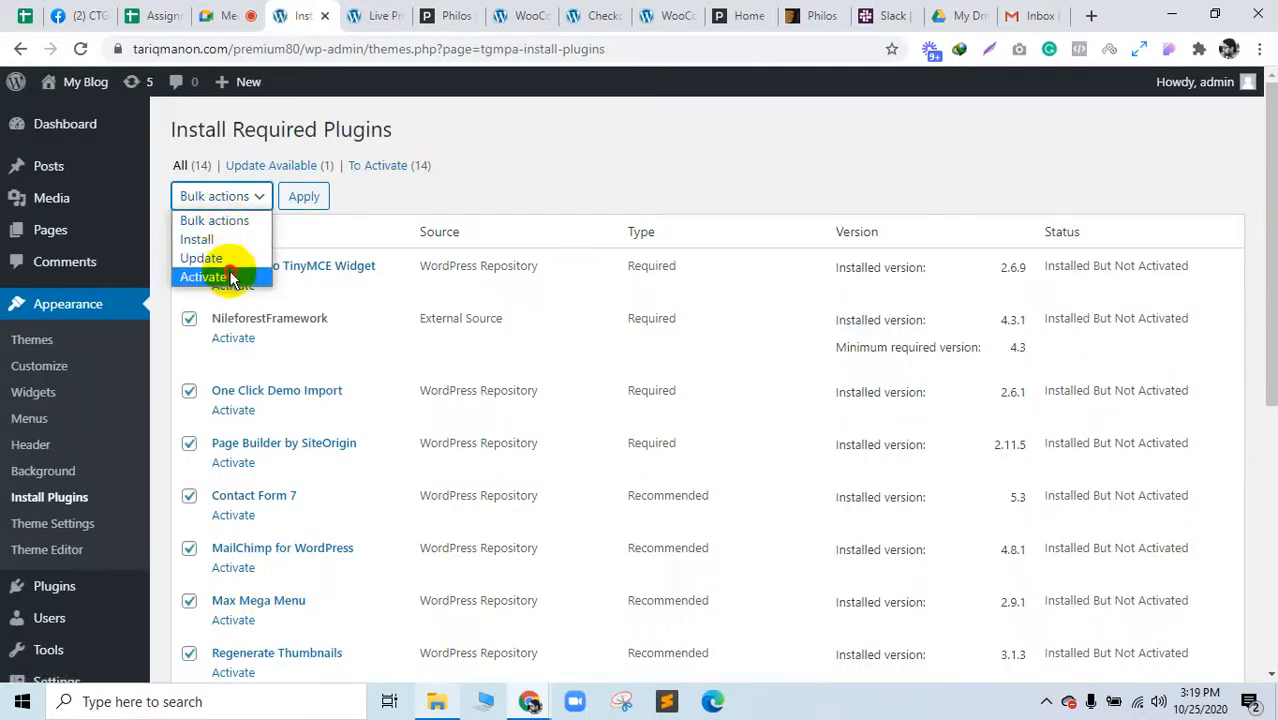
pyautogui.click(230, 276)
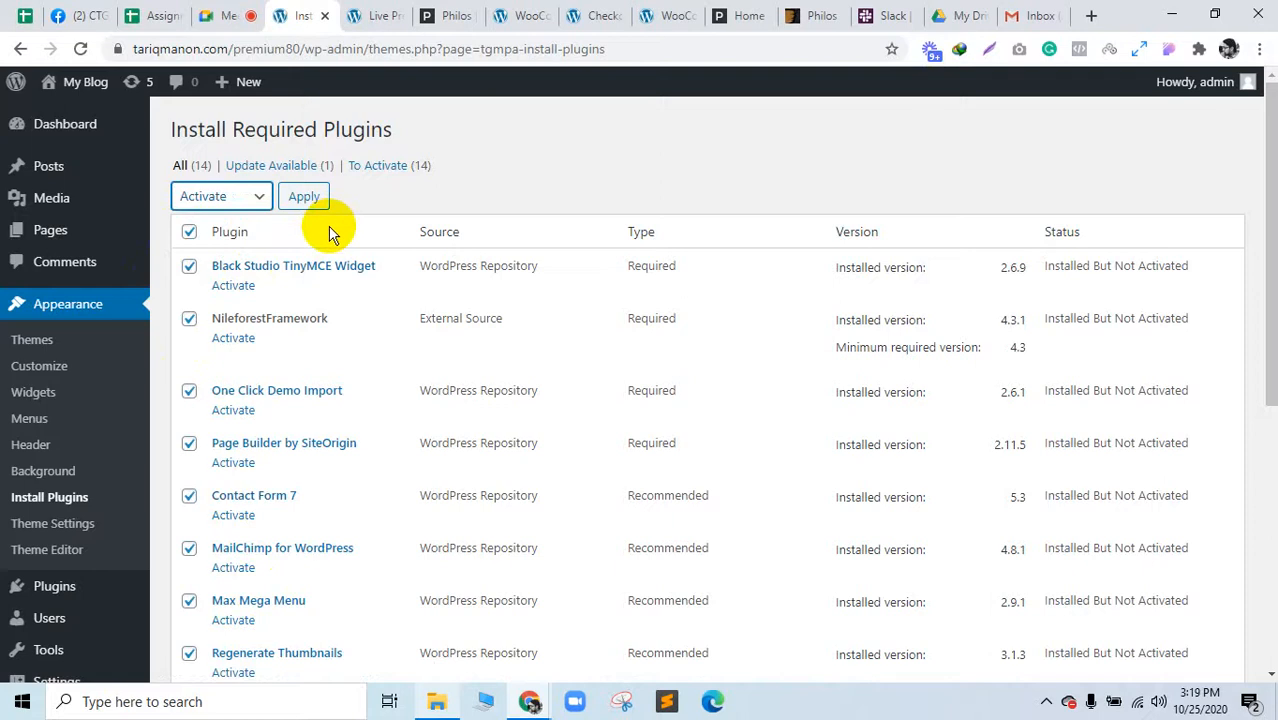
pyautogui.click(304, 196)
pyautogui.click(236, 15)
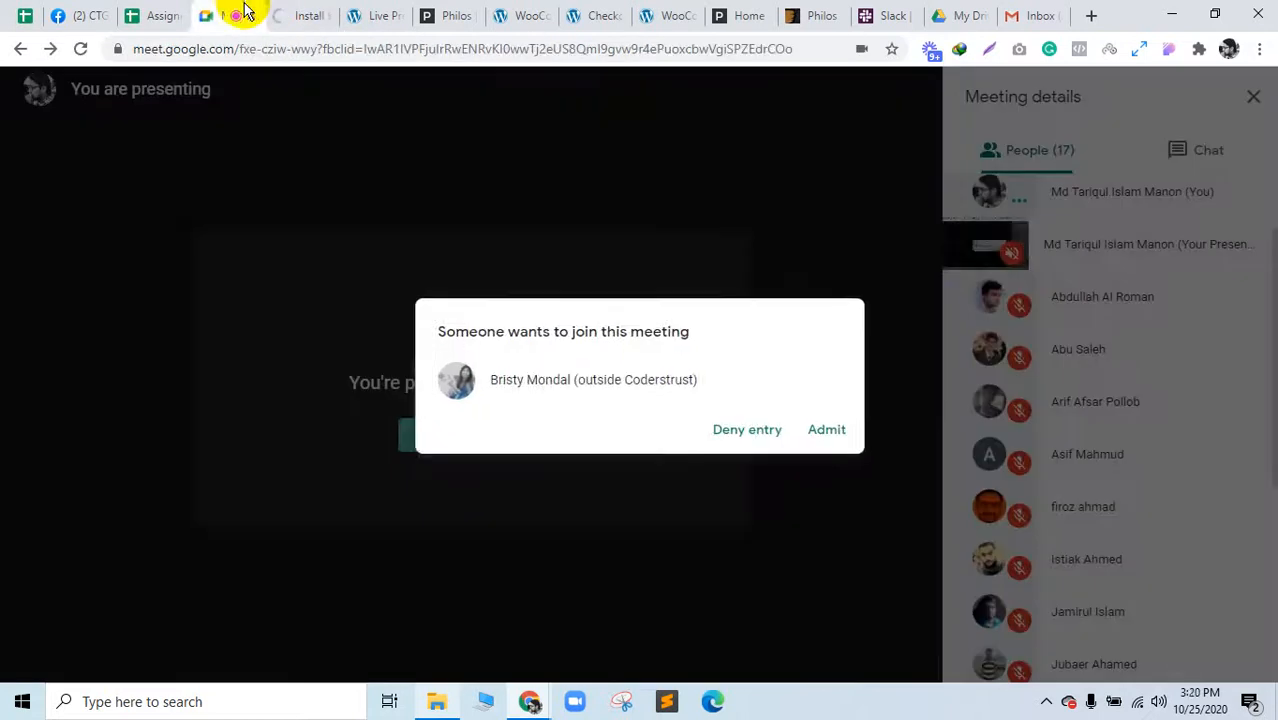
# Step: Admit the waiting guest to the Google Meet call, bringing it to 18 people
pyautogui.click(838, 426)
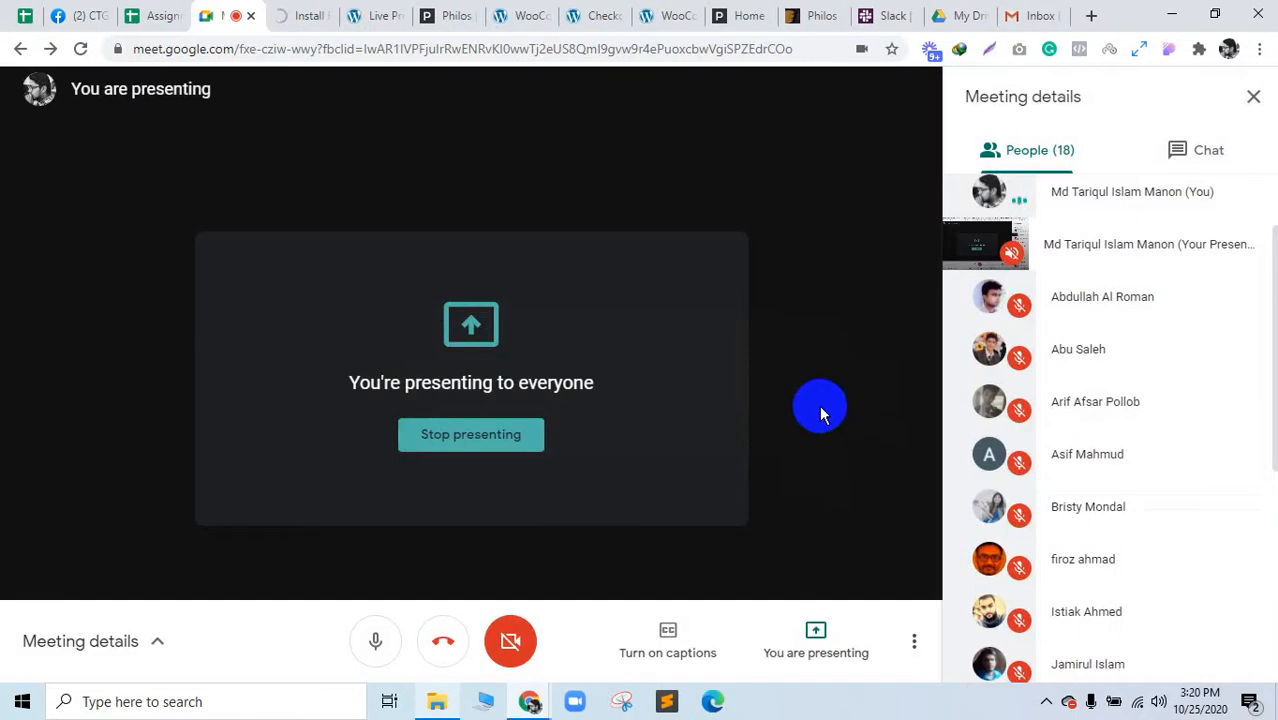
pyautogui.scroll(-4, 1147, 462)
pyautogui.scroll(5, 1147, 462)
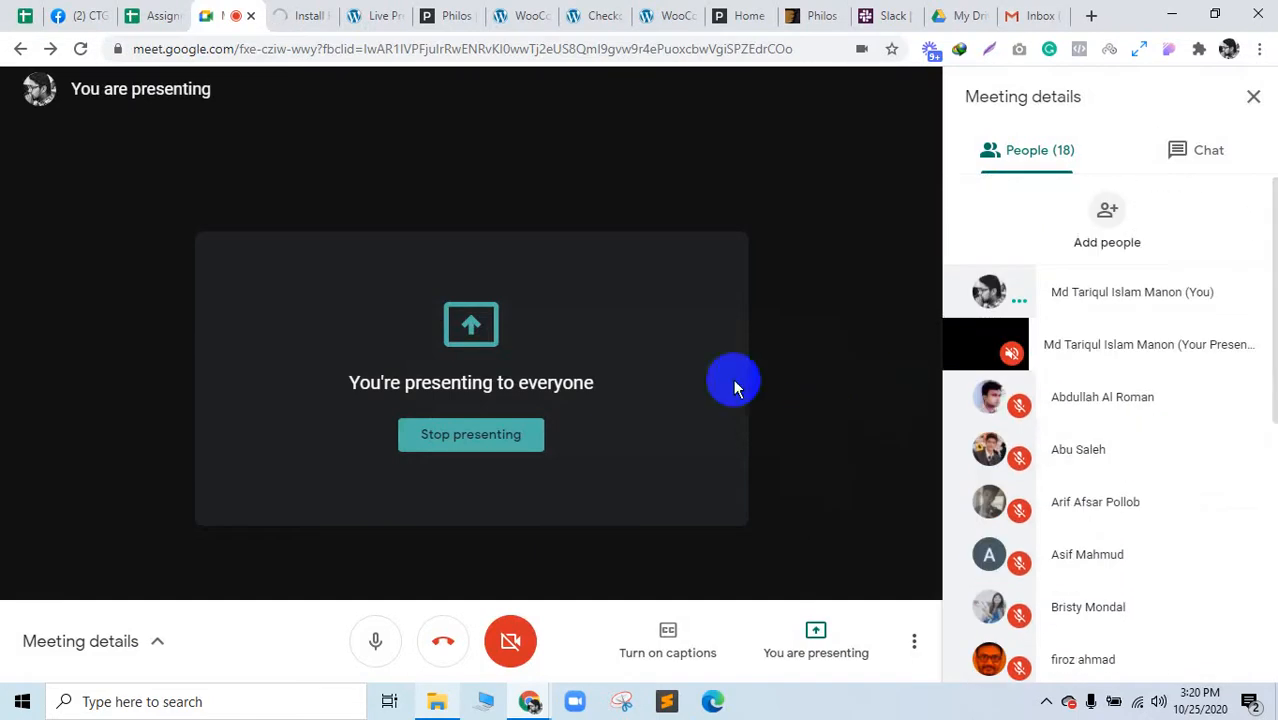
pyautogui.click(330, 12)
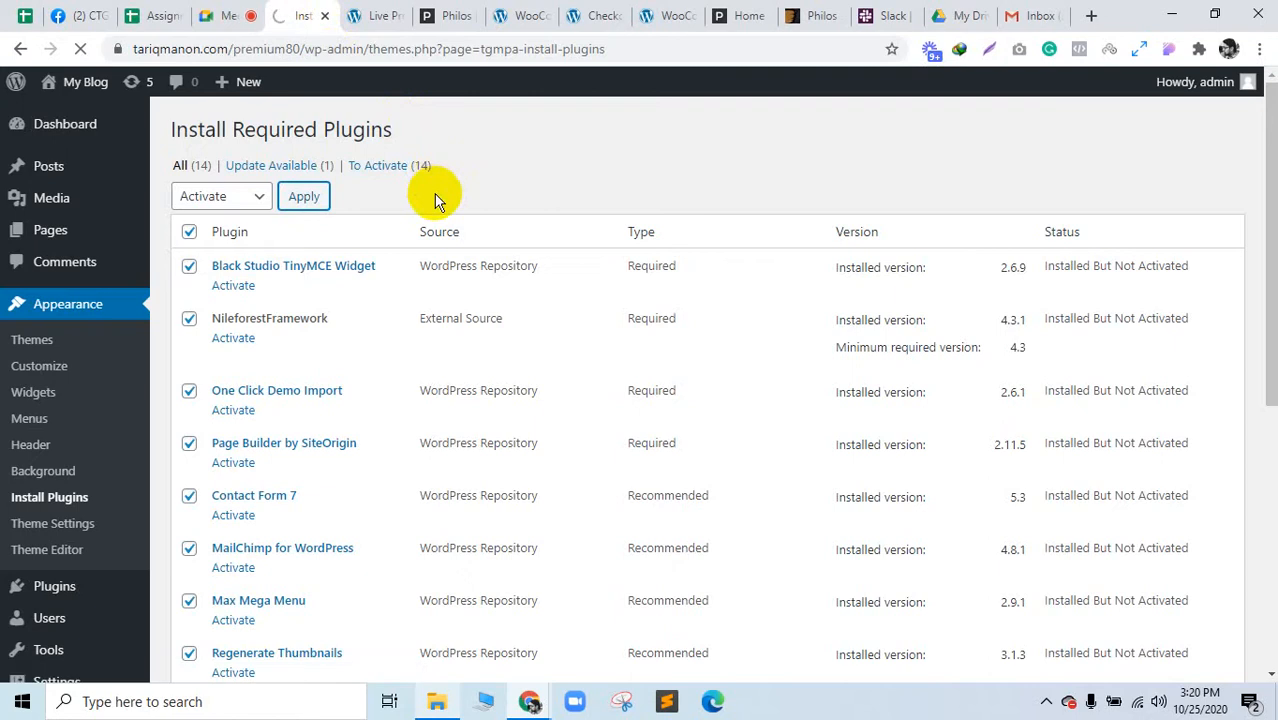
# Step: Check the plugin activation results and close the philos Live Preview tab
pyautogui.click(383, 10)
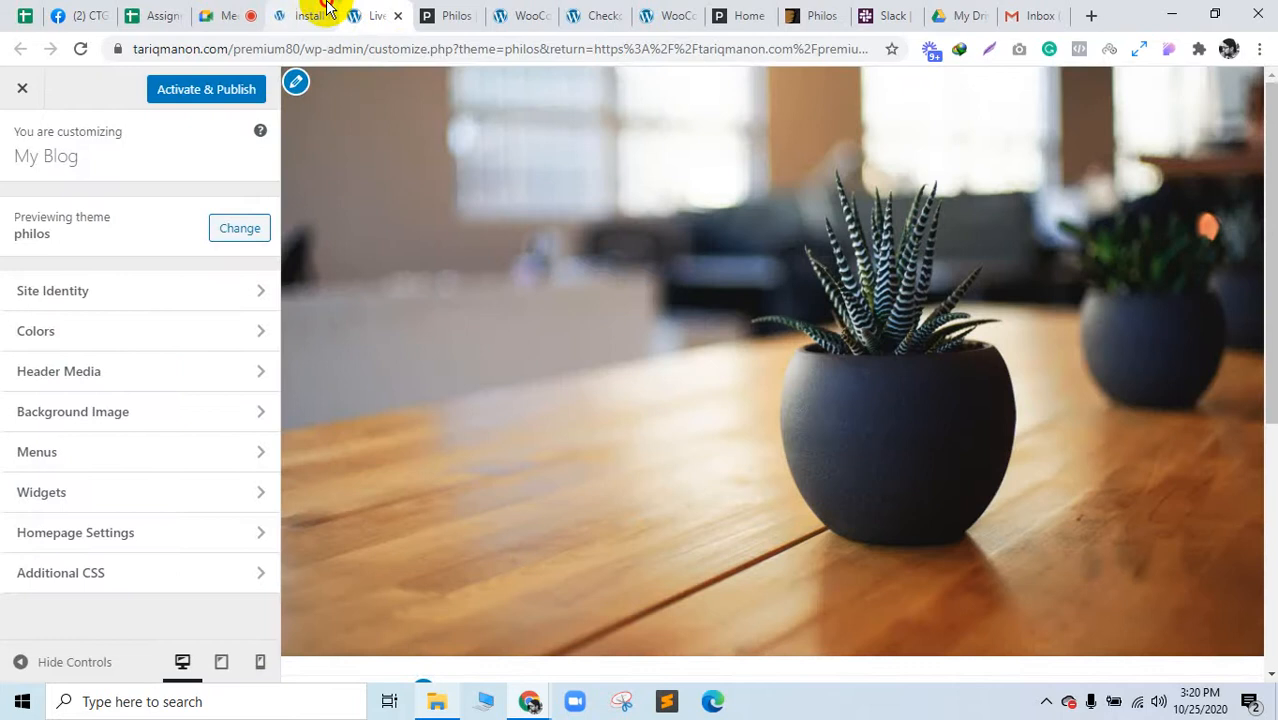
pyautogui.click(326, 8)
pyautogui.click(360, 12)
pyautogui.scroll(-10, 696, 420)
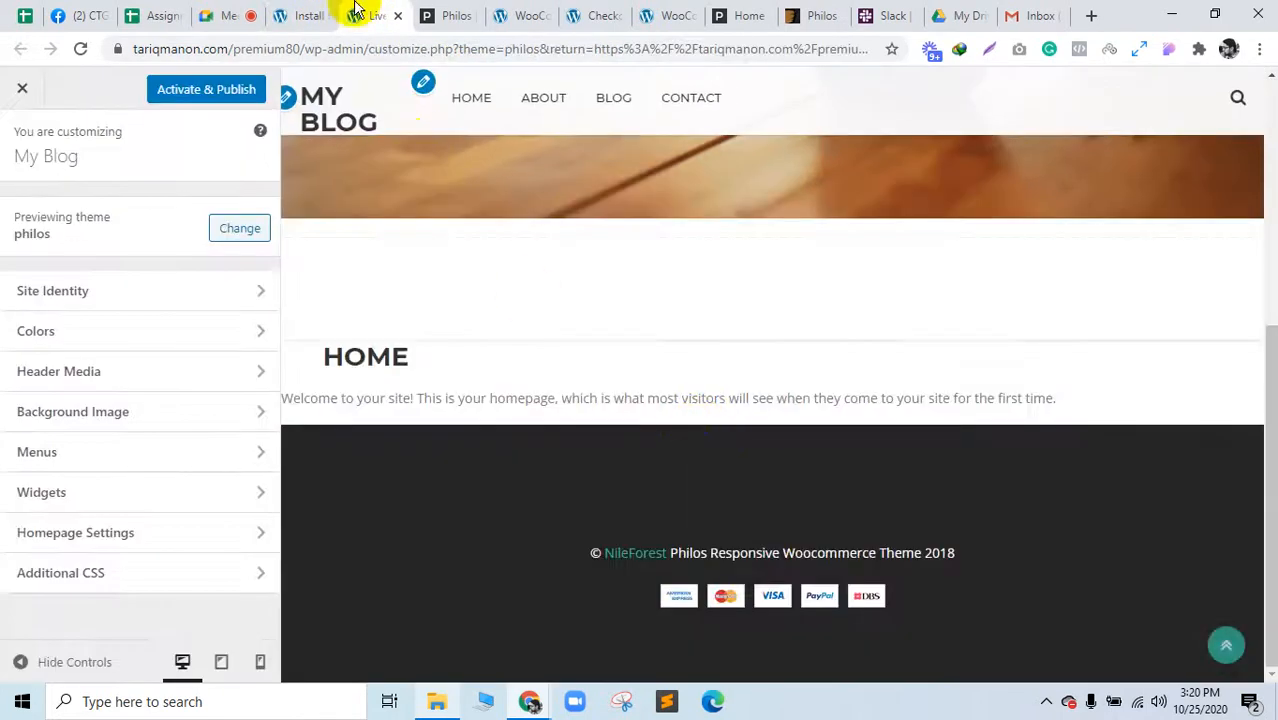
pyautogui.click(308, 14)
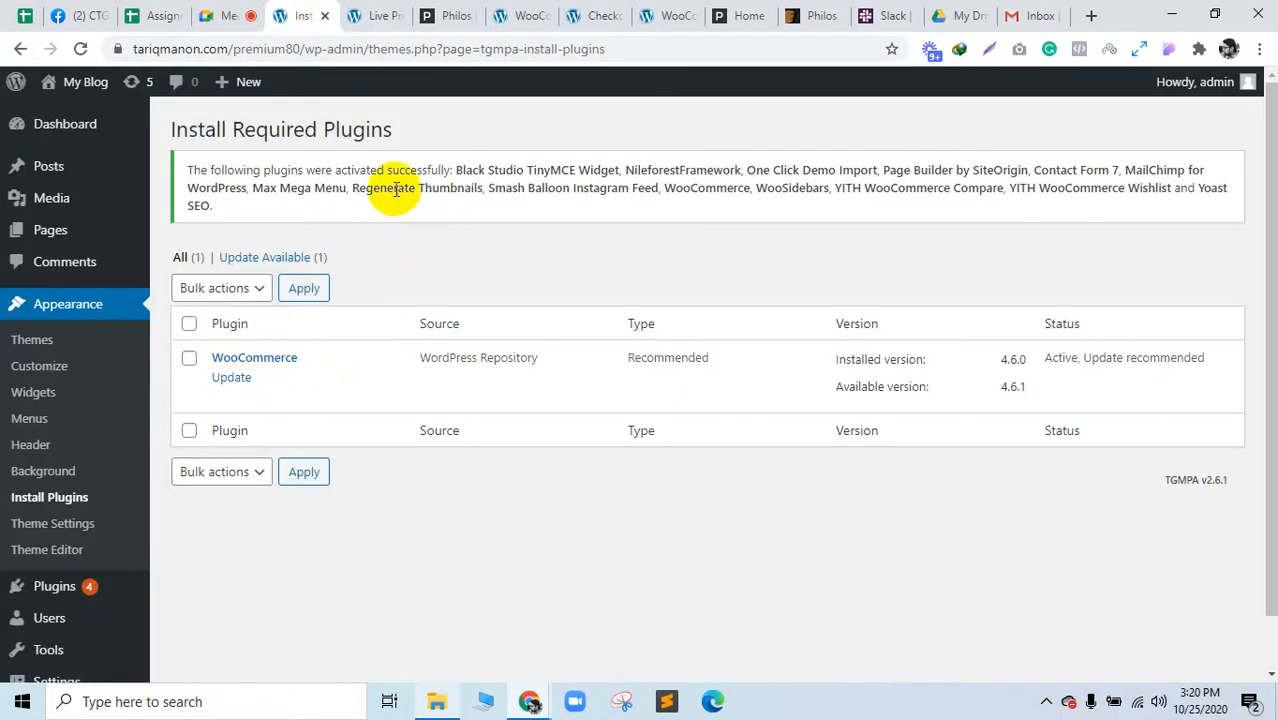
pyautogui.click(370, 20)
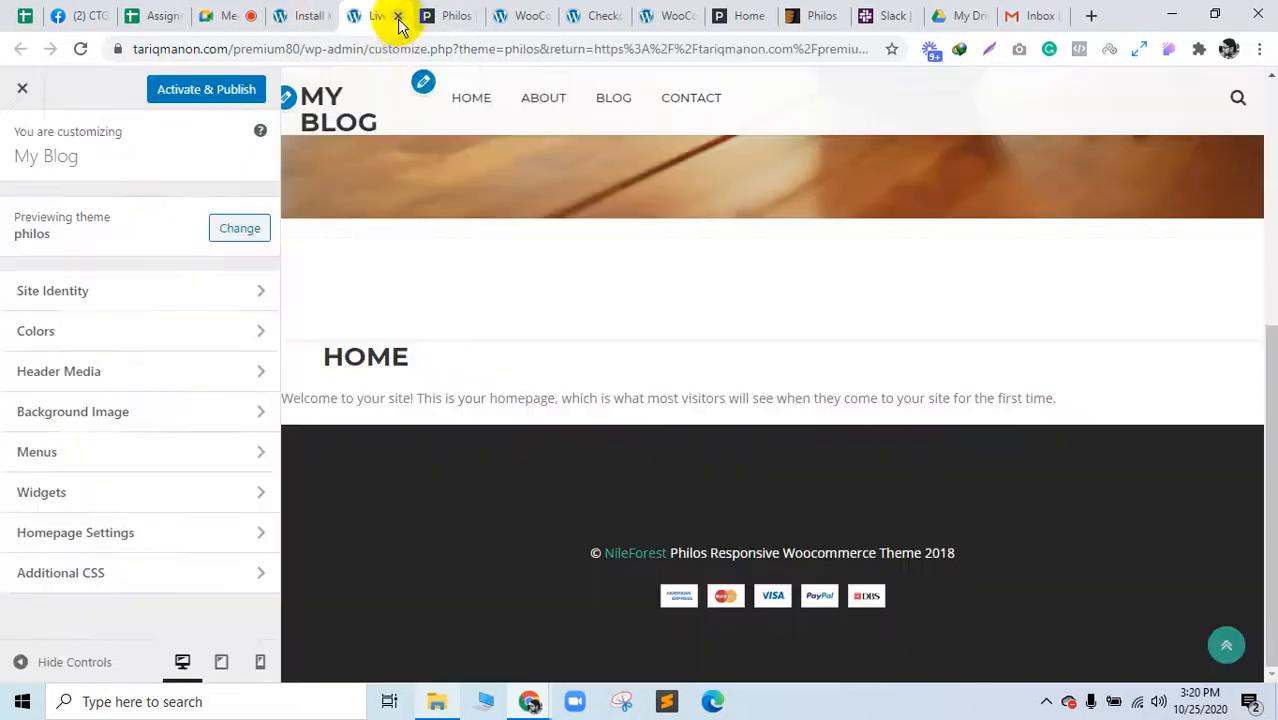
pyautogui.click(398, 16)
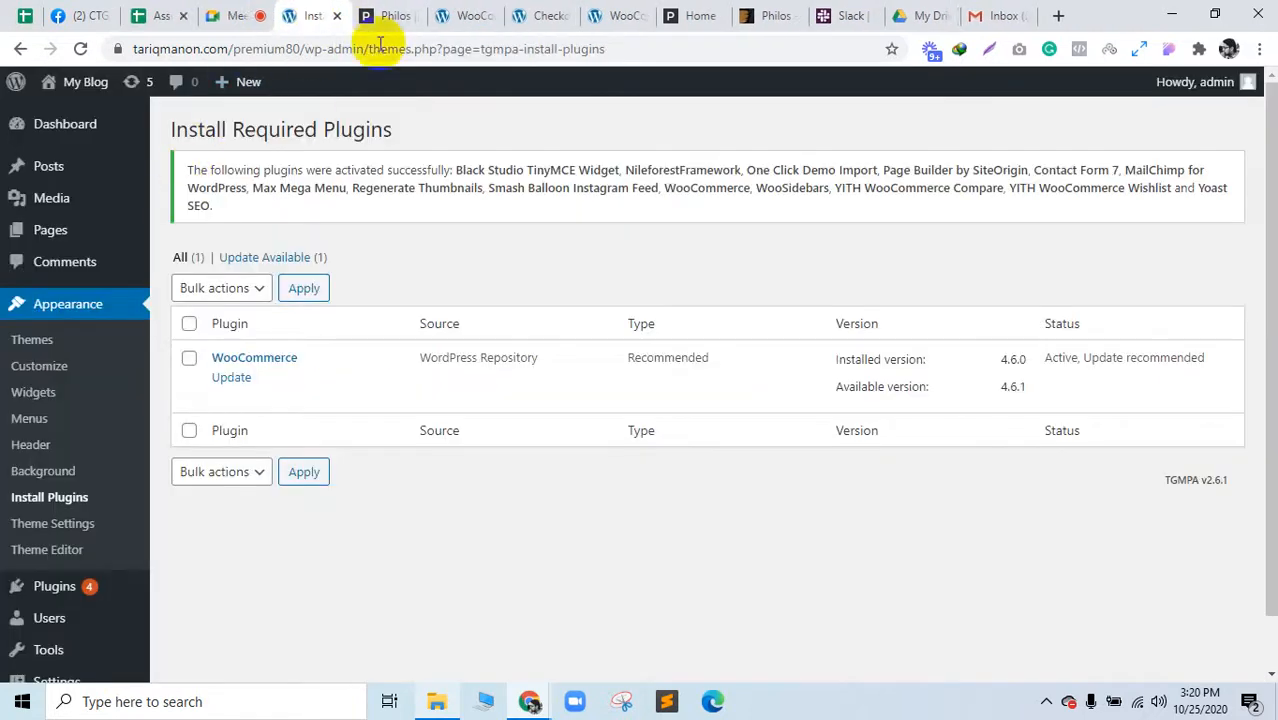
pyautogui.click(400, 15)
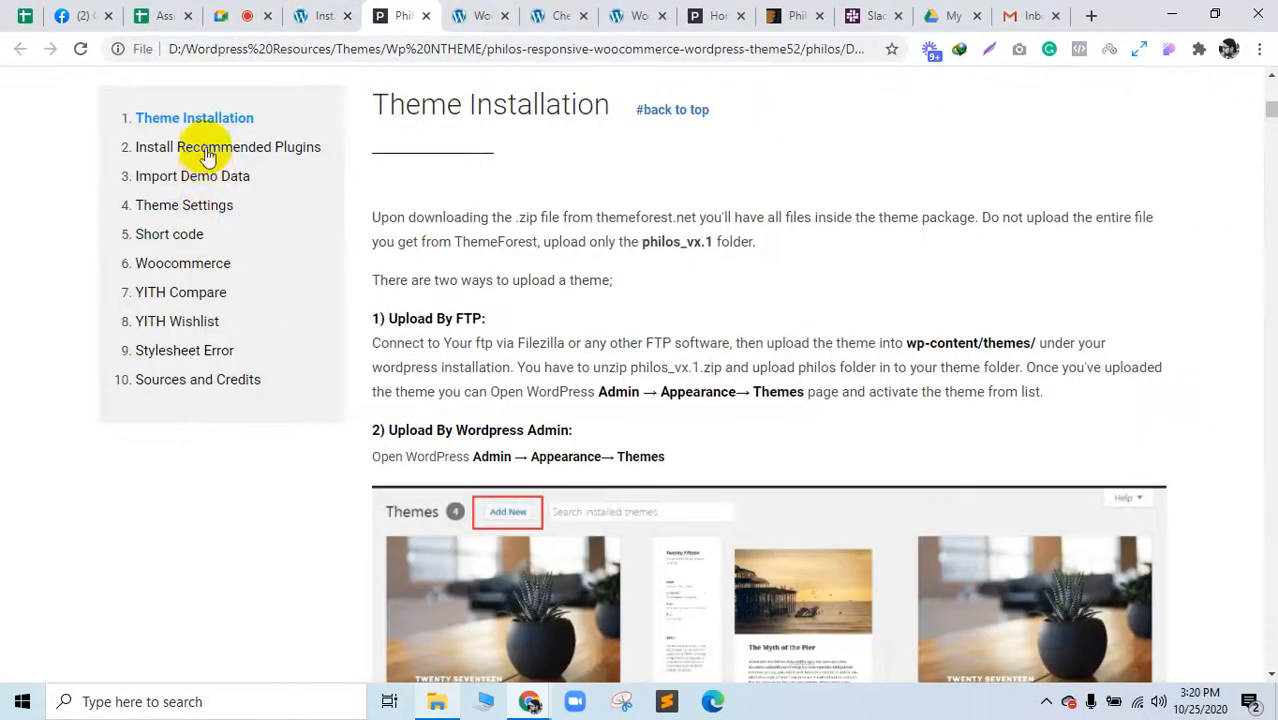
pyautogui.click(192, 184)
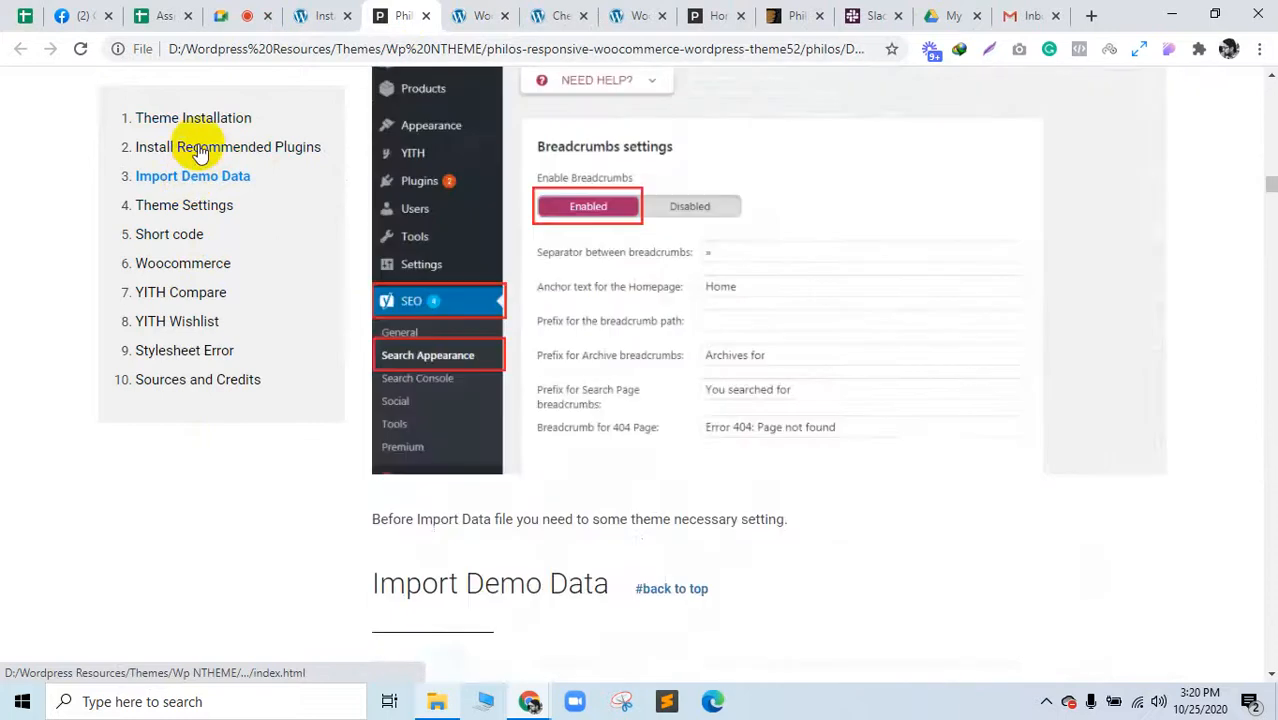
pyautogui.click(198, 128)
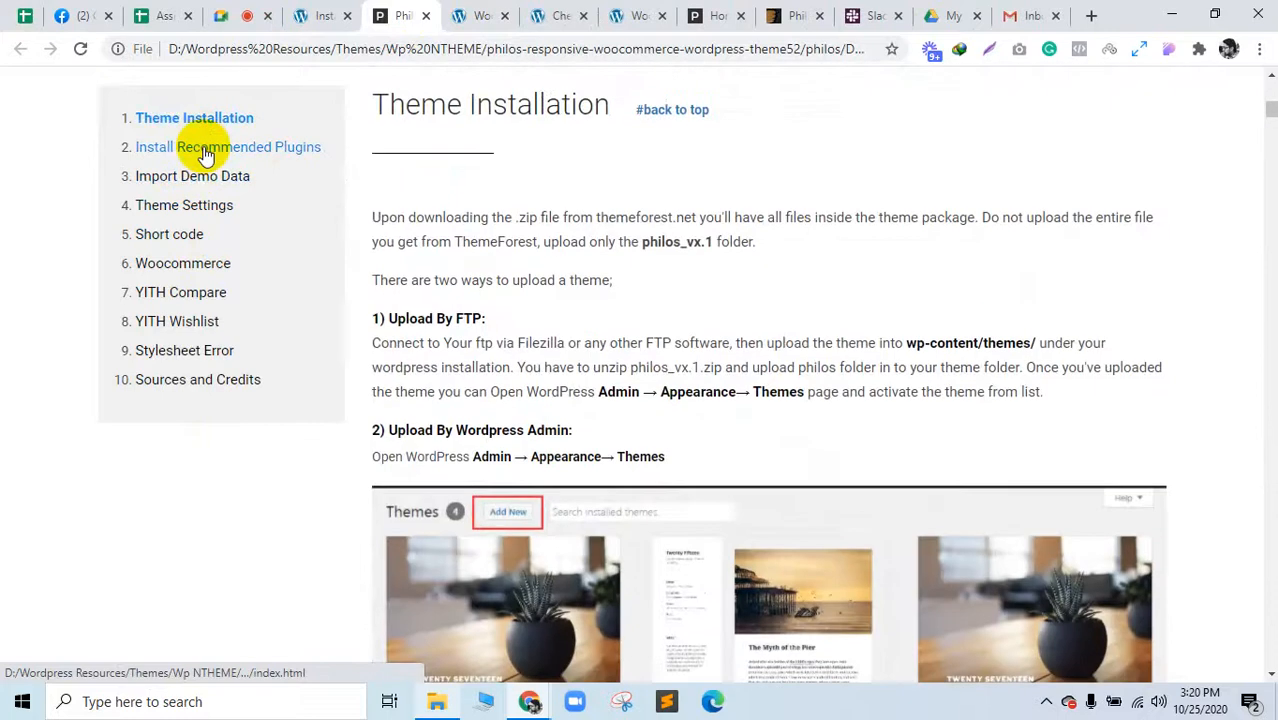
pyautogui.click(203, 150)
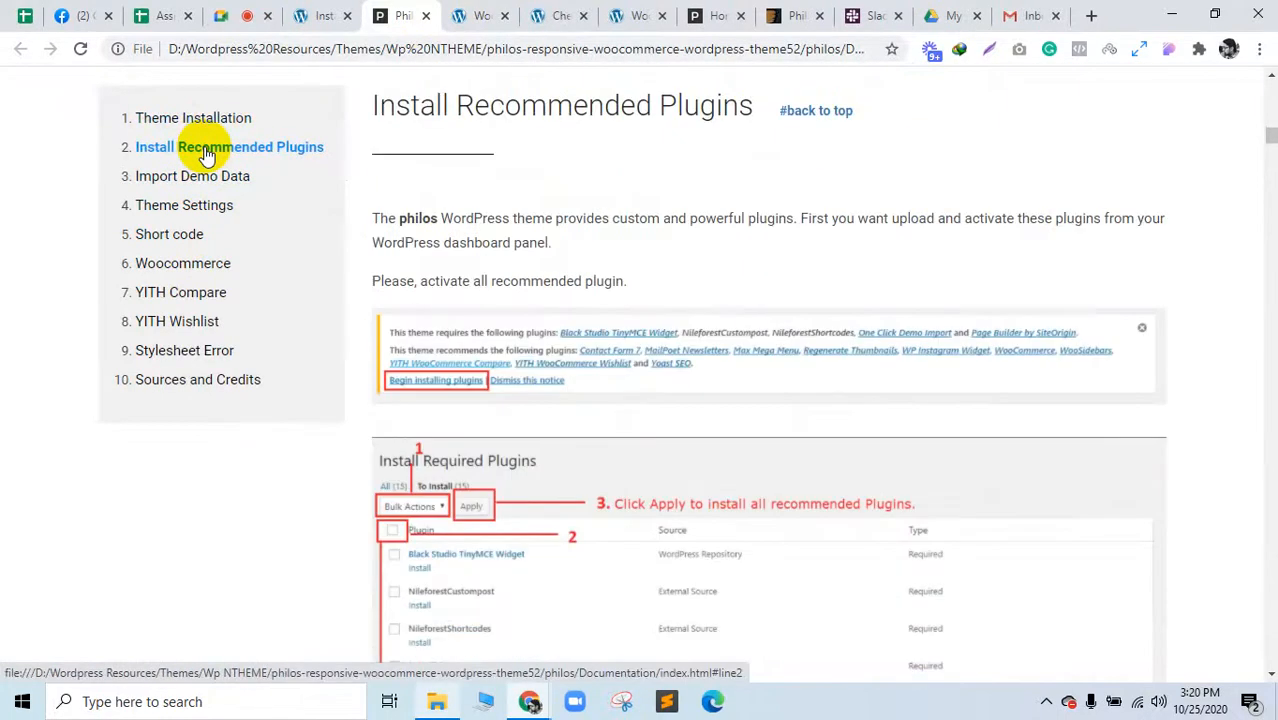
pyautogui.scroll(-15, 522, 300)
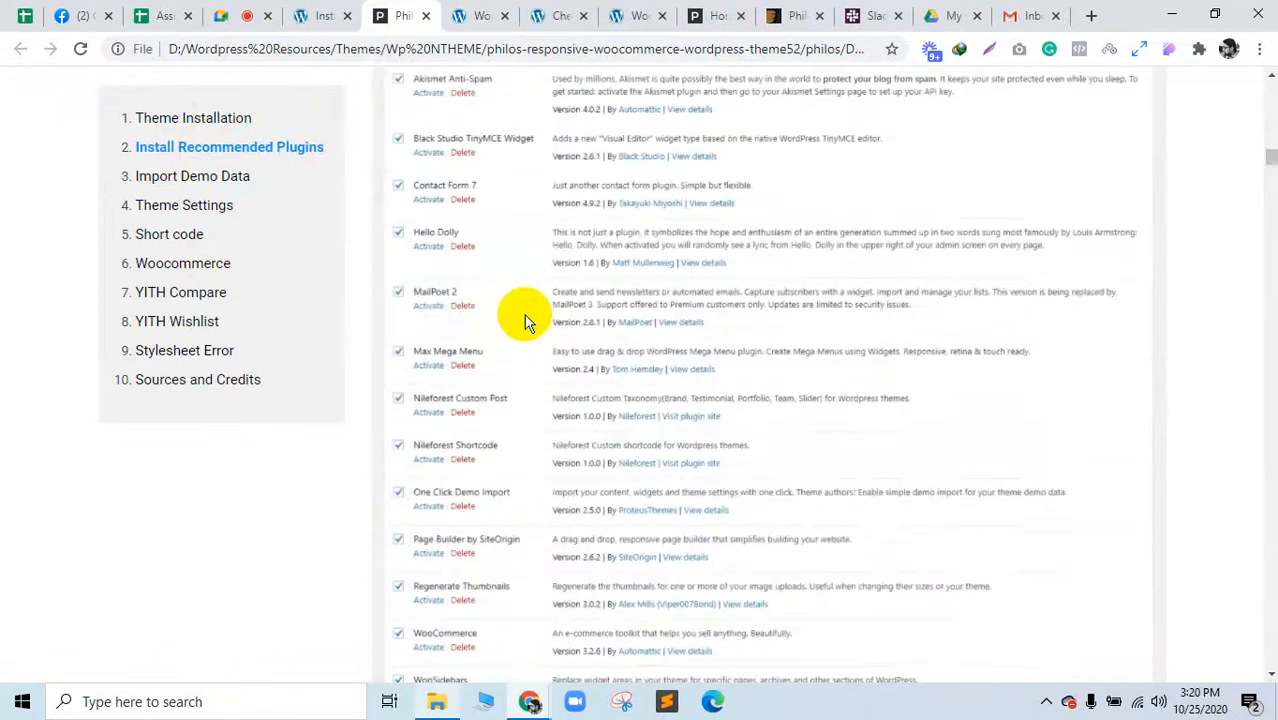
pyautogui.scroll(-4, 524, 325)
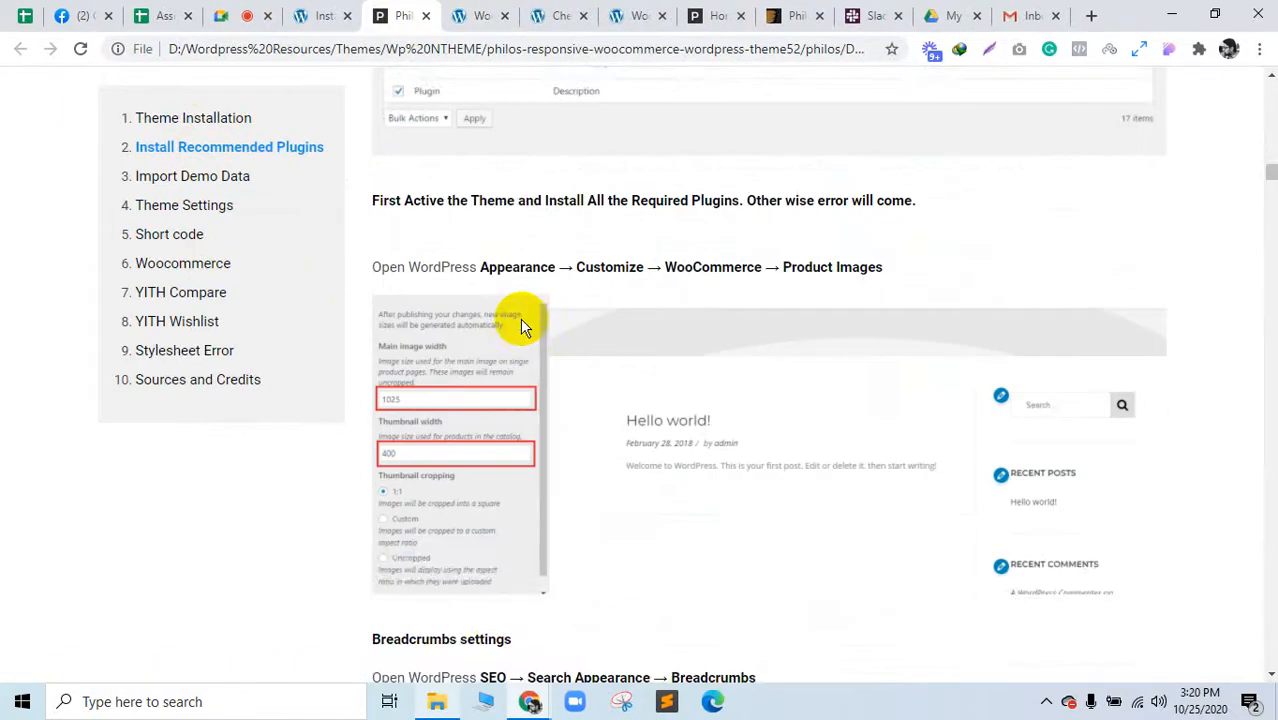
pyautogui.scroll(-1, 520, 318)
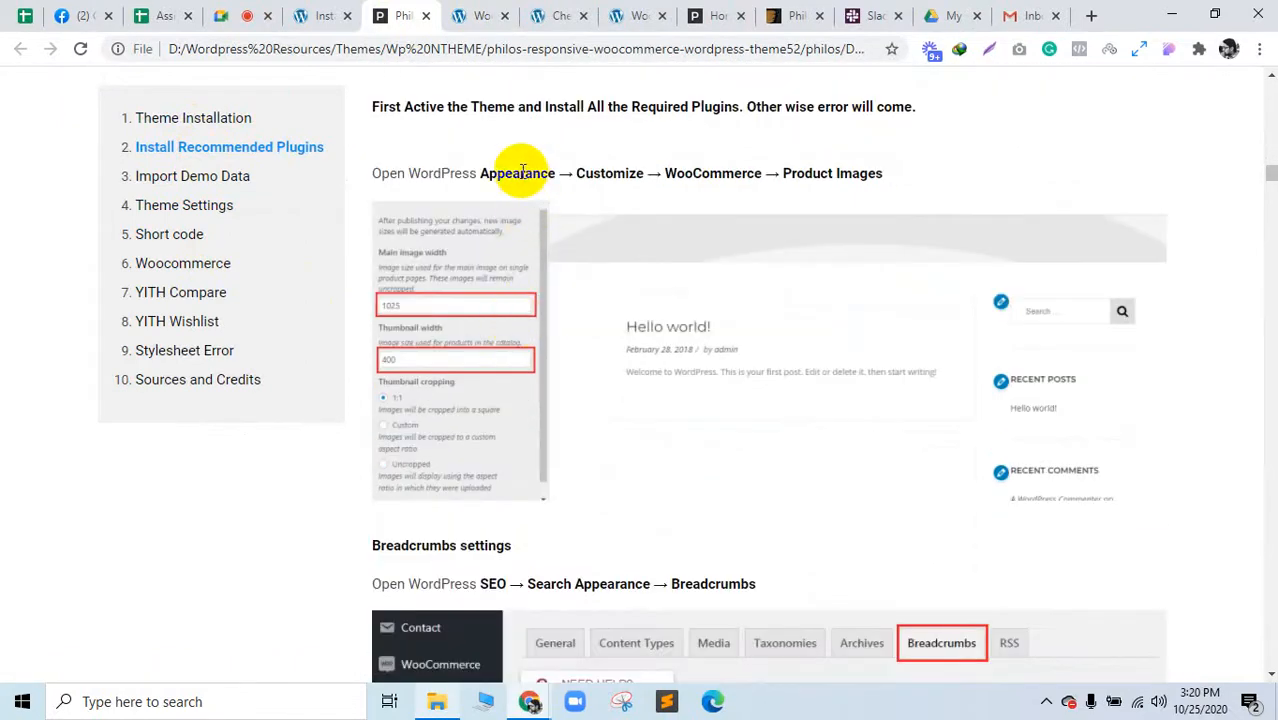
pyautogui.moveTo(520, 173); pyautogui.dragTo(842, 175)
pyautogui.scroll(-5, 833, 257)
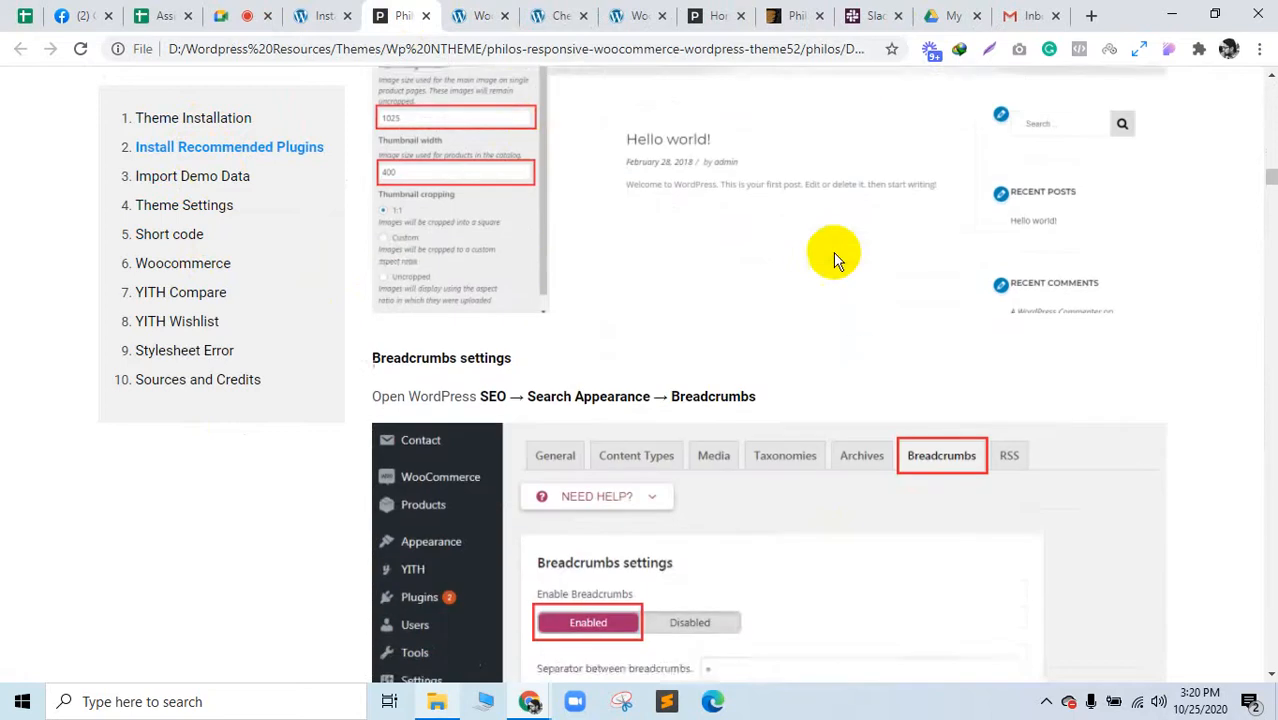
pyautogui.scroll(5, 790, 268)
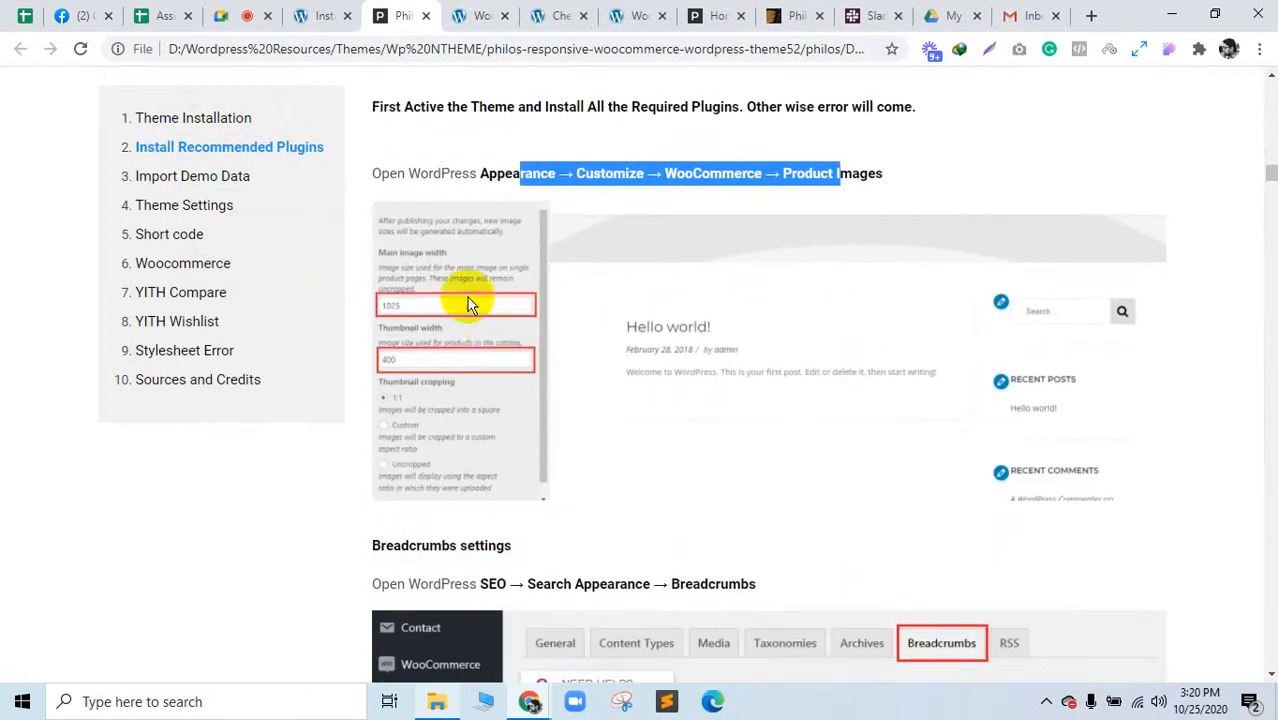
pyautogui.click(207, 190)
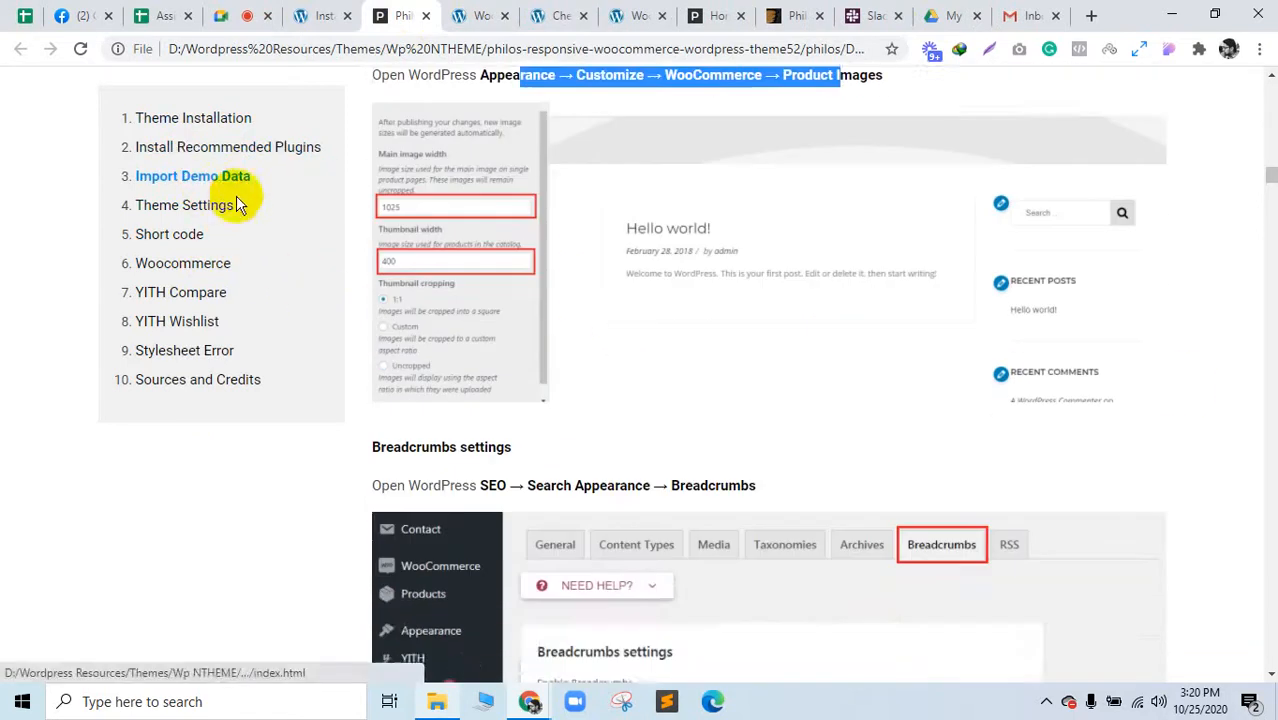
pyautogui.scroll(-2, 629, 236)
pyautogui.scroll(-1, 629, 236)
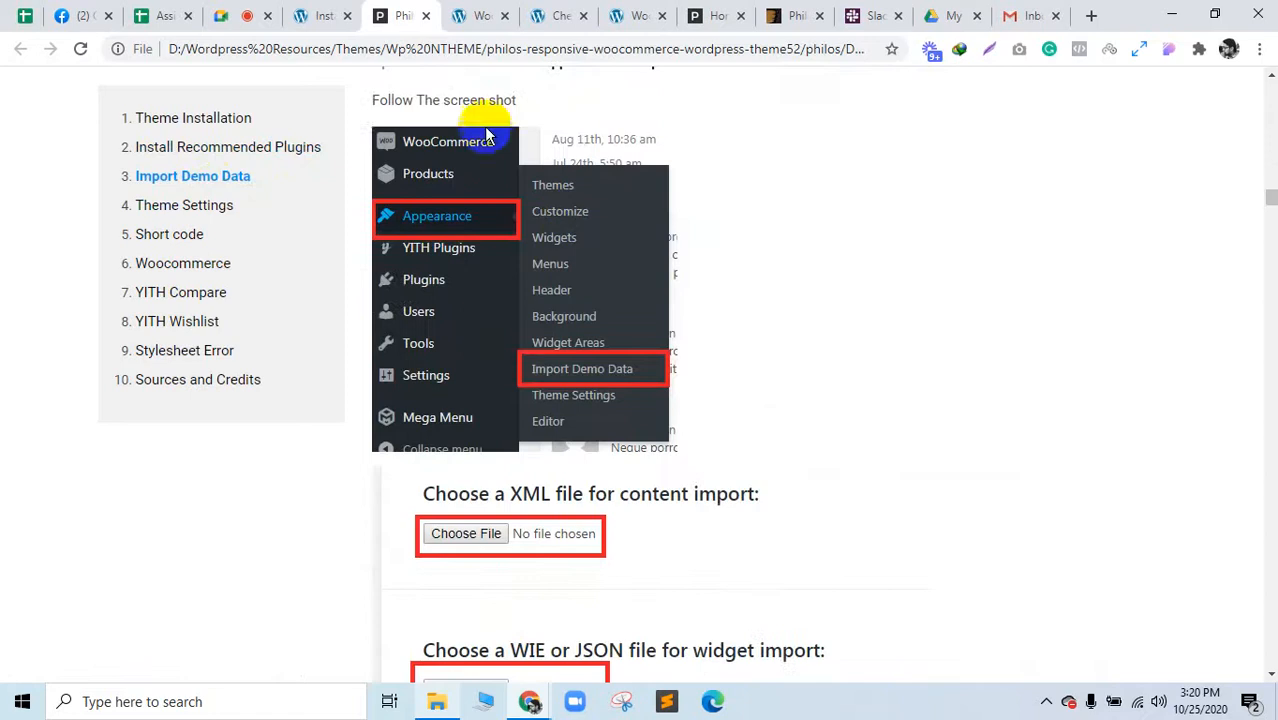
pyautogui.click(320, 15)
pyautogui.scroll(-1, 60, 530)
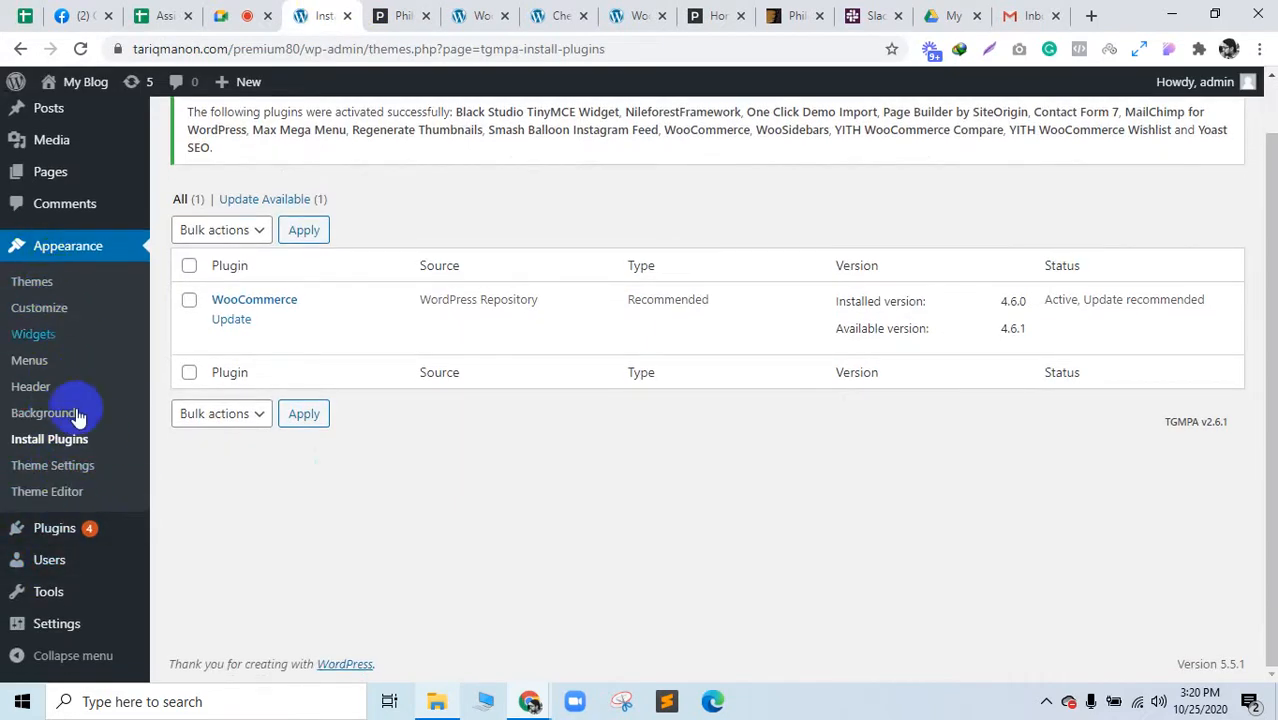
# Step: Reload the WordPress admin and open Appearance > Import Demo Data
pyautogui.moveTo(57, 628)
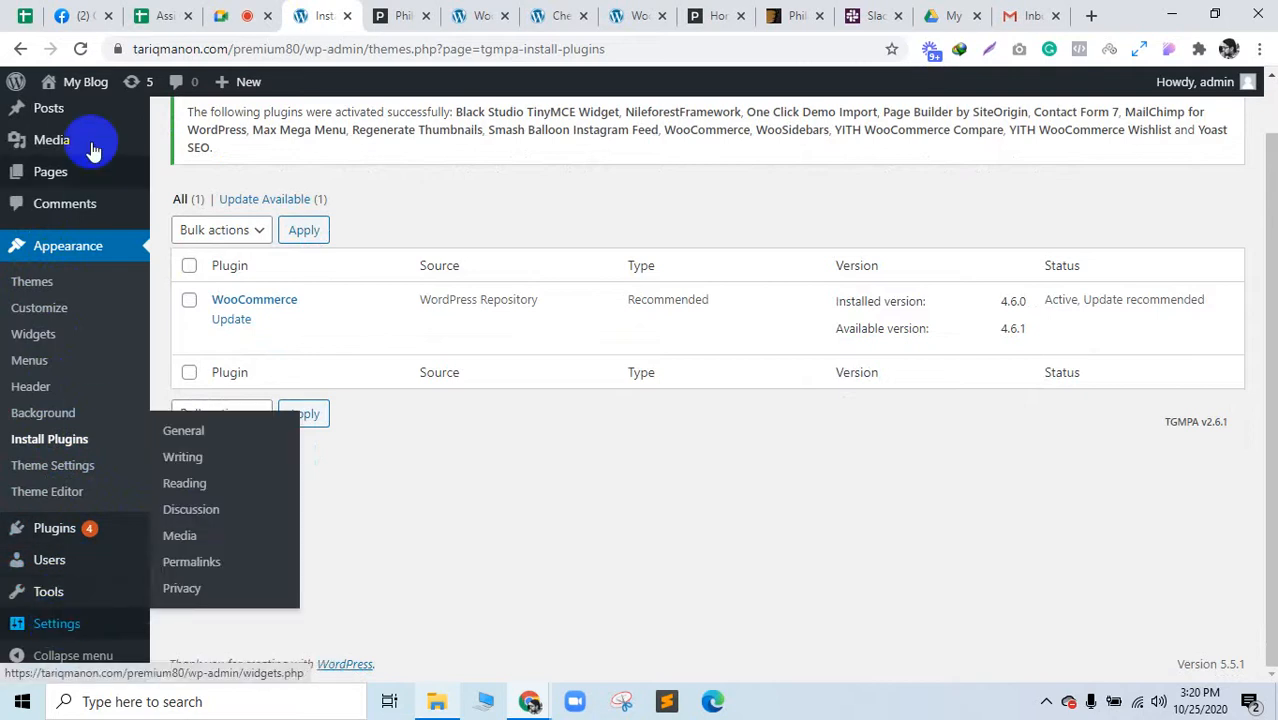
pyautogui.click(80, 48)
pyautogui.moveTo(80, 563)
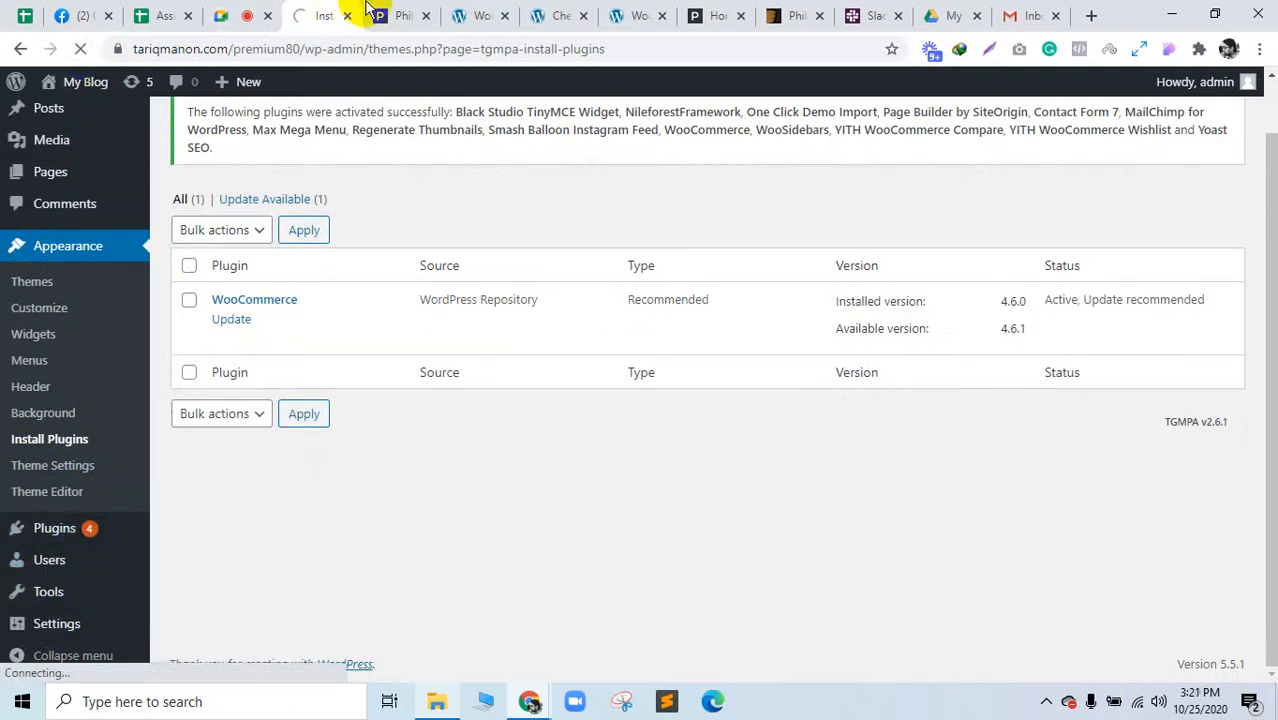
pyautogui.click(398, 15)
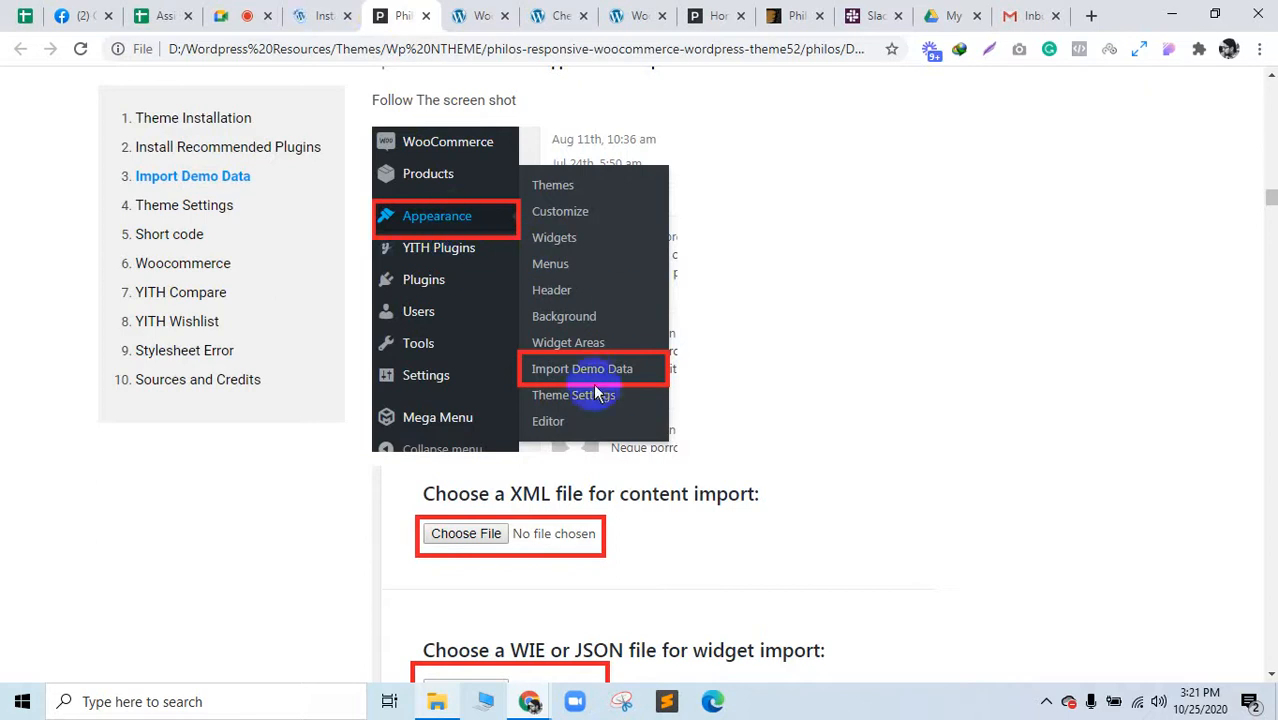
pyautogui.click(318, 15)
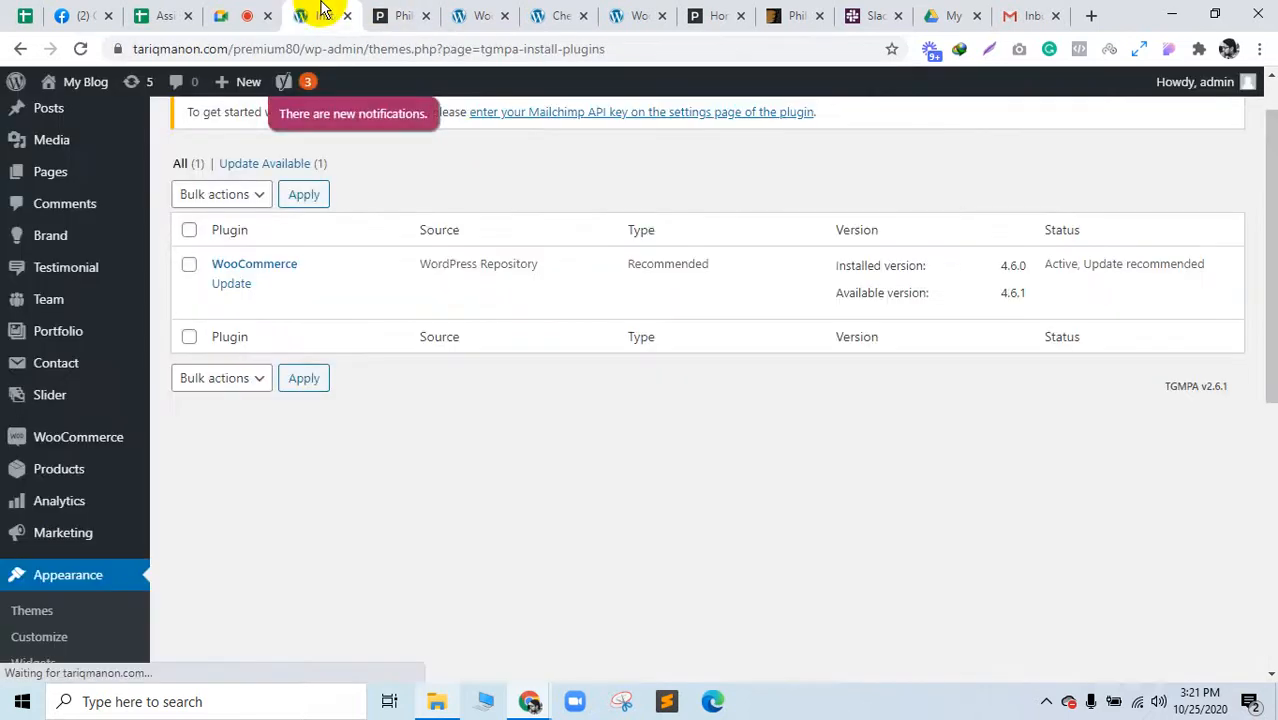
pyautogui.scroll(-3, 75, 530)
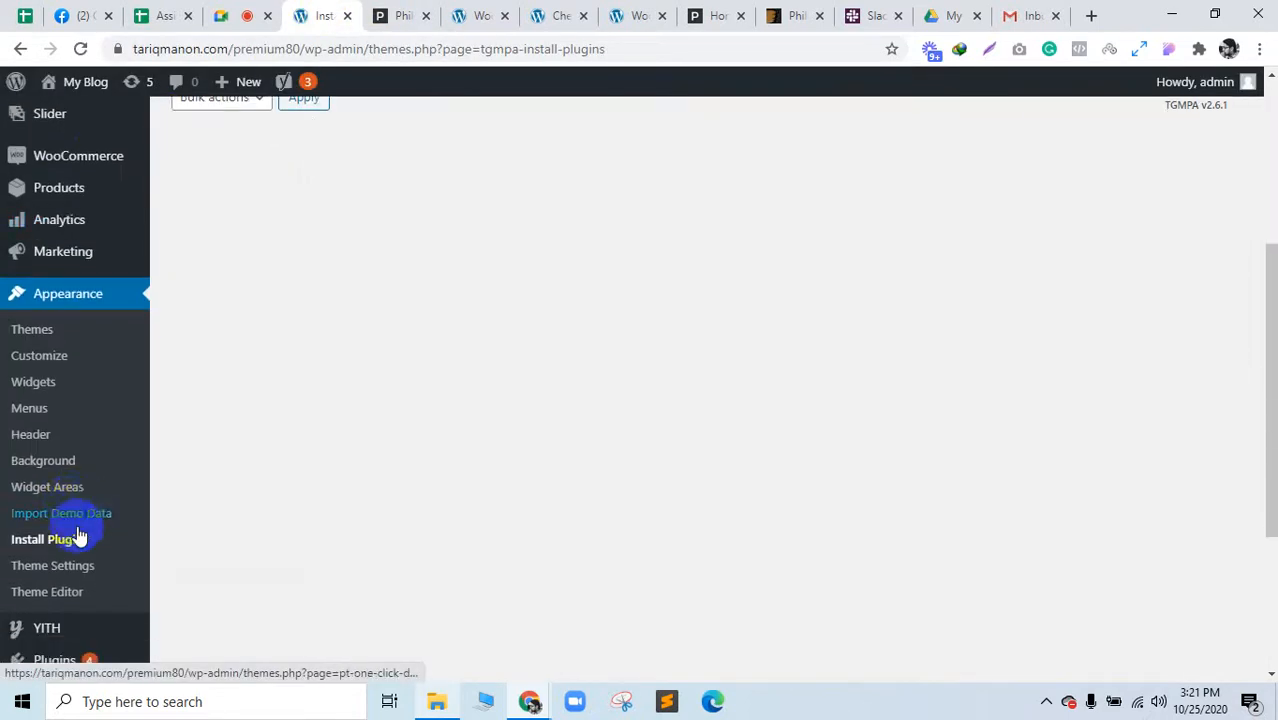
pyautogui.click(70, 512)
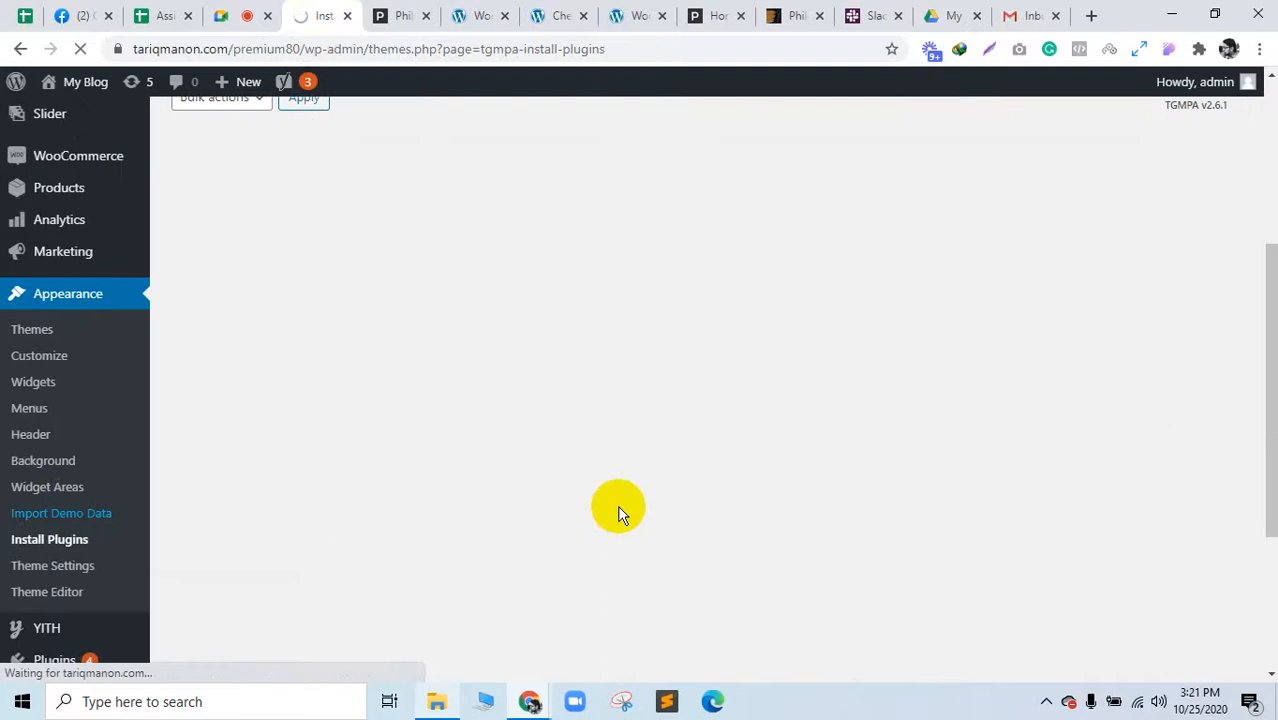
pyautogui.click(402, 13)
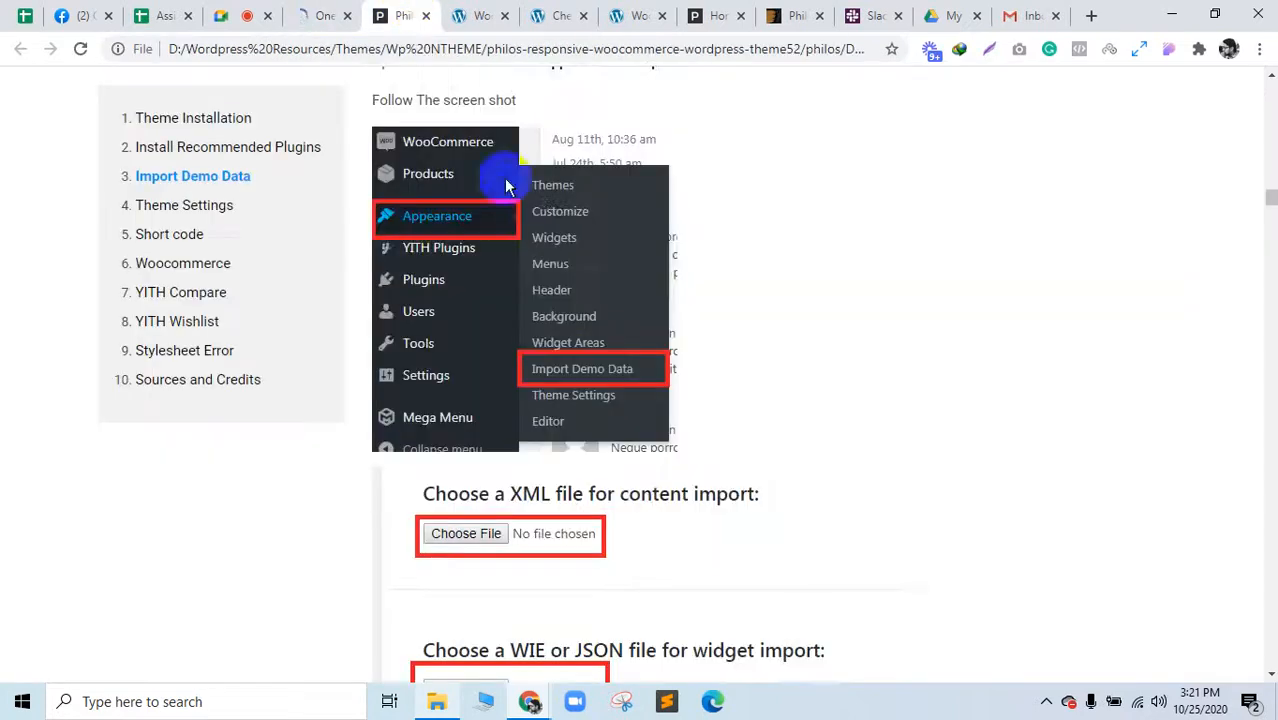
# Step: Read the docs' three-file import steps, then view the One Click Demo Import page
pyautogui.scroll(-3, 506, 186)
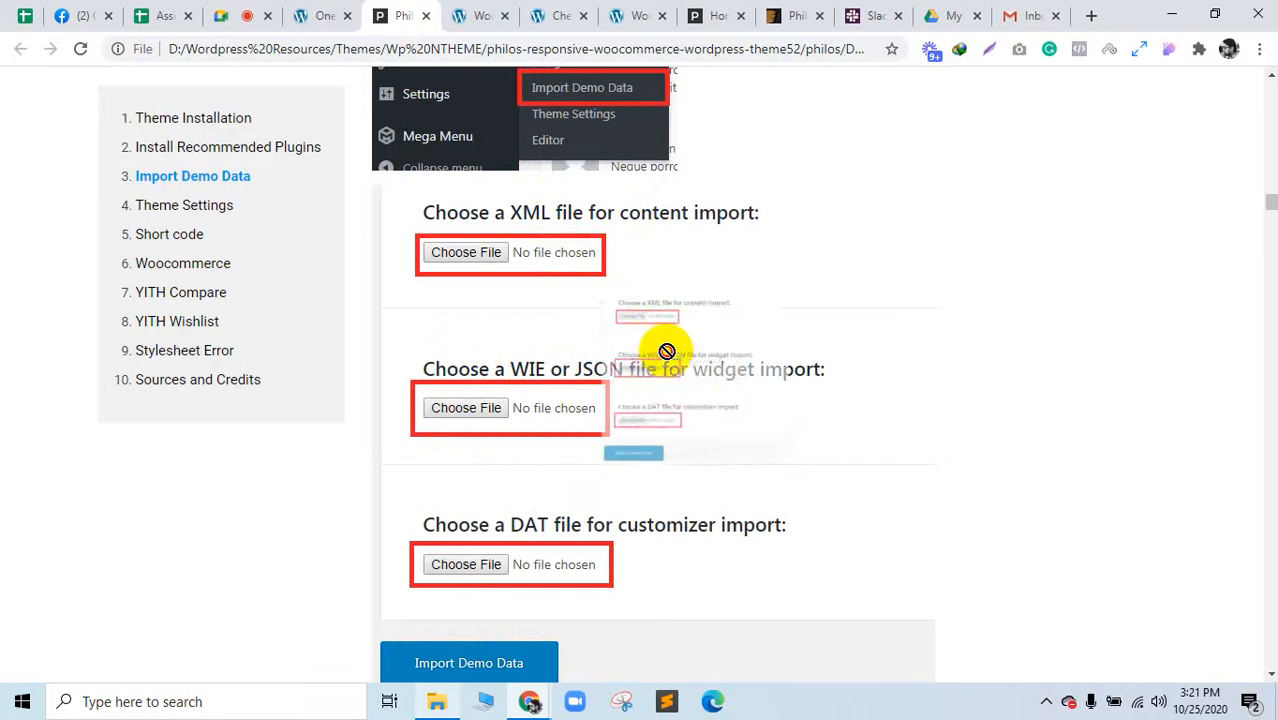
pyautogui.scroll(-1, 490, 430)
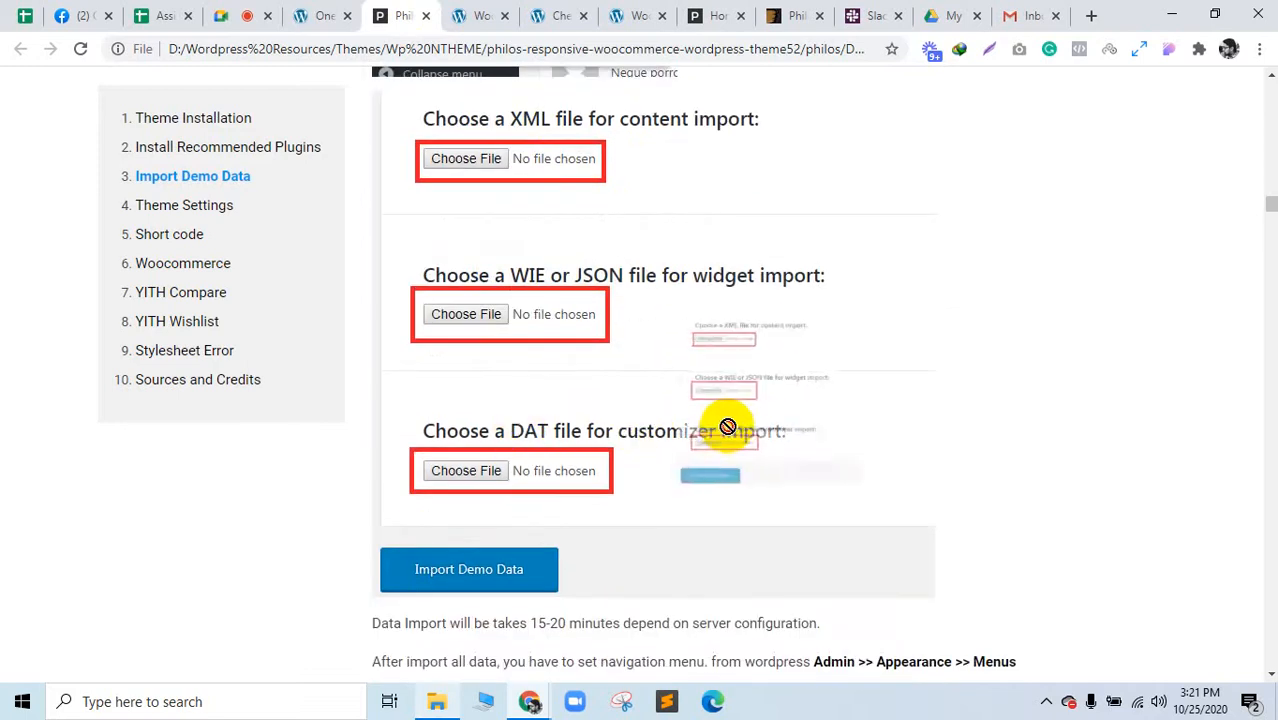
pyautogui.scroll(-1, 585, 483)
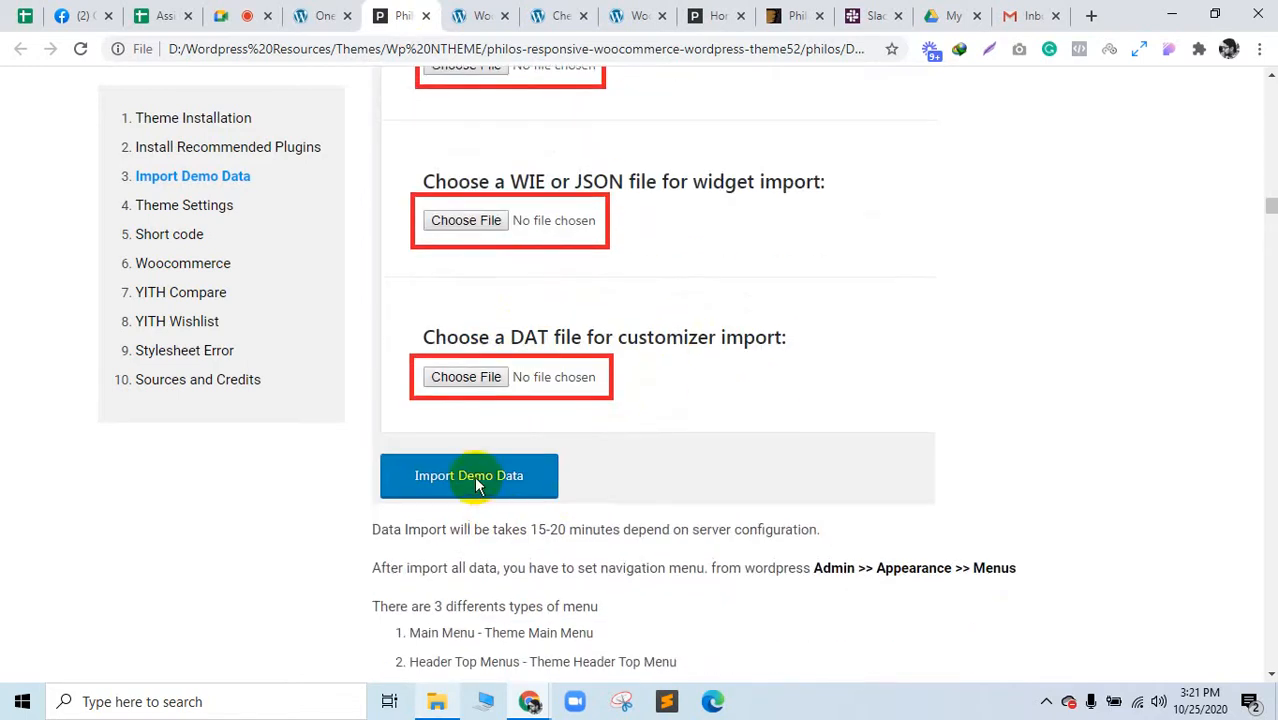
pyautogui.scroll(-2, 477, 484)
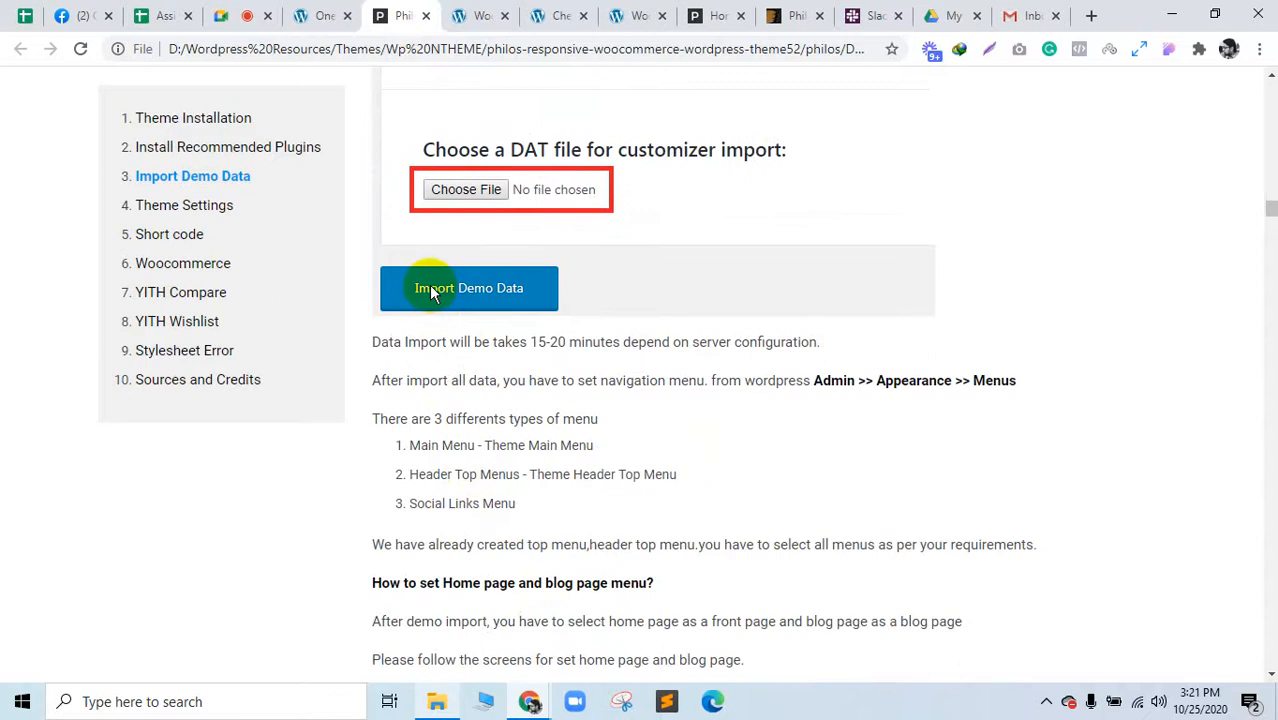
pyautogui.click(318, 15)
pyautogui.scroll(-10, 480, 290)
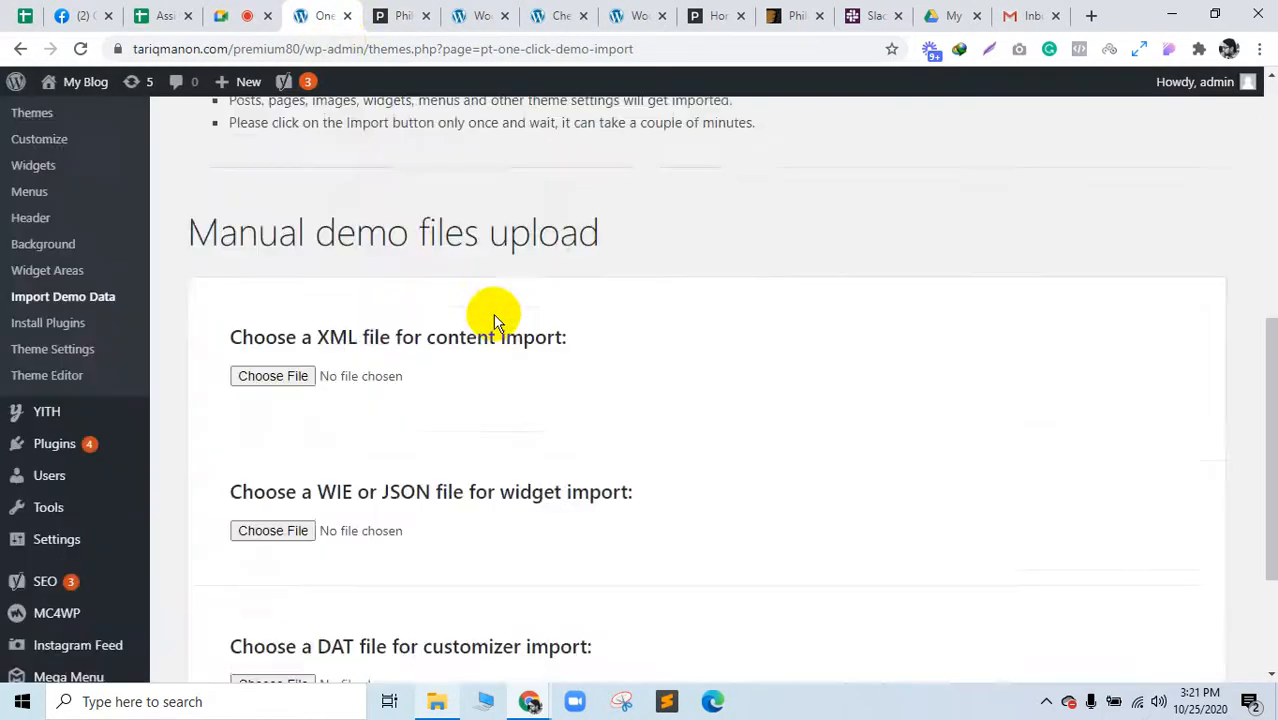
pyautogui.scroll(3, 475, 318)
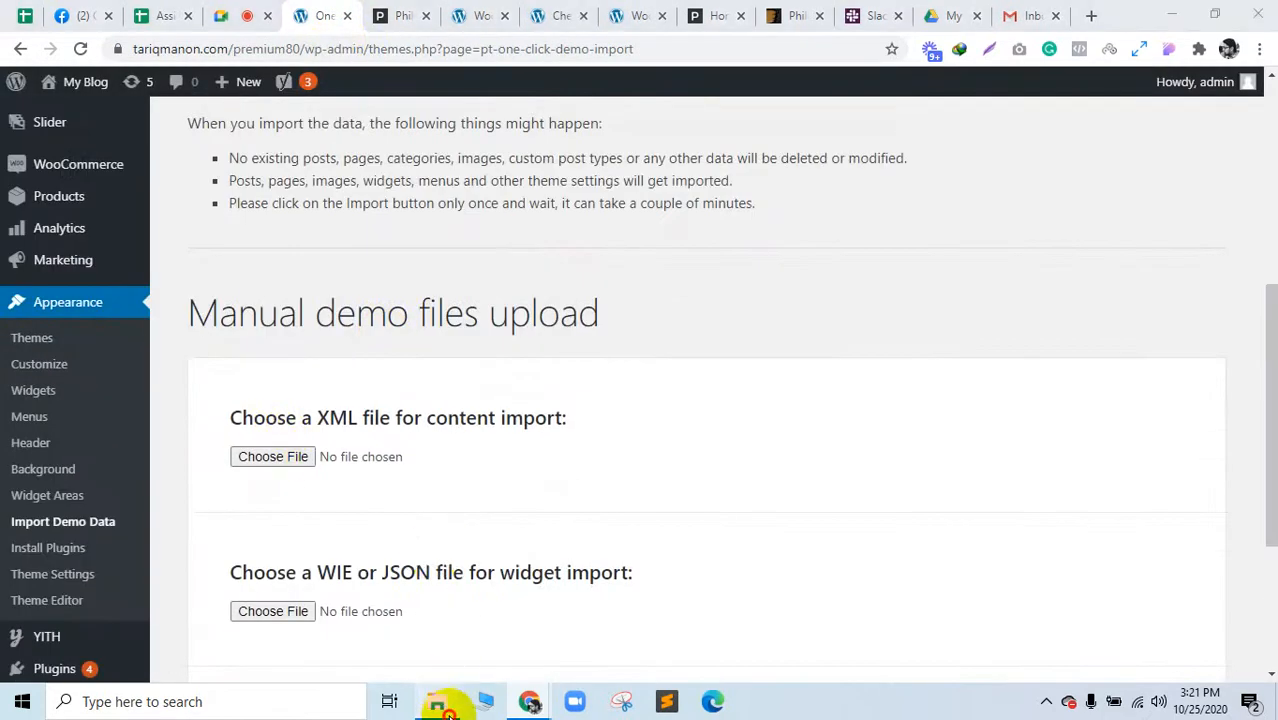
# Step: Open the philos Sample_Data folder in File Explorer and return to the import page
pyautogui.click(437, 701)
pyautogui.click(93, 76)
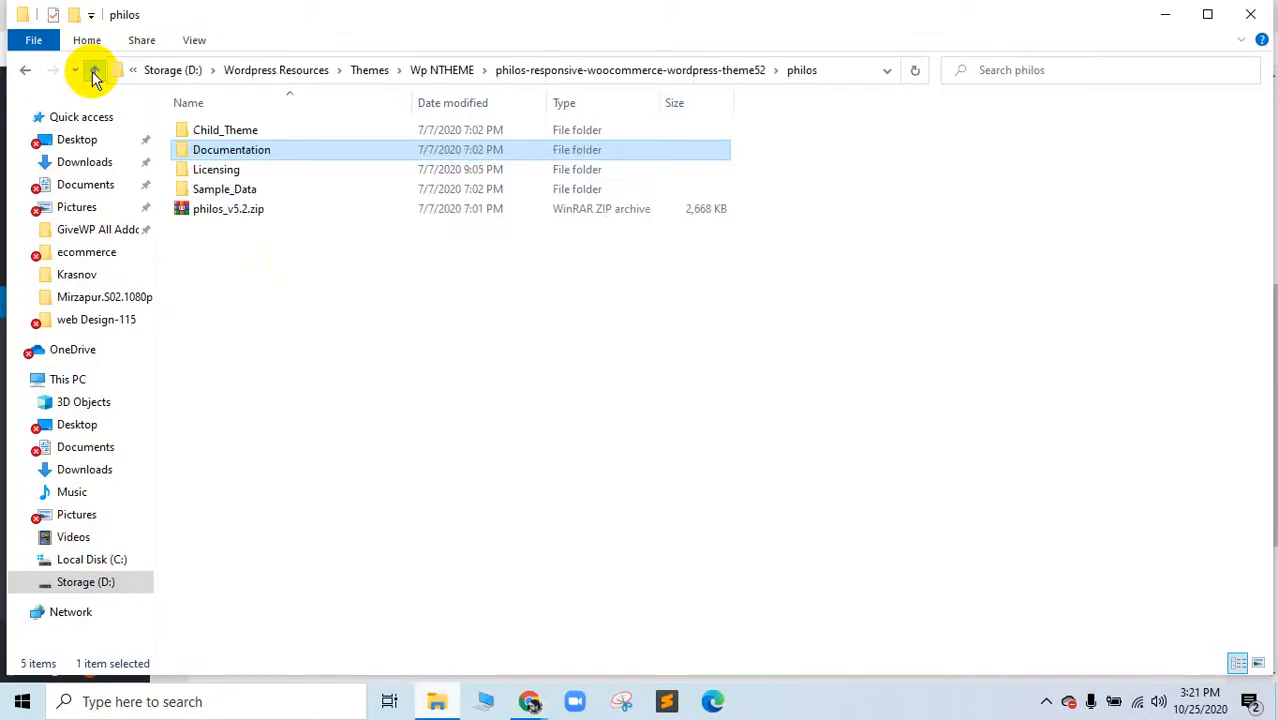
pyautogui.doubleClick(214, 189)
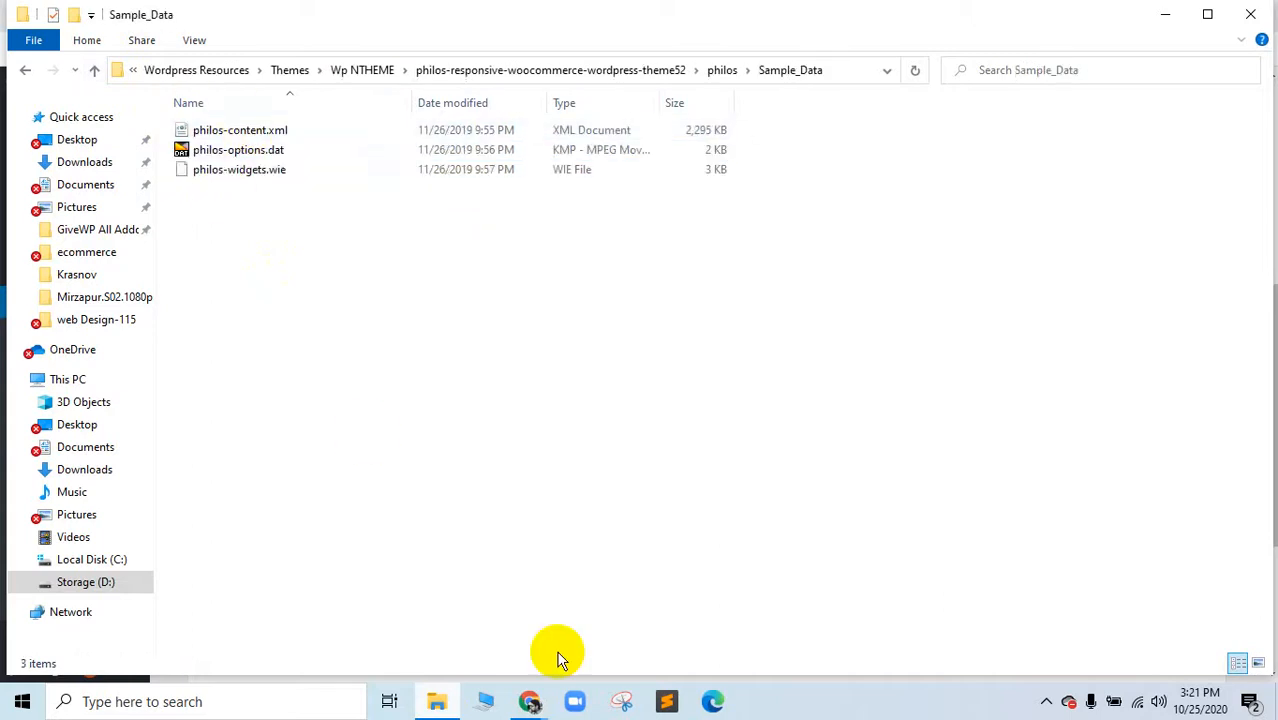
pyautogui.click(466, 640)
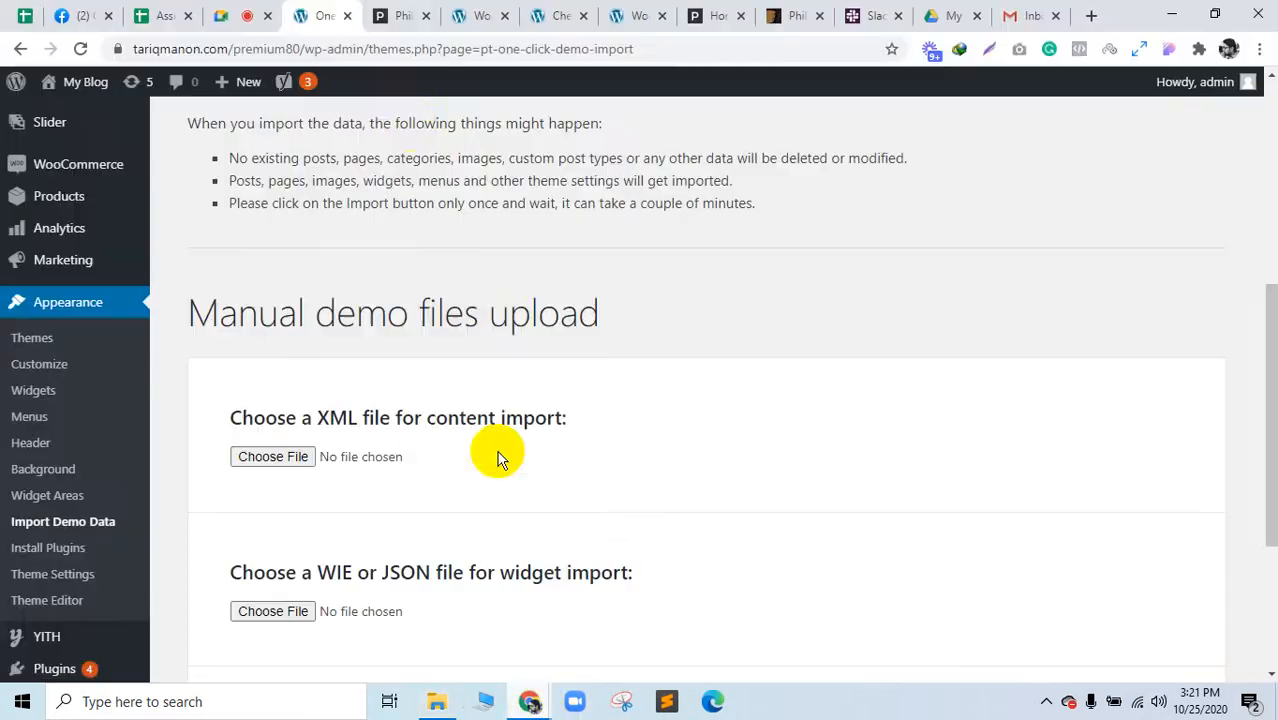
# Step: Scroll back to the docs' Import Demo Data section and highlight the Sample_Data sentence
pyautogui.click(405, 15)
pyautogui.scroll(7, 535, 340)
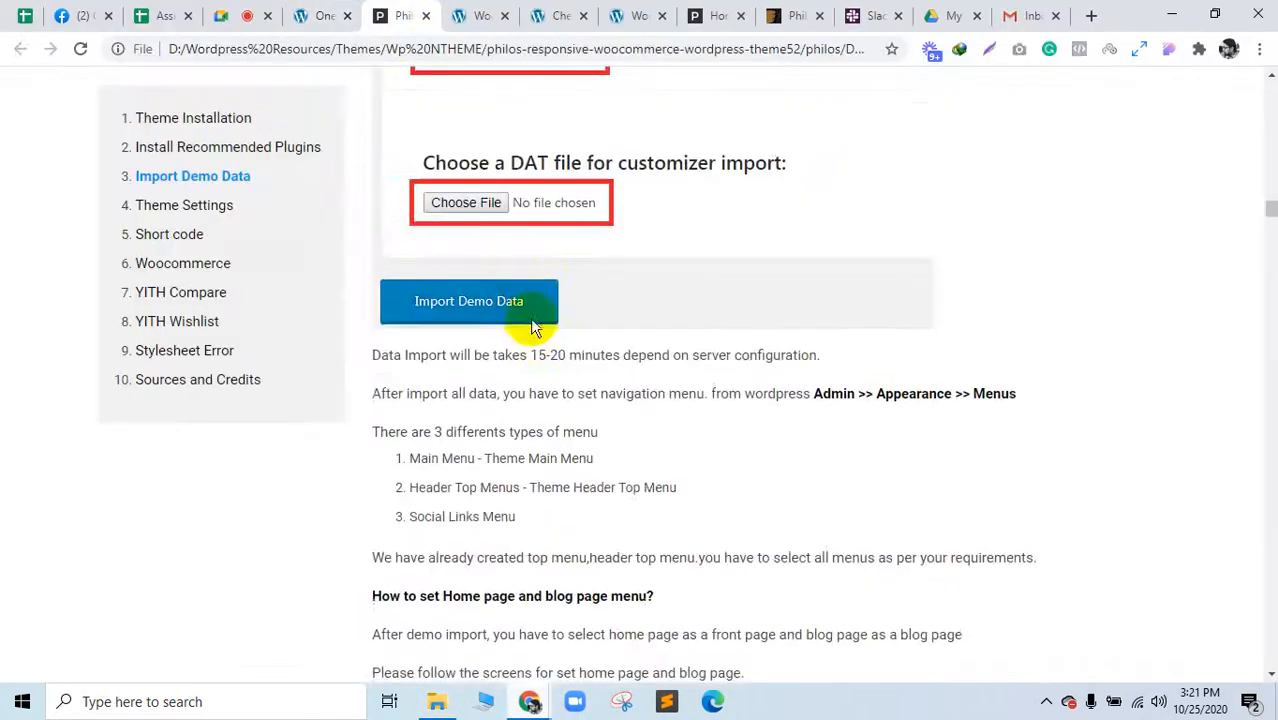
pyautogui.scroll(-3, 540, 360)
pyautogui.scroll(3, 571, 337)
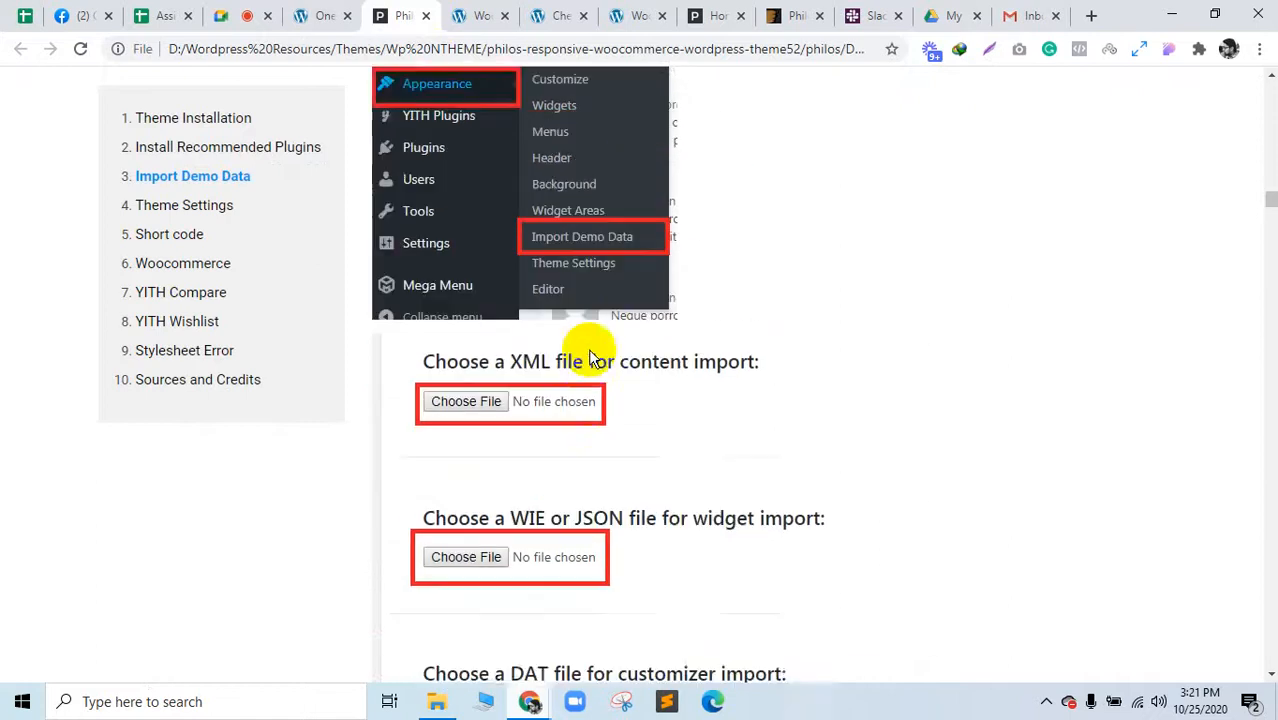
pyautogui.scroll(2, 600, 410)
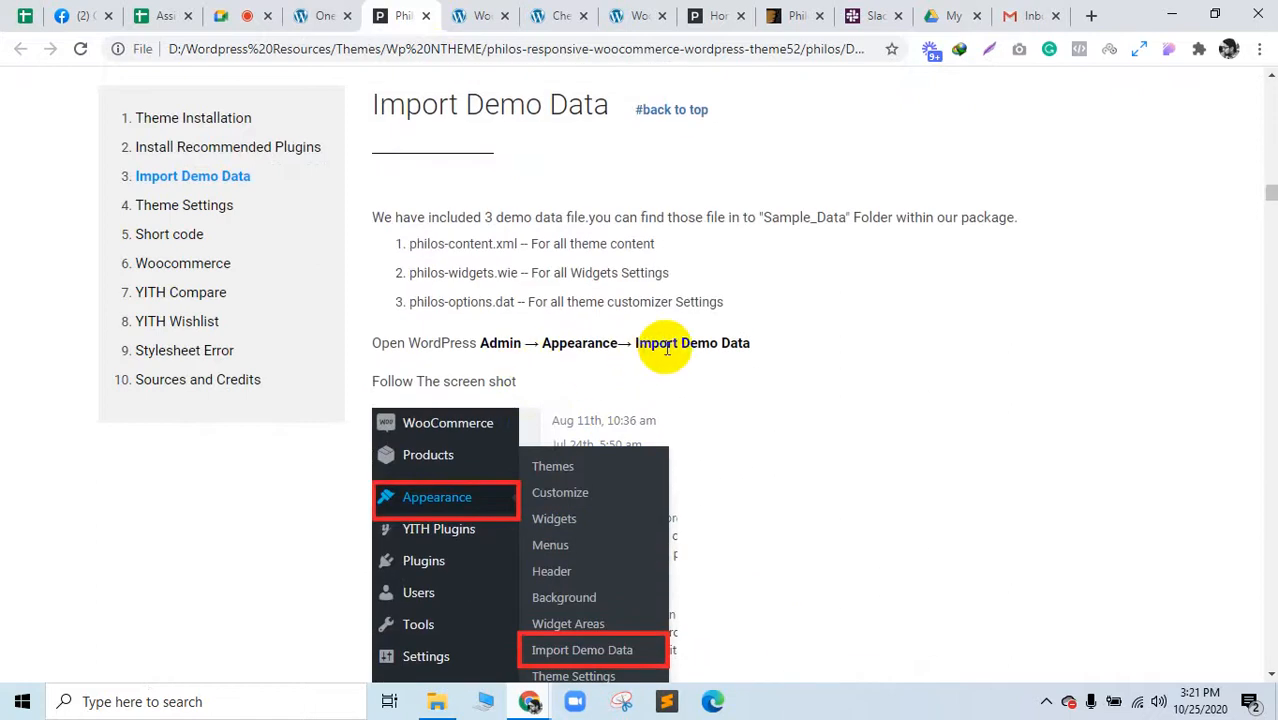
pyautogui.moveTo(755, 215); pyautogui.dragTo(995, 212)
pyautogui.click(326, 16)
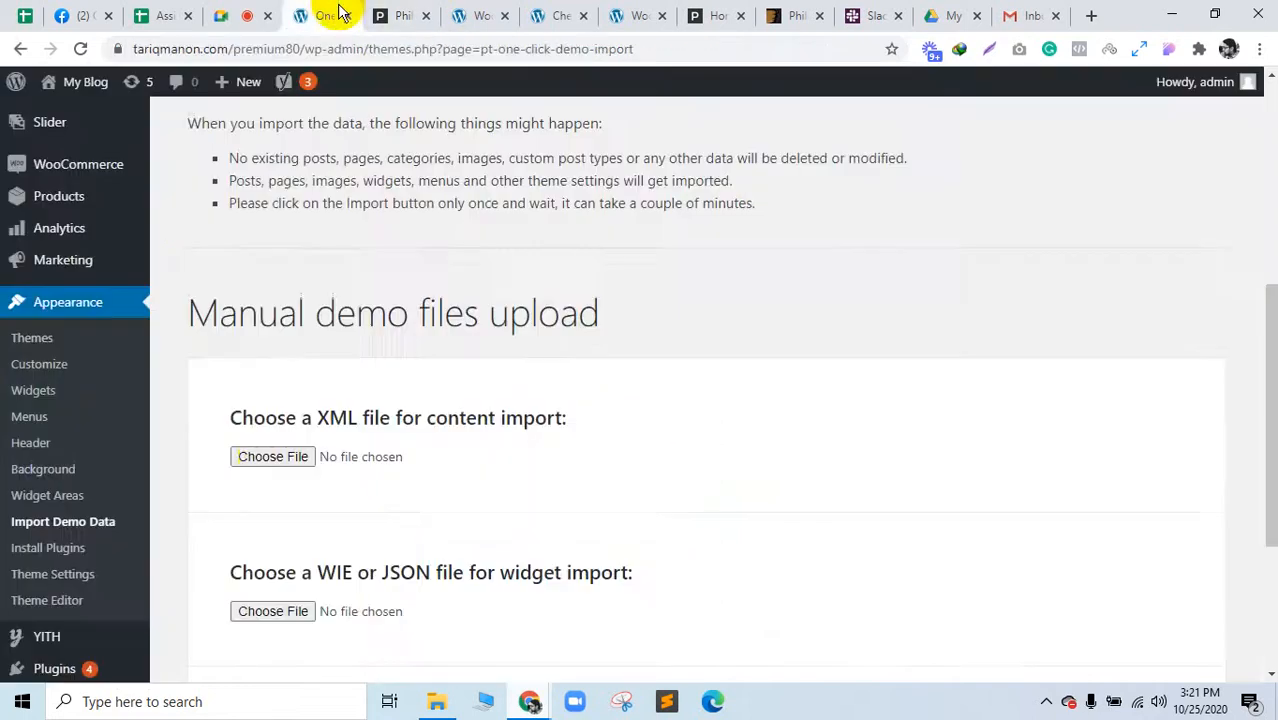
# Step: Attach philos-content.xml, philos-widgets.wie and philos-options.dat as the content, widget and customizer files
pyautogui.click(268, 460)
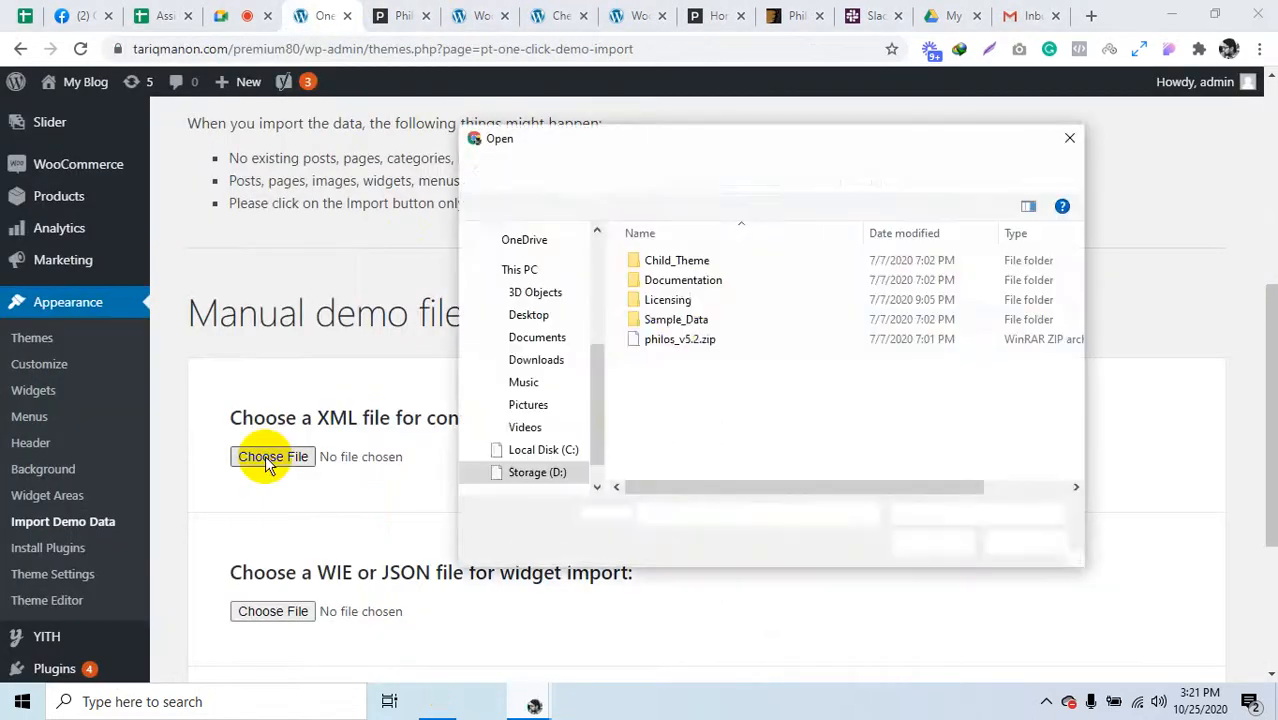
pyautogui.doubleClick(676, 320)
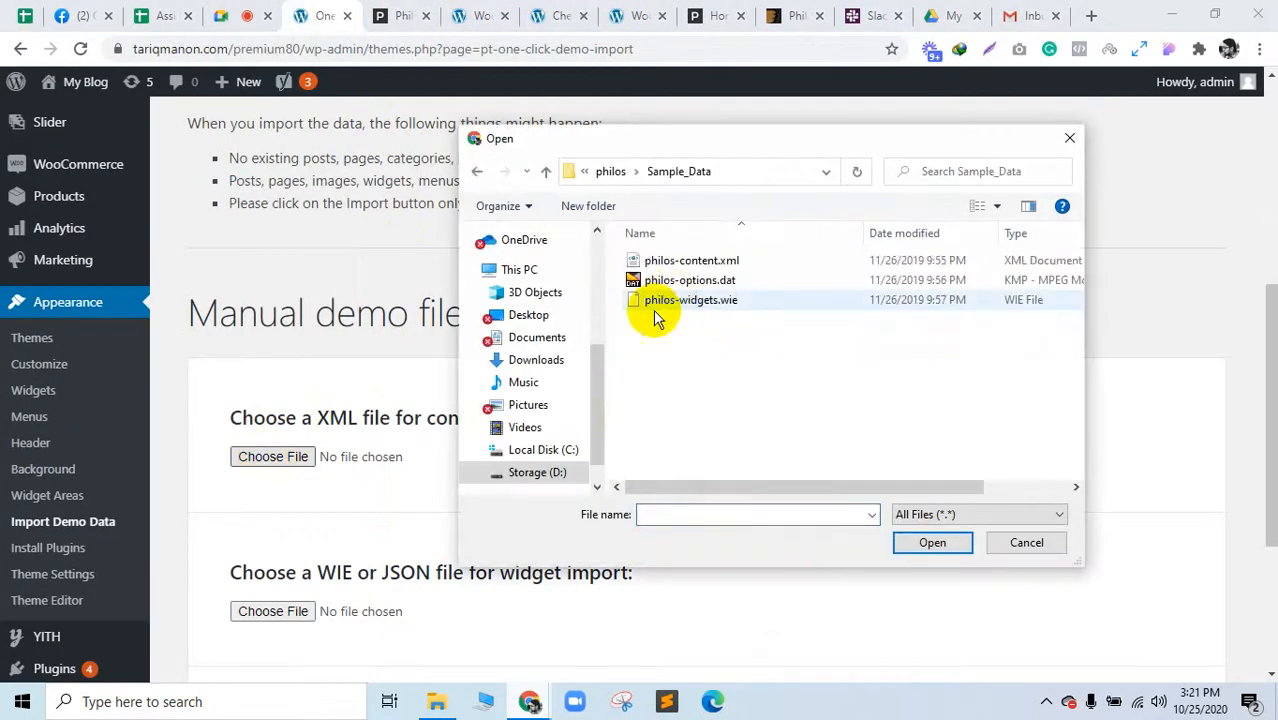
pyautogui.click(700, 261)
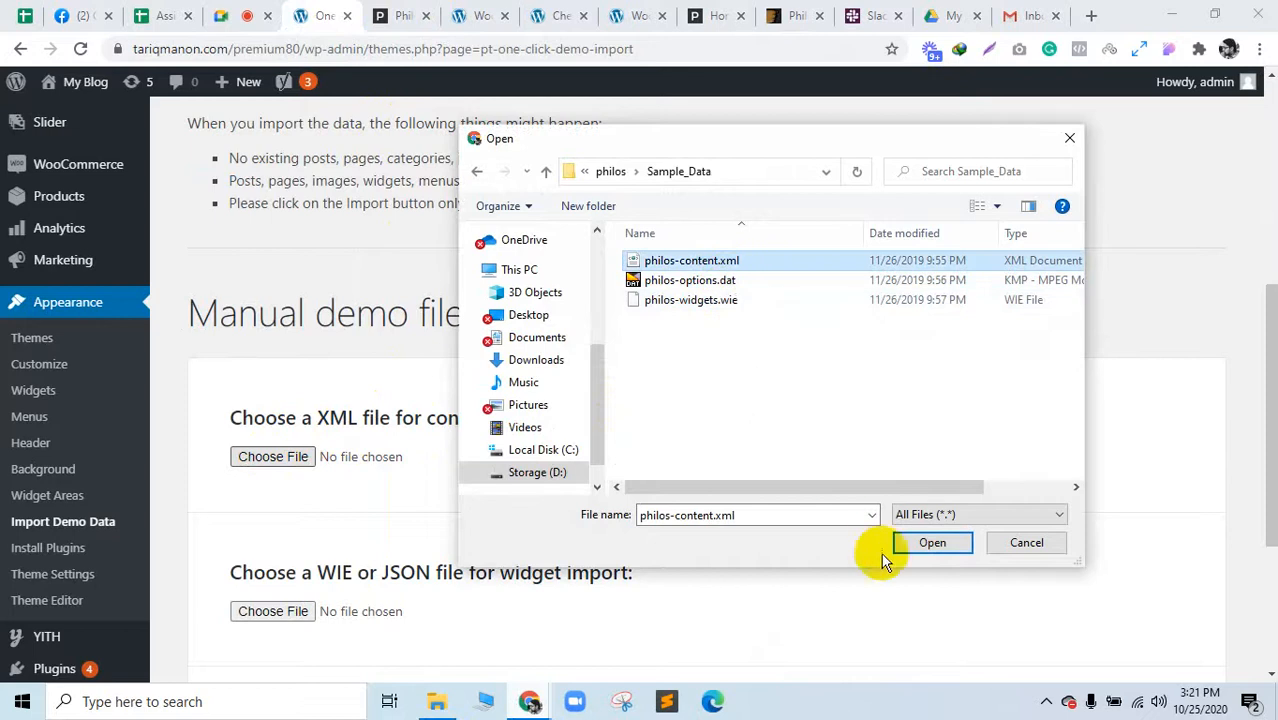
pyautogui.click(913, 548)
pyautogui.scroll(-3, 400, 450)
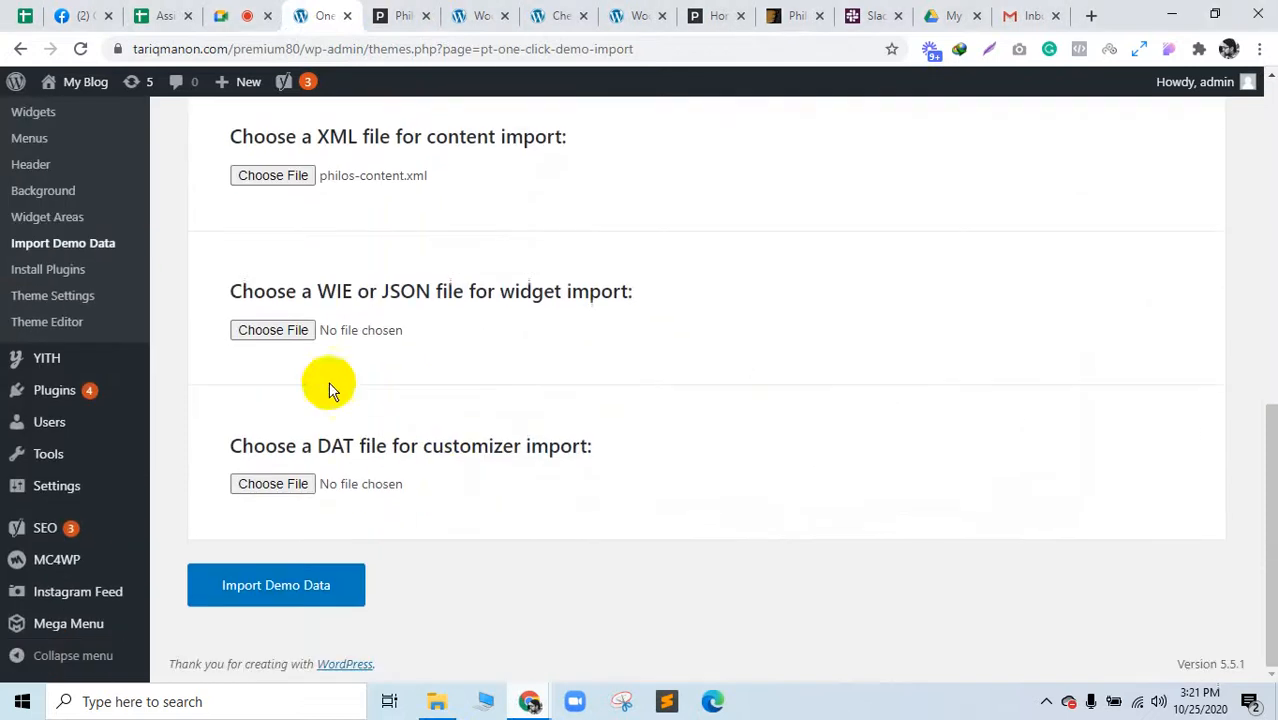
pyautogui.click(295, 335)
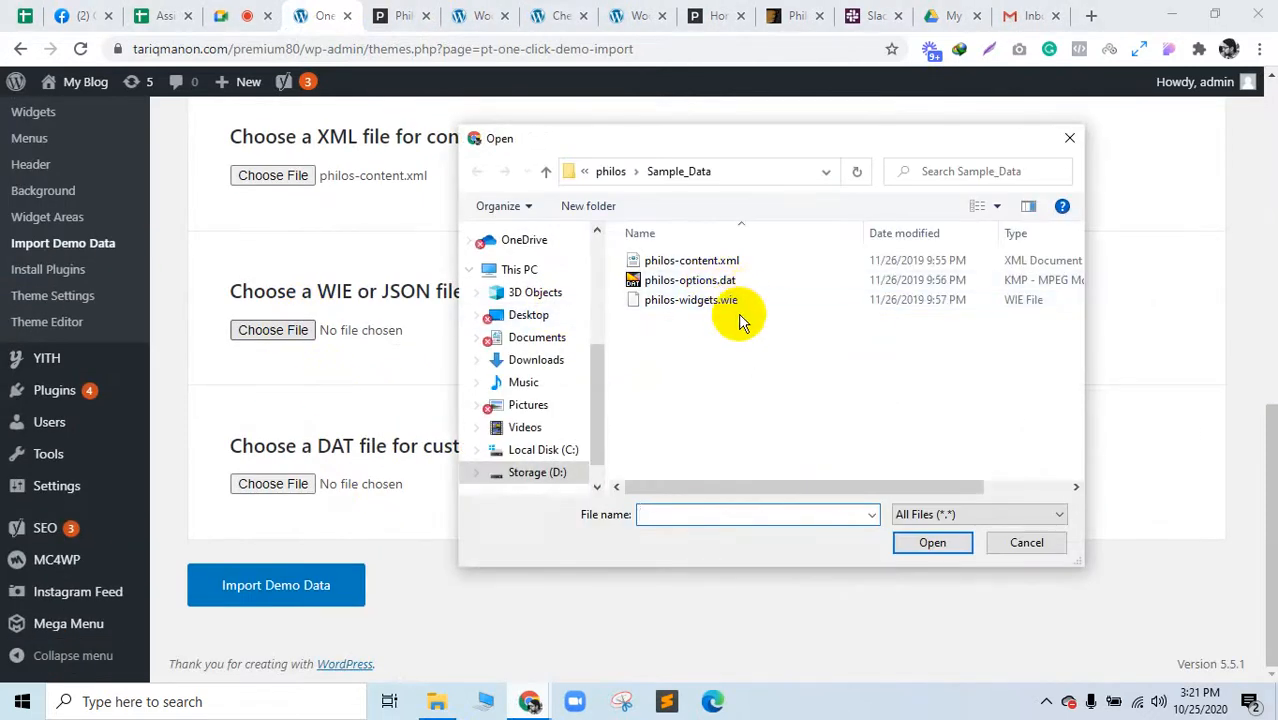
pyautogui.click(680, 300)
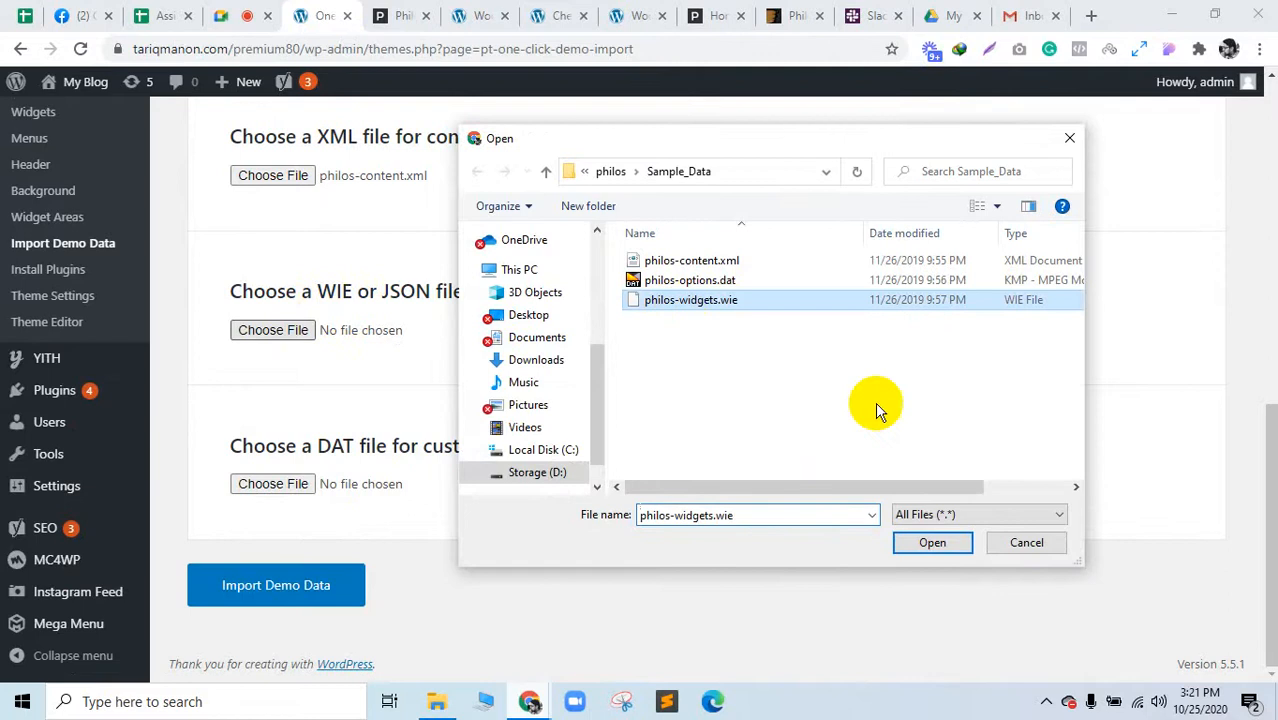
pyautogui.click(933, 545)
pyautogui.click(273, 484)
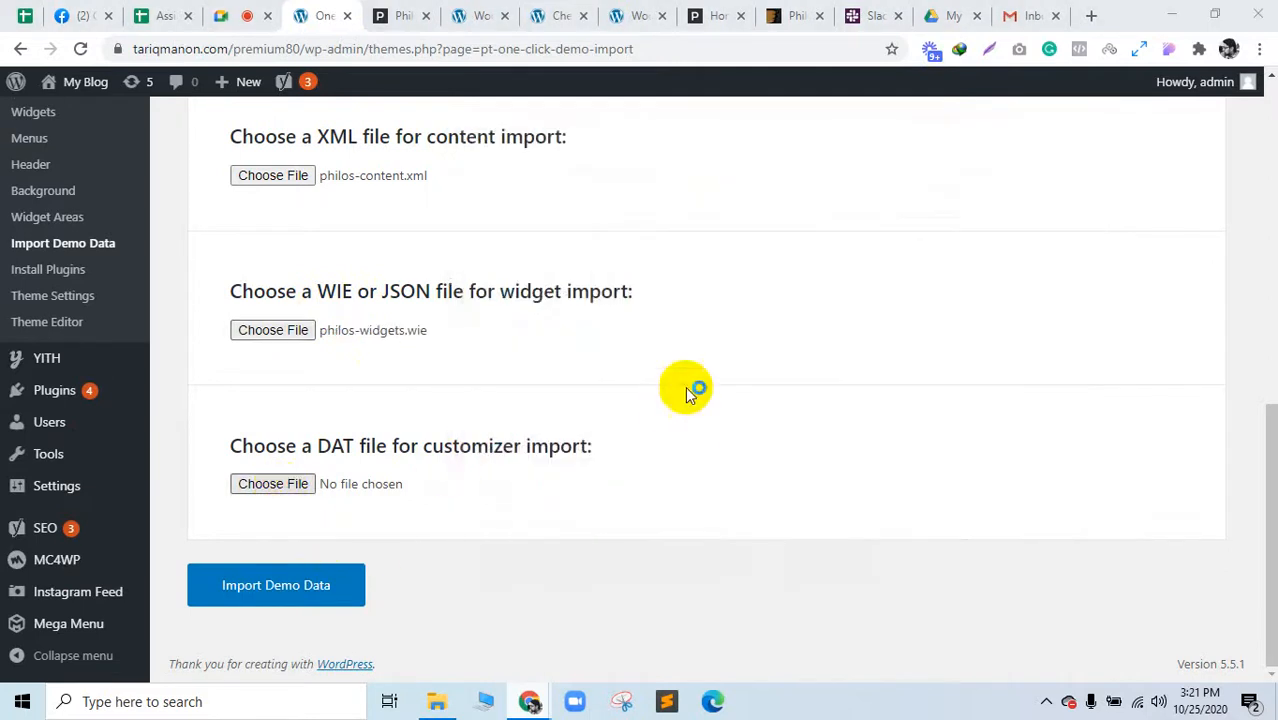
pyautogui.click(690, 280)
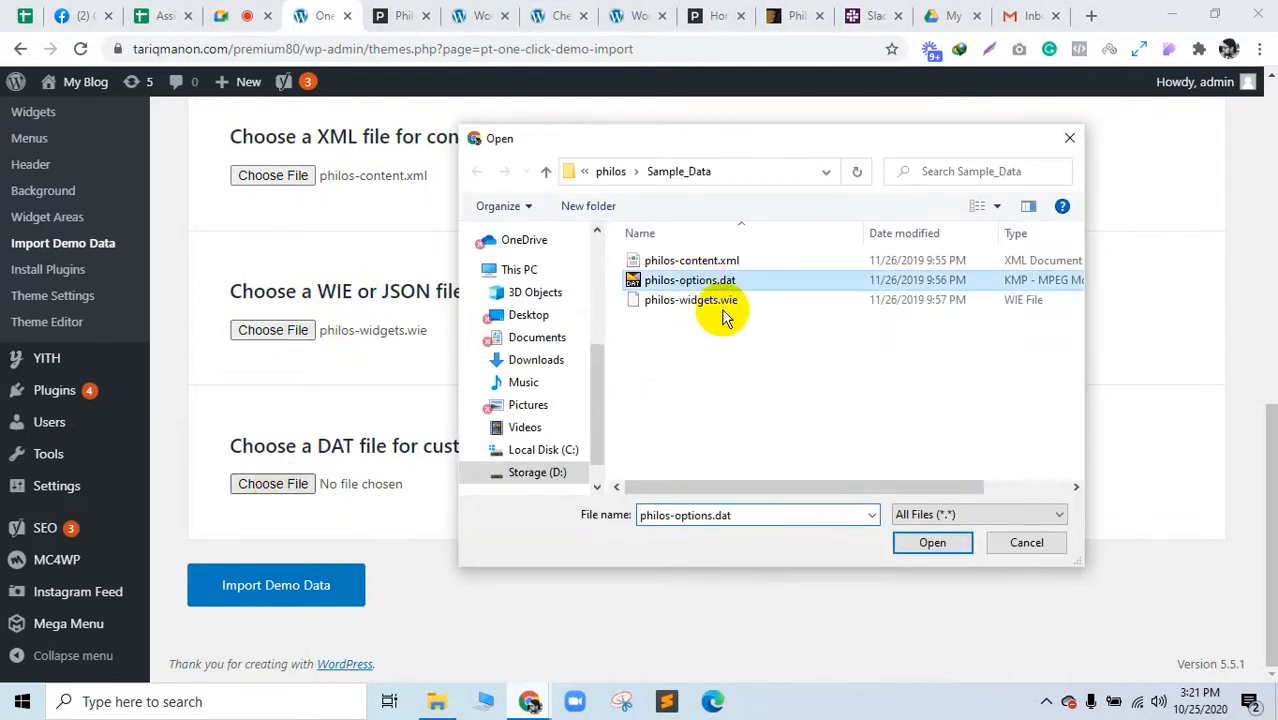
pyautogui.click(930, 545)
# Step: Start the demo data import and open a blank tab beside it
pyautogui.click(300, 595)
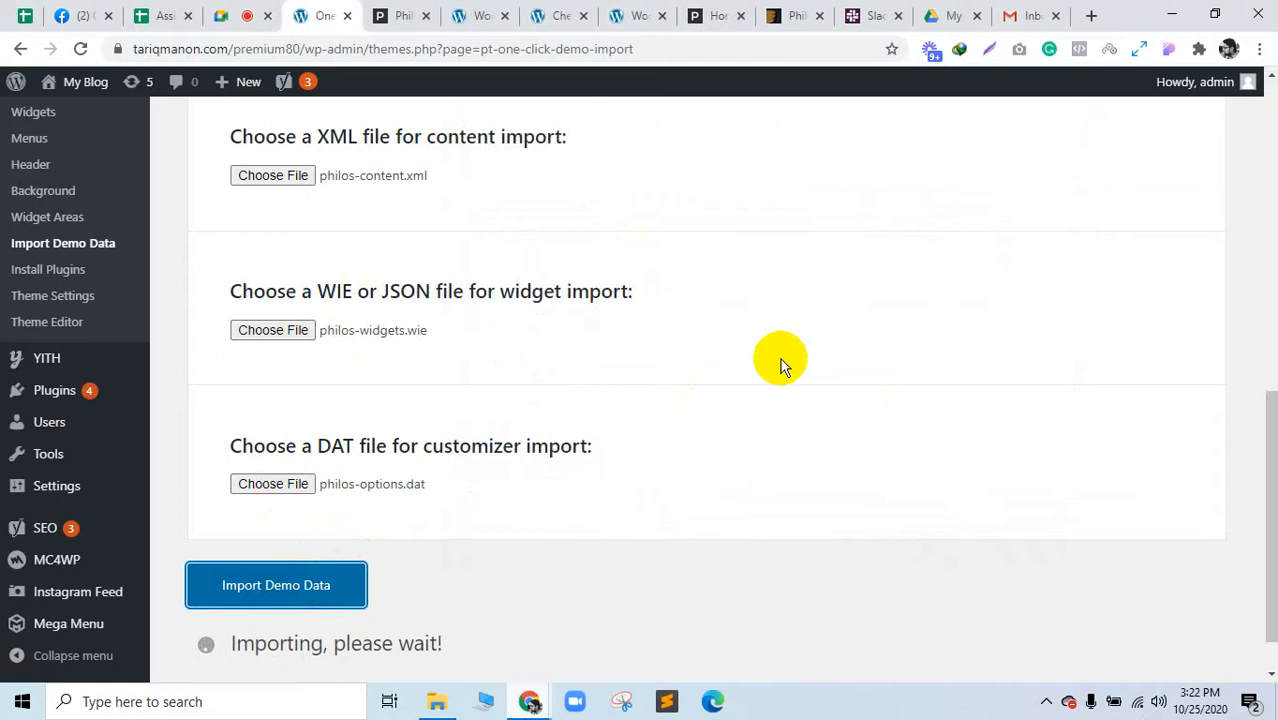
pyautogui.click(1091, 17)
pyautogui.moveTo(1041, 14); pyautogui.dragTo(376, 40)
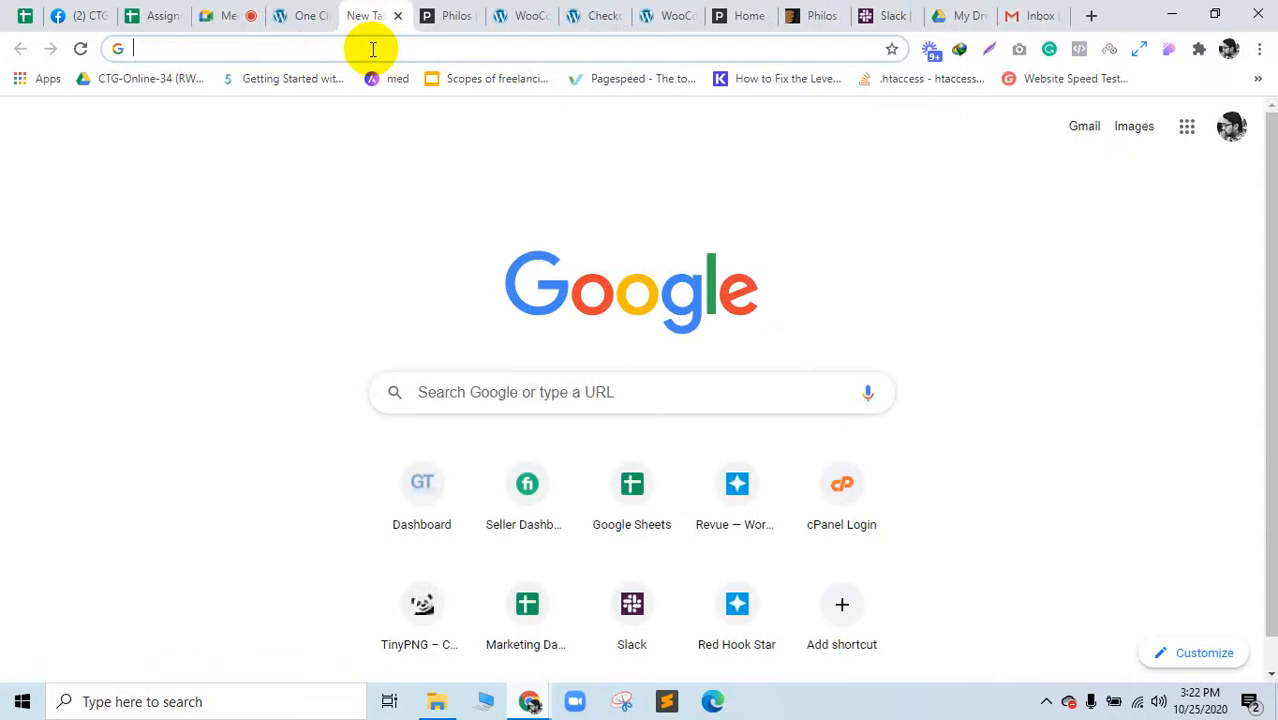
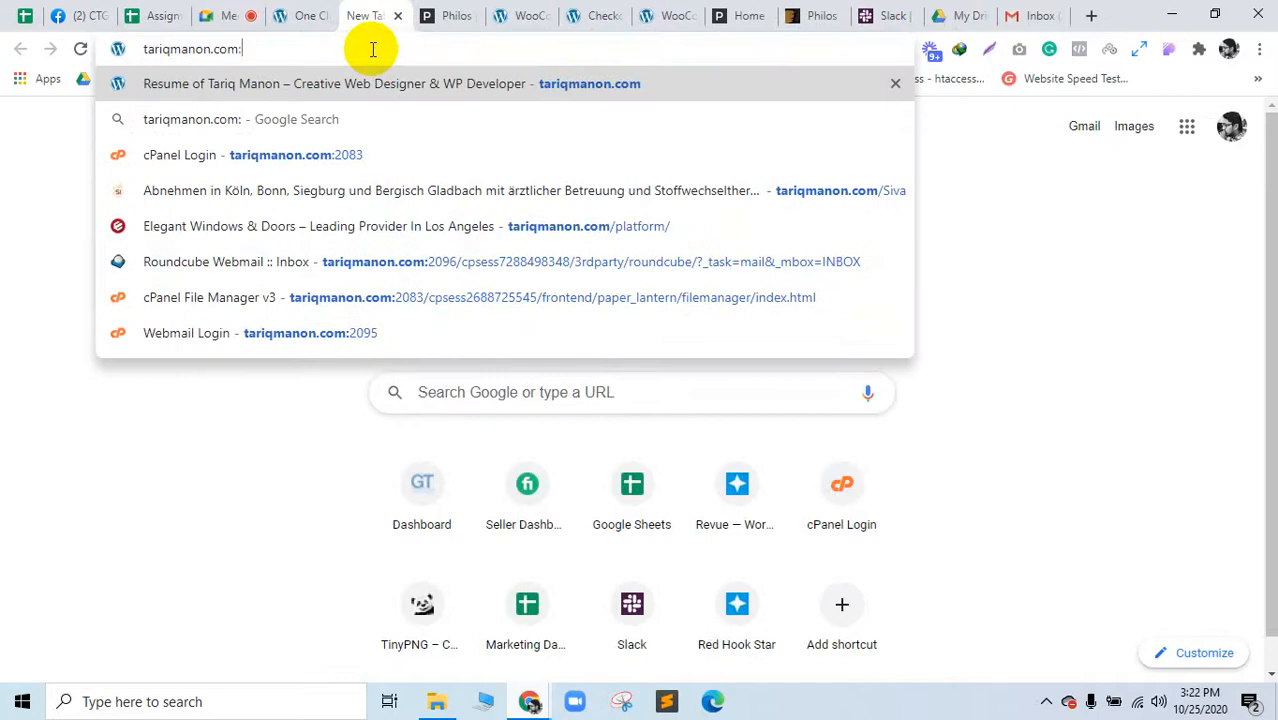
# Step: Log in to cPanel at the hosting domain on port 2083 with the account username and password
pyautogui.press('Down')
pyautogui.press('Down')
pyautogui.press('Return')
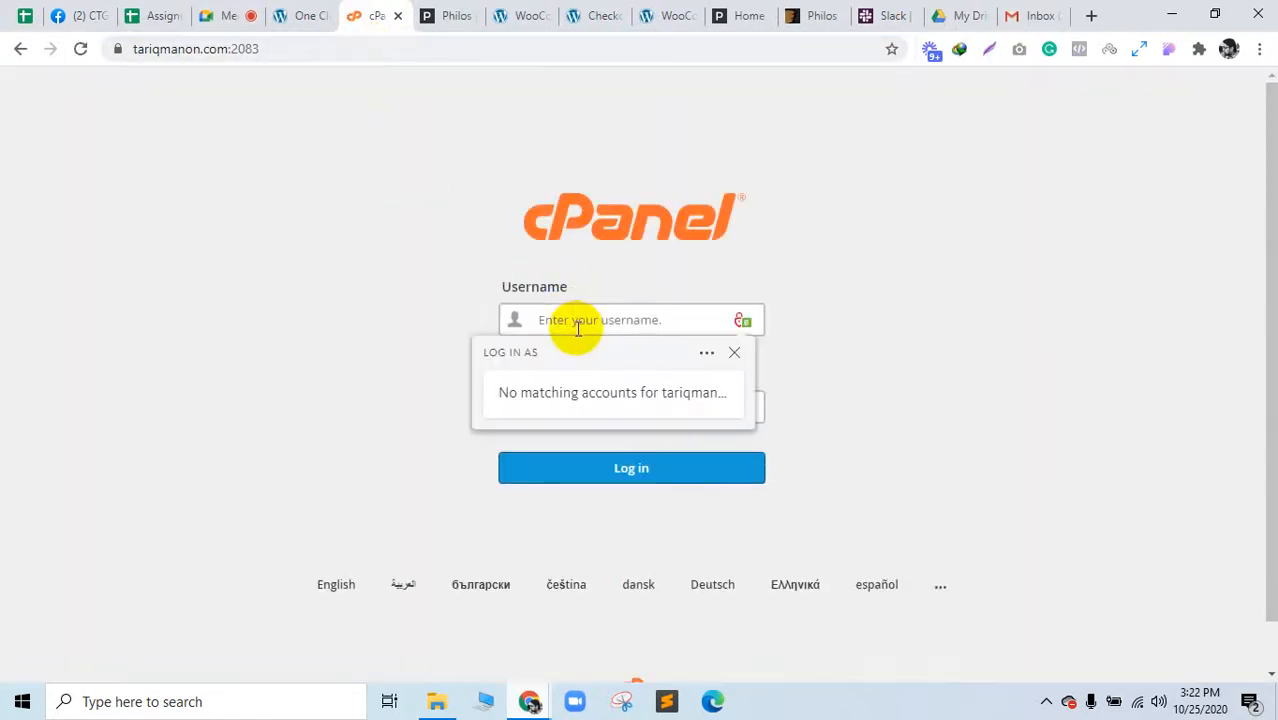
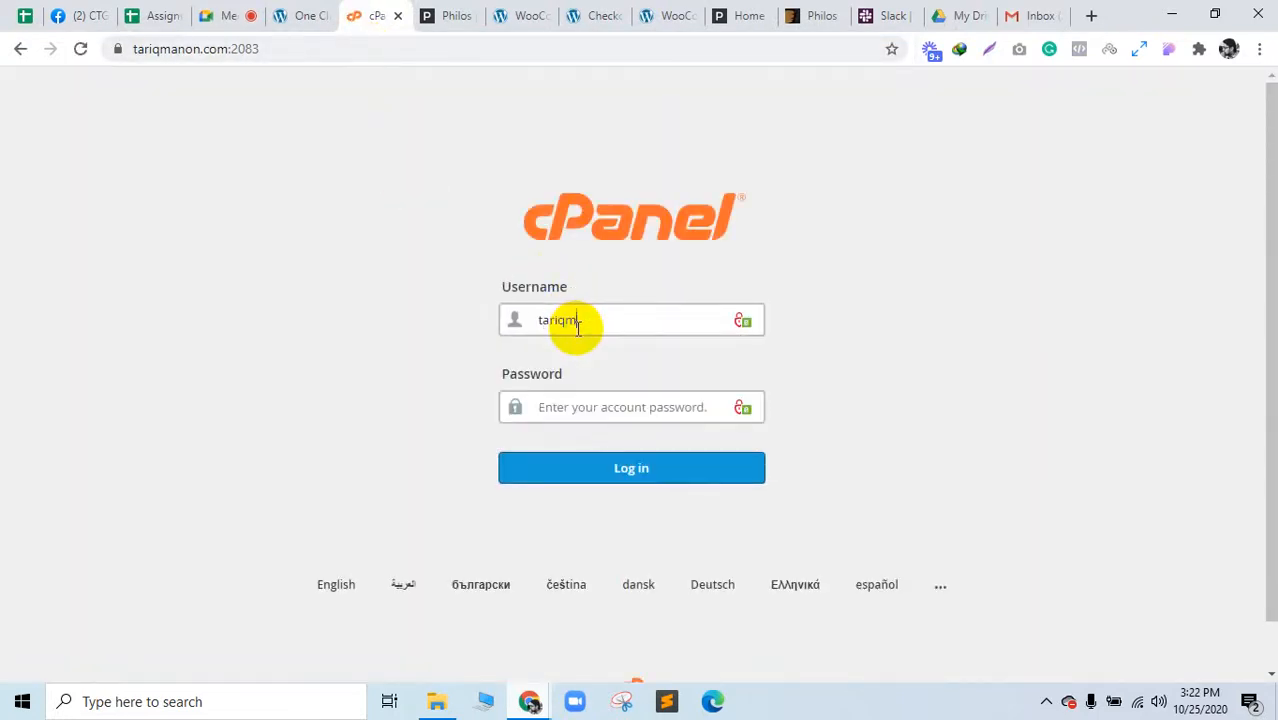
pyautogui.press('Tab')
pyautogui.write('••')
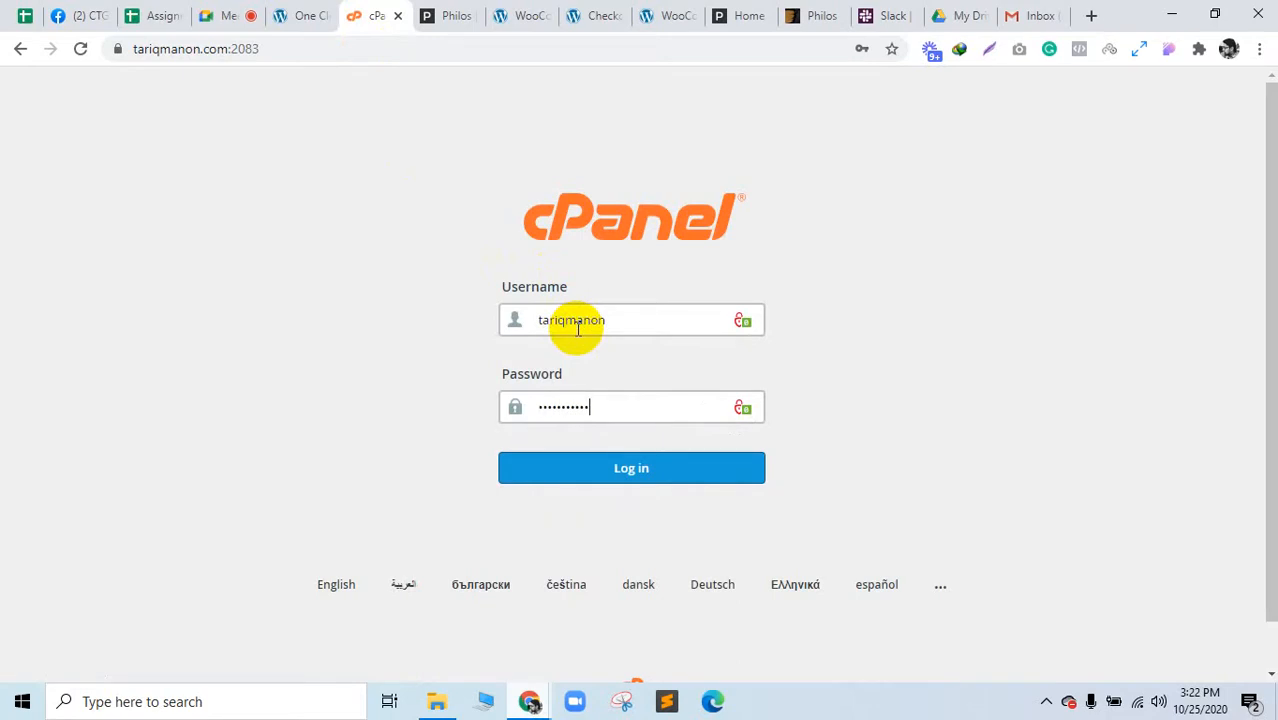
pyautogui.press('Return')
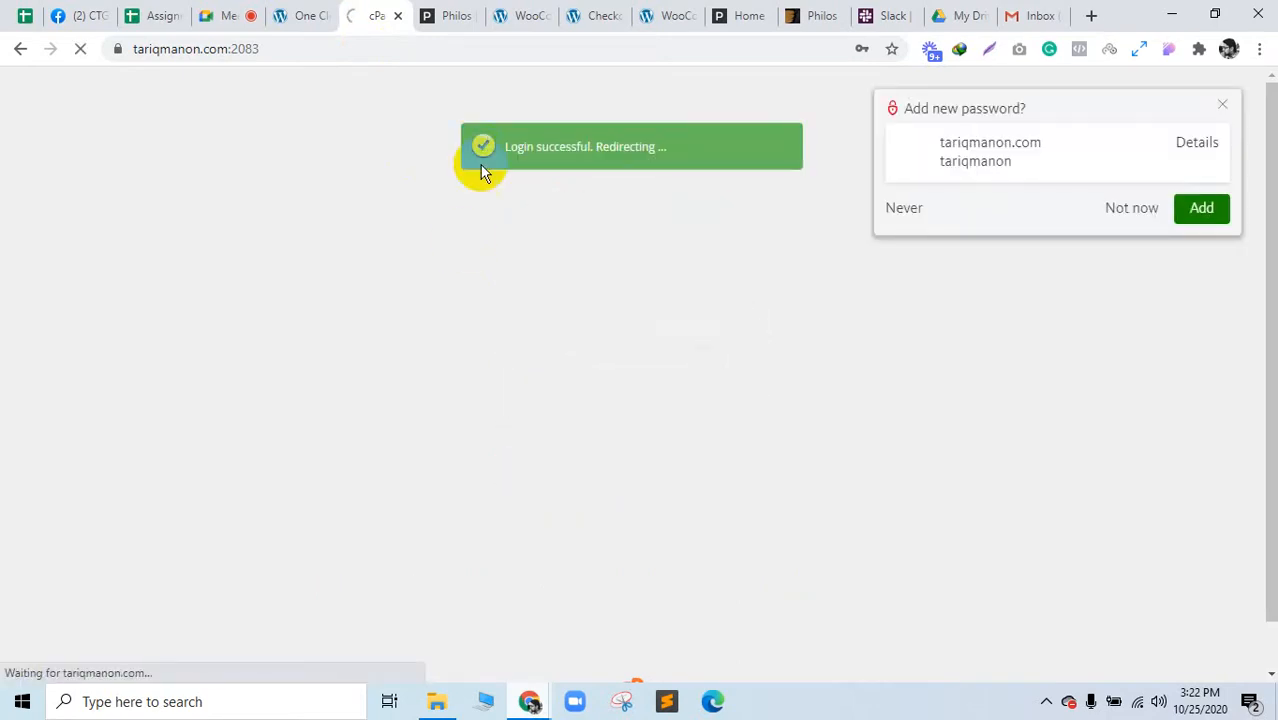
# Step: Dismiss the save-password offer and open the MultiPHP INI Editor under Software in a new tab
pyautogui.click(1136, 207)
pyautogui.scroll(-3, 632, 370)
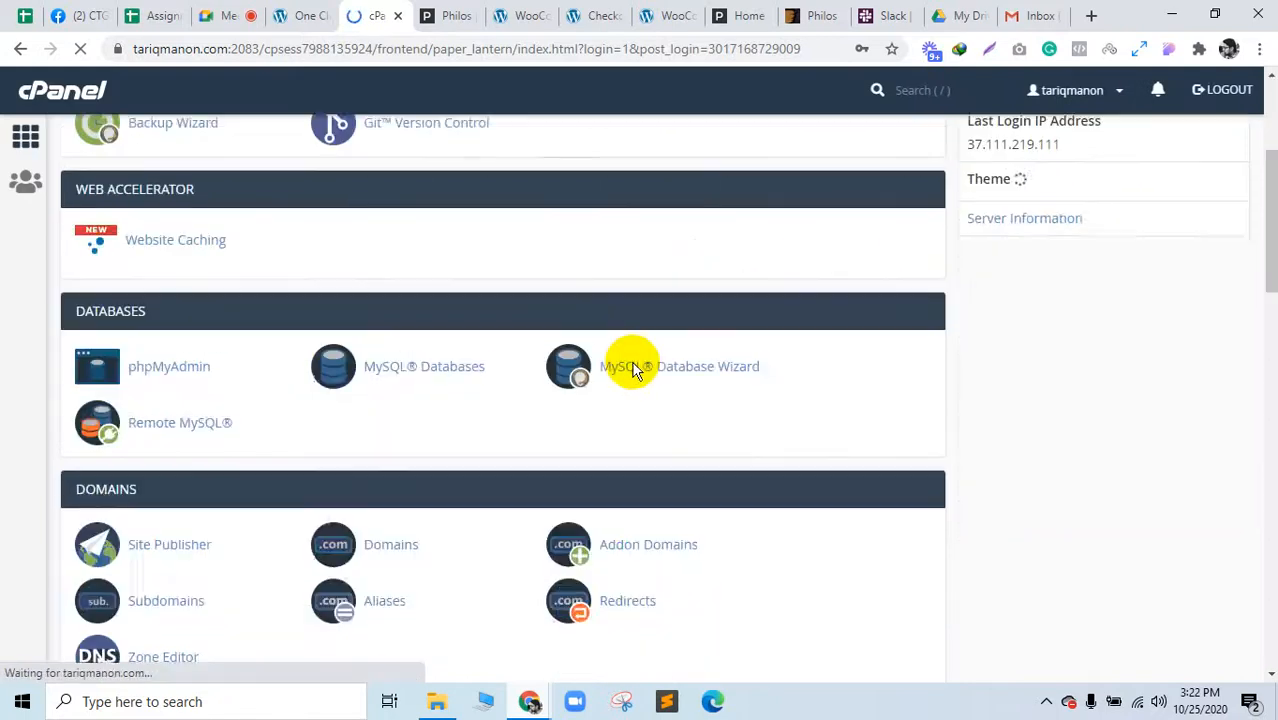
pyautogui.scroll(-10, 632, 370)
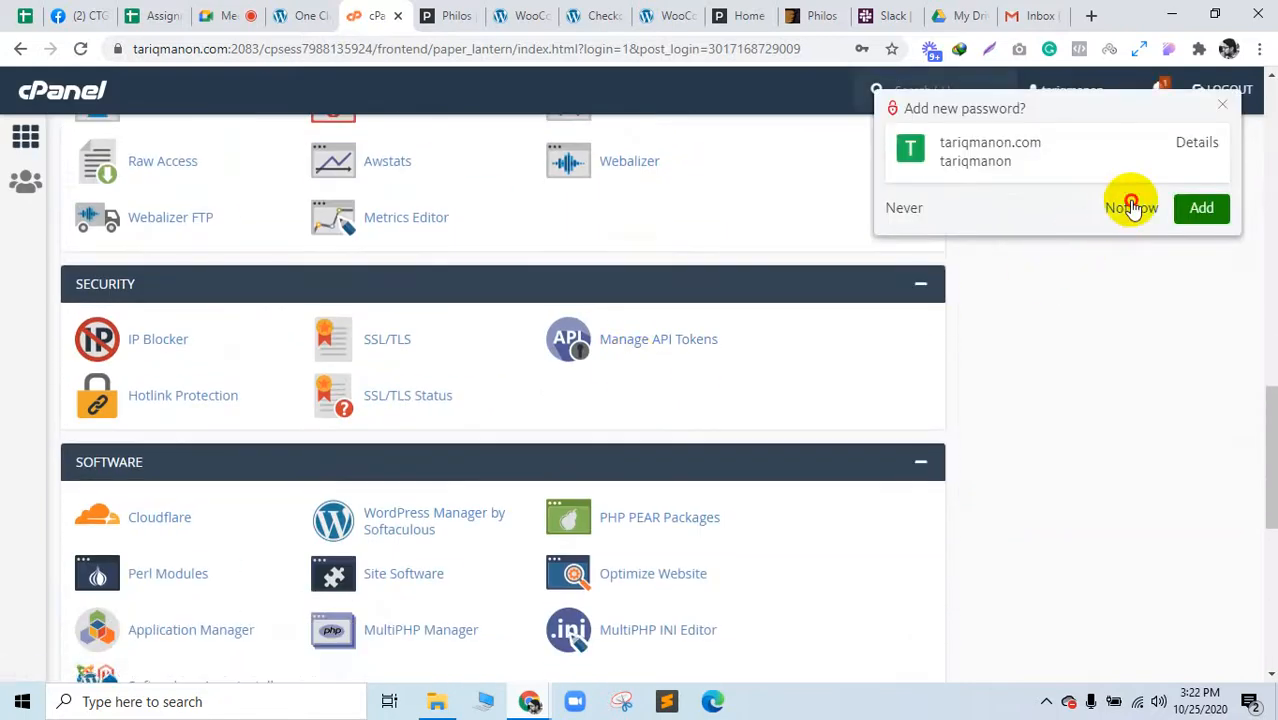
pyautogui.click(1131, 207)
pyautogui.scroll(-5, 571, 448)
pyautogui.scroll(9, 571, 455)
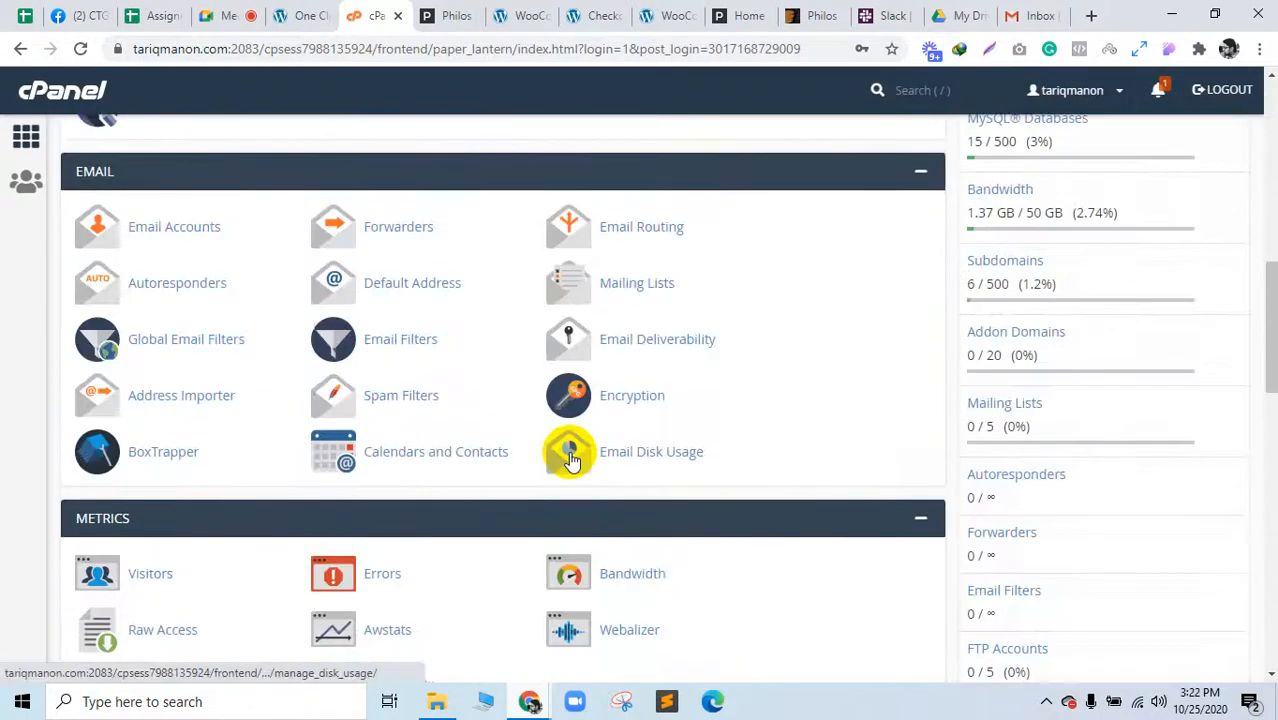
pyautogui.scroll(2, 570, 458)
pyautogui.scroll(-7, 570, 458)
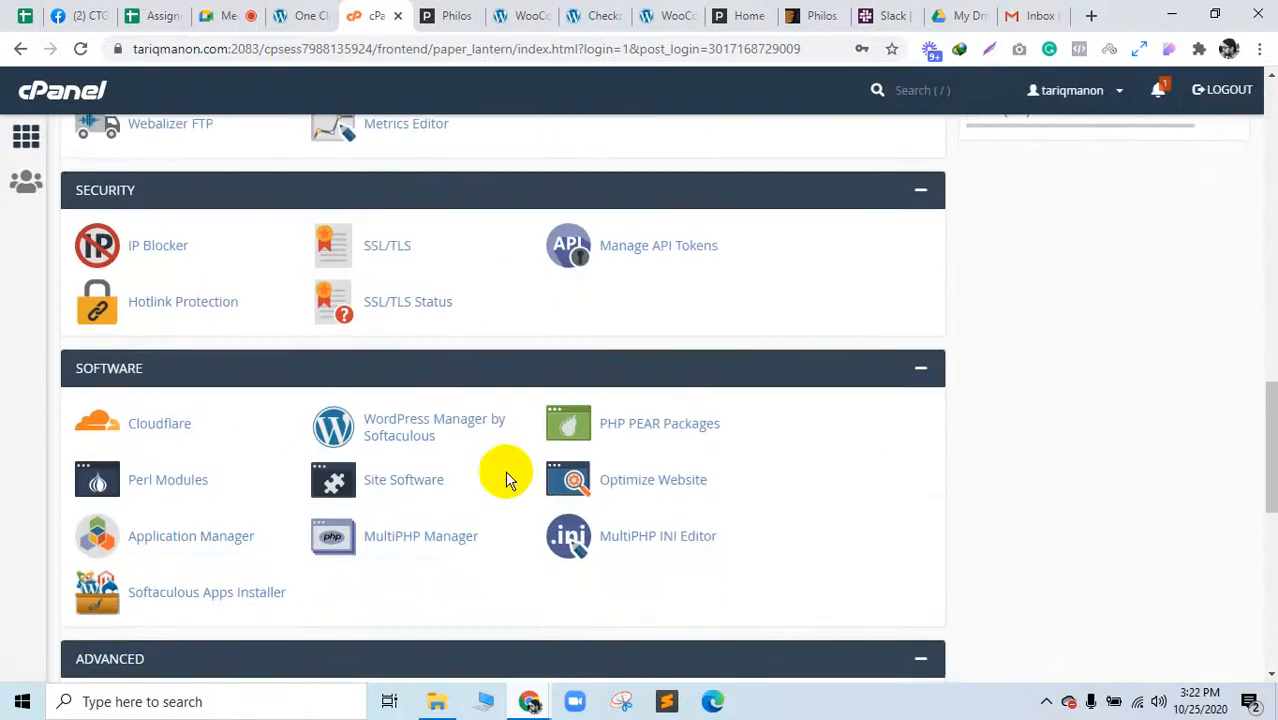
pyautogui.scroll(-2, 505, 470)
pyautogui.scroll(-1, 505, 470)
pyautogui.scroll(1, 505, 470)
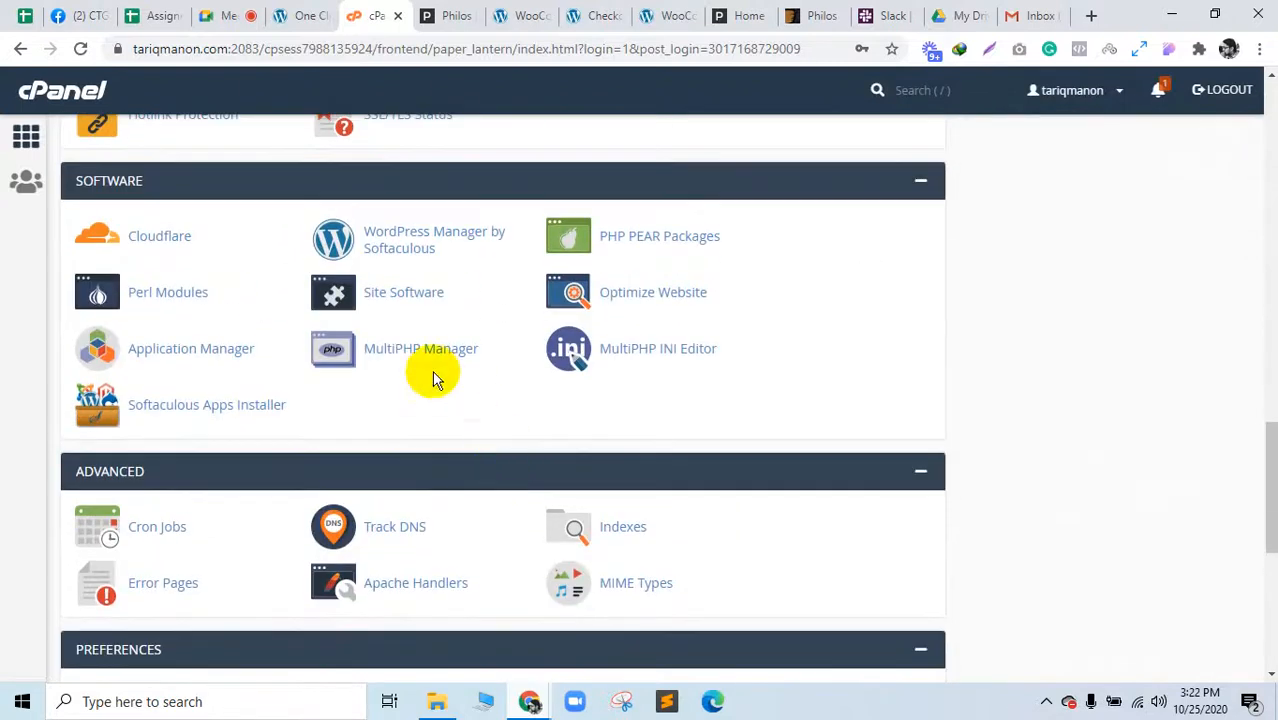
pyautogui.keyDown('ctrl'); pyautogui.click(621, 356); pyautogui.keyUp('ctrl')
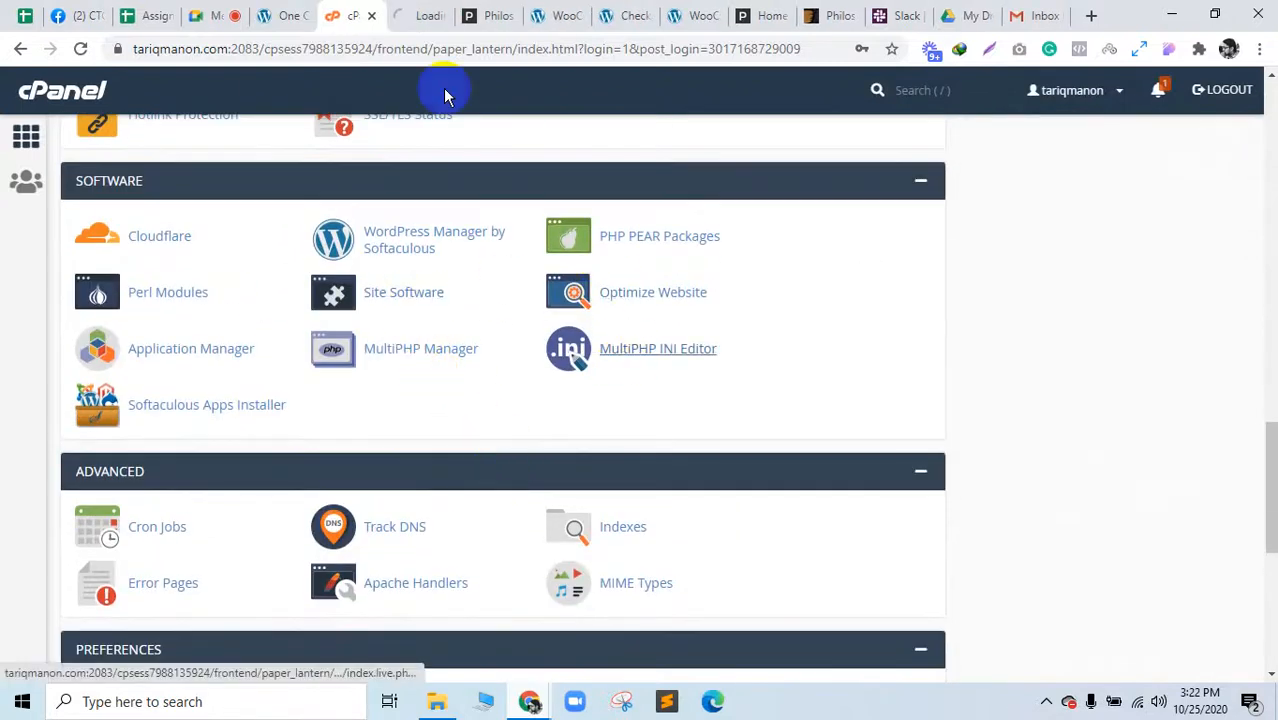
pyautogui.moveTo(422, 12); pyautogui.dragTo(368, 8)
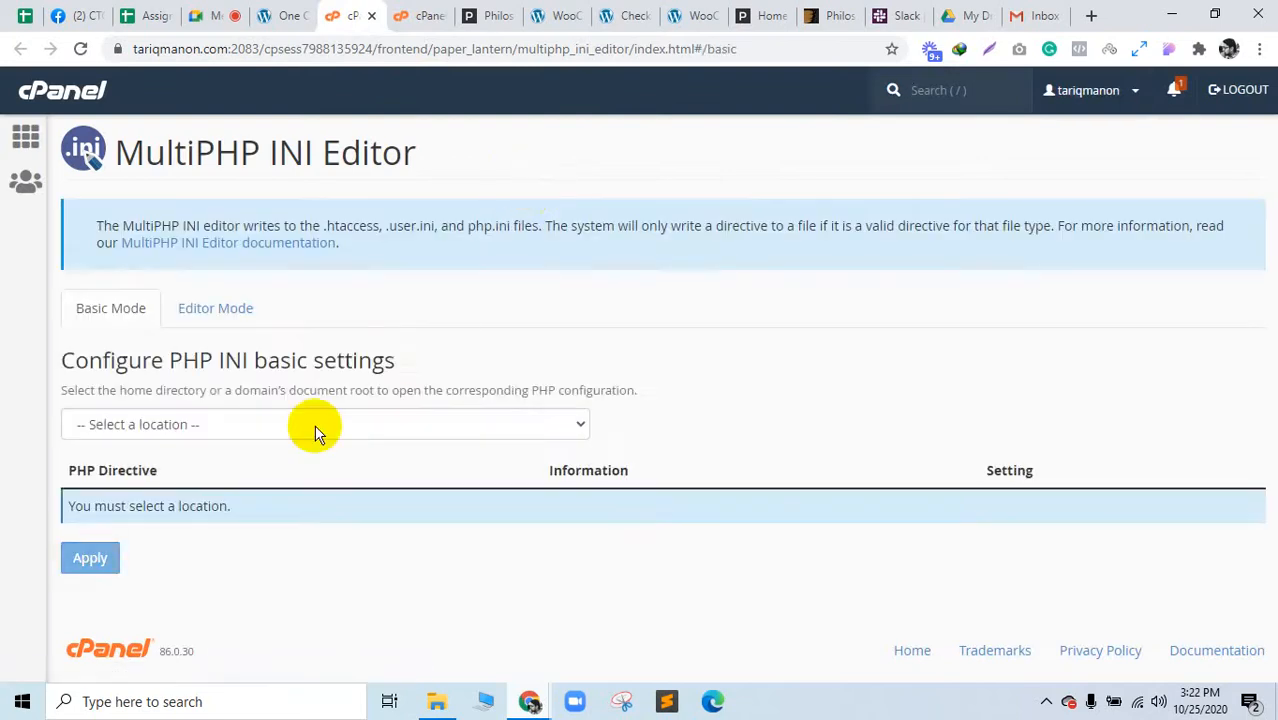
# Step: Load the main domain's PHP settings, check max_execution_time is 90, then return to the import page
pyautogui.click(252, 430)
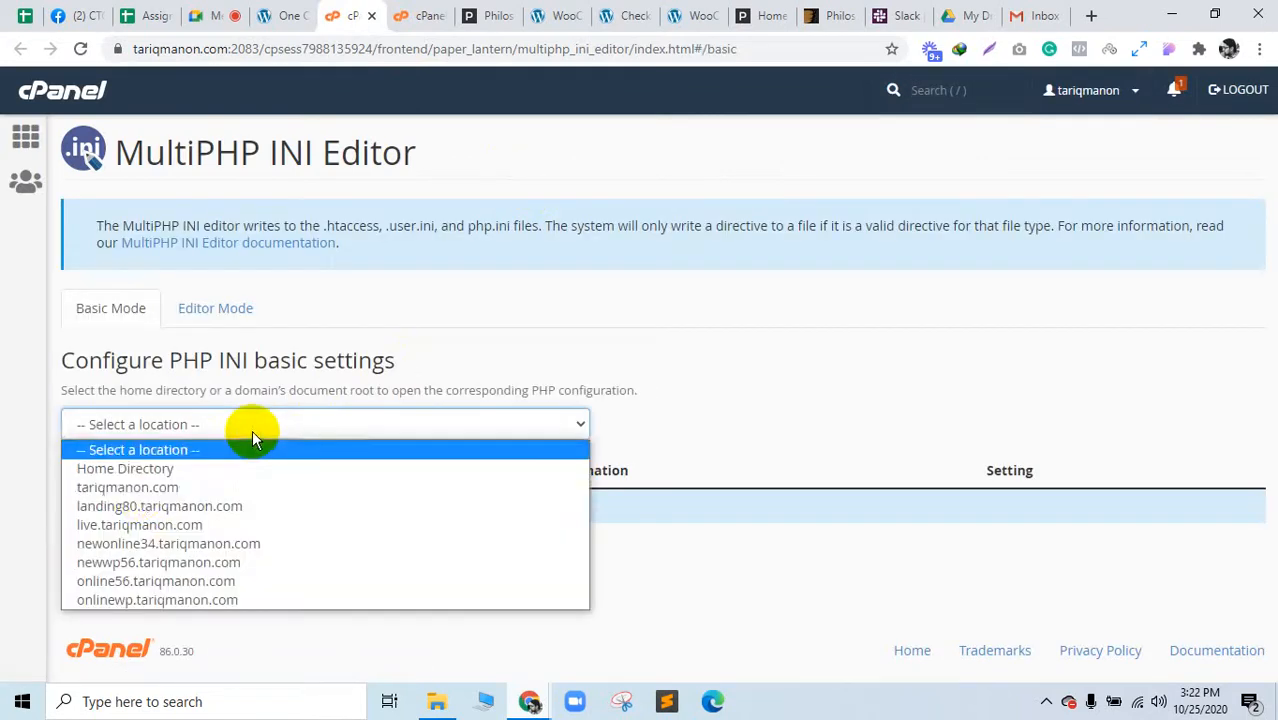
pyautogui.click(128, 487)
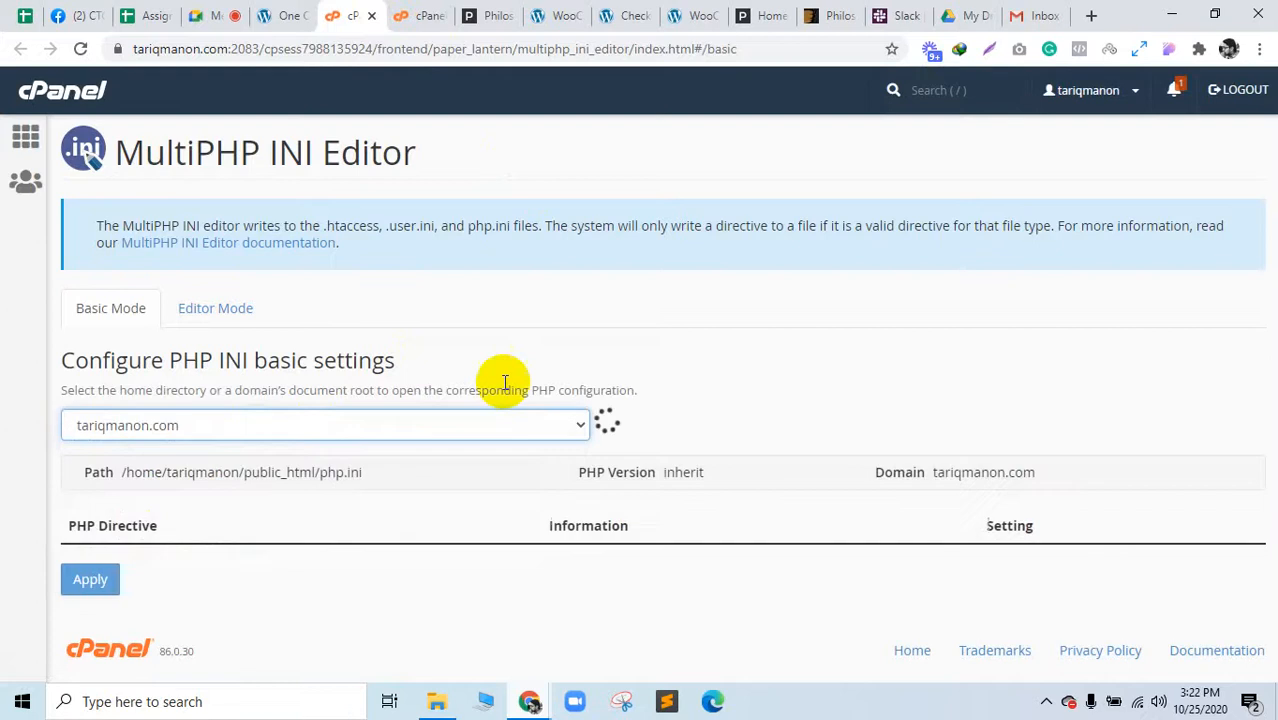
pyautogui.scroll(-5, 993, 479)
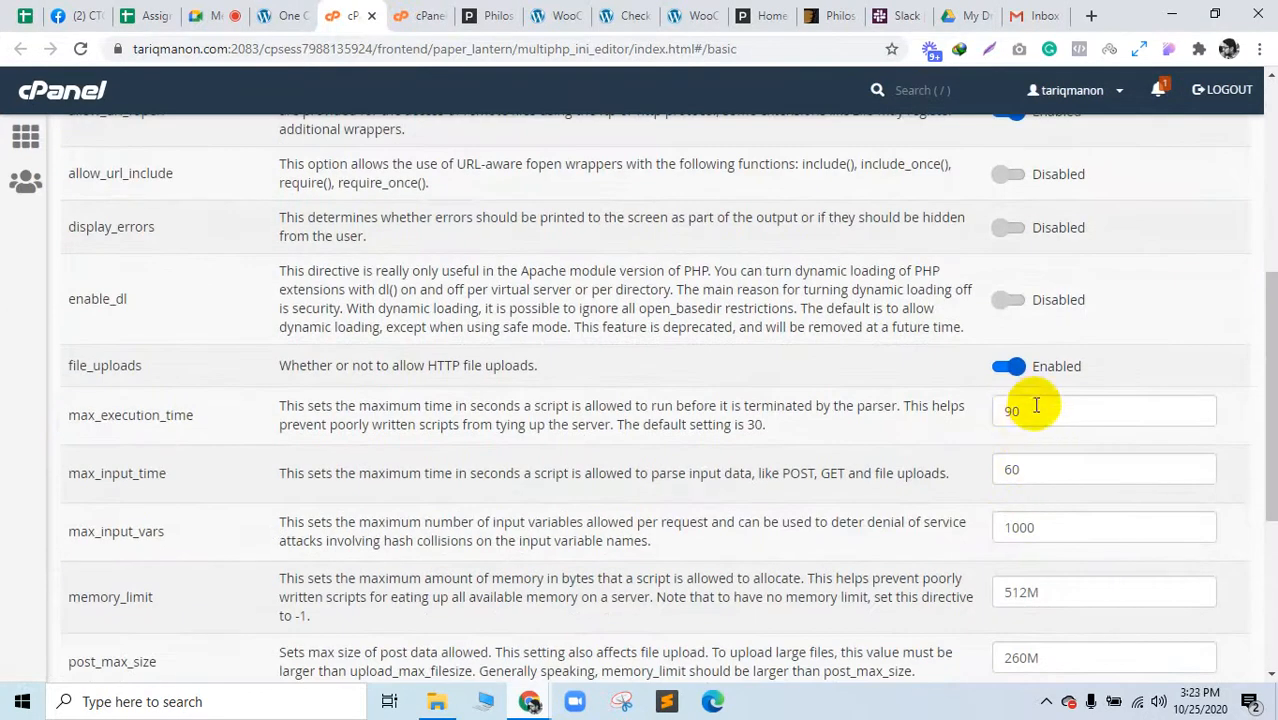
pyautogui.doubleClick(1015, 411)
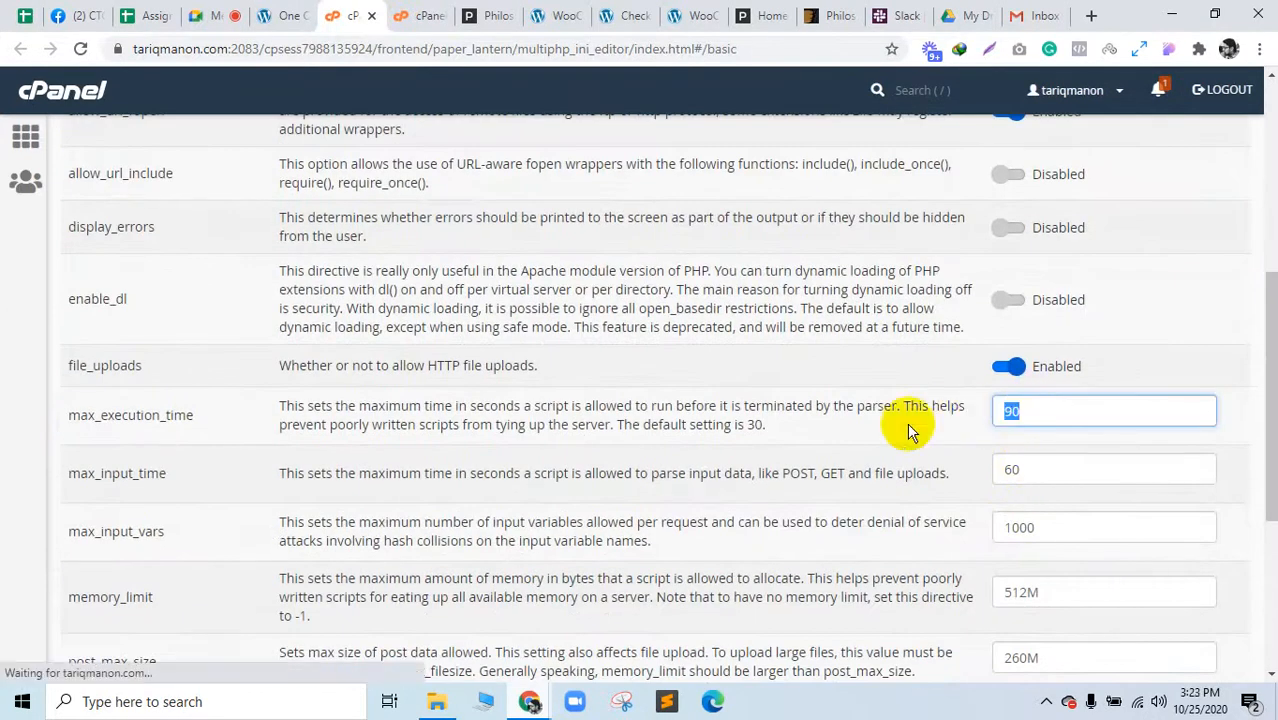
pyautogui.click(283, 15)
pyautogui.moveTo(50, 493)
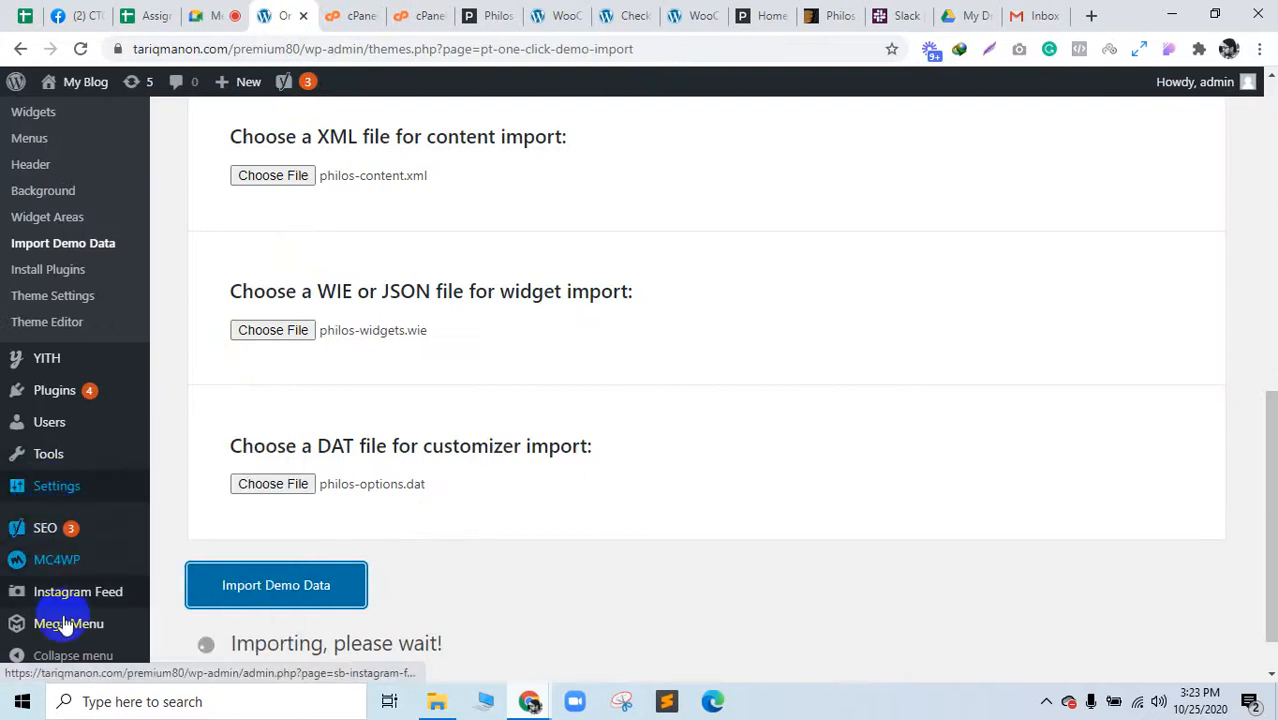
# Step: Open Appearance > Theme Settings and WooCommerce > Status in separate new tabs
pyautogui.scroll(3, 50, 483)
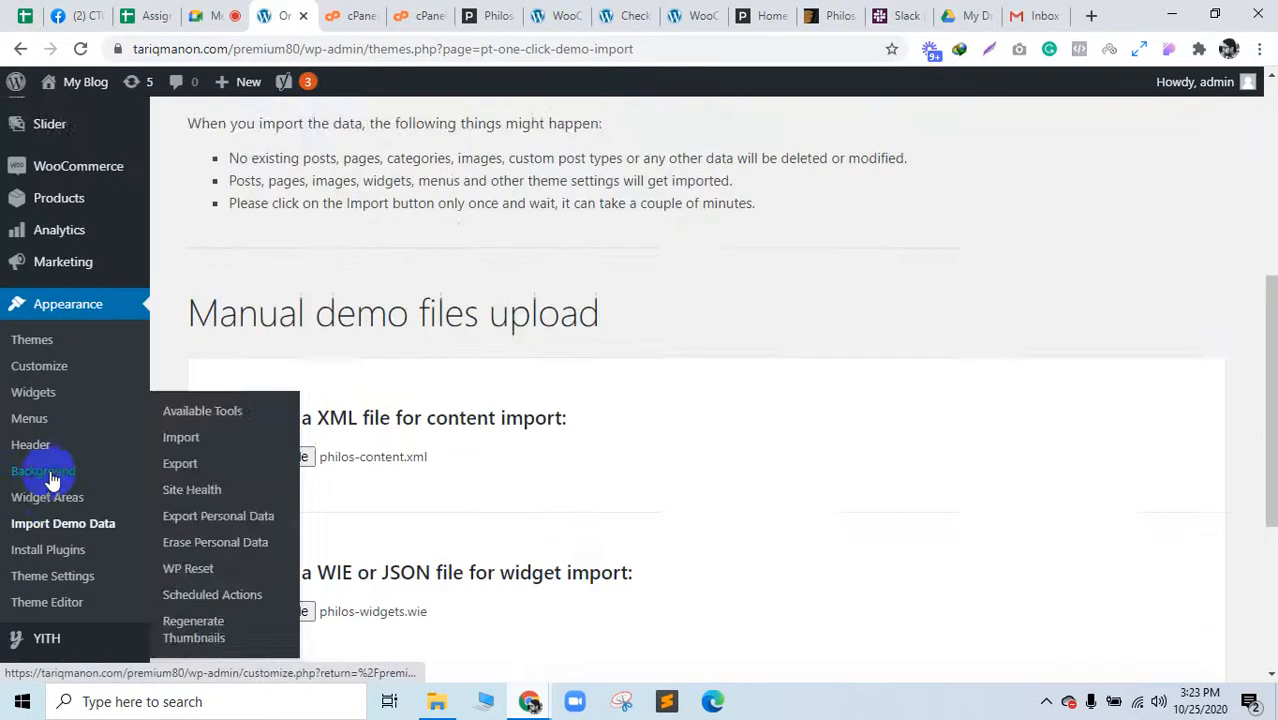
pyautogui.scroll(-3, 40, 500)
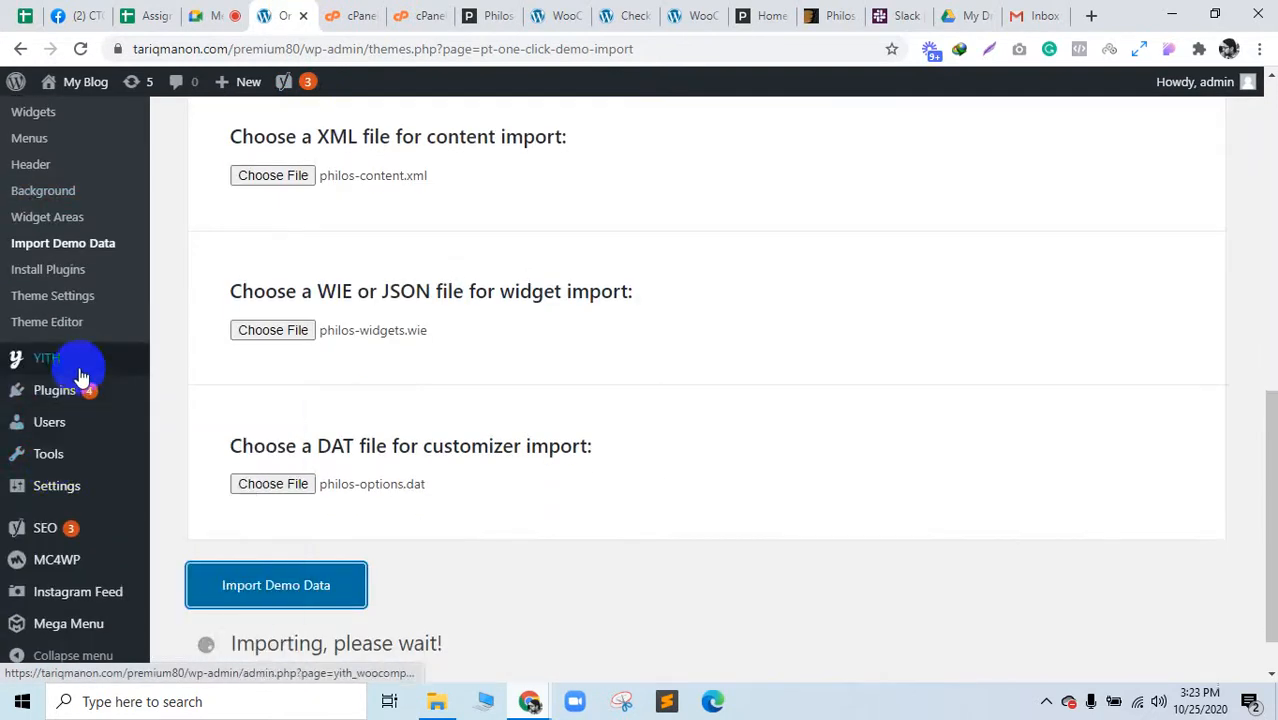
pyautogui.scroll(2, 72, 600)
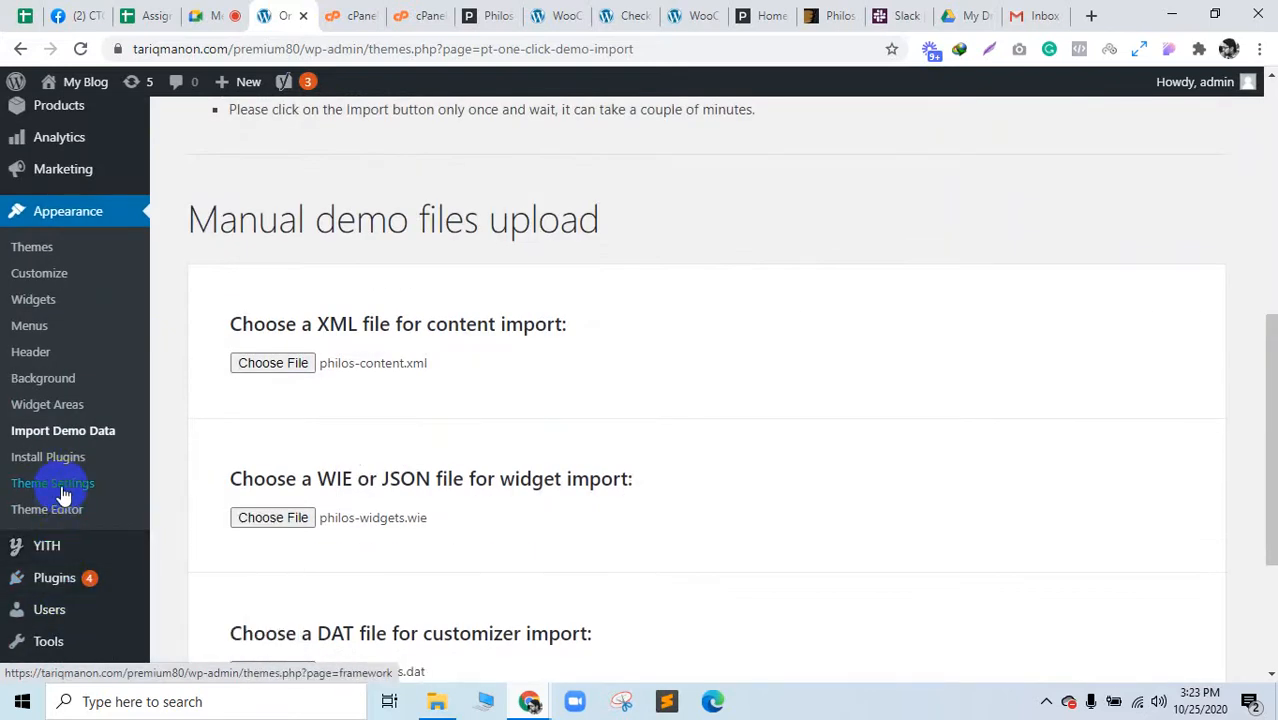
pyautogui.middleClick(55, 486)
pyautogui.scroll(2, 80, 410)
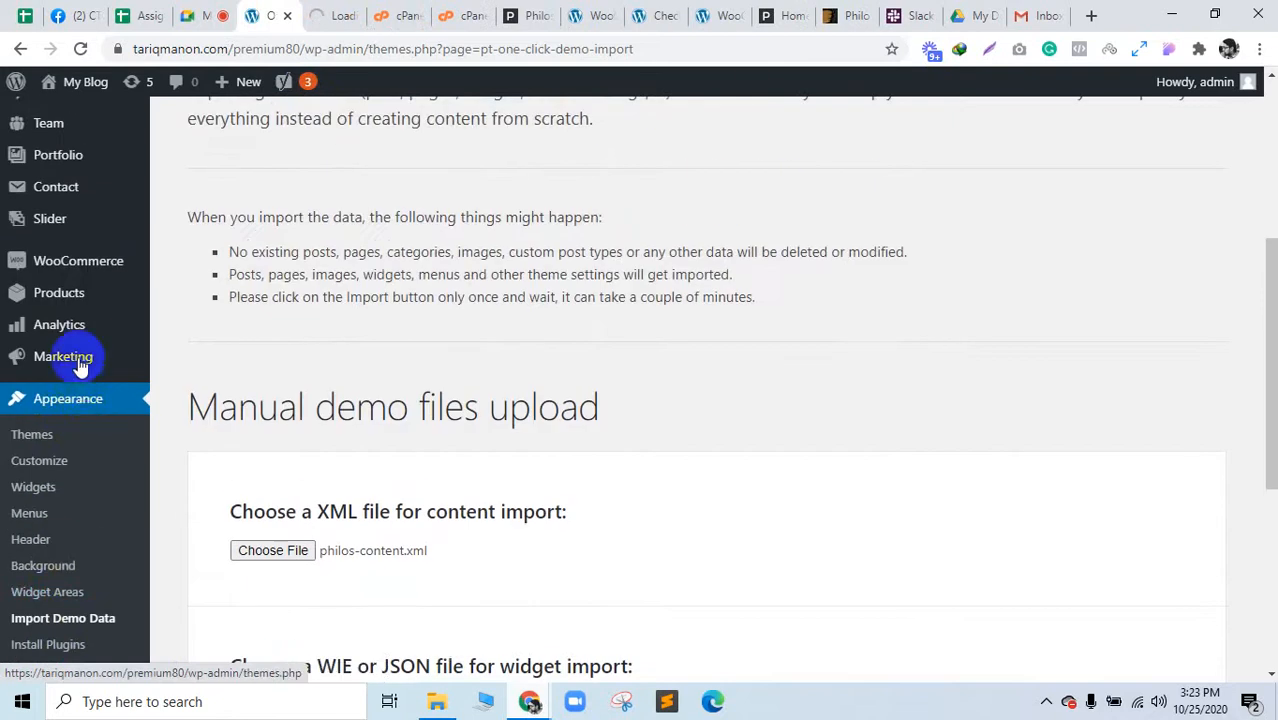
pyautogui.moveTo(85, 262)
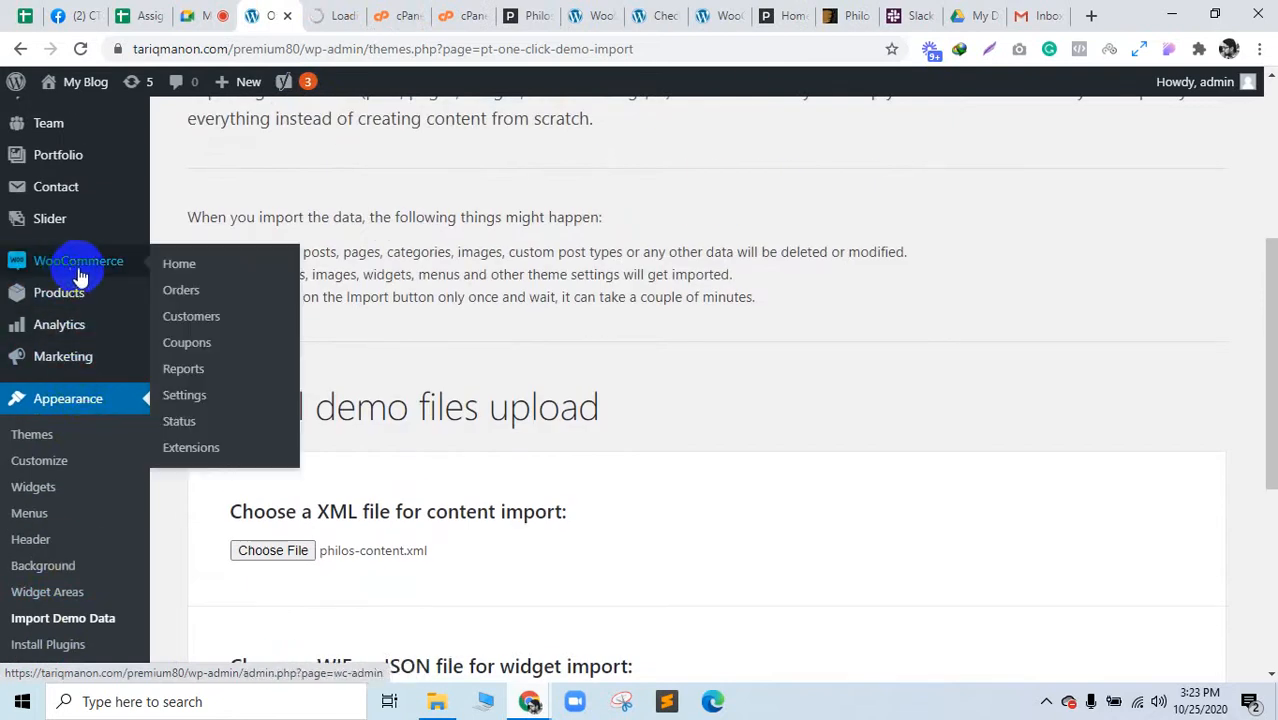
pyautogui.middleClick(190, 428)
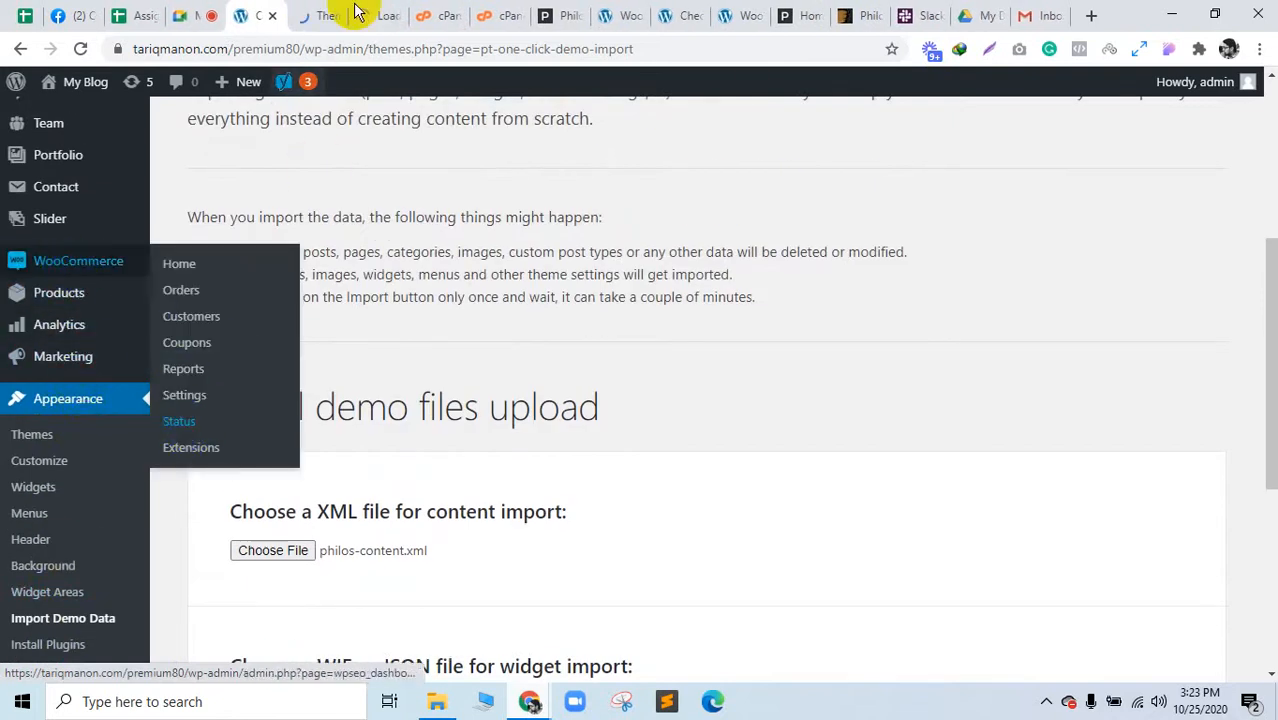
pyautogui.click(372, 15)
# Step: Look over the Theme Settings, demo import and Philos documentation tabs, ending on the System status report
pyautogui.click(328, 12)
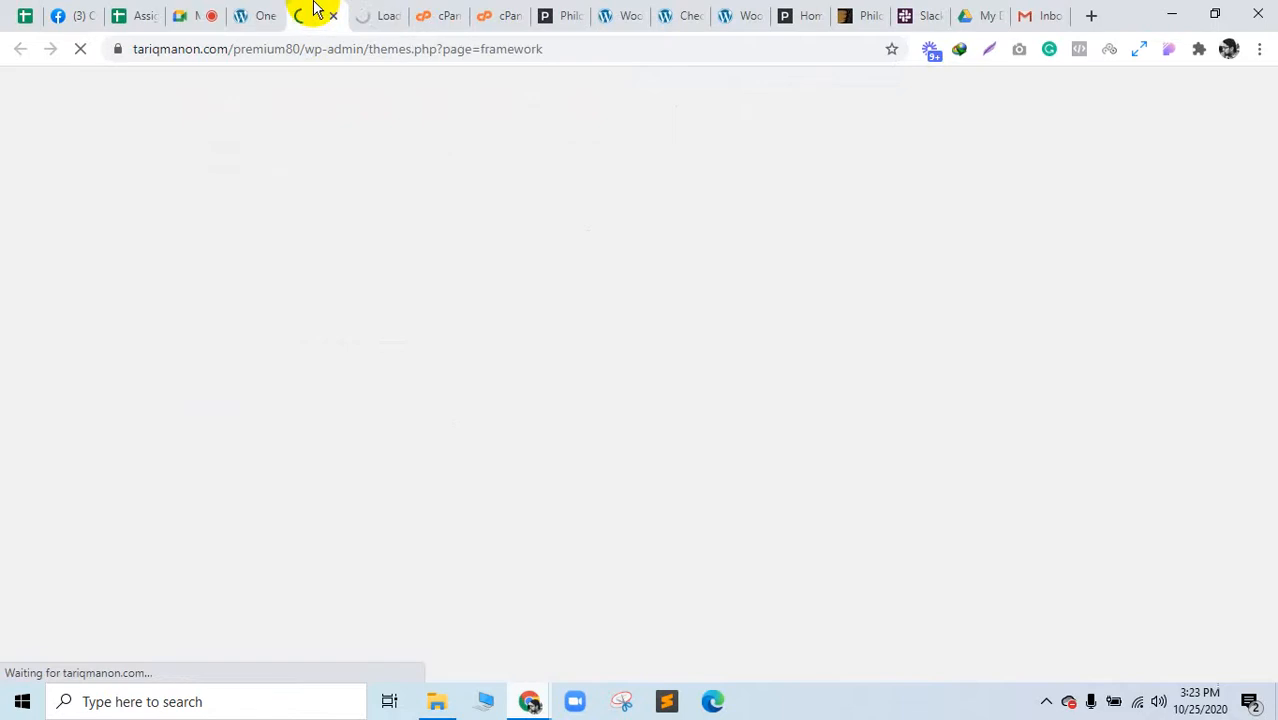
pyautogui.click(268, 12)
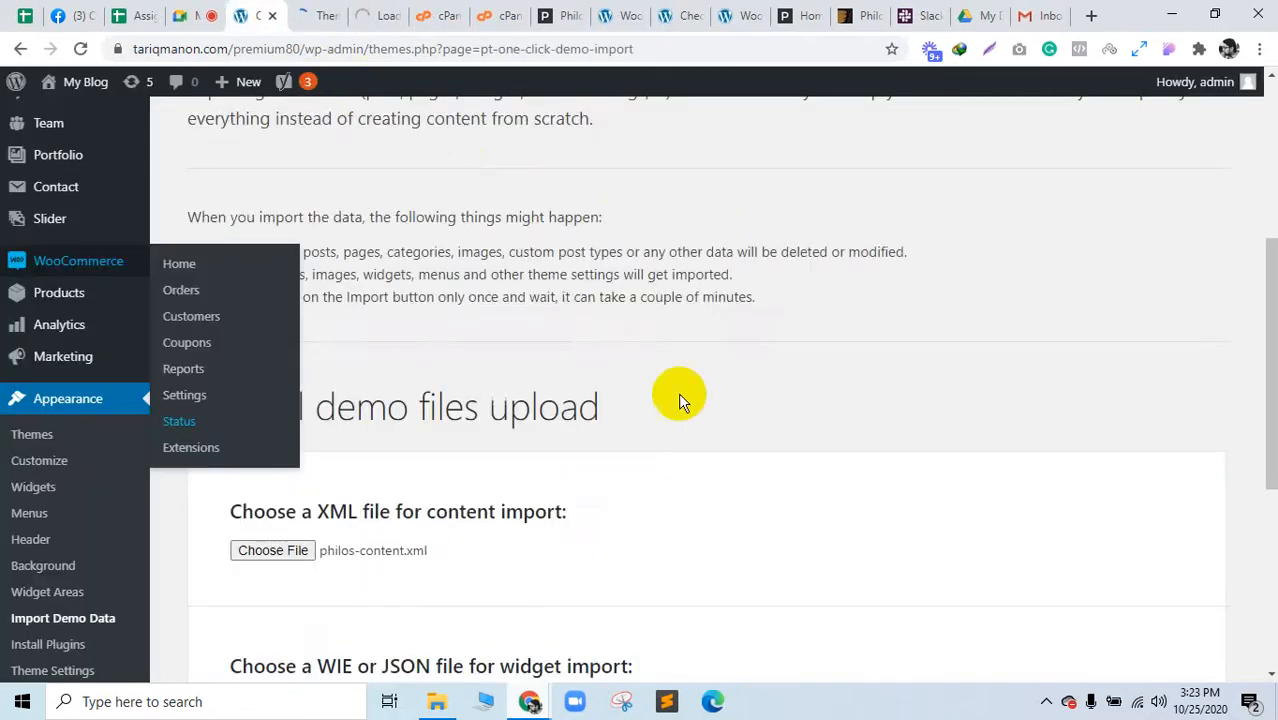
pyautogui.scroll(-5, 690, 420)
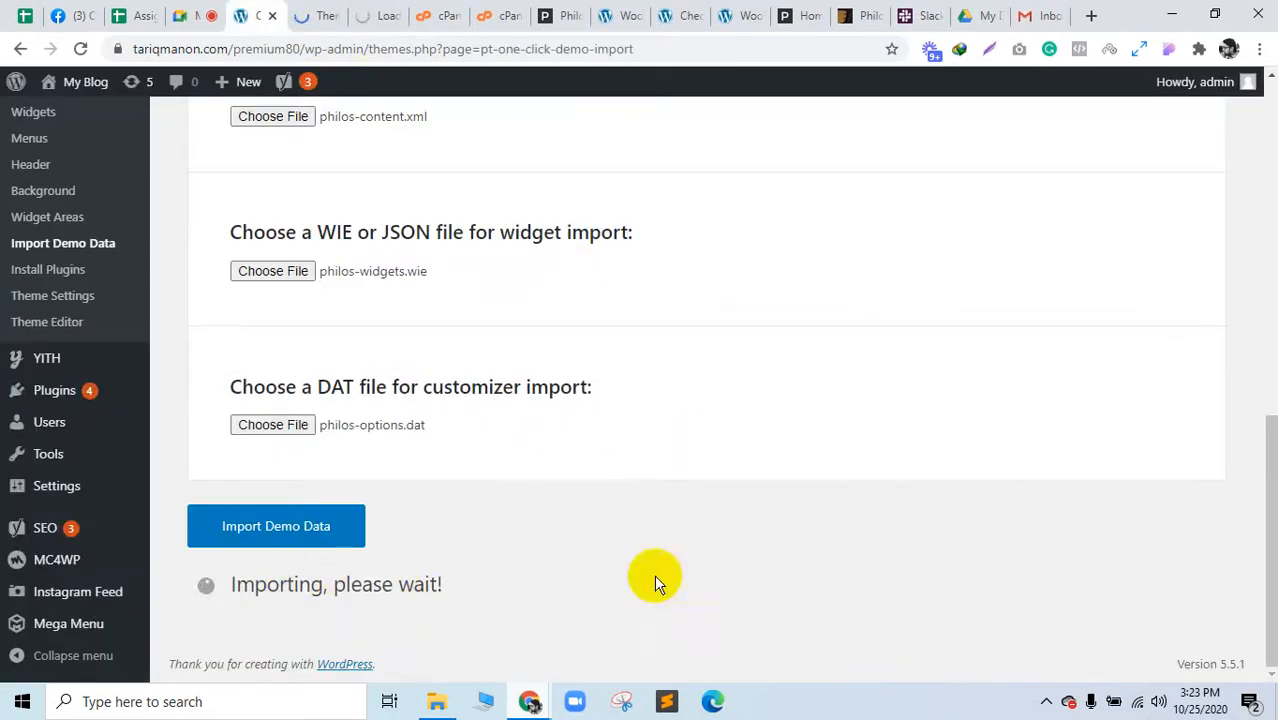
pyautogui.click(333, 12)
pyautogui.scroll(-15, 499, 334)
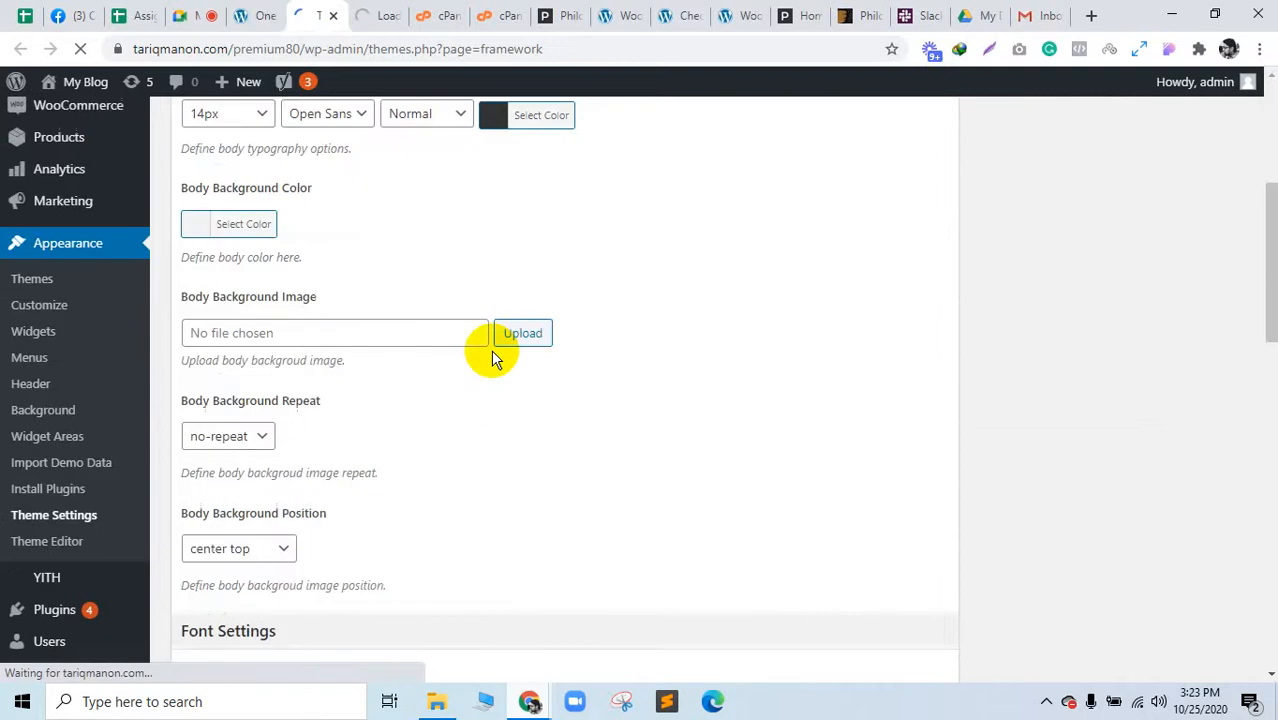
pyautogui.scroll(15, 405, 405)
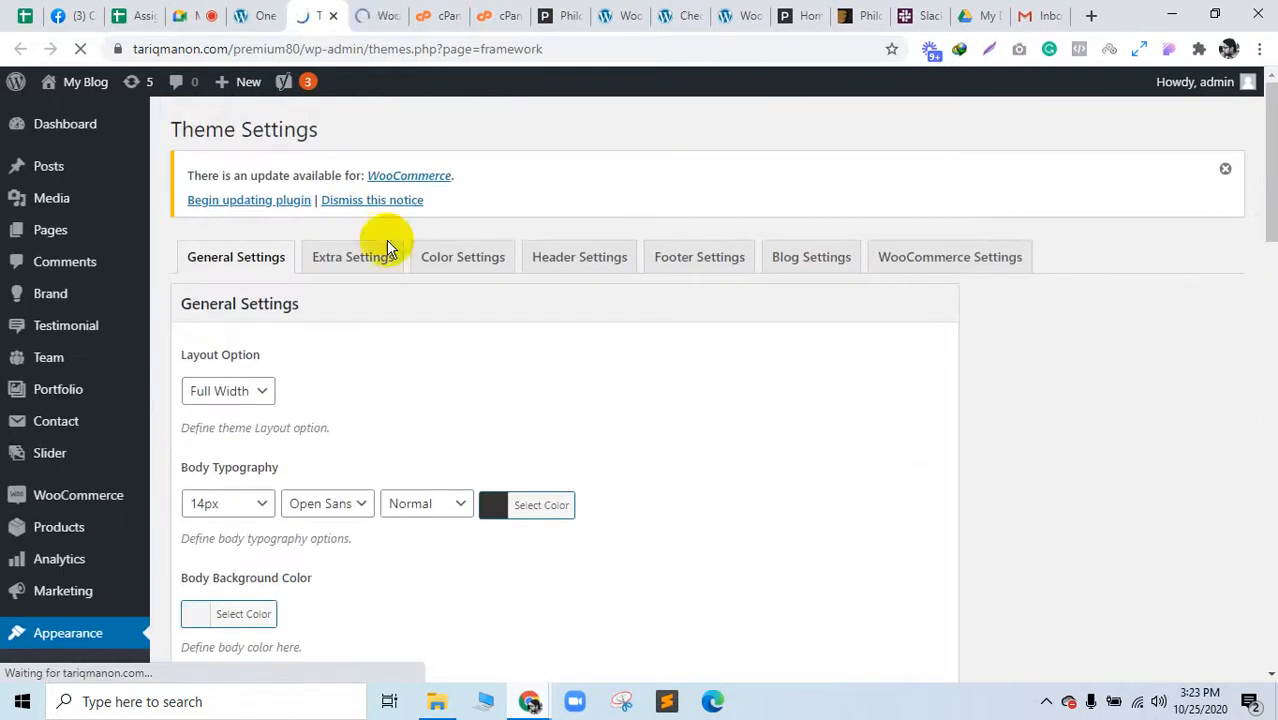
pyautogui.moveTo(379, 4); pyautogui.dragTo(339, 3)
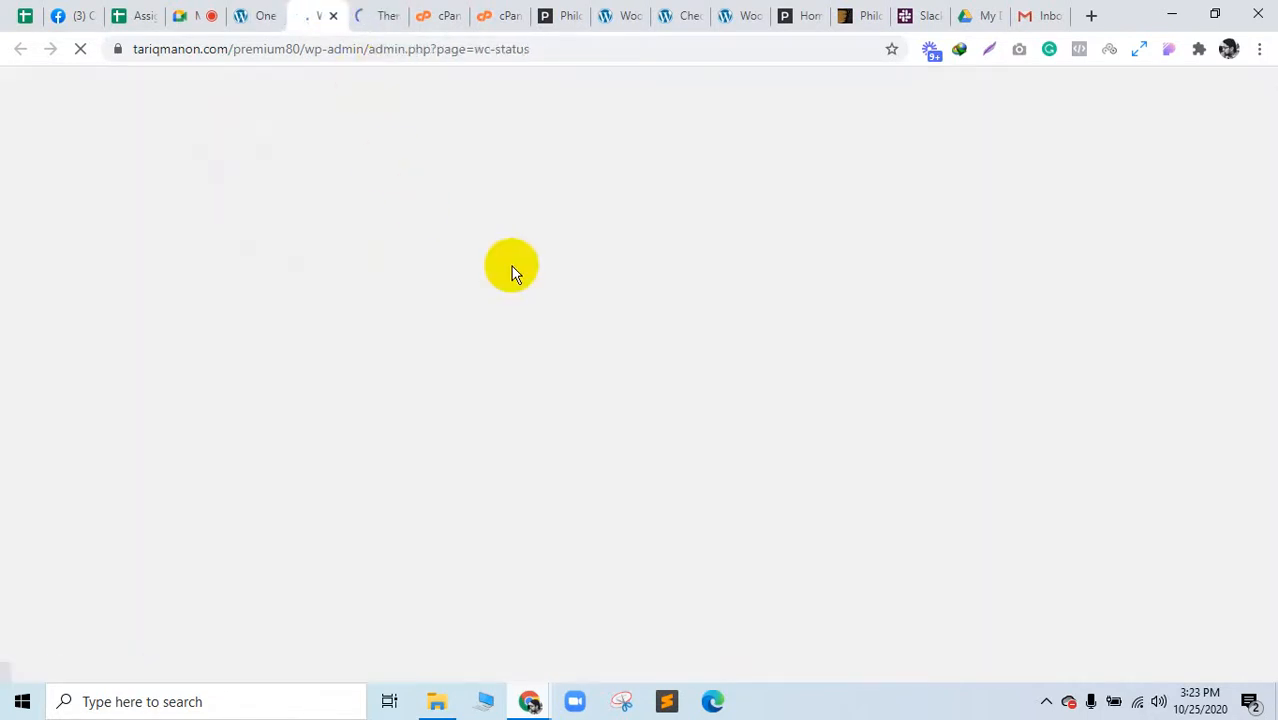
pyautogui.click(558, 15)
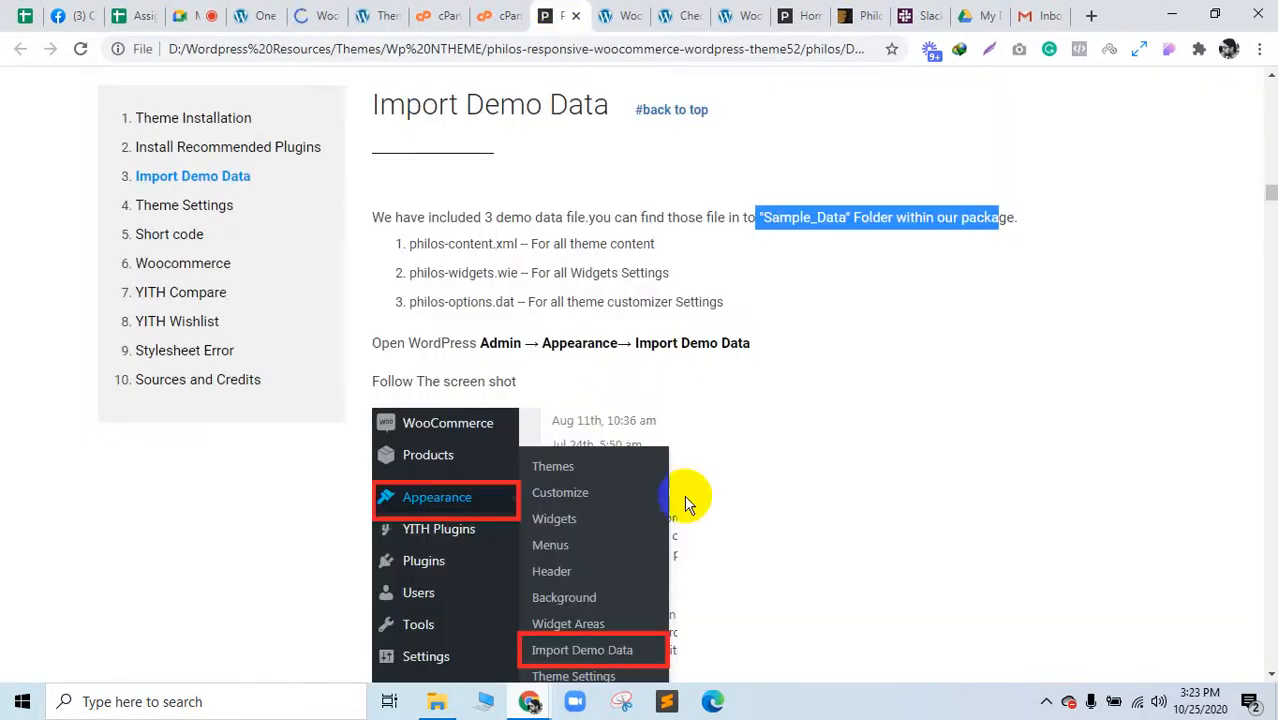
pyautogui.scroll(-15, 630, 430)
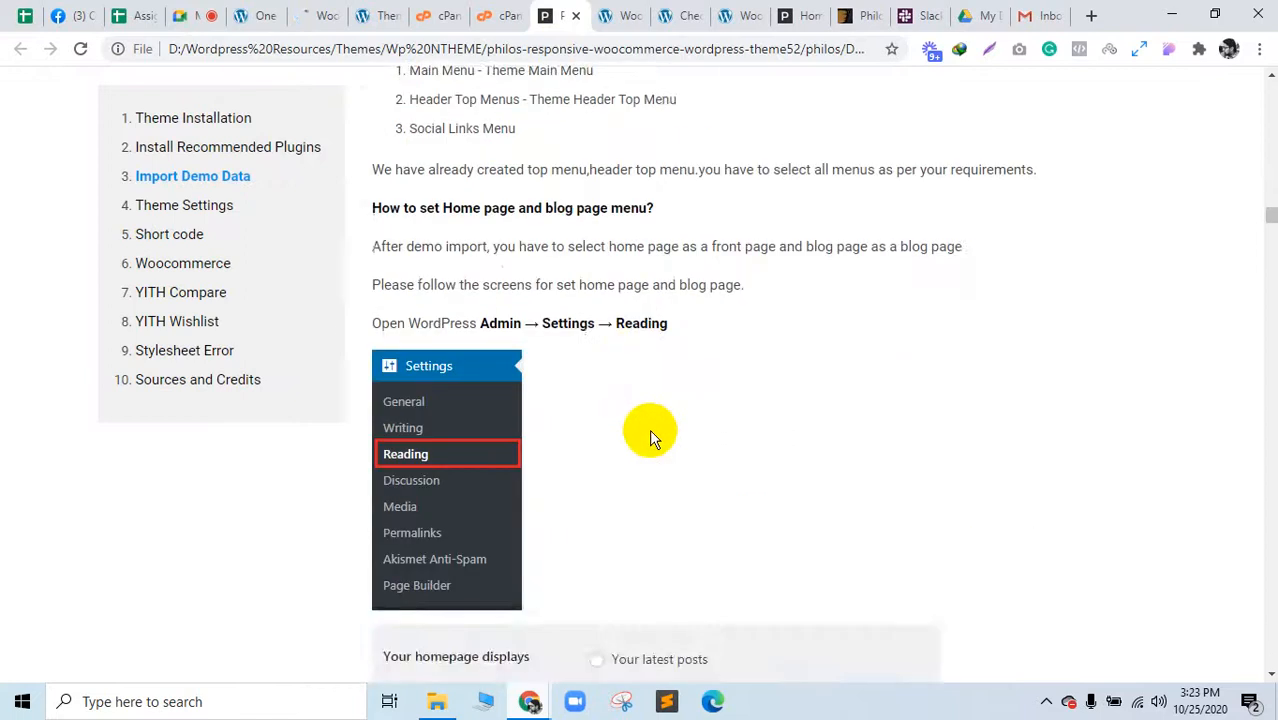
pyautogui.click(325, 16)
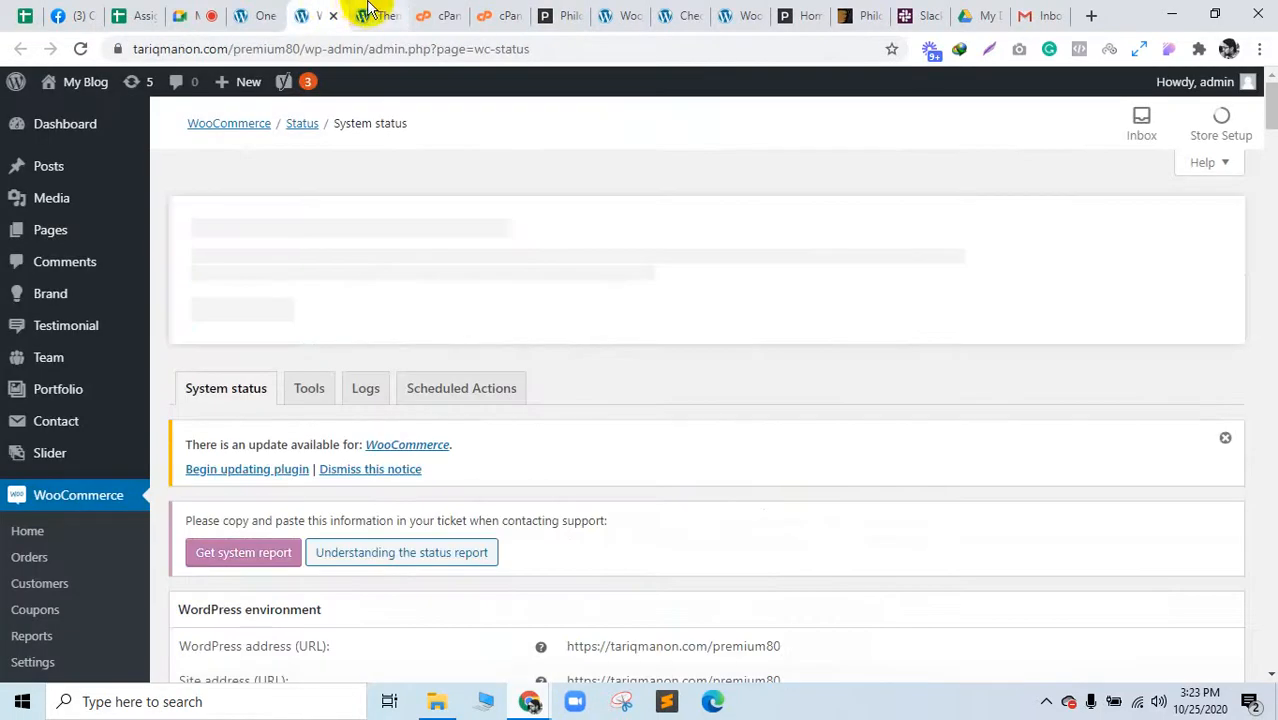
# Step: Scroll to Server environment, noting WooCommerce 4.6.0 and the 260 MB PHP post max size
pyautogui.scroll(-1, 730, 376)
pyautogui.scroll(-3, 730, 368)
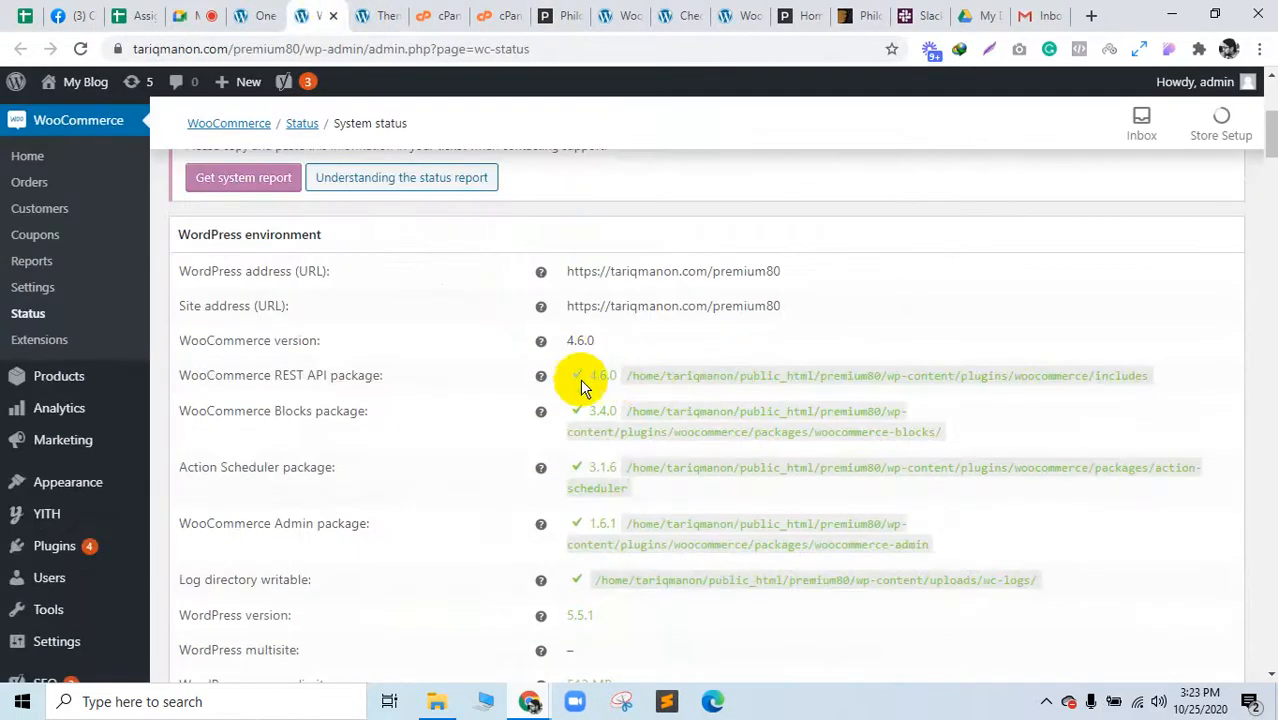
pyautogui.doubleClick(577, 341)
pyautogui.scroll(-5, 633, 419)
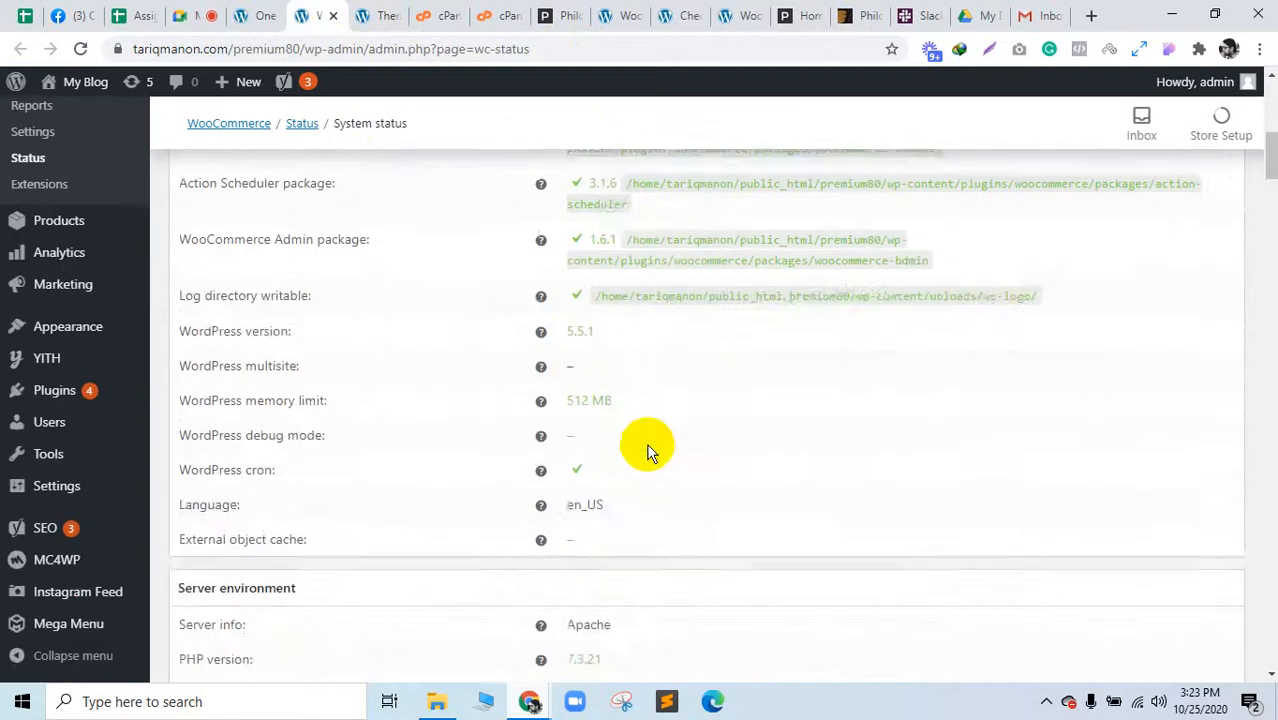
pyautogui.scroll(-1, 640, 440)
pyautogui.click(592, 318)
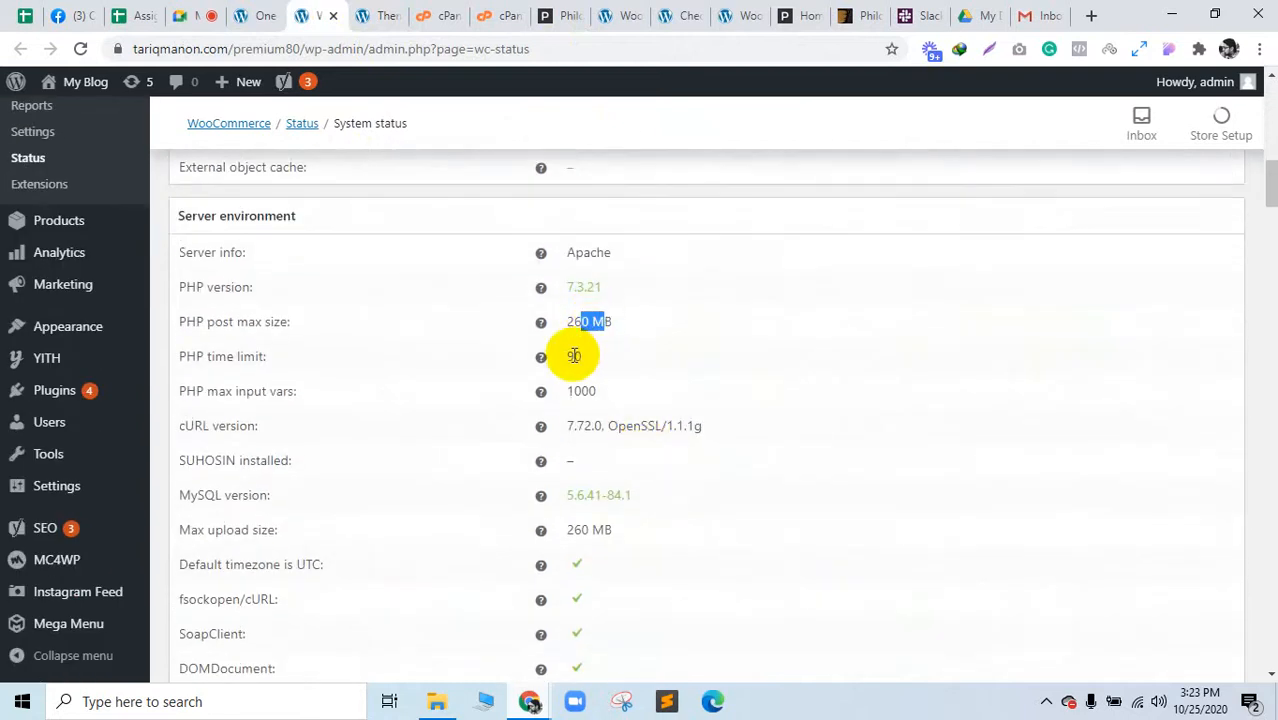
pyautogui.moveTo(541, 357)
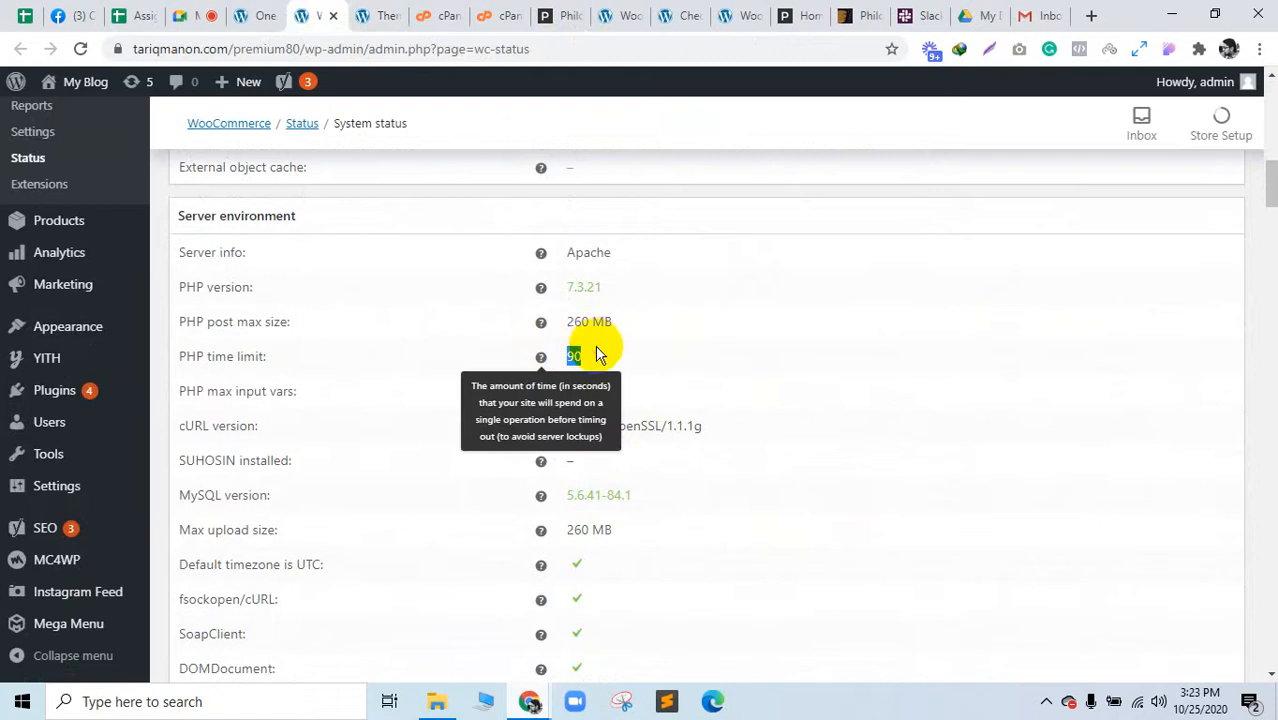
# Step: Compare the System status report against the INI editor, highlighting post_max_size 260M
pyautogui.click(480, 8)
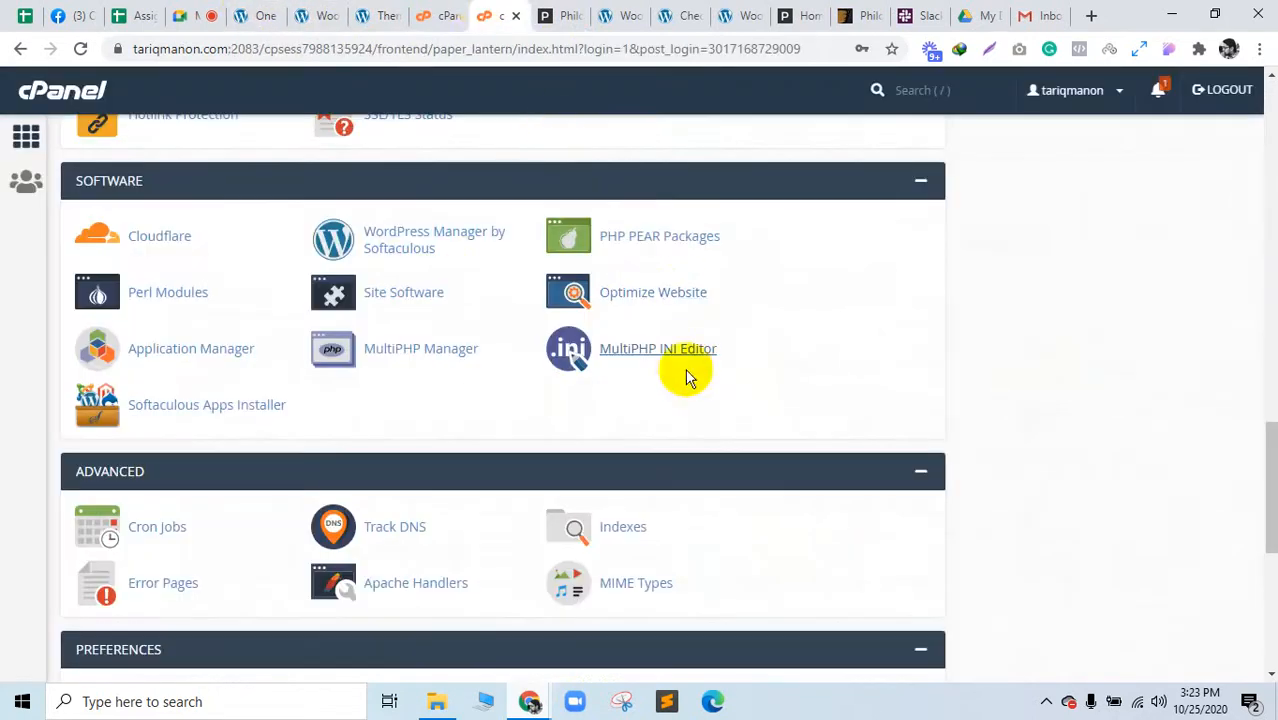
pyautogui.click(430, 8)
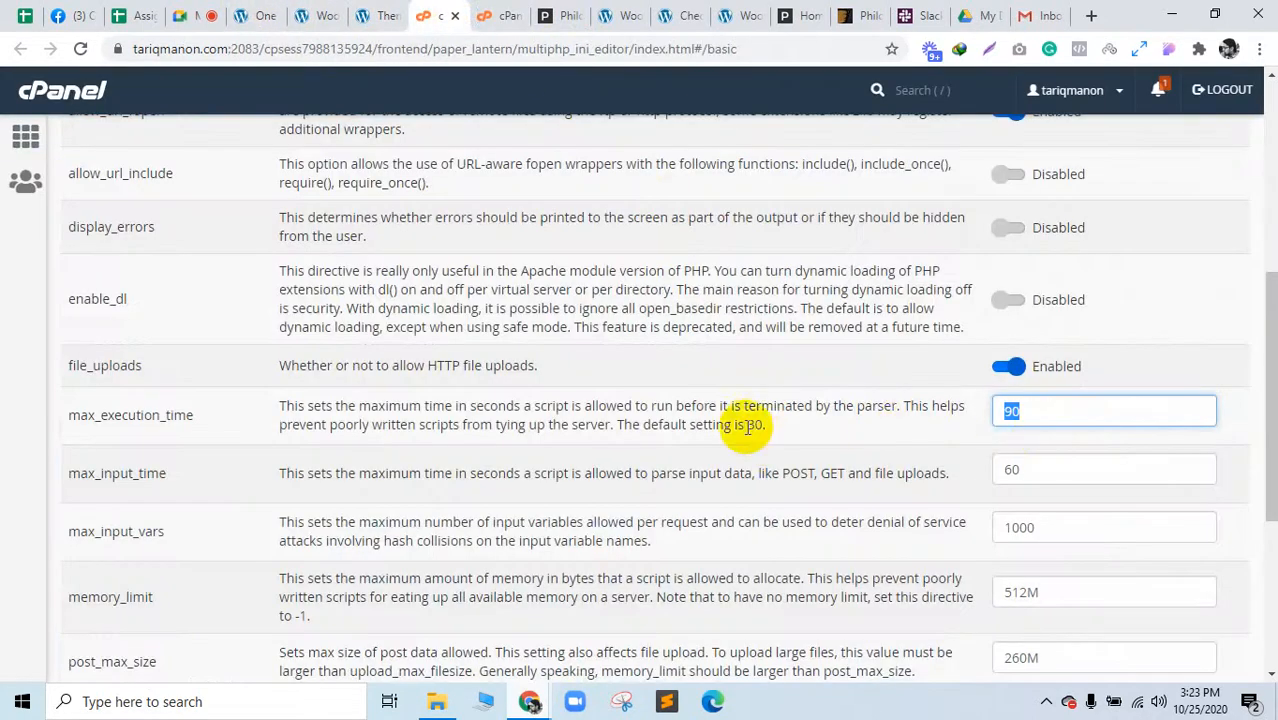
pyautogui.click(366, 14)
pyautogui.click(318, 12)
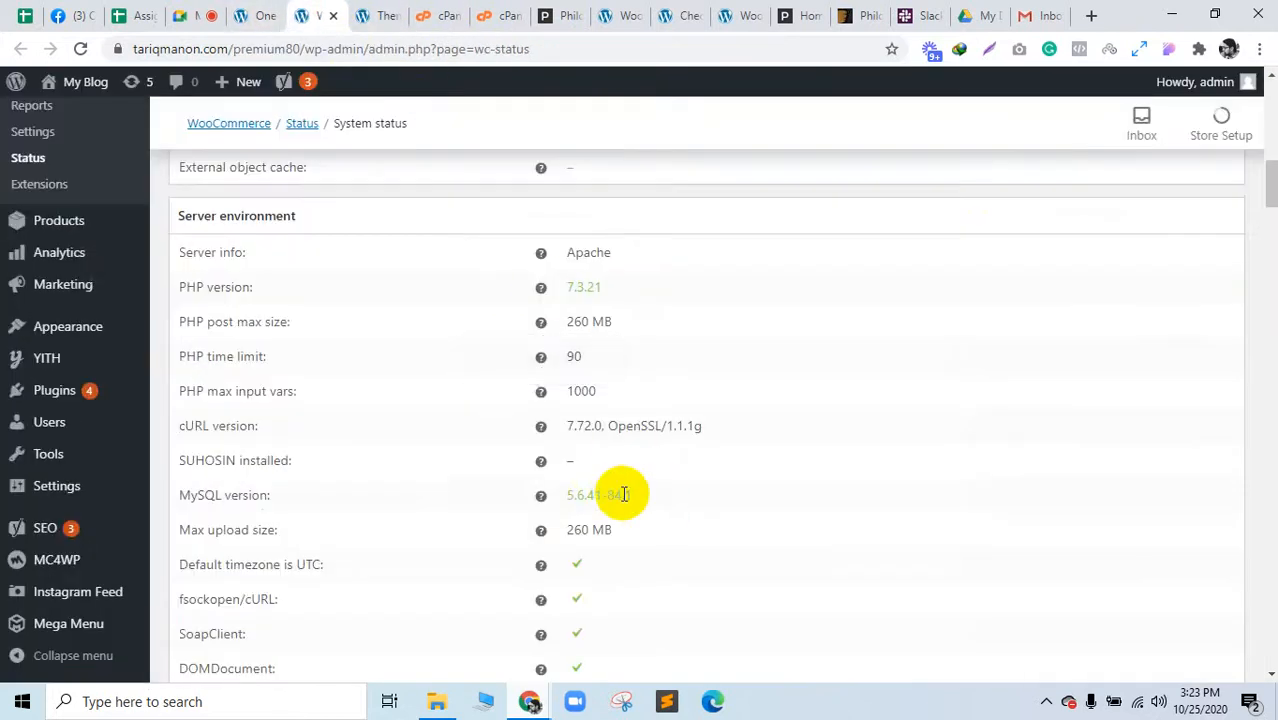
pyautogui.moveTo(581, 426); pyautogui.dragTo(608, 410)
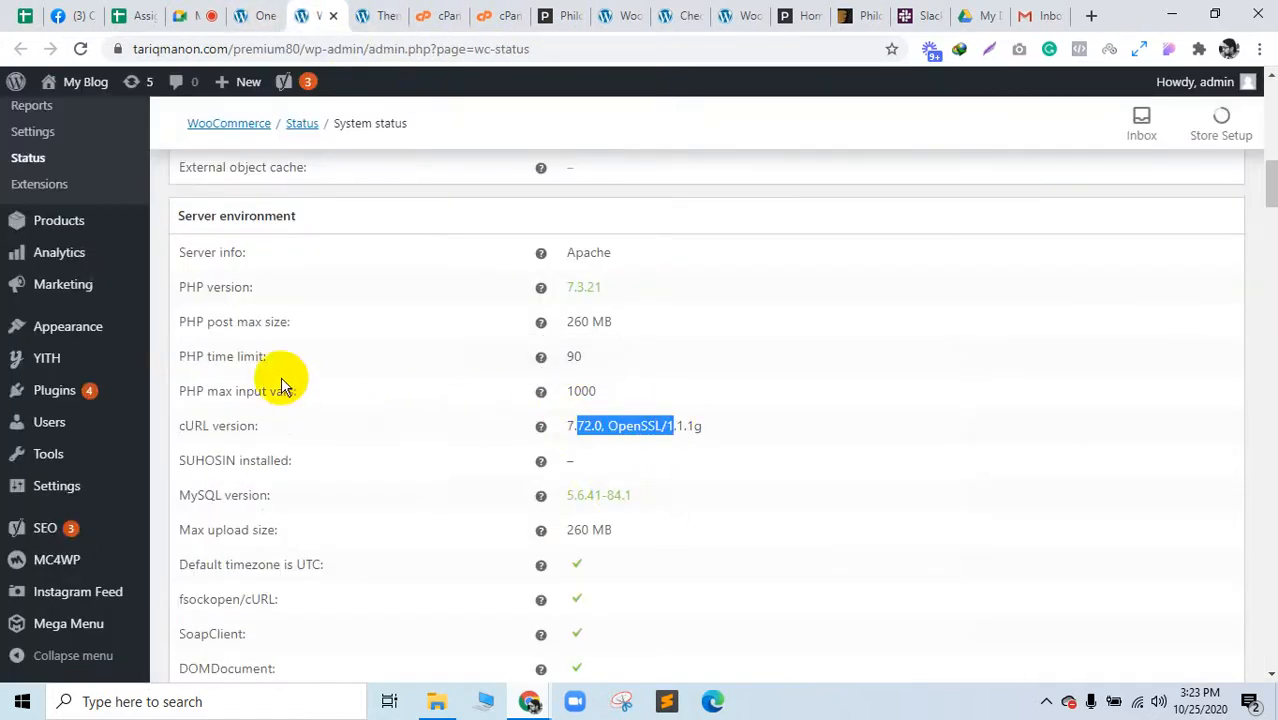
pyautogui.moveTo(566, 358)
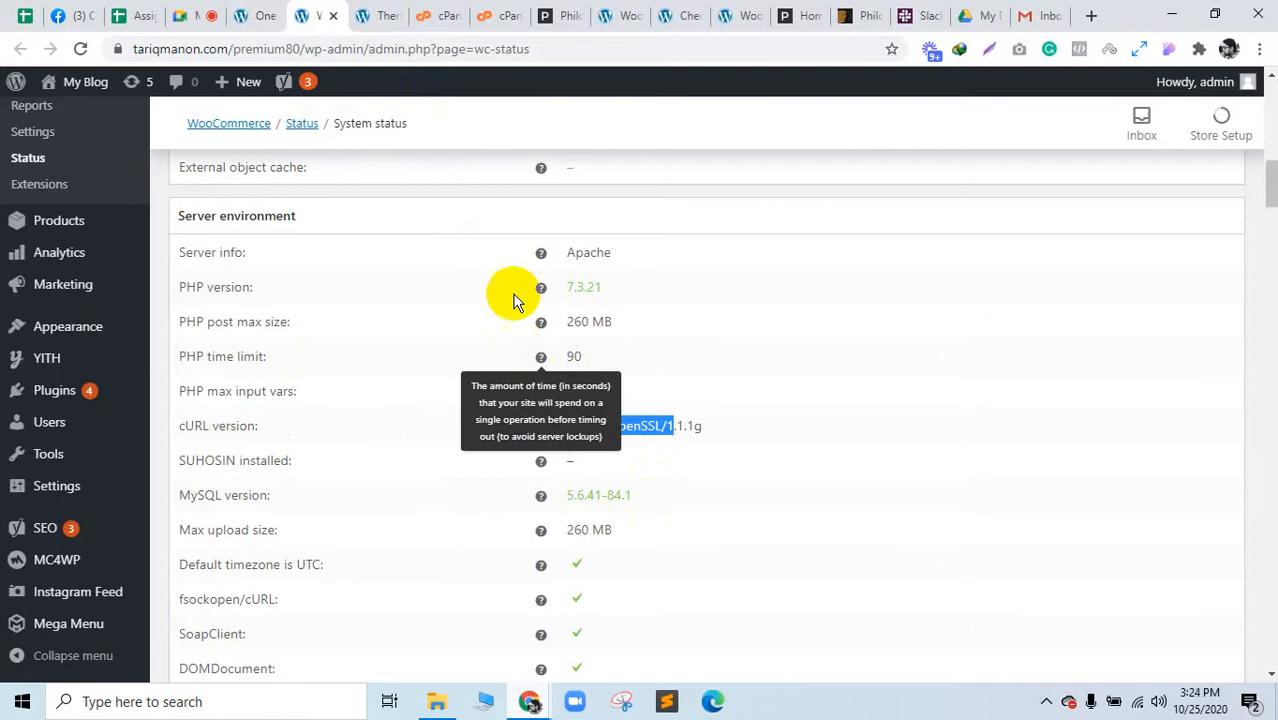
pyautogui.click(447, 12)
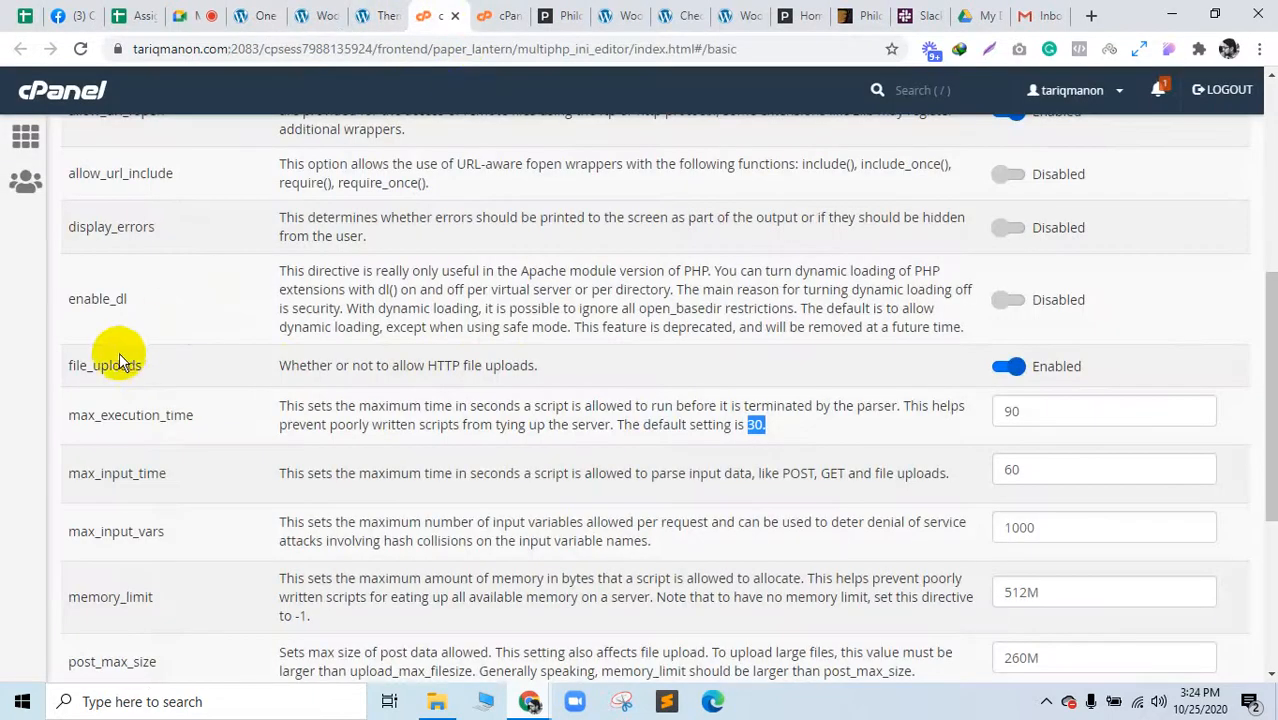
pyautogui.scroll(-2, 148, 578)
pyautogui.moveTo(84, 474); pyautogui.dragTo(209, 463)
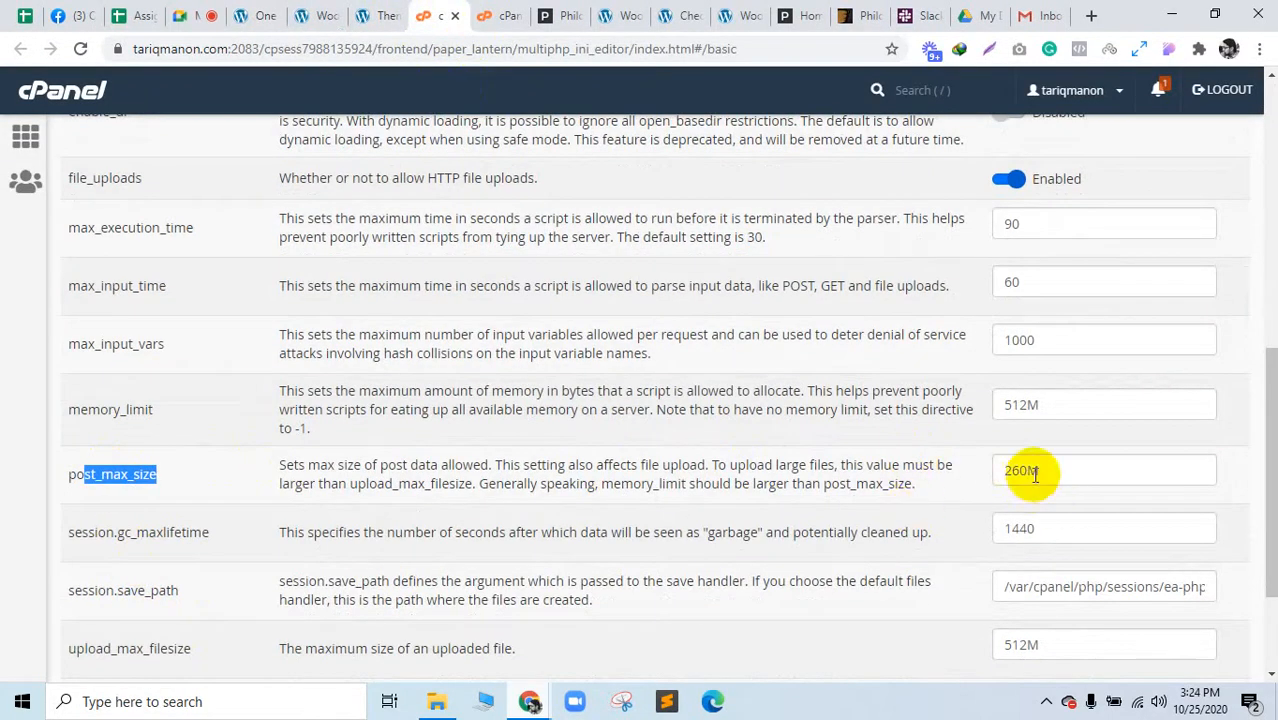
pyautogui.moveTo(1050, 464); pyautogui.dragTo(1013, 466)
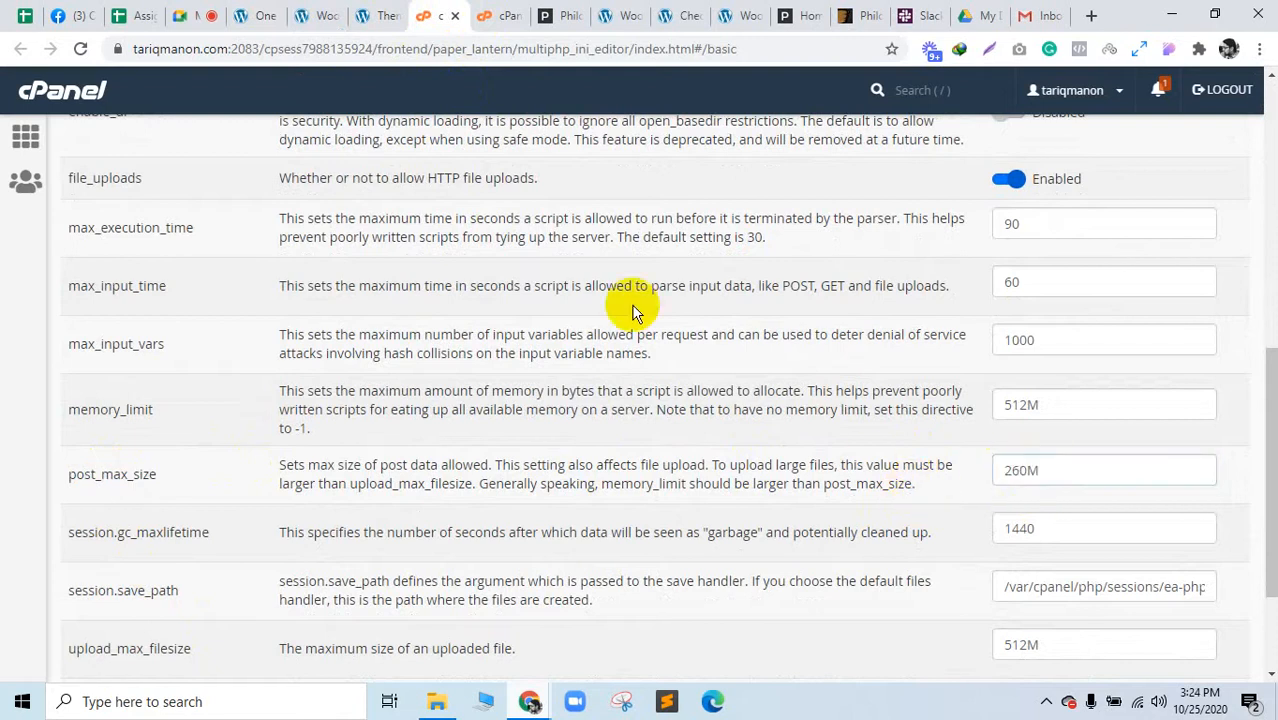
# Step: Check PHP version 7.3.21 in the status report, then open MultiPHP Manager from cPanel home in a background tab
pyautogui.click(490, 12)
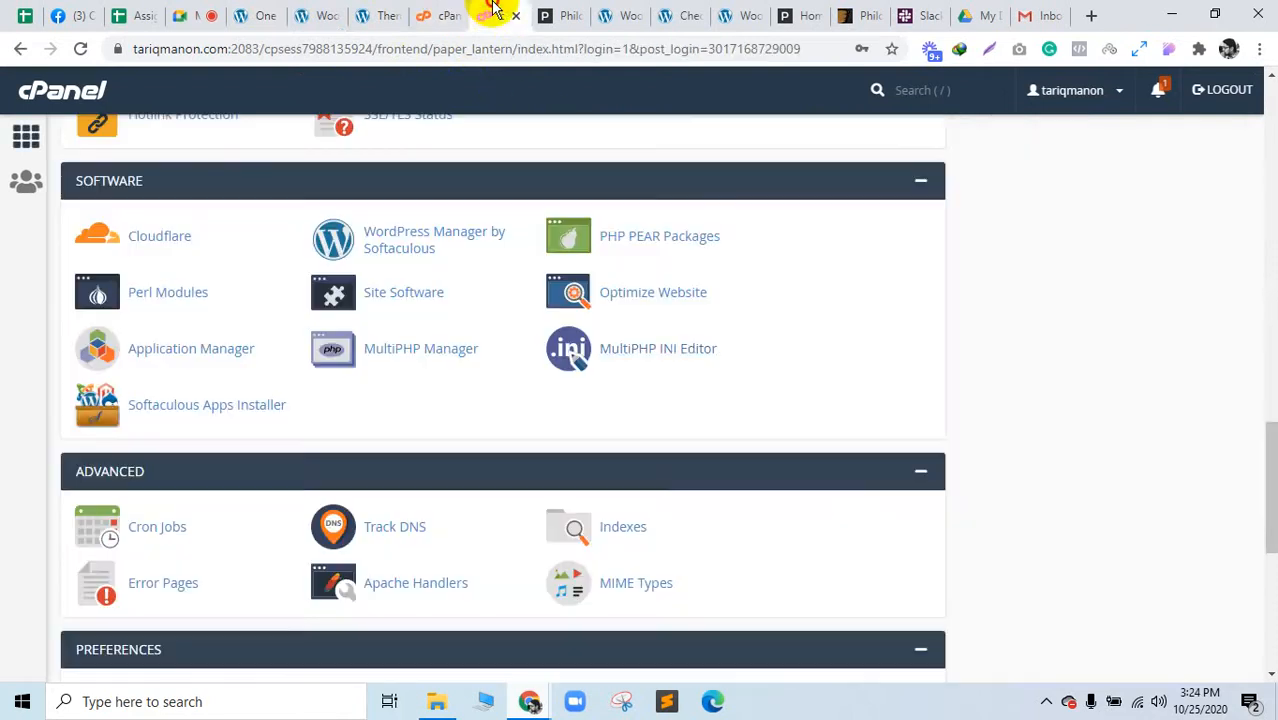
pyautogui.click(360, 10)
pyautogui.click(305, 14)
pyautogui.click(775, 443)
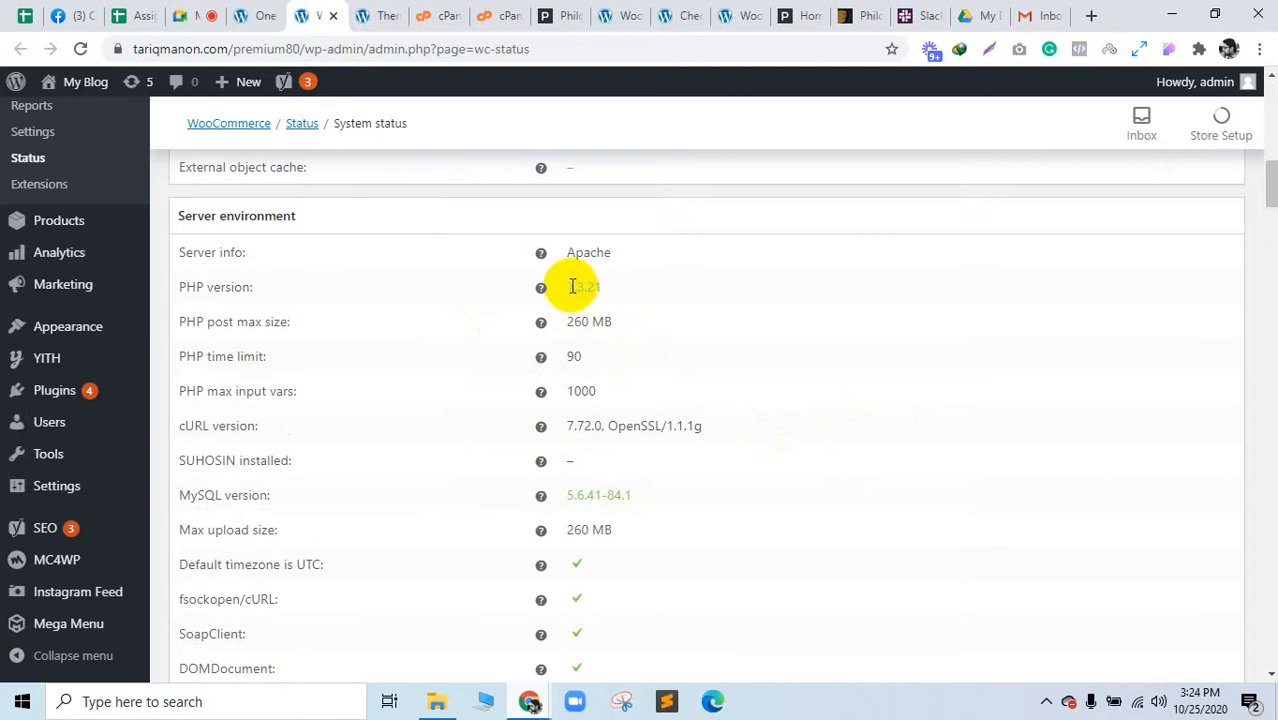
pyautogui.moveTo(572, 287); pyautogui.dragTo(633, 285)
pyautogui.click(420, 10)
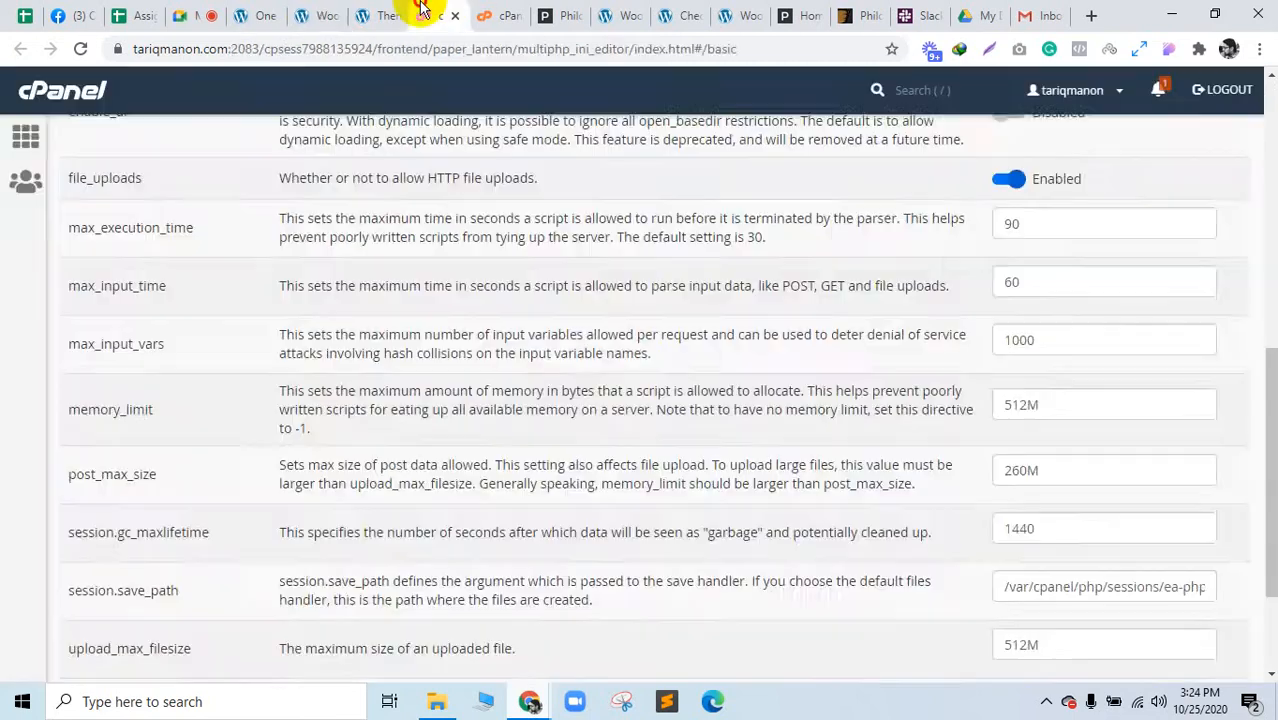
pyautogui.click(492, 15)
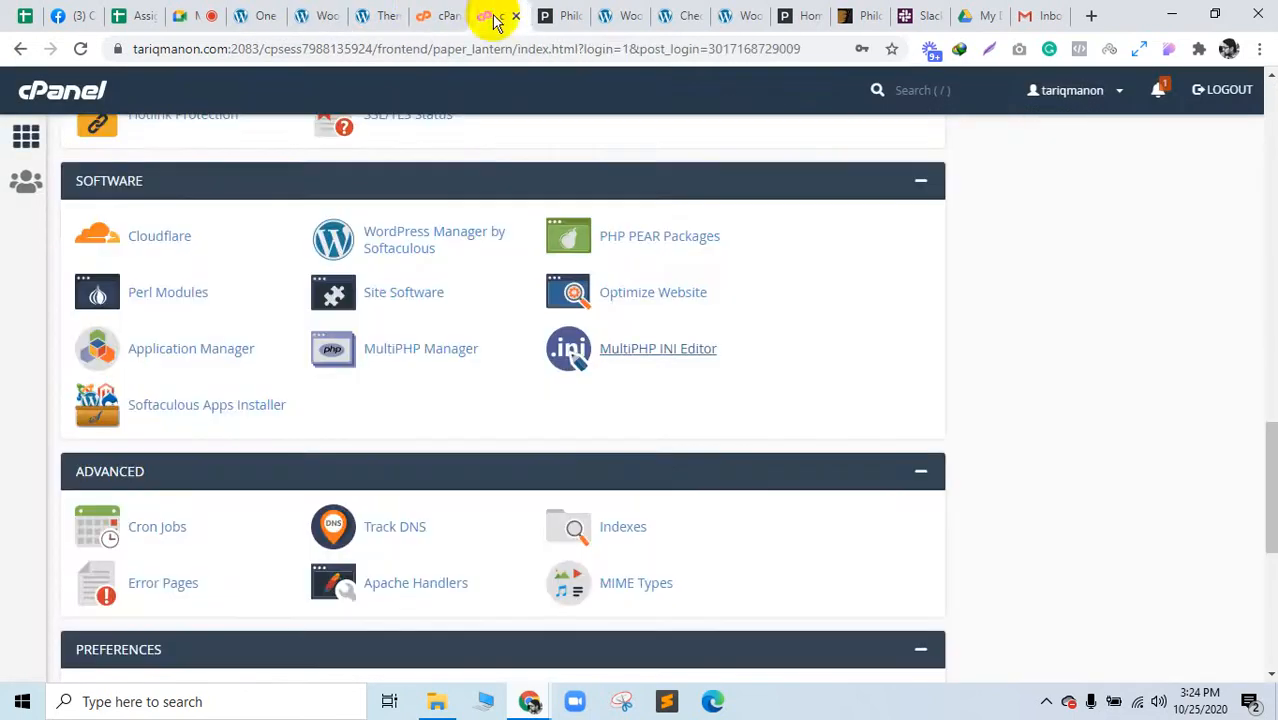
pyautogui.middleClick(420, 352)
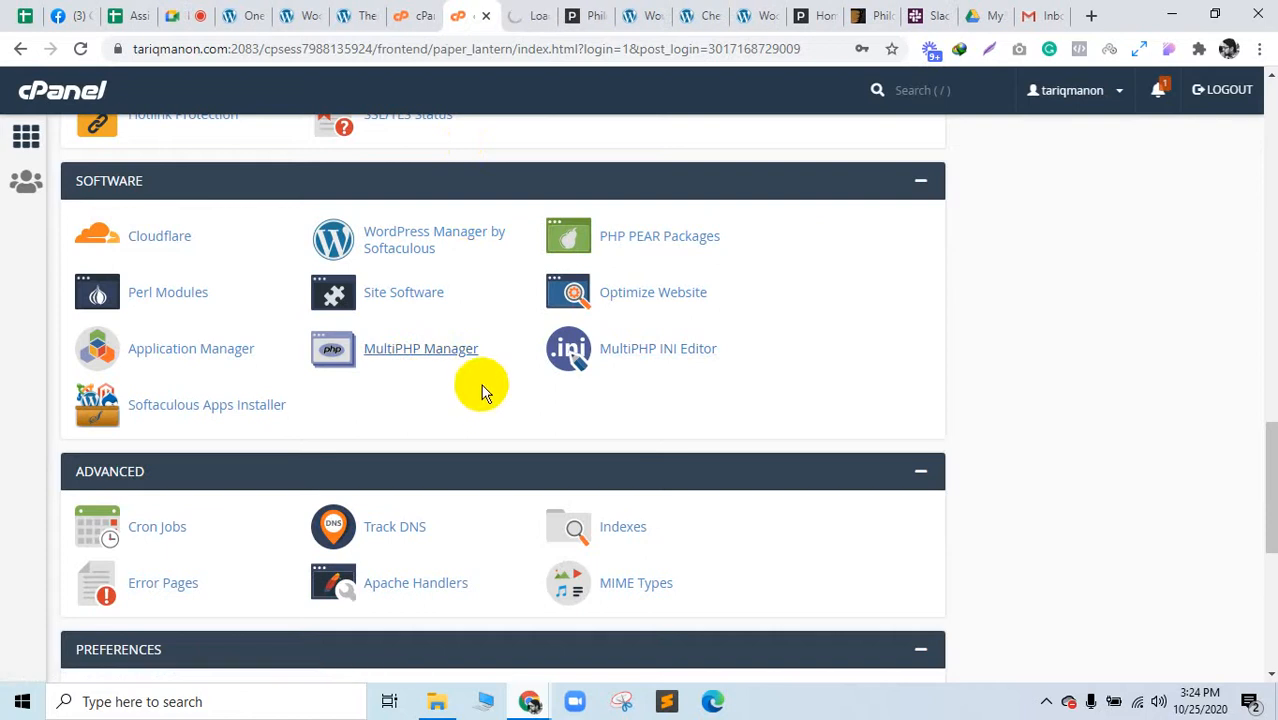
# Step: Open PHP PEAR Packages in a new tab and view the PHP Version list in MultiPHP Manager
pyautogui.click(530, 10)
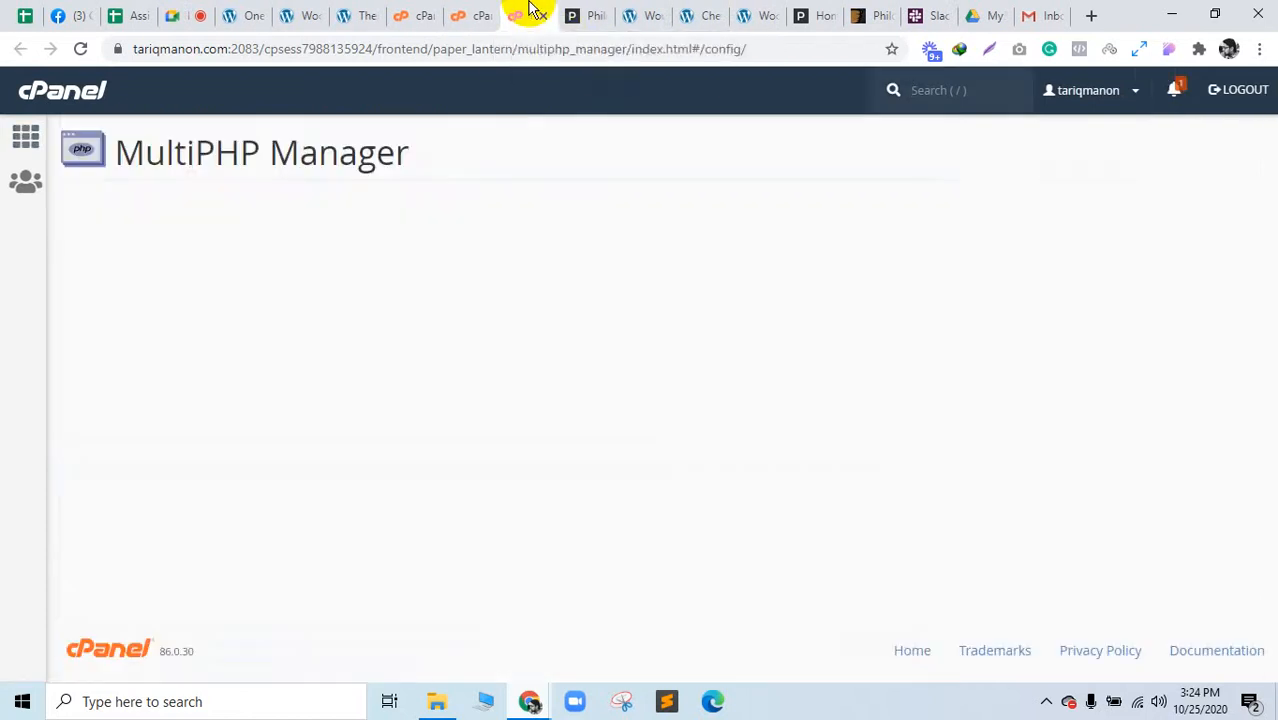
pyautogui.click(483, 18)
pyautogui.rightClick(622, 256)
pyautogui.click(644, 268)
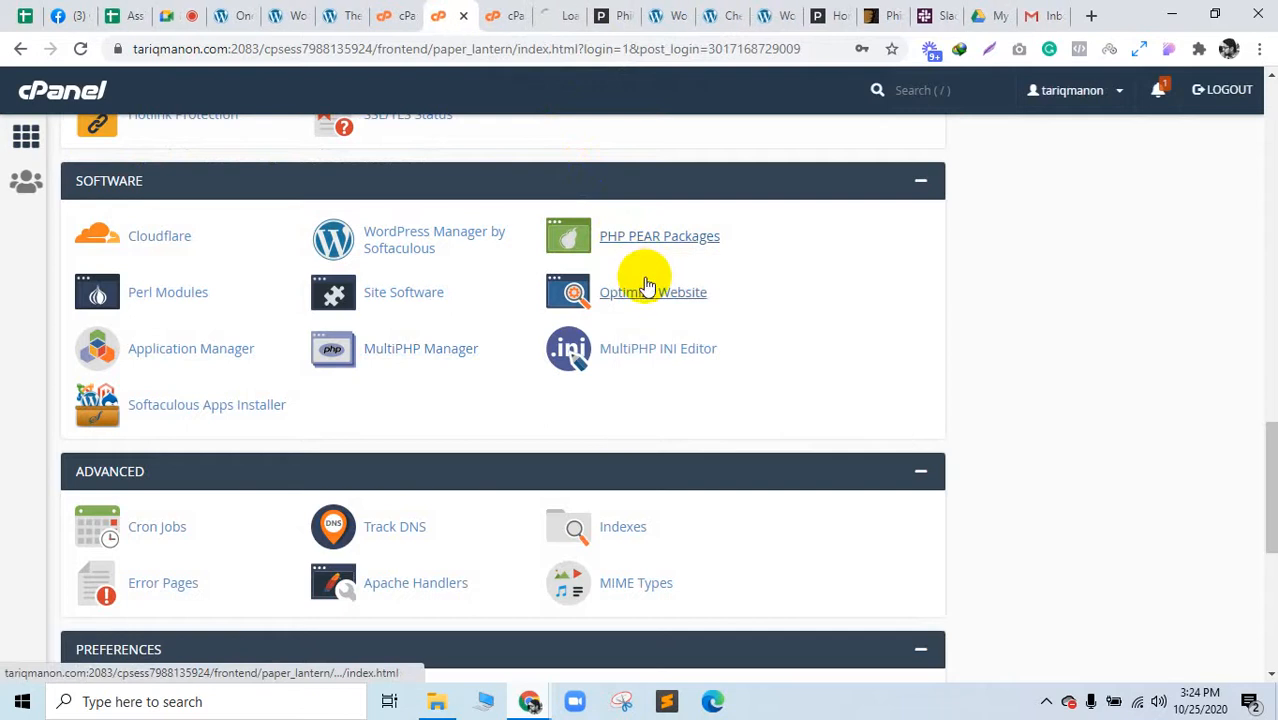
pyautogui.click(505, 15)
pyautogui.scroll(-2, 549, 285)
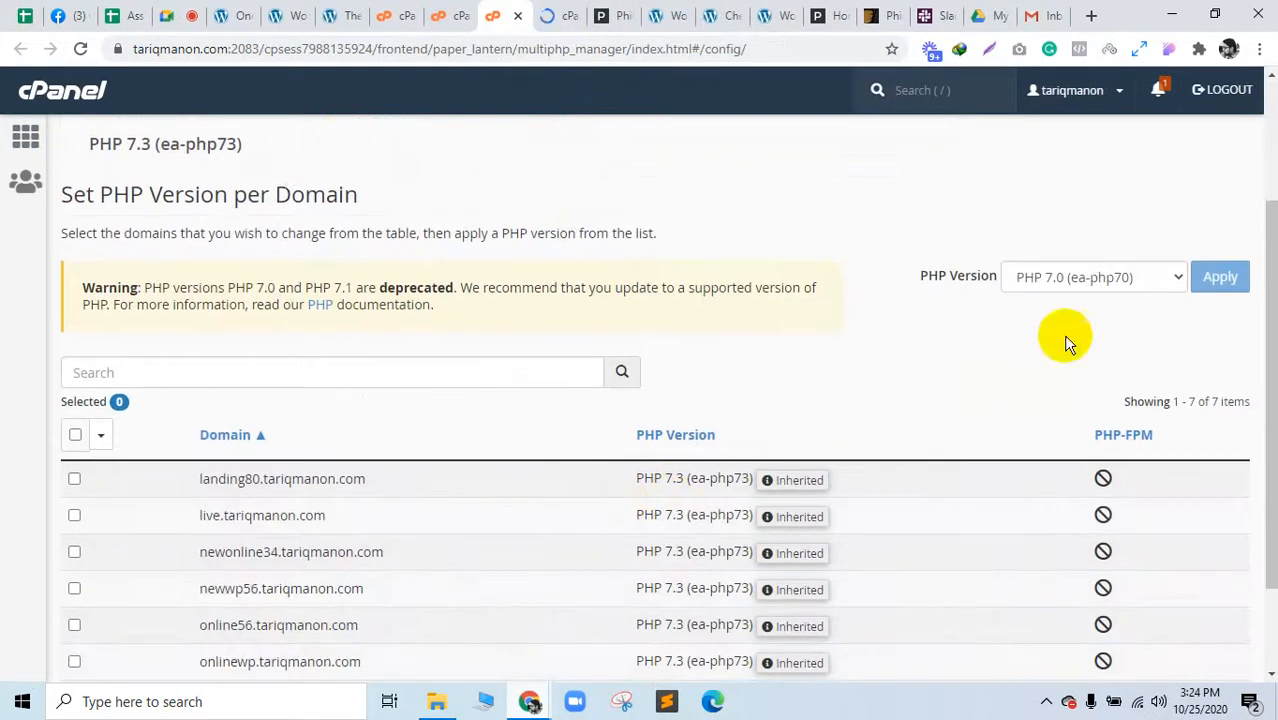
pyautogui.click(1087, 285)
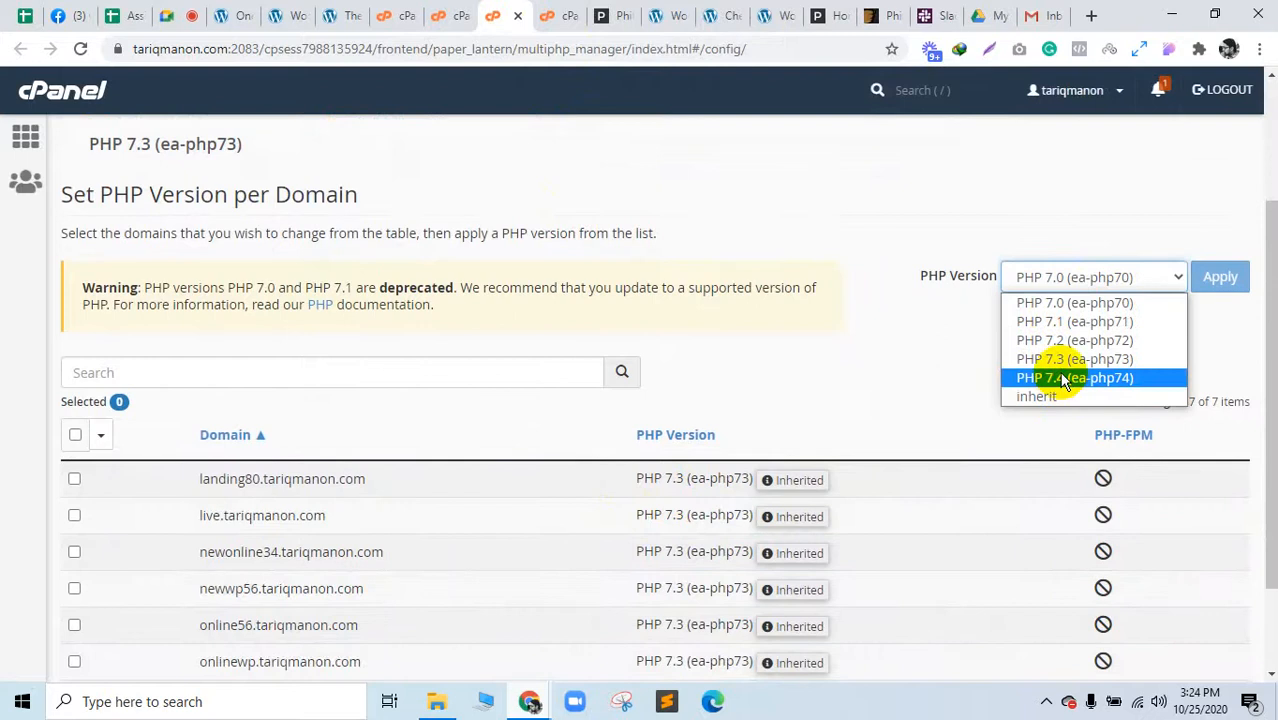
# Step: Highlight the PHP version and PHP max input vars in the WooCommerce System status report
pyautogui.click(357, 12)
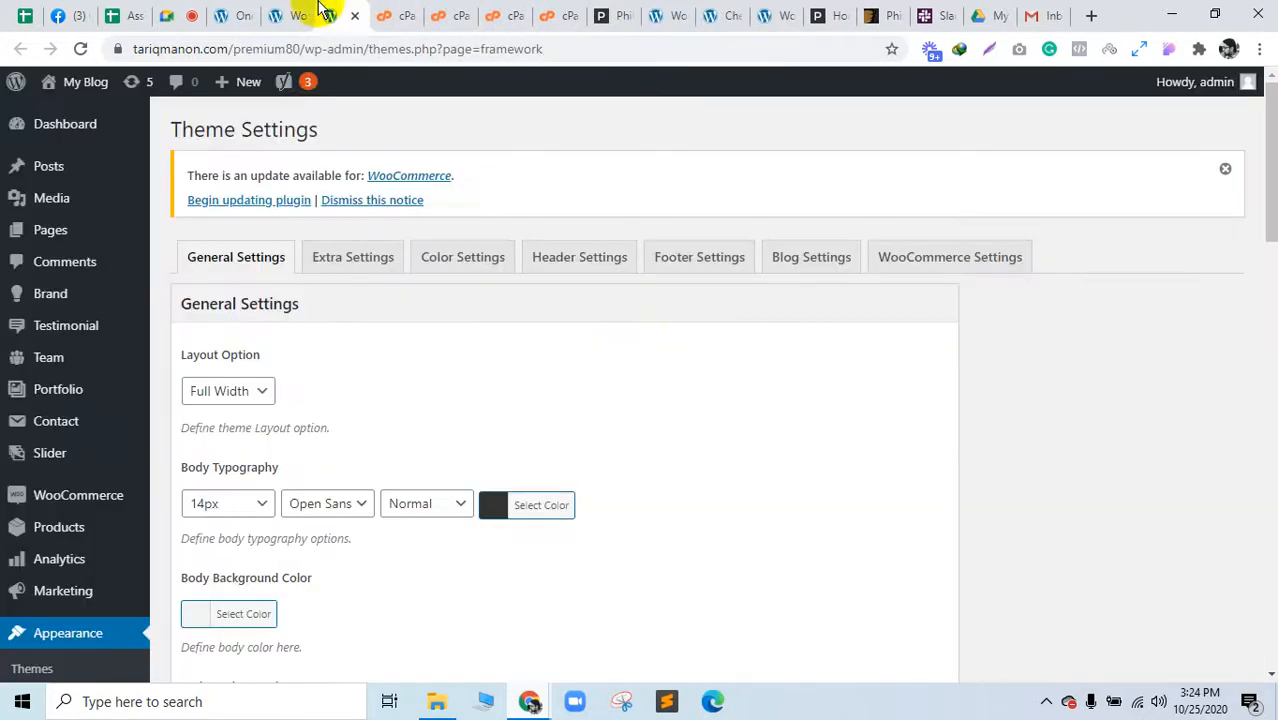
pyautogui.click(288, 12)
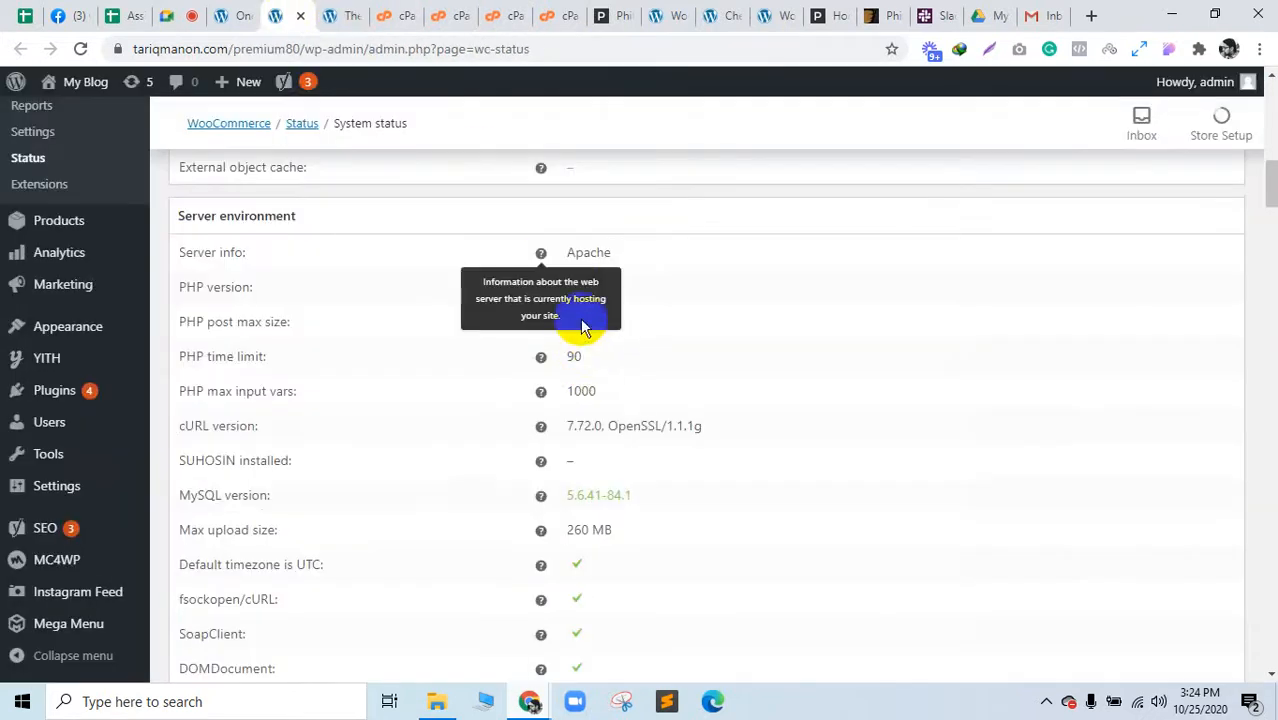
pyautogui.moveTo(603, 287); pyautogui.dragTo(575, 287)
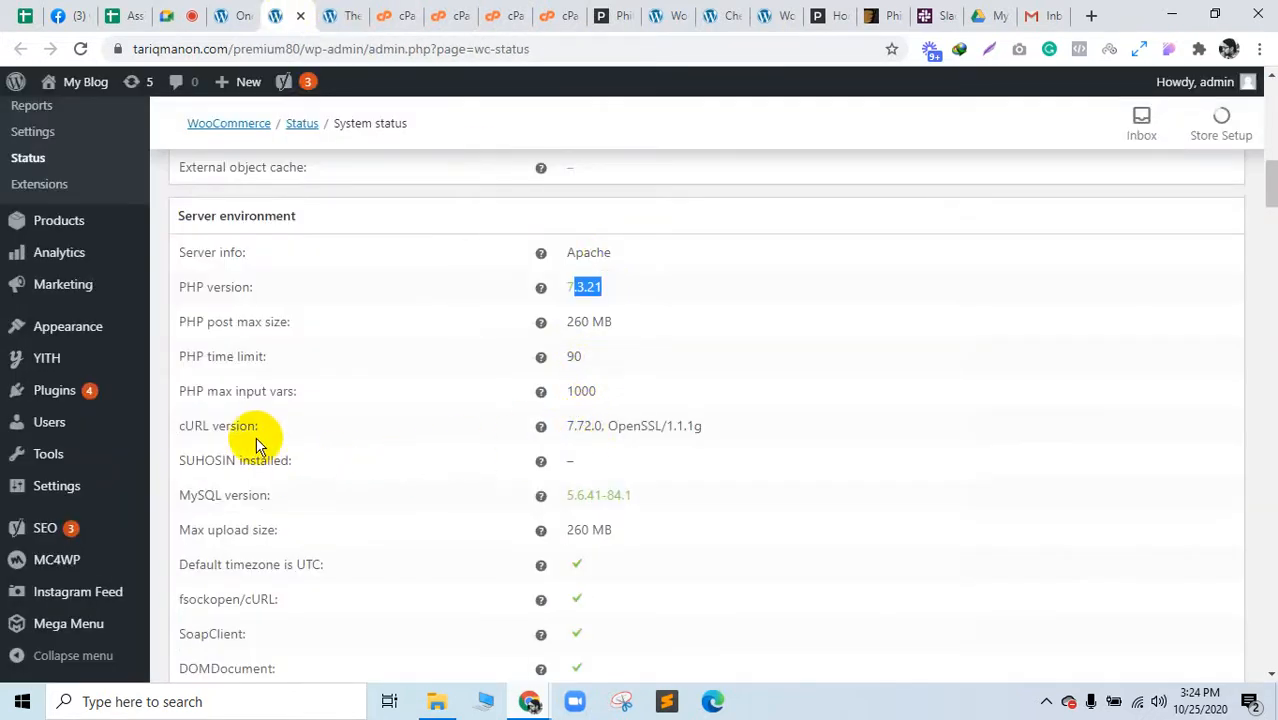
pyautogui.moveTo(205, 391); pyautogui.dragTo(322, 397)
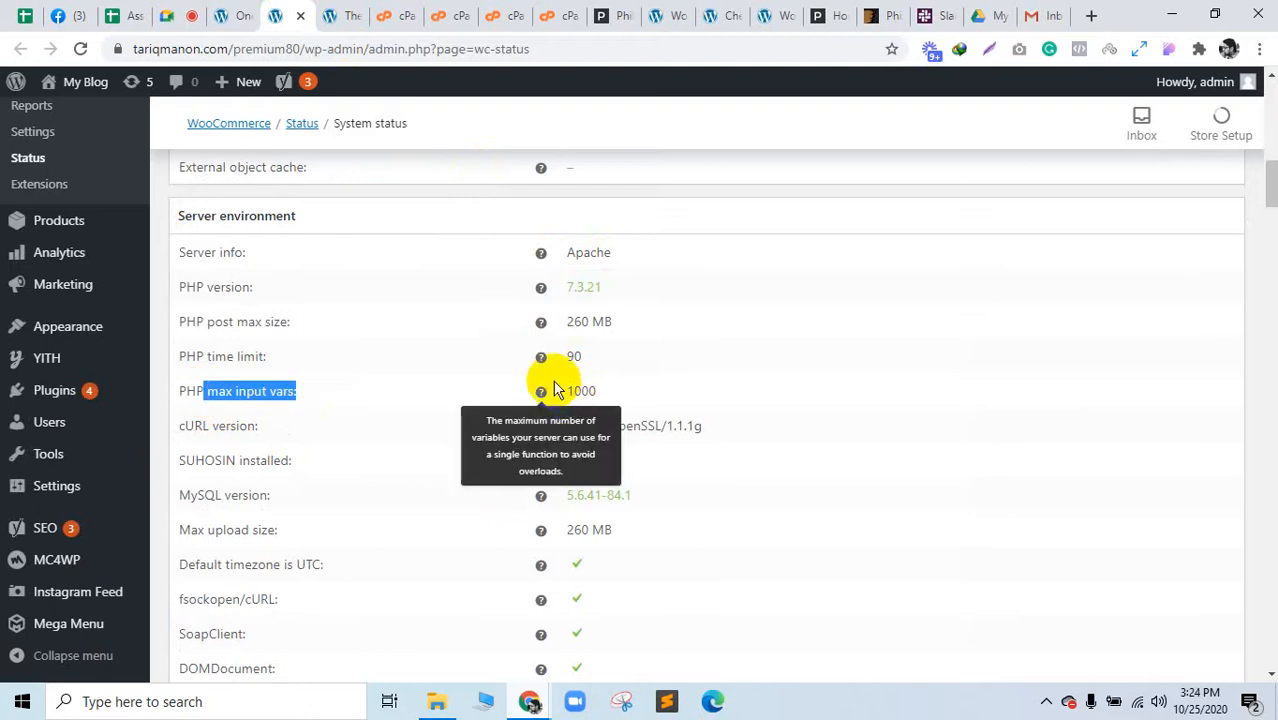
# Step: Confirm max_input_vars is 1000 in the INI editor, then return to the System status report
pyautogui.click(505, 12)
pyautogui.click(465, 10)
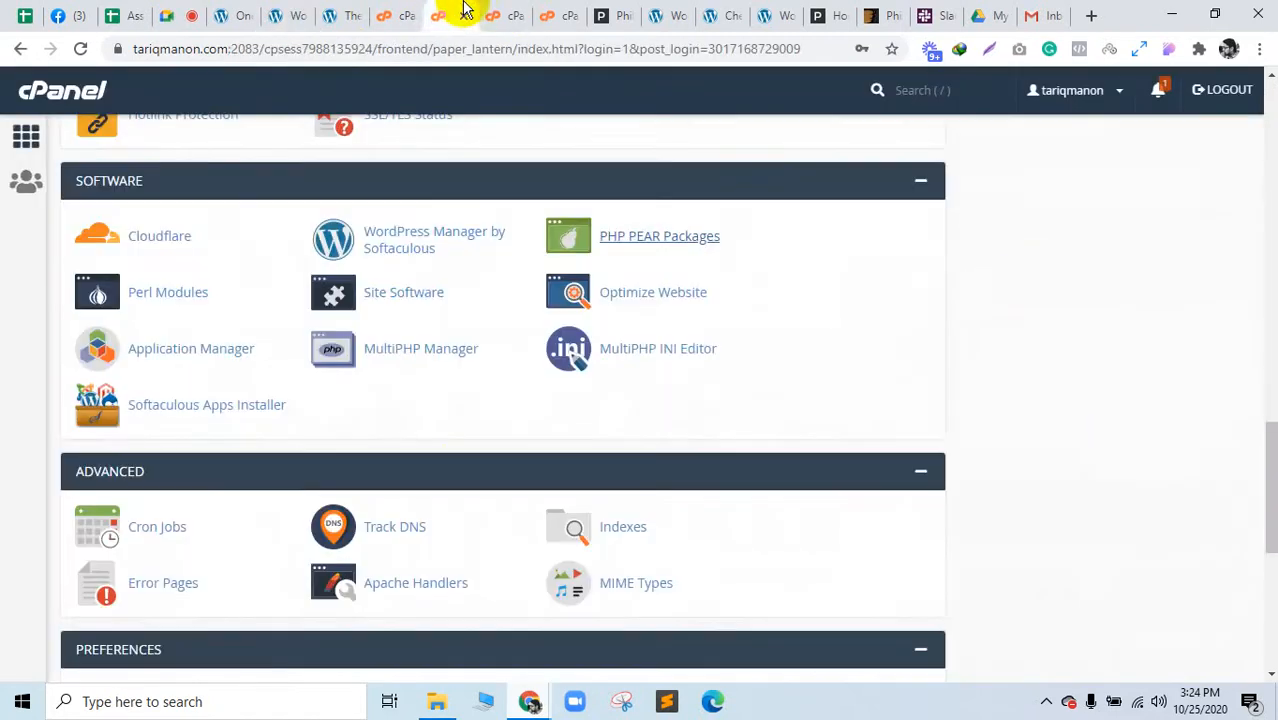
pyautogui.click(397, 12)
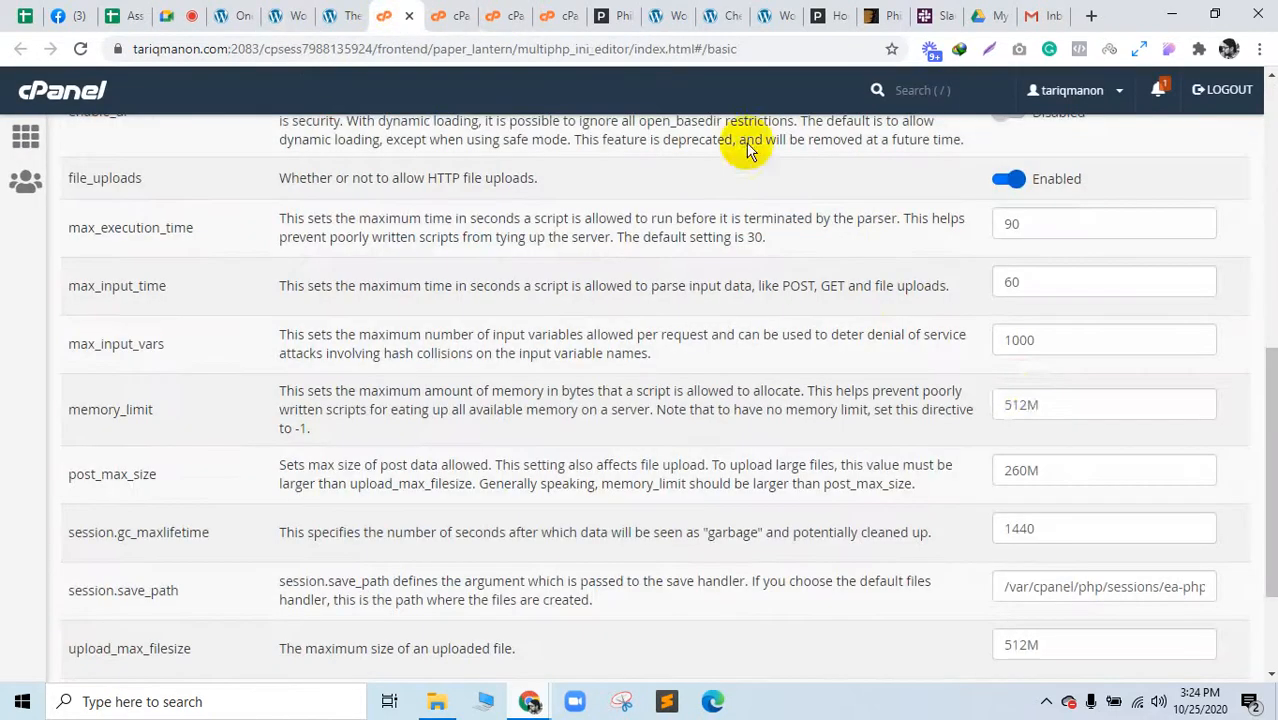
pyautogui.click(1012, 338)
pyautogui.doubleClick(1012, 338)
pyautogui.click(100, 343)
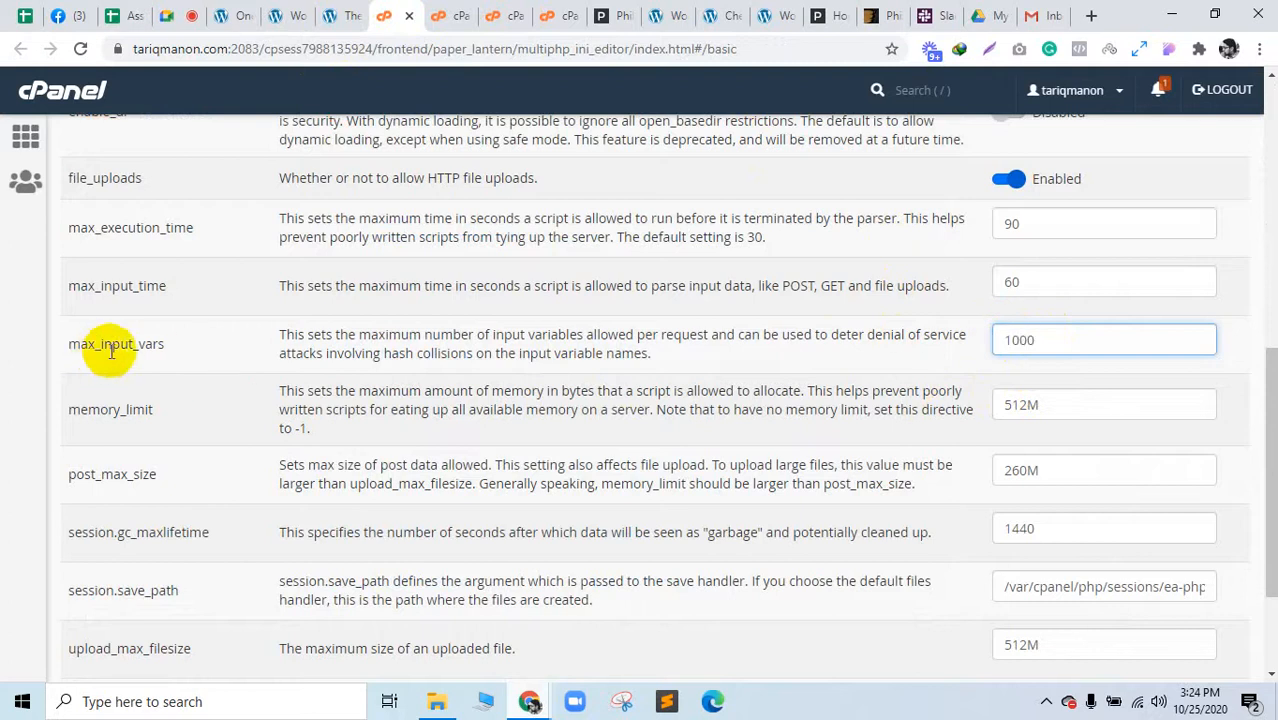
pyautogui.click(304, 9)
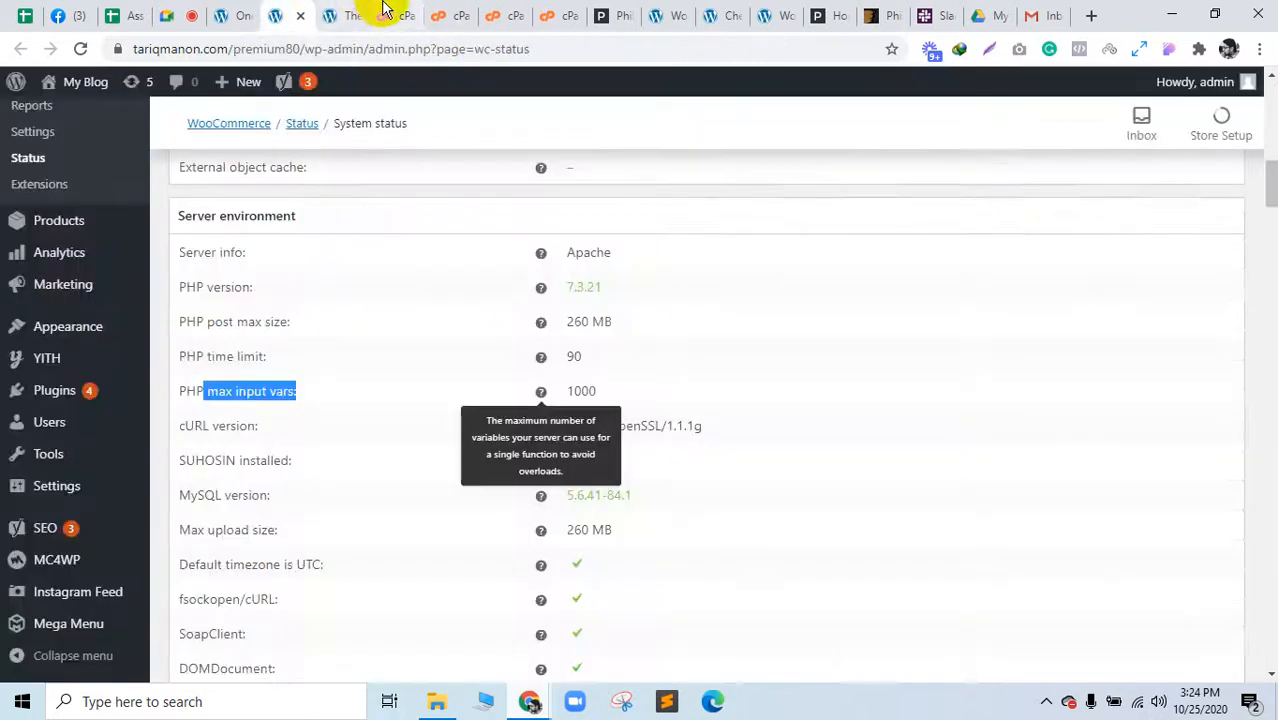
pyautogui.moveTo(390, 9); pyautogui.dragTo(342, 8)
# Step: Scroll the System status report, highlighting database size figures and the unset Terms and conditions page
pyautogui.click(306, 12)
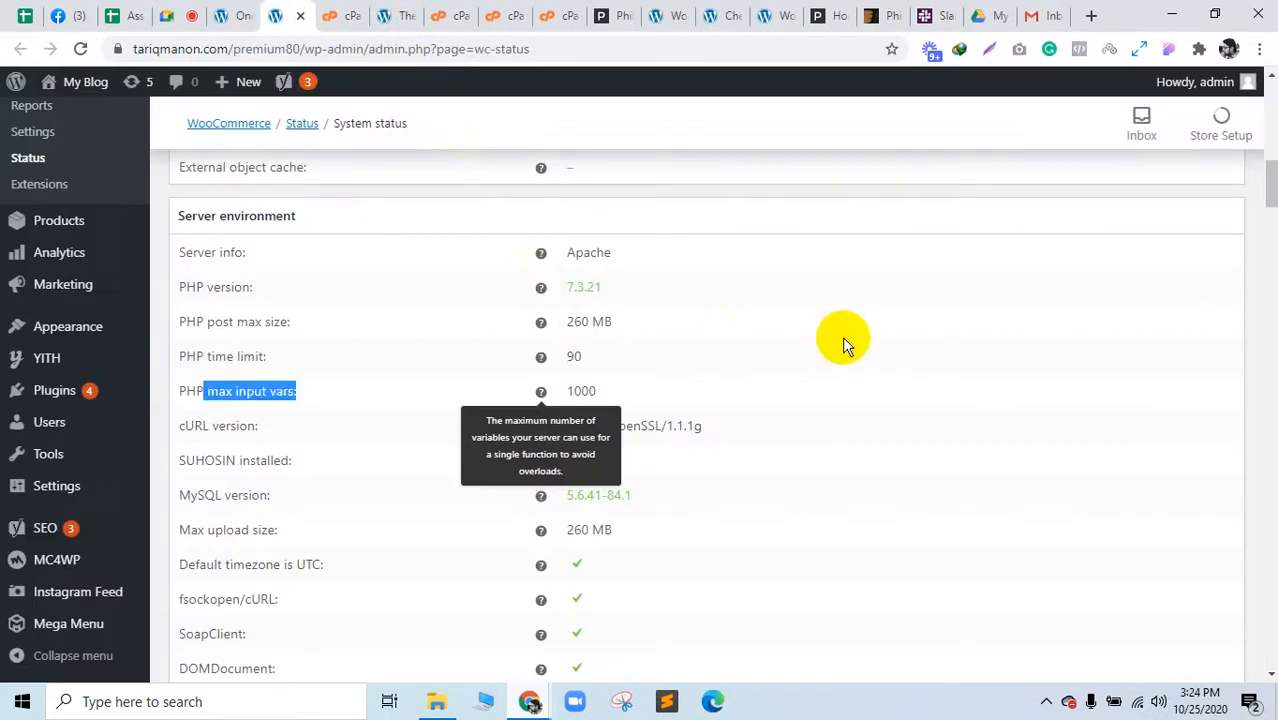
pyautogui.scroll(-1, 599, 480)
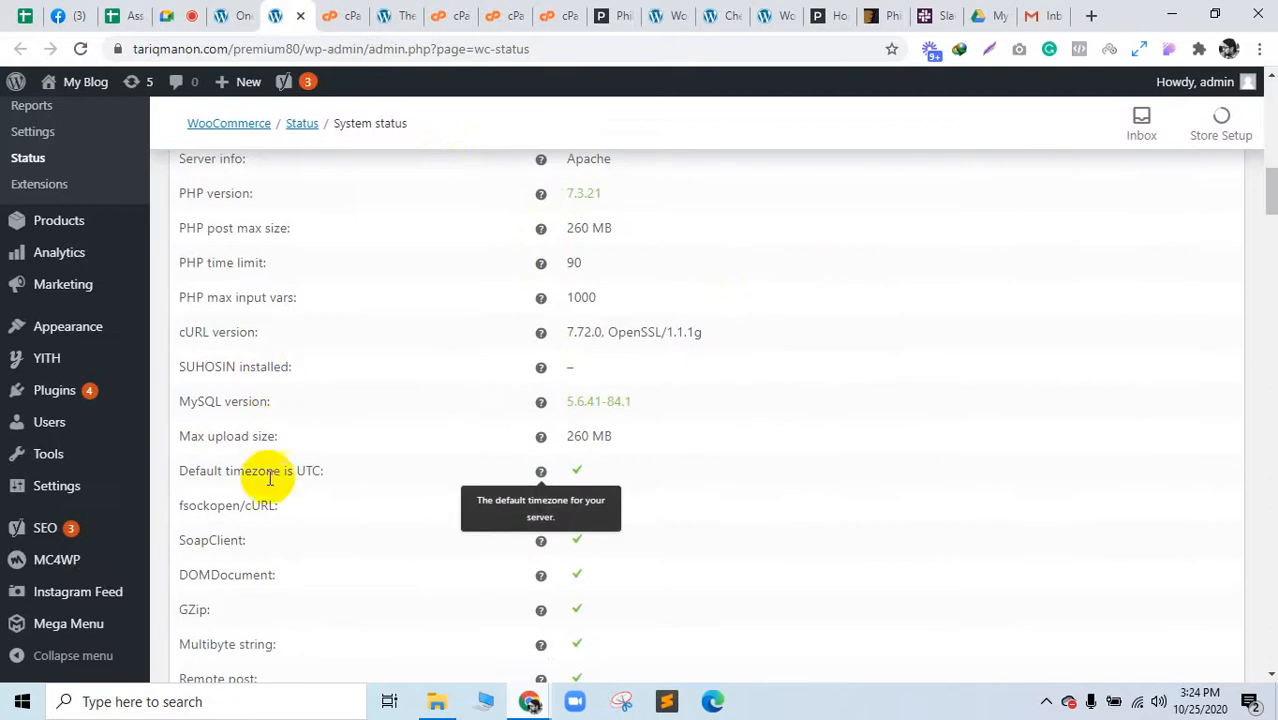
pyautogui.scroll(-4, 640, 458)
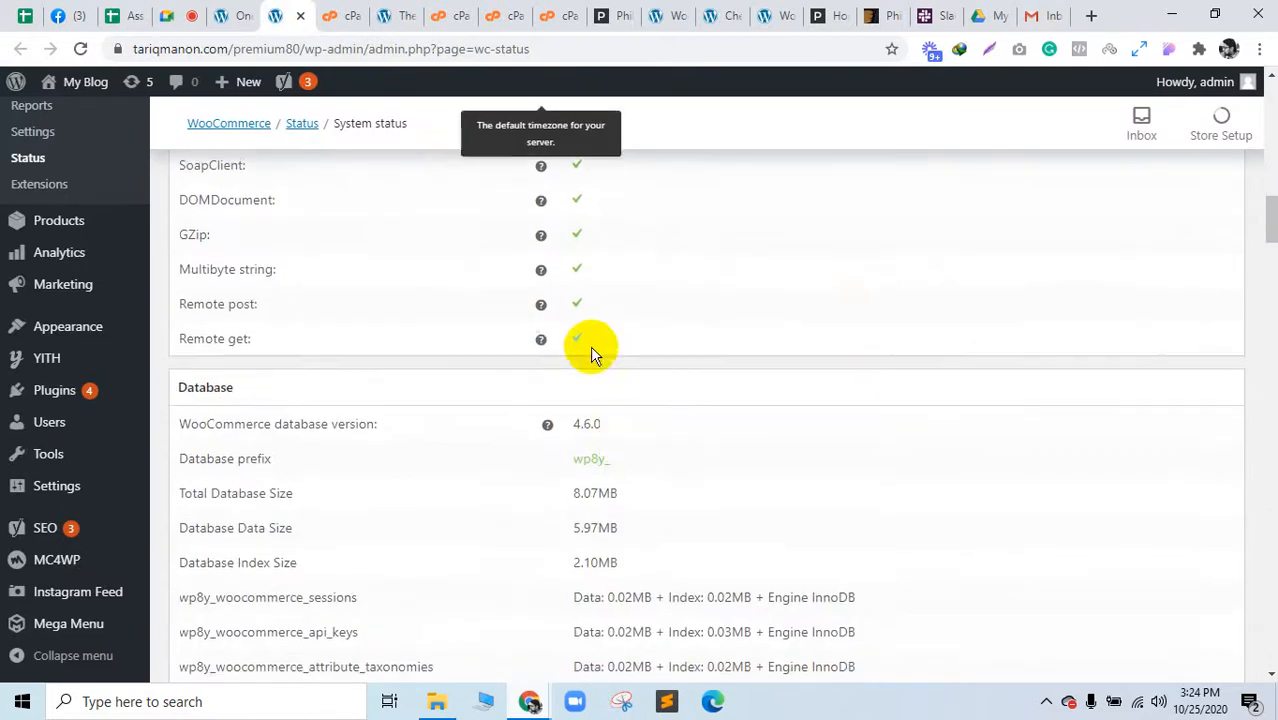
pyautogui.scroll(-1, 562, 380)
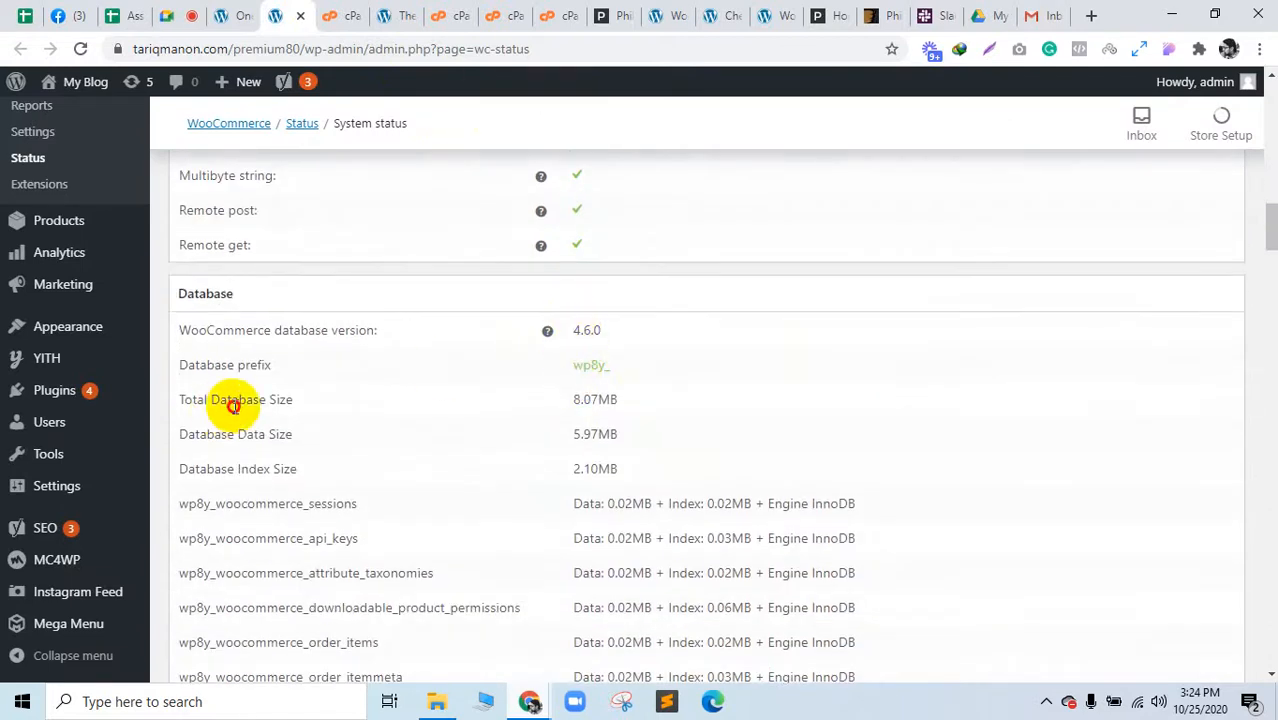
pyautogui.moveTo(233, 405); pyautogui.dragTo(650, 434)
pyautogui.scroll(-9, 531, 436)
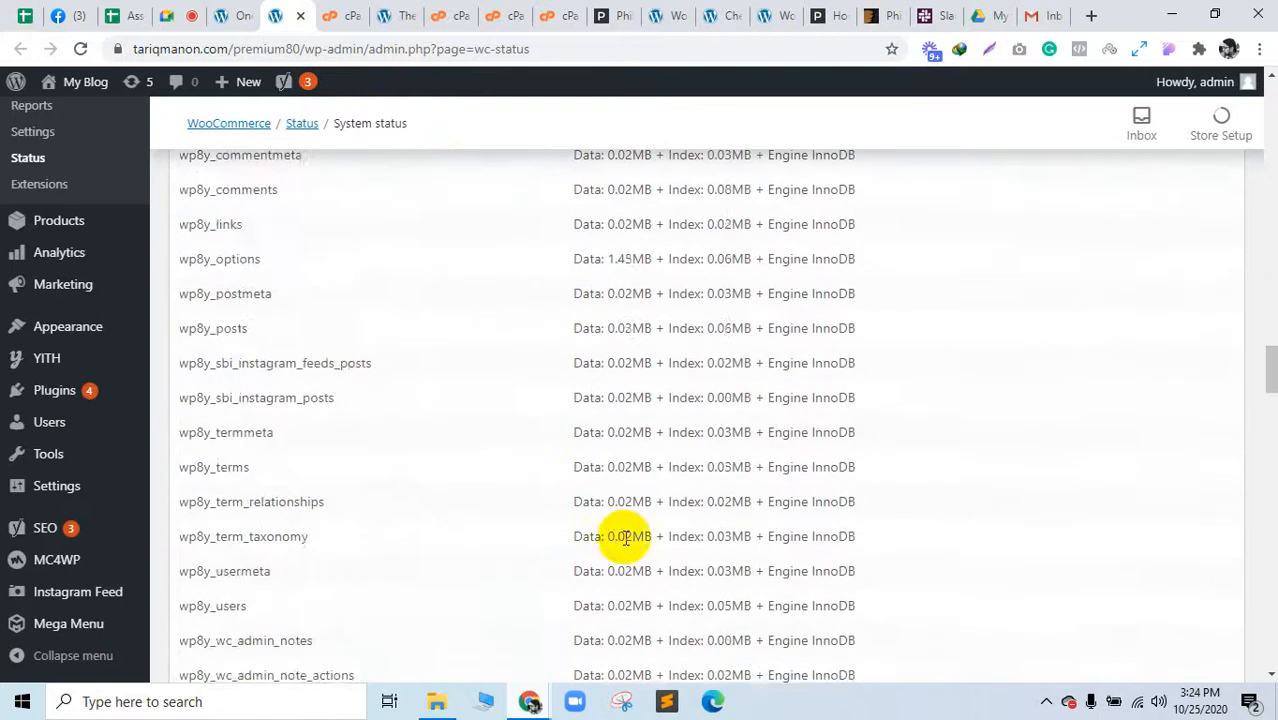
pyautogui.scroll(-6, 1268, 386)
pyautogui.moveTo(1268, 420); pyautogui.dragTo(1273, 598)
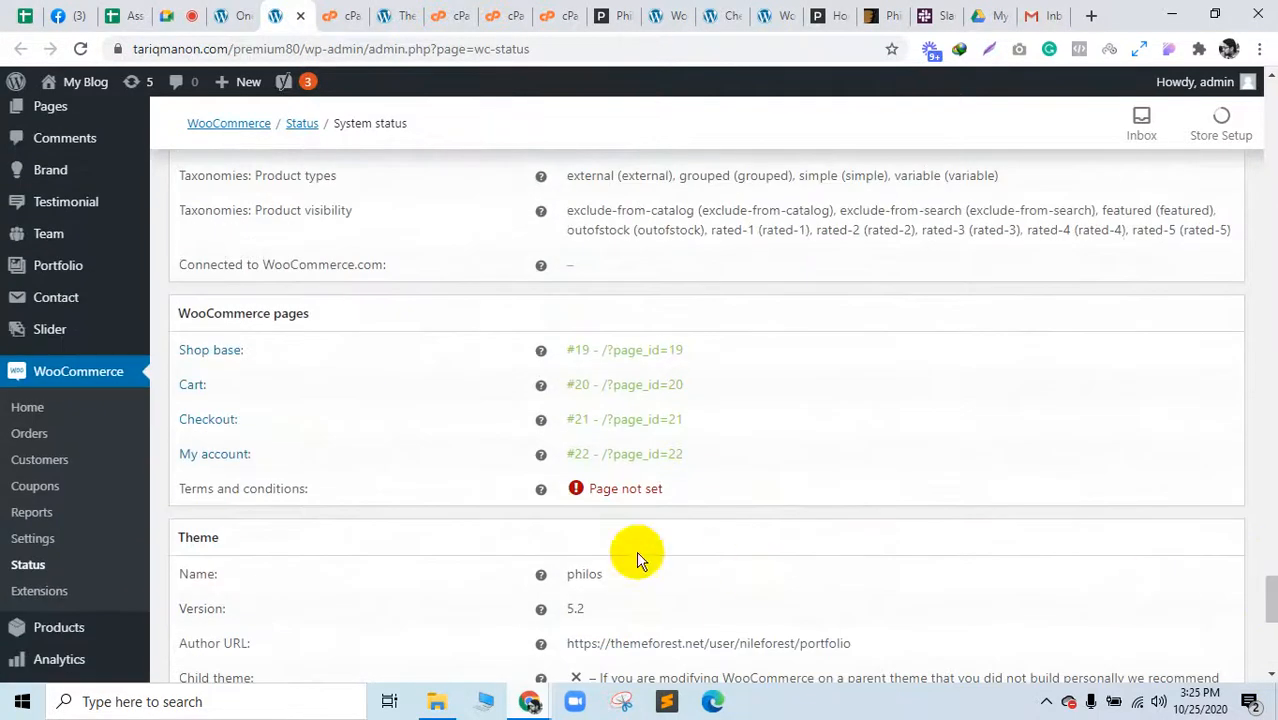
pyautogui.tripleClick(228, 490)
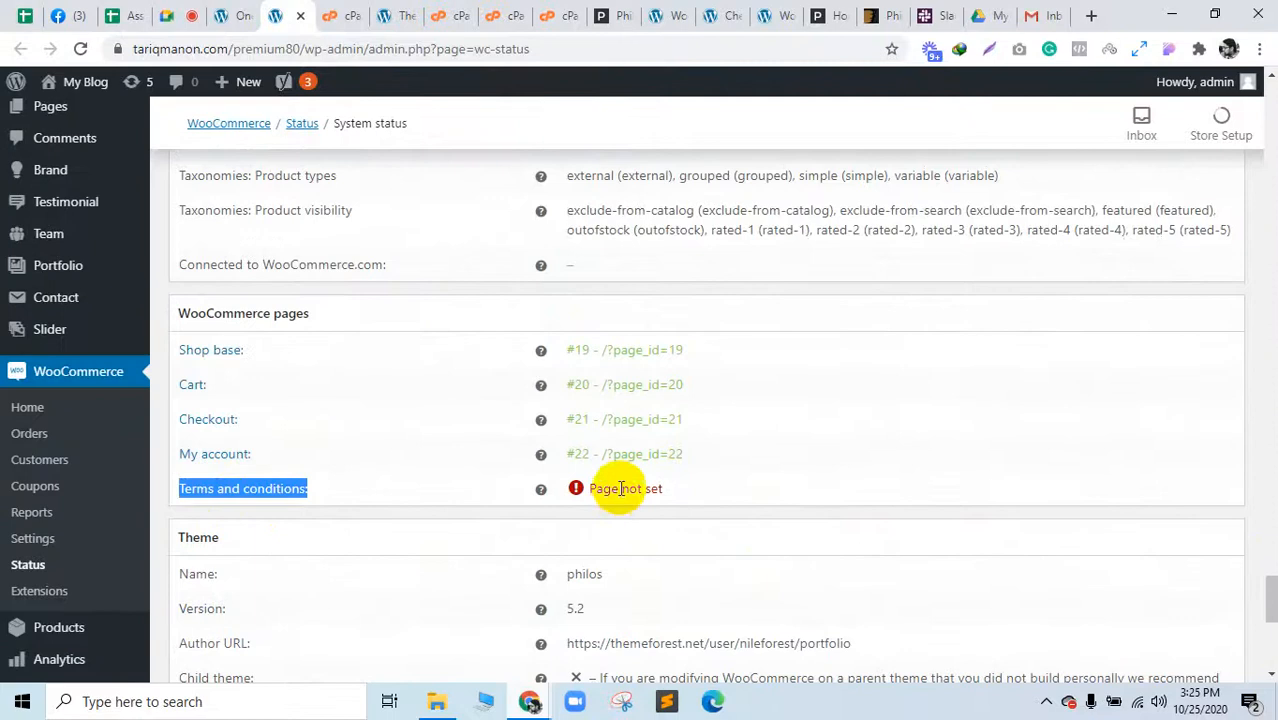
pyautogui.tripleClick(620, 488)
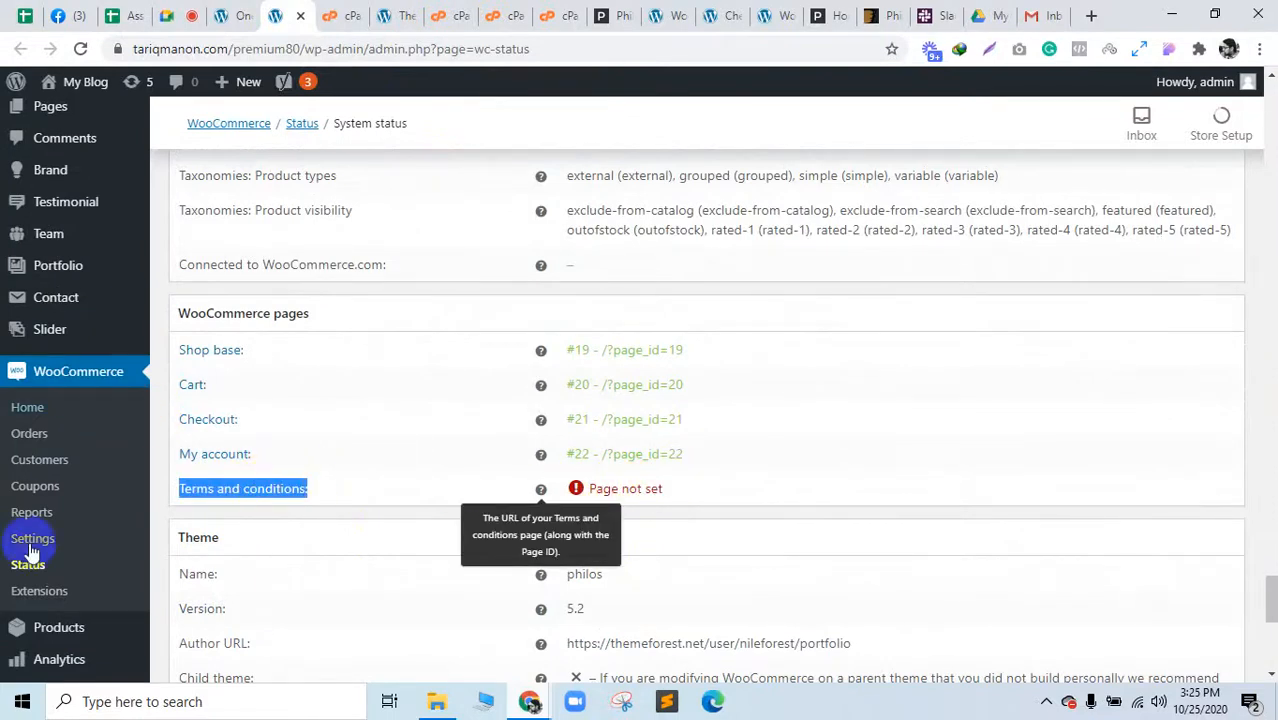
pyautogui.scroll(-6, 832, 558)
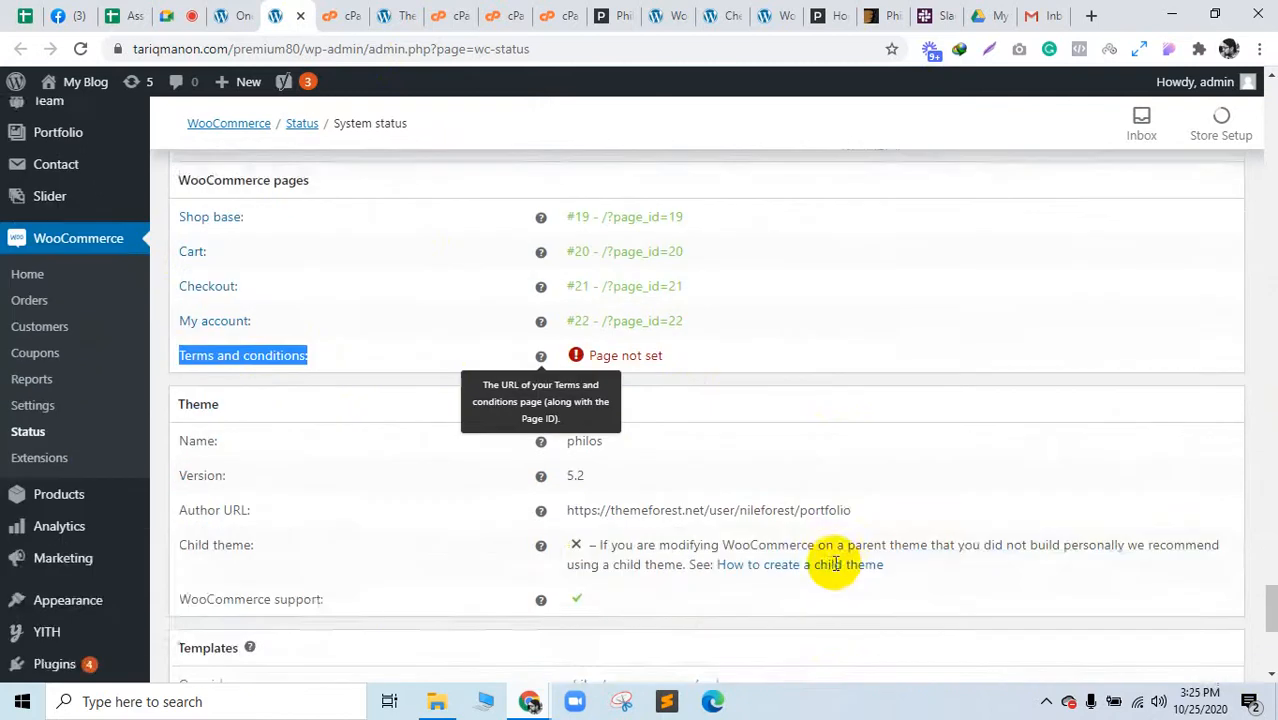
pyautogui.scroll(20, 833, 562)
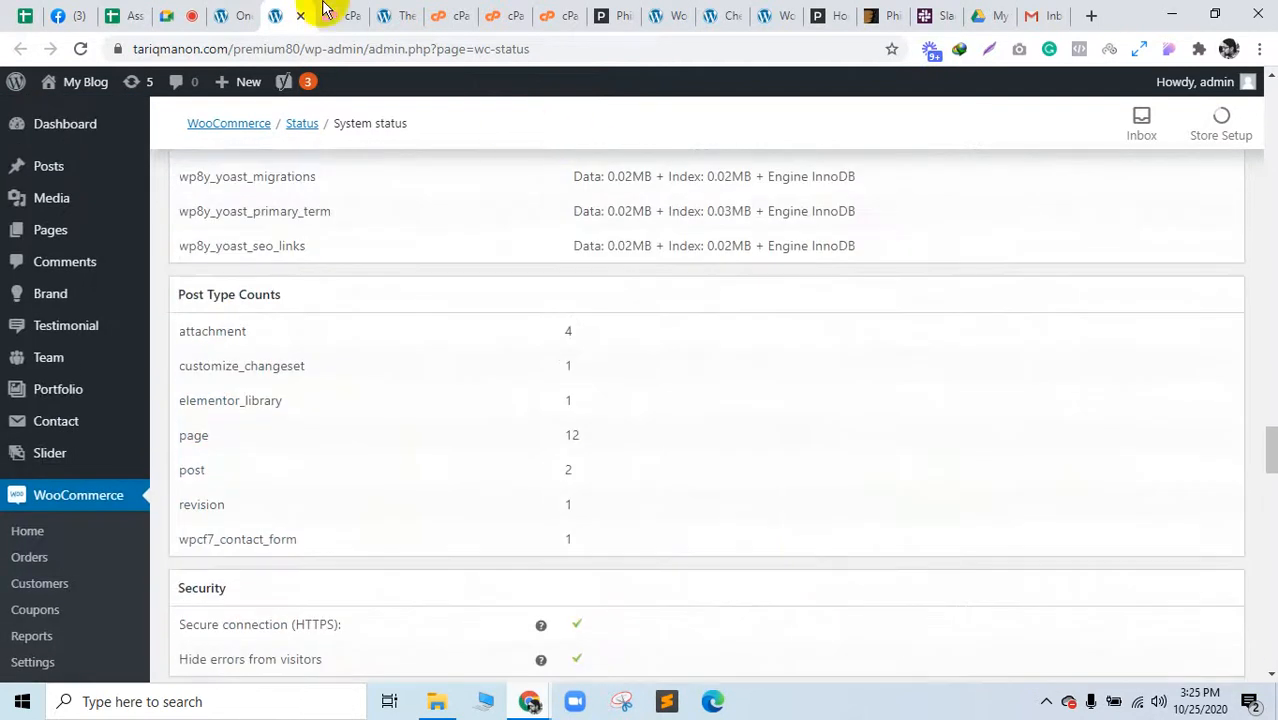
# Step: Confirm the Philos demo import still reports importing, then switch to the cPanel INI editor
pyautogui.click(254, 14)
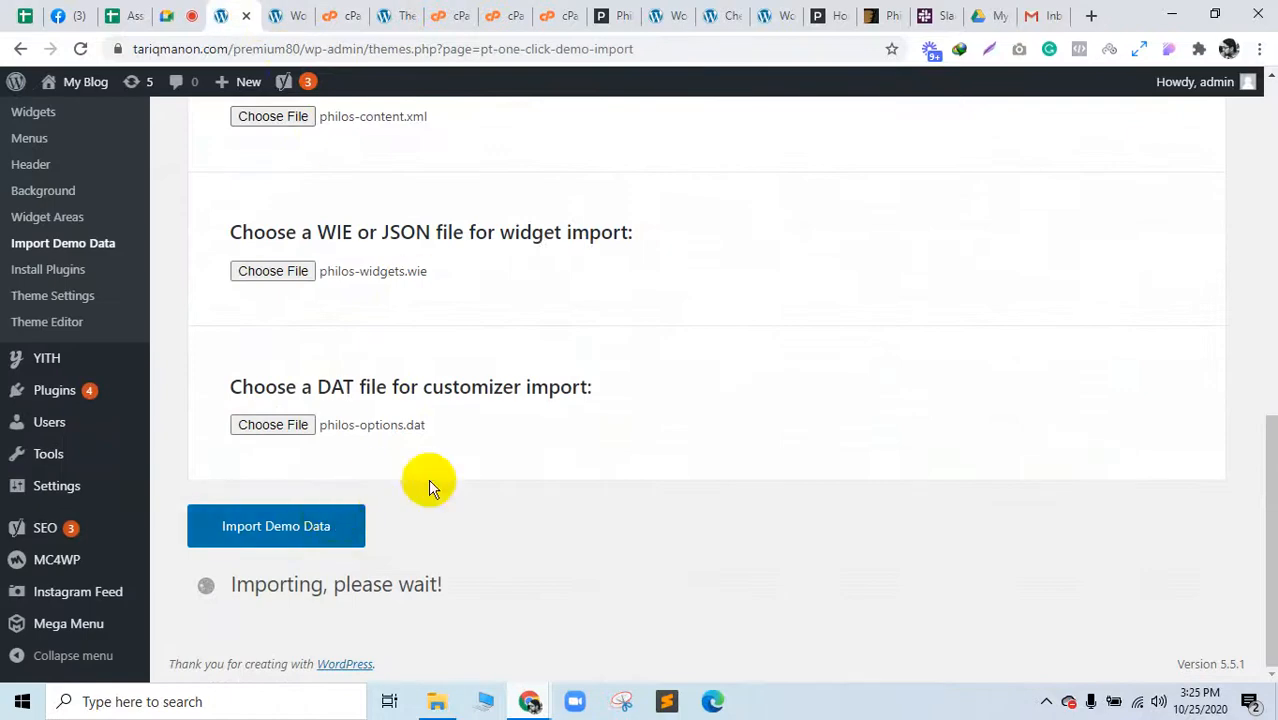
pyautogui.moveTo(294, 586); pyautogui.dragTo(440, 587)
pyautogui.click(760, 603)
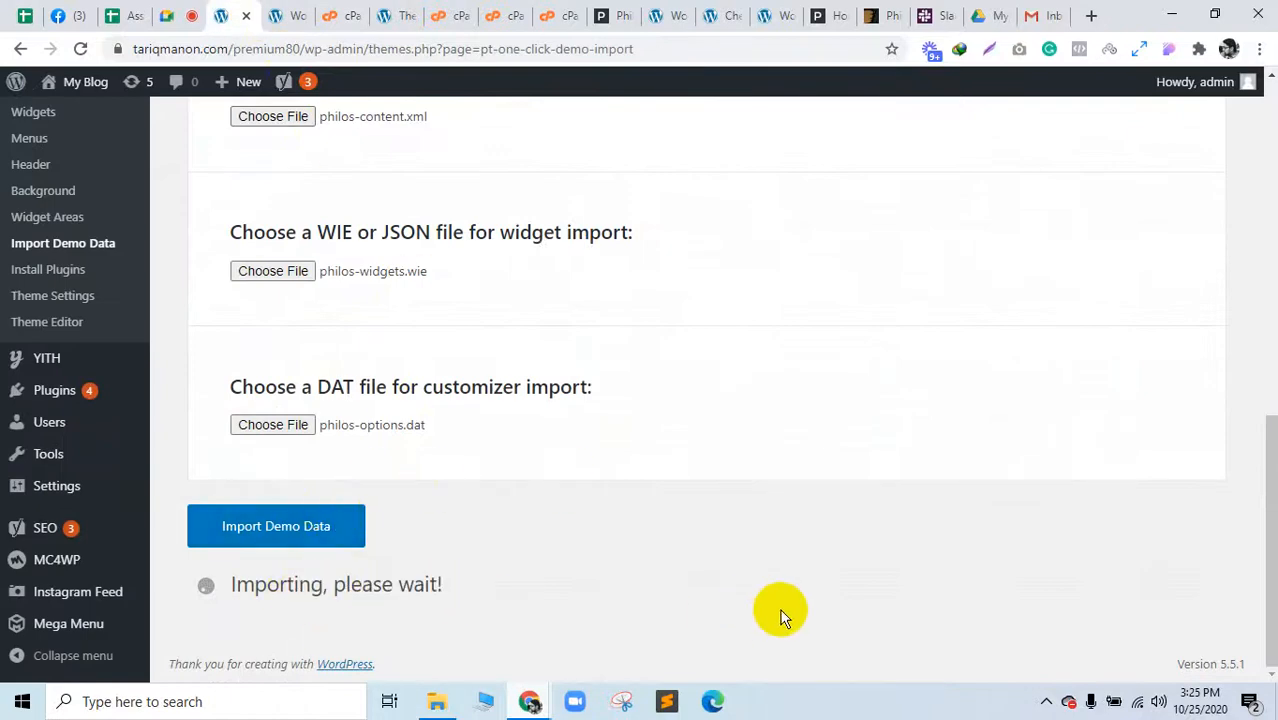
pyautogui.click(316, 12)
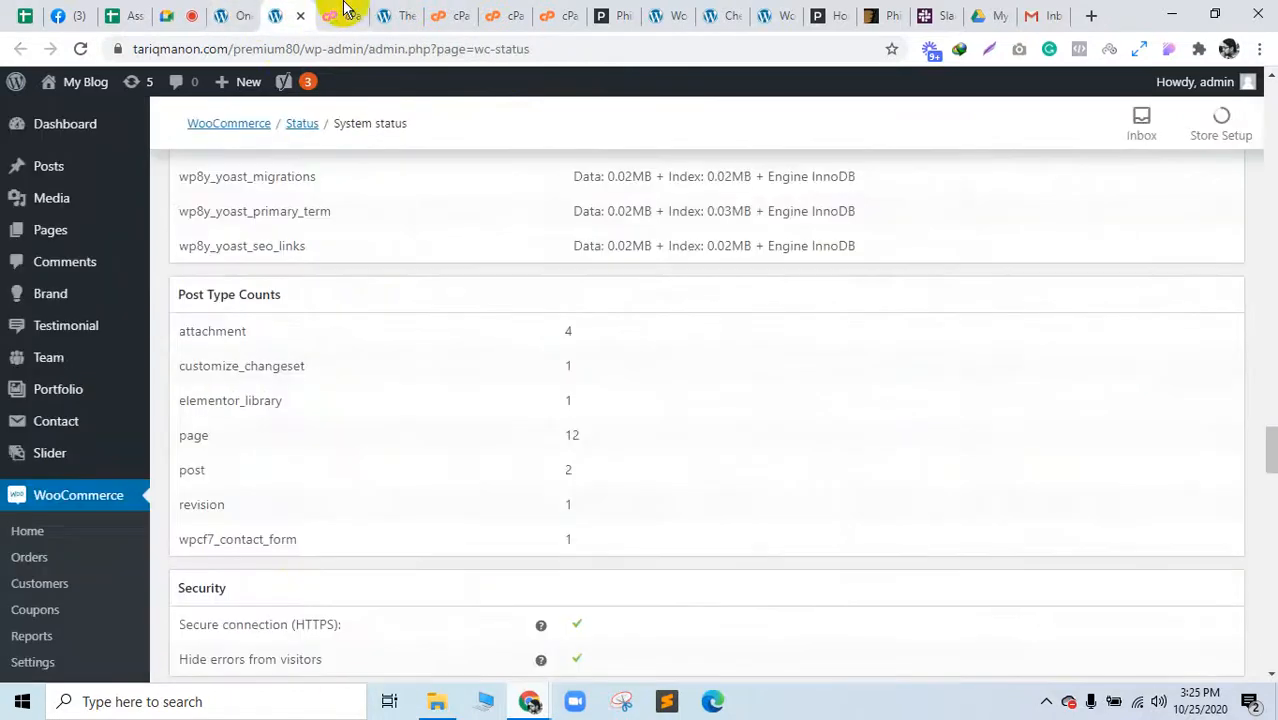
pyautogui.click(342, 12)
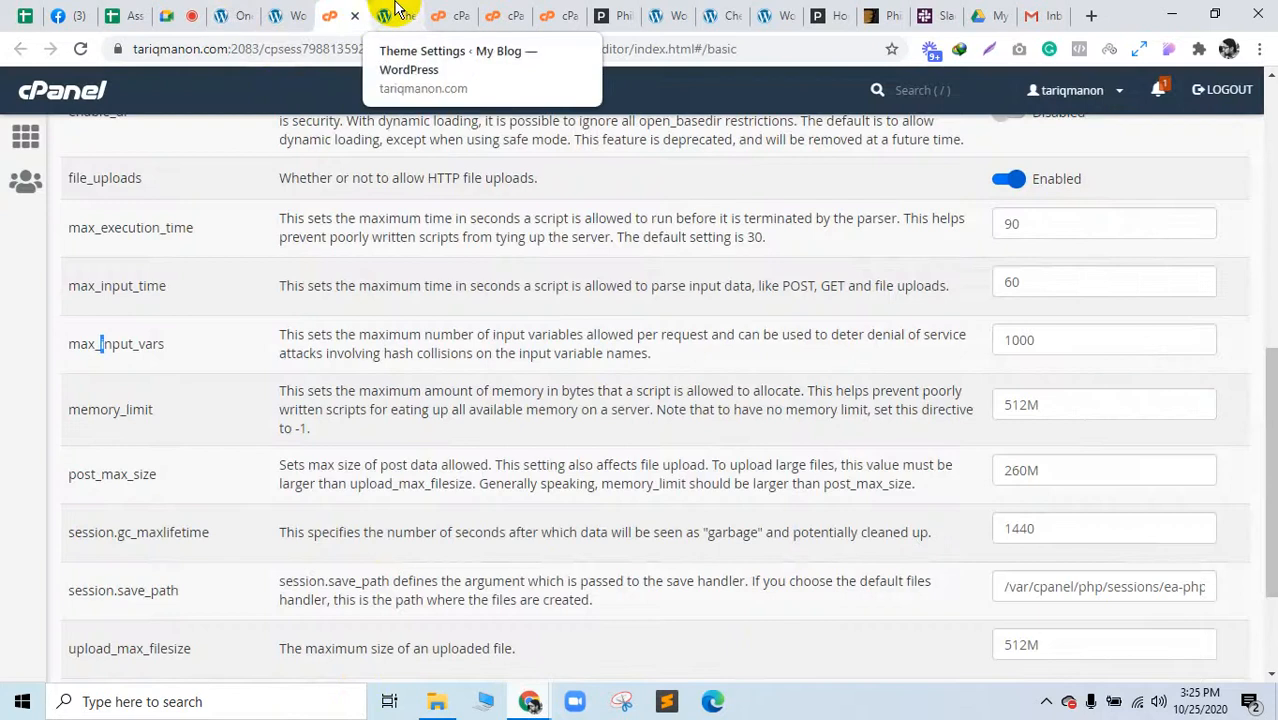
pyautogui.scroll(-2, 1118, 300)
pyautogui.scroll(4, 1118, 303)
pyautogui.scroll(-4, 1118, 310)
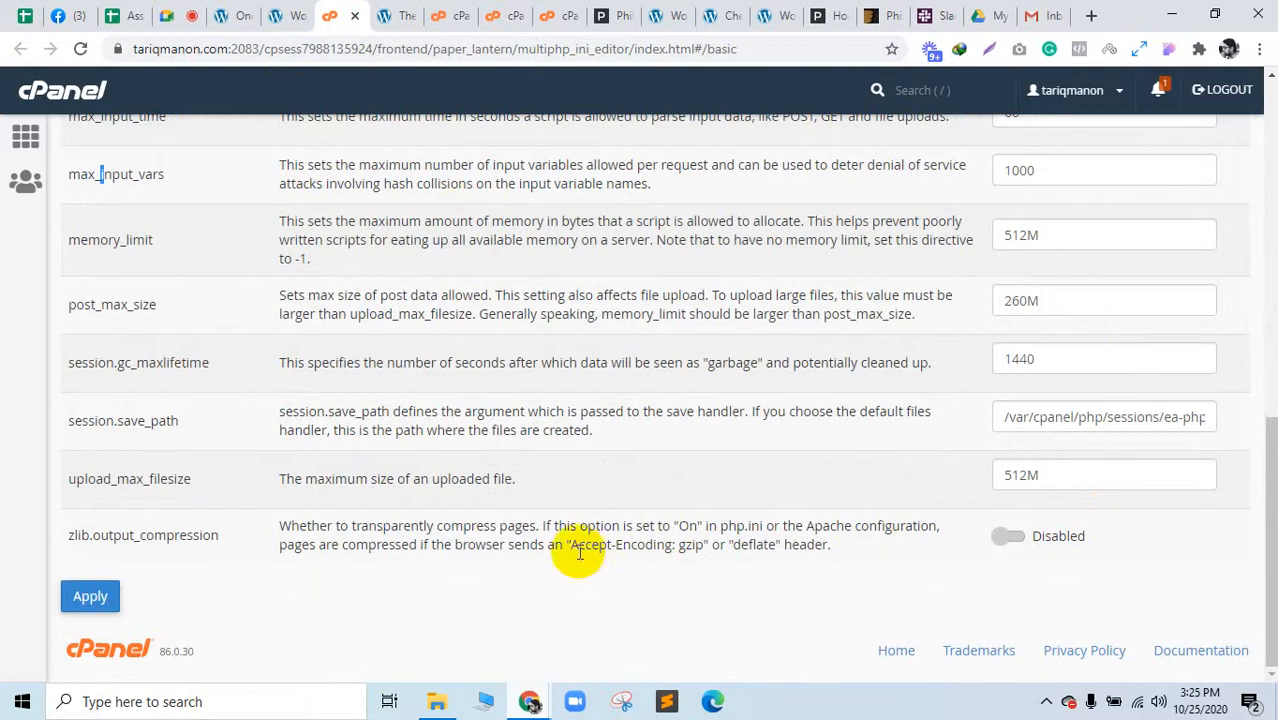
pyautogui.moveTo(677, 545); pyautogui.dragTo(727, 545)
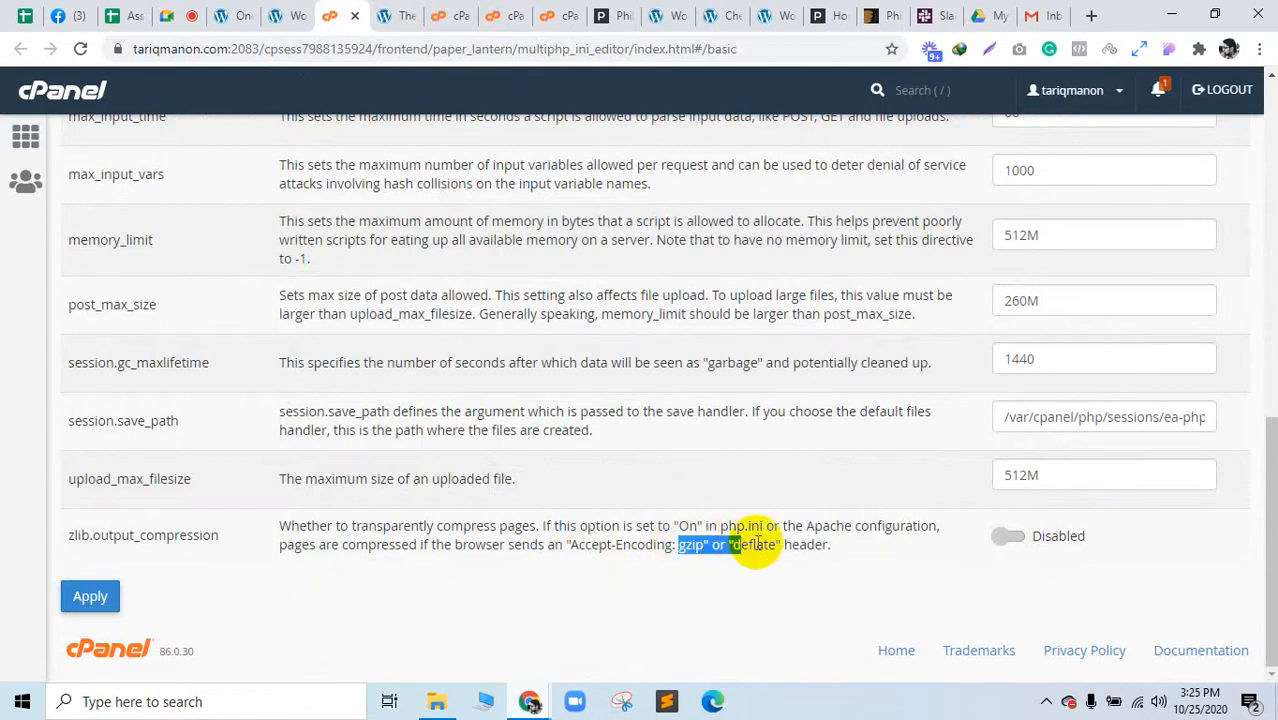
pyautogui.click(335, 541)
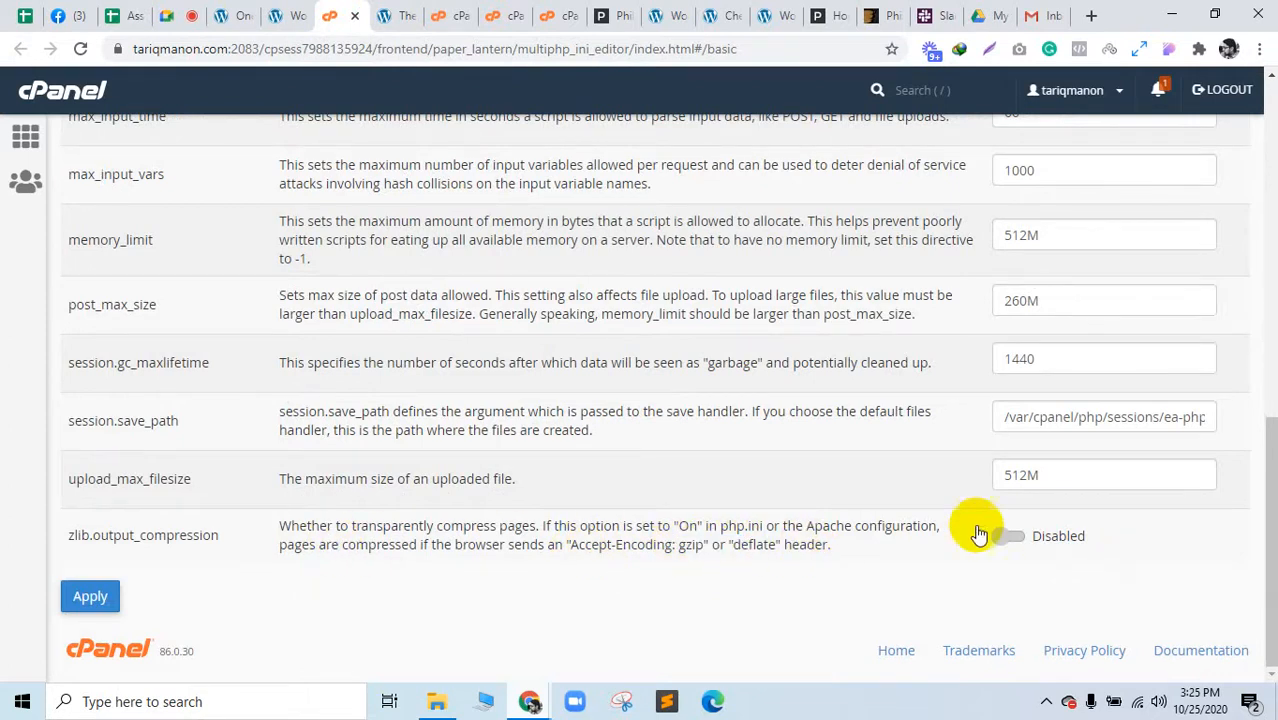
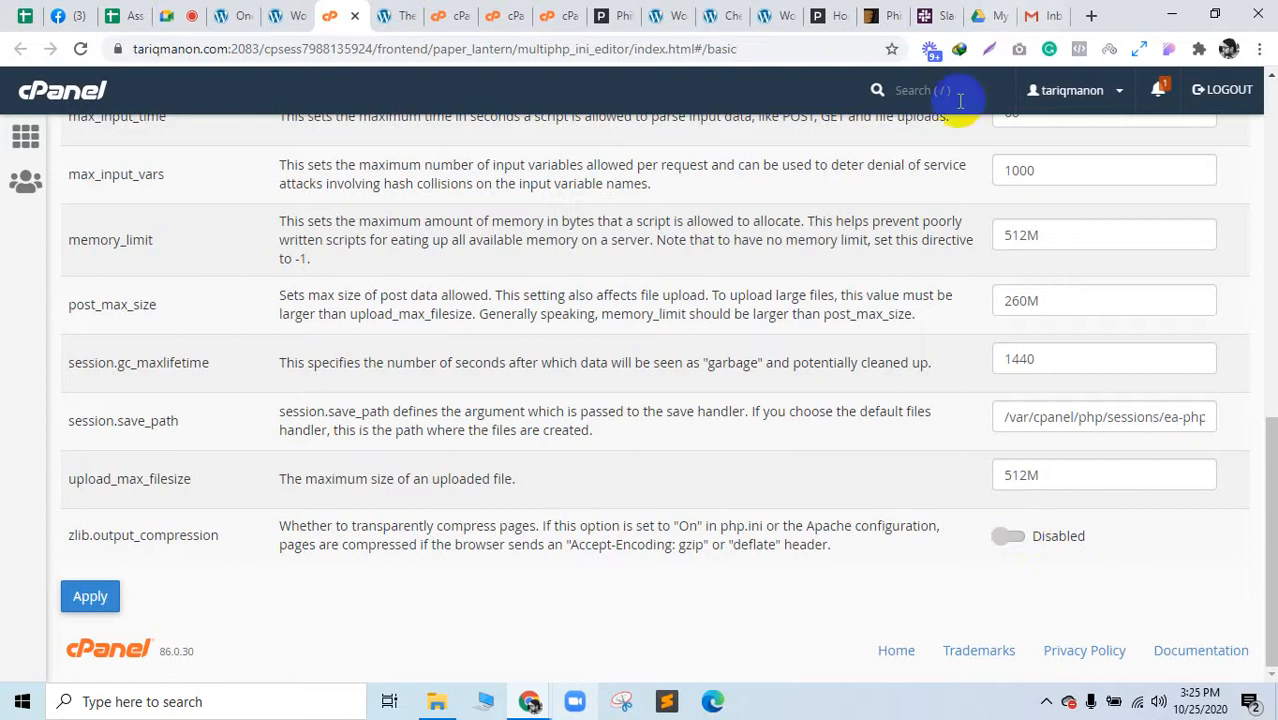
# Step: Close the cPanel PHP PEAR Packages tab, landing on the PHP version settings
pyautogui.click(405, 14)
pyautogui.click(455, 14)
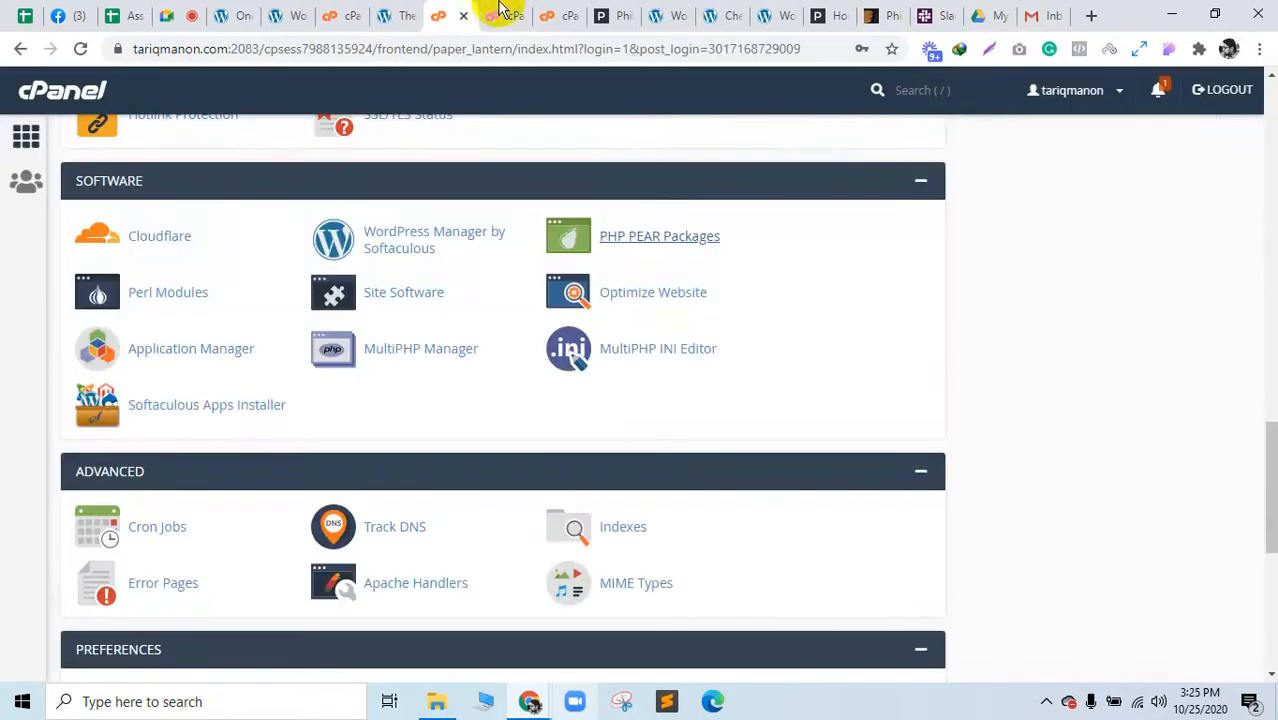
pyautogui.click(505, 14)
pyautogui.click(556, 14)
pyautogui.click(503, 14)
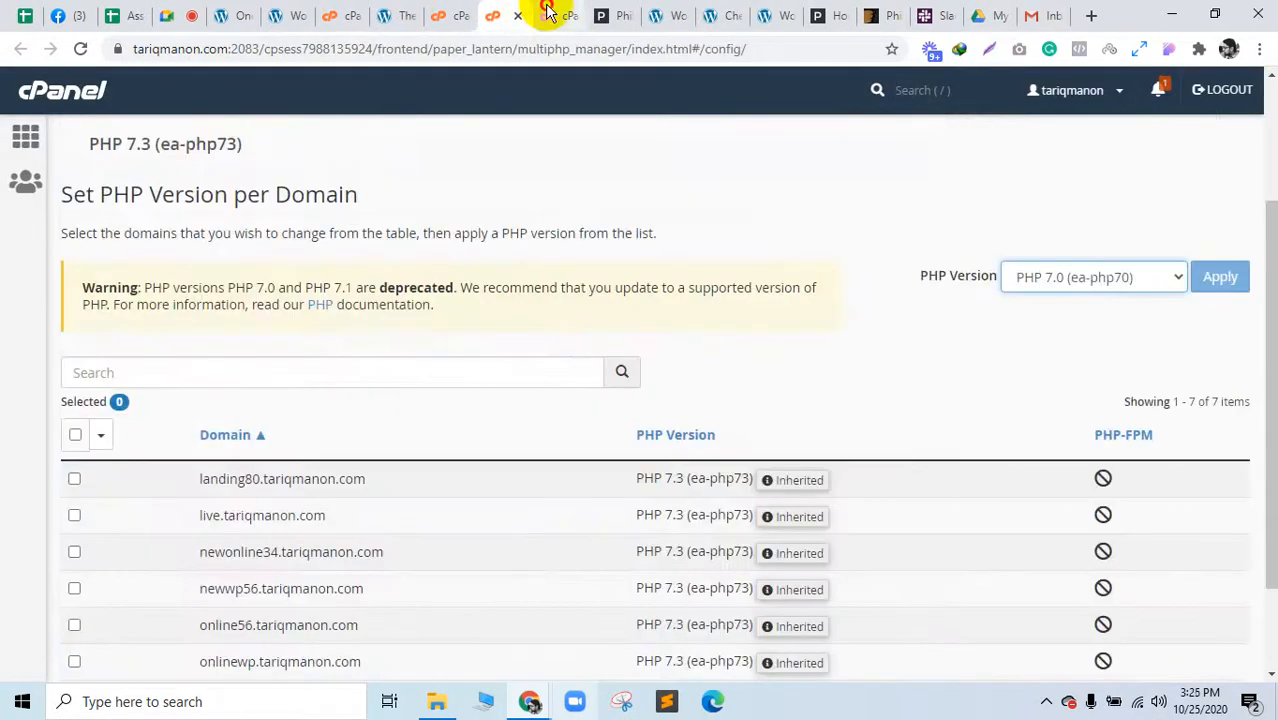
pyautogui.click(548, 14)
pyautogui.click(571, 15)
pyautogui.click(508, 14)
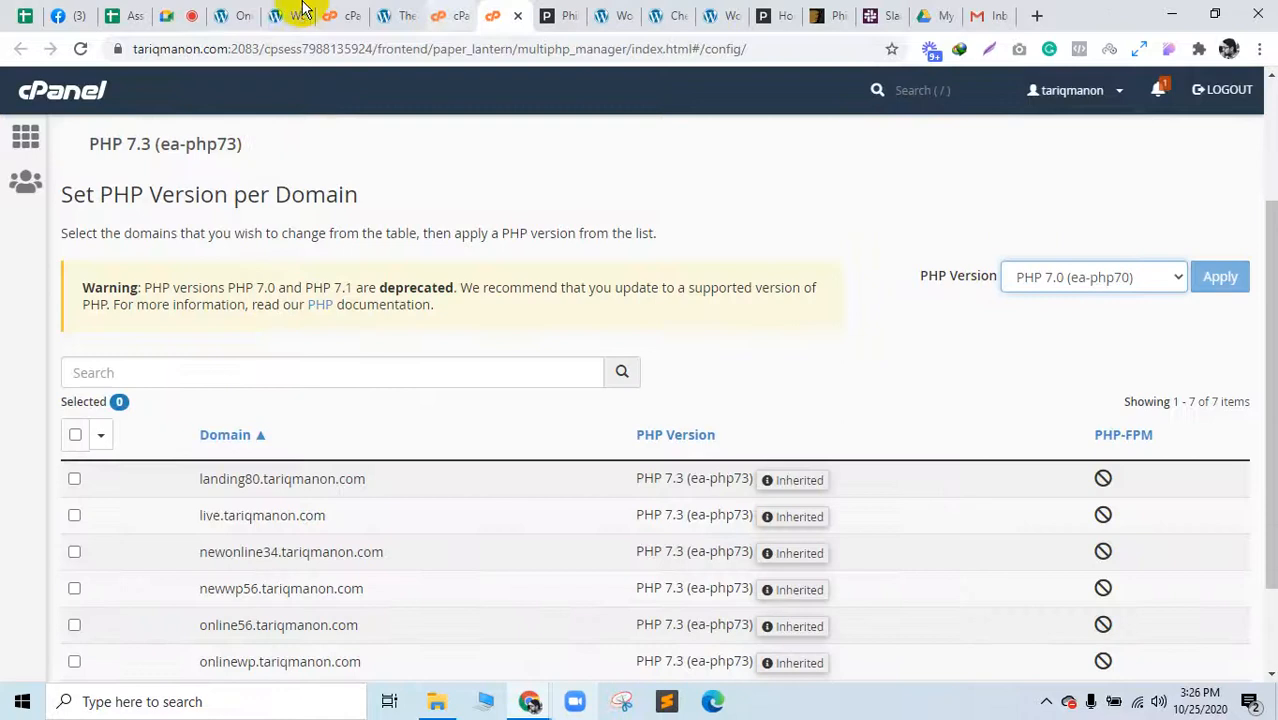
# Step: Check the demo import, WooCommerce status and PHP INI list, then open the Philos docs
pyautogui.click(226, 12)
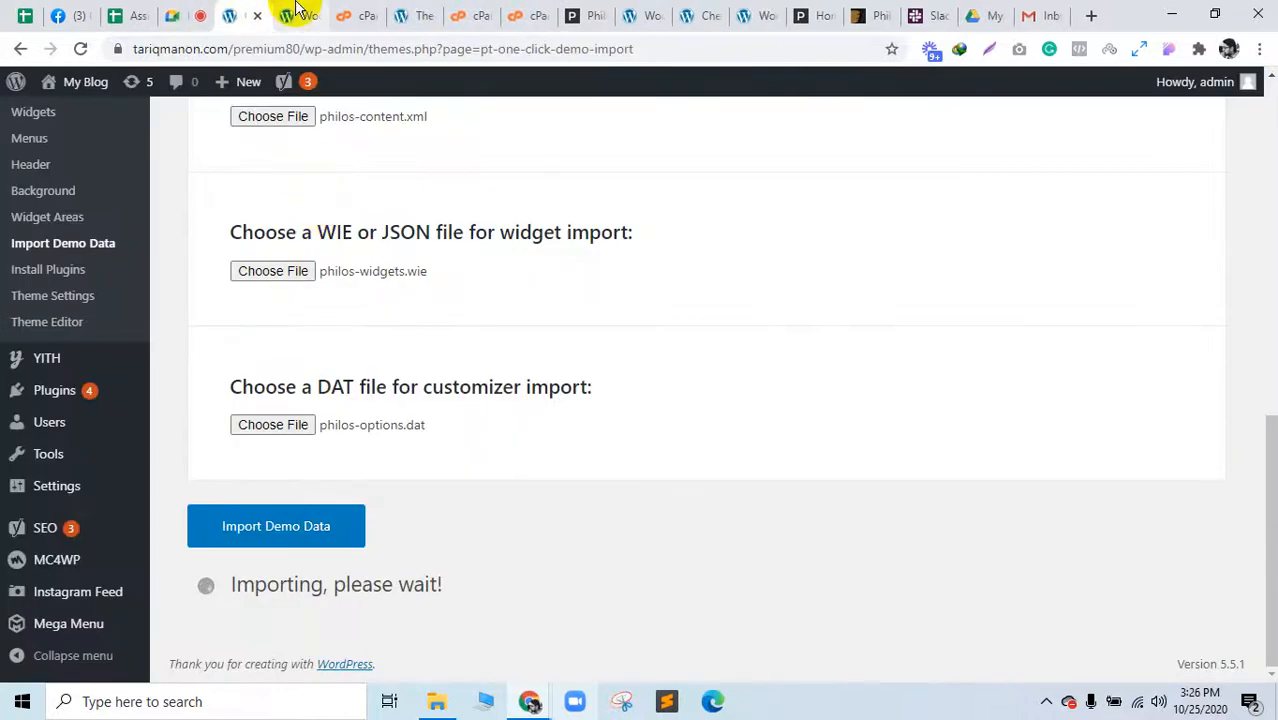
pyautogui.click(294, 14)
pyautogui.click(358, 12)
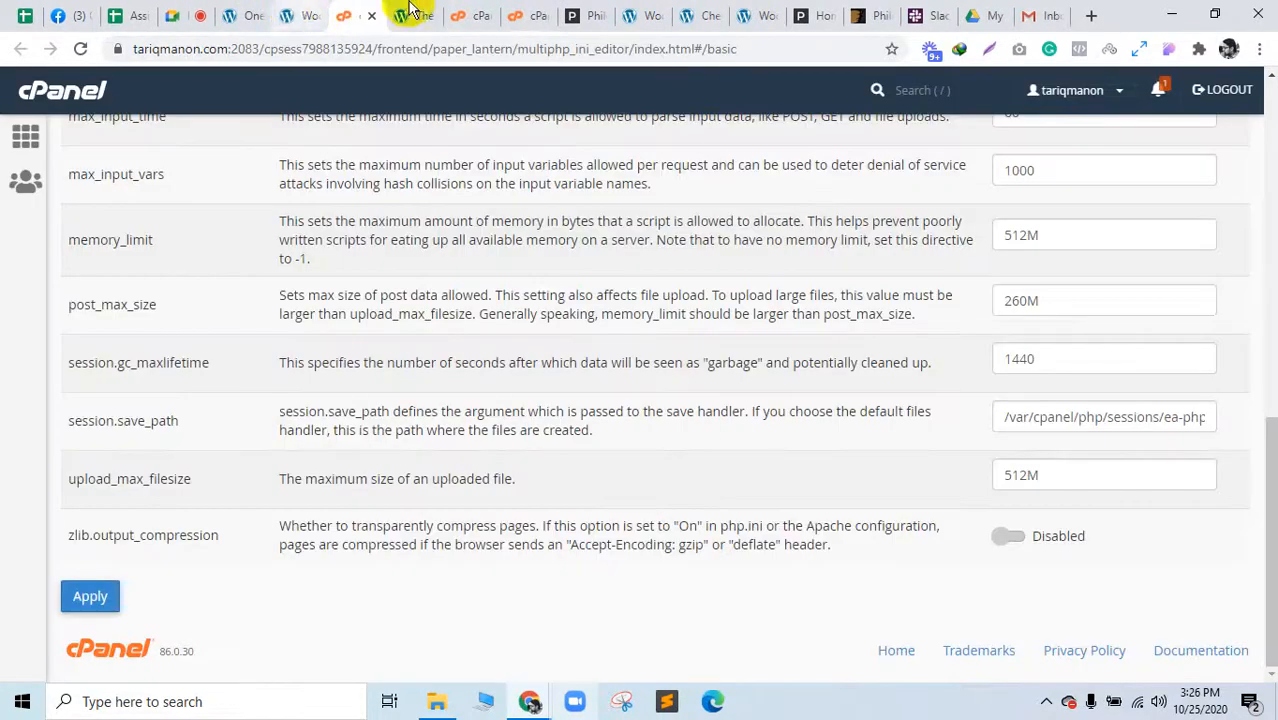
pyautogui.click(586, 12)
# Step: Highlight the docs' post-import instructions on setting navigation menus and home/blog pages
pyautogui.scroll(4, 665, 342)
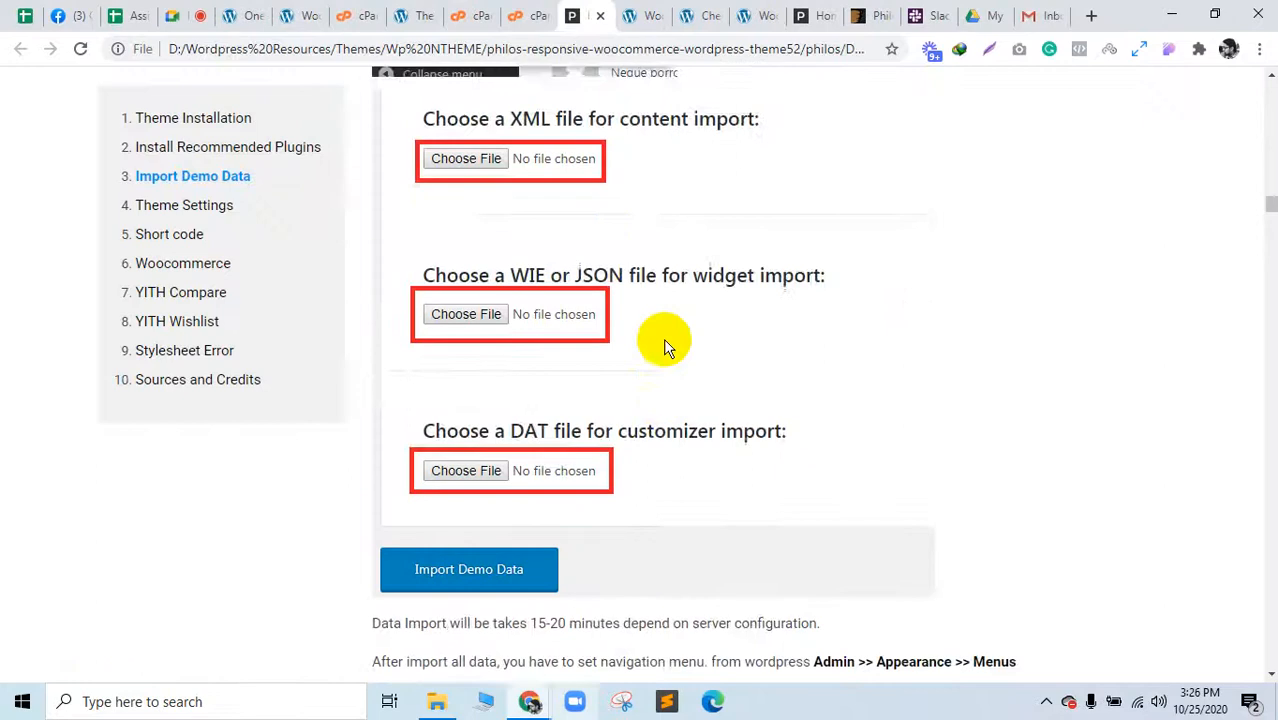
pyautogui.scroll(-6, 665, 340)
pyautogui.scroll(3, 665, 315)
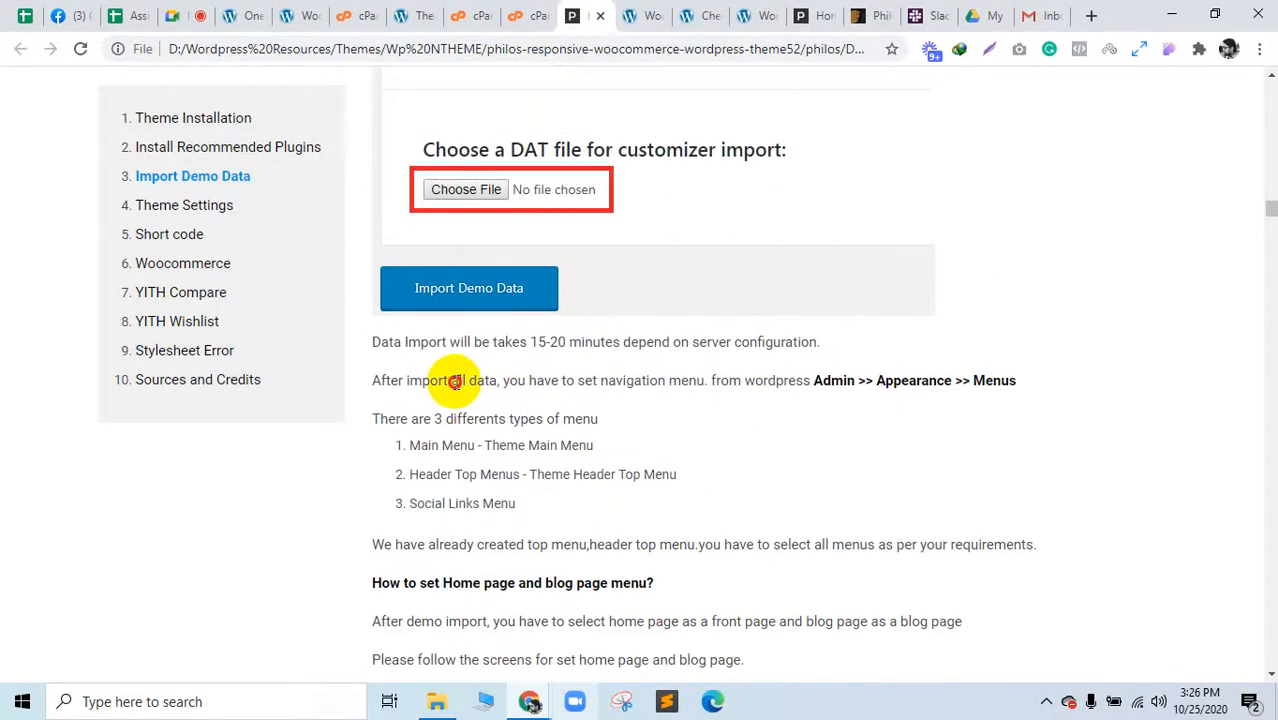
pyautogui.moveTo(455, 382); pyautogui.dragTo(852, 385)
pyautogui.click(964, 376)
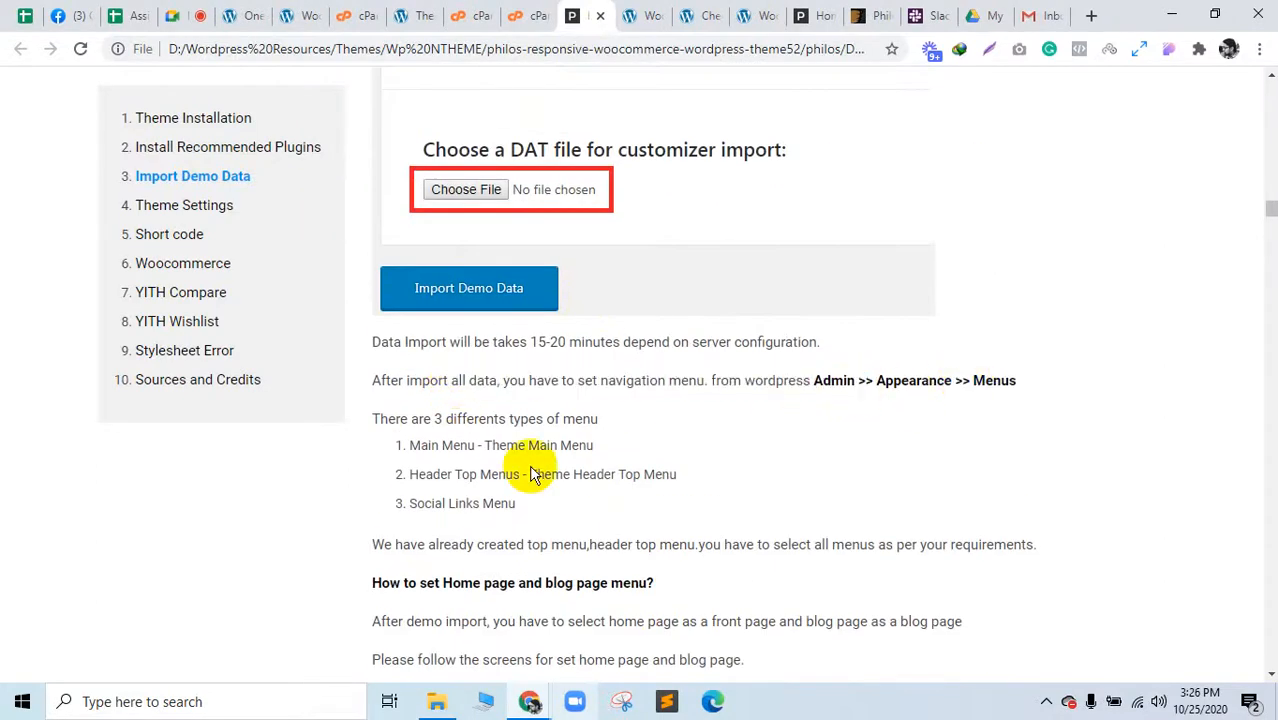
pyautogui.moveTo(433, 420); pyautogui.dragTo(608, 519)
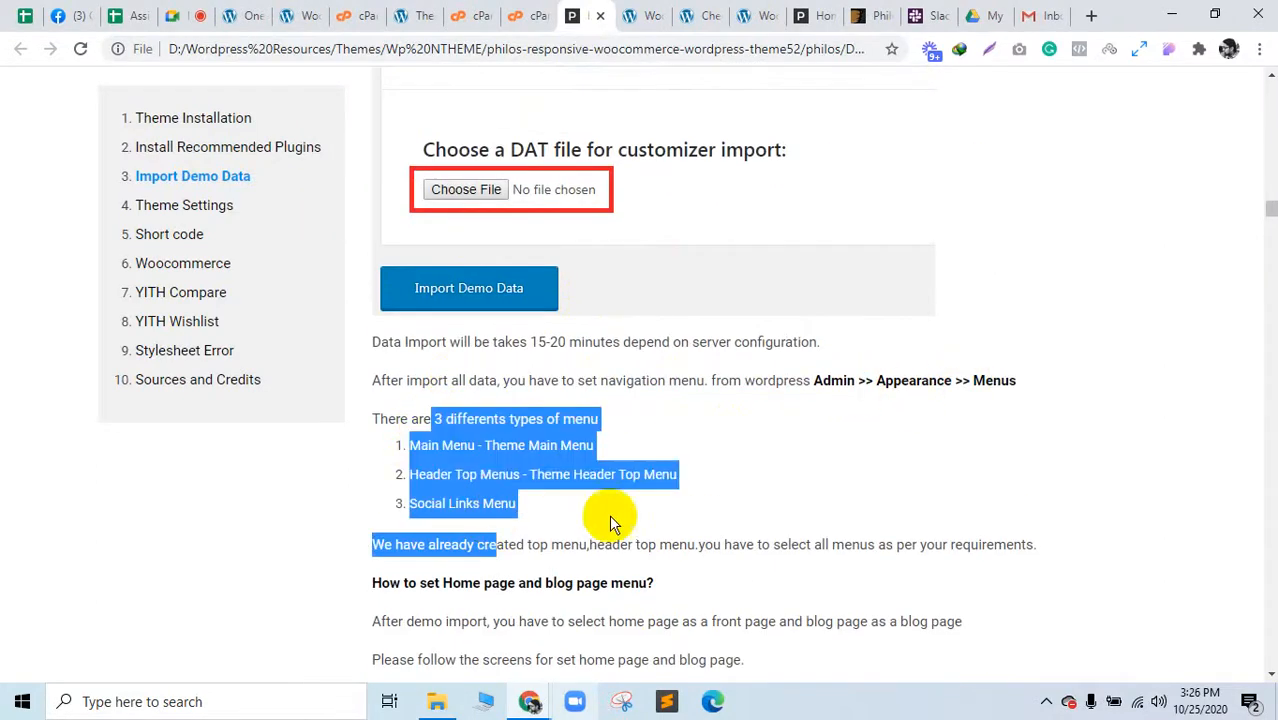
pyautogui.scroll(-3, 597, 517)
pyautogui.scroll(-3, 496, 320)
pyautogui.scroll(5, 465, 305)
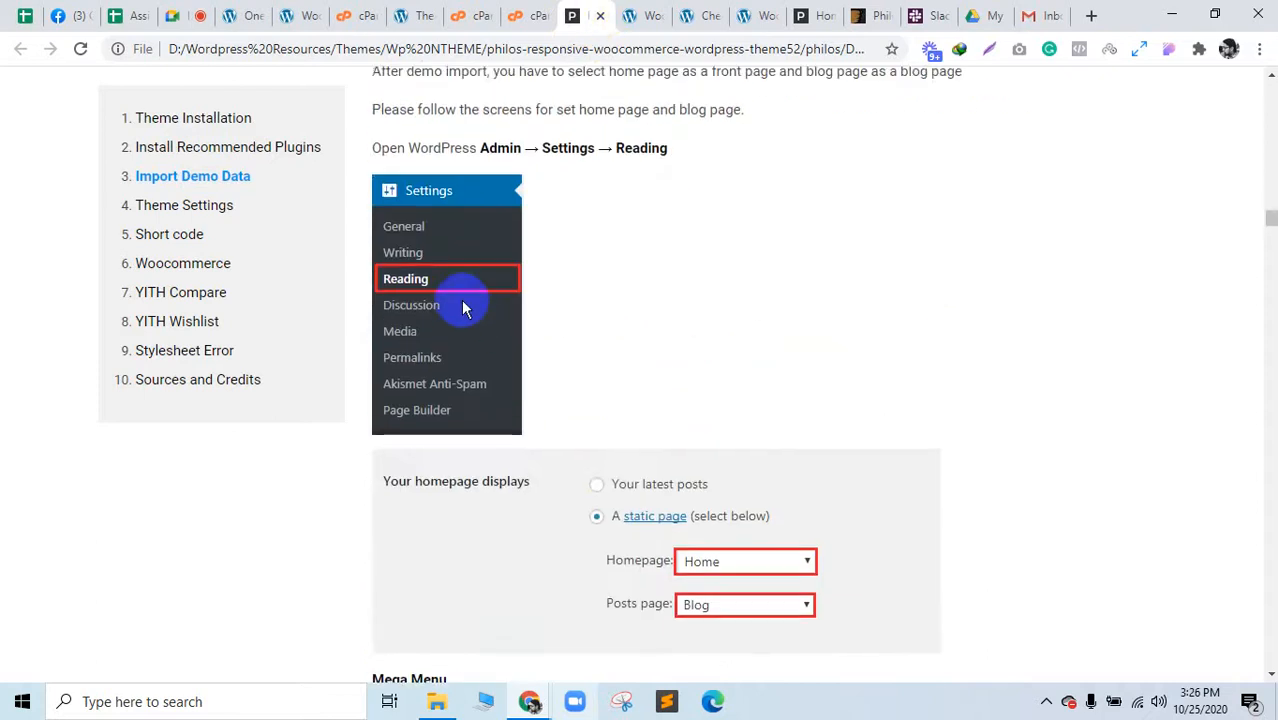
pyautogui.moveTo(486, 500); pyautogui.dragTo(576, 512)
pyautogui.scroll(-4, 565, 514)
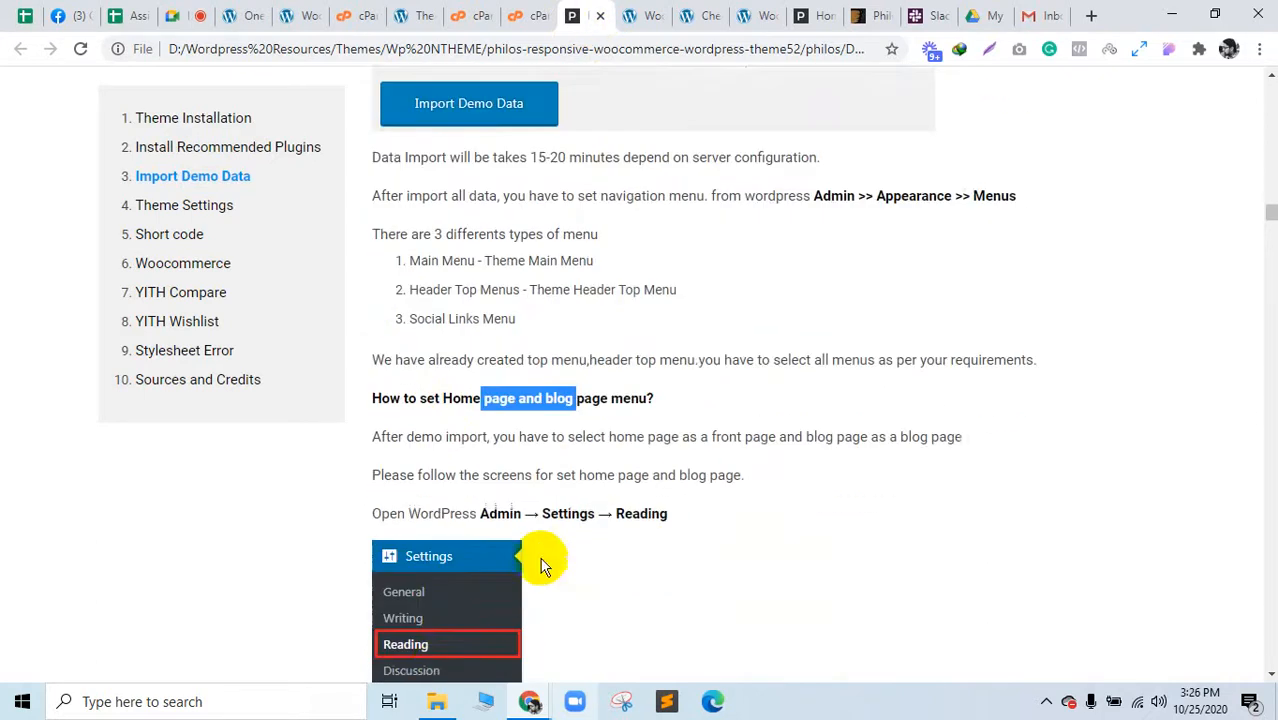
pyautogui.scroll(-4, 640, 300)
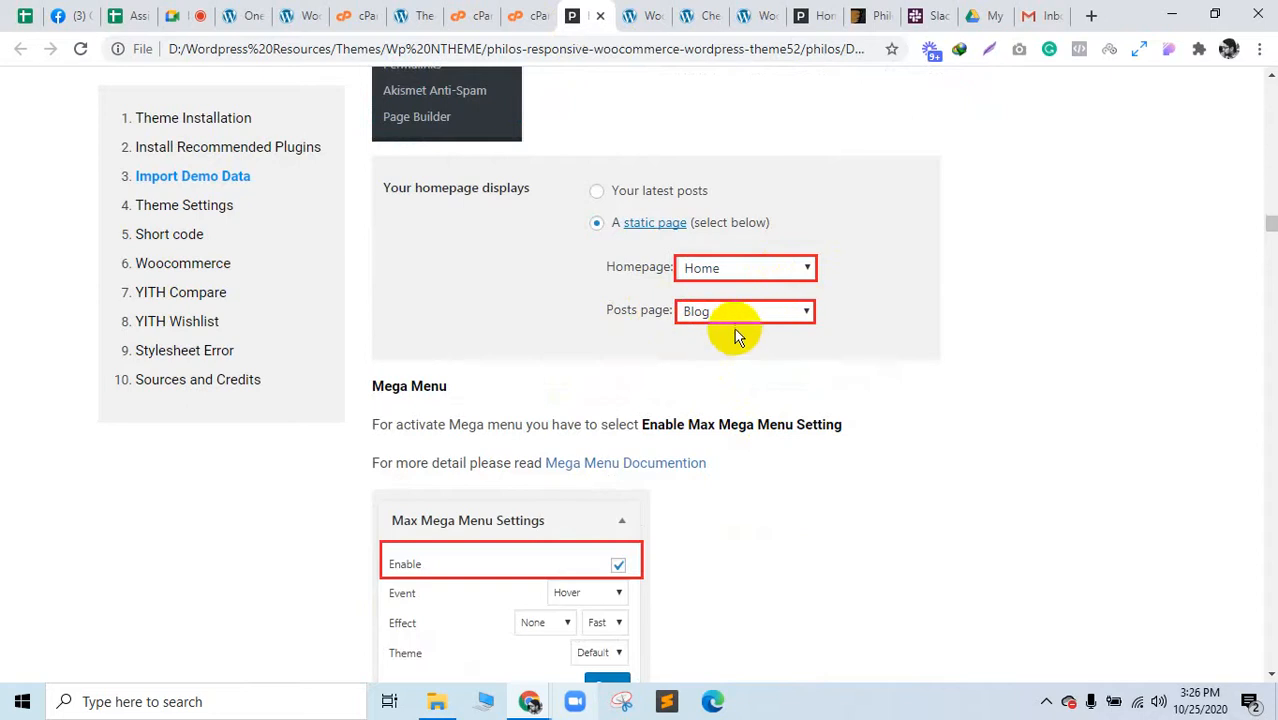
# Step: Check the running import, then mark the Enable Max Mega Menu Setting instruction
pyautogui.click(248, 12)
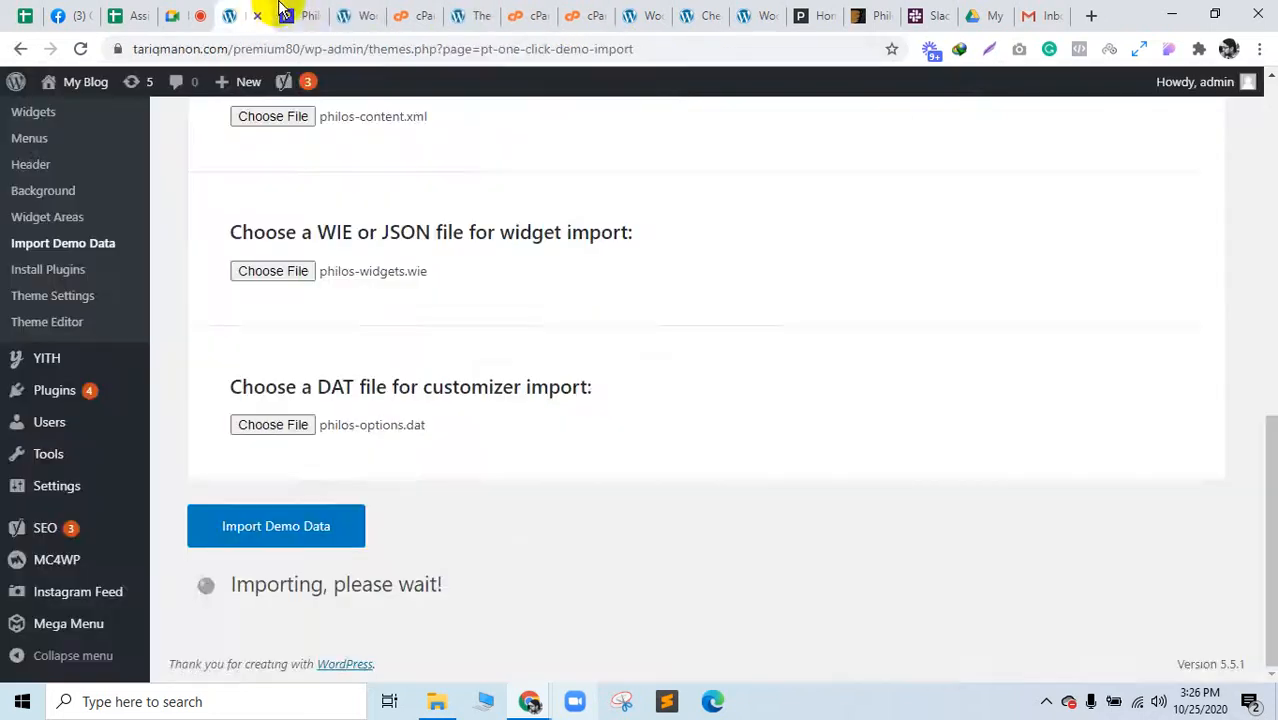
pyautogui.click(284, 14)
pyautogui.scroll(-2, 585, 399)
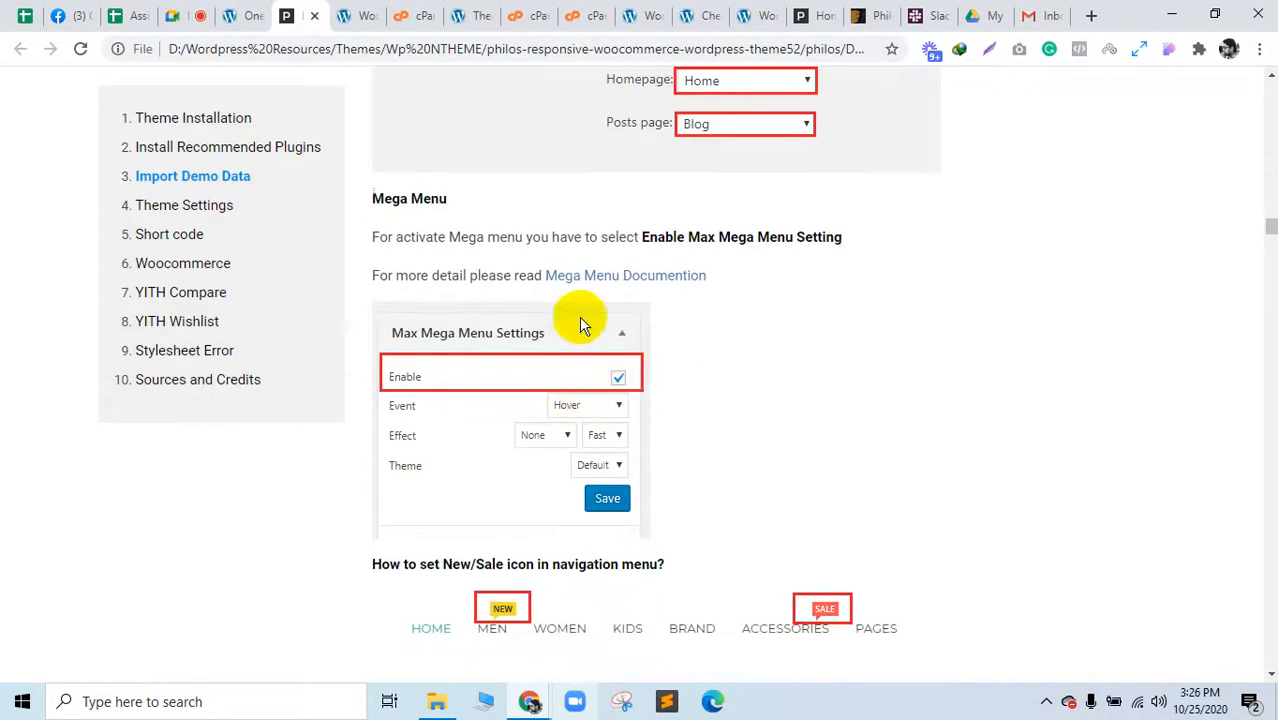
pyautogui.moveTo(645, 239); pyautogui.dragTo(844, 237)
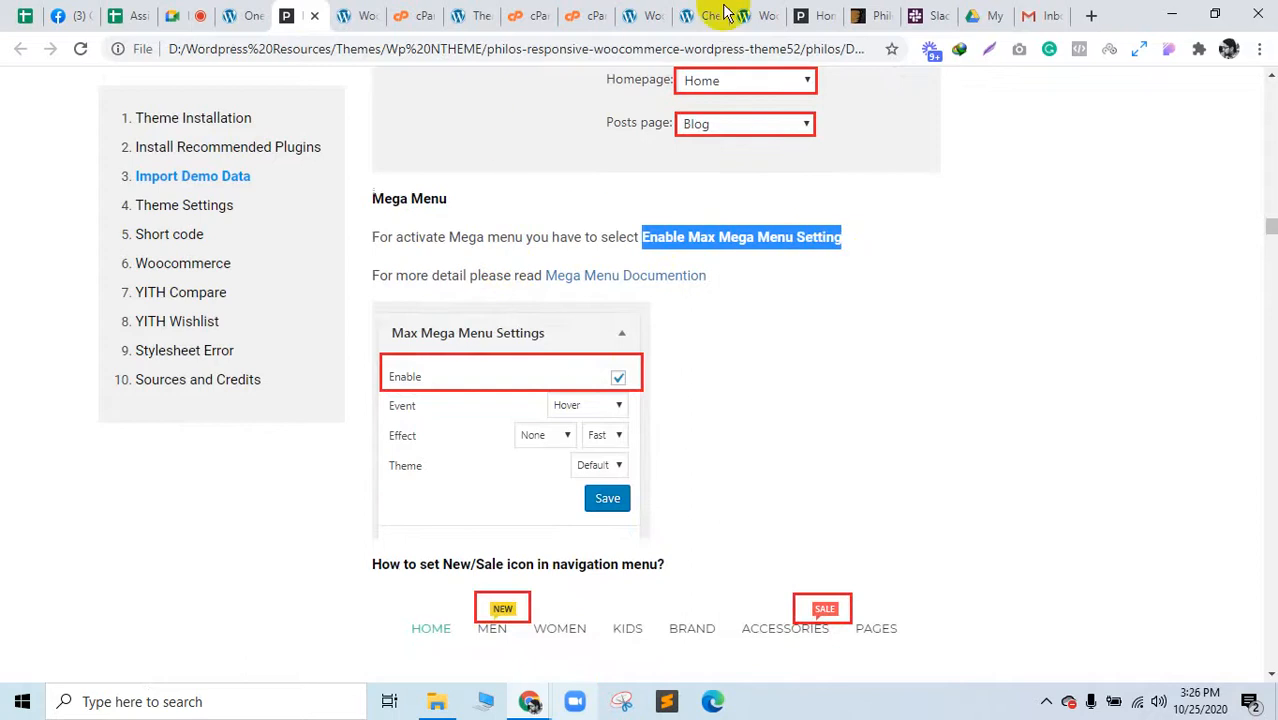
pyautogui.click(837, 8)
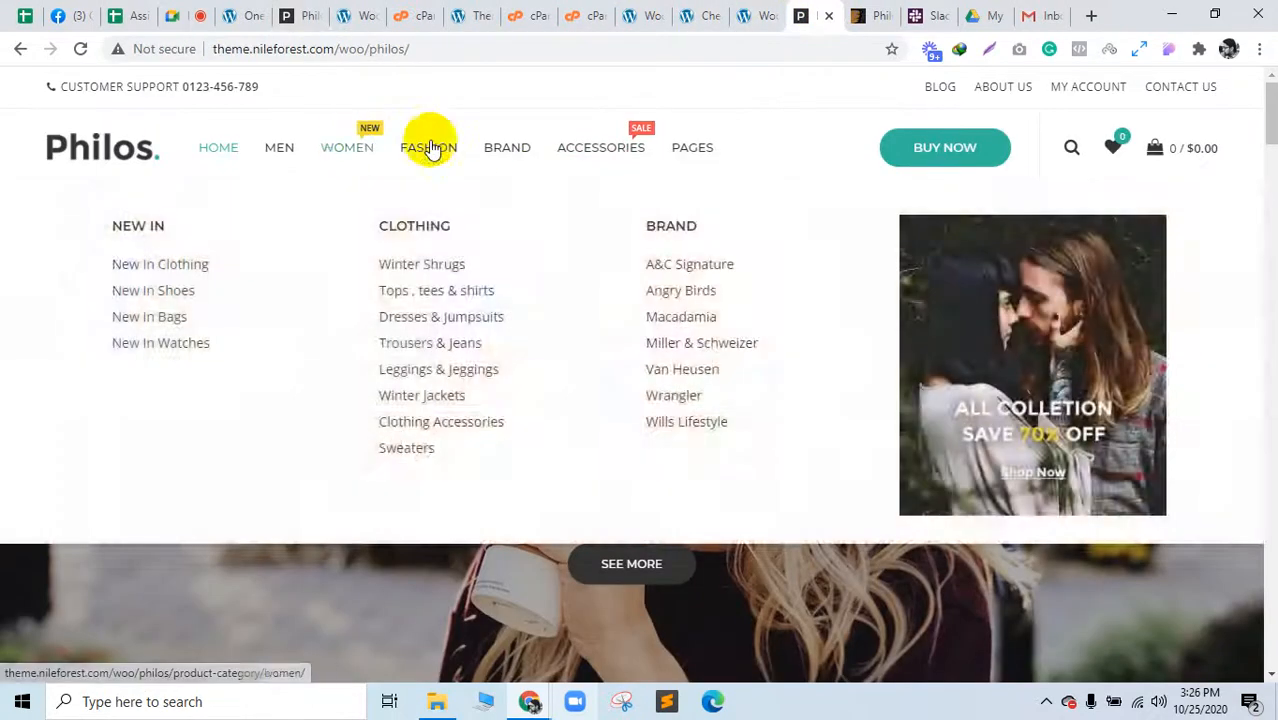
# Step: Check the WordPress demo import and dismiss the download manager warning in the docs
pyautogui.moveTo(603, 145)
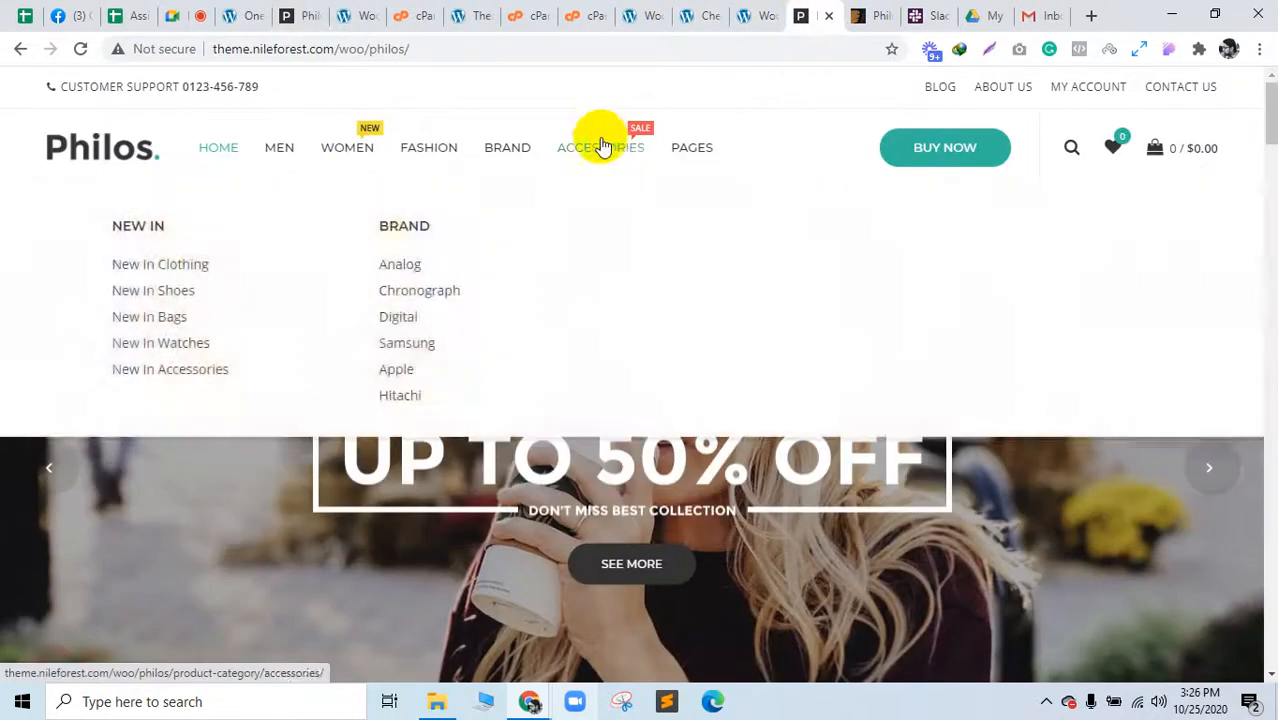
pyautogui.click(318, 14)
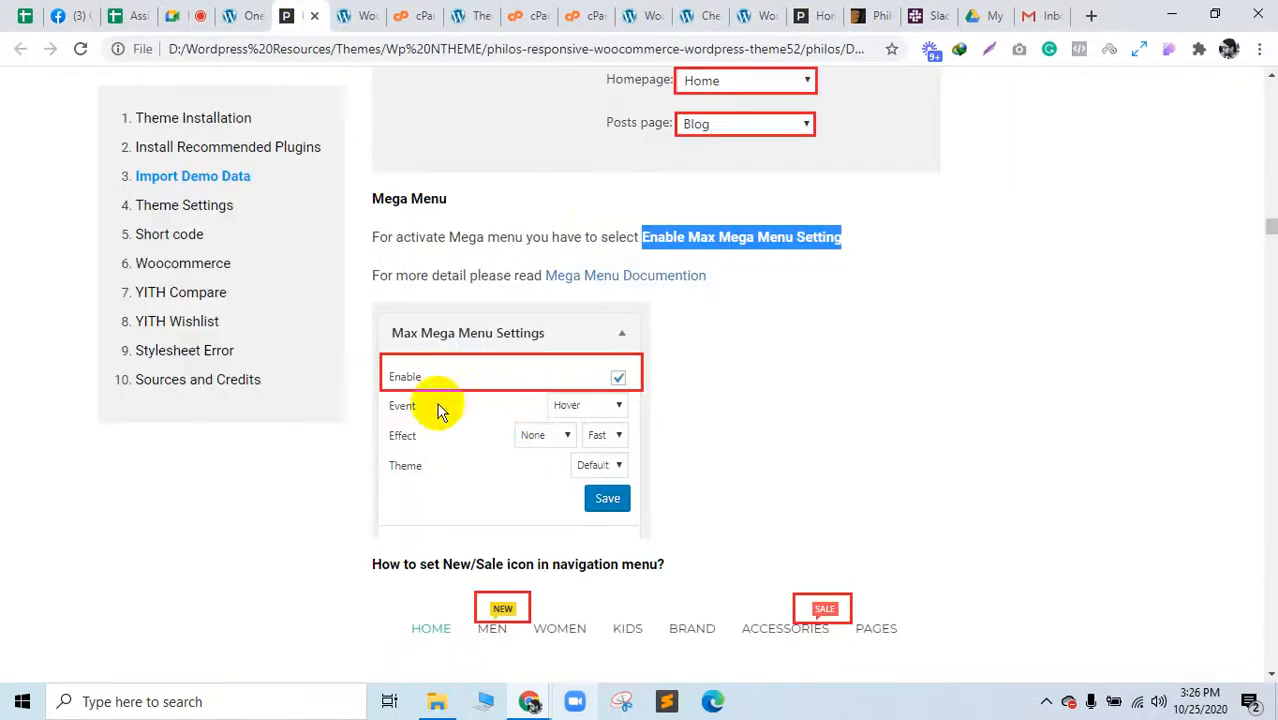
pyautogui.click(245, 15)
pyautogui.moveTo(70, 632)
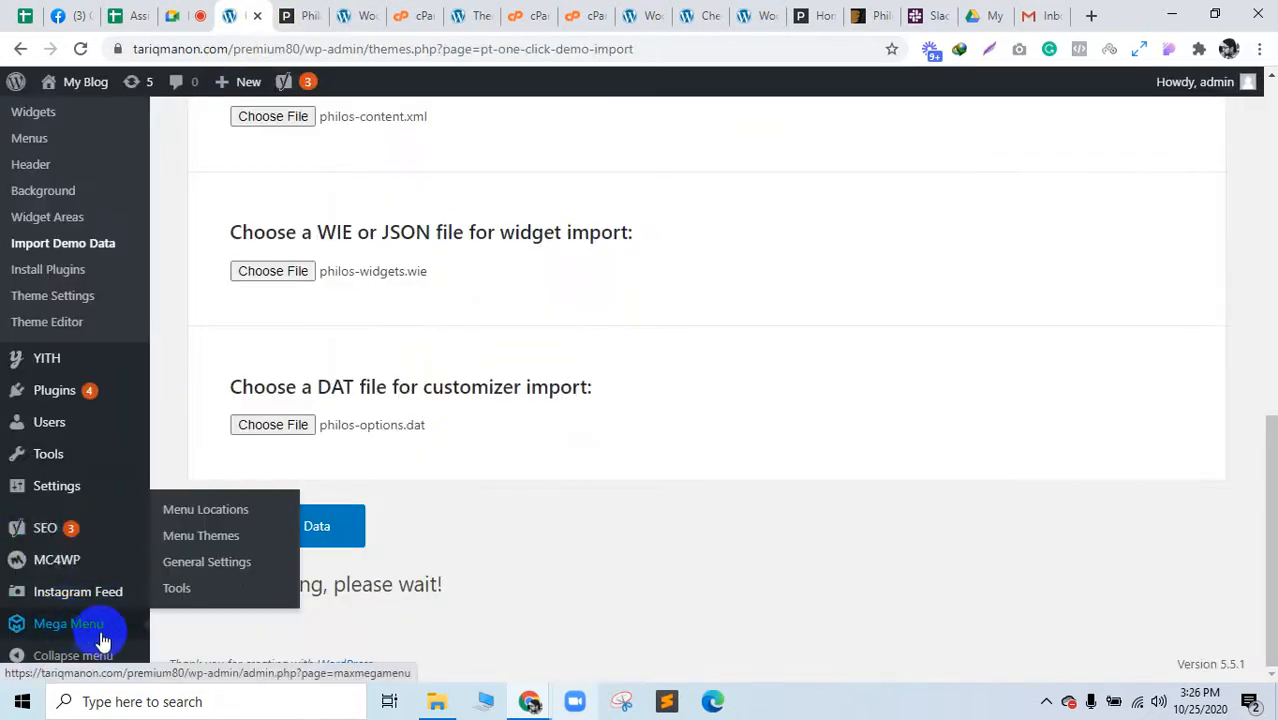
pyautogui.click(295, 15)
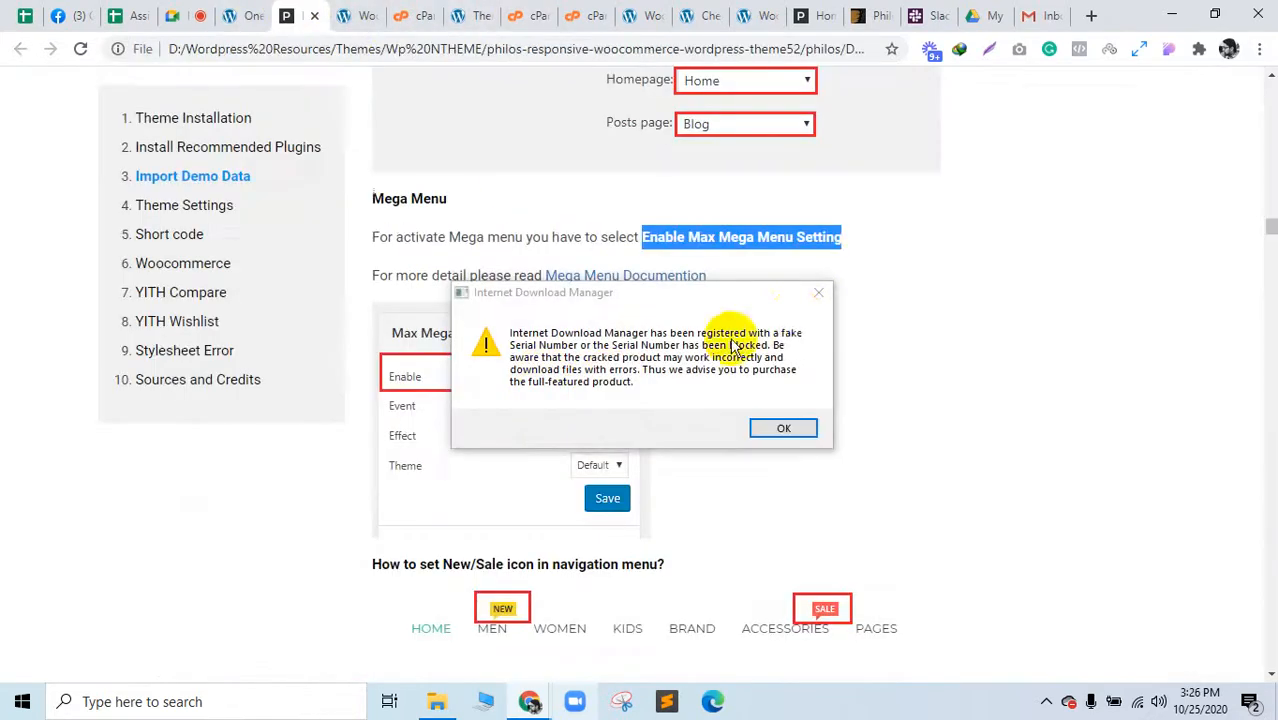
pyautogui.click(818, 292)
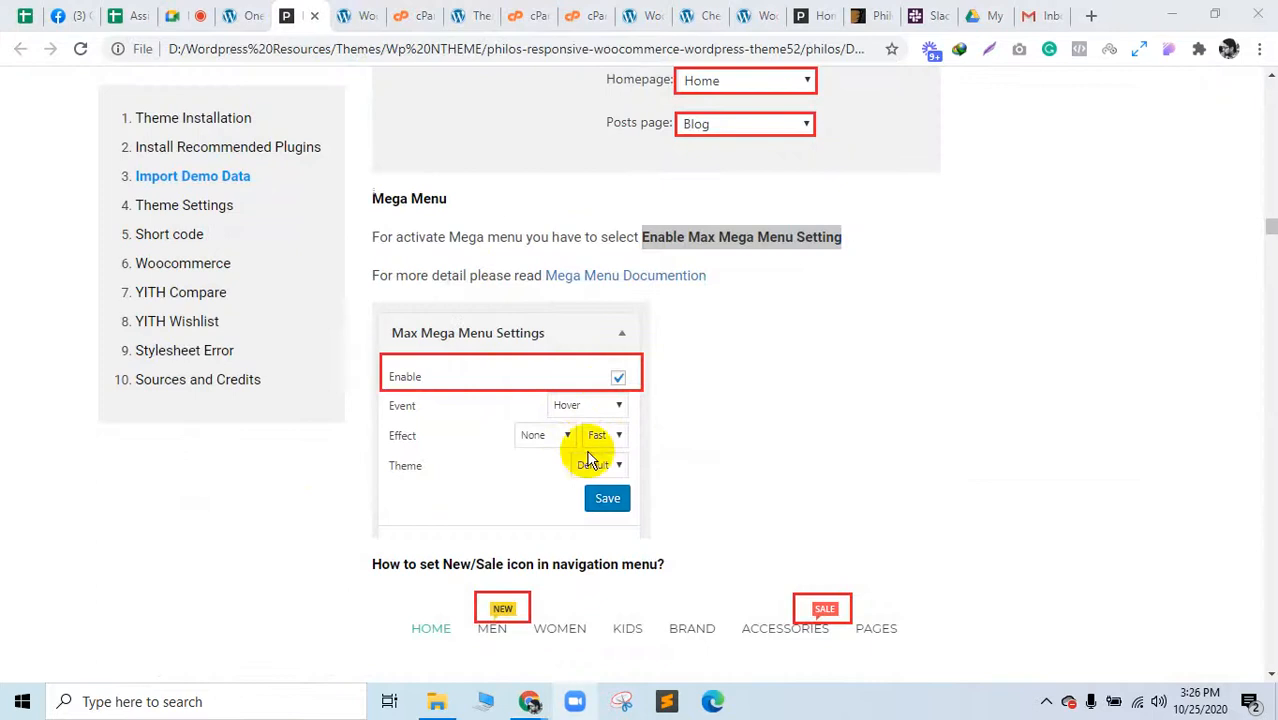
# Step: Scroll the docs to the New/Sale menu label instructions with the new-label CSS class
pyautogui.scroll(-1, 515, 610)
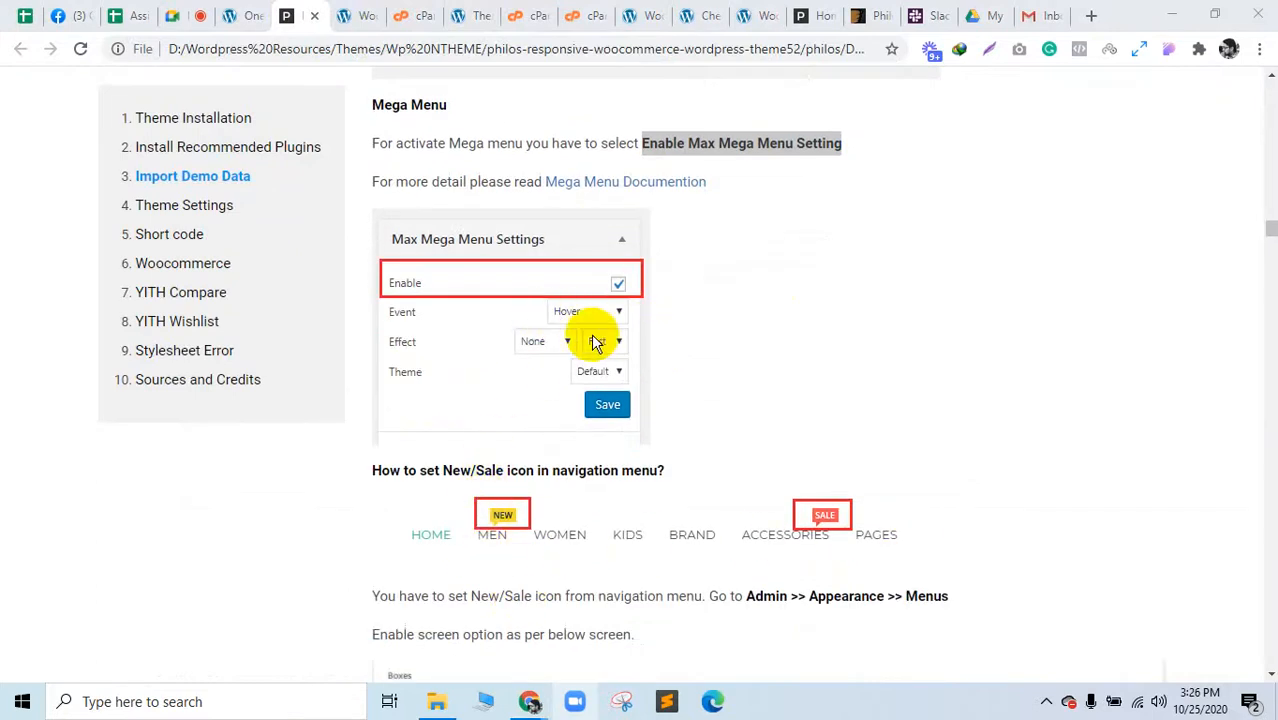
pyautogui.scroll(-4, 812, 533)
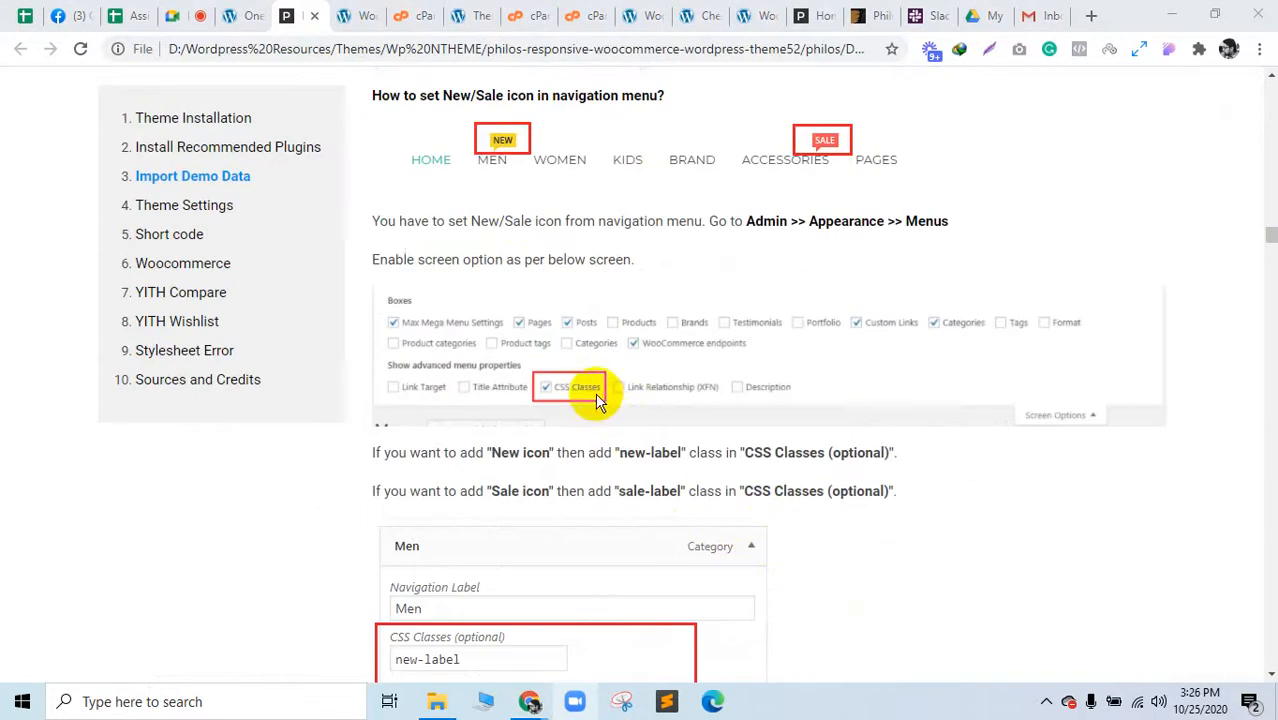
pyautogui.scroll(-1, 572, 398)
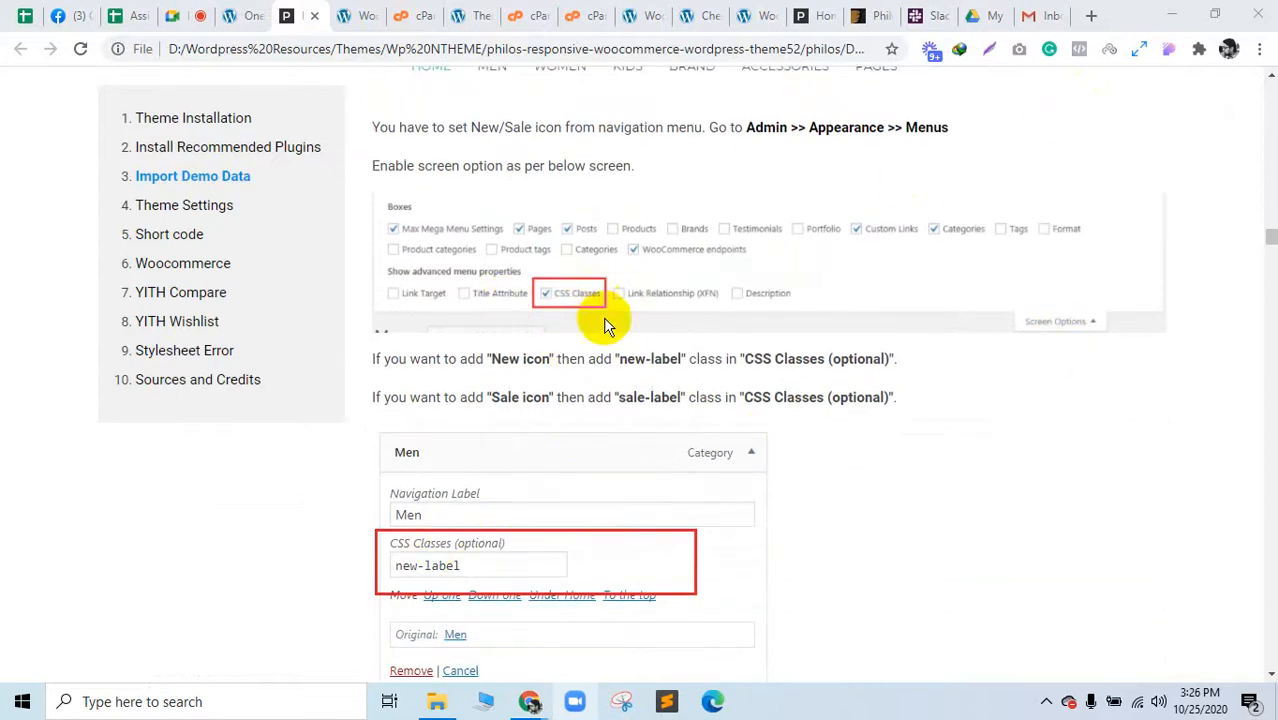
pyautogui.scroll(-2, 603, 317)
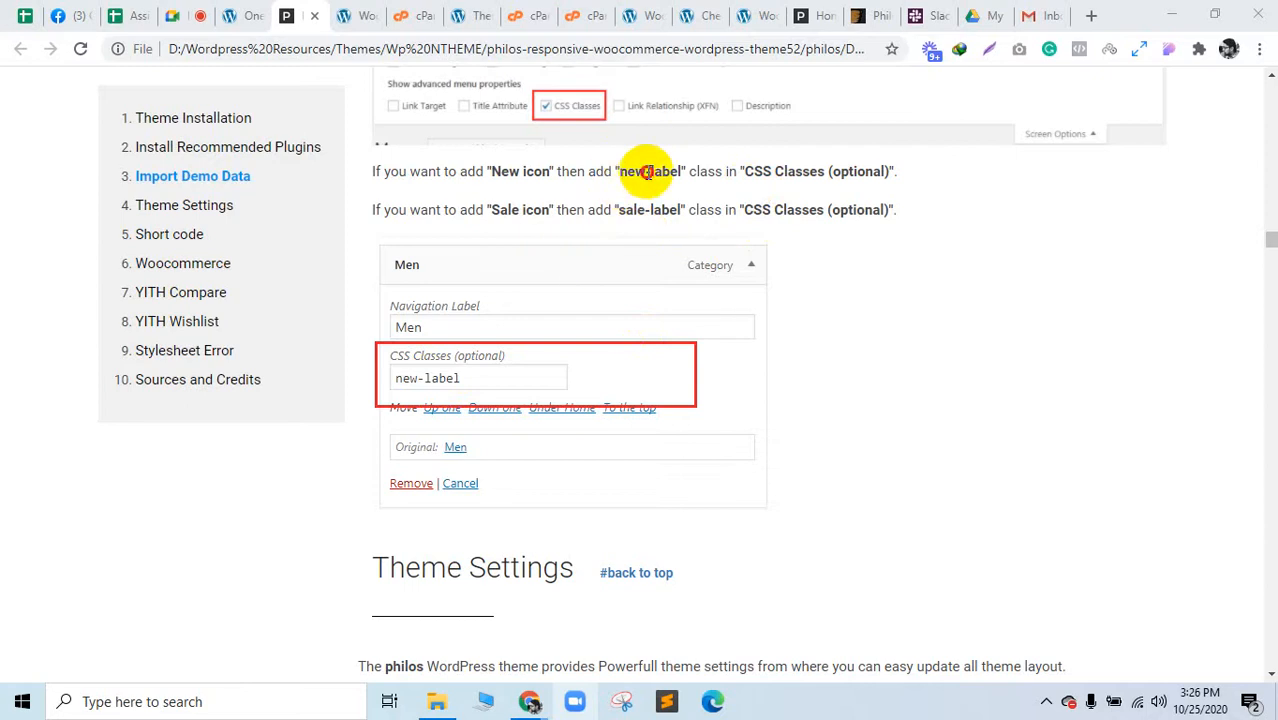
pyautogui.moveTo(647, 172); pyautogui.dragTo(680, 172)
pyautogui.scroll(2, 499, 251)
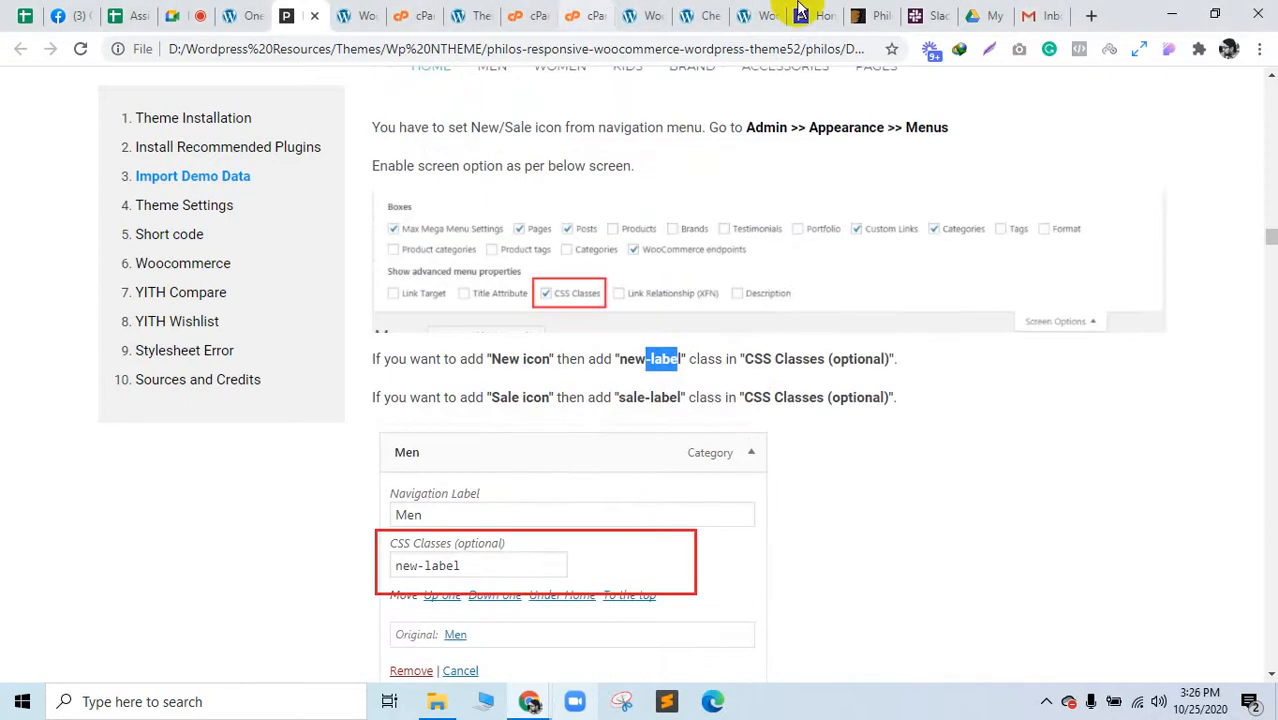
pyautogui.click(842, 12)
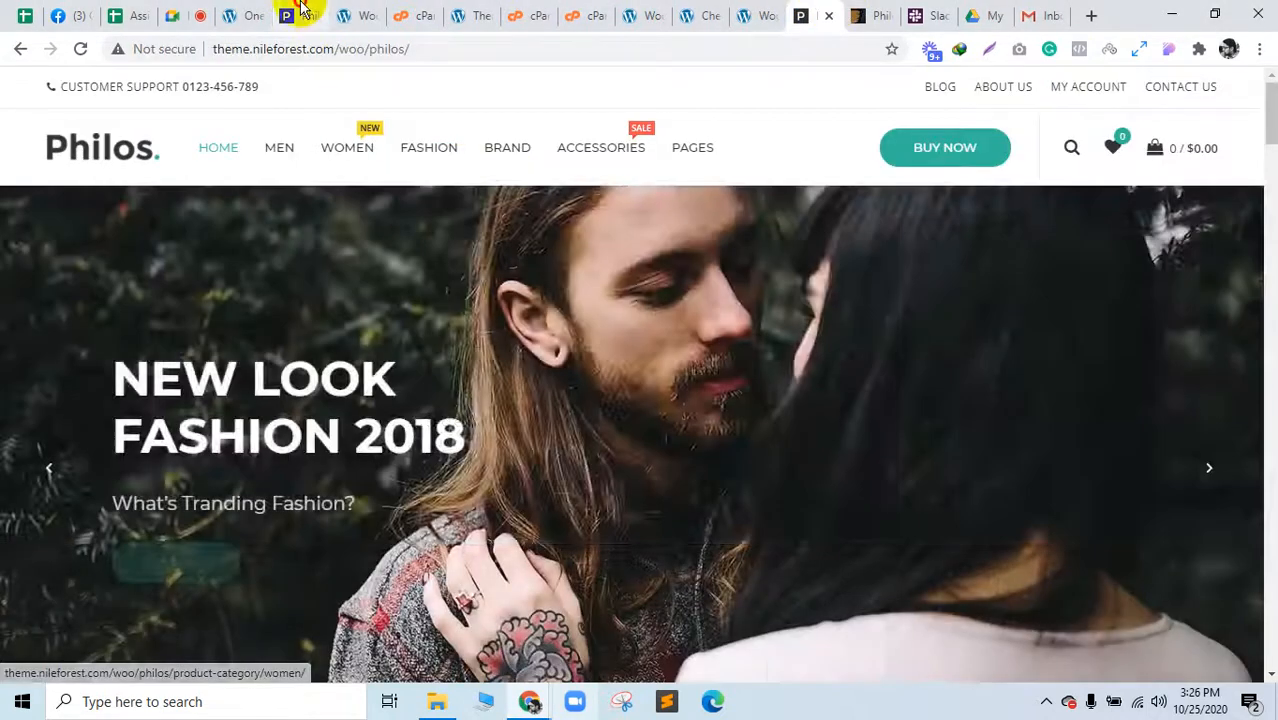
pyautogui.click(284, 14)
# Step: Read the Theme Settings font options and body typography and background descriptions
pyautogui.scroll(-5, 633, 457)
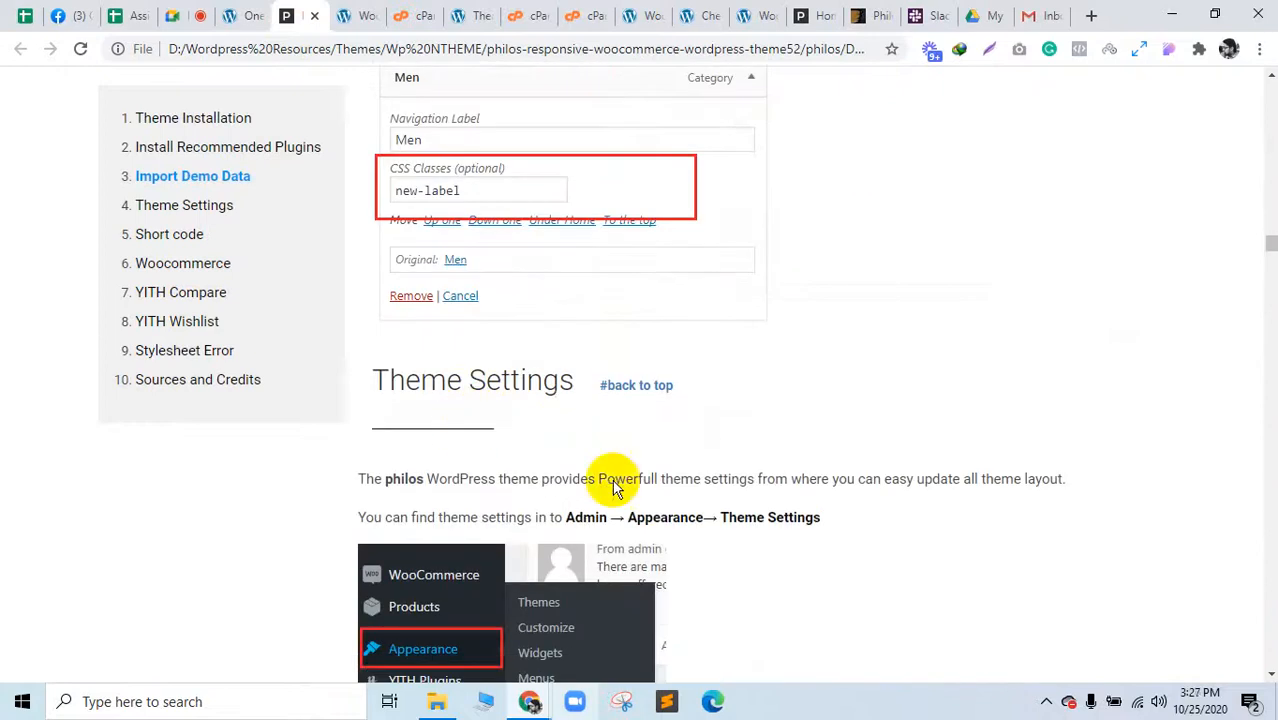
pyautogui.scroll(-7, 585, 565)
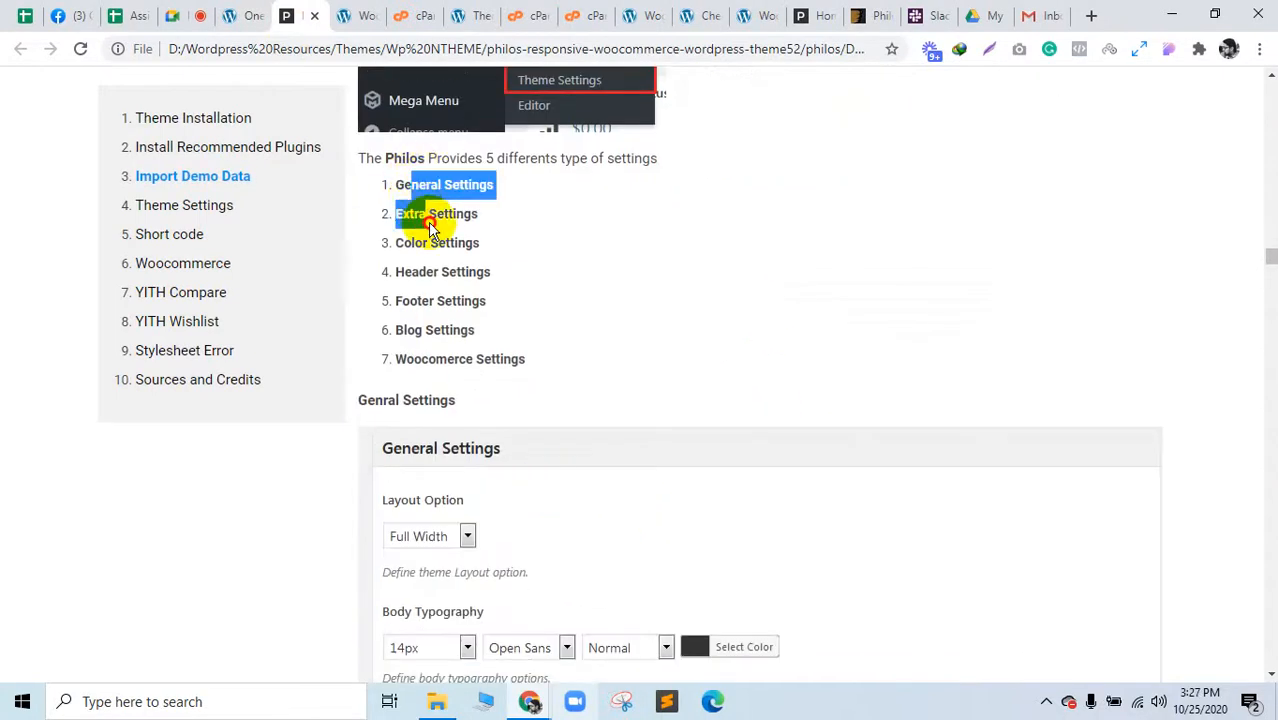
pyautogui.moveTo(452, 272); pyautogui.dragTo(562, 380)
pyautogui.click(650, 394)
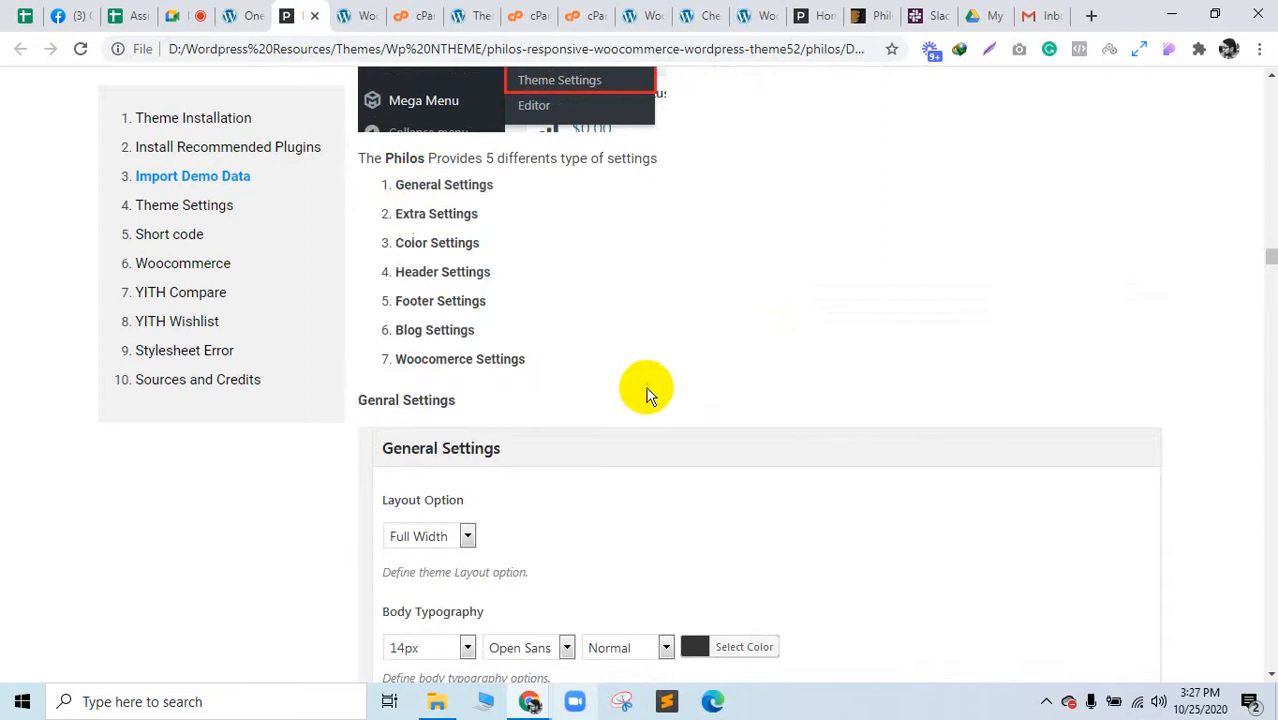
pyautogui.scroll(-3, 591, 427)
pyautogui.scroll(-7, 442, 220)
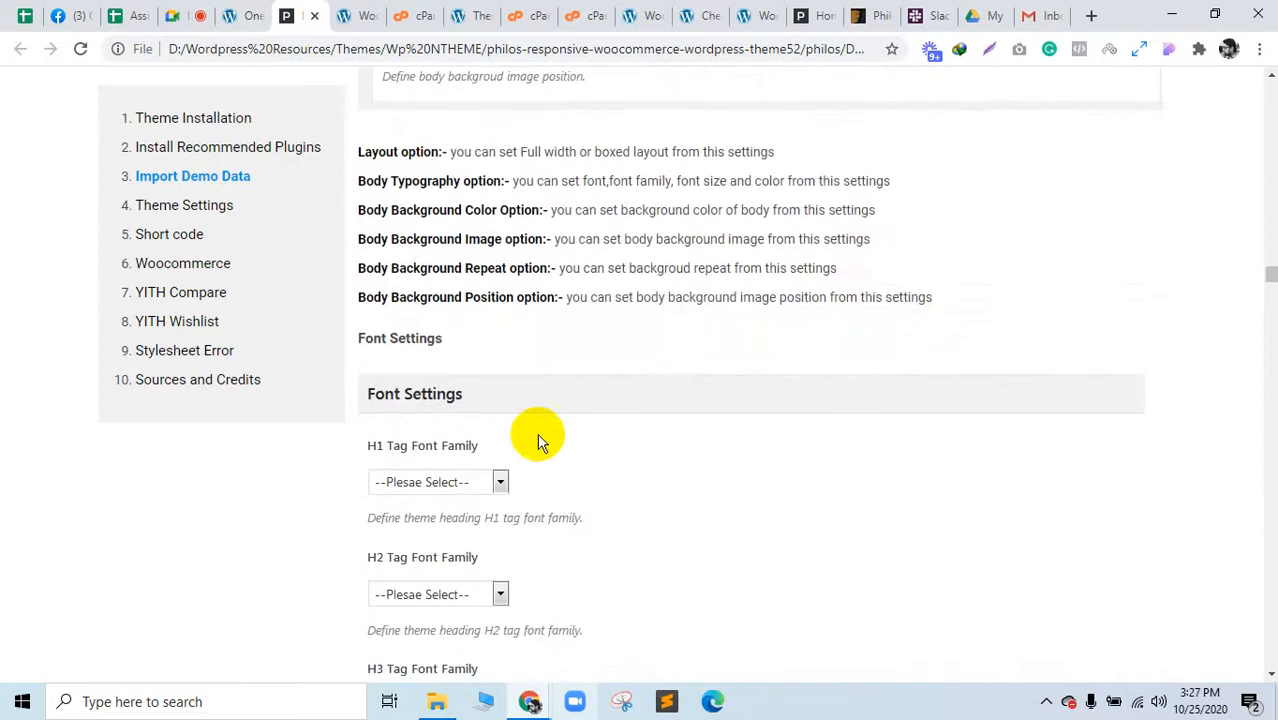
pyautogui.moveTo(407, 193); pyautogui.dragTo(562, 243)
pyautogui.click(447, 251)
# Step: Scroll through Extra, Color and Header Settings down to Footer Settings
pyautogui.scroll(-15, 534, 465)
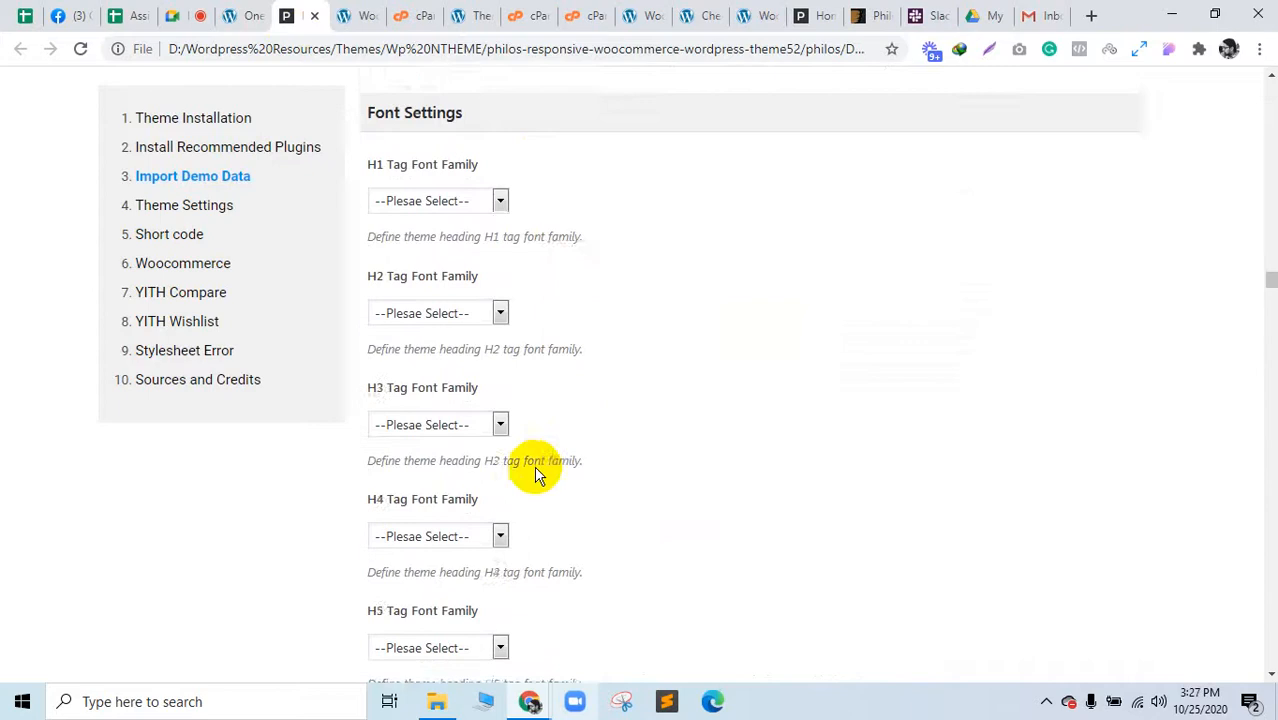
pyautogui.scroll(5, 455, 478)
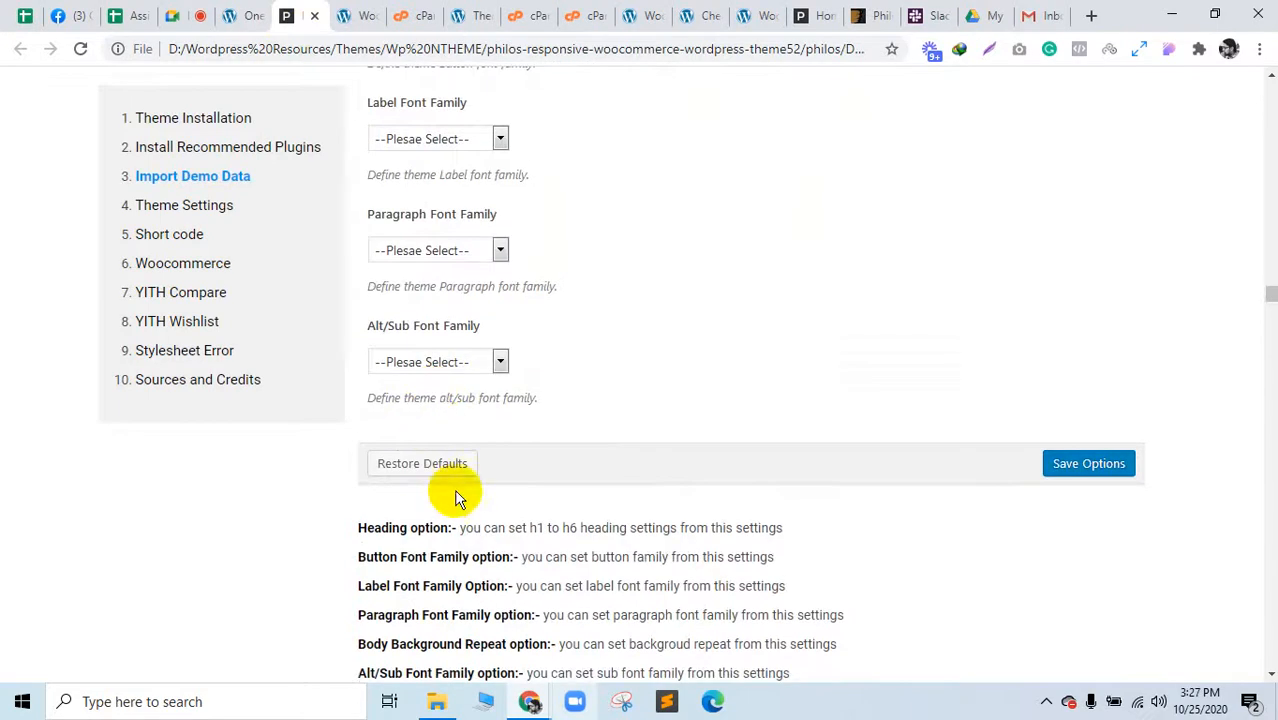
pyautogui.scroll(-4, 456, 491)
pyautogui.moveTo(421, 240); pyautogui.dragTo(457, 375)
pyautogui.scroll(-10, 522, 419)
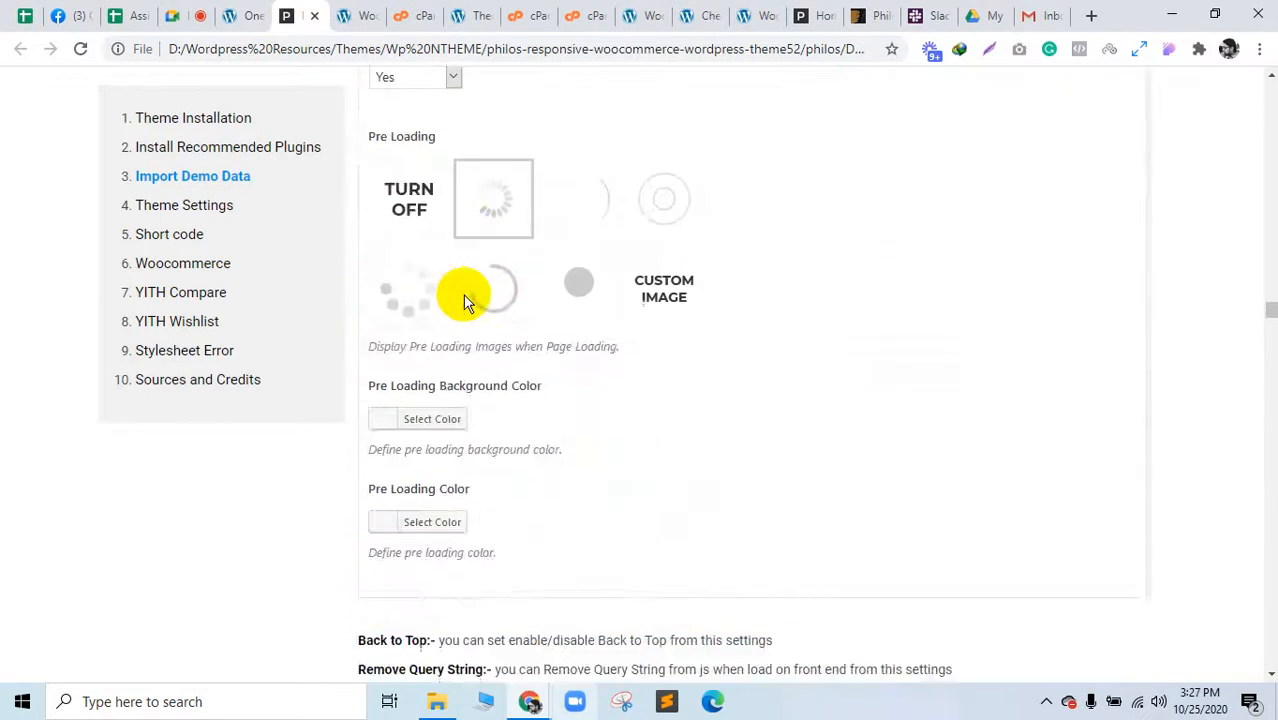
pyautogui.scroll(8, 489, 400)
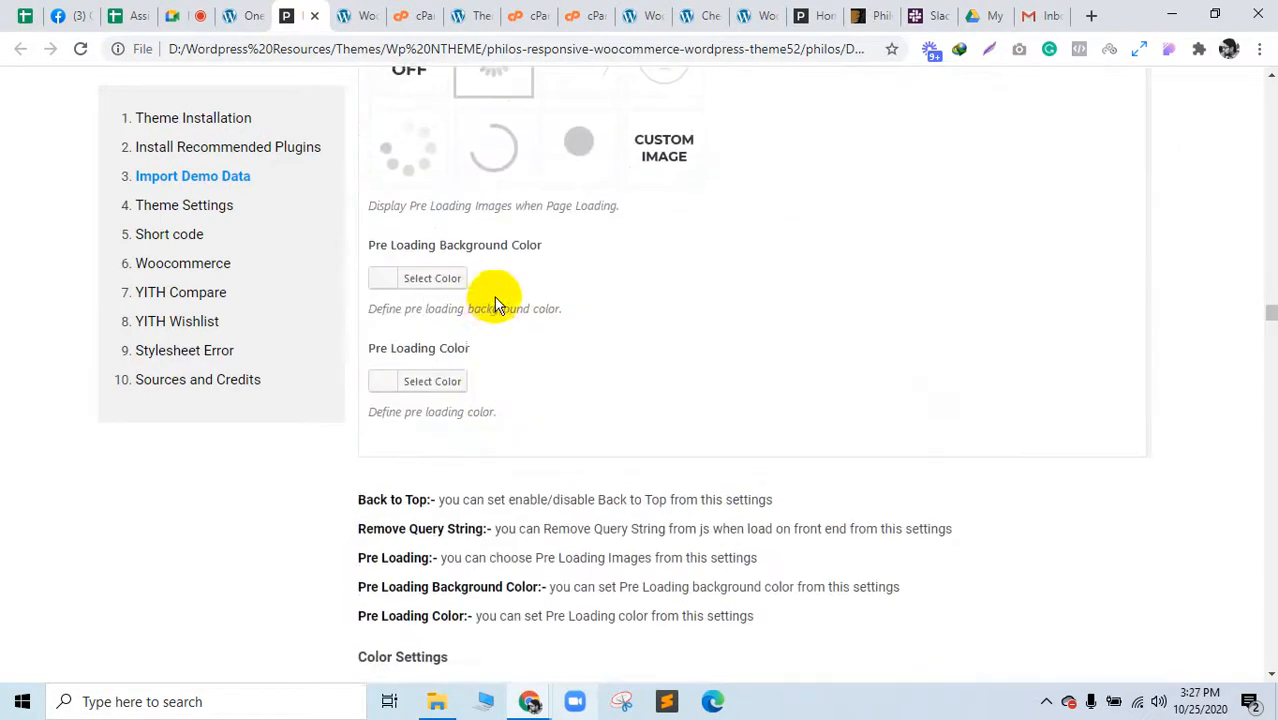
pyautogui.scroll(-15, 491, 430)
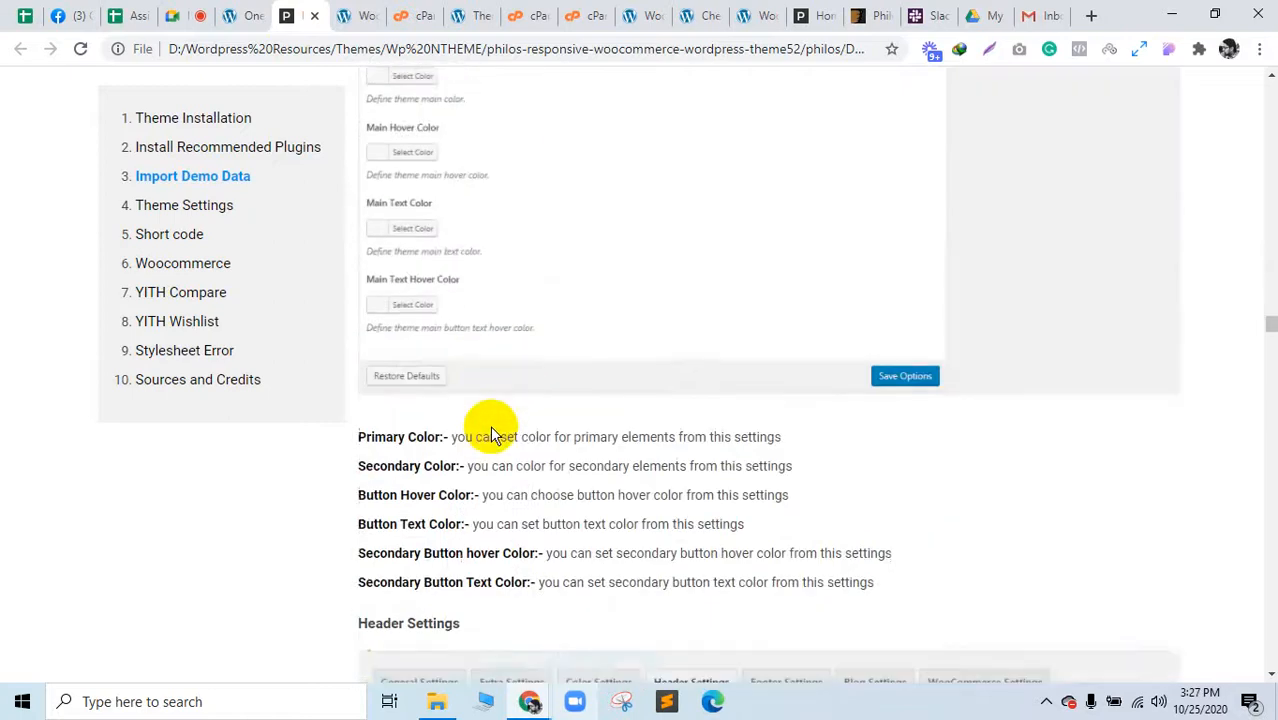
pyautogui.scroll(-15, 490, 432)
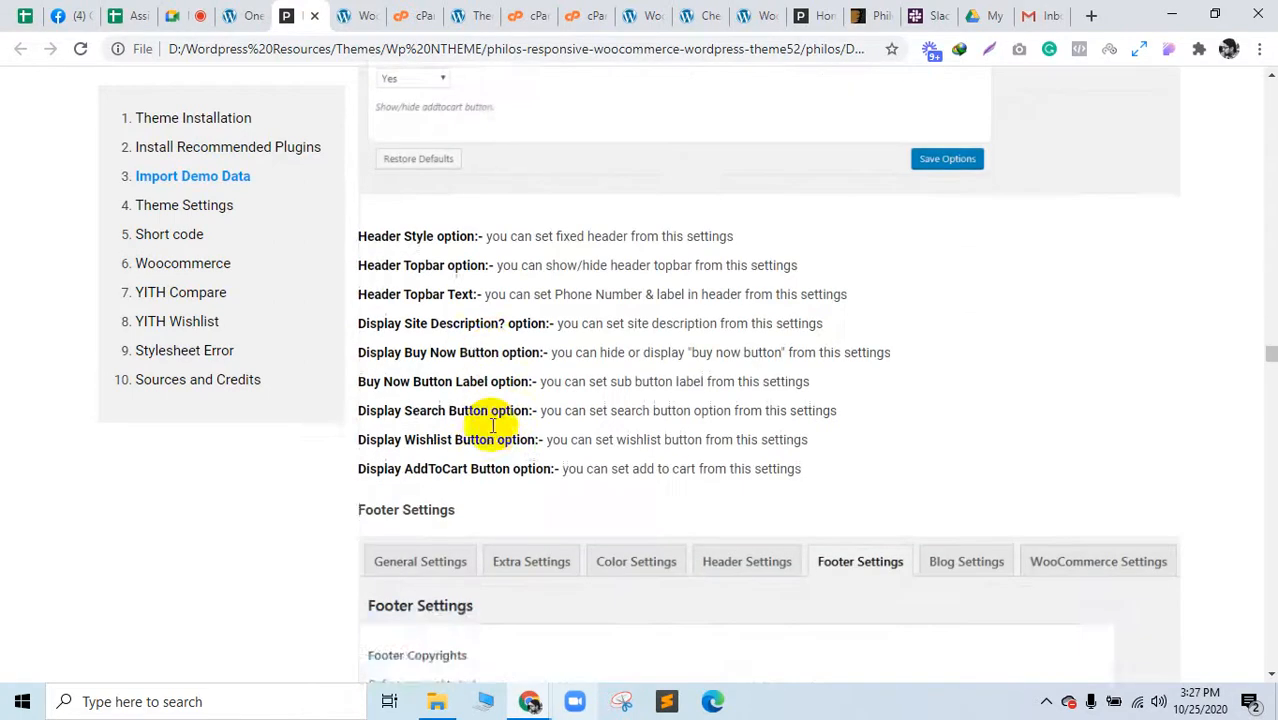
pyautogui.scroll(5, 491, 428)
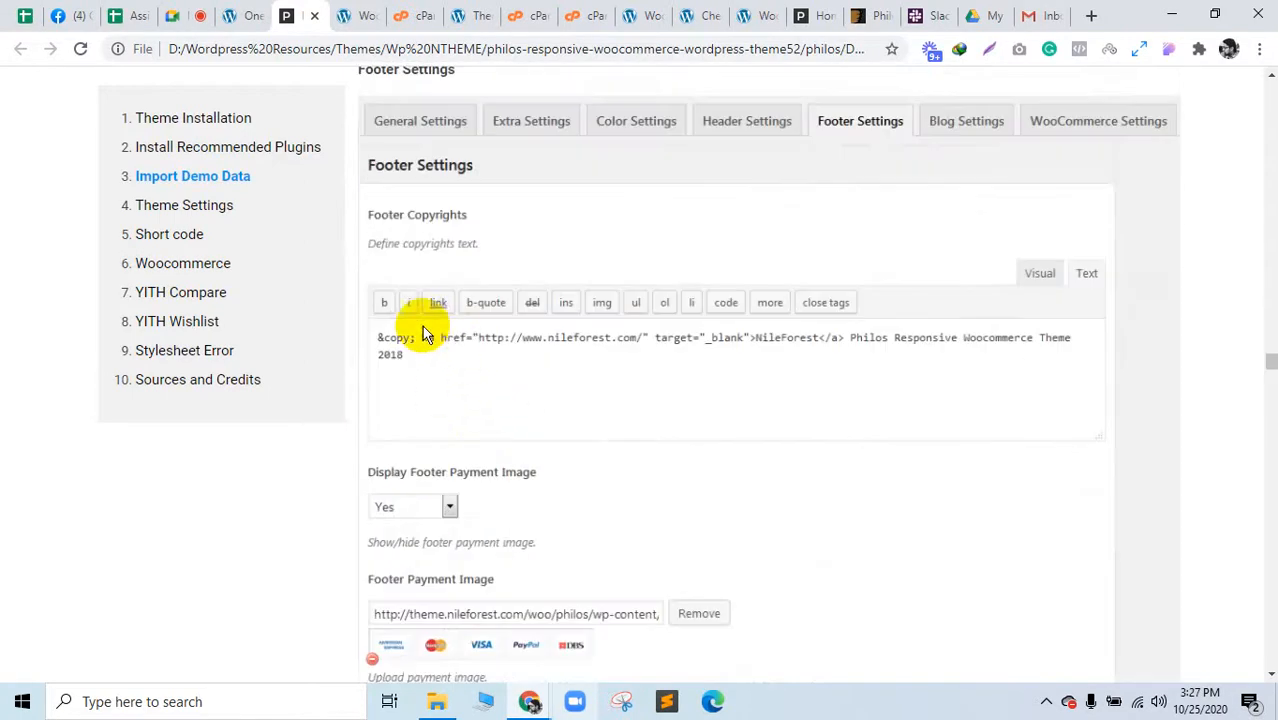
pyautogui.click(838, 8)
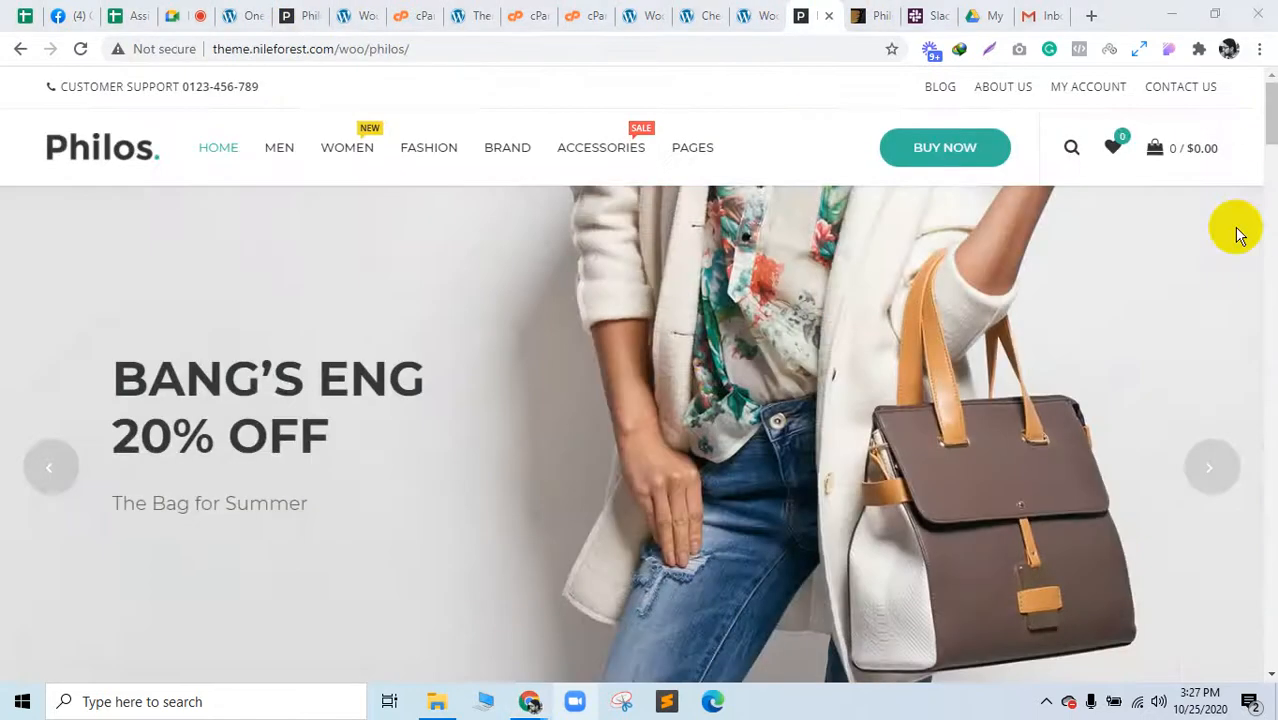
# Step: Scroll the Philos demo site to its footer copyright line and return to the docs
pyautogui.scroll(-10, 1265, 650)
pyautogui.scroll(-5, 1265, 650)
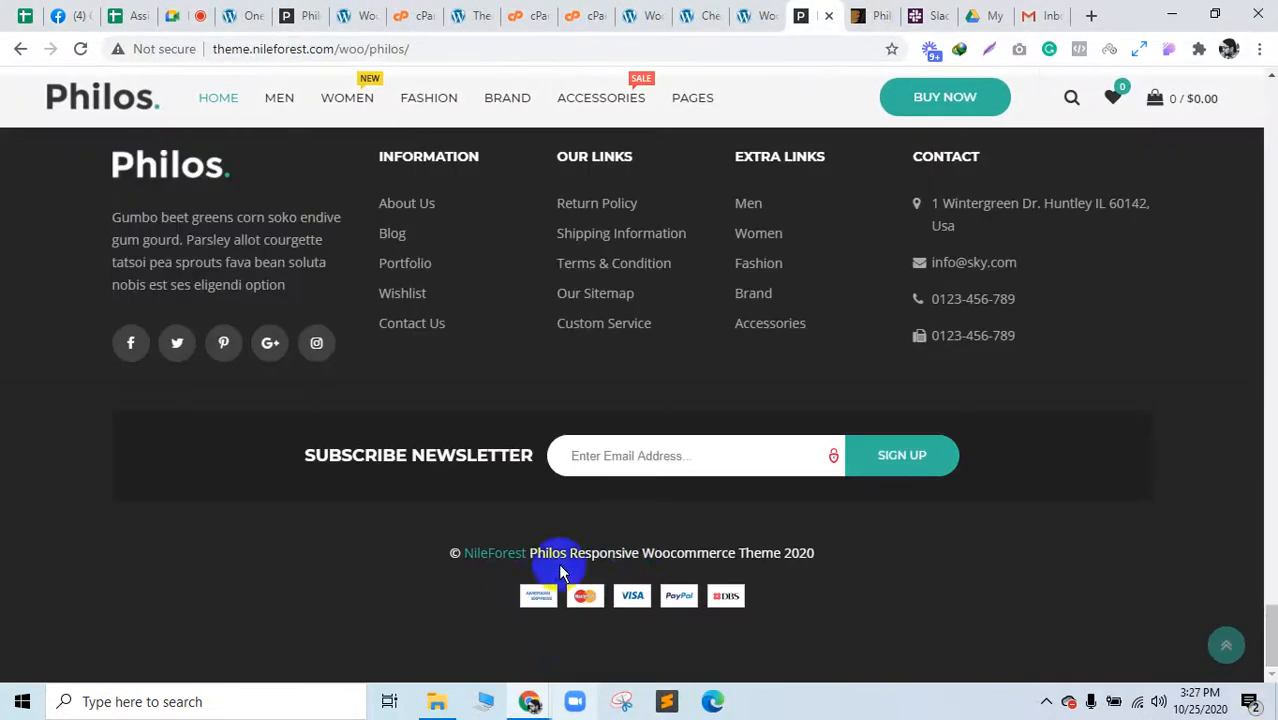
pyautogui.click(309, 12)
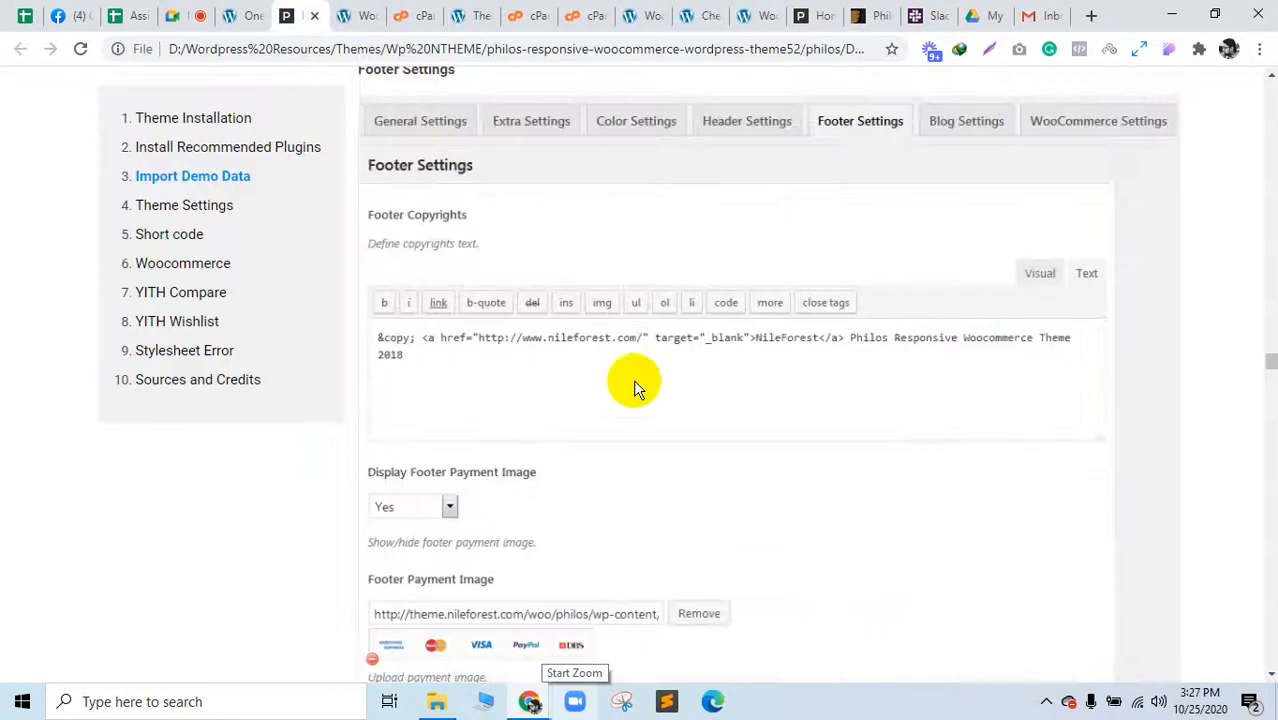
# Step: Scroll the docs through the popup, blog, widget and Shortcode sections
pyautogui.scroll(-10, 638, 398)
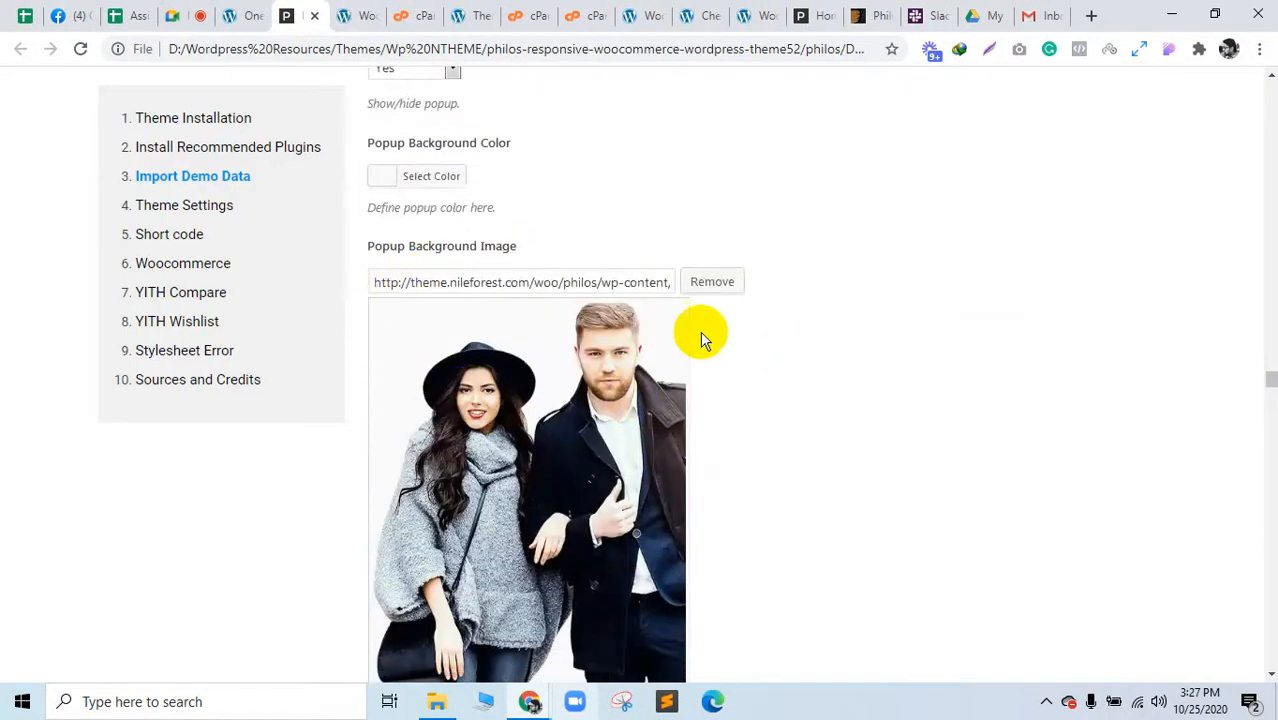
pyautogui.scroll(-15, 696, 487)
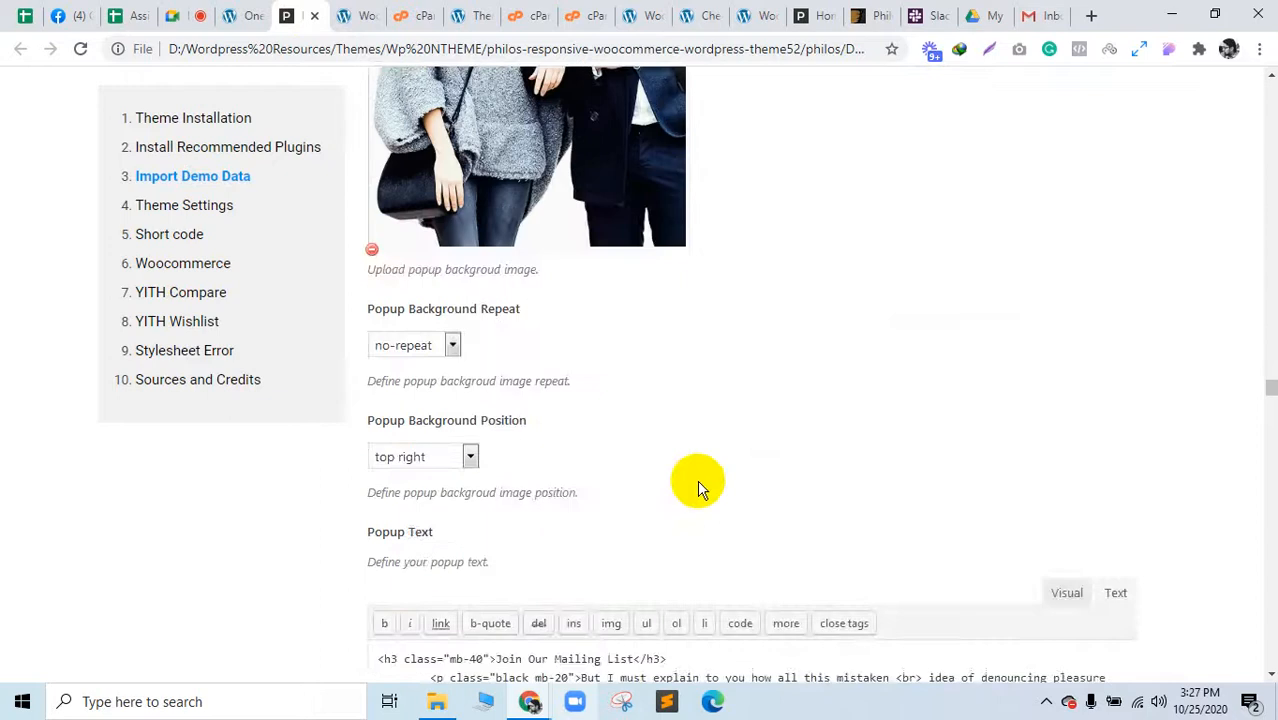
pyautogui.scroll(-10, 693, 495)
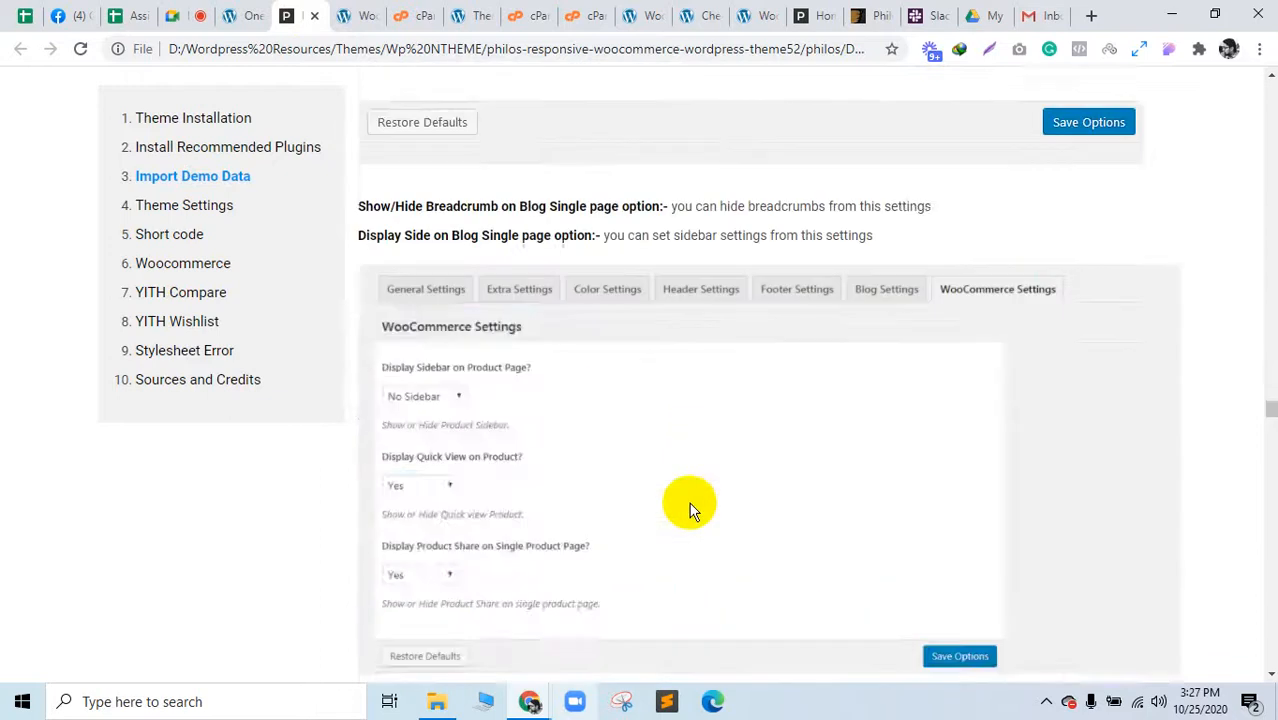
pyautogui.scroll(-15, 689, 504)
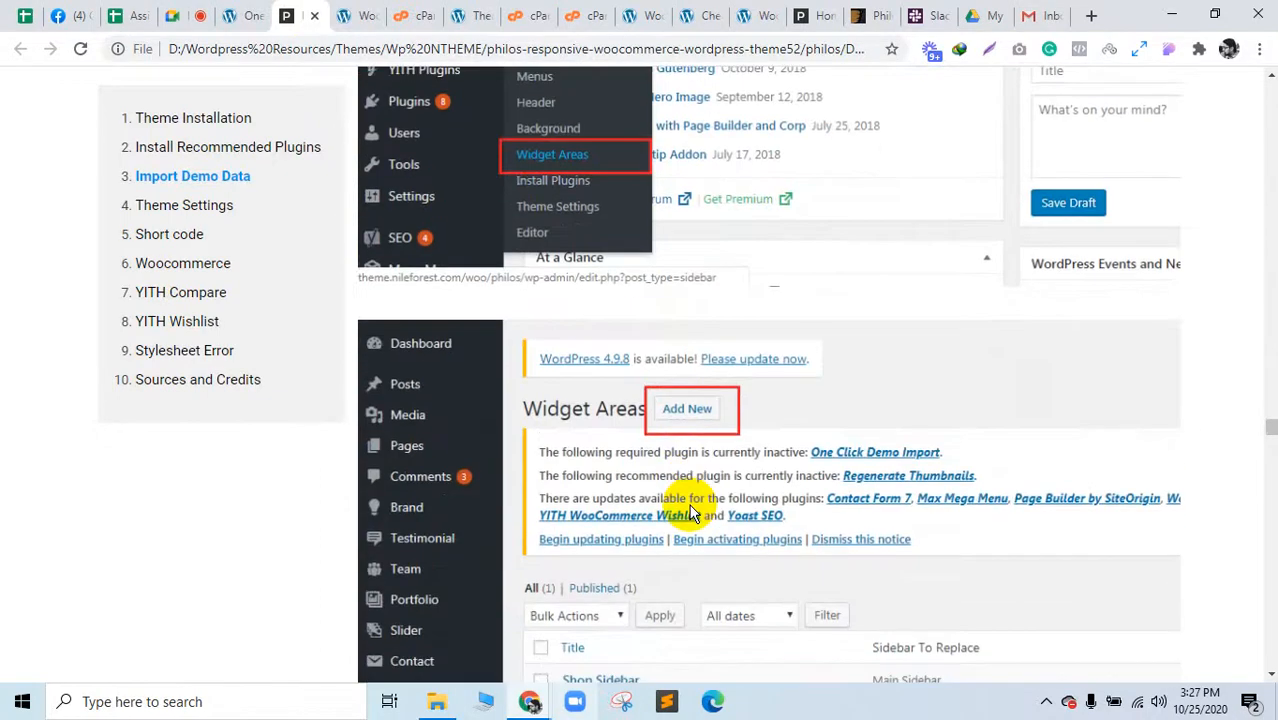
pyautogui.scroll(-15, 689, 504)
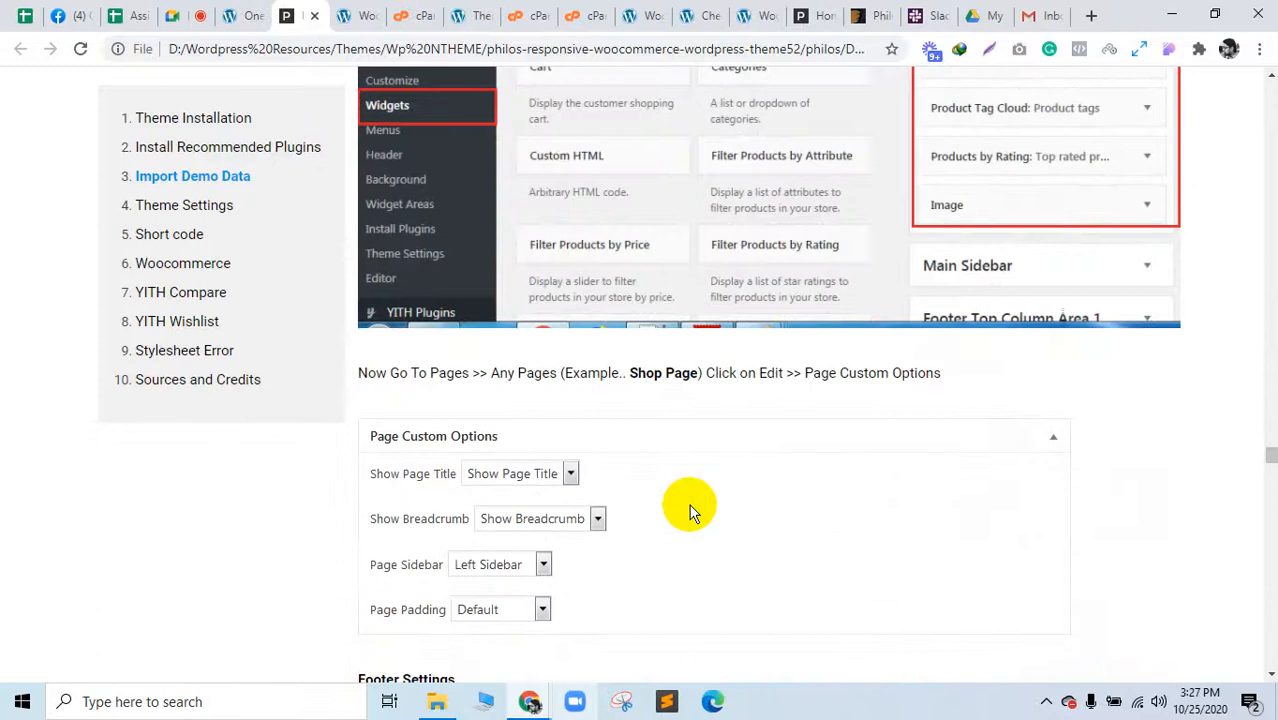
pyautogui.scroll(-15, 688, 510)
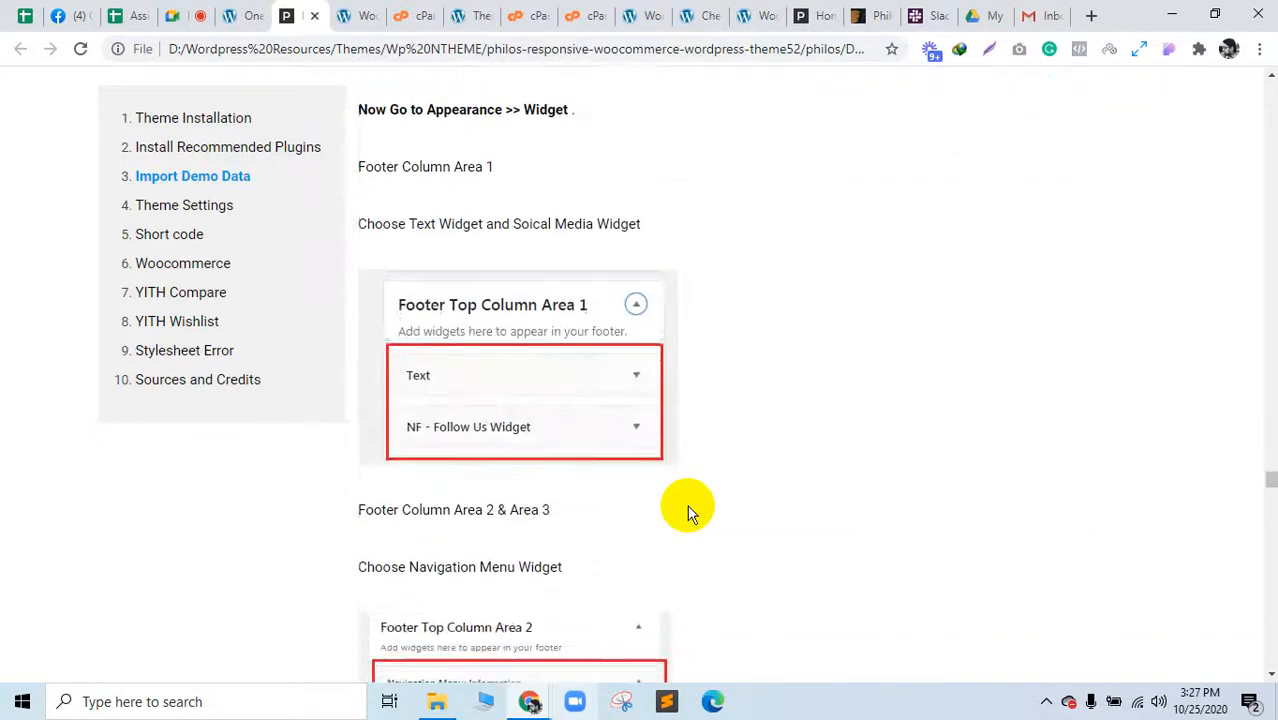
pyautogui.scroll(-15, 688, 510)
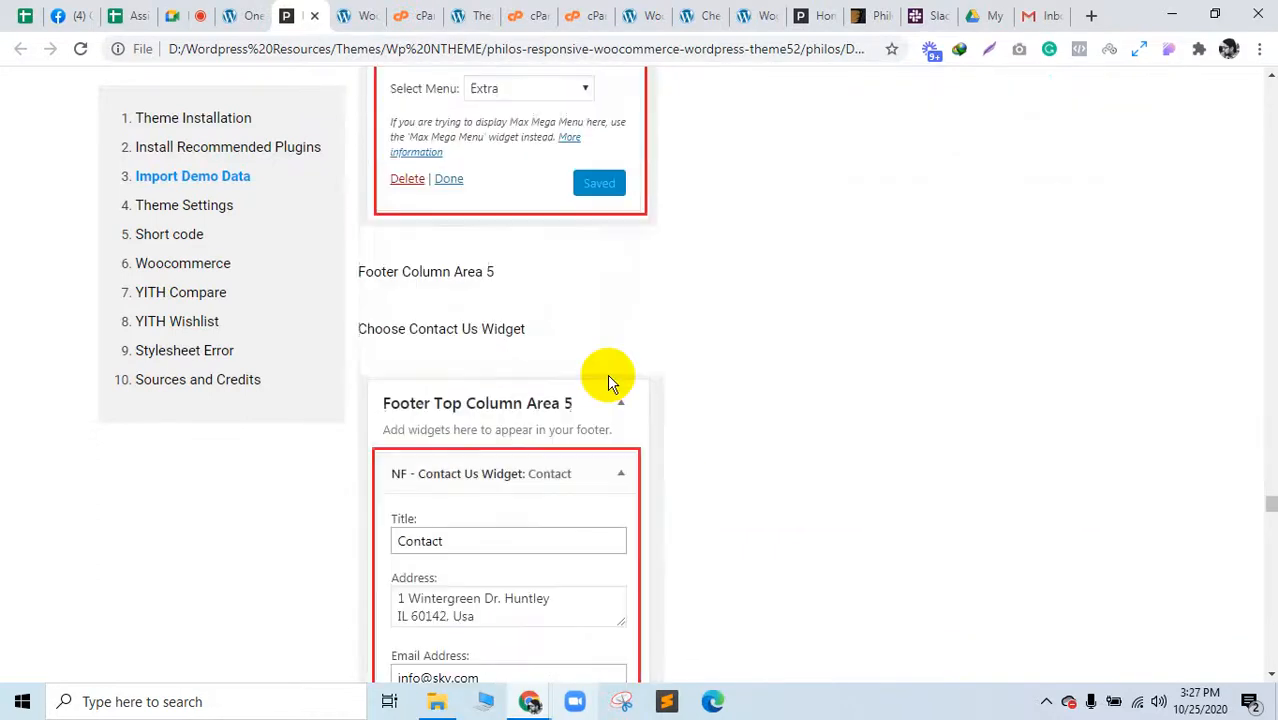
pyautogui.scroll(-2, 510, 490)
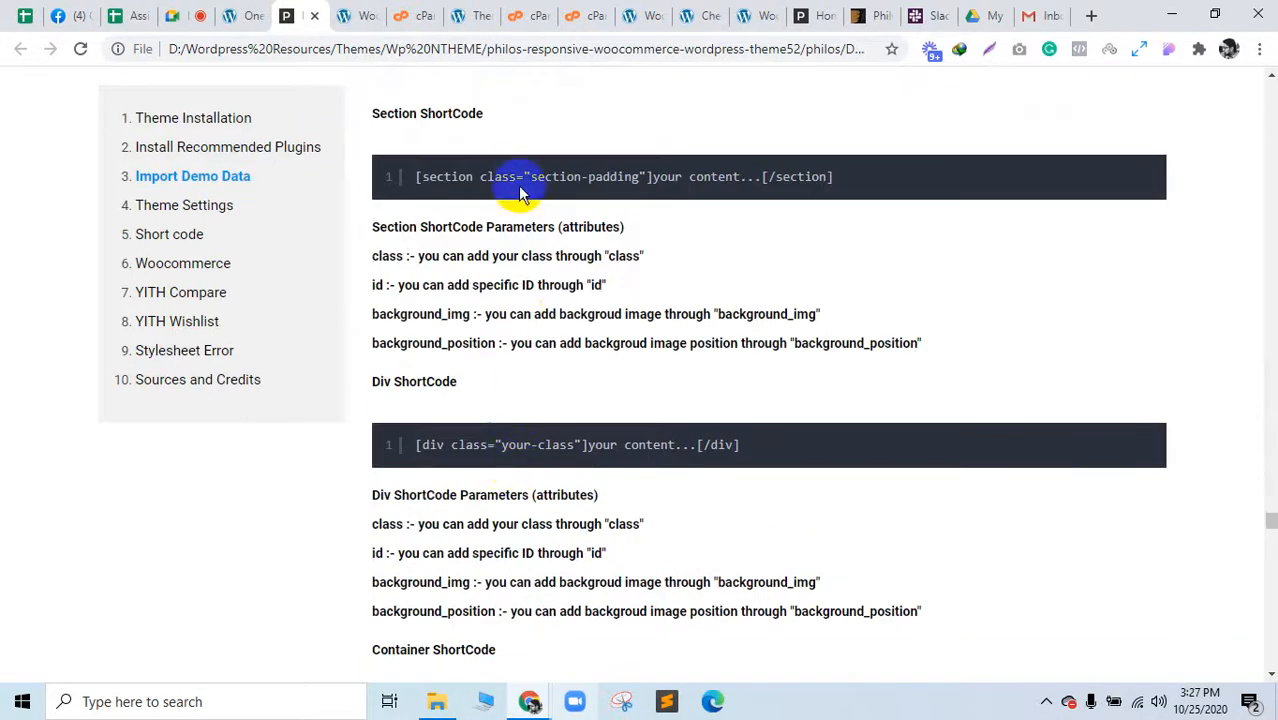
pyautogui.scroll(-5, 522, 313)
pyautogui.click(235, 15)
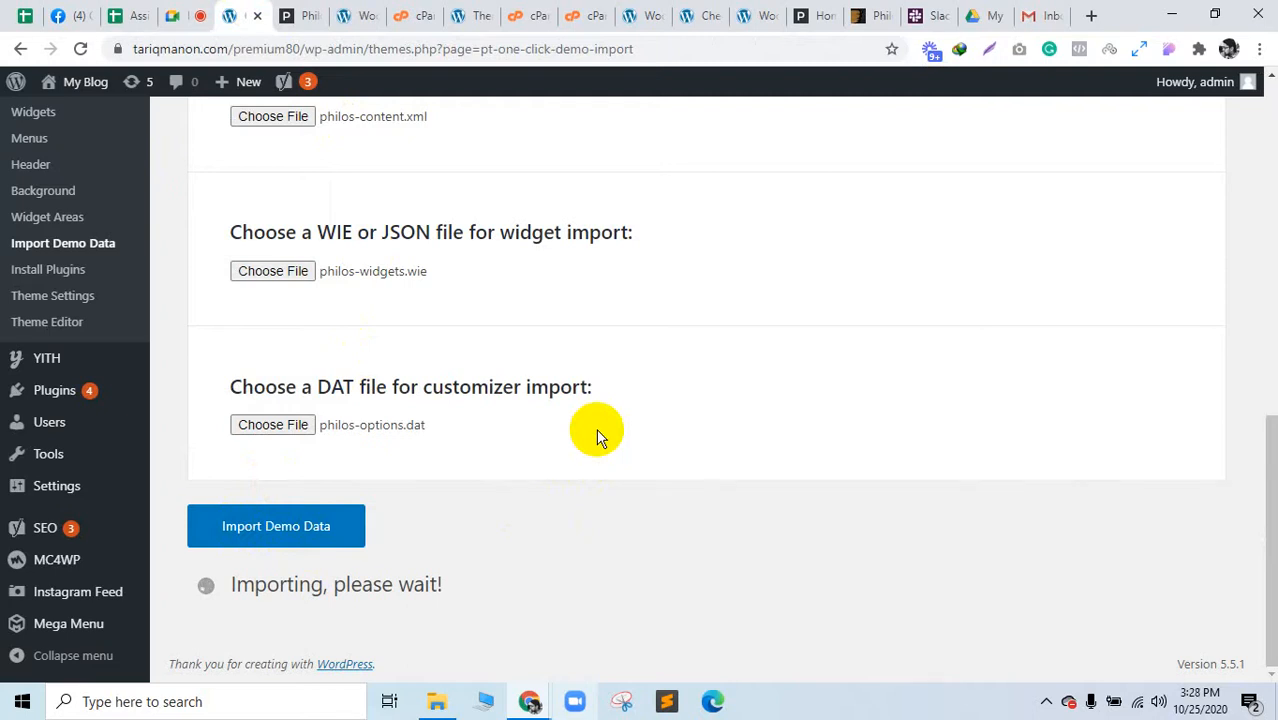
# Step: Close the cPanel MultiPHP Manager and WooCommerce checkout tabs
pyautogui.click(354, 10)
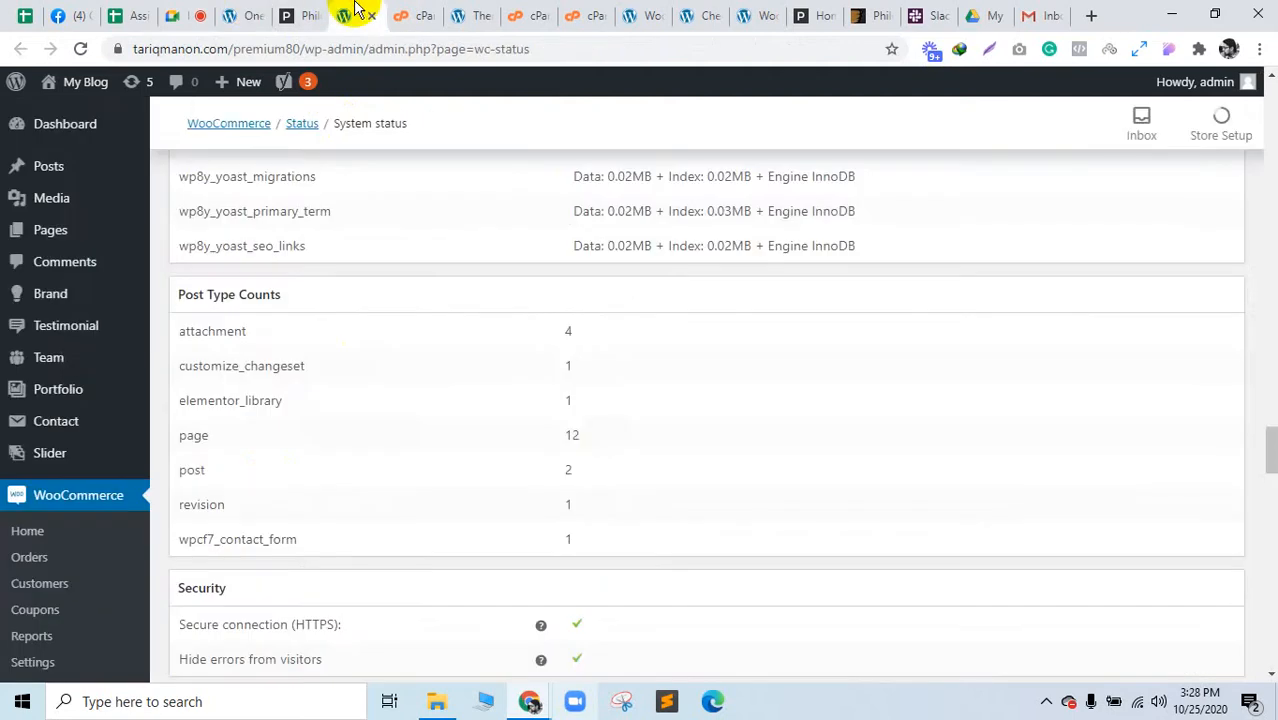
pyautogui.click(410, 12)
pyautogui.click(478, 12)
pyautogui.click(540, 14)
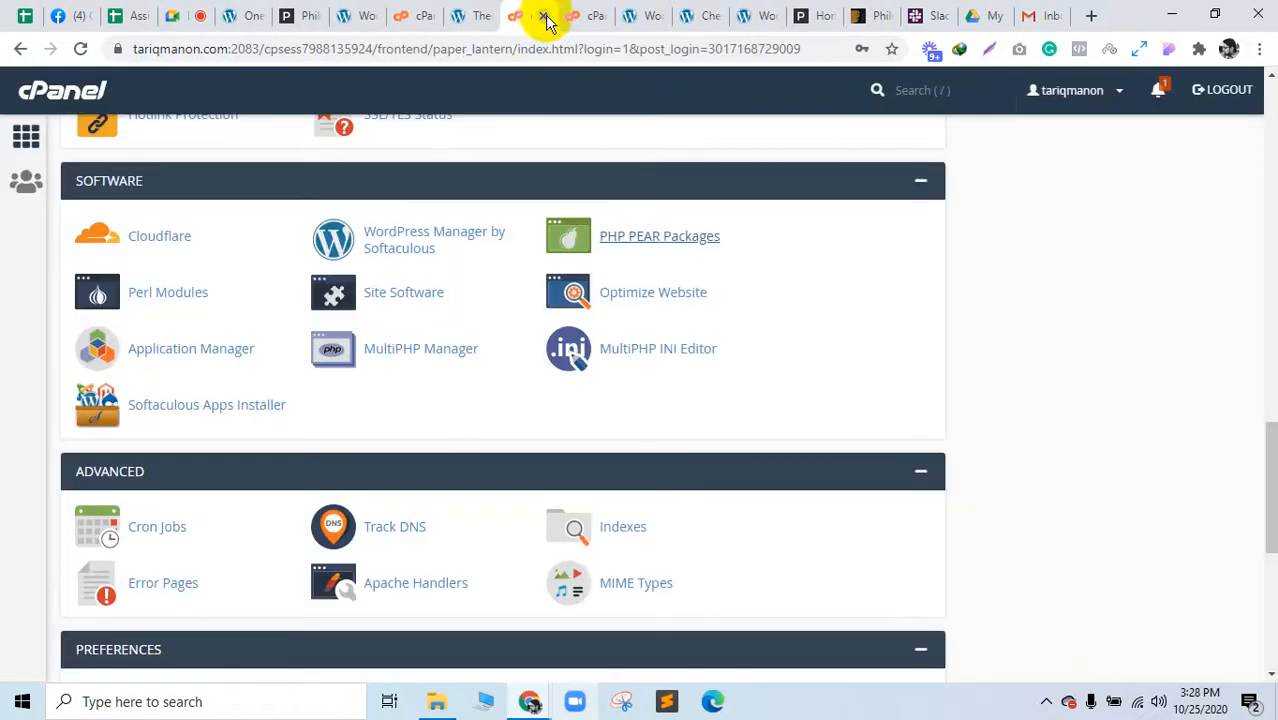
pyautogui.click(588, 16)
pyautogui.click(600, 18)
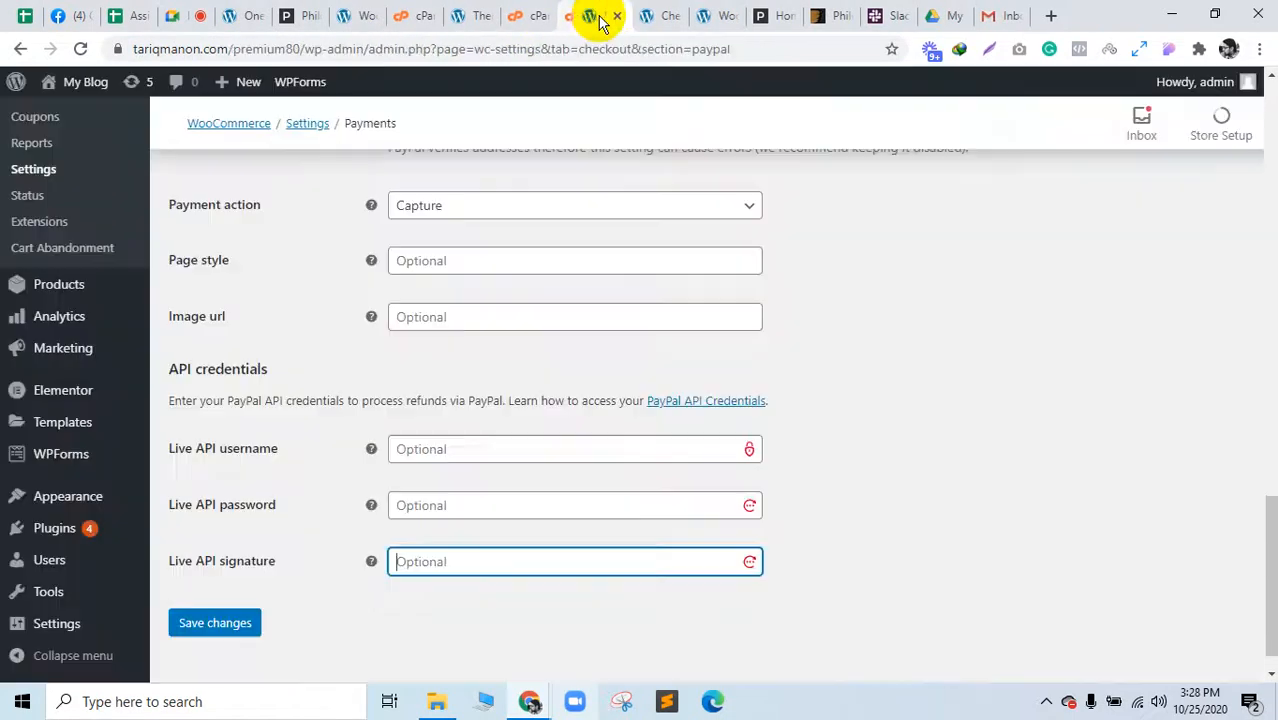
pyautogui.click(520, 14)
pyautogui.click(592, 14)
pyautogui.click(648, 16)
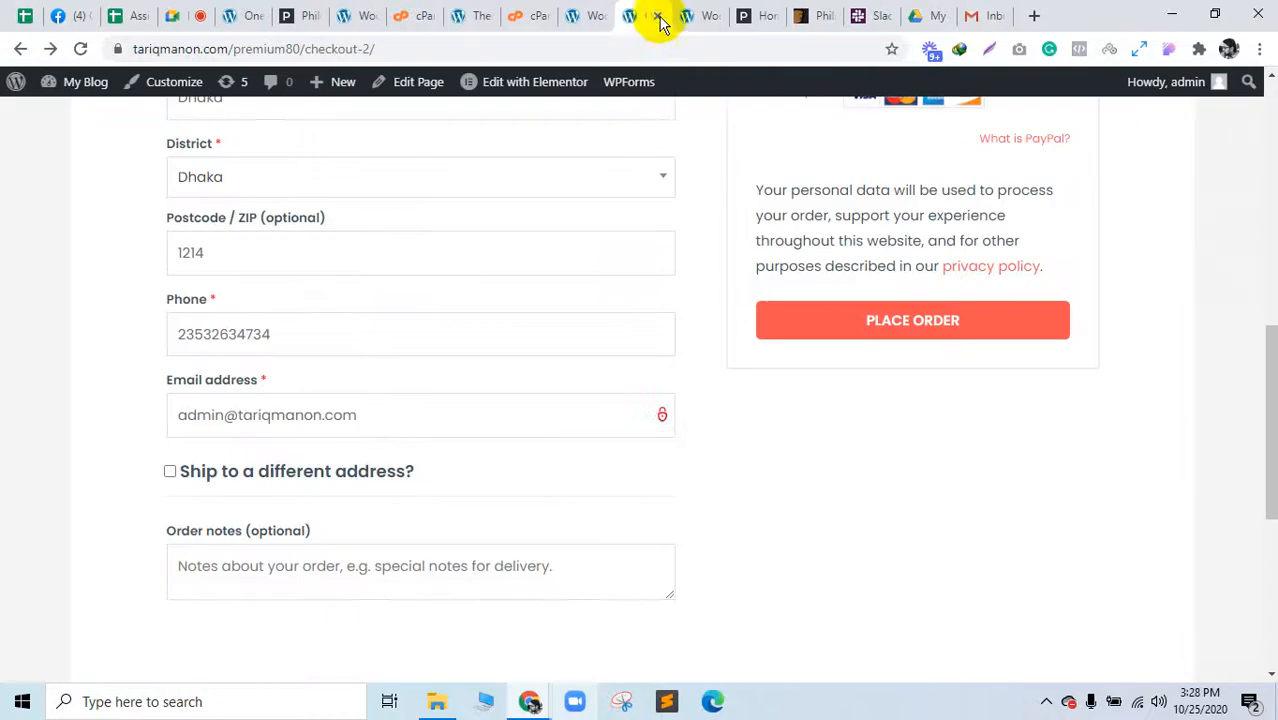
pyautogui.click(657, 16)
# Step: Close the WooCommerce settings, Philos demo, extra cPanel and Theme Settings tabs
pyautogui.click(657, 16)
pyautogui.click(546, 16)
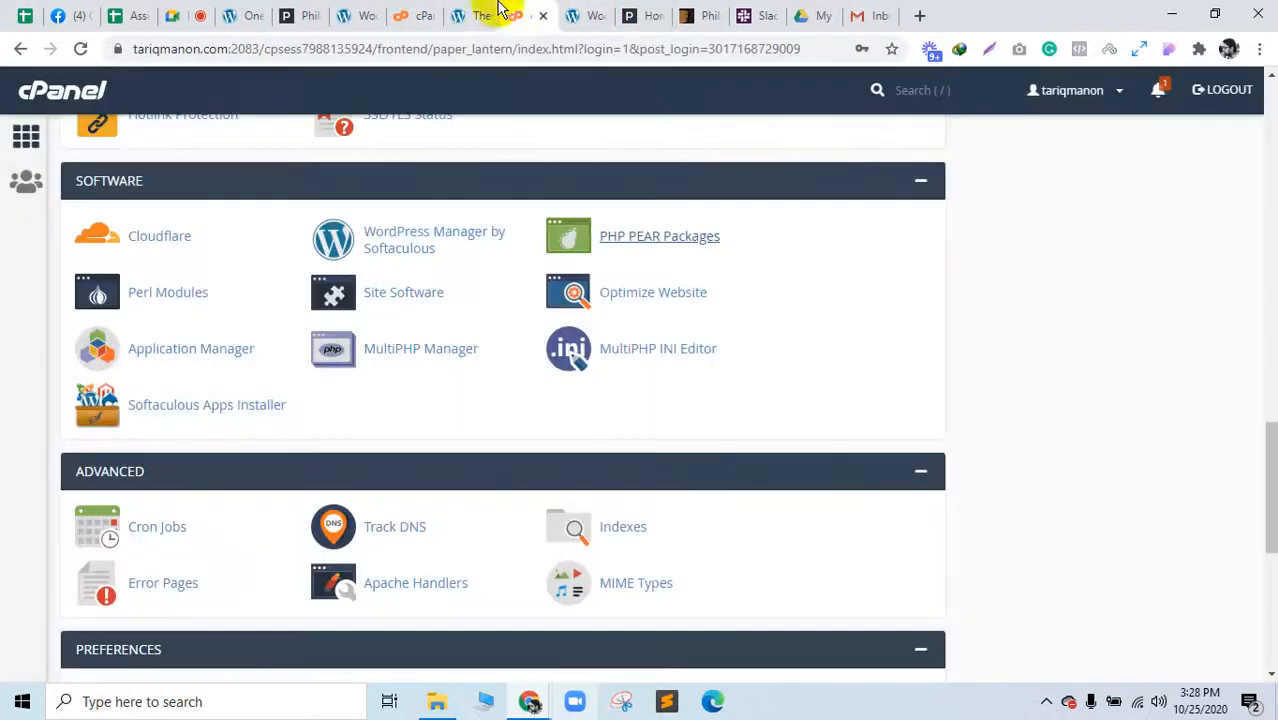
pyautogui.click(490, 16)
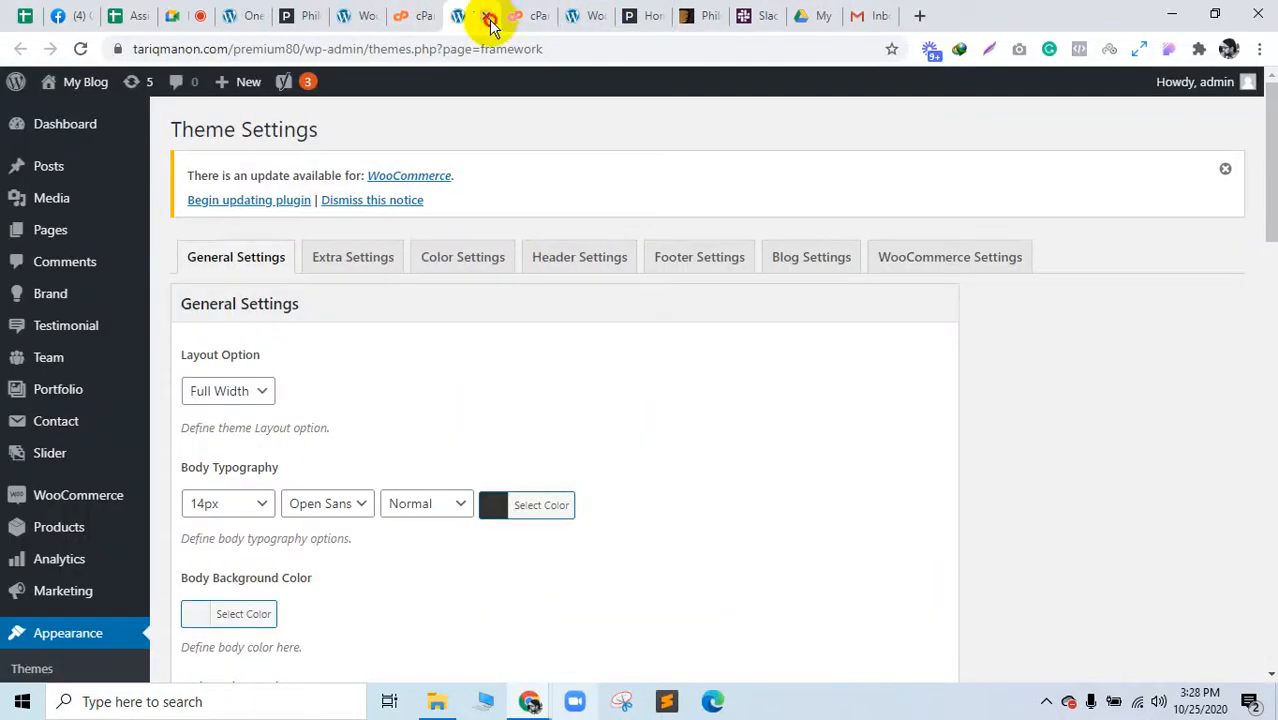
pyautogui.click(489, 18)
# Step: Review the remaining tabs and return to the Google Meet presentation
pyautogui.click(432, 5)
pyautogui.click(490, 5)
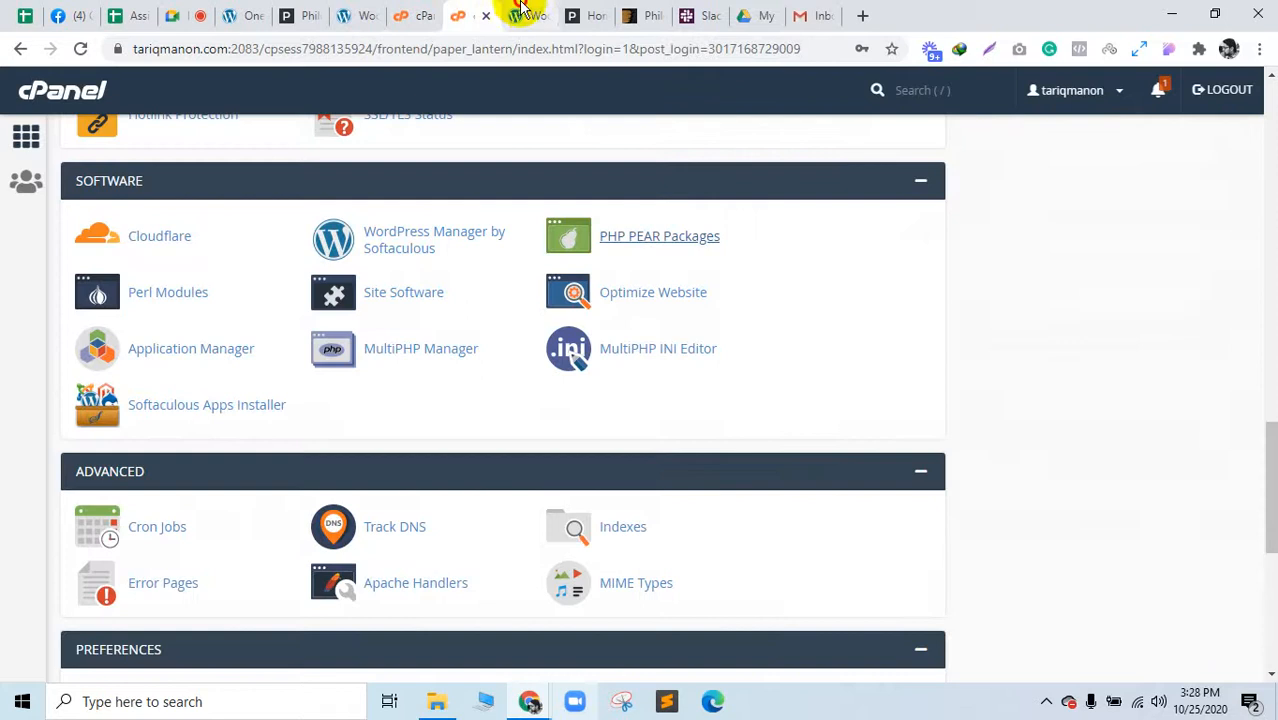
pyautogui.click(520, 10)
pyautogui.click(594, 12)
pyautogui.click(630, 14)
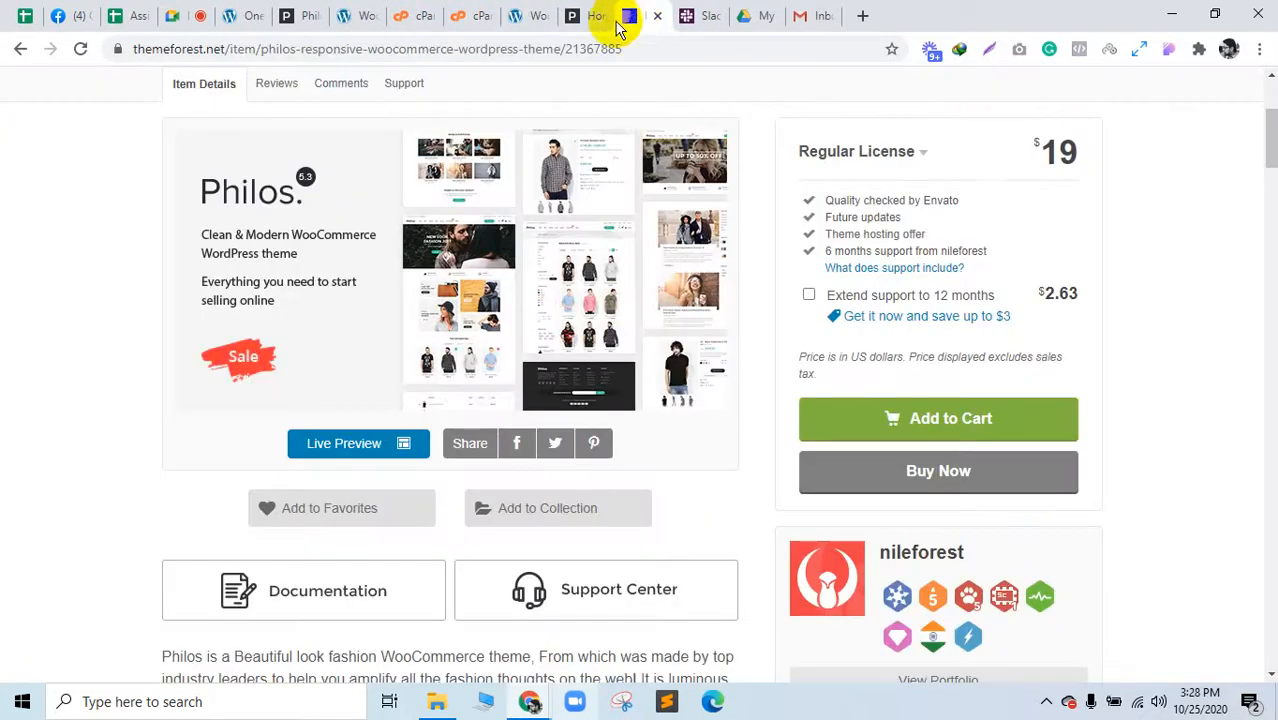
pyautogui.click(181, 10)
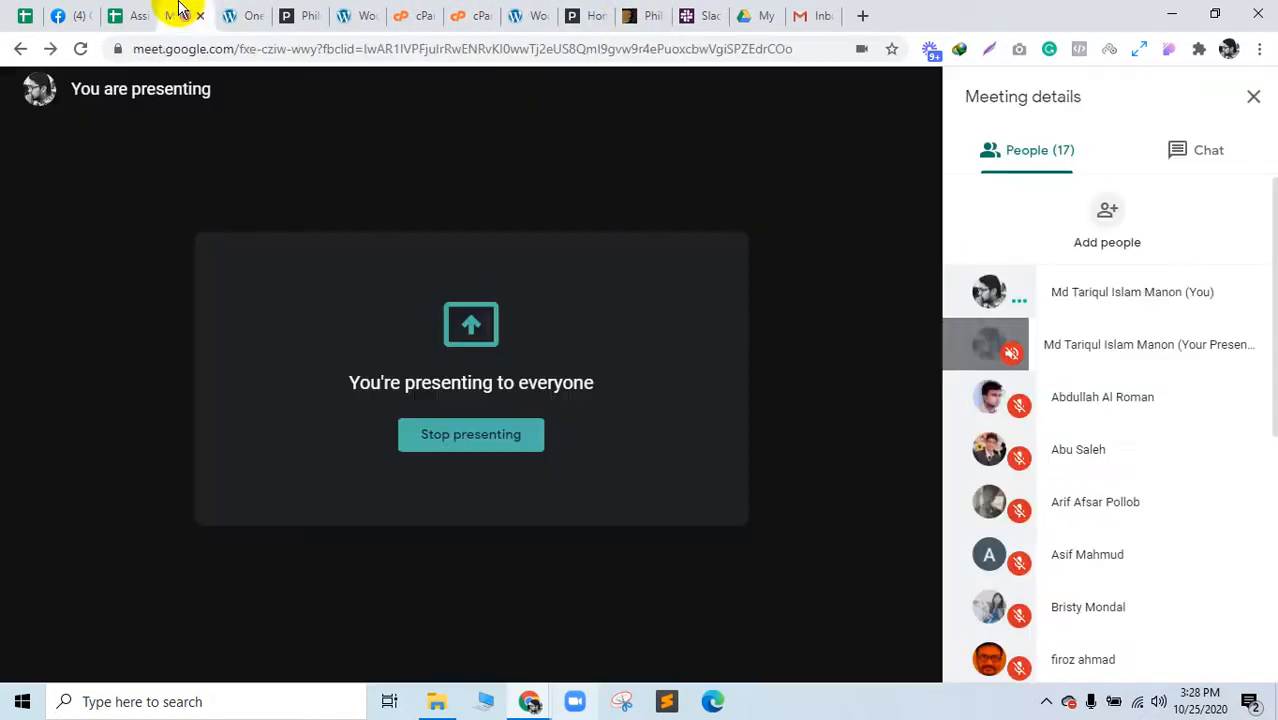
# Step: Open a new blank browser tab and move it beside the Meet tab
pyautogui.click(232, 12)
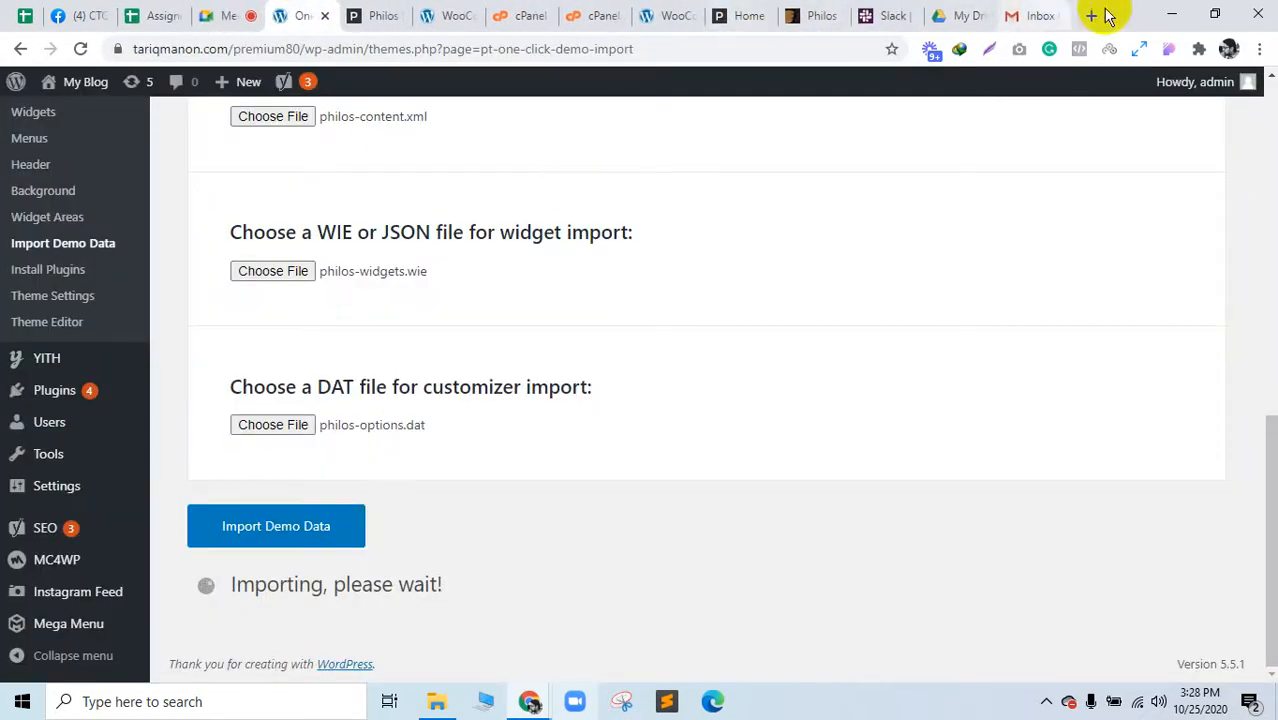
pyautogui.click(1092, 15)
pyautogui.moveTo(1044, 9); pyautogui.dragTo(285, 9)
pyautogui.click(222, 10)
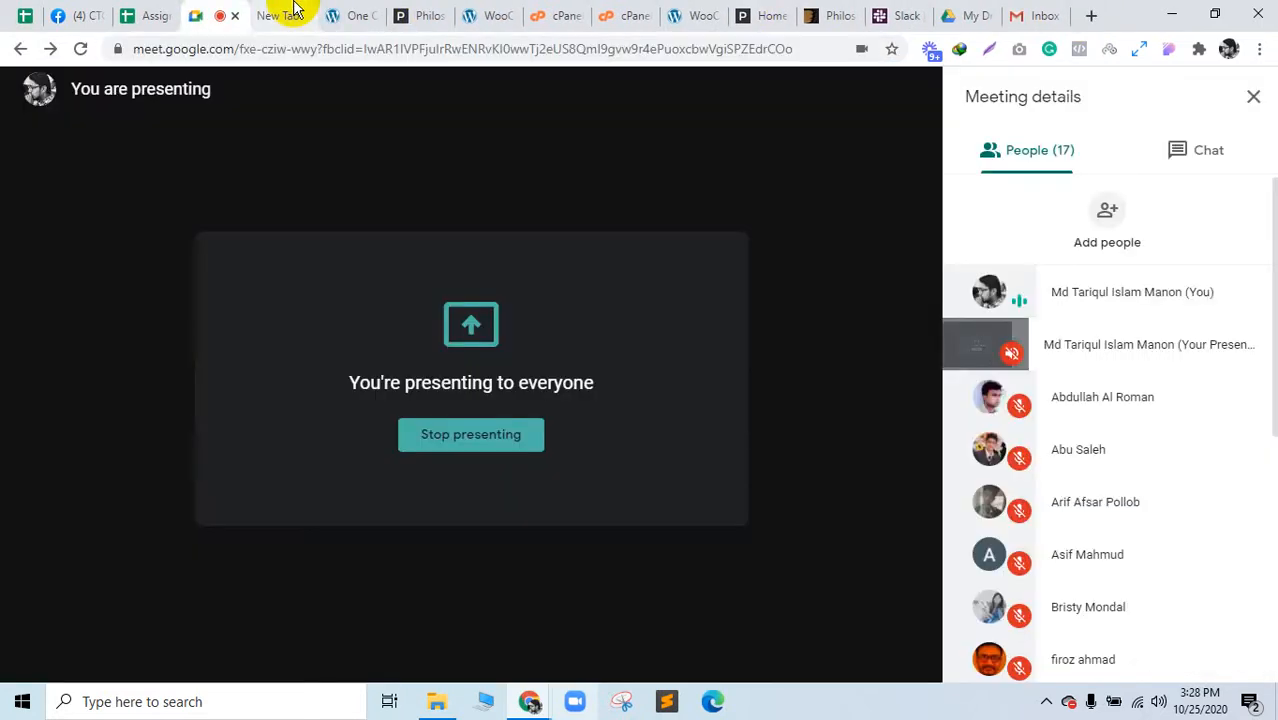
pyautogui.click(294, 10)
# Step: Show the Meet chat messages, then scroll back up in the Philos documentation
pyautogui.click(222, 10)
pyautogui.click(1208, 148)
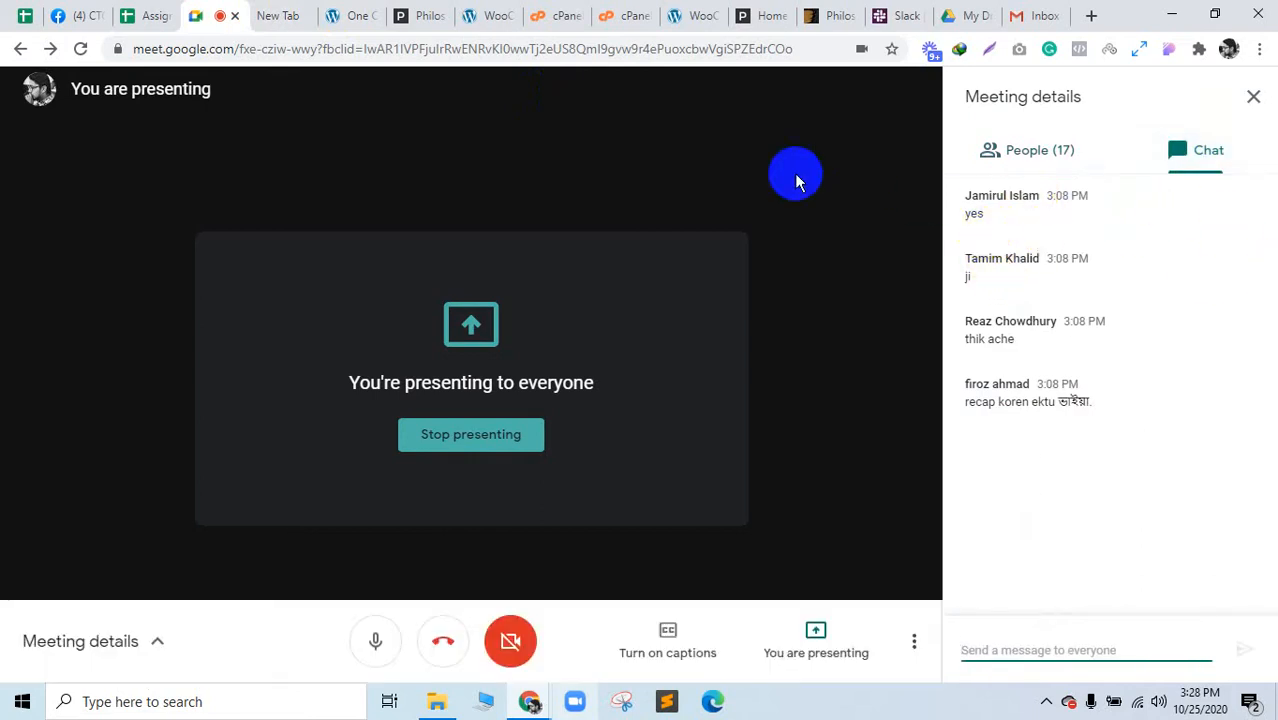
pyautogui.click(420, 15)
pyautogui.scroll(5, 716, 453)
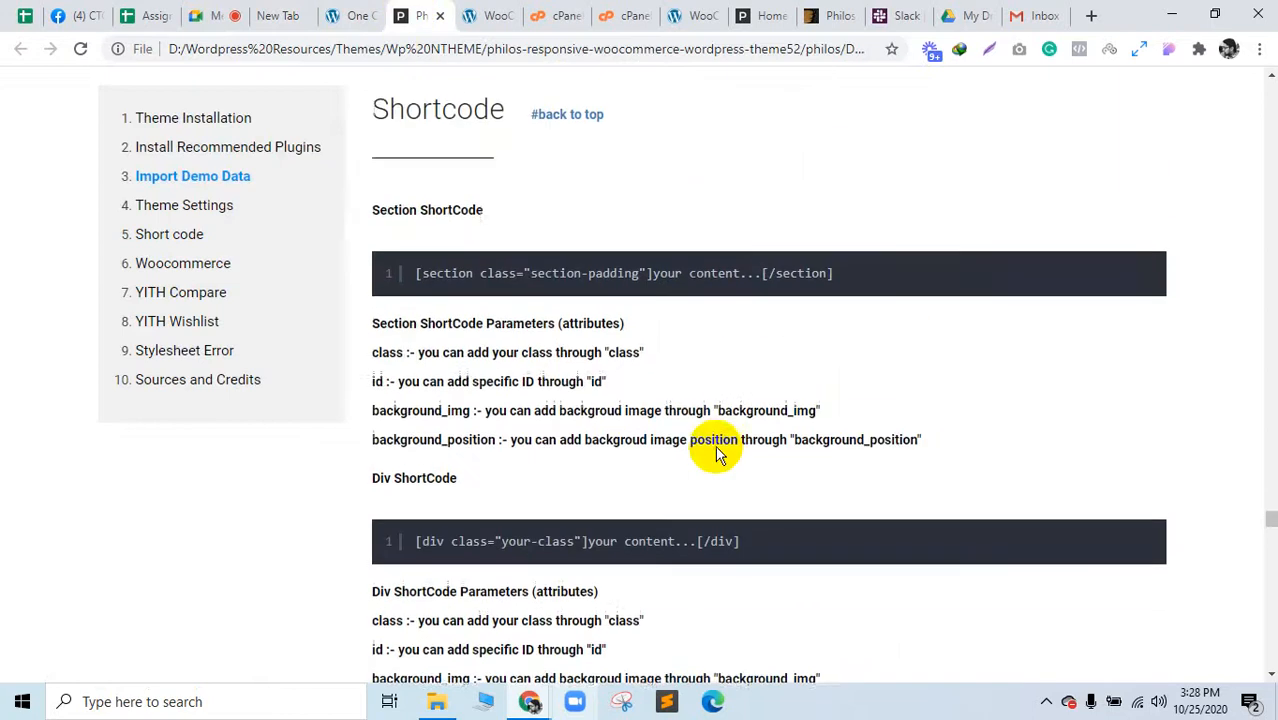
pyautogui.scroll(20, 710, 450)
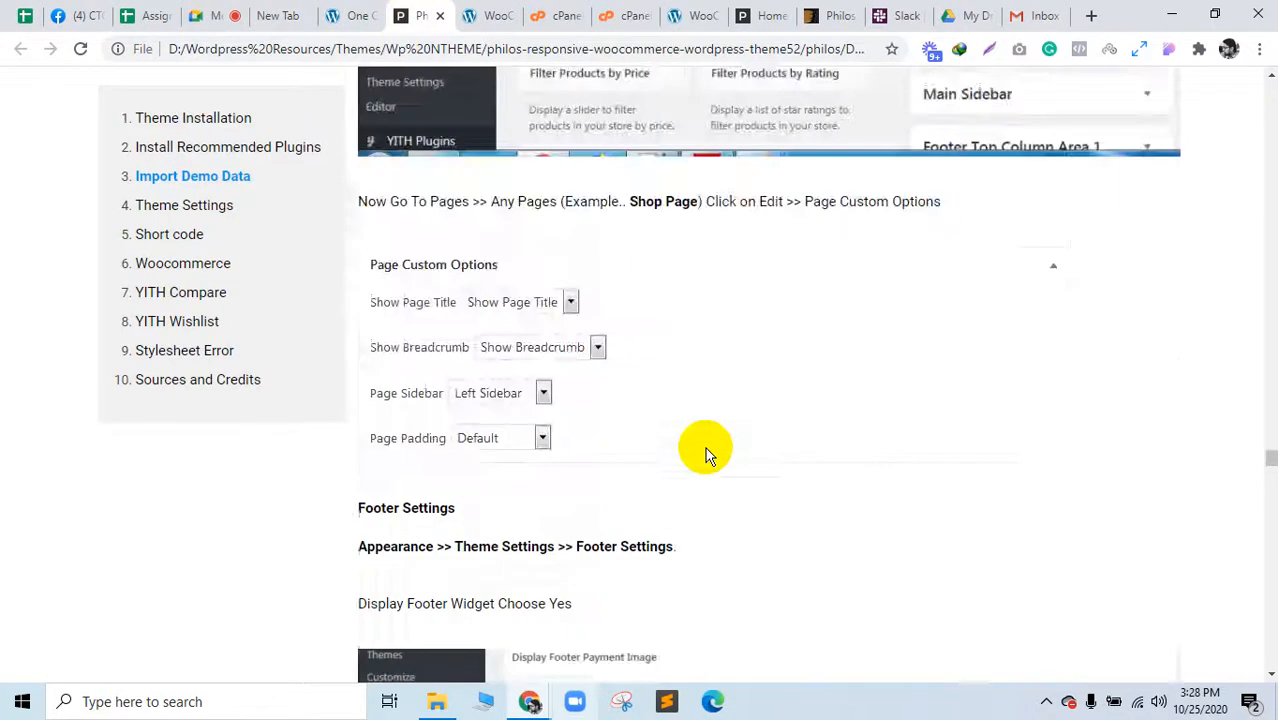
pyautogui.scroll(20, 705, 447)
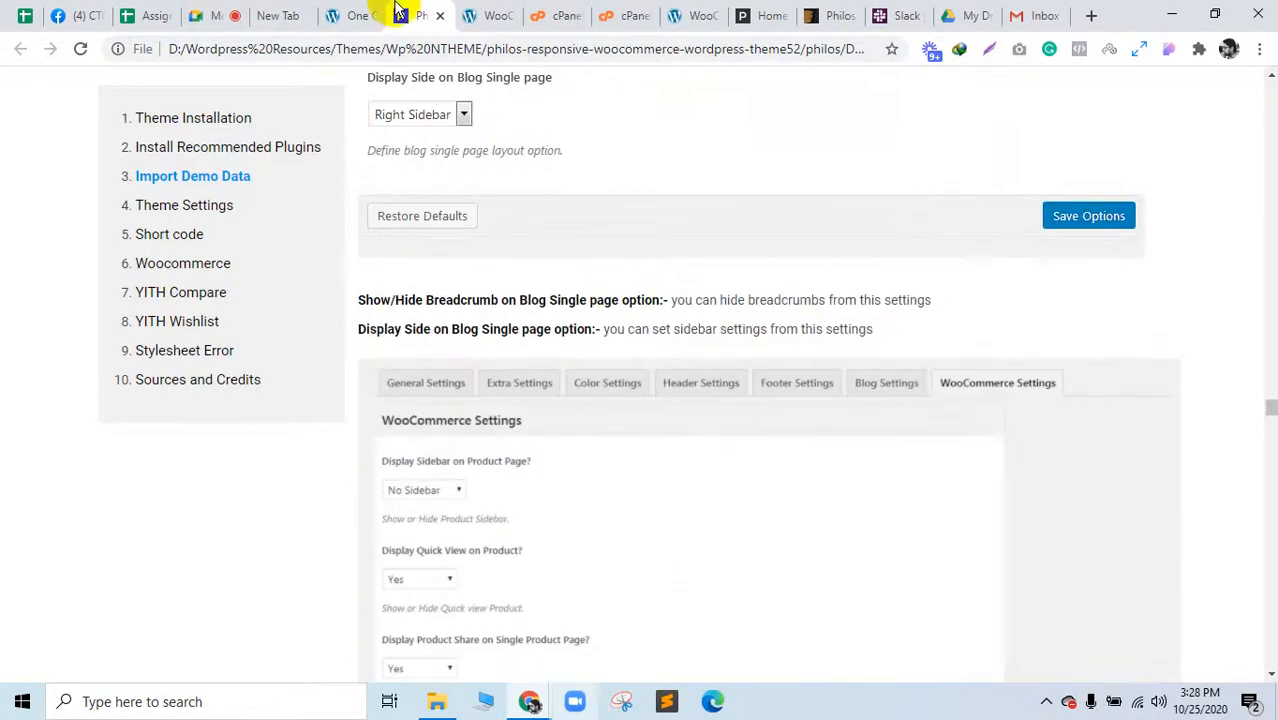
# Step: View the meeting participants and chat, then return to the running demo import
pyautogui.click(230, 12)
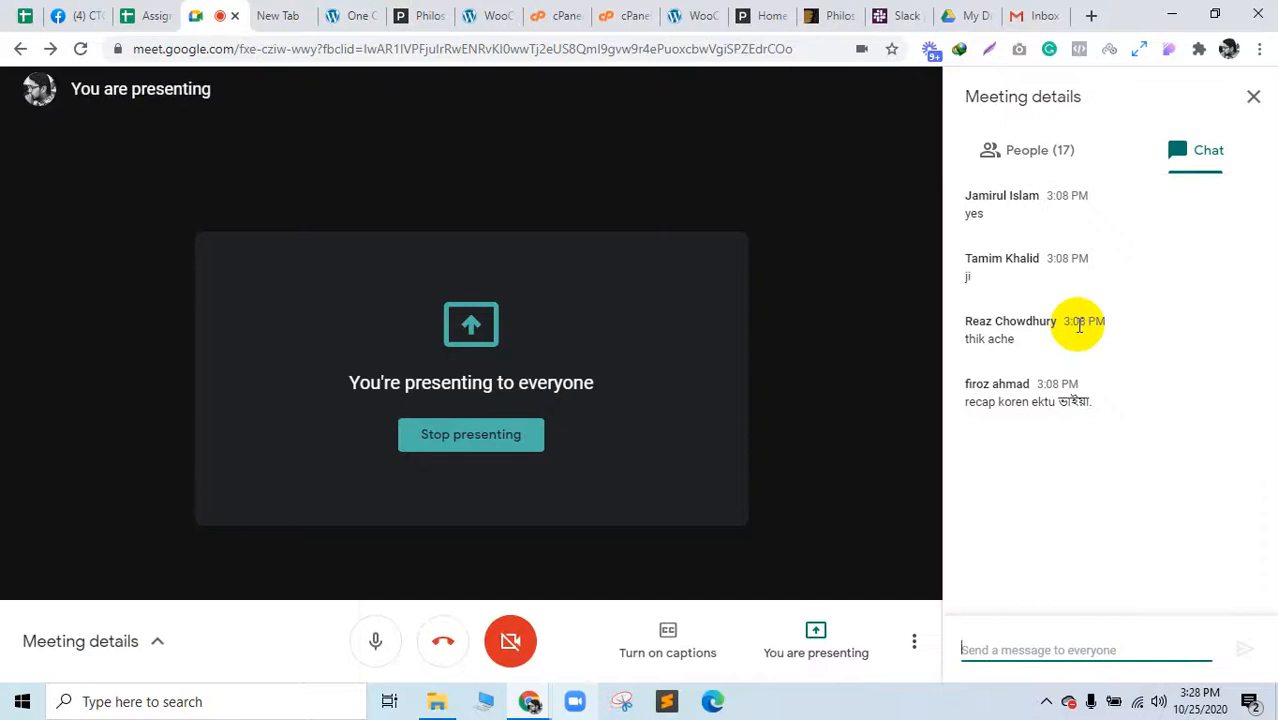
pyautogui.click(1073, 165)
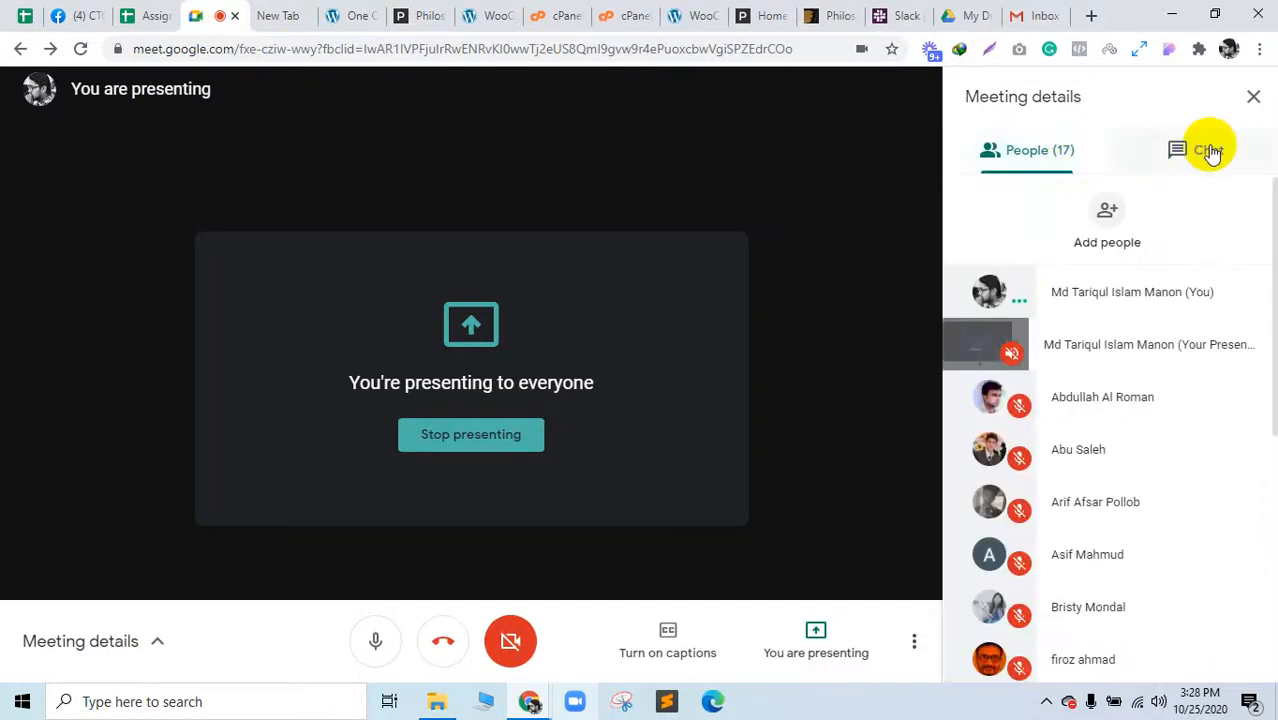
pyautogui.click(1236, 150)
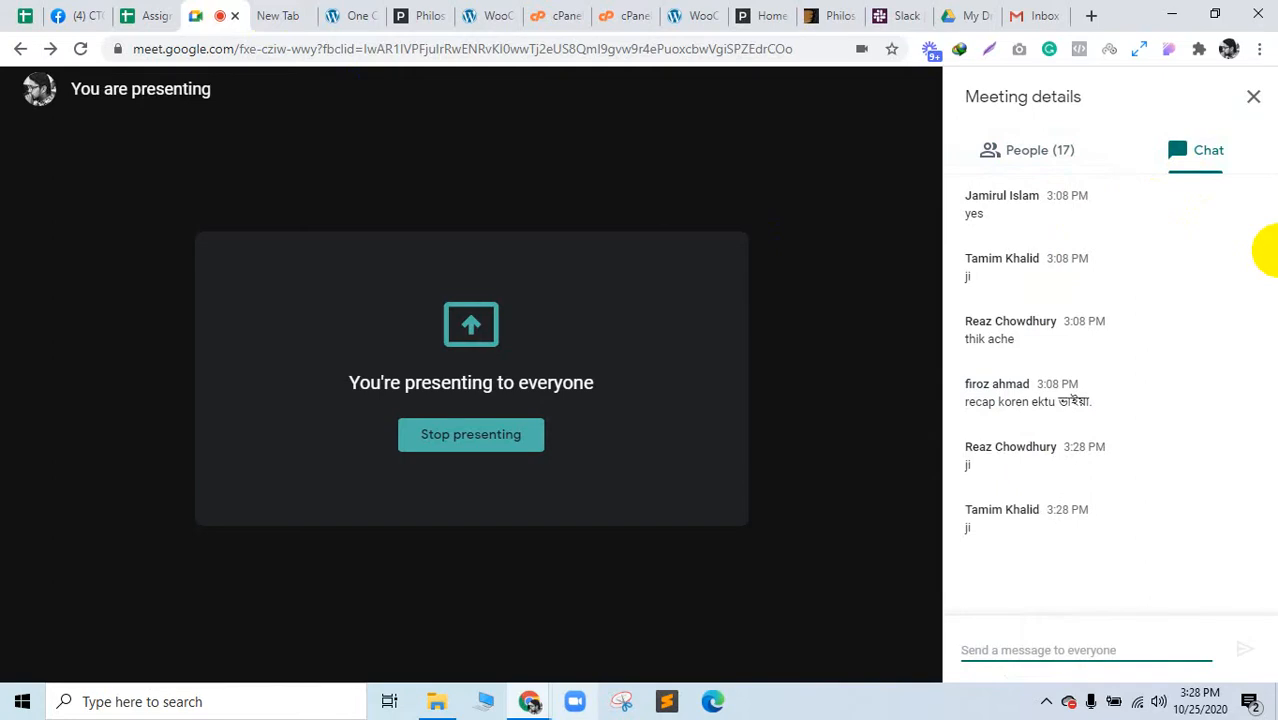
pyautogui.click(268, 15)
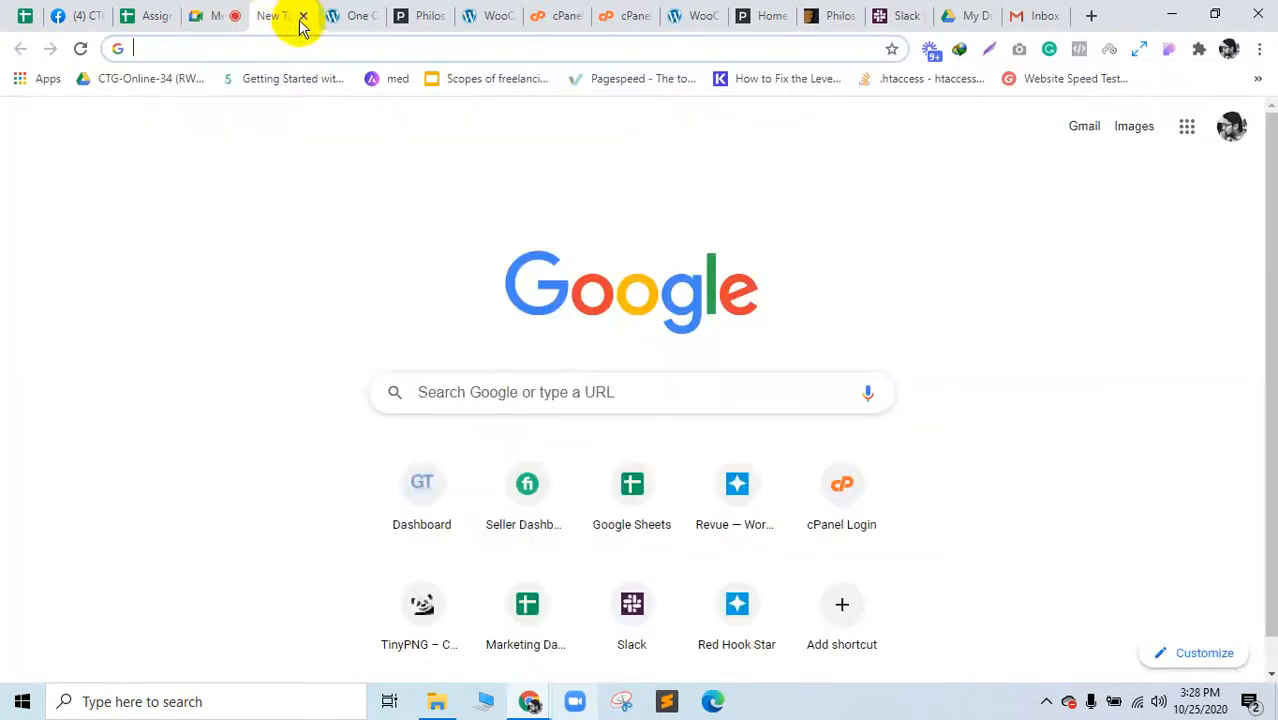
pyautogui.click(357, 15)
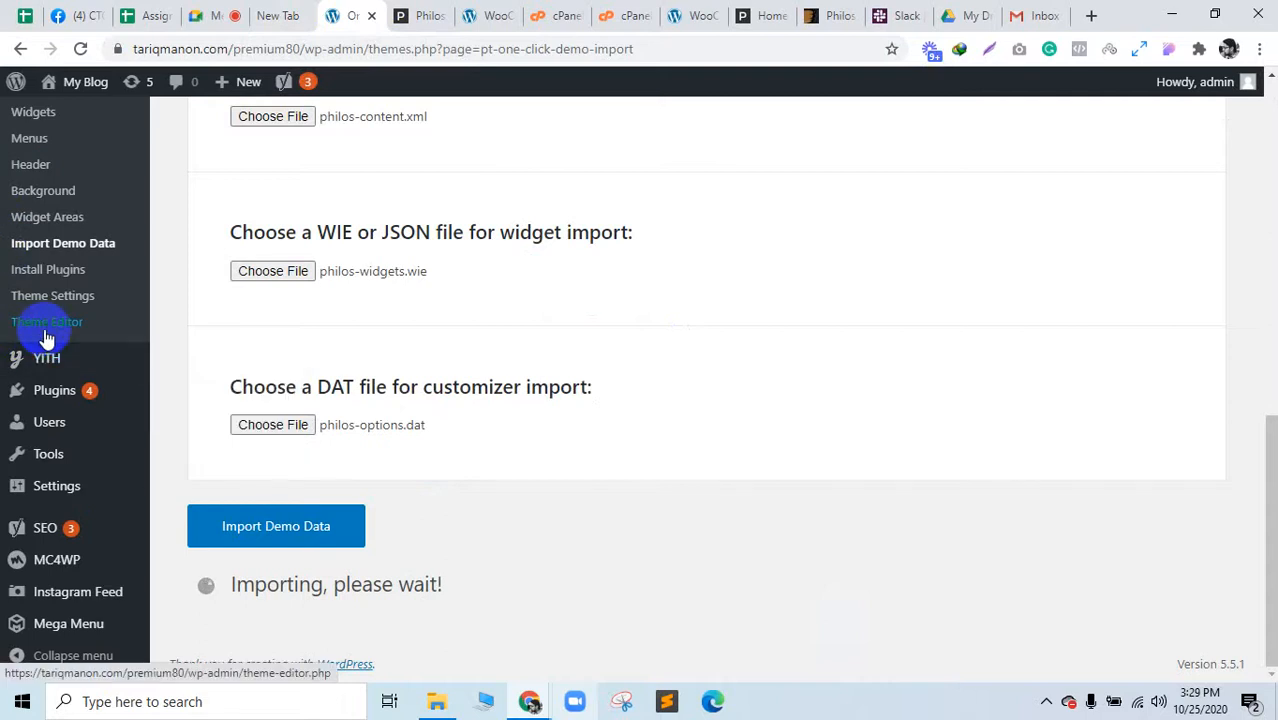
# Step: Open Pages > Add New as a new page draft in a separate tab
pyautogui.scroll(10, 45, 340)
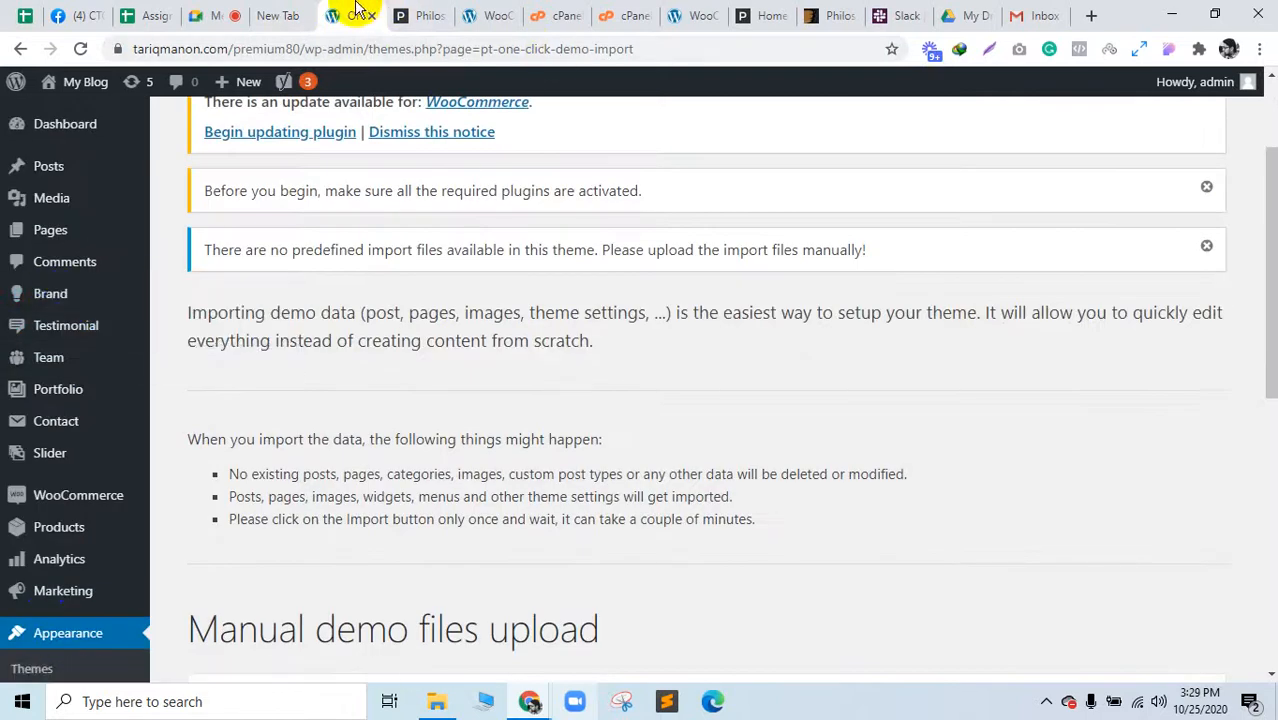
pyautogui.scroll(-4, 600, 320)
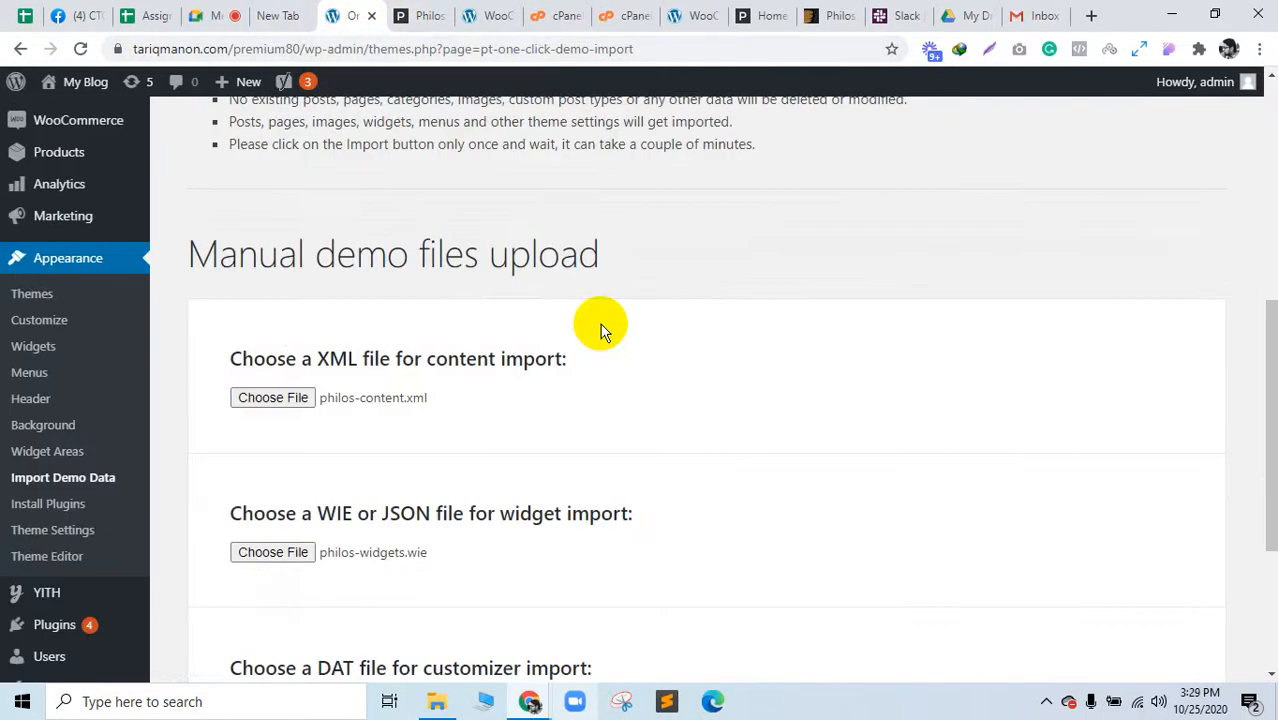
pyautogui.scroll(-3, 600, 330)
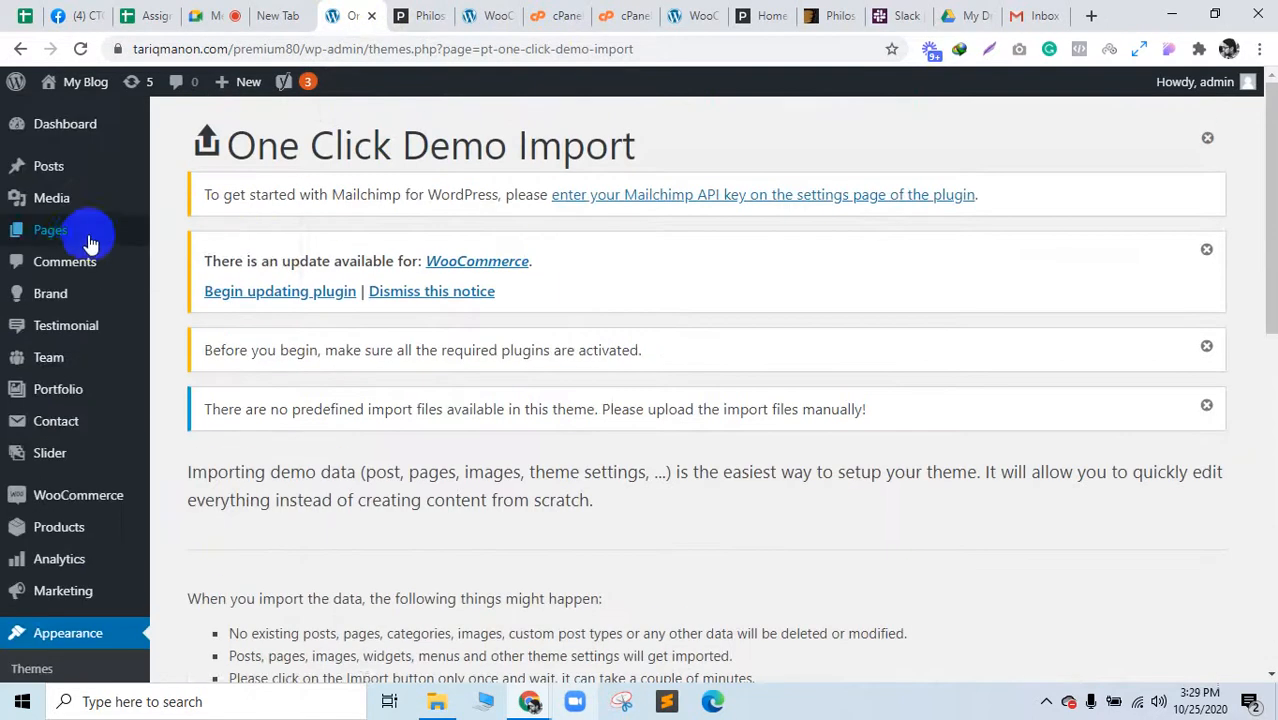
pyautogui.moveTo(108, 245)
pyautogui.middleClick(185, 259)
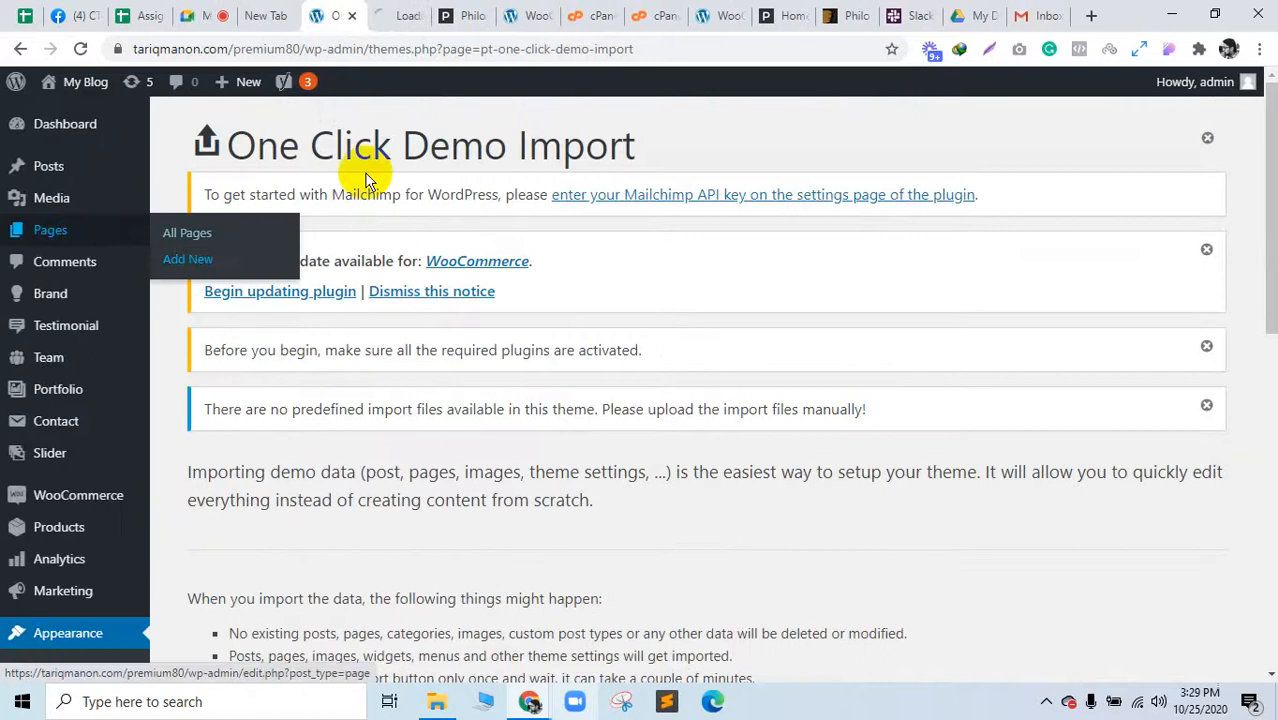
# Step: Close the spare empty tab, recheck the import, and switch to the new page draft
pyautogui.click(397, 12)
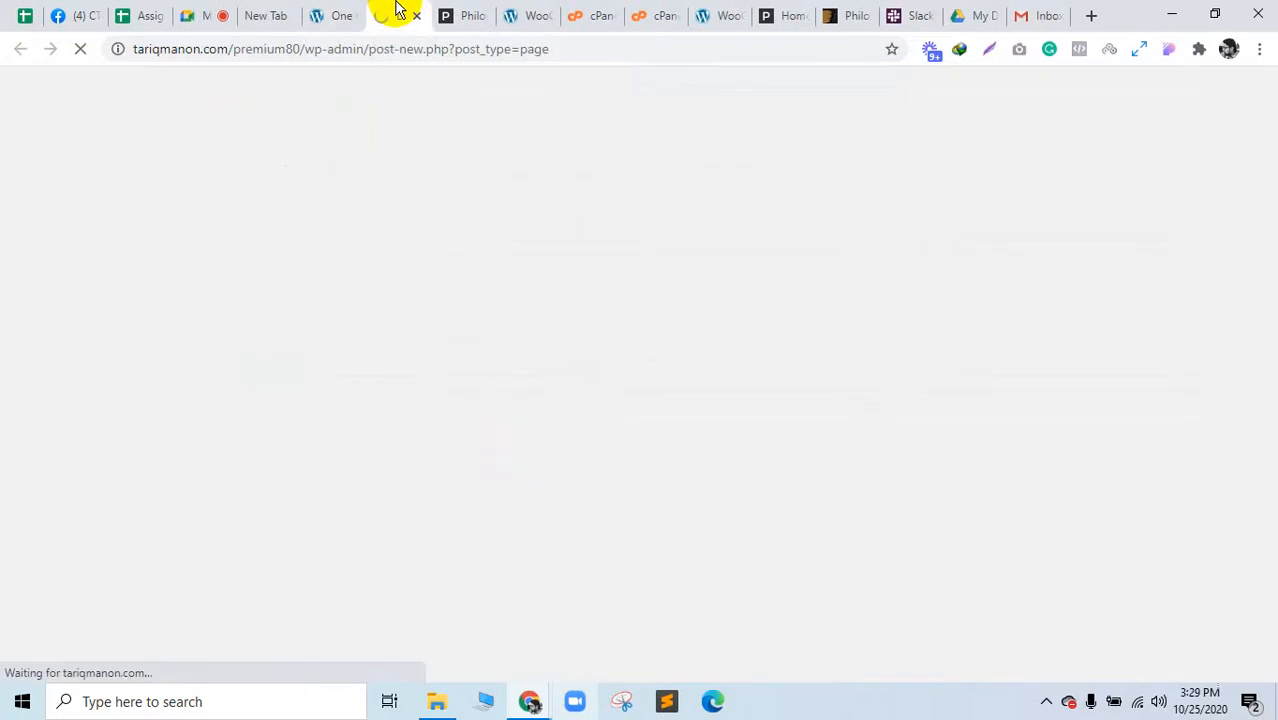
pyautogui.click(276, 15)
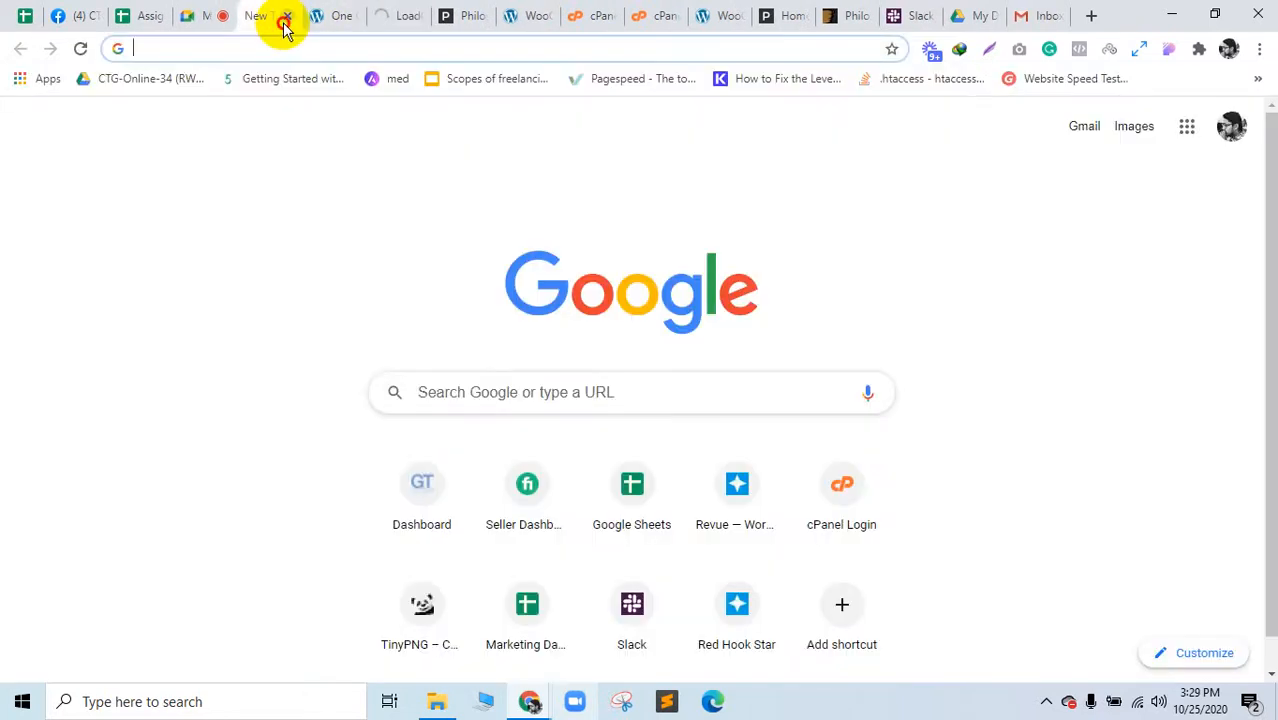
pyautogui.click(284, 25)
pyautogui.click(328, 14)
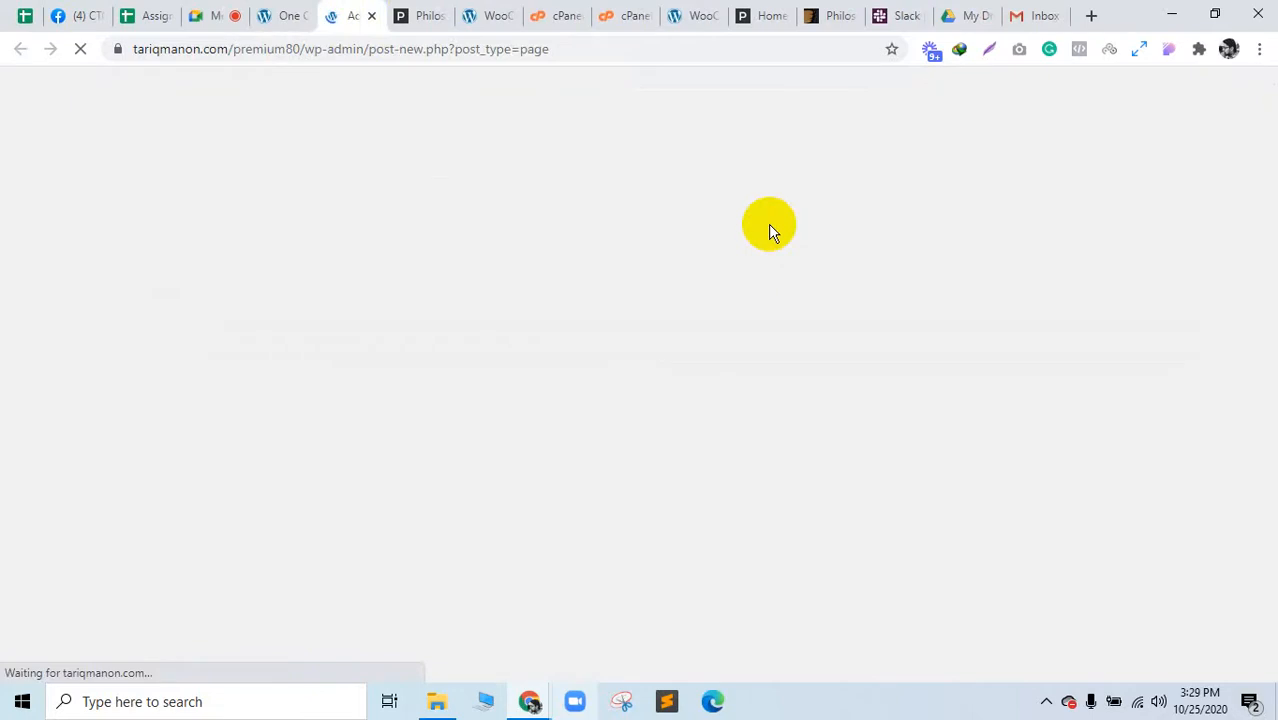
pyautogui.click(286, 12)
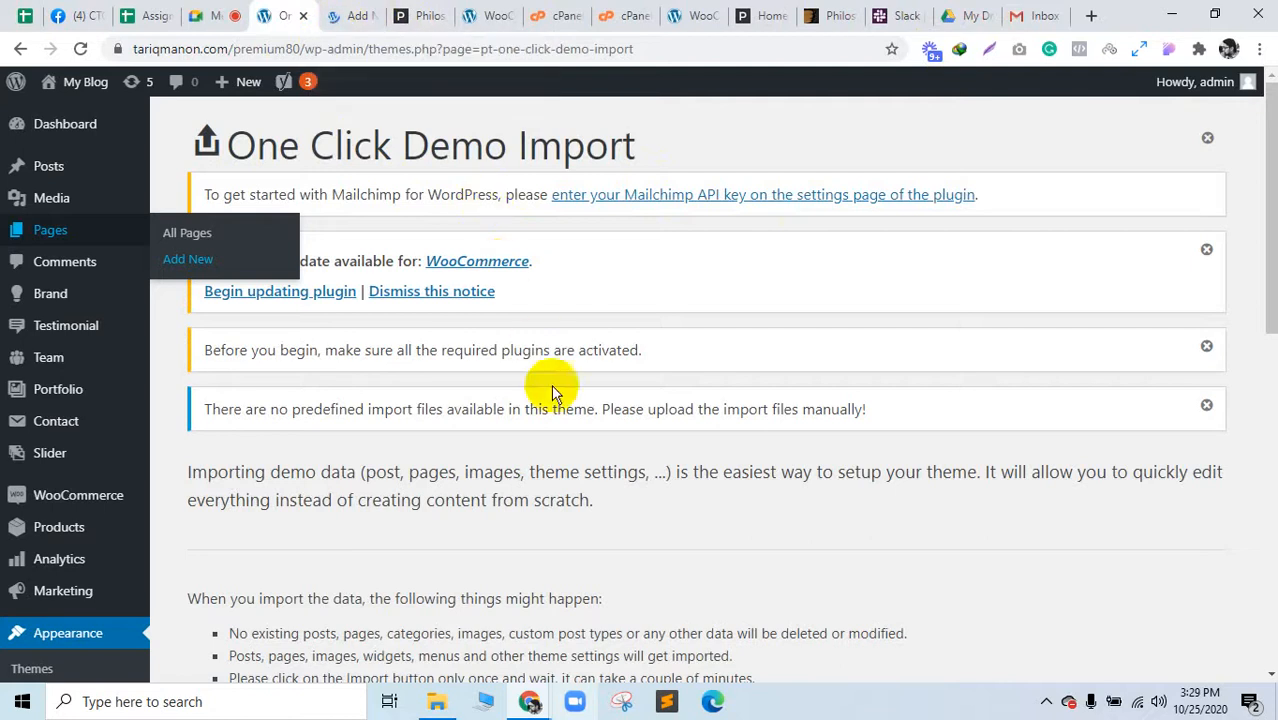
pyautogui.scroll(-6, 555, 388)
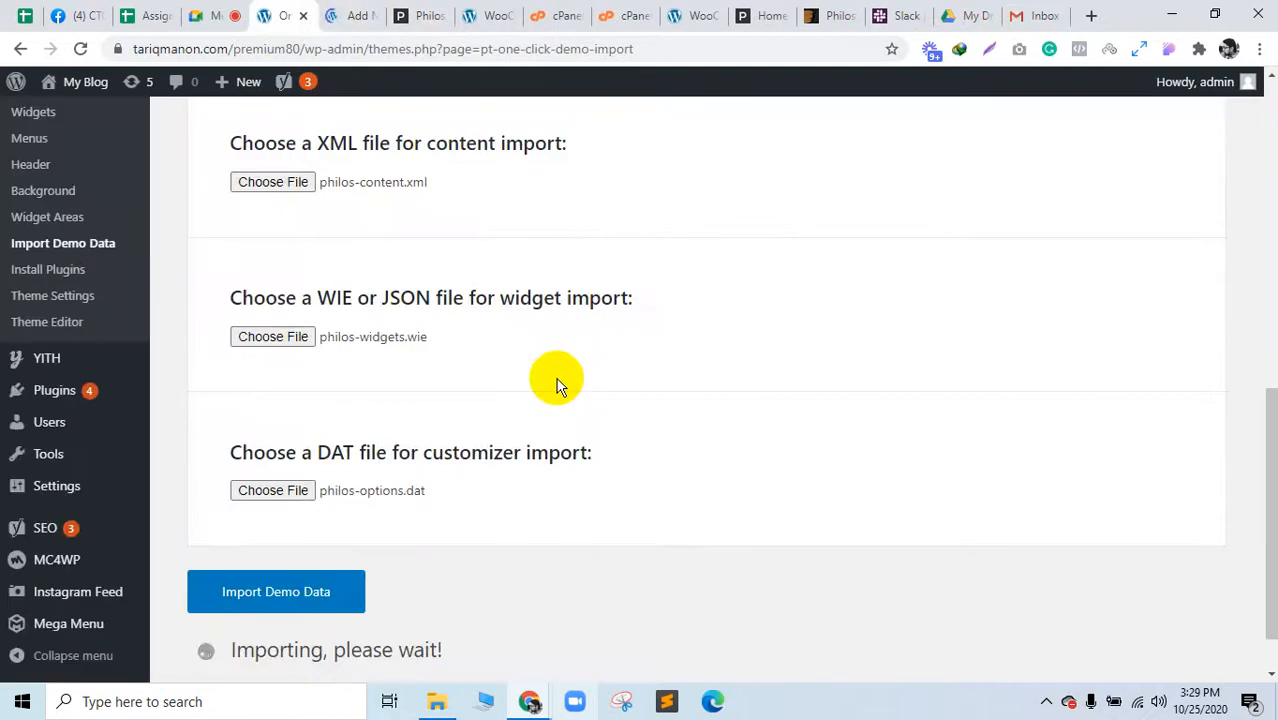
pyautogui.scroll(8, 540, 330)
pyautogui.click(340, 12)
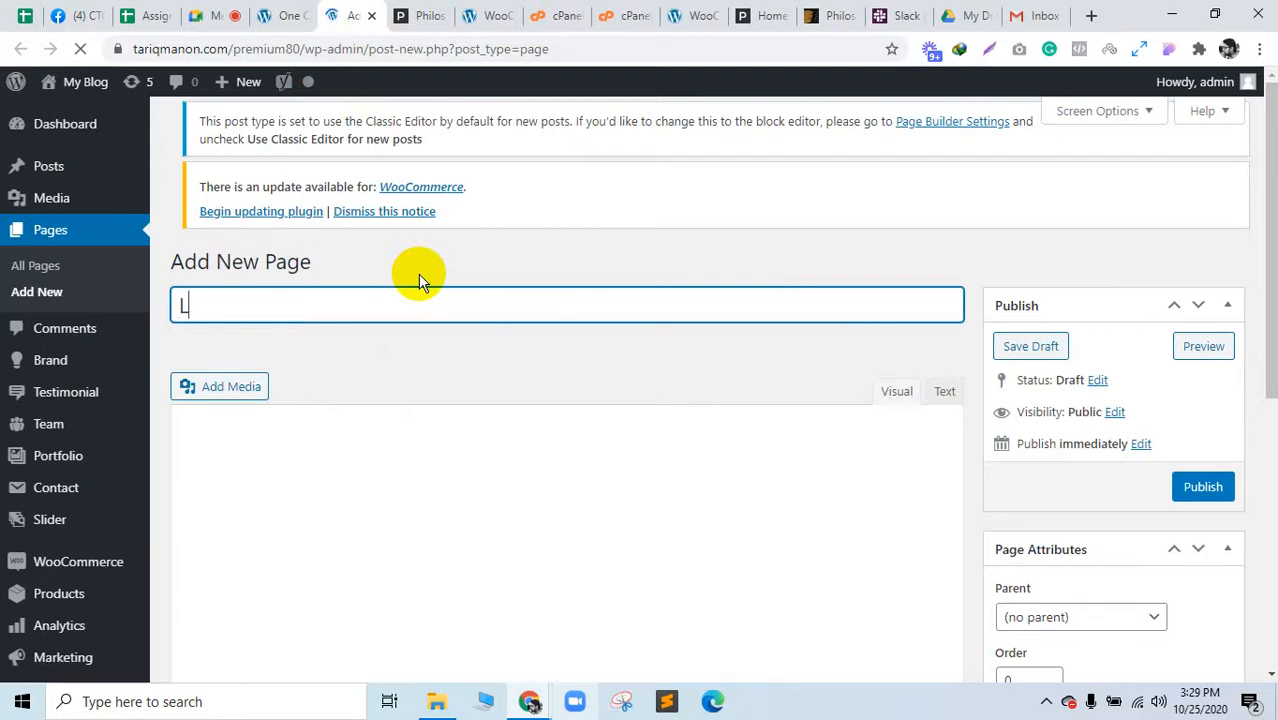
# Step: Title the new page 'Landing Page' and publish it
pyautogui.write('anding Page')
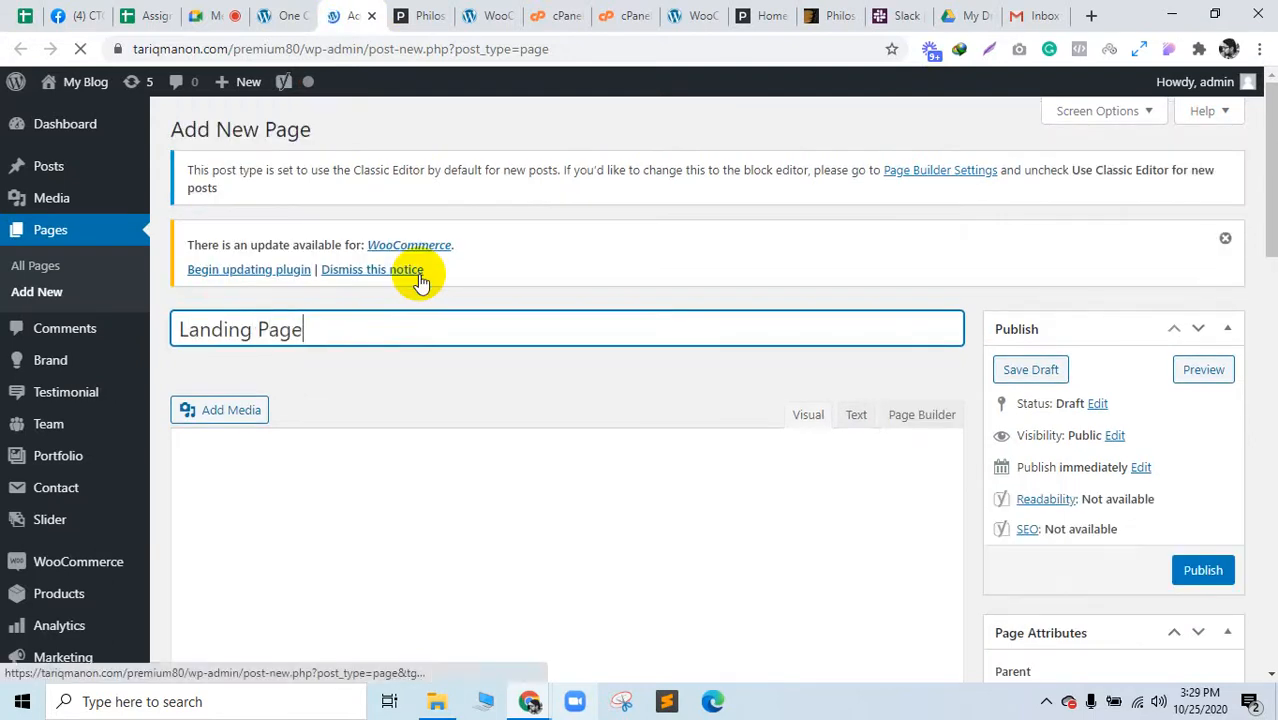
pyautogui.scroll(-4, 1076, 378)
pyautogui.scroll(-2, 1076, 388)
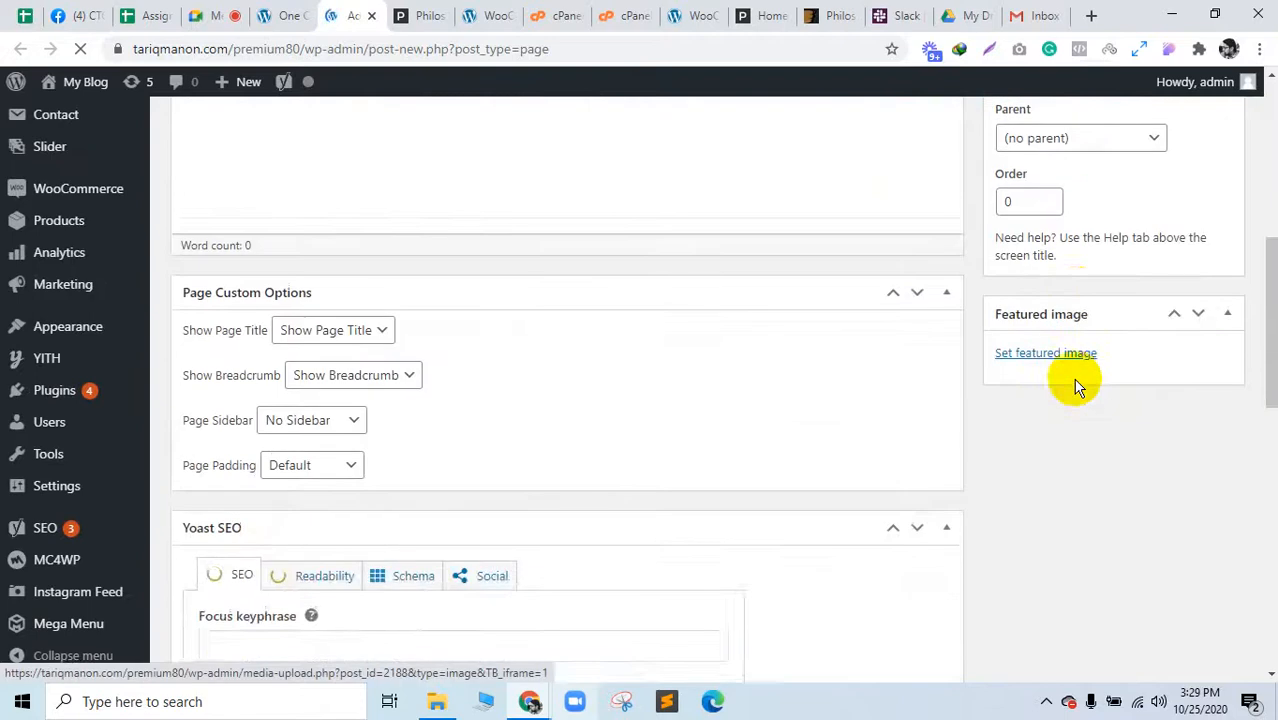
pyautogui.scroll(5, 1073, 380)
pyautogui.click(1203, 477)
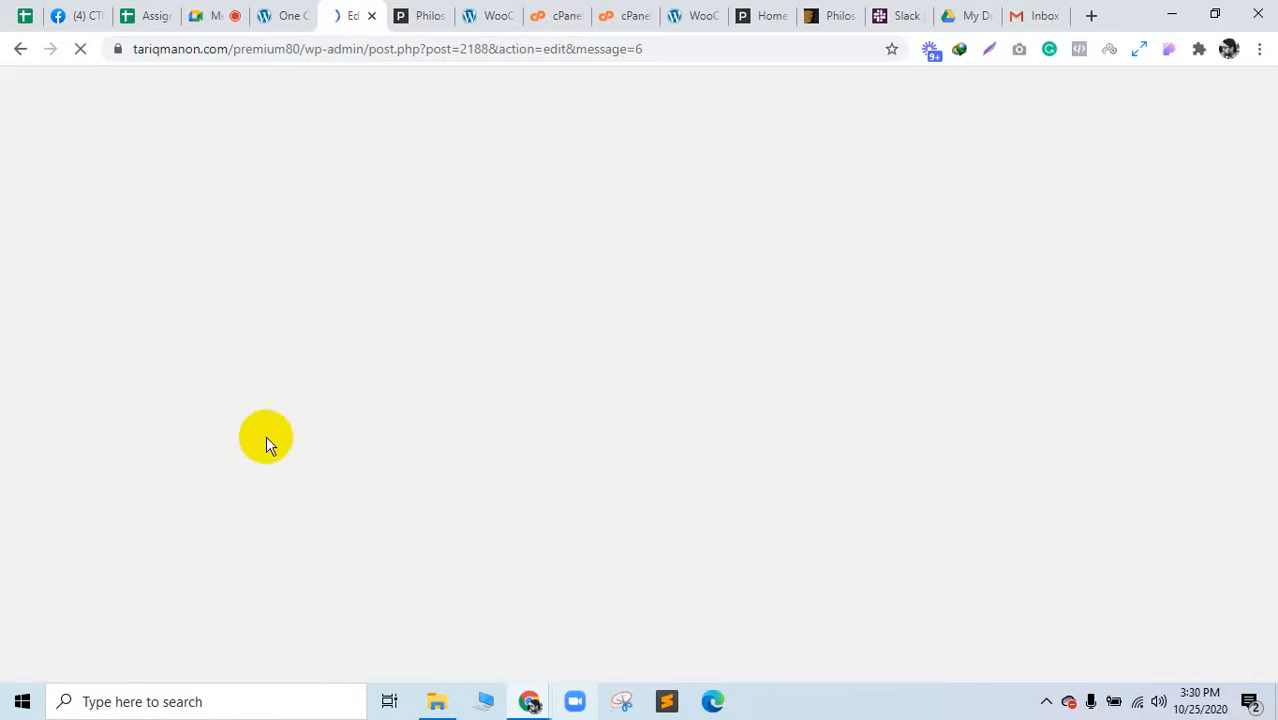
pyautogui.click(205, 10)
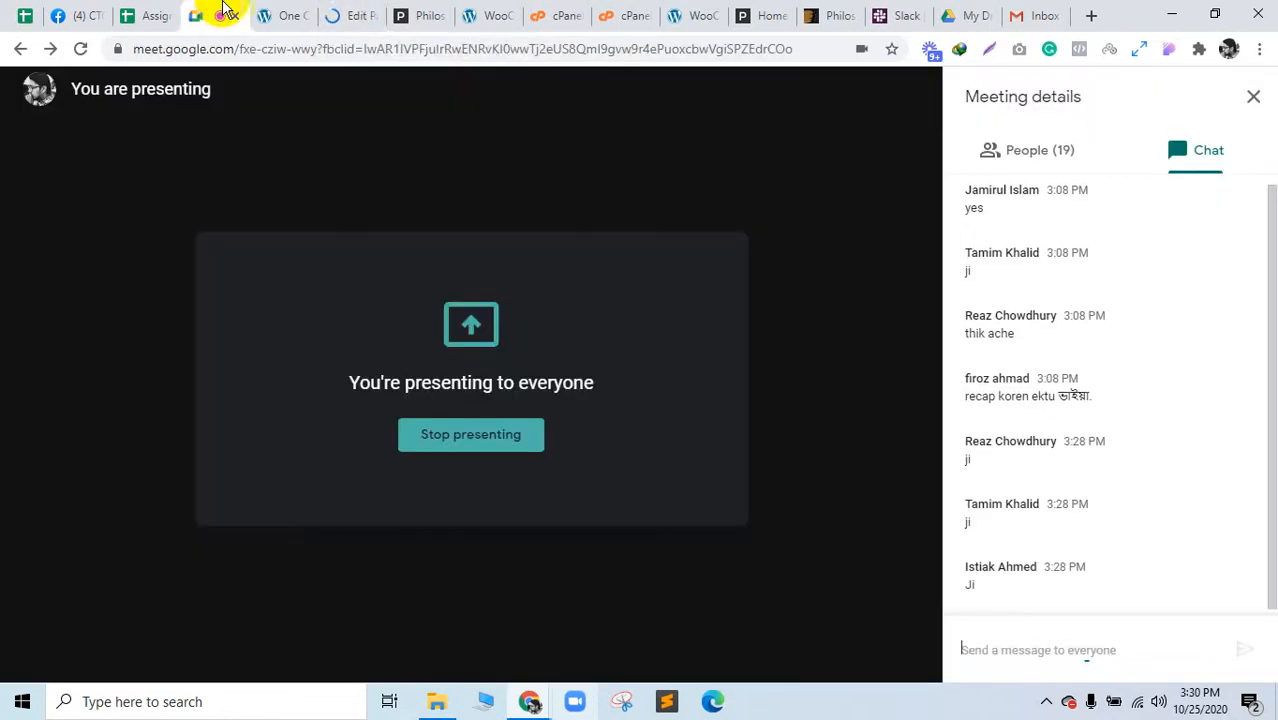
pyautogui.click(350, 10)
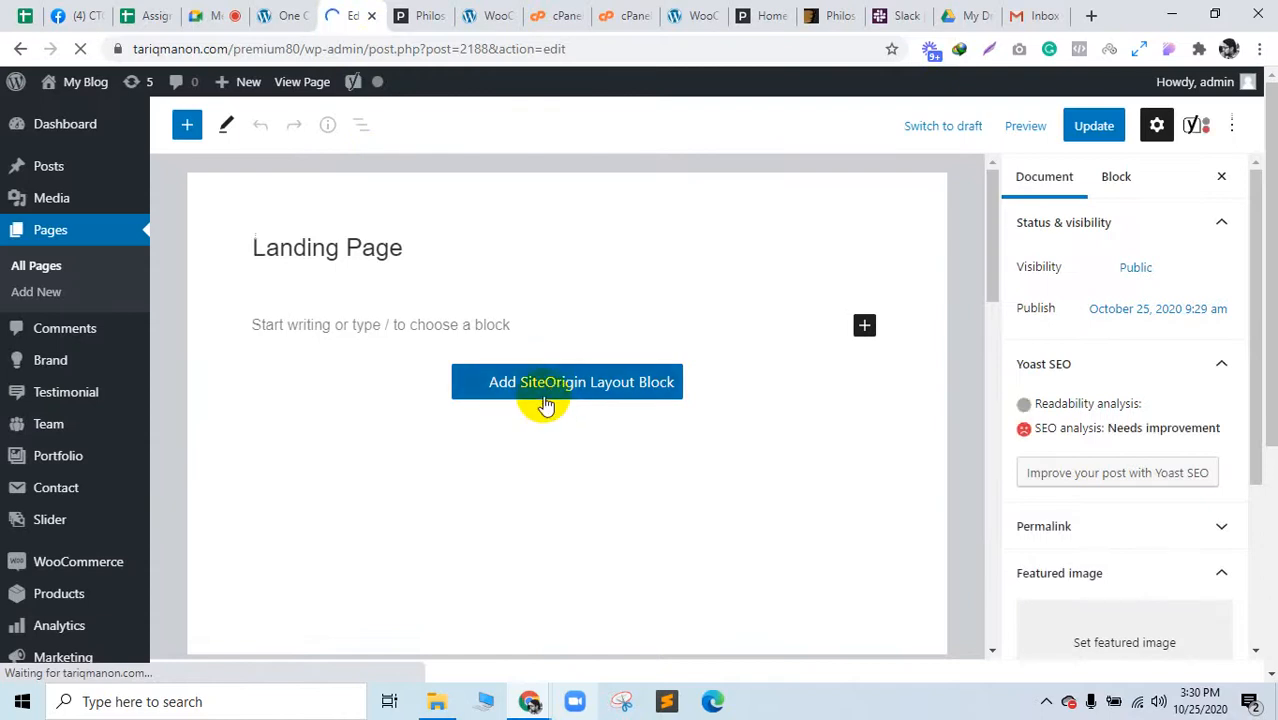
# Step: Open Plugins > Installed Plugins in a new tab
pyautogui.scroll(-10, 548, 402)
pyautogui.scroll(10, 548, 402)
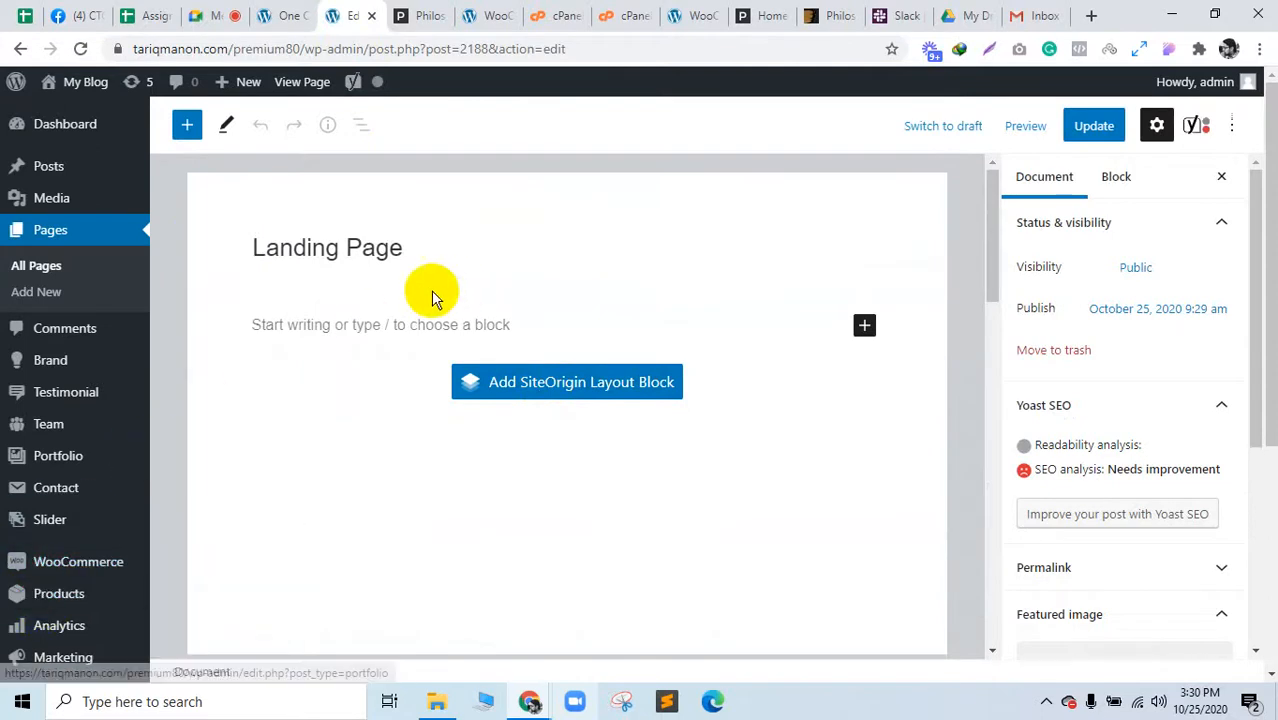
pyautogui.moveTo(77, 635)
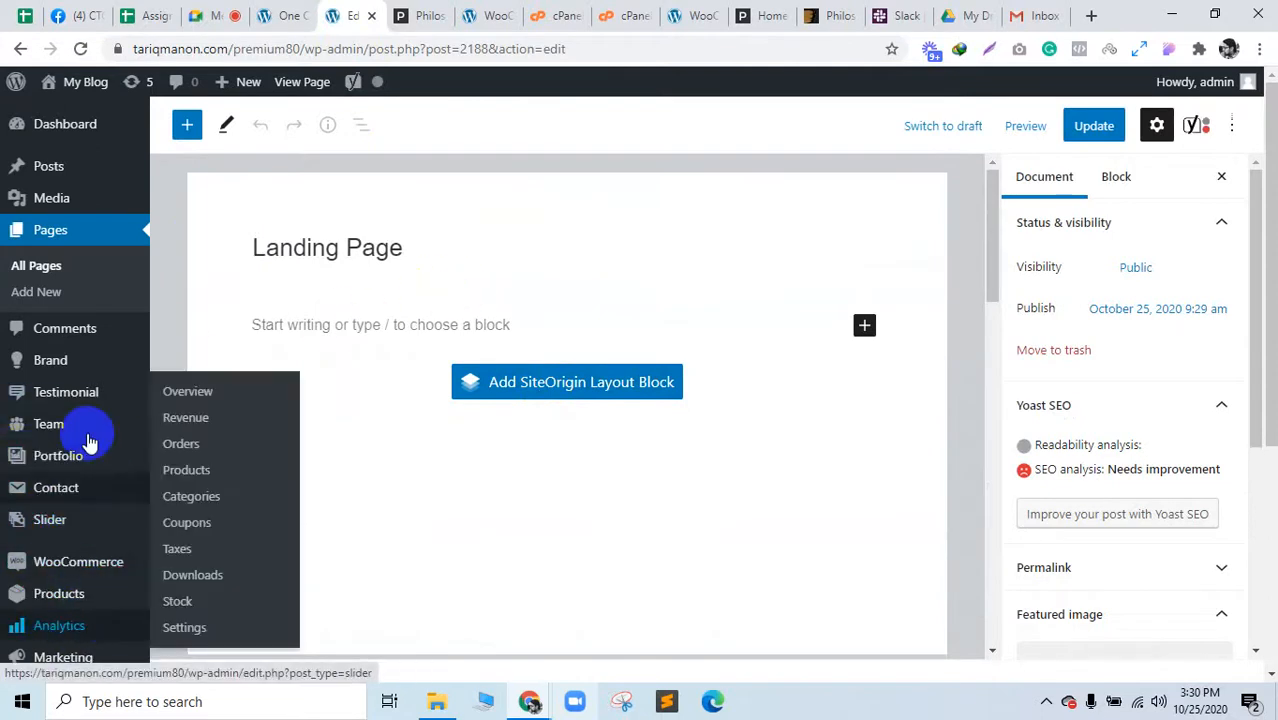
pyautogui.scroll(-4, 86, 440)
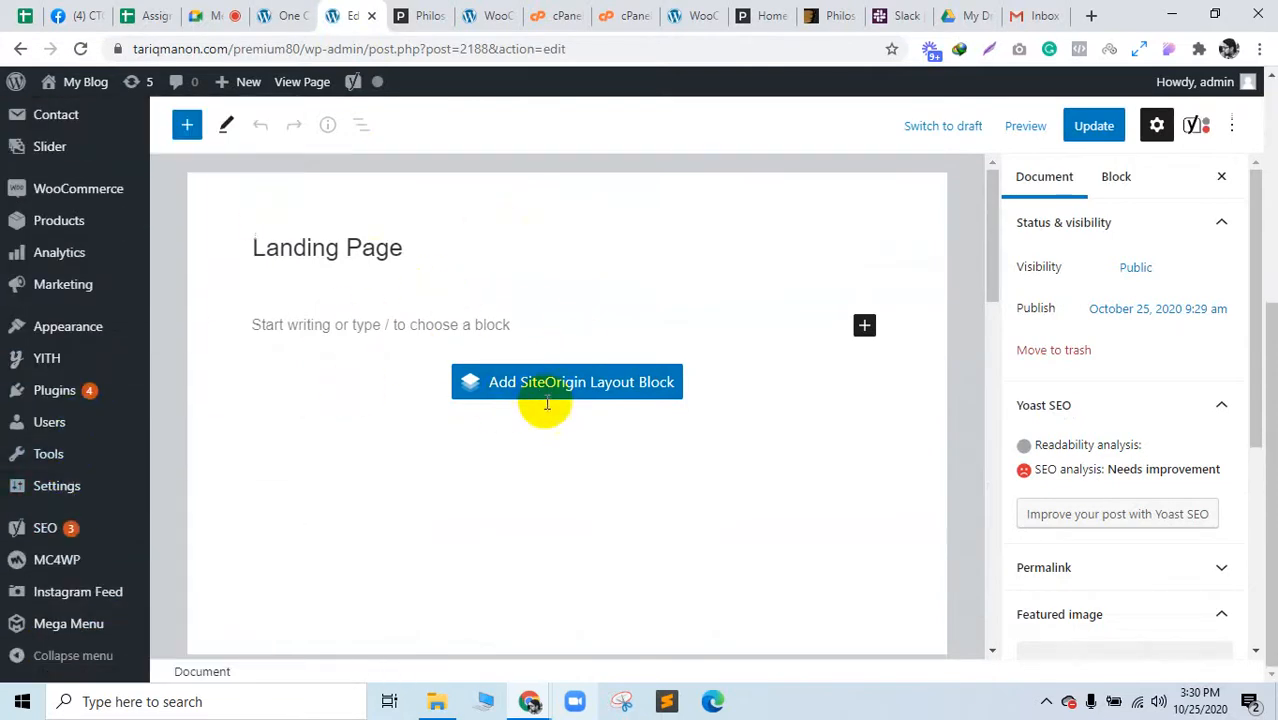
pyautogui.click(60, 626)
pyautogui.scroll(1, 60, 620)
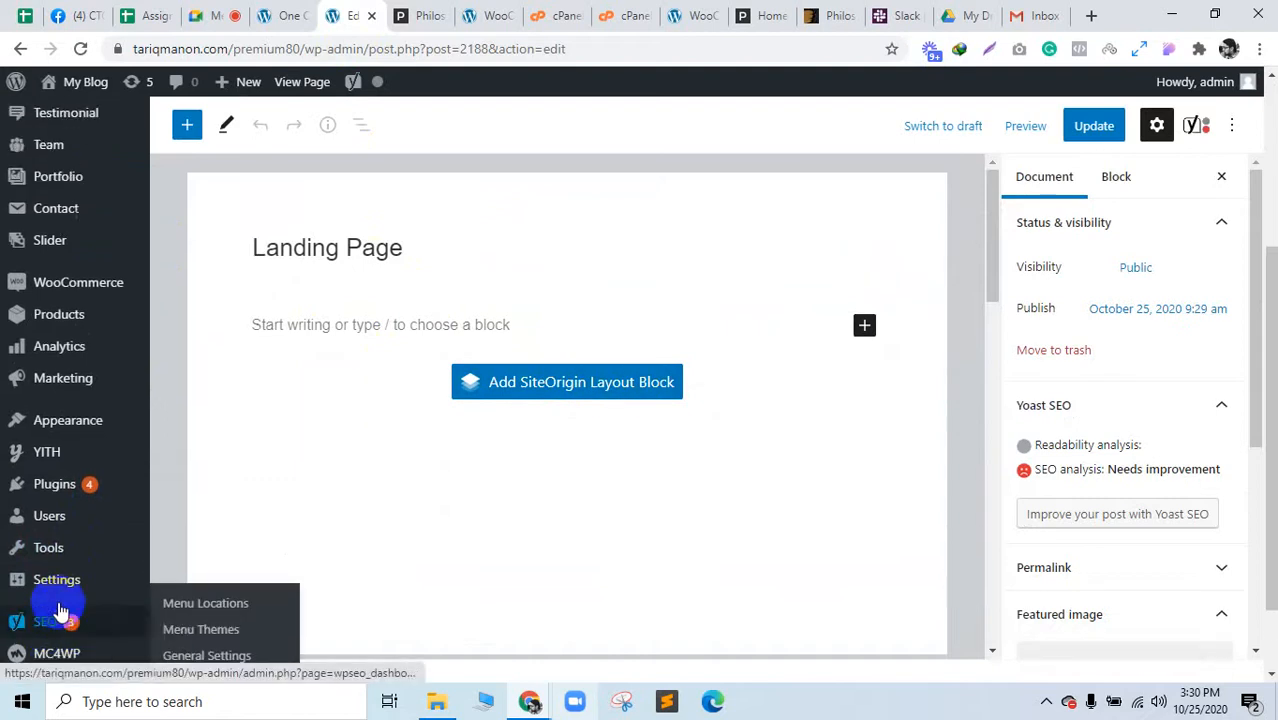
pyautogui.scroll(-1, 94, 535)
pyautogui.scroll(3, 97, 547)
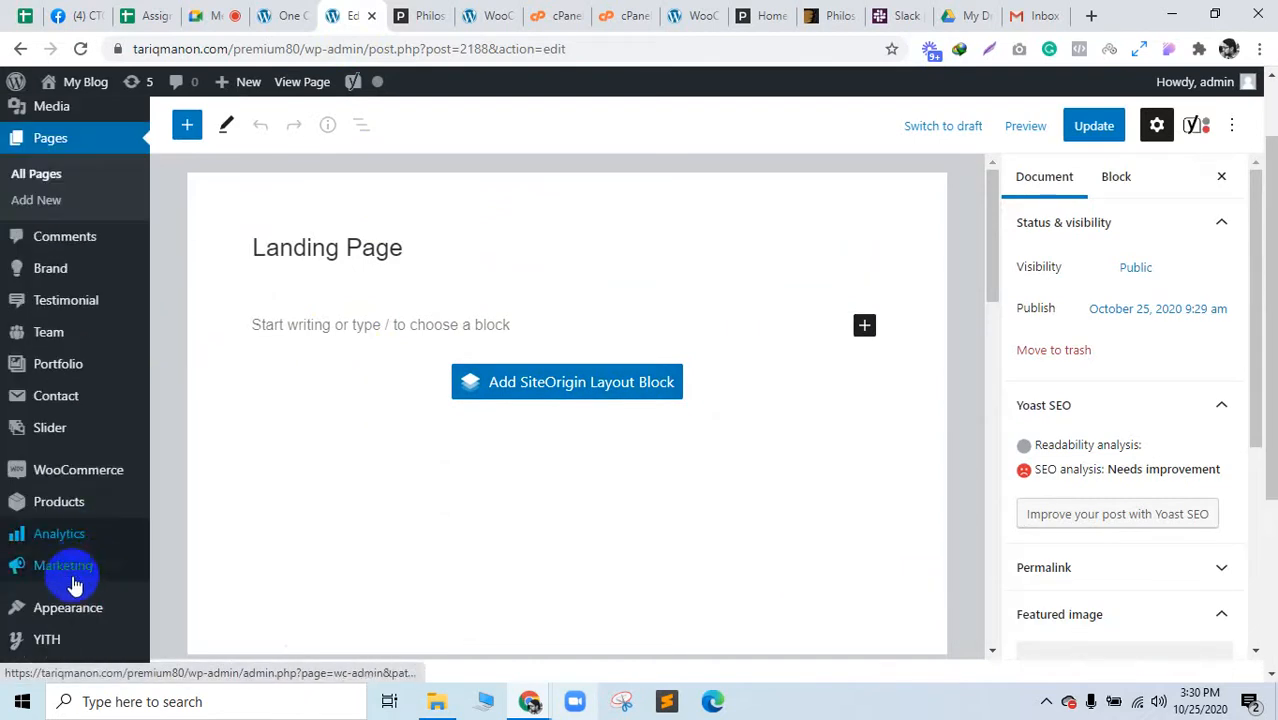
pyautogui.scroll(-2, 100, 475)
pyautogui.moveTo(95, 490)
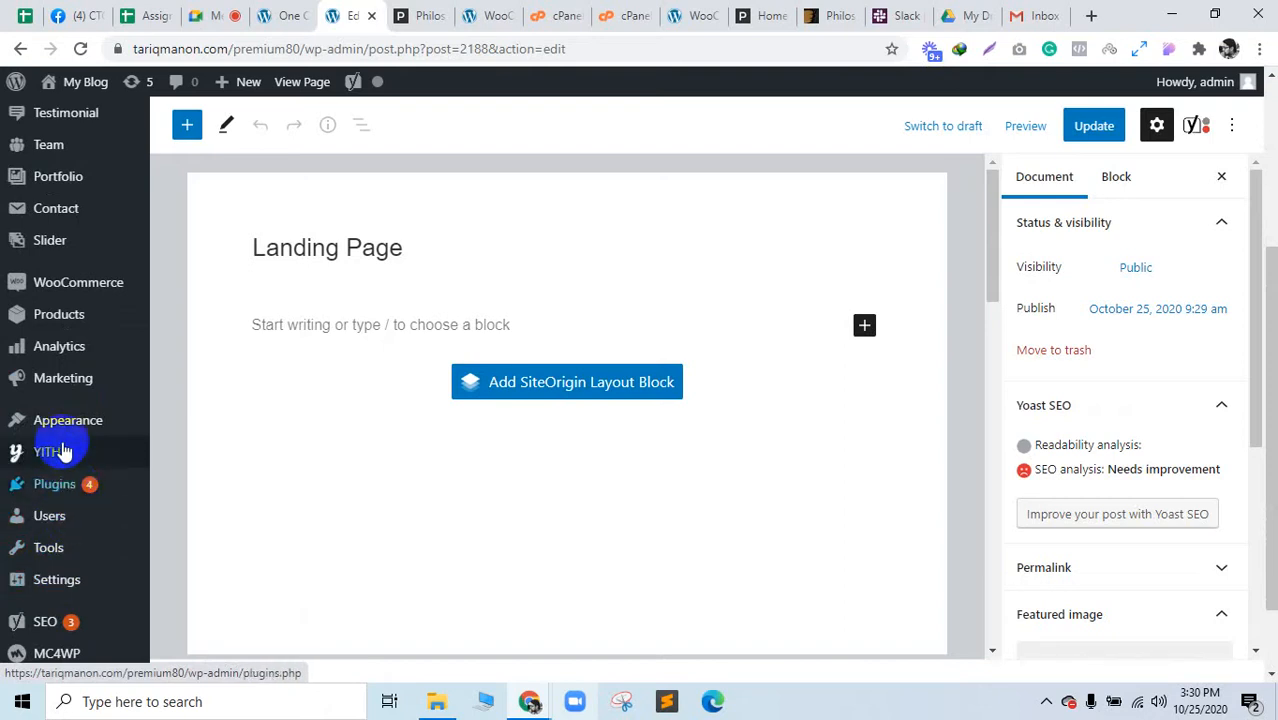
pyautogui.click(185, 484)
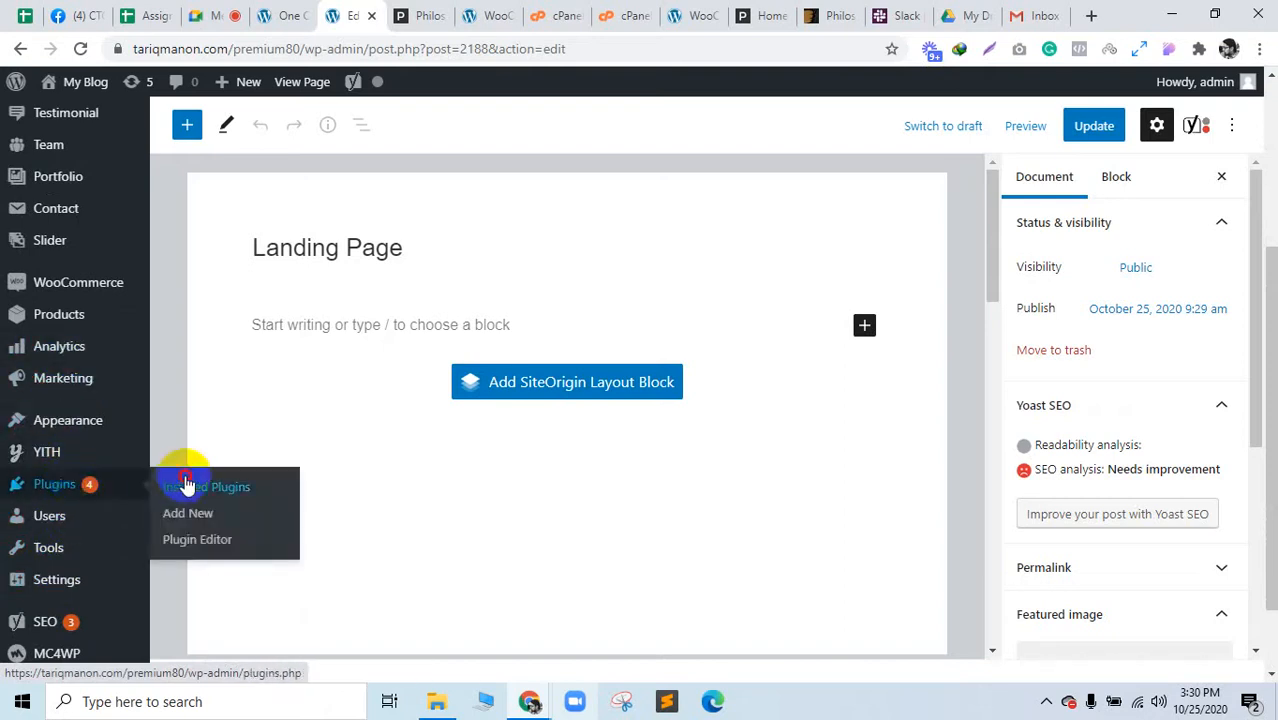
pyautogui.click(437, 10)
pyautogui.click(402, 9)
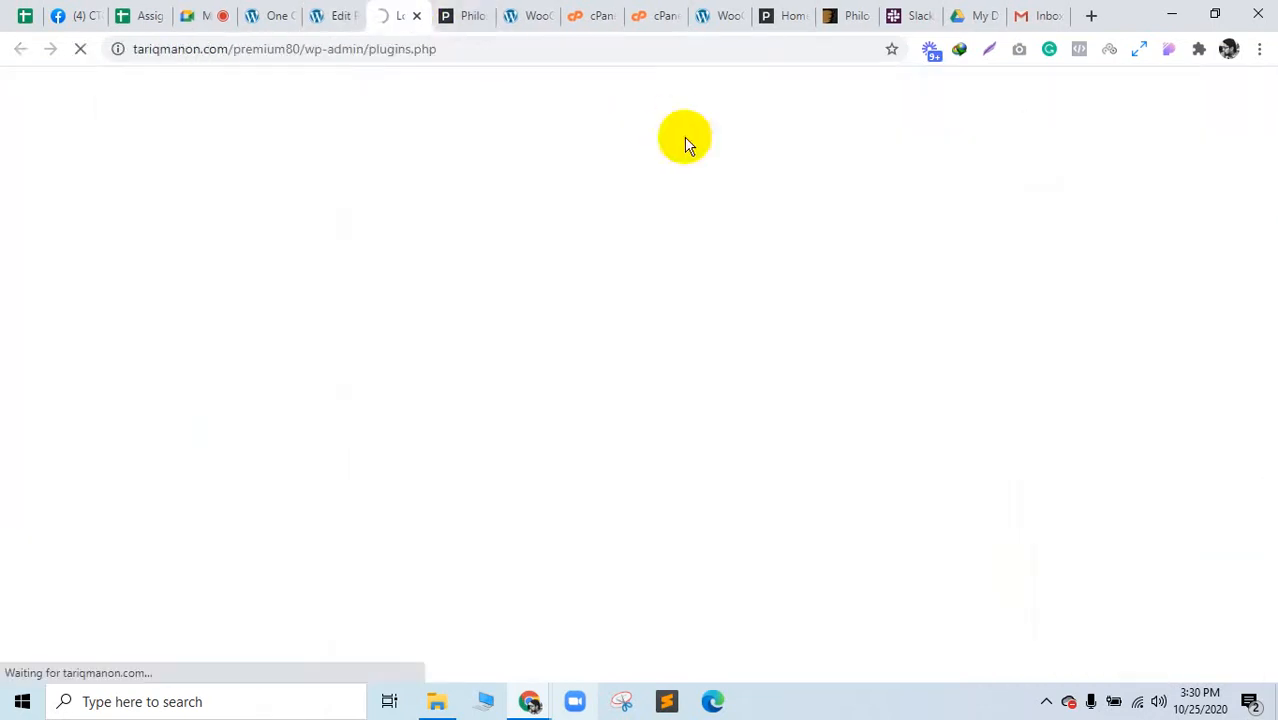
# Step: Look over the demo import page again
pyautogui.click(252, 14)
pyautogui.scroll(-10, 394, 434)
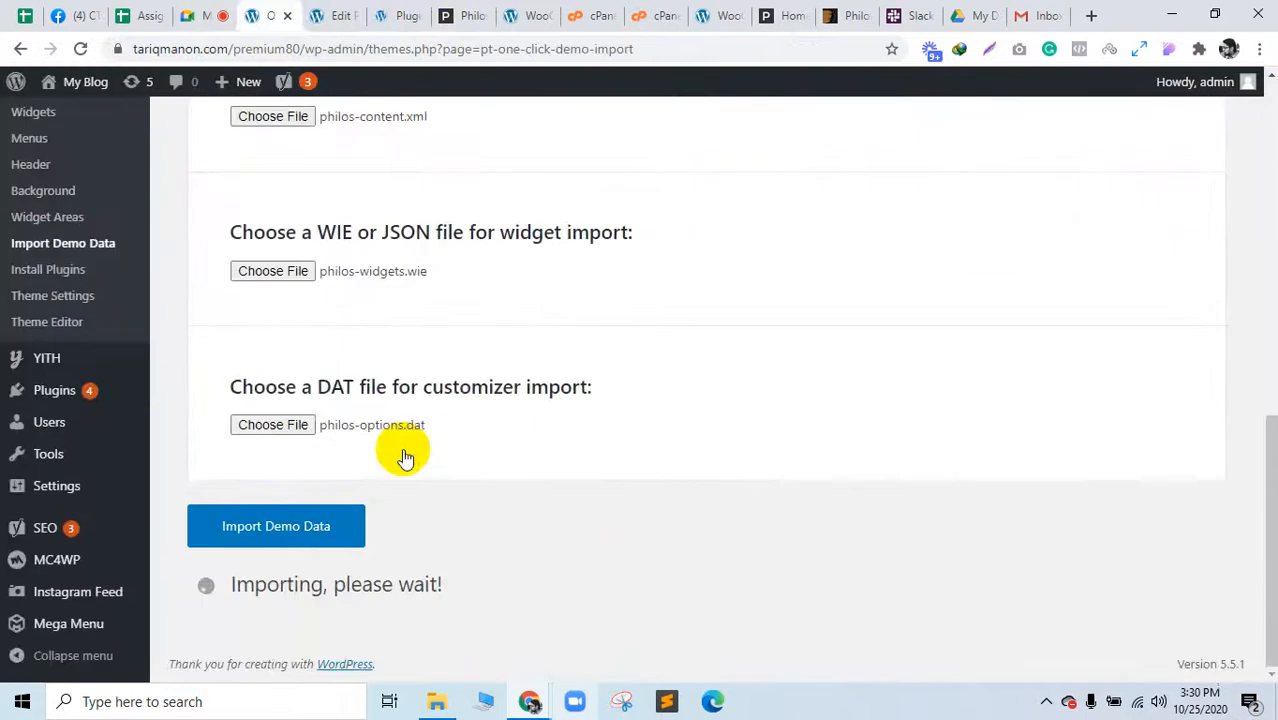
pyautogui.scroll(10, 400, 330)
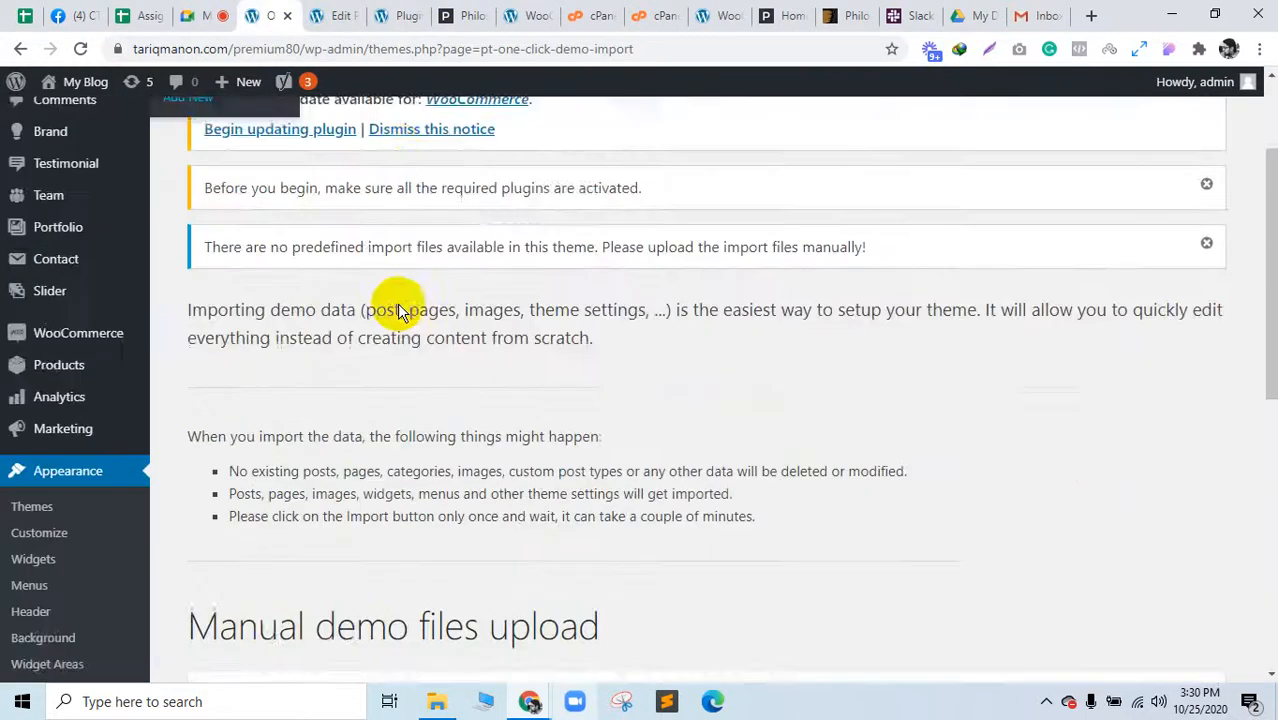
pyautogui.scroll(-3, 300, 330)
pyautogui.scroll(5, 248, 494)
pyautogui.scroll(-10, 457, 474)
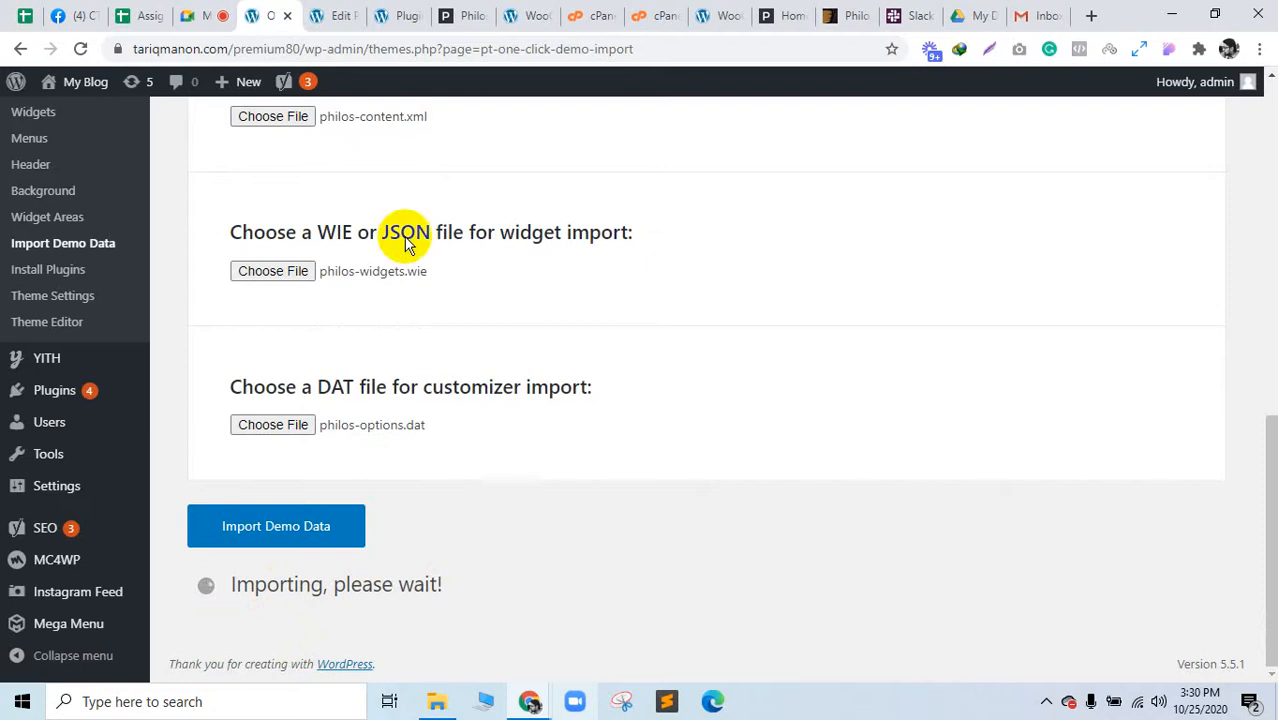
# Step: Activate Elementor in Installed Plugins and reload the Landing Page editor
pyautogui.click(385, 15)
pyautogui.scroll(-12, 540, 345)
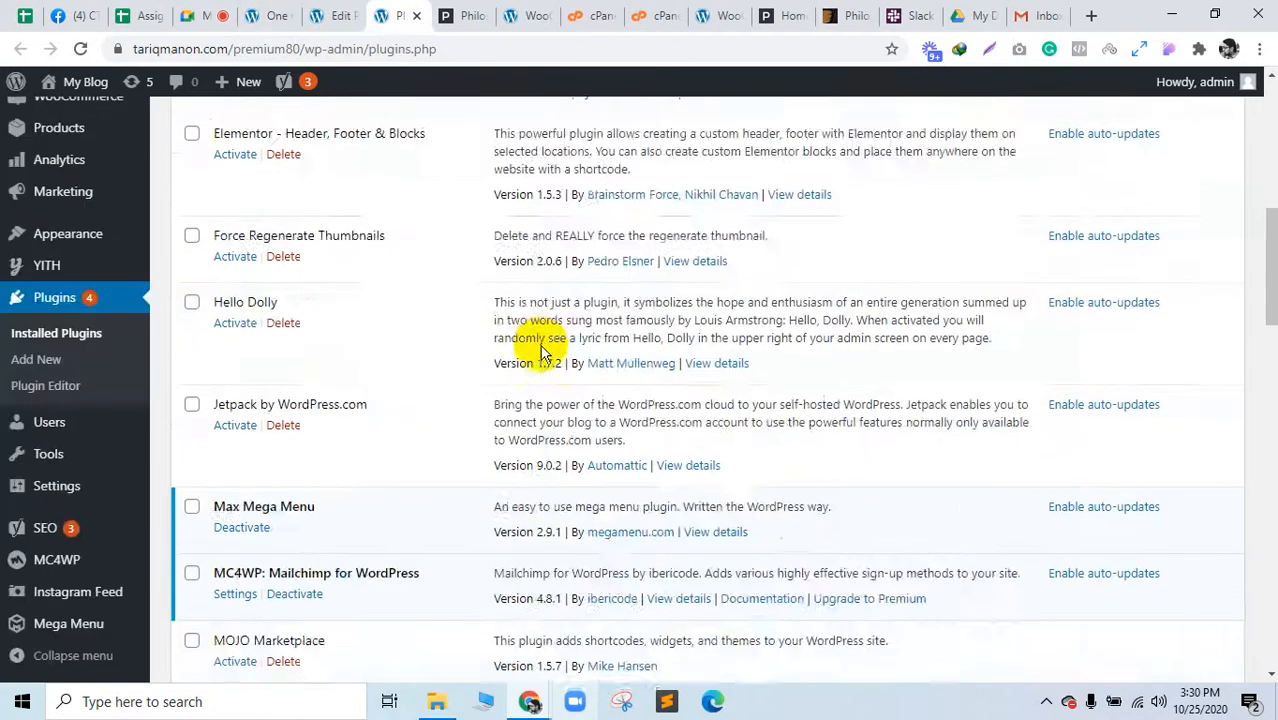
pyautogui.scroll(12, 533, 340)
pyautogui.scroll(-14, 535, 330)
pyautogui.scroll(-10, 533, 327)
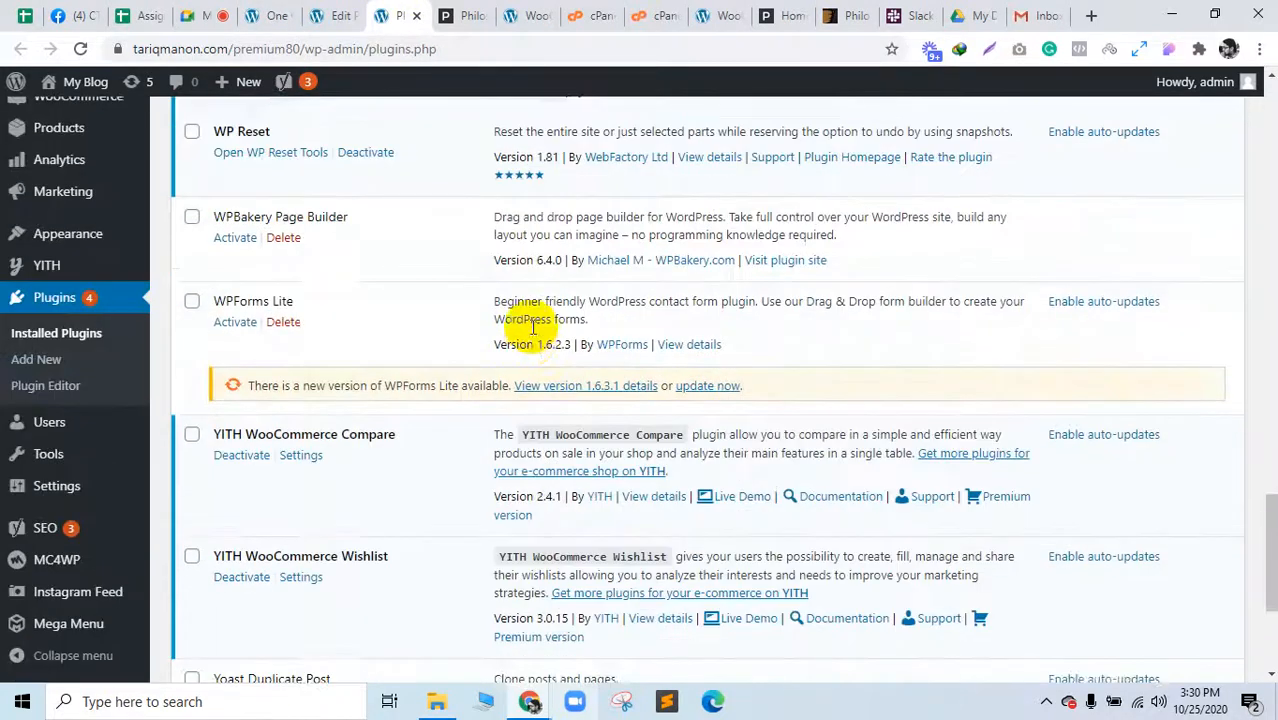
pyautogui.scroll(15, 531, 327)
pyautogui.scroll(6, 532, 327)
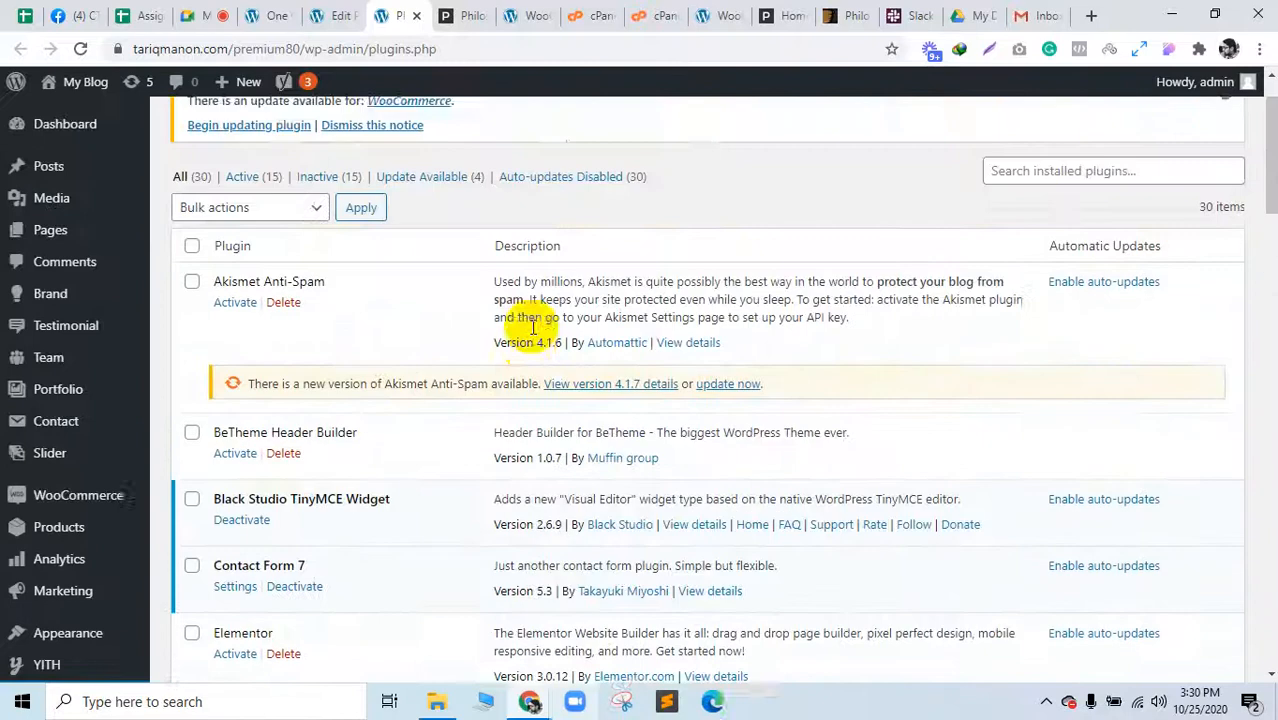
pyautogui.scroll(-3, 530, 335)
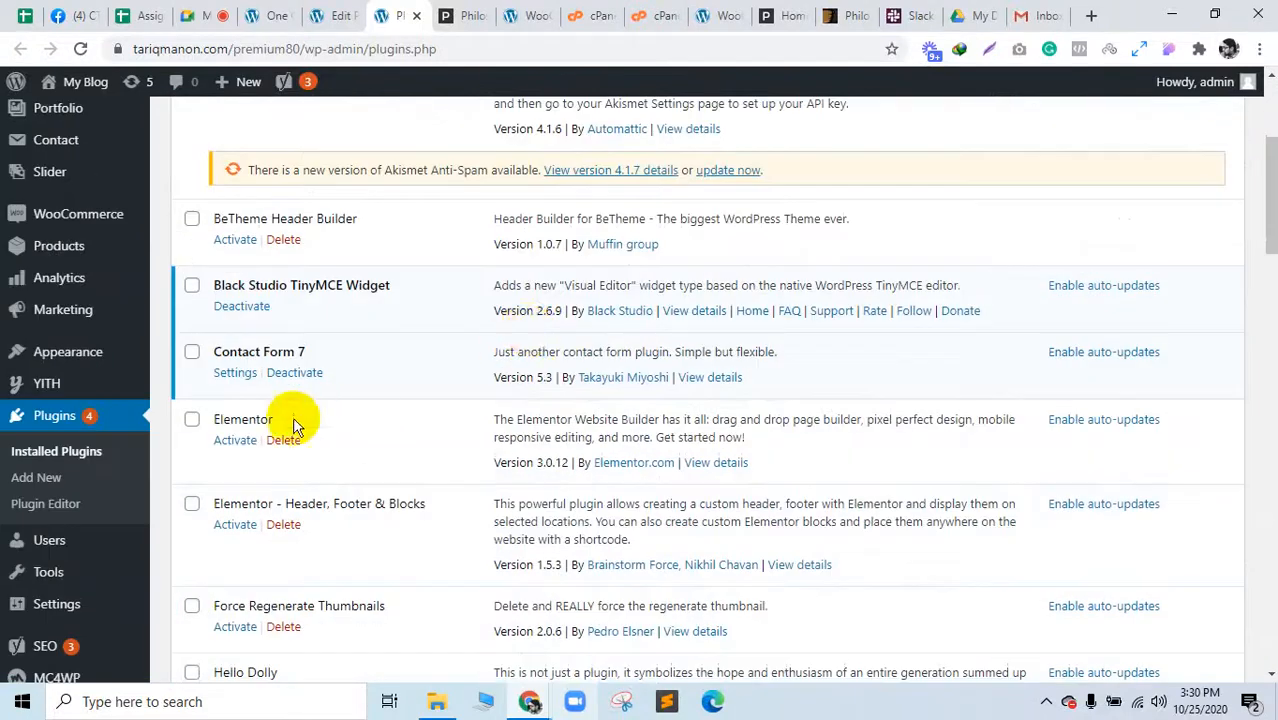
pyautogui.click(238, 440)
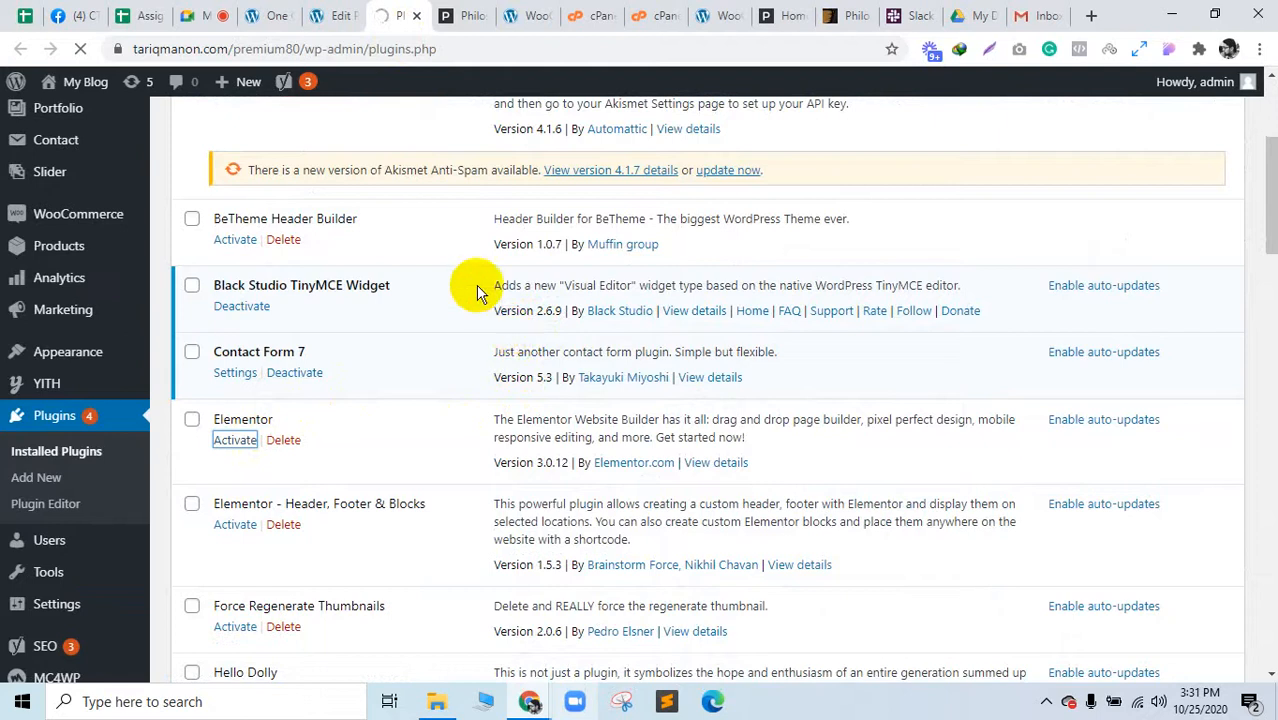
pyautogui.click(338, 8)
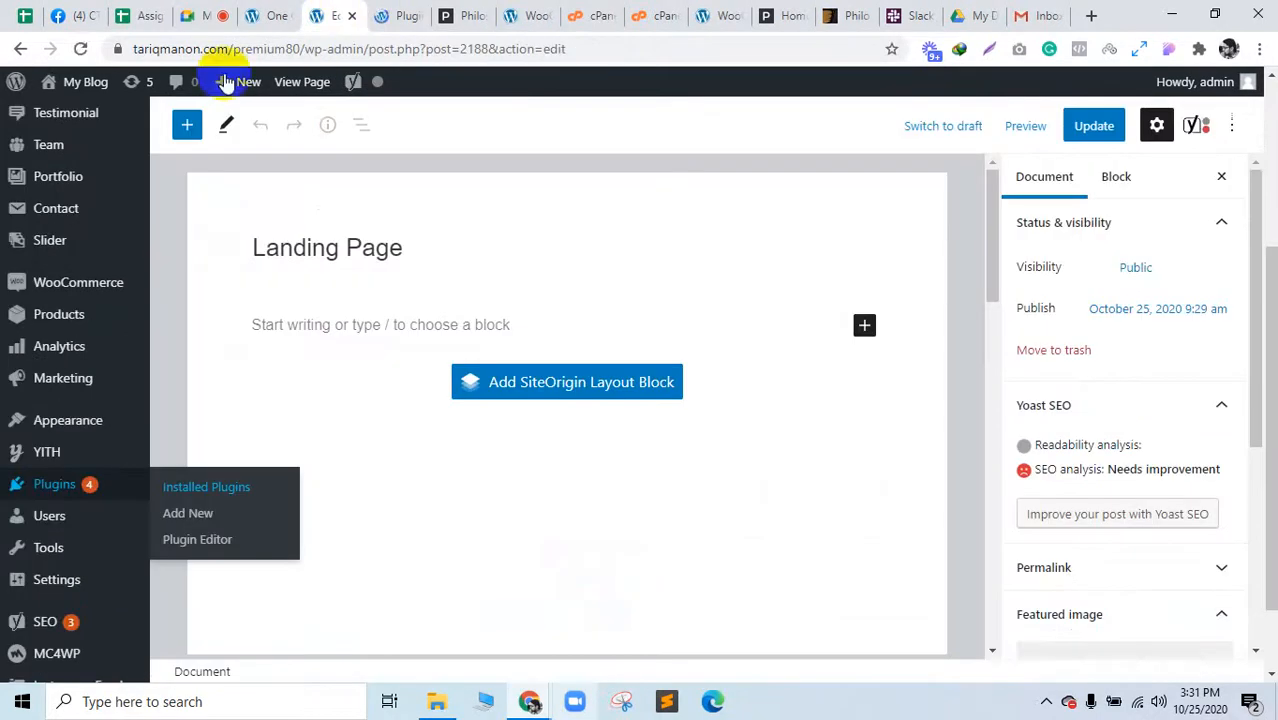
pyautogui.click(81, 48)
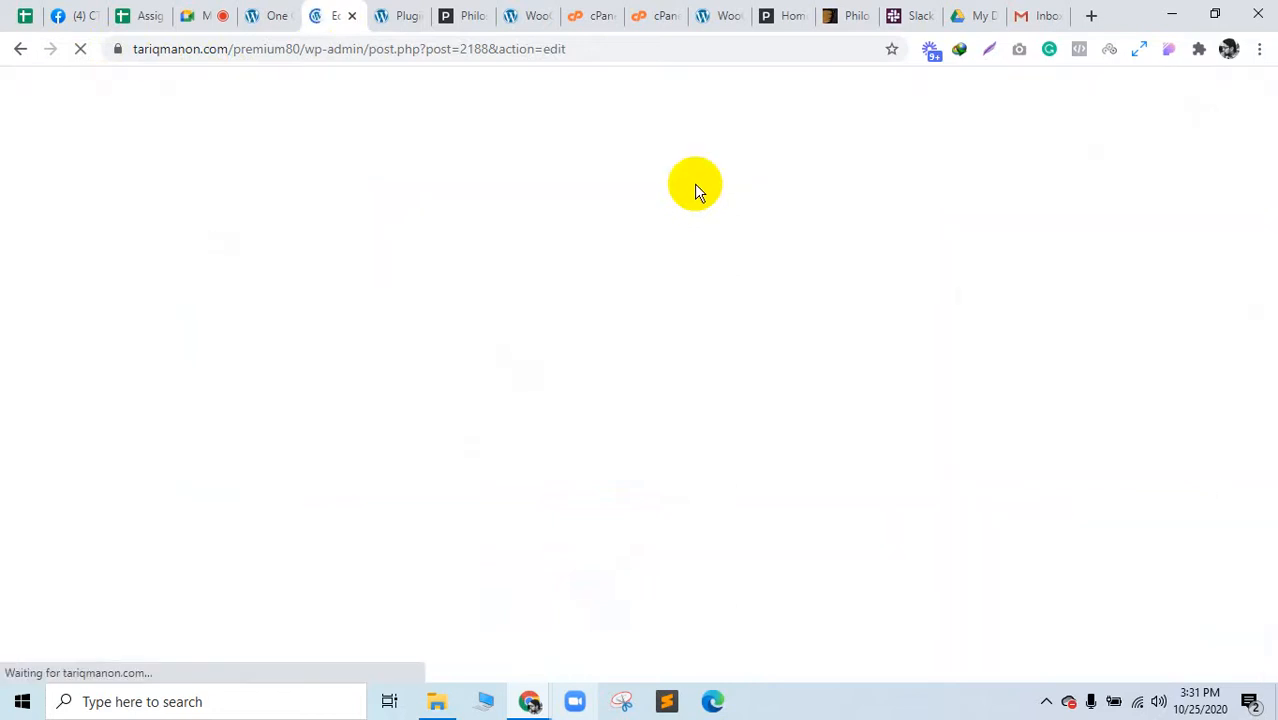
# Step: In a new tab beside the editor, search Google for 'sales funnel landing page'
pyautogui.click(1091, 17)
pyautogui.moveTo(1042, 9); pyautogui.dragTo(378, 18)
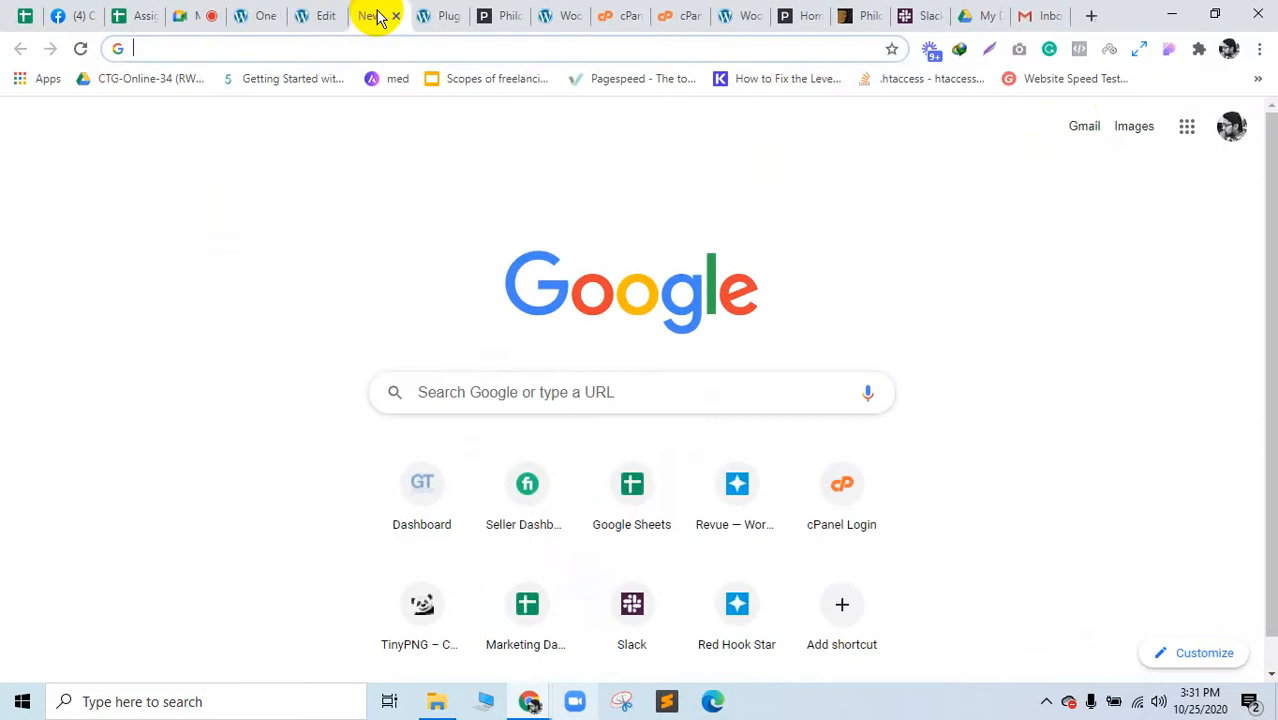
pyautogui.write('landing')
pyautogui.press('Delete')
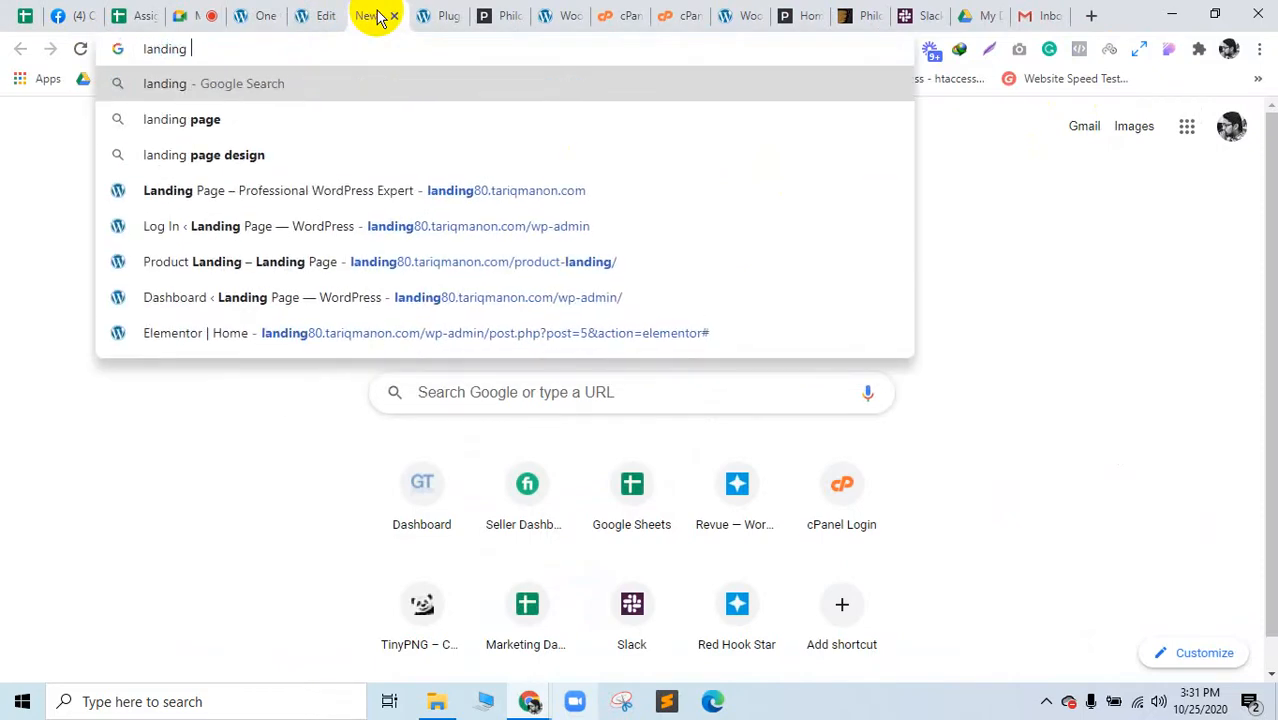
pyautogui.press('BackSpace')
pyautogui.press('BackSpace')
pyautogui.press('BackSpace')
pyautogui.press('BackSpace')
pyautogui.press('BackSpace')
pyautogui.press('BackSpace')
pyautogui.press('BackSpace')
pyautogui.press('BackSpace')
pyautogui.write('sales ')
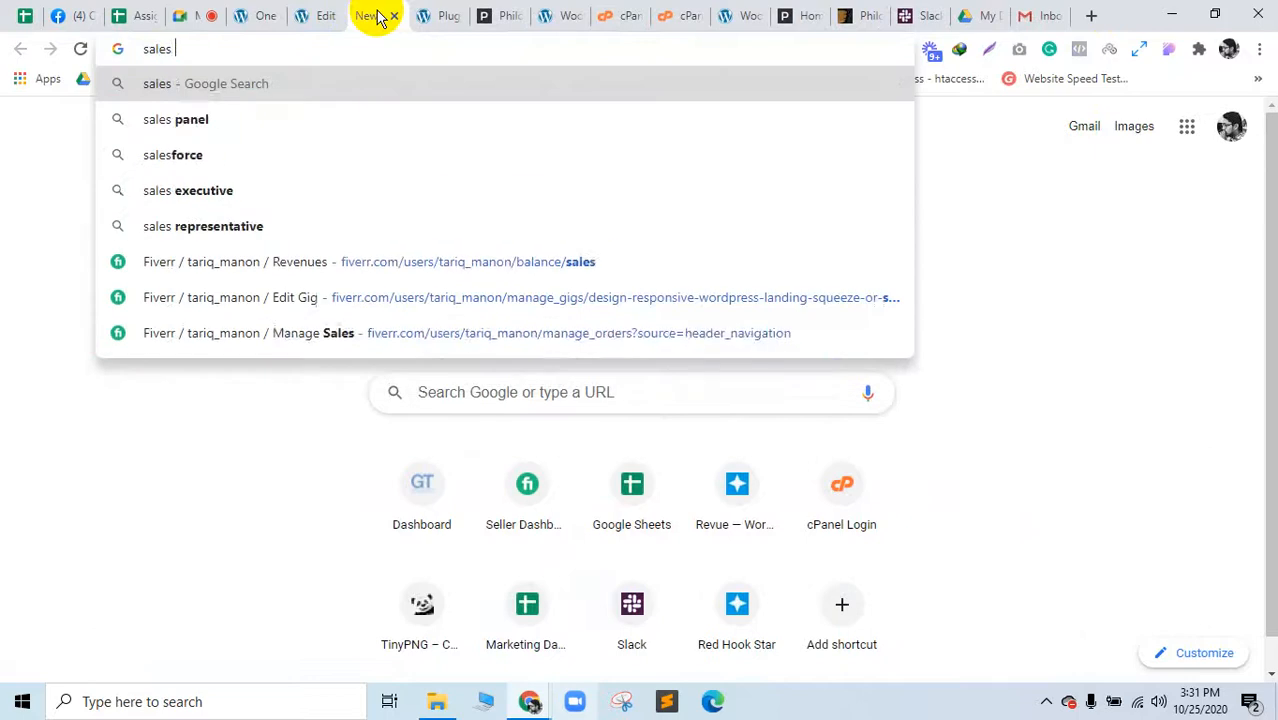
pyautogui.write('funnel landing page')
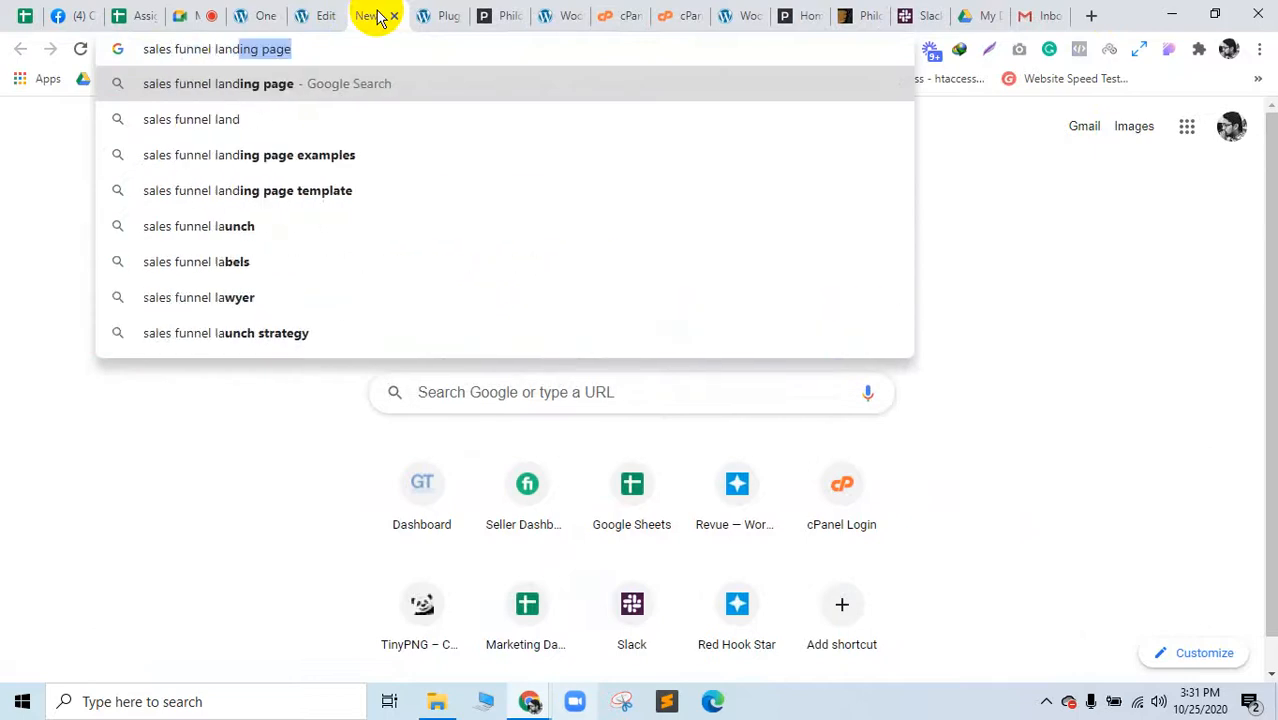
pyautogui.press('Return')
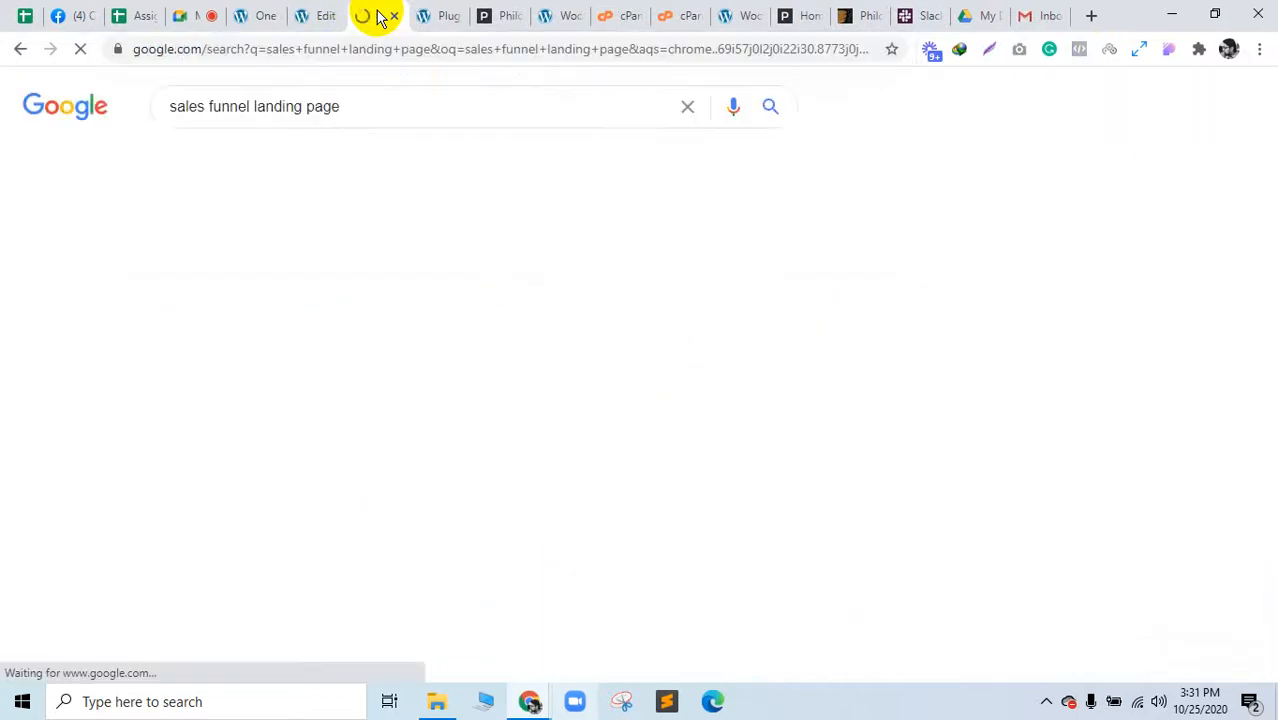
# Step: Show image results and preview the Discover The Magic landing page example
pyautogui.click(264, 162)
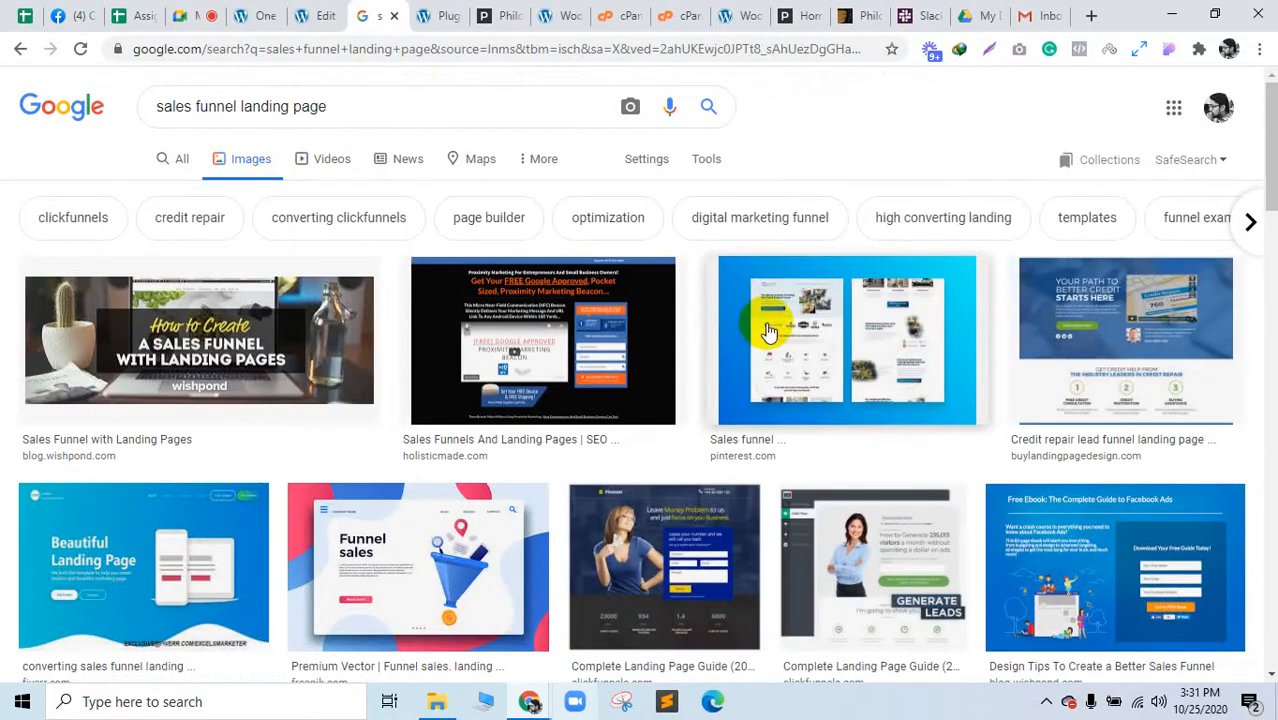
pyautogui.scroll(-3, 768, 331)
pyautogui.scroll(-4, 768, 331)
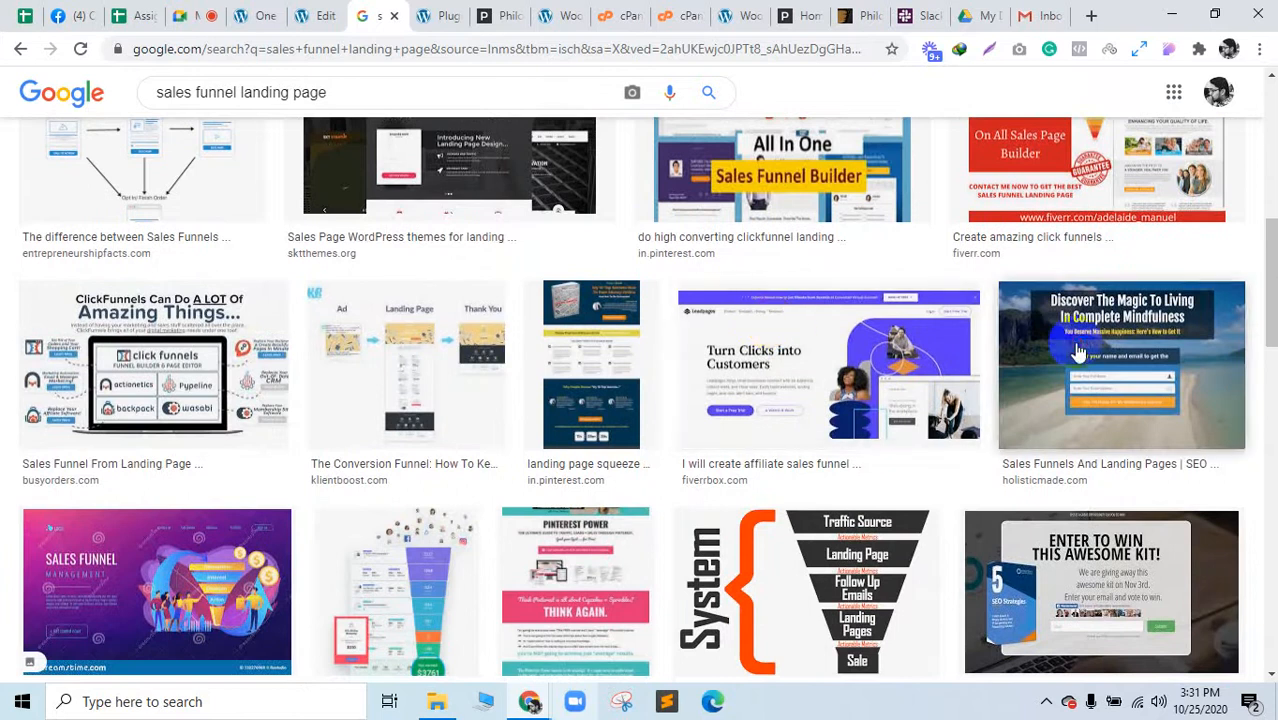
pyautogui.click(1073, 343)
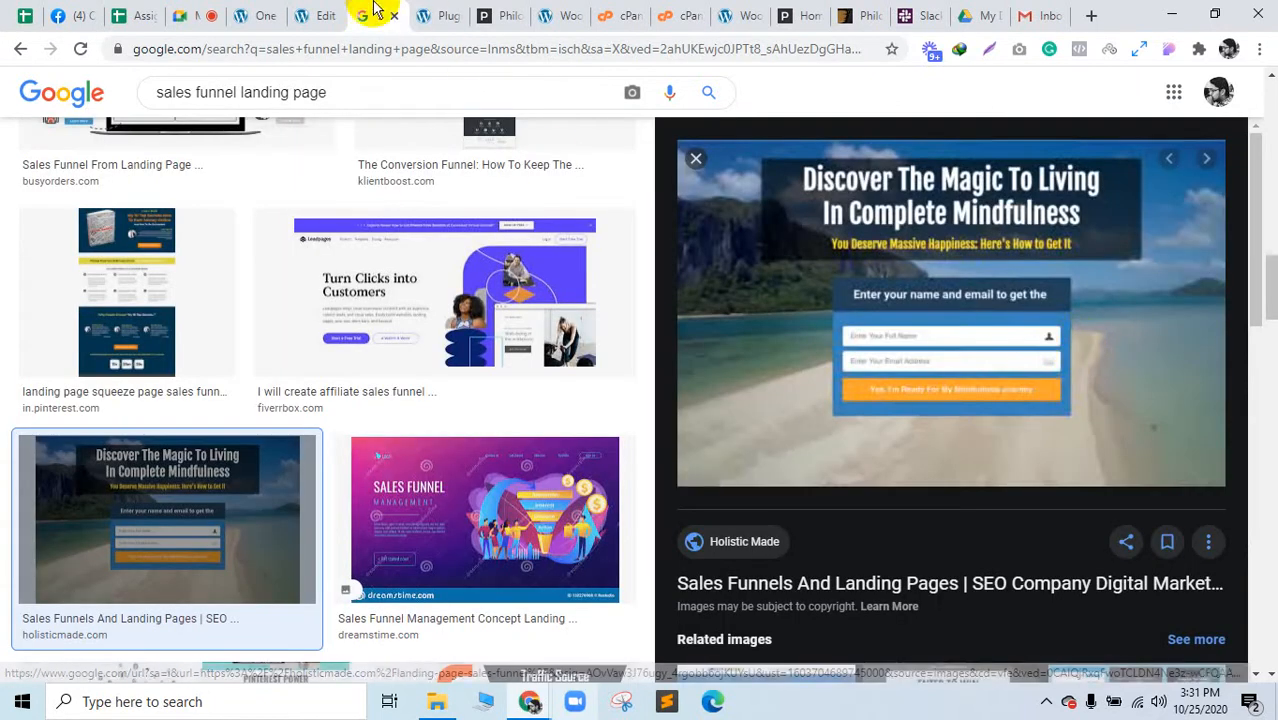
pyautogui.click(323, 12)
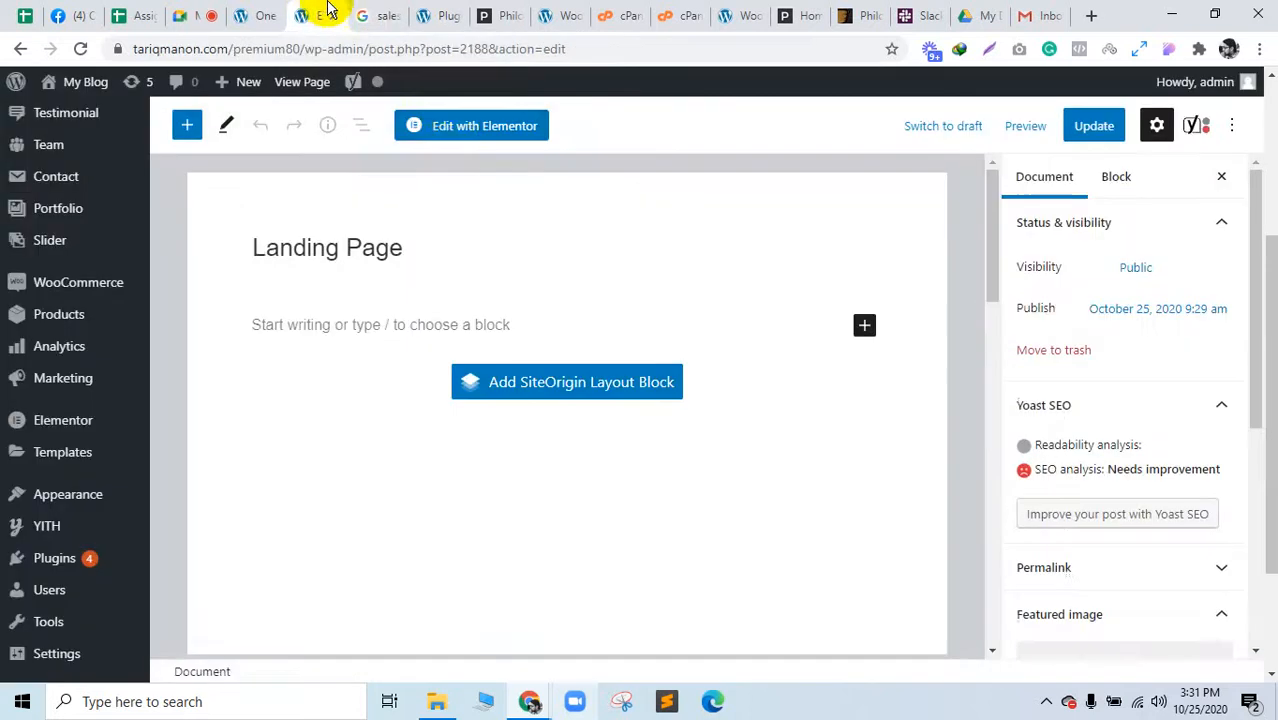
# Step: Set the Landing Page template to Elementor Full Width, update it, and launch Edit with Elementor
pyautogui.scroll(-5, 1171, 510)
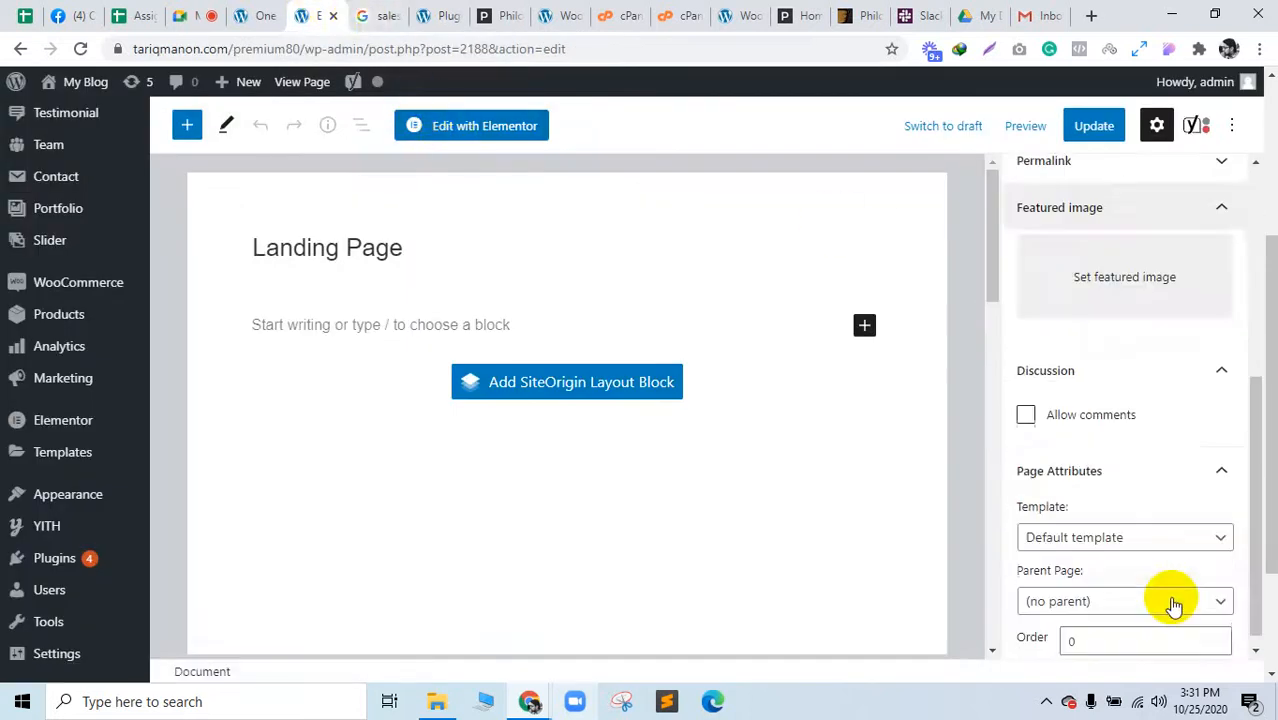
pyautogui.click(1104, 528)
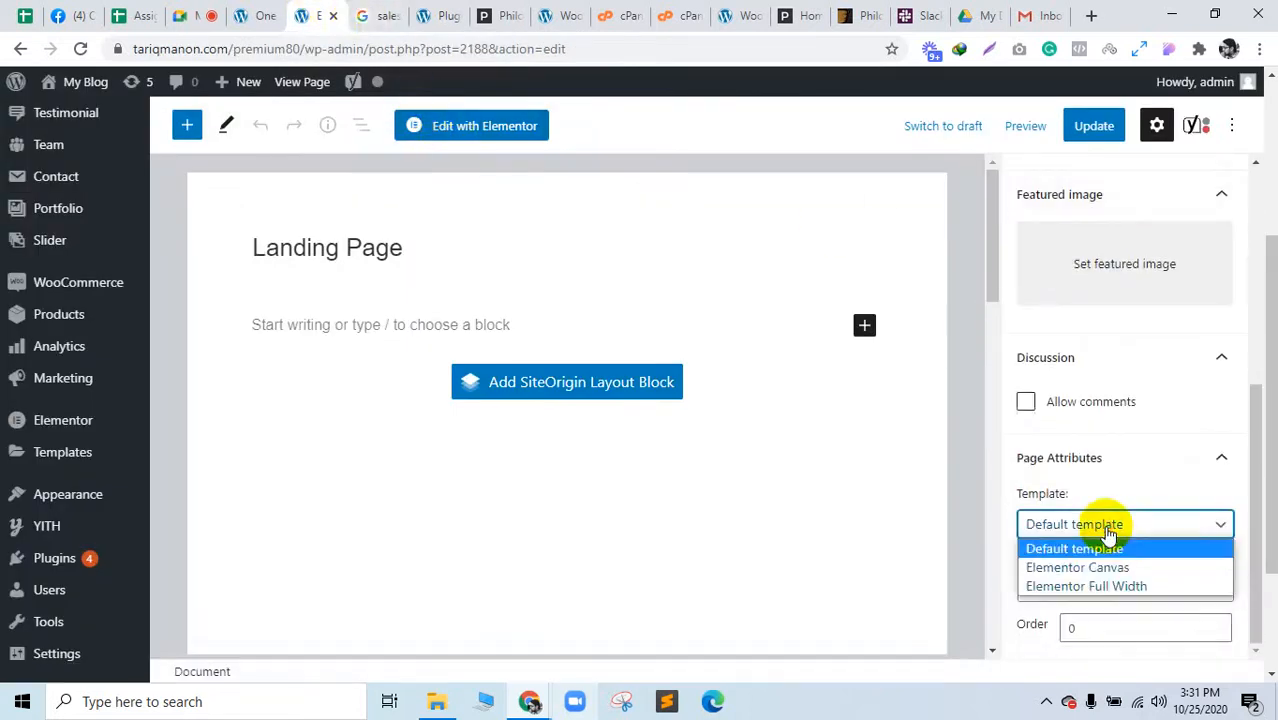
pyautogui.click(1100, 586)
pyautogui.click(1095, 126)
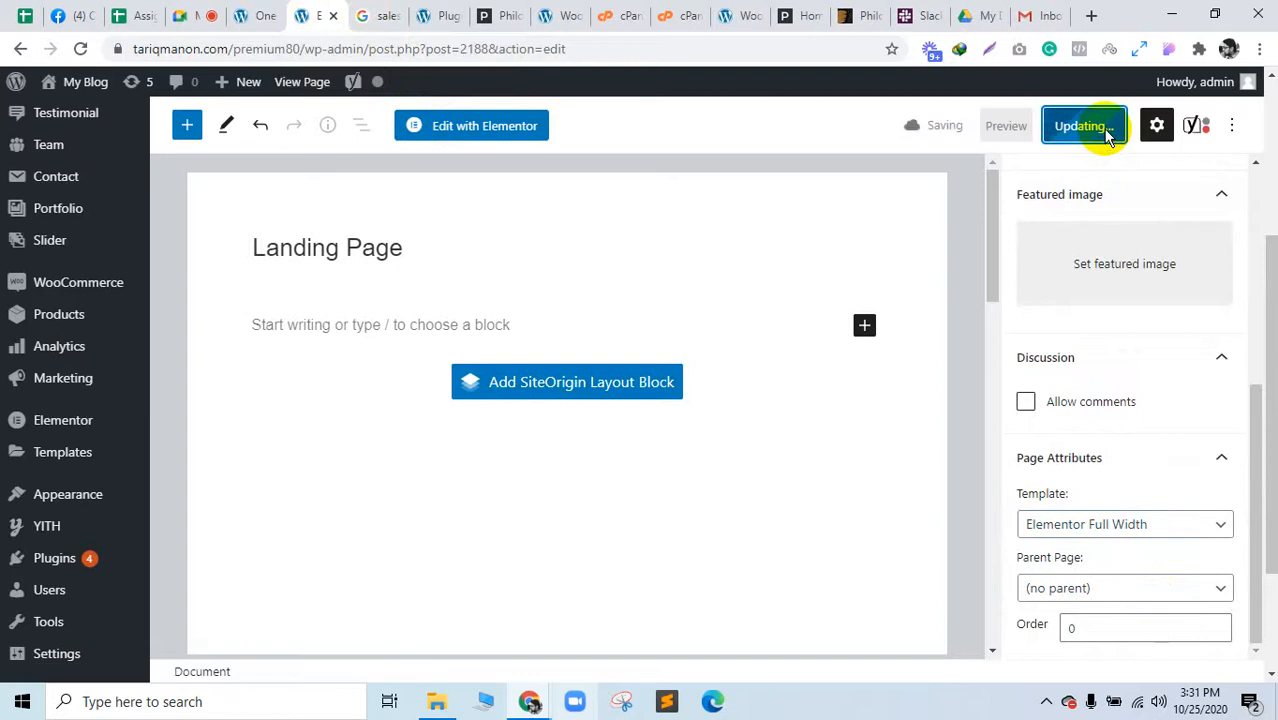
pyautogui.click(1094, 536)
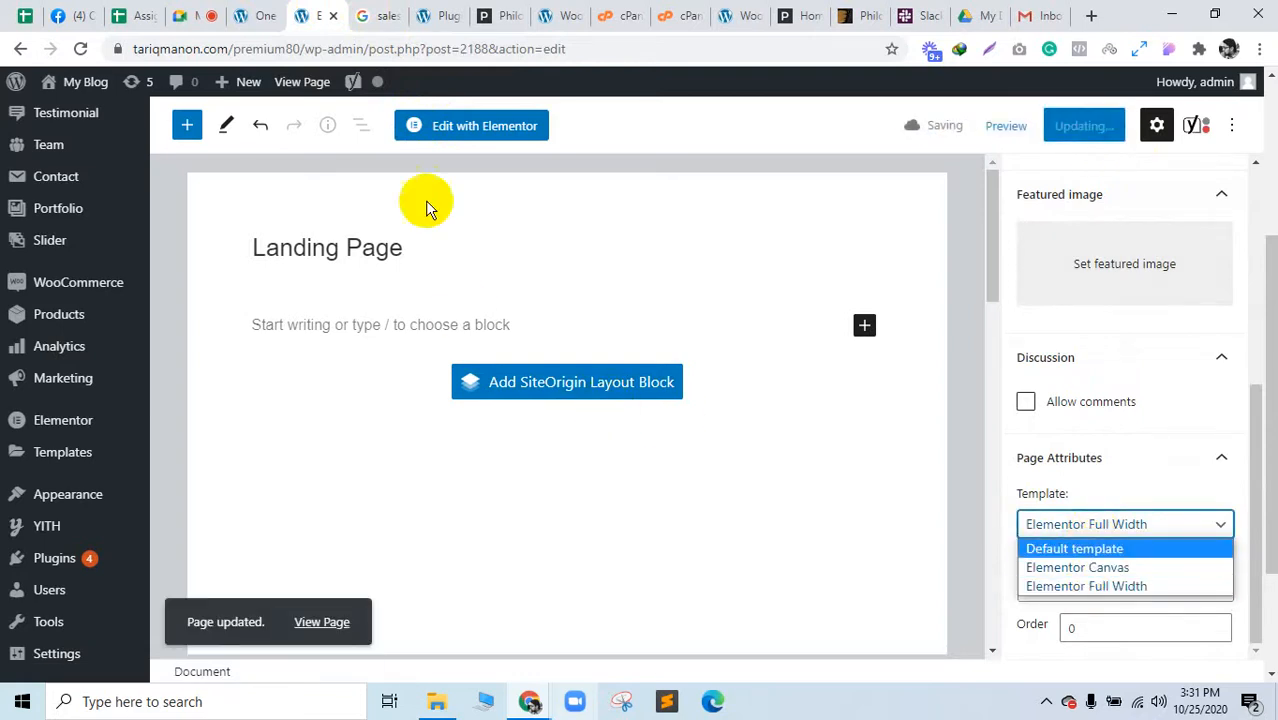
pyautogui.click(473, 130)
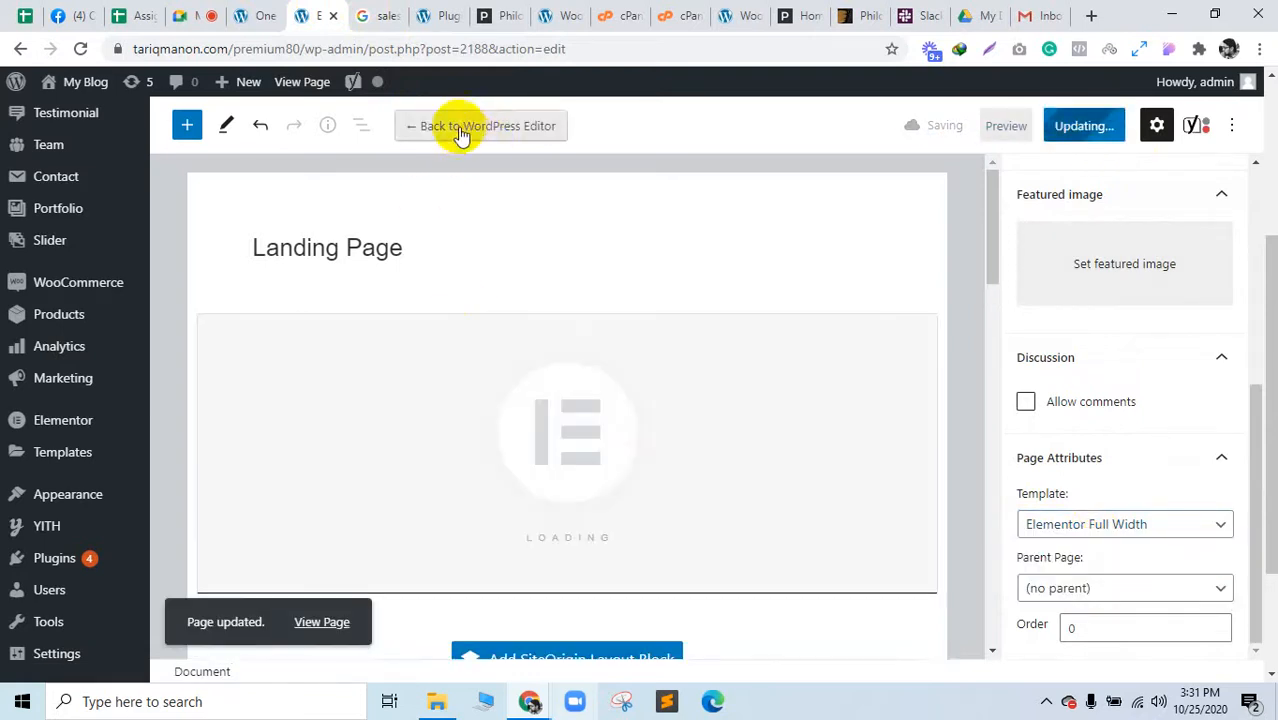
pyautogui.click(386, 12)
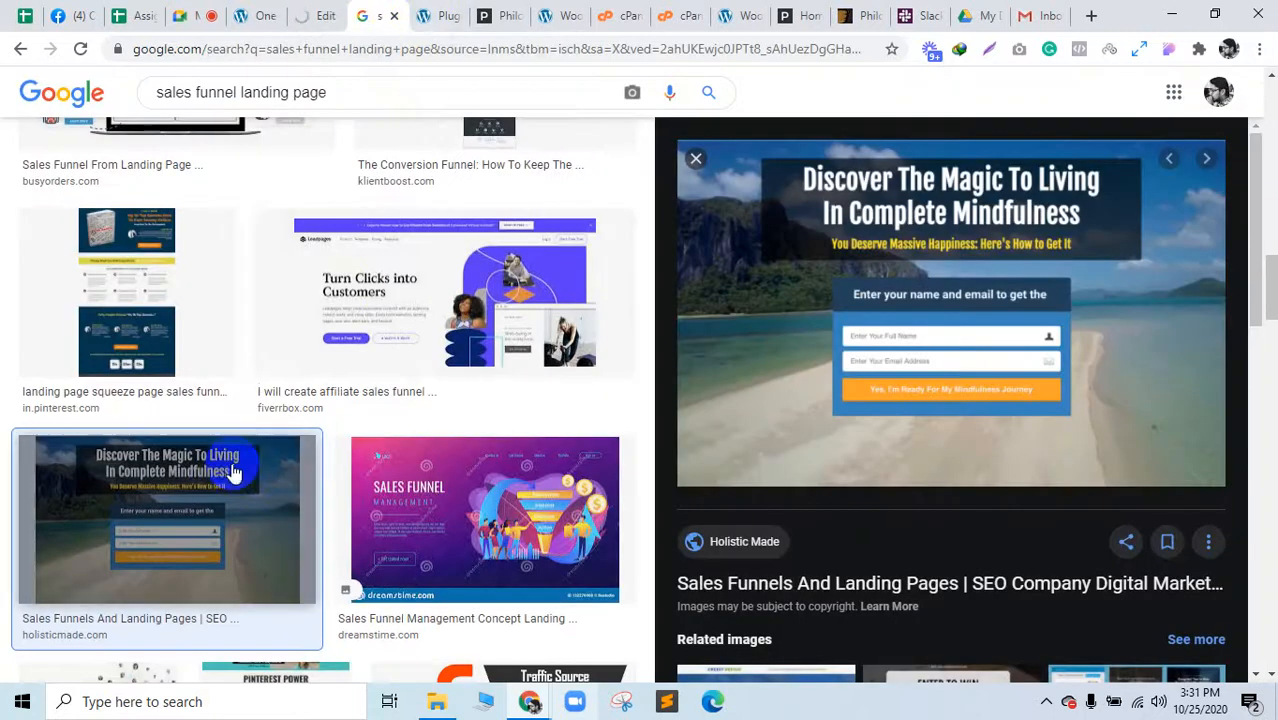
# Step: Preview the squeeze page, Conversion Funnel, Design Tips and Complete Landing Page Guide examples
pyautogui.click(178, 318)
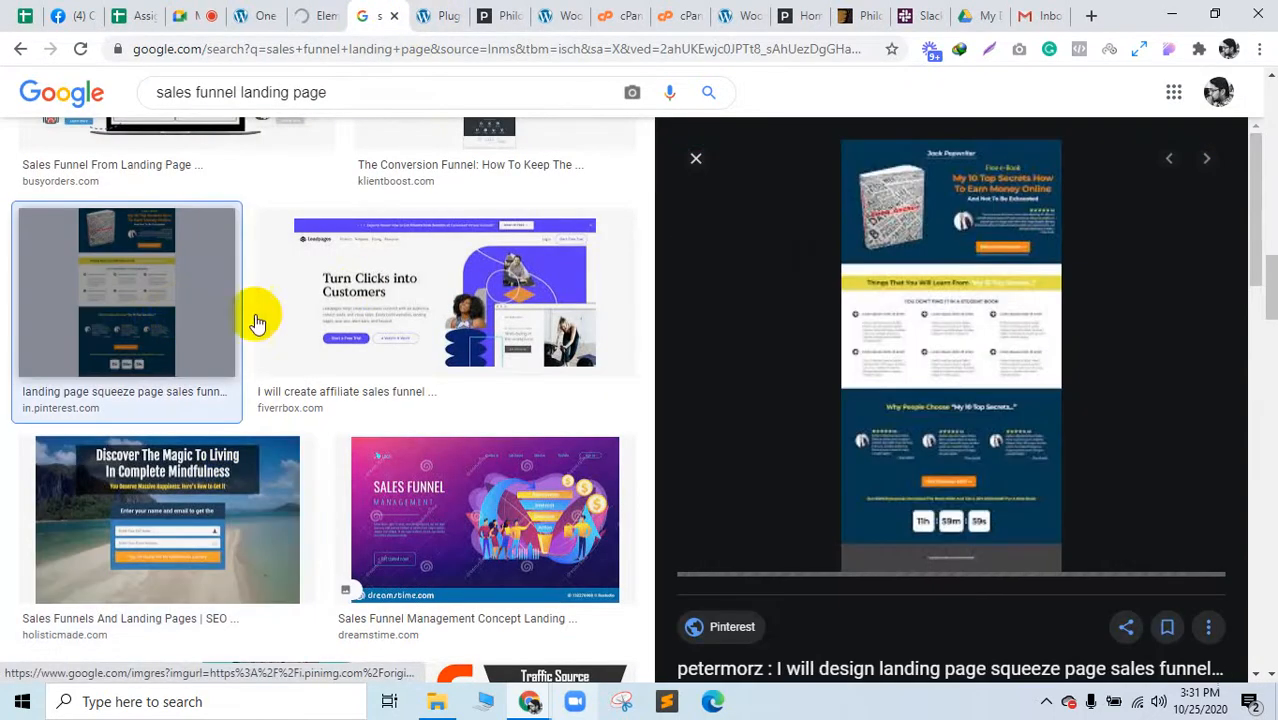
pyautogui.scroll(2, 400, 483)
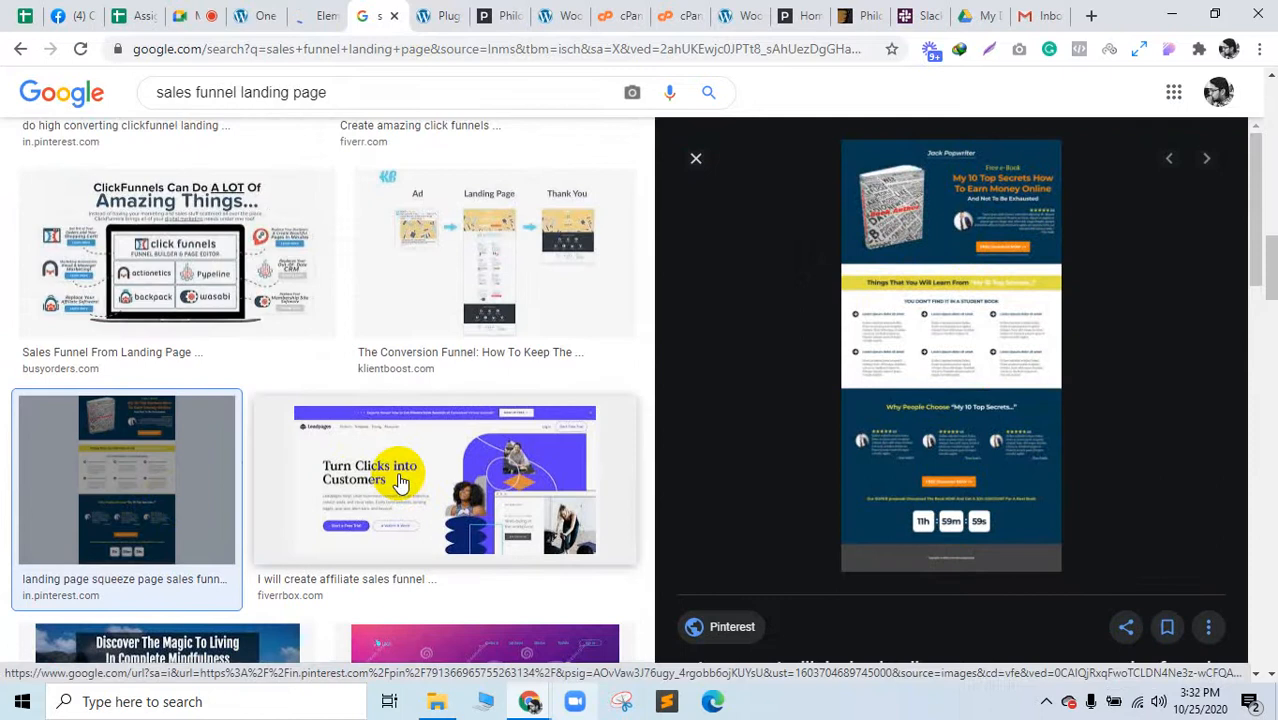
pyautogui.click(400, 482)
pyautogui.scroll(2, 399, 470)
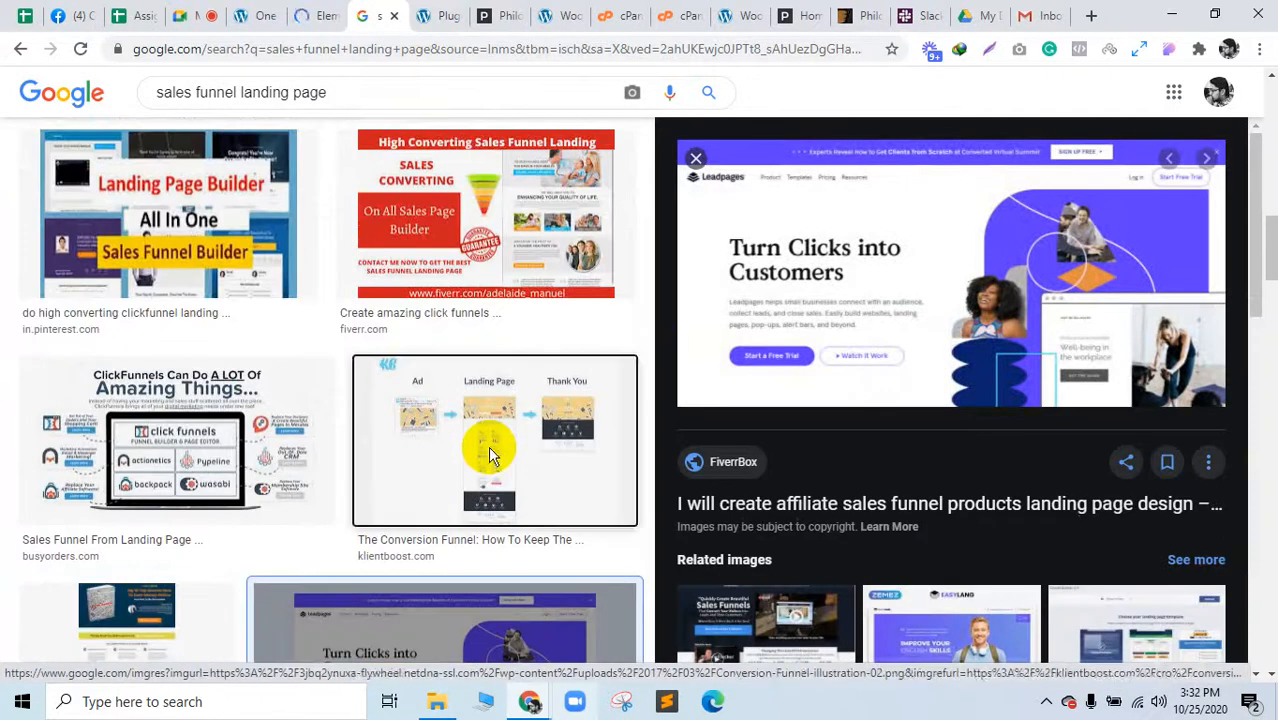
pyautogui.click(490, 455)
pyautogui.scroll(3, 490, 455)
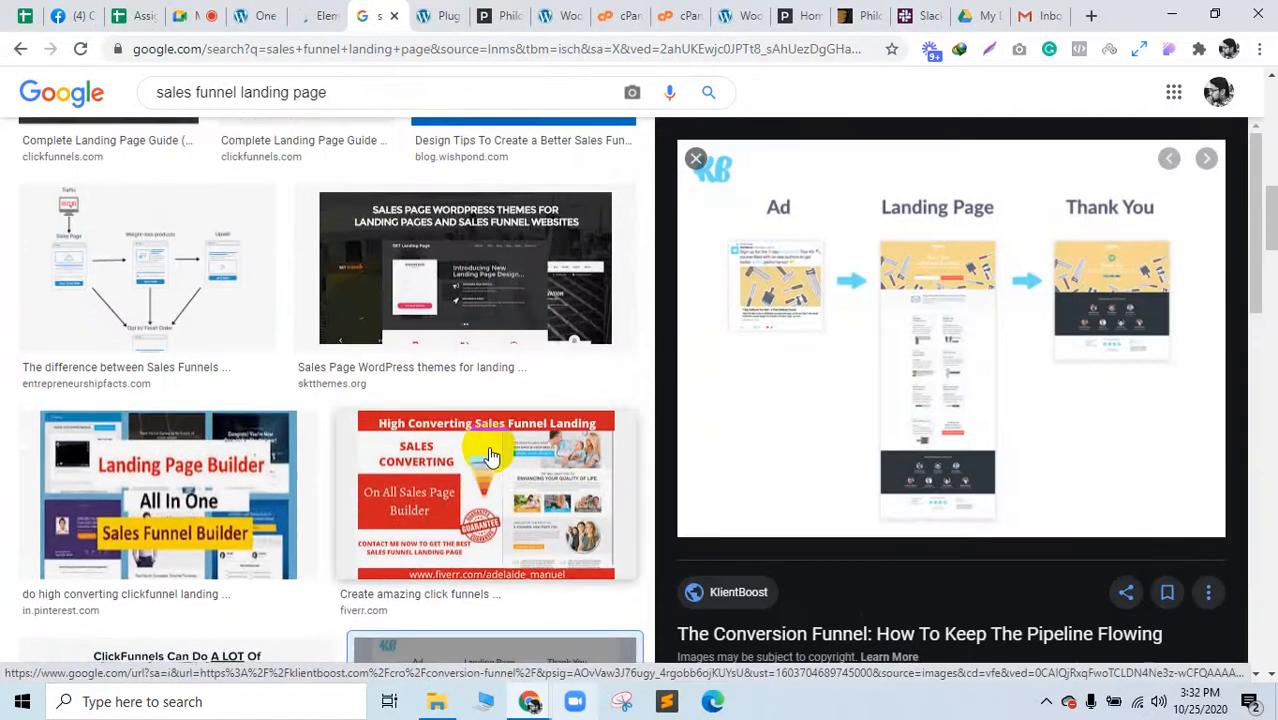
pyautogui.scroll(2, 490, 455)
pyautogui.click(213, 457)
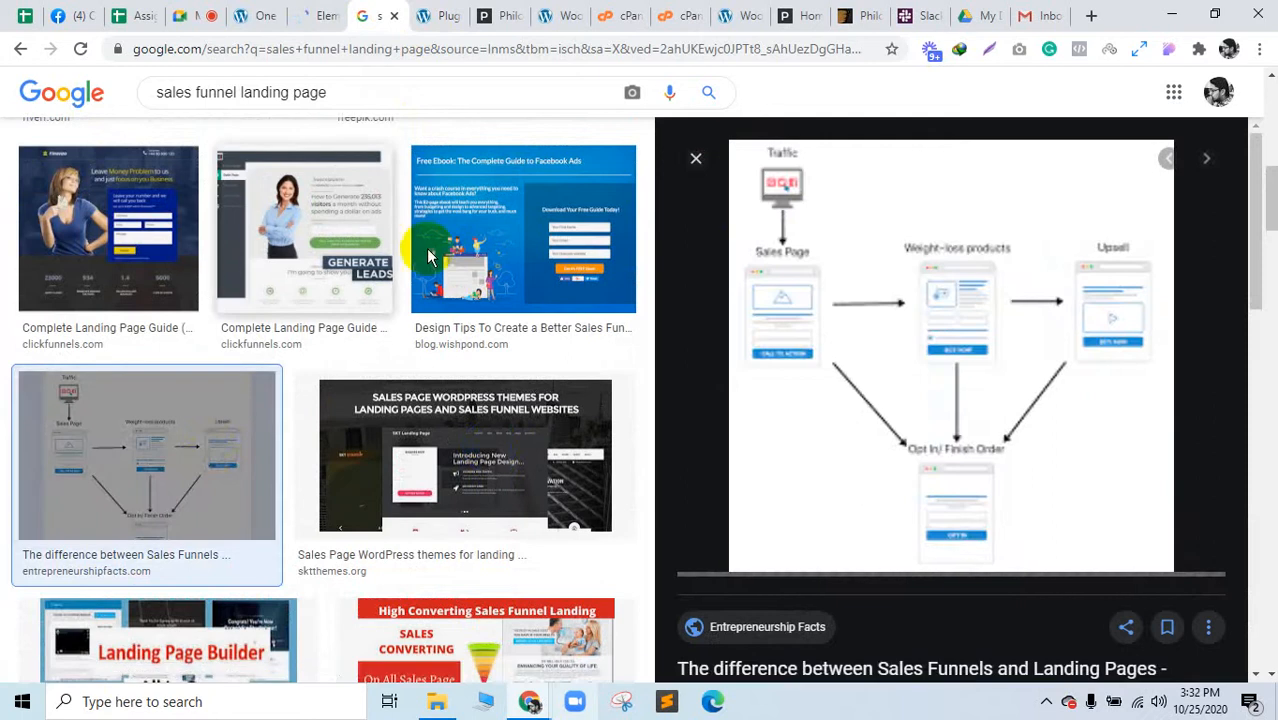
pyautogui.click(524, 256)
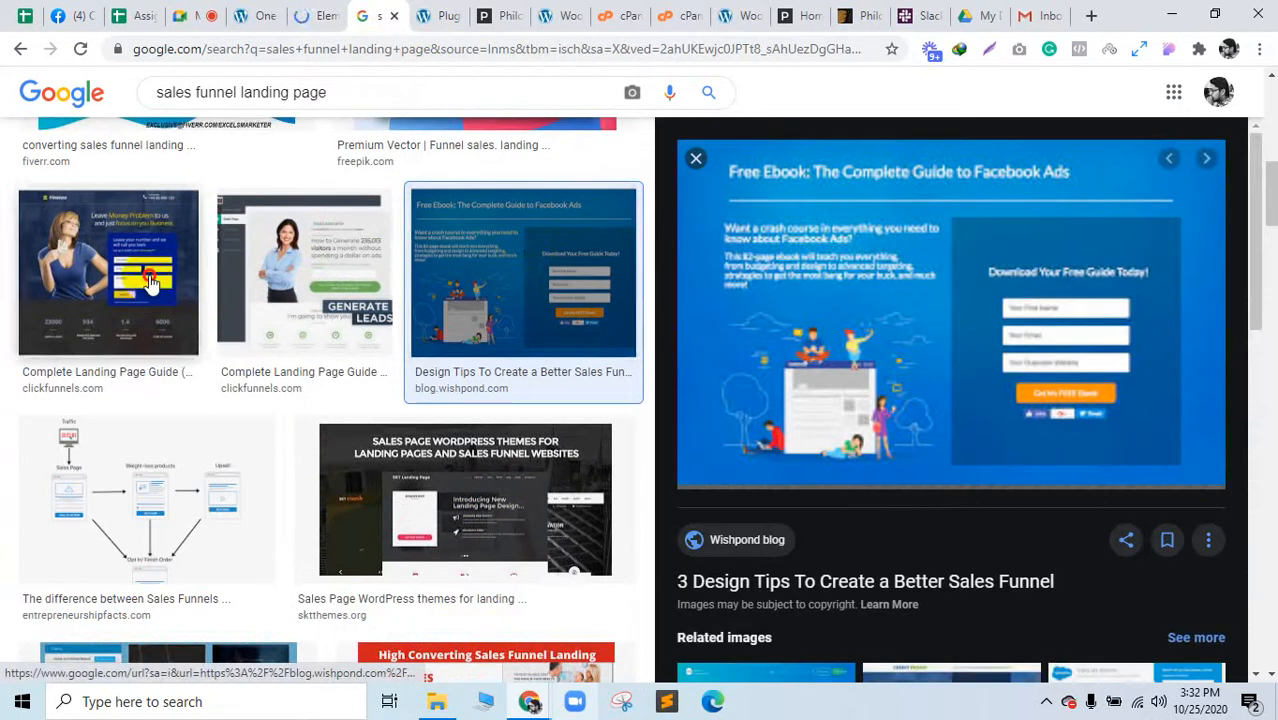
pyautogui.click(146, 281)
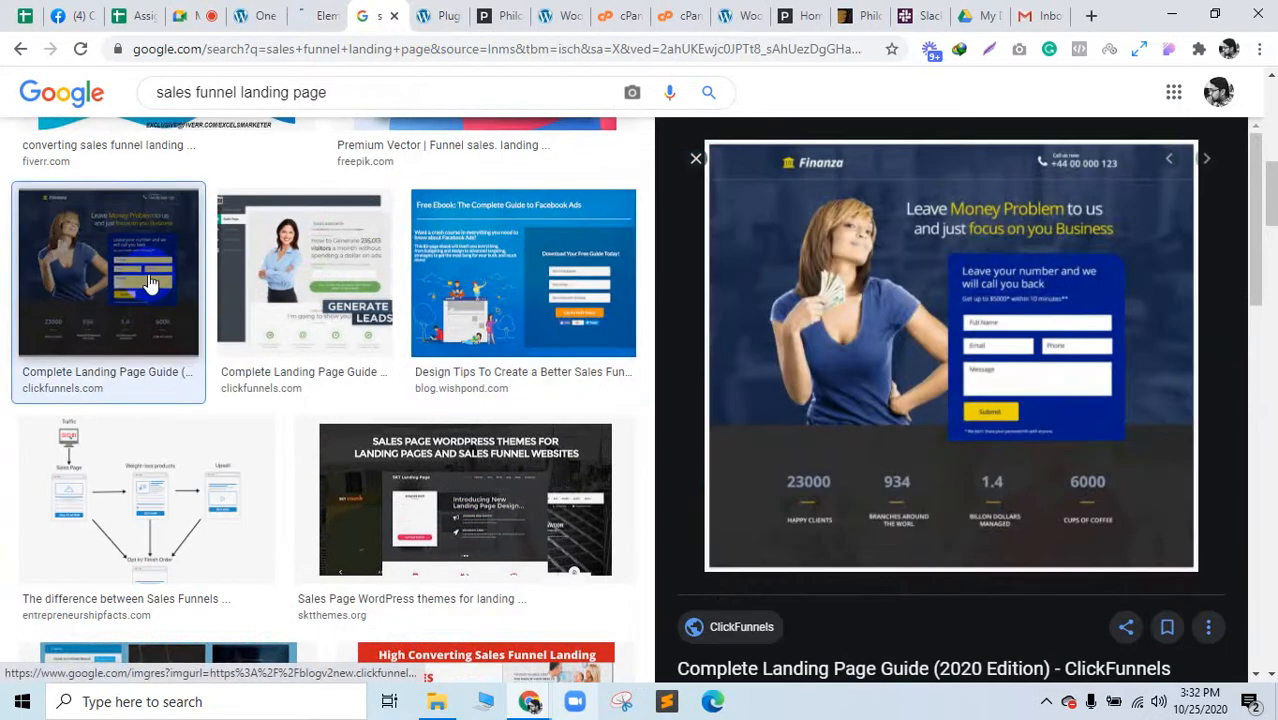
# Step: Preview the Funnel sales, Sales funnel landing page and Holistic Made examples
pyautogui.scroll(3, 190, 262)
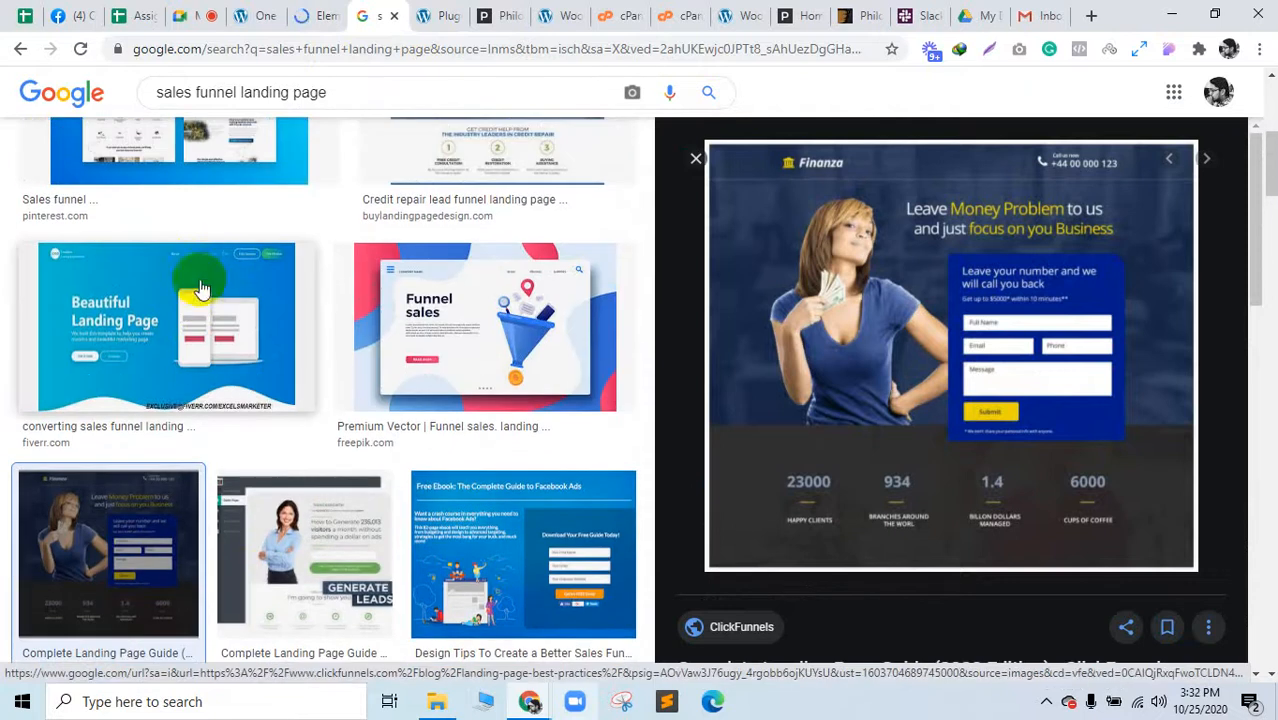
pyautogui.click(464, 347)
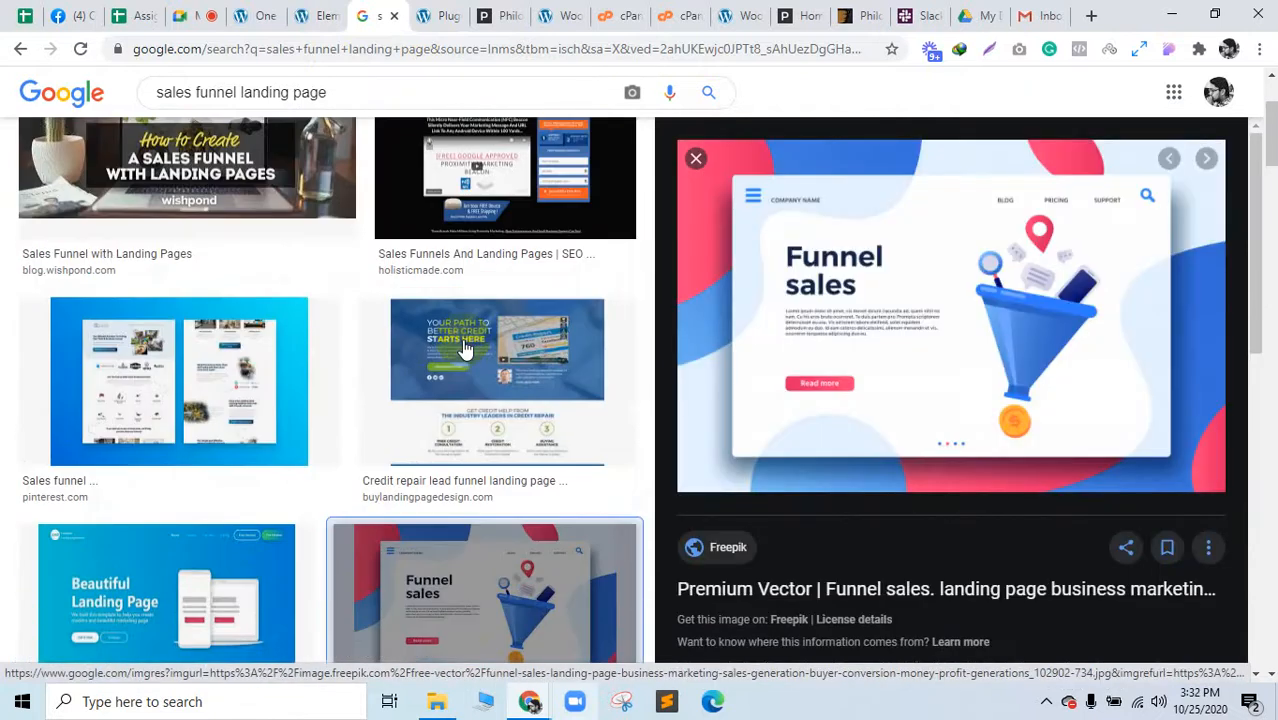
pyautogui.scroll(3, 464, 347)
pyautogui.click(212, 376)
pyautogui.scroll(2, 406, 373)
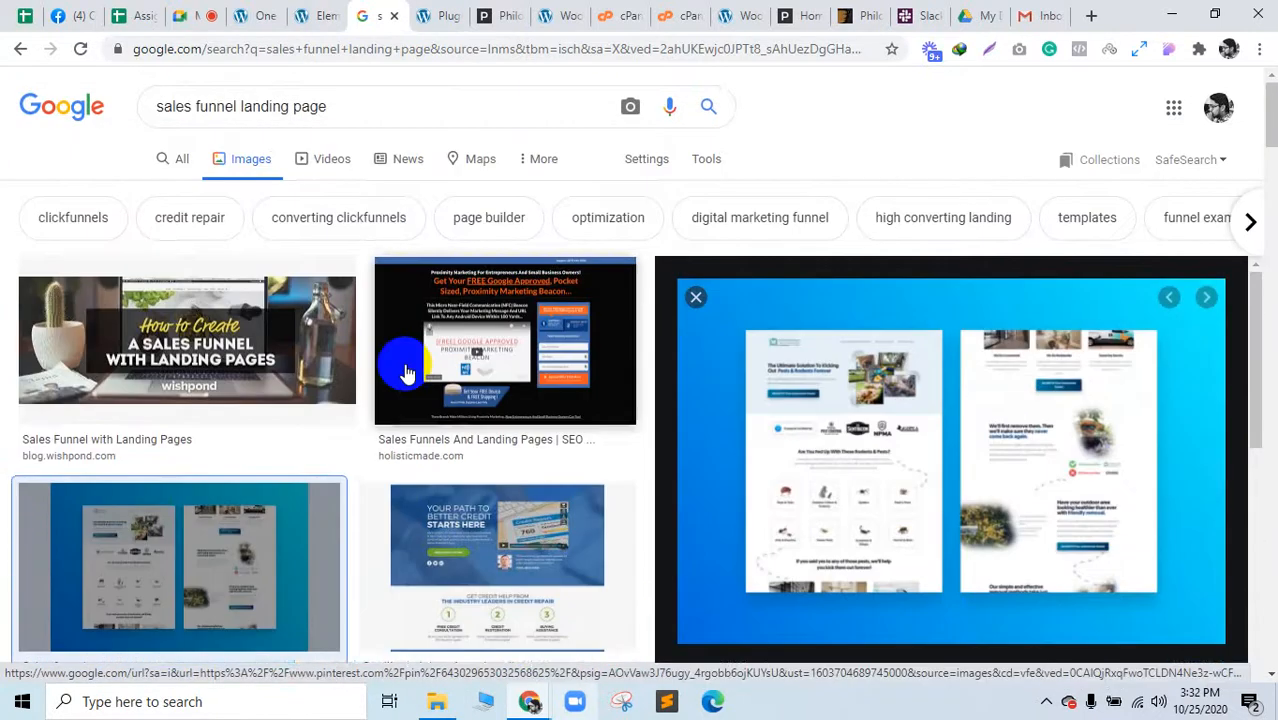
pyautogui.click(406, 373)
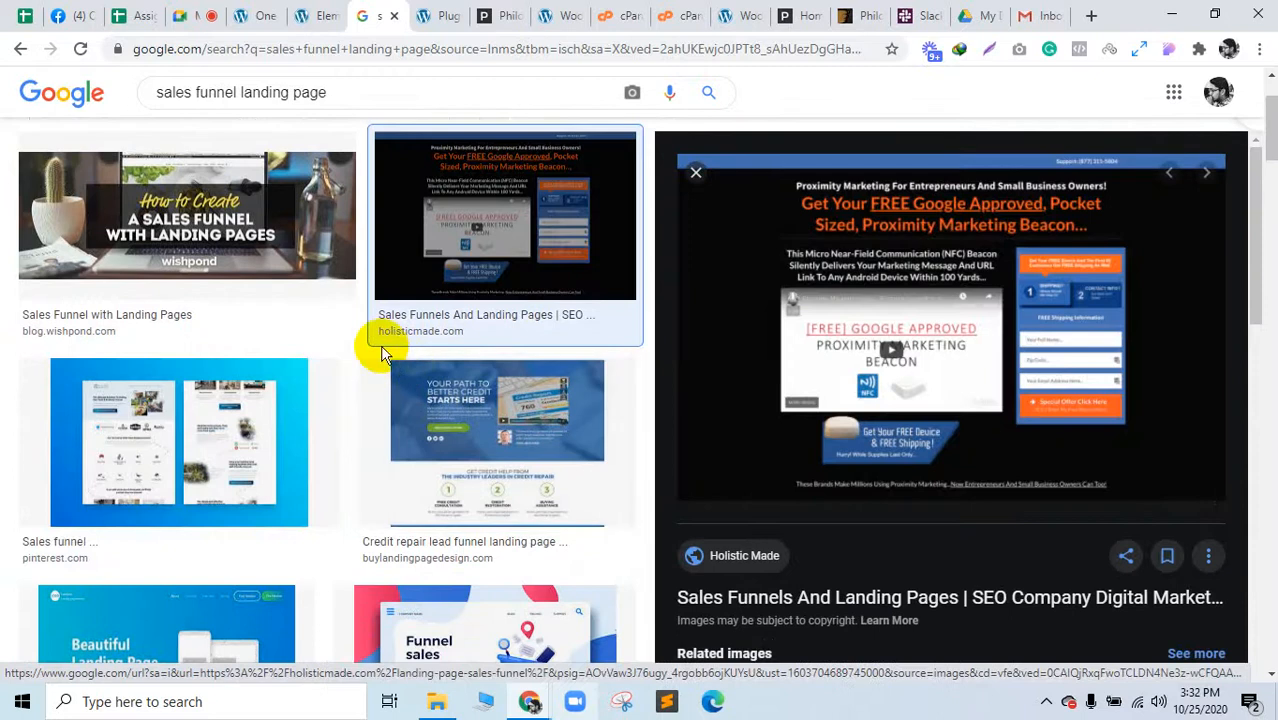
pyautogui.scroll(-6, 284, 430)
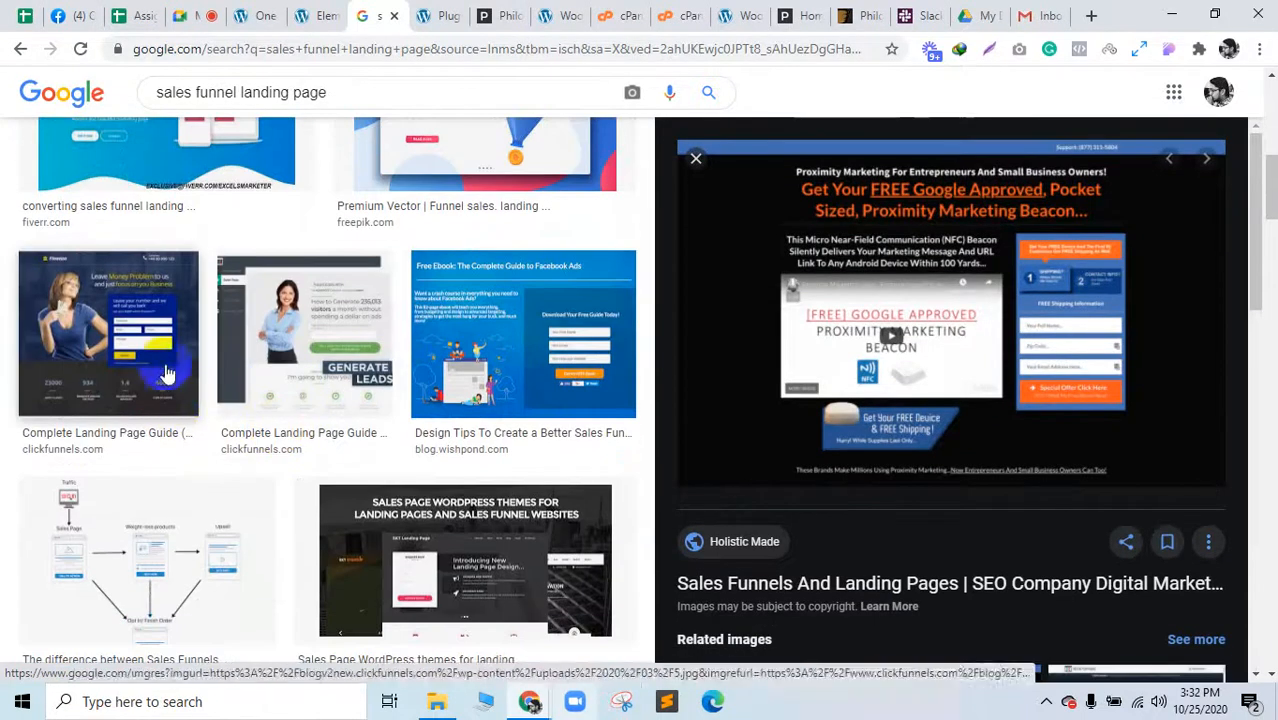
pyautogui.click(318, 12)
pyautogui.scroll(4, 779, 372)
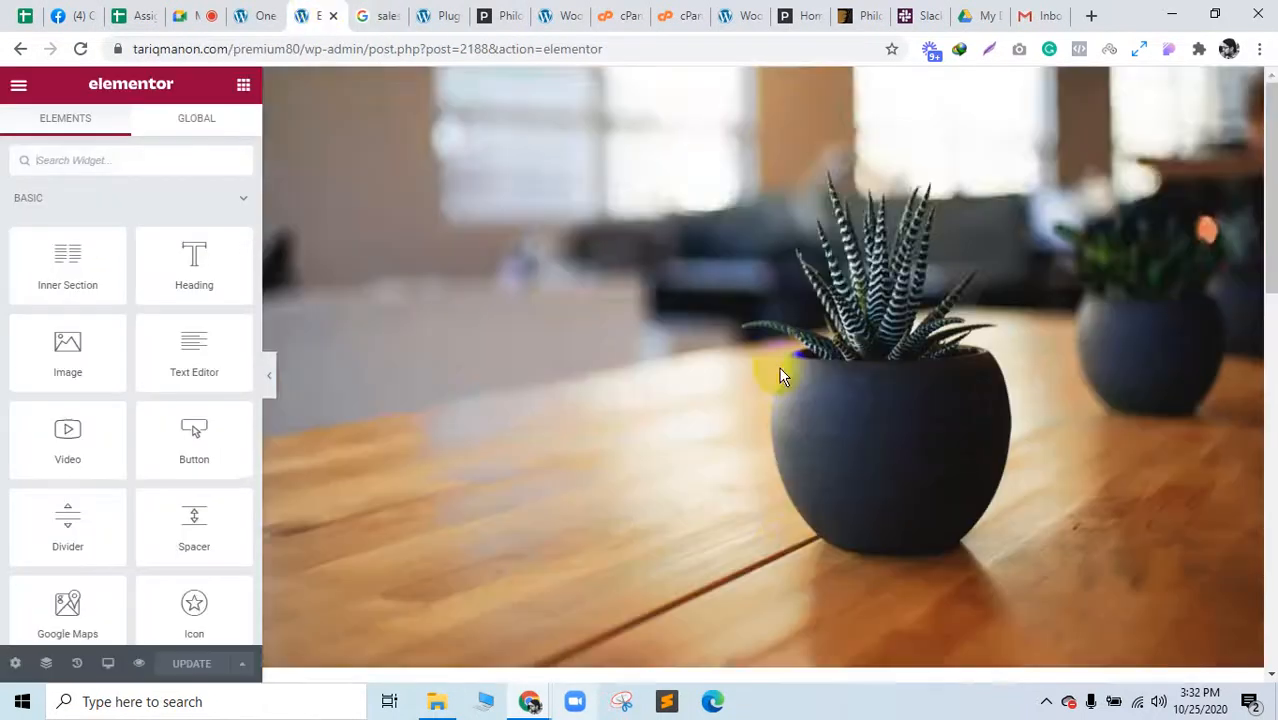
# Step: Add a single-column section and give it a Classic background image from the media library
pyautogui.scroll(-5, 779, 372)
pyautogui.click(739, 188)
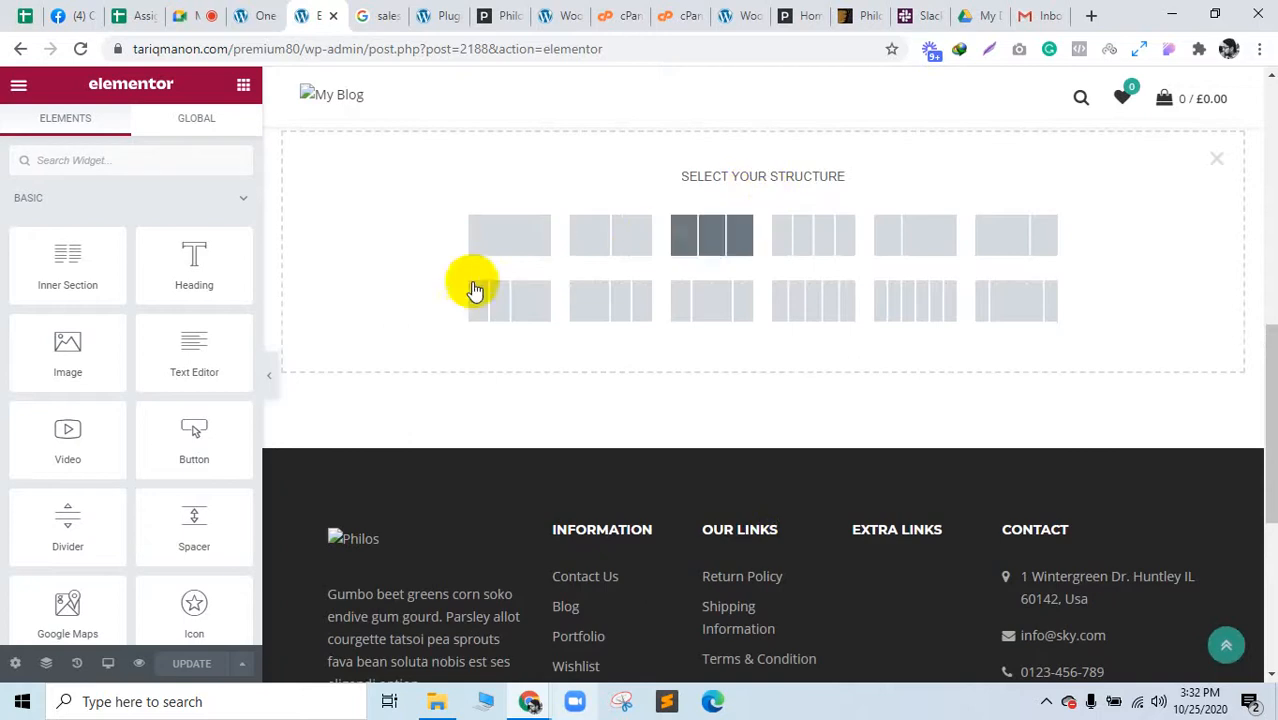
pyautogui.click(512, 248)
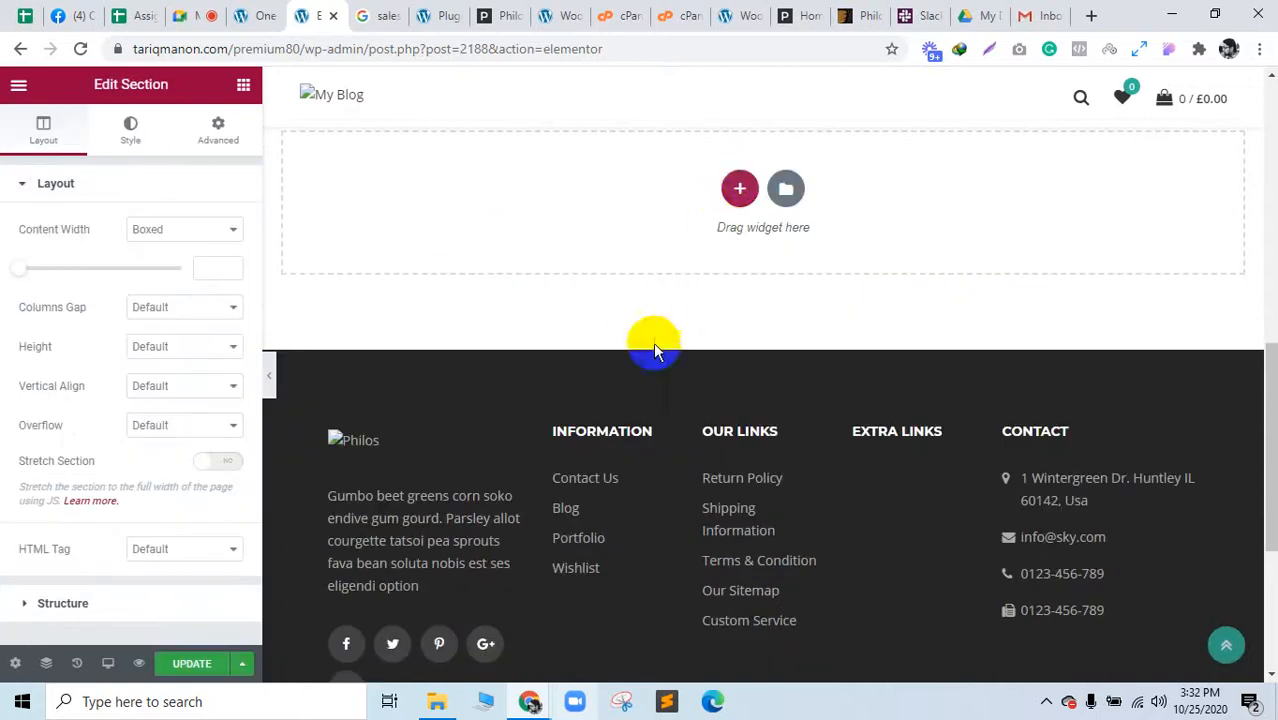
pyautogui.click(765, 188)
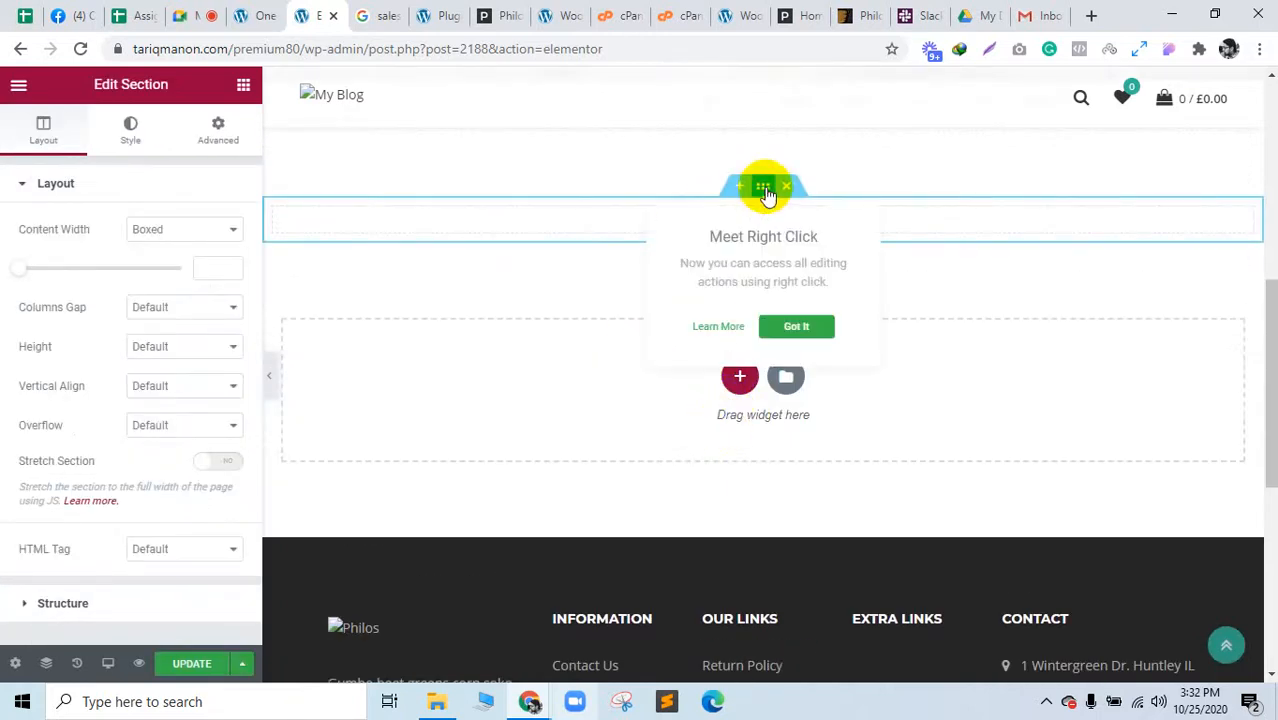
pyautogui.click(795, 328)
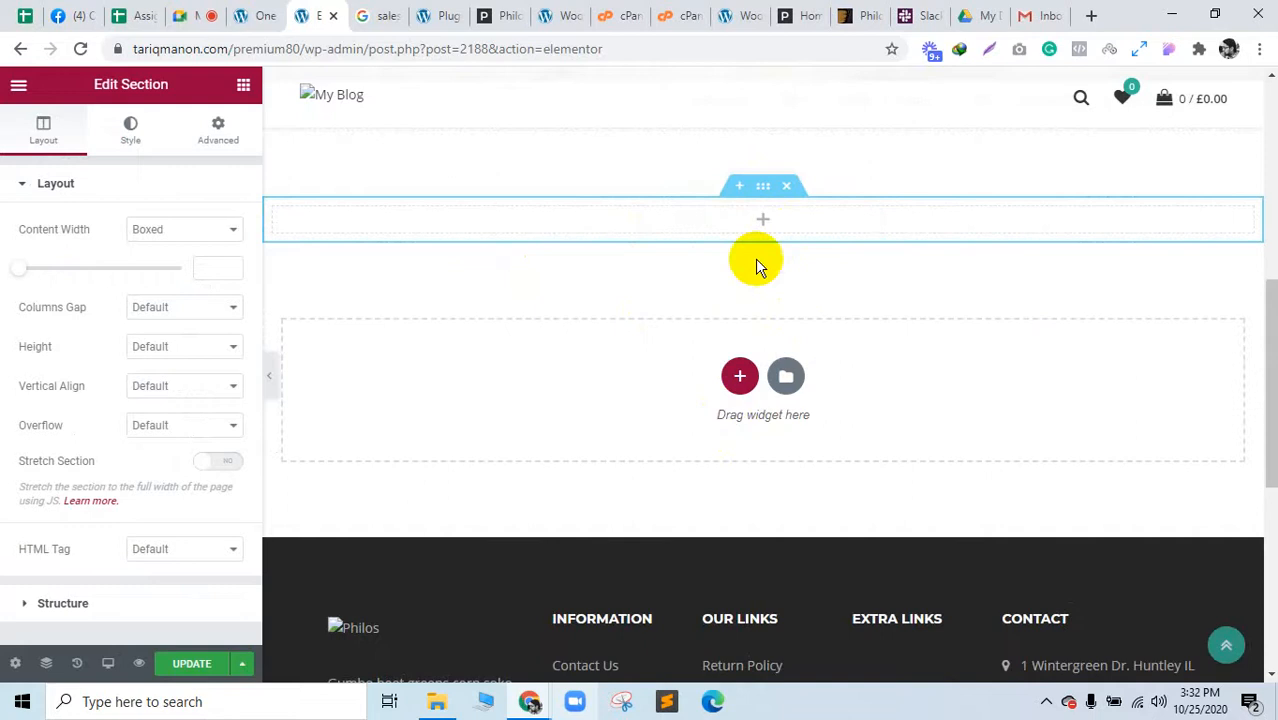
pyautogui.click(133, 140)
pyautogui.click(155, 269)
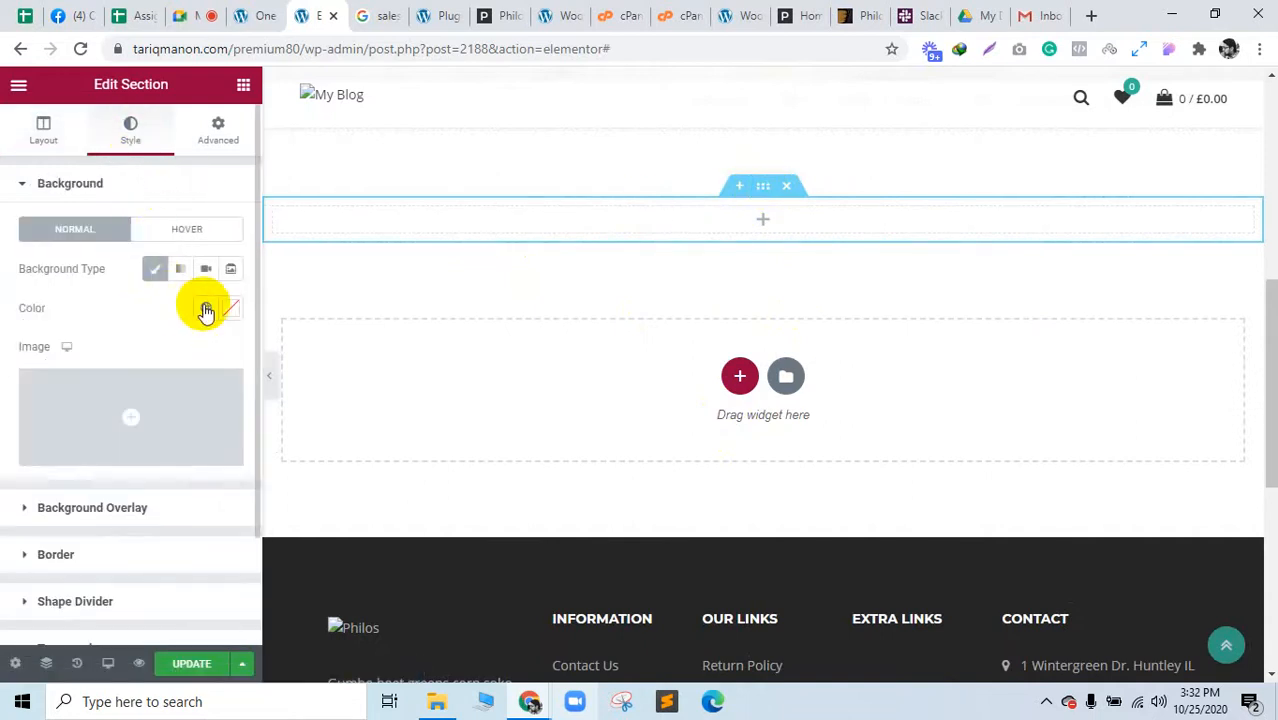
pyautogui.click(135, 431)
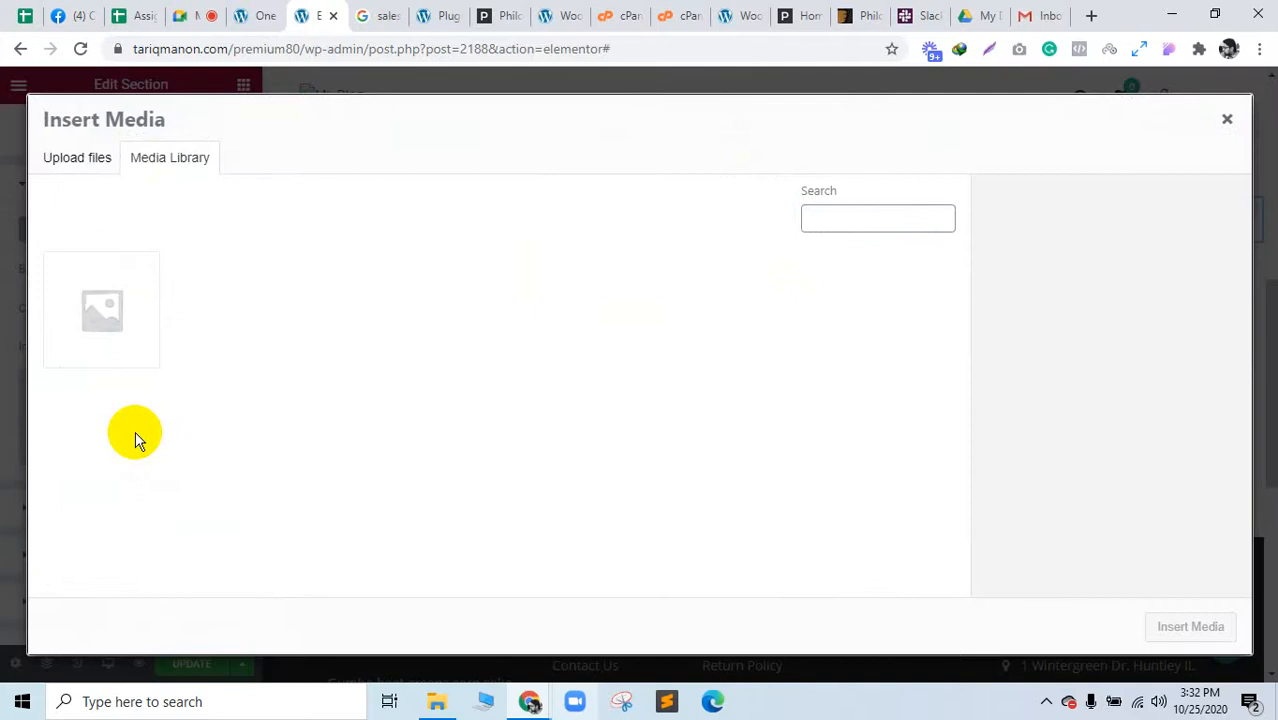
# Step: Switch Insert Media to Upload files and review the Philos demo hero slider for reference
pyautogui.click(92, 164)
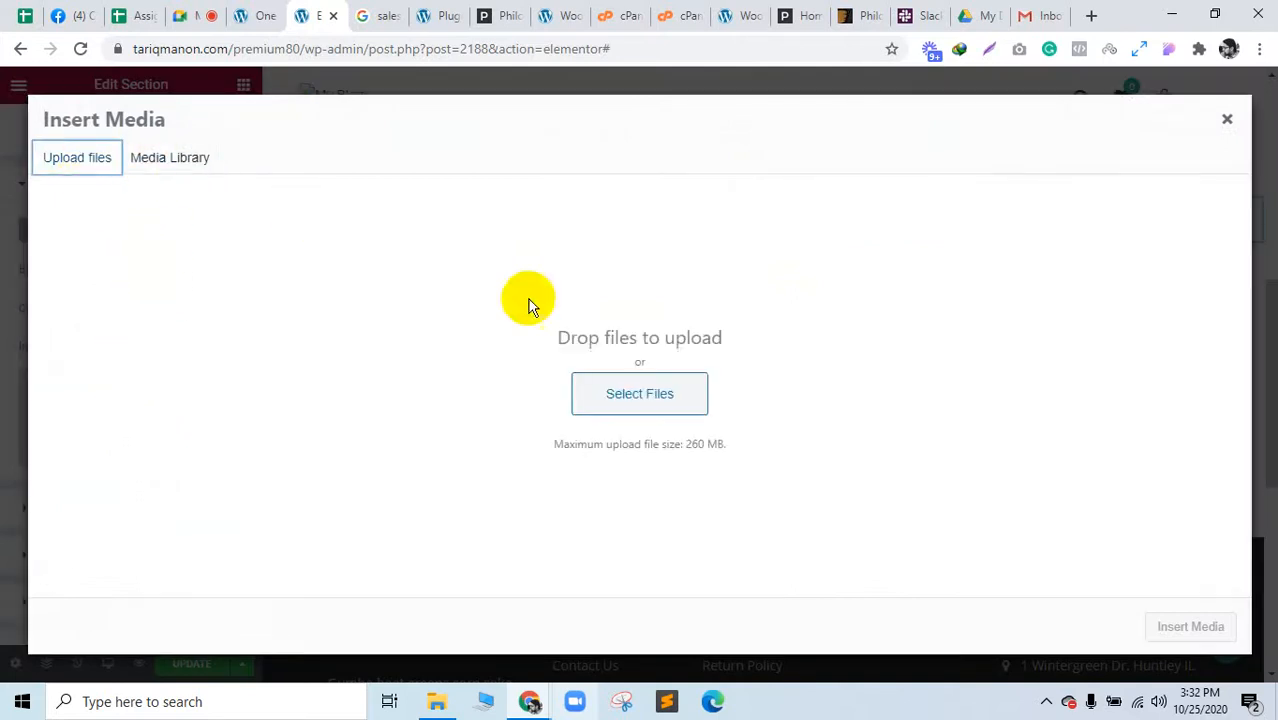
pyautogui.click(805, 14)
pyautogui.scroll(6, 748, 240)
pyautogui.scroll(15, 753, 247)
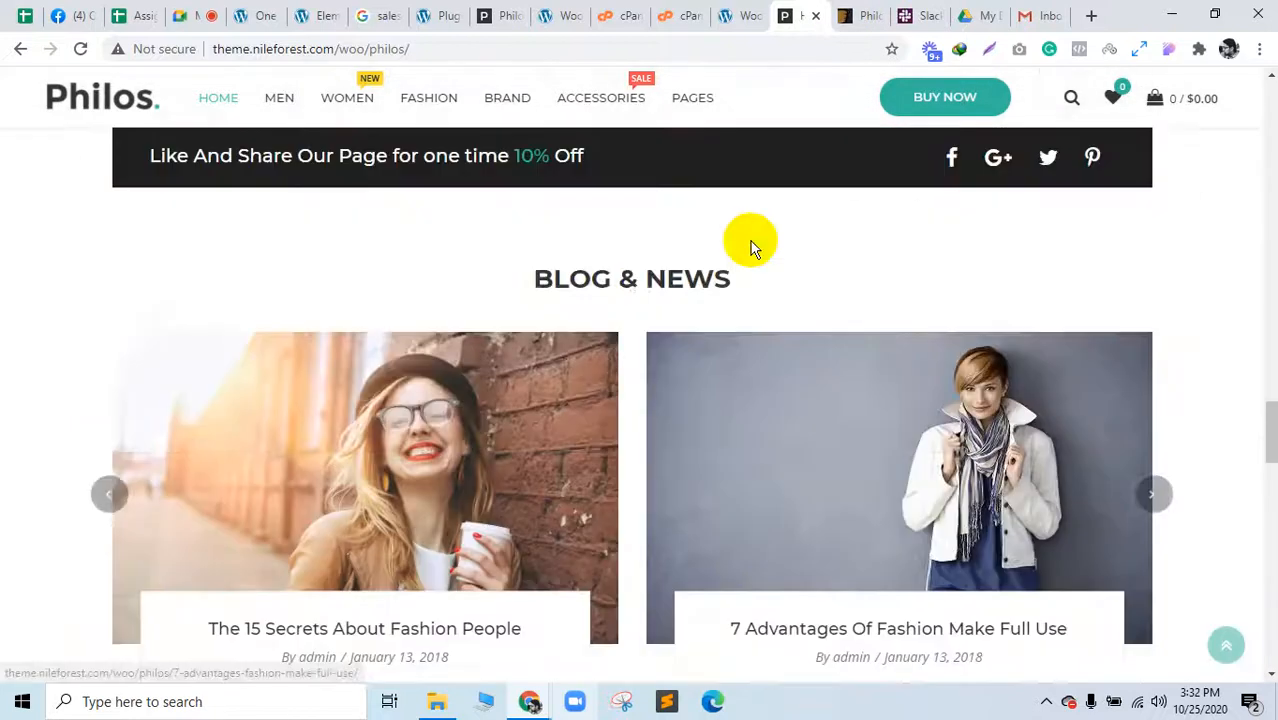
pyautogui.scroll(8, 749, 241)
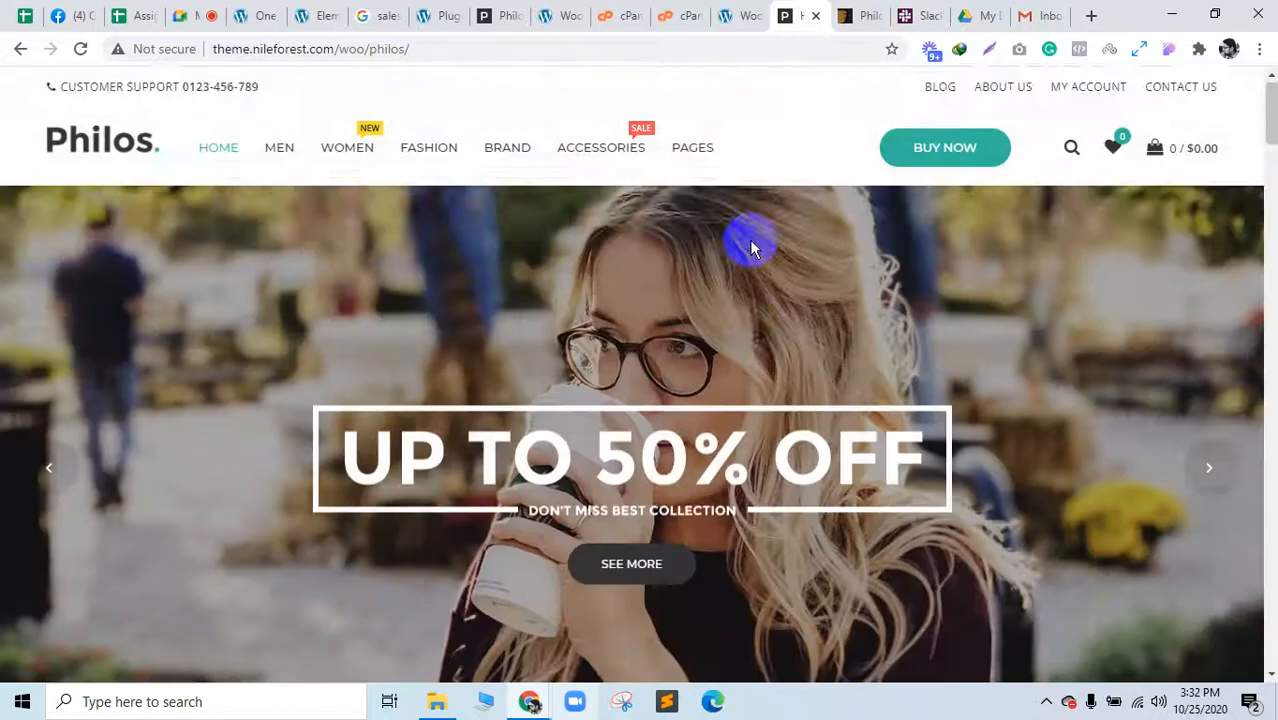
pyautogui.scroll(-2, 662, 262)
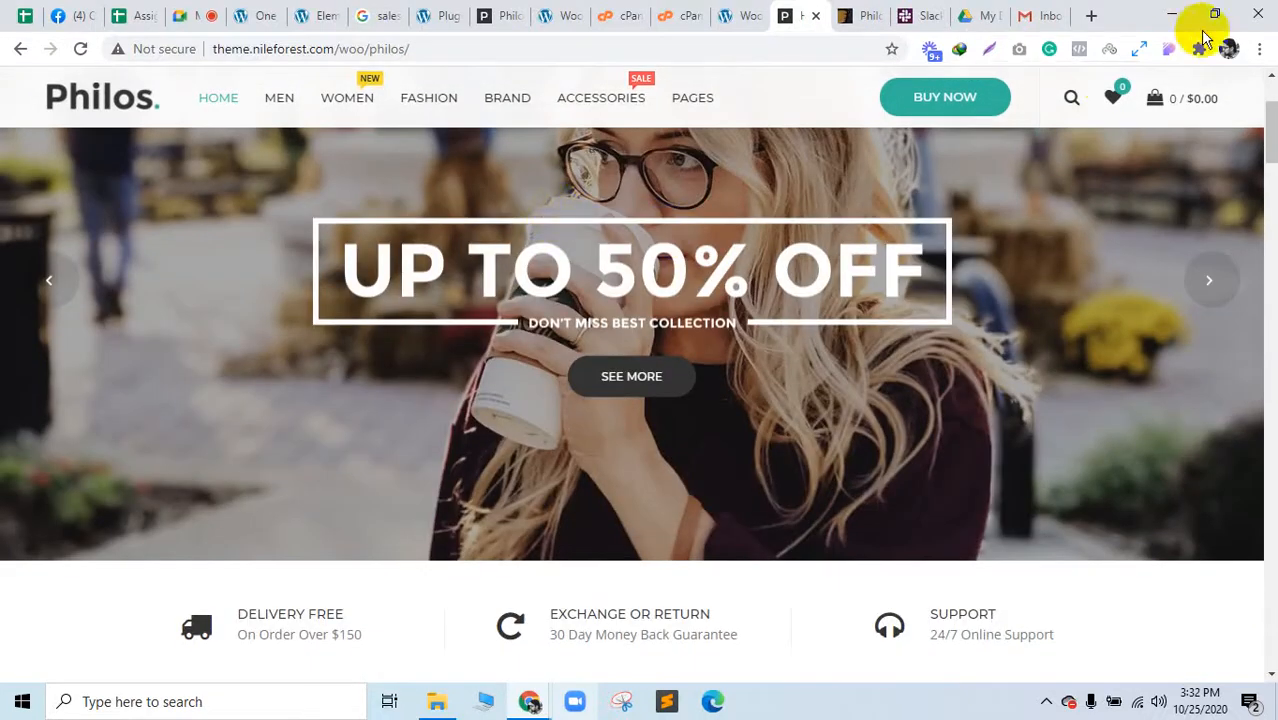
pyautogui.click(1170, 51)
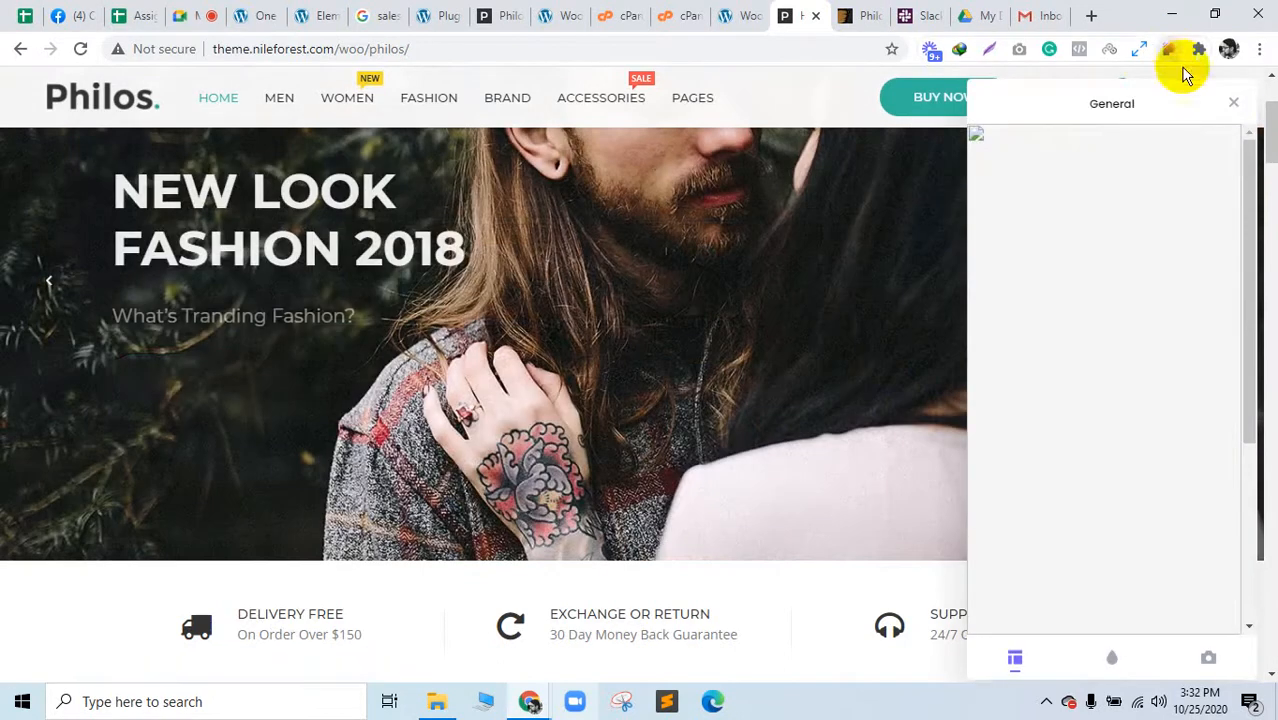
pyautogui.click(1237, 110)
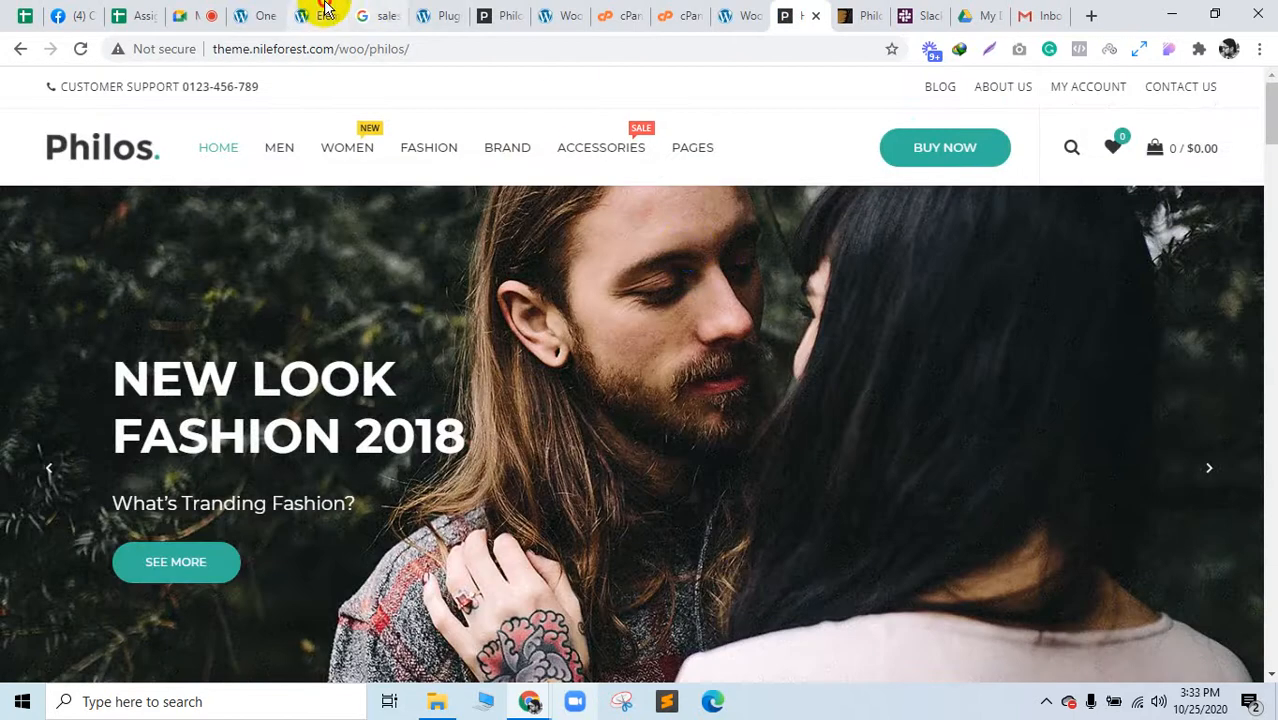
pyautogui.click(324, 12)
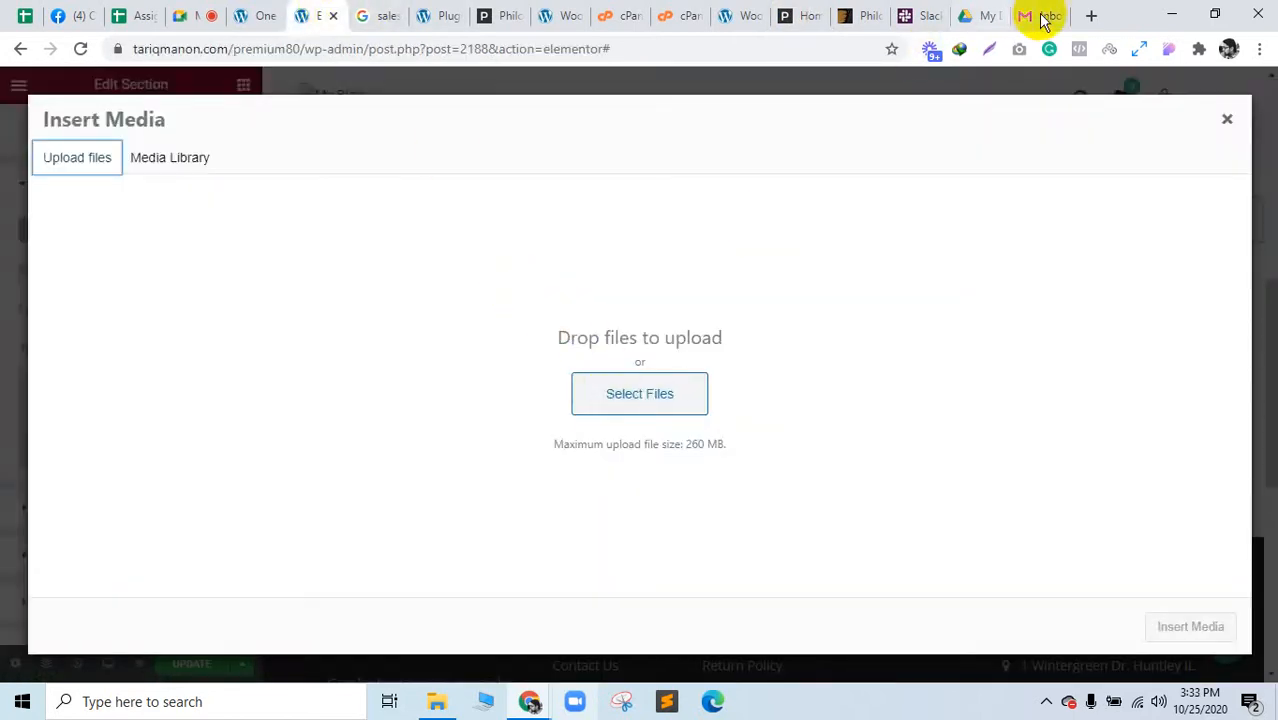
pyautogui.click(1089, 17)
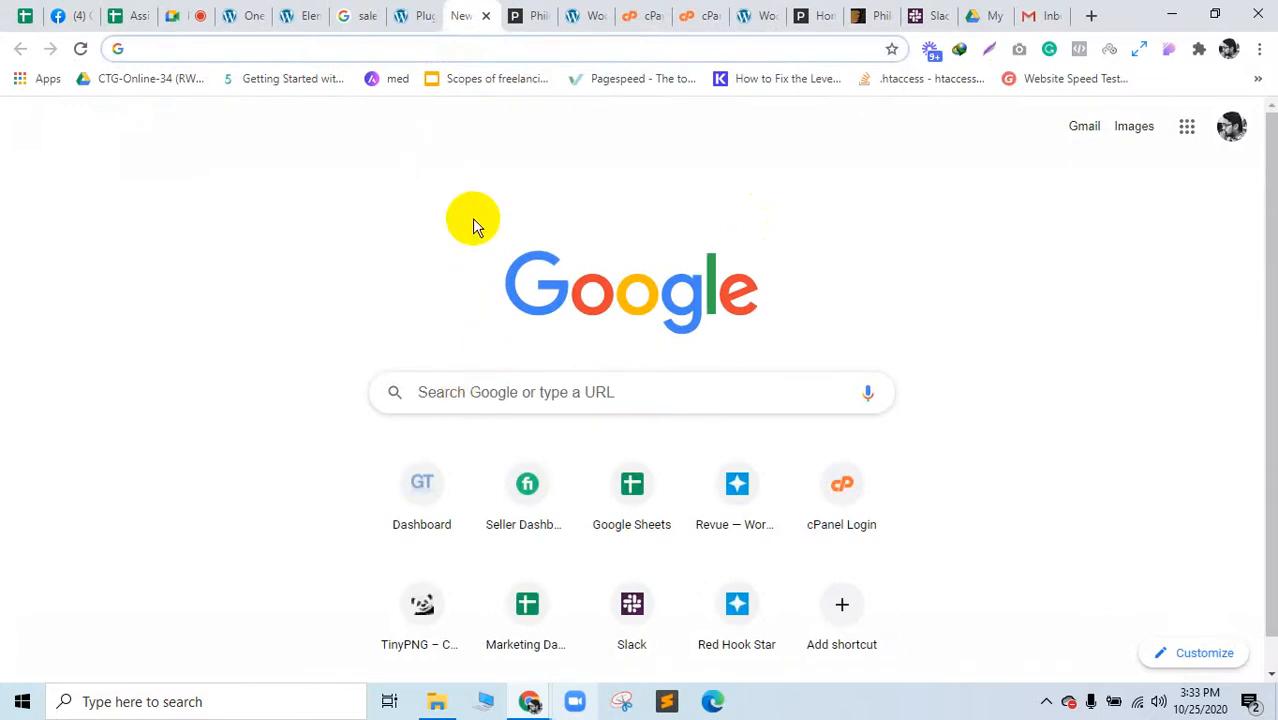
# Step: Go to pexels.com and search for 'winter collection'
pyautogui.write('pexels.com')
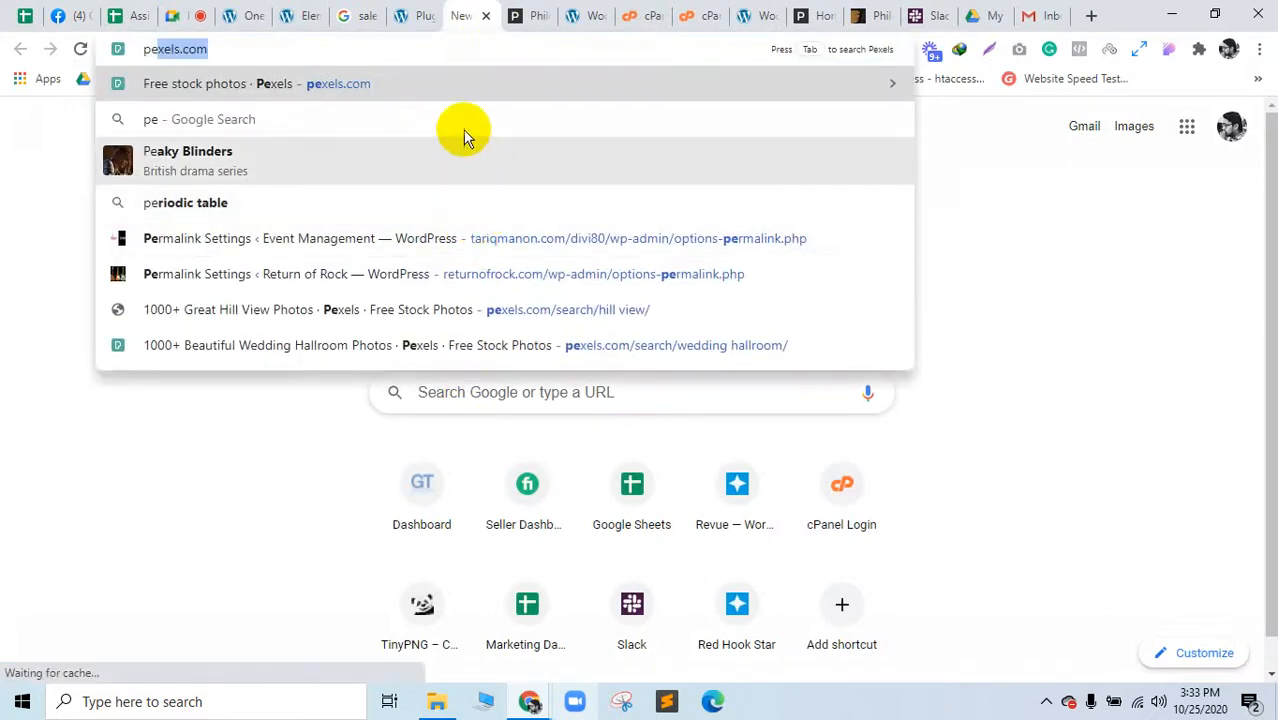
pyautogui.click(431, 95)
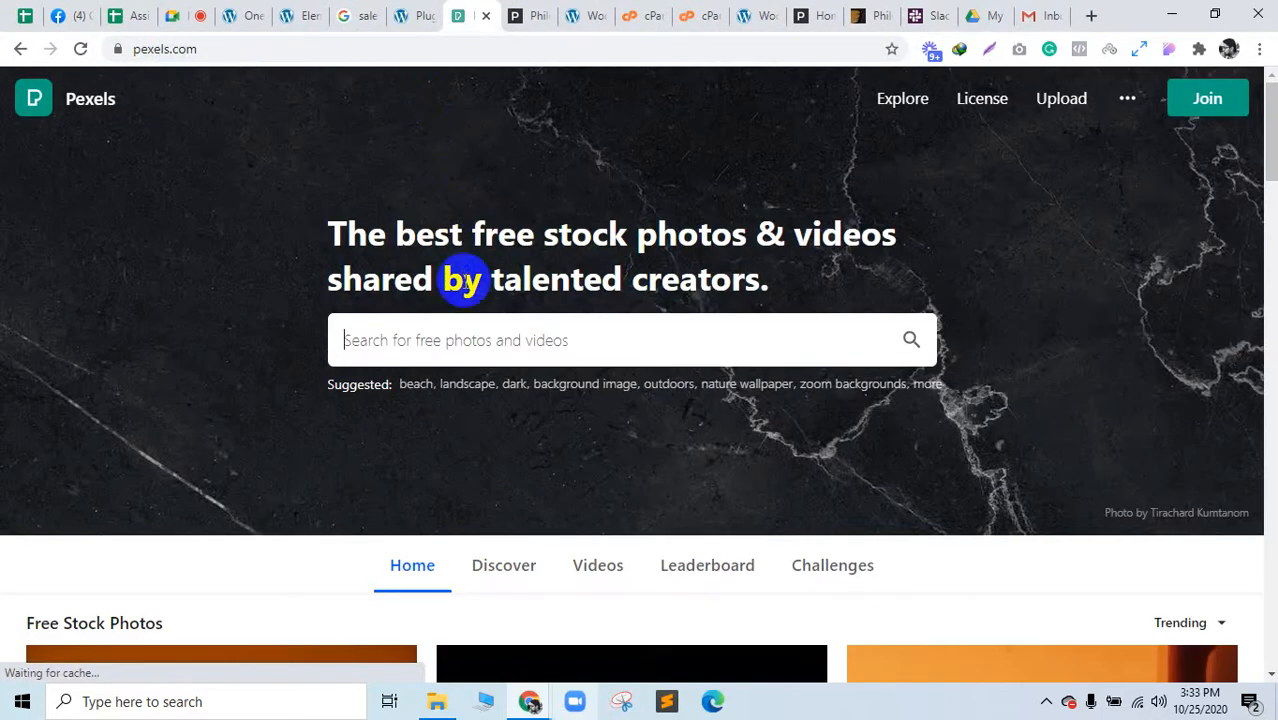
pyautogui.write('winter c')
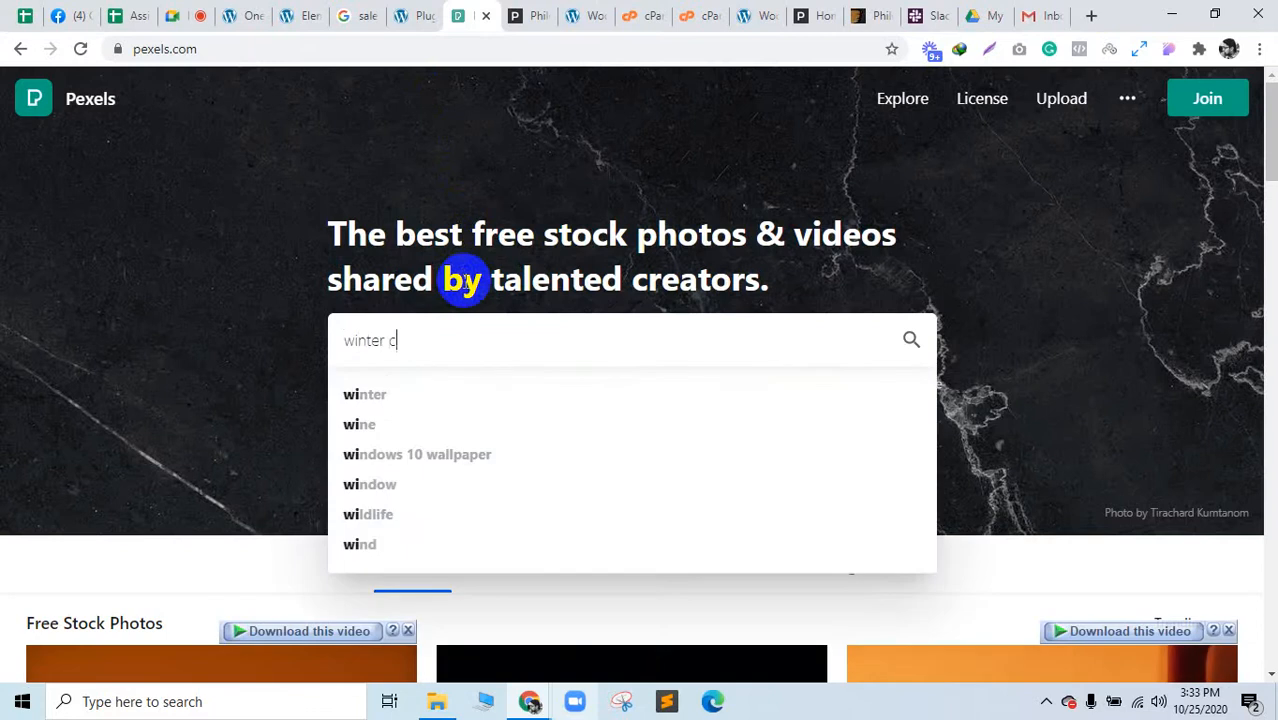
pyautogui.write('ollection')
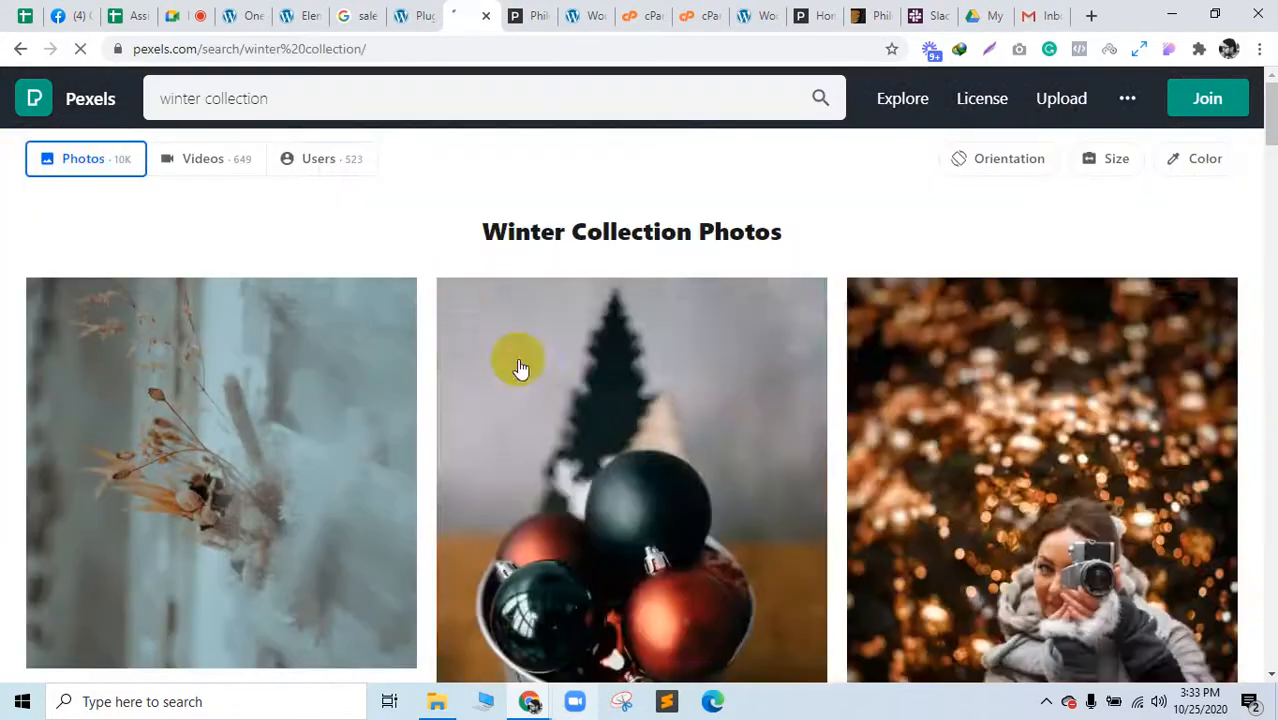
pyautogui.scroll(-3, 754, 500)
pyautogui.scroll(-10, 754, 508)
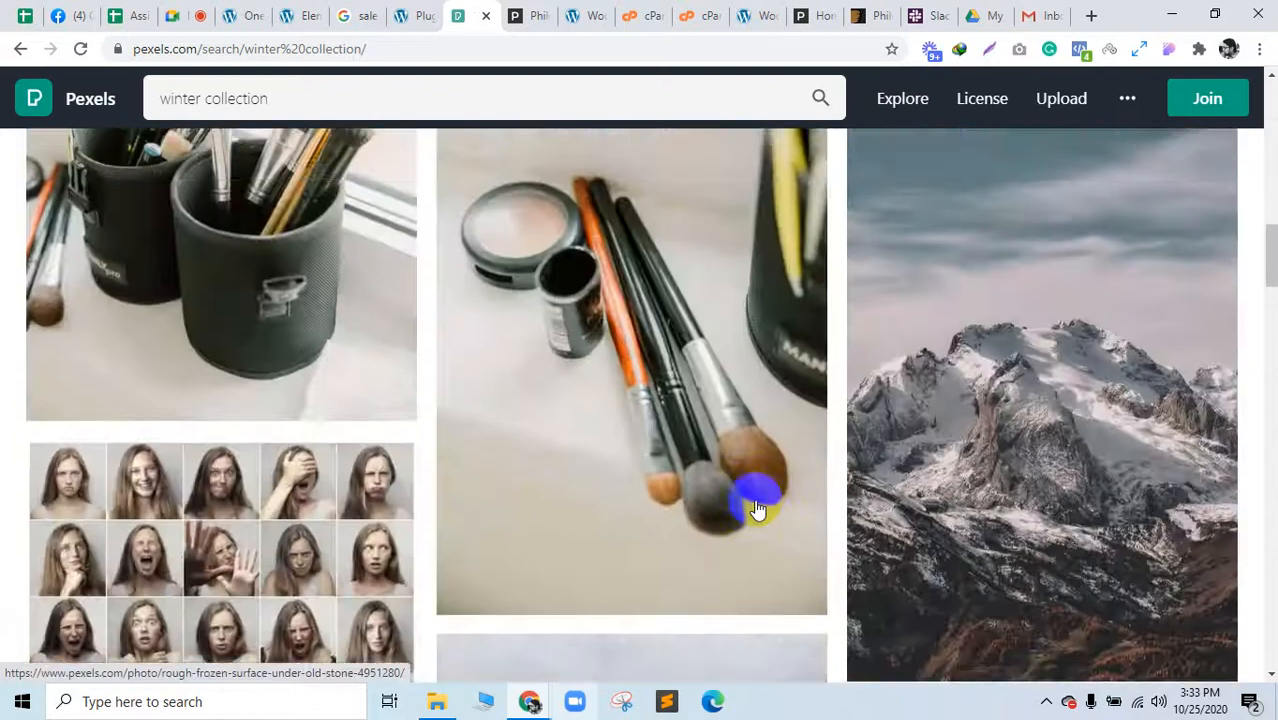
pyautogui.scroll(5, 757, 509)
pyautogui.scroll(-15, 757, 509)
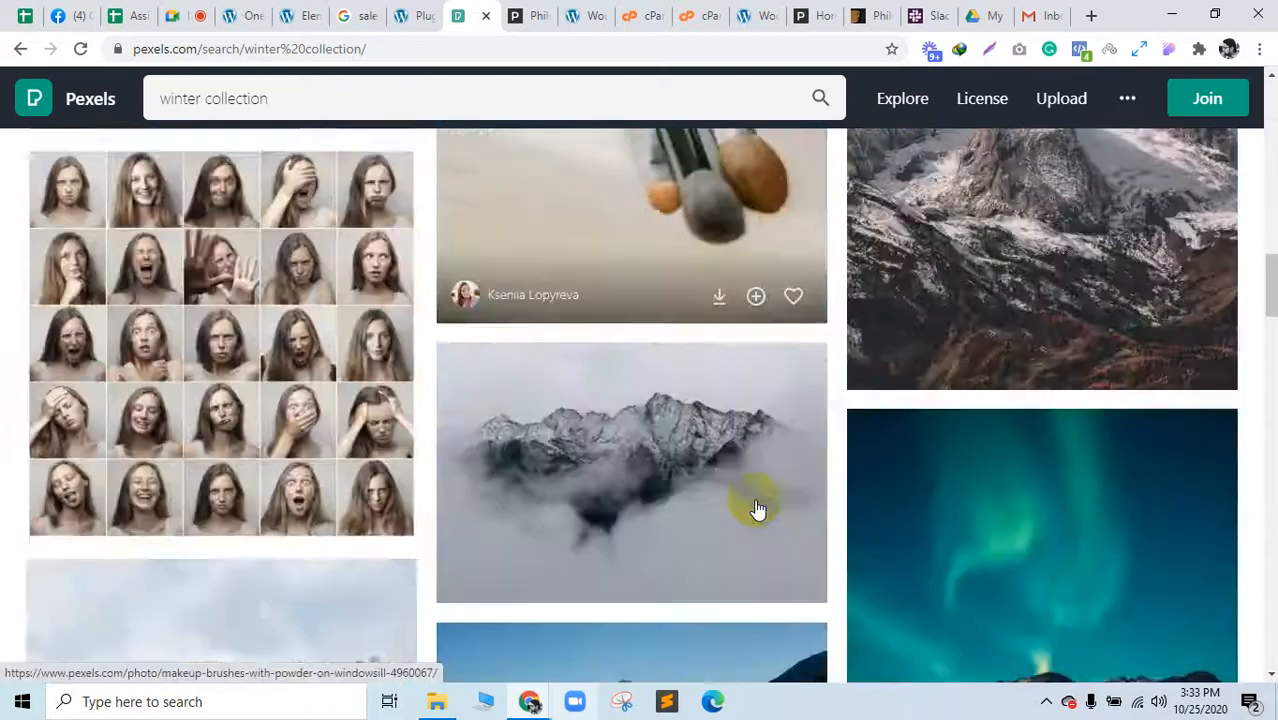
pyautogui.scroll(15, 757, 509)
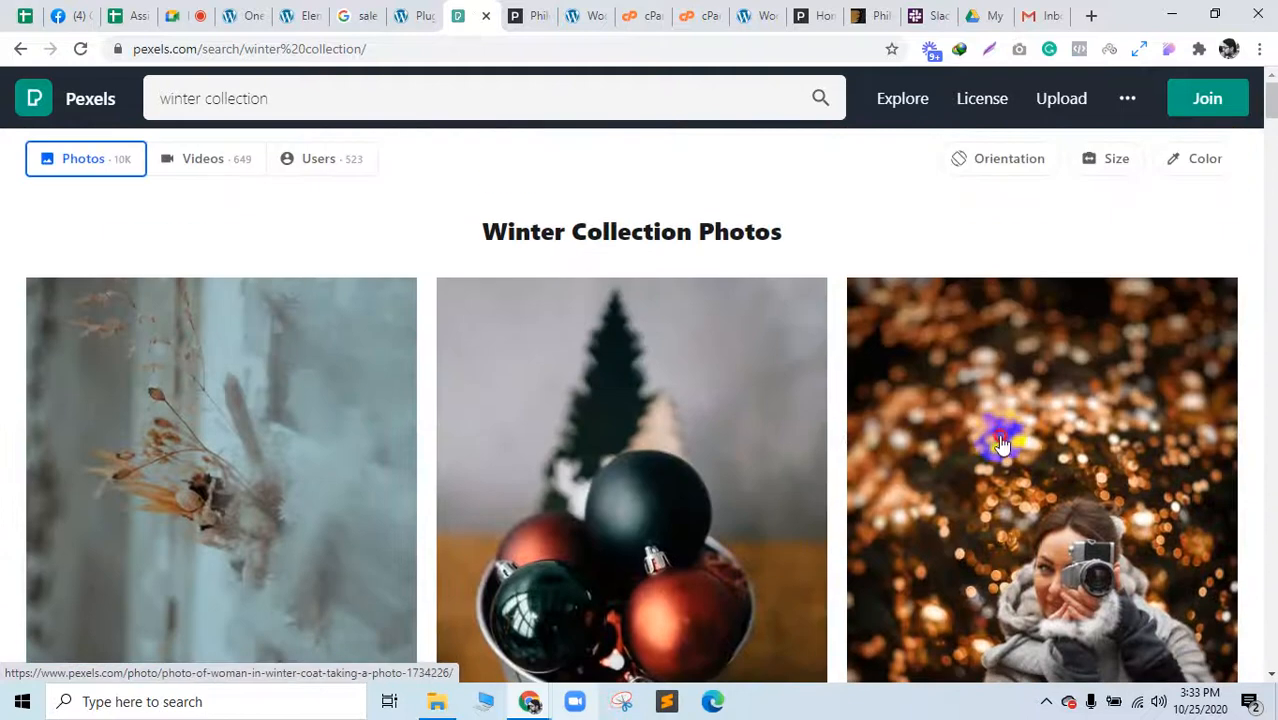
# Step: Preview the woman-with-camera photo and its download sizes
pyautogui.click(998, 434)
pyautogui.click(1163, 118)
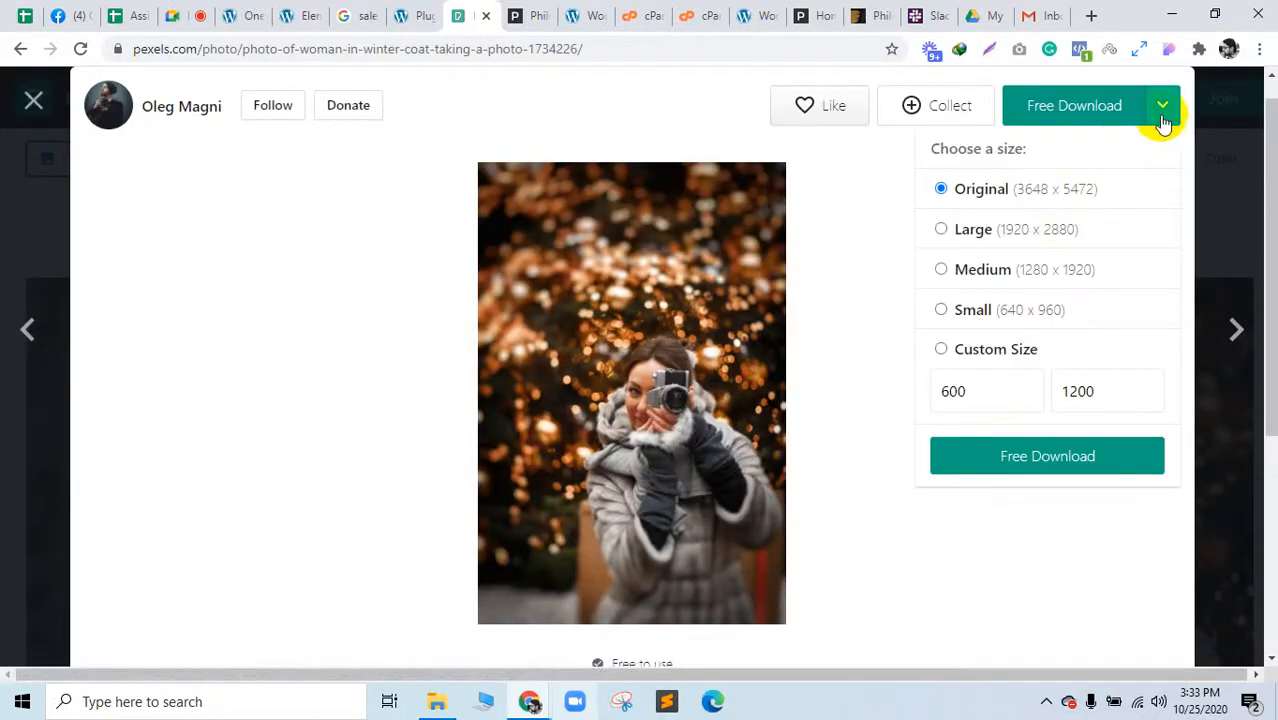
pyautogui.click(1221, 196)
pyautogui.scroll(-3, 693, 411)
pyautogui.scroll(3, 680, 414)
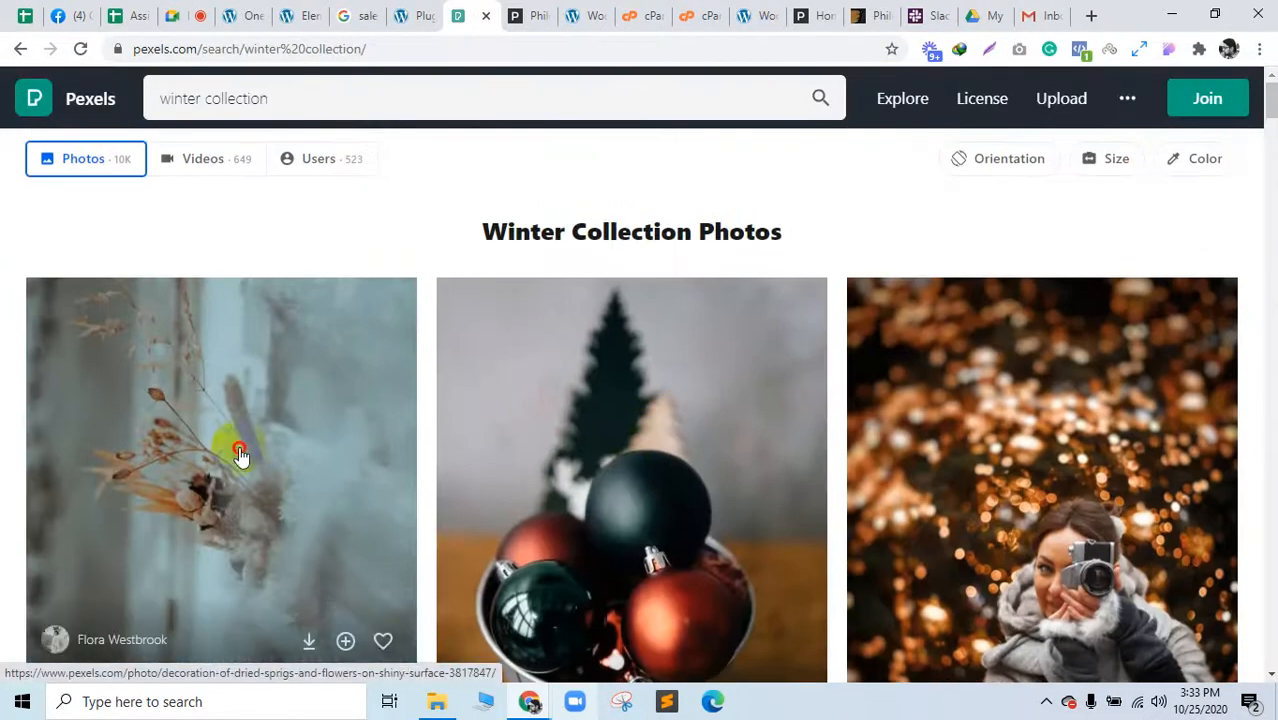
# Step: Download the dried-flowers photo at Large 1920 × 1920 and drop it into Insert Media
pyautogui.click(240, 455)
pyautogui.click(1176, 118)
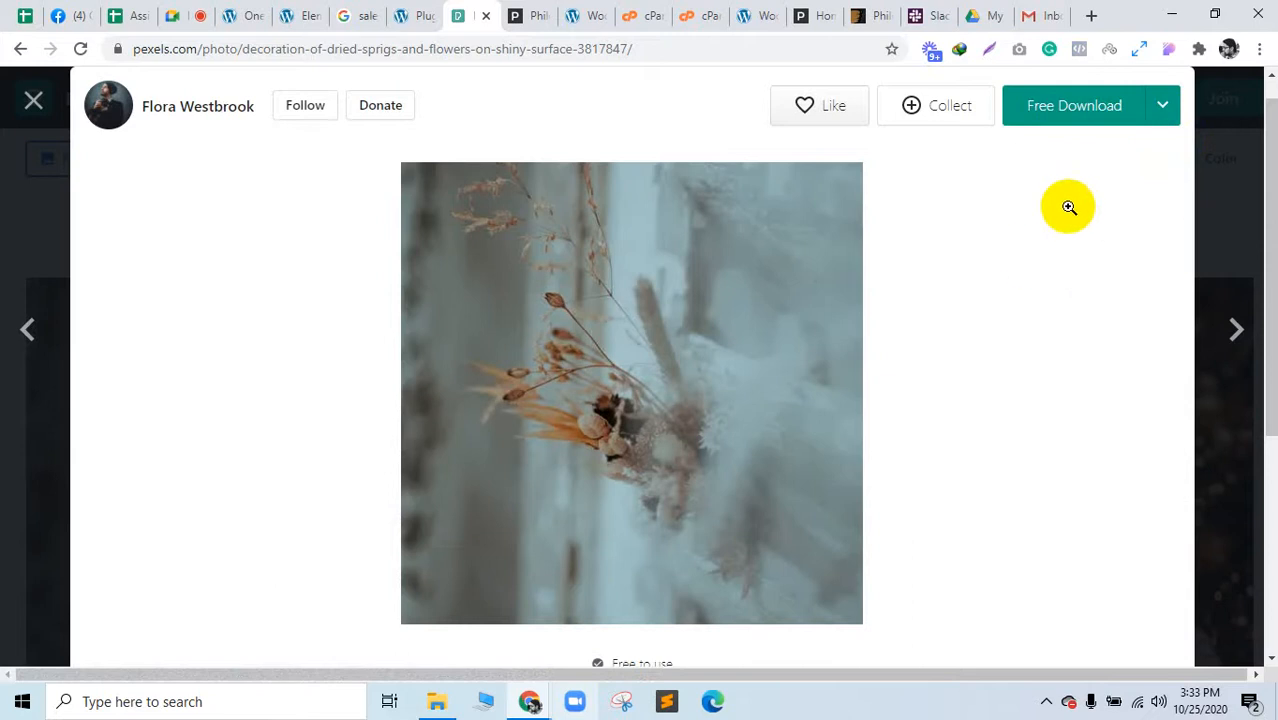
pyautogui.click(1164, 120)
pyautogui.click(1047, 225)
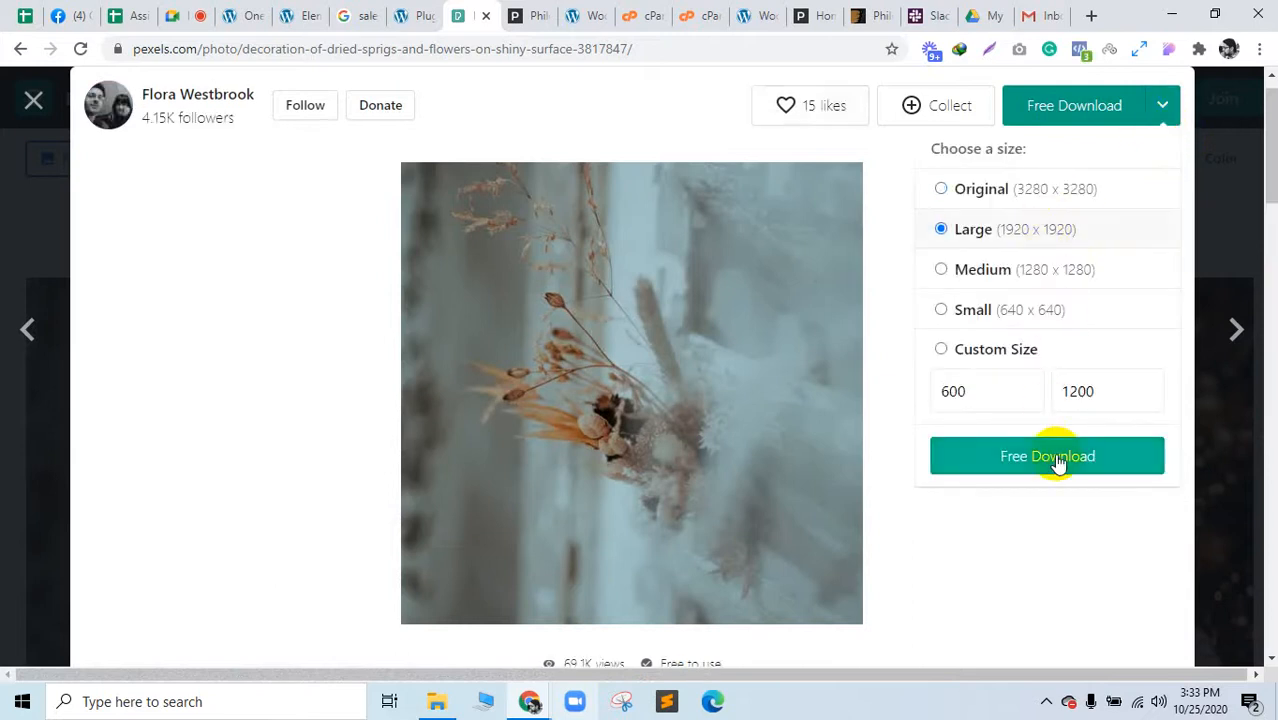
pyautogui.click(1056, 457)
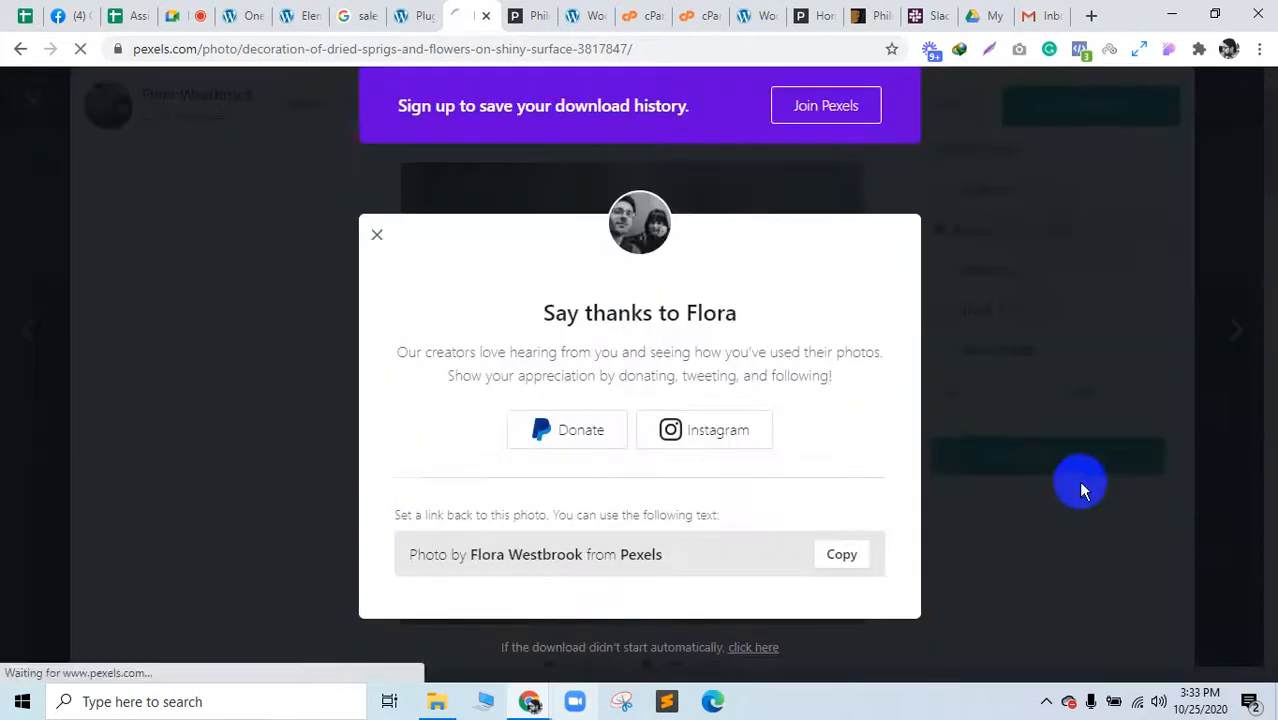
pyautogui.click(305, 12)
pyautogui.moveTo(160, 648); pyautogui.dragTo(458, 490)
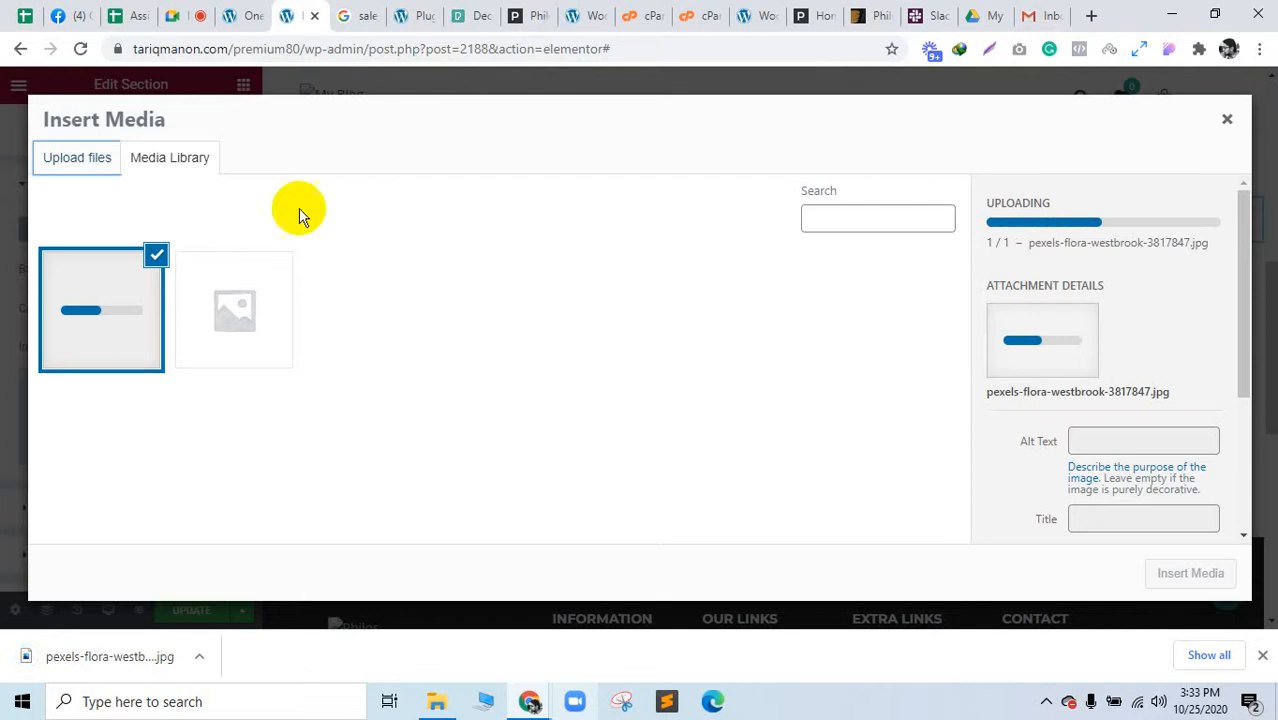
# Step: Switch to the Import Demo Data tab
pyautogui.click(247, 10)
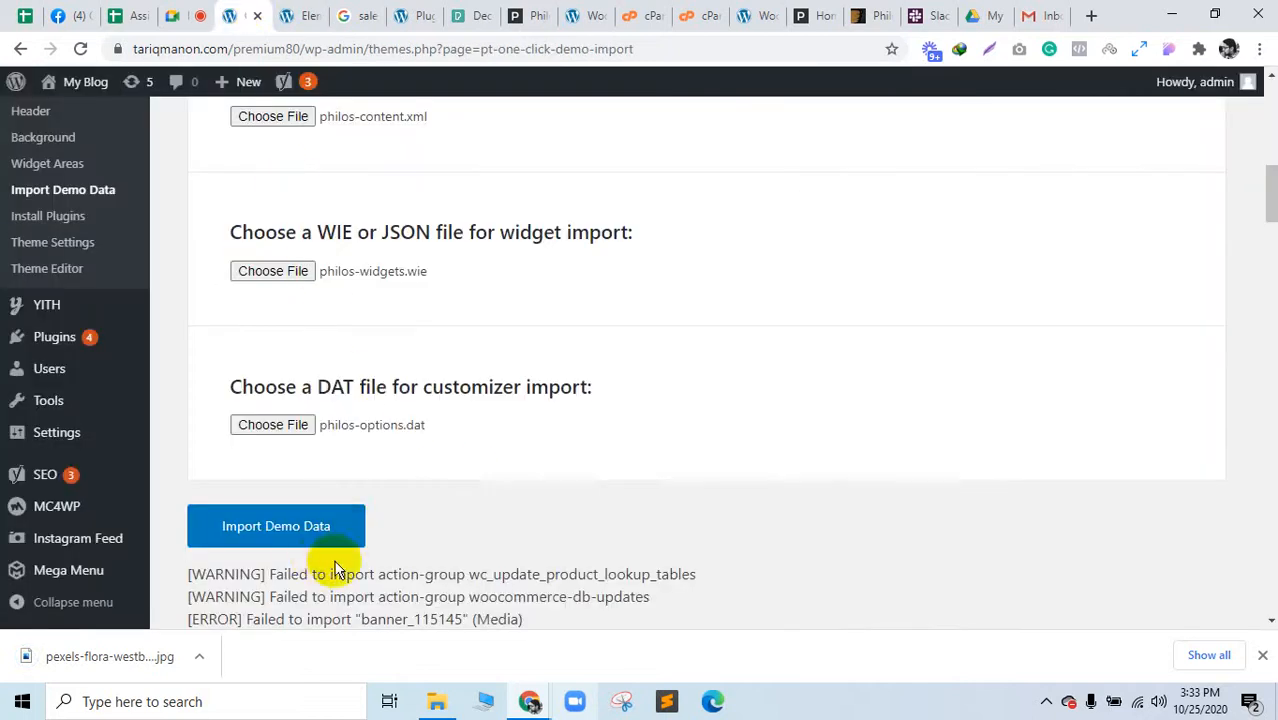
# Step: Select the import-finished warning and open the demo import log file
pyautogui.scroll(-15, 280, 380)
pyautogui.scroll(-10, 304, 418)
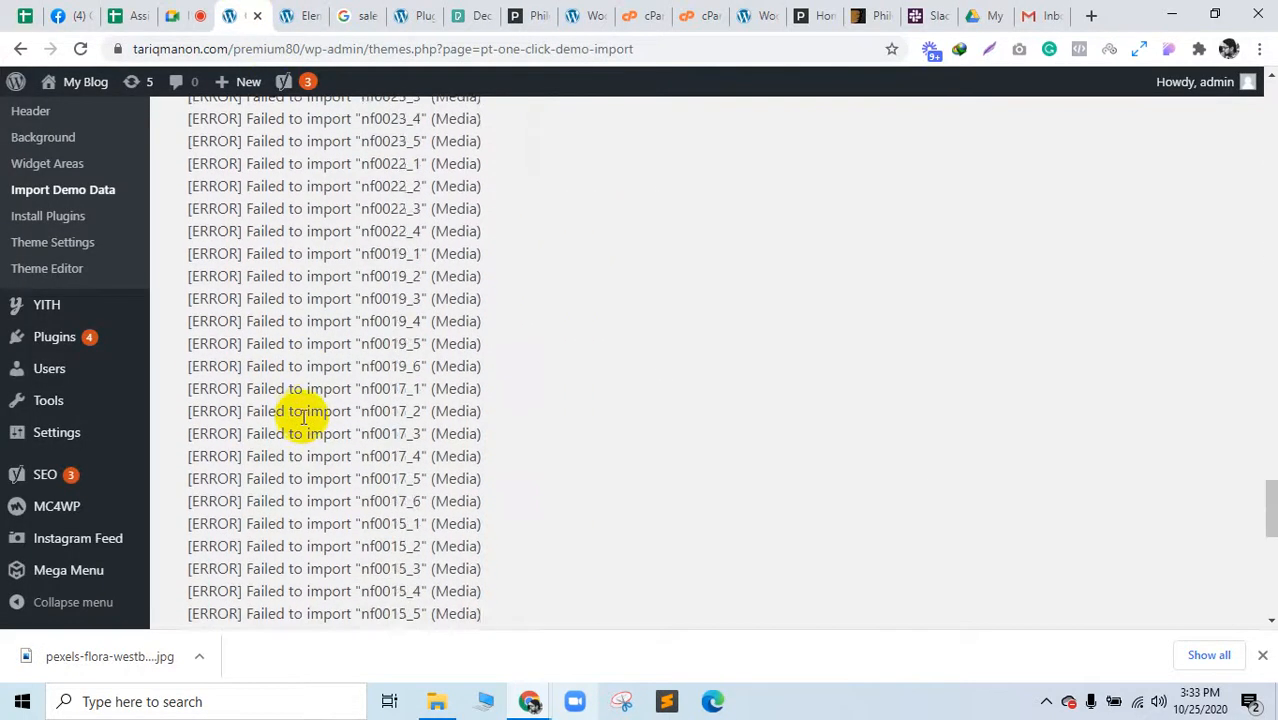
pyautogui.moveTo(283, 511); pyautogui.dragTo(595, 506)
pyautogui.tripleClick(591, 507)
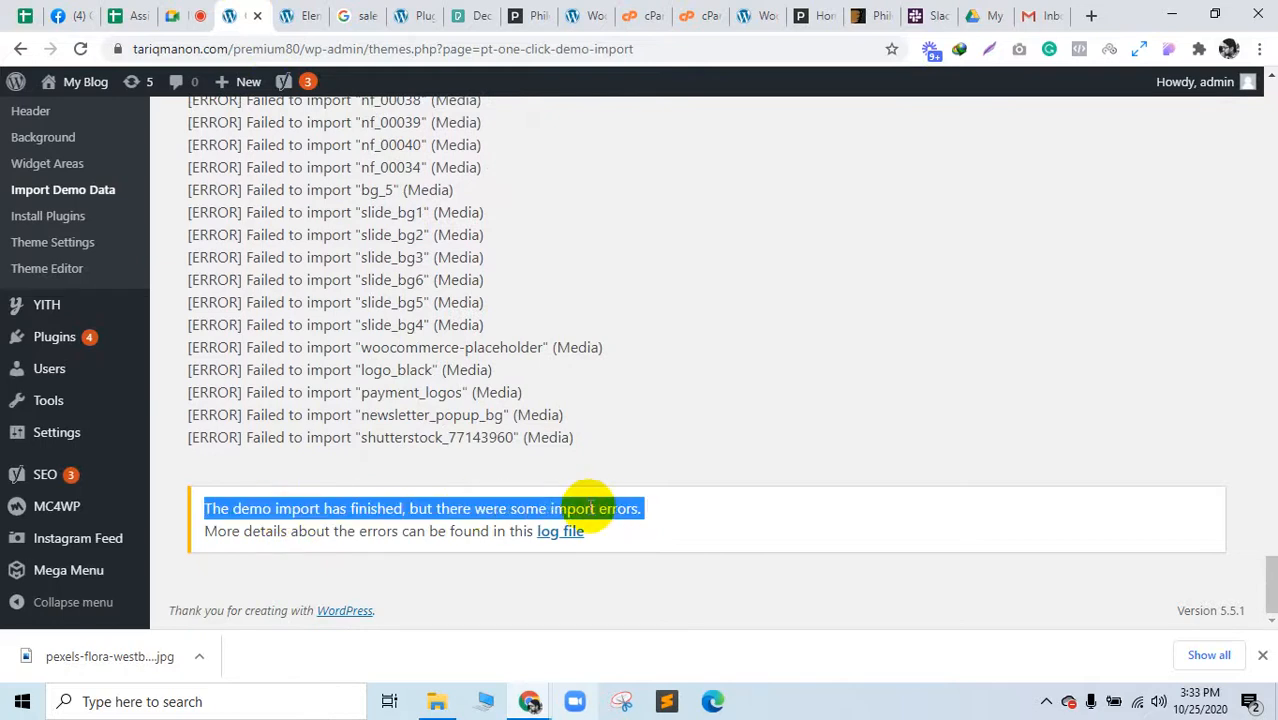
pyautogui.click(574, 530)
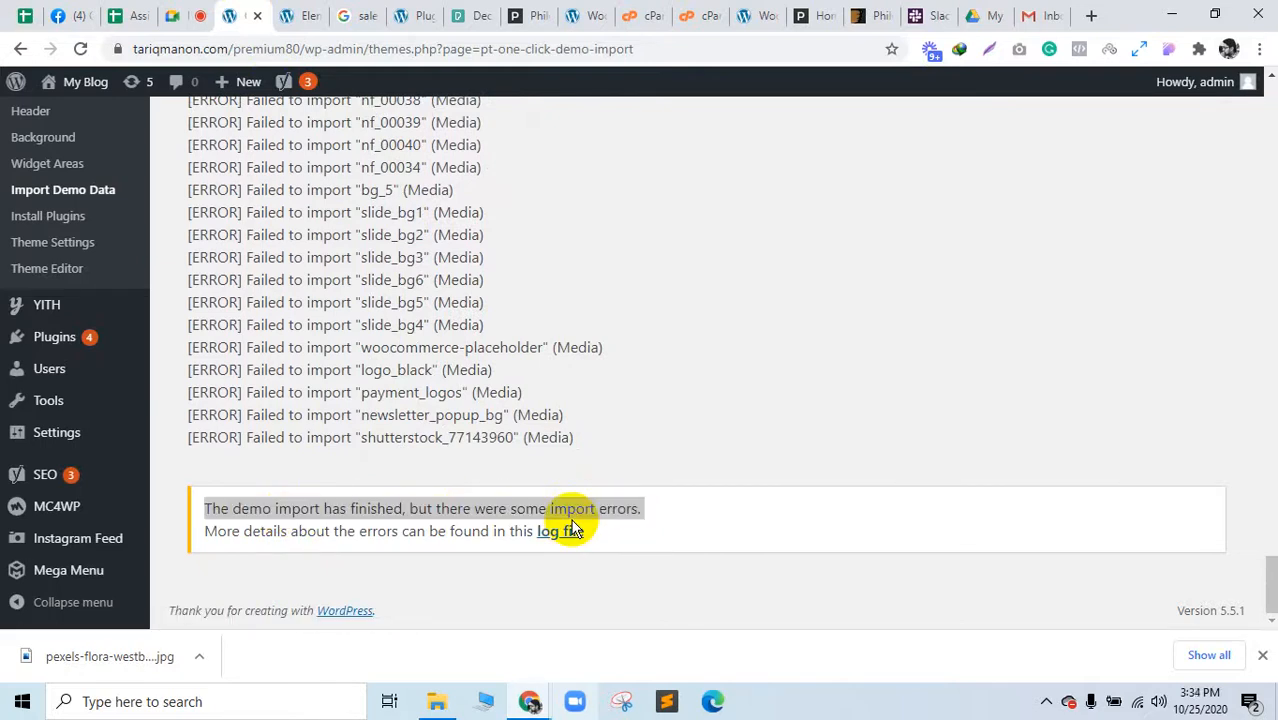
# Step: Mark the failed media import lines and read through the import log
pyautogui.click(236, 12)
pyautogui.scroll(15, 462, 434)
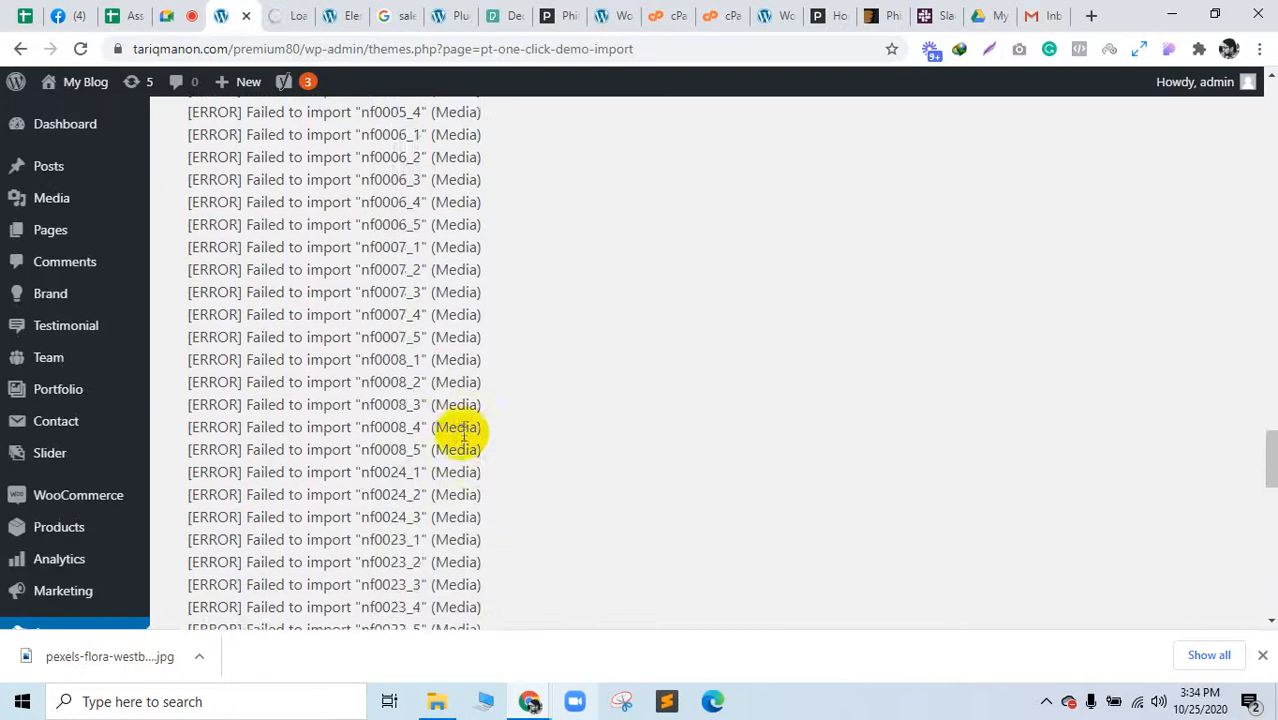
pyautogui.scroll(5, 460, 432)
pyautogui.scroll(-4, 462, 436)
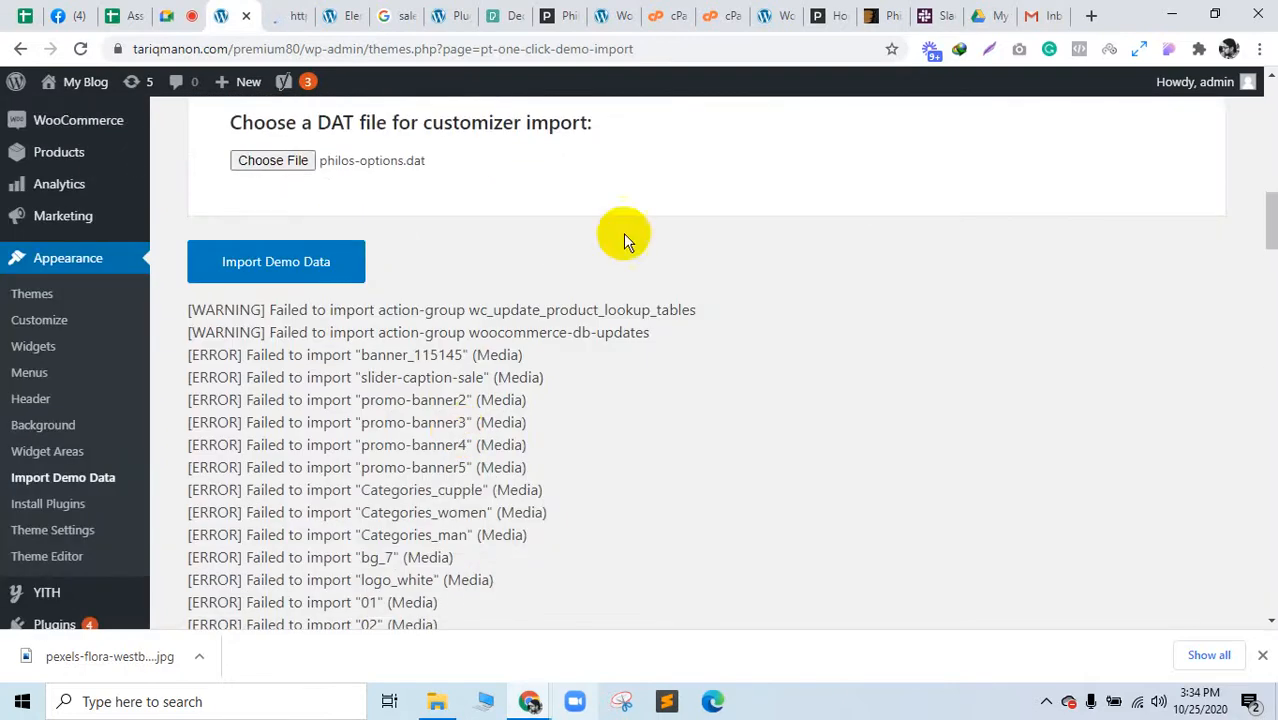
pyautogui.moveTo(408, 355); pyautogui.dragTo(442, 506)
pyautogui.scroll(10, 440, 503)
pyautogui.scroll(-1, 439, 501)
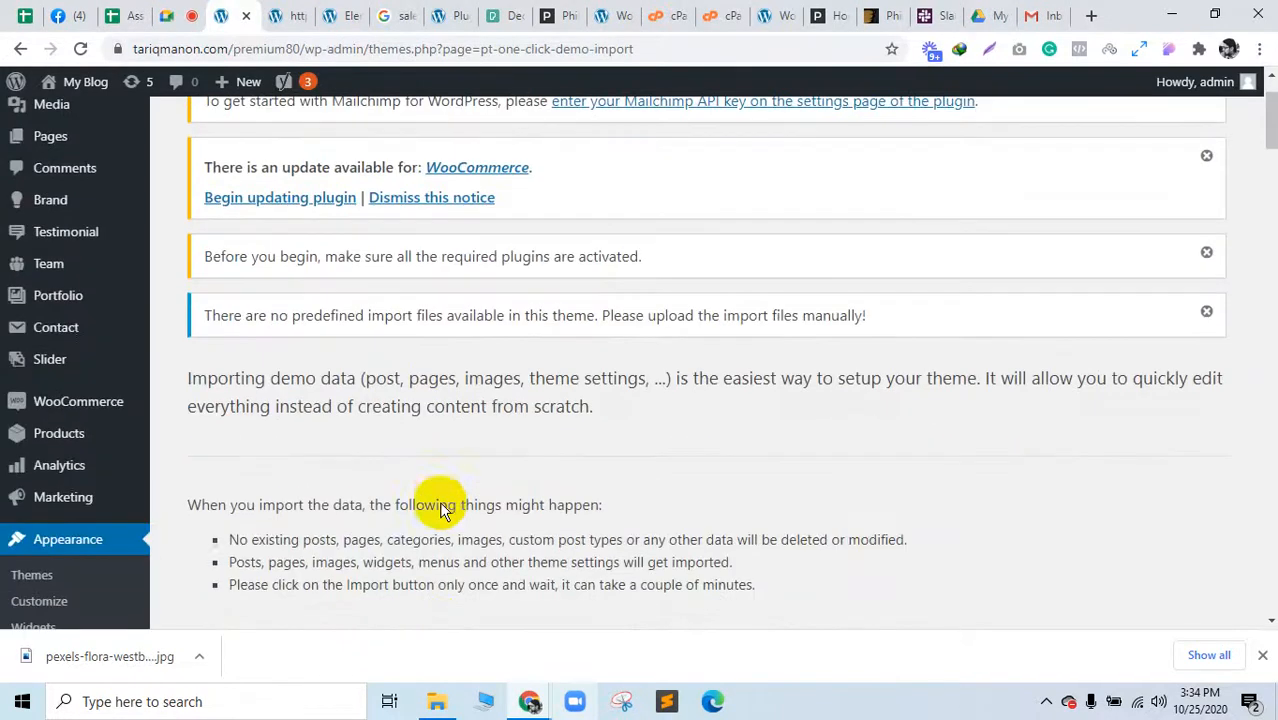
pyautogui.click(281, 16)
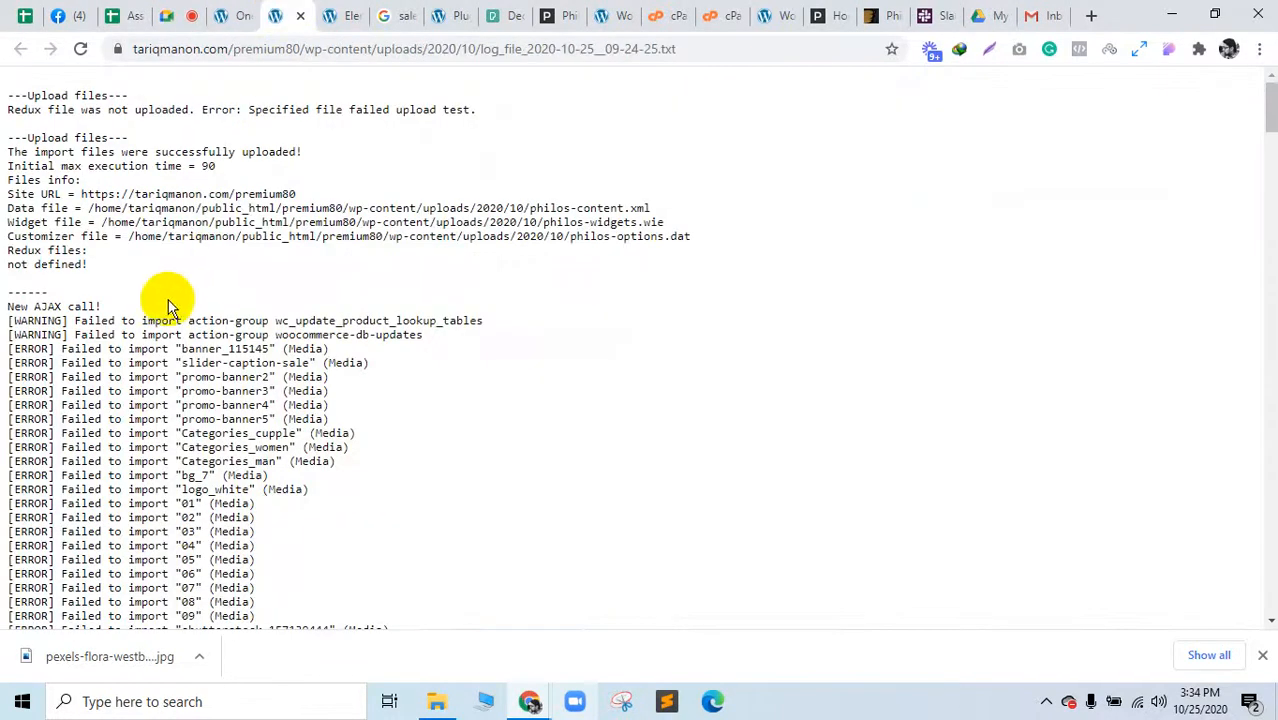
pyautogui.scroll(-15, 242, 437)
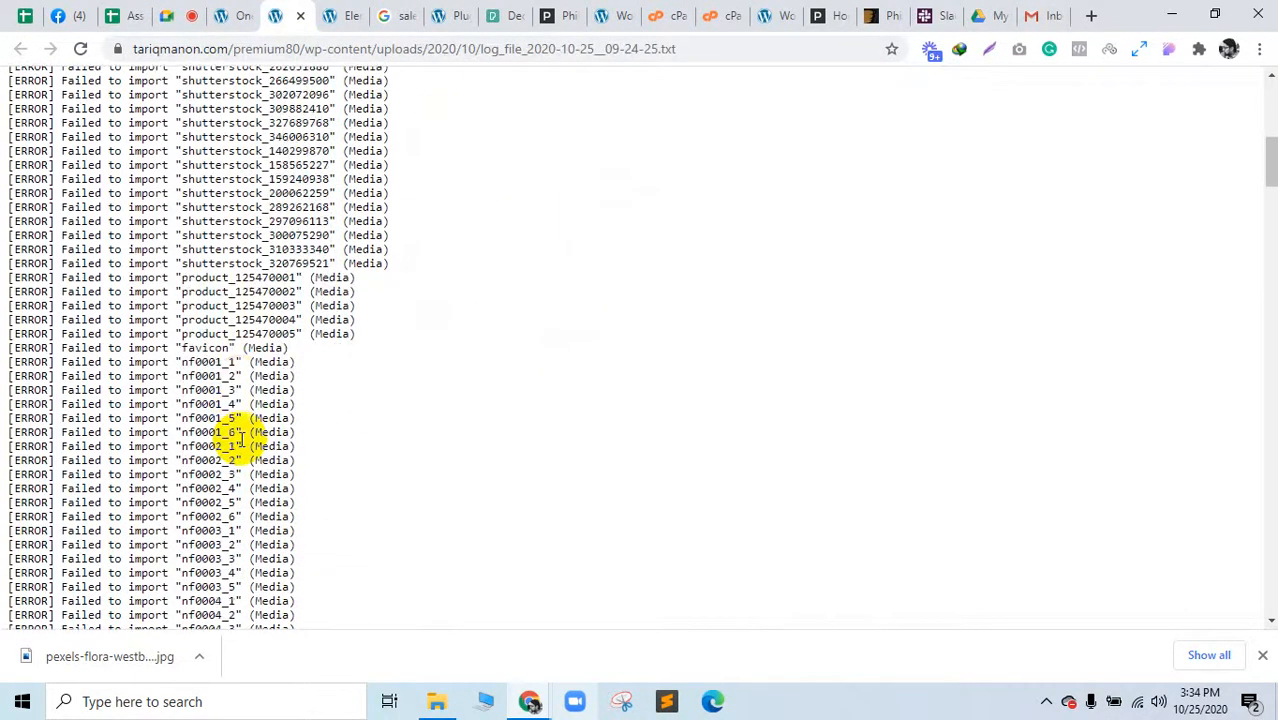
pyautogui.scroll(-10, 242, 437)
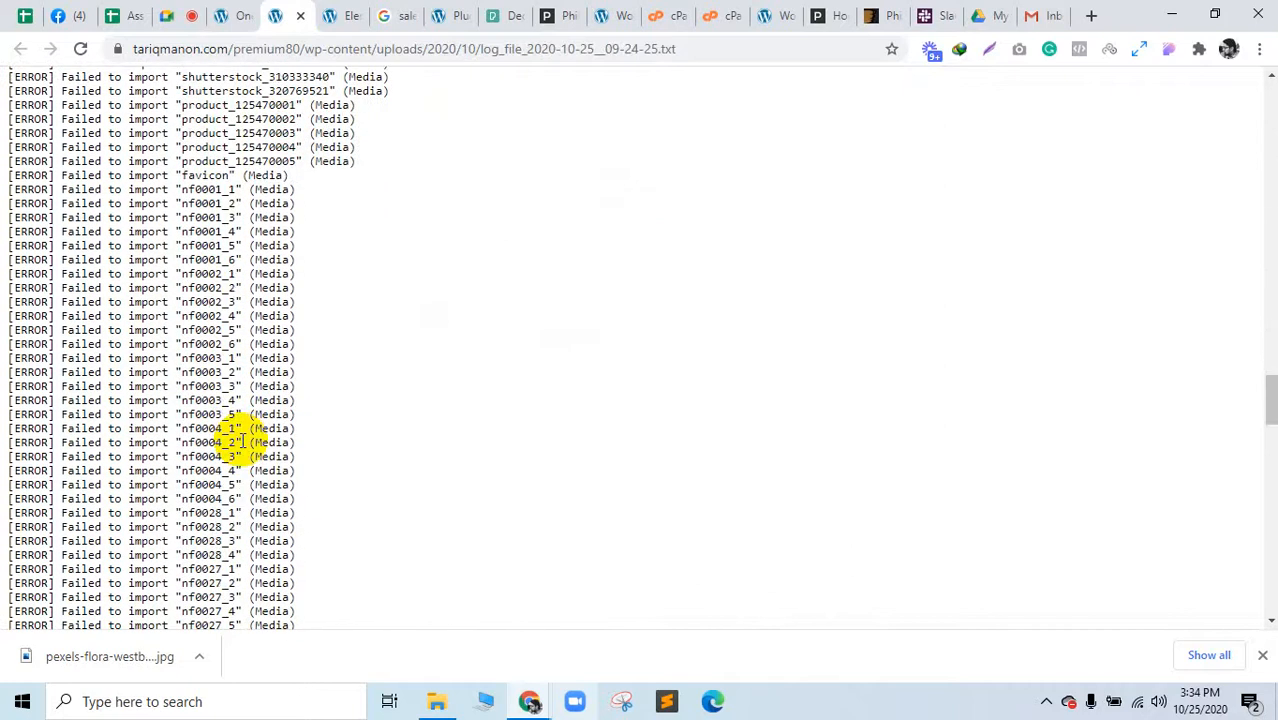
# Step: Open the live site in a new tab via My Blog > Visit Site
pyautogui.click(228, 15)
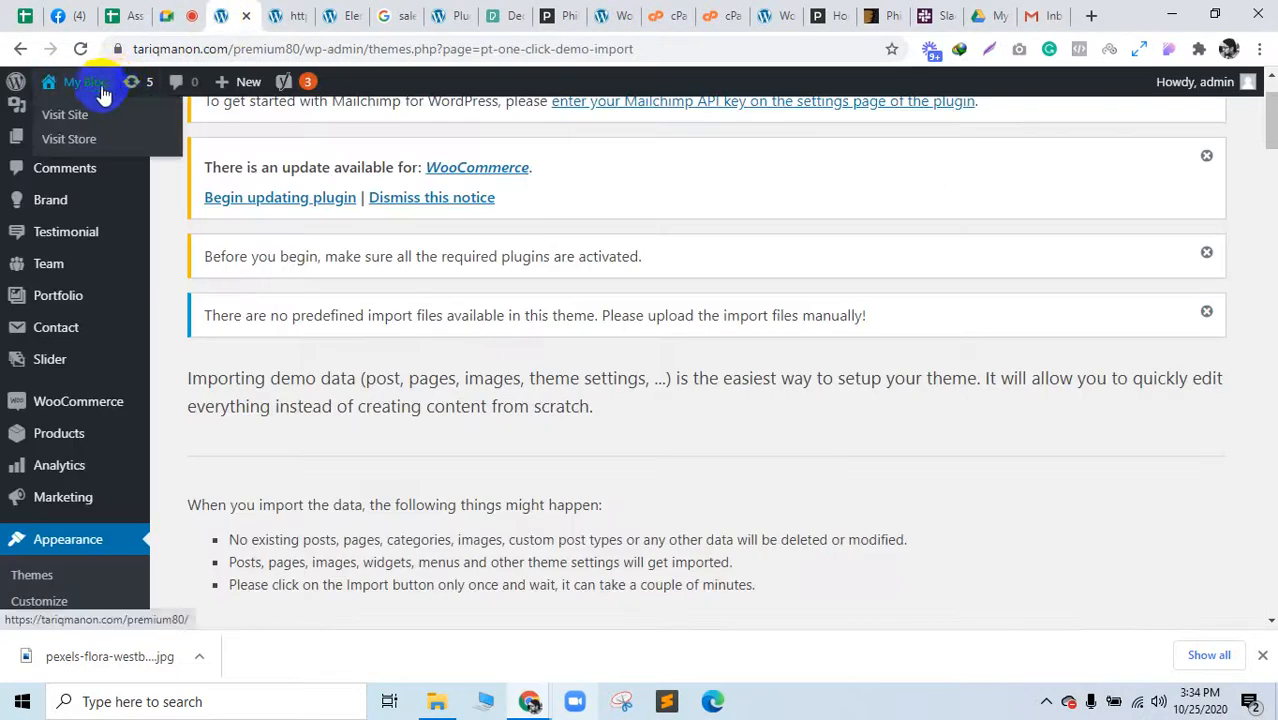
pyautogui.middleClick(90, 112)
pyautogui.click(290, 9)
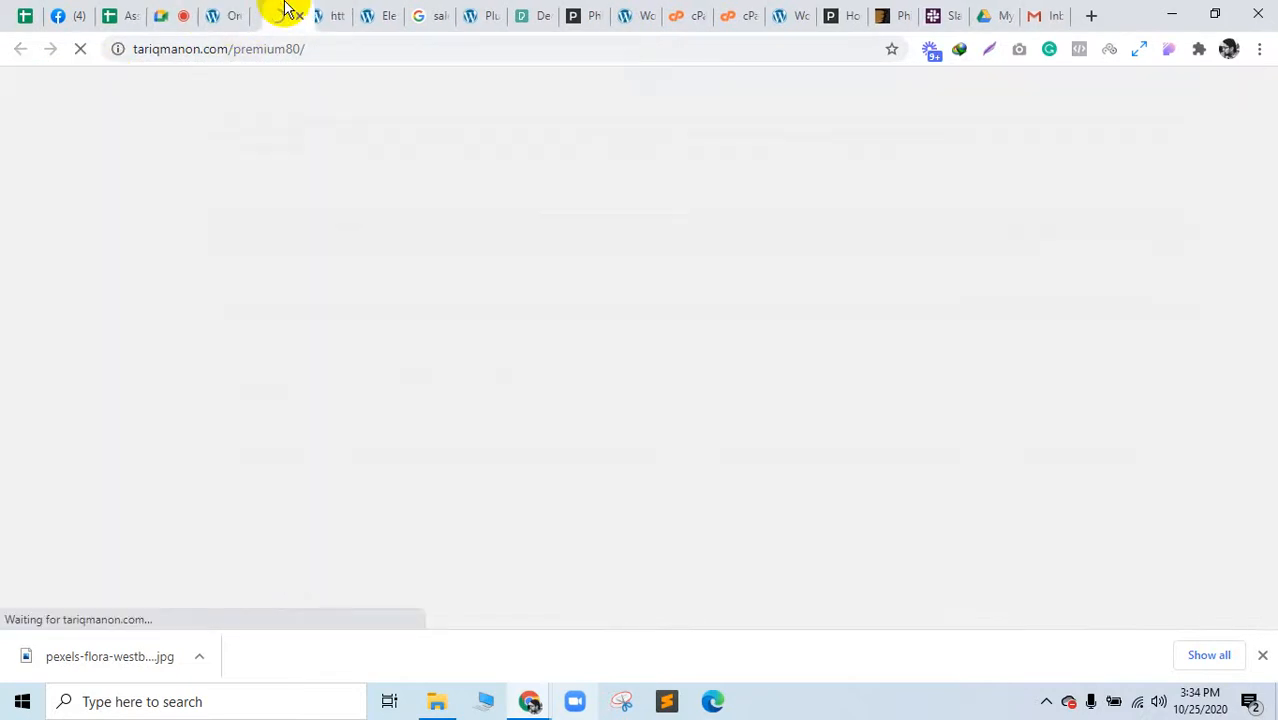
pyautogui.click(246, 9)
pyautogui.scroll(-5, 134, 516)
pyautogui.scroll(1, 80, 531)
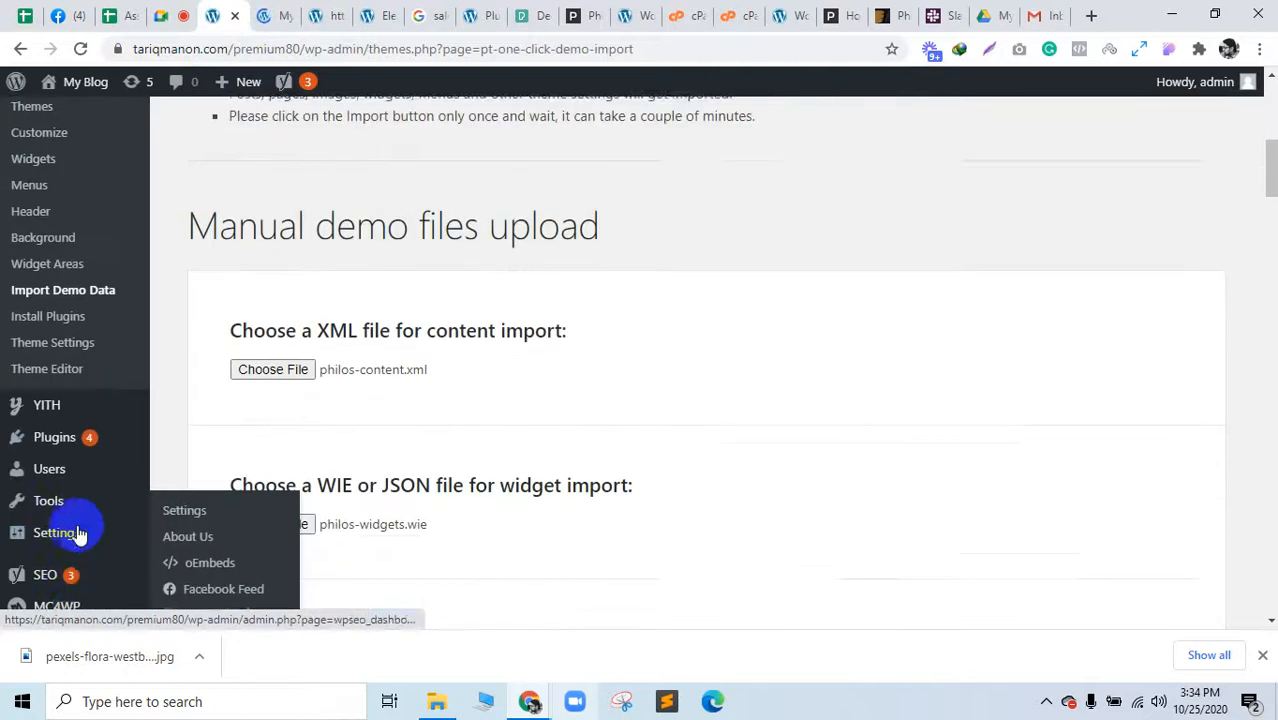
pyautogui.moveTo(73, 457)
pyautogui.scroll(3, 51, 531)
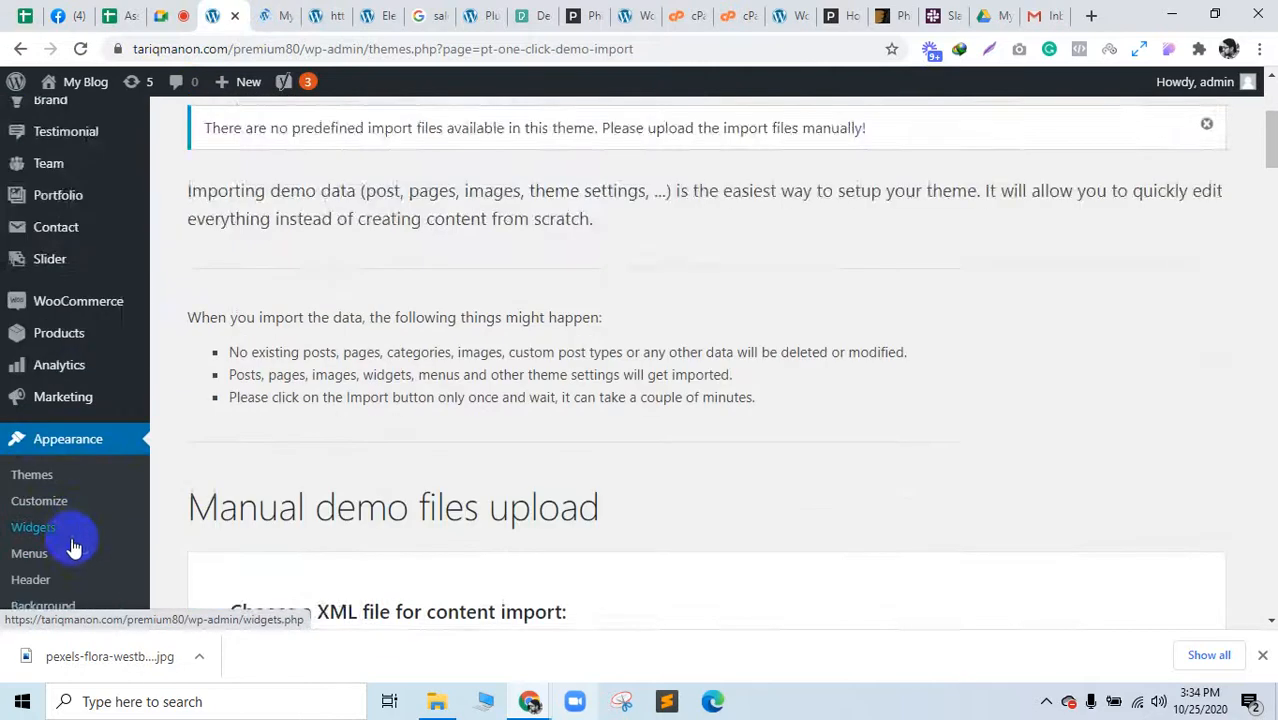
pyautogui.scroll(-2, 74, 546)
# Step: Open Appearance > Menus, glance at the live blog, list the menus, then go to the Philos docs
pyautogui.click(40, 367)
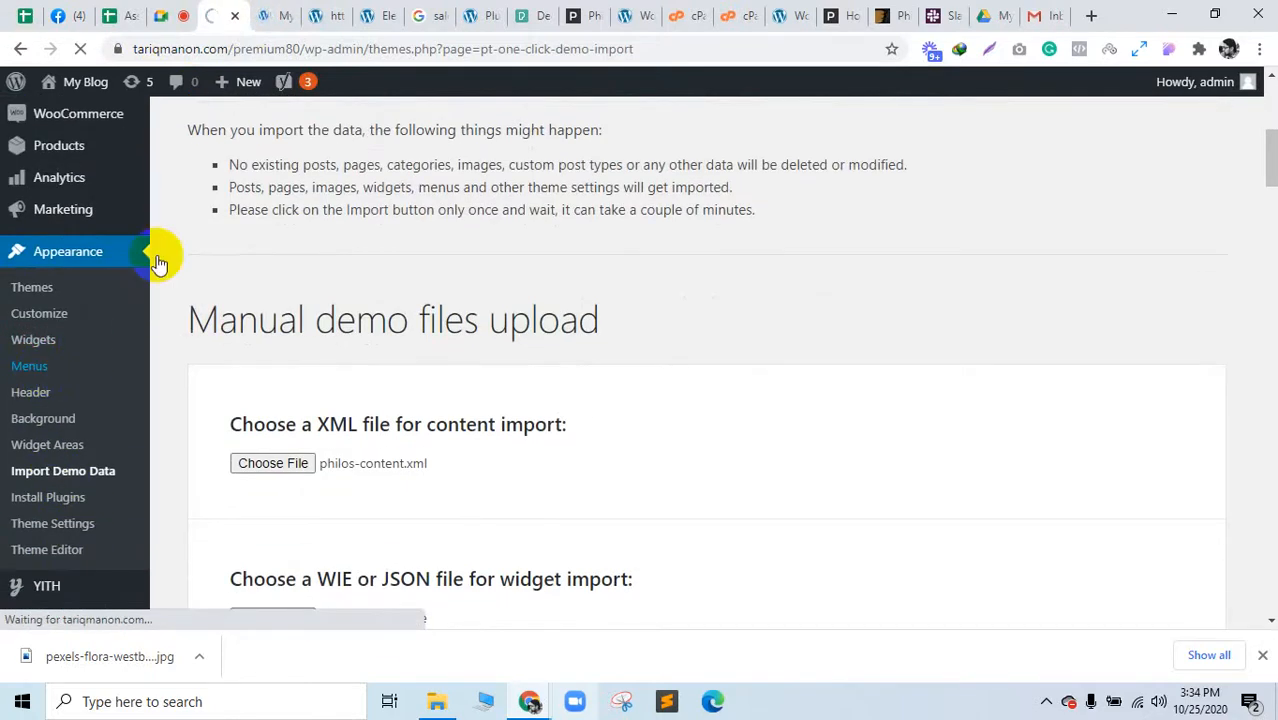
pyautogui.click(257, 14)
pyautogui.scroll(-10, 724, 385)
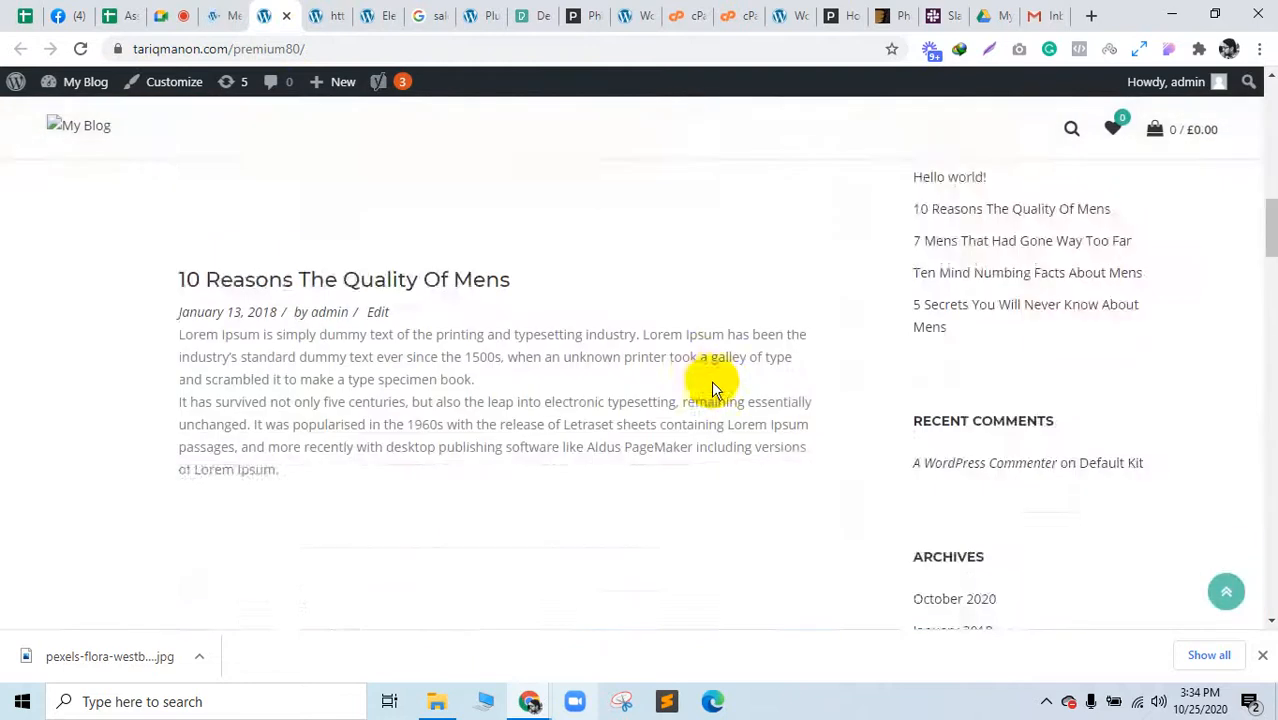
pyautogui.click(215, 15)
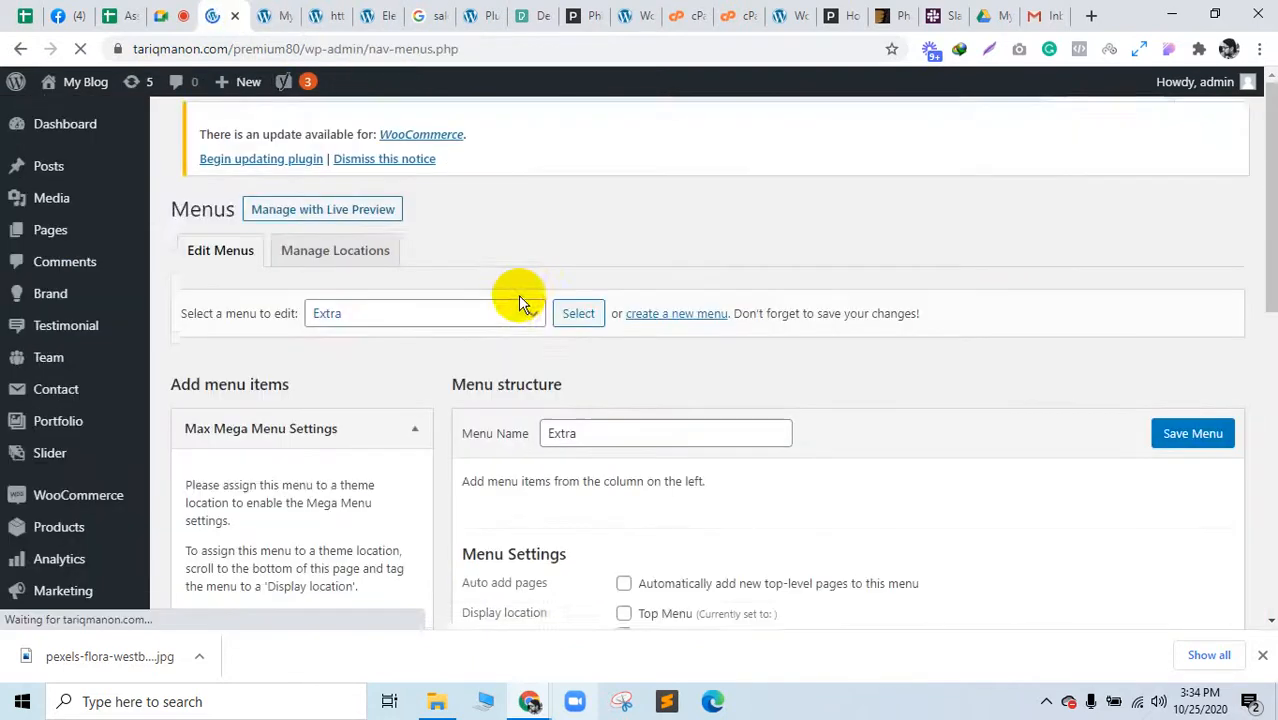
pyautogui.click(525, 324)
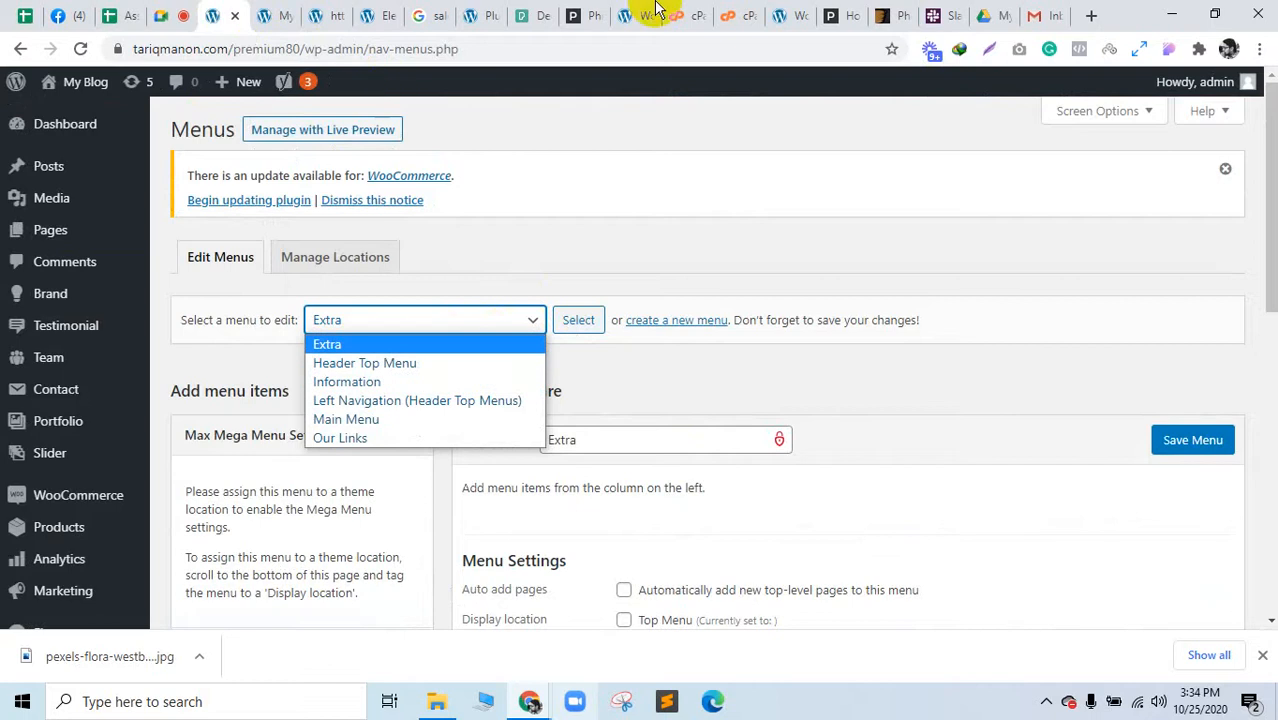
pyautogui.click(585, 15)
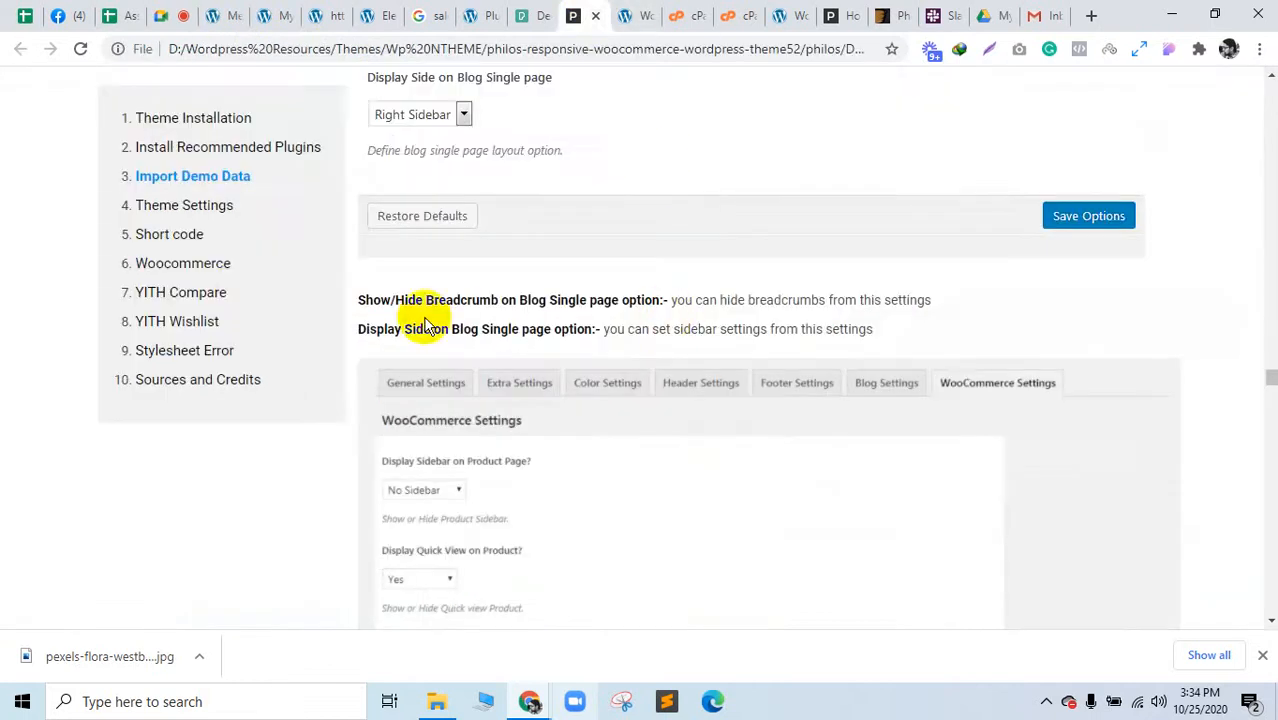
# Step: Read the Theme Settings docs on the three menu types, then go back to WordPress Menus
pyautogui.click(214, 205)
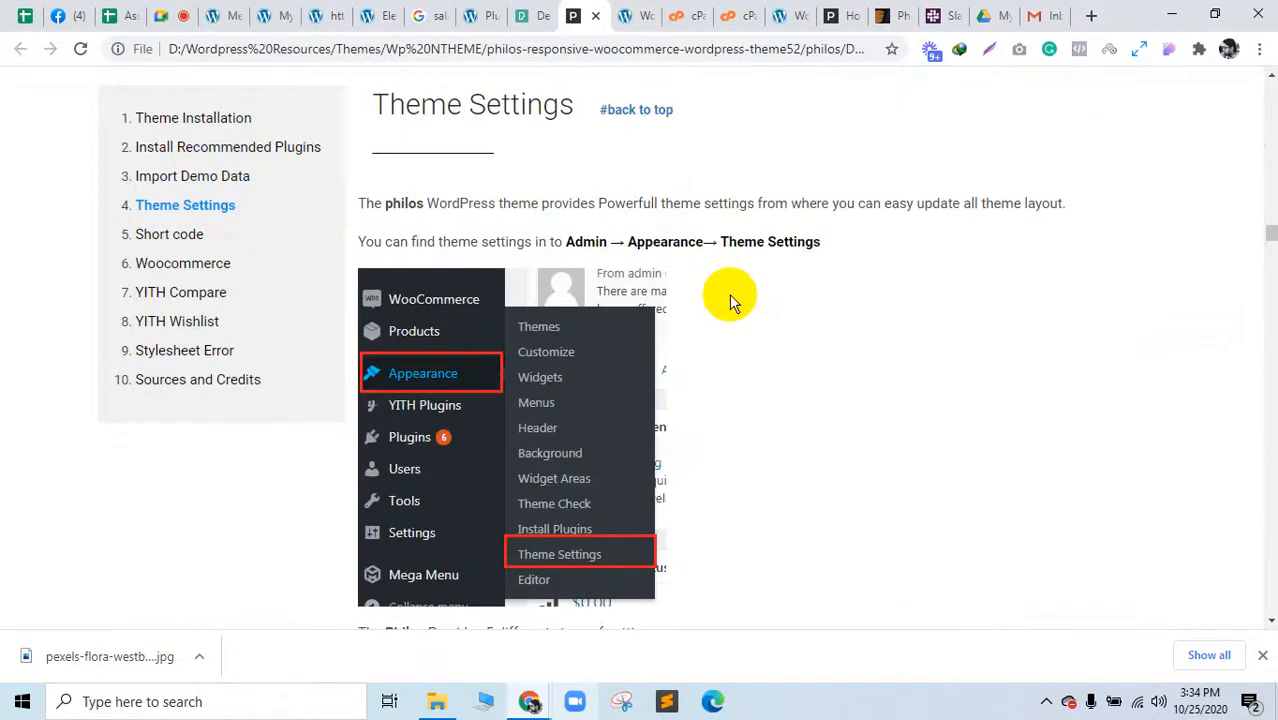
pyautogui.scroll(-5, 641, 456)
pyautogui.scroll(-4, 641, 456)
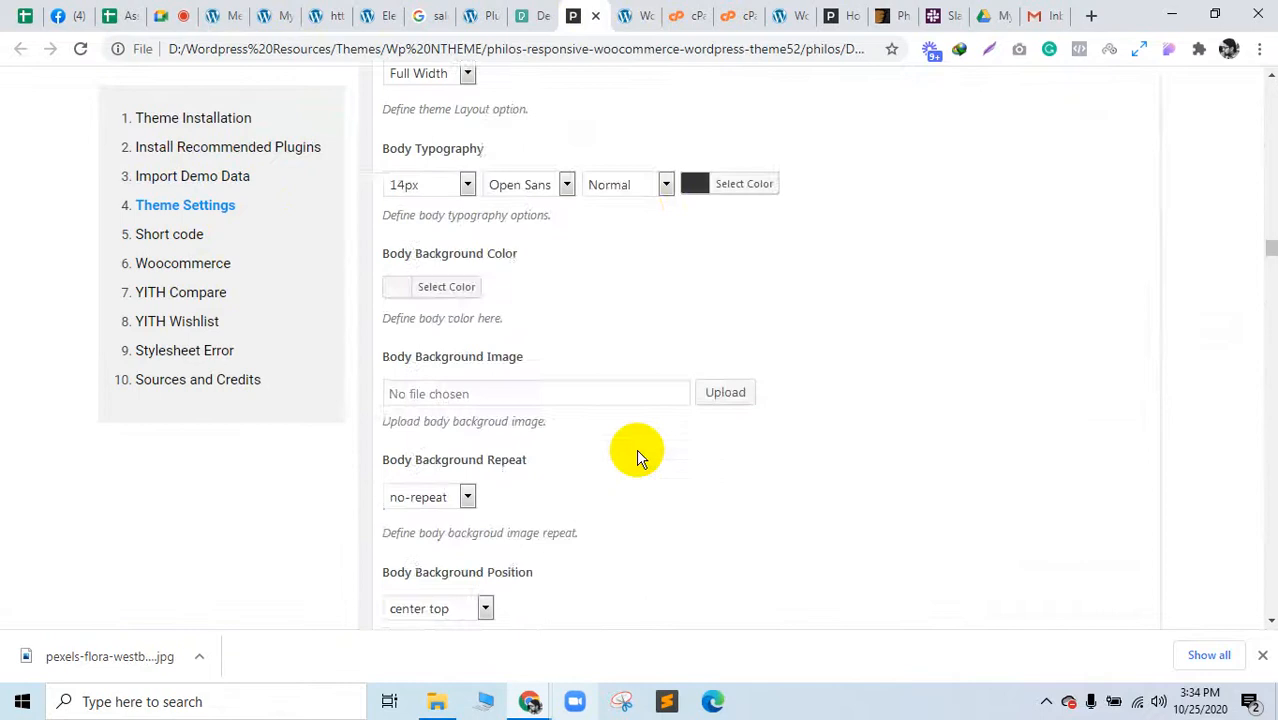
pyautogui.scroll(10, 641, 456)
pyautogui.scroll(10, 641, 456)
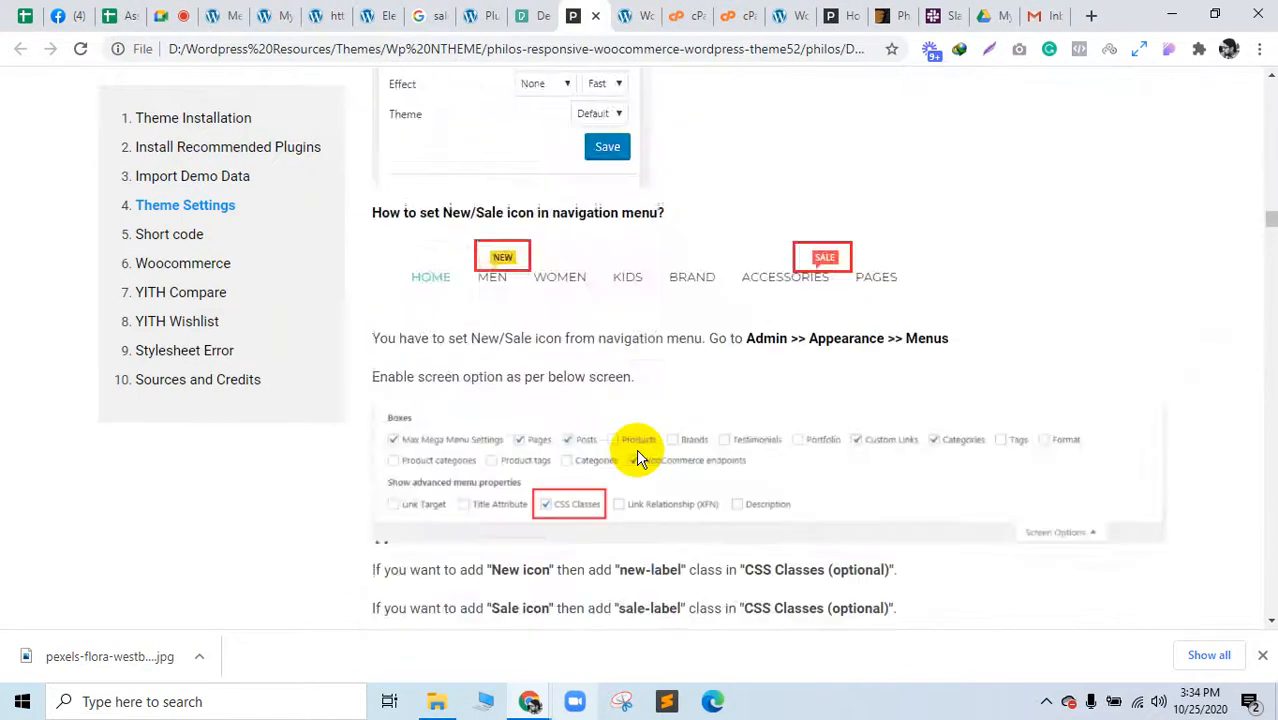
pyautogui.scroll(-5, 639, 451)
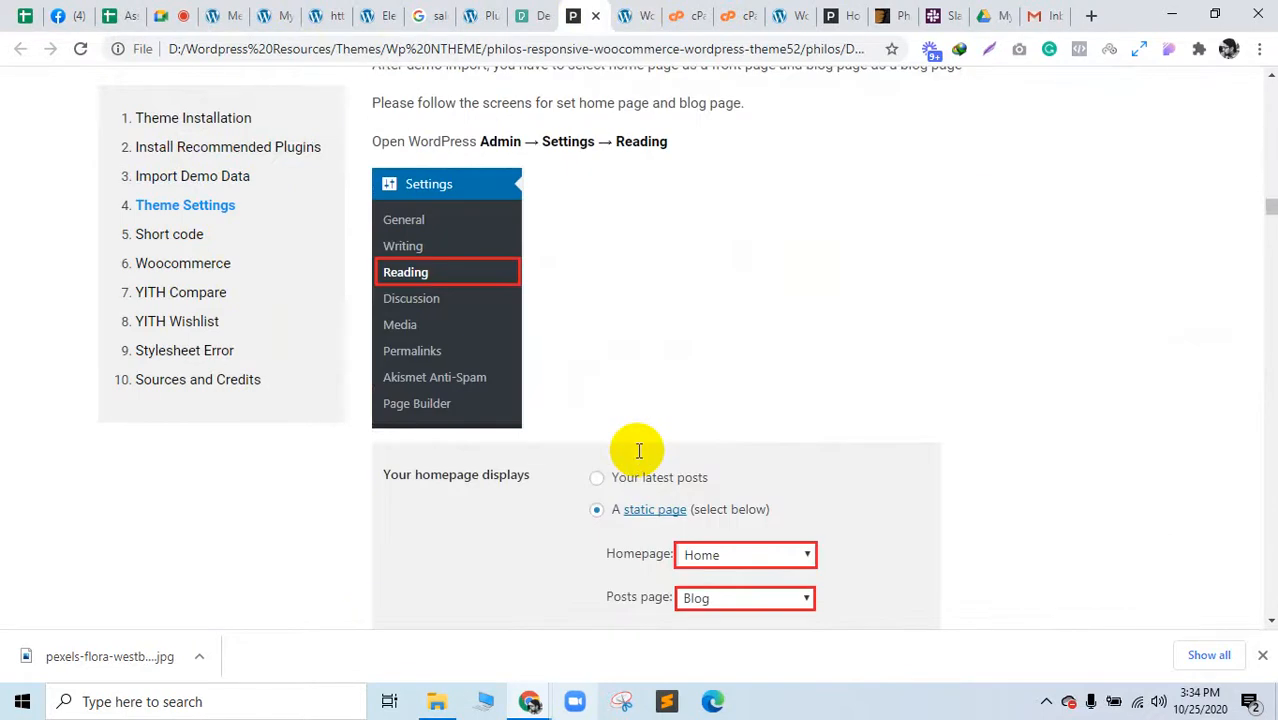
pyautogui.scroll(3, 640, 457)
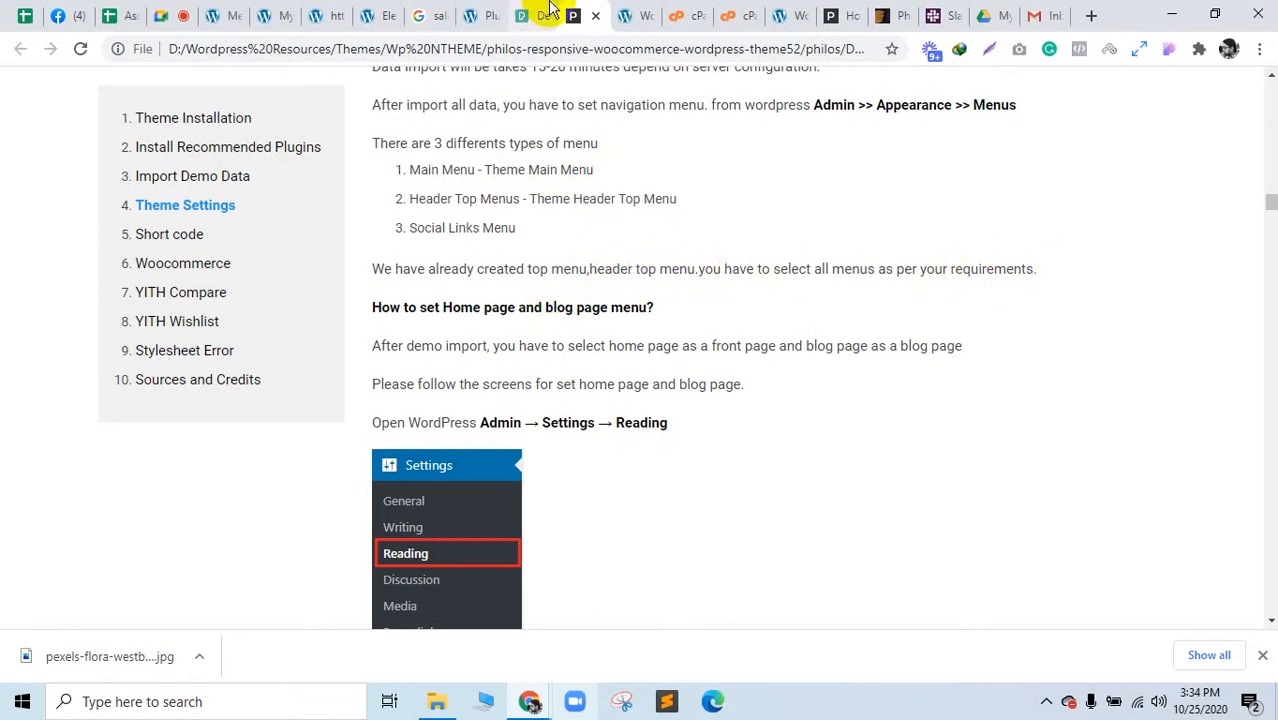
pyautogui.moveTo(537, 8); pyautogui.dragTo(255, 8)
pyautogui.click(224, 12)
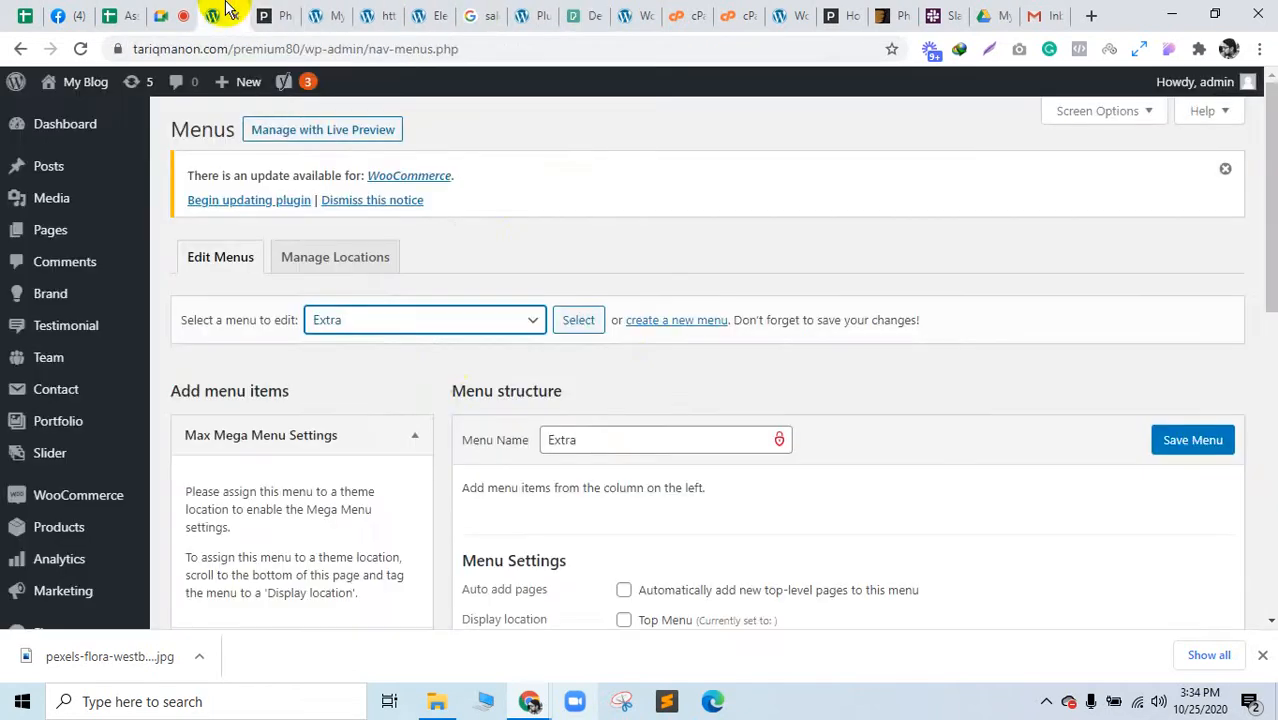
# Step: Load Header Top Menu for editing, leaving the previous menu unsaved
pyautogui.click(424, 322)
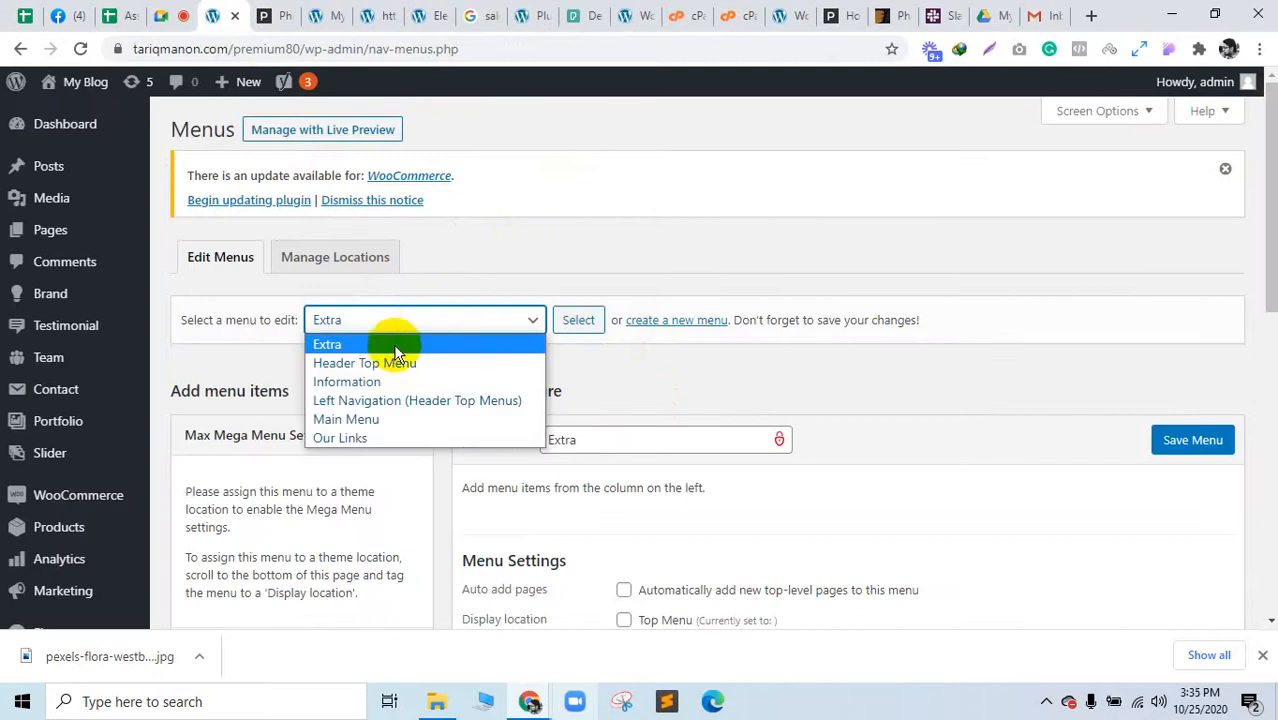
pyautogui.click(391, 362)
pyautogui.scroll(-4, 711, 419)
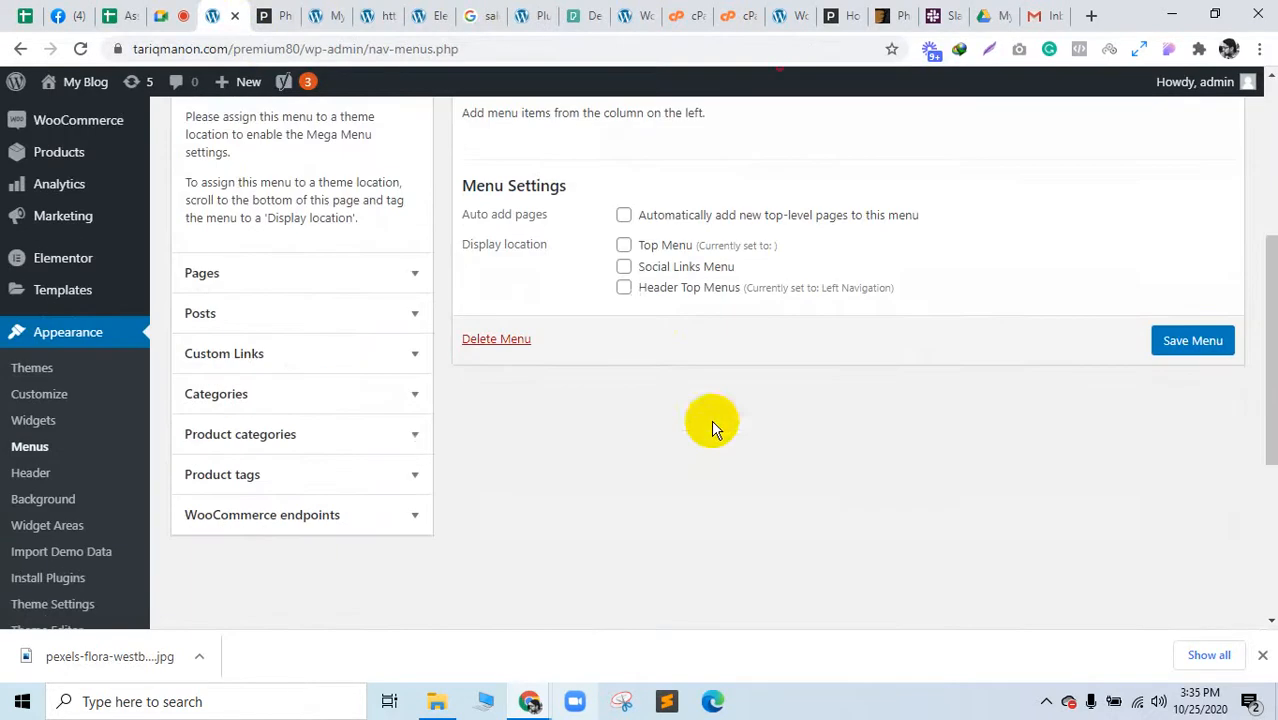
pyautogui.click(624, 288)
pyautogui.scroll(3, 1007, 416)
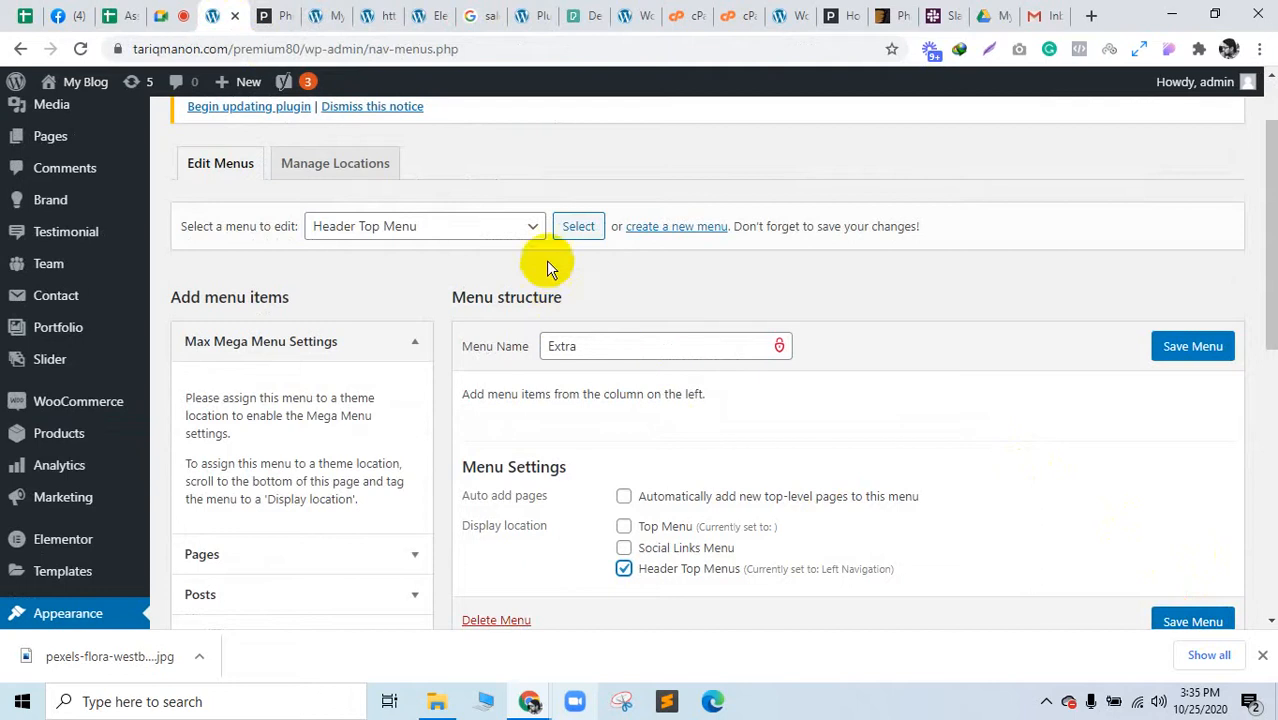
pyautogui.click(578, 229)
pyautogui.click(727, 160)
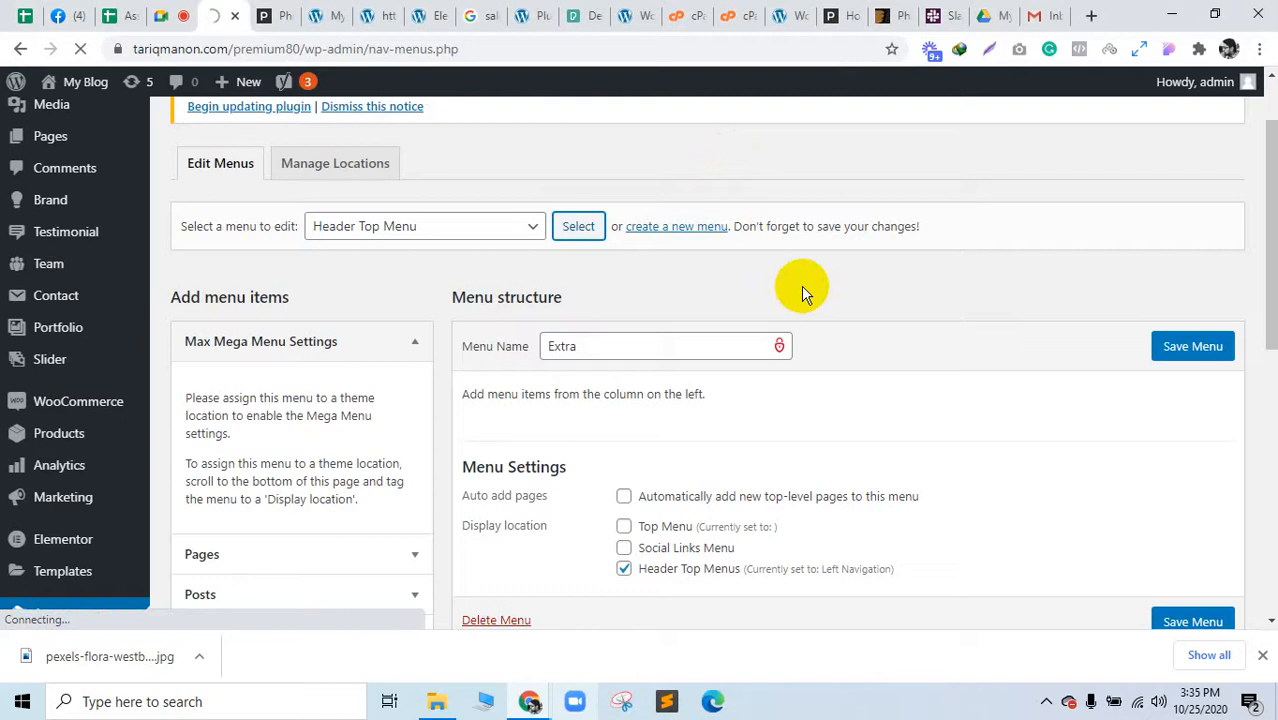
# Step: Tick the Header Top Menus location, save the menu, and check it against the docs
pyautogui.scroll(-3, 913, 308)
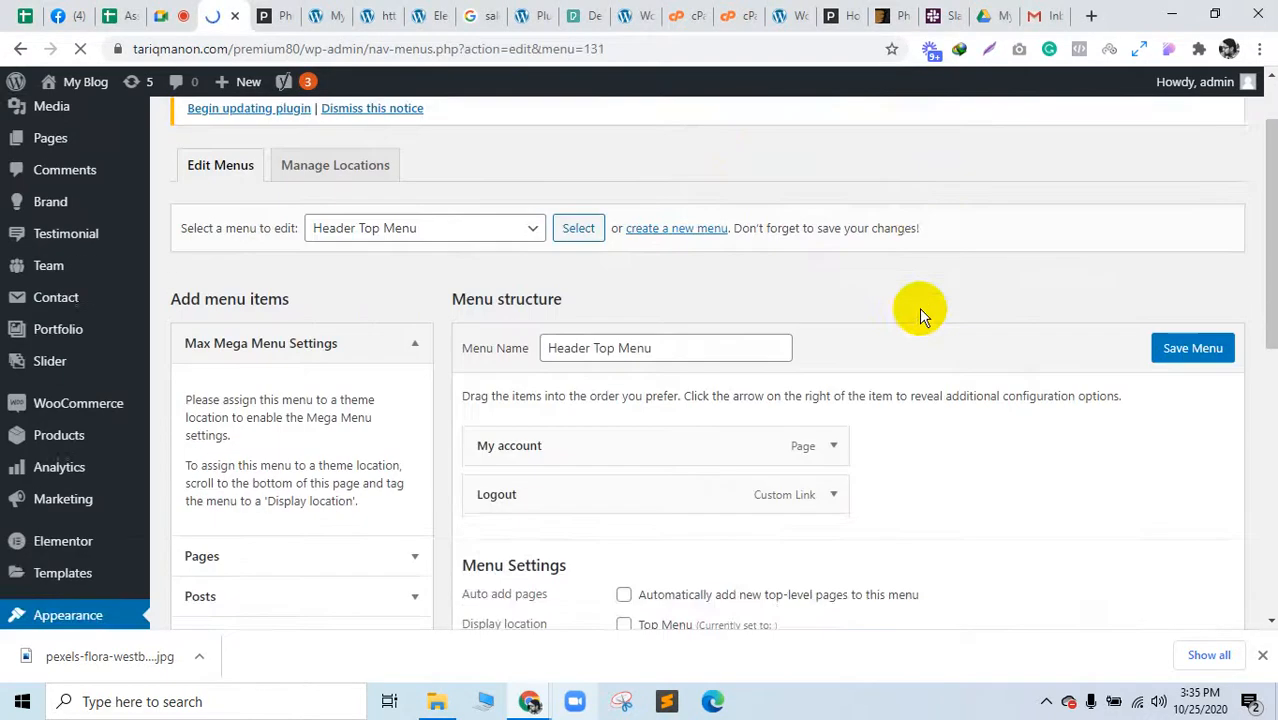
pyautogui.click(624, 478)
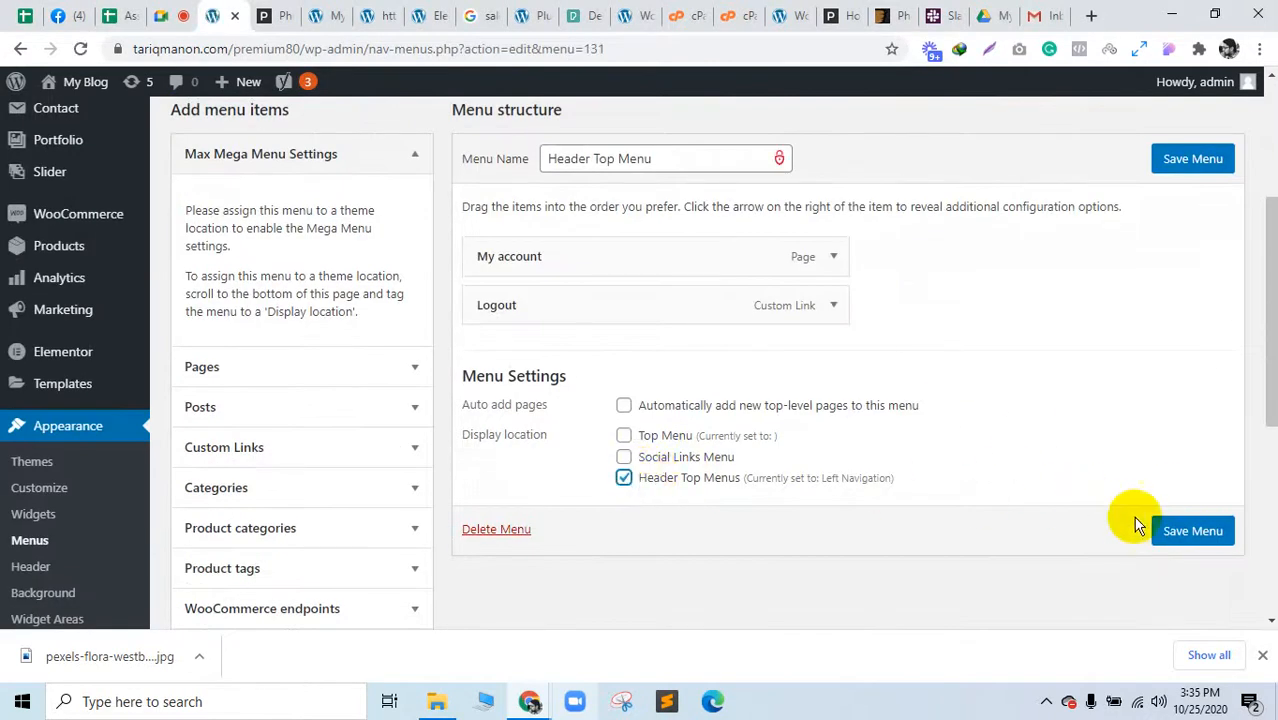
pyautogui.click(1186, 528)
pyautogui.click(262, 15)
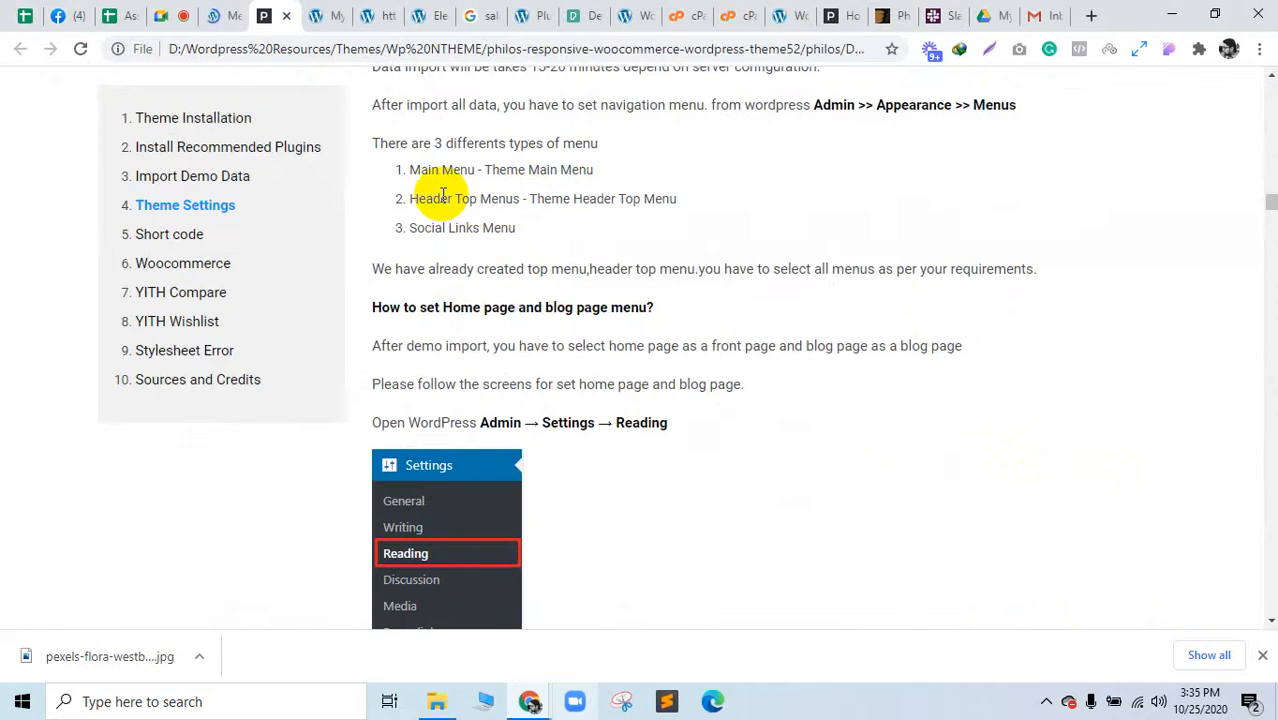
pyautogui.click(215, 10)
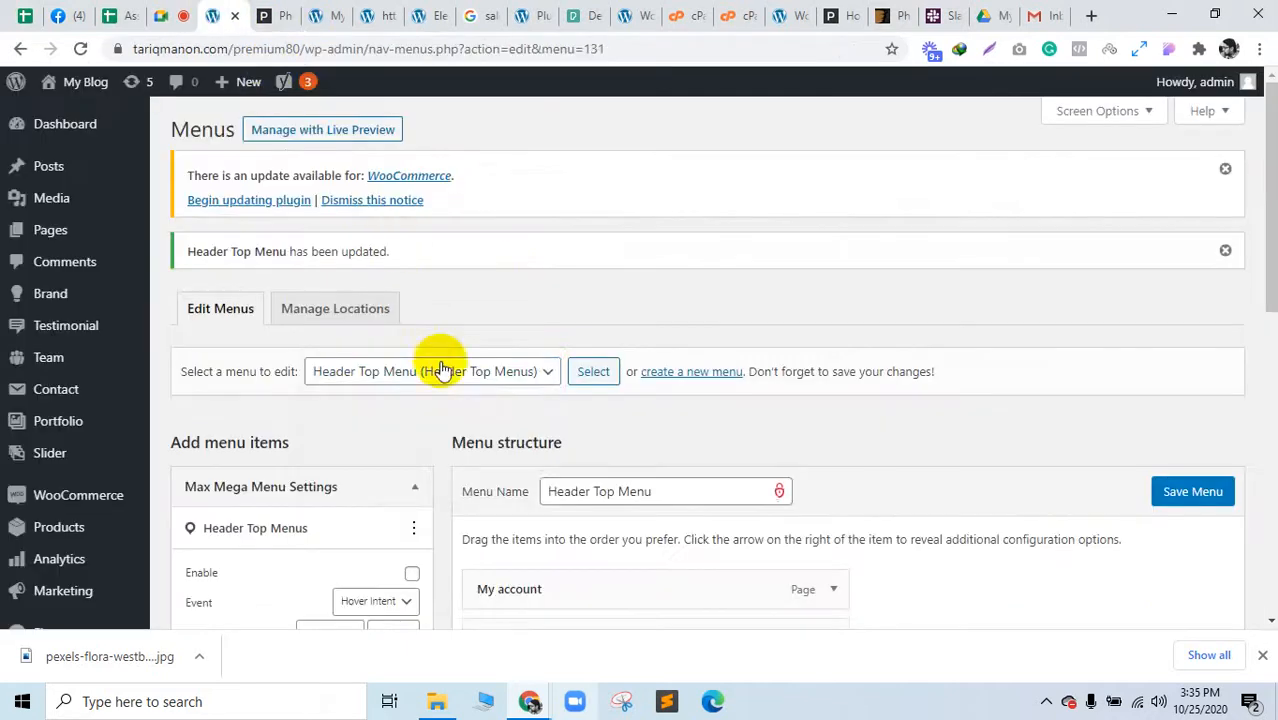
# Step: Load Main Menu, tick the Top Menu display location, and save it
pyautogui.click(440, 364)
pyautogui.click(376, 480)
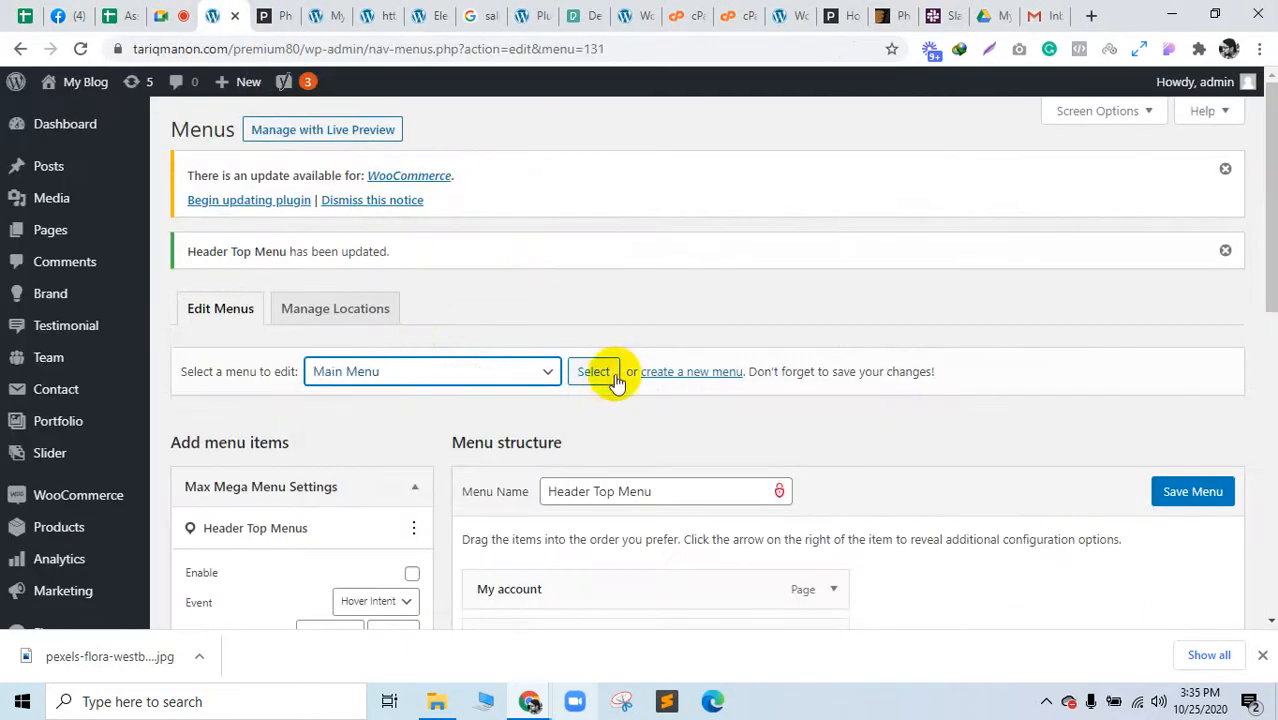
pyautogui.click(598, 371)
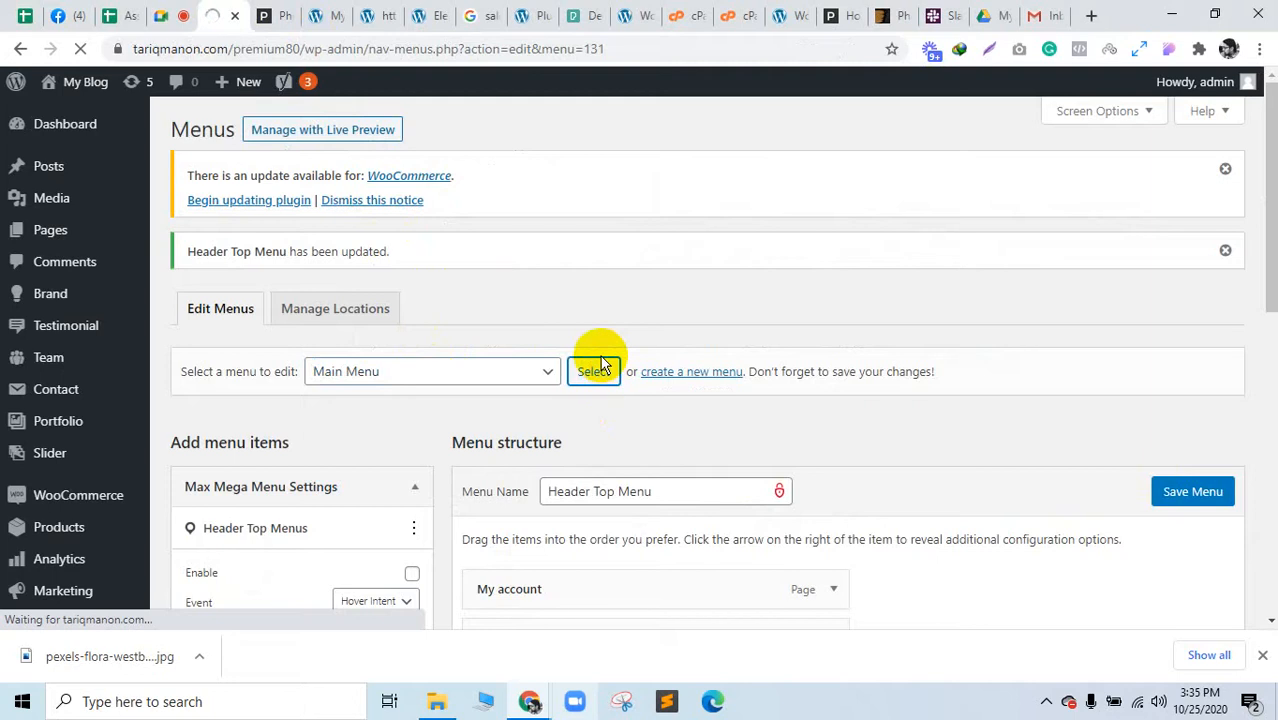
pyautogui.scroll(-3, 604, 359)
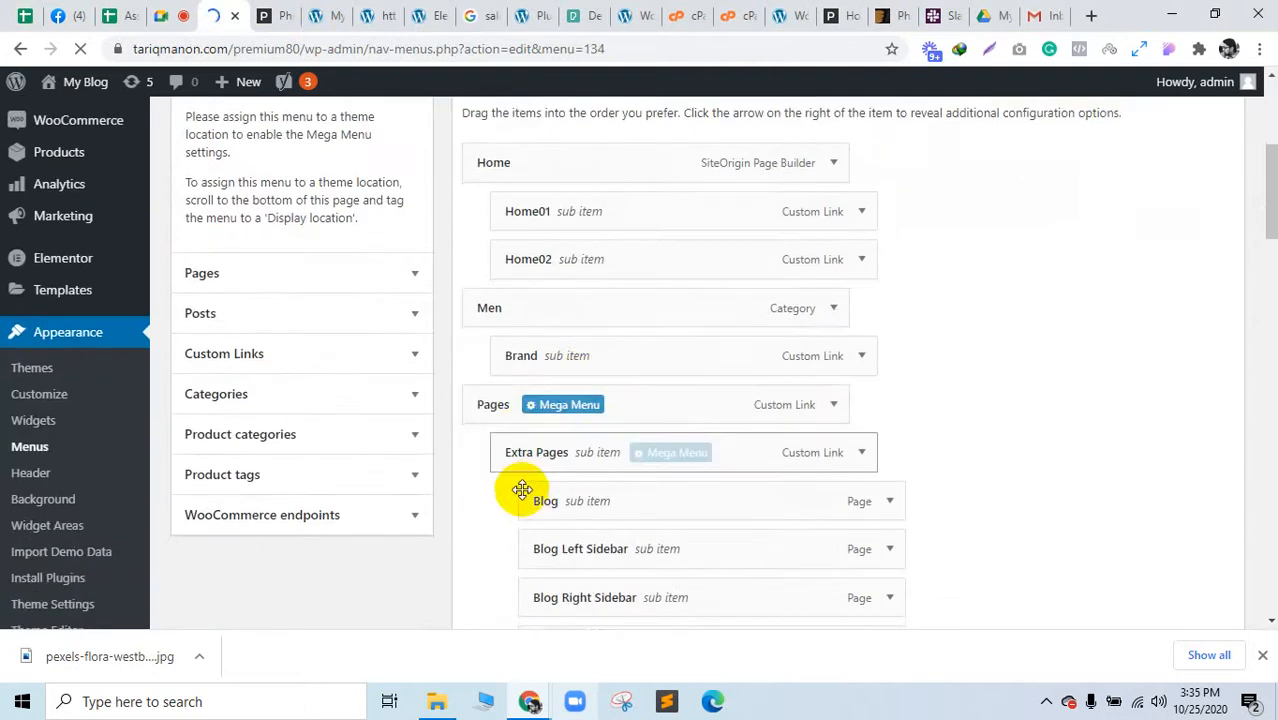
pyautogui.scroll(-4, 522, 489)
pyautogui.scroll(-2, 553, 542)
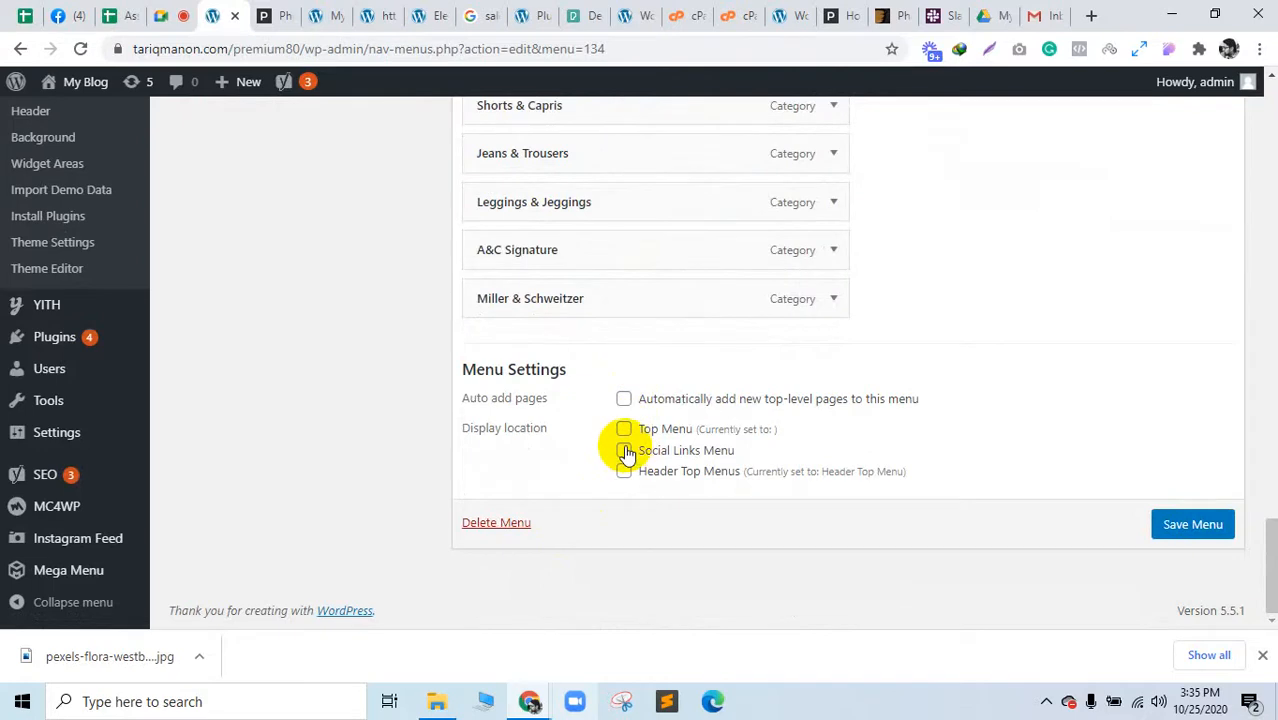
pyautogui.click(624, 430)
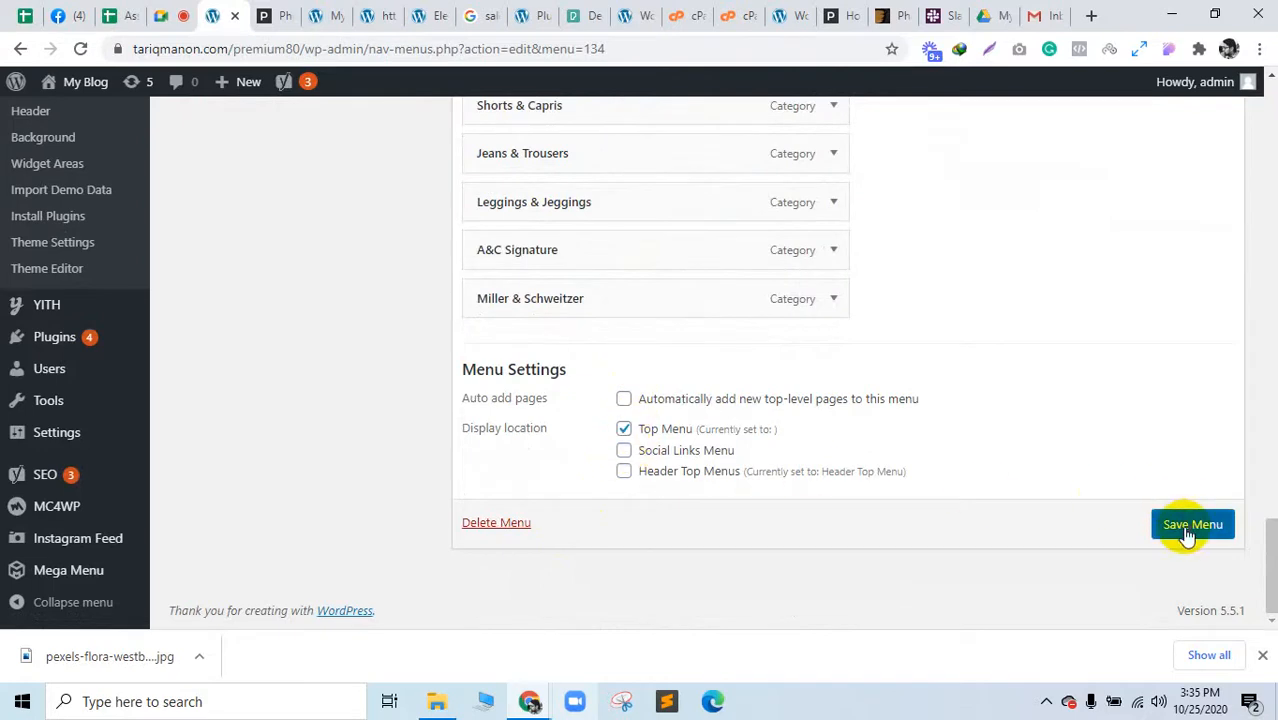
pyautogui.click(1186, 535)
# Step: Compare against the theme documentation on menus, then return to the Menus page
pyautogui.click(290, 14)
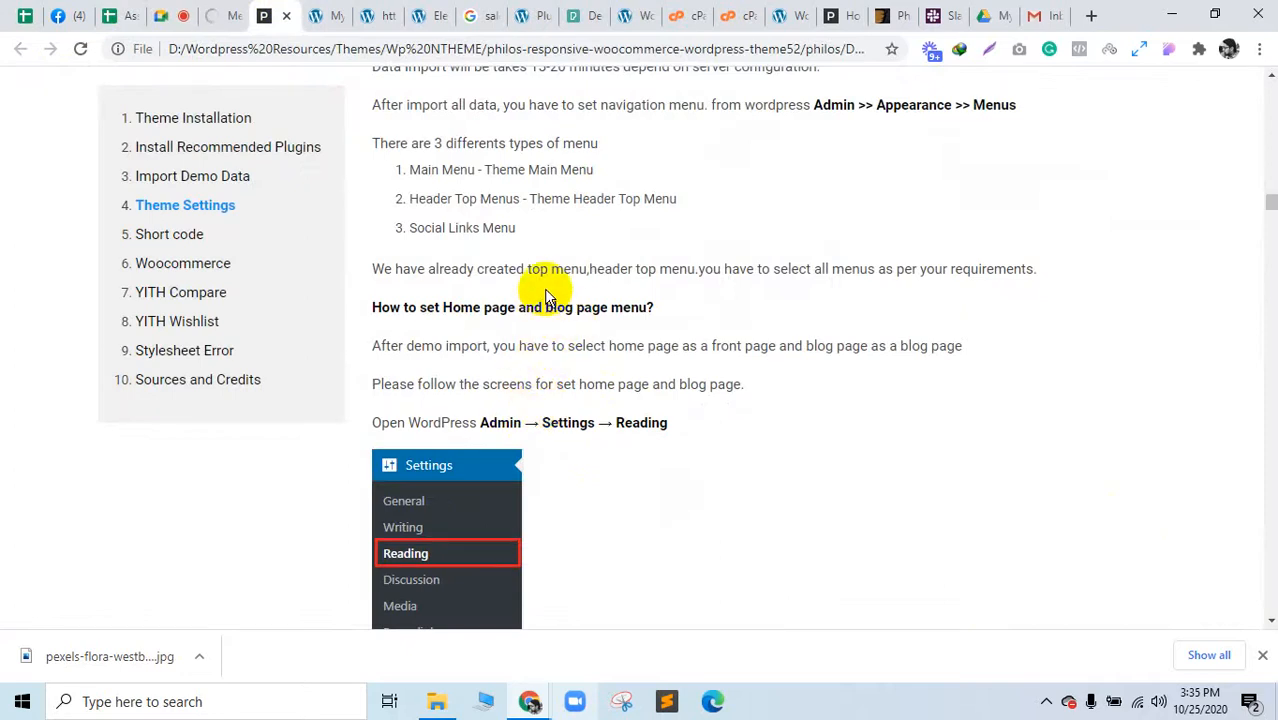
pyautogui.click(242, 10)
pyautogui.scroll(-10, 919, 329)
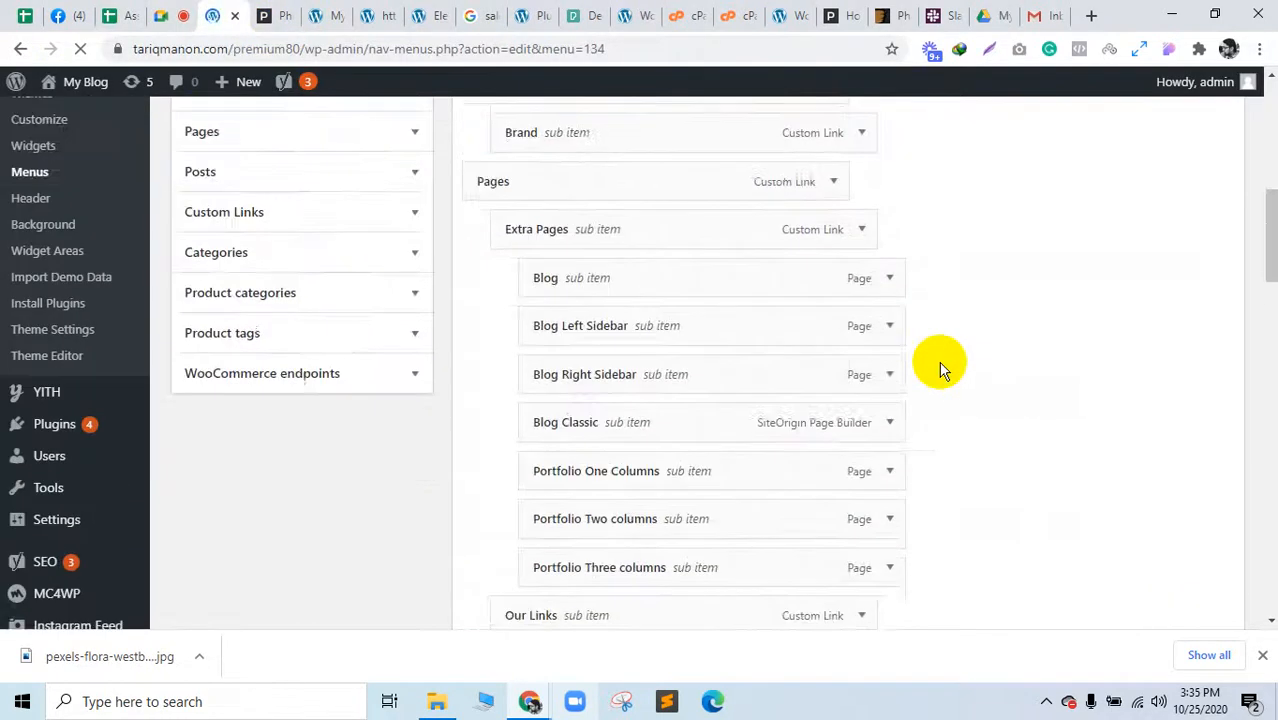
pyautogui.scroll(-5, 940, 370)
pyautogui.scroll(20, 940, 370)
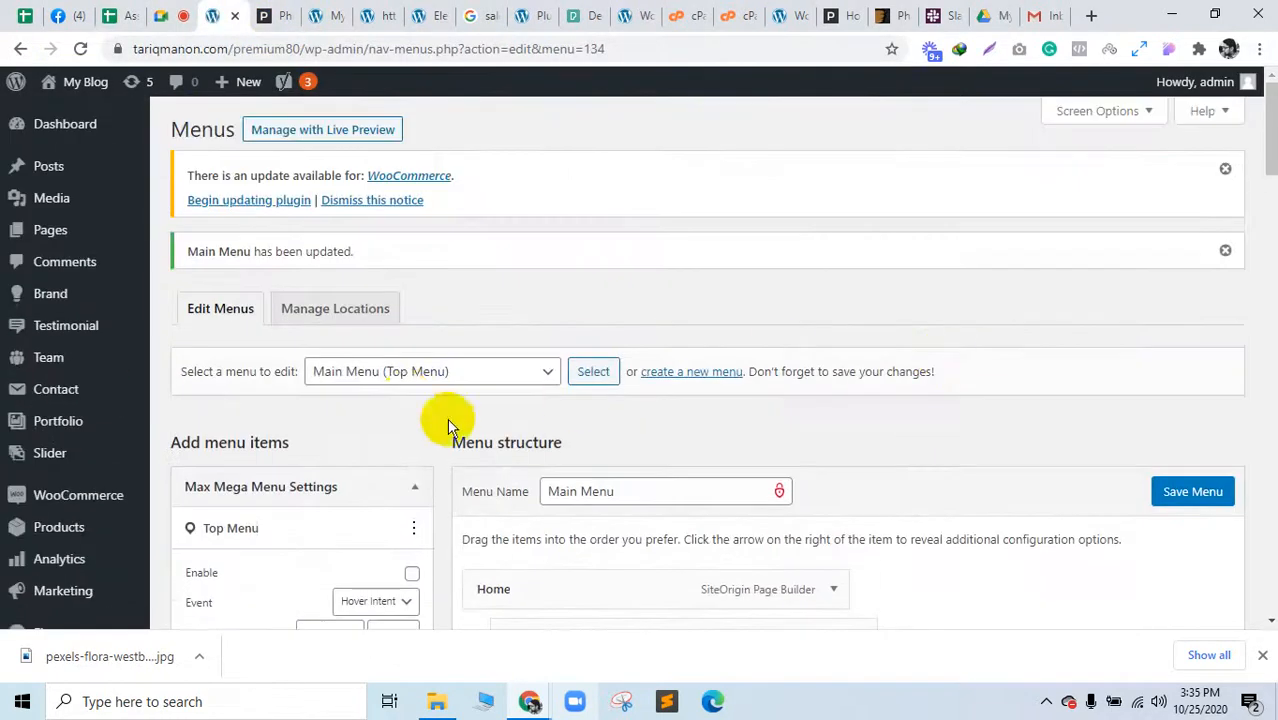
# Step: Select the Our Links menu and load it for editing, after a look at the docs
pyautogui.click(368, 370)
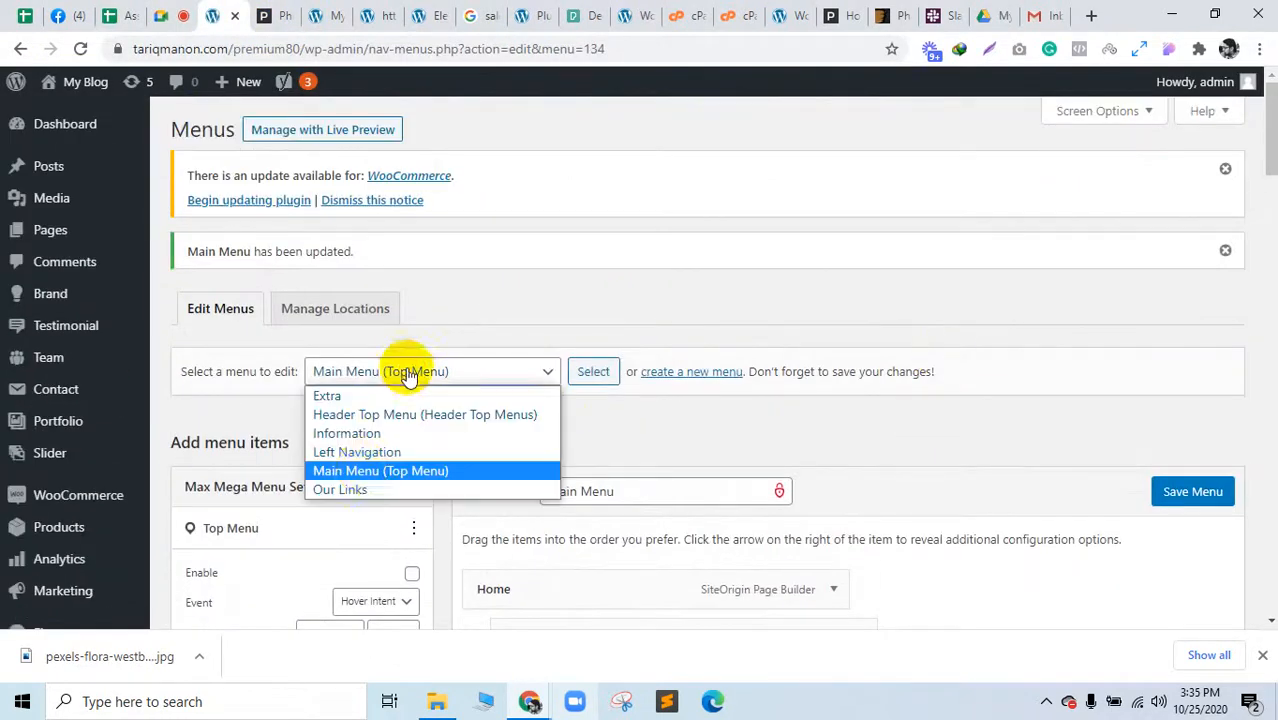
pyautogui.click(358, 490)
pyautogui.click(276, 8)
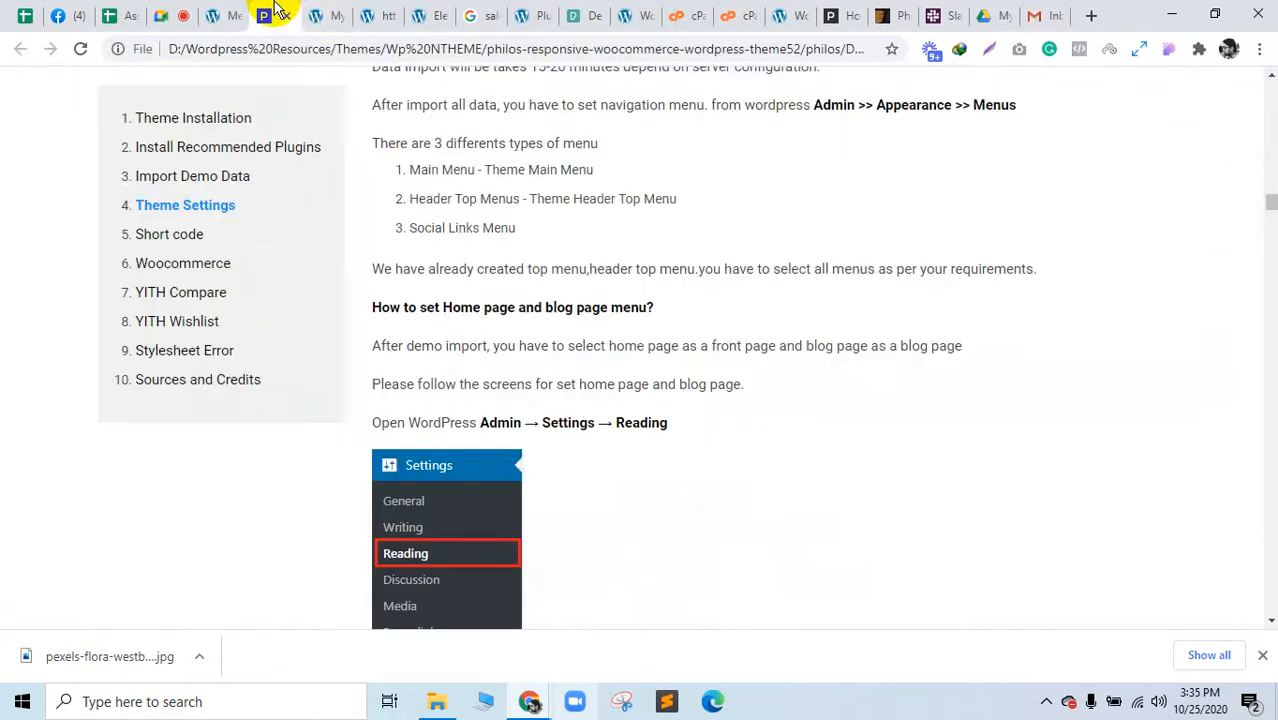
pyautogui.click(222, 10)
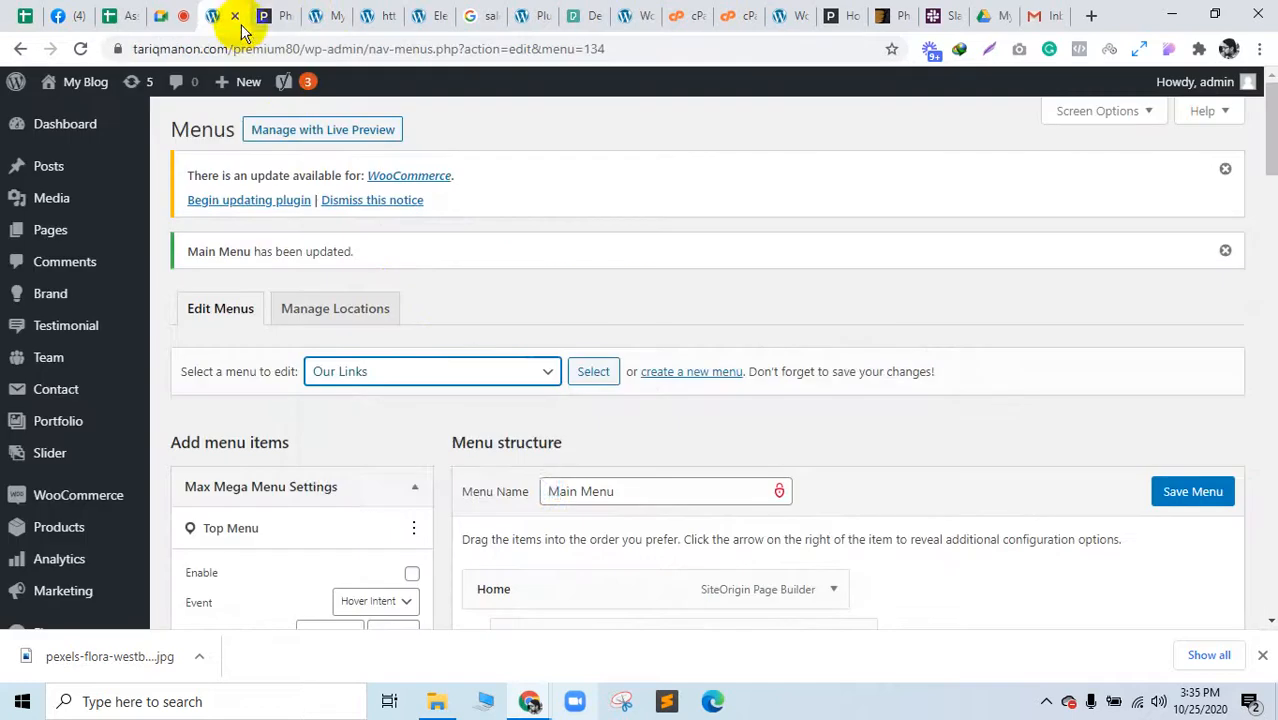
pyautogui.click(417, 371)
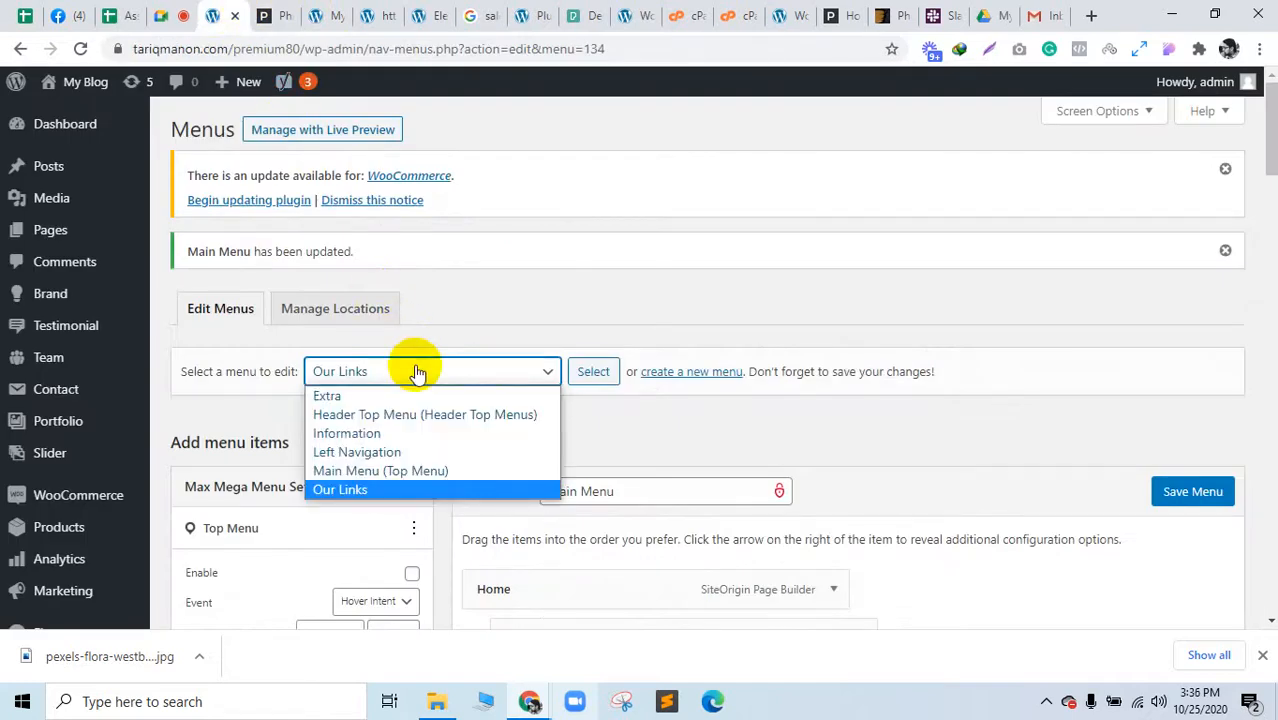
pyautogui.click(440, 371)
pyautogui.scroll(-10, 996, 485)
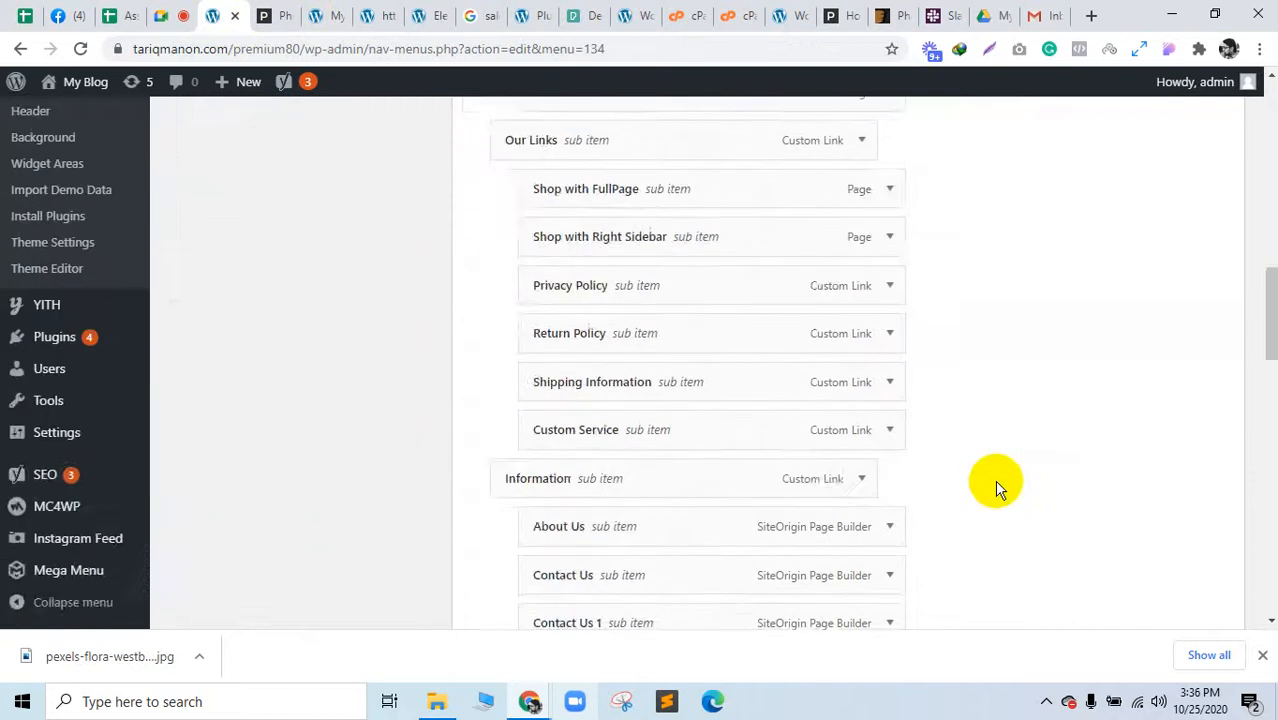
pyautogui.scroll(5, 996, 485)
pyautogui.scroll(5, 850, 447)
pyautogui.click(595, 371)
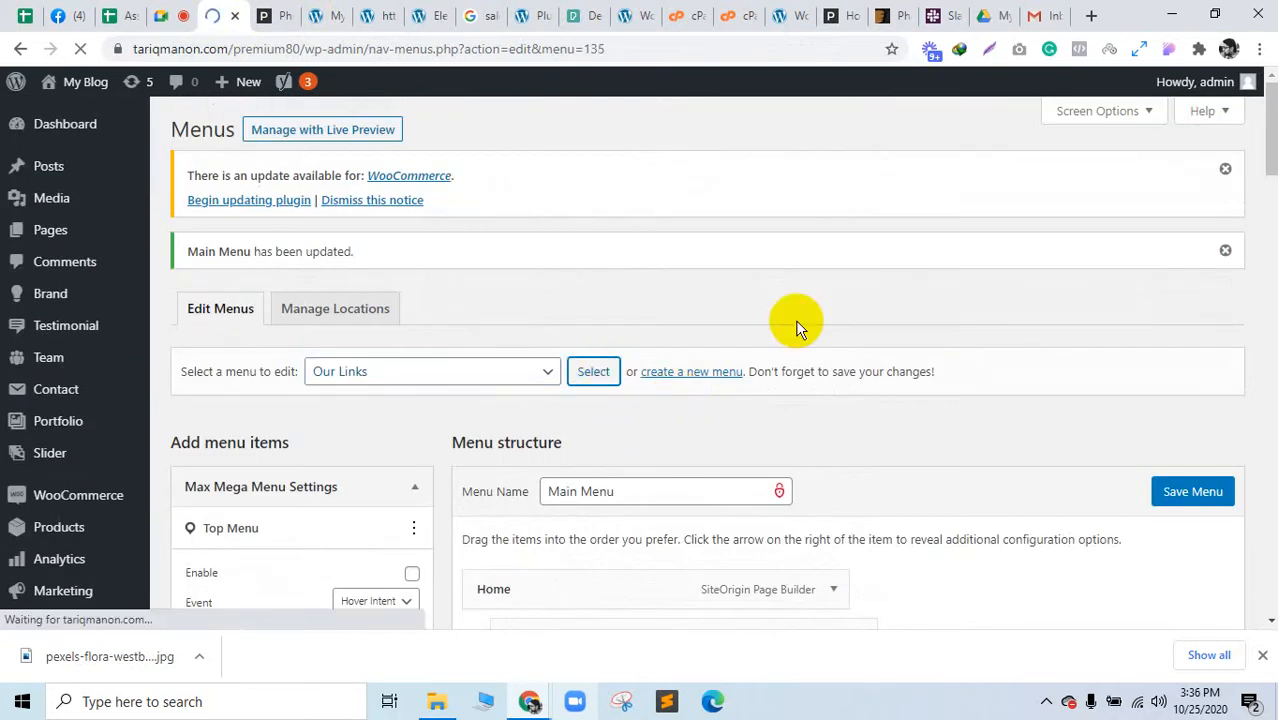
# Step: Tick the Social Links Menu location and save Our Links
pyautogui.scroll(-7, 825, 397)
pyautogui.scroll(3, 825, 400)
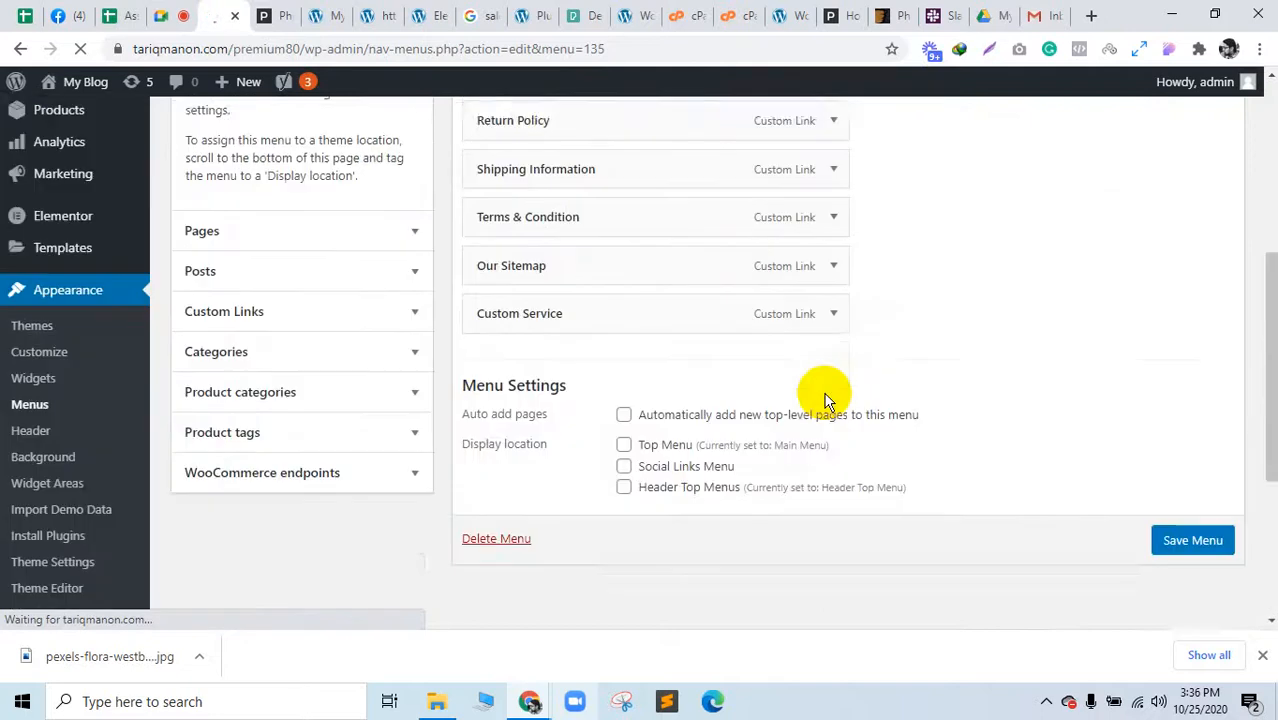
pyautogui.scroll(1, 825, 400)
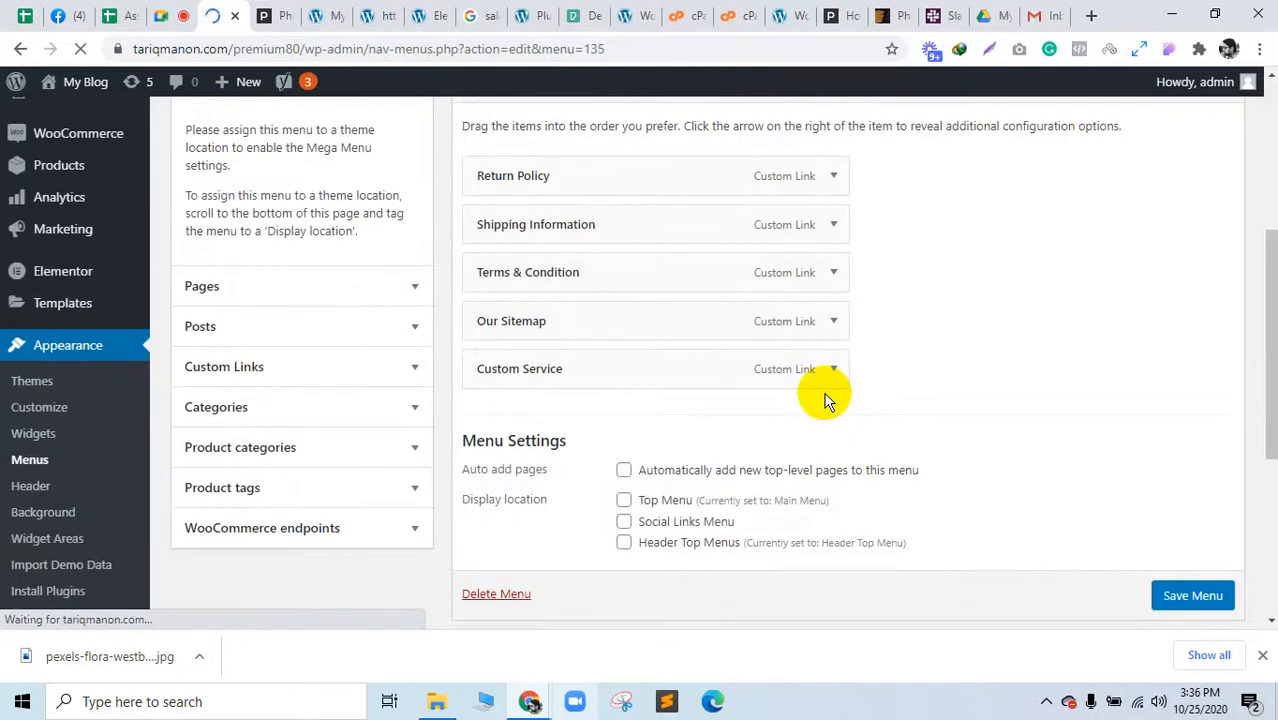
pyautogui.click(623, 521)
pyautogui.click(1180, 597)
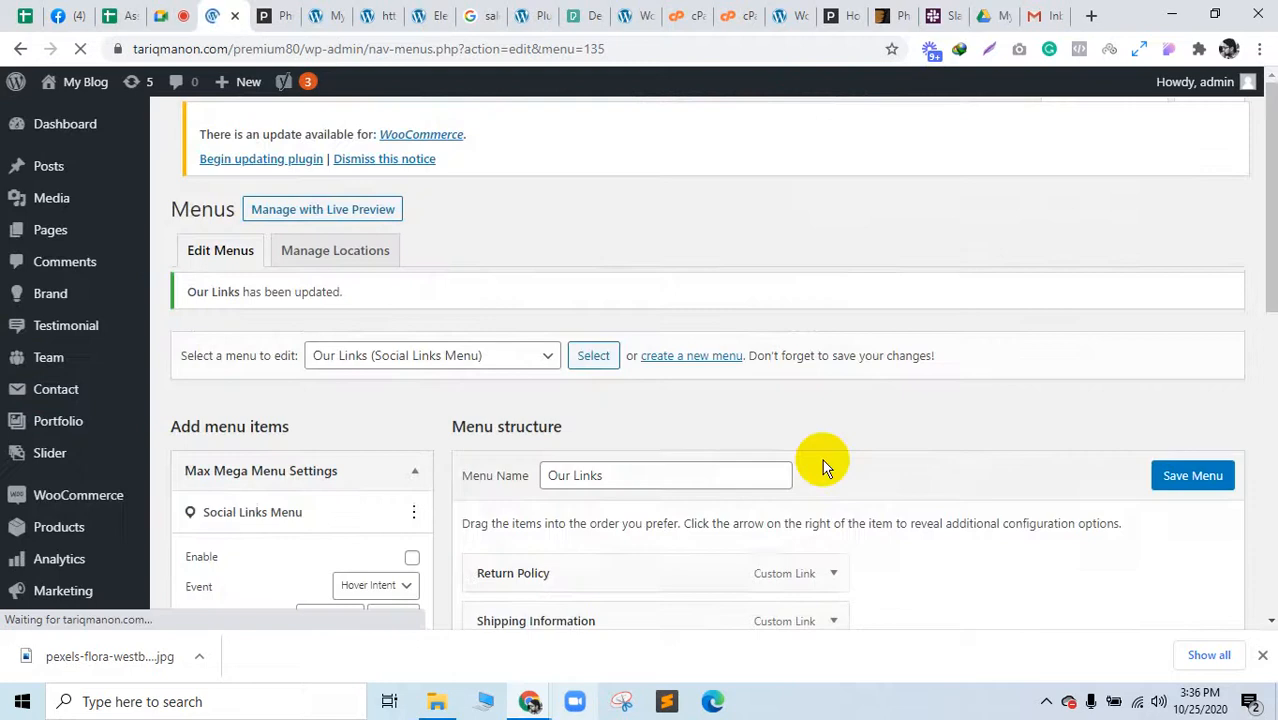
pyautogui.scroll(-6, 110, 480)
pyautogui.scroll(-2, 100, 480)
# Step: In Reading Settings, use a static page with Home as homepage and Blog as posts page, and save
pyautogui.moveTo(57, 440)
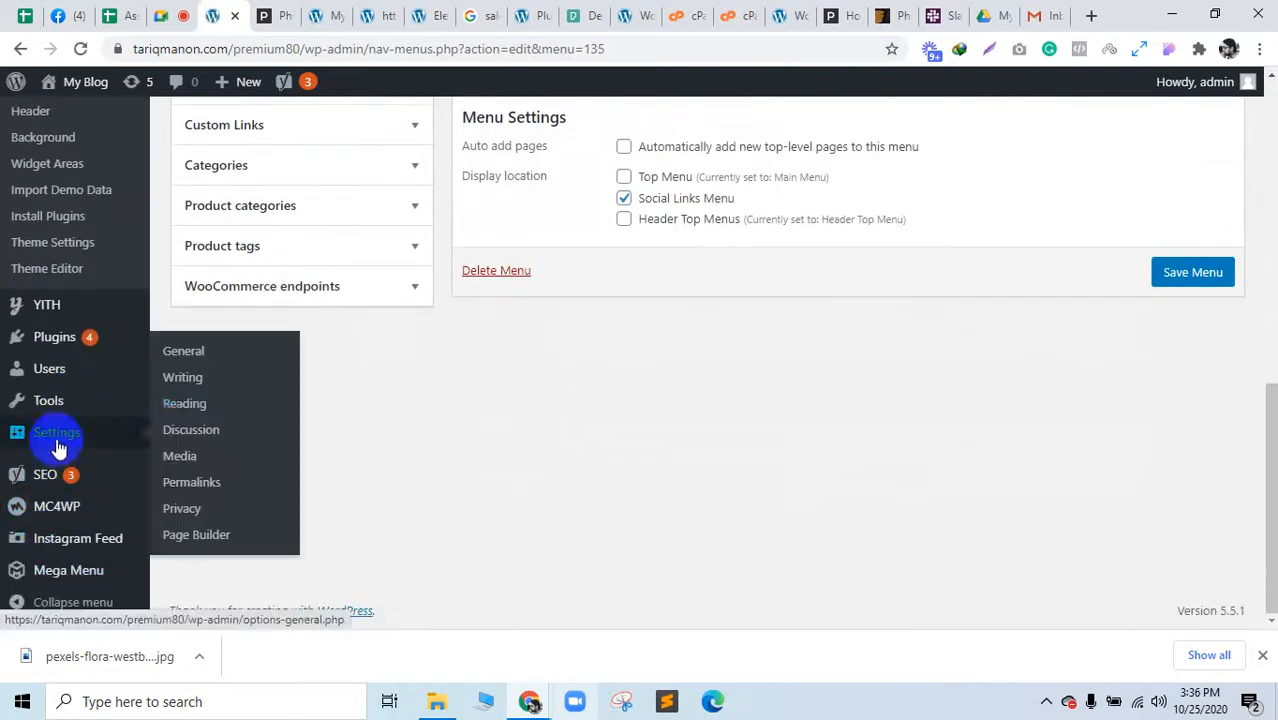
pyautogui.click(205, 410)
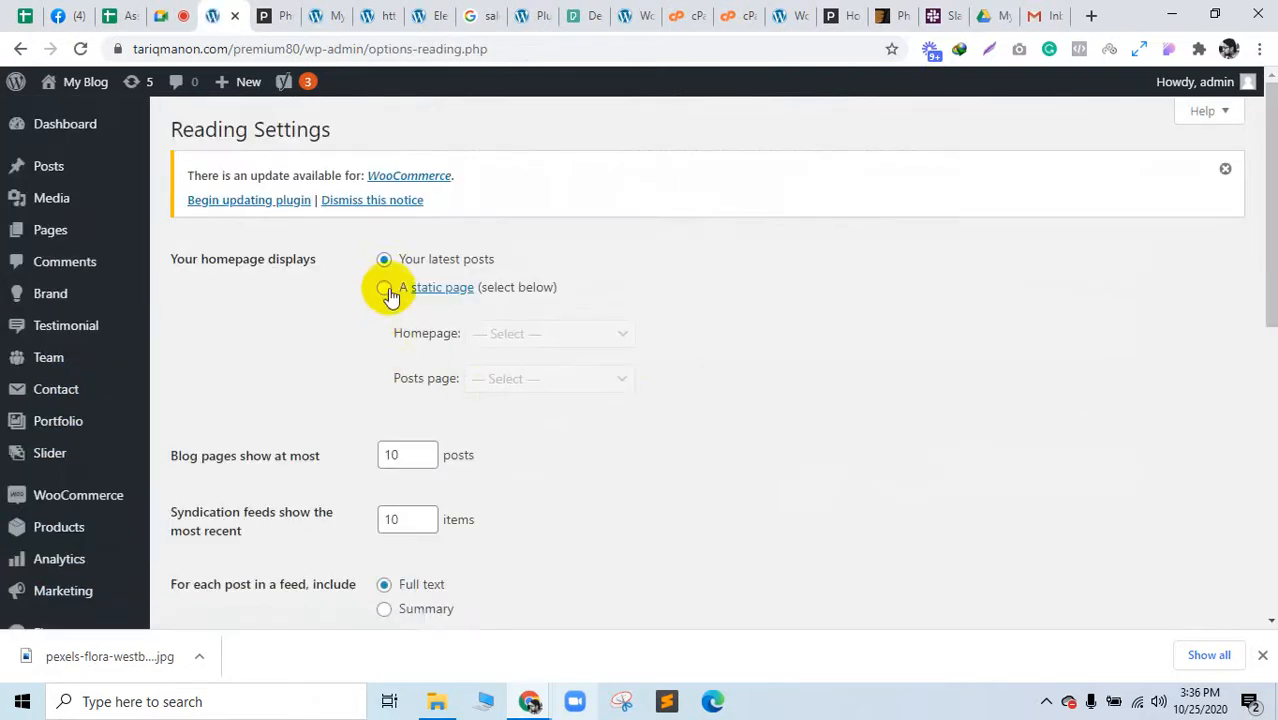
pyautogui.click(386, 288)
pyautogui.click(565, 340)
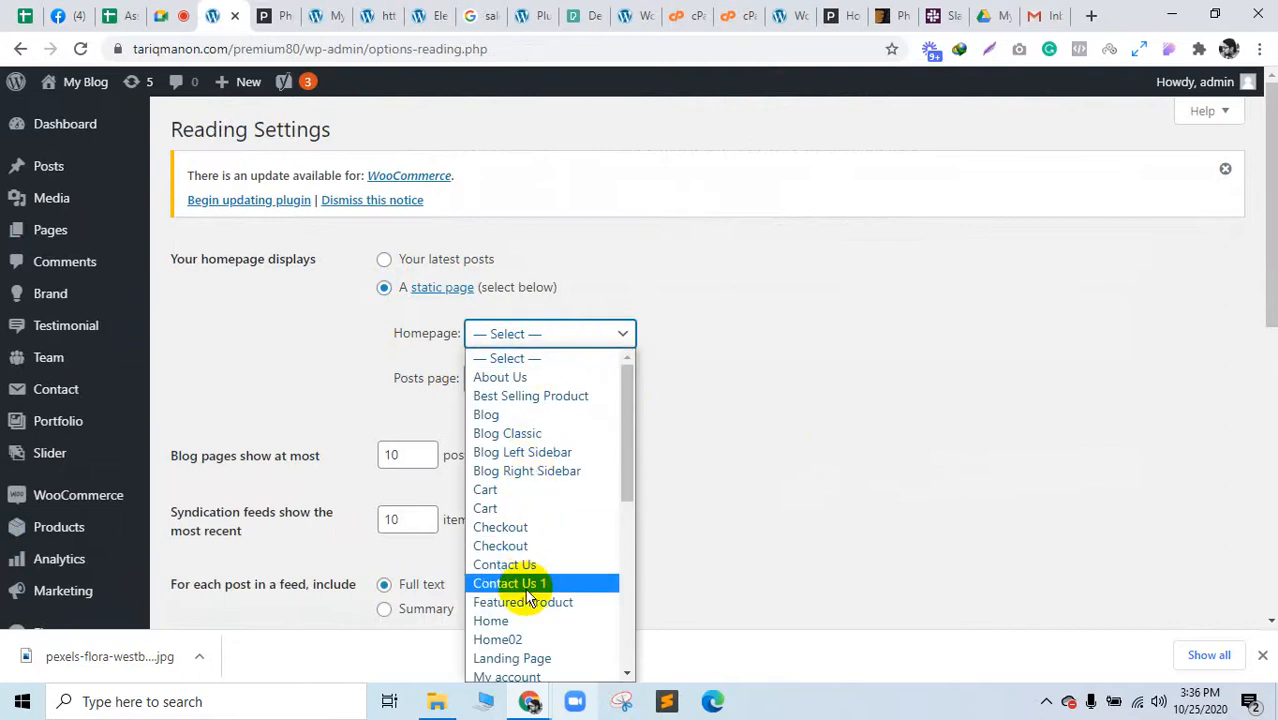
pyautogui.click(521, 621)
pyautogui.click(512, 380)
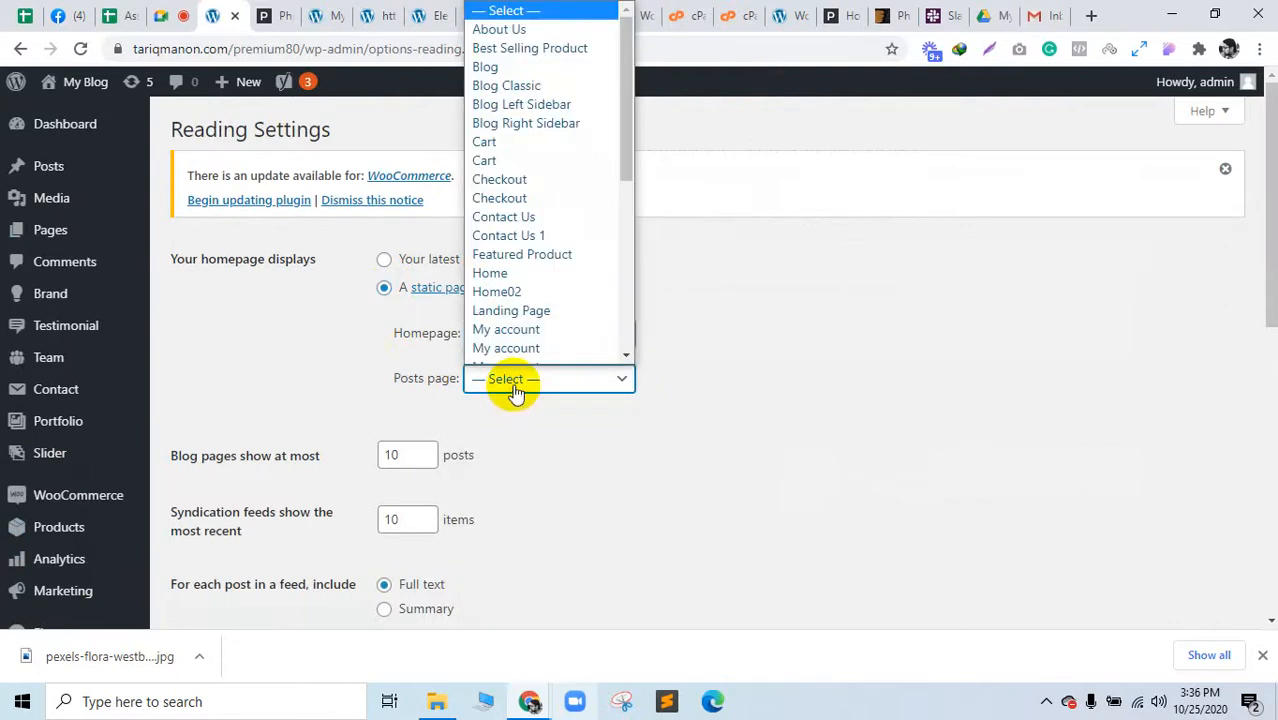
pyautogui.scroll(-6, 556, 300)
pyautogui.scroll(6, 556, 308)
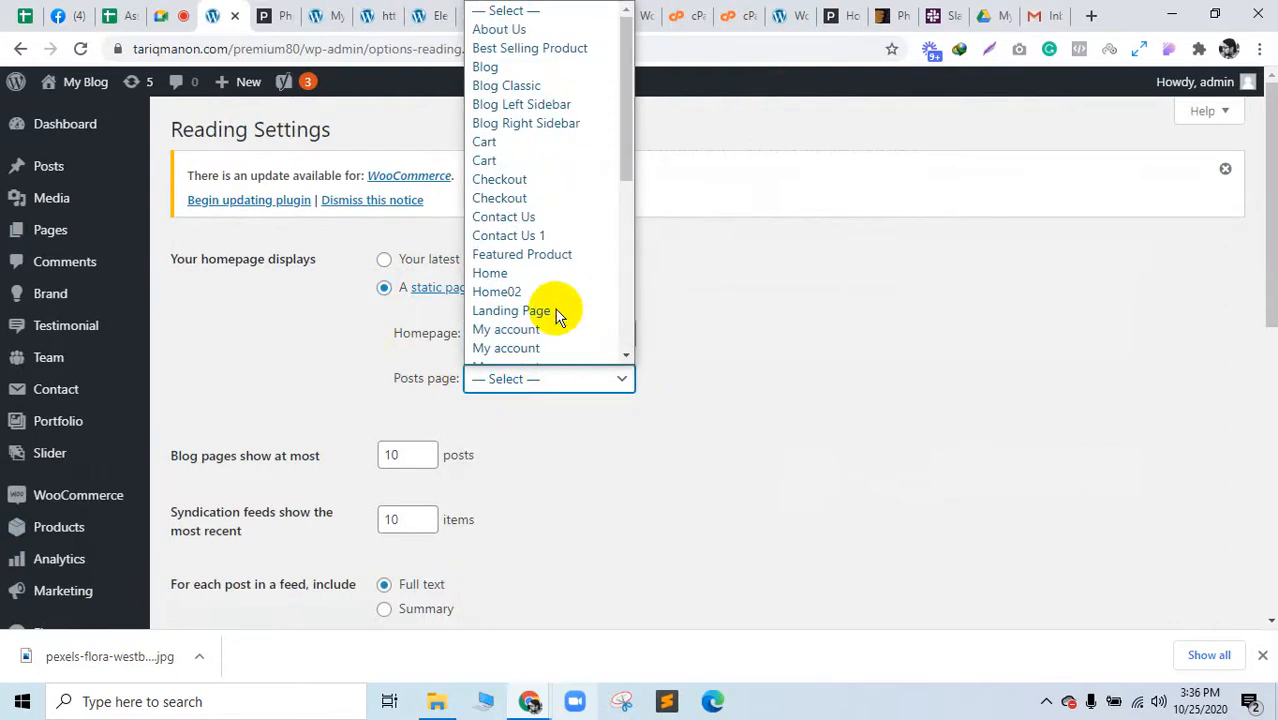
pyautogui.click(495, 66)
pyautogui.scroll(-10, 296, 512)
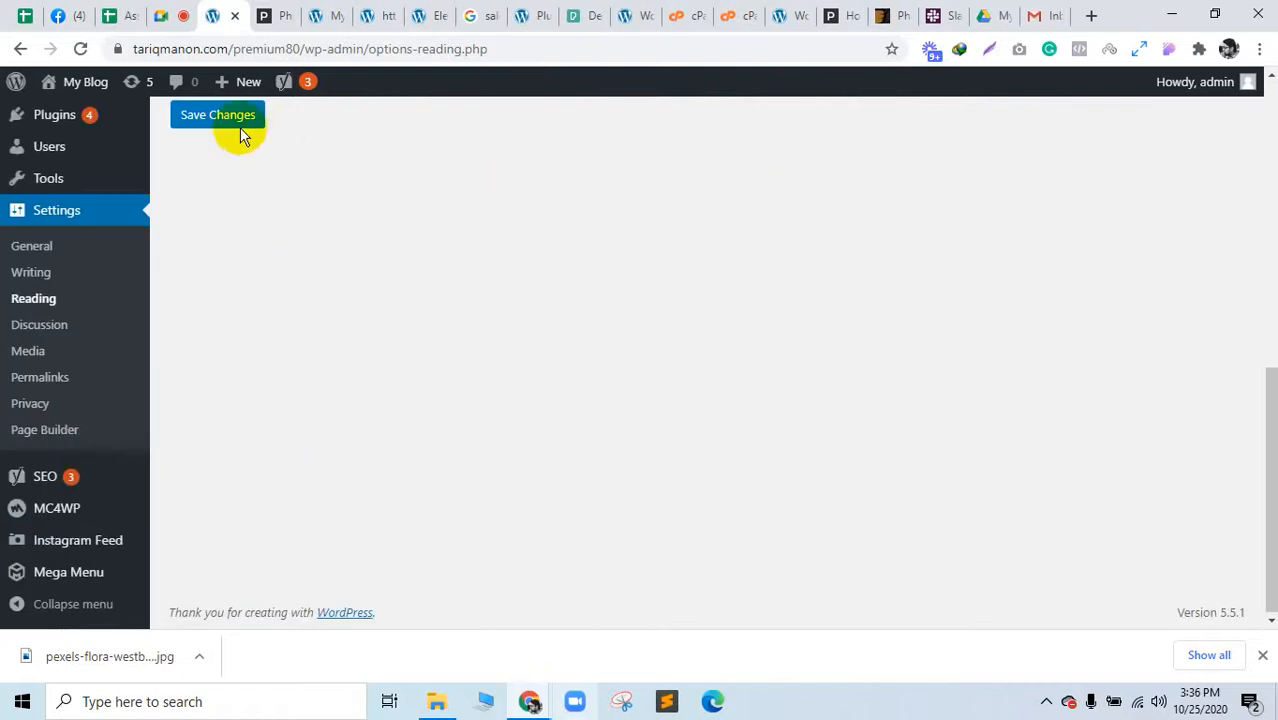
pyautogui.click(333, 14)
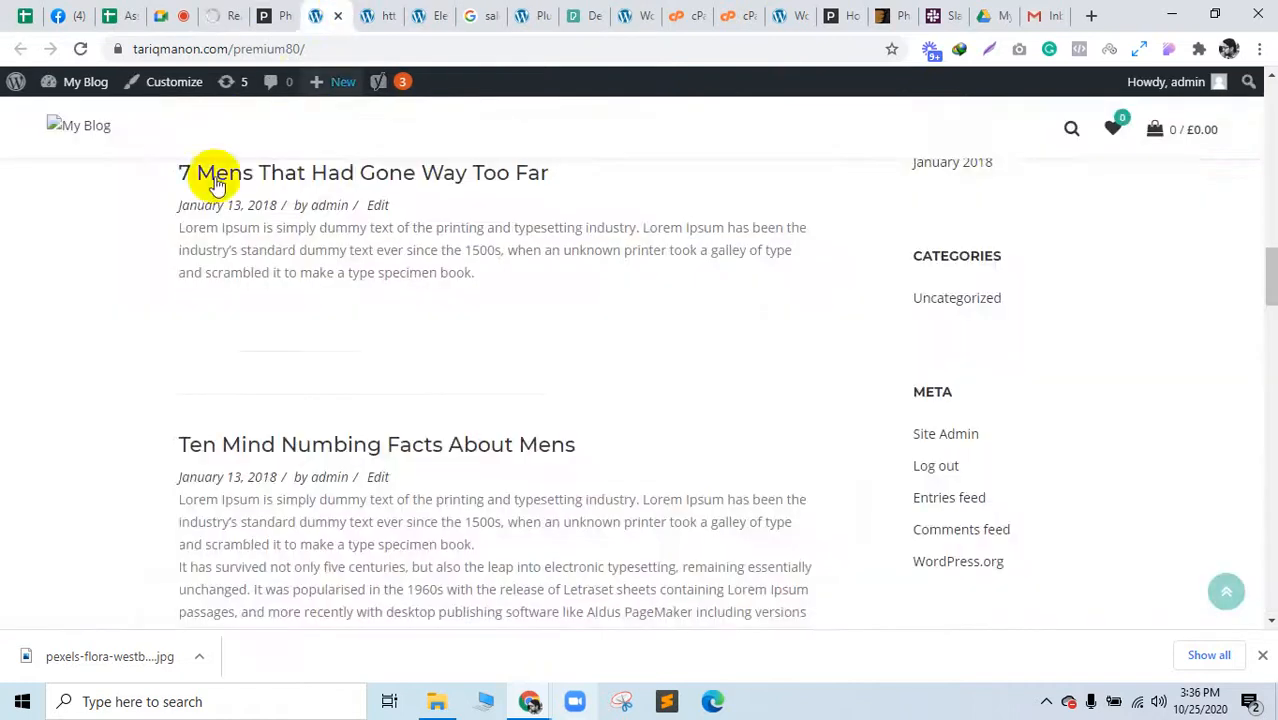
pyautogui.scroll(5, 216, 200)
pyautogui.scroll(10, 209, 230)
# Step: Reload the site front end and close the downloads bar
pyautogui.scroll(-5, 168, 251)
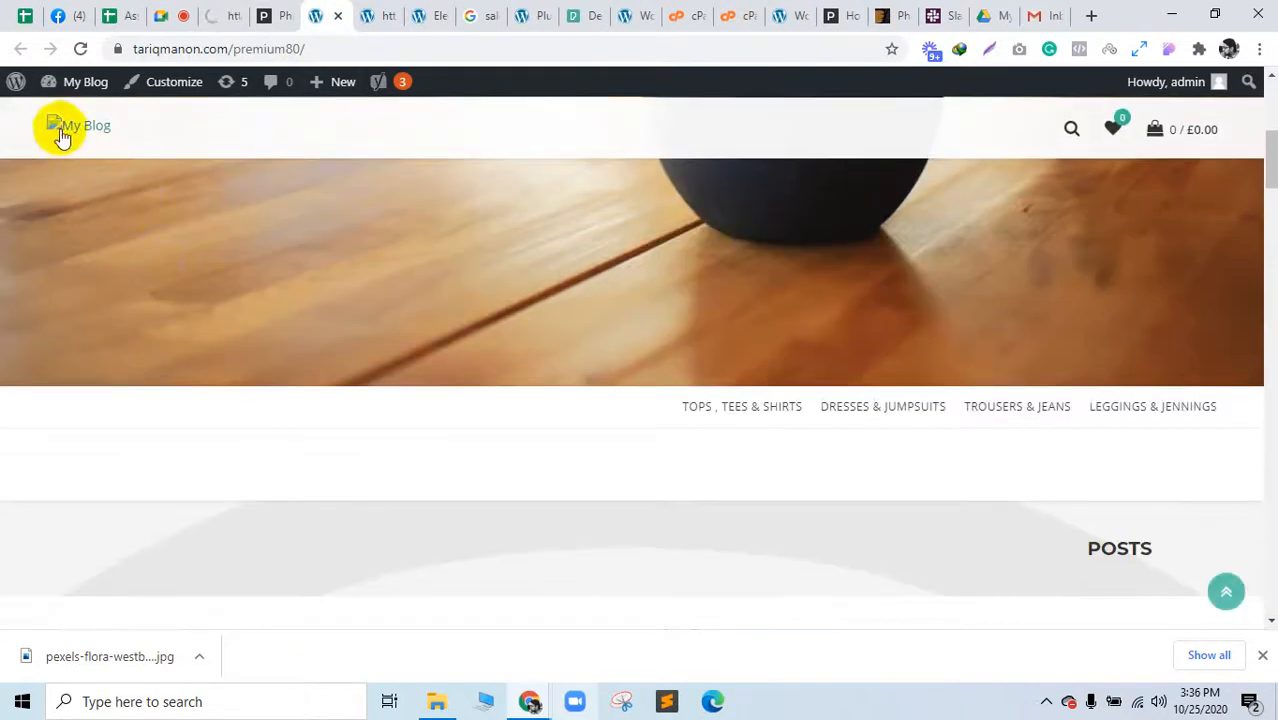
pyautogui.scroll(-10, 170, 270)
pyautogui.click(80, 48)
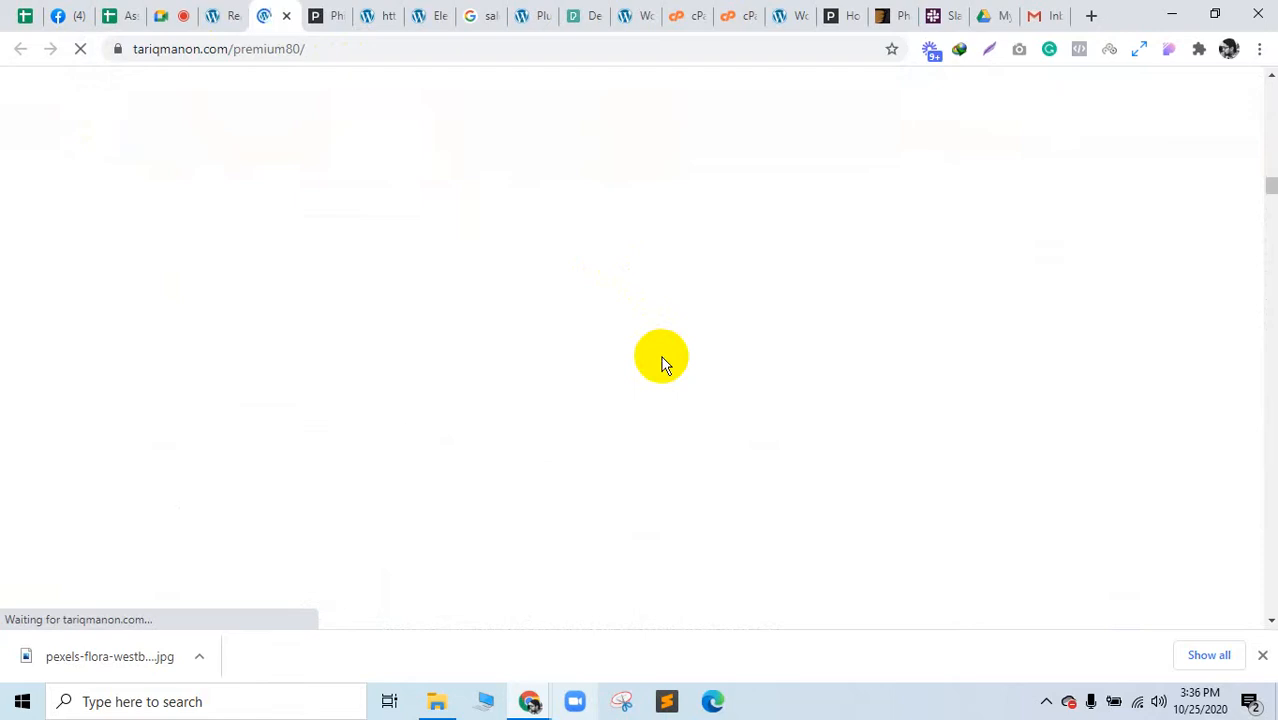
pyautogui.click(1262, 658)
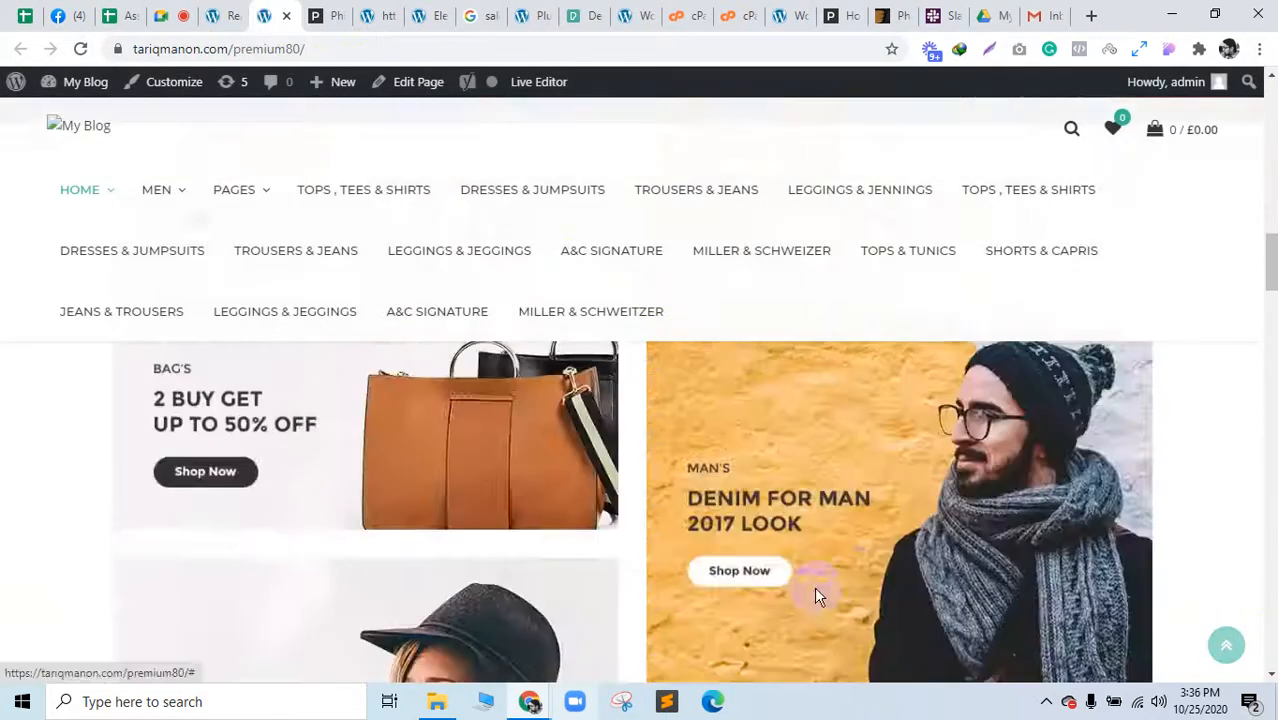
# Step: Advance the hero slider and scroll through the new demo homepage, dismissing the download warning
pyautogui.scroll(15, 818, 597)
pyautogui.scroll(-10, 818, 597)
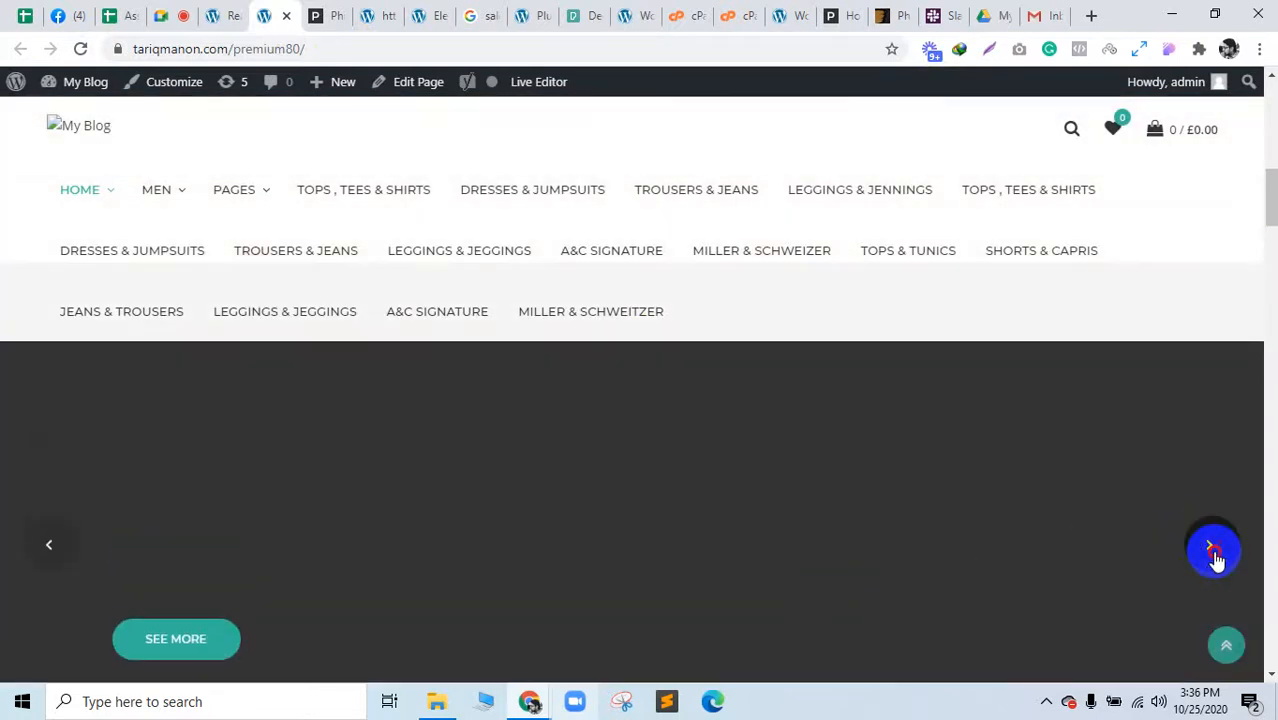
pyautogui.click(1212, 552)
pyautogui.scroll(-4, 865, 555)
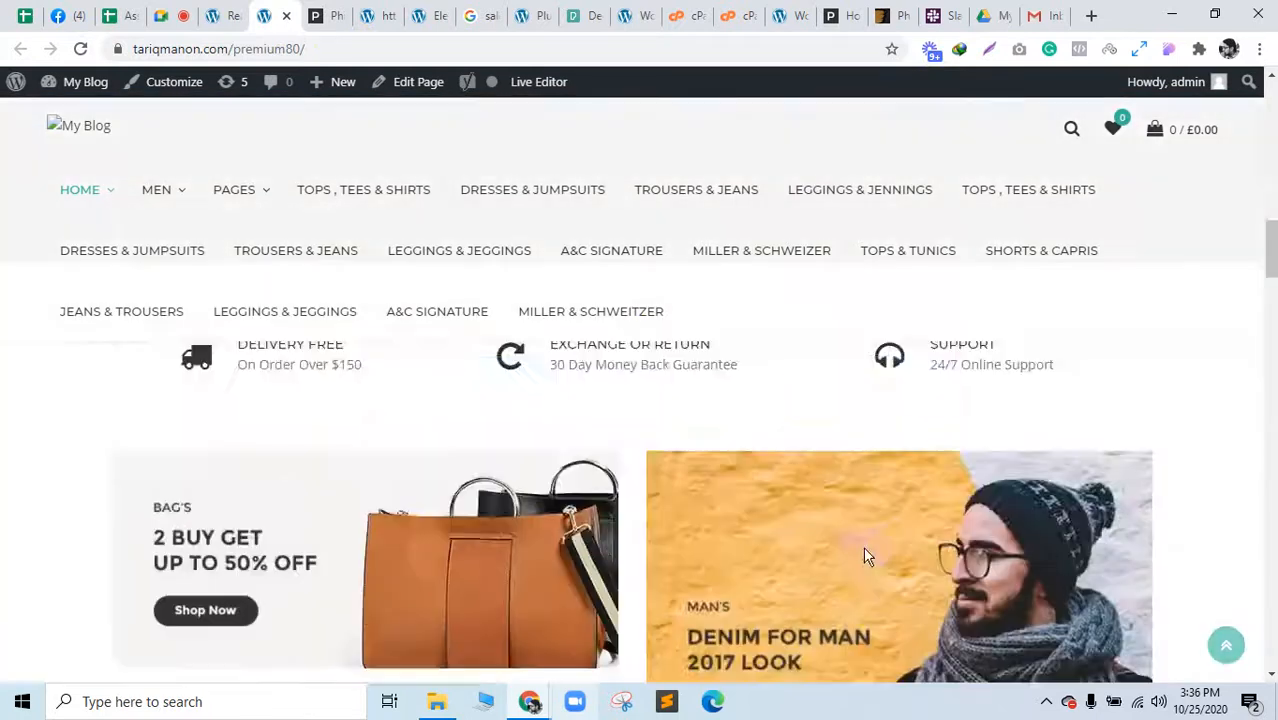
pyautogui.scroll(-10, 863, 546)
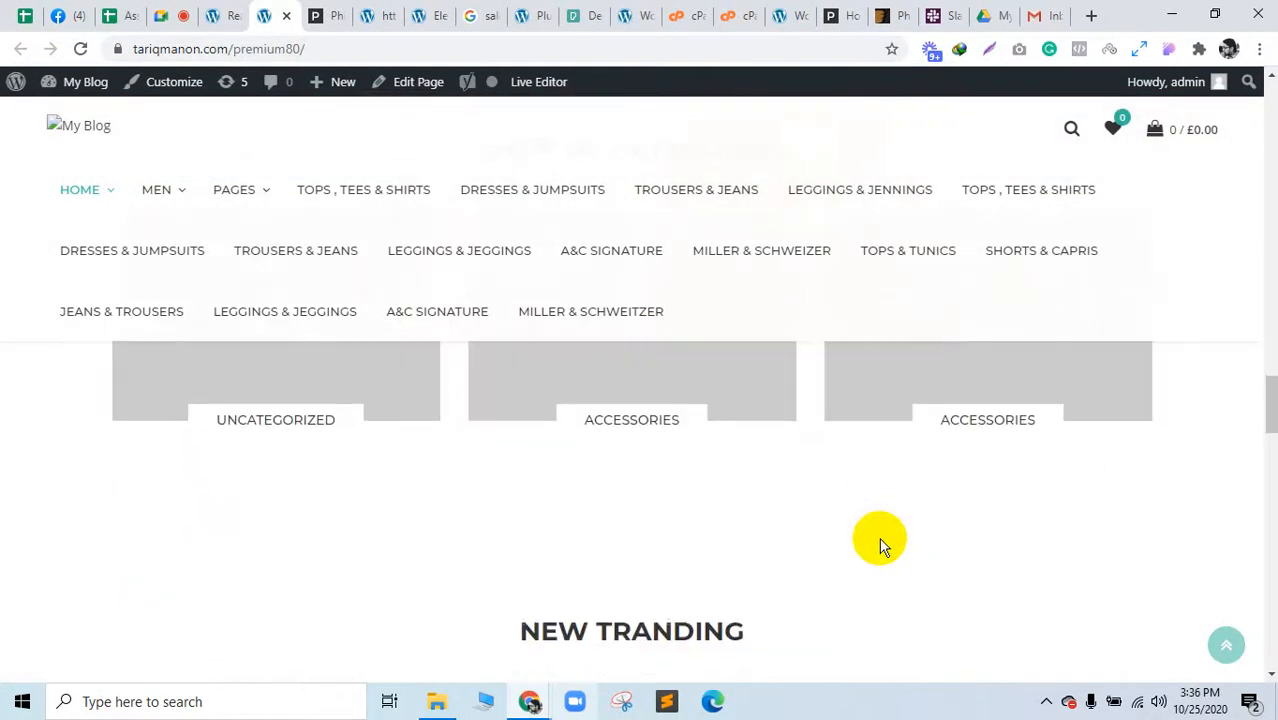
pyautogui.scroll(-12, 880, 545)
pyautogui.scroll(3, 575, 527)
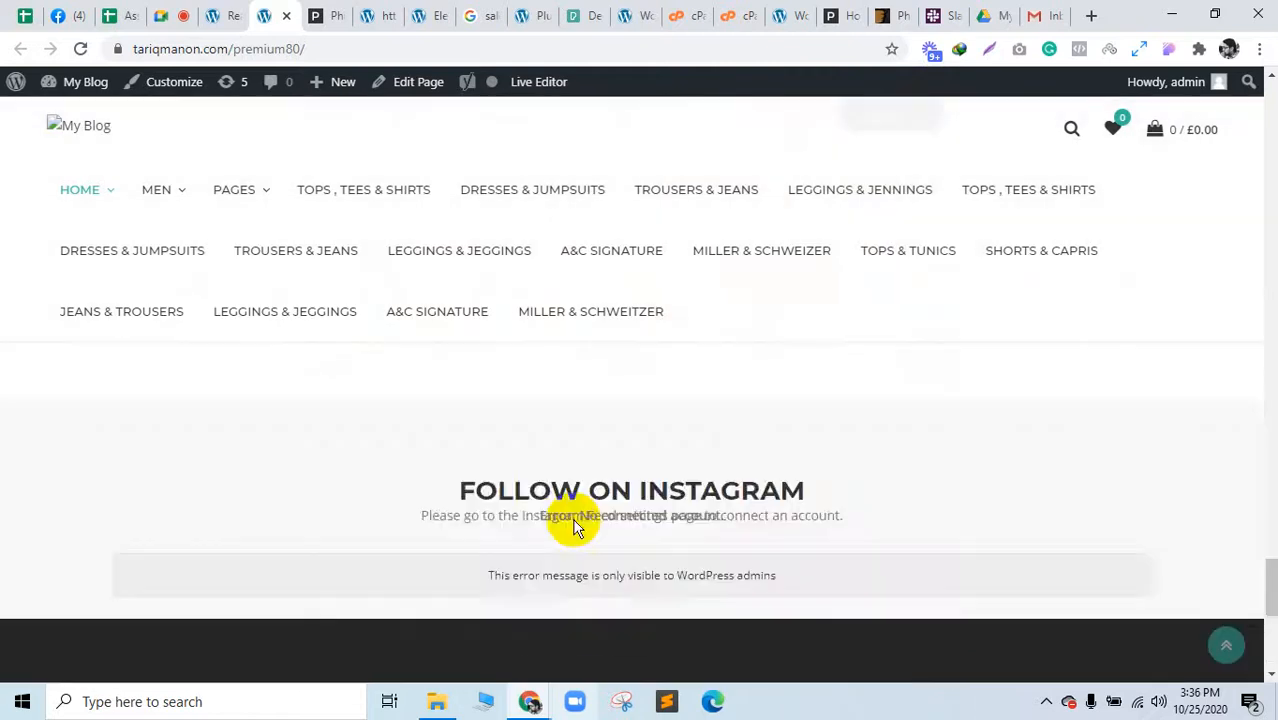
pyautogui.scroll(15, 575, 527)
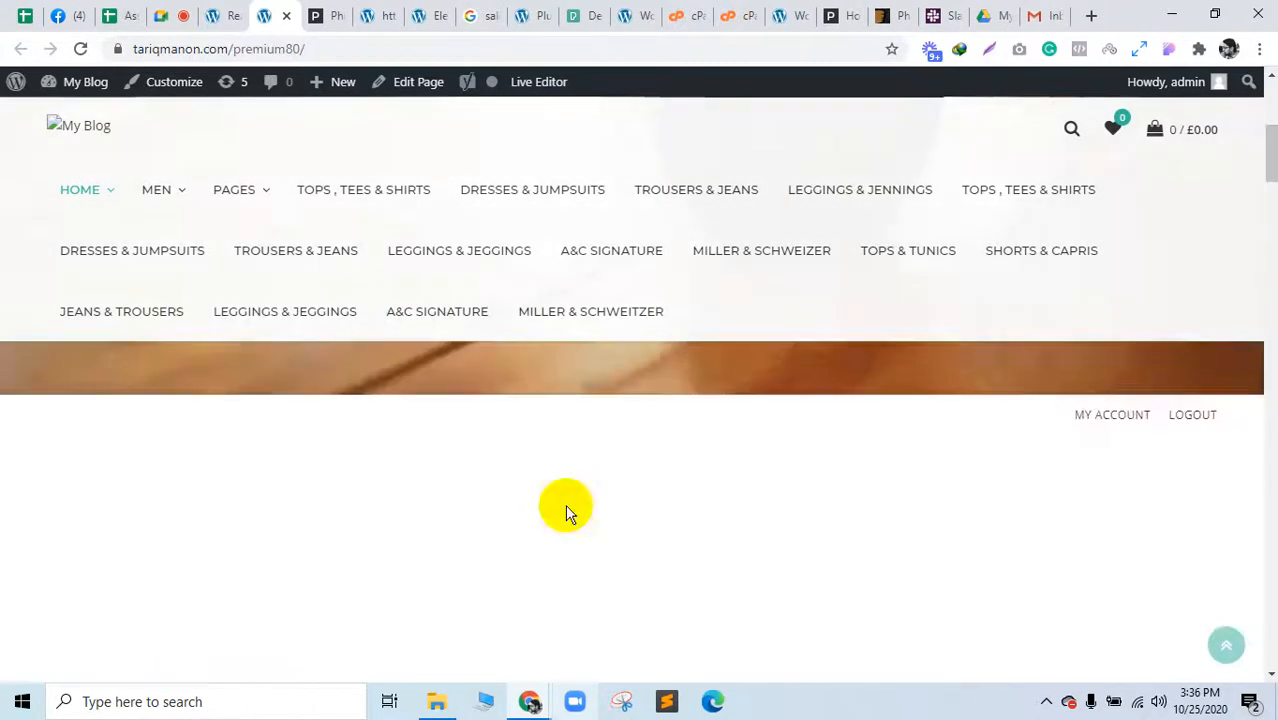
pyautogui.scroll(5, 566, 506)
pyautogui.scroll(-4, 560, 495)
pyautogui.scroll(4, 693, 526)
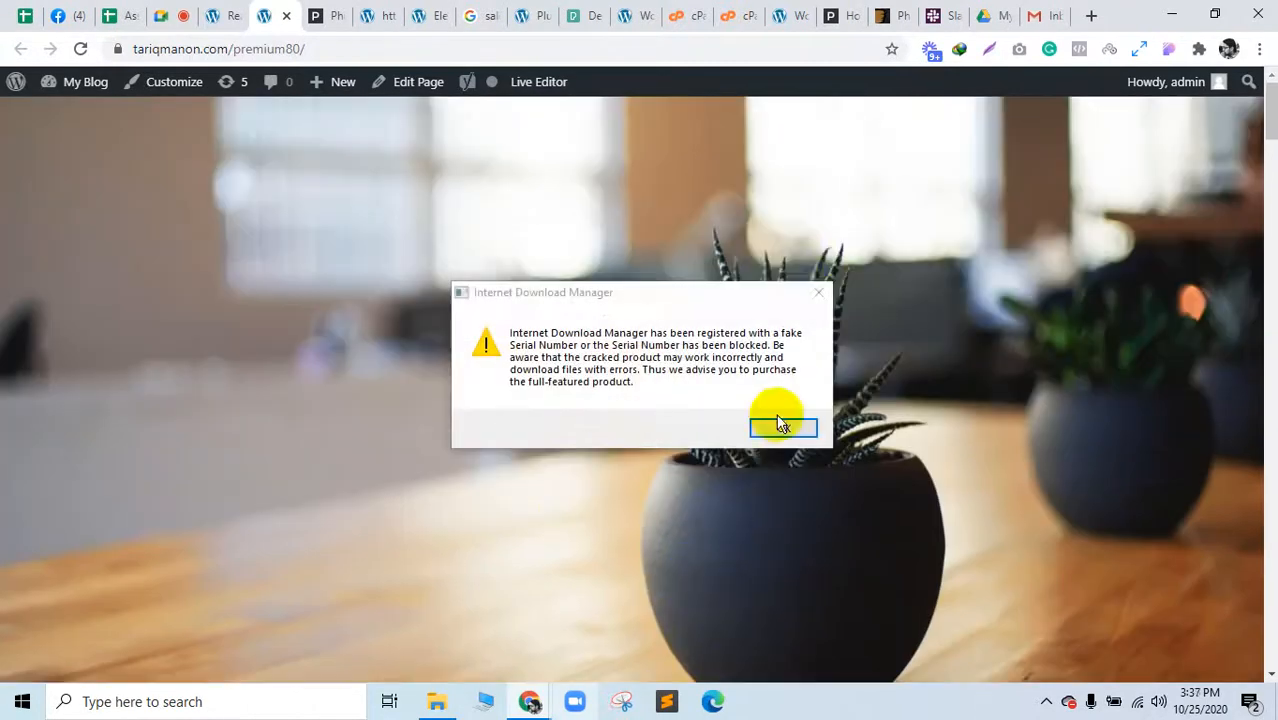
pyautogui.click(818, 292)
# Step: Scroll through the Philos Theme Settings documentation
pyautogui.click(326, 15)
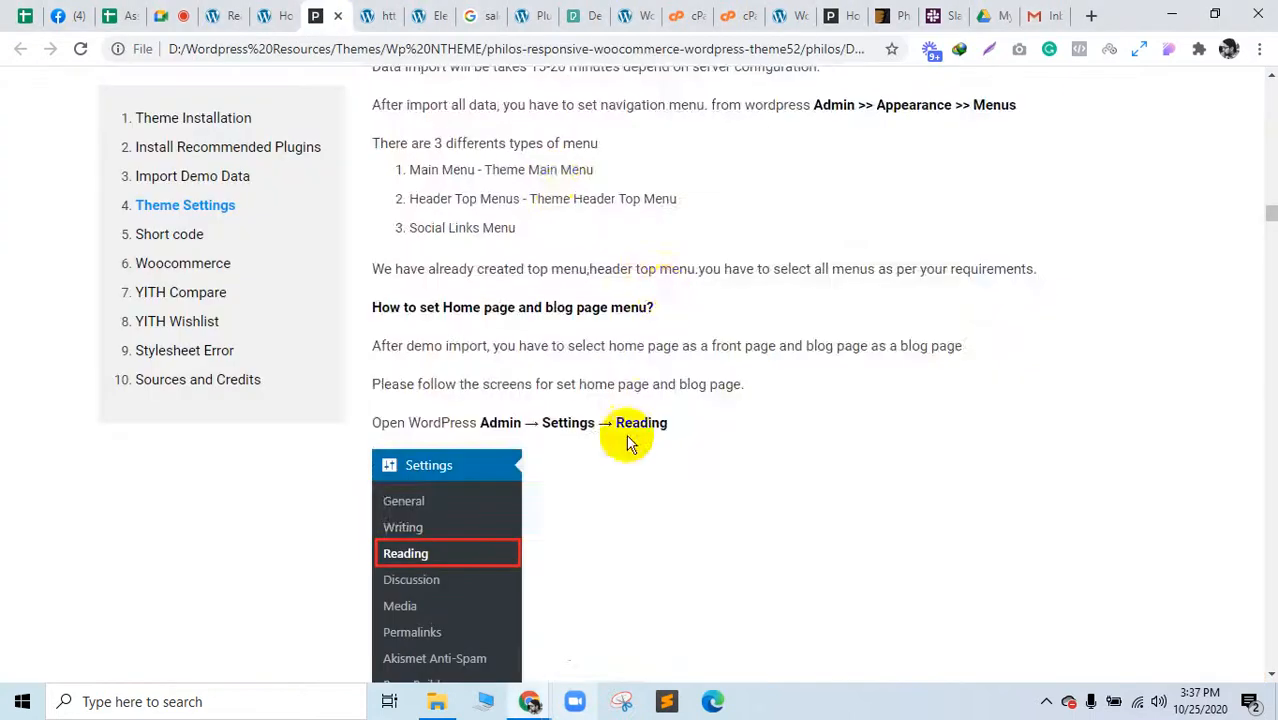
pyautogui.scroll(-8, 628, 443)
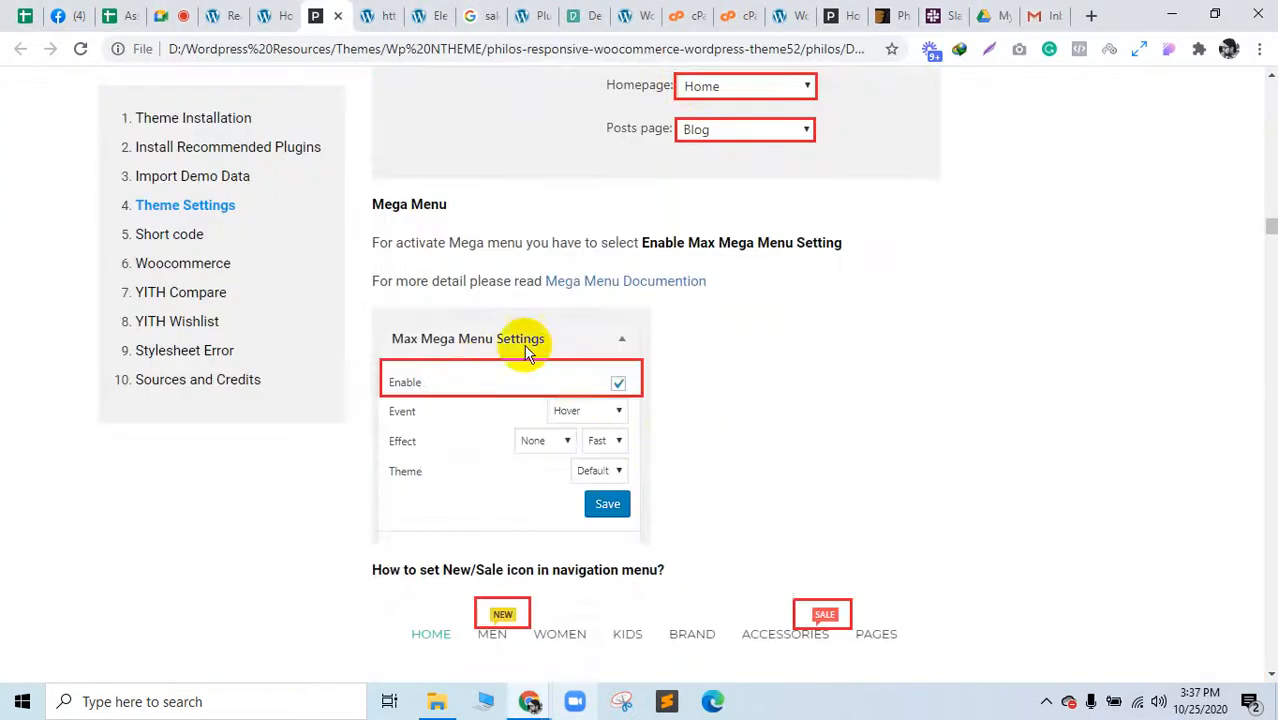
pyautogui.scroll(-12, 627, 420)
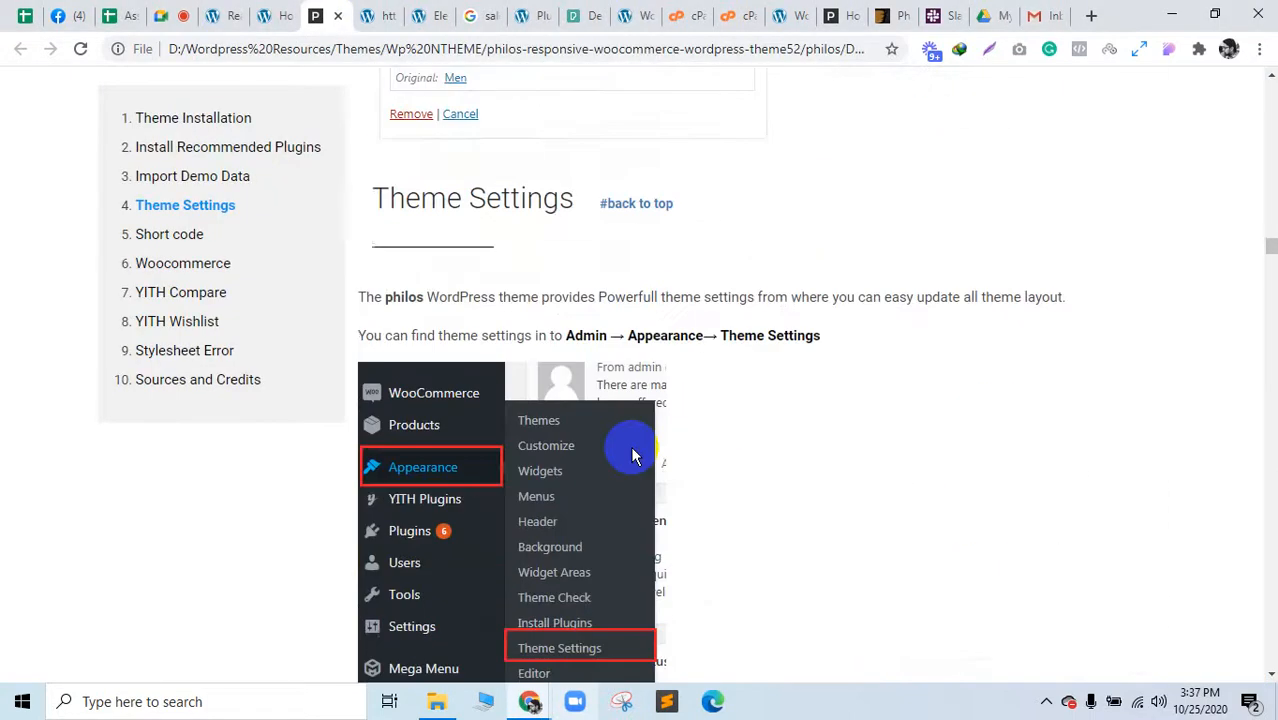
pyautogui.scroll(-9, 631, 450)
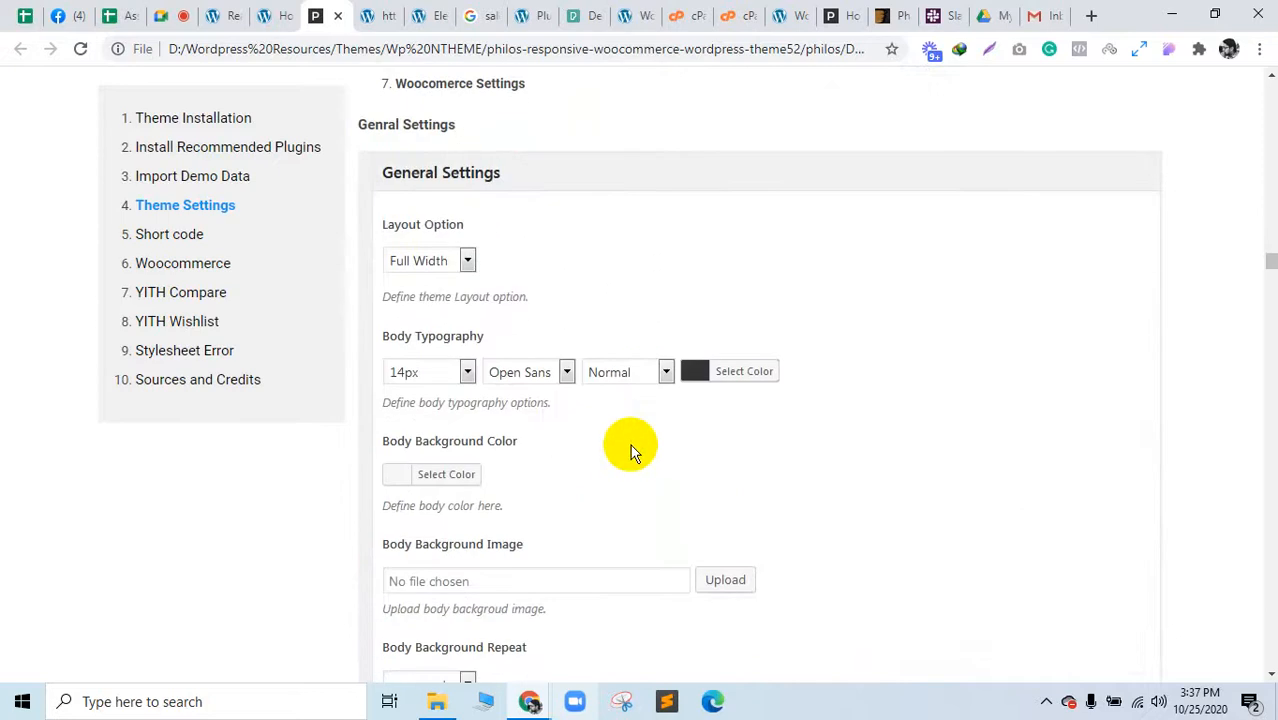
pyautogui.scroll(-13, 630, 447)
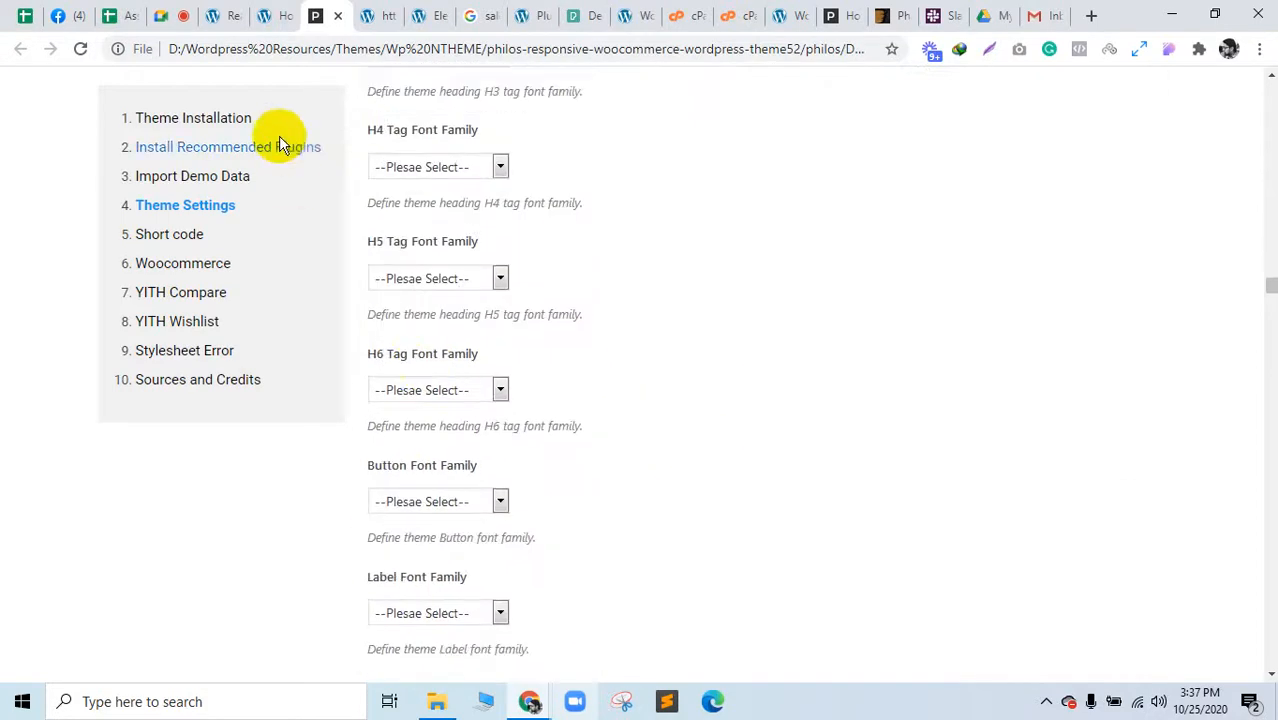
# Step: Close the homepage, documentation and import log tabs, back to Elementor's Insert Media dialog
pyautogui.click(286, 17)
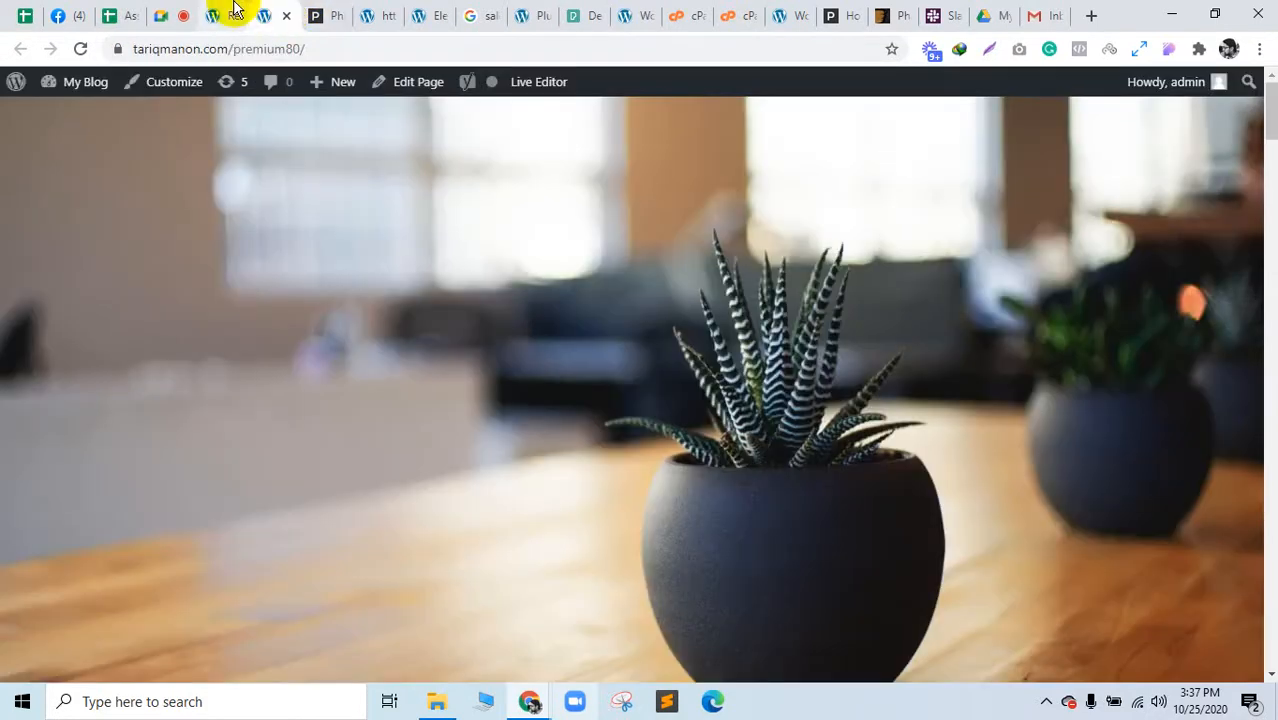
pyautogui.click(235, 8)
pyautogui.click(283, 14)
pyautogui.click(286, 16)
pyautogui.click(286, 16)
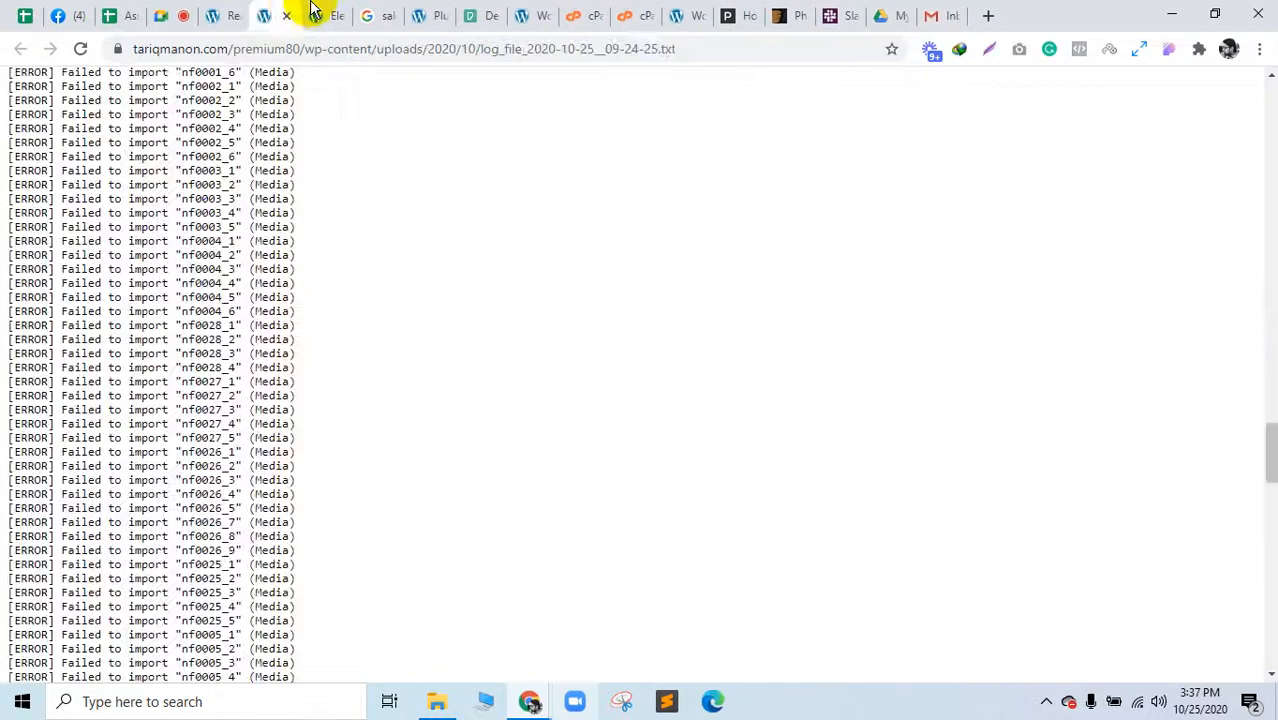
pyautogui.click(313, 10)
pyautogui.click(278, 14)
pyautogui.click(286, 16)
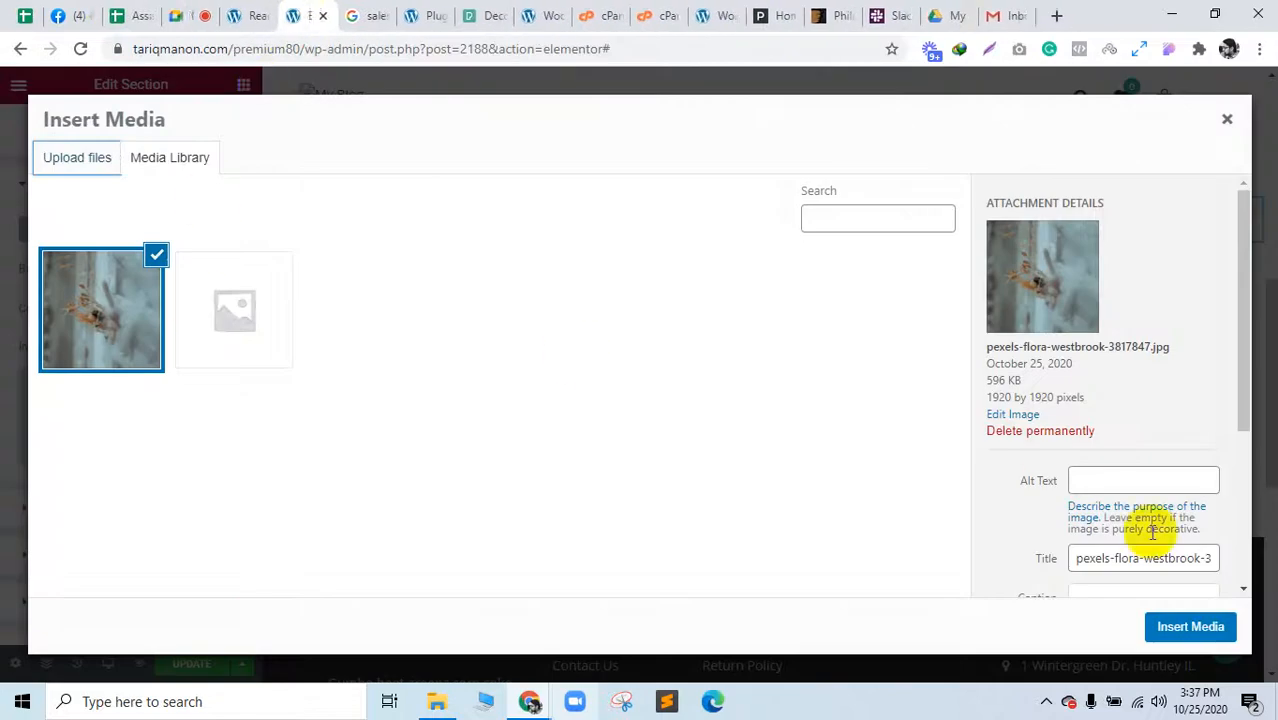
# Step: Insert the flower image as section background with a classic #4B4A4A dark grey overlay
pyautogui.click(1175, 622)
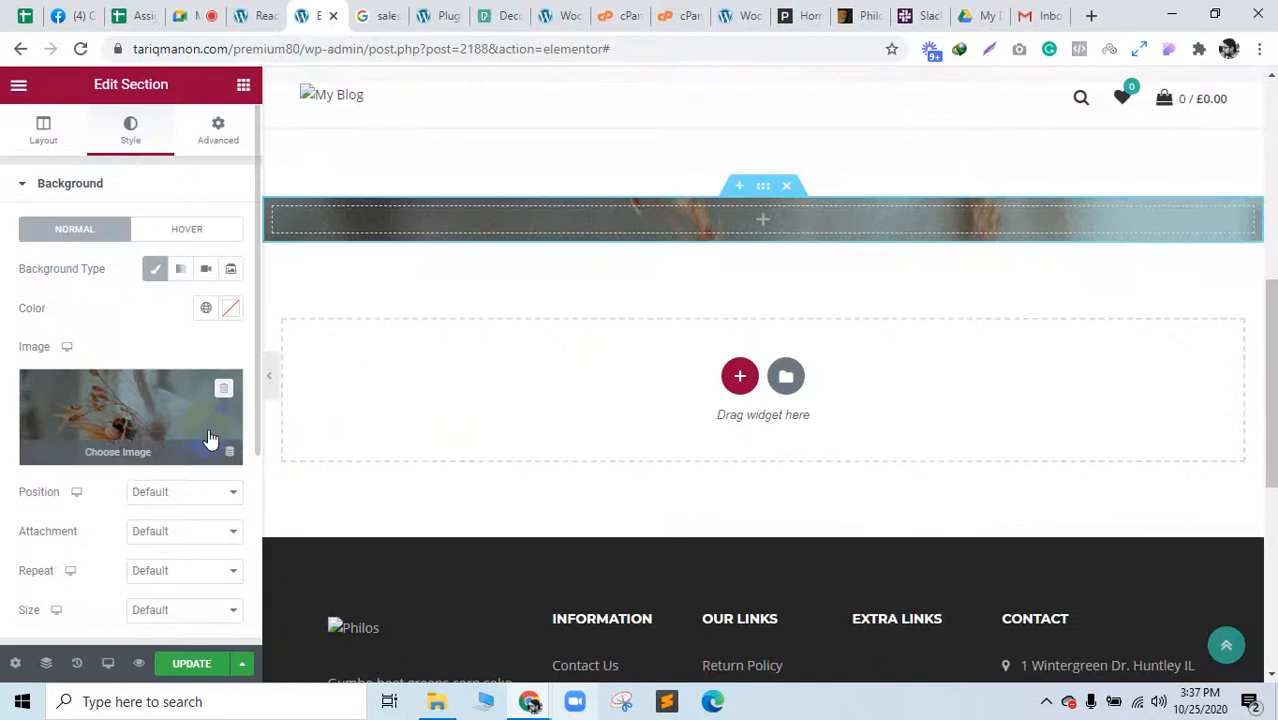
pyautogui.scroll(-2, 205, 443)
pyautogui.click(184, 475)
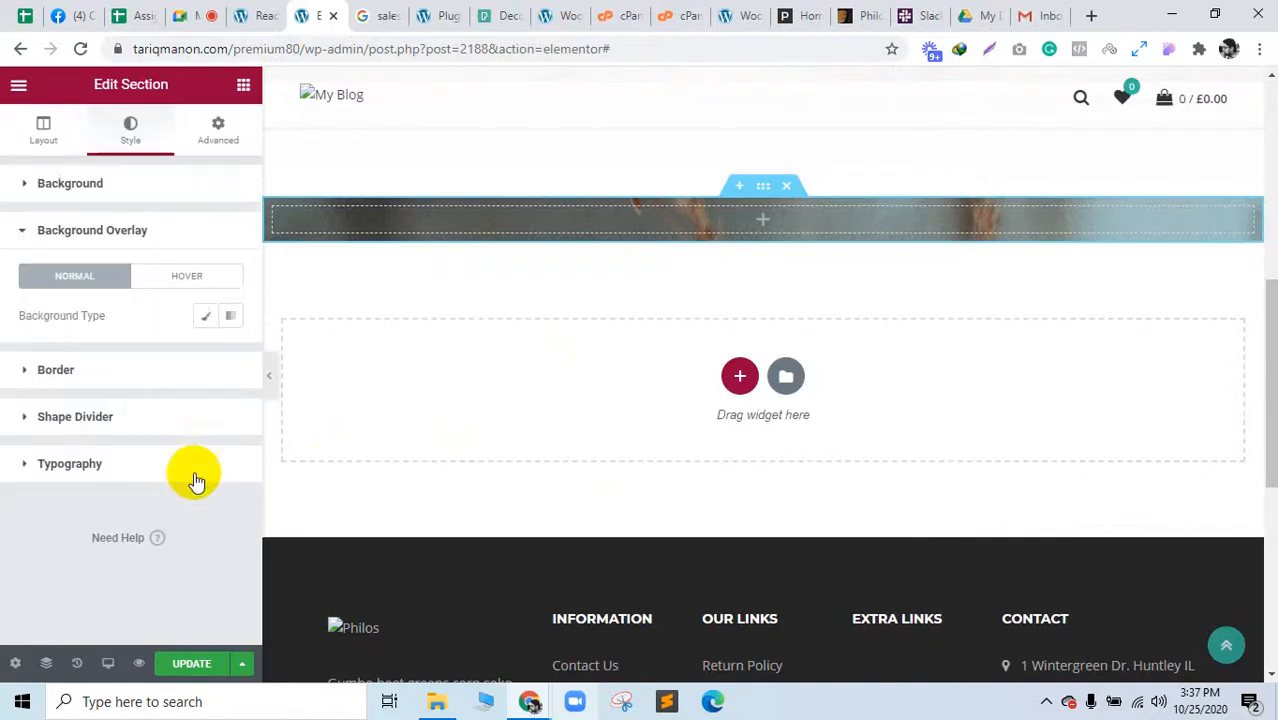
pyautogui.click(231, 319)
pyautogui.click(205, 316)
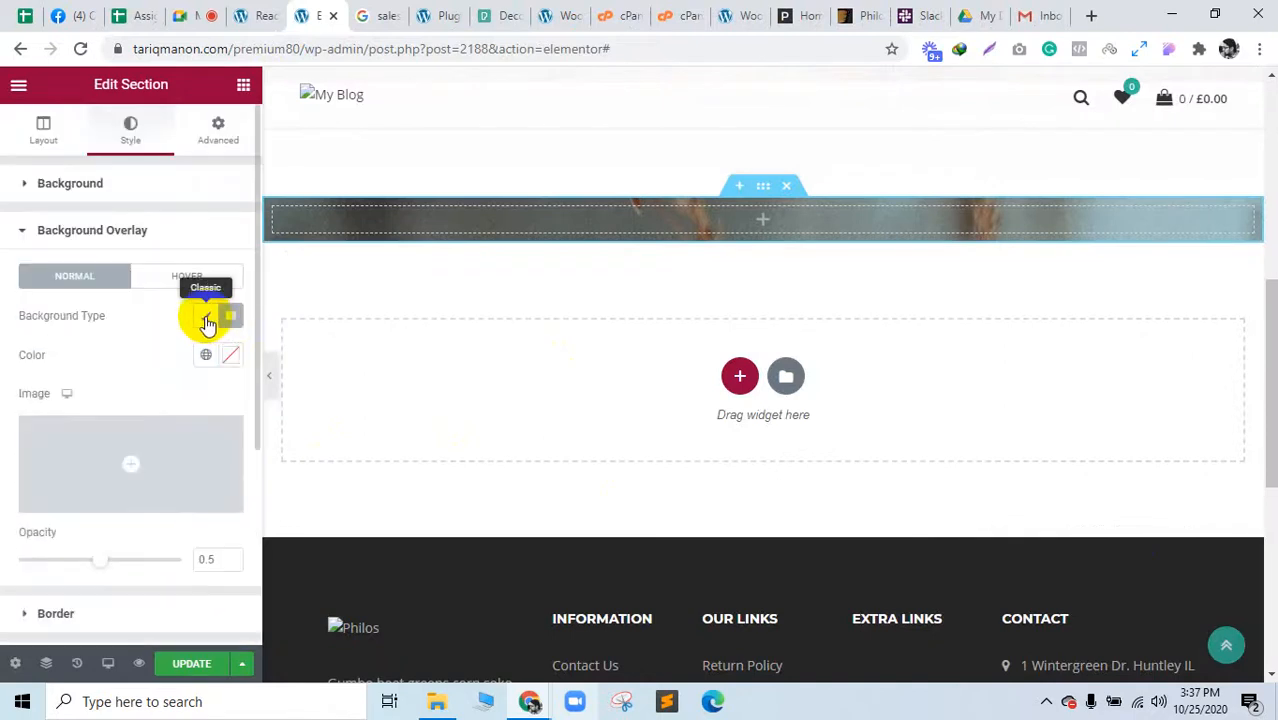
pyautogui.click(231, 357)
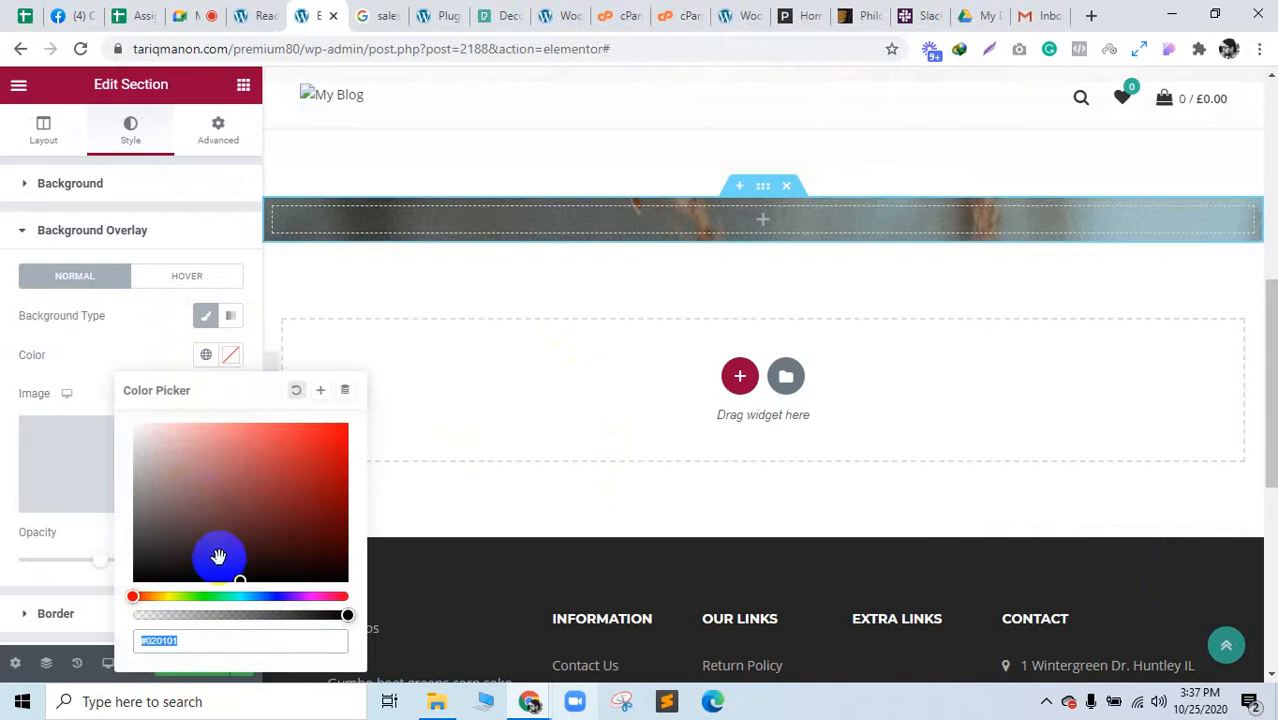
pyautogui.moveTo(218, 556); pyautogui.dragTo(135, 534)
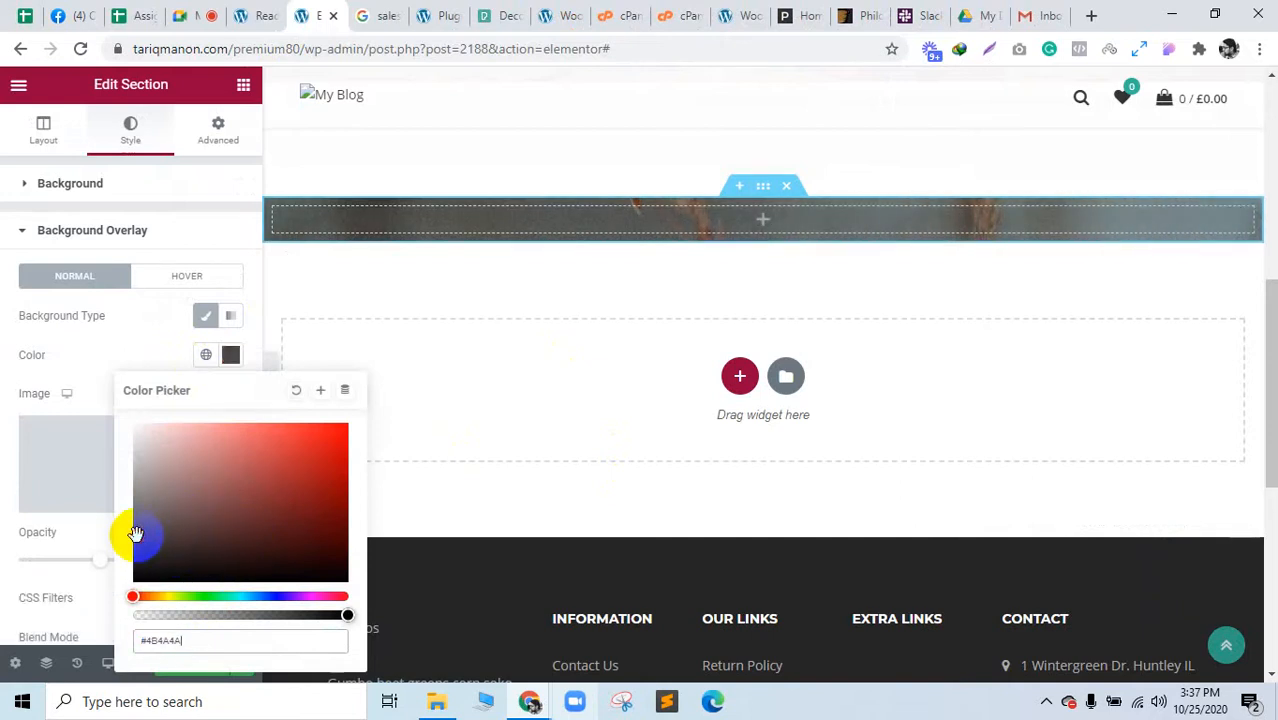
pyautogui.click(98, 232)
# Step: Set the background image to Center Center, No-repeat, and choose its size
pyautogui.click(89, 186)
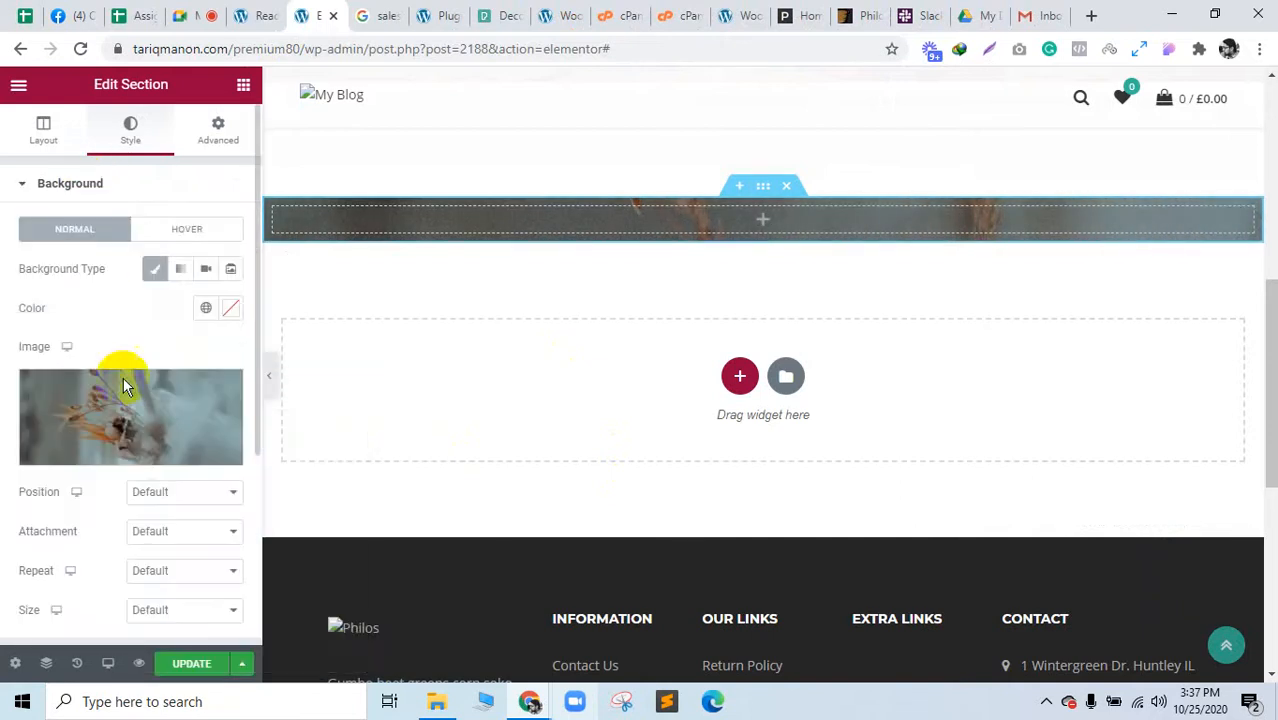
pyautogui.click(166, 535)
pyautogui.click(165, 491)
pyautogui.click(165, 491)
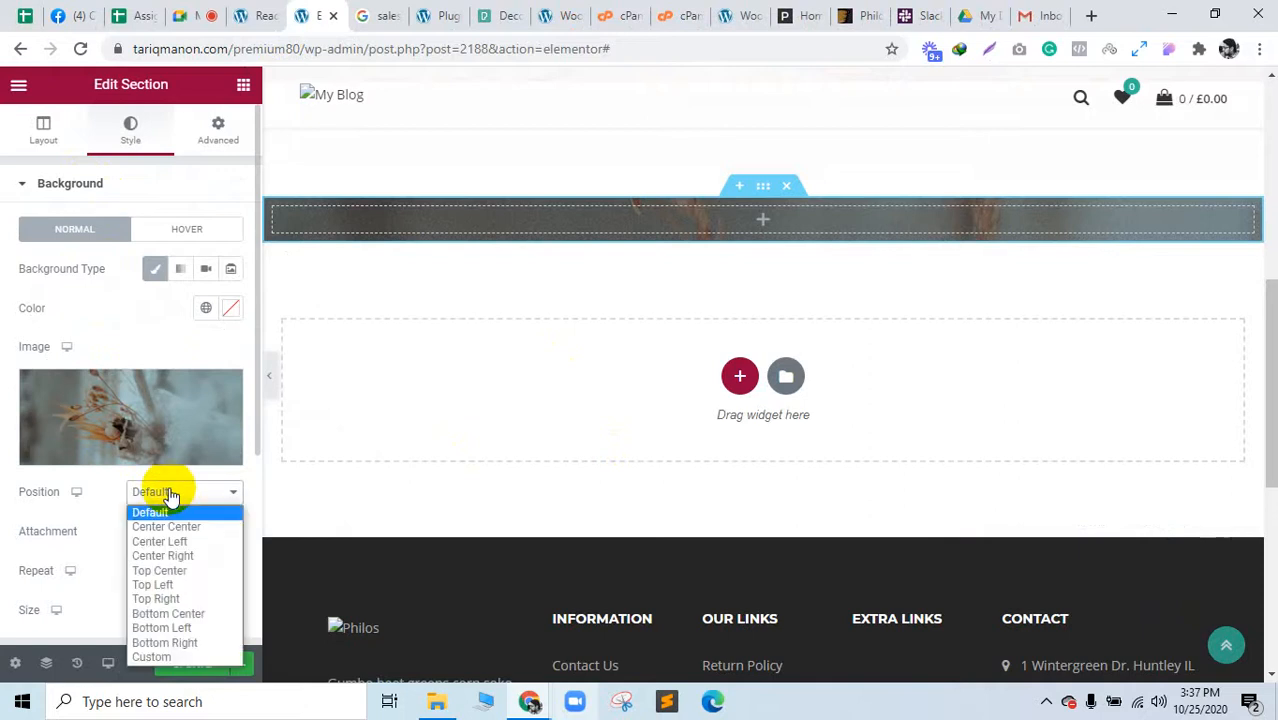
pyautogui.click(167, 527)
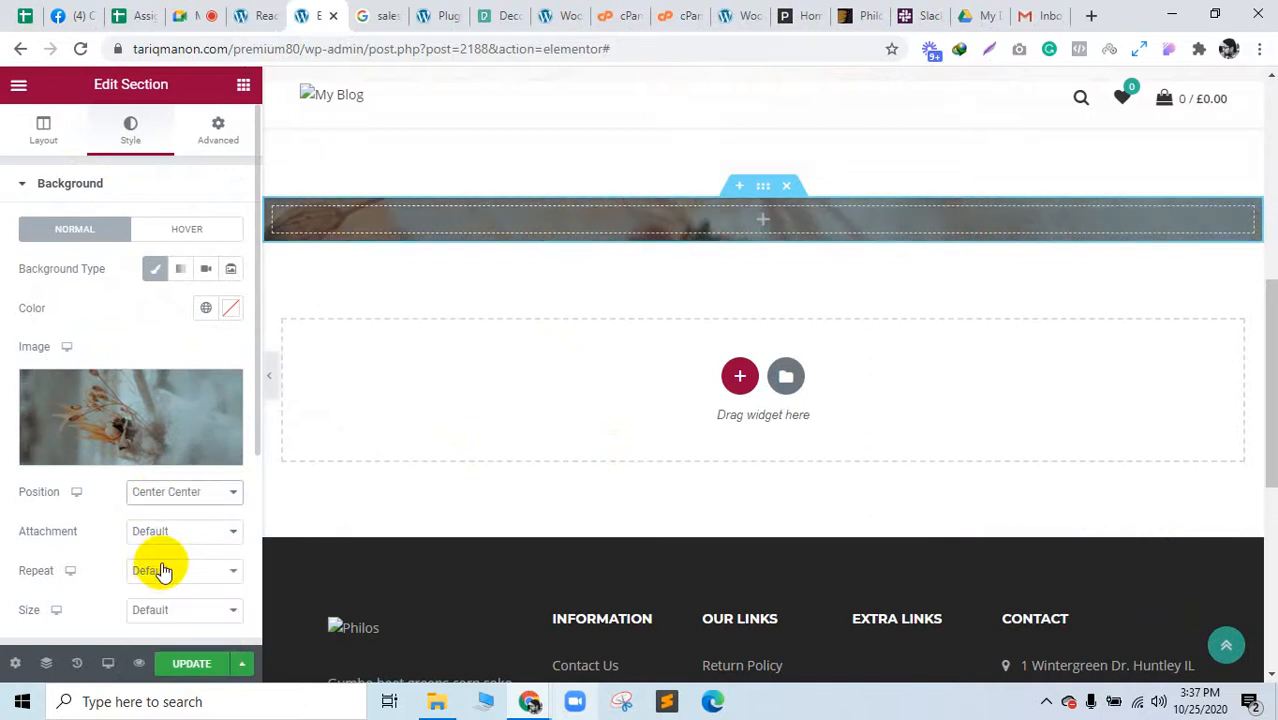
pyautogui.click(165, 570)
pyautogui.click(168, 605)
pyautogui.click(168, 620)
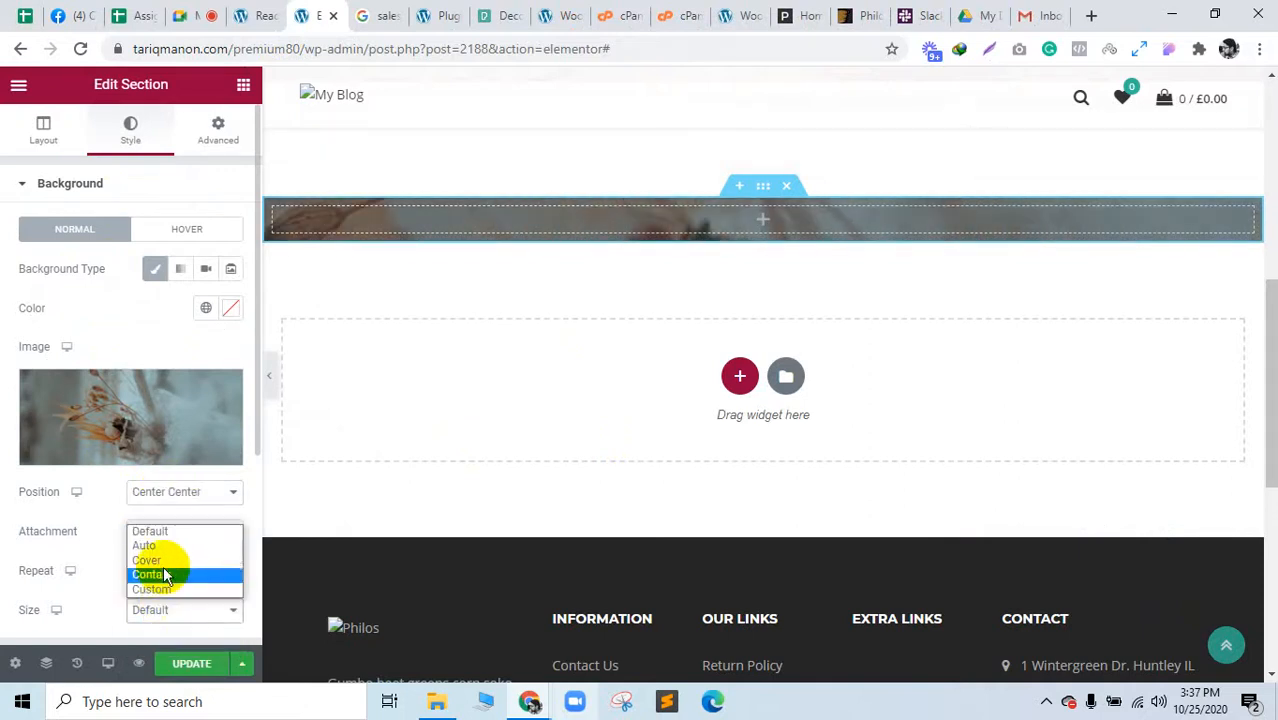
pyautogui.click(163, 572)
# Step: Give the section a Min Height layout of 400 px
pyautogui.click(45, 127)
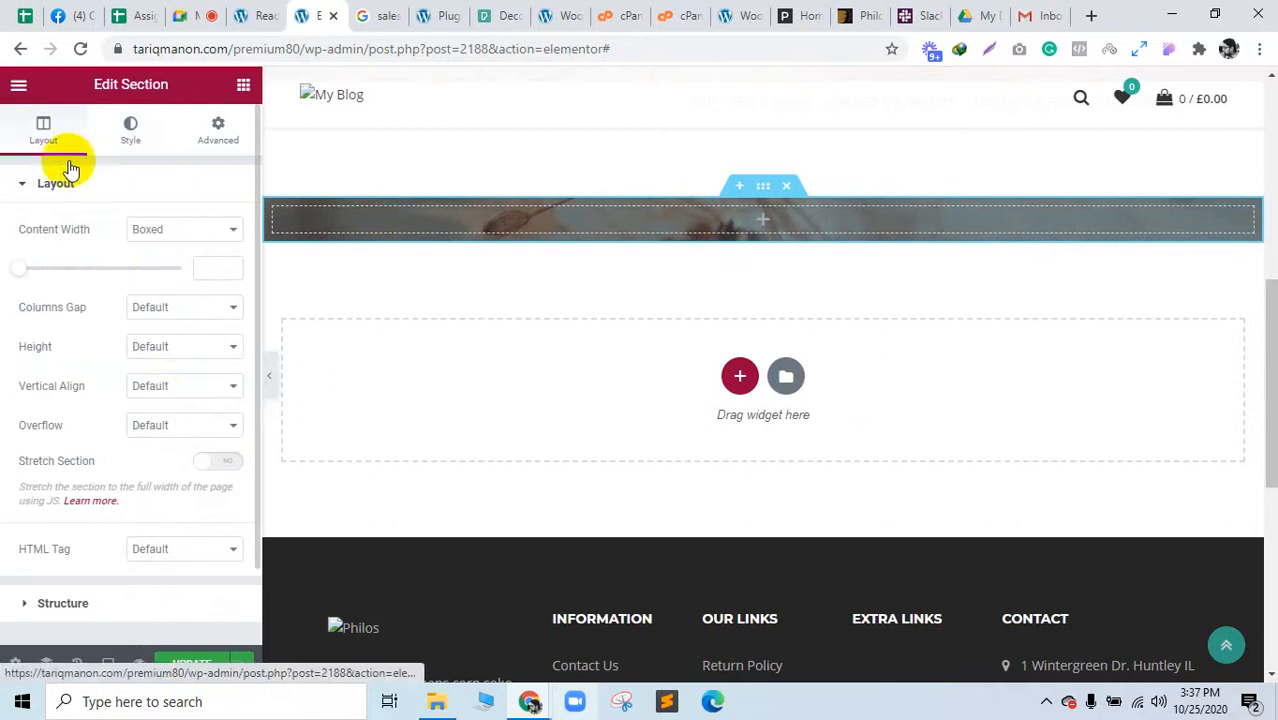
pyautogui.click(175, 345)
pyautogui.click(172, 377)
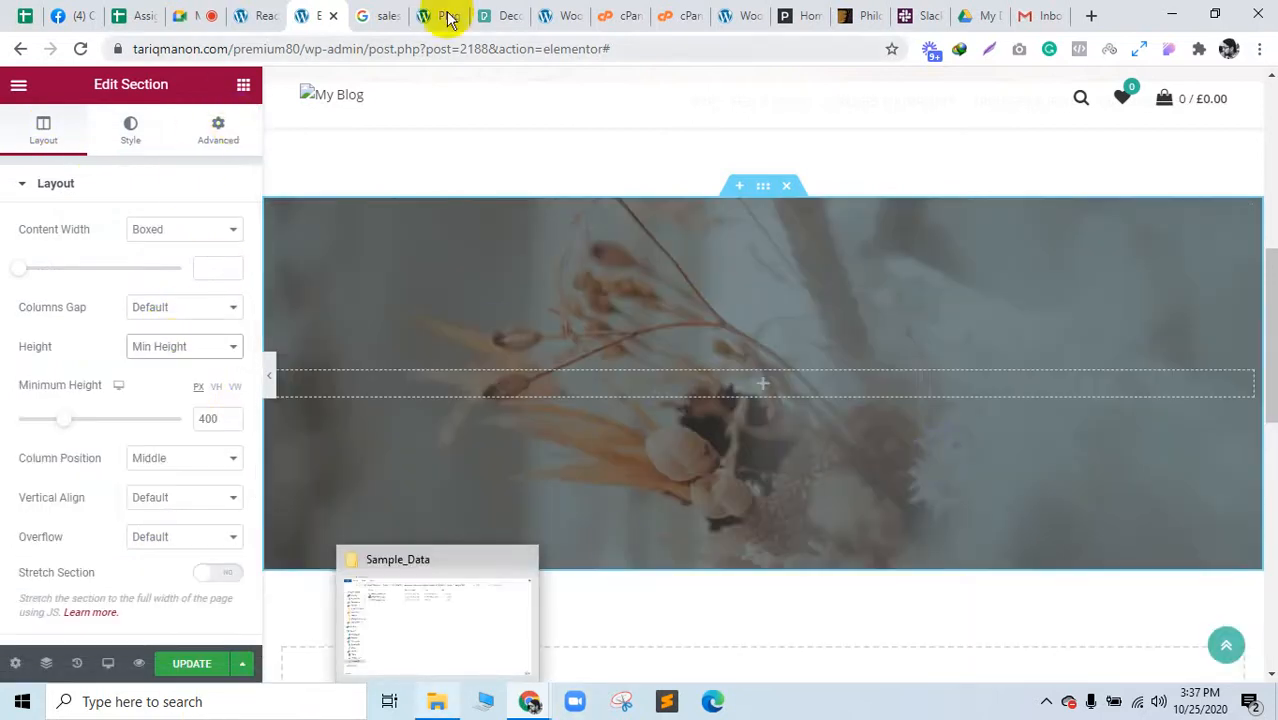
pyautogui.click(379, 12)
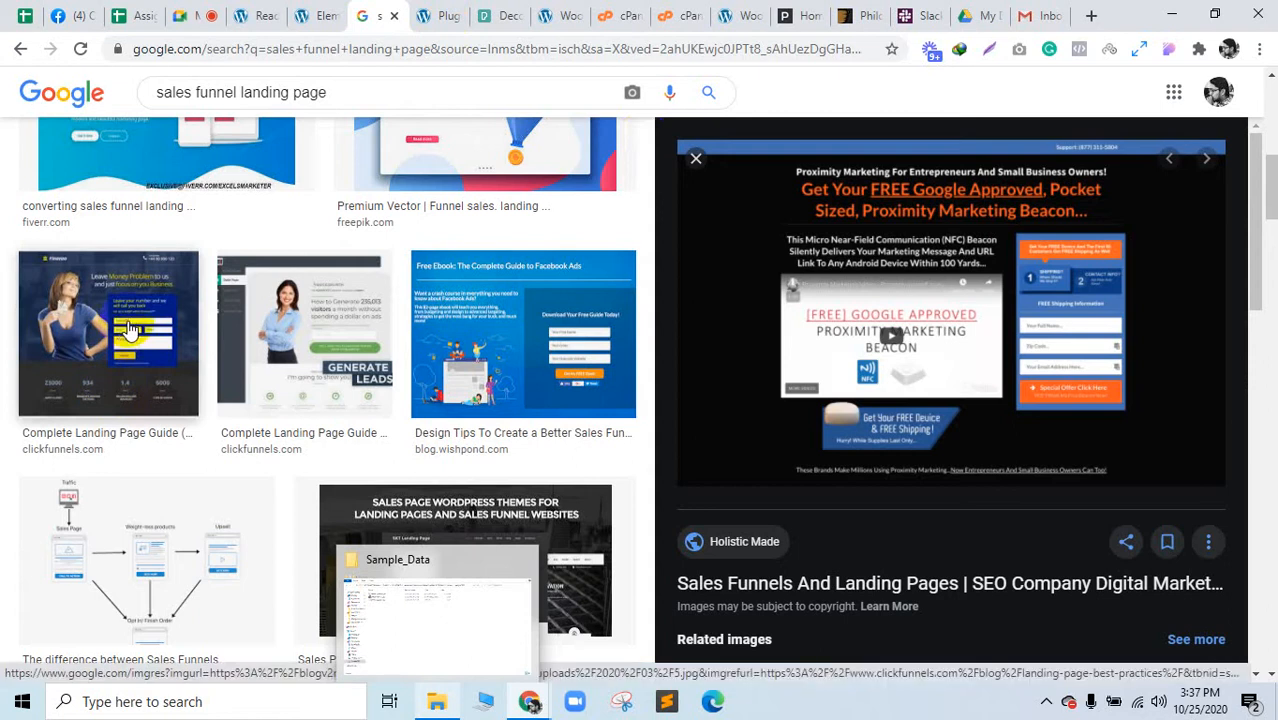
# Step: Preview sales funnel examples like the mindfulness and Discover The Magic pages, then return to Elementor
pyautogui.scroll(-7, 127, 330)
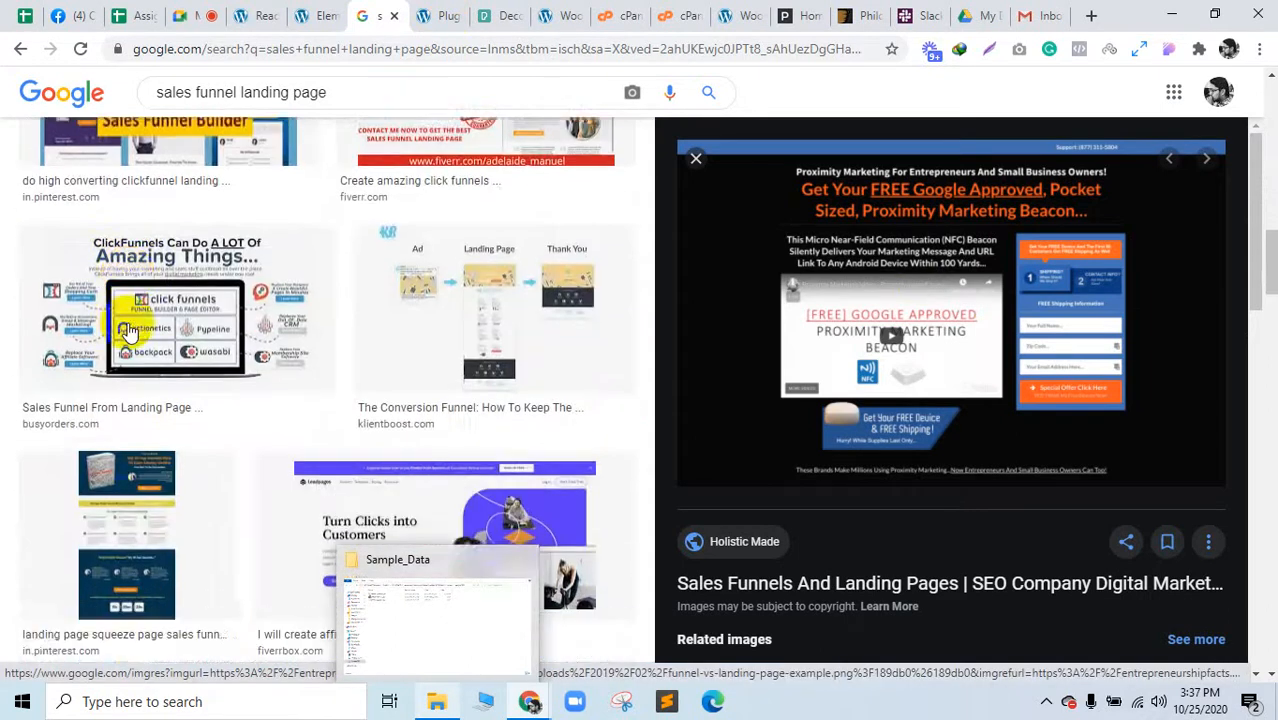
pyautogui.scroll(-1, 127, 335)
pyautogui.scroll(-2, 127, 375)
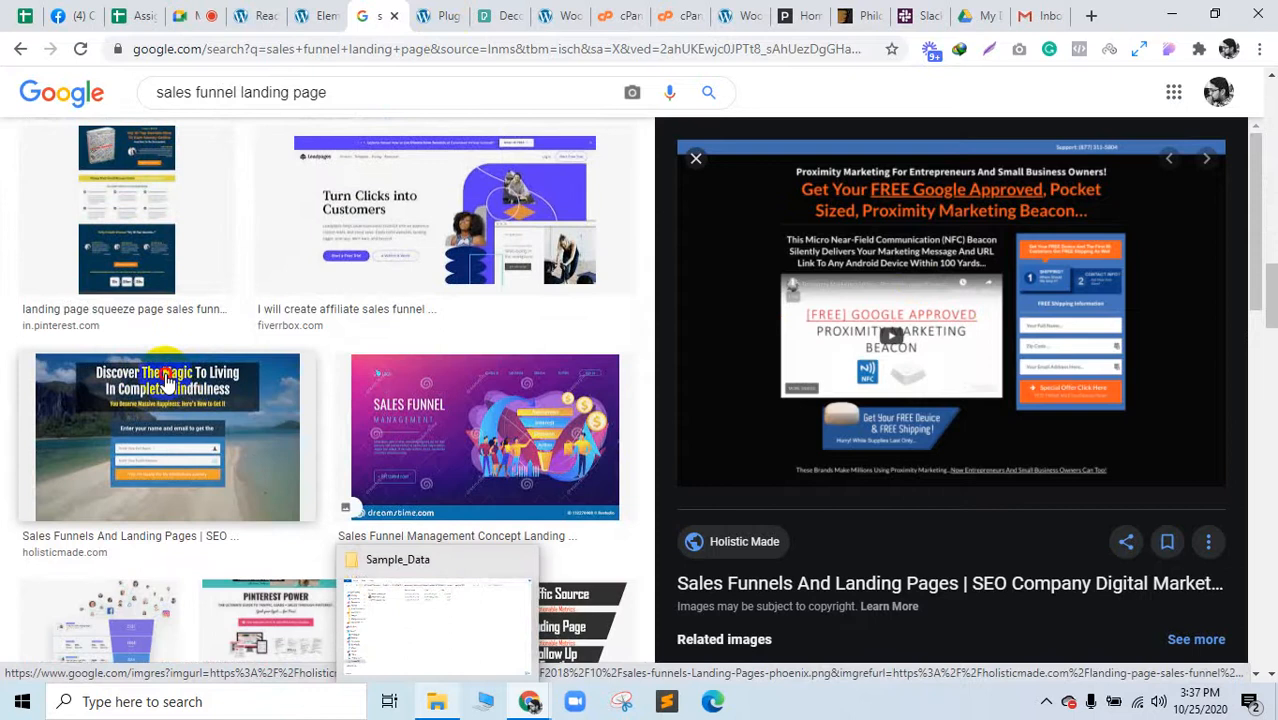
pyautogui.click(167, 381)
pyautogui.scroll(1, 940, 340)
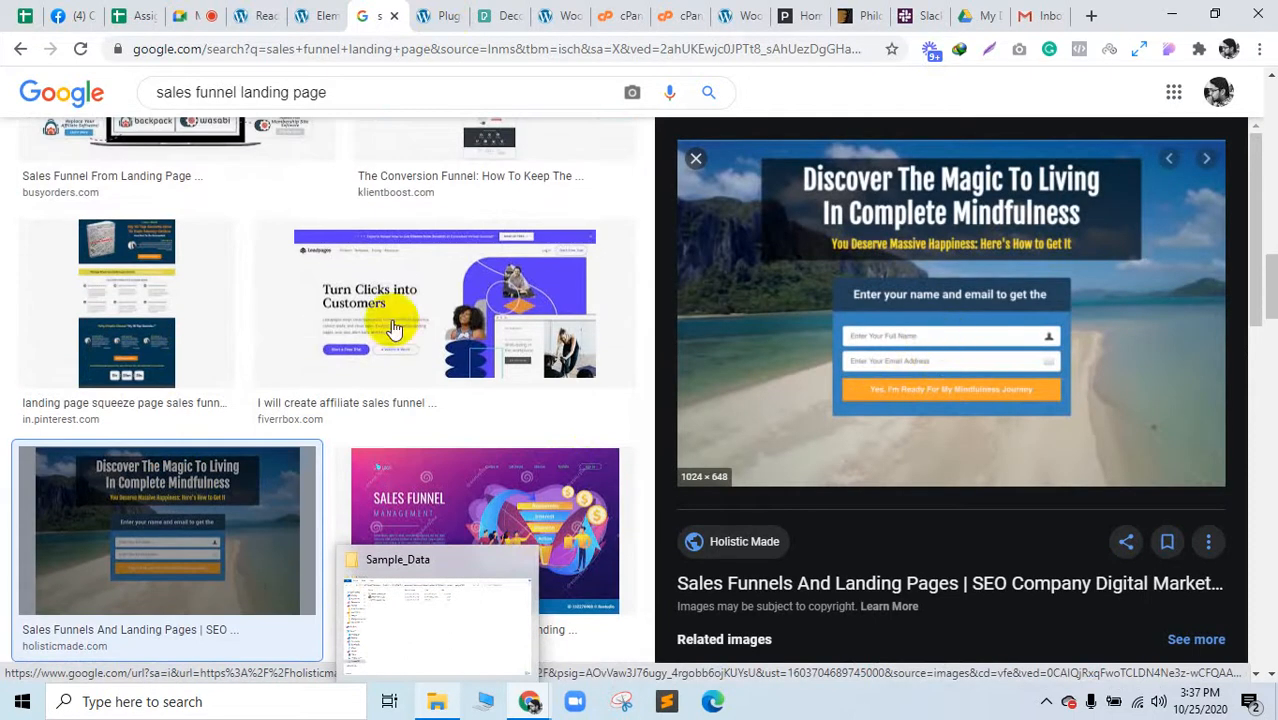
pyautogui.scroll(2, 220, 322)
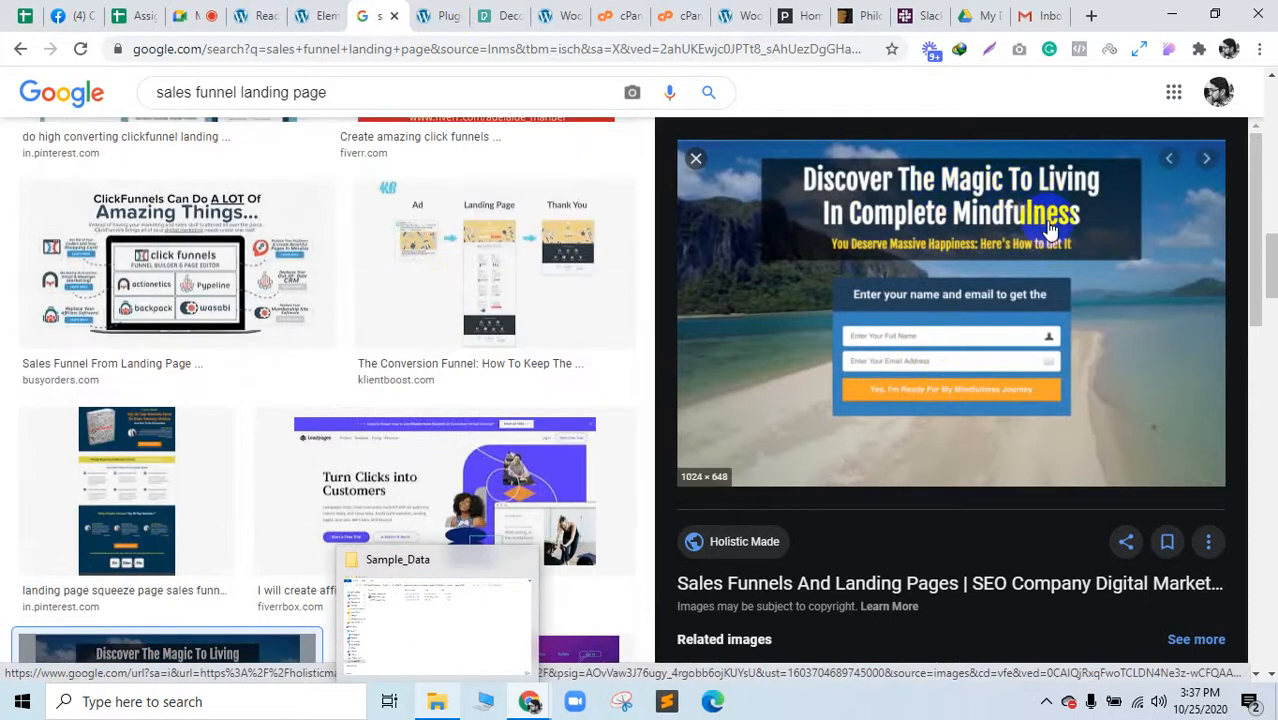
pyautogui.click(1210, 160)
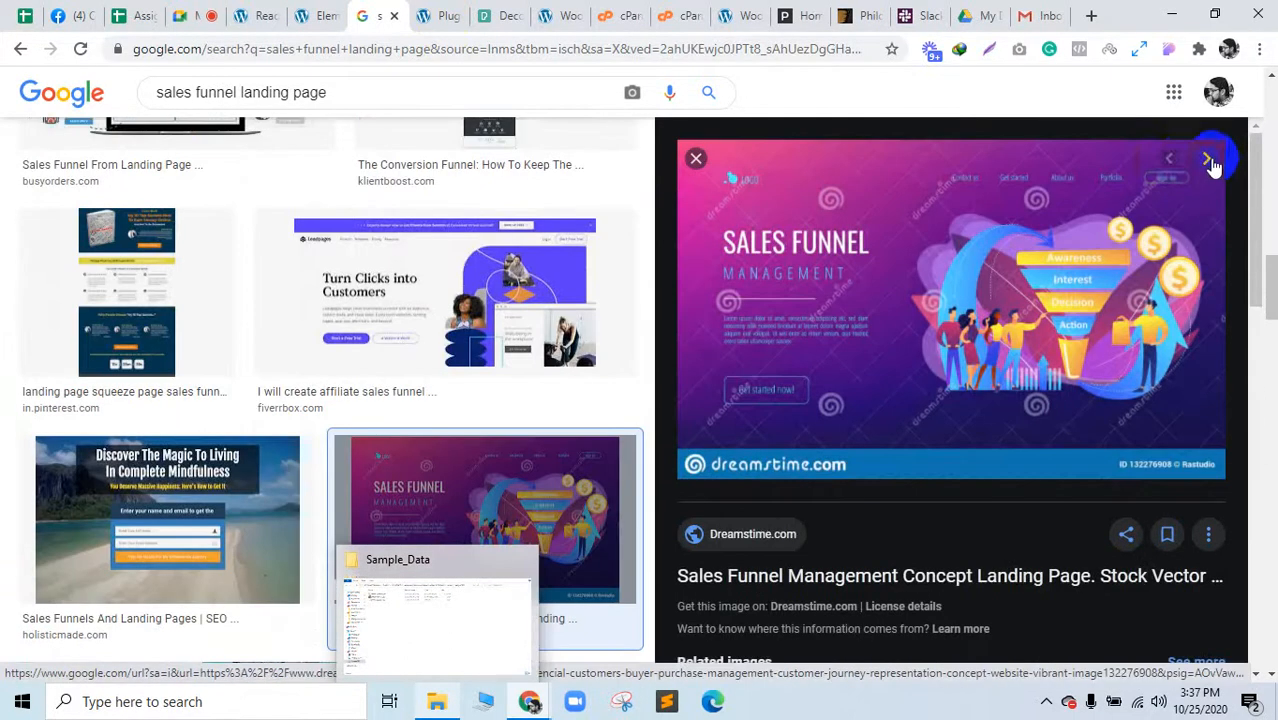
pyautogui.click(1168, 165)
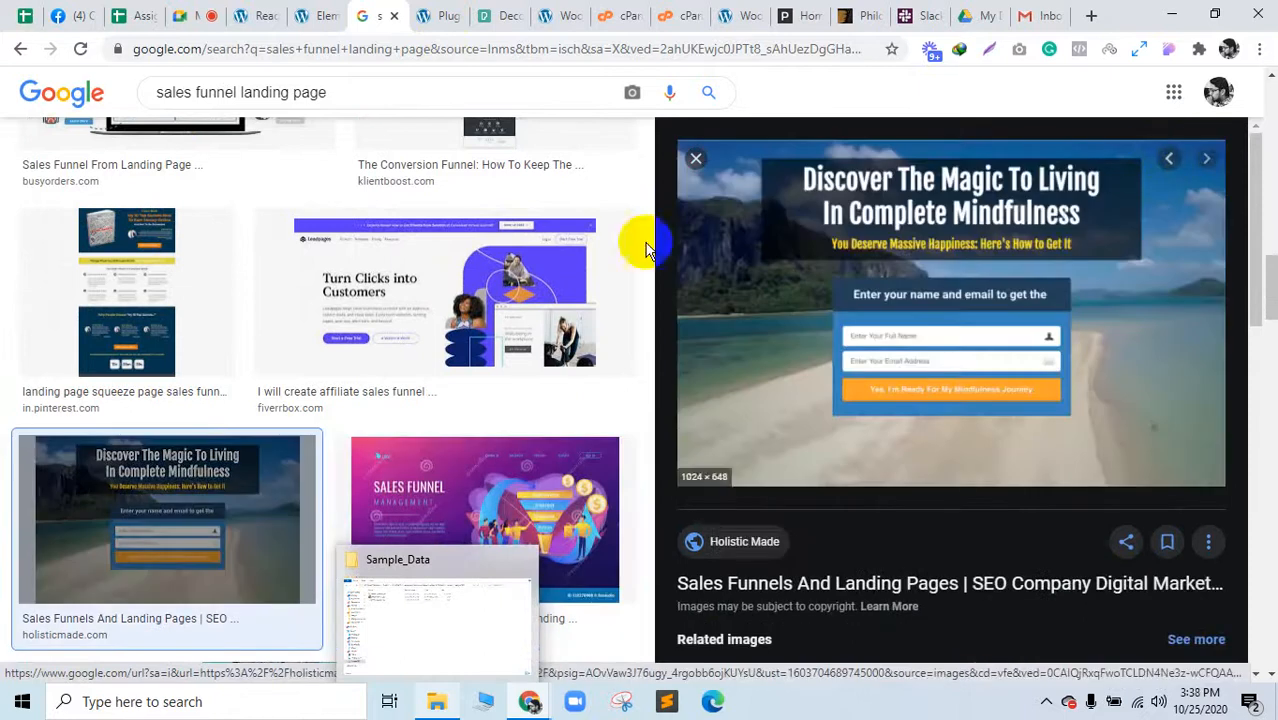
pyautogui.click(305, 12)
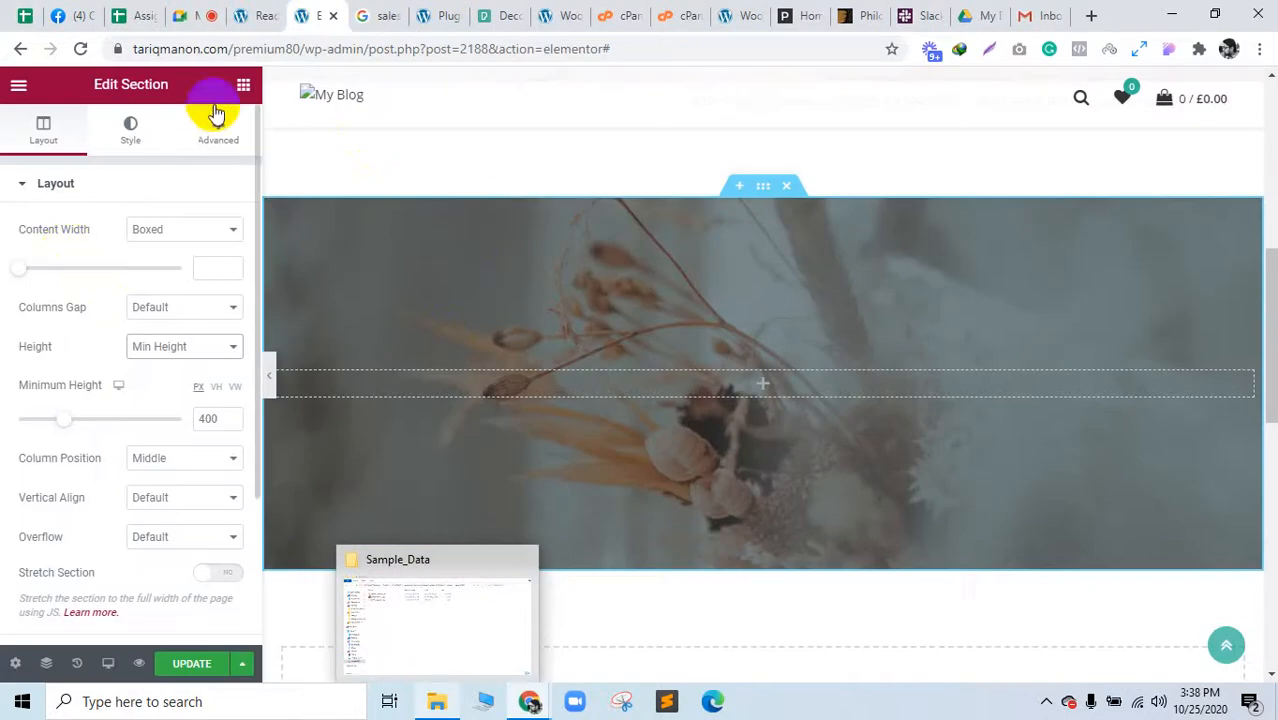
# Step: Drop a Heading widget into the dimmed flower section and start retyping its title as 'DISCO…'
pyautogui.click(243, 85)
pyautogui.moveTo(195, 270); pyautogui.dragTo(875, 390)
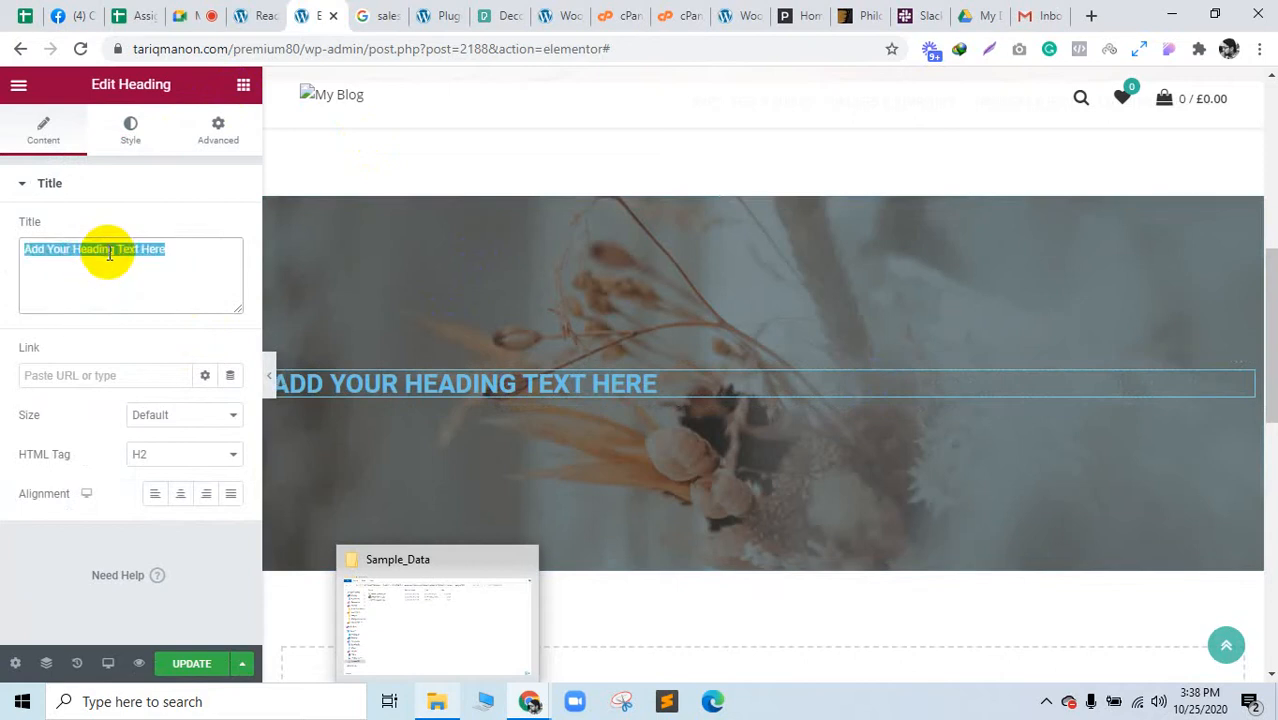
pyautogui.write('Di')
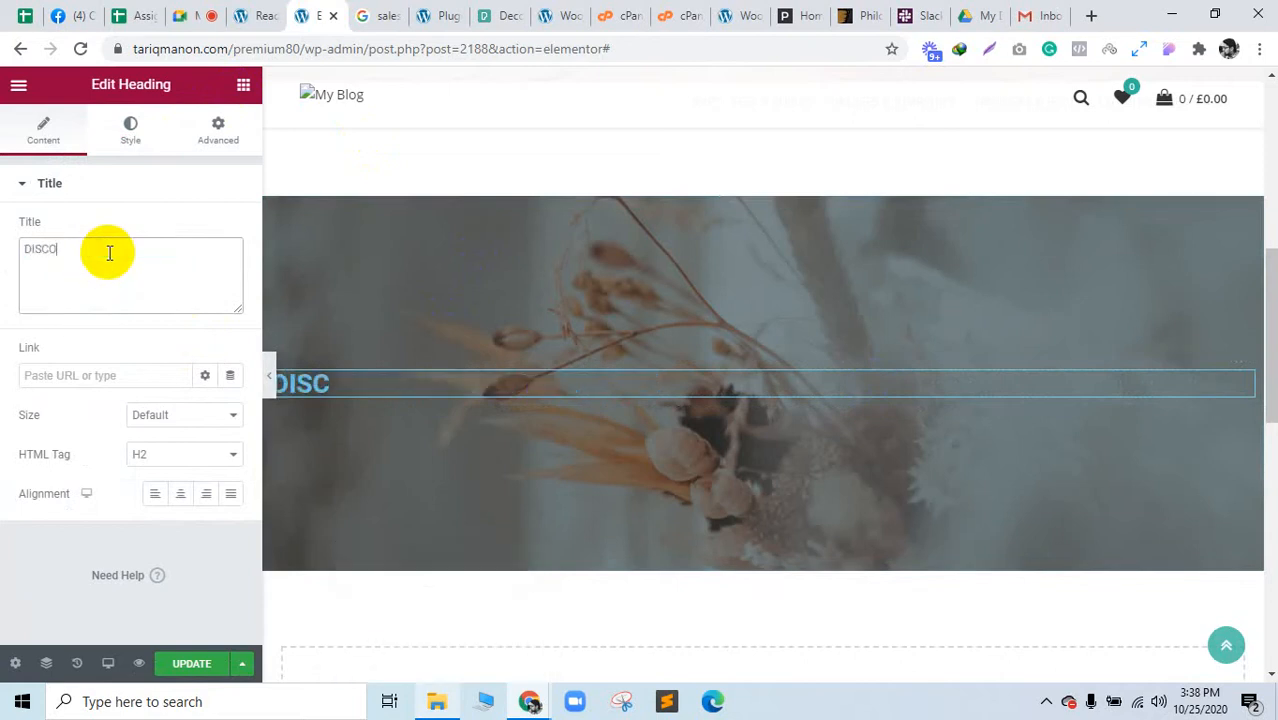
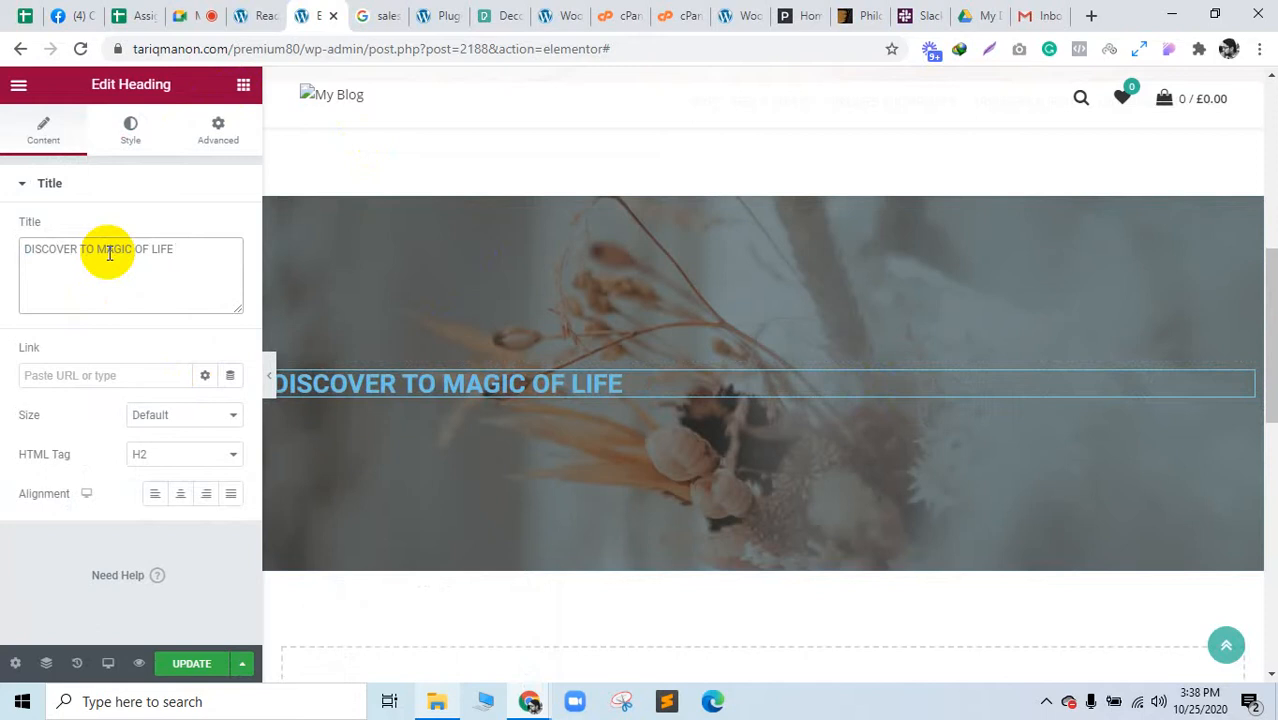
# Step: Set the 'DISCOVER TO MAGIC OF LIFE' heading colour to #FFFFFF and center-align it
pyautogui.click(123, 150)
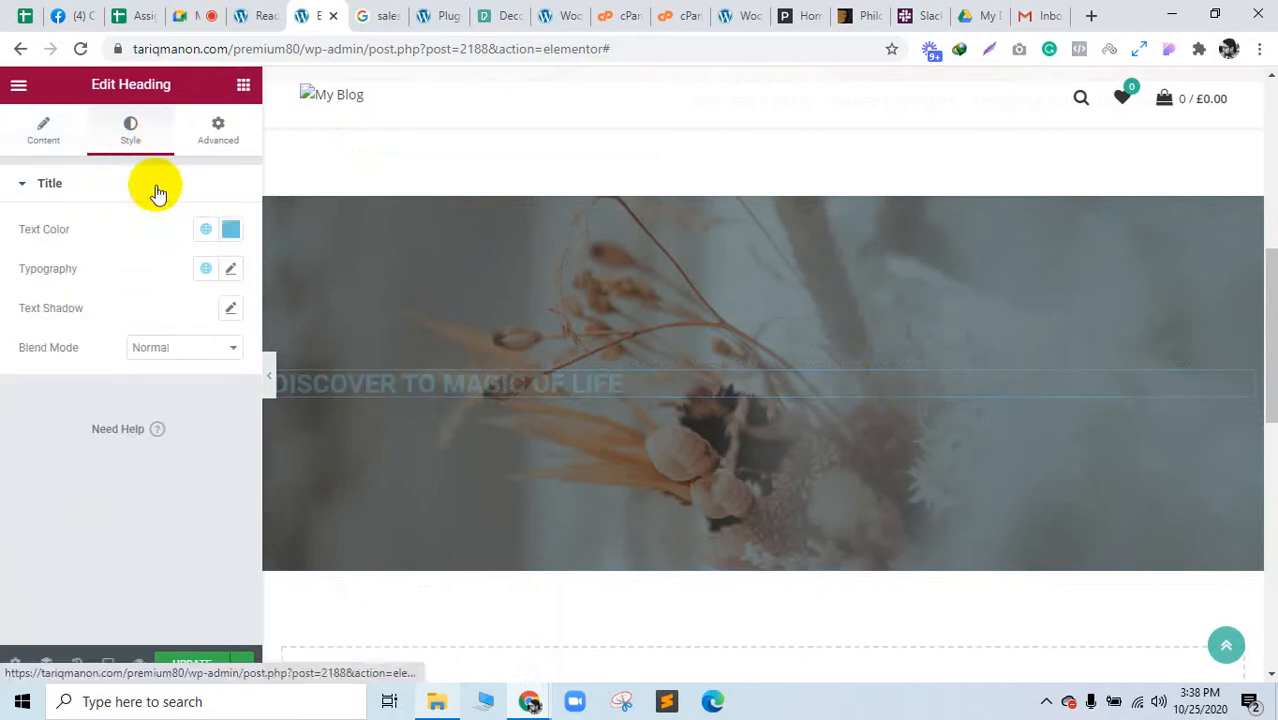
pyautogui.click(230, 229)
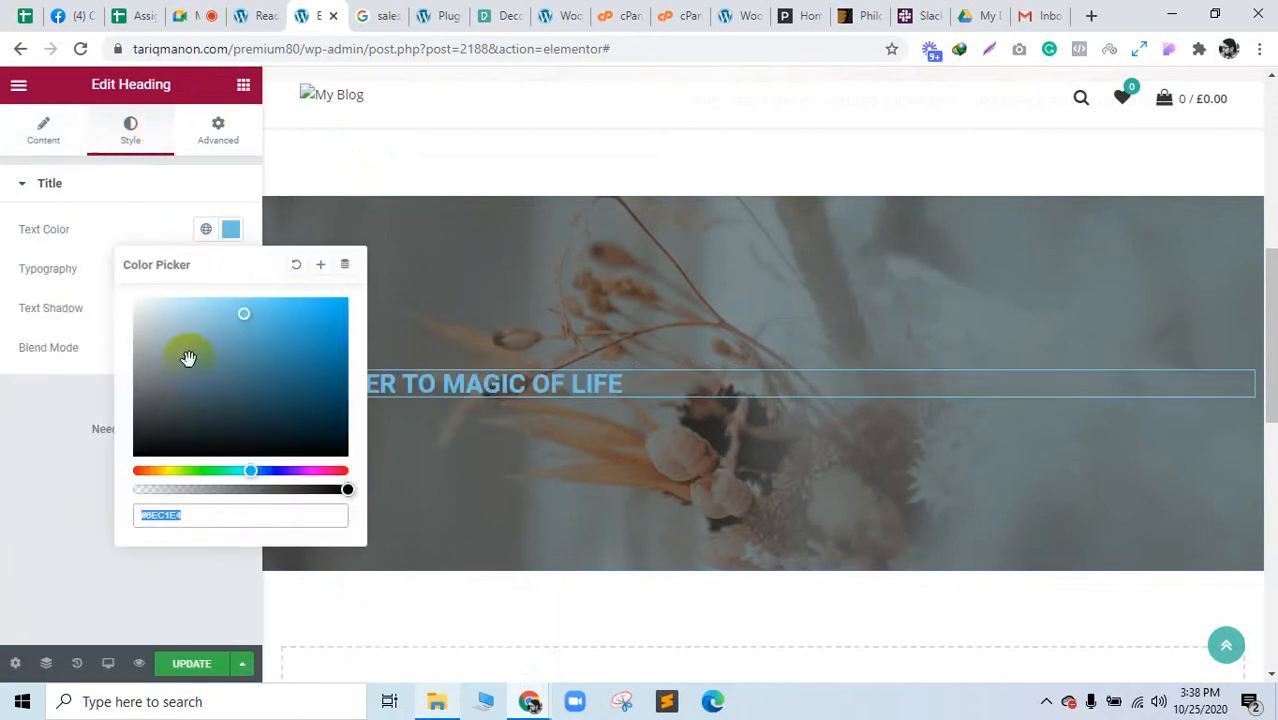
pyautogui.write('#FFFFFF')
pyautogui.click(60, 355)
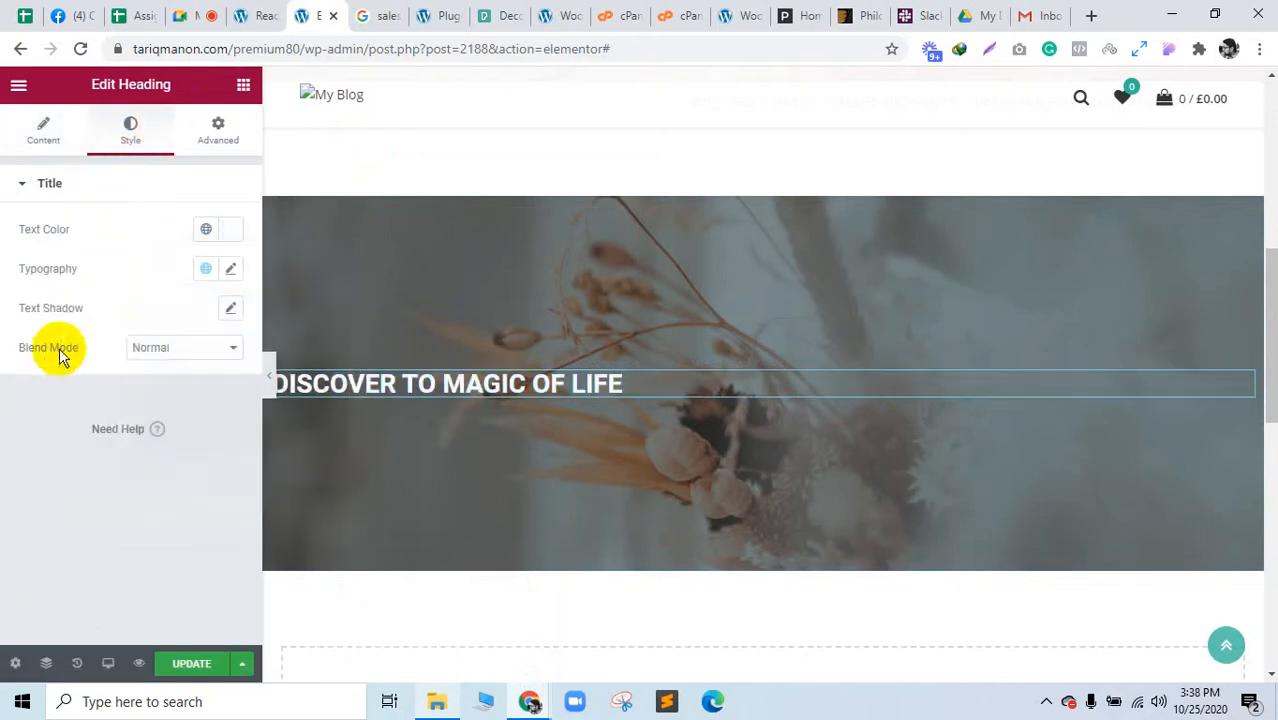
pyautogui.click(40, 138)
pyautogui.click(178, 496)
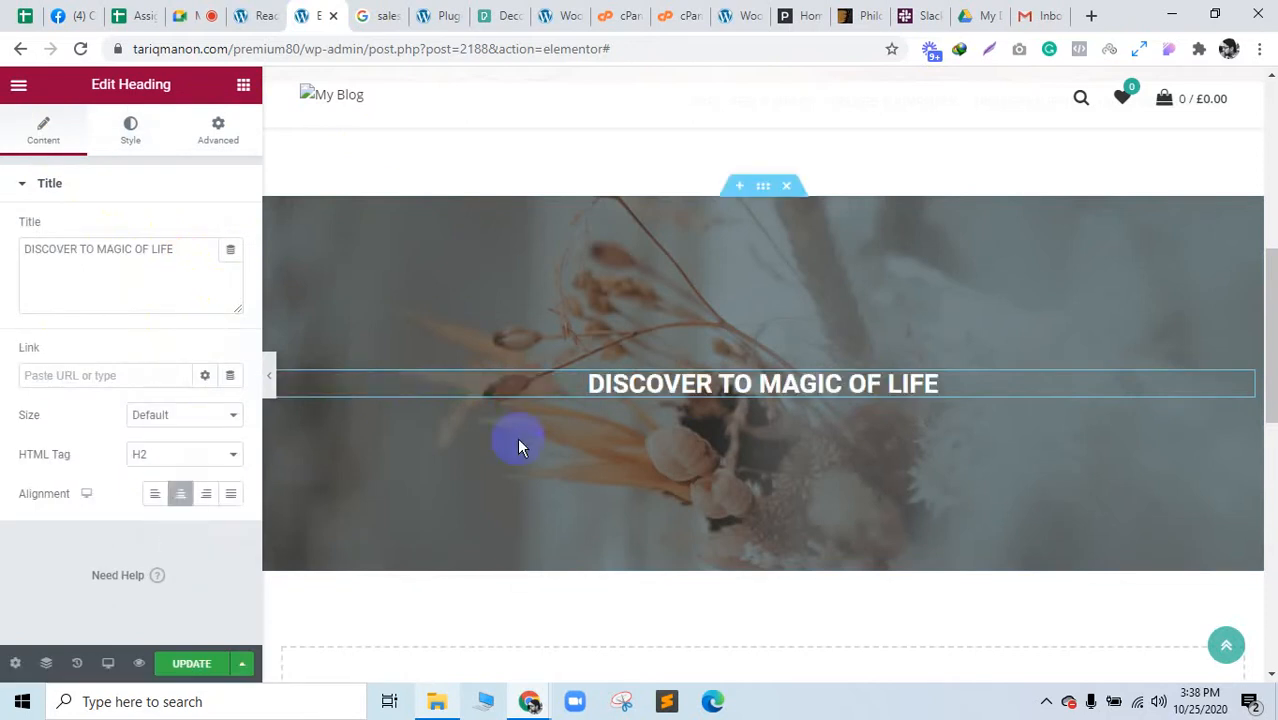
pyautogui.scroll(-2, 686, 449)
pyautogui.scroll(2, 686, 449)
pyautogui.scroll(-2, 671, 534)
# Step: Add a two-column section below the hero with the flower photo as an Image widget on the left
pyautogui.click(737, 514)
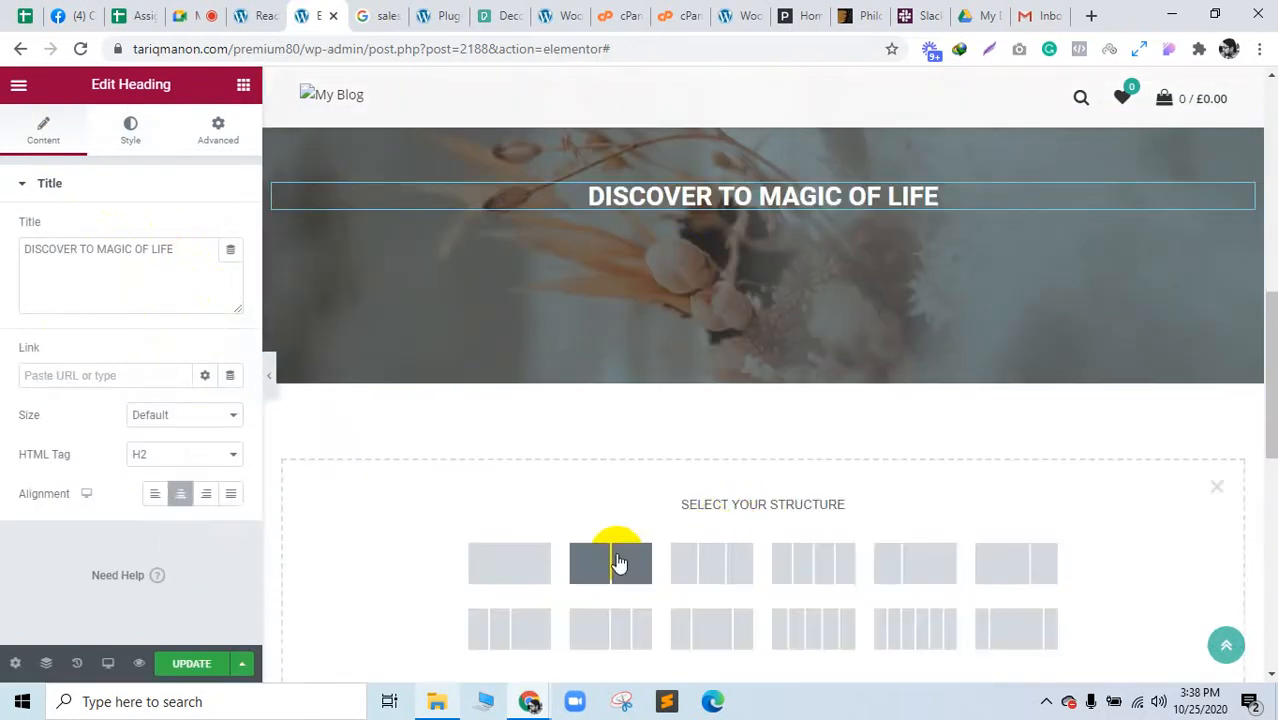
pyautogui.click(613, 563)
pyautogui.click(514, 409)
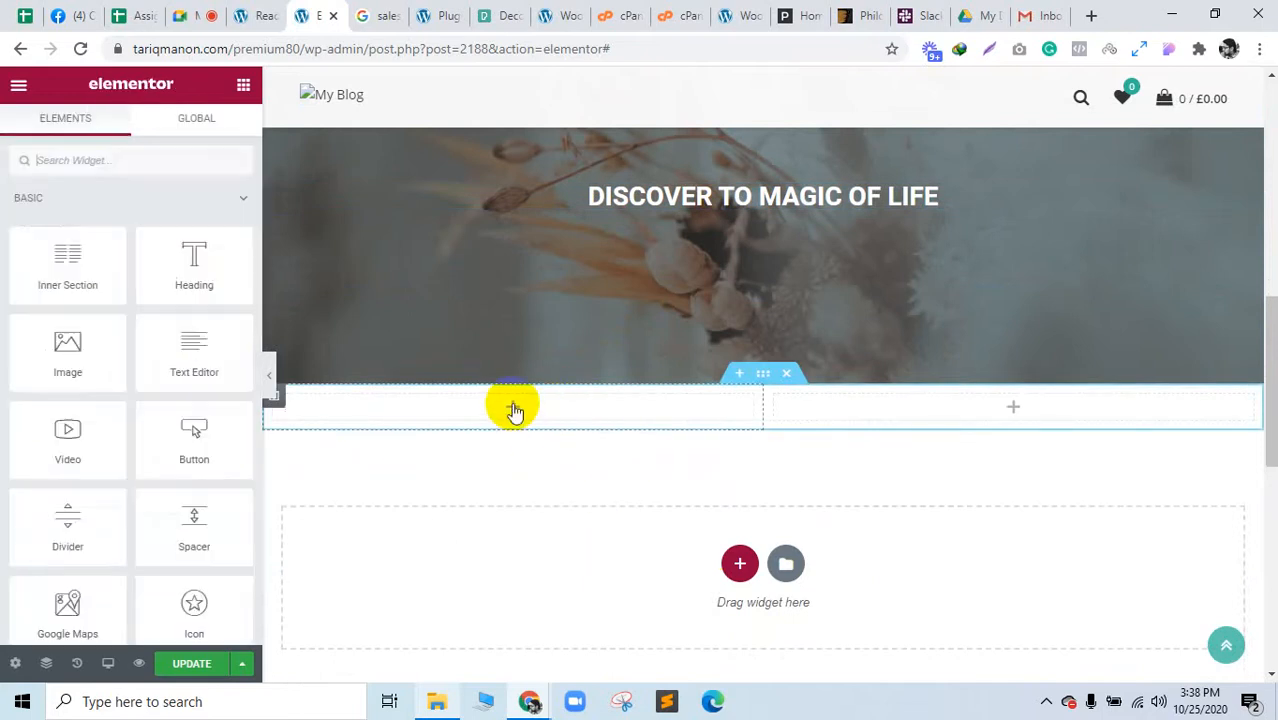
pyautogui.moveTo(80, 348); pyautogui.dragTo(565, 408)
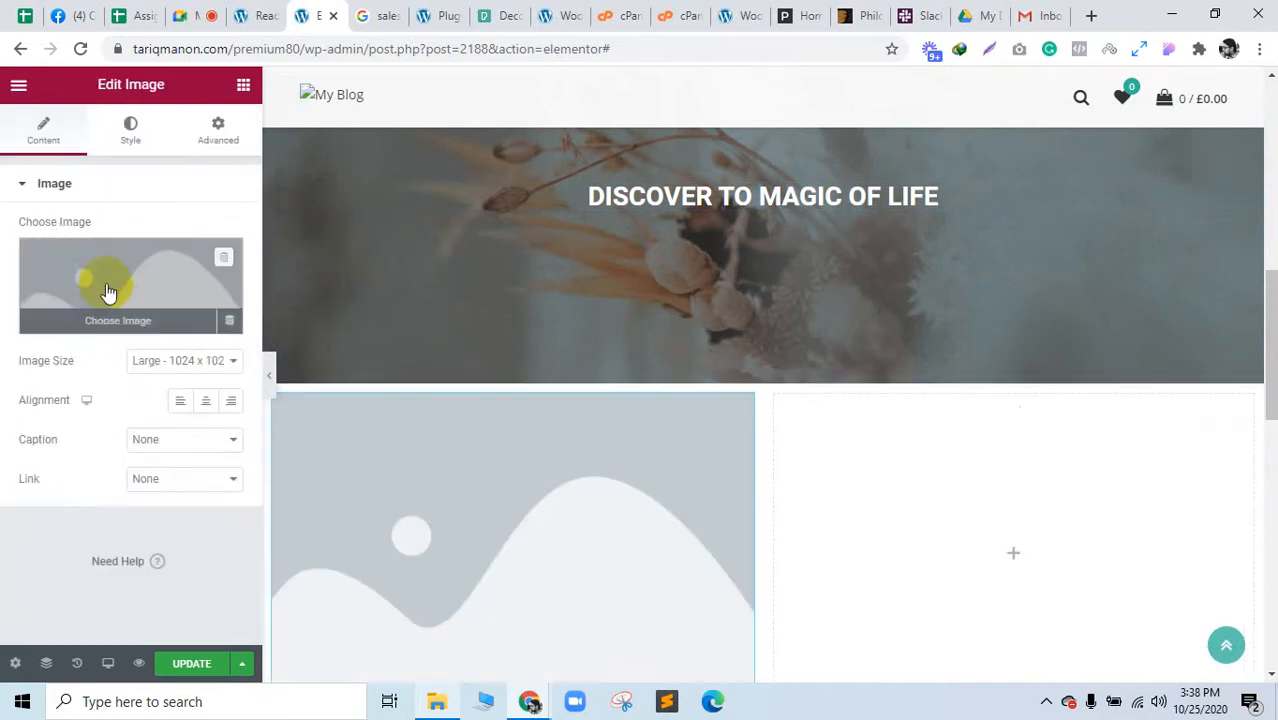
pyautogui.click(108, 294)
pyautogui.click(65, 158)
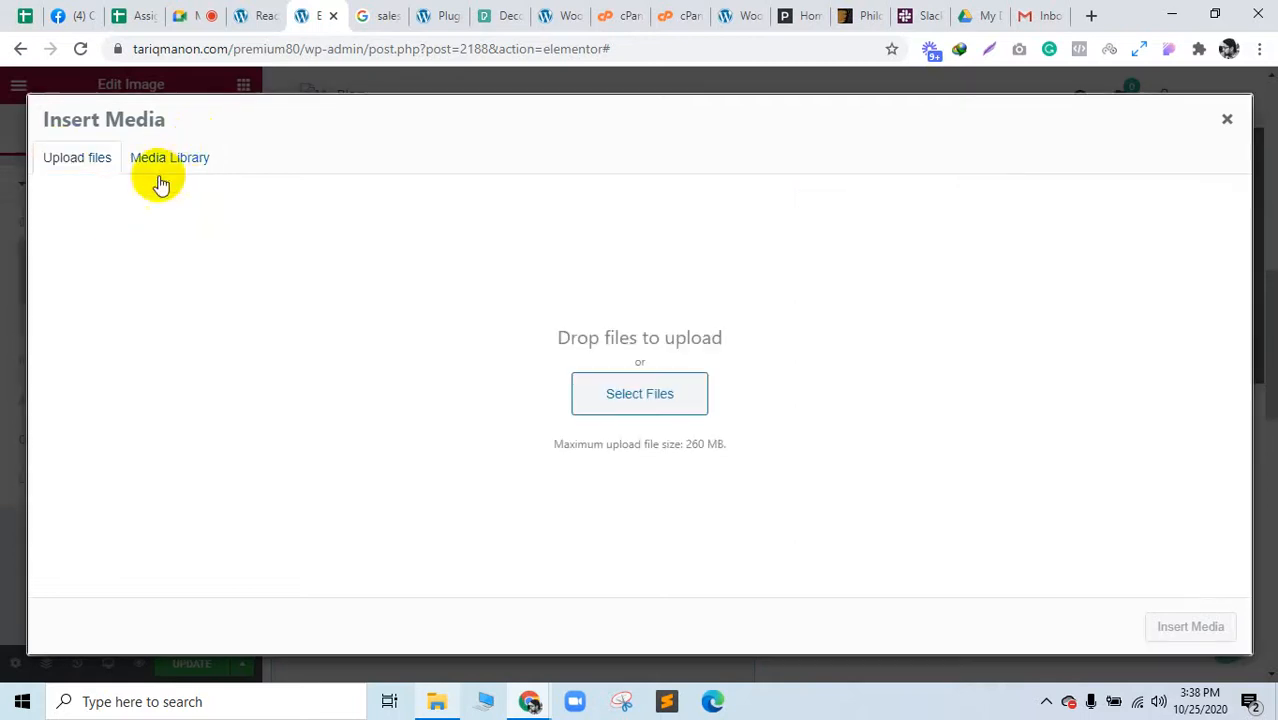
pyautogui.click(150, 160)
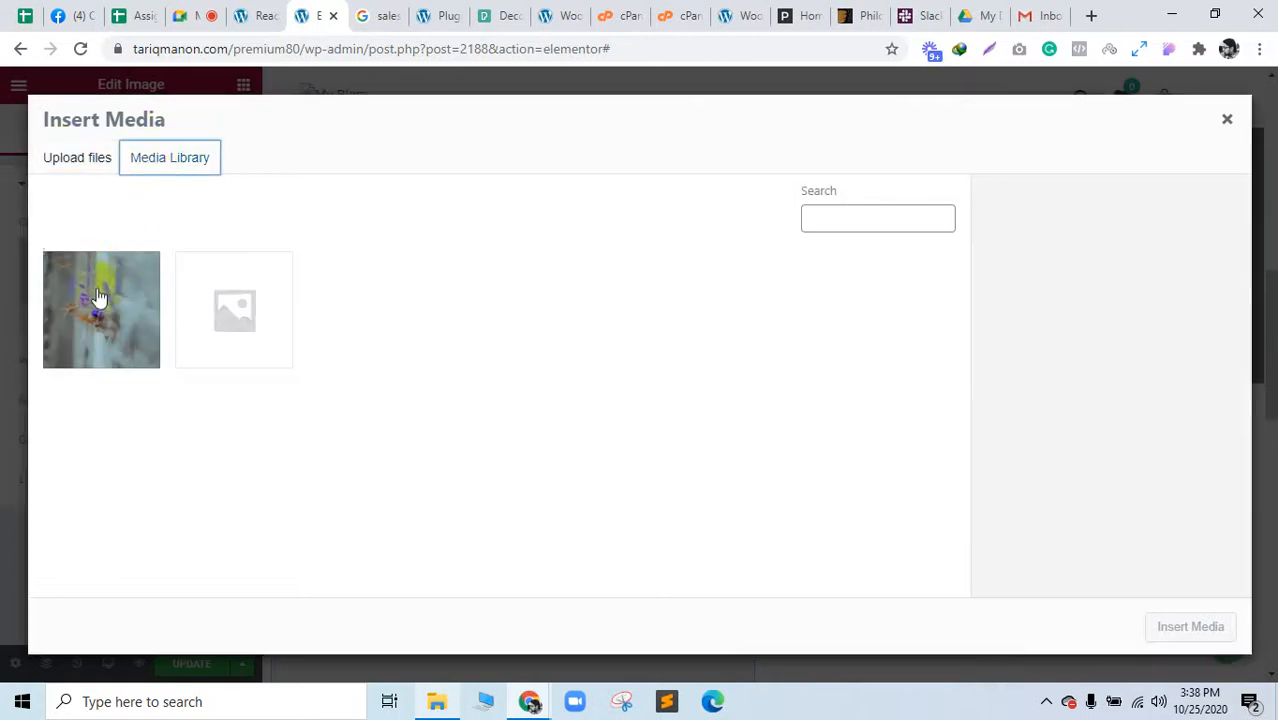
pyautogui.click(106, 355)
pyautogui.click(1180, 626)
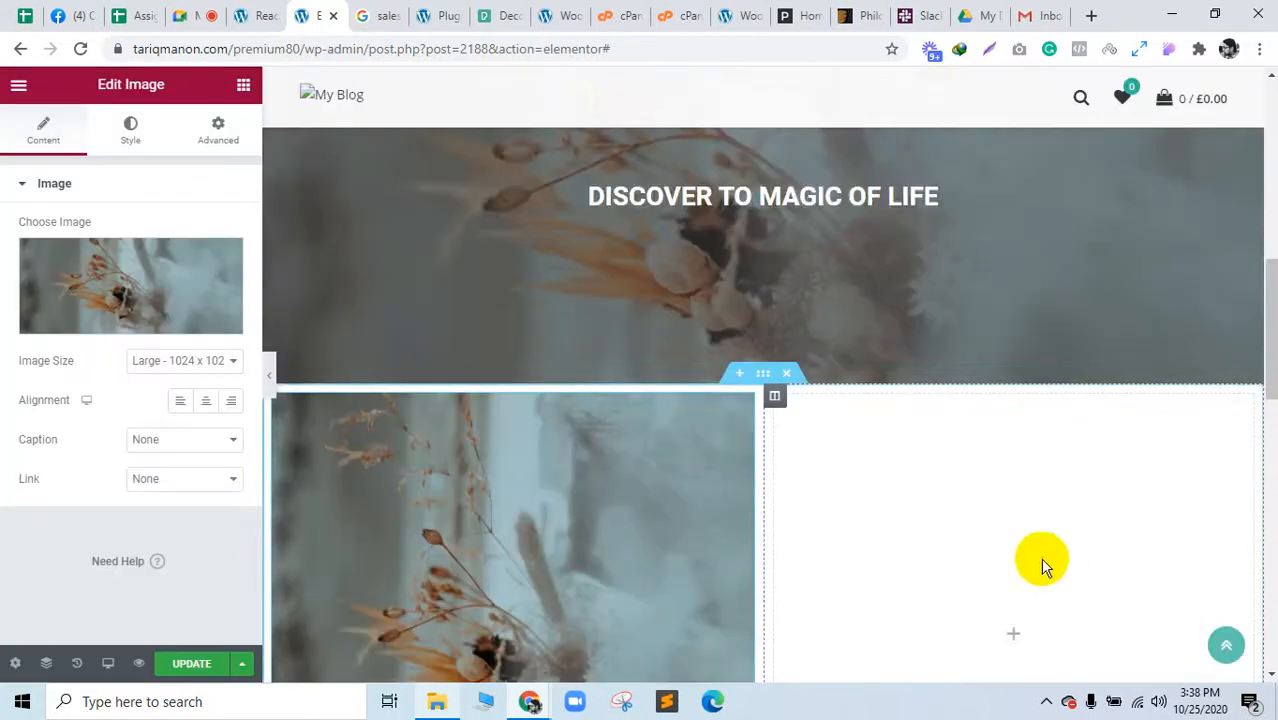
pyautogui.scroll(-1, 1030, 545)
# Step: Search widgets for 'for', try placing the Mailchimp Sign-Up Form on the right, and save with UPDATE
pyautogui.click(1015, 540)
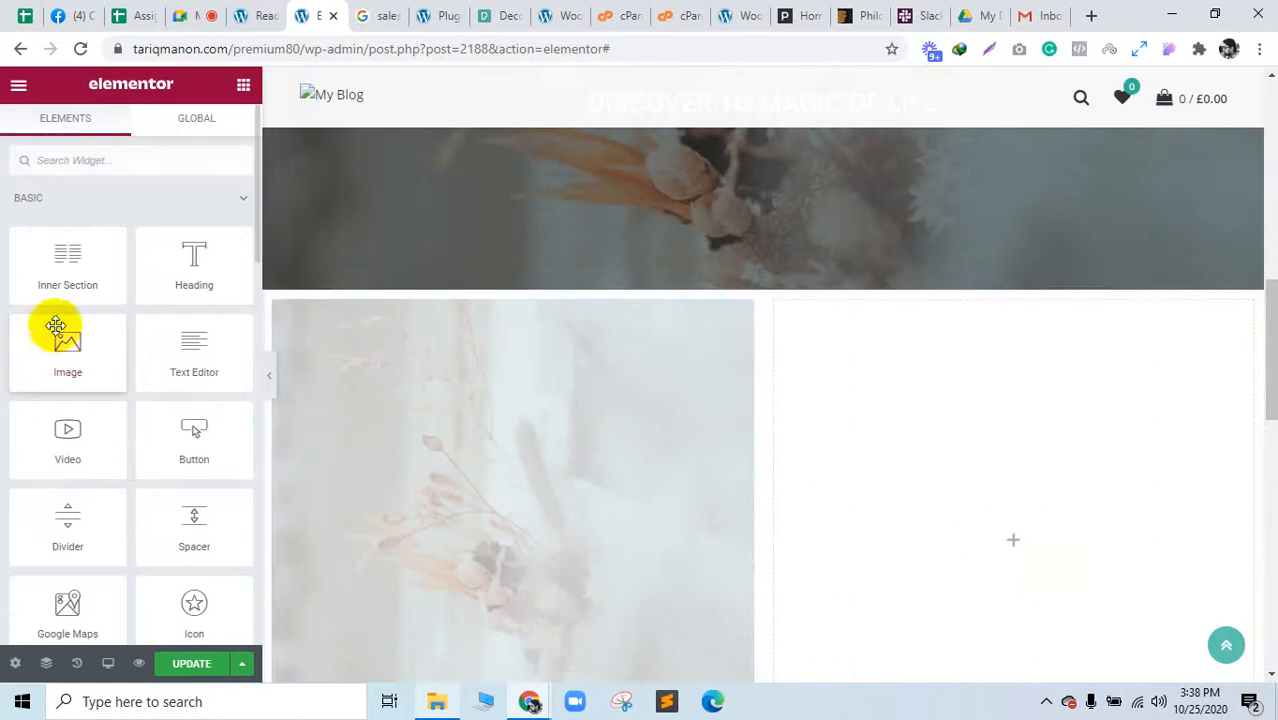
pyautogui.click(94, 164)
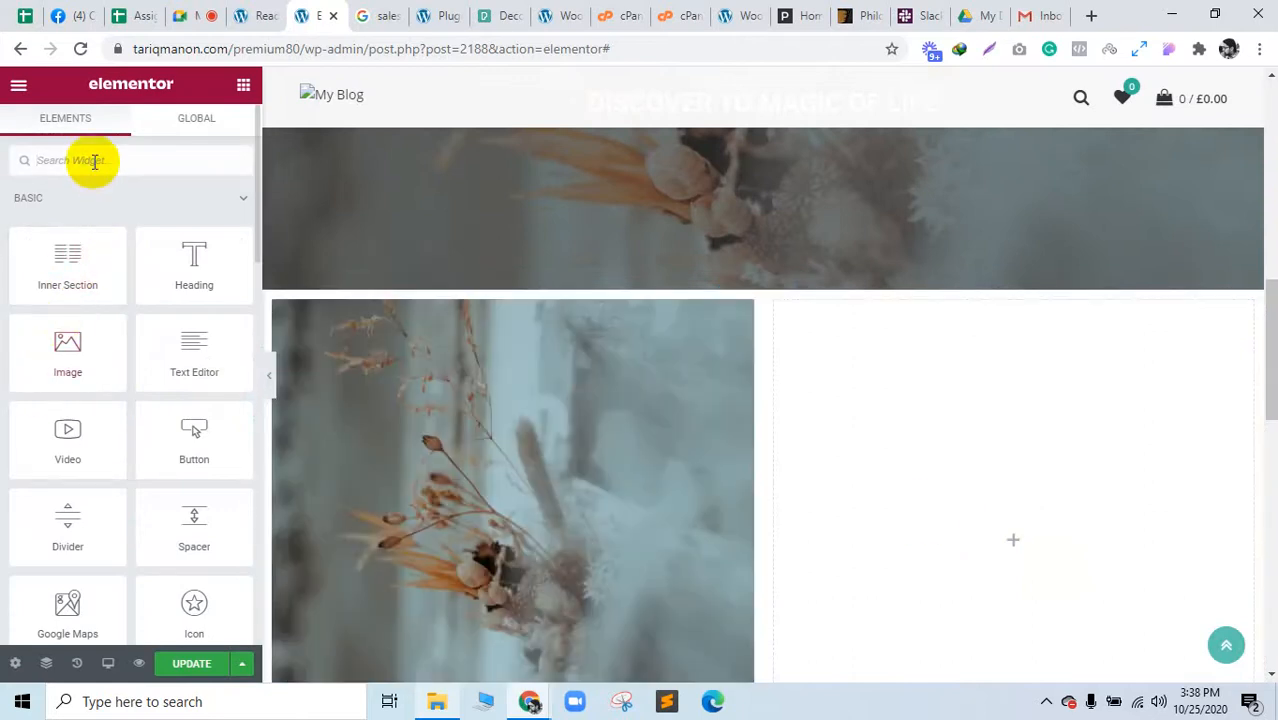
pyautogui.write('for')
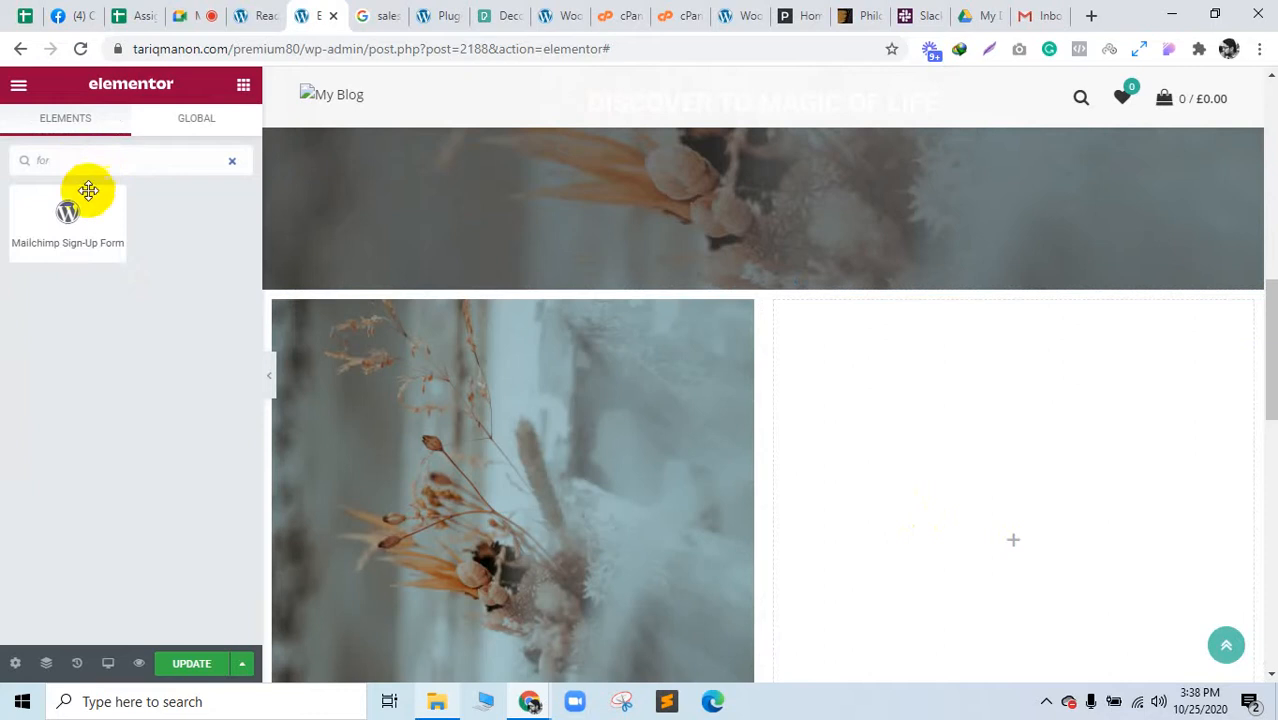
pyautogui.moveTo(86, 191)
pyautogui.mouseDown()
pyautogui.moveTo(271, 288)
pyautogui.moveTo(1056, 462)
pyautogui.moveTo(4, 168)
pyautogui.moveTo(23, 205)
pyautogui.moveTo(80, 206)
pyautogui.mouseUp()
pyautogui.press('BackSpace')
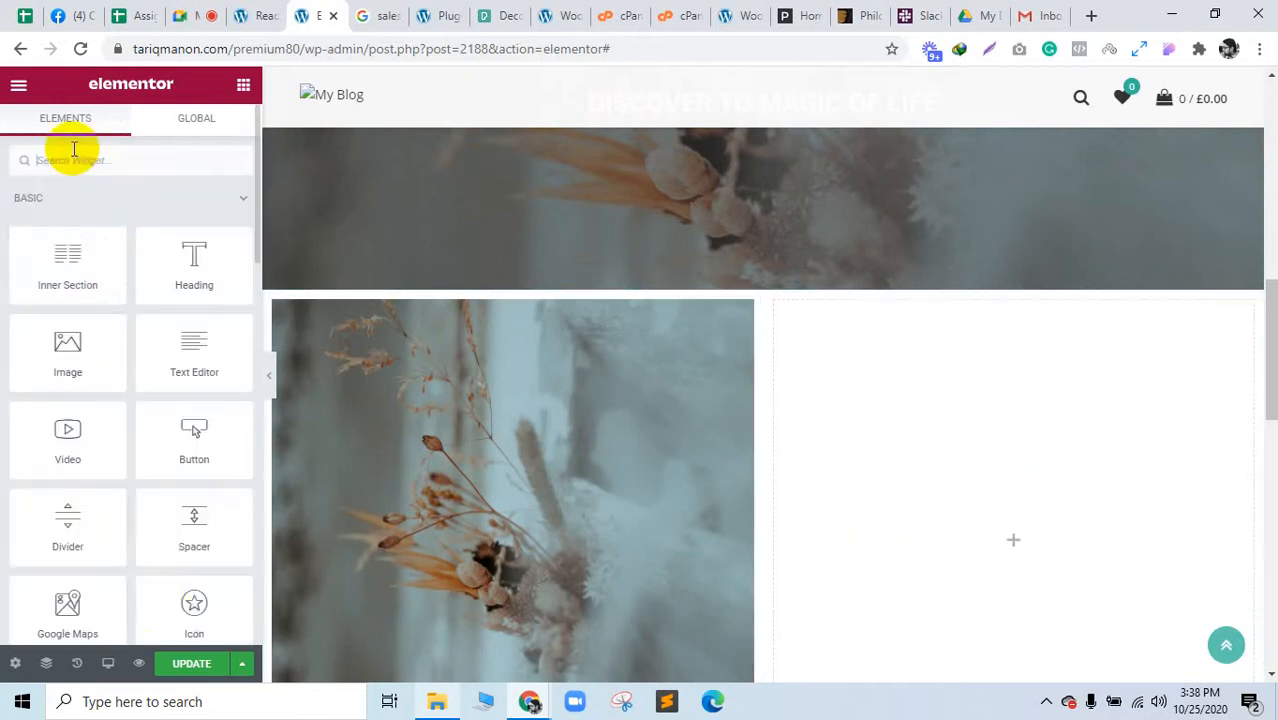
pyautogui.click(210, 672)
pyautogui.scroll(6, 673, 533)
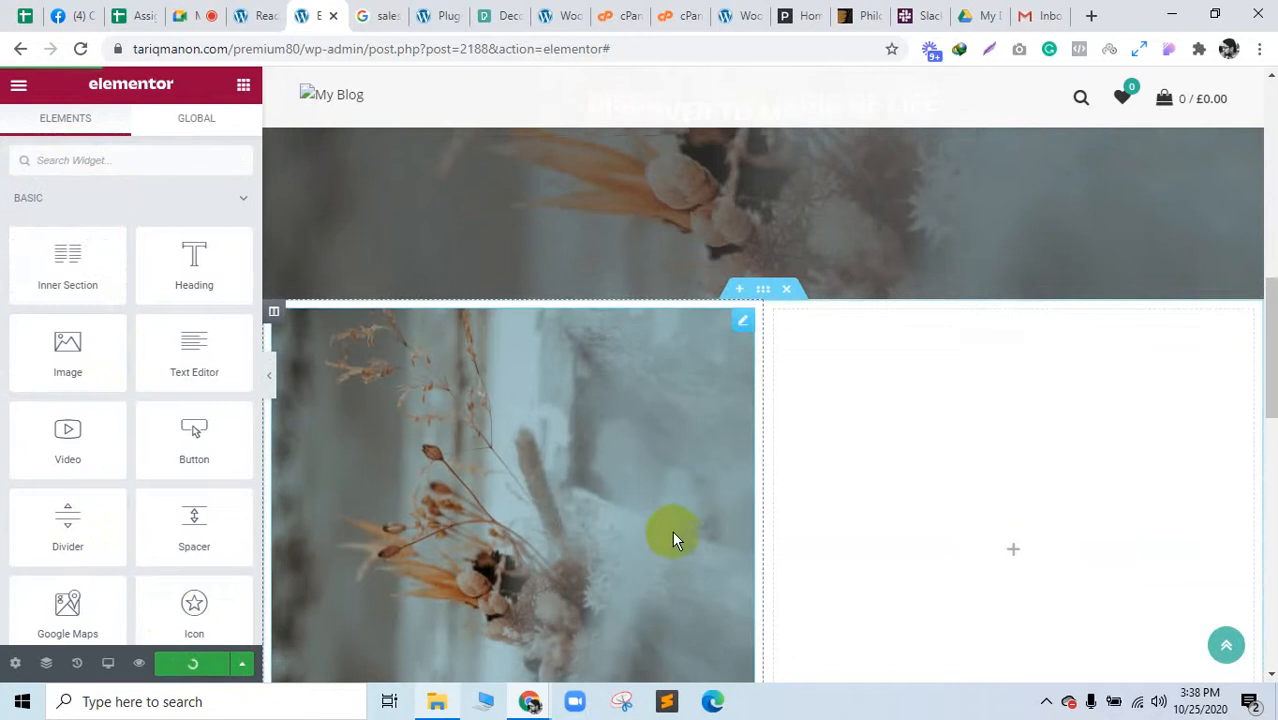
pyautogui.scroll(-15, 844, 348)
pyautogui.scroll(10, 810, 508)
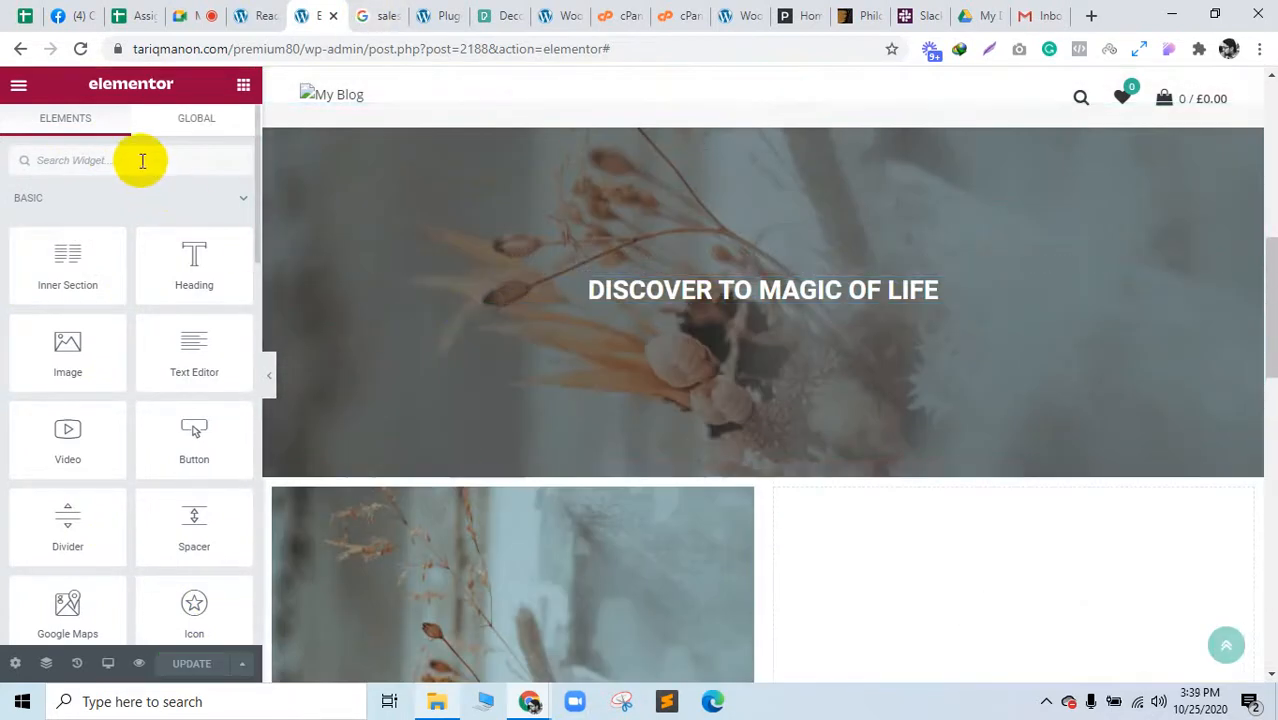
pyautogui.scroll(-3, 1107, 471)
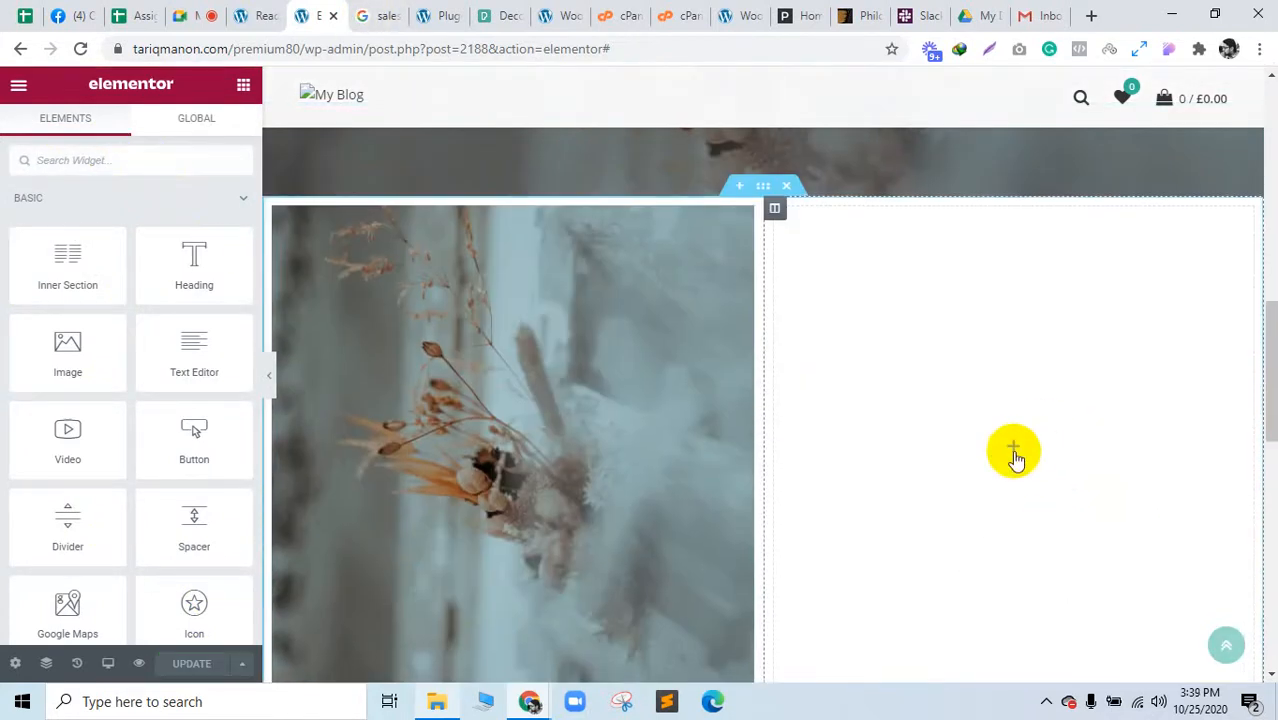
pyautogui.write('su')
pyautogui.press('BackSpace')
pyautogui.press('BackSpace')
# Step: Search Google for 'mailchimp' and open the MailChimp Login page
pyautogui.click(257, 14)
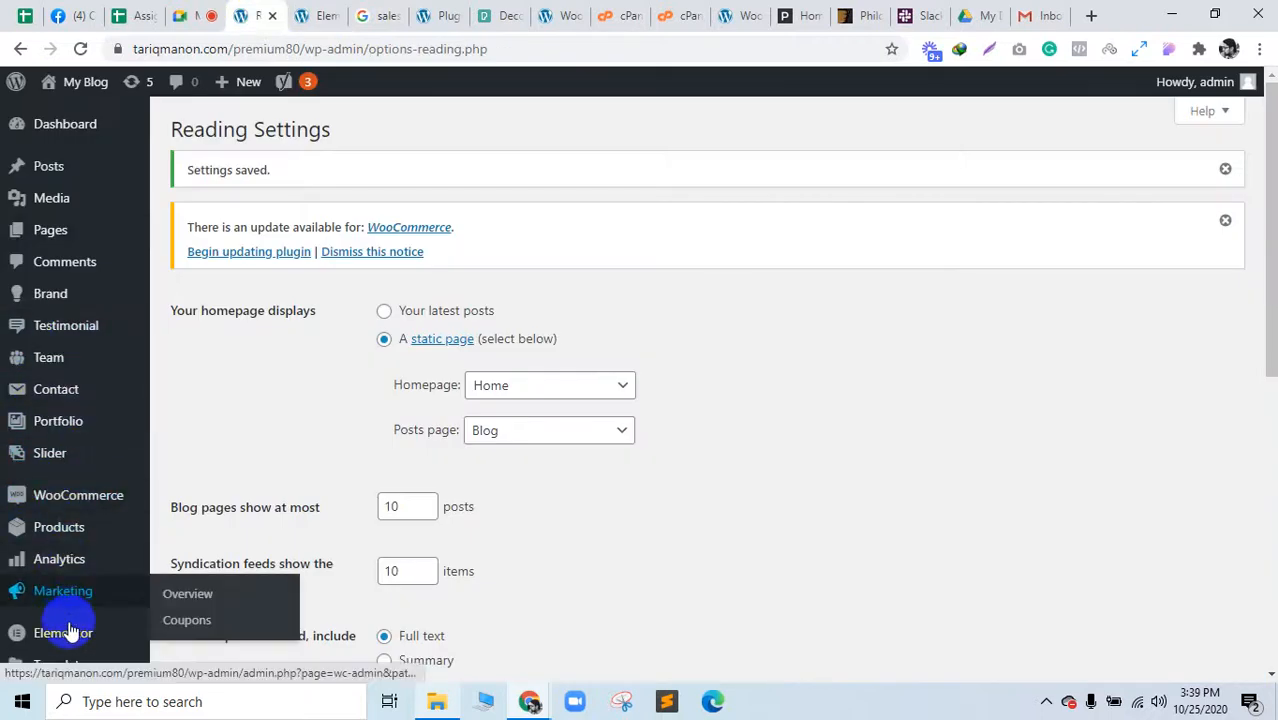
pyautogui.scroll(-4, 75, 440)
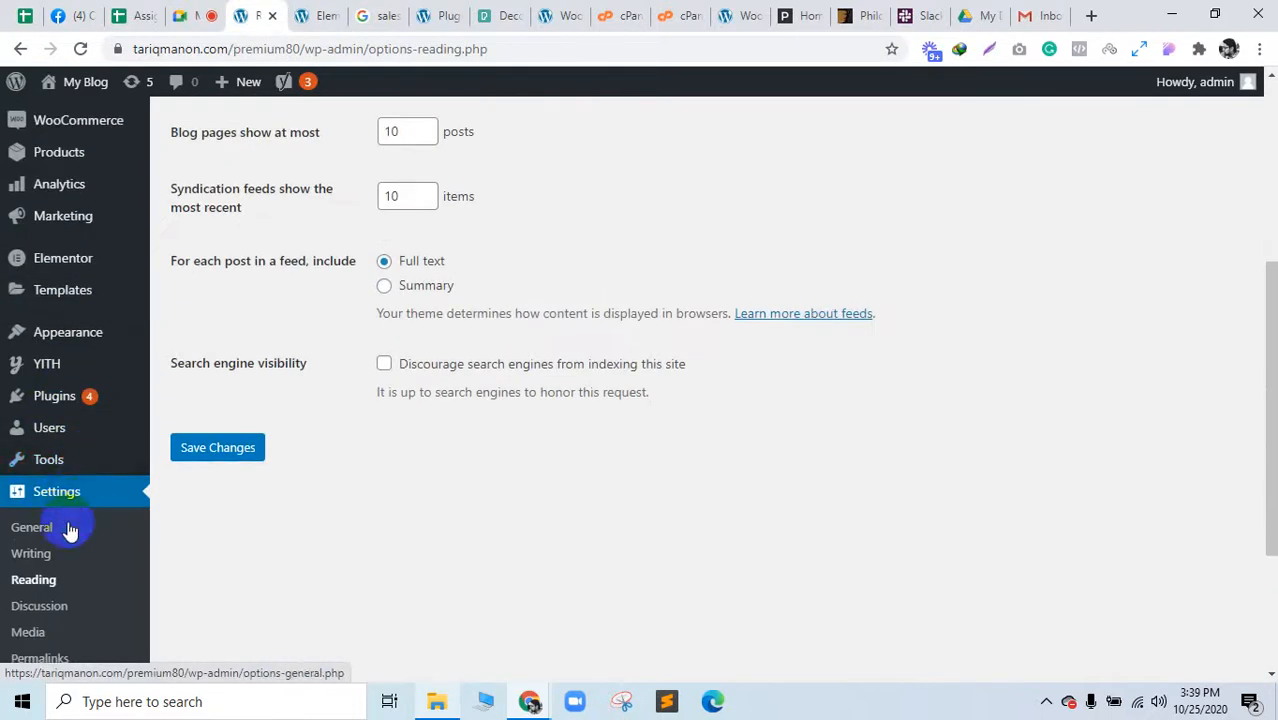
pyautogui.click(310, 14)
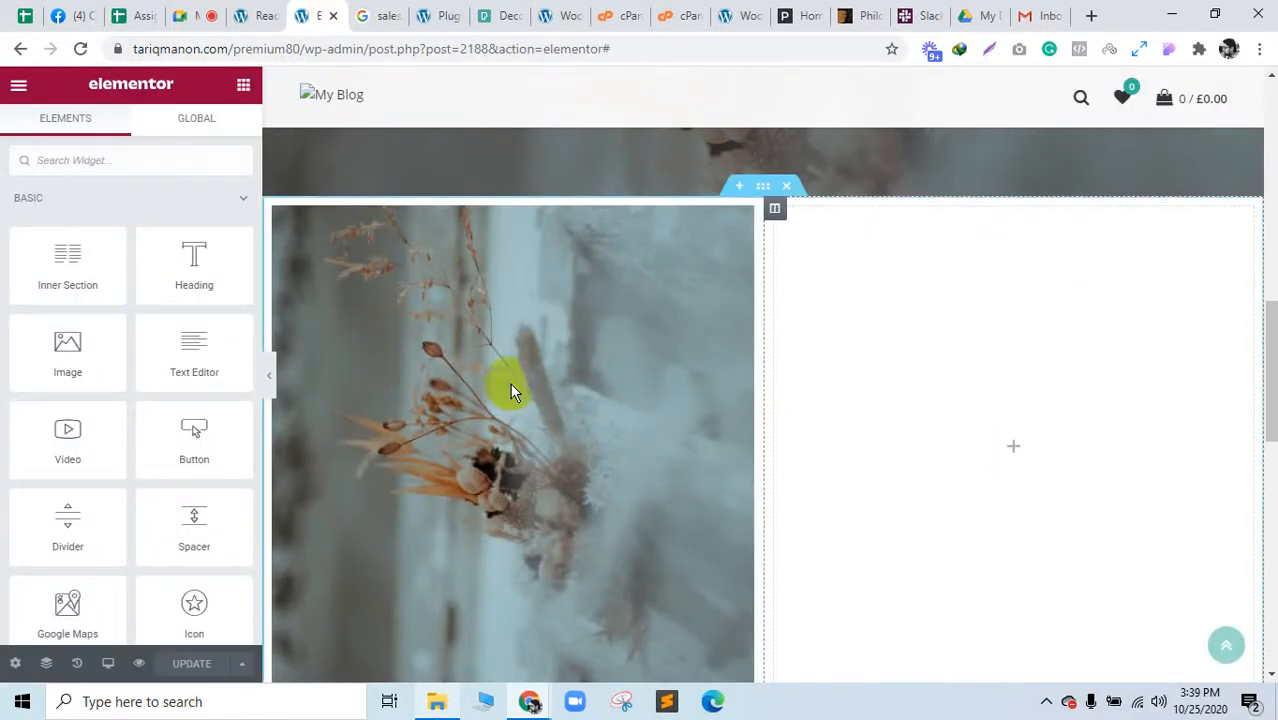
pyautogui.click(405, 14)
pyautogui.click(385, 51)
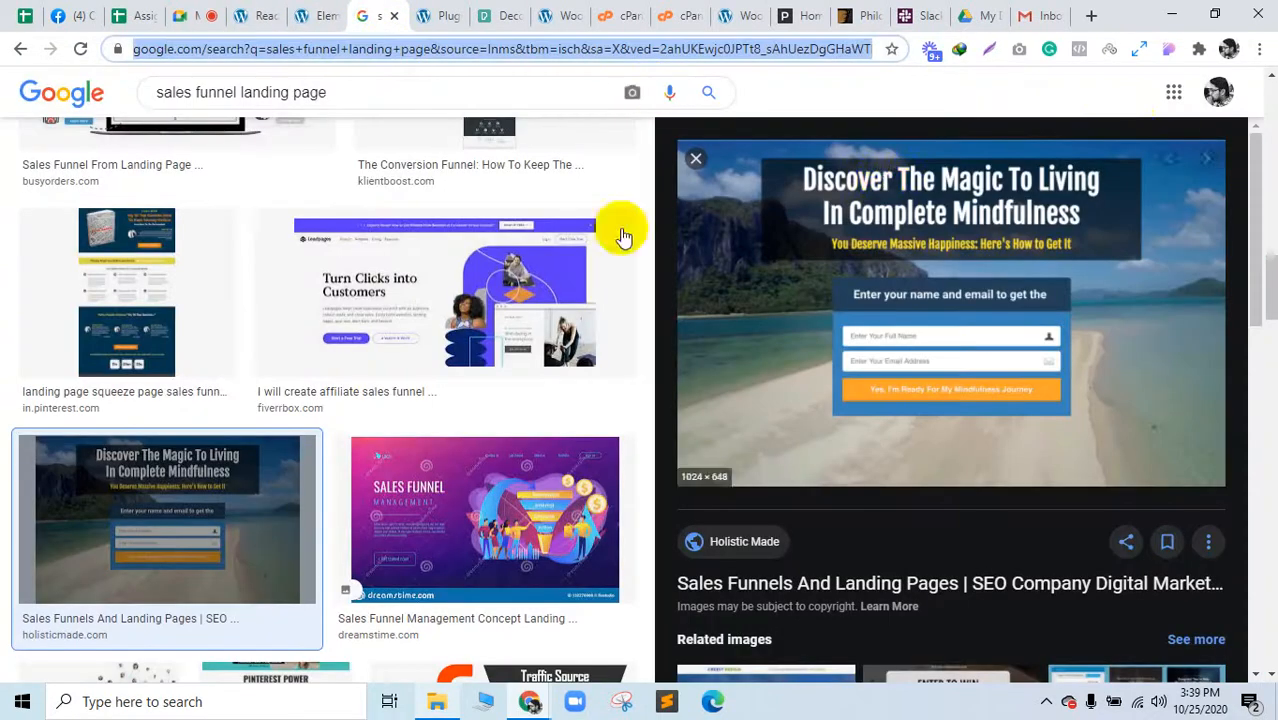
pyautogui.scroll(-5, 600, 210)
pyautogui.write('mailchimp')
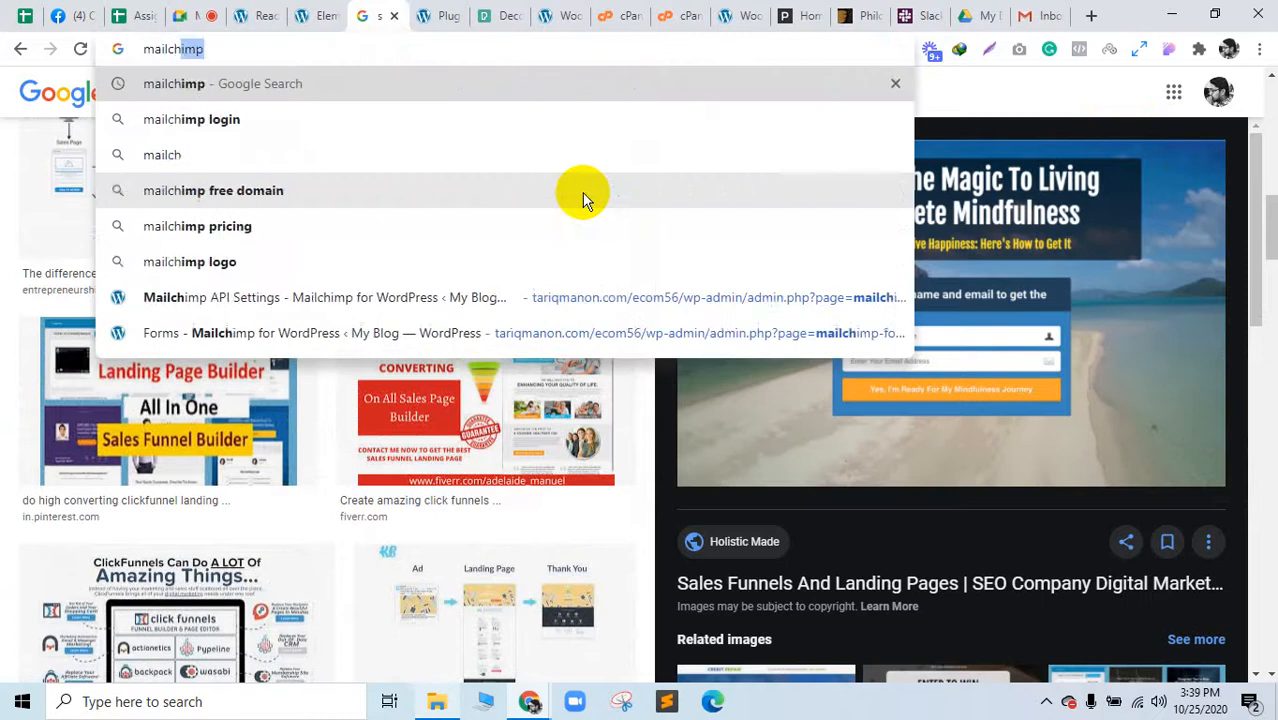
pyautogui.press('Return')
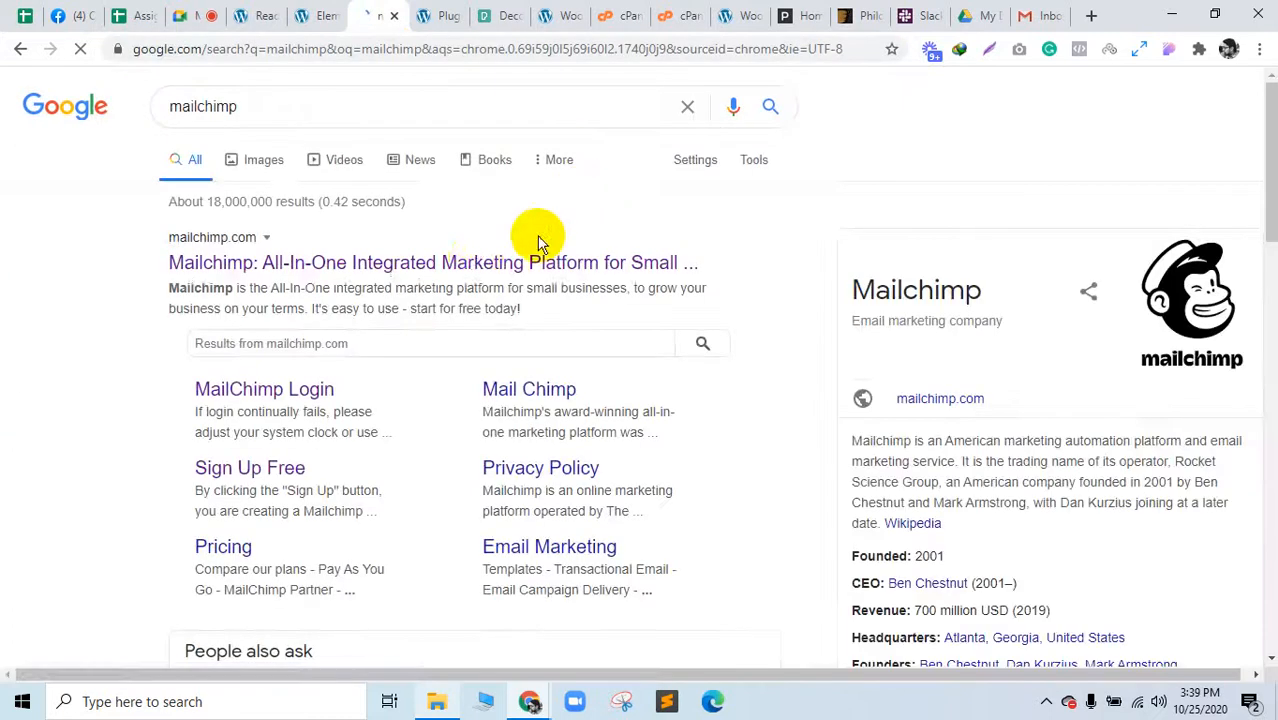
pyautogui.click(478, 265)
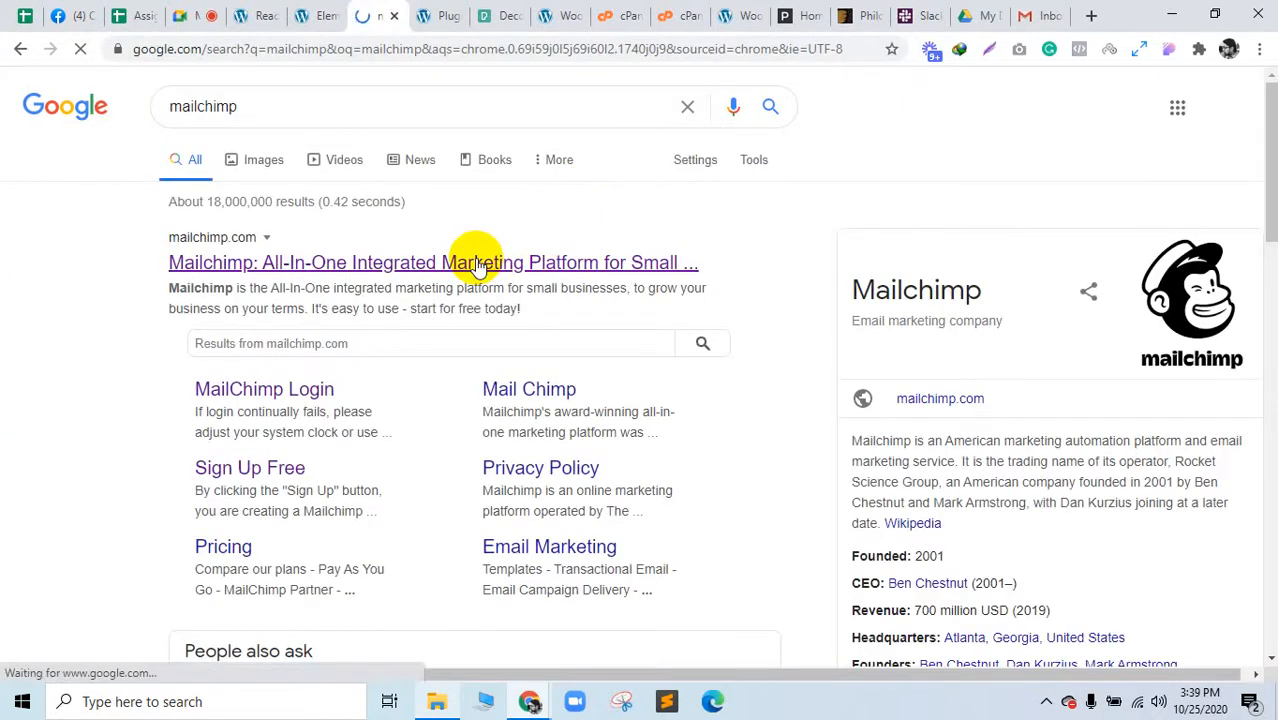
pyautogui.click(289, 396)
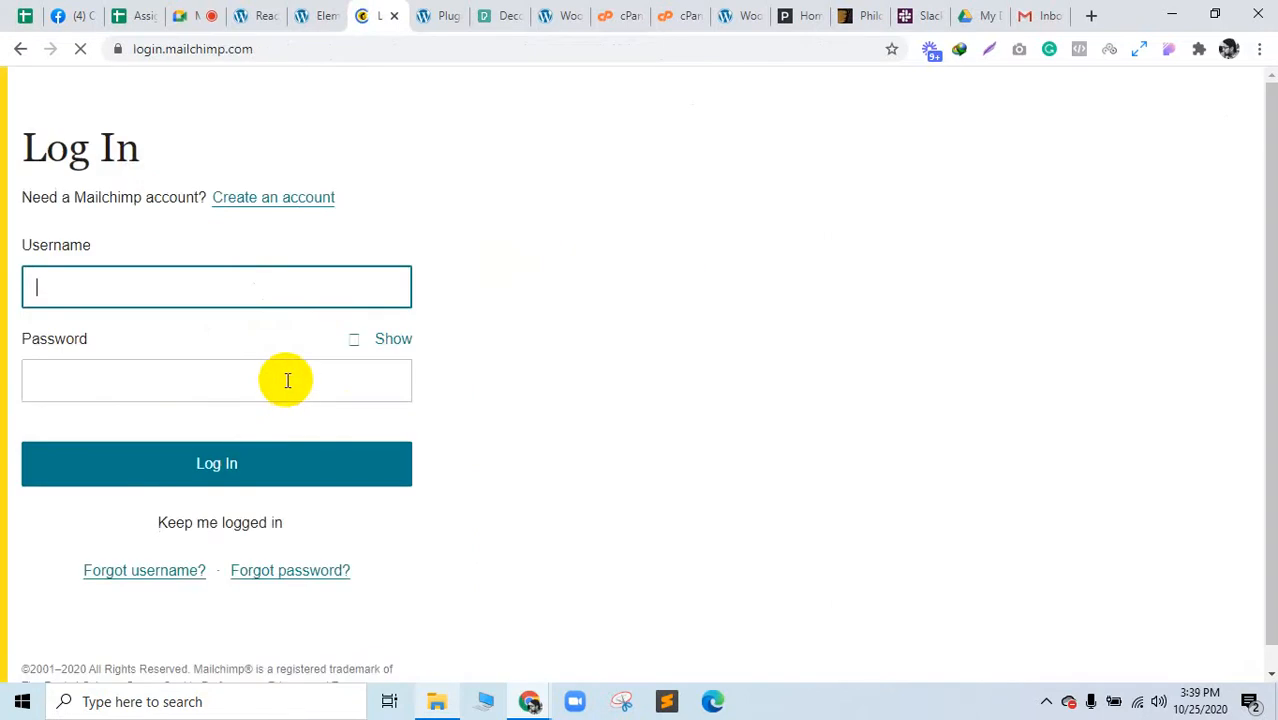
# Step: Log in to Mailchimp with the saved username and password and choose the first listed account
pyautogui.click(163, 291)
pyautogui.click(137, 332)
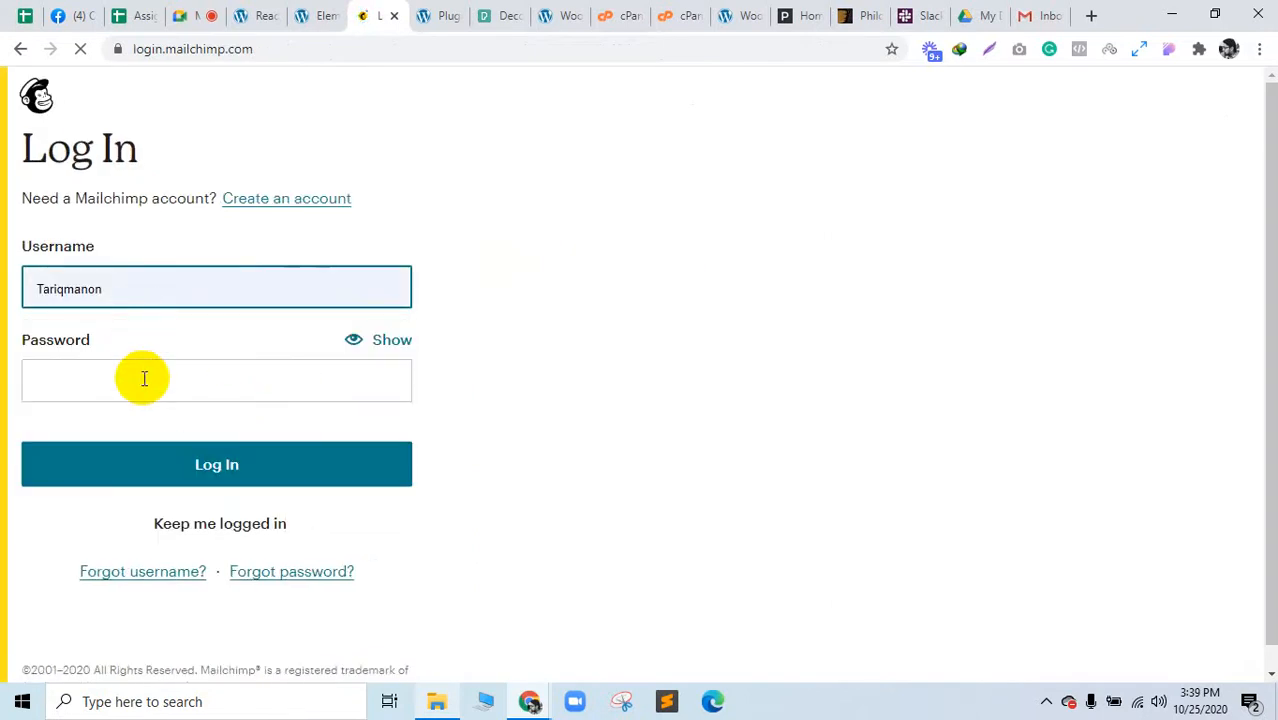
pyautogui.click(215, 470)
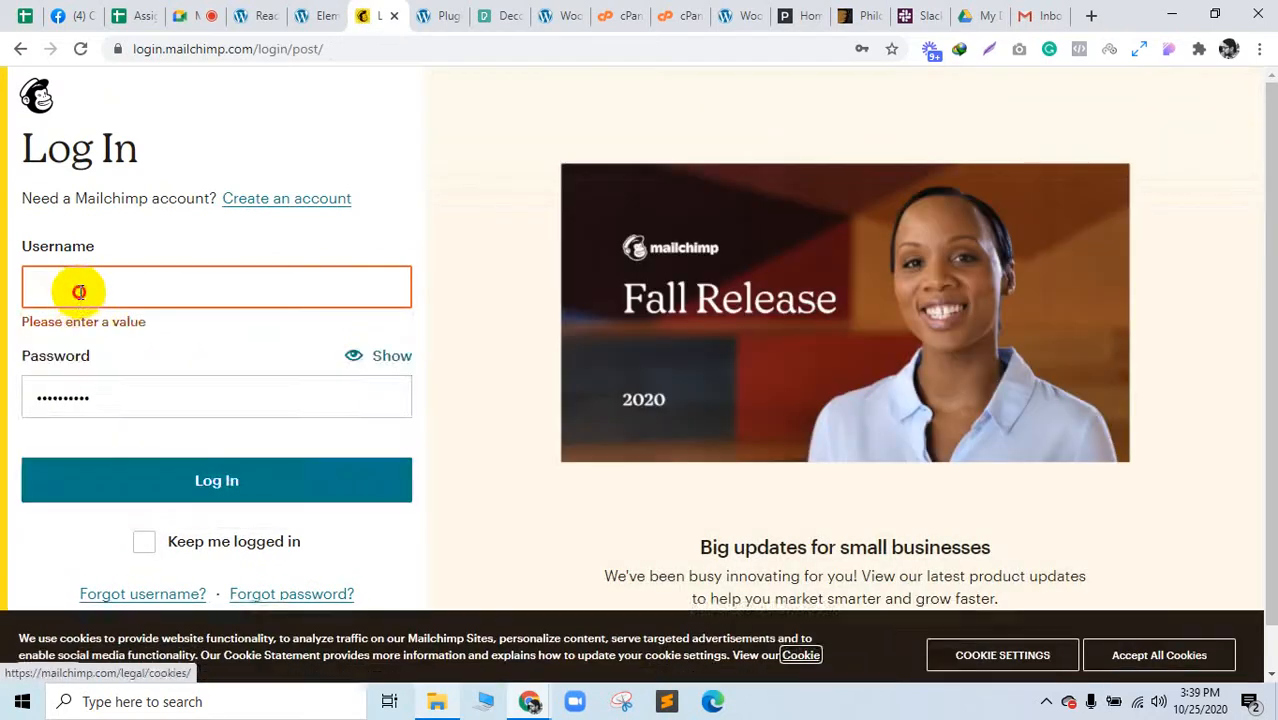
pyautogui.click(80, 289)
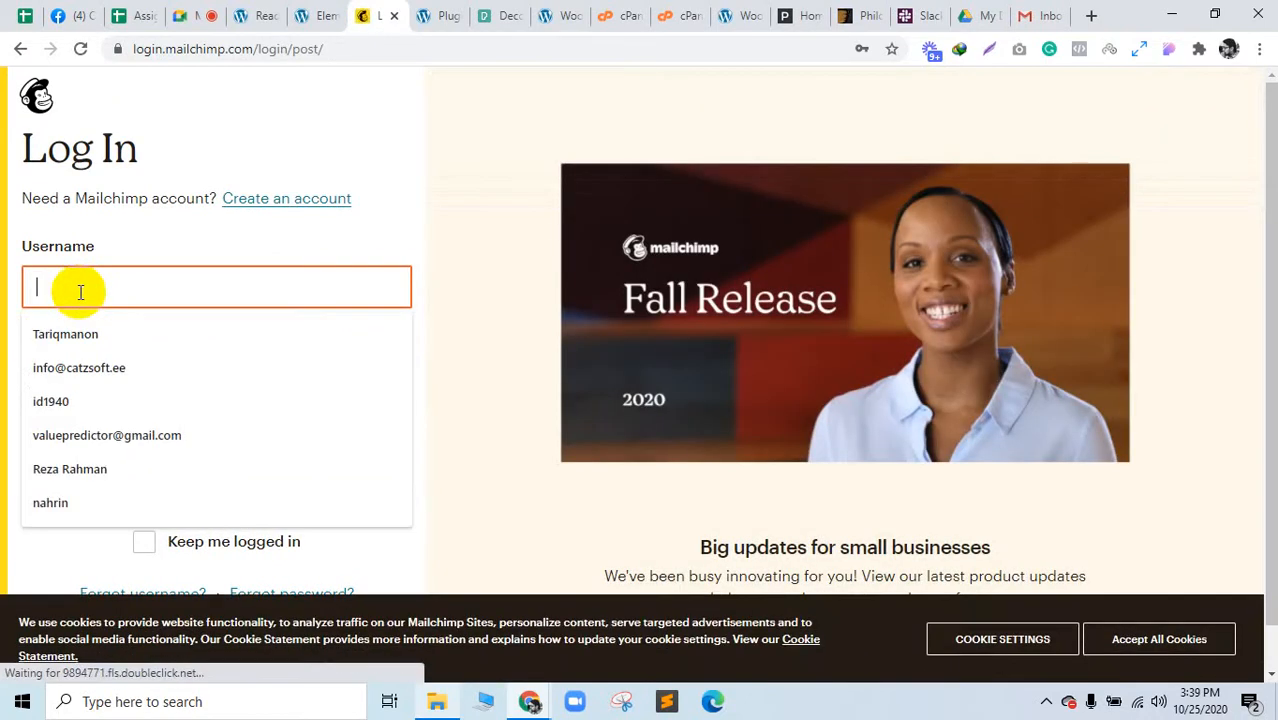
pyautogui.click(66, 334)
pyautogui.click(214, 477)
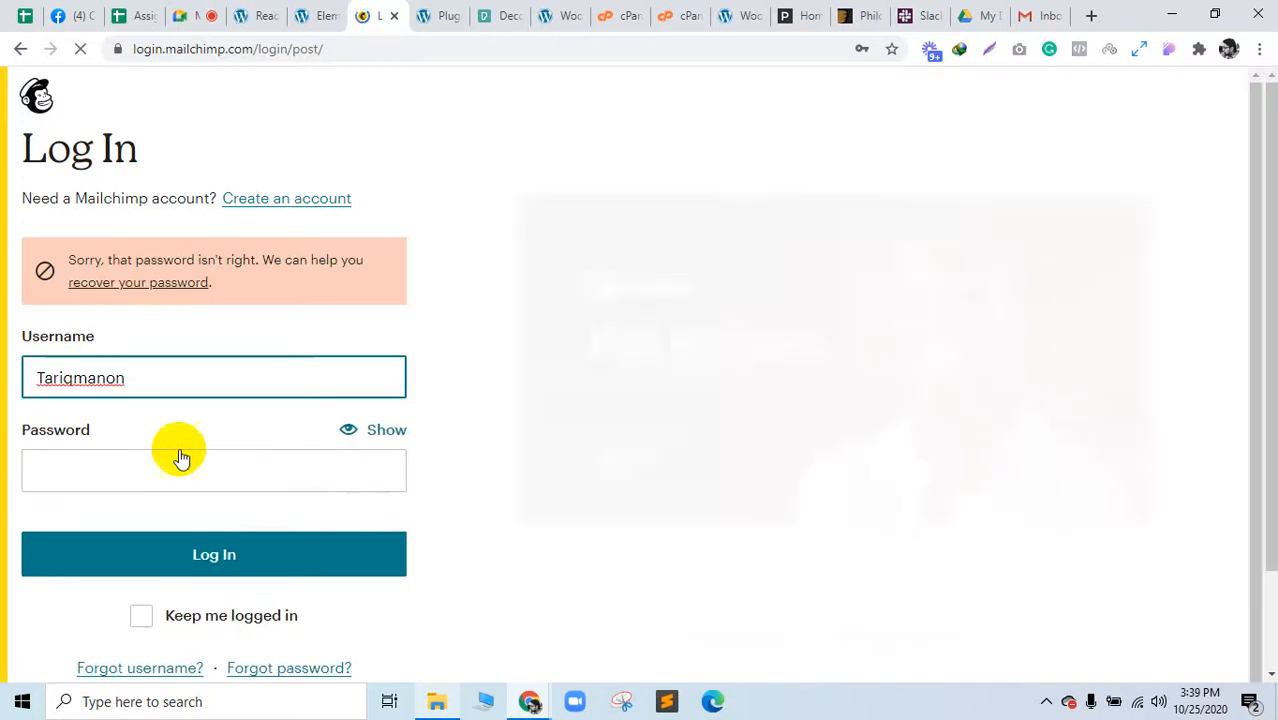
pyautogui.click(115, 466)
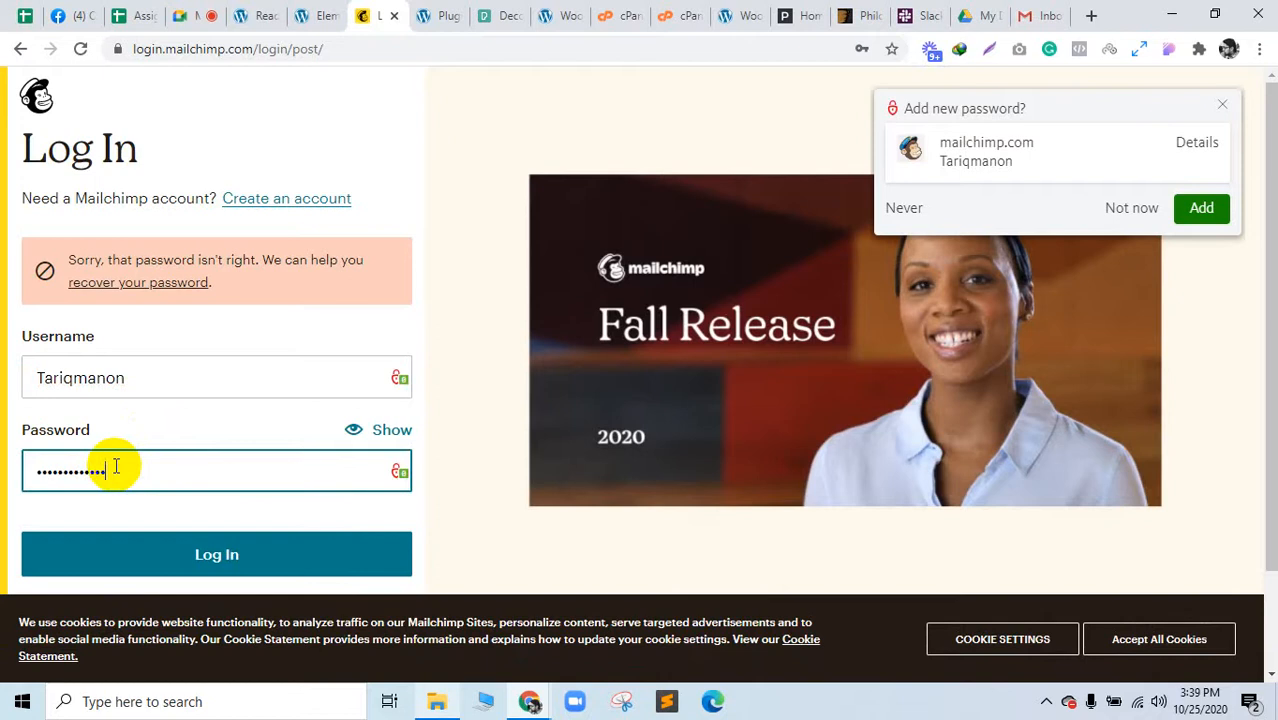
pyautogui.click(170, 545)
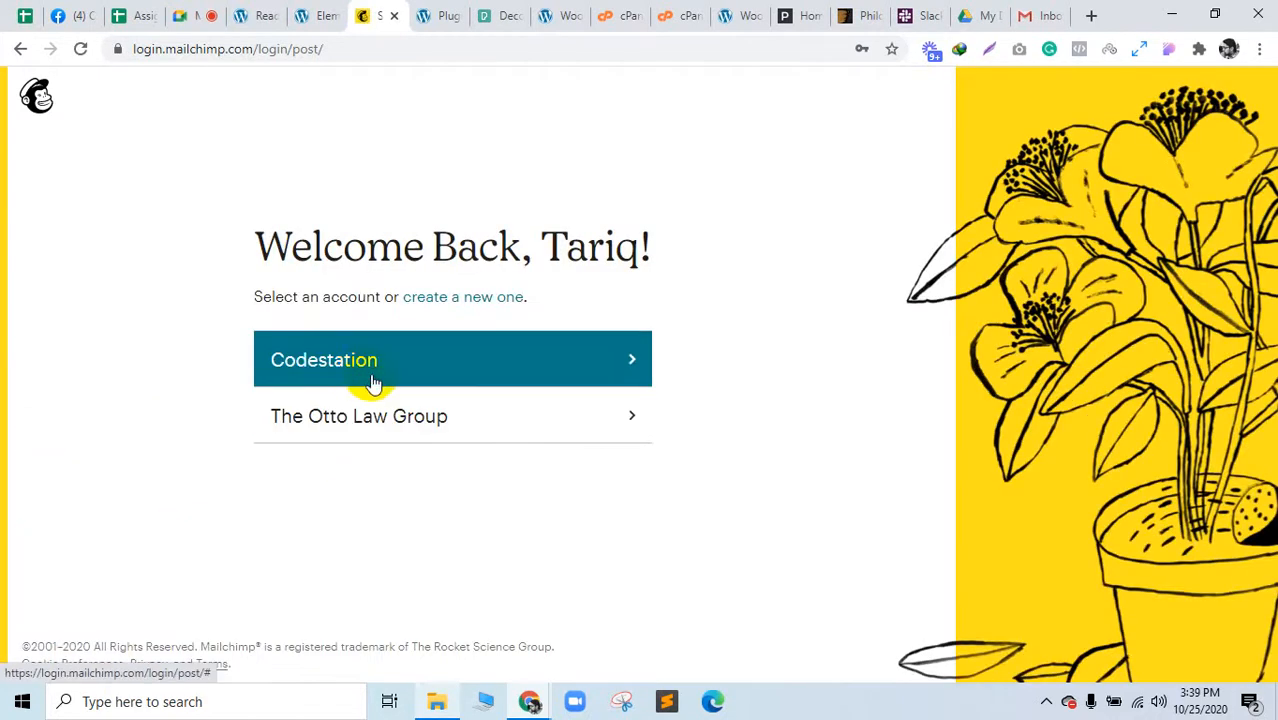
pyautogui.click(372, 383)
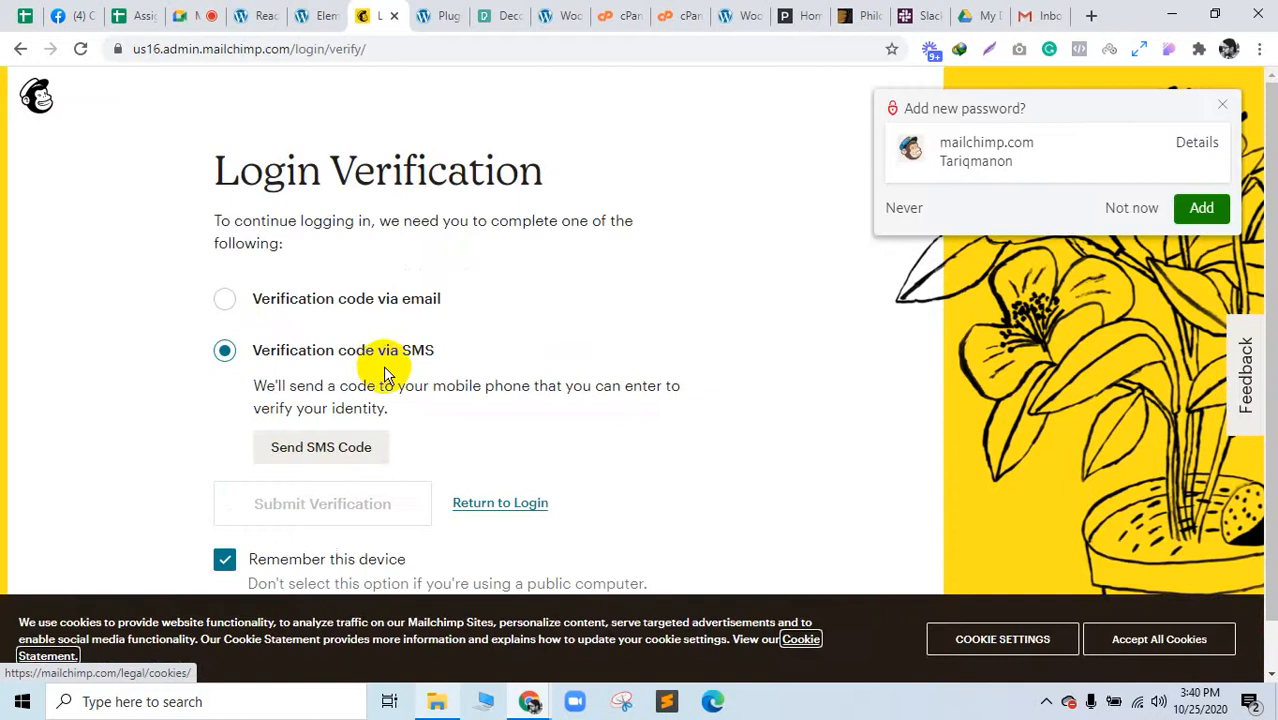
# Step: Decline saving the password, accept cookies, and complete SMS code verification
pyautogui.scroll(-1, 416, 413)
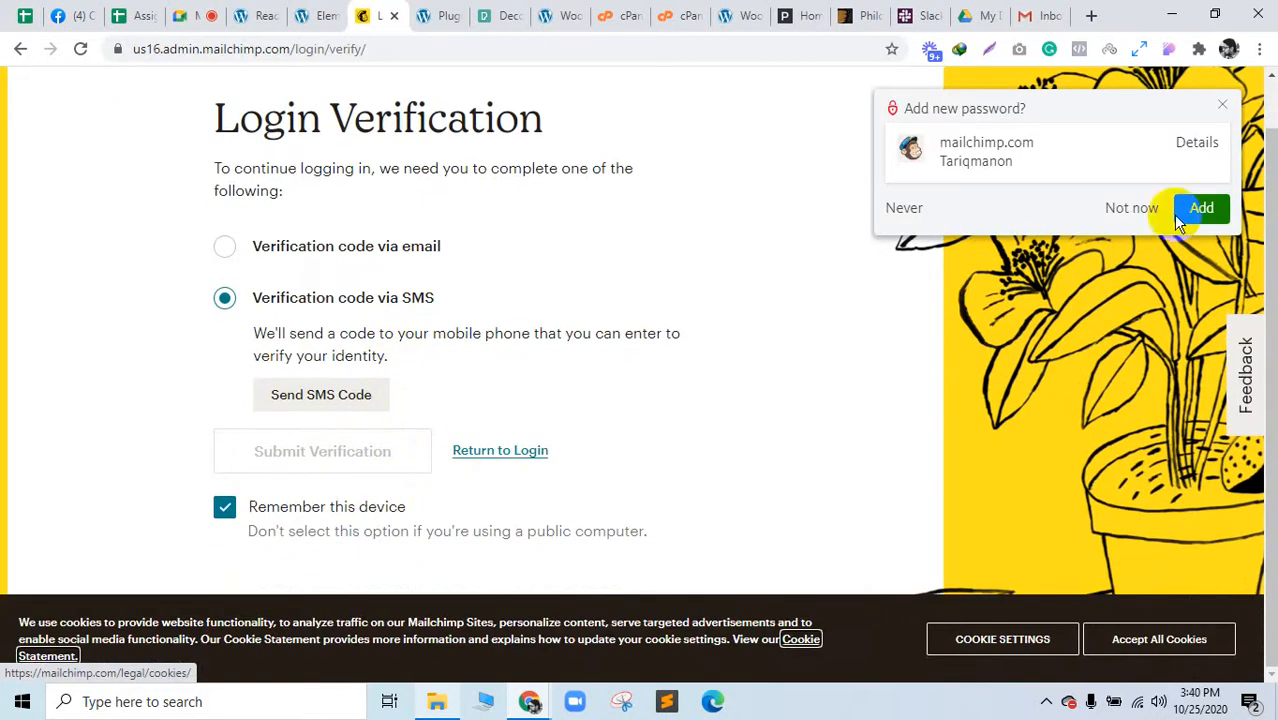
pyautogui.click(1141, 203)
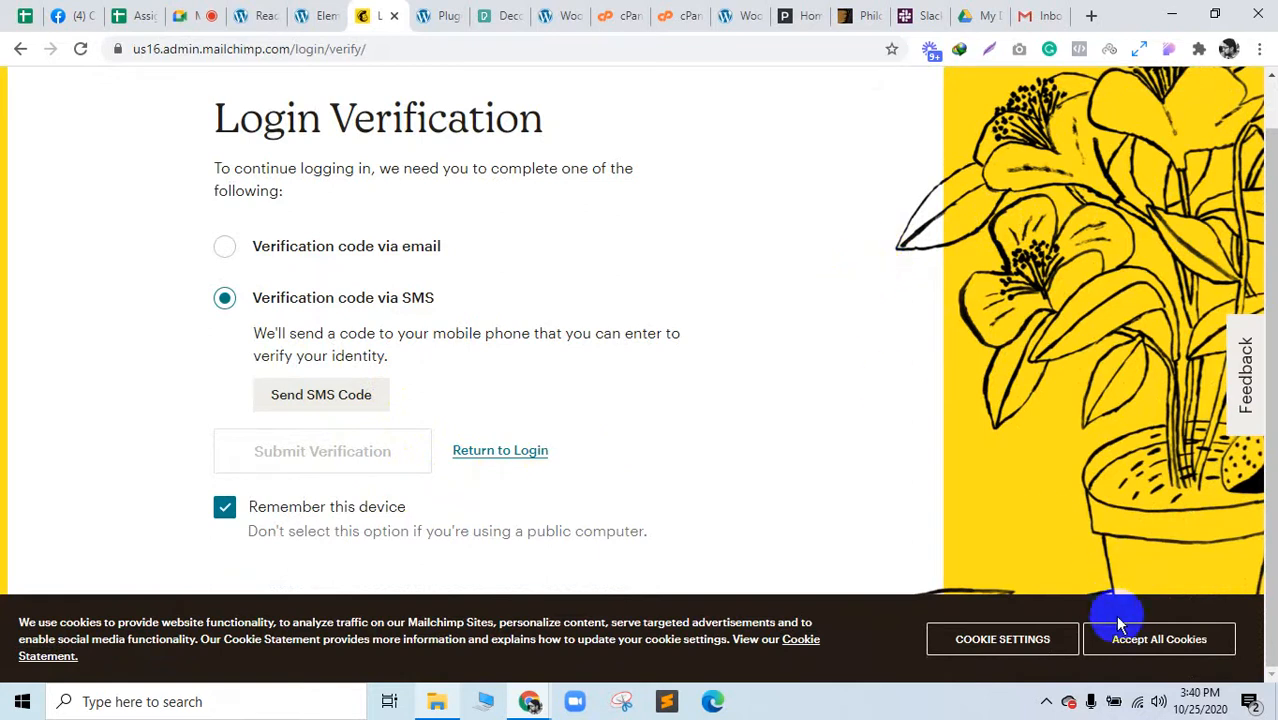
pyautogui.click(1145, 645)
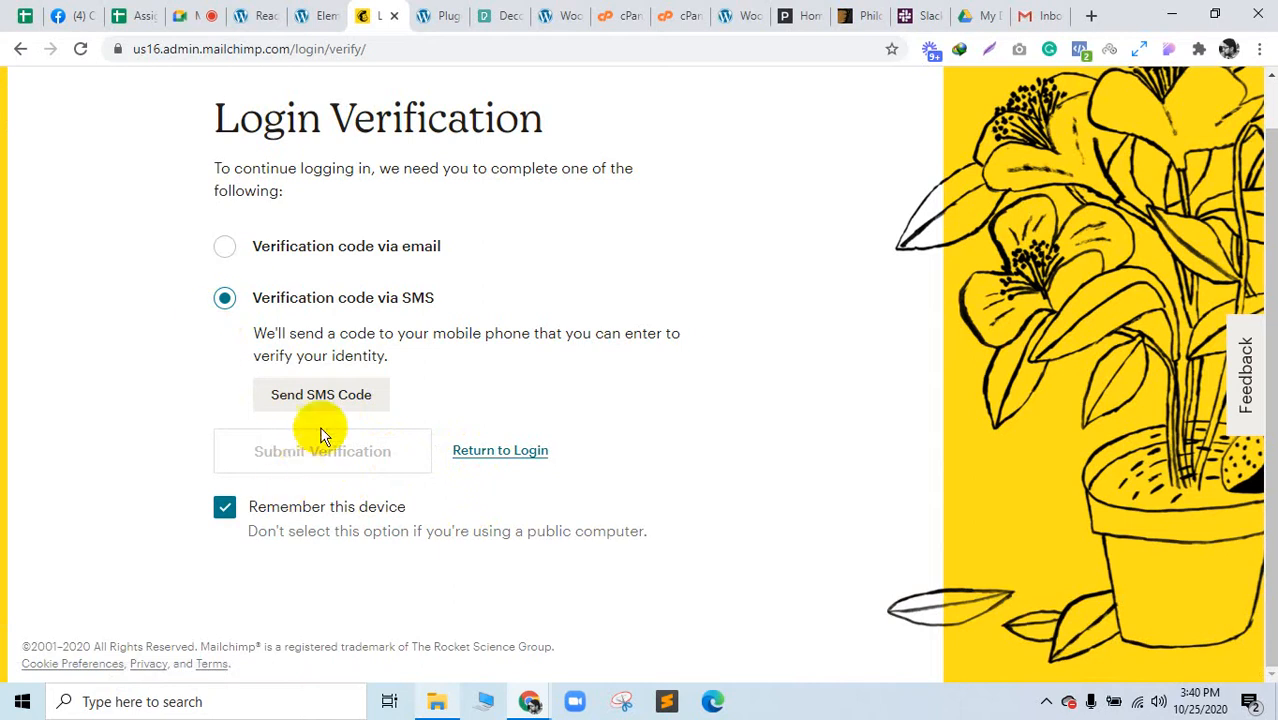
pyautogui.click(321, 400)
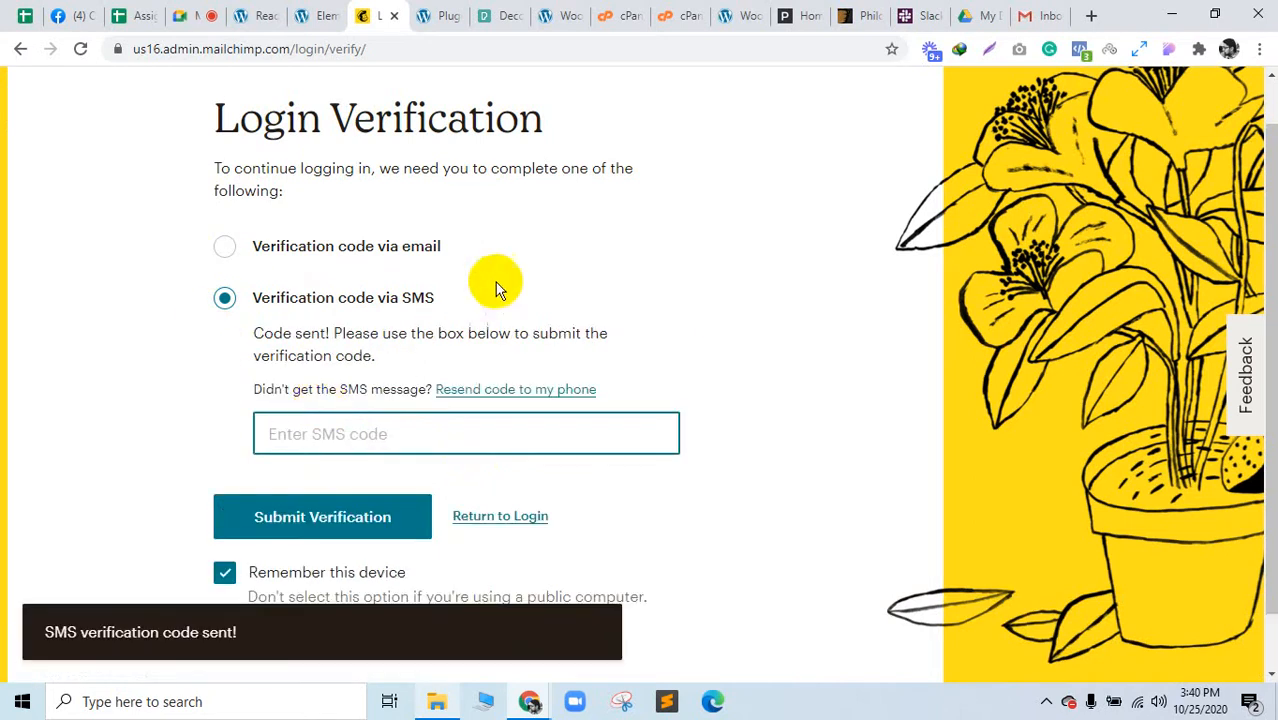
pyautogui.scroll(-2, 495, 290)
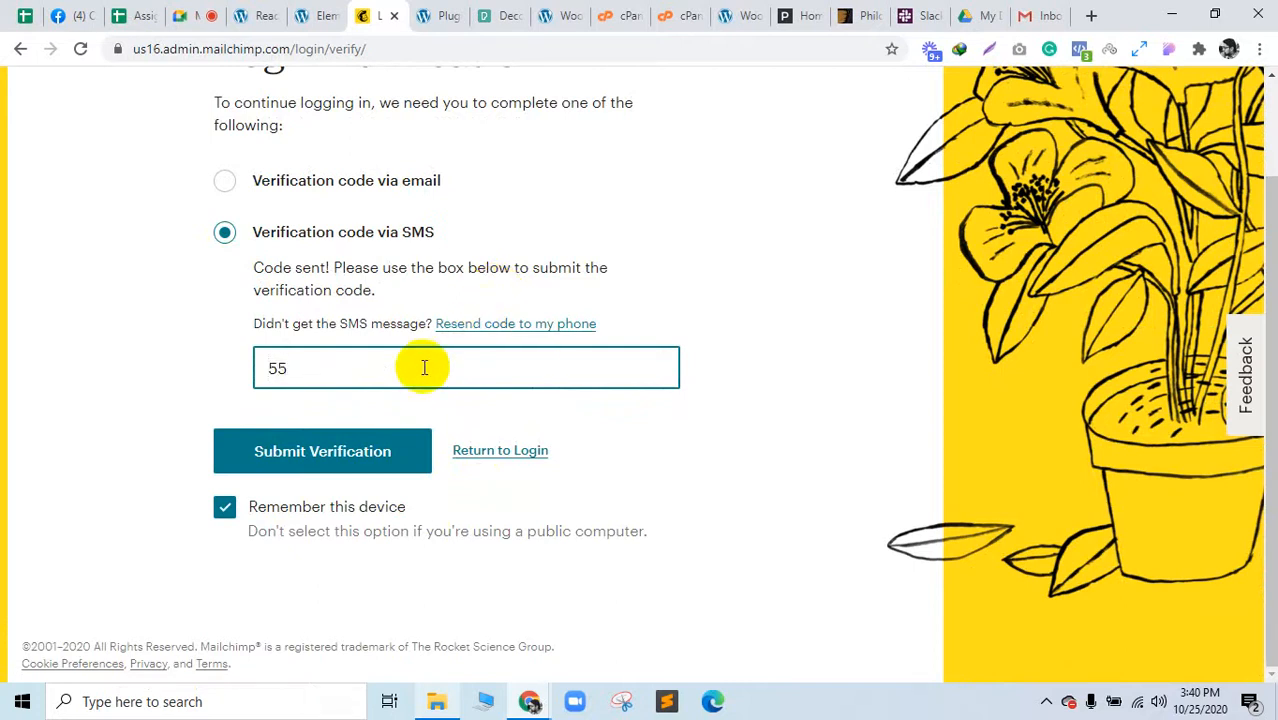
pyautogui.click(398, 458)
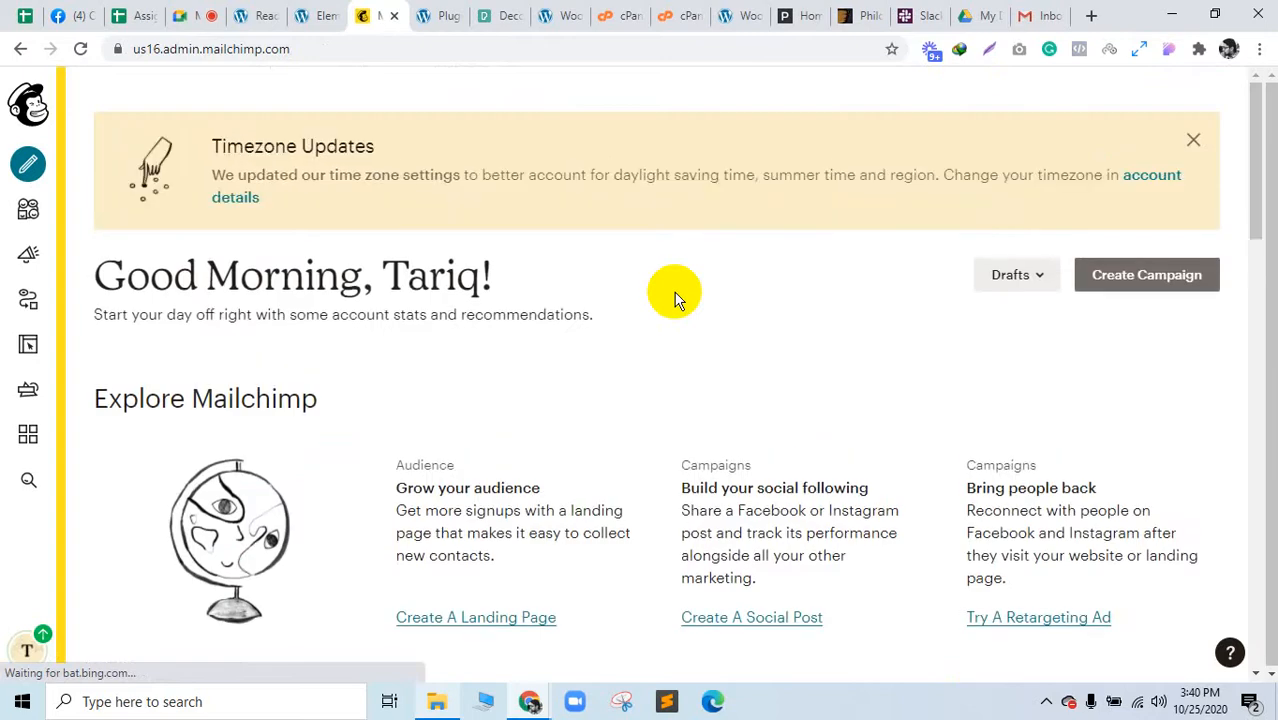
# Step: Dismiss the Timezone and welcome notices, open Audience, and review the Landing audience with 5 contacts
pyautogui.click(1192, 139)
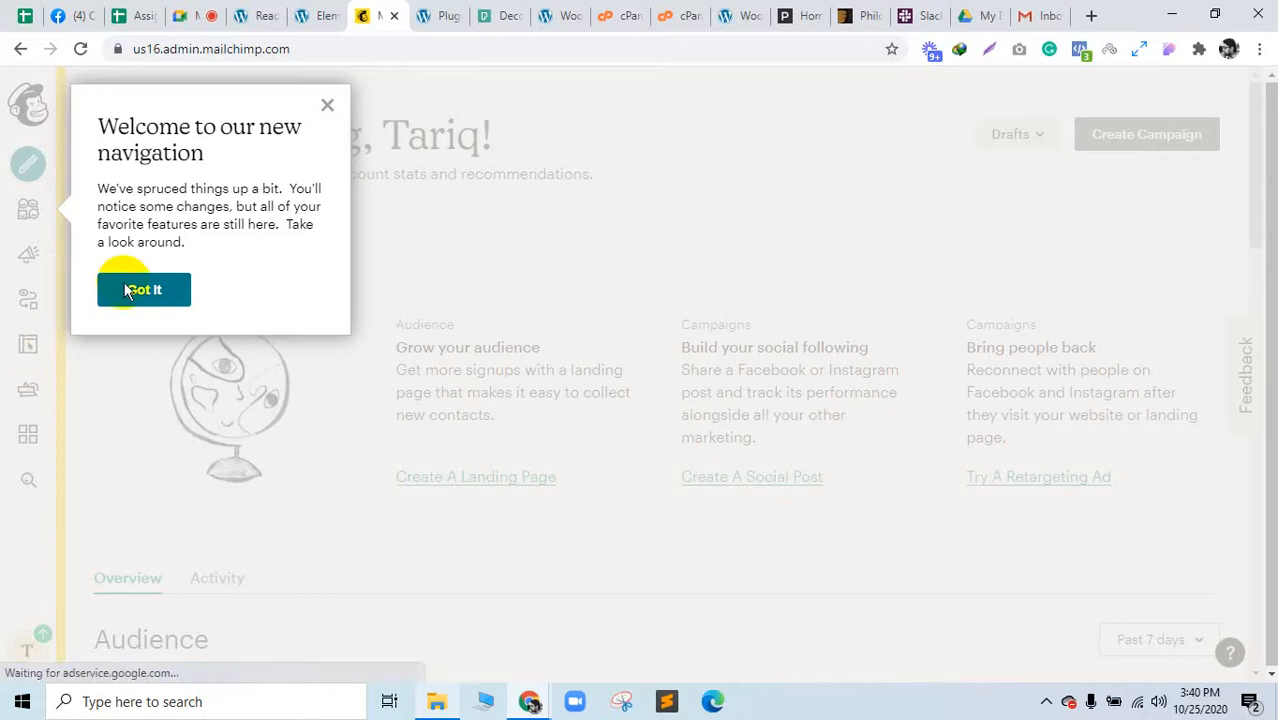
pyautogui.click(143, 290)
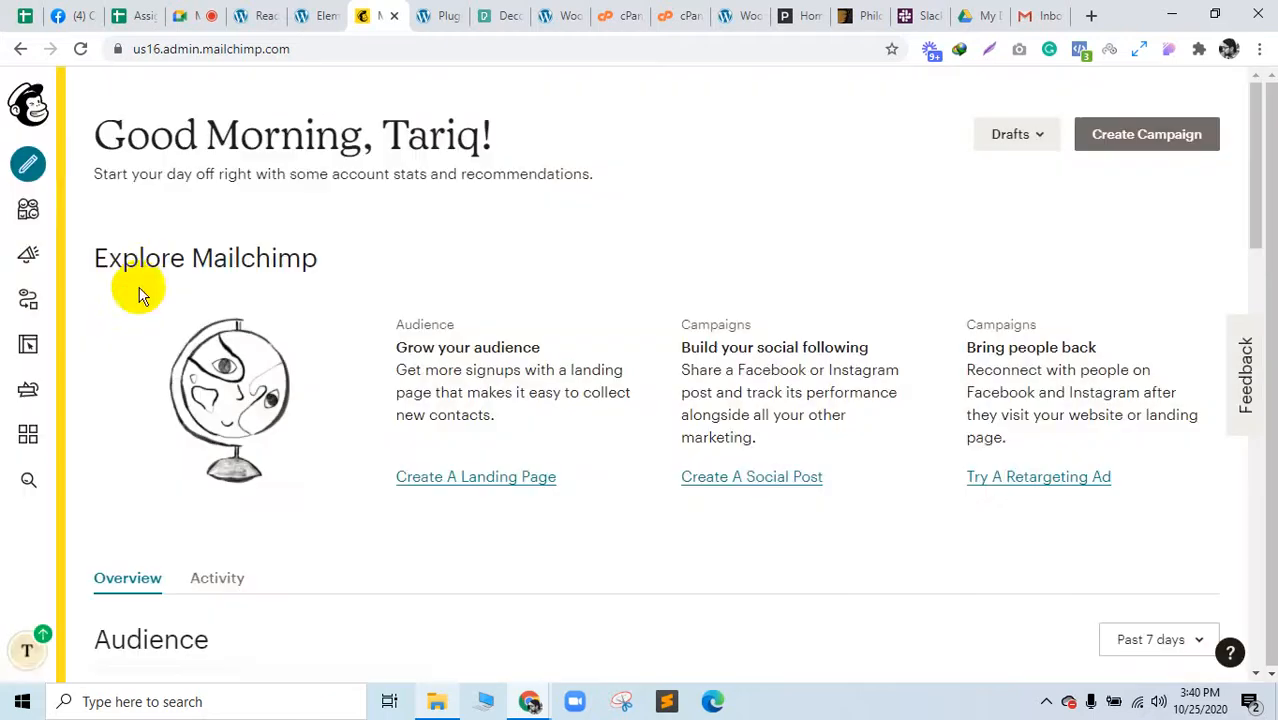
pyautogui.click(32, 219)
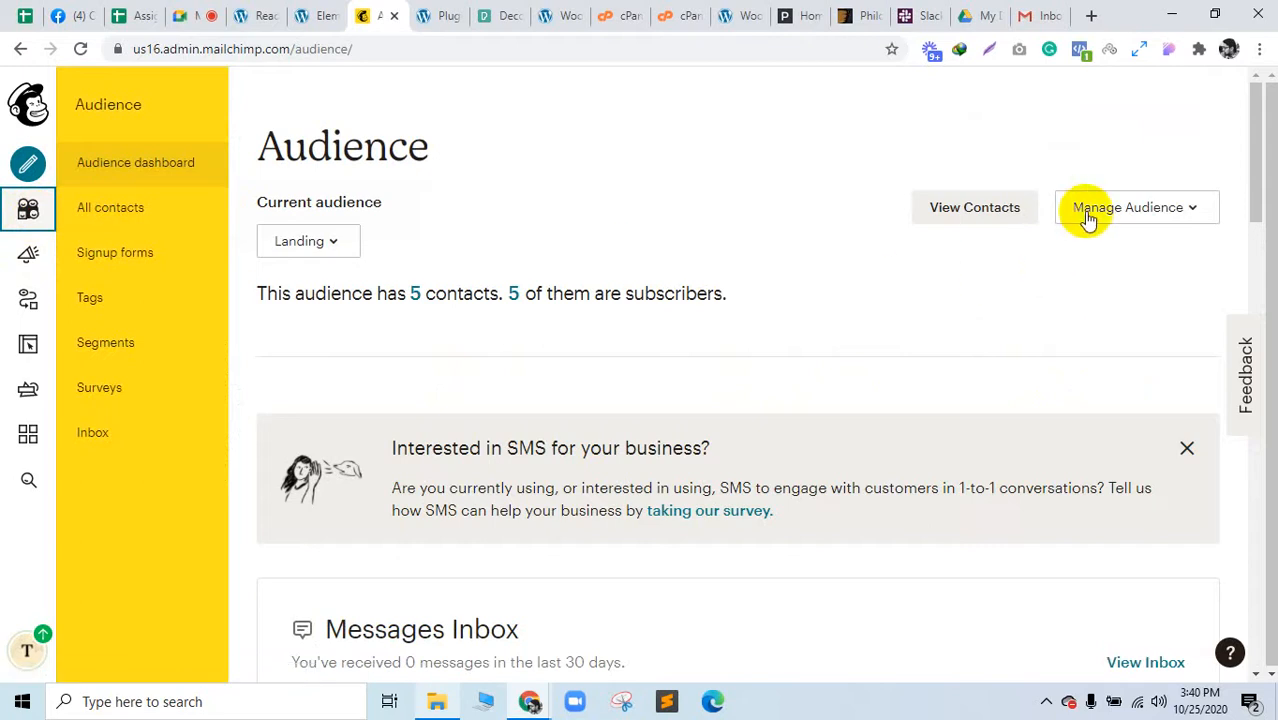
pyautogui.click(302, 248)
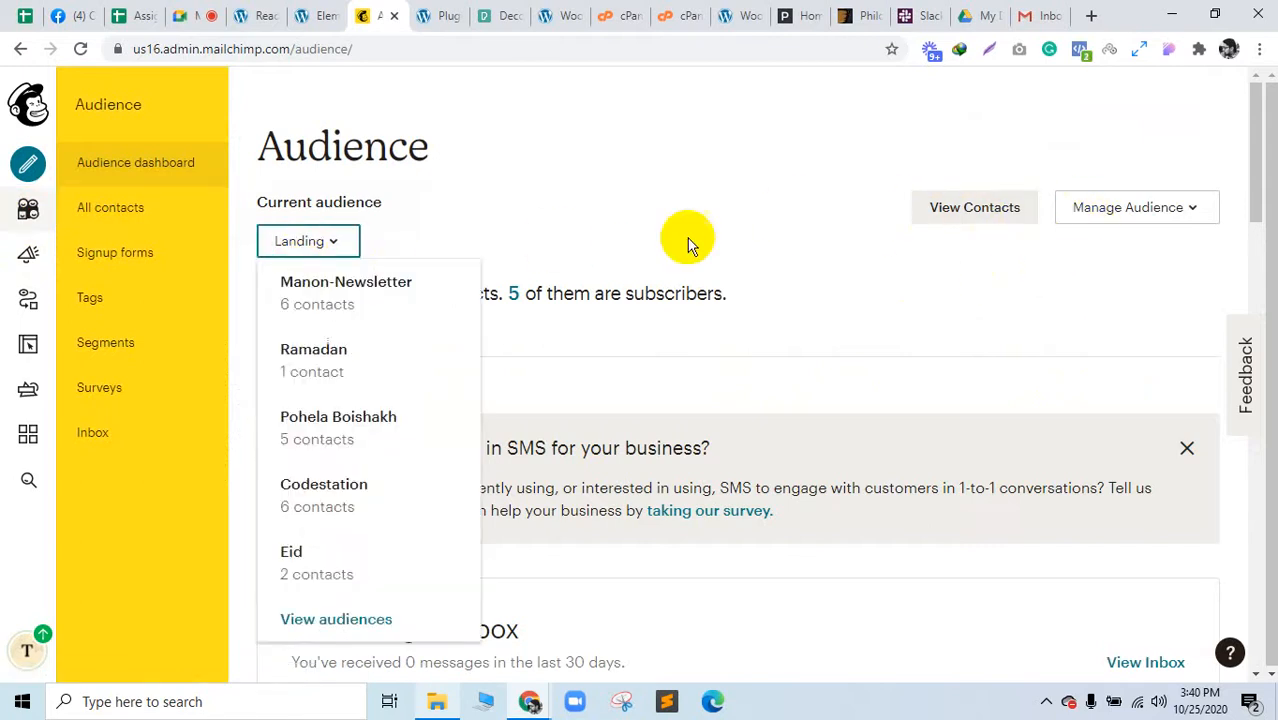
pyautogui.click(559, 280)
pyautogui.click(308, 243)
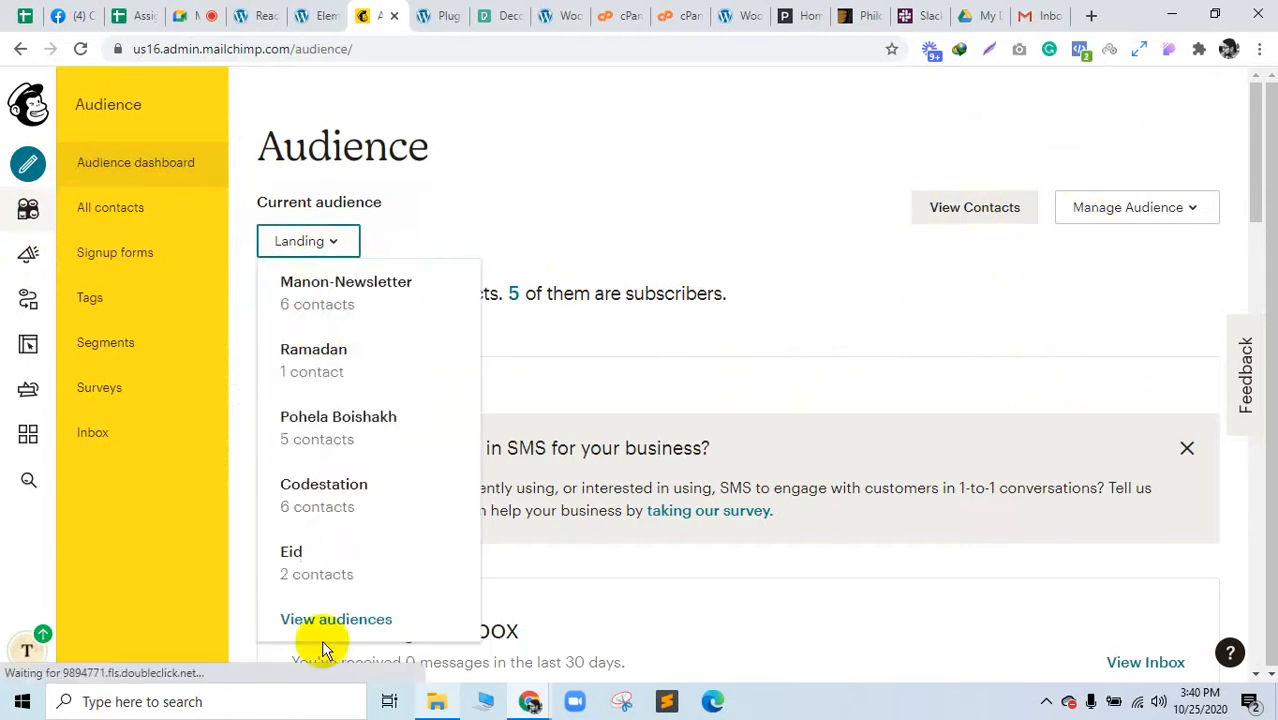
pyautogui.click(667, 210)
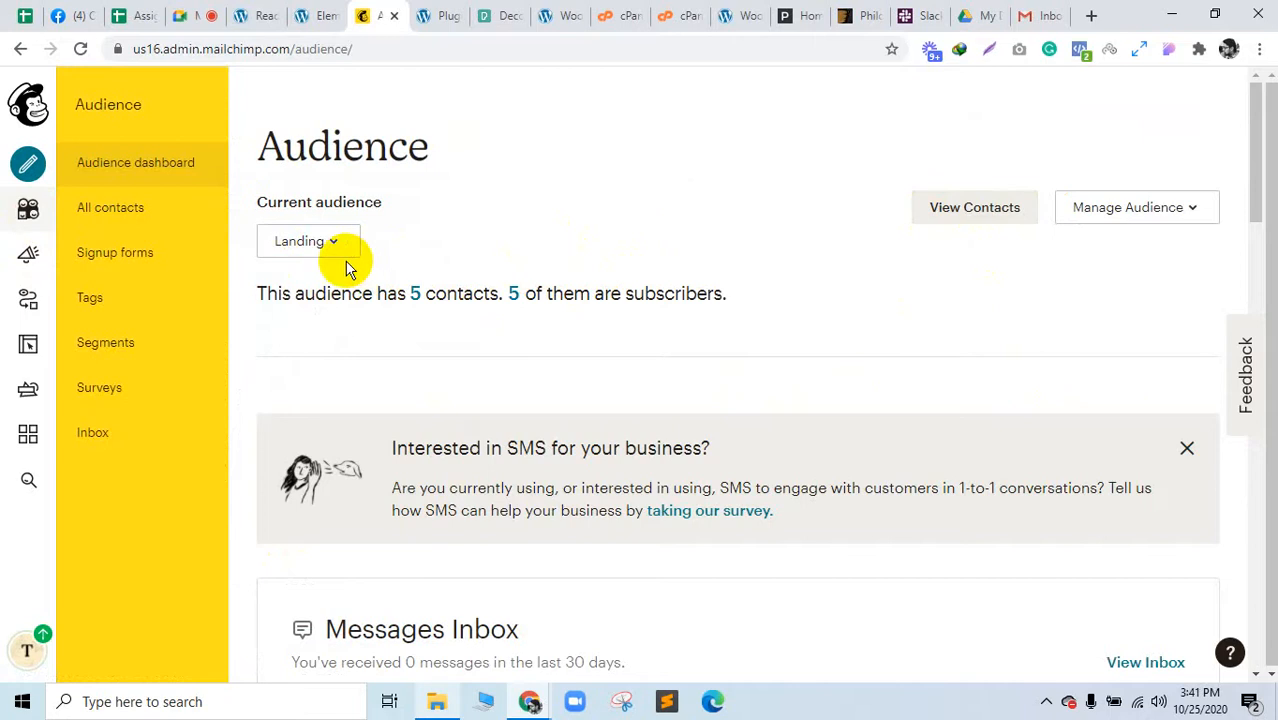
pyautogui.scroll(-10, 575, 388)
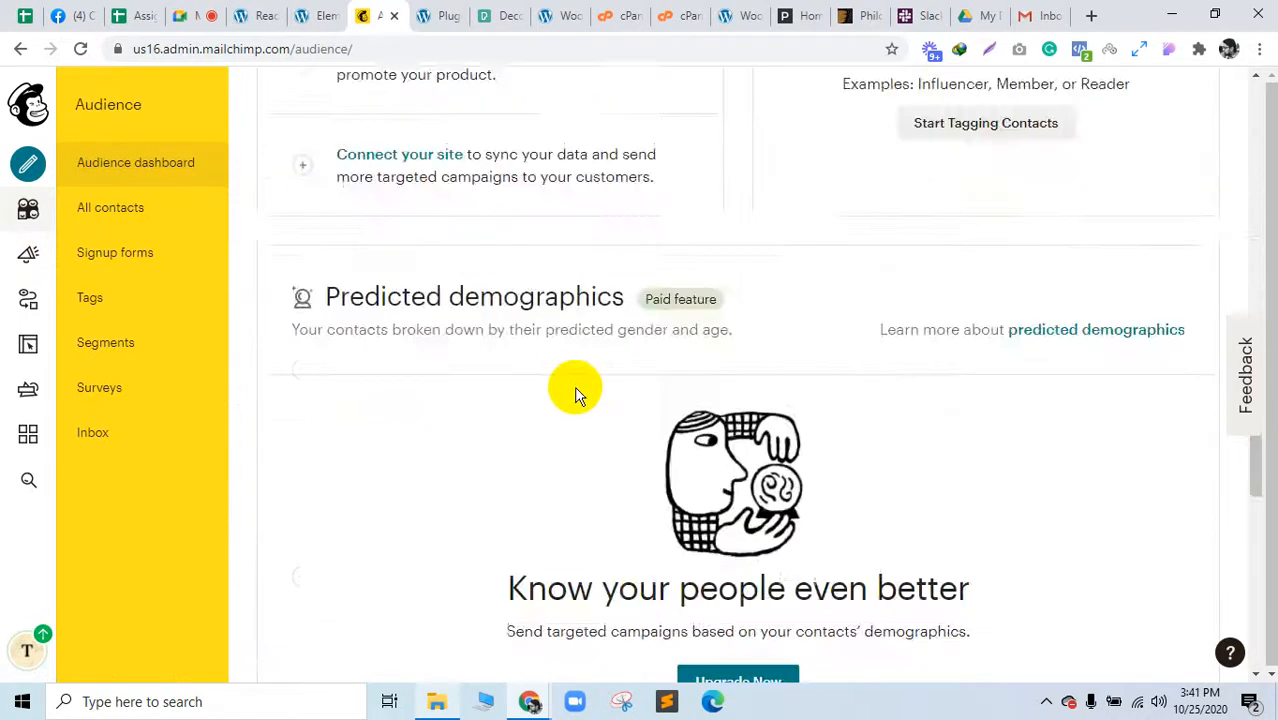
pyautogui.scroll(10, 575, 388)
# Step: Check the audience list and Manage Audience options, then open a new tab beside Mailchimp
pyautogui.click(315, 160)
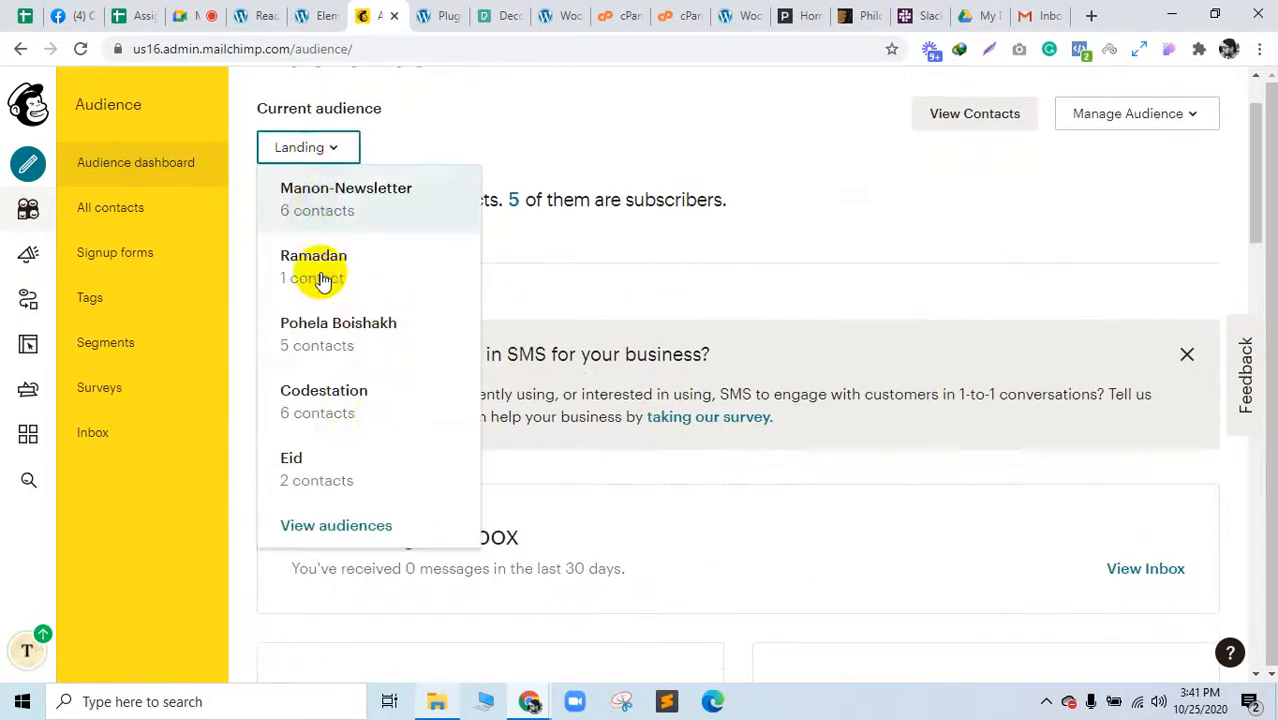
pyautogui.click(705, 268)
pyautogui.scroll(1, 650, 262)
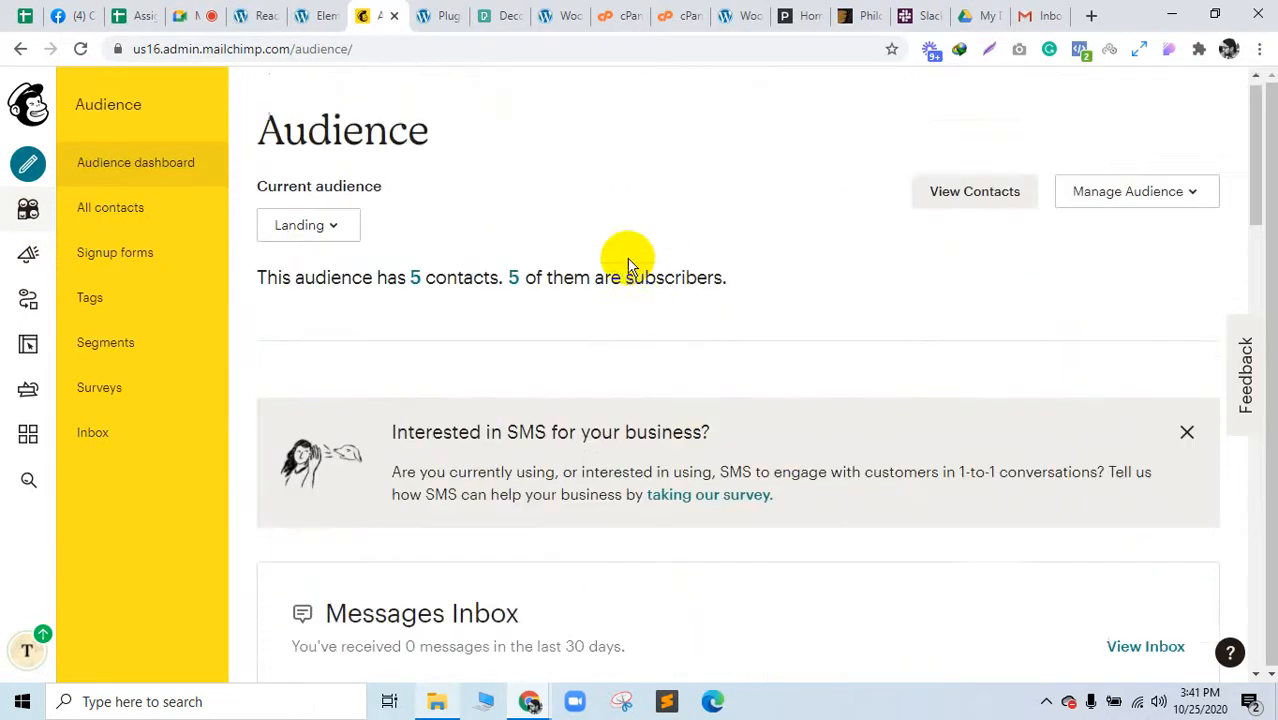
pyautogui.click(1168, 207)
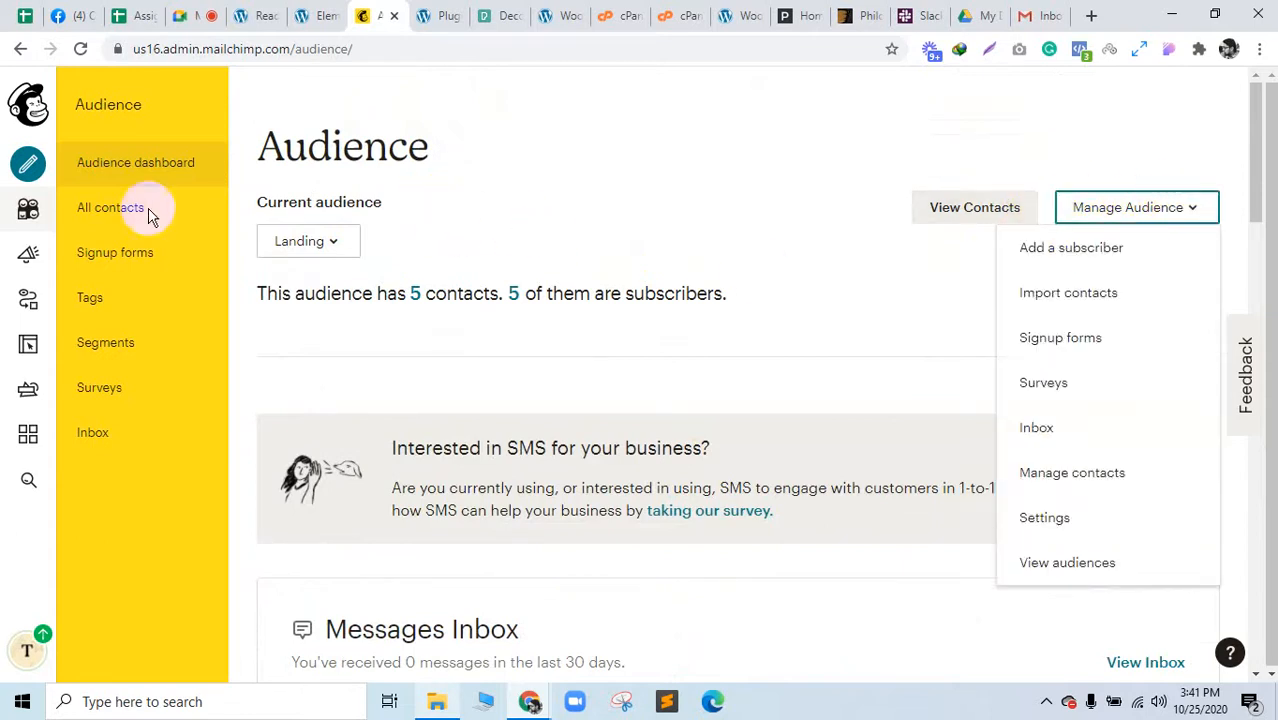
pyautogui.click(709, 242)
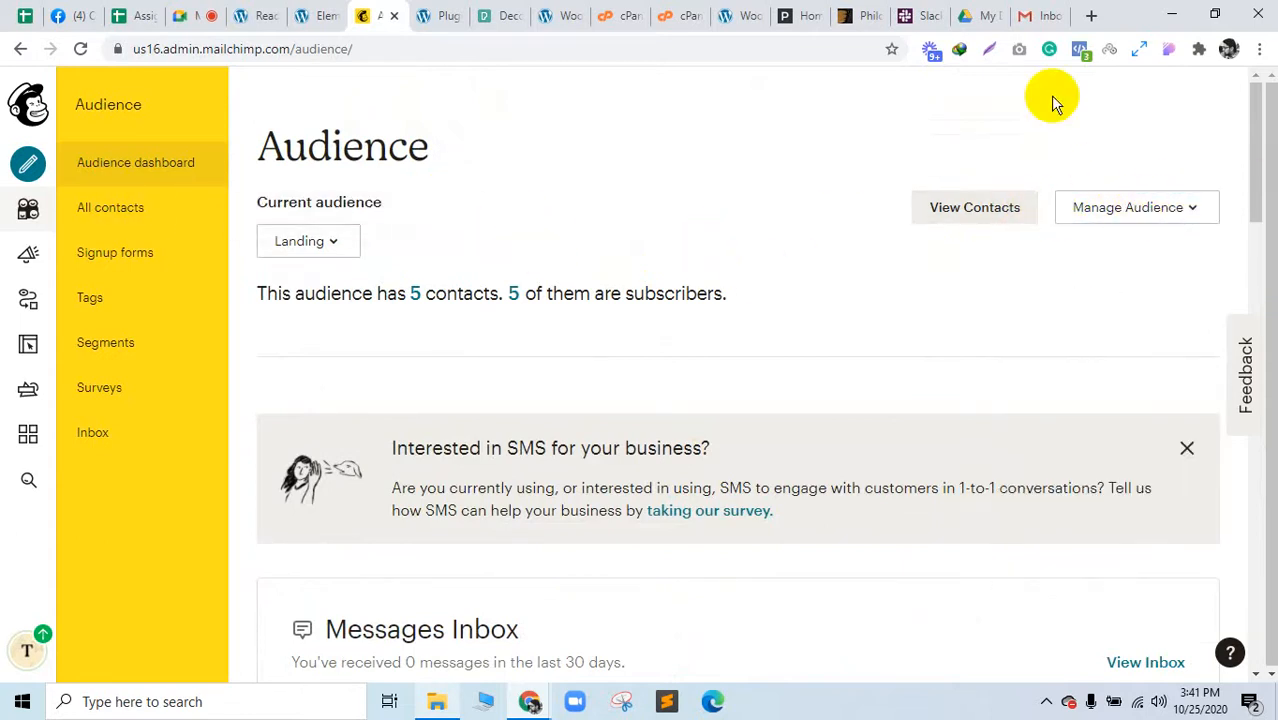
pyautogui.click(1090, 16)
pyautogui.moveTo(1058, 8); pyautogui.dragTo(405, 14)
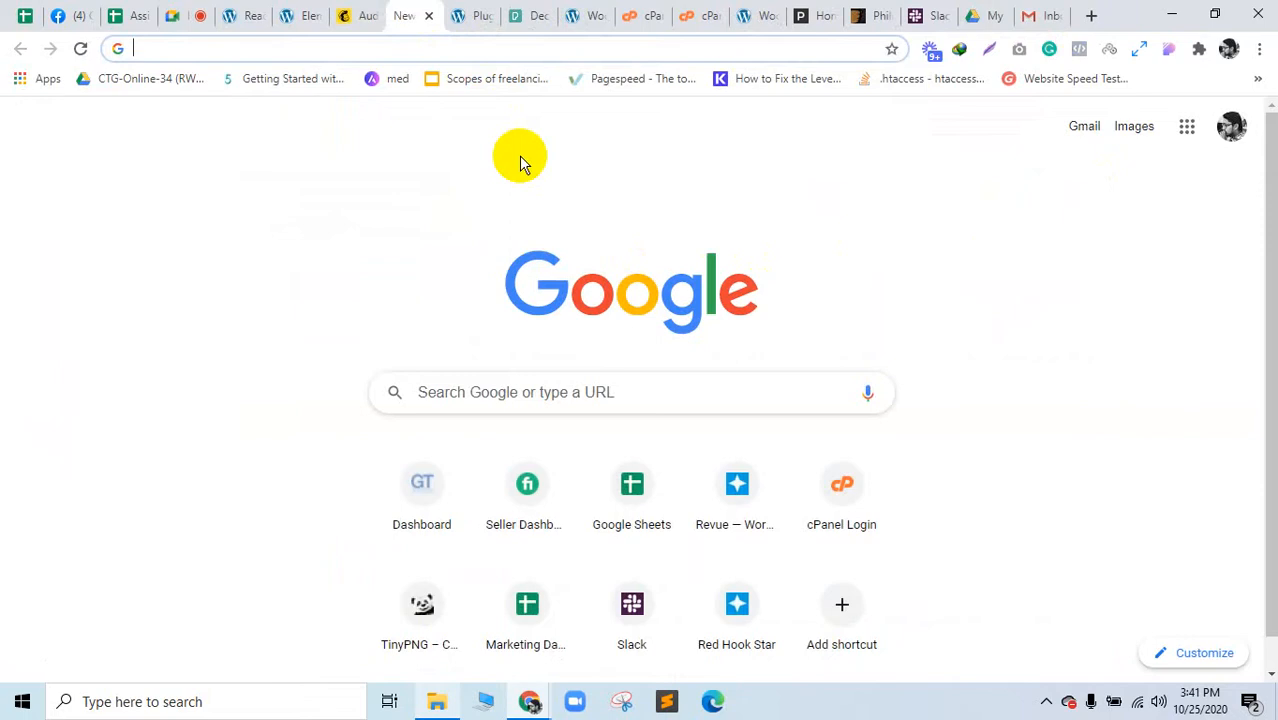
# Step: Search 'how to create audience list in mailchimp' and highlight the first create-audience steps
pyautogui.write('how to crea')
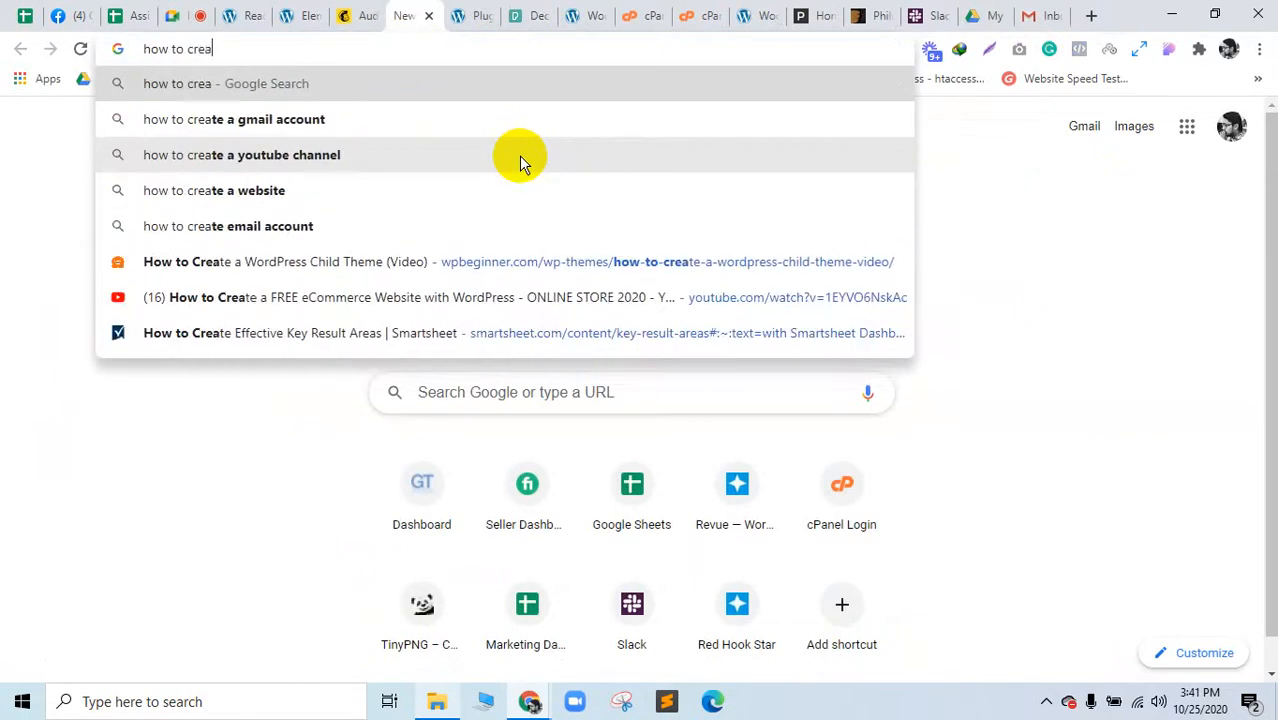
pyautogui.write('te audi')
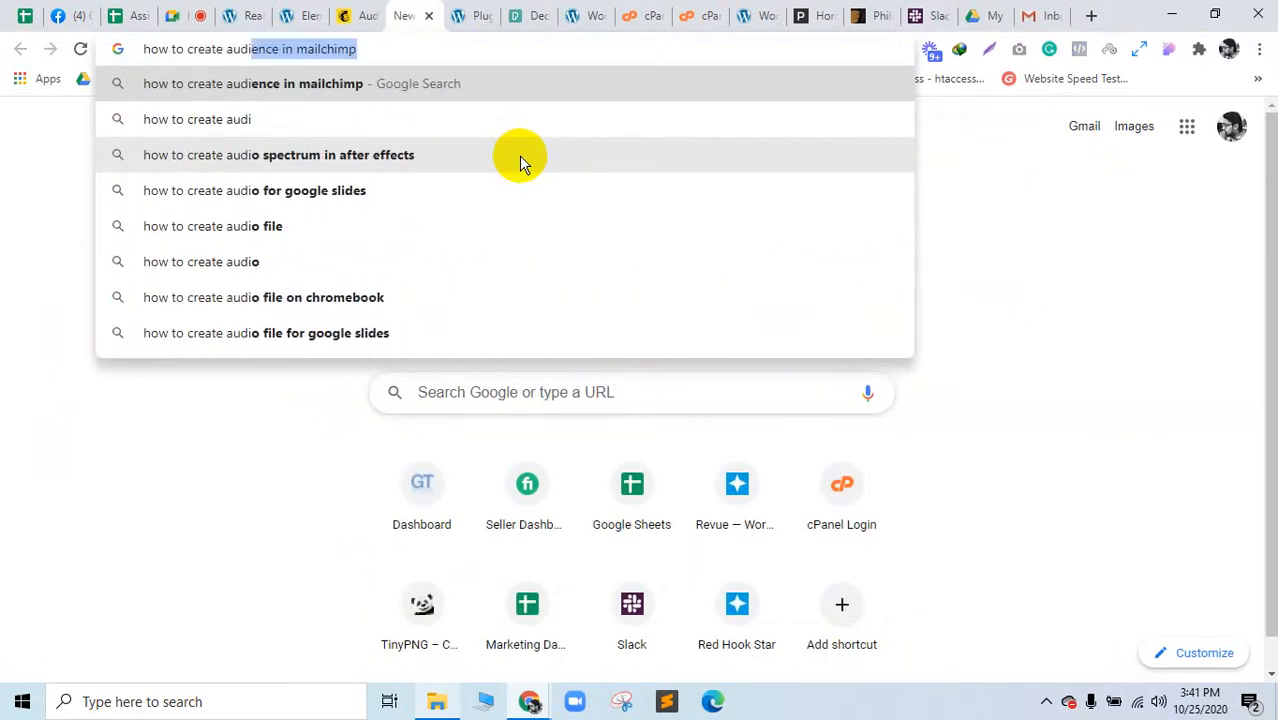
pyautogui.write('ence list')
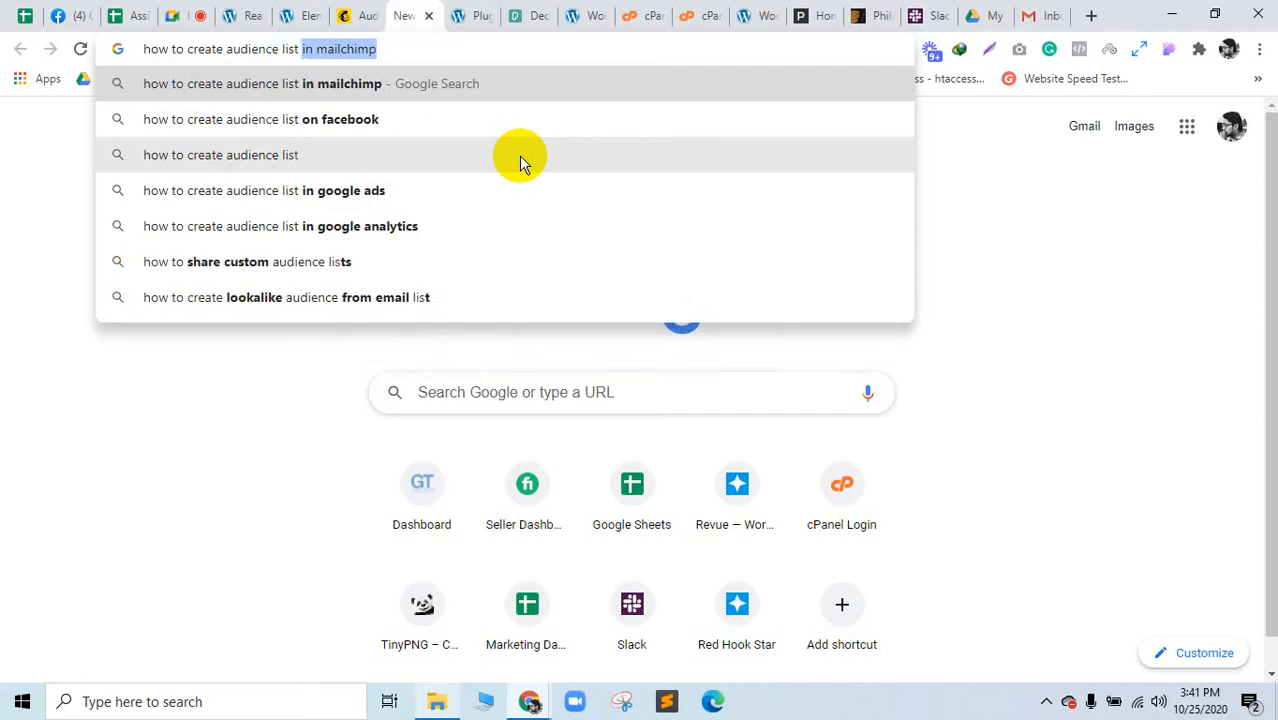
pyautogui.write(' in ma')
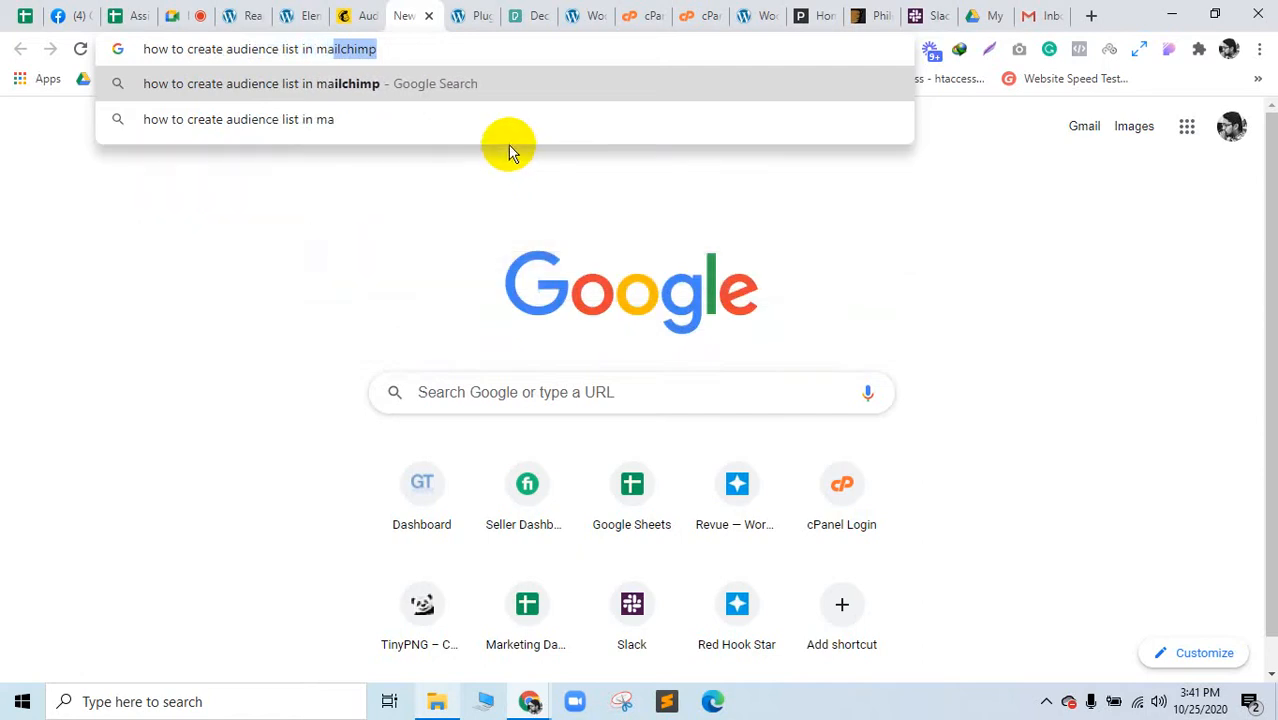
pyautogui.click(476, 90)
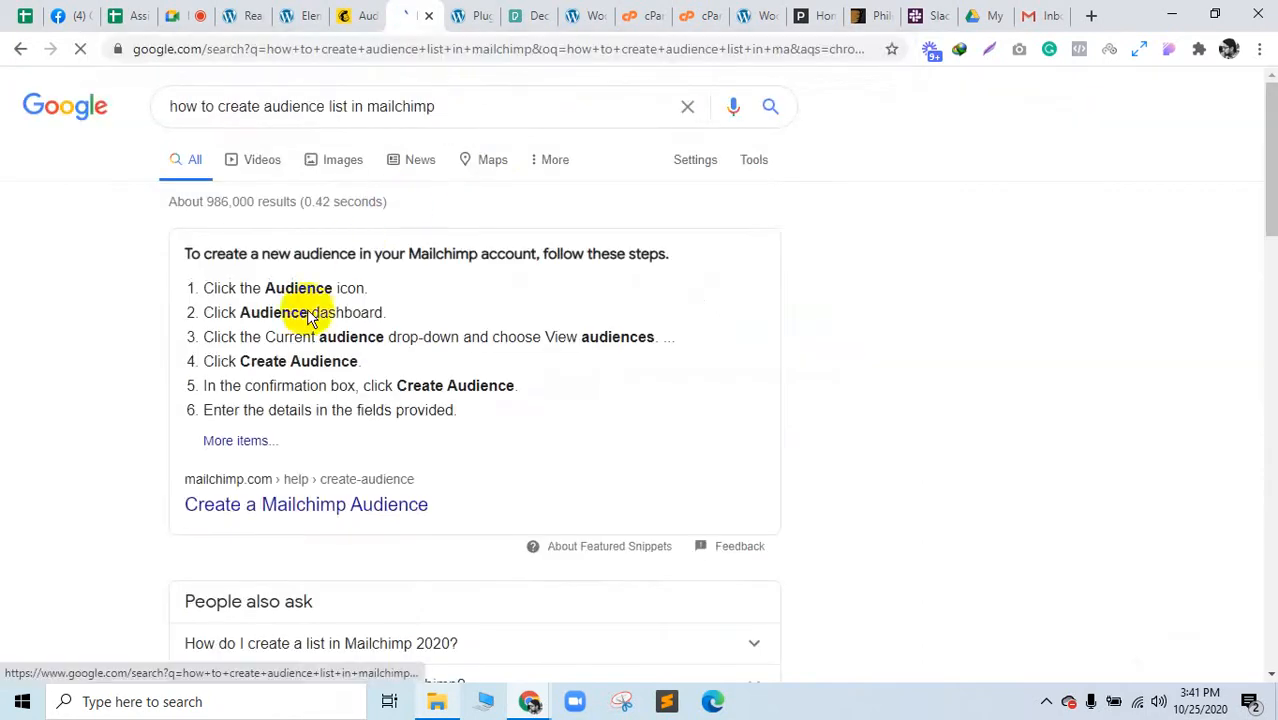
pyautogui.moveTo(245, 288); pyautogui.dragTo(342, 286)
pyautogui.click(356, 16)
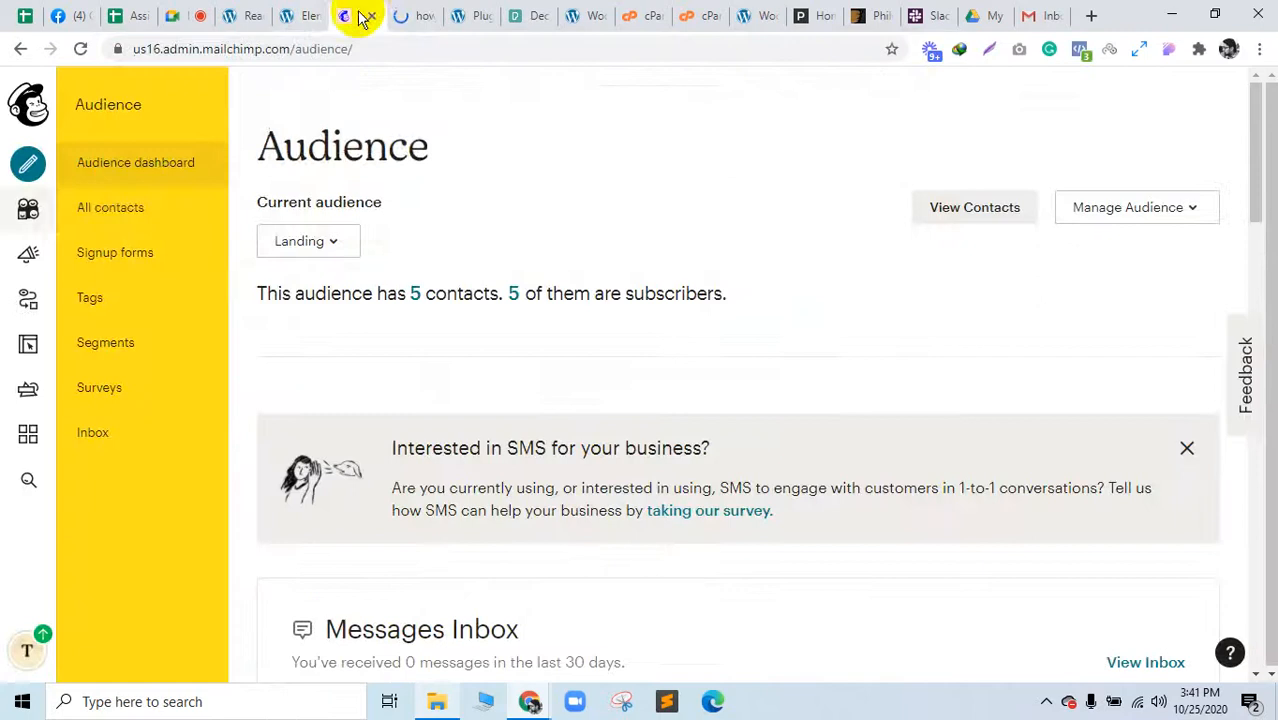
pyautogui.click(400, 12)
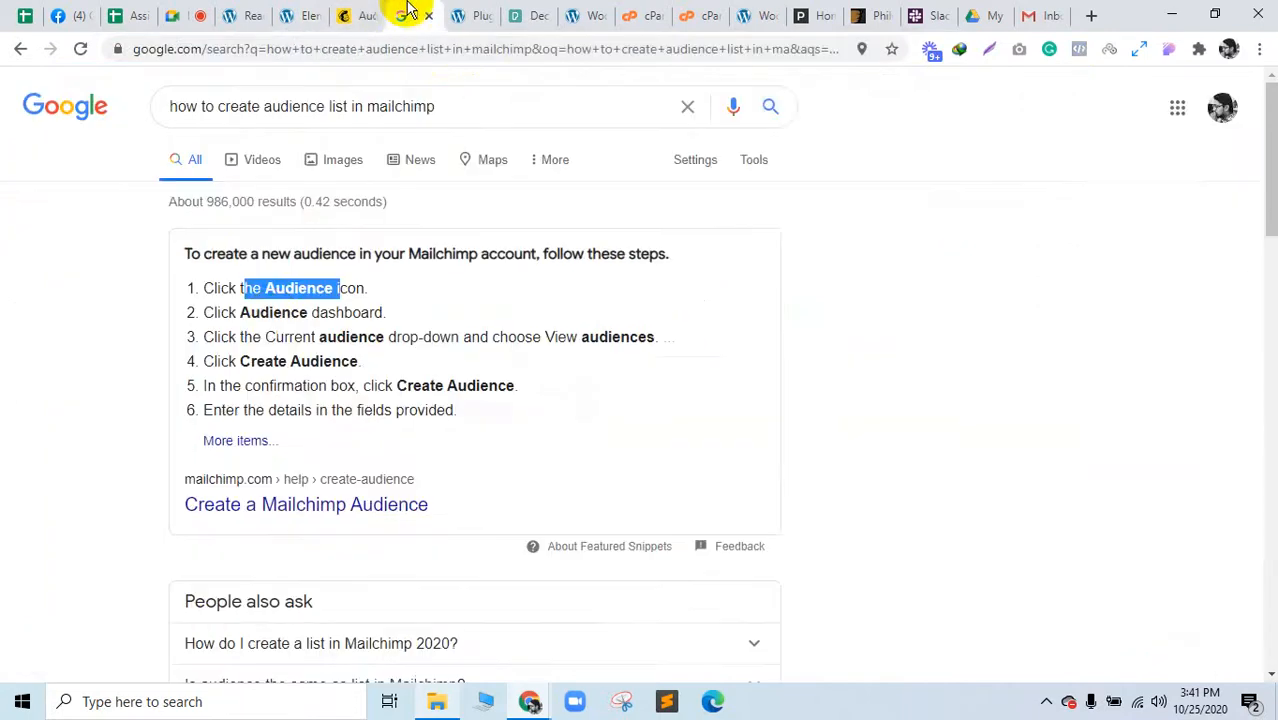
pyautogui.moveTo(273, 313); pyautogui.dragTo(336, 313)
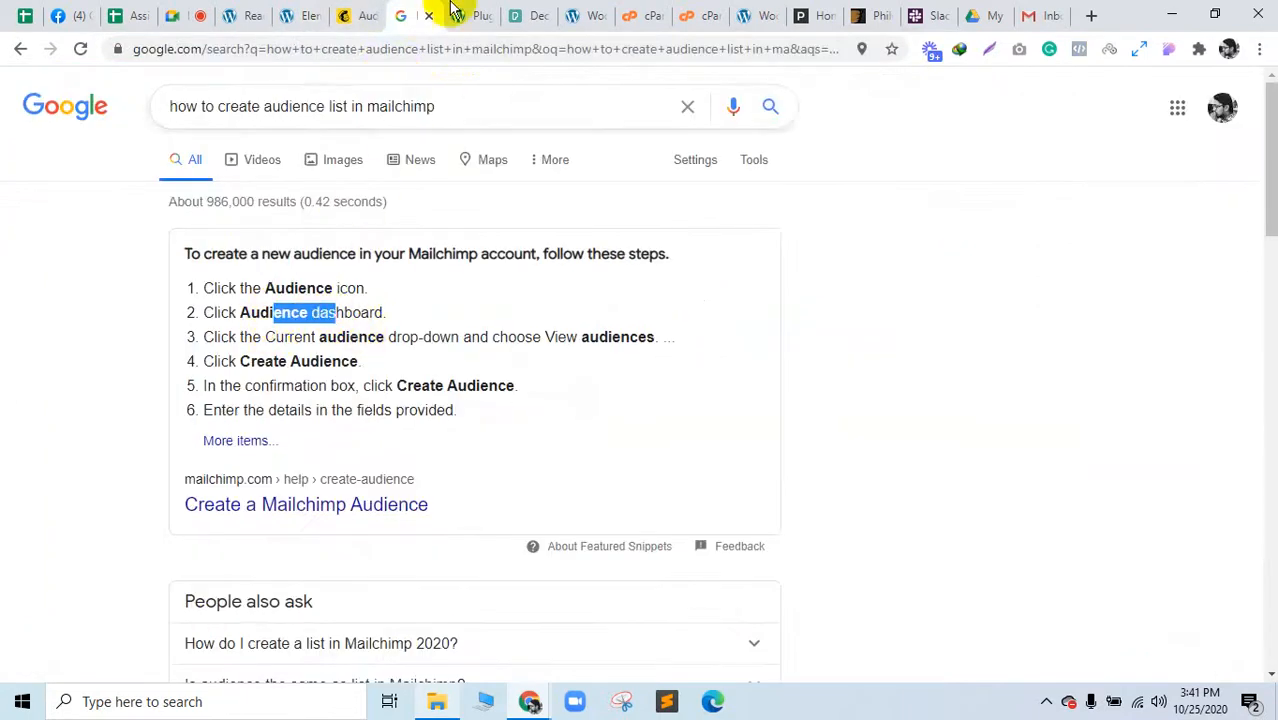
# Step: Return to the Mailchimp Audience dashboard and open the Manage Audience options
pyautogui.click(368, 12)
pyautogui.click(428, 12)
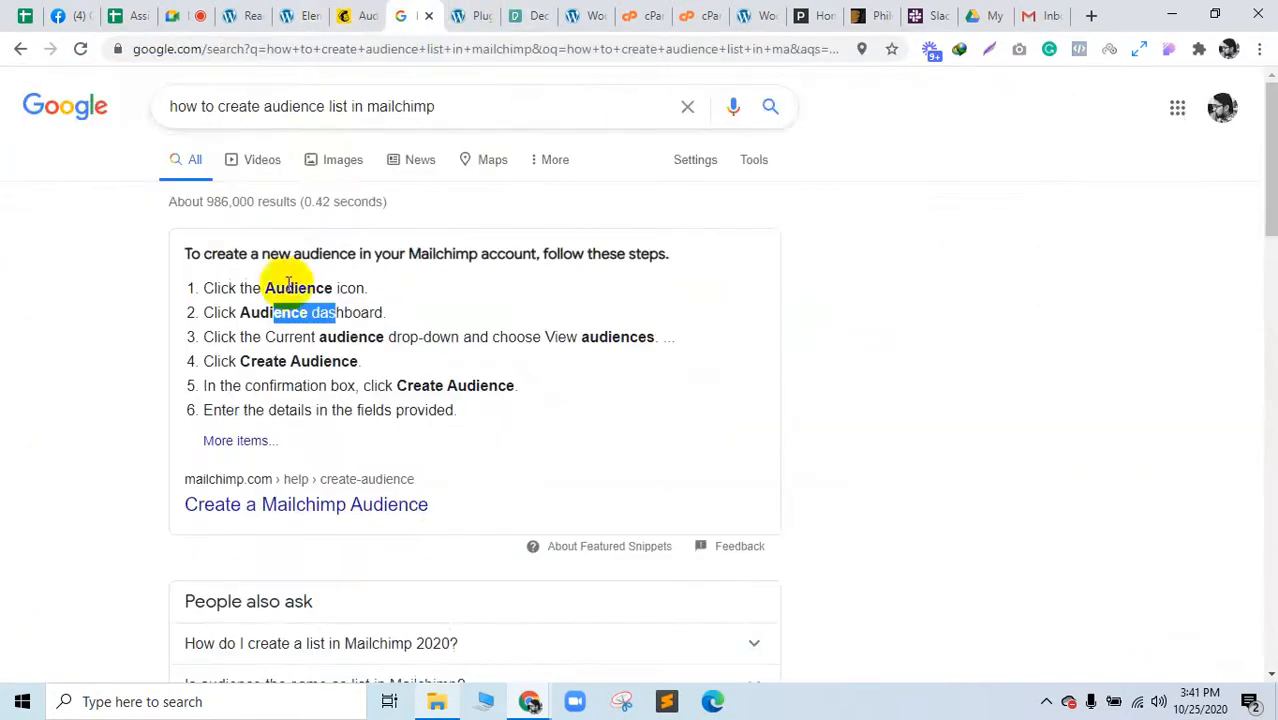
pyautogui.click(362, 13)
pyautogui.click(1160, 210)
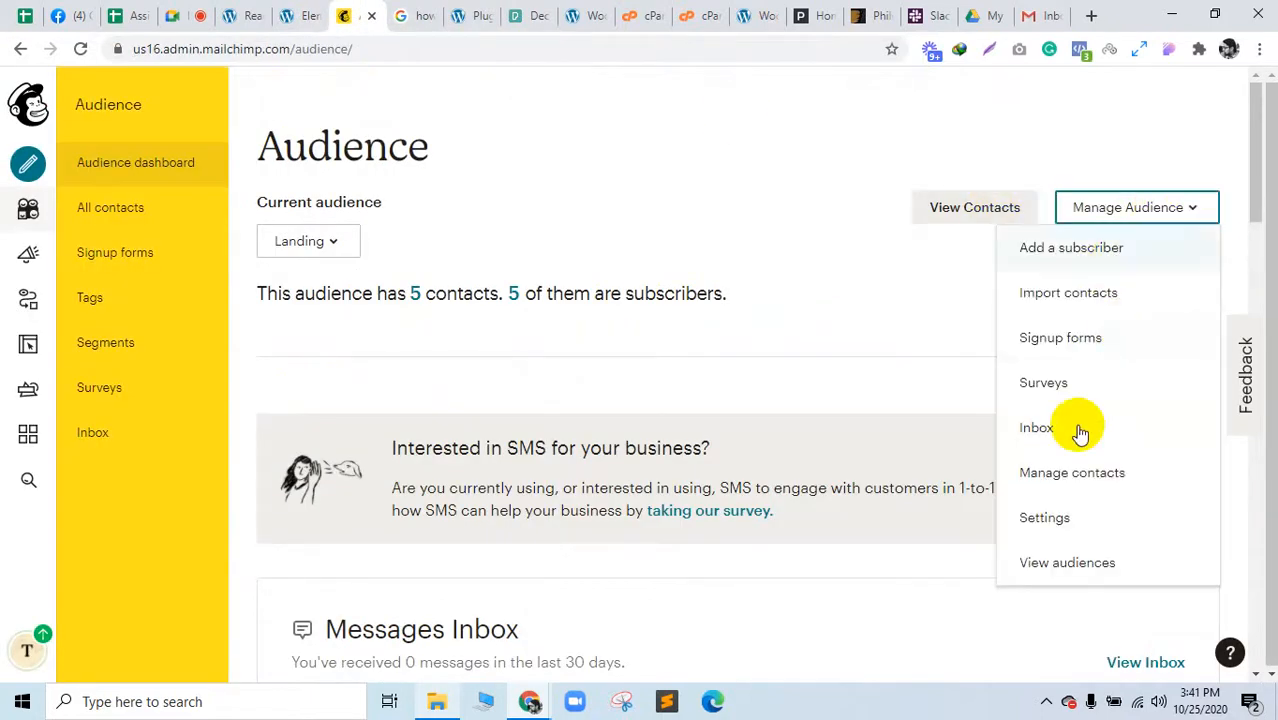
# Step: View all audiences and inspect the unavailable Create Audience link in developer tools
pyautogui.click(1084, 578)
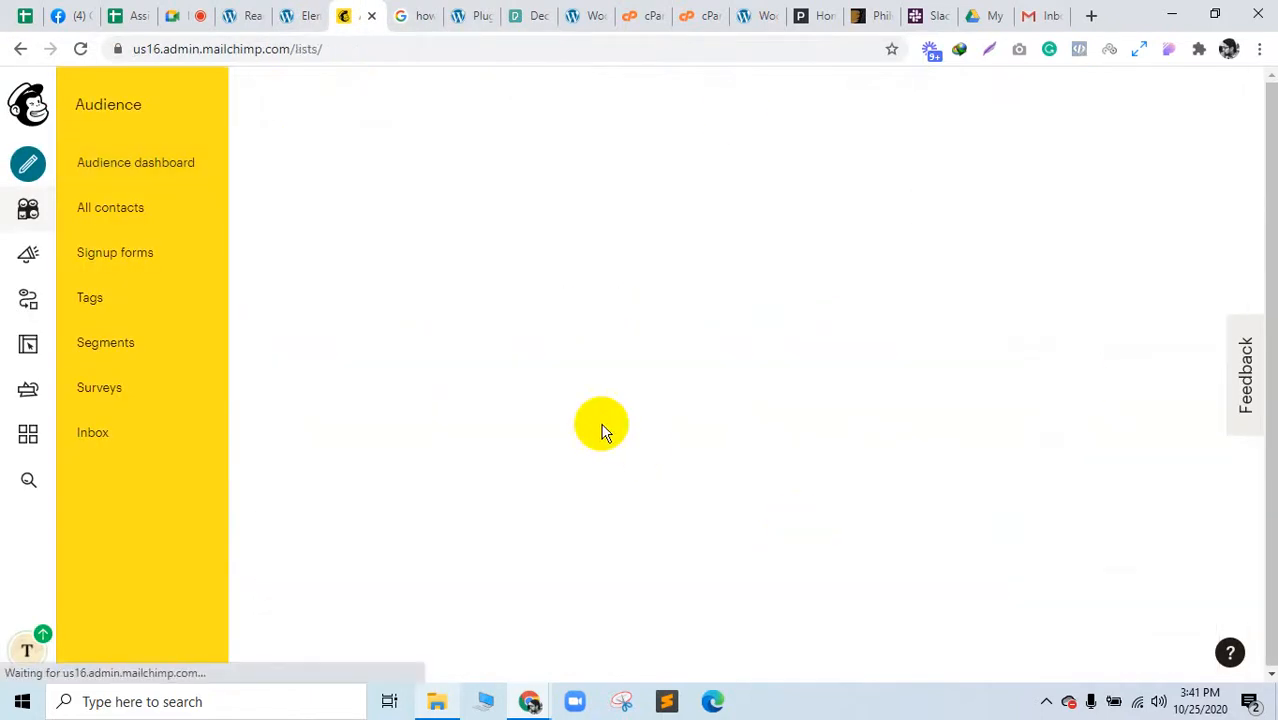
pyautogui.click(408, 14)
pyautogui.click(358, 15)
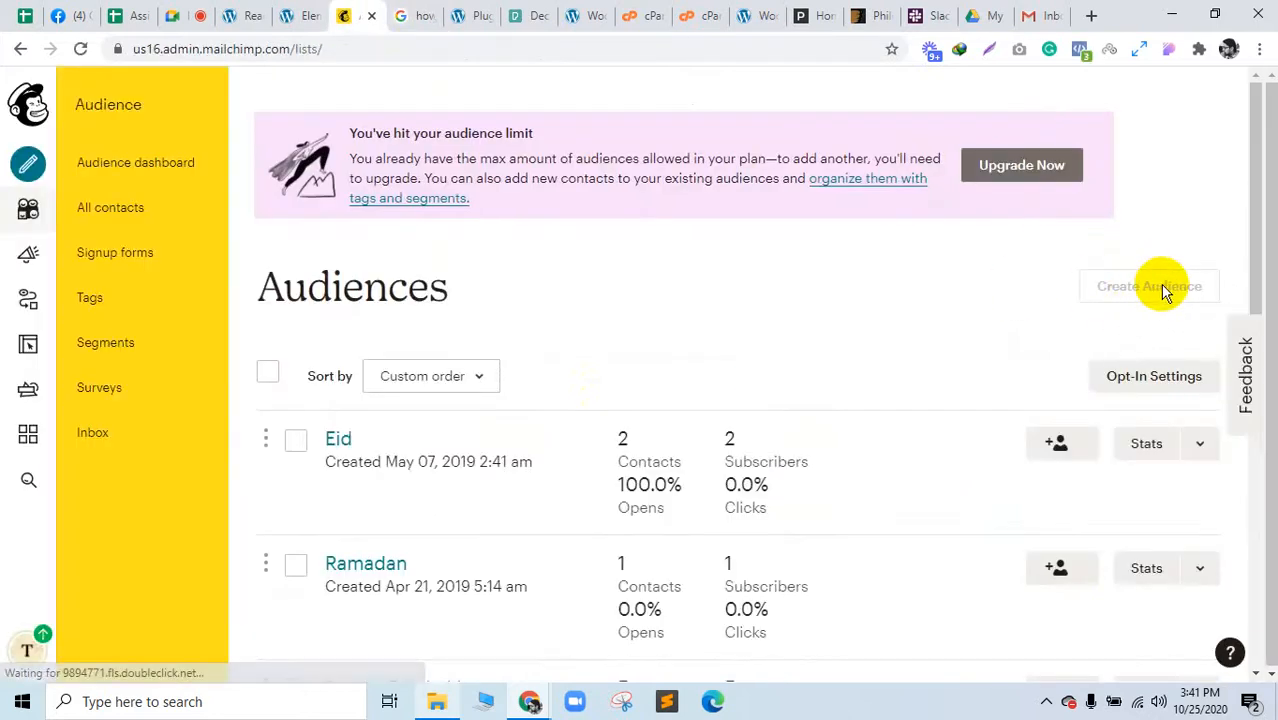
pyautogui.rightClick(1100, 297)
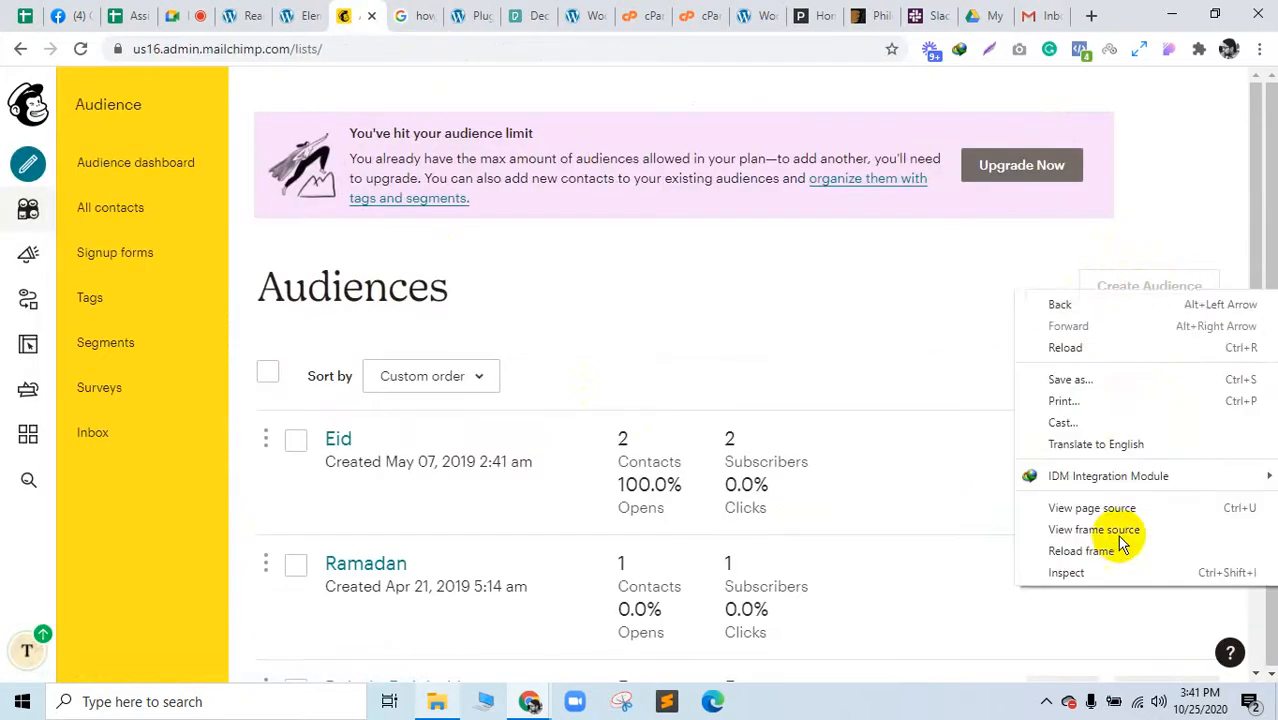
pyautogui.click(1105, 574)
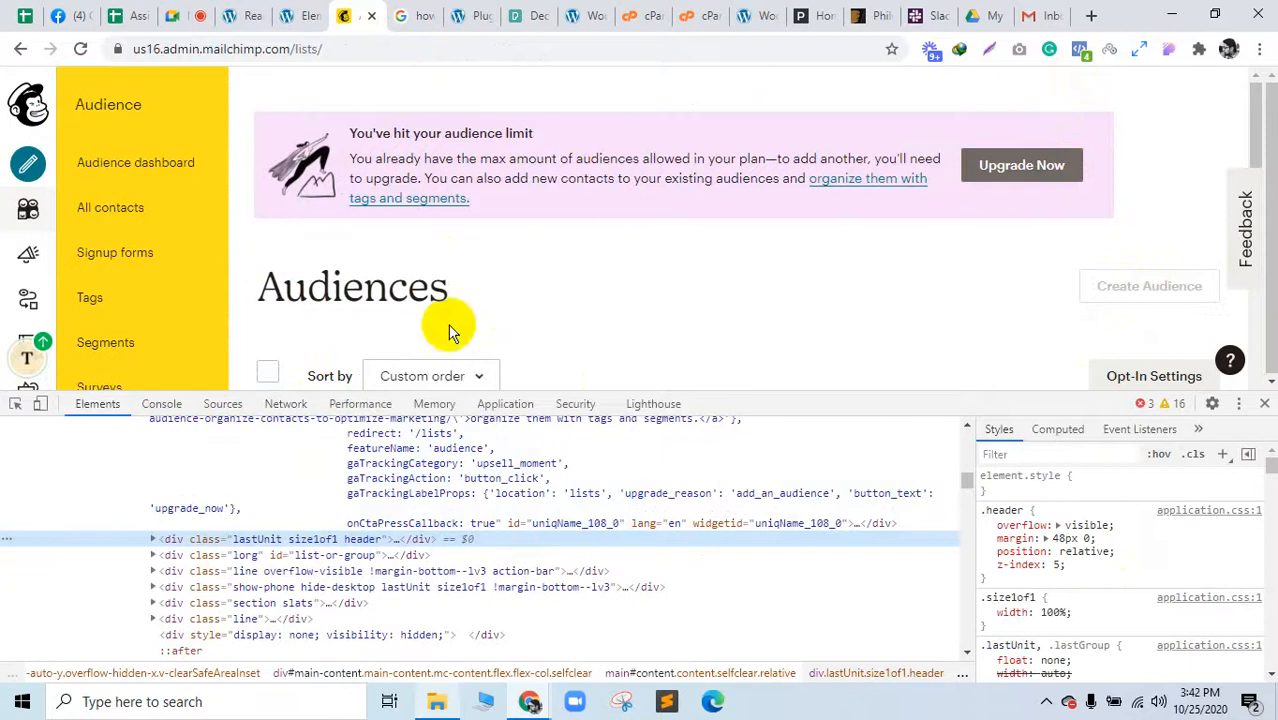
# Step: Delete the disabled attribute from the a.add-btn Create Audience link, then select the heading's inline-block-i class
pyautogui.scroll(-1, 277, 257)
pyautogui.click(15, 403)
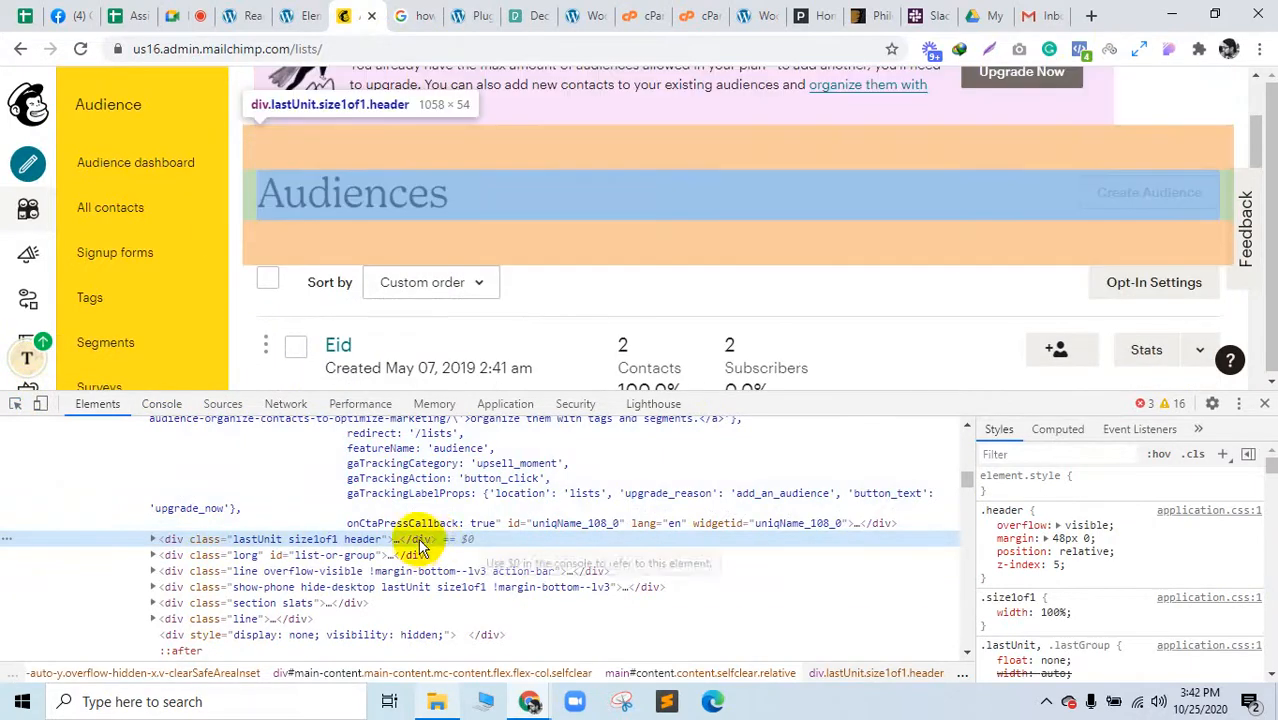
pyautogui.doubleClick(415, 541)
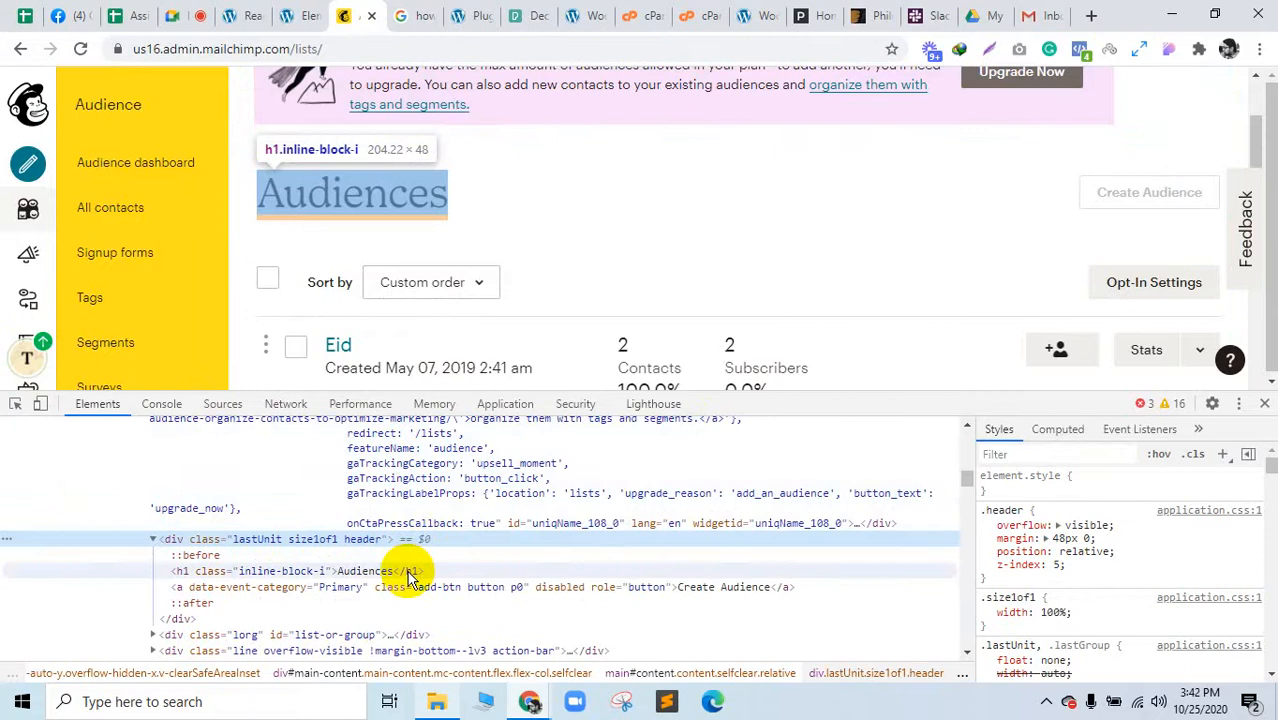
pyautogui.doubleClick(562, 588)
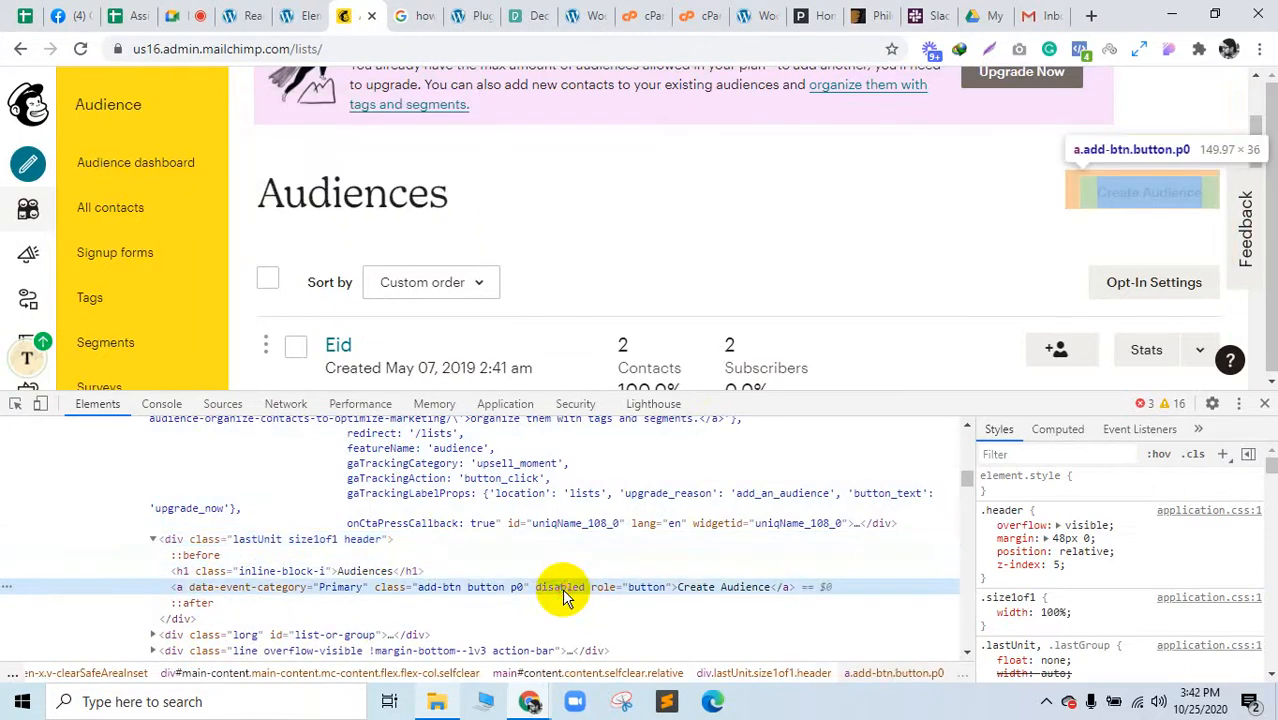
pyautogui.press('BackSpace')
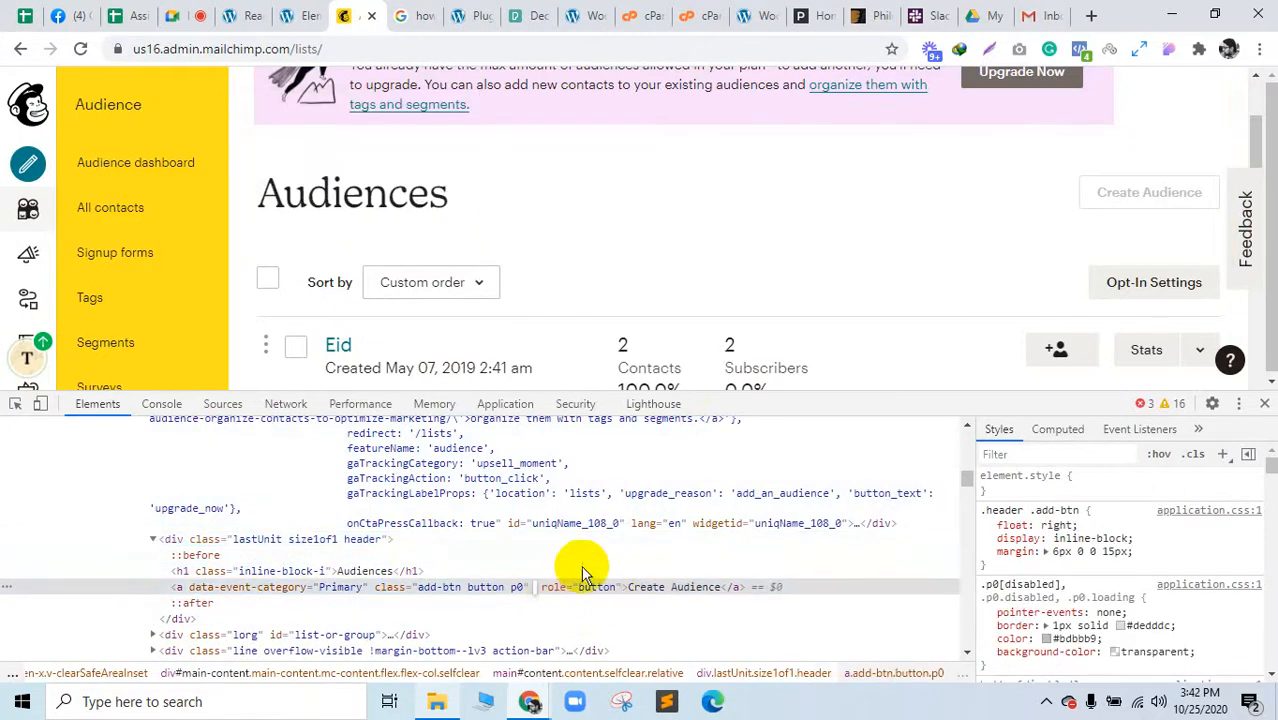
pyautogui.click(599, 543)
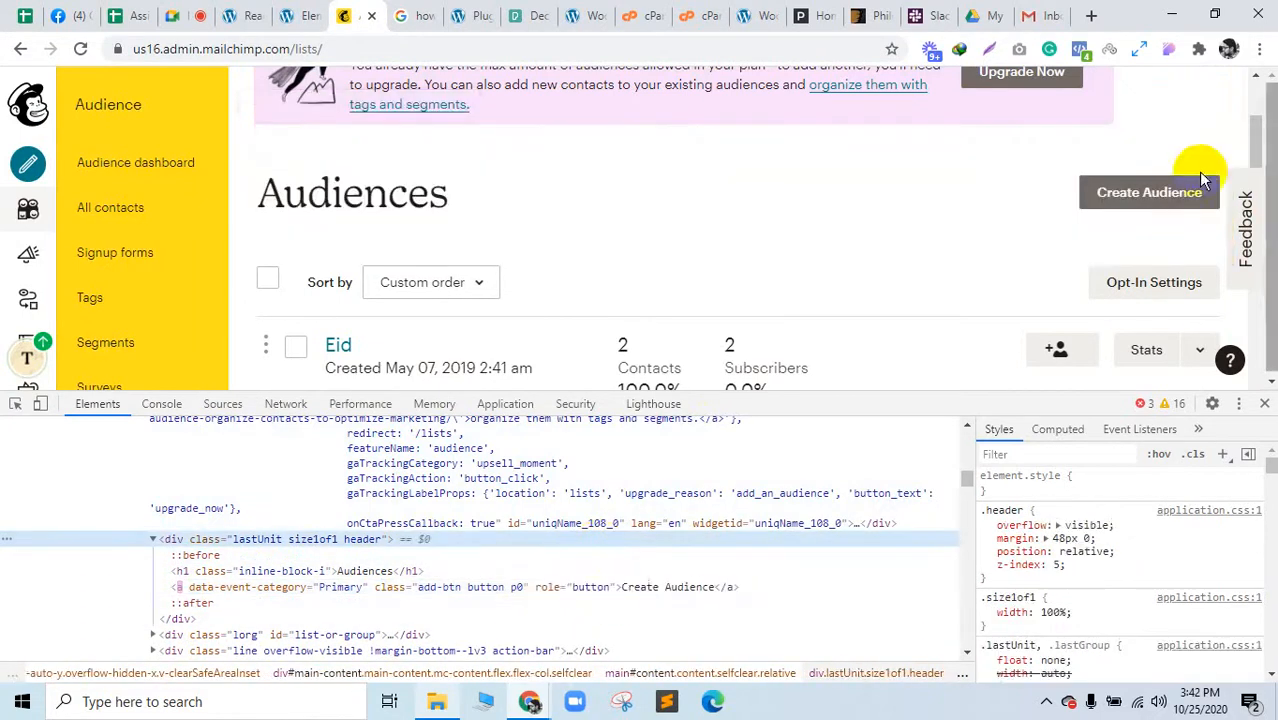
pyautogui.click(1149, 203)
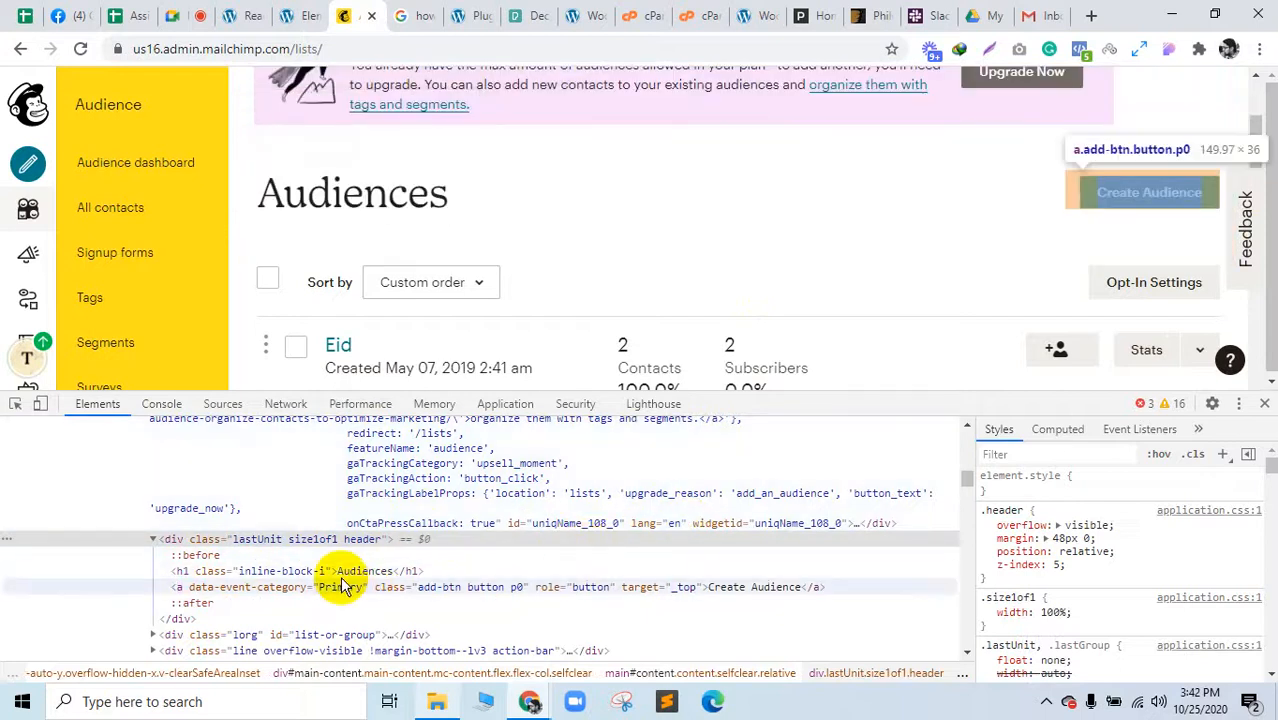
pyautogui.click(335, 572)
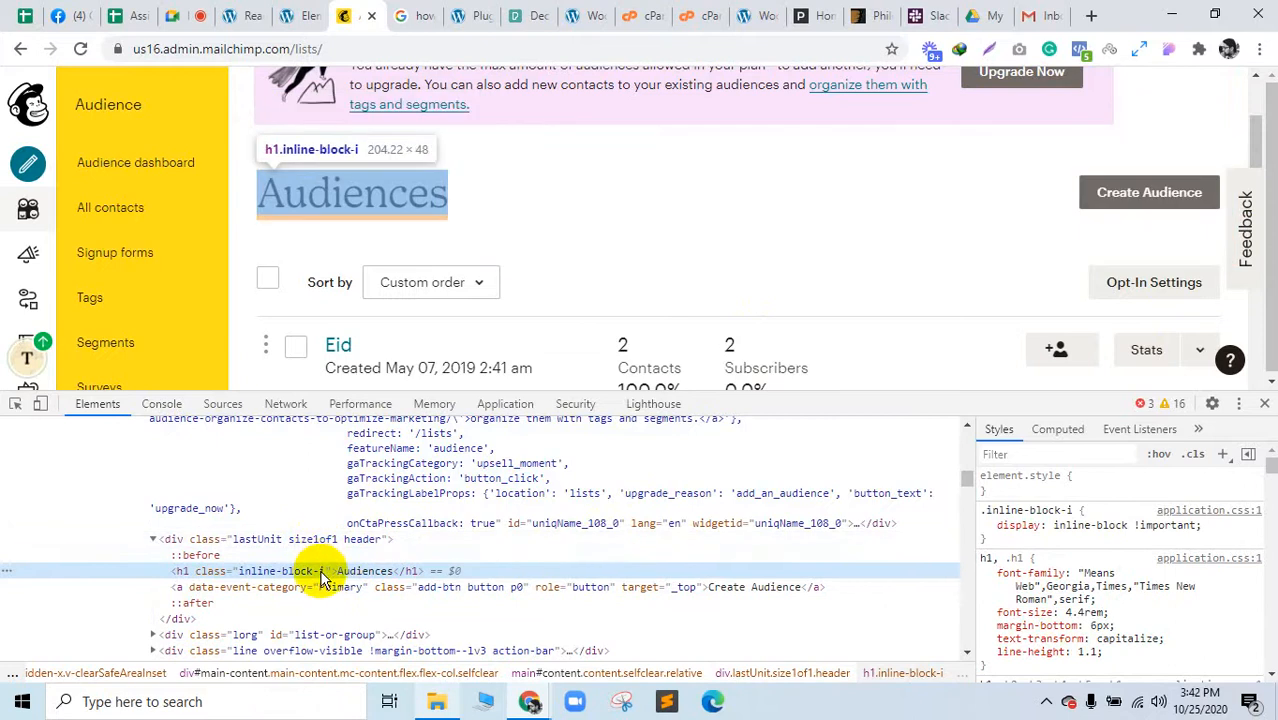
pyautogui.doubleClick(312, 572)
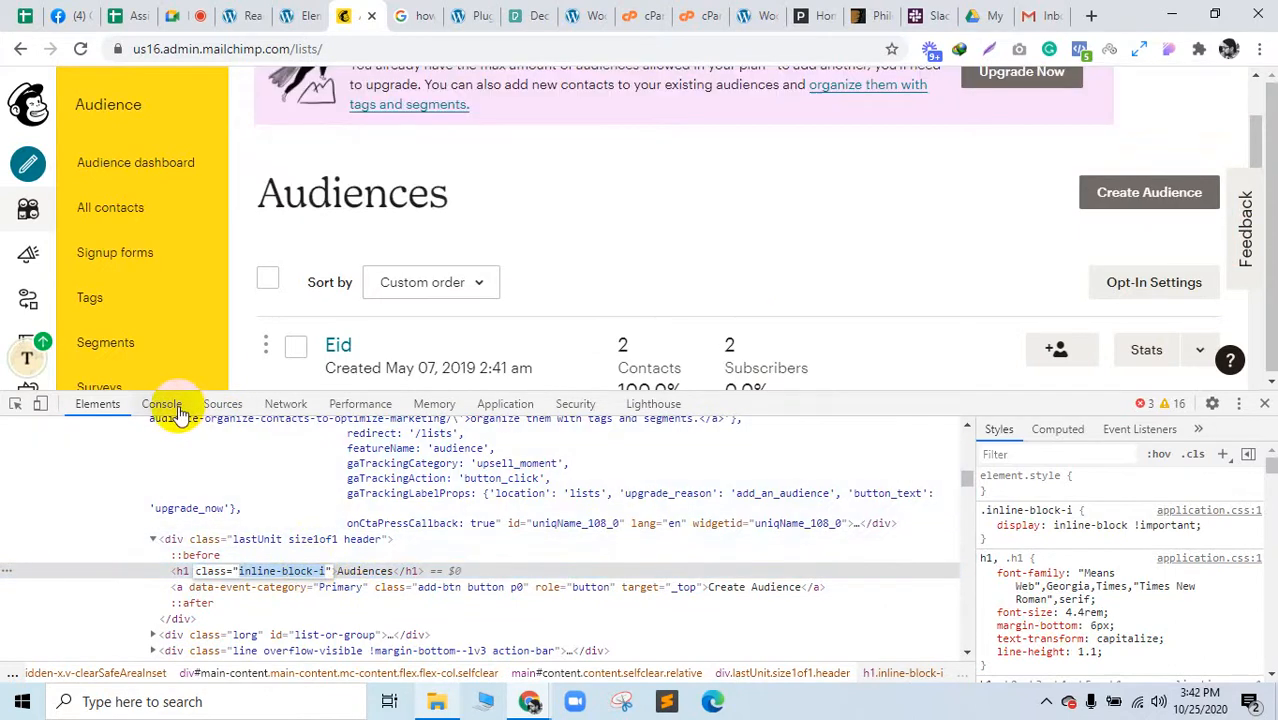
# Step: Run document.getElementsByClassName("inline-block-i") in a cleared console, returning 38 elements, then close DevTools
pyautogui.click(170, 405)
pyautogui.click(41, 429)
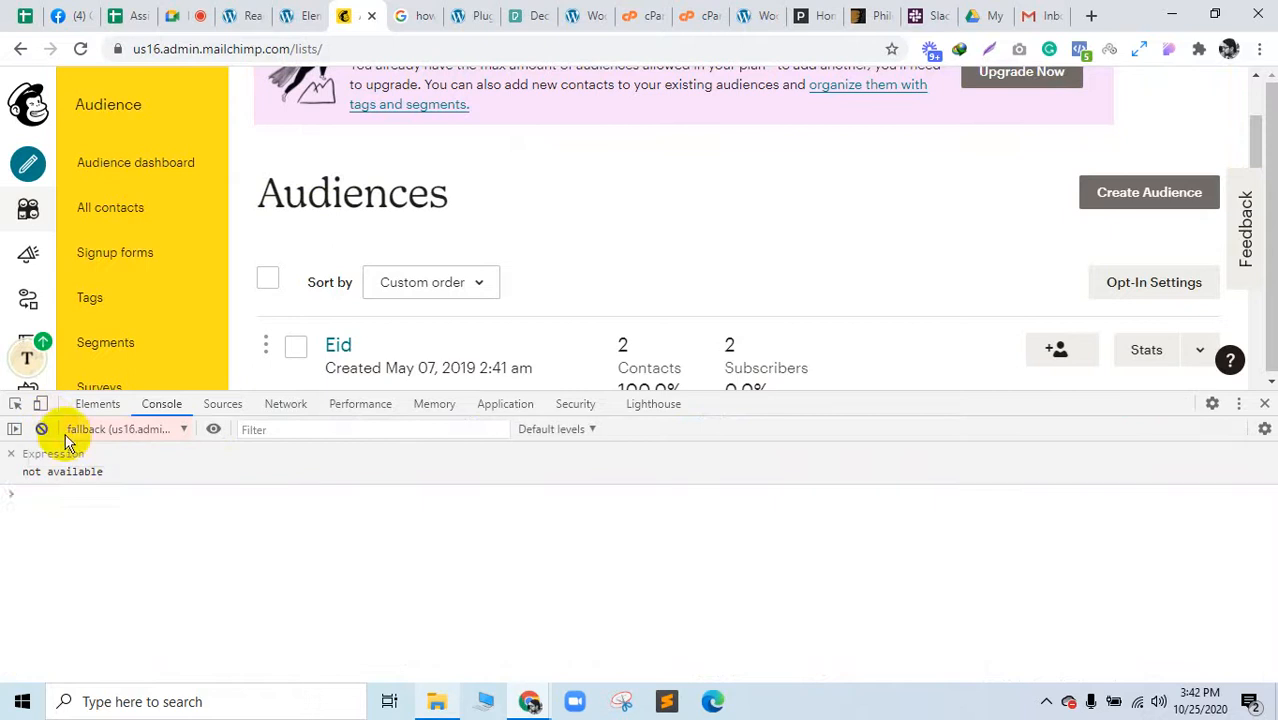
pyautogui.write('document')
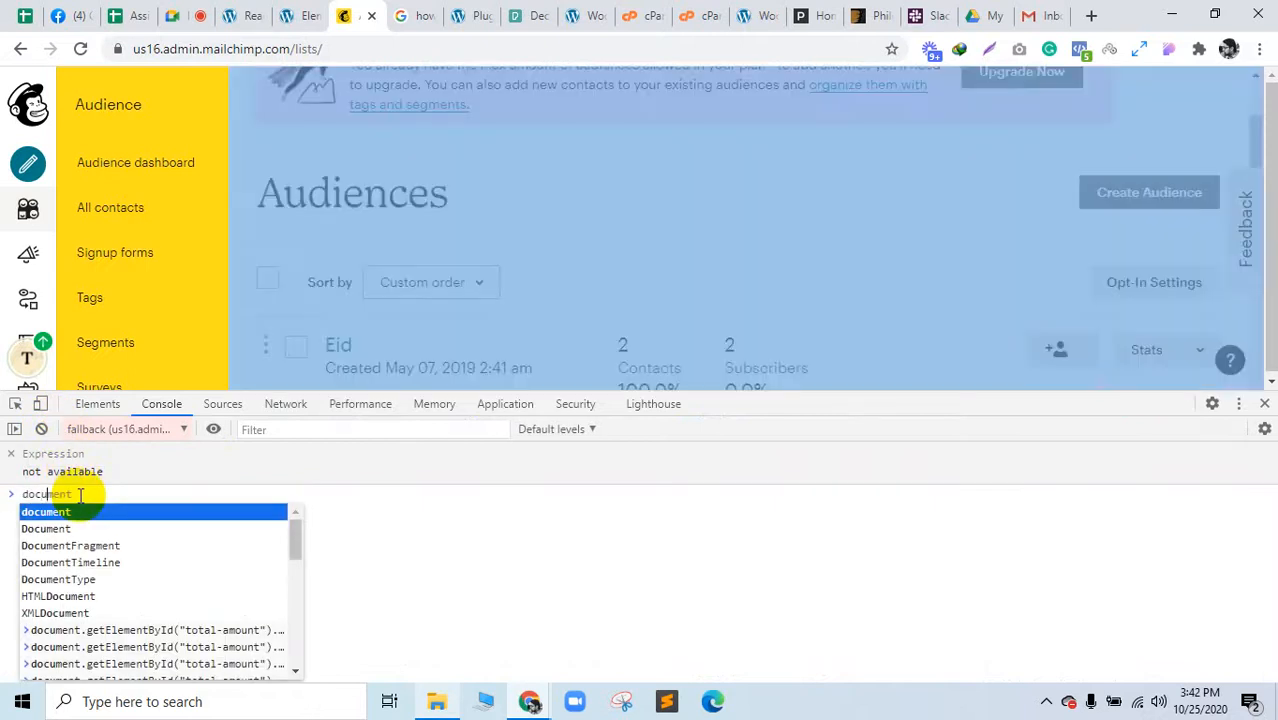
pyautogui.write('.get')
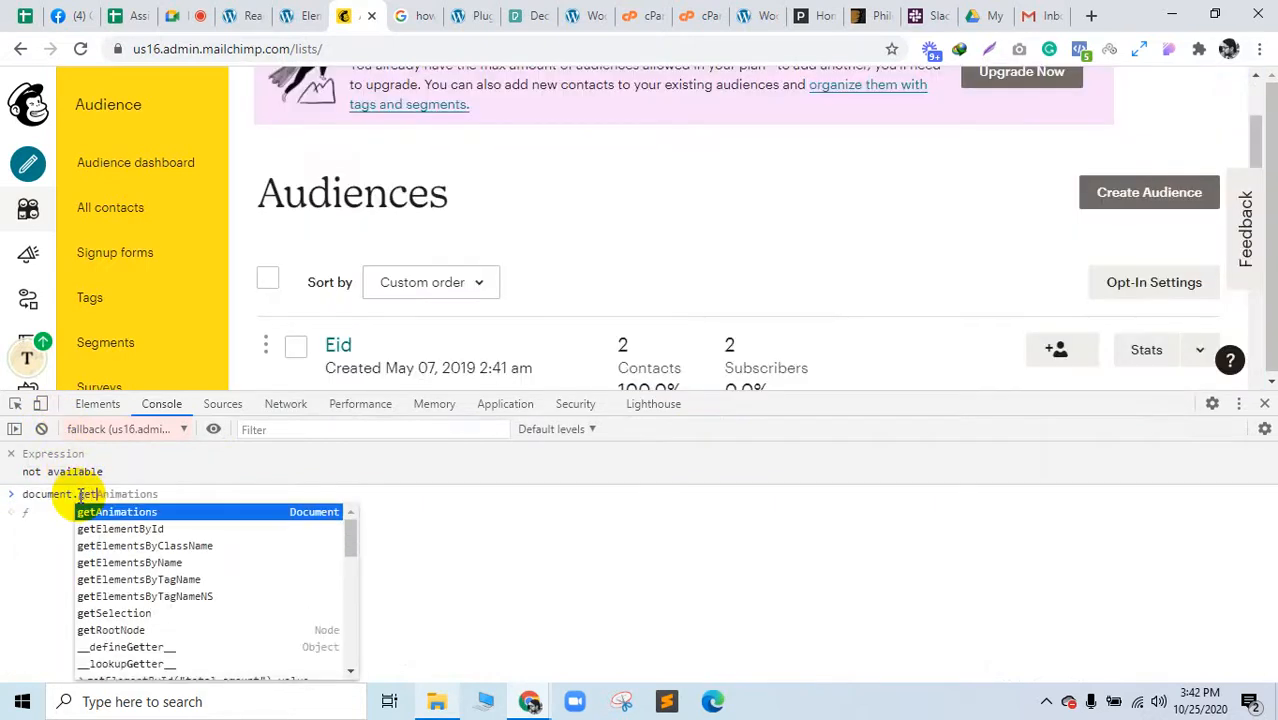
pyautogui.press('Down')
pyautogui.press('Down')
pyautogui.press('Return')
pyautogui.write('(')
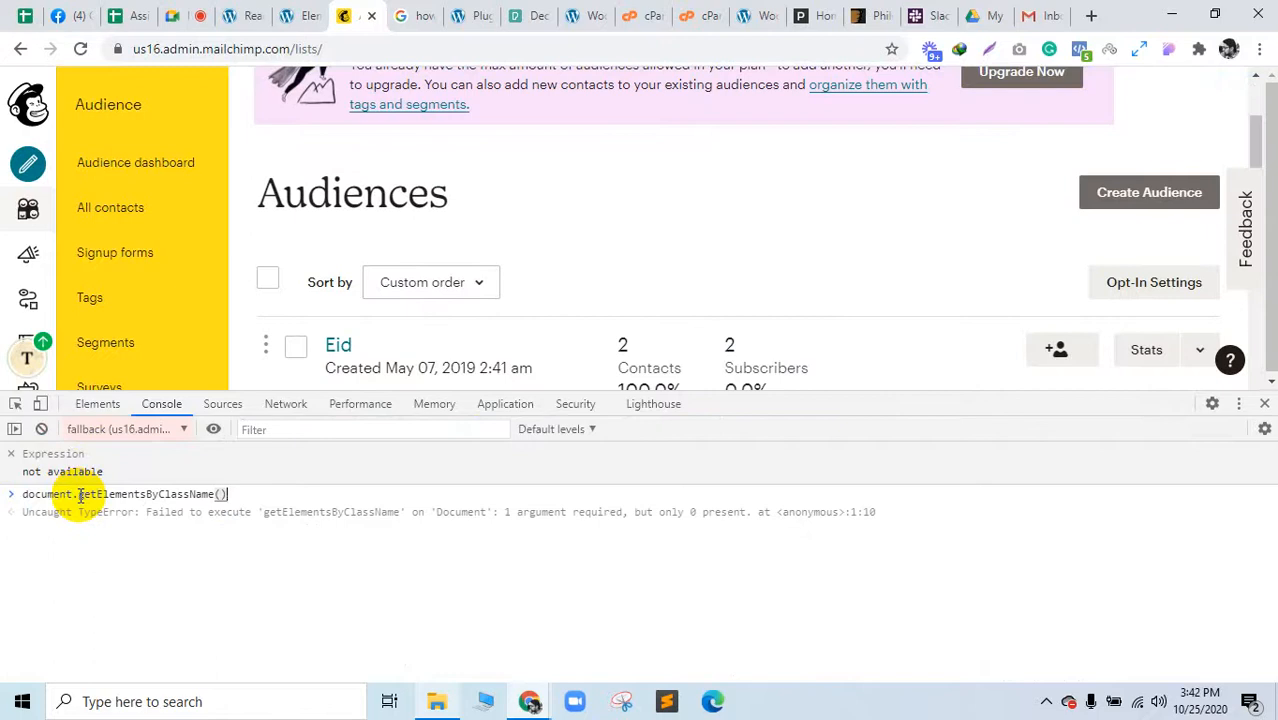
pyautogui.write('"inline-block-i')
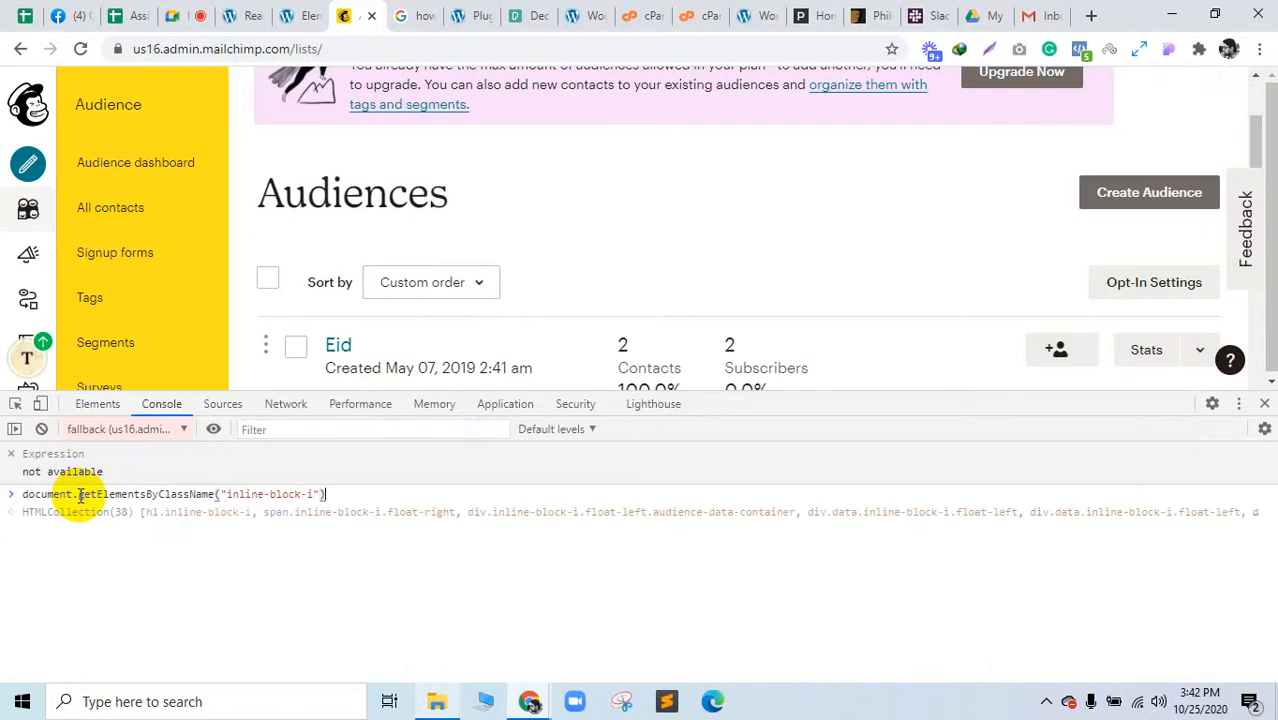
pyautogui.press('Return')
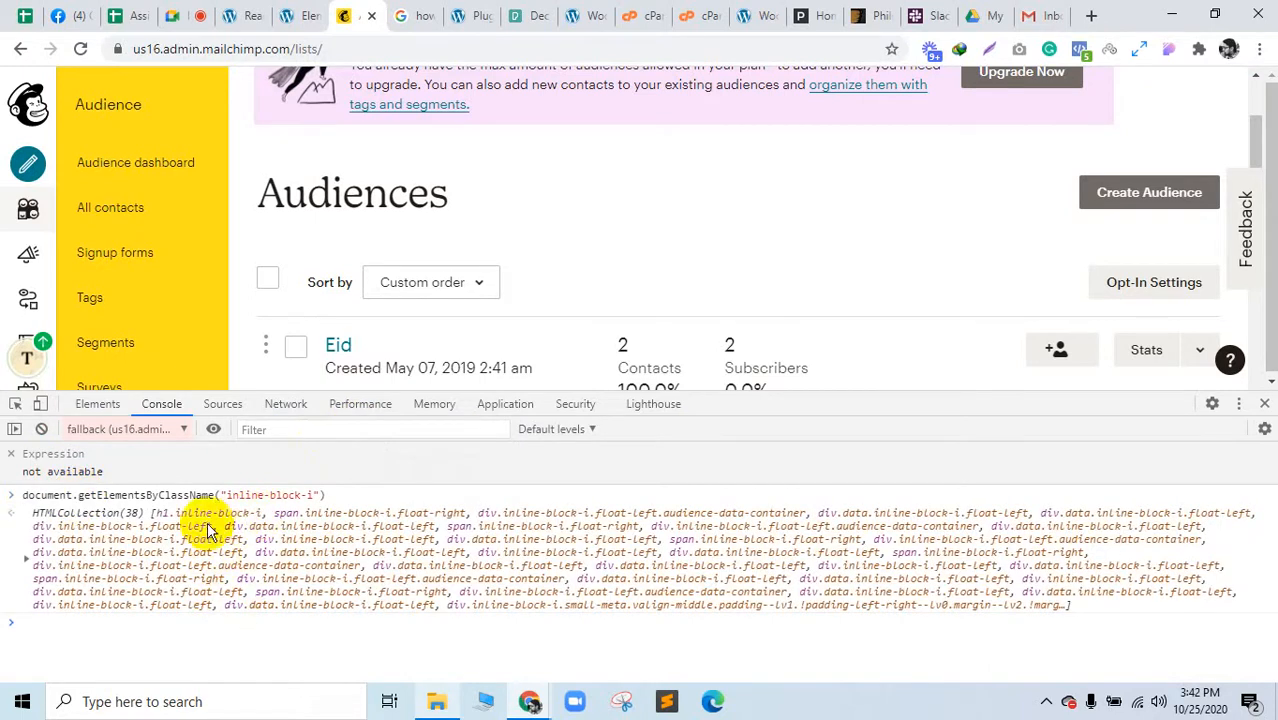
pyautogui.click(1264, 403)
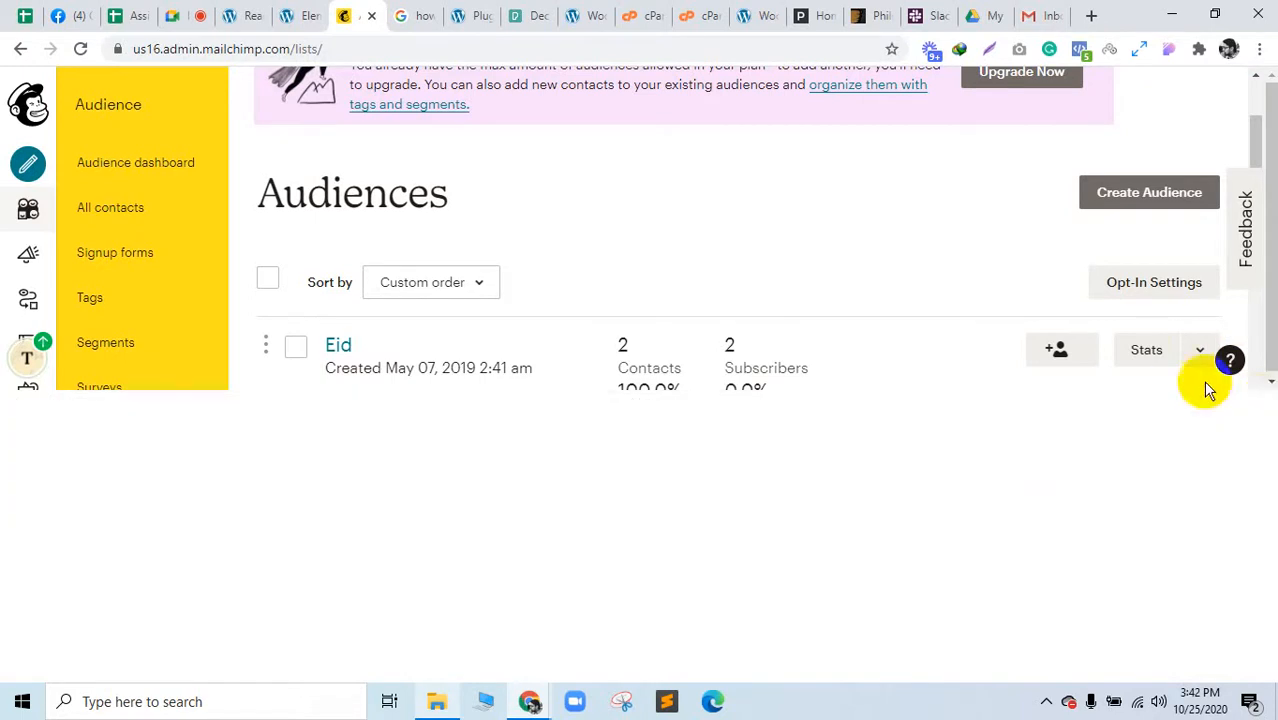
# Step: Try Create Audience again; the audience limit still blocks it
pyautogui.click(1119, 204)
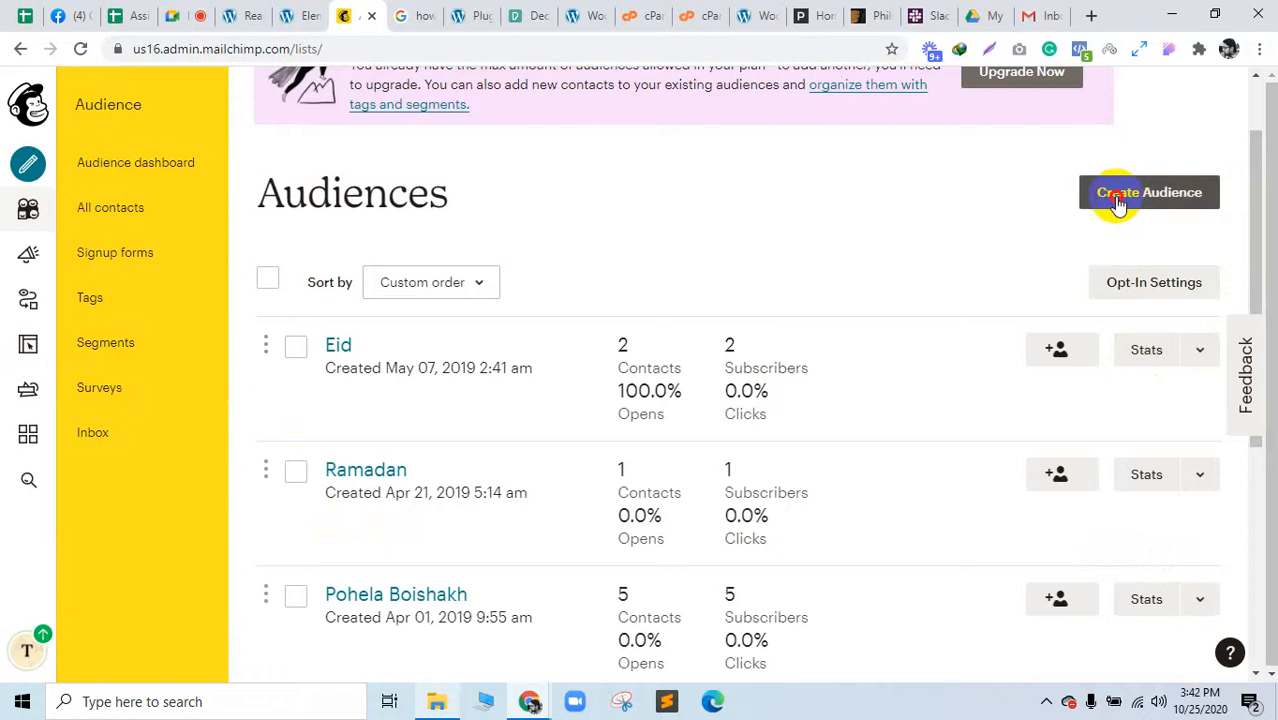
pyautogui.scroll(-4, 787, 465)
pyautogui.scroll(5, 787, 465)
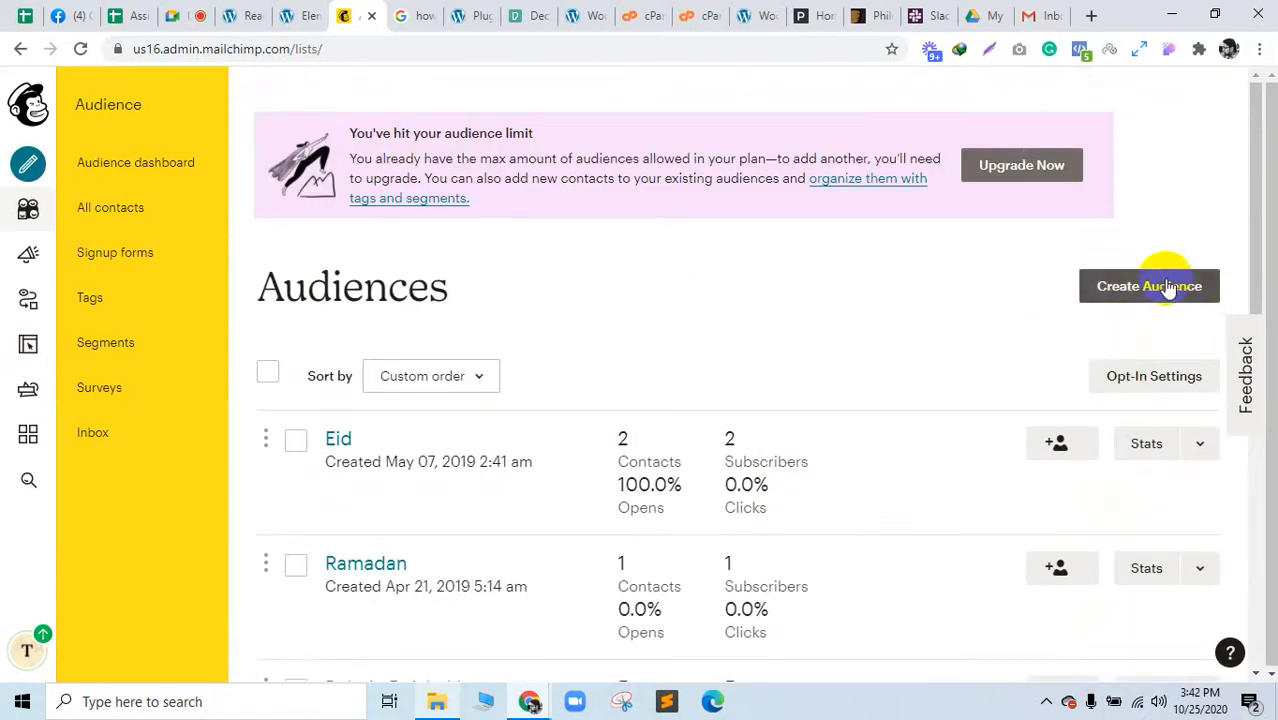
# Step: Open the 'Create a Mailchimp Audience' help article from Google's instructions snippet
pyautogui.click(409, 14)
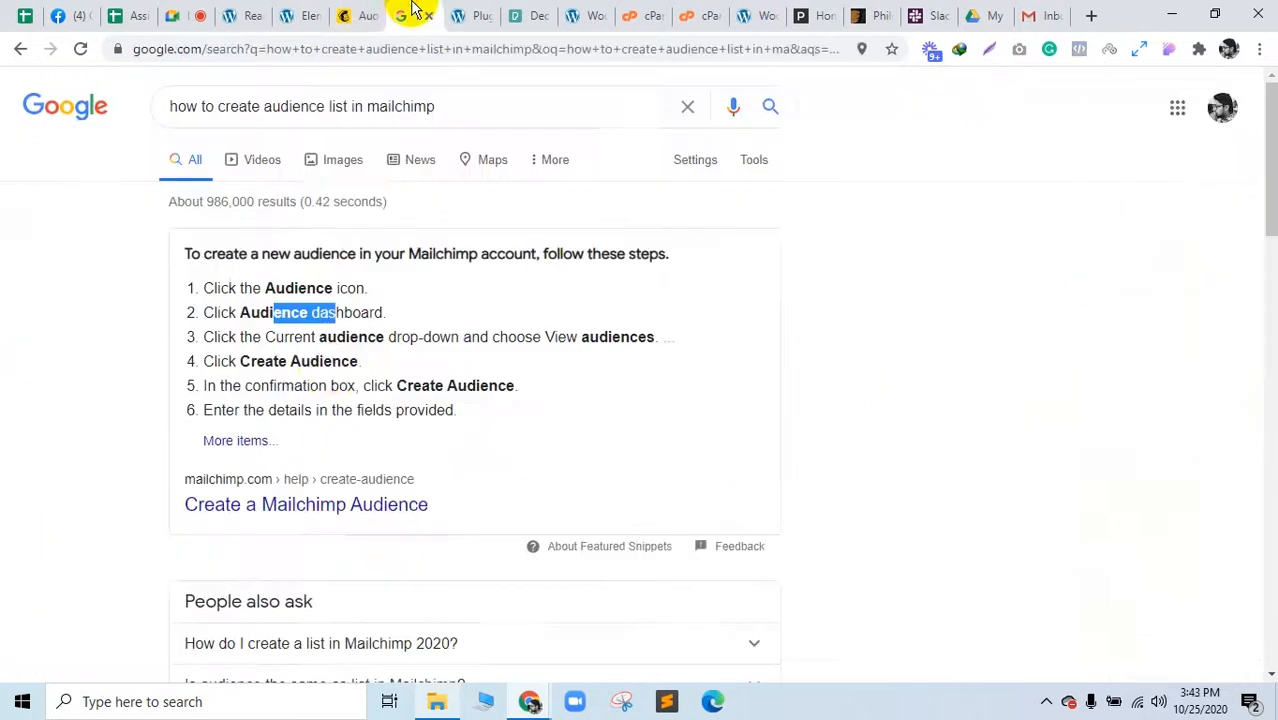
pyautogui.moveTo(276, 385); pyautogui.dragTo(437, 385)
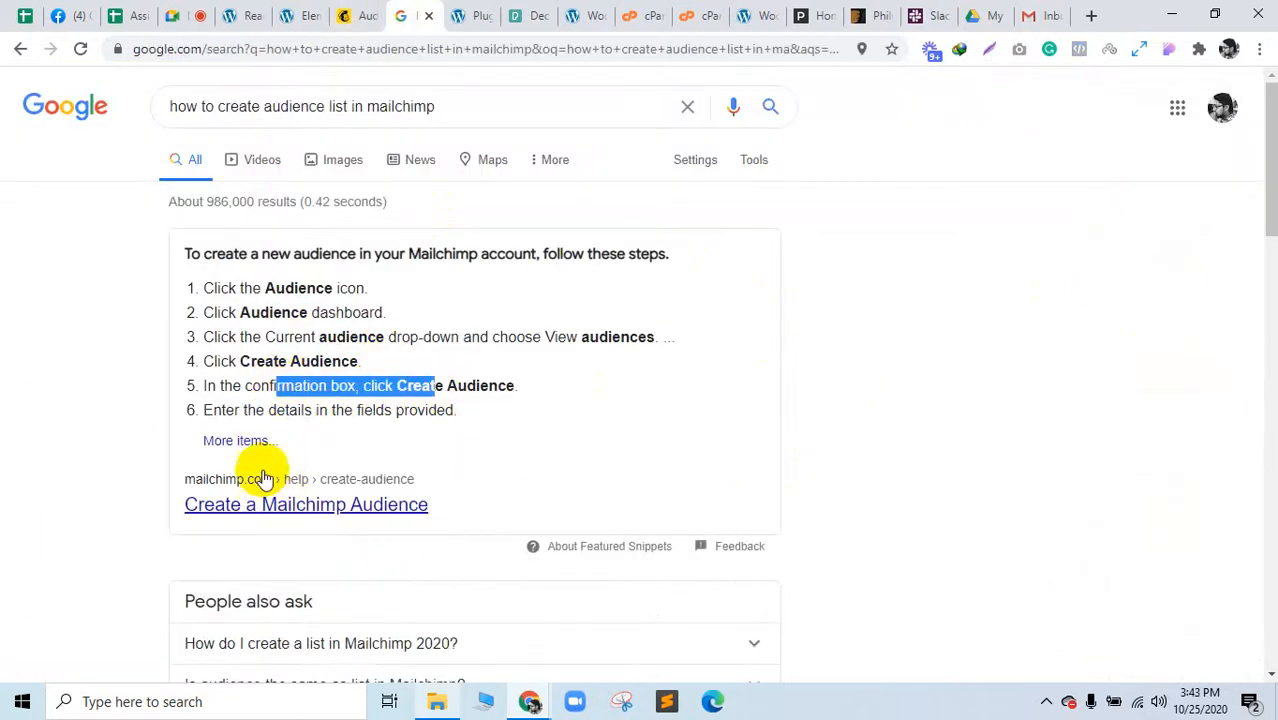
pyautogui.click(245, 448)
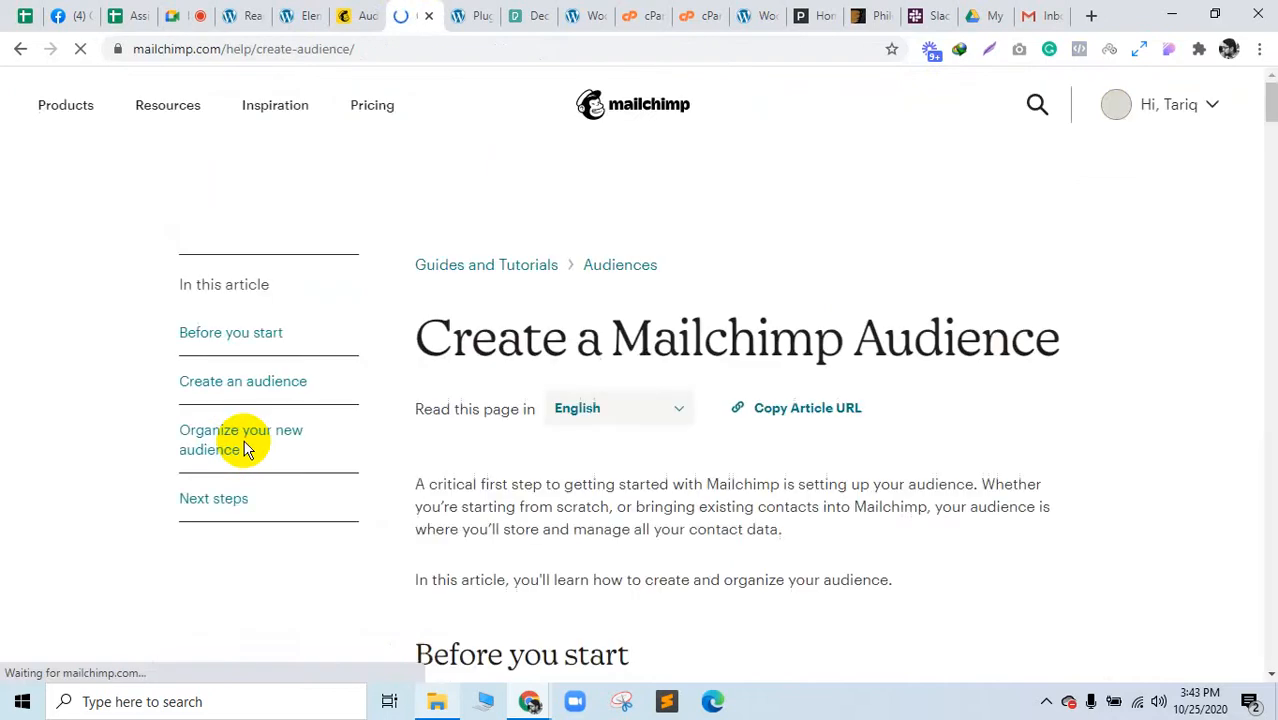
pyautogui.click(360, 14)
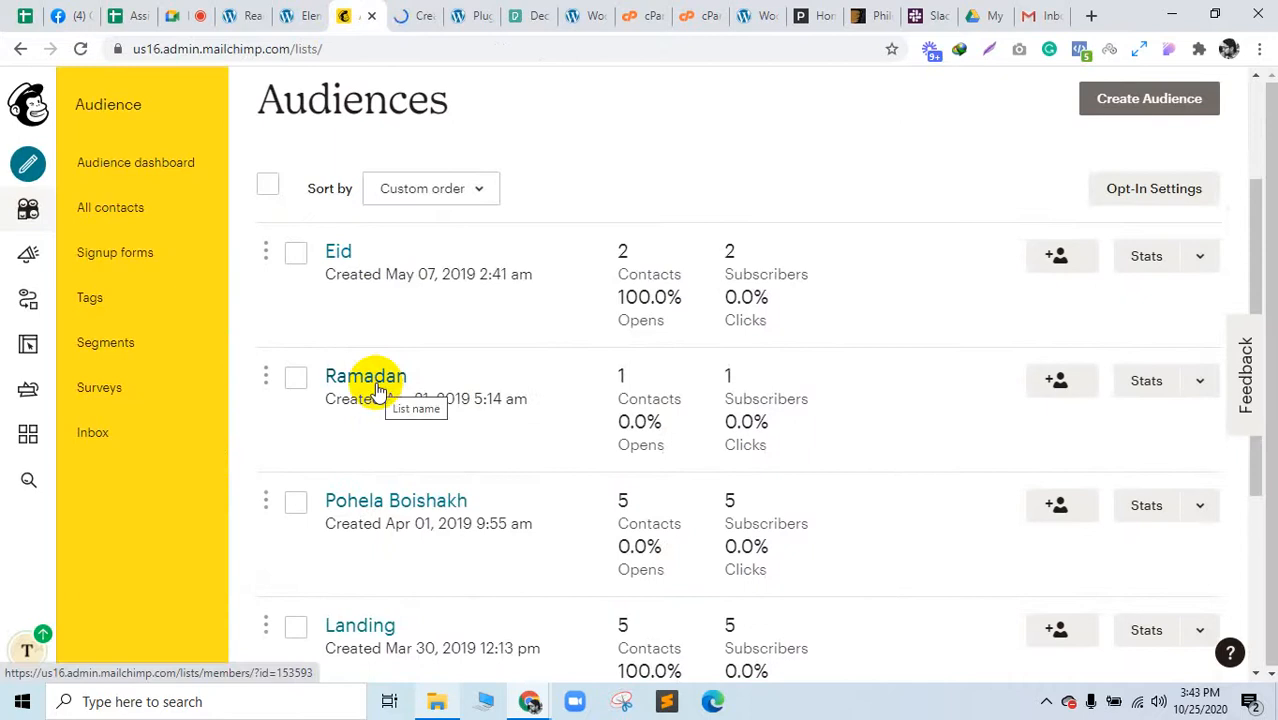
pyautogui.scroll(-3, 390, 460)
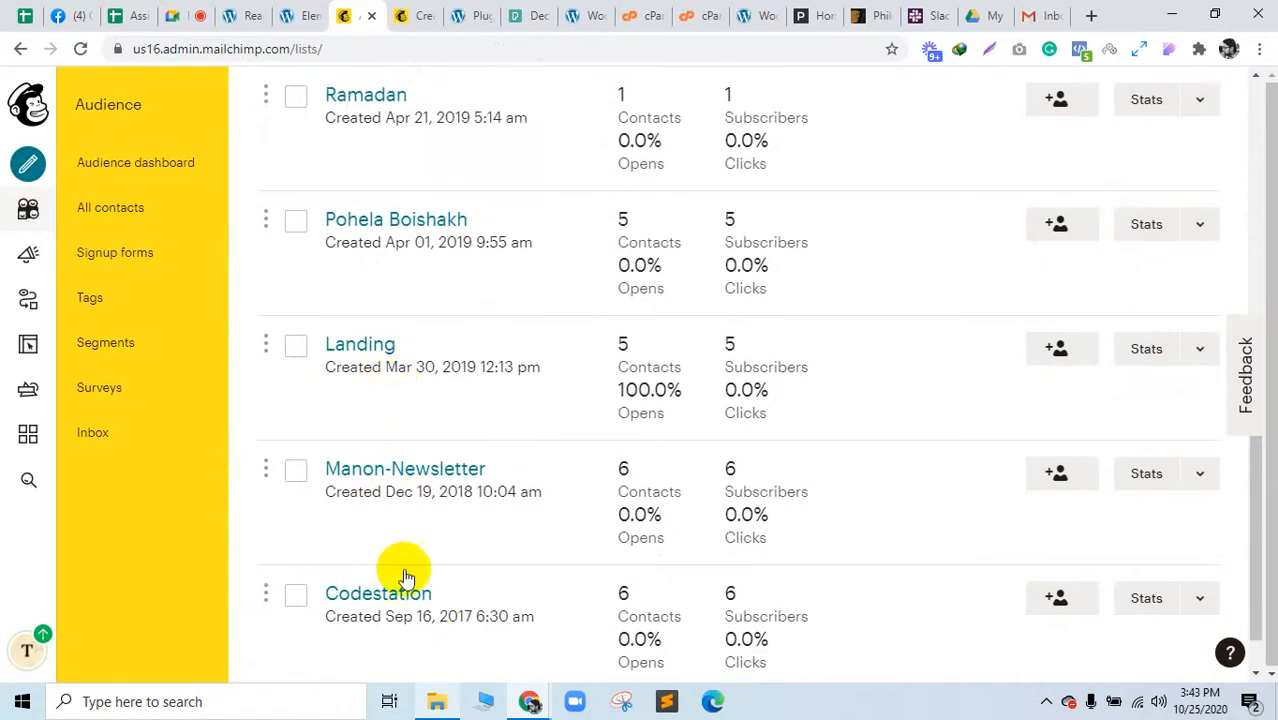
pyautogui.scroll(4, 405, 571)
pyautogui.click(428, 12)
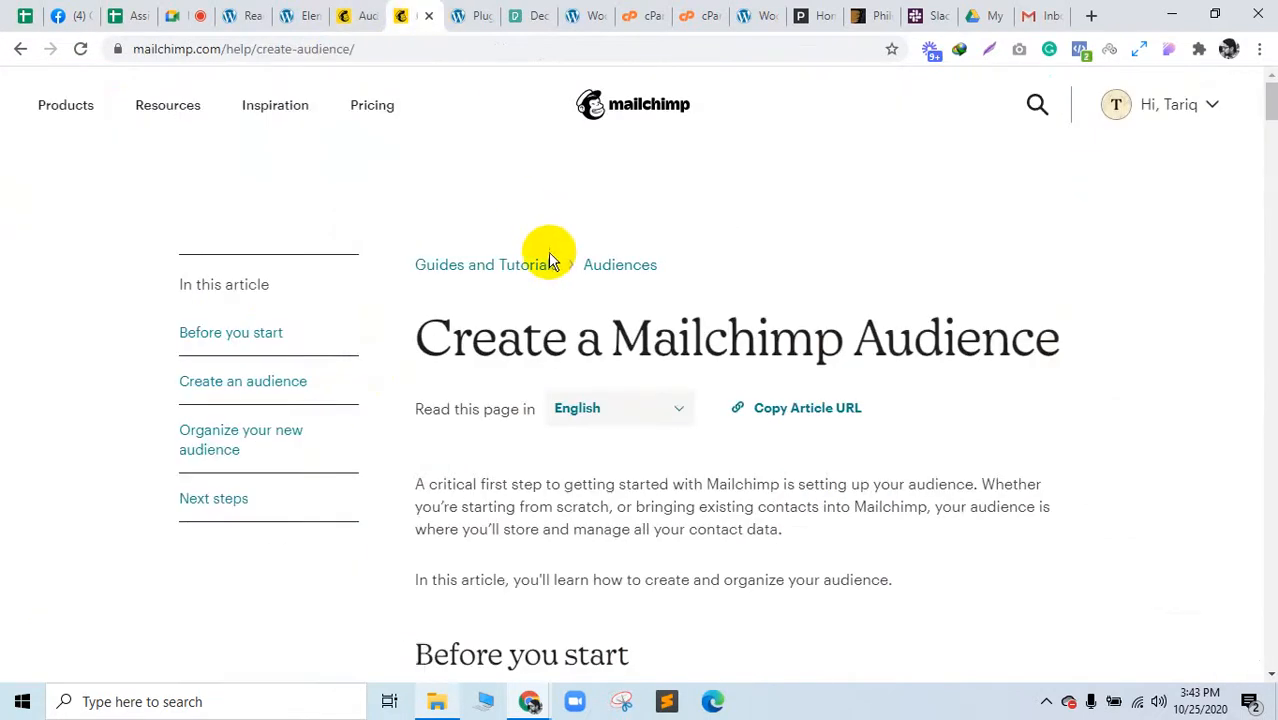
pyautogui.click(465, 14)
pyautogui.click(417, 10)
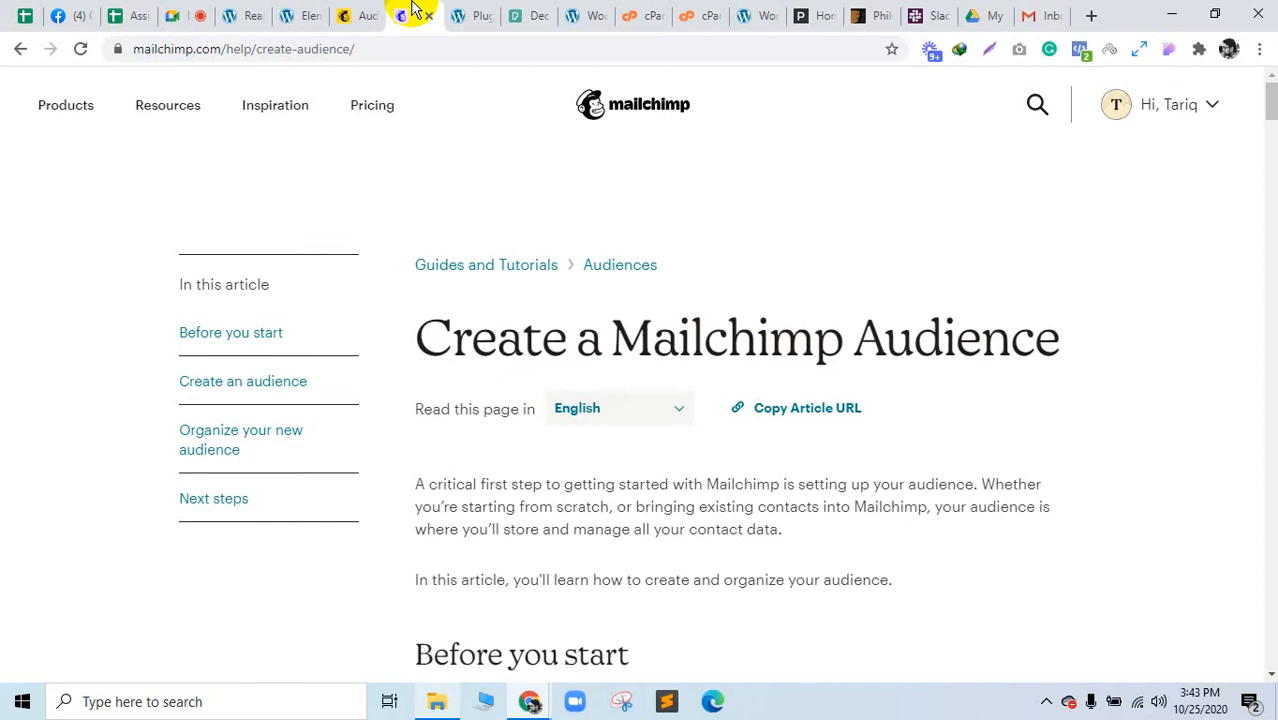
pyautogui.click(172, 16)
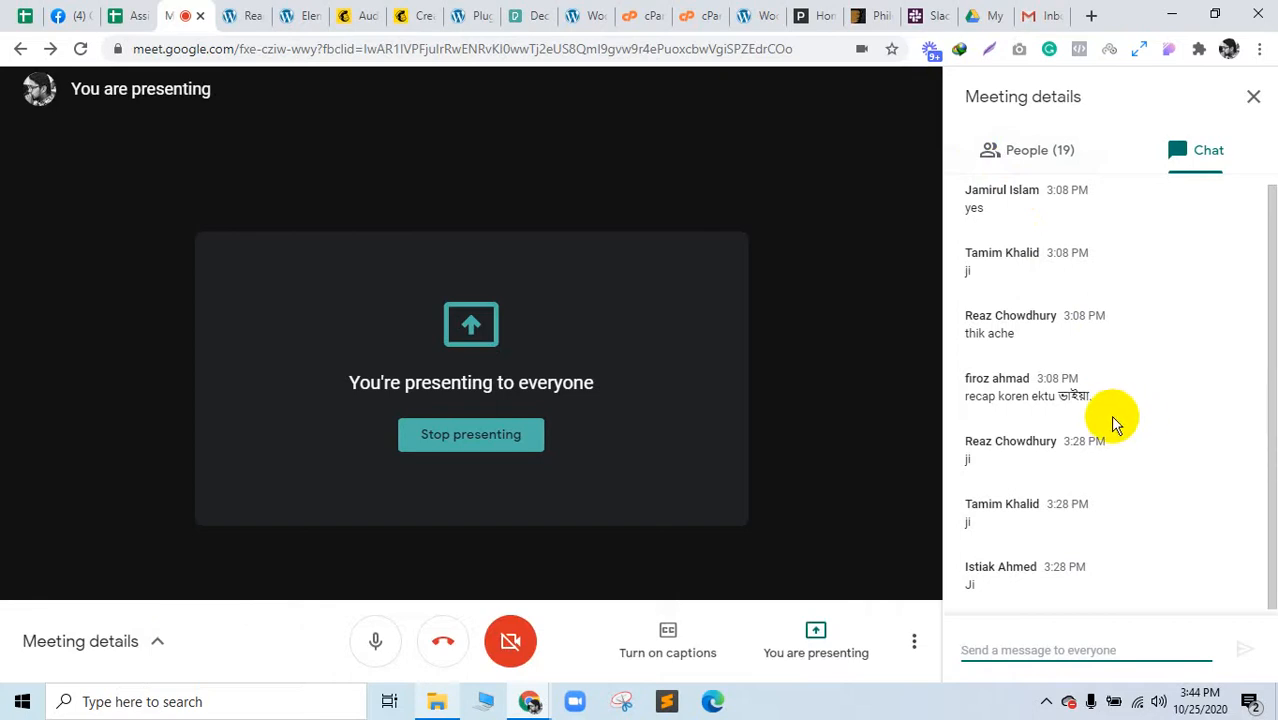
pyautogui.click(1046, 174)
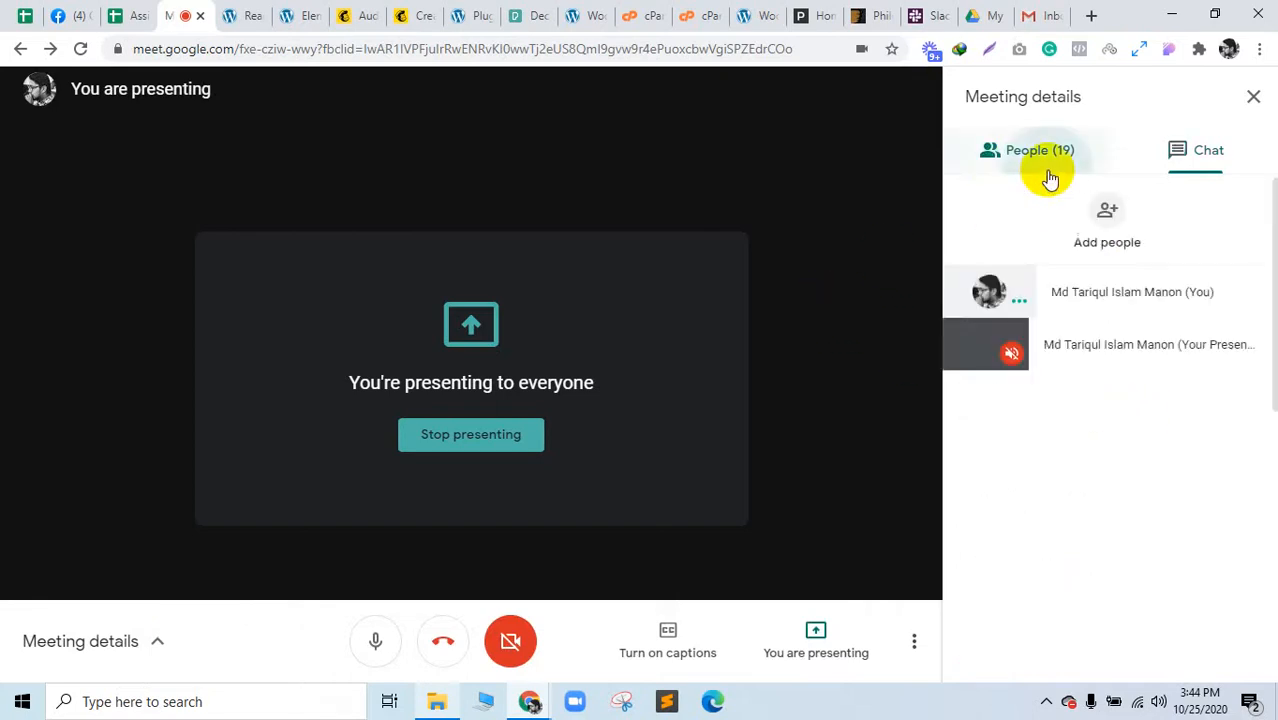
pyautogui.click(1180, 150)
pyautogui.click(515, 14)
pyautogui.click(470, 14)
pyautogui.click(430, 10)
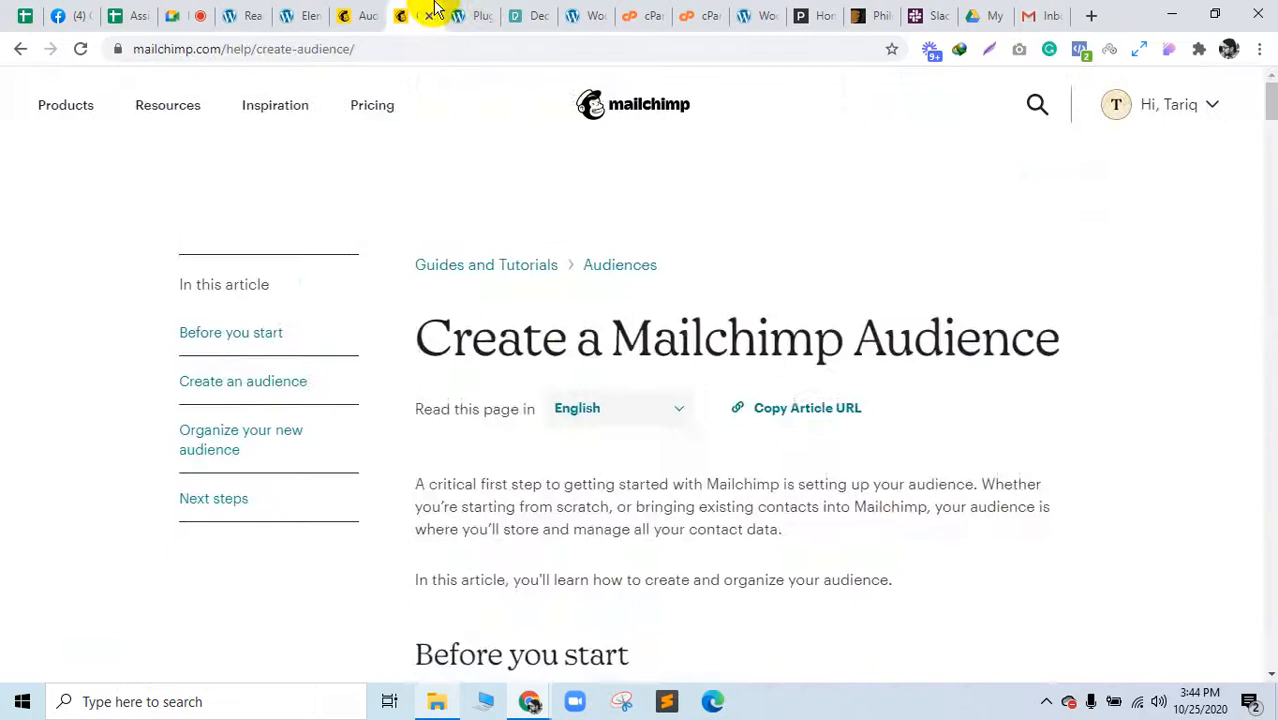
pyautogui.scroll(-10, 747, 471)
pyautogui.scroll(-12, 670, 571)
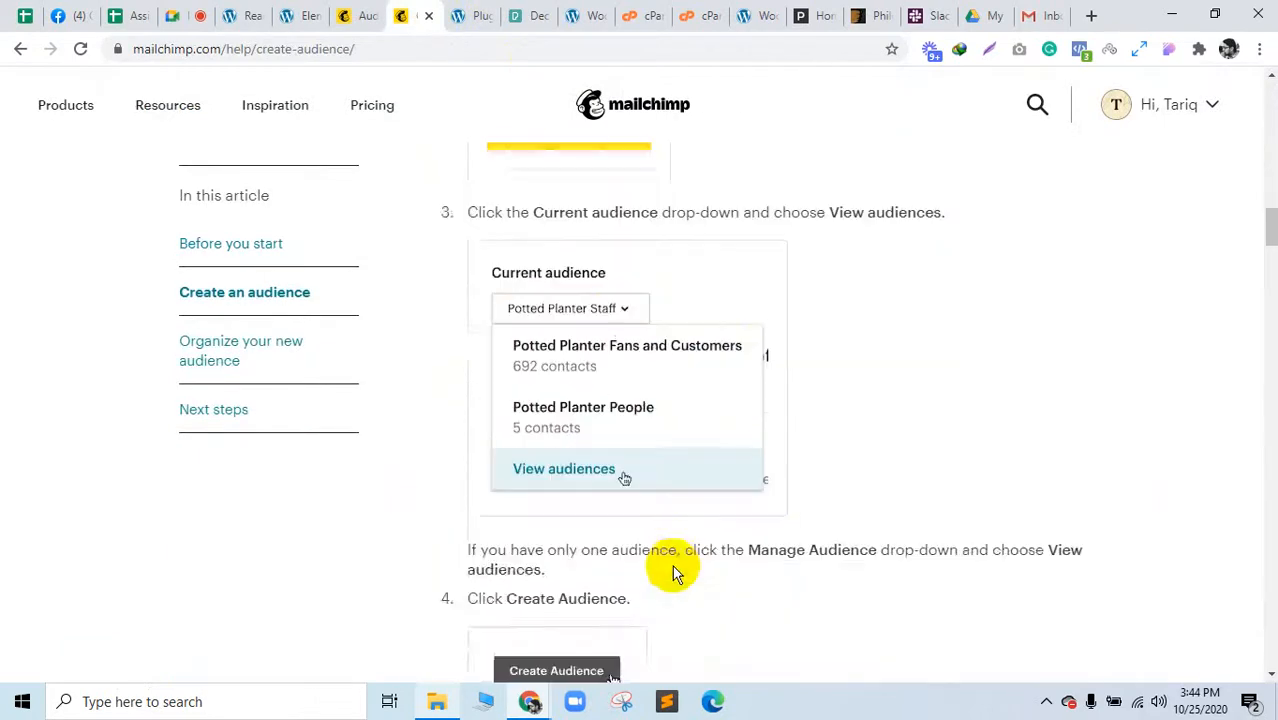
pyautogui.scroll(4, 585, 354)
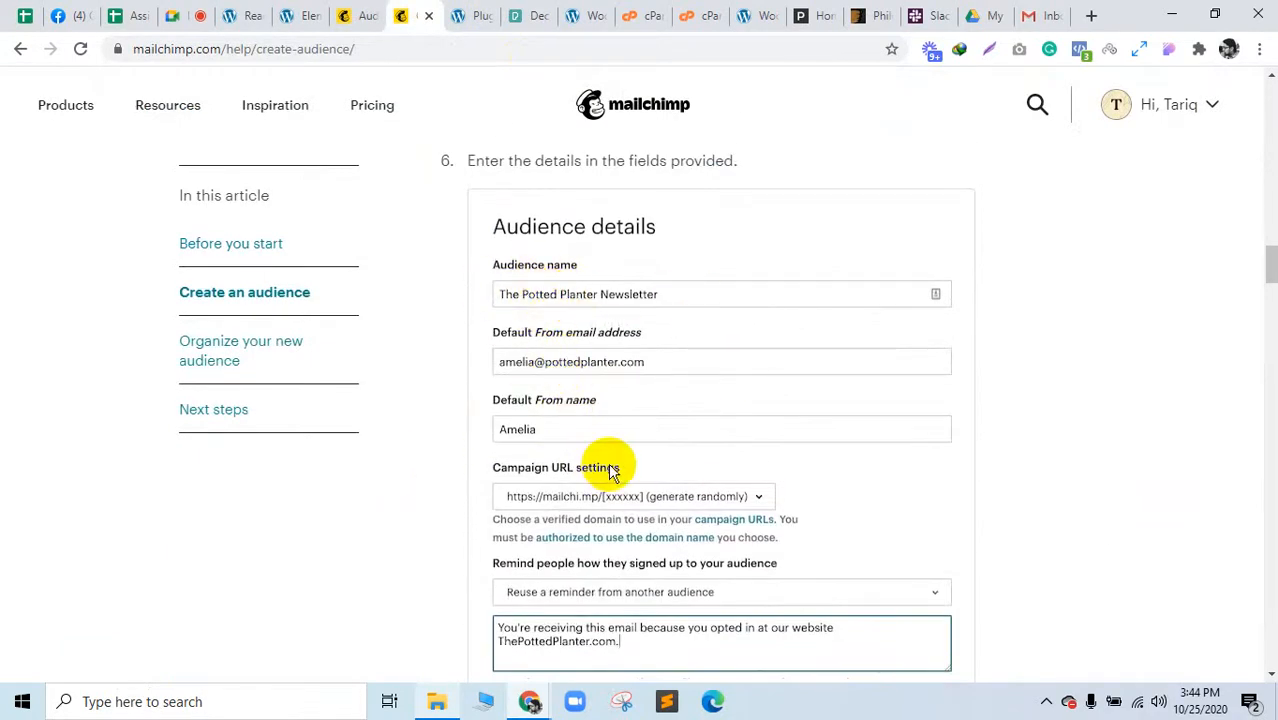
pyautogui.scroll(-15, 461, 530)
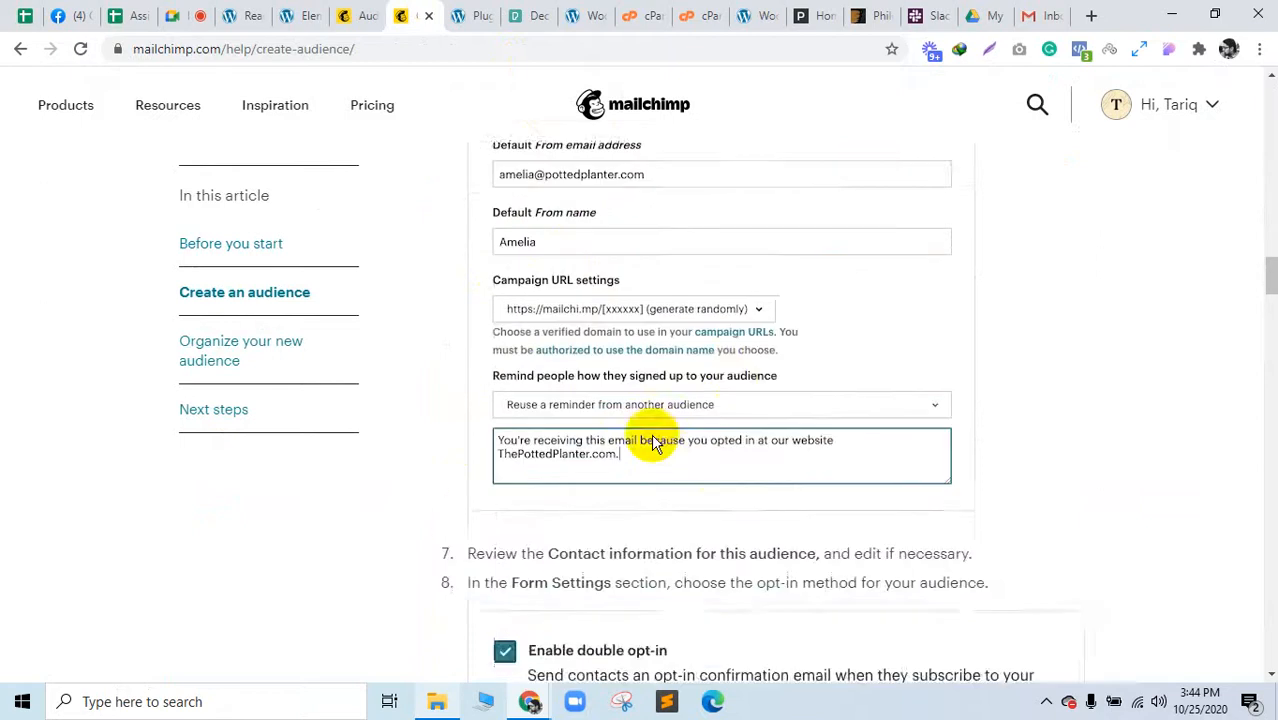
pyautogui.scroll(-15, 626, 571)
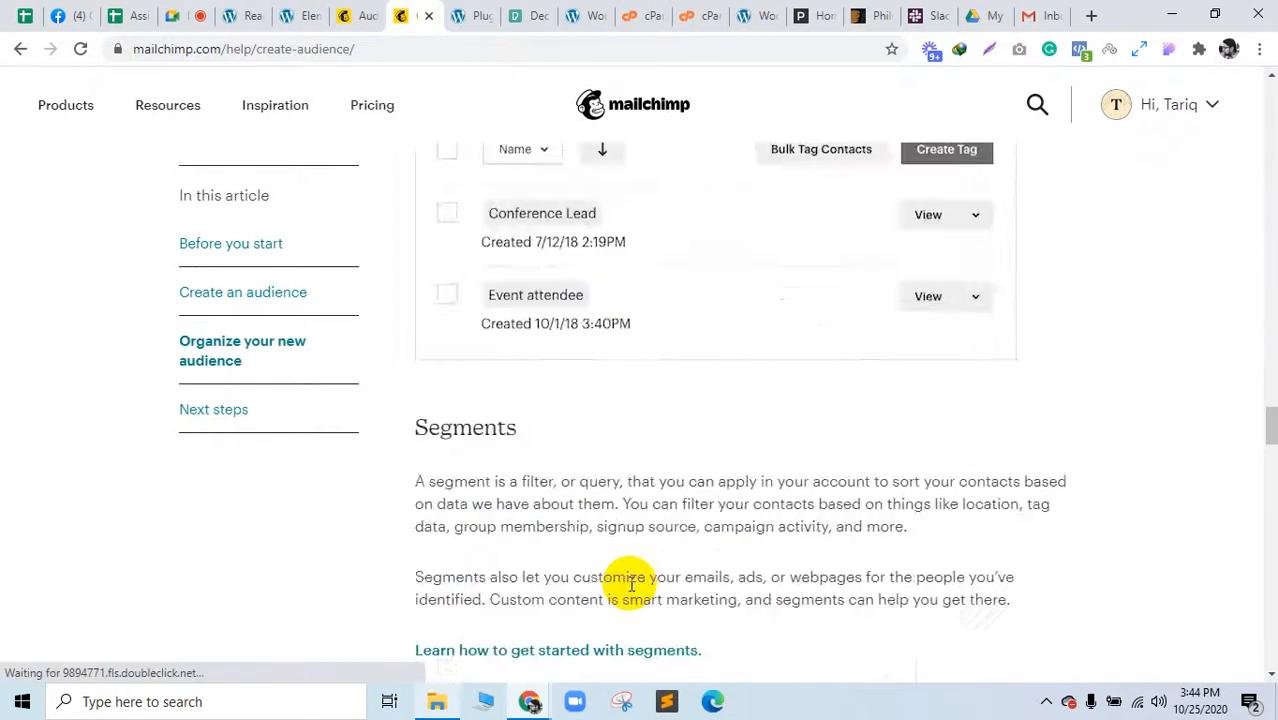
pyautogui.scroll(5, 631, 584)
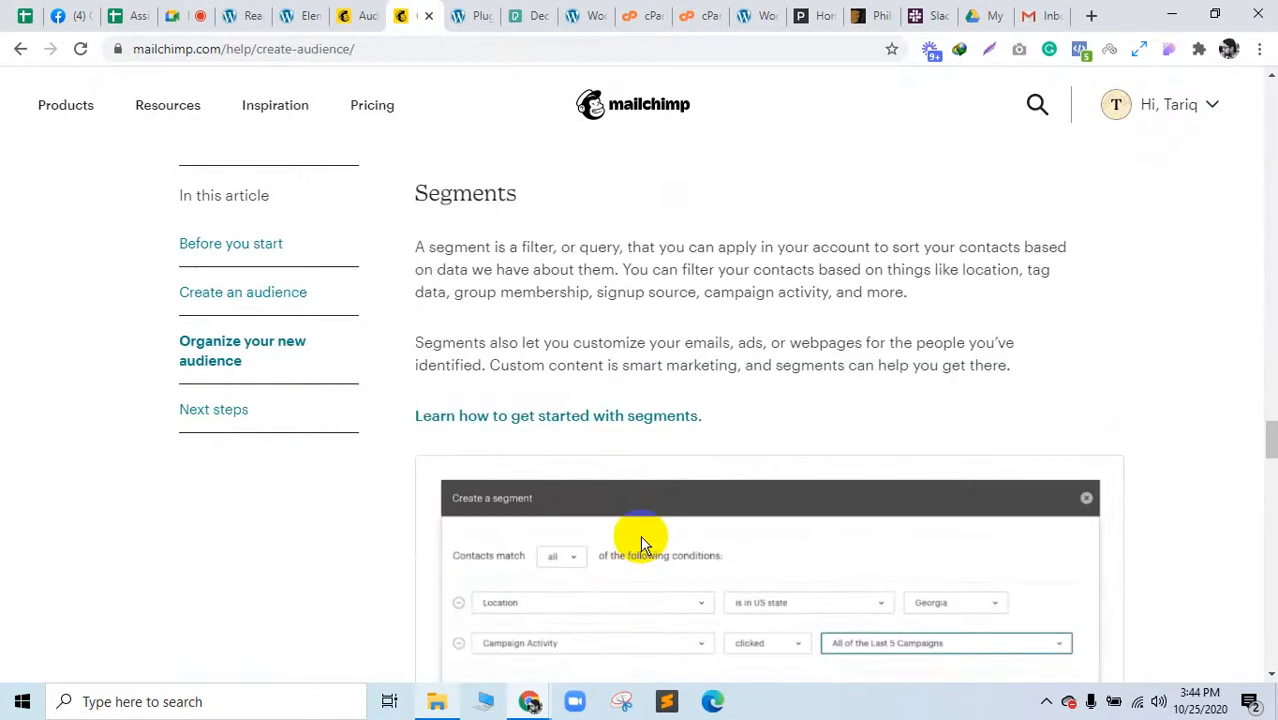
pyautogui.scroll(-5, 642, 542)
pyautogui.scroll(-3, 600, 470)
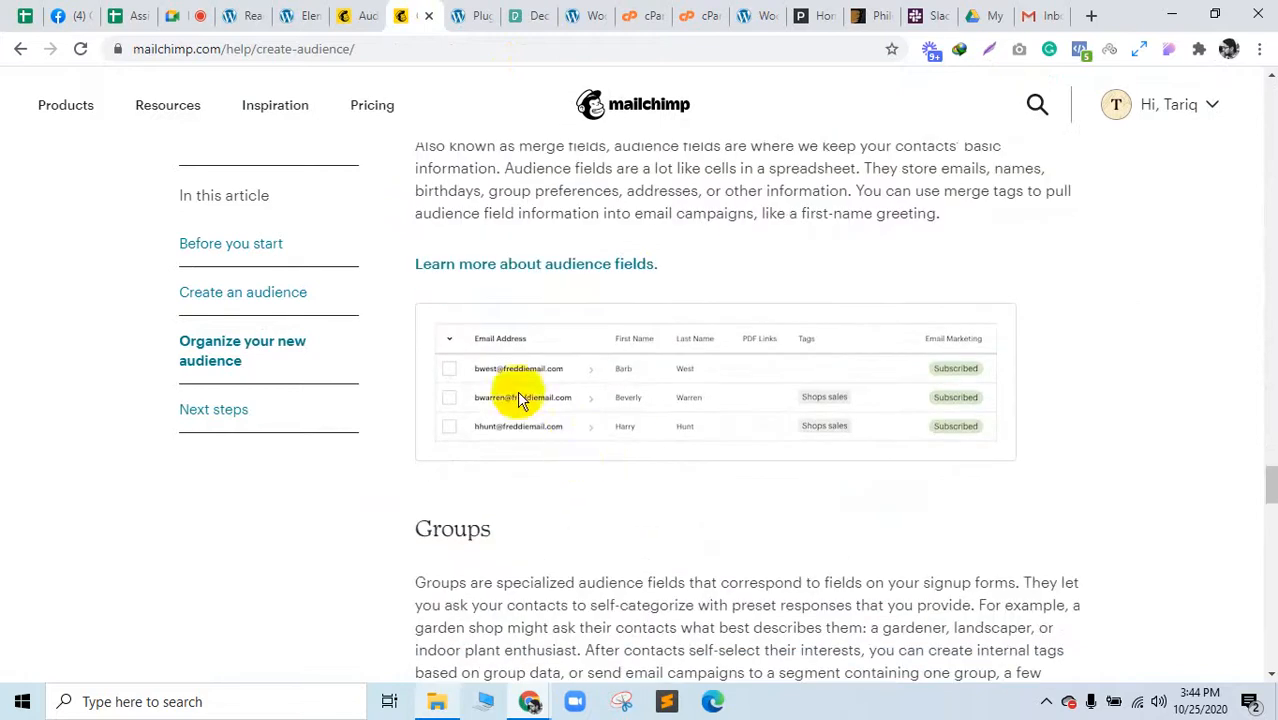
pyautogui.scroll(-4, 900, 480)
pyautogui.scroll(-8, 520, 560)
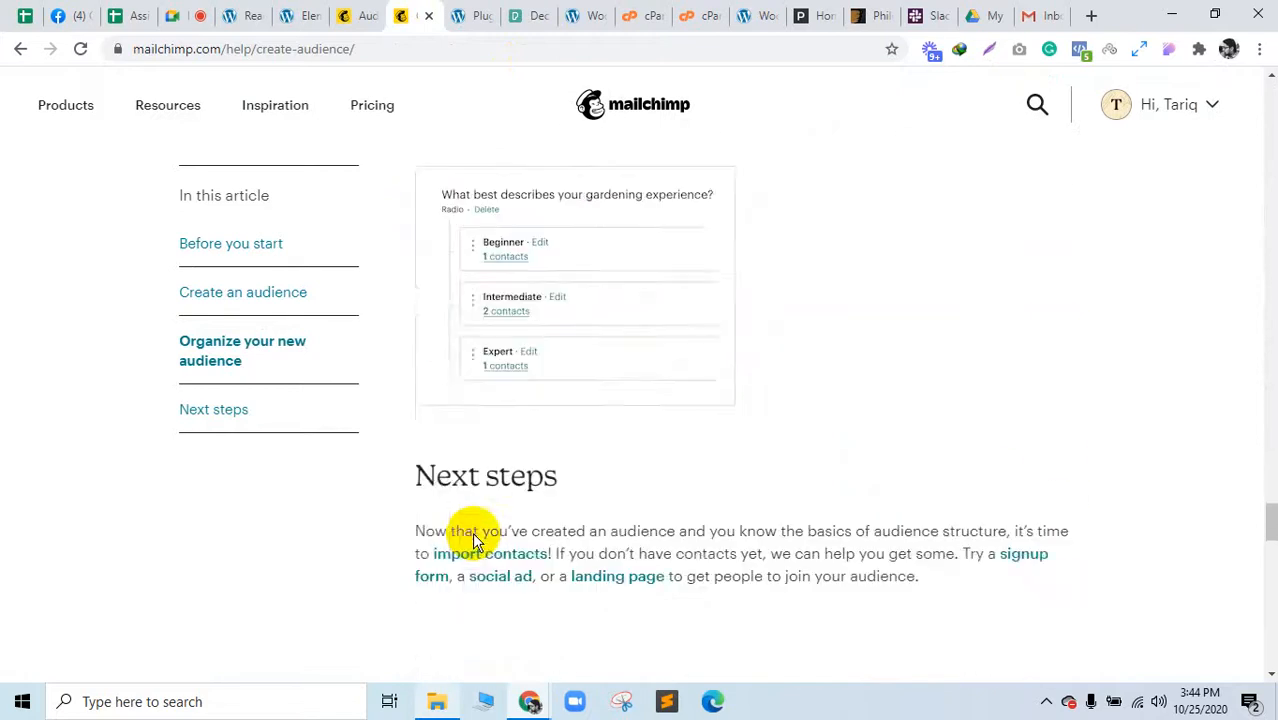
# Step: Look through Mailchimp's six audiences, open the Landing audience's contacts, then return to WordPress Reading settings
pyautogui.click(362, 12)
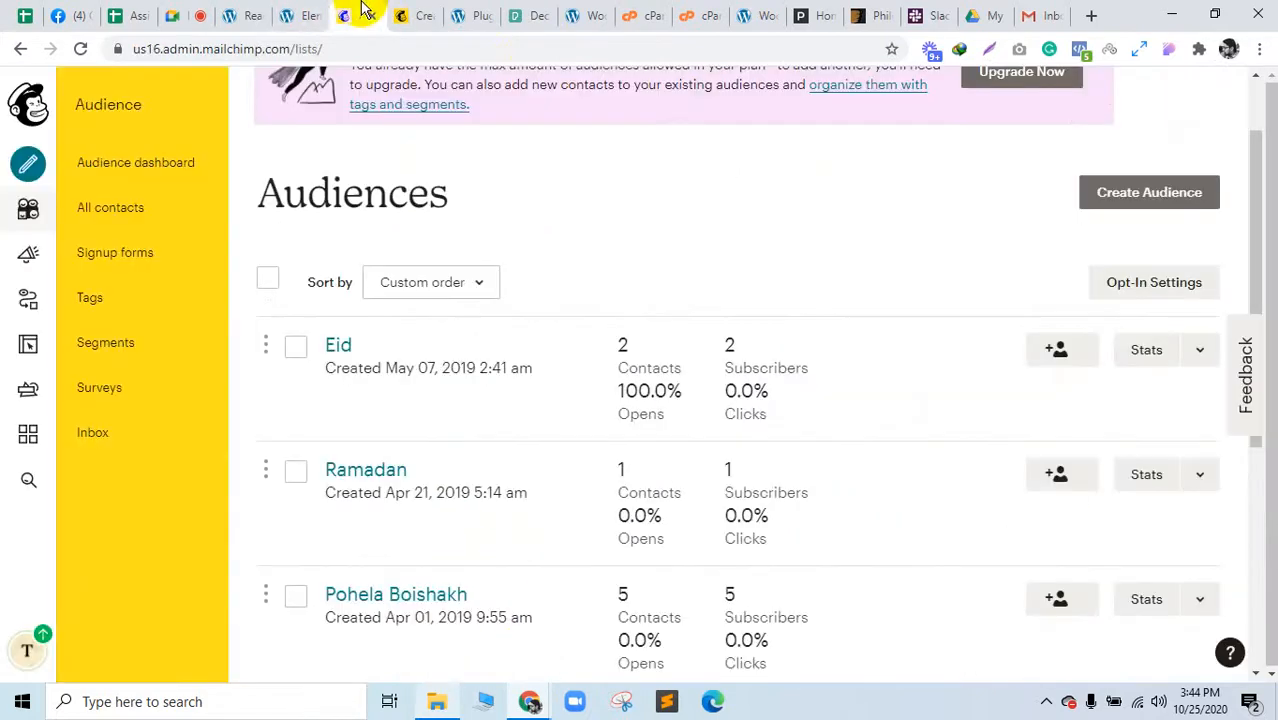
pyautogui.click(303, 13)
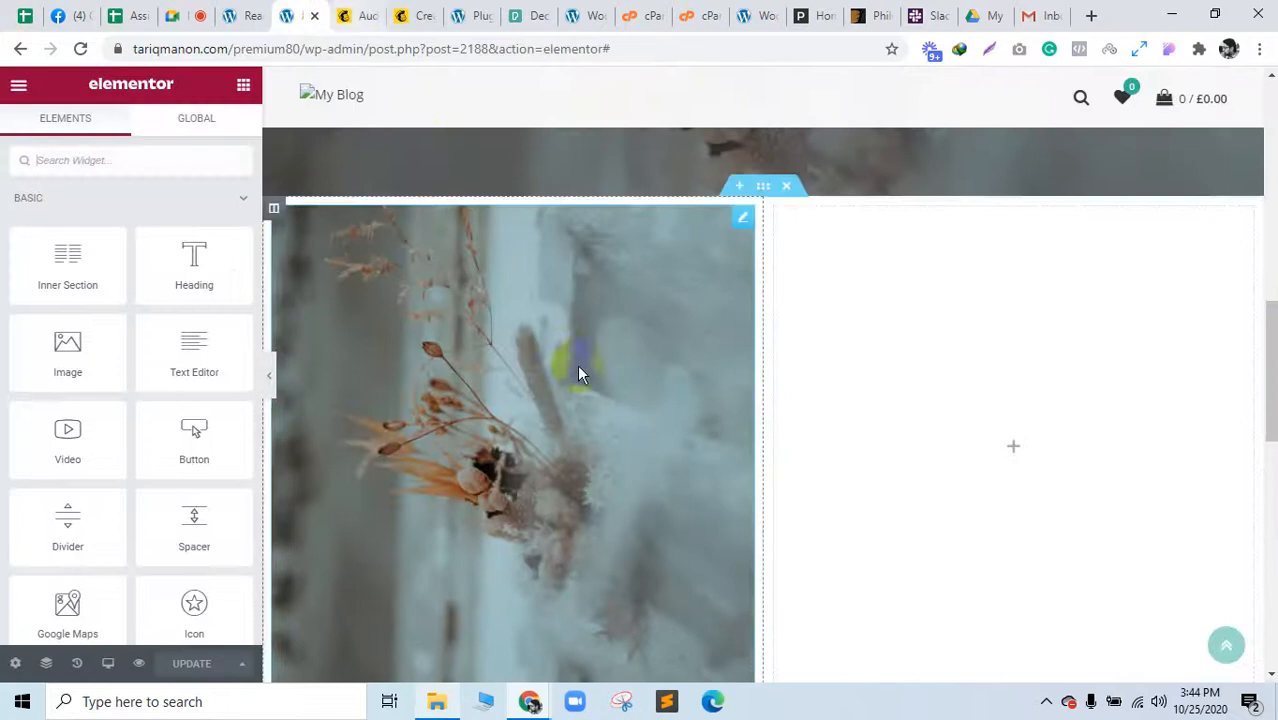
pyautogui.click(368, 12)
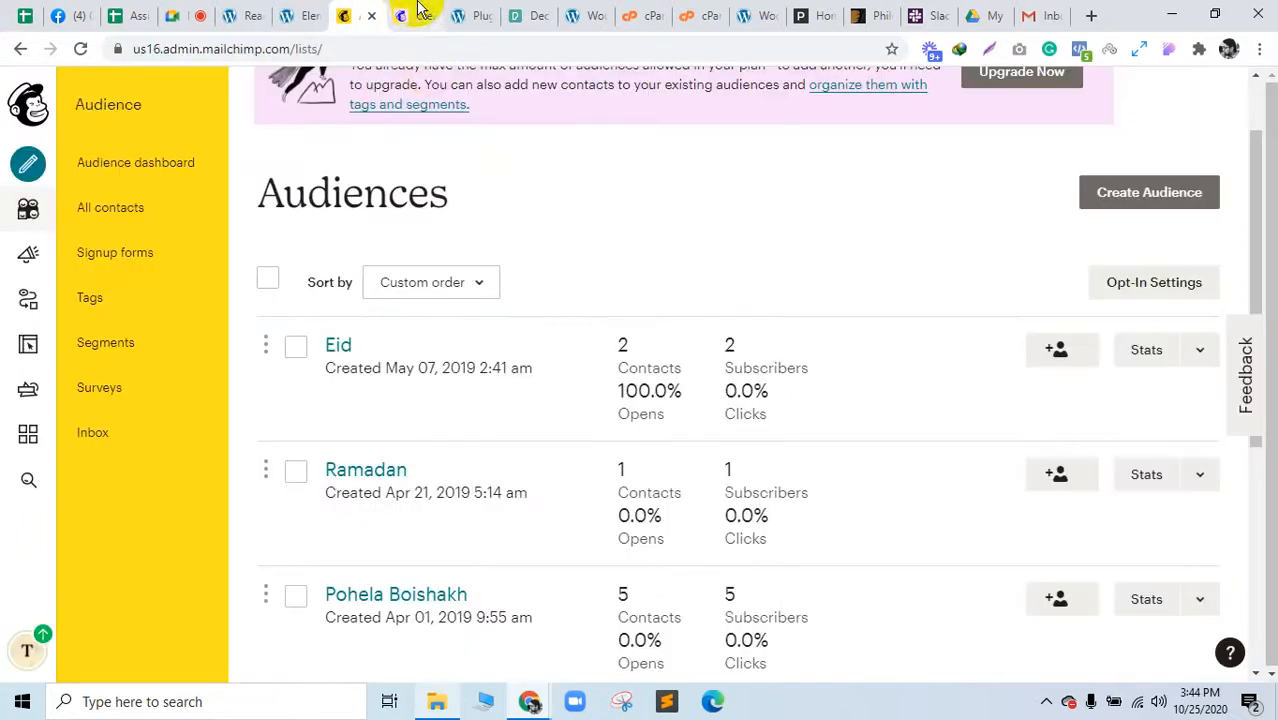
pyautogui.scroll(-1, 428, 473)
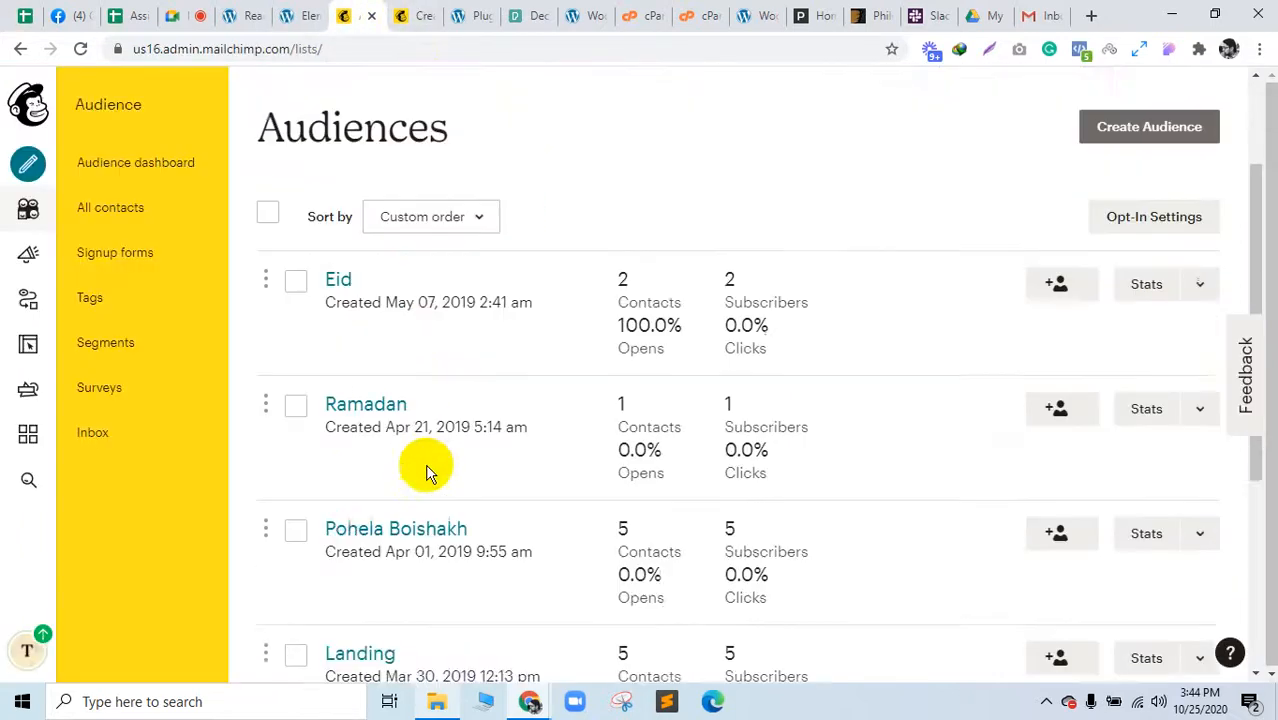
pyautogui.scroll(-4, 428, 473)
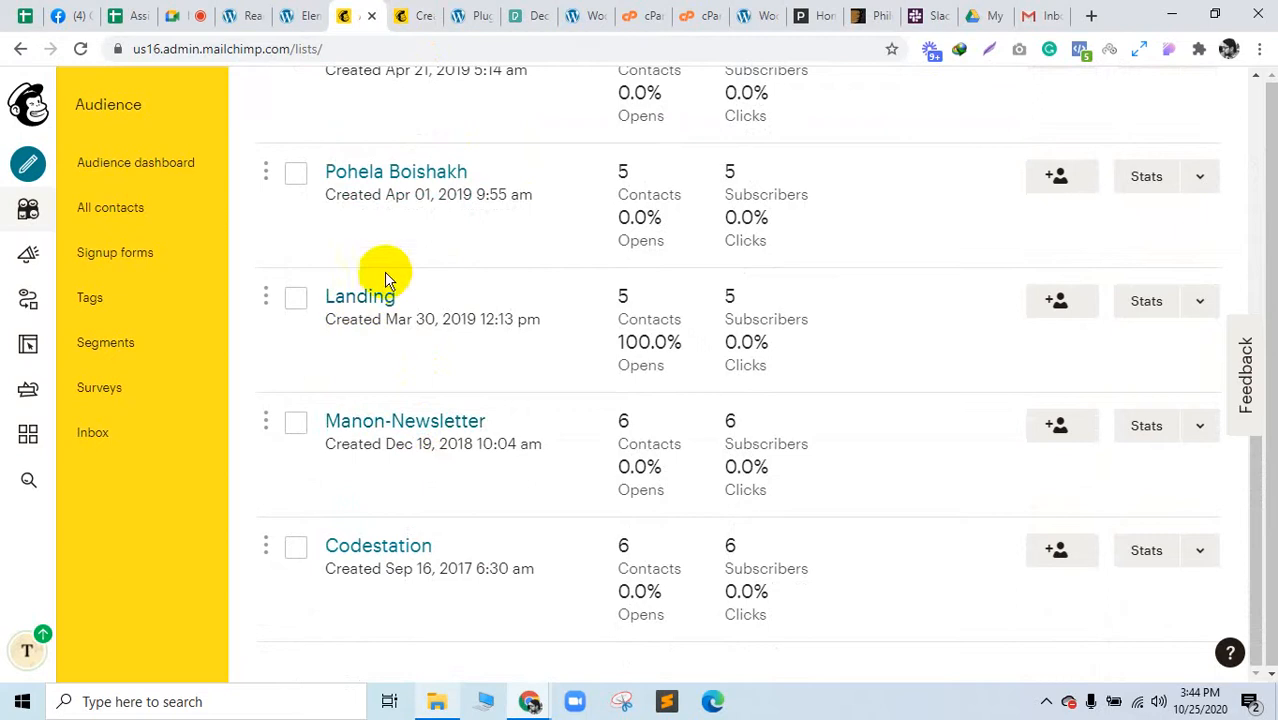
pyautogui.click(370, 297)
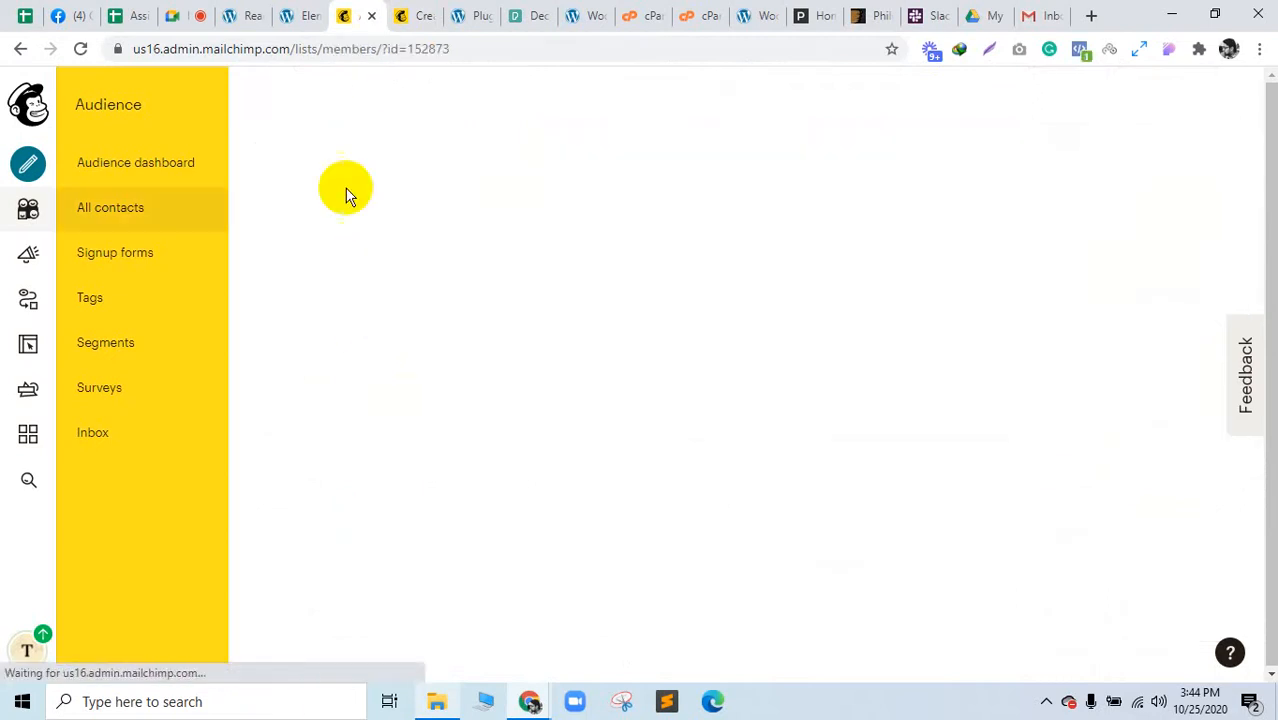
pyautogui.click(248, 14)
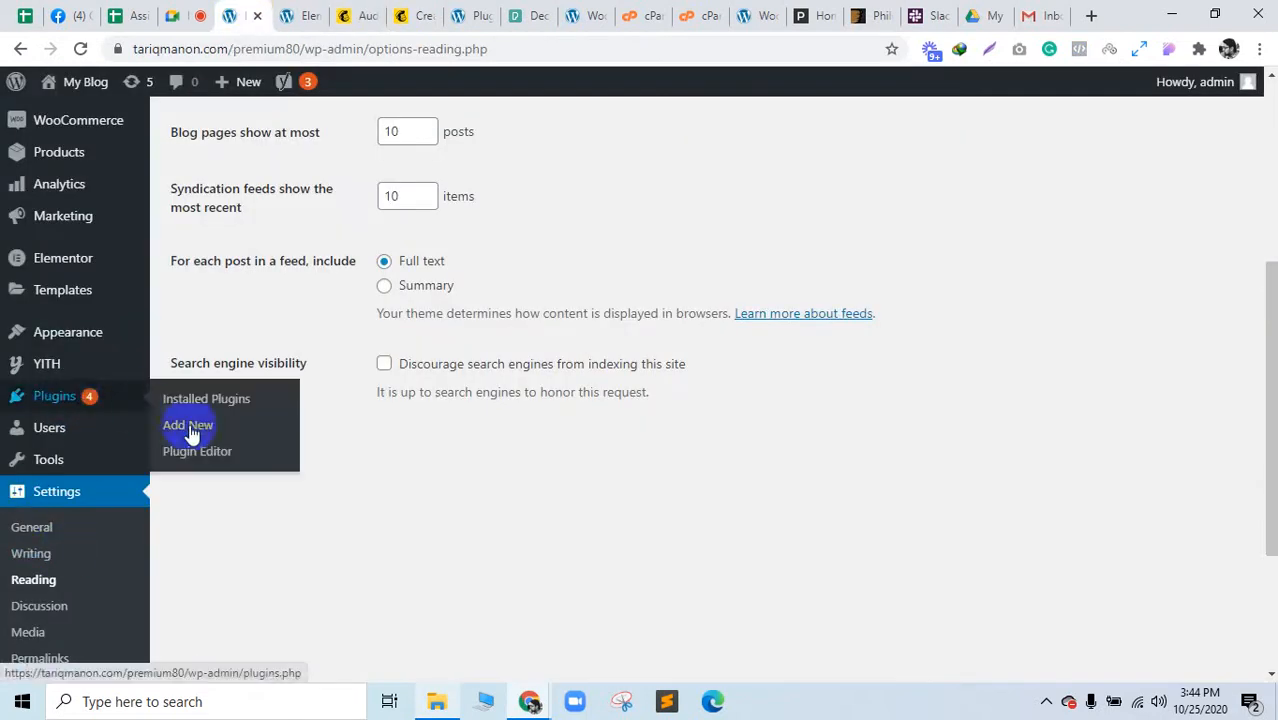
# Step: Search the plugin directory for 'mailchimp for wp' and confirm MC4WP: Mailchimp for WordPress is active
pyautogui.middleClick(192, 432)
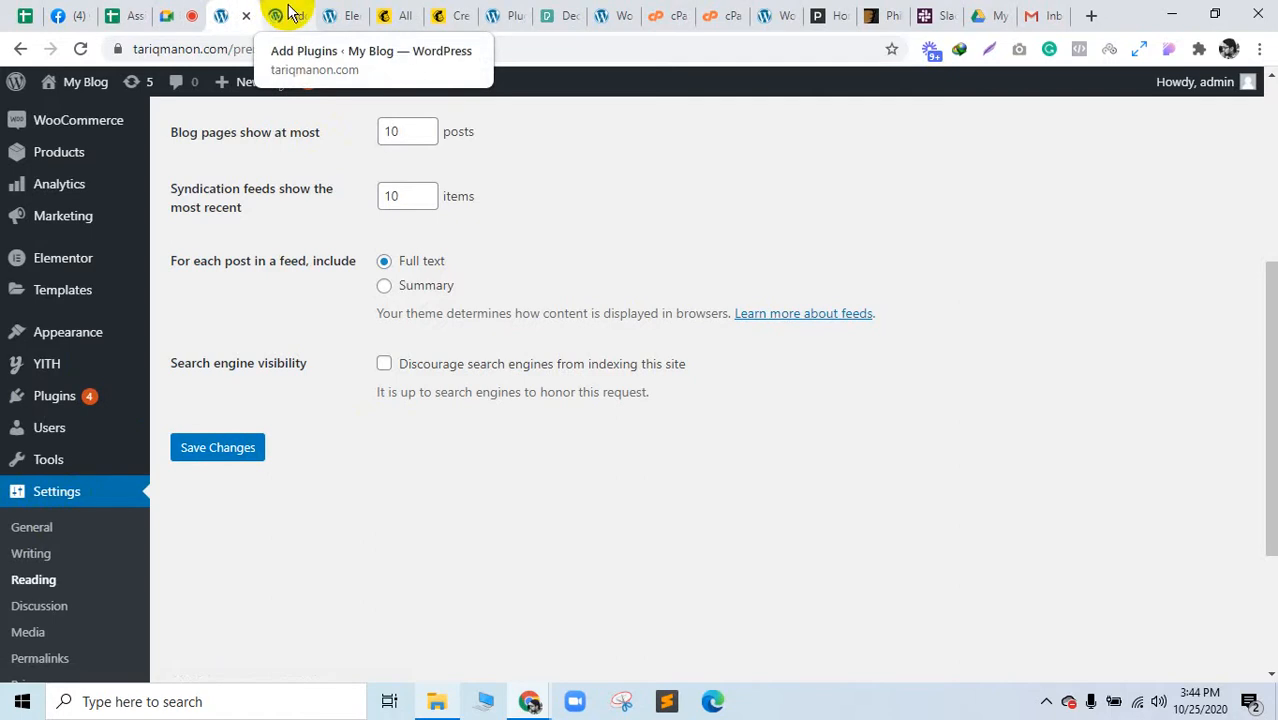
pyautogui.click(290, 14)
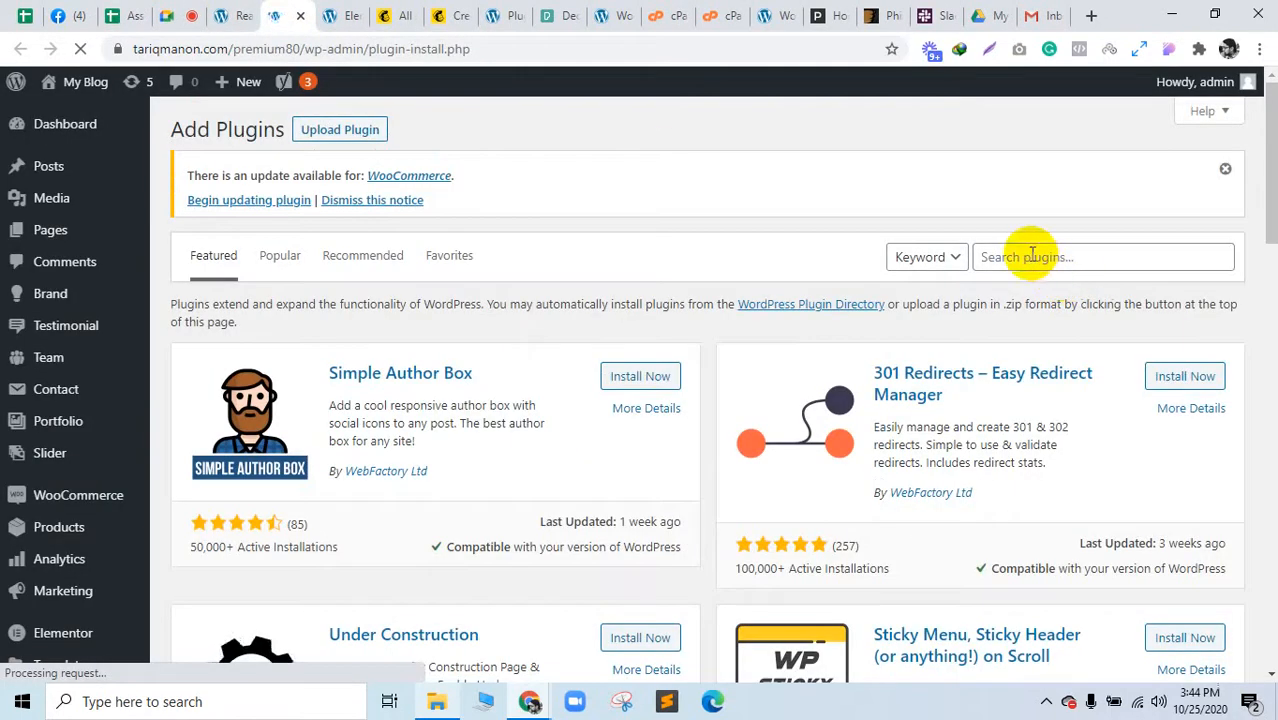
pyautogui.click(1032, 255)
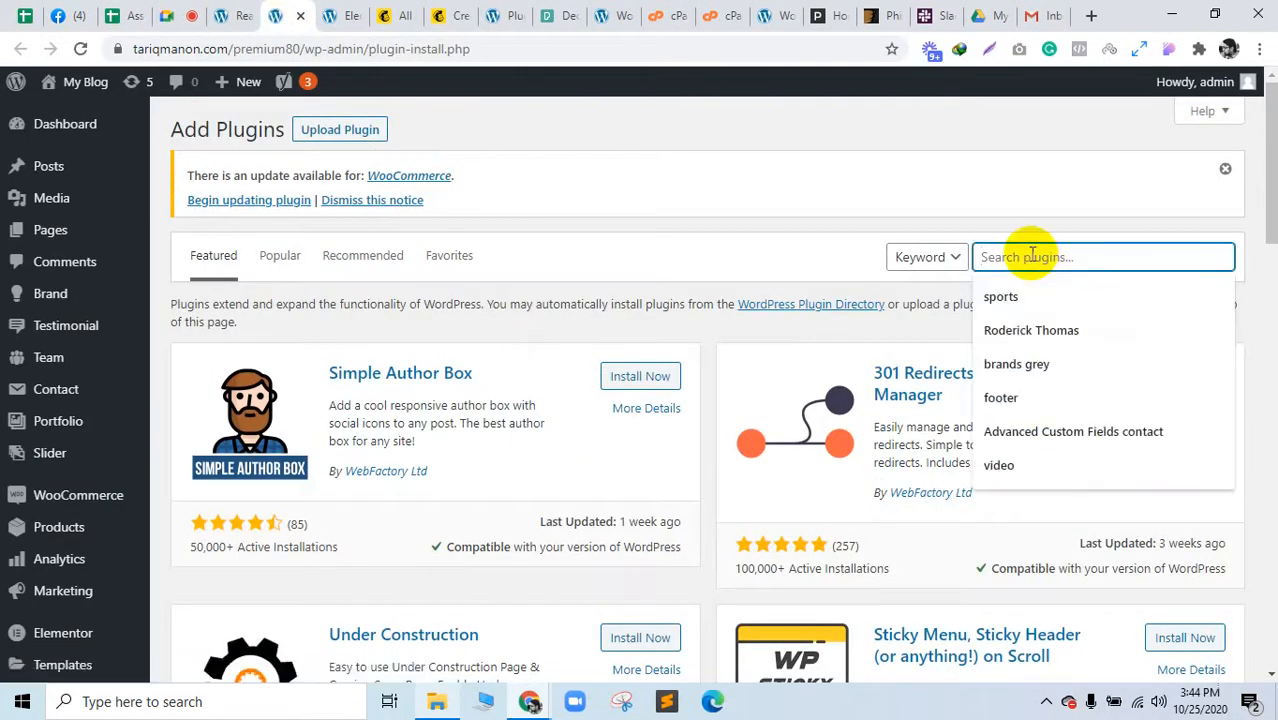
pyautogui.write('mailchimp')
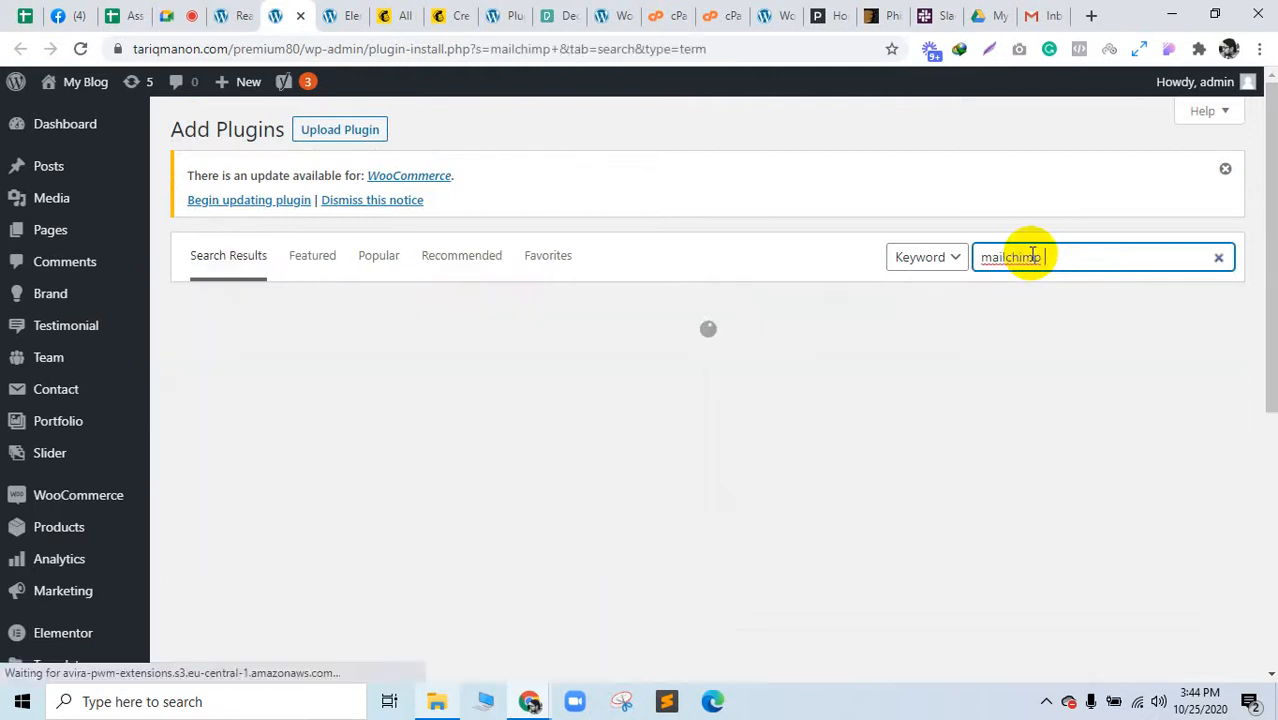
pyautogui.write(' for ')
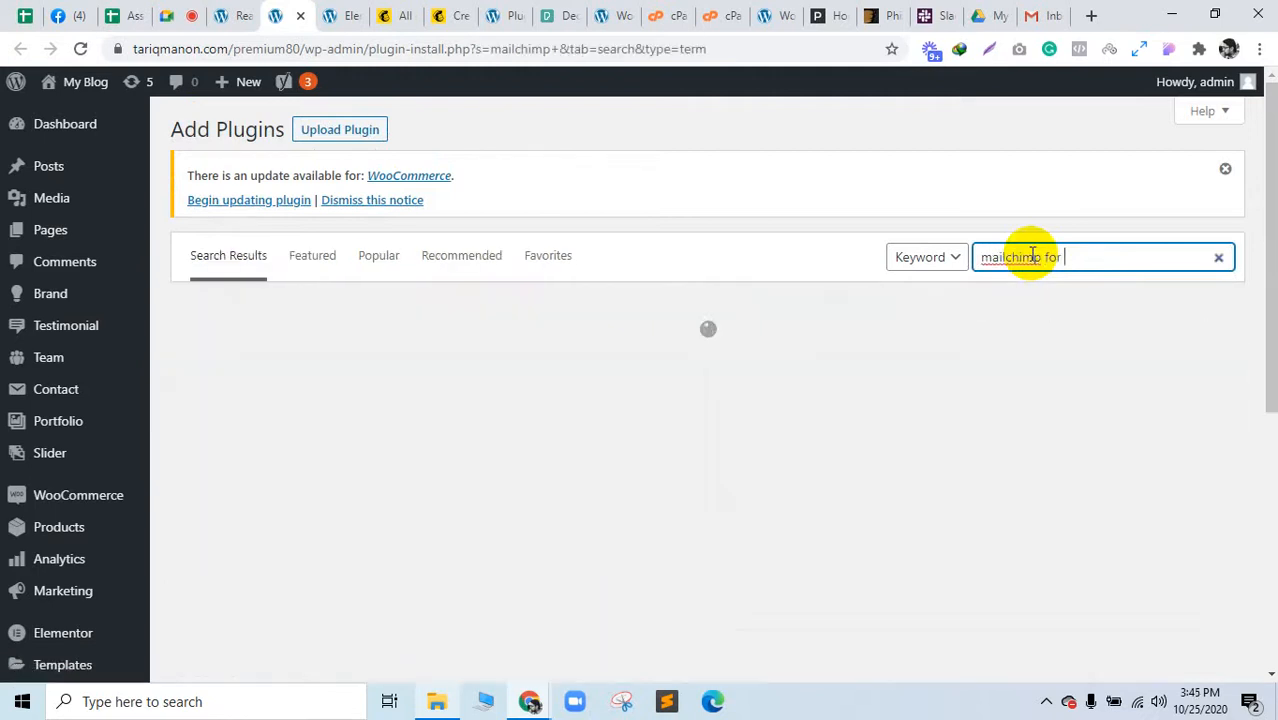
pyautogui.write('wp')
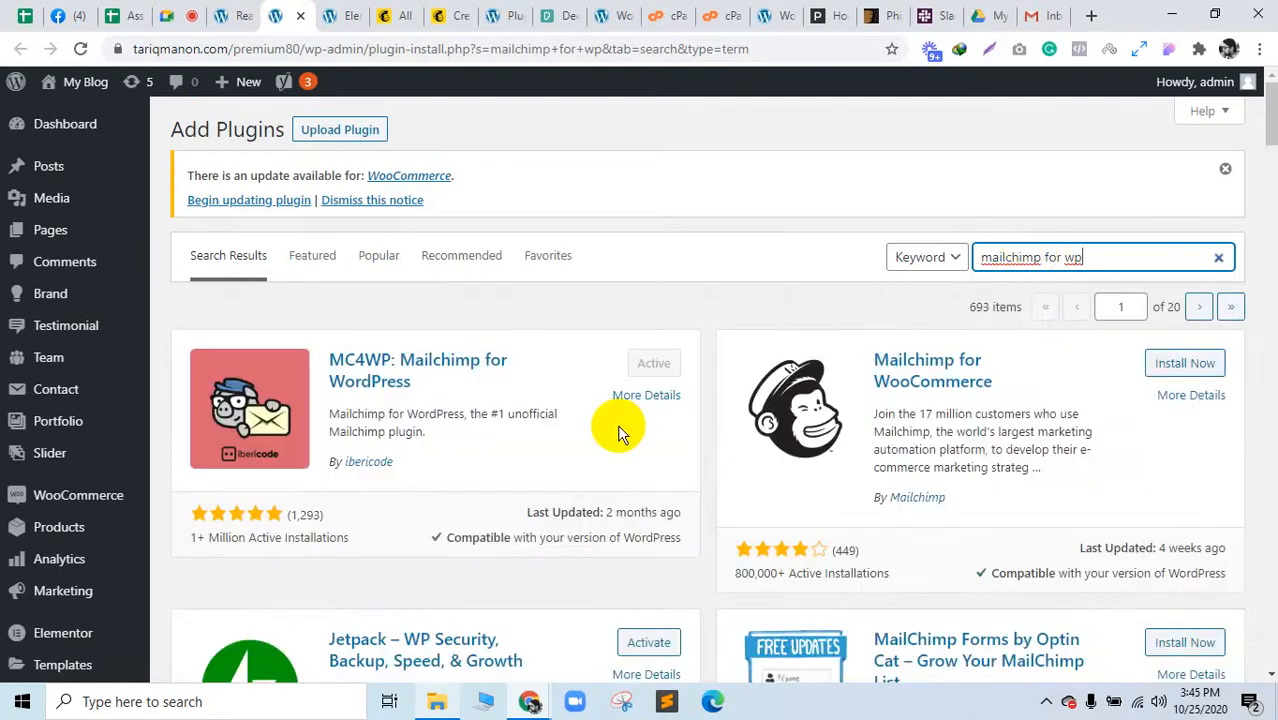
pyautogui.scroll(-4, 30, 590)
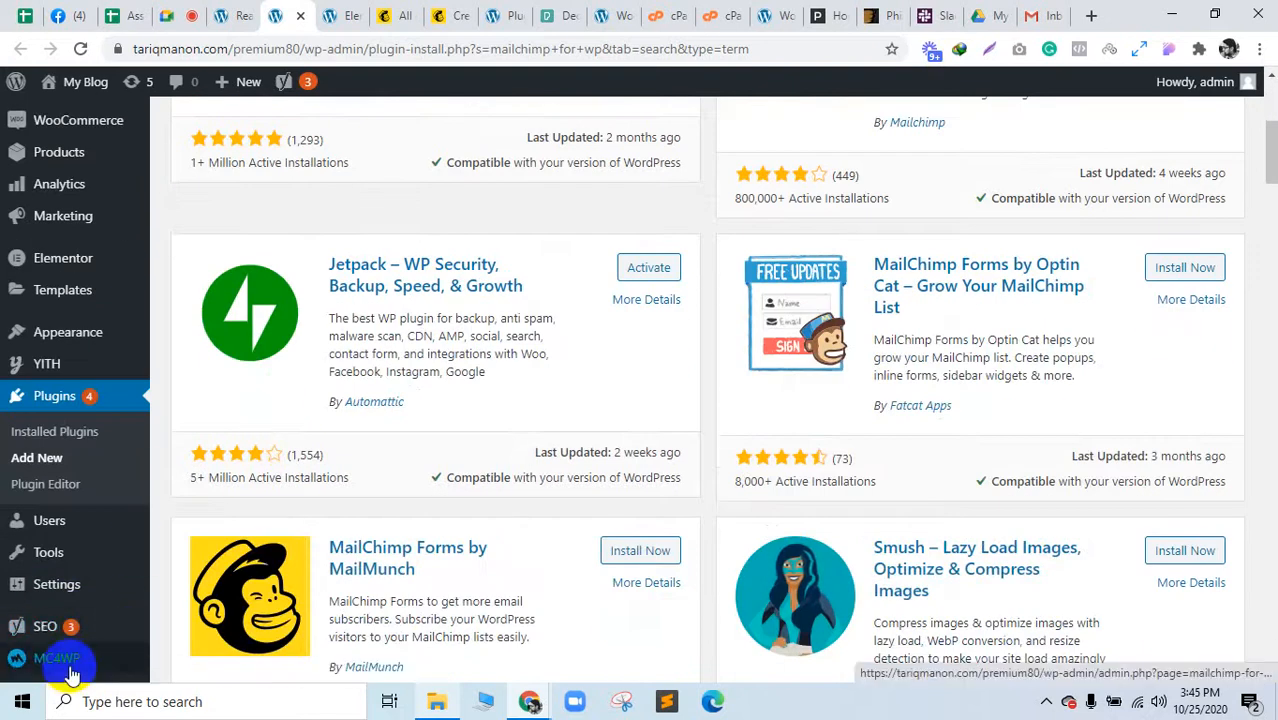
# Step: Check MC4WP's API settings, leaving the API key empty, then return to the Landing audience's contacts
pyautogui.click(72, 664)
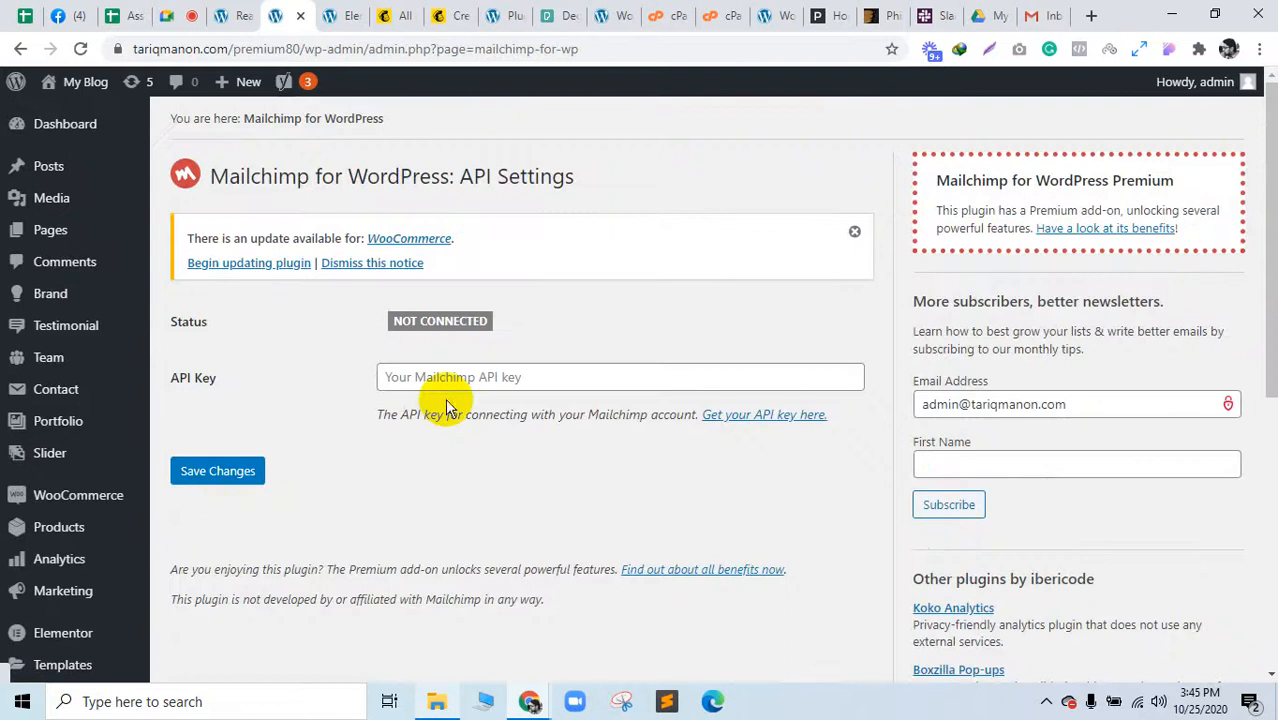
pyautogui.click(451, 378)
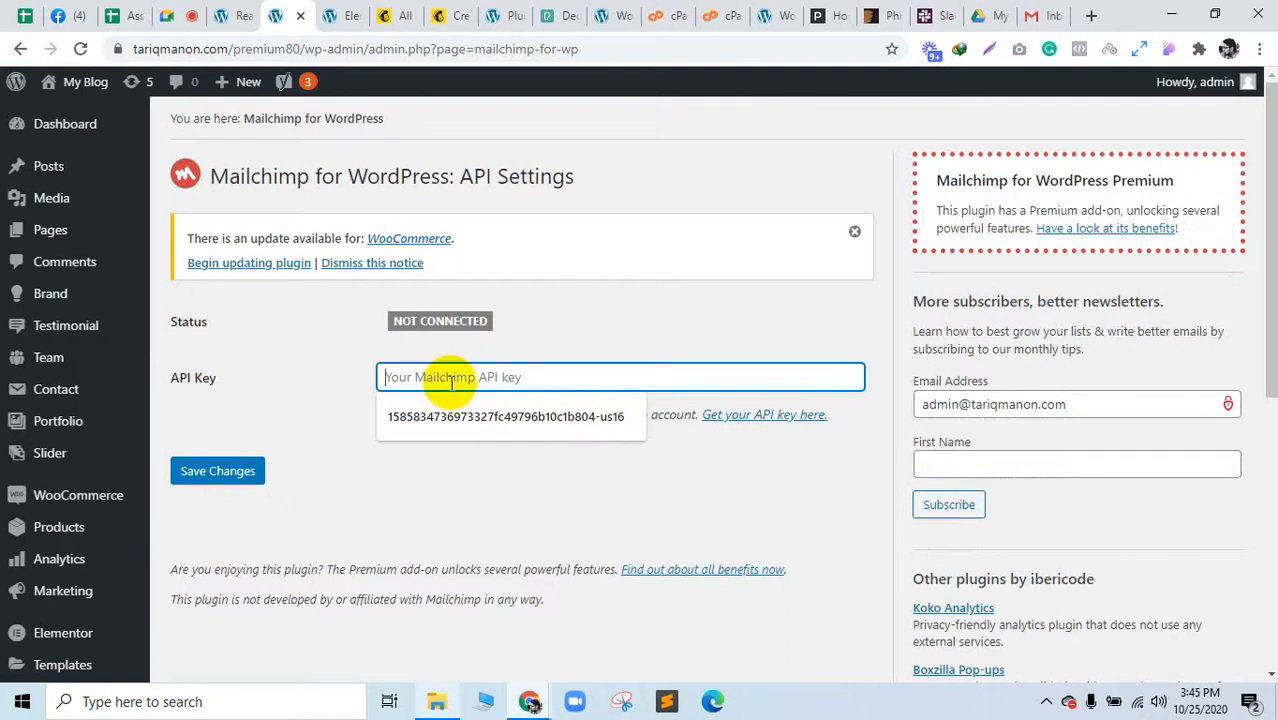
pyautogui.click(322, 385)
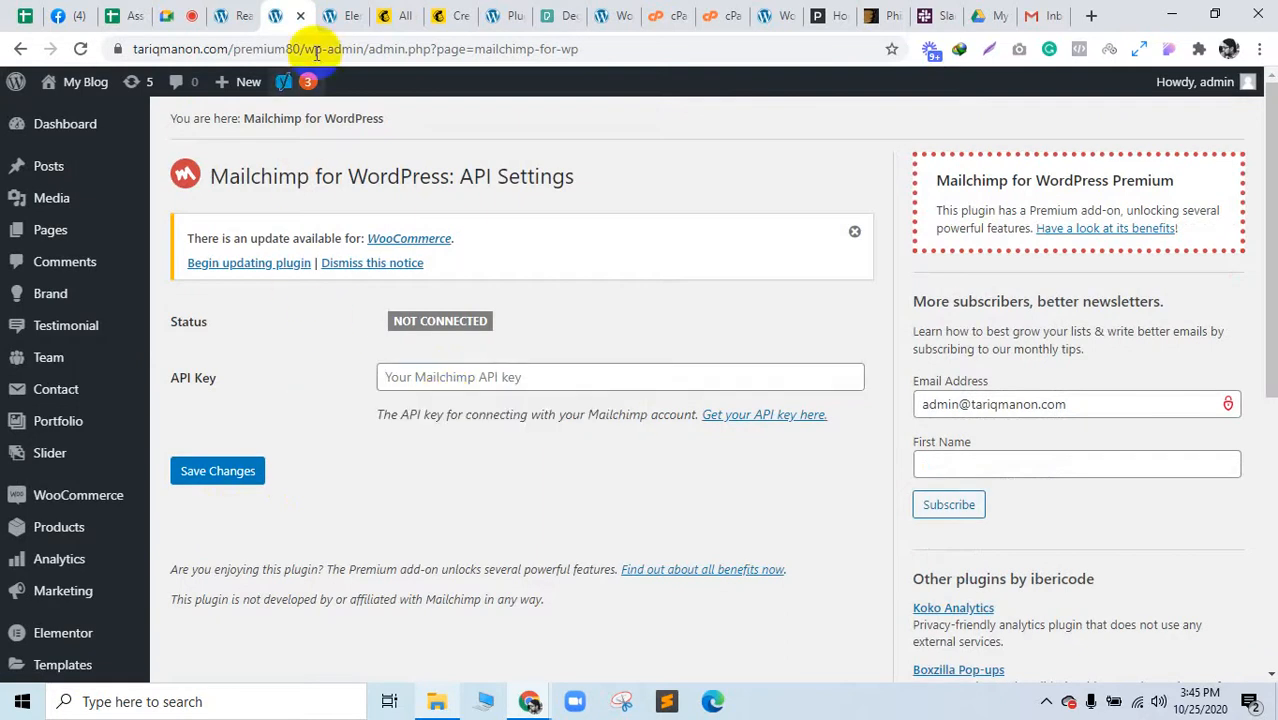
pyautogui.click(442, 15)
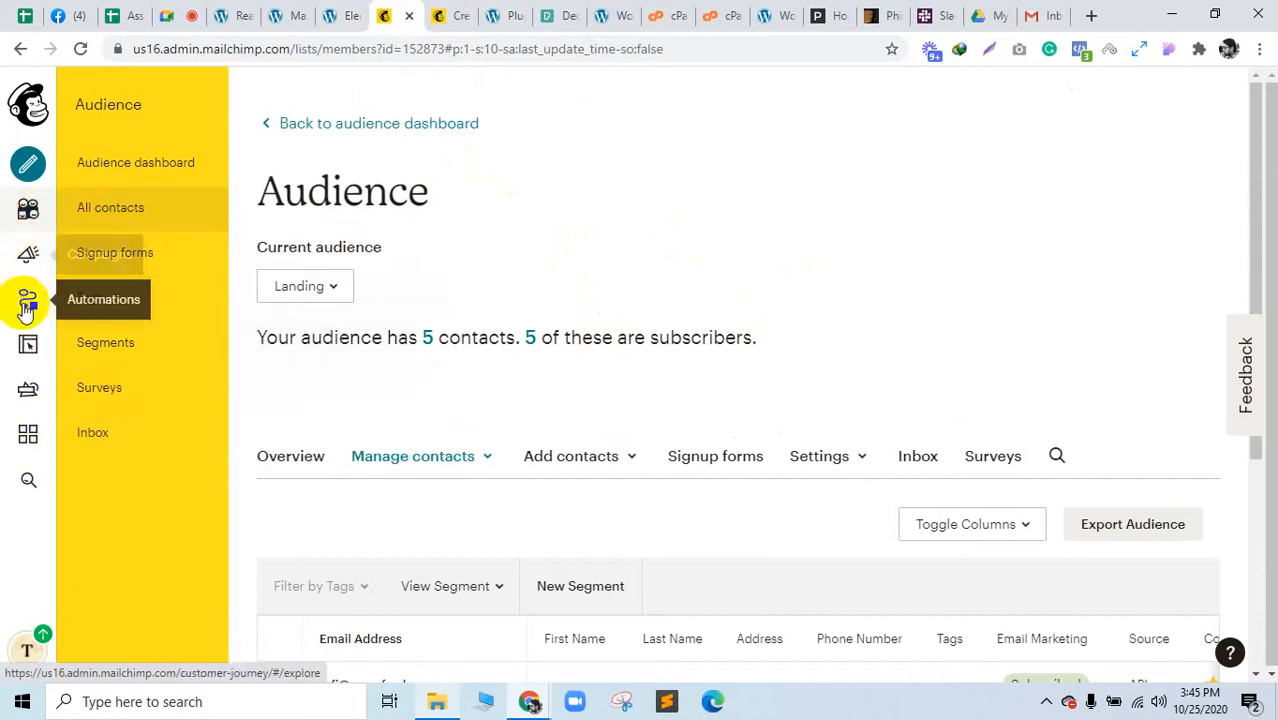
# Step: Navigate from Integrations through Account > Extras to Mailchimp's API keys page
pyautogui.click(33, 438)
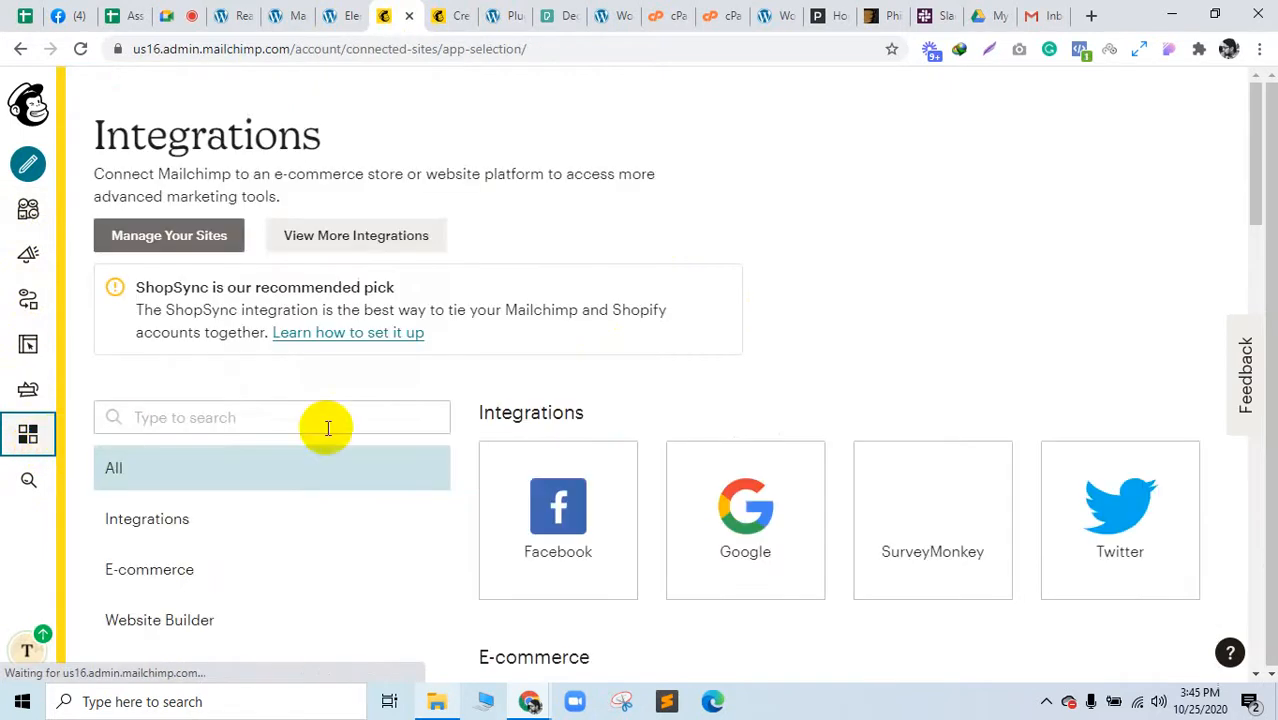
pyautogui.scroll(-1, 706, 295)
pyautogui.scroll(-2, 706, 295)
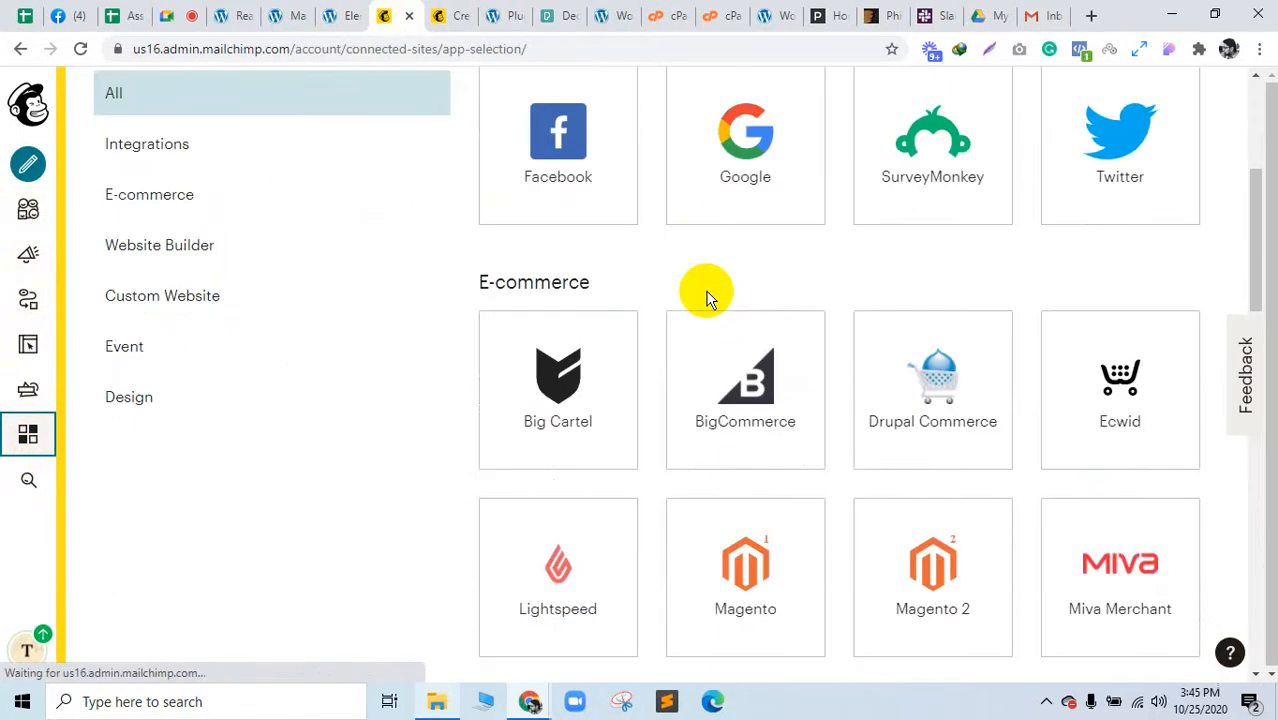
pyautogui.scroll(3, 706, 295)
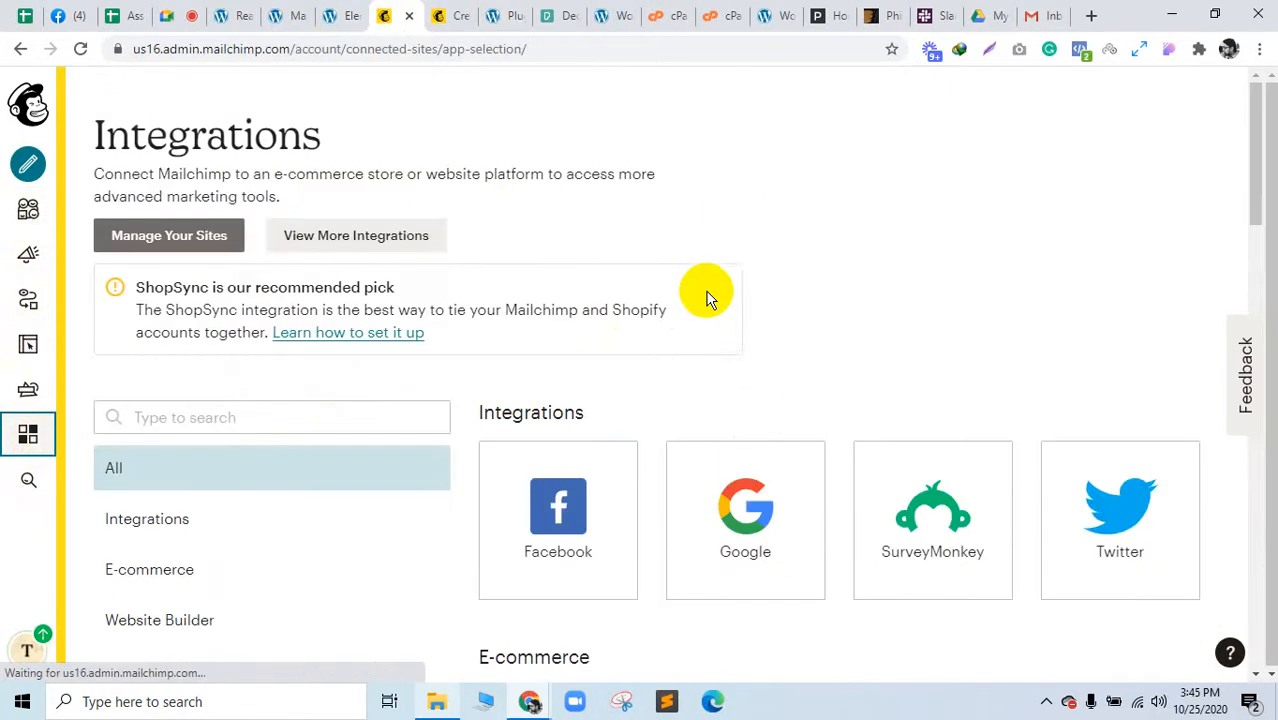
pyautogui.click(27, 652)
pyautogui.click(157, 536)
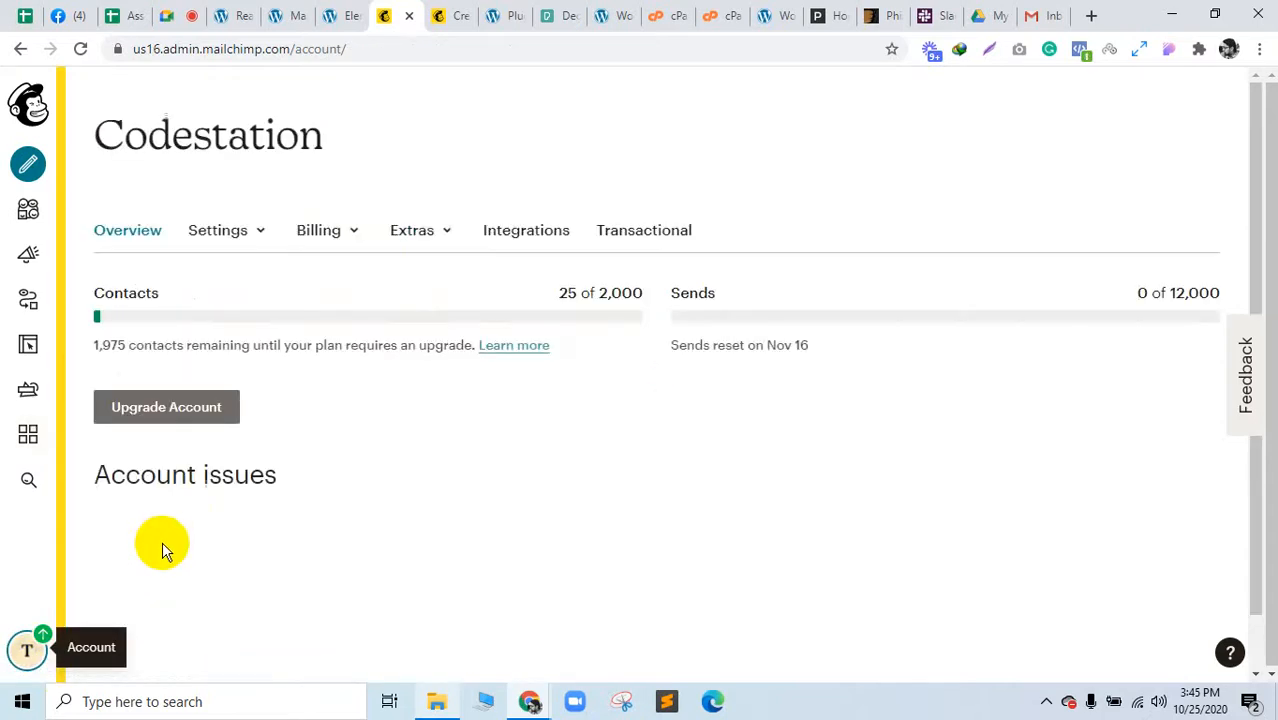
pyautogui.click(425, 234)
pyautogui.click(422, 320)
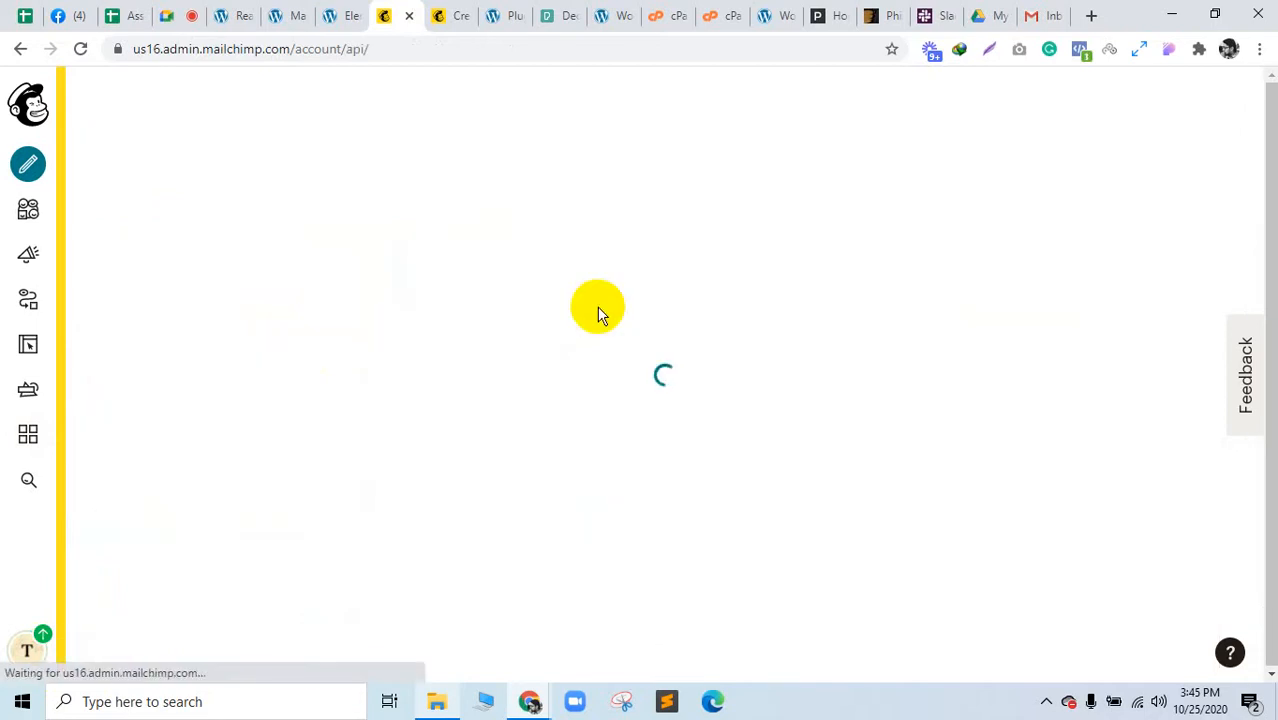
# Step: Create a new API key, which appears at the top dated Oct 25, 2020 5:46 am
pyautogui.scroll(-9, 595, 310)
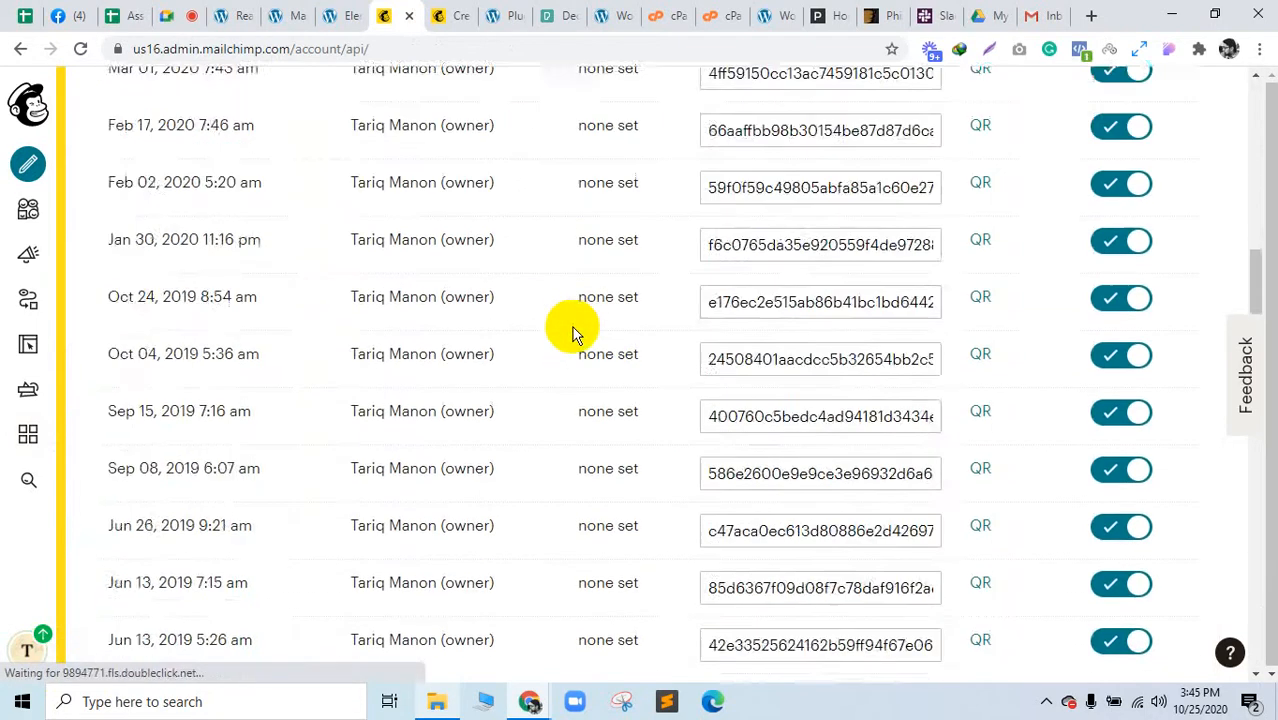
pyautogui.scroll(1, 577, 361)
pyautogui.scroll(-10, 577, 361)
pyautogui.scroll(5, 385, 362)
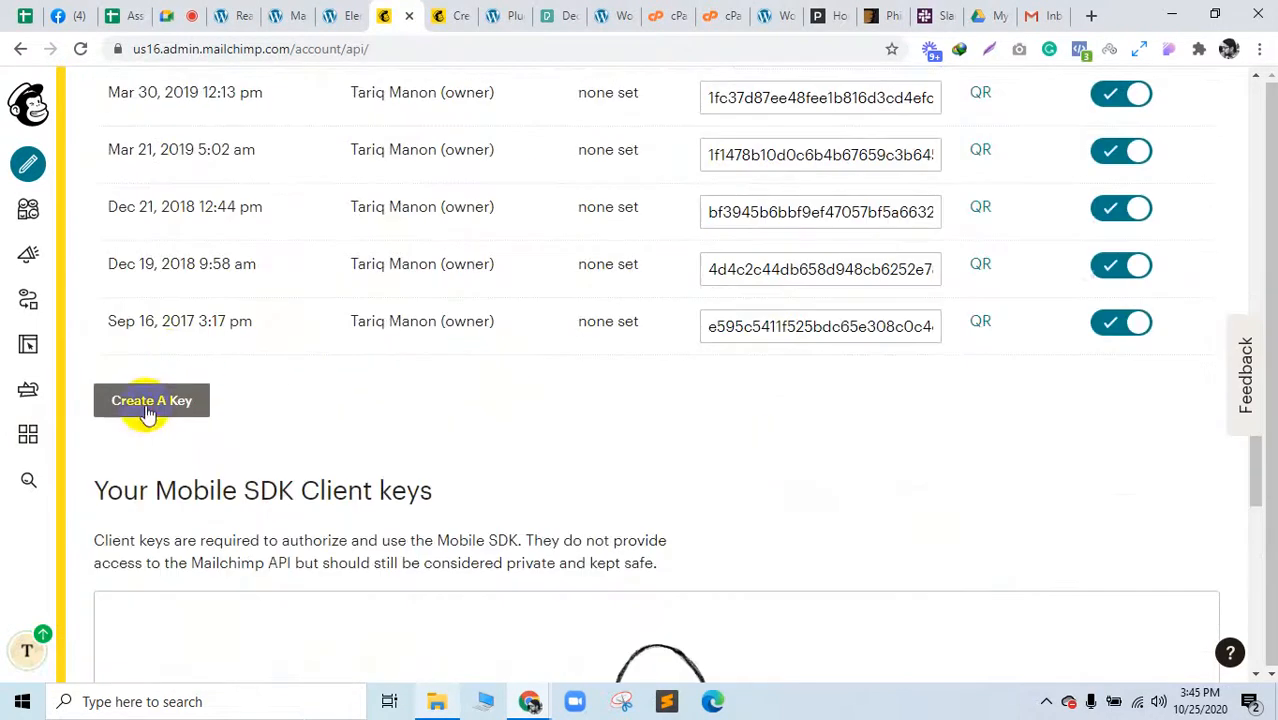
pyautogui.click(143, 405)
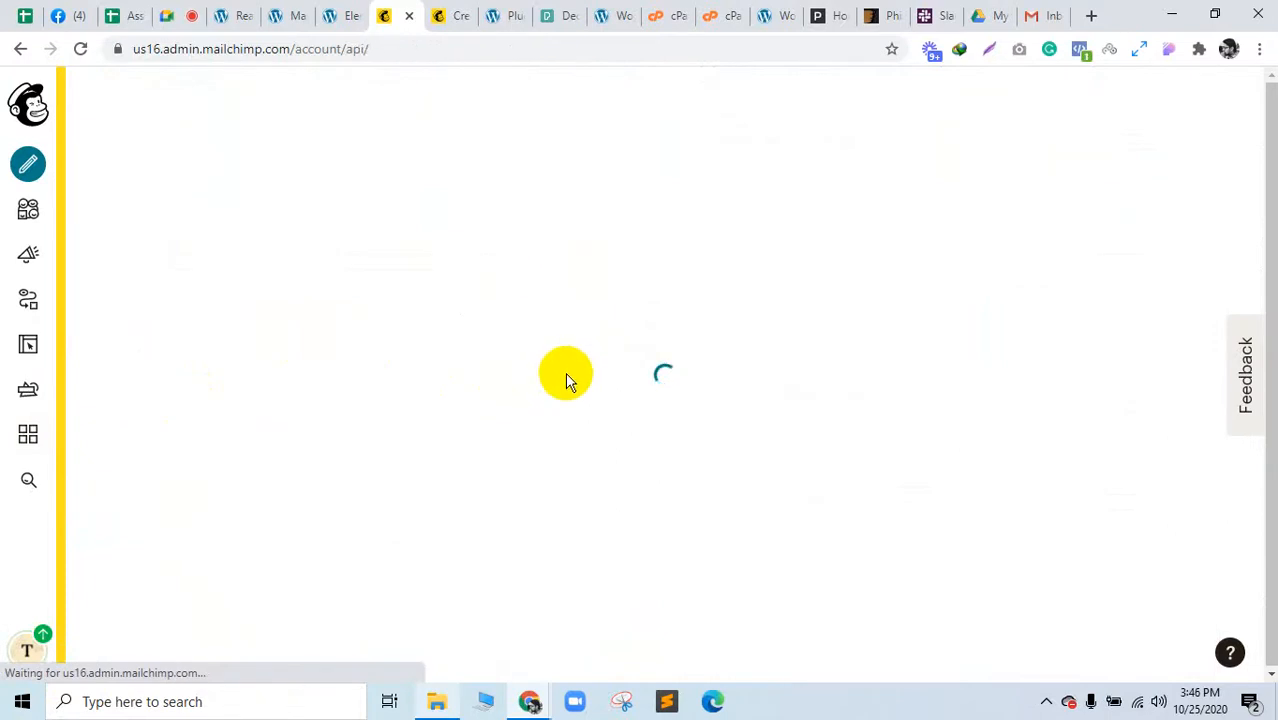
pyautogui.scroll(-4, 564, 381)
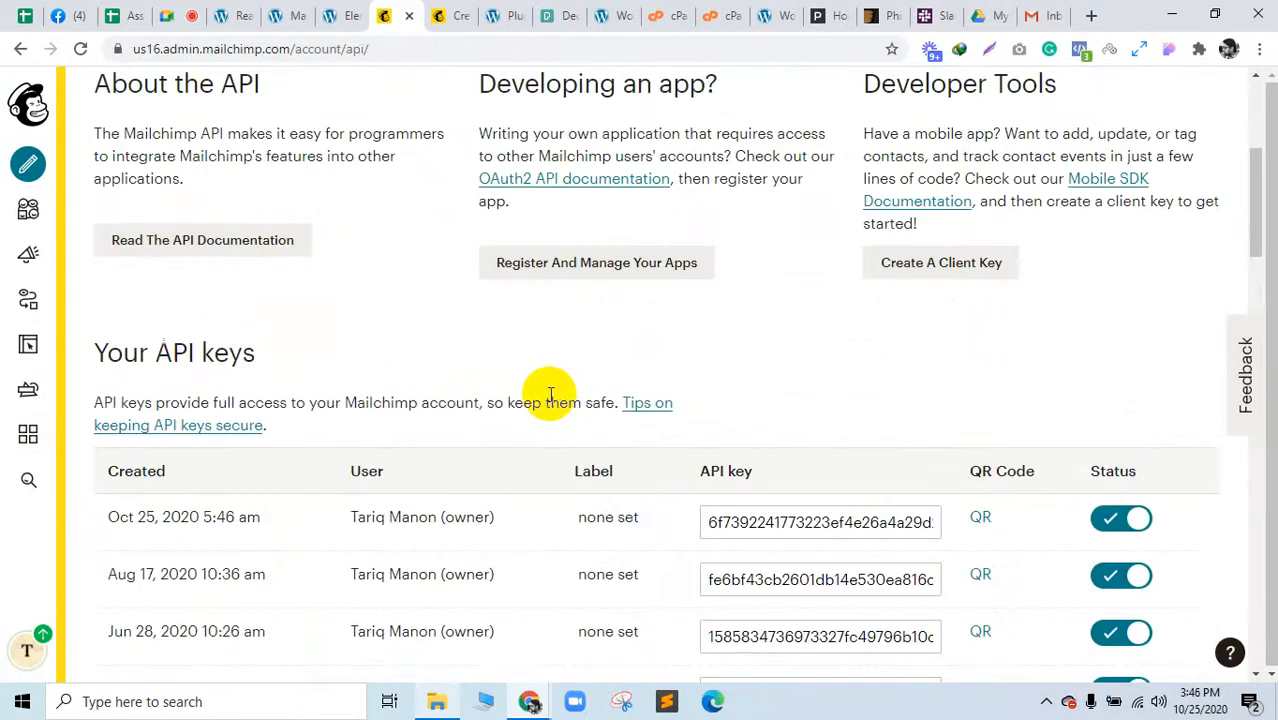
pyautogui.scroll(-5, 550, 395)
pyautogui.scroll(3, 550, 395)
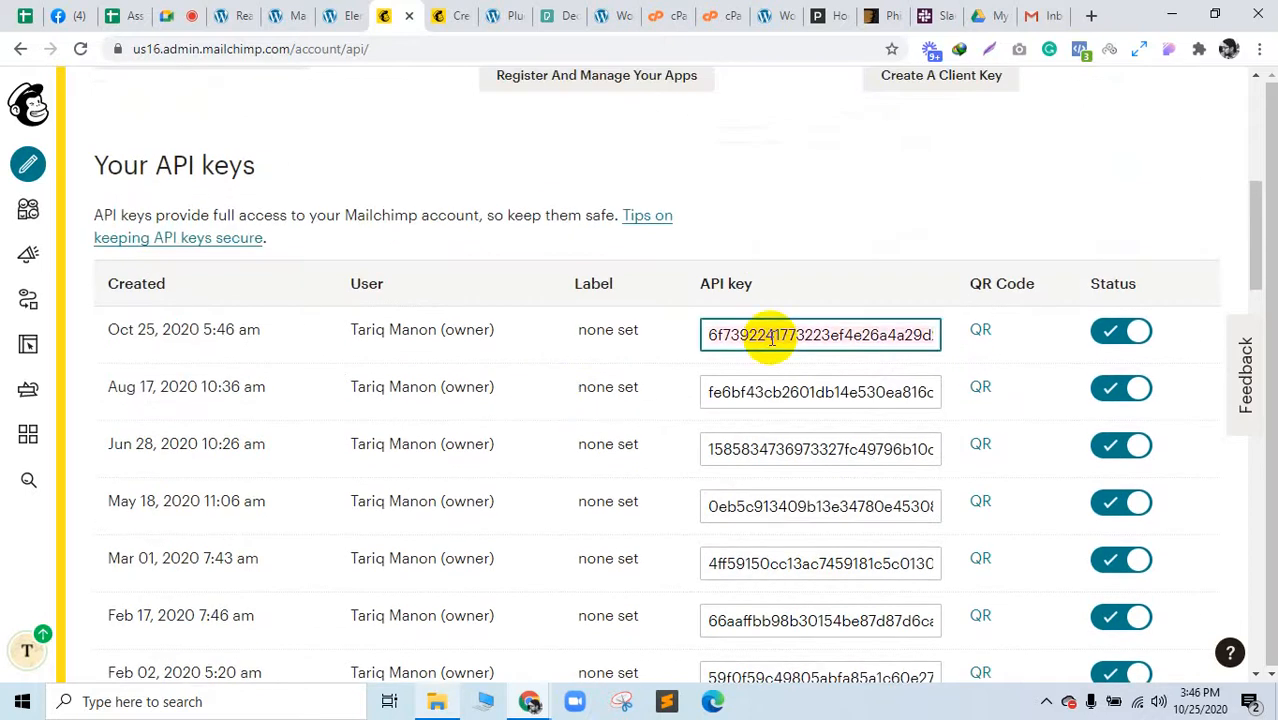
# Step: Paste the new API key into MC4WP's API settings and save to connect to Mailchimp
pyautogui.click(250, 12)
pyautogui.click(293, 10)
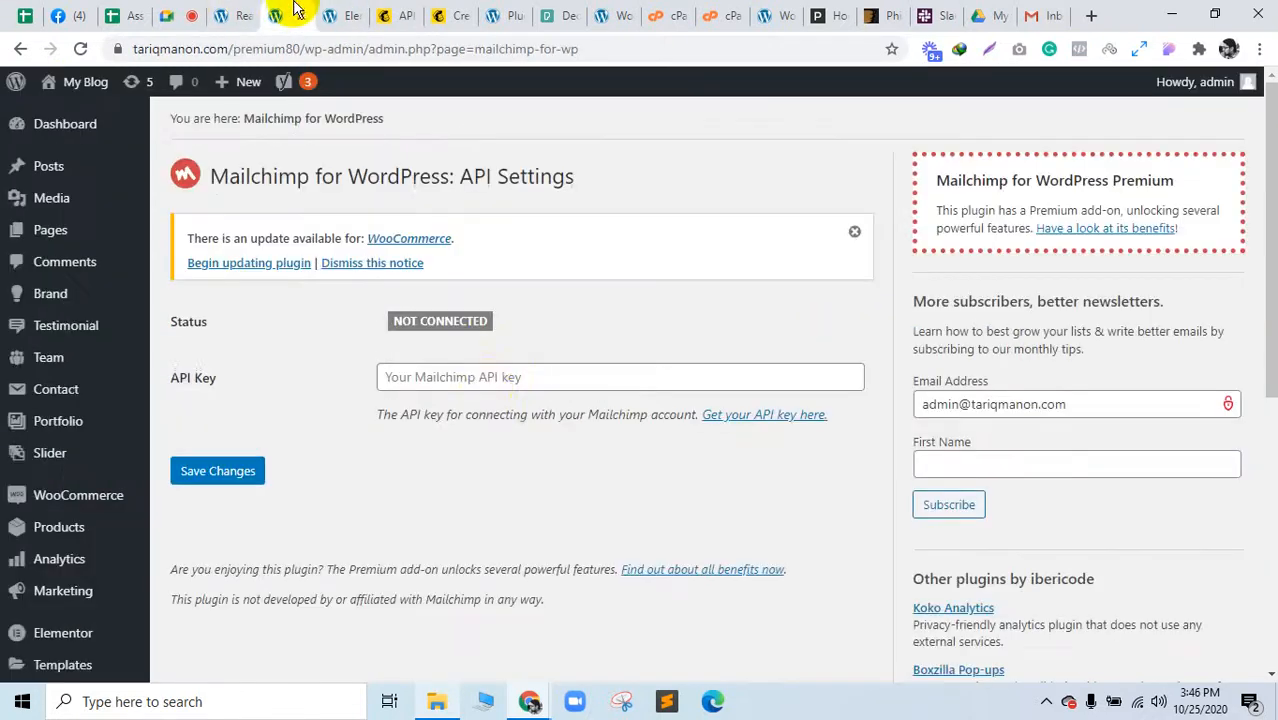
pyautogui.click(491, 380)
pyautogui.hotkey('ctrl', 'v')
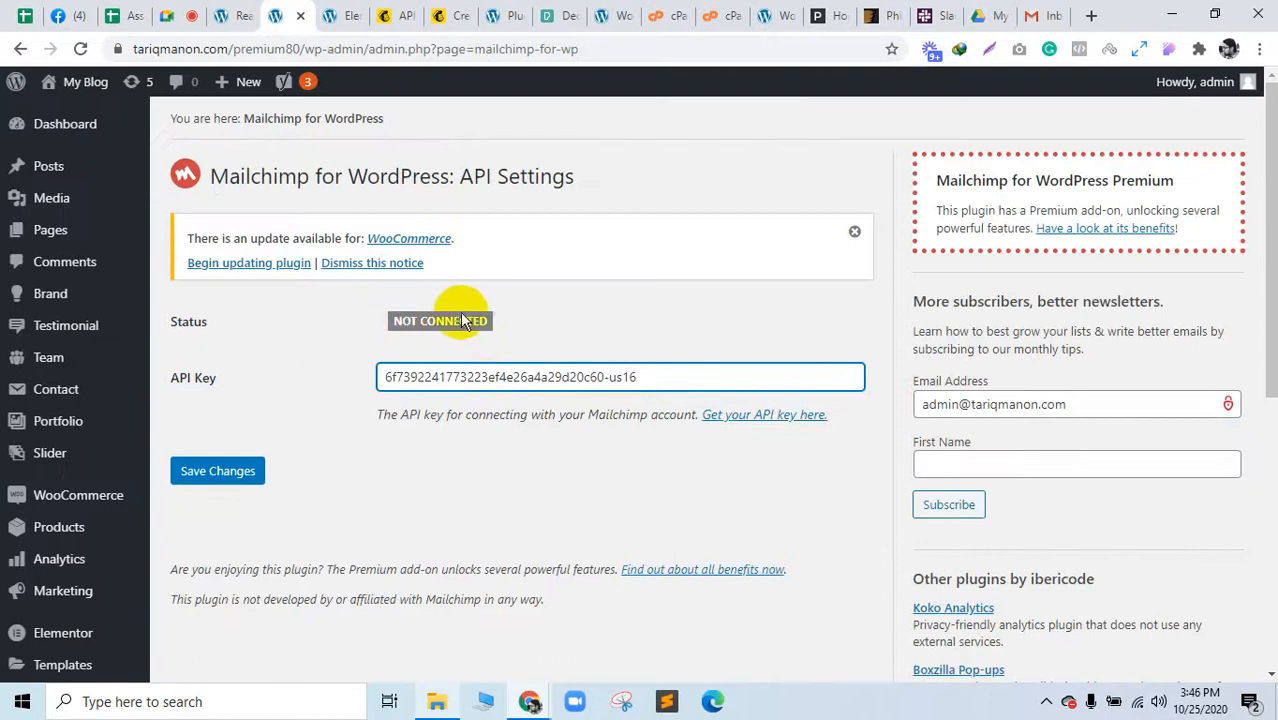
pyautogui.click(249, 471)
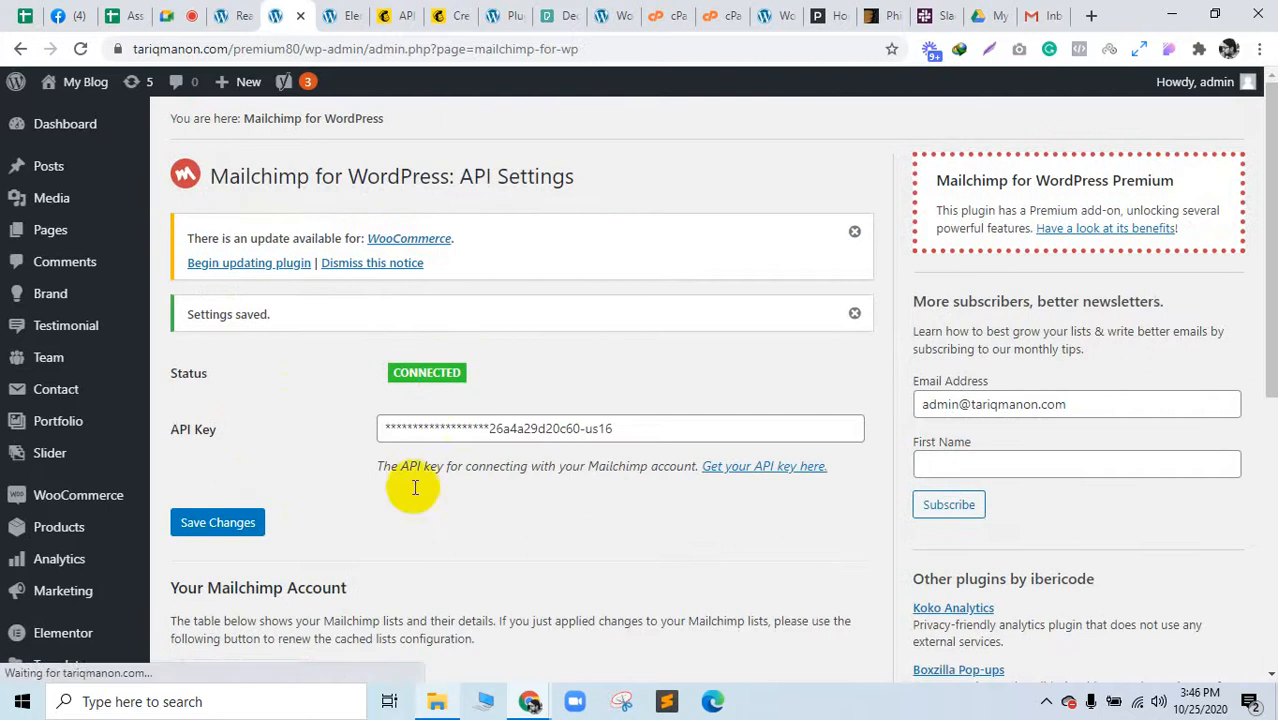
pyautogui.scroll(-4, 420, 505)
pyautogui.scroll(4, 425, 525)
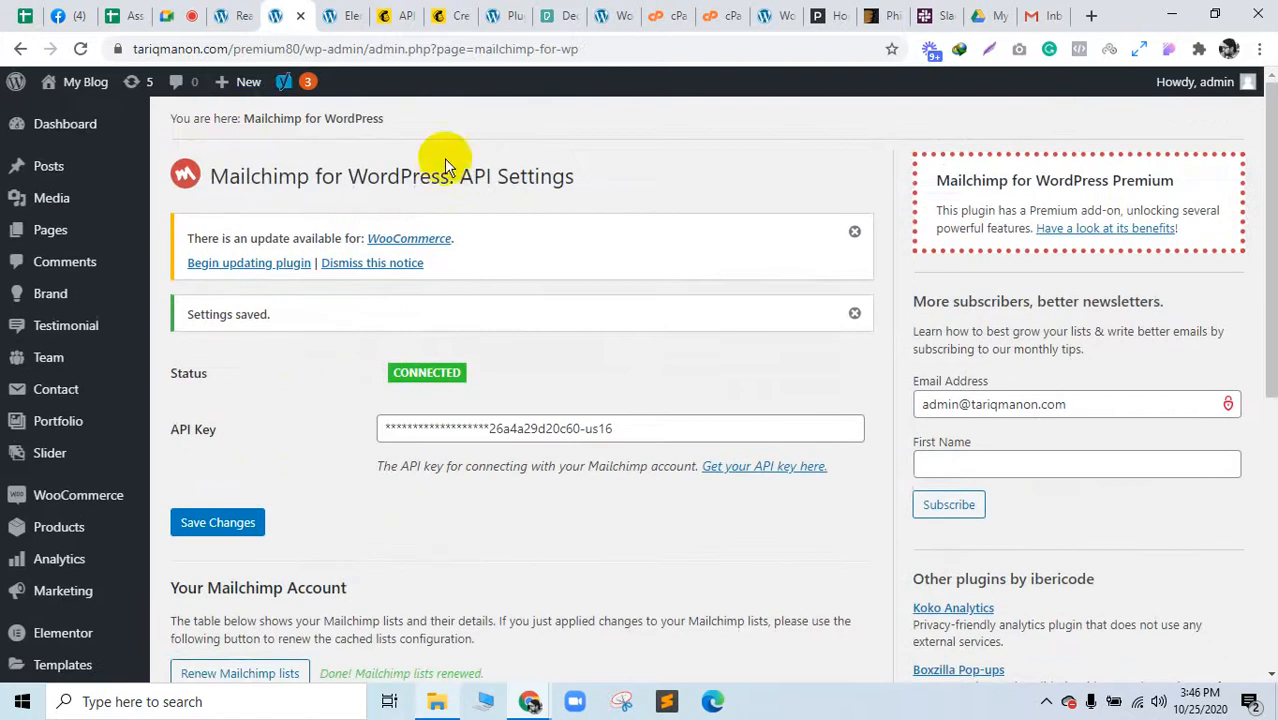
# Step: Renew the Mailchimp lists and reload so MC4WP shows Connected with 6 lists
pyautogui.click(340, 15)
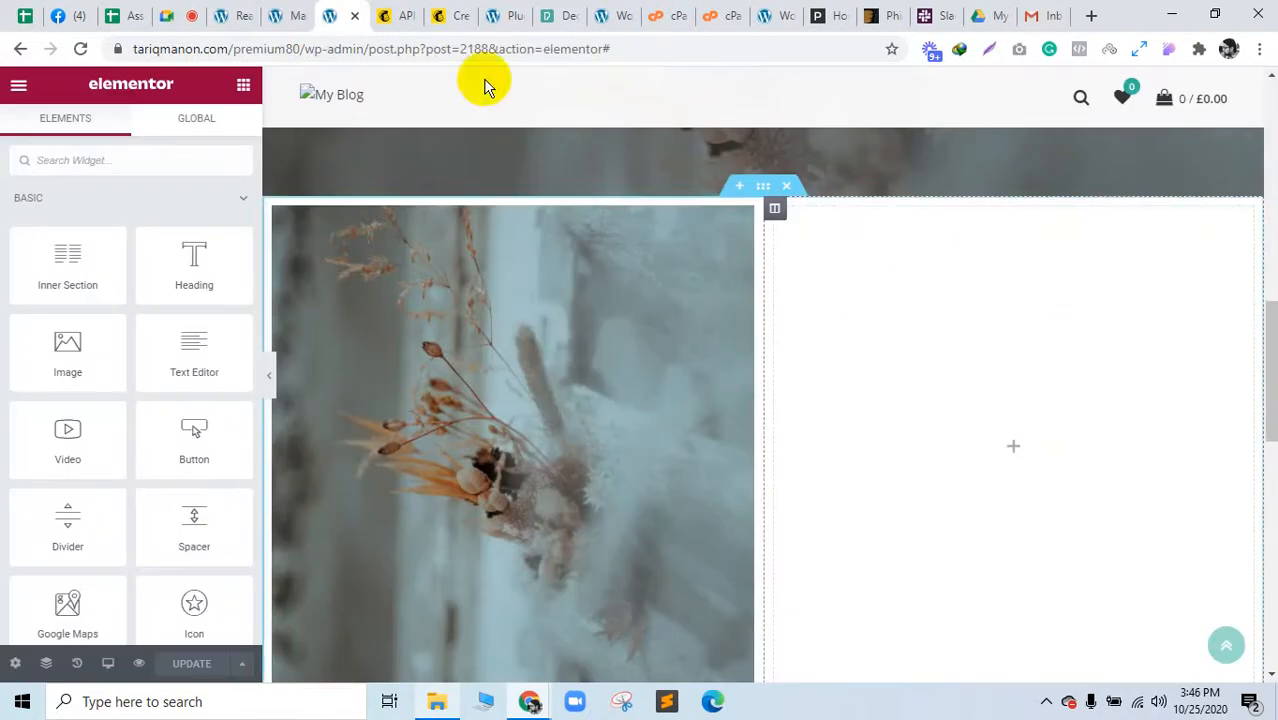
pyautogui.click(412, 12)
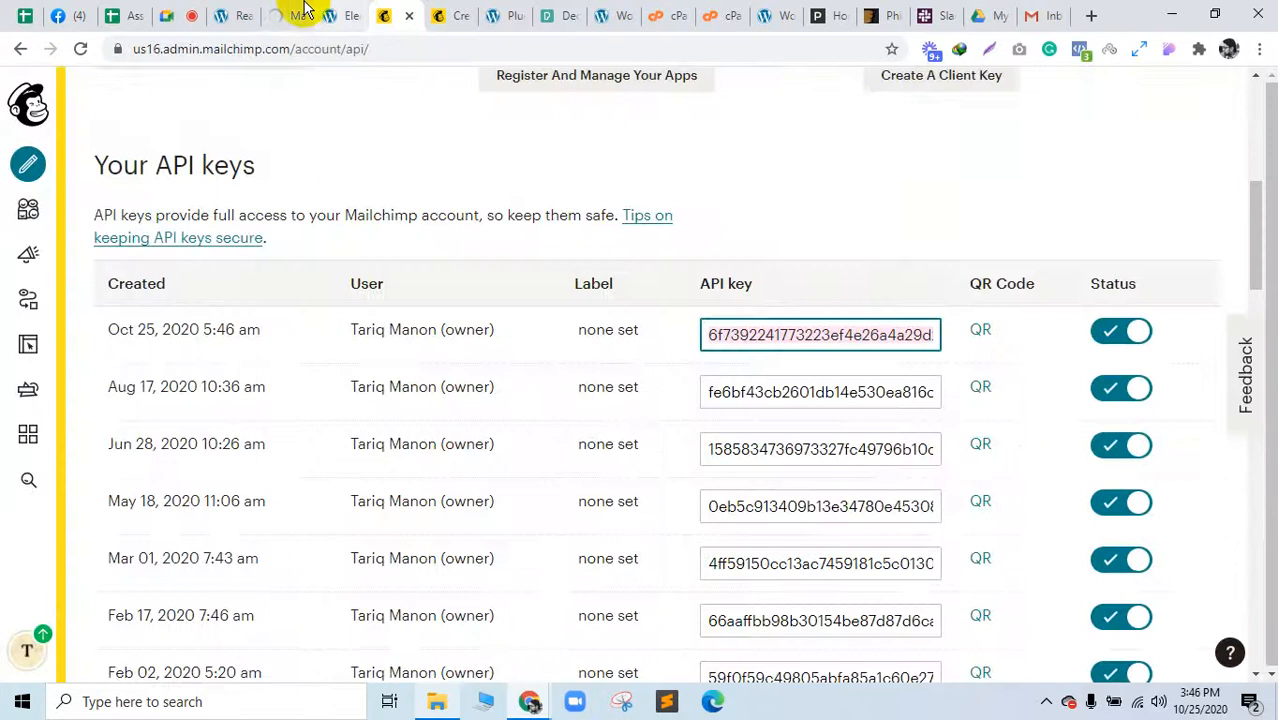
pyautogui.click(298, 15)
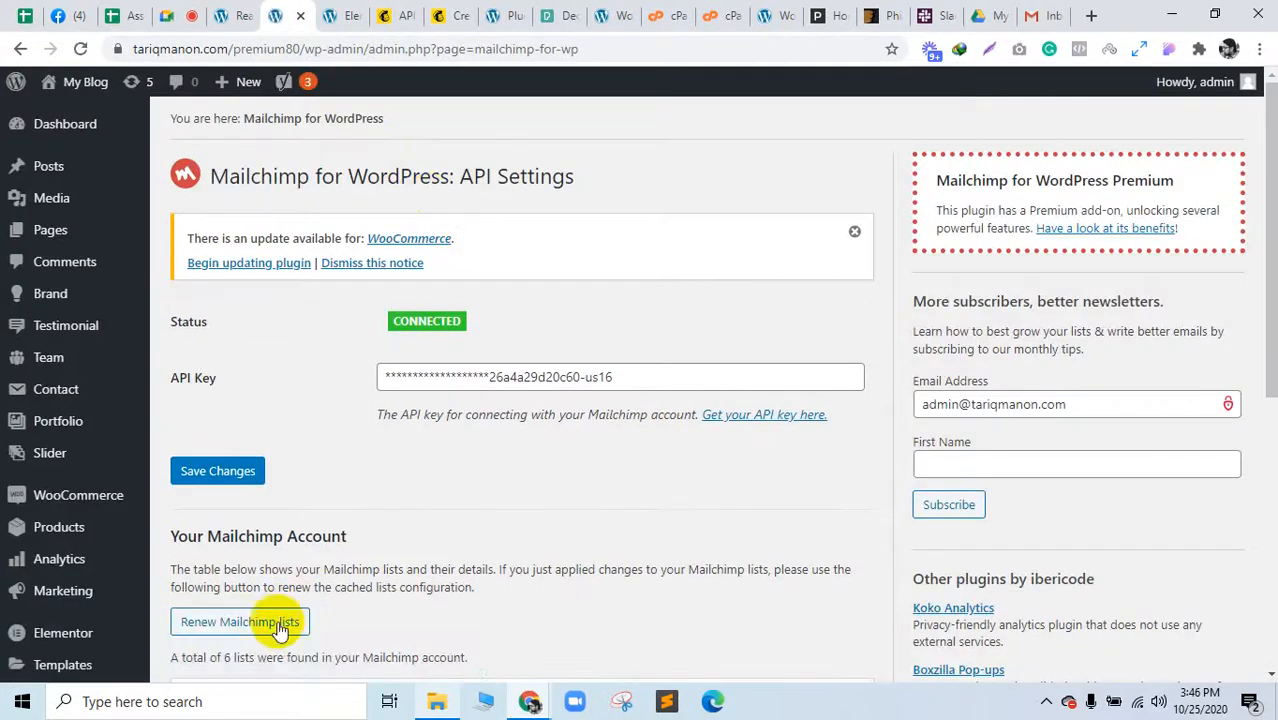
pyautogui.click(275, 622)
pyautogui.scroll(-4, 485, 580)
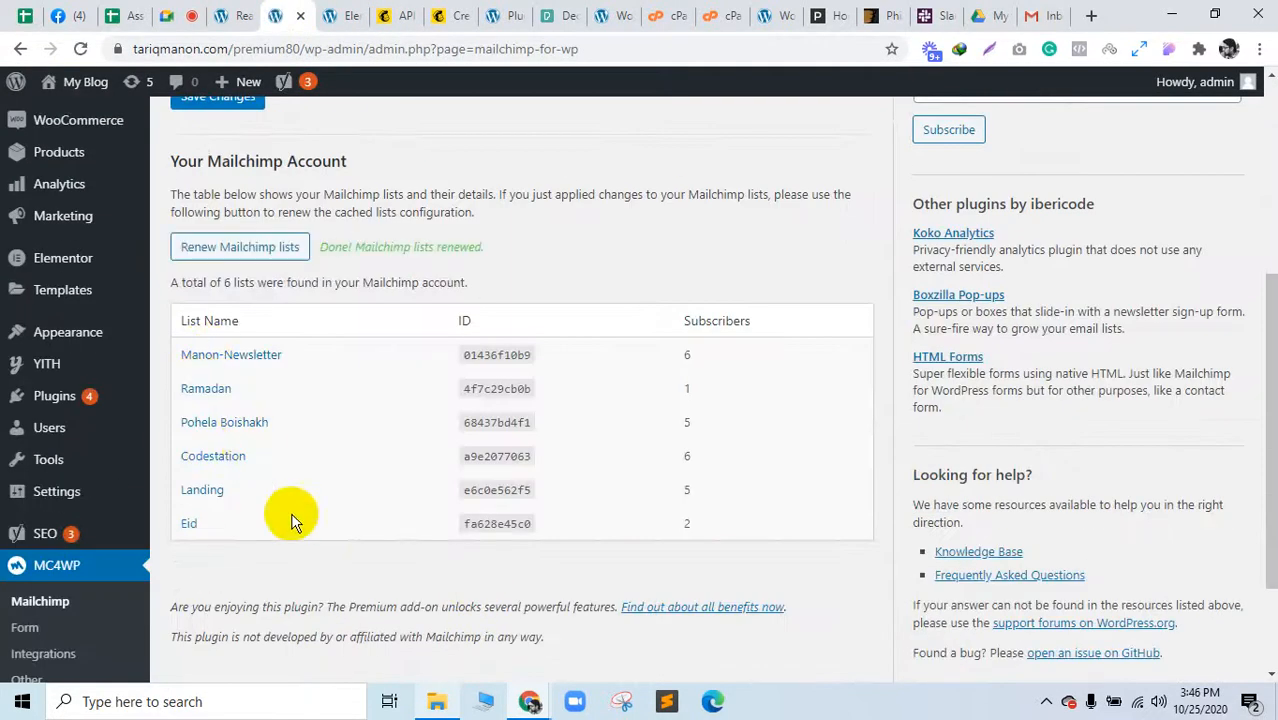
pyautogui.scroll(3, 358, 550)
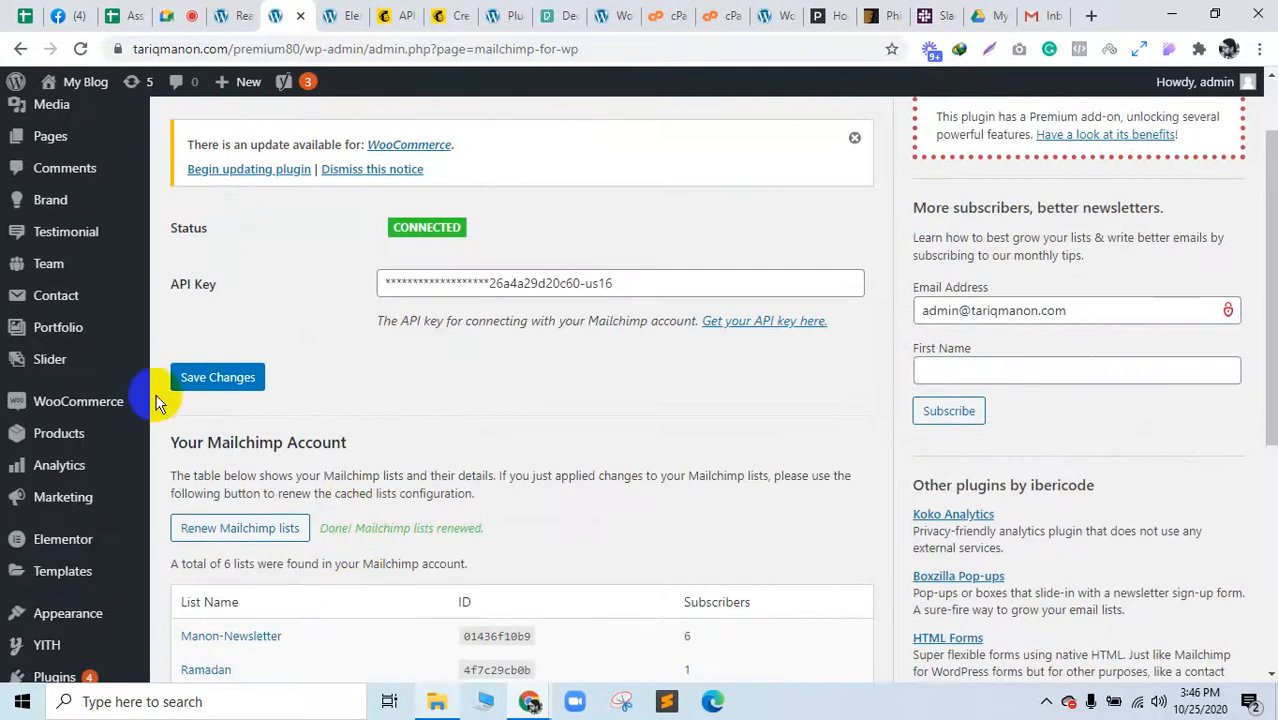
pyautogui.scroll(-4, 77, 557)
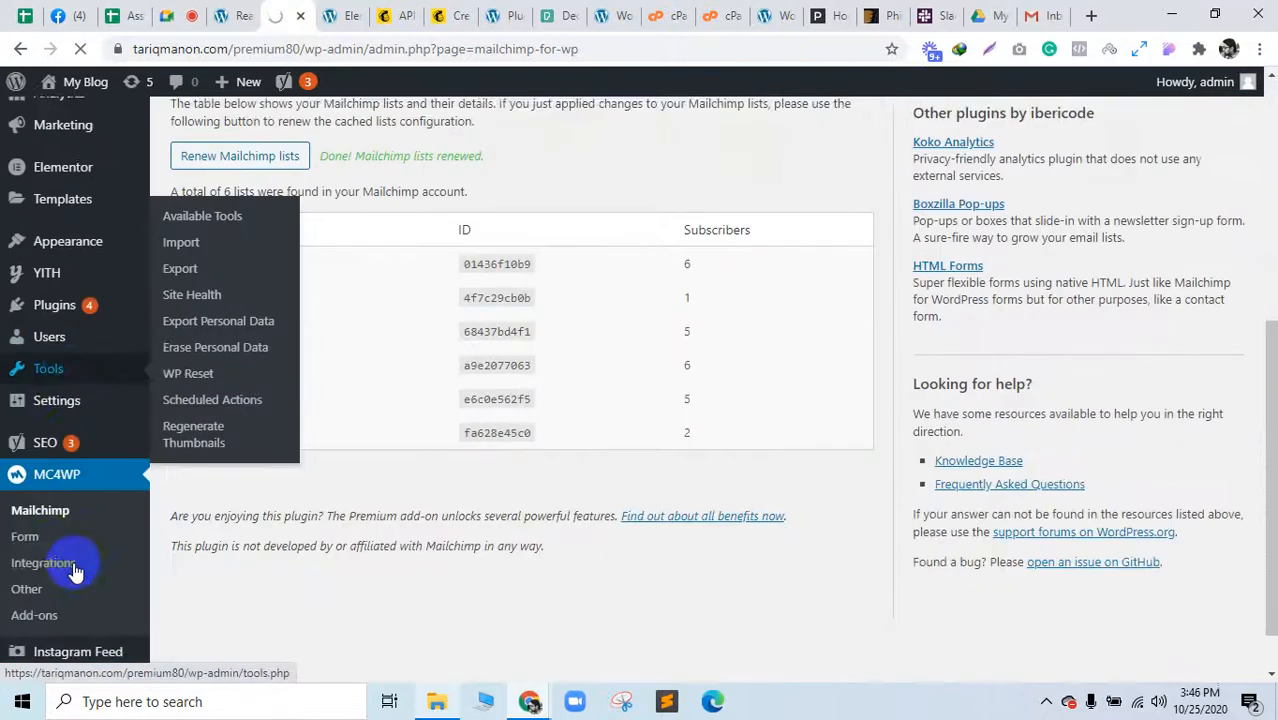
pyautogui.click(50, 556)
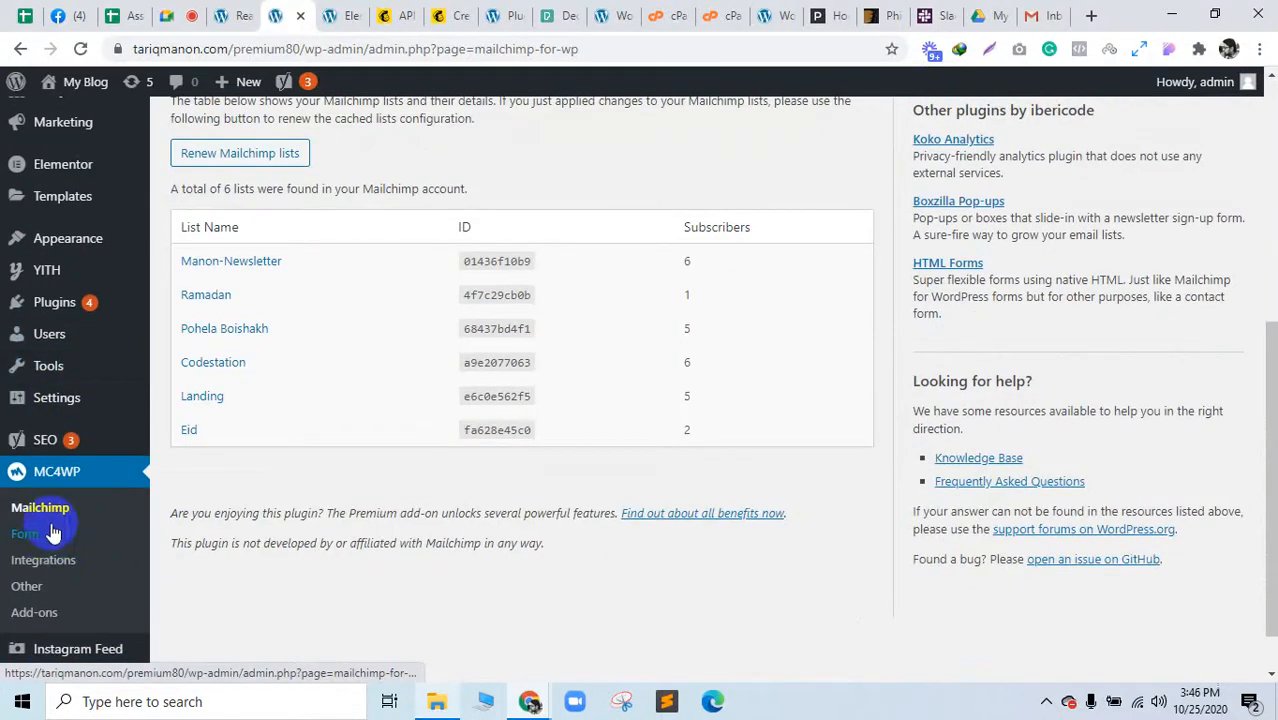
pyautogui.click(55, 508)
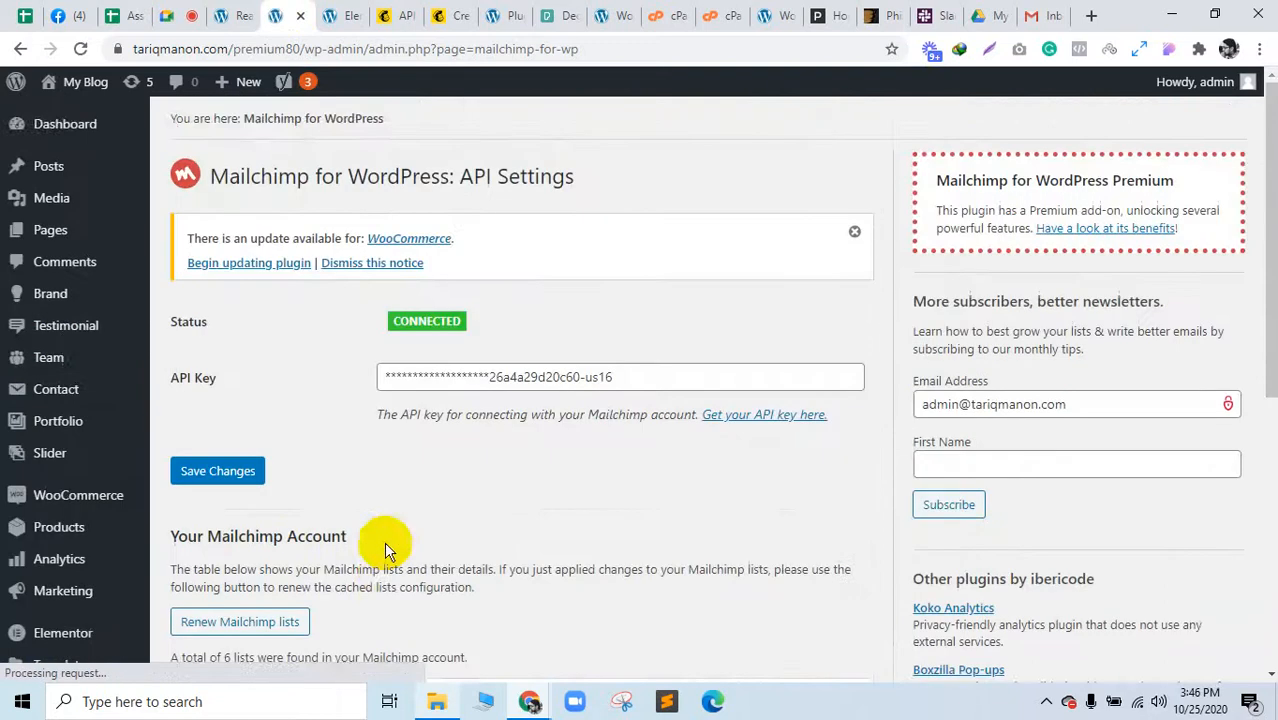
# Step: Open the Newsletter sign-up form editor and look through its preview and add-more-fields guide
pyautogui.scroll(-4, 384, 541)
pyautogui.click(48, 541)
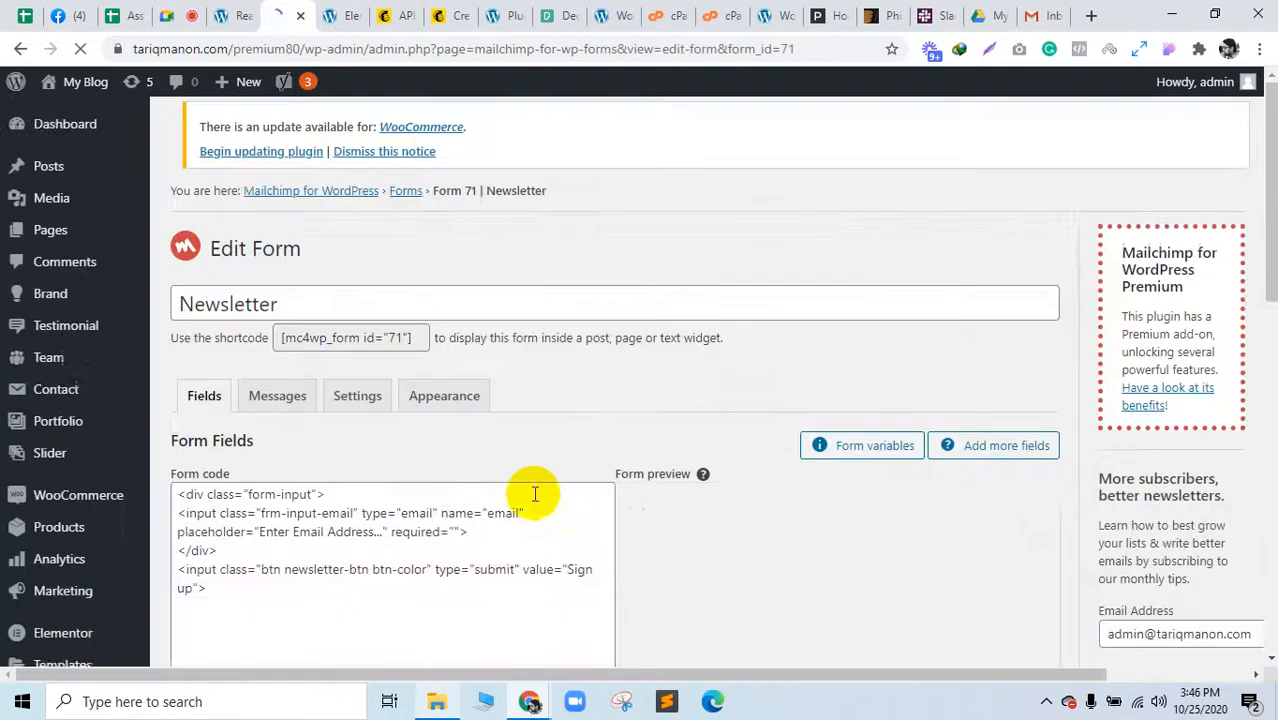
pyautogui.scroll(-1, 621, 524)
pyautogui.scroll(-3, 726, 528)
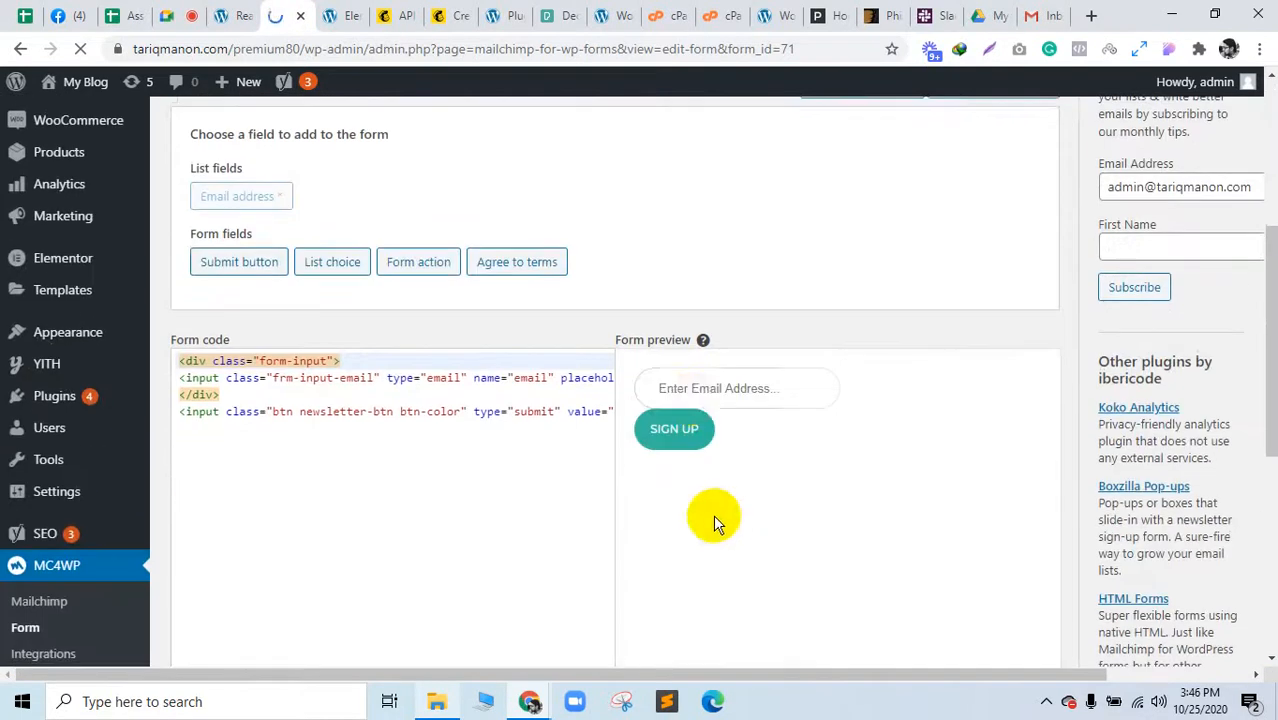
pyautogui.click(689, 436)
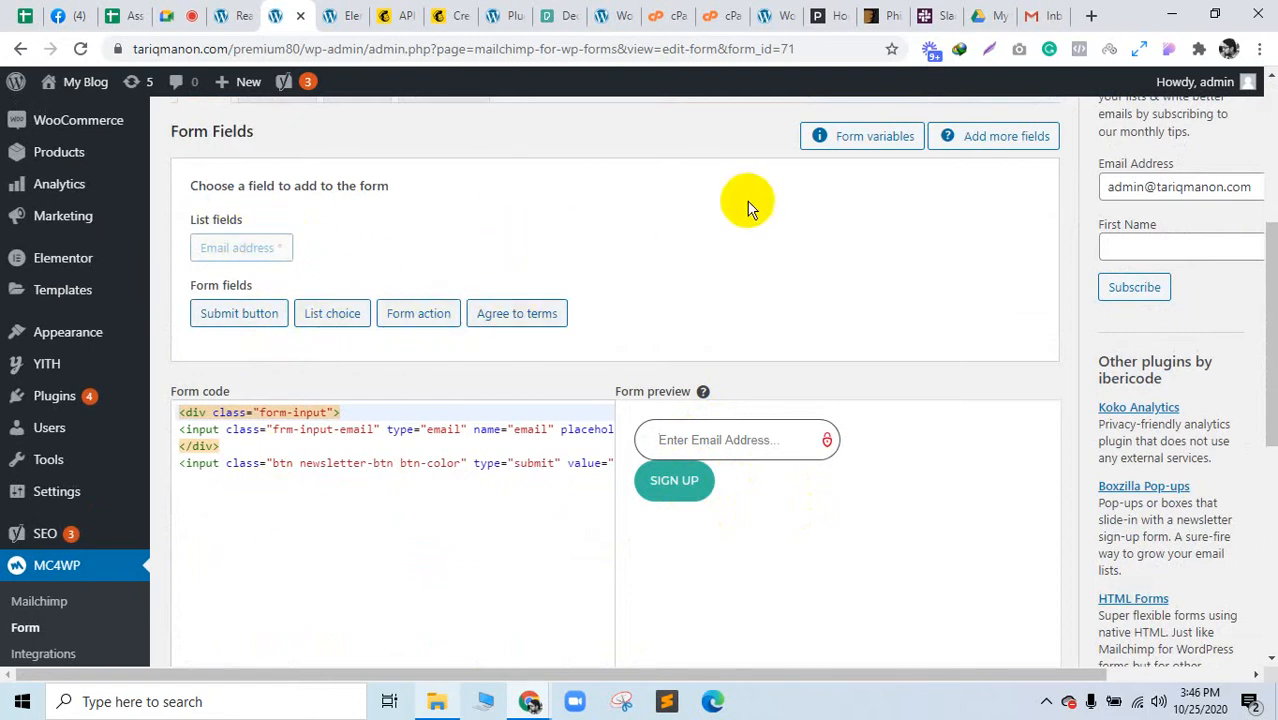
pyautogui.click(1003, 140)
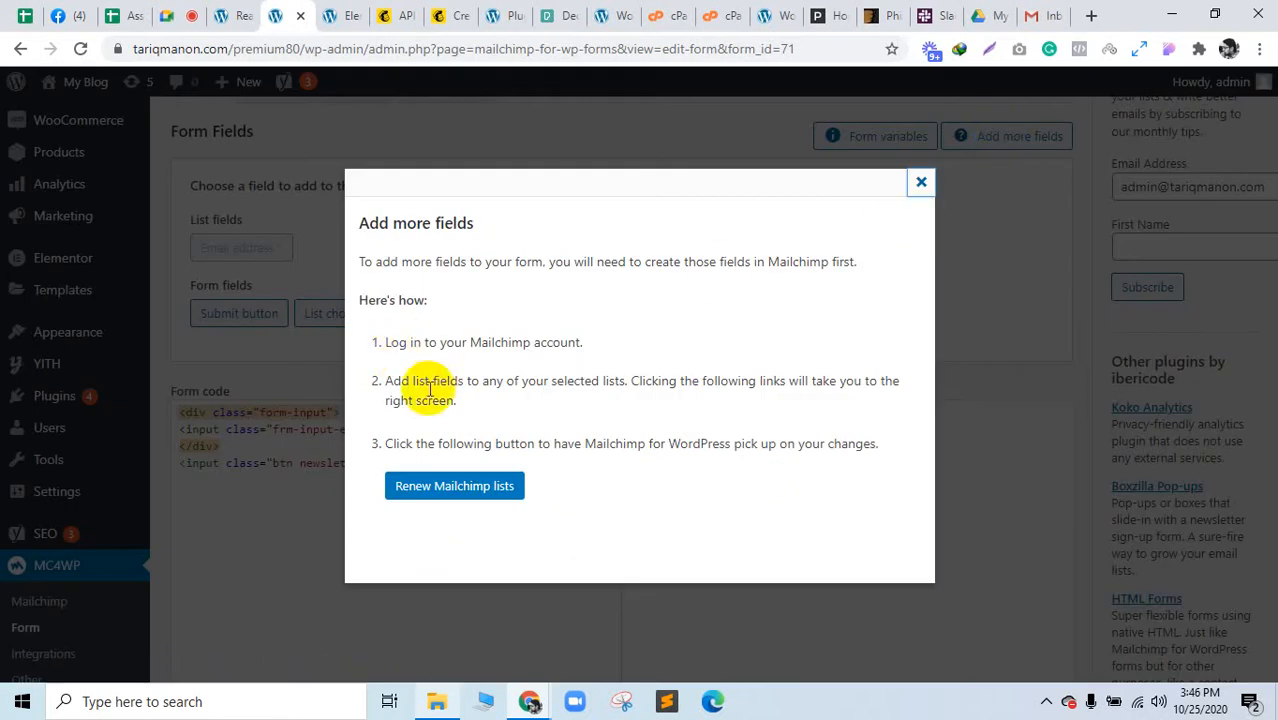
pyautogui.tripleClick(515, 398)
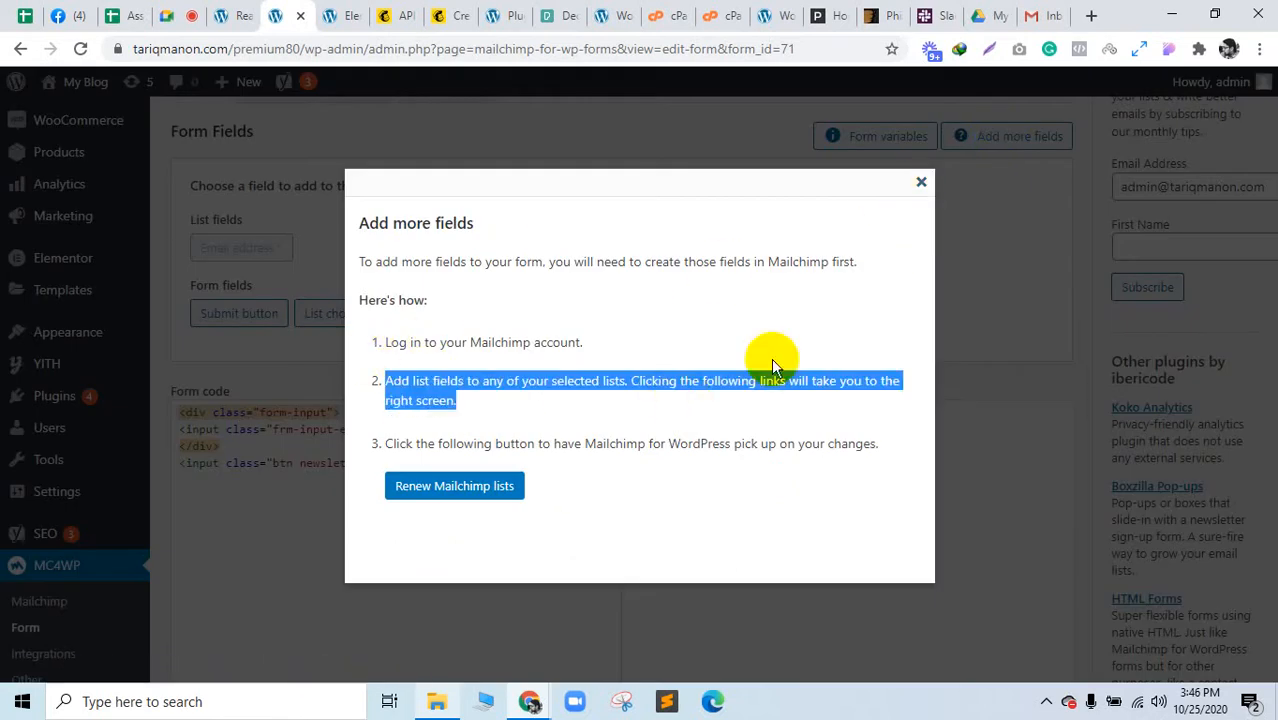
pyautogui.click(921, 188)
pyautogui.click(442, 478)
pyautogui.scroll(2, 230, 290)
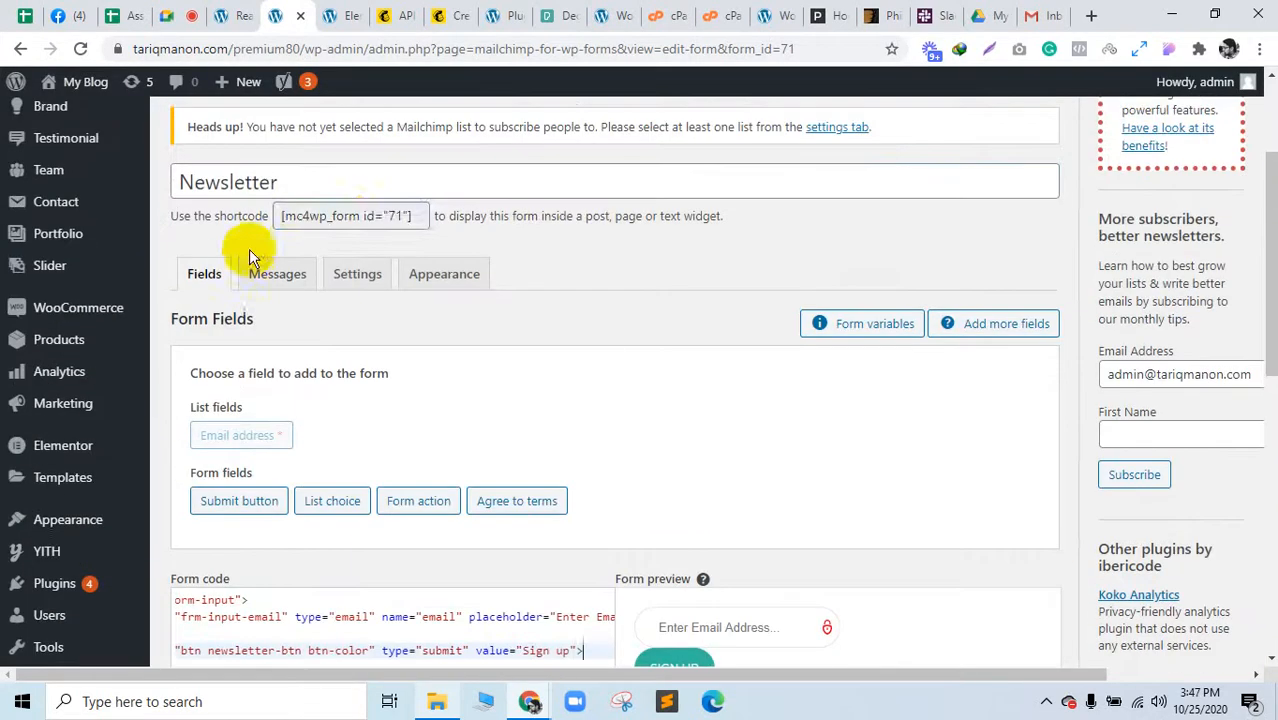
# Step: Select the [mc4wp_form id="71"] shortcode and show the form's Messages tab with its success message
pyautogui.click(355, 222)
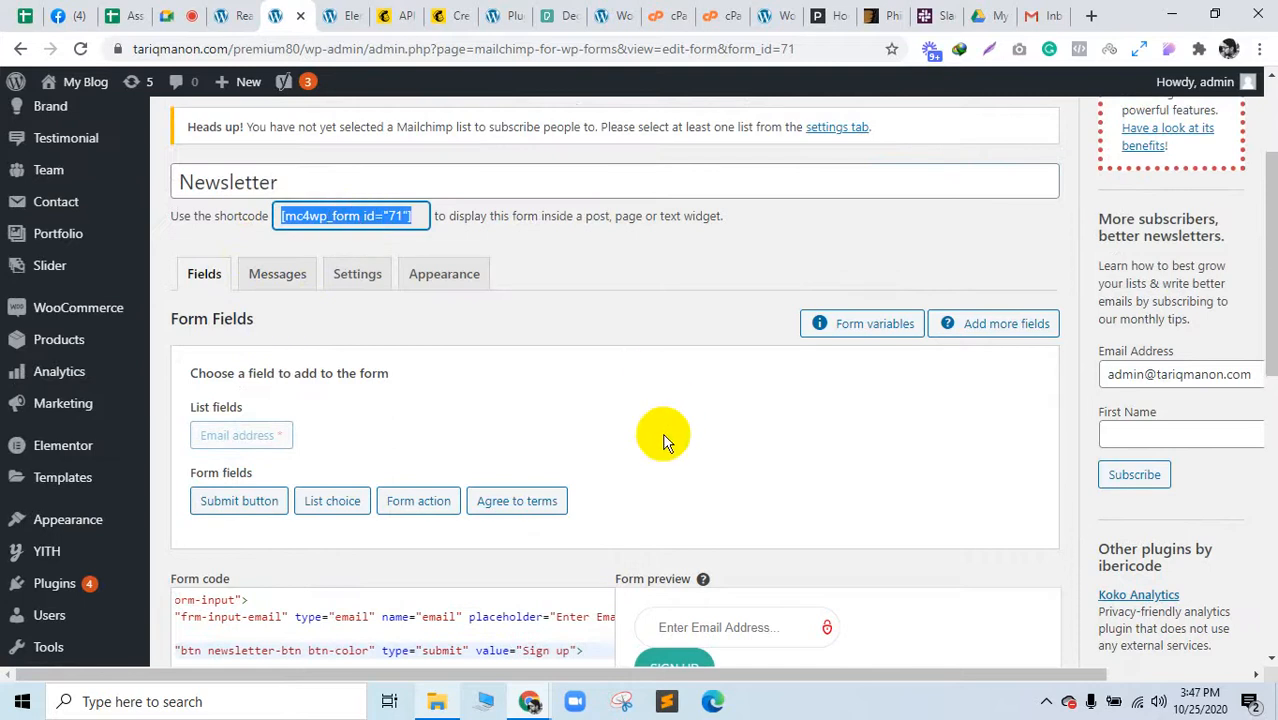
pyautogui.scroll(-8, 662, 440)
pyautogui.scroll(5, 660, 448)
pyautogui.scroll(2, 656, 452)
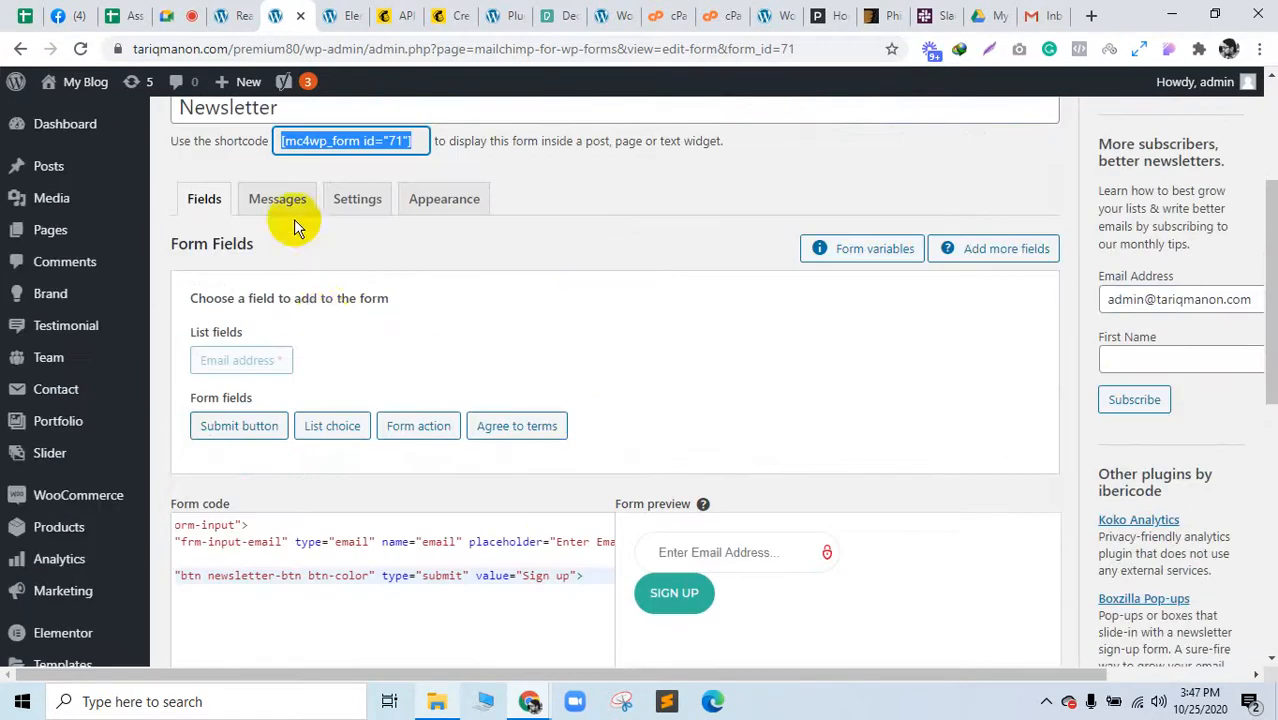
pyautogui.click(277, 199)
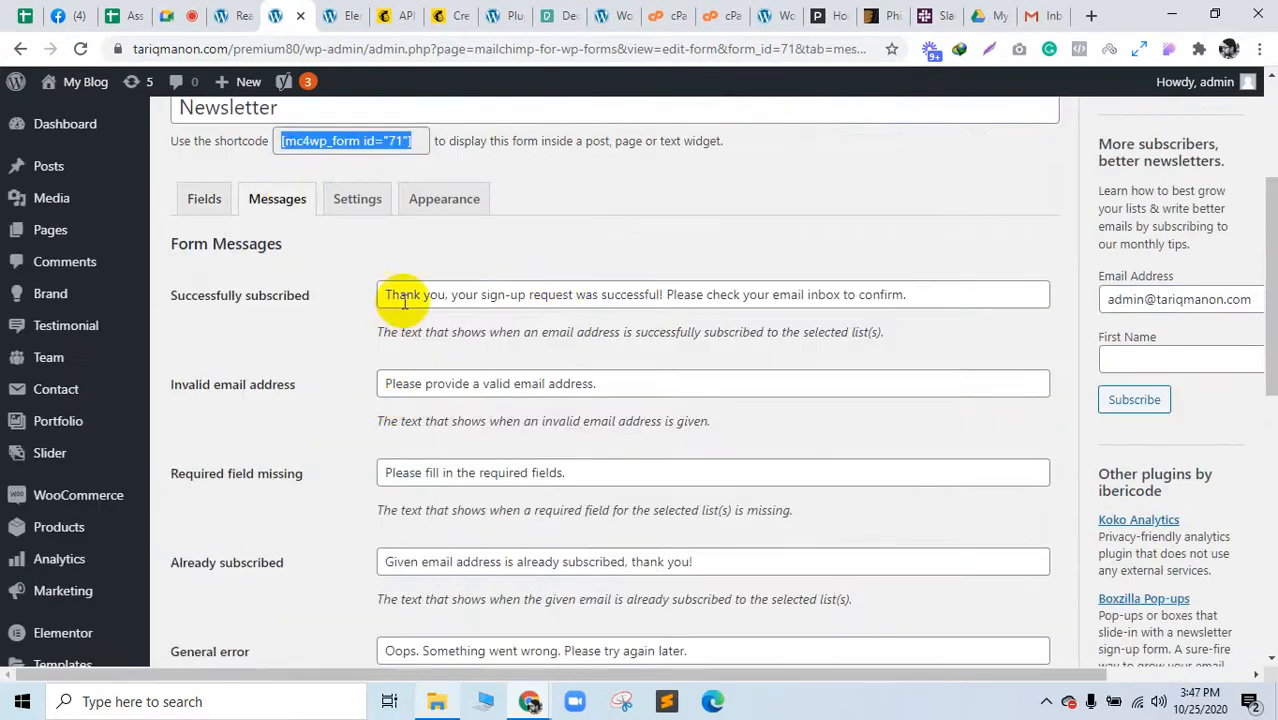
pyautogui.moveTo(403, 294); pyautogui.dragTo(950, 292)
# Step: In the form's Settings tab, tick the Landing list so sign-ups subscribe to it
pyautogui.click(709, 378)
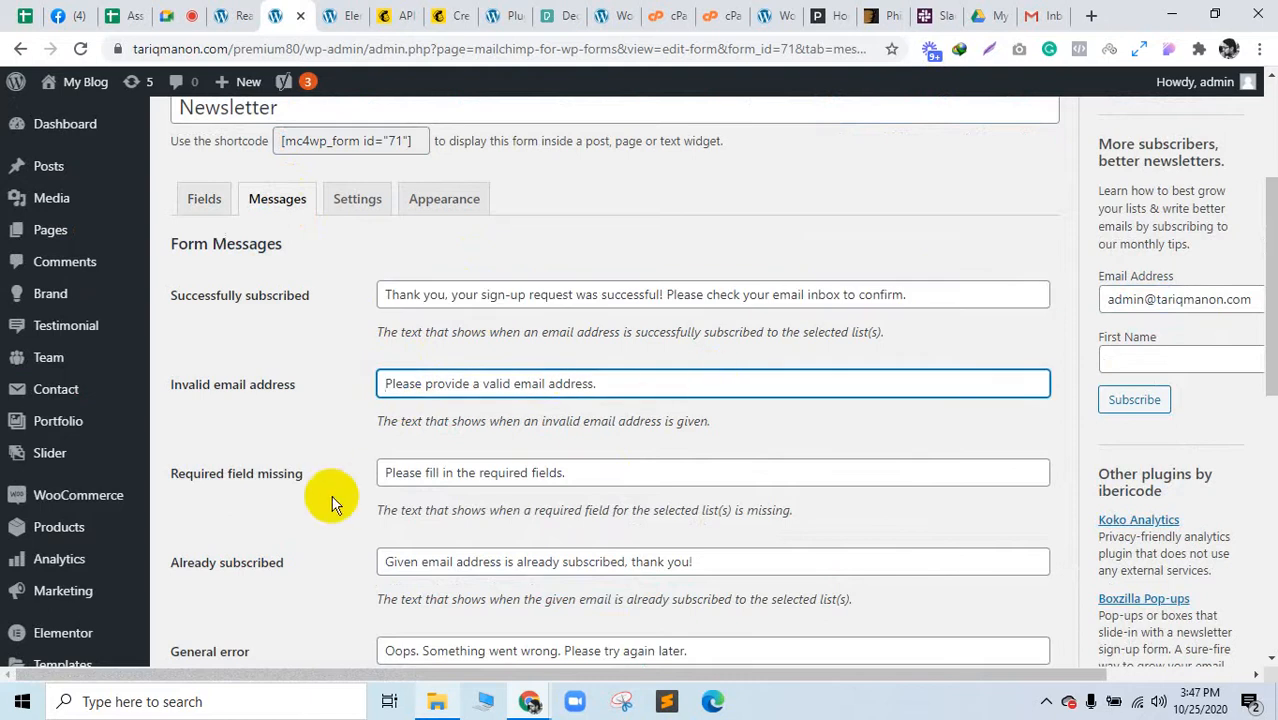
pyautogui.scroll(-4, 616, 505)
pyautogui.scroll(6, 503, 510)
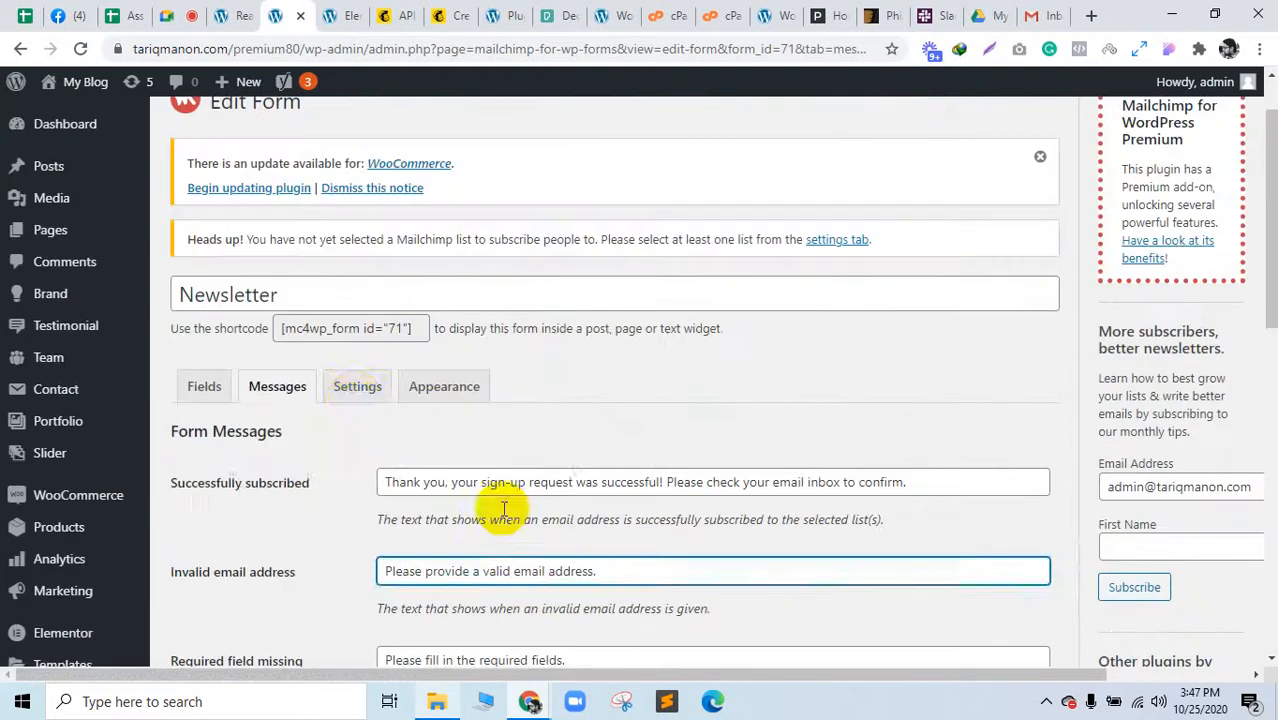
pyautogui.click(357, 387)
pyautogui.scroll(-4, 595, 420)
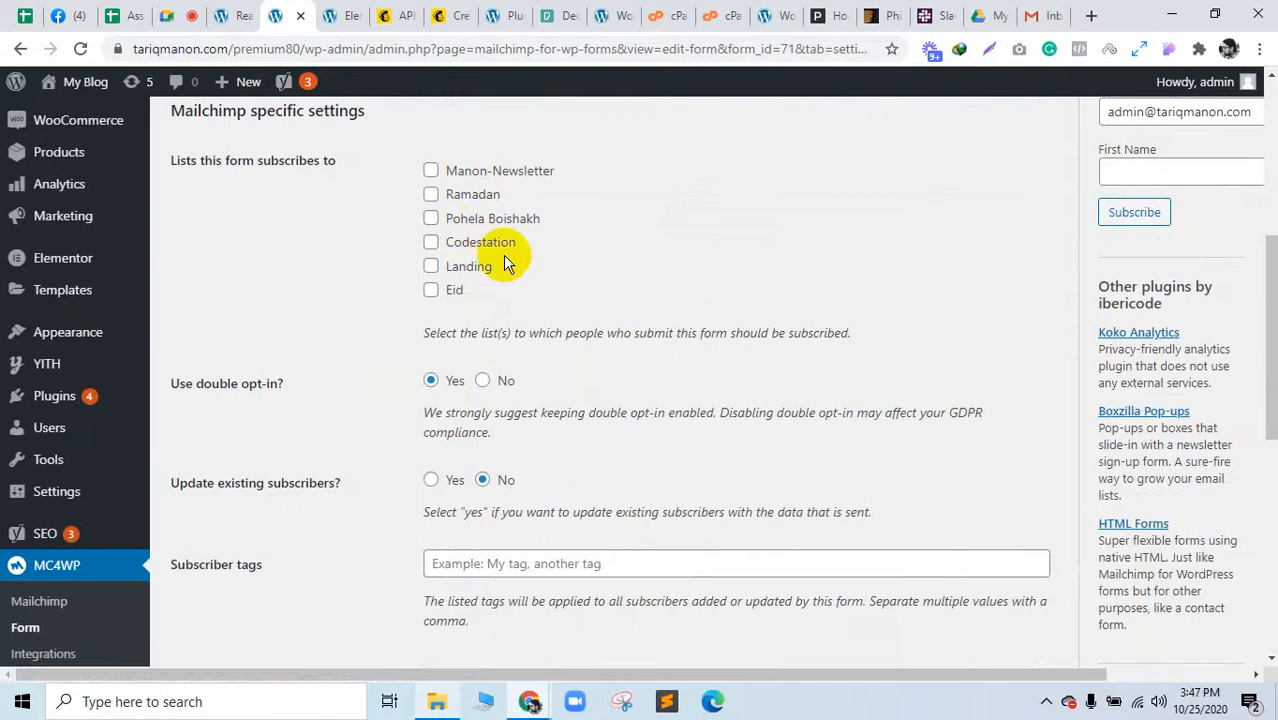
pyautogui.click(430, 266)
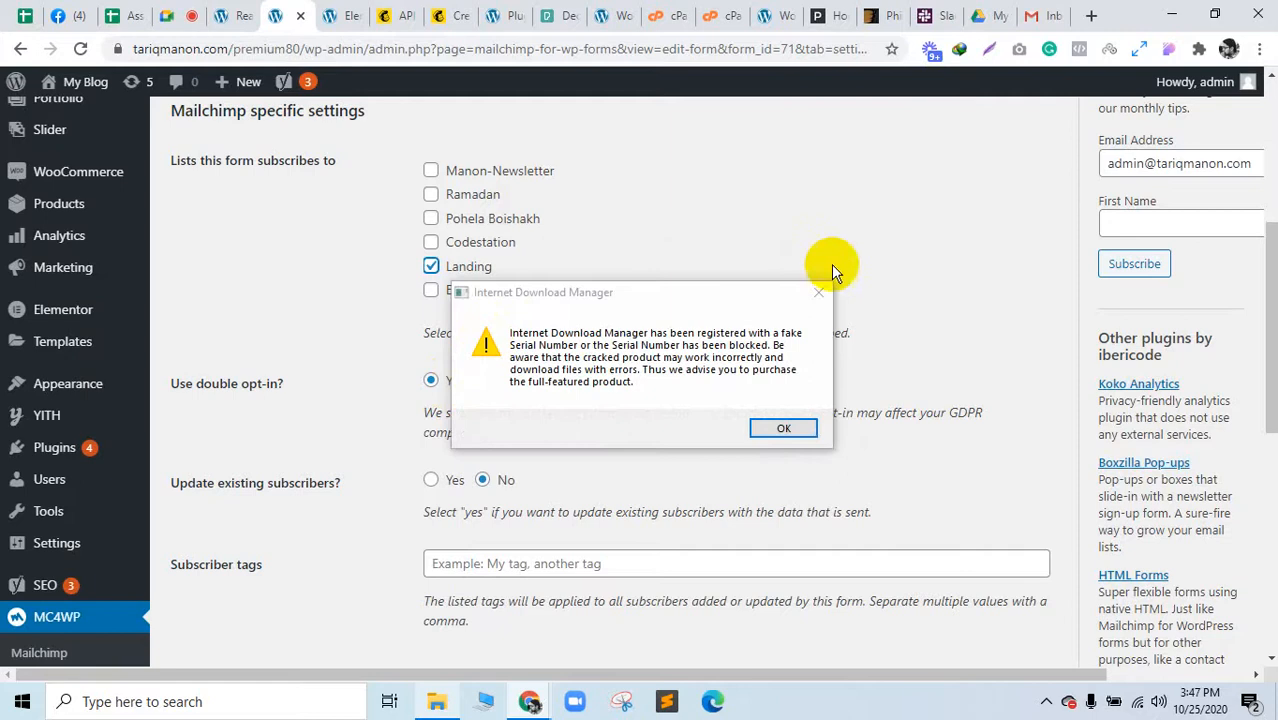
pyautogui.click(821, 291)
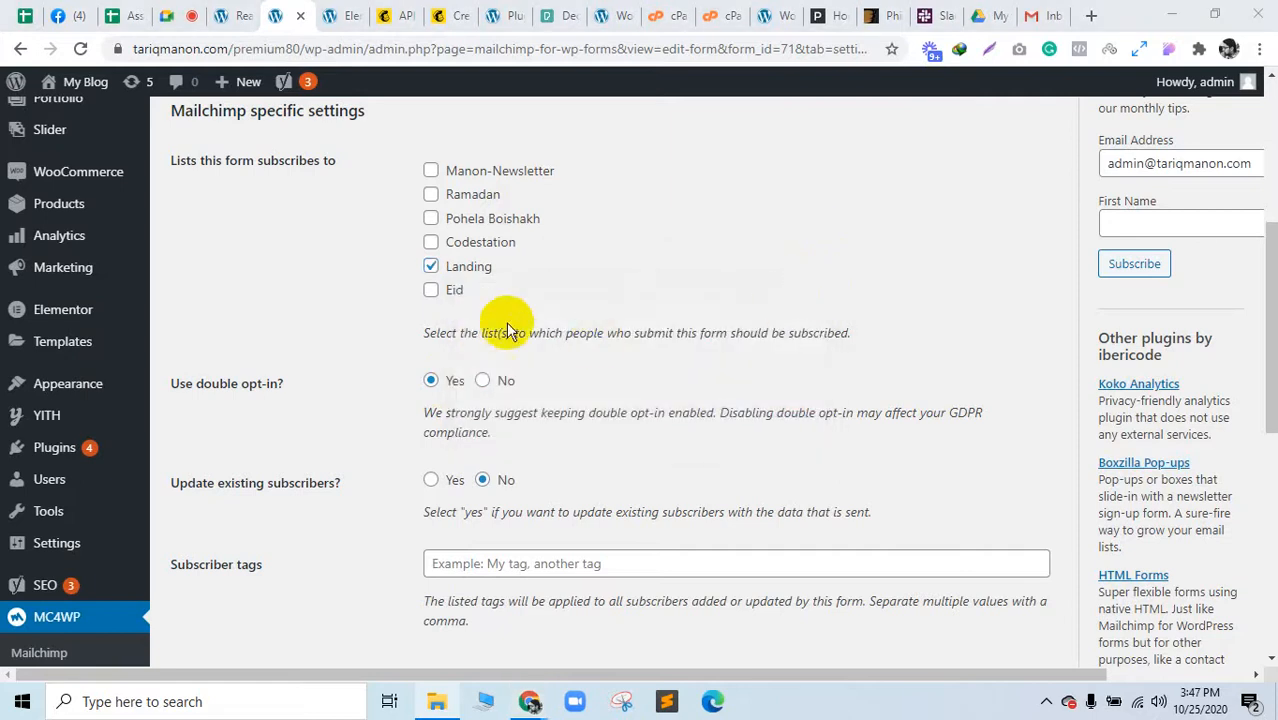
# Step: Save the Newsletter form settings and select its shortcode for copying
pyautogui.click(172, 15)
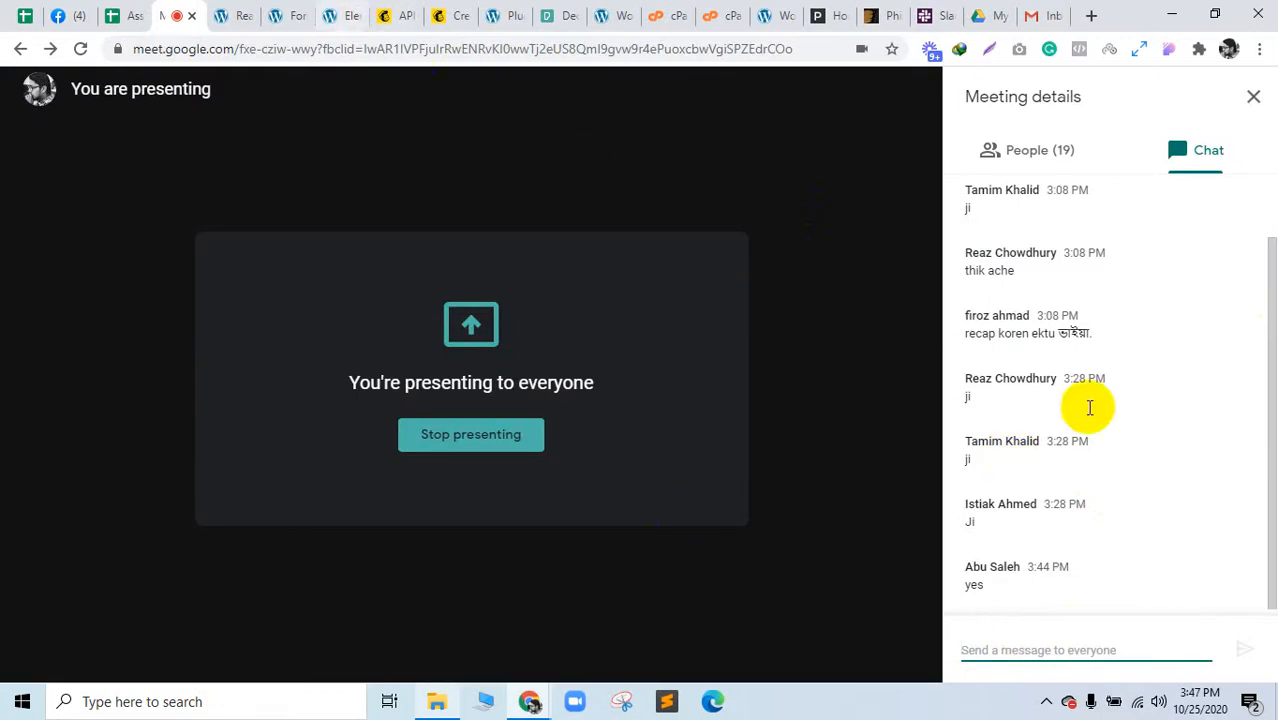
pyautogui.click(283, 12)
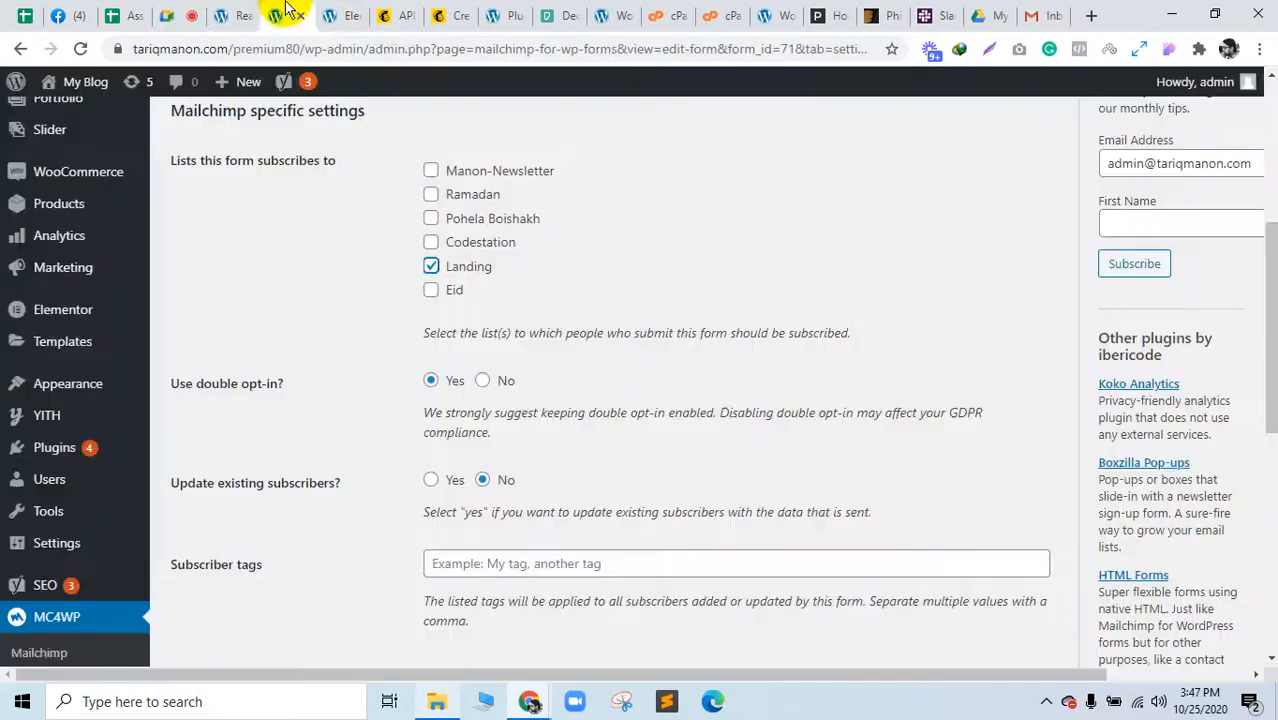
pyautogui.scroll(-4, 505, 490)
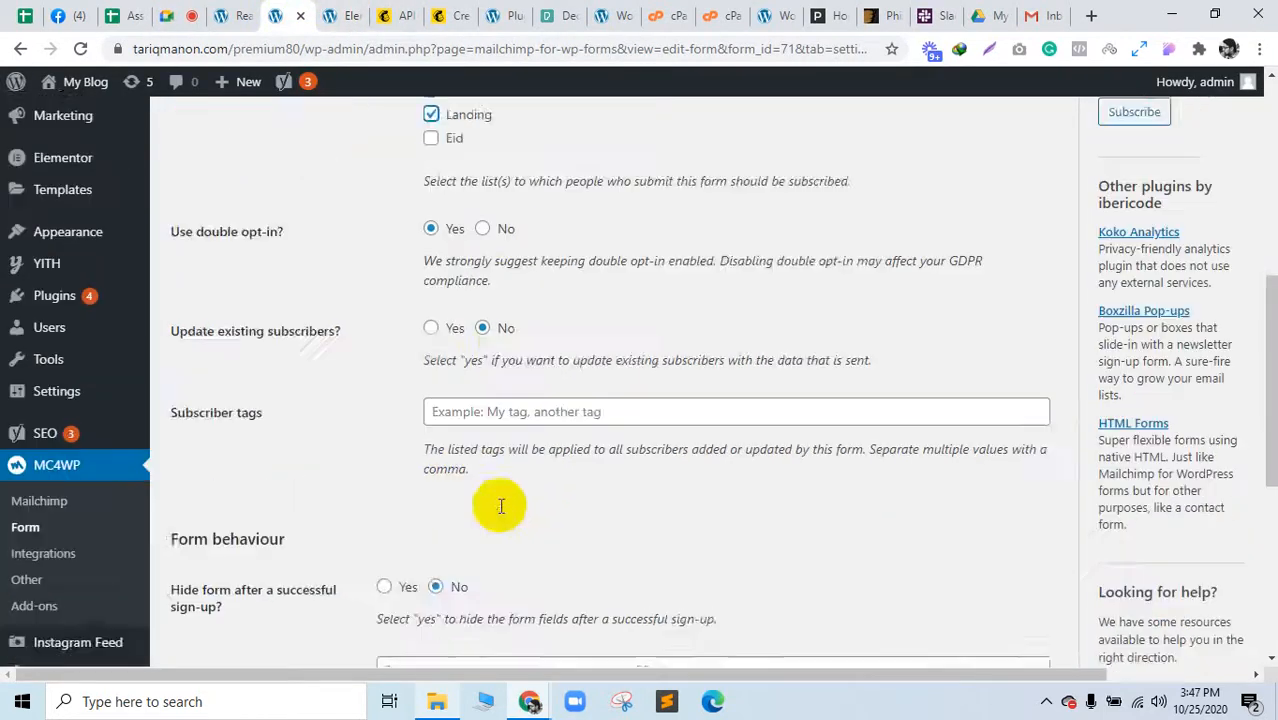
pyautogui.scroll(4, 495, 515)
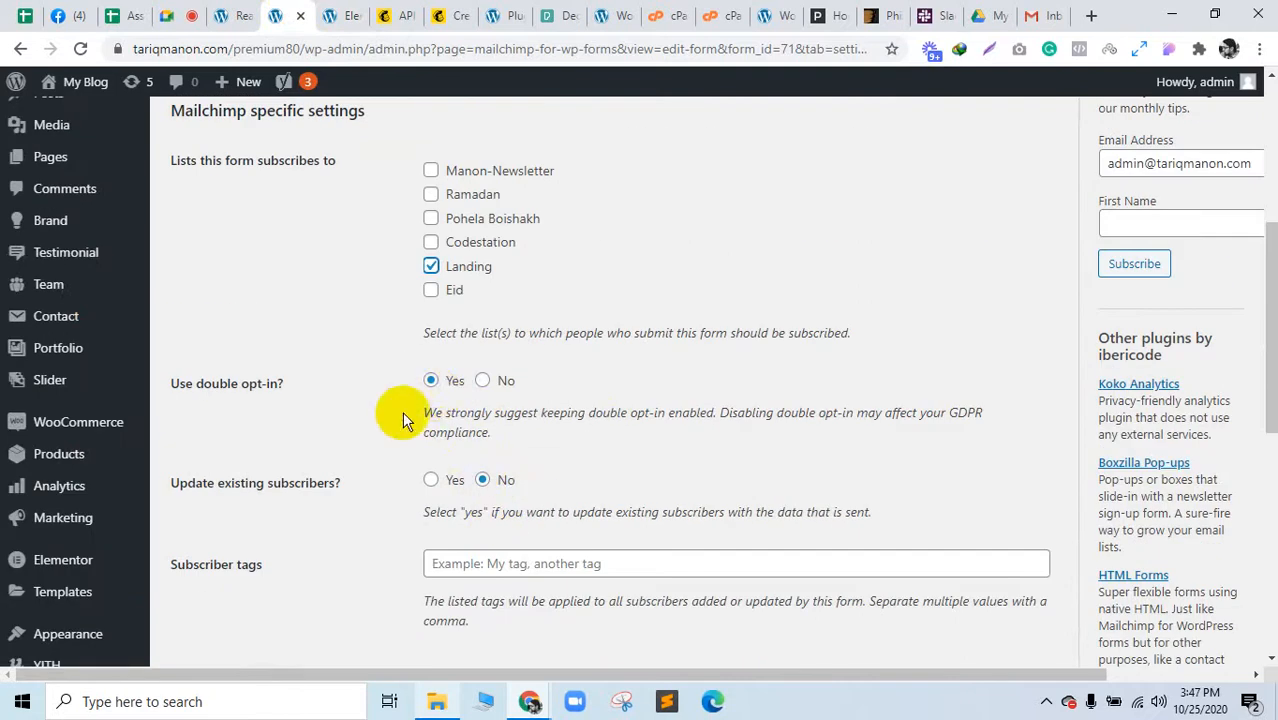
pyautogui.scroll(-4, 362, 470)
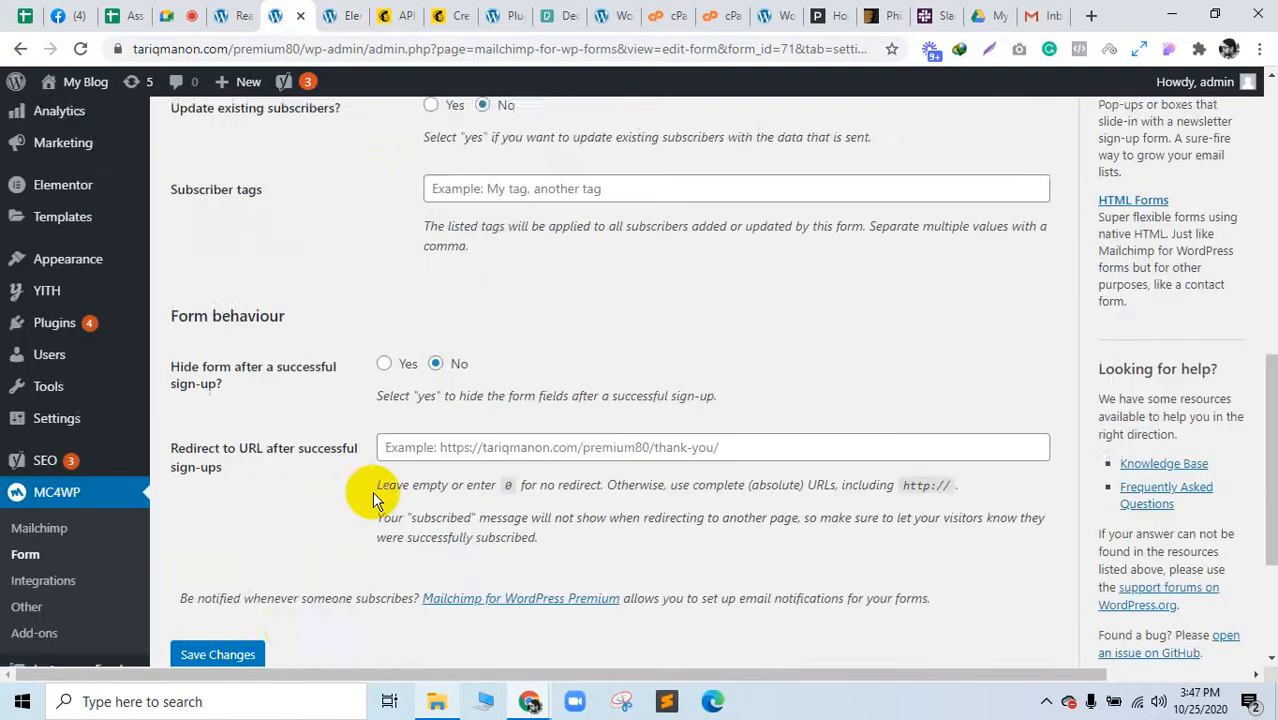
pyautogui.scroll(-2, 268, 525)
pyautogui.click(222, 467)
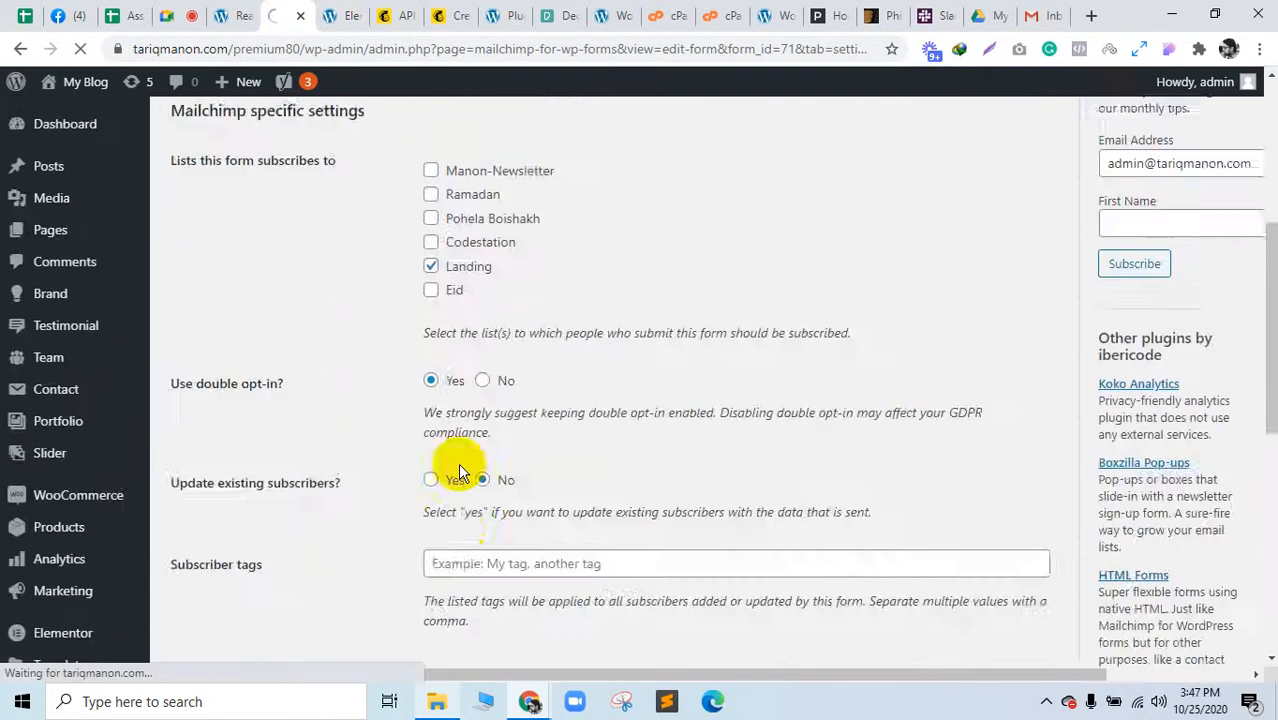
pyautogui.click(348, 358)
pyautogui.hotkey('ctrl', 'c')
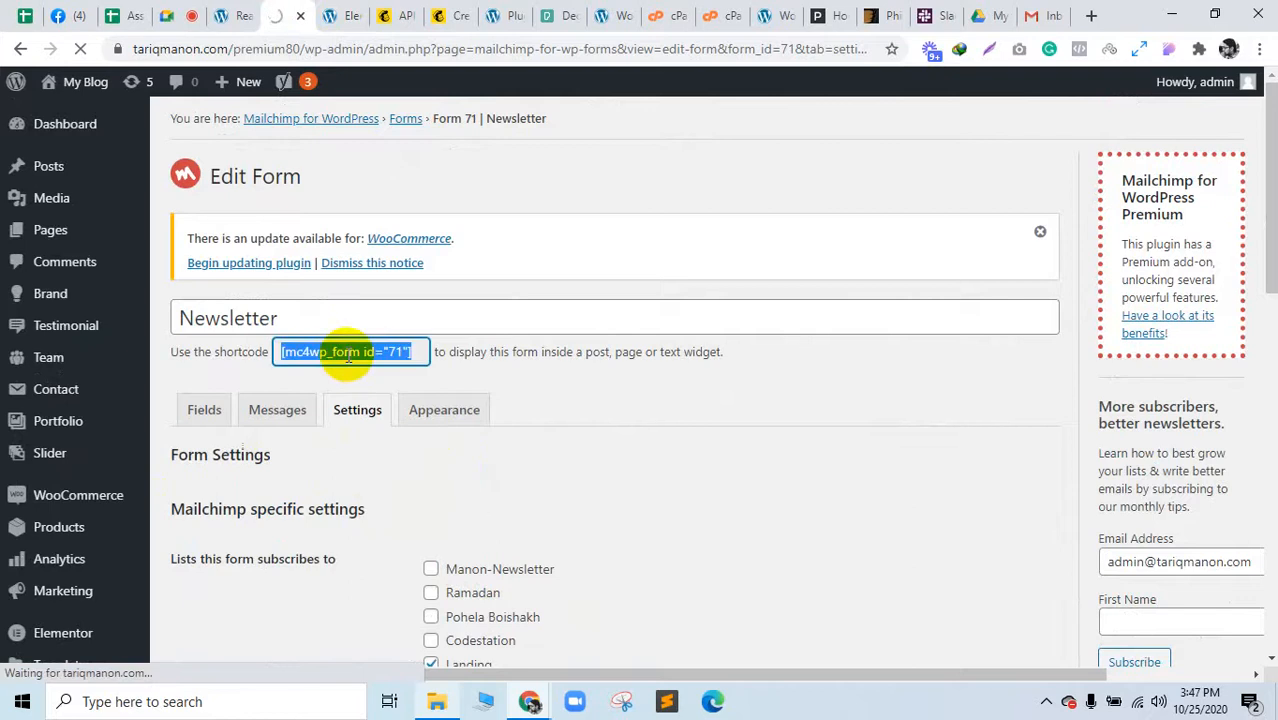
pyautogui.click(170, 16)
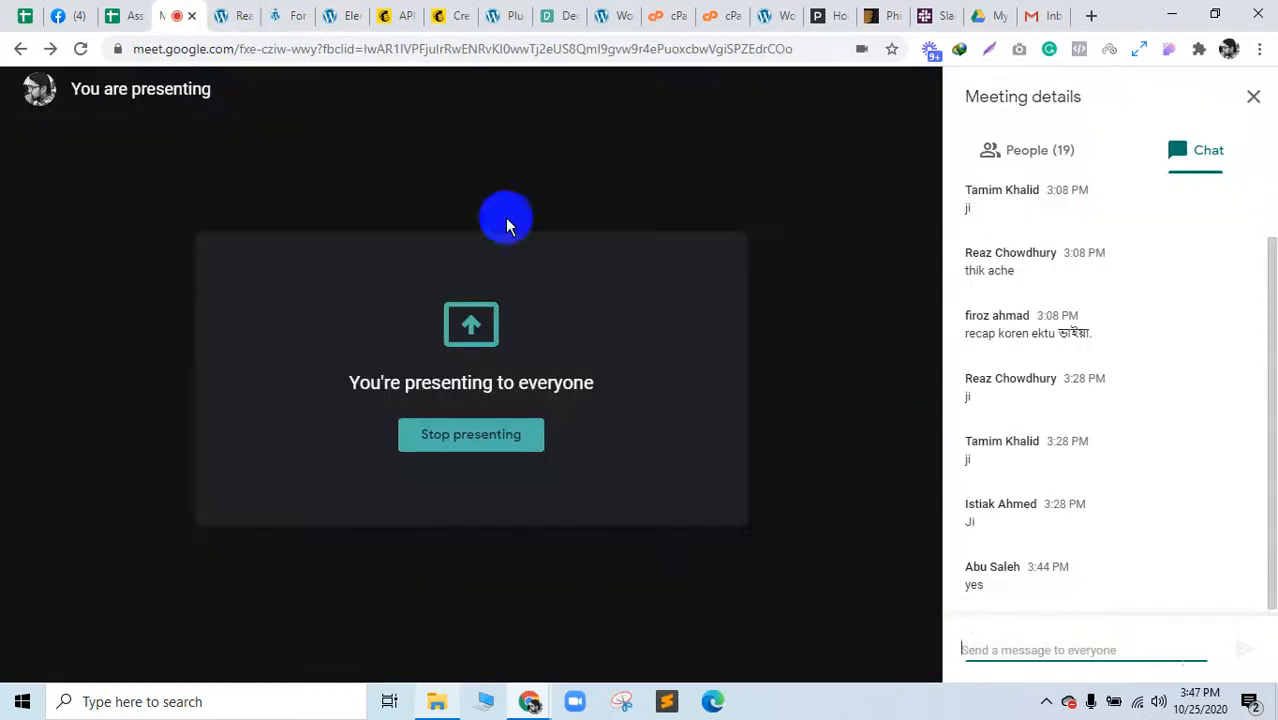
# Step: Search Elementor widgets for 'sh' and drag a Shortcode widget into the empty right column
pyautogui.click(390, 12)
pyautogui.click(450, 12)
pyautogui.click(329, 12)
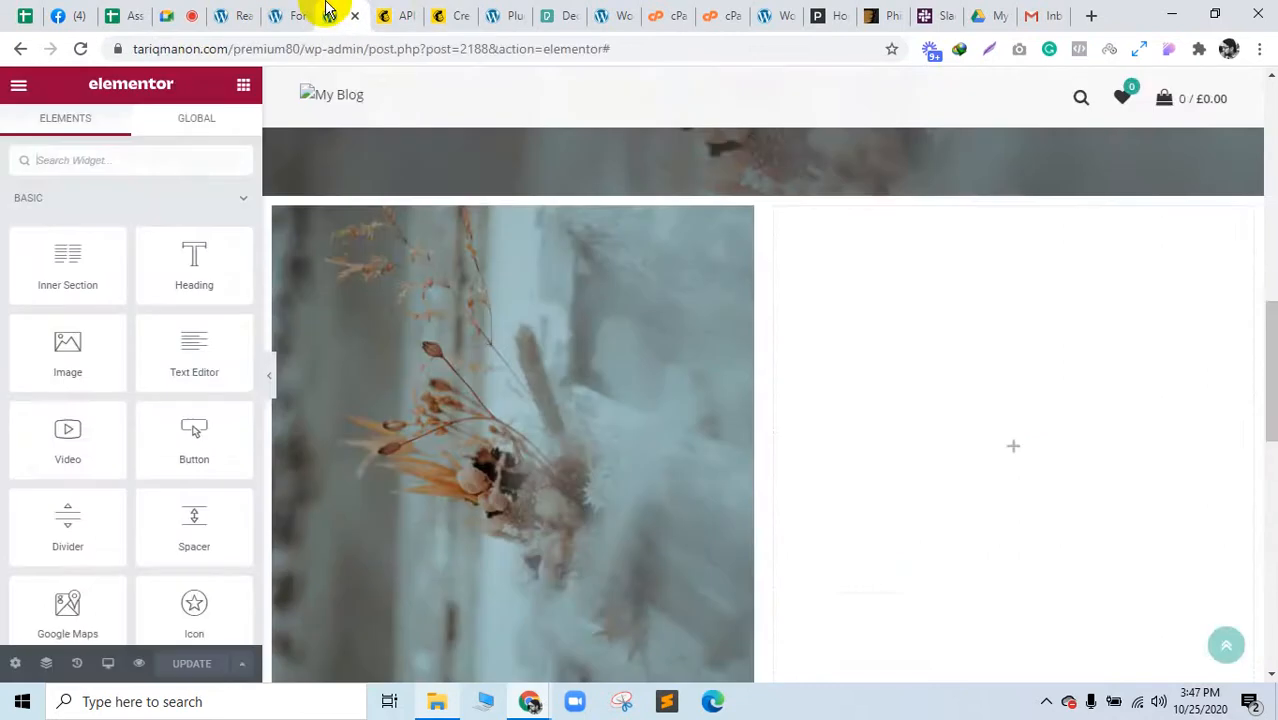
pyautogui.click(297, 10)
pyautogui.click(329, 12)
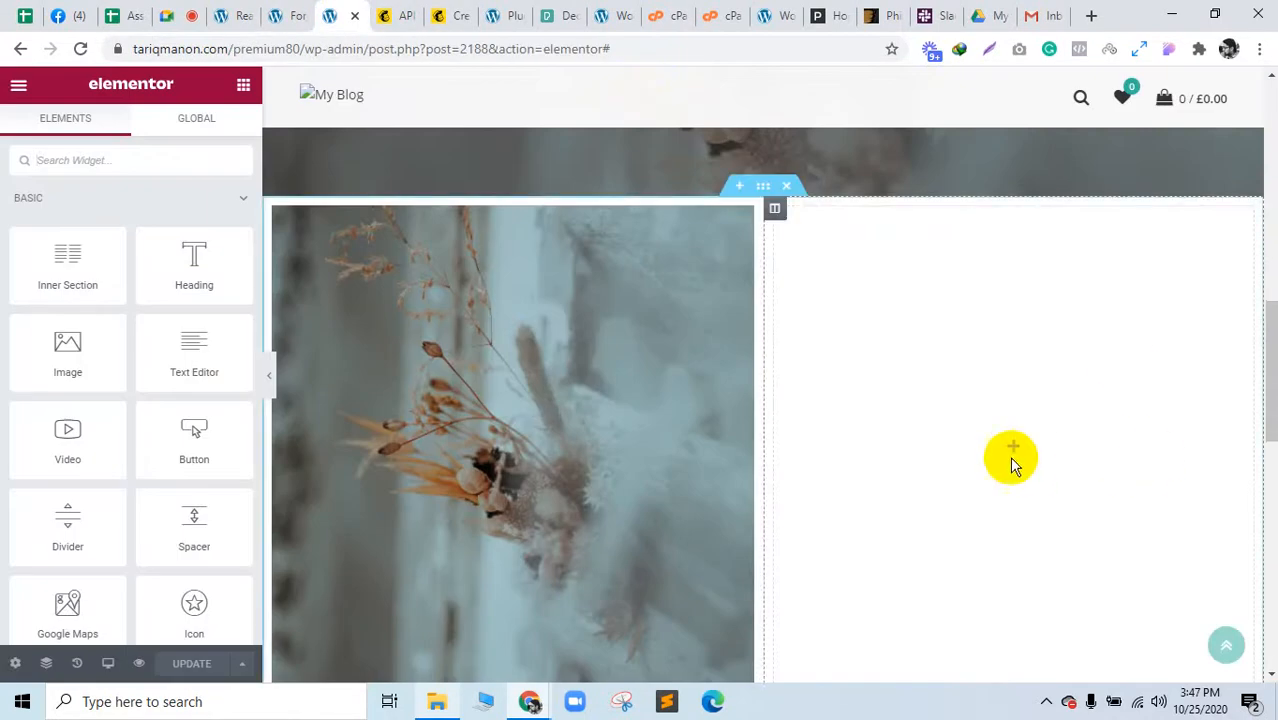
pyautogui.scroll(2, 1098, 514)
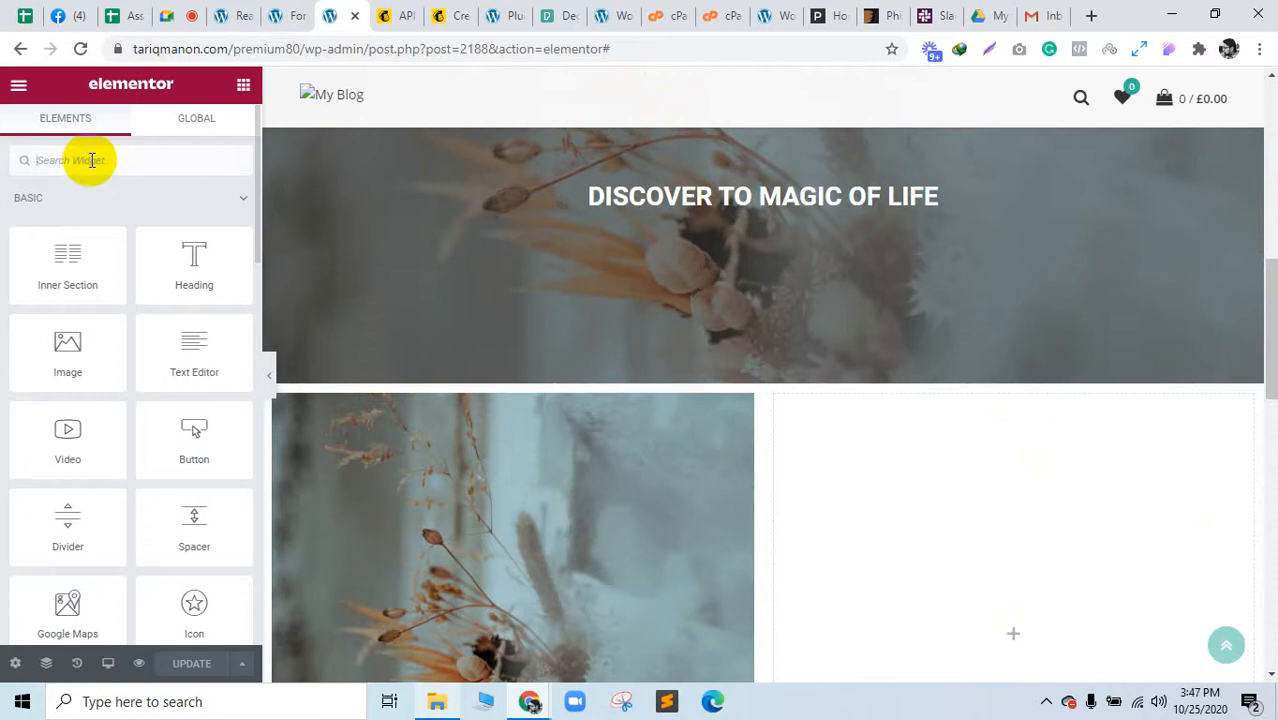
pyautogui.write('sh')
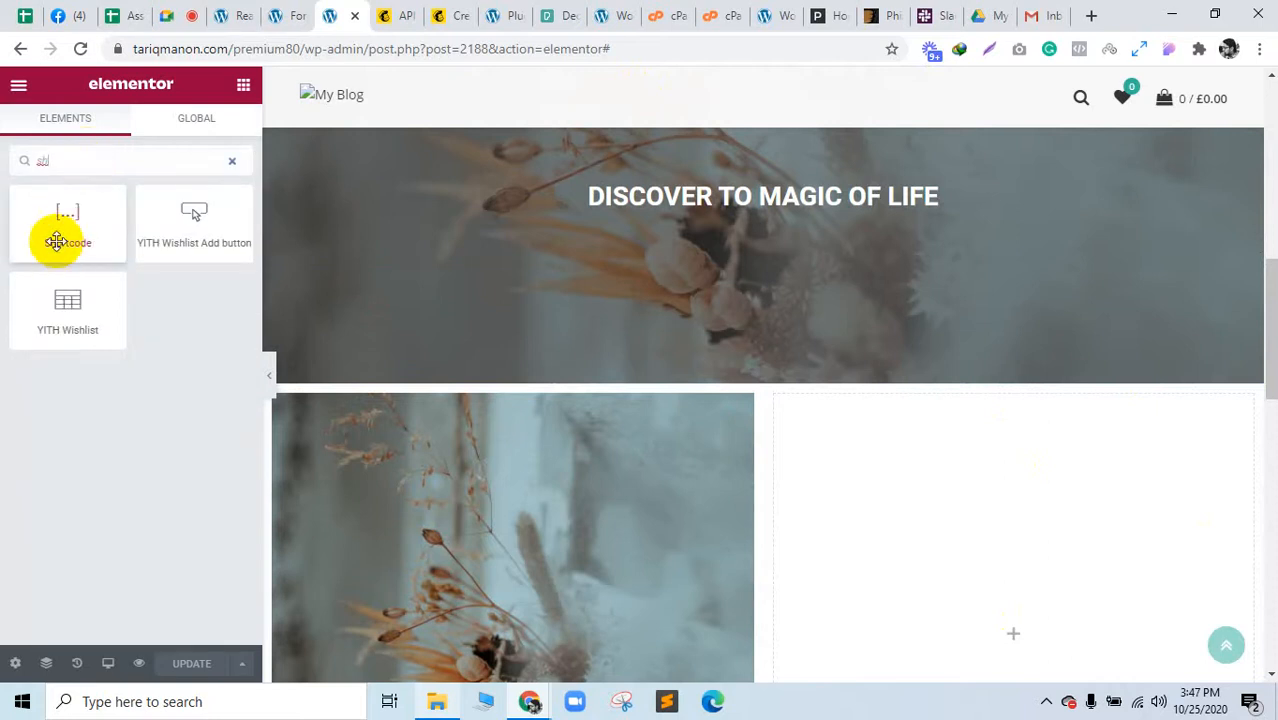
pyautogui.moveTo(56, 240); pyautogui.dragTo(1024, 620)
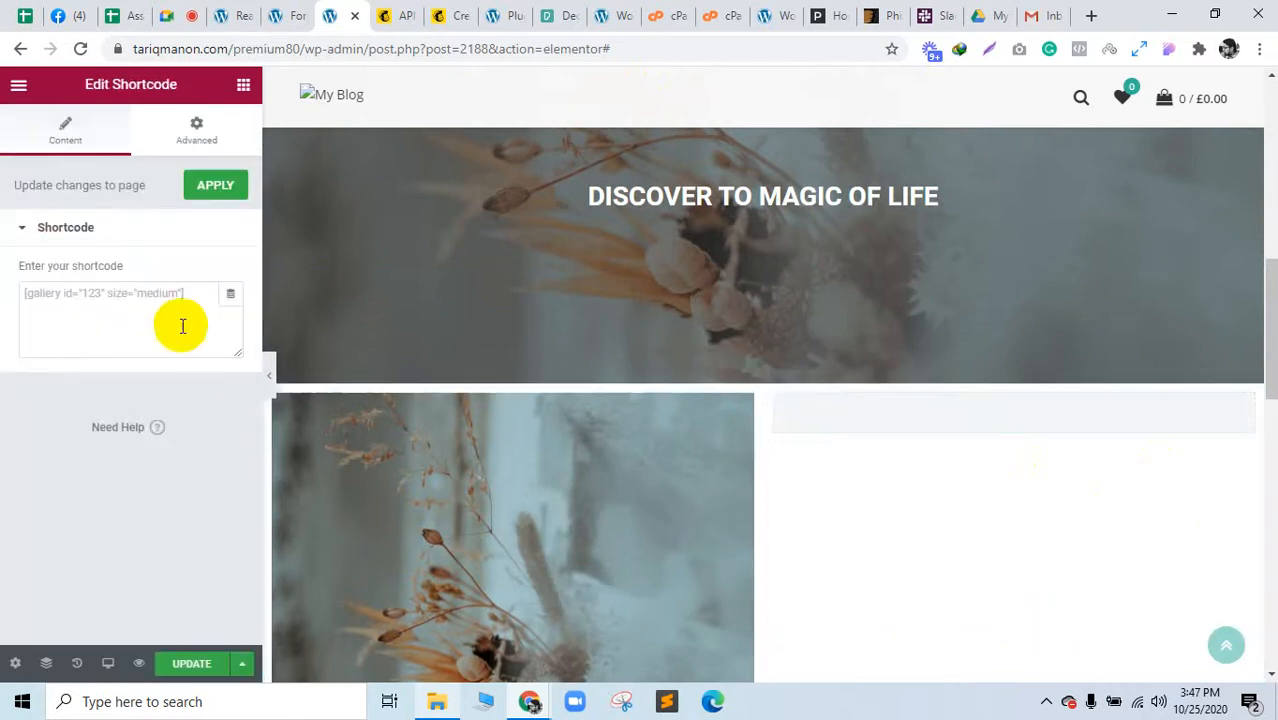
pyautogui.hotkey('ctrl', 'v')
pyautogui.click(138, 263)
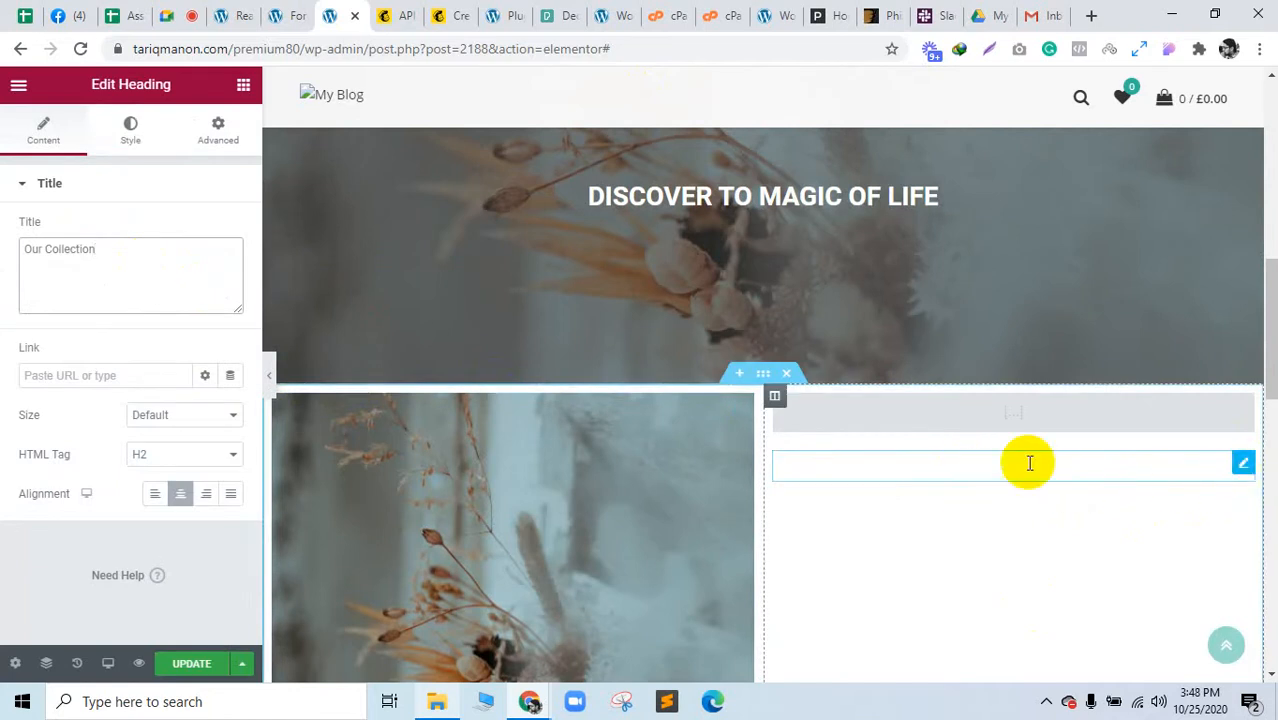
# Step: Paste [mc4wp_form id="71"] into the Shortcode widget and delete the stray empty Heading widget
pyautogui.click(1243, 407)
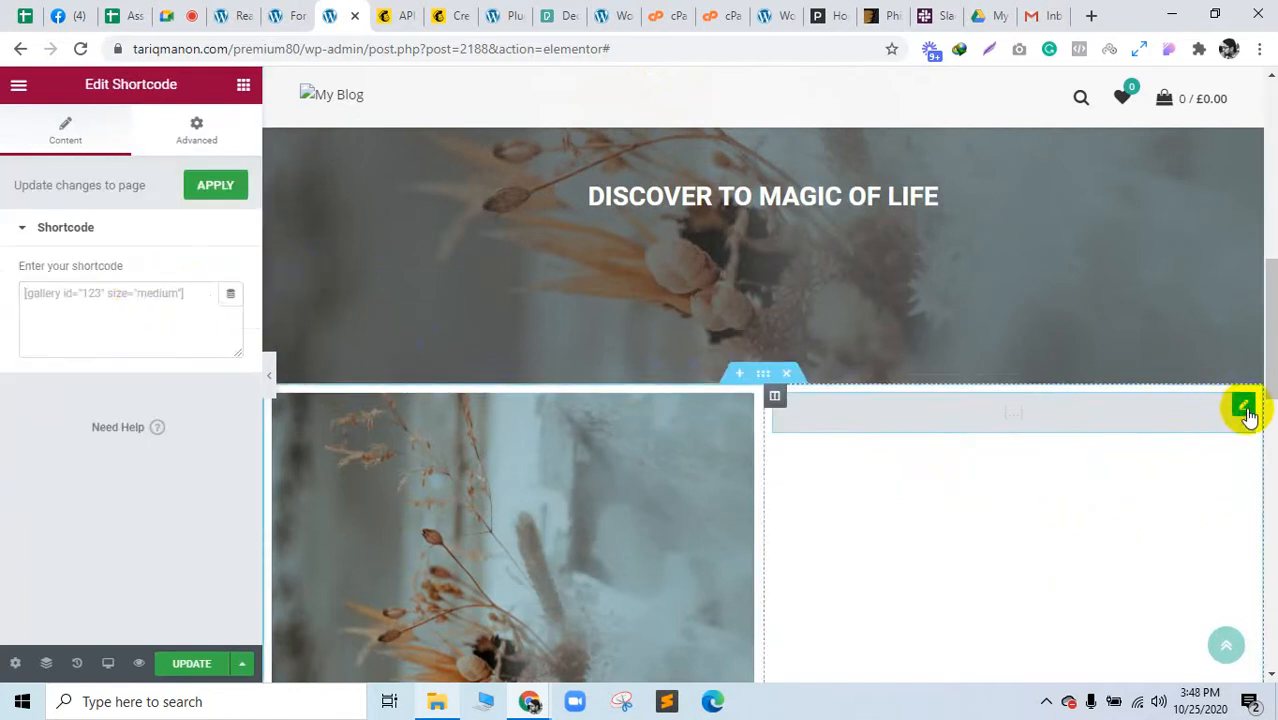
pyautogui.click(139, 316)
pyautogui.hotkey('ctrl', 'v')
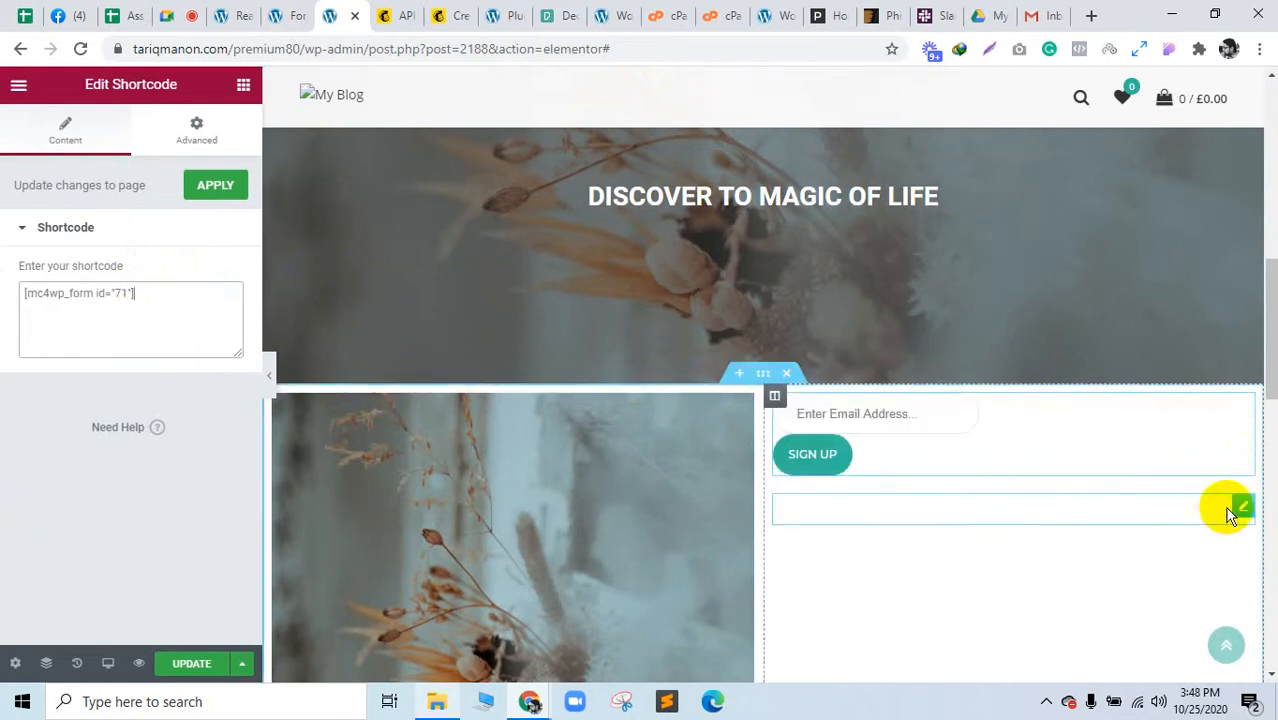
pyautogui.rightClick(1243, 513)
pyautogui.click(1175, 662)
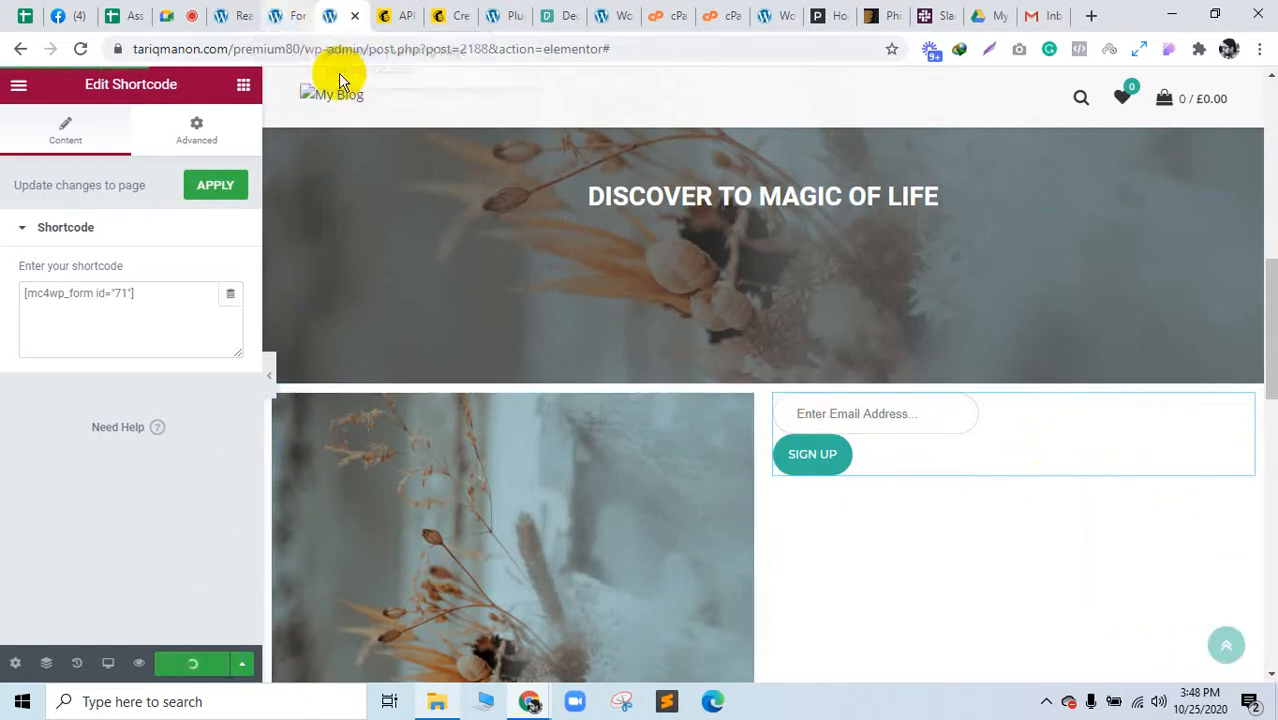
# Step: Copy the test email address shared in the Google Meet chat
pyautogui.click(295, 14)
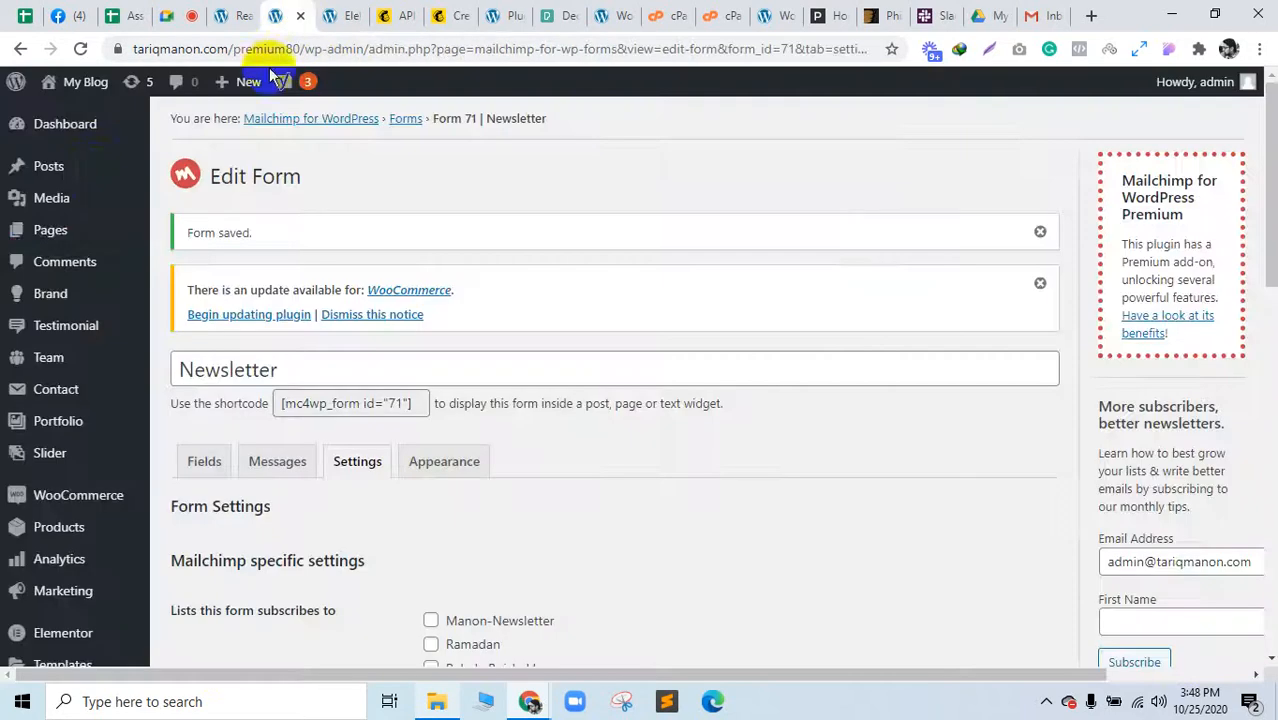
pyautogui.click(221, 15)
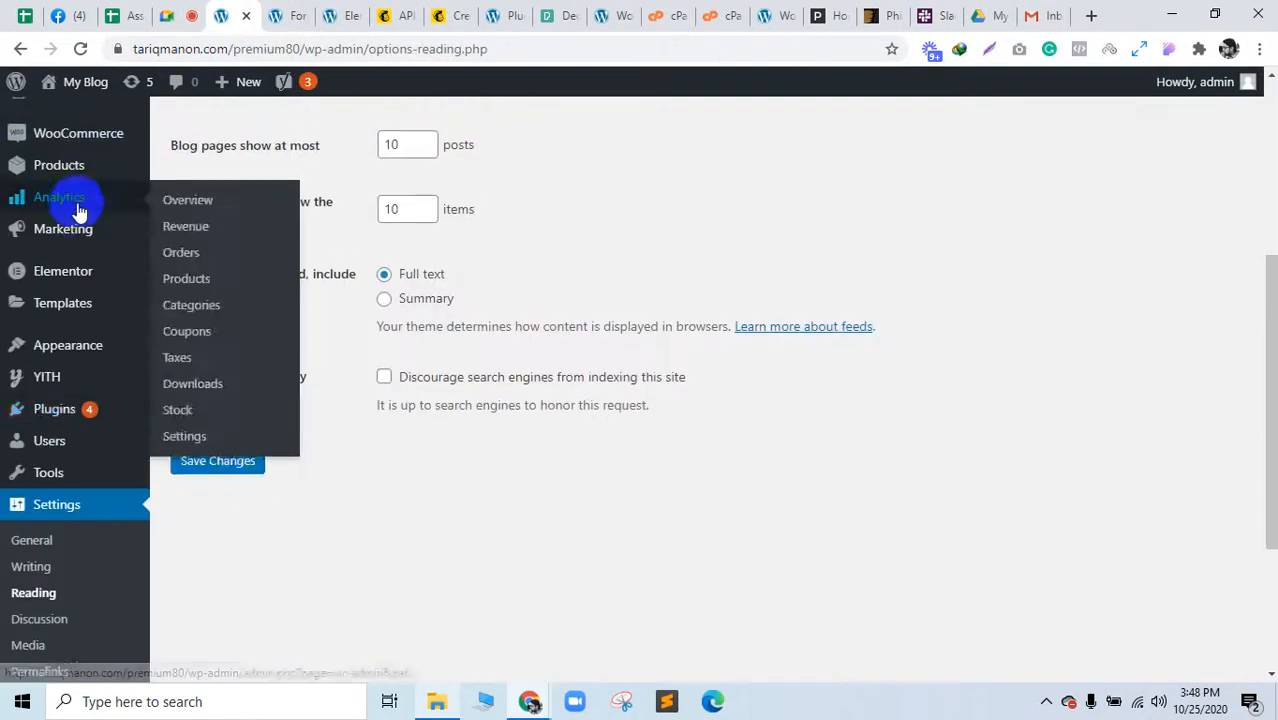
pyautogui.scroll(5, 79, 213)
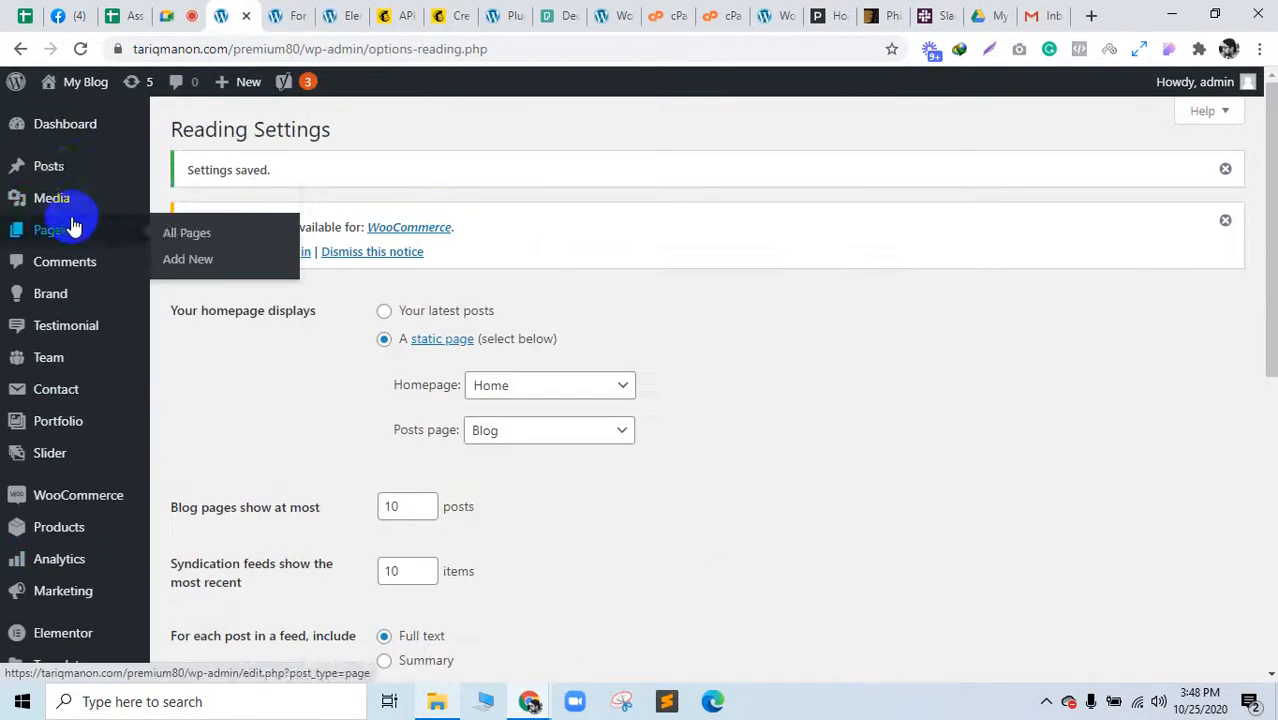
pyautogui.click(337, 13)
pyautogui.click(20, 49)
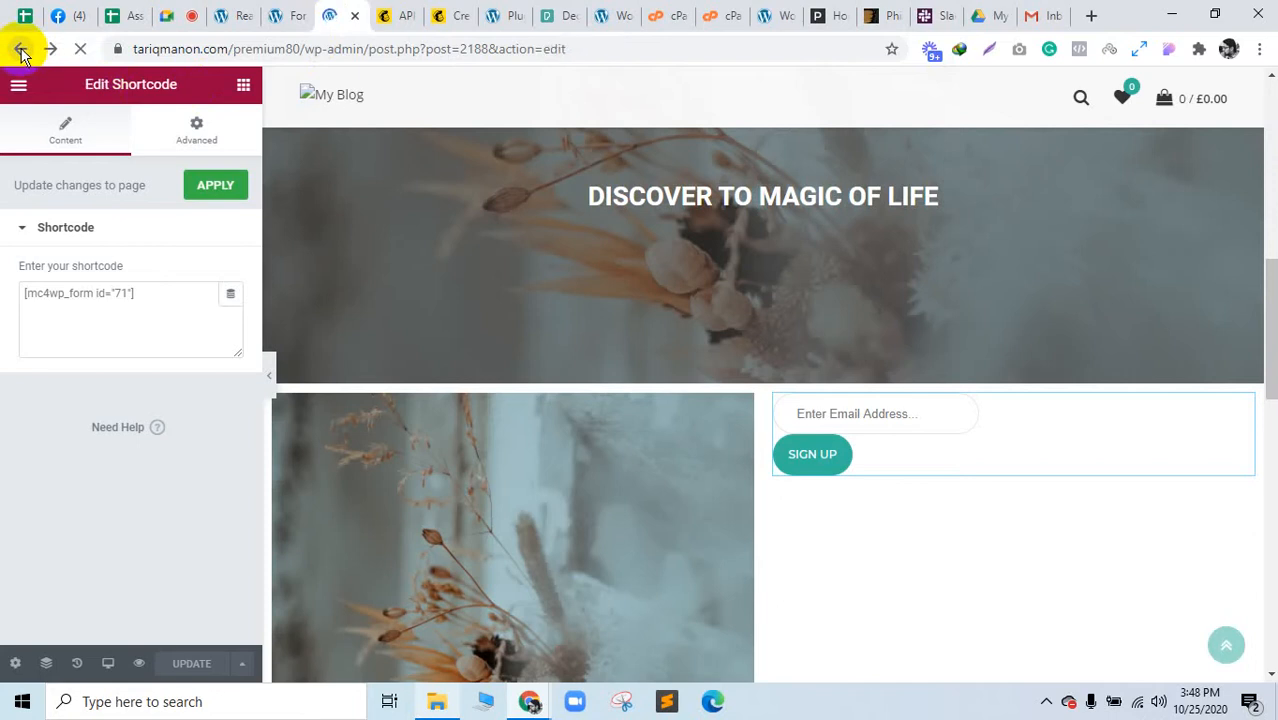
pyautogui.click(184, 12)
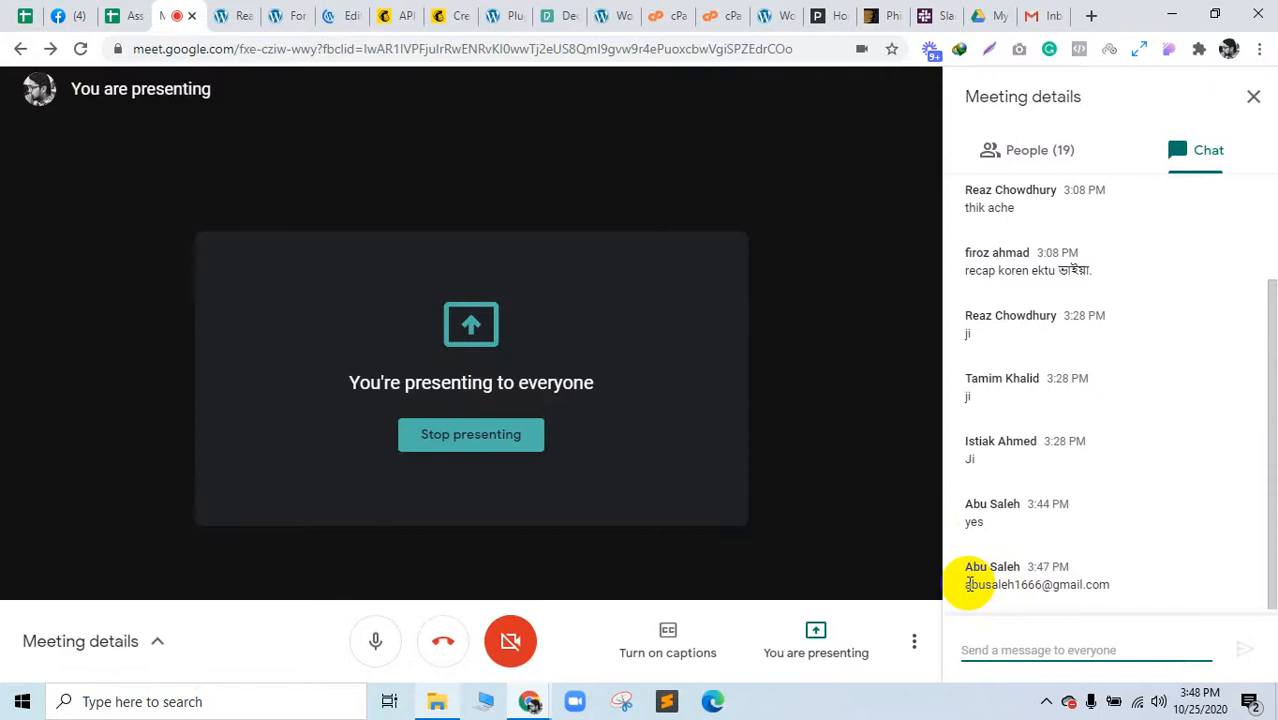
pyautogui.moveTo(968, 584); pyautogui.dragTo(1115, 588)
# Step: Open the published Landing Page live in a new tab
pyautogui.click(340, 14)
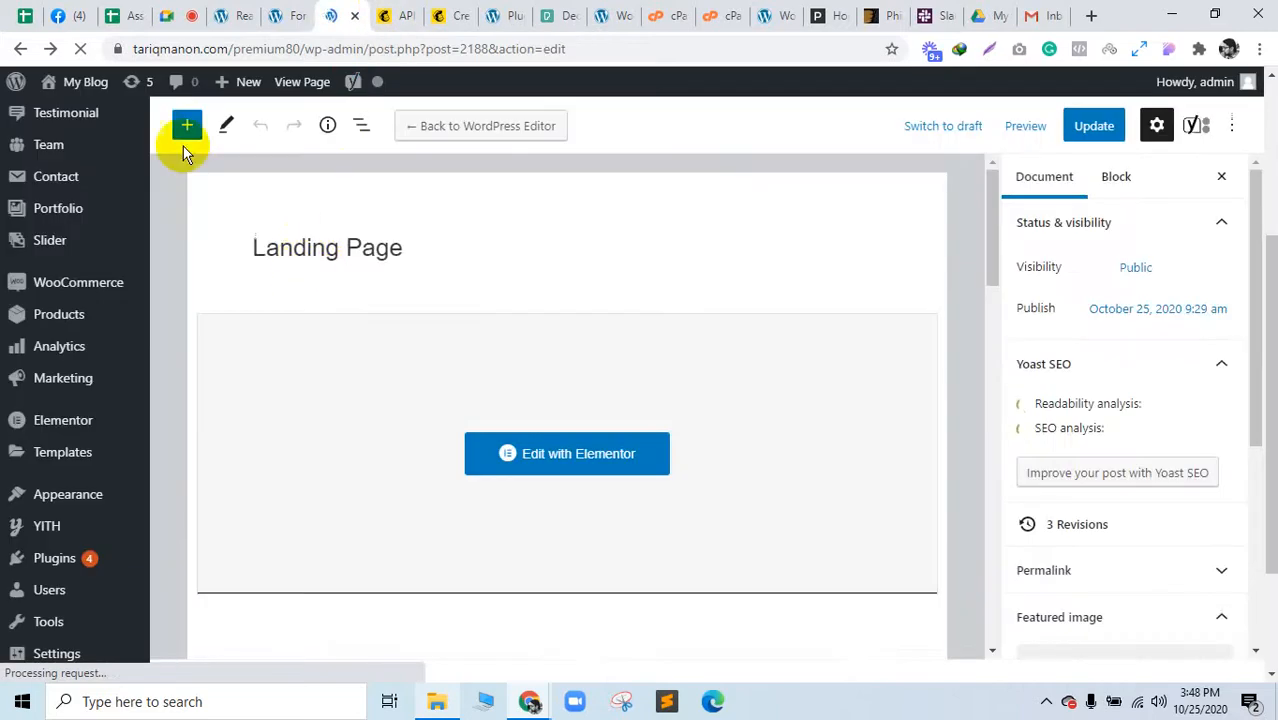
pyautogui.keyDown('ctrl'); pyautogui.click(330, 88); pyautogui.keyUp('ctrl')
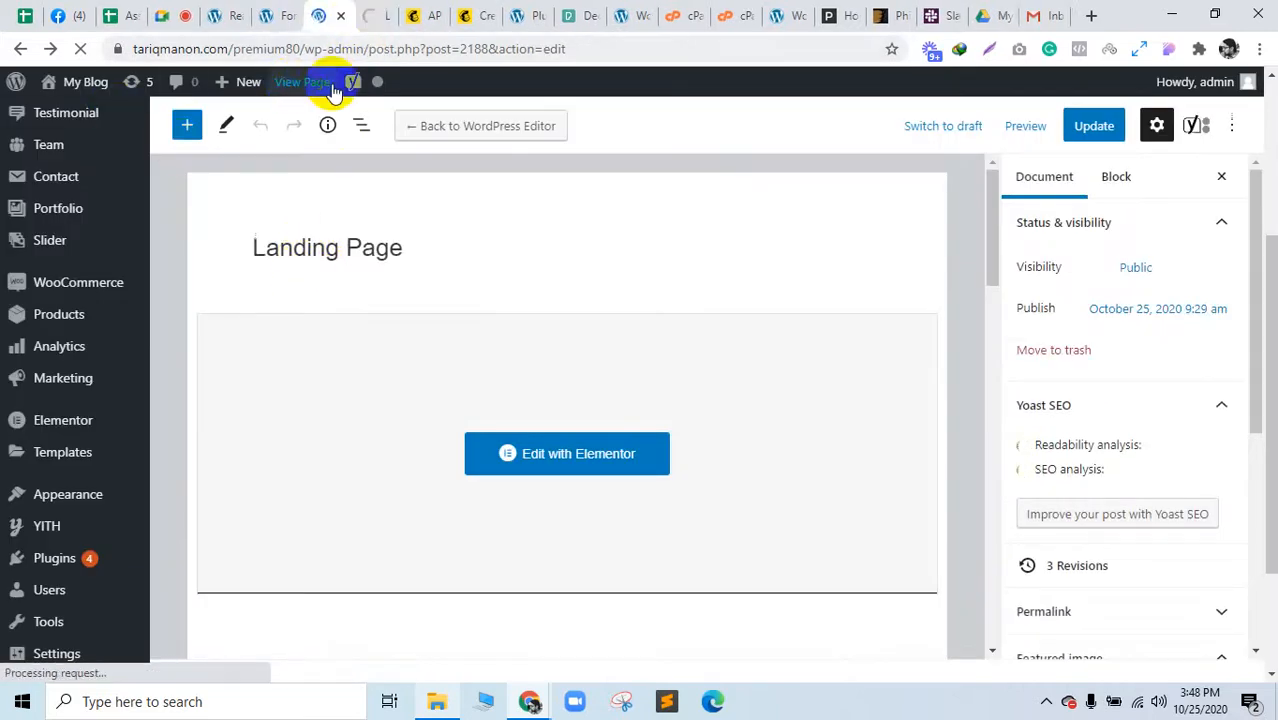
pyautogui.click(374, 12)
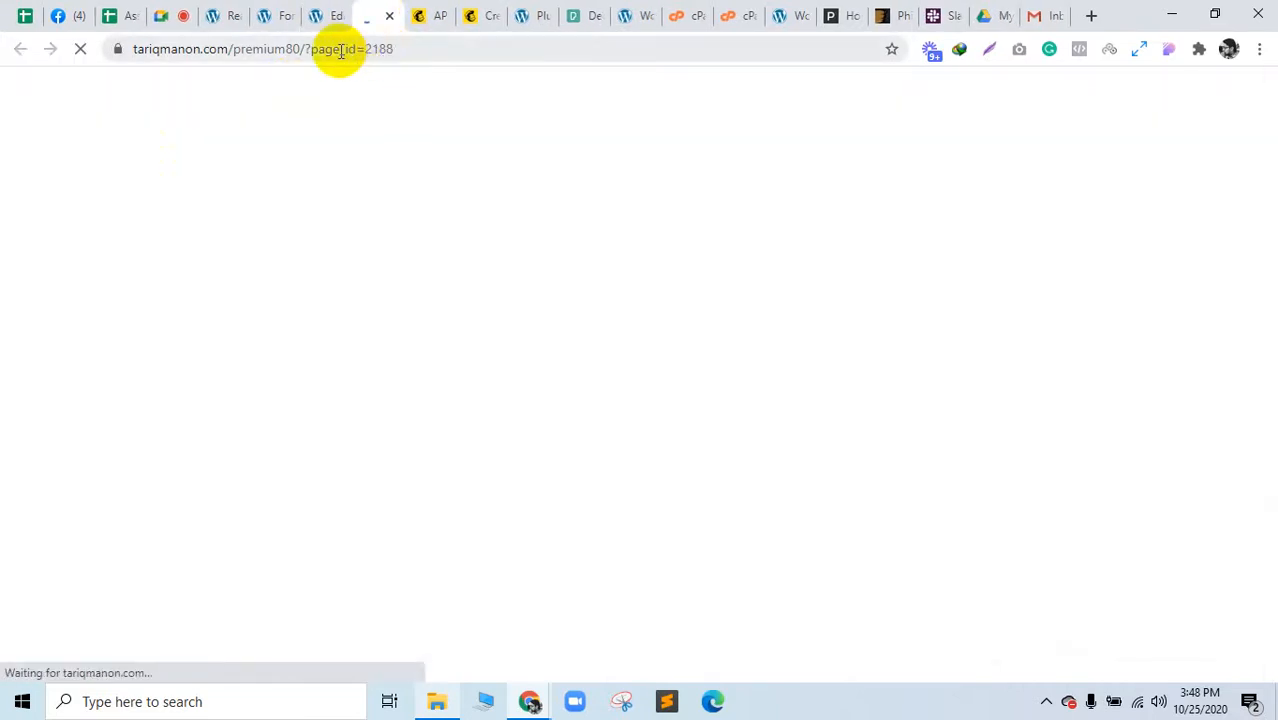
pyautogui.click(342, 49)
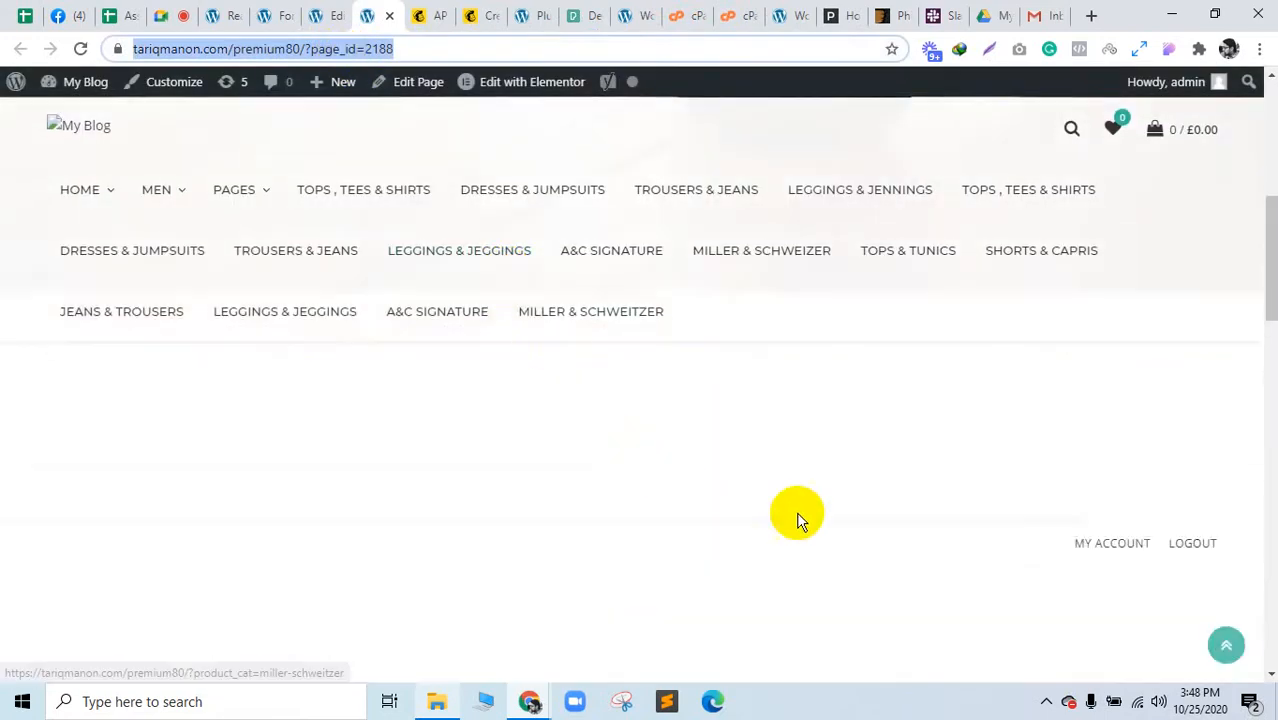
pyautogui.scroll(-6, 856, 540)
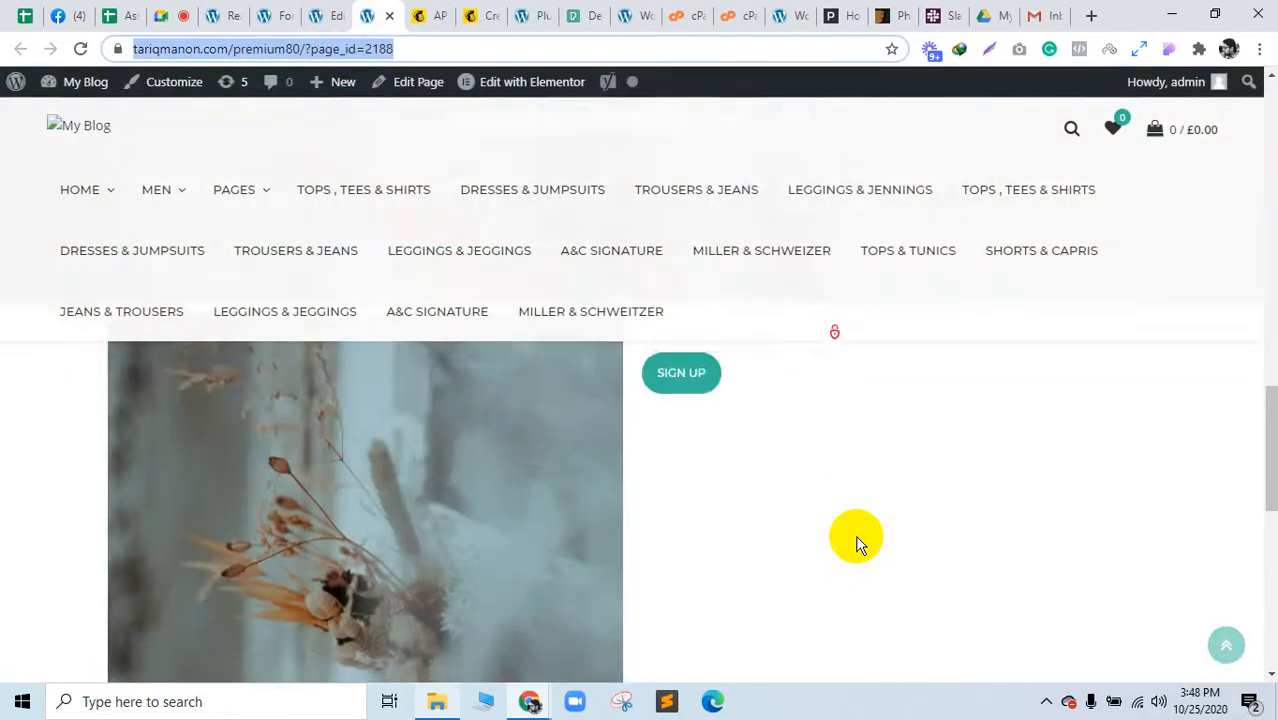
pyautogui.scroll(5, 856, 537)
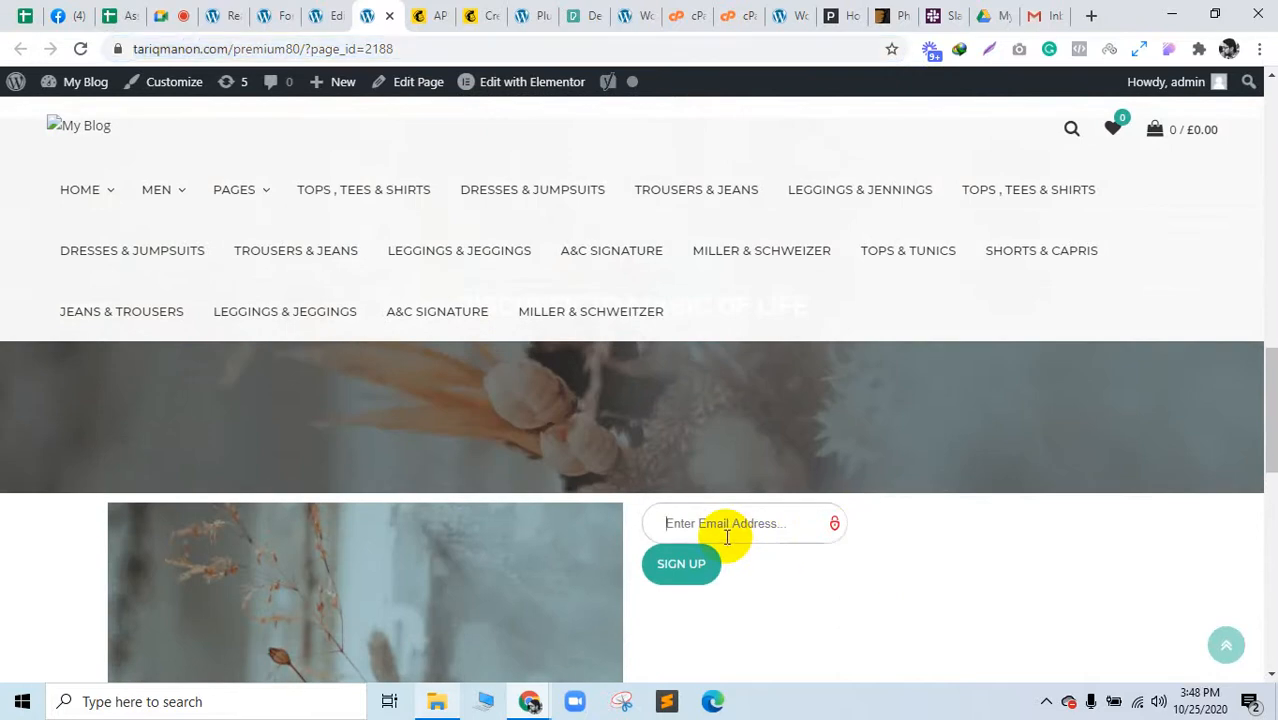
# Step: Enter the test email in the live page's form, submit SIGN UP, and see the success message
pyautogui.click(730, 530)
pyautogui.click(214, 14)
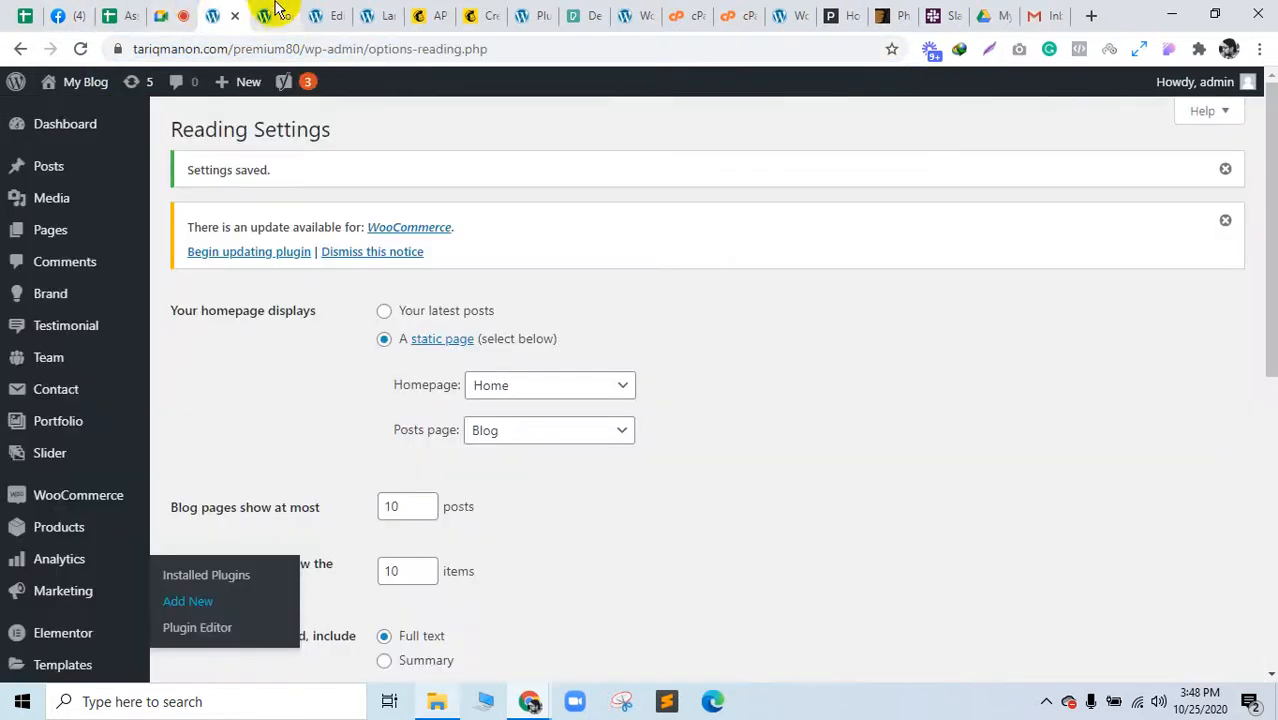
pyautogui.click(163, 14)
pyautogui.click(330, 12)
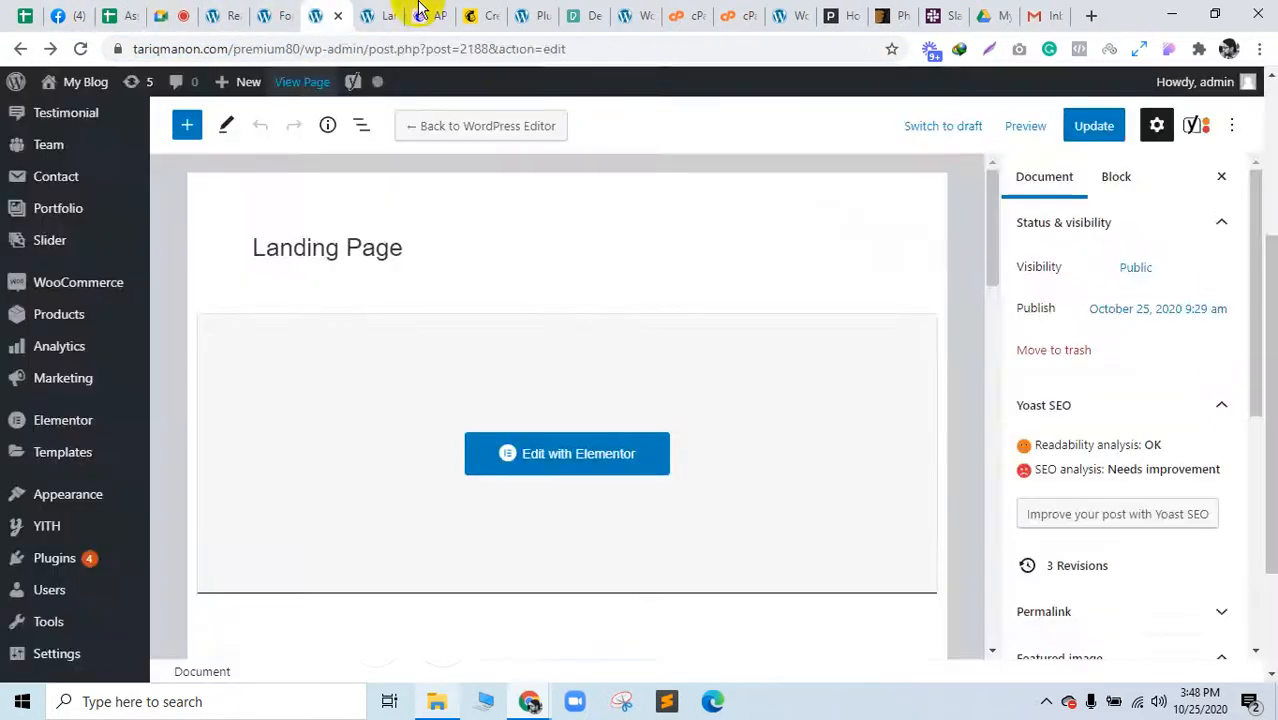
pyautogui.click(378, 12)
pyautogui.moveTo(420, 55); pyautogui.dragTo(143, 47)
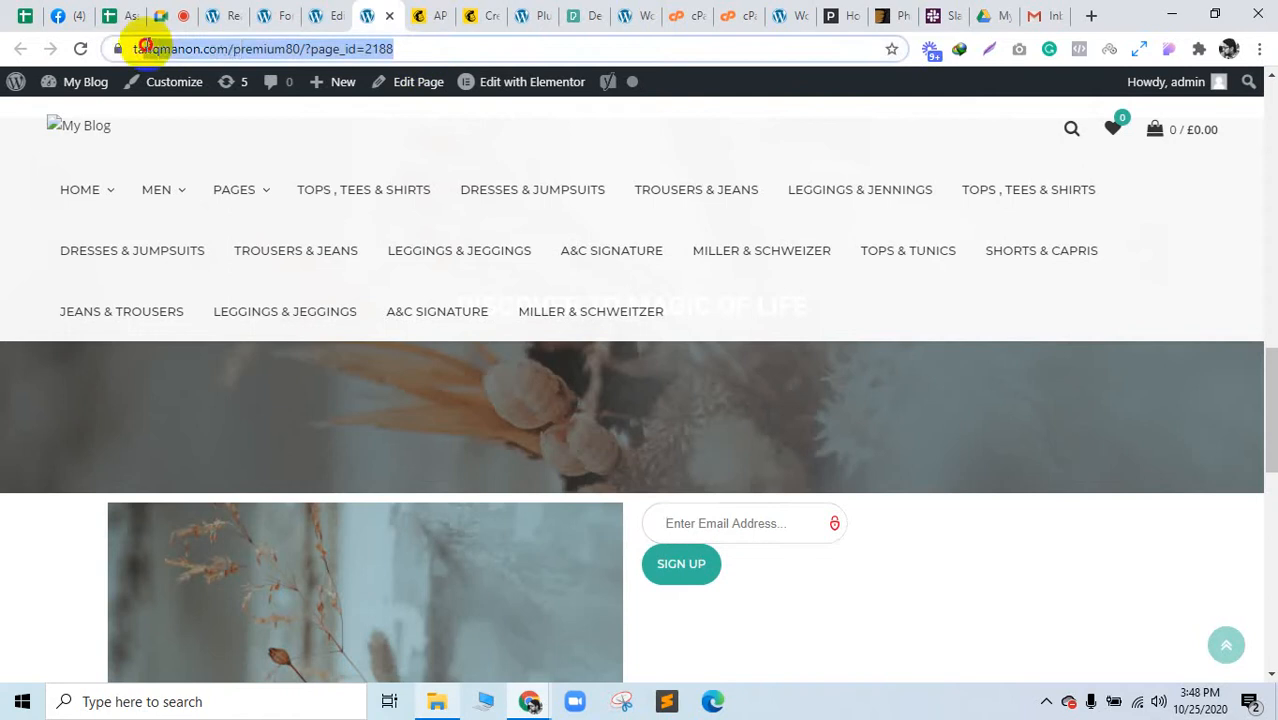
pyautogui.click(726, 523)
pyautogui.click(740, 568)
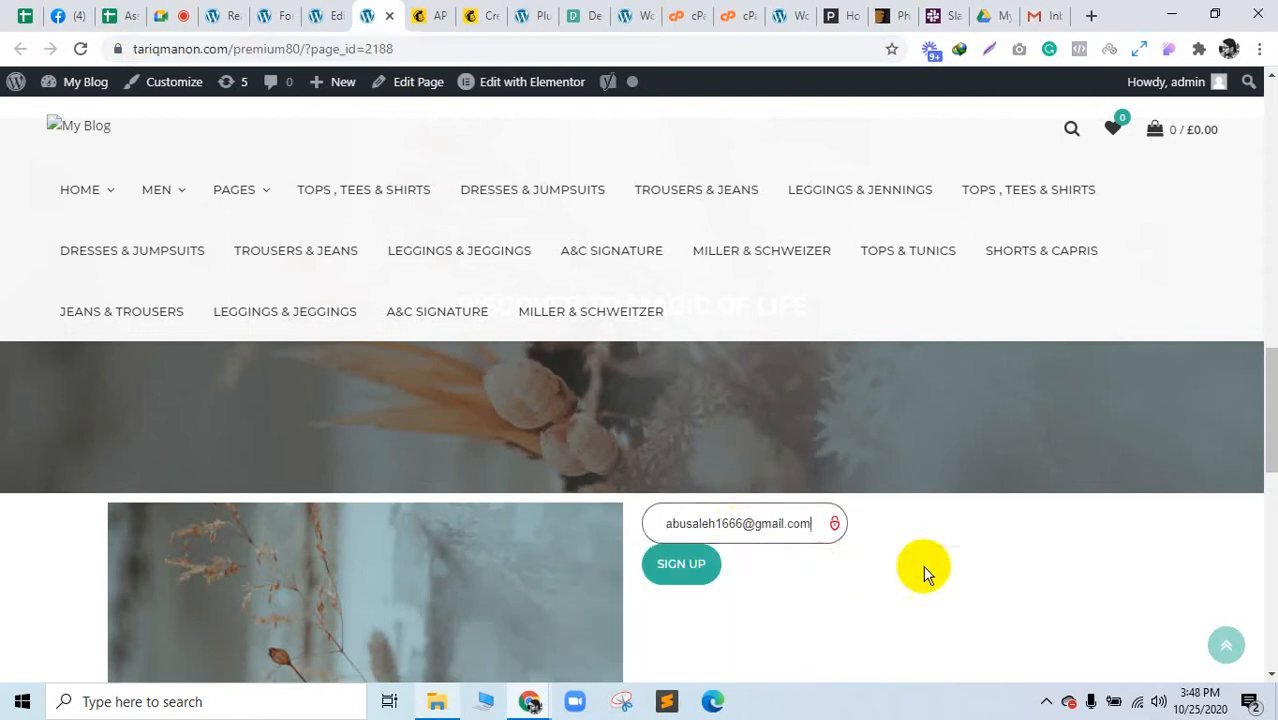
pyautogui.click(712, 565)
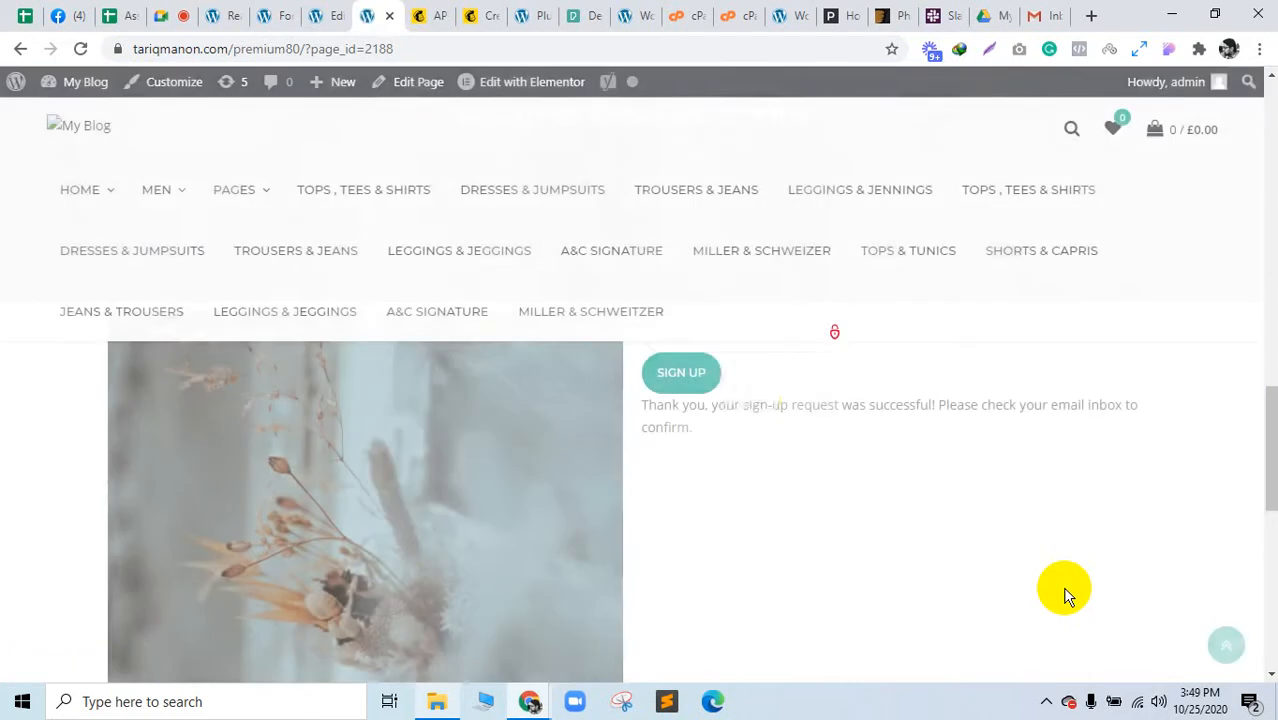
pyautogui.moveTo(758, 404); pyautogui.dragTo(1081, 405)
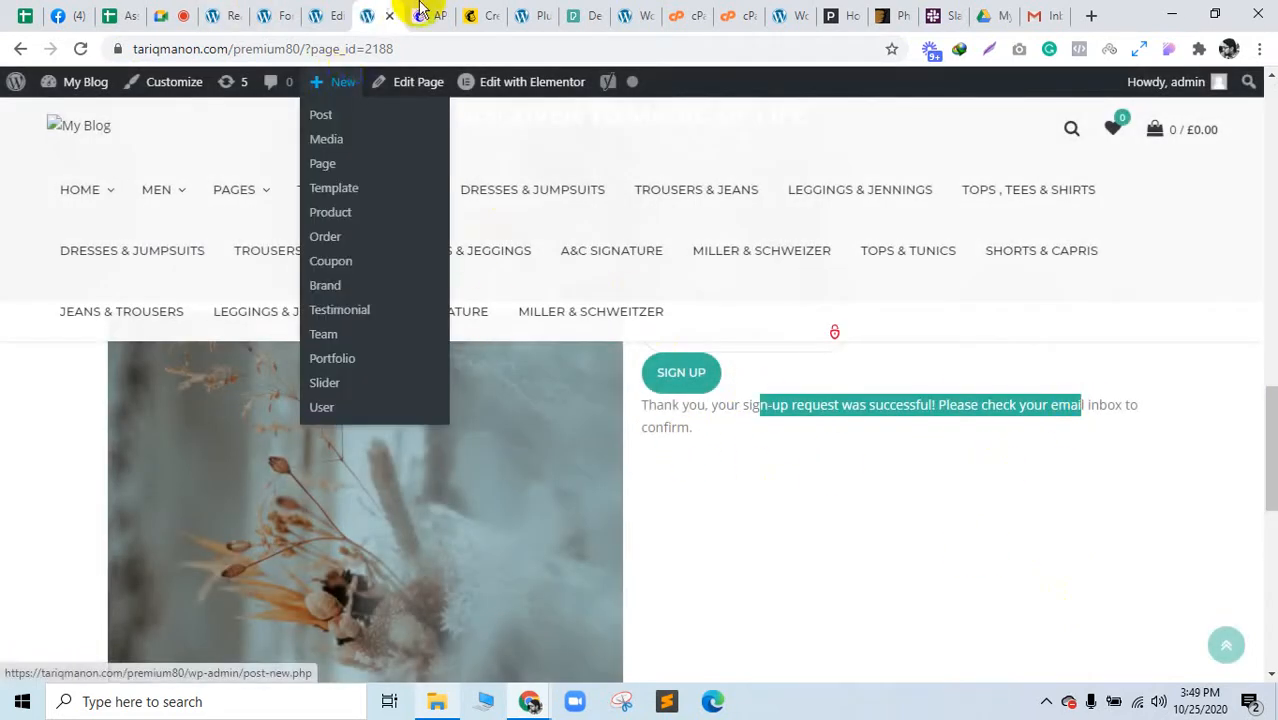
pyautogui.click(448, 12)
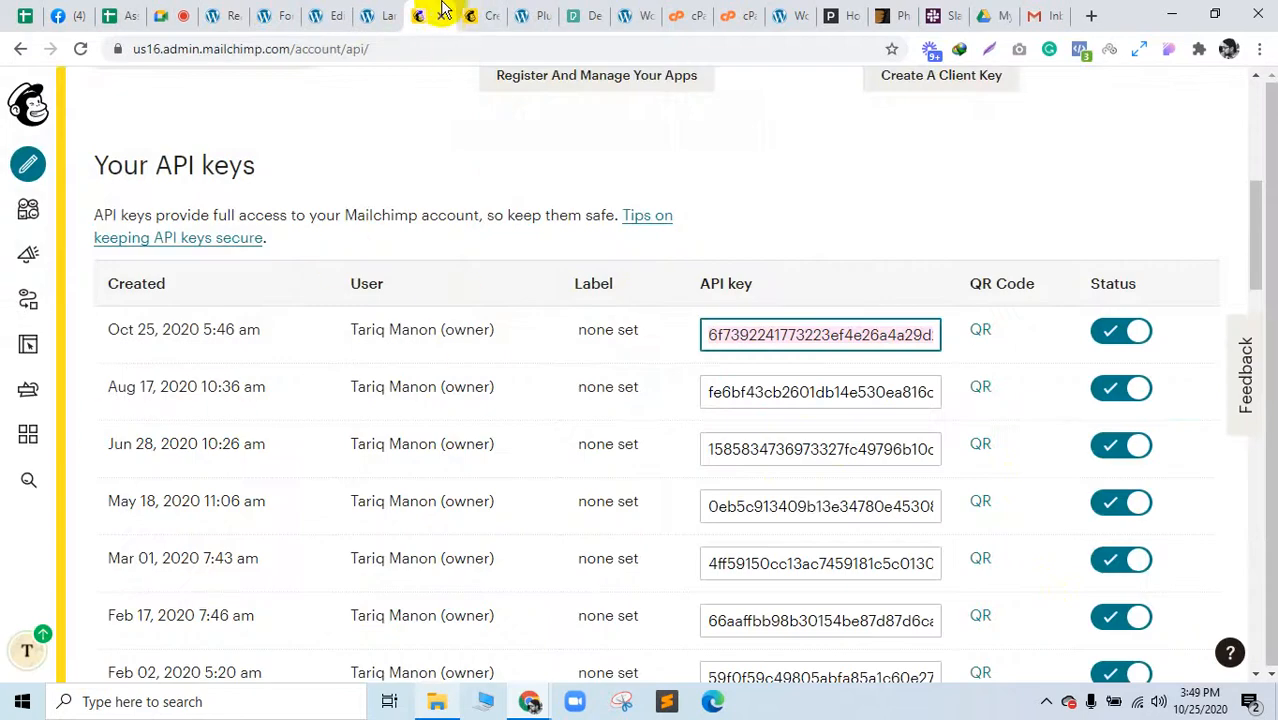
# Step: Go to Mailchimp's Audience dashboard and open the Landing audience's contacts
pyautogui.click(466, 12)
pyautogui.click(428, 12)
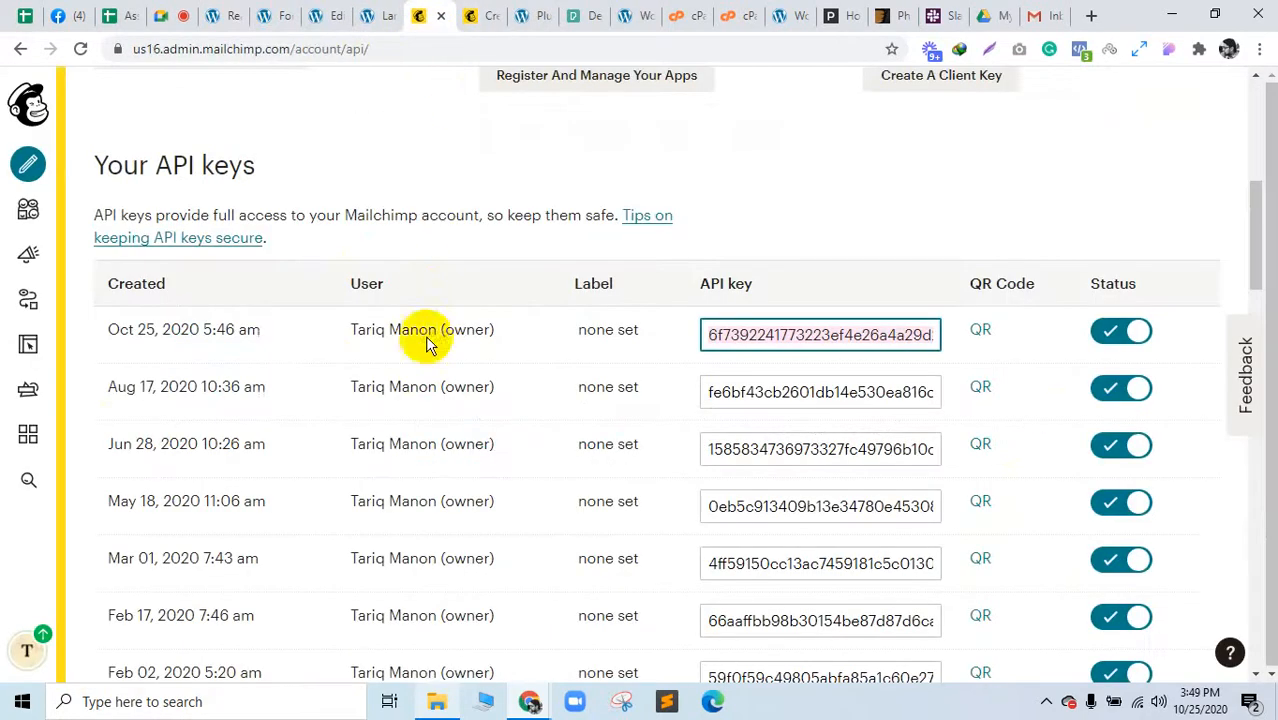
pyautogui.scroll(4, 287, 370)
pyautogui.scroll(2, 287, 378)
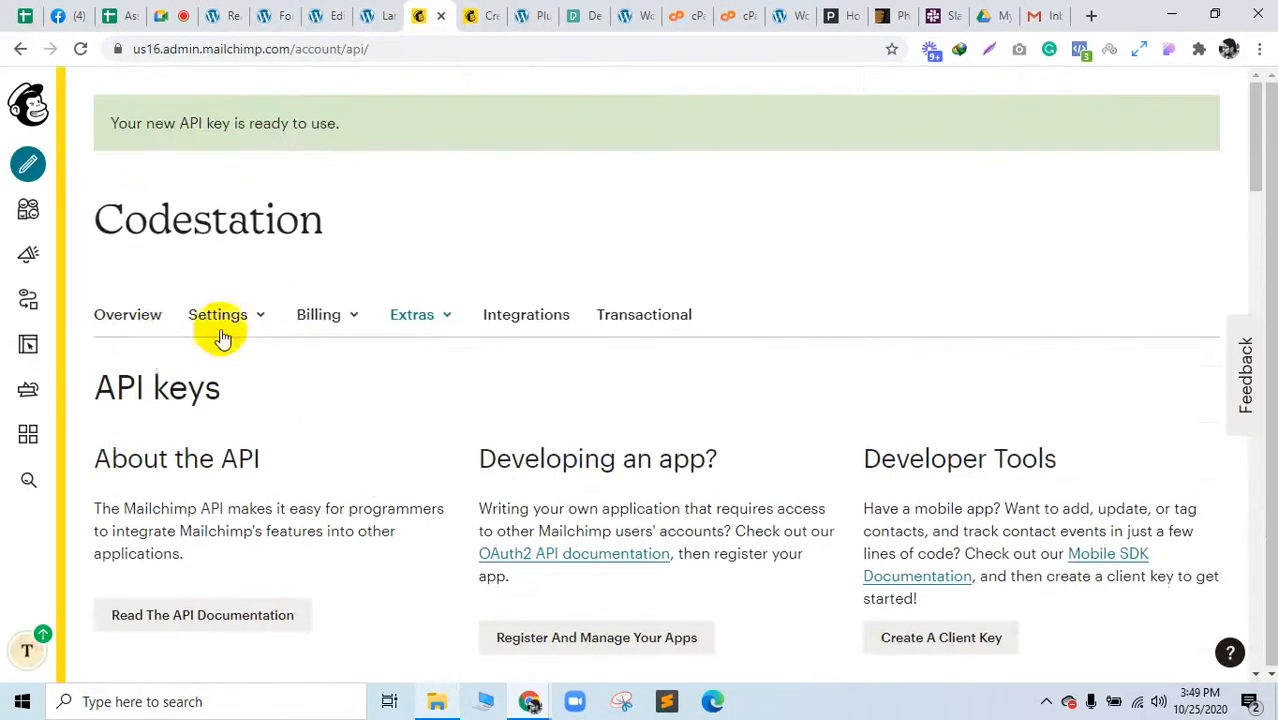
pyautogui.click(486, 10)
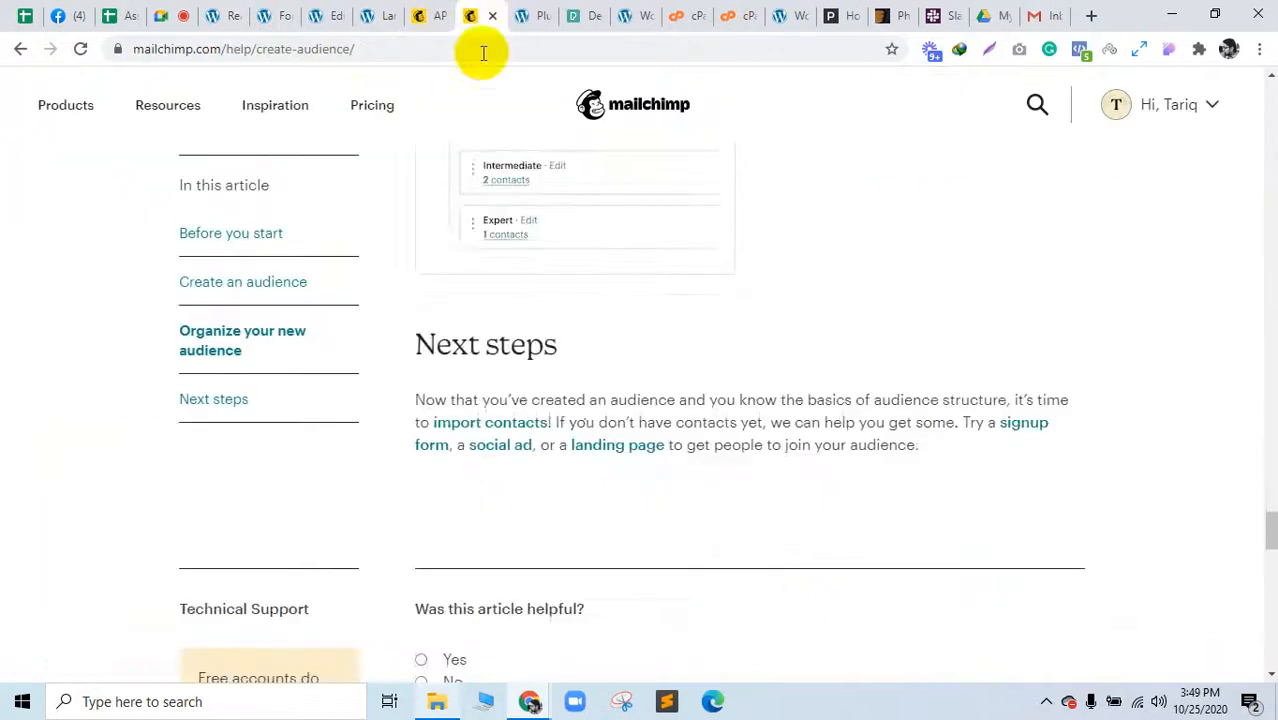
pyautogui.scroll(10, 479, 242)
pyautogui.click(430, 12)
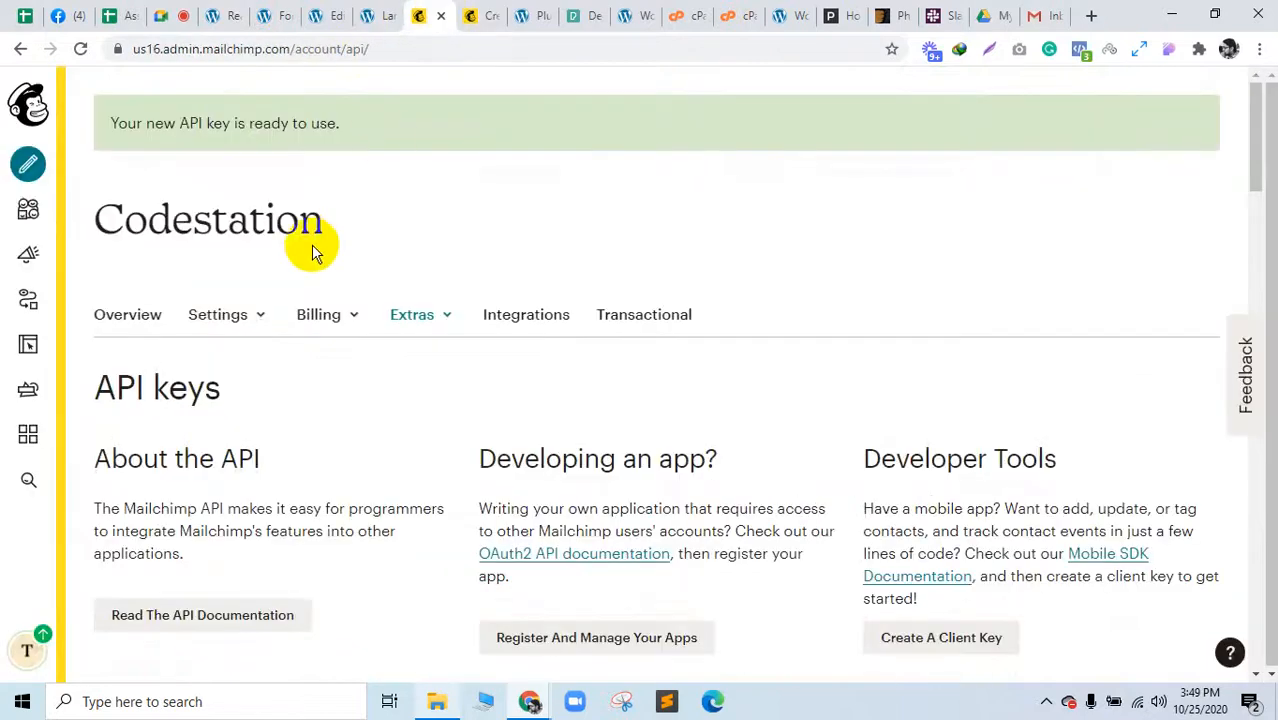
pyautogui.click(29, 212)
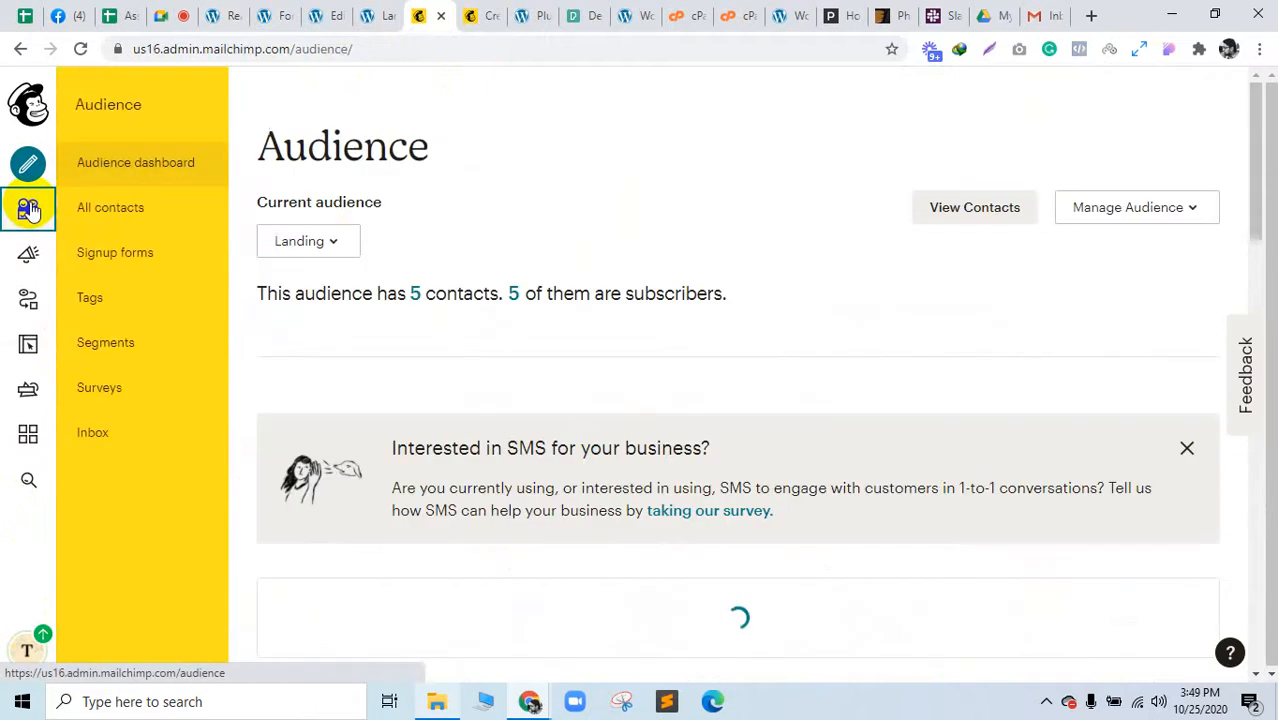
pyautogui.click(958, 207)
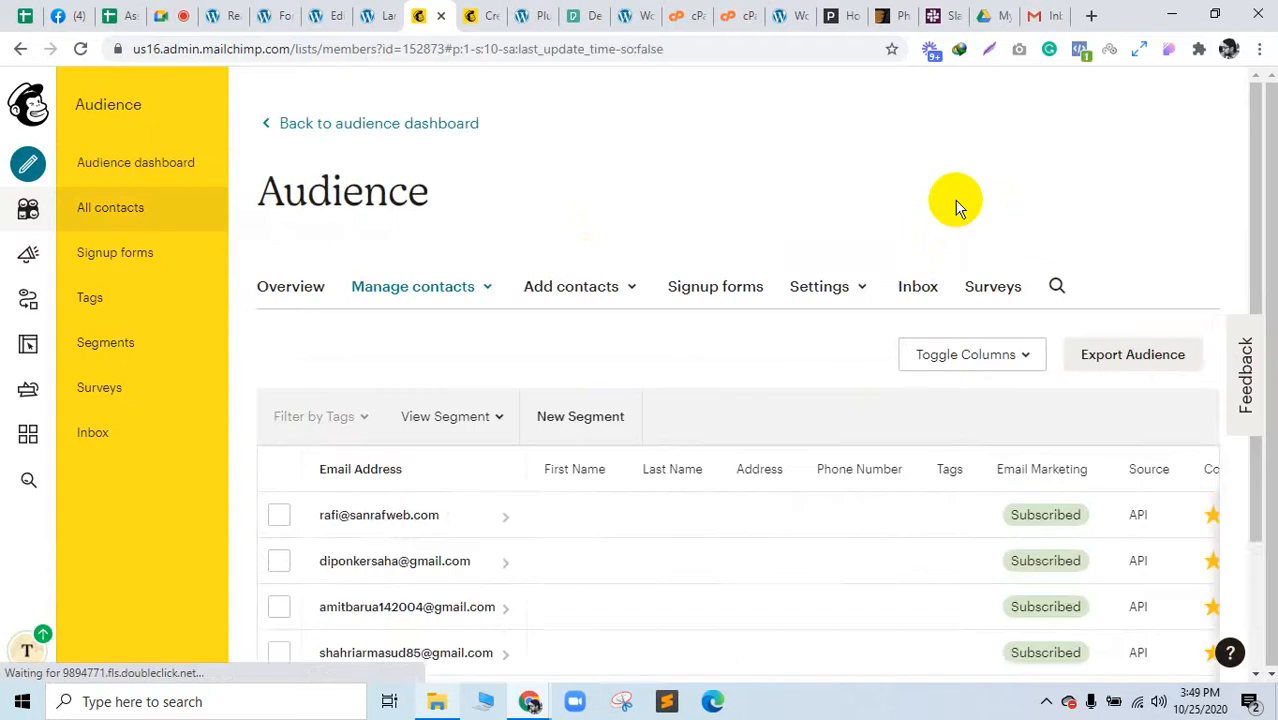
# Step: Reload the contacts to see six subscribers including the test sign-up, then close the help article
pyautogui.scroll(-4, 956, 211)
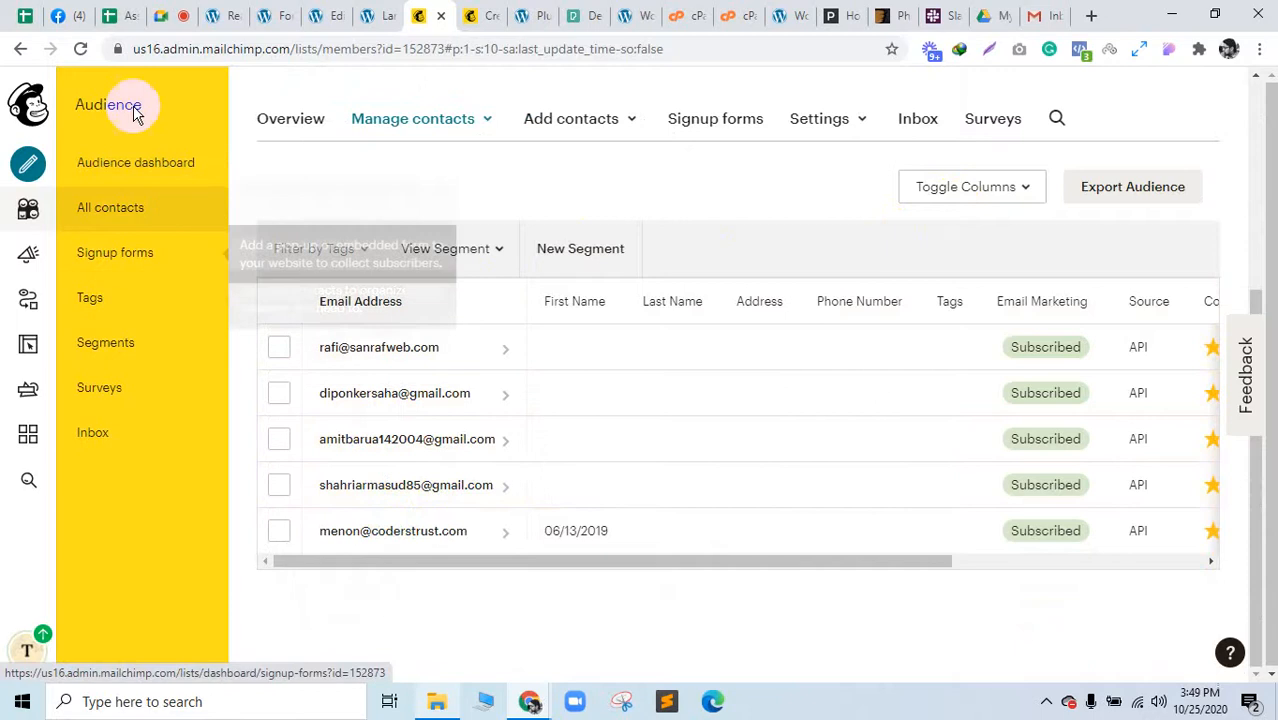
pyautogui.click(82, 50)
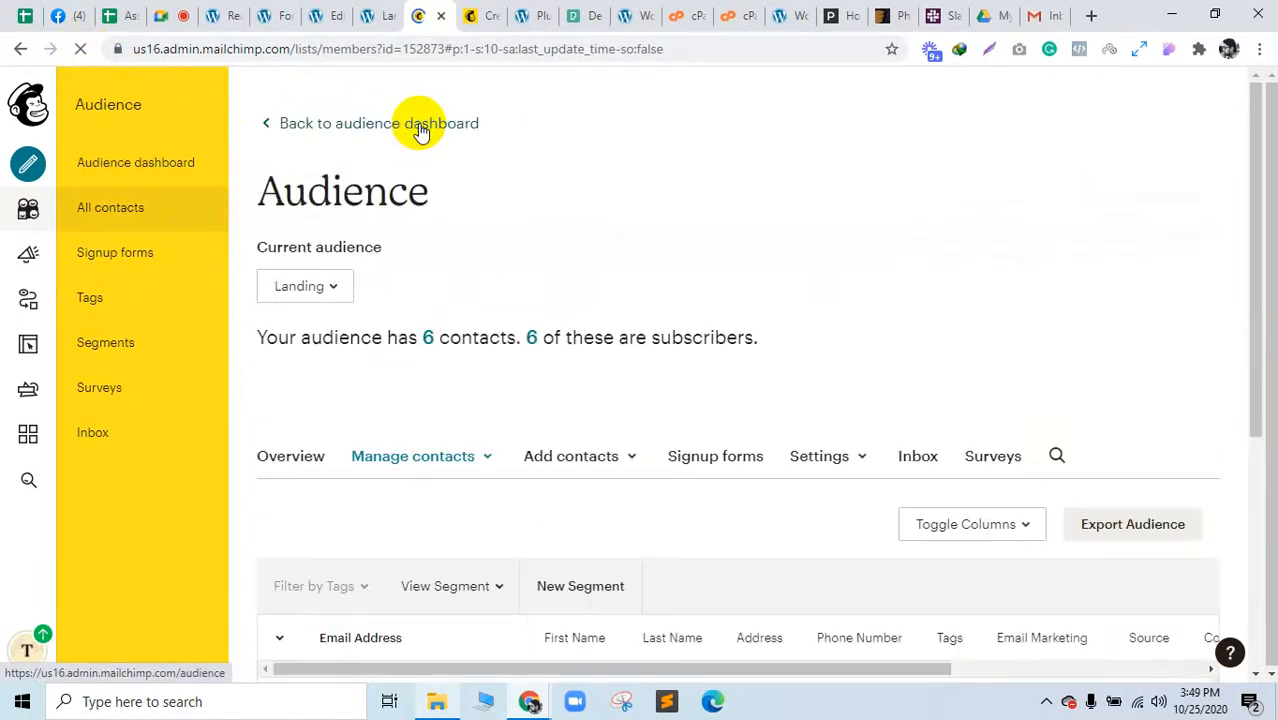
pyautogui.scroll(-2, 422, 131)
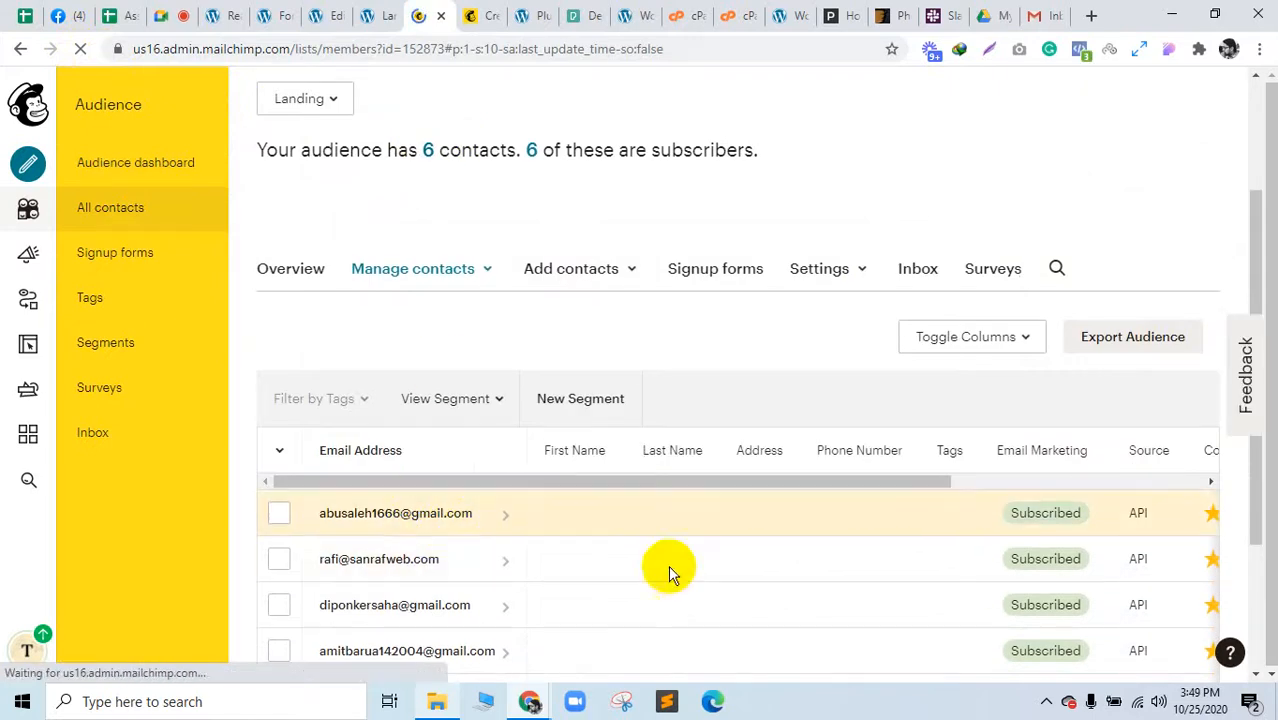
pyautogui.scroll(-2, 441, 510)
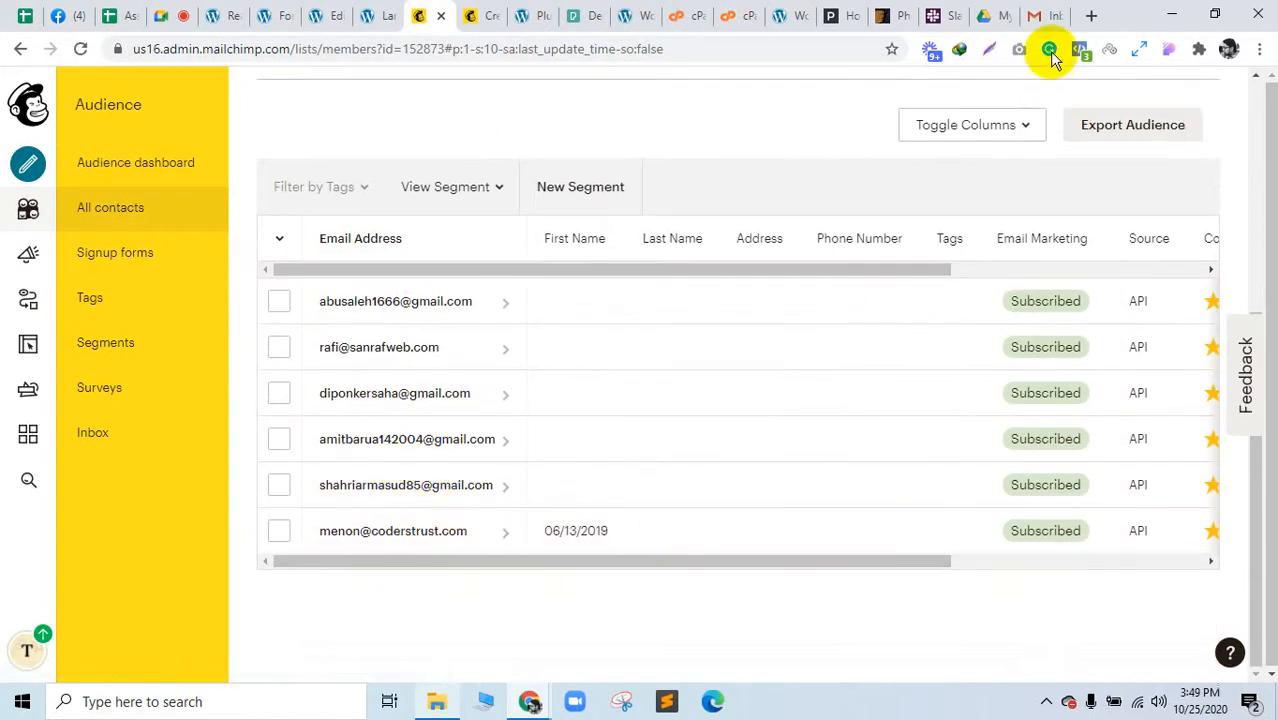
pyautogui.click(482, 14)
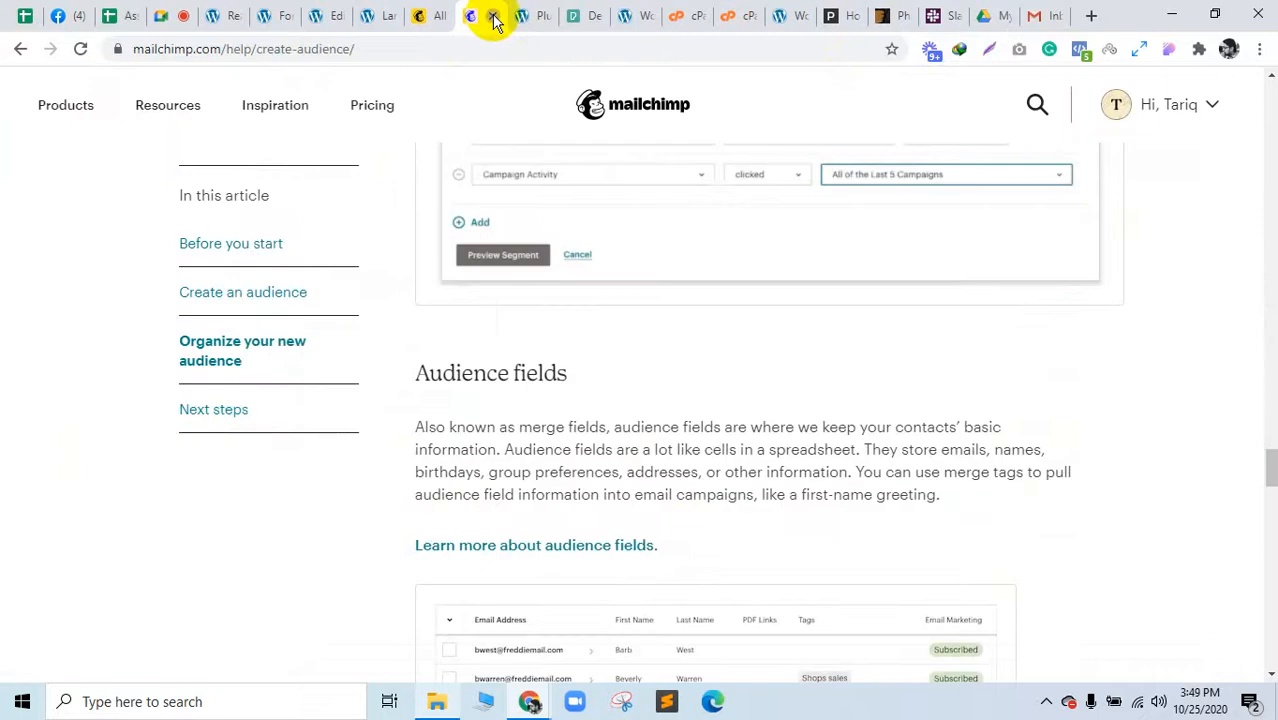
pyautogui.click(493, 16)
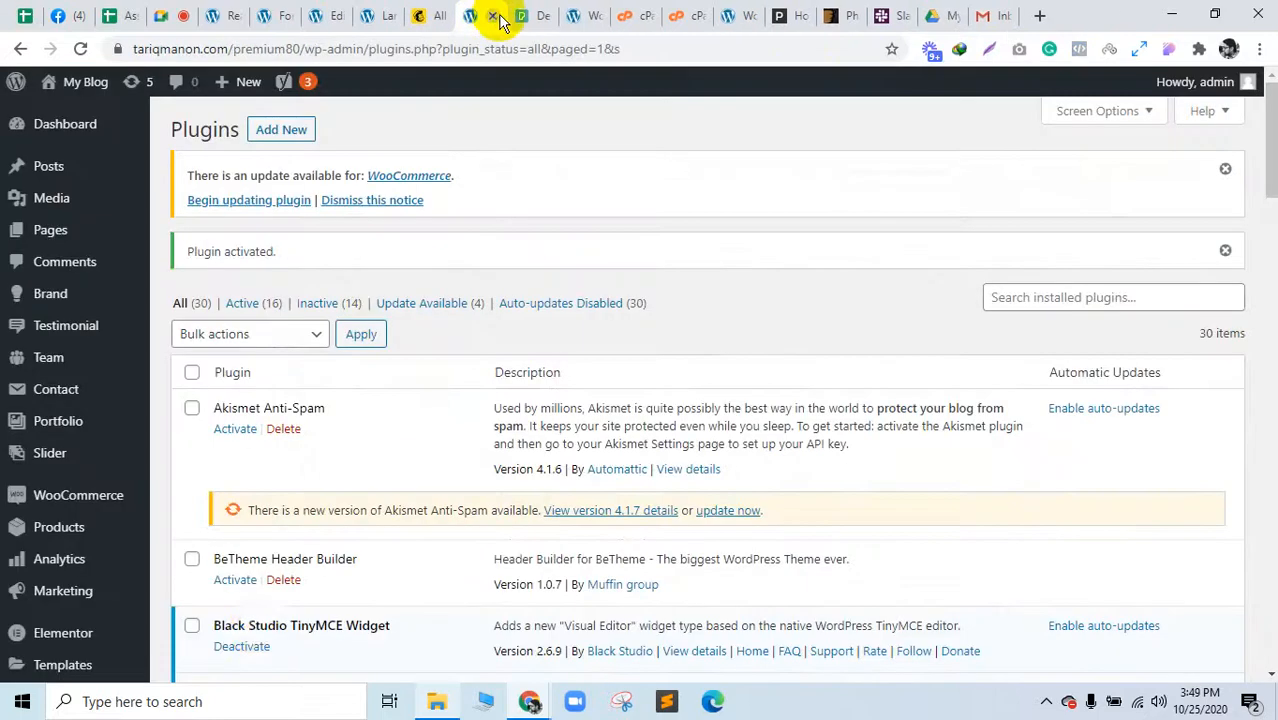
# Step: Launch Microsoft Paint from the Windows search
pyautogui.click(198, 702)
pyautogui.write('paint')
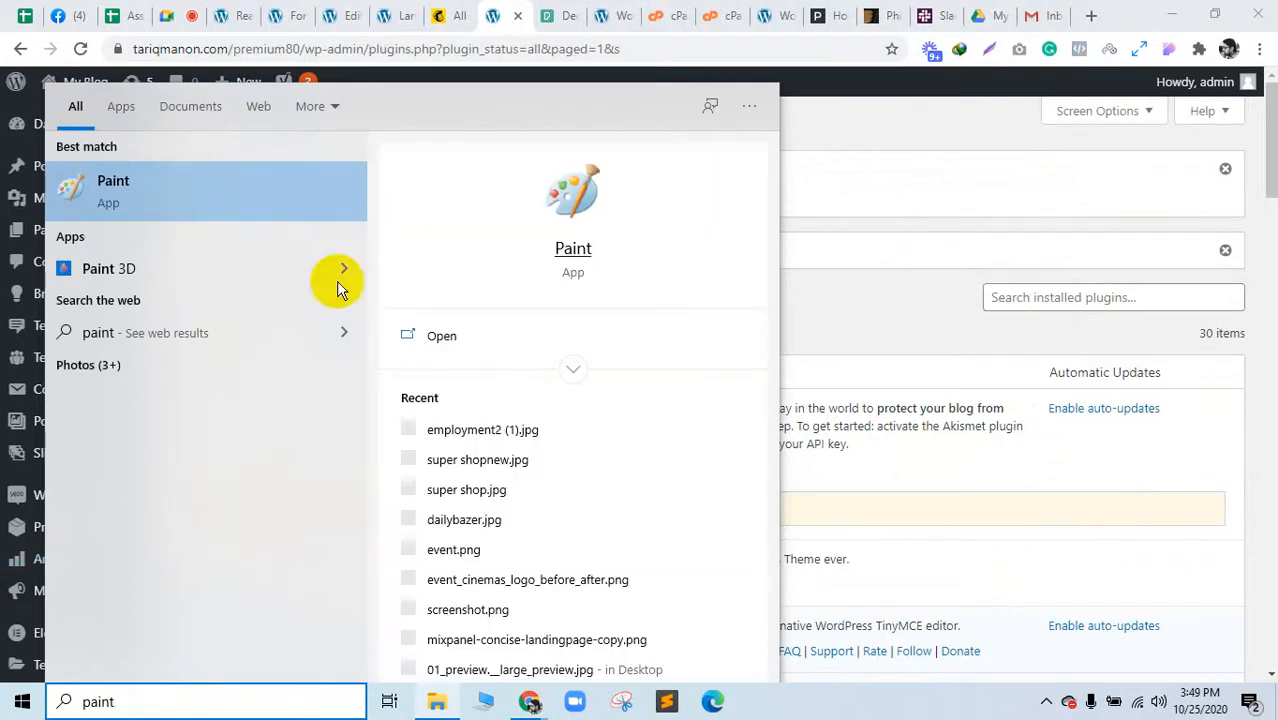
pyautogui.click(163, 190)
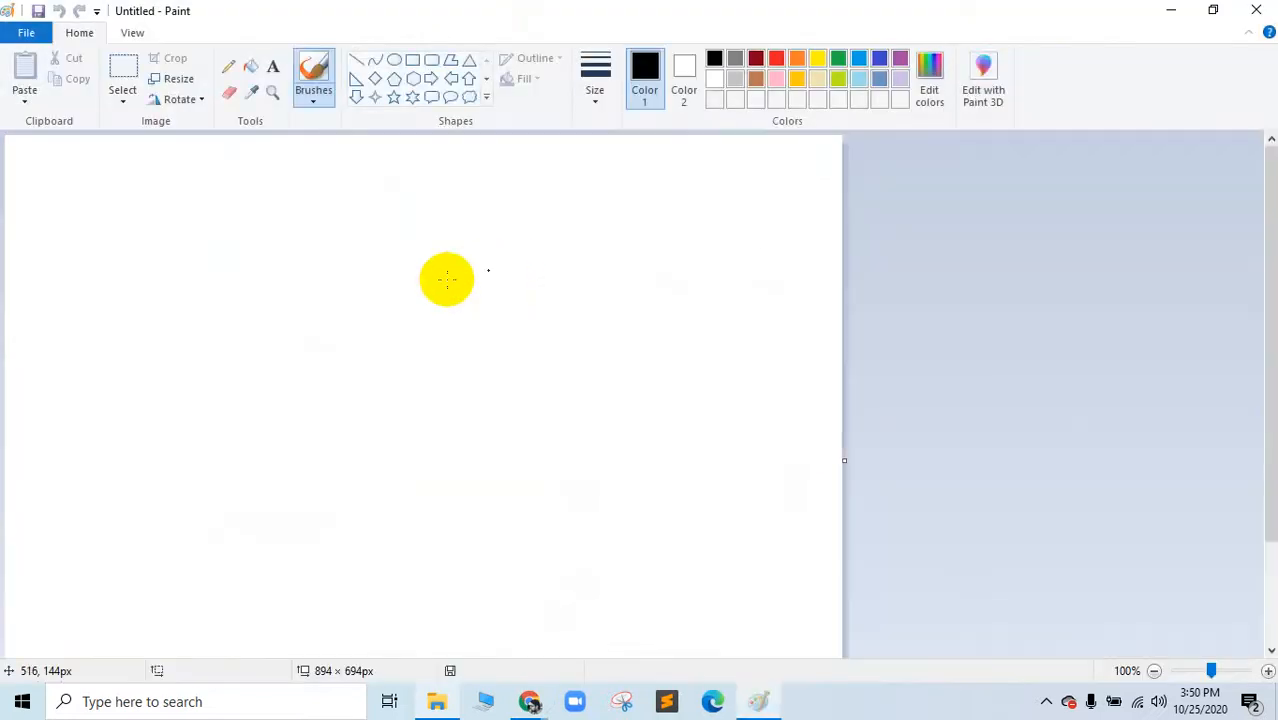
# Step: Draw a page outline holding a rounded header box and a lower box with a small rounded button
pyautogui.click(412, 60)
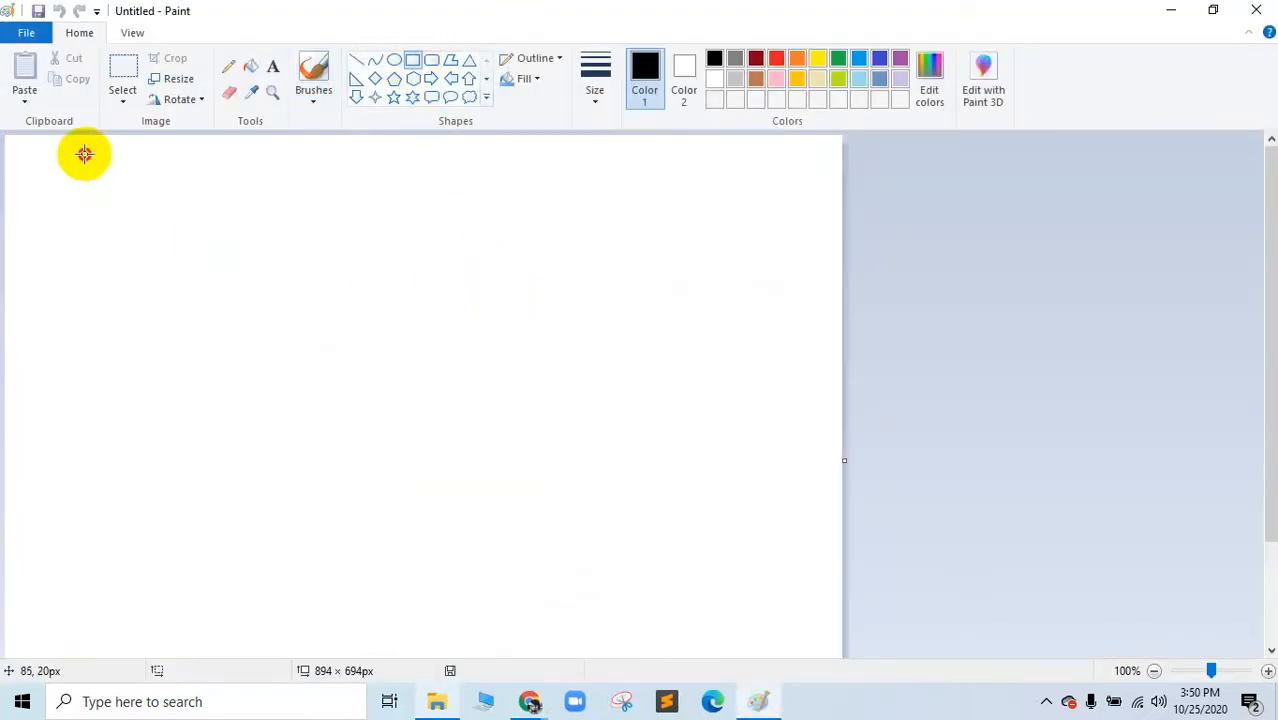
pyautogui.moveTo(83, 153)
pyautogui.mouseDown()
pyautogui.moveTo(211, 442)
pyautogui.moveTo(345, 606)
pyautogui.moveTo(438, 612)
pyautogui.mouseUp()
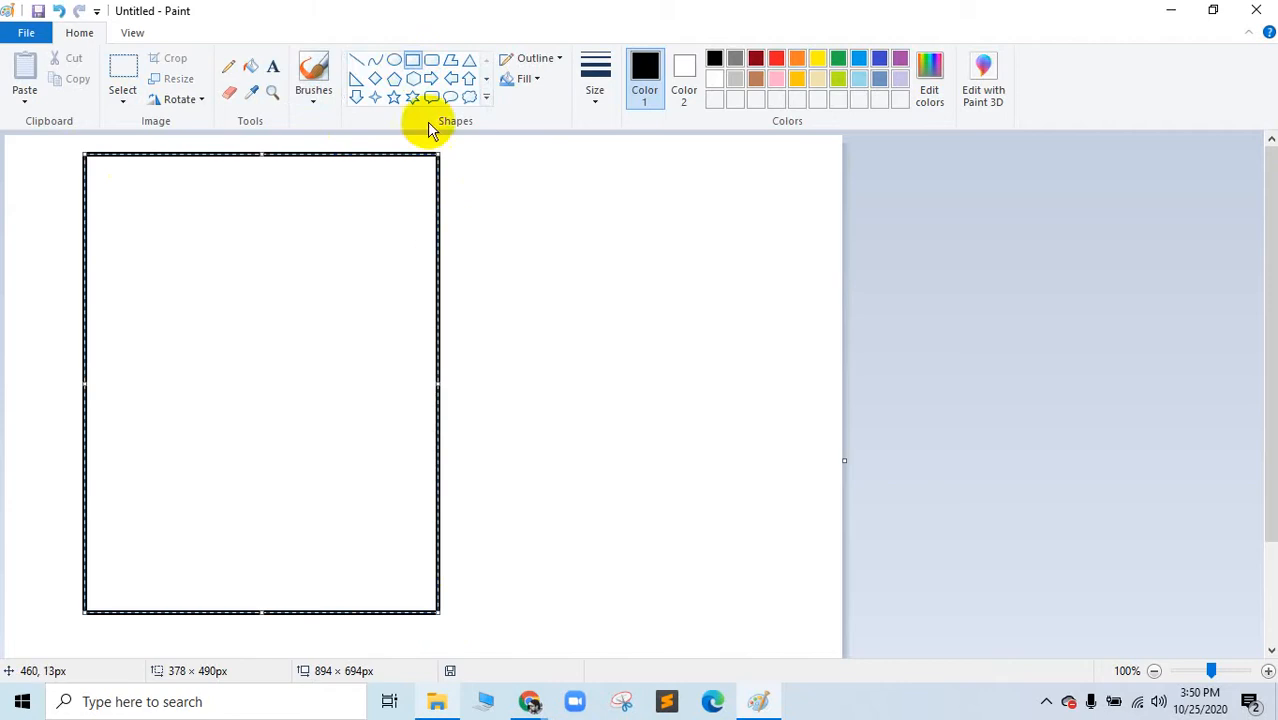
pyautogui.click(432, 62)
pyautogui.moveTo(114, 192); pyautogui.dragTo(419, 356)
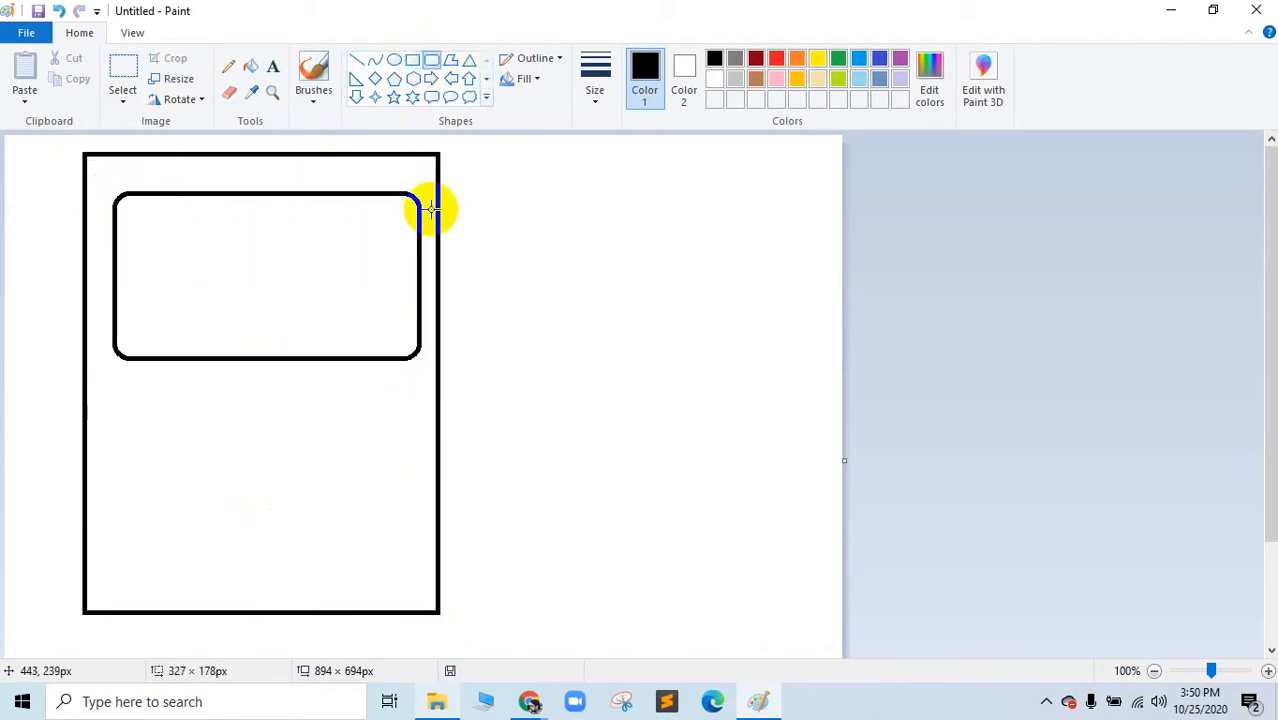
pyautogui.click(412, 60)
pyautogui.moveTo(114, 408); pyautogui.dragTo(409, 568)
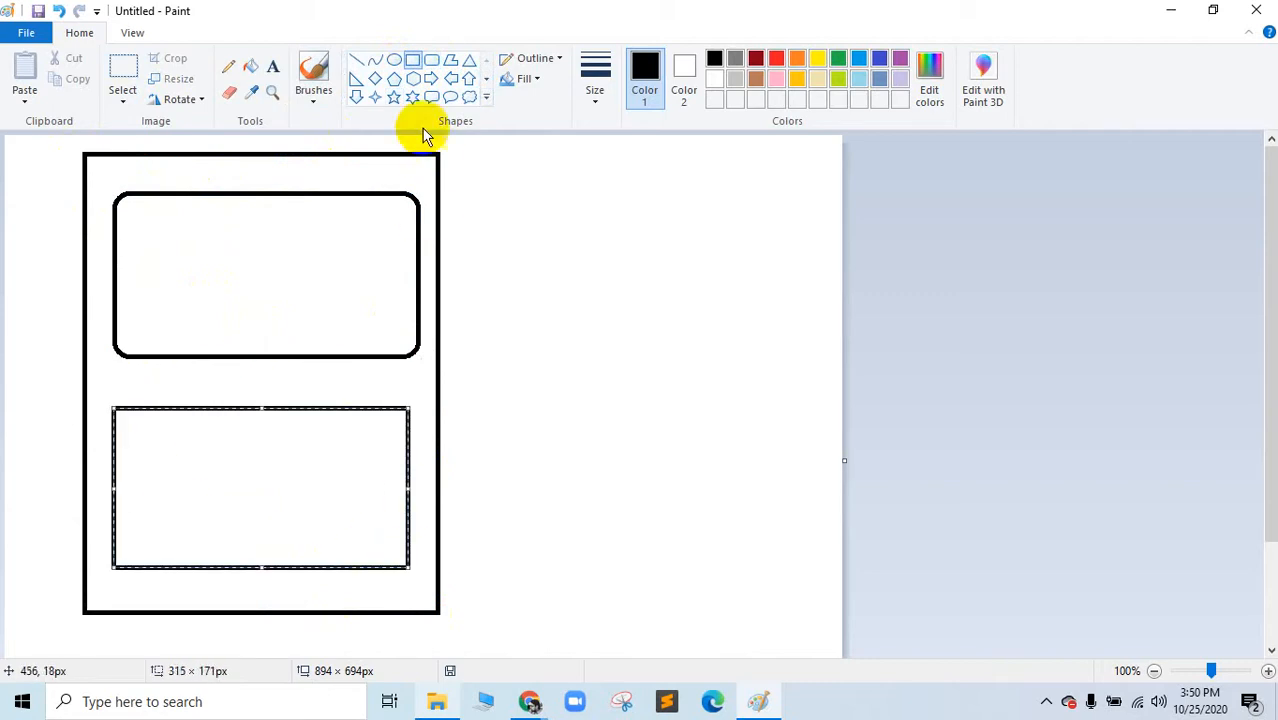
pyautogui.click(430, 60)
pyautogui.moveTo(167, 462)
pyautogui.mouseDown()
pyautogui.moveTo(234, 493)
pyautogui.moveTo(366, 505)
pyautogui.mouseUp()
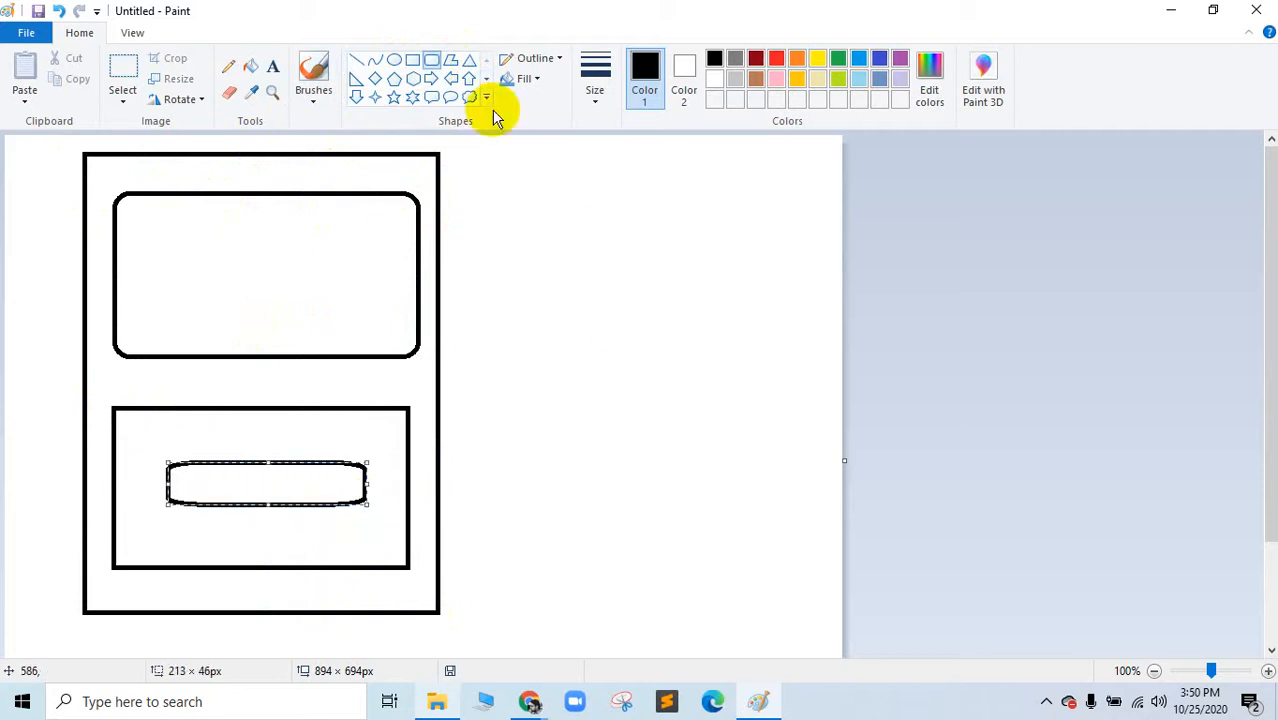
# Step: Draw a right-pointing arrow beside the page outline
pyautogui.click(271, 67)
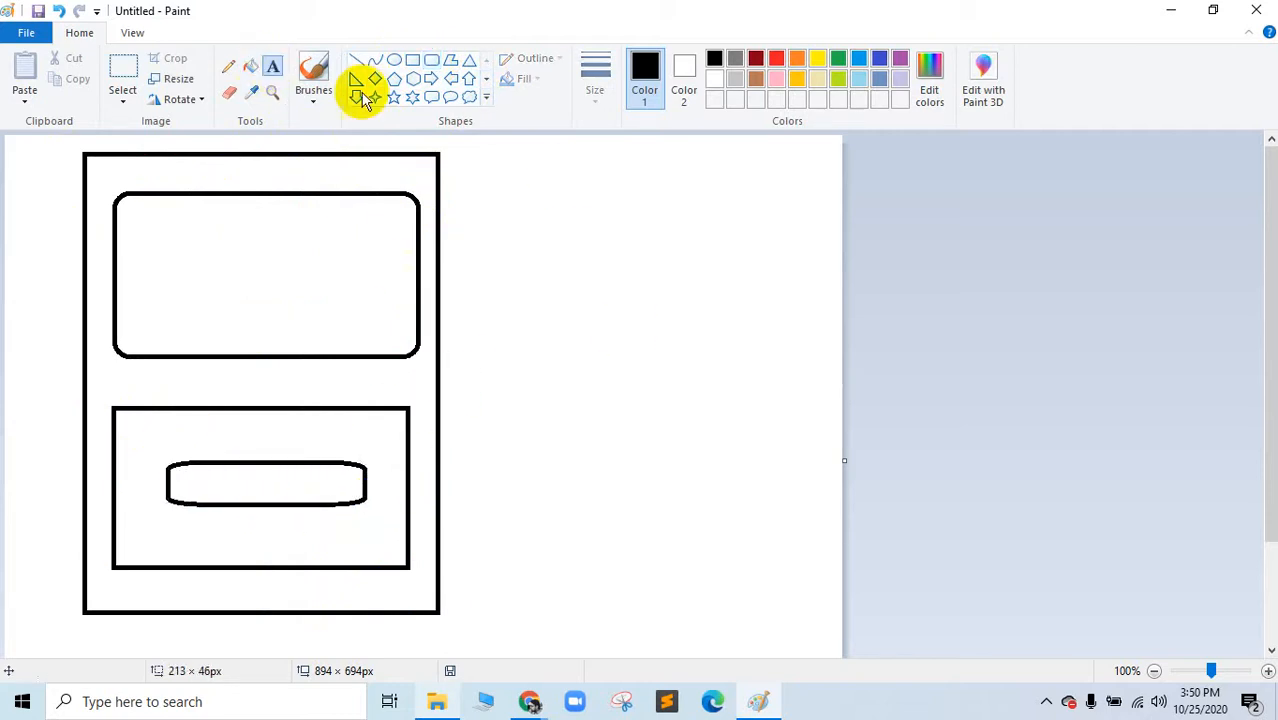
pyautogui.click(431, 80)
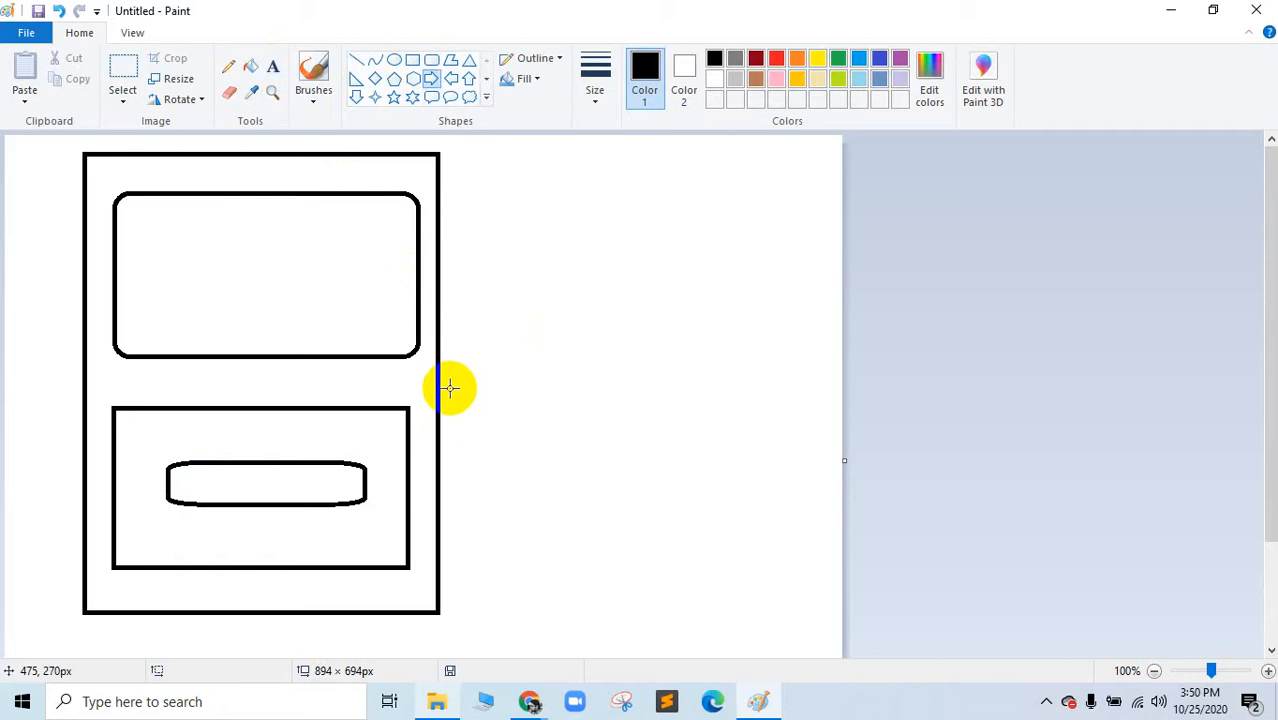
pyautogui.moveTo(448, 387); pyautogui.dragTo(560, 427)
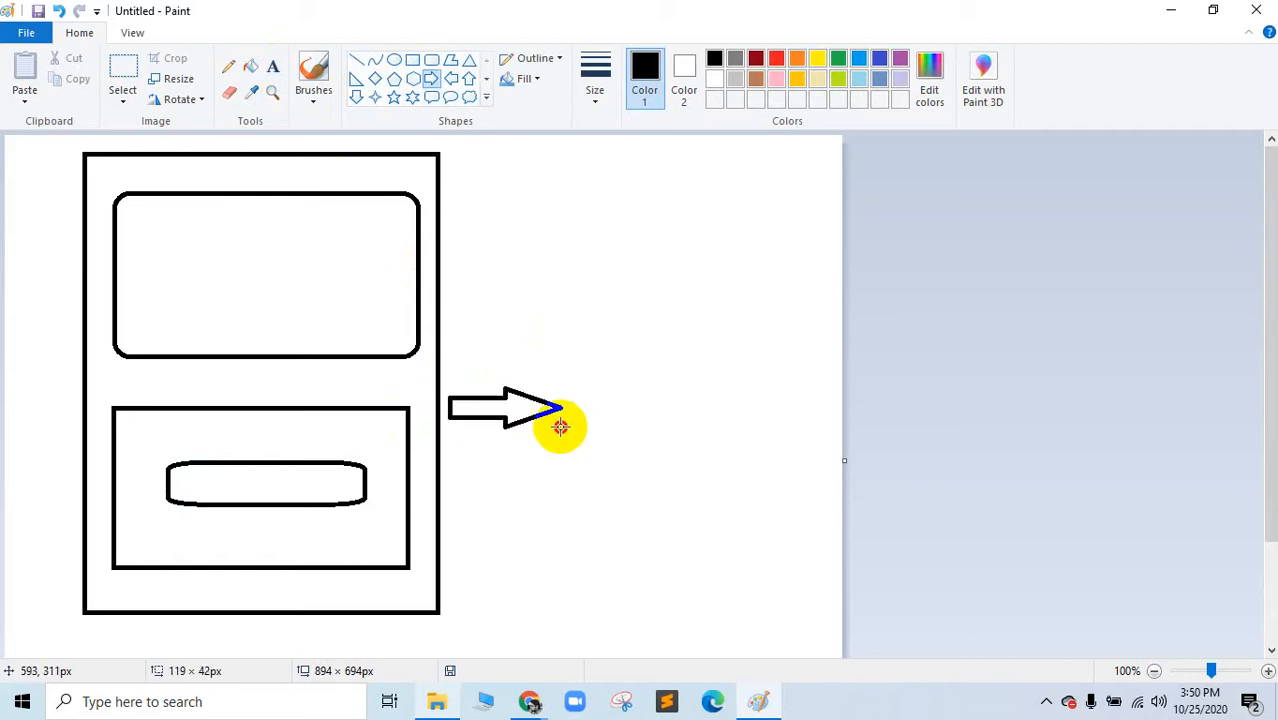
pyautogui.click(271, 67)
# Step: Label the arrow 'Landing page/Sales Funnel Page'
pyautogui.click(588, 410)
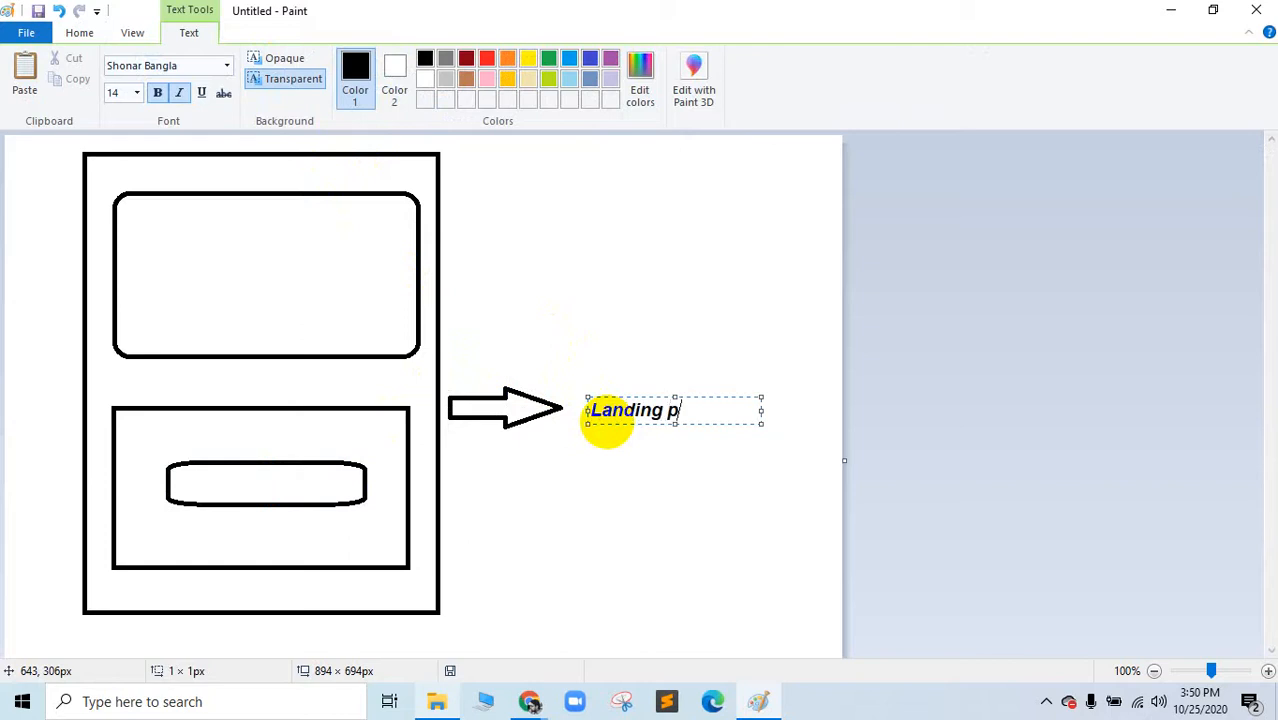
pyautogui.write('Landing page/Sale')
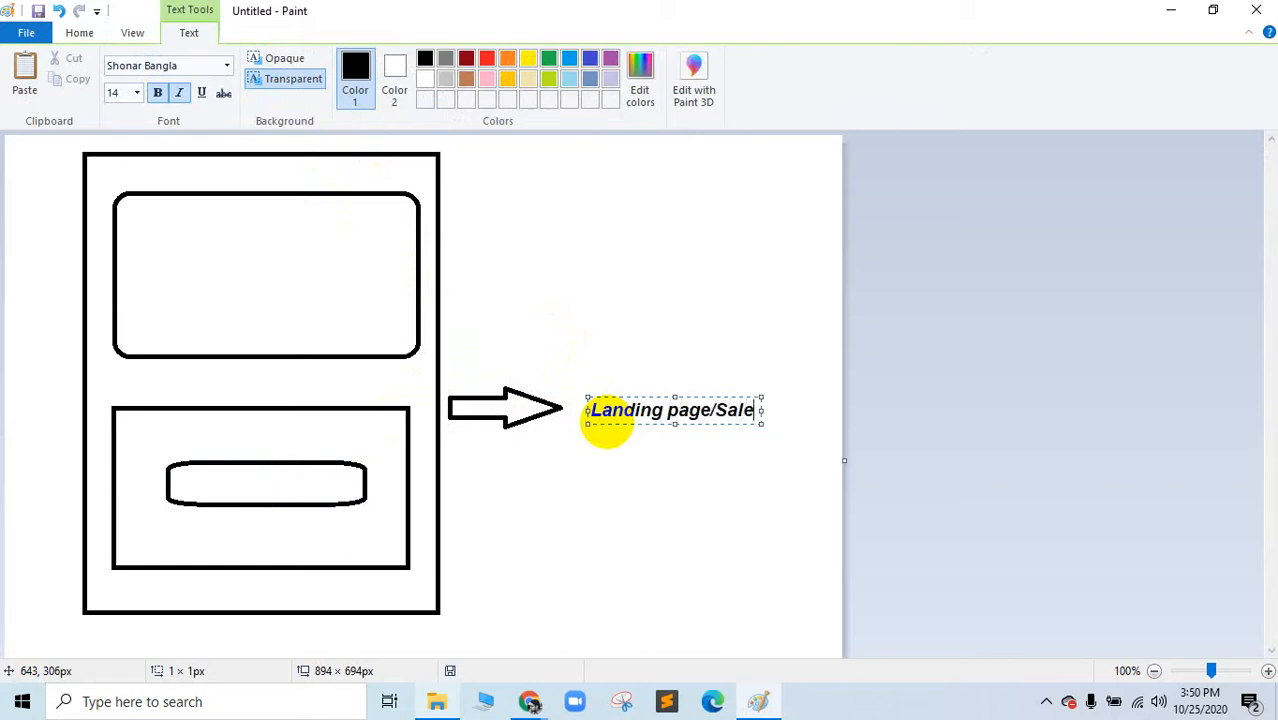
pyautogui.write('s Funnel Page')
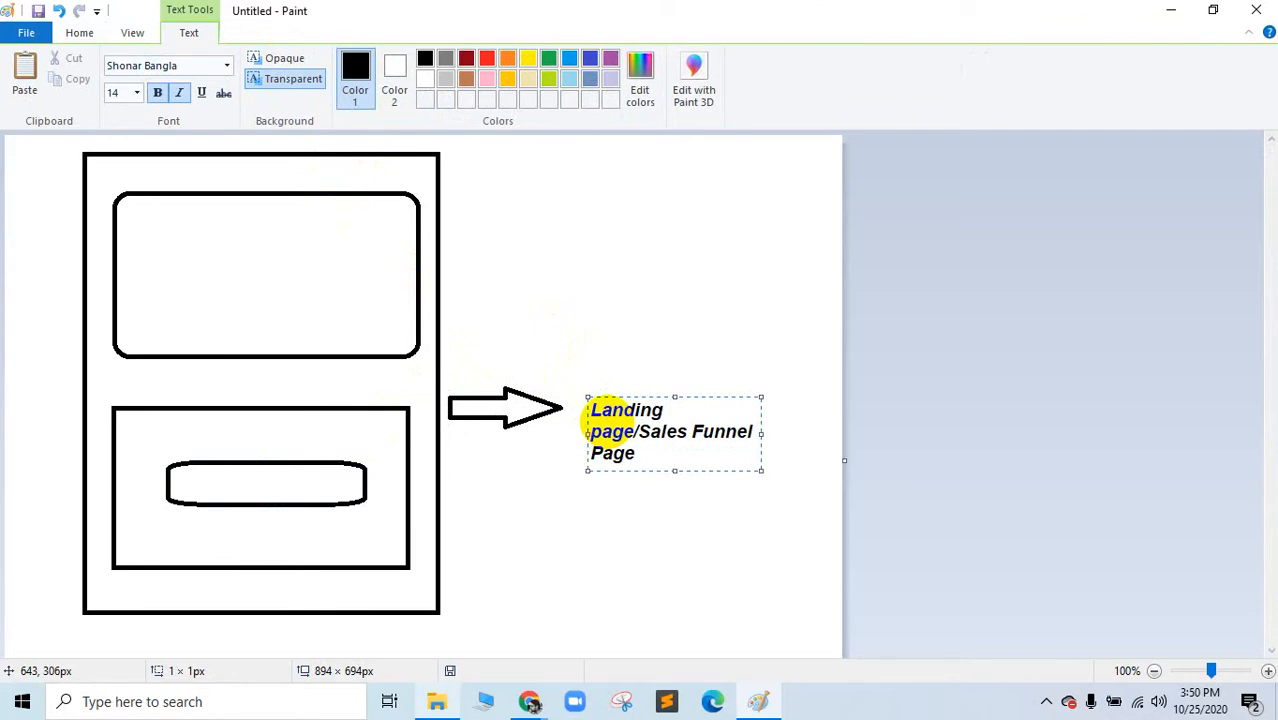
pyautogui.click(240, 490)
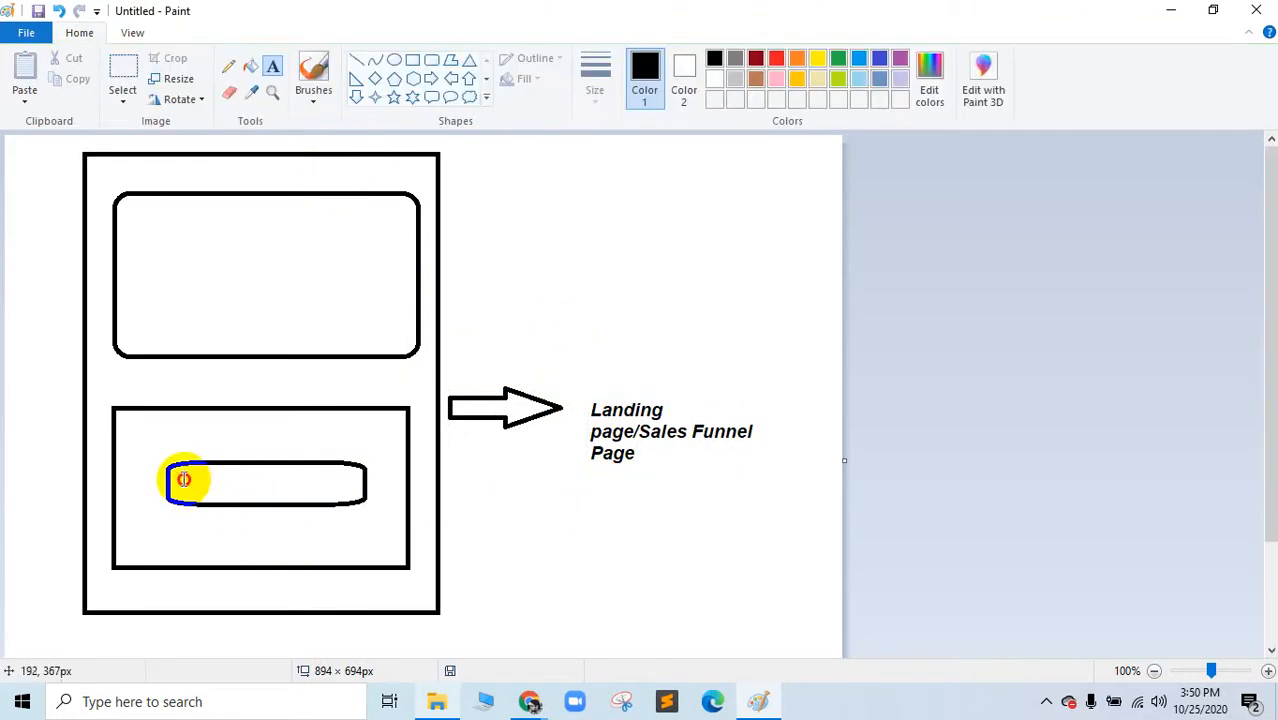
# Step: Write 'subscribe' on the small rounded button
pyautogui.click(184, 480)
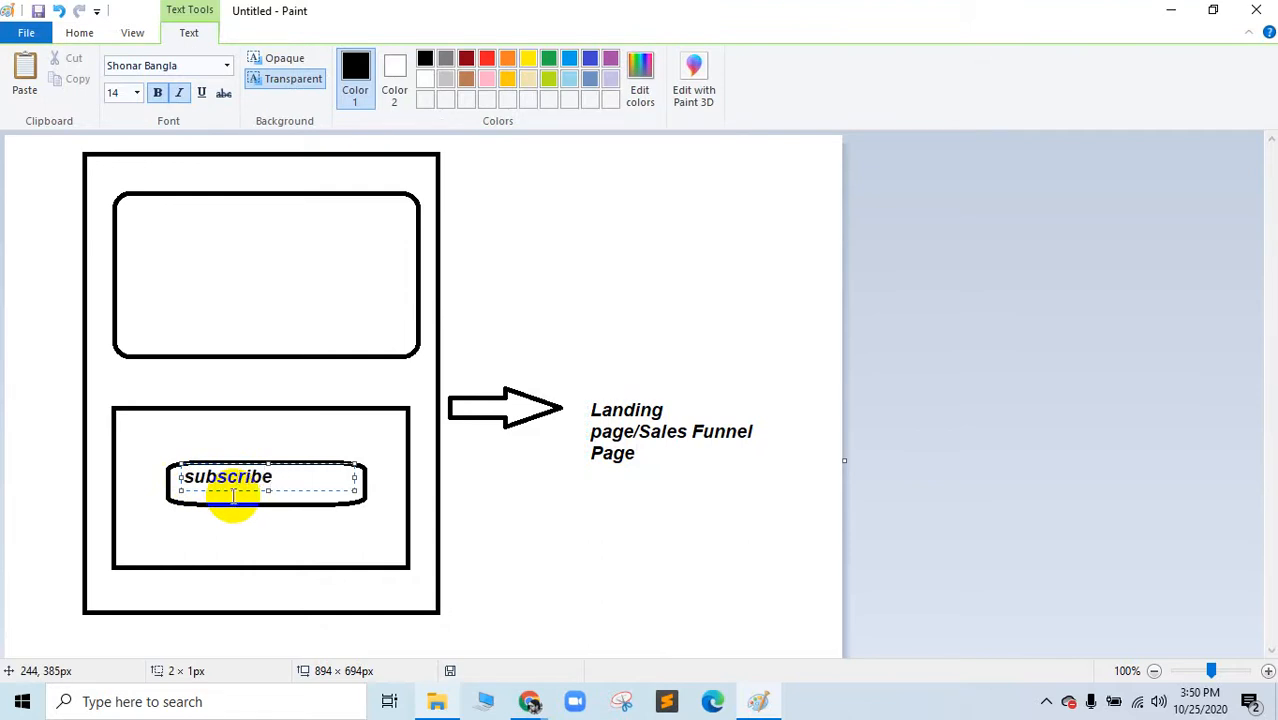
pyautogui.click(656, 529)
pyautogui.scroll(-3, 659, 530)
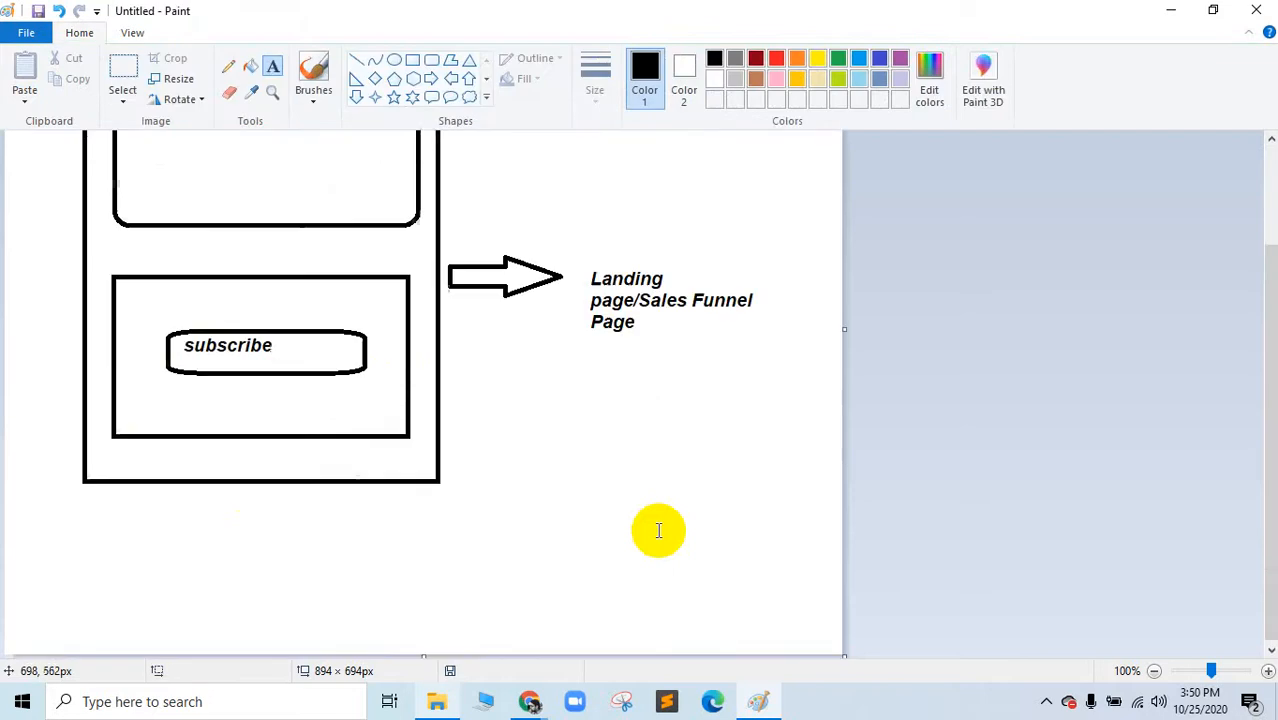
# Step: Write '1.mailchimp> Audience List' and '2.Integrate Audience List with Website' below the arrow label
pyautogui.click(478, 420)
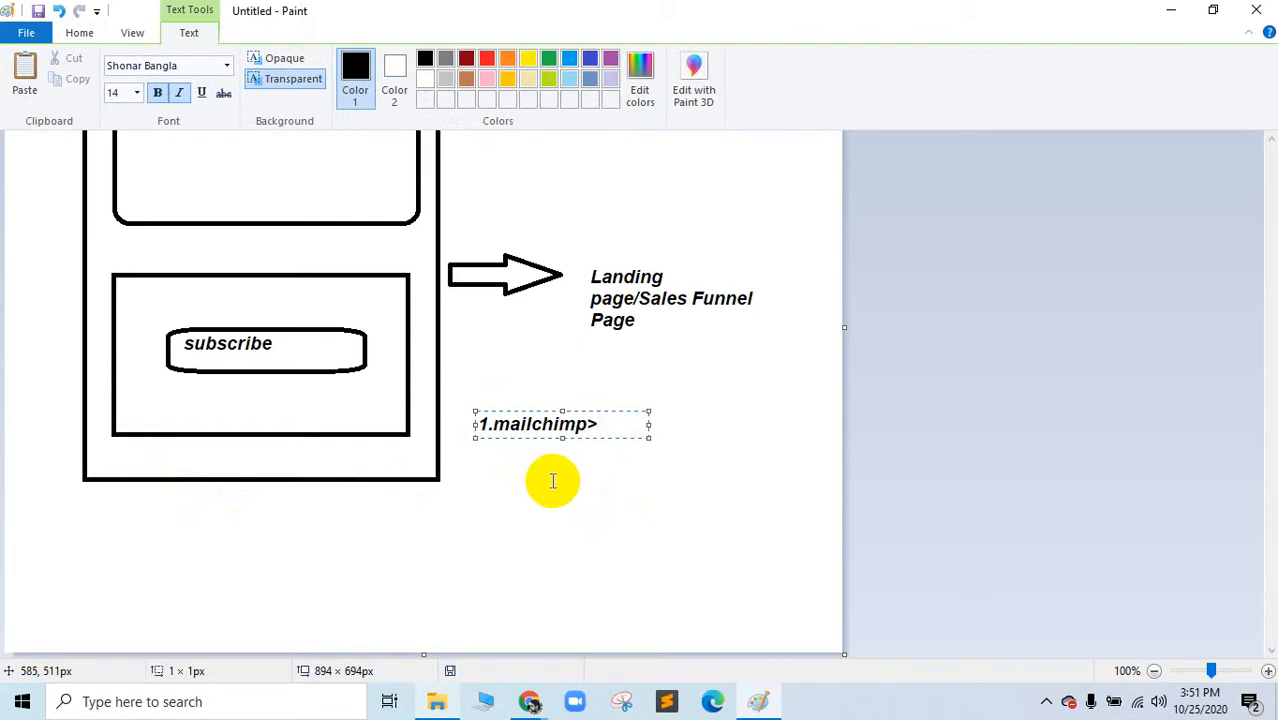
pyautogui.write('dience List')
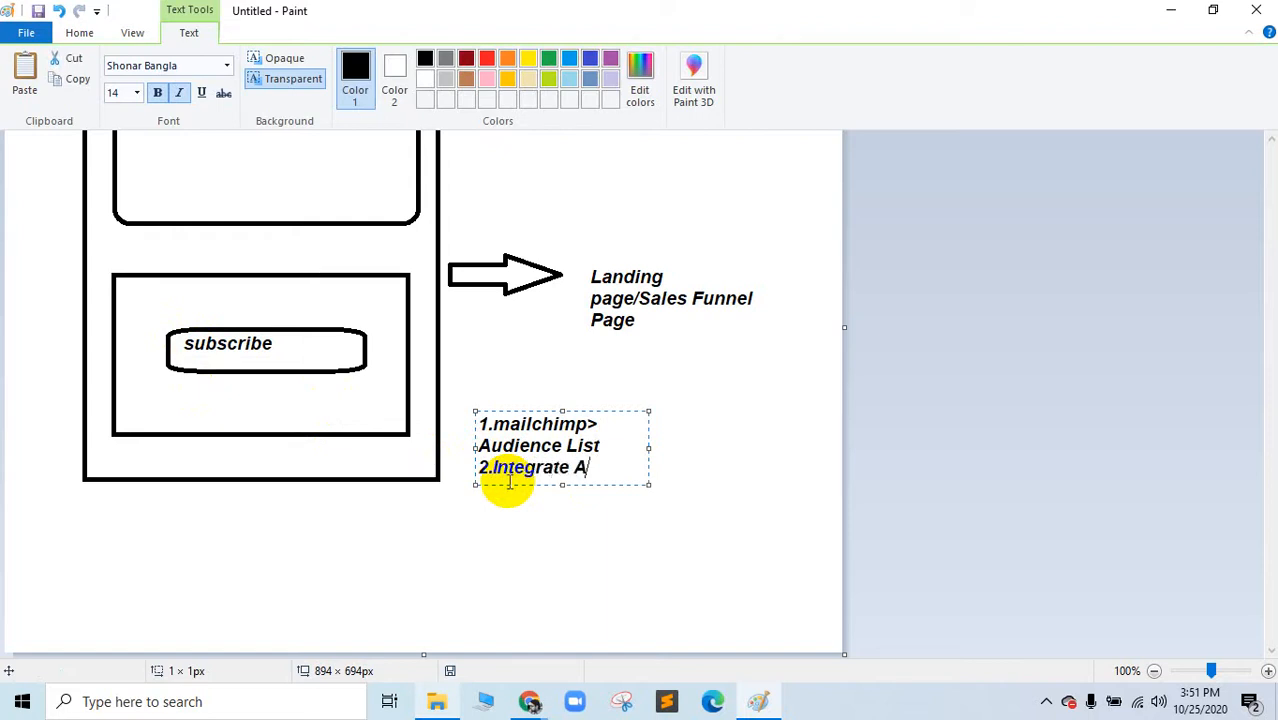
pyautogui.write('ence List with')
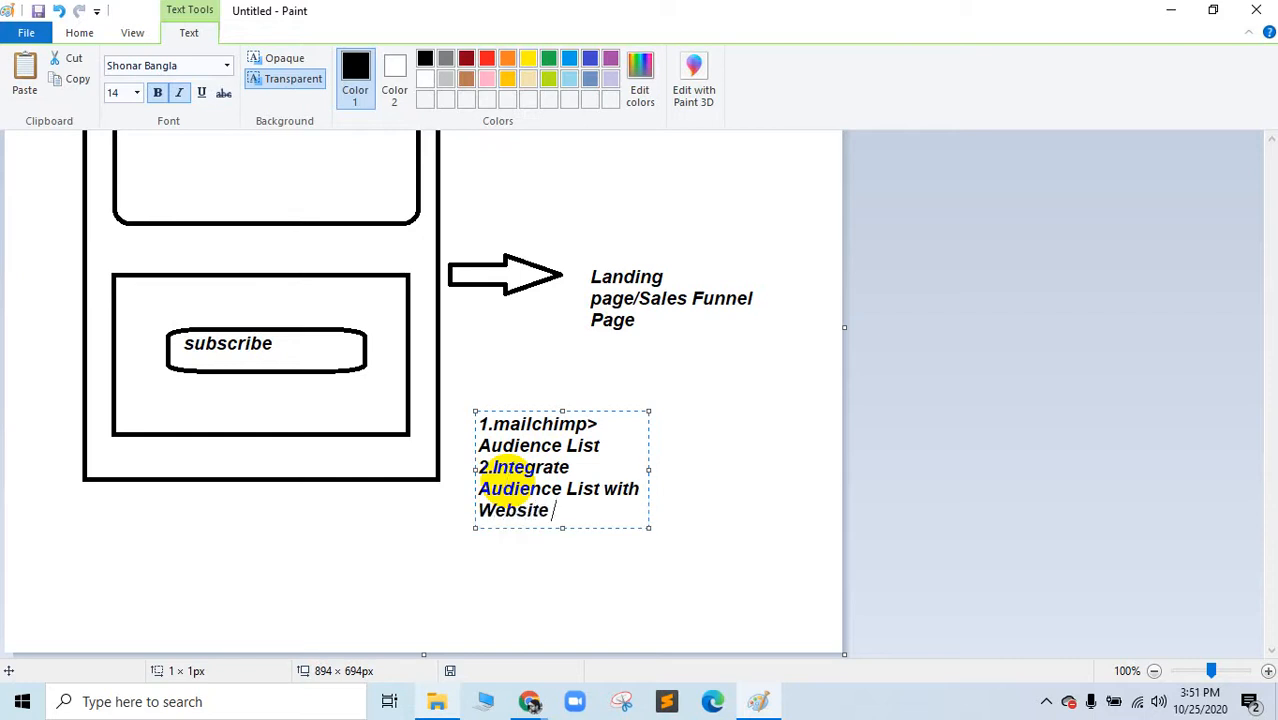
pyautogui.click(708, 518)
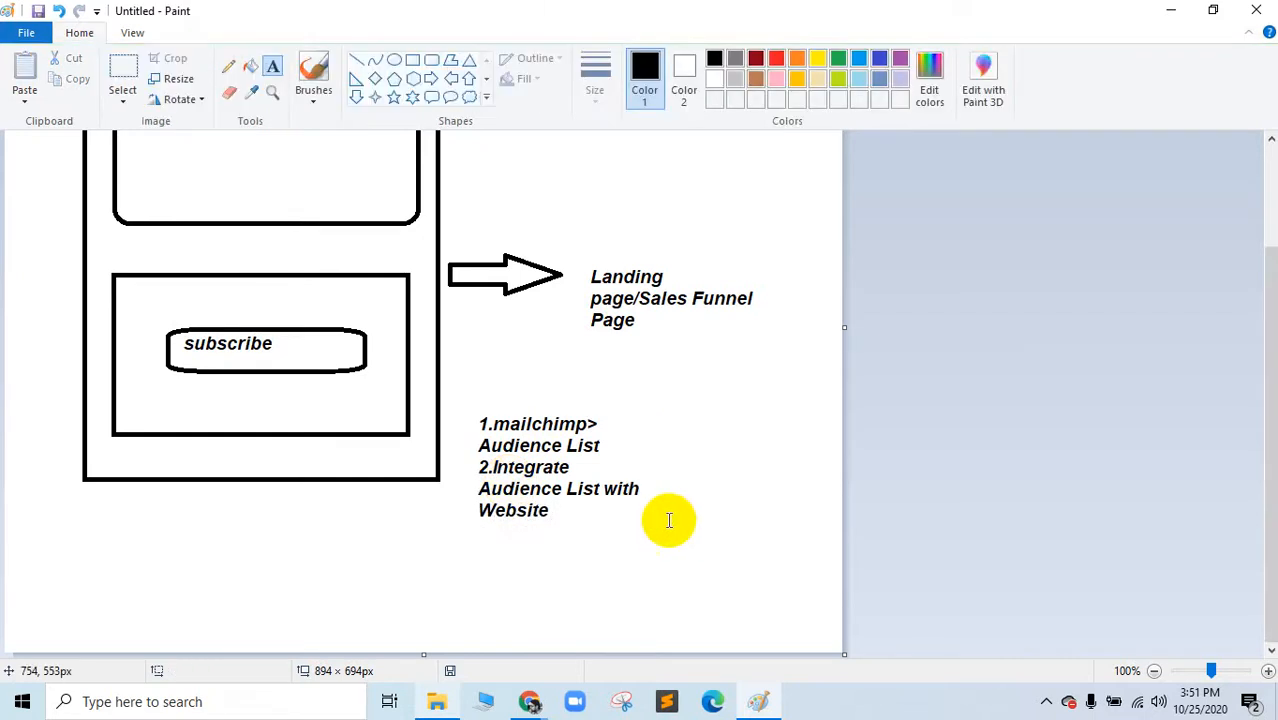
# Step: Discard the stray empty text box and minimize Paint
pyautogui.click(556, 483)
pyautogui.click(546, 419)
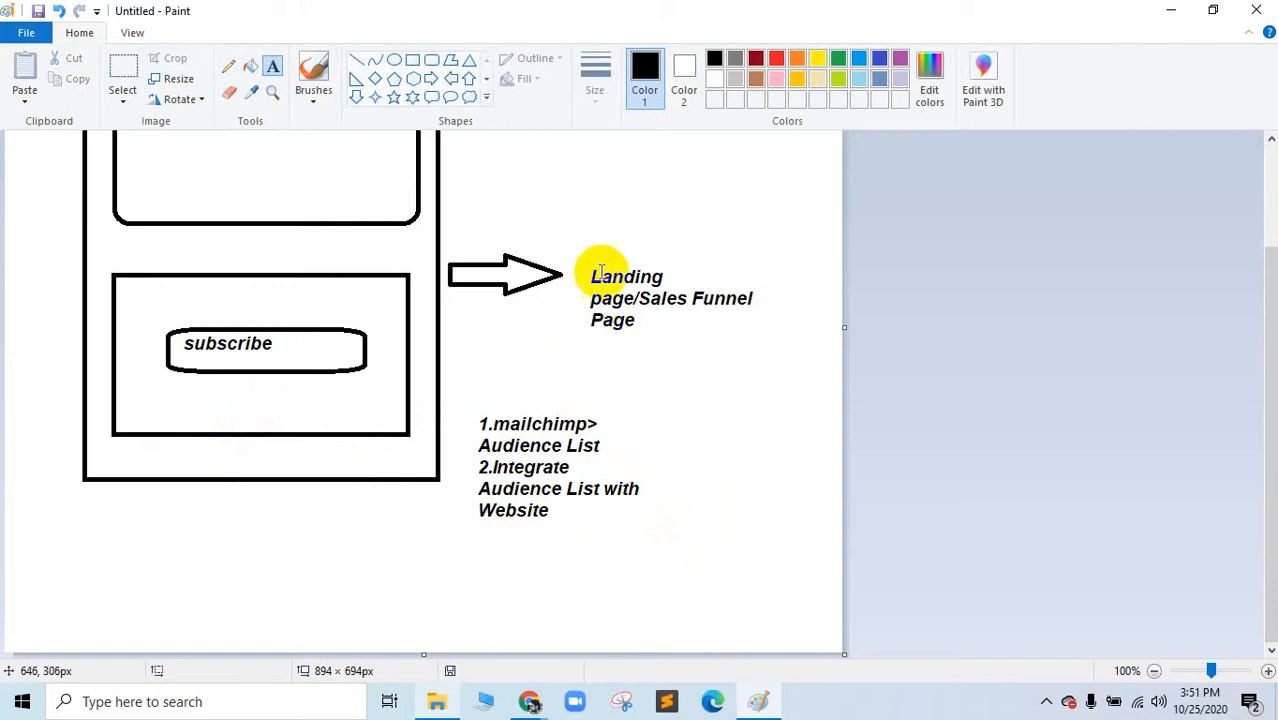
pyautogui.click(758, 700)
# Step: Check the meeting and shop browser tabs, then return to the Paint diagram
pyautogui.click(190, 15)
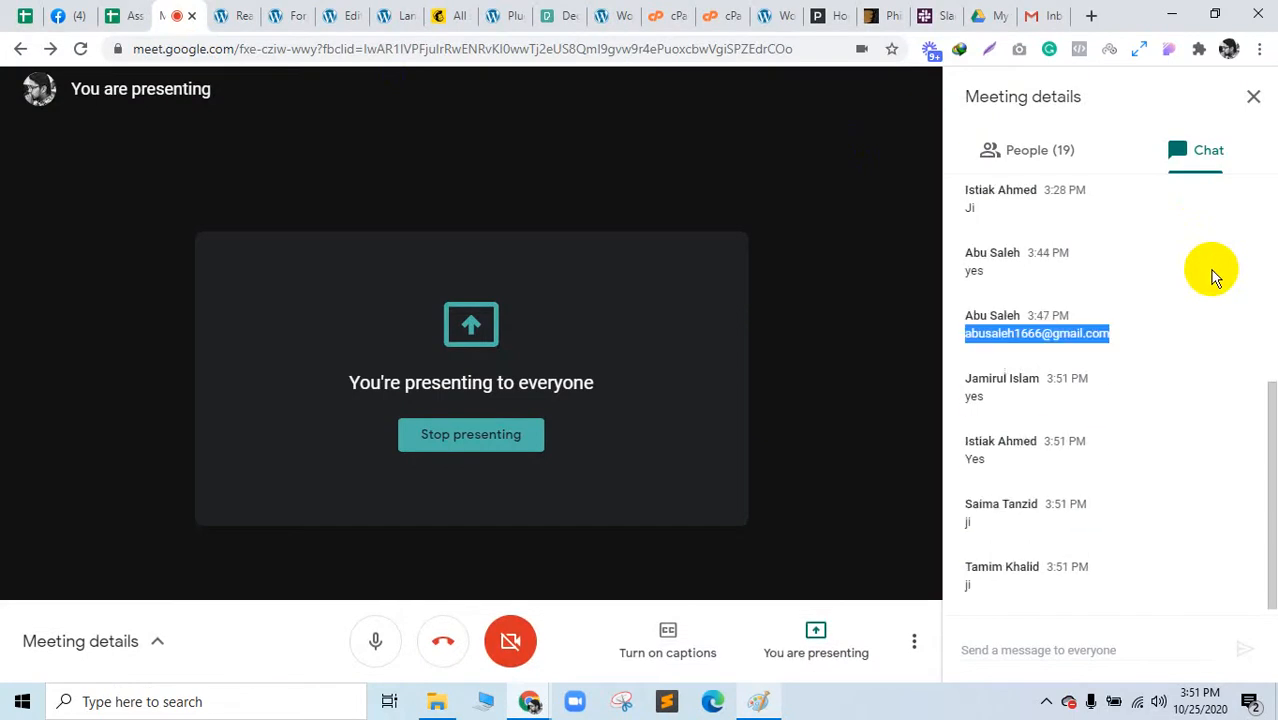
pyautogui.click(405, 12)
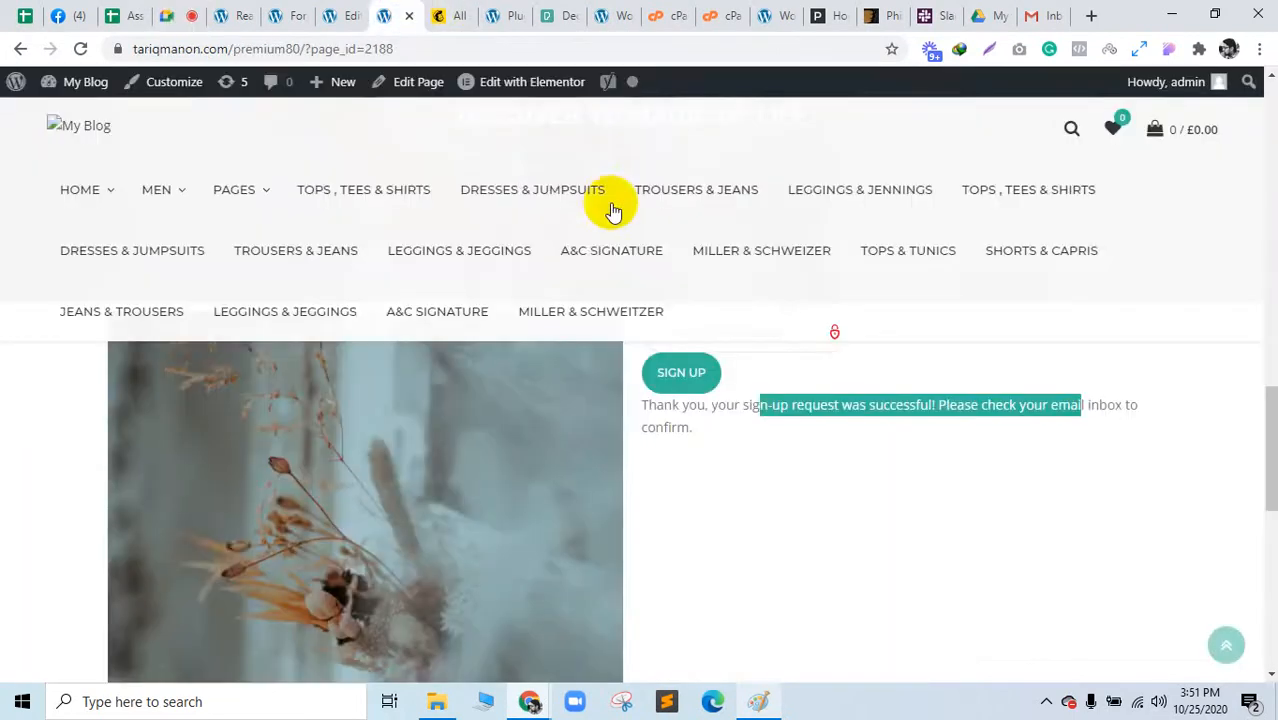
pyautogui.click(757, 701)
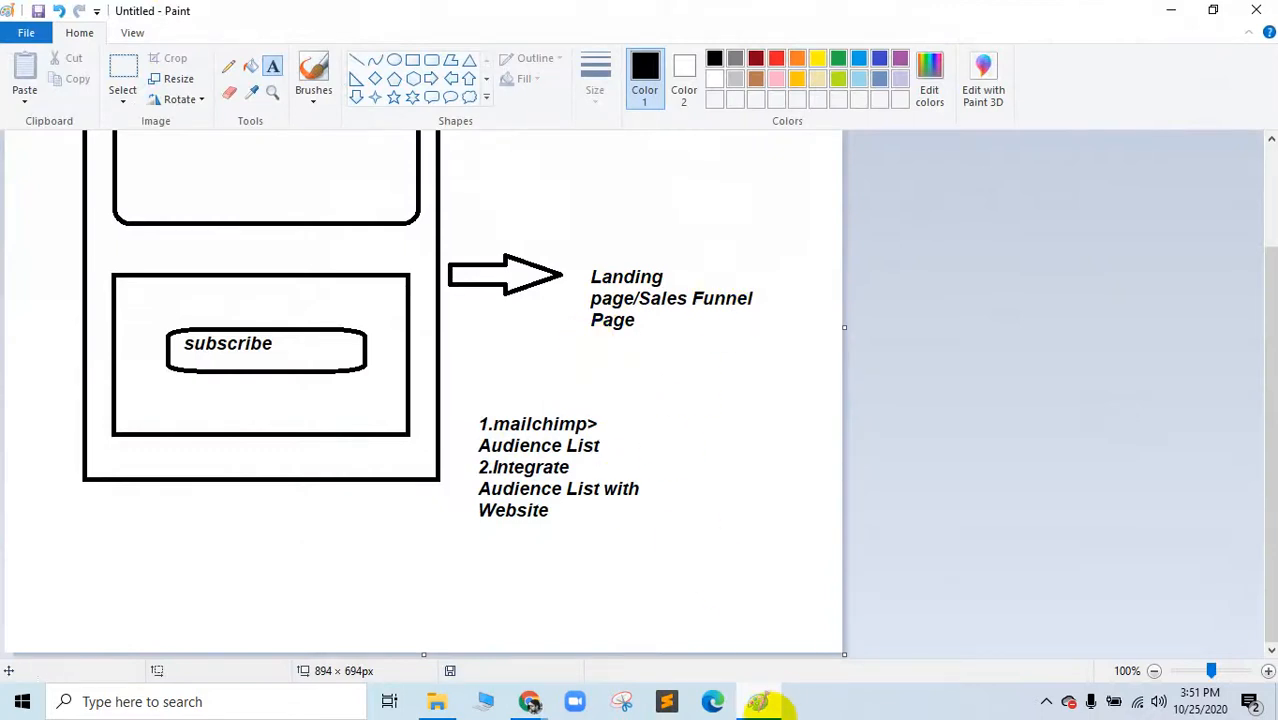
# Step: Add the third step '3.Campaing' below 'Website' in the note
pyautogui.click(750, 700)
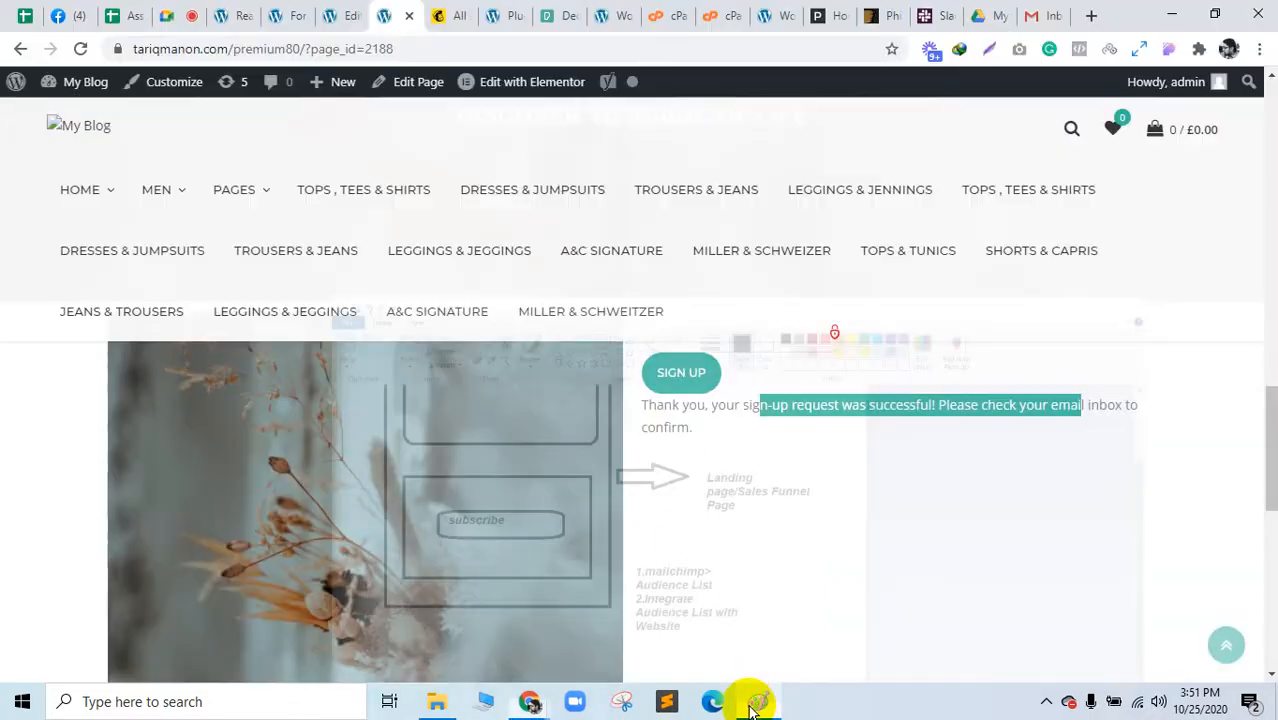
pyautogui.click(745, 698)
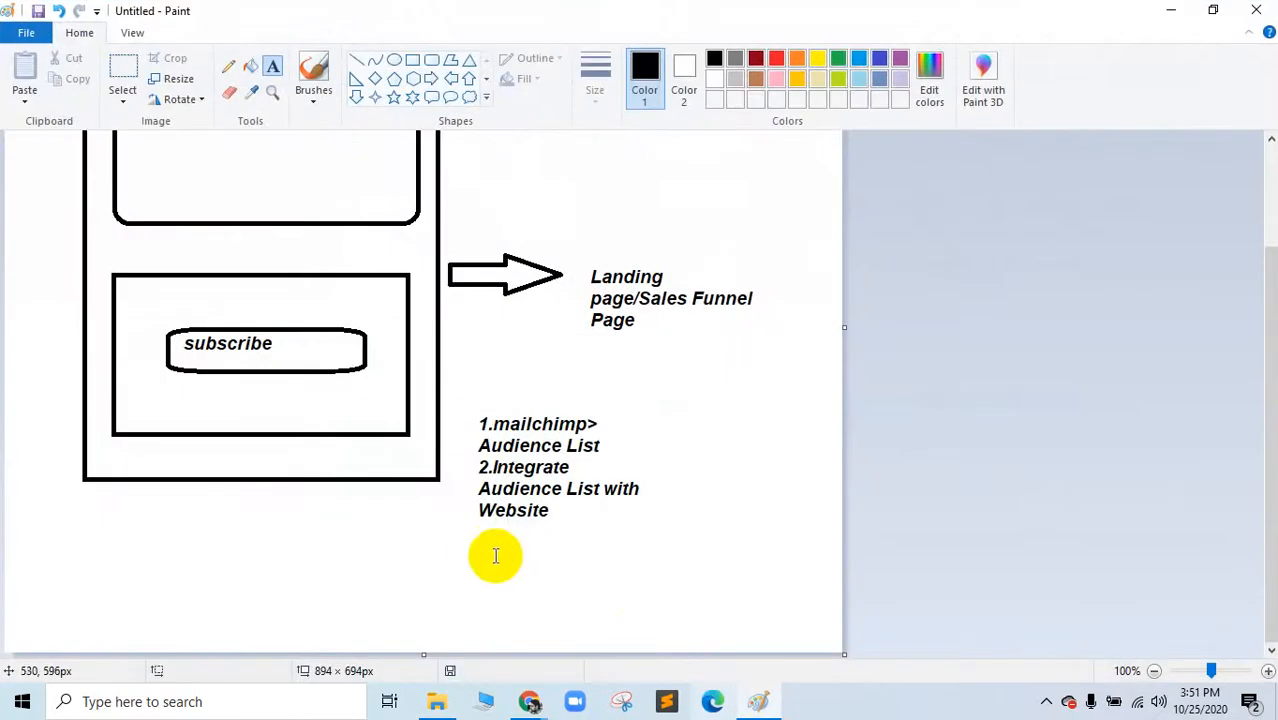
pyautogui.click(476, 518)
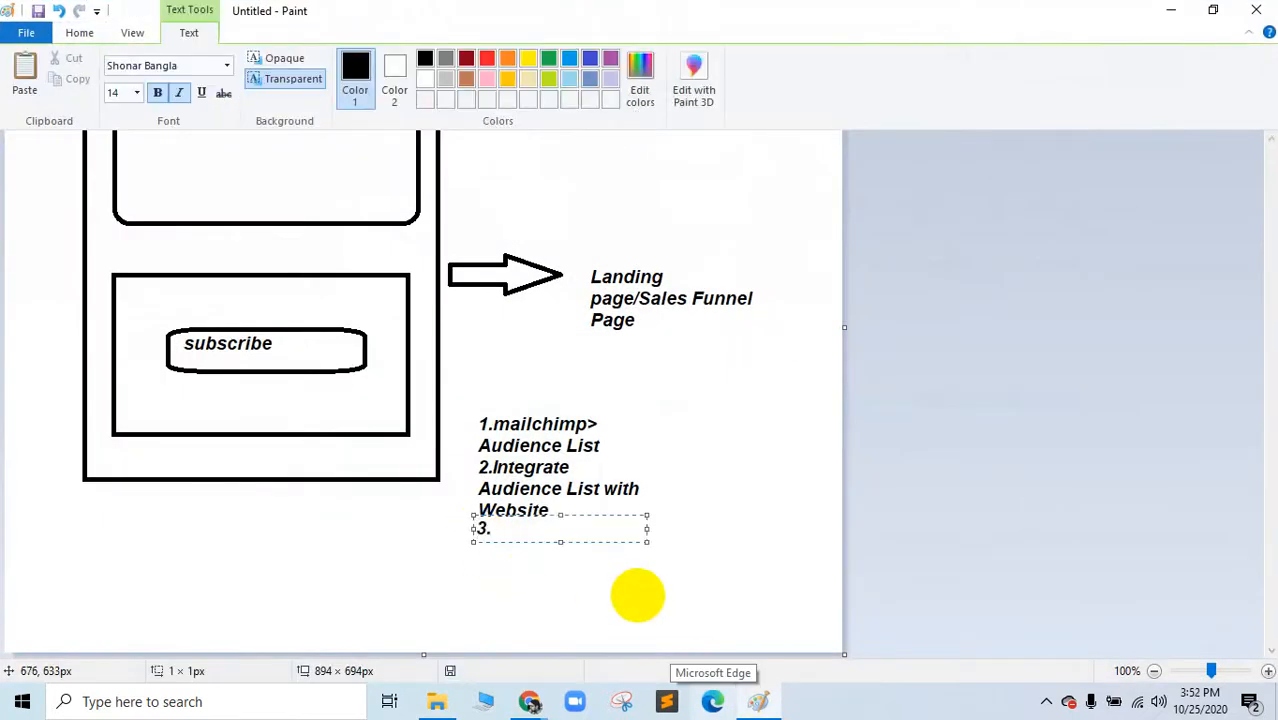
pyautogui.write('3.C')
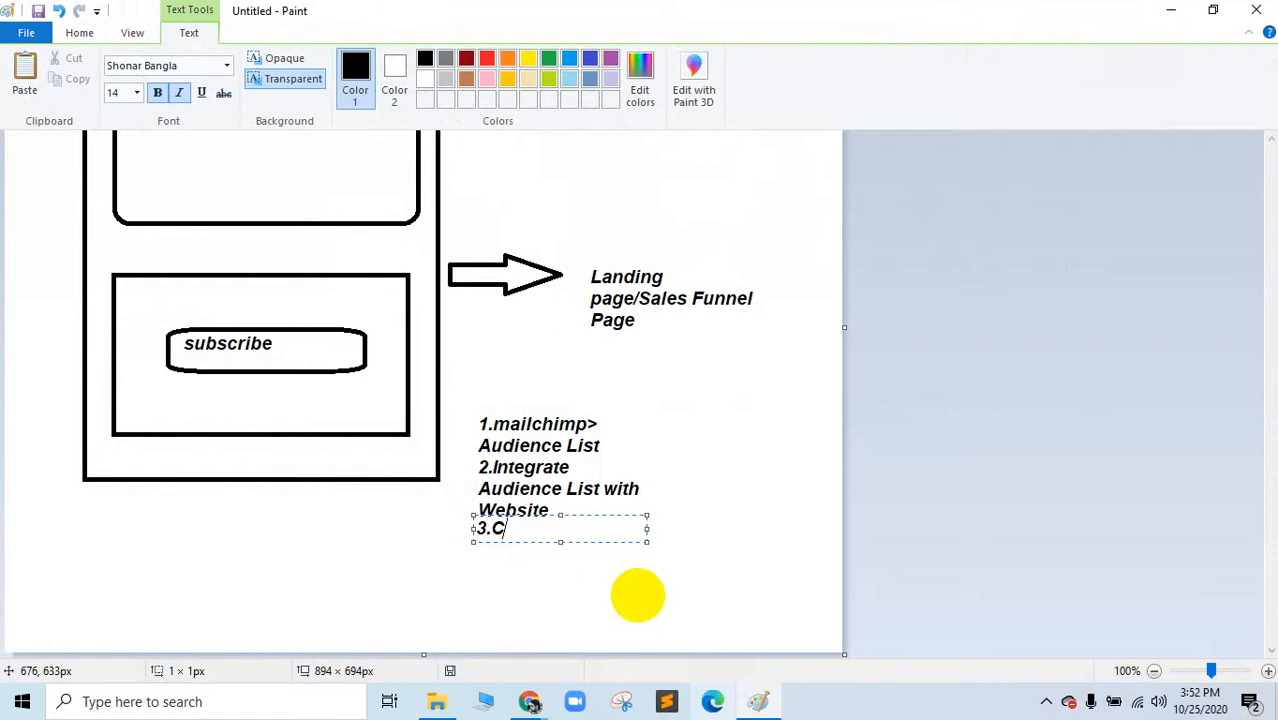
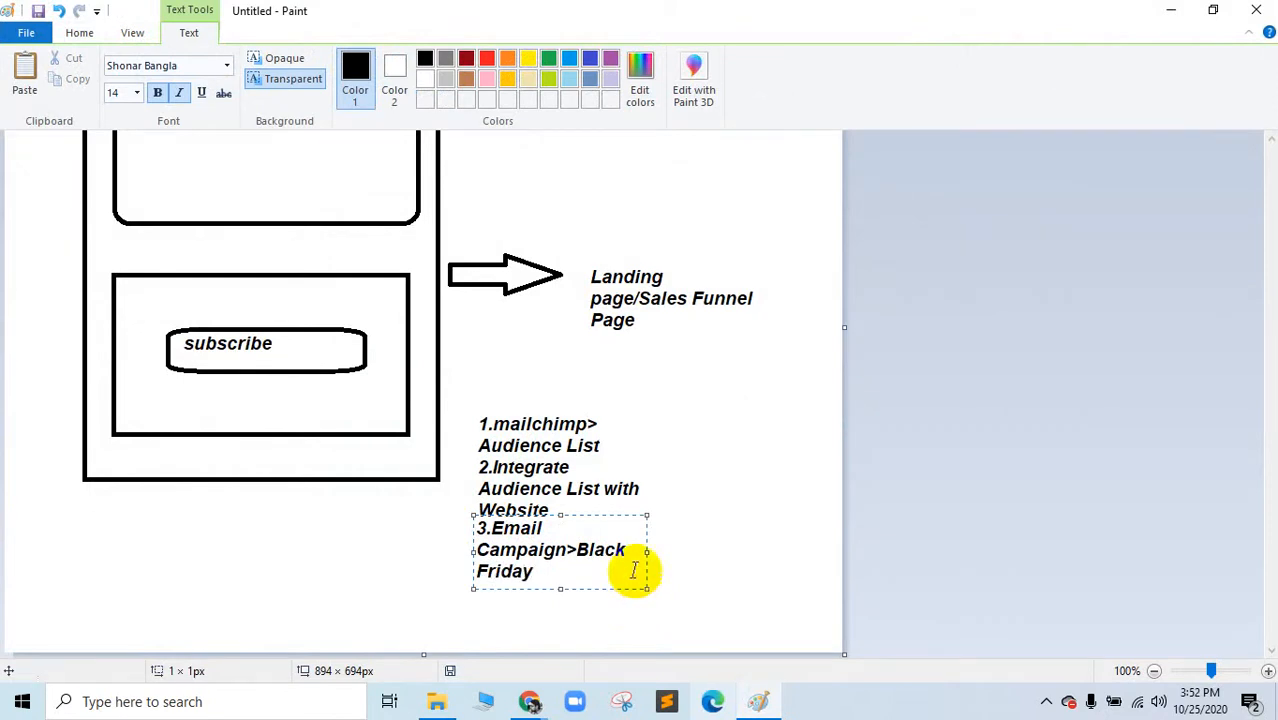
# Step: Add '4.Email Template Design' as a new line below the Black Friday step in Paint
pyautogui.click(479, 604)
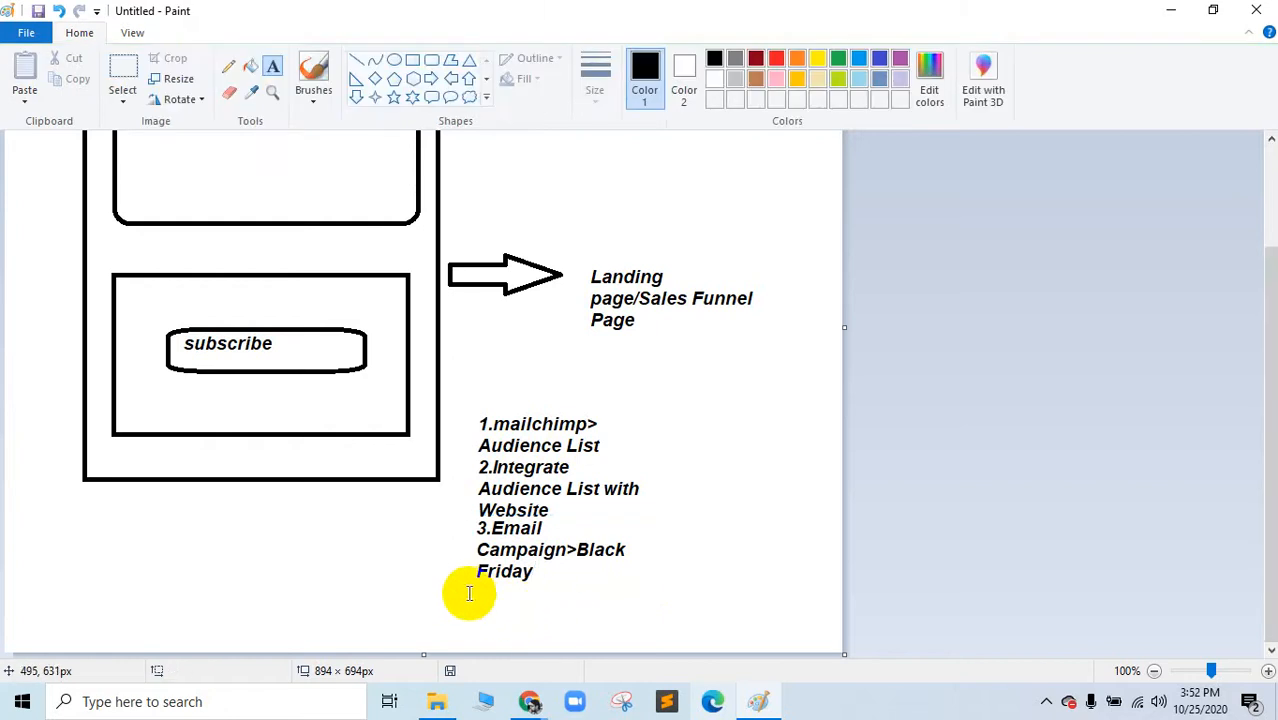
pyautogui.click(472, 594)
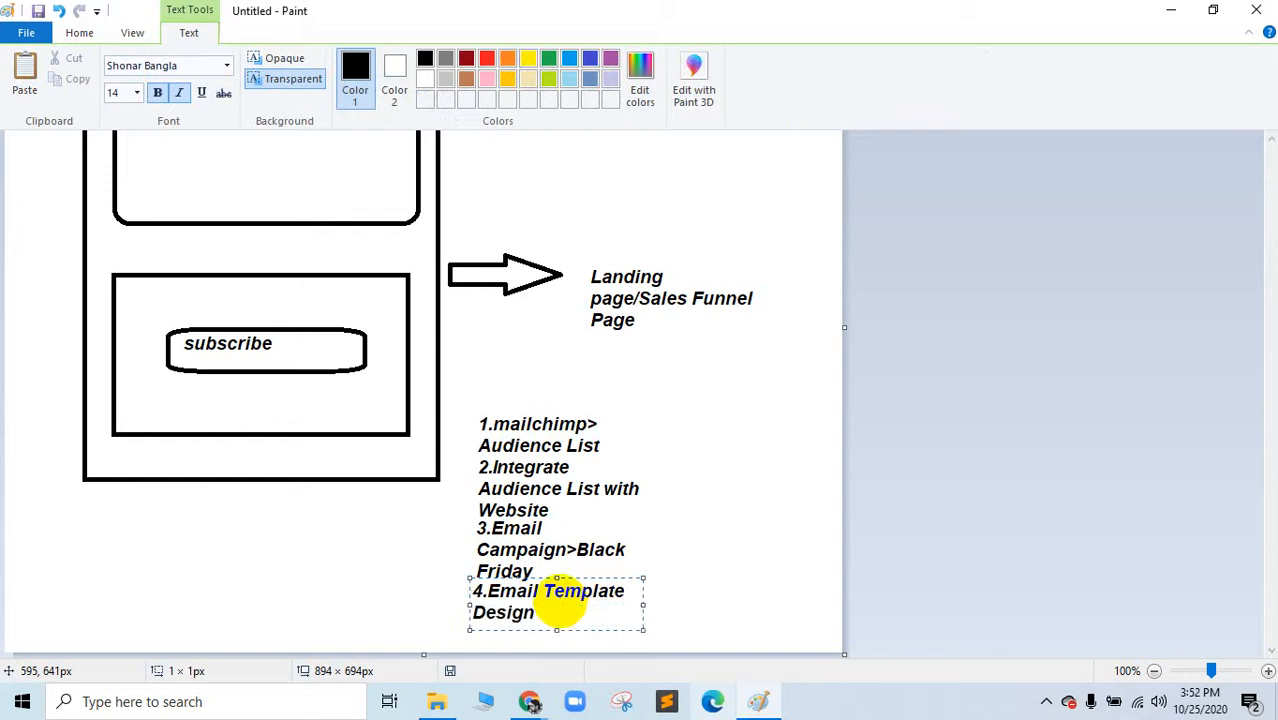
pyautogui.click(690, 555)
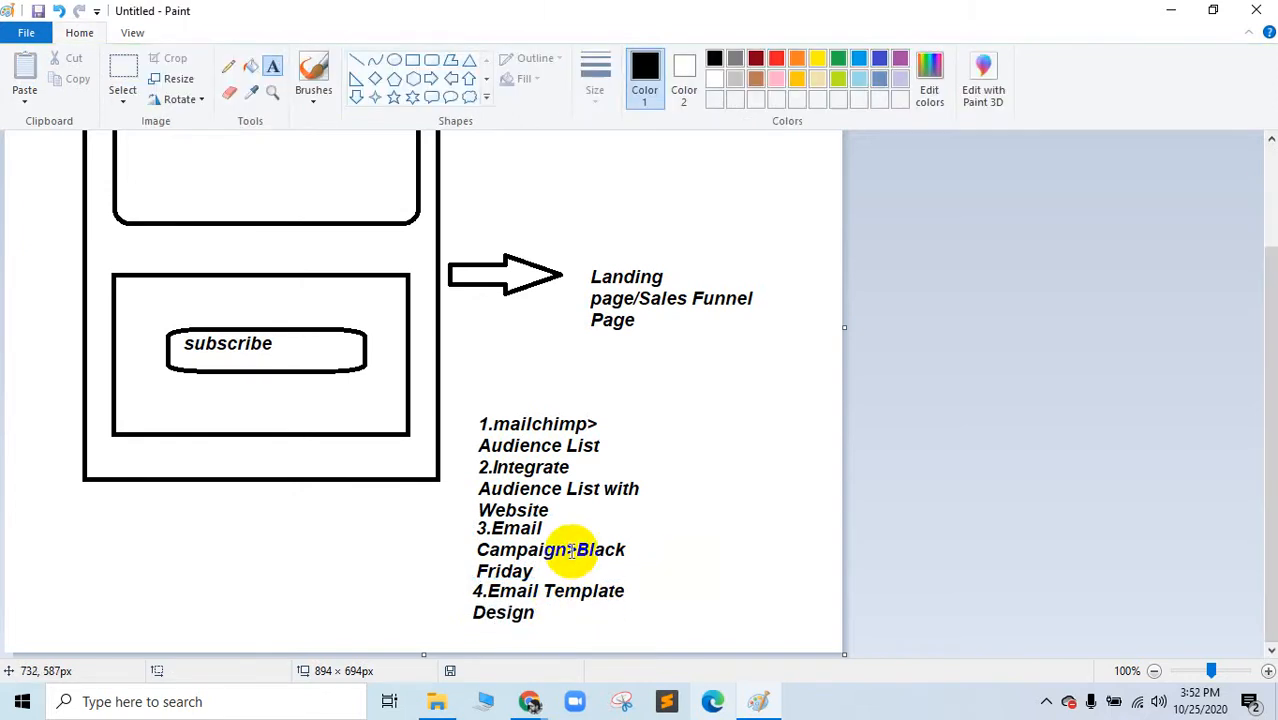
pyautogui.click(776, 706)
# Step: From the Mailchimp home page, start a new email template via Create
pyautogui.click(445, 15)
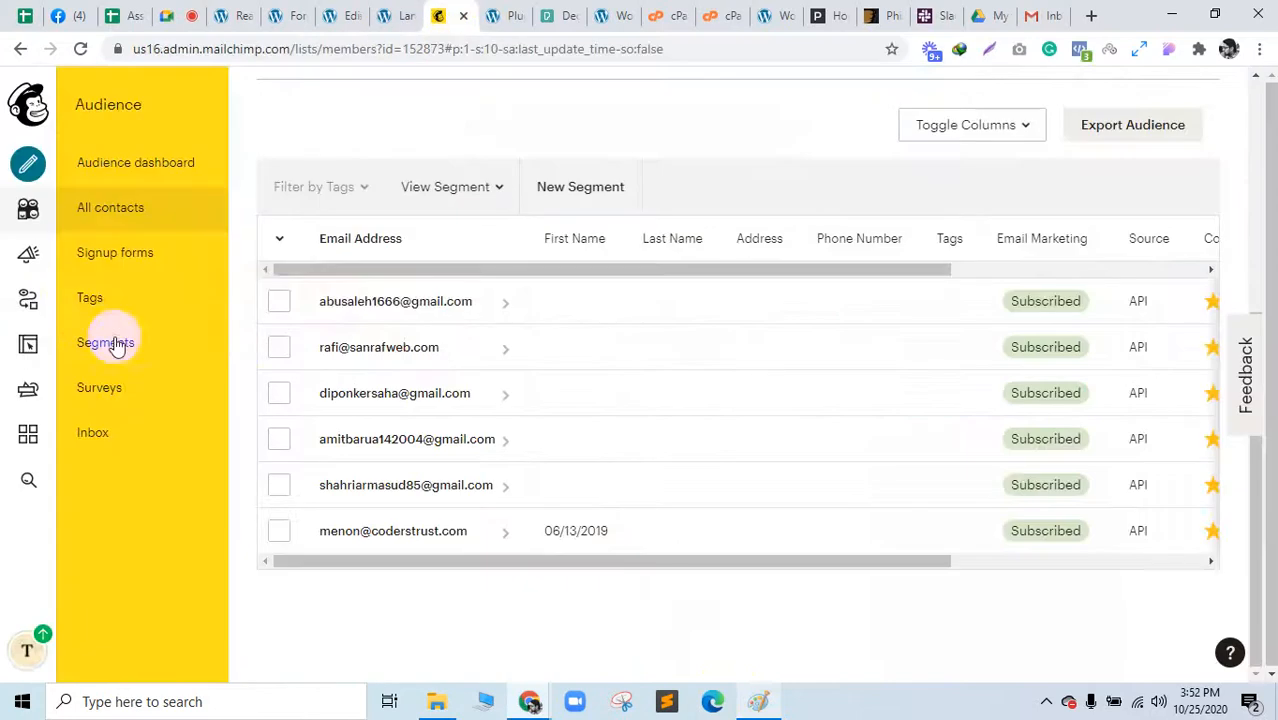
pyautogui.click(37, 112)
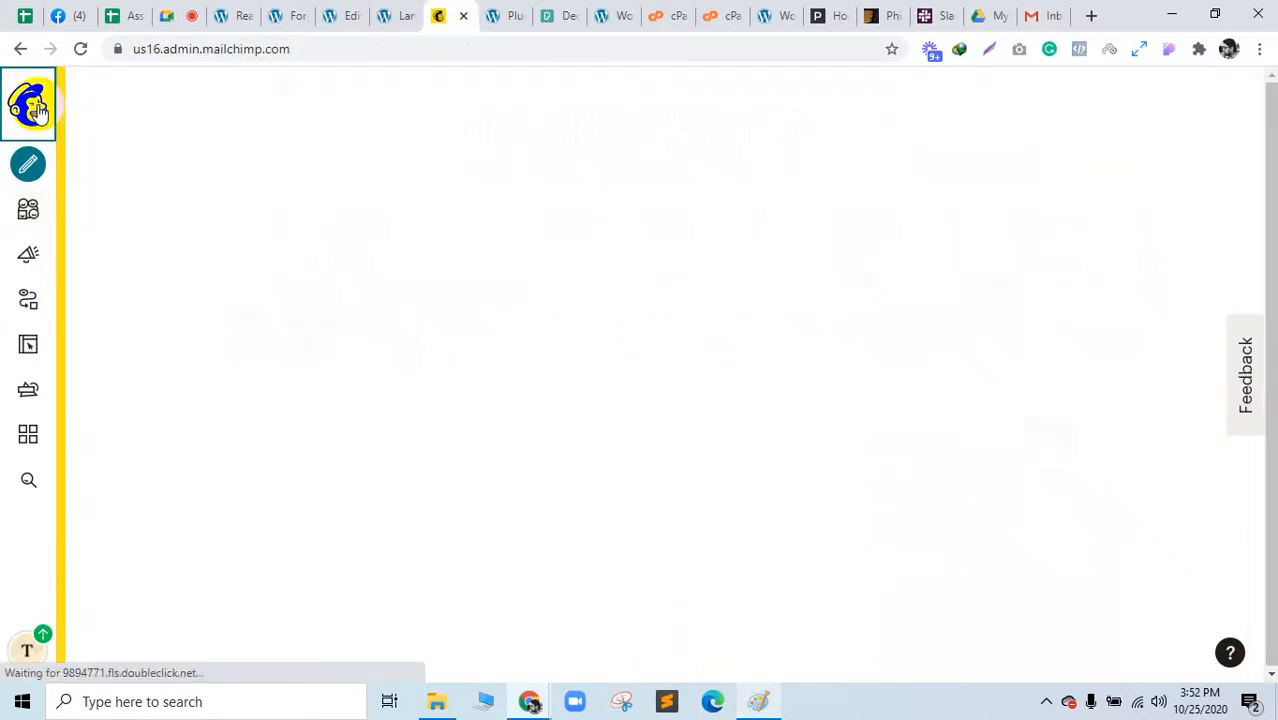
pyautogui.click(31, 180)
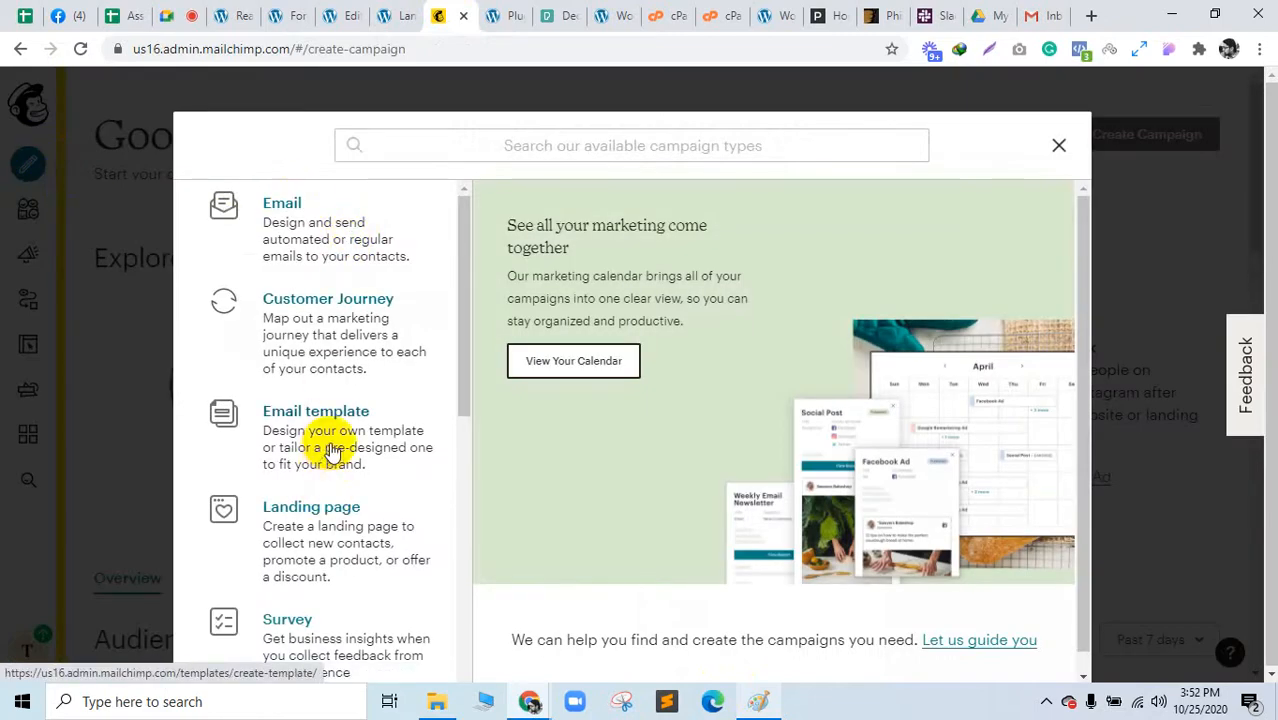
pyautogui.scroll(-1, 810, 422)
pyautogui.click(293, 422)
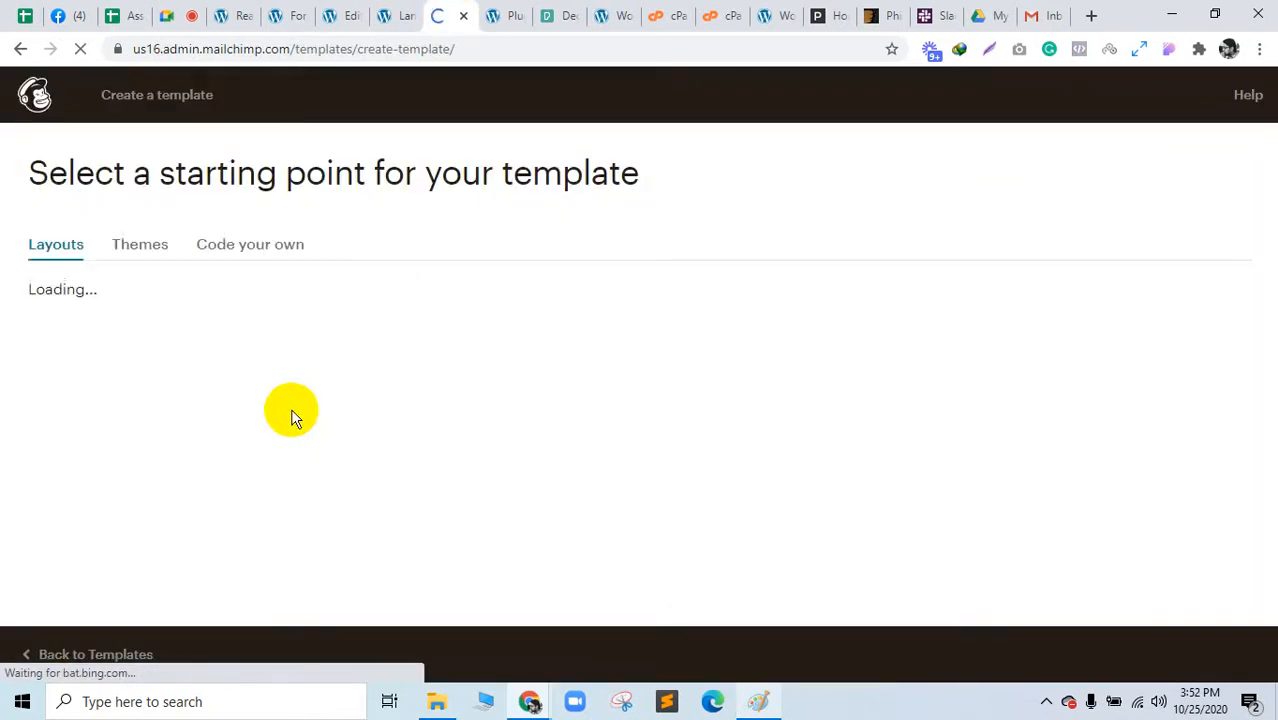
# Step: Browse the ready-made template Themes
pyautogui.scroll(-3, 499, 343)
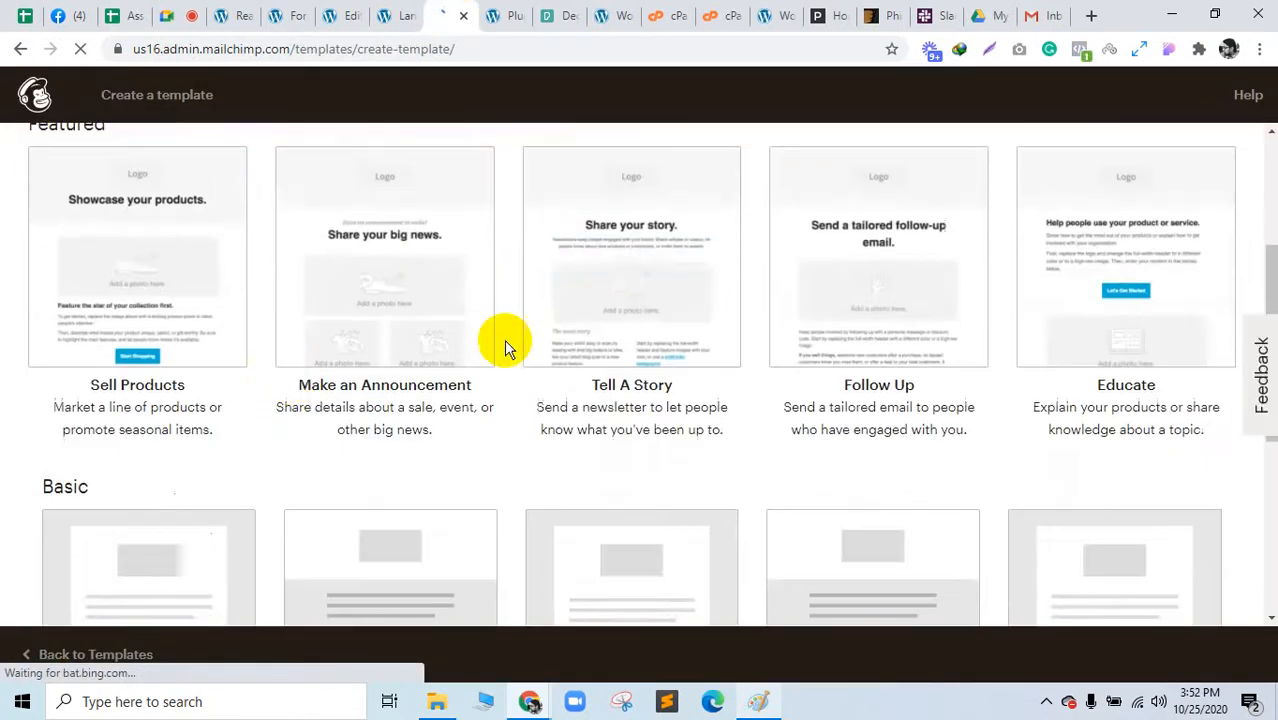
pyautogui.scroll(-3, 650, 428)
pyautogui.scroll(6, 342, 334)
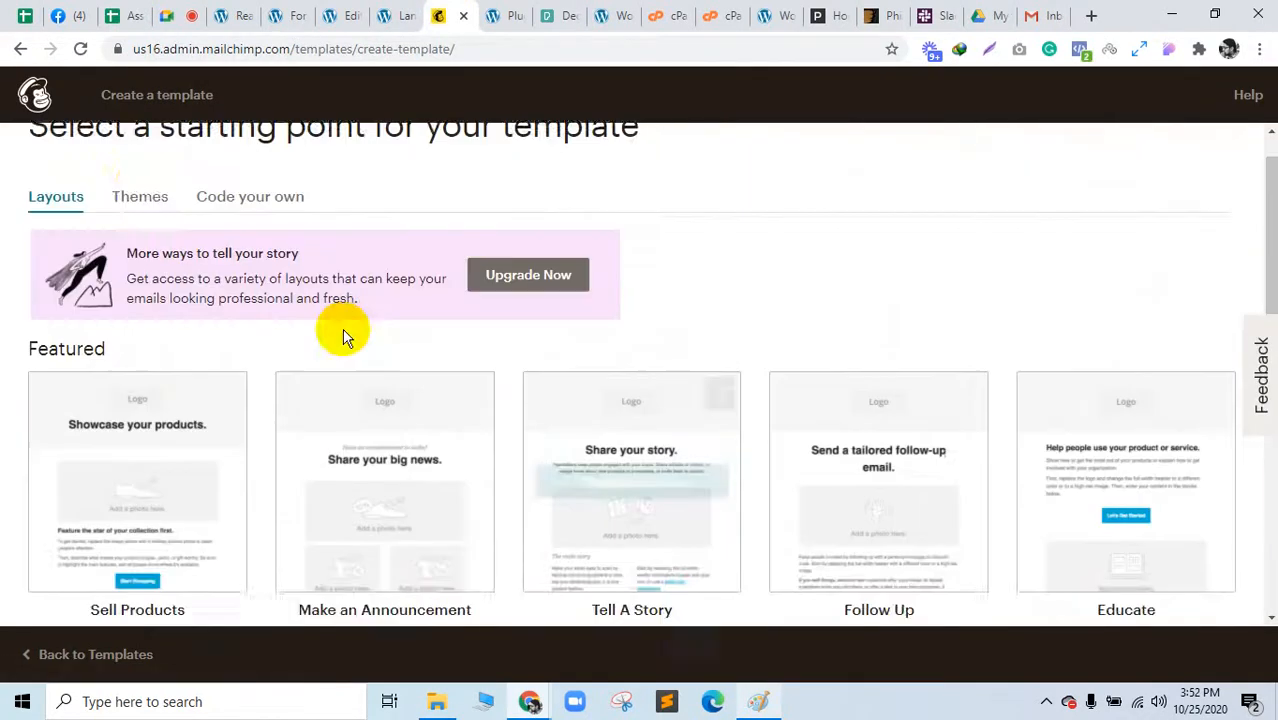
pyautogui.click(141, 240)
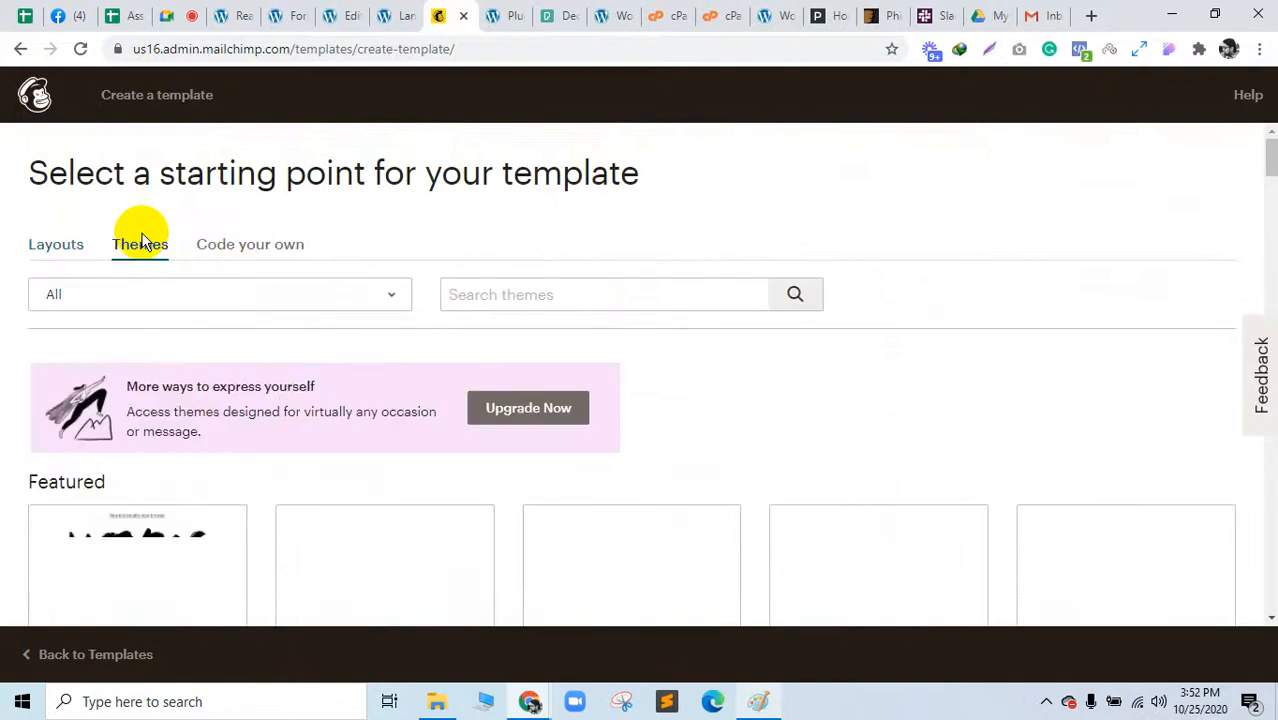
pyautogui.scroll(-5, 690, 390)
pyautogui.scroll(-5, 134, 450)
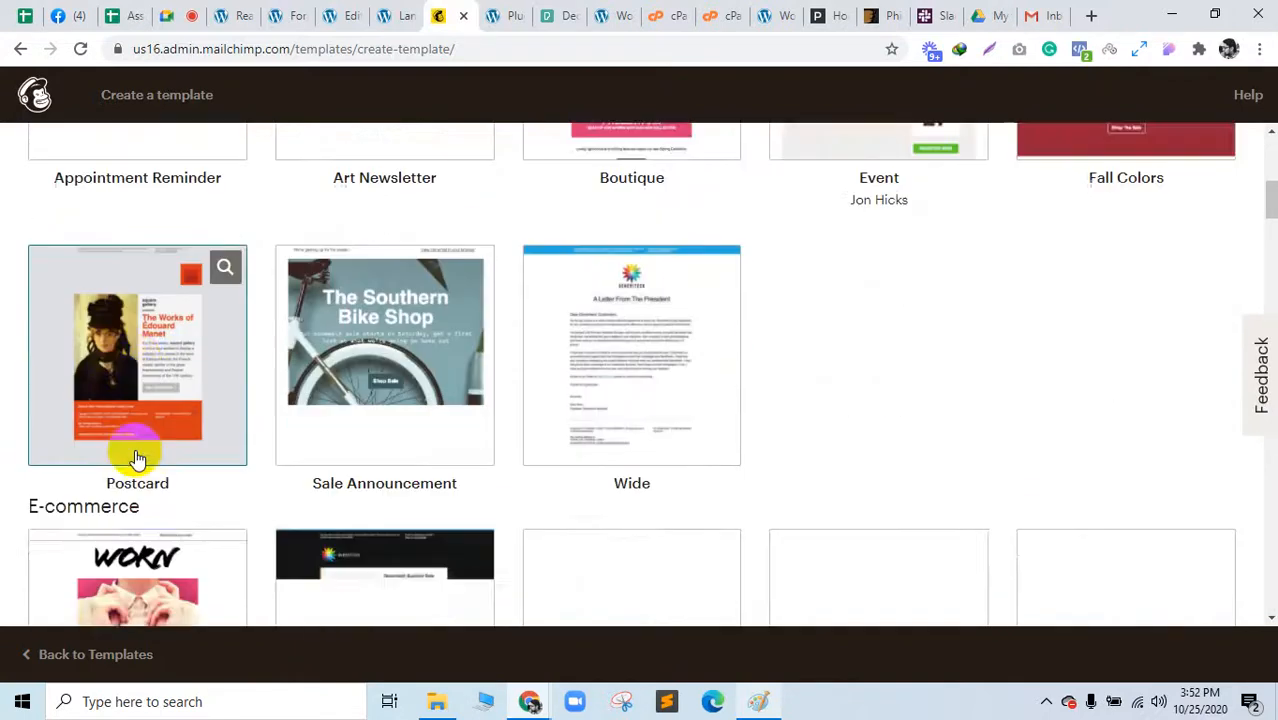
pyautogui.scroll(7, 137, 455)
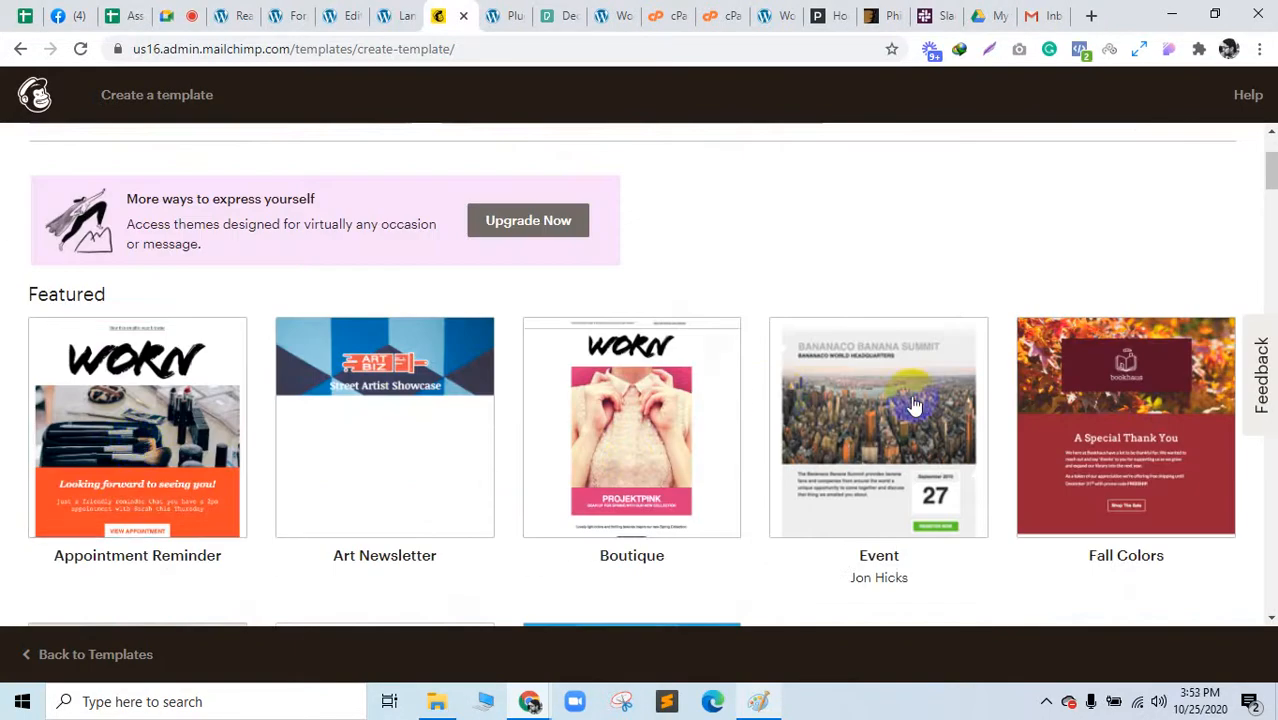
pyautogui.scroll(-15, 955, 405)
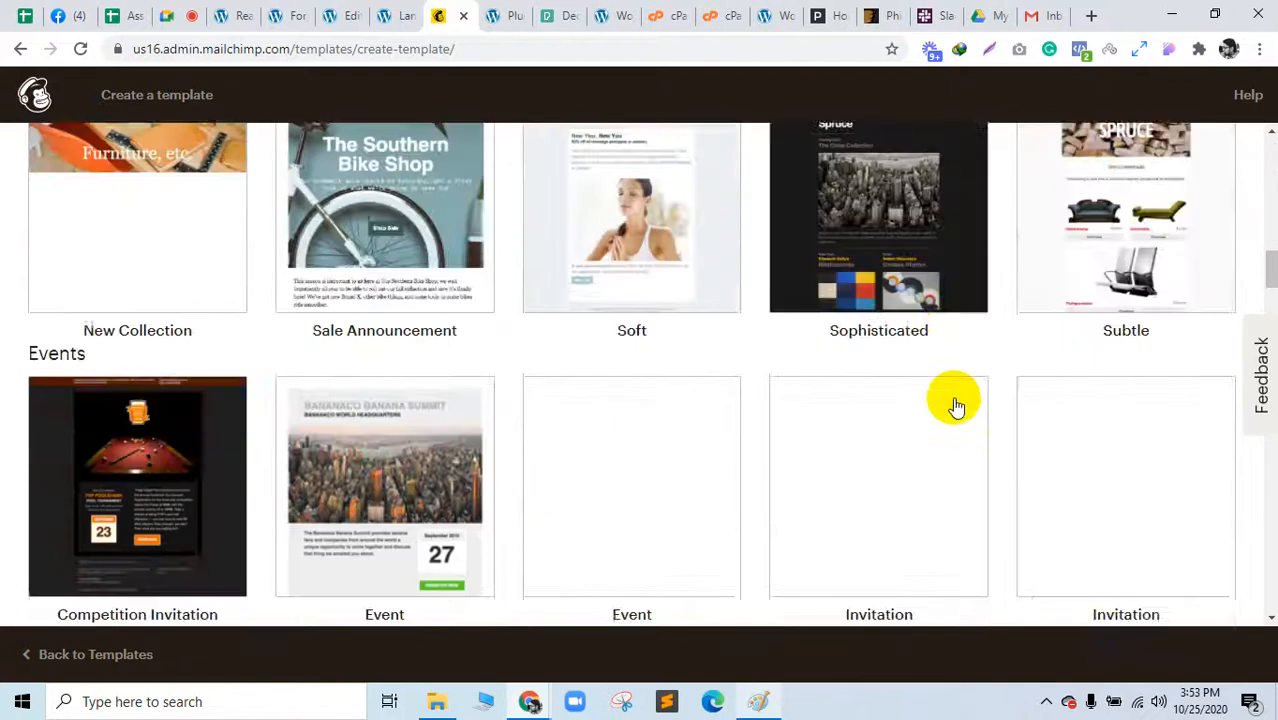
pyautogui.scroll(4, 955, 405)
pyautogui.scroll(4, 955, 402)
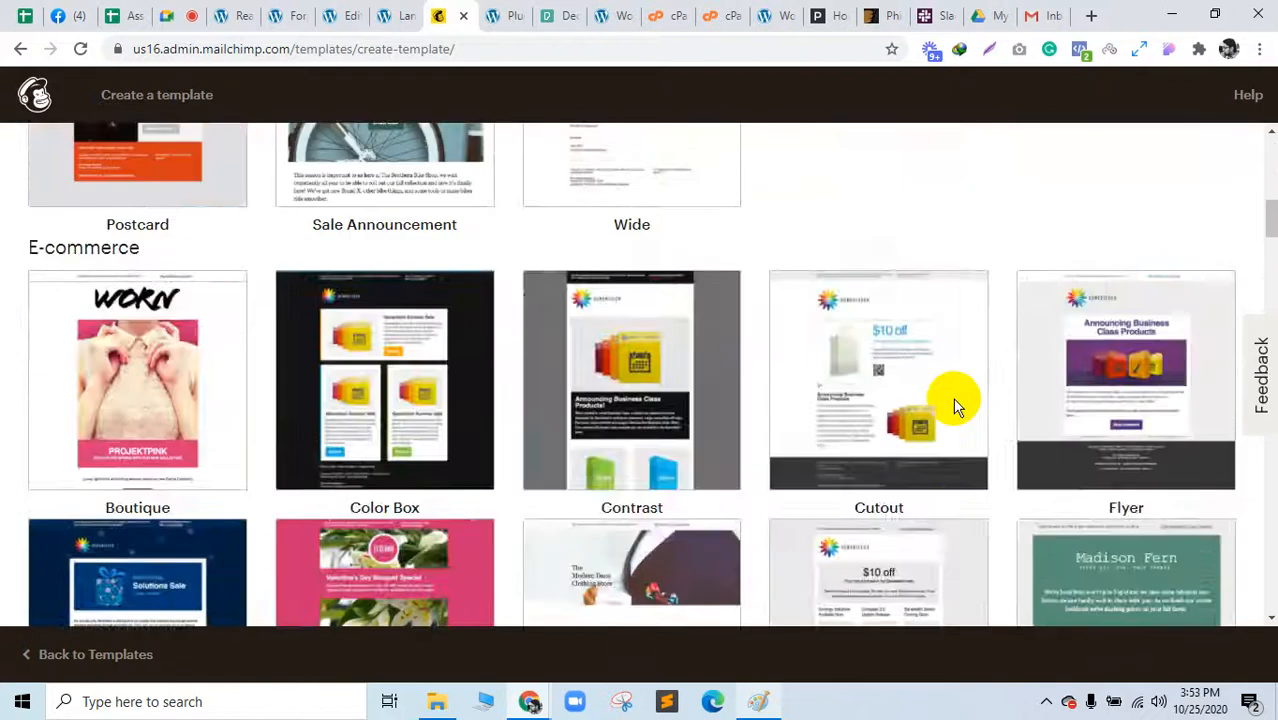
pyautogui.scroll(-14, 951, 397)
pyautogui.scroll(4, 321, 443)
pyautogui.scroll(-4, 321, 443)
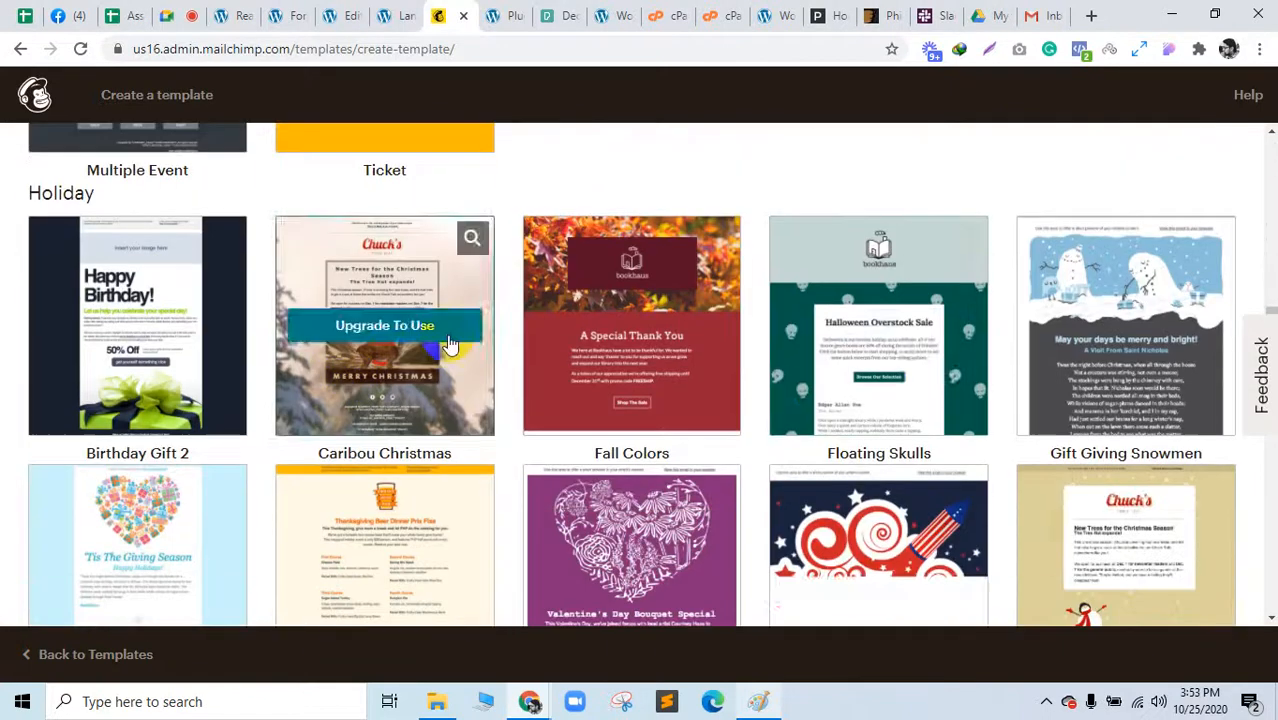
pyautogui.scroll(-4, 380, 345)
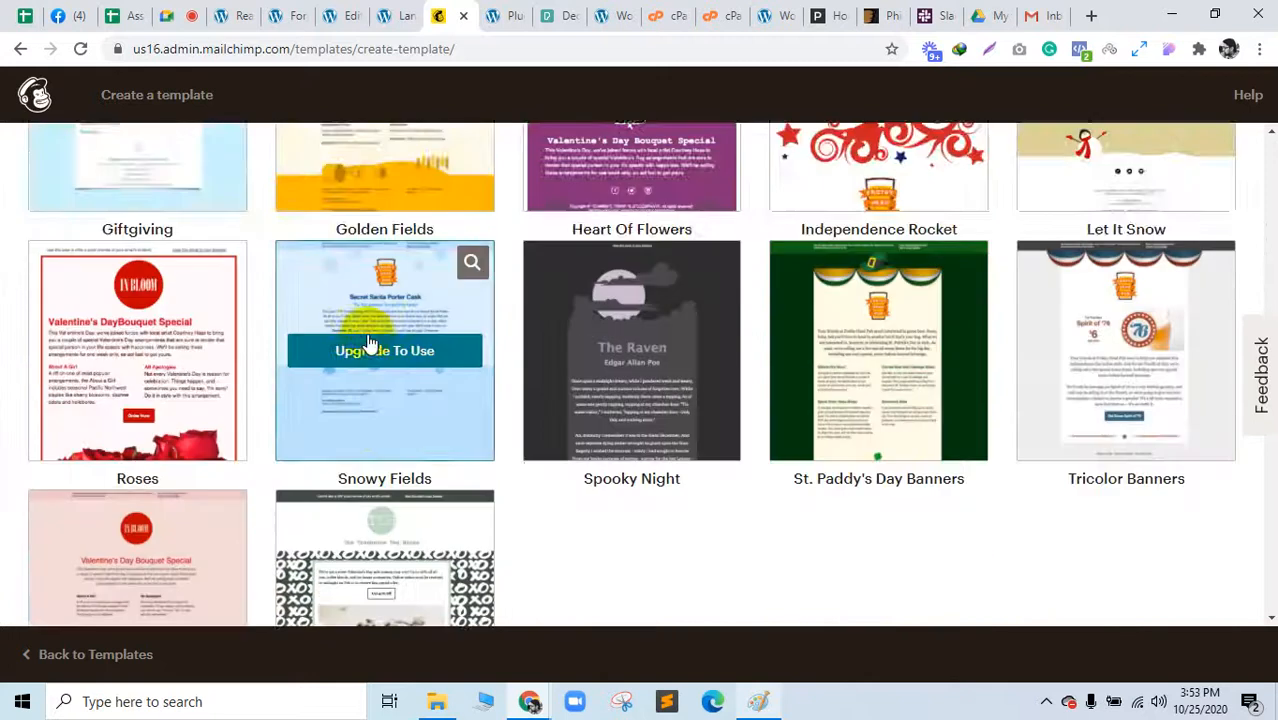
pyautogui.scroll(4, 380, 345)
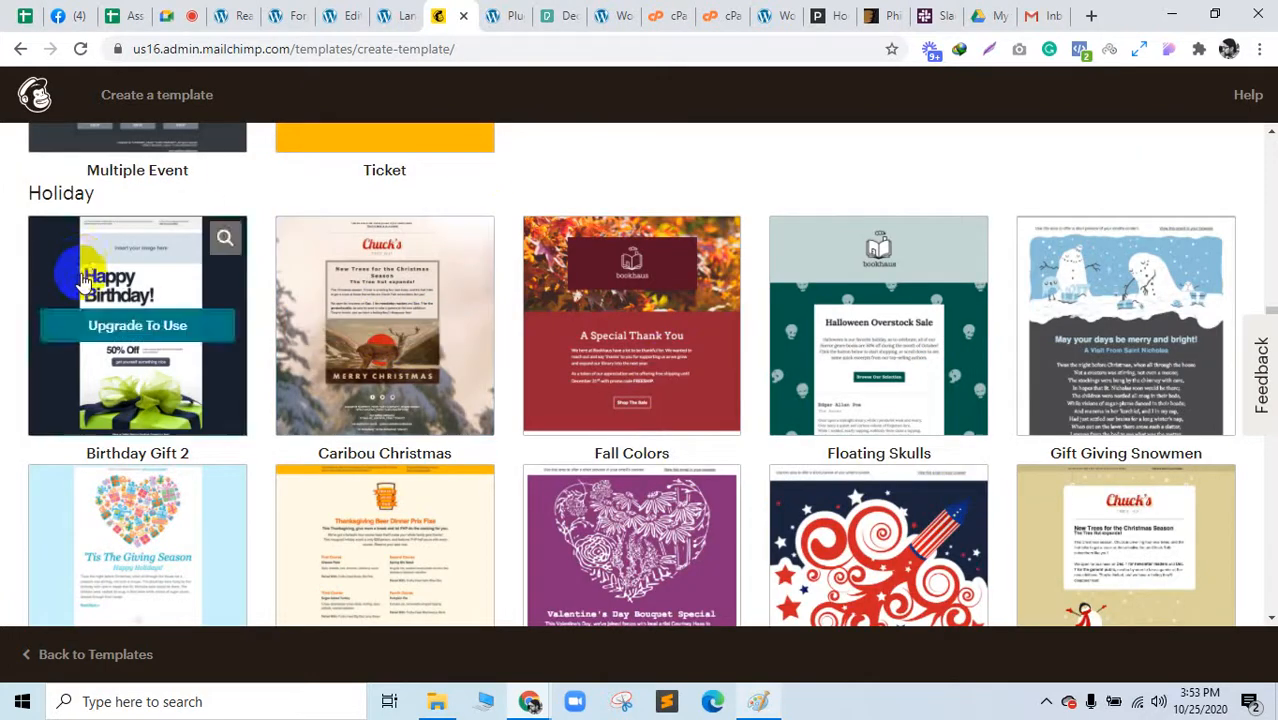
pyautogui.scroll(-4, 150, 300)
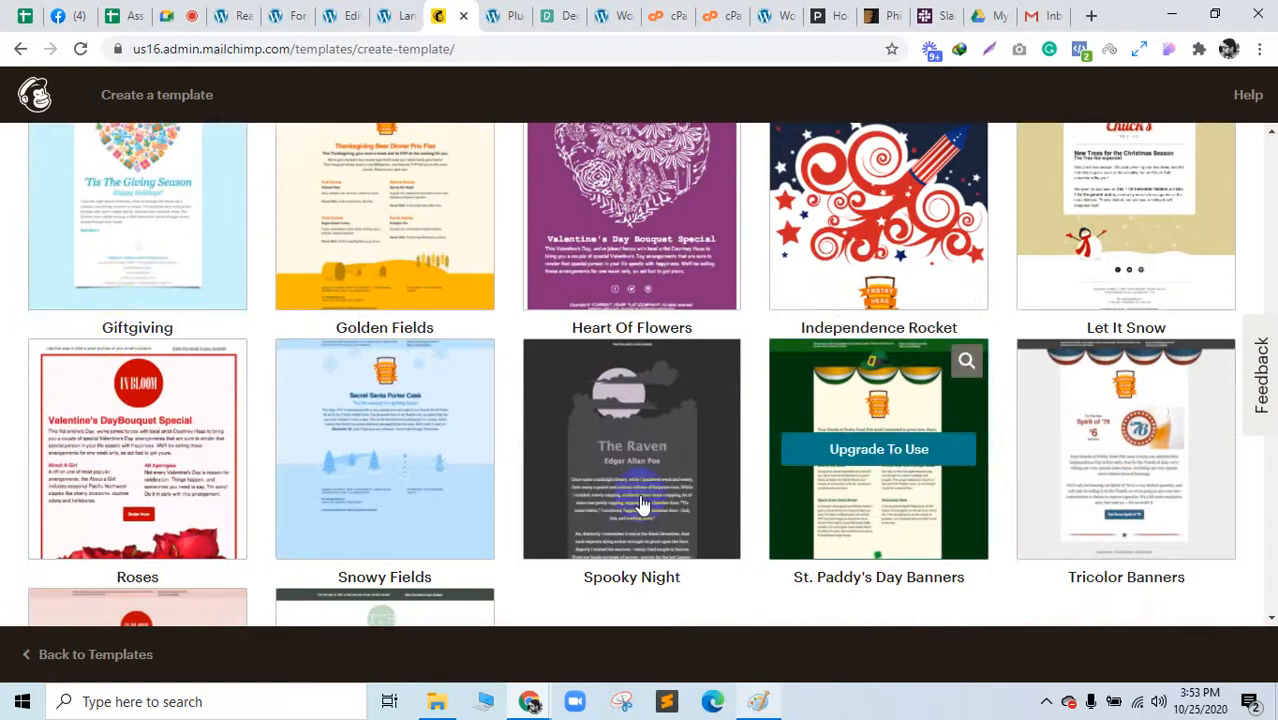
pyautogui.scroll(-3, 220, 420)
pyautogui.scroll(15, 360, 260)
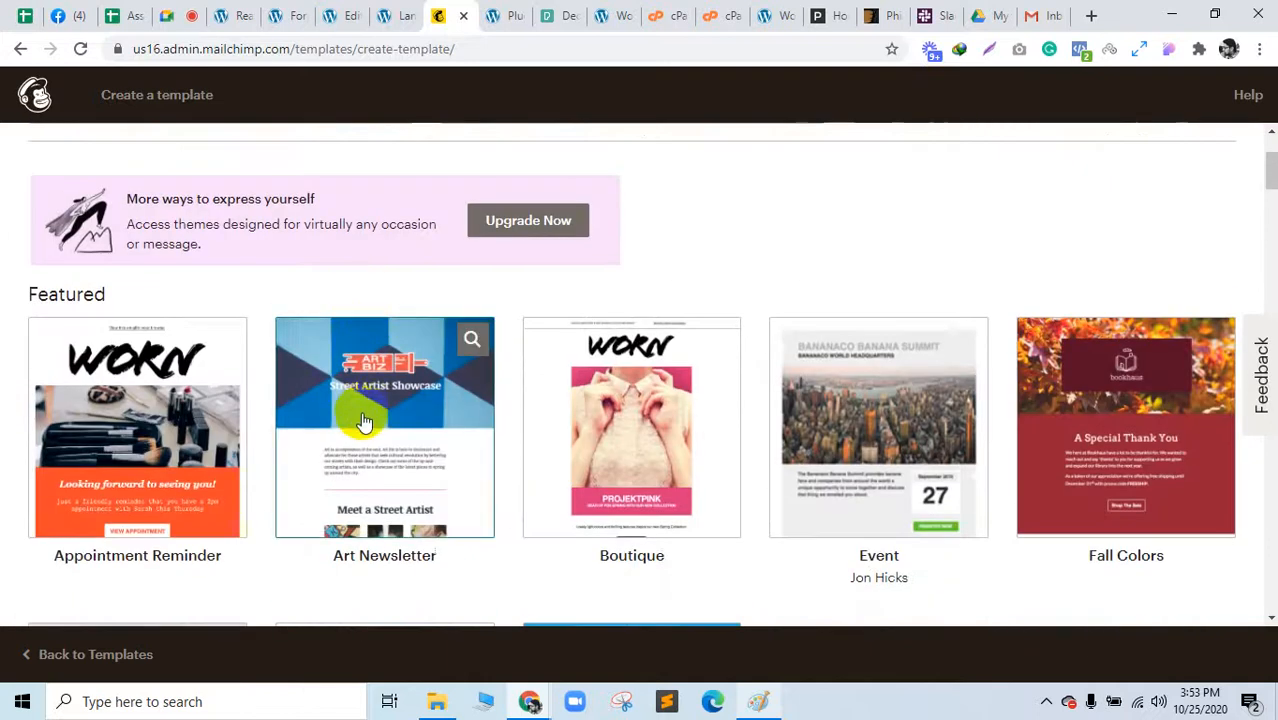
pyautogui.scroll(2, 100, 310)
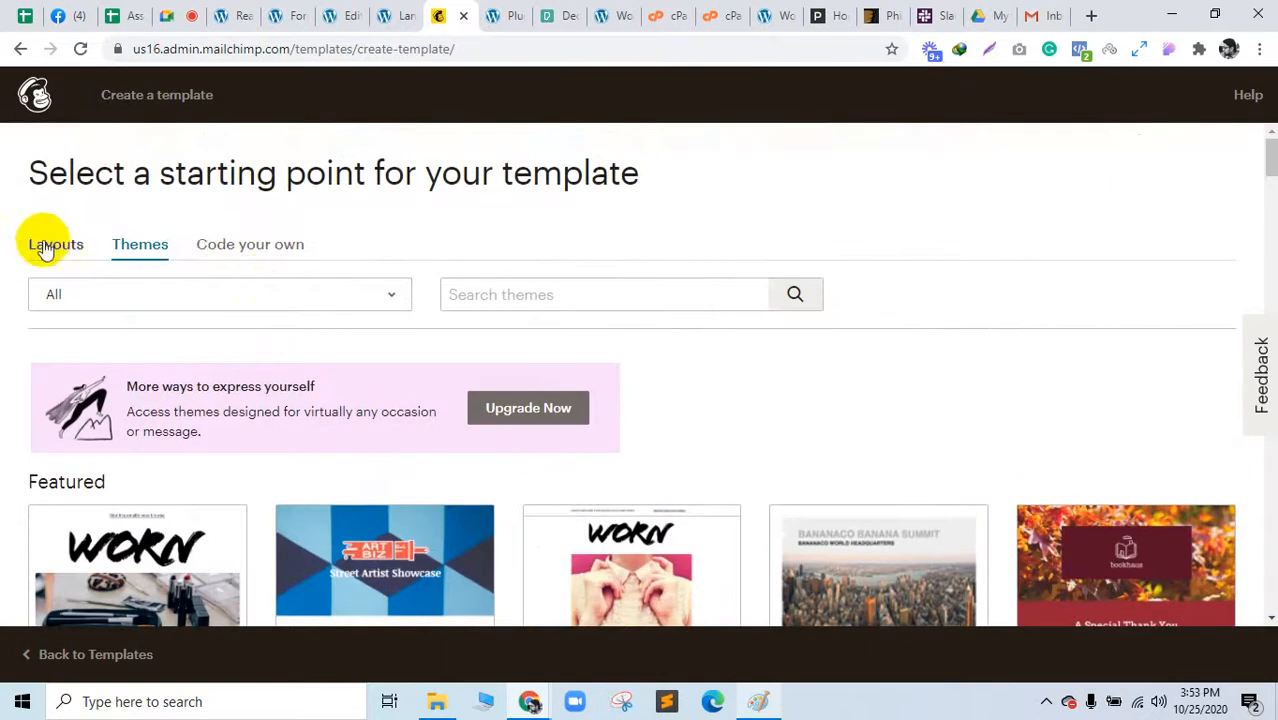
# Step: Base the template on the Make an Announcement layout, then bring up the assignment spreadsheet
pyautogui.click(42, 243)
pyautogui.scroll(-2, 440, 450)
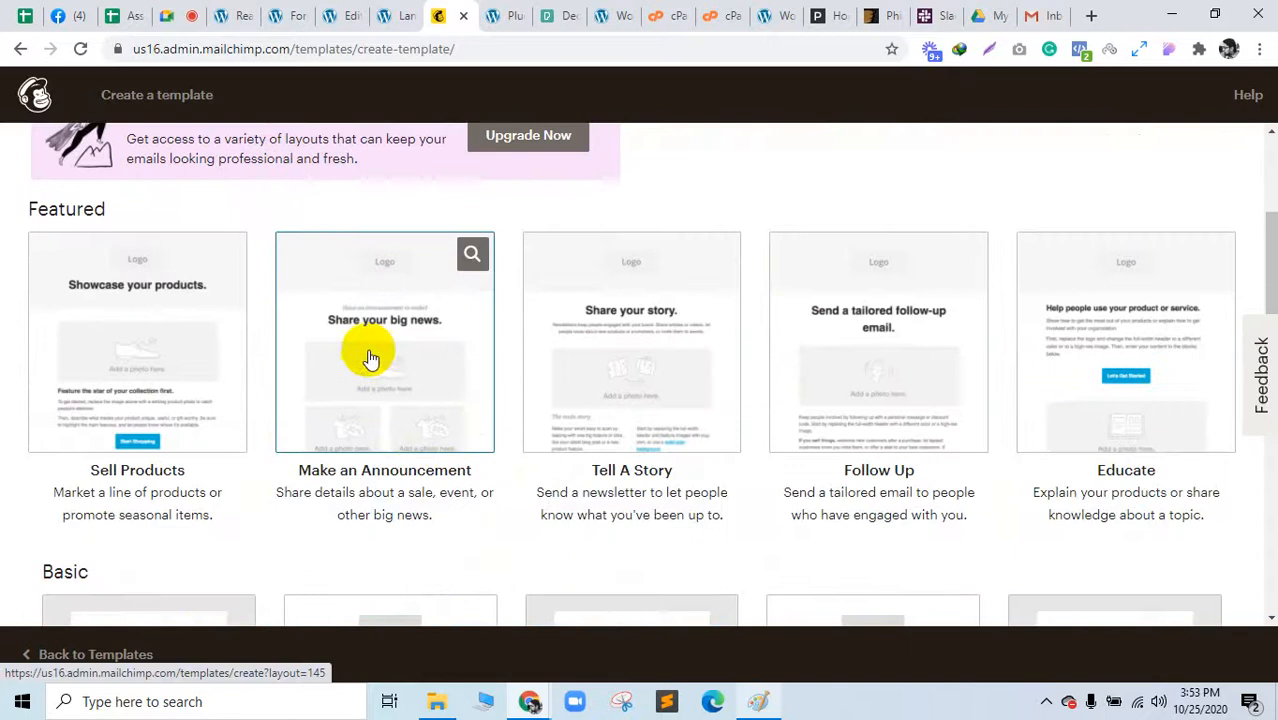
pyautogui.click(369, 356)
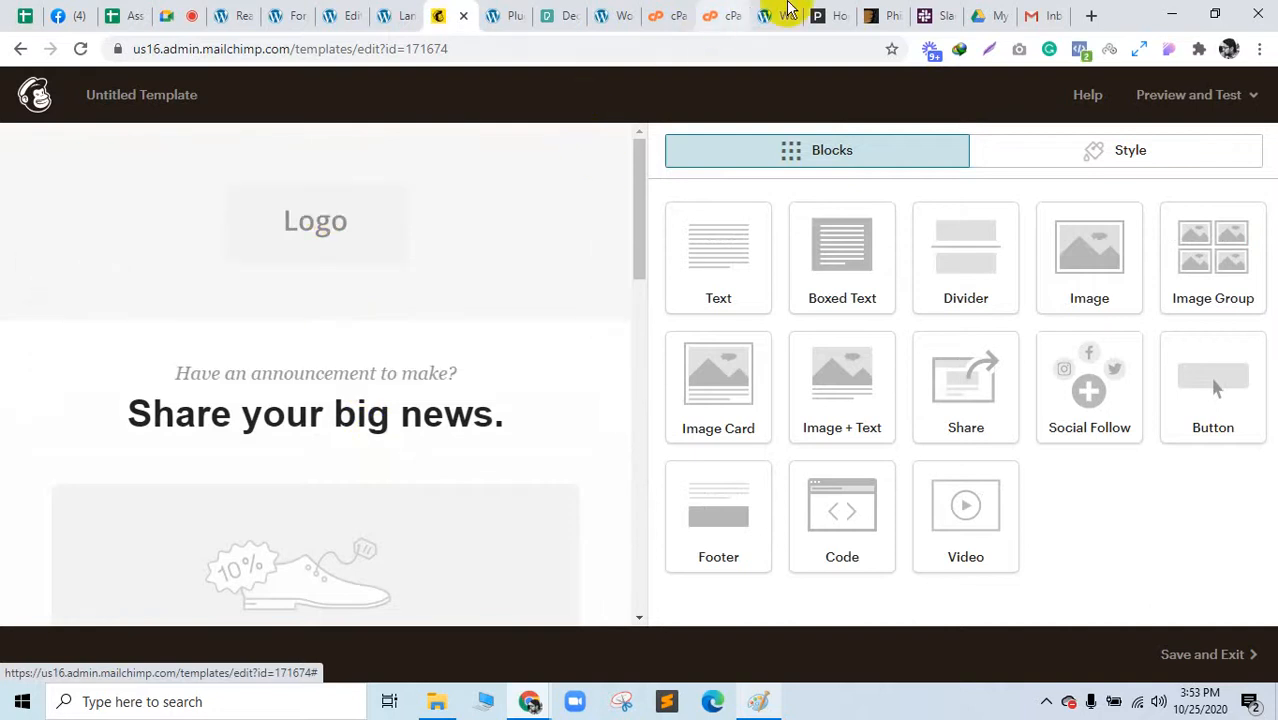
pyautogui.click(128, 13)
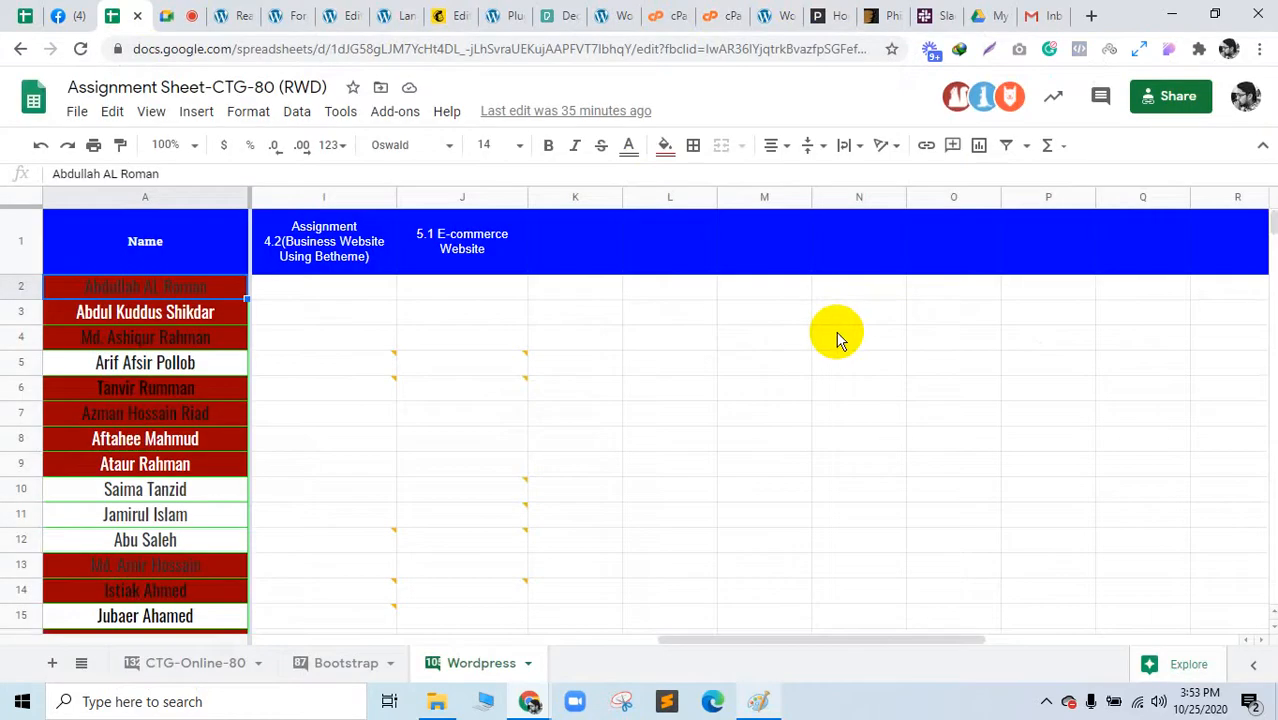
# Step: Open the E-commerce link from cell J5's comment and return to the loading E-Maria store
pyautogui.moveTo(502, 365)
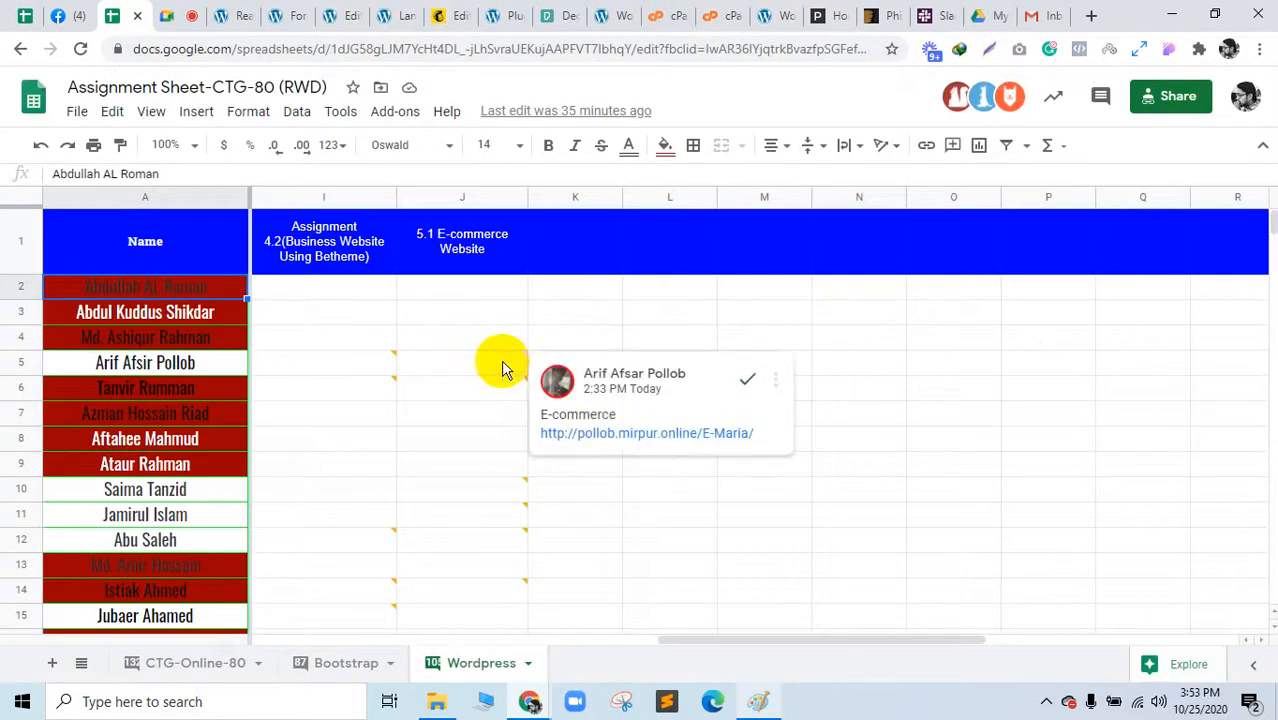
pyautogui.click(597, 433)
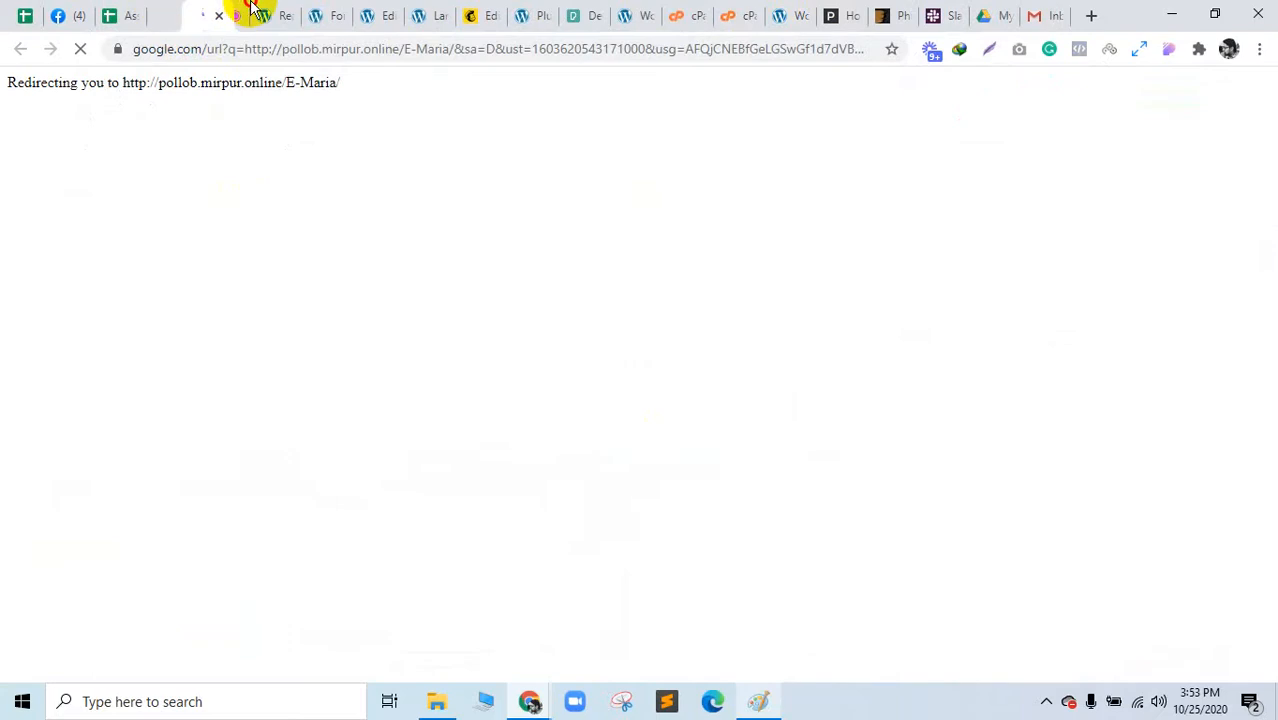
pyautogui.moveTo(253, 8); pyautogui.dragTo(470, 8)
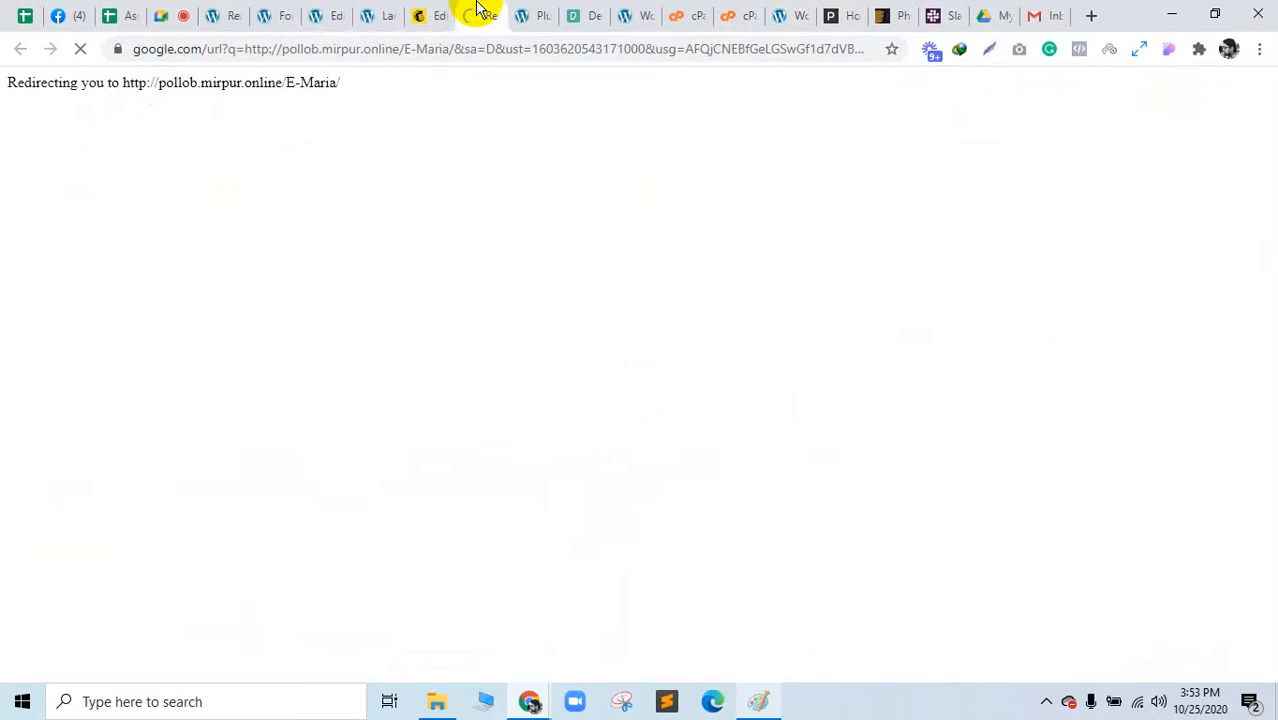
pyautogui.click(447, 10)
pyautogui.click(483, 13)
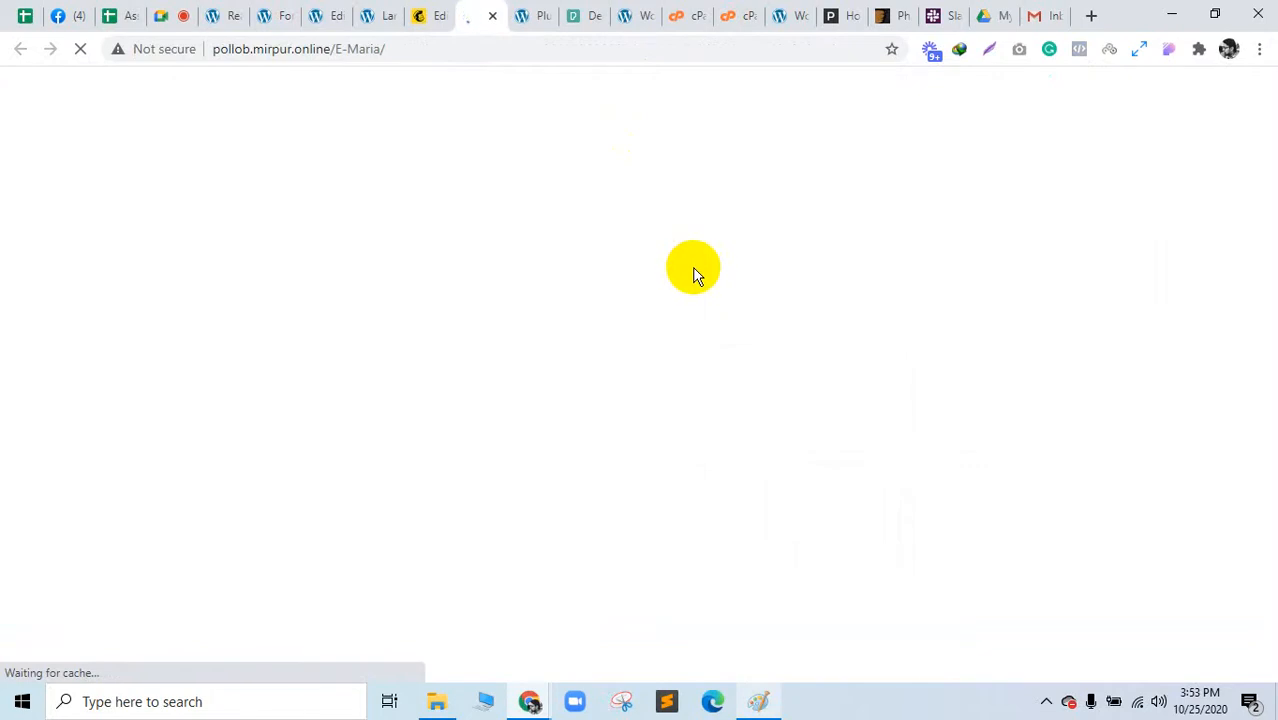
pyautogui.click(593, 26)
# Step: Close the photo download and Philos demo pages, then open the E-maRia Shop > Men category
pyautogui.click(594, 18)
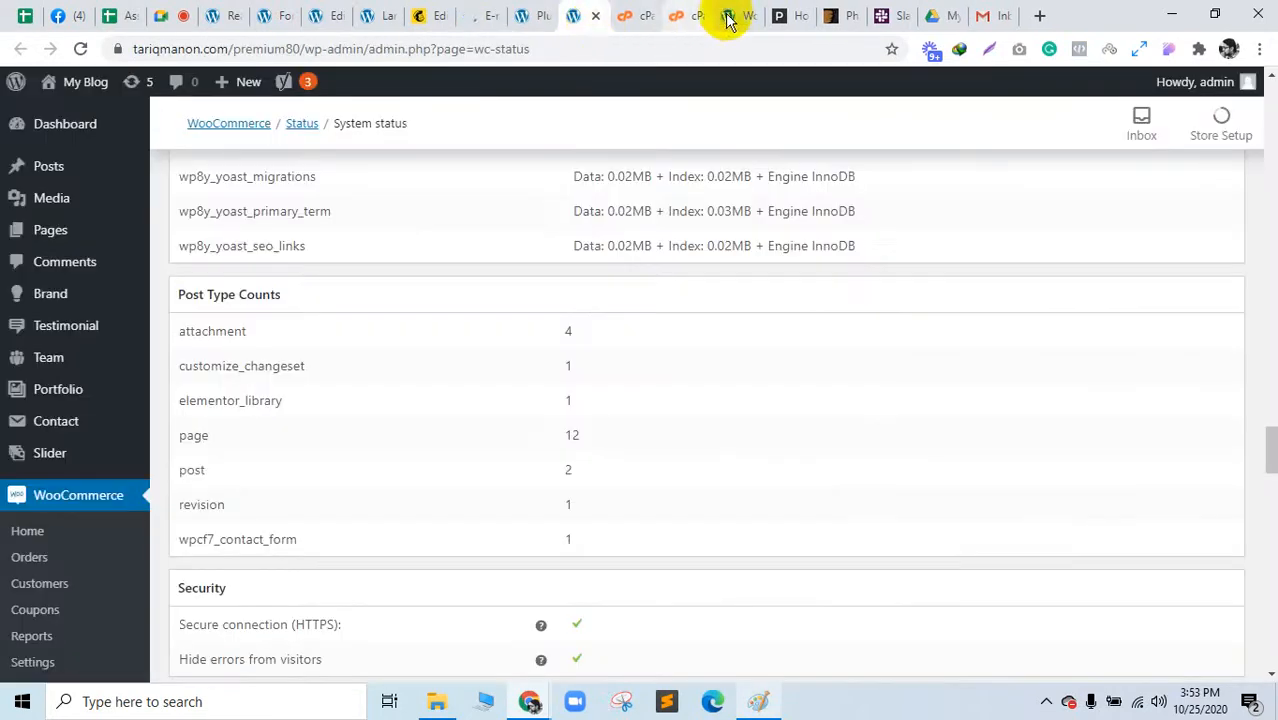
pyautogui.click(795, 8)
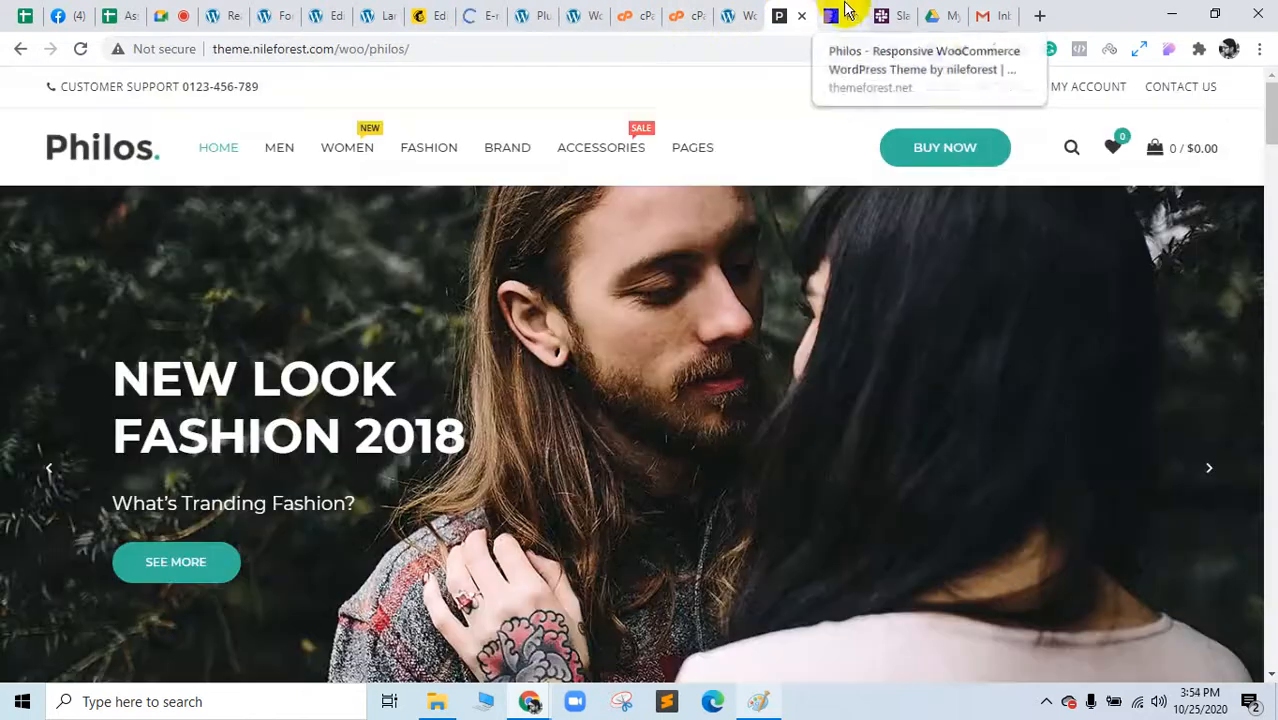
pyautogui.click(803, 16)
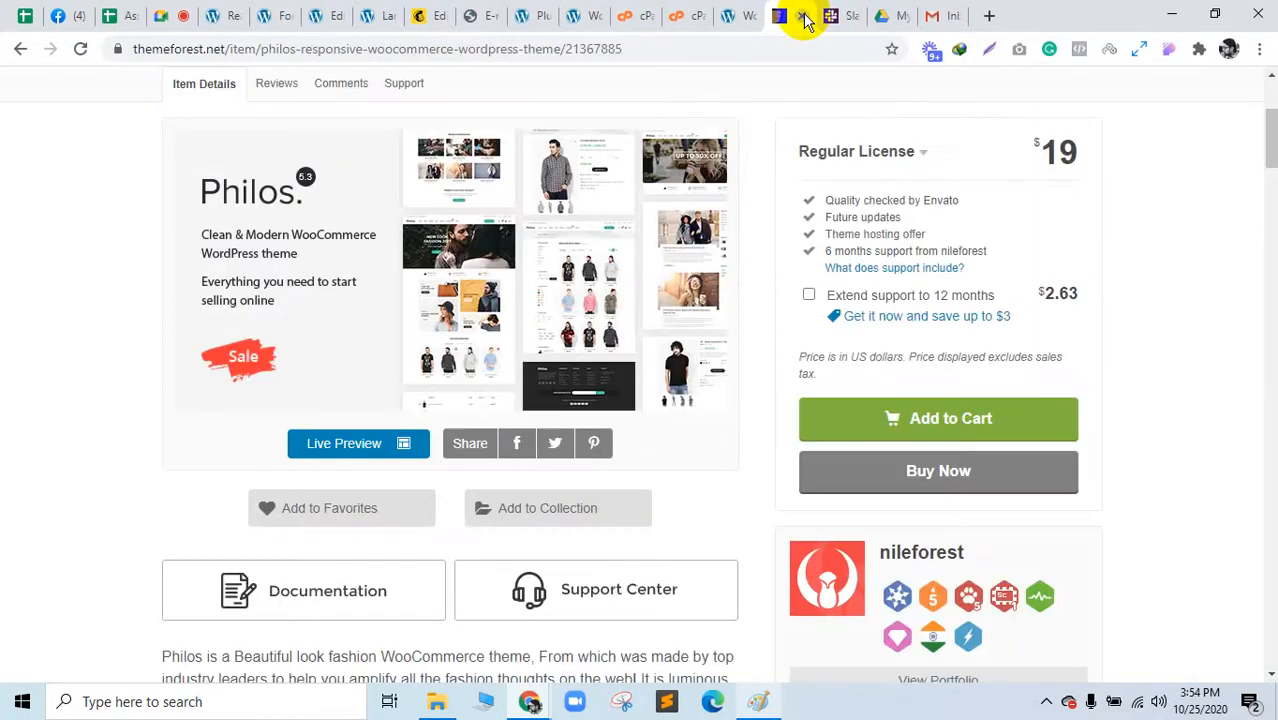
pyautogui.click(803, 16)
pyautogui.click(499, 12)
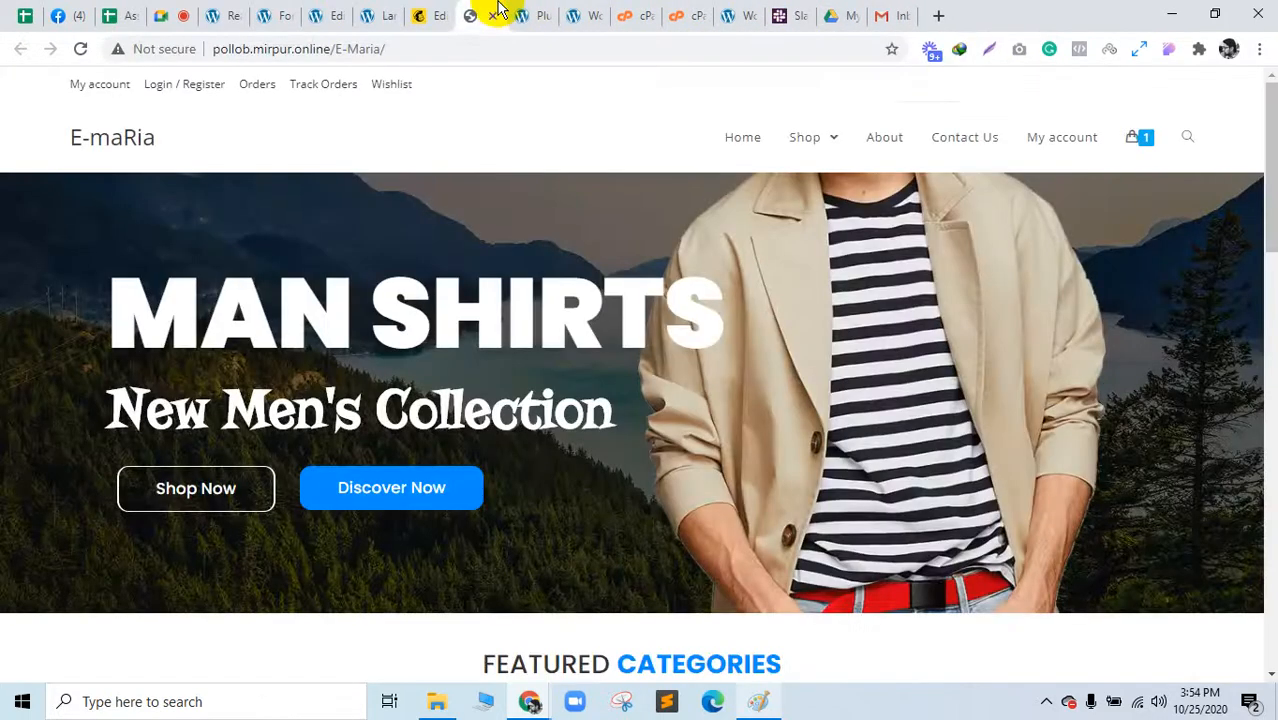
pyautogui.scroll(-6, 767, 382)
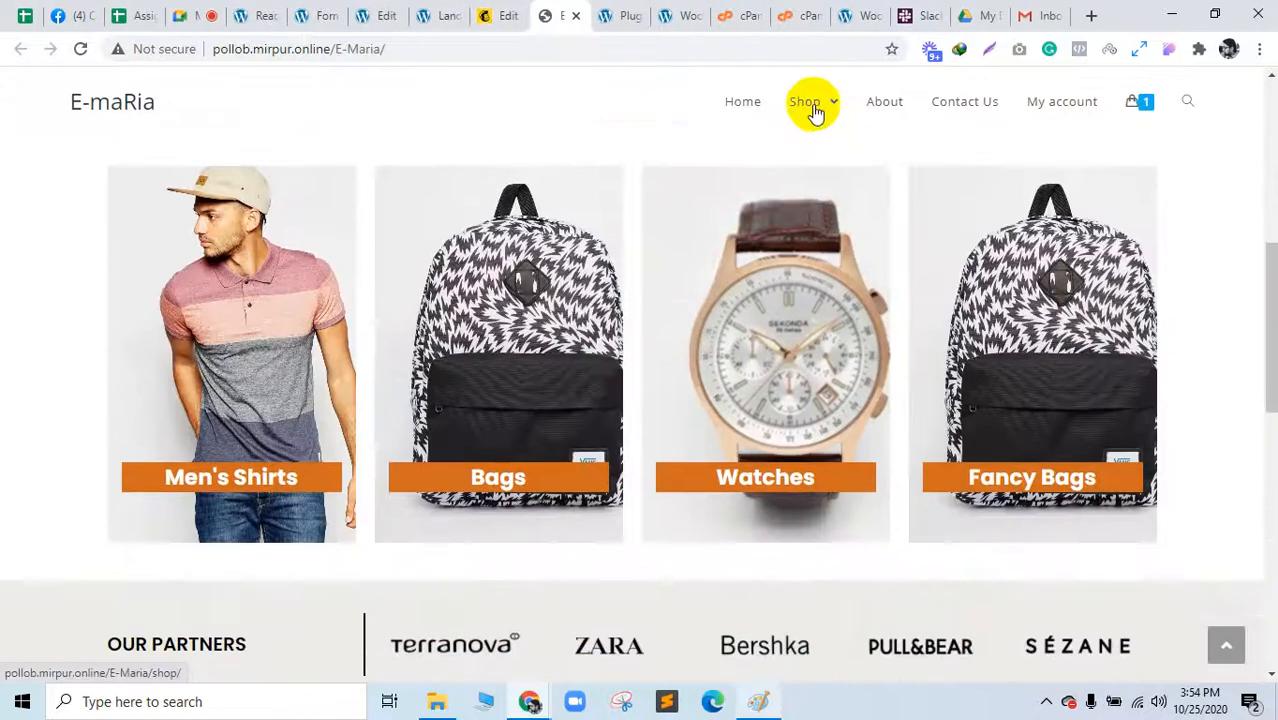
pyautogui.scroll(3, 813, 108)
pyautogui.moveTo(815, 110)
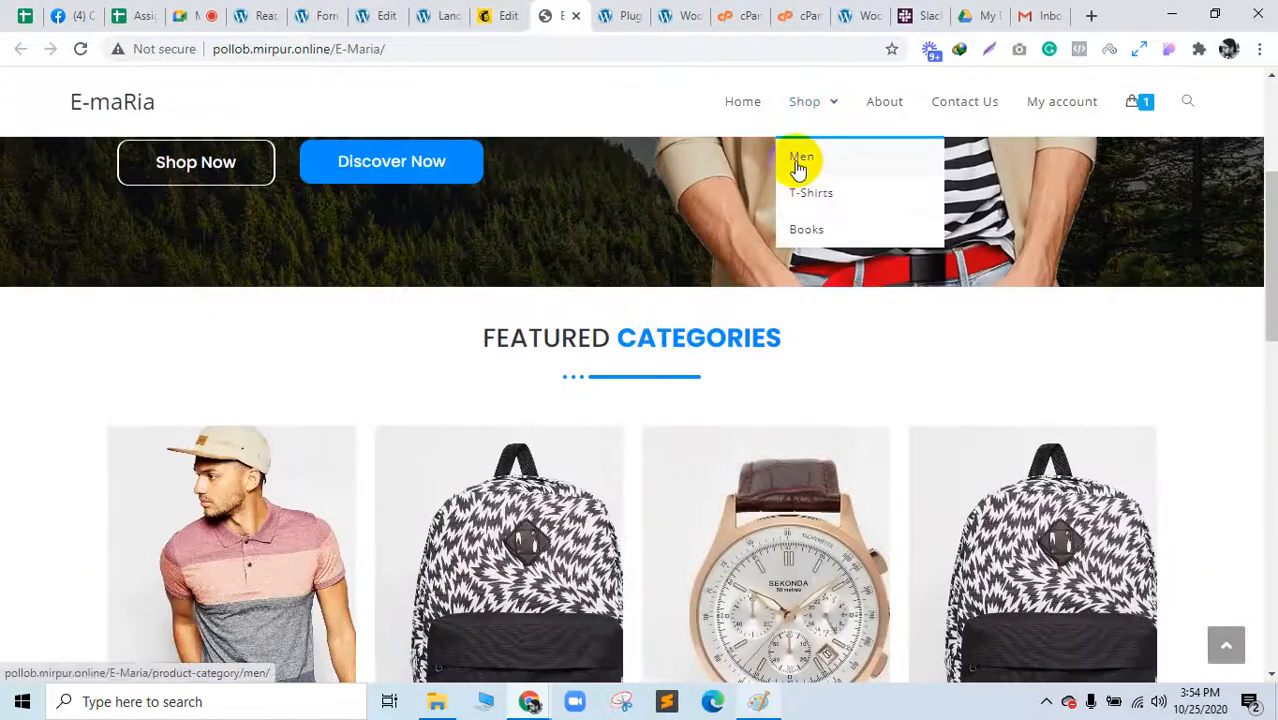
pyautogui.click(800, 165)
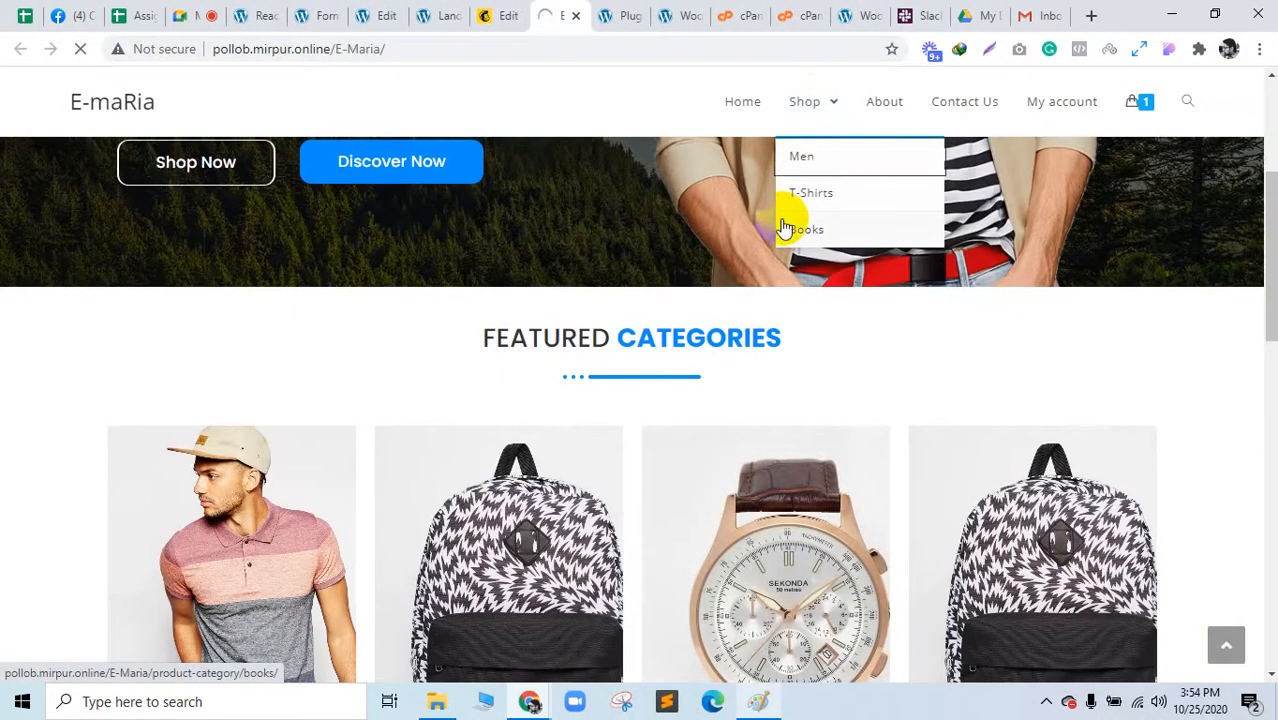
# Step: Open the Ash Short Sleeve product in its own tab, view it, then return to the spreadsheet
pyautogui.scroll(-2, 560, 375)
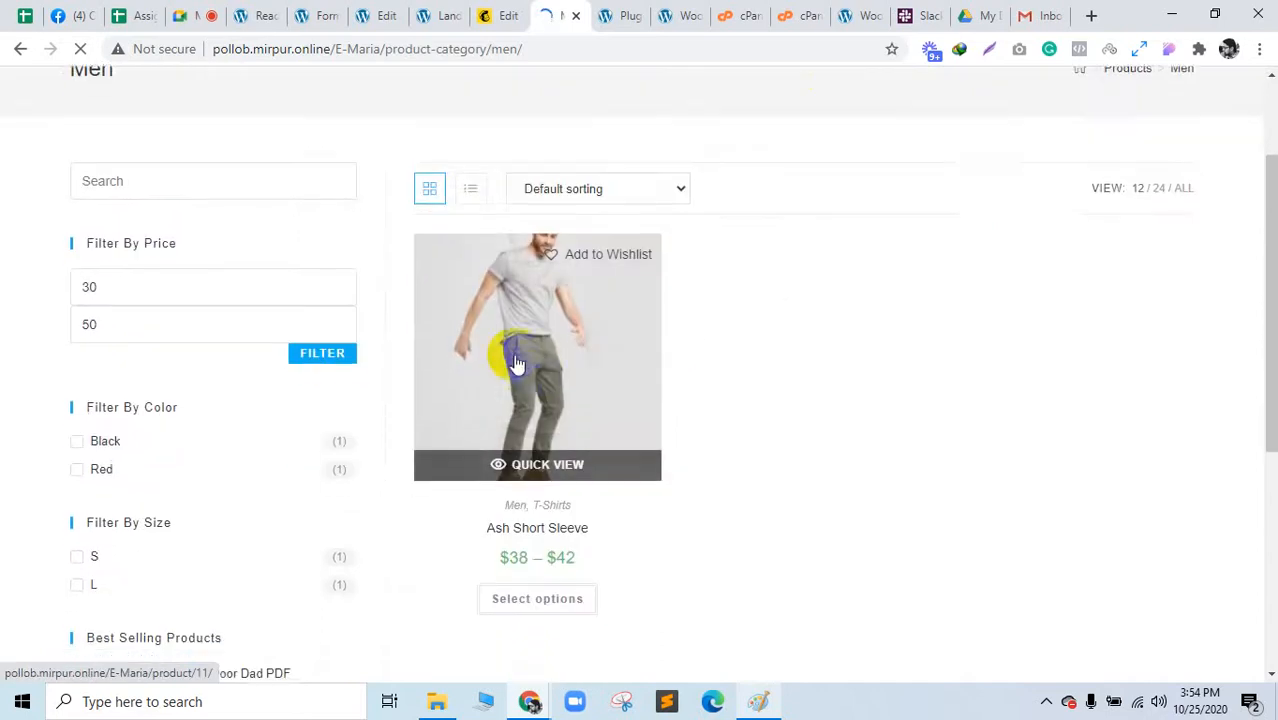
pyautogui.middleClick(515, 363)
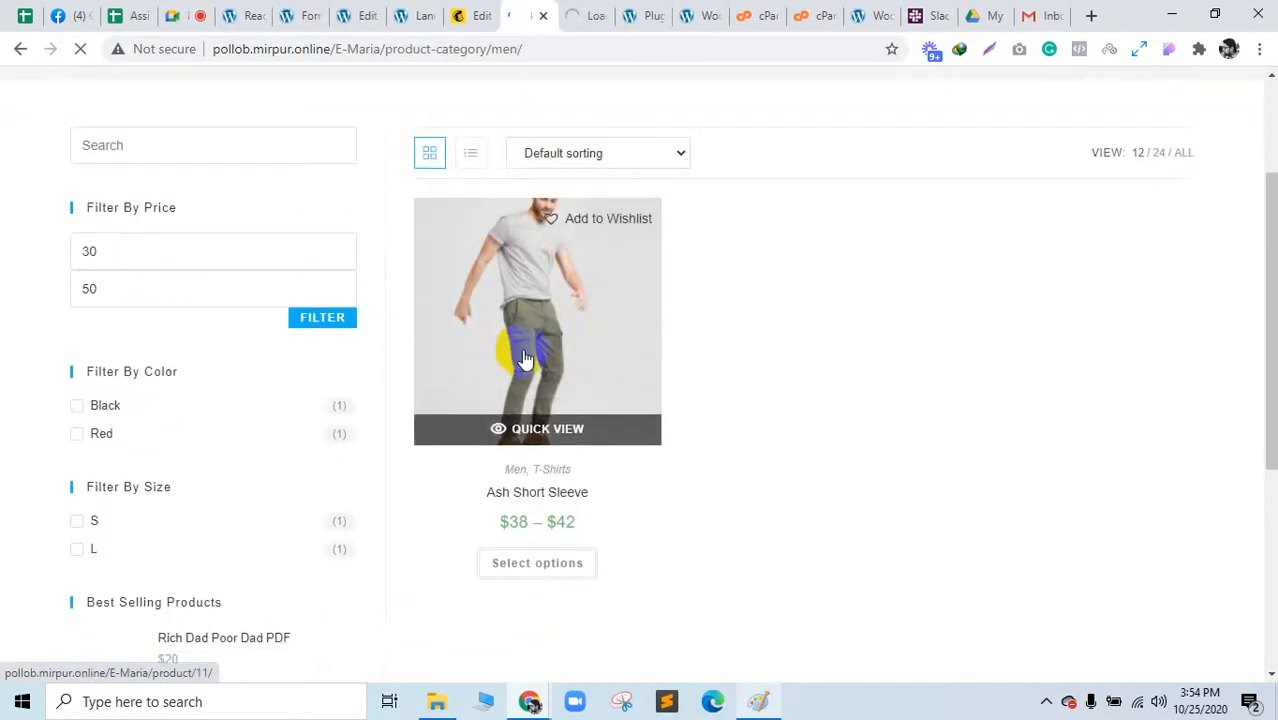
pyautogui.scroll(2, 515, 363)
pyautogui.moveTo(825, 140)
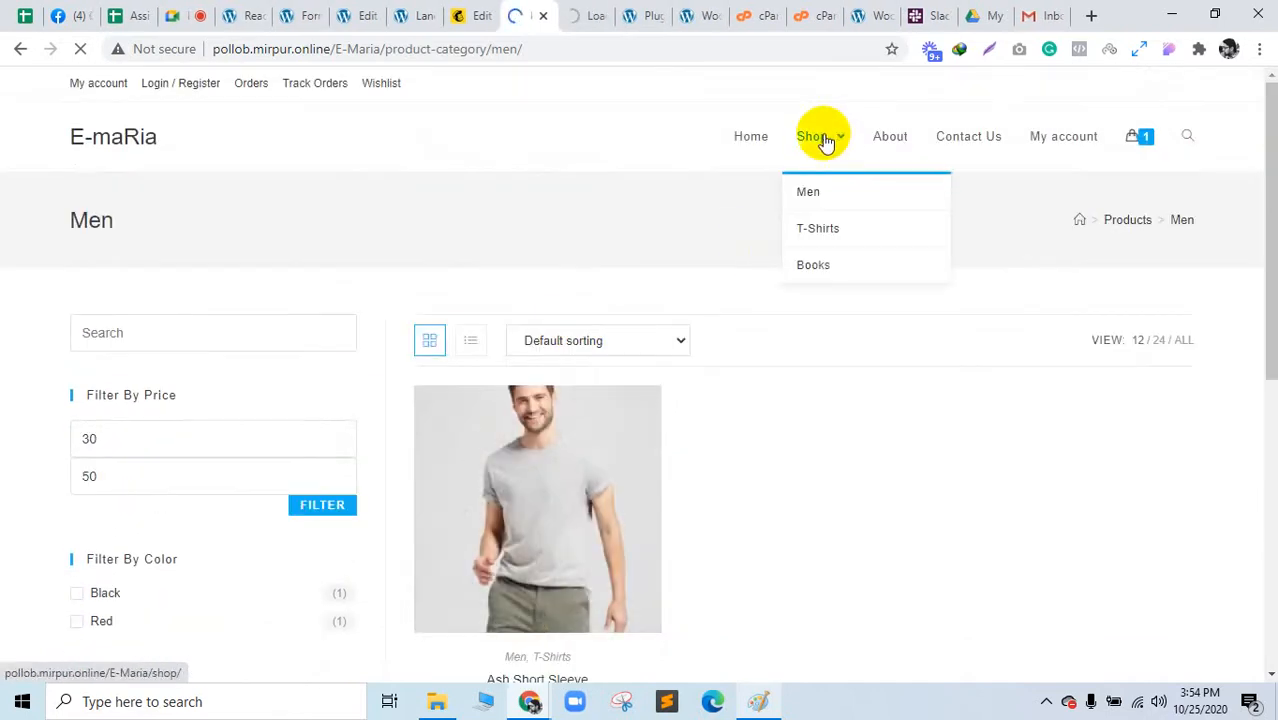
pyautogui.click(590, 13)
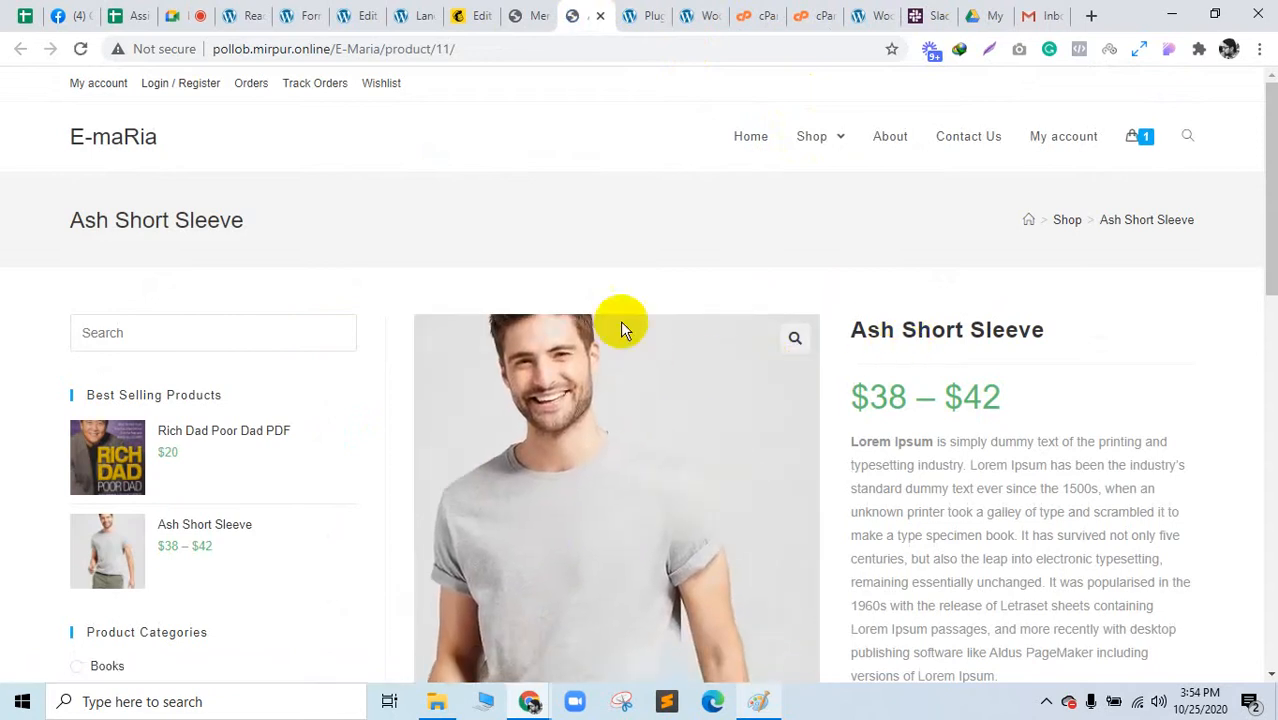
pyautogui.click(488, 13)
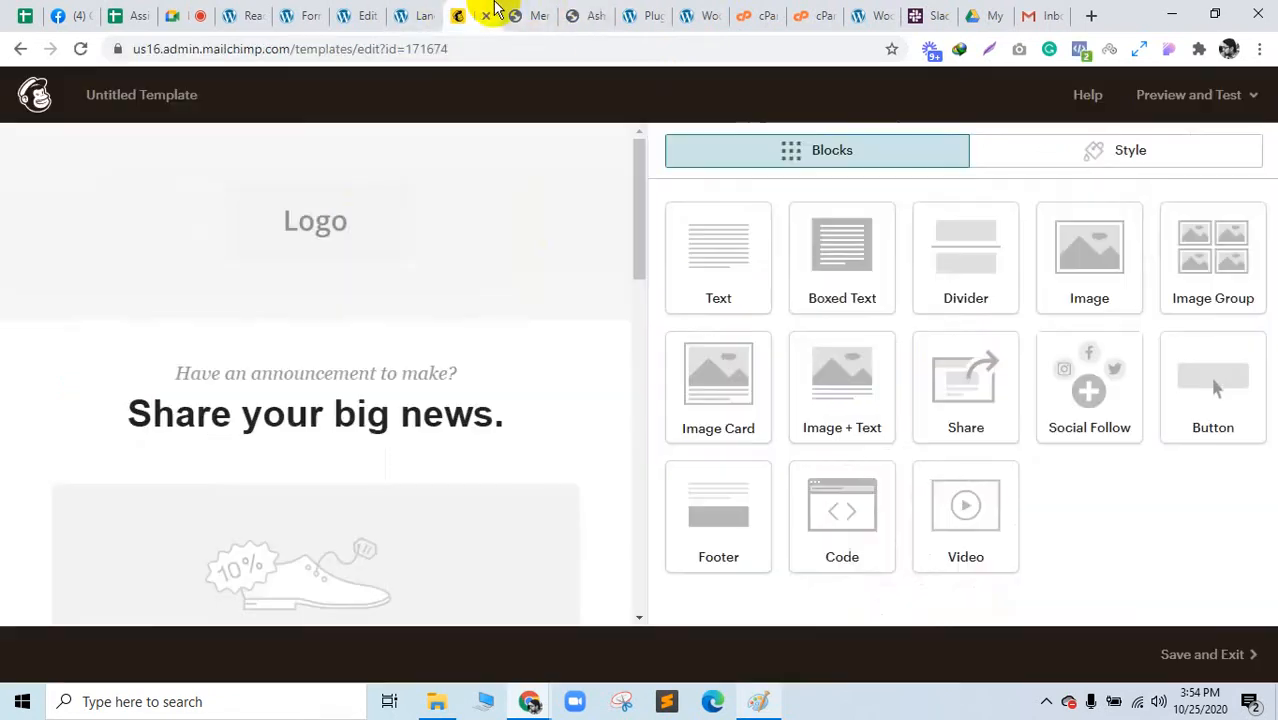
pyautogui.click(590, 10)
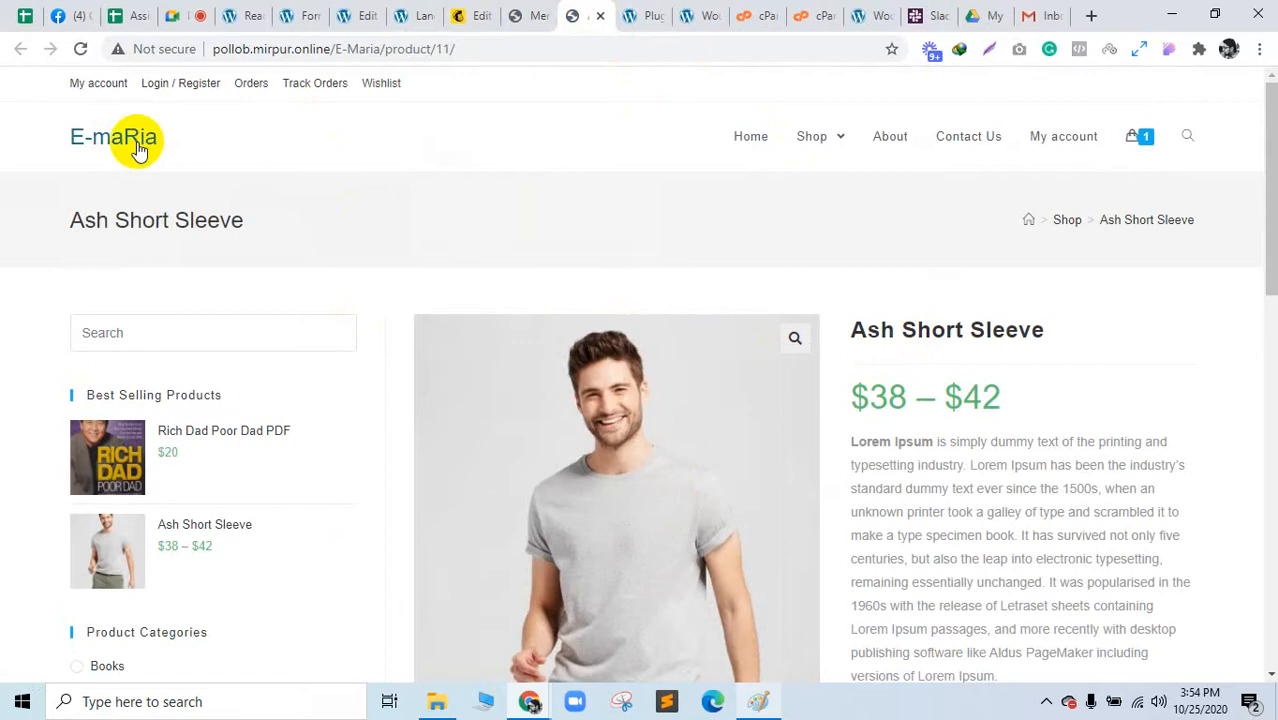
pyautogui.click(539, 10)
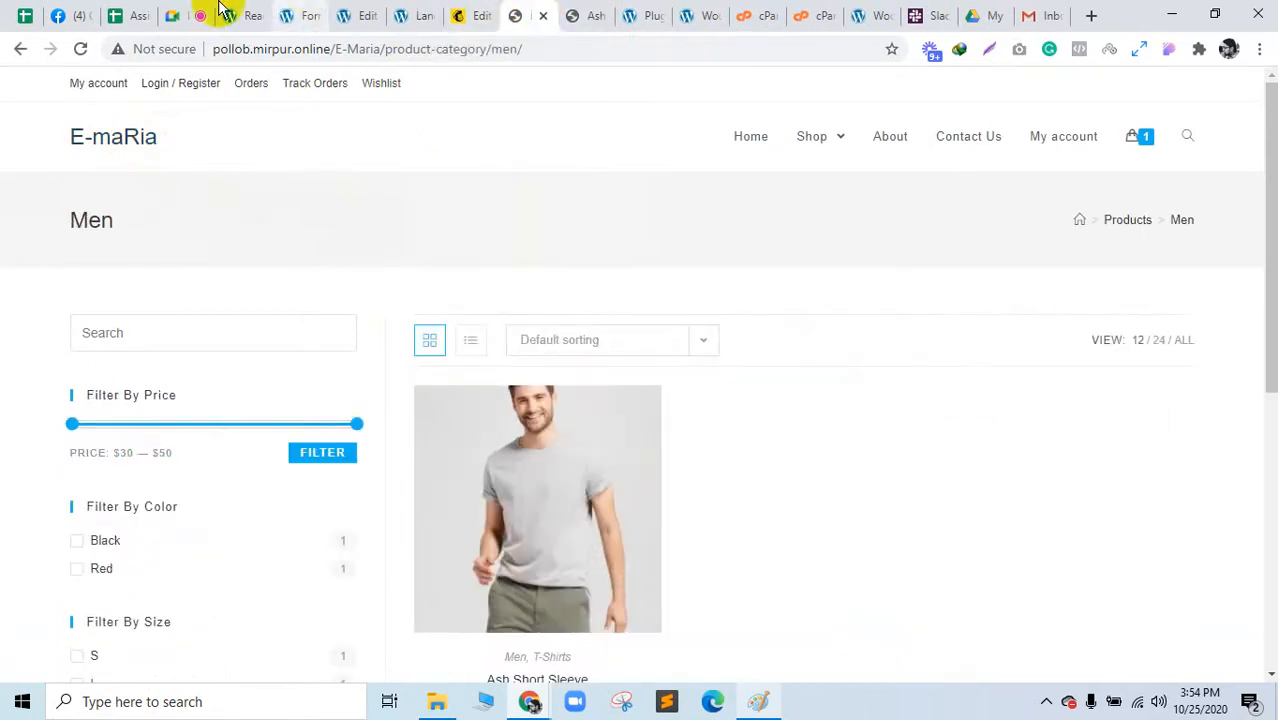
pyautogui.click(137, 14)
# Step: Open the qoskimama.com link from the J6 comment through Google's redirect notice
pyautogui.click(660, 292)
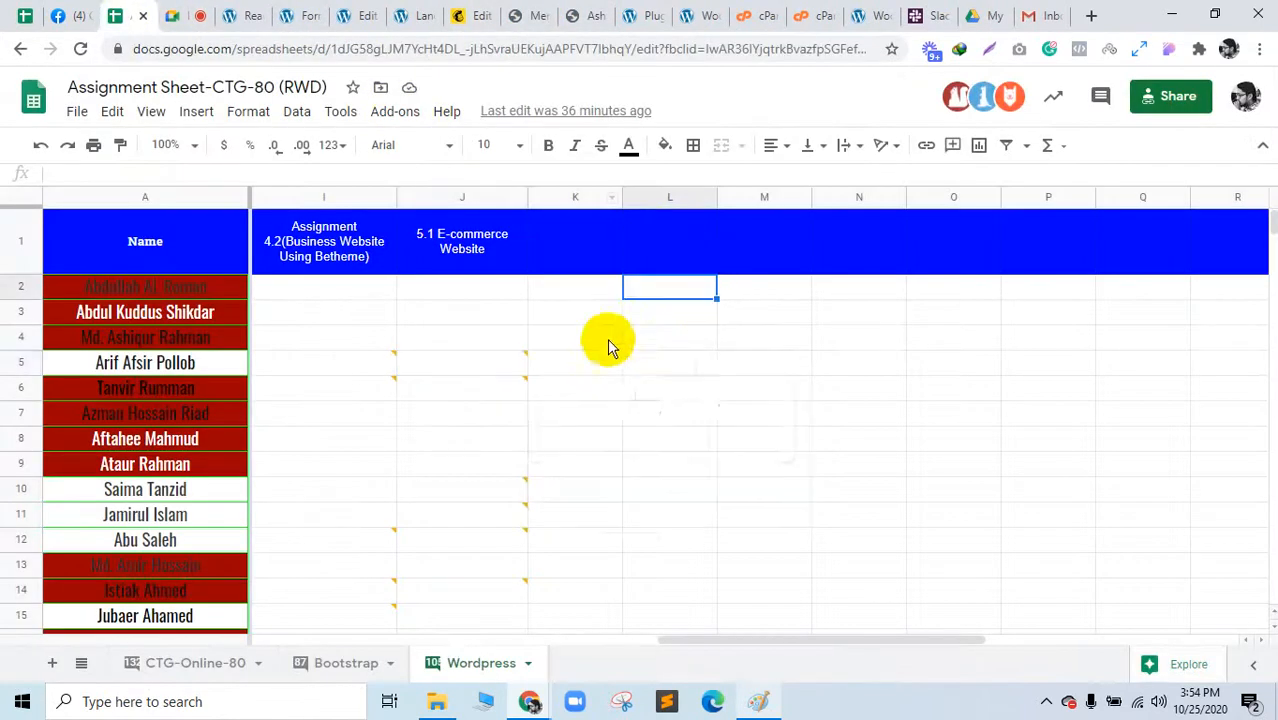
pyautogui.click(583, 440)
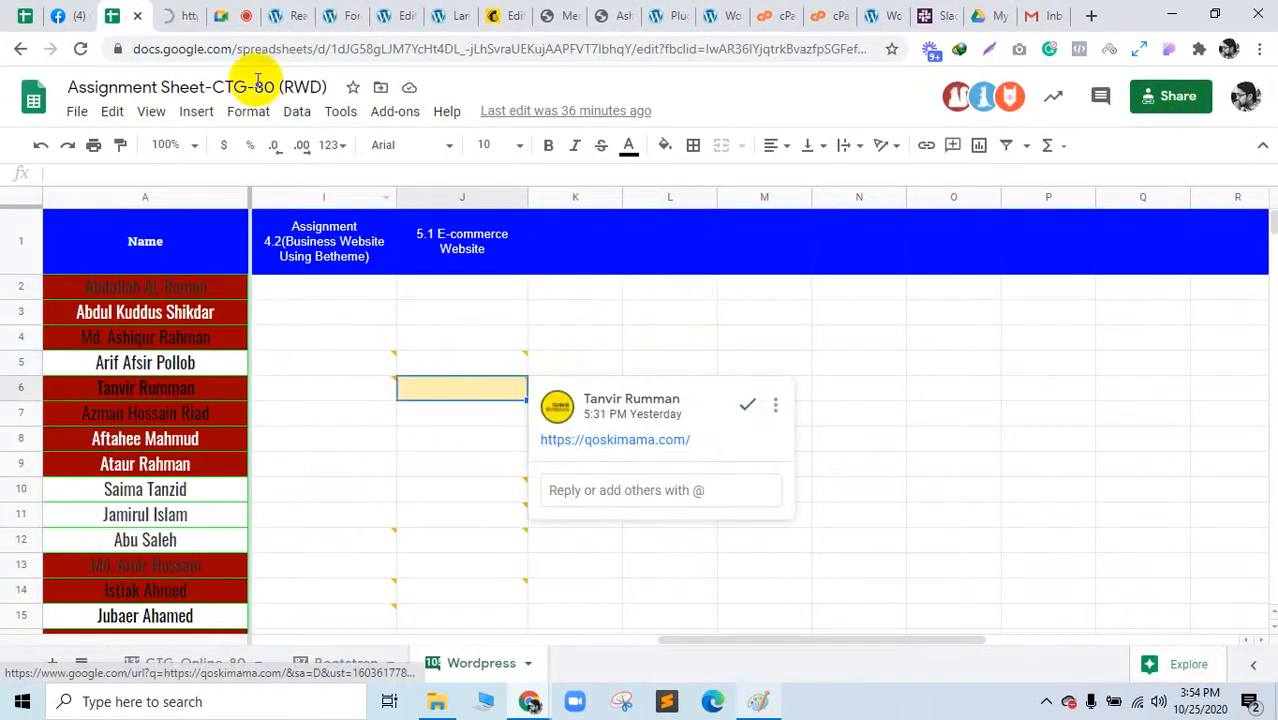
pyautogui.moveTo(177, 14); pyautogui.dragTo(531, 11)
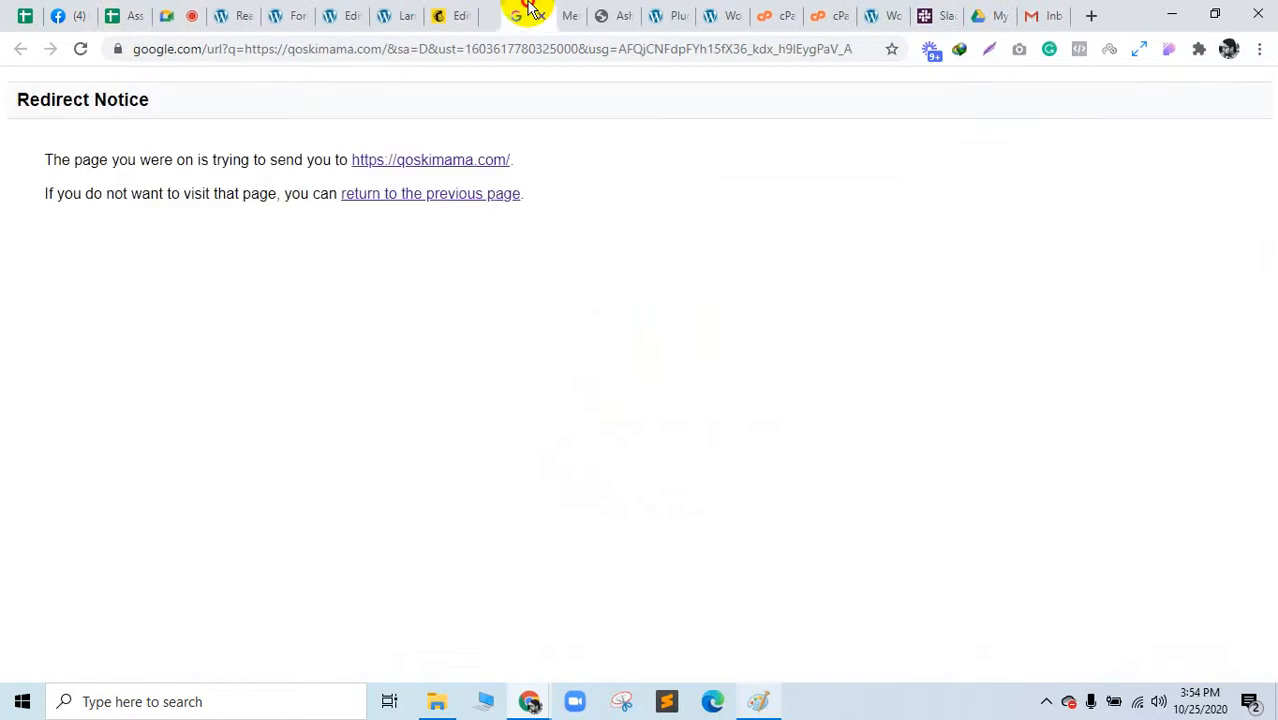
pyautogui.click(452, 163)
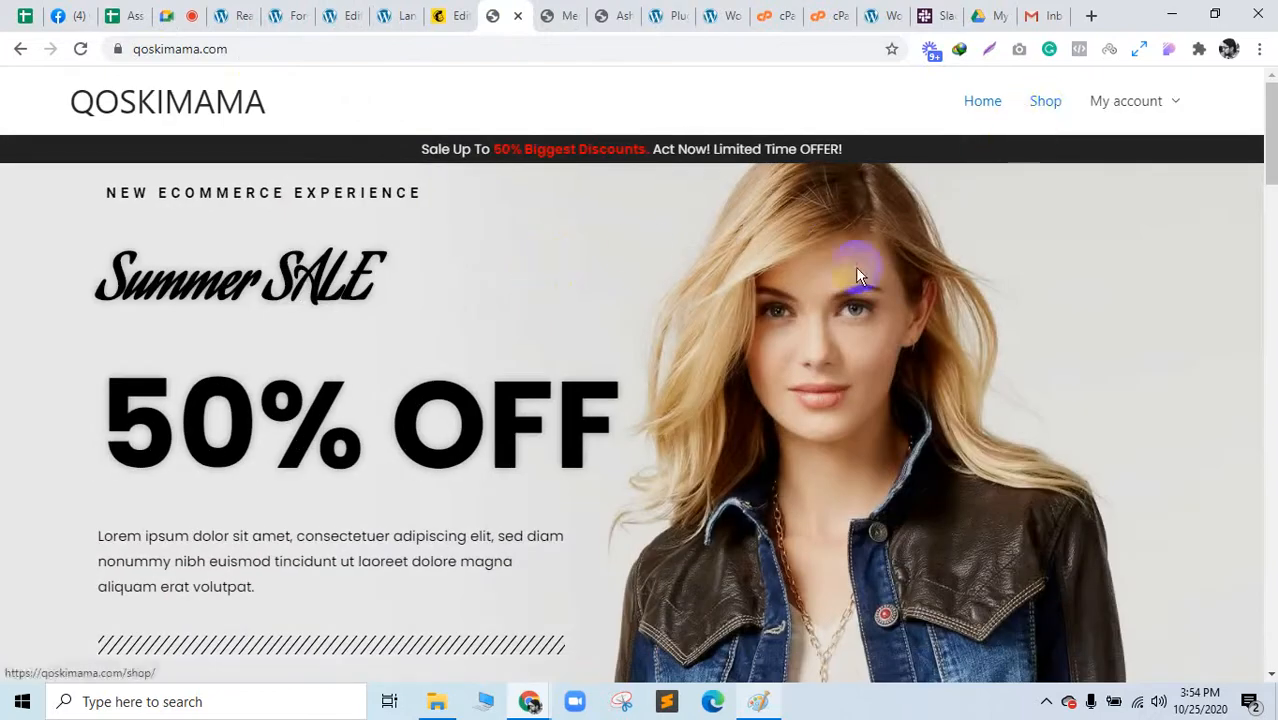
pyautogui.scroll(-4, 771, 354)
pyautogui.scroll(-12, 771, 354)
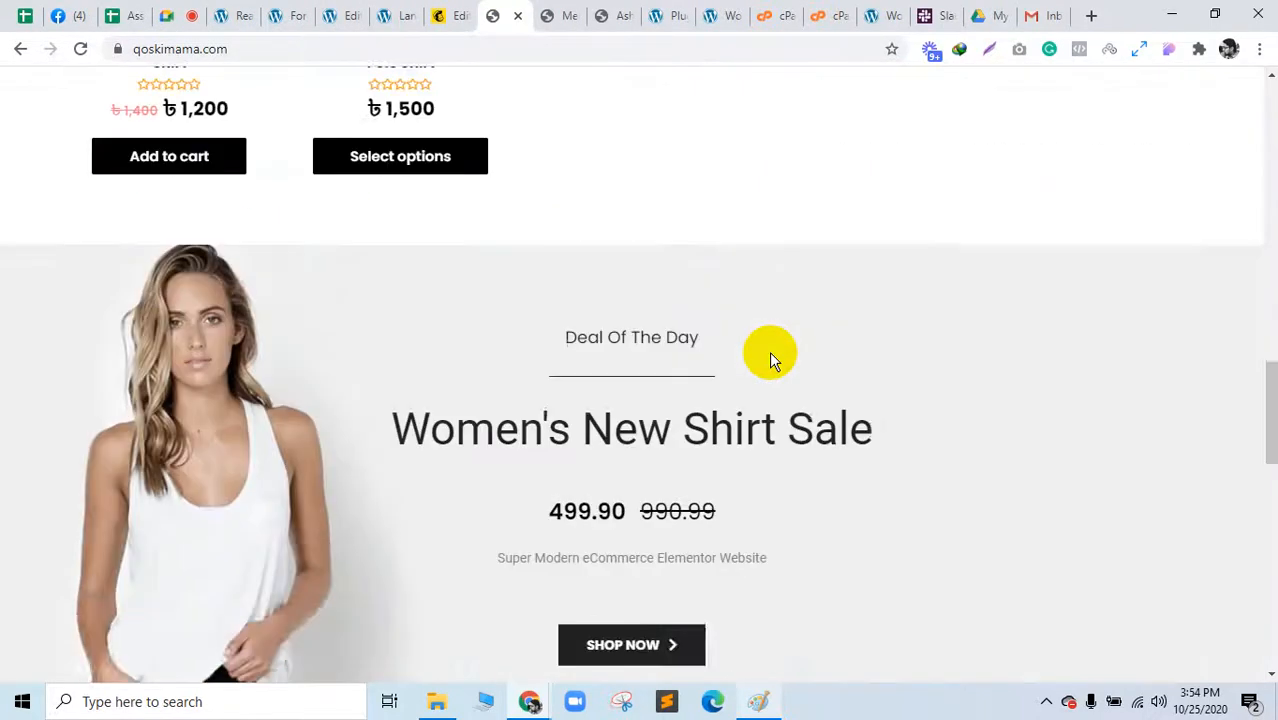
pyautogui.scroll(4, 771, 356)
pyautogui.click(130, 15)
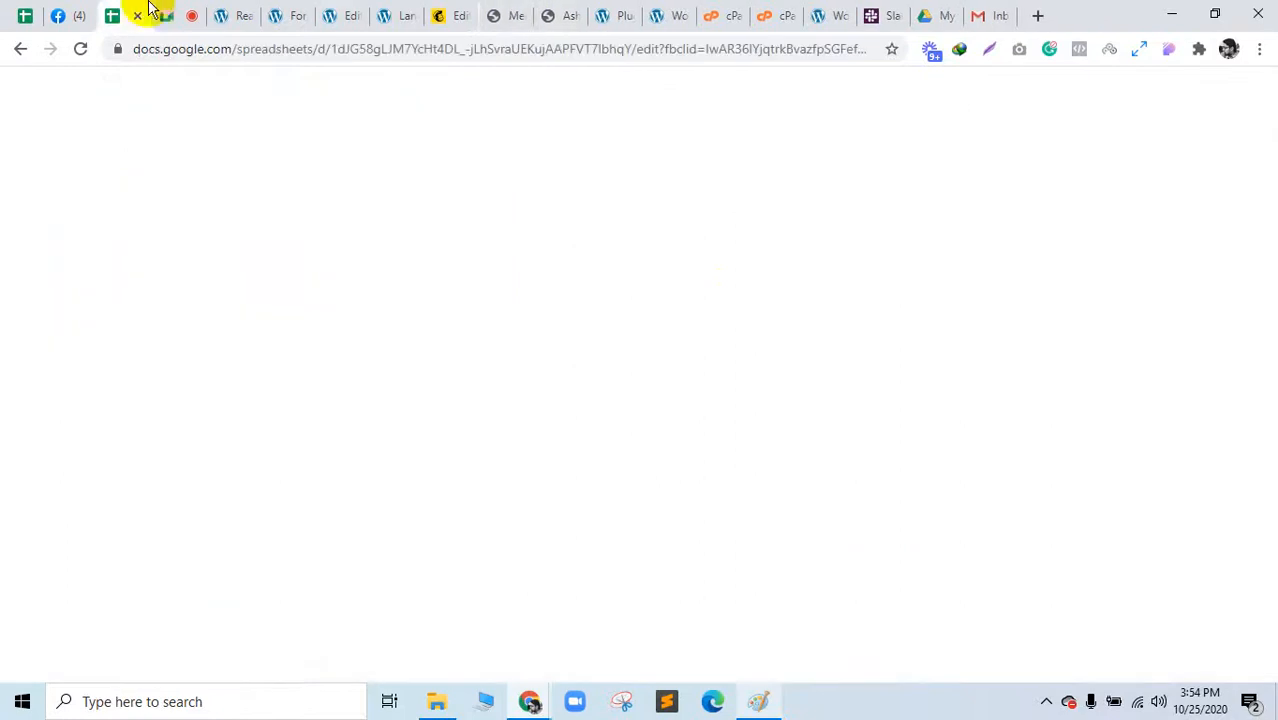
# Step: Open the J10 and J12 comment store links, including salehict.com/e-commerce, and close the WordPress Reading Settings page
pyautogui.click(767, 275)
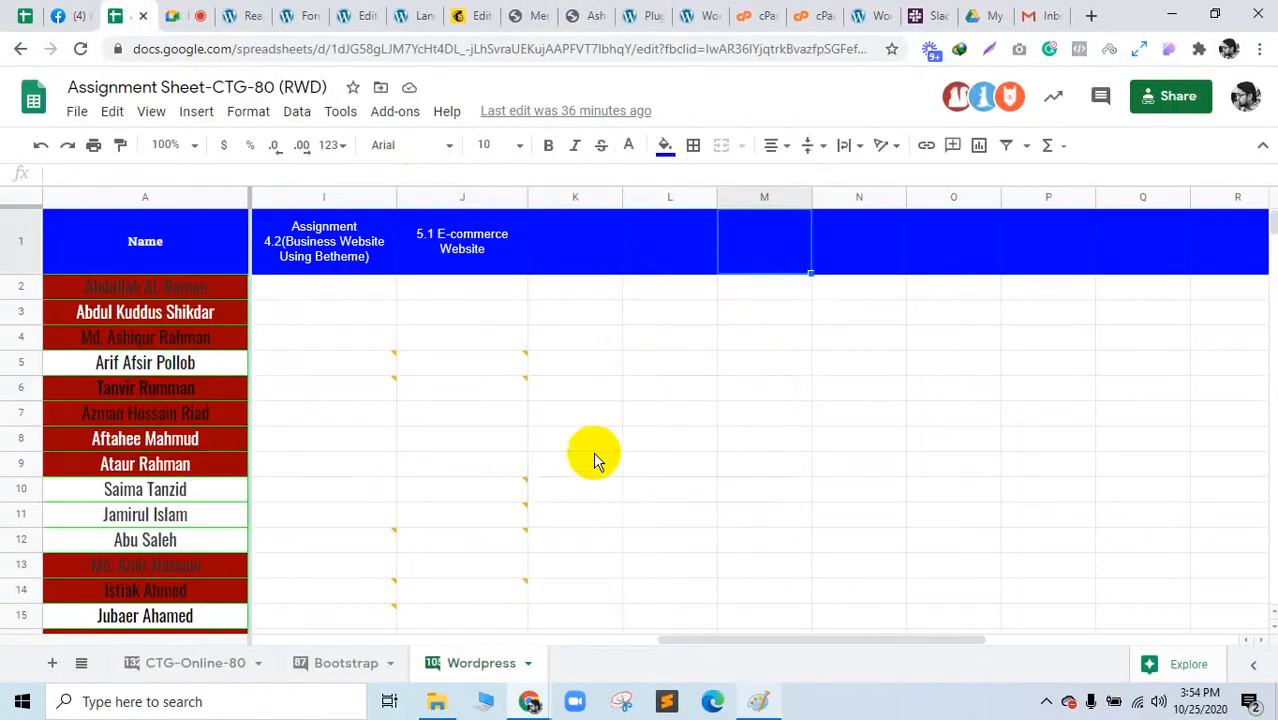
pyautogui.moveTo(508, 490)
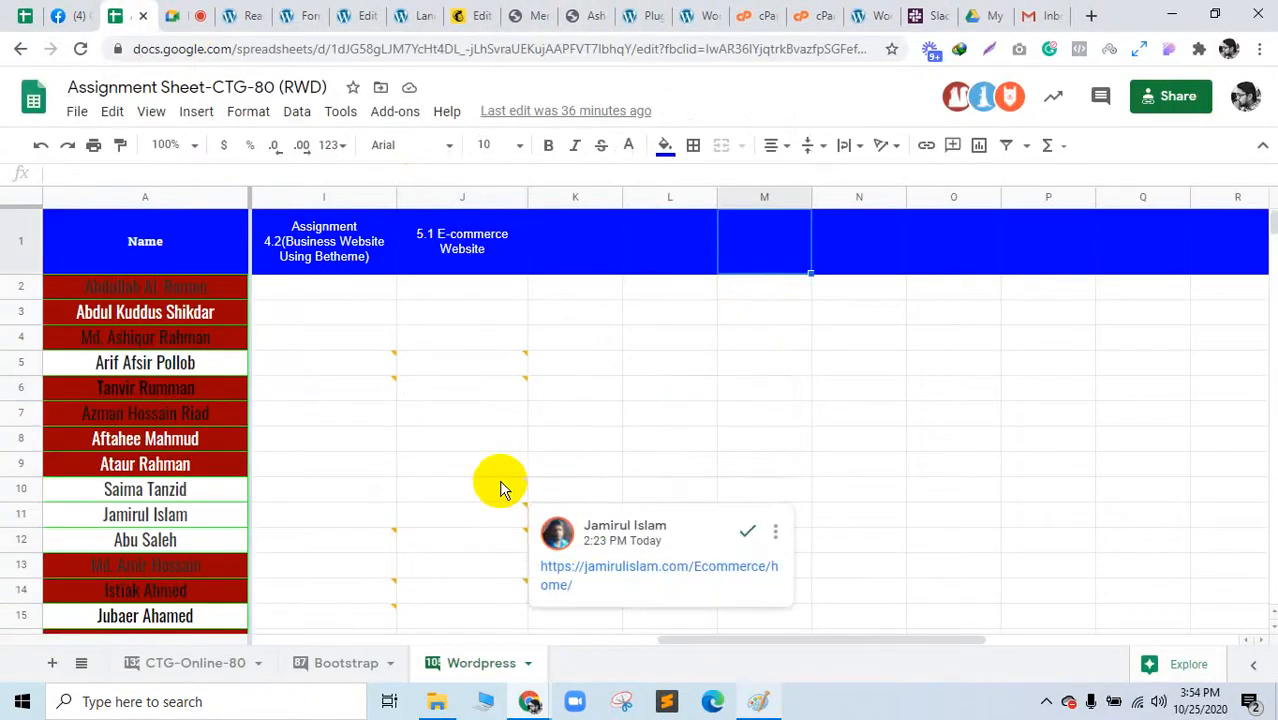
pyautogui.keyDown('ctrl'); pyautogui.click(620, 537); pyautogui.keyUp('ctrl')
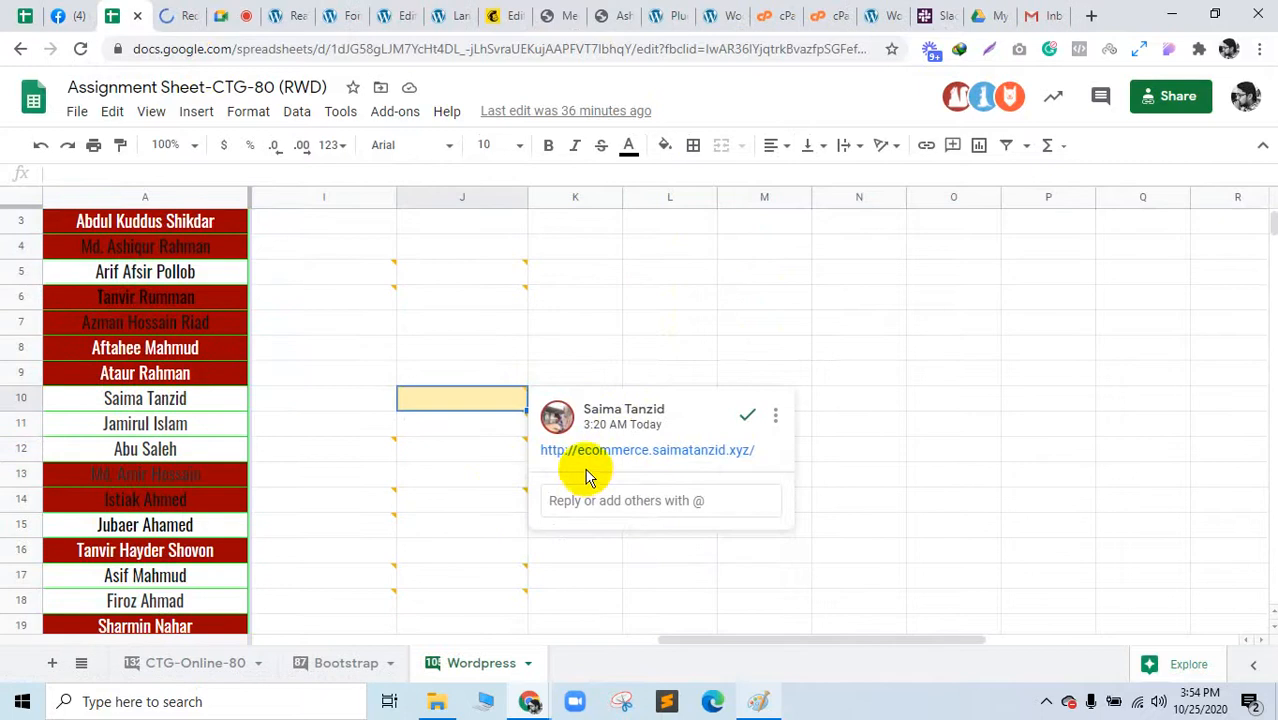
pyautogui.click(471, 453)
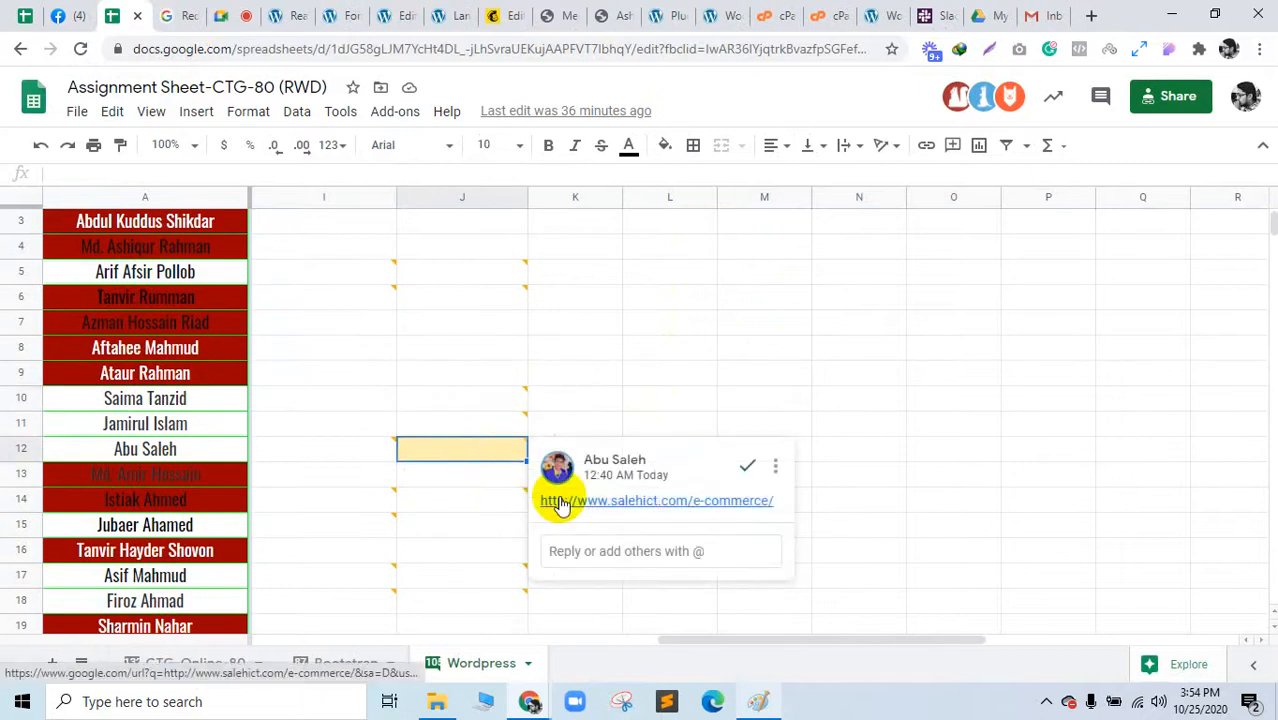
pyautogui.click(172, 12)
pyautogui.click(472, 170)
pyautogui.click(214, 14)
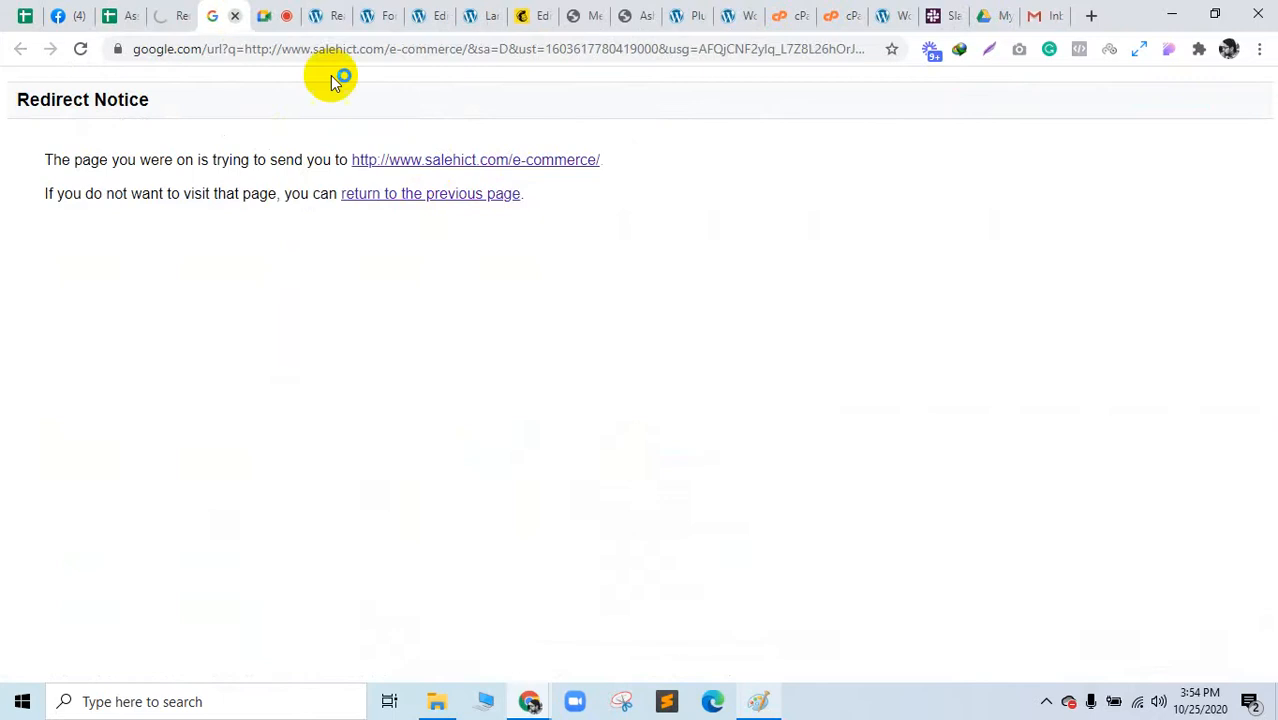
pyautogui.click(496, 163)
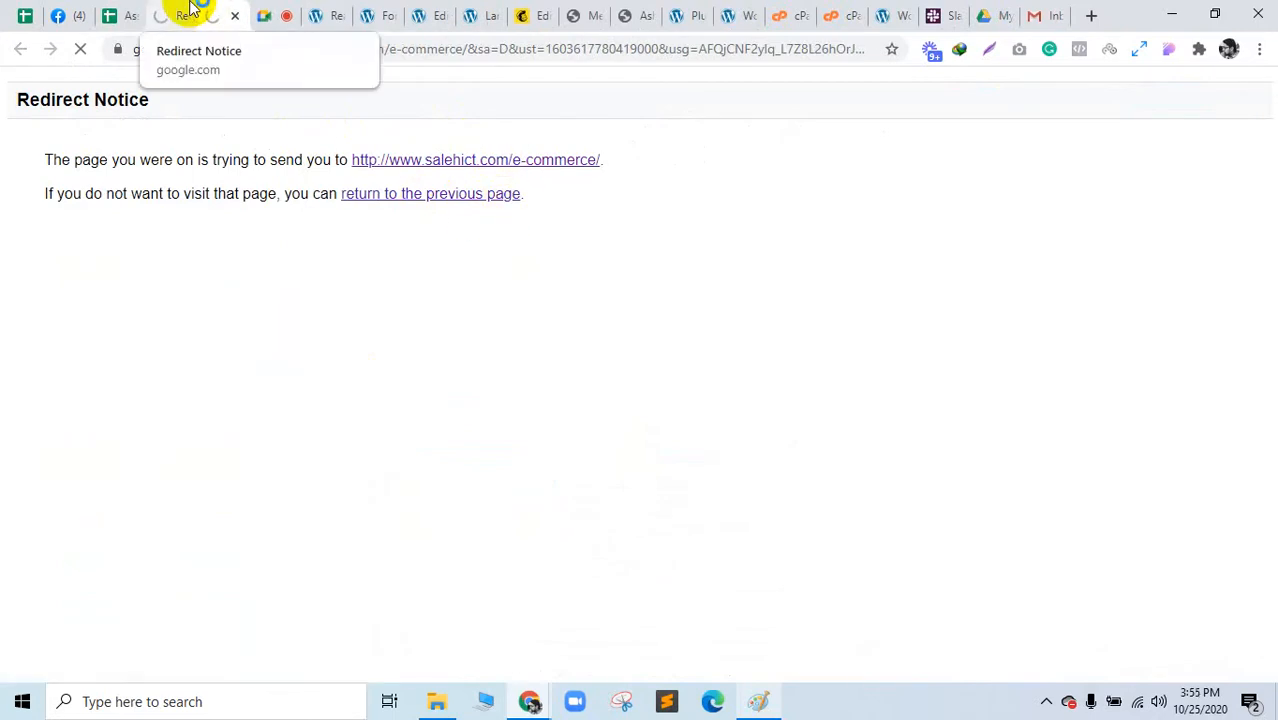
pyautogui.click(330, 16)
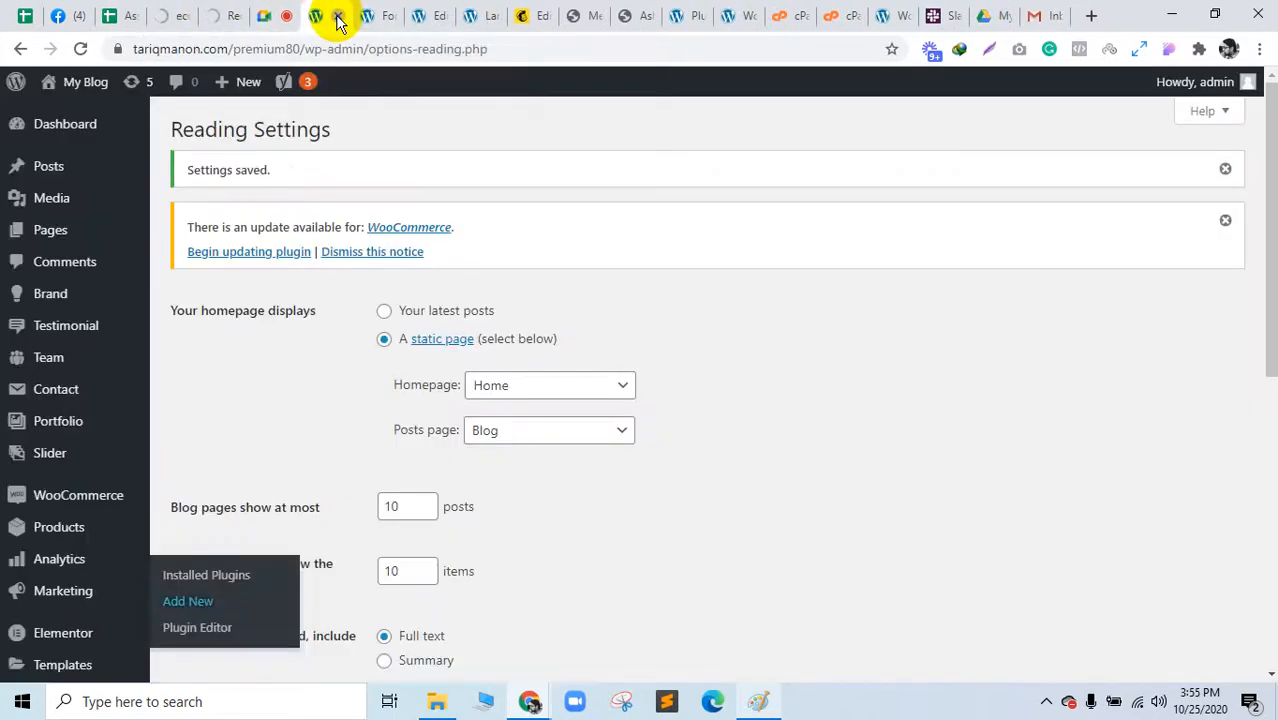
pyautogui.click(338, 16)
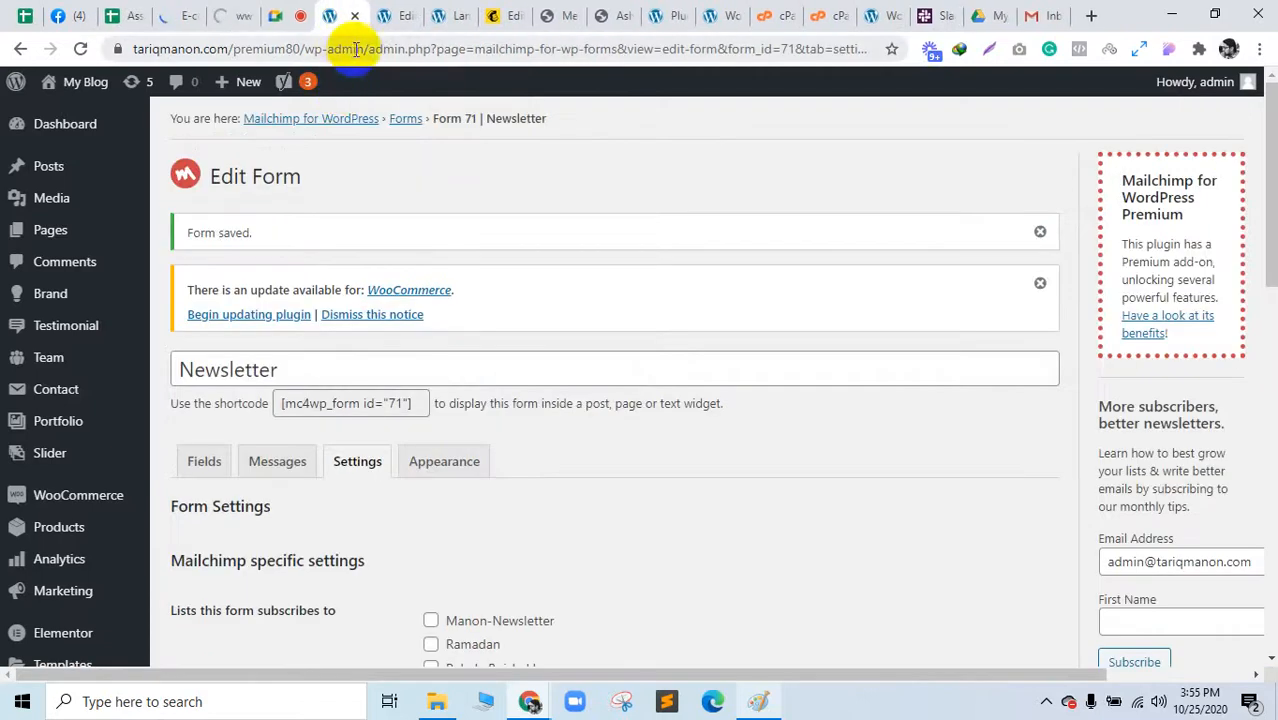
pyautogui.click(188, 10)
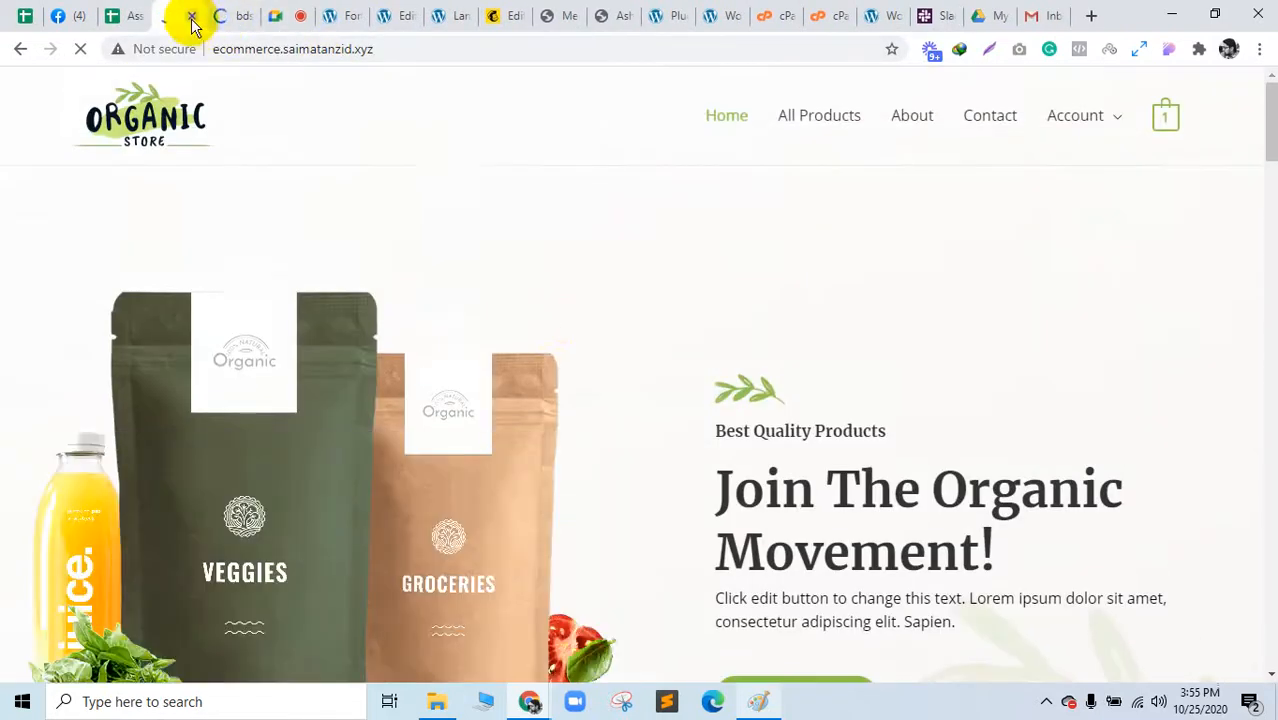
# Step: Close the Organic Store site and open the BLOGGDUDE men's T-Shirts category in a new tab
pyautogui.click(192, 16)
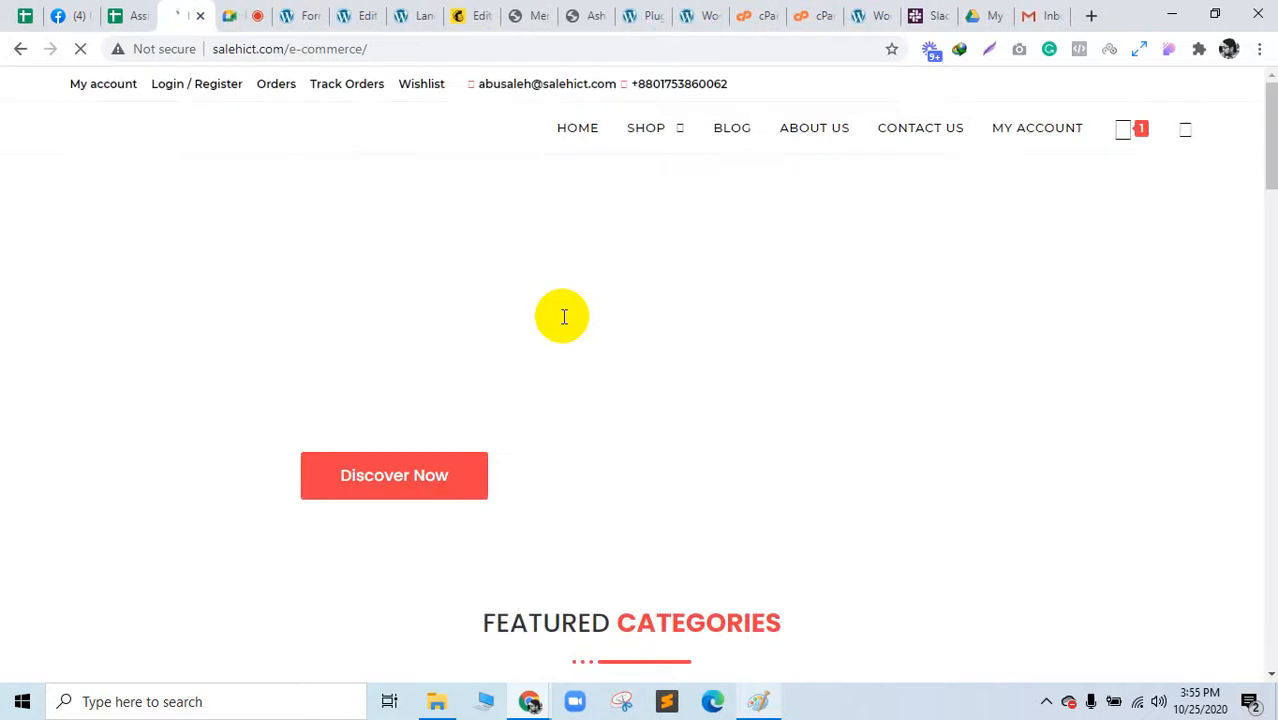
pyautogui.moveTo(662, 114)
pyautogui.moveTo(657, 176)
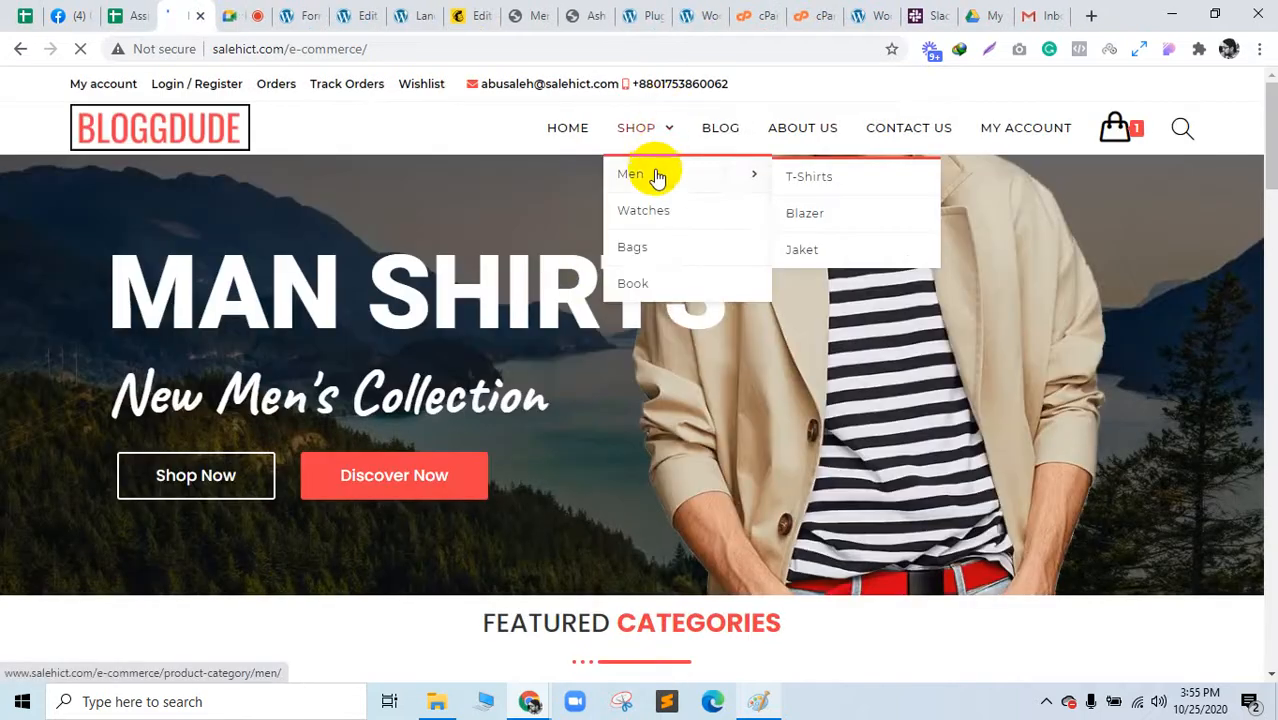
pyautogui.middleClick(798, 188)
pyautogui.scroll(-10, 599, 405)
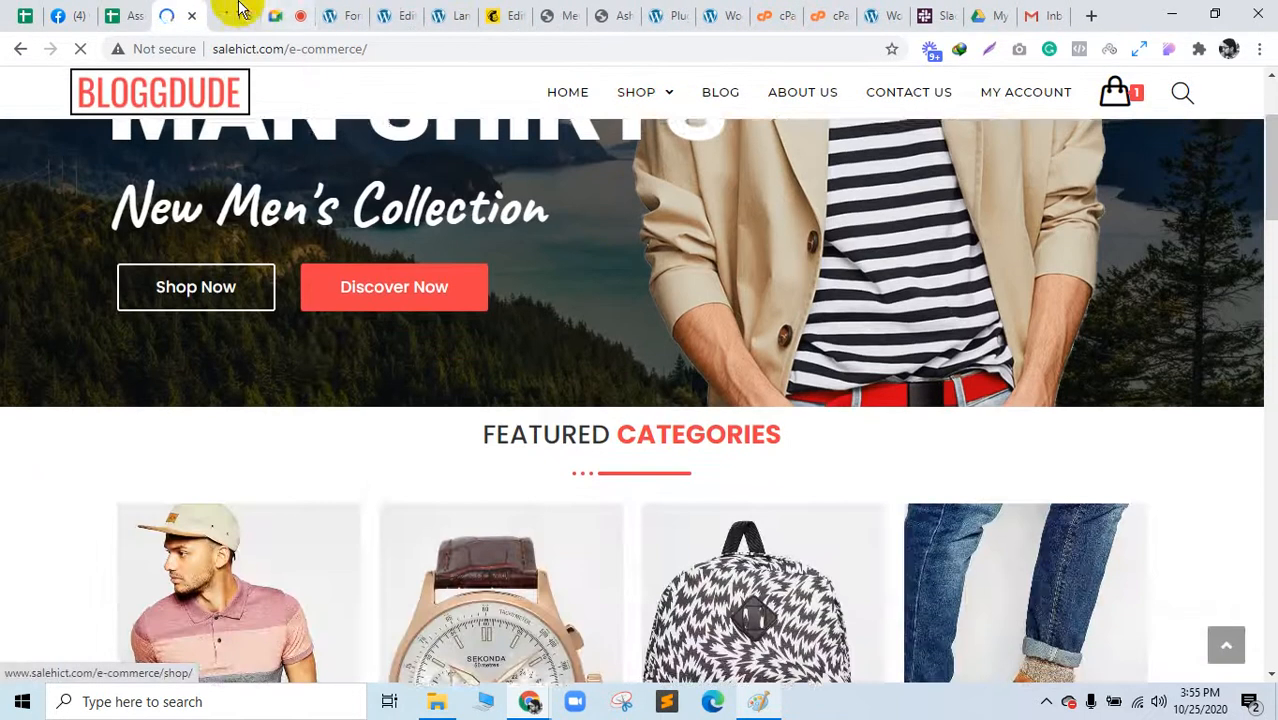
pyautogui.moveTo(243, 14); pyautogui.dragTo(510, 14)
pyautogui.scroll(-5, 808, 422)
pyautogui.scroll(5, 819, 470)
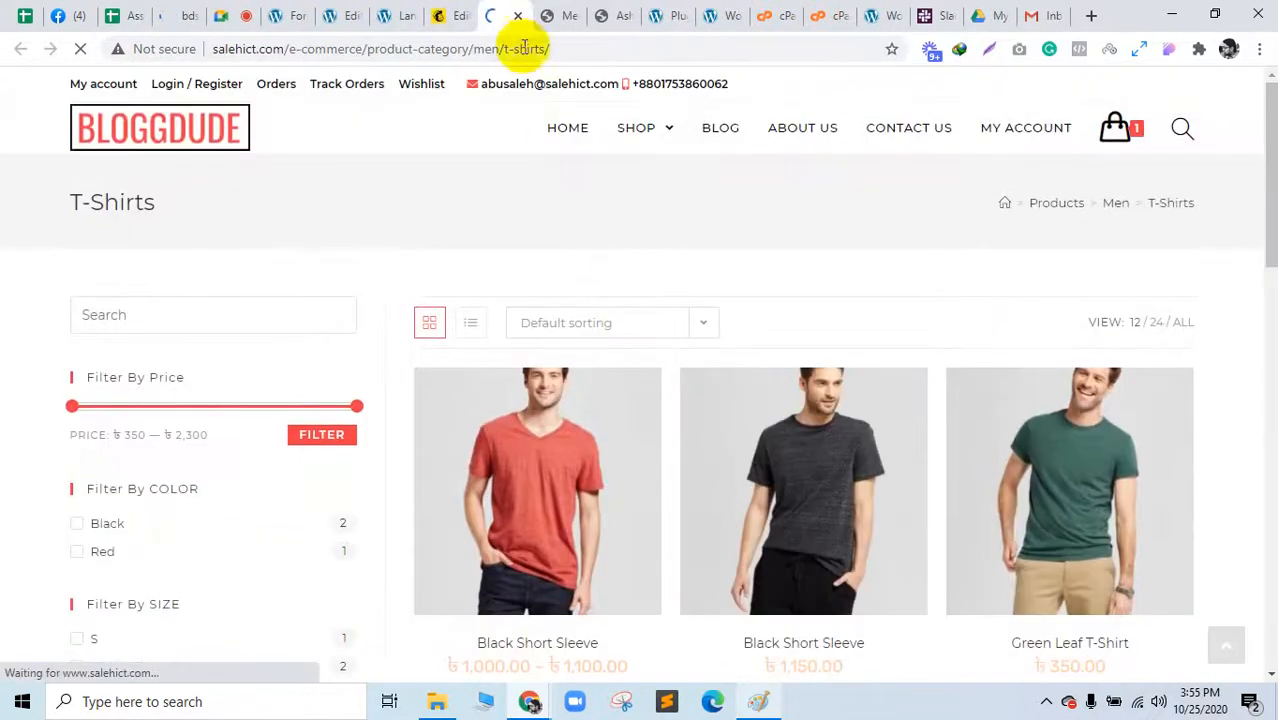
# Step: Close the E-maRia Men and Ash Short Sleeve tabs, open the first T-shirt product, and return to Mailchimp
pyautogui.click(565, 12)
pyautogui.click(573, 16)
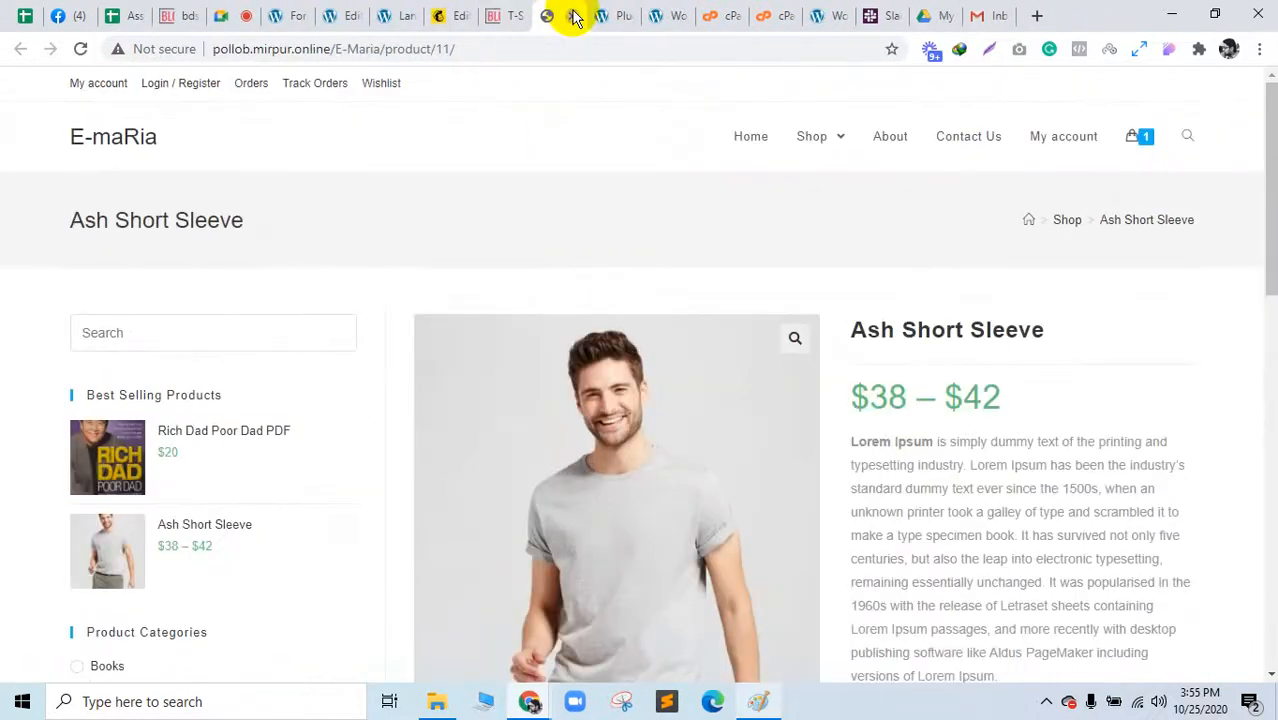
pyautogui.click(573, 16)
pyautogui.click(487, 14)
pyautogui.middleClick(589, 470)
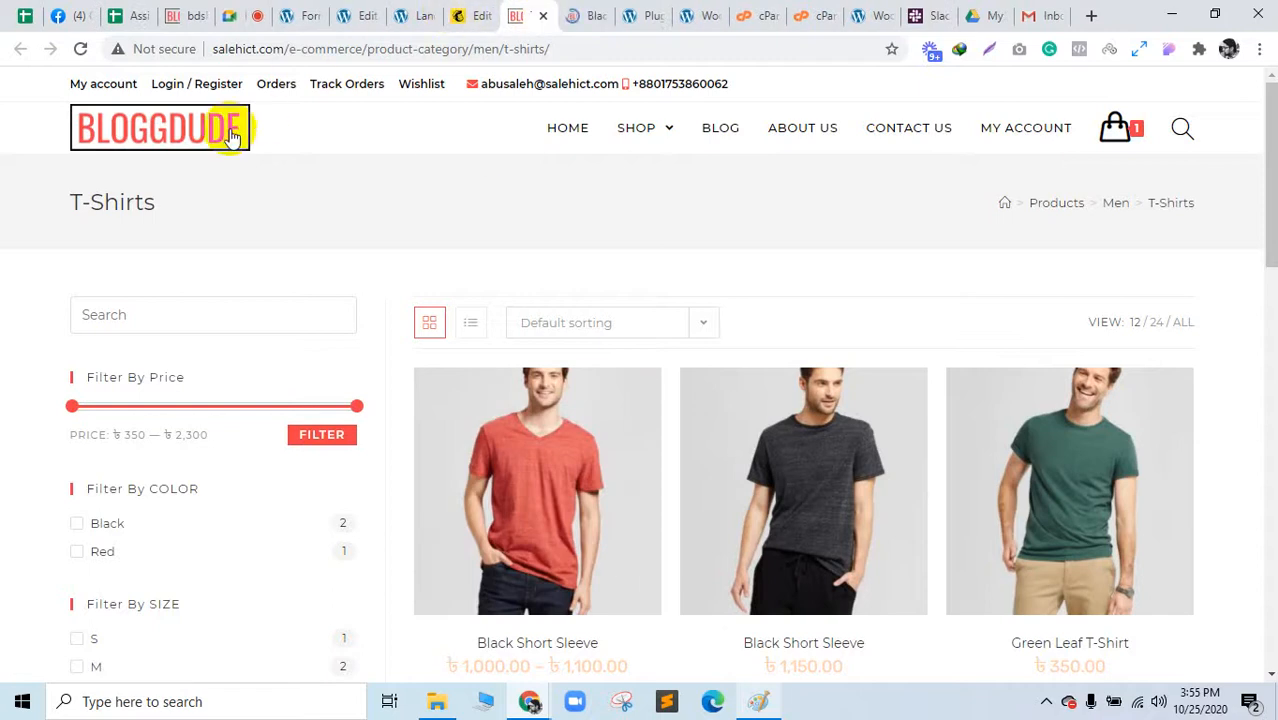
pyautogui.click(474, 14)
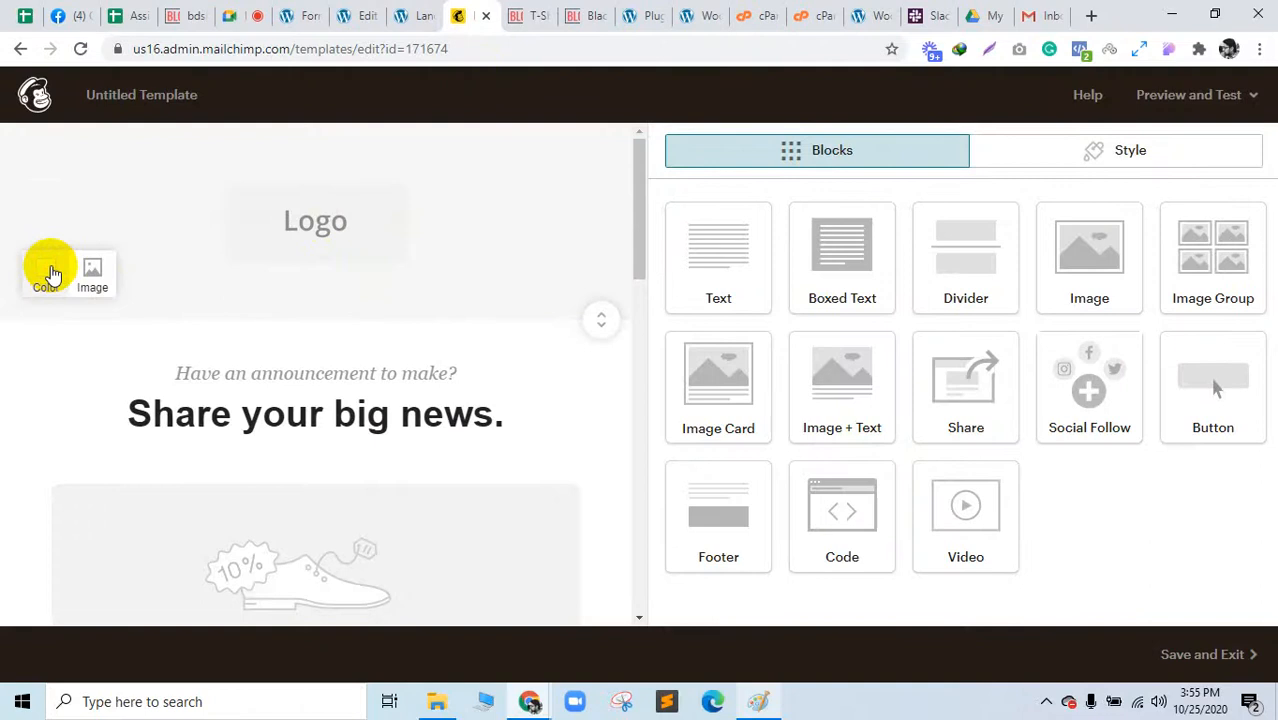
# Step: Make the template header background blue #4caad8 and open the logo's Image block settings
pyautogui.click(535, 15)
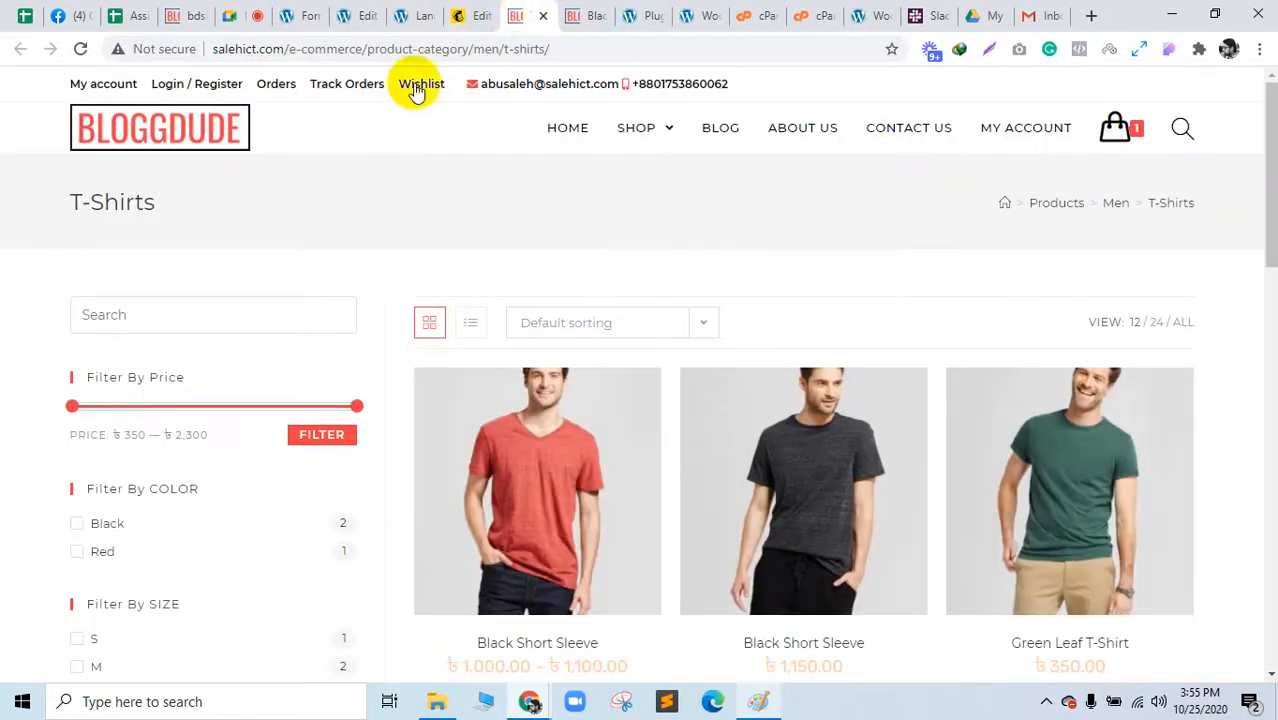
pyautogui.scroll(-10, 328, 331)
pyautogui.scroll(10, 327, 335)
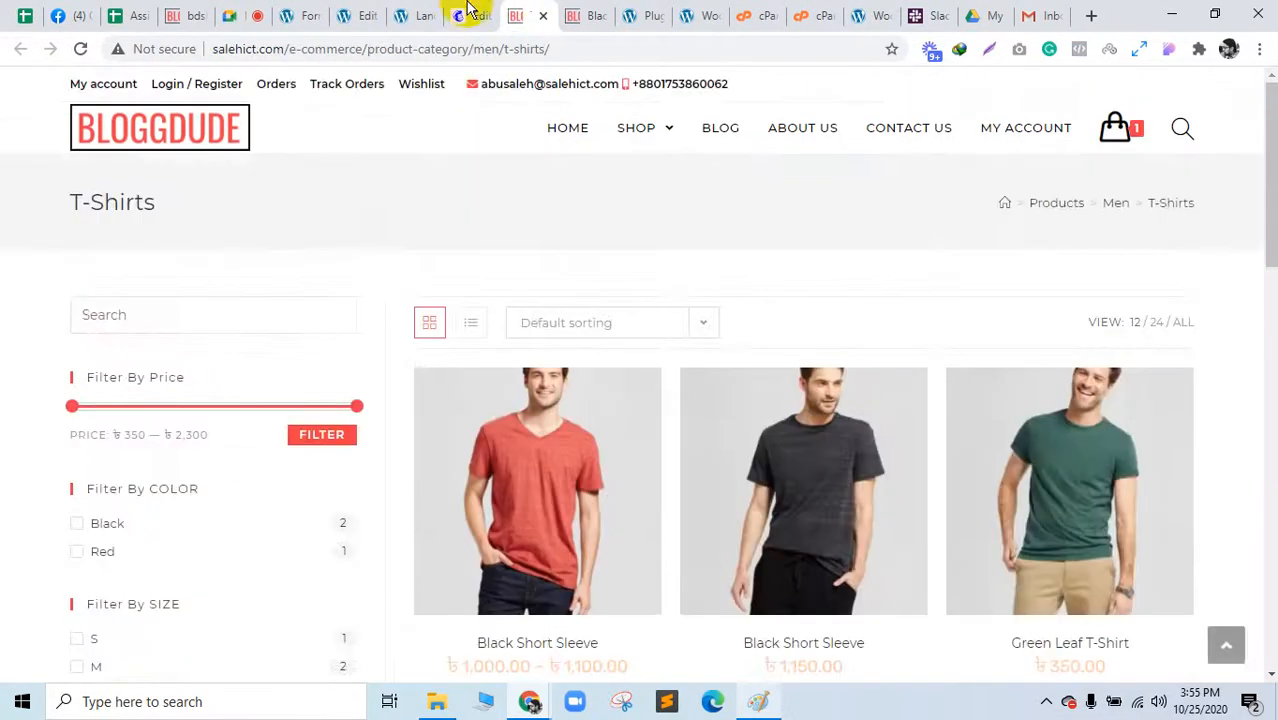
pyautogui.click(462, 16)
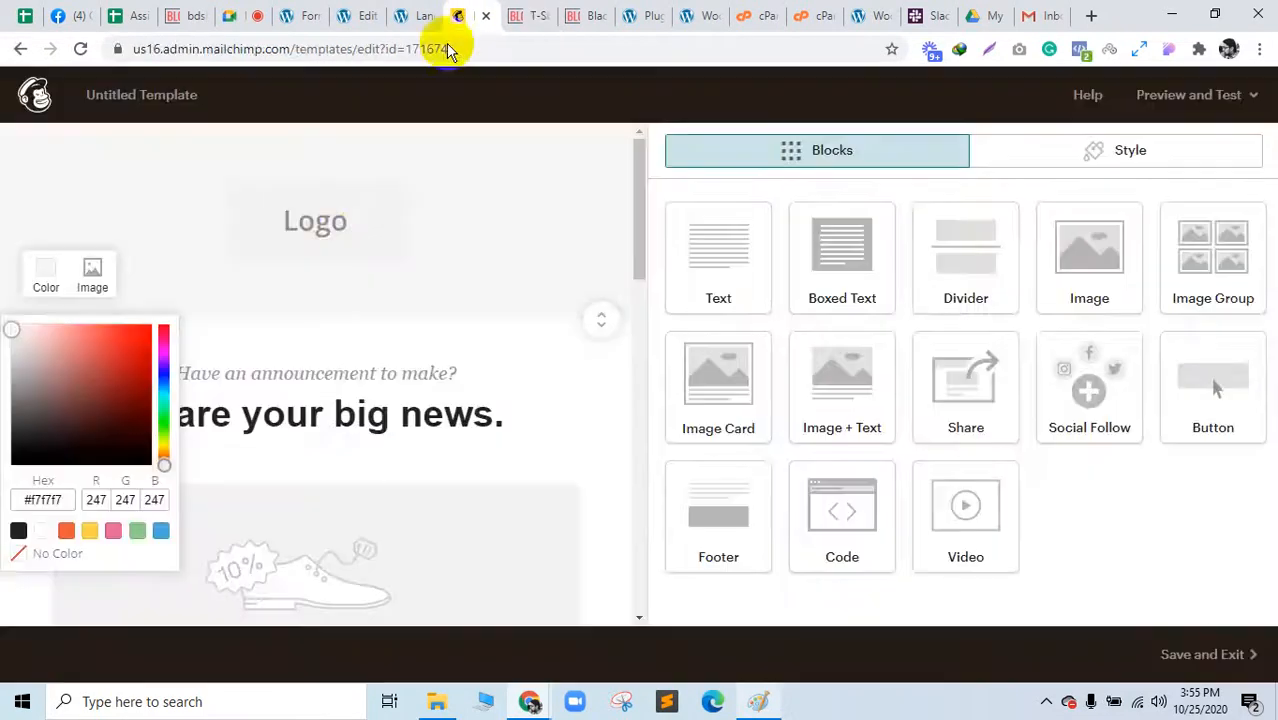
pyautogui.click(161, 535)
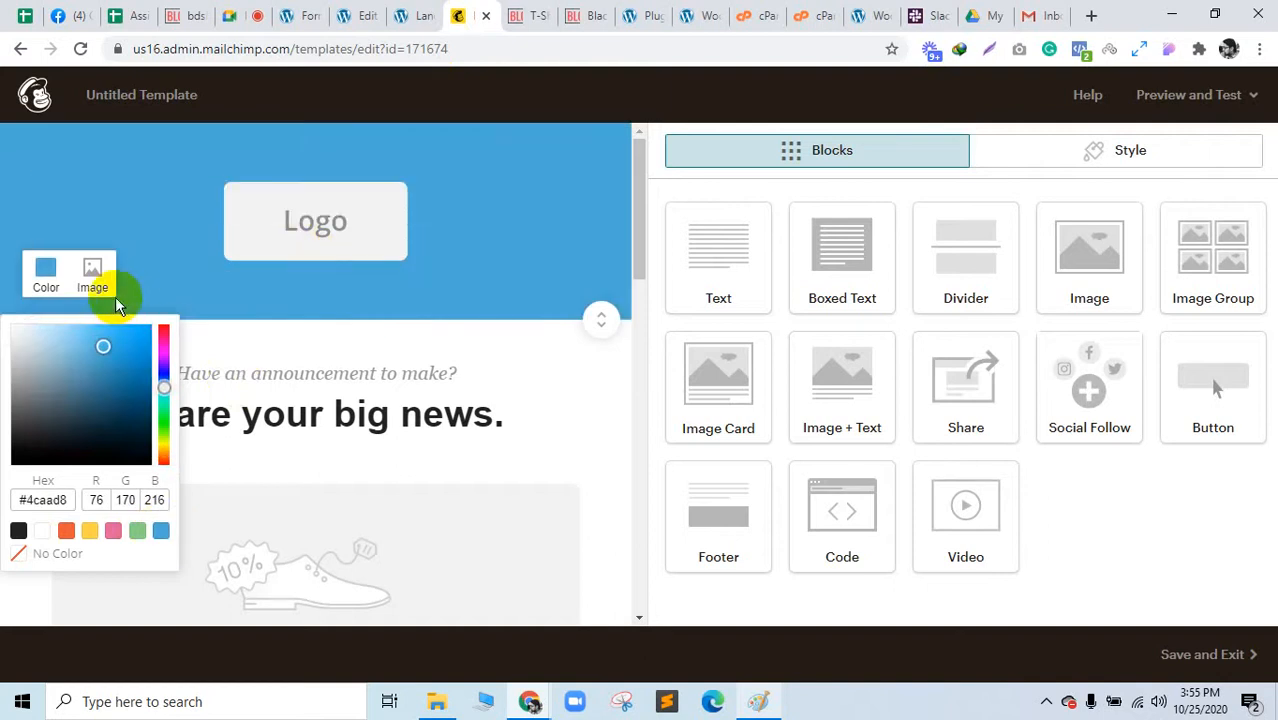
pyautogui.click(533, 15)
pyautogui.click(462, 16)
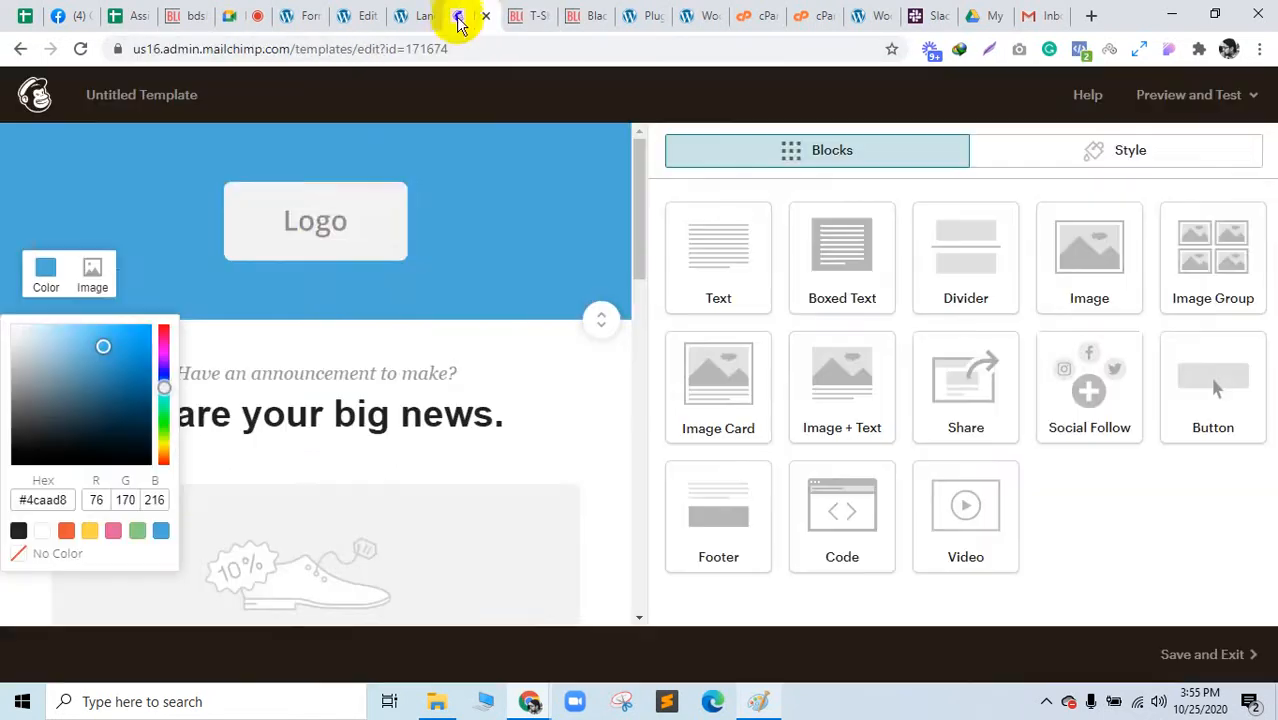
pyautogui.click(477, 197)
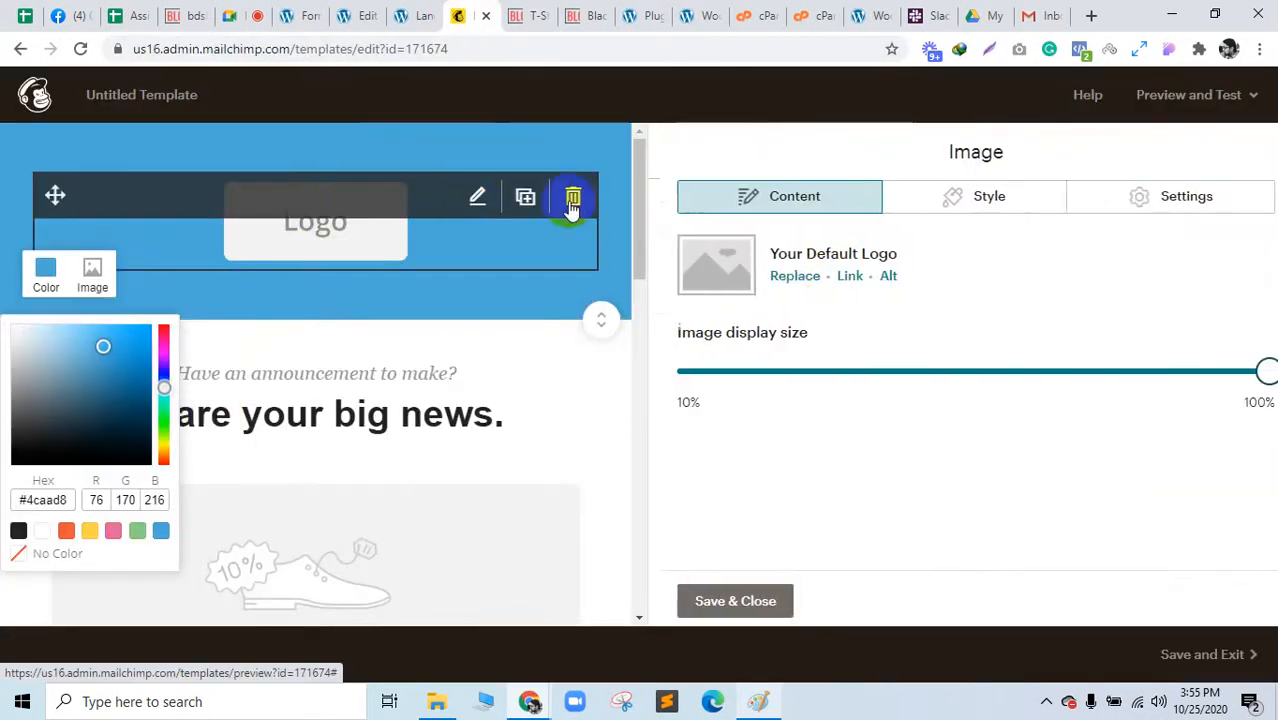
# Step: Replace the placeholder logo with the BLOGGDUDE logo image from the file library
pyautogui.click(780, 276)
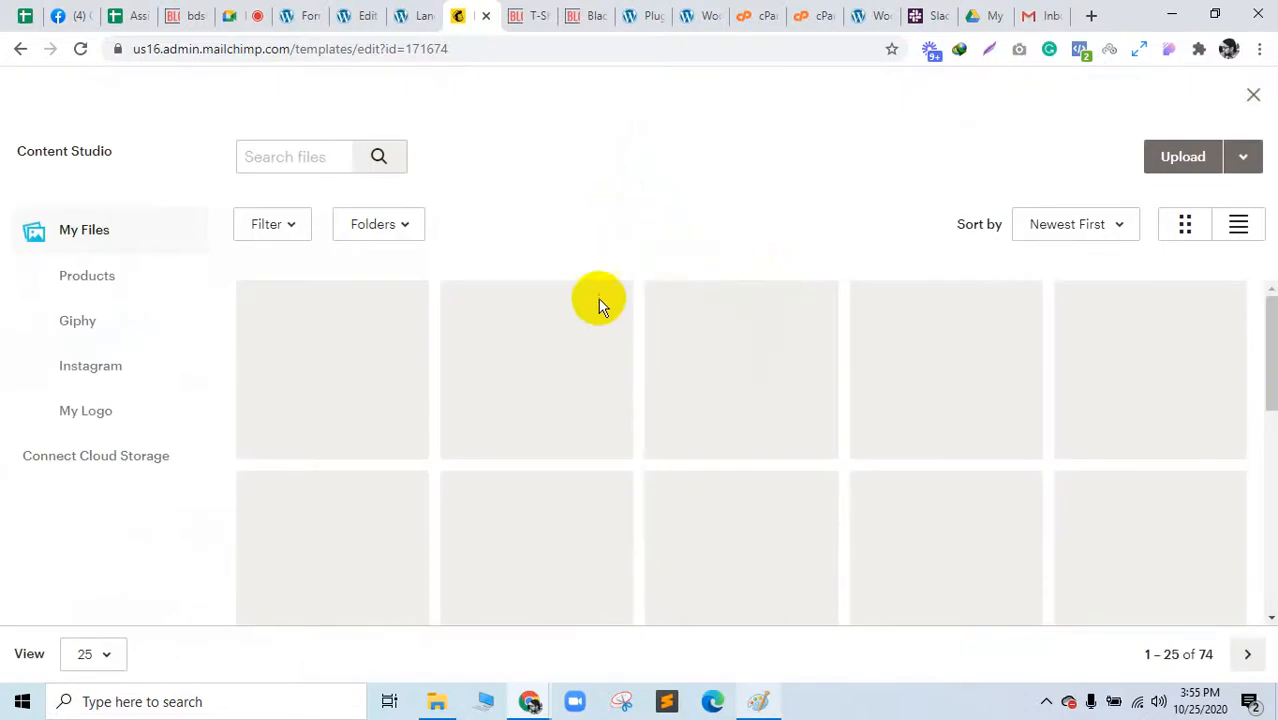
pyautogui.click(574, 12)
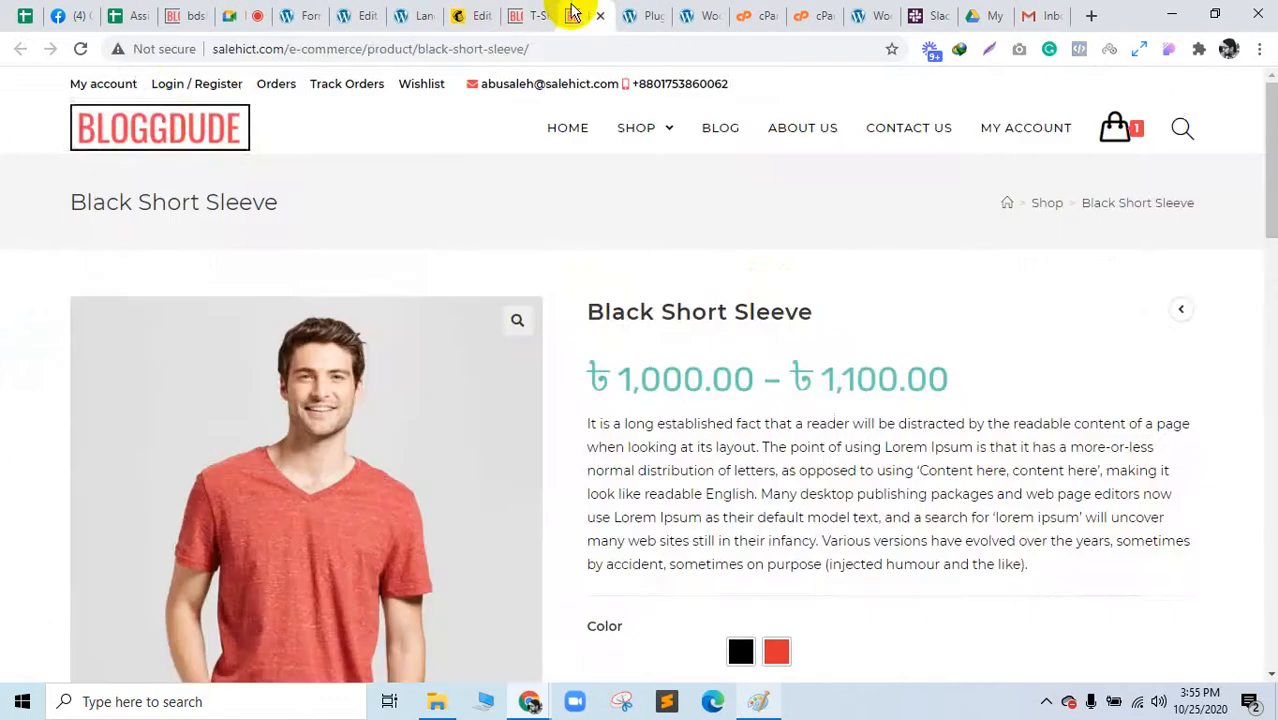
pyautogui.rightClick(162, 116)
pyautogui.click(247, 258)
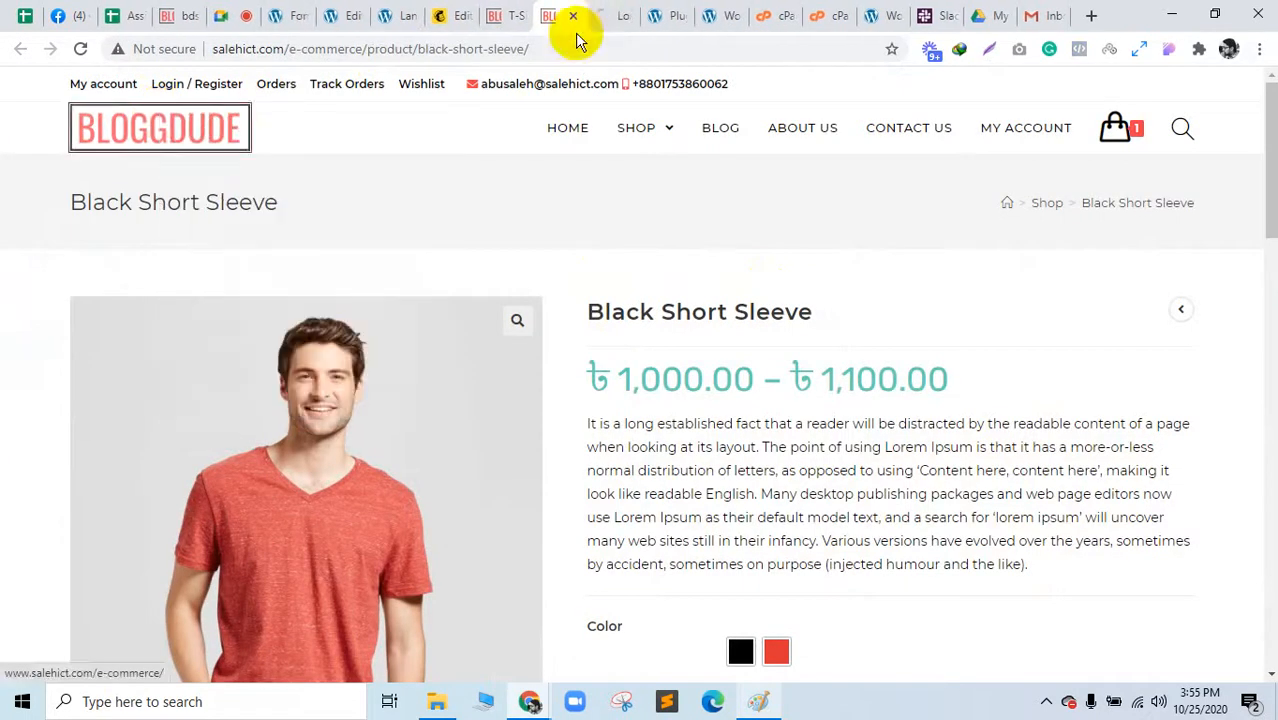
pyautogui.click(510, 12)
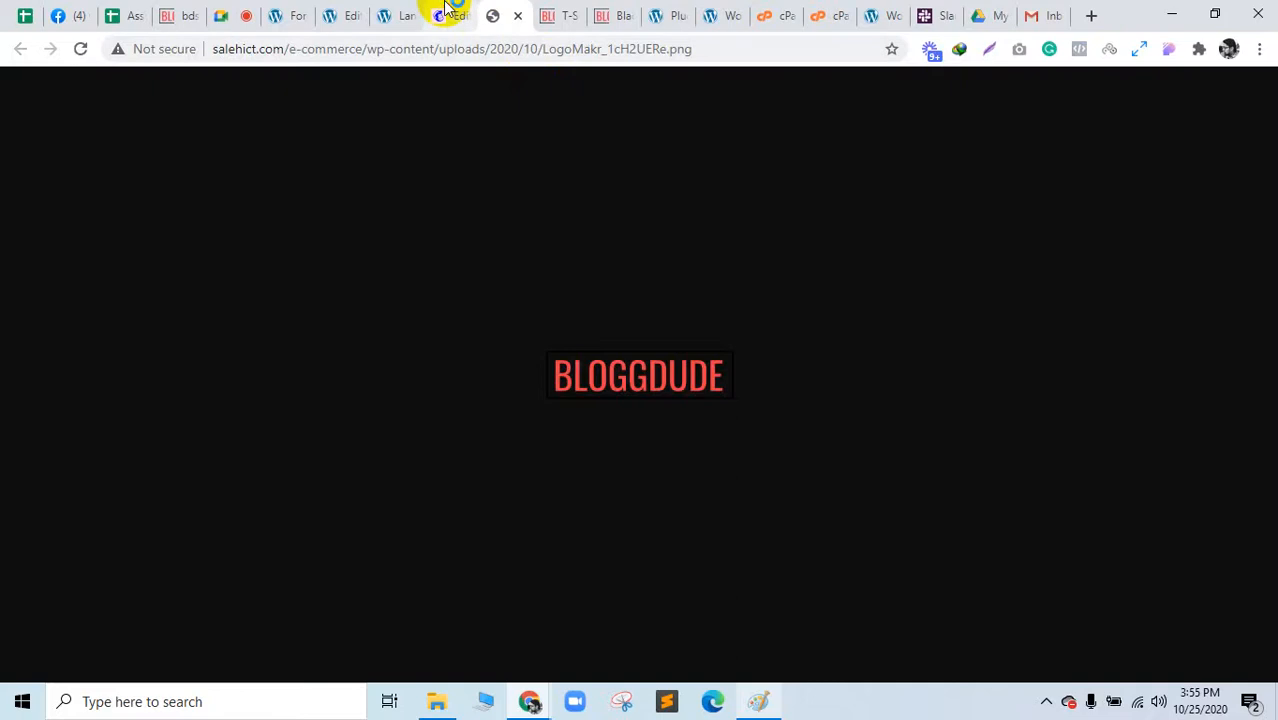
pyautogui.click(449, 12)
pyautogui.click(378, 534)
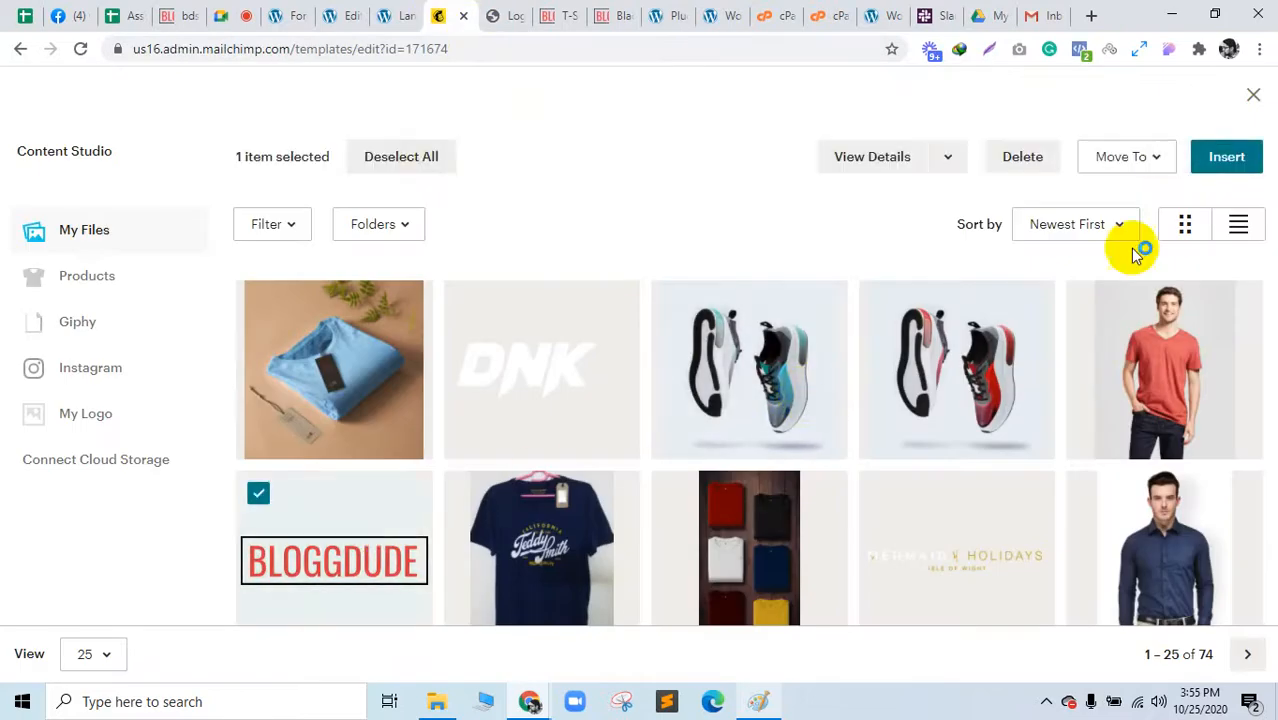
pyautogui.click(1214, 160)
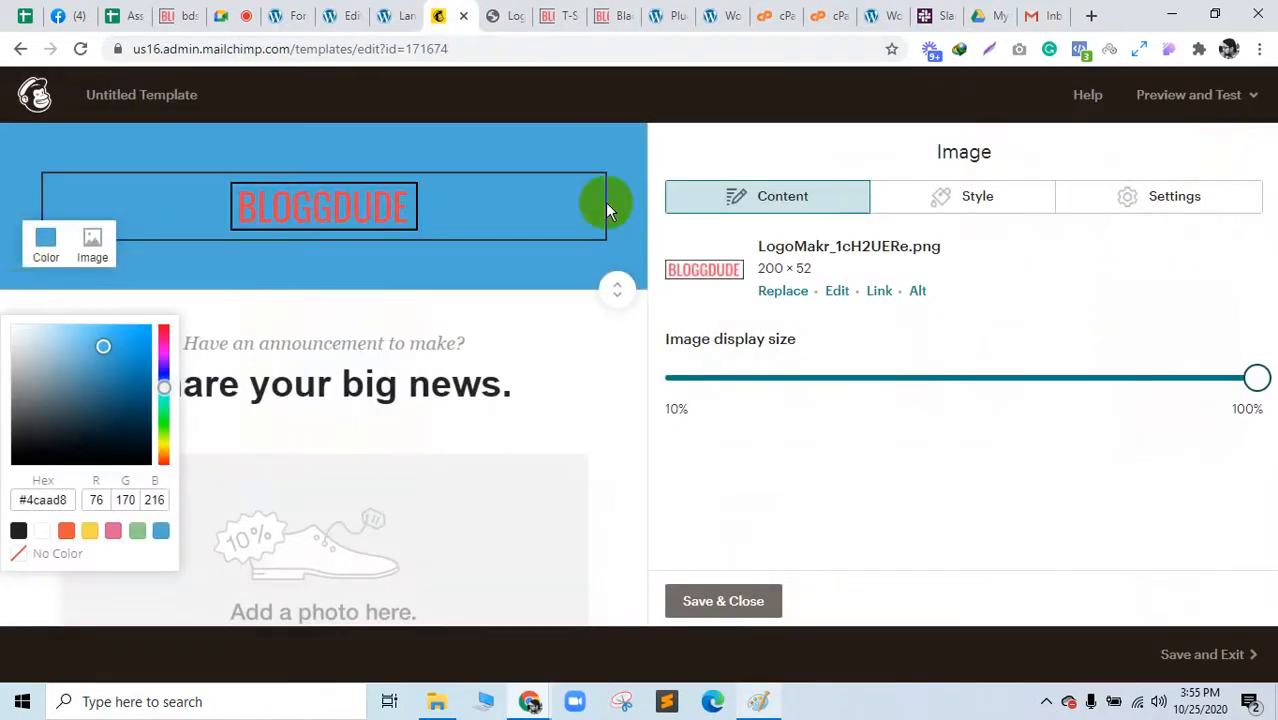
# Step: After trying orange, pink and green, set the header background to yellow #ffd249
pyautogui.click(38, 252)
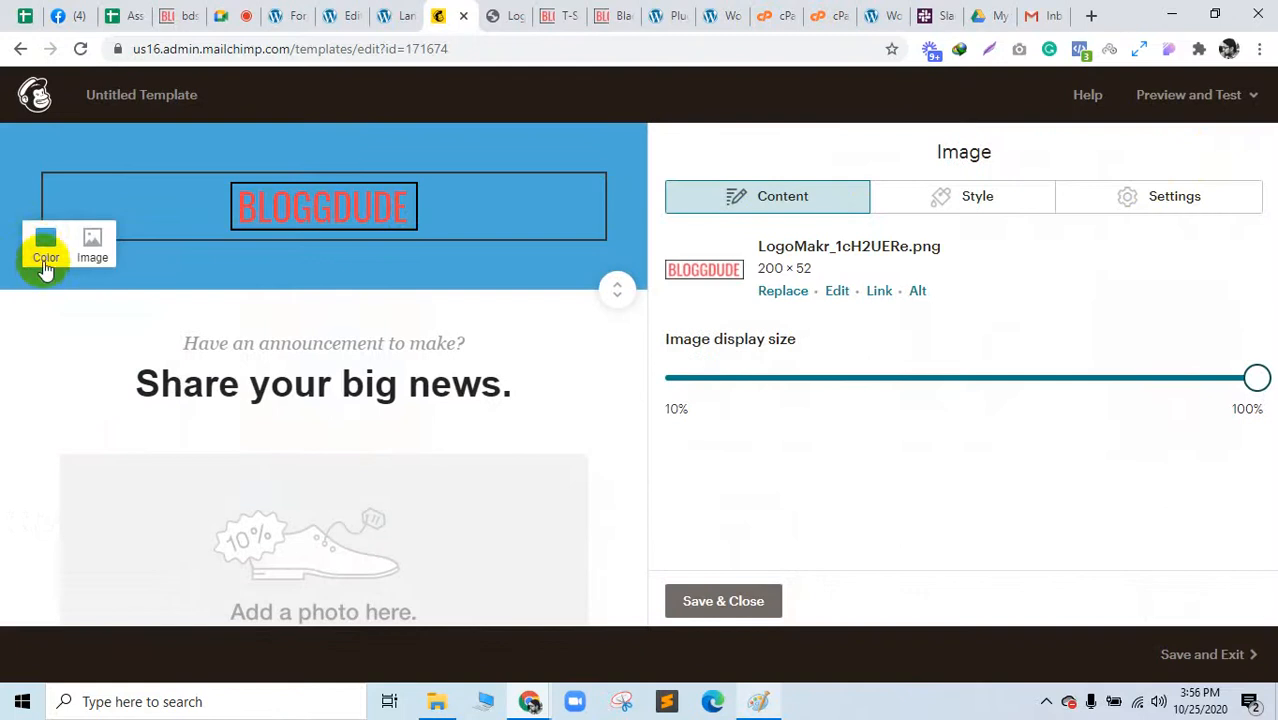
pyautogui.click(43, 254)
pyautogui.click(568, 12)
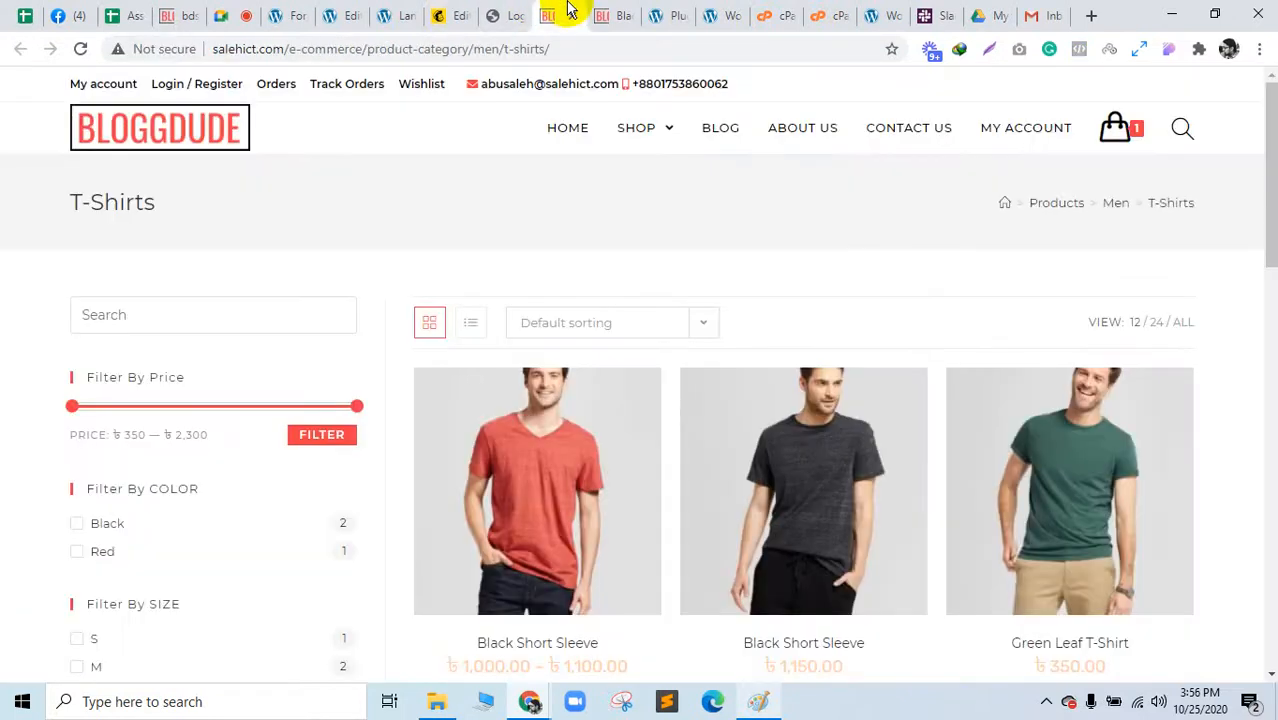
pyautogui.click(457, 10)
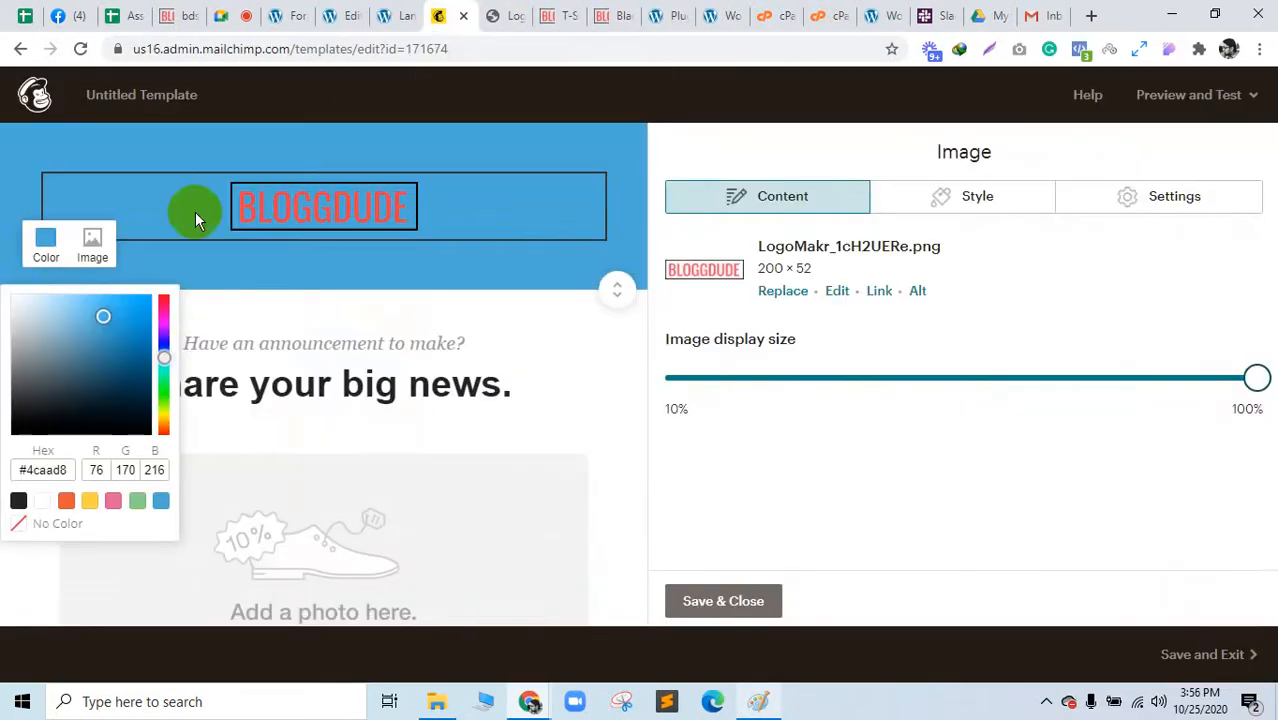
pyautogui.click(67, 501)
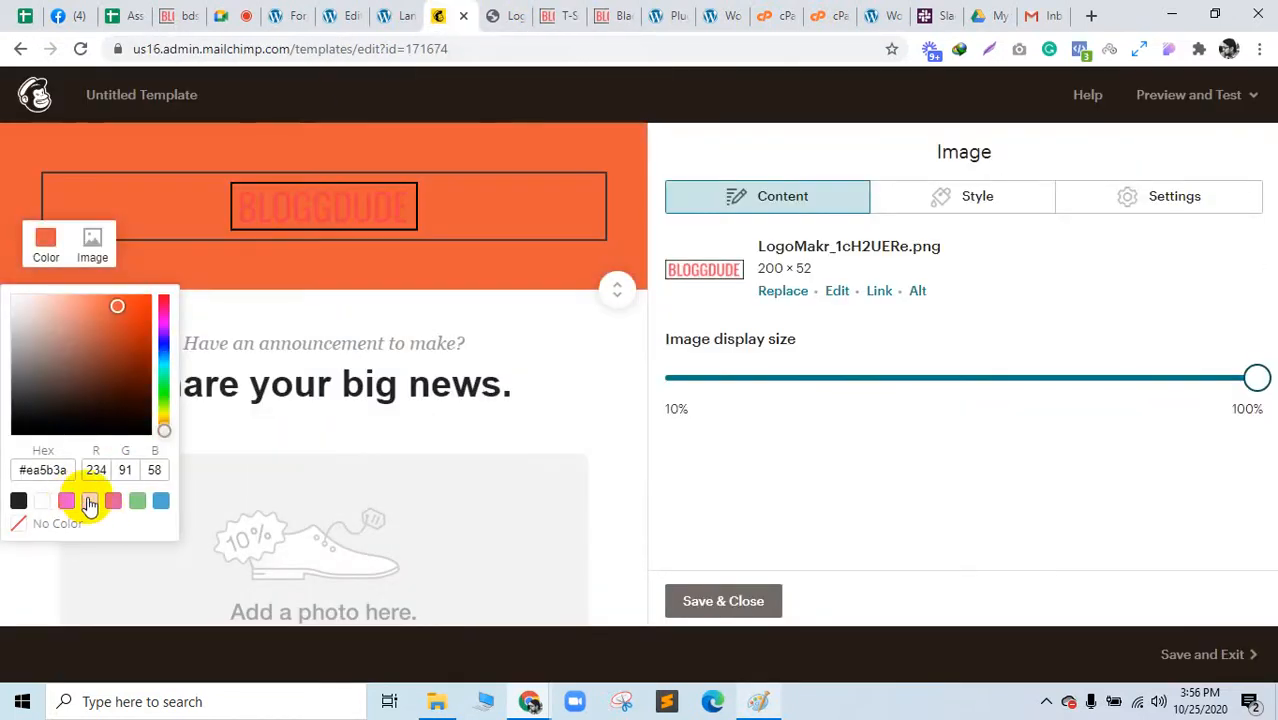
pyautogui.click(90, 501)
pyautogui.click(113, 501)
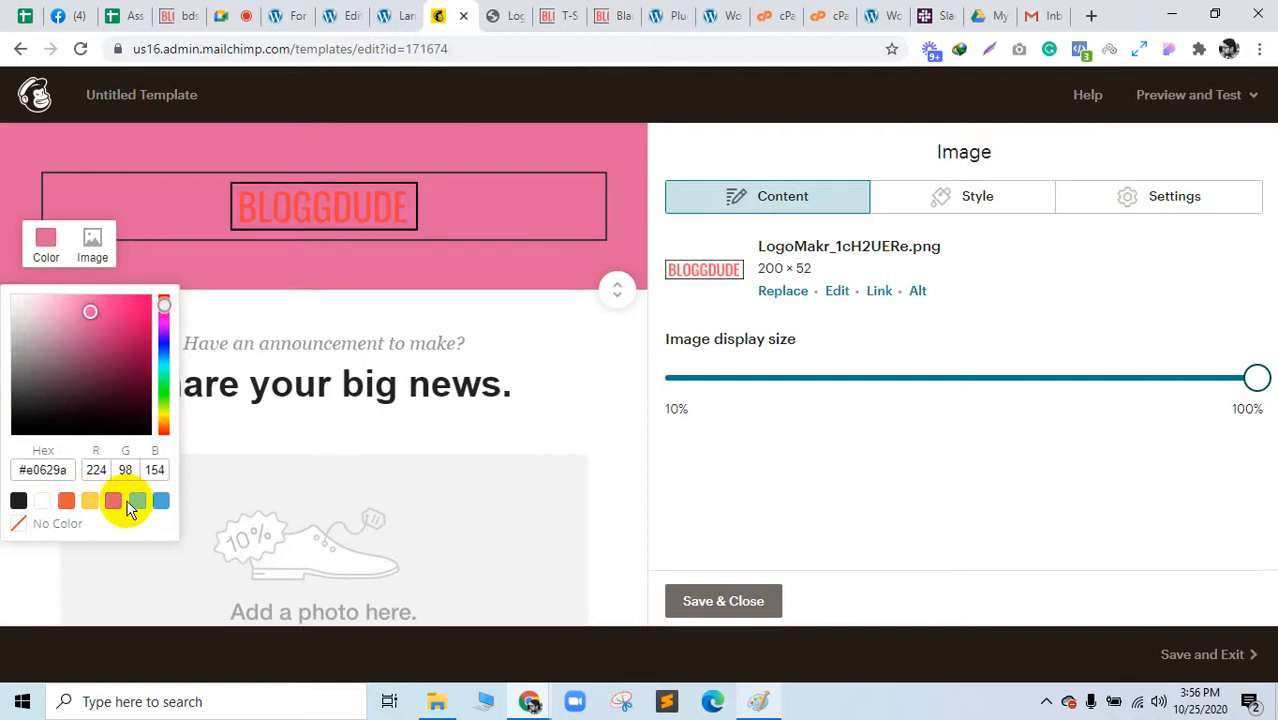
pyautogui.click(137, 501)
pyautogui.click(90, 501)
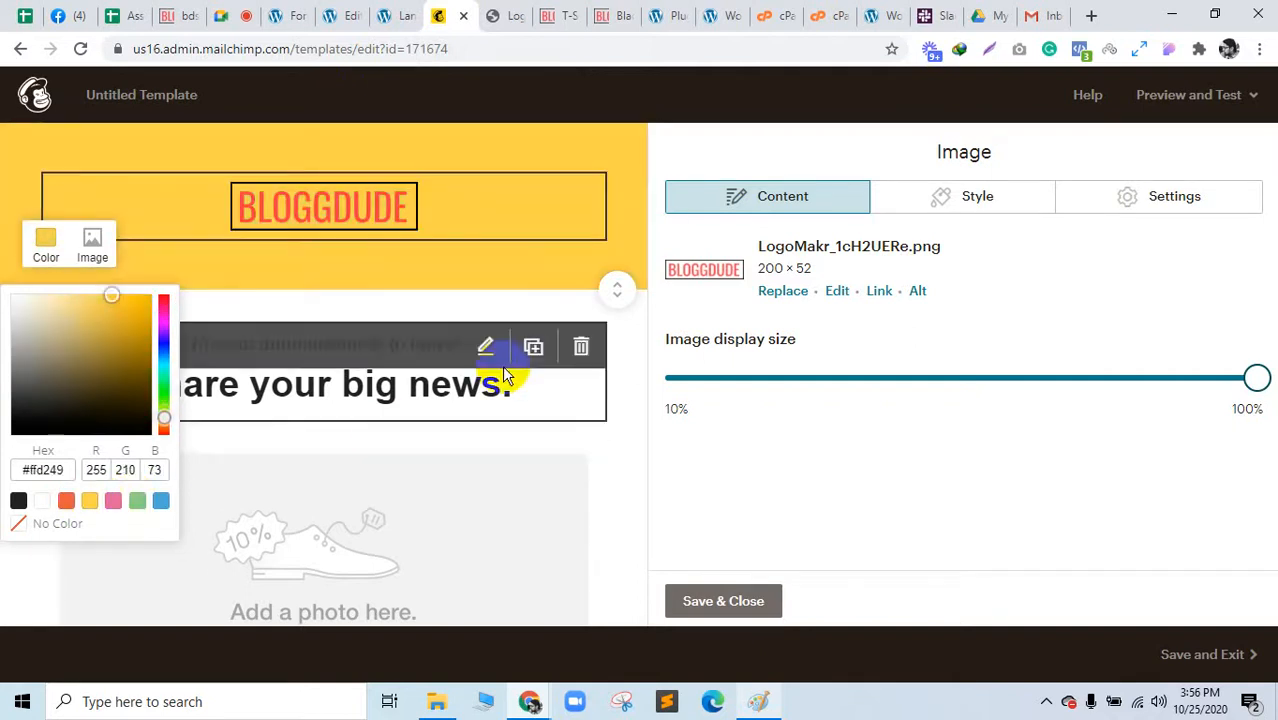
pyautogui.click(531, 312)
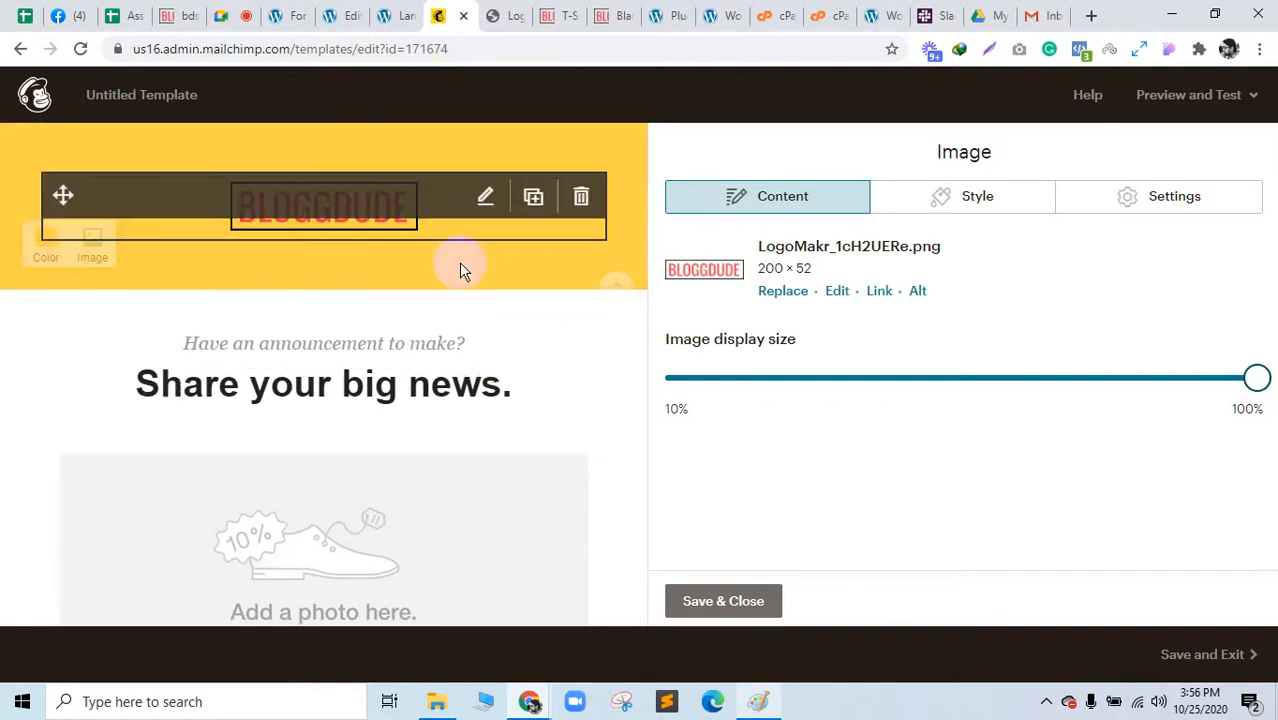
pyautogui.scroll(-10, 529, 508)
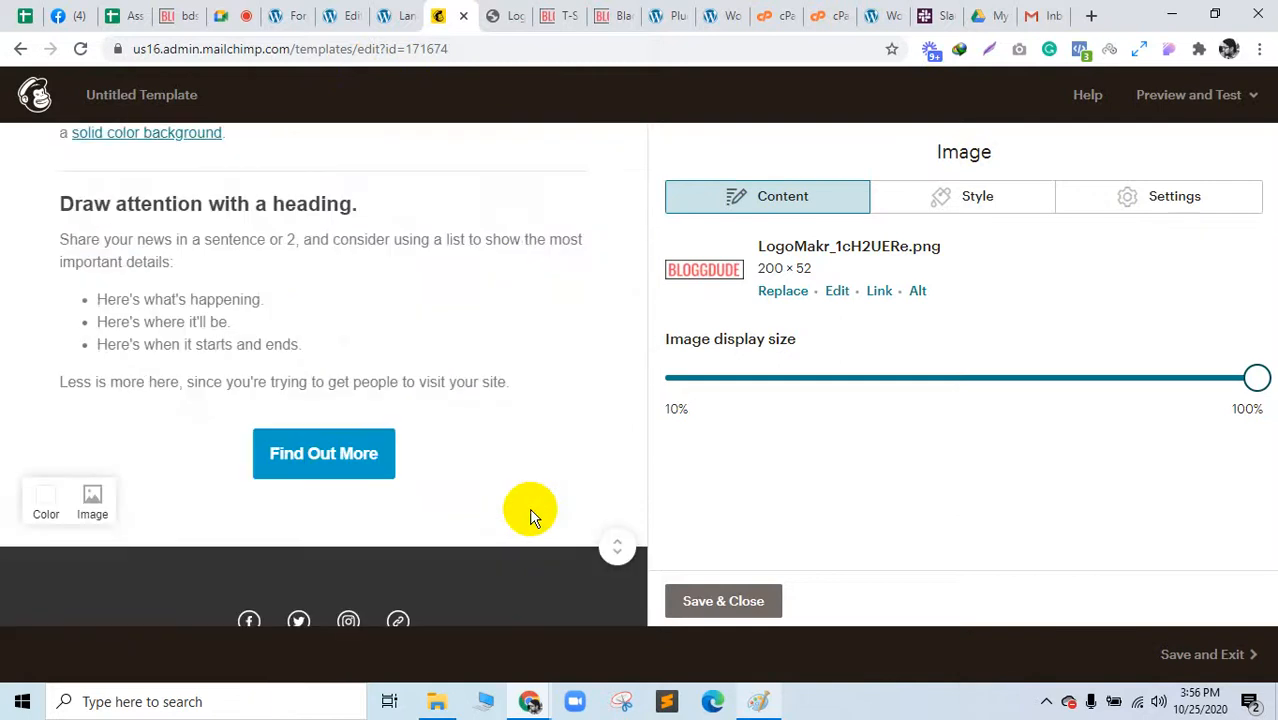
pyautogui.scroll(1, 531, 516)
# Step: Delete the 'Share your big news' text, large photo placeholder and announcement text blocks
pyautogui.scroll(-4, 529, 508)
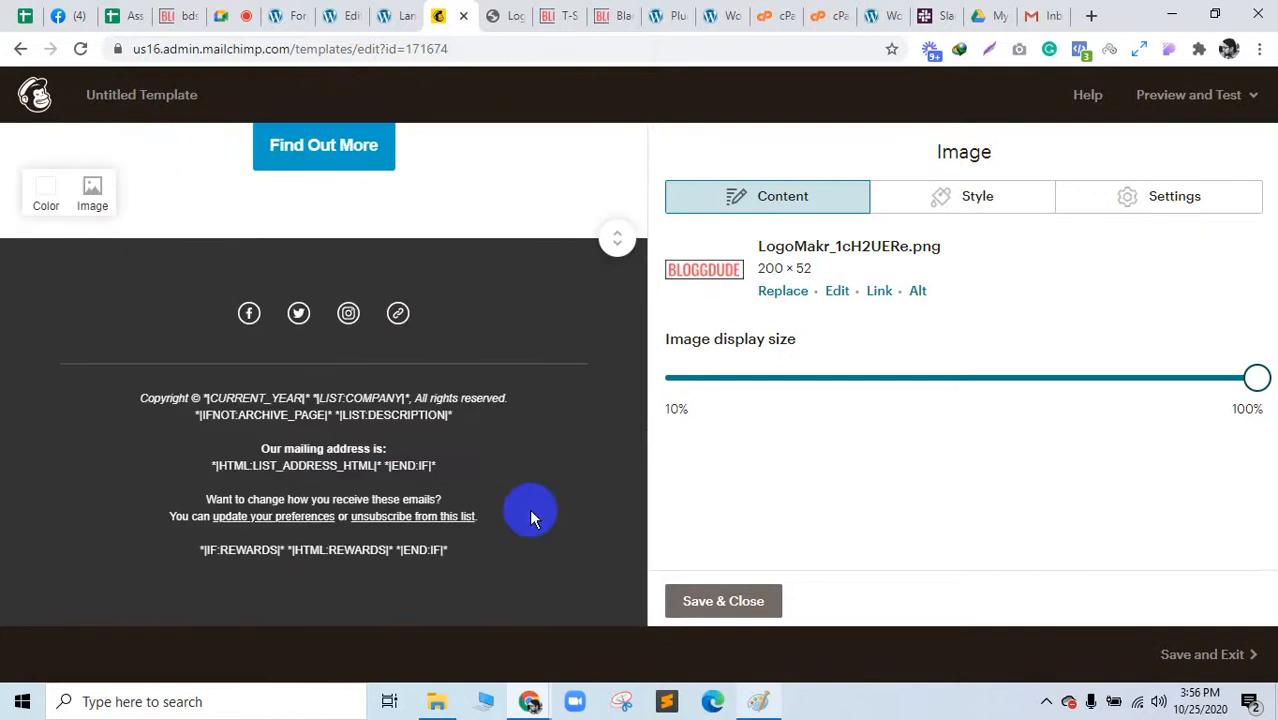
pyautogui.scroll(10, 451, 428)
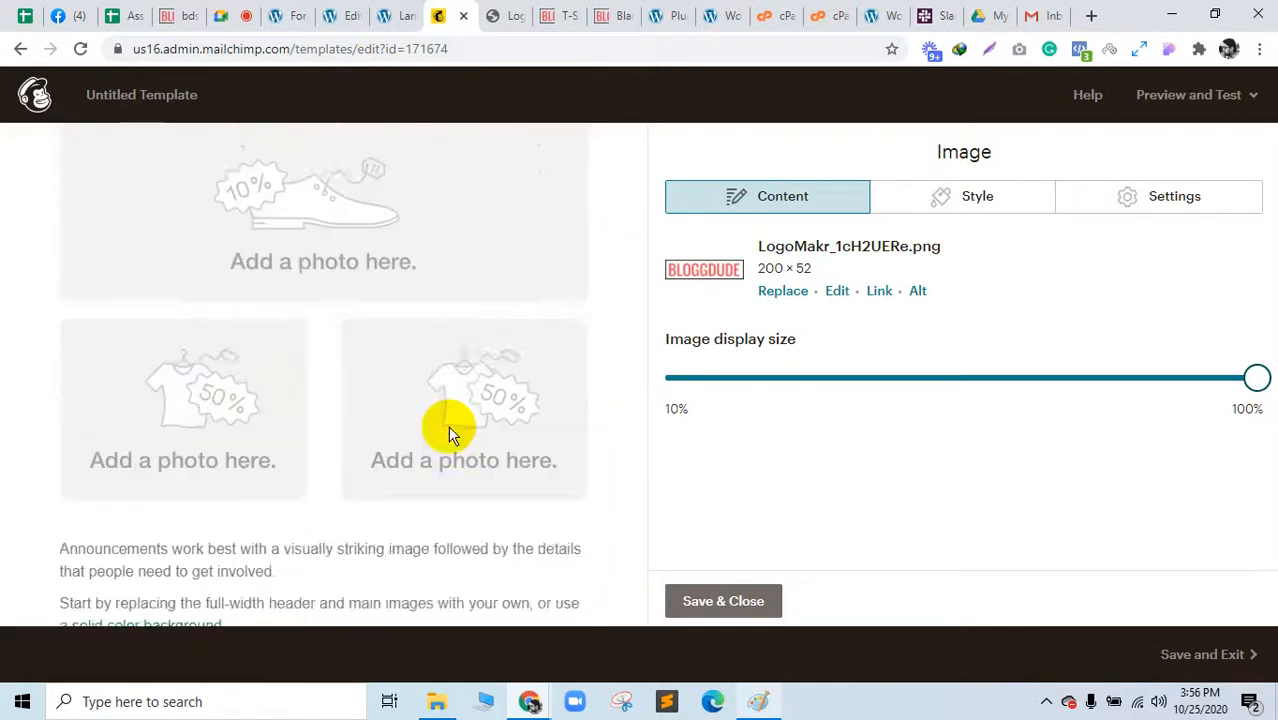
pyautogui.scroll(1, 500, 340)
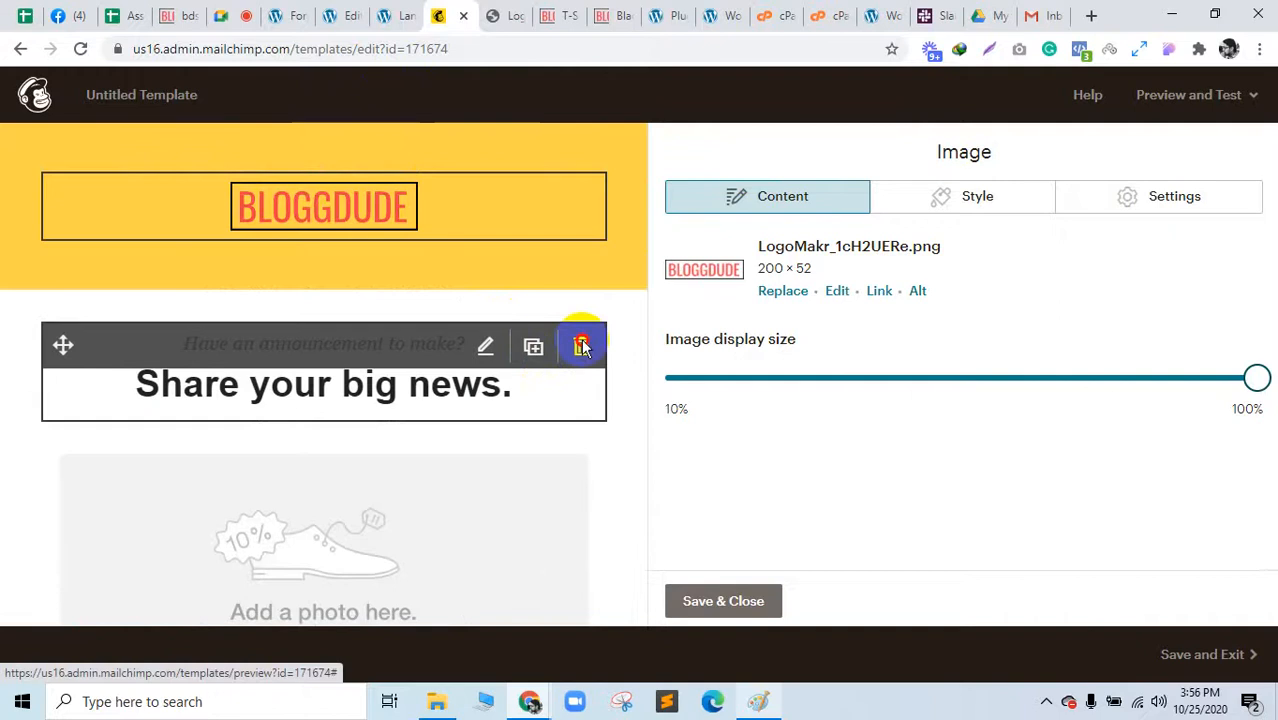
pyautogui.click(581, 345)
pyautogui.click(420, 452)
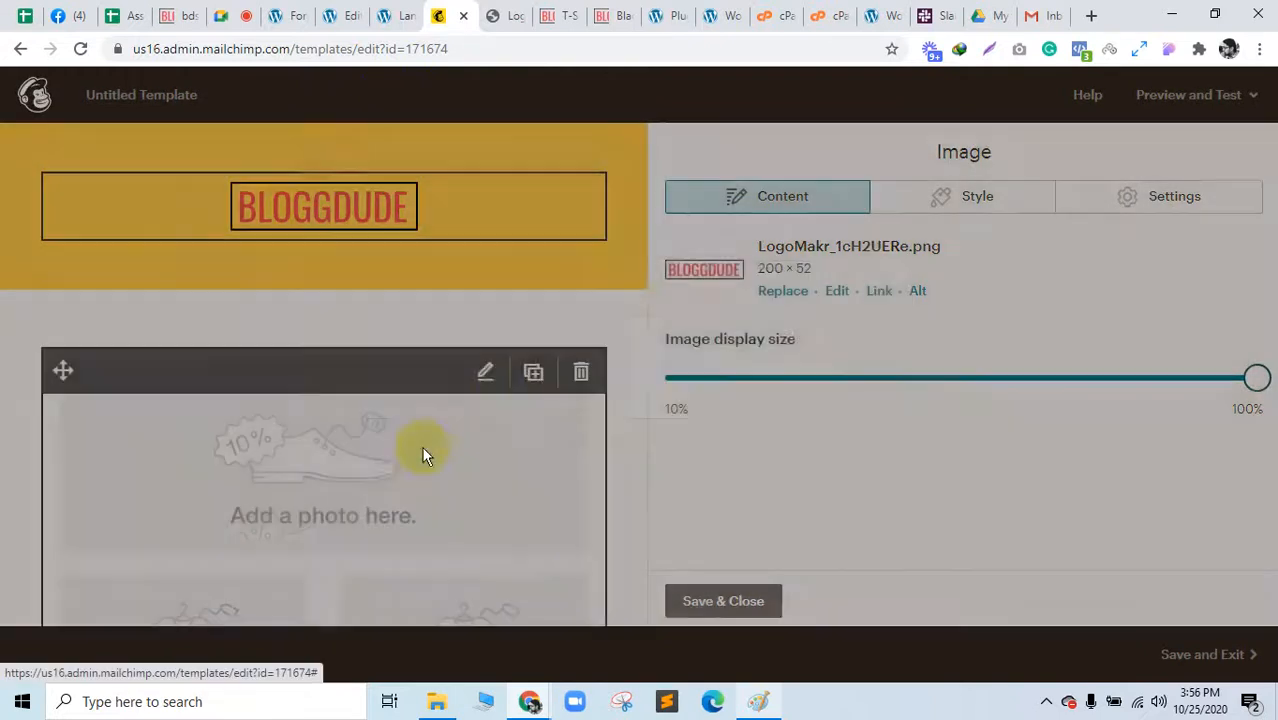
pyautogui.click(581, 371)
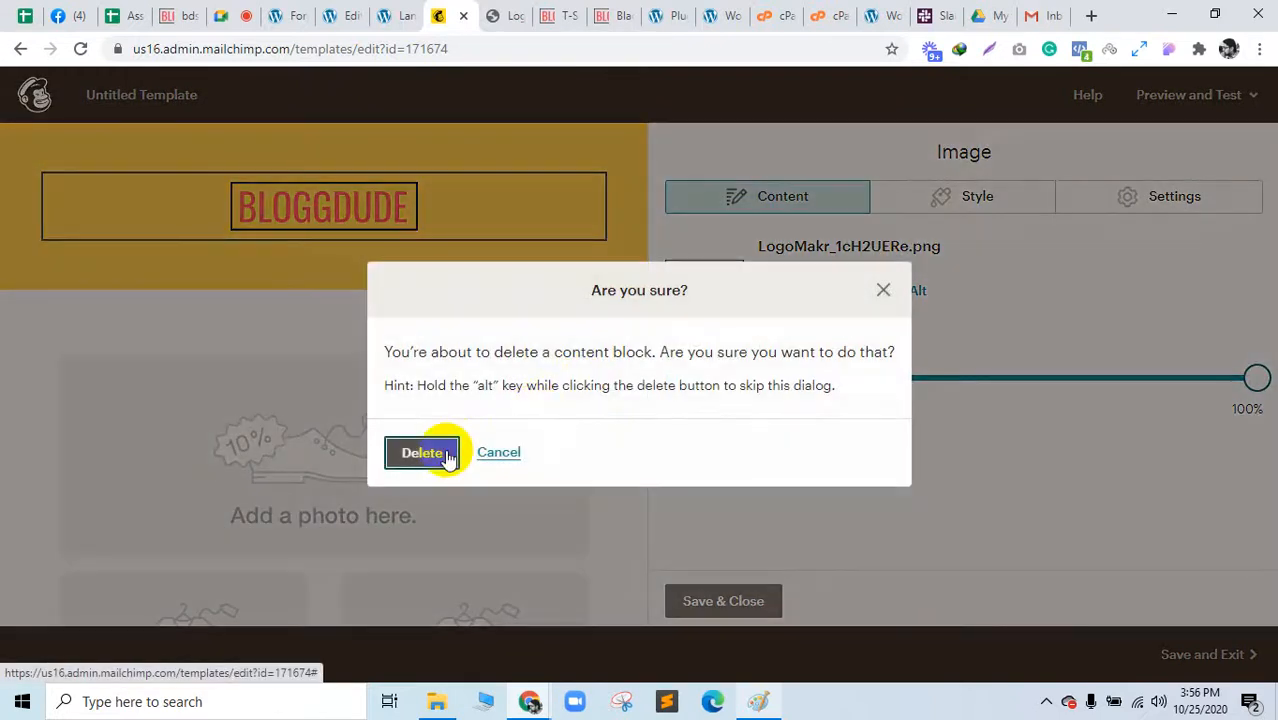
pyautogui.click(447, 455)
pyautogui.click(580, 380)
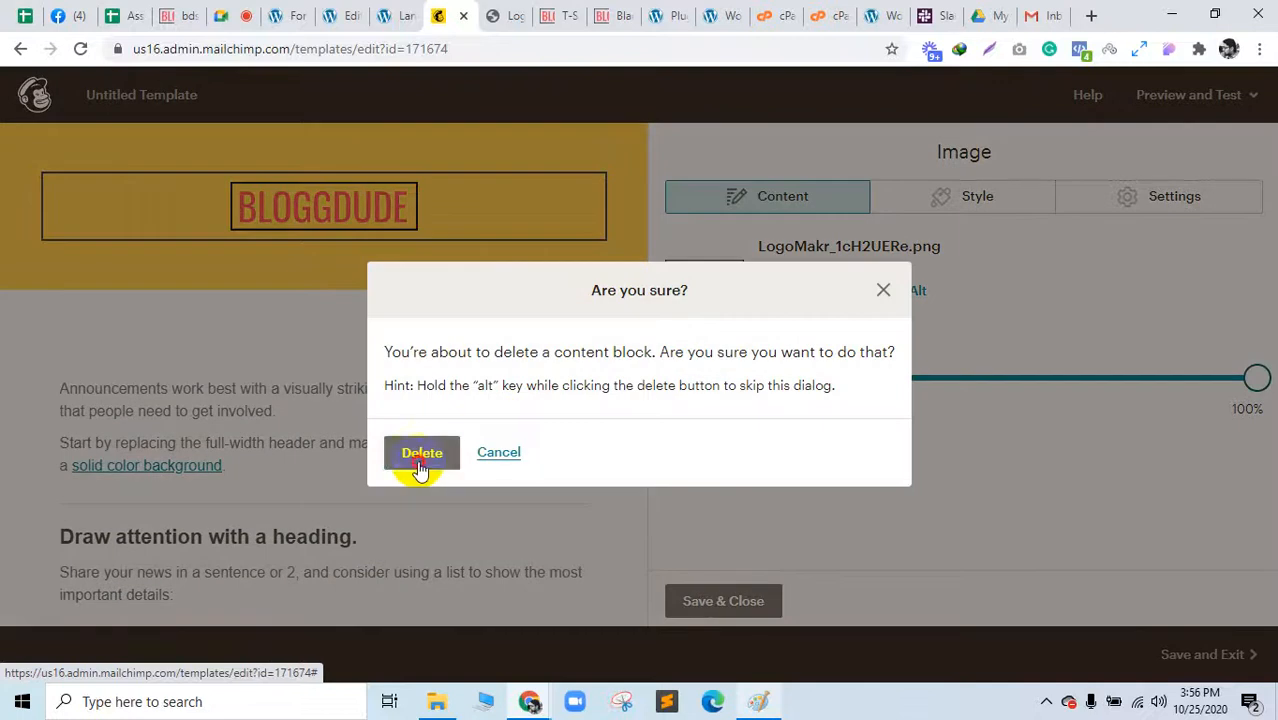
pyautogui.click(422, 455)
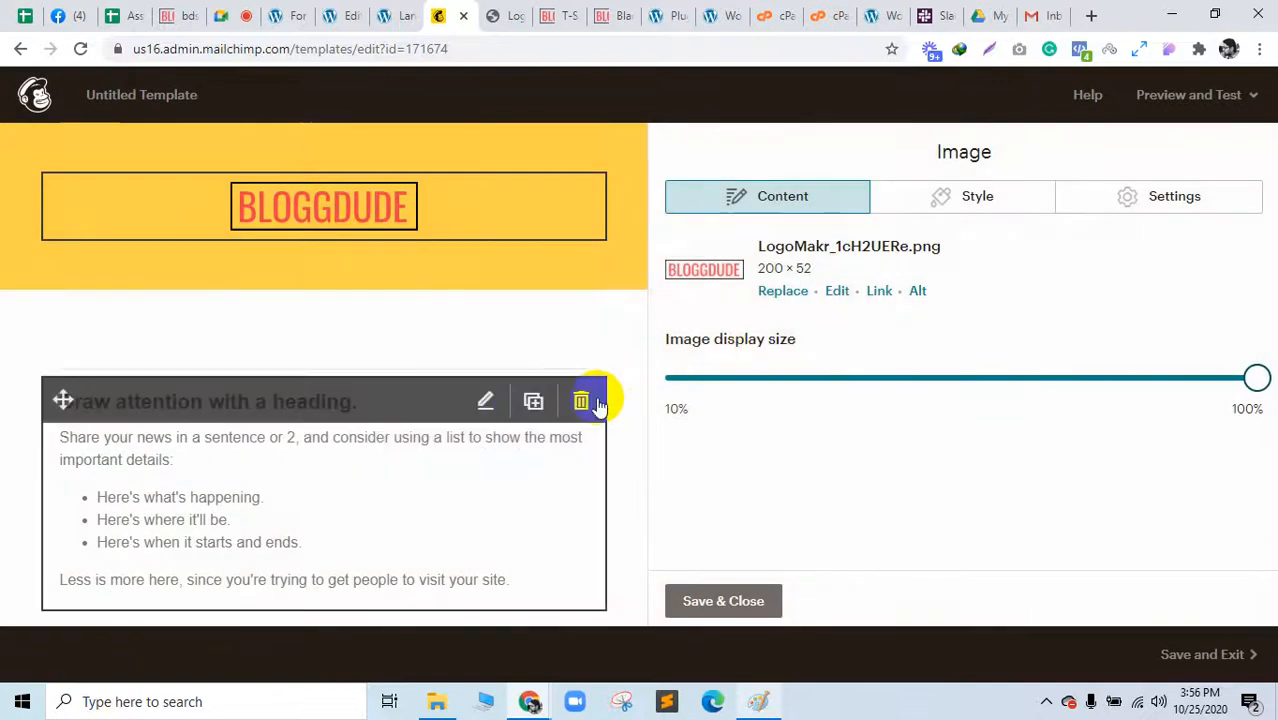
# Step: Delete the 'Draw attention' heading, Find Out More button and two empty blocks under the header
pyautogui.click(584, 399)
pyautogui.click(445, 452)
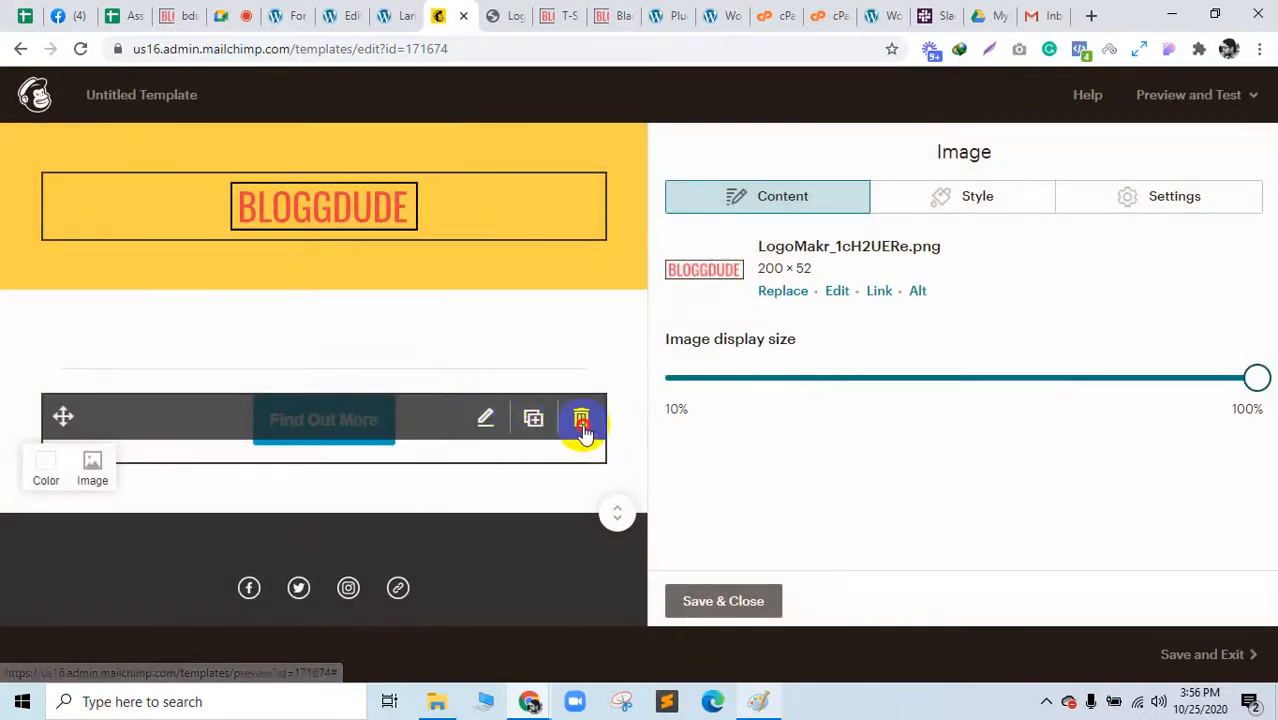
pyautogui.click(581, 423)
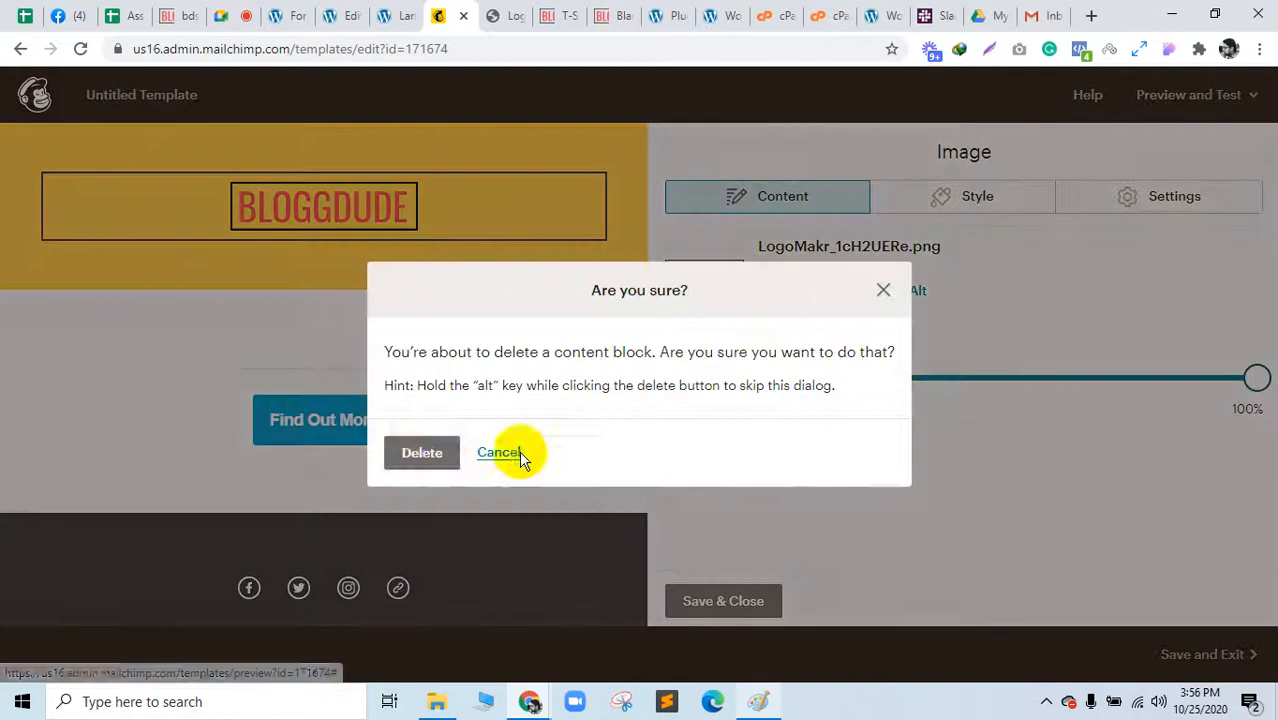
pyautogui.click(441, 460)
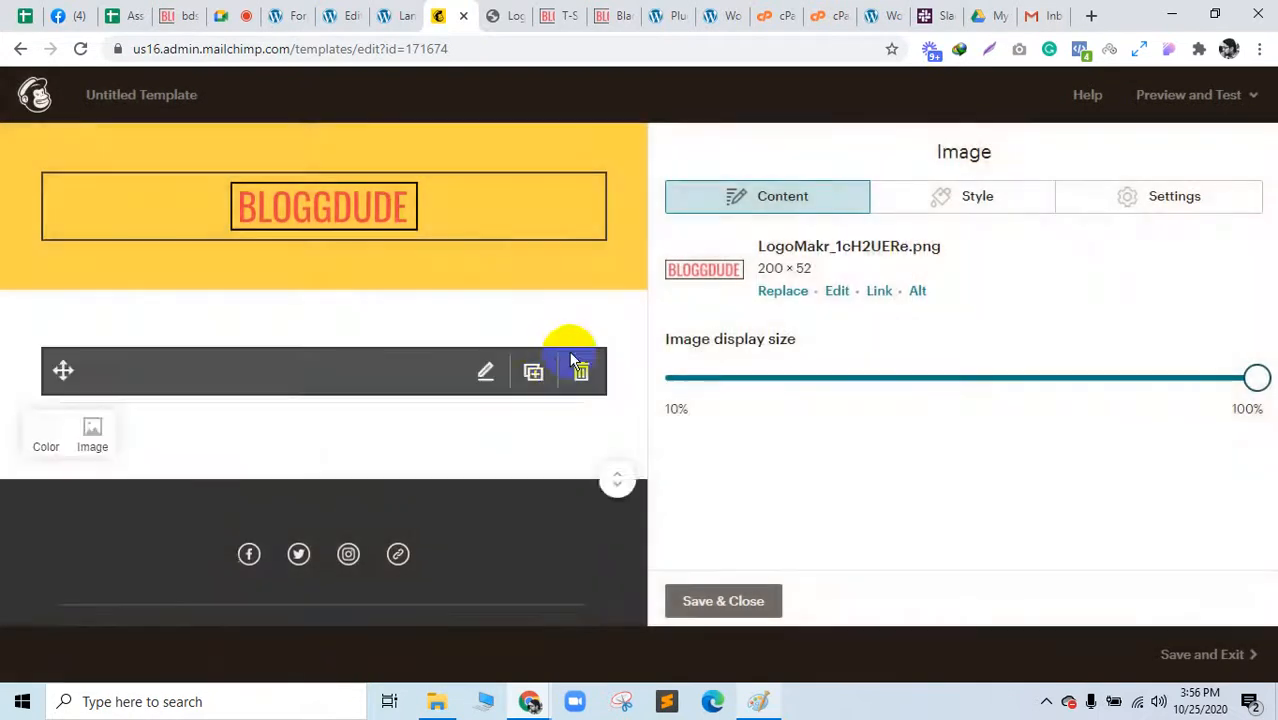
pyautogui.click(579, 371)
pyautogui.click(430, 462)
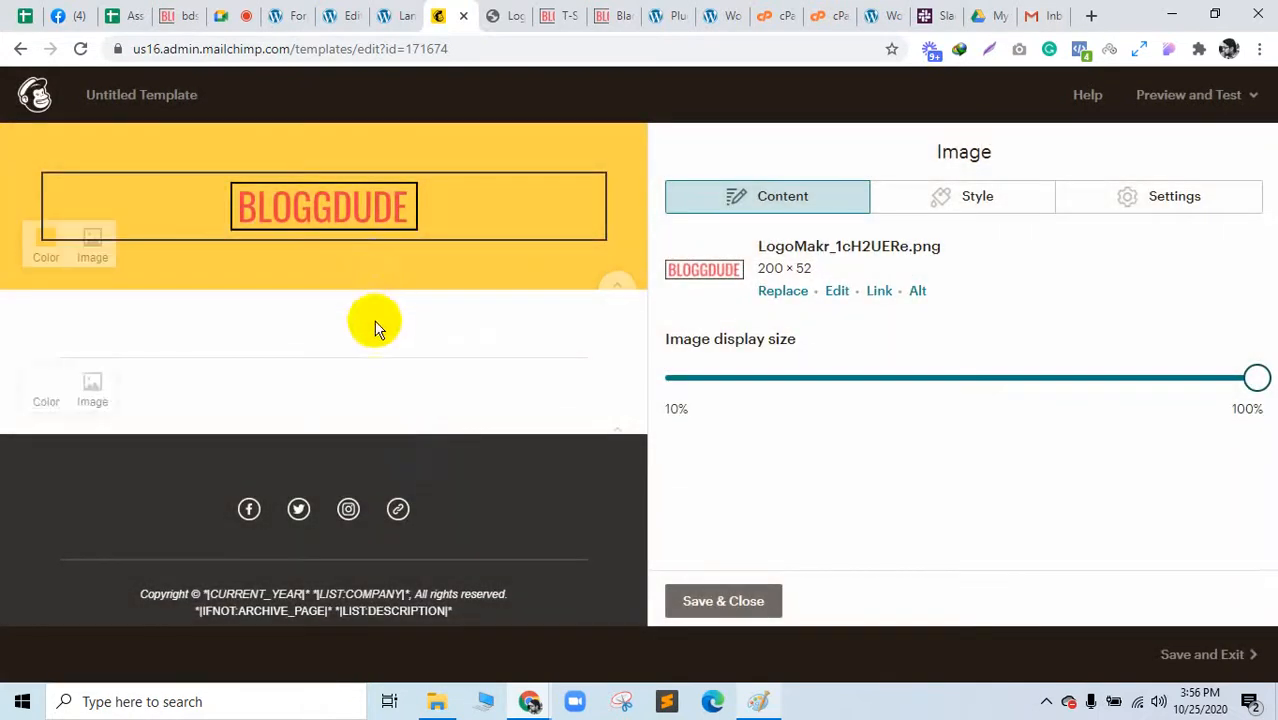
pyautogui.moveTo(371, 334)
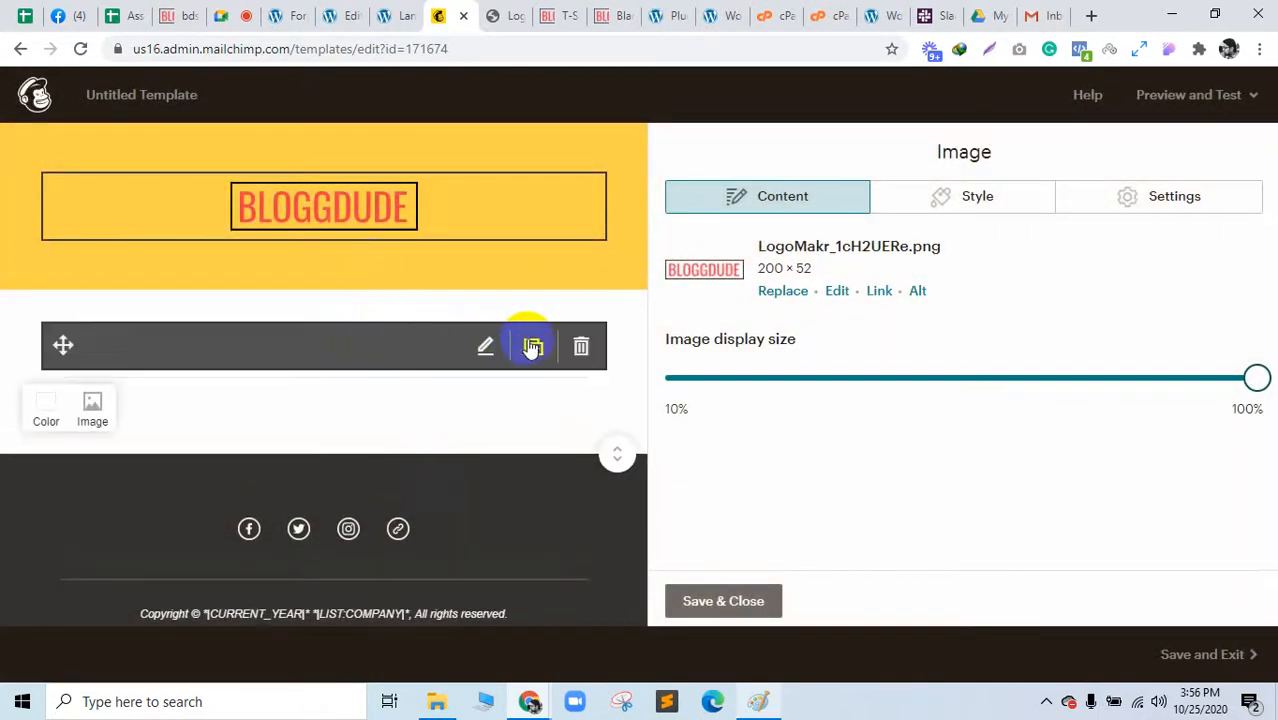
pyautogui.click(579, 346)
pyautogui.click(432, 455)
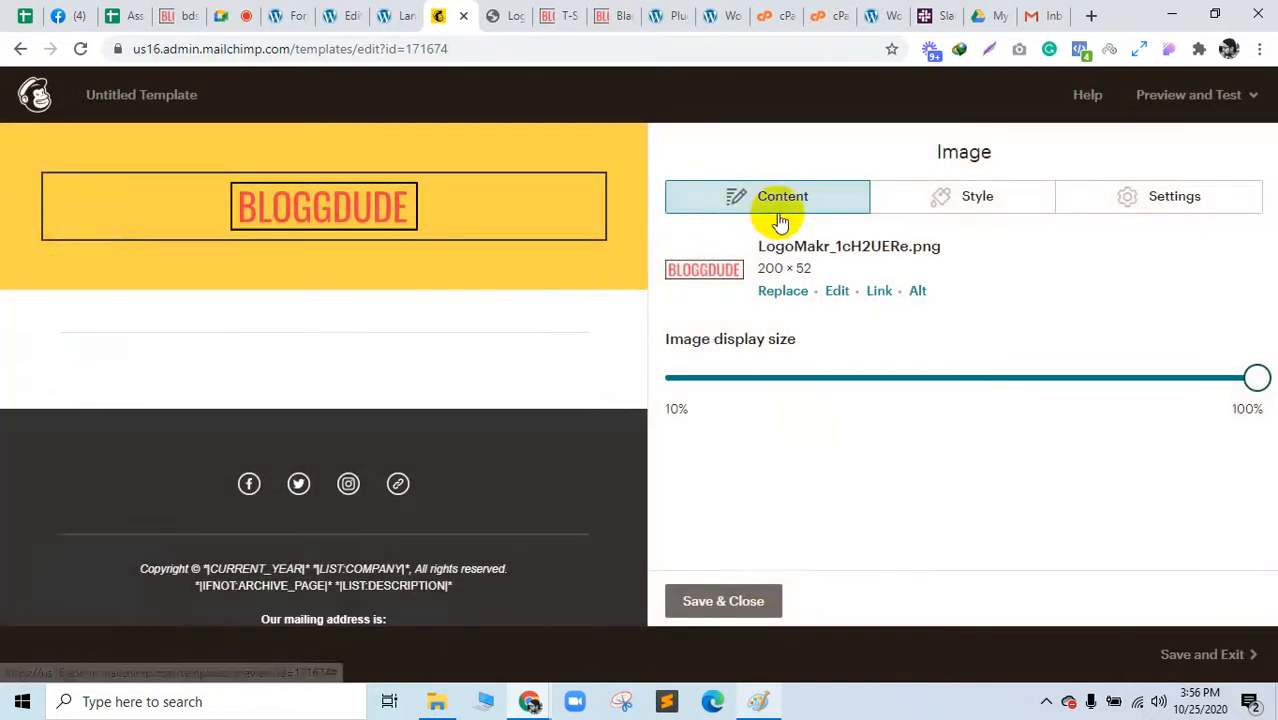
# Step: Close the logo image settings, glance at the store's T-Shirts and Black Short Sleeve pages, then return
pyautogui.click(756, 590)
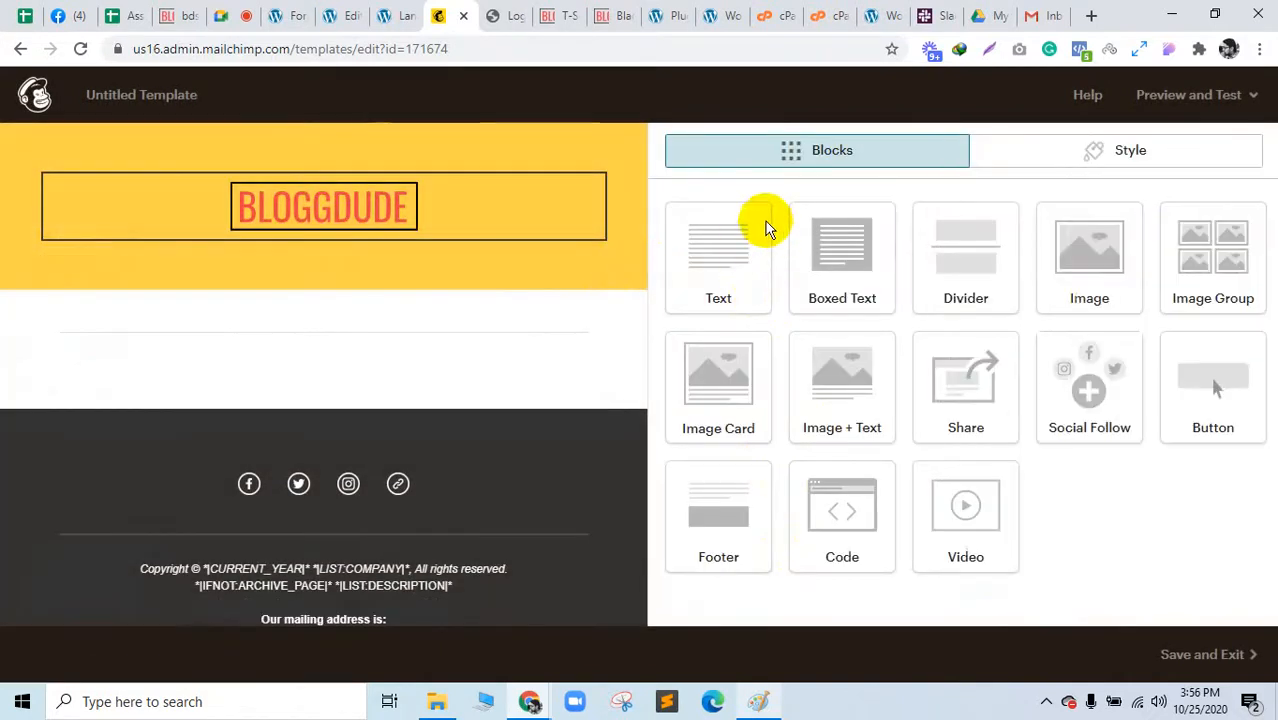
pyautogui.click(563, 14)
pyautogui.scroll(-10, 713, 408)
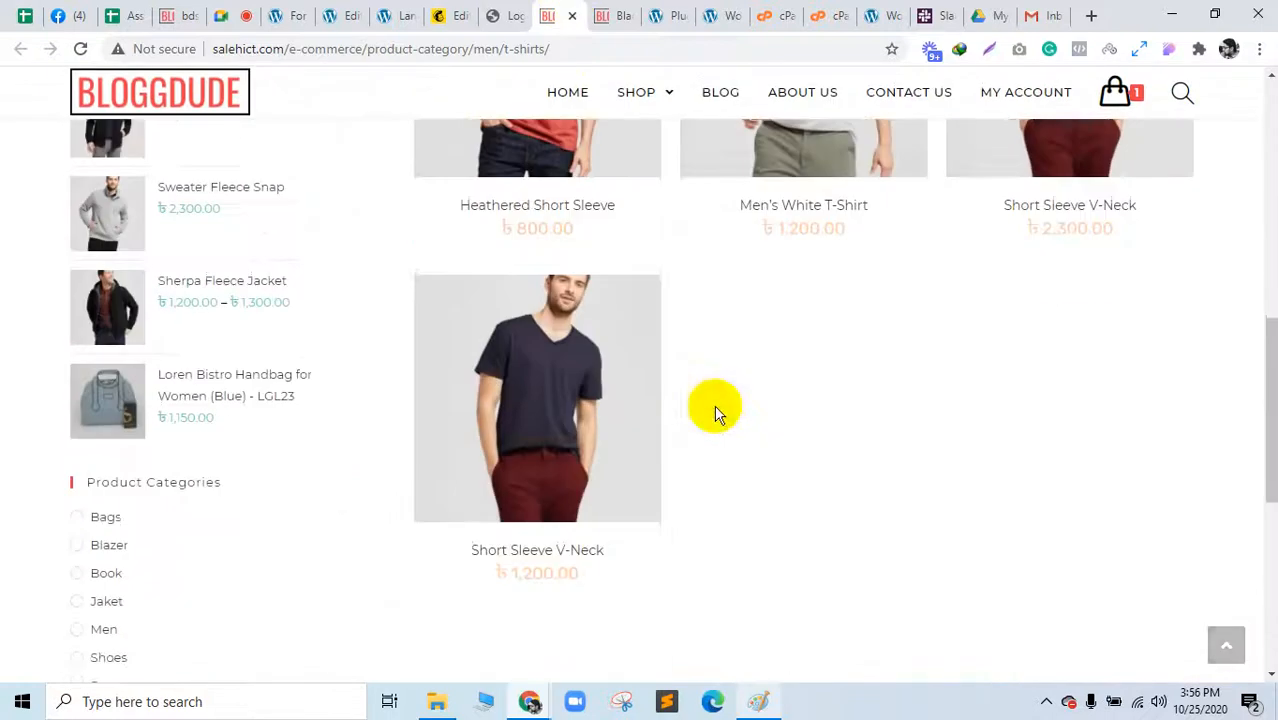
pyautogui.scroll(10, 713, 408)
pyautogui.click(610, 15)
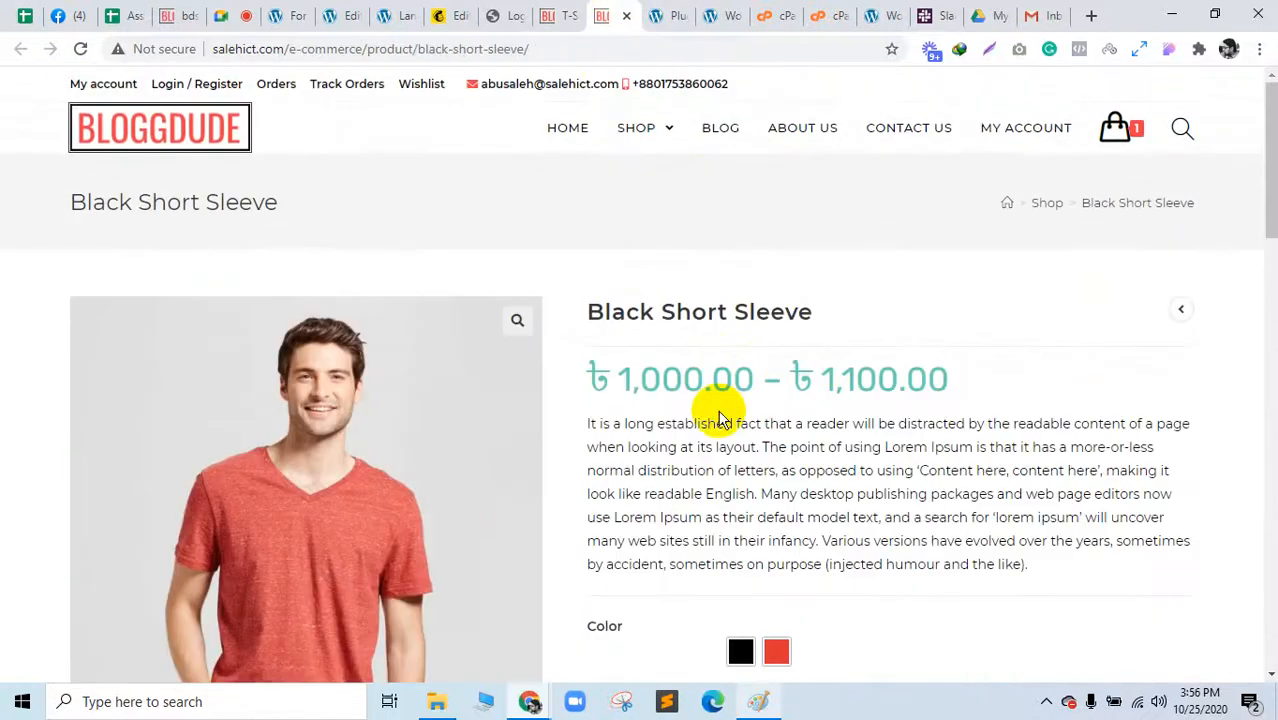
pyautogui.click(460, 12)
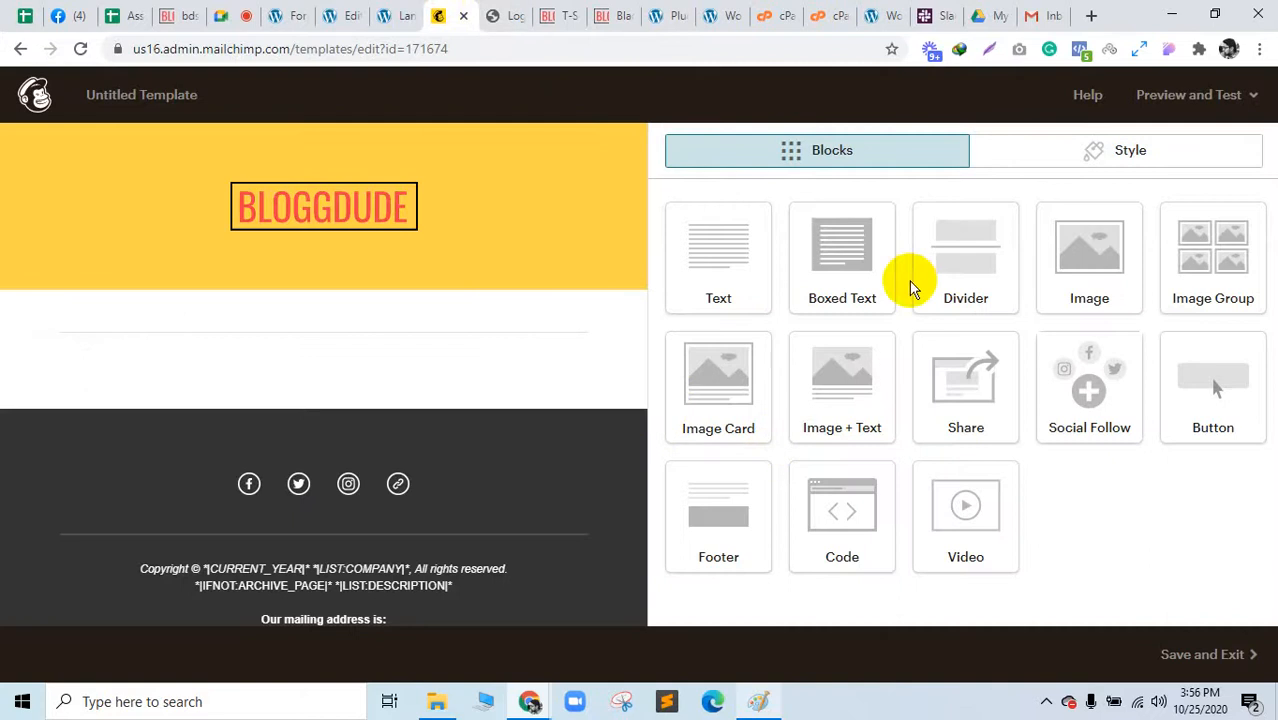
# Step: Add a Boxed Text block under the BLOGGDUDE header reading "GET 25% DISCOUNT ON ALL MEN'S PRODUCT"
pyautogui.moveTo(848, 283); pyautogui.dragTo(402, 371)
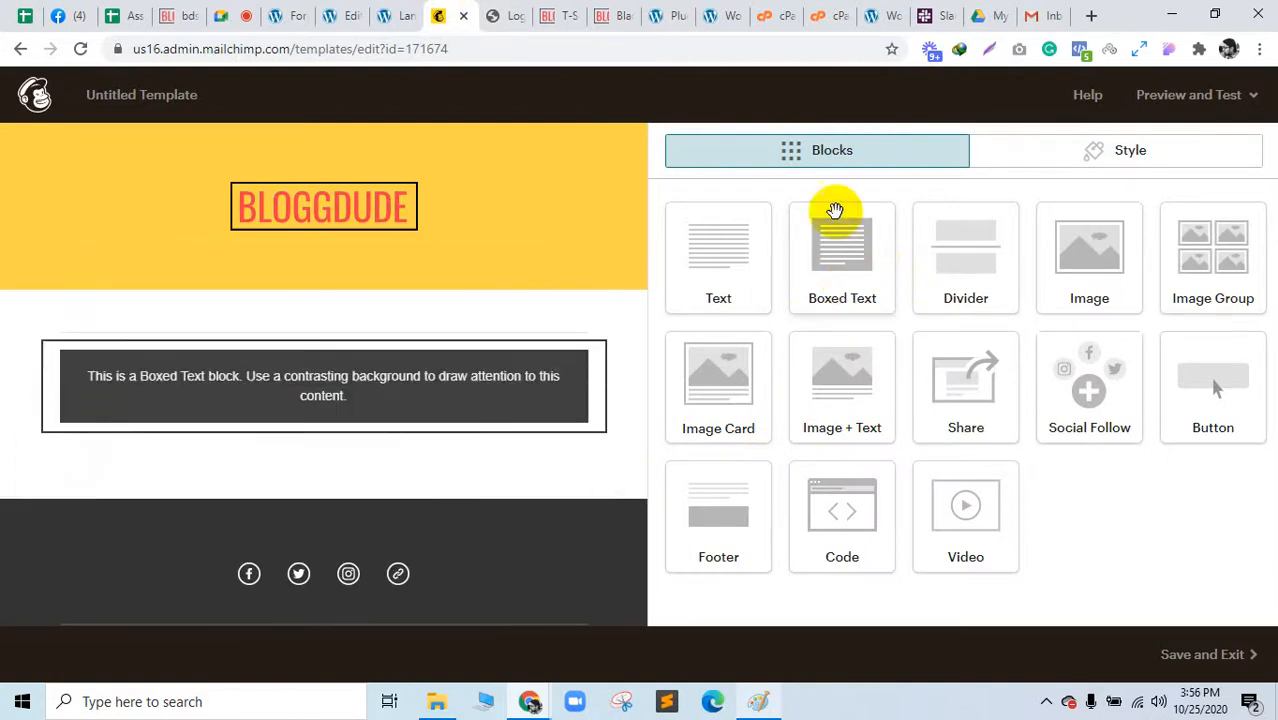
pyautogui.click(486, 366)
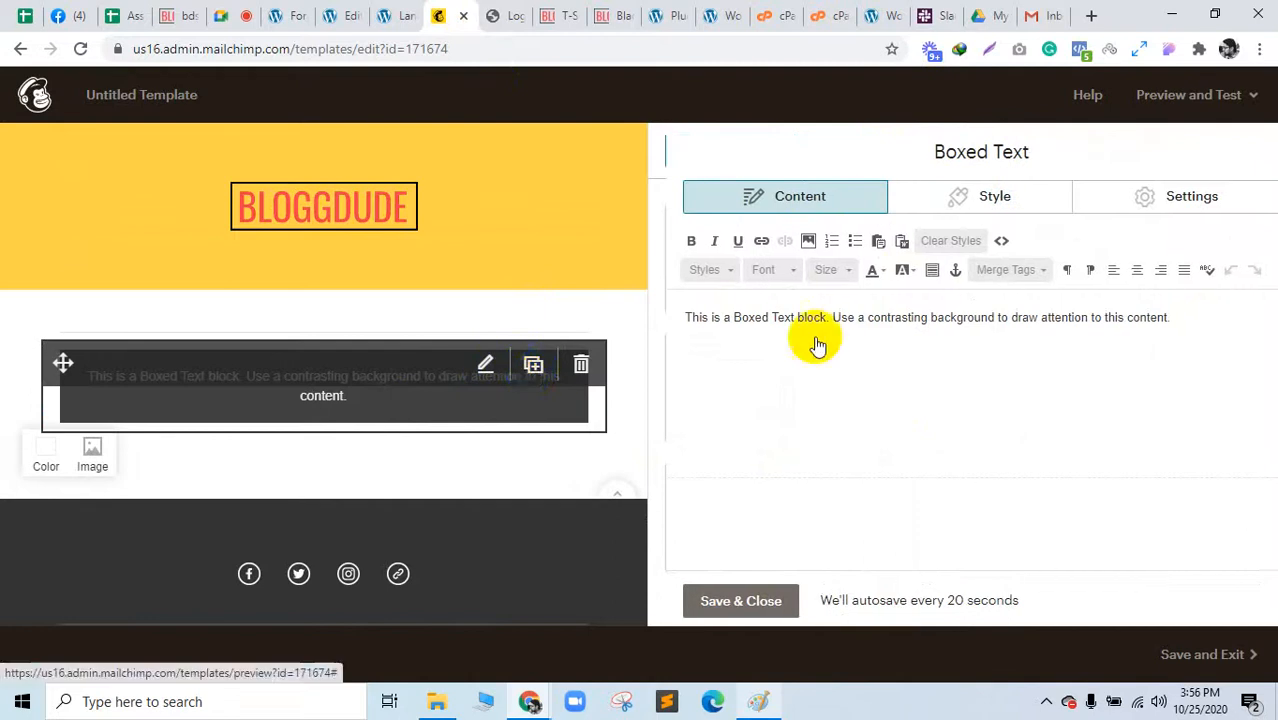
pyautogui.tripleClick(994, 317)
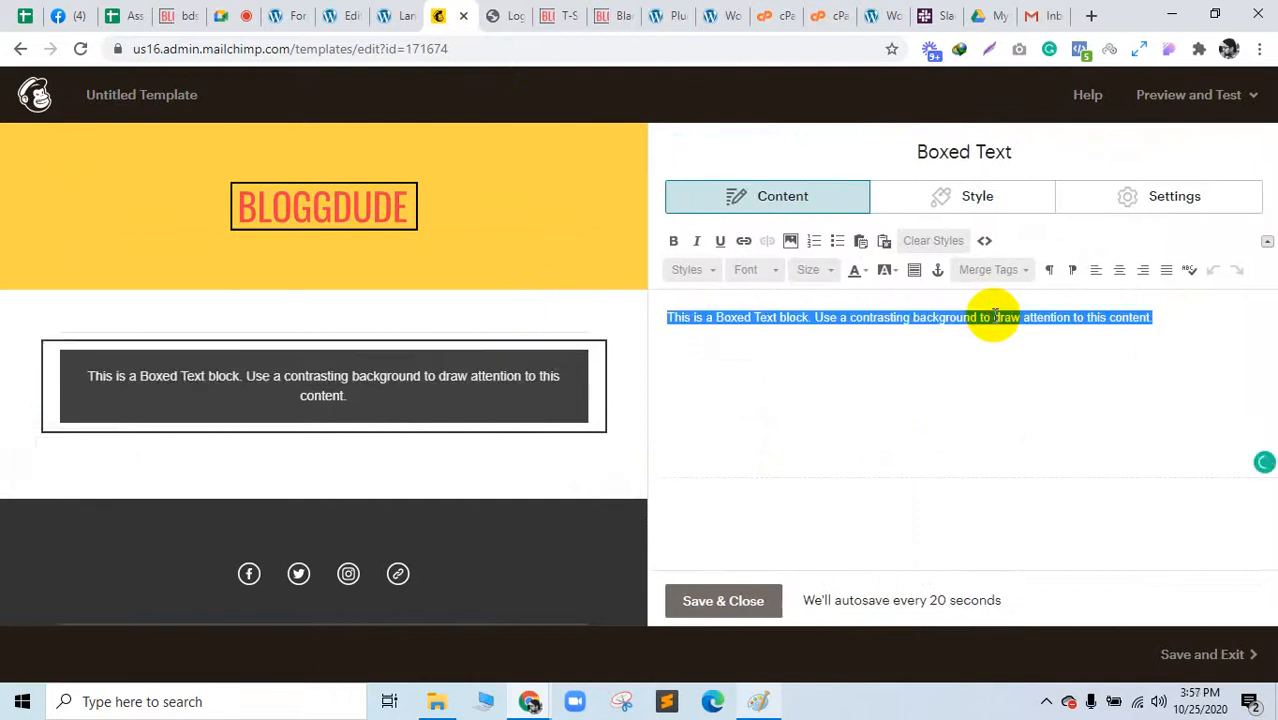
pyautogui.write('GET 25% DISCOUNT ON')
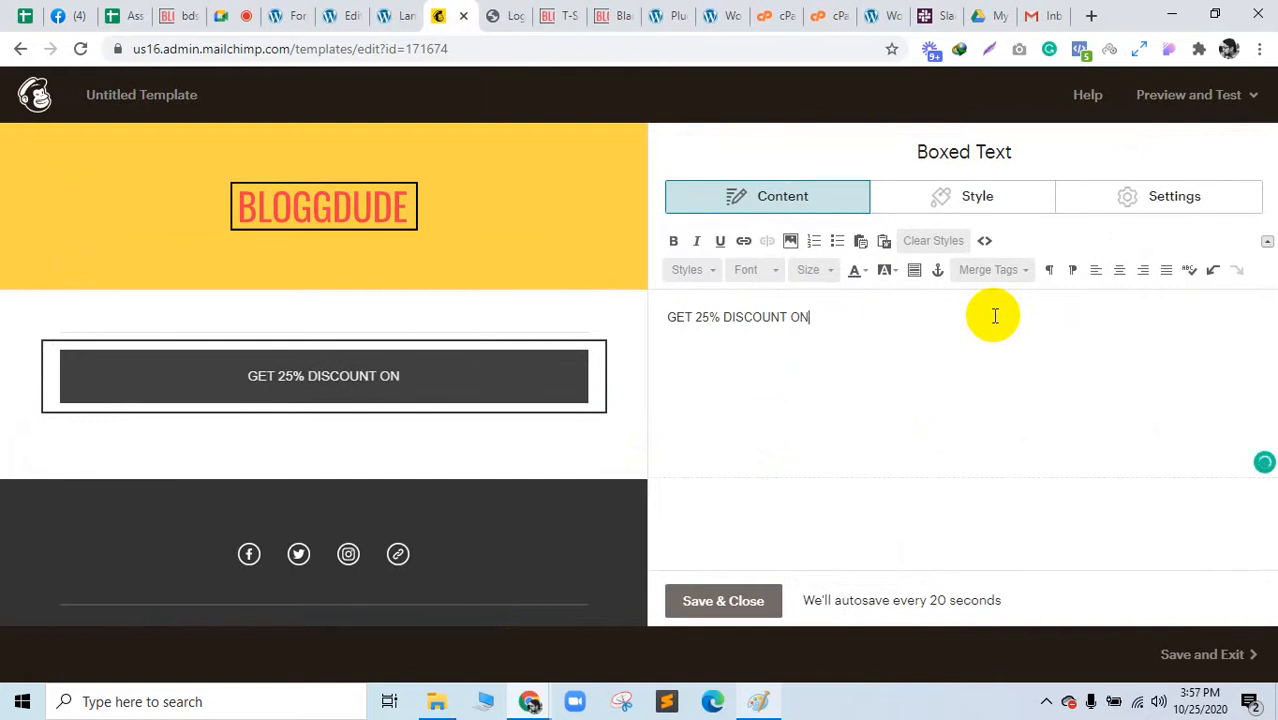
pyautogui.write('LL M')
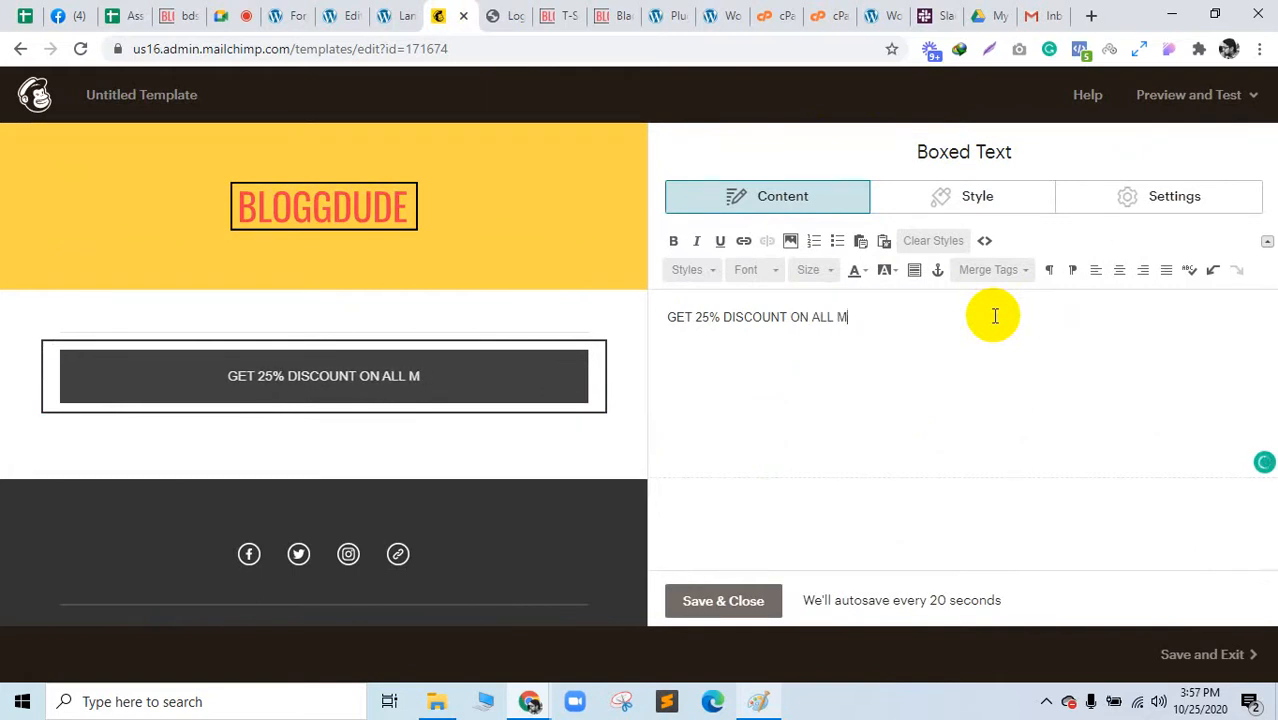
pyautogui.write('EN"S PRODUCT')
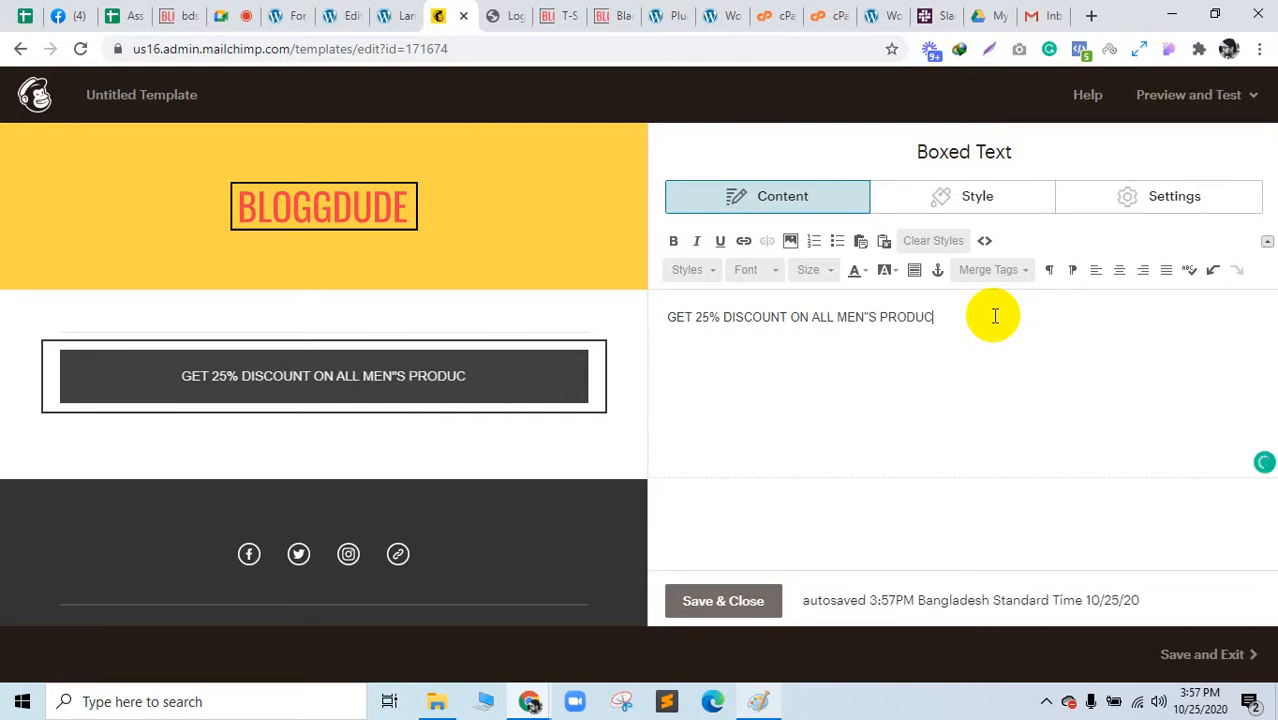
pyautogui.click(868, 316)
pyautogui.press('BackSpace')
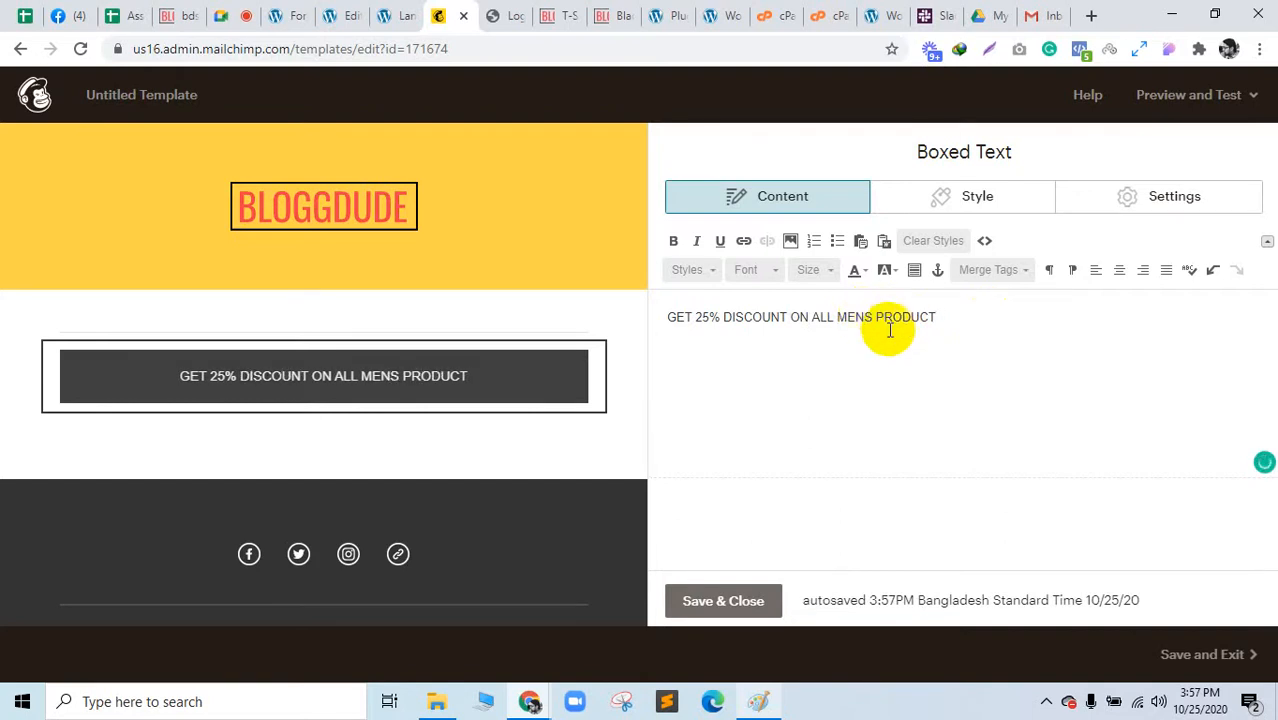
pyautogui.write("'")
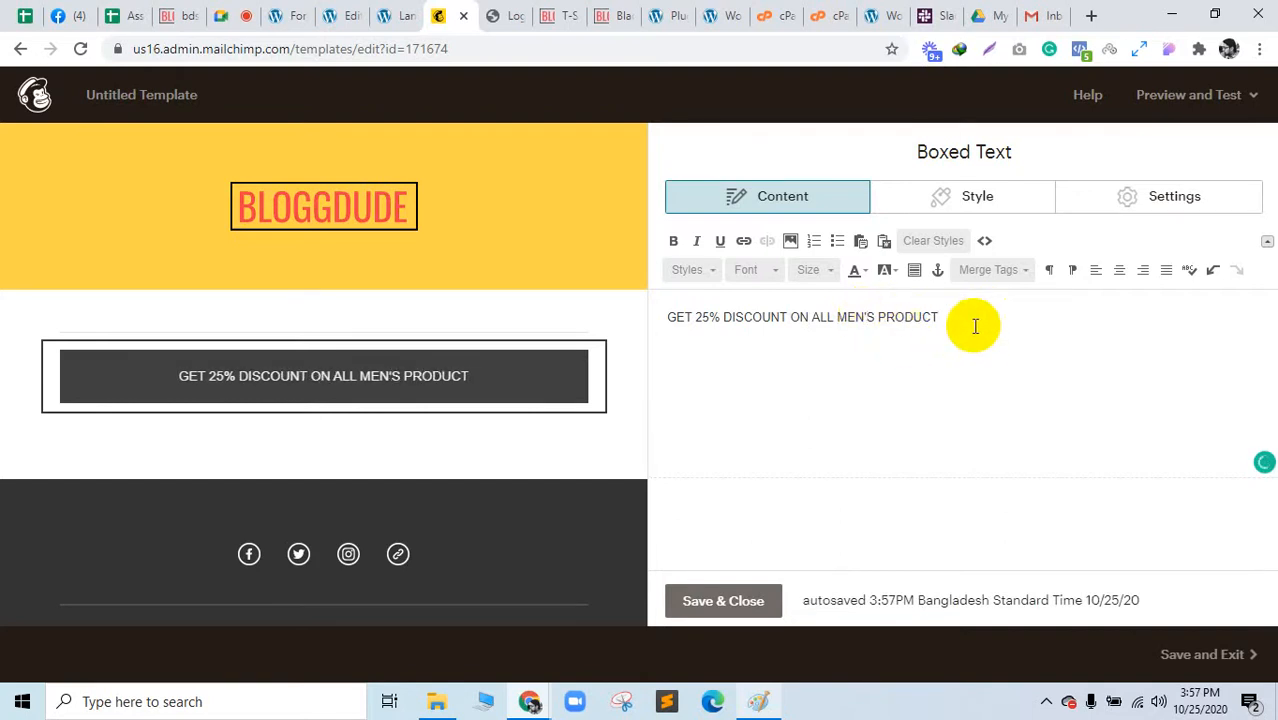
pyautogui.moveTo(970, 320); pyautogui.dragTo(632, 320)
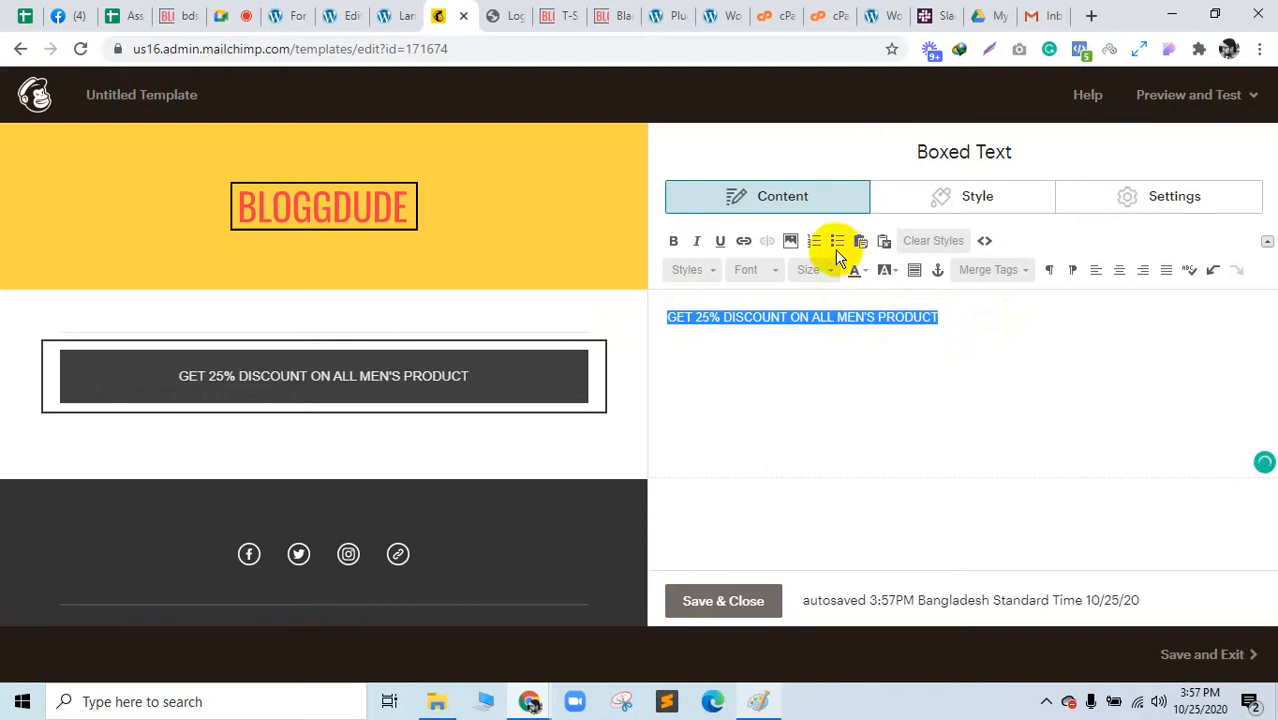
# Step: Centre-align the GET 25% DISCOUNT line and set its text colour to white
pyautogui.click(1119, 270)
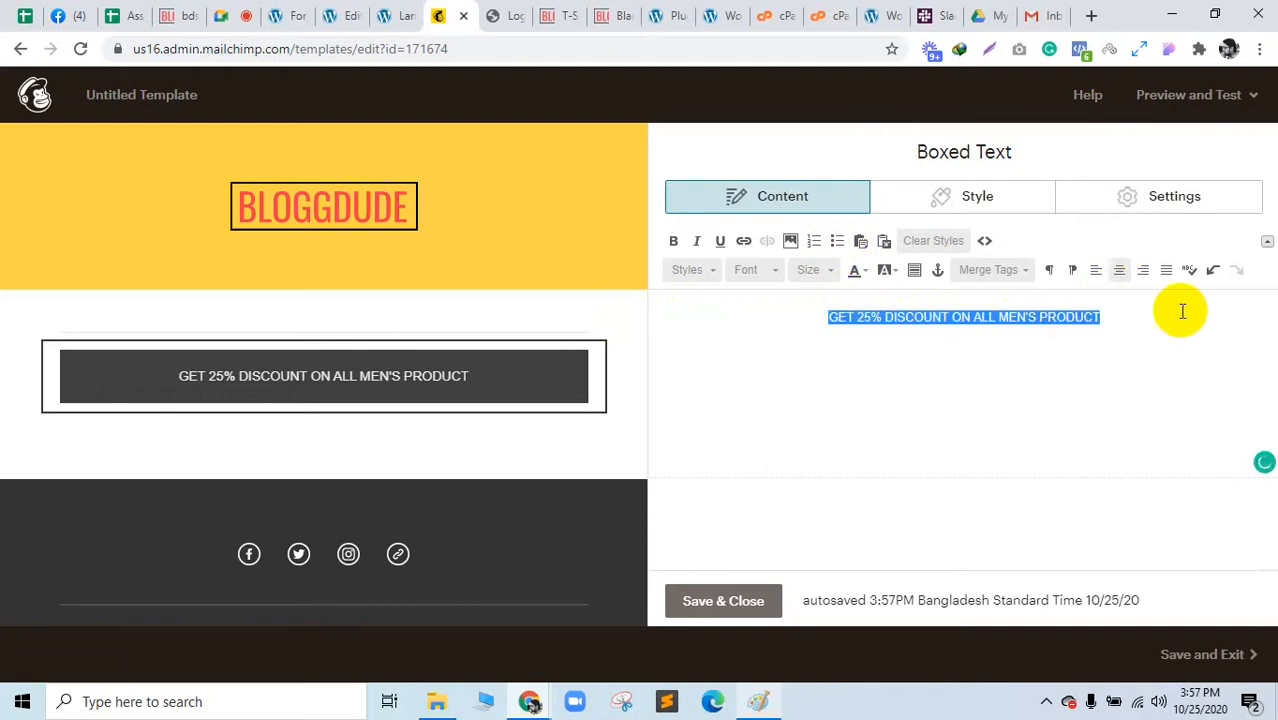
pyautogui.moveTo(1178, 308); pyautogui.dragTo(816, 309)
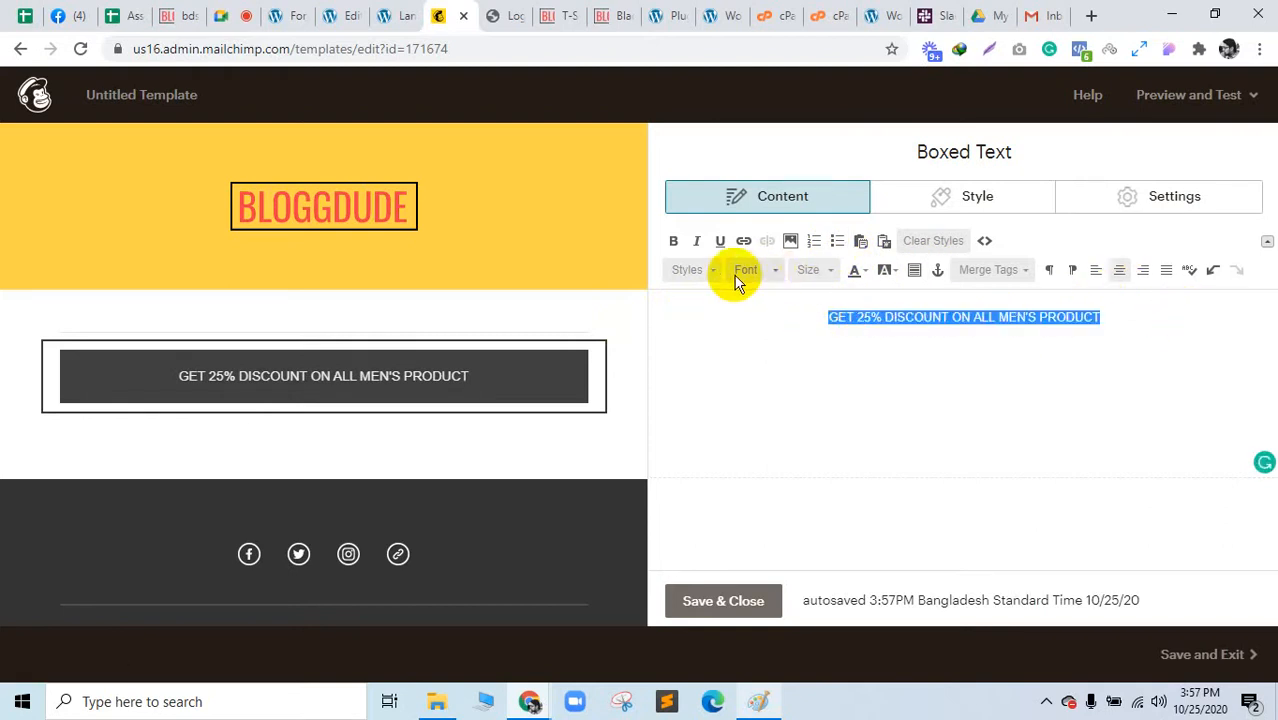
pyautogui.click(866, 275)
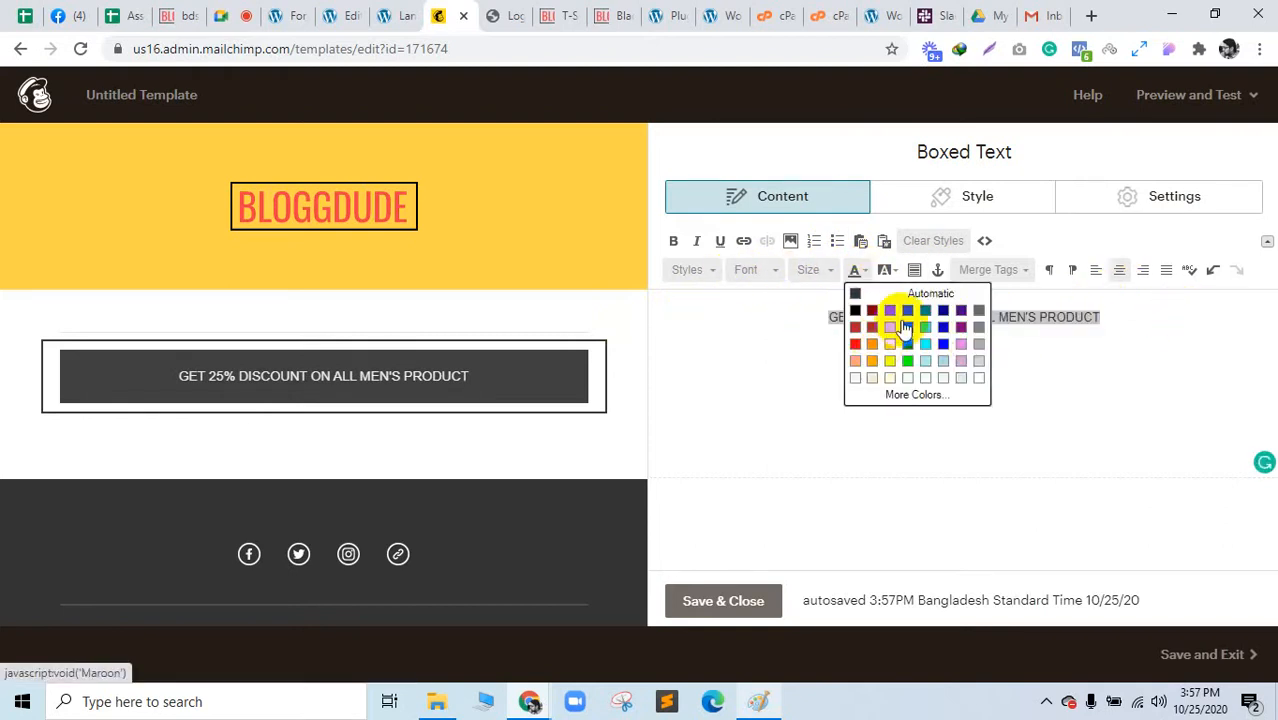
pyautogui.click(980, 381)
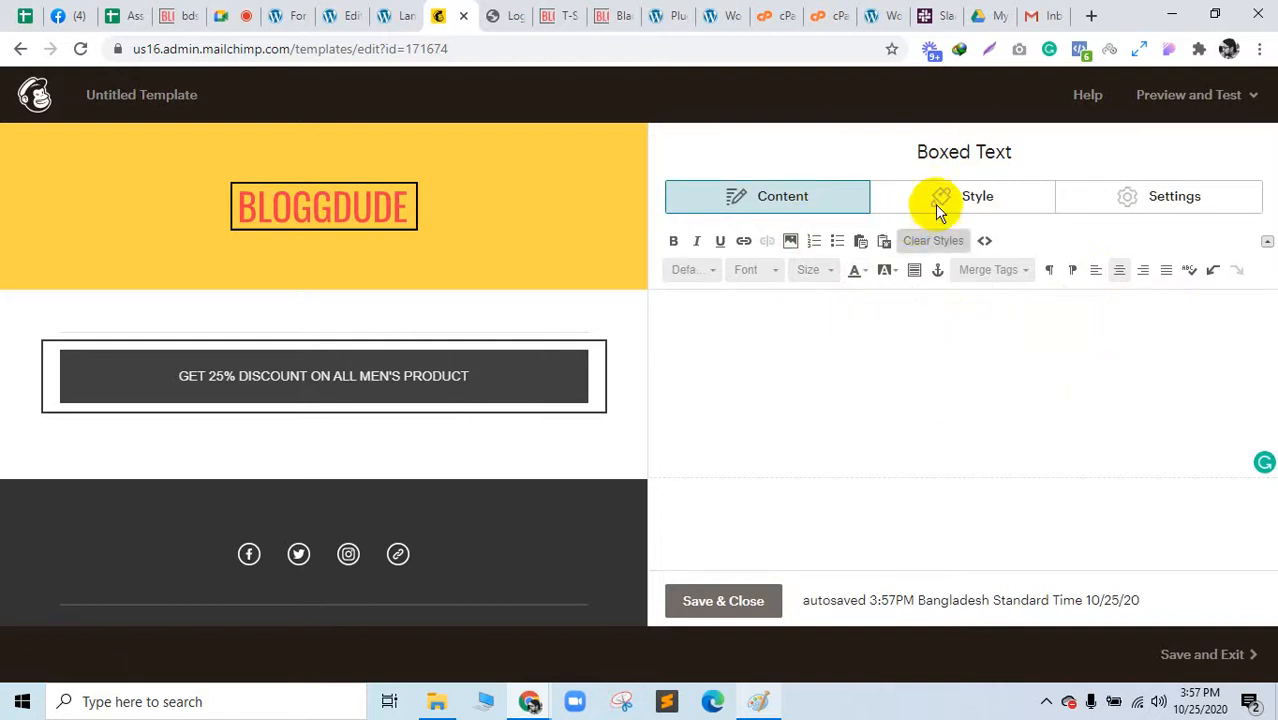
pyautogui.click(1018, 211)
# Step: Remove the discount box's dark background colour
pyautogui.moveTo(191, 363)
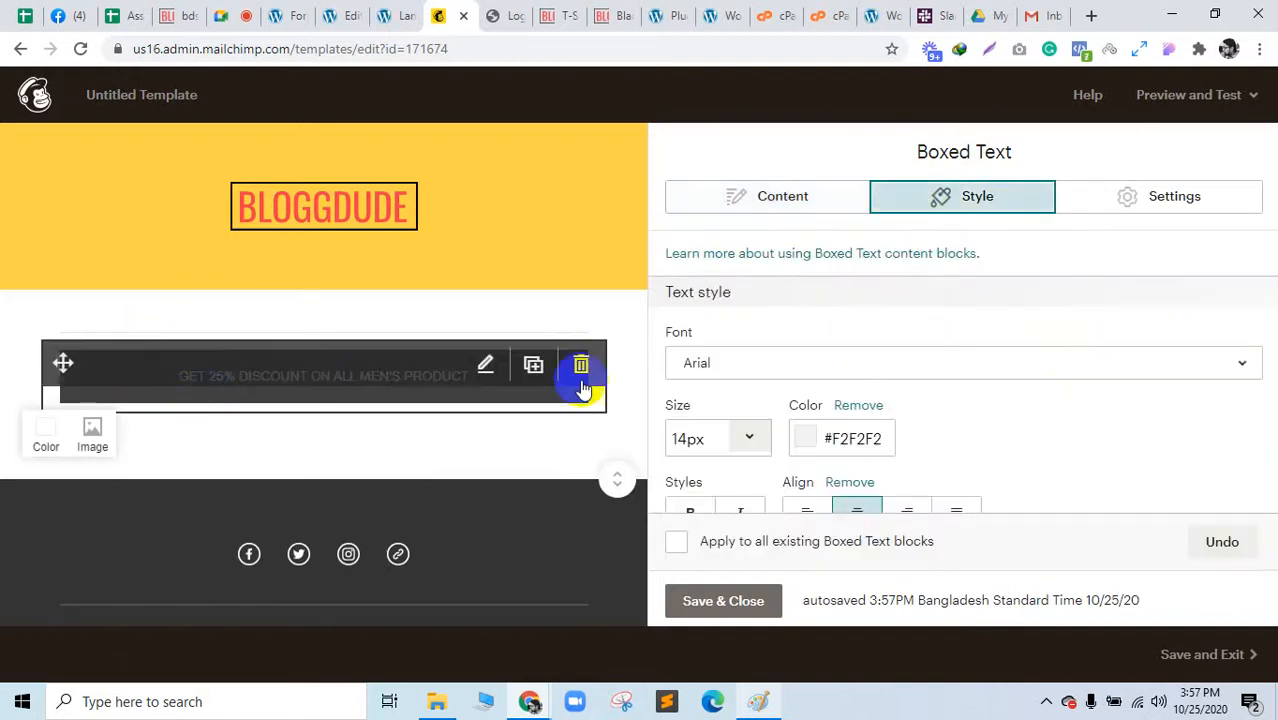
pyautogui.scroll(-3, 935, 447)
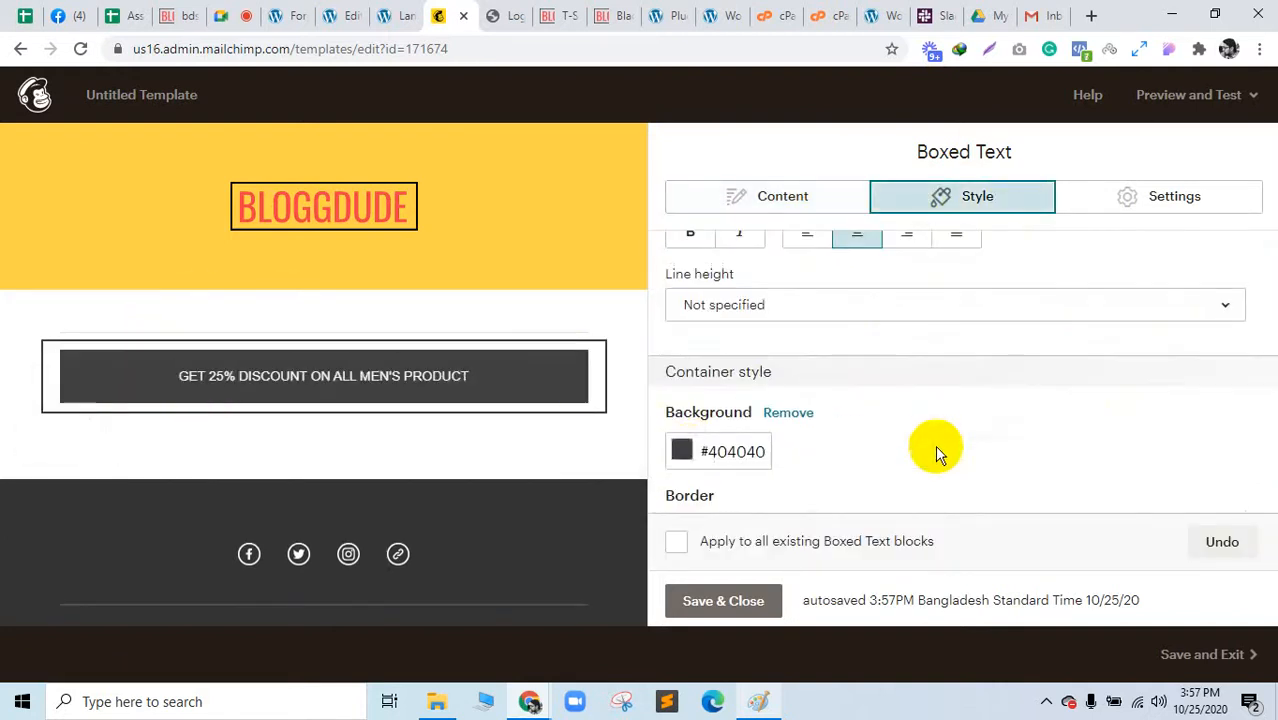
pyautogui.click(684, 452)
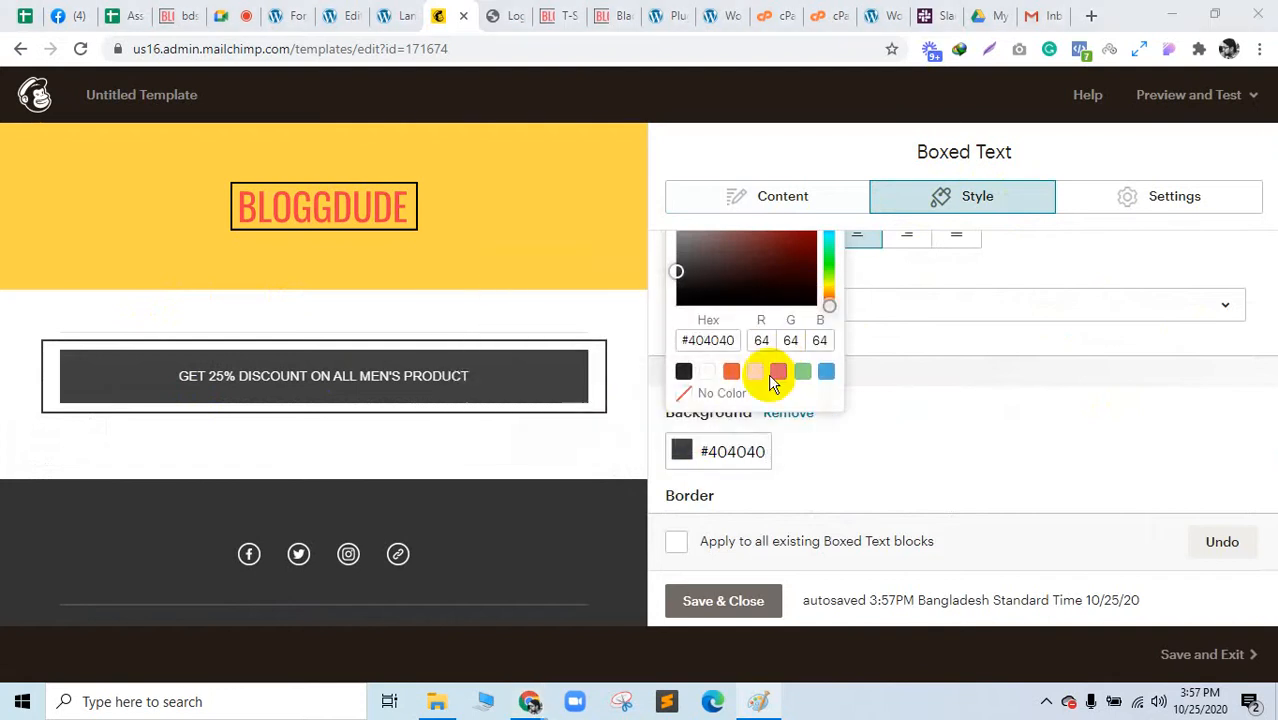
pyautogui.scroll(1, 756, 371)
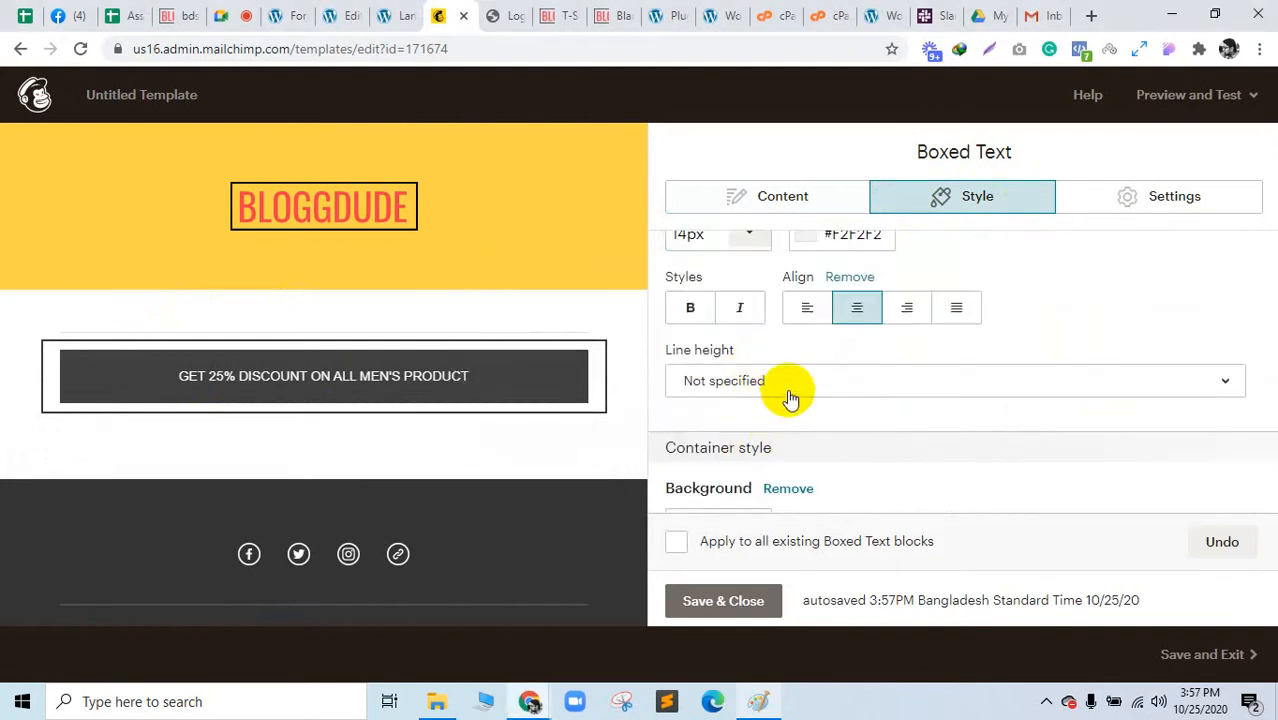
pyautogui.scroll(-1, 790, 398)
pyautogui.click(682, 430)
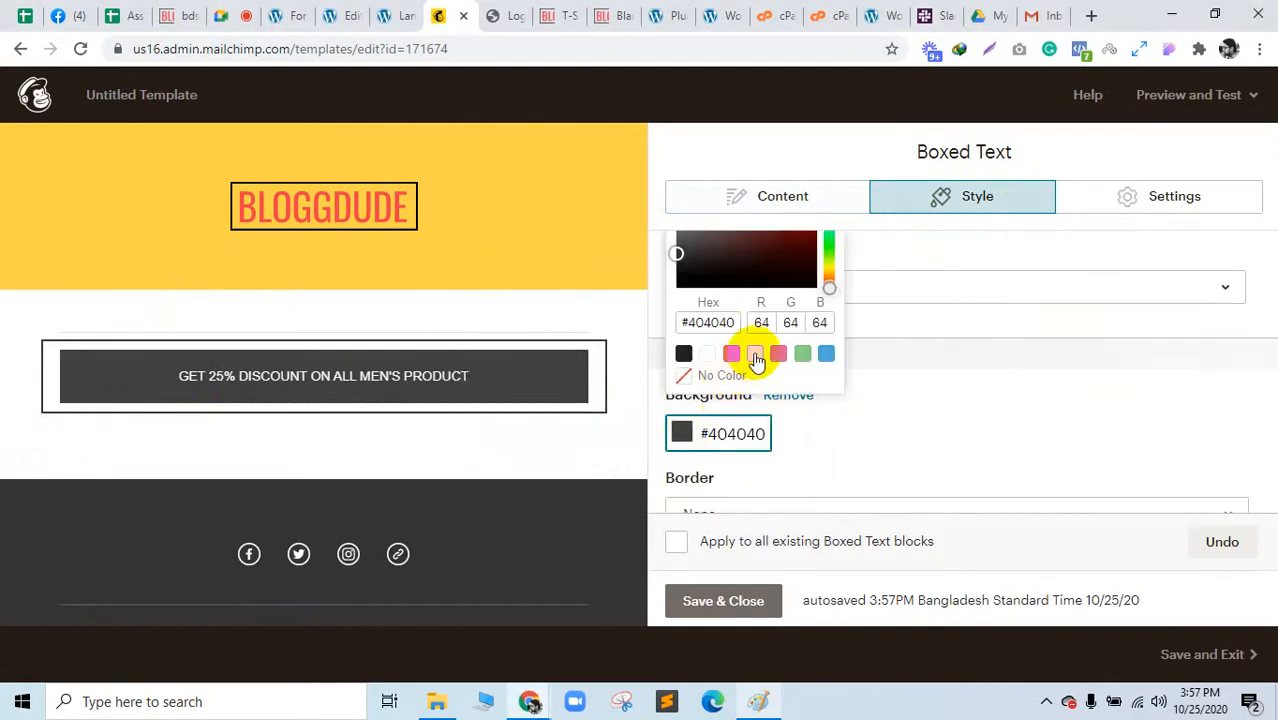
pyautogui.scroll(1, 756, 370)
pyautogui.scroll(-1, 720, 430)
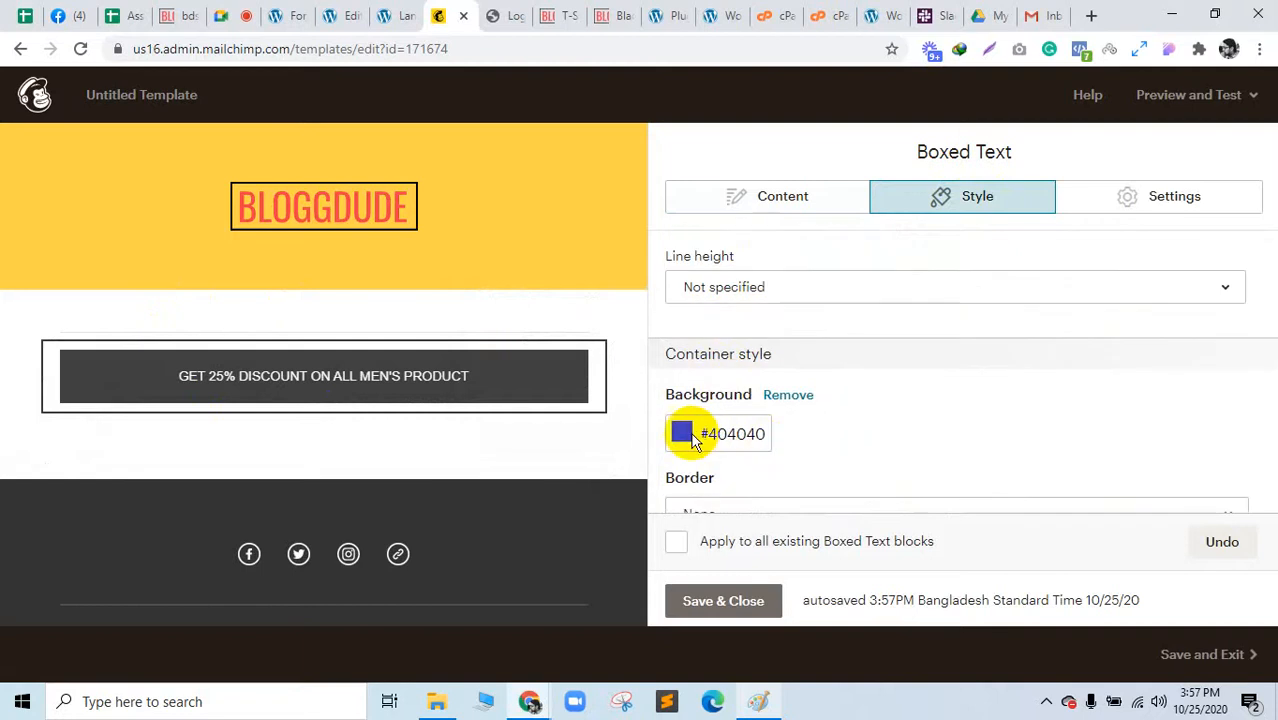
pyautogui.click(786, 396)
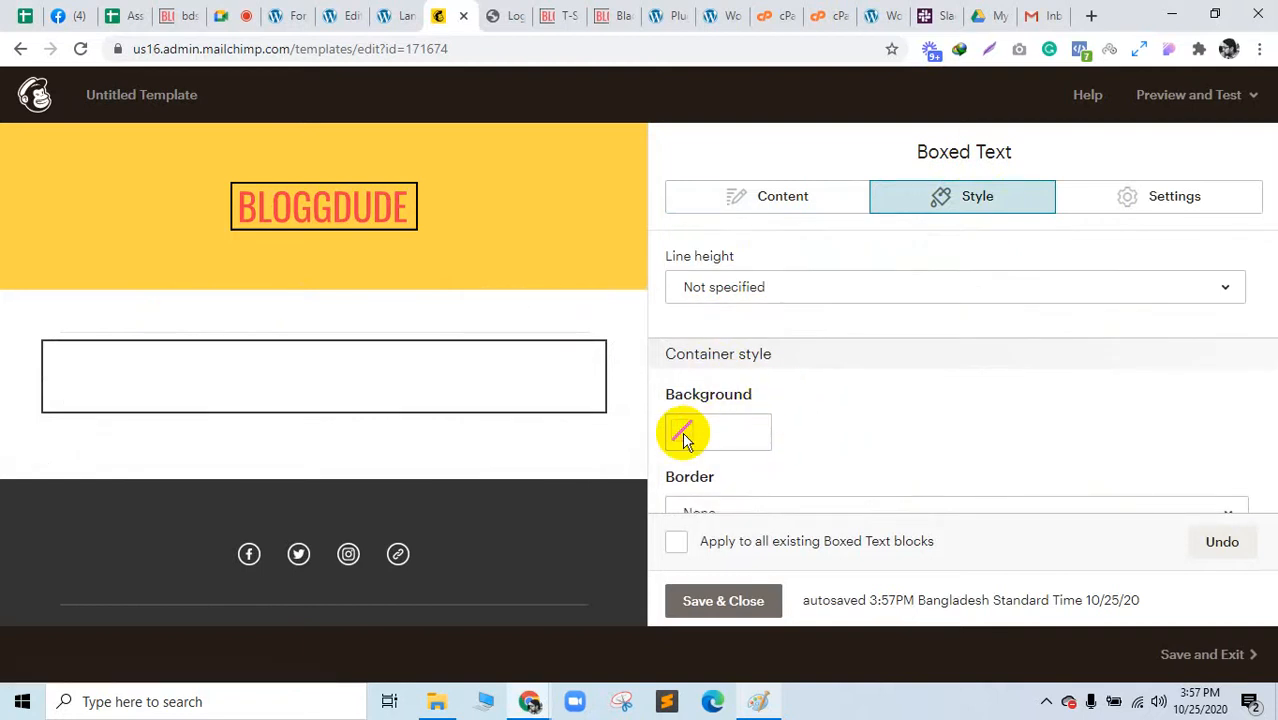
# Step: Set the discount box background to golden yellow #ecc131 and save and close the block
pyautogui.click(683, 434)
pyautogui.click(755, 356)
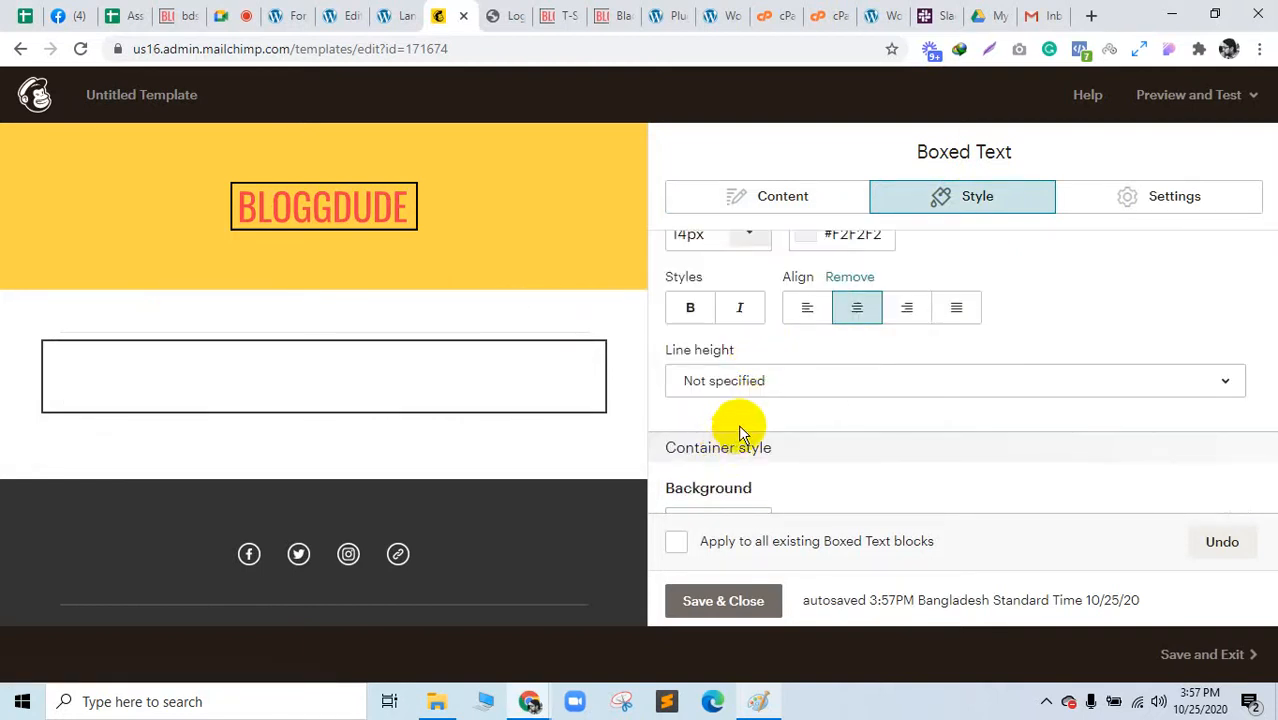
pyautogui.scroll(-1, 730, 428)
pyautogui.click(683, 434)
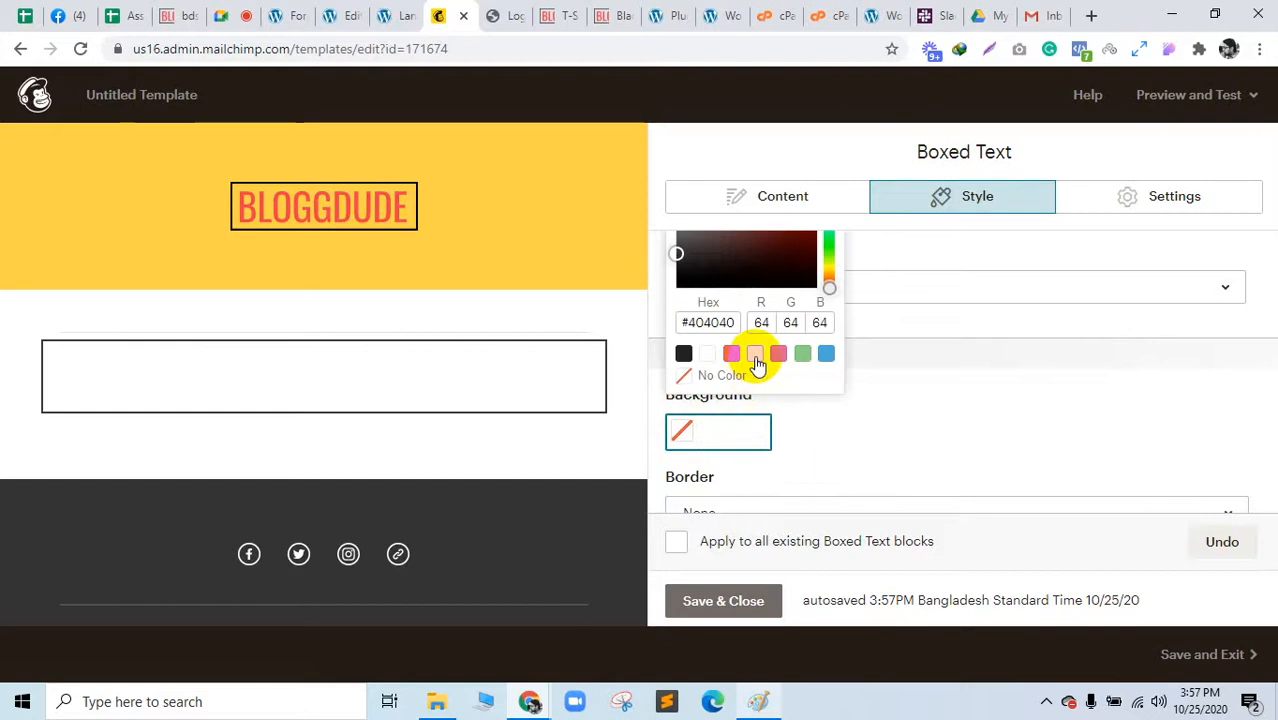
pyautogui.click(755, 356)
pyautogui.scroll(-1, 703, 436)
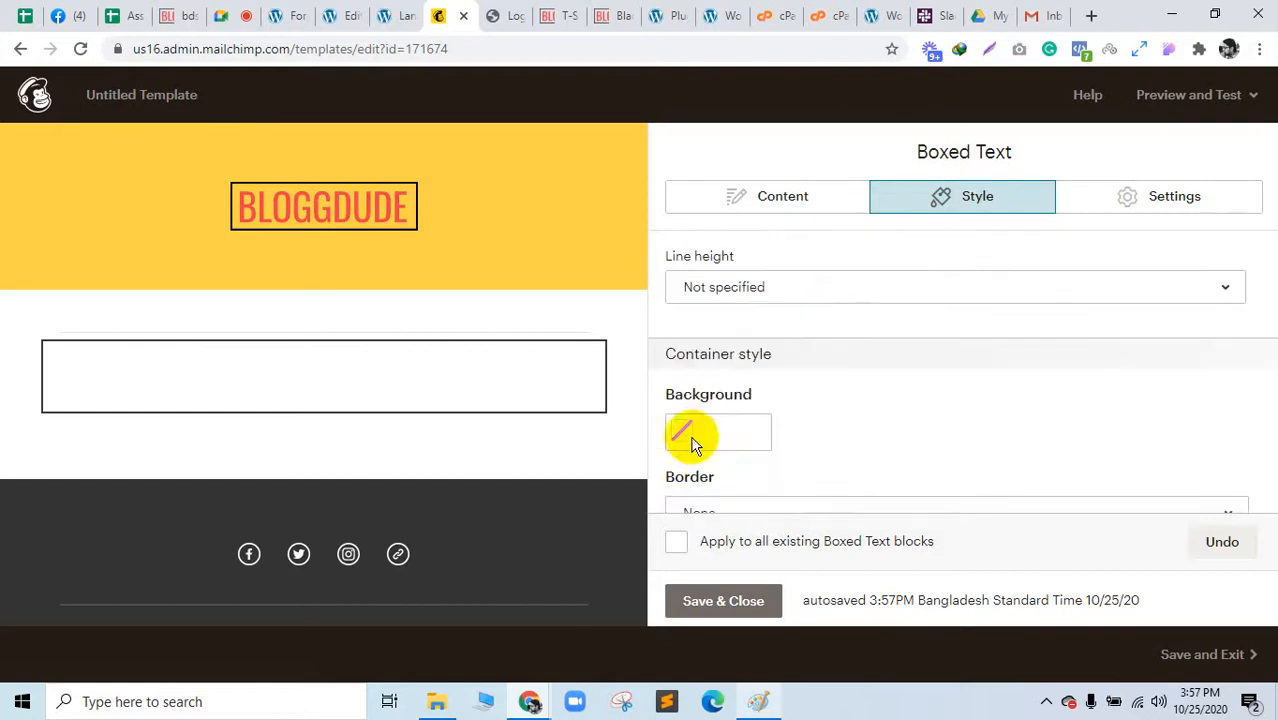
pyautogui.click(692, 444)
pyautogui.moveTo(736, 285); pyautogui.dragTo(779, 257)
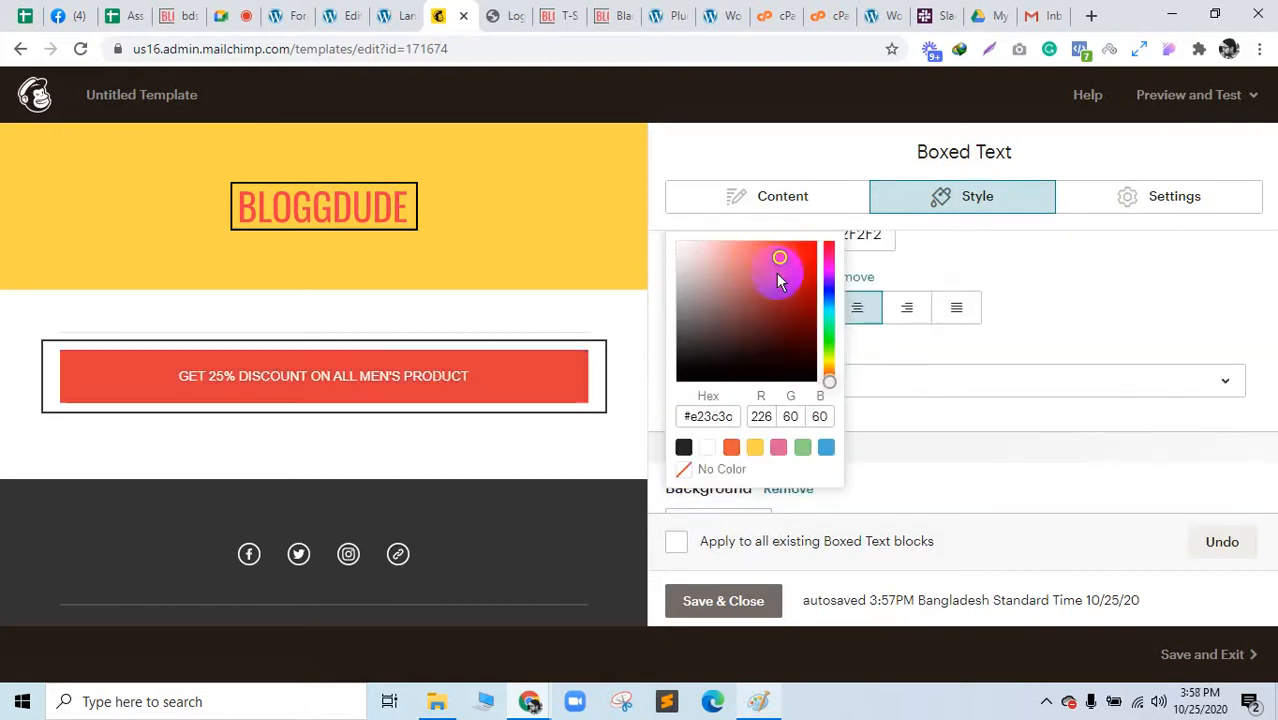
pyautogui.click(757, 448)
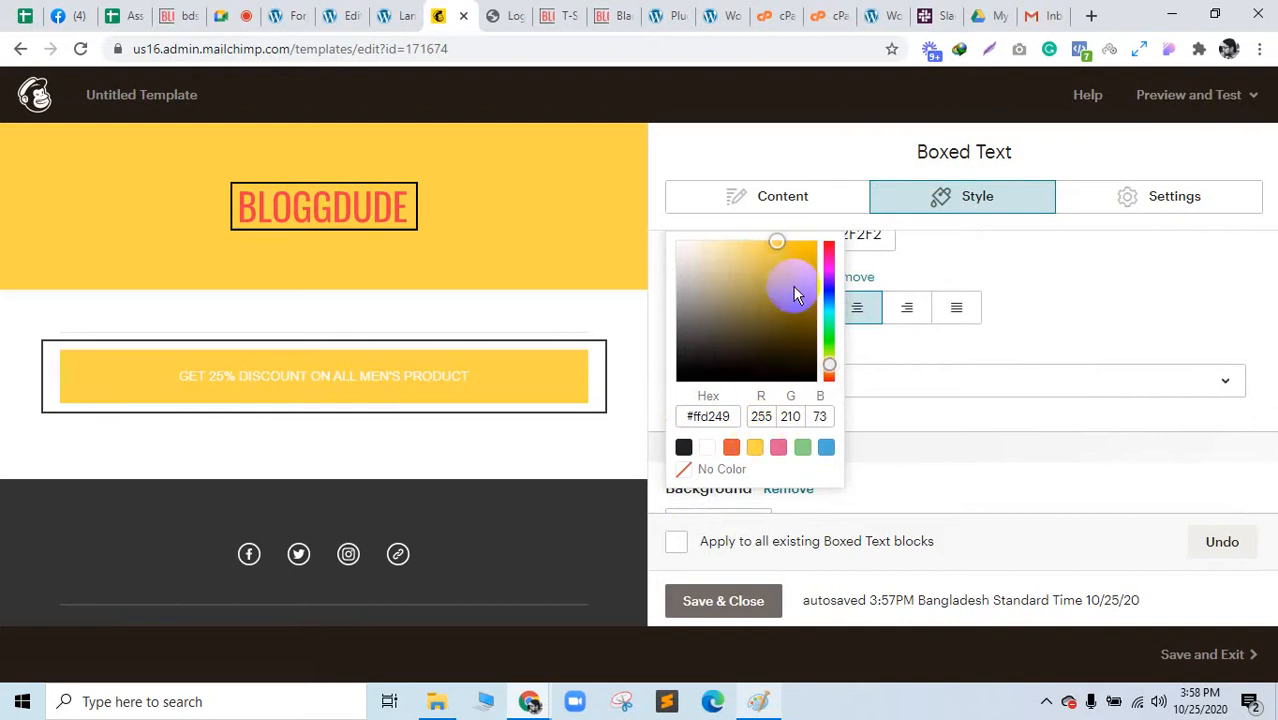
pyautogui.moveTo(782, 280)
pyautogui.mouseDown()
pyautogui.moveTo(795, 336)
pyautogui.moveTo(787, 258)
pyautogui.mouseUp()
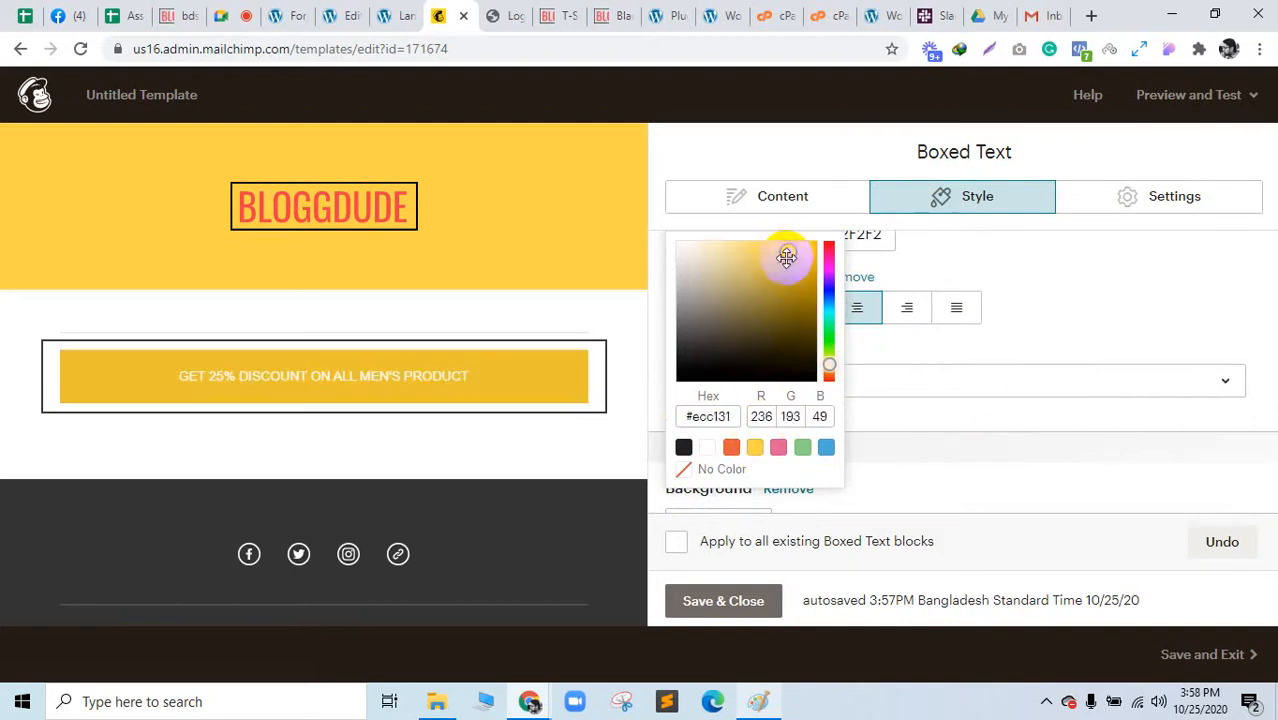
pyautogui.click(1021, 448)
pyautogui.scroll(-1, 813, 402)
pyautogui.click(722, 601)
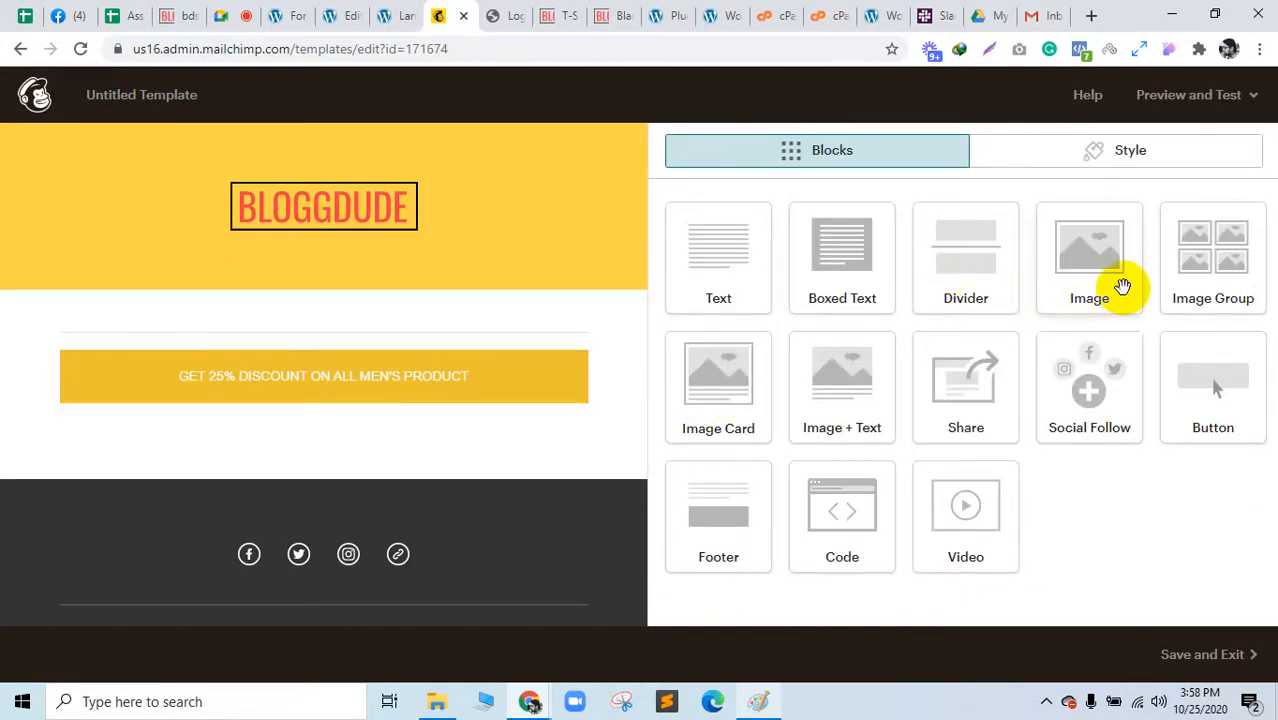
# Step: Add an Image Group below the discount box with the red T-shirt photo in the first slot
pyautogui.moveTo(1195, 271); pyautogui.dragTo(339, 416)
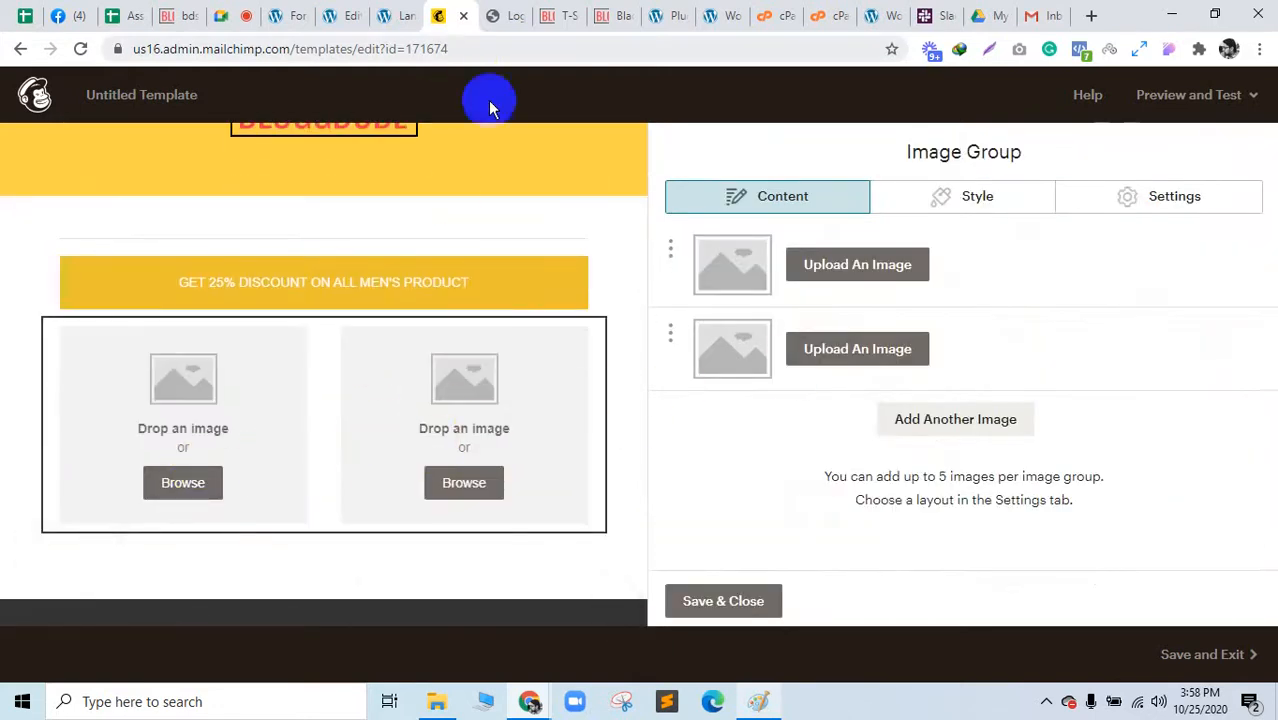
pyautogui.click(828, 266)
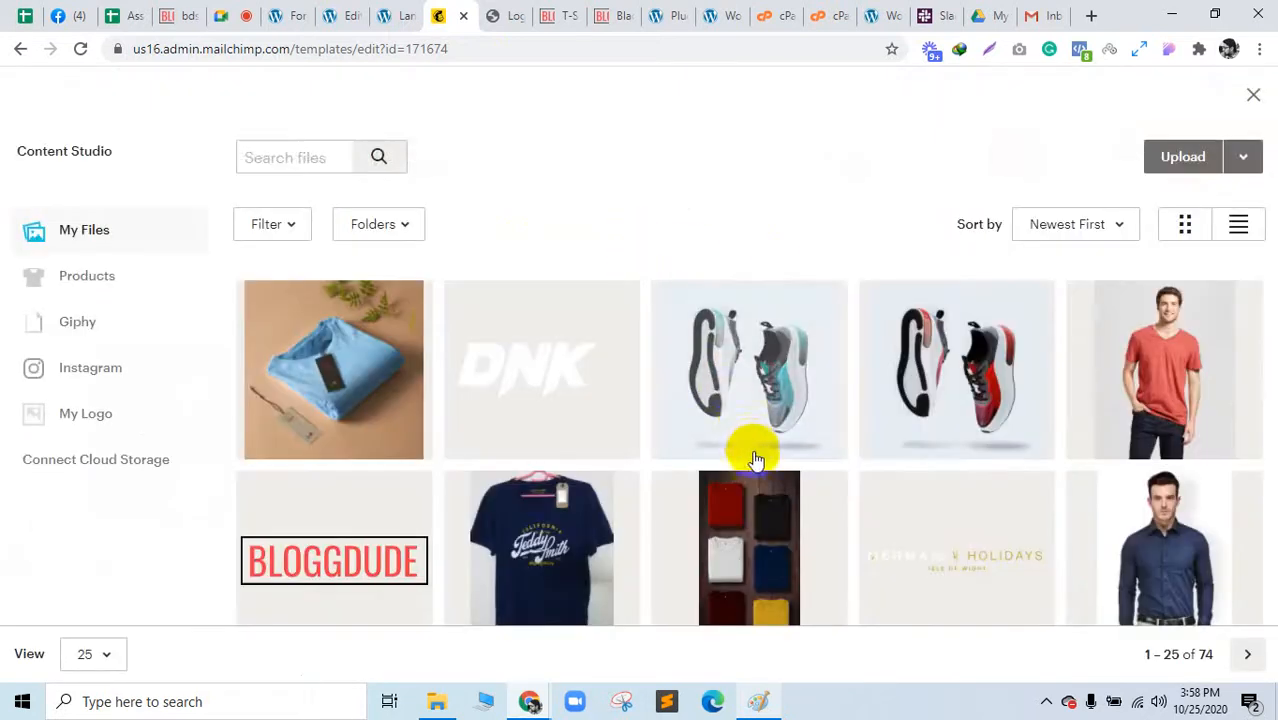
pyautogui.scroll(-1, 747, 448)
pyautogui.click(1188, 320)
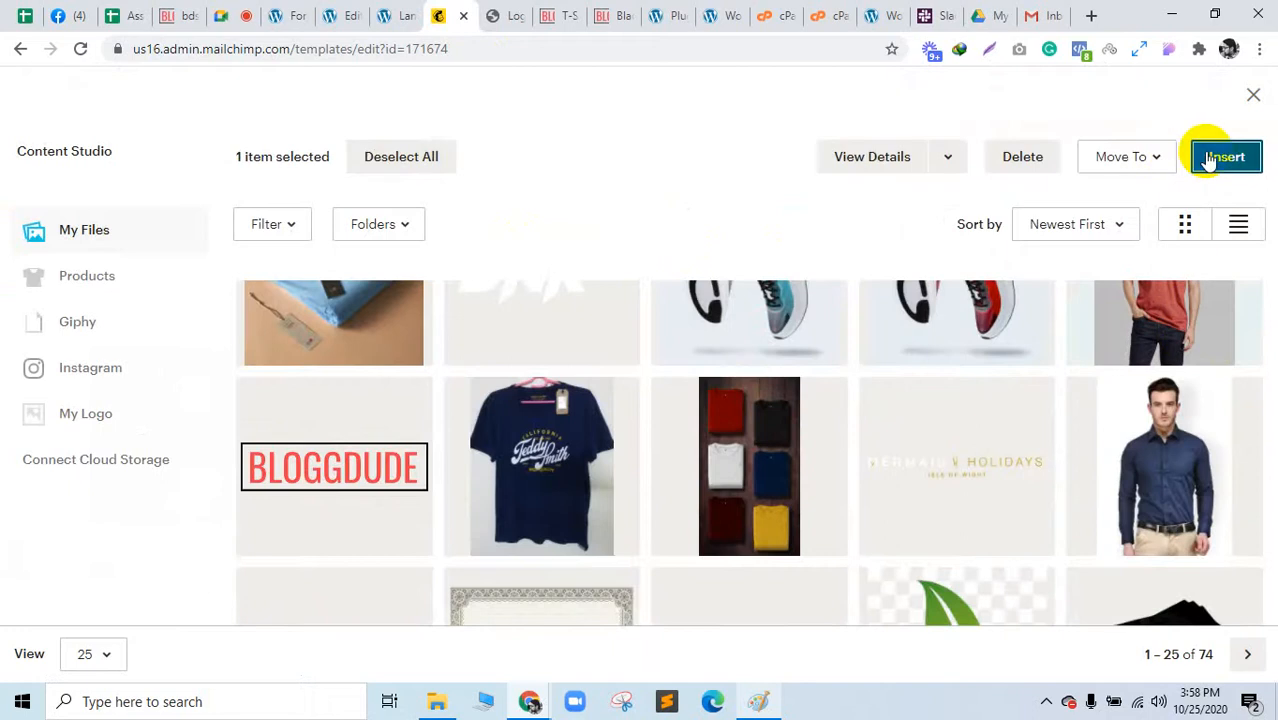
pyautogui.click(1222, 157)
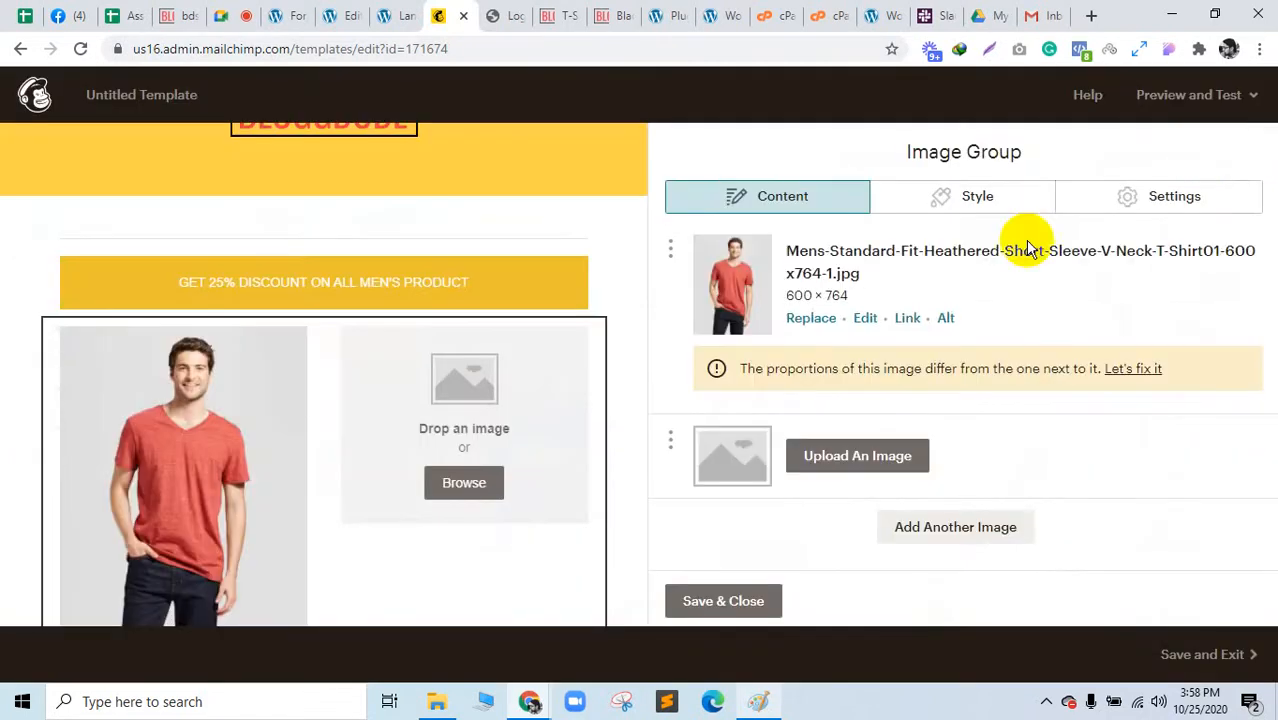
# Step: Fill the second slot with the blue shirt photo, then add an Image + Text block beneath
pyautogui.click(472, 491)
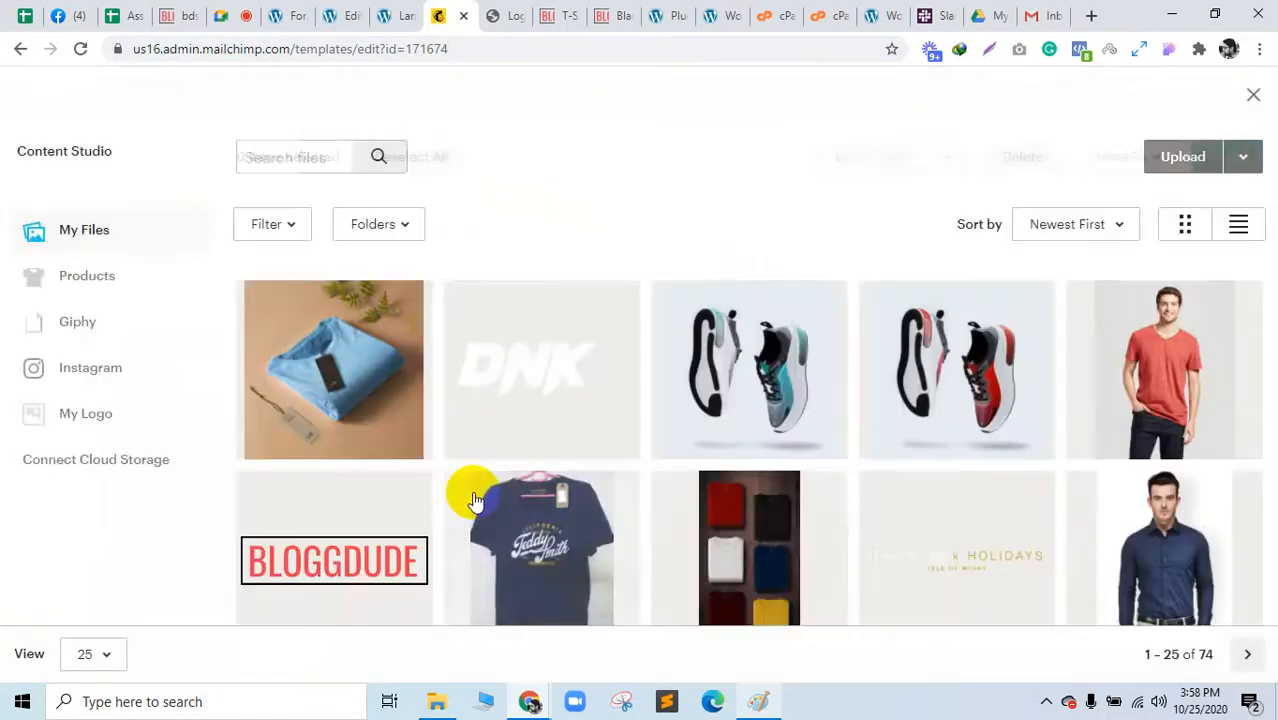
pyautogui.scroll(-2, 1098, 520)
pyautogui.click(1157, 440)
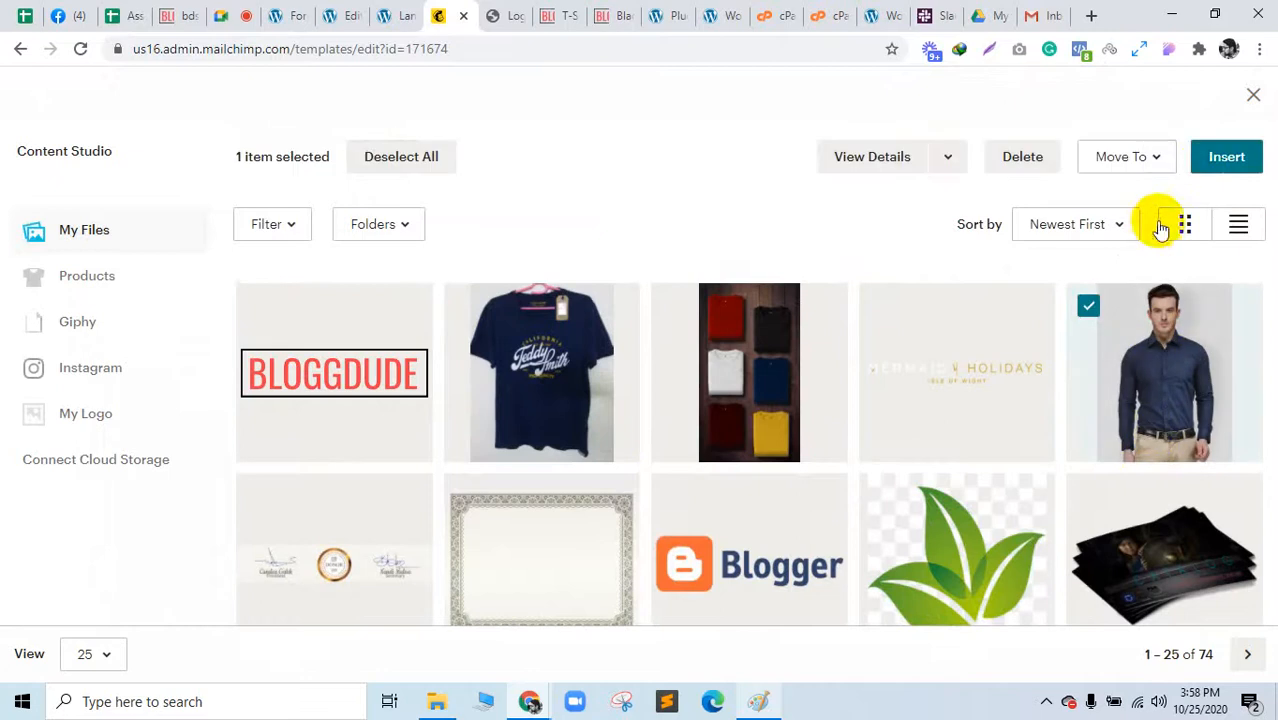
pyautogui.click(1222, 157)
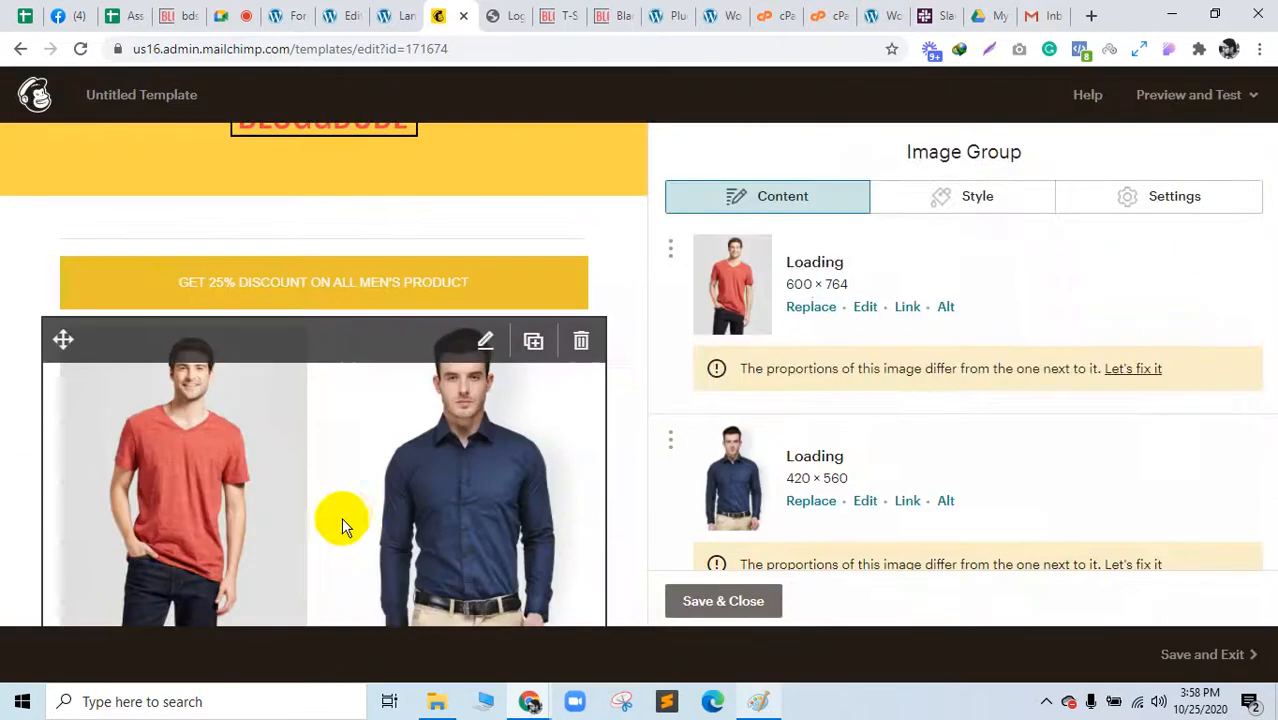
pyautogui.scroll(-2, 330, 515)
pyautogui.click(745, 603)
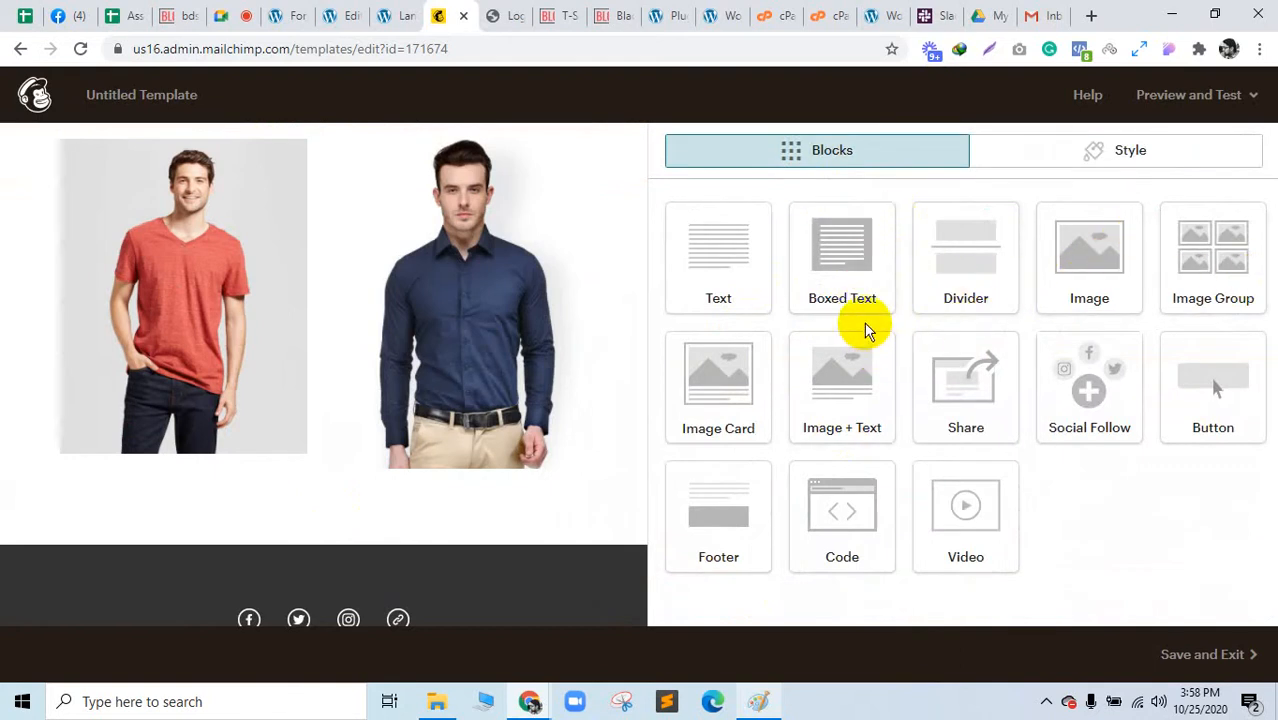
pyautogui.moveTo(846, 387); pyautogui.dragTo(301, 429)
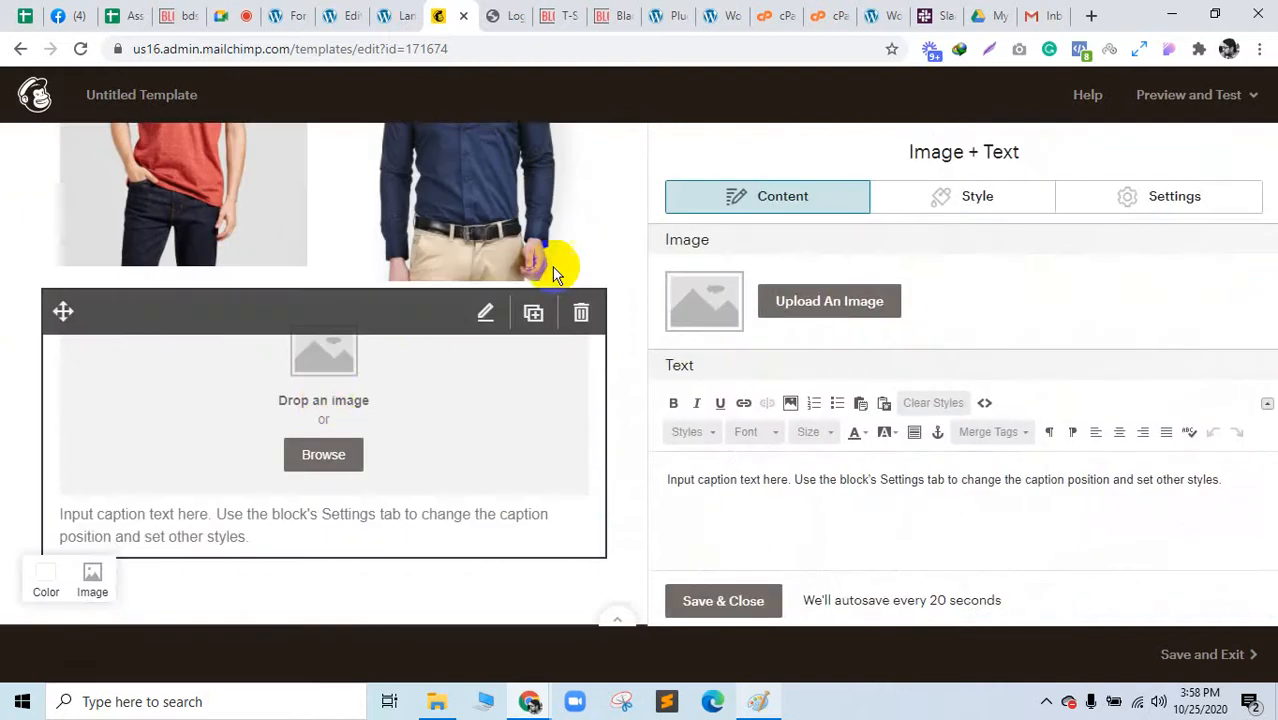
pyautogui.click(557, 12)
# Step: Open the black Black Short Sleeve product from the store's T-Shirts listing
pyautogui.click(614, 15)
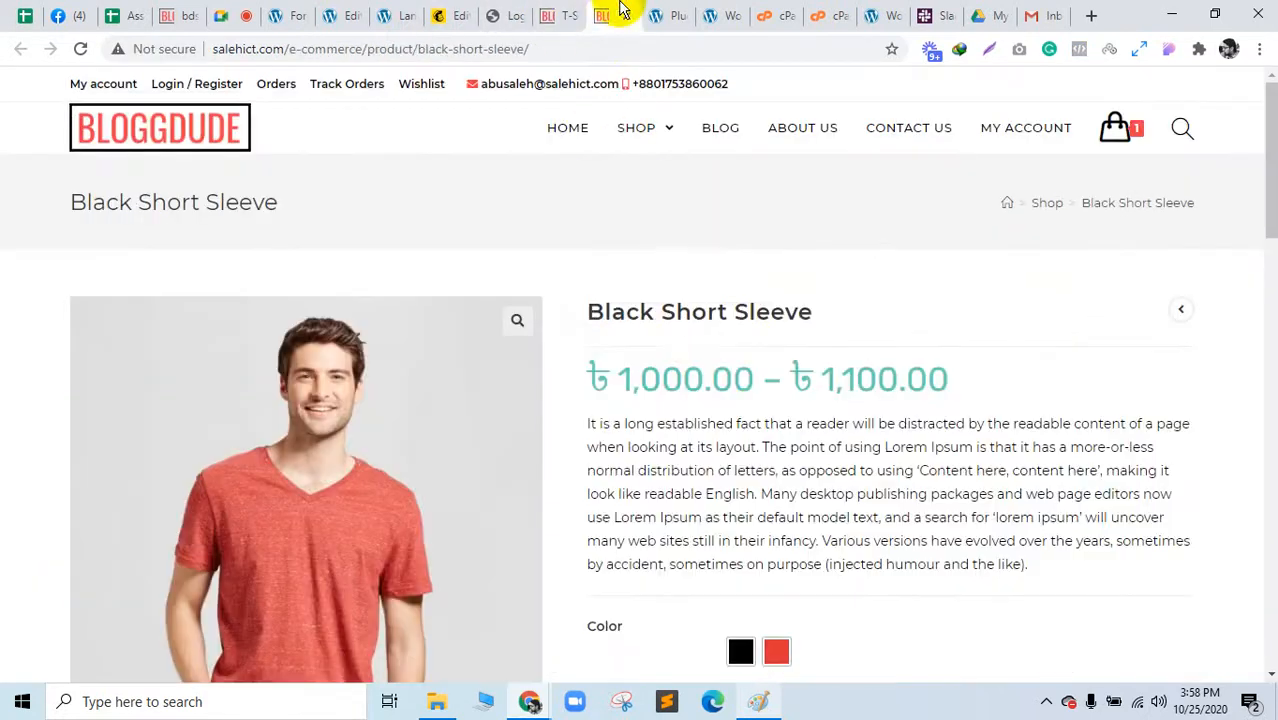
pyautogui.click(548, 15)
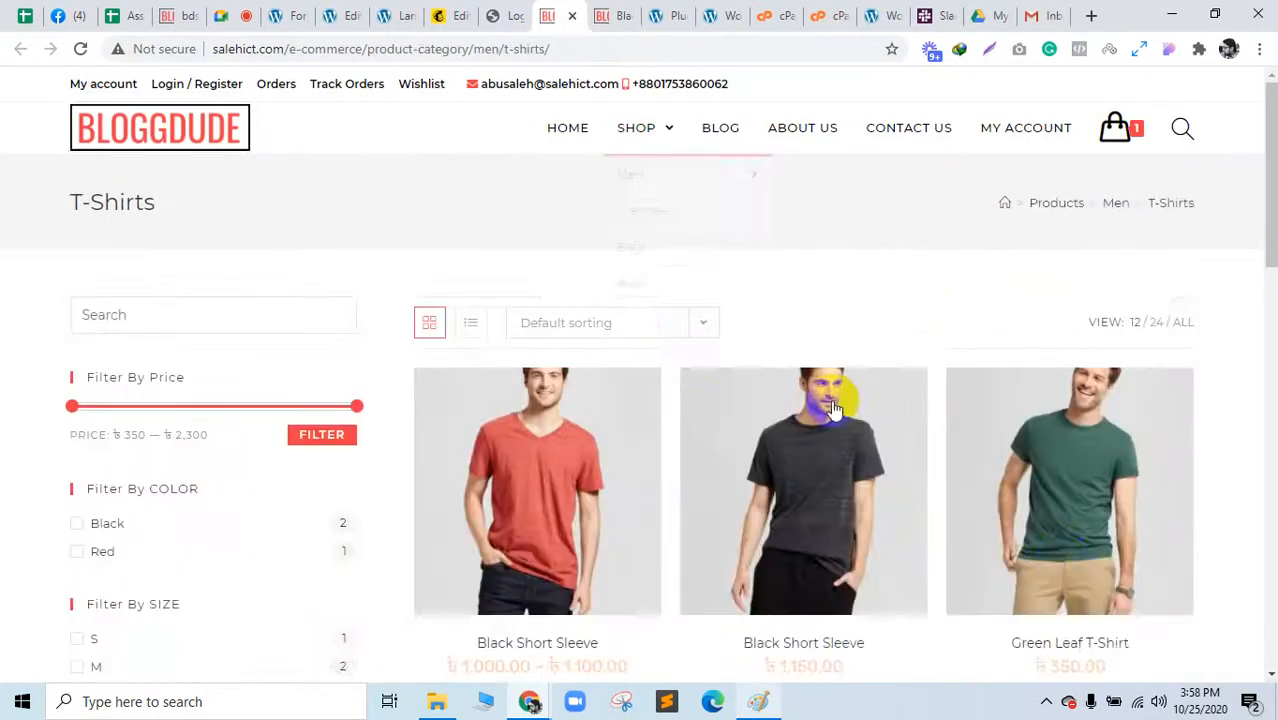
pyautogui.scroll(-2, 1000, 400)
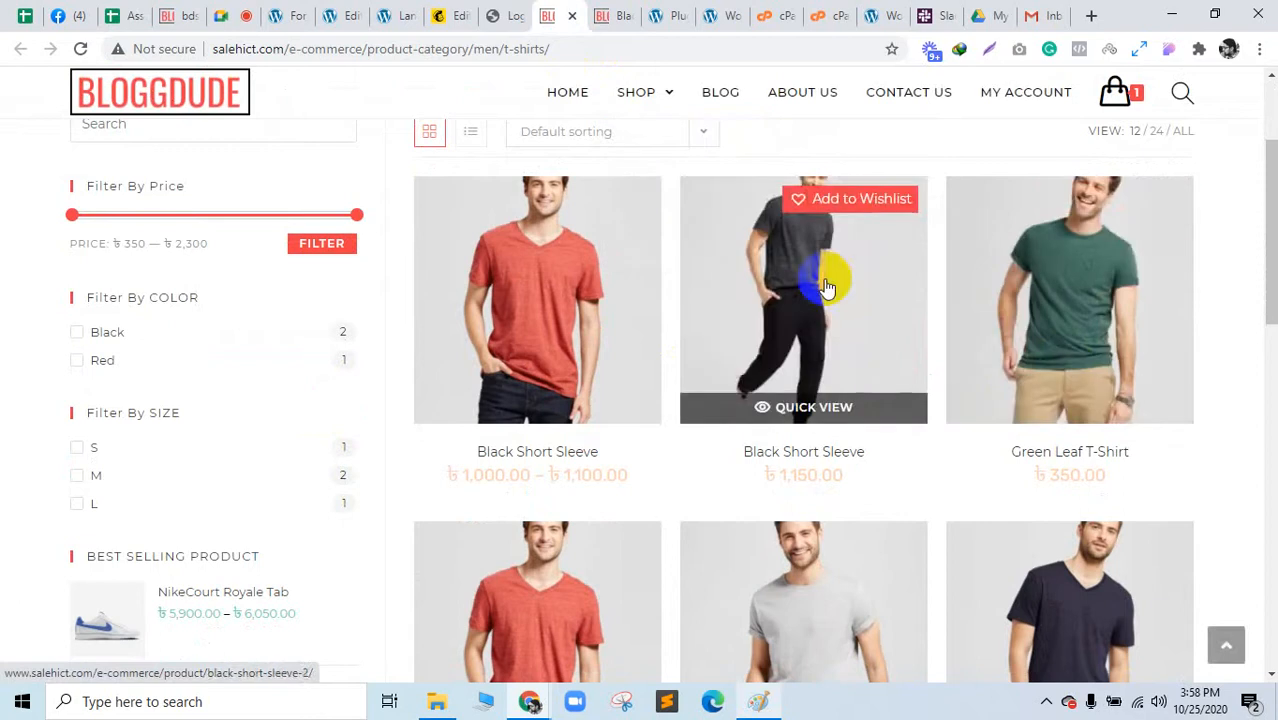
pyautogui.click(826, 287)
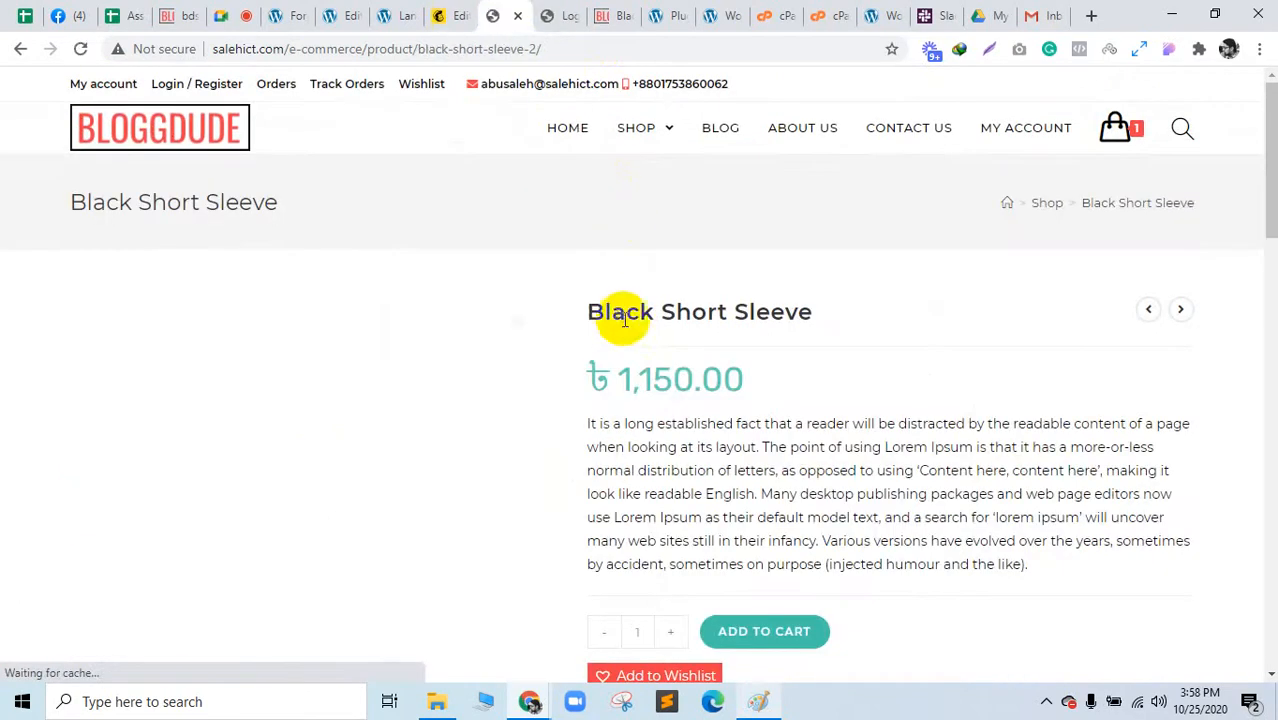
# Step: Save the Black Short Sleeve product photo into Downloads and return to the caption block's image picker
pyautogui.tripleClick(668, 315)
pyautogui.hotkey('ctrl', 'c')
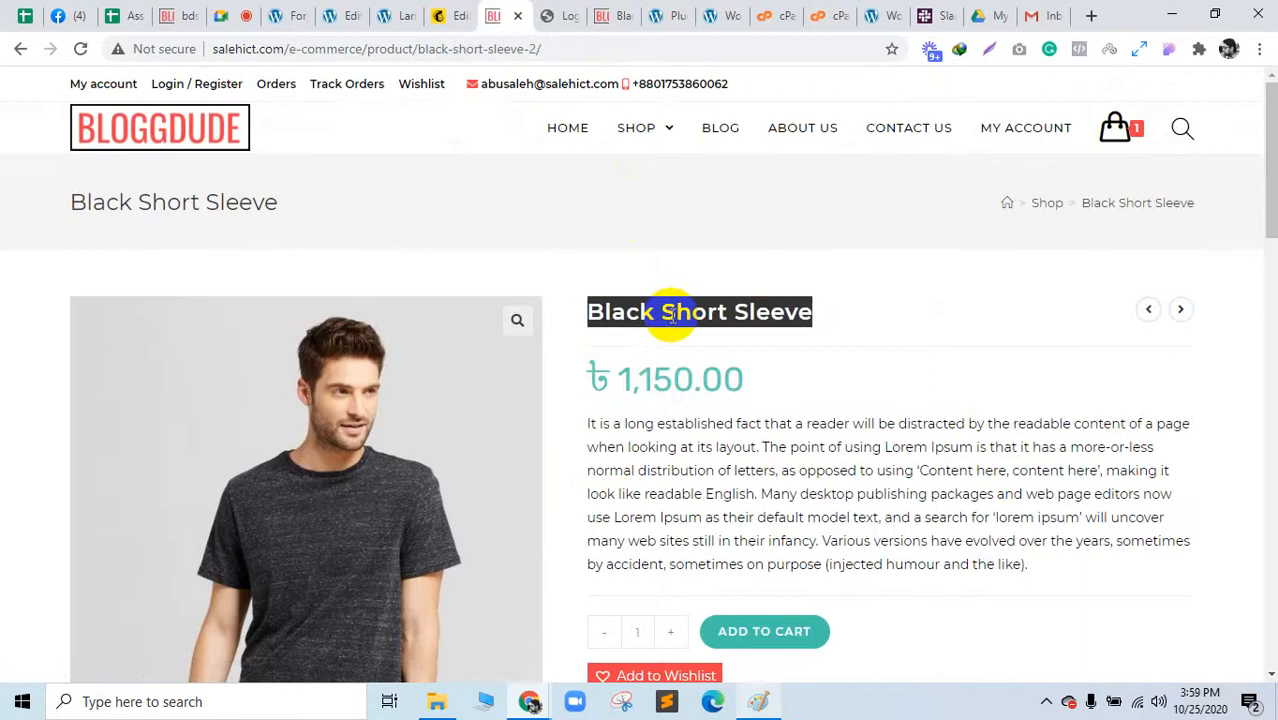
pyautogui.rightClick(340, 502)
pyautogui.click(690, 530)
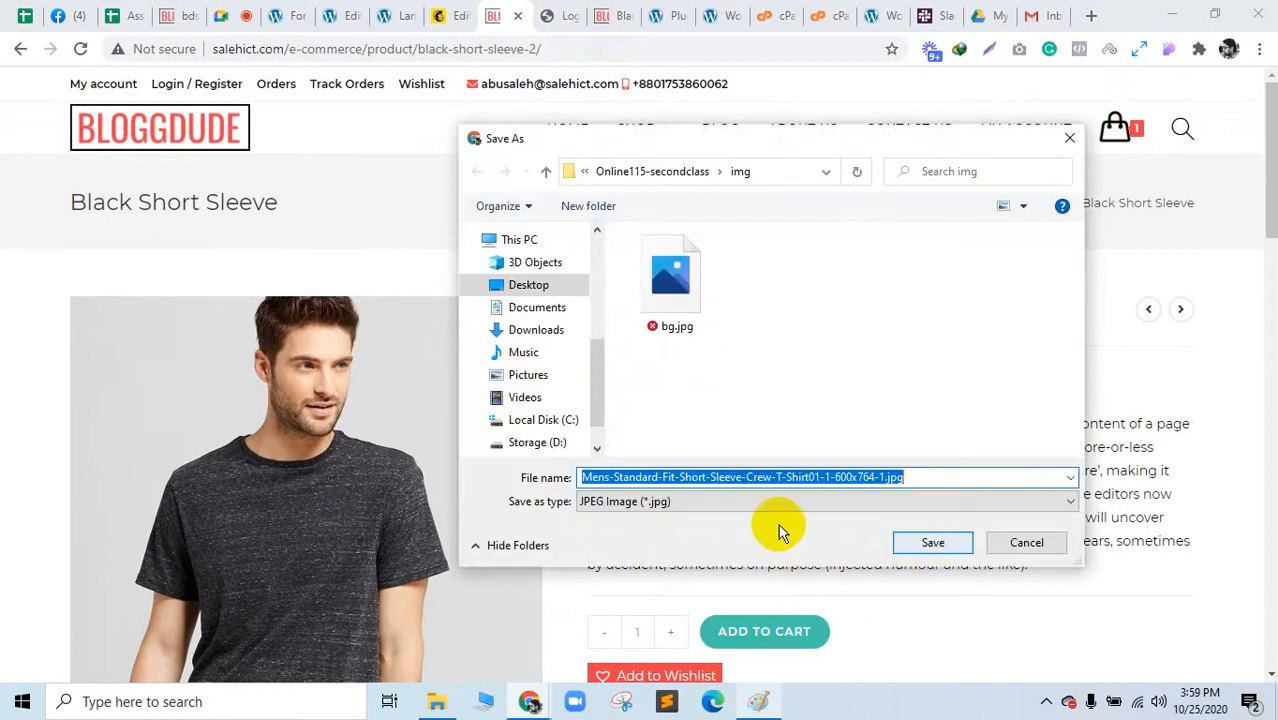
pyautogui.click(538, 310)
pyautogui.click(548, 332)
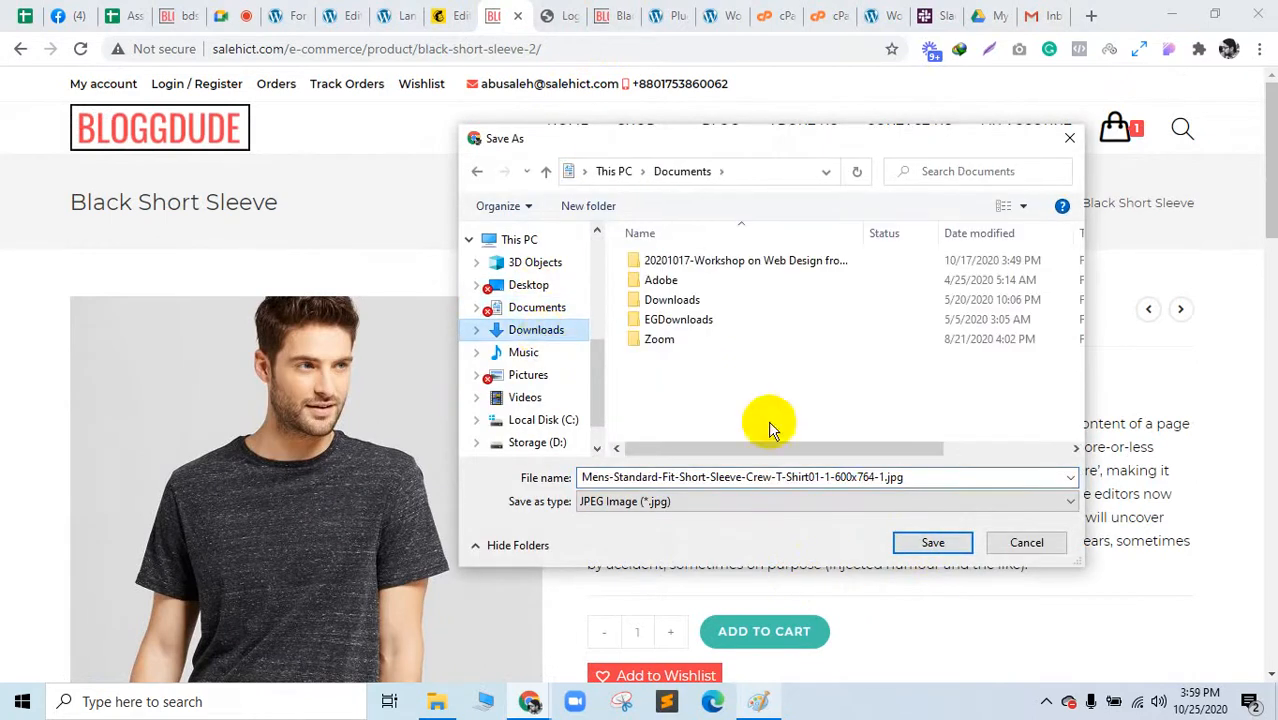
pyautogui.click(932, 544)
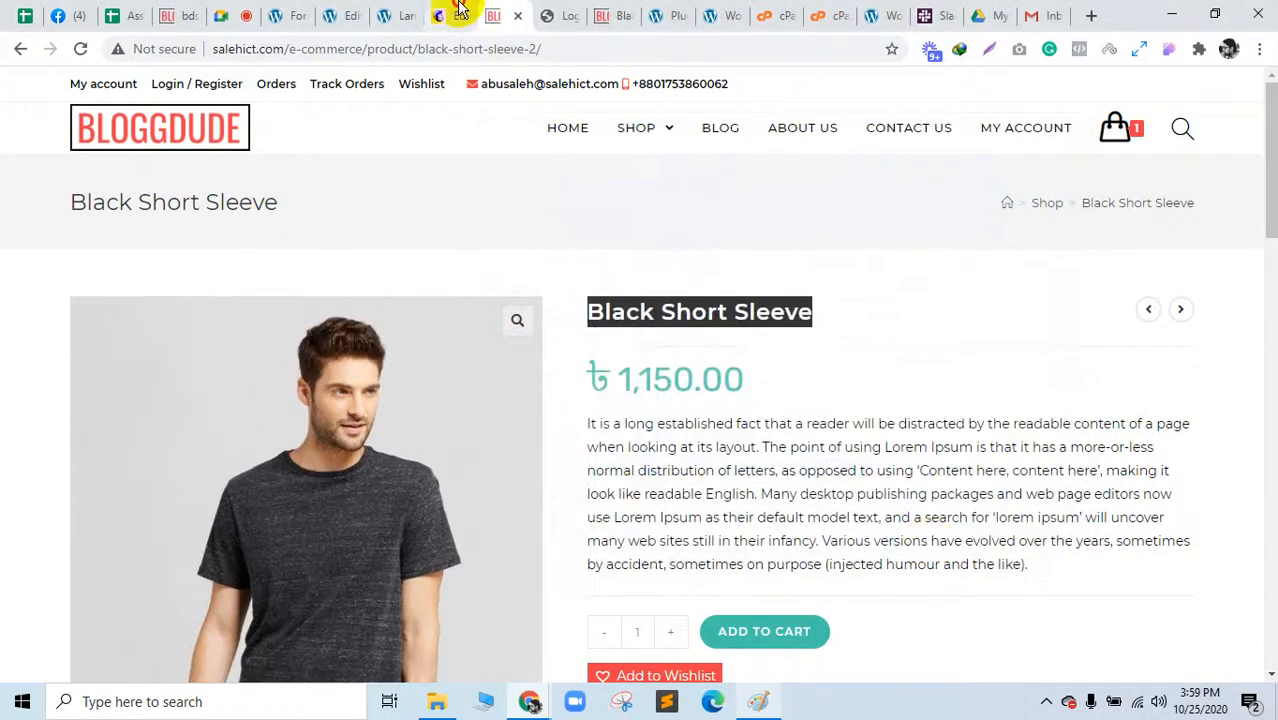
pyautogui.click(452, 14)
pyautogui.click(805, 312)
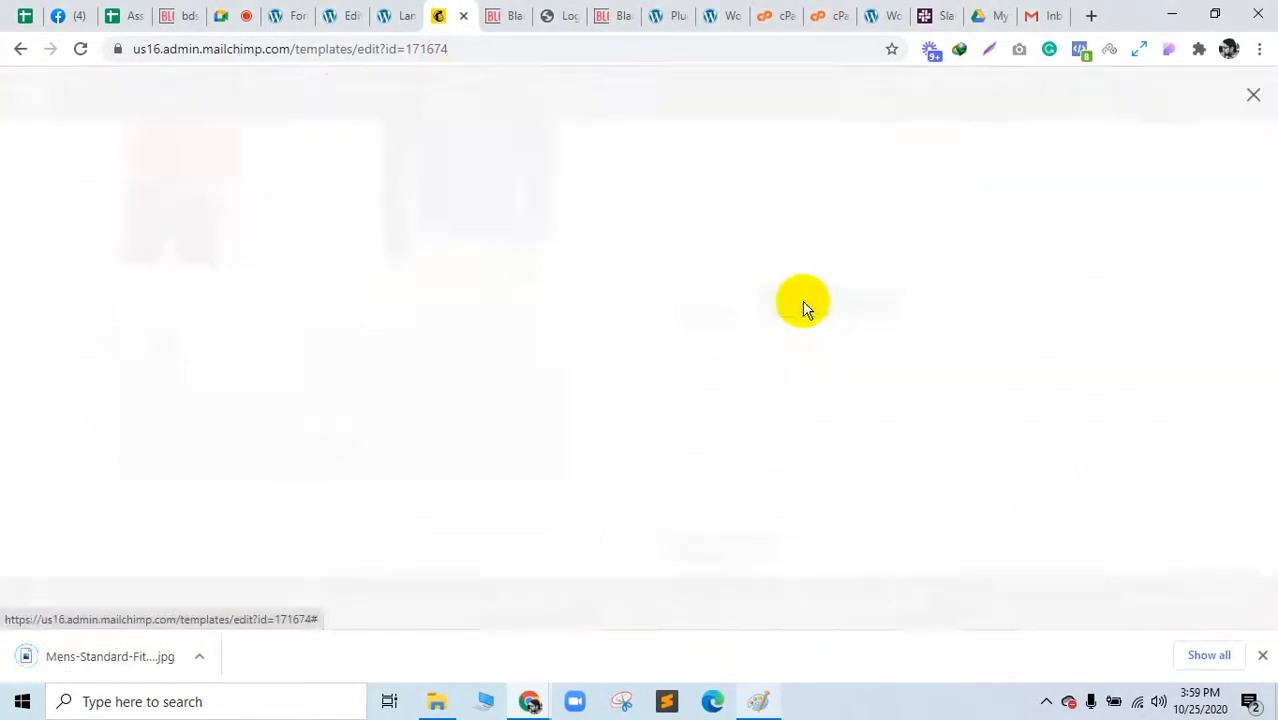
# Step: Upload the downloaded black T-shirt photo into the Image + Text block
pyautogui.moveTo(101, 661); pyautogui.dragTo(561, 494)
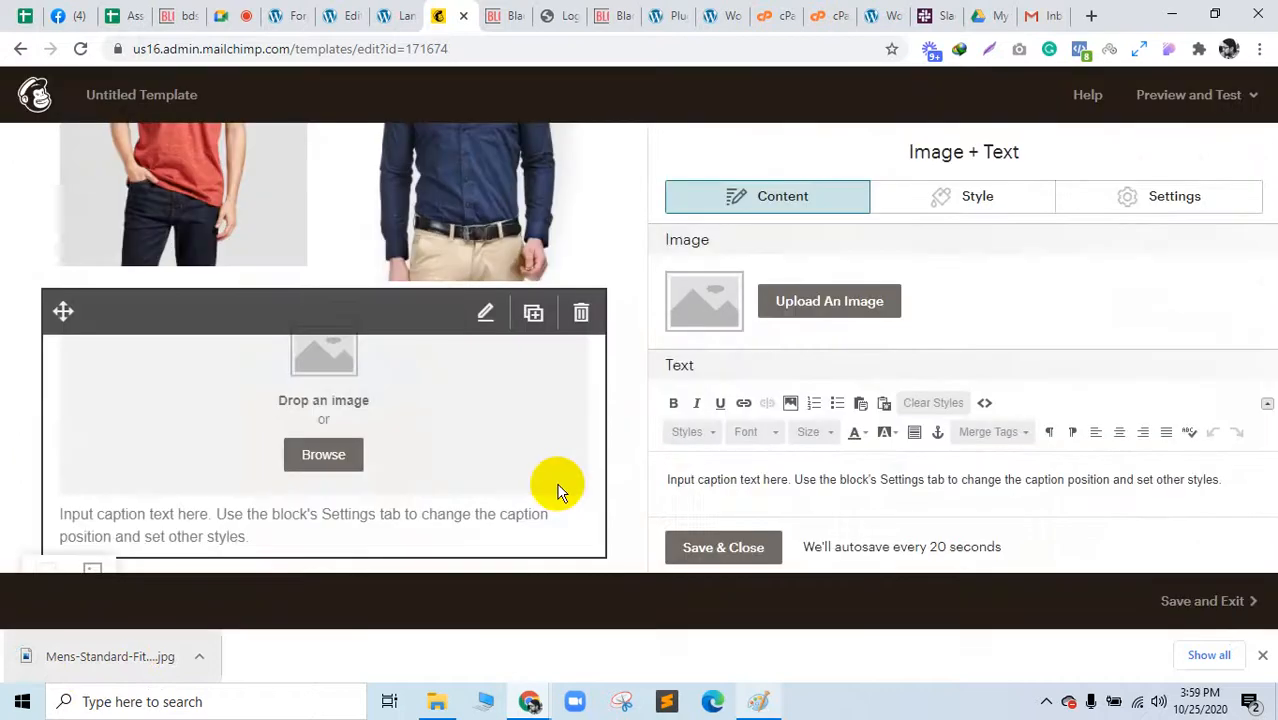
pyautogui.scroll(-6, 490, 450)
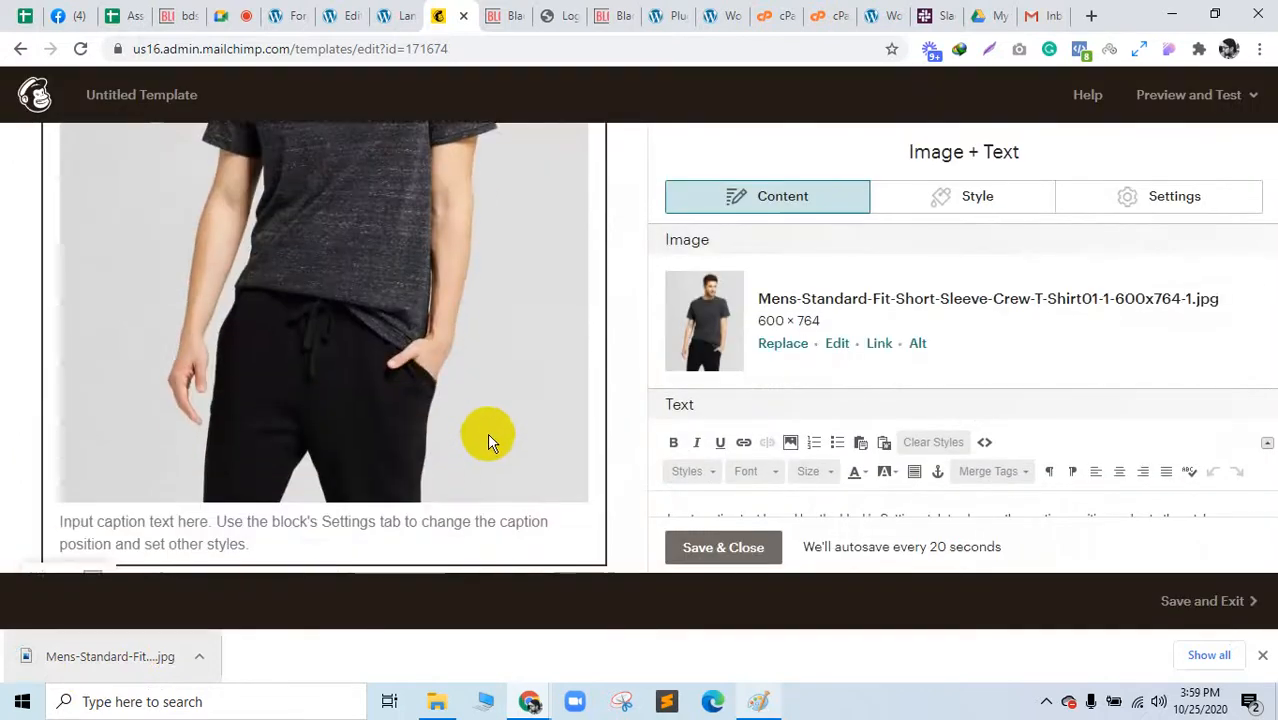
pyautogui.scroll(-1, 797, 447)
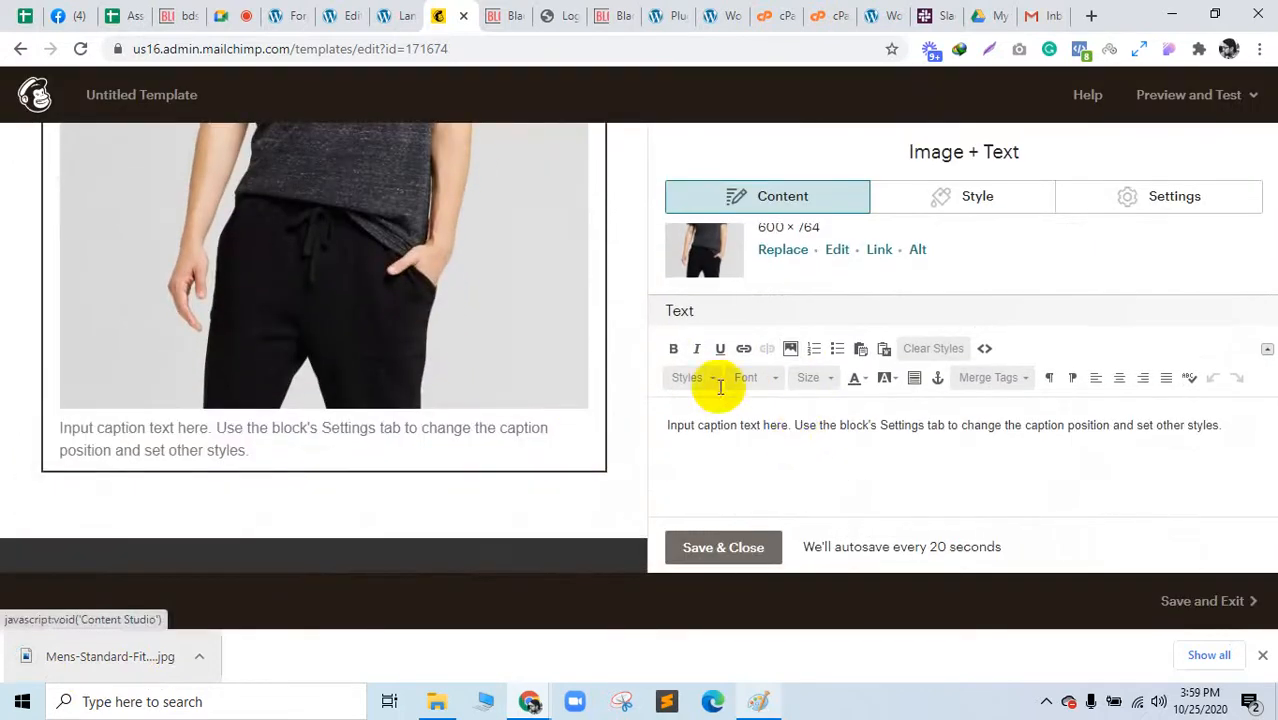
pyautogui.click(505, 15)
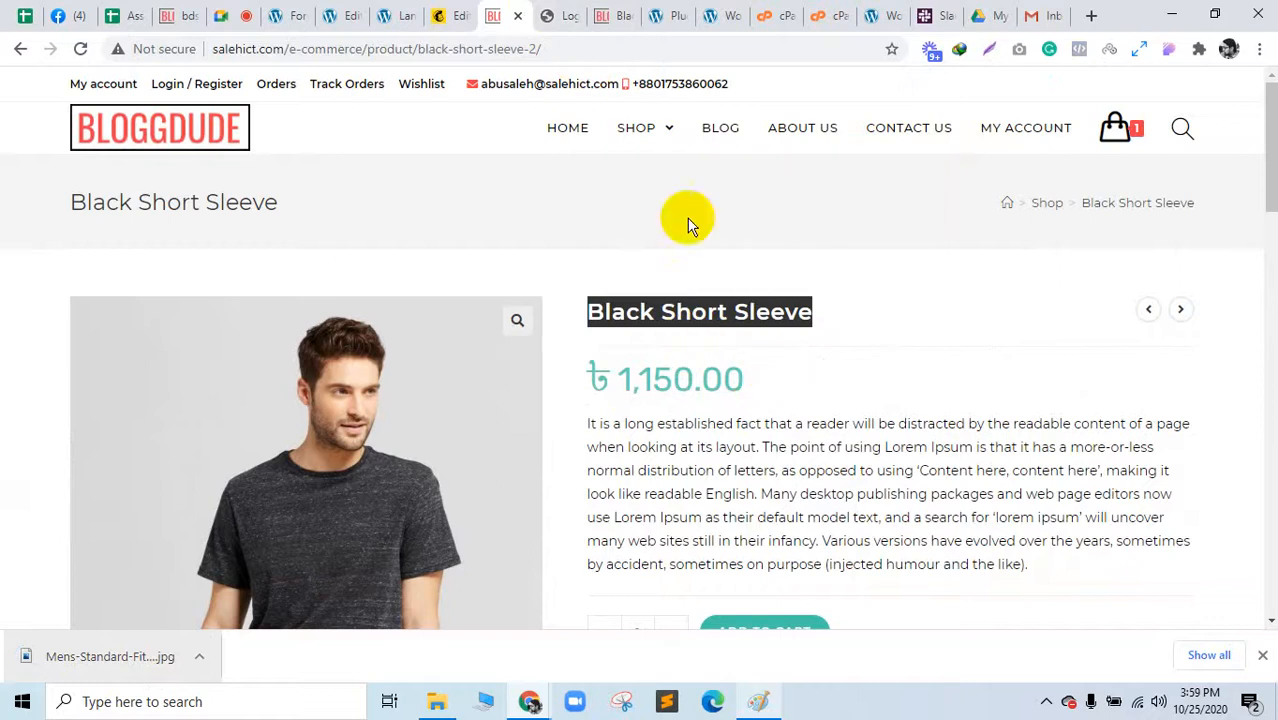
pyautogui.click(450, 15)
# Step: Replace the caption with "Black Short Sleeve", centre it, and save the block
pyautogui.click(750, 424)
pyautogui.tripleClick(750, 424)
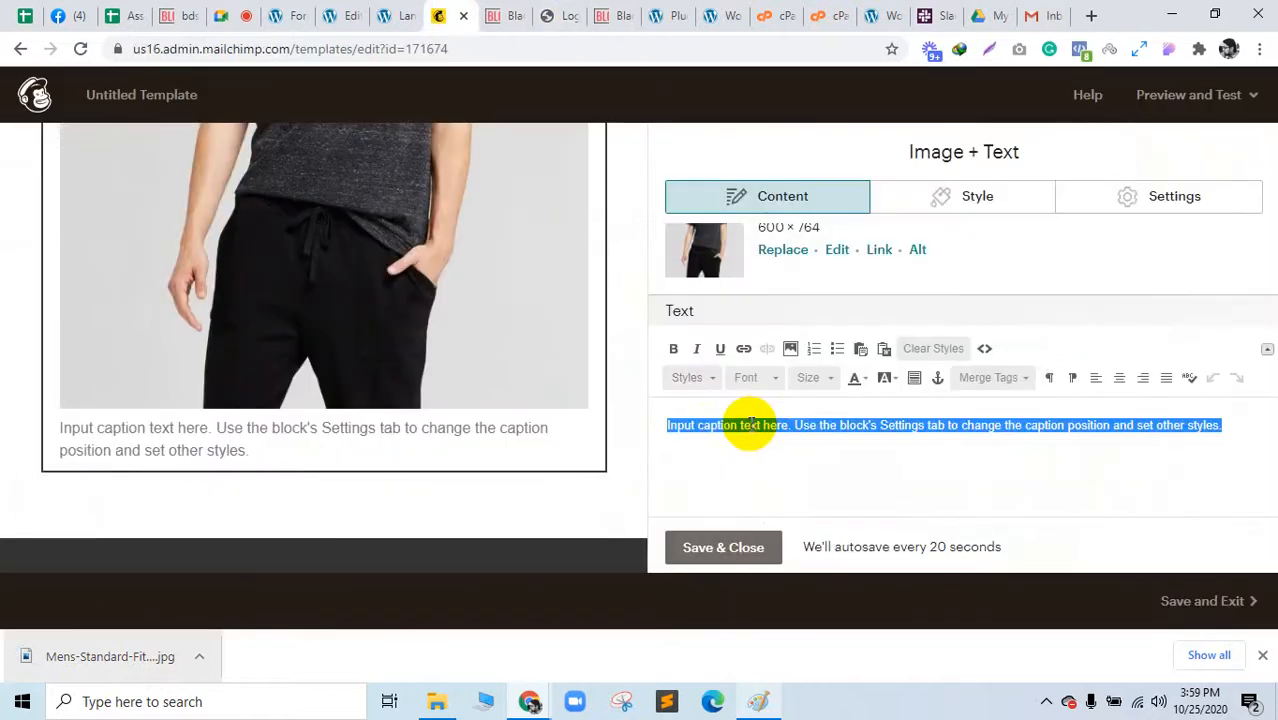
pyautogui.hotkey('ctrl', 'v')
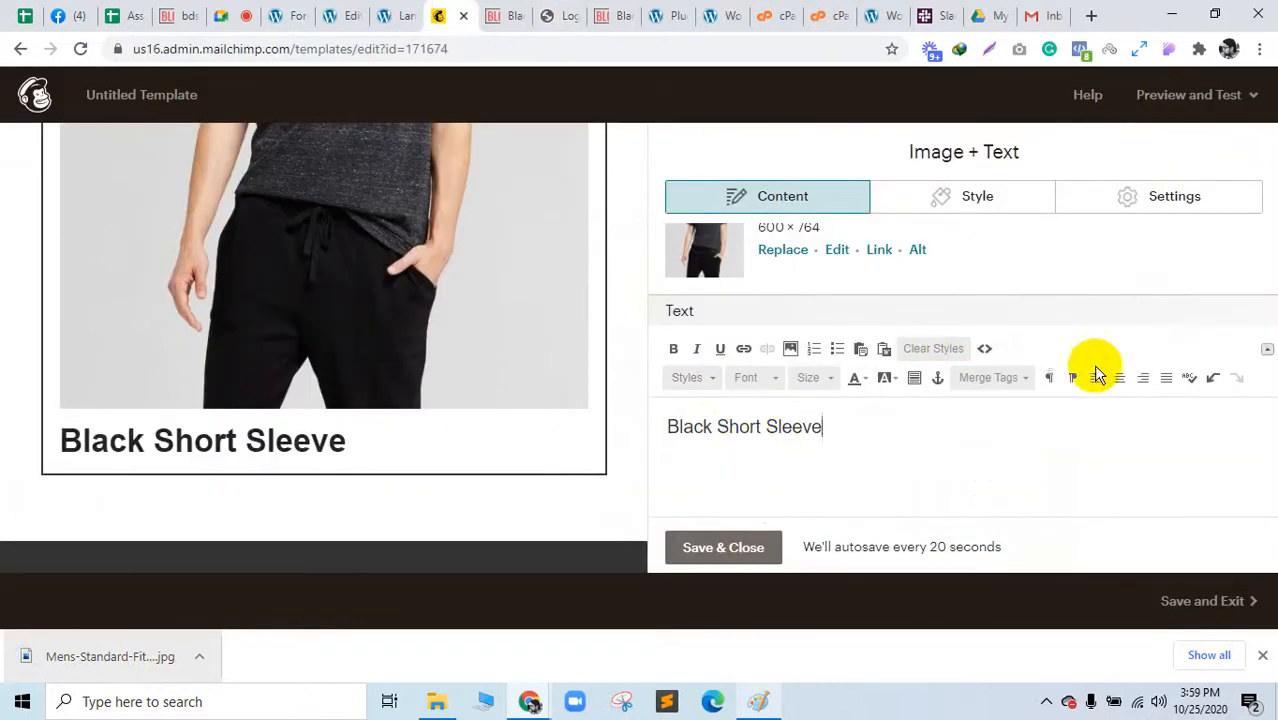
pyautogui.click(1120, 380)
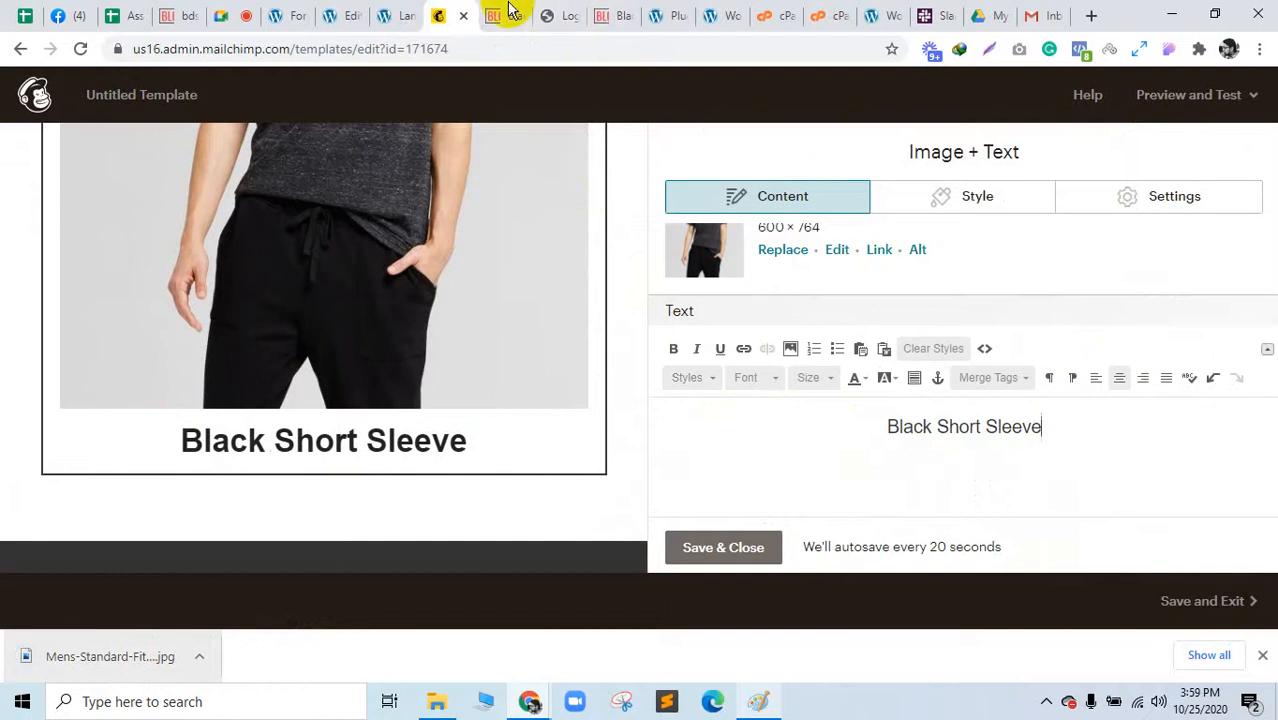
pyautogui.click(736, 540)
# Step: Add a button block beneath the Black Short Sleeve caption
pyautogui.click(505, 15)
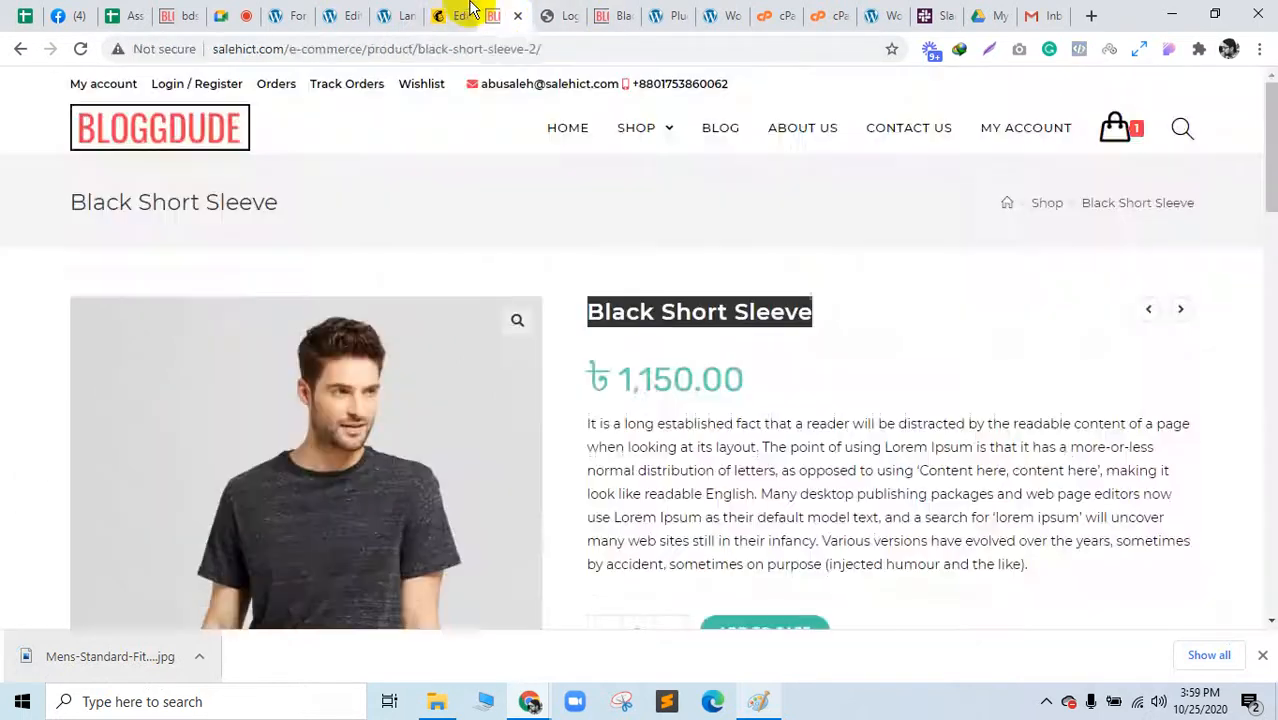
pyautogui.click(447, 12)
pyautogui.click(503, 14)
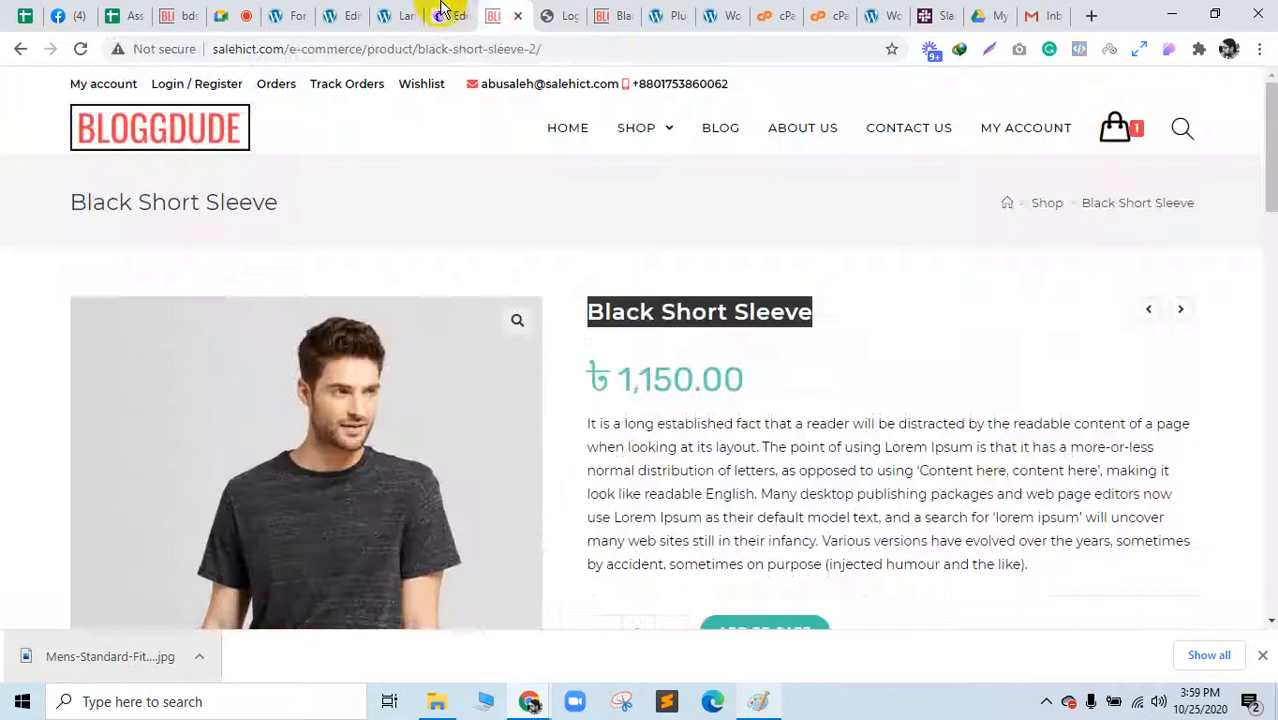
pyautogui.click(445, 12)
pyautogui.moveTo(1185, 418); pyautogui.dragTo(594, 463)
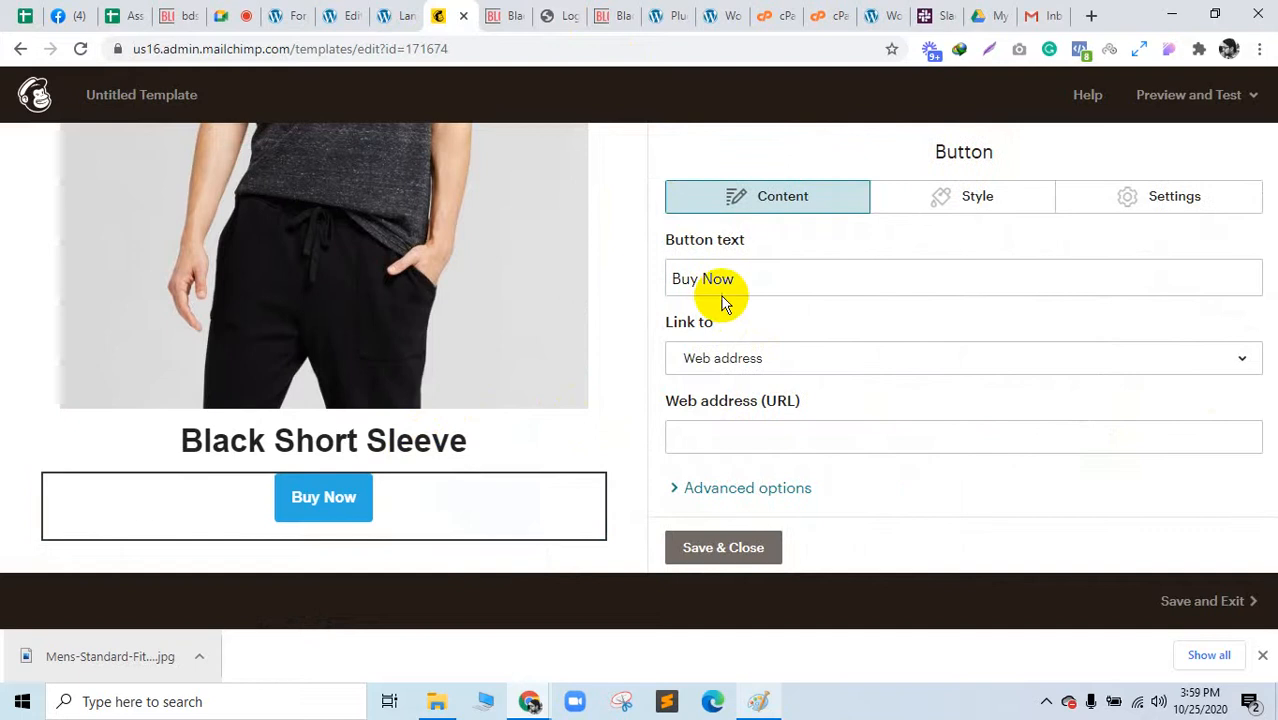
pyautogui.click(503, 14)
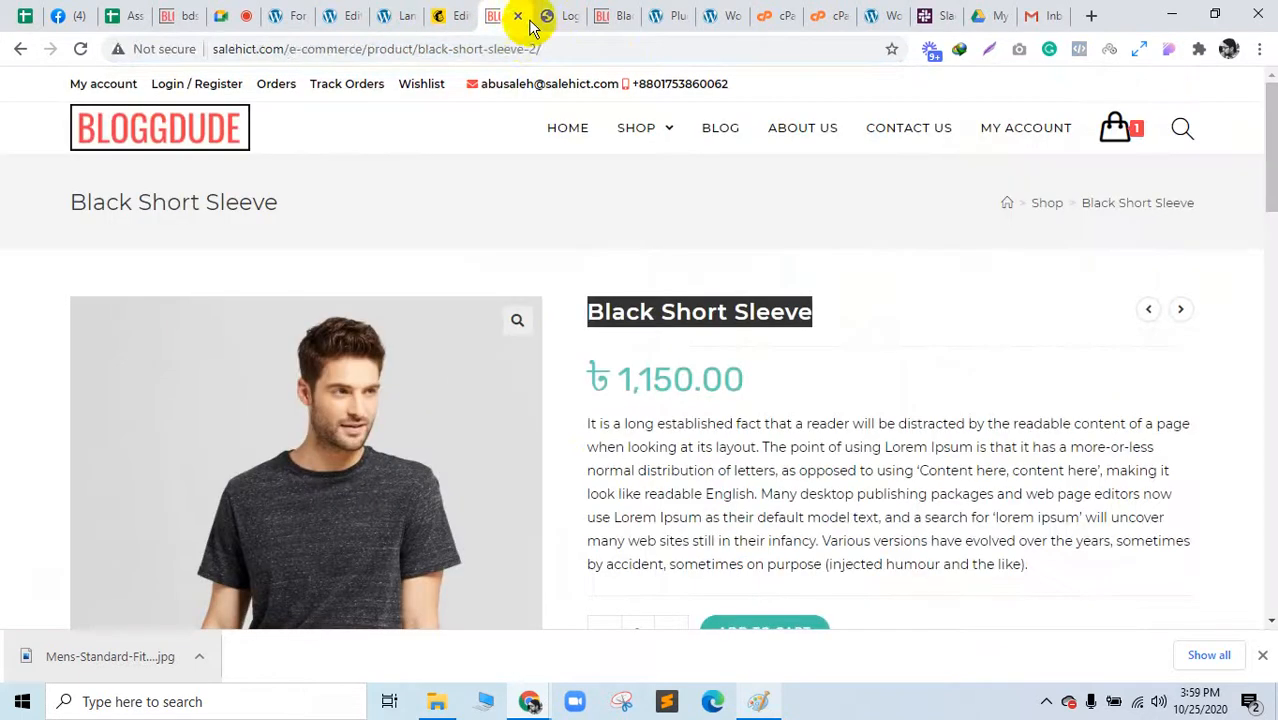
pyautogui.click(534, 46)
pyautogui.hotkey('ctrl', 'c')
pyautogui.click(443, 15)
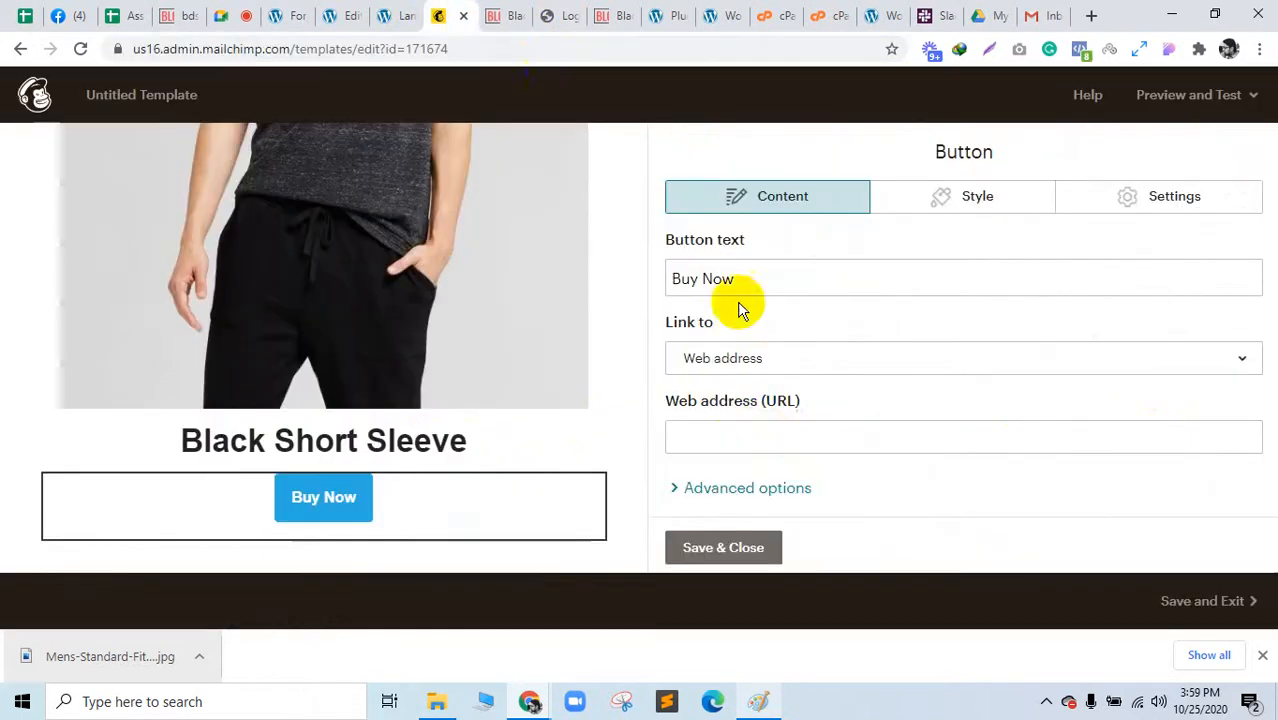
pyautogui.click(761, 434)
pyautogui.hotkey('ctrl', 'v')
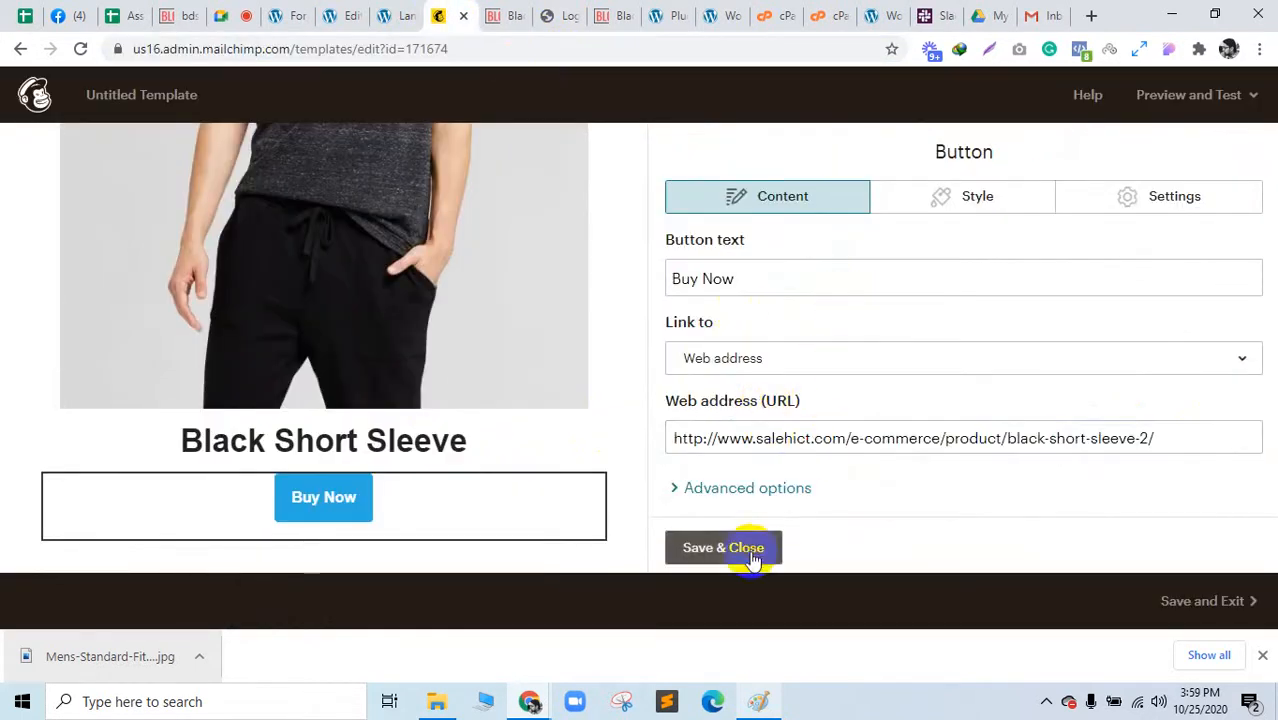
pyautogui.click(752, 550)
pyautogui.scroll(5, 476, 323)
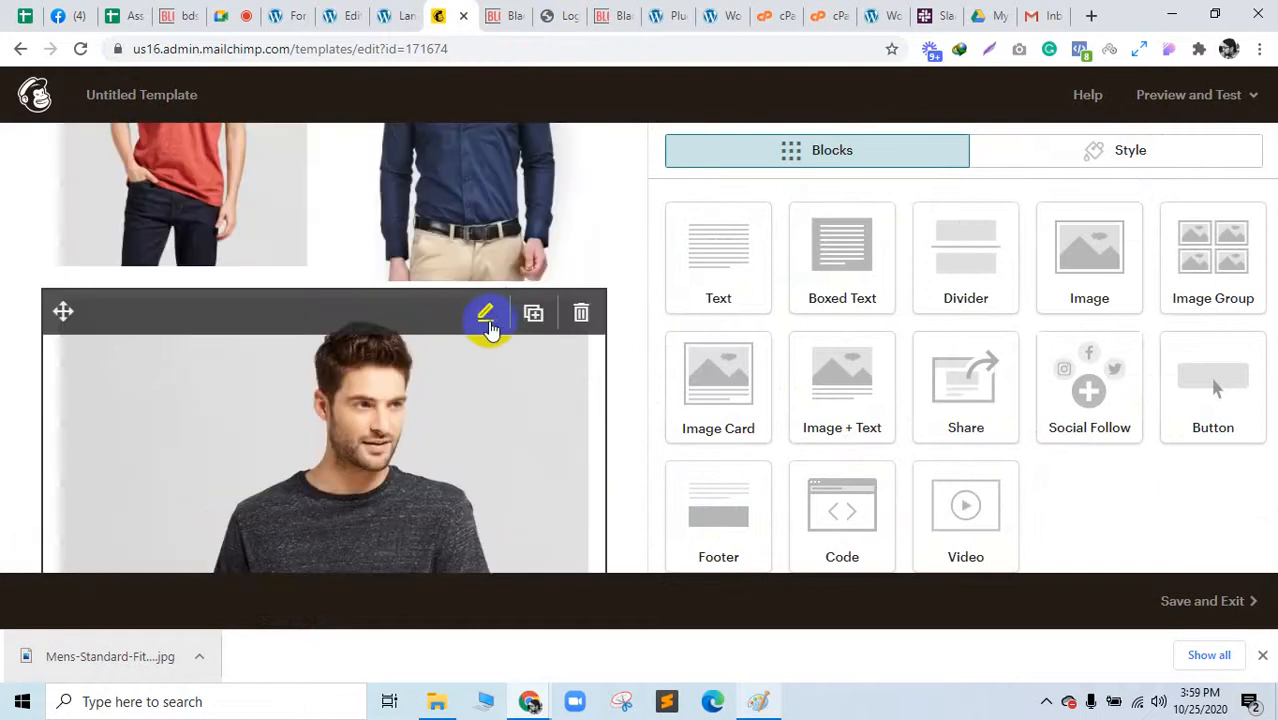
# Step: Try a two-image layout on the Black Short Sleeve block, revert to one image, and save
pyautogui.click(486, 318)
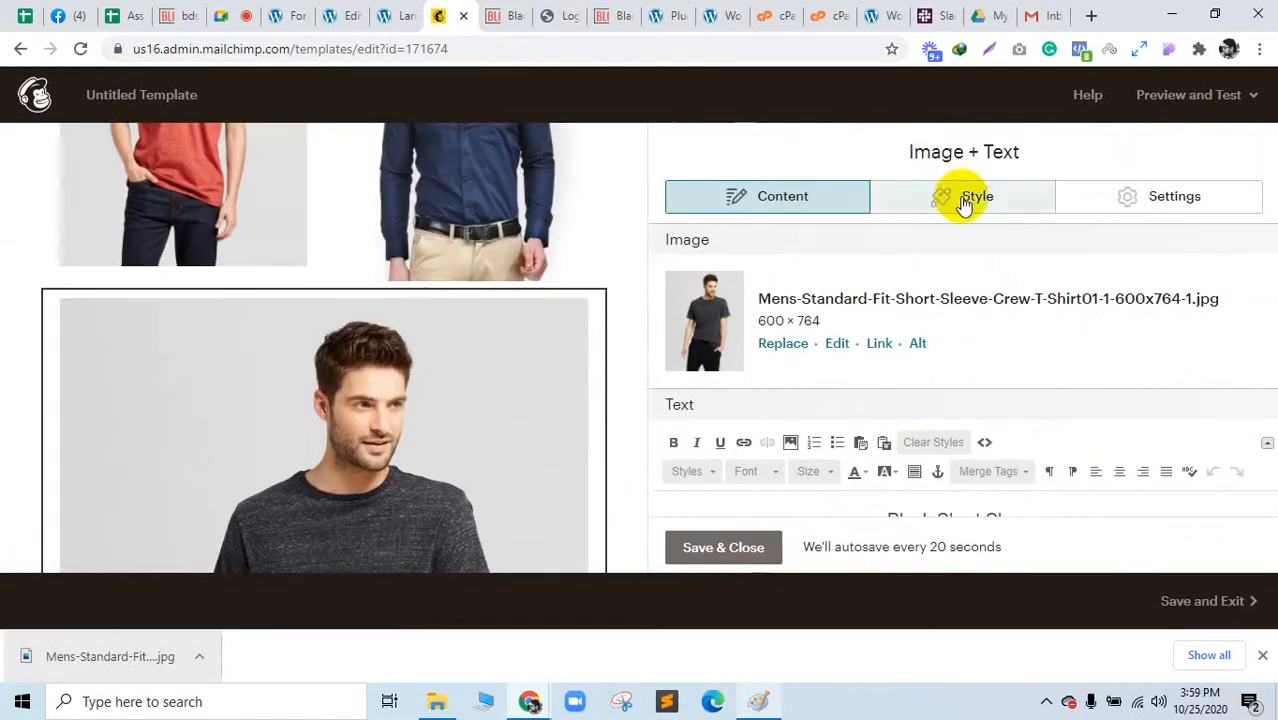
pyautogui.click(1165, 195)
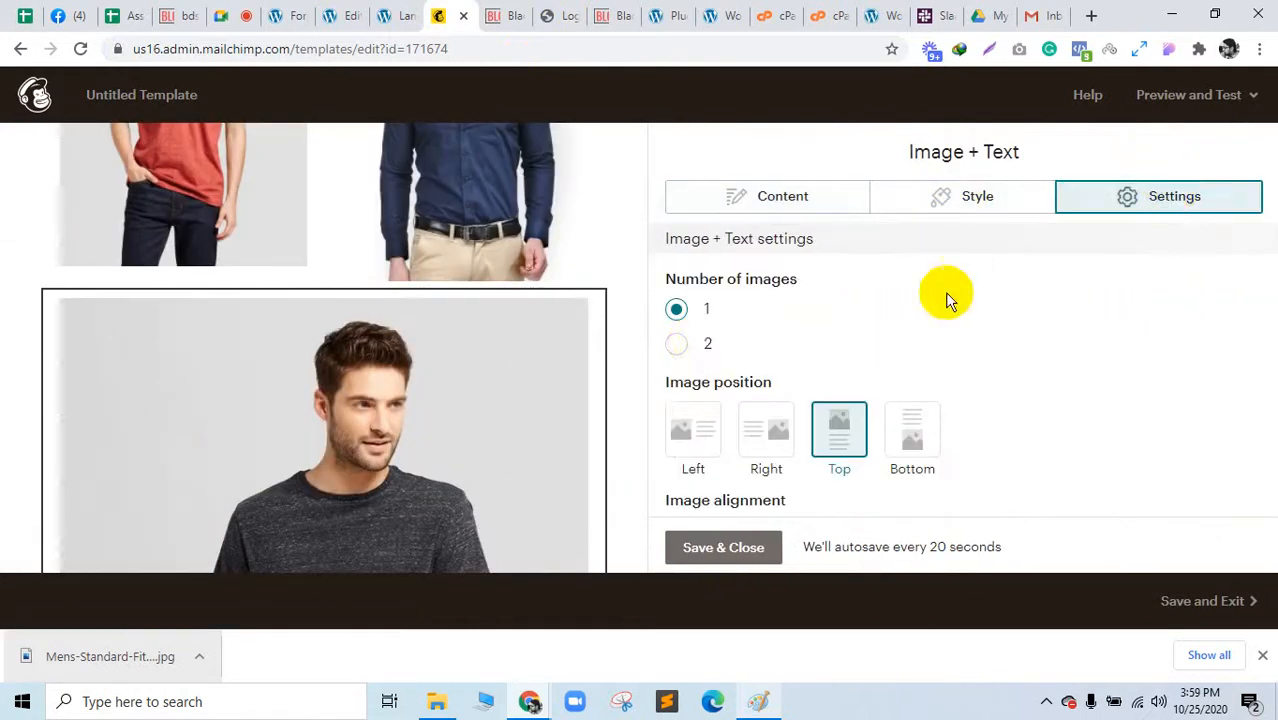
pyautogui.click(681, 349)
pyautogui.scroll(-3, 320, 408)
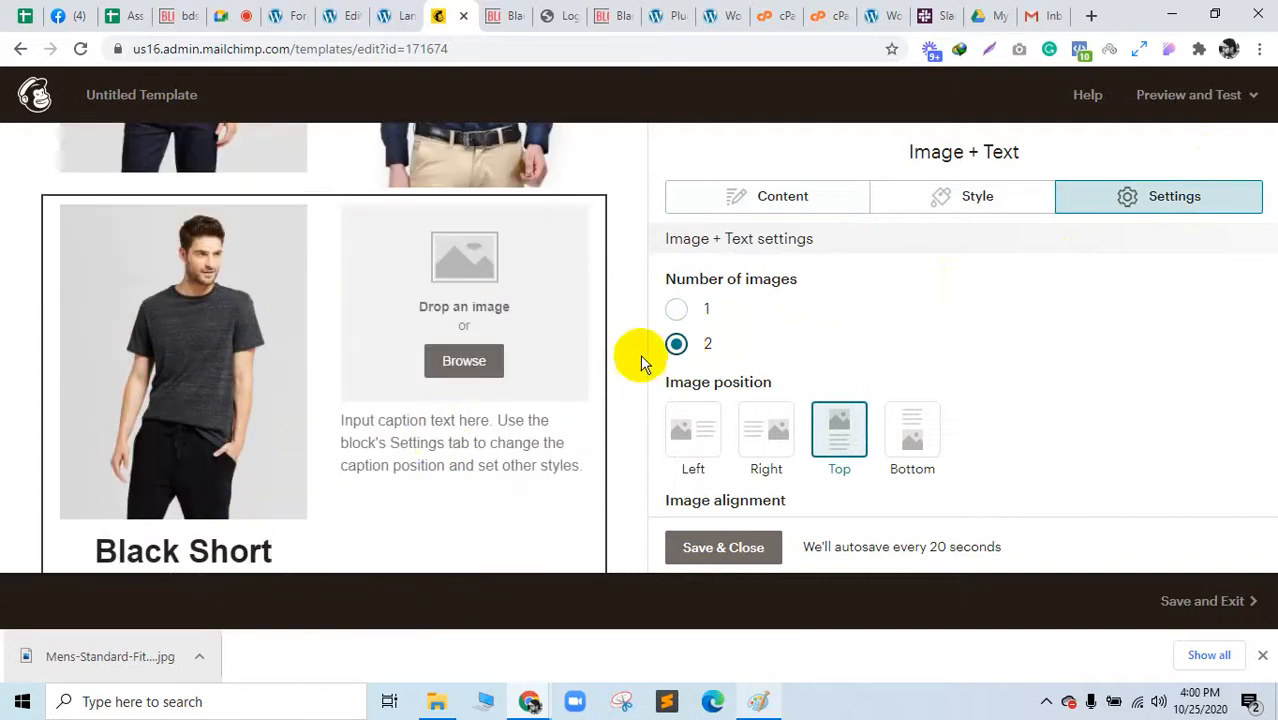
pyautogui.click(676, 310)
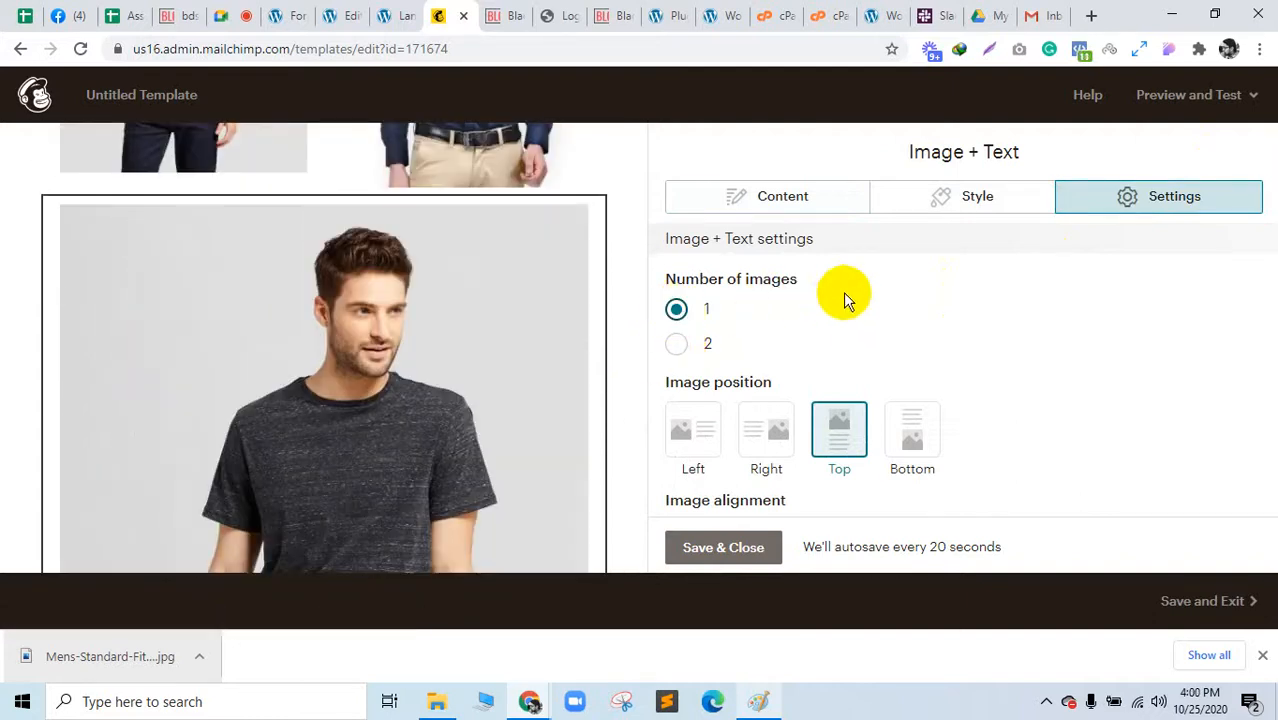
pyautogui.click(725, 547)
# Step: Add an Image Card block below Buy Now, then start deleting it
pyautogui.scroll(-5, 348, 423)
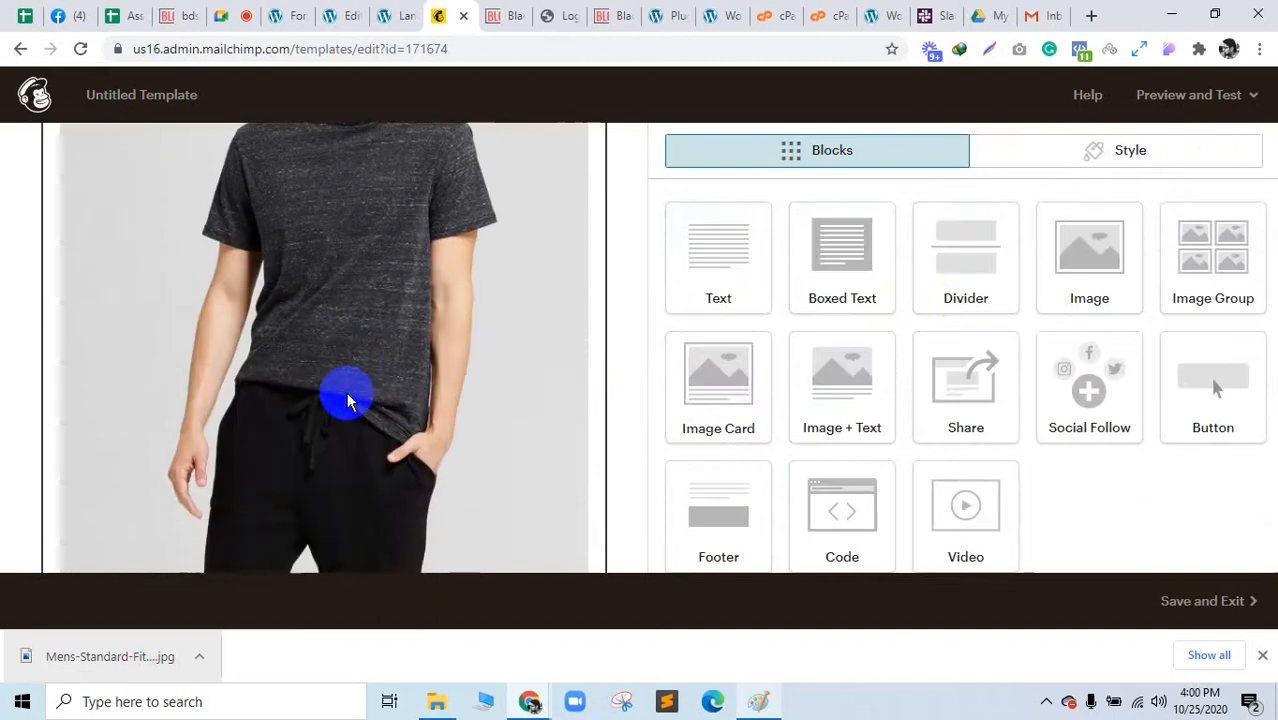
pyautogui.scroll(-1, 793, 380)
pyautogui.scroll(-1, 476, 408)
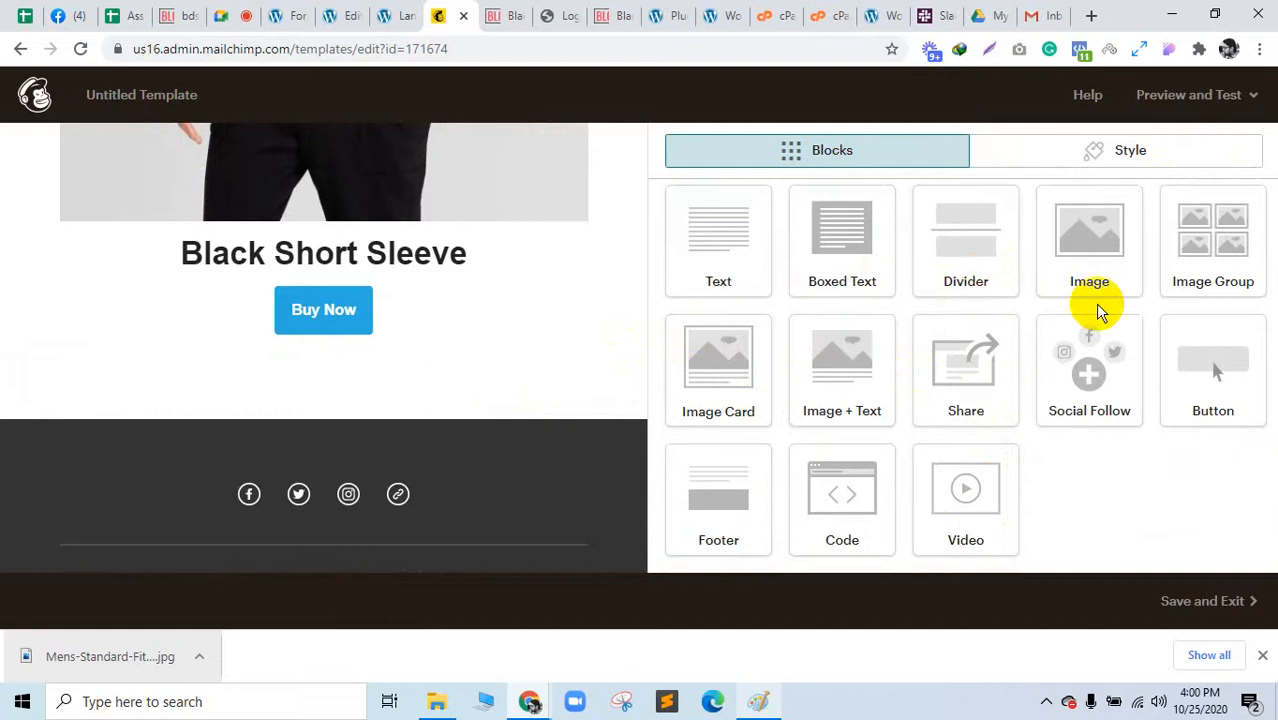
pyautogui.moveTo(750, 386); pyautogui.dragTo(407, 344)
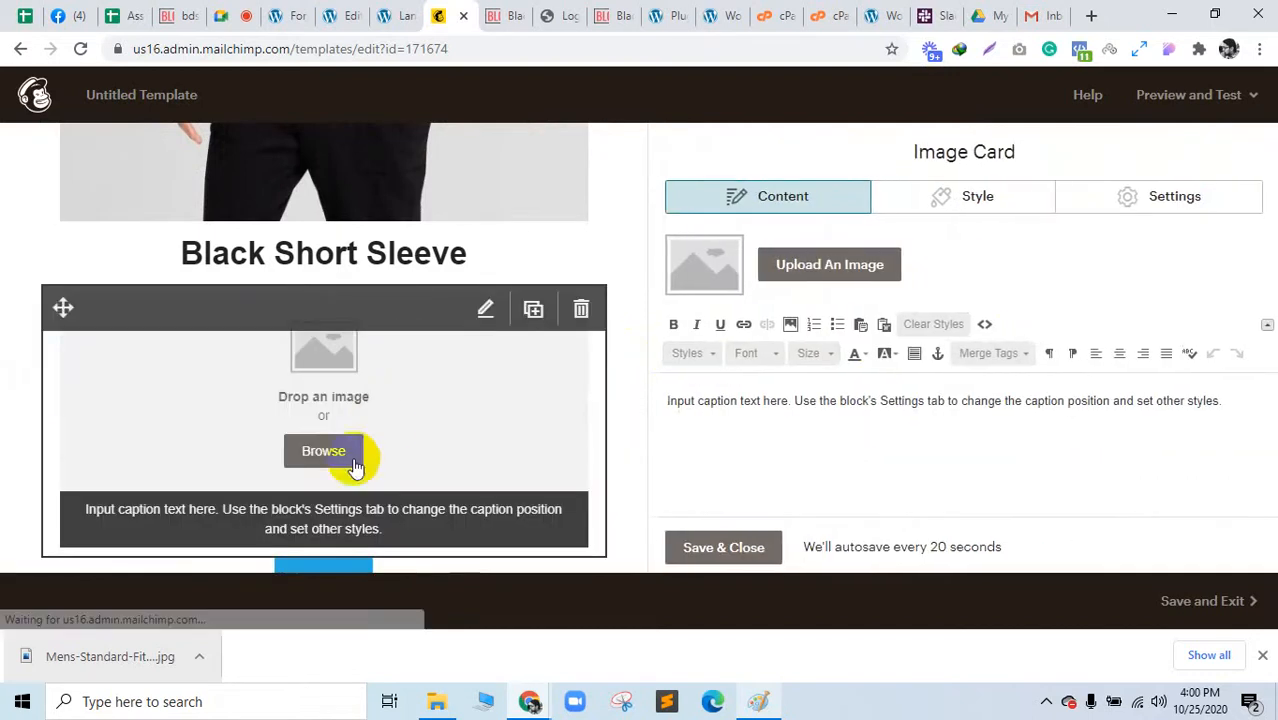
pyautogui.click(579, 310)
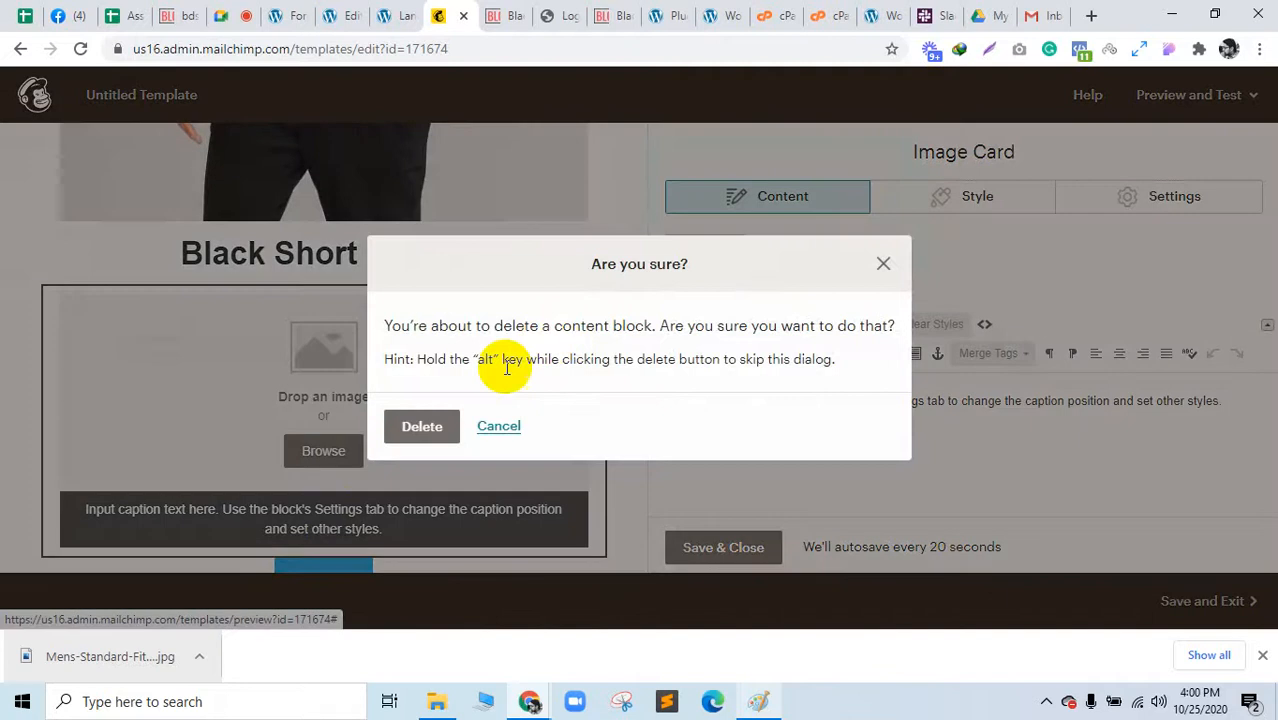
# Step: Confirm deletion of the empty Image Card block
pyautogui.click(437, 430)
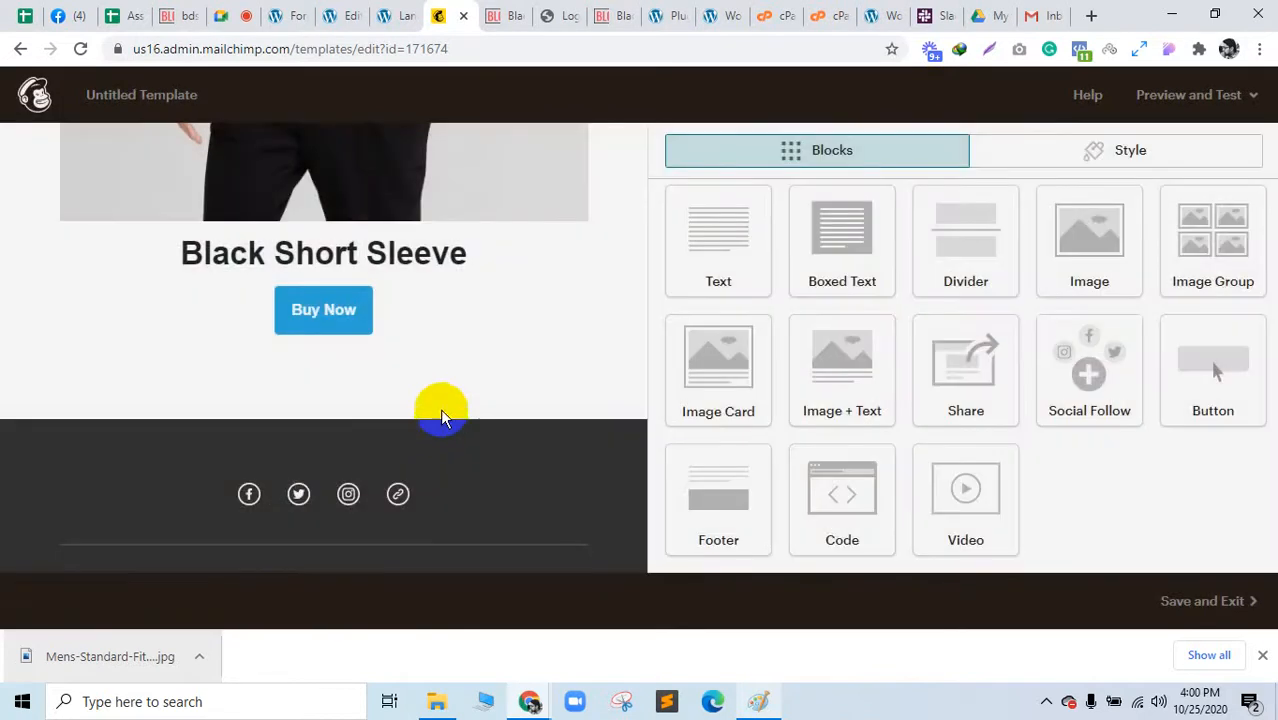
pyautogui.scroll(8, 232, 406)
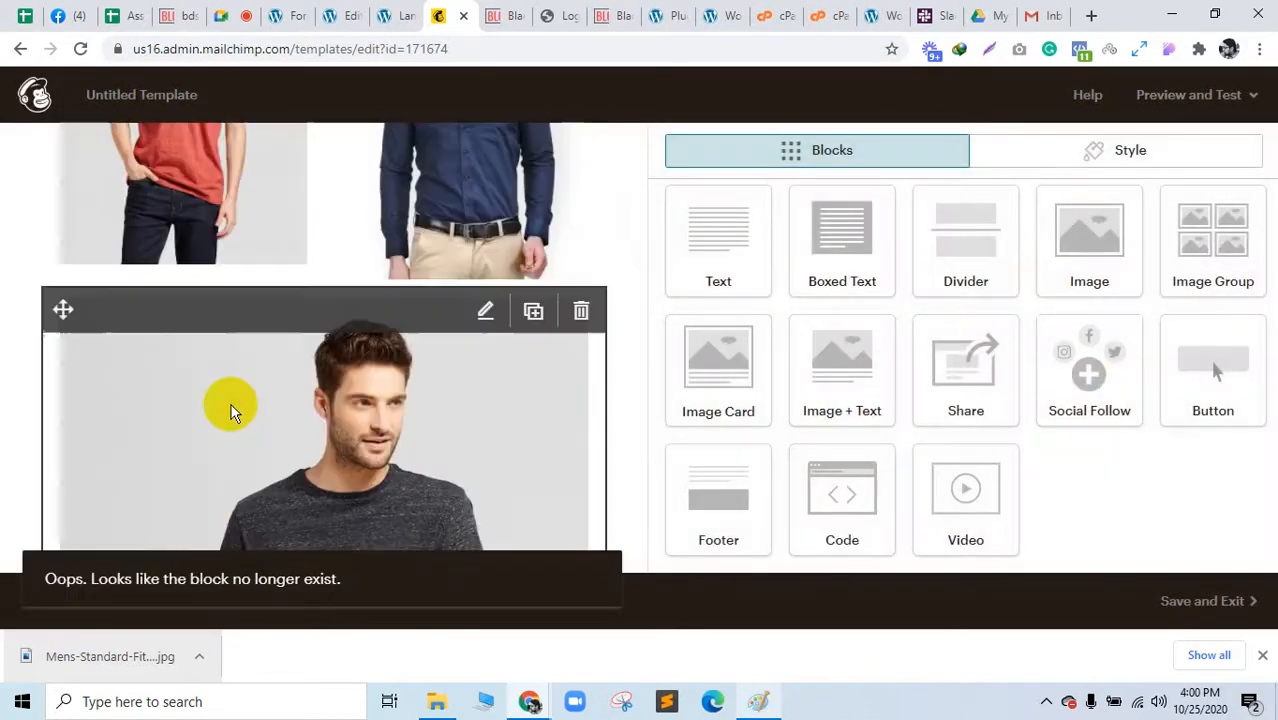
pyautogui.scroll(-15, 236, 395)
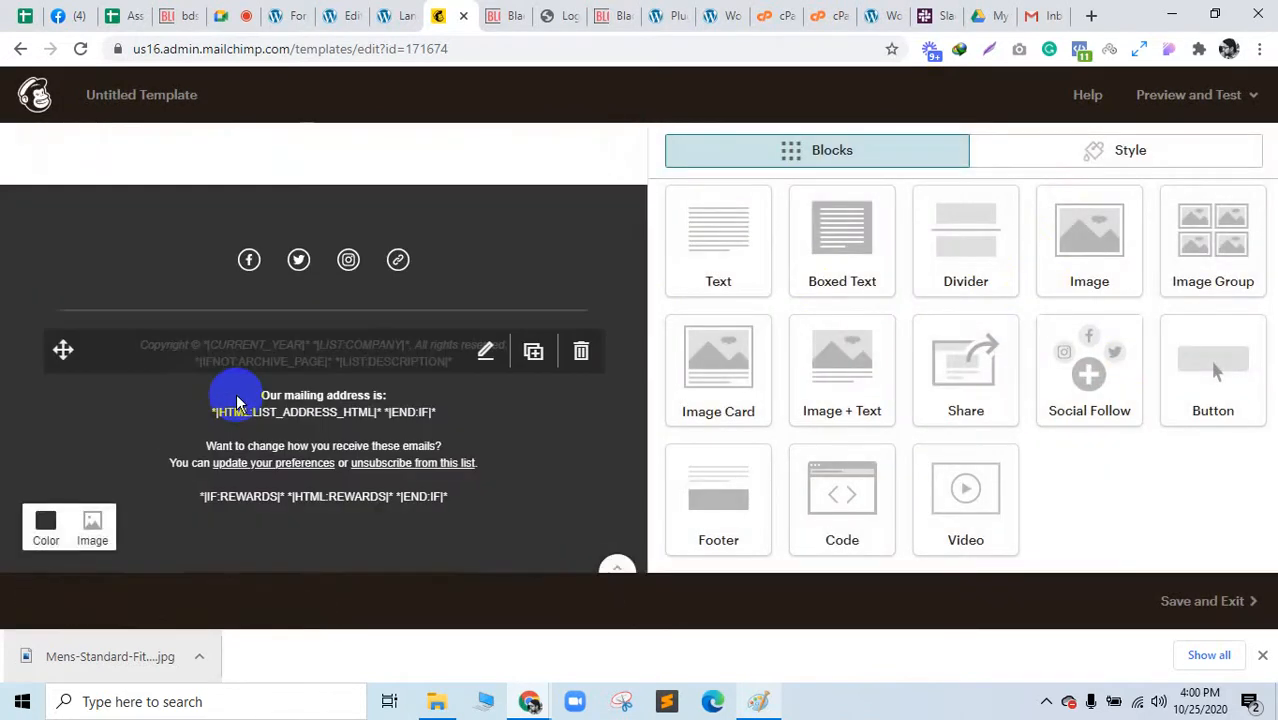
# Step: Review the Facebook link in the footer's Social Follow block and close it unchanged
pyautogui.click(485, 249)
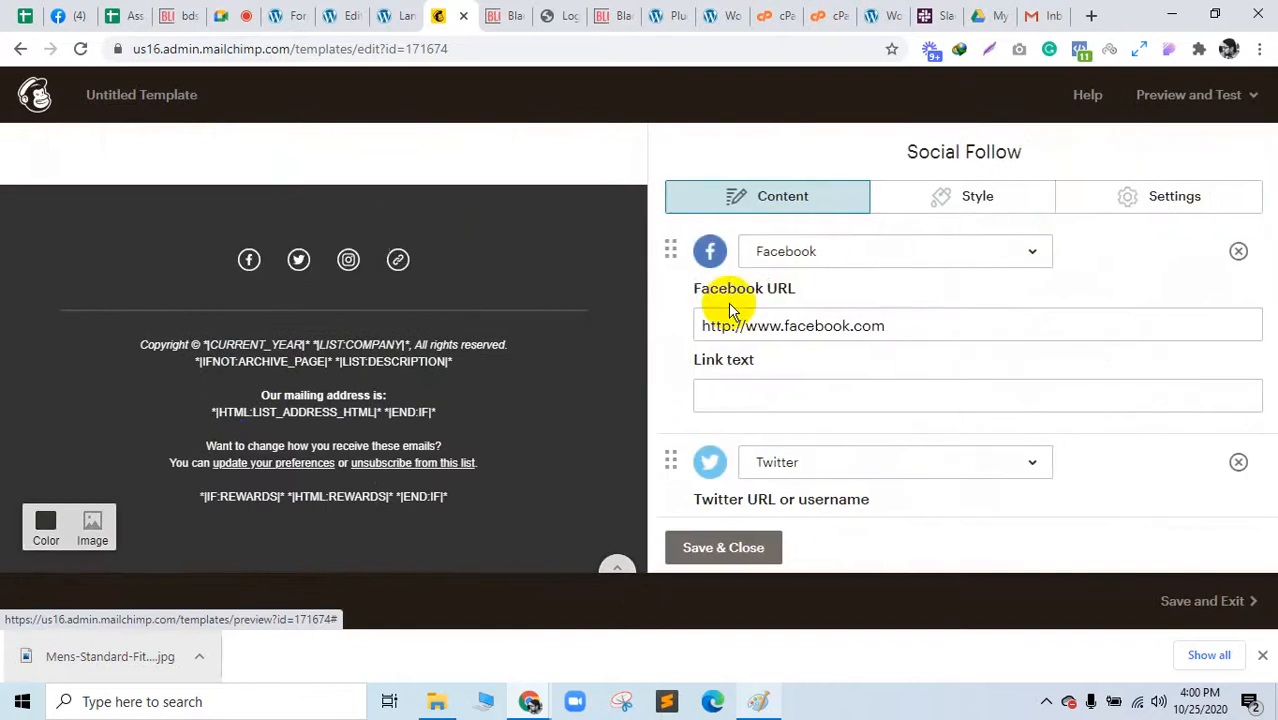
pyautogui.click(793, 399)
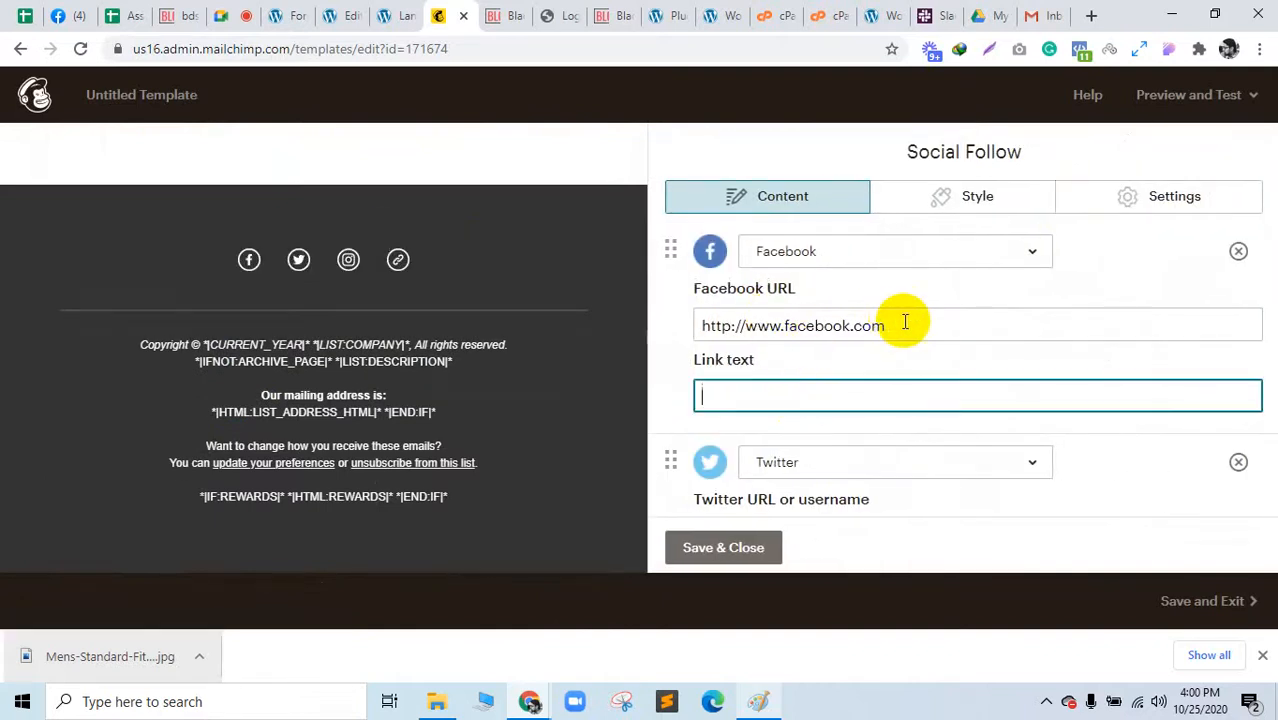
pyautogui.moveTo(900, 325); pyautogui.dragTo(683, 335)
pyautogui.click(492, 15)
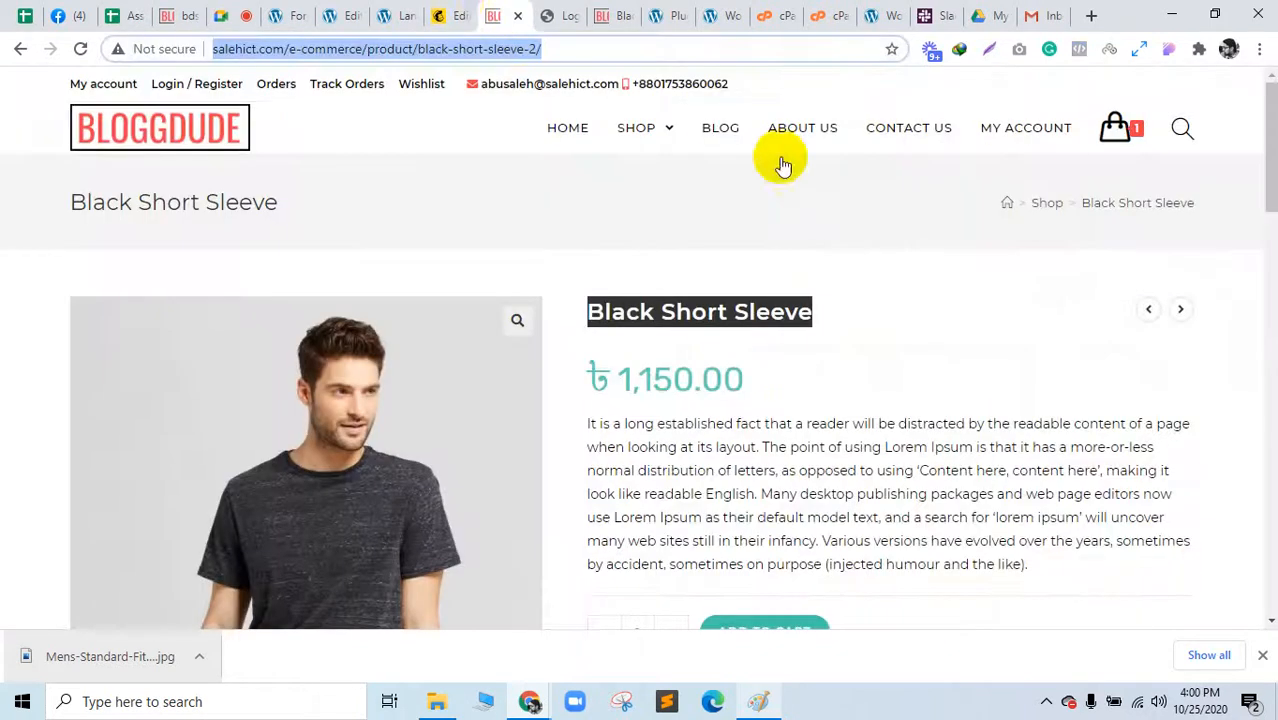
pyautogui.click(476, 10)
pyautogui.scroll(-7, 786, 410)
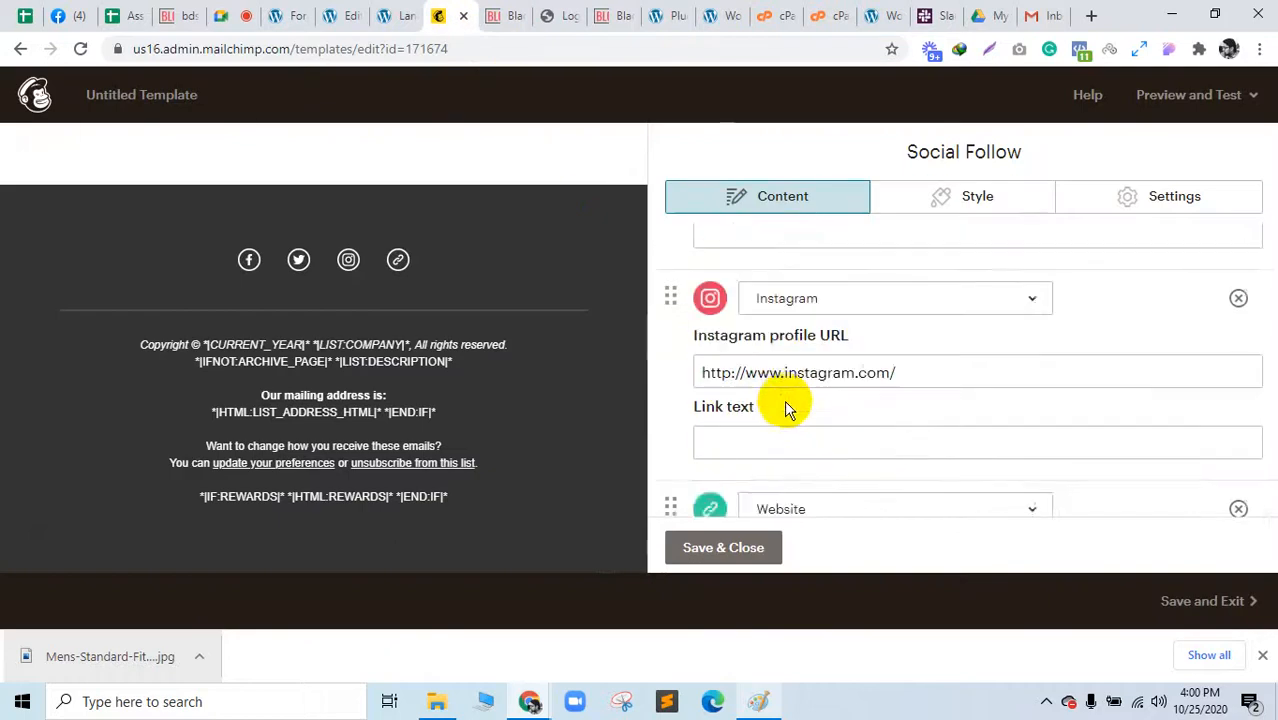
pyautogui.click(744, 552)
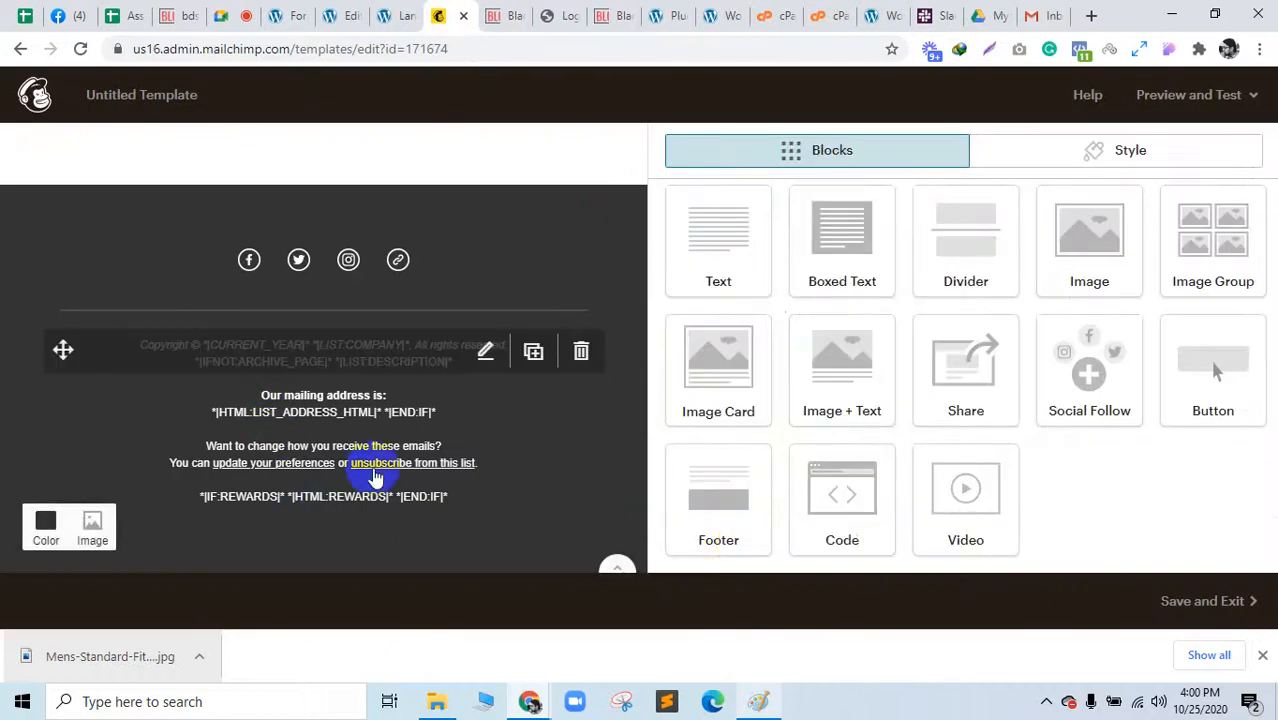
pyautogui.scroll(5, 375, 480)
pyautogui.scroll(3, 380, 487)
pyautogui.scroll(-10, 385, 471)
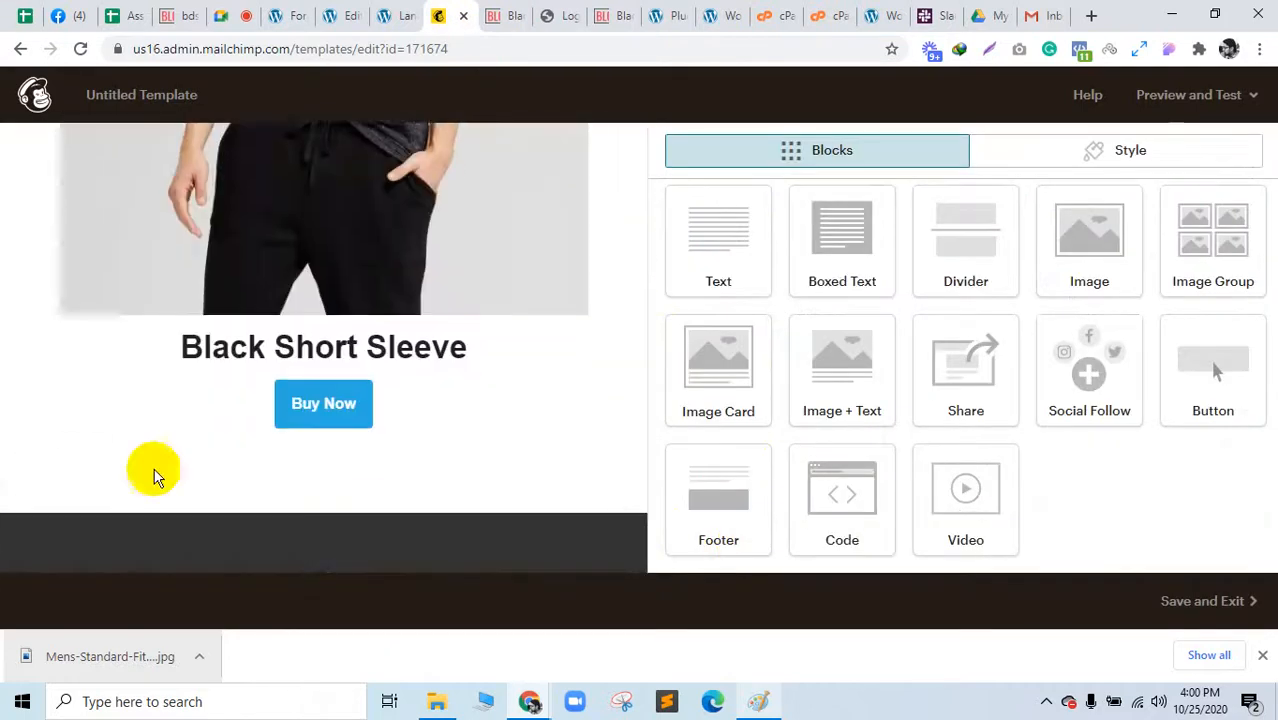
# Step: Give the email footer a yellow #ffd249-ish background
pyautogui.click(46, 566)
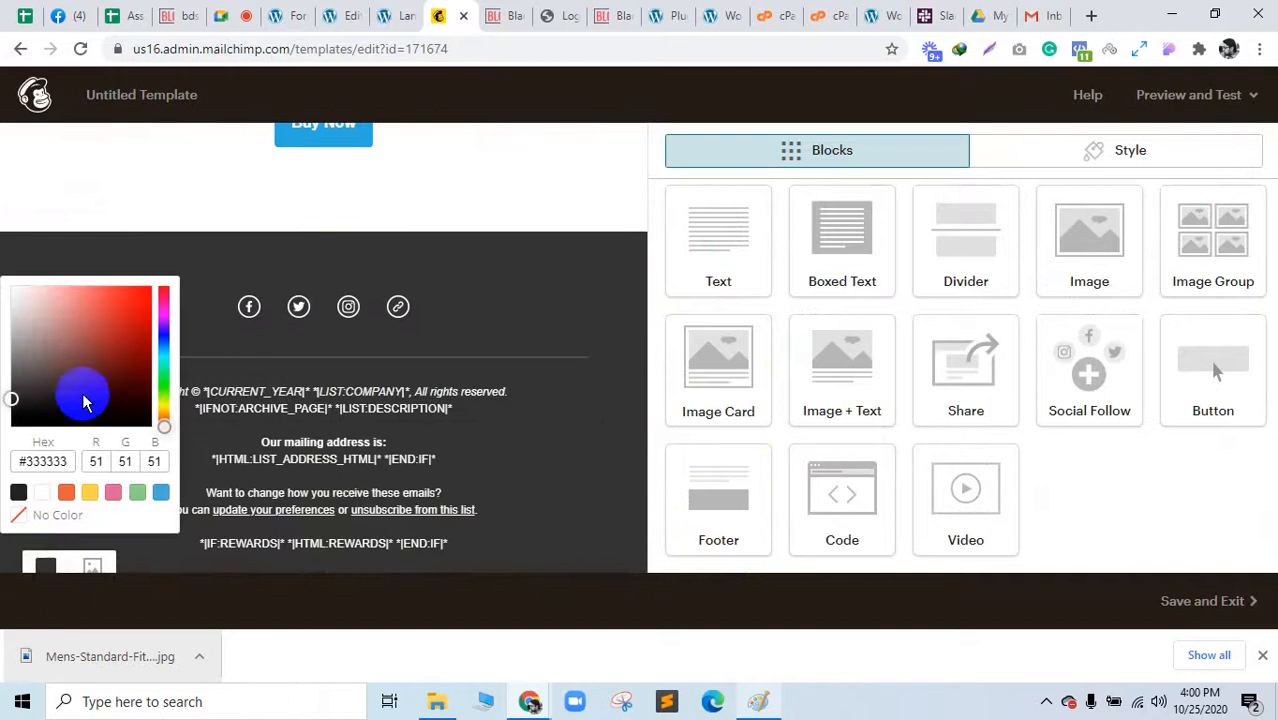
pyautogui.click(90, 494)
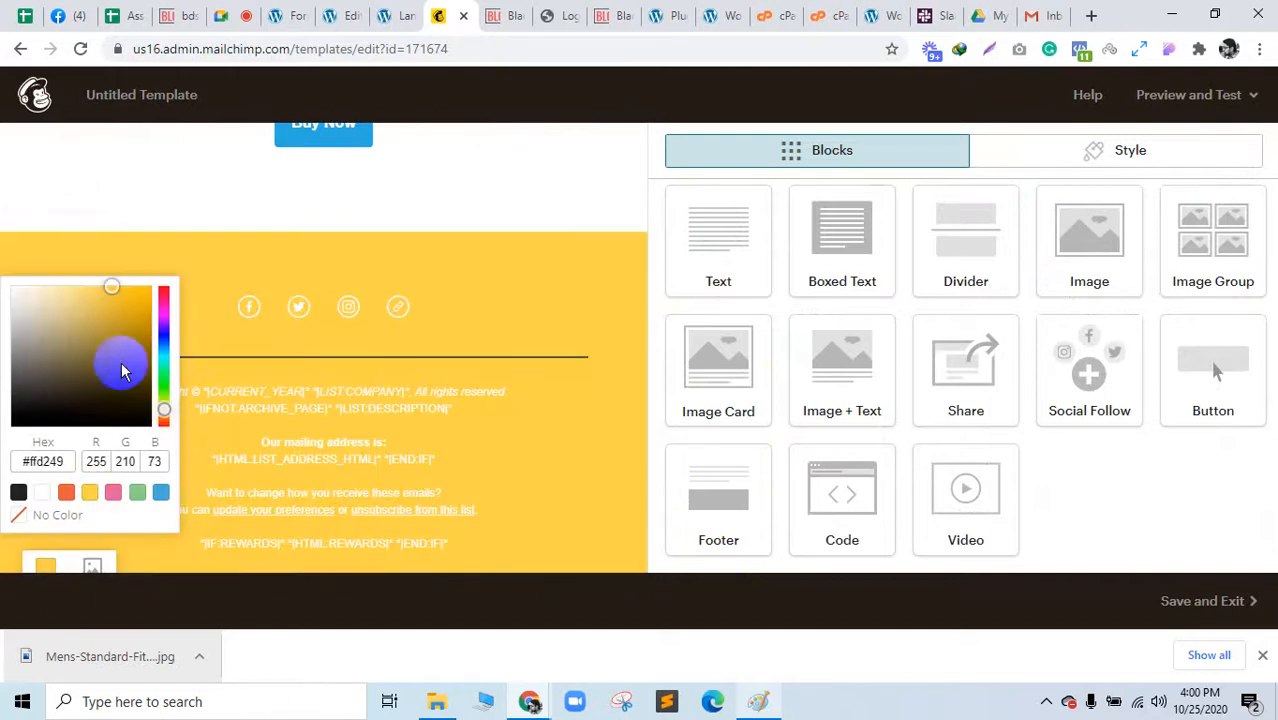
pyautogui.moveTo(130, 319); pyautogui.dragTo(99, 300)
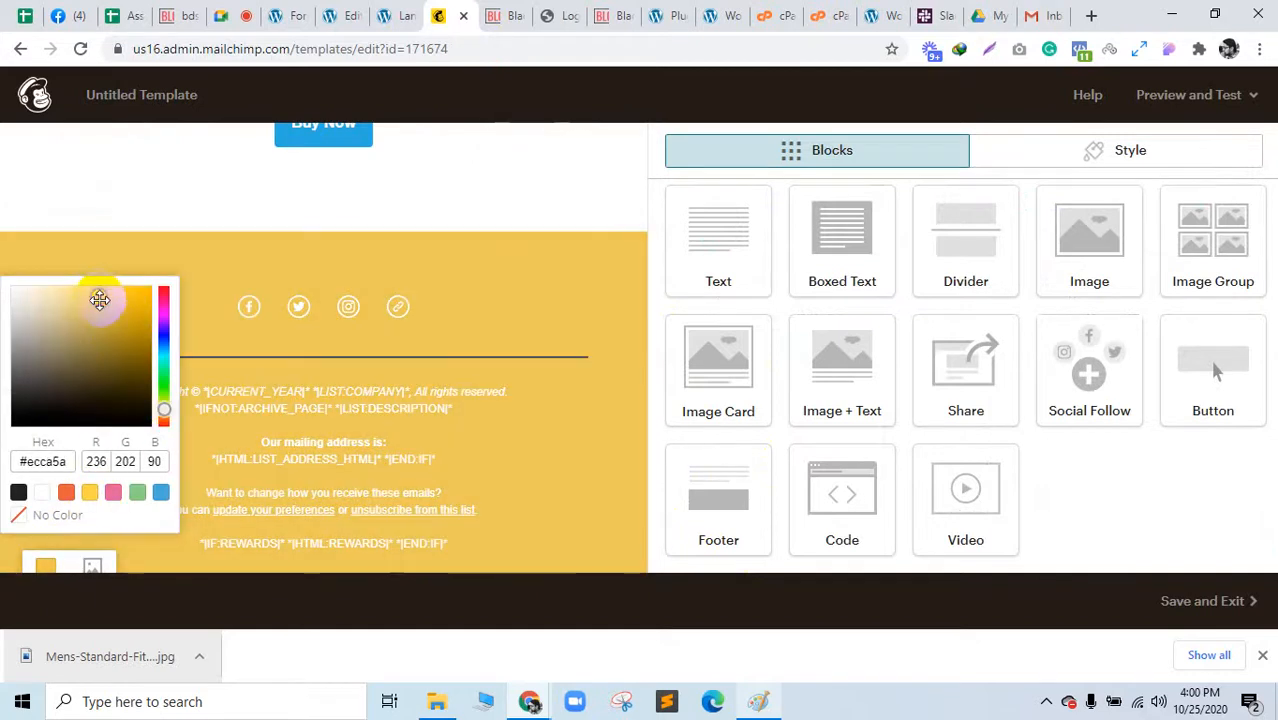
pyautogui.click(540, 188)
pyautogui.scroll(4, 577, 346)
pyautogui.scroll(-3, 574, 344)
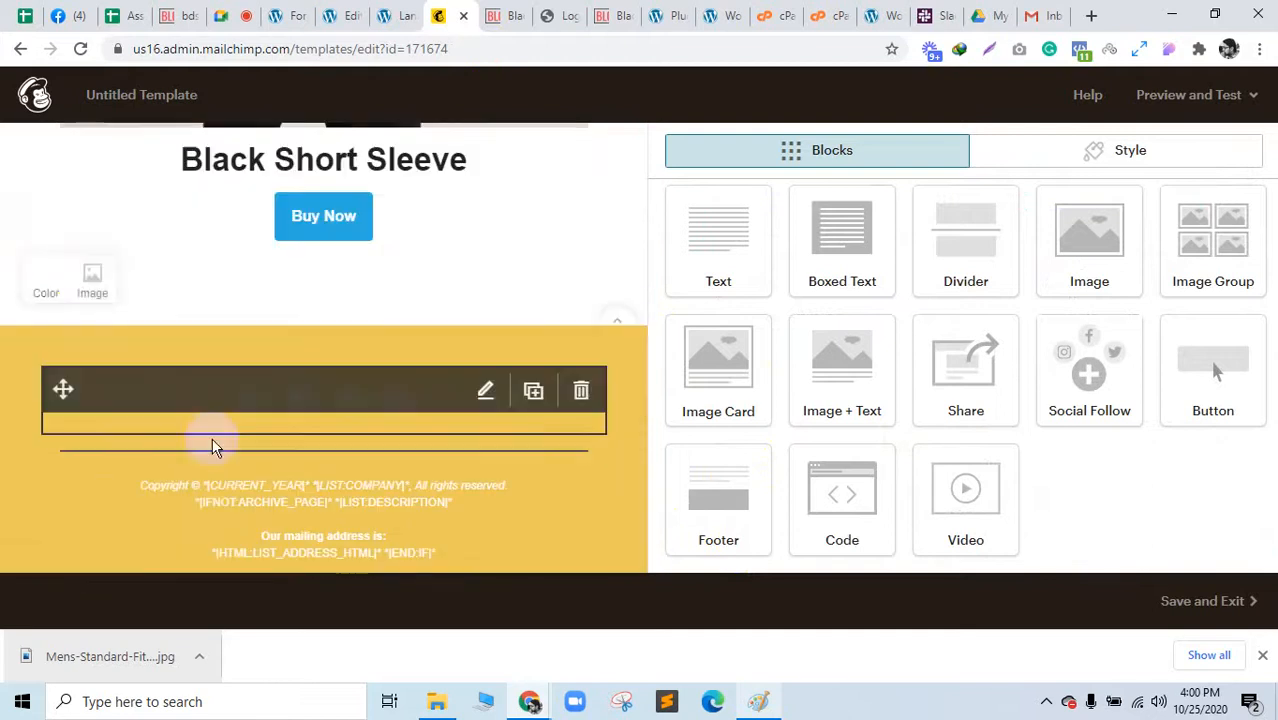
# Step: Set the product body section background to blue #4caad8 and save the footer edits
pyautogui.click(57, 283)
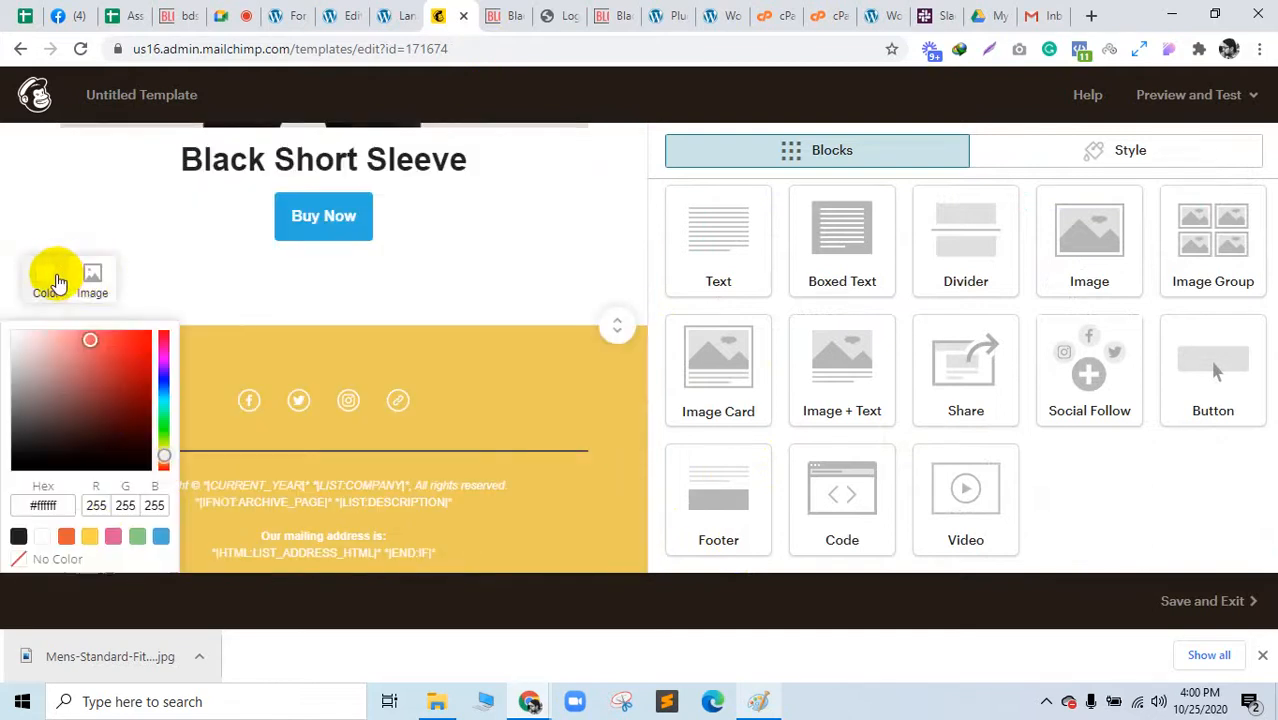
pyautogui.click(90, 537)
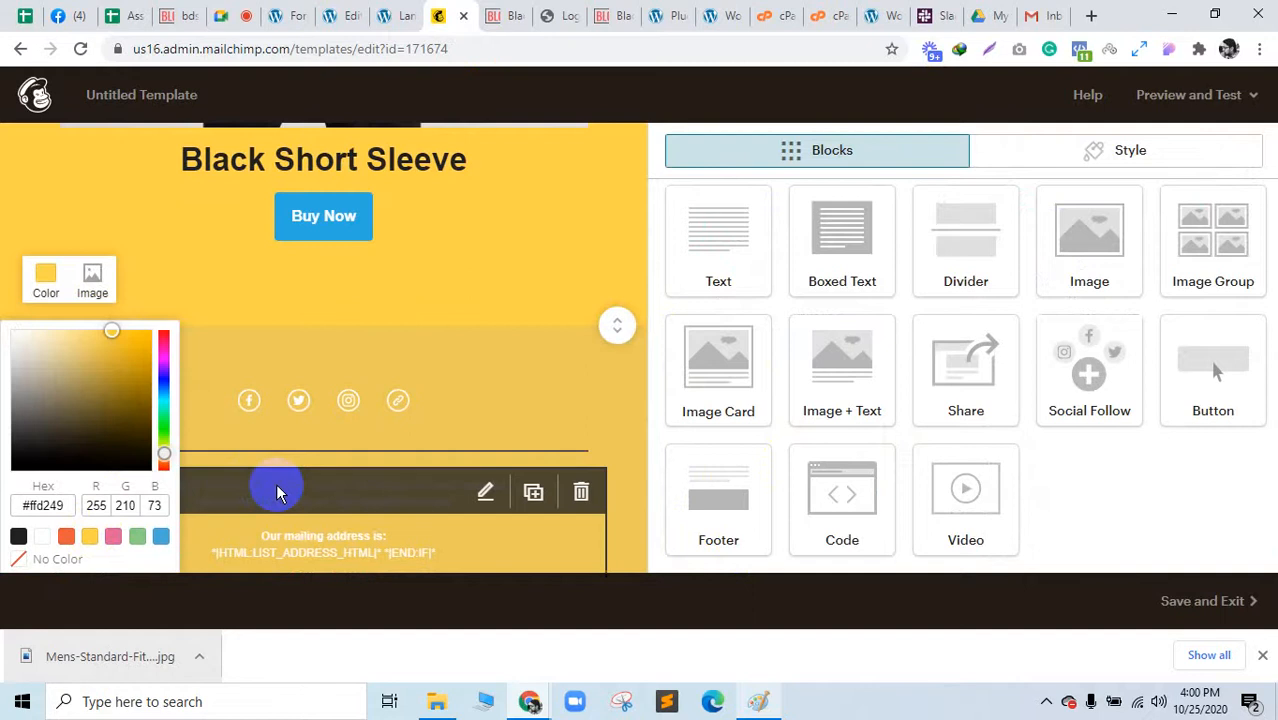
pyautogui.scroll(7, 280, 491)
pyautogui.scroll(-5, 280, 491)
pyautogui.scroll(-6, 85, 500)
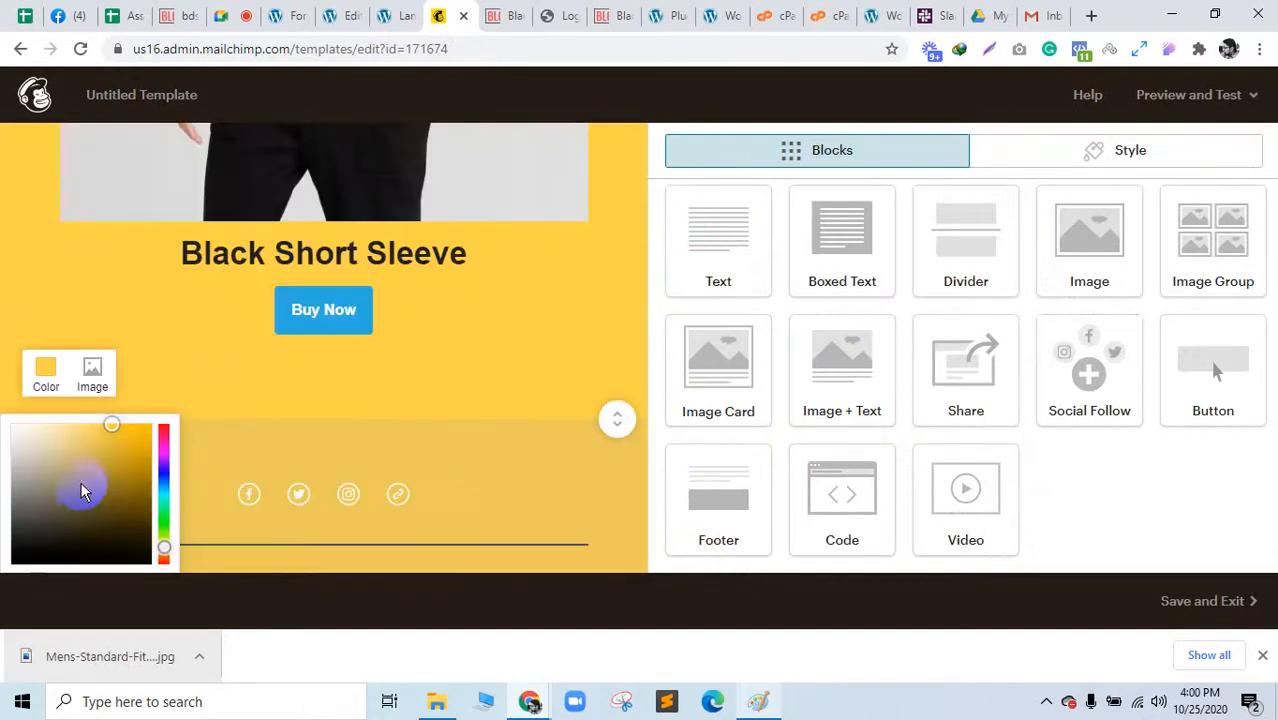
pyautogui.click(168, 396)
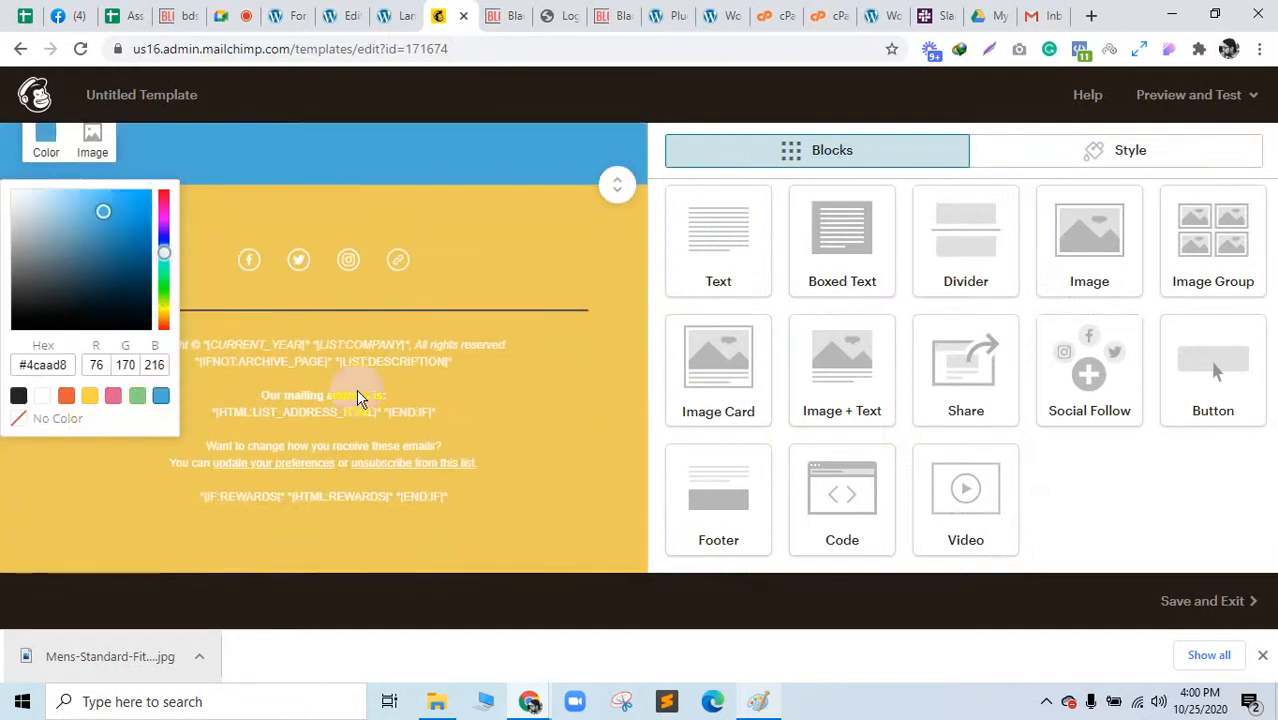
pyautogui.click(556, 414)
pyautogui.scroll(10, 553, 418)
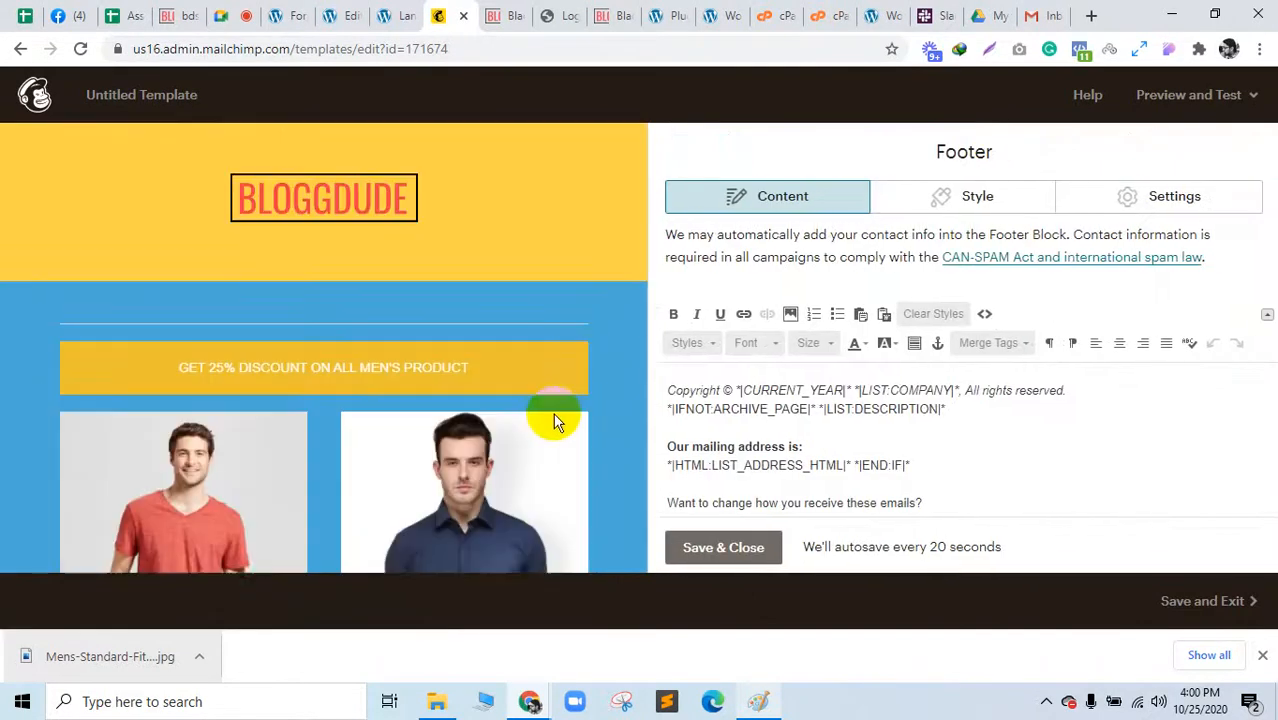
pyautogui.click(733, 550)
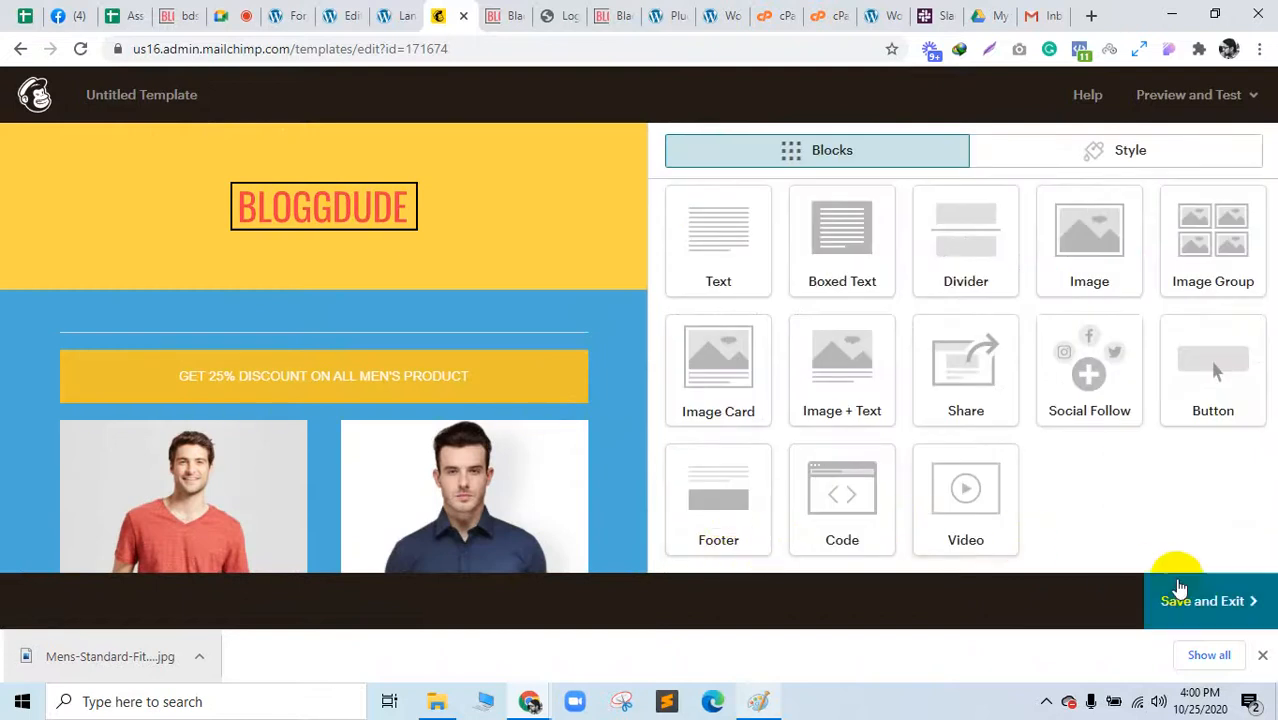
# Step: Save and exit, naming the template 'Black Friday-Mens', then switch to Google Meet
pyautogui.click(1262, 656)
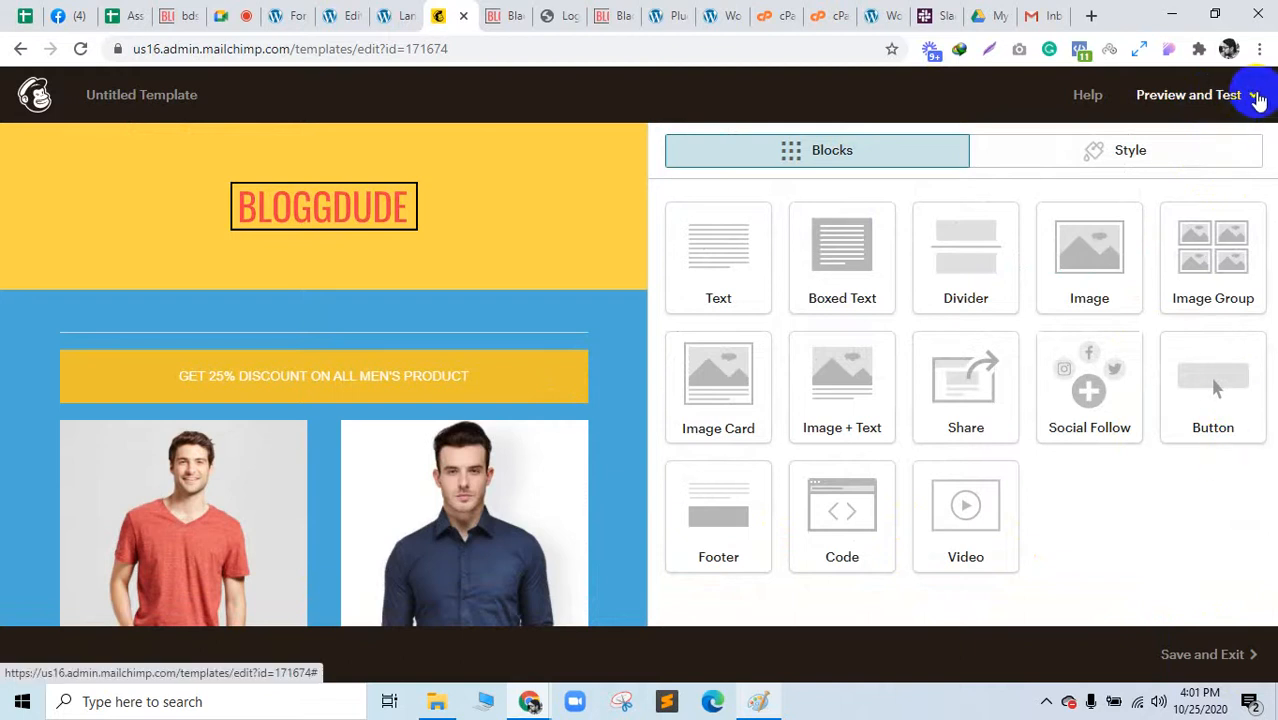
pyautogui.click(1255, 97)
pyautogui.click(1255, 97)
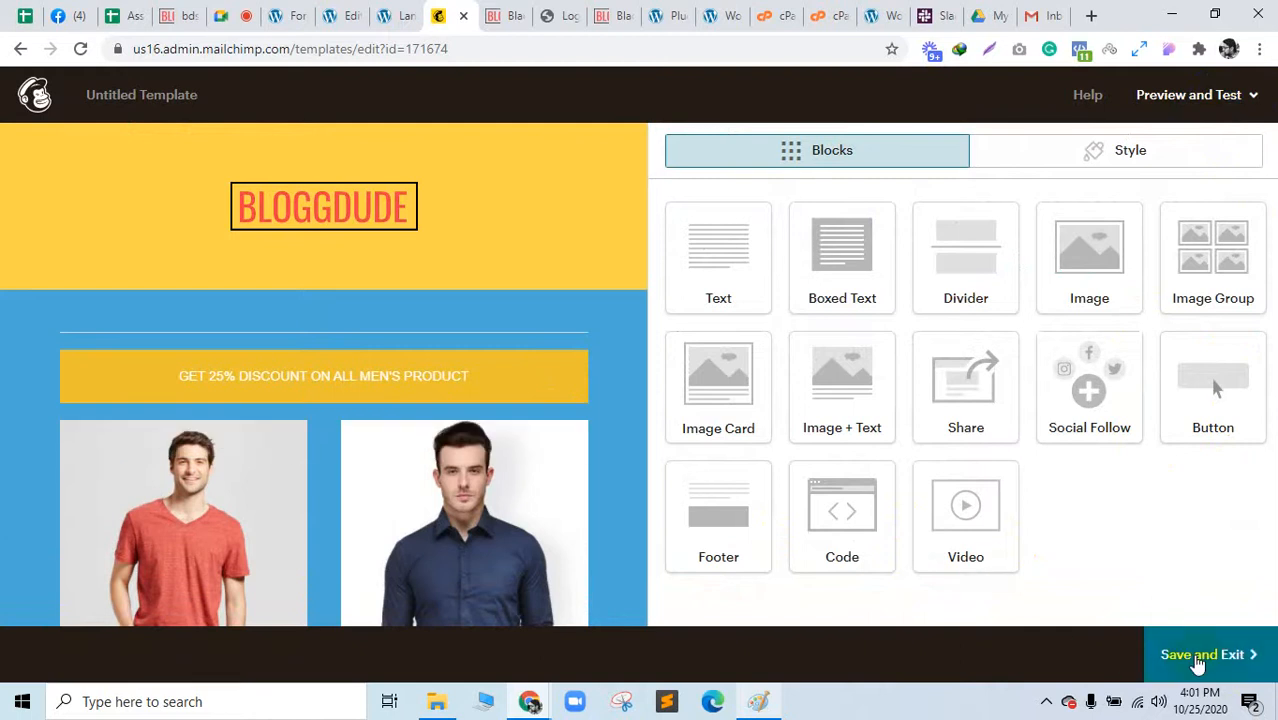
pyautogui.click(1257, 657)
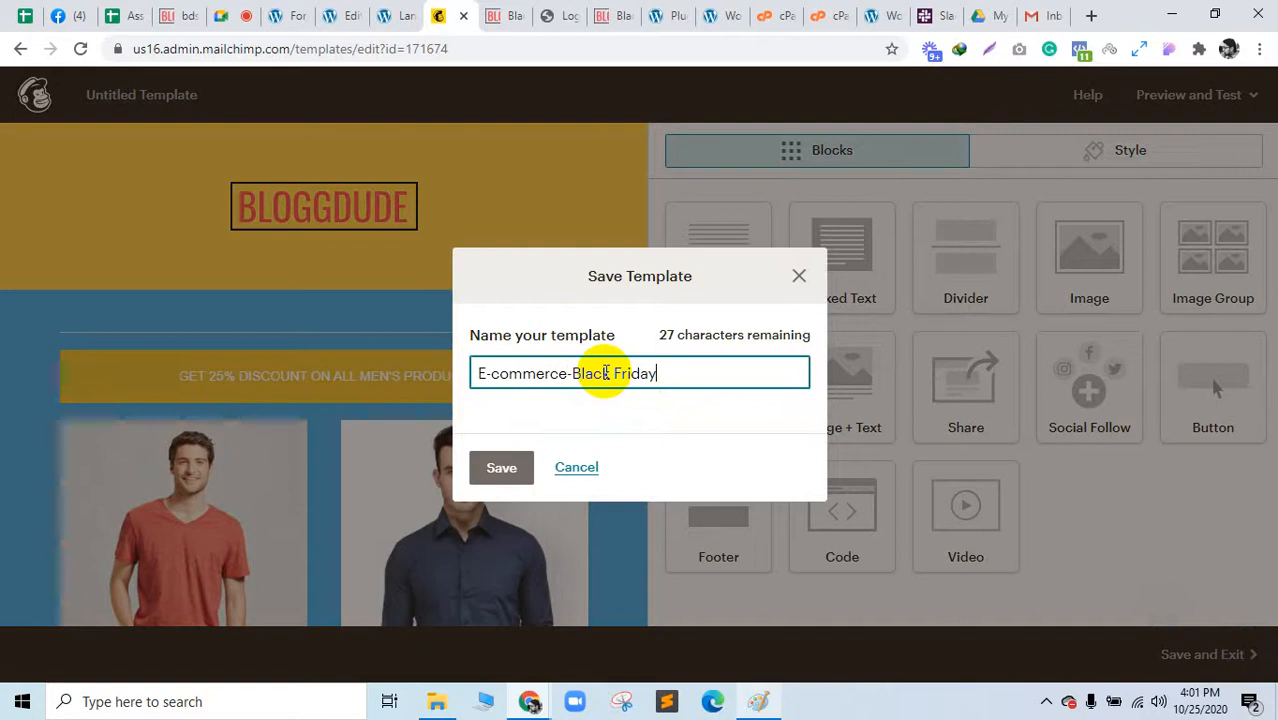
pyautogui.moveTo(664, 371); pyautogui.dragTo(399, 373)
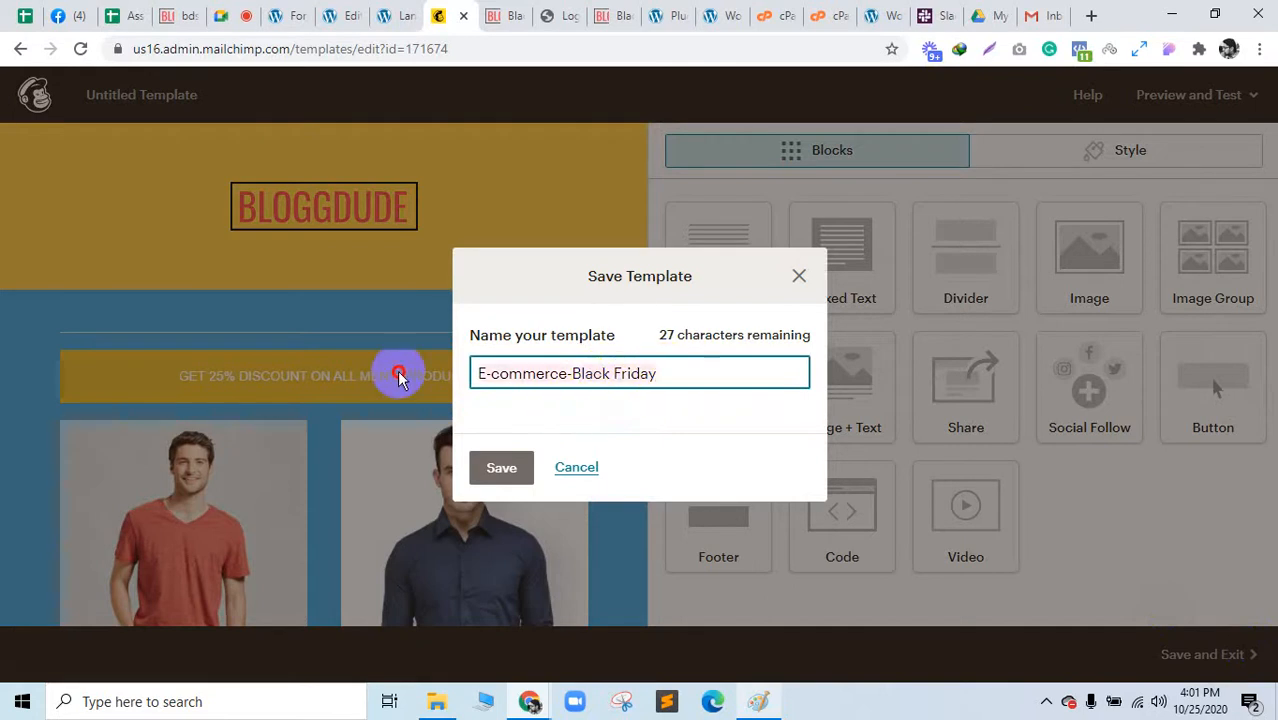
pyautogui.write('Bla')
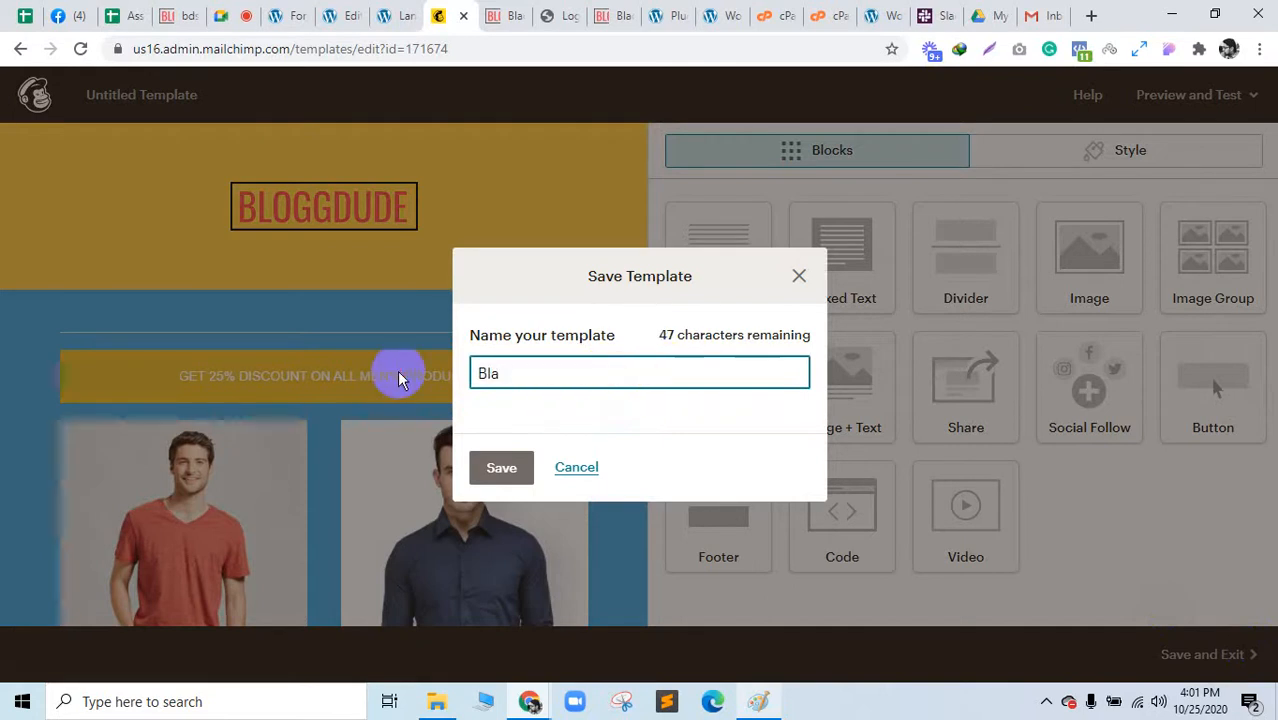
pyautogui.write('ck Friday')
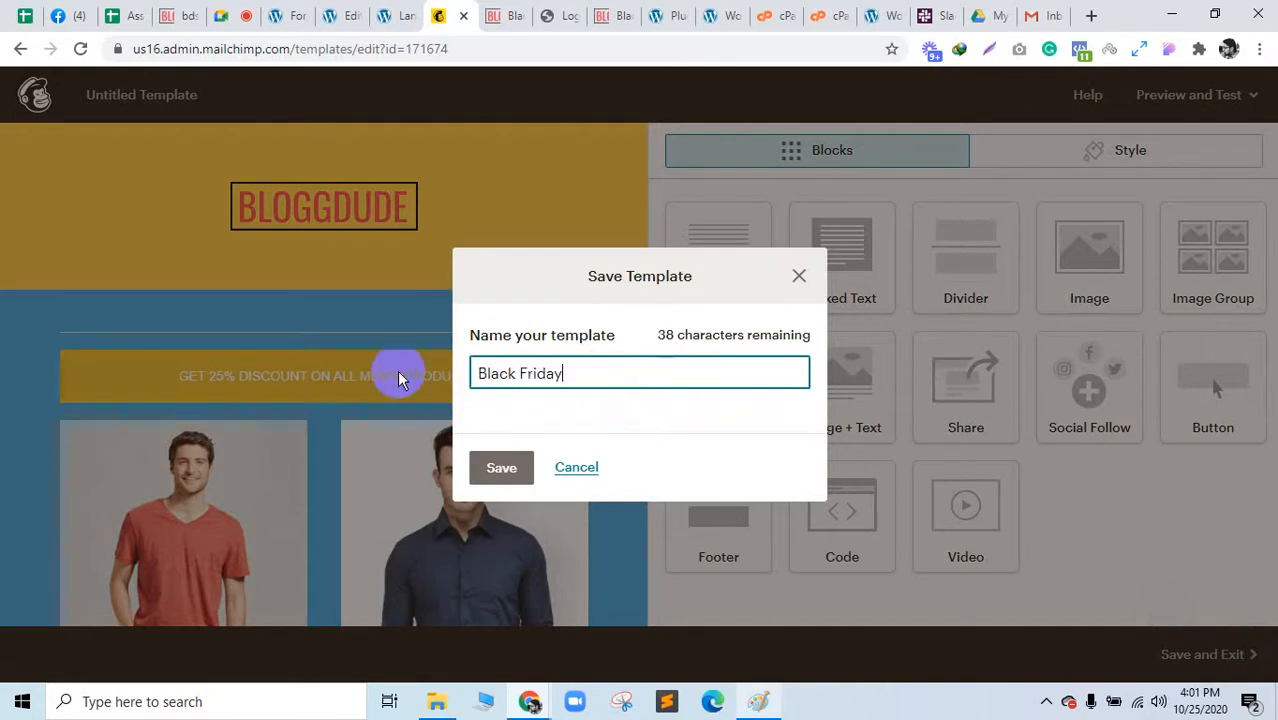
pyautogui.write('-Mens')
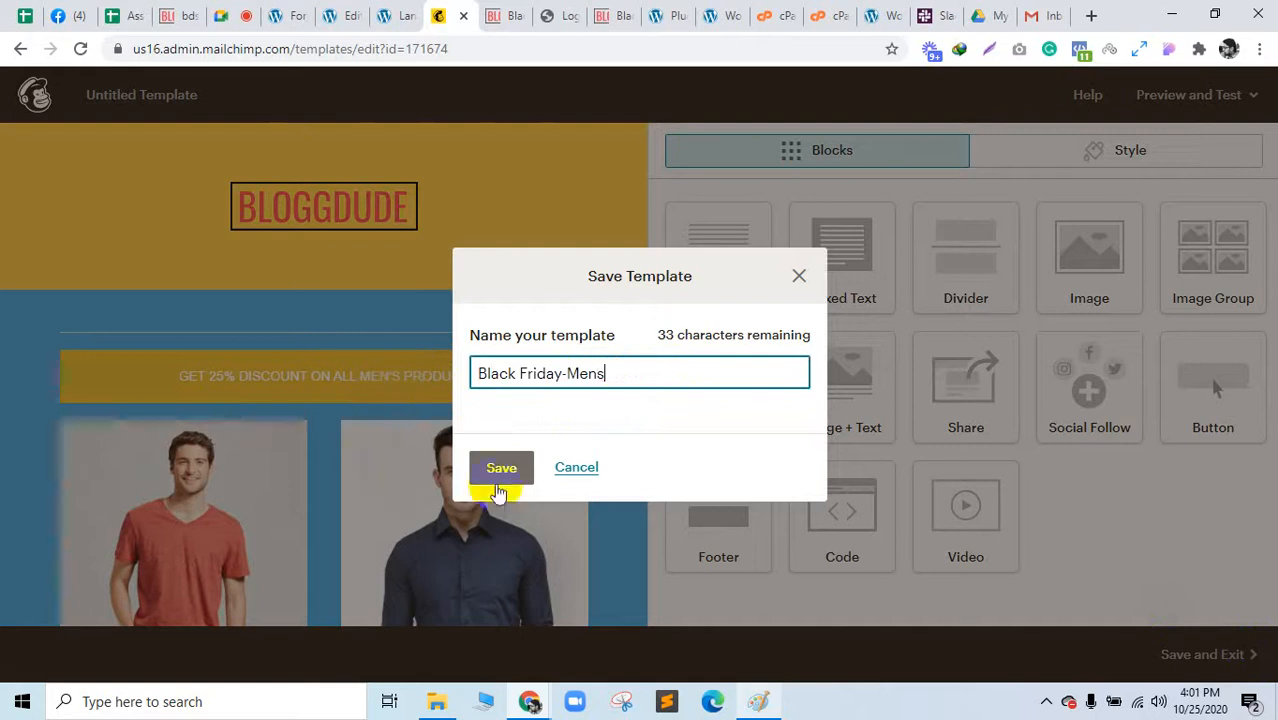
pyautogui.click(510, 470)
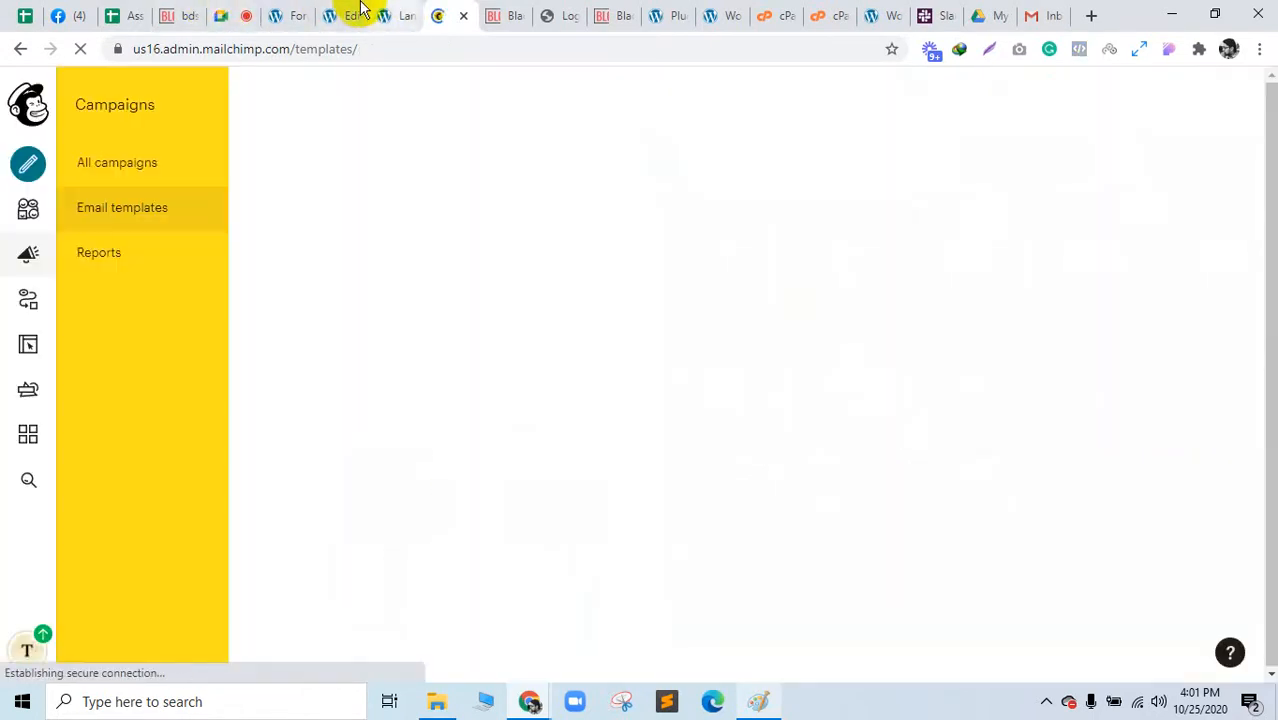
pyautogui.click(238, 14)
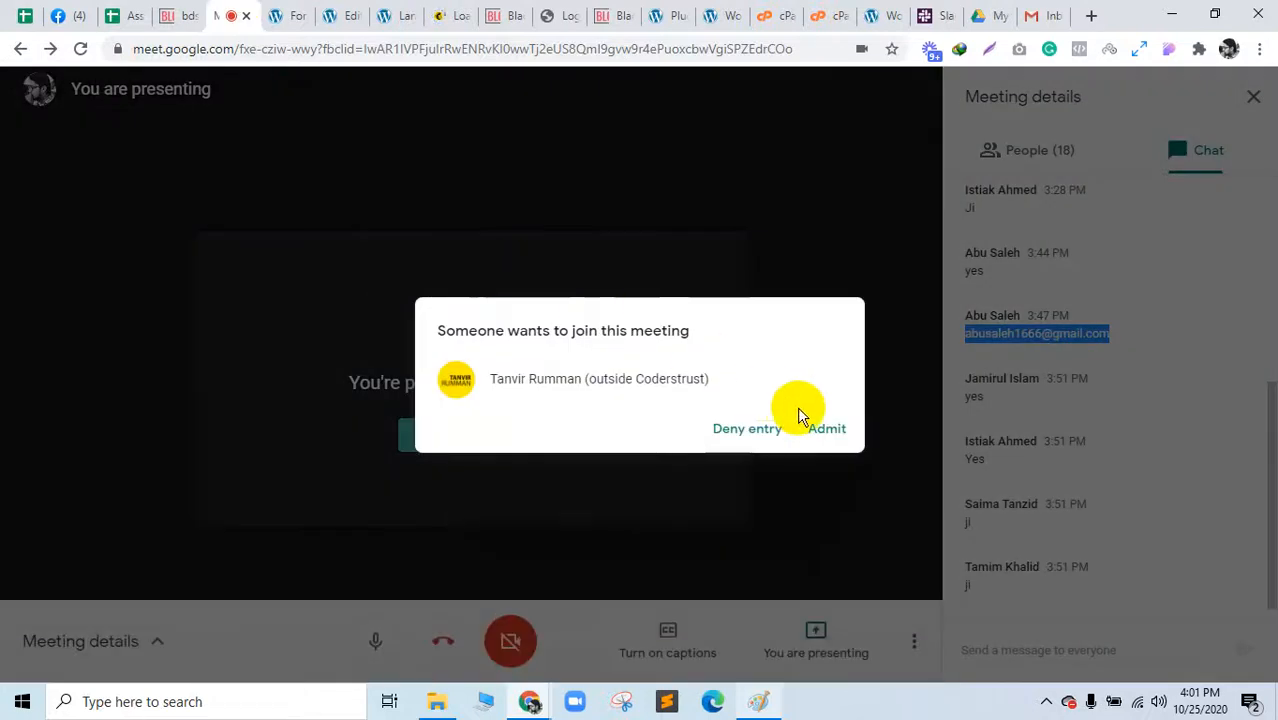
# Step: Admit the waiting participant, then return to Mailchimp's Templates list
pyautogui.click(826, 430)
pyautogui.click(456, 12)
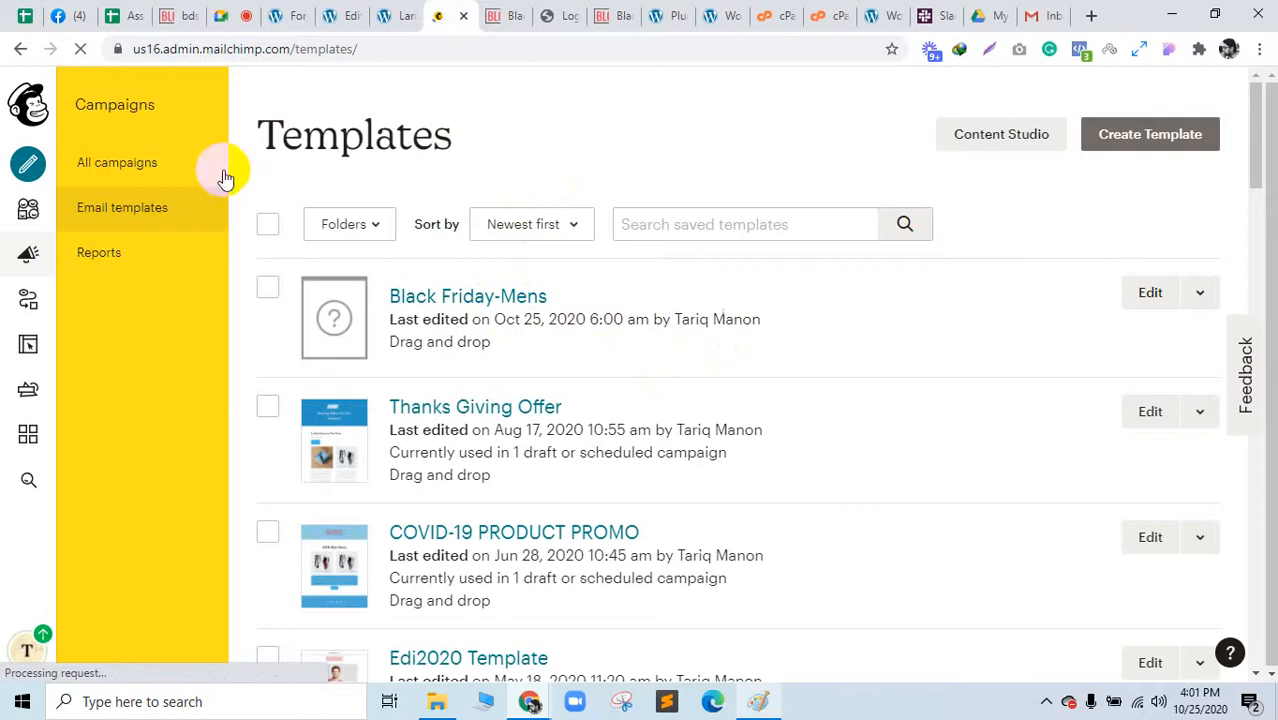
# Step: From All campaigns, start creating a new Email campaign
pyautogui.click(178, 172)
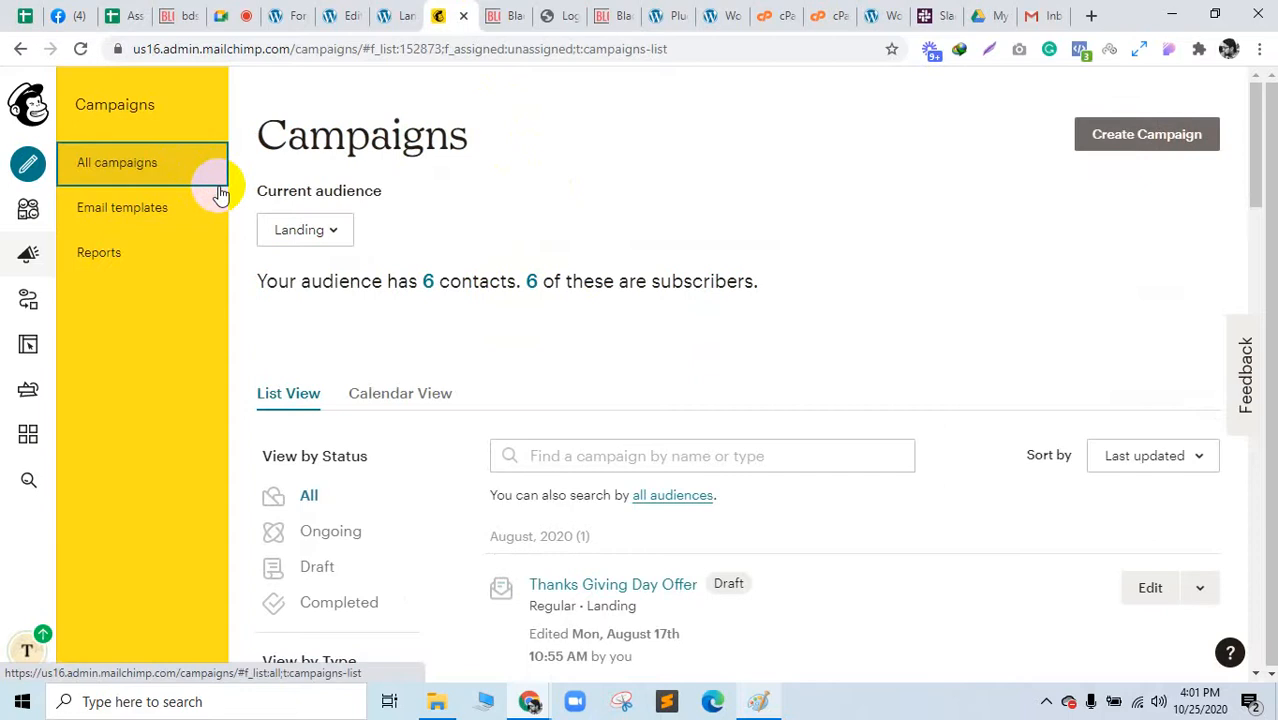
pyautogui.scroll(-2, 593, 268)
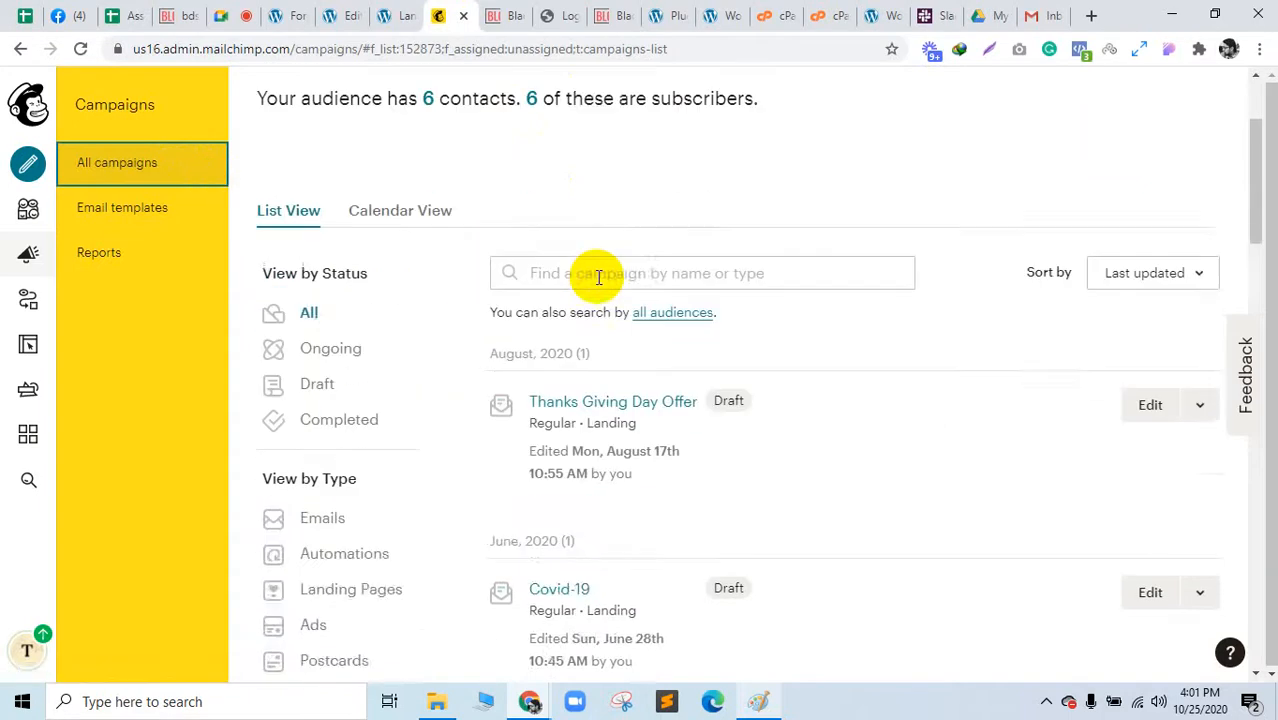
pyautogui.scroll(2, 595, 272)
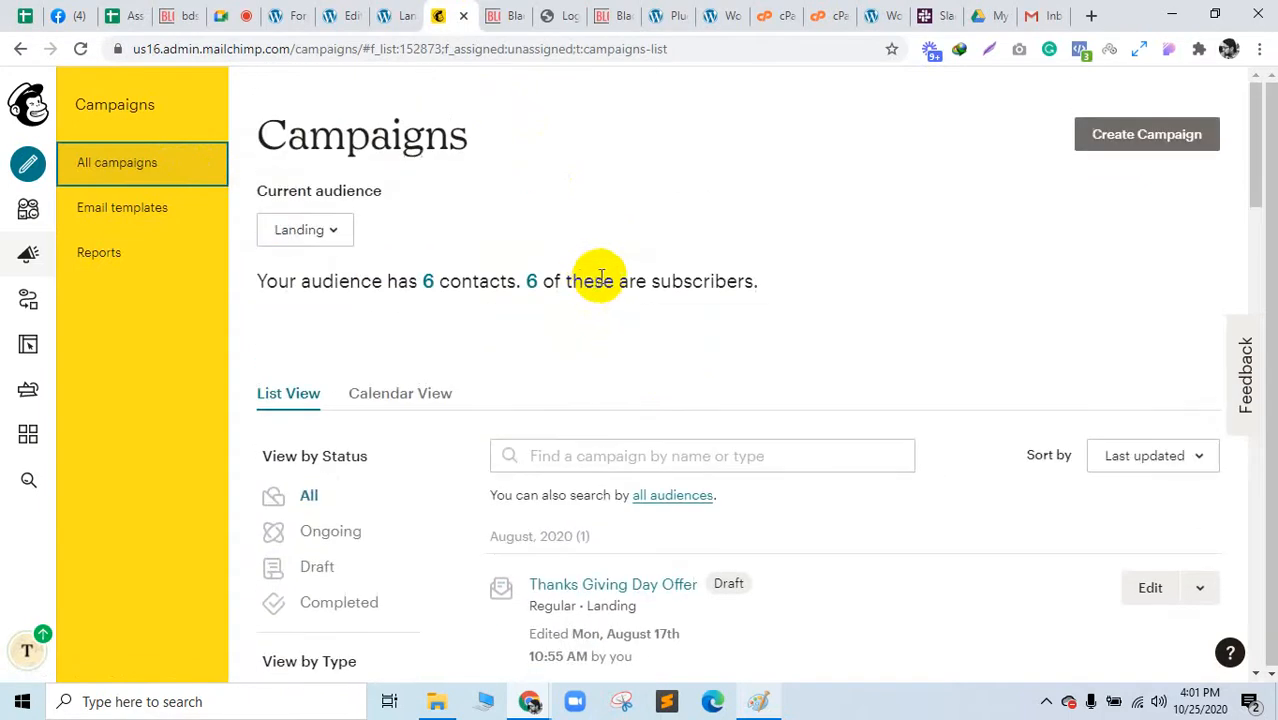
pyautogui.click(1119, 142)
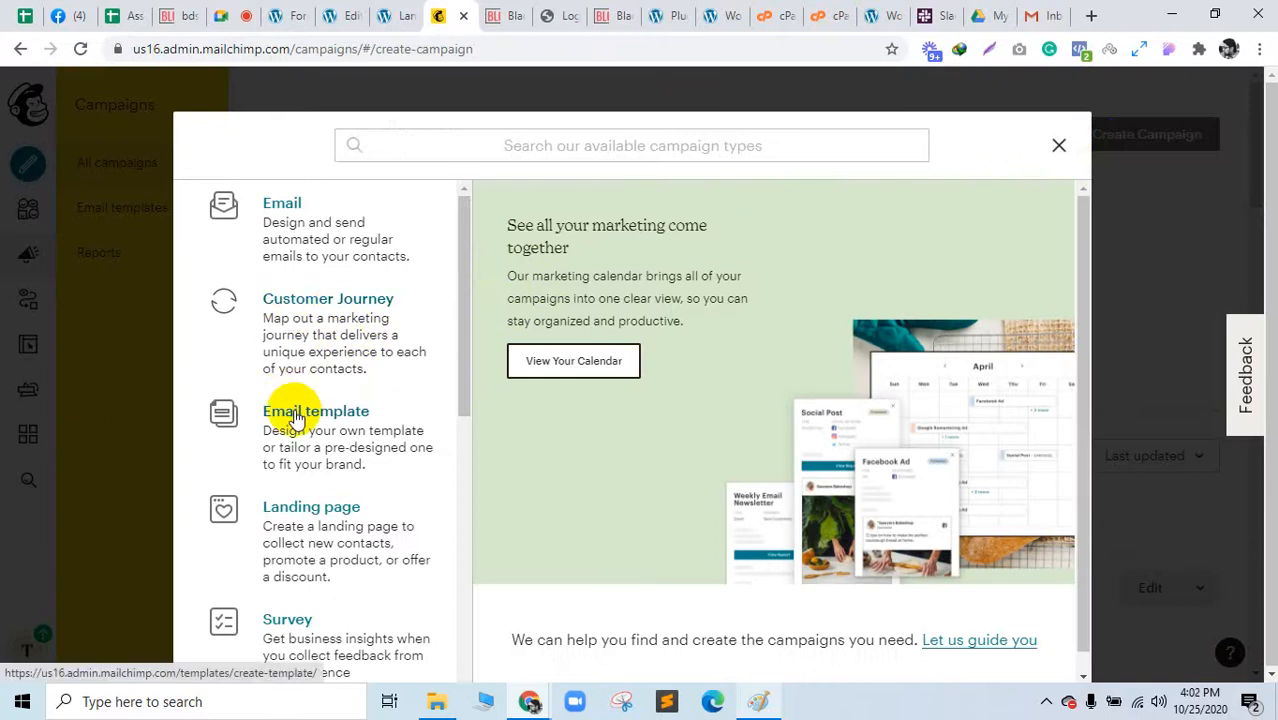
pyautogui.click(308, 254)
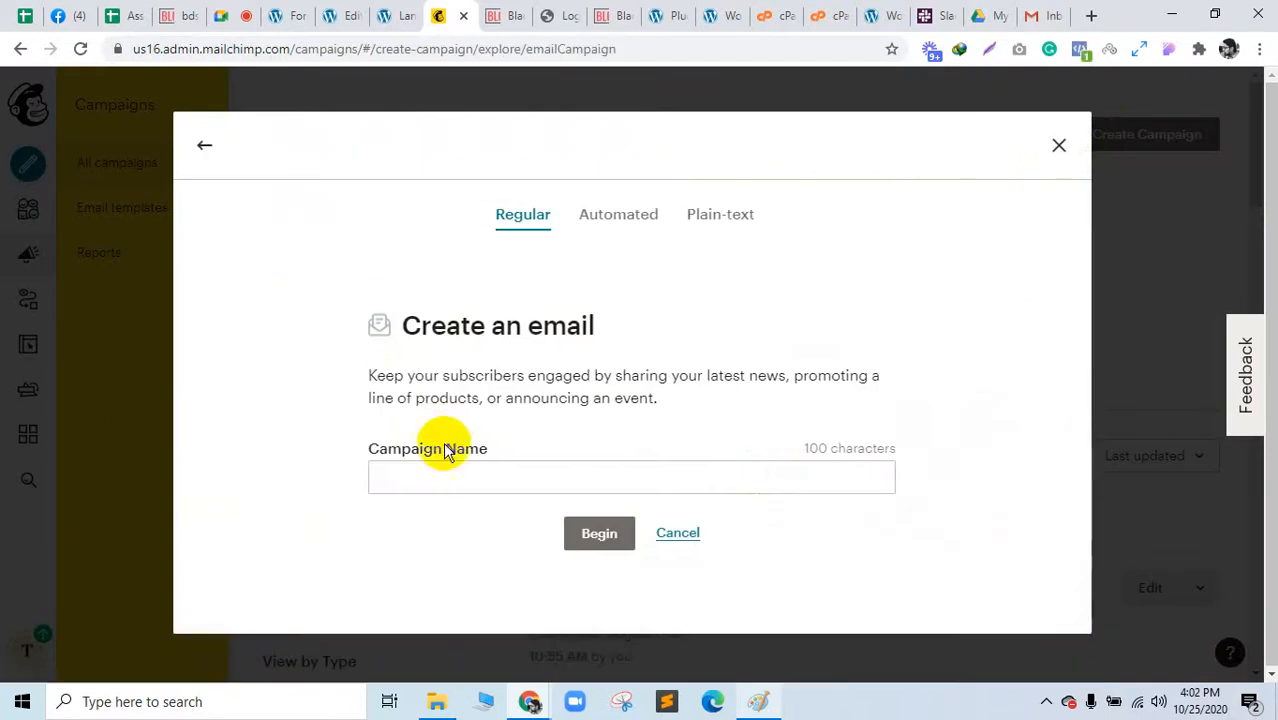
# Step: Name the campaign 'Black Friday', create it, and open its recipients section
pyautogui.click(448, 477)
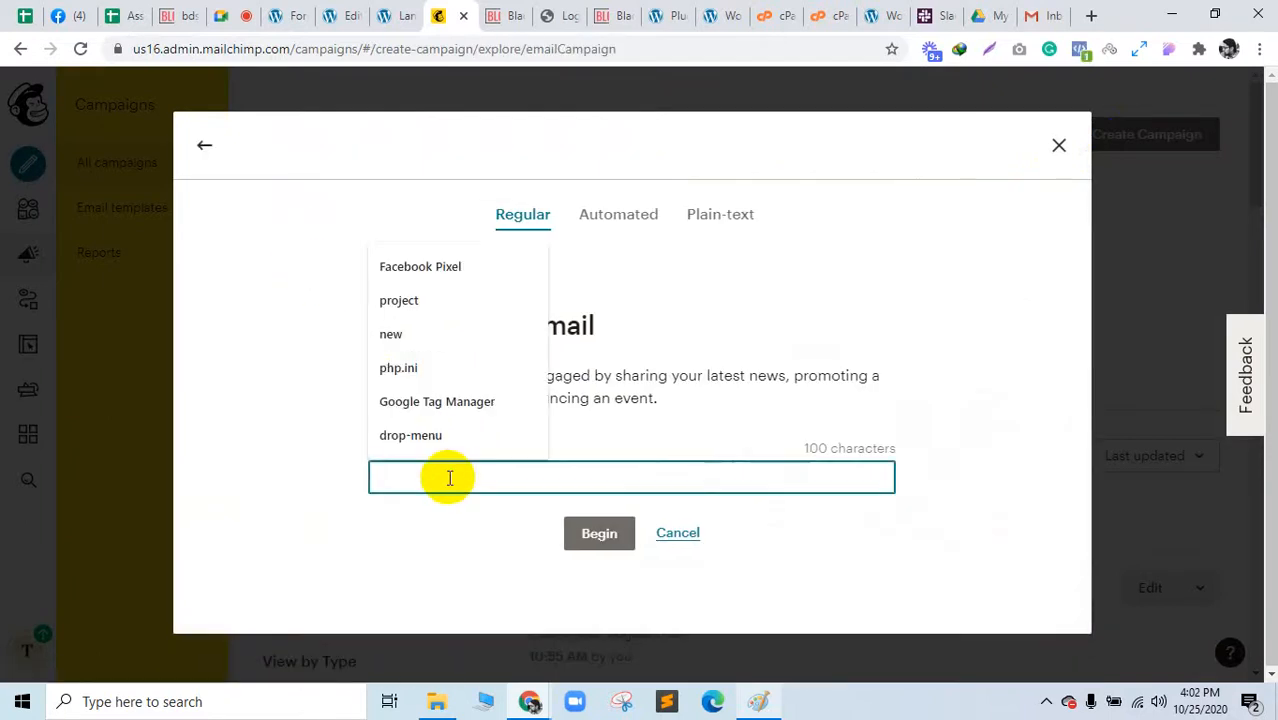
pyautogui.write('Black Friday')
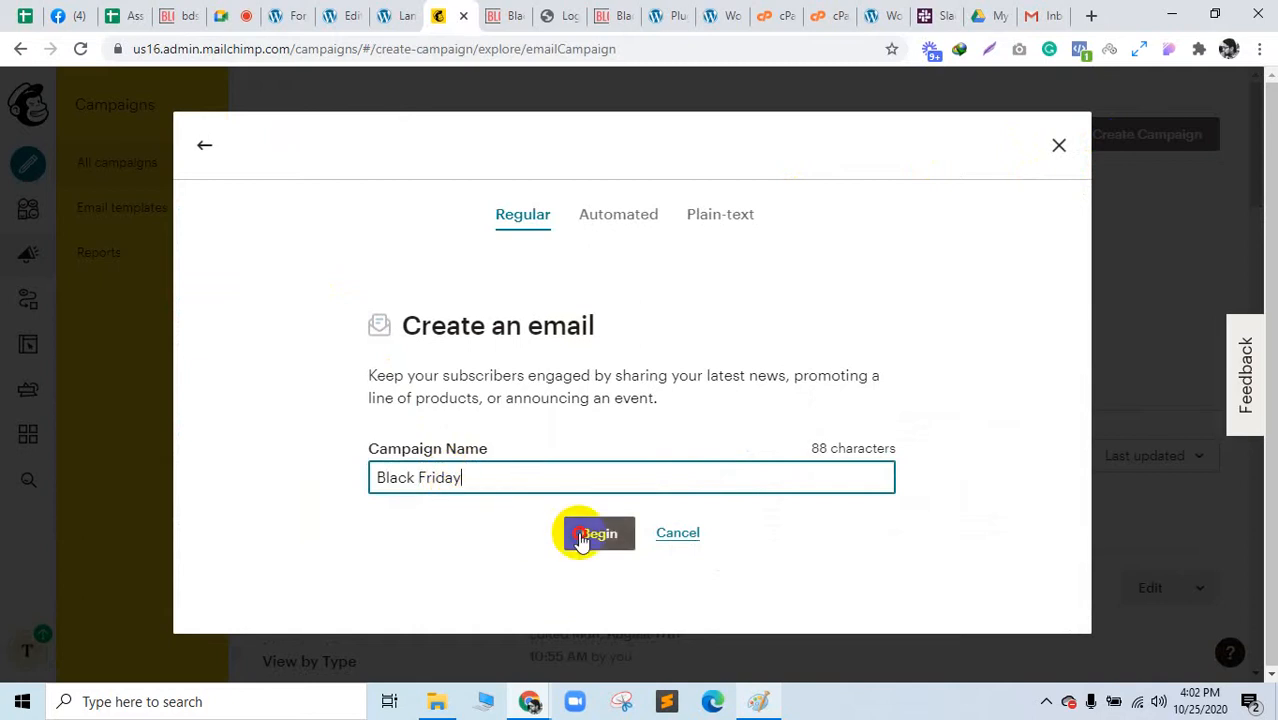
pyautogui.click(578, 532)
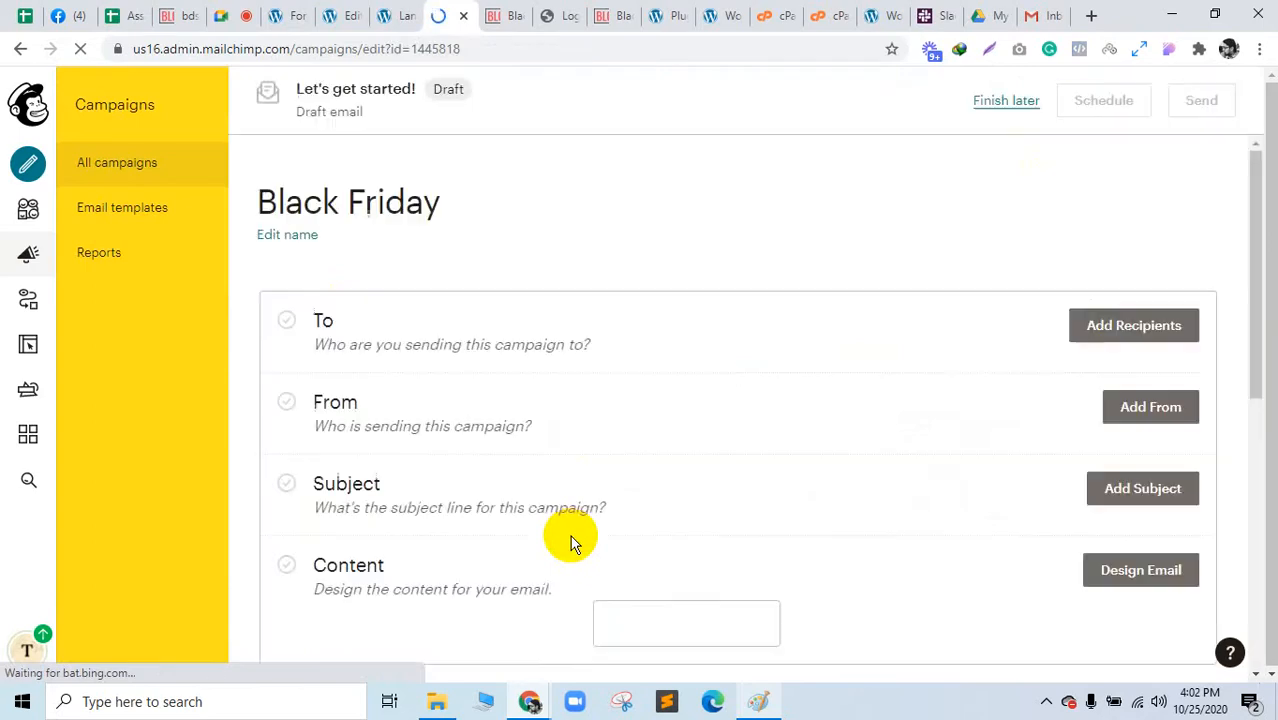
pyautogui.click(1104, 338)
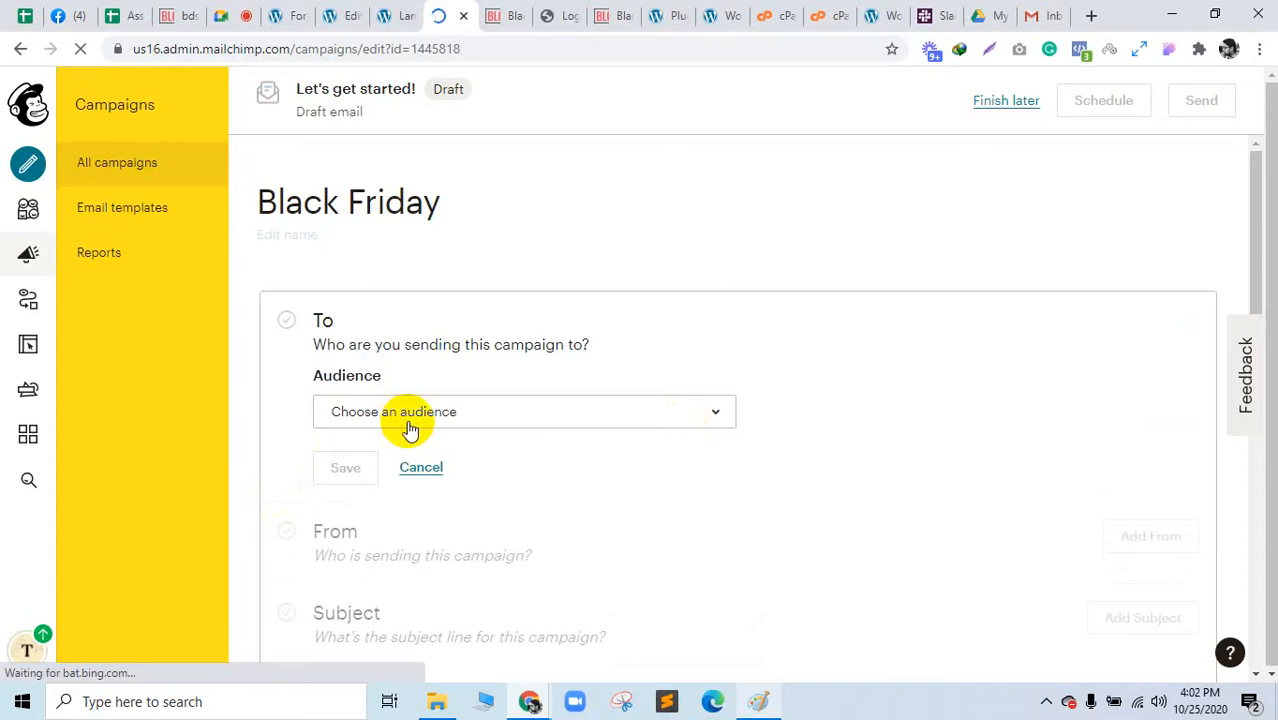
pyautogui.moveTo(417, 8); pyautogui.dragTo(281, 8)
pyautogui.click(228, 9)
pyautogui.click(277, 8)
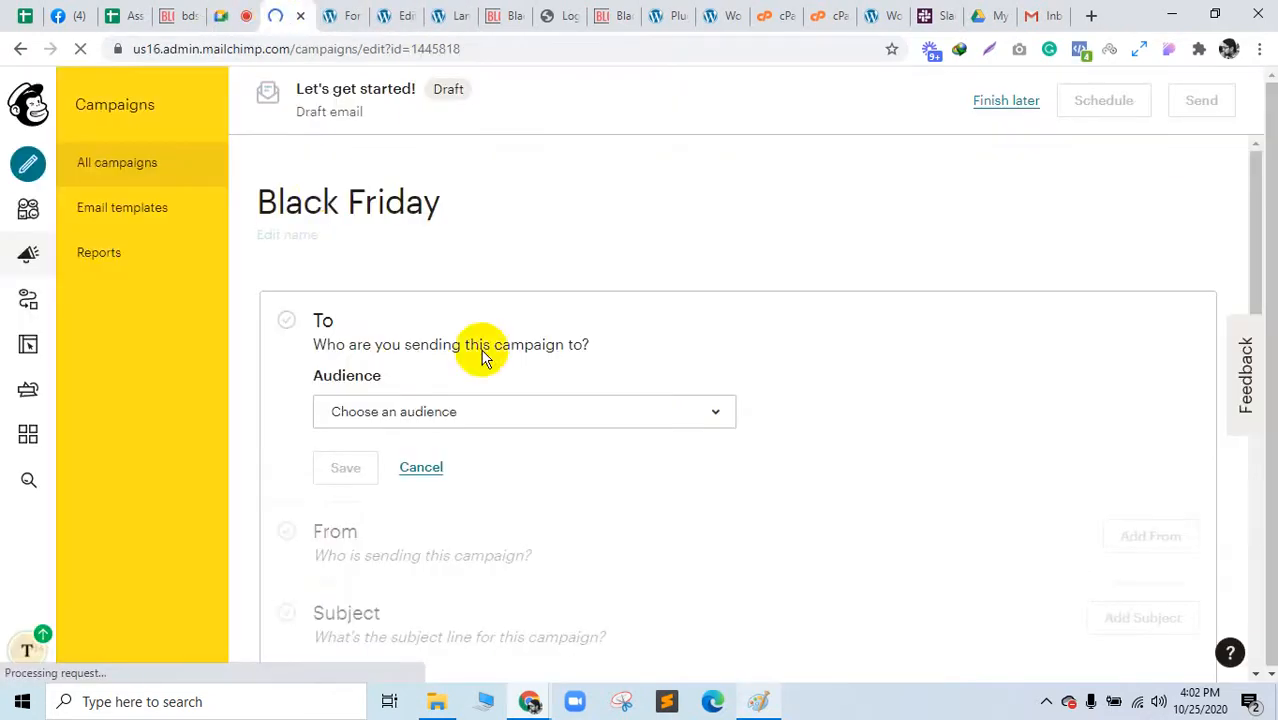
pyautogui.click(250, 10)
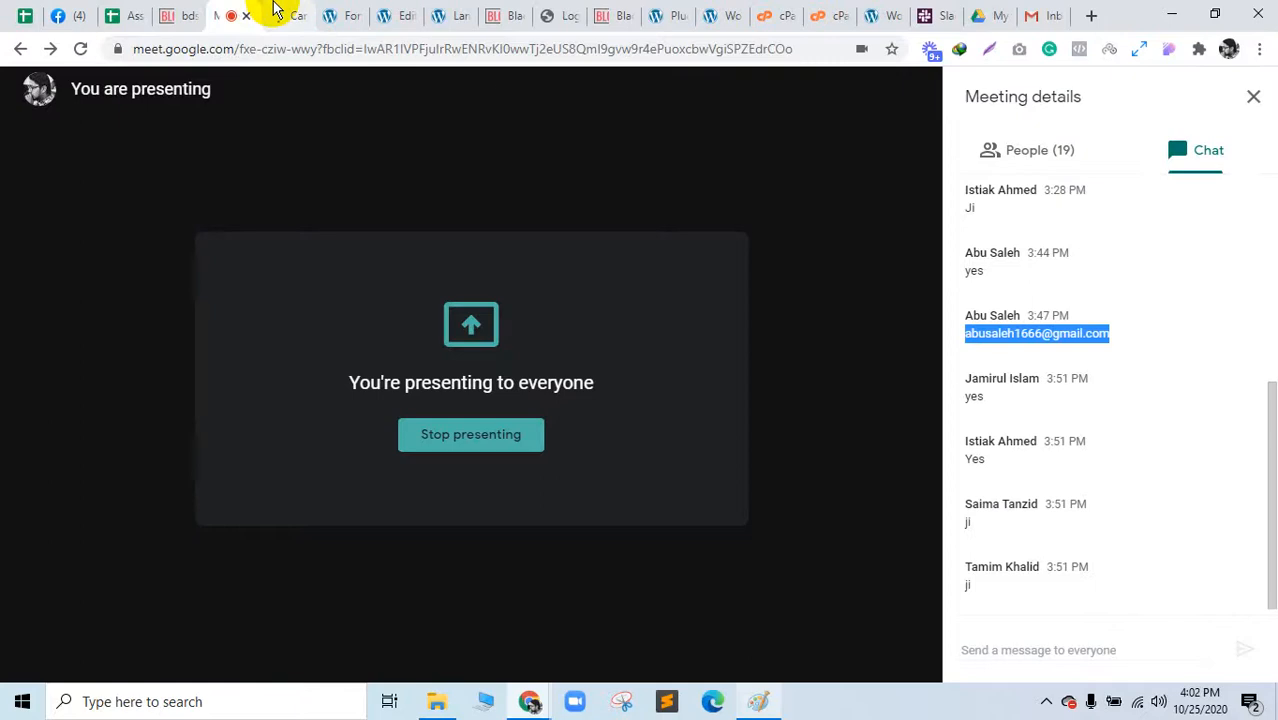
pyautogui.click(760, 703)
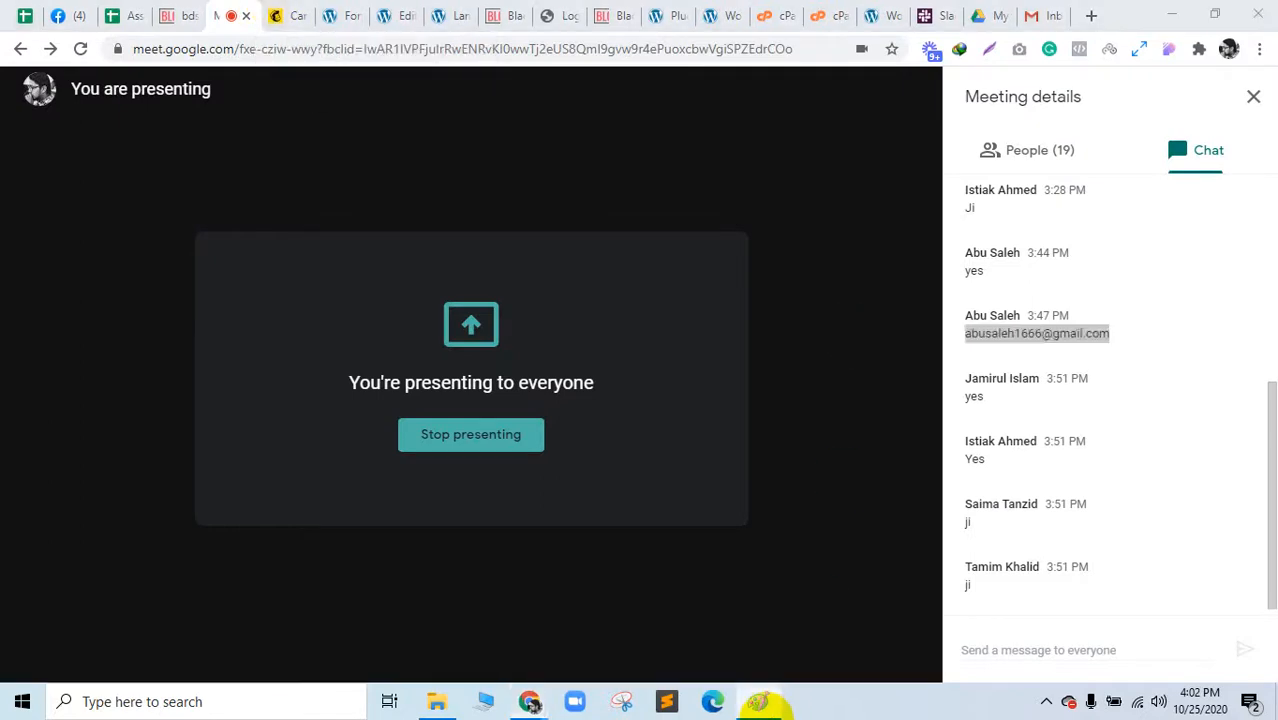
pyautogui.click(765, 709)
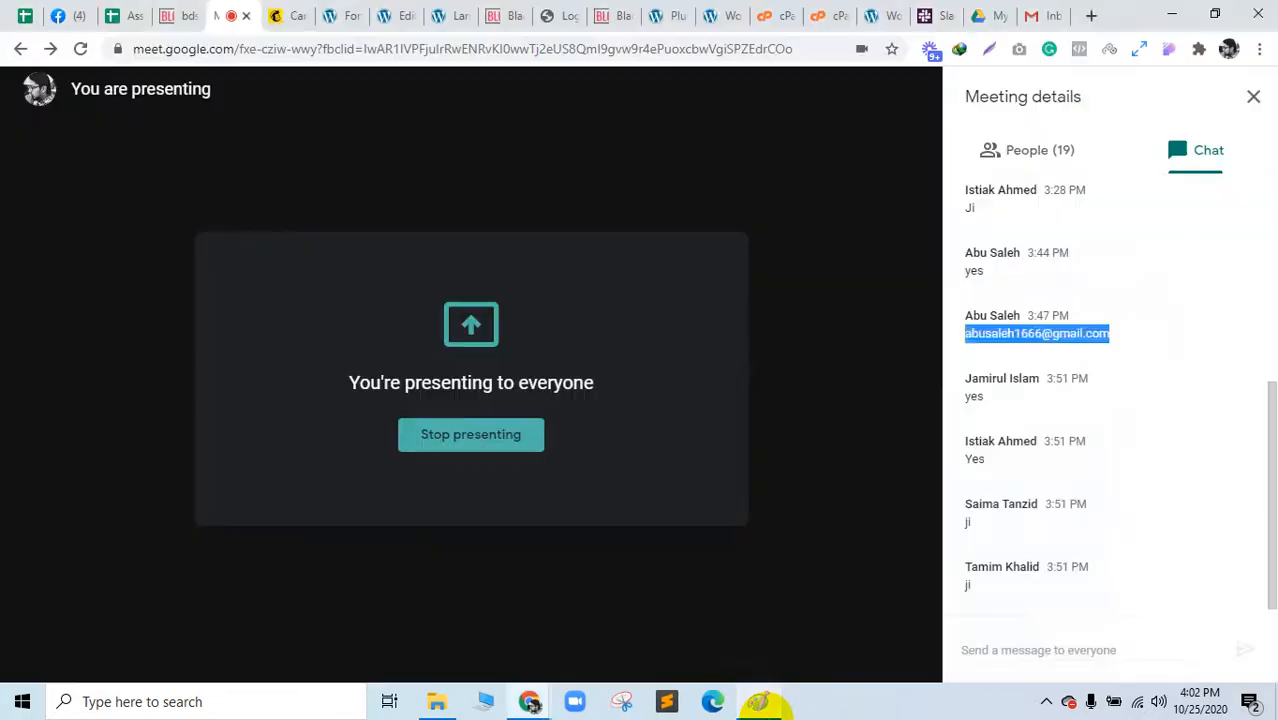
pyautogui.click(765, 709)
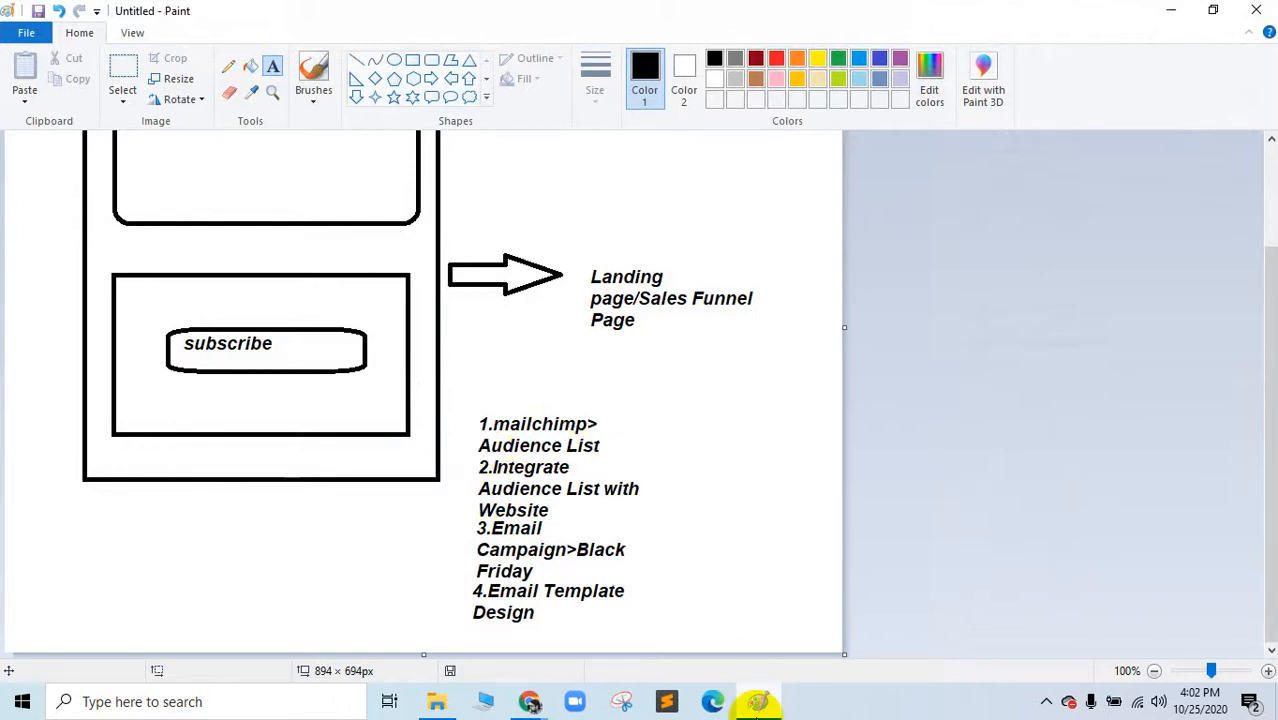
pyautogui.click(758, 704)
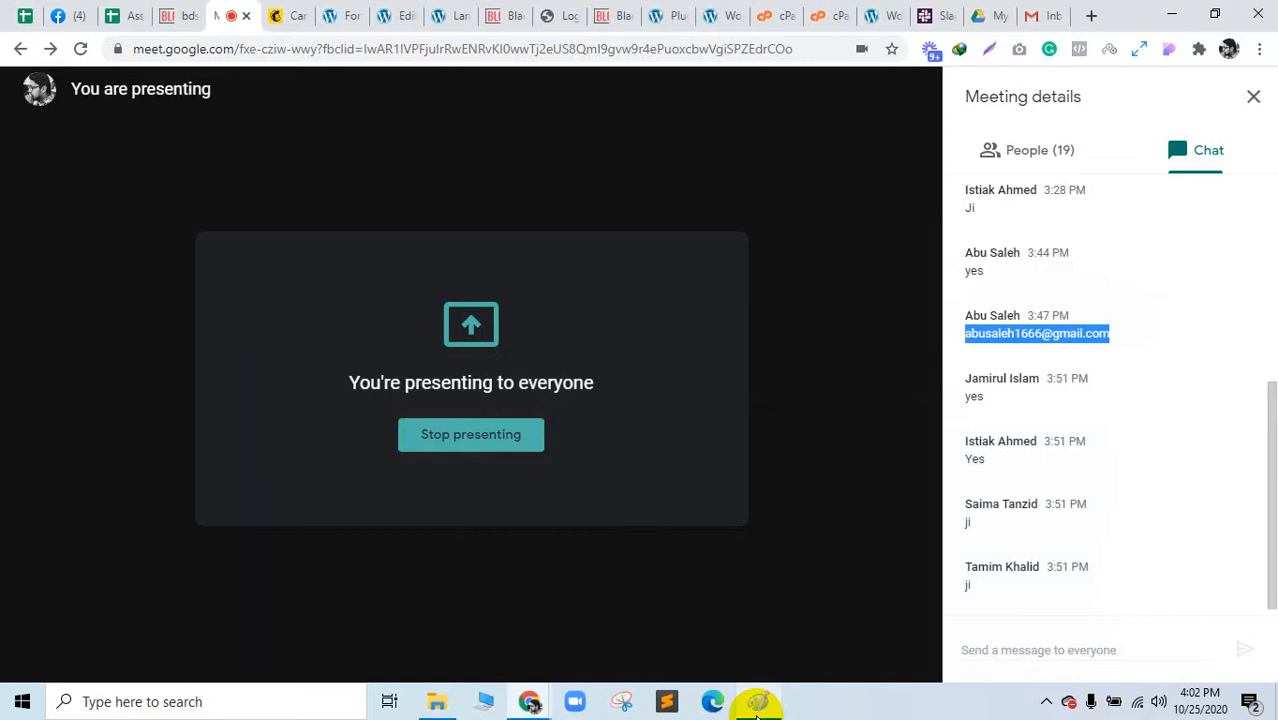
pyautogui.click(1095, 145)
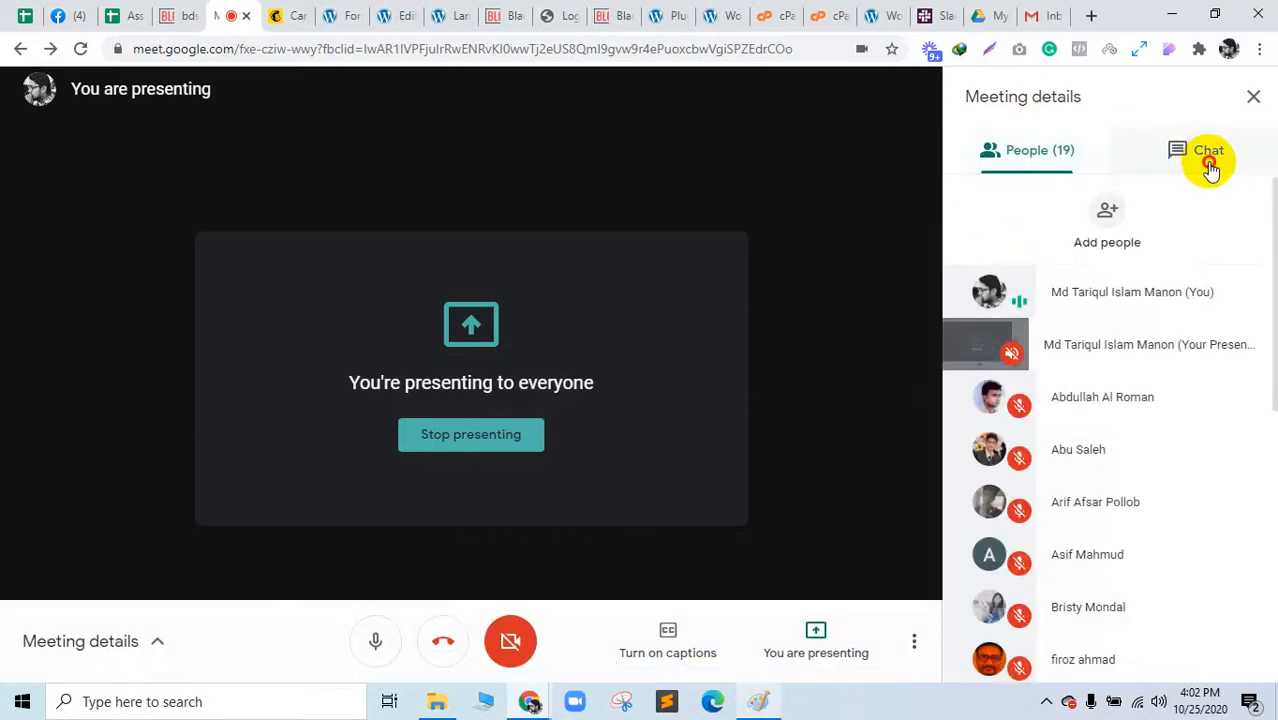
pyautogui.click(1205, 166)
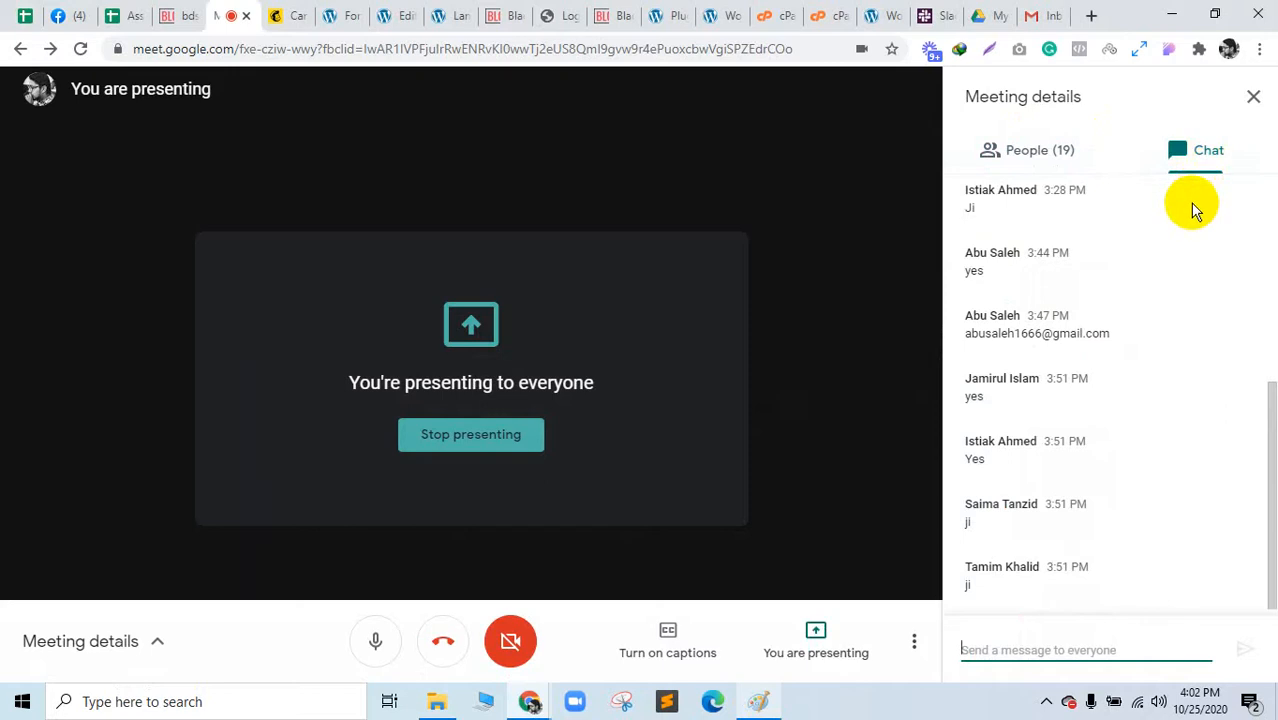
pyautogui.click(287, 14)
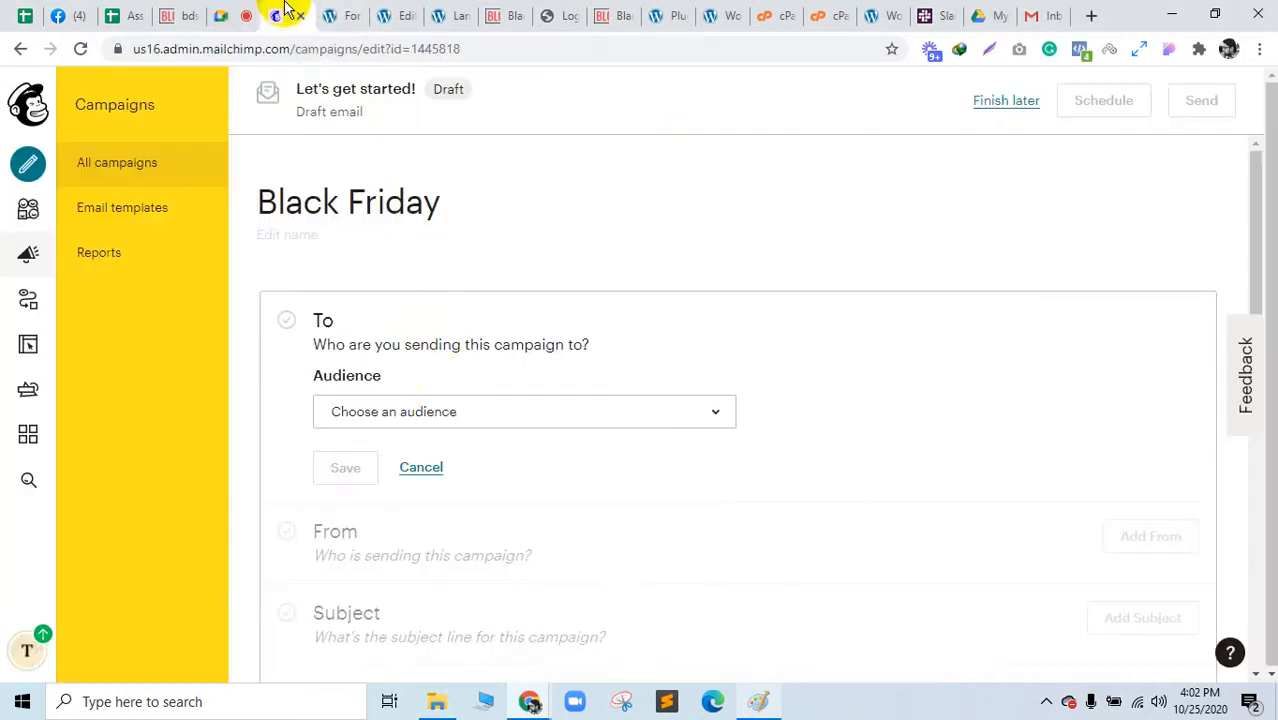
# Step: Send the Black Friday campaign to the Landing audience
pyautogui.click(443, 412)
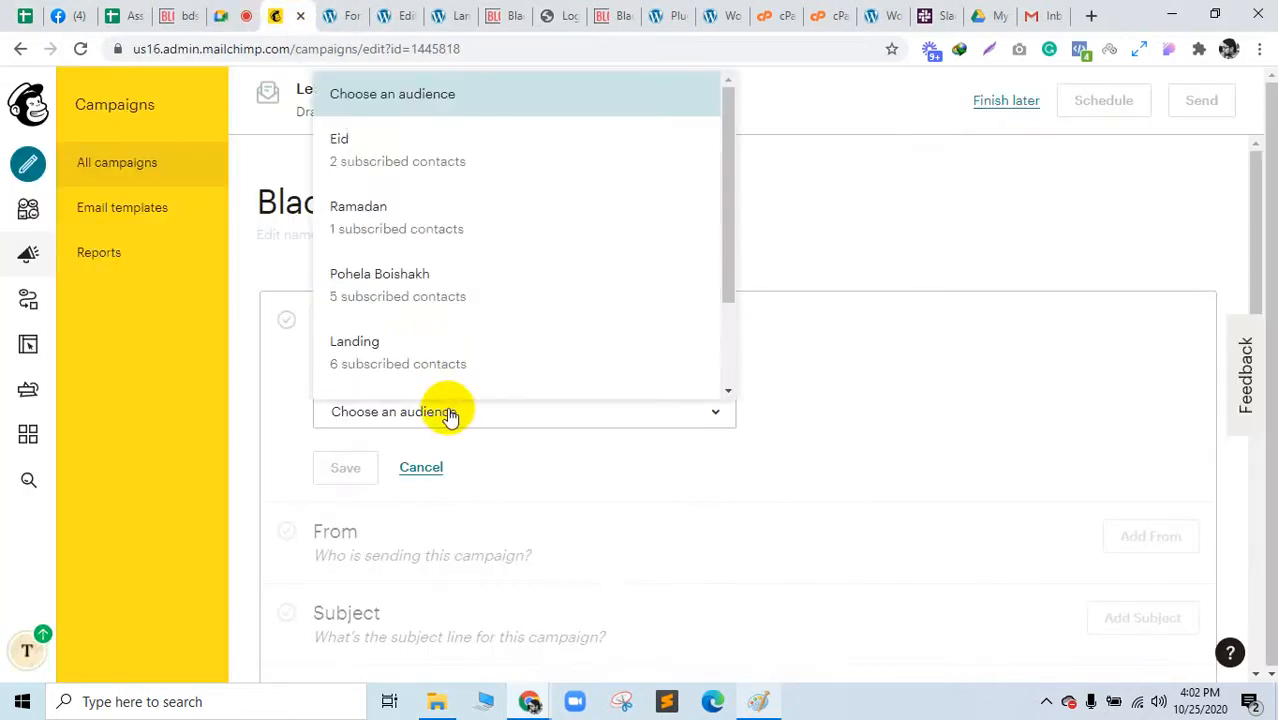
pyautogui.click(430, 362)
pyautogui.scroll(-2, 480, 450)
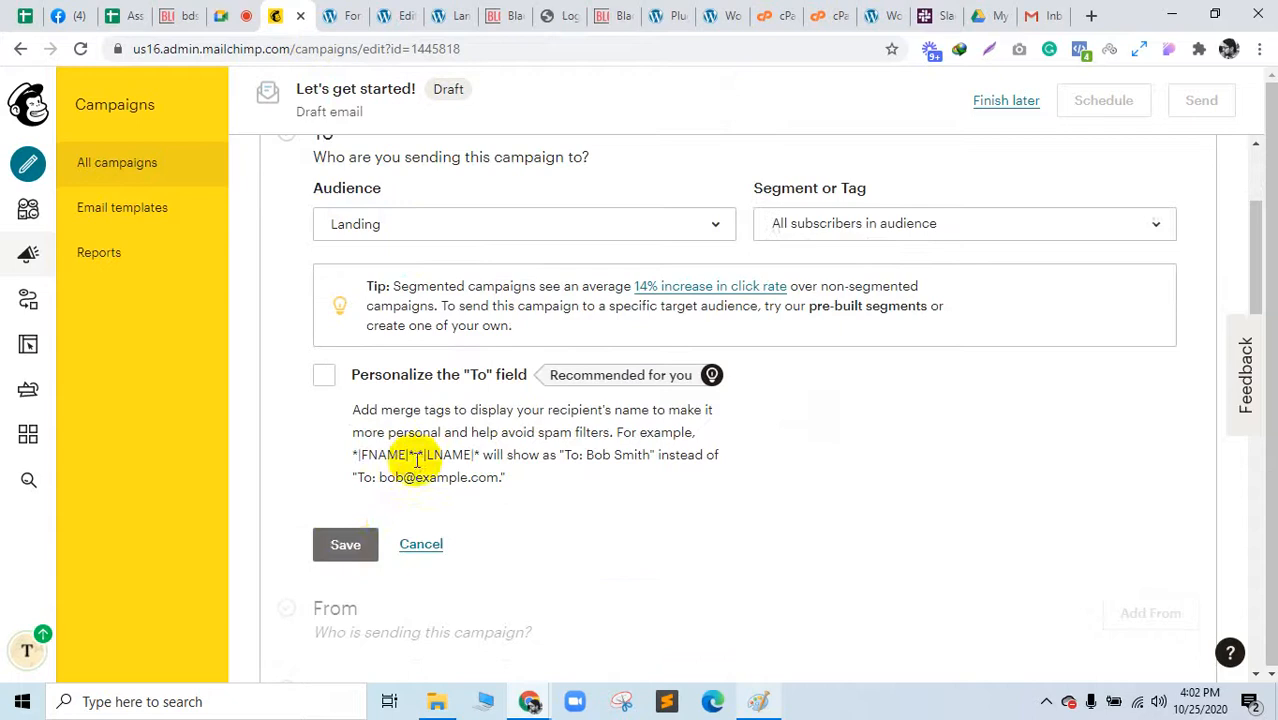
pyautogui.click(346, 550)
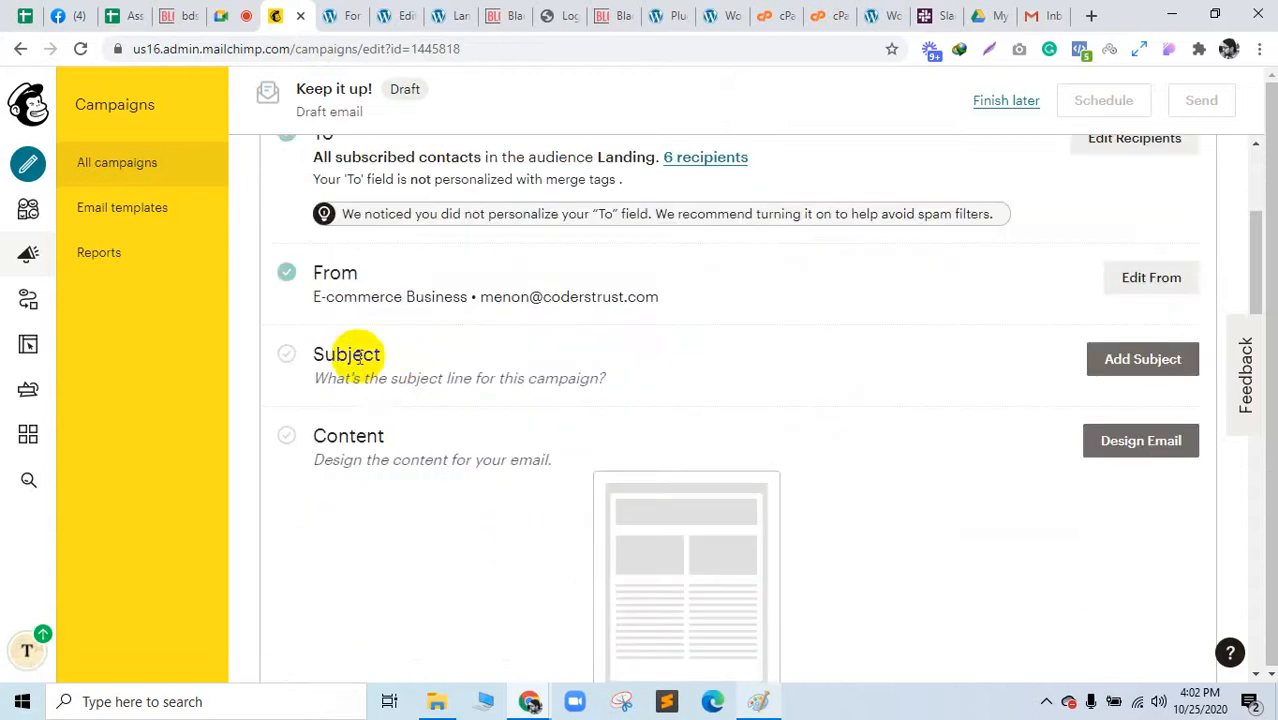
# Step: Keep the sender as E-commerce Business and set the subject to 'Black Friday Sale'
pyautogui.click(1123, 282)
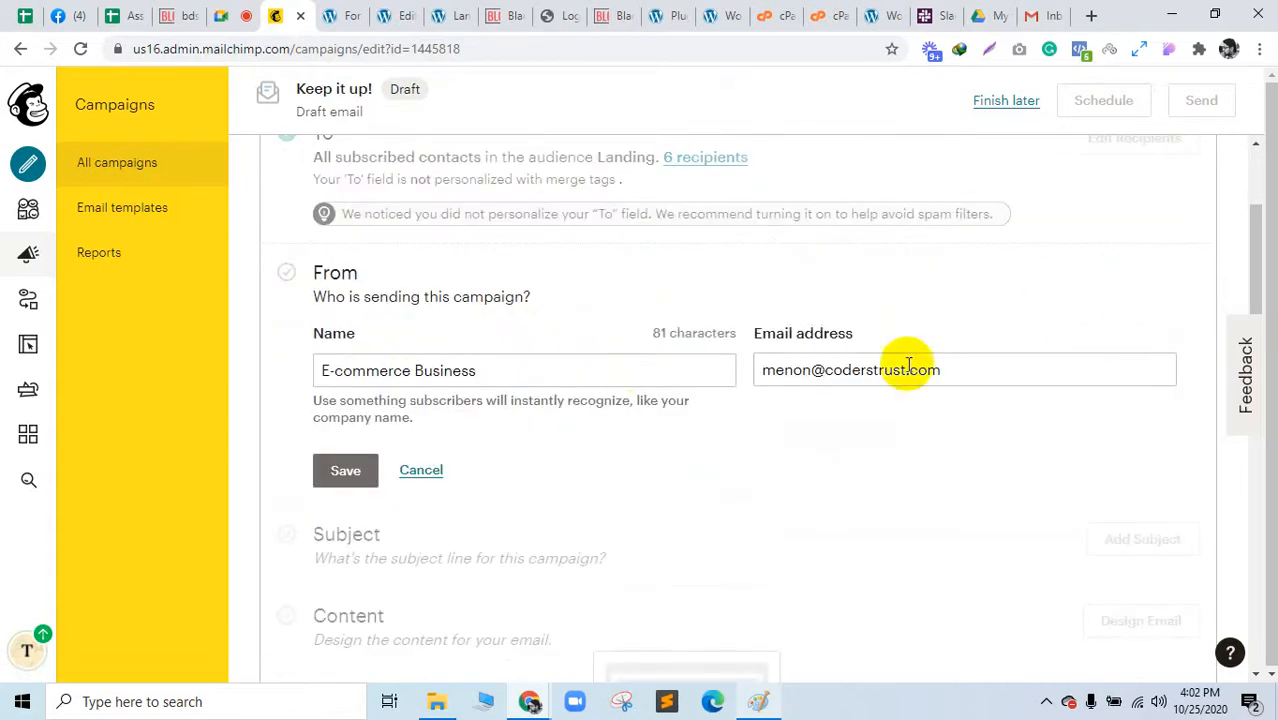
pyautogui.moveTo(478, 370); pyautogui.dragTo(291, 368)
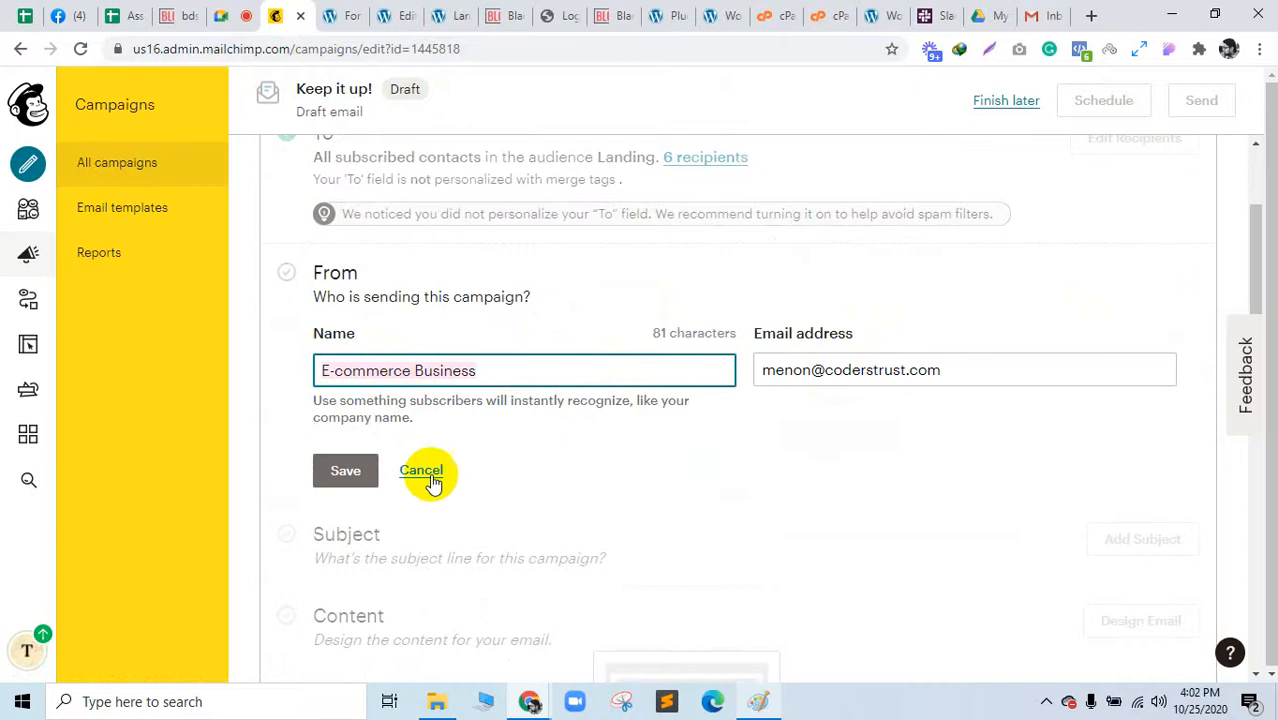
pyautogui.click(345, 470)
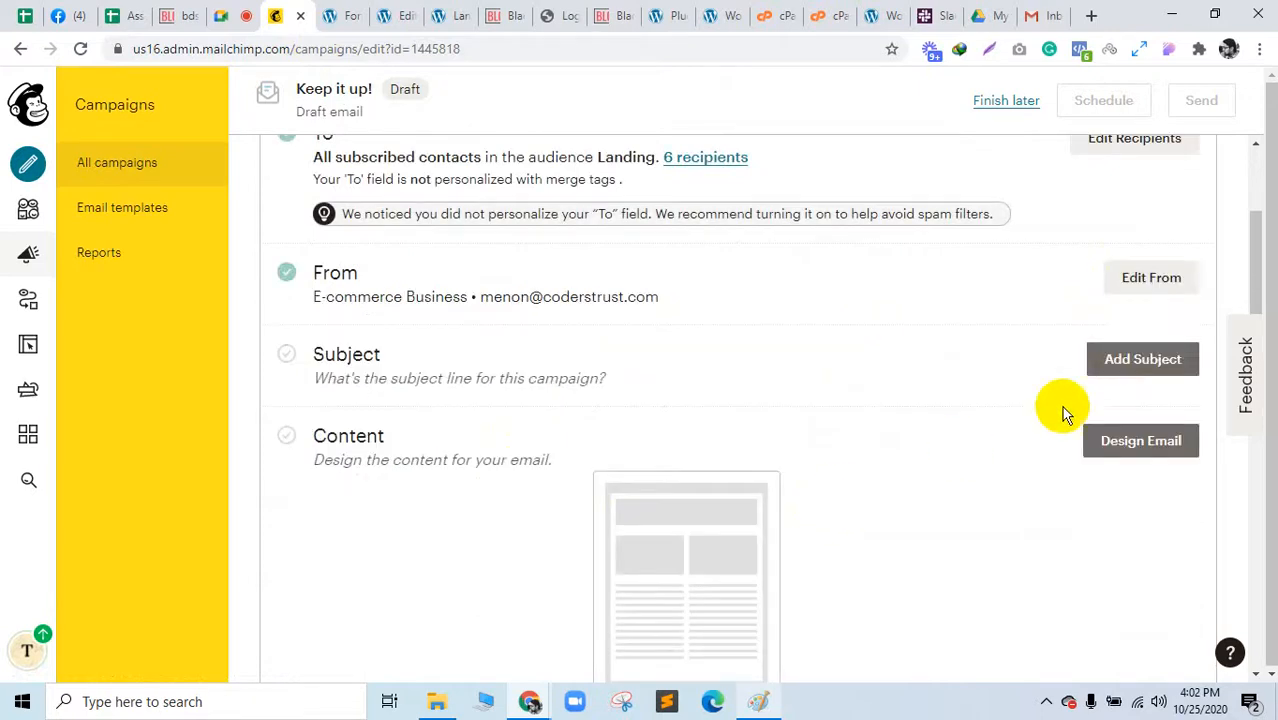
pyautogui.click(1113, 360)
pyautogui.click(352, 468)
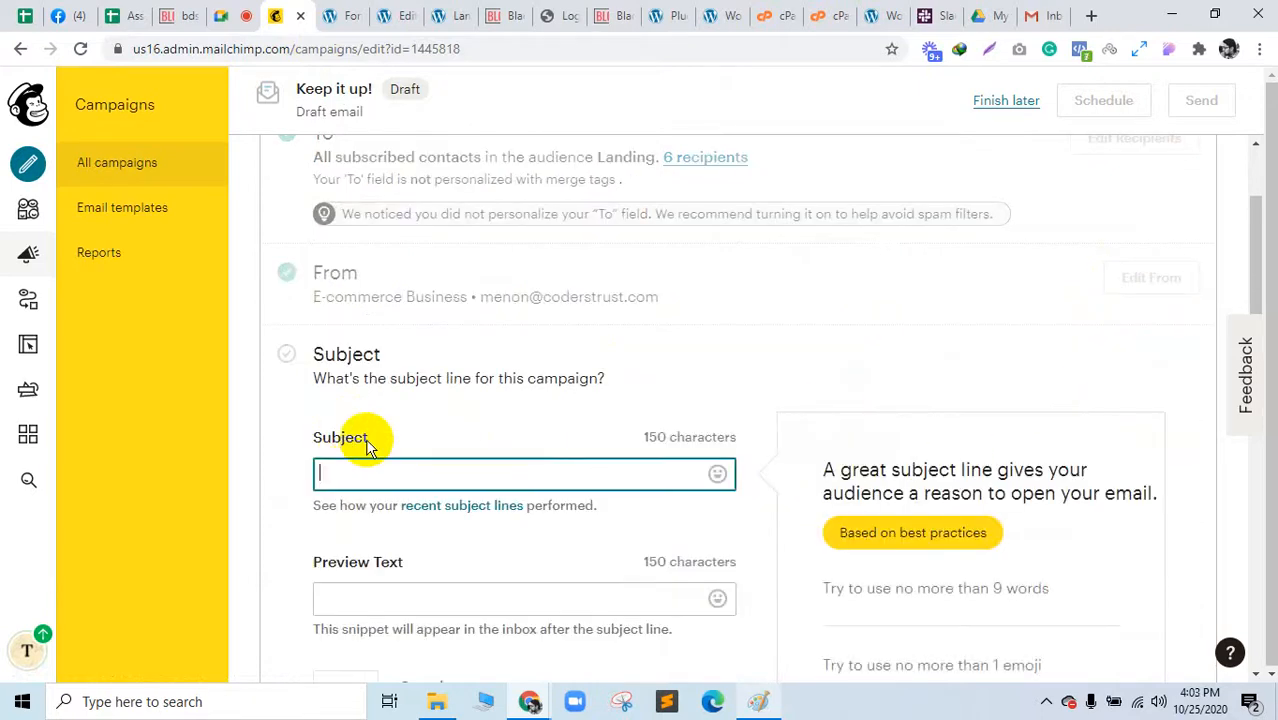
pyautogui.write('Black Fr')
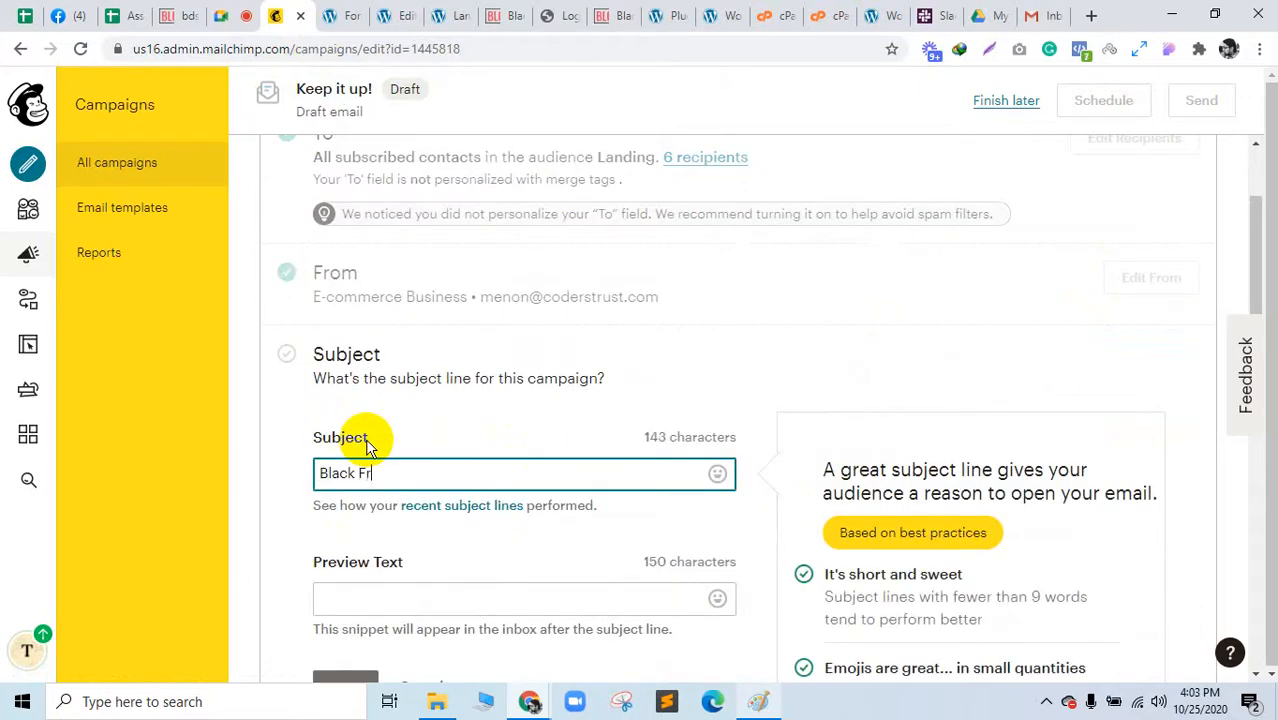
pyautogui.write('iday Sale')
pyautogui.scroll(-2, 379, 528)
pyautogui.click(348, 499)
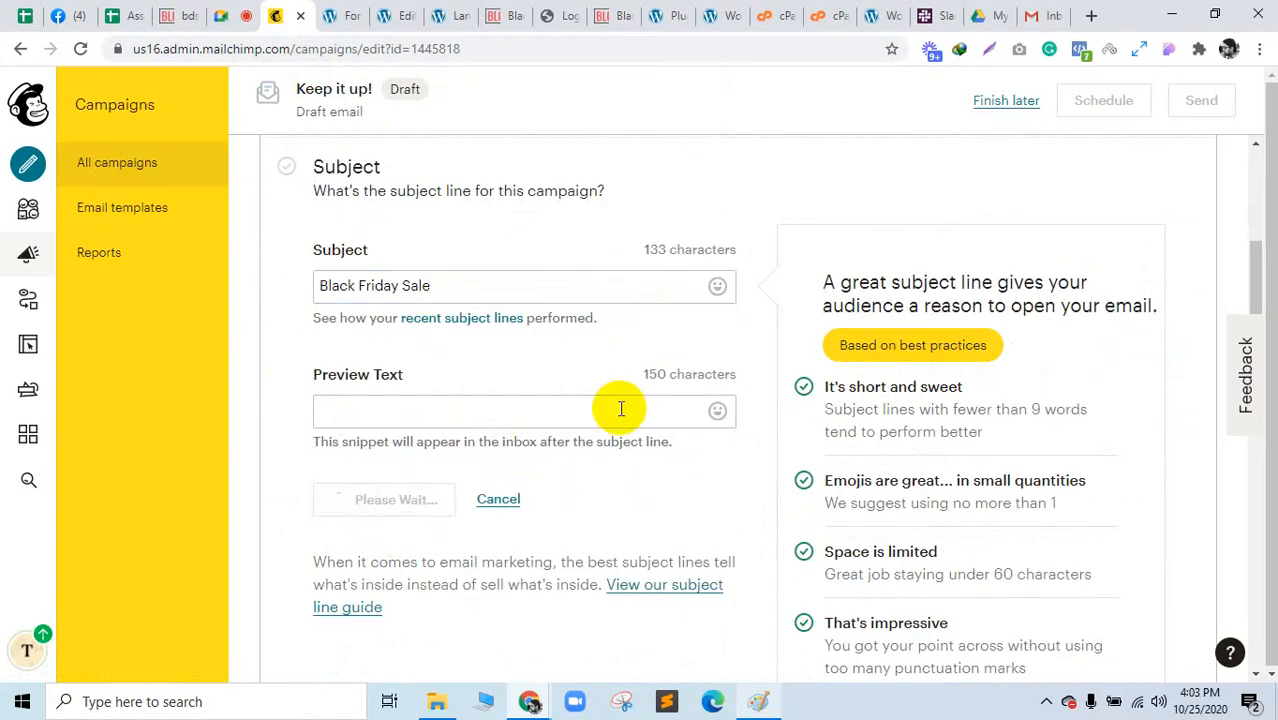
pyautogui.click(1128, 276)
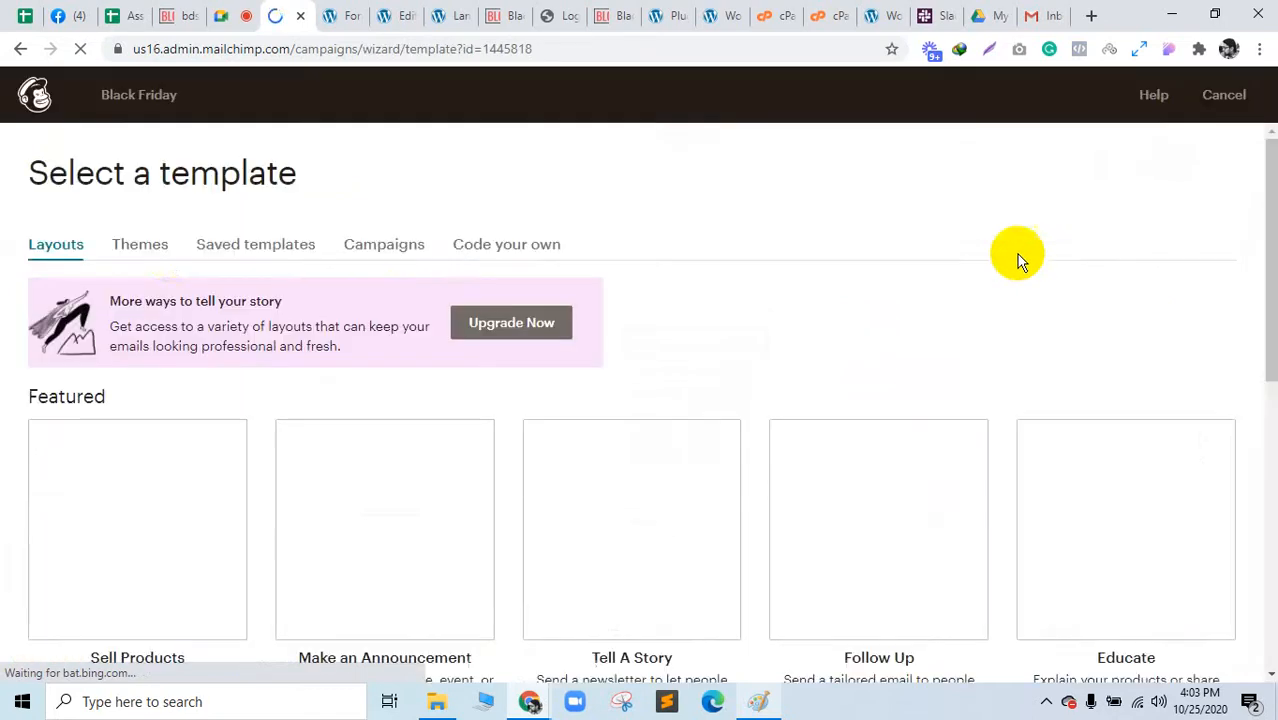
# Step: Use the saved Black Friday-Mens template as the email content and continue
pyautogui.click(281, 246)
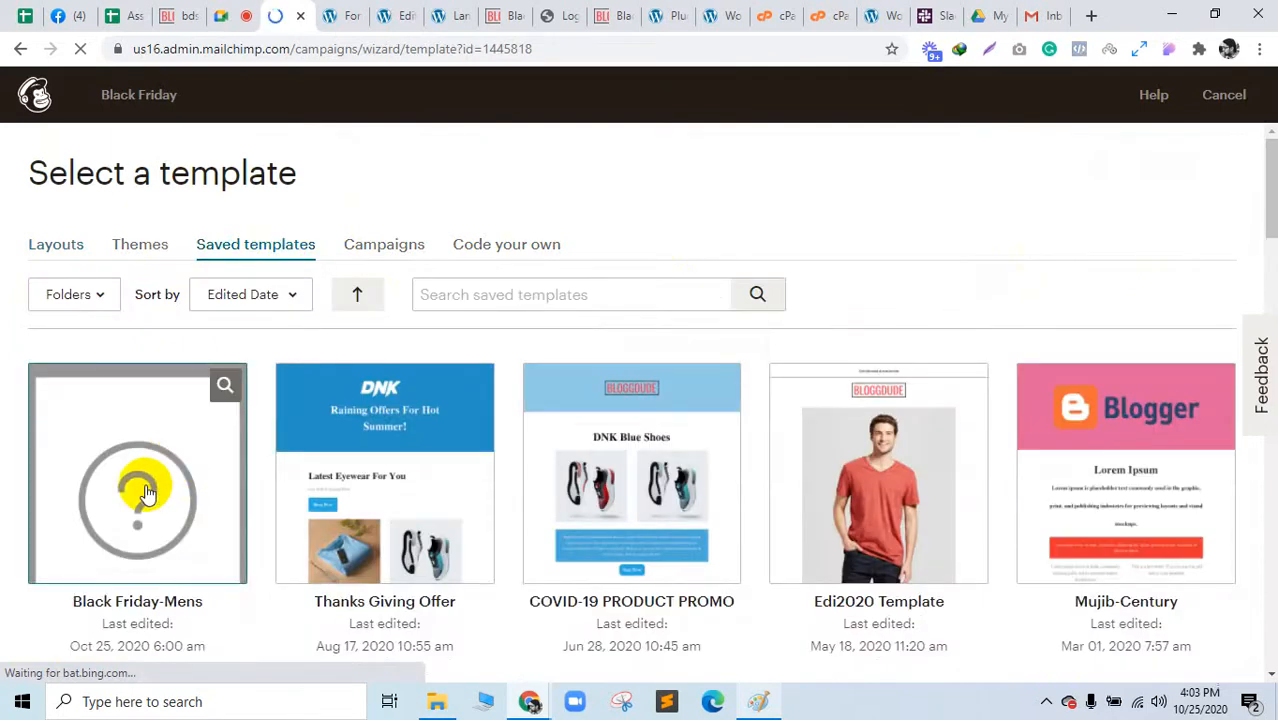
pyautogui.scroll(-1, 145, 493)
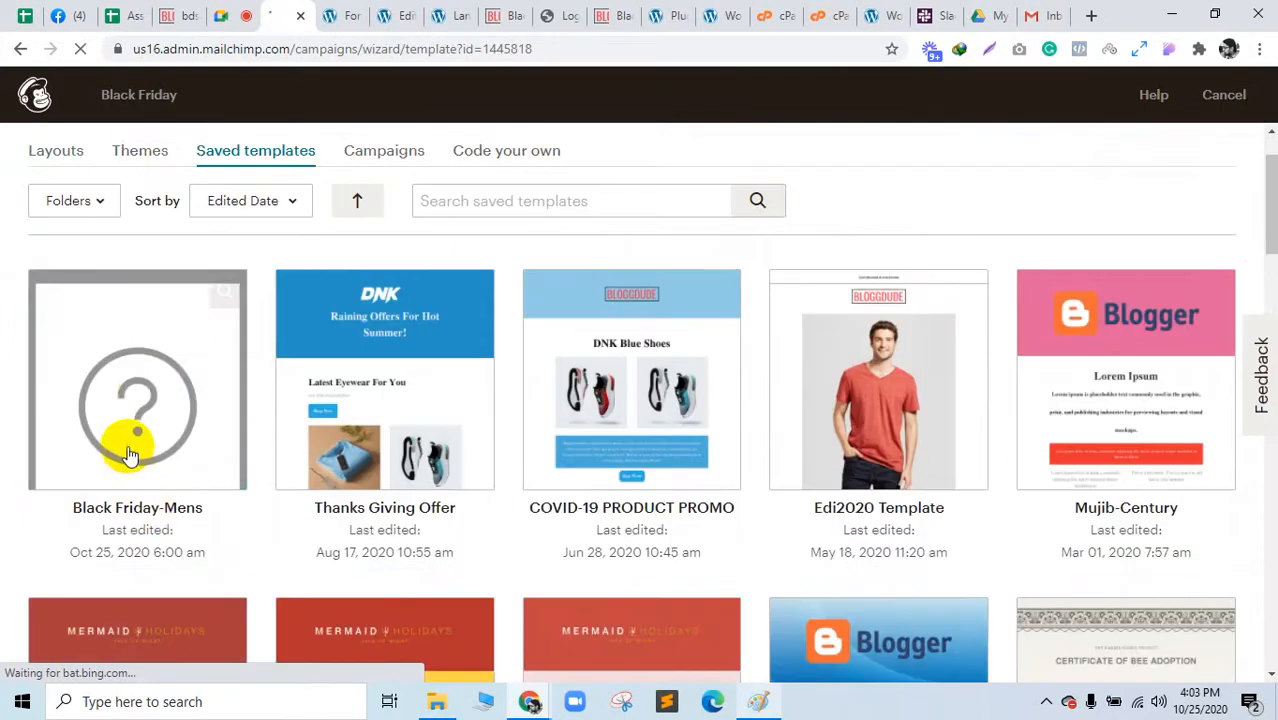
pyautogui.click(126, 443)
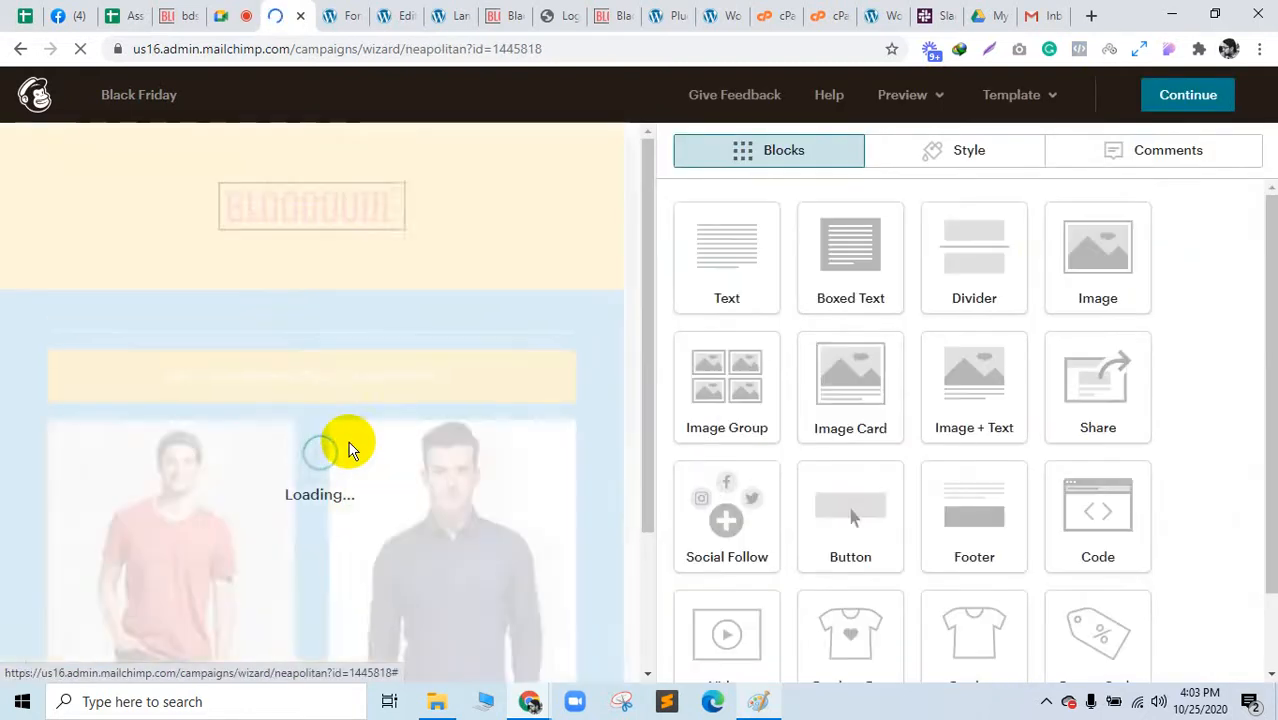
pyautogui.scroll(-10, 462, 328)
pyautogui.scroll(10, 305, 514)
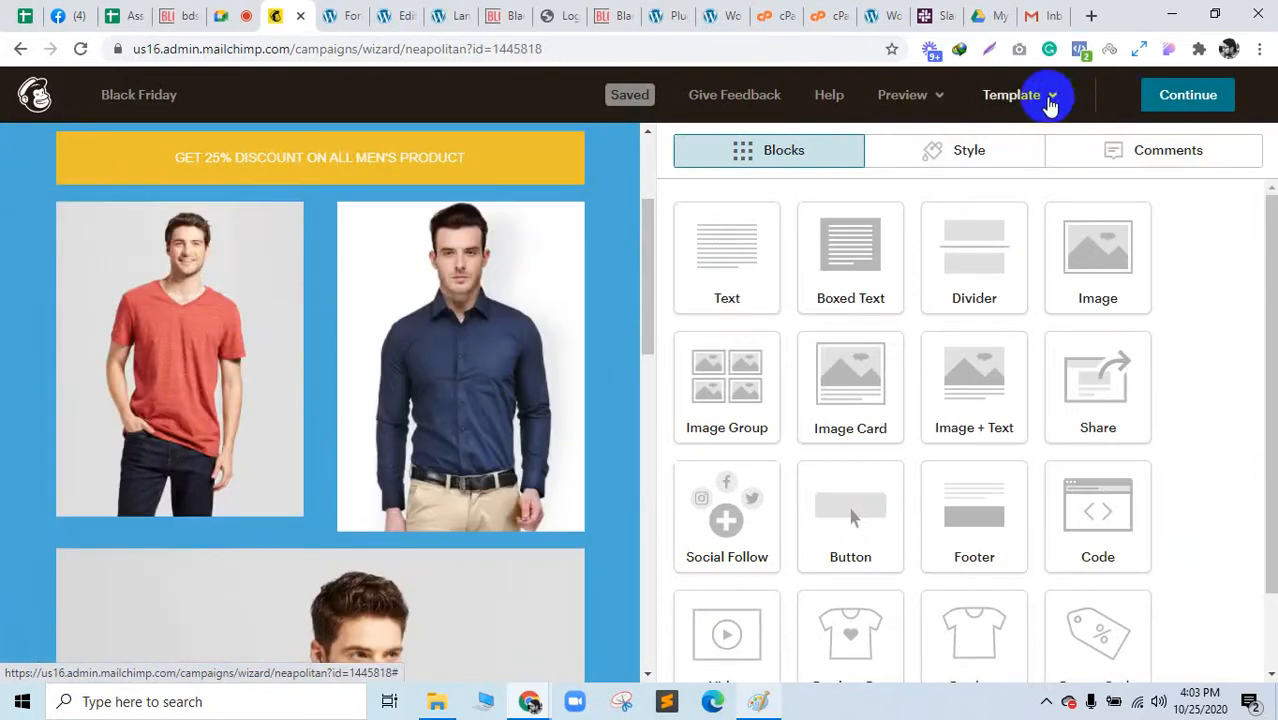
pyautogui.click(1158, 97)
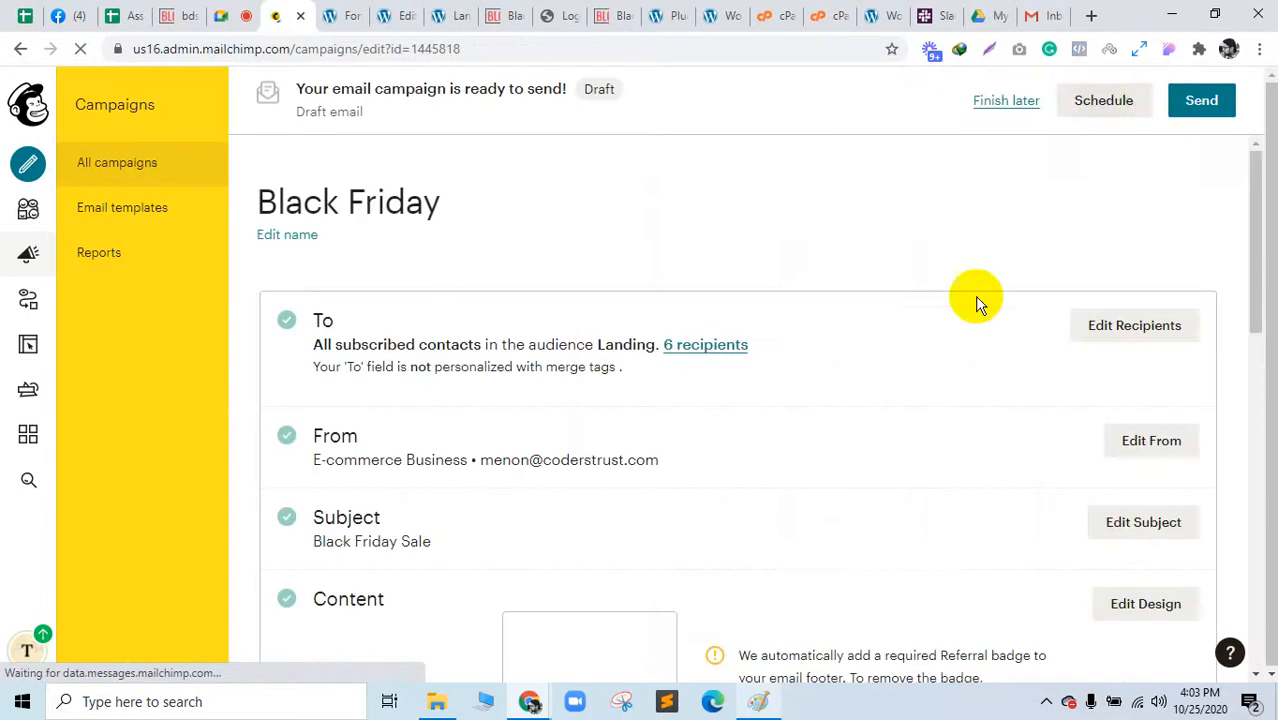
# Step: Review the checklist, close Schedule without scheduling, and choose Finish later
pyautogui.scroll(-3, 976, 330)
pyautogui.scroll(-1, 976, 347)
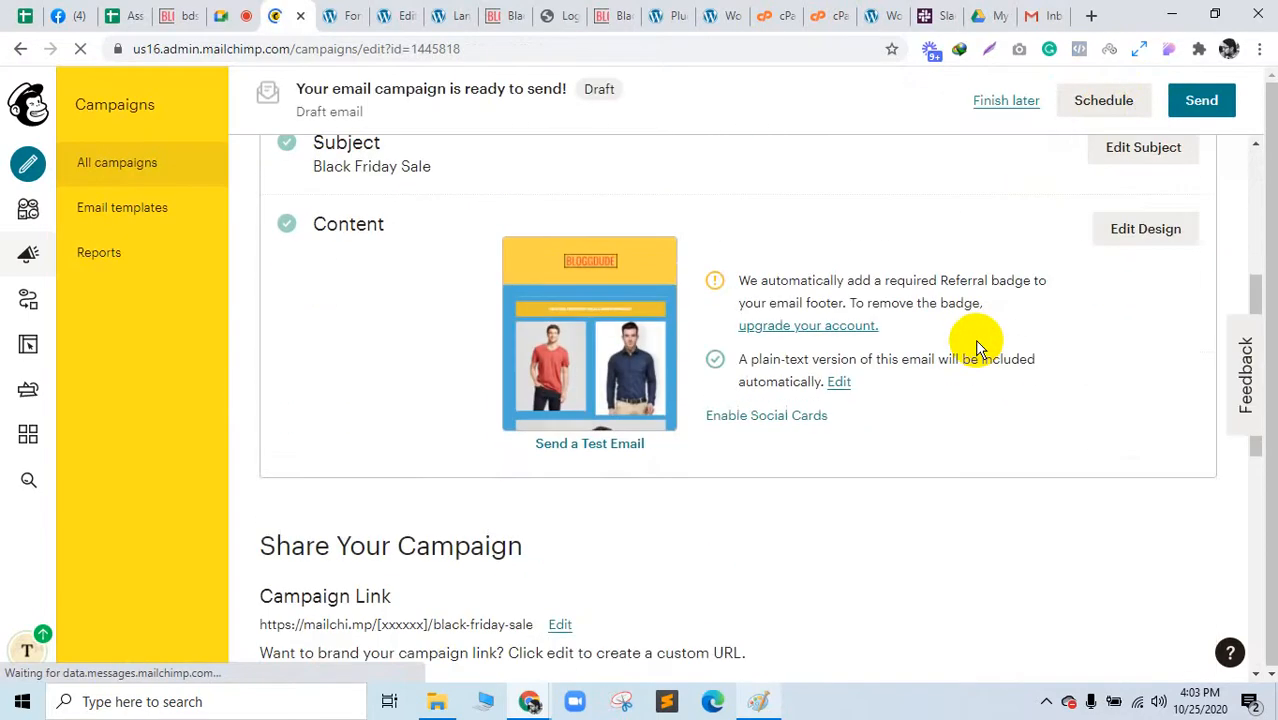
pyautogui.scroll(-4, 976, 347)
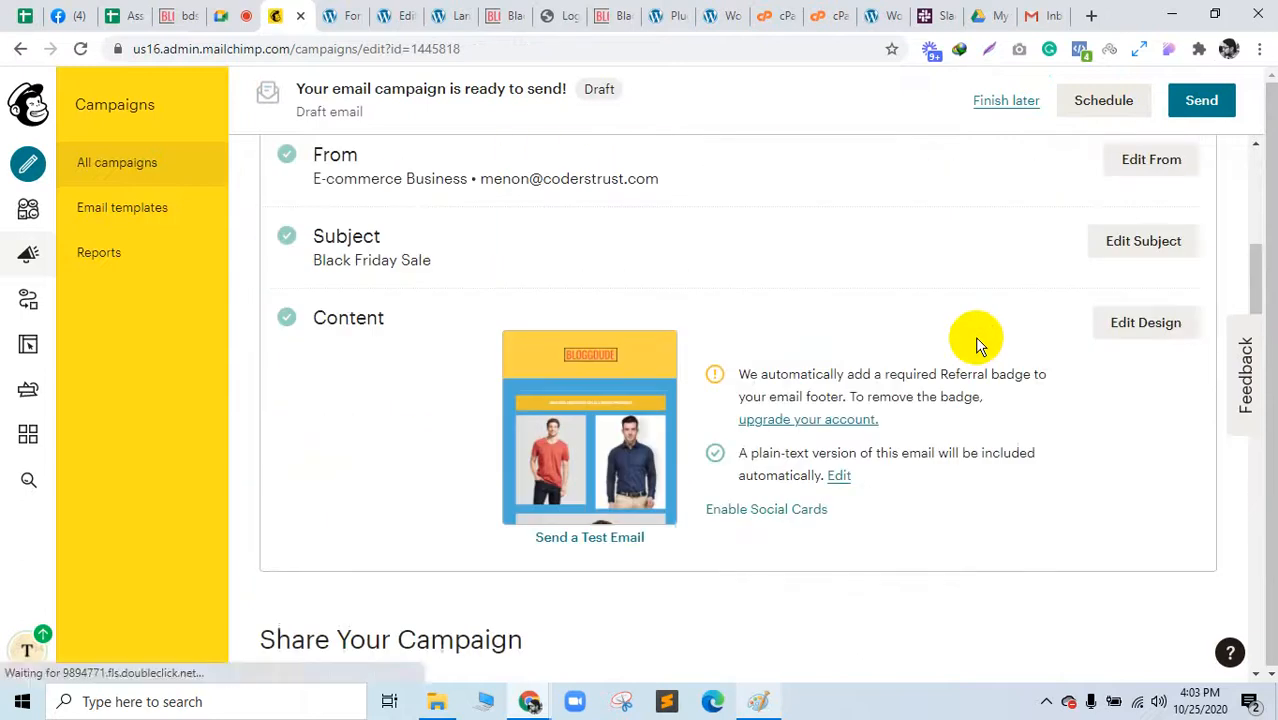
pyautogui.scroll(-7, 976, 344)
pyautogui.scroll(-1, 973, 338)
pyautogui.scroll(12, 944, 408)
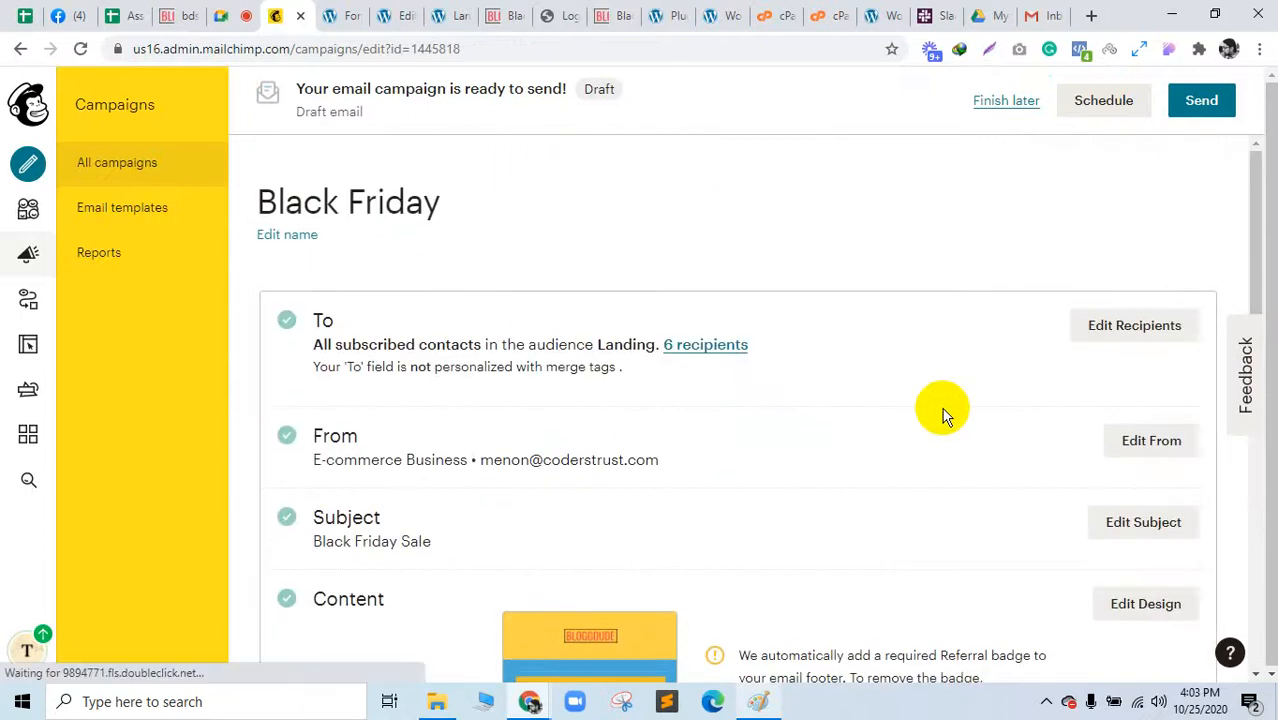
pyautogui.click(1100, 104)
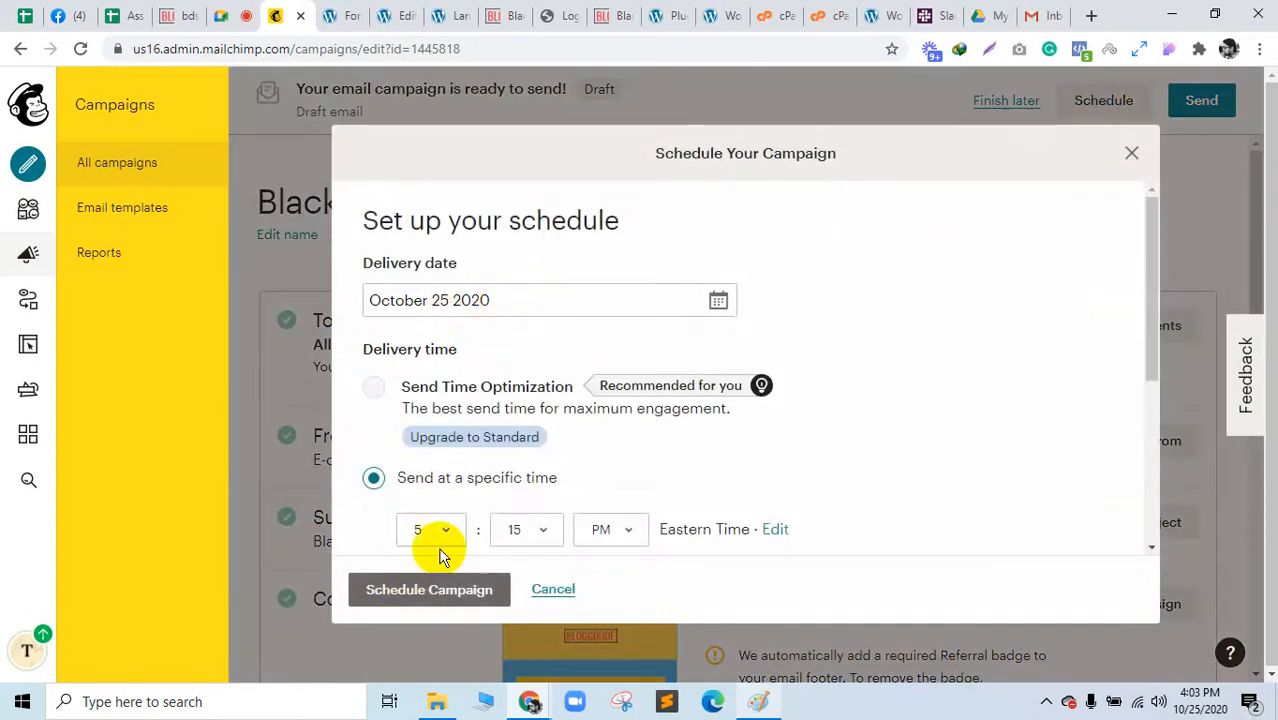
pyautogui.click(1133, 154)
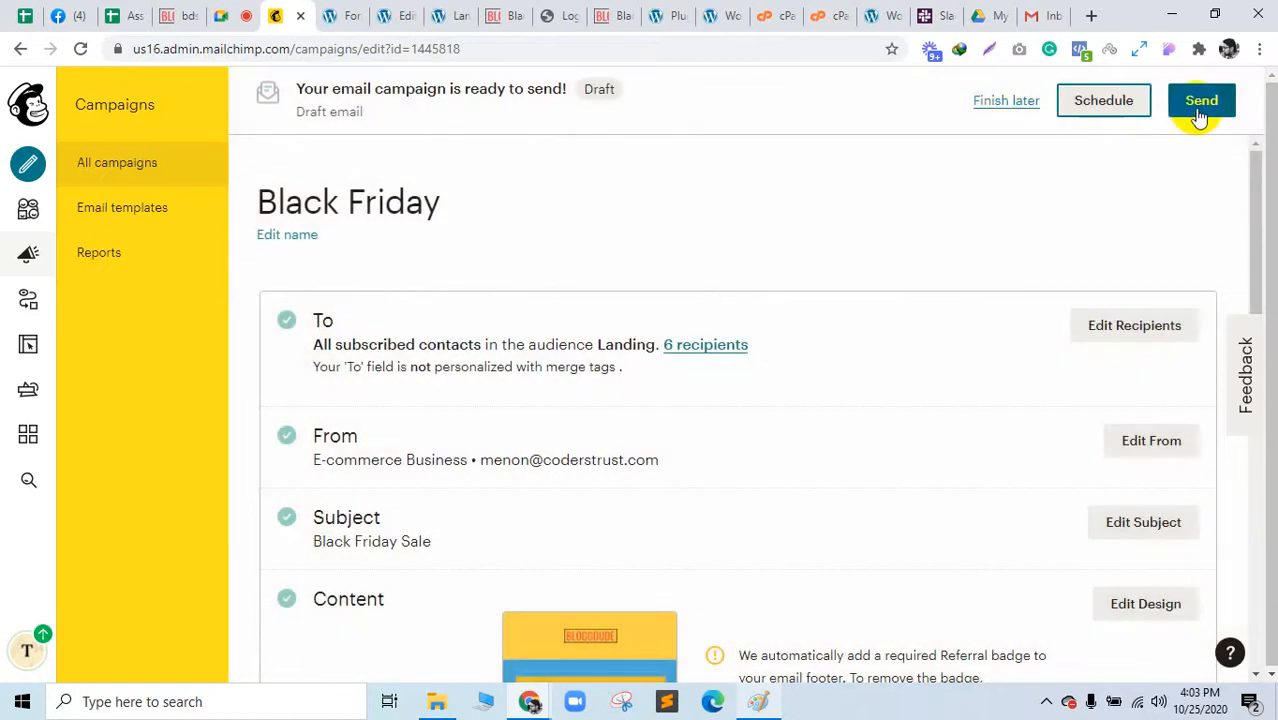
pyautogui.click(1000, 101)
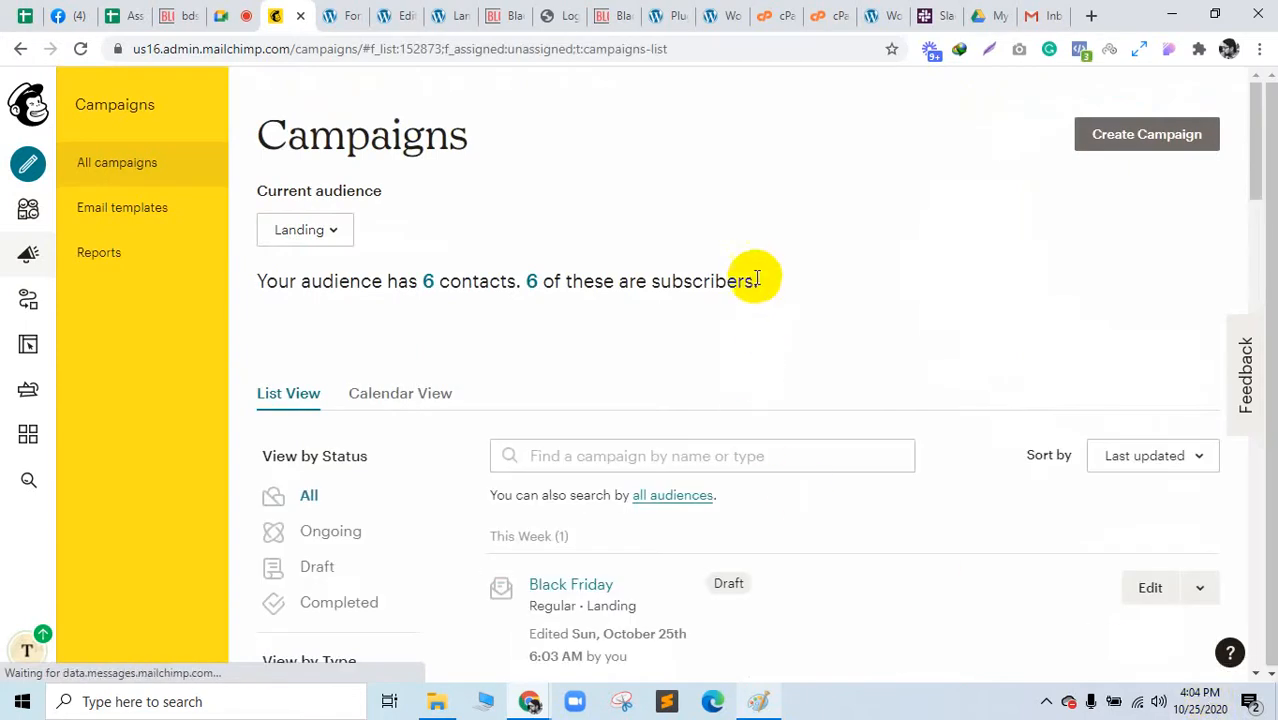
# Step: Bring the Paint sales-funnel diagram to the front
pyautogui.scroll(-1, 753, 271)
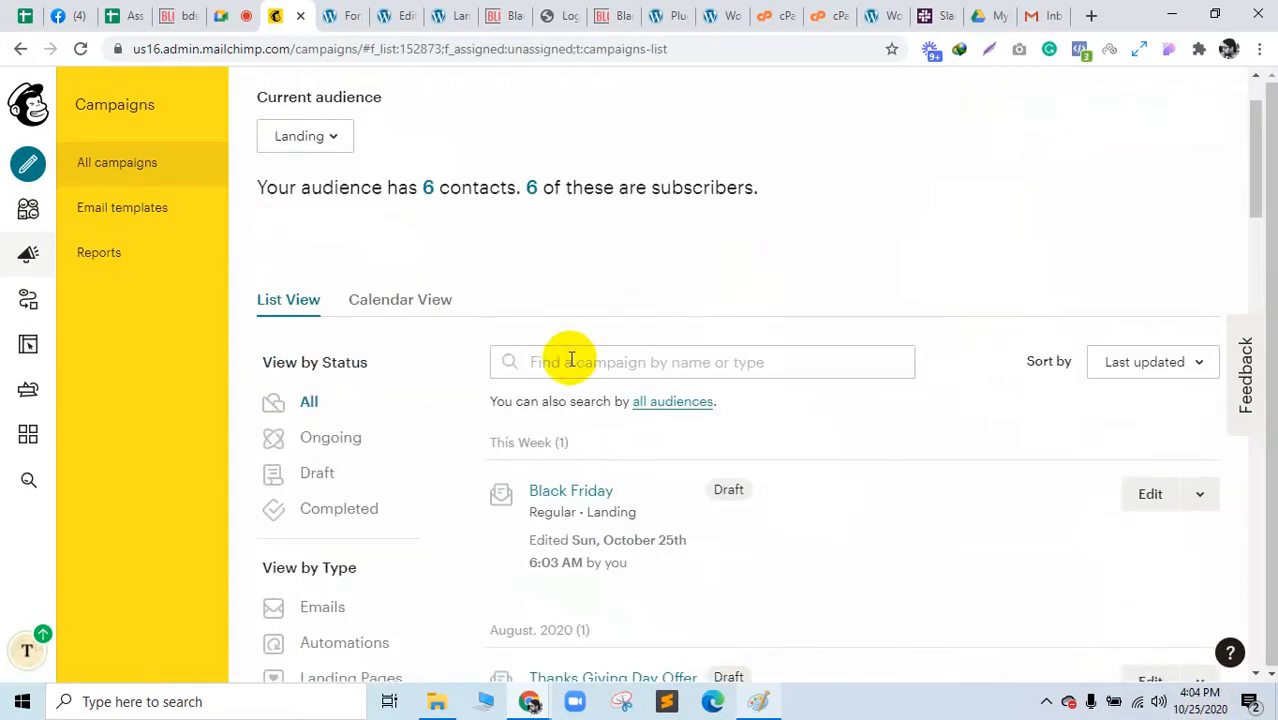
pyautogui.scroll(1, 571, 357)
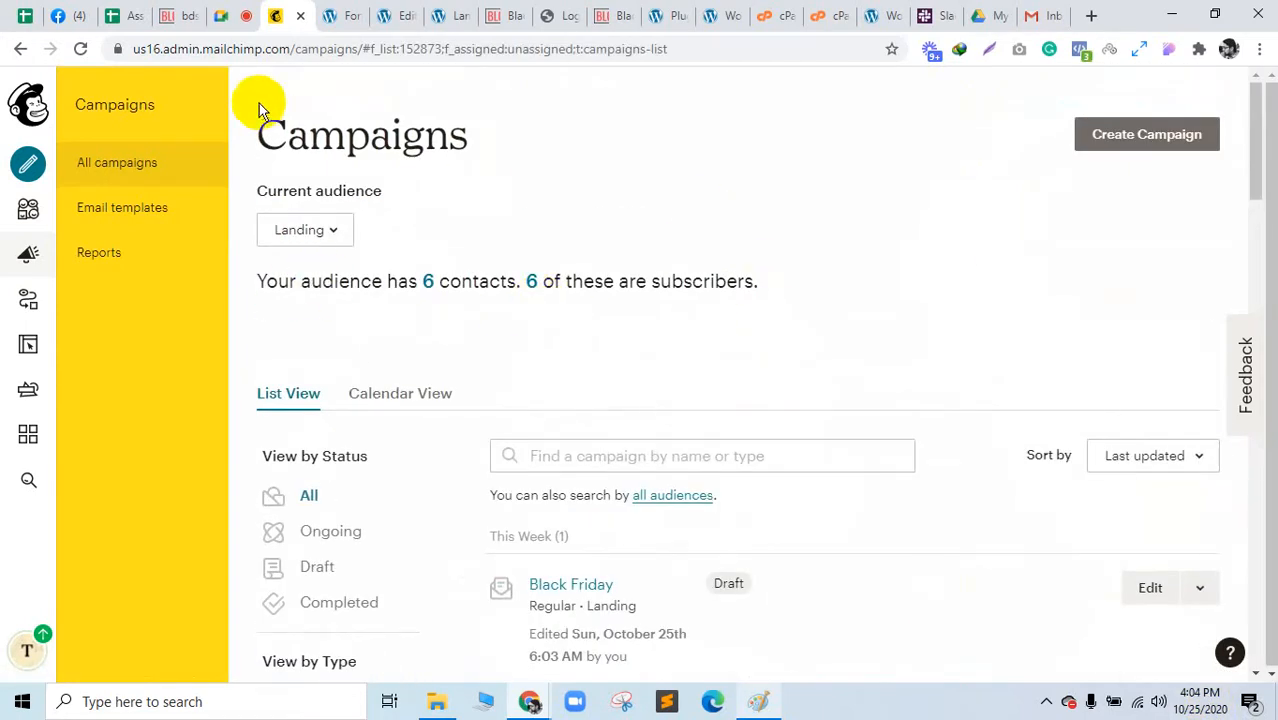
pyautogui.click(758, 701)
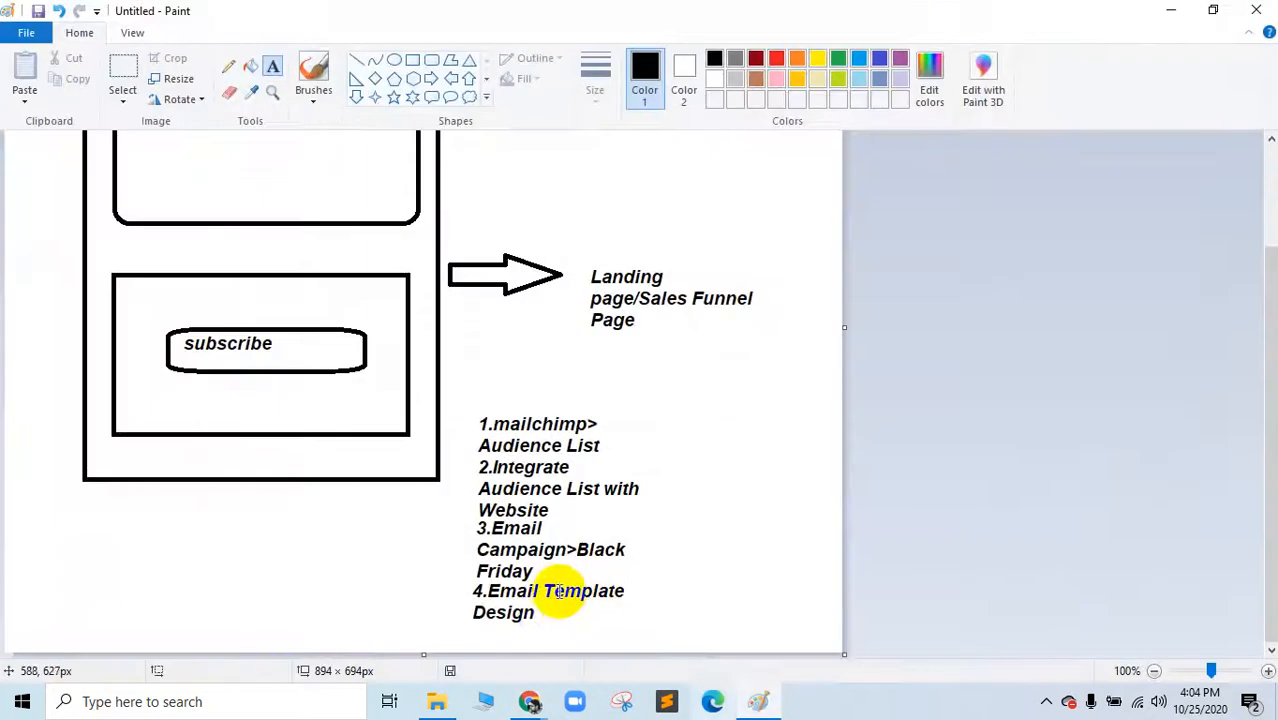
# Step: Add the step '5.Email Campaign' below Design in the Paint plan
pyautogui.click(469, 624)
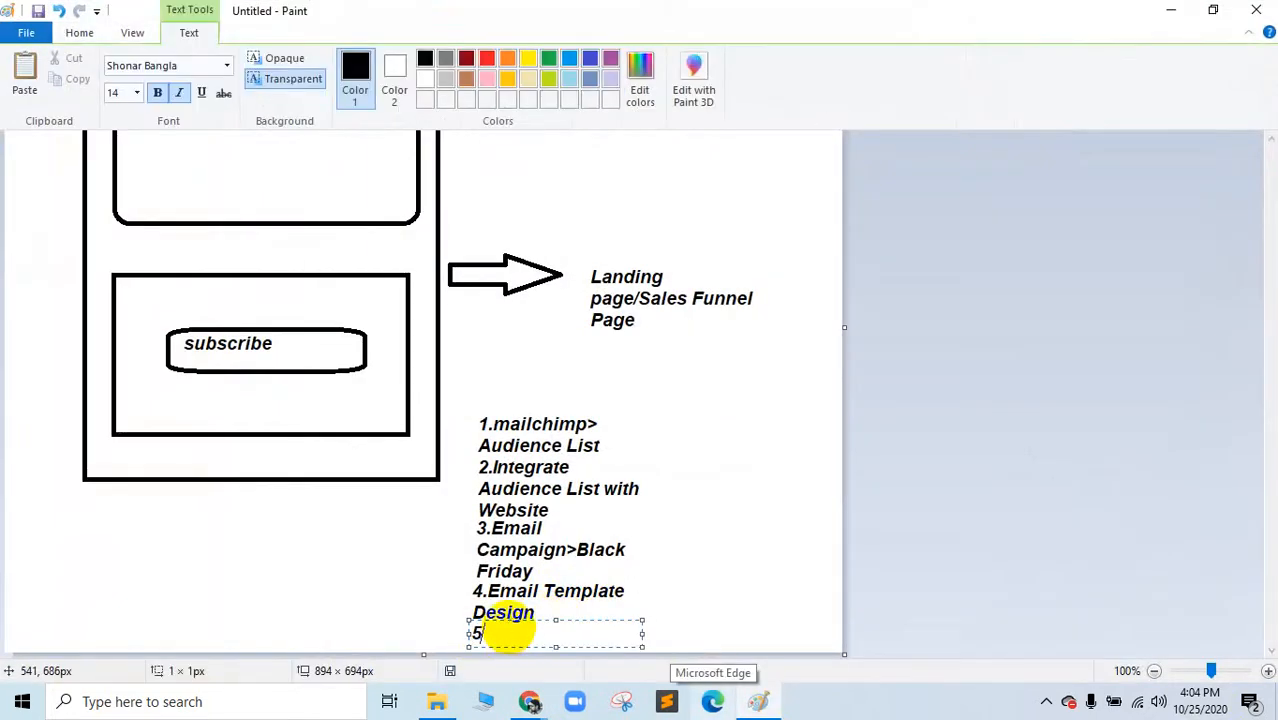
pyautogui.write('5.Email Campaign')
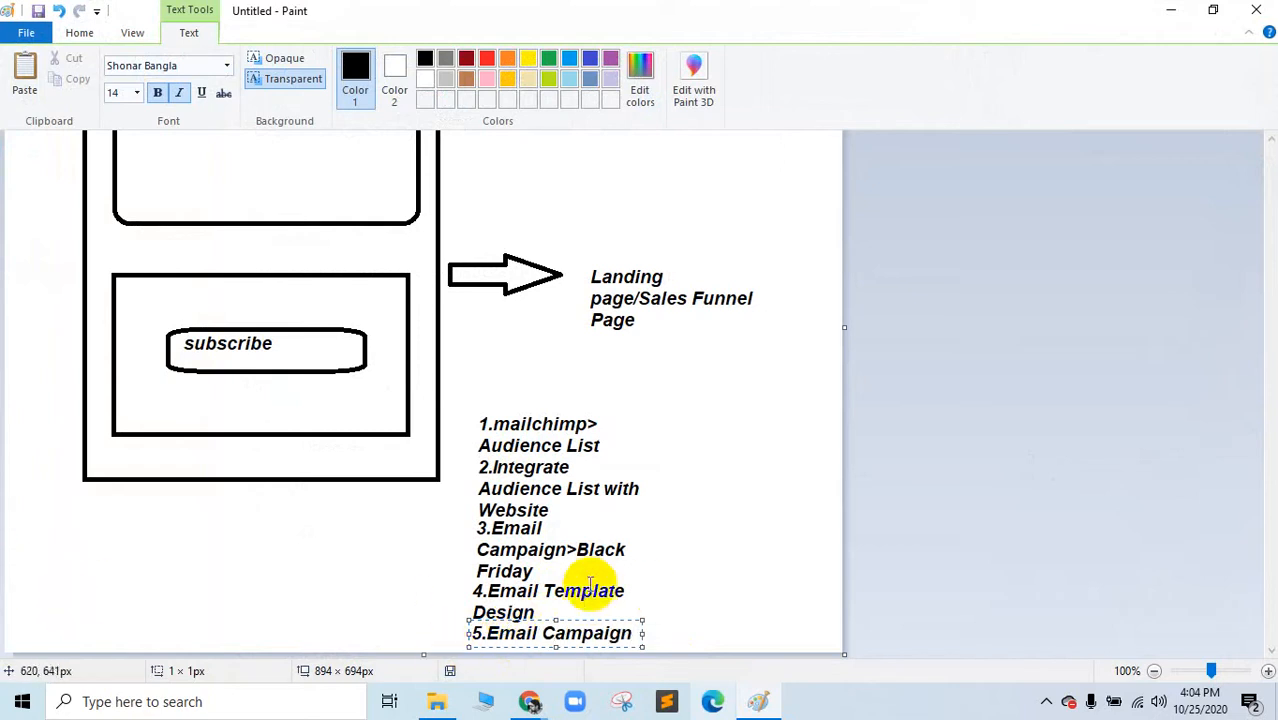
pyautogui.click(758, 701)
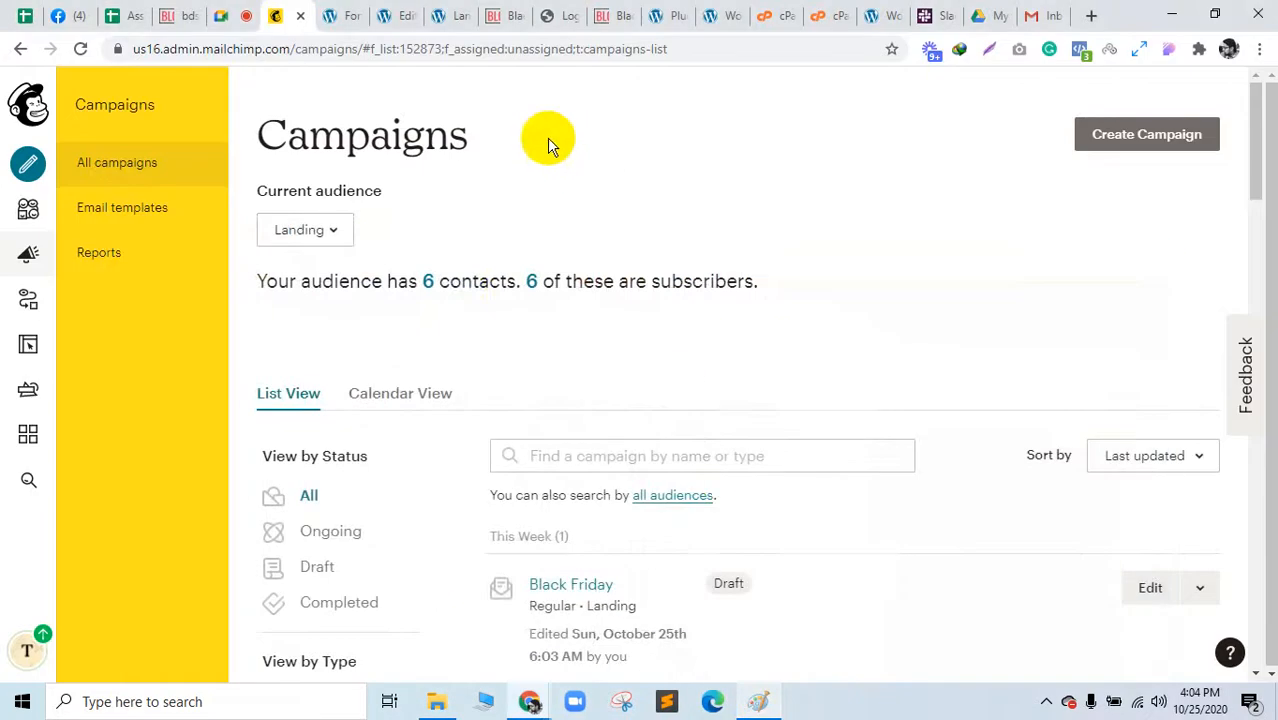
pyautogui.click(756, 701)
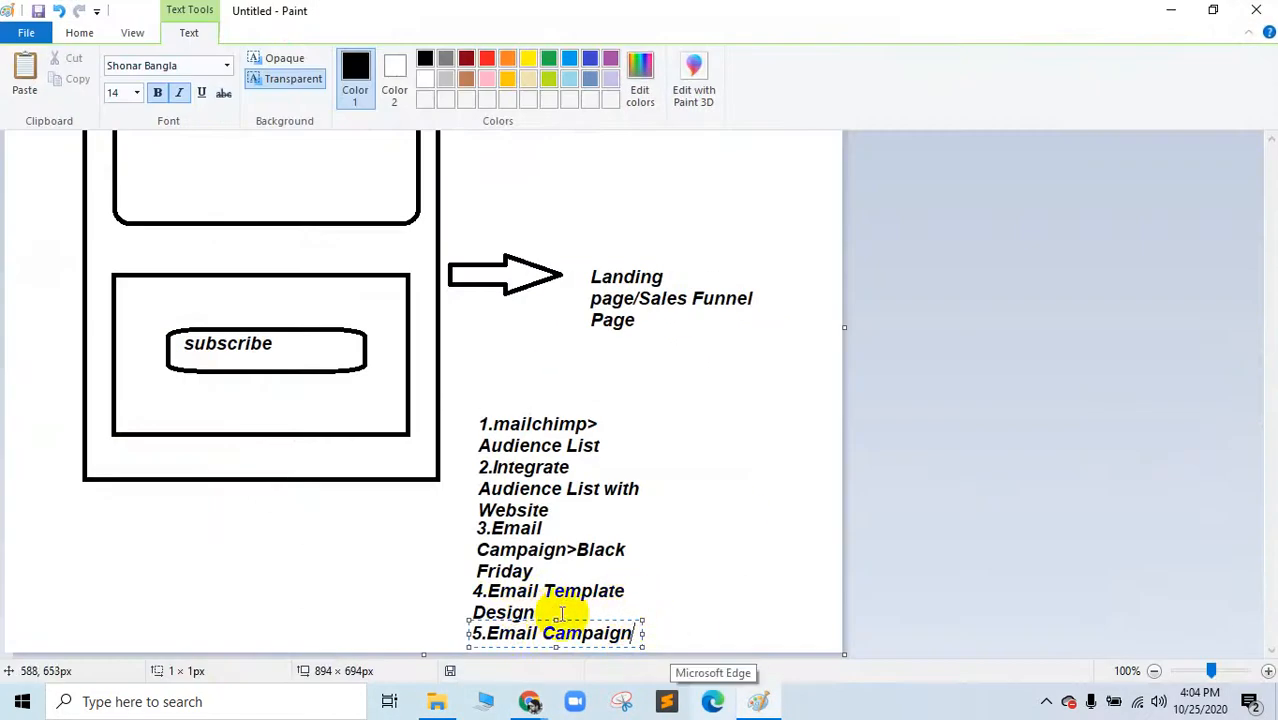
pyautogui.click(562, 614)
# Step: Add ***** beside Design, then open Mailchimp's Content Studio
pyautogui.click(552, 606)
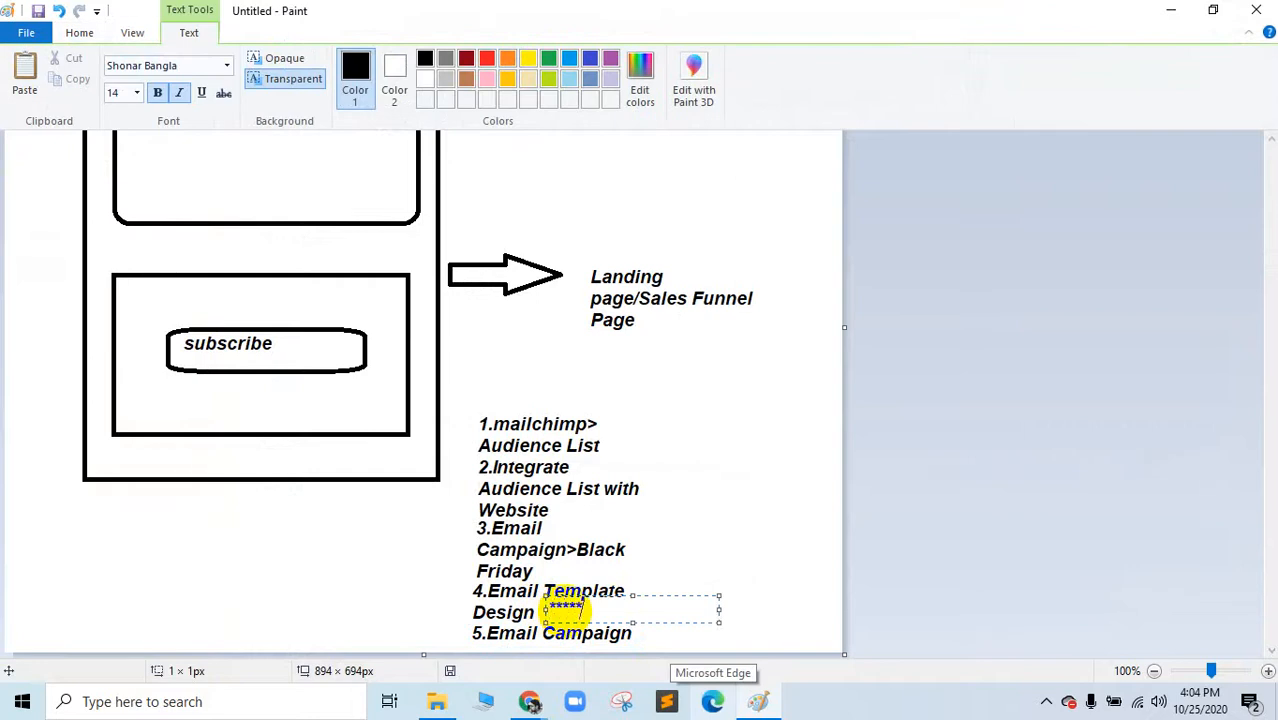
pyautogui.click(740, 508)
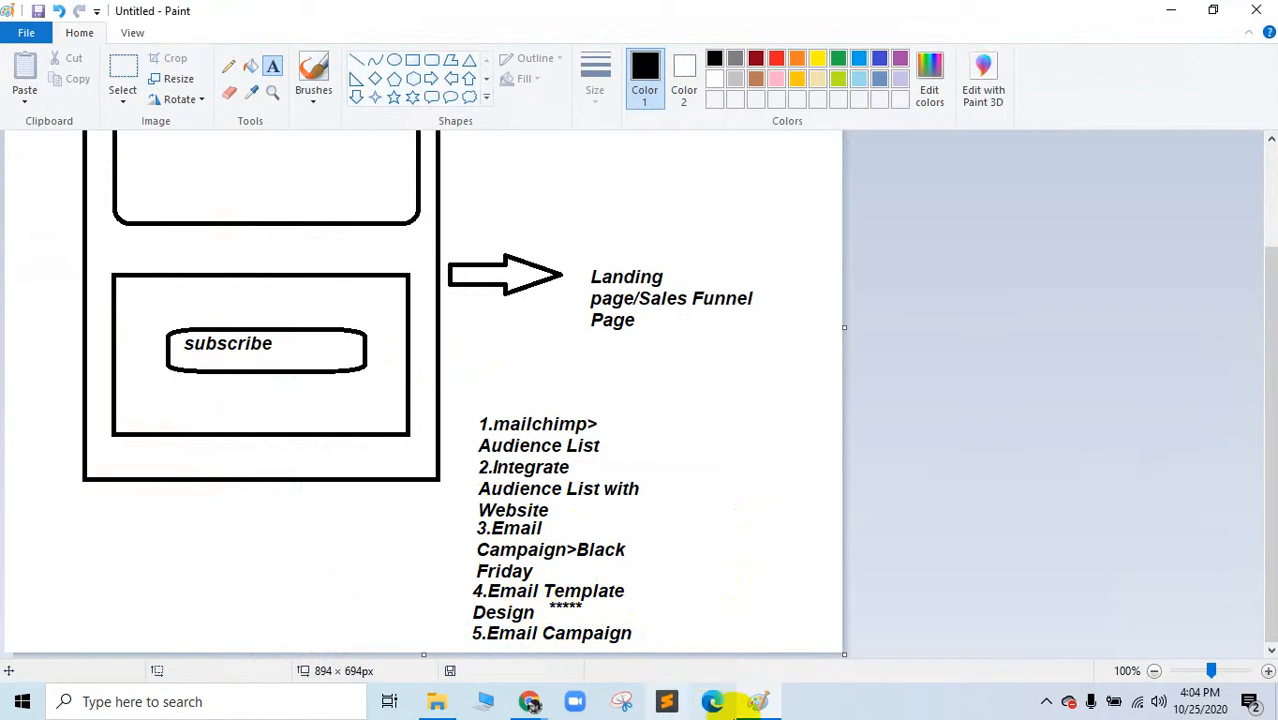
pyautogui.click(762, 703)
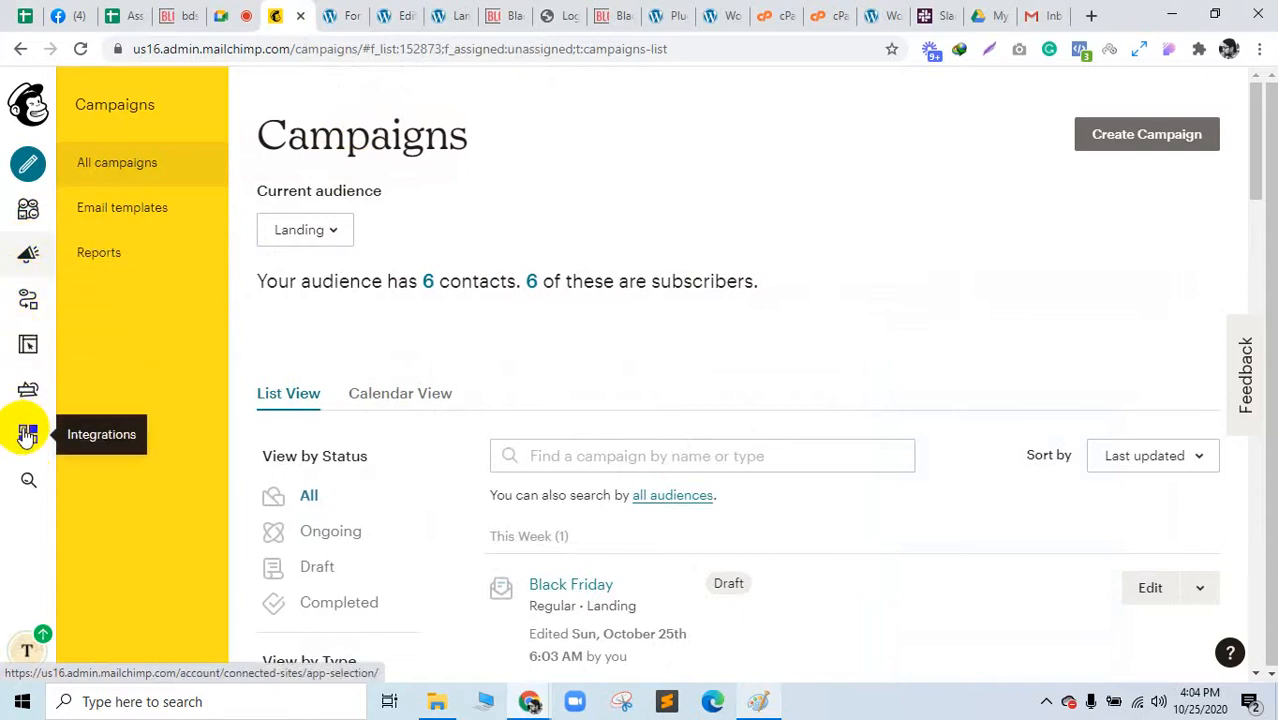
pyautogui.click(27, 390)
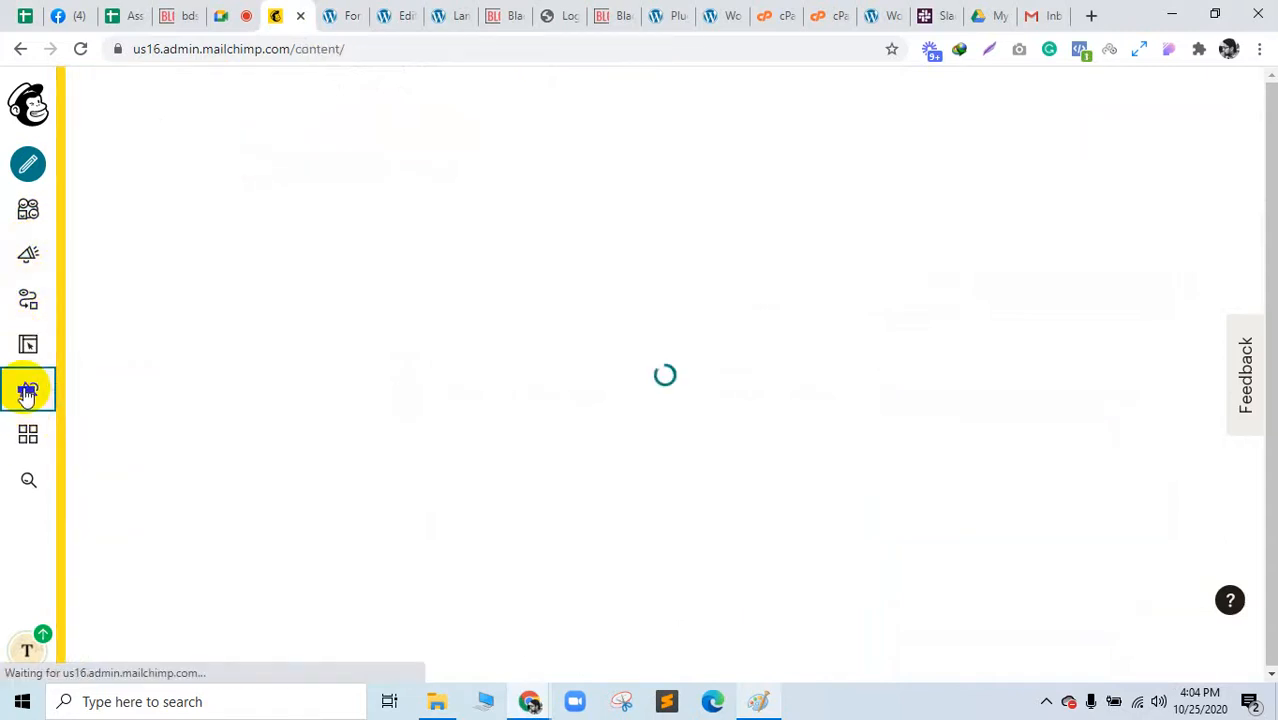
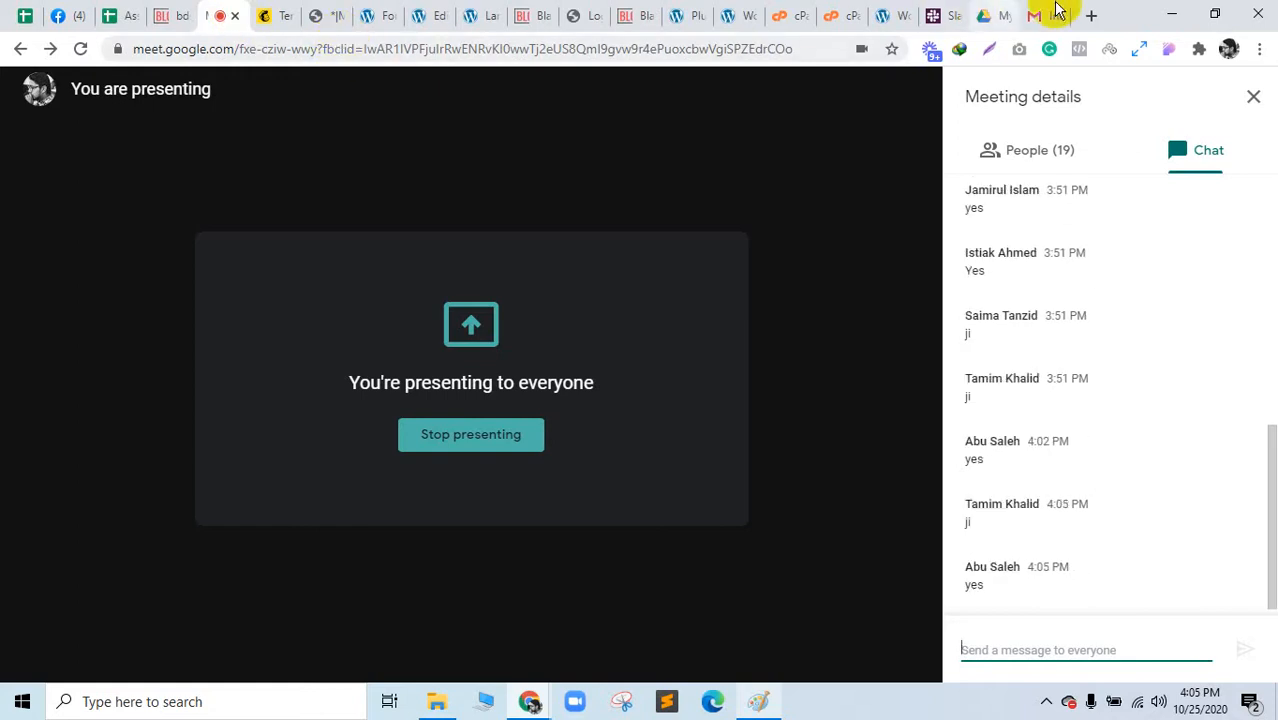
# Step: Search Google for putsmail in a new tab and open the Litmus PutsMail site
pyautogui.click(1090, 14)
pyautogui.moveTo(1050, 14); pyautogui.dragTo(360, 14)
pyautogui.write('putsmail')
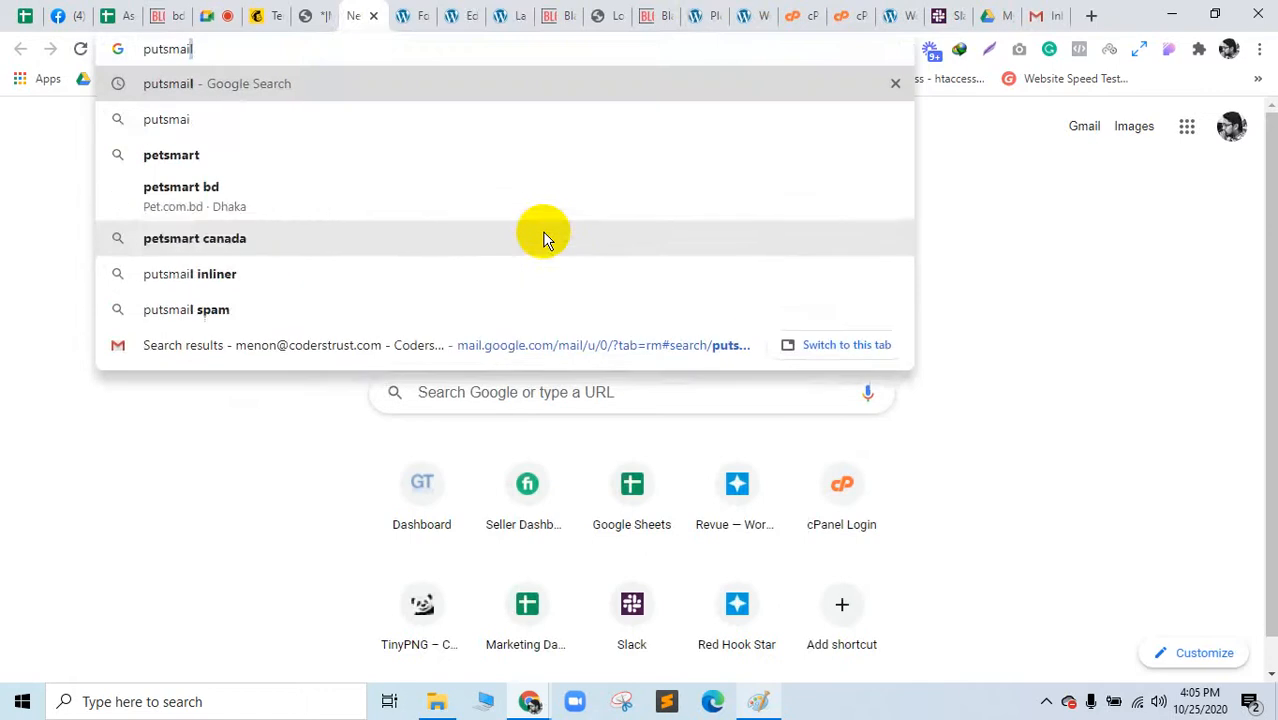
pyautogui.press('Return')
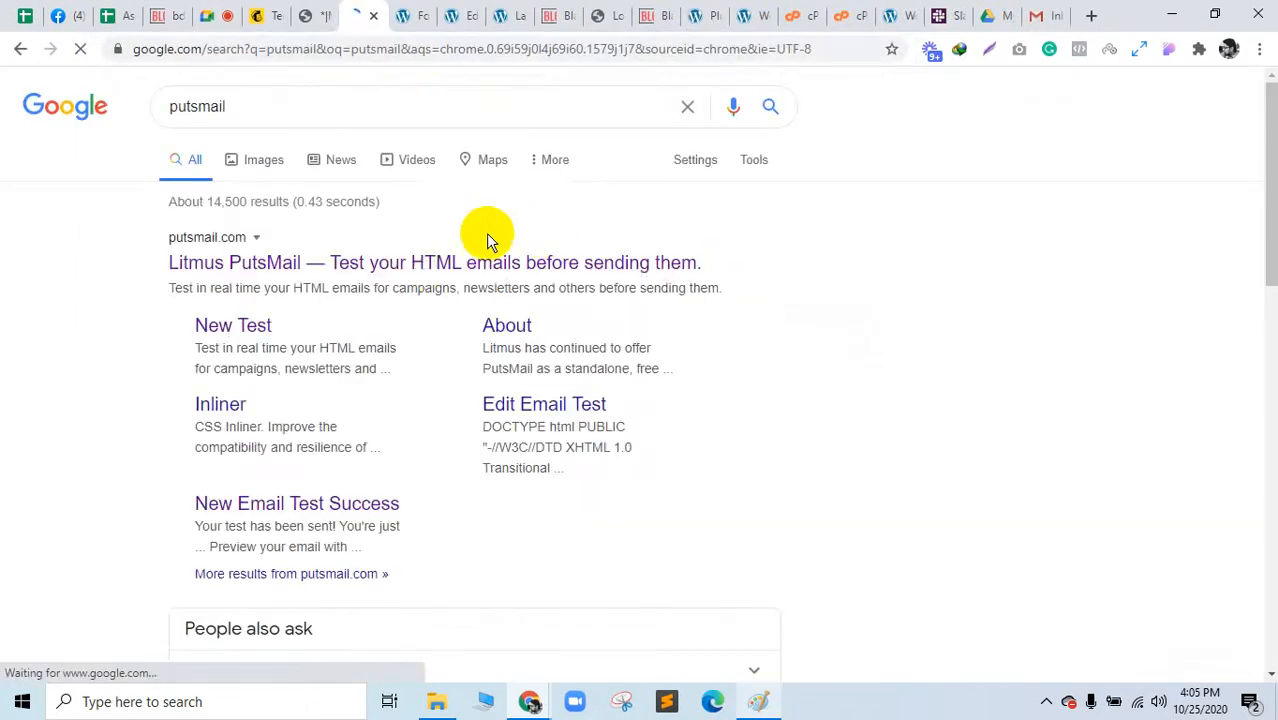
pyautogui.click(422, 266)
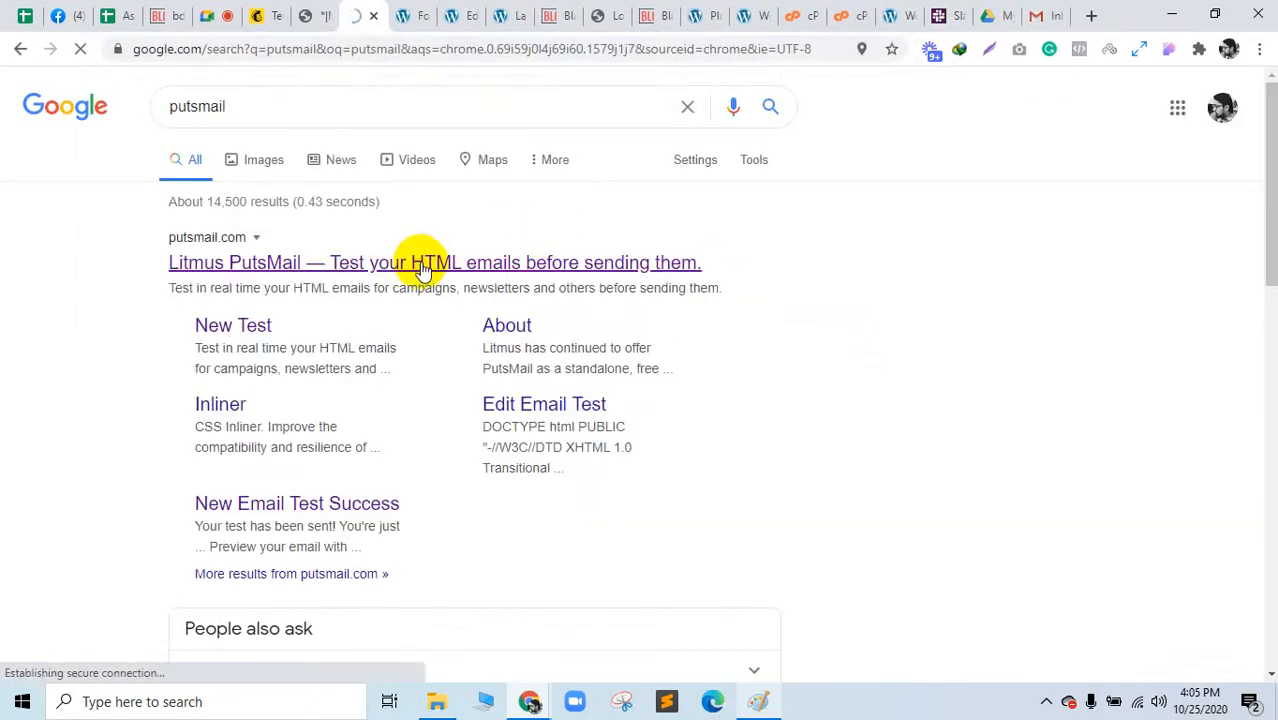
# Step: View the Black Friday email file's page source and select all of its HTML
pyautogui.click(305, 15)
pyautogui.rightClick(277, 228)
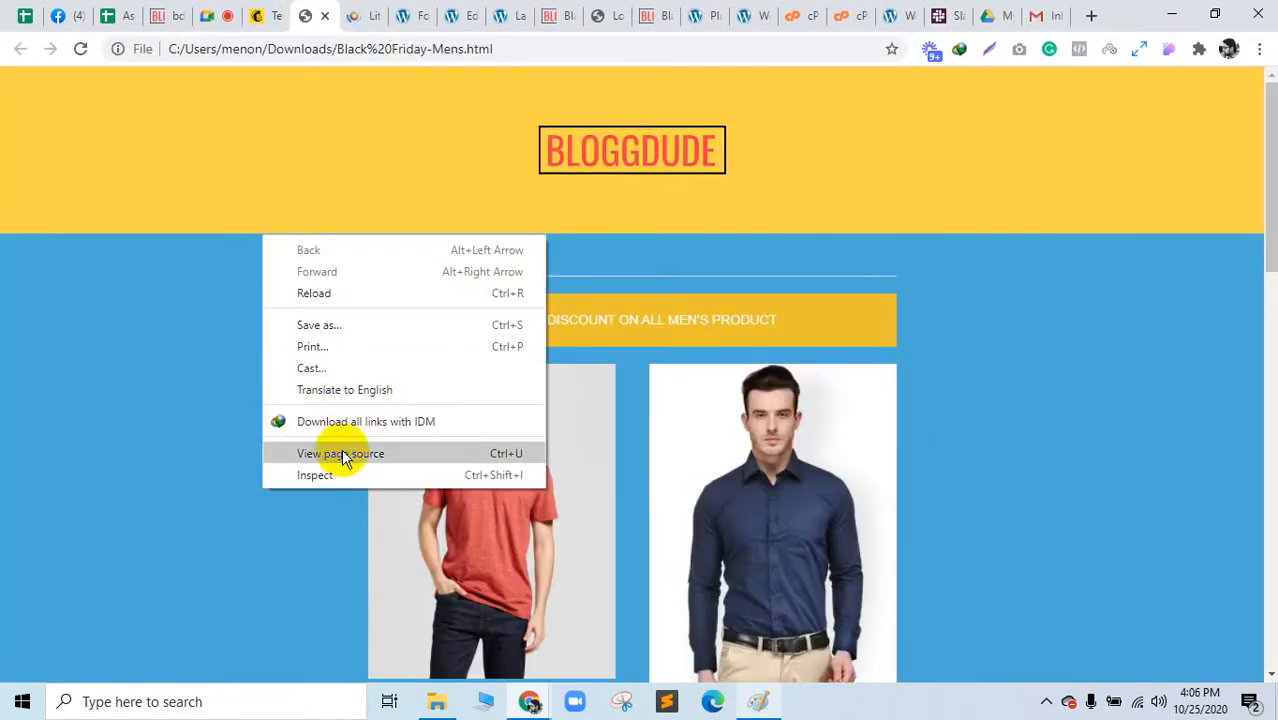
pyautogui.click(362, 15)
pyautogui.click(305, 15)
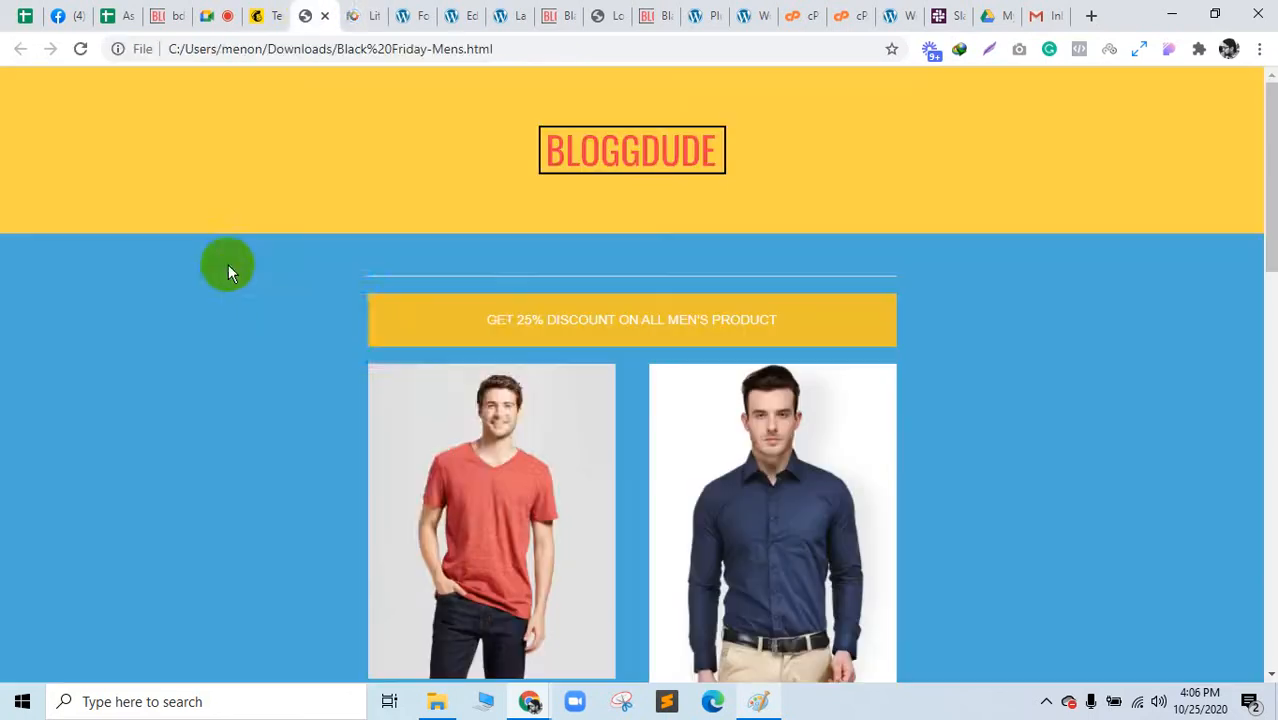
pyautogui.rightClick(228, 264)
pyautogui.click(305, 484)
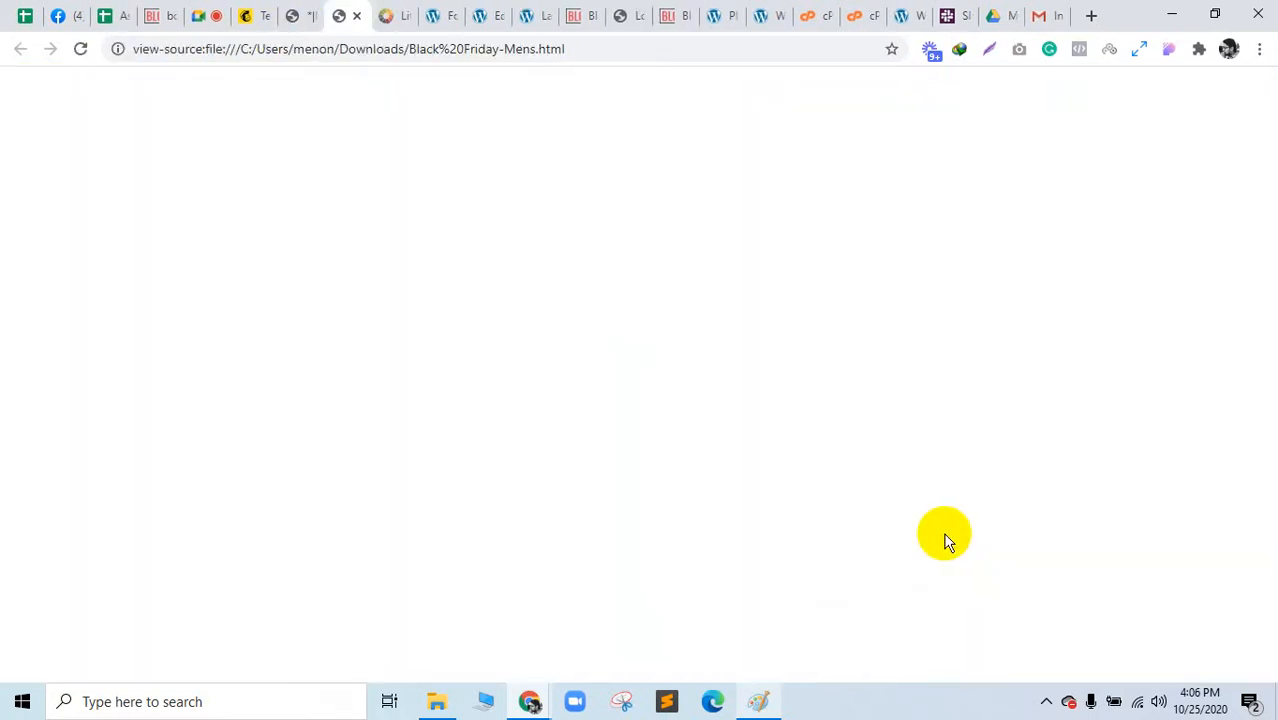
pyautogui.hotkey('ctrl', 'a')
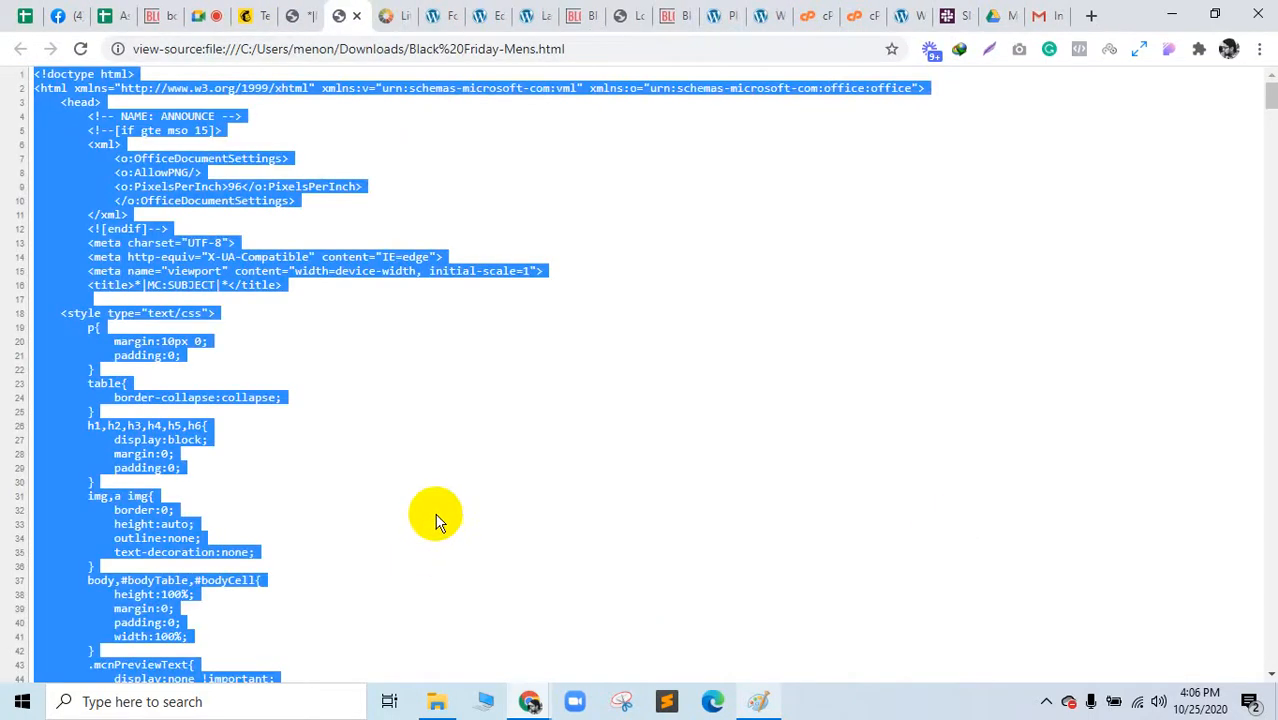
pyautogui.click(408, 12)
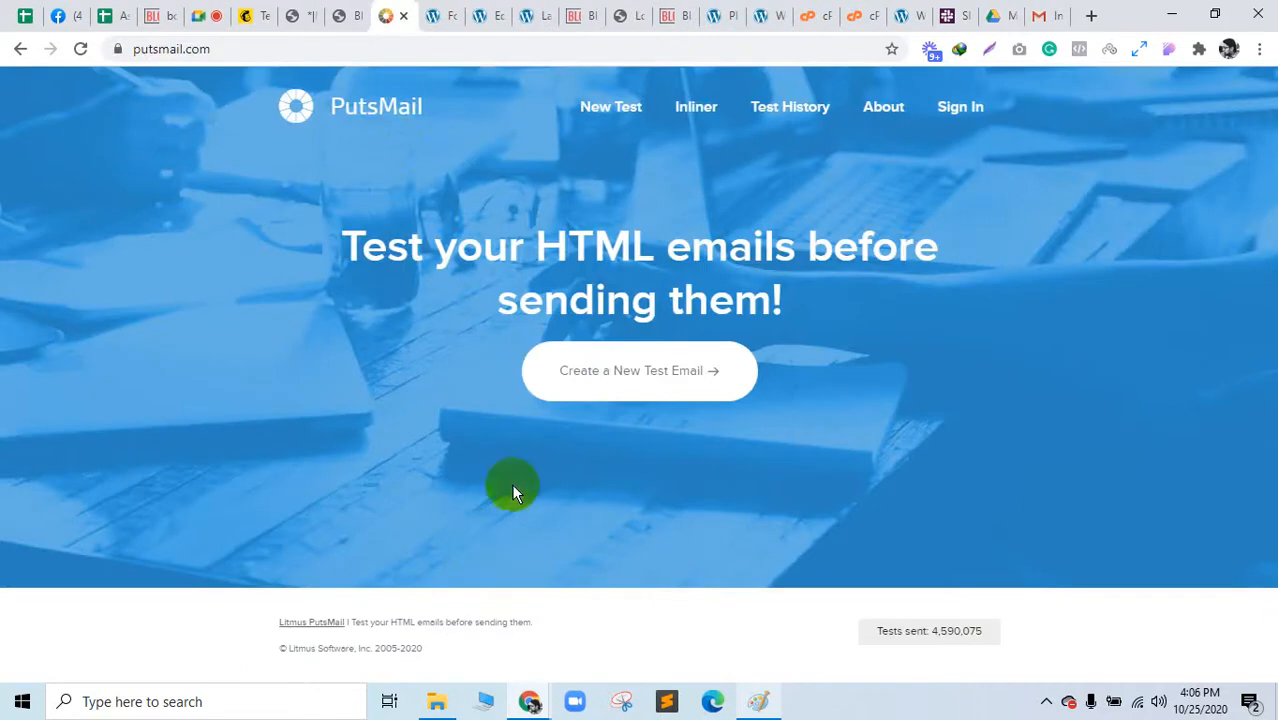
# Step: Start a new PutsMail test addressed to your own e-mail with subject 'Test Mail'
pyautogui.click(622, 354)
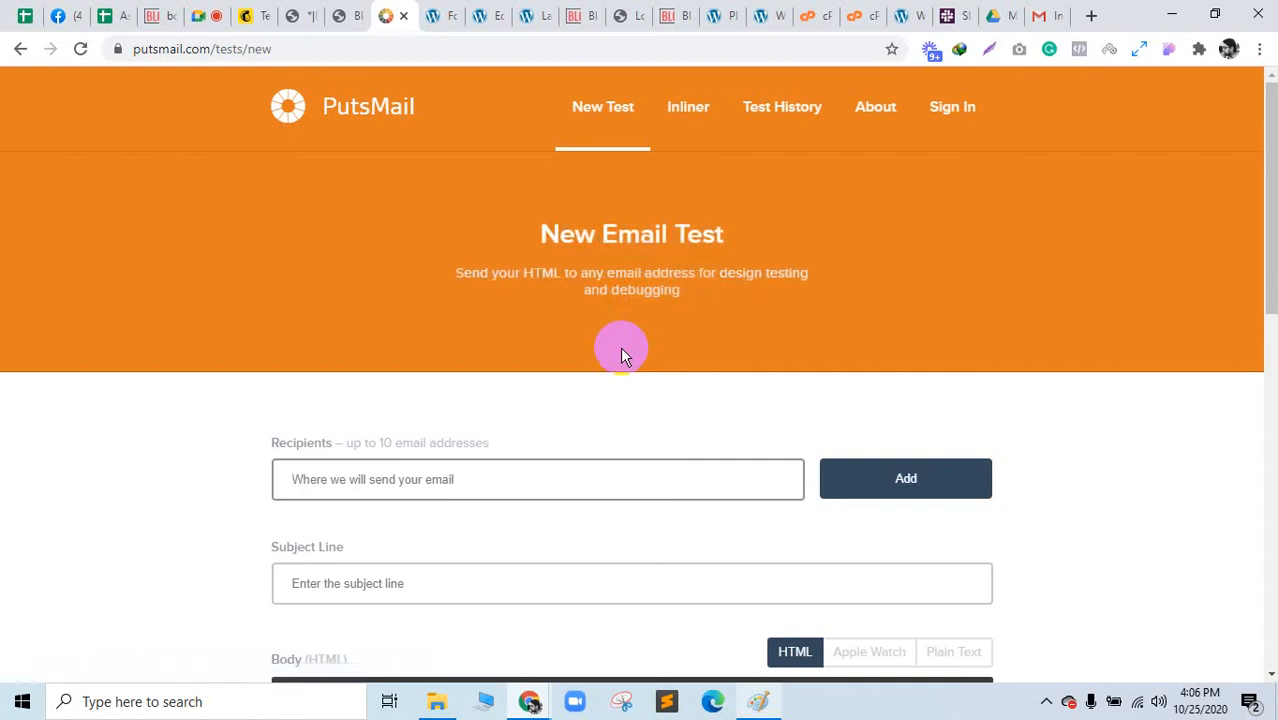
pyautogui.click(470, 487)
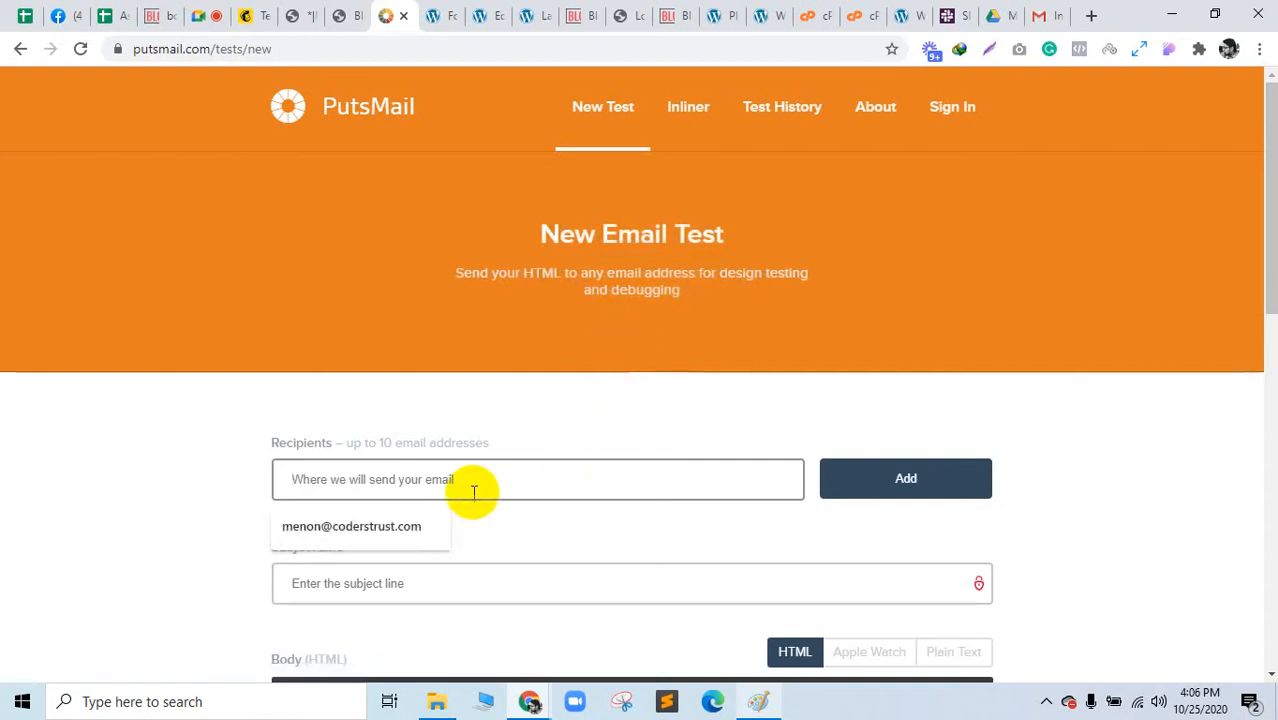
pyautogui.click(428, 528)
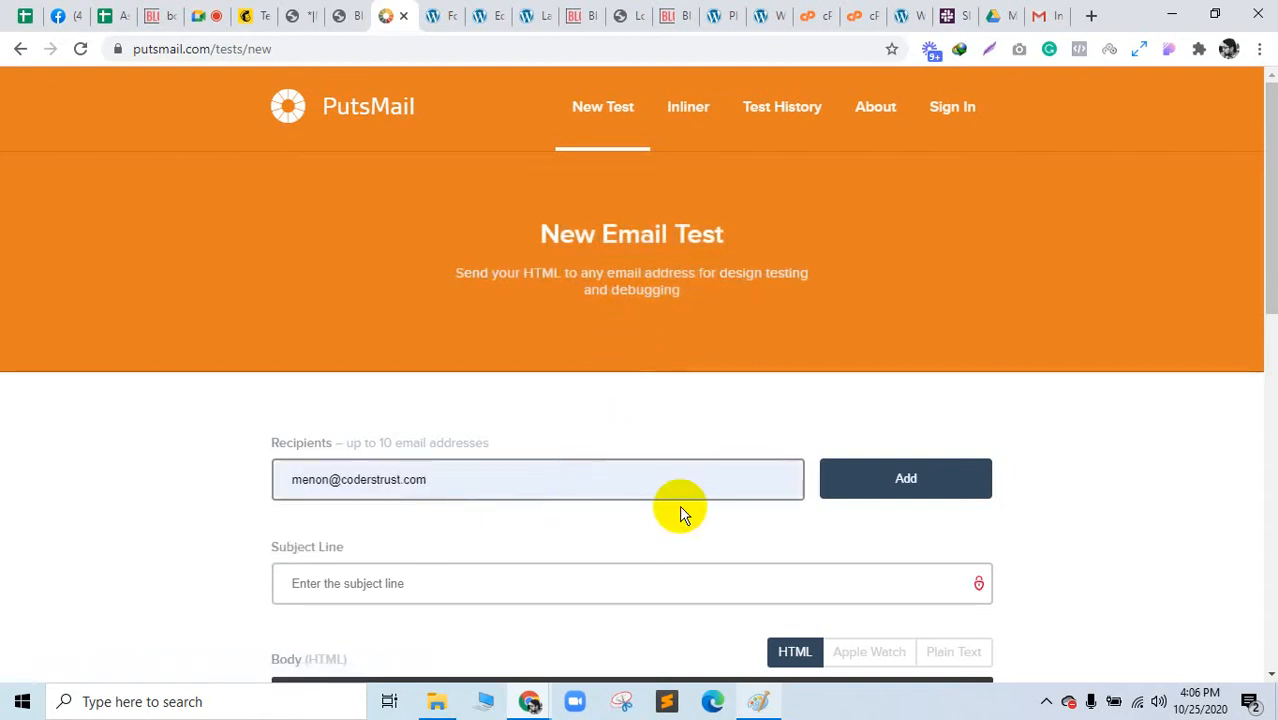
pyautogui.write(',')
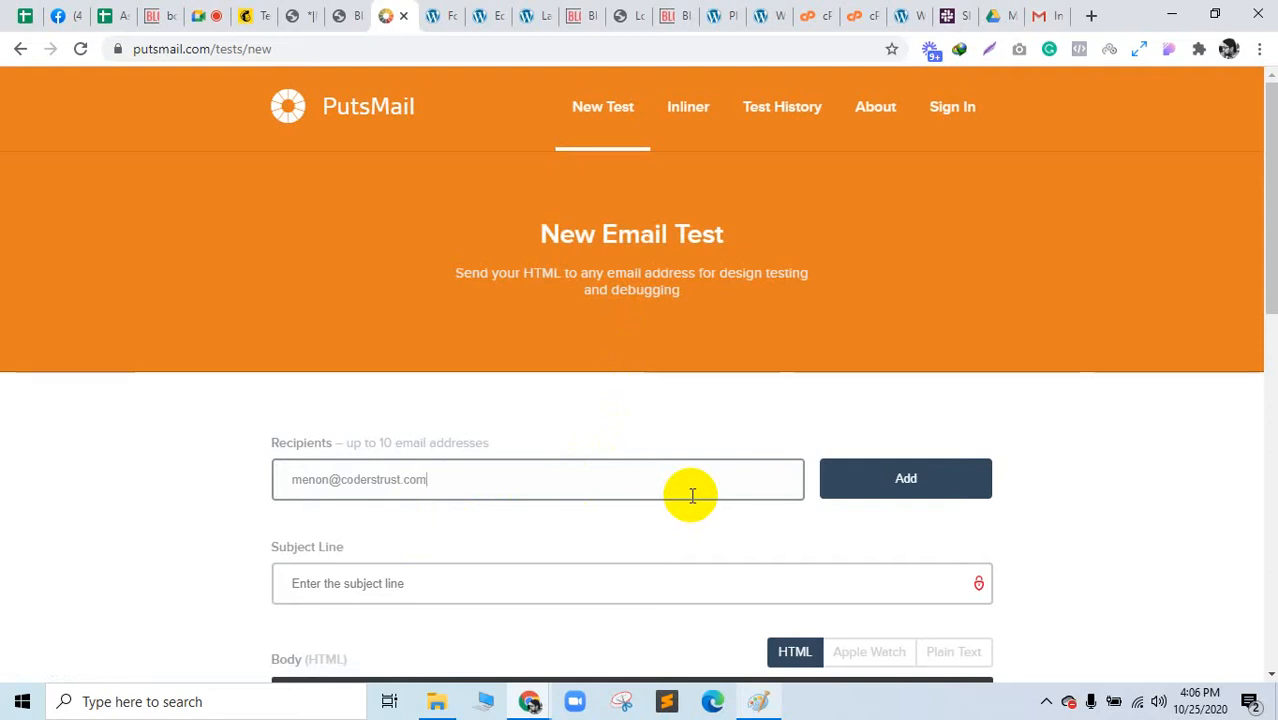
pyautogui.click(606, 592)
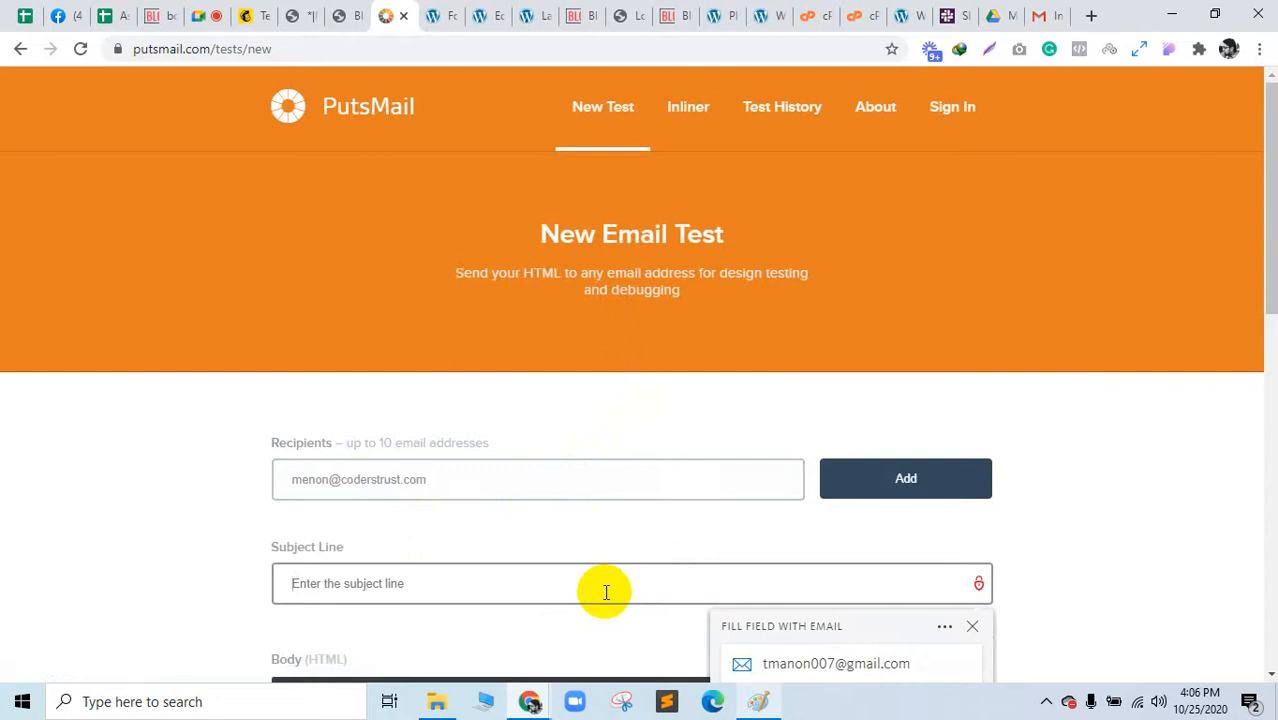
pyautogui.scroll(-1, 606, 592)
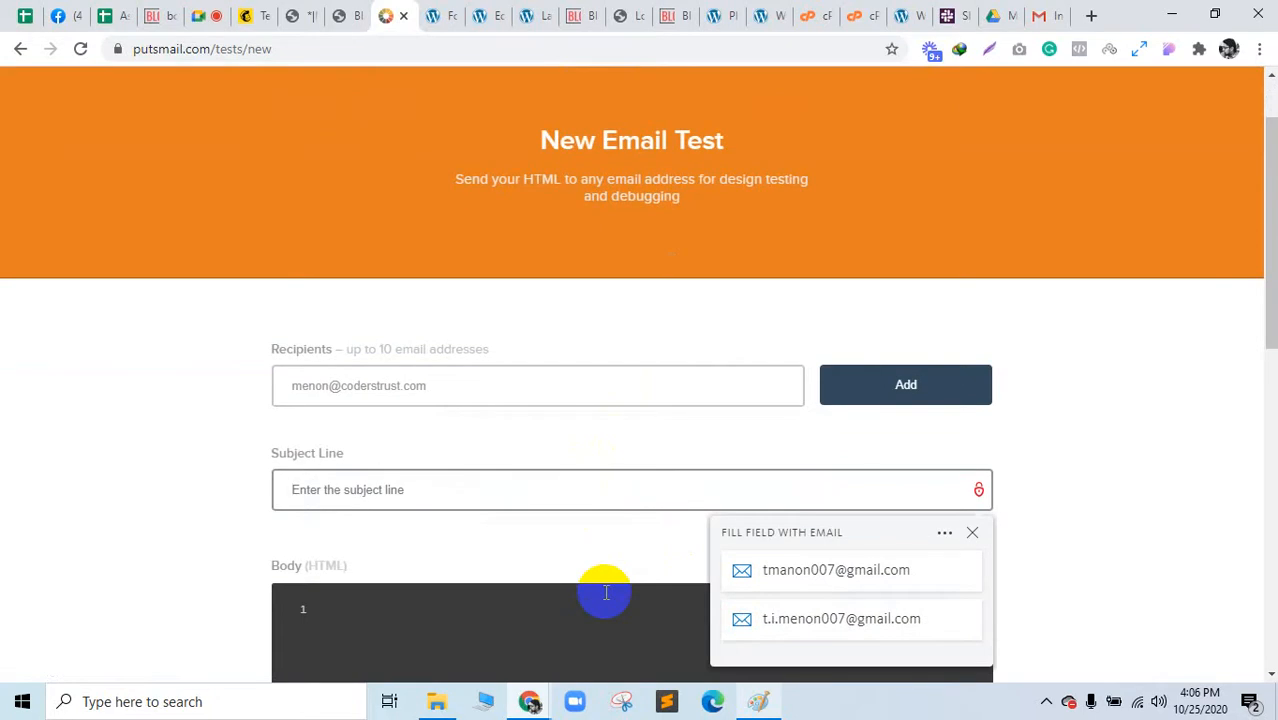
pyautogui.write('Test Mail')
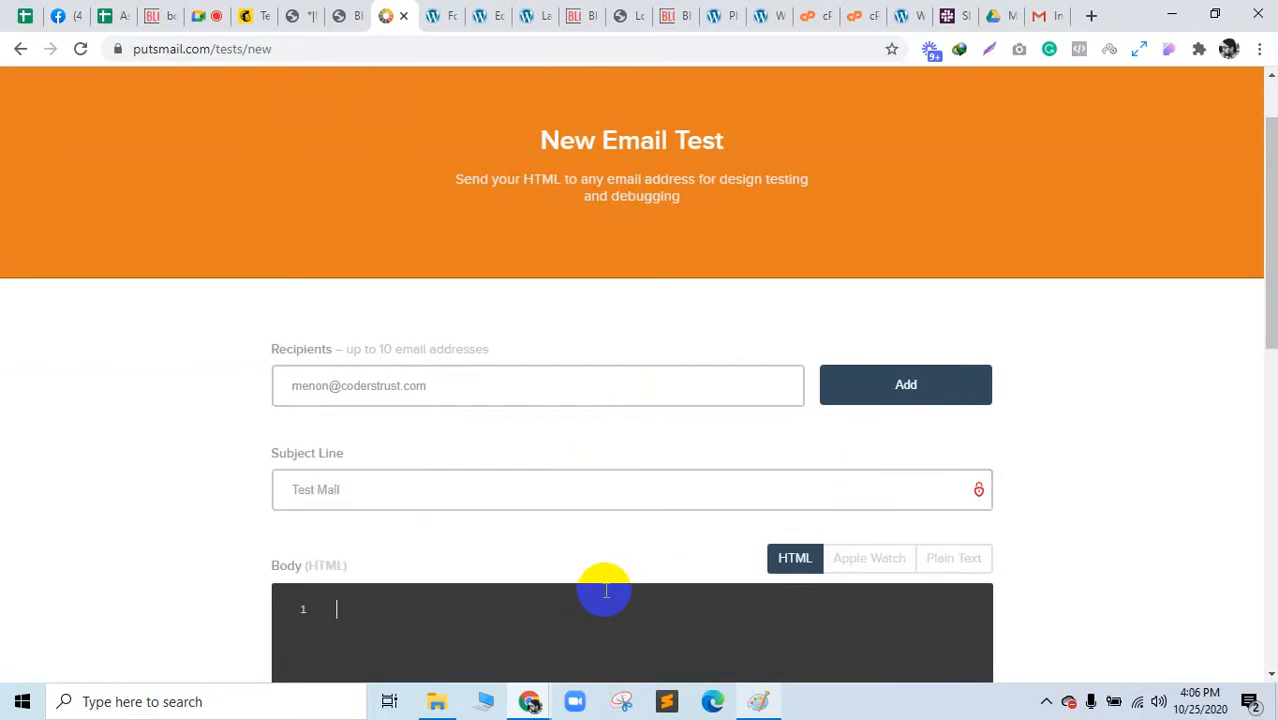
# Step: Paste the Black Friday HTML as the body, enable inline CSS, pass reCAPTCHA and send
pyautogui.hotkey('ctrl', 'v')
pyautogui.scroll(-3, 602, 587)
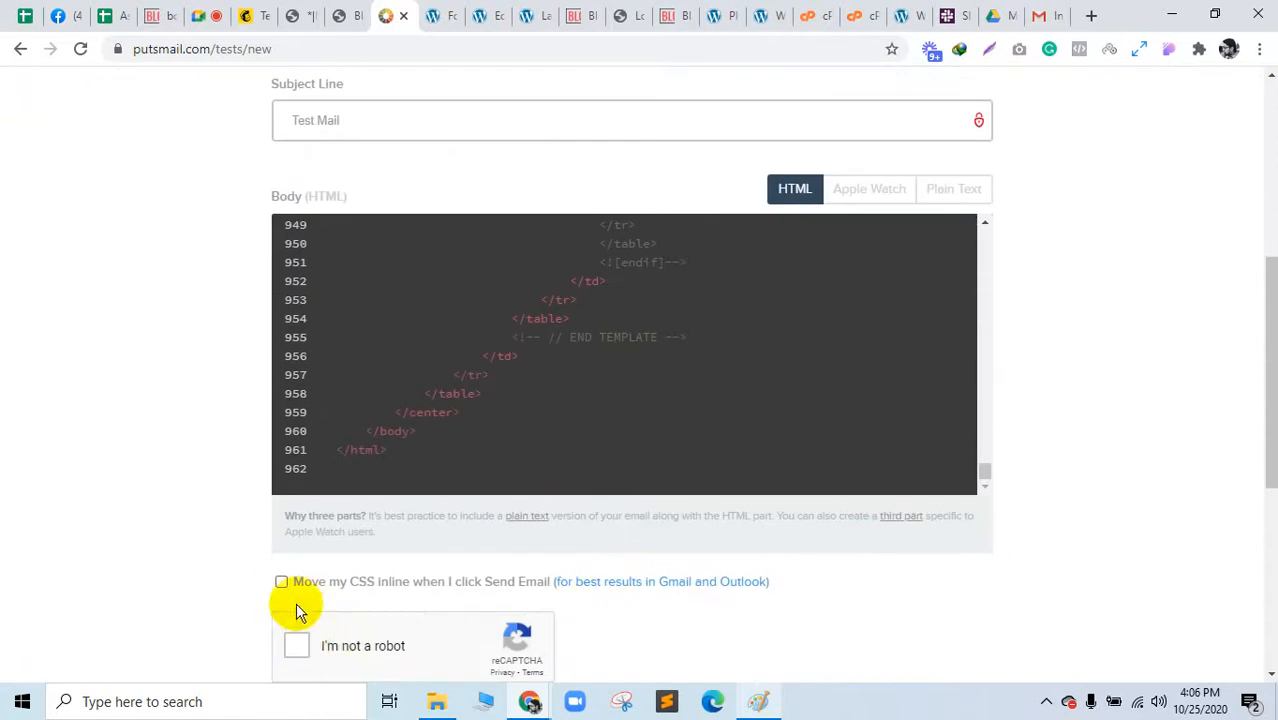
pyautogui.click(283, 584)
pyautogui.click(318, 647)
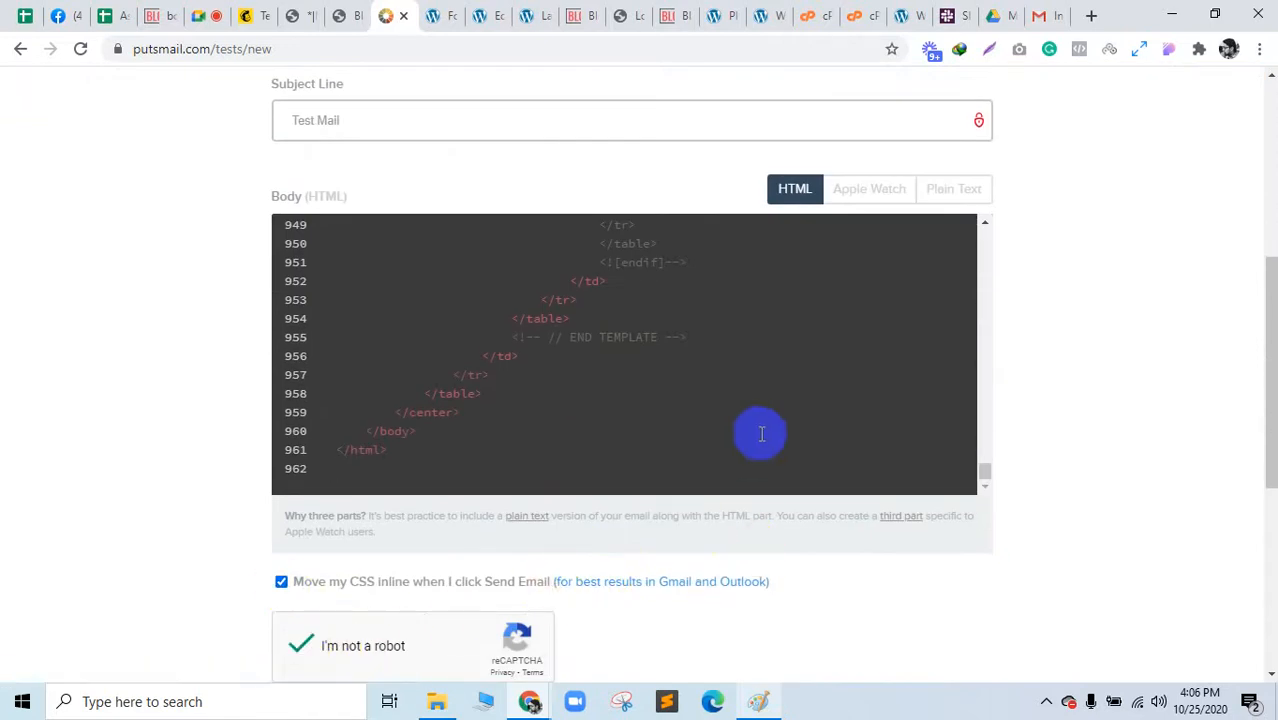
pyautogui.scroll(-3, 792, 466)
pyautogui.click(395, 443)
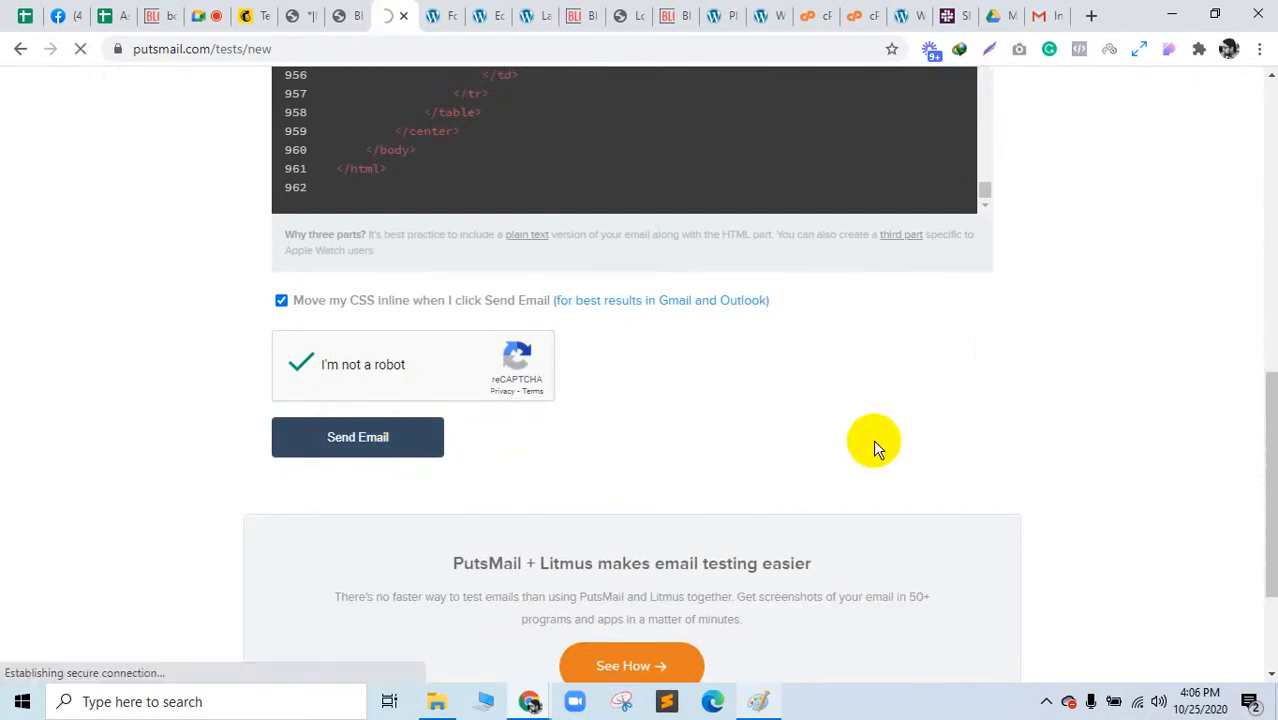
pyautogui.scroll(5, 873, 439)
pyautogui.scroll(-3, 873, 441)
pyautogui.scroll(-1, 875, 441)
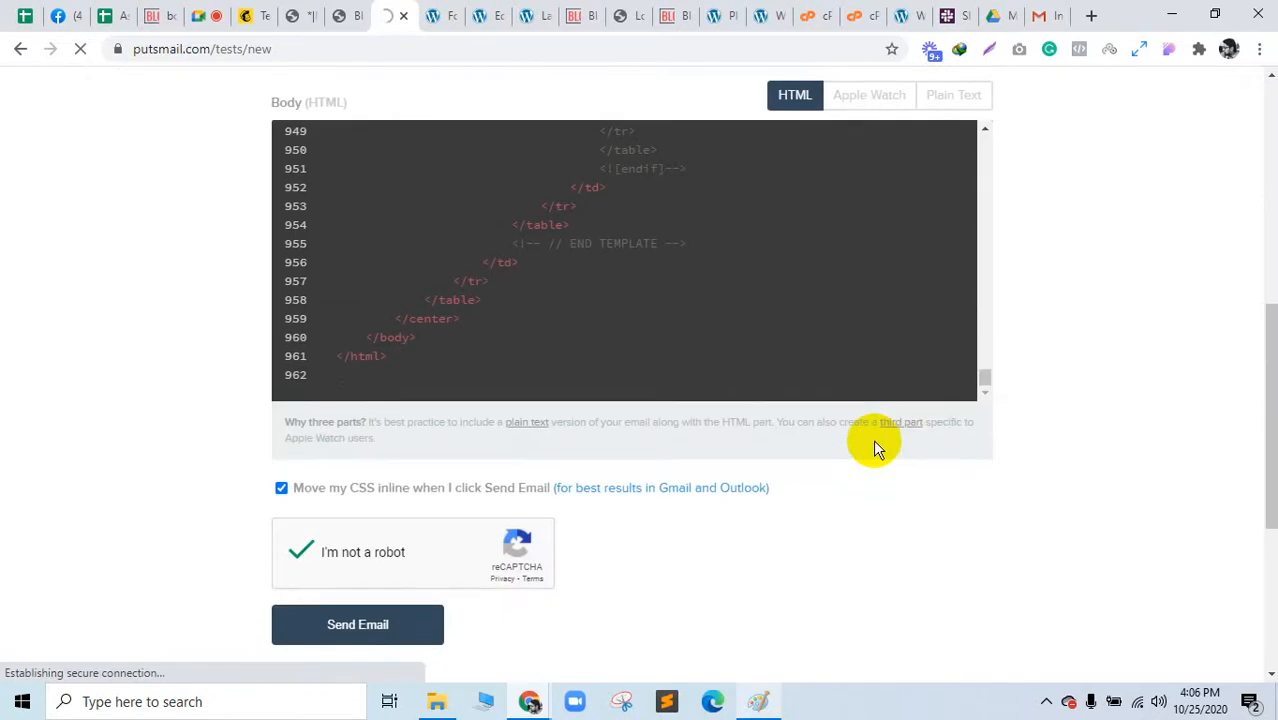
pyautogui.scroll(5, 873, 441)
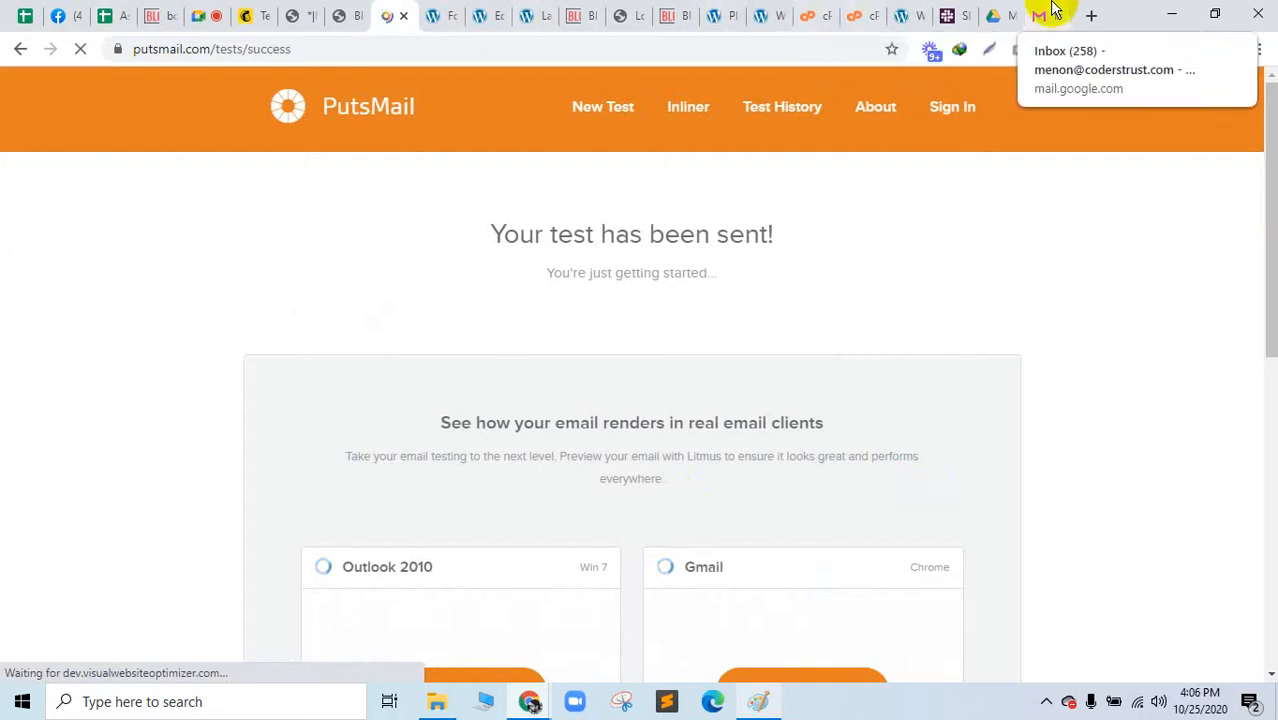
# Step: Open the received Test Mail in Gmail and scroll through the rendered BLOGGDUDE email
pyautogui.moveTo(1055, 10); pyautogui.dragTo(409, 8)
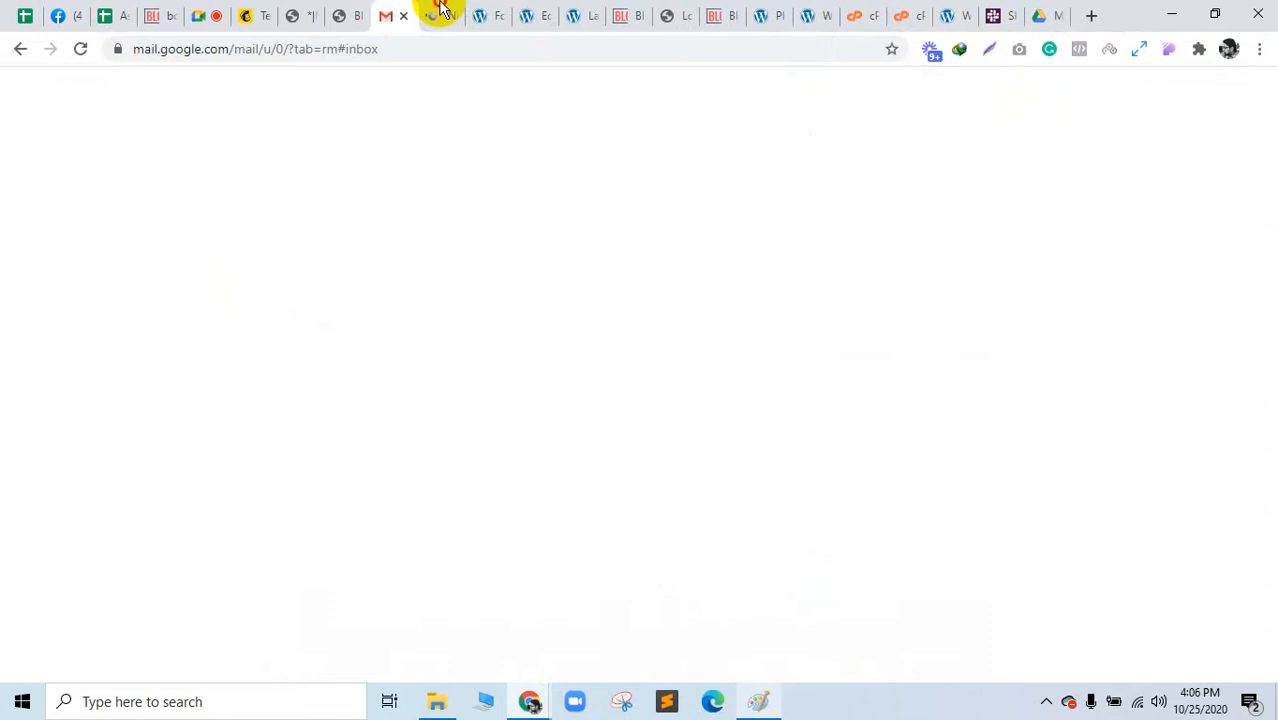
pyautogui.click(442, 12)
pyautogui.click(382, 12)
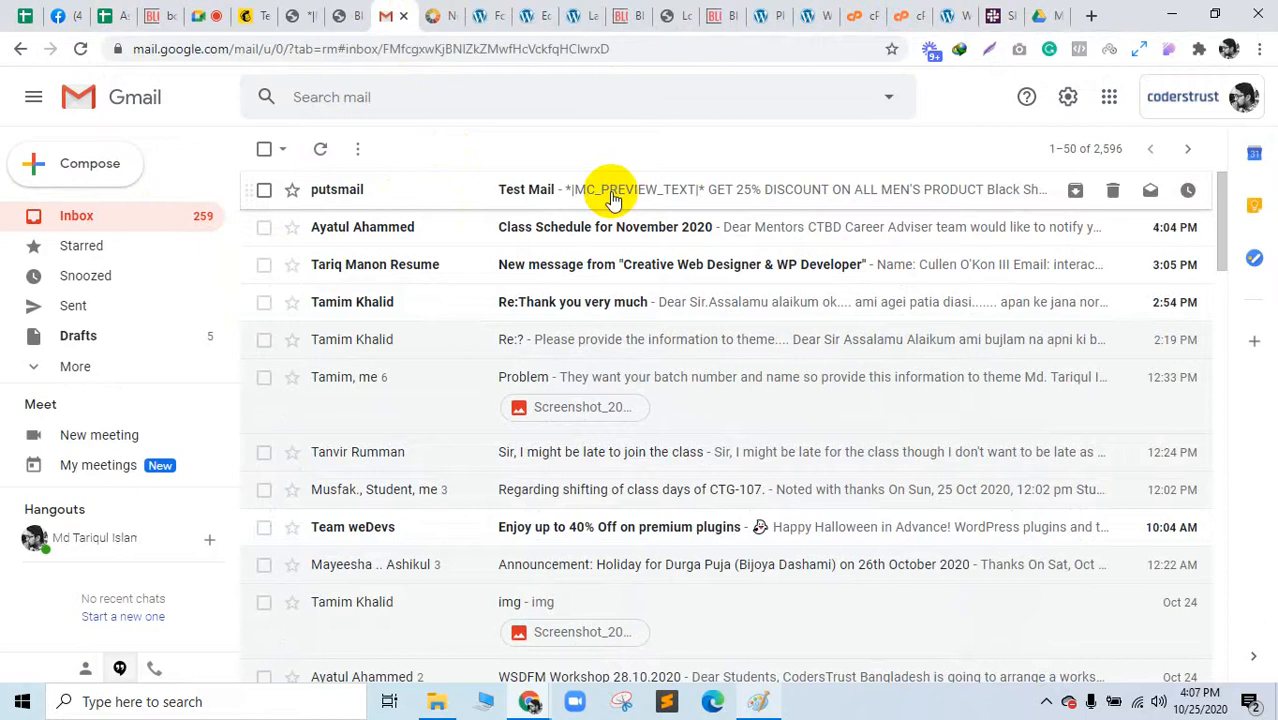
pyautogui.click(612, 197)
pyautogui.scroll(-5, 697, 455)
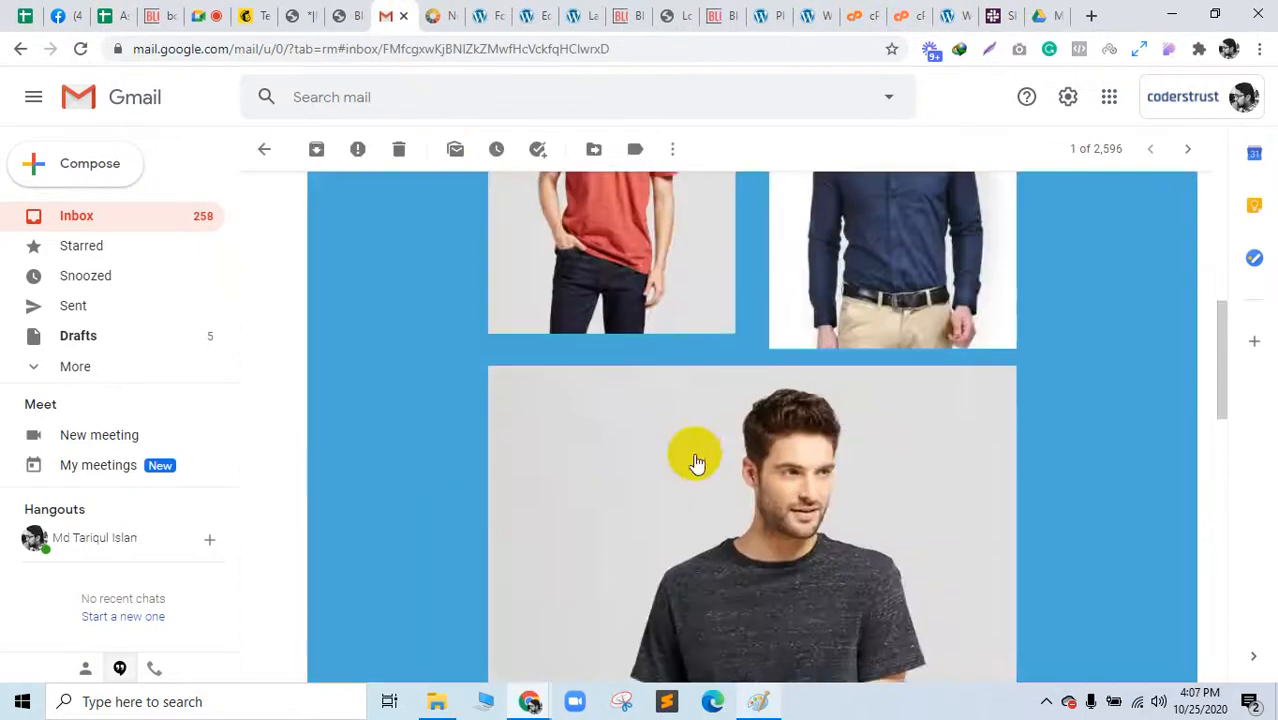
pyautogui.scroll(-5, 697, 462)
pyautogui.scroll(12, 693, 462)
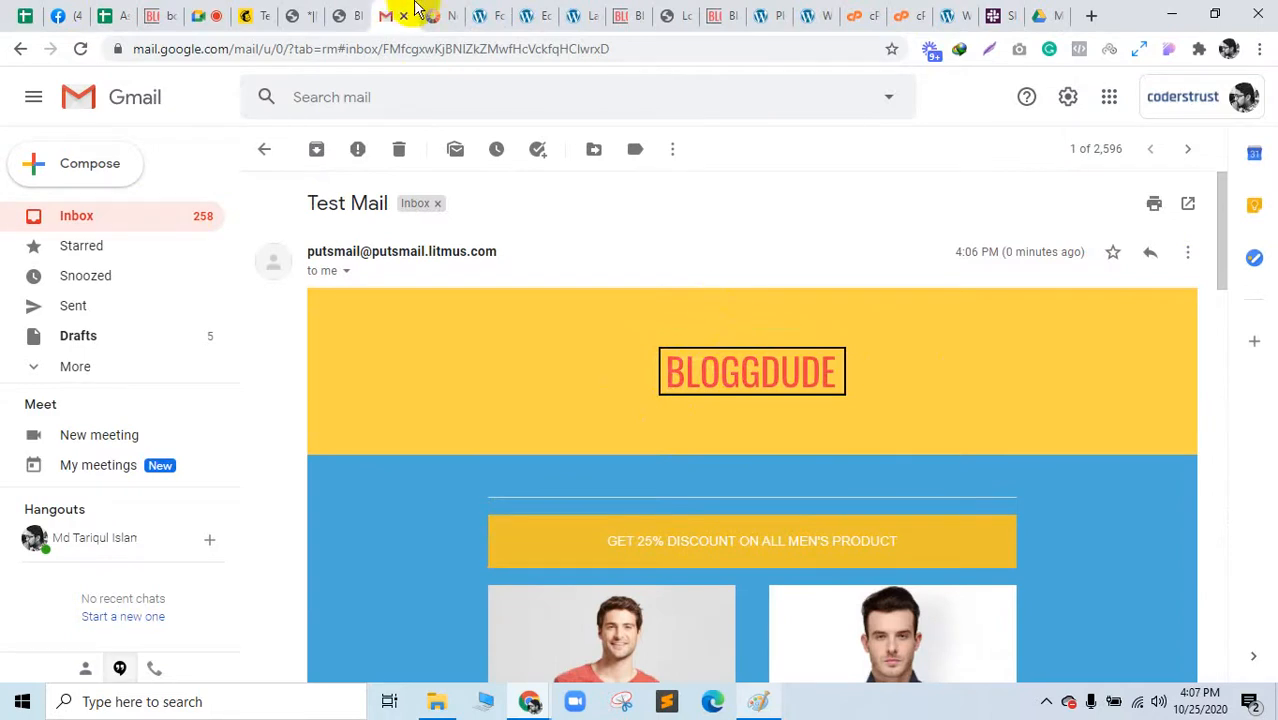
pyautogui.scroll(-8, 582, 354)
pyautogui.scroll(-4, 685, 408)
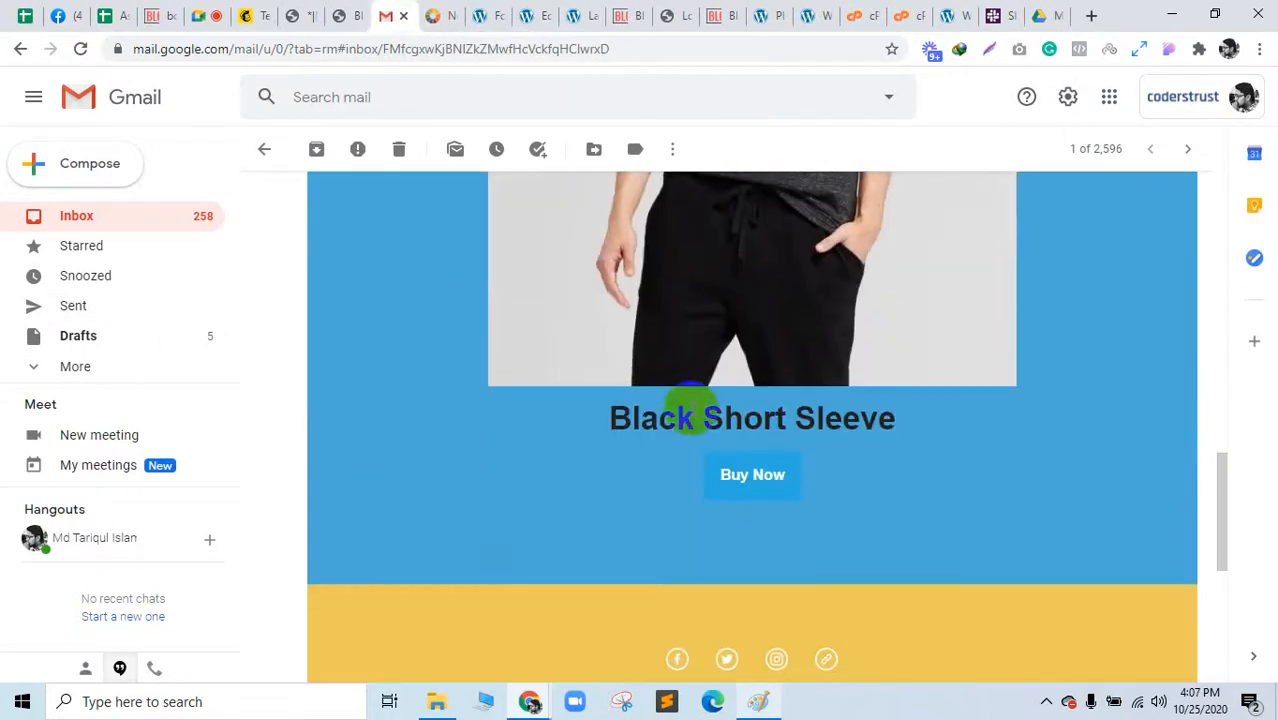
pyautogui.scroll(10, 687, 396)
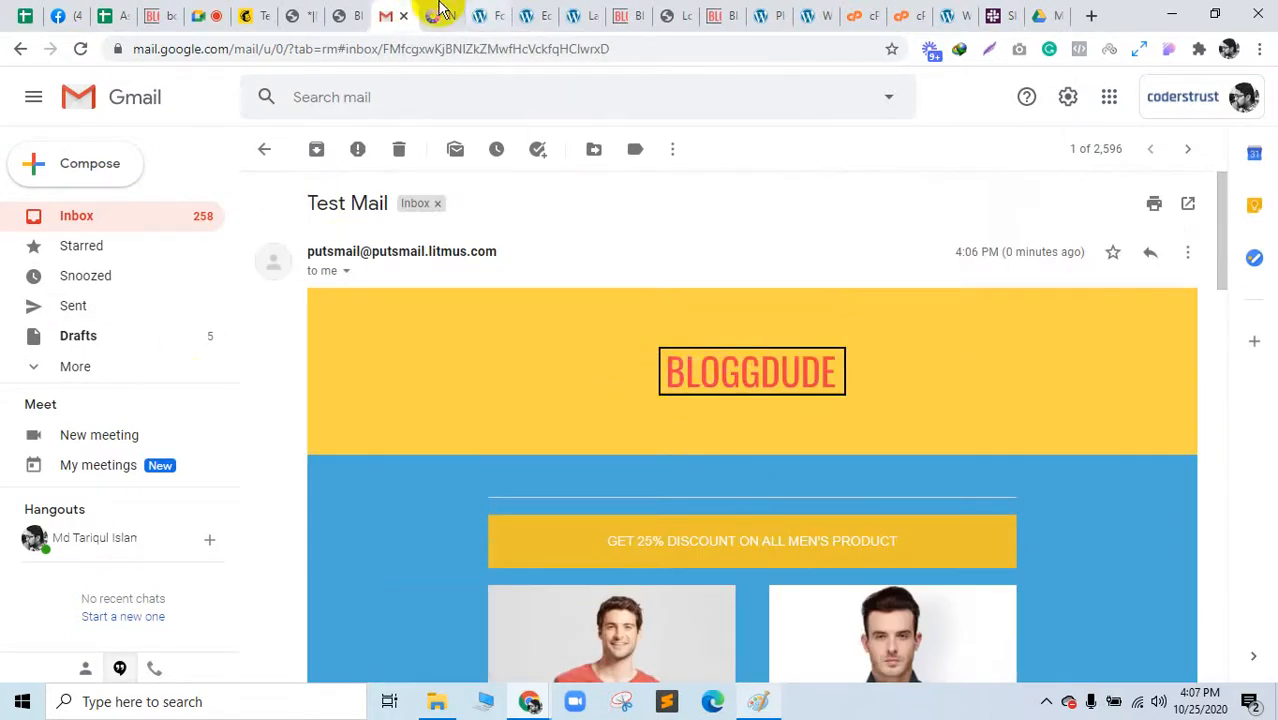
# Step: Look over PutsMail's confirmation page, then return to the Google Meet presentation
pyautogui.click(436, 14)
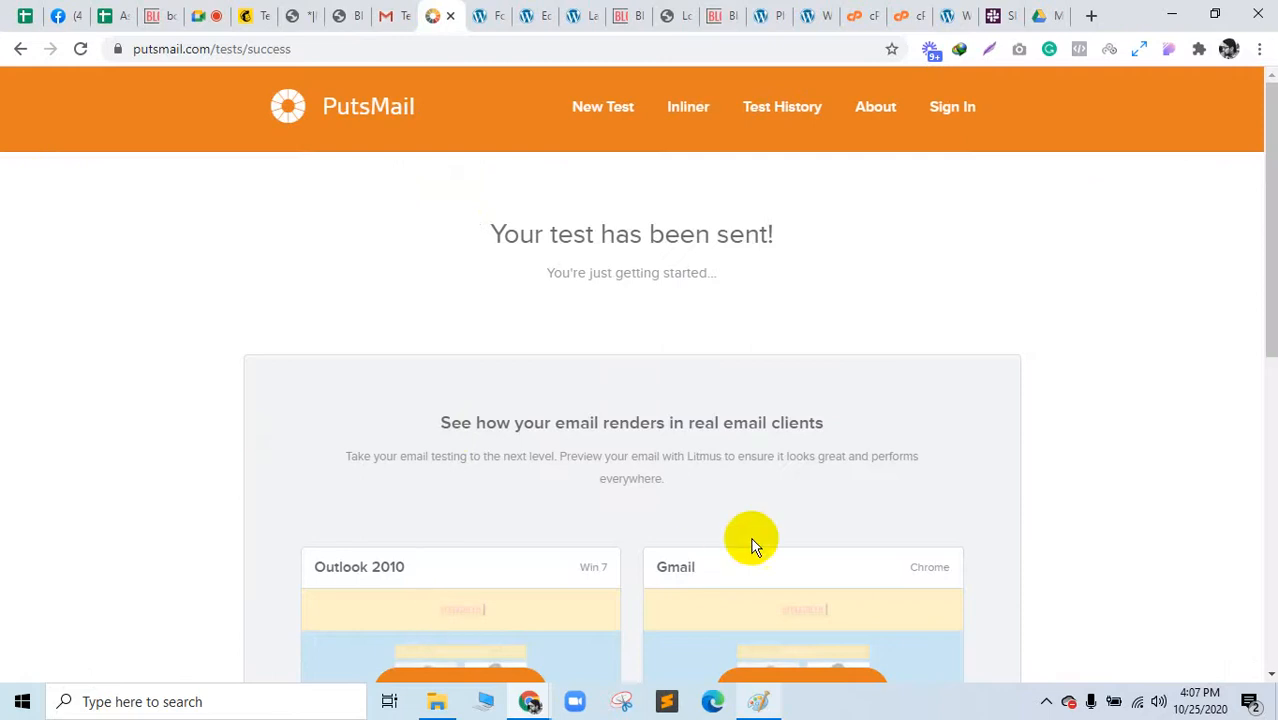
pyautogui.scroll(-4, 751, 538)
pyautogui.scroll(-3, 390, 460)
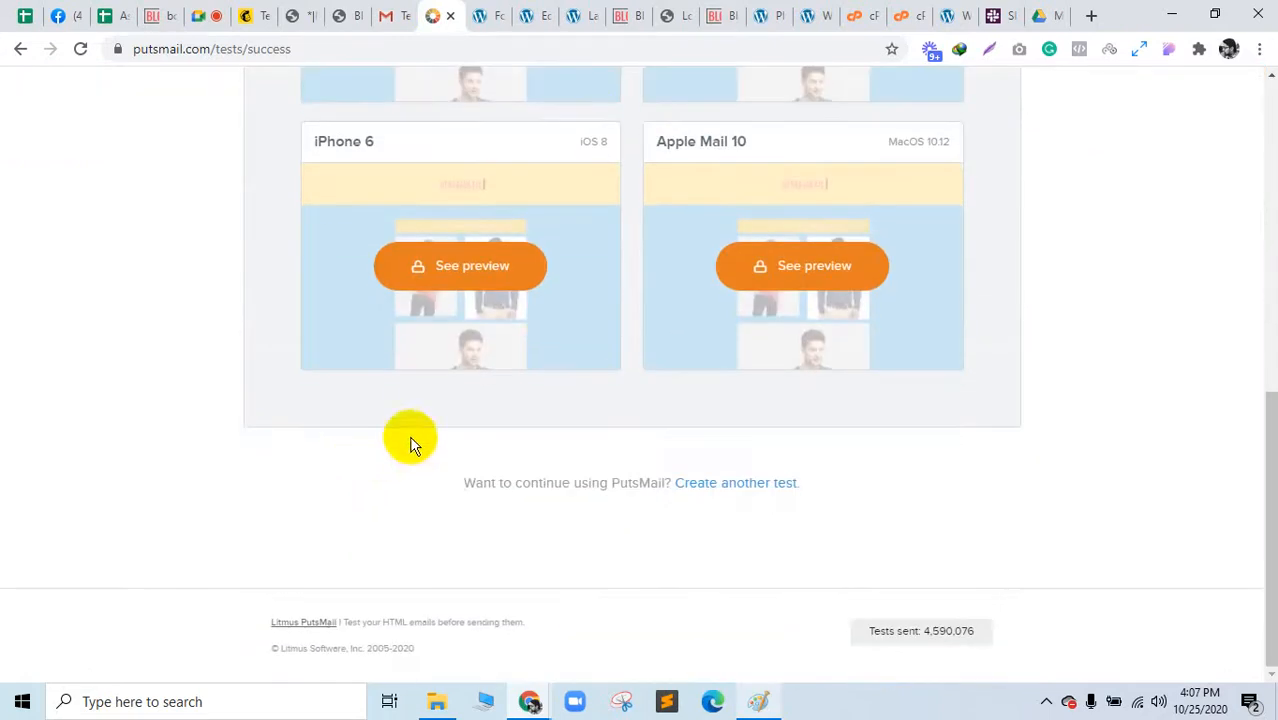
pyautogui.click(199, 12)
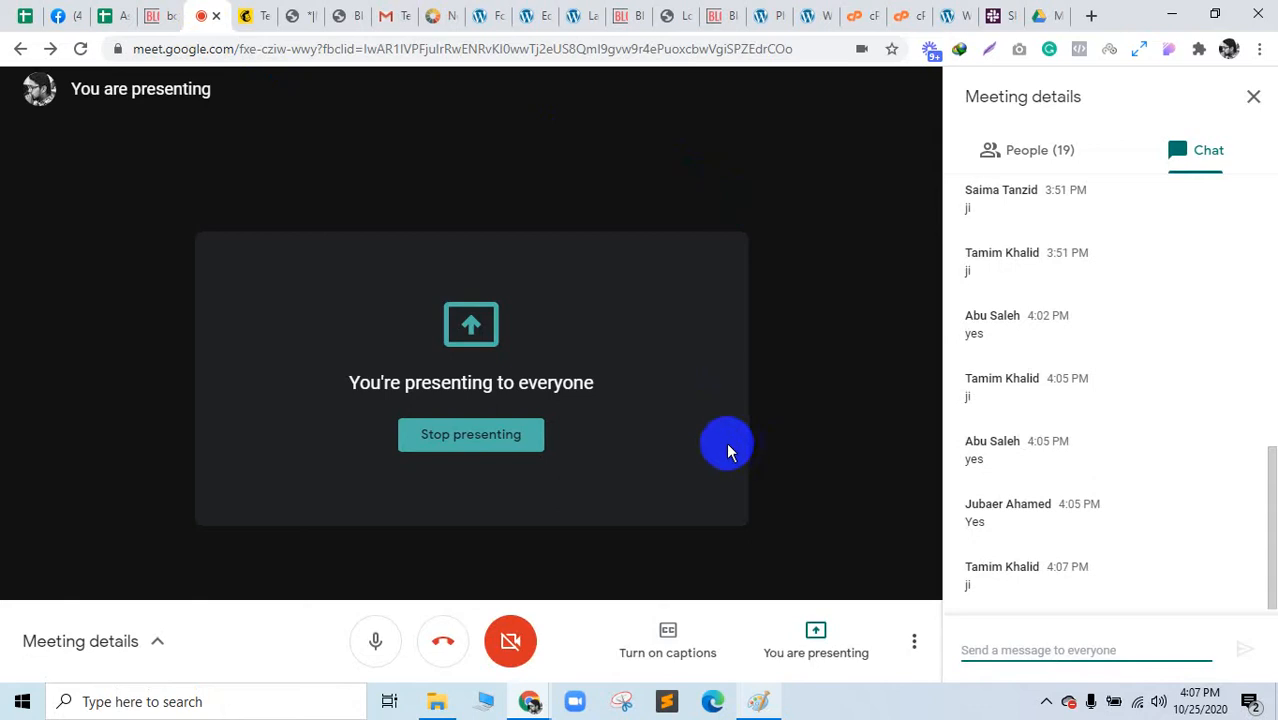
# Step: Show and hide the Paint funnel sketch over the meeting
pyautogui.click(757, 703)
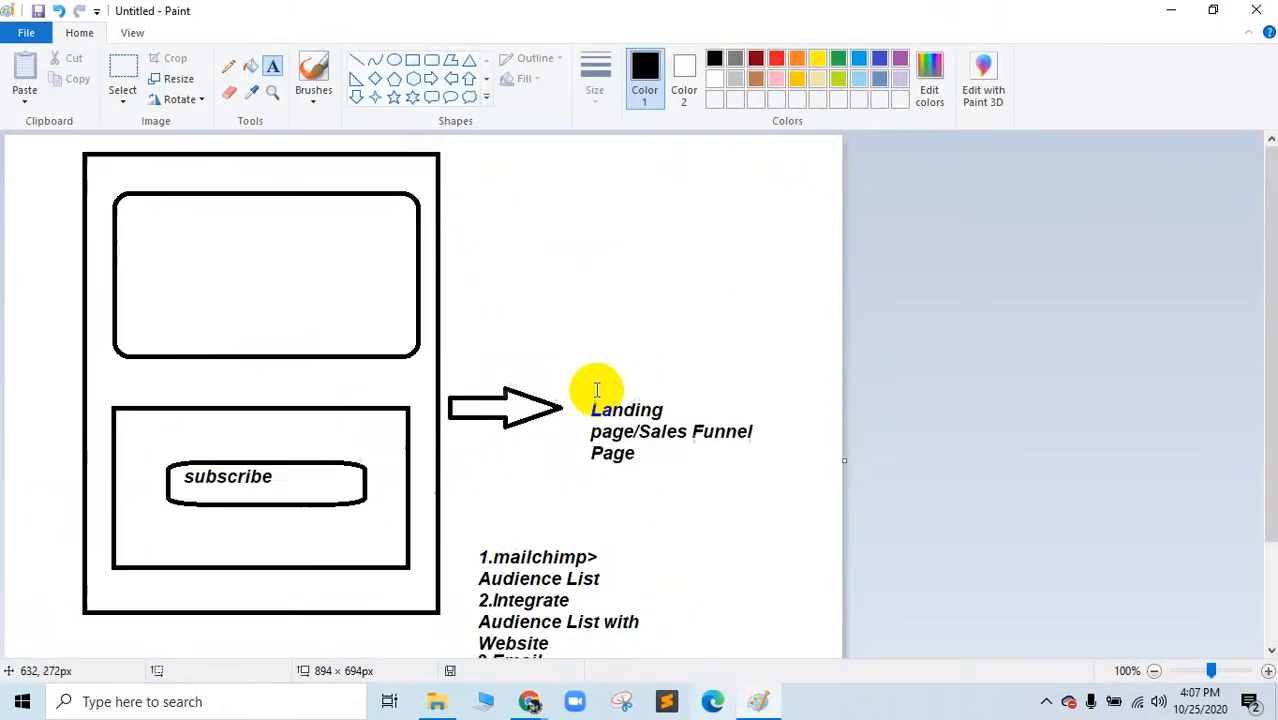
pyautogui.click(762, 703)
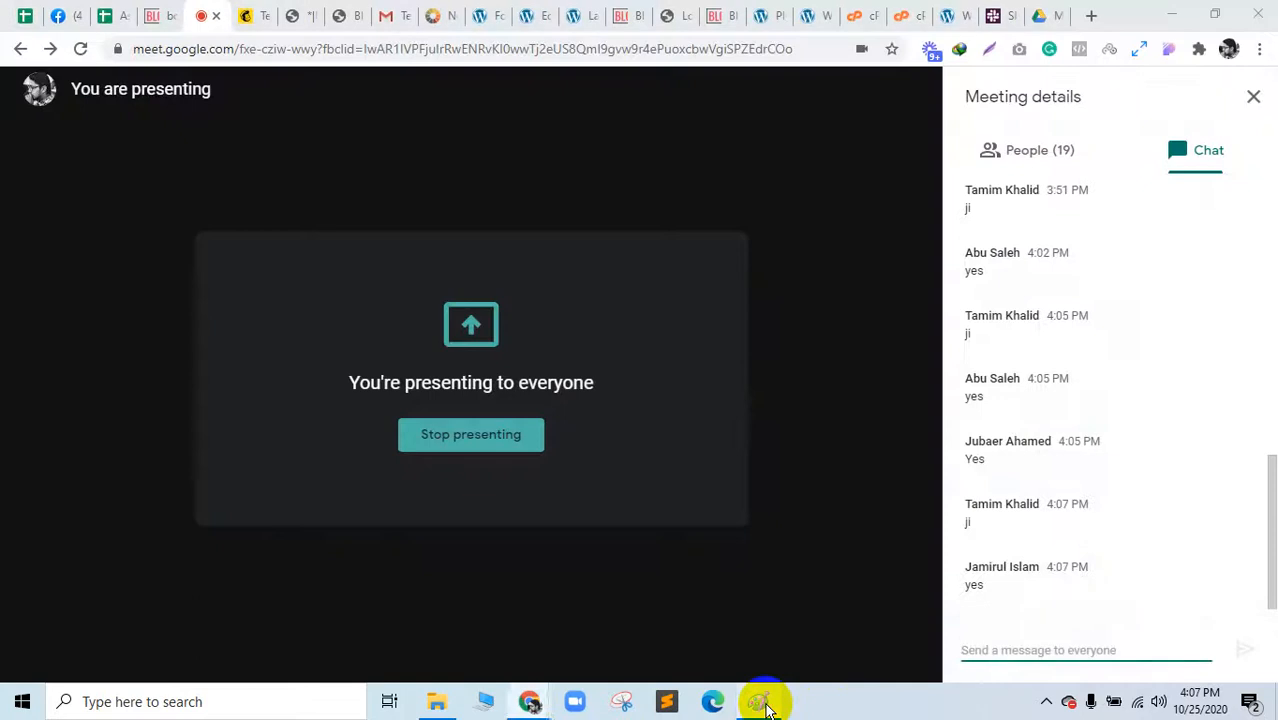
pyautogui.click(762, 703)
pyautogui.click(762, 703)
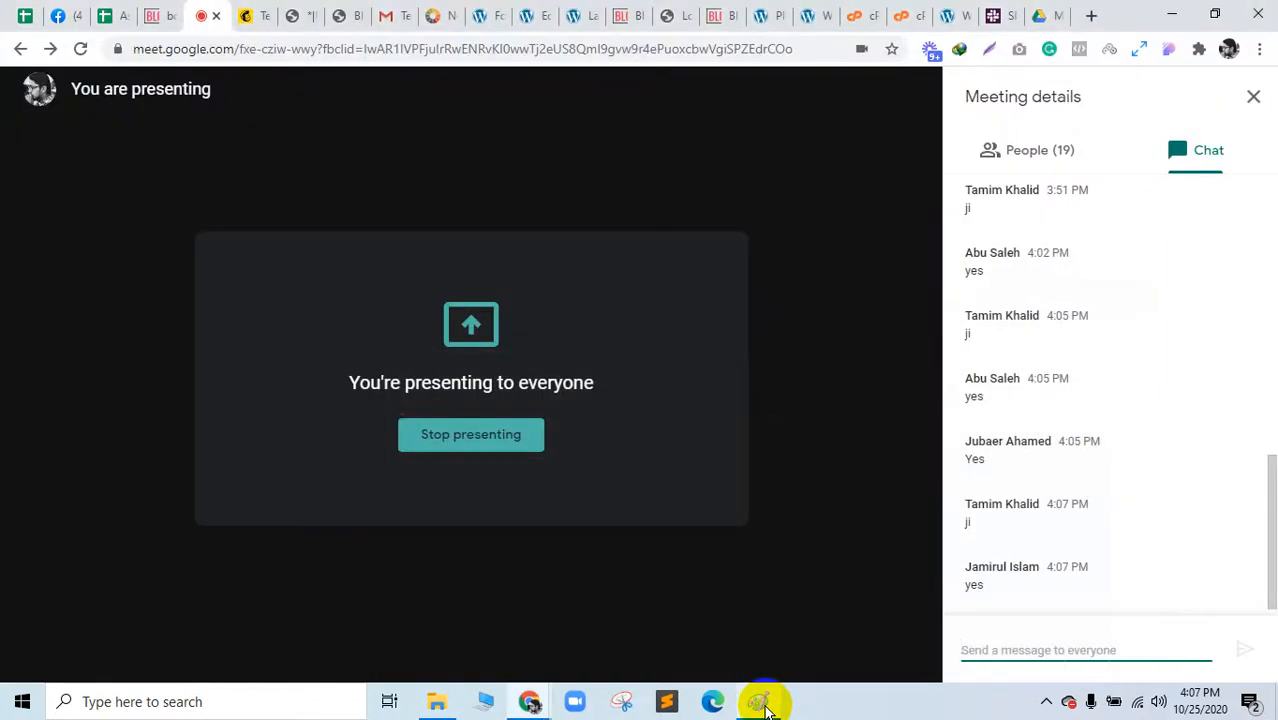
# Step: Close the Black Friday email, WordPress landing, site front-end, PutsMail and page-source tabs
pyautogui.click(308, 17)
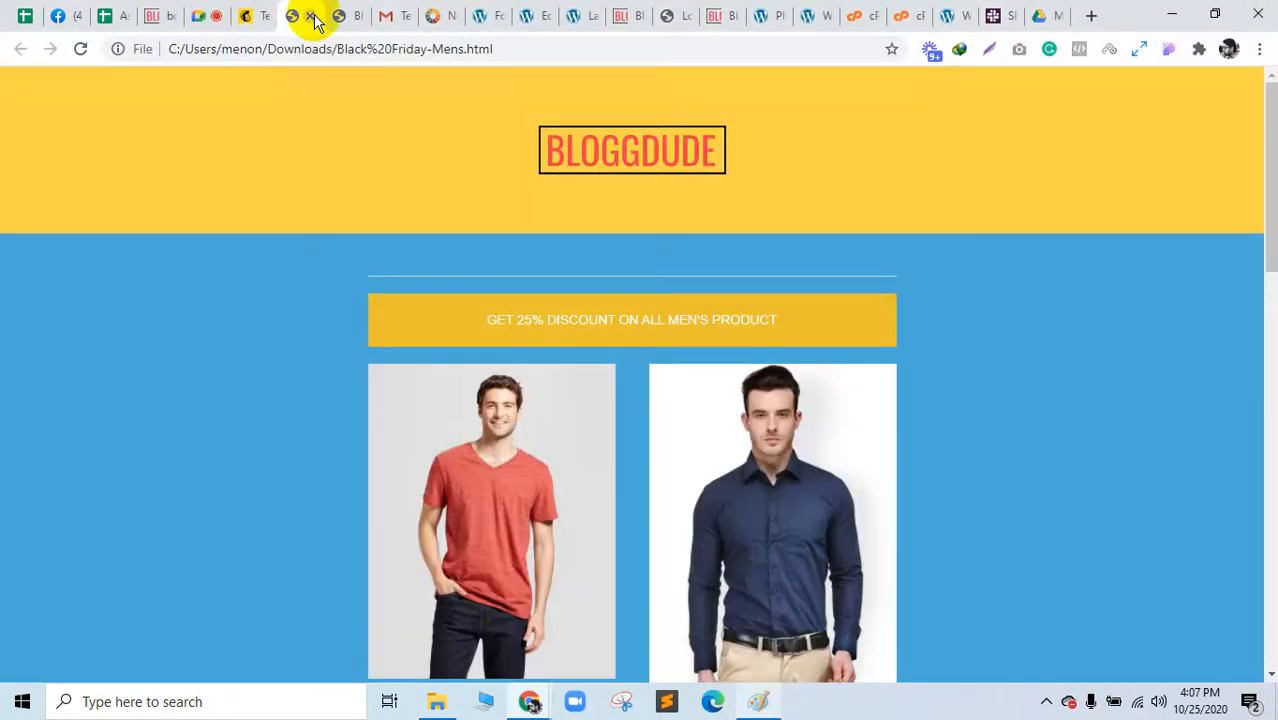
pyautogui.click(311, 17)
pyautogui.click(257, 15)
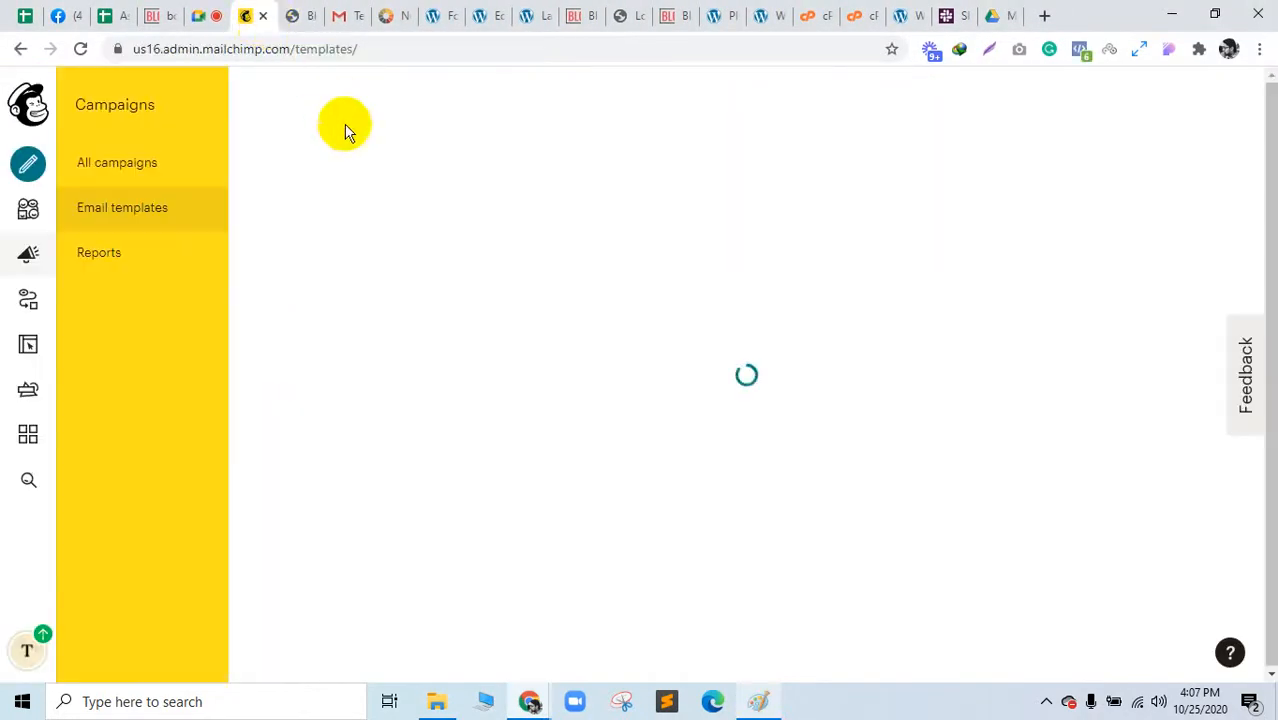
pyautogui.click(510, 12)
pyautogui.click(557, 10)
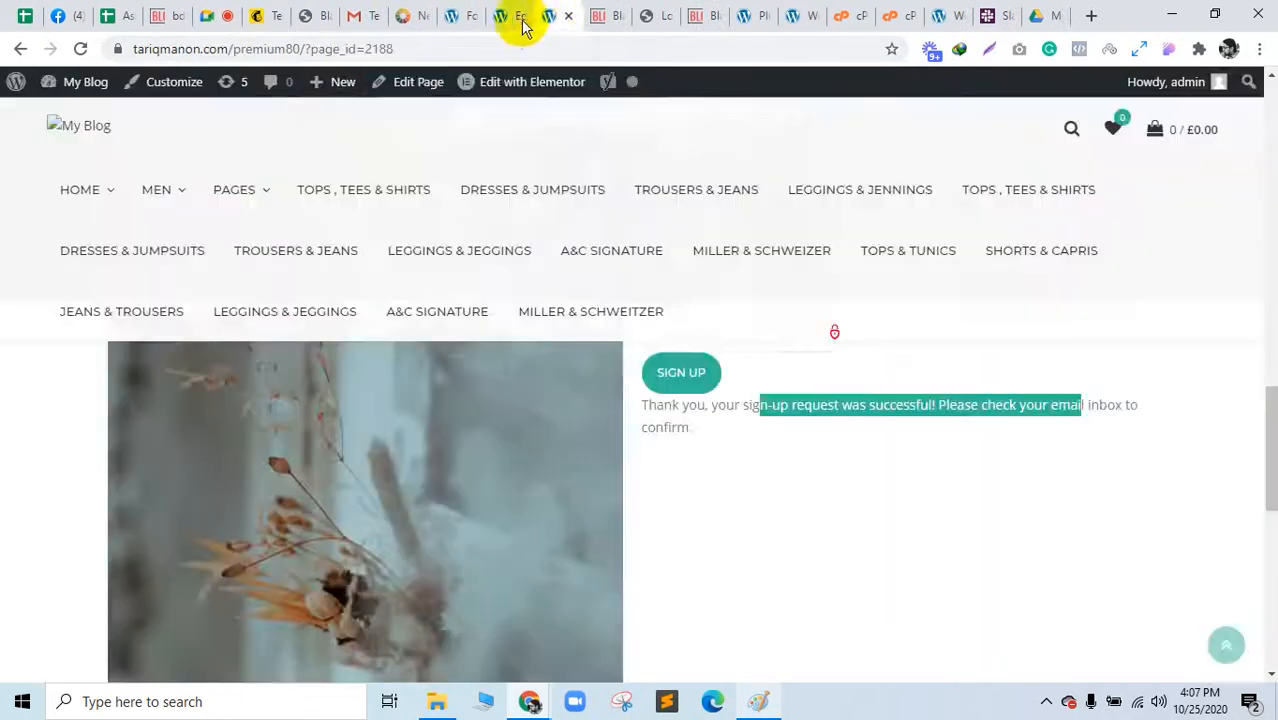
pyautogui.click(519, 20)
pyautogui.click(519, 17)
pyautogui.click(519, 17)
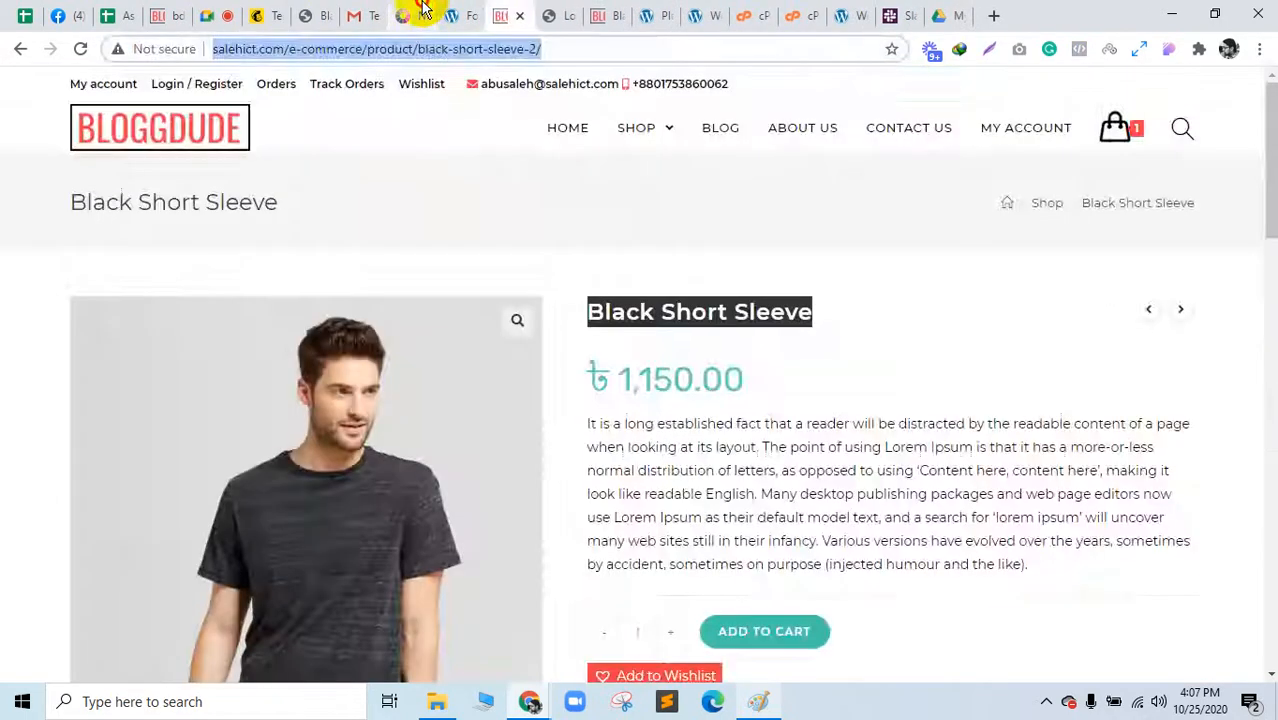
pyautogui.click(422, 12)
pyautogui.click(424, 17)
pyautogui.click(325, 14)
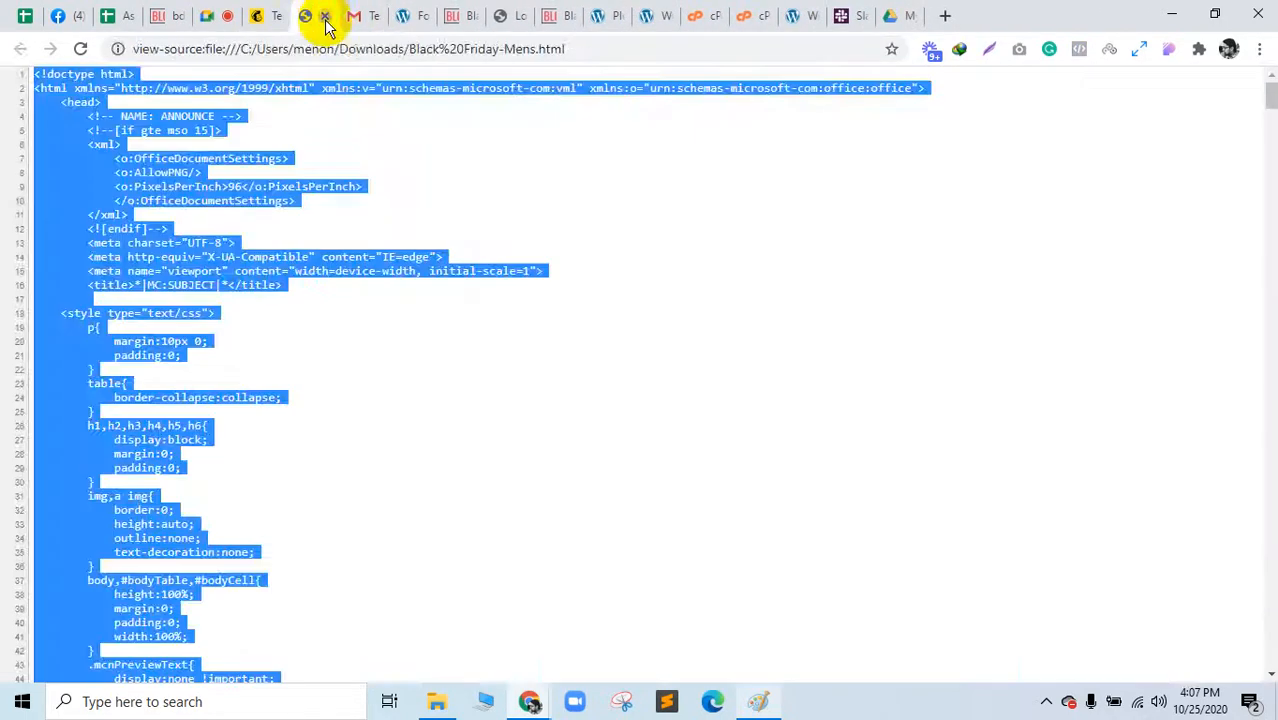
pyautogui.click(325, 17)
# Step: Close the plugins, WooCommerce status, product, logo and BLOGGDUDE shop tabs, then open a blank tab
pyautogui.click(566, 14)
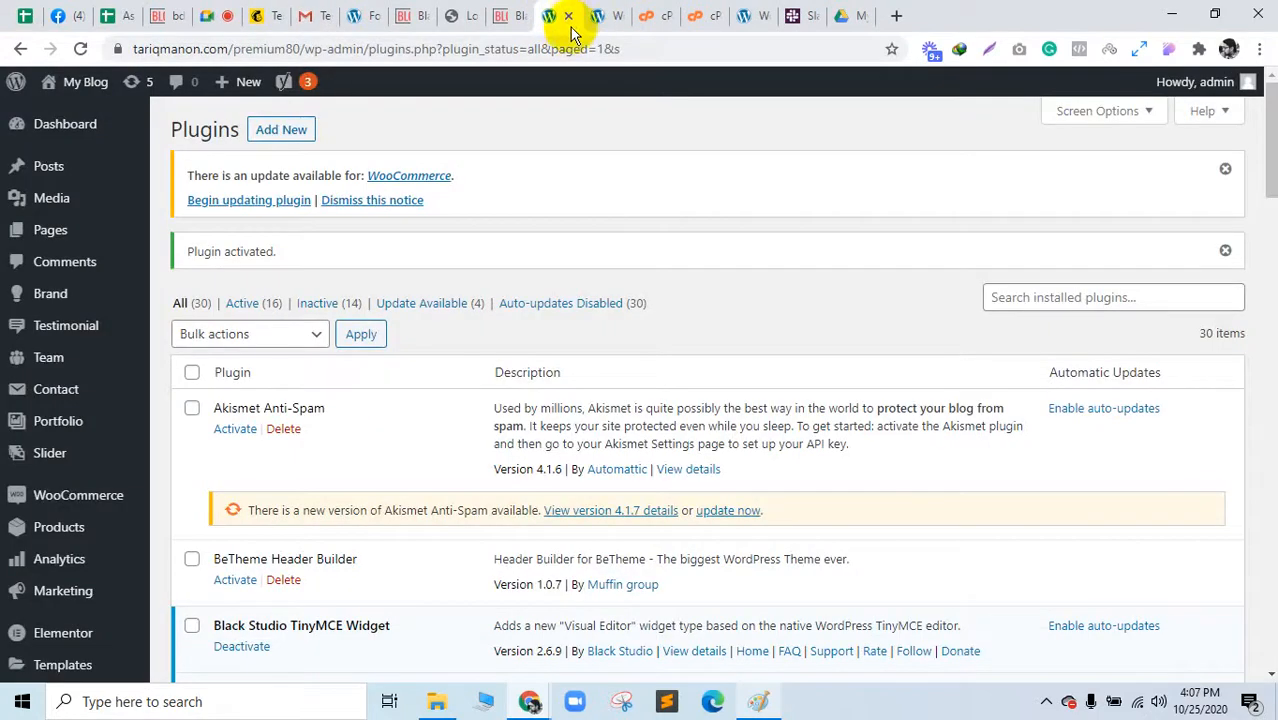
pyautogui.click(568, 17)
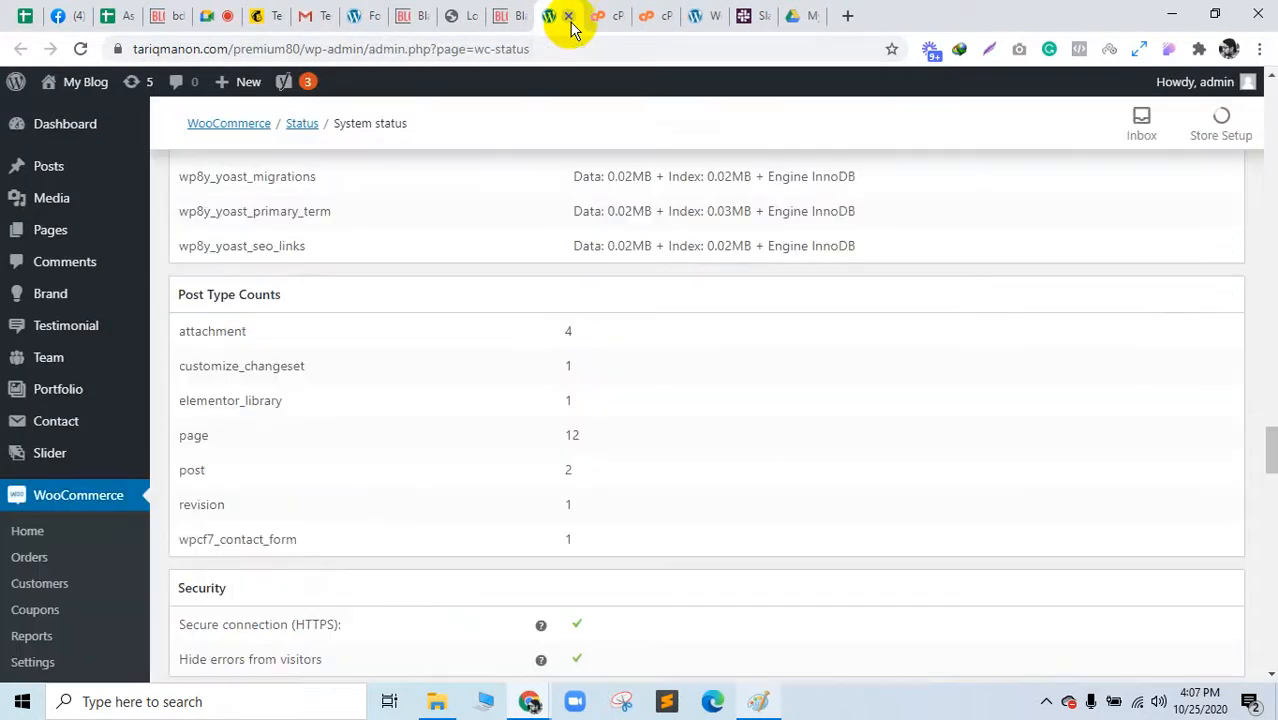
pyautogui.click(568, 17)
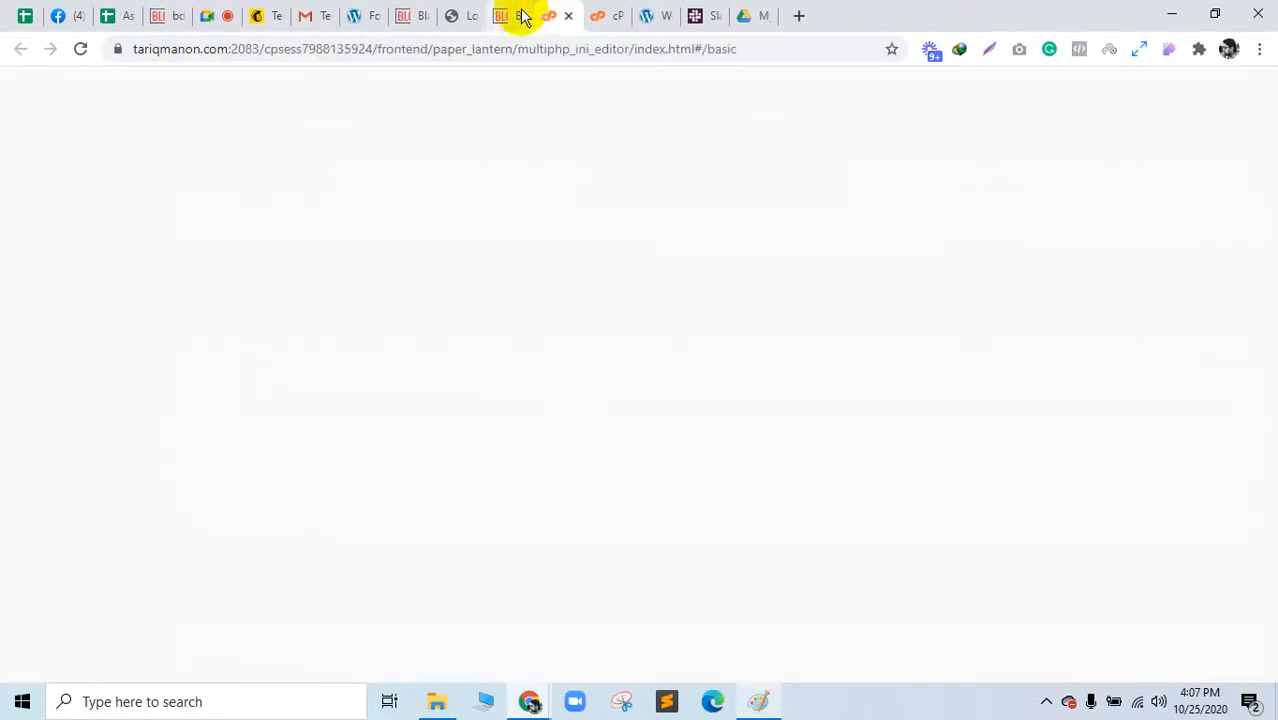
pyautogui.click(524, 17)
pyautogui.click(521, 16)
pyautogui.click(466, 8)
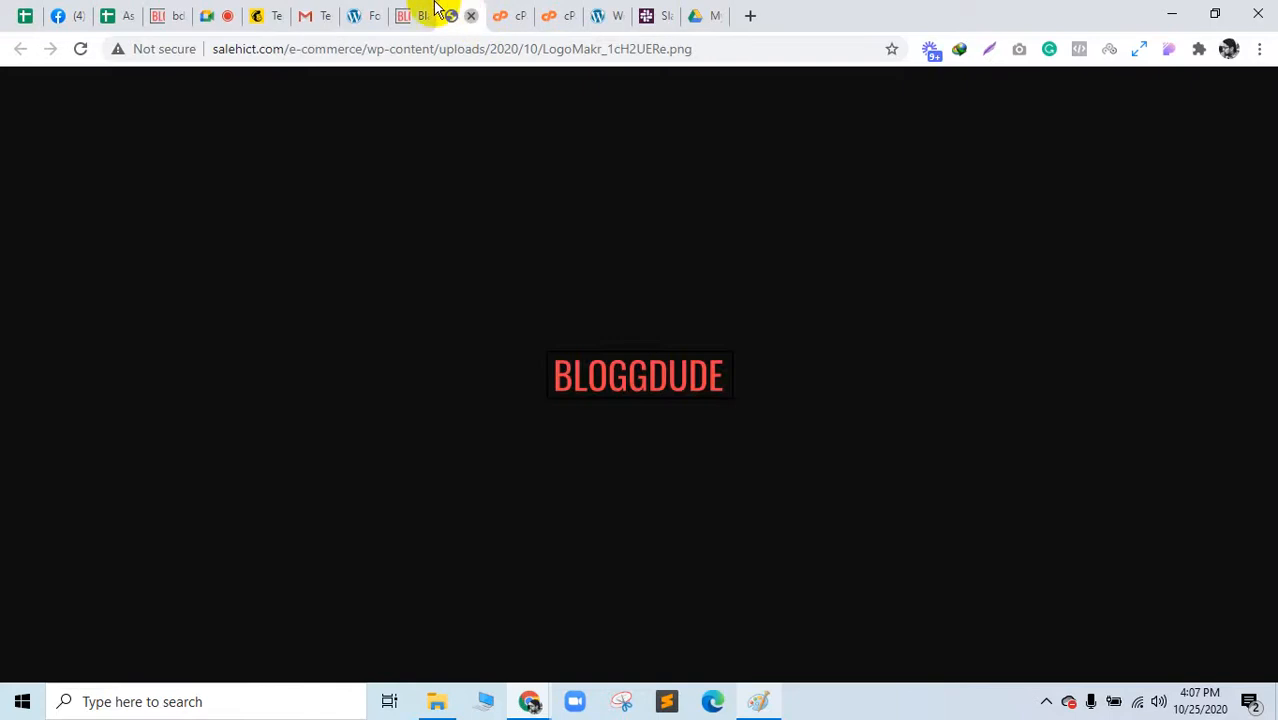
pyautogui.click(470, 16)
pyautogui.click(422, 15)
pyautogui.click(364, 14)
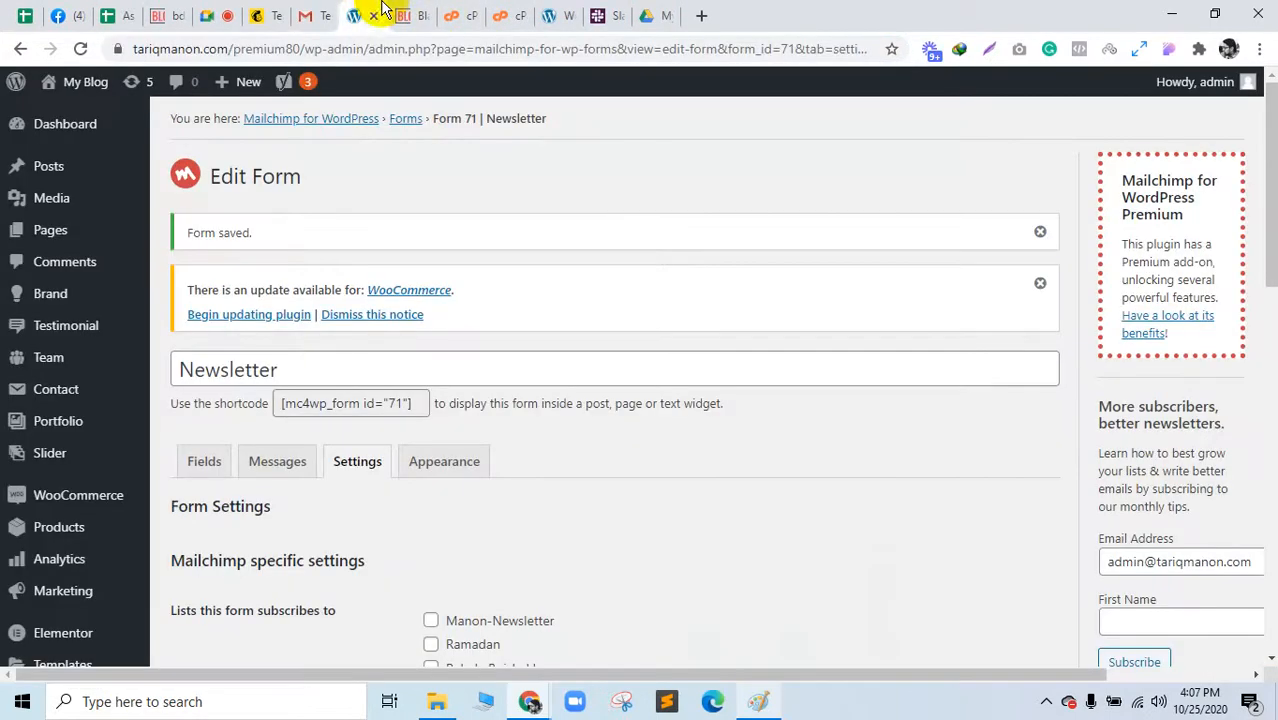
pyautogui.click(300, 14)
pyautogui.click(105, 214)
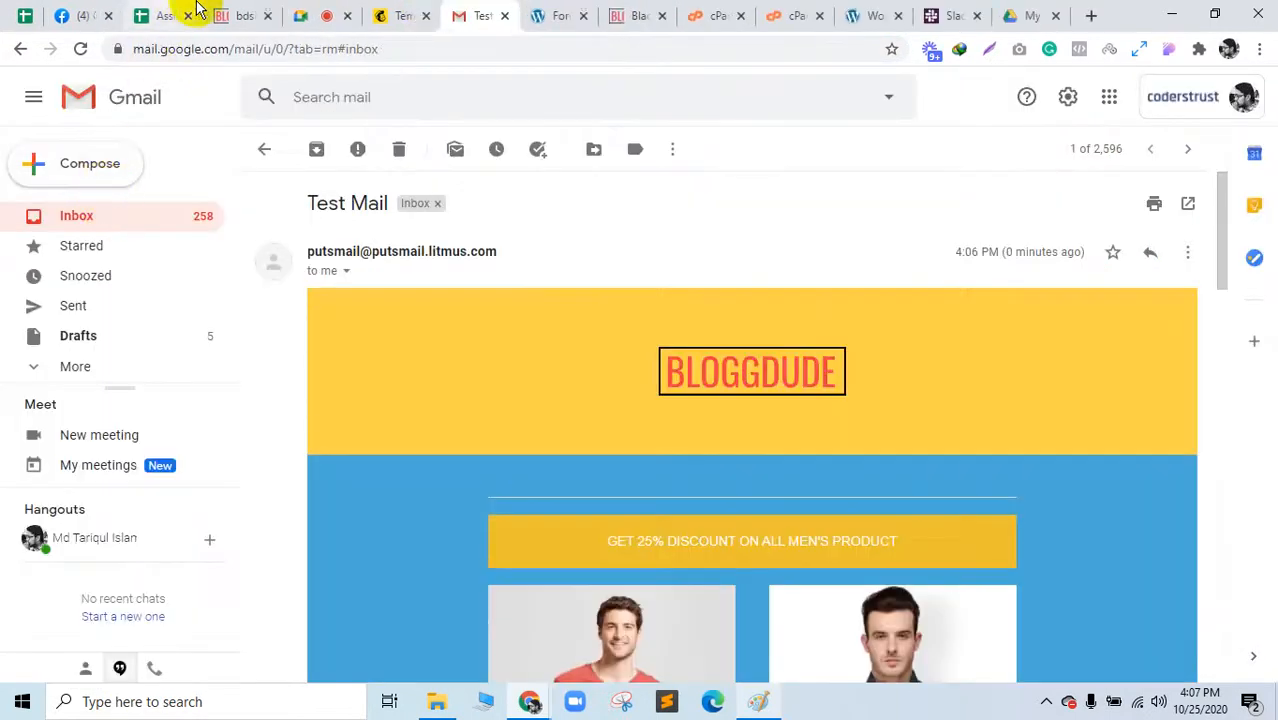
pyautogui.click(256, 16)
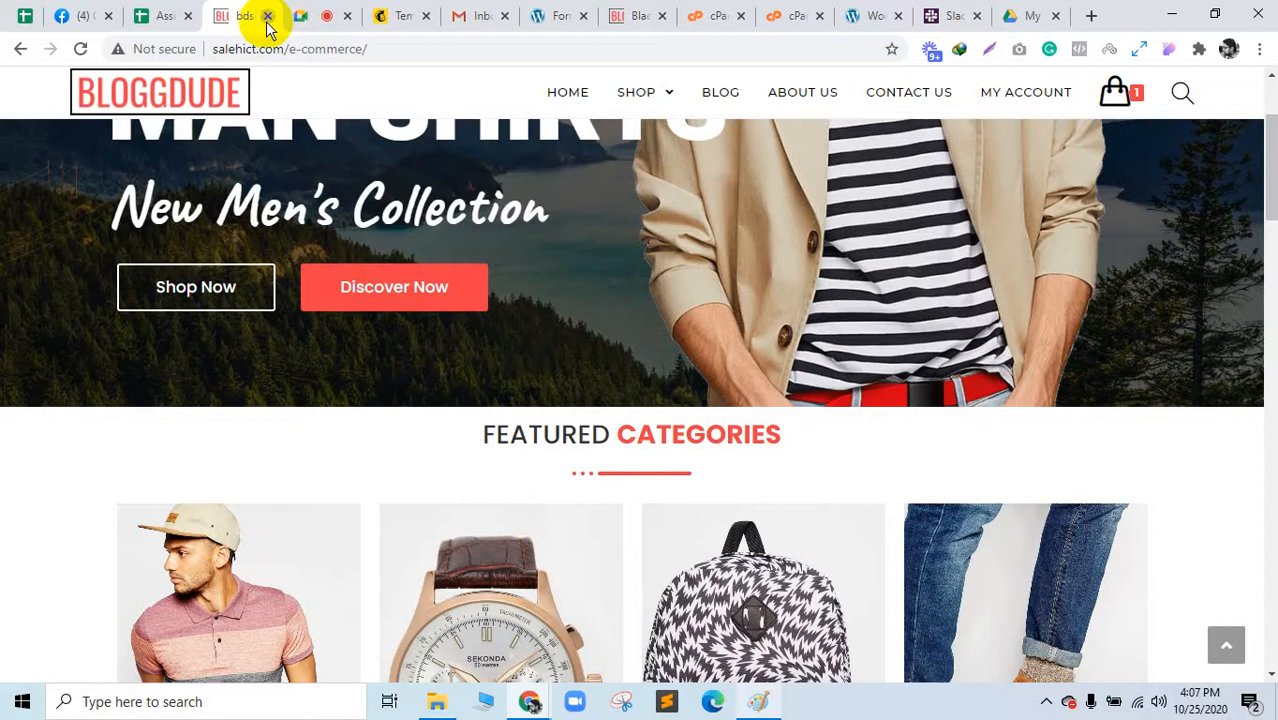
pyautogui.click(267, 17)
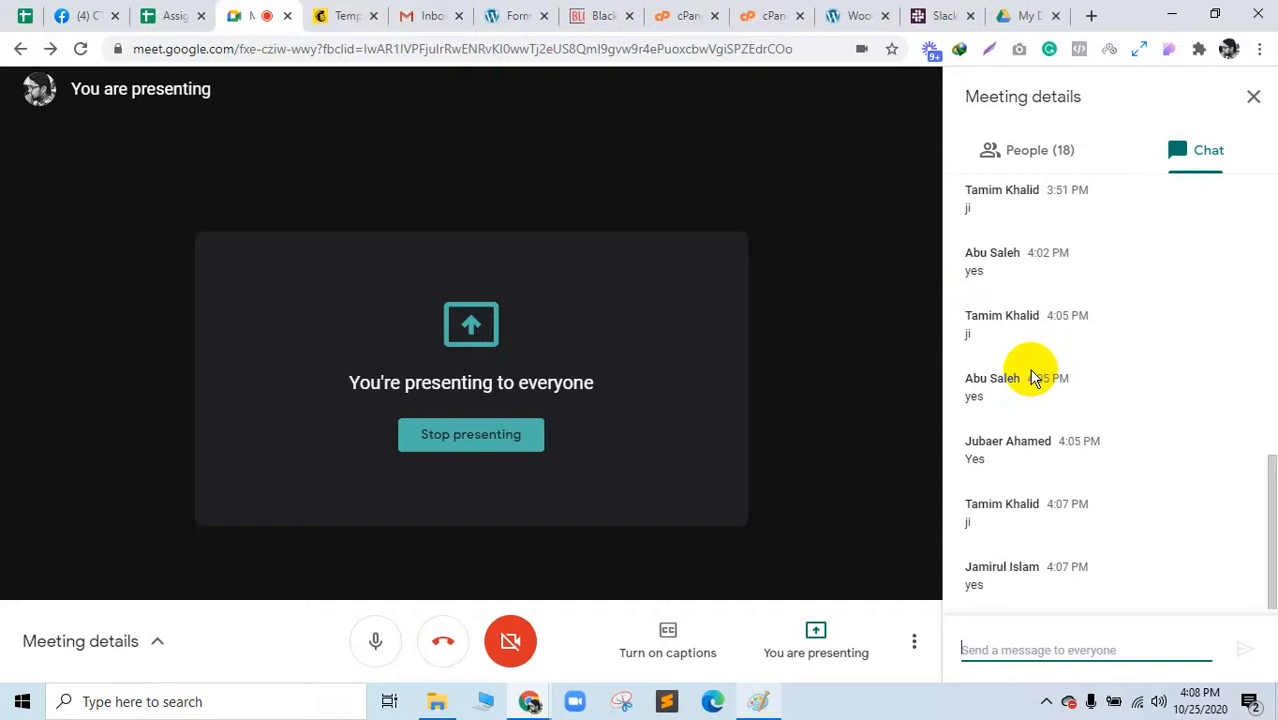
pyautogui.click(806, 427)
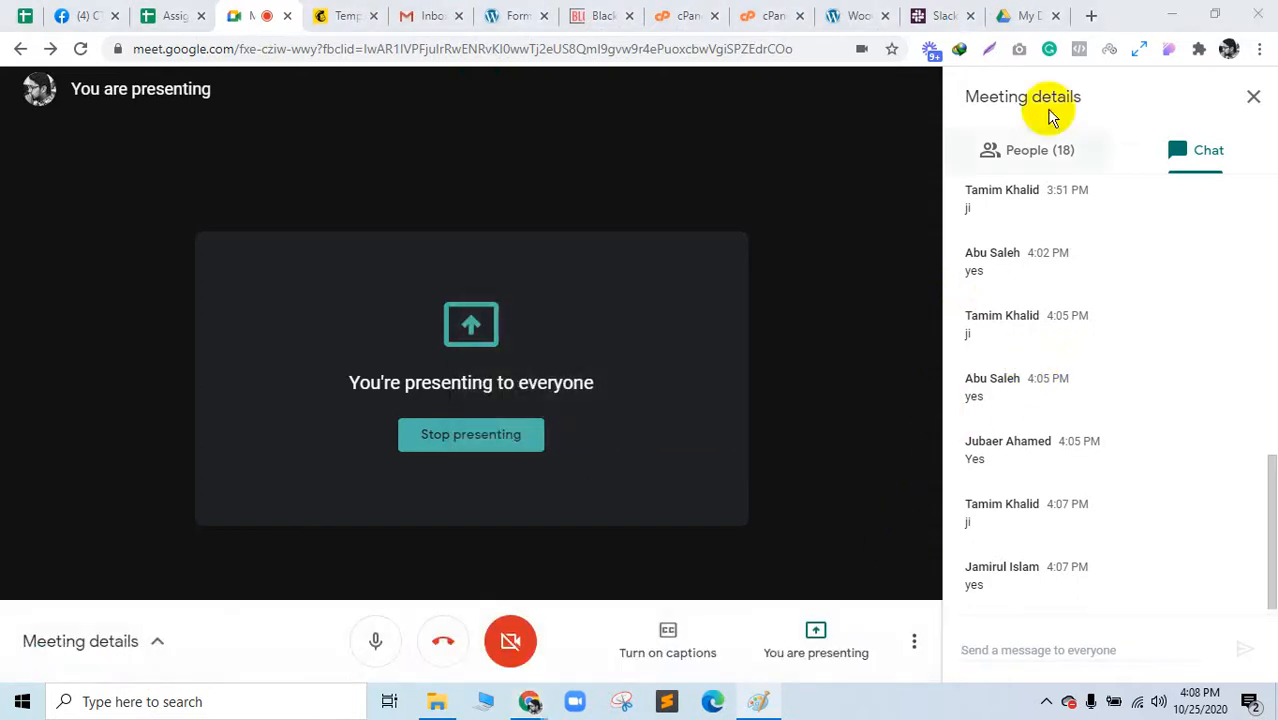
pyautogui.click(1091, 15)
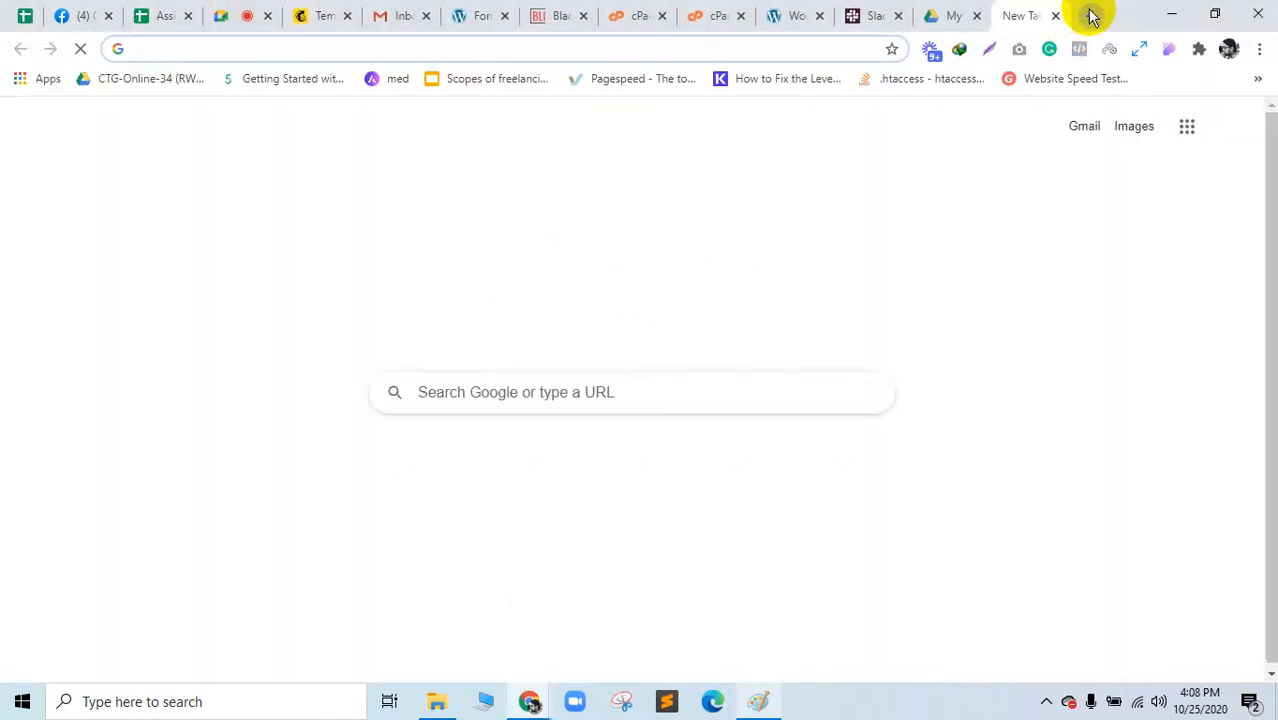
# Step: Search Google Images for 'sales funnel page with mailchimp'
pyautogui.write('sales funnel')
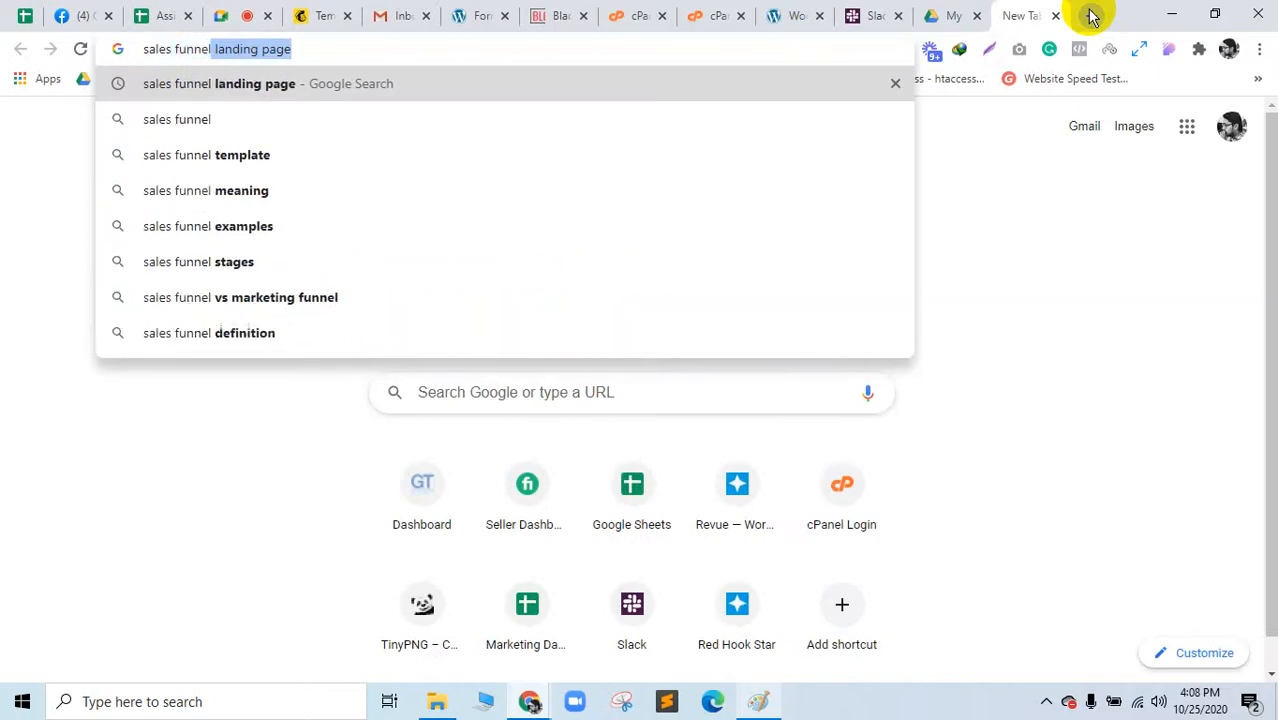
pyautogui.write(' page with')
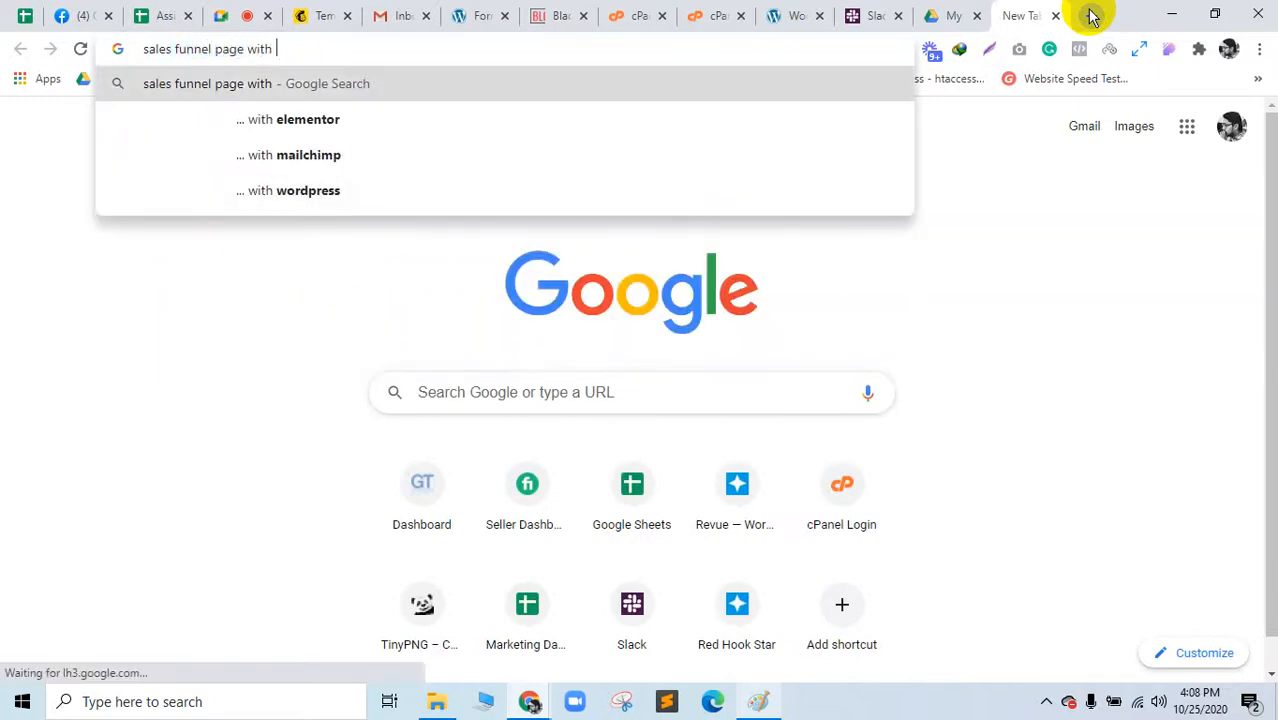
pyautogui.press('Down')
pyautogui.press('Down')
pyautogui.press('Return')
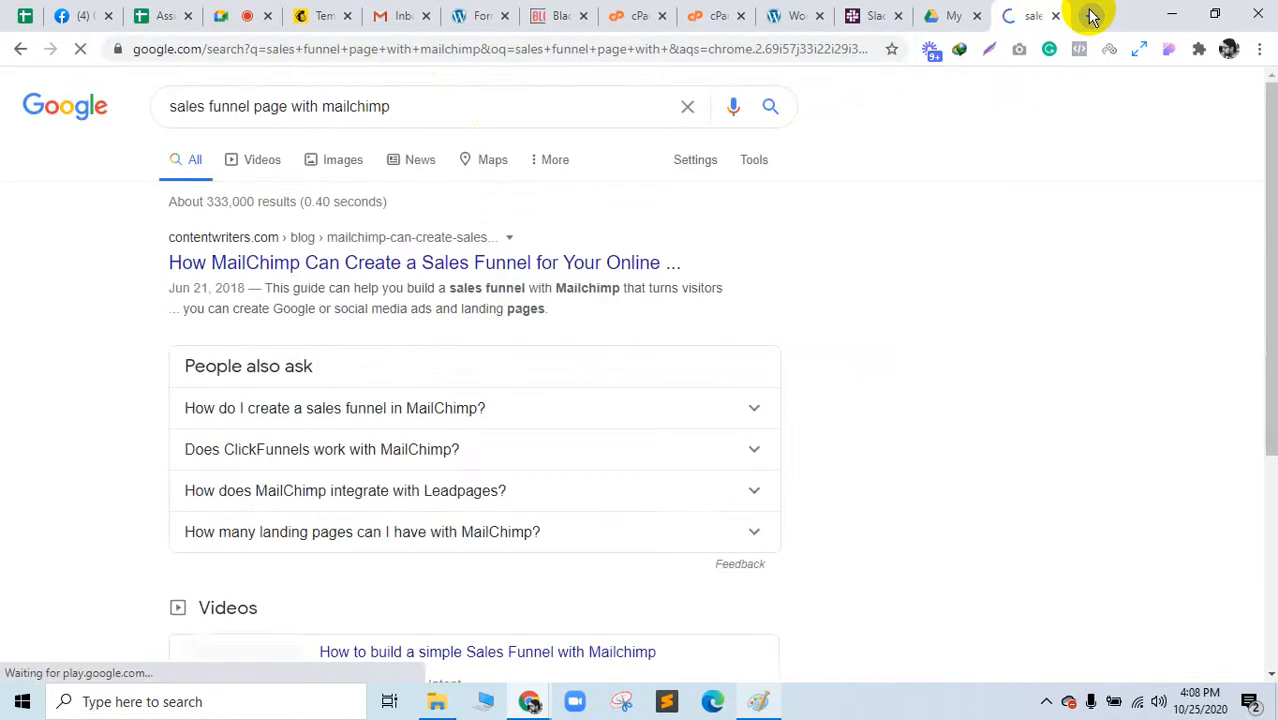
pyautogui.click(322, 175)
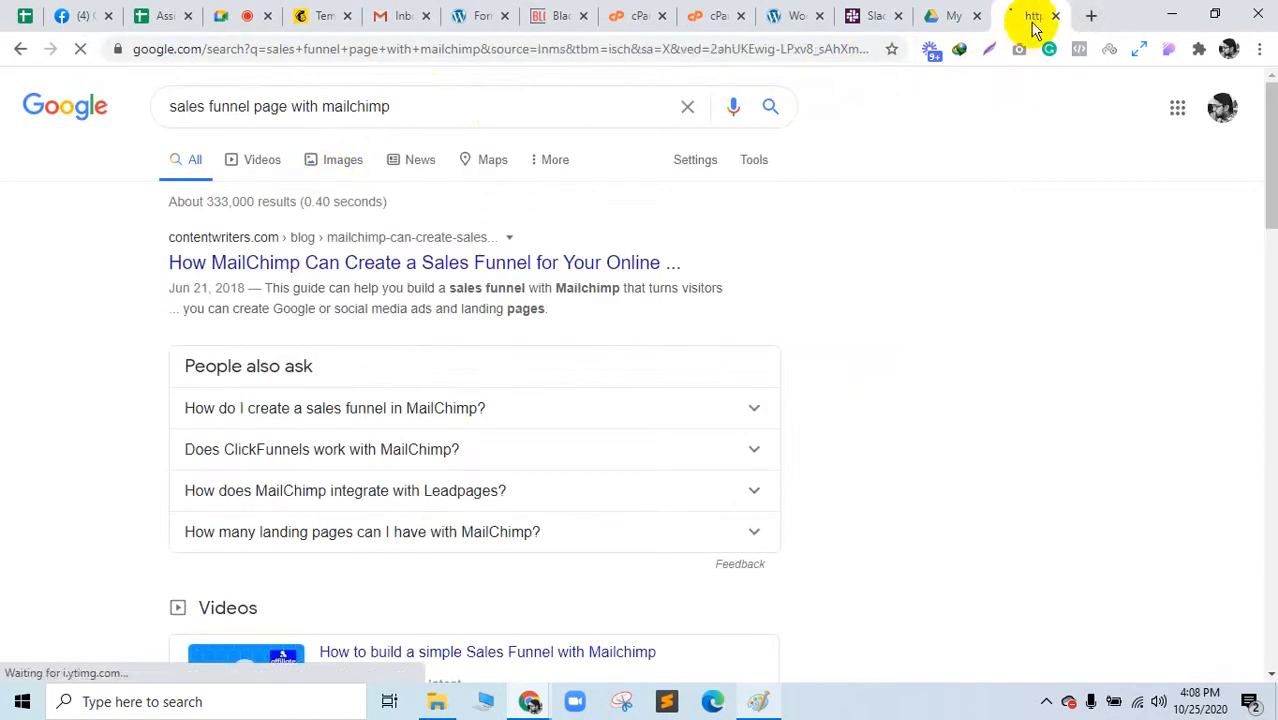
pyautogui.moveTo(1033, 20); pyautogui.dragTo(390, 15)
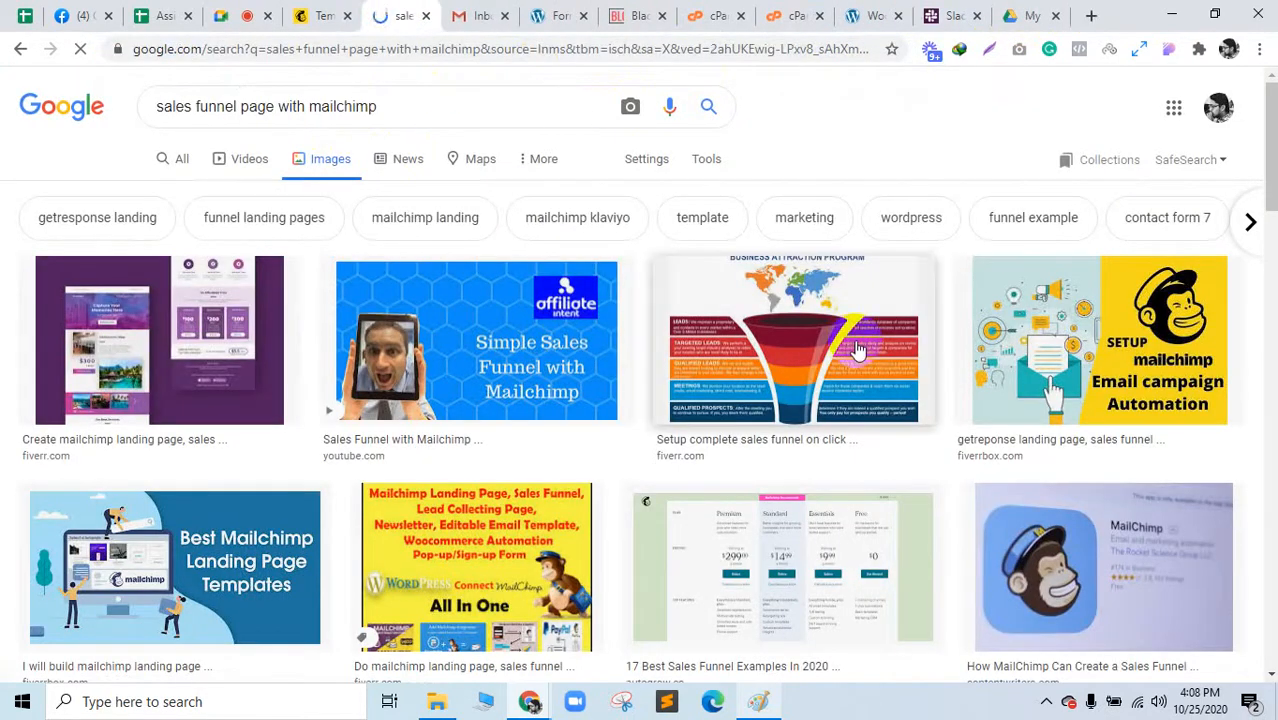
# Step: Open the mailerlite landing-page image full size in a new tab and view it
pyautogui.click(174, 345)
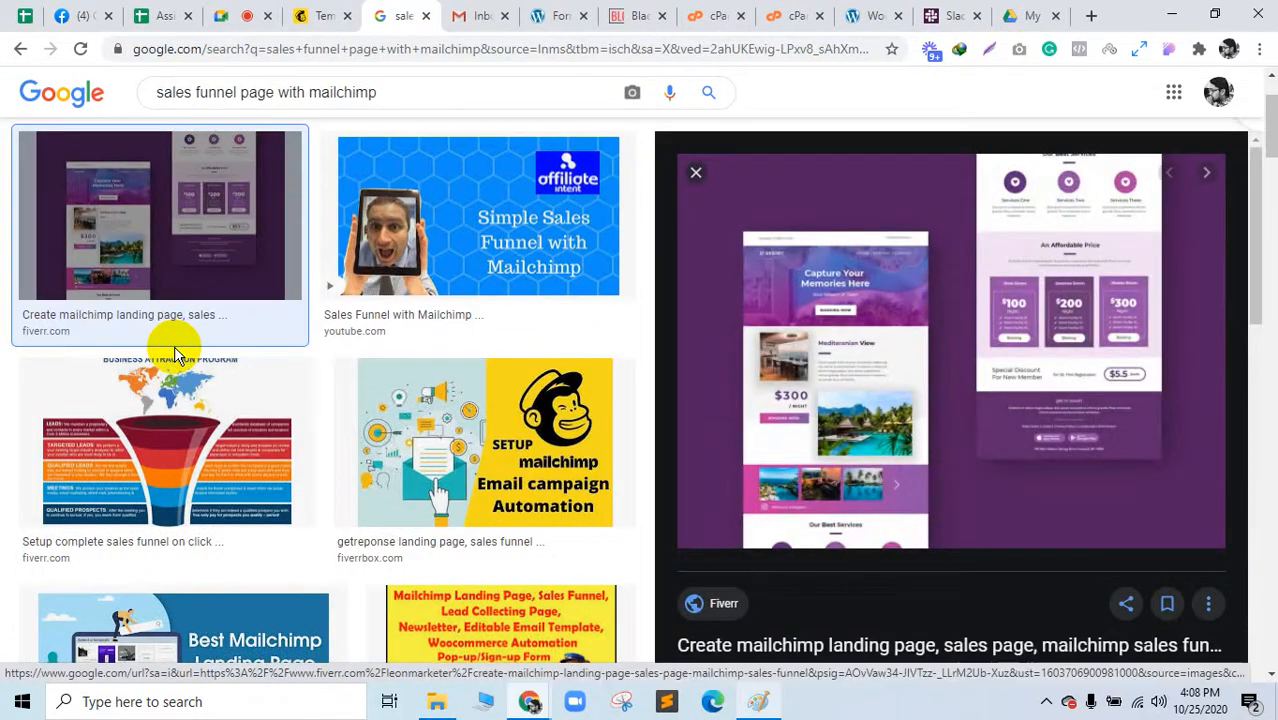
pyautogui.scroll(-1, 555, 430)
pyautogui.scroll(-1, 555, 430)
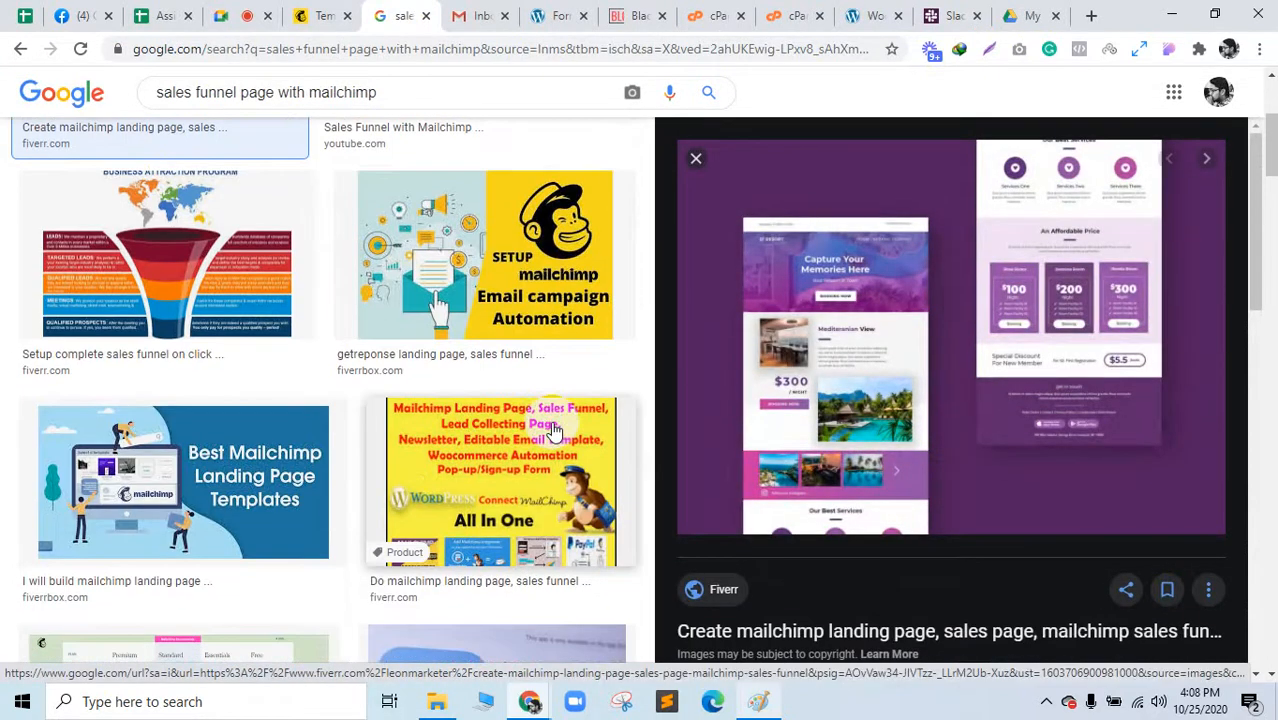
pyautogui.scroll(-3, 555, 430)
pyautogui.scroll(-2, 555, 430)
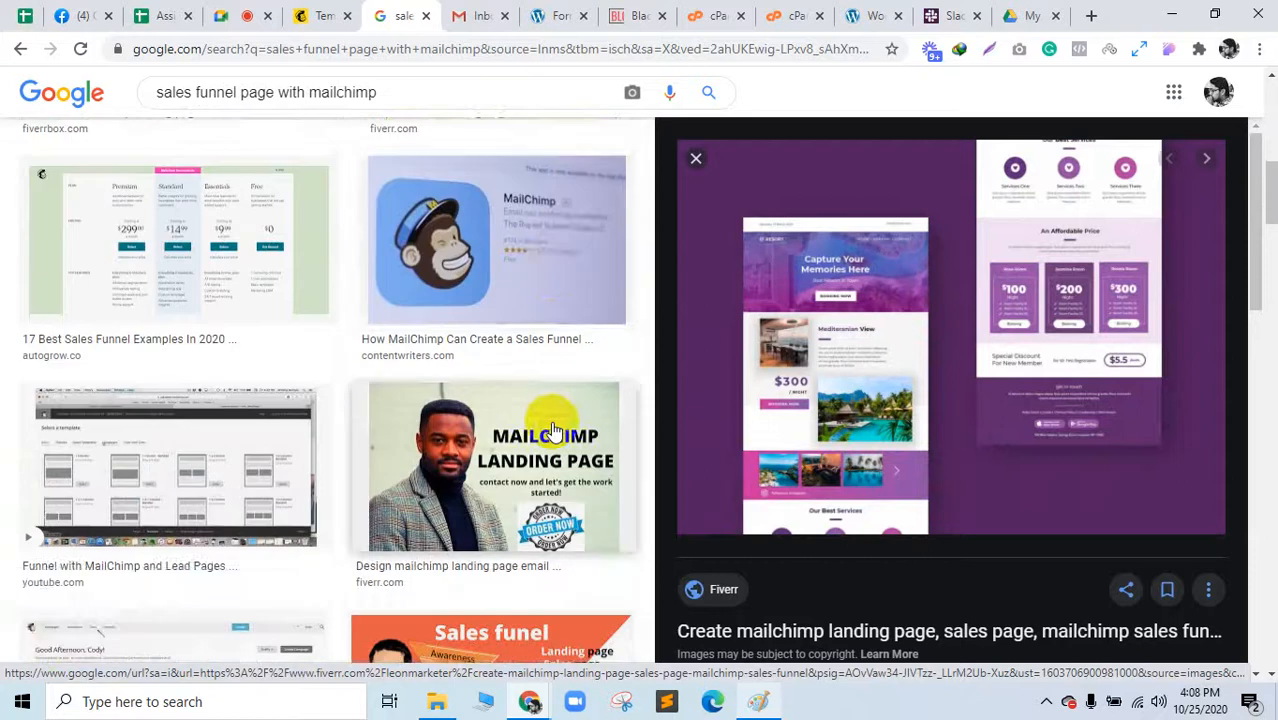
pyautogui.scroll(-12, 555, 430)
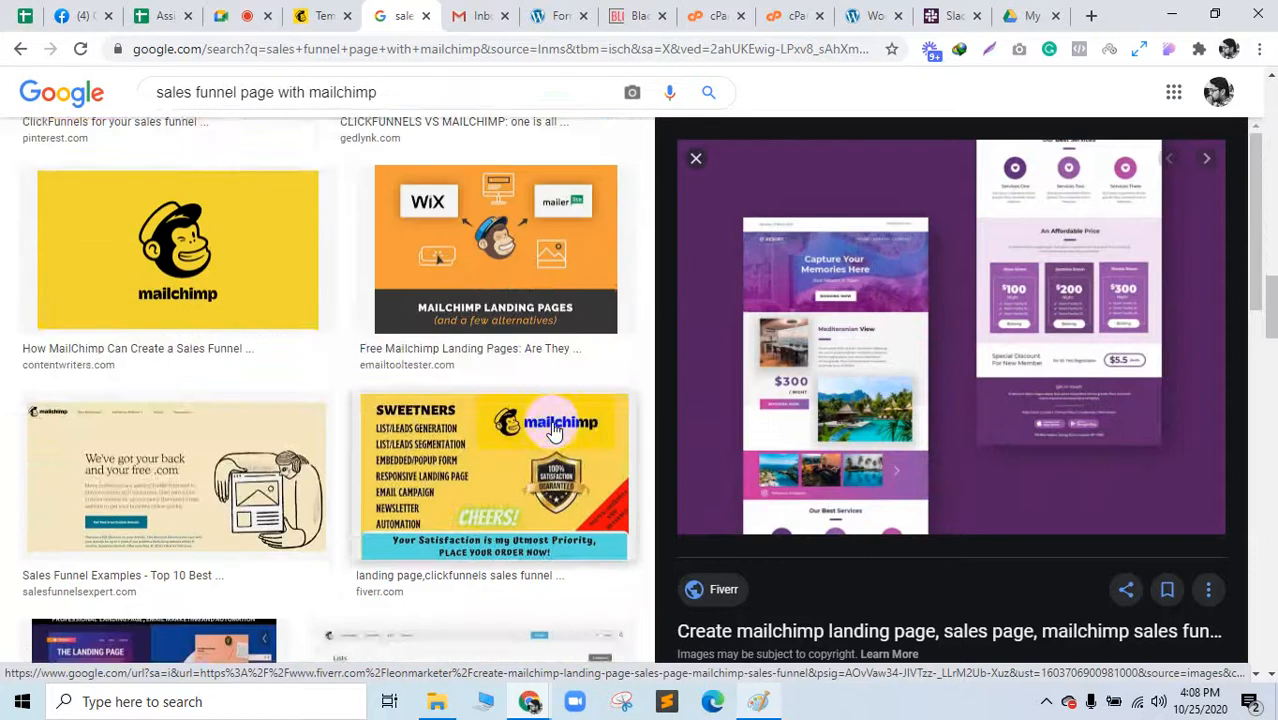
pyautogui.scroll(-3, 555, 430)
pyautogui.click(230, 355)
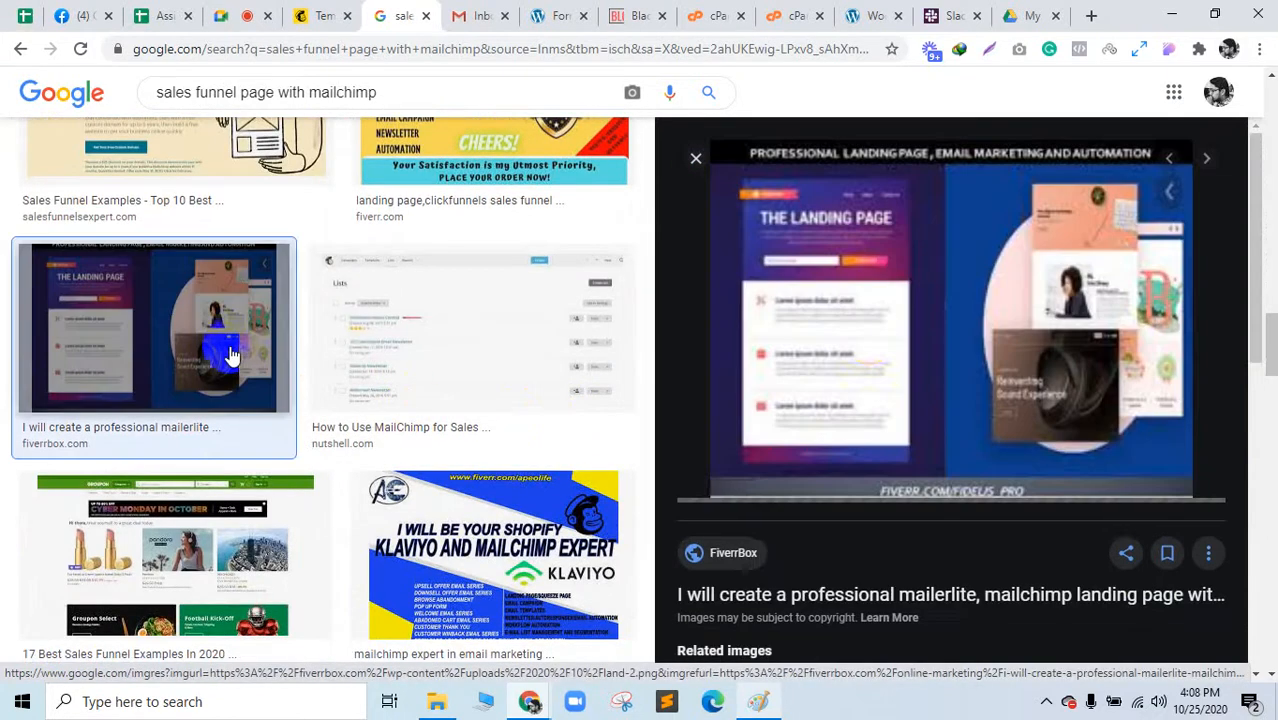
pyautogui.rightClick(860, 306)
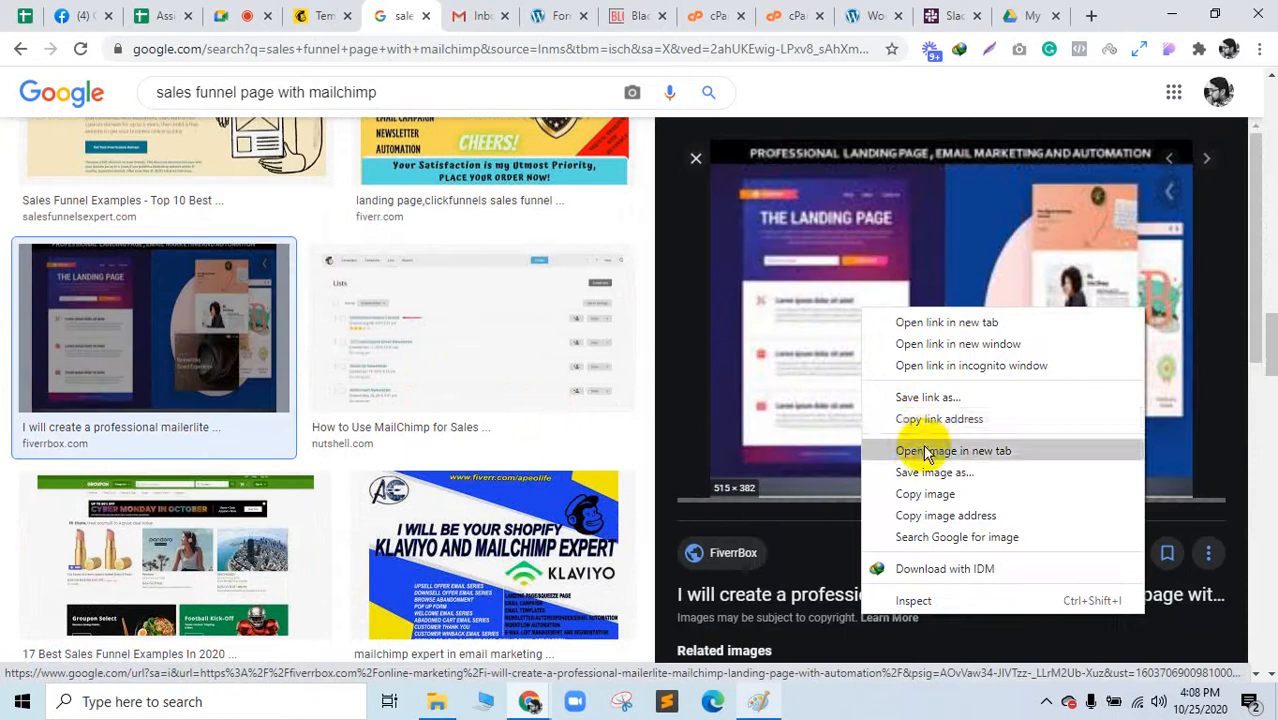
pyautogui.click(925, 452)
pyautogui.click(453, 14)
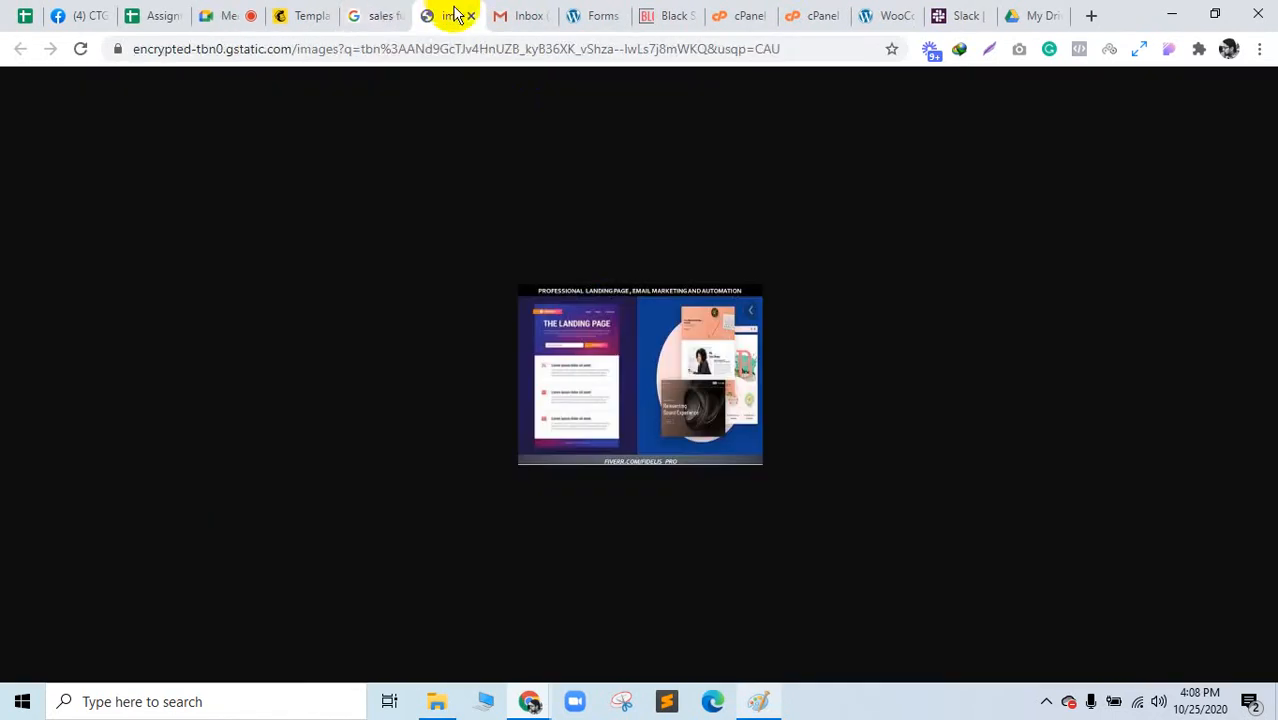
pyautogui.click(378, 12)
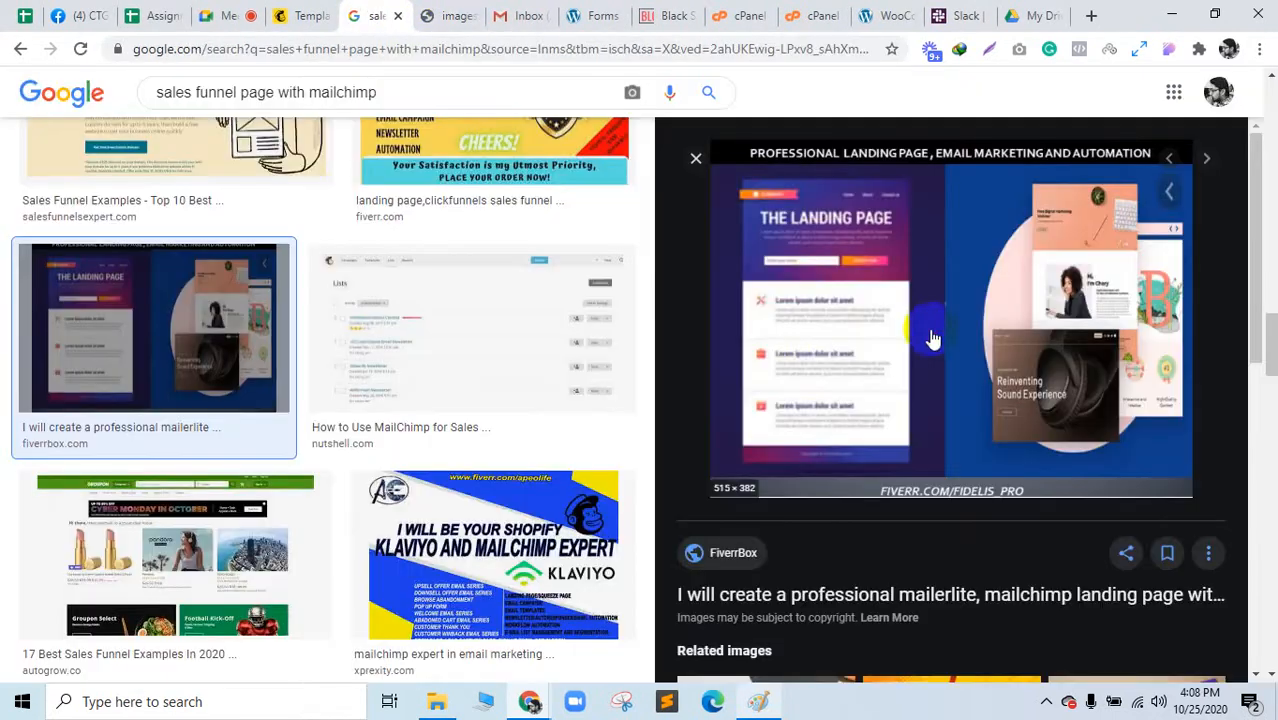
# Step: Open the FiverrBox gig in a background tab and preview the Responsive Email Template result
pyautogui.middleClick(932, 338)
pyautogui.scroll(-9, 556, 376)
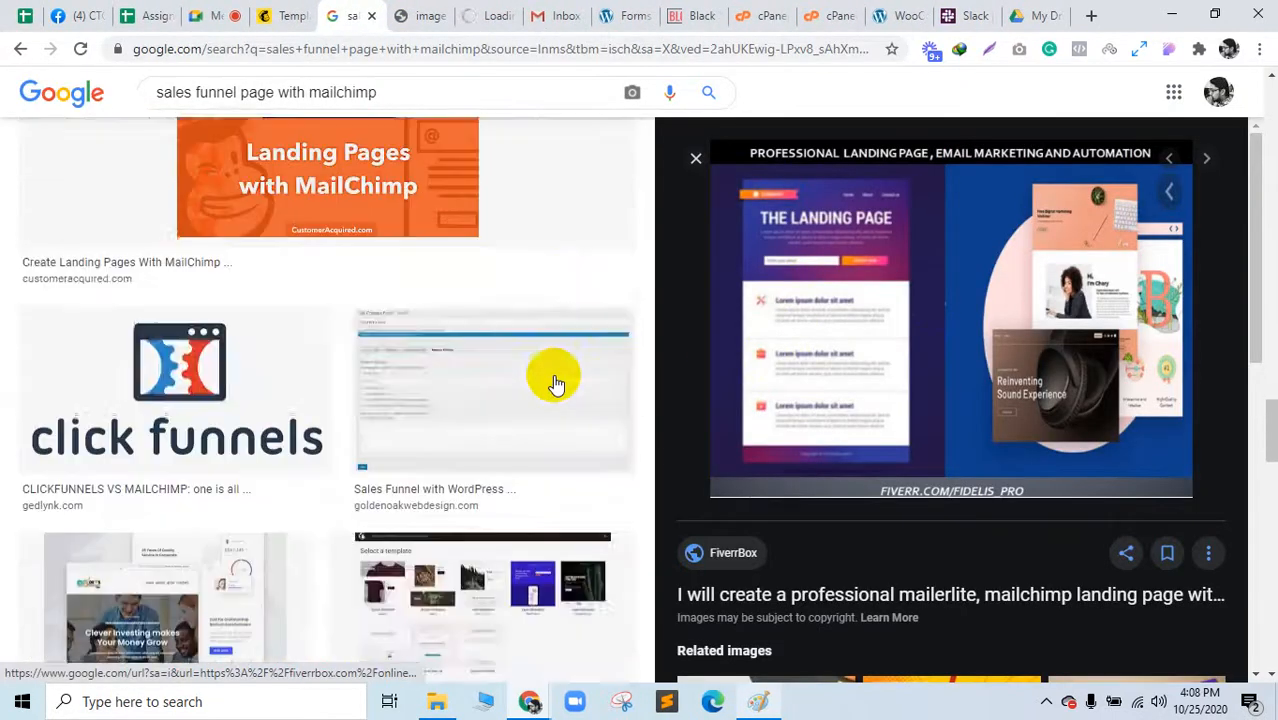
pyautogui.scroll(-3, 556, 383)
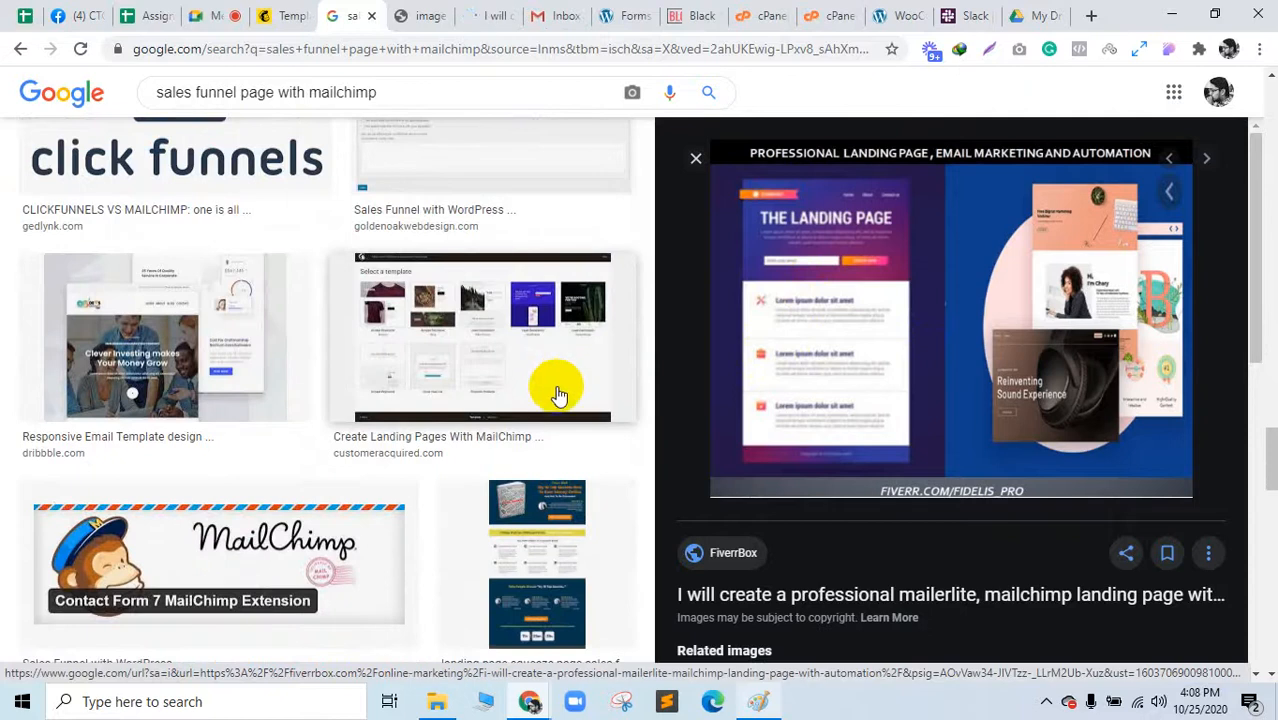
pyautogui.click(537, 564)
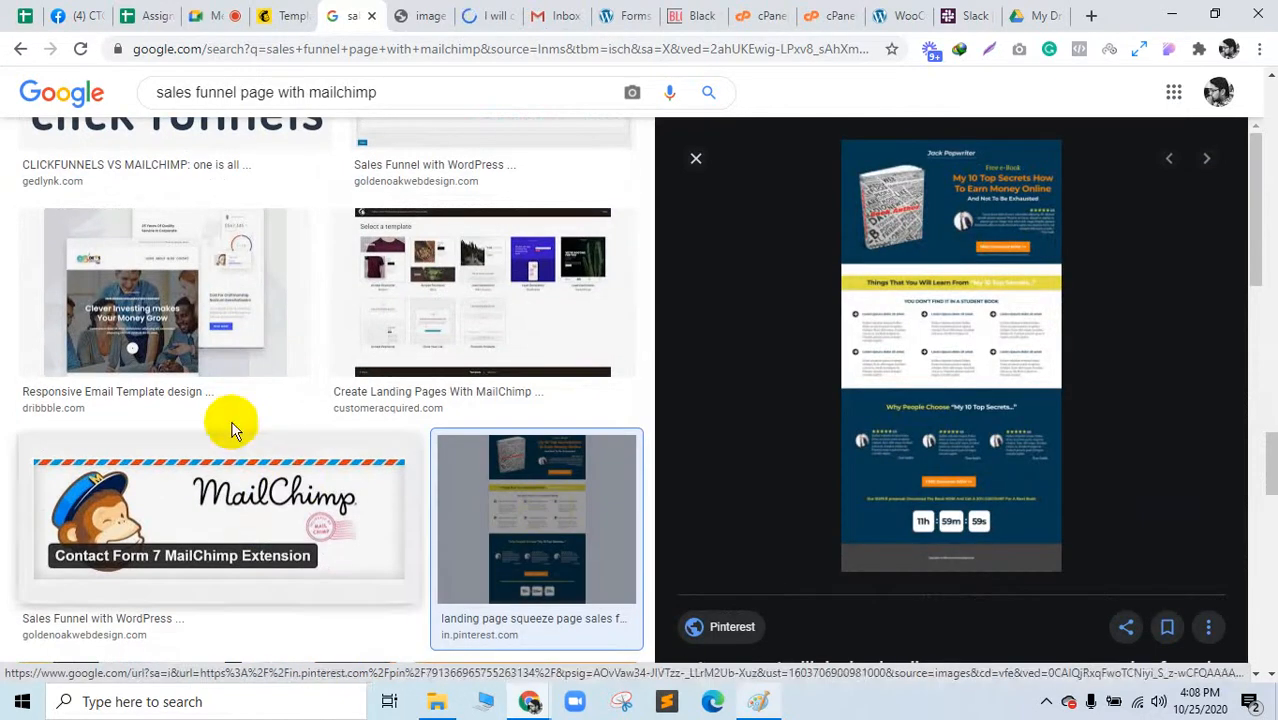
pyautogui.click(198, 347)
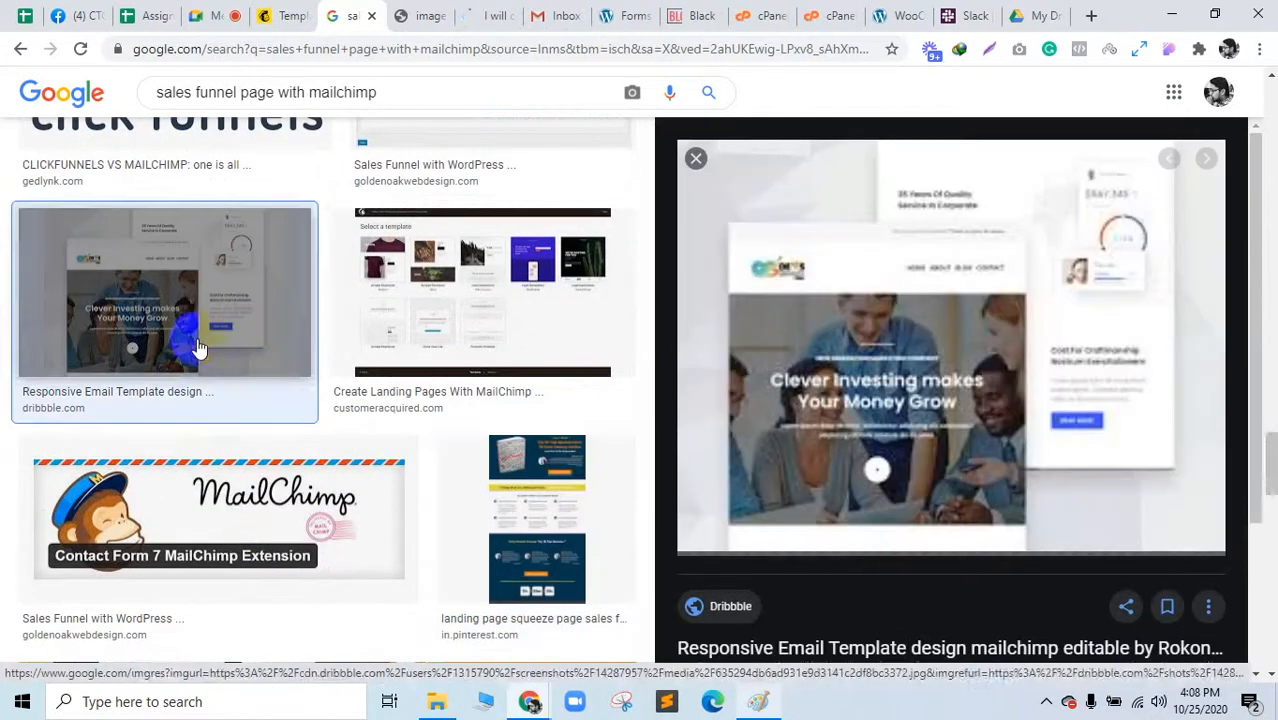
pyautogui.scroll(-5, 430, 416)
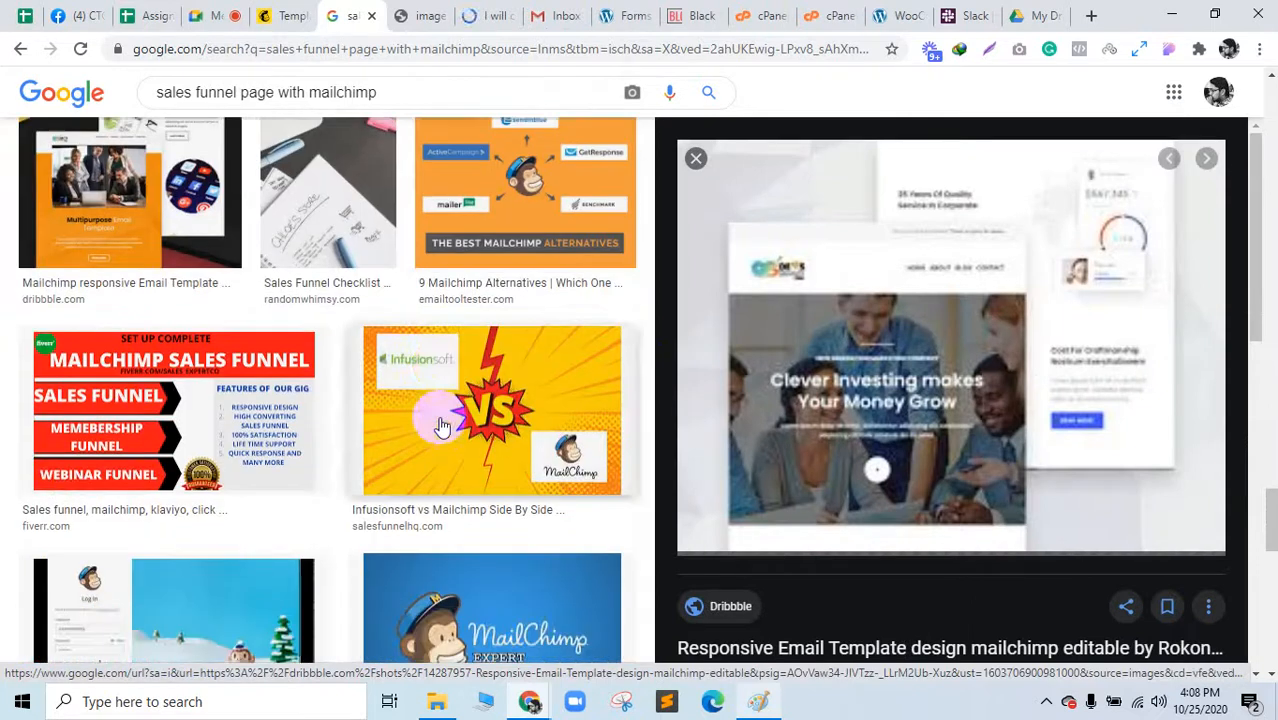
# Step: Open the FiverrBox gig and highlight Mailchimp, Get response, Click funnel and Aweber in its platform list
pyautogui.moveTo(480, 15); pyautogui.dragTo(420, 15)
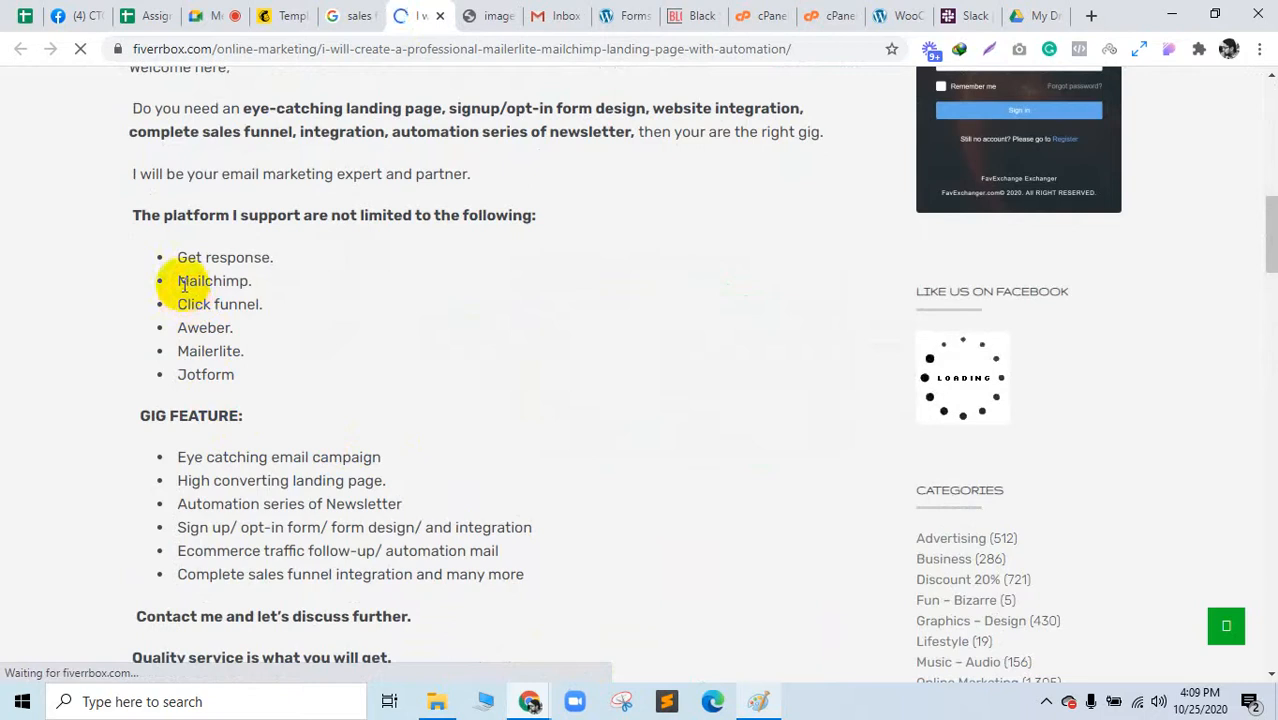
pyautogui.moveTo(180, 281); pyautogui.dragTo(255, 283)
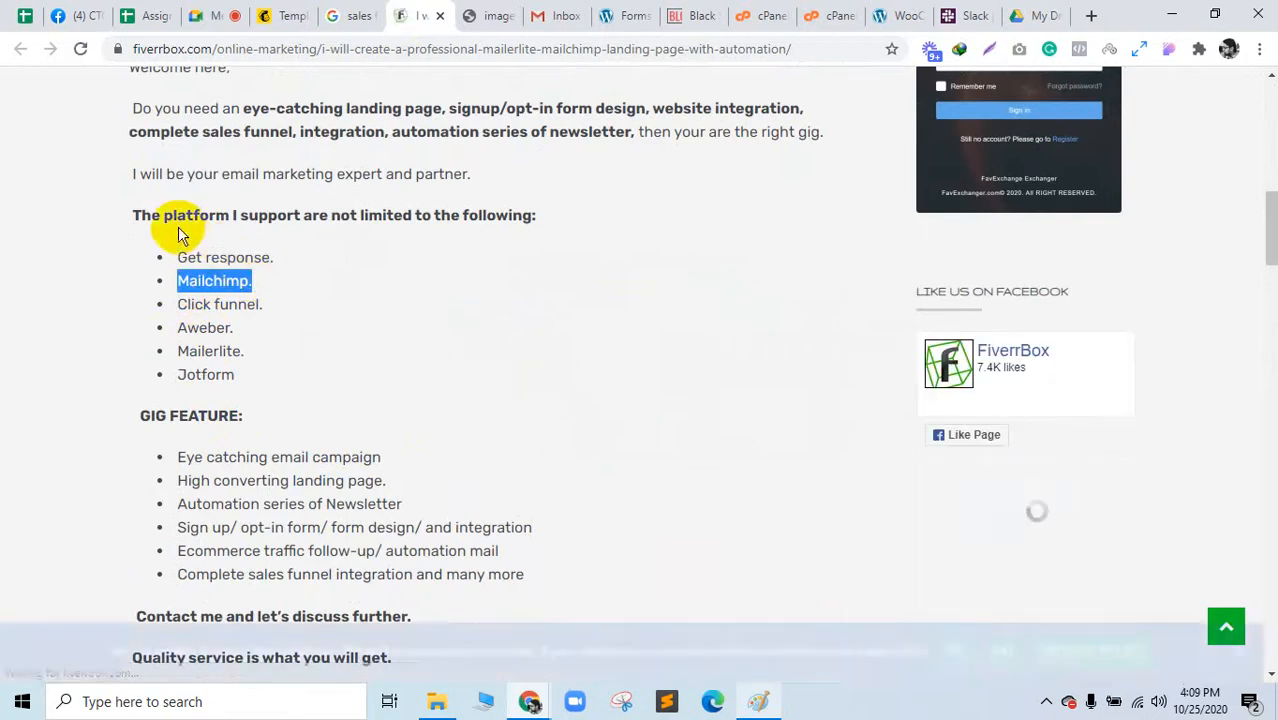
pyautogui.moveTo(180, 257); pyautogui.dragTo(283, 258)
pyautogui.moveTo(190, 305); pyautogui.dragTo(285, 311)
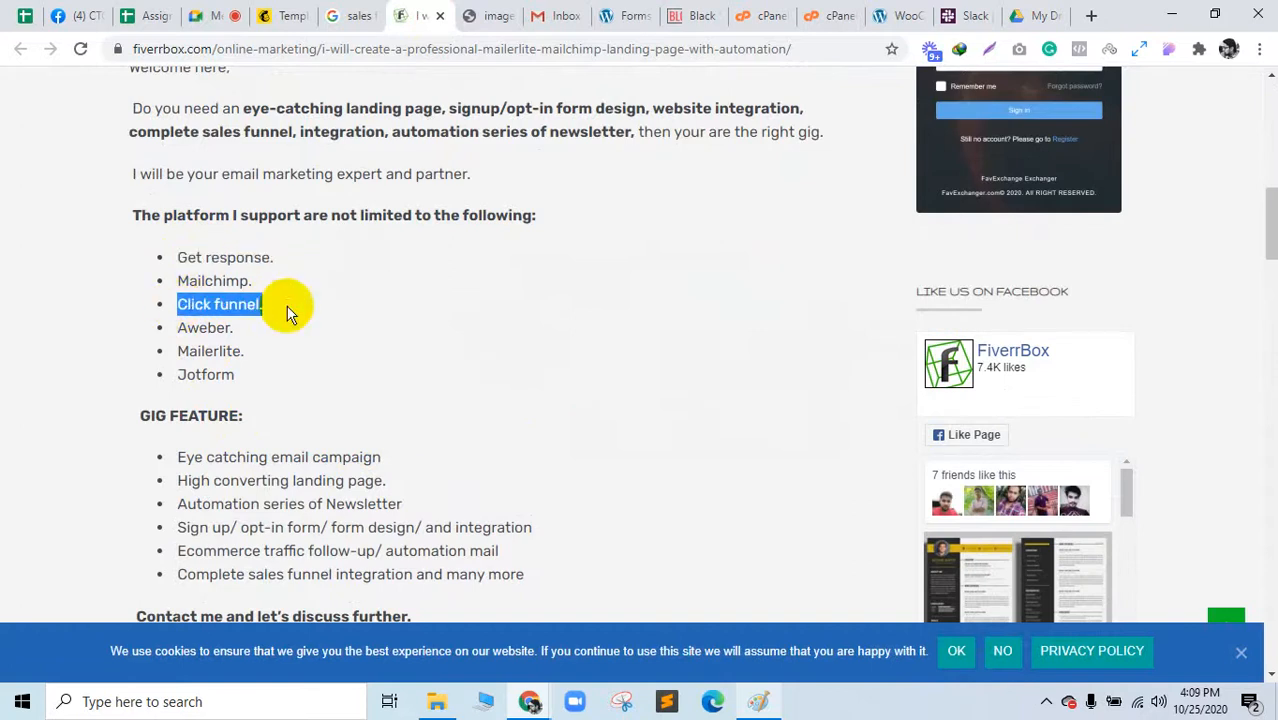
pyautogui.moveTo(187, 328)
pyautogui.mouseDown()
pyautogui.moveTo(285, 328)
pyautogui.moveTo(187, 328)
pyautogui.mouseUp()
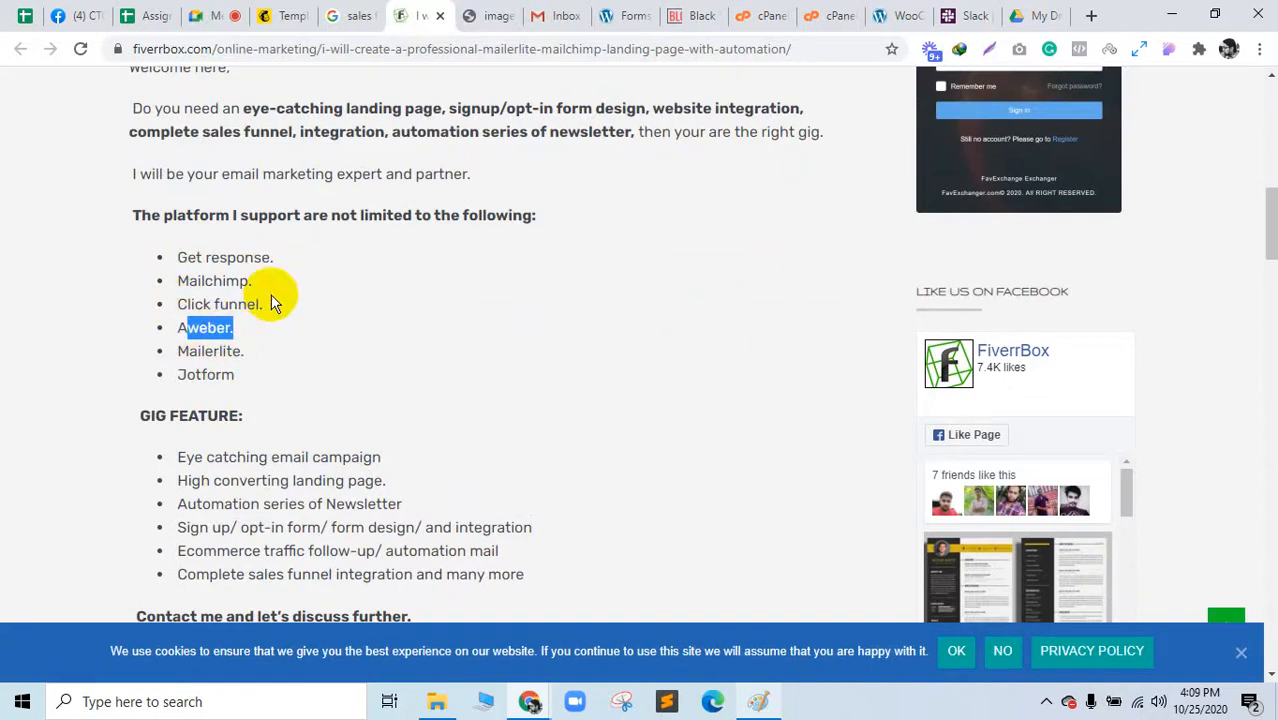
pyautogui.moveTo(272, 299); pyautogui.dragTo(171, 302)
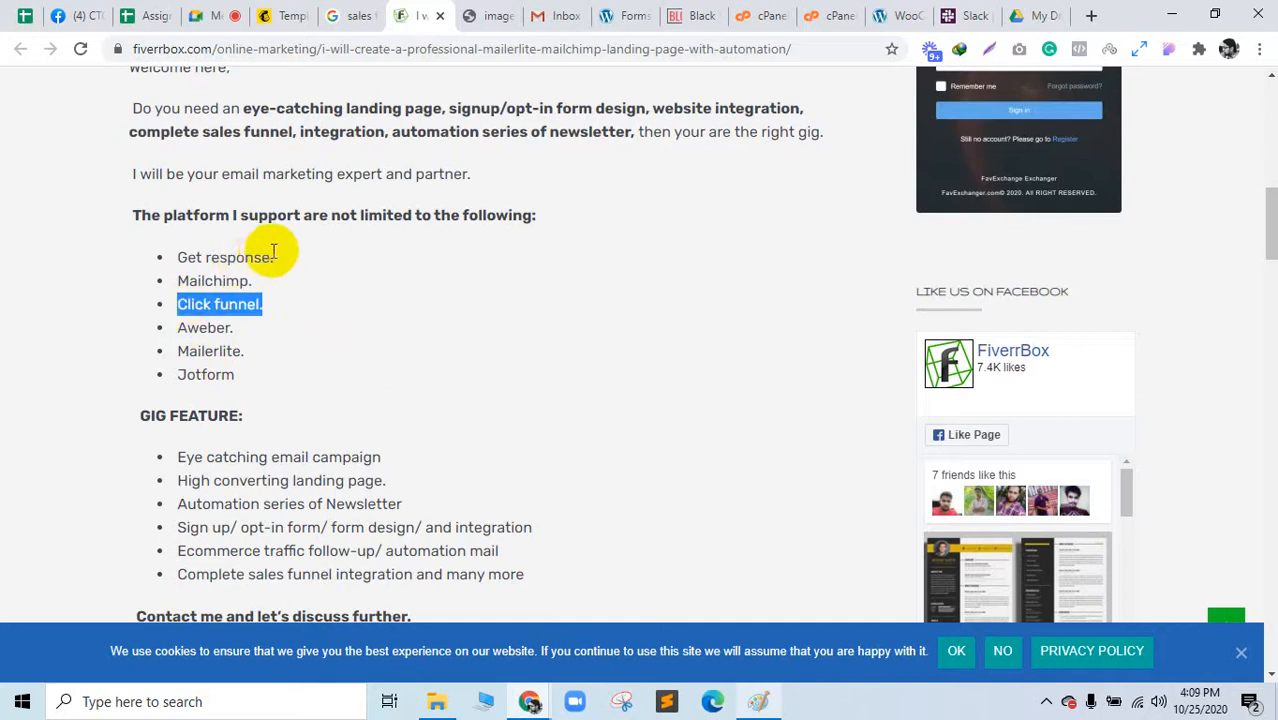
pyautogui.moveTo(276, 257); pyautogui.dragTo(176, 258)
# Step: Reselect Get response, Mailchimp, Click funnel and Aweber, then return to Google Meet
pyautogui.moveTo(415, 15); pyautogui.dragTo(276, 12)
pyautogui.doubleClick(212, 279)
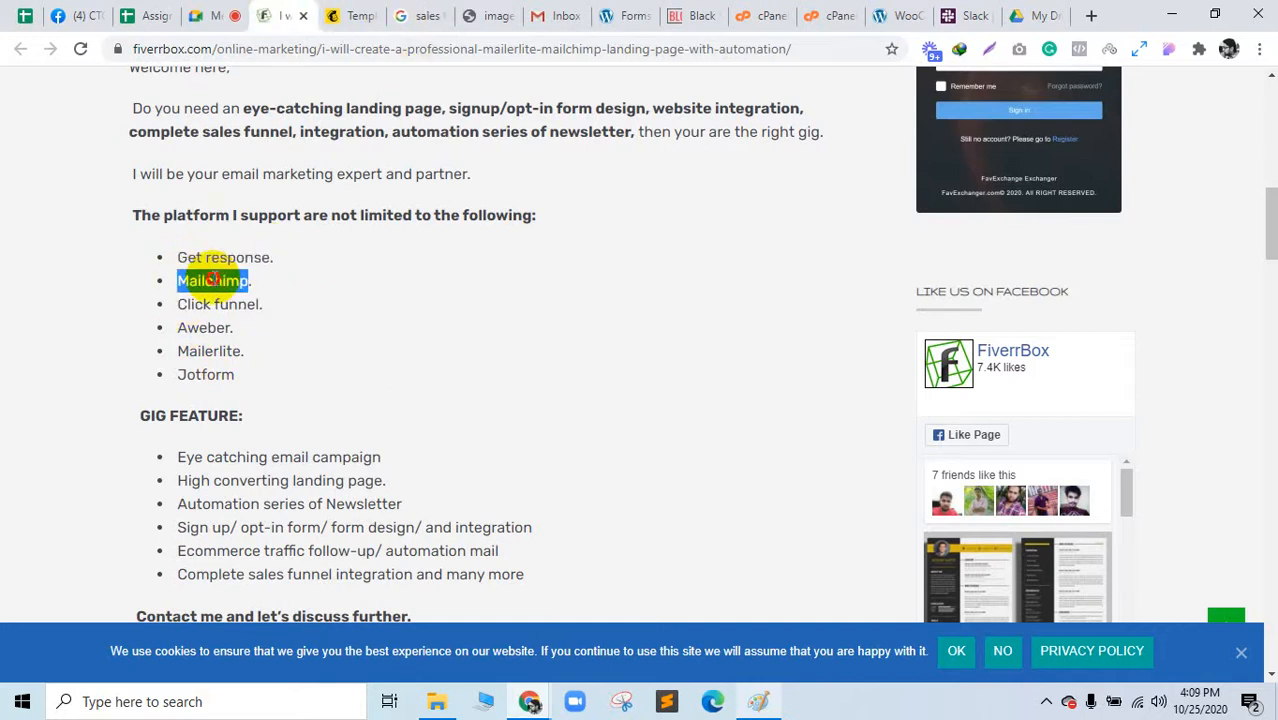
pyautogui.tripleClick(220, 257)
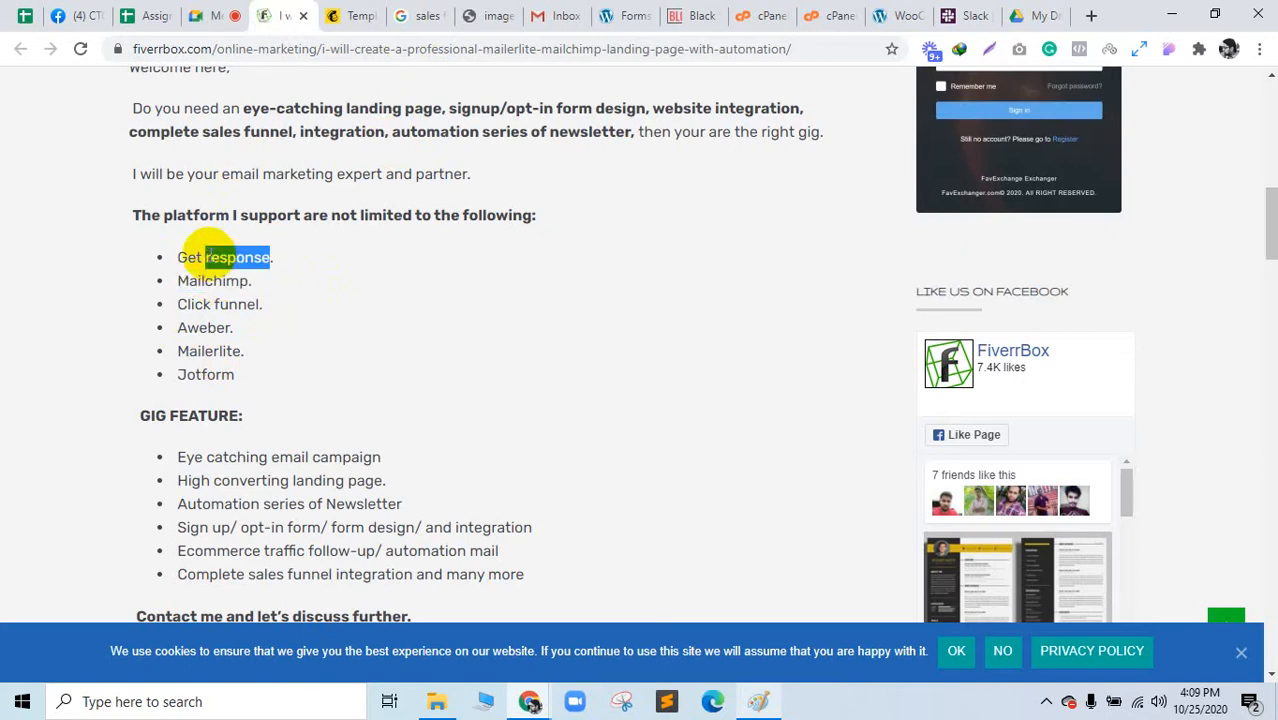
pyautogui.tripleClick(205, 304)
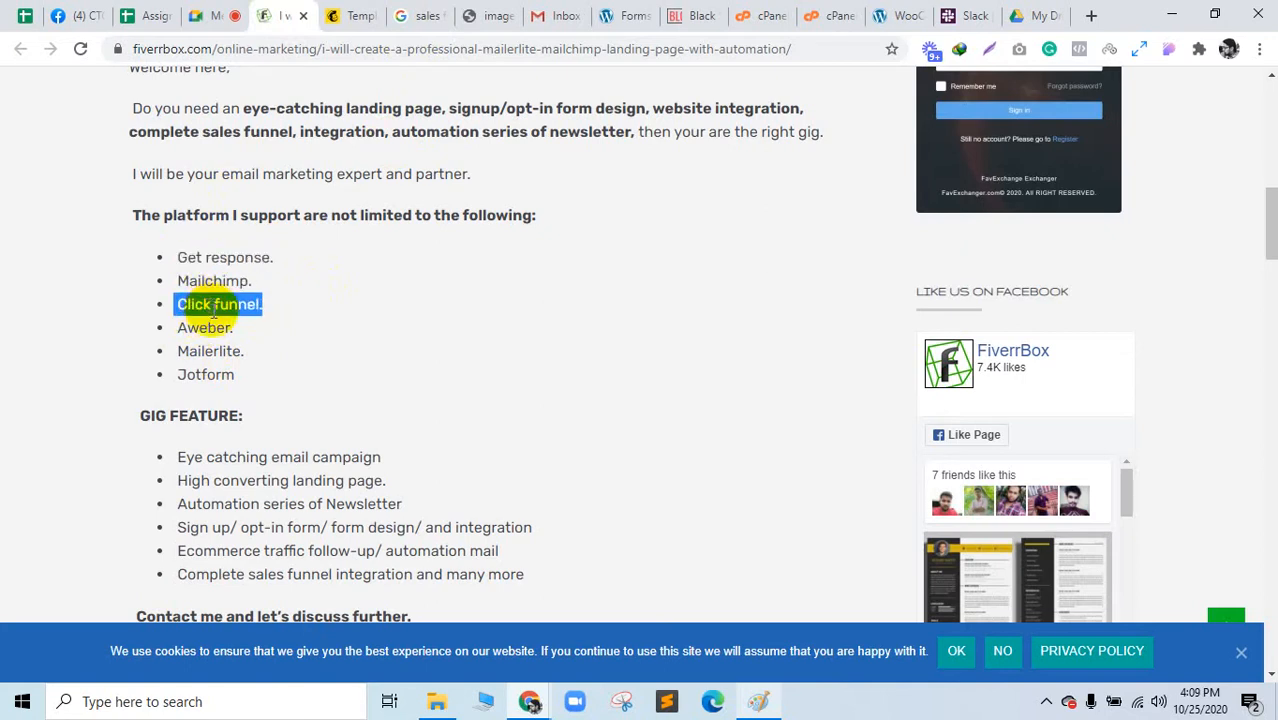
pyautogui.doubleClick(204, 327)
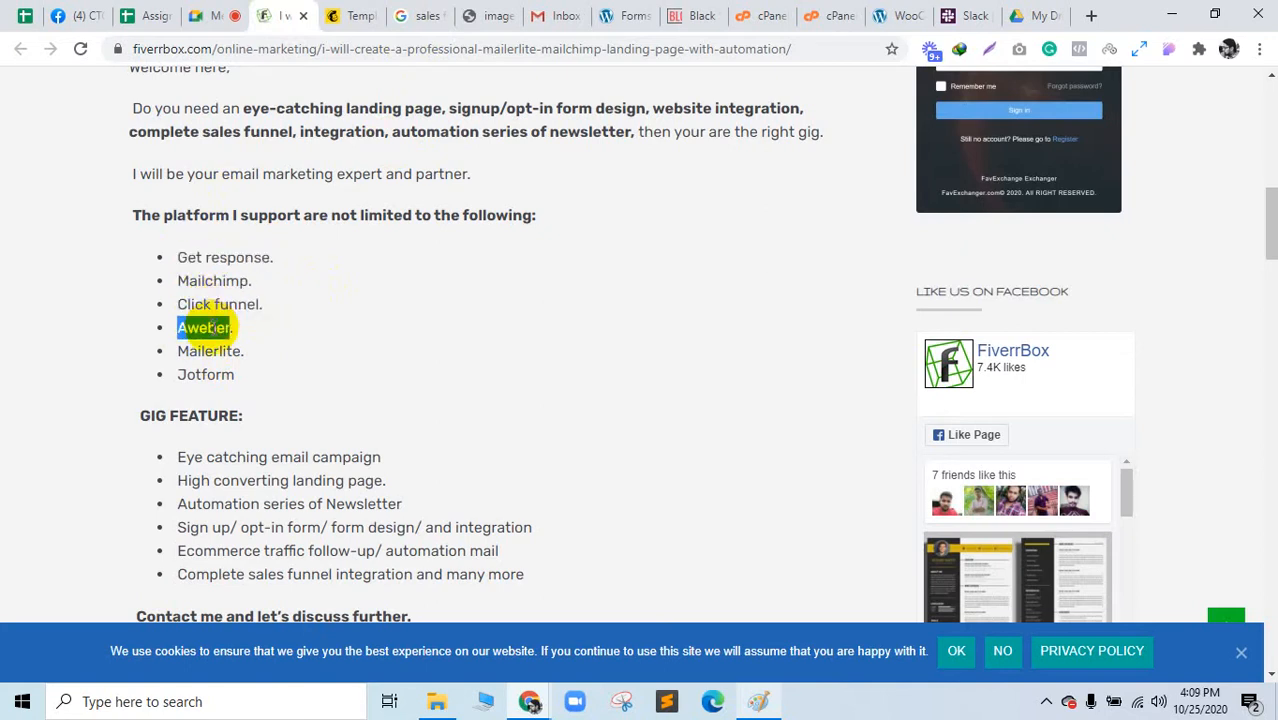
pyautogui.click(208, 8)
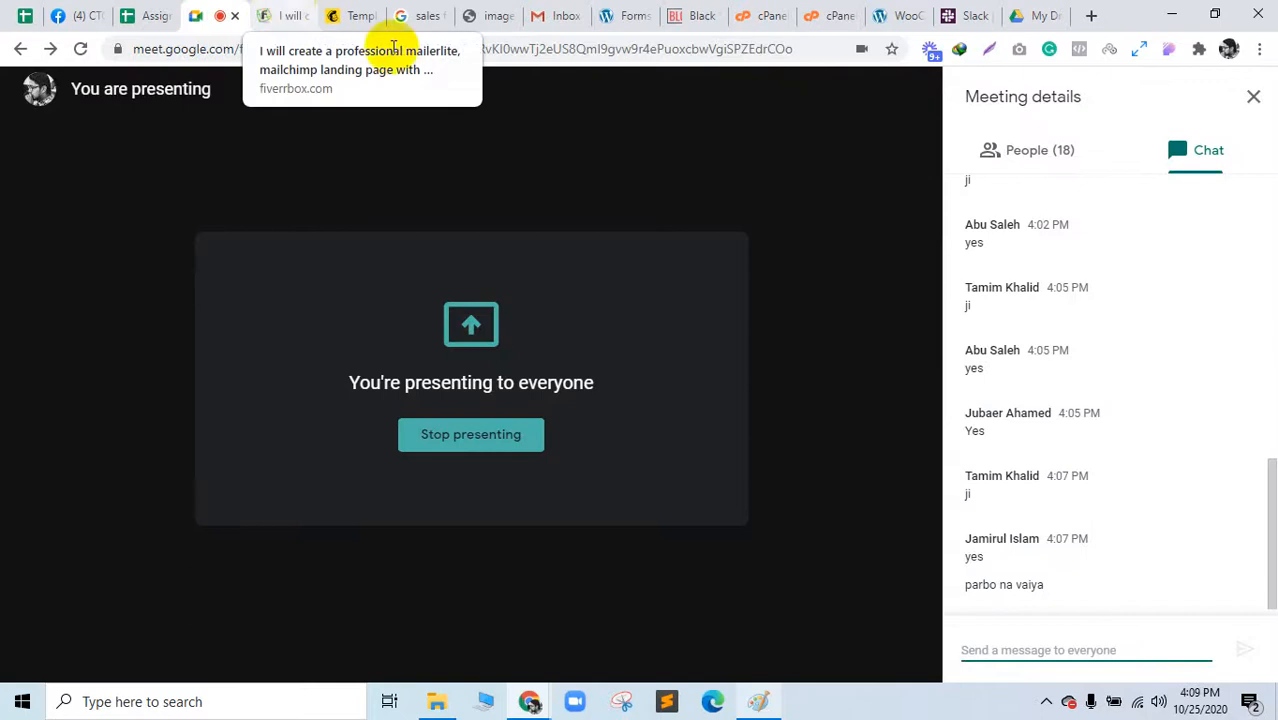
# Step: Open the FiverrBox gig image in a new tab, view it, and return to the article
pyautogui.click(285, 15)
pyautogui.scroll(5, 505, 390)
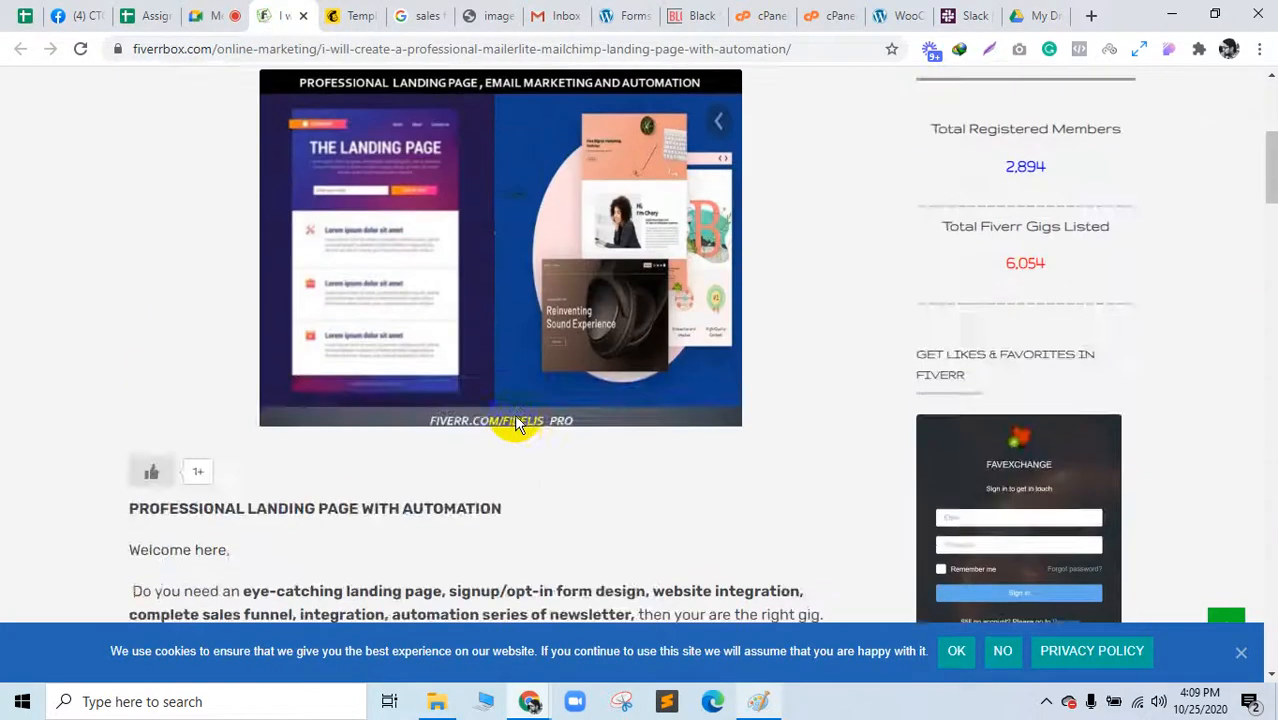
pyautogui.scroll(5, 514, 414)
pyautogui.scroll(-5, 465, 297)
pyautogui.scroll(2, 456, 348)
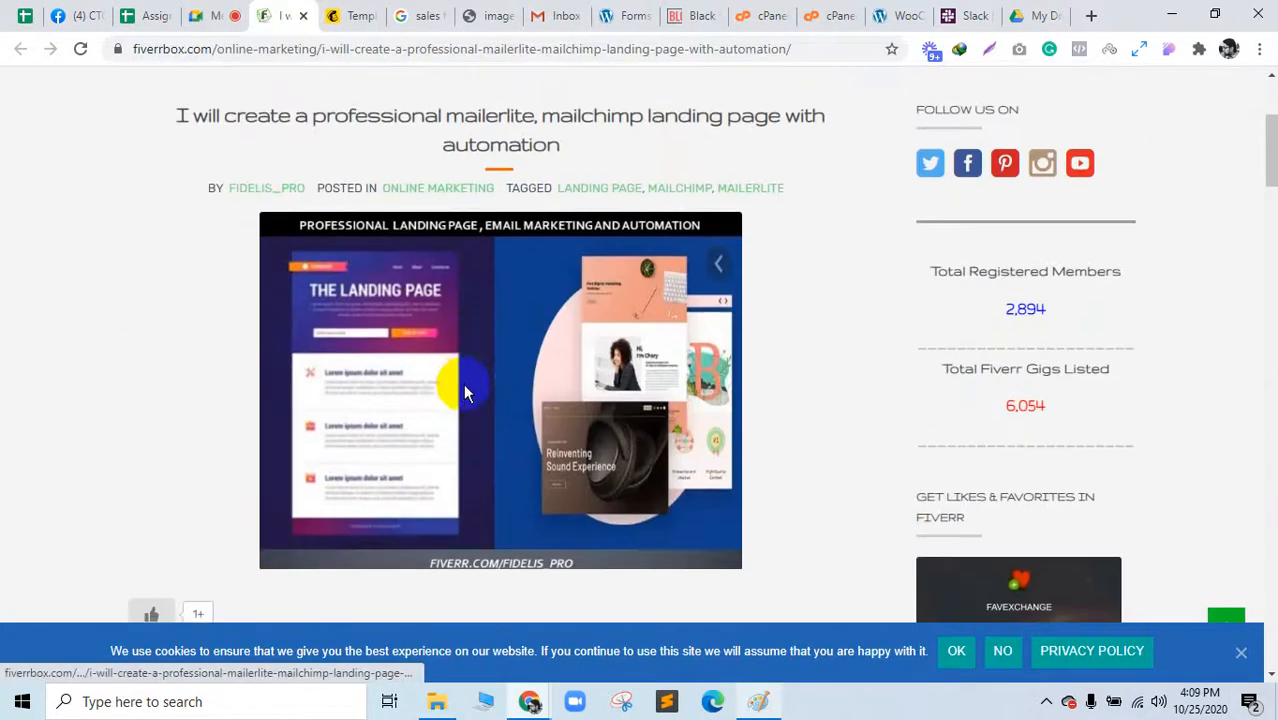
pyautogui.rightClick(463, 383)
pyautogui.click(560, 217)
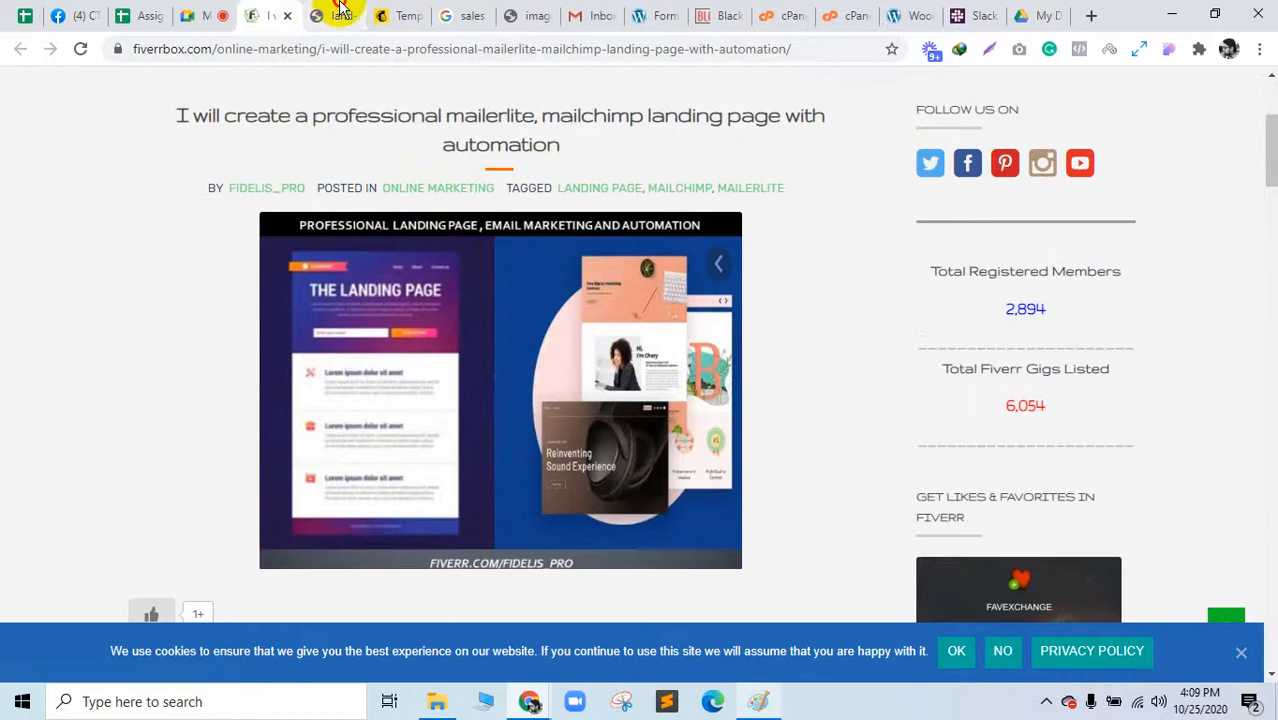
pyautogui.click(340, 12)
pyautogui.click(271, 12)
# Step: Scroll down the FiverrBox article and open the Fiverr gig link in a new tab
pyautogui.scroll(-5, 913, 390)
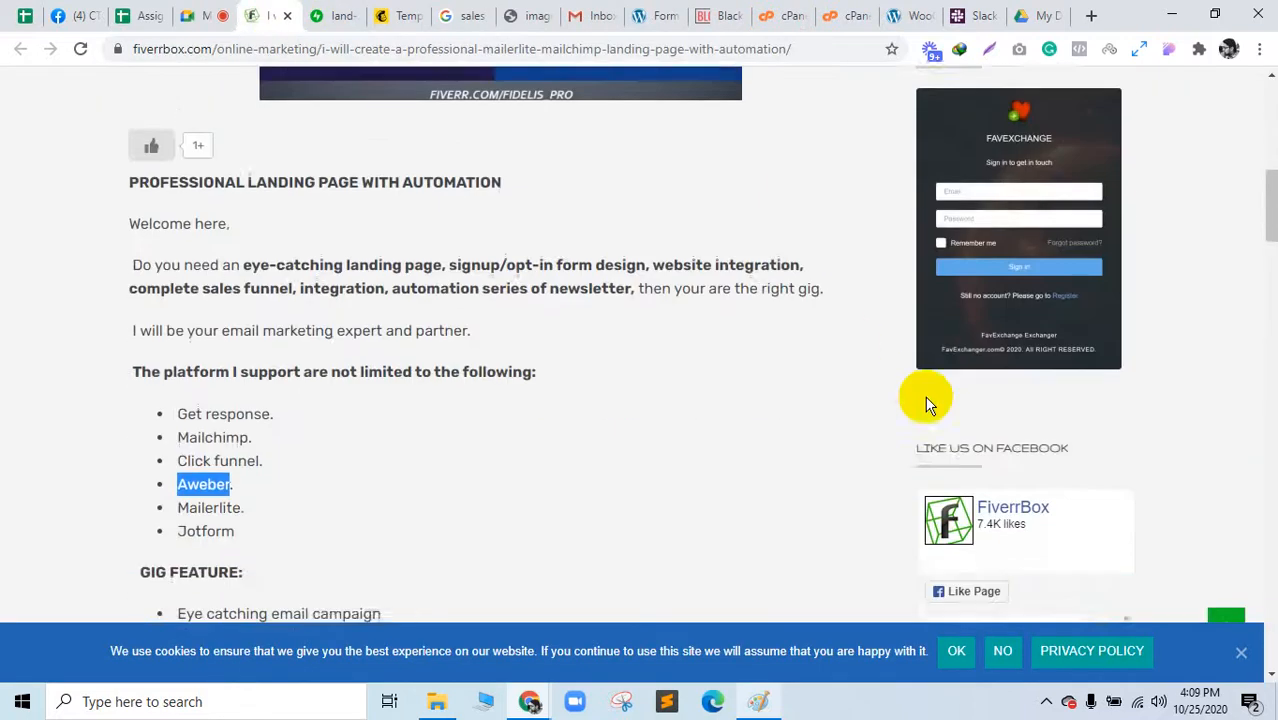
pyautogui.scroll(-4, 926, 404)
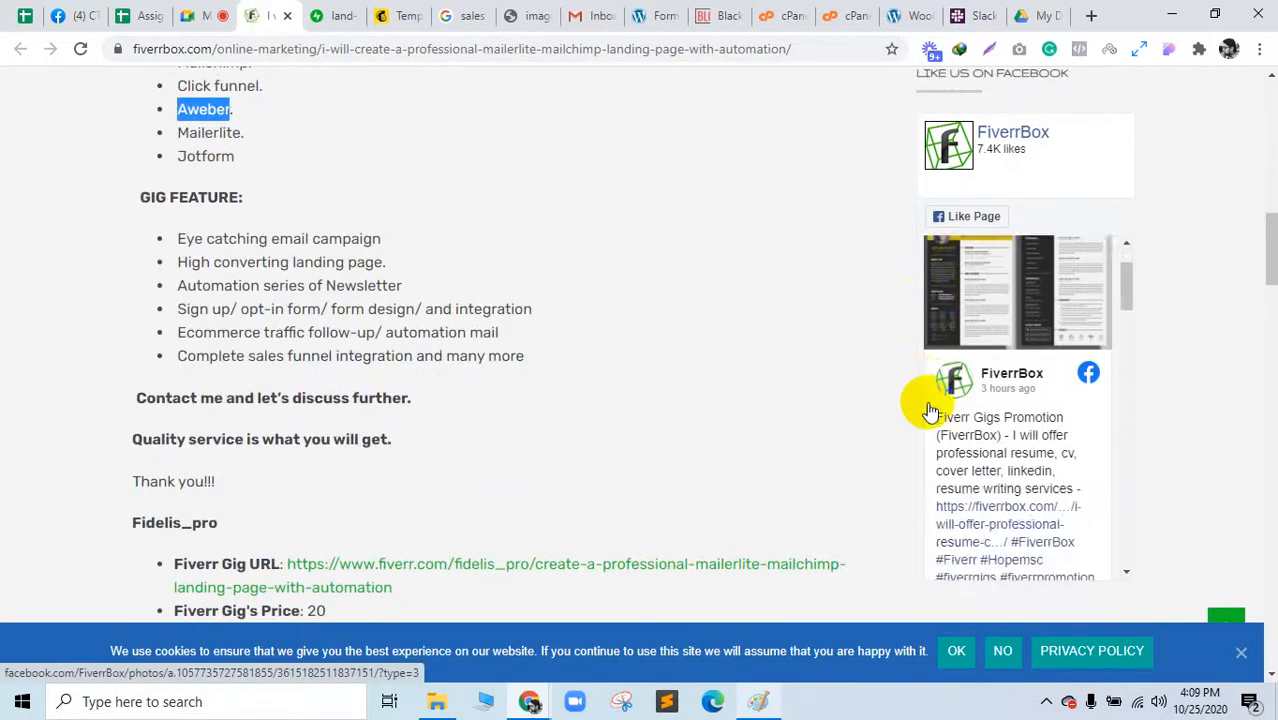
pyautogui.scroll(-5, 927, 404)
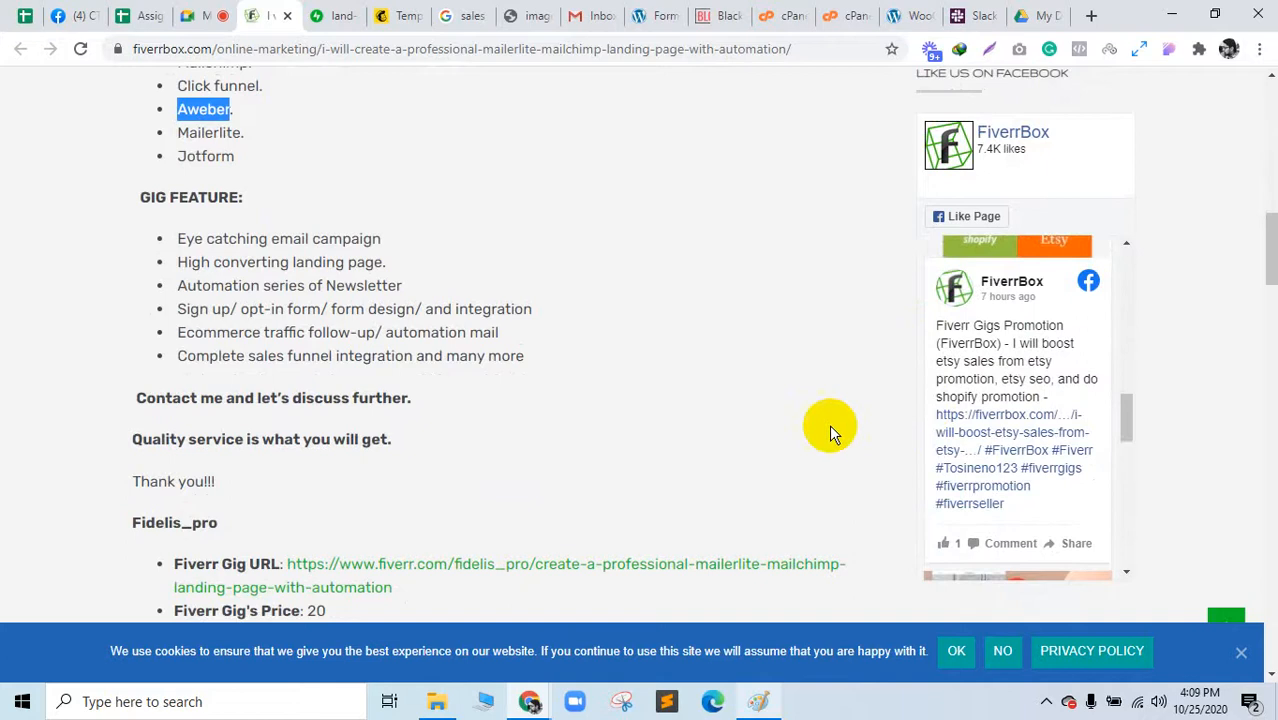
pyautogui.scroll(-2, 829, 424)
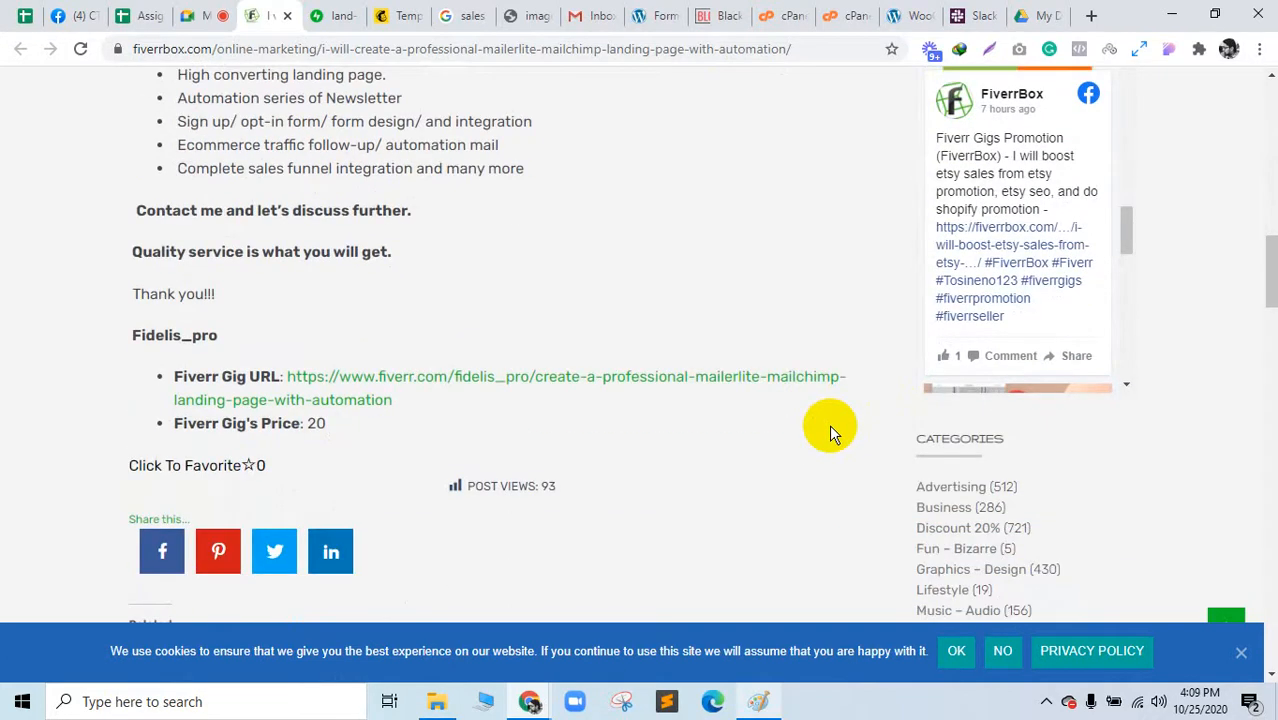
pyautogui.rightClick(650, 380)
pyautogui.click(676, 393)
# Step: Highlight the gig features: email campaign, newsletter automation, sign-up form, ecommerce follow-up, and sales funnel
pyautogui.scroll(-4, 673, 452)
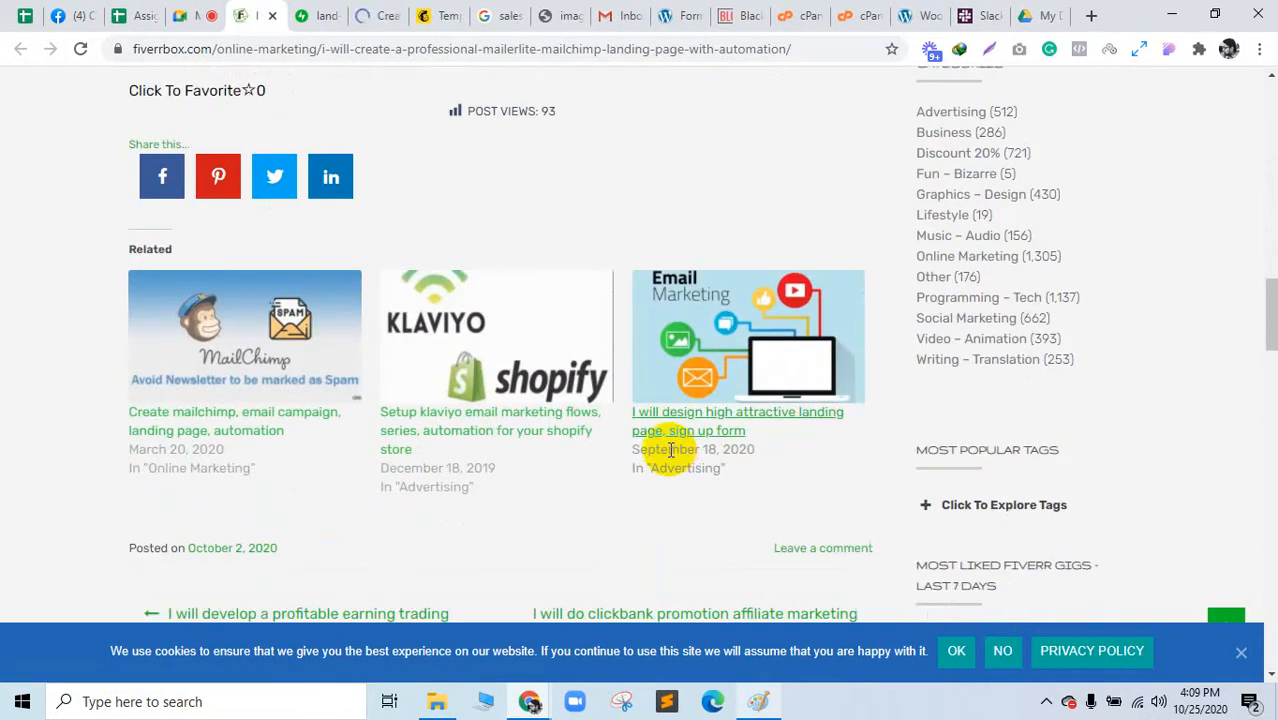
pyautogui.scroll(-5, 668, 448)
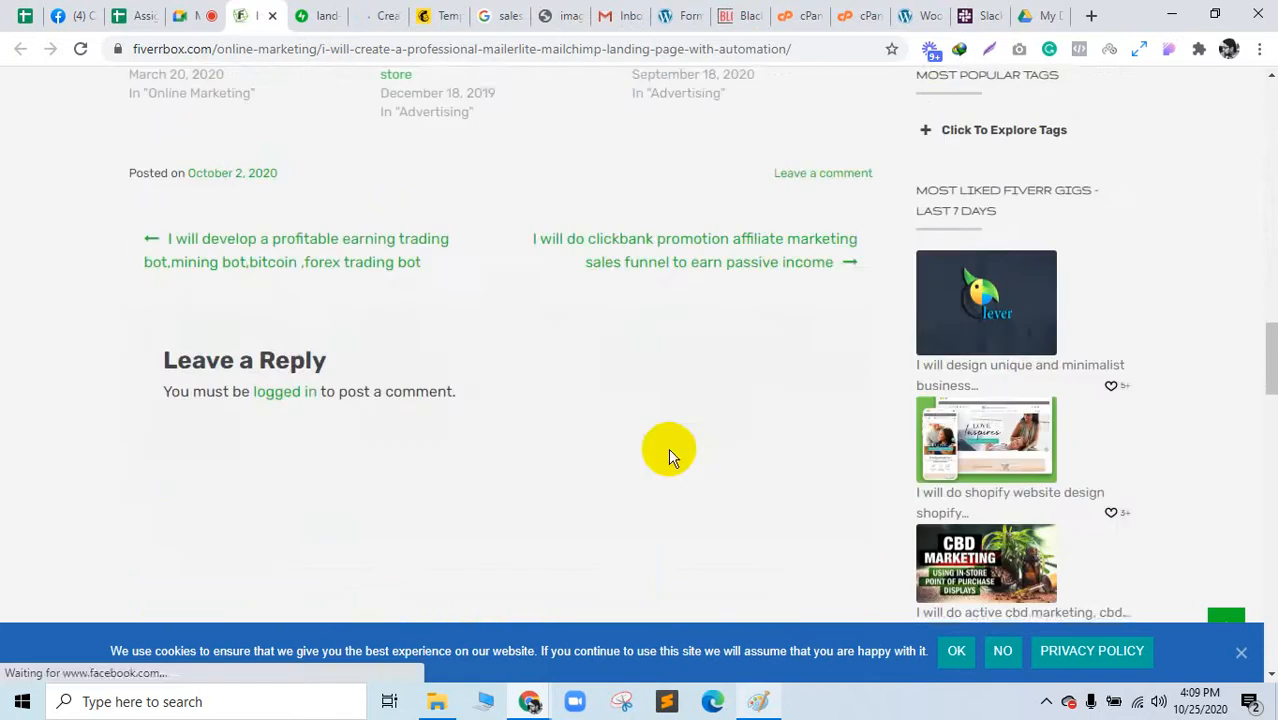
pyautogui.scroll(14, 668, 448)
pyautogui.scroll(-3, 668, 448)
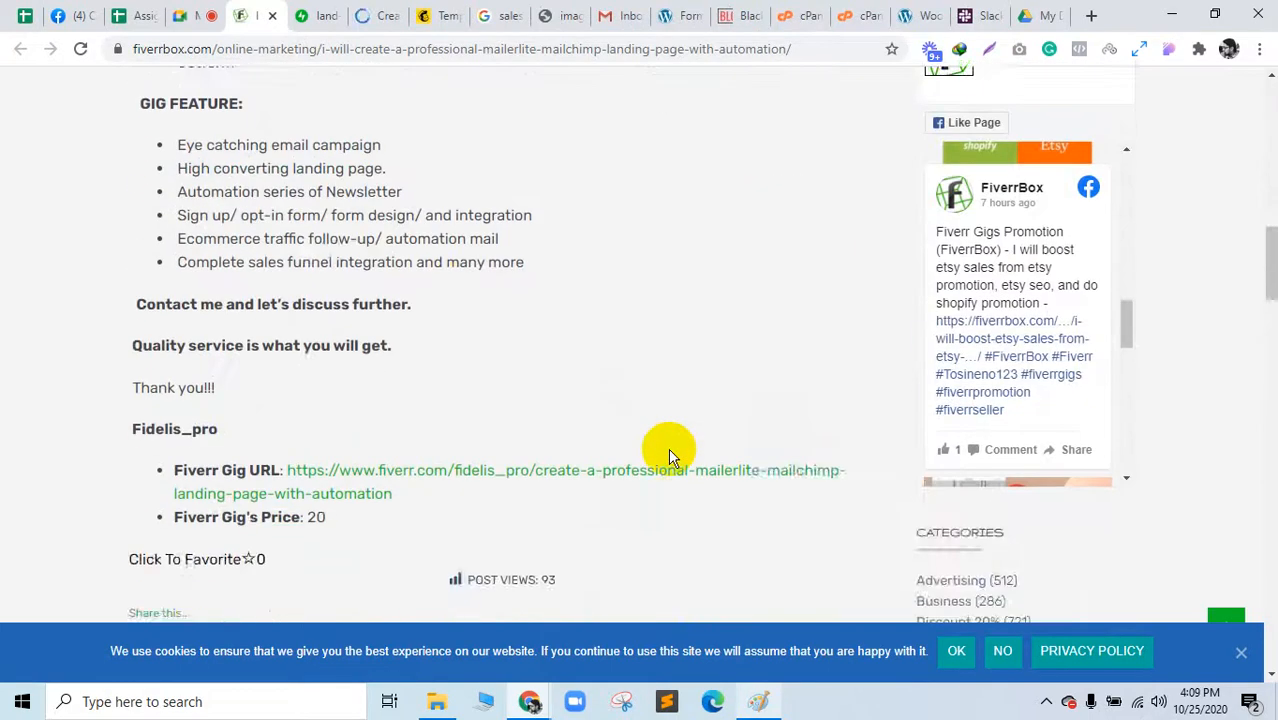
pyautogui.scroll(1, 668, 448)
pyautogui.click(322, 242)
pyautogui.moveTo(322, 242); pyautogui.dragTo(392, 243)
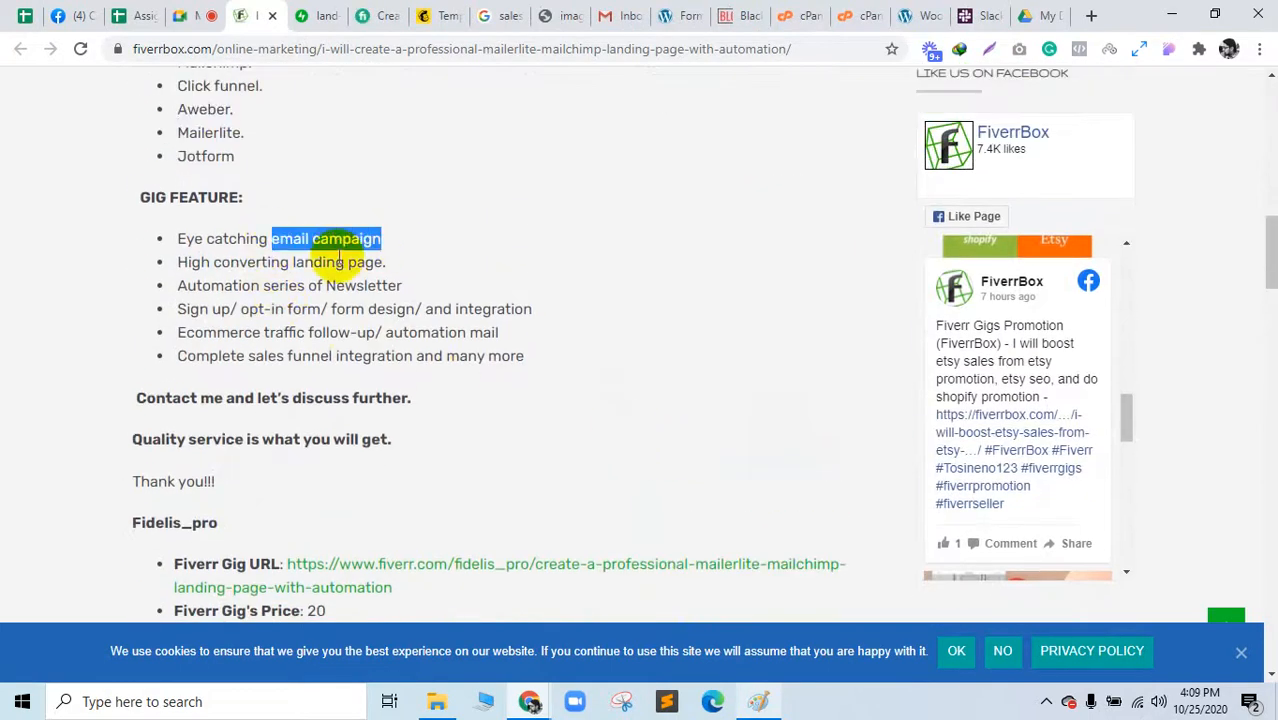
pyautogui.click(336, 258)
pyautogui.tripleClick(340, 283)
pyautogui.tripleClick(347, 311)
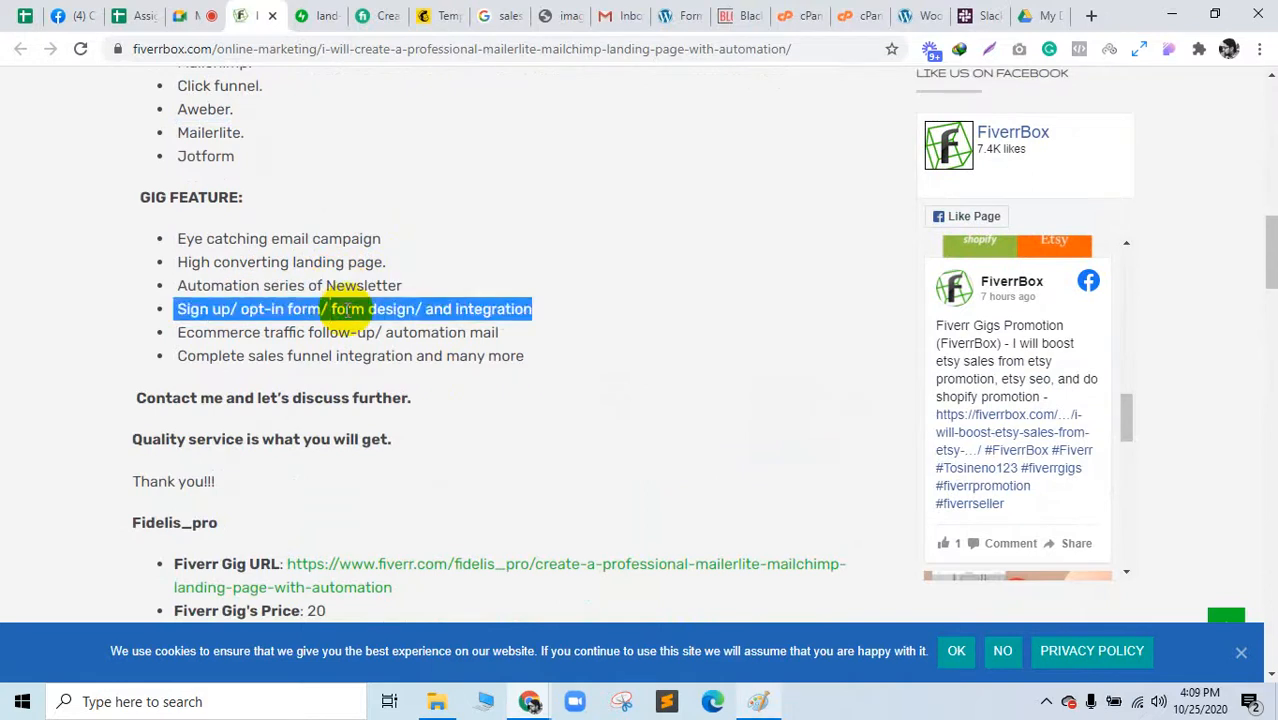
pyautogui.click(347, 332)
pyautogui.tripleClick(350, 332)
pyautogui.doubleClick(382, 357)
pyautogui.tripleClick(382, 357)
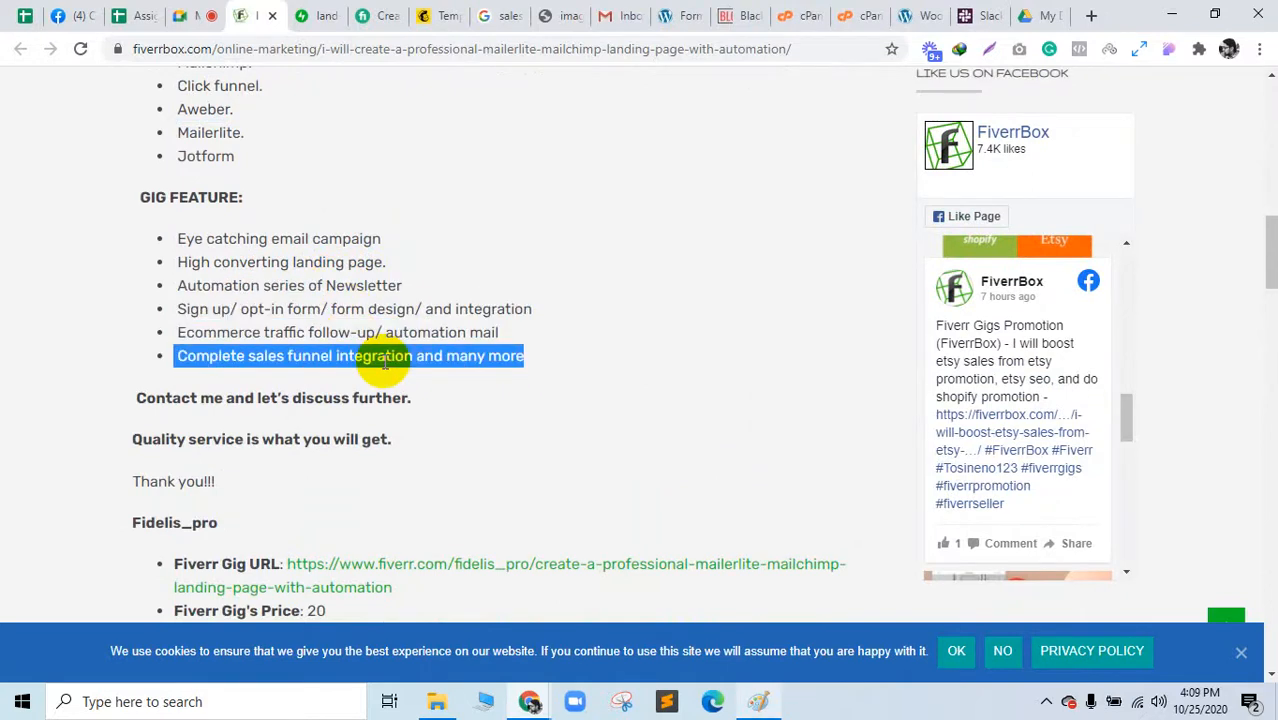
# Step: Glance at the landing-page preview image, then highlight the Fiverr gig title
pyautogui.click(476, 377)
pyautogui.click(313, 14)
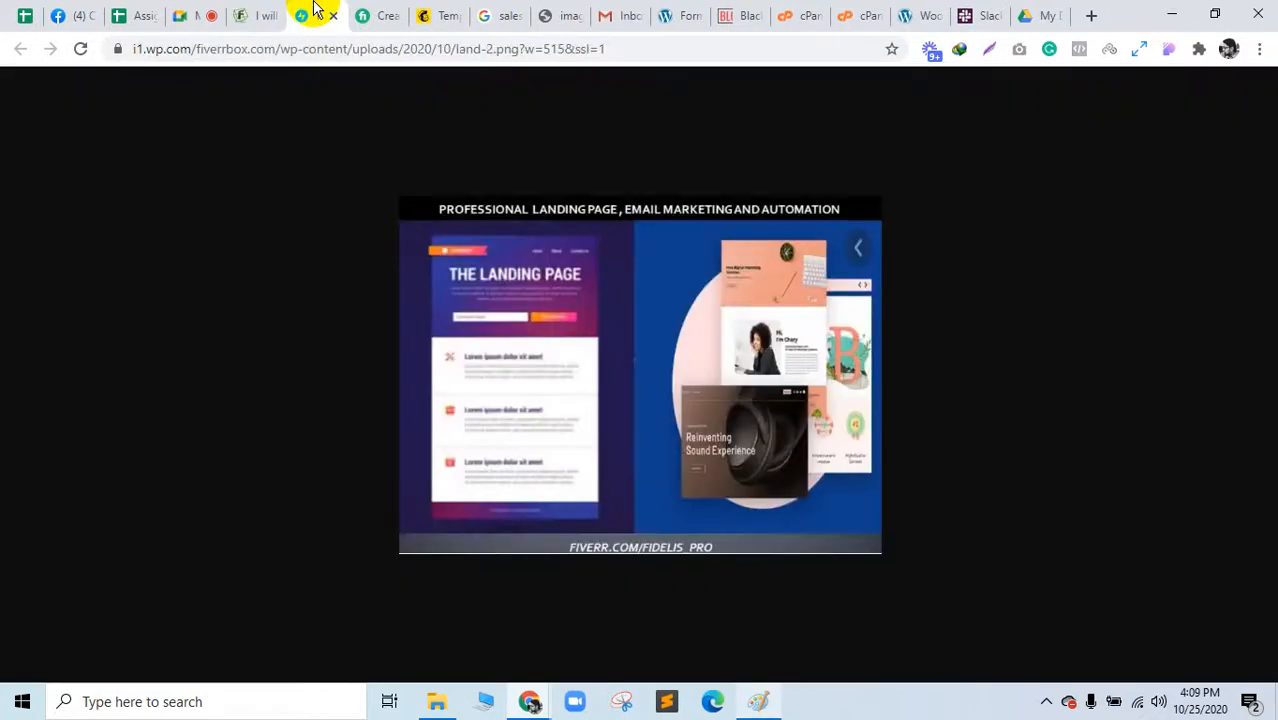
pyautogui.click(363, 13)
pyautogui.moveTo(158, 308); pyautogui.dragTo(402, 362)
pyautogui.scroll(-10, 479, 411)
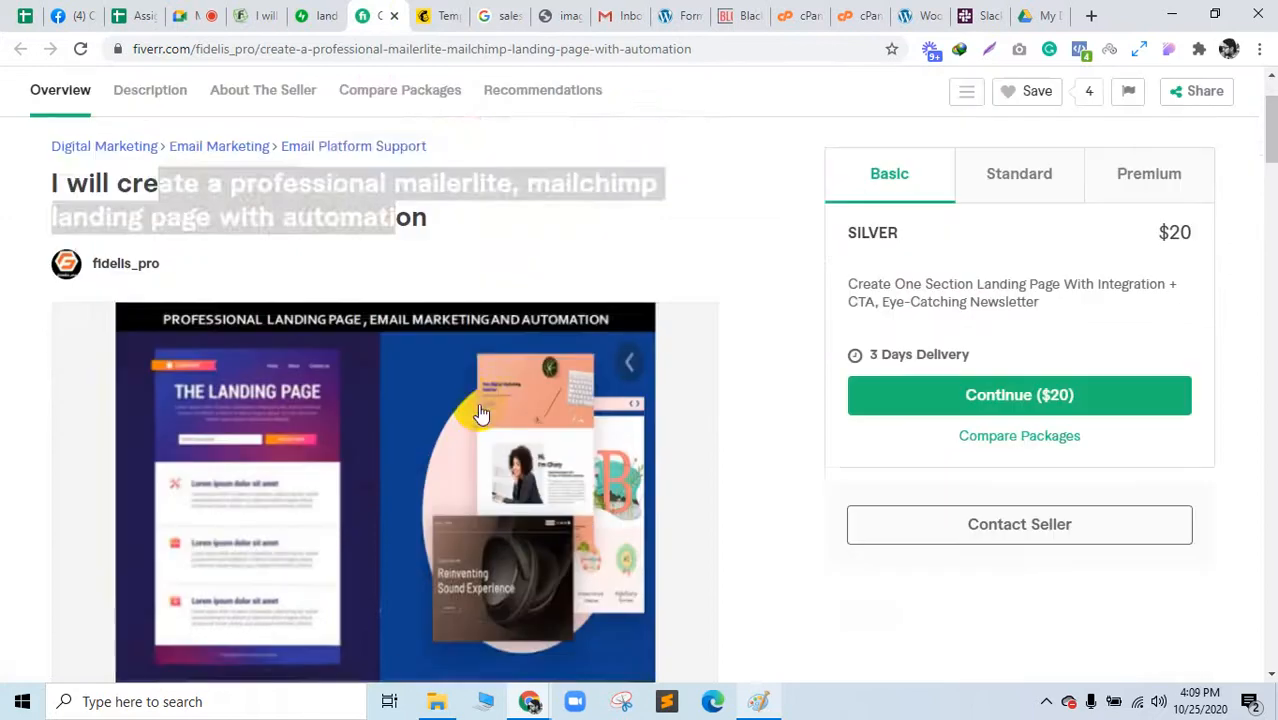
pyautogui.scroll(10, 479, 411)
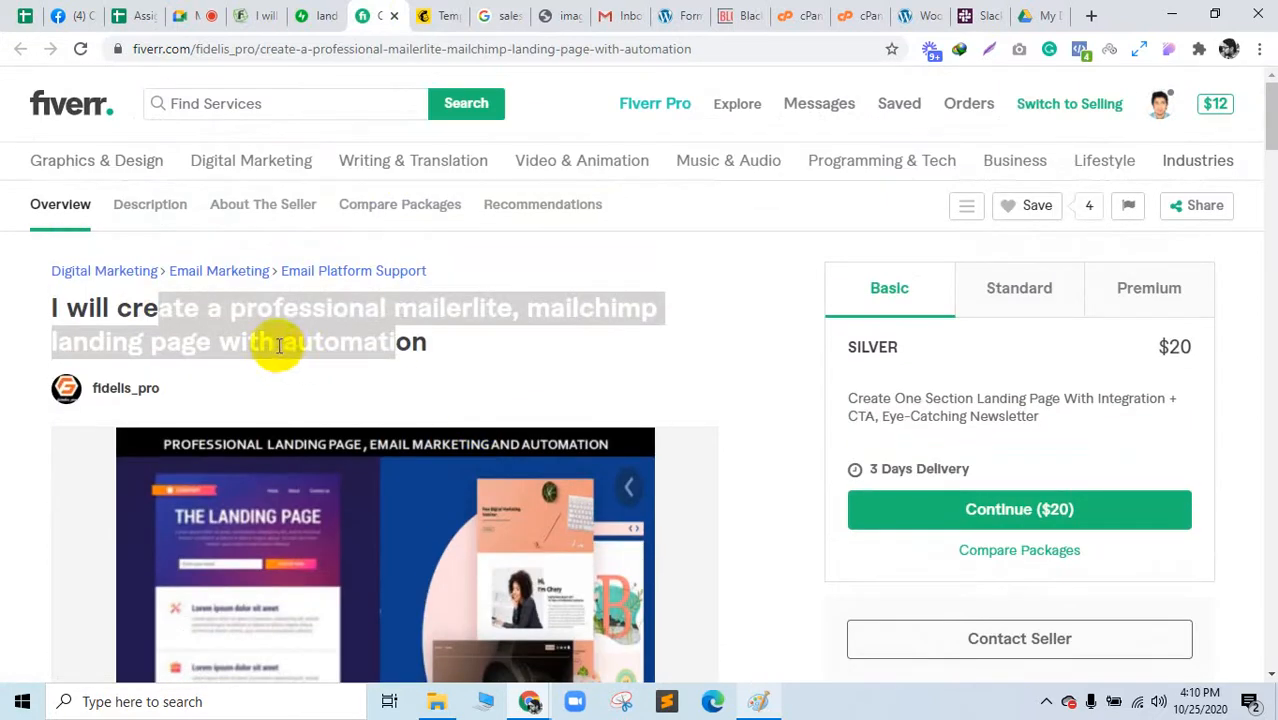
pyautogui.click(279, 345)
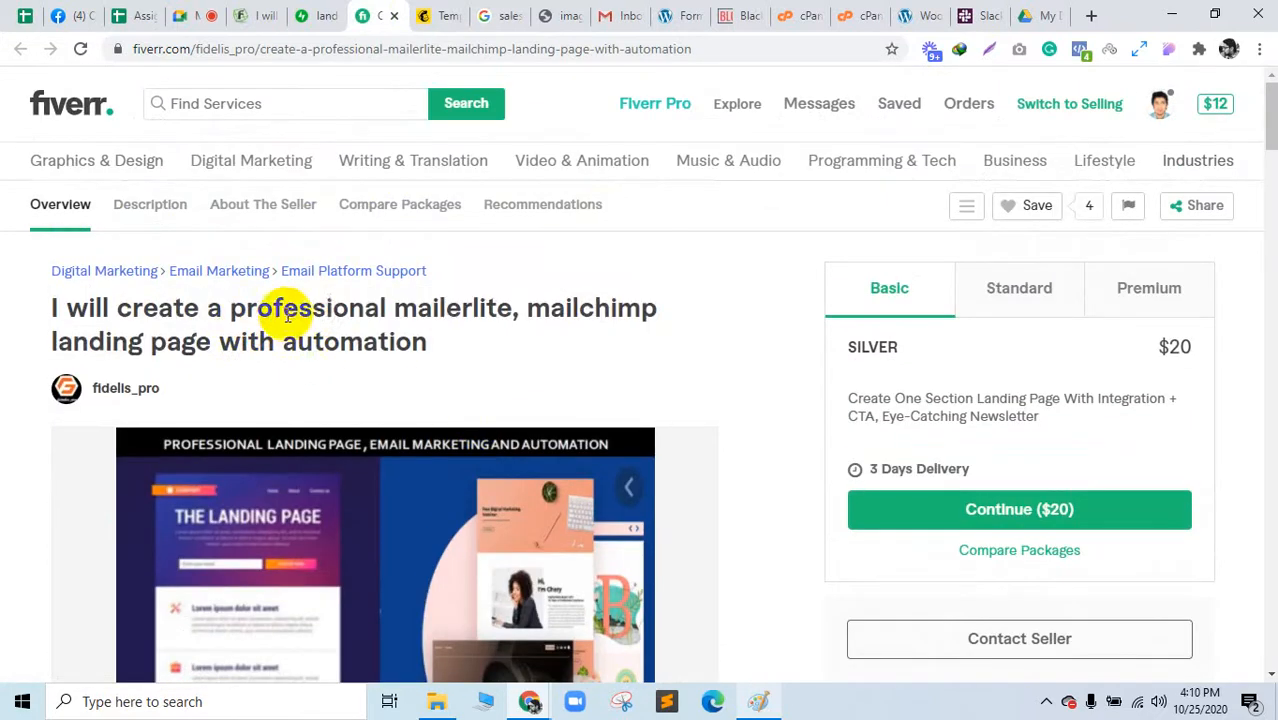
# Step: Open the Fiverr gig image in a new tab, view it, and close it
pyautogui.rightClick(372, 538)
pyautogui.click(442, 366)
pyautogui.click(420, 15)
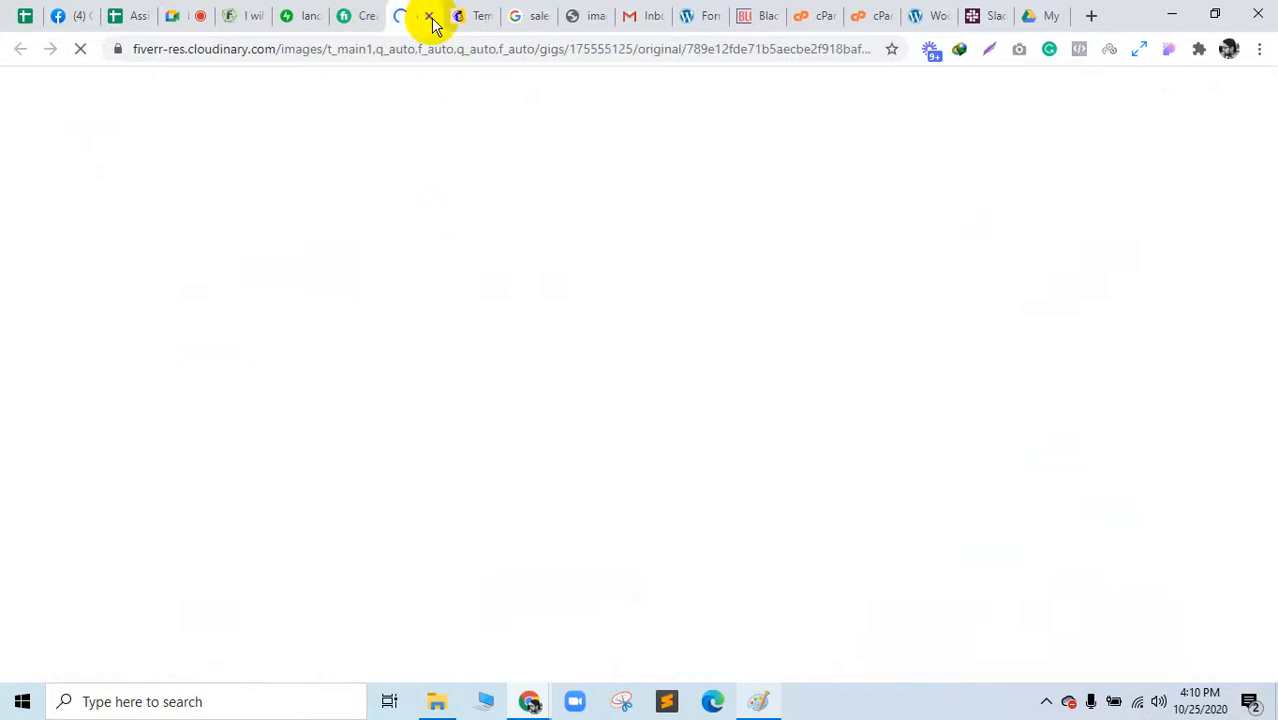
pyautogui.click(430, 16)
pyautogui.scroll(-1, 650, 480)
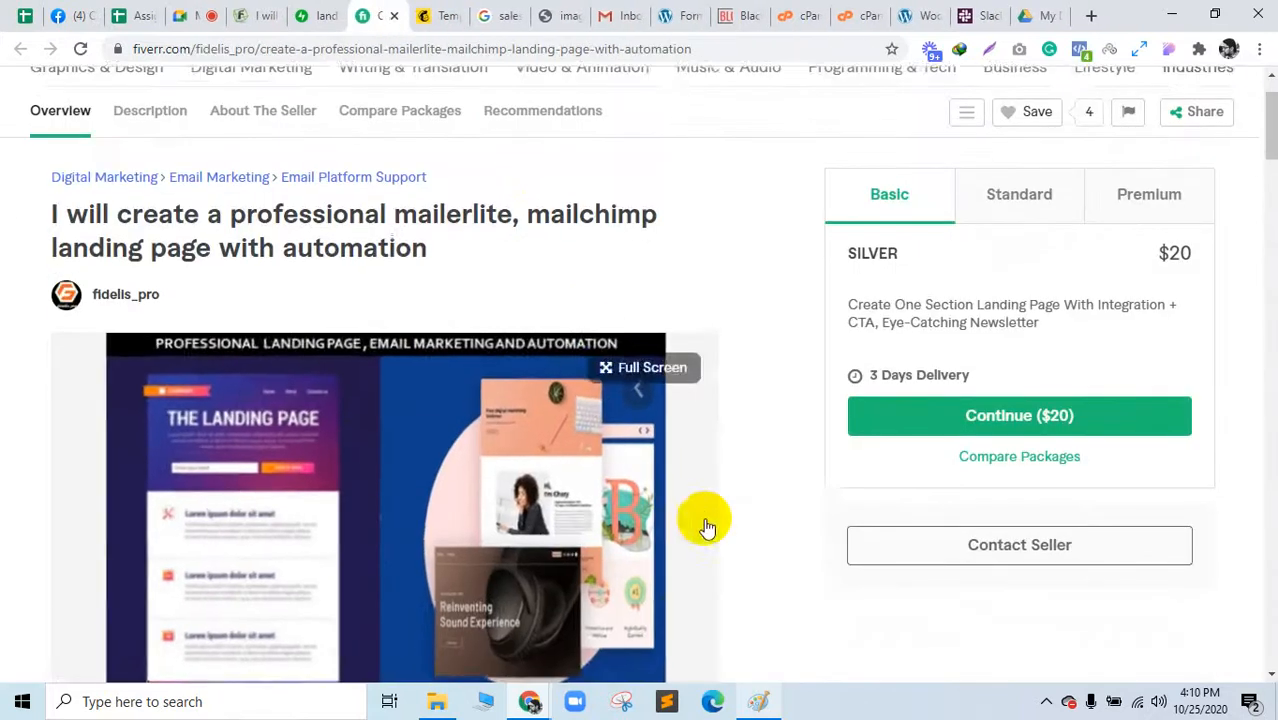
pyautogui.scroll(-3, 394, 522)
# Step: Enlarge the gig image, open it full size in a new tab, then return to Google Meet
pyautogui.click(417, 351)
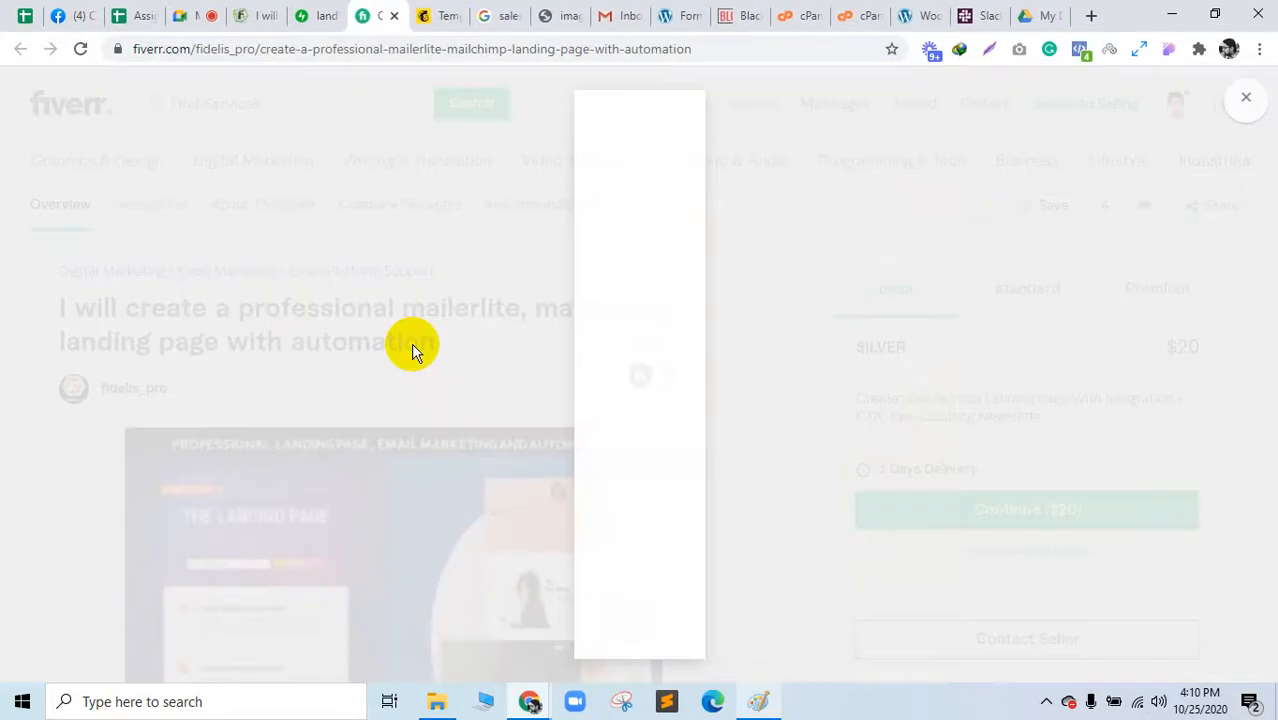
pyautogui.rightClick(413, 350)
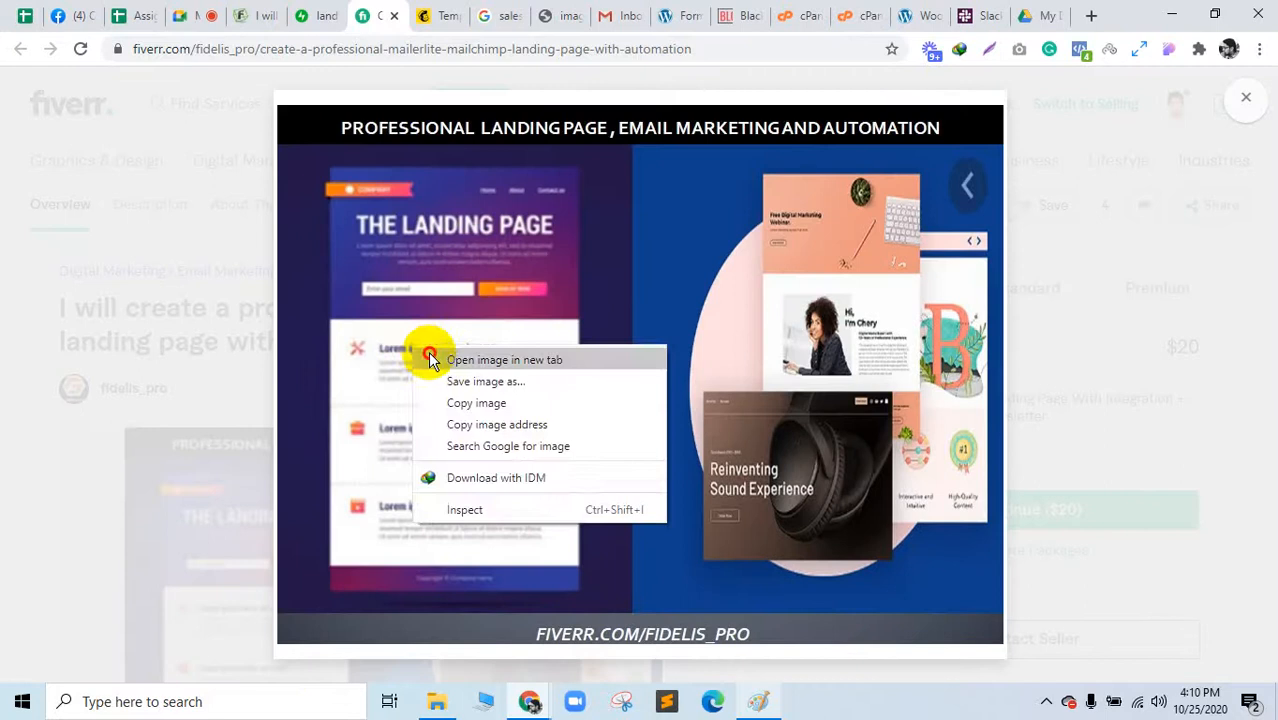
pyautogui.click(440, 359)
pyautogui.click(416, 18)
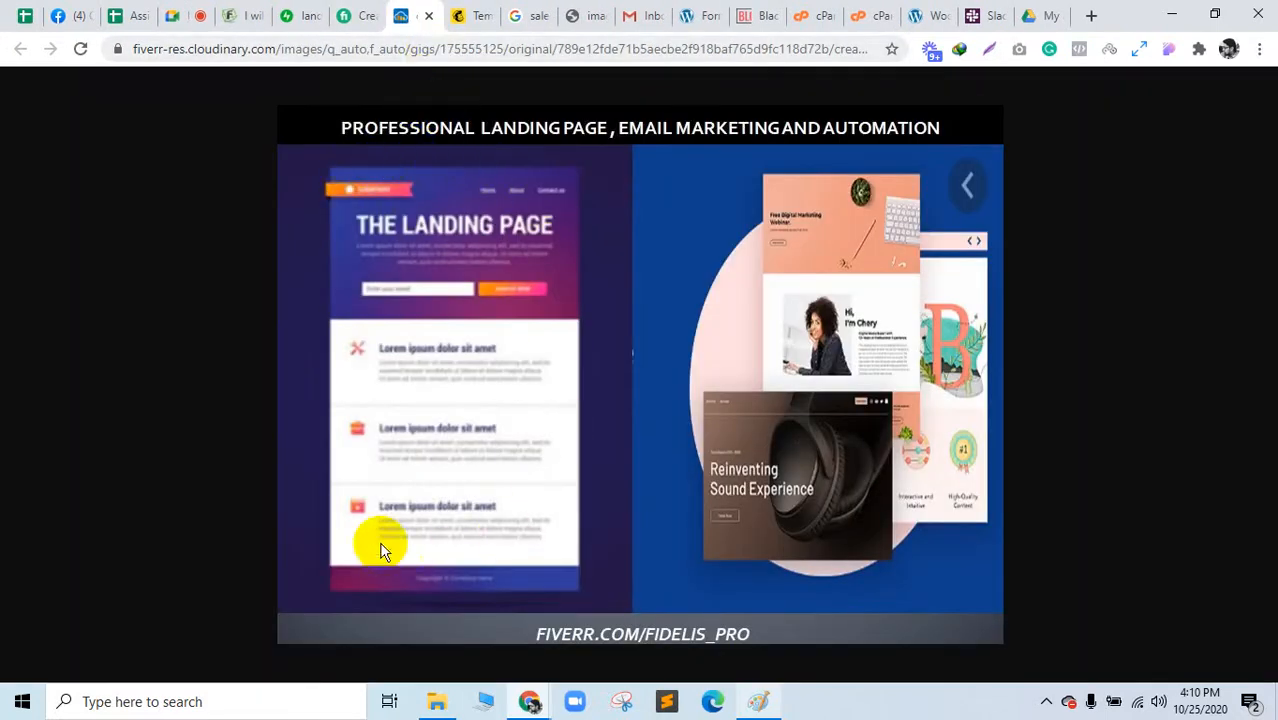
pyautogui.click(320, 304)
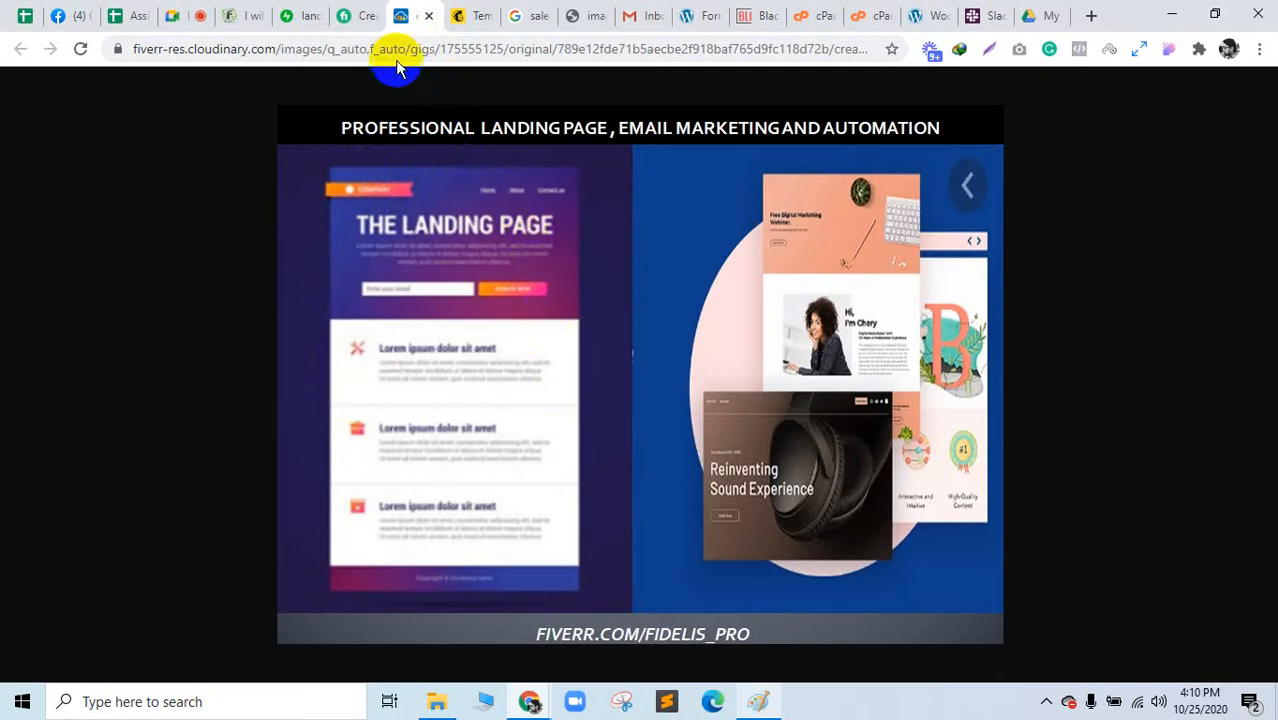
pyautogui.click(185, 12)
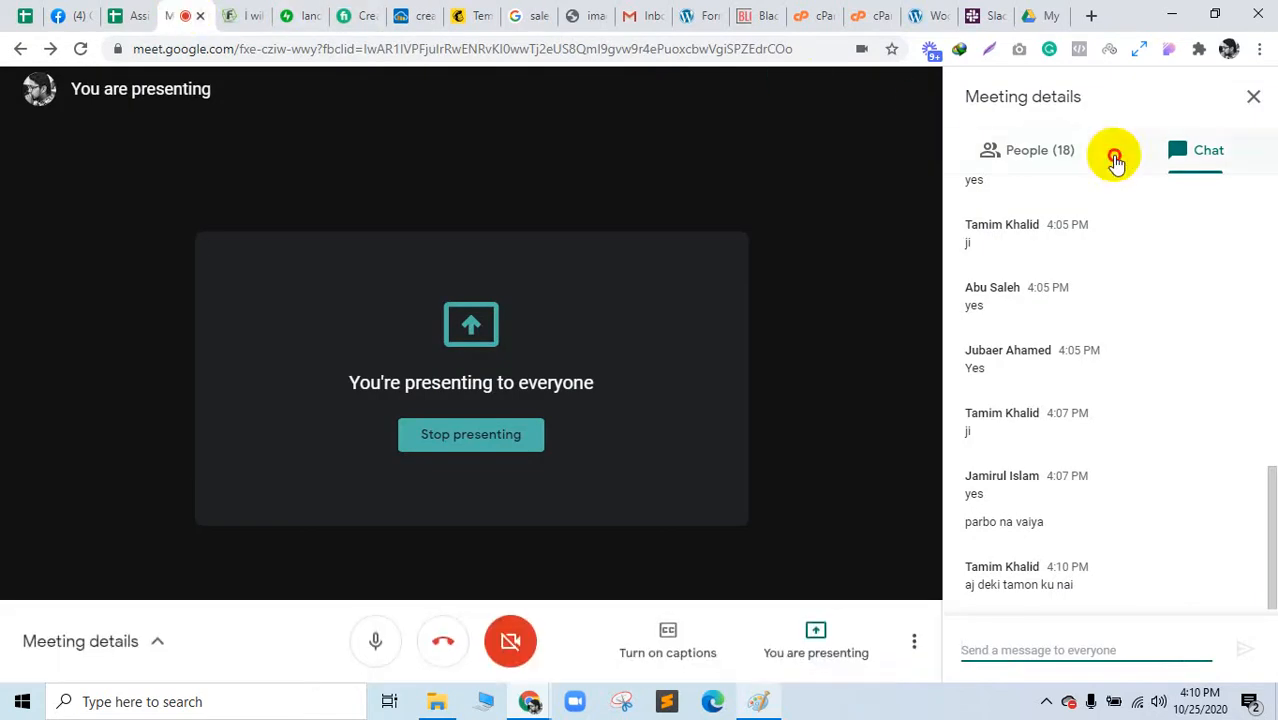
# Step: Close the enlarged image, Fiverr gig, land-2.png, FiverrBox article and leftover gig image tabs
pyautogui.click(964, 160)
pyautogui.click(1138, 160)
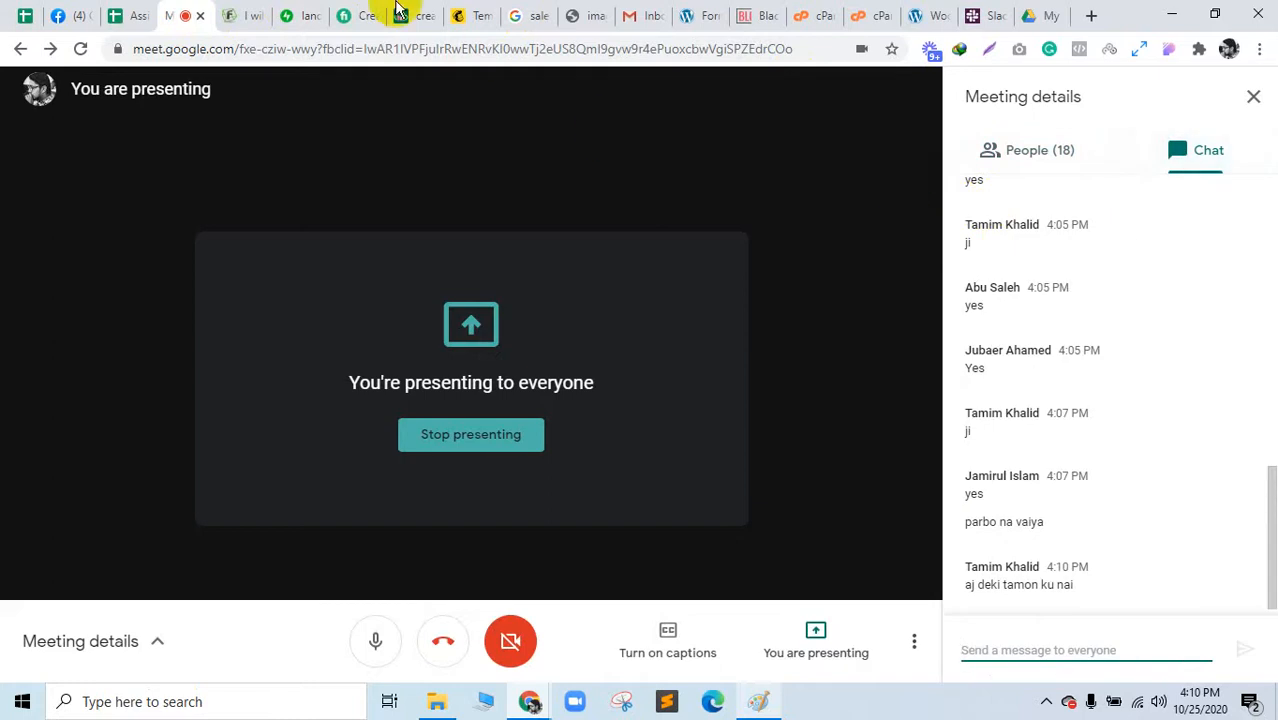
pyautogui.click(288, 10)
pyautogui.click(348, 10)
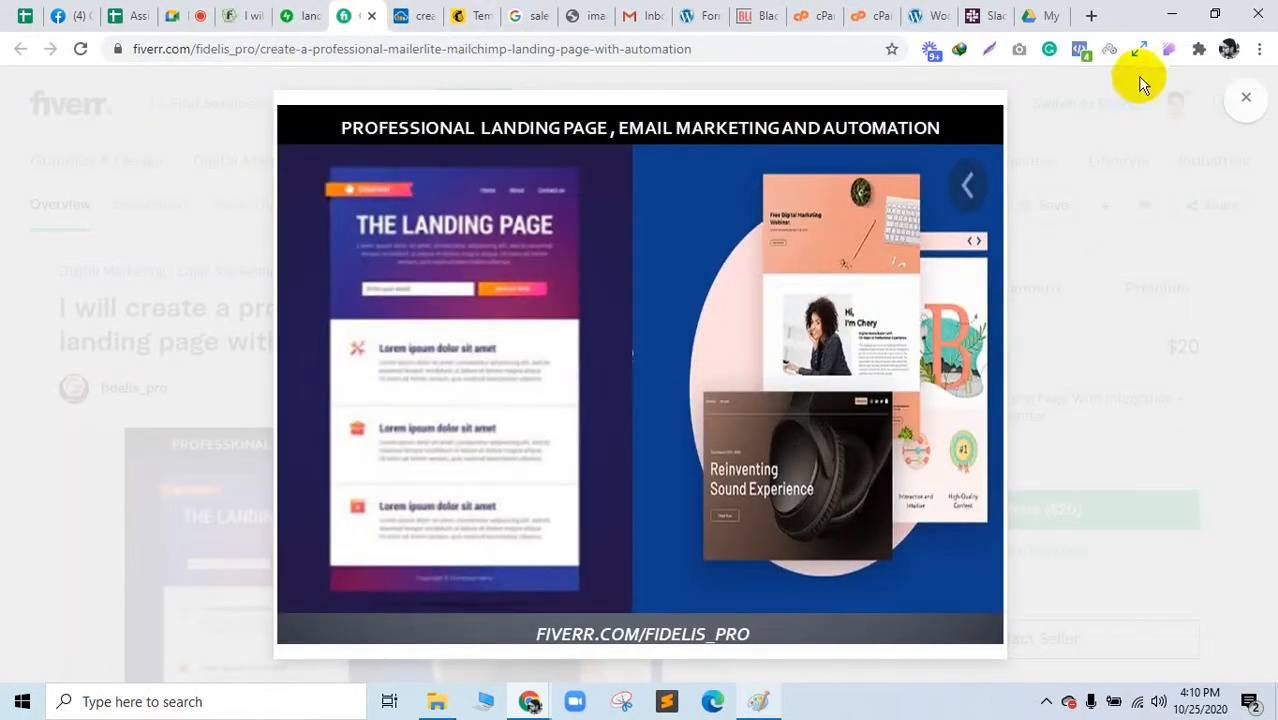
pyautogui.click(1242, 101)
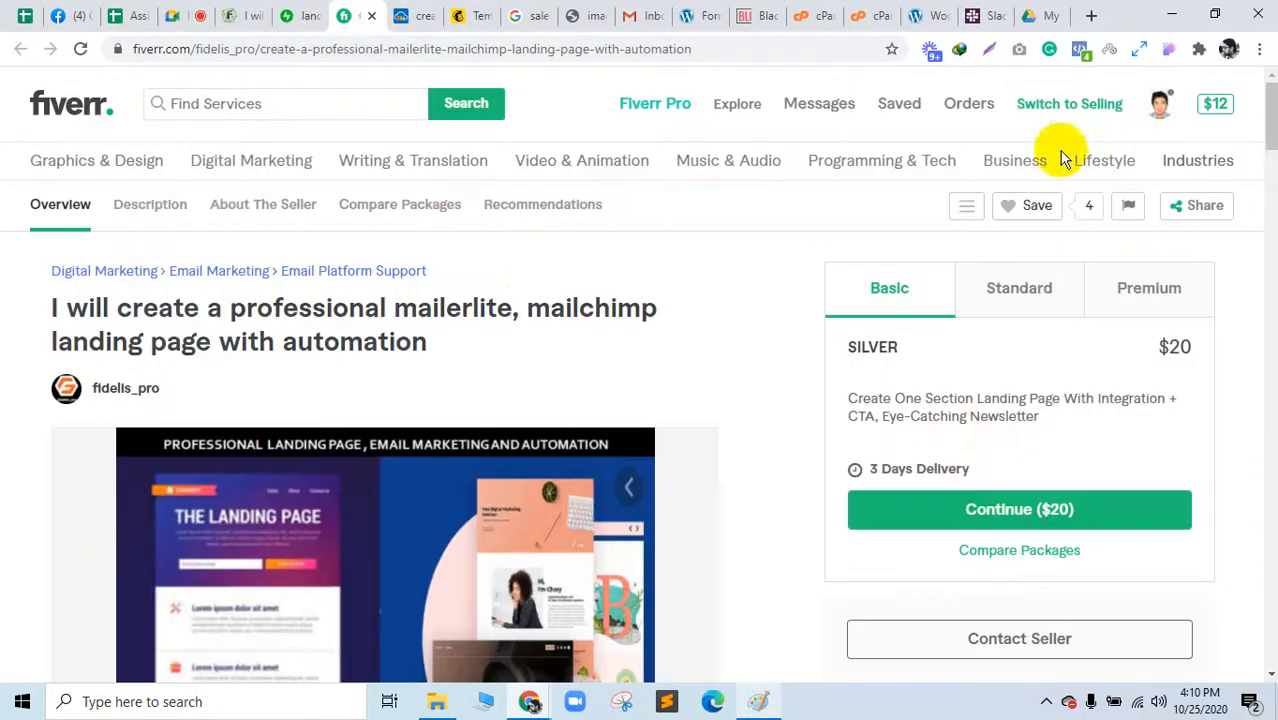
pyautogui.click(371, 17)
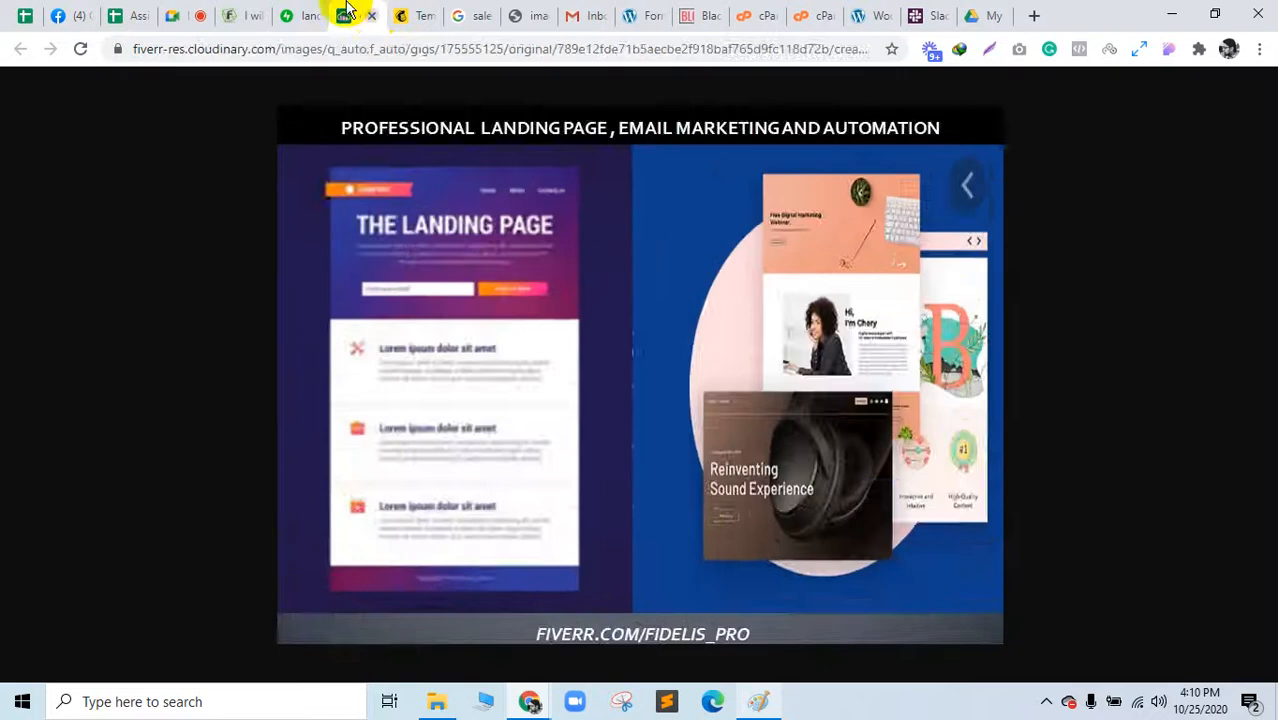
pyautogui.click(286, 15)
pyautogui.click(313, 17)
pyautogui.click(259, 14)
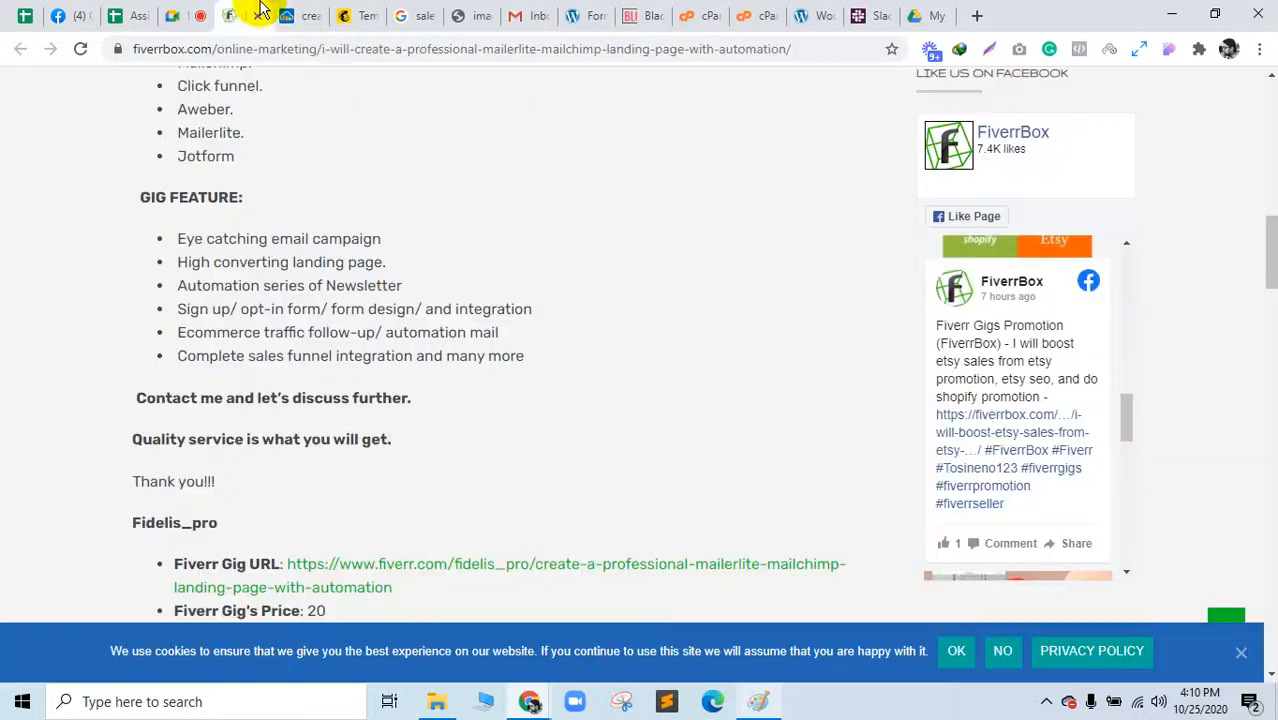
pyautogui.click(261, 17)
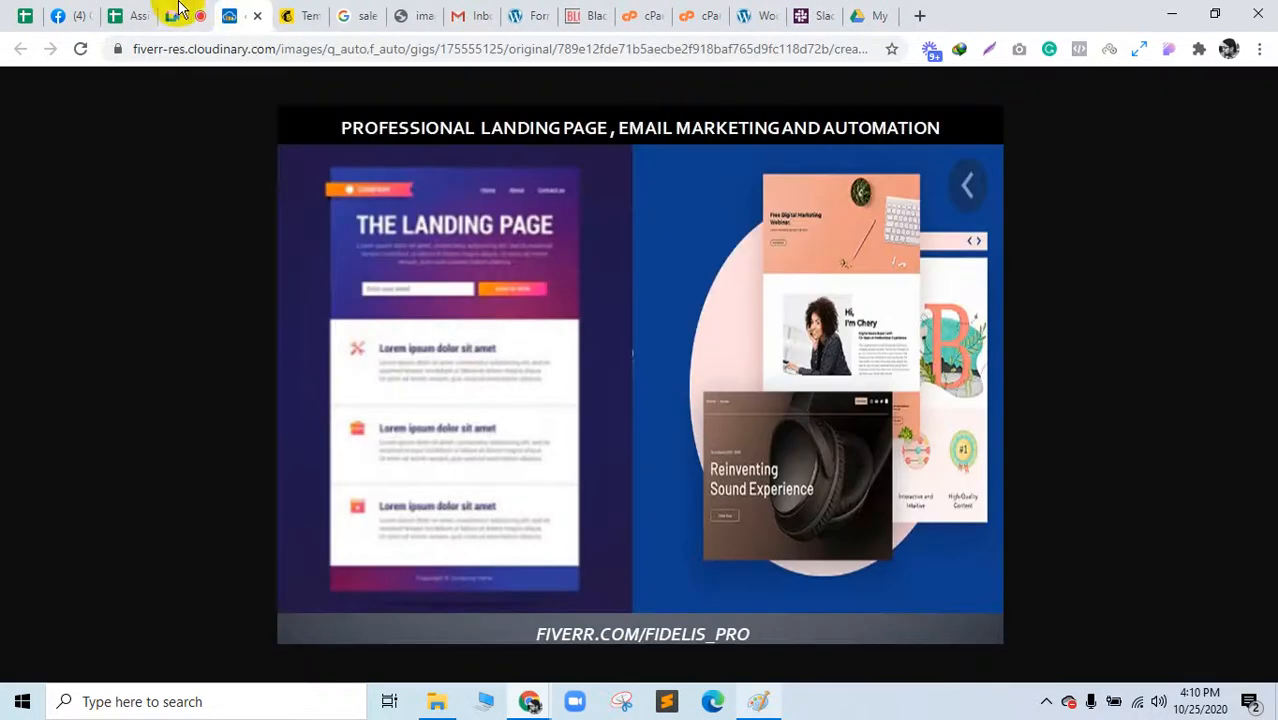
pyautogui.click(261, 17)
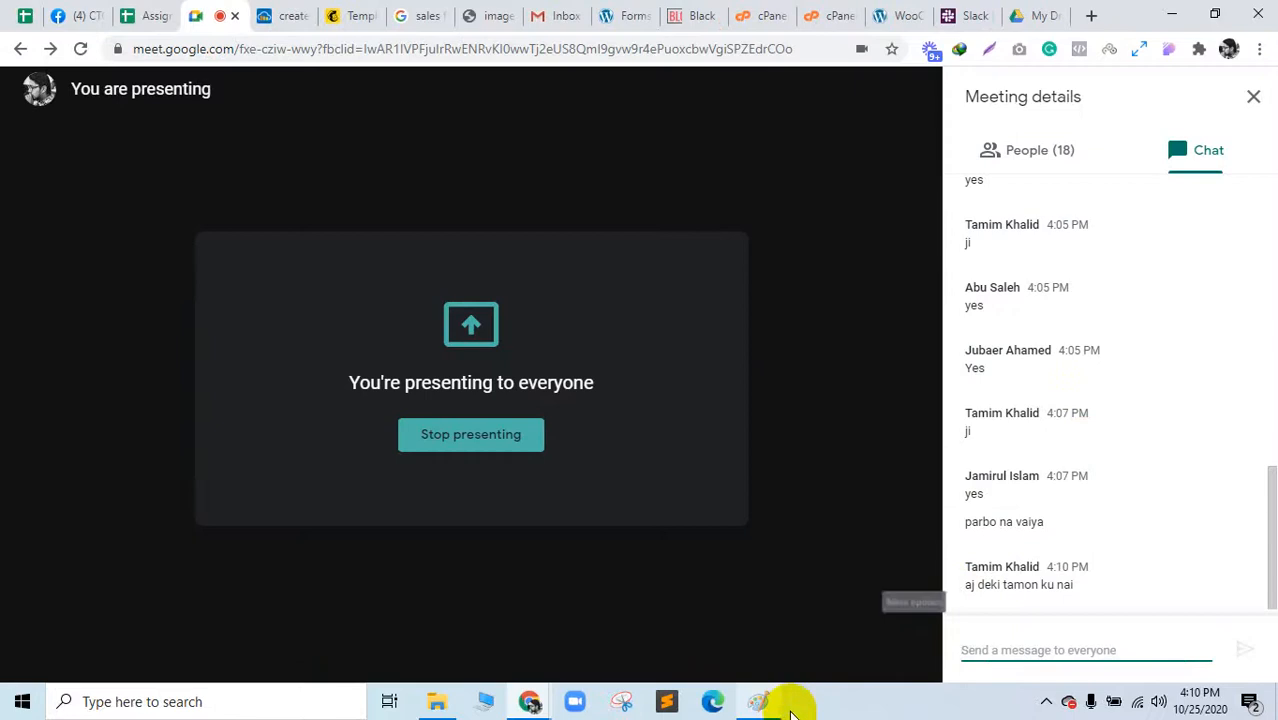
# Step: Bring up the Paint funnel sketch, minimize it, and select the word 'maybe' in chat
pyautogui.click(760, 702)
pyautogui.scroll(-3, 713, 516)
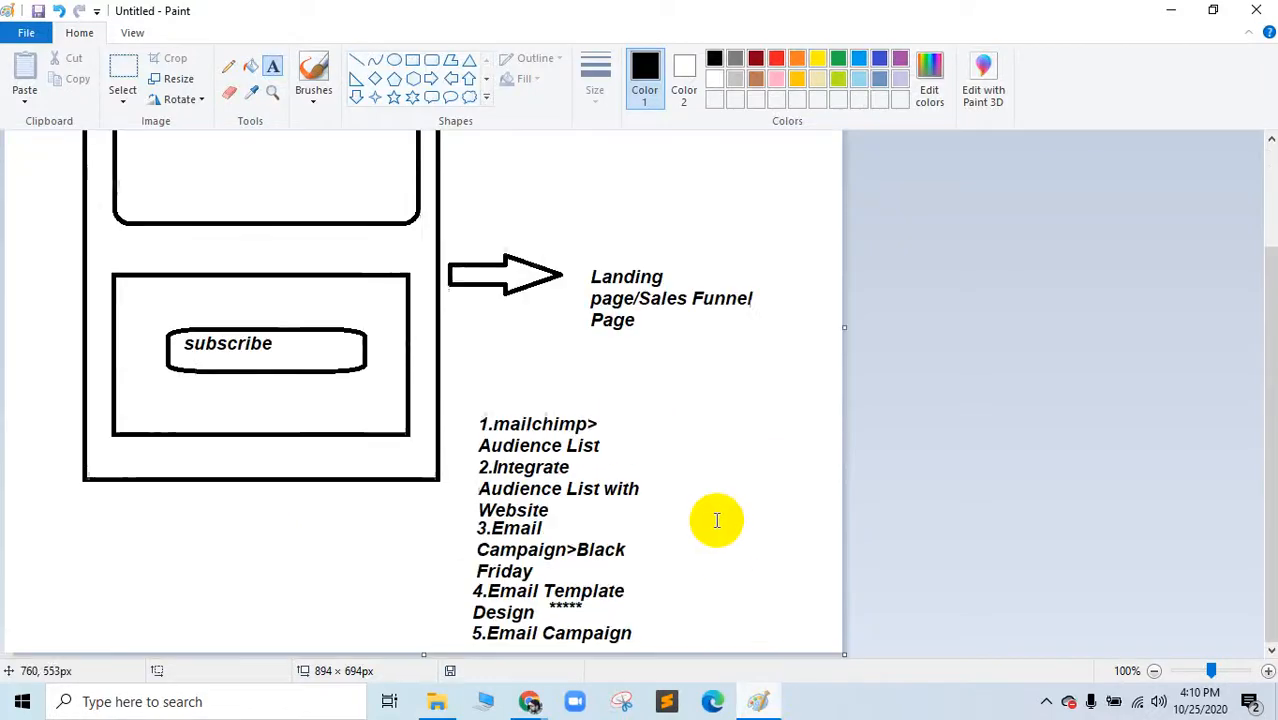
pyautogui.scroll(3, 714, 531)
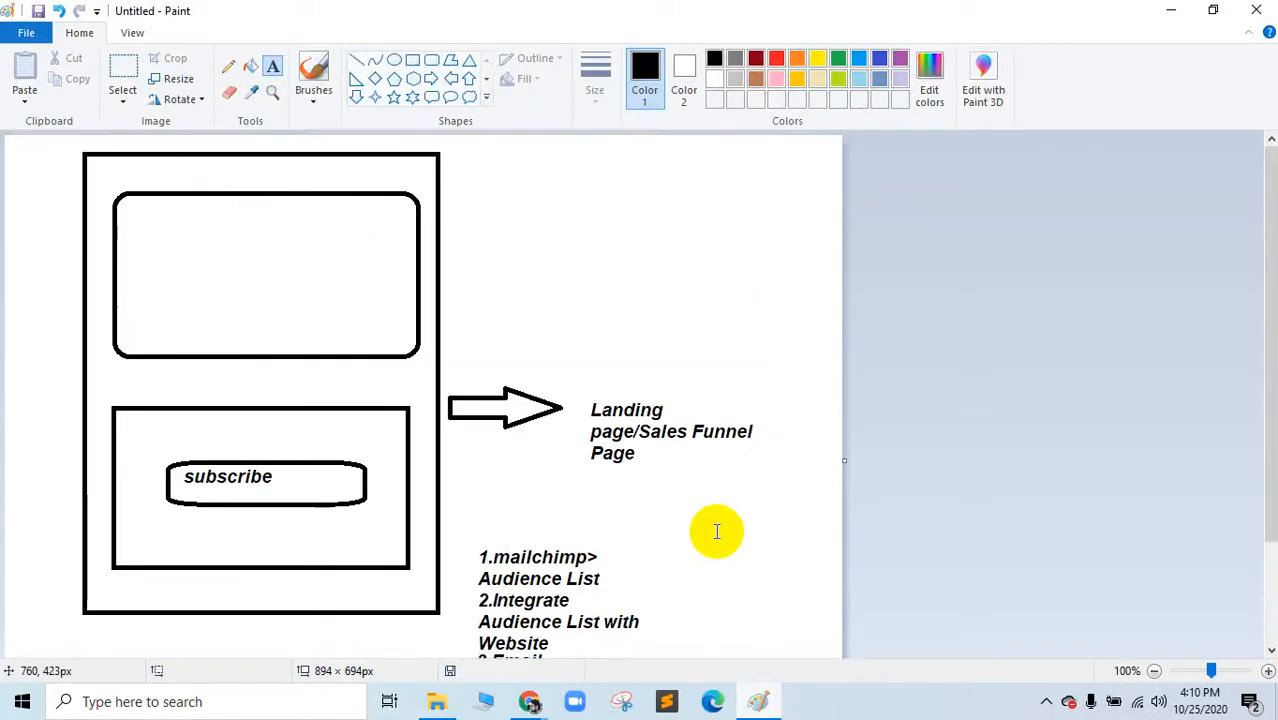
pyautogui.scroll(-3, 720, 537)
pyautogui.click(758, 705)
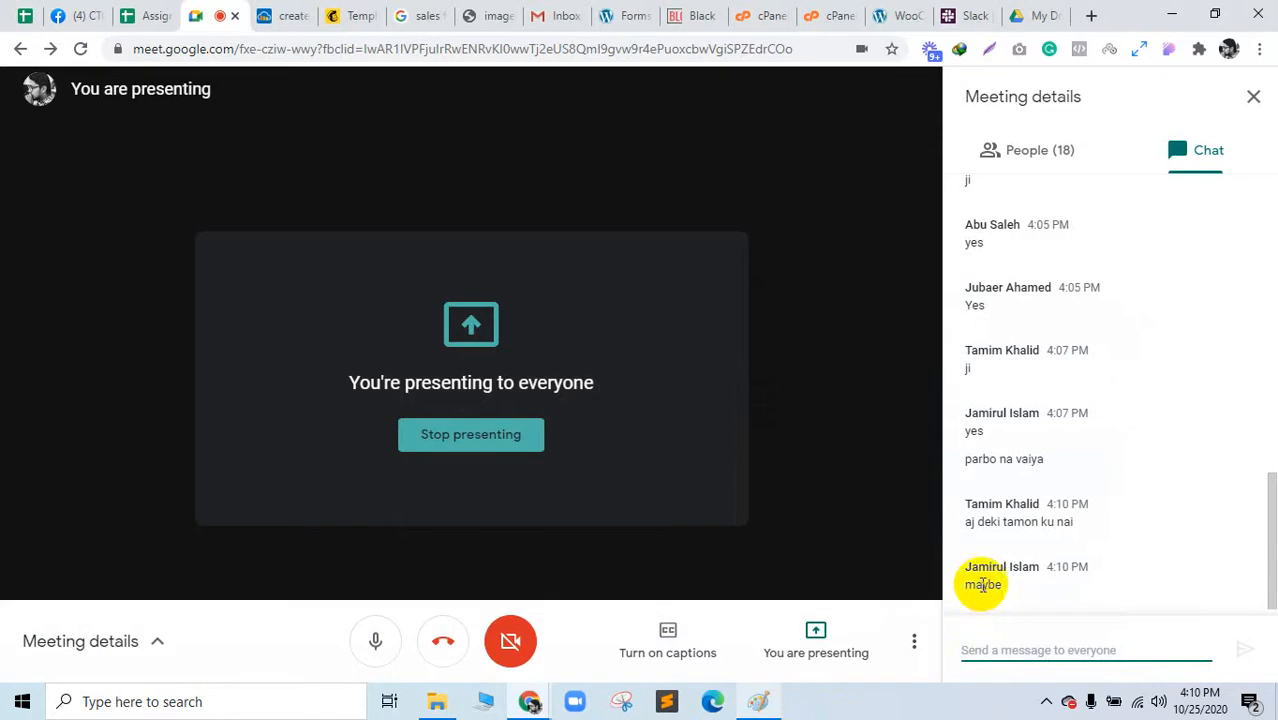
pyautogui.click(982, 585)
pyautogui.doubleClick(982, 585)
# Step: Check the meeting participant list, return to chat, and bring the Paint diagram forward
pyautogui.click(1004, 150)
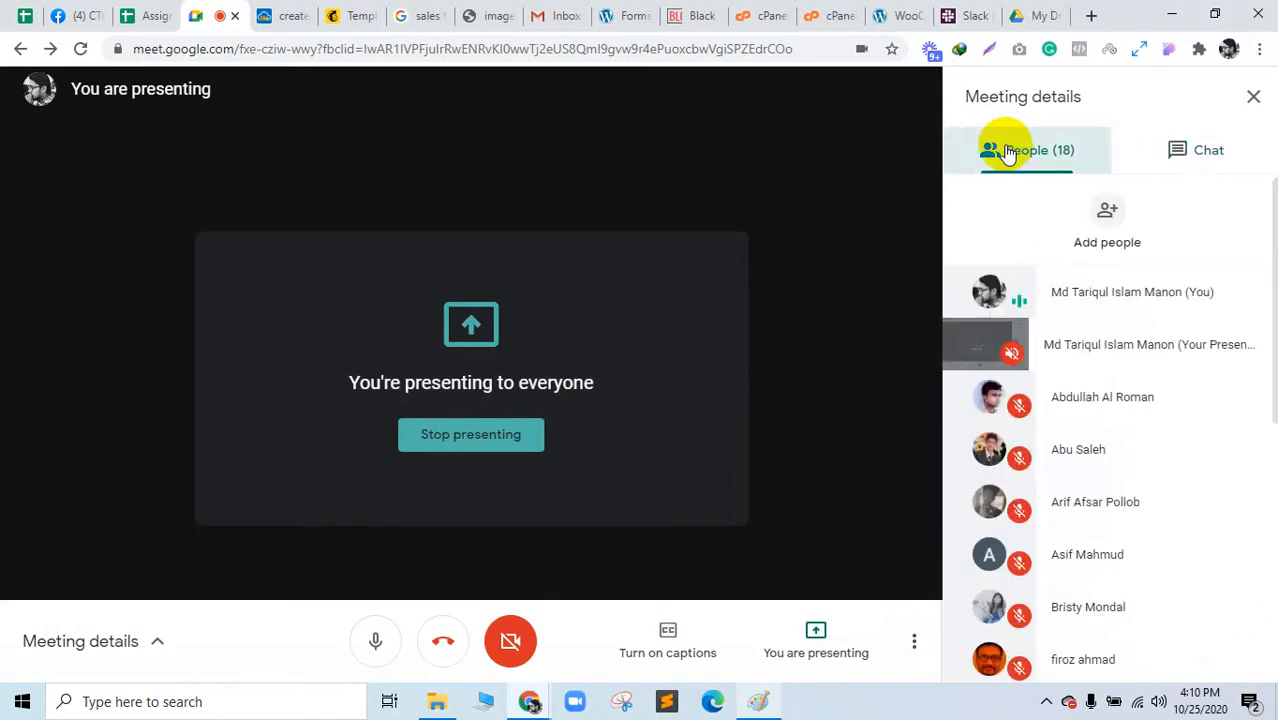
pyautogui.click(1162, 145)
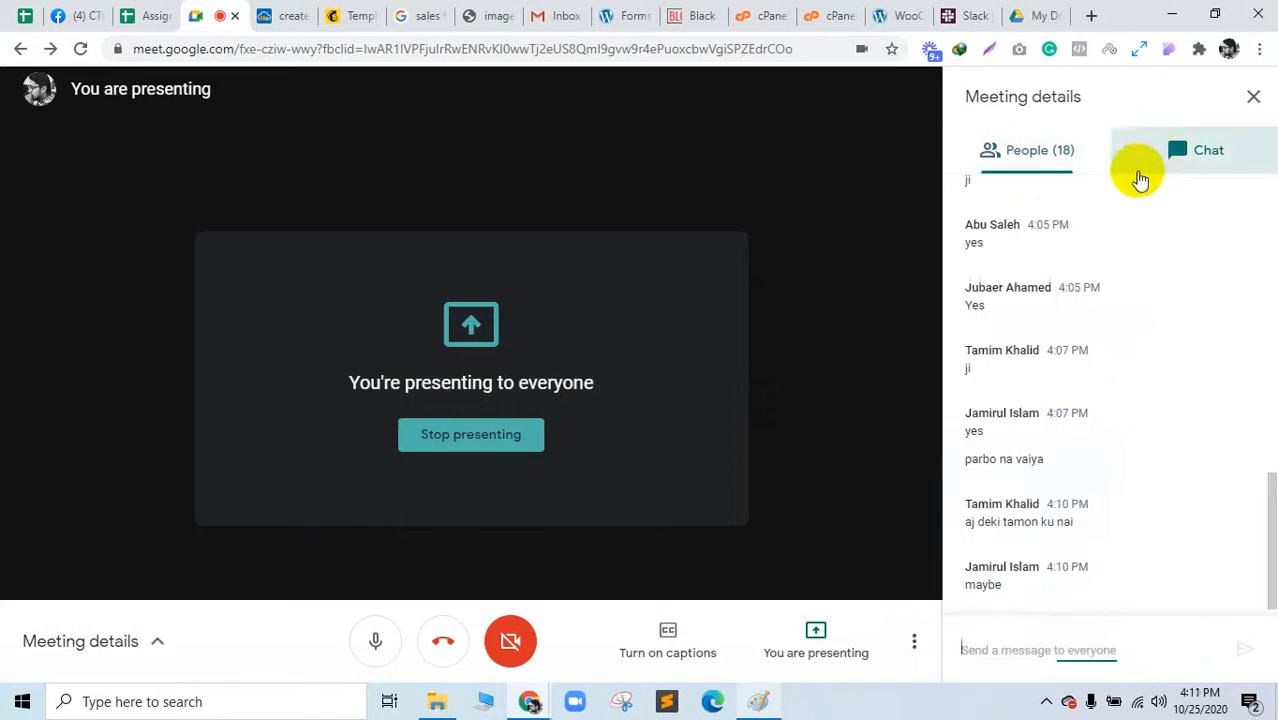
pyautogui.click(1050, 160)
pyautogui.scroll(-5, 1141, 430)
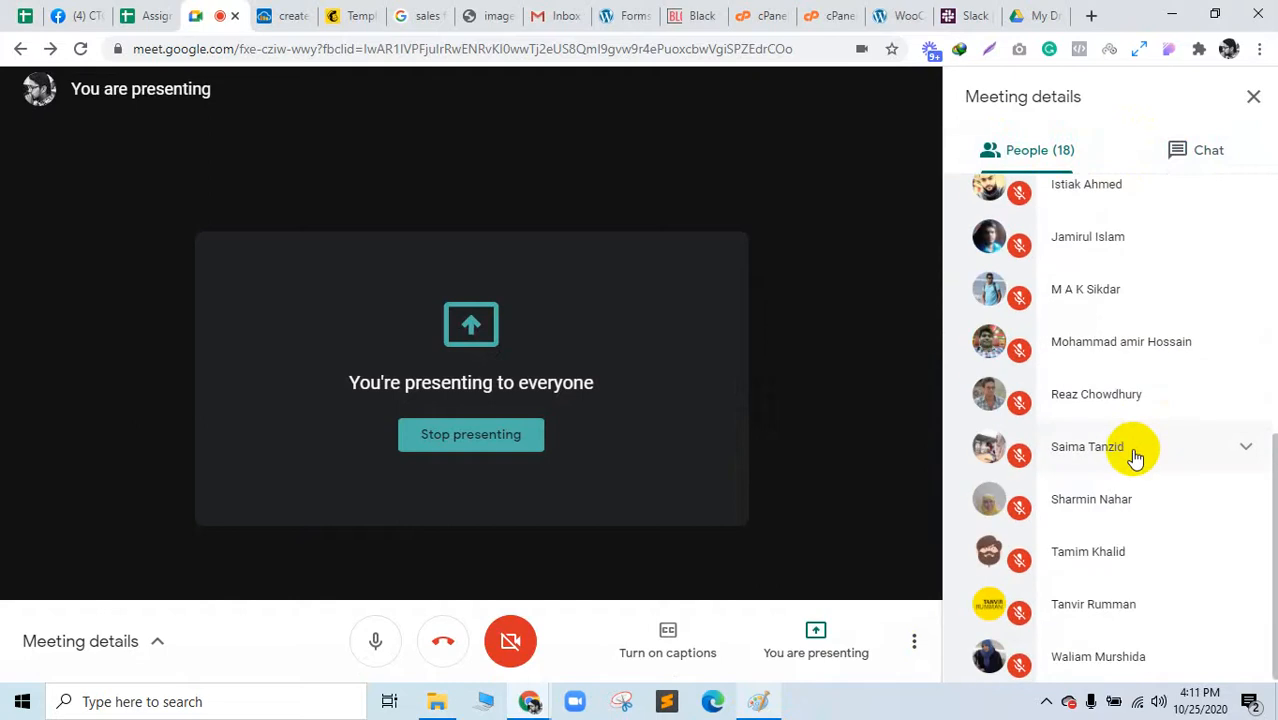
pyautogui.scroll(5, 1132, 457)
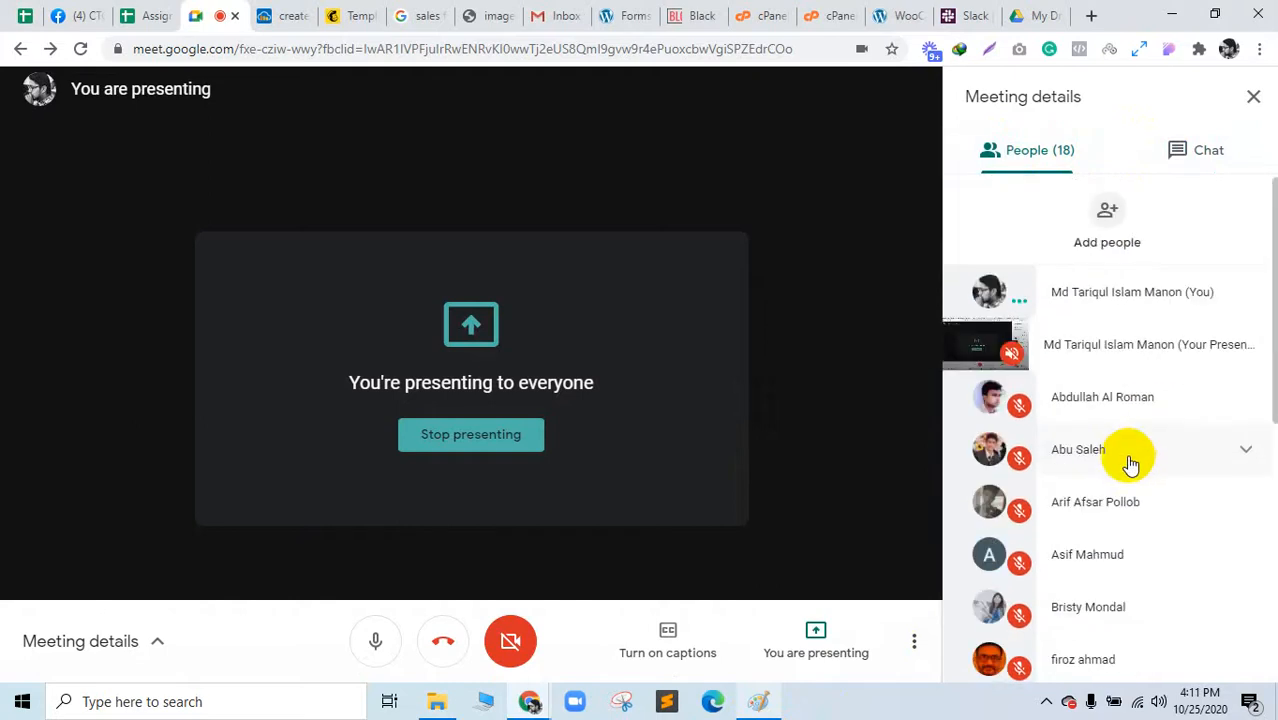
pyautogui.scroll(-5, 1128, 470)
pyautogui.scroll(-1, 1126, 485)
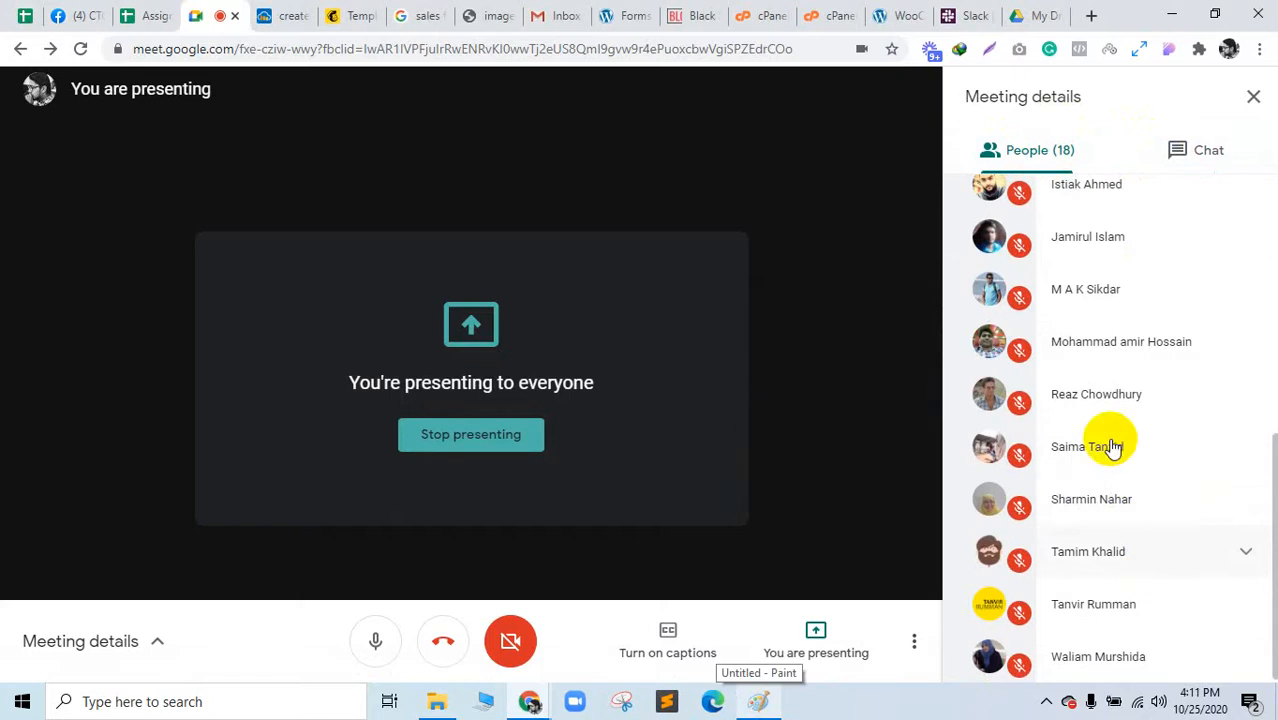
pyautogui.click(1196, 165)
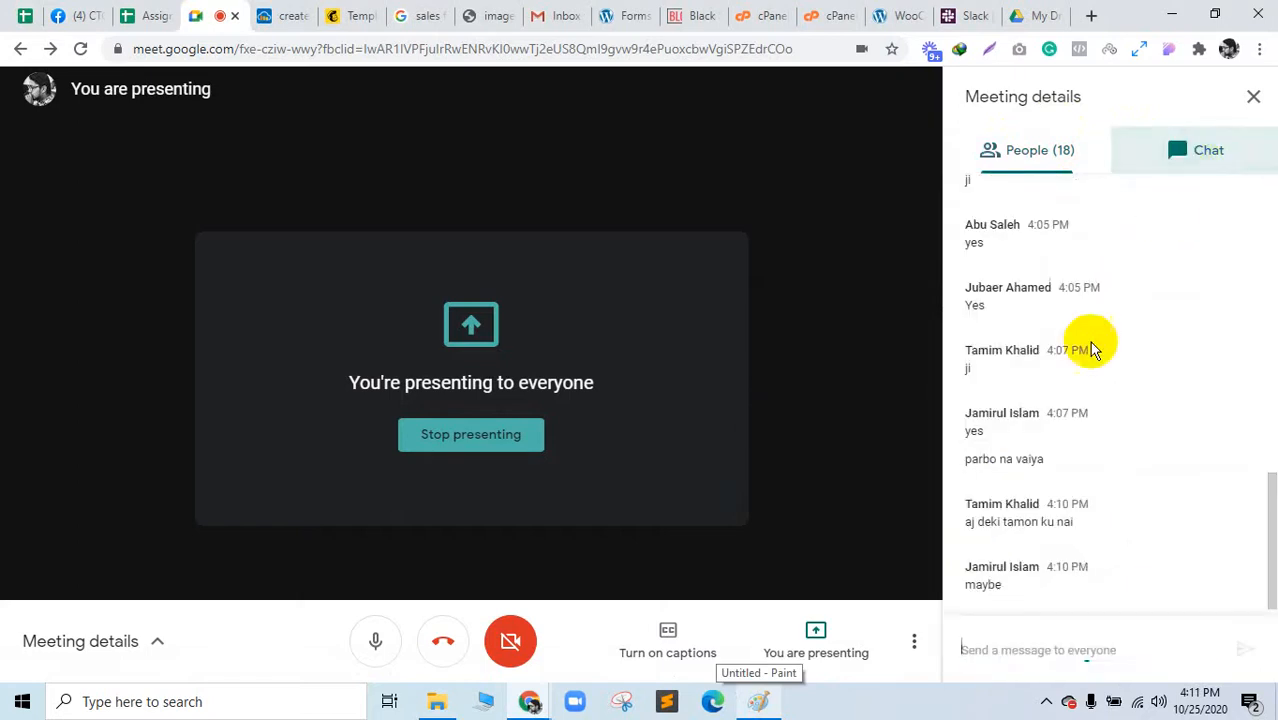
pyautogui.click(770, 705)
# Step: Point out the 'Landing page' label and '1.mailchimp>' line, scroll to items 3–5, then minimize Paint
pyautogui.scroll(3, 572, 400)
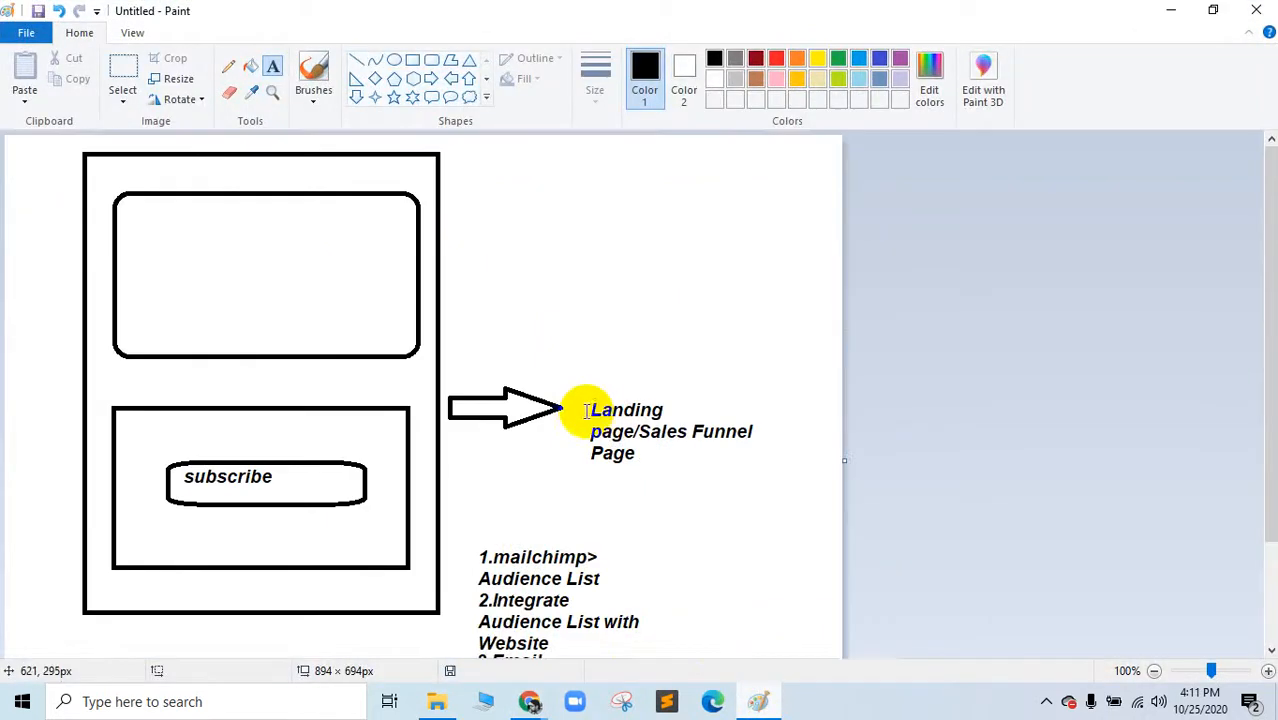
pyautogui.moveTo(590, 410); pyautogui.dragTo(790, 476)
pyautogui.click(676, 302)
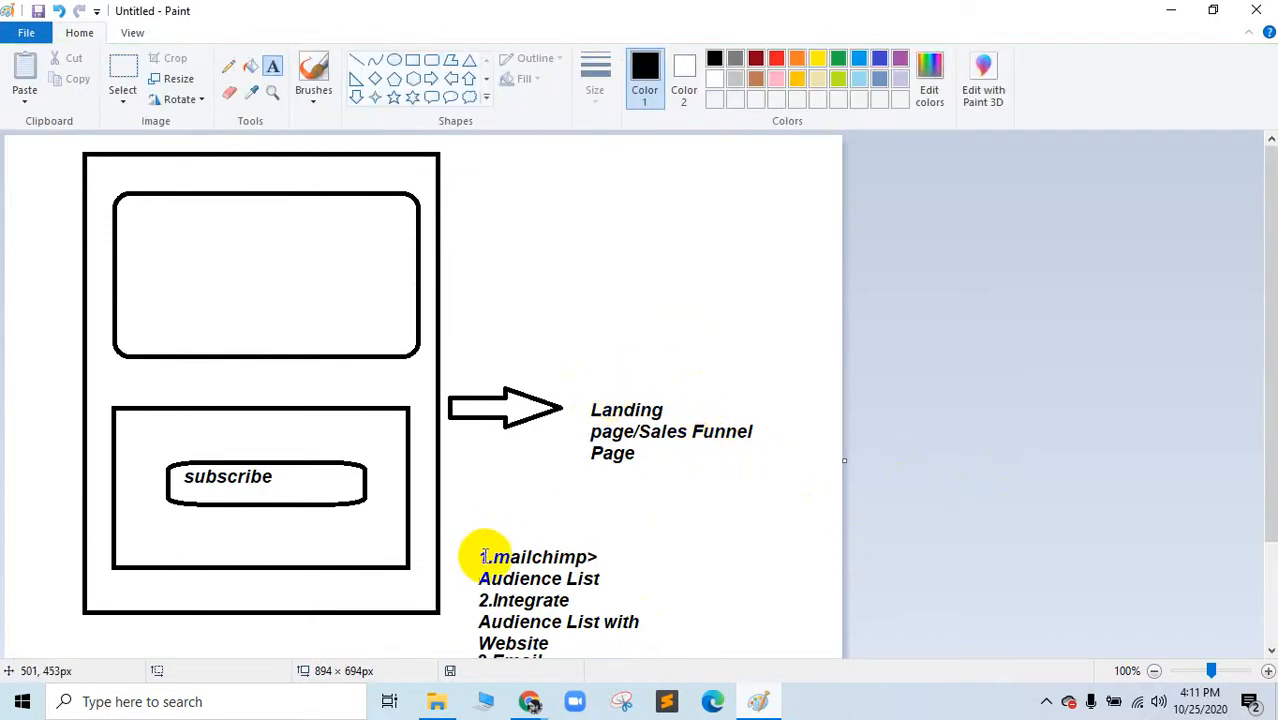
pyautogui.moveTo(488, 557); pyautogui.dragTo(585, 563)
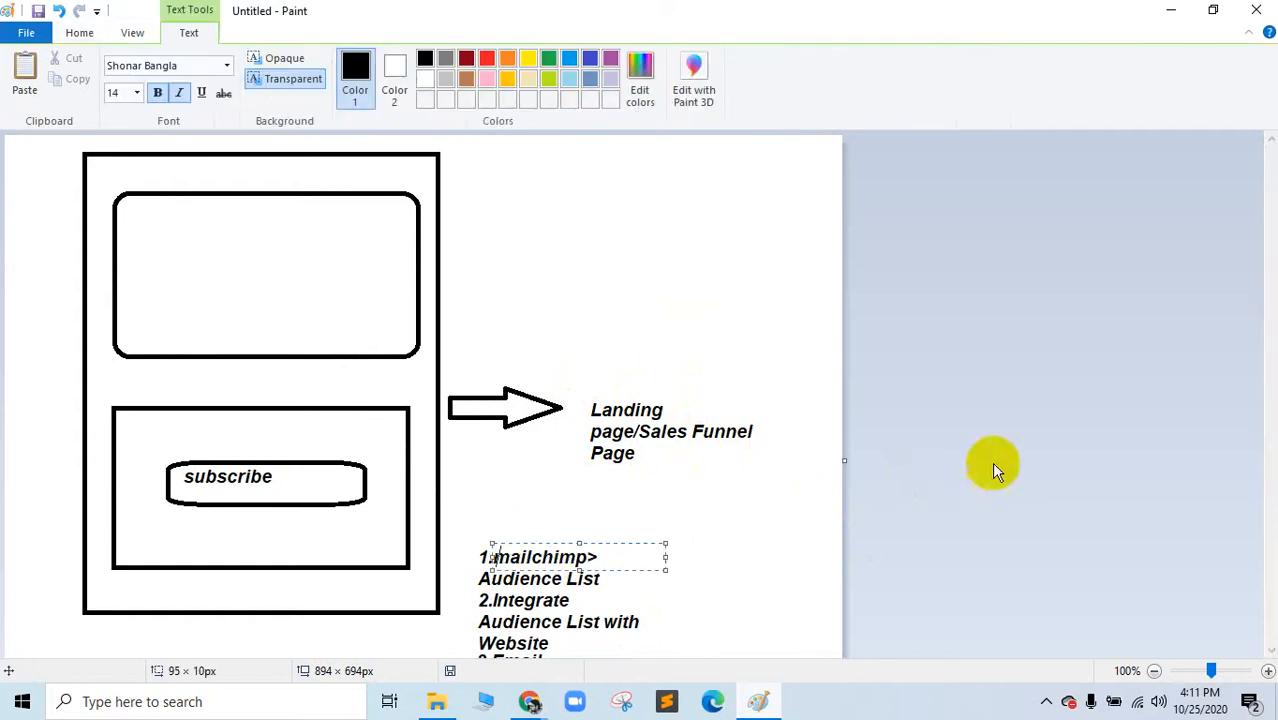
pyautogui.click(727, 339)
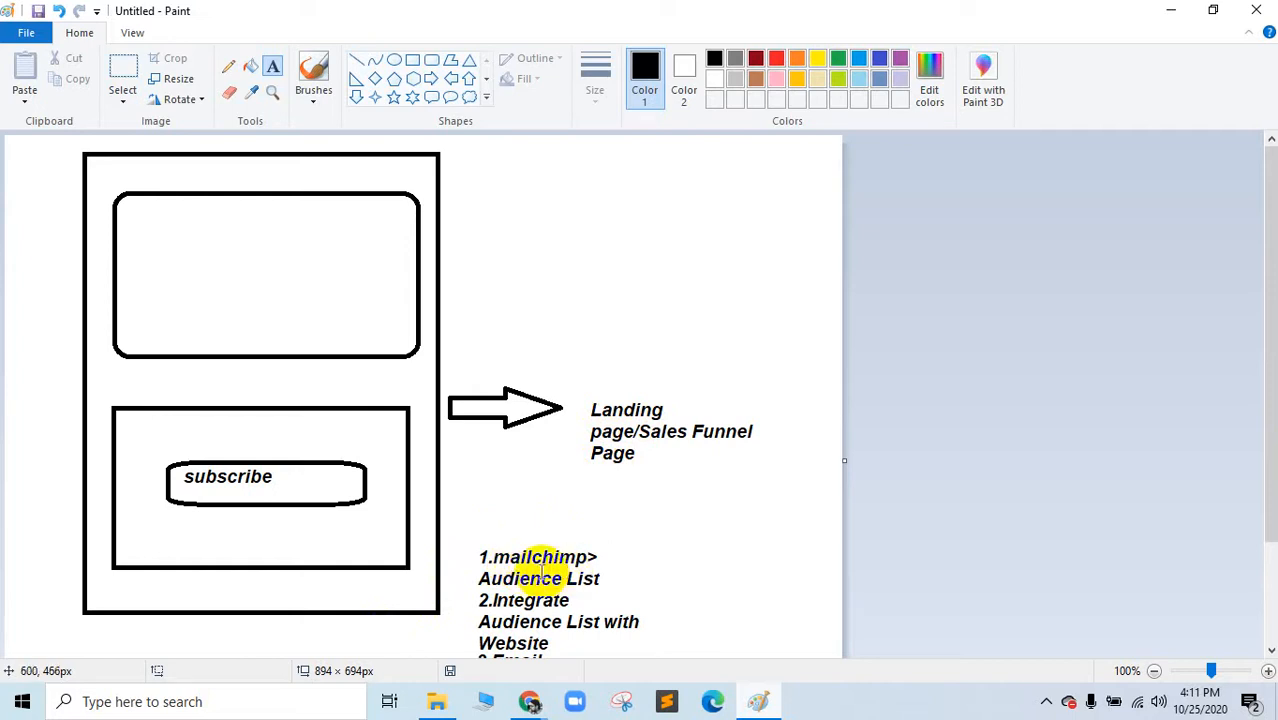
pyautogui.scroll(-3, 515, 578)
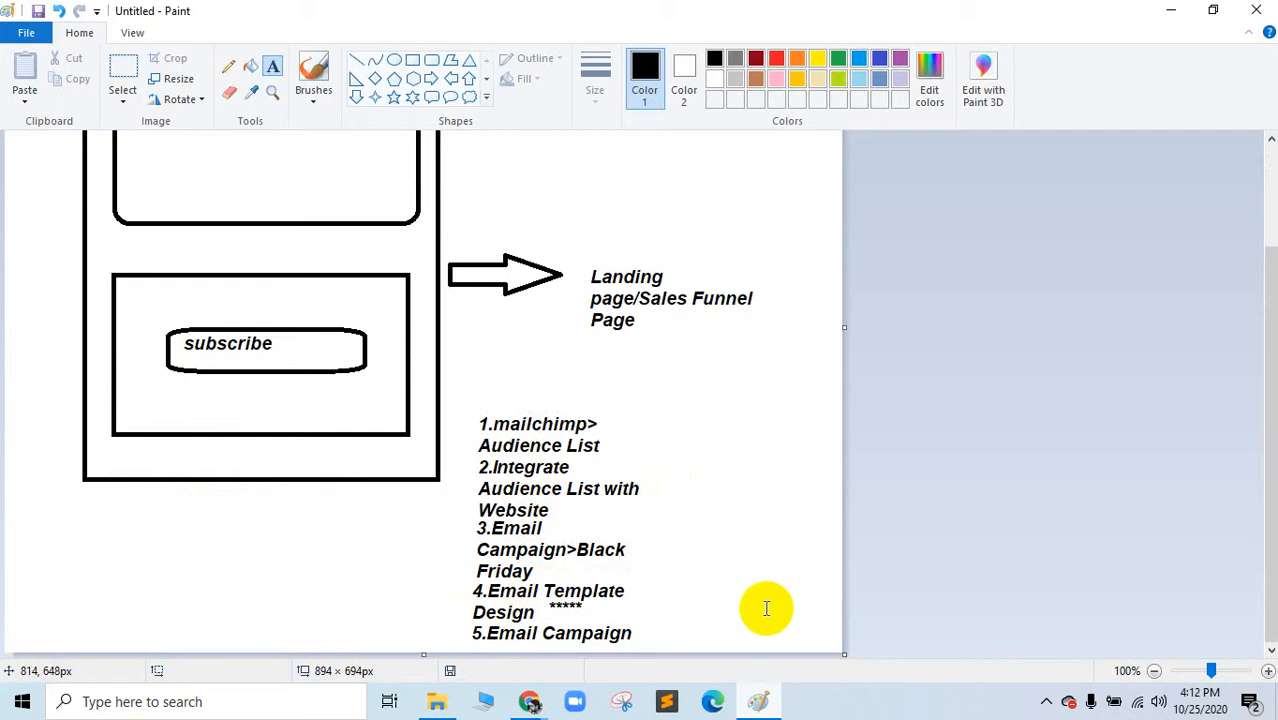
pyautogui.click(1170, 10)
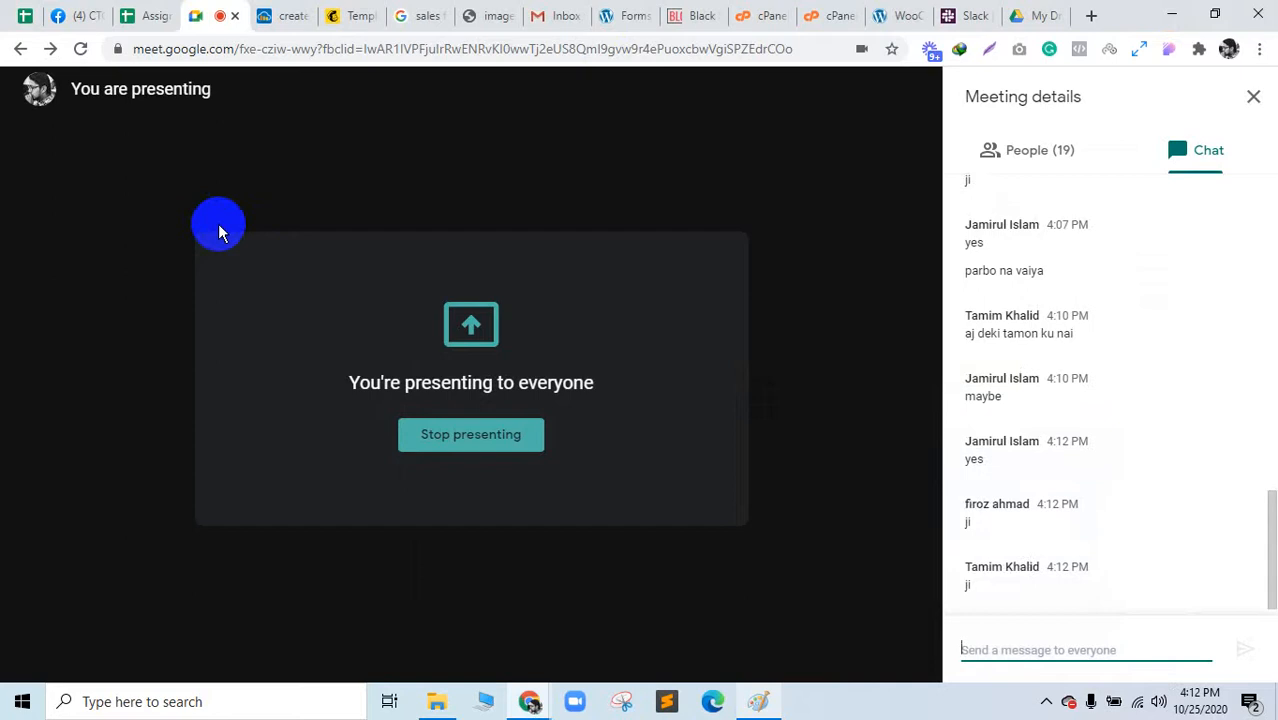
# Step: Close the create image tab and return to the Google Meet tab
pyautogui.click(288, 18)
pyautogui.click(304, 16)
pyautogui.click(205, 14)
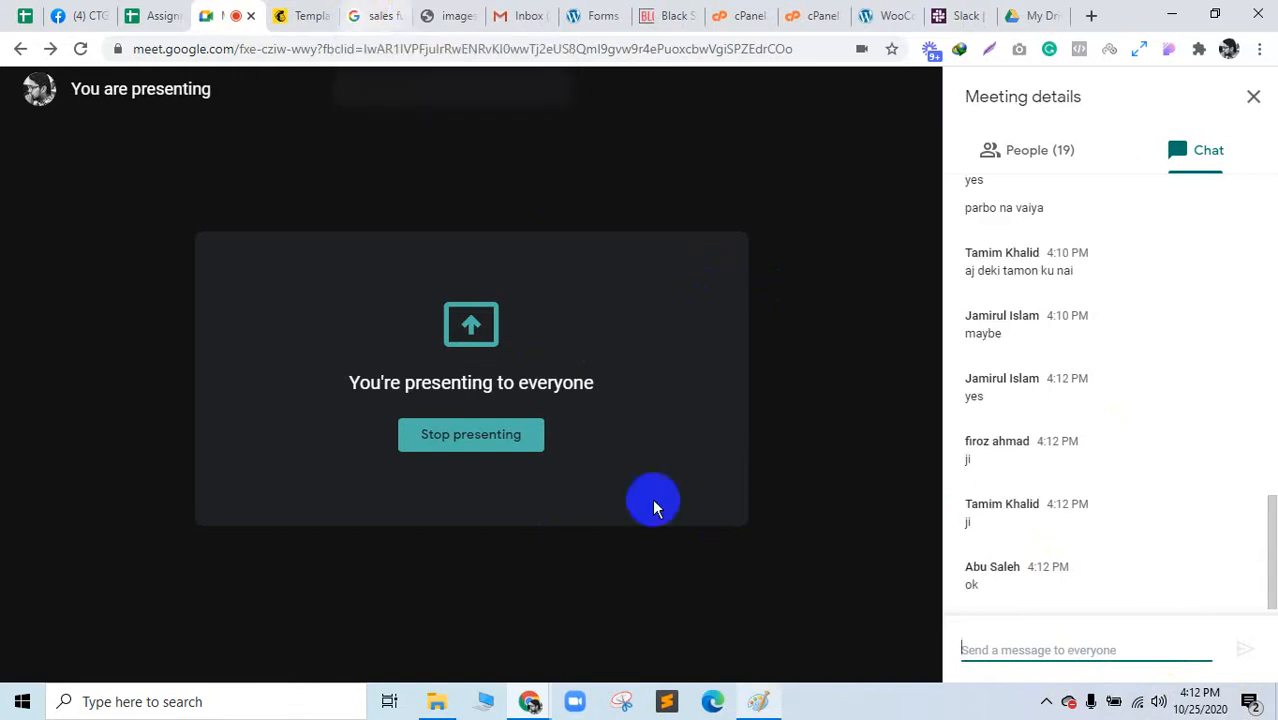
# Step: Mute the microphone and choose Stop presenting
pyautogui.click(382, 637)
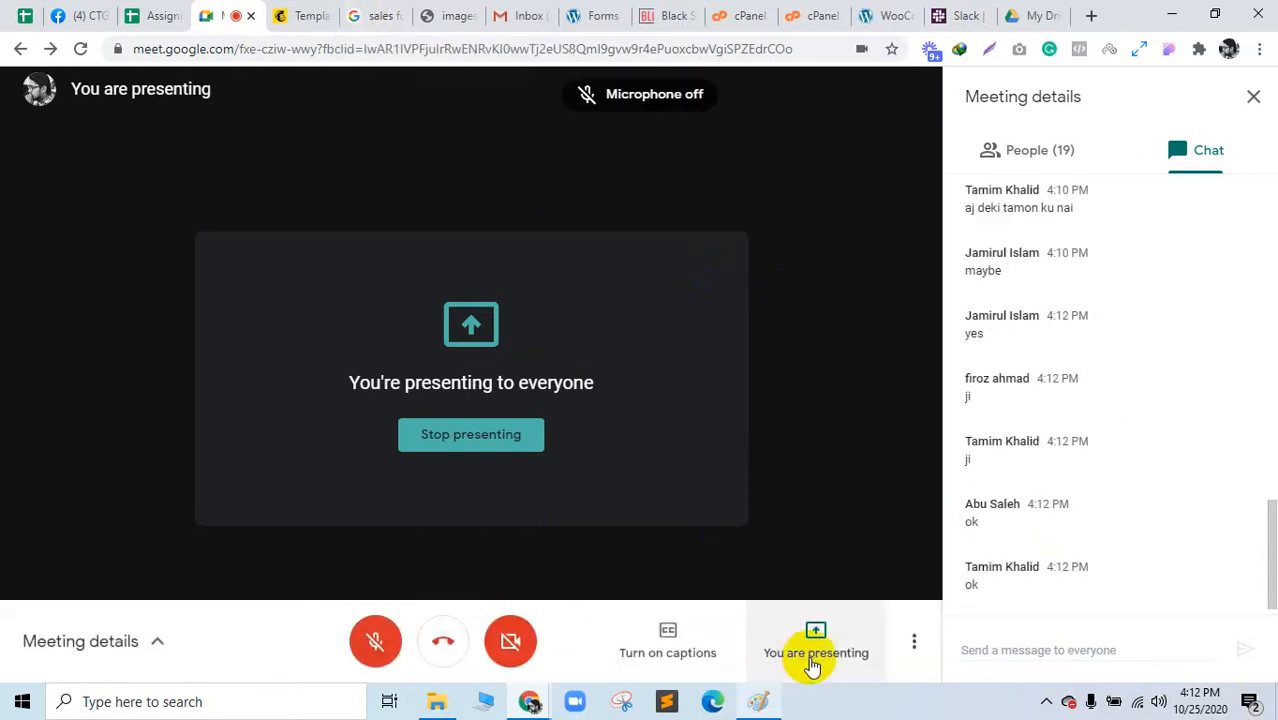
pyautogui.click(807, 655)
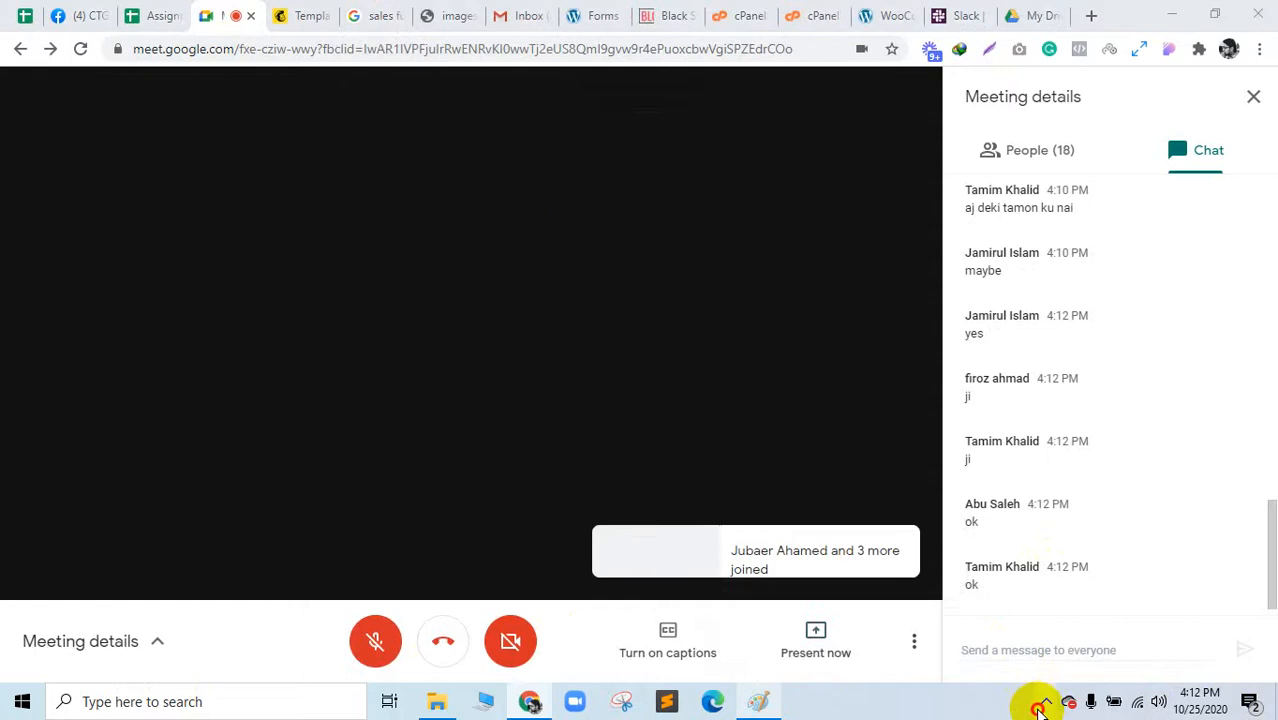
pyautogui.click(1045, 702)
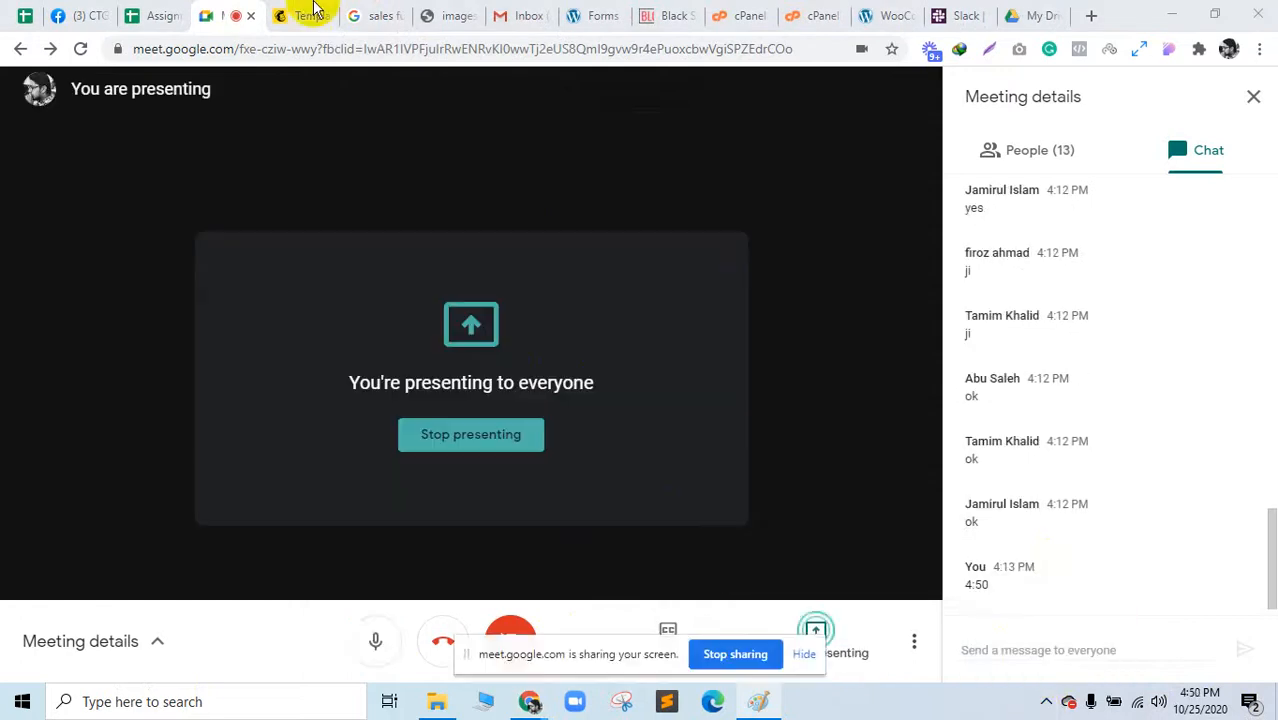
# Step: Go to the Google home page, hide the sharing notice, and close the landing page image tab
pyautogui.click(313, 12)
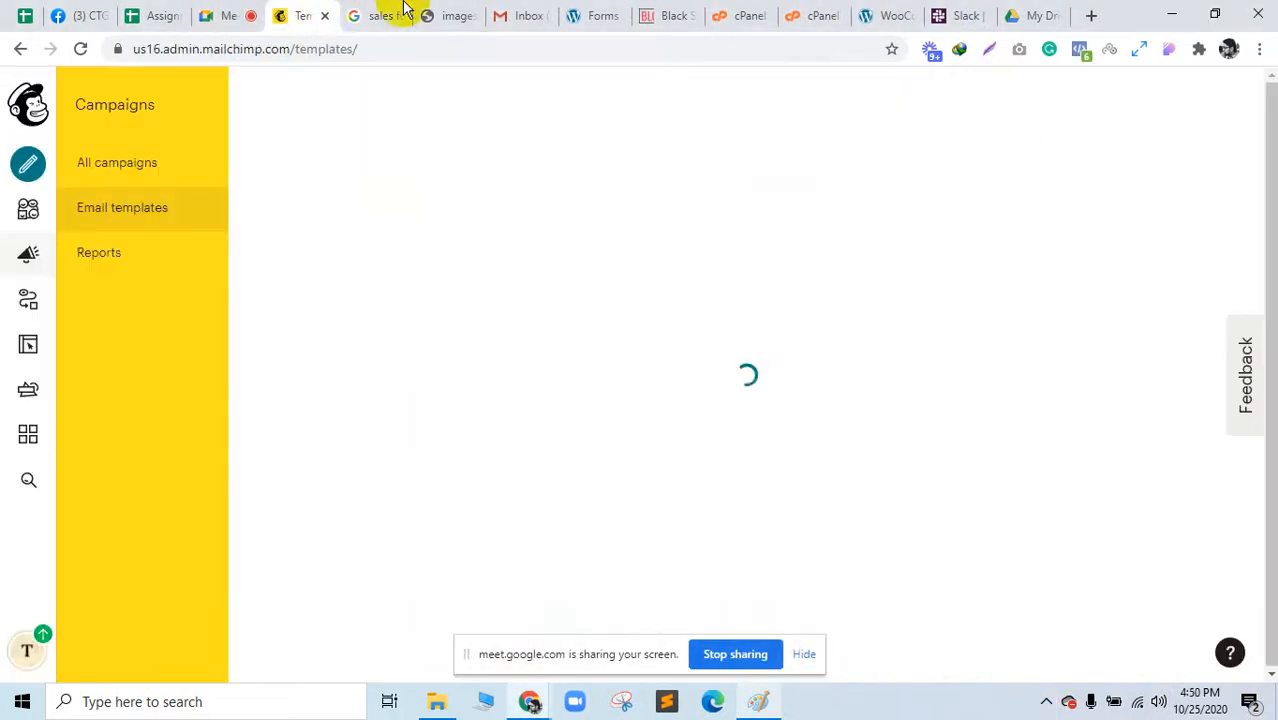
pyautogui.click(382, 12)
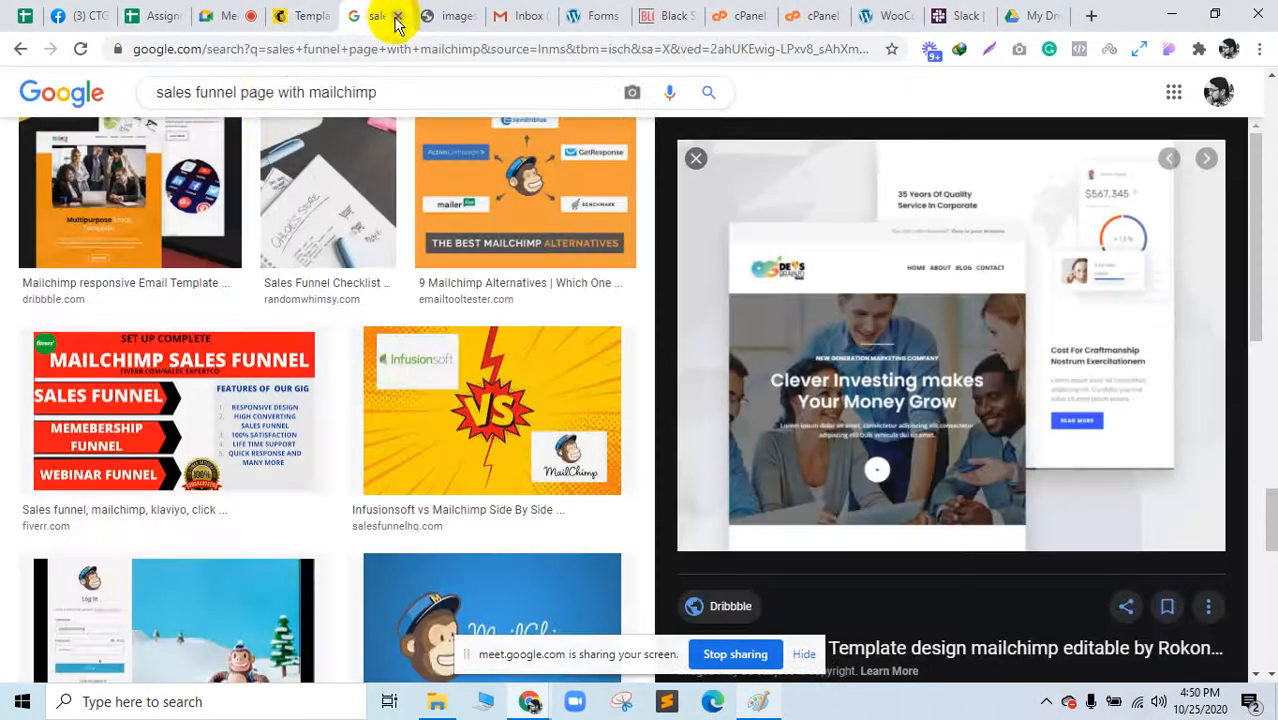
pyautogui.click(57, 92)
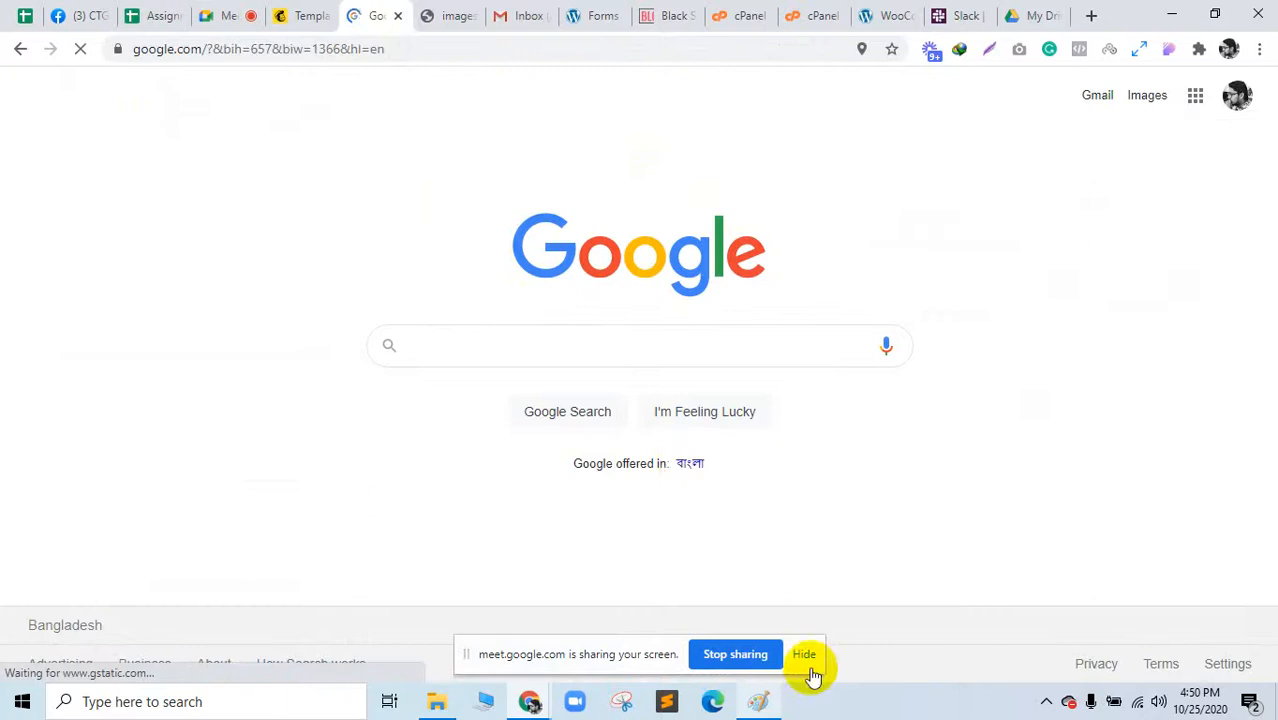
pyautogui.click(806, 656)
pyautogui.click(307, 14)
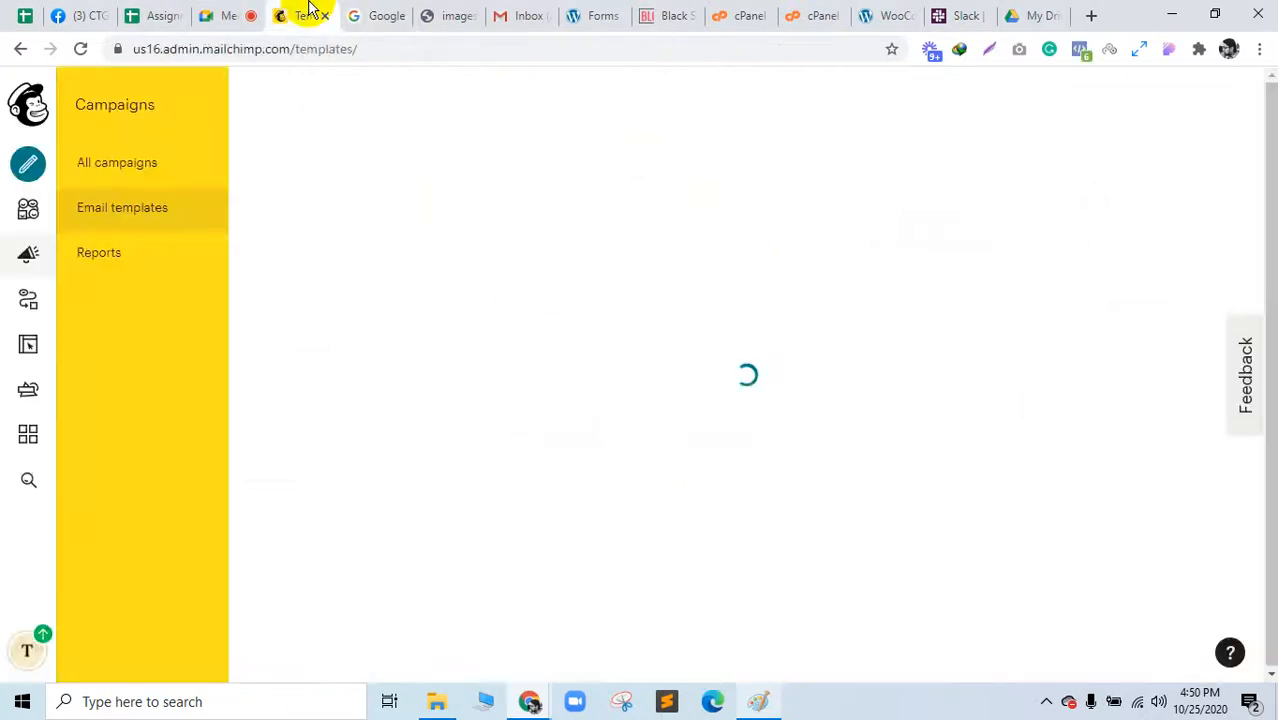
pyautogui.click(452, 12)
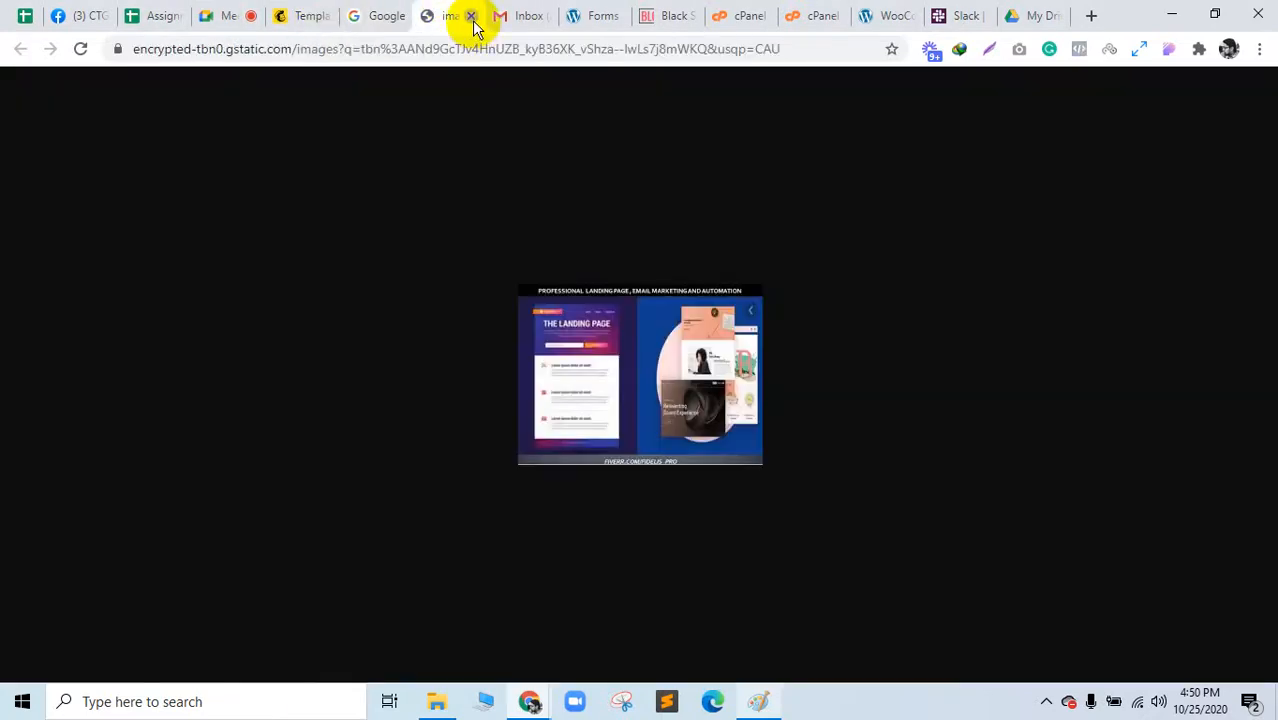
pyautogui.click(471, 17)
pyautogui.click(362, 14)
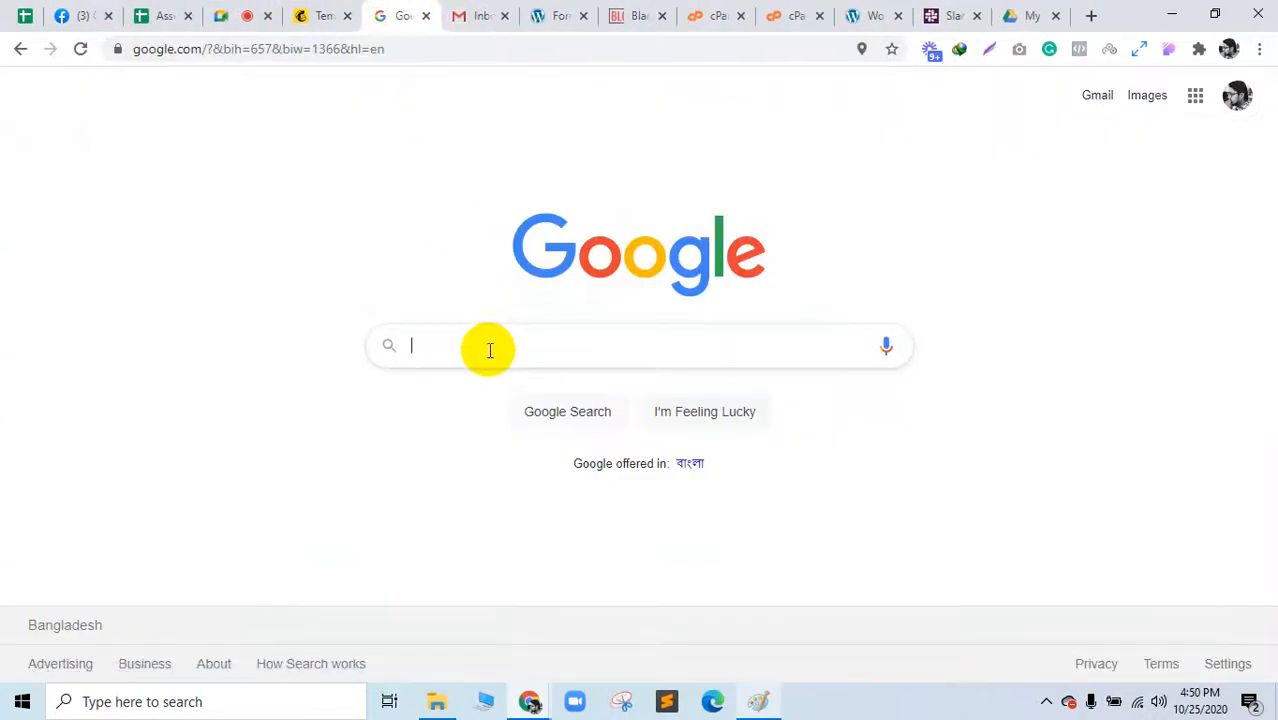
# Step: Search Google for 'free email template design colorlib'
pyautogui.write('email tem')
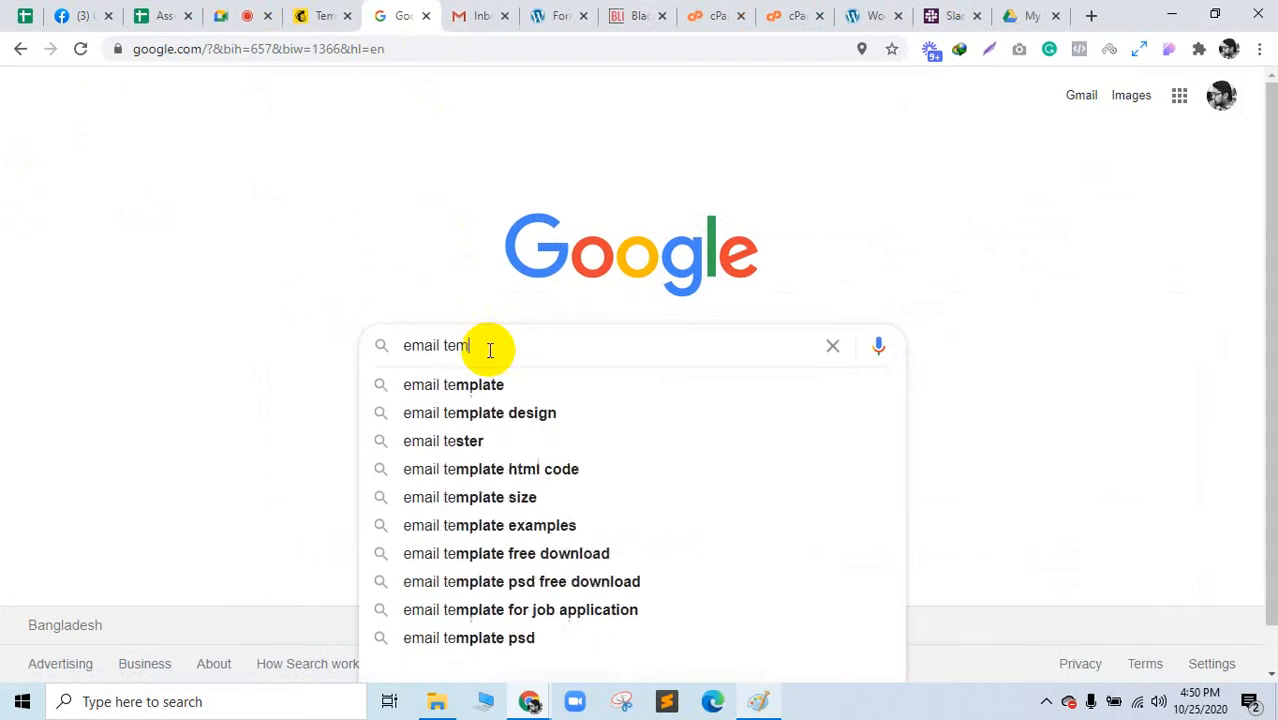
pyautogui.write('plate')
pyautogui.press('Down')
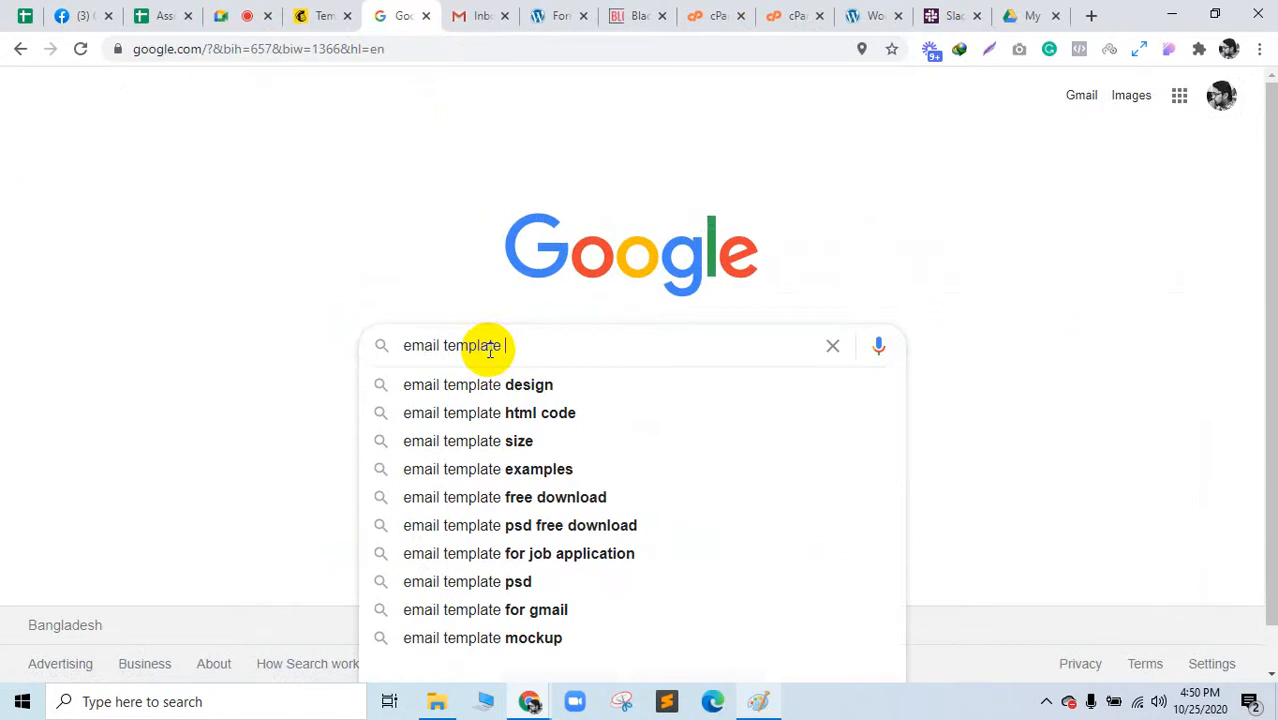
pyautogui.write('design')
pyautogui.hotkey('ctrl', 'a')
pyautogui.press('BackSpace')
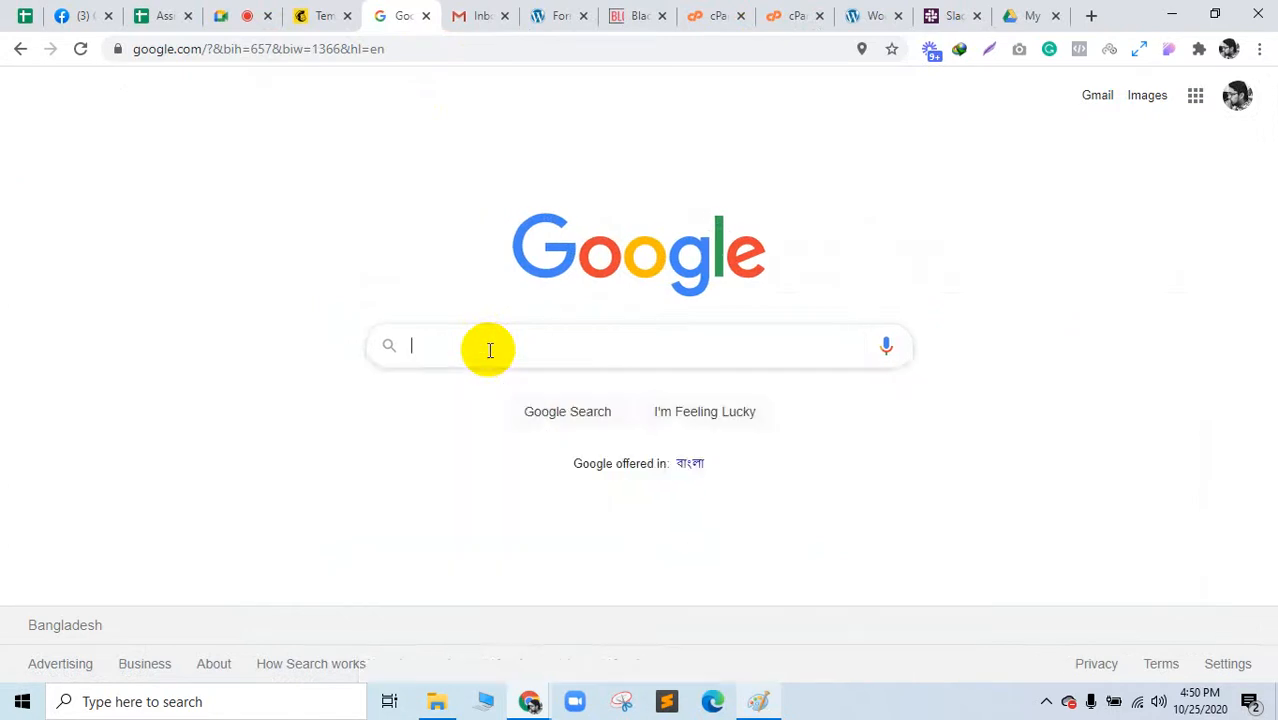
pyautogui.write('free emao')
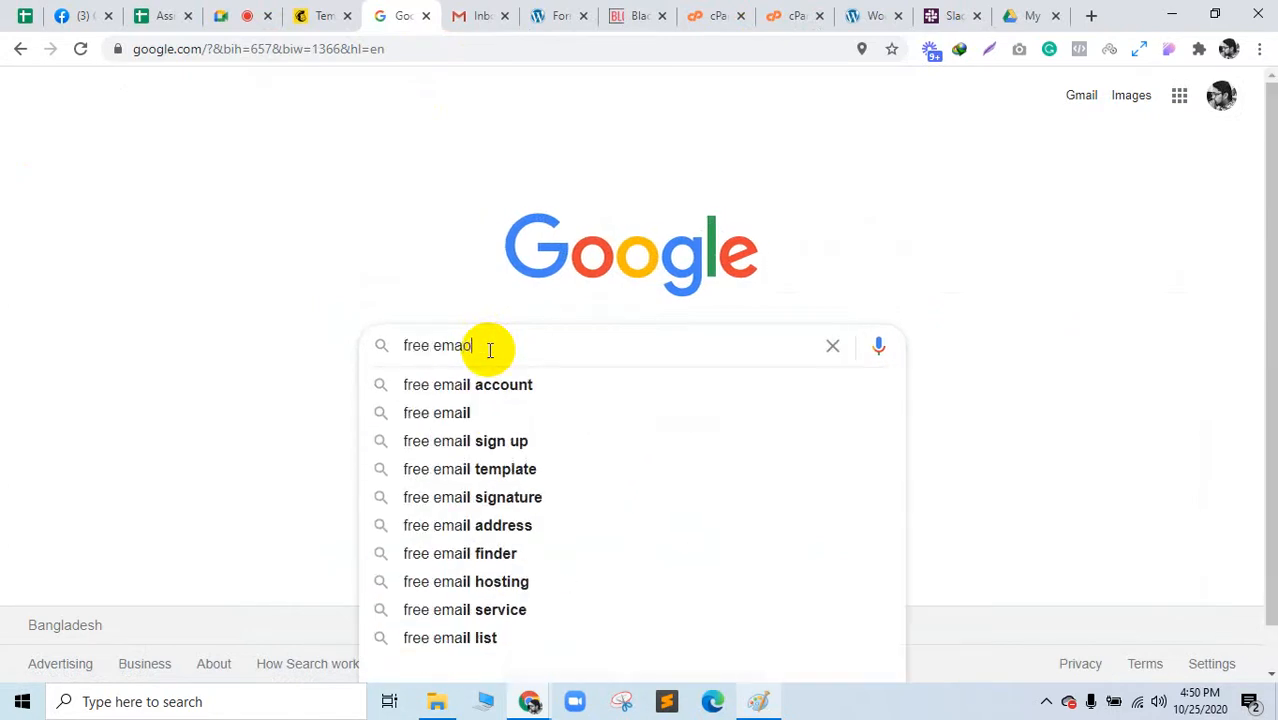
pyautogui.press('BackSpace')
pyautogui.write('il')
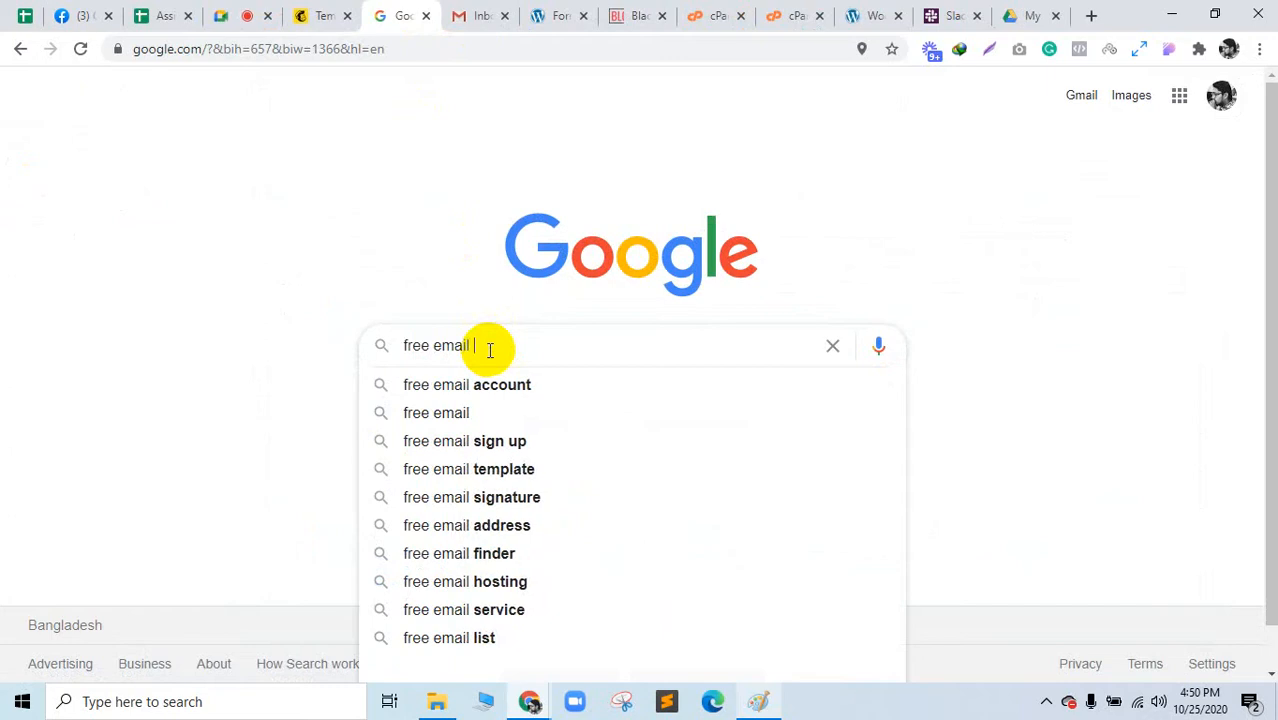
pyautogui.write(' template design colo')
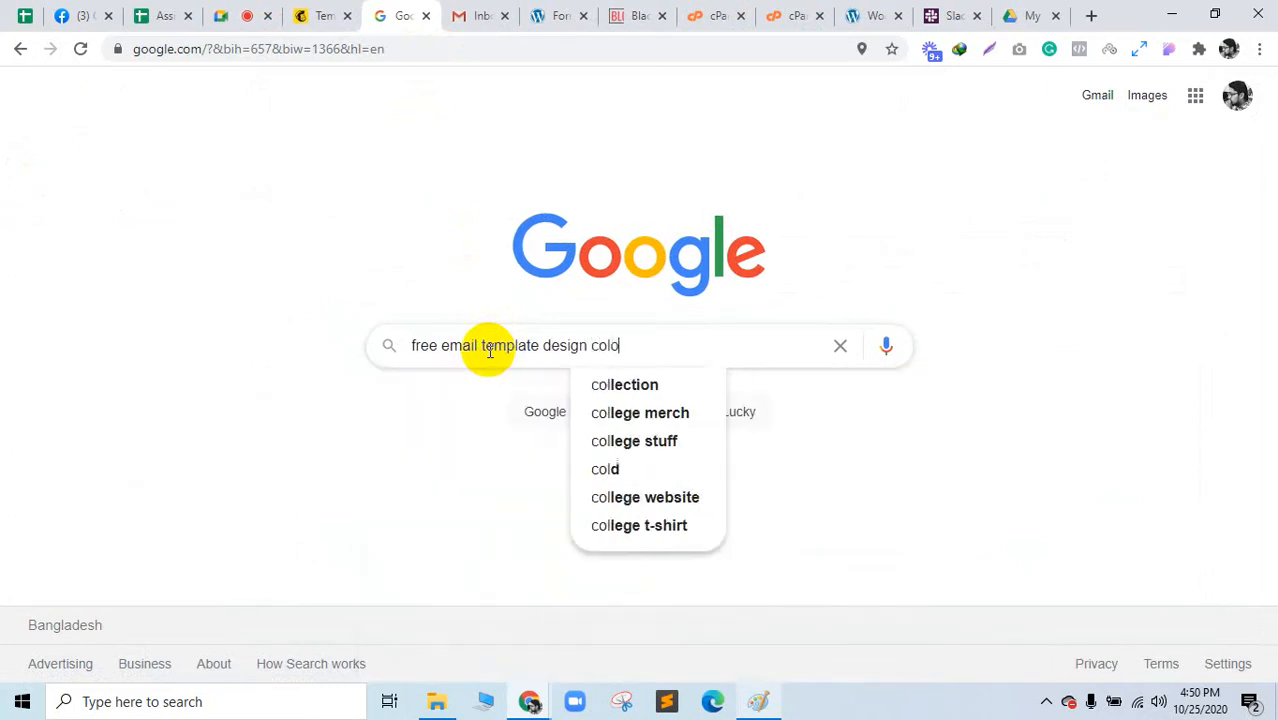
pyautogui.write('rib')
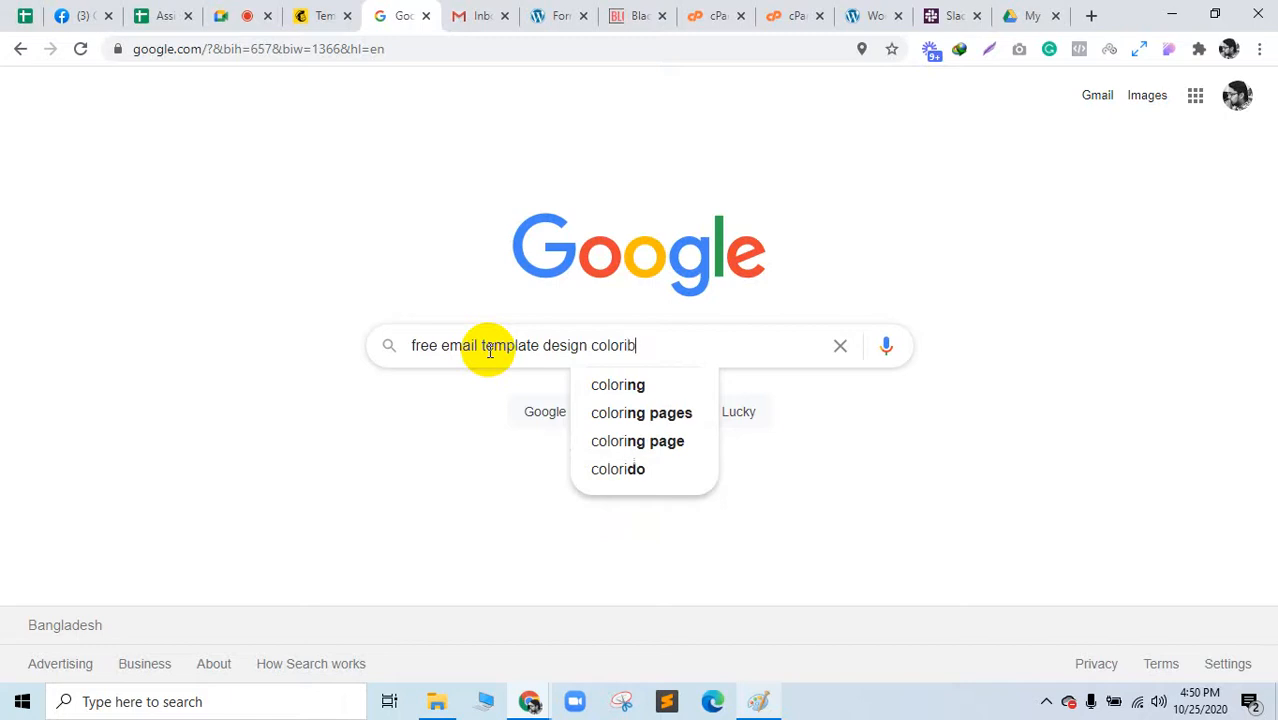
pyautogui.press('Return')
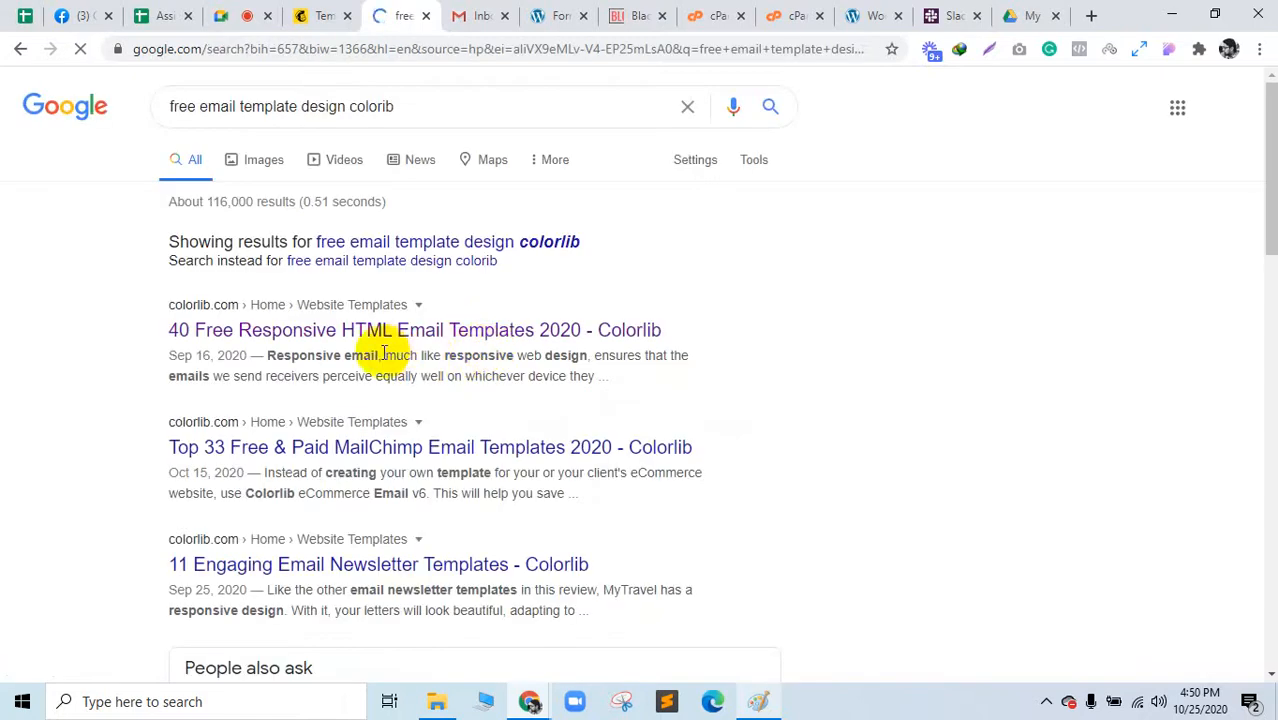
# Step: Open the '40 Free Responsive HTML Email Templates' article and the Restaurant template preview in a background tab
pyautogui.click(388, 331)
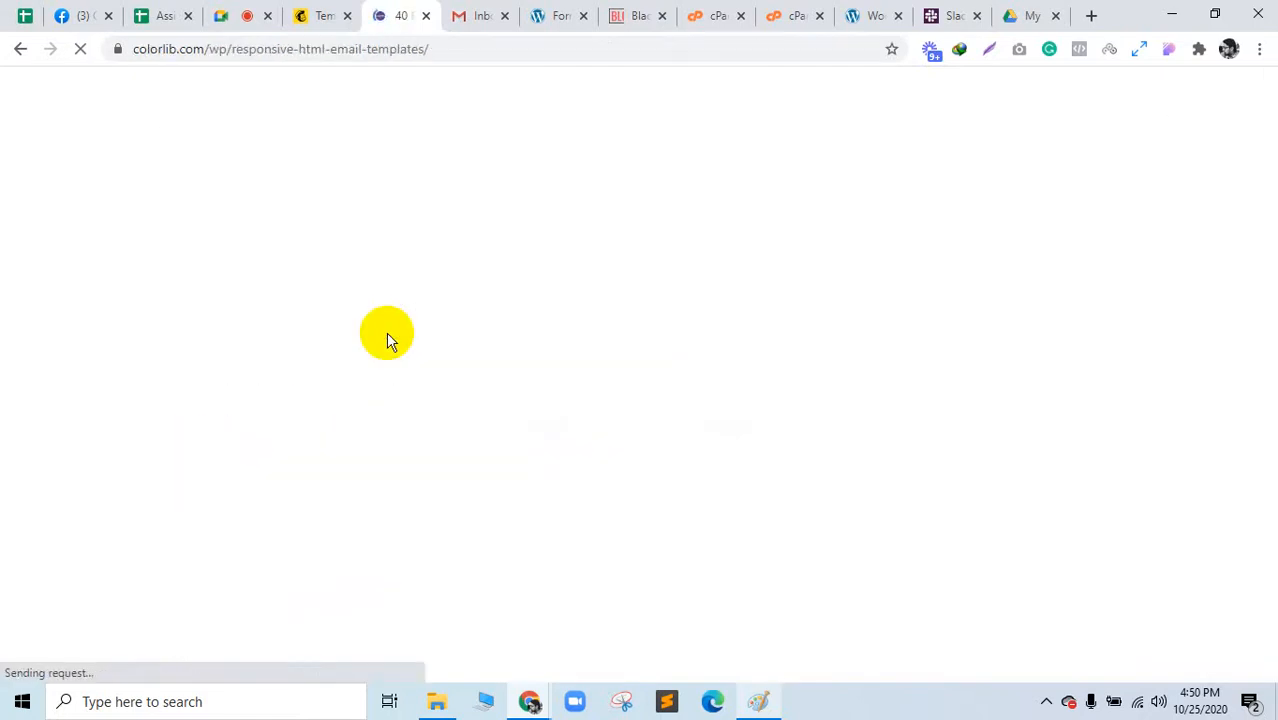
pyautogui.scroll(-15, 407, 433)
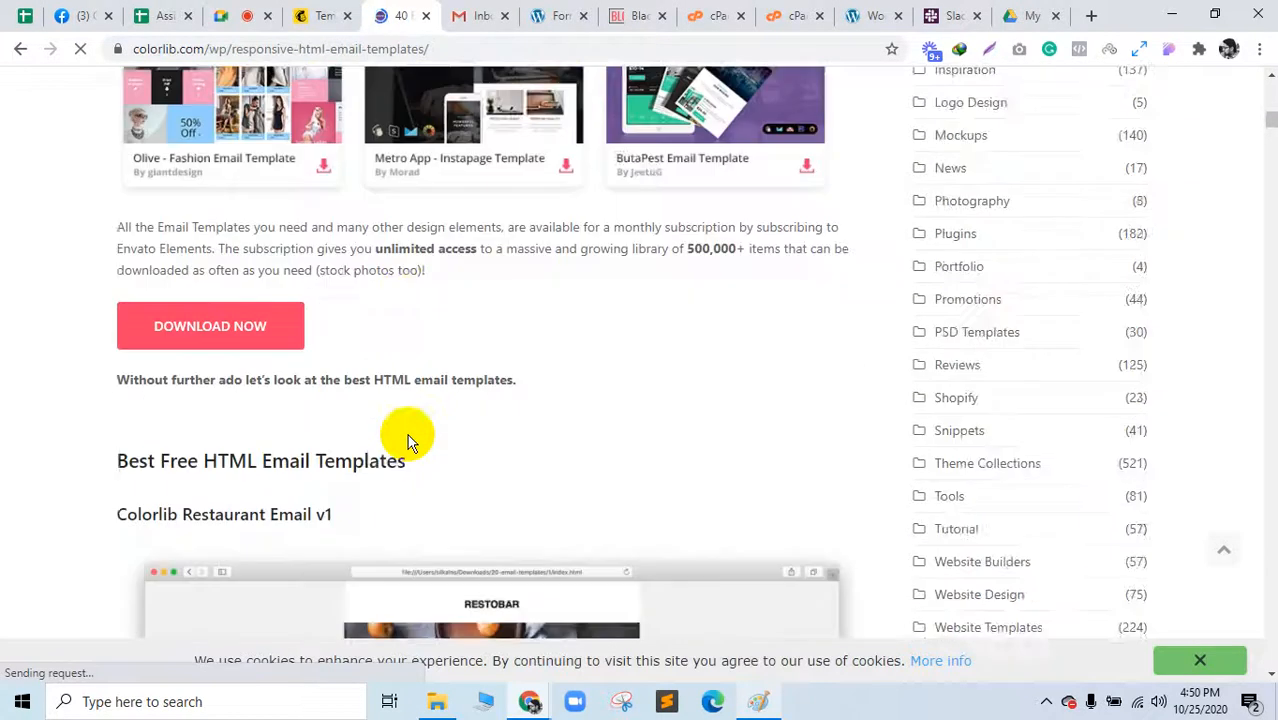
pyautogui.scroll(-10, 407, 434)
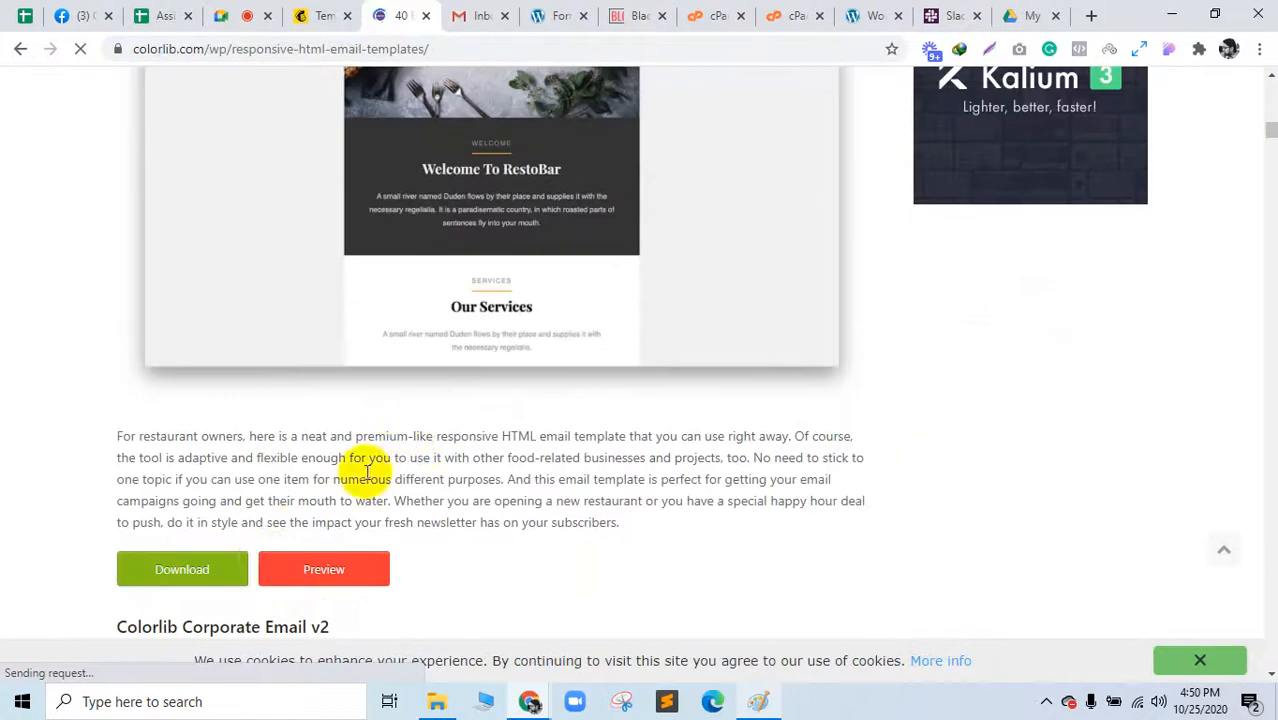
pyautogui.middleClick(300, 564)
# Step: Scroll through the remaining templates and dismiss the cookie consent notice
pyautogui.scroll(-5, 571, 479)
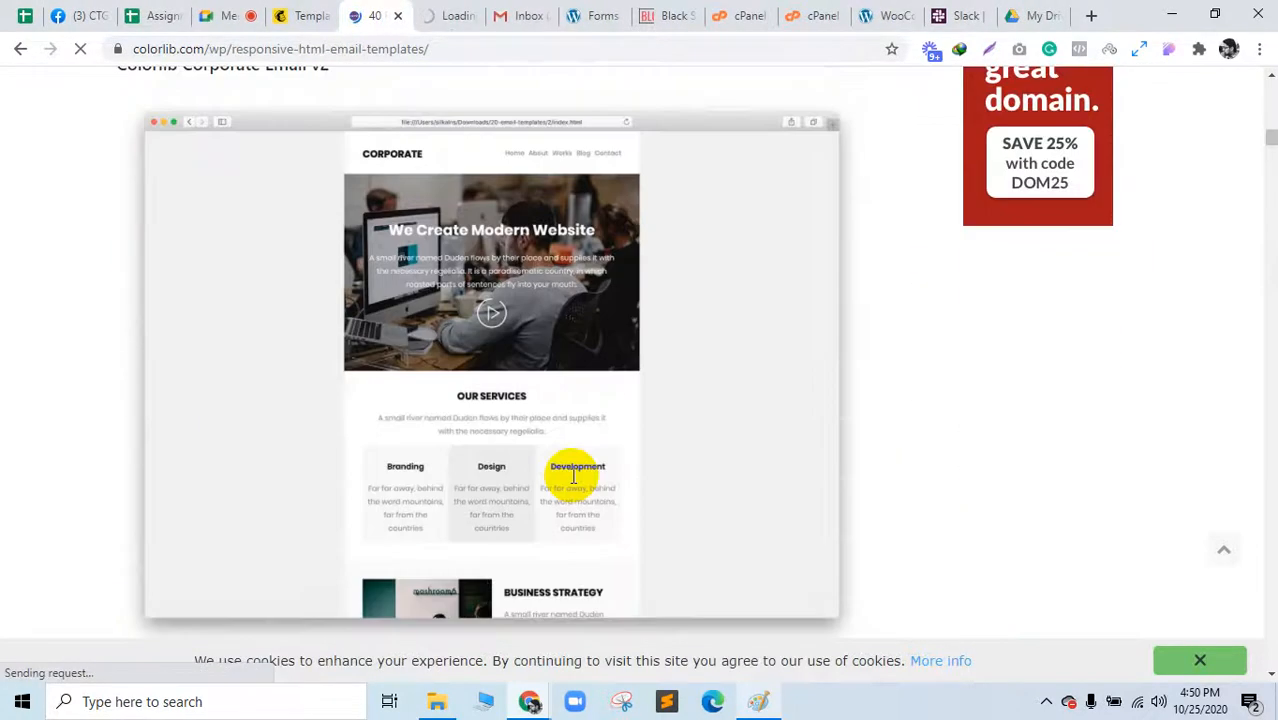
pyautogui.scroll(-6, 573, 477)
pyautogui.scroll(10, 573, 476)
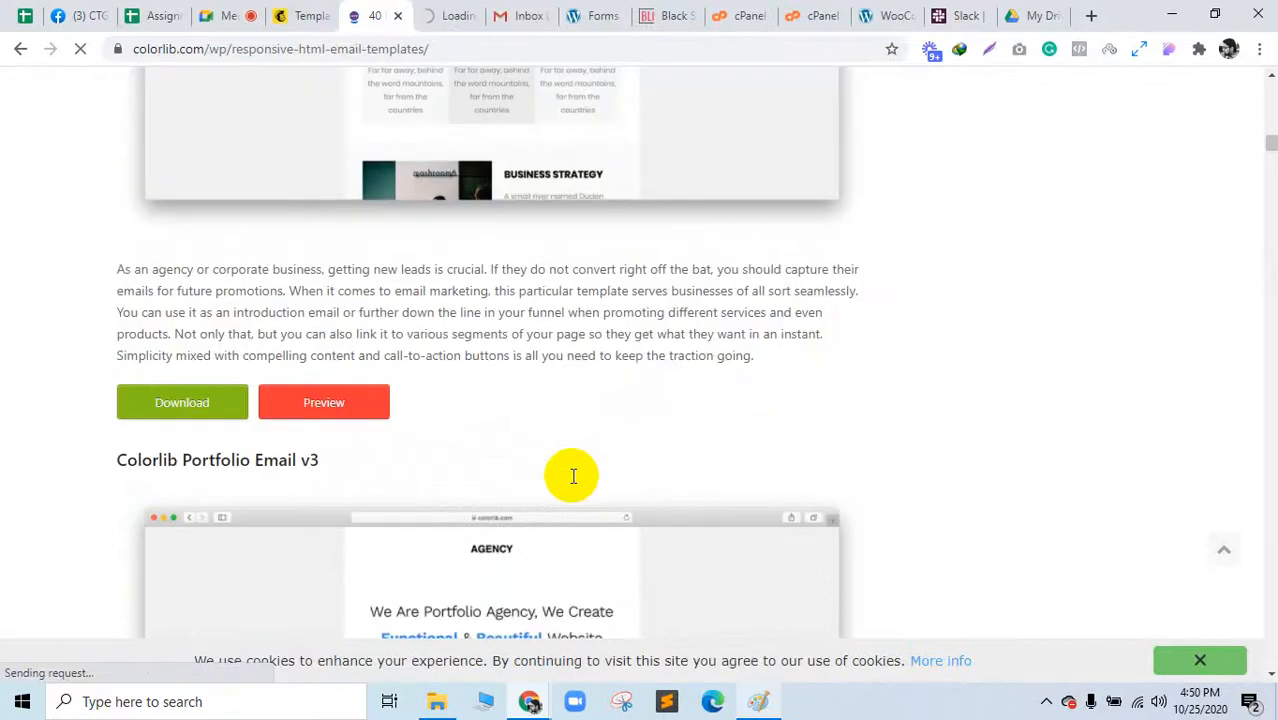
pyautogui.scroll(-6, 573, 476)
pyautogui.scroll(-3, 573, 476)
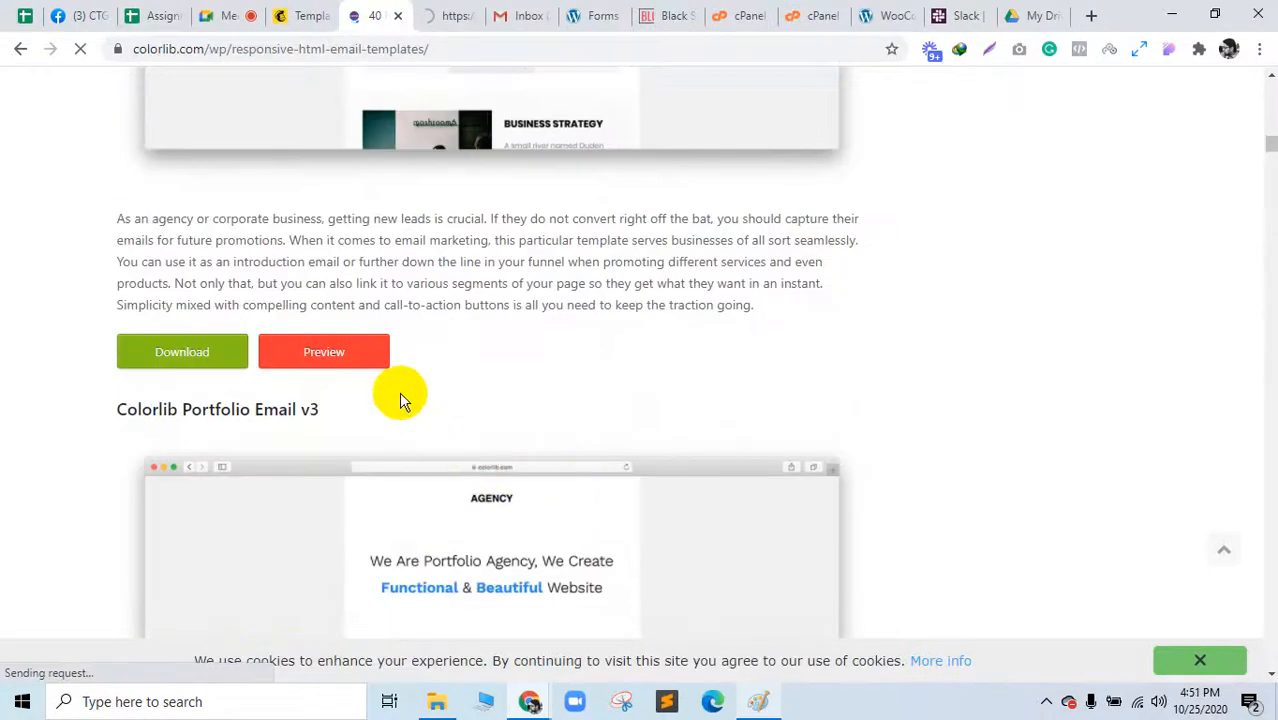
pyautogui.scroll(-15, 399, 397)
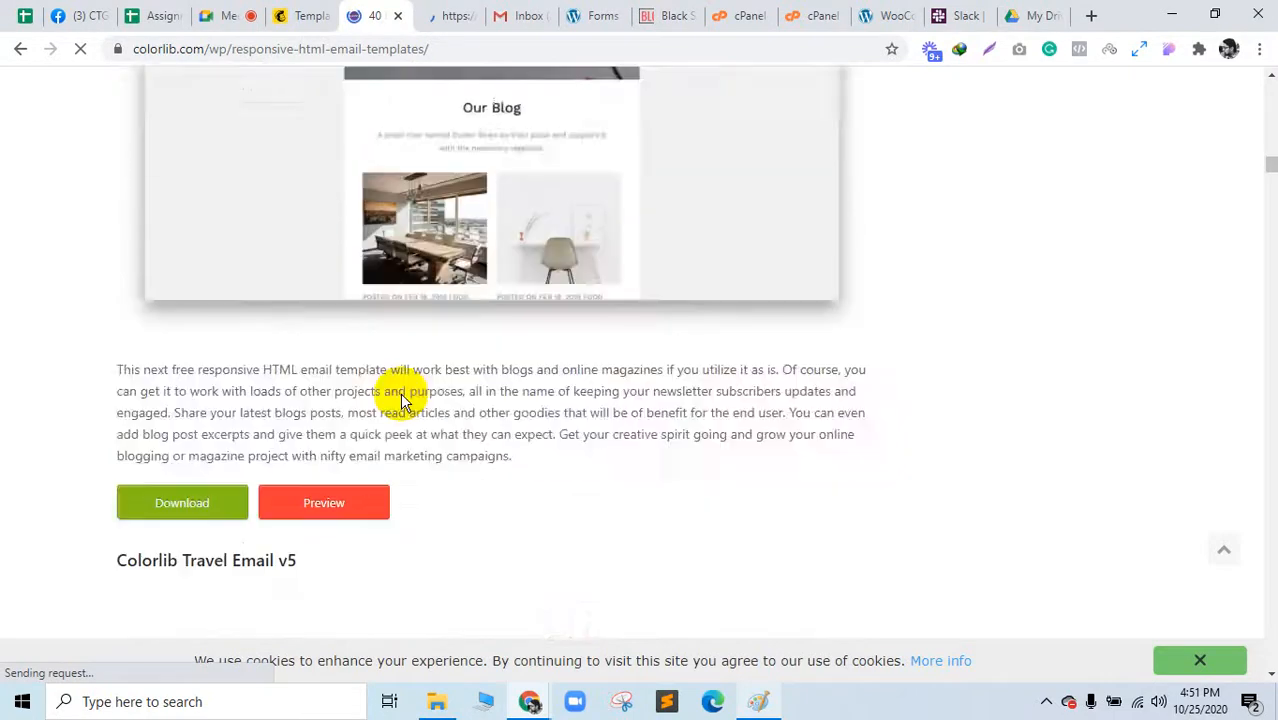
pyautogui.scroll(-4, 400, 400)
pyautogui.scroll(4, 400, 400)
pyautogui.scroll(-2, 400, 400)
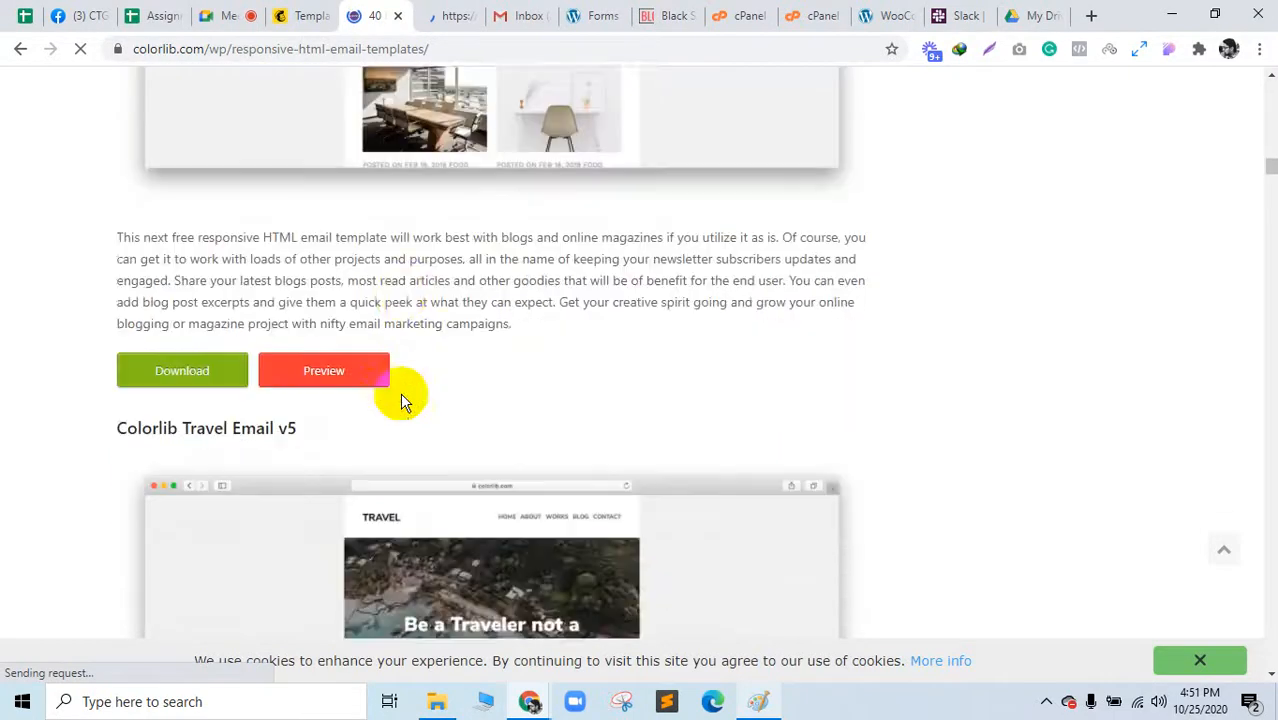
pyautogui.scroll(-8, 400, 398)
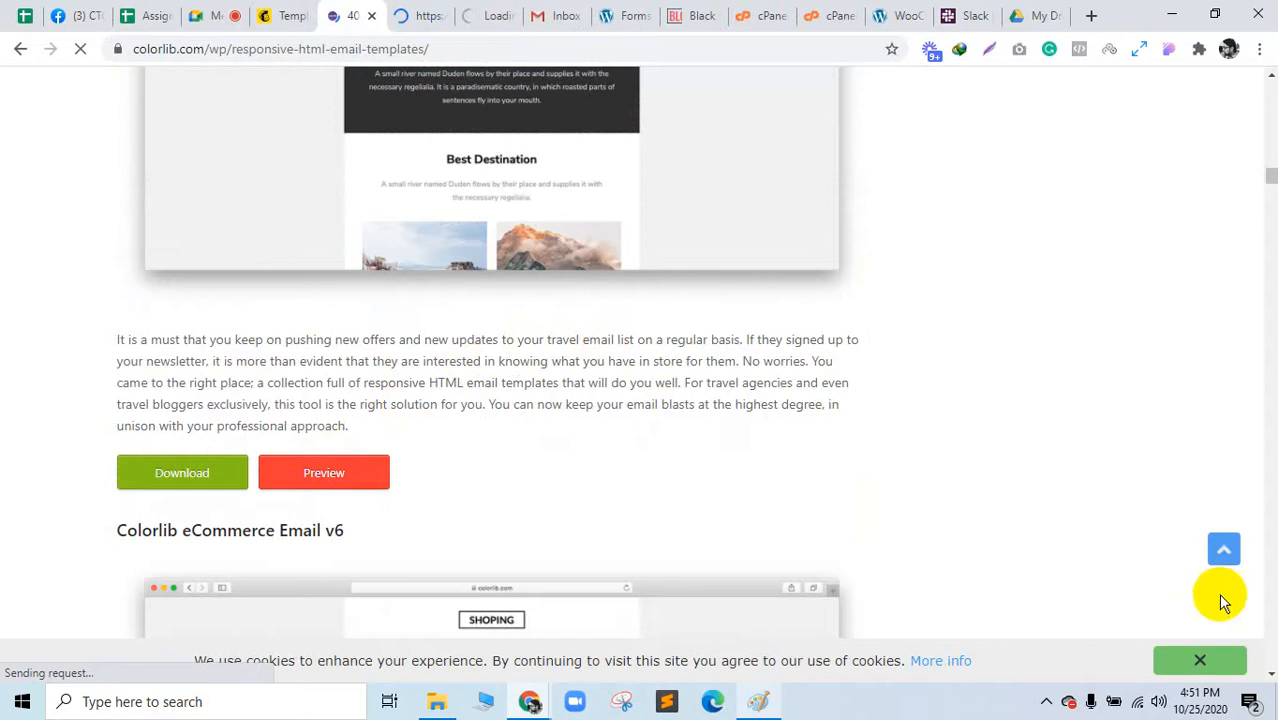
pyautogui.click(1199, 668)
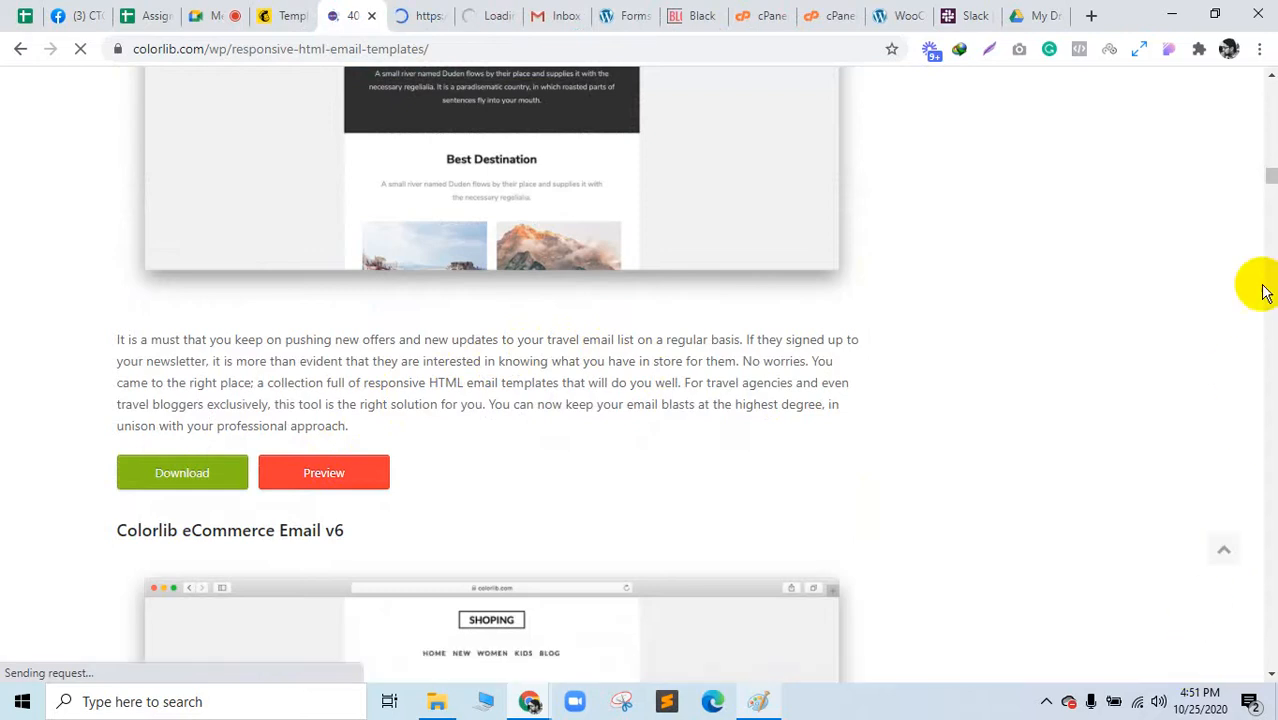
pyautogui.moveTo(1272, 176); pyautogui.dragTo(1276, 31)
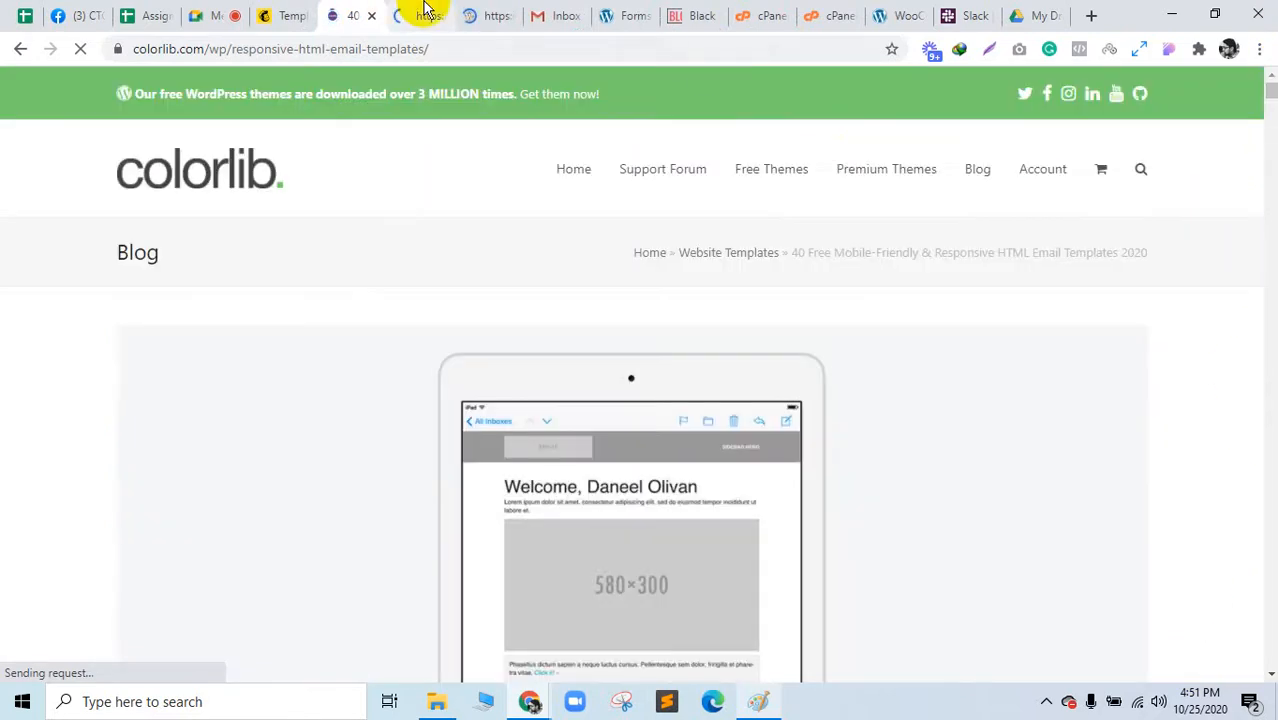
# Step: Open the Travel email template preview and scroll through it
pyautogui.click(427, 12)
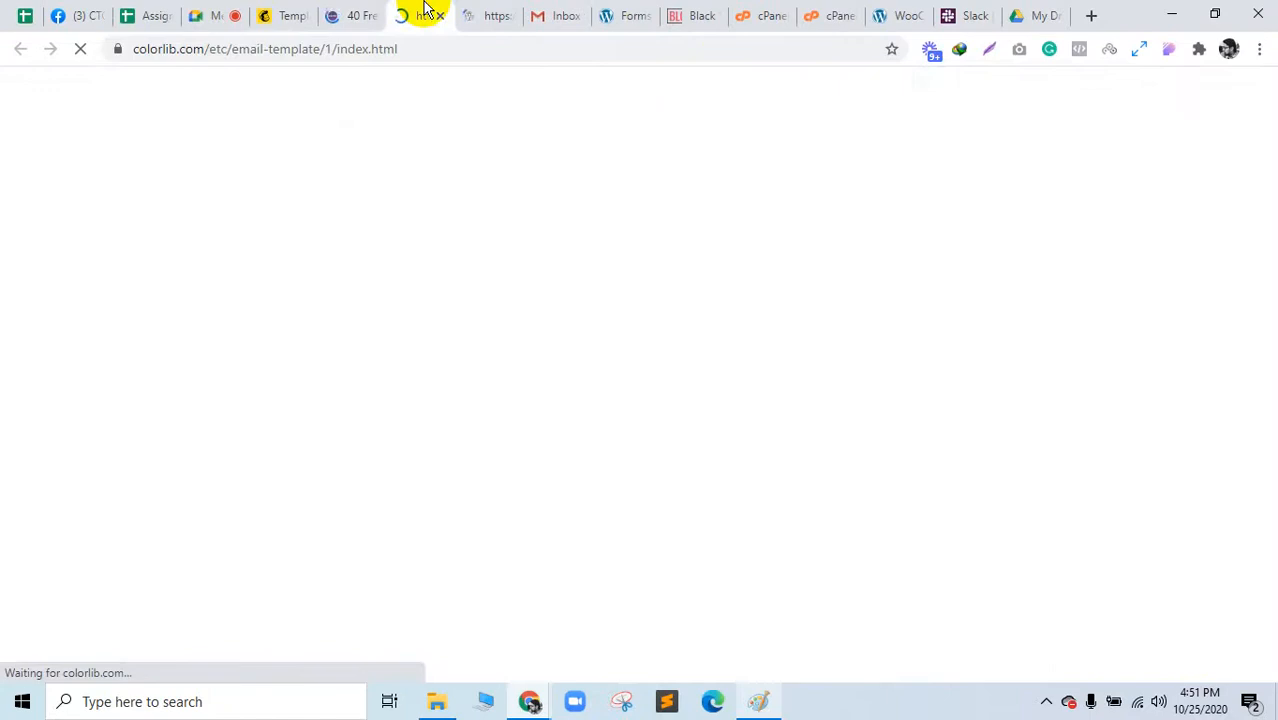
pyautogui.click(216, 14)
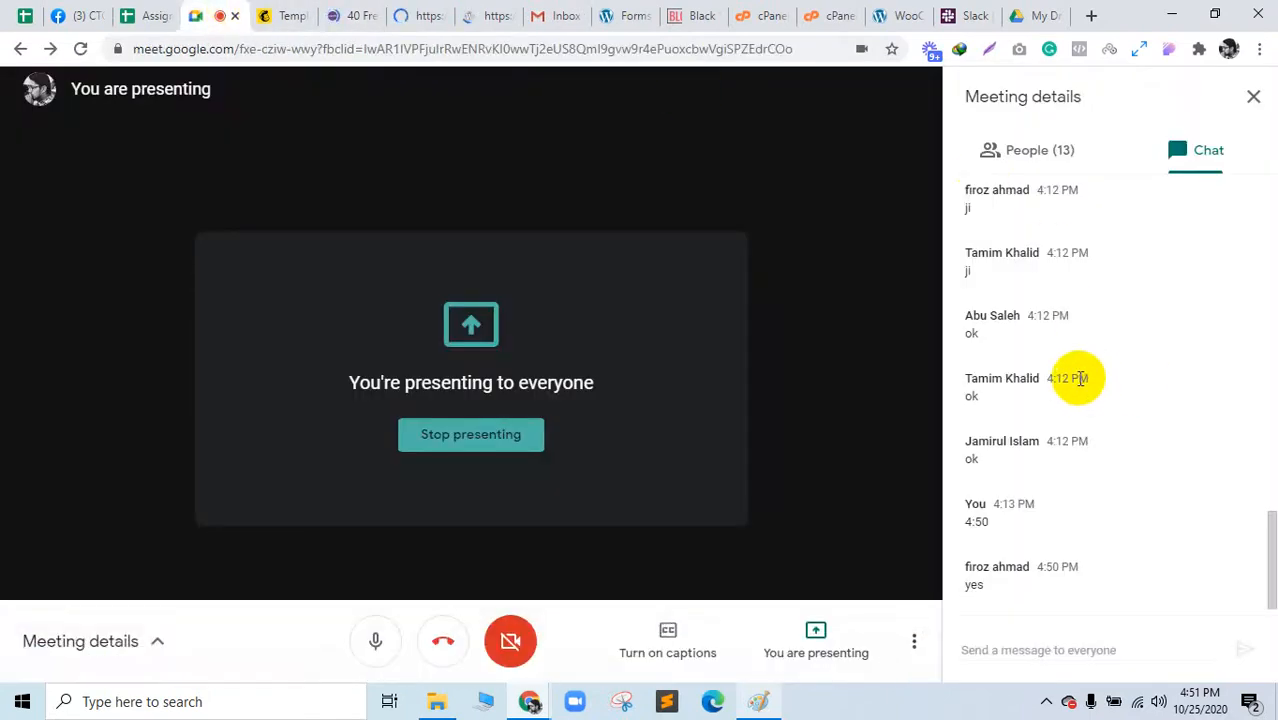
pyautogui.click(486, 28)
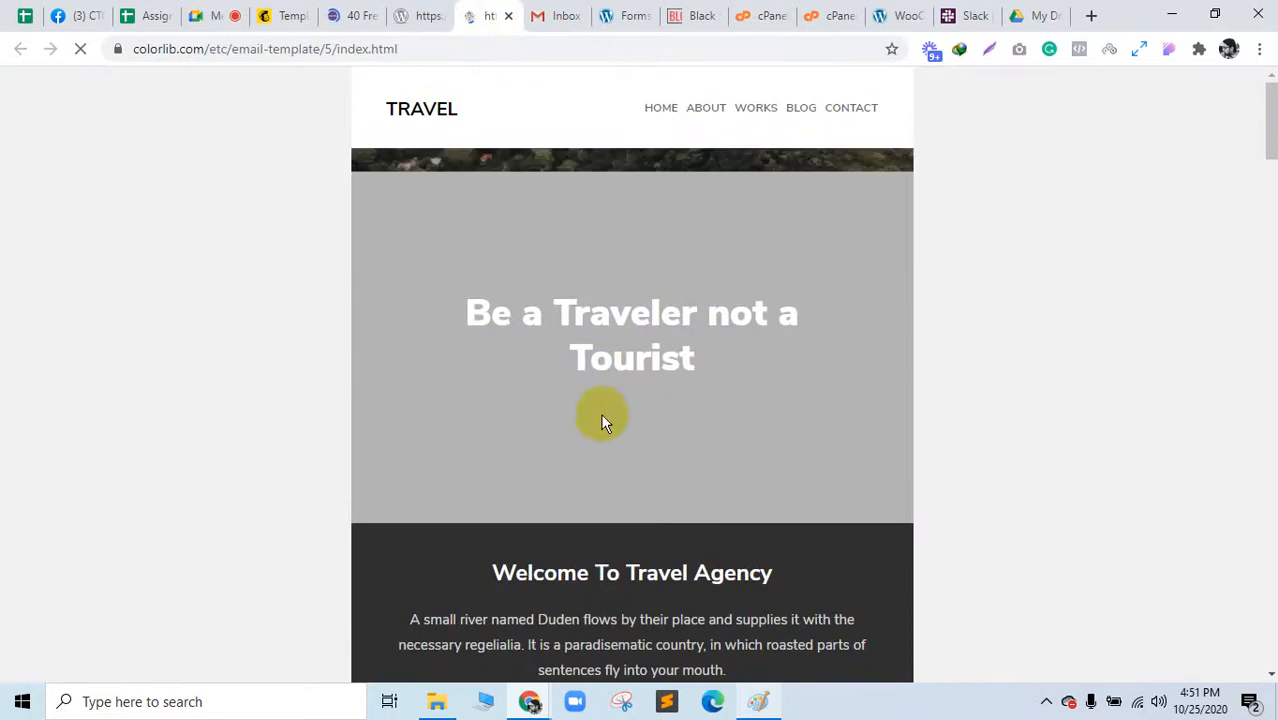
pyautogui.scroll(-15, 600, 418)
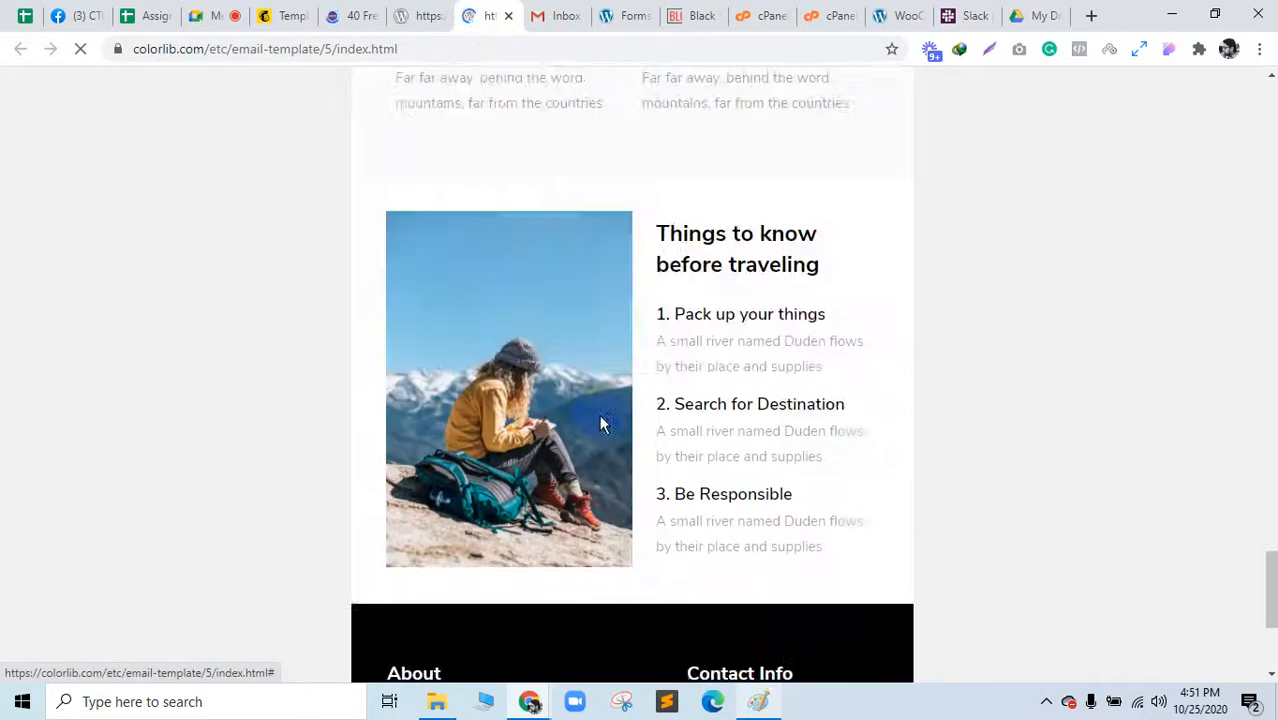
pyautogui.scroll(-3, 600, 425)
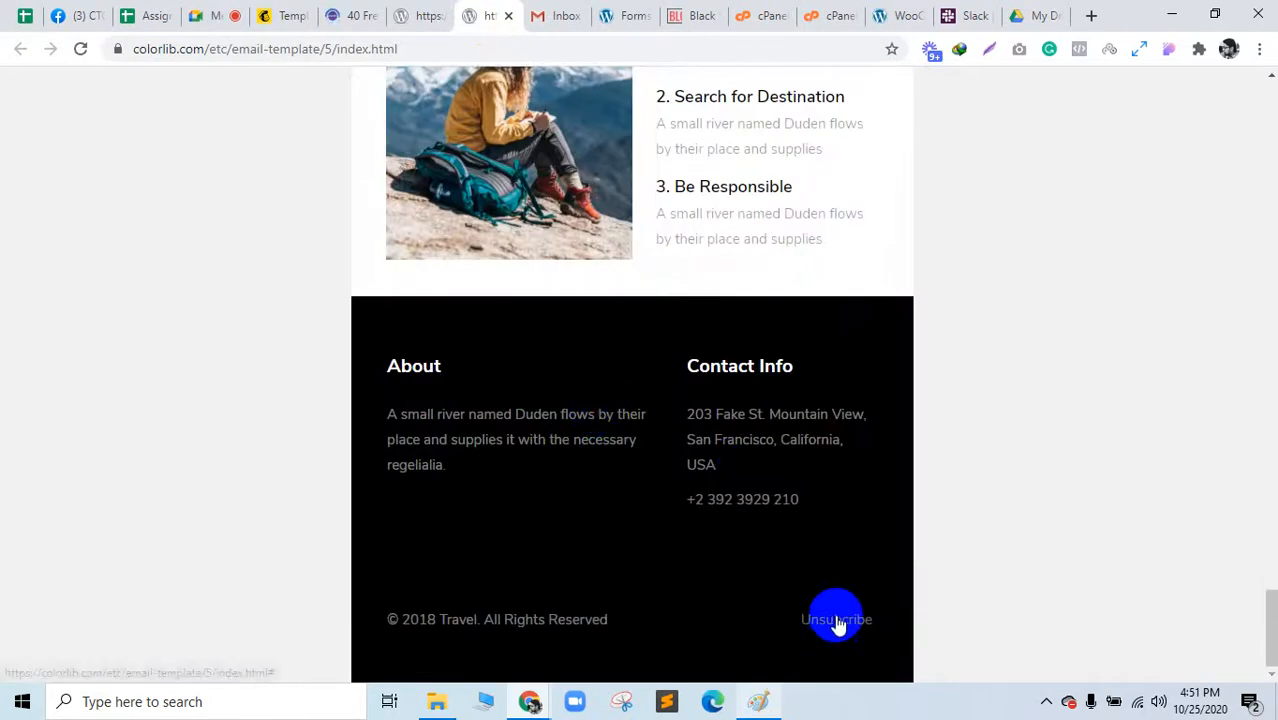
pyautogui.moveTo(1274, 637); pyautogui.dragTo(1267, 14)
# Step: View and scroll the Travel template's HTML page source, then return to the Meet presentation
pyautogui.rightClick(213, 235)
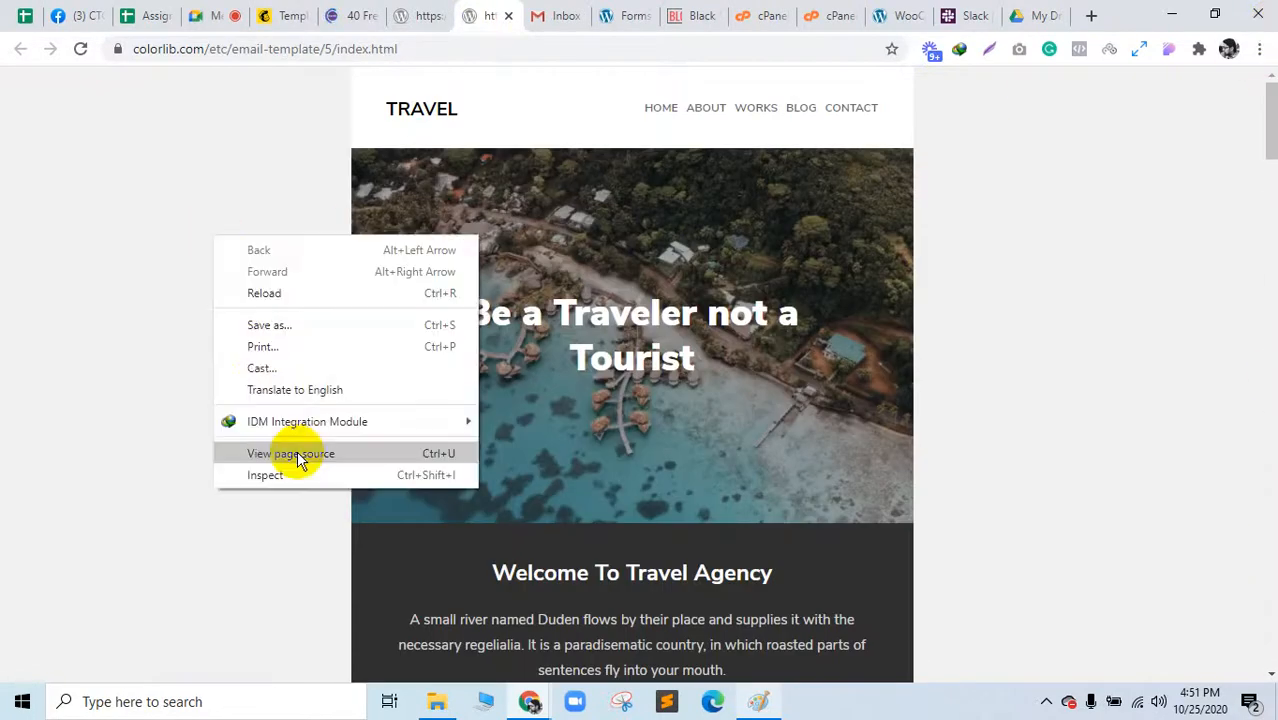
pyautogui.click(298, 458)
pyautogui.scroll(-20, 300, 455)
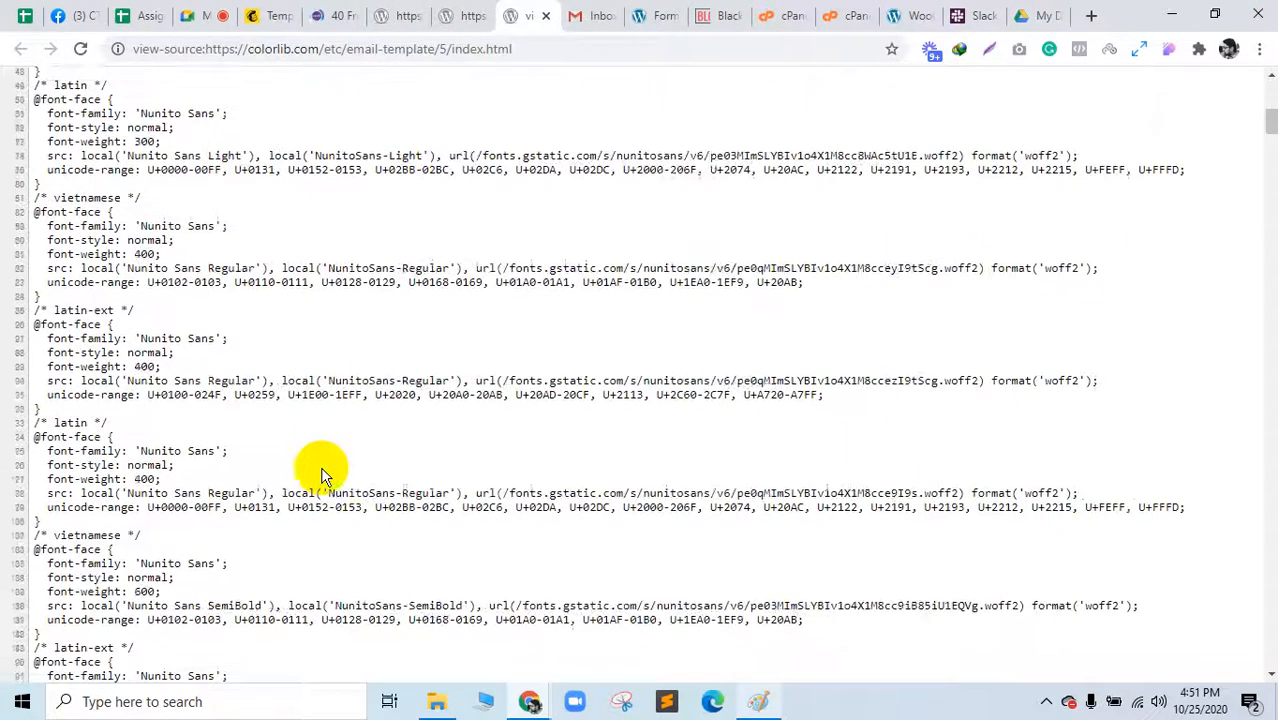
pyautogui.scroll(-10, 352, 457)
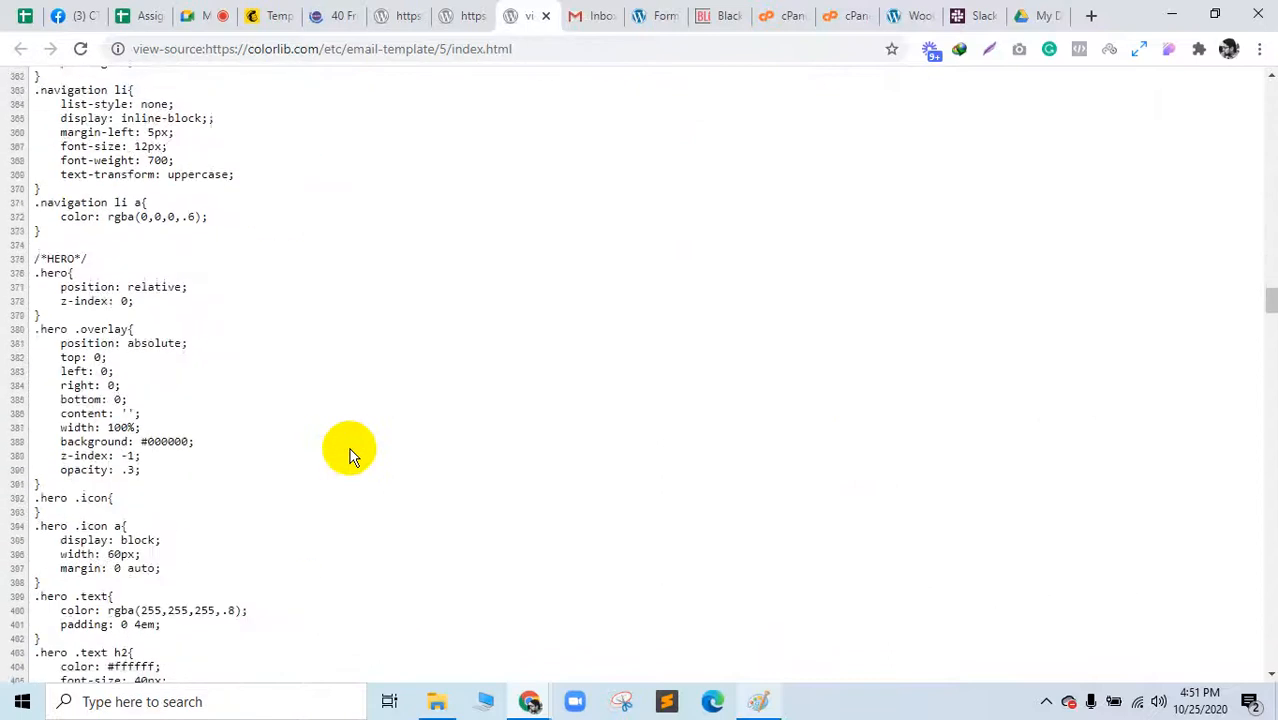
pyautogui.scroll(-20, 349, 457)
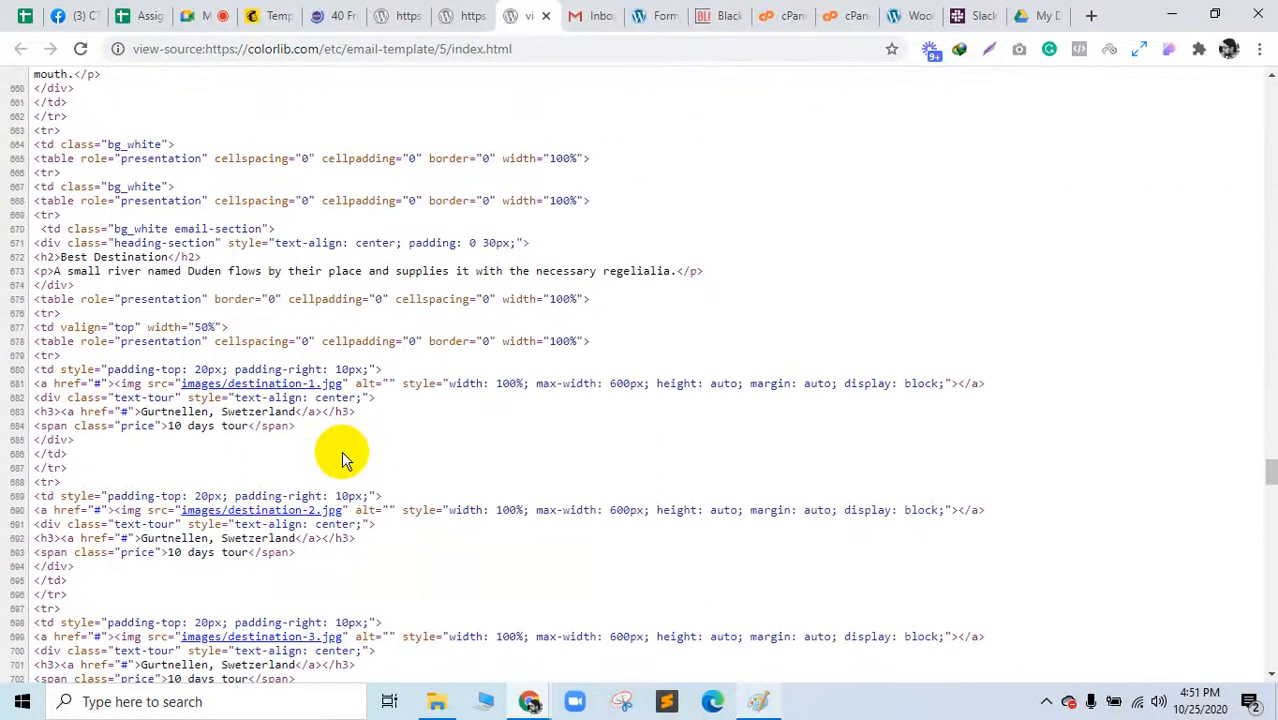
pyautogui.click(199, 8)
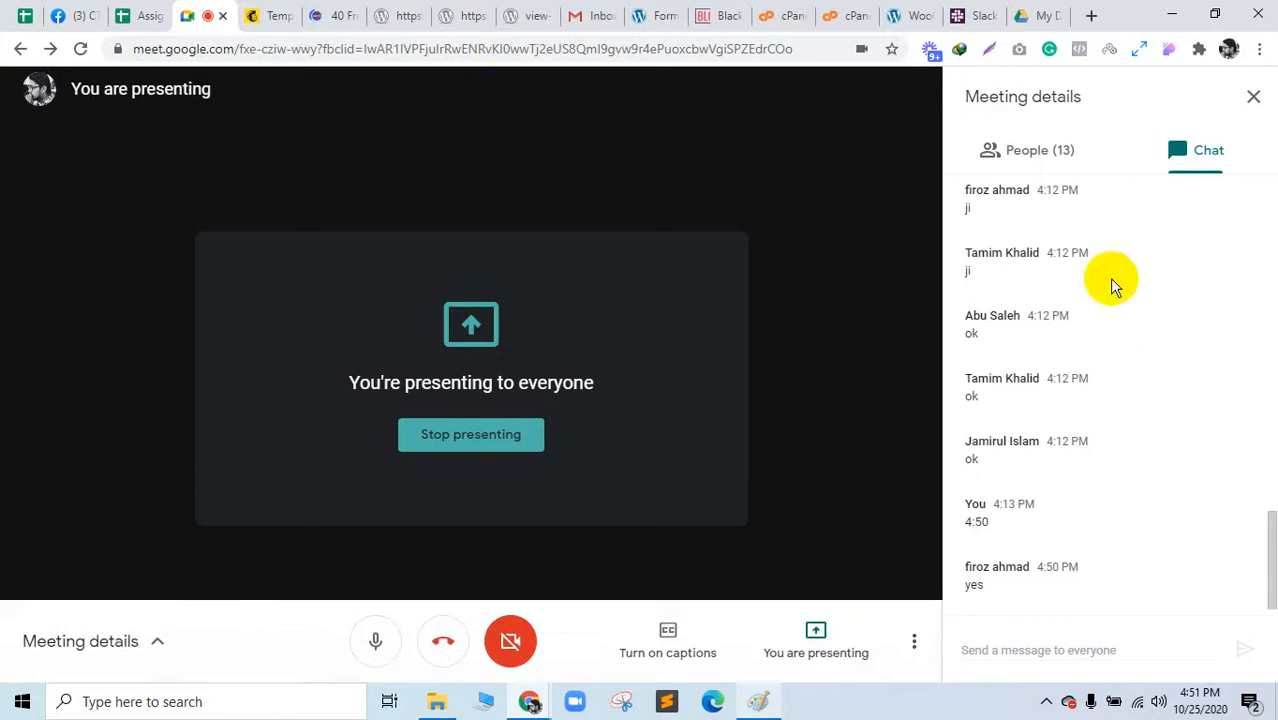
# Step: Look over the meeting's participant list and chat in the Meet side panel
pyautogui.click(1057, 146)
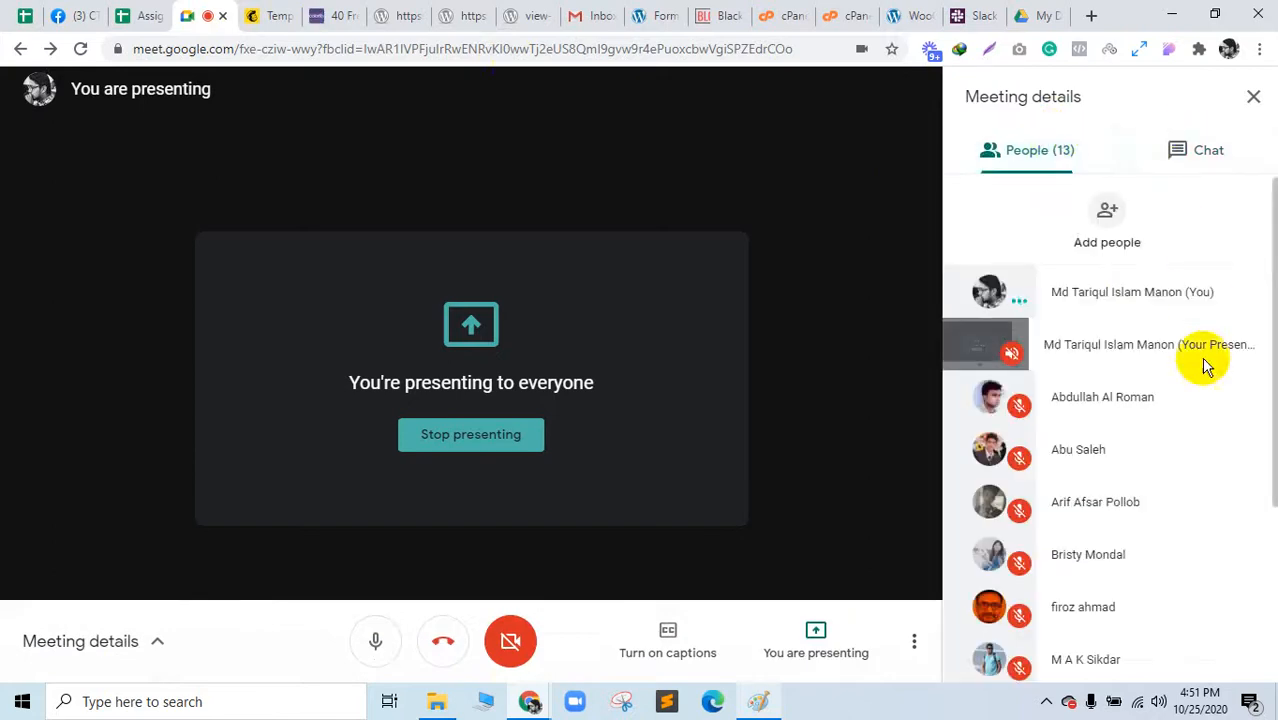
pyautogui.scroll(-3, 1205, 380)
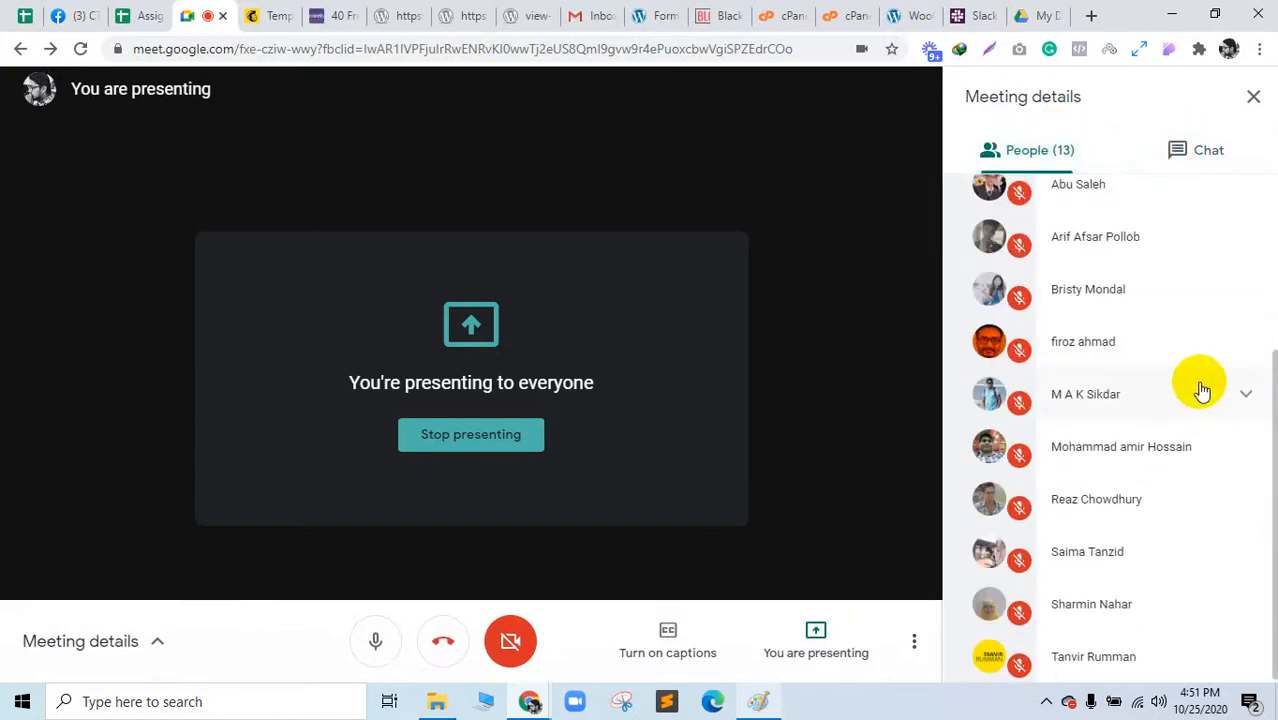
pyautogui.scroll(5, 1195, 436)
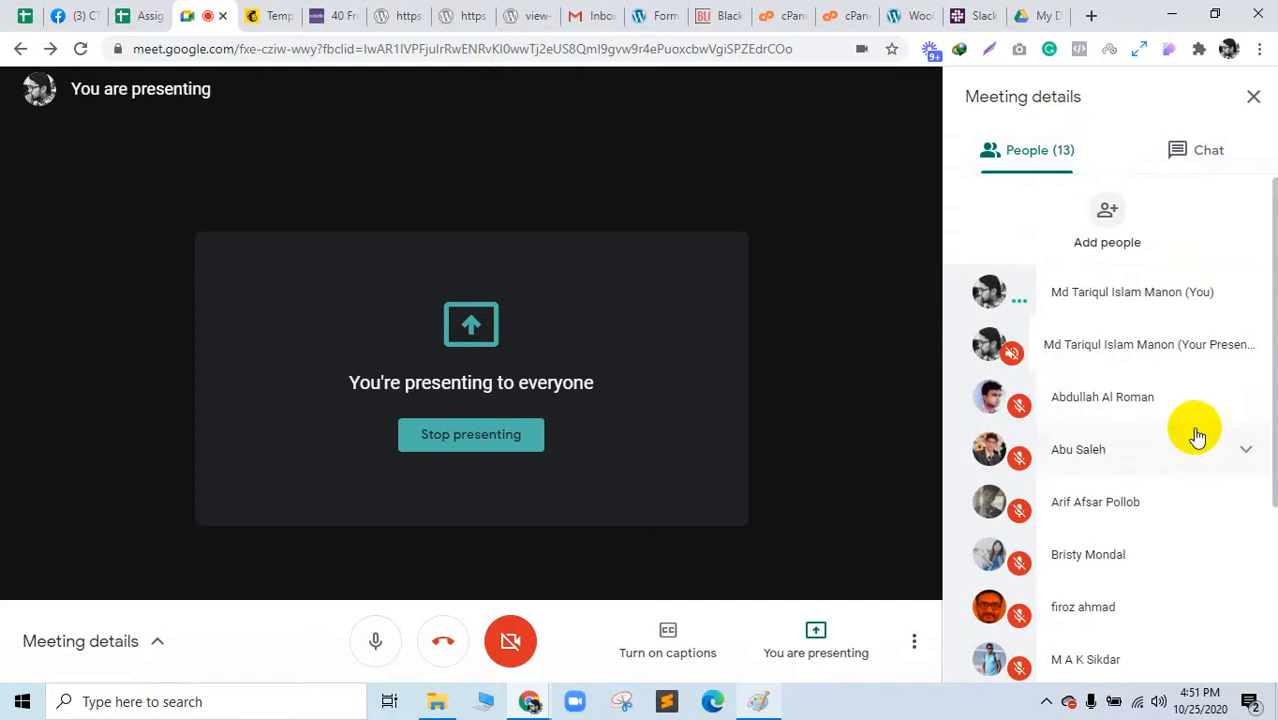
pyautogui.click(1200, 160)
pyautogui.click(1055, 158)
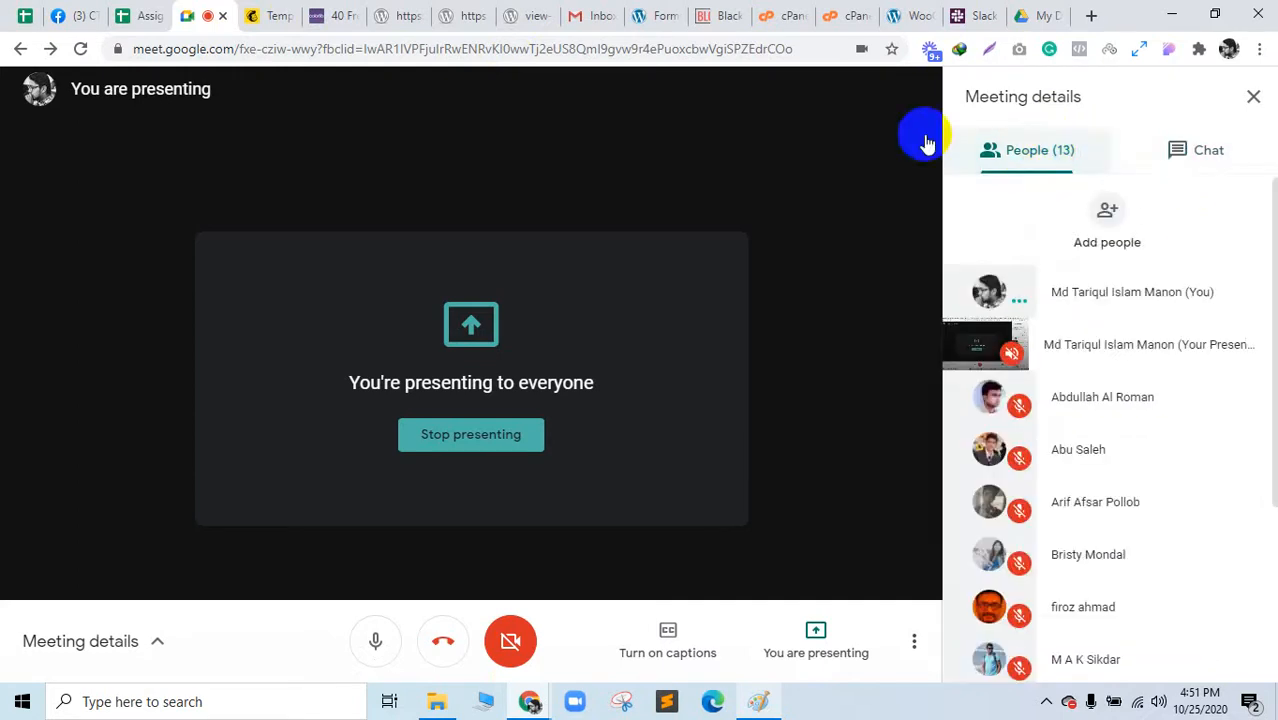
pyautogui.click(313, 12)
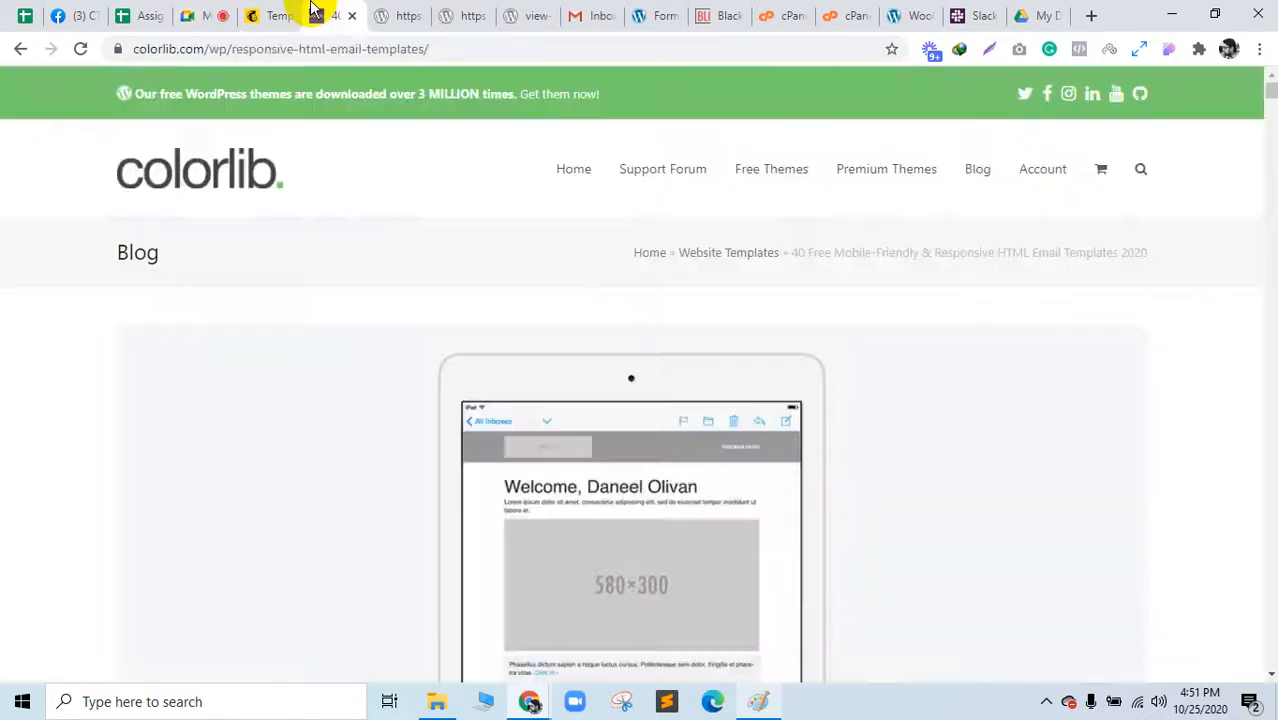
pyautogui.click(184, 13)
# Step: Recheck the Meet chat and participants, then bring up the RestoBar email template
pyautogui.scroll(-3, 981, 428)
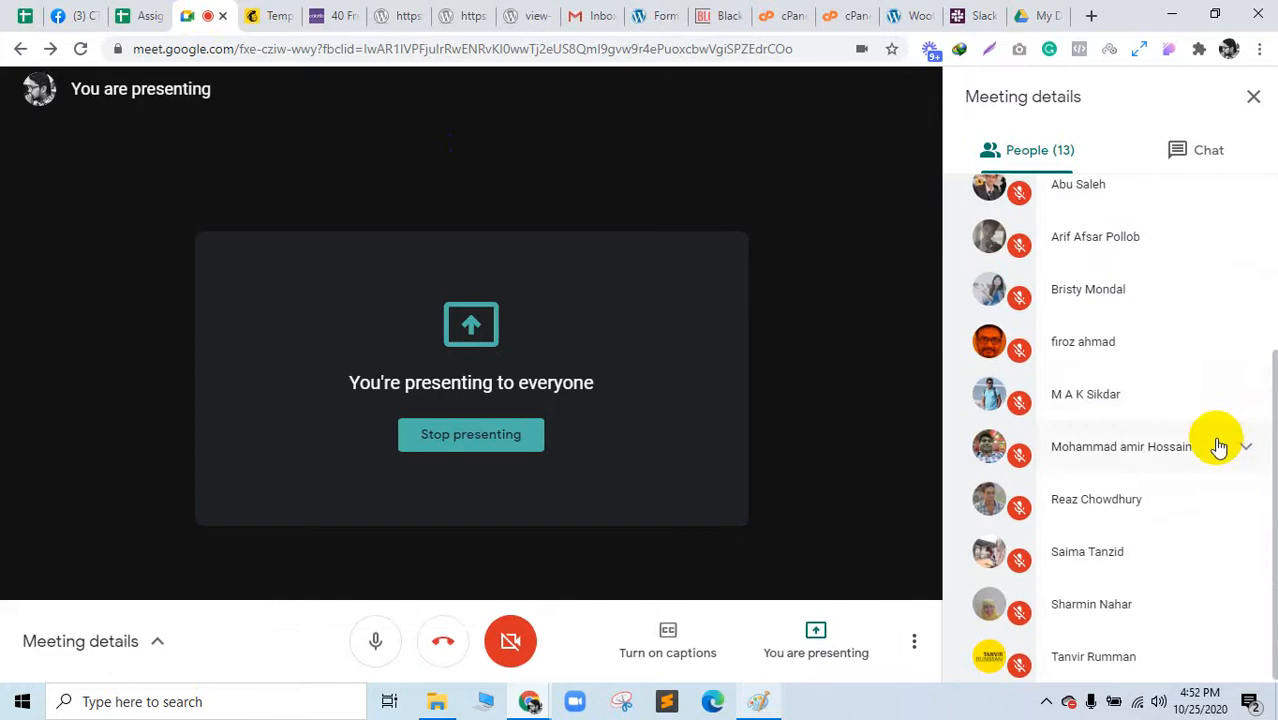
pyautogui.scroll(3, 1218, 446)
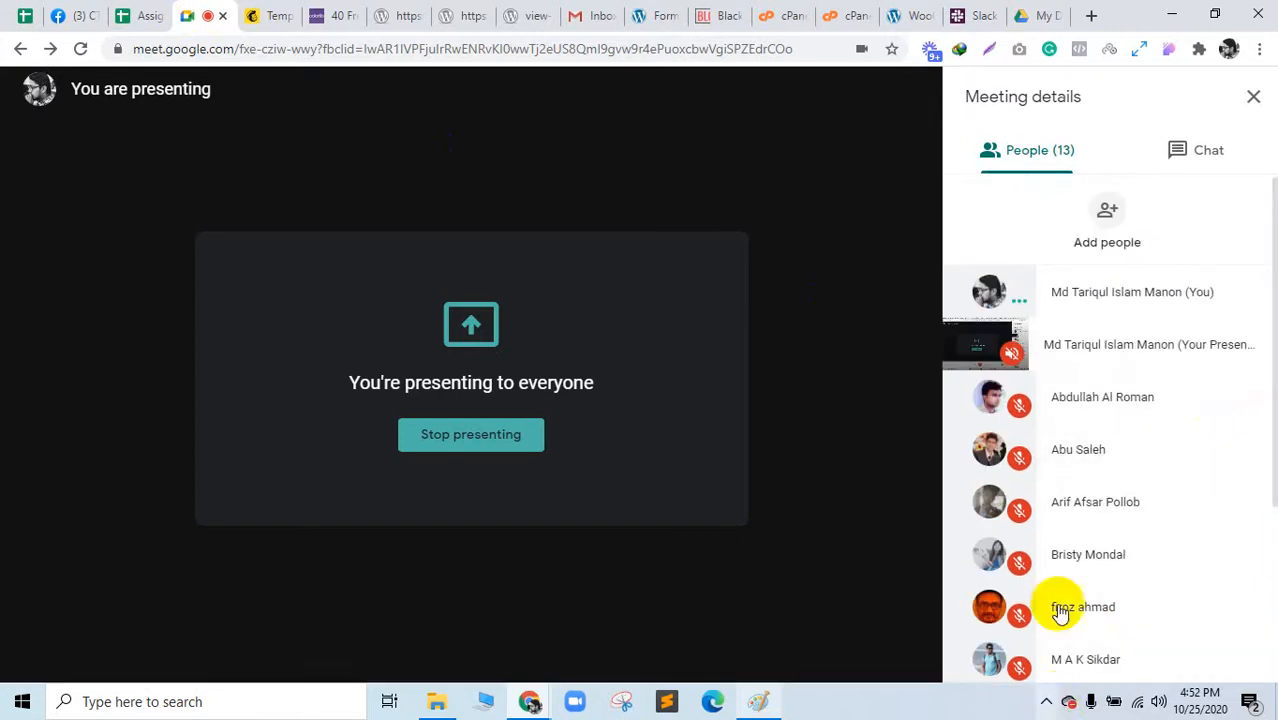
pyautogui.click(1198, 150)
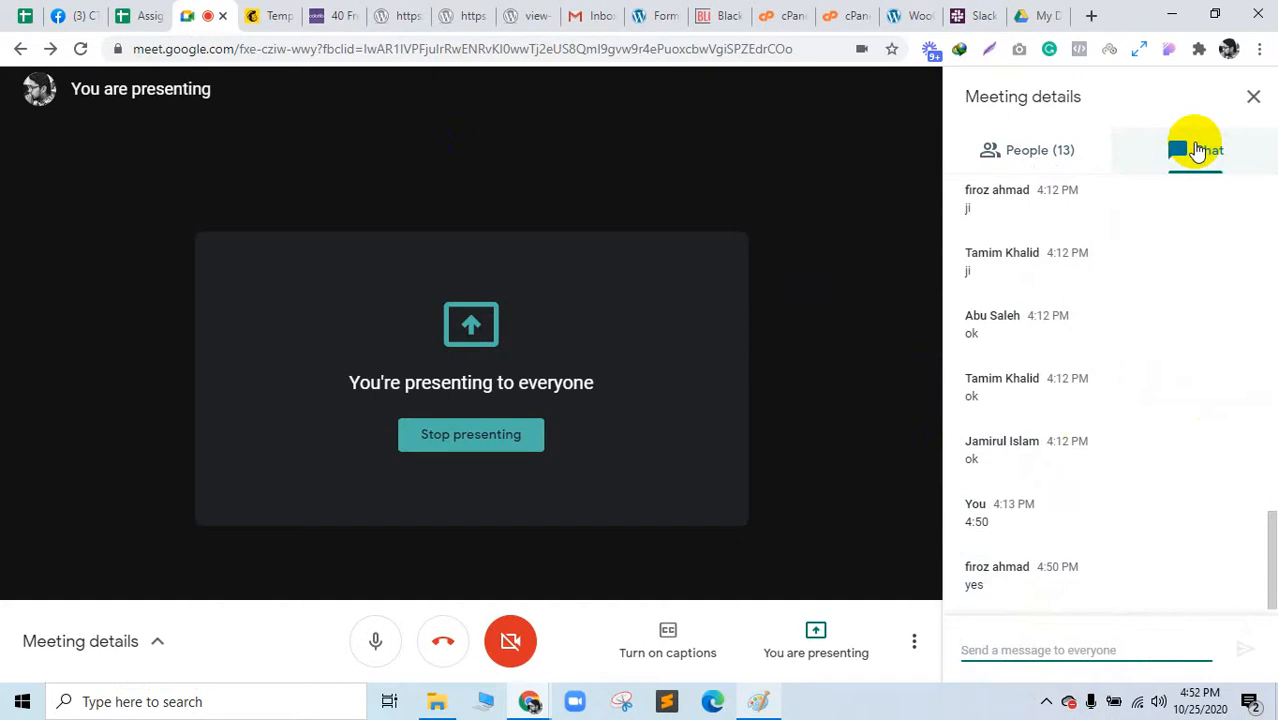
pyautogui.click(1095, 639)
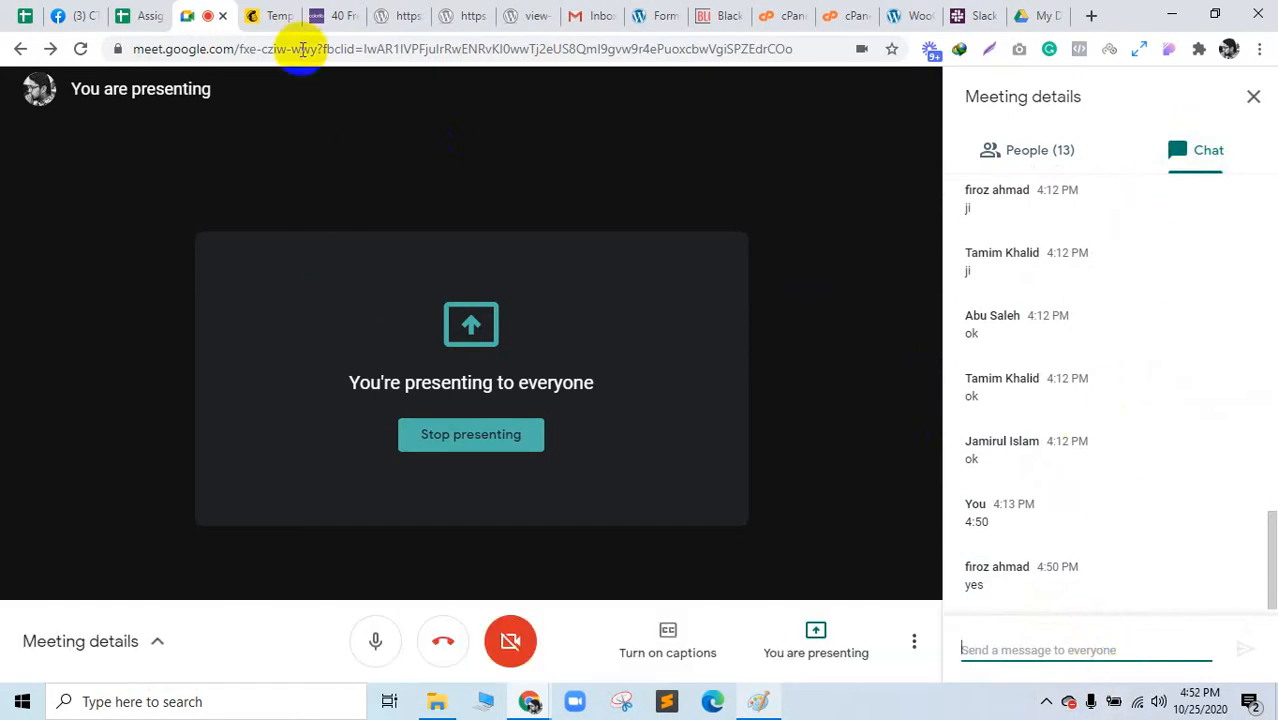
pyautogui.click(1042, 165)
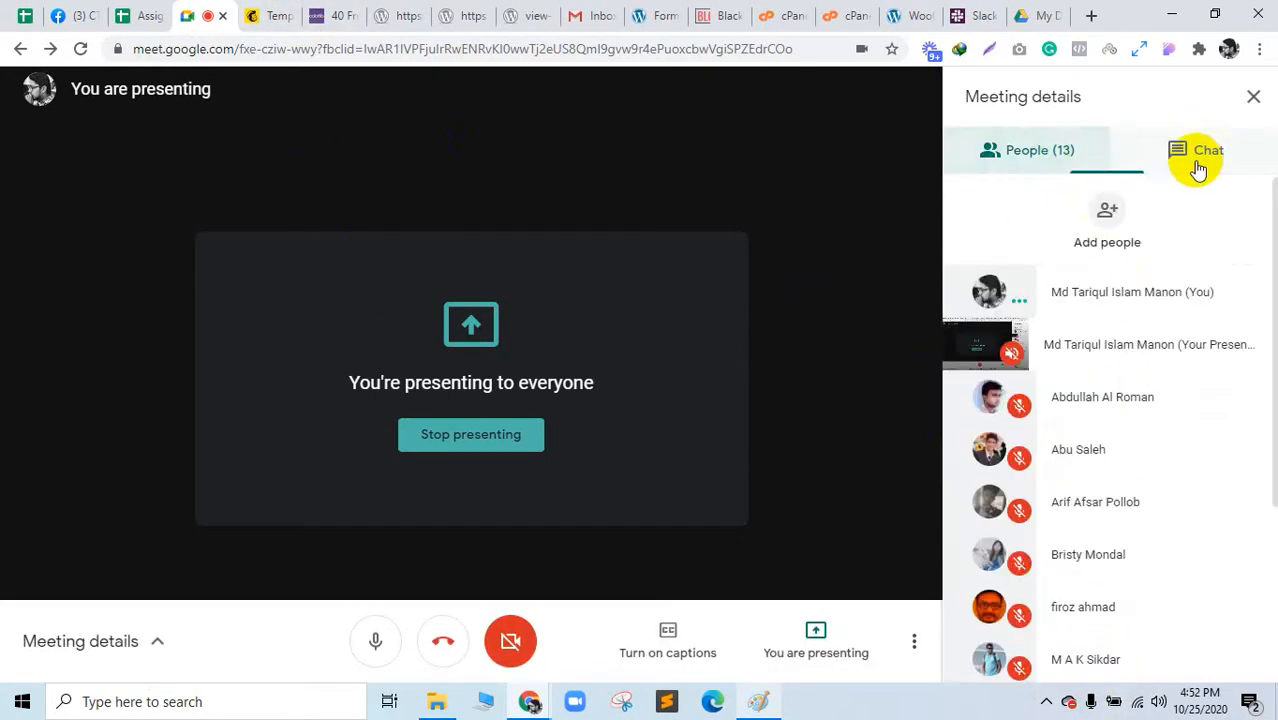
pyautogui.click(1199, 168)
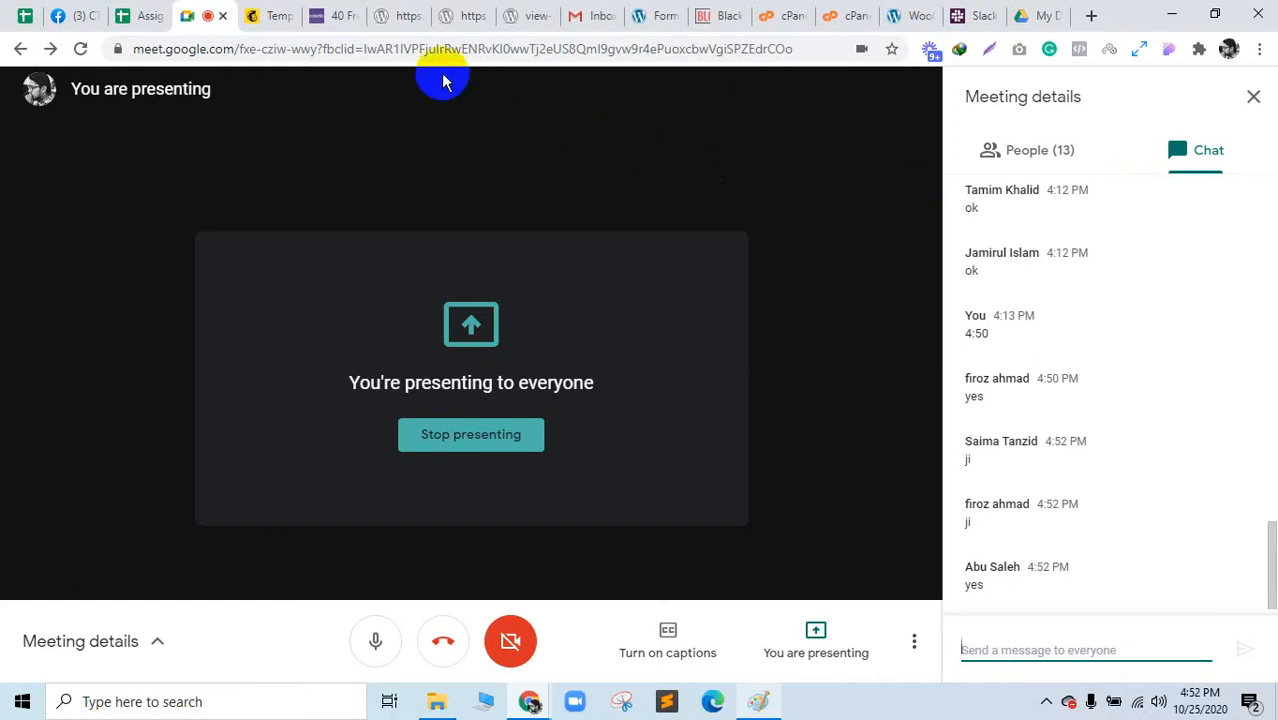
pyautogui.click(392, 12)
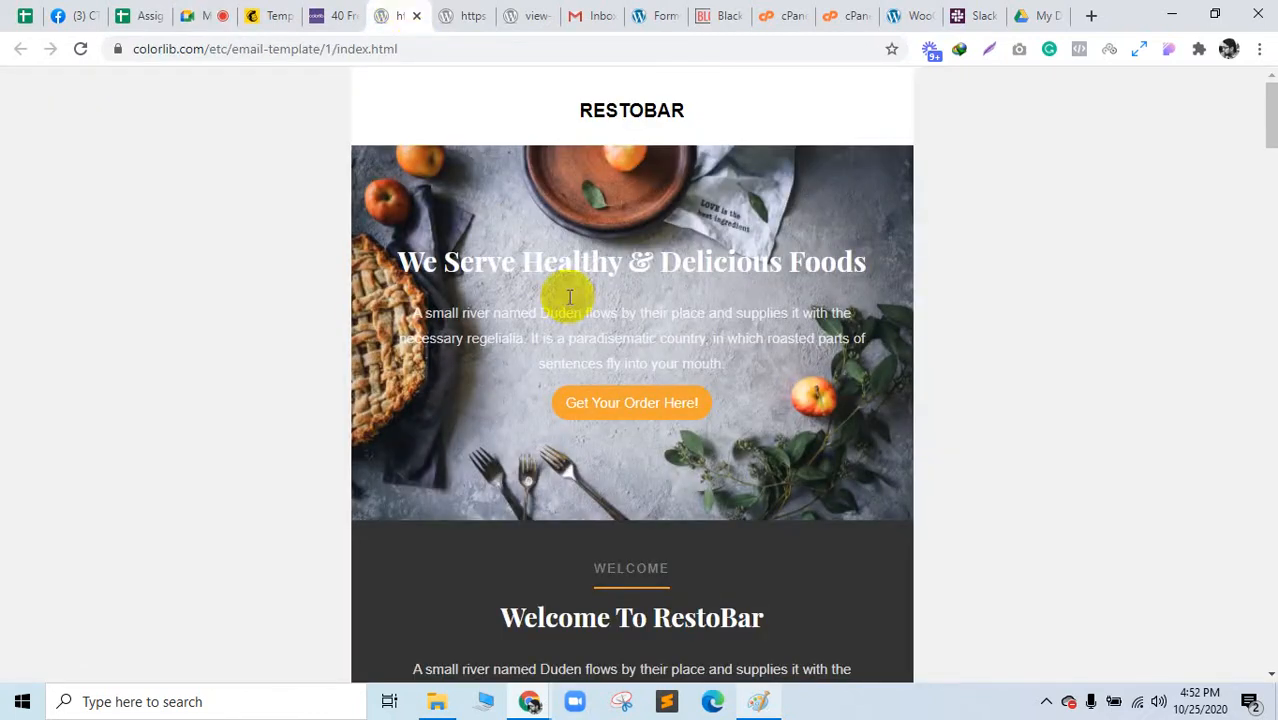
# Step: Dismiss the funnel drawing and bring up the RestoBar template (email-template/1) from the meeting
pyautogui.click(758, 702)
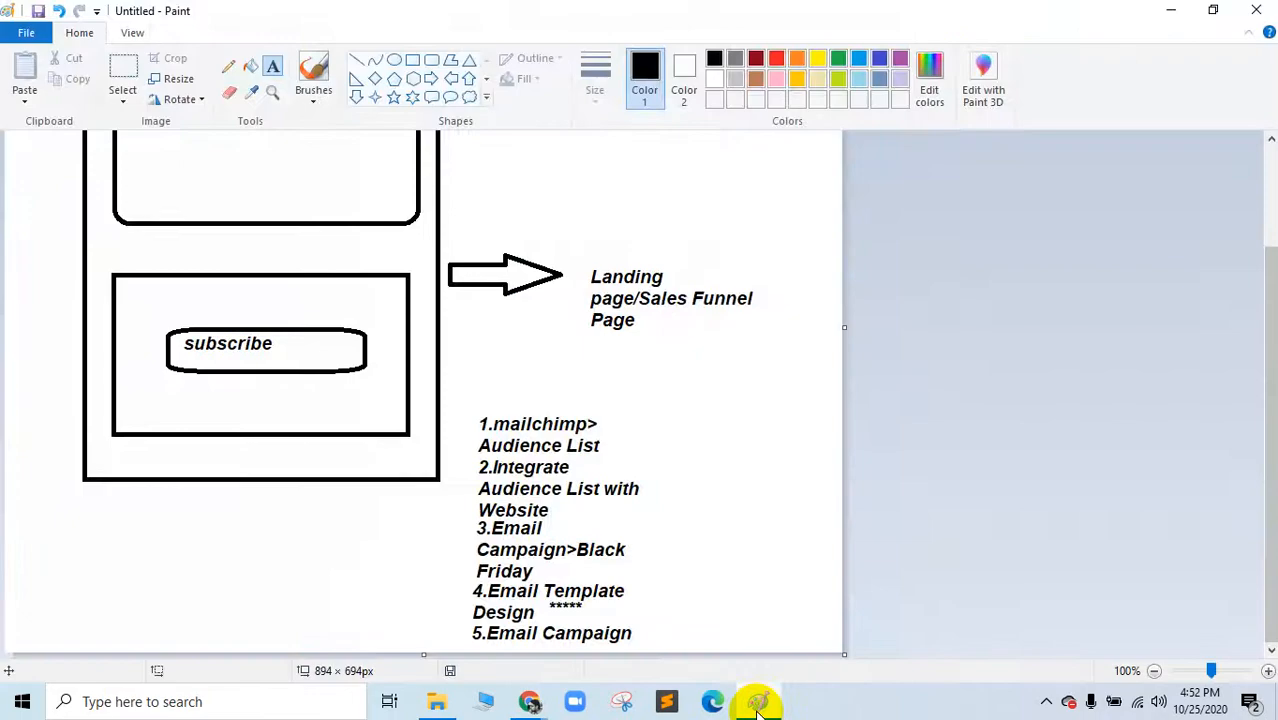
pyautogui.click(758, 704)
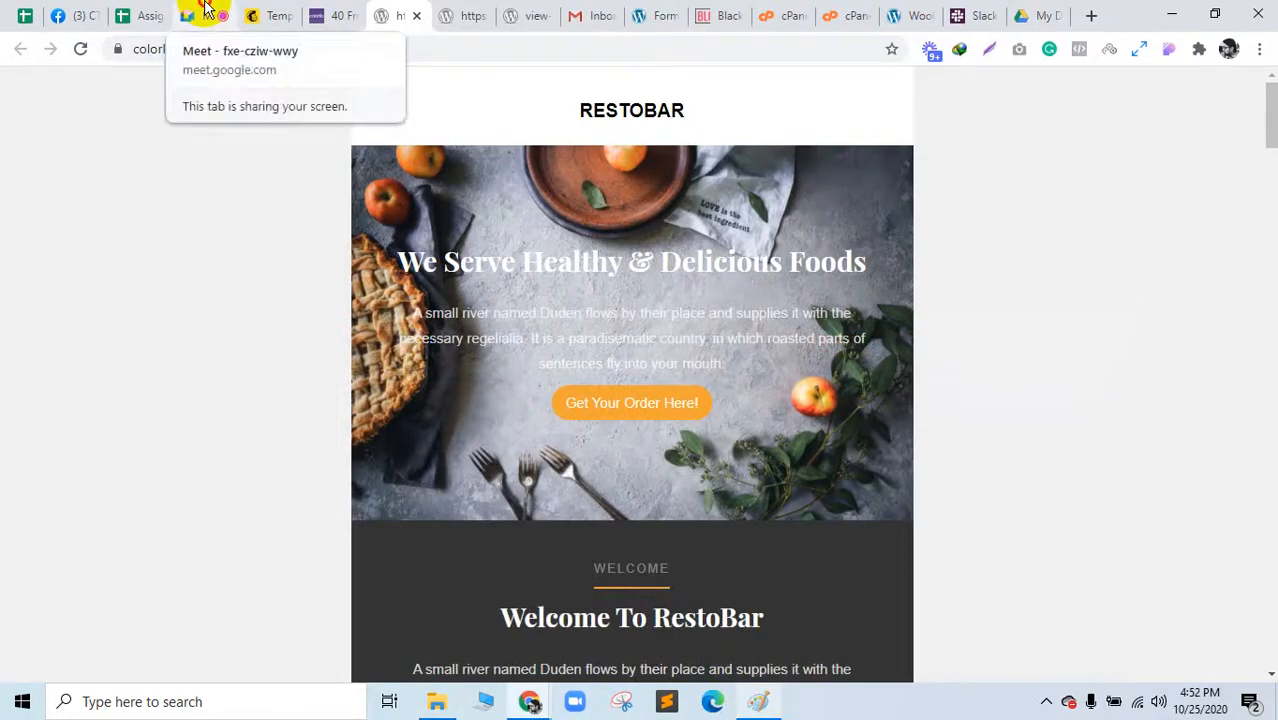
pyautogui.click(205, 12)
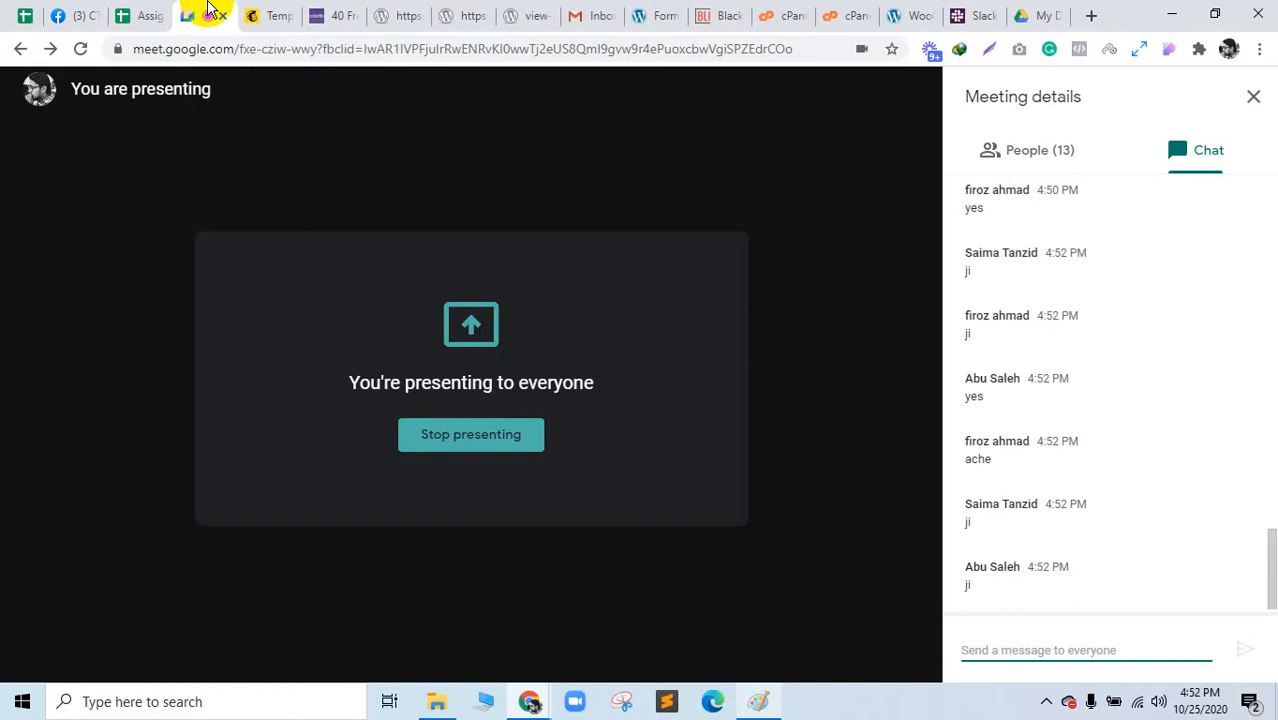
pyautogui.click(500, 14)
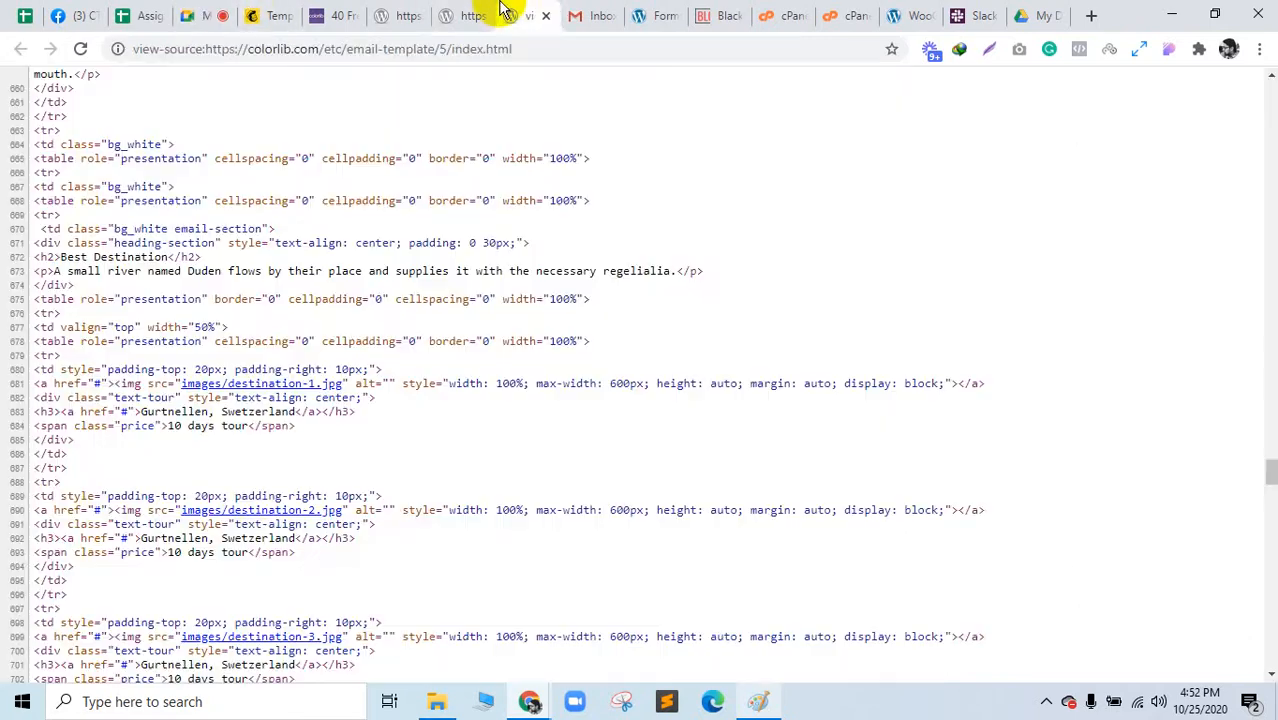
pyautogui.click(382, 12)
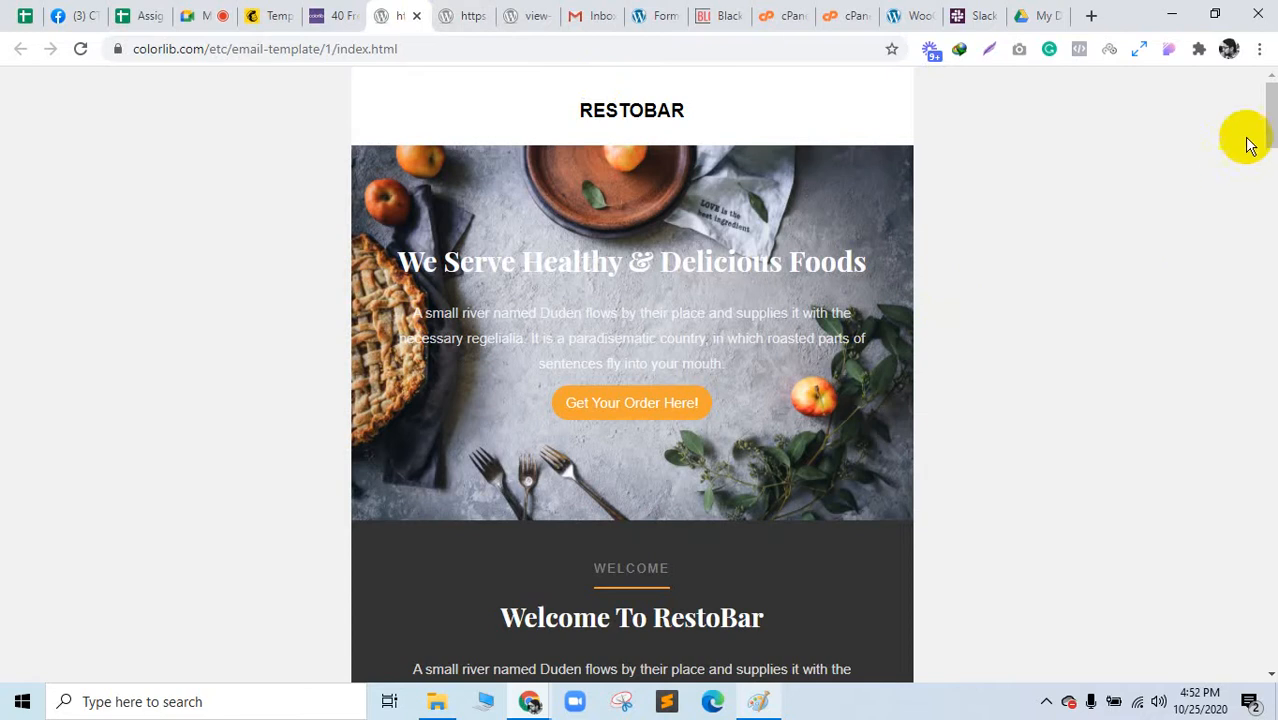
# Step: Copy the Travel email template's web address from the address bar
pyautogui.moveTo(1268, 108); pyautogui.dragTo(1264, 134)
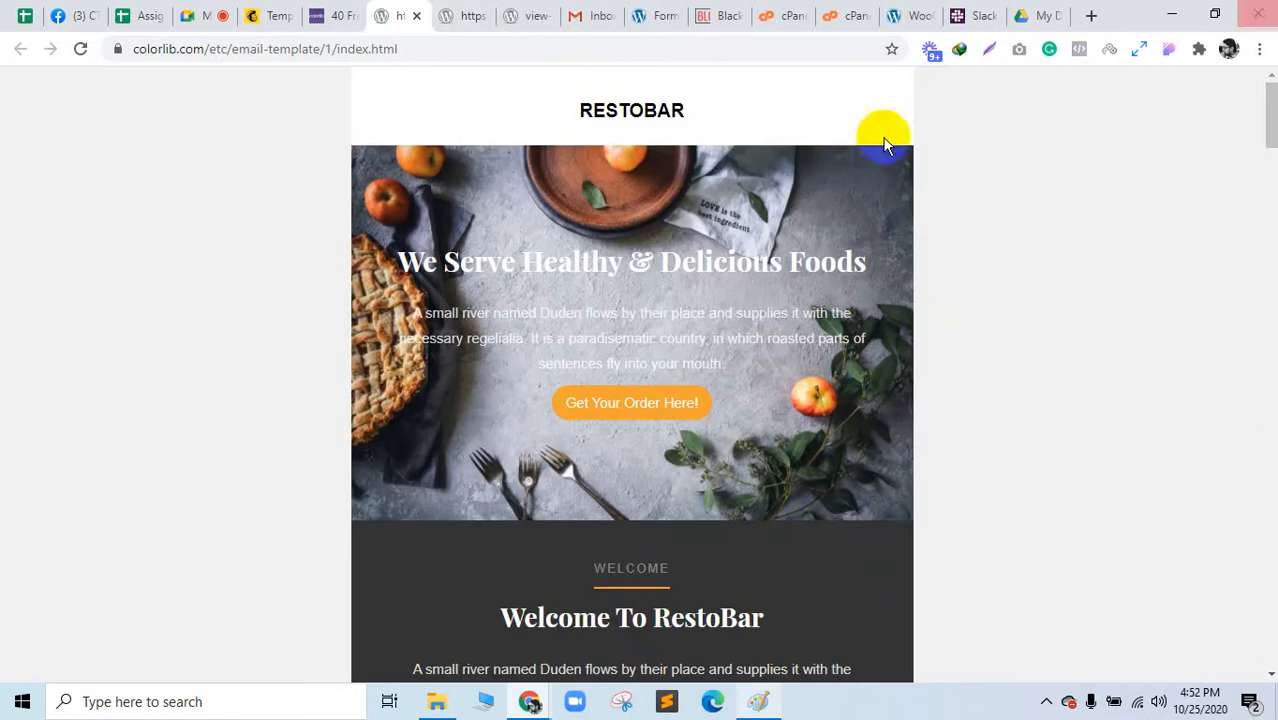
pyautogui.click(465, 12)
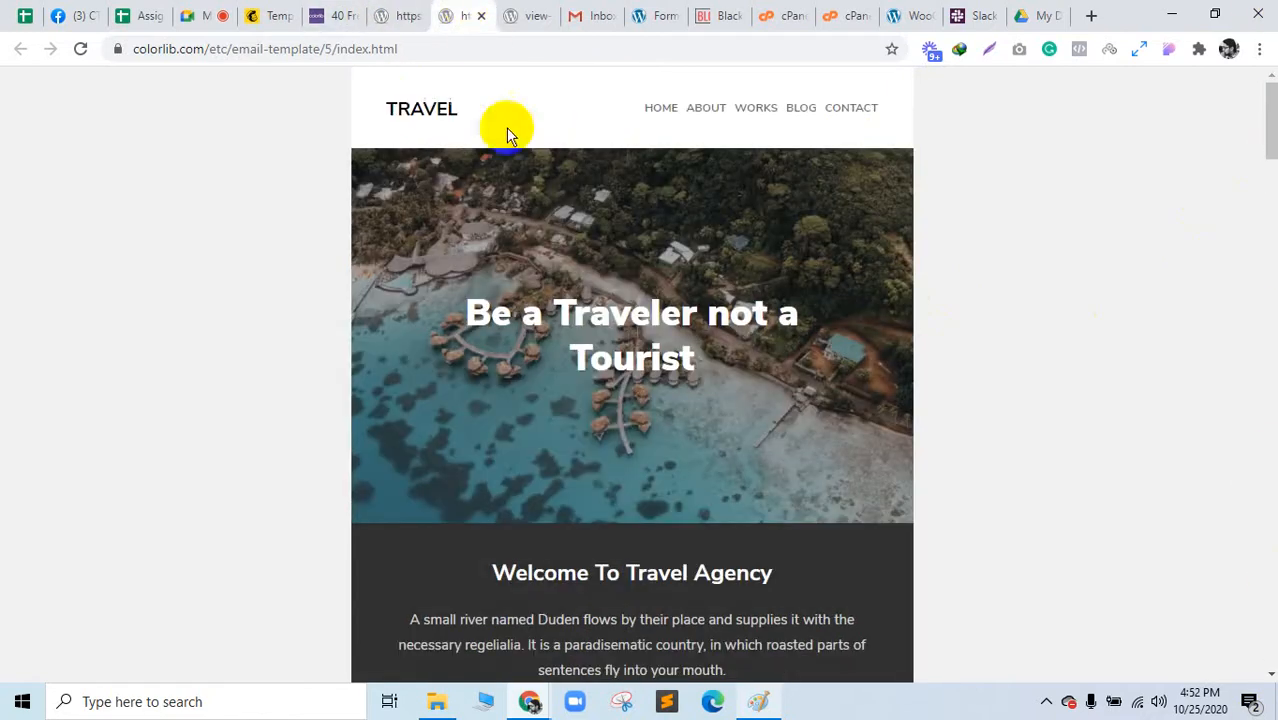
pyautogui.click(444, 58)
pyautogui.rightClick(450, 57)
pyautogui.click(499, 163)
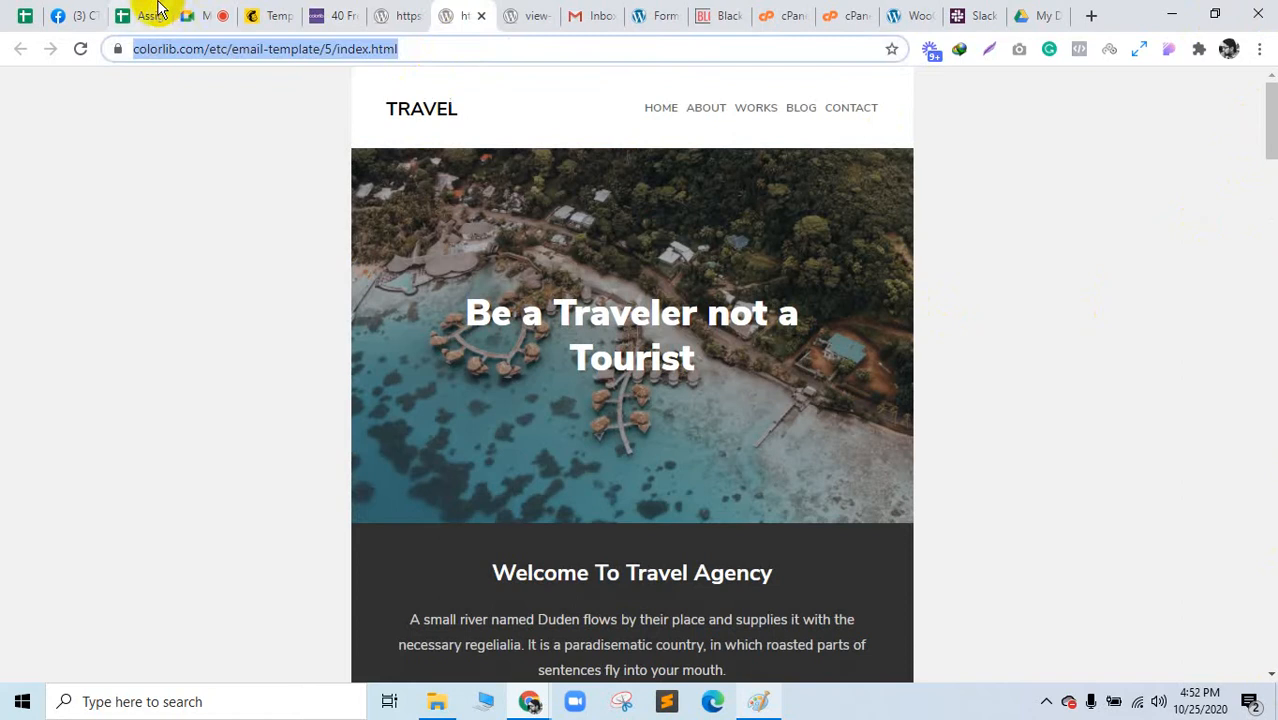
# Step: Post the Travel template link in the Meet chat and return to its preview
pyautogui.click(193, 14)
pyautogui.click(343, 13)
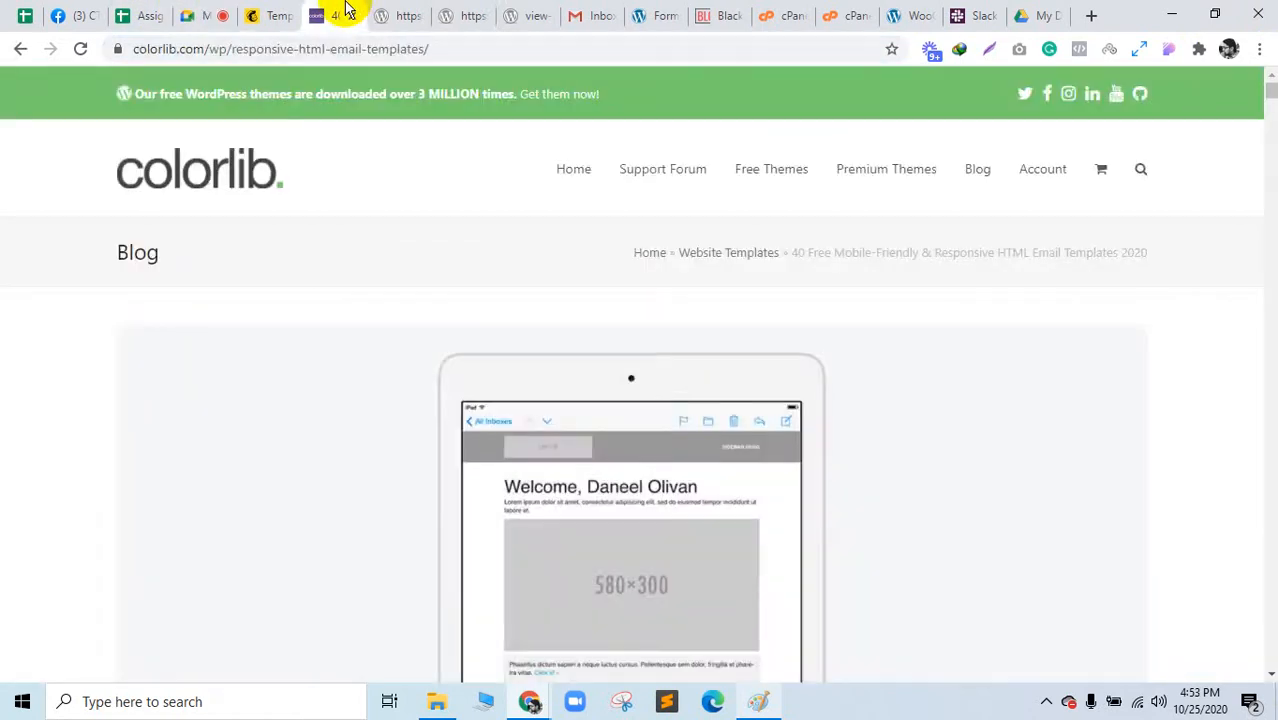
pyautogui.click(216, 13)
pyautogui.rightClick(1118, 650)
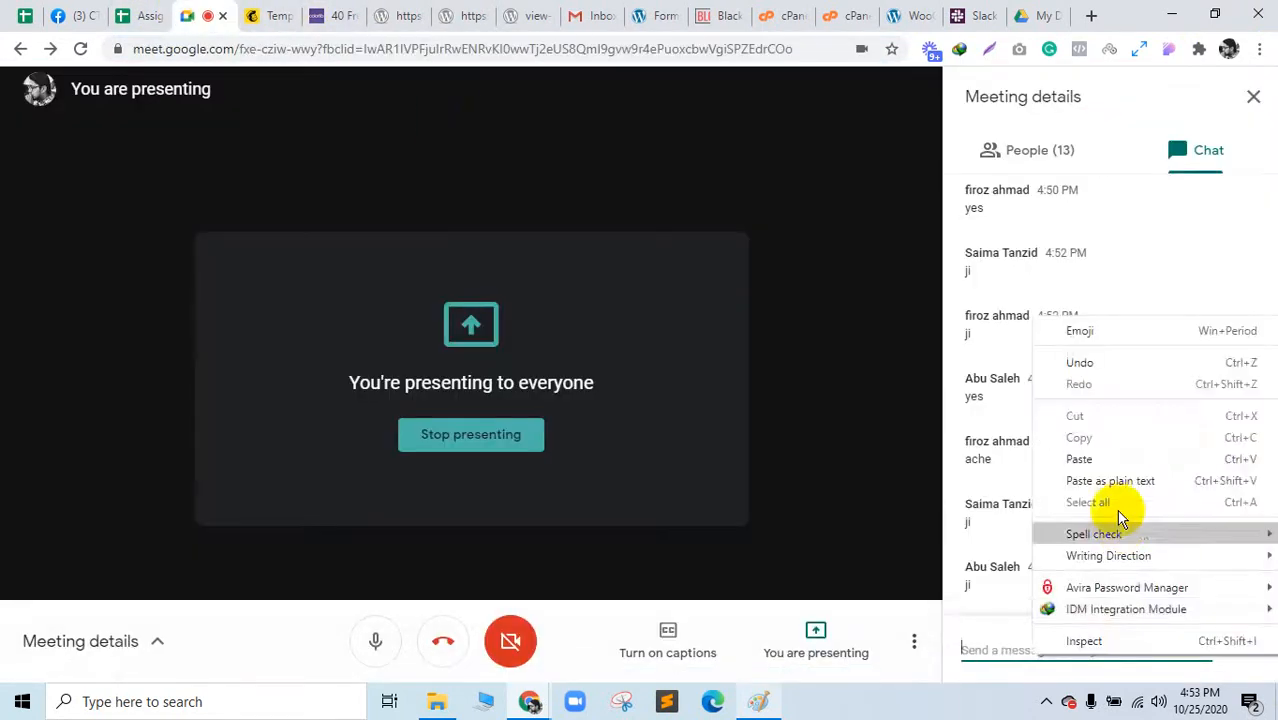
pyautogui.click(1110, 462)
pyautogui.press('Return')
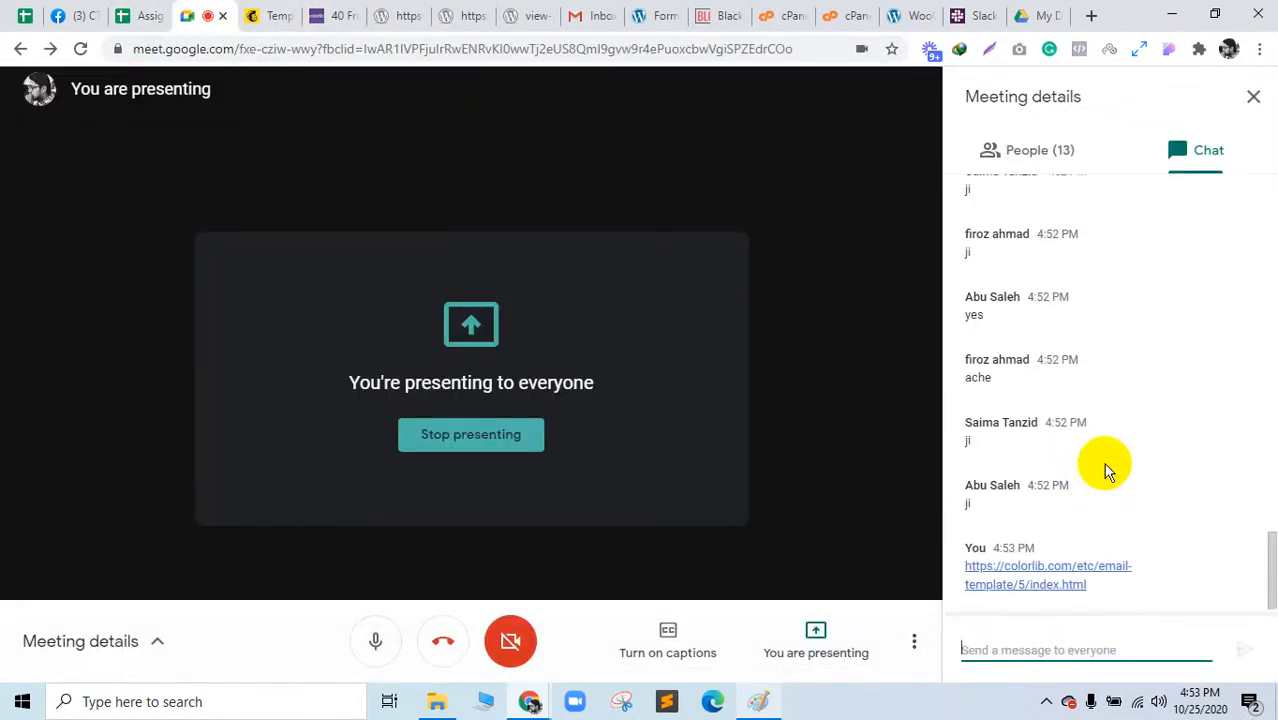
pyautogui.click(445, 10)
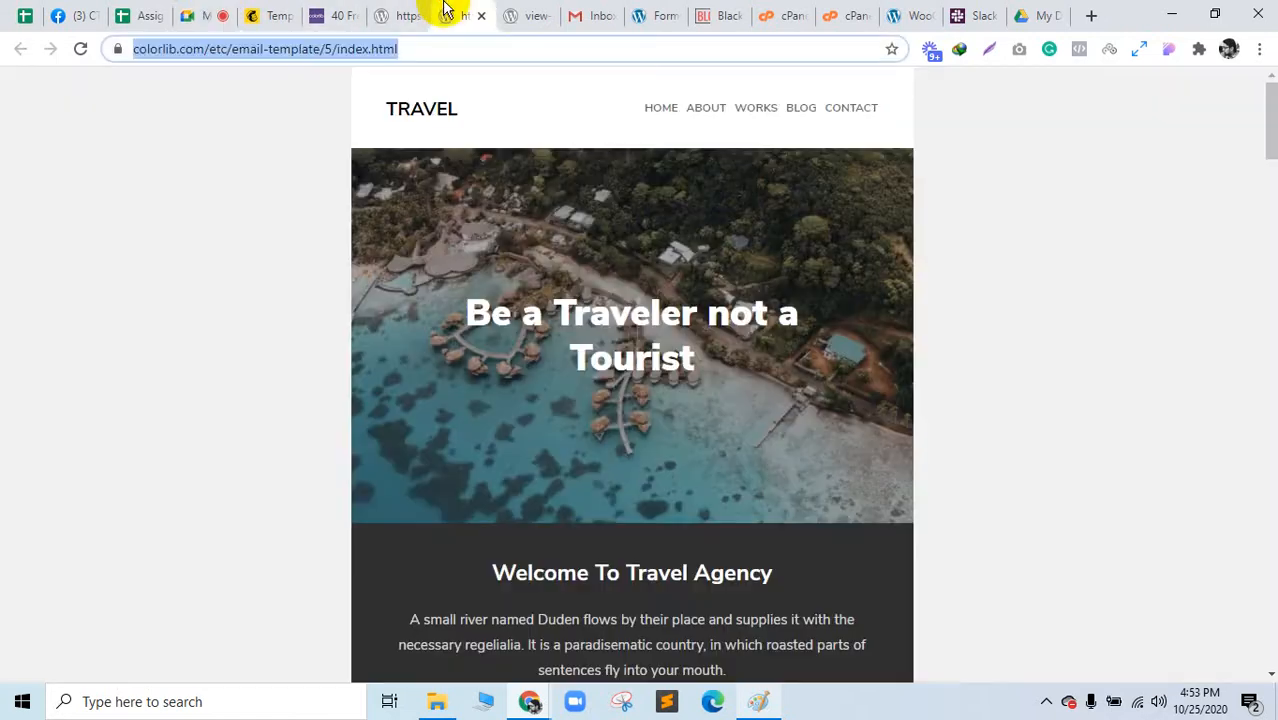
pyautogui.click(812, 412)
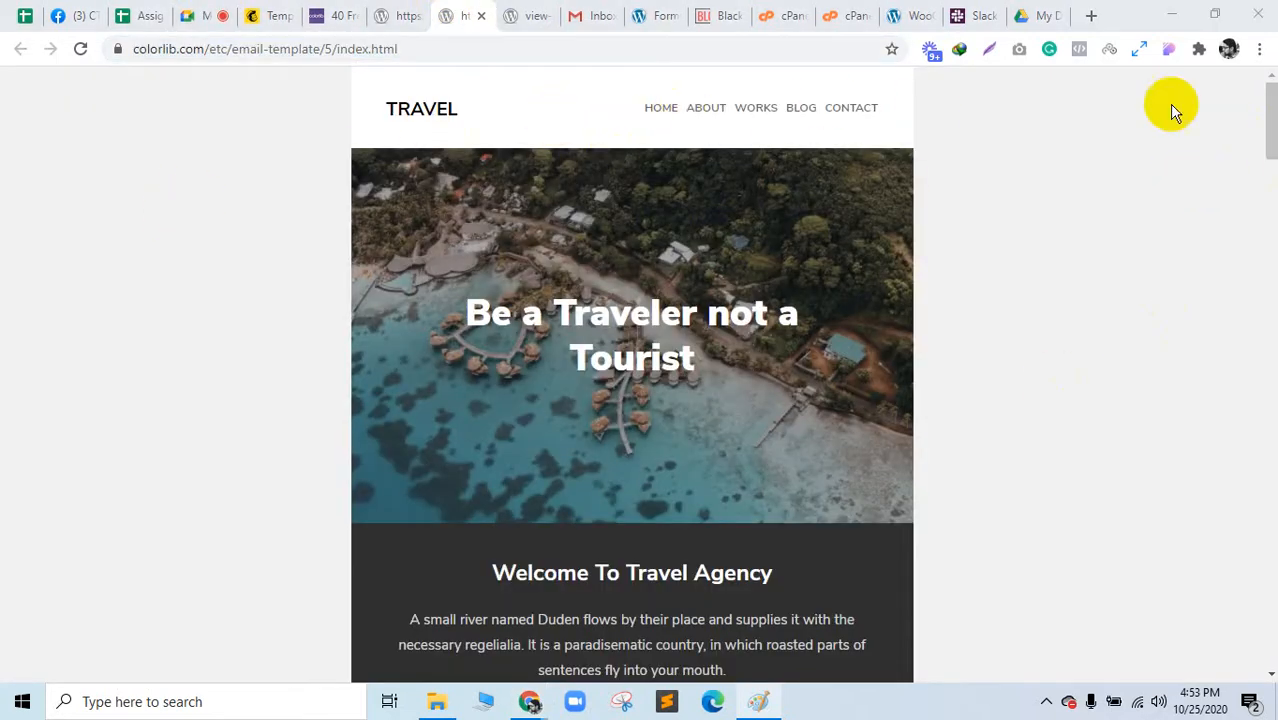
# Step: Browse the Travel template's HTML source, highlighting the style block and opening html line
pyautogui.moveTo(1268, 120); pyautogui.dragTo(1258, 14)
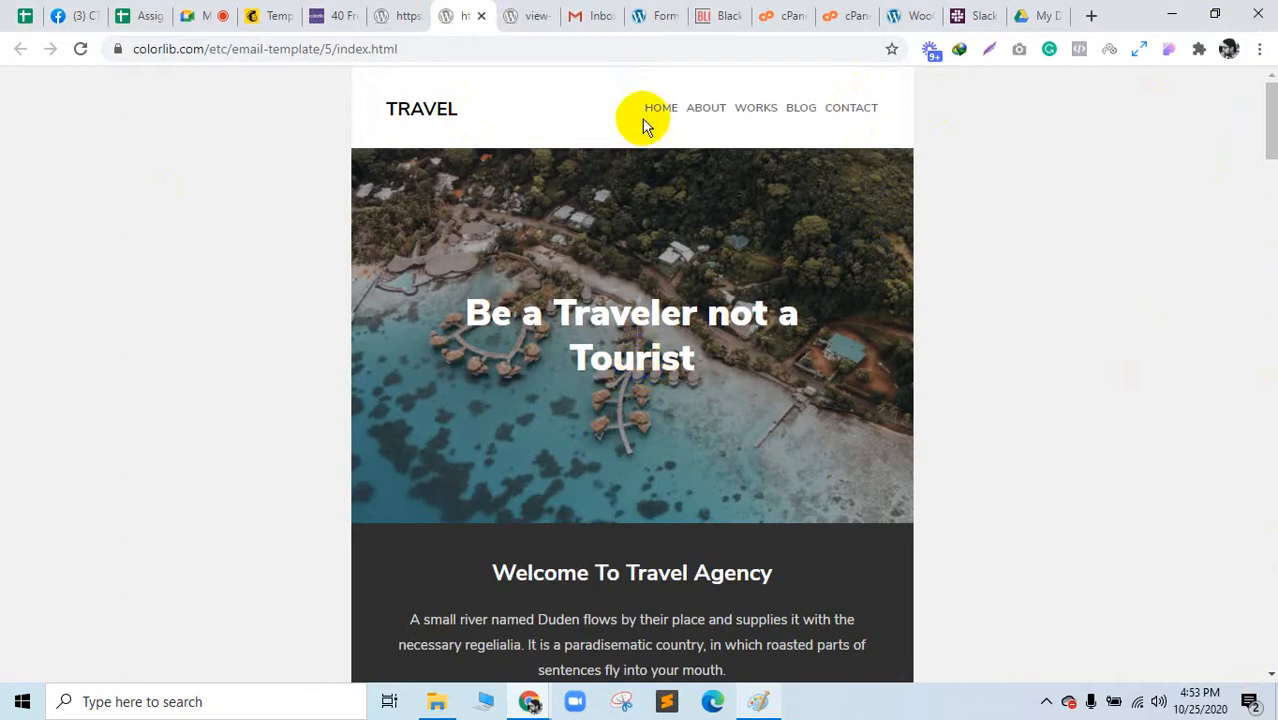
pyautogui.click(522, 22)
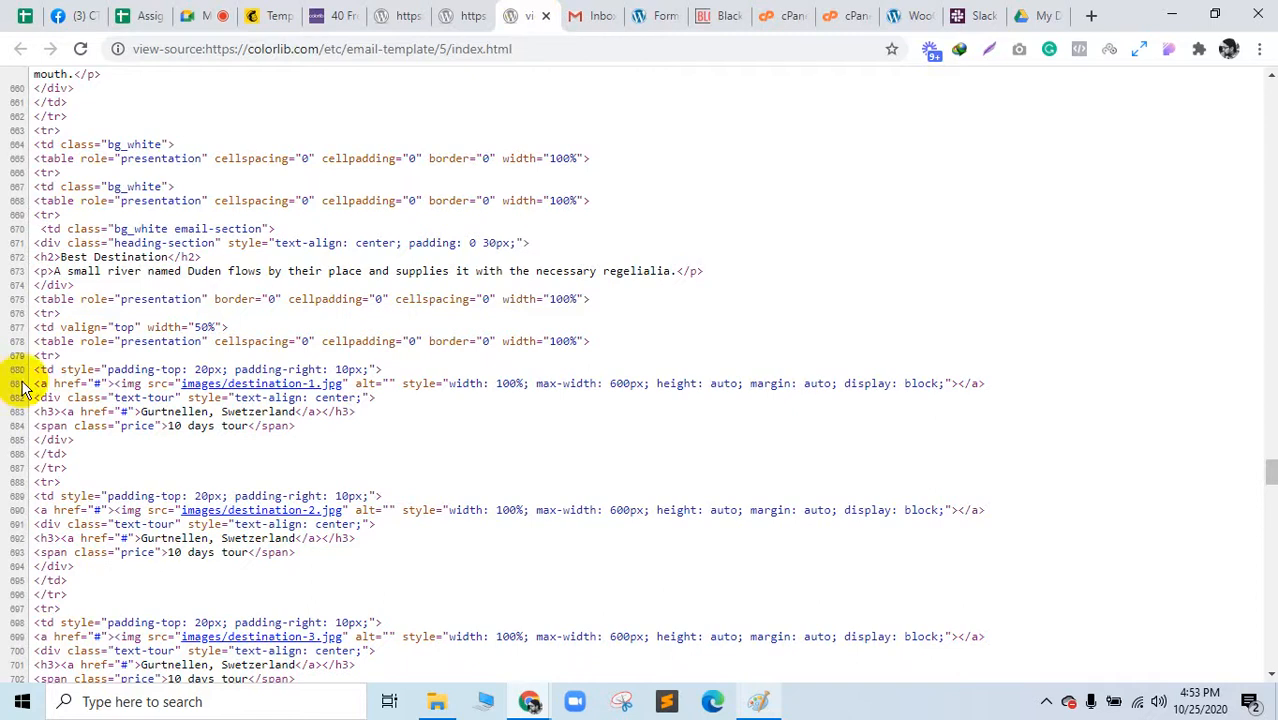
pyautogui.scroll(4, 165, 349)
pyautogui.moveTo(1268, 455); pyautogui.dragTo(1258, 34)
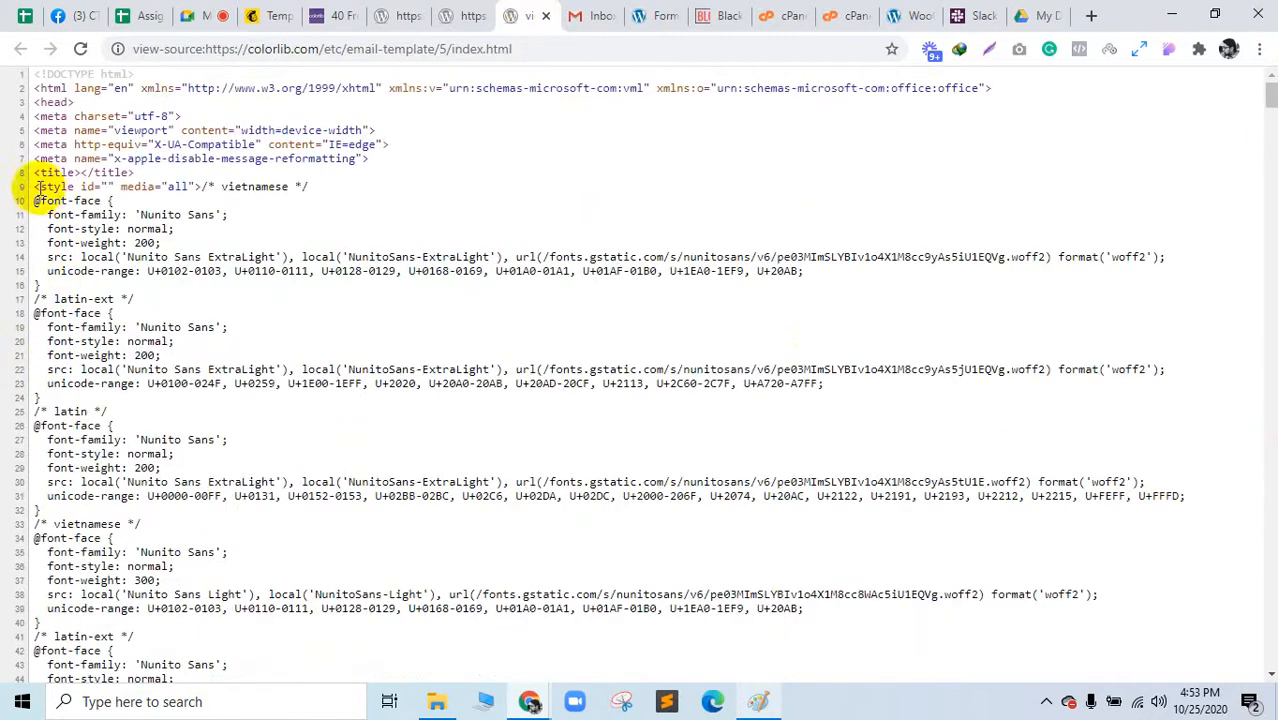
pyautogui.moveTo(33, 190); pyautogui.dragTo(204, 187)
pyautogui.scroll(1, 202, 184)
pyautogui.click(157, 85)
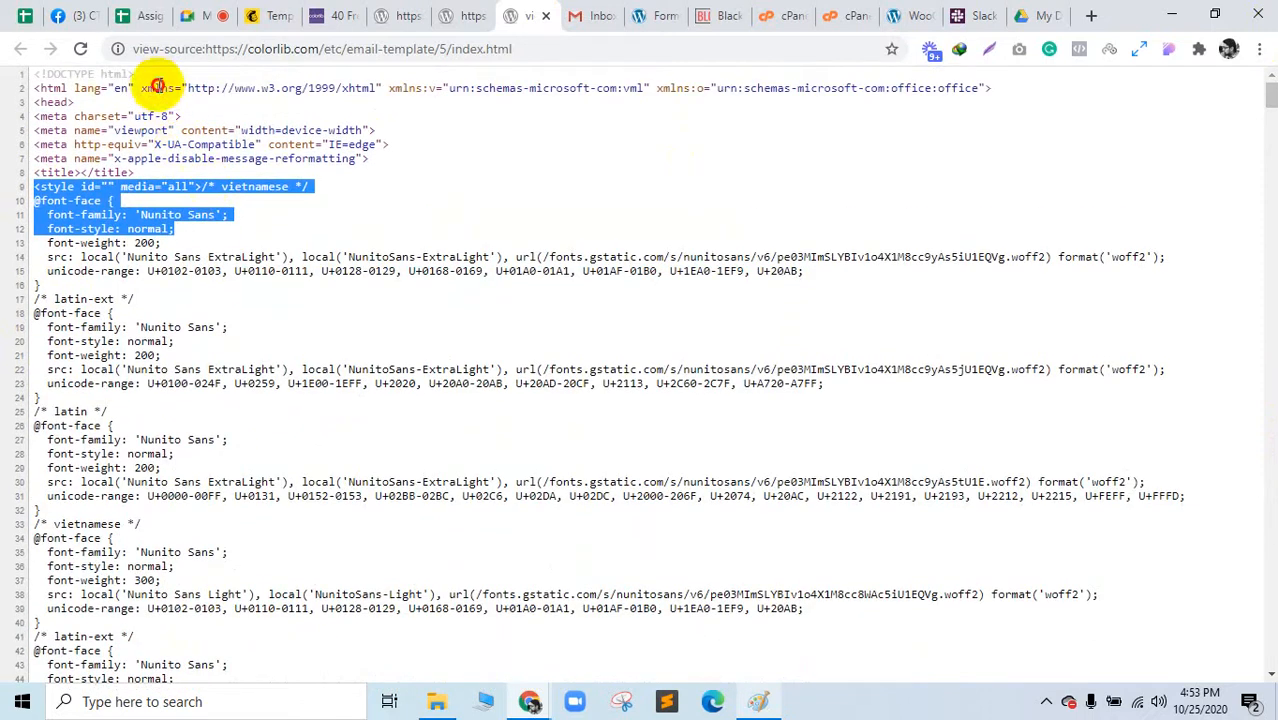
pyautogui.moveTo(133, 87); pyautogui.dragTo(1020, 76)
# Step: Back on the rendered Travel template, highlight the 'Be a Traveler not a Tourist' heading
pyautogui.click(465, 15)
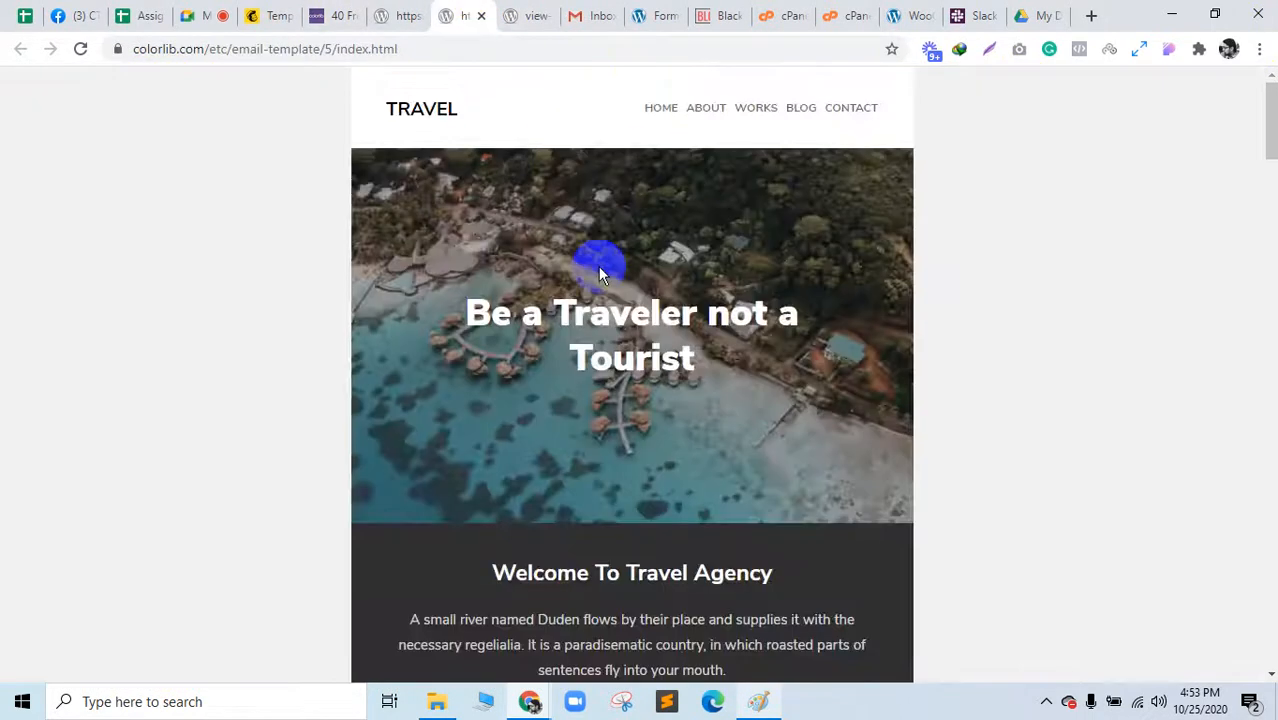
pyautogui.scroll(-8, 640, 400)
pyautogui.scroll(-15, 685, 510)
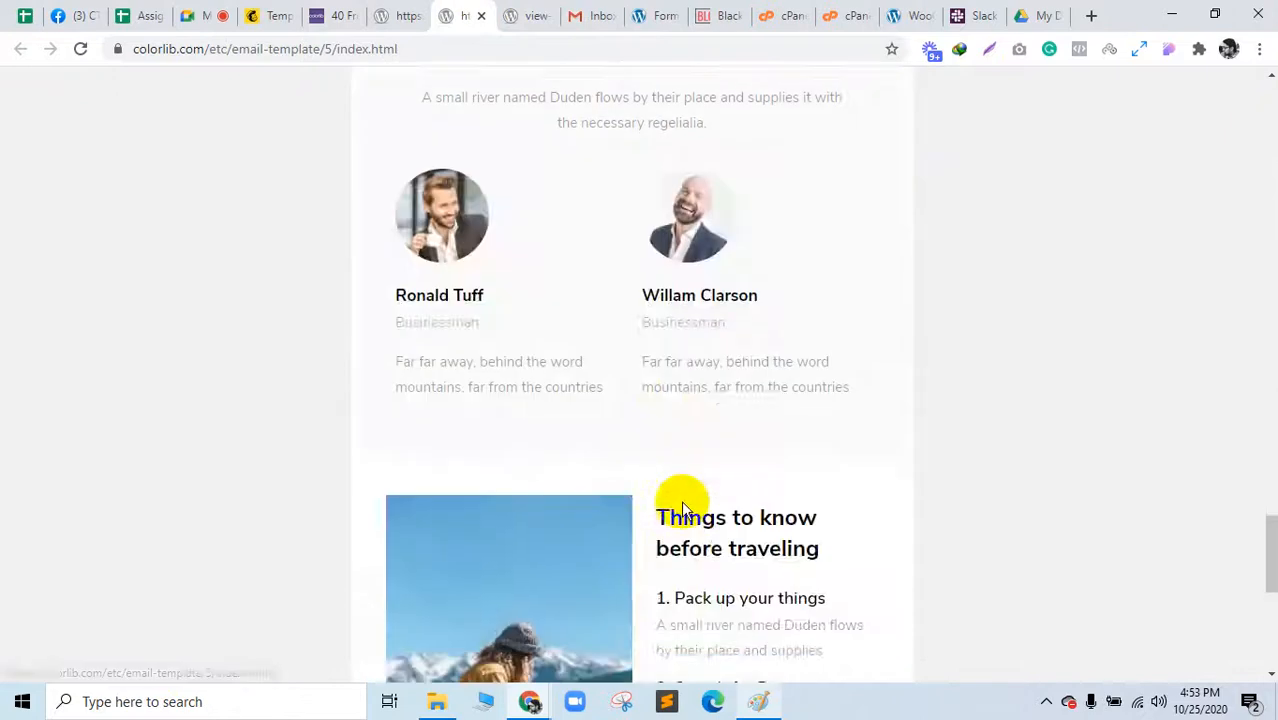
pyautogui.scroll(8, 681, 500)
pyautogui.scroll(12, 680, 497)
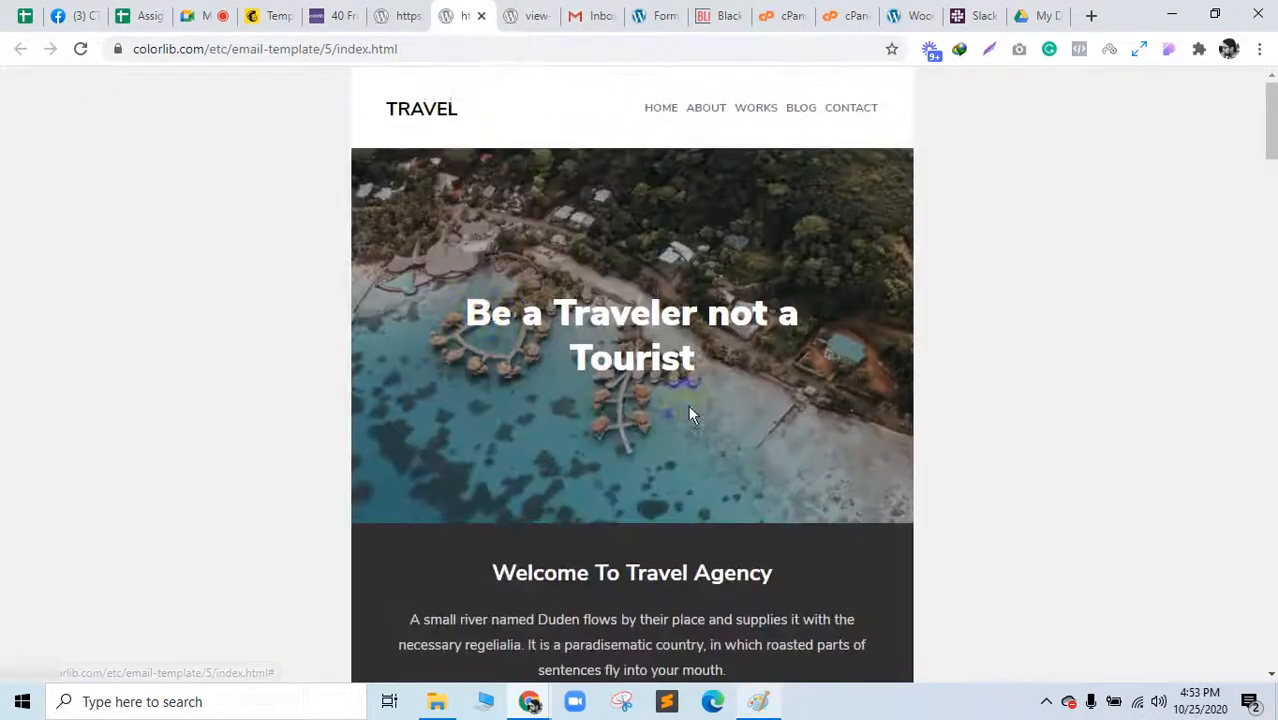
pyautogui.moveTo(468, 312); pyautogui.dragTo(785, 364)
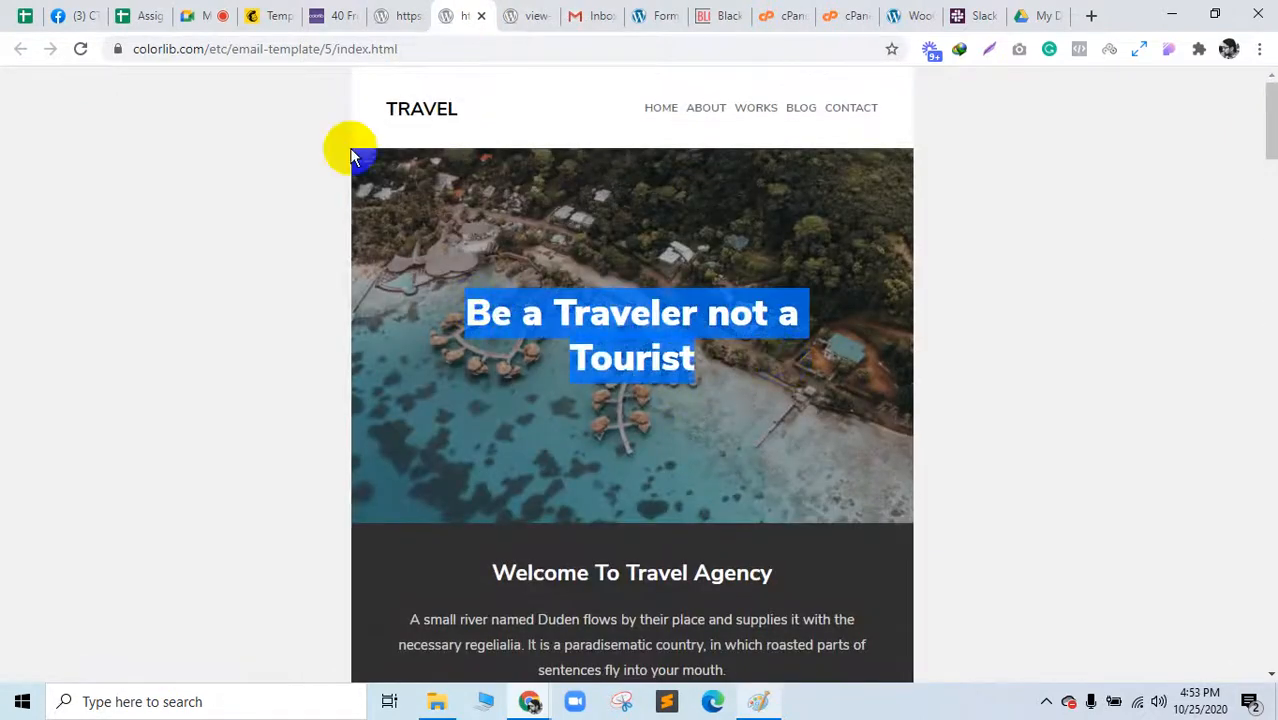
pyautogui.click(154, 251)
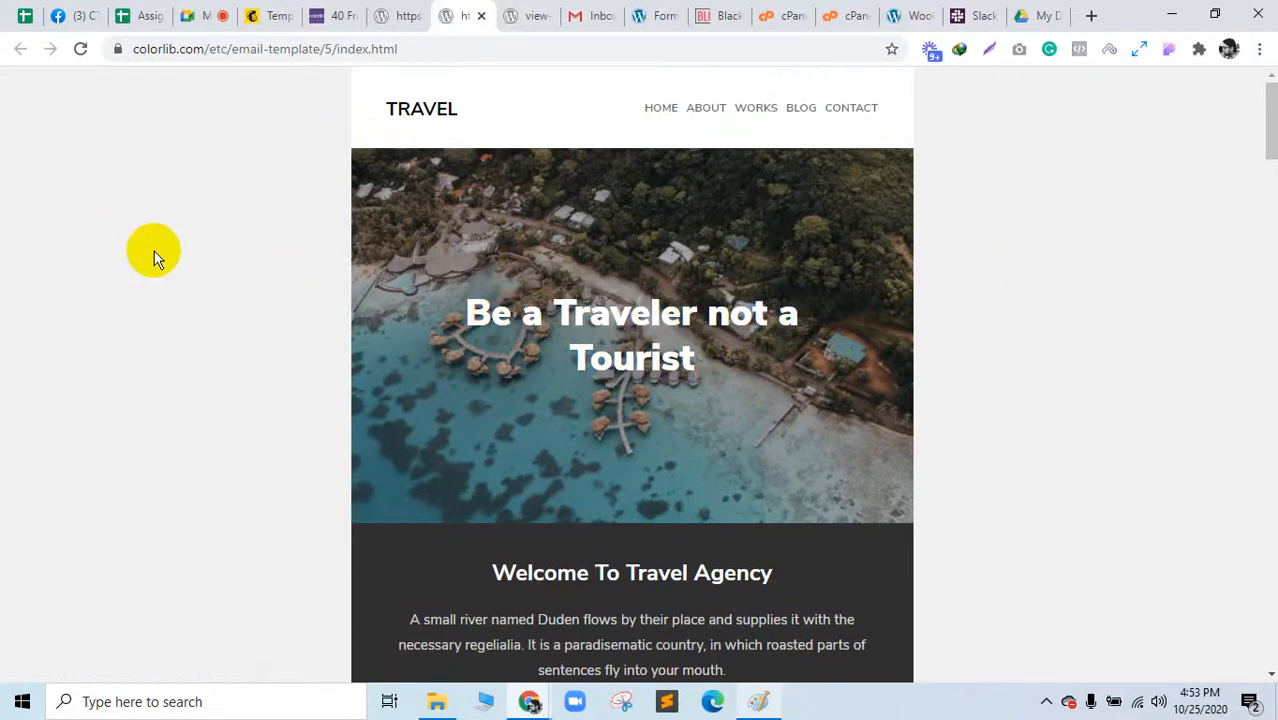
# Step: Open DevTools with F12, pick the hero overlay, and inspect the header row's bg_white cell
pyautogui.press('F12')
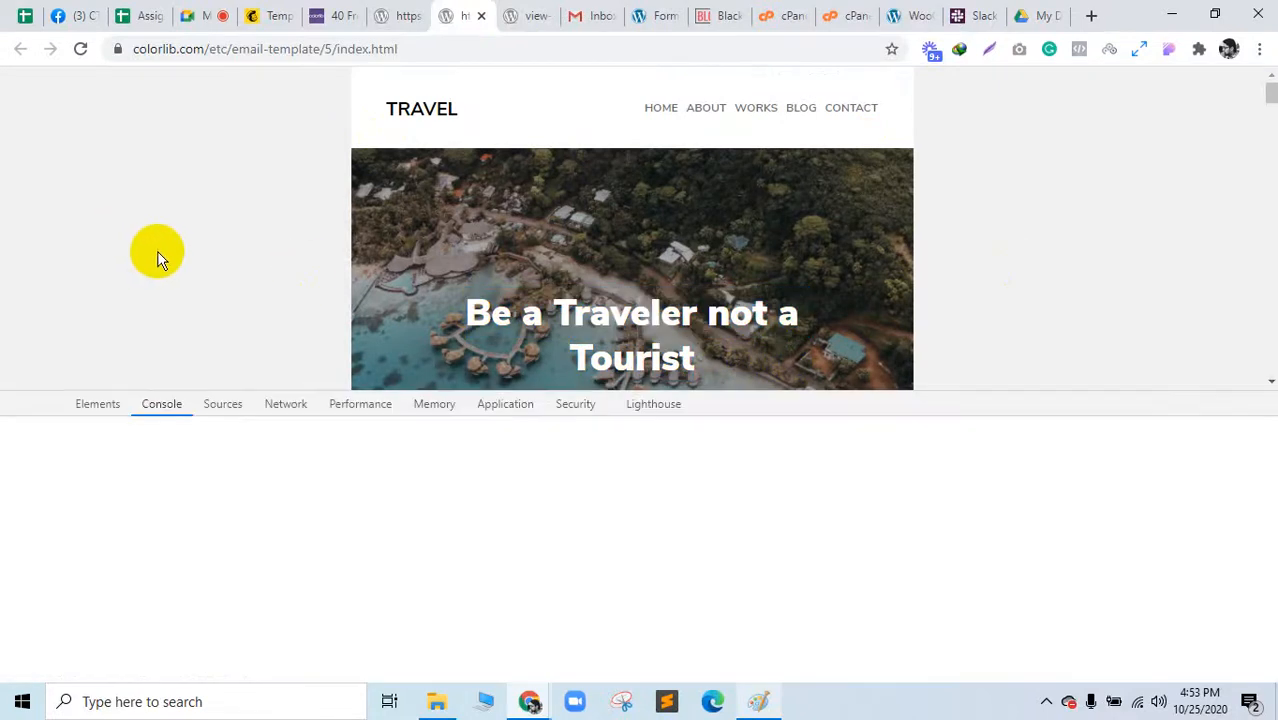
pyautogui.click(97, 405)
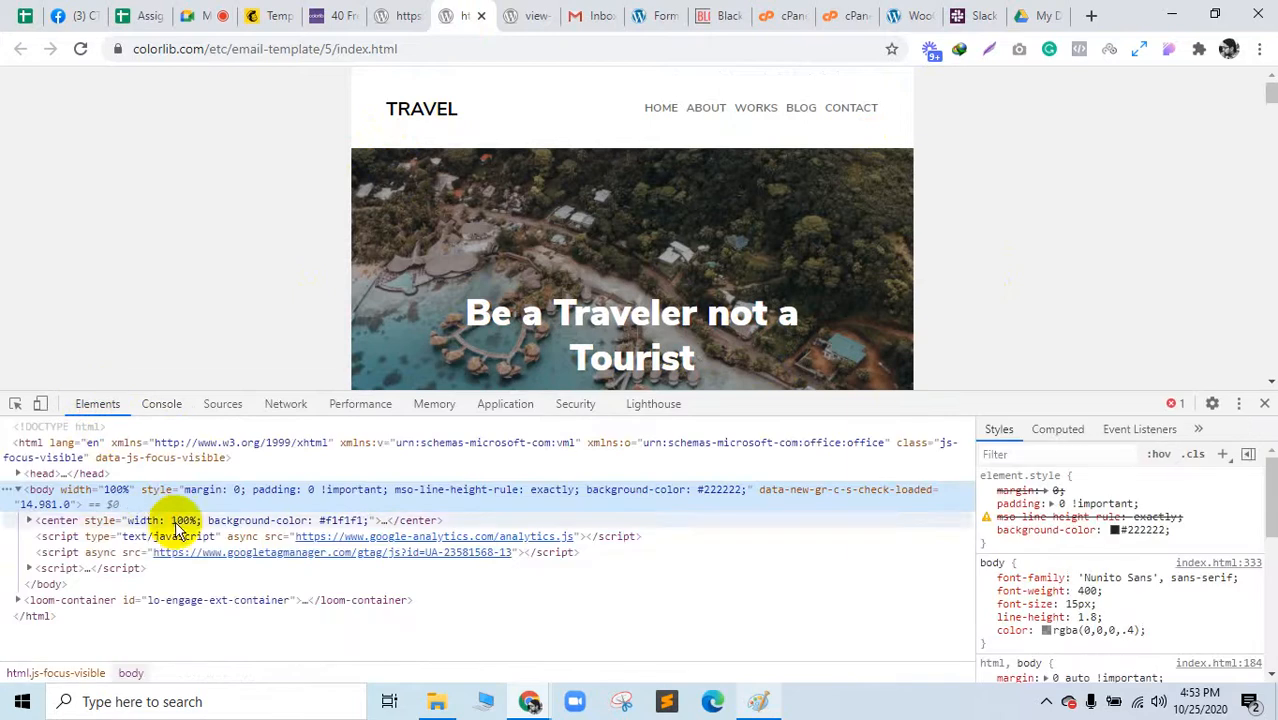
pyautogui.click(15, 404)
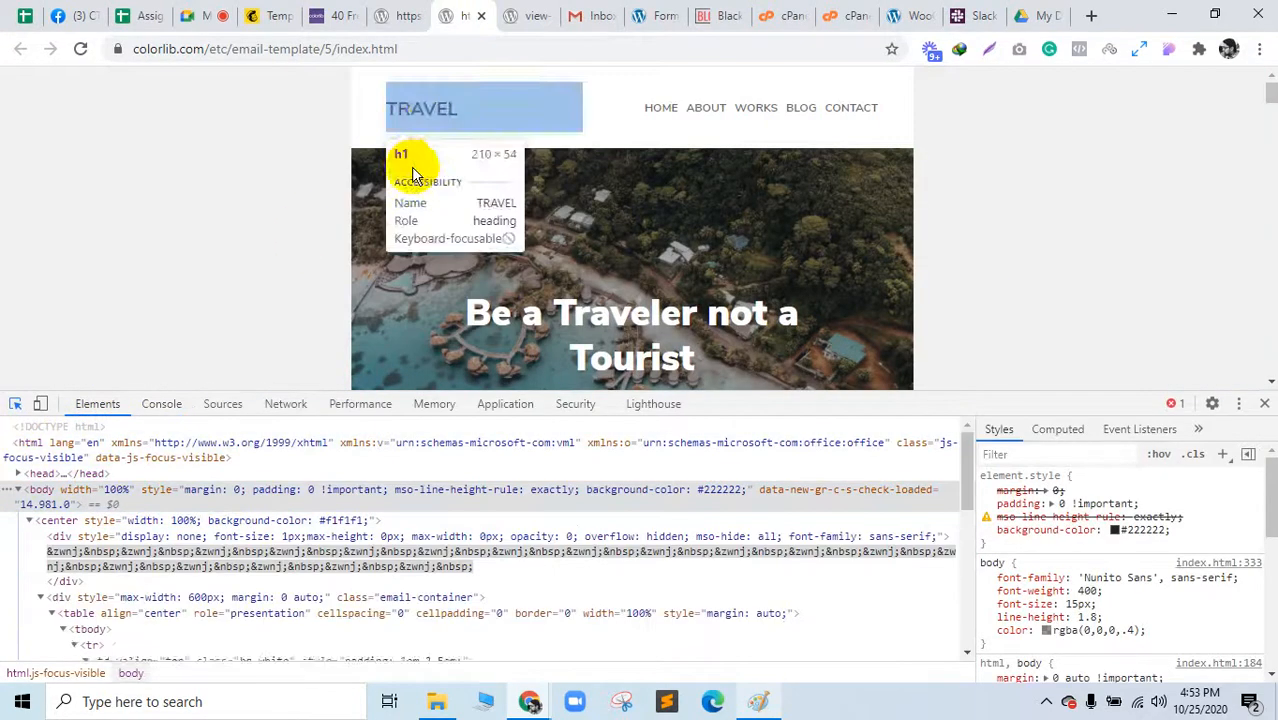
pyautogui.click(388, 163)
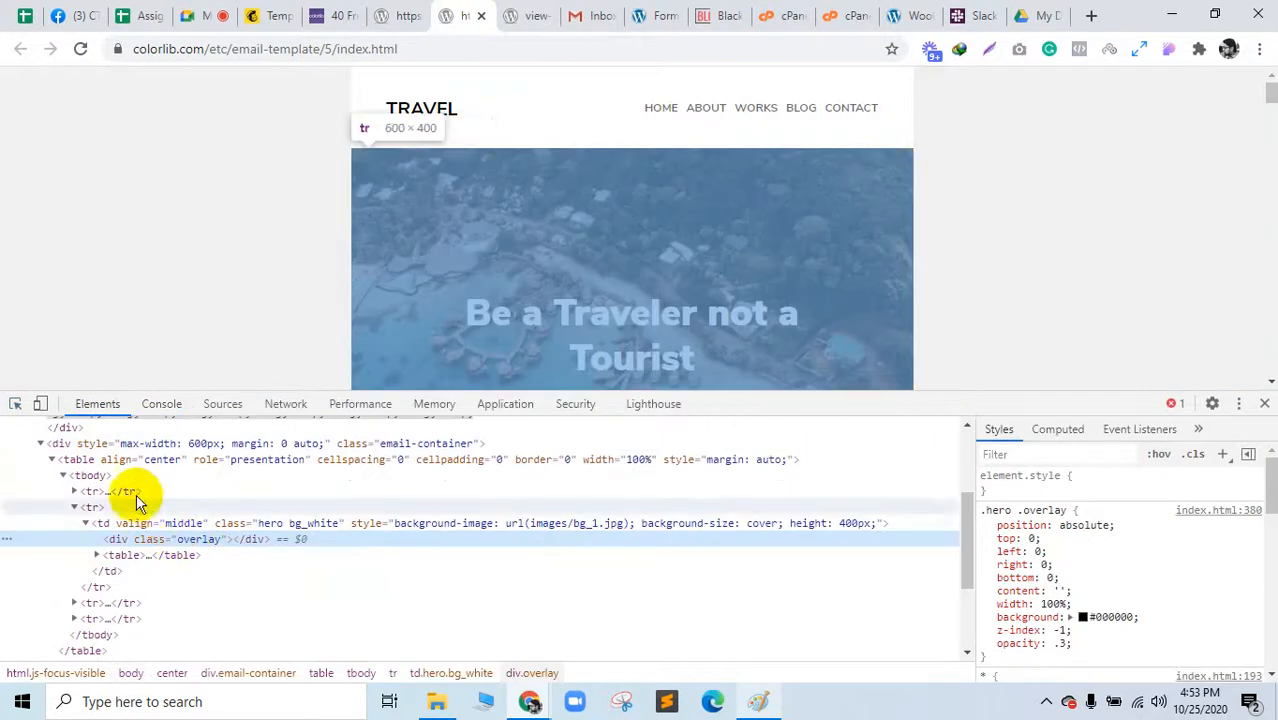
pyautogui.click(110, 478)
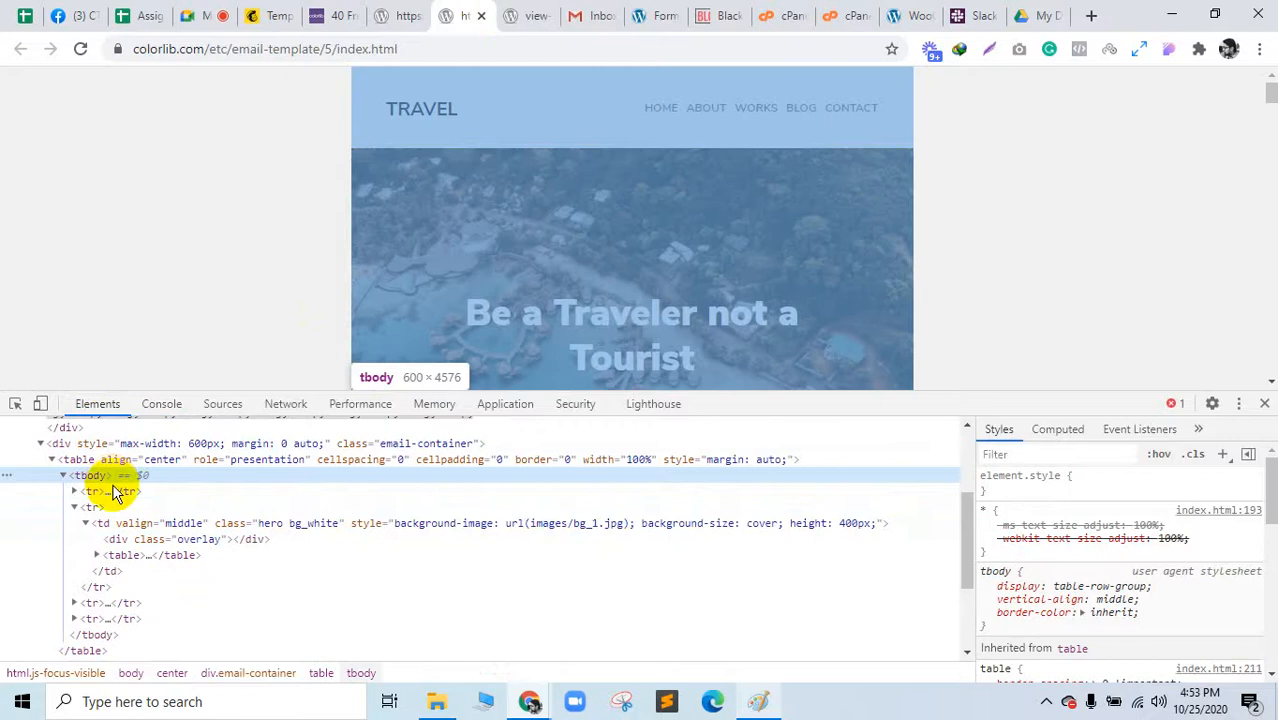
pyautogui.click(124, 493)
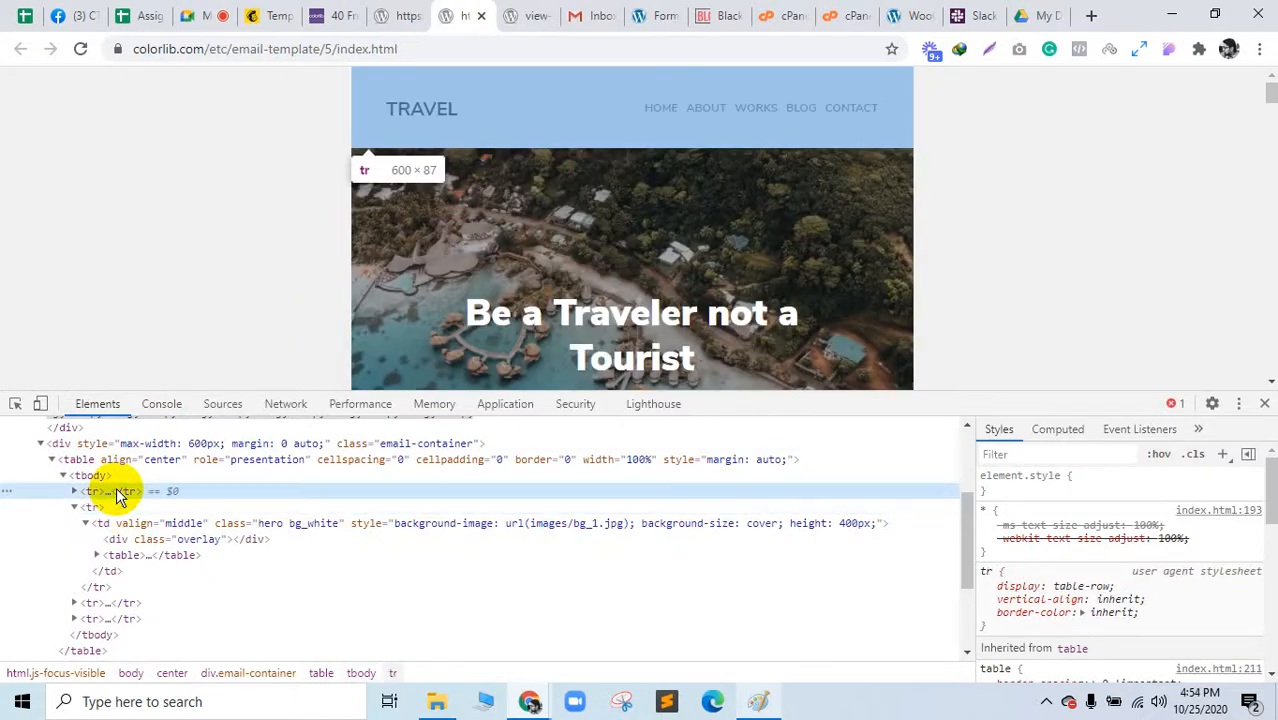
pyautogui.doubleClick(122, 495)
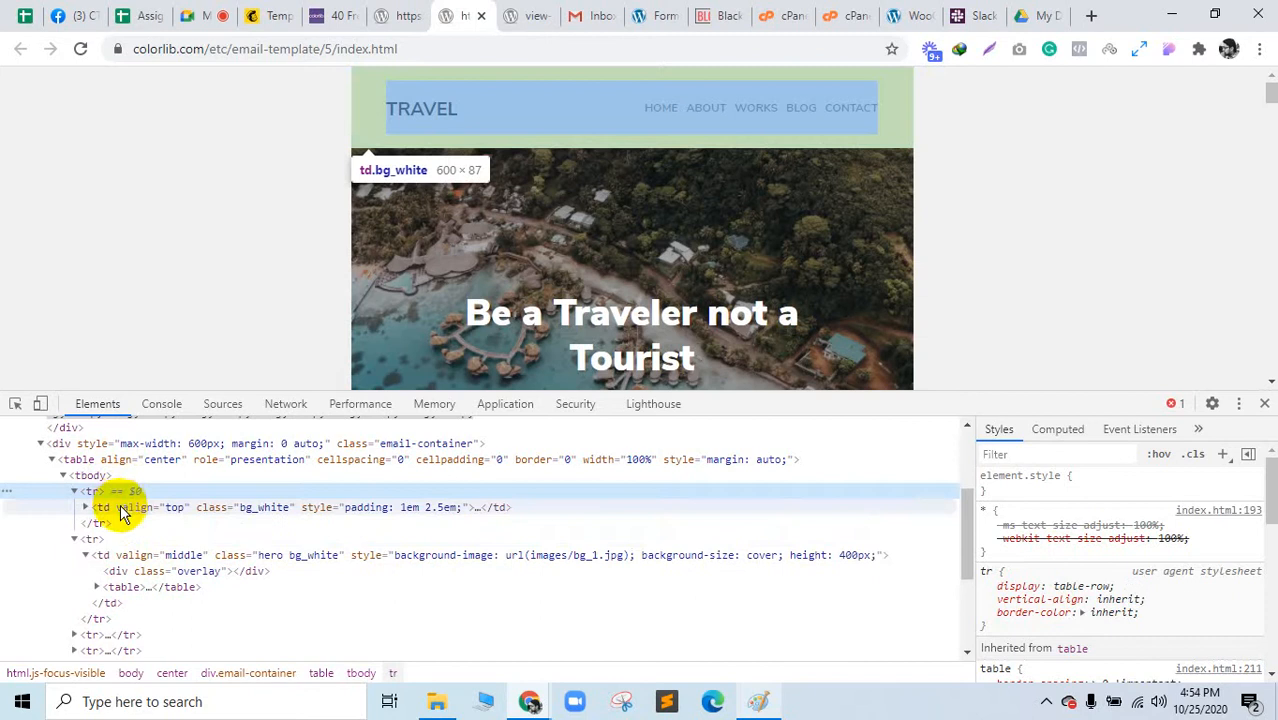
pyautogui.click(120, 508)
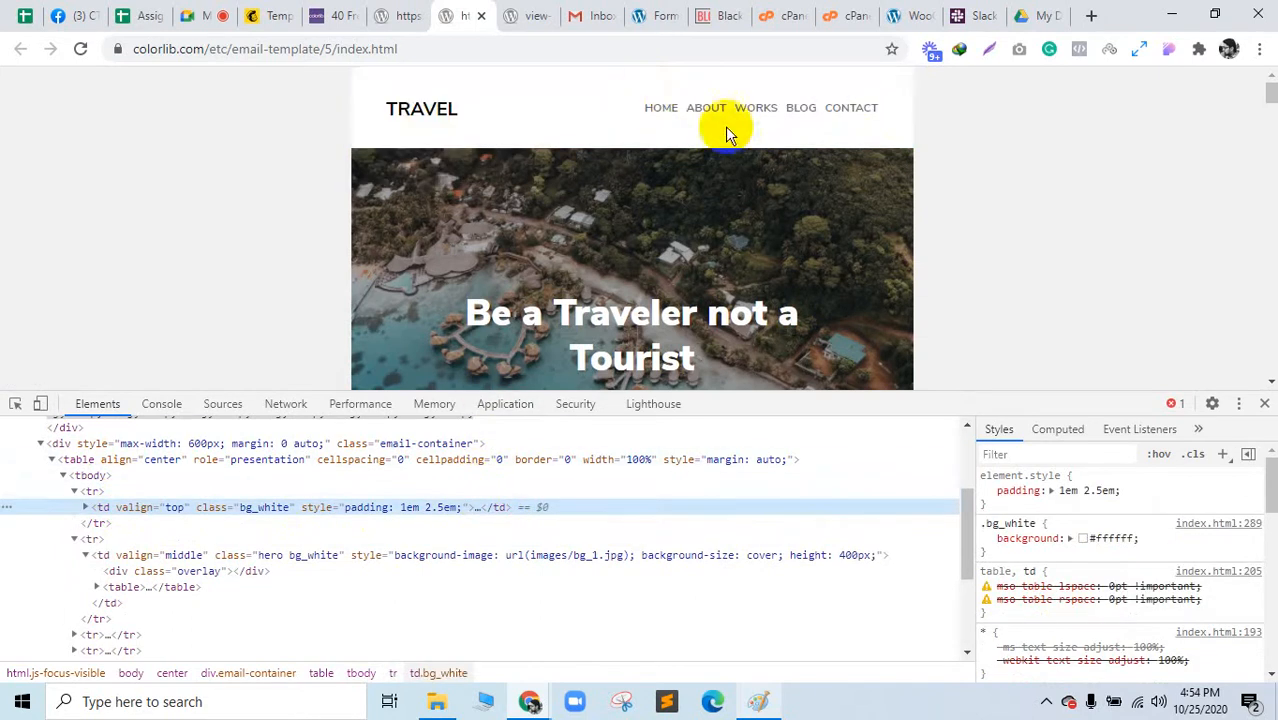
pyautogui.click(72, 491)
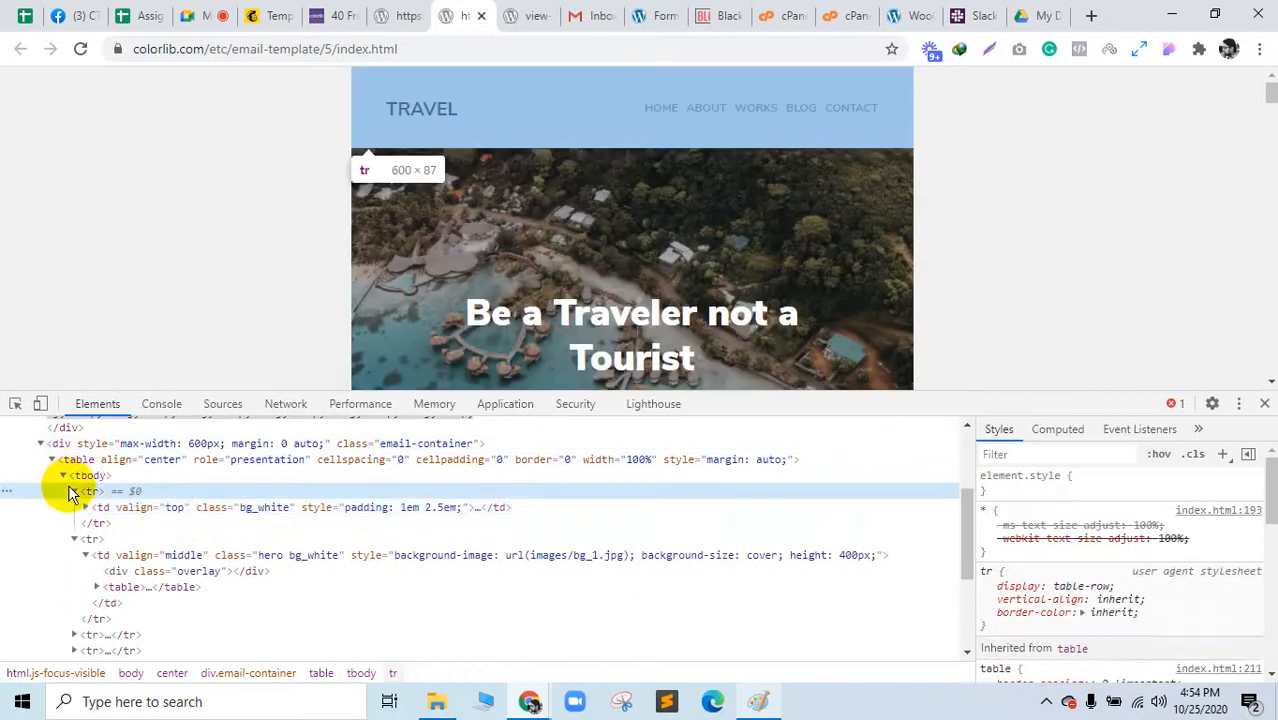
pyautogui.click(72, 491)
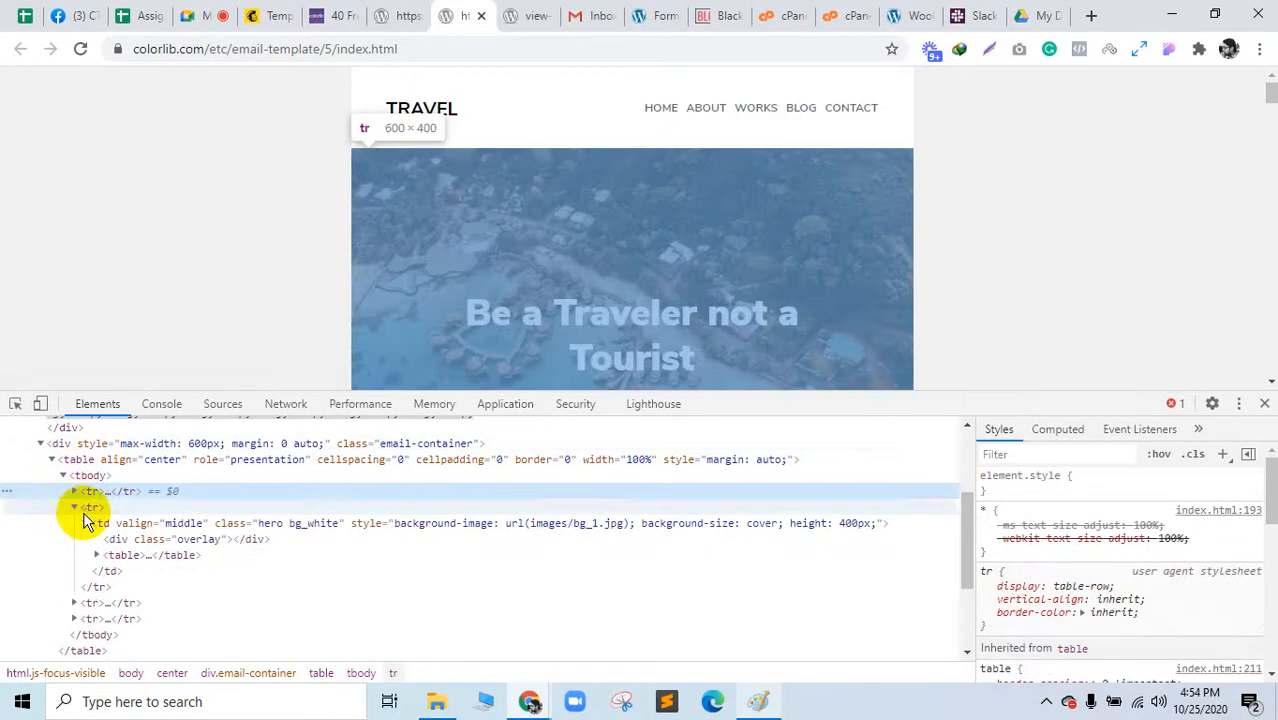
# Step: Select the hero cell with its images/bg_1.jpg background style, then collapse the markup tree
pyautogui.click(85, 512)
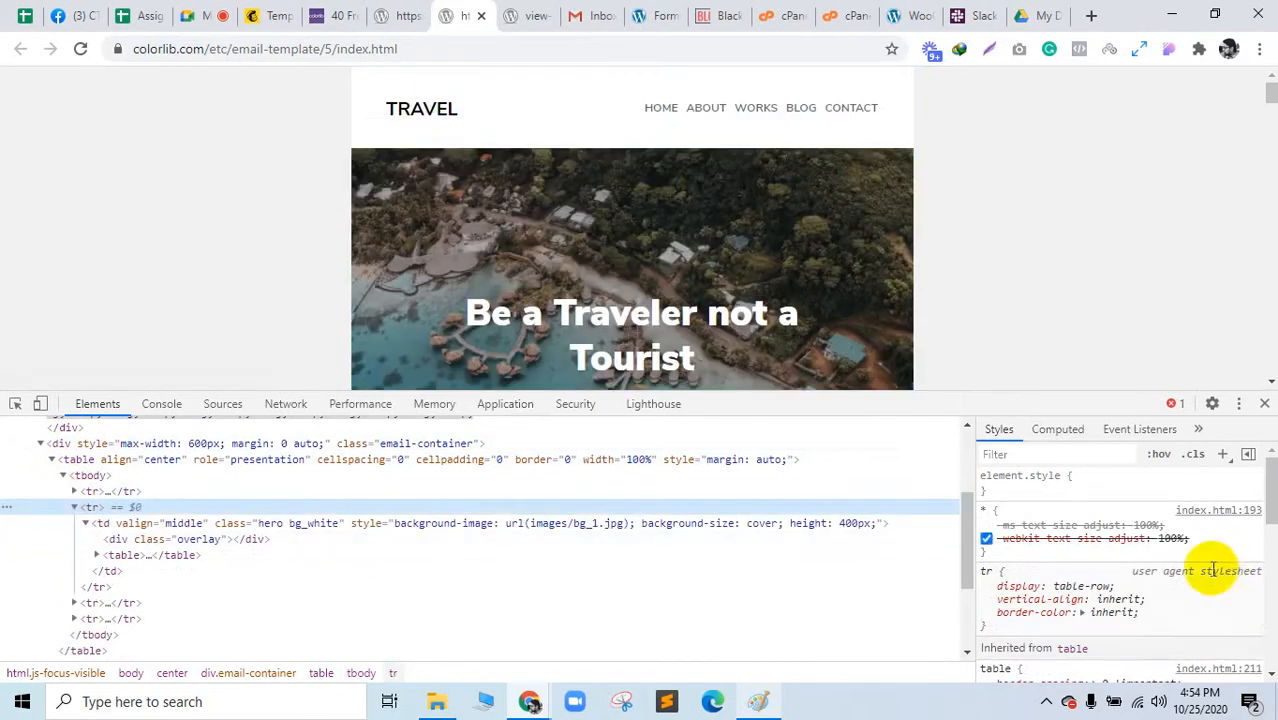
pyautogui.scroll(-3, 1211, 572)
pyautogui.scroll(3, 1190, 575)
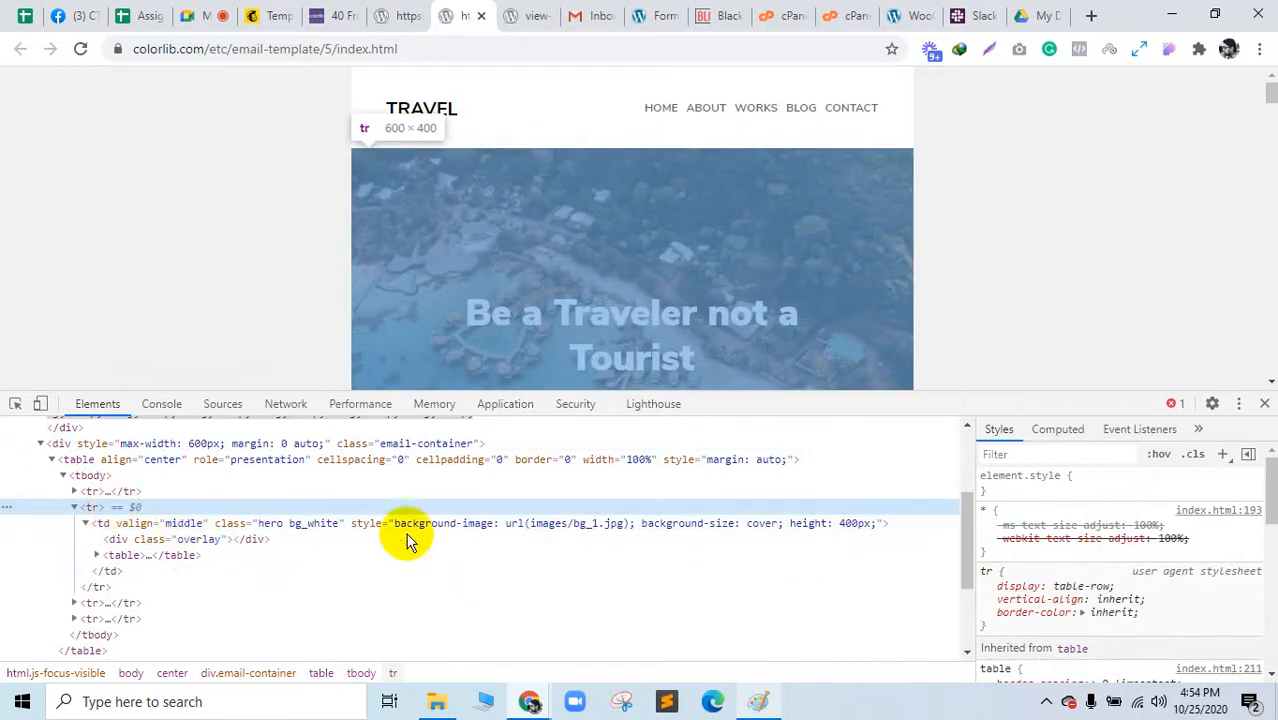
pyautogui.click(572, 522)
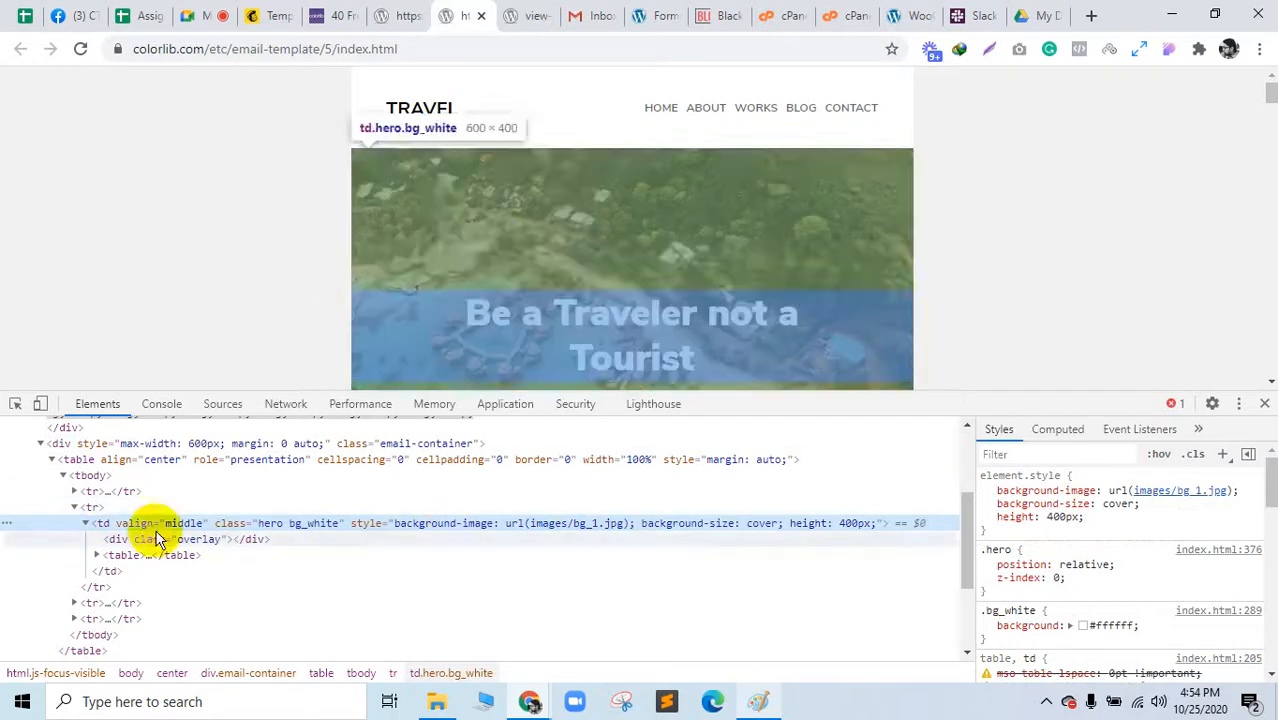
pyautogui.click(210, 545)
pyautogui.click(171, 556)
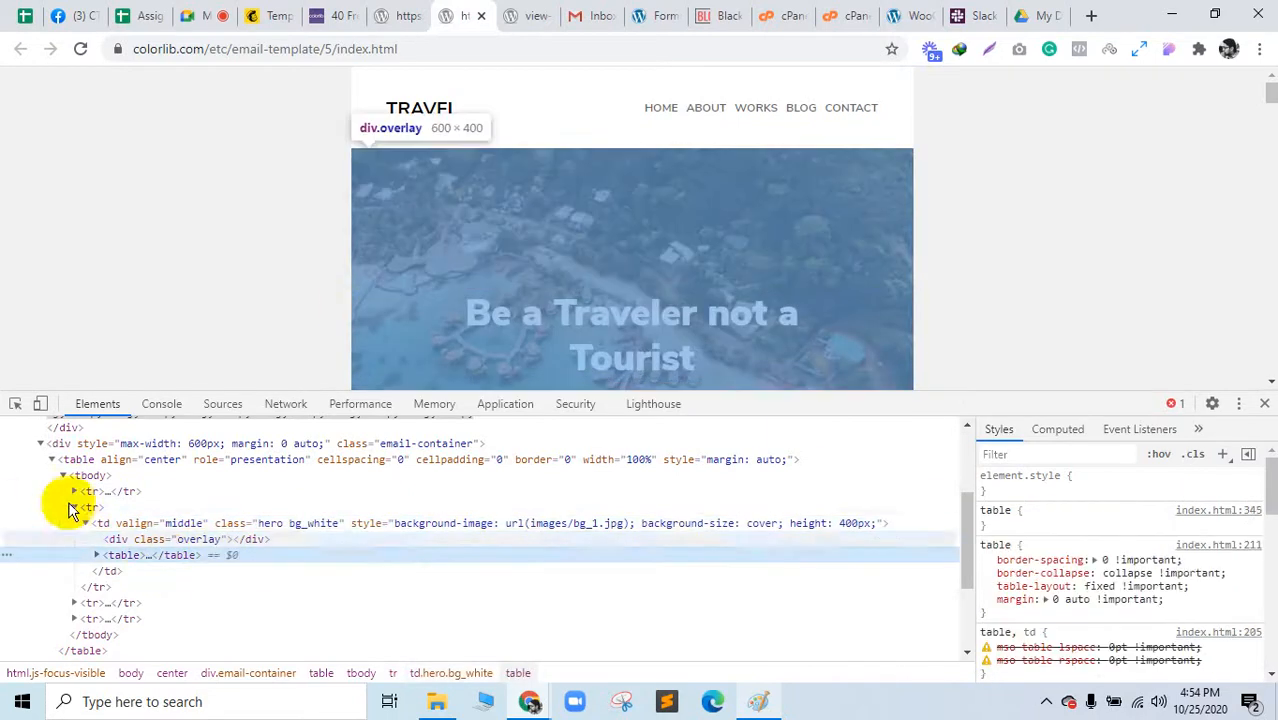
pyautogui.click(80, 508)
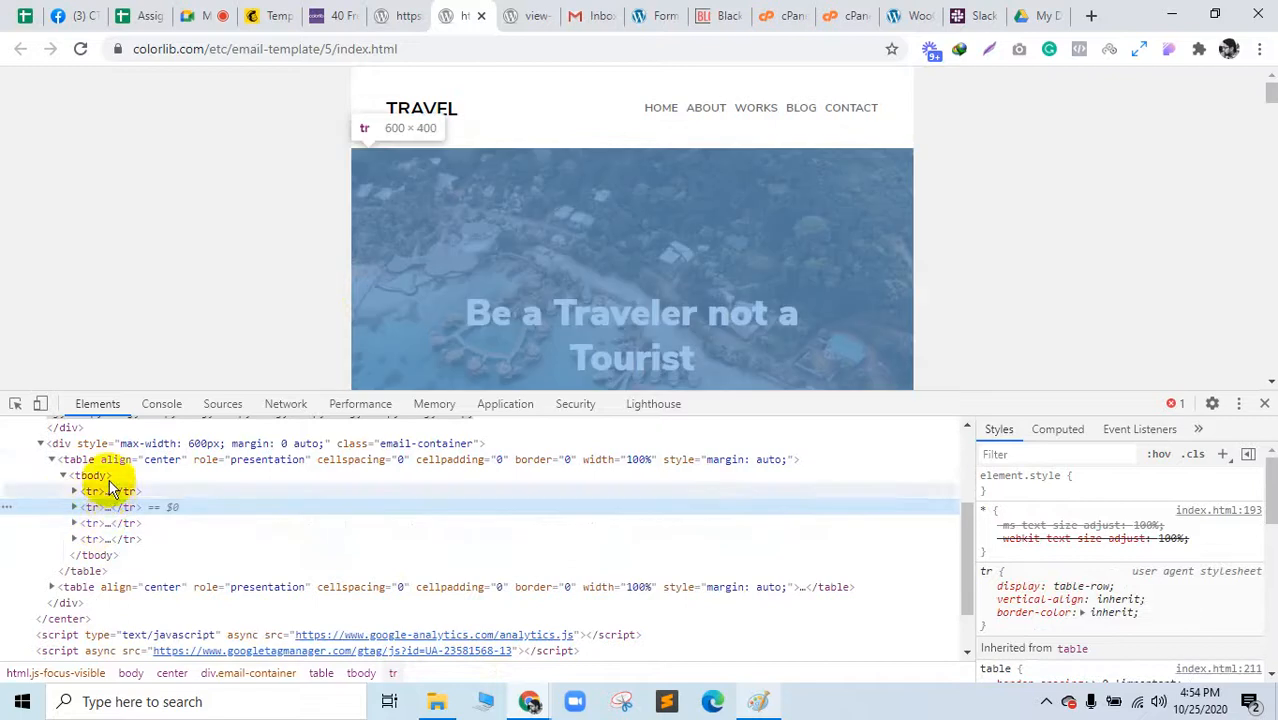
pyautogui.click(102, 477)
pyautogui.click(50, 459)
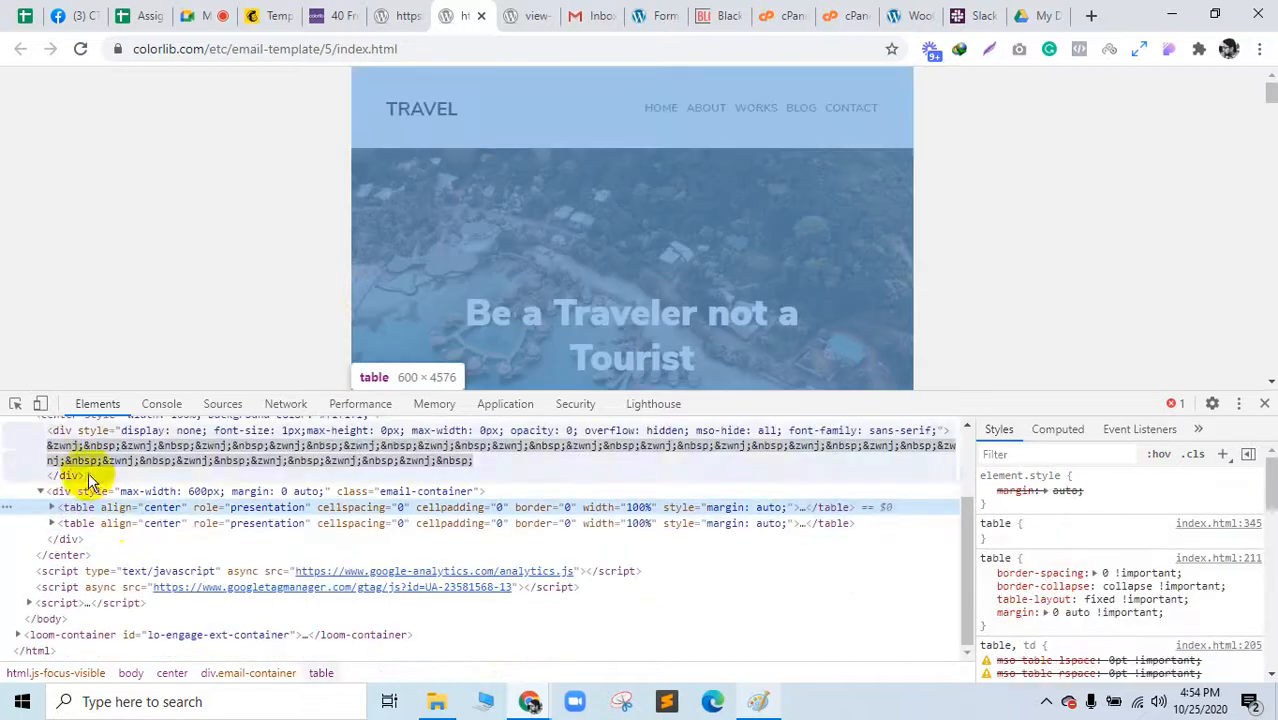
pyautogui.click(185, 523)
# Step: Close DevTools and scroll through the Travel template and the Colorlib templates article
pyautogui.click(1264, 405)
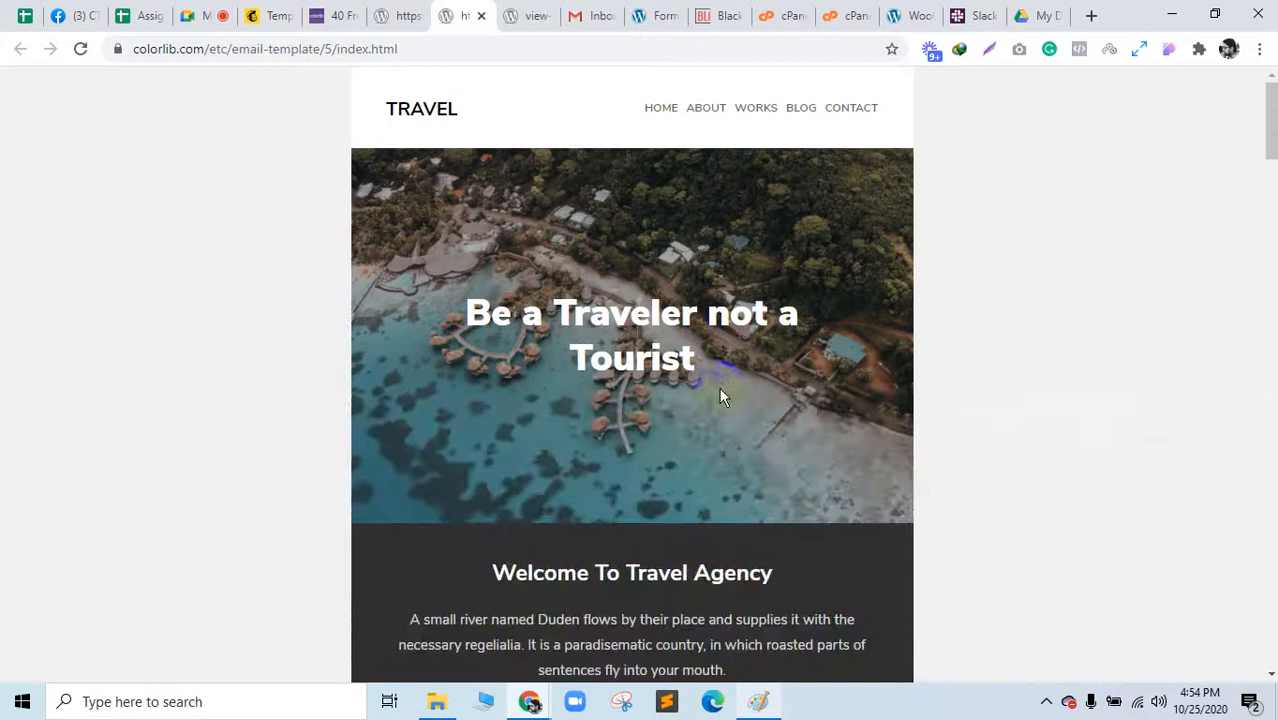
pyautogui.scroll(-20, 700, 480)
pyautogui.scroll(-7, 1240, 558)
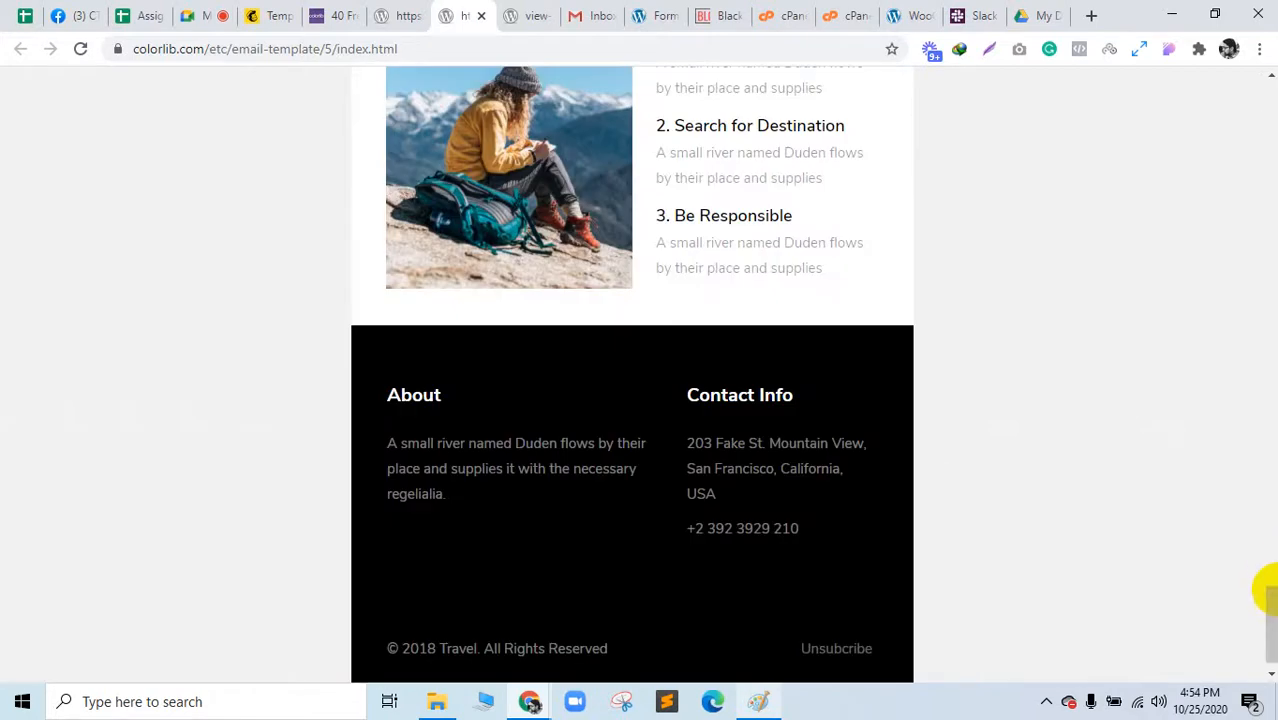
pyautogui.moveTo(1272, 618); pyautogui.dragTo(1266, 80)
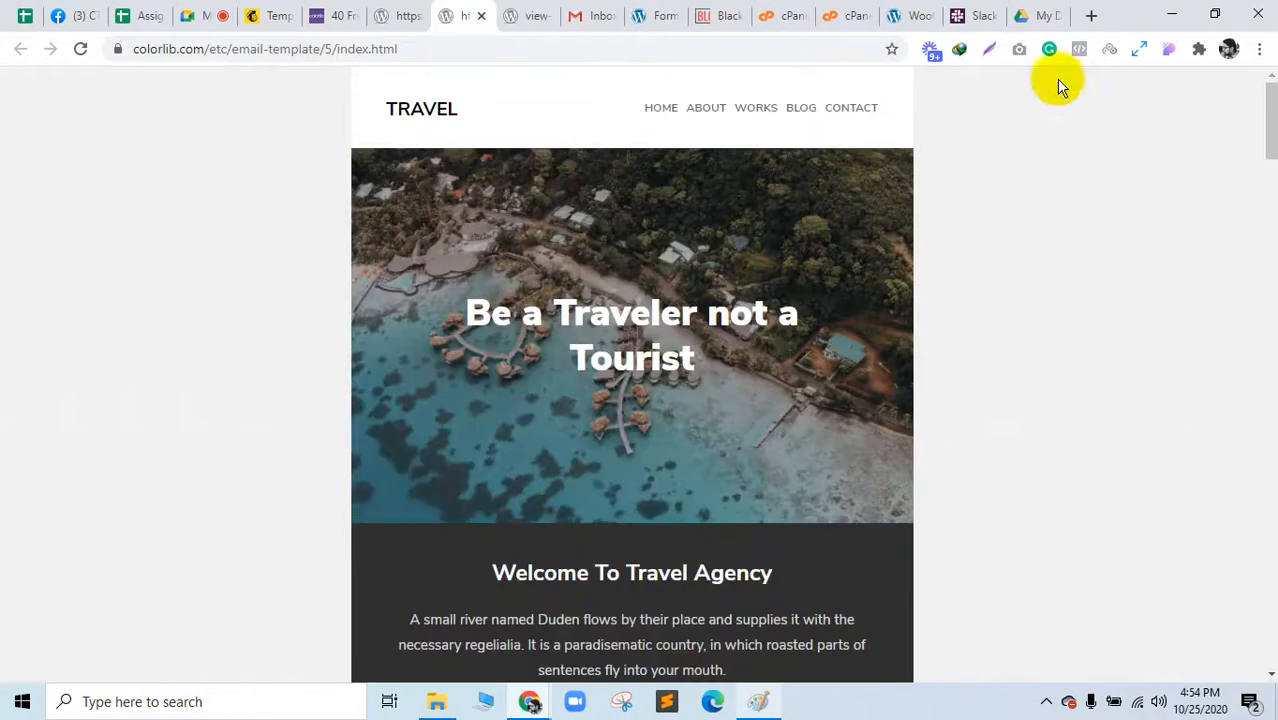
pyautogui.click(322, 17)
pyautogui.scroll(-20, 213, 473)
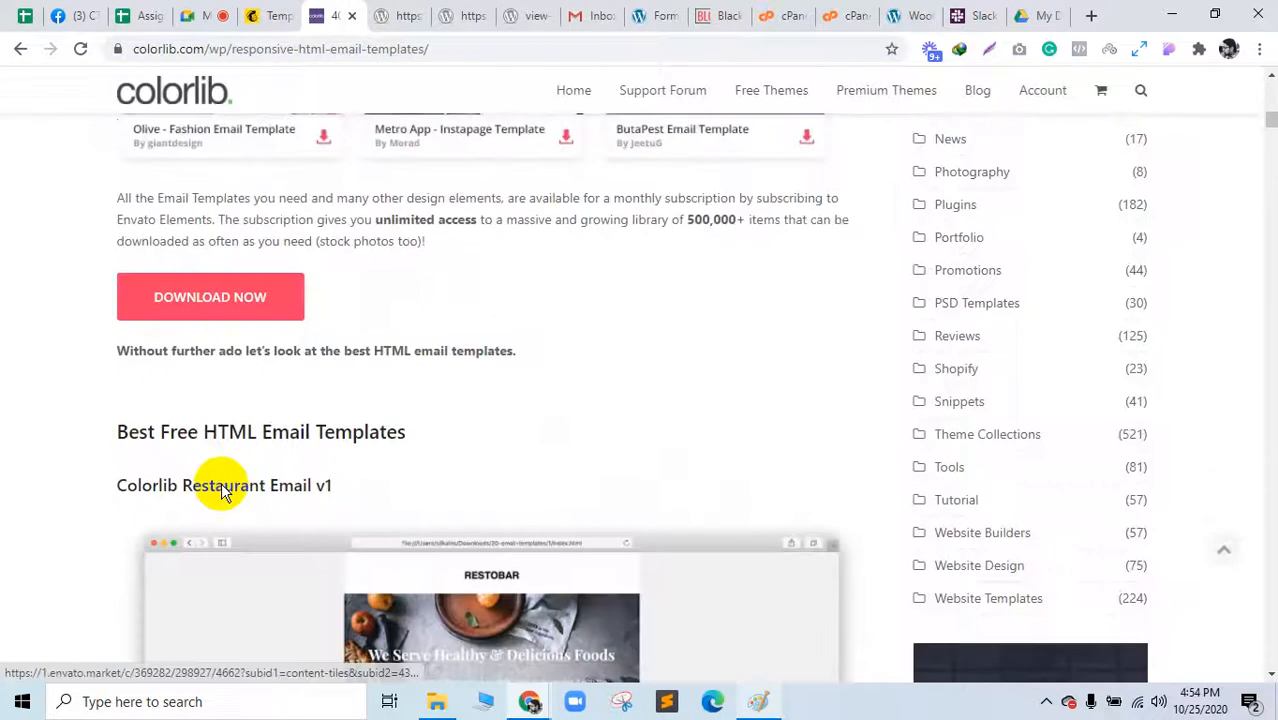
pyautogui.scroll(-5, 222, 486)
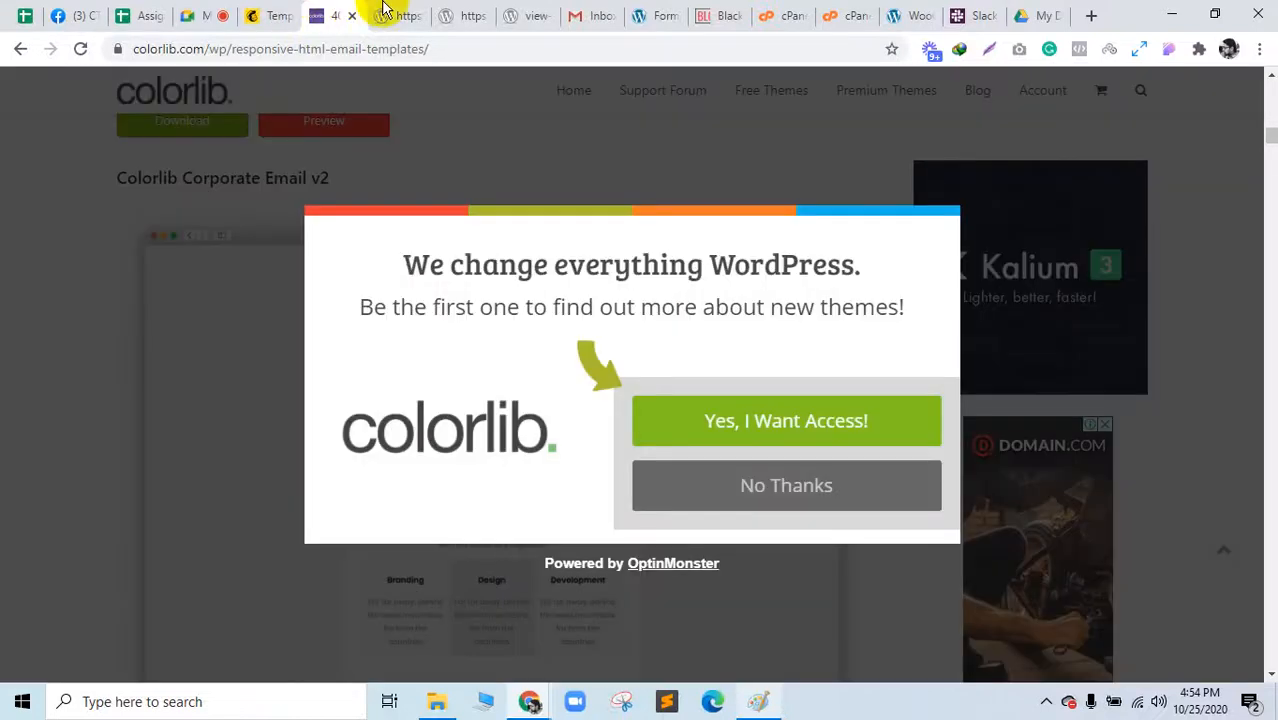
# Step: Return to the RestoBar template and select its hero heading and paragraph text
pyautogui.click(385, 14)
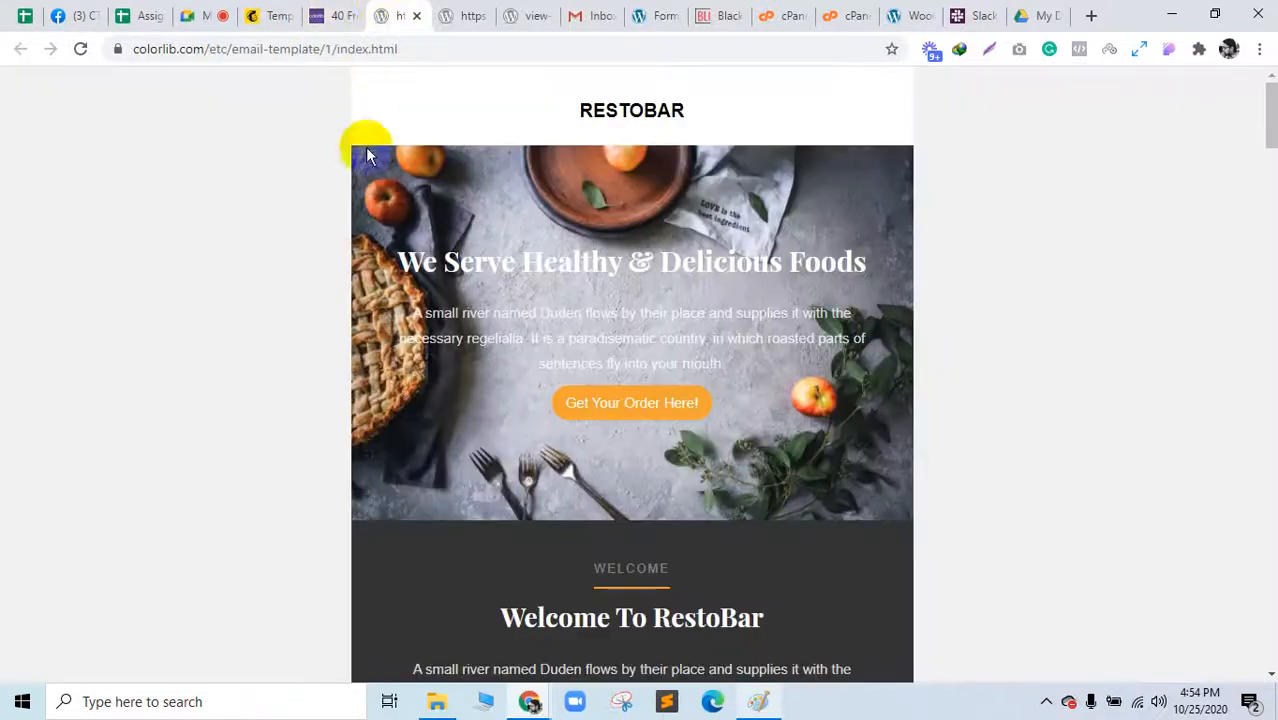
pyautogui.click(222, 12)
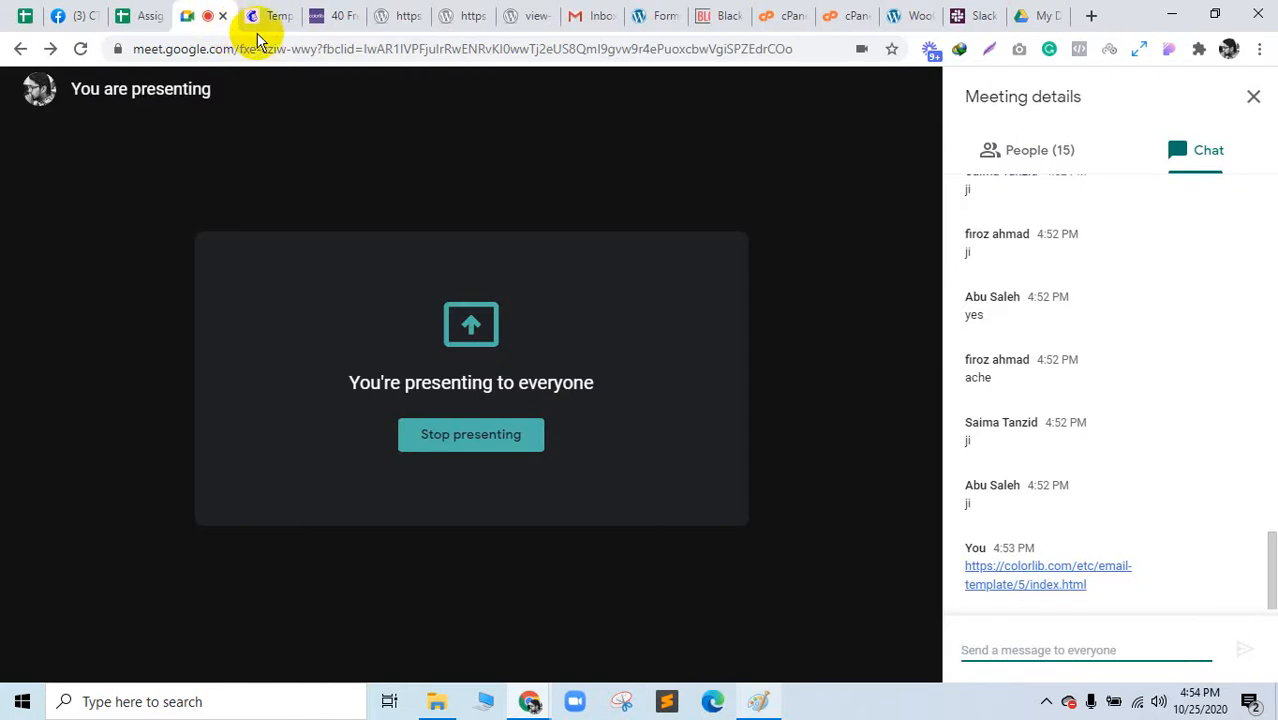
pyautogui.click(386, 10)
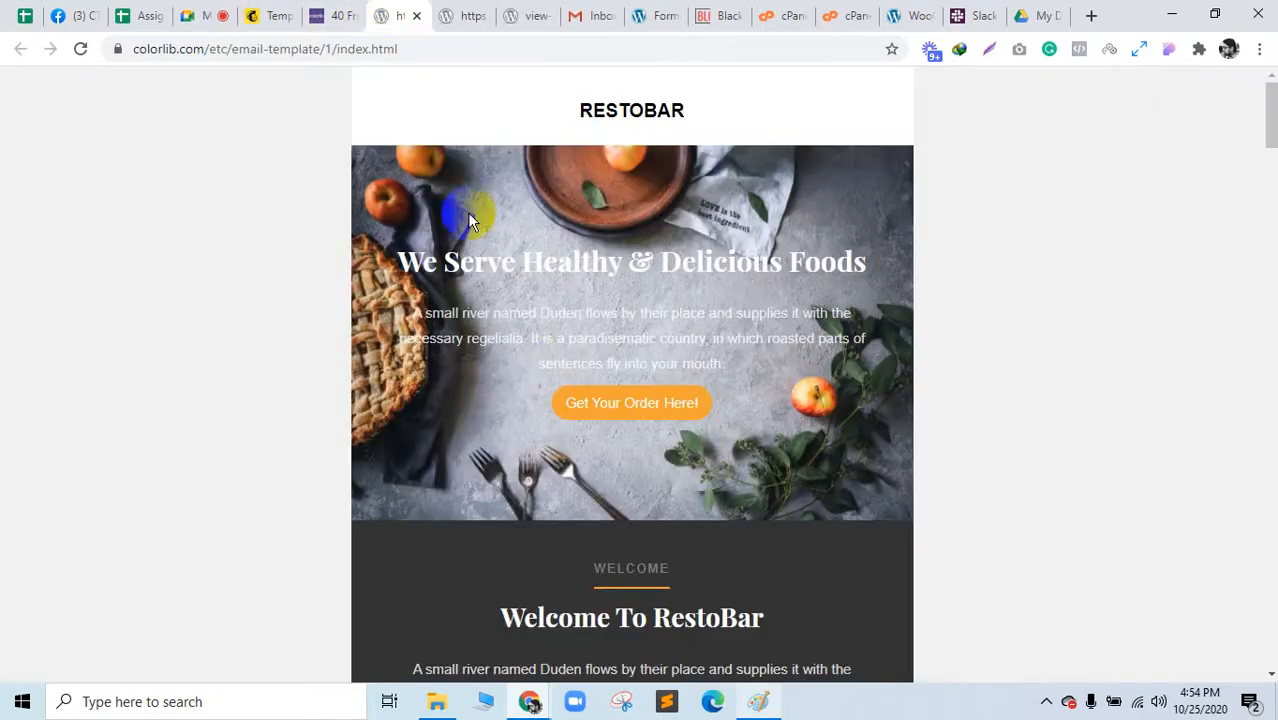
pyautogui.moveTo(407, 160); pyautogui.dragTo(836, 360)
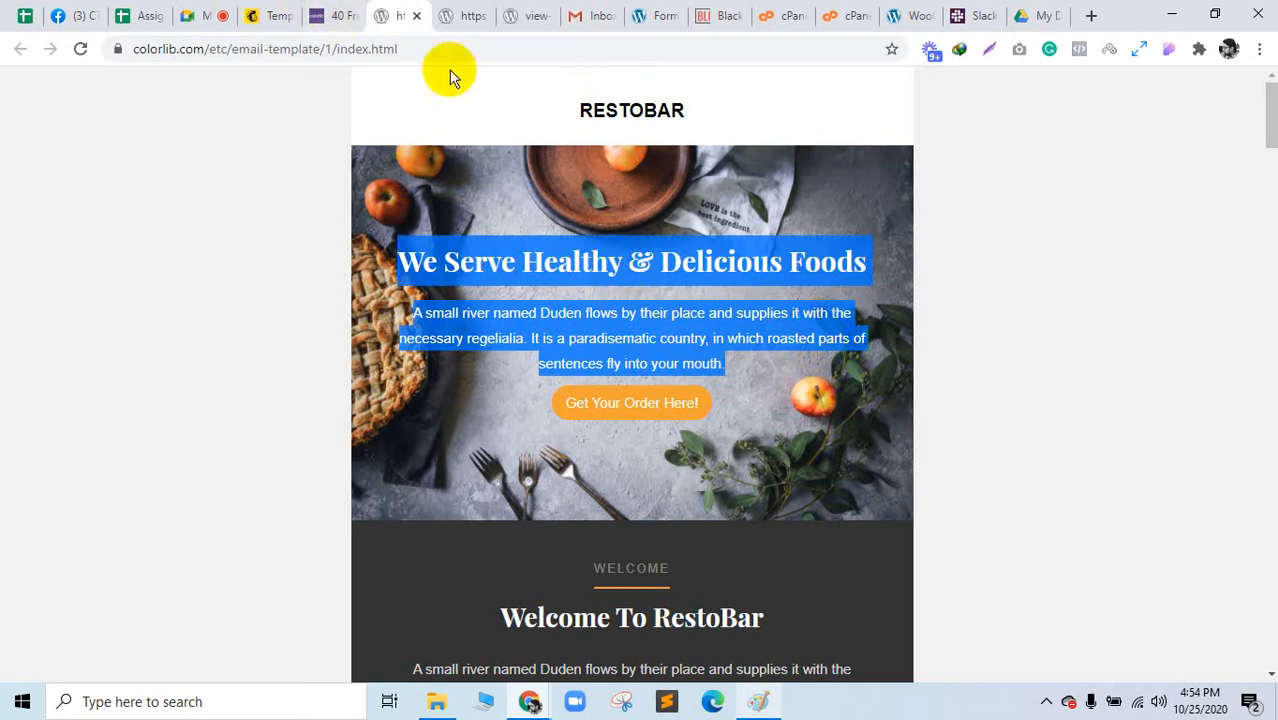
pyautogui.click(285, 48)
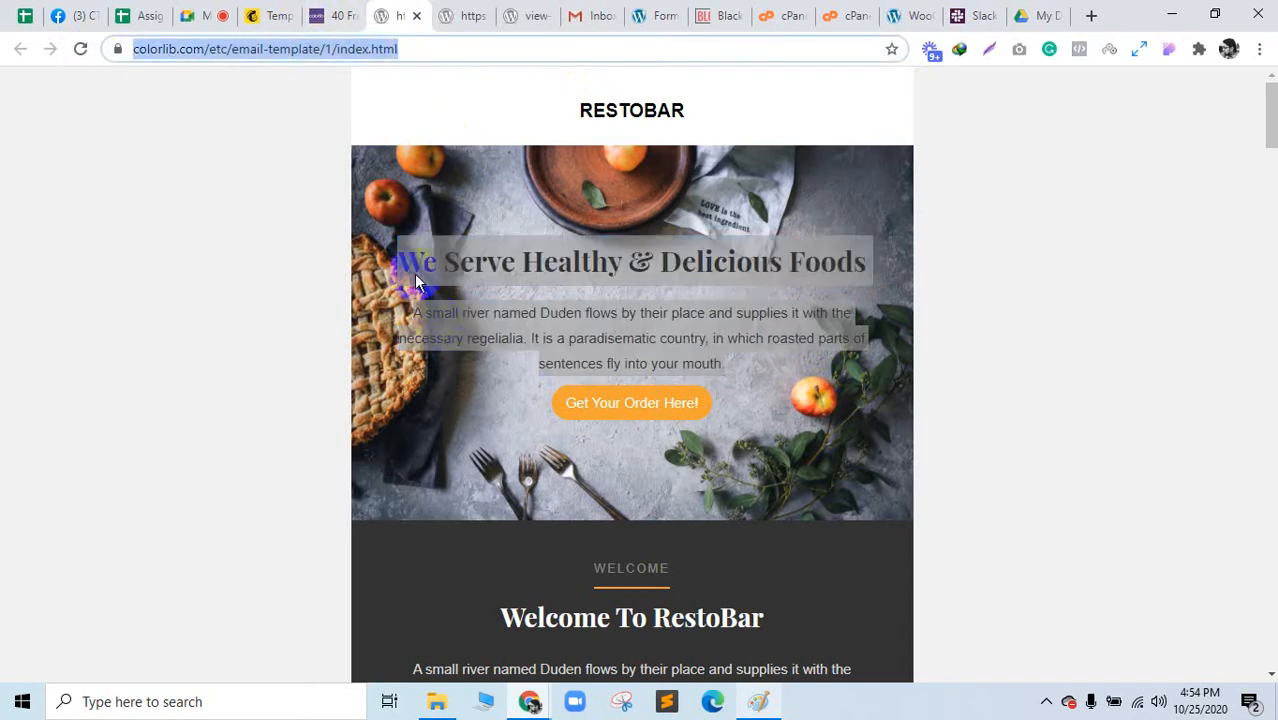
pyautogui.click(400, 199)
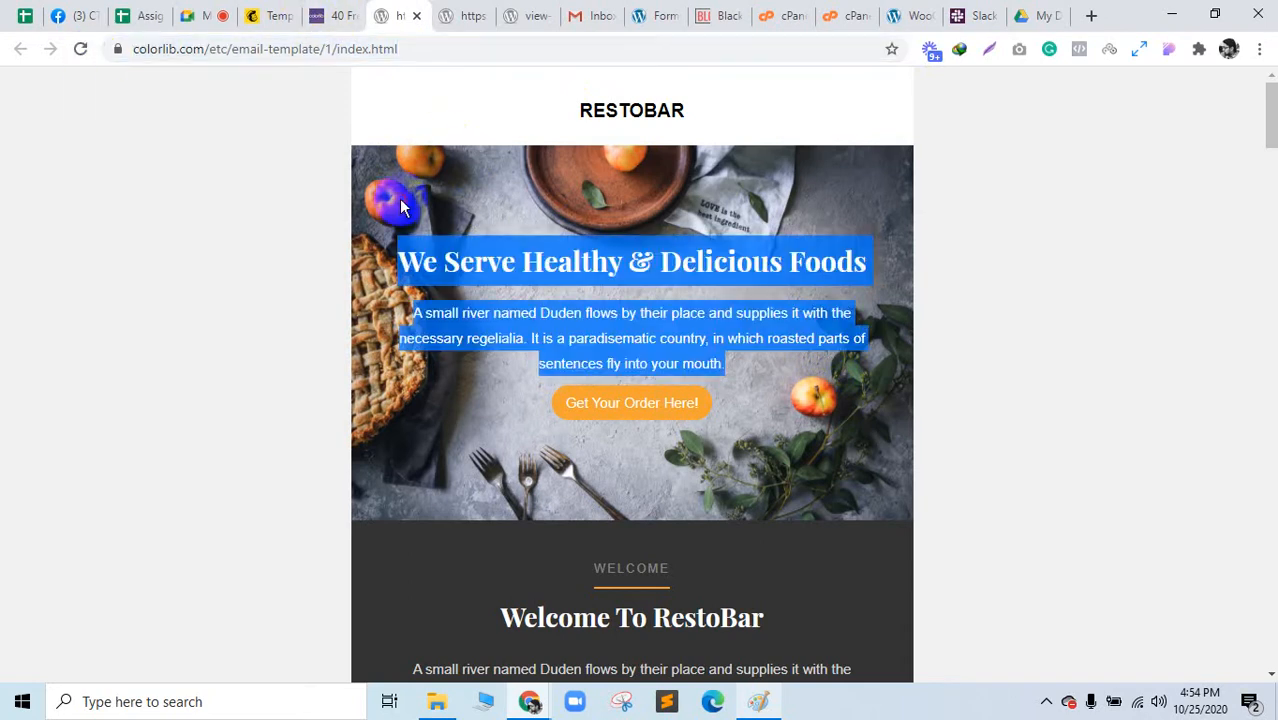
# Step: Go to Mailchimp's home page and open Content Studio
pyautogui.click(255, 193)
pyautogui.click(268, 15)
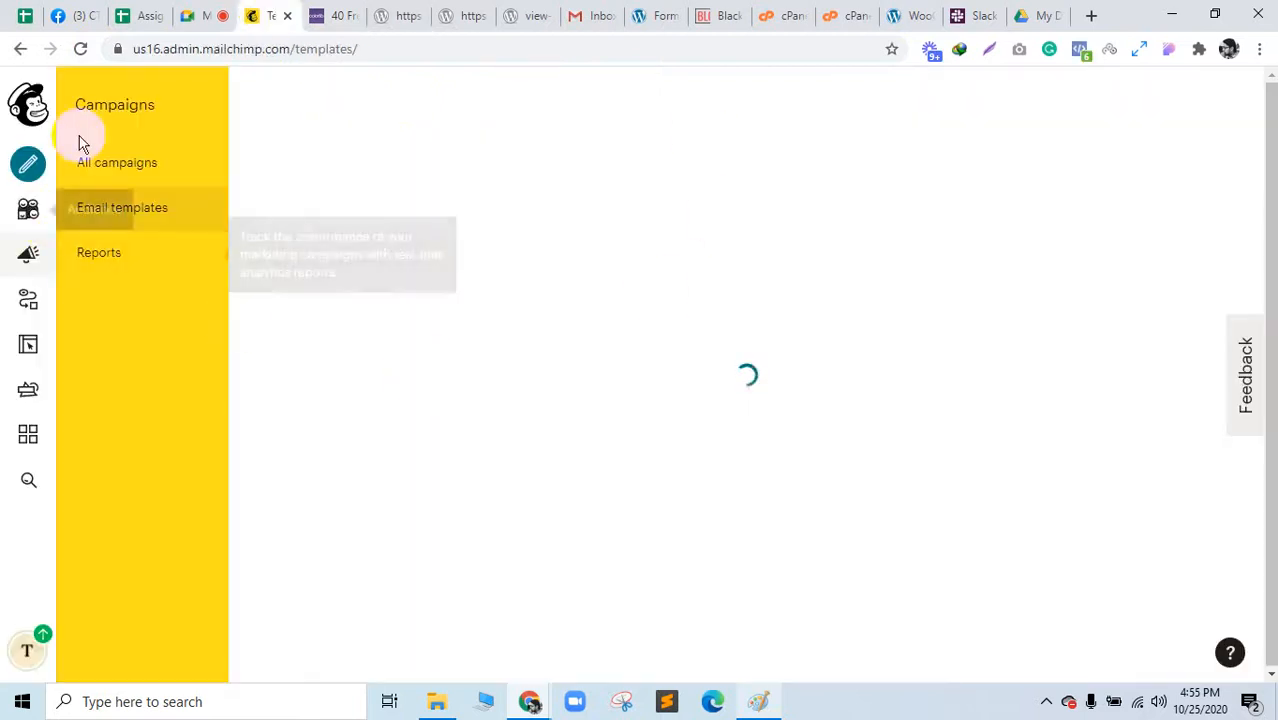
pyautogui.click(31, 106)
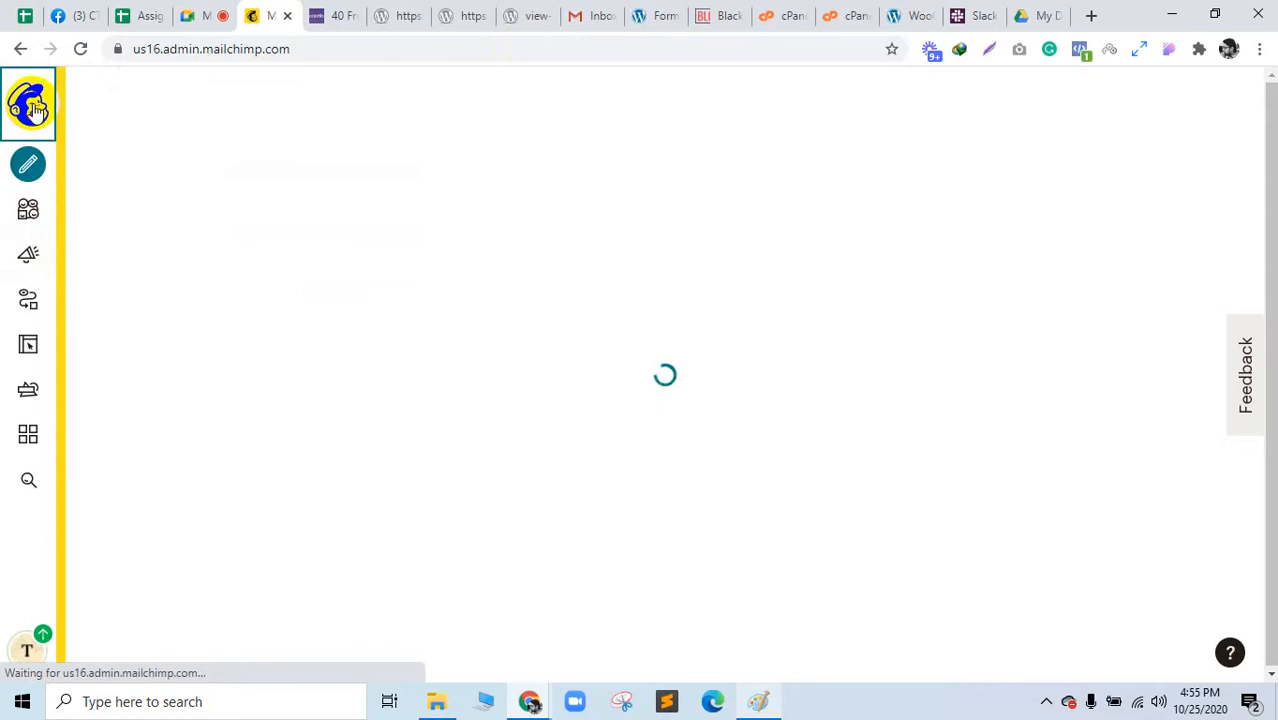
pyautogui.click(29, 391)
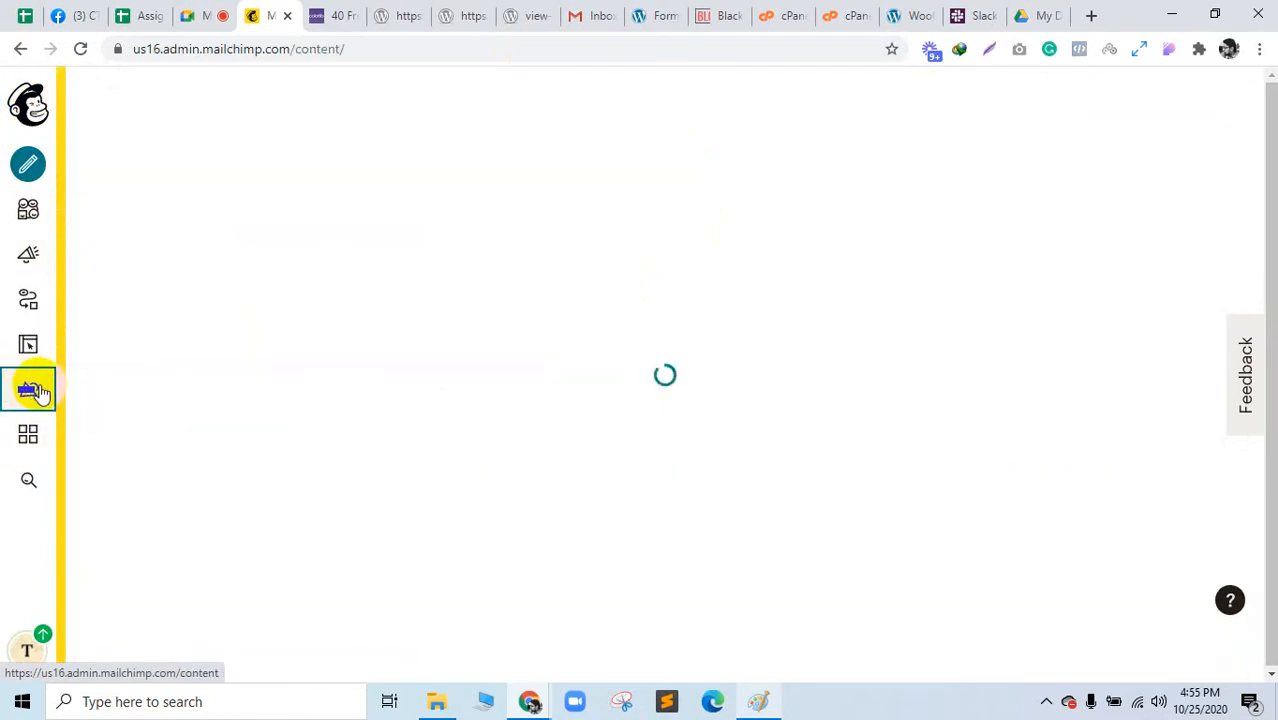
# Step: Move both cPanel tabs beside Mailchimp, view the cPanel dashboard, and open a new tab
pyautogui.click(780, 16)
pyautogui.moveTo(577, 8); pyautogui.dragTo(354, 8)
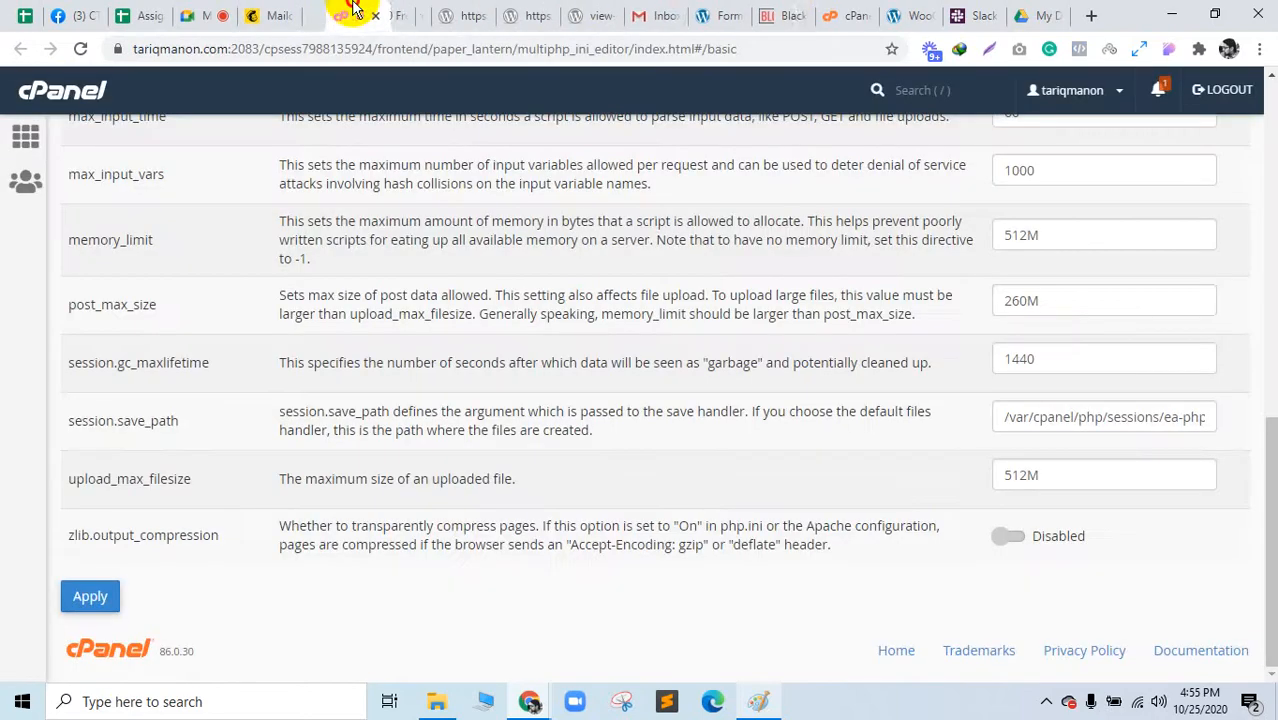
pyautogui.moveTo(818, 9); pyautogui.dragTo(280, 11)
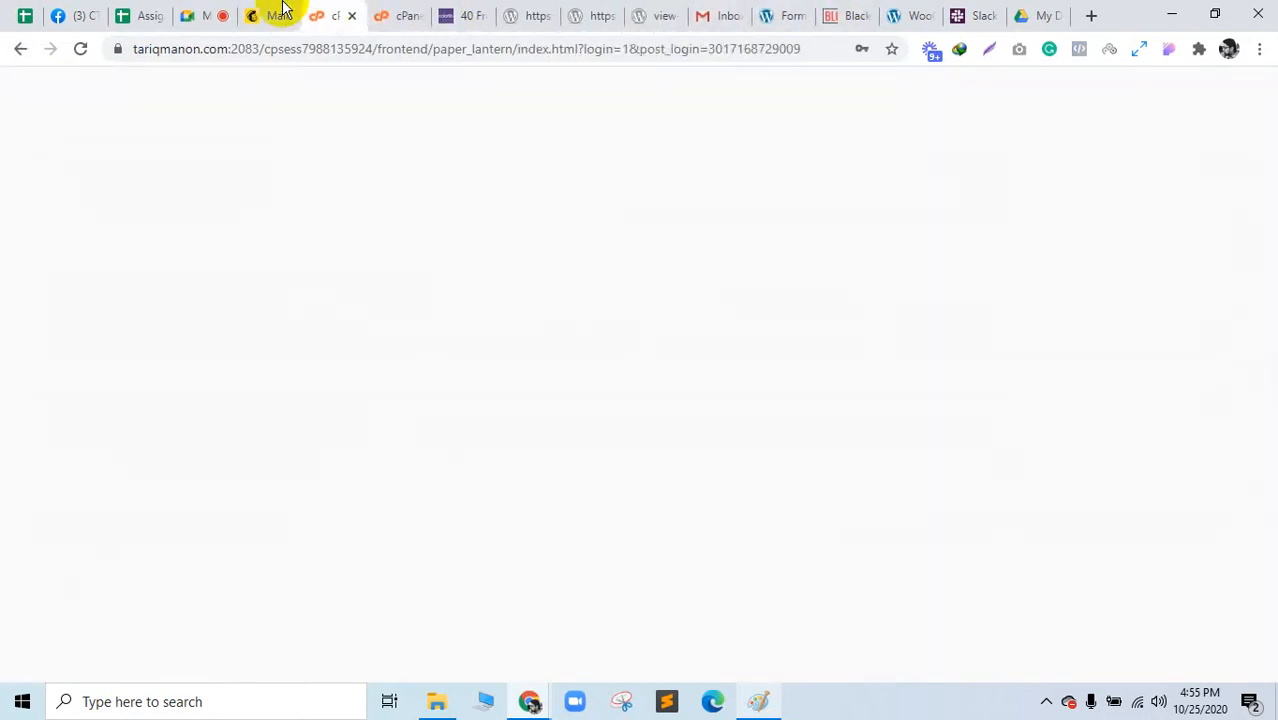
pyautogui.click(282, 9)
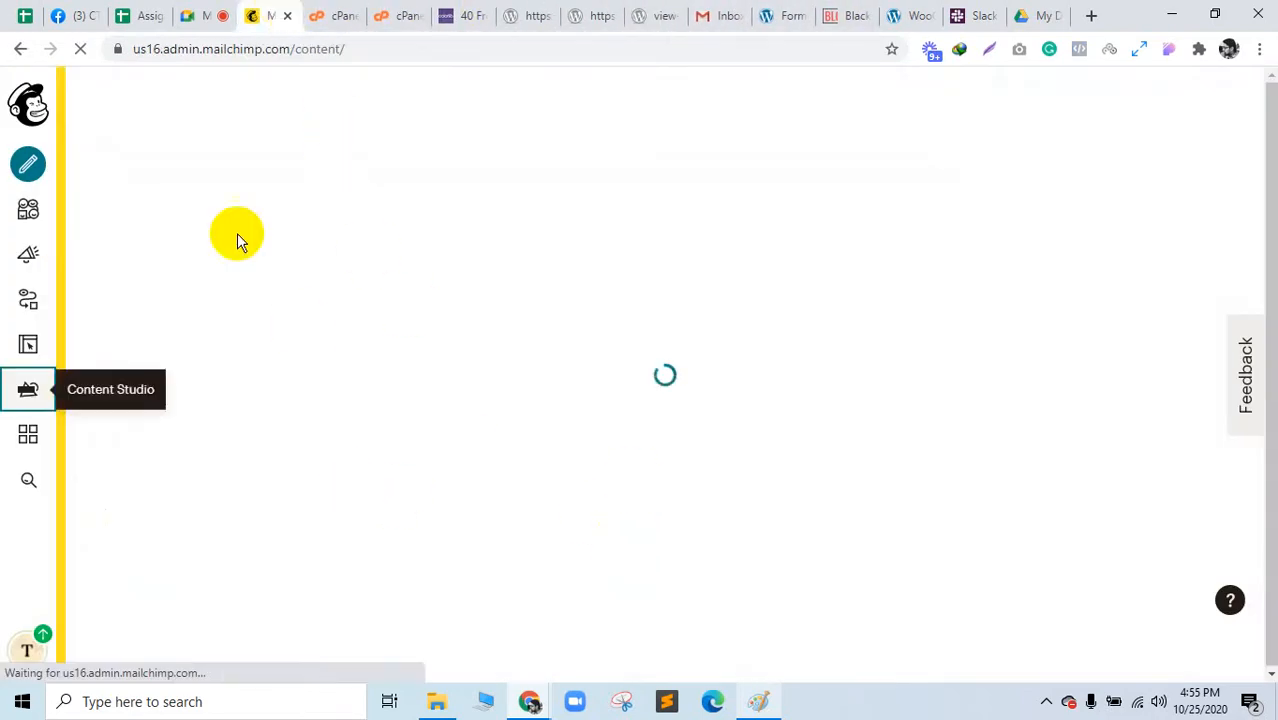
pyautogui.click(385, 12)
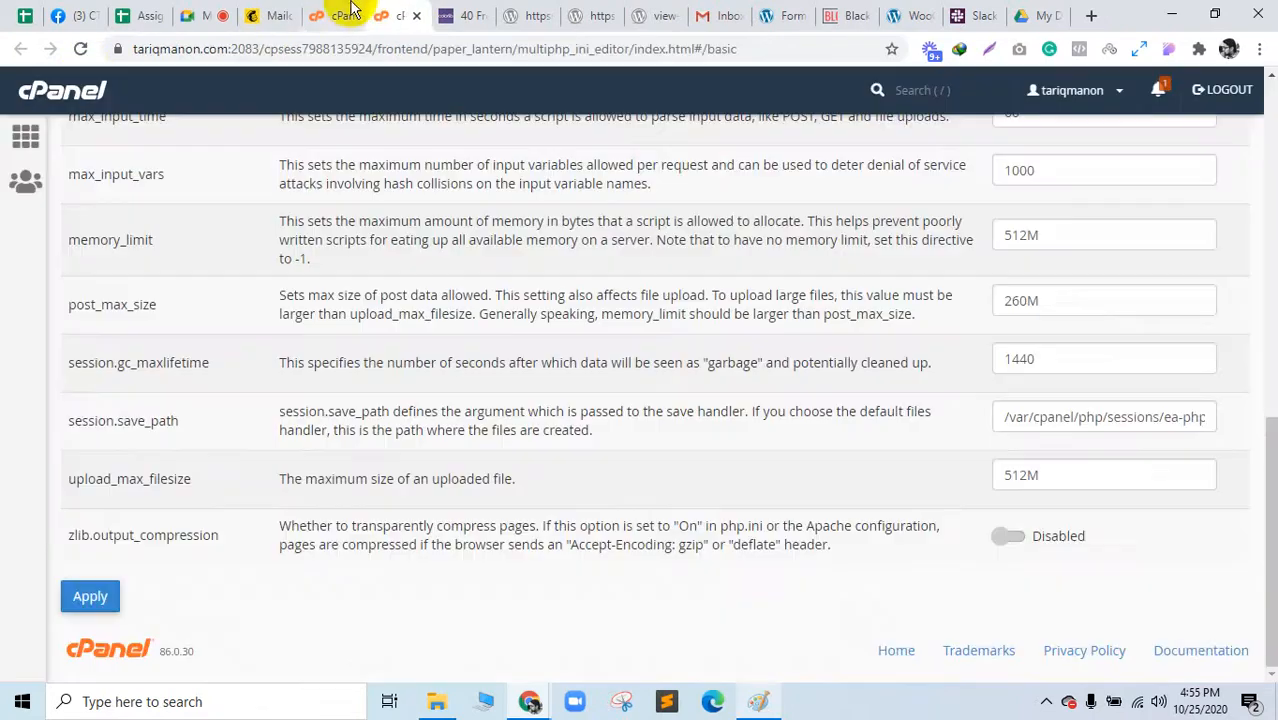
pyautogui.click(340, 12)
pyautogui.scroll(15, 319, 184)
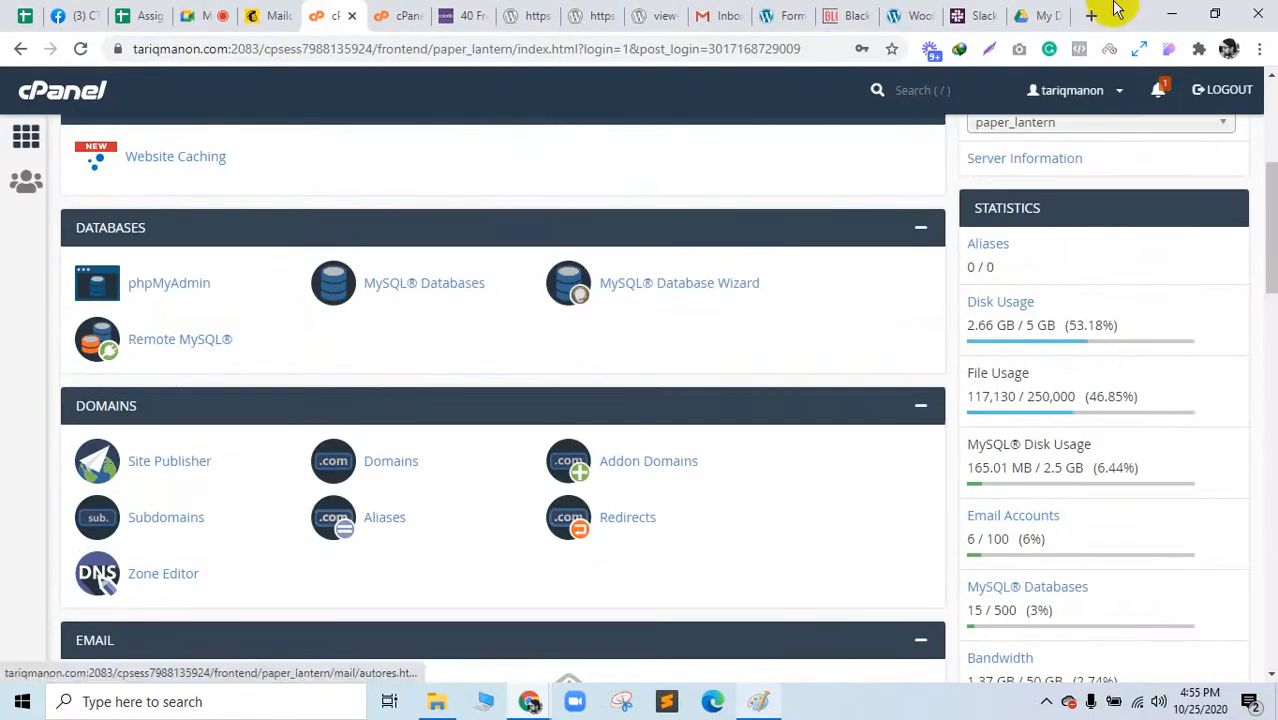
pyautogui.click(1090, 15)
pyautogui.moveTo(1048, 10); pyautogui.dragTo(502, 8)
# Step: Search Google for 'image upload url' and open the ImgBB result in a new tab
pyautogui.write('im')
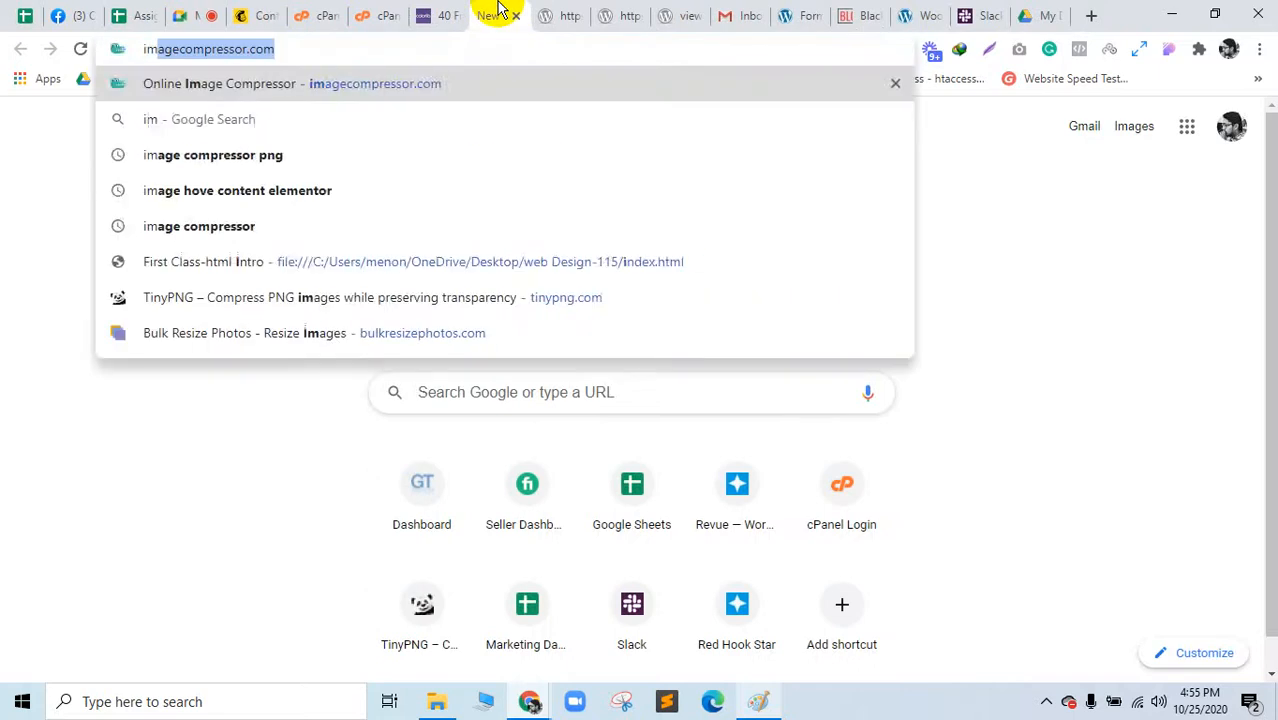
pyautogui.write('age upload url')
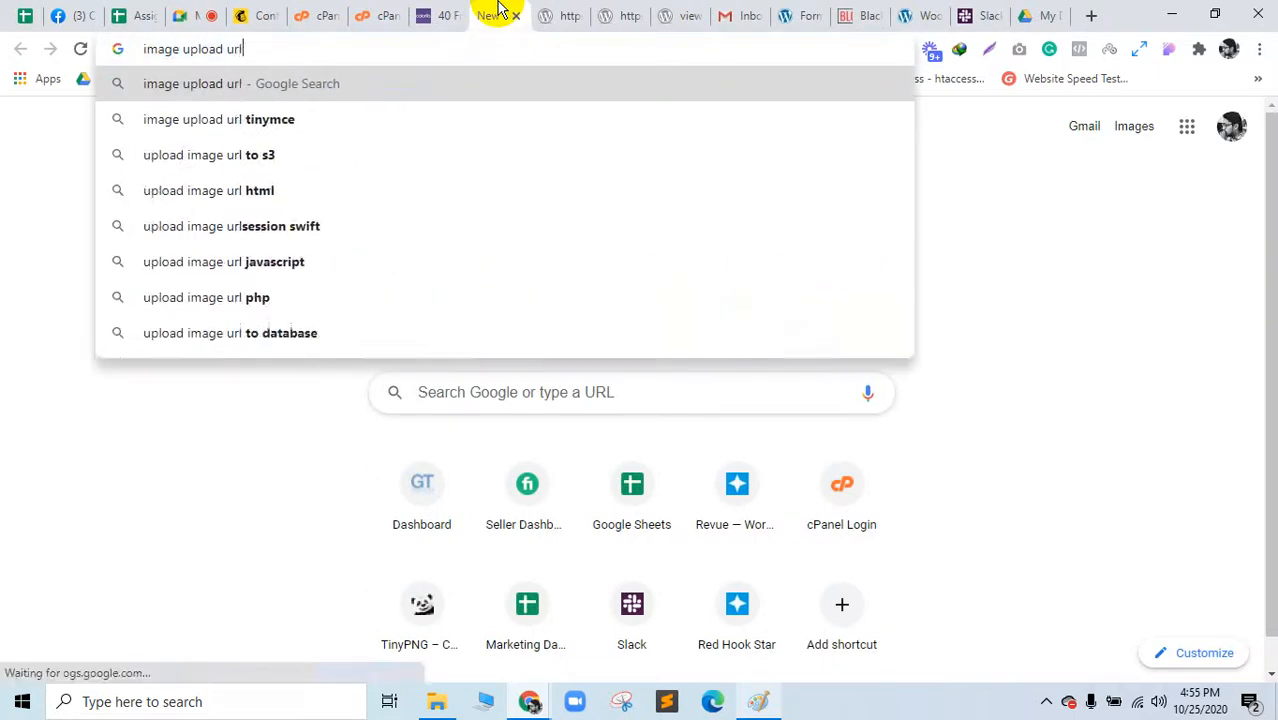
pyautogui.press('Return')
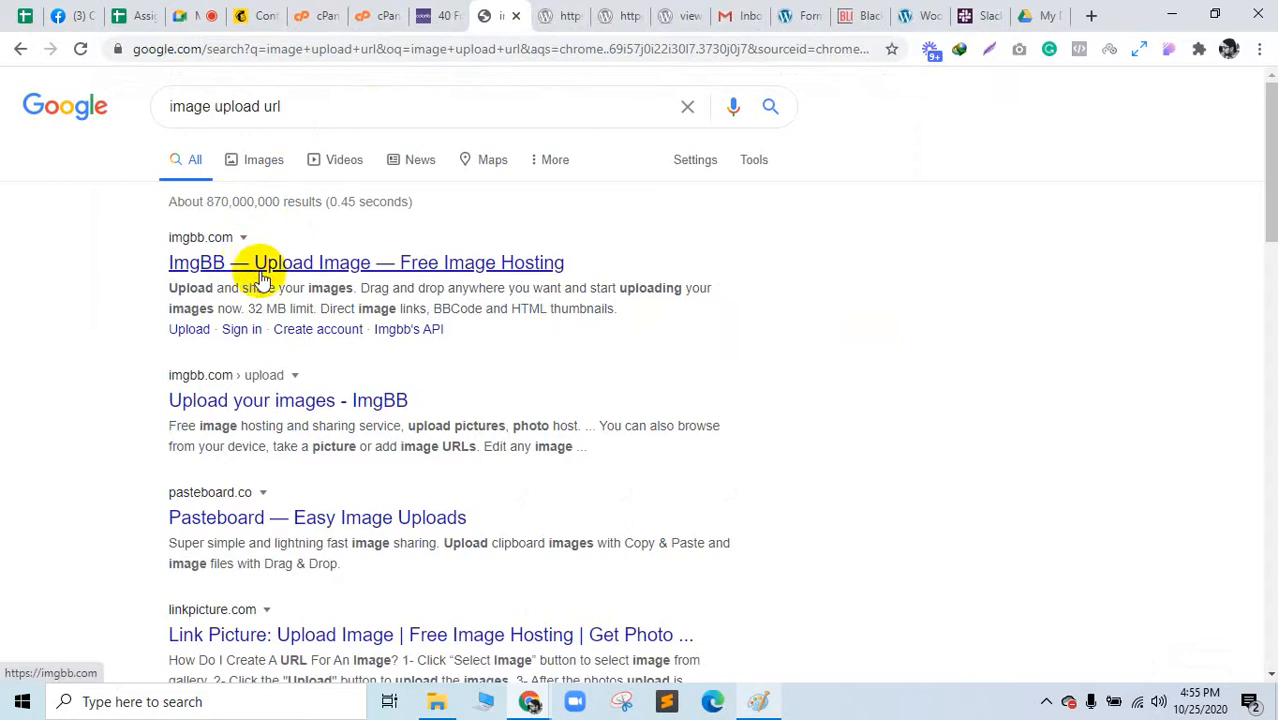
pyautogui.middleClick(505, 272)
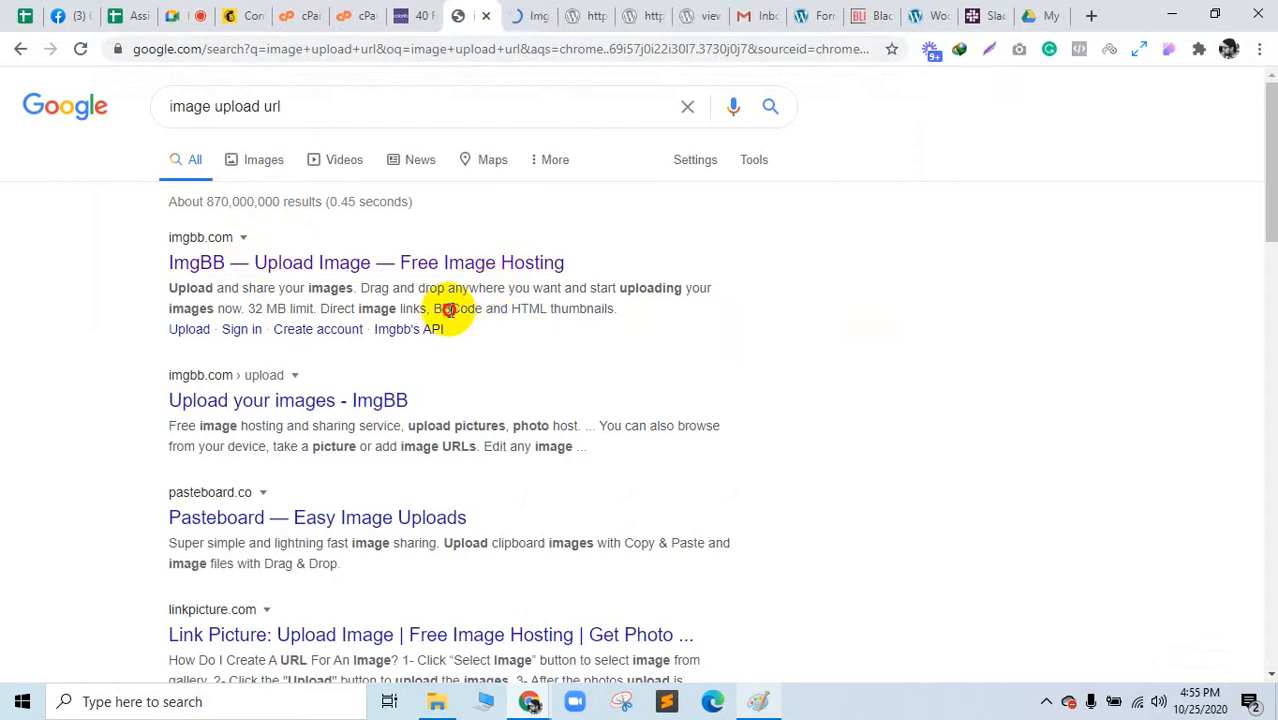
pyautogui.moveTo(442, 309); pyautogui.dragTo(620, 310)
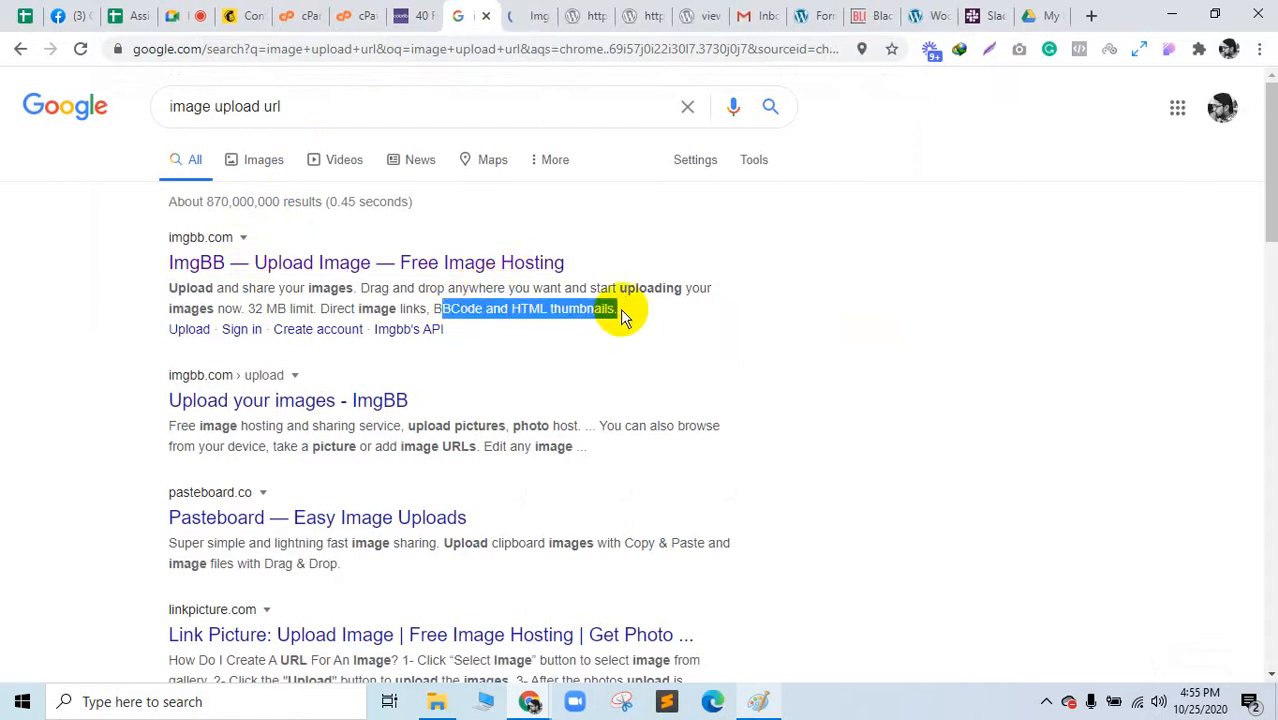
# Step: Glance at the cPanel tabs, then bring up ImgBB's upload page
pyautogui.click(363, 12)
pyautogui.click(311, 10)
pyautogui.scroll(4, 240, 232)
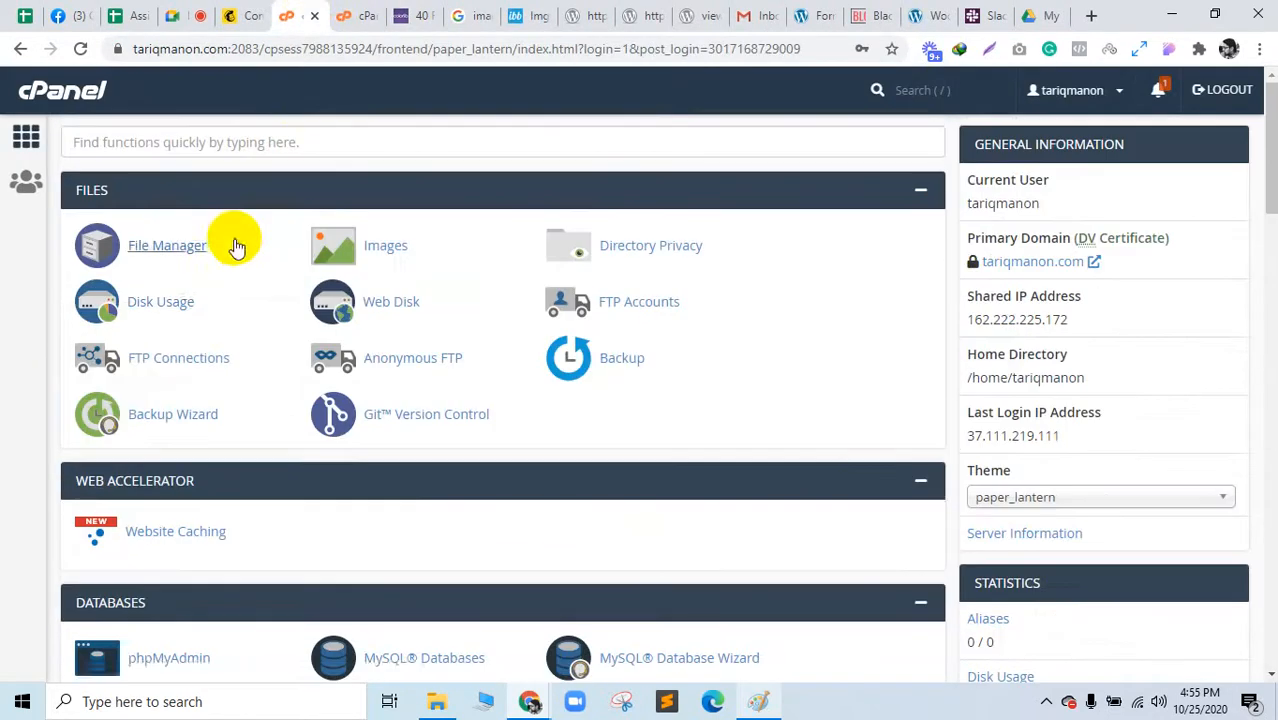
pyautogui.click(481, 12)
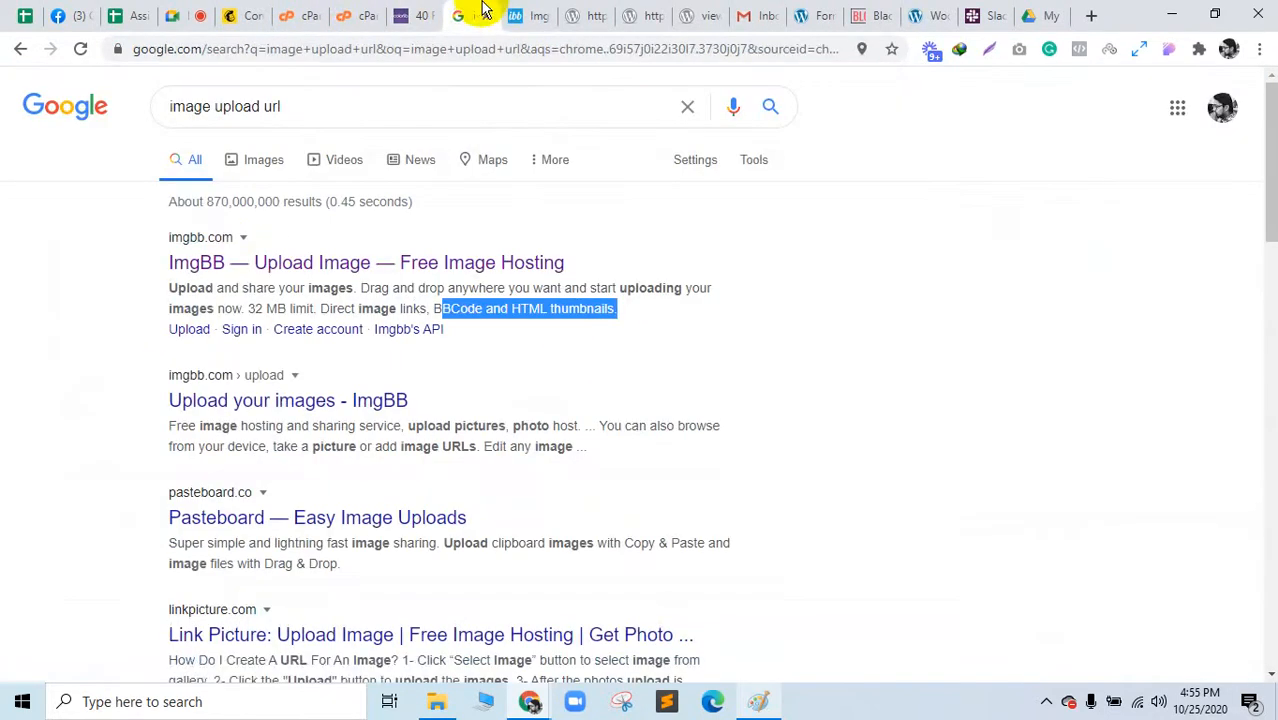
pyautogui.click(527, 12)
pyautogui.scroll(-3, 579, 476)
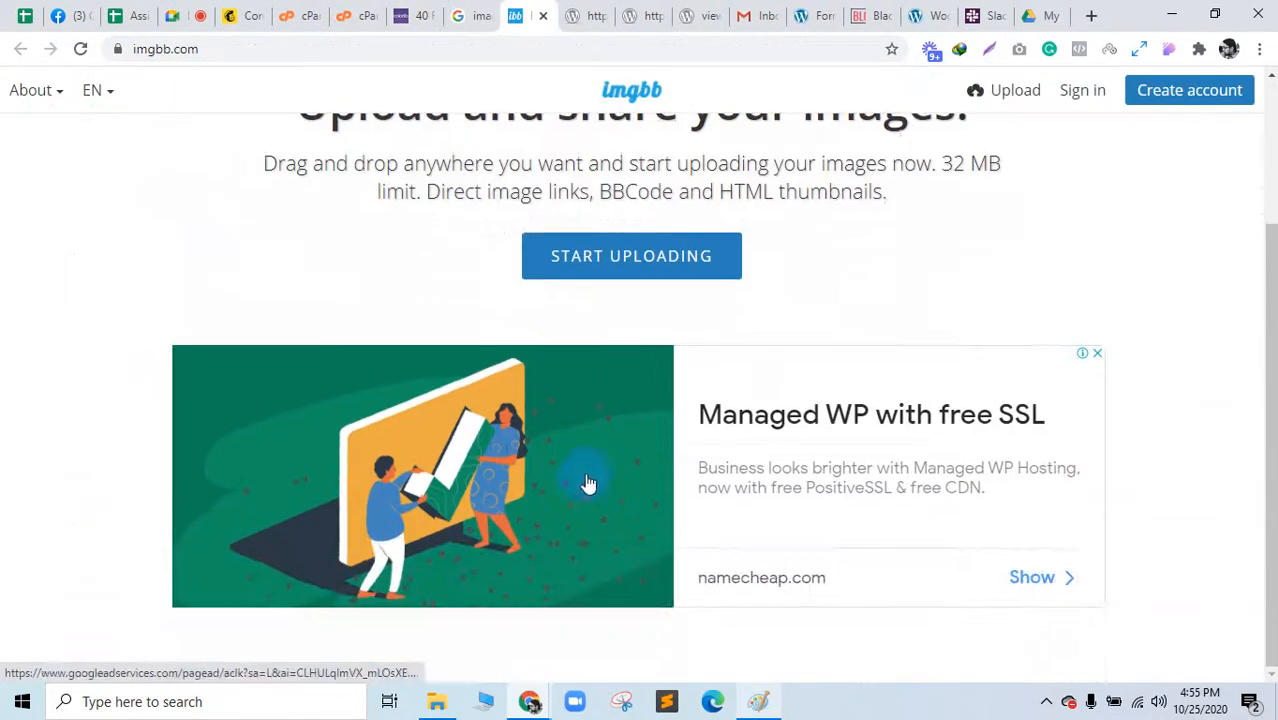
# Step: Upload the T-shirt photo from Downloads to ImgBB with Don't autodelete and copy its viewer link
pyautogui.click(642, 262)
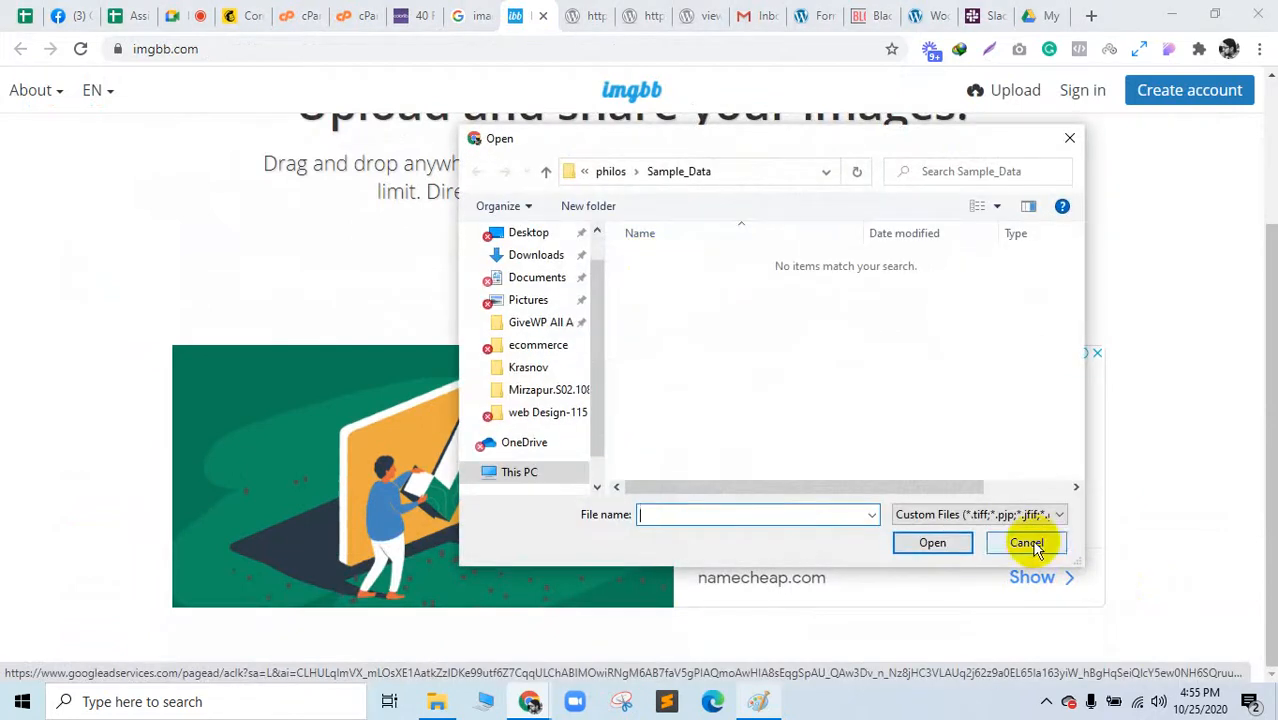
pyautogui.scroll(-3, 582, 419)
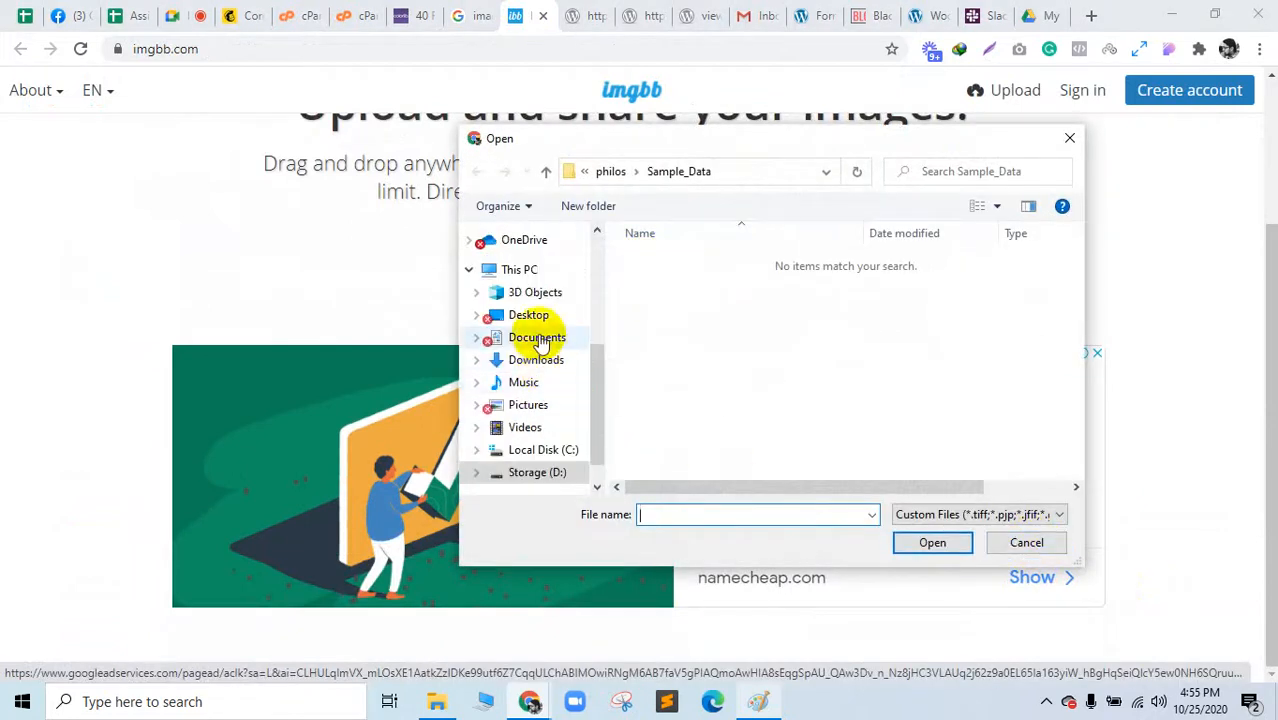
pyautogui.click(535, 337)
pyautogui.click(540, 360)
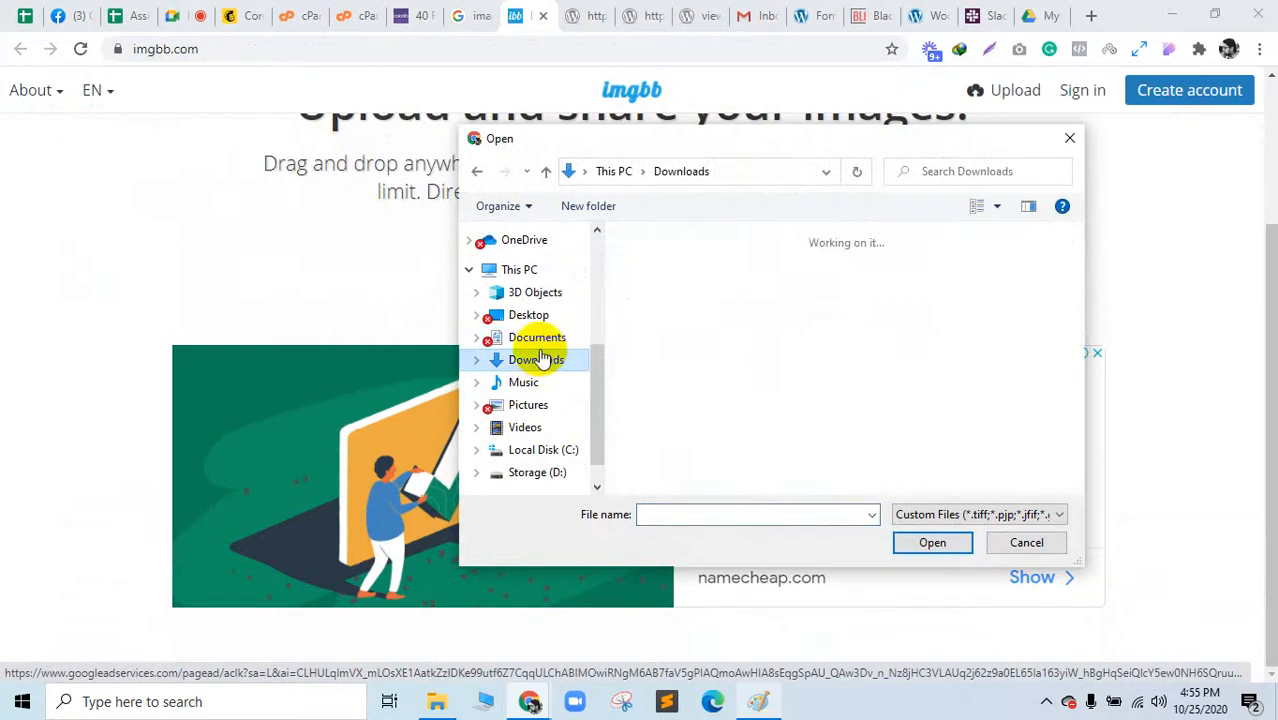
pyautogui.click(722, 280)
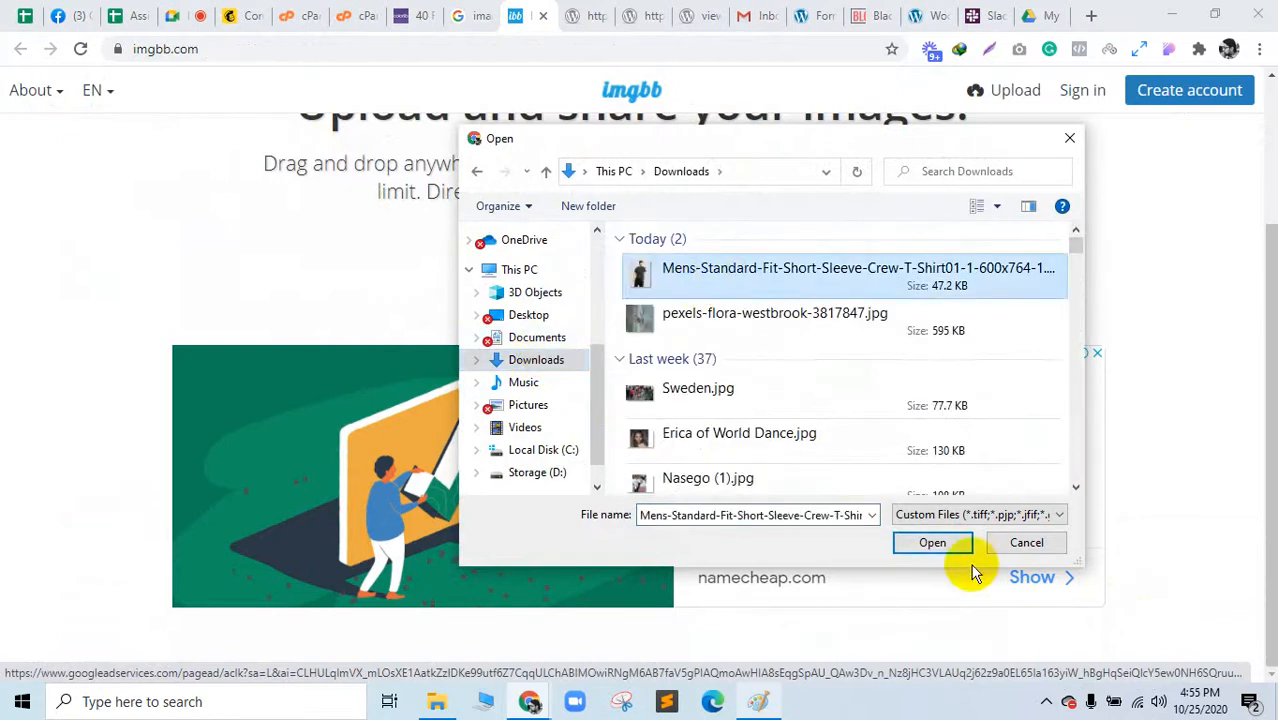
pyautogui.click(935, 542)
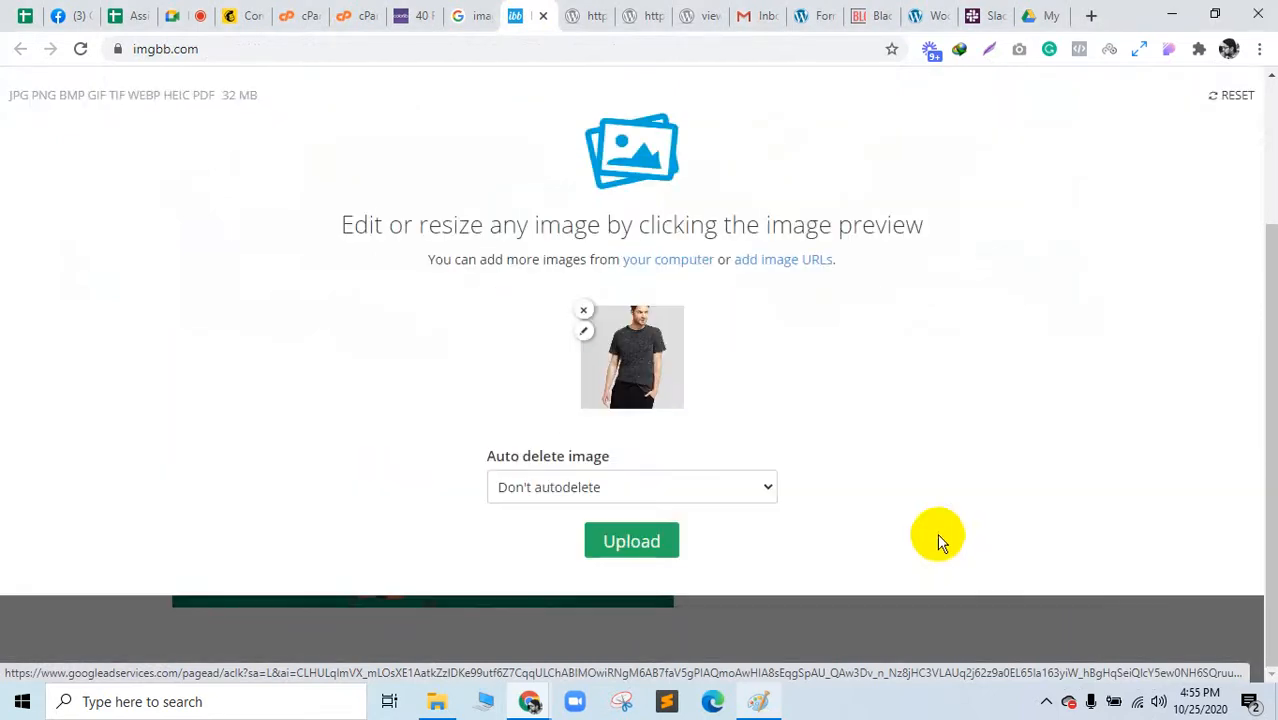
pyautogui.click(620, 490)
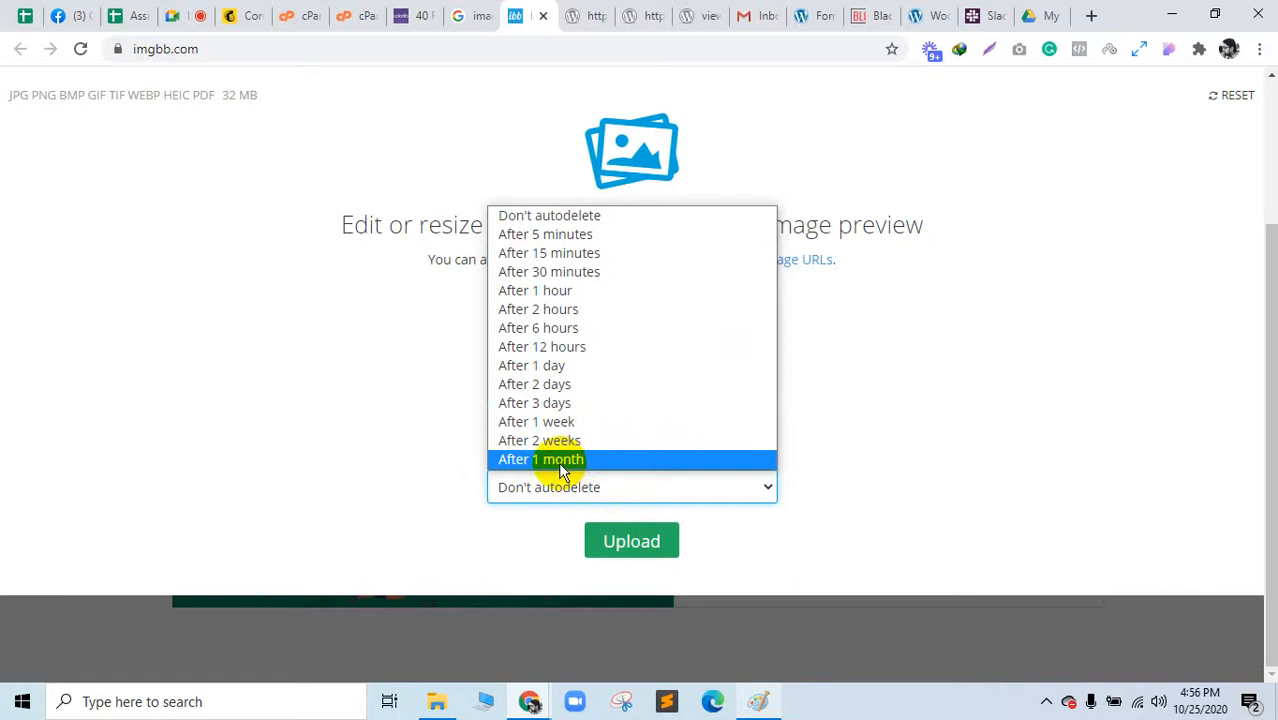
pyautogui.click(524, 214)
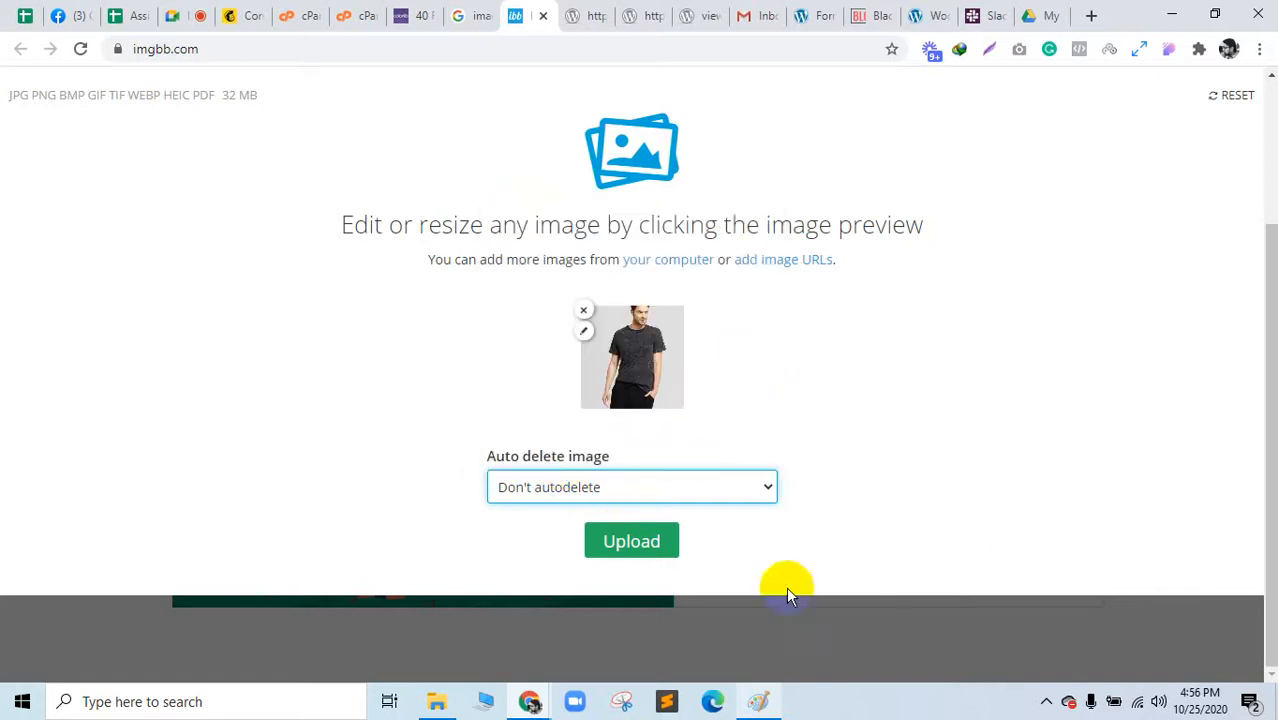
pyautogui.click(641, 550)
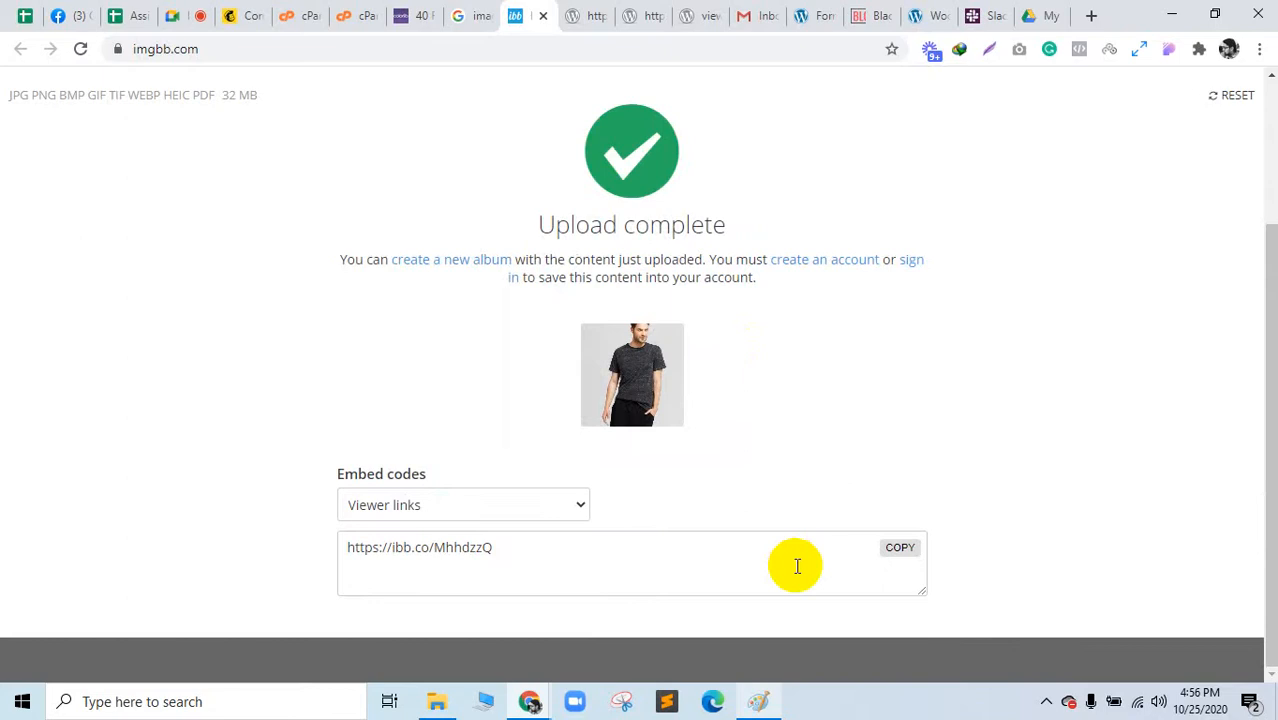
pyautogui.click(899, 556)
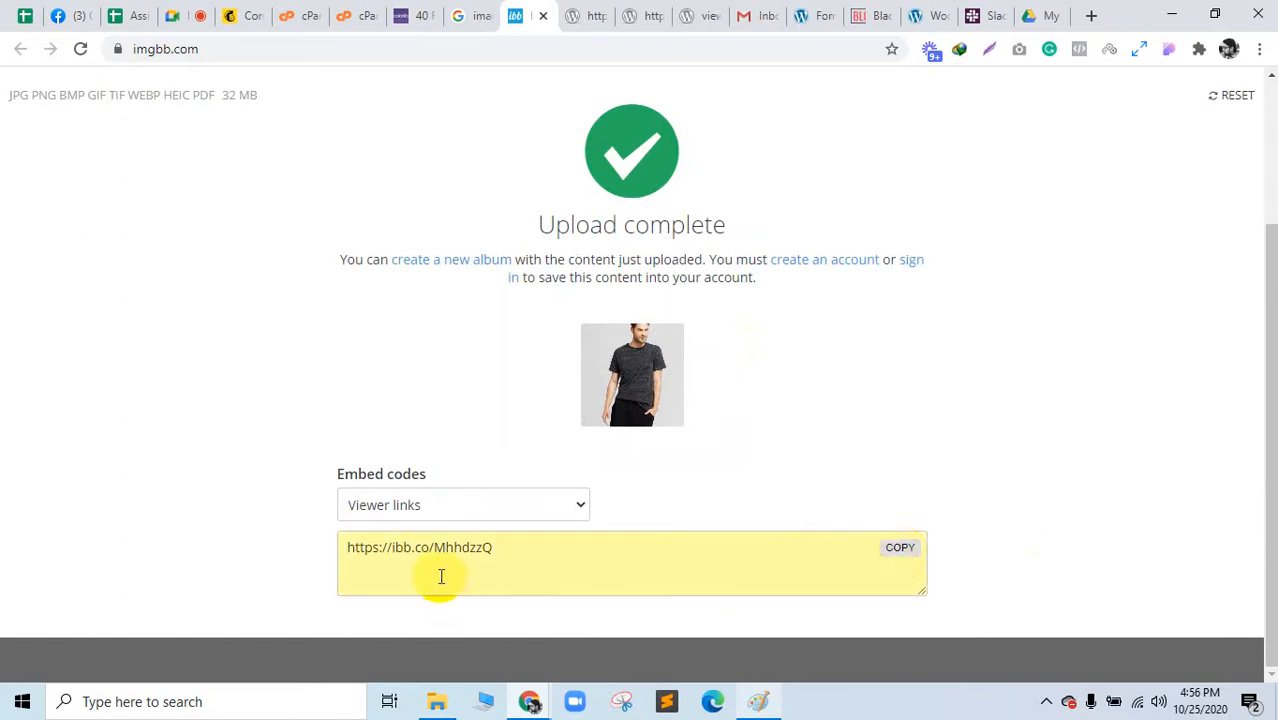
# Step: Open DevTools on the Travel template via Inspect and pick the hero overlay element
pyautogui.click(425, 12)
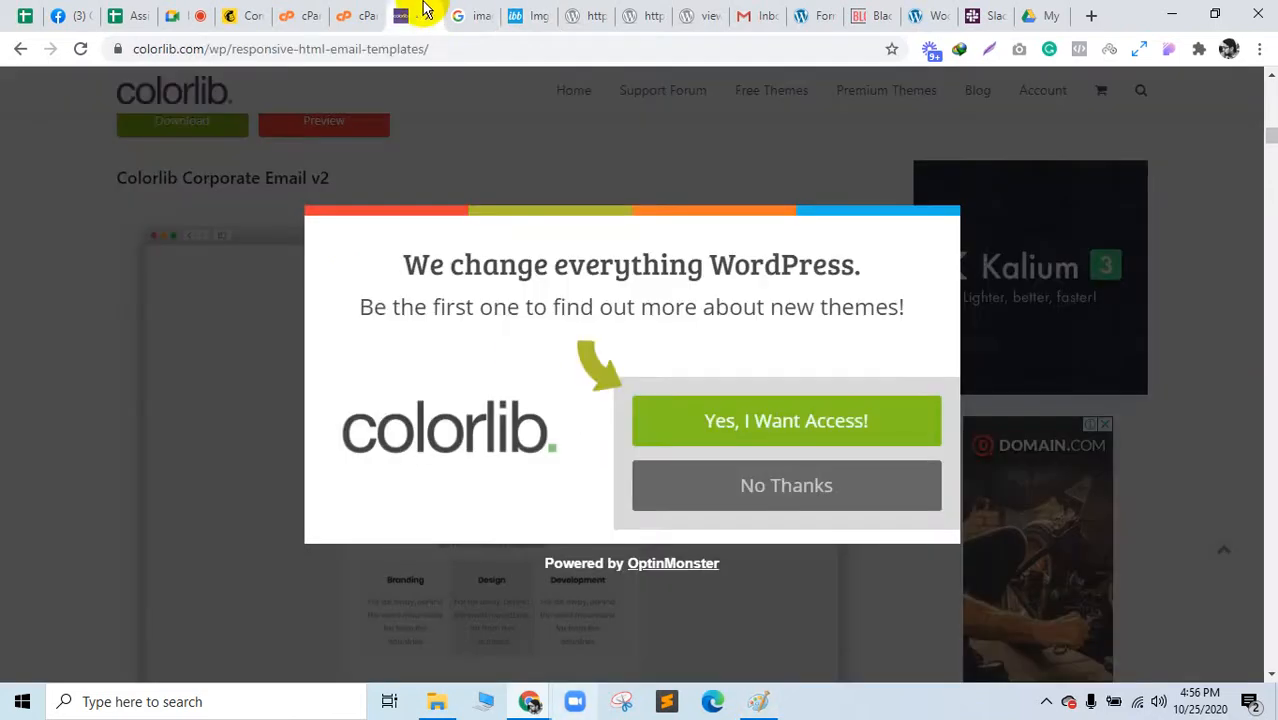
pyautogui.click(599, 12)
pyautogui.click(645, 12)
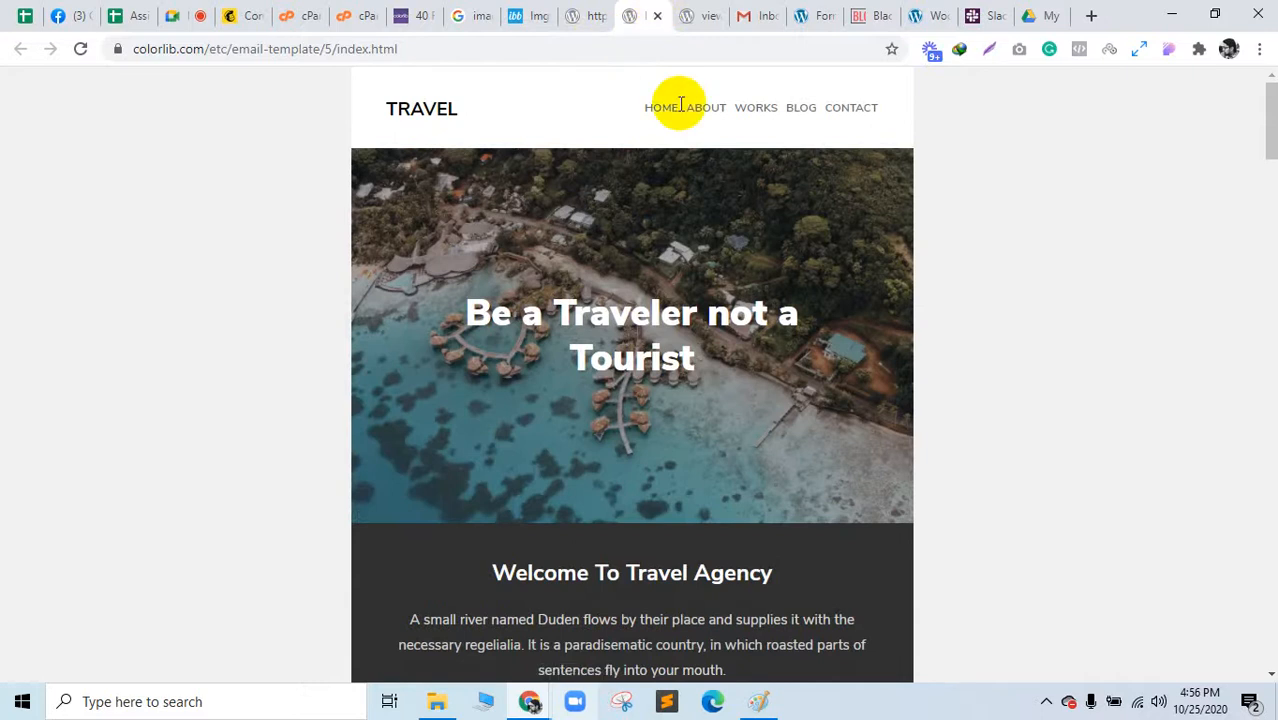
pyautogui.rightClick(136, 310)
pyautogui.click(216, 547)
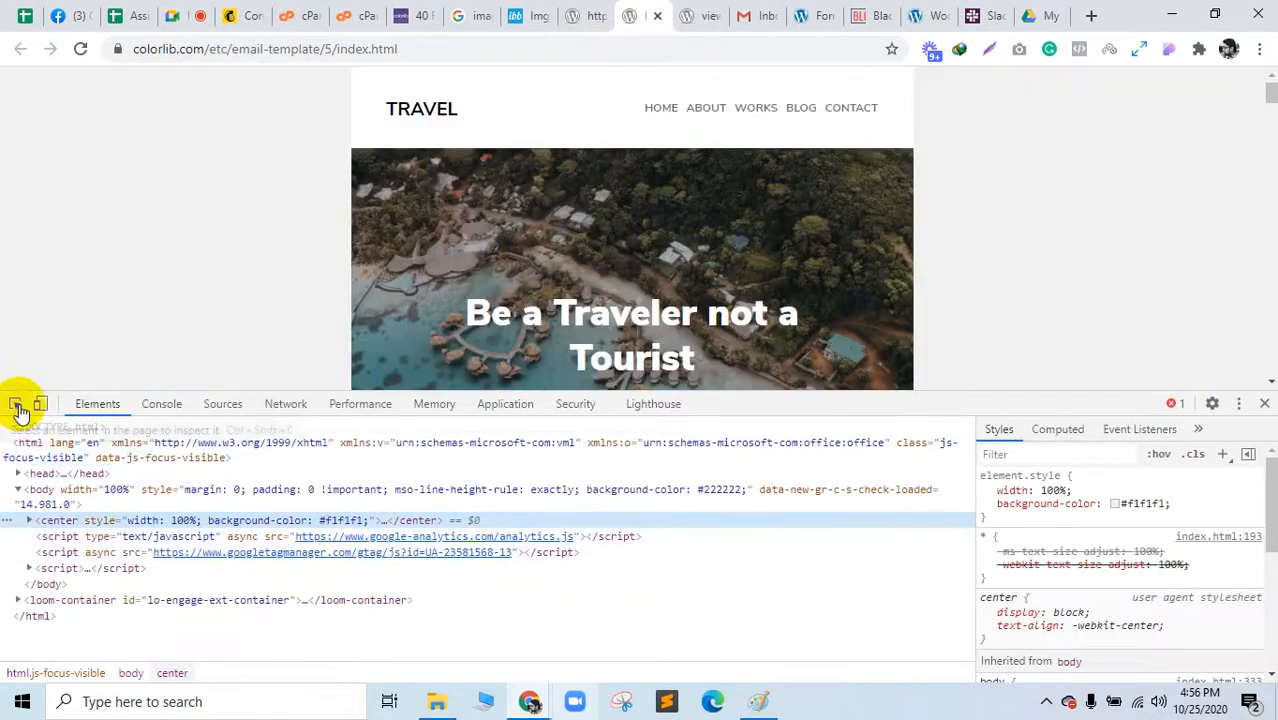
pyautogui.click(15, 403)
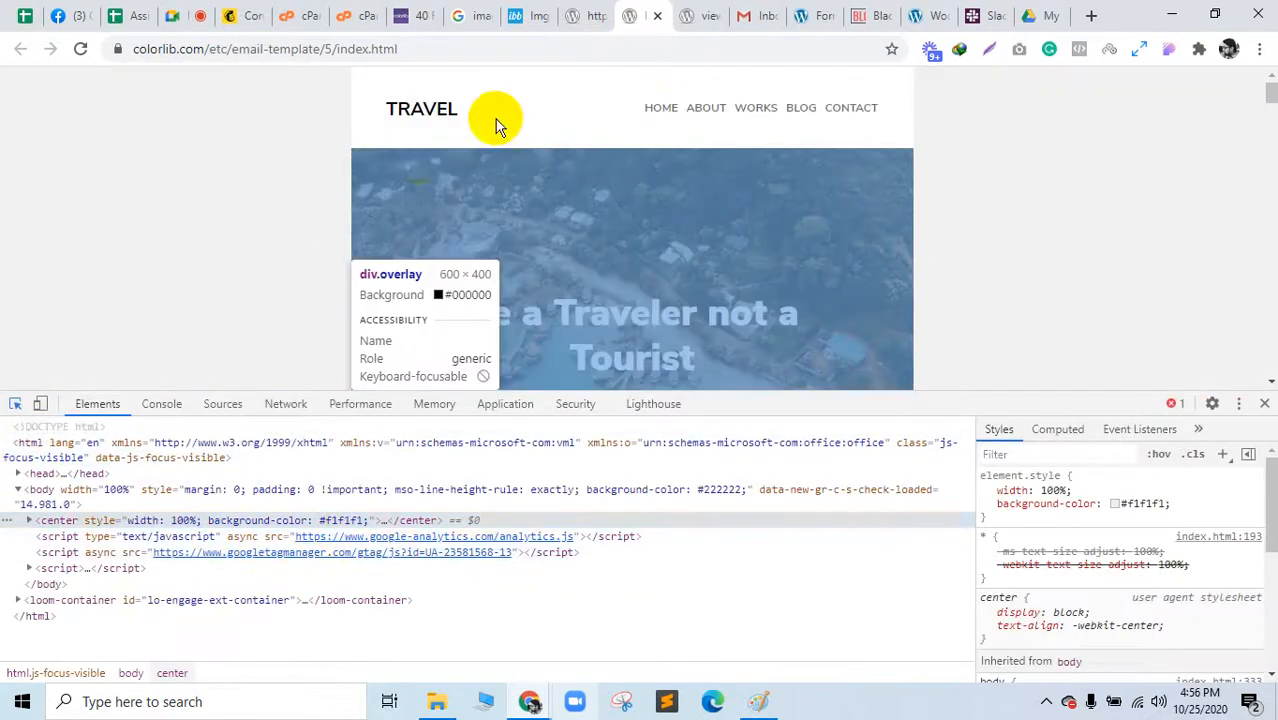
pyautogui.click(418, 156)
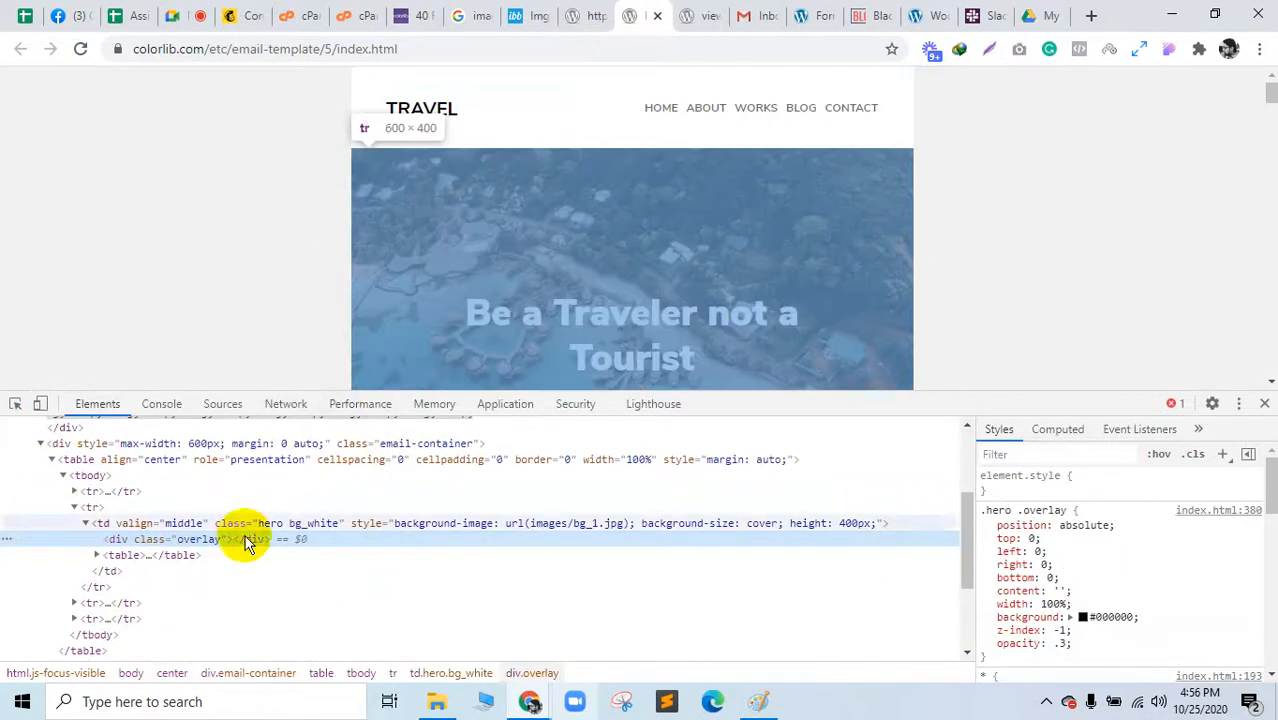
# Step: In the hero cell's style, replace images/bg_1.jpg with the pasted ImgBB link
pyautogui.click(605, 528)
pyautogui.doubleClick(605, 523)
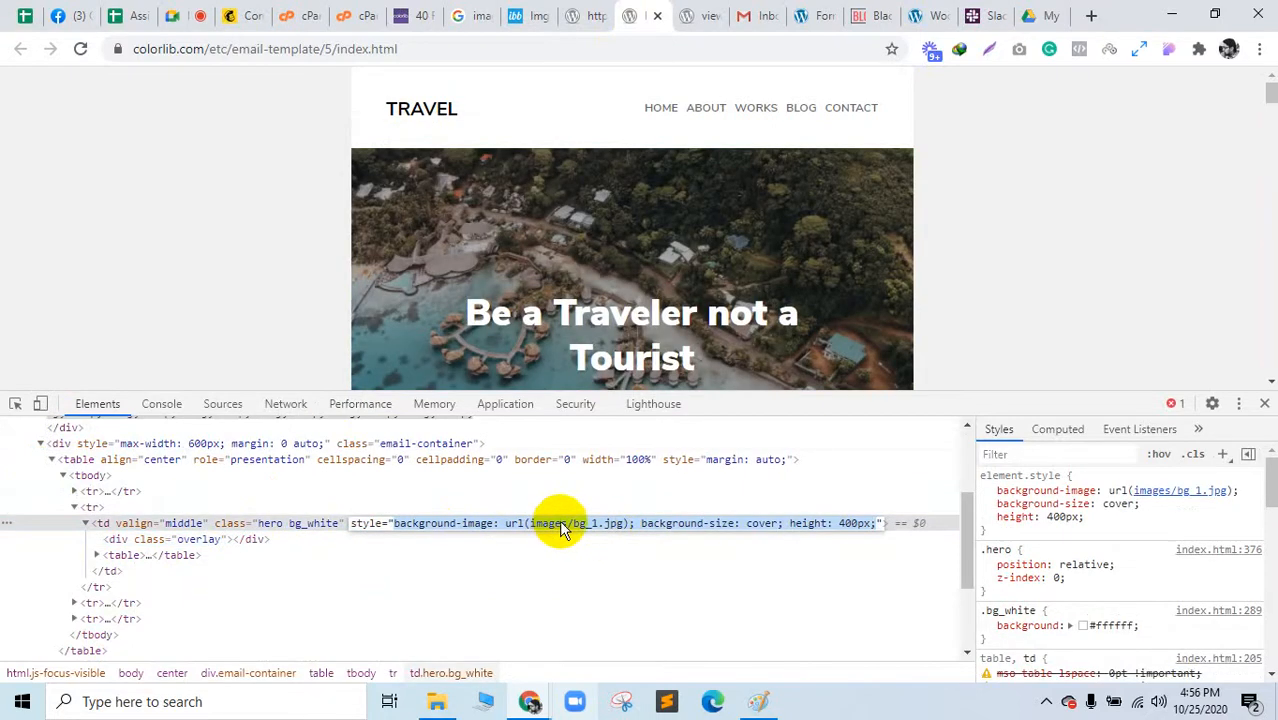
pyautogui.doubleClick(562, 521)
pyautogui.click(613, 526)
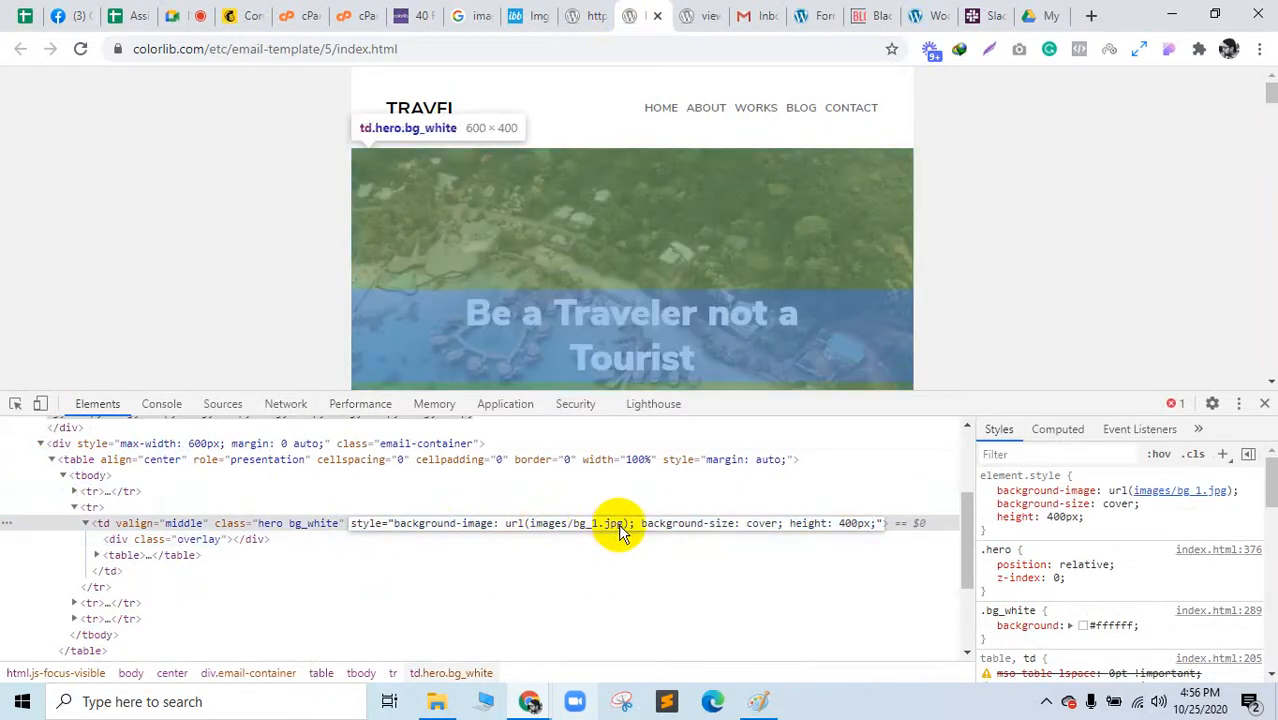
pyautogui.moveTo(609, 530); pyautogui.dragTo(545, 530)
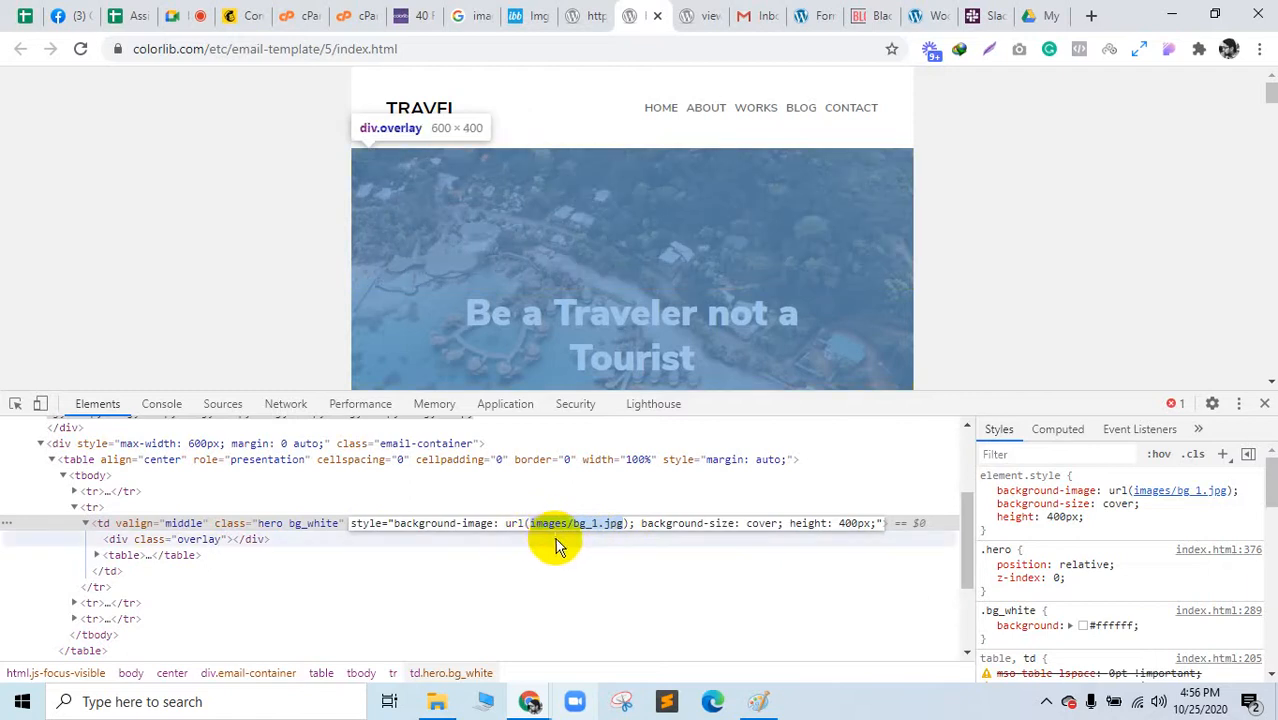
pyautogui.hotkey('ctrl', 'v')
# Step: Commit the hero background style edit and open the td.hero cell as editable HTML
pyautogui.click(673, 491)
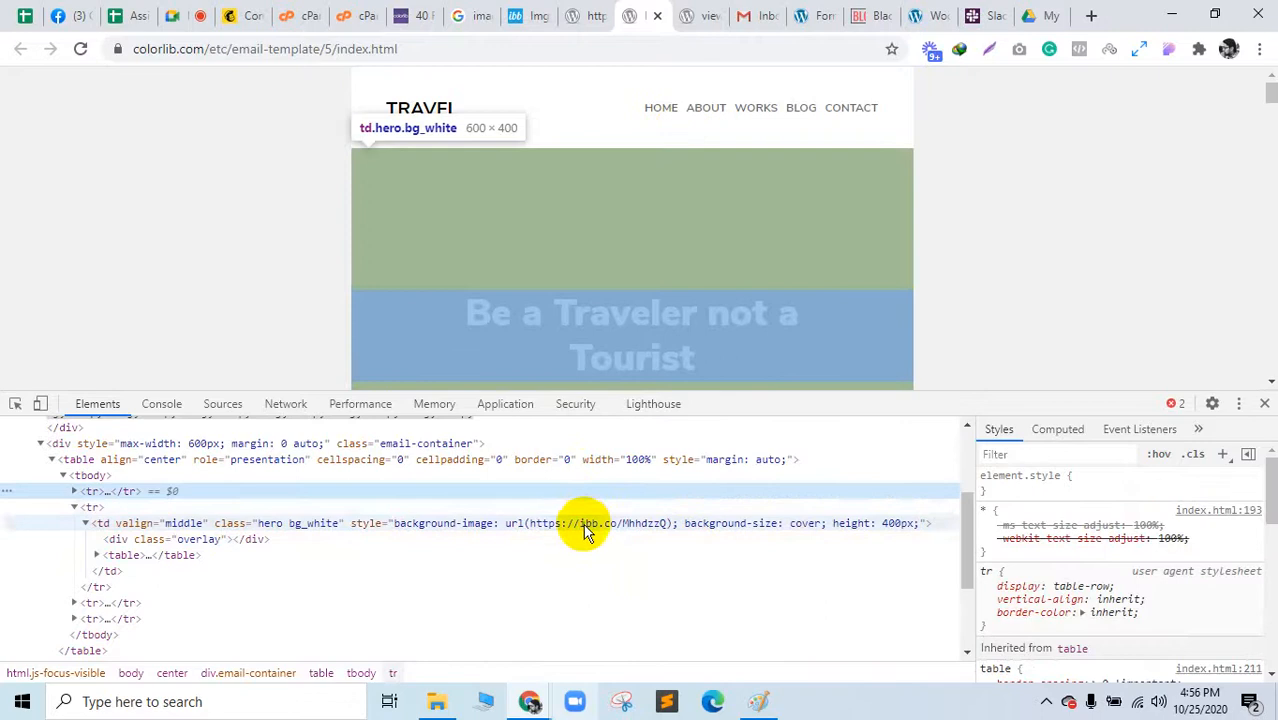
pyautogui.click(585, 526)
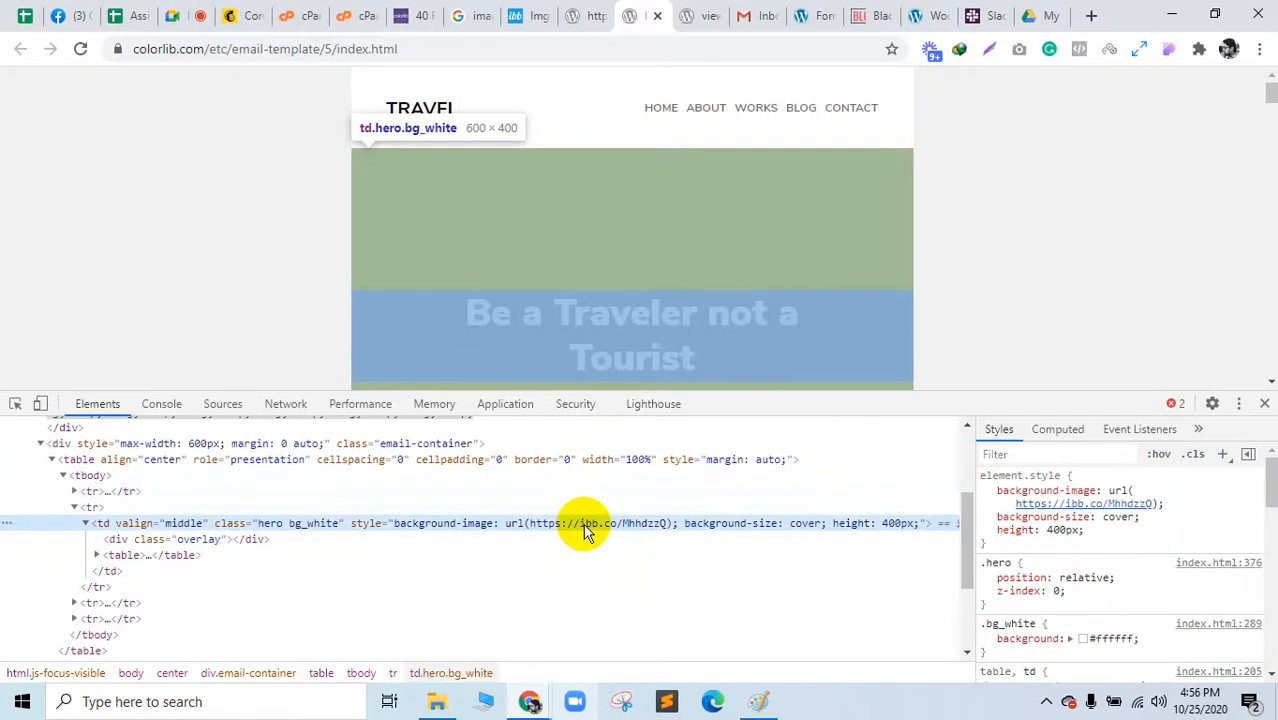
pyautogui.rightClick(585, 530)
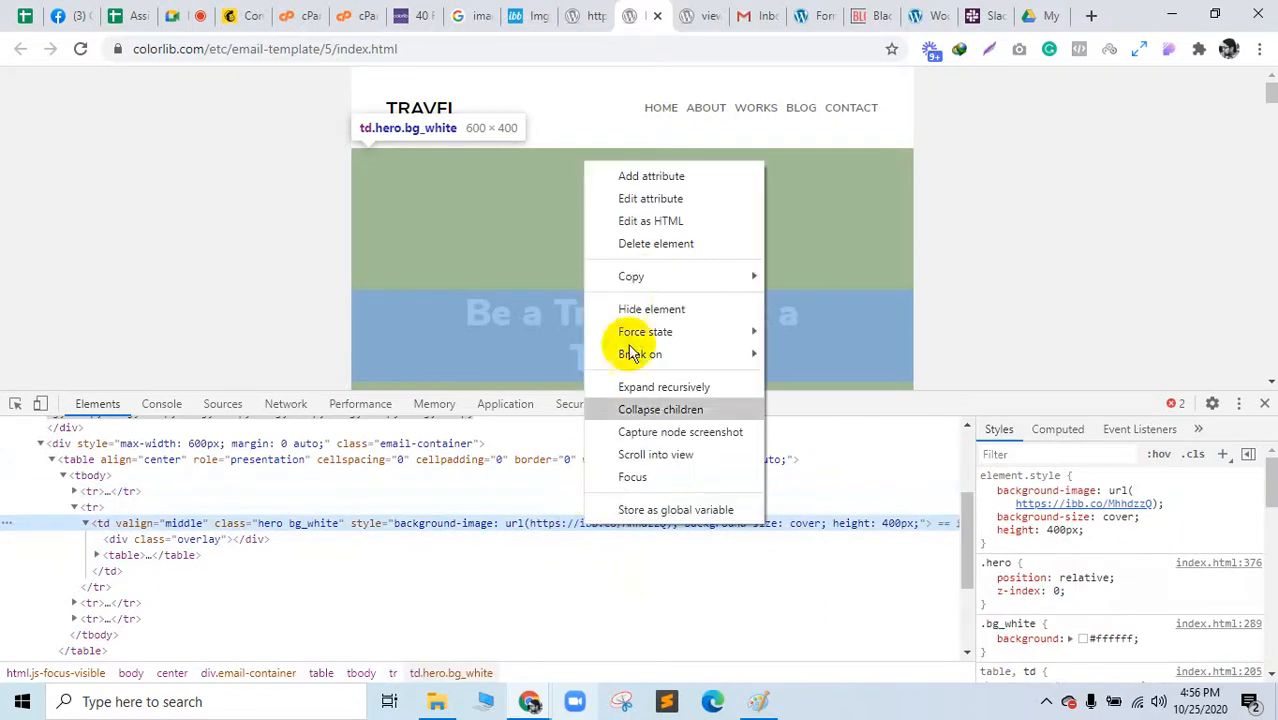
pyautogui.click(650, 221)
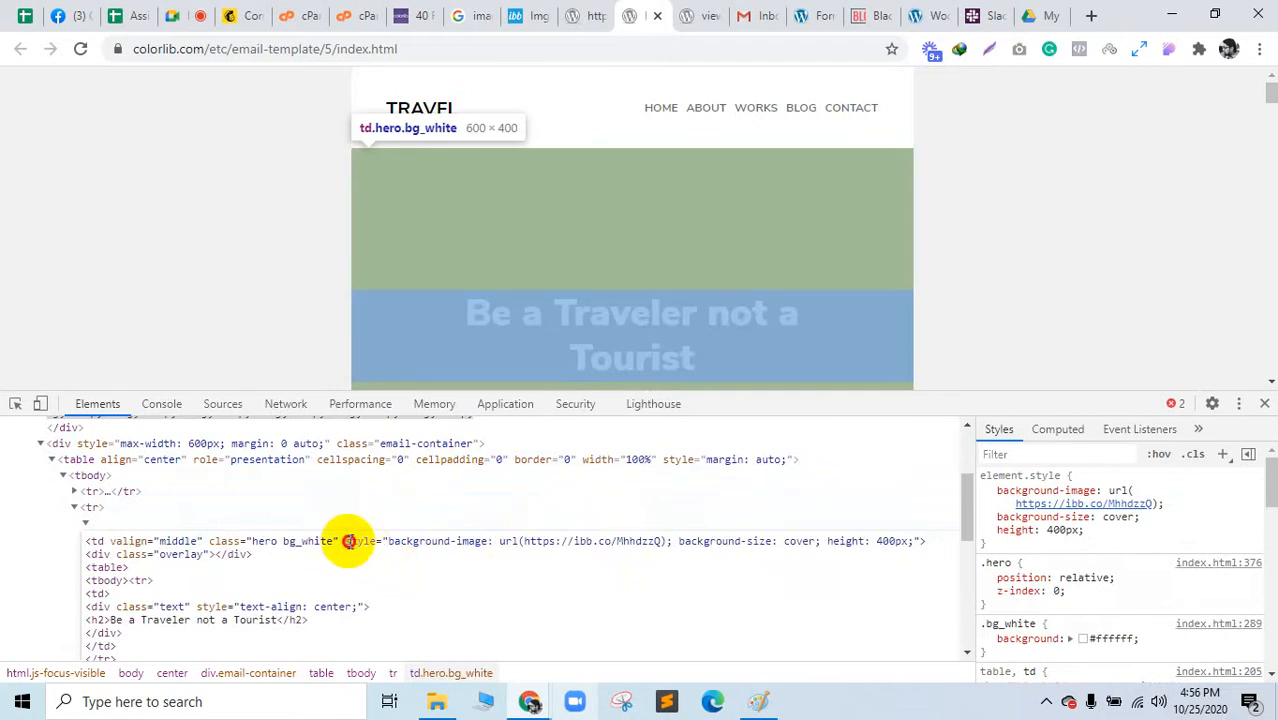
# Step: Start a new line after the hero cell's opening tag for the image element
pyautogui.moveTo(365, 541); pyautogui.dragTo(843, 541)
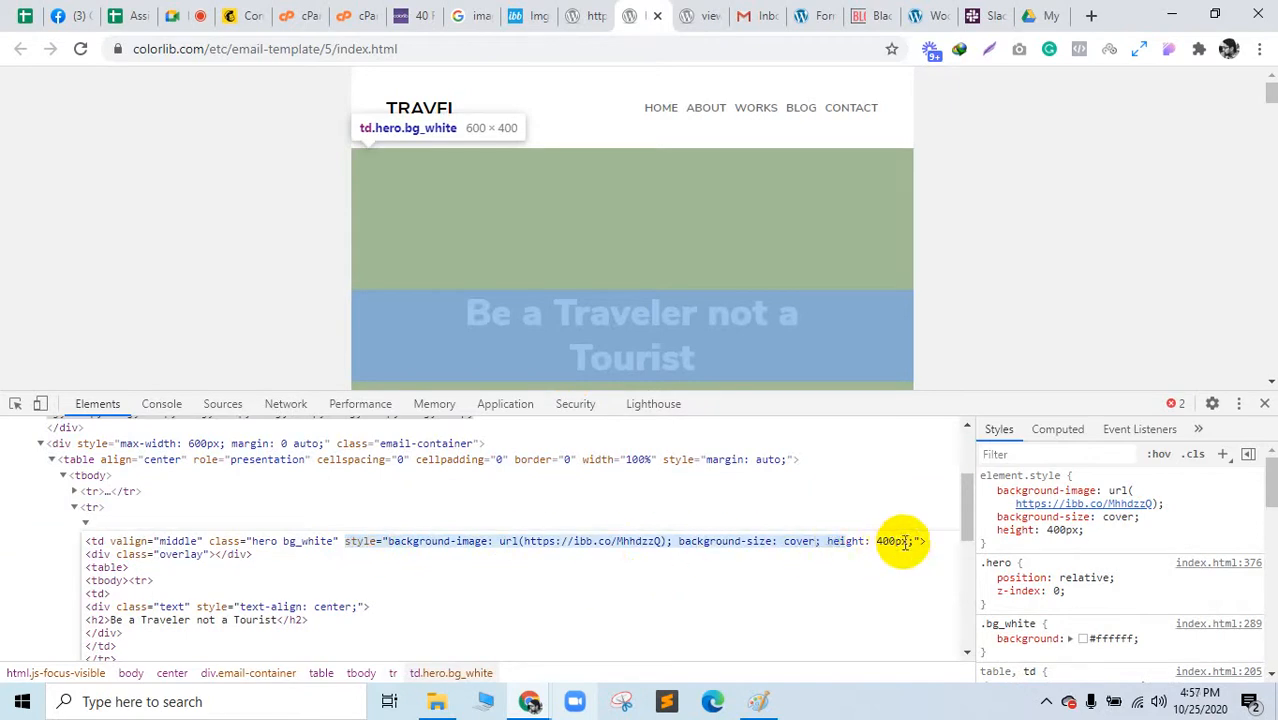
pyautogui.click(896, 541)
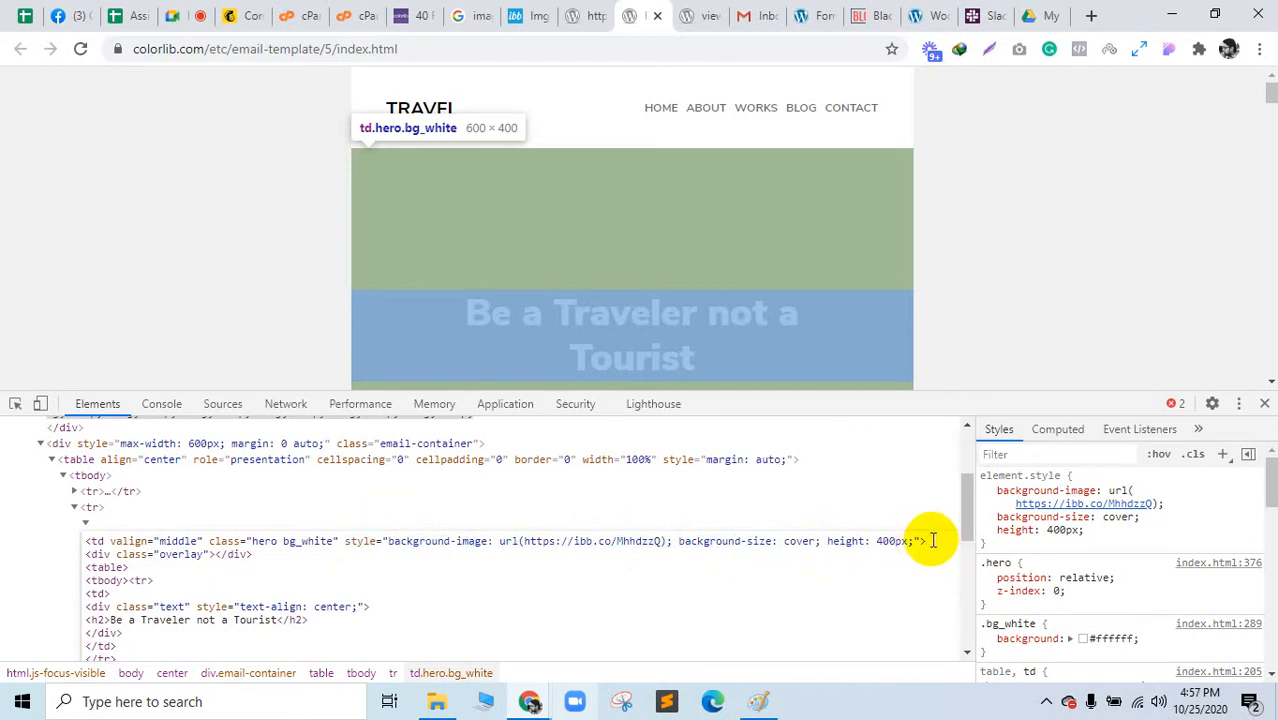
pyautogui.press('Return')
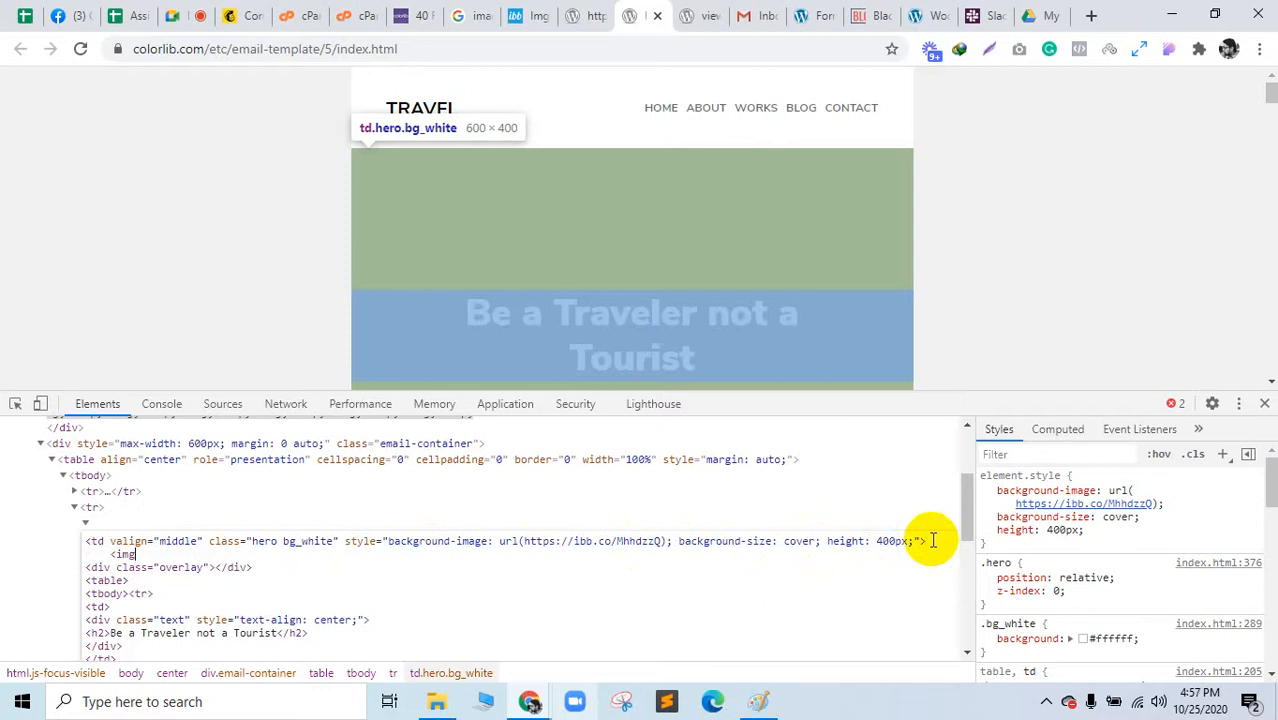
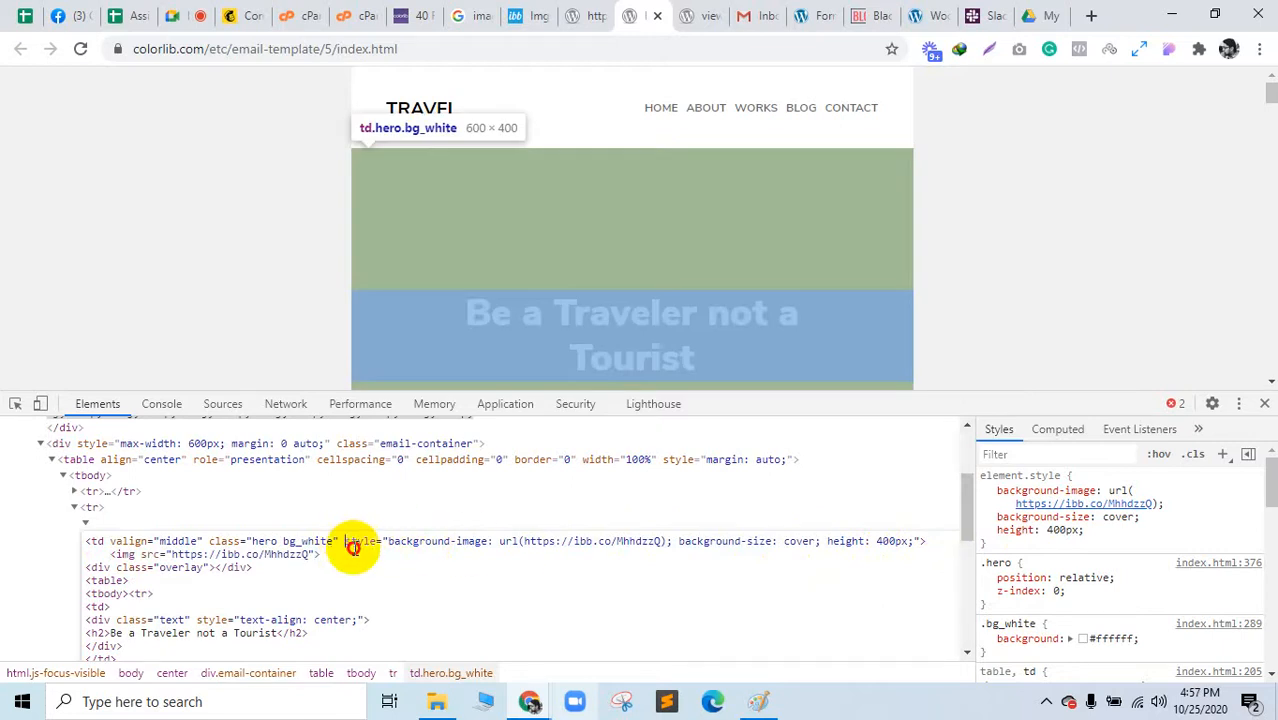
# Step: Delete the hero cell's style attribute, removing its background image
pyautogui.moveTo(352, 546); pyautogui.dragTo(911, 546)
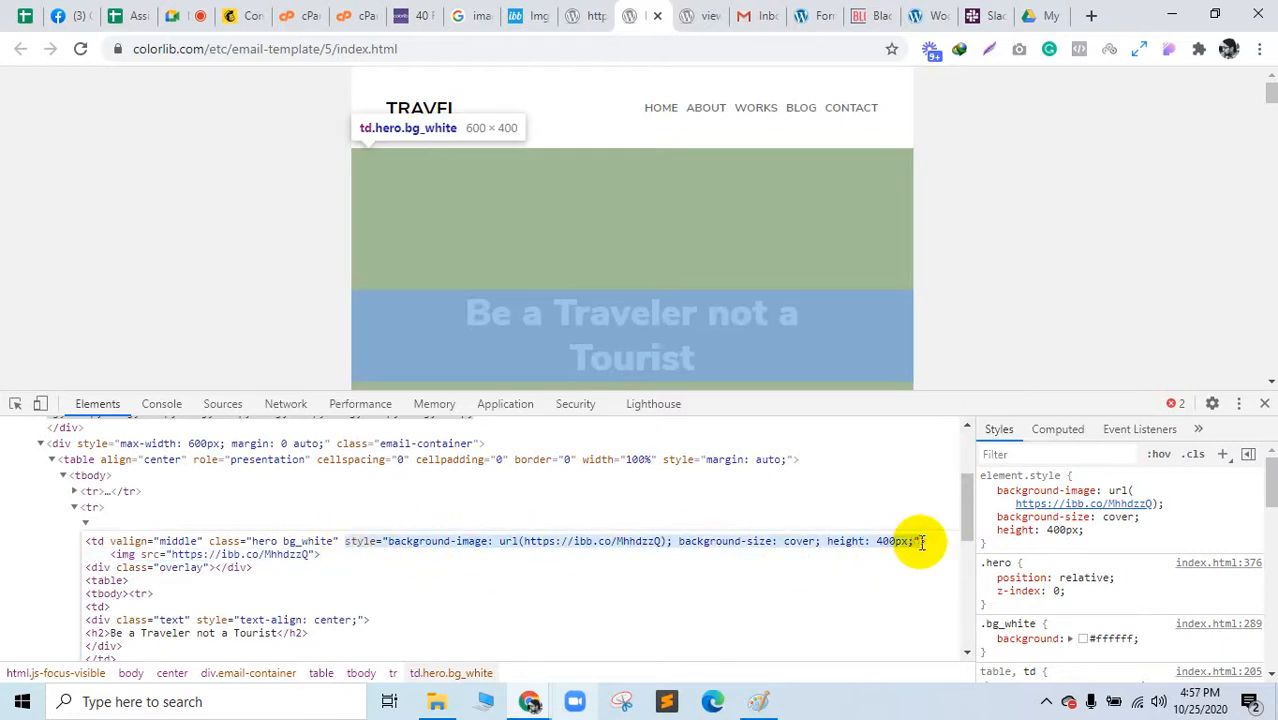
pyautogui.press('BackSpace')
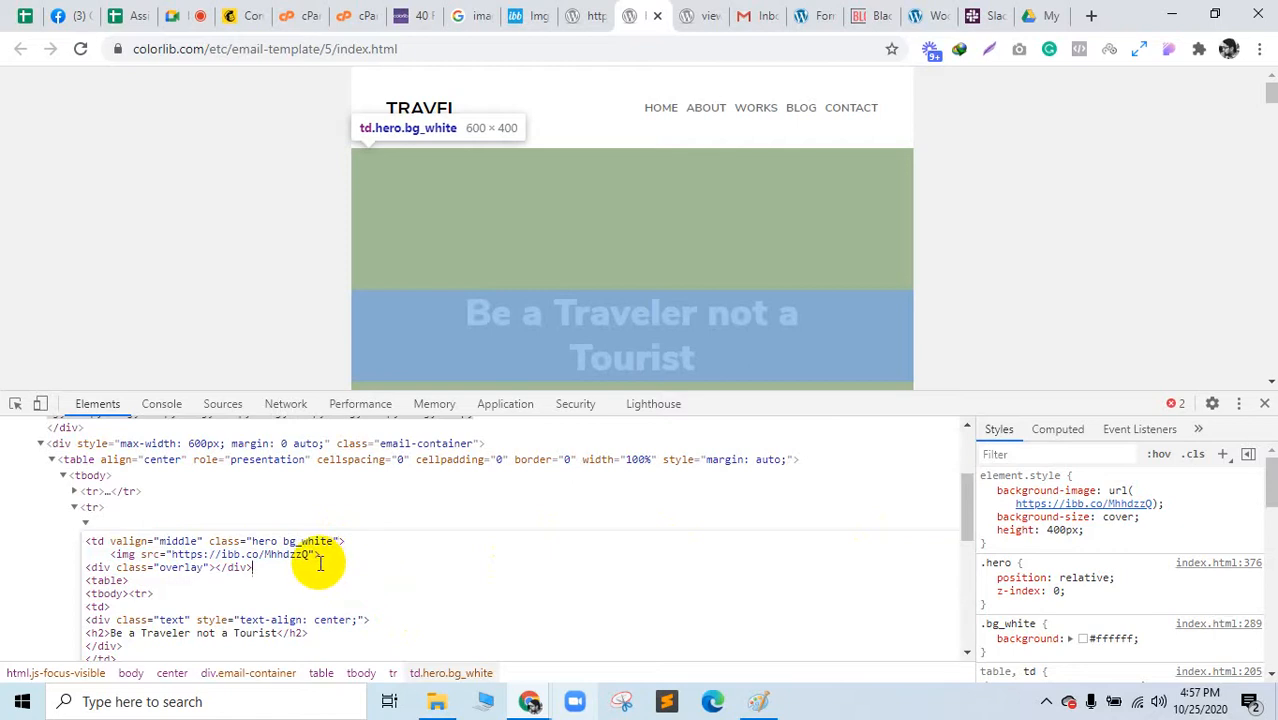
pyautogui.click(122, 508)
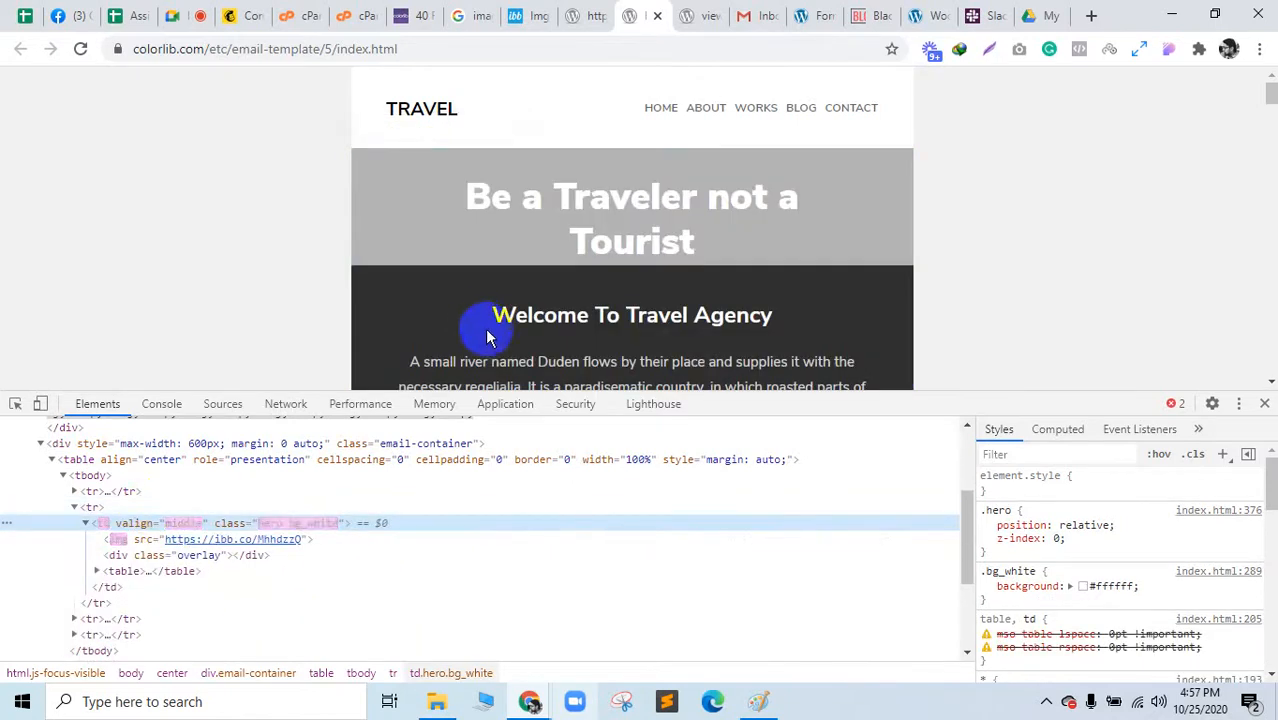
pyautogui.scroll(-5, 510, 330)
pyautogui.scroll(5, 542, 320)
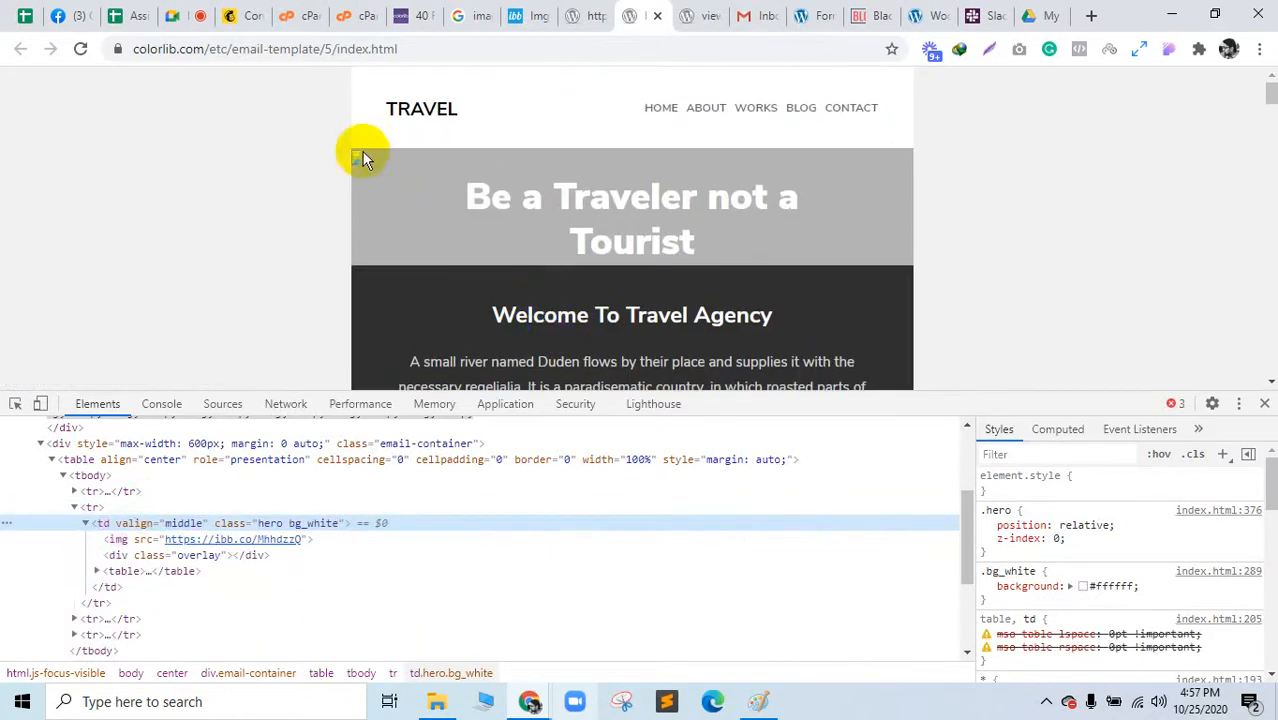
# Step: Prefix the hero image's src with 'image' before the ibb.co link
pyautogui.click(157, 542)
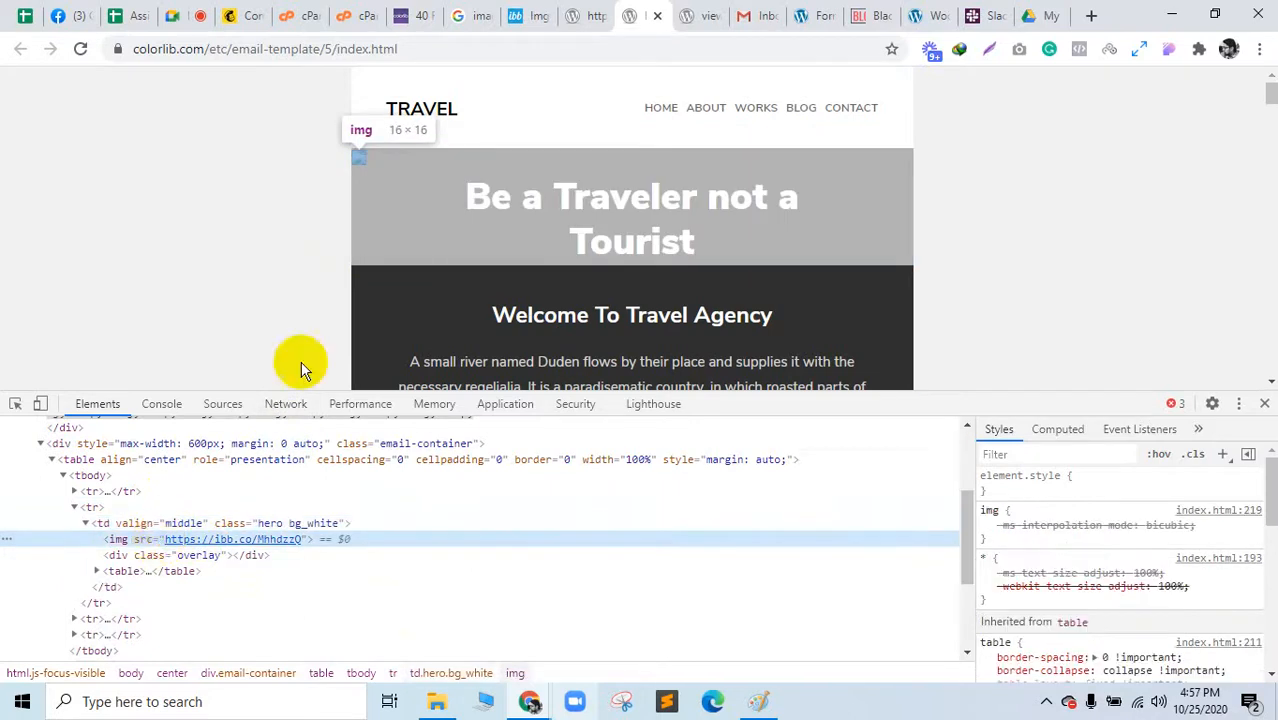
pyautogui.doubleClick(240, 541)
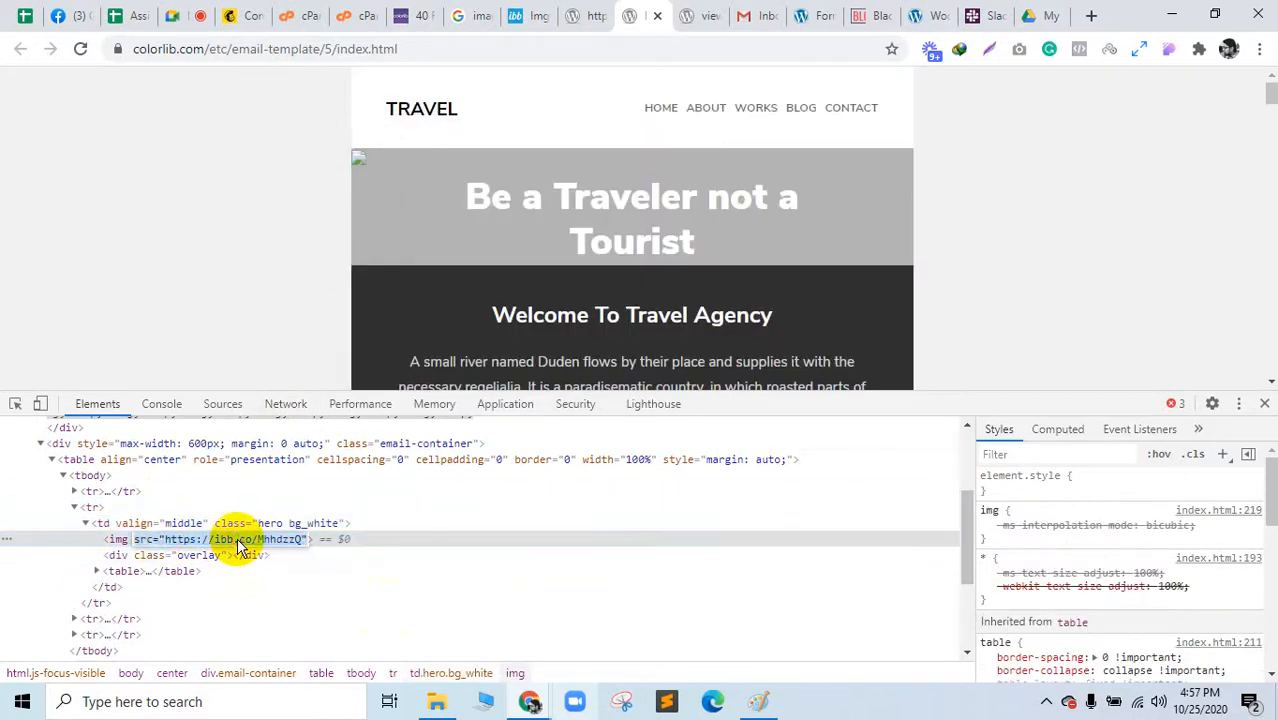
pyautogui.click(238, 541)
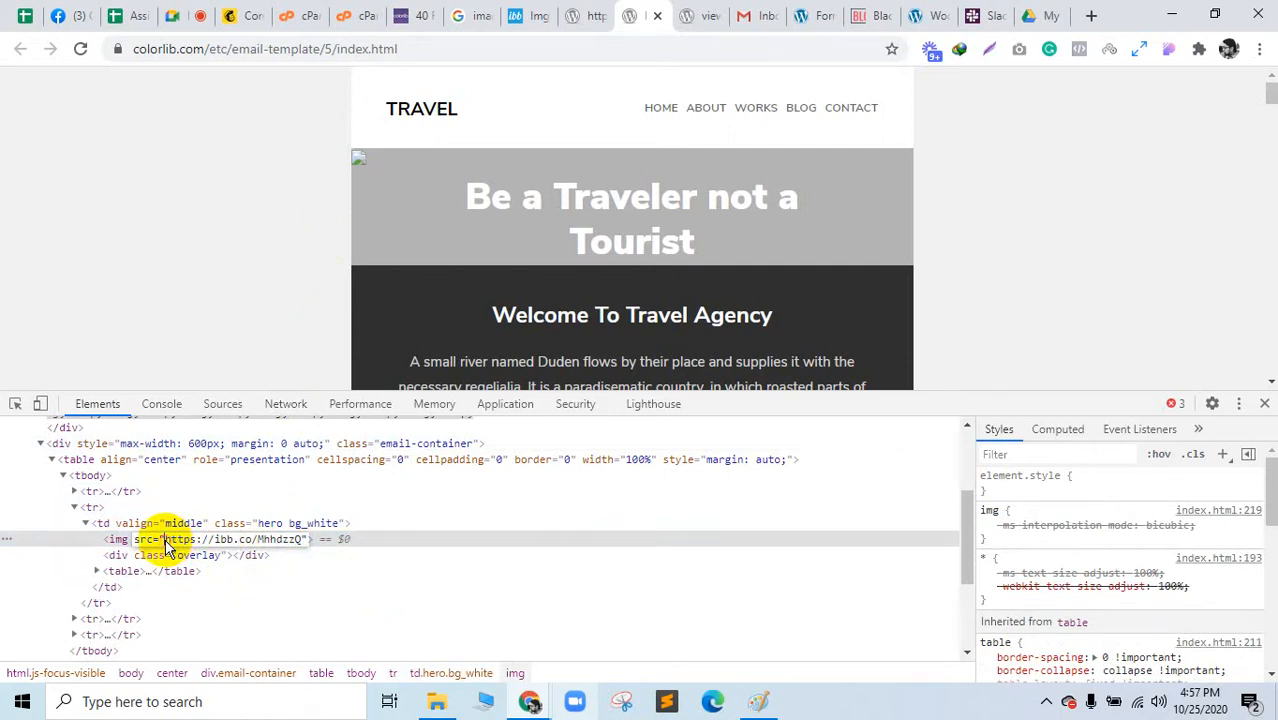
pyautogui.write('image/')
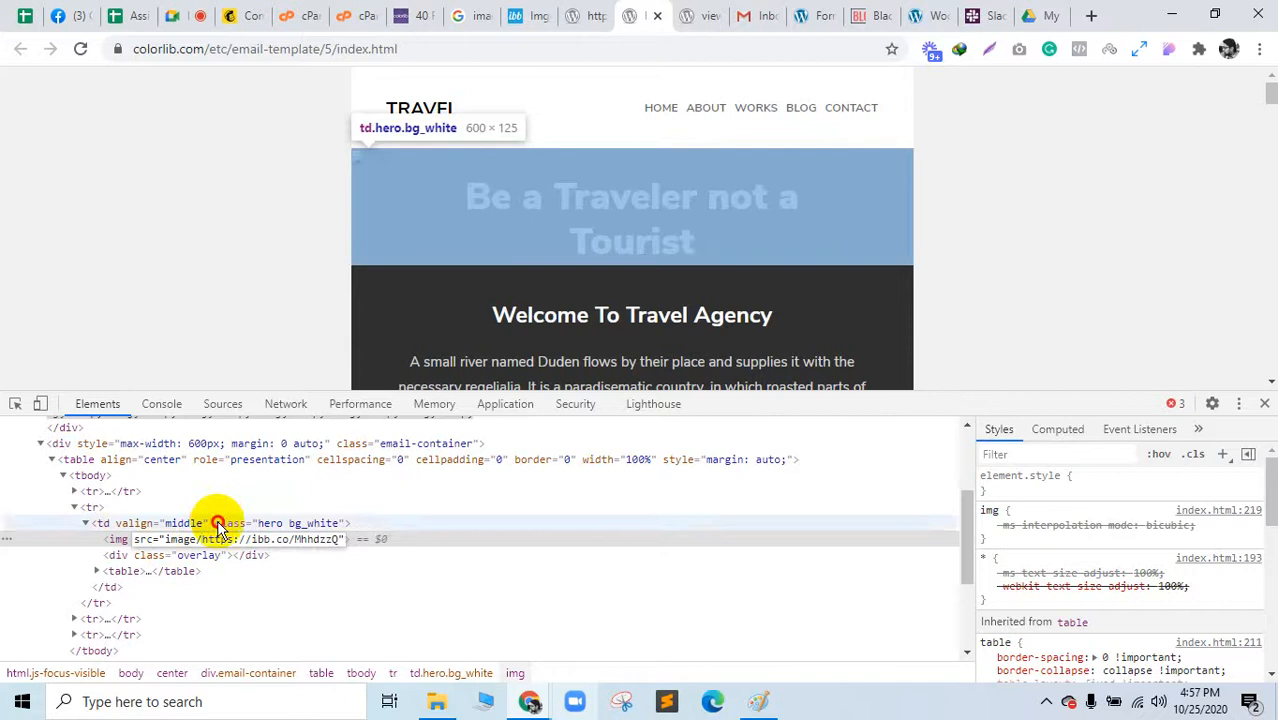
pyautogui.click(214, 522)
pyautogui.scroll(-3, 570, 188)
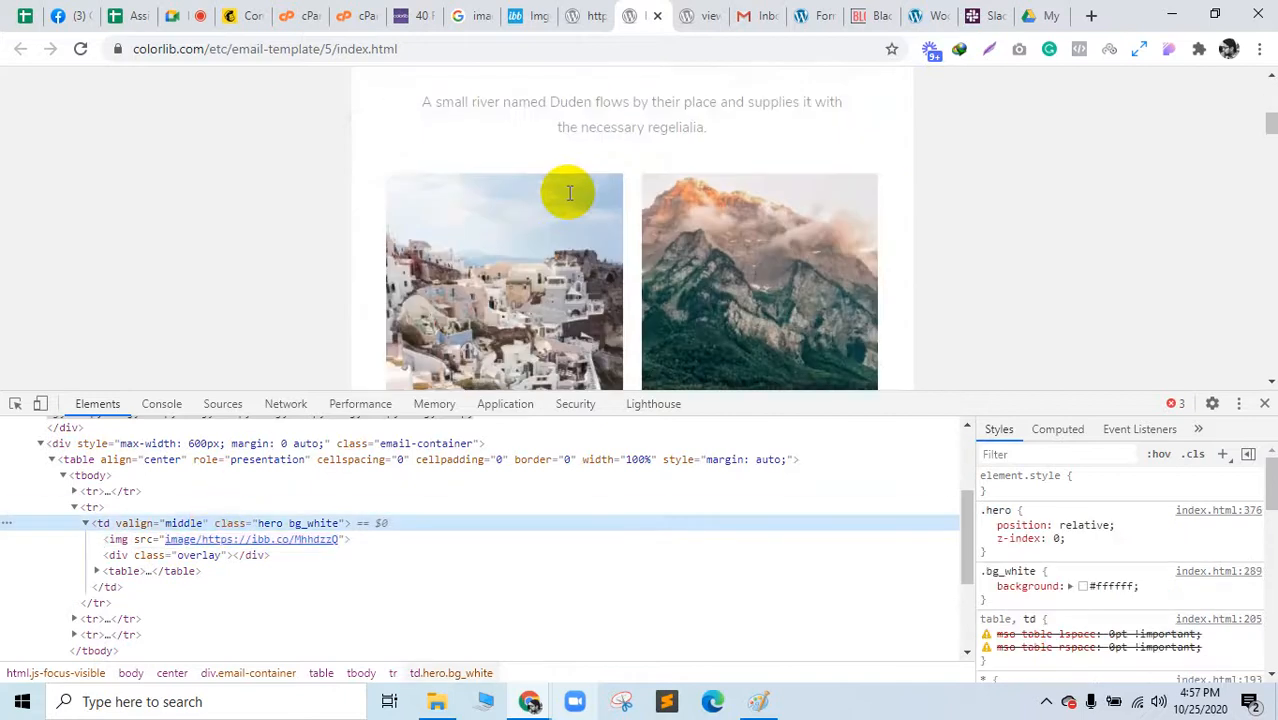
pyautogui.scroll(3, 562, 190)
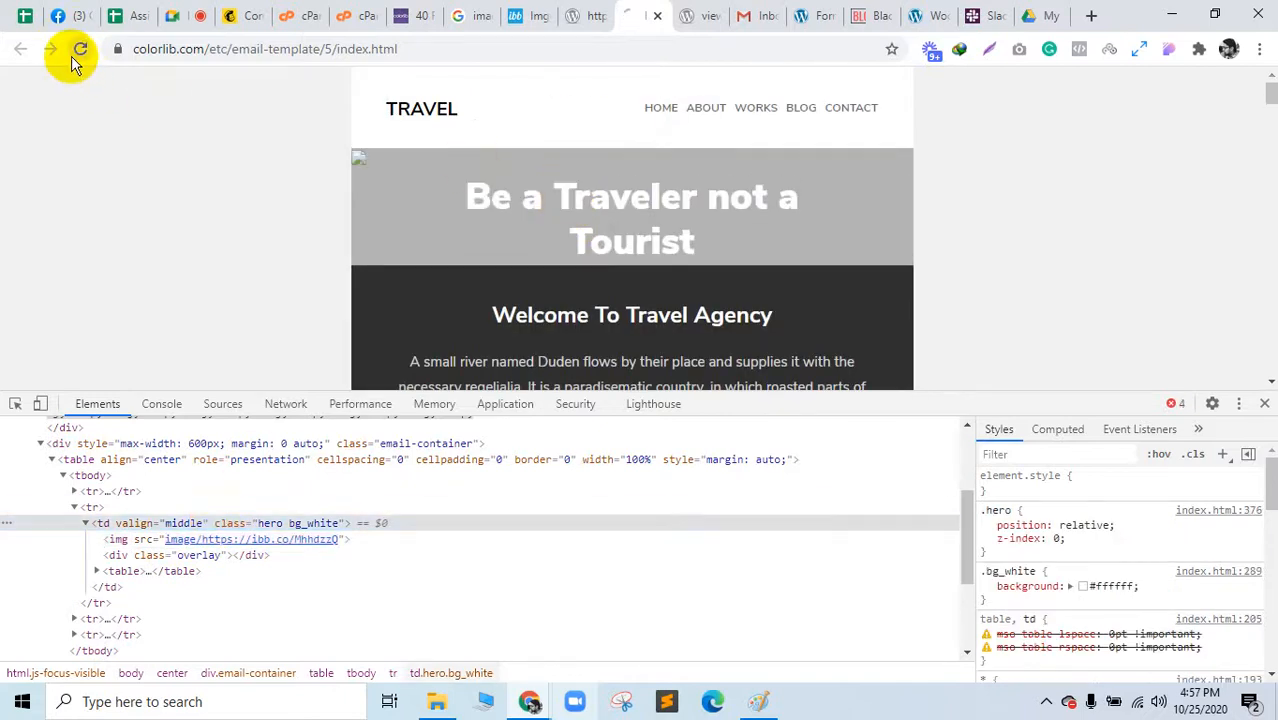
# Step: Pick the first destination photo and open its img tag with Edit as HTML
pyautogui.scroll(-3, 576, 258)
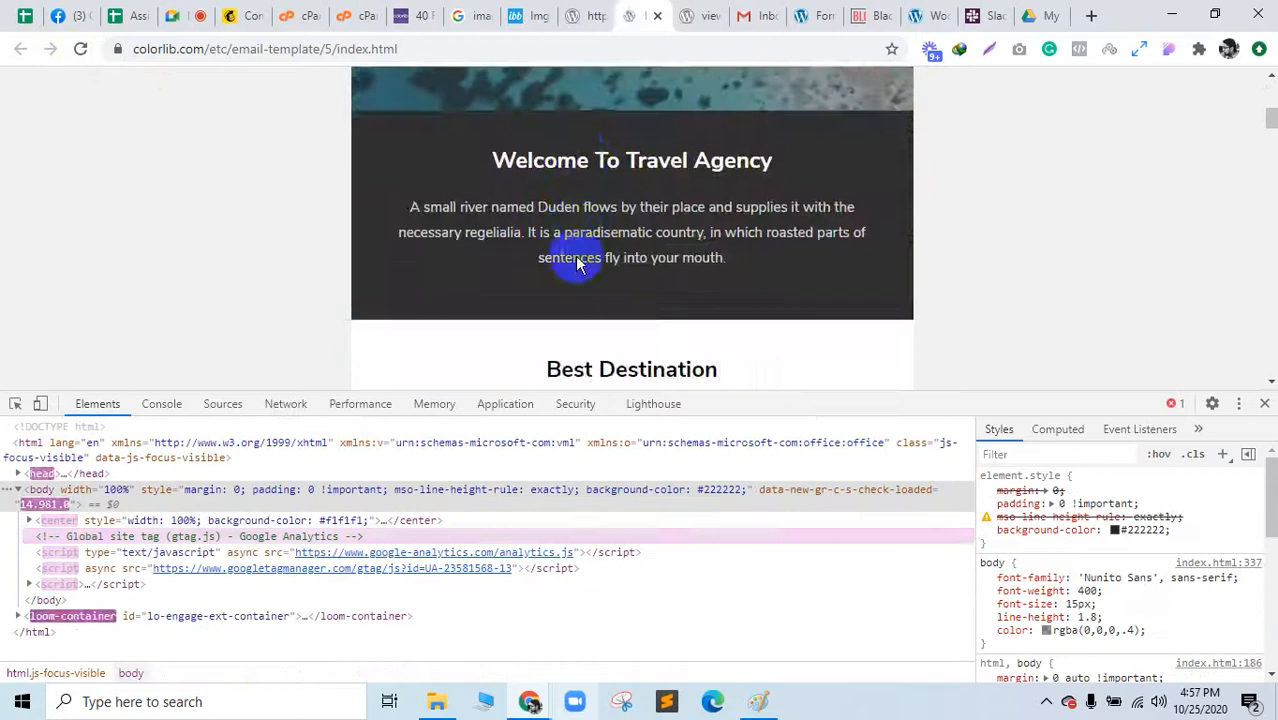
pyautogui.scroll(-3, 575, 258)
pyautogui.click(15, 403)
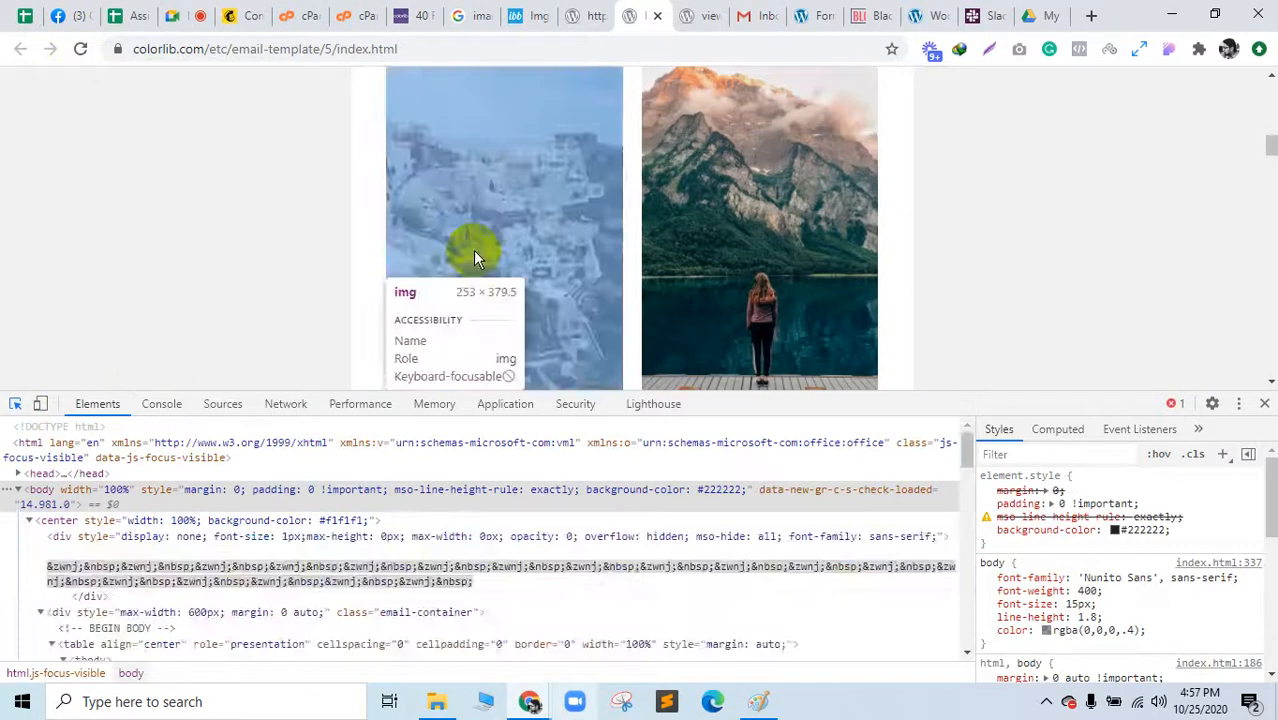
pyautogui.click(473, 250)
pyautogui.rightClick(452, 540)
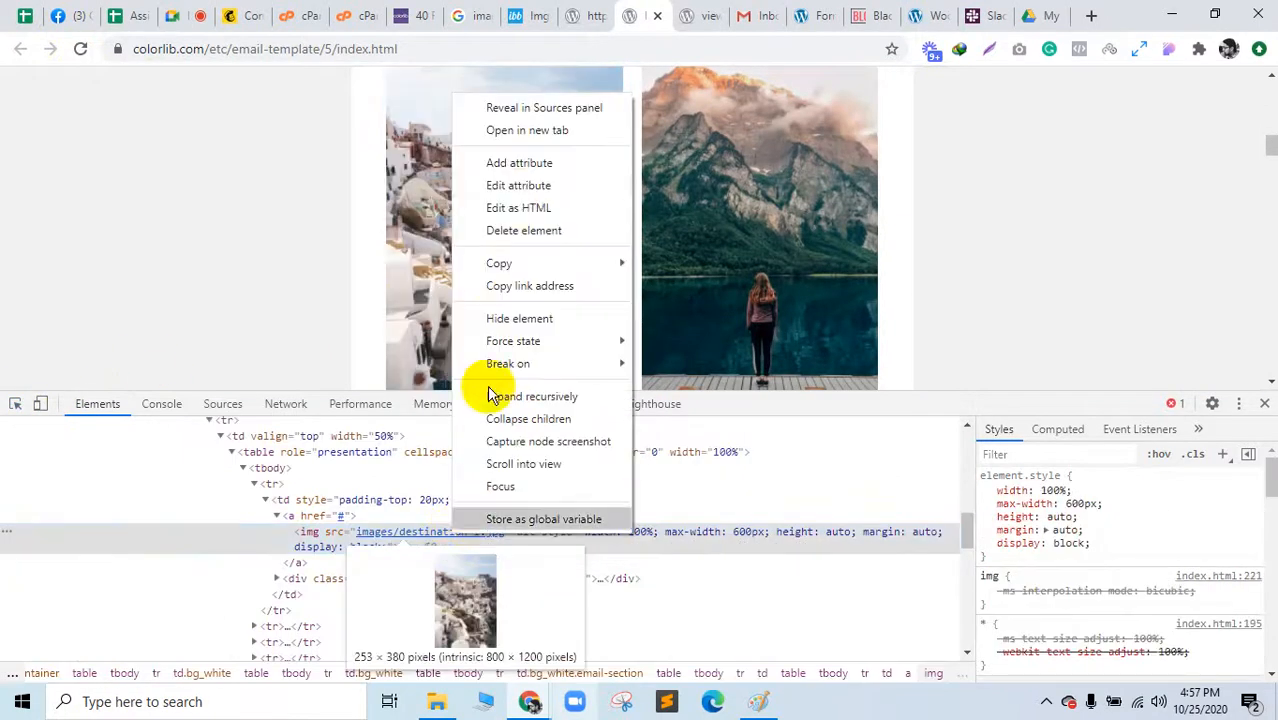
pyautogui.click(518, 207)
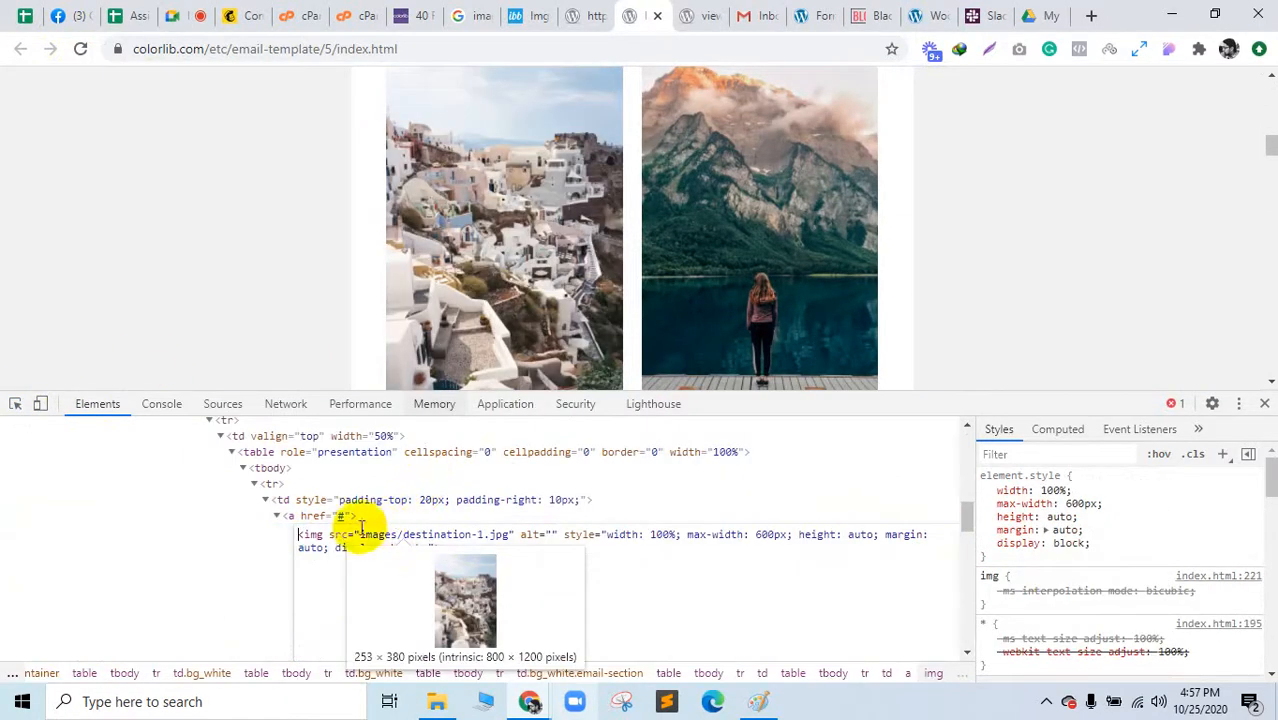
# Step: Select the photo's image path, paste the style string, then undo the paste
pyautogui.moveTo(359, 534); pyautogui.dragTo(493, 533)
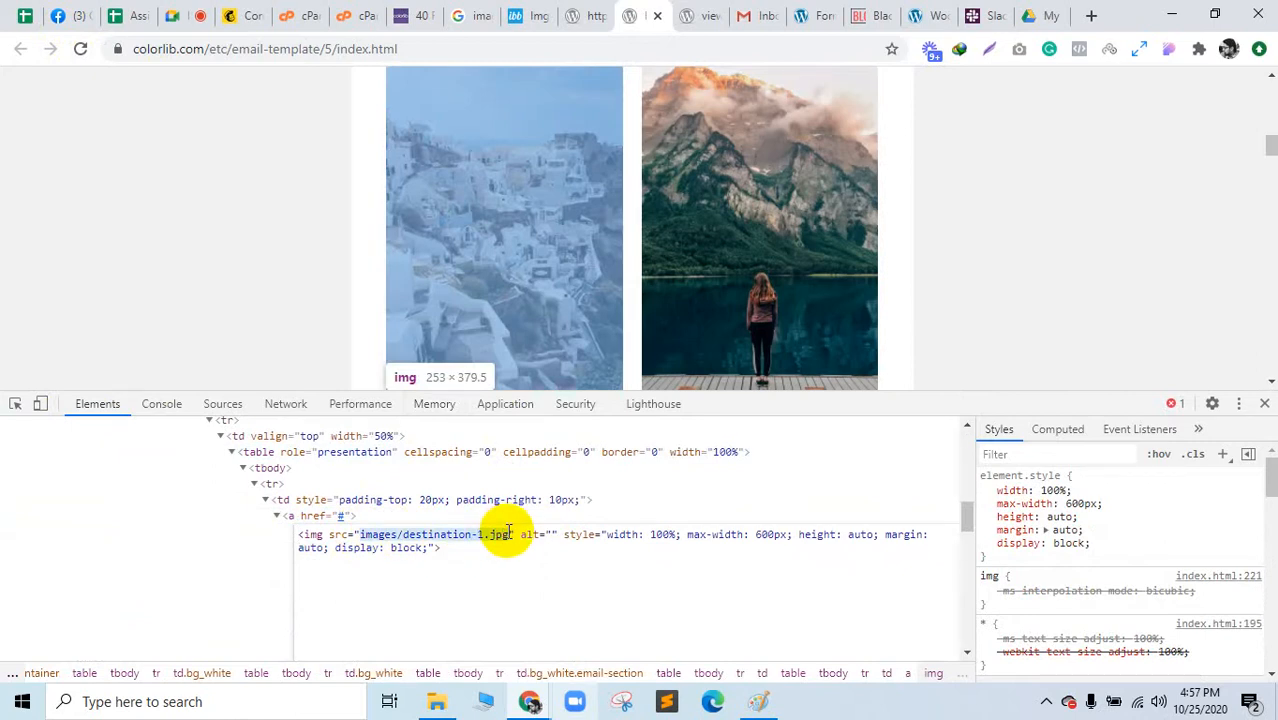
pyautogui.write('style="background-image: url(https://ibb.co/MhhdzzQ); background-size: cover; height: 400px;')
pyautogui.hotkey('ctrl', 'z')
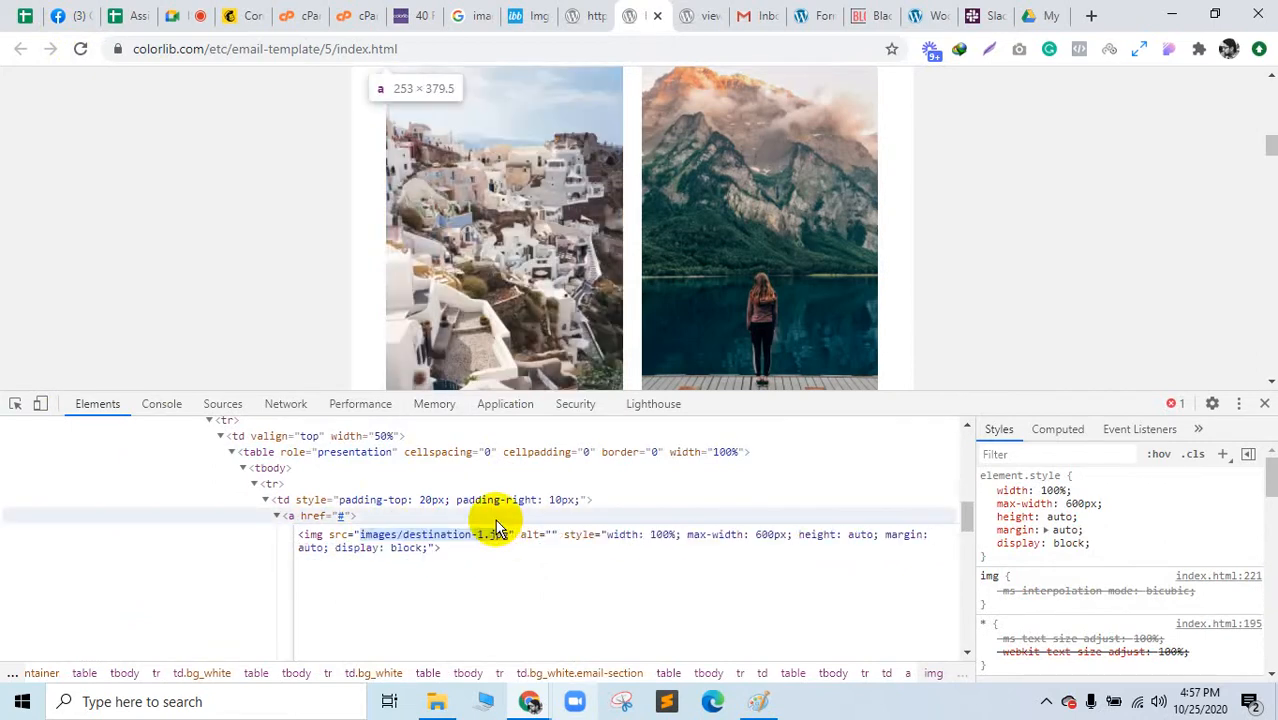
pyautogui.click(591, 10)
# Step: On ImgBB, copy the viewer link and preview the HTML thumbnail and full-size embed codes
pyautogui.click(495, 10)
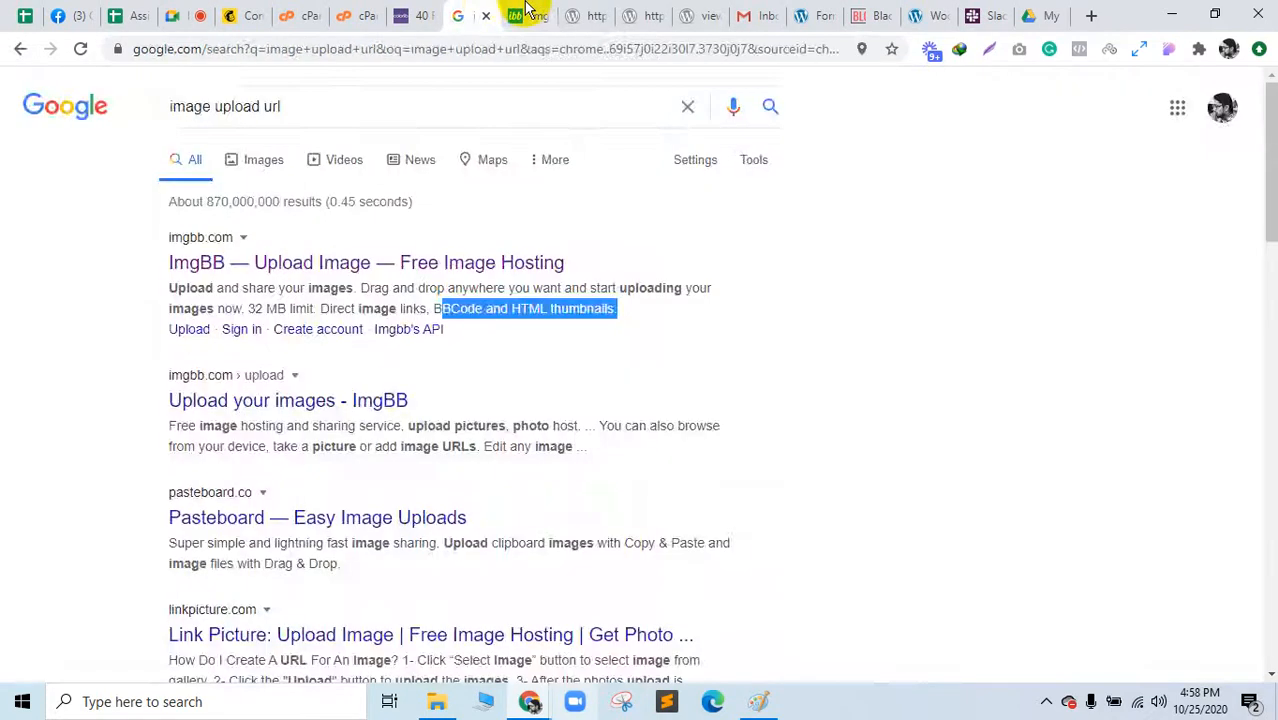
pyautogui.click(522, 12)
pyautogui.click(900, 552)
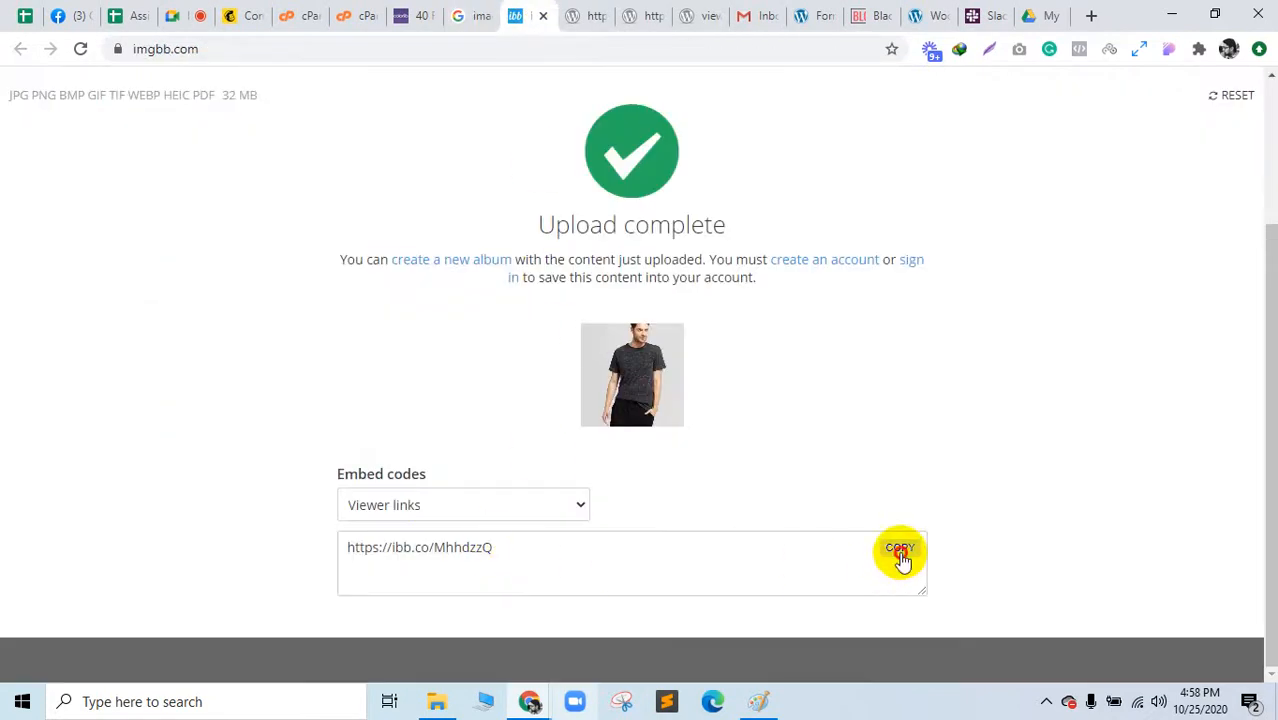
pyautogui.click(489, 515)
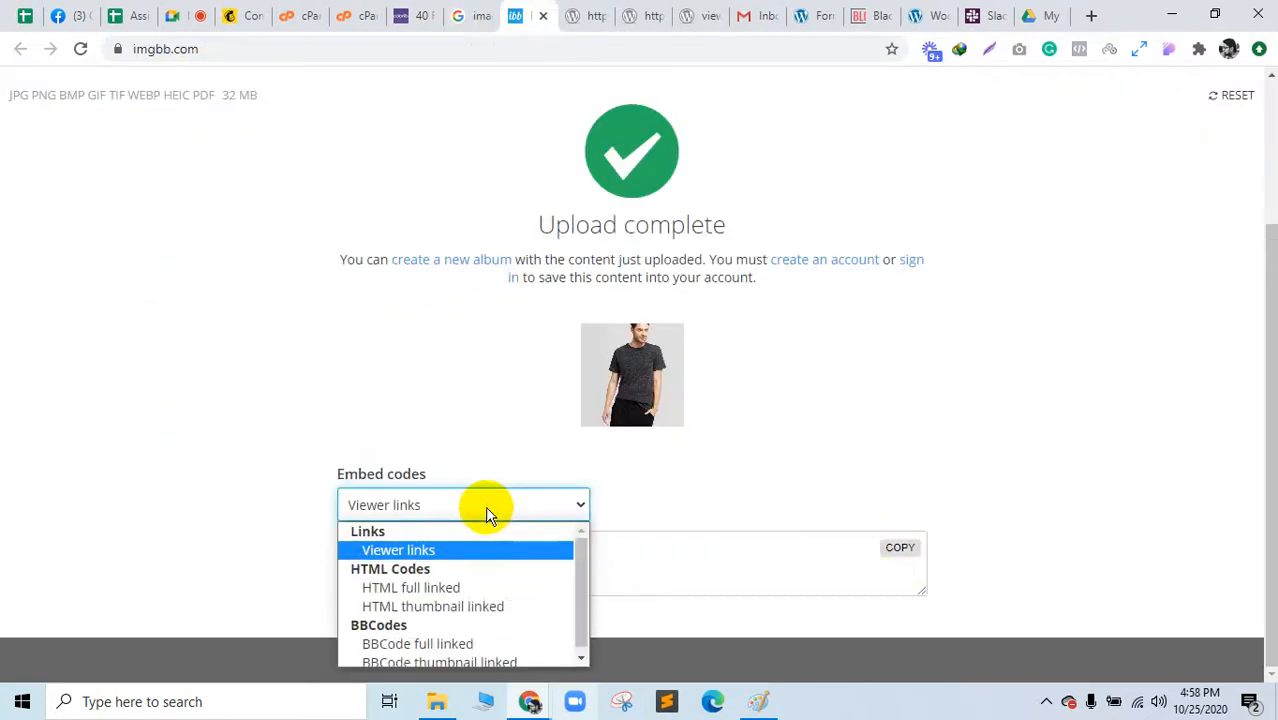
pyautogui.click(461, 601)
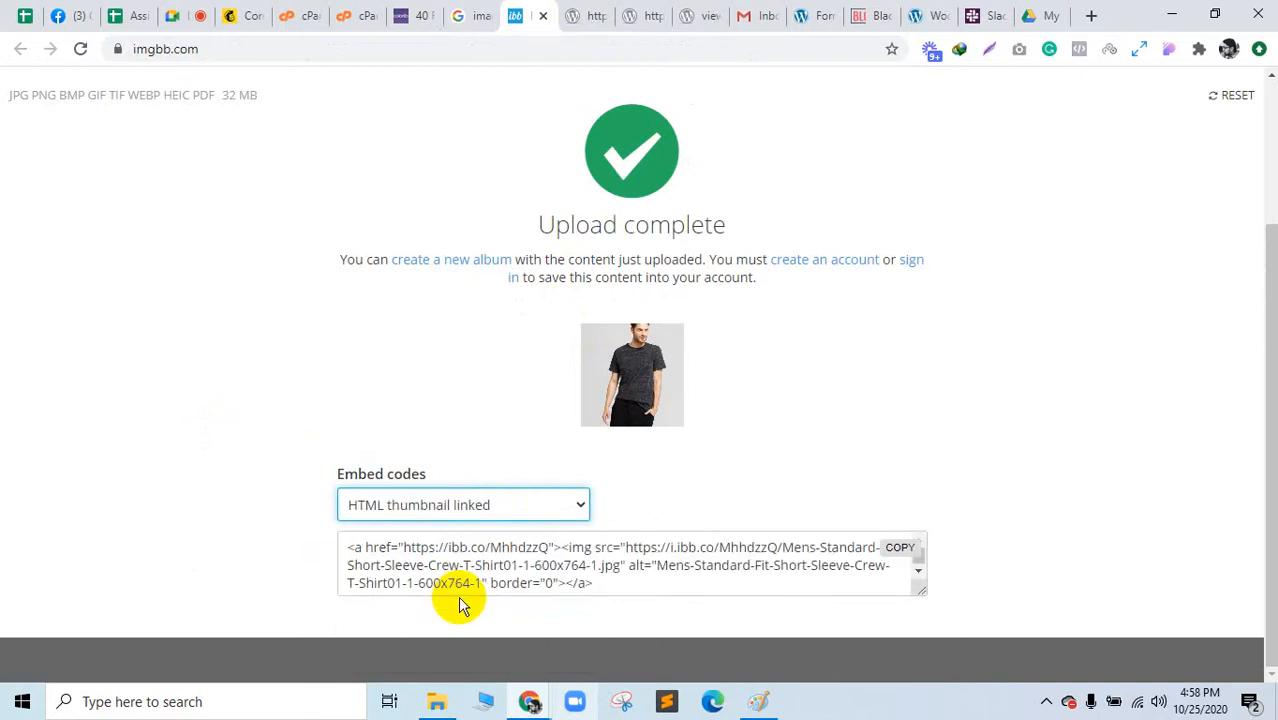
pyautogui.click(442, 505)
pyautogui.click(412, 584)
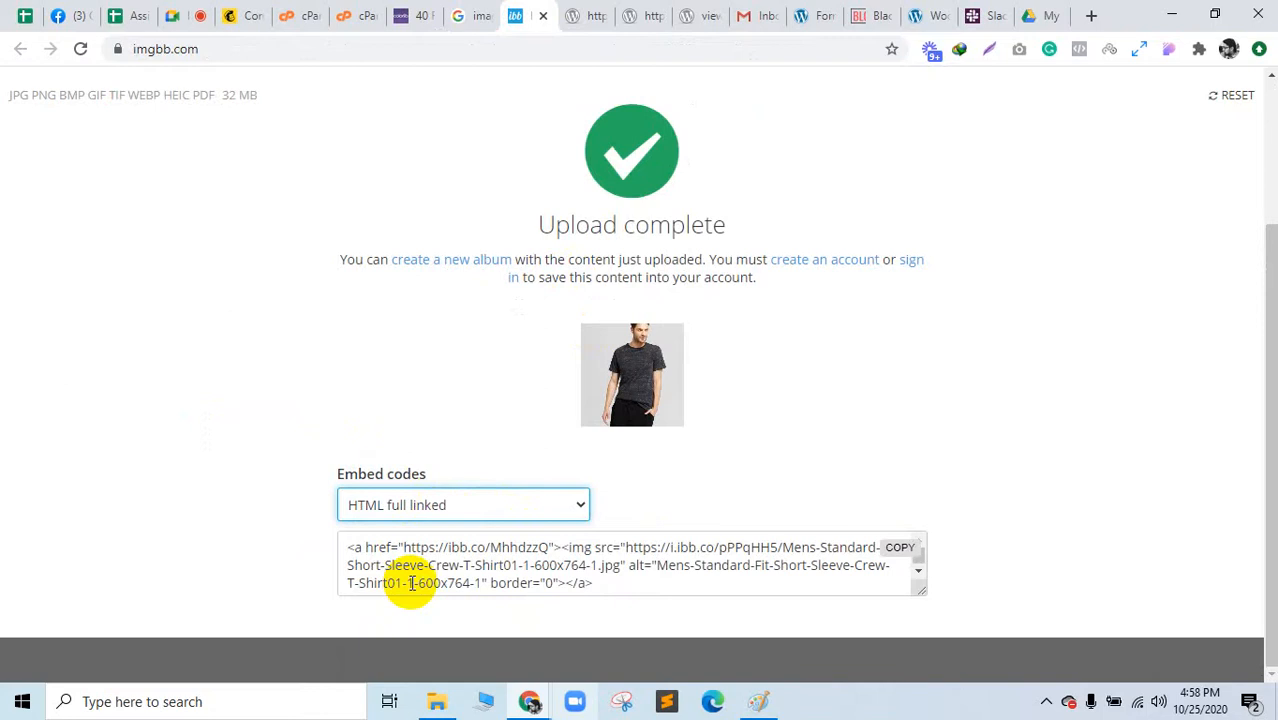
pyautogui.click(595, 12)
pyautogui.click(622, 12)
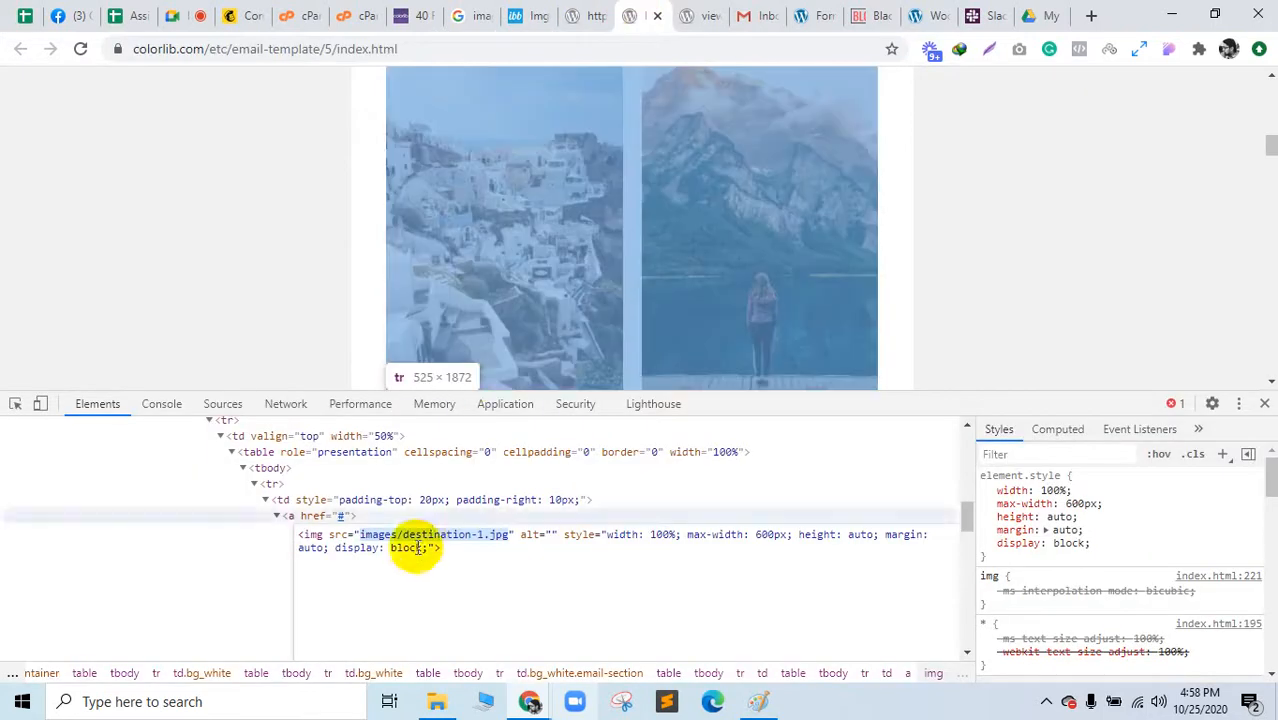
pyautogui.click(580, 12)
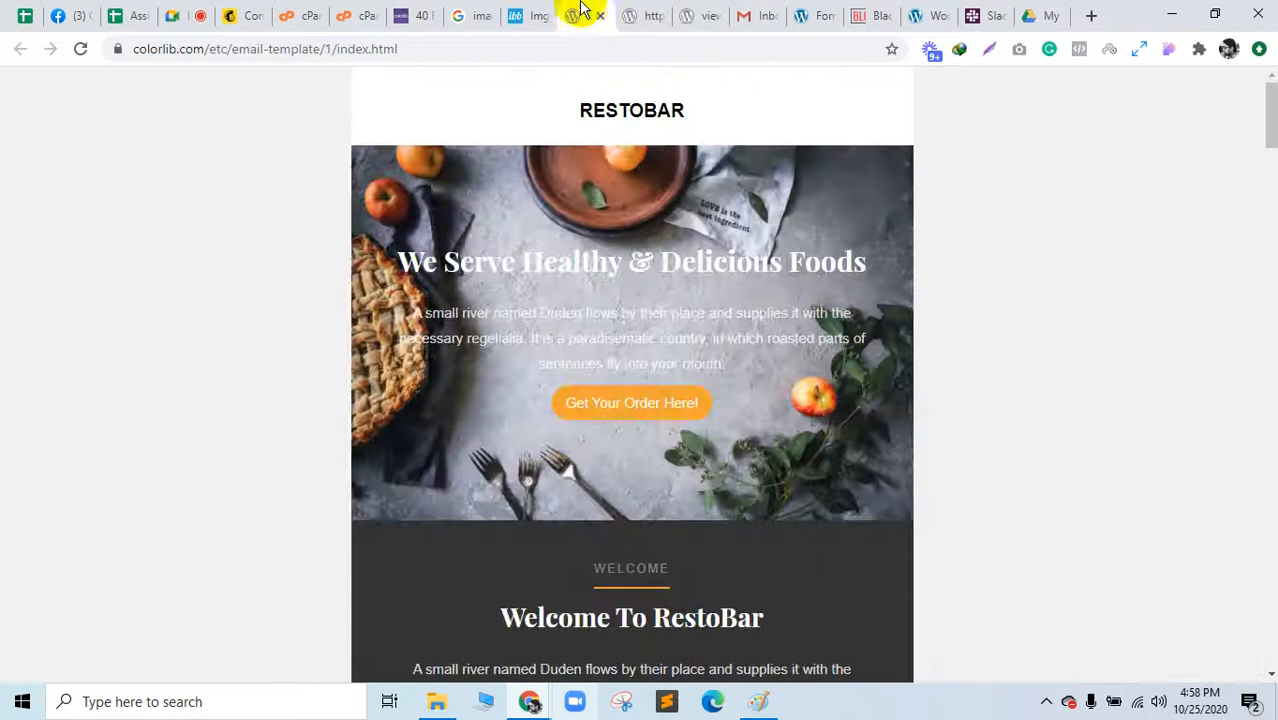
pyautogui.click(515, 15)
pyautogui.click(452, 515)
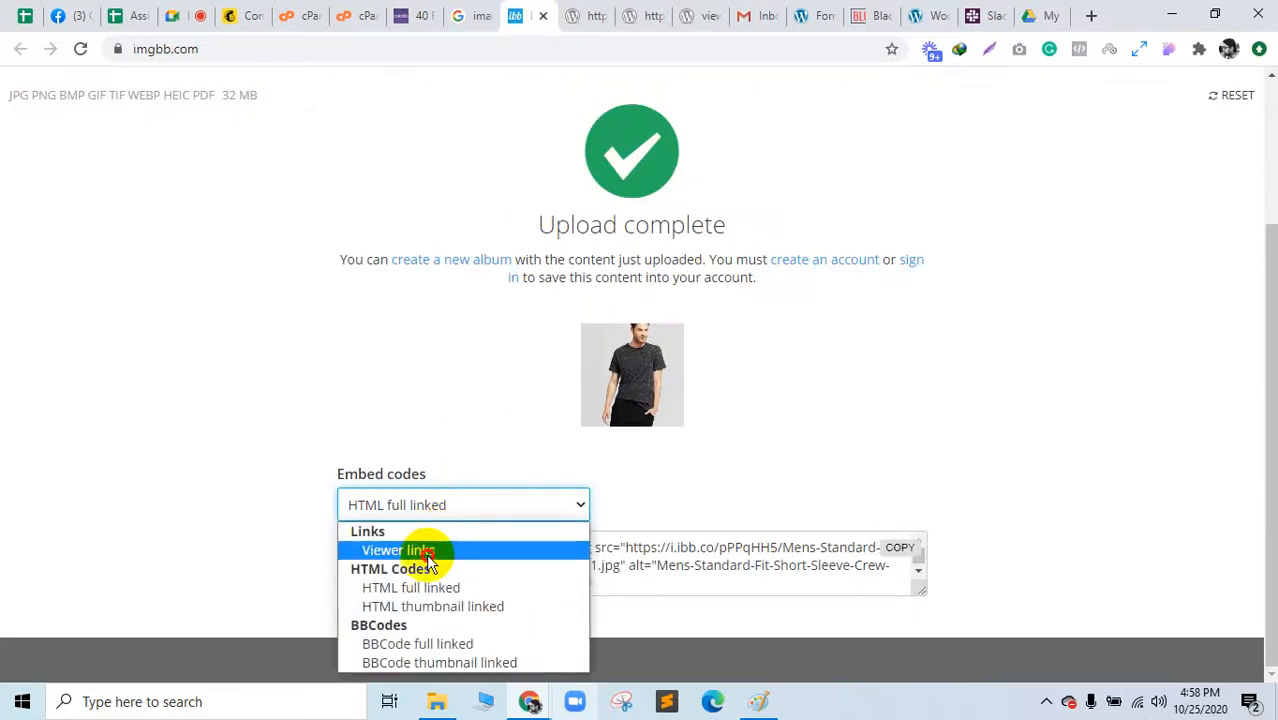
pyautogui.click(422, 548)
pyautogui.click(907, 560)
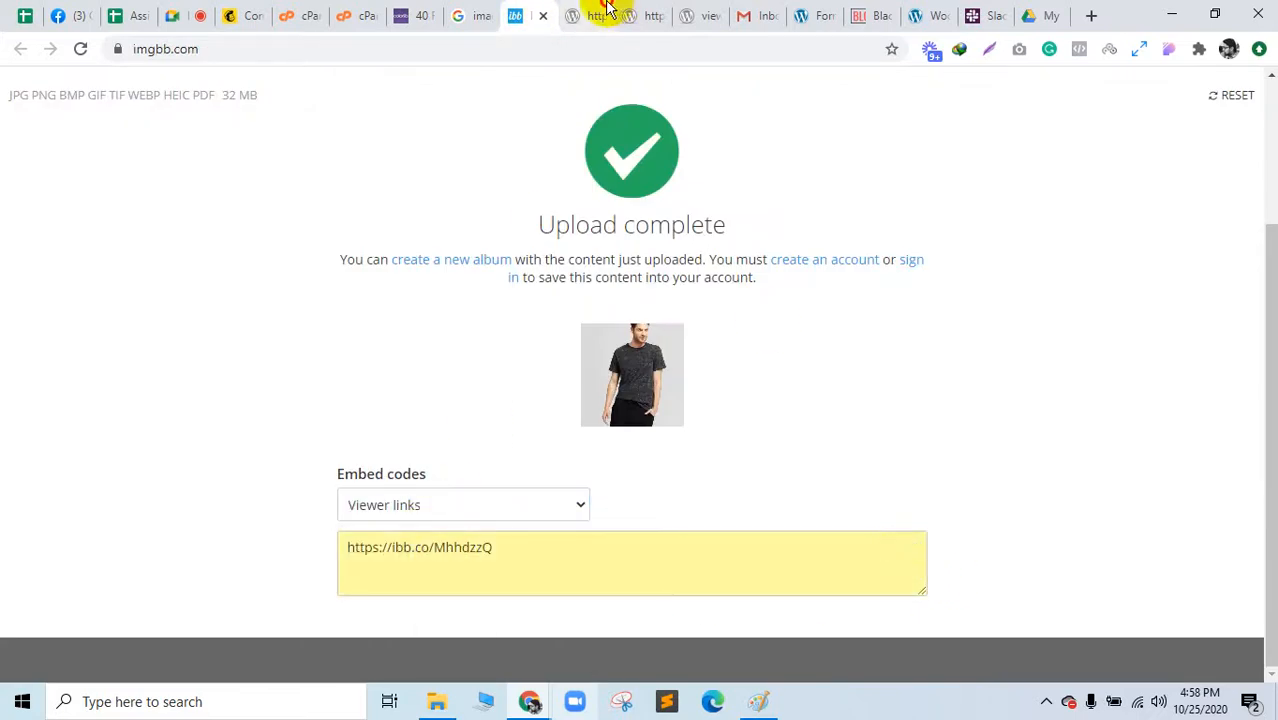
pyautogui.click(600, 12)
pyautogui.click(630, 13)
pyautogui.hotkey('ctrl', 'v')
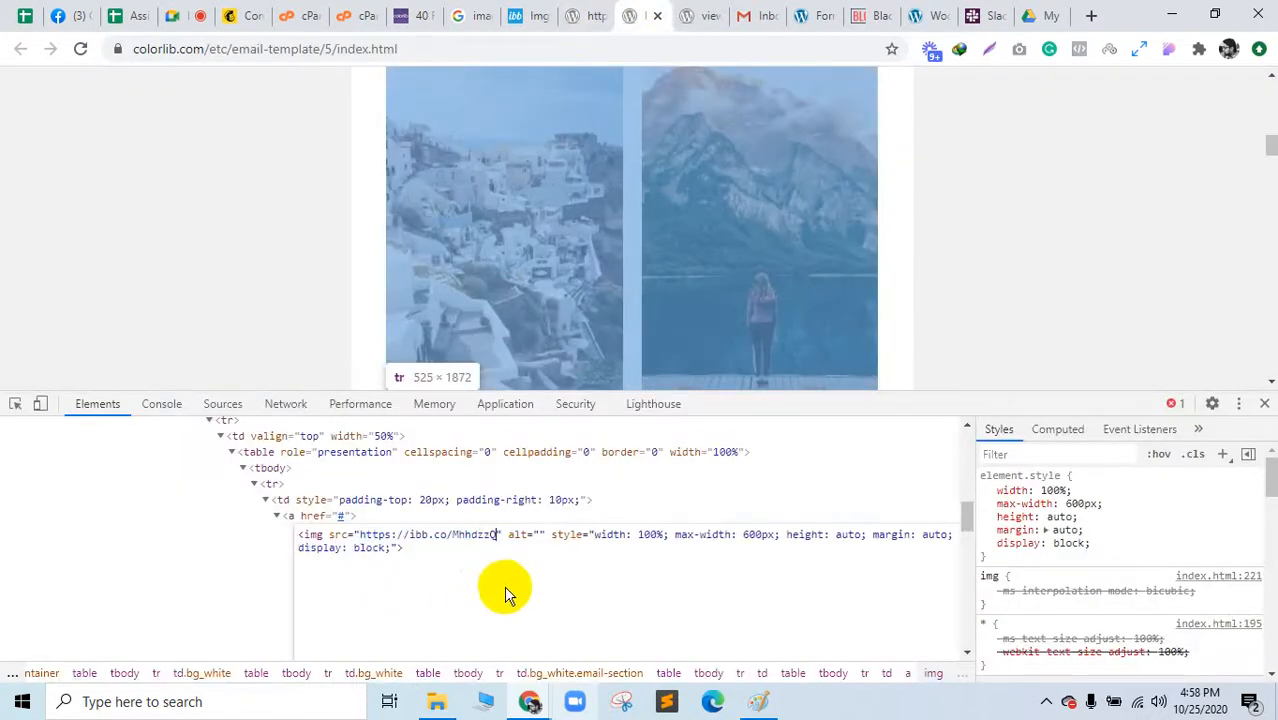
pyautogui.press('Return')
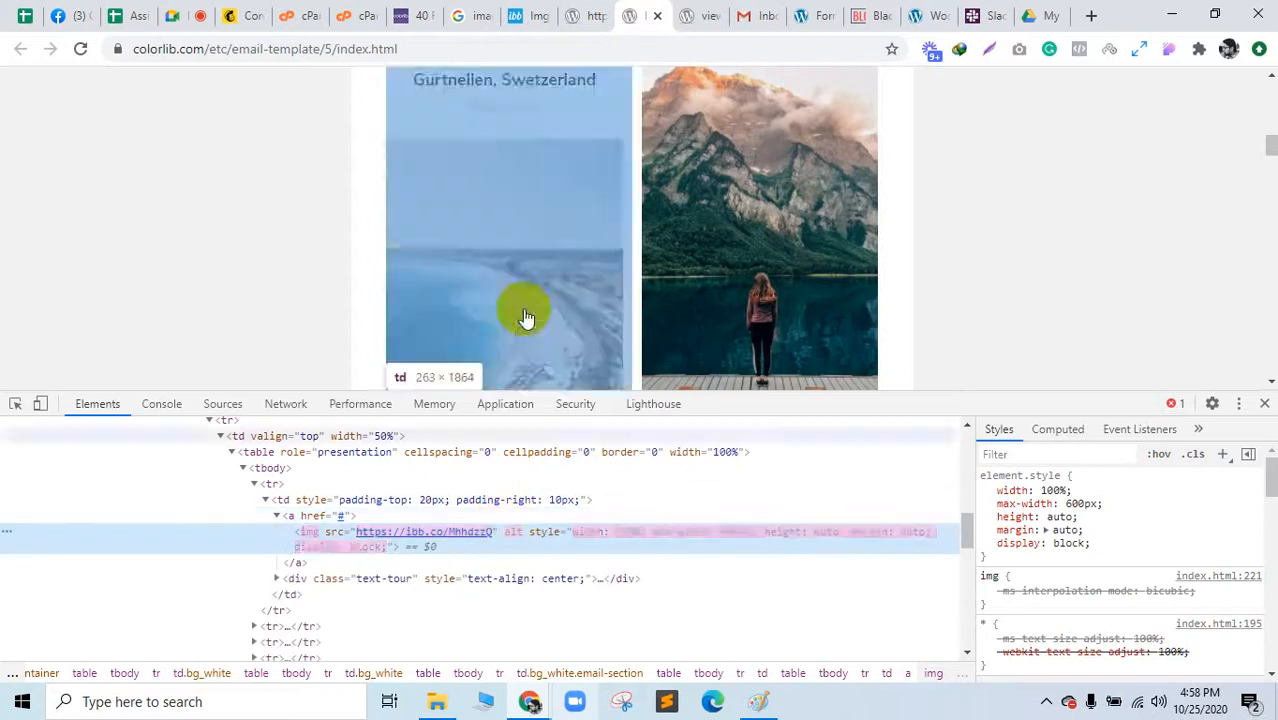
pyautogui.scroll(-3, 530, 289)
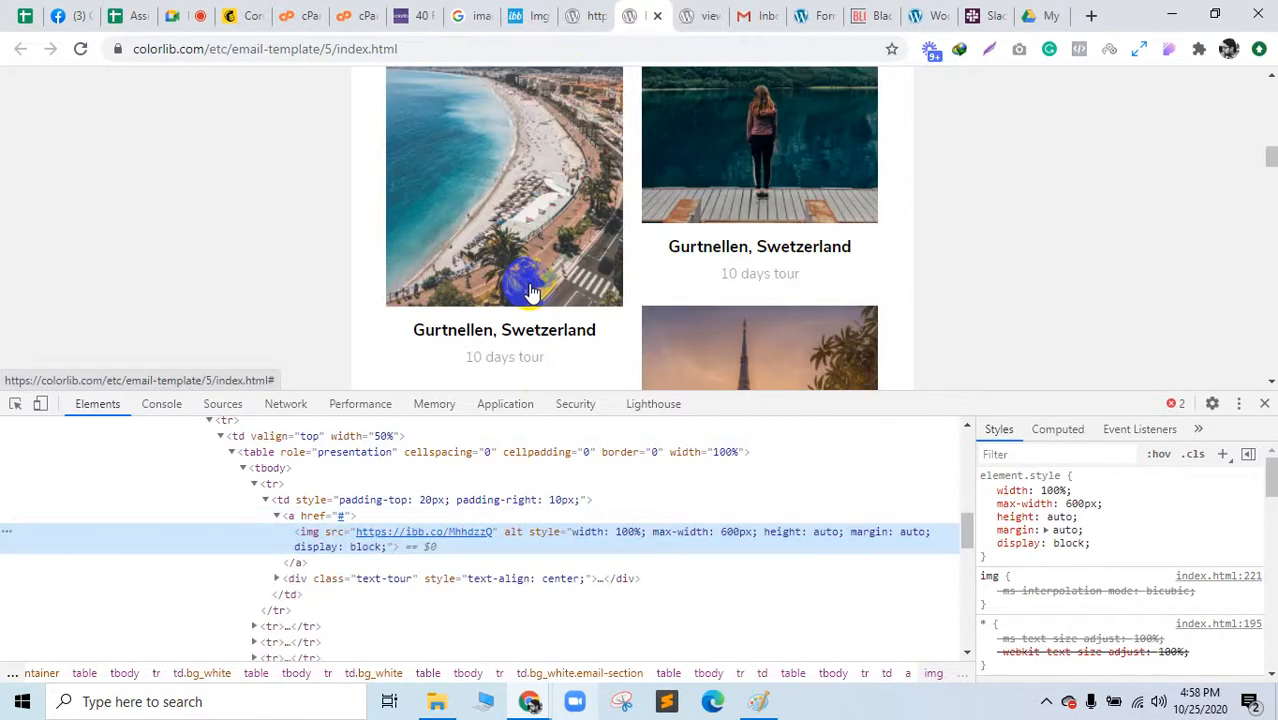
pyautogui.scroll(3, 530, 290)
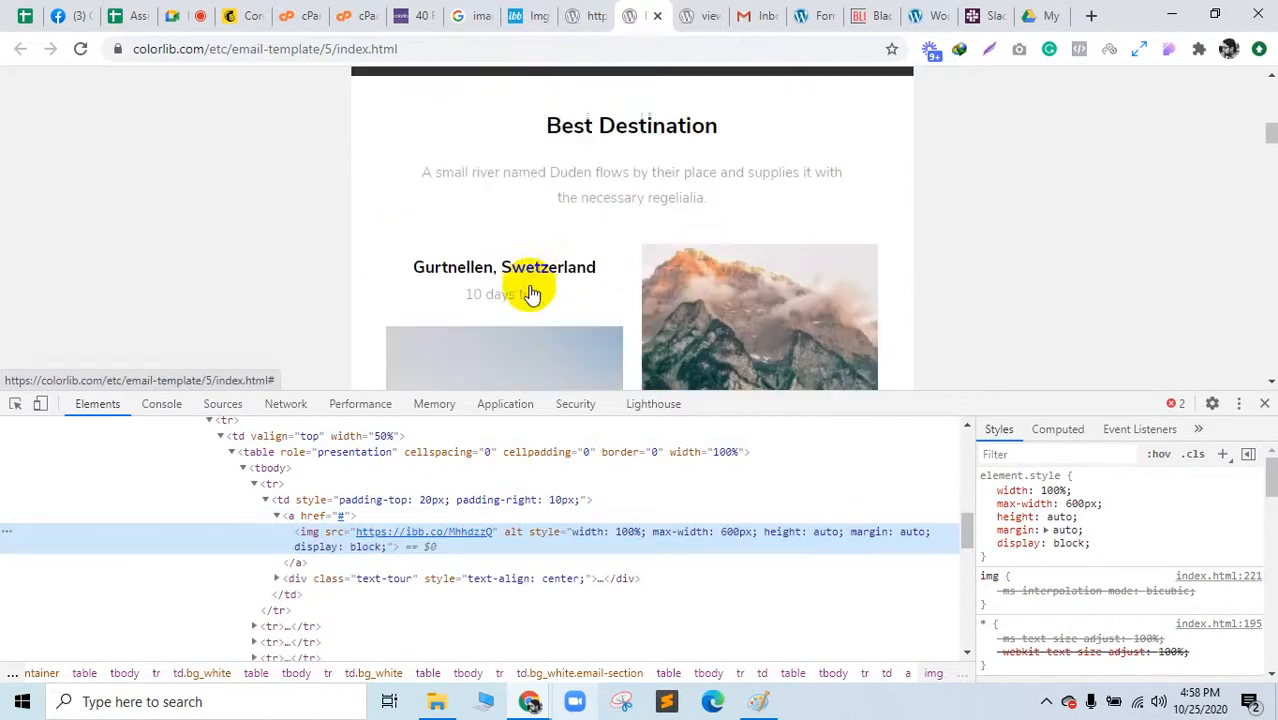
pyautogui.scroll(-5, 530, 292)
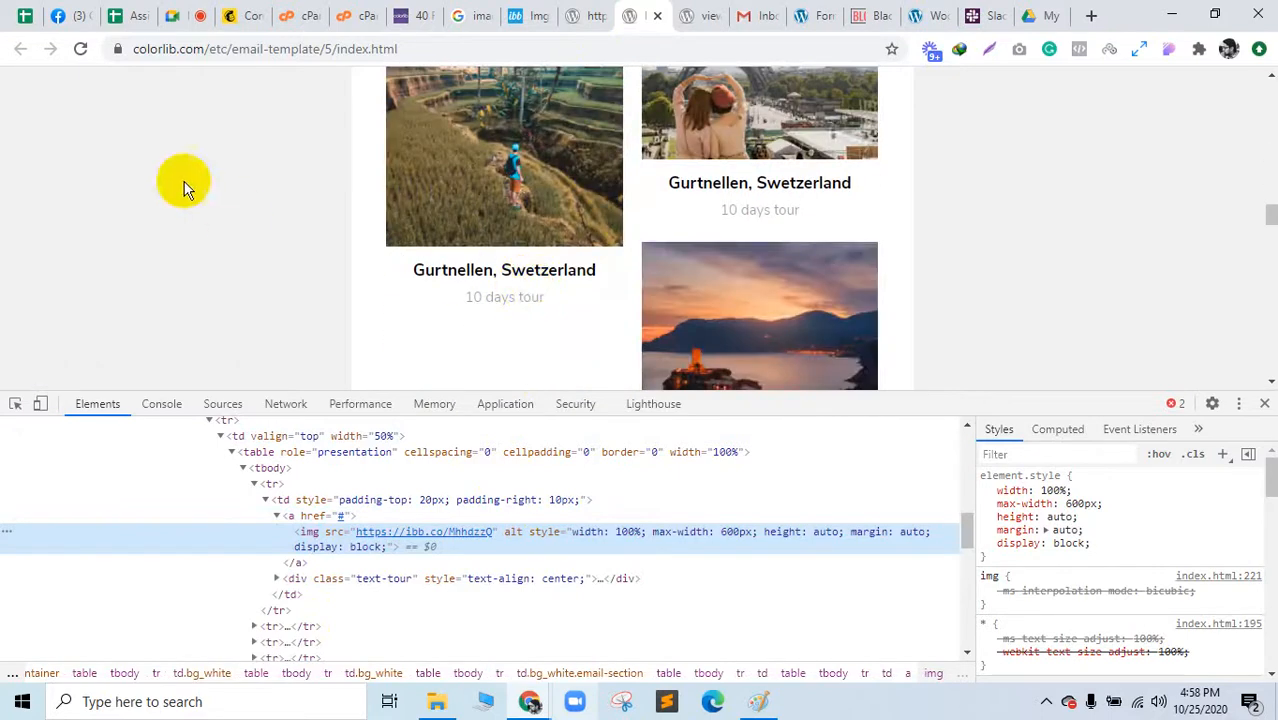
pyautogui.click(78, 50)
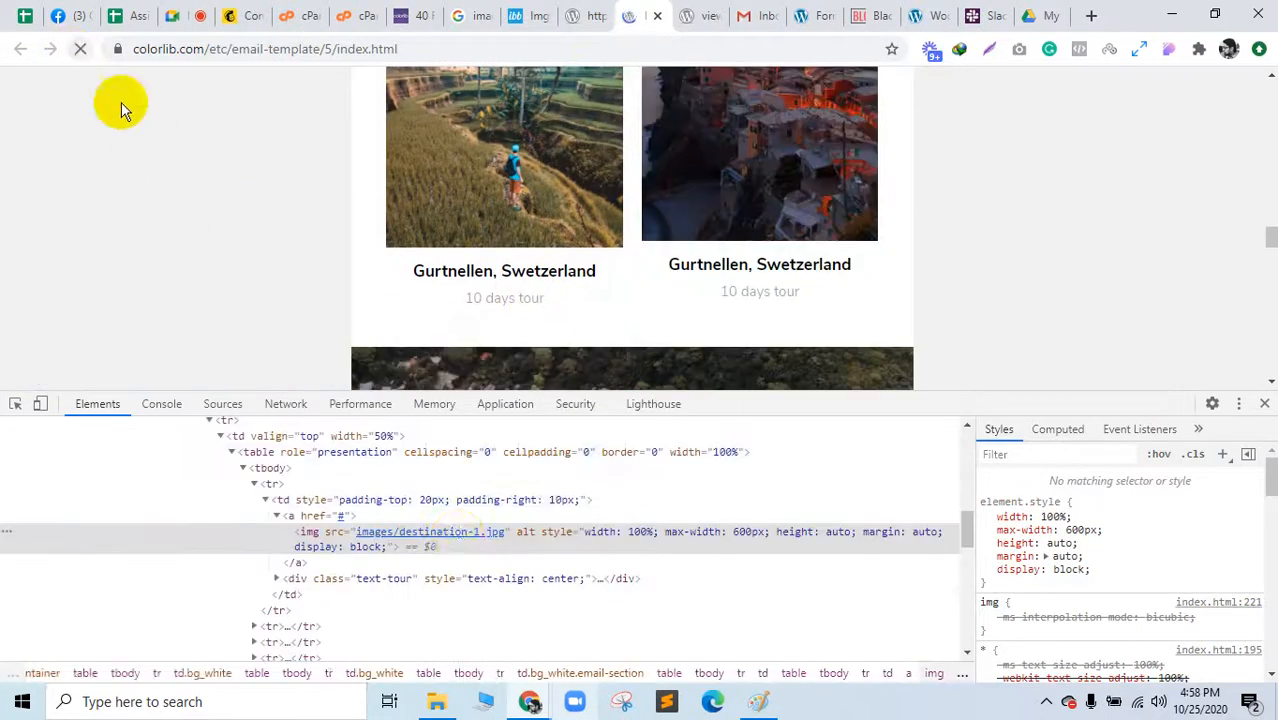
# Step: Copy ImgBB's HTML full linked embed code, then select the first destination card's link
pyautogui.click(522, 12)
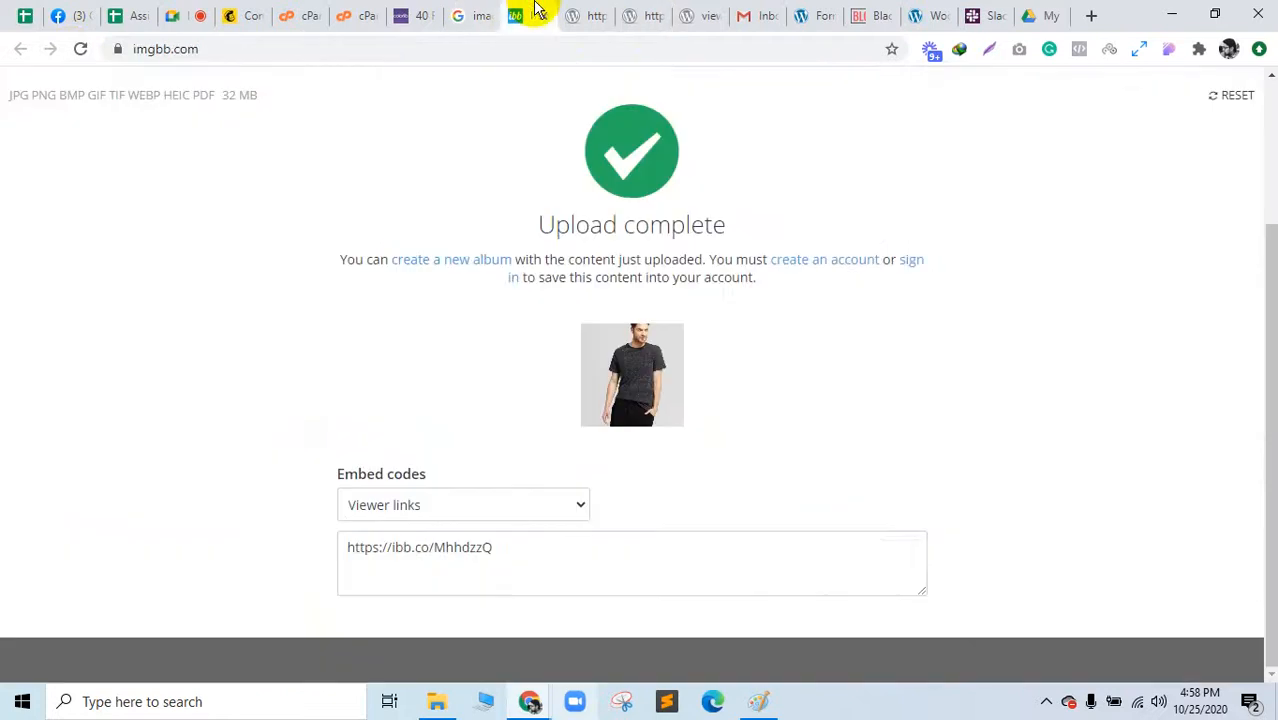
pyautogui.click(474, 500)
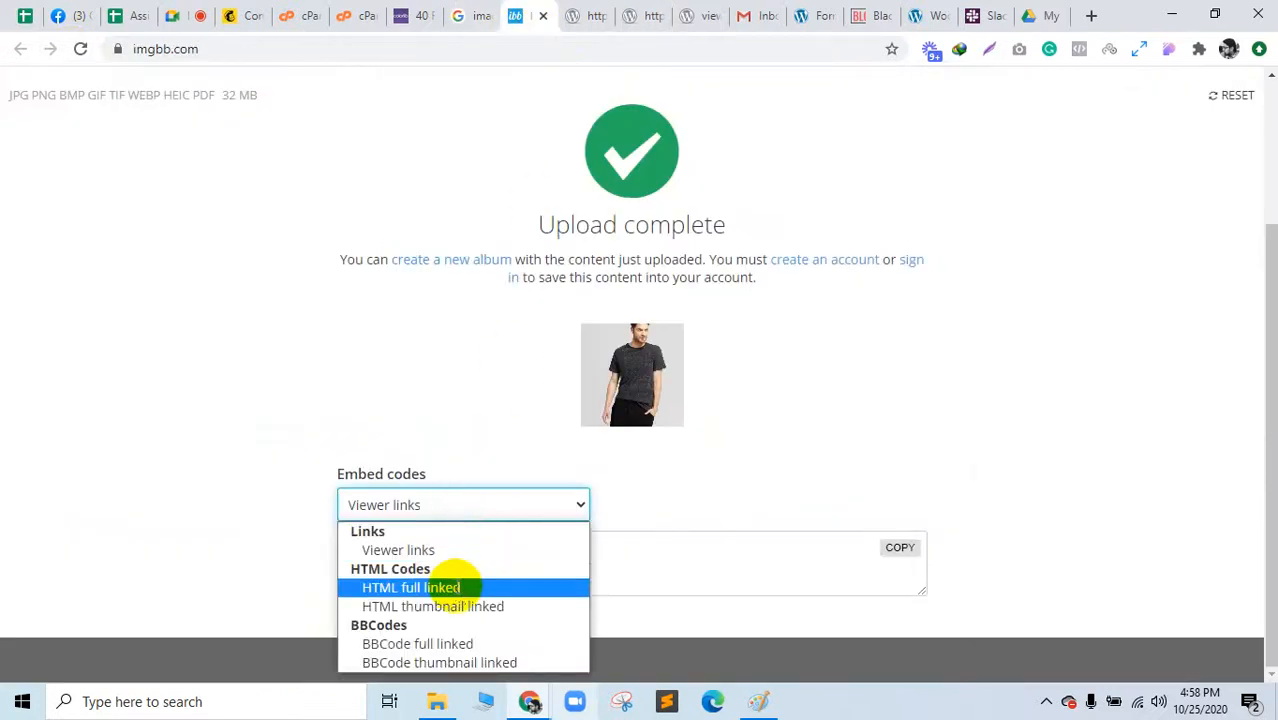
pyautogui.click(454, 584)
pyautogui.click(342, 536)
pyautogui.hotkey('ctrl', 'c')
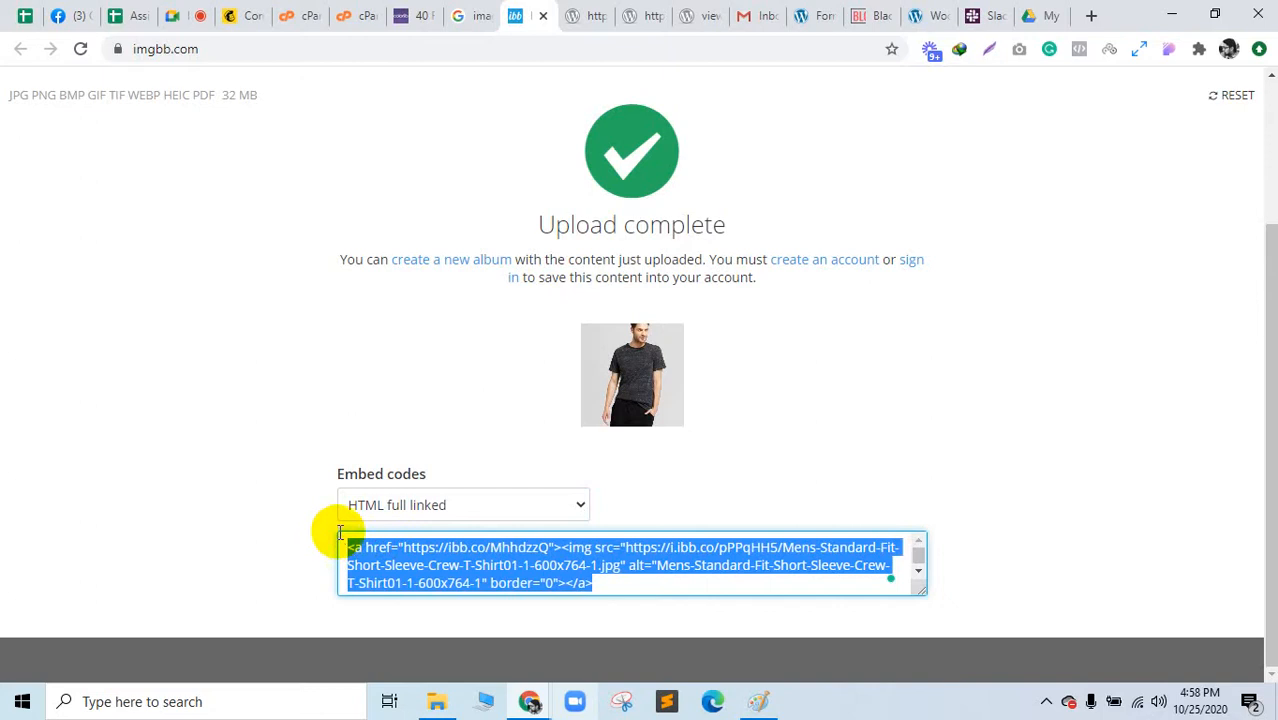
pyautogui.click(580, 15)
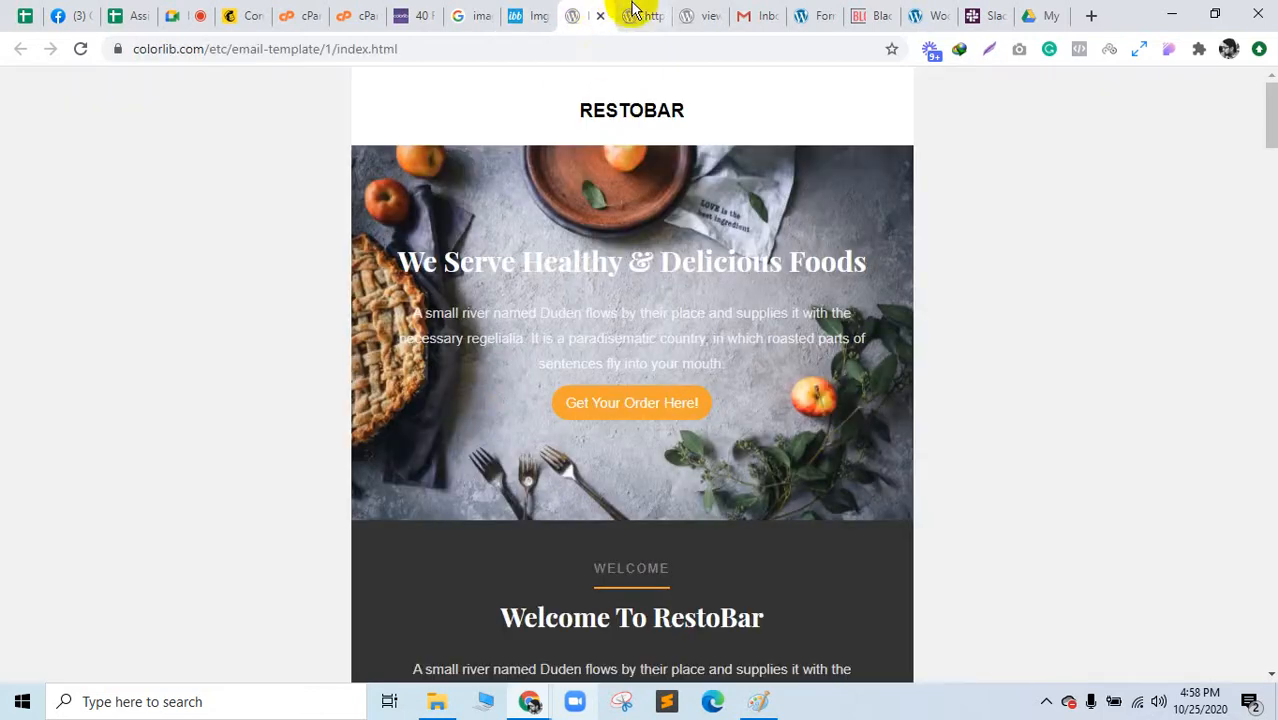
pyautogui.click(628, 14)
pyautogui.click(318, 517)
# Step: Replace the first destination card's <a href="#"> markup with the ImgBB embed code, showing the 600×764 T-shirt photo
pyautogui.rightClick(320, 527)
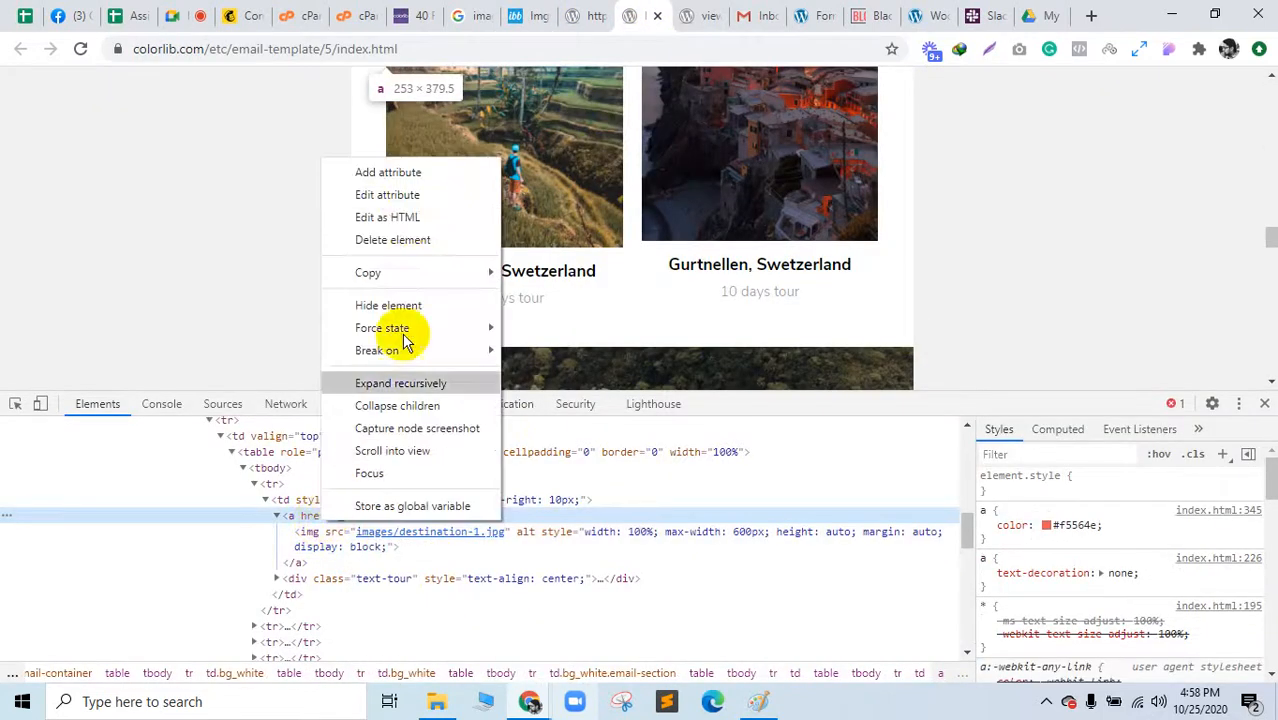
pyautogui.click(405, 220)
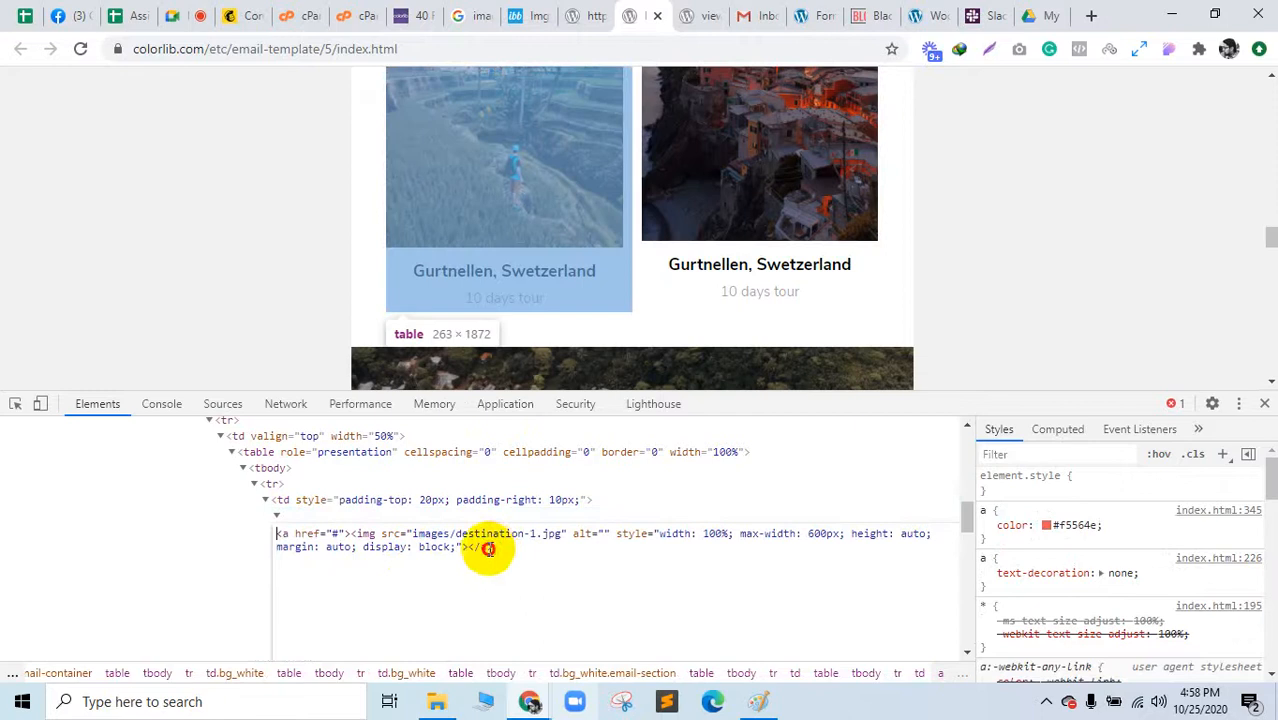
pyautogui.moveTo(488, 549); pyautogui.dragTo(257, 538)
pyautogui.hotkey('ctrl', 'v')
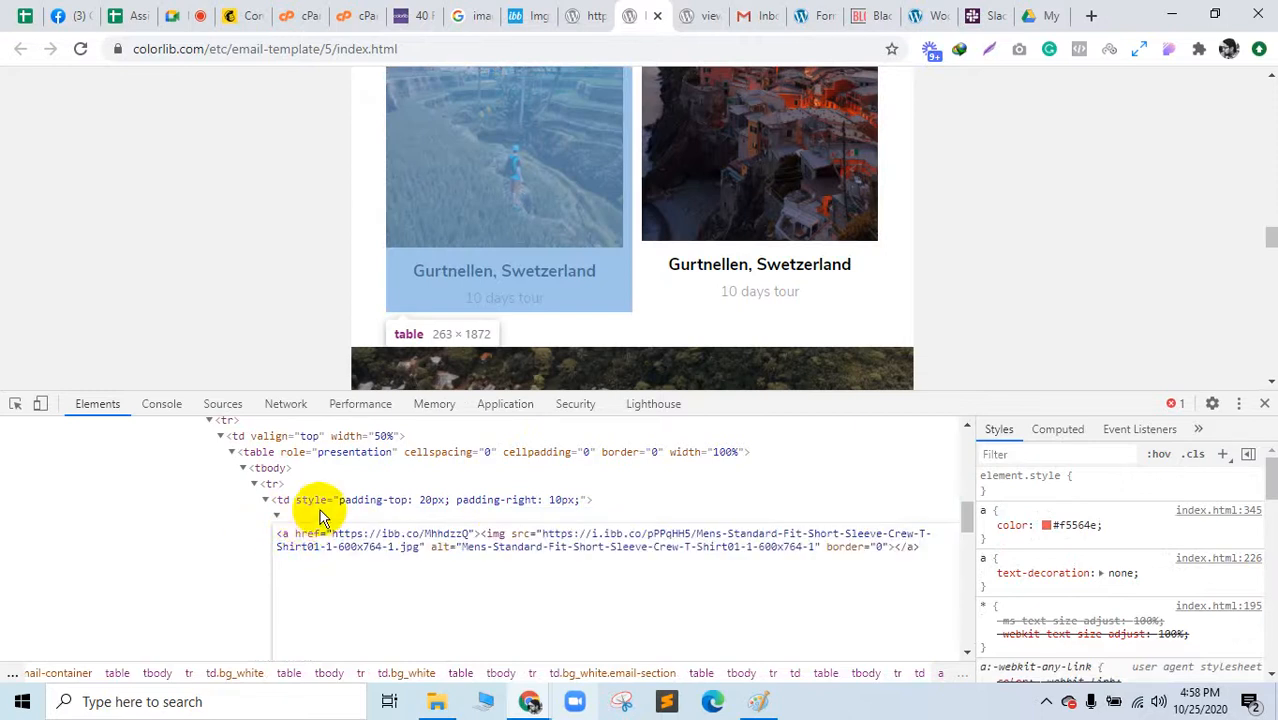
pyautogui.click(320, 509)
pyautogui.scroll(5, 758, 234)
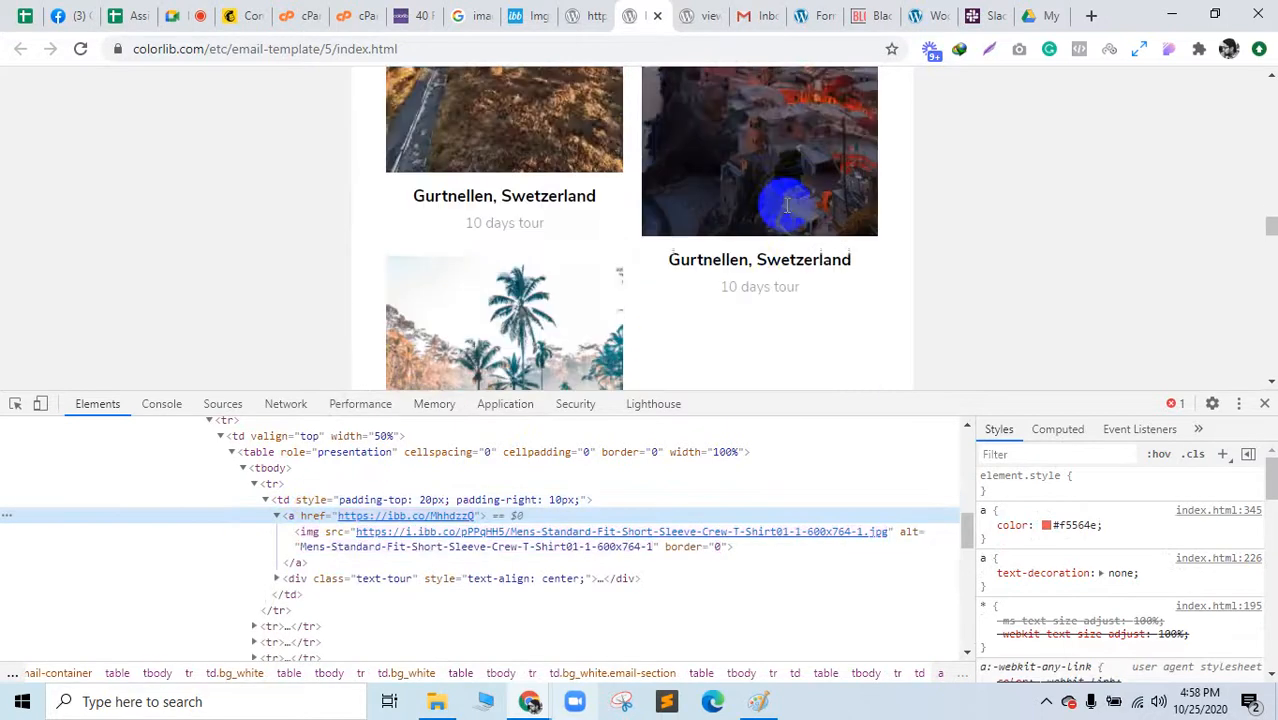
pyautogui.scroll(5, 789, 222)
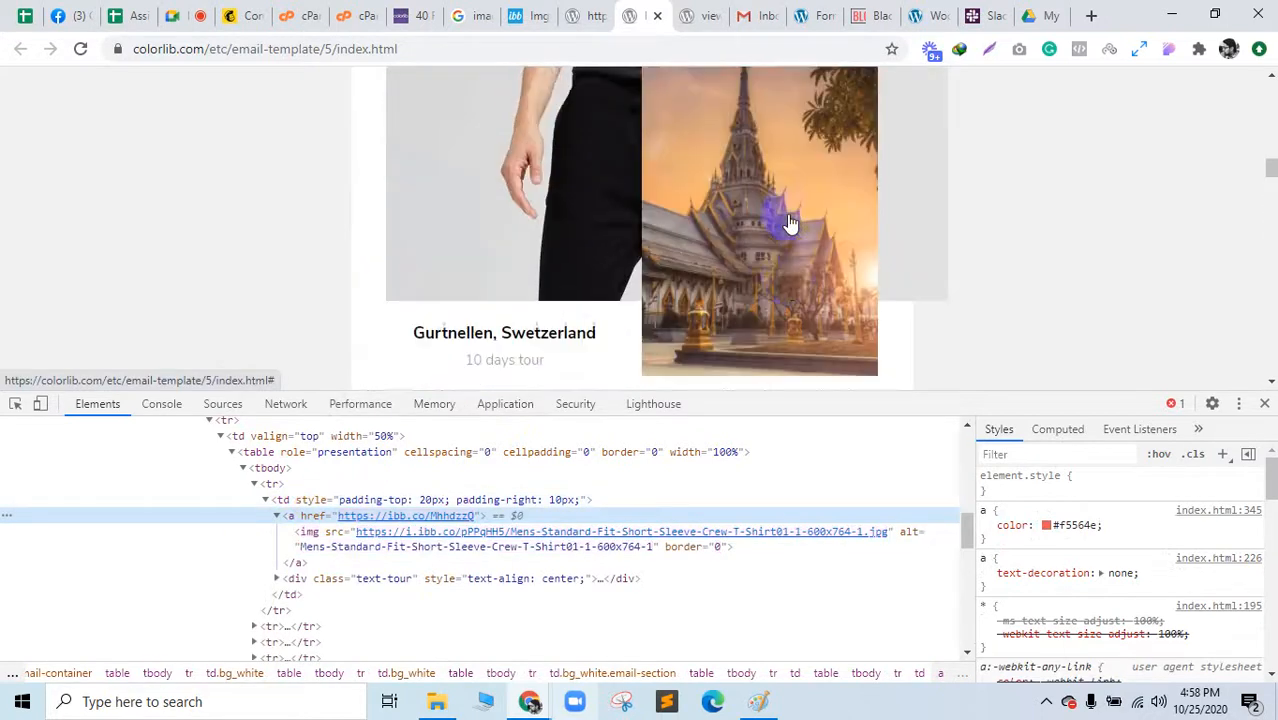
pyautogui.scroll(3, 600, 262)
pyautogui.scroll(-2, 585, 277)
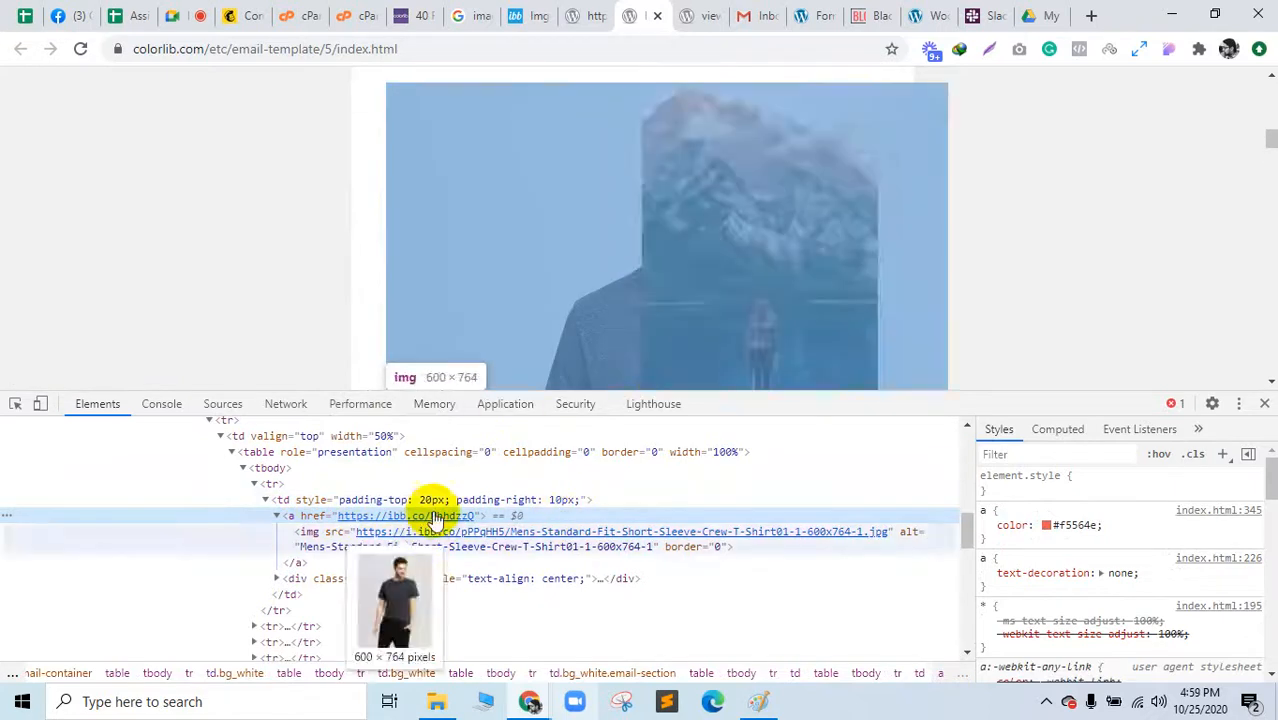
# Step: Add style="width:400px;height:400px" to the T-shirt image's tag
pyautogui.click(320, 533)
pyautogui.rightClick(321, 533)
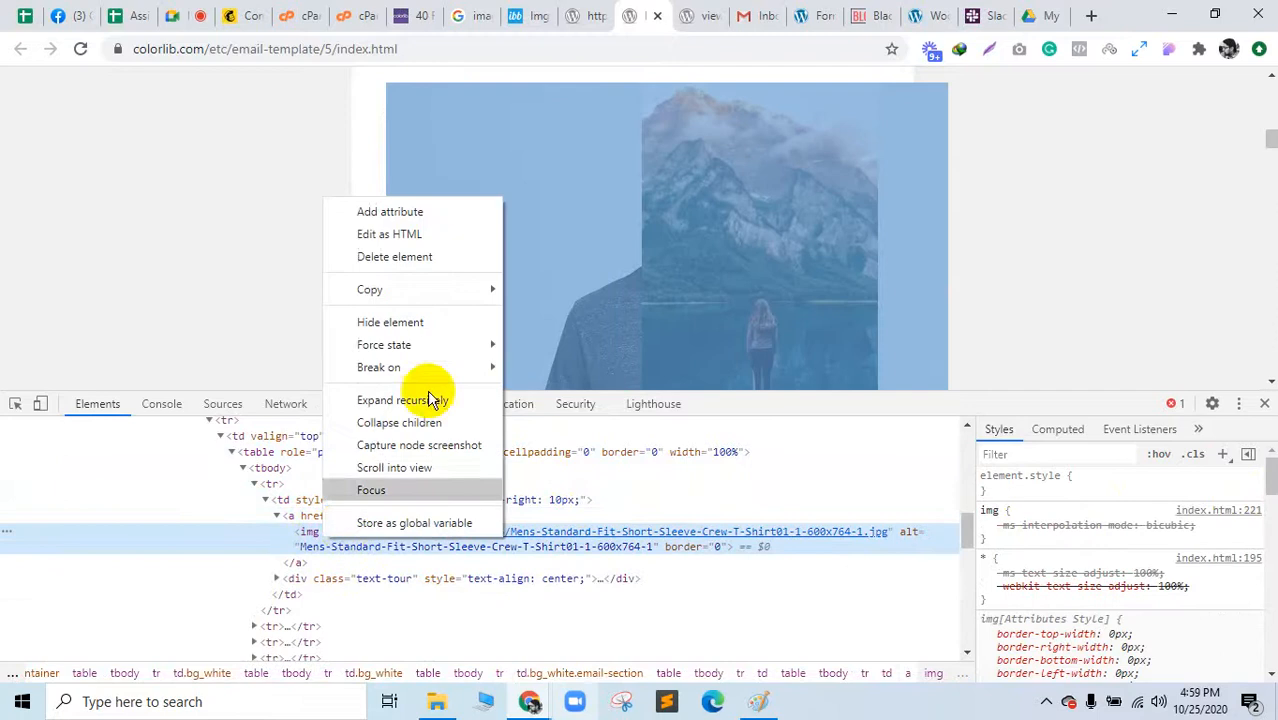
pyautogui.click(400, 236)
pyautogui.click(757, 546)
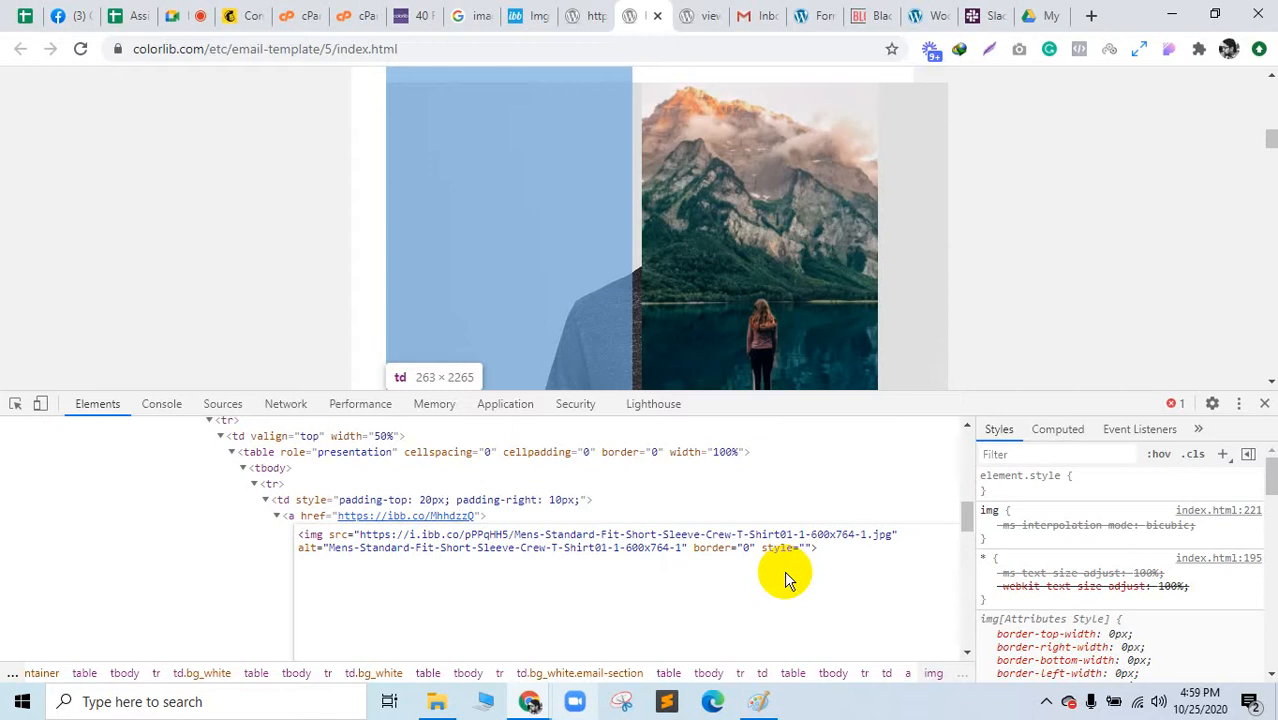
pyautogui.write('style="width:400px;height:')
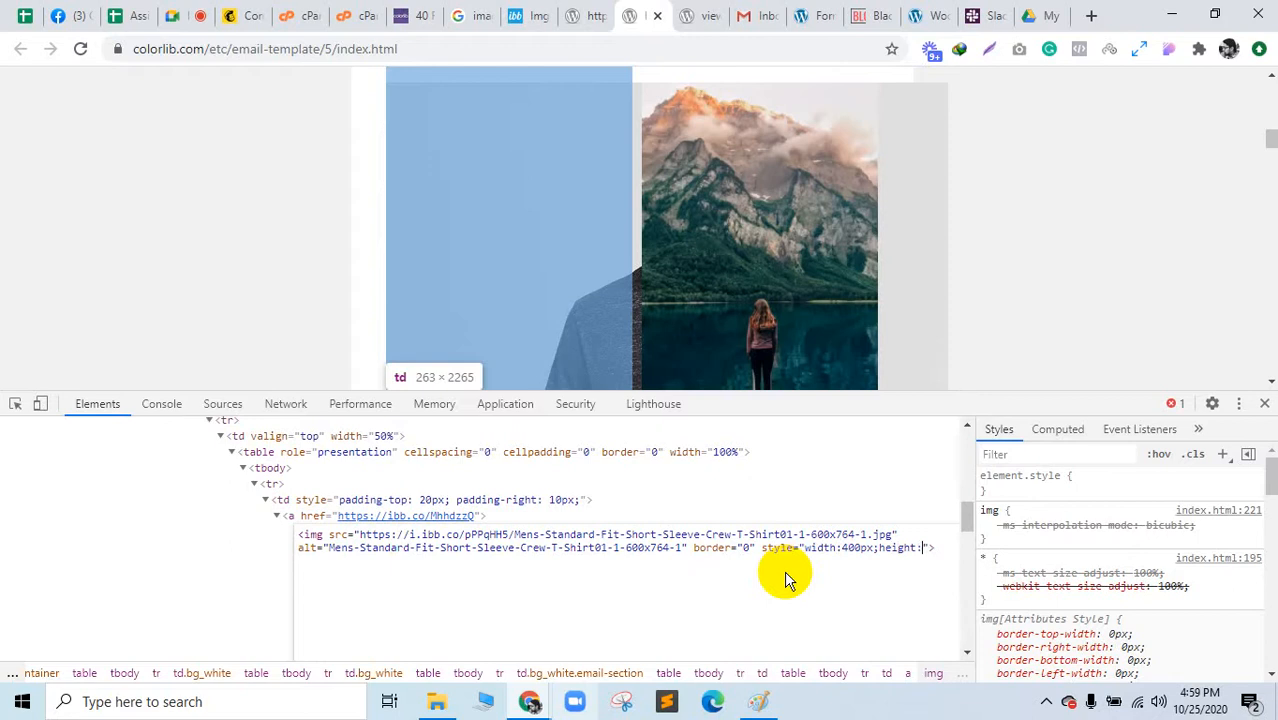
pyautogui.write('400px')
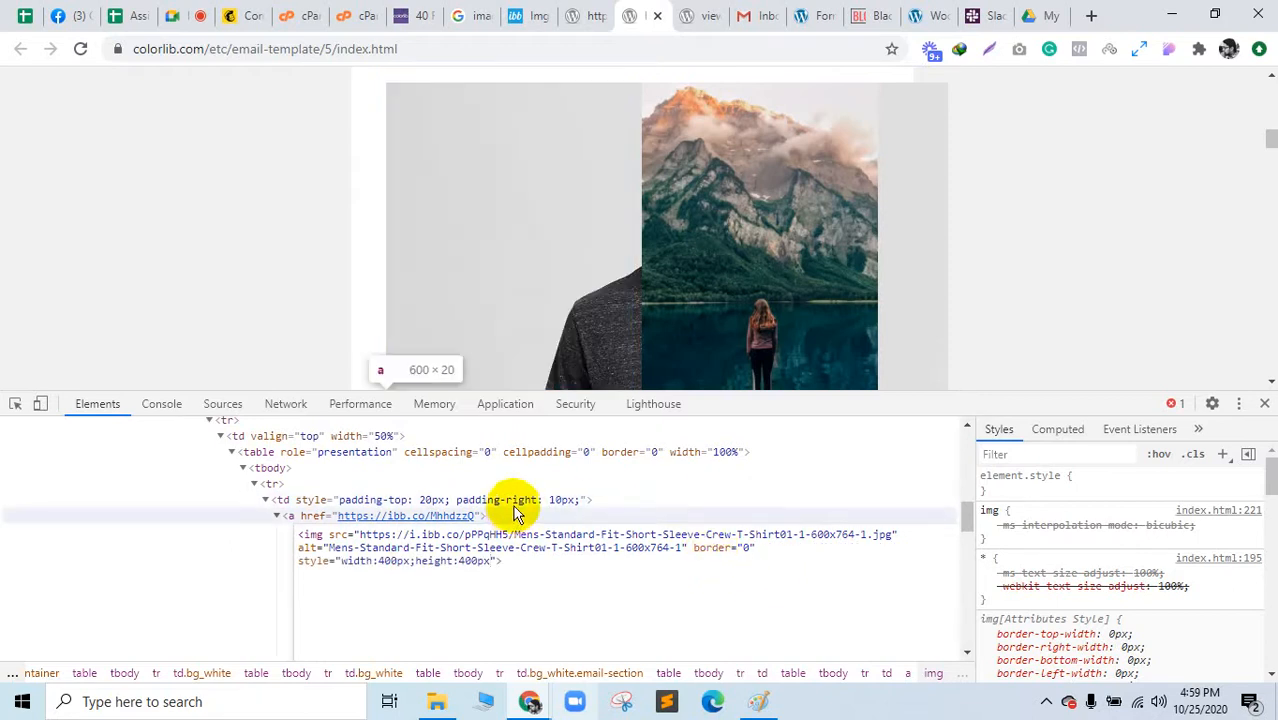
pyautogui.click(515, 512)
# Step: Close DevTools and scroll through the email to review the resized photo
pyautogui.scroll(2, 609, 193)
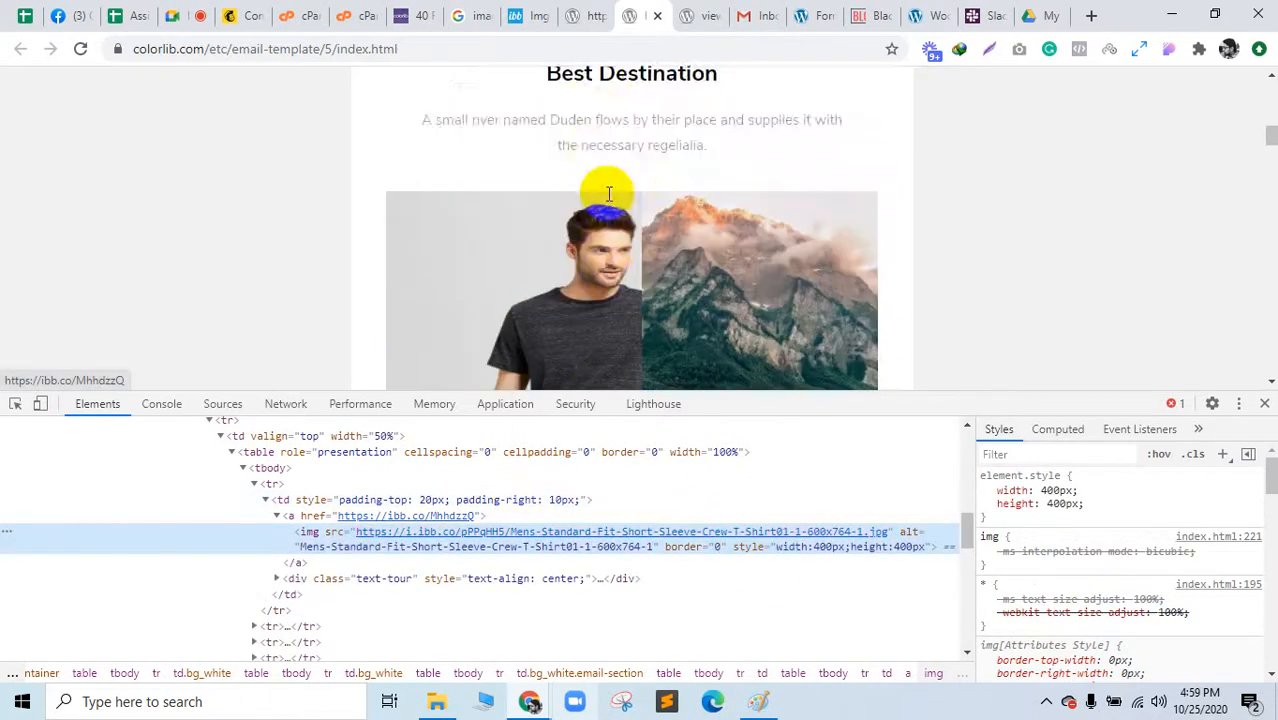
pyautogui.scroll(-3, 609, 195)
pyautogui.scroll(2, 608, 205)
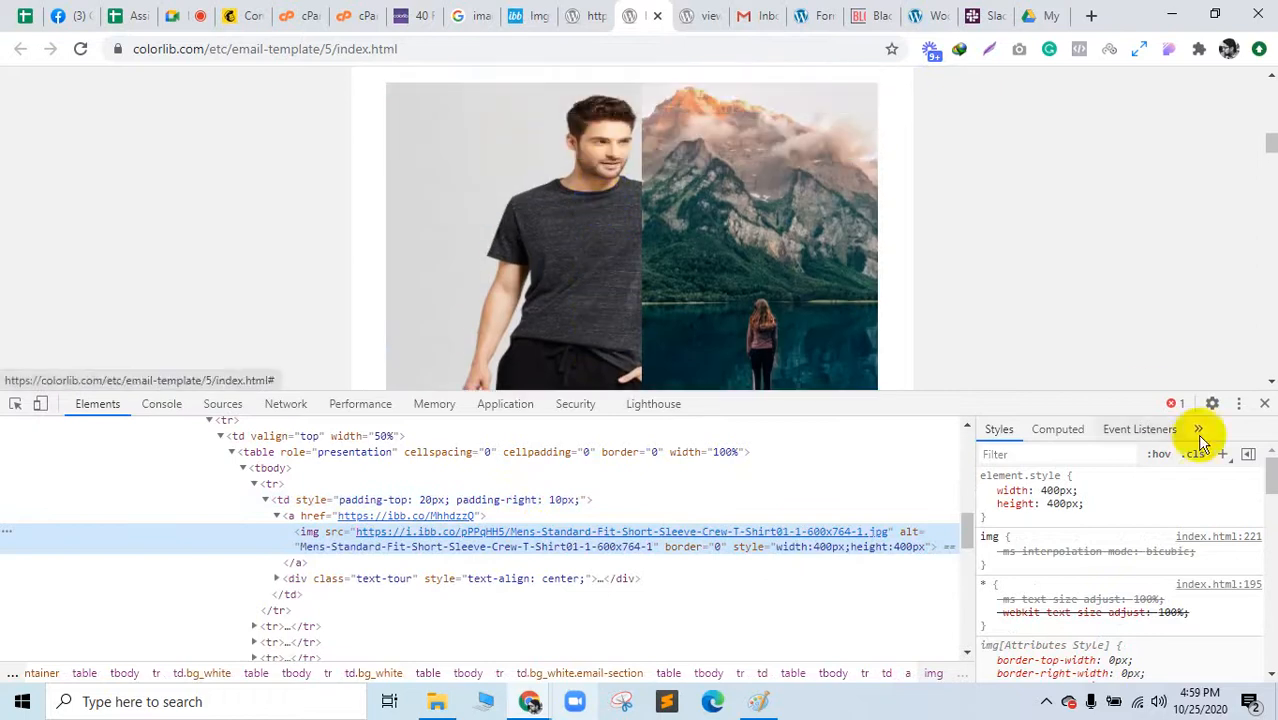
pyautogui.click(1264, 403)
pyautogui.scroll(-2, 693, 530)
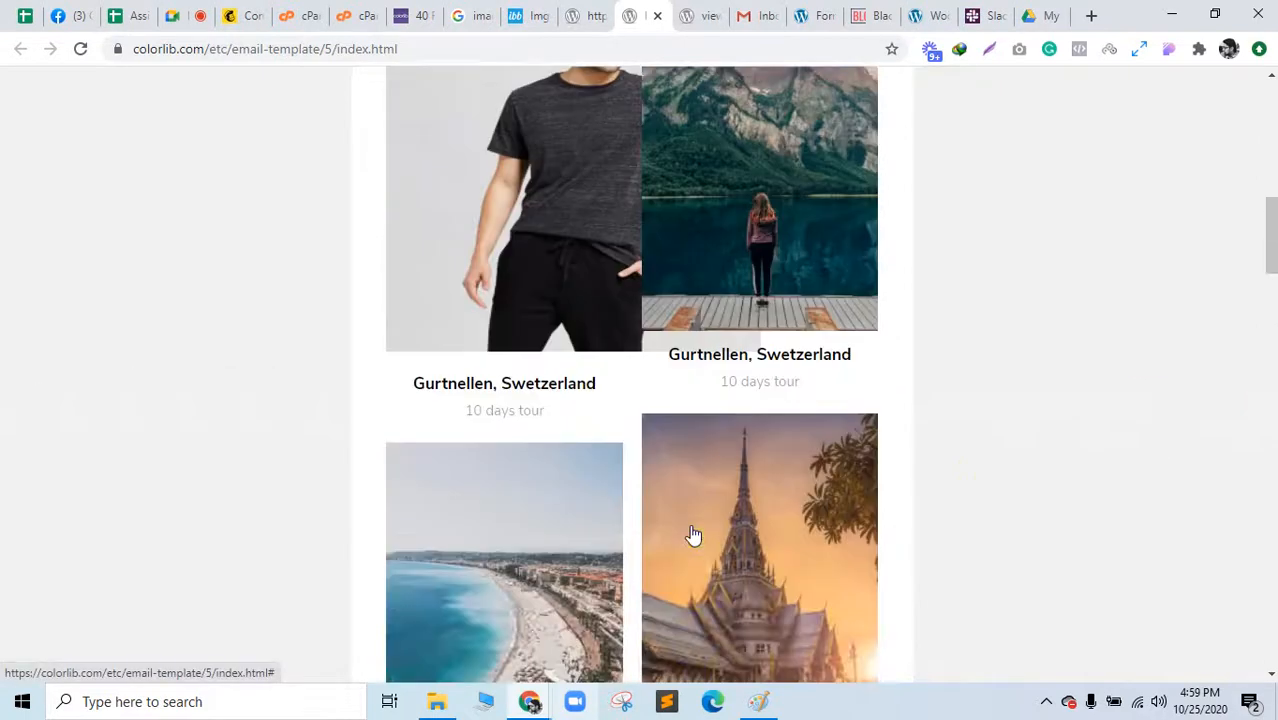
pyautogui.scroll(2, 688, 533)
pyautogui.scroll(-10, 690, 530)
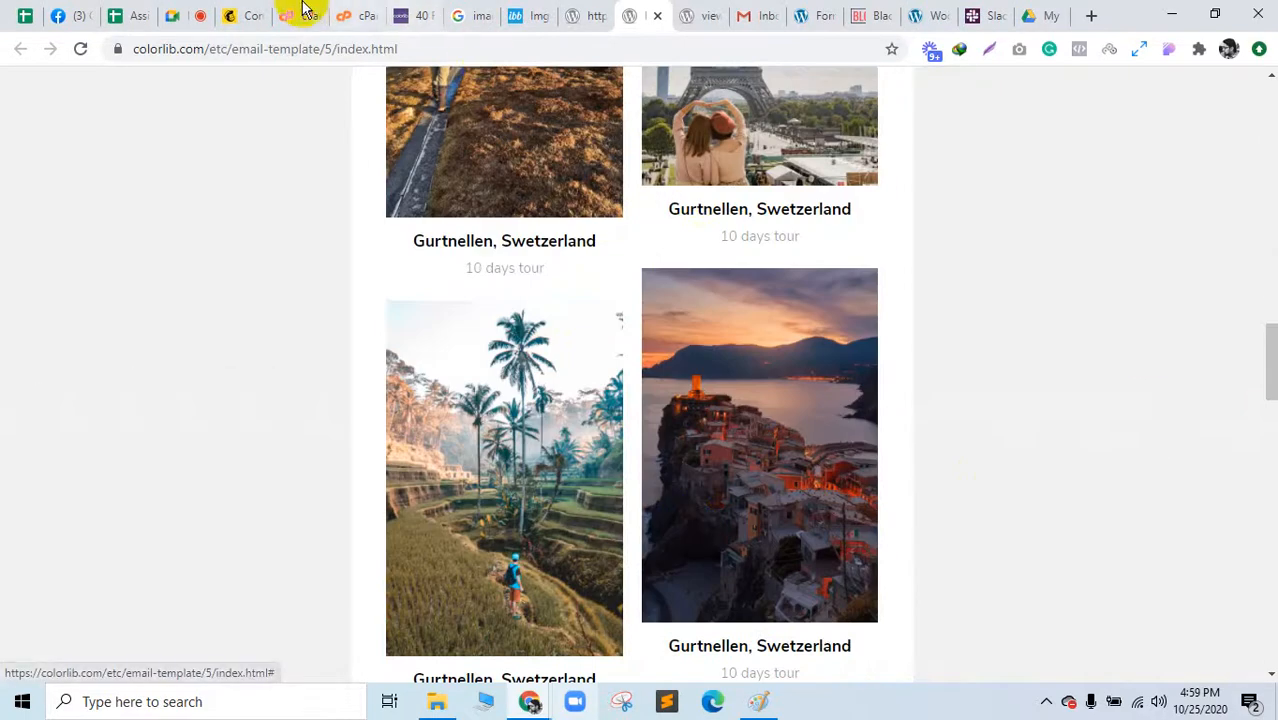
pyautogui.click(570, 12)
# Step: Close the edited travel template tab and reload the RestoBar template page
pyautogui.click(542, 12)
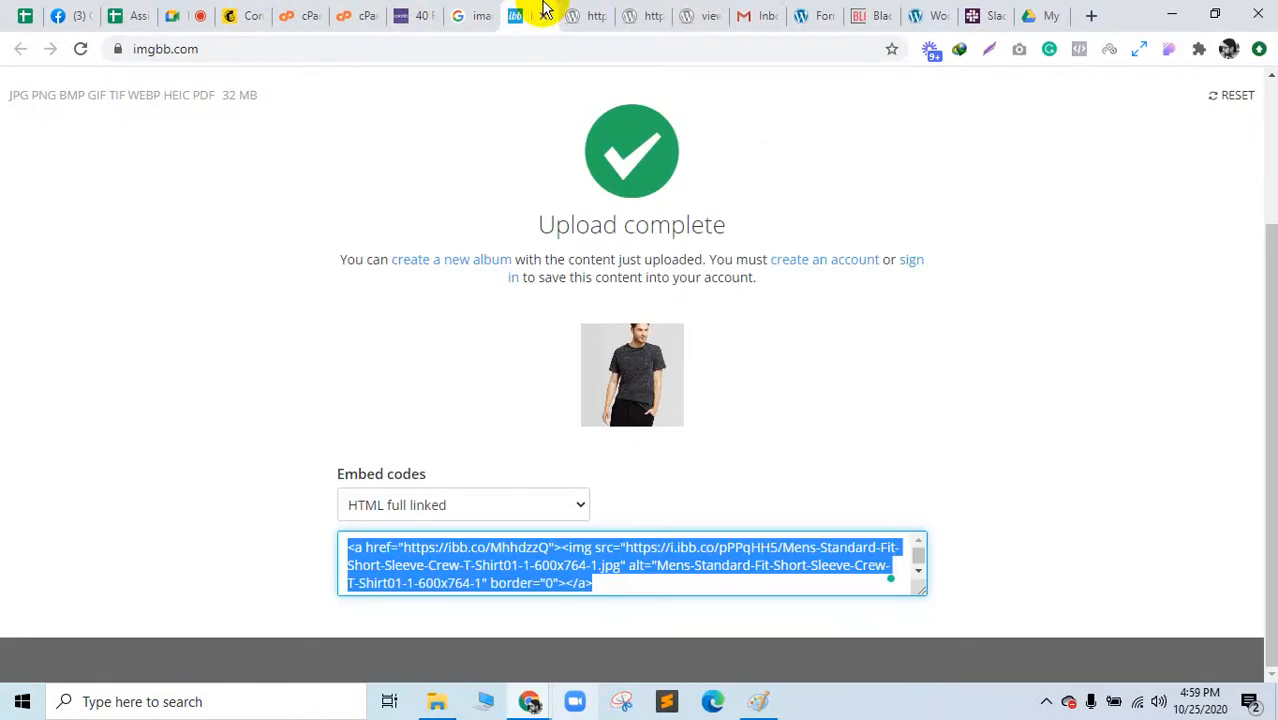
pyautogui.click(578, 14)
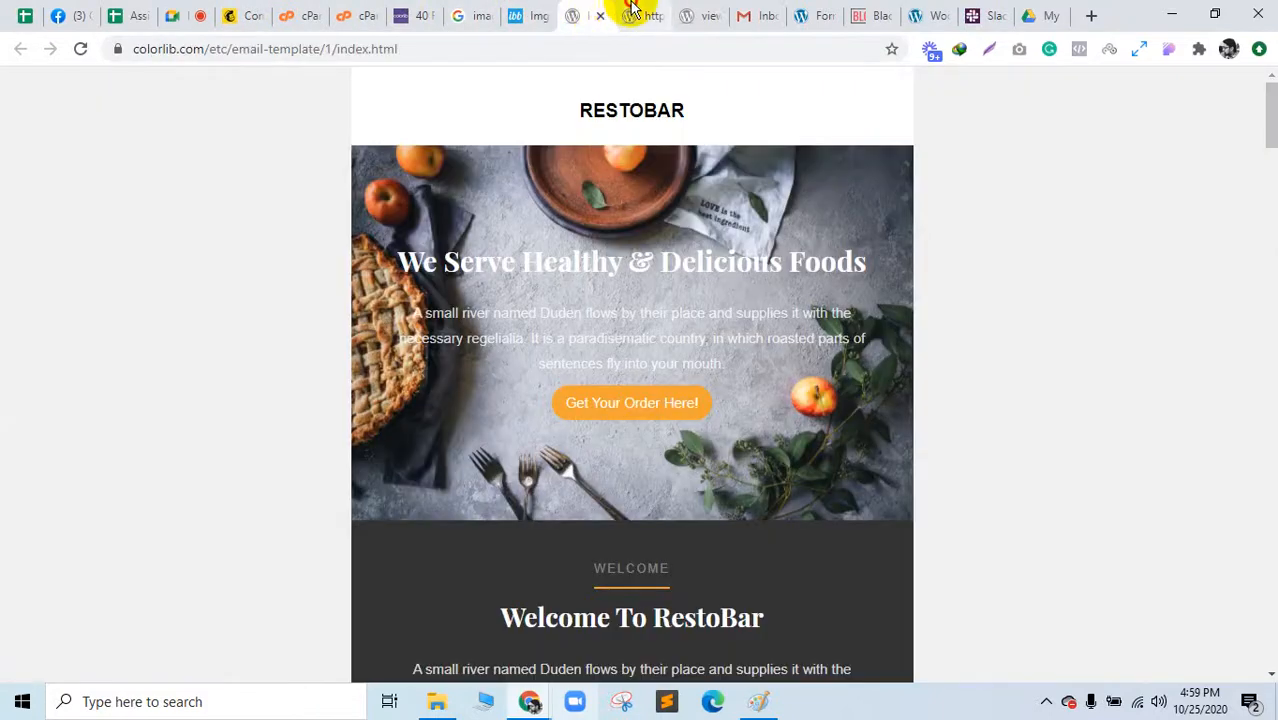
pyautogui.click(635, 15)
pyautogui.click(657, 17)
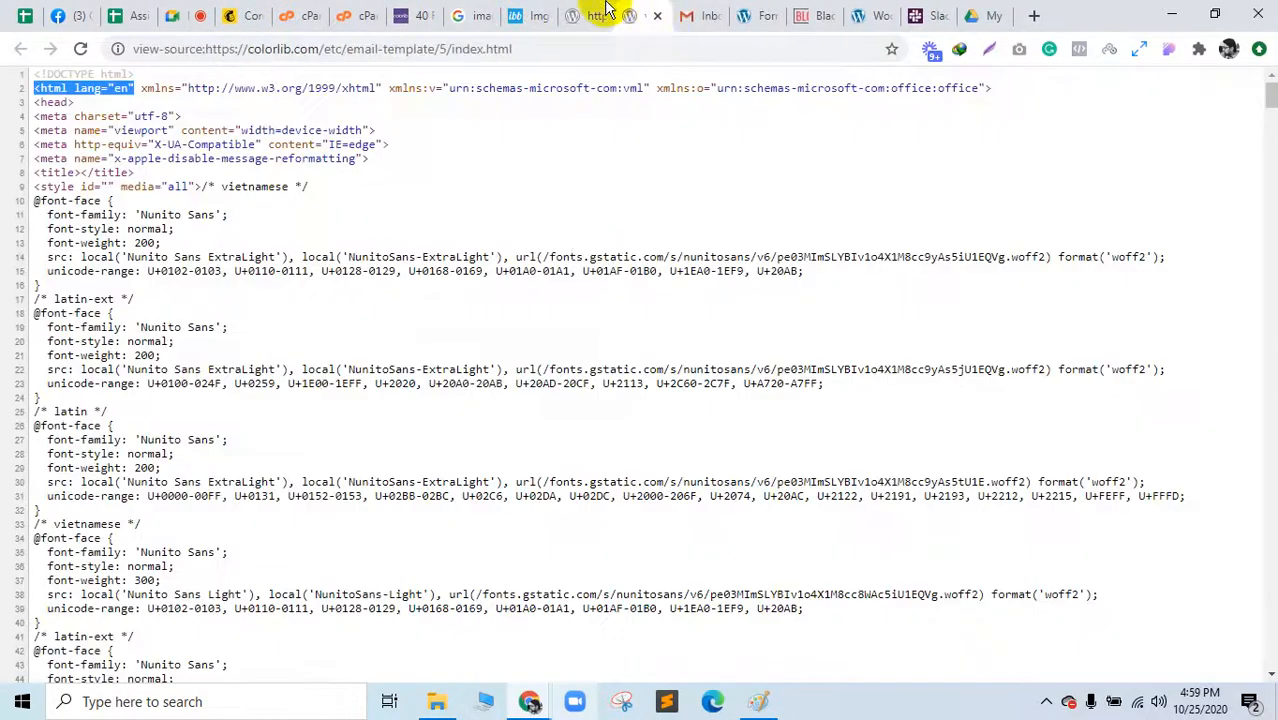
pyautogui.click(595, 15)
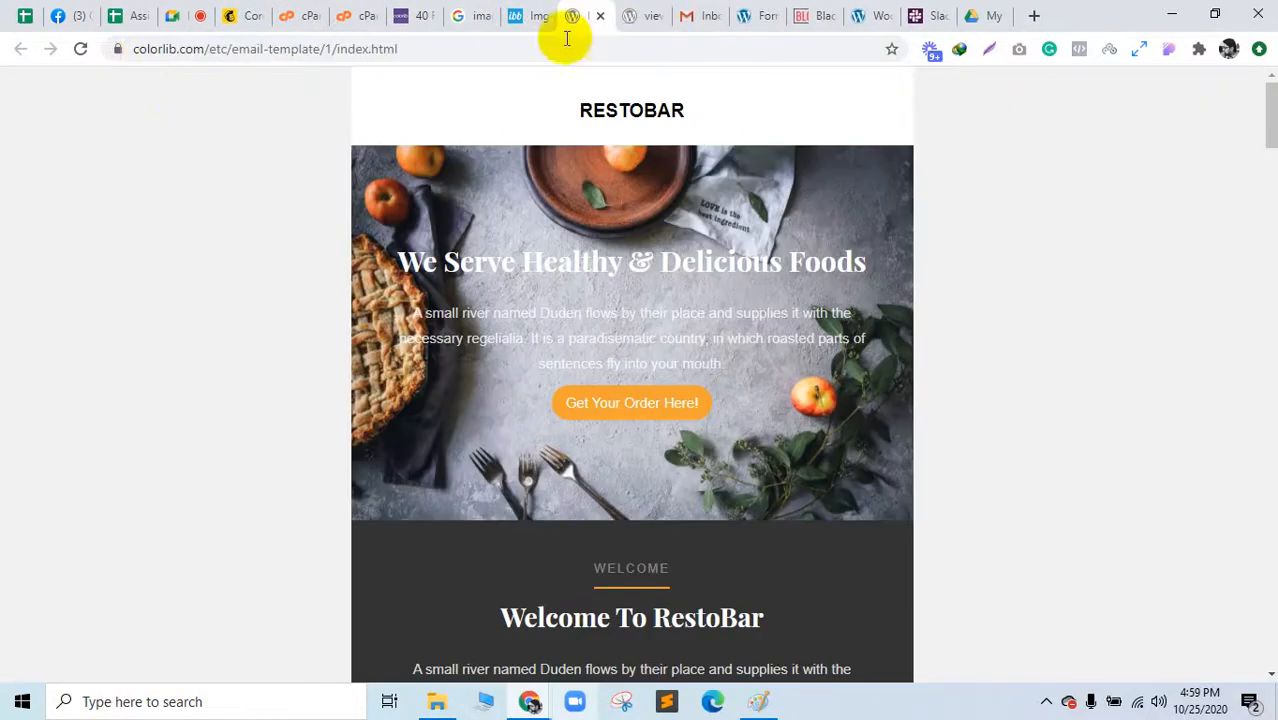
pyautogui.click(83, 50)
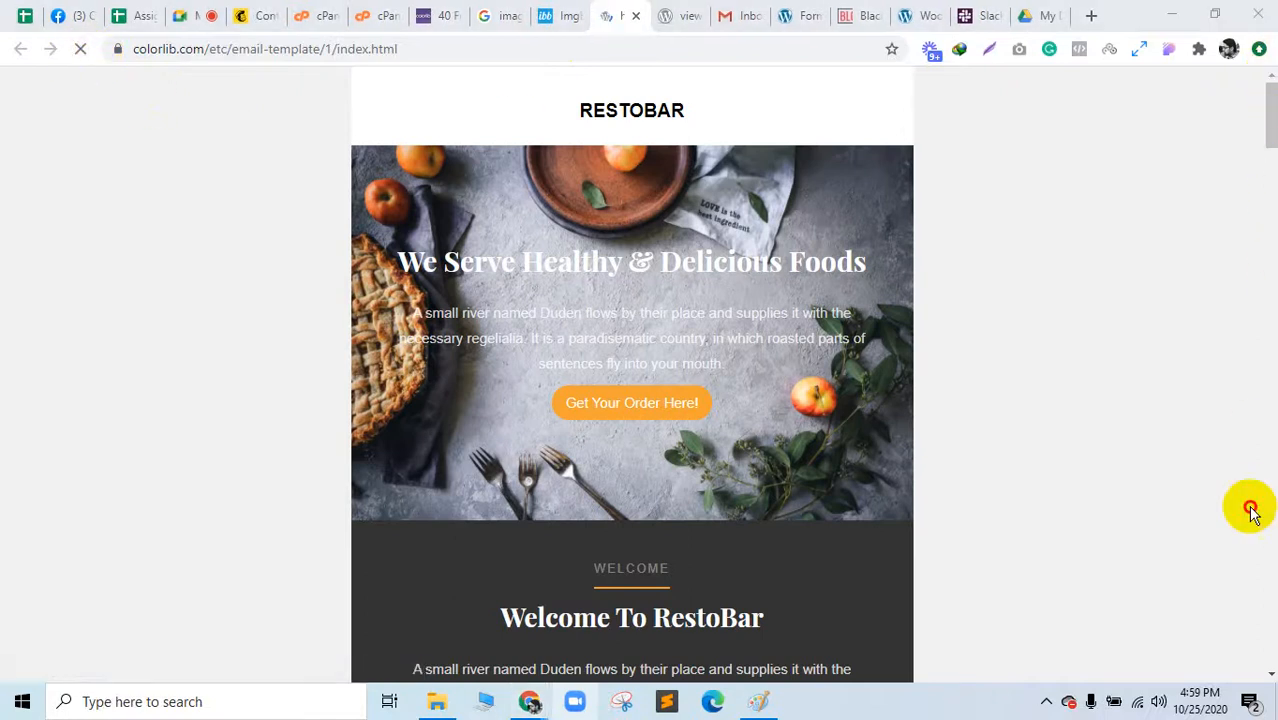
# Step: Open and close the page source view, then open and dismiss Chrome's main menu
pyautogui.moveTo(1270, 137); pyautogui.dragTo(1250, 63)
pyautogui.click(686, 15)
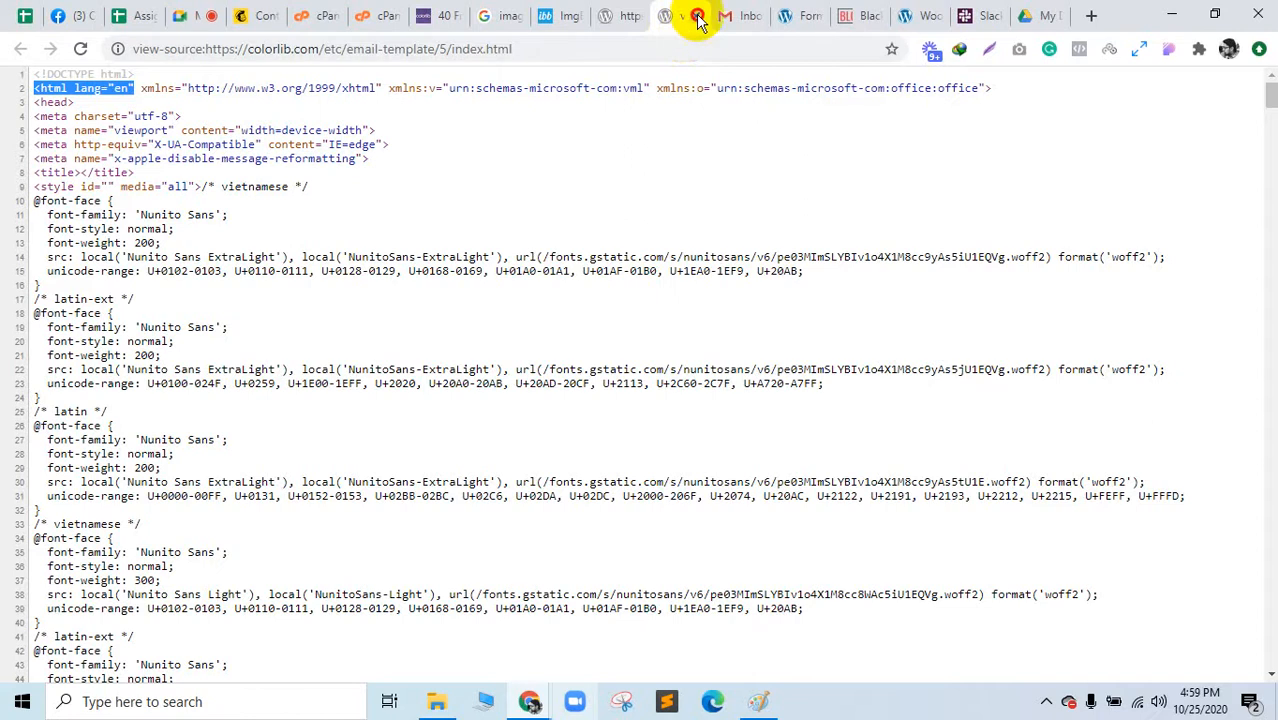
pyautogui.click(699, 15)
pyautogui.click(633, 14)
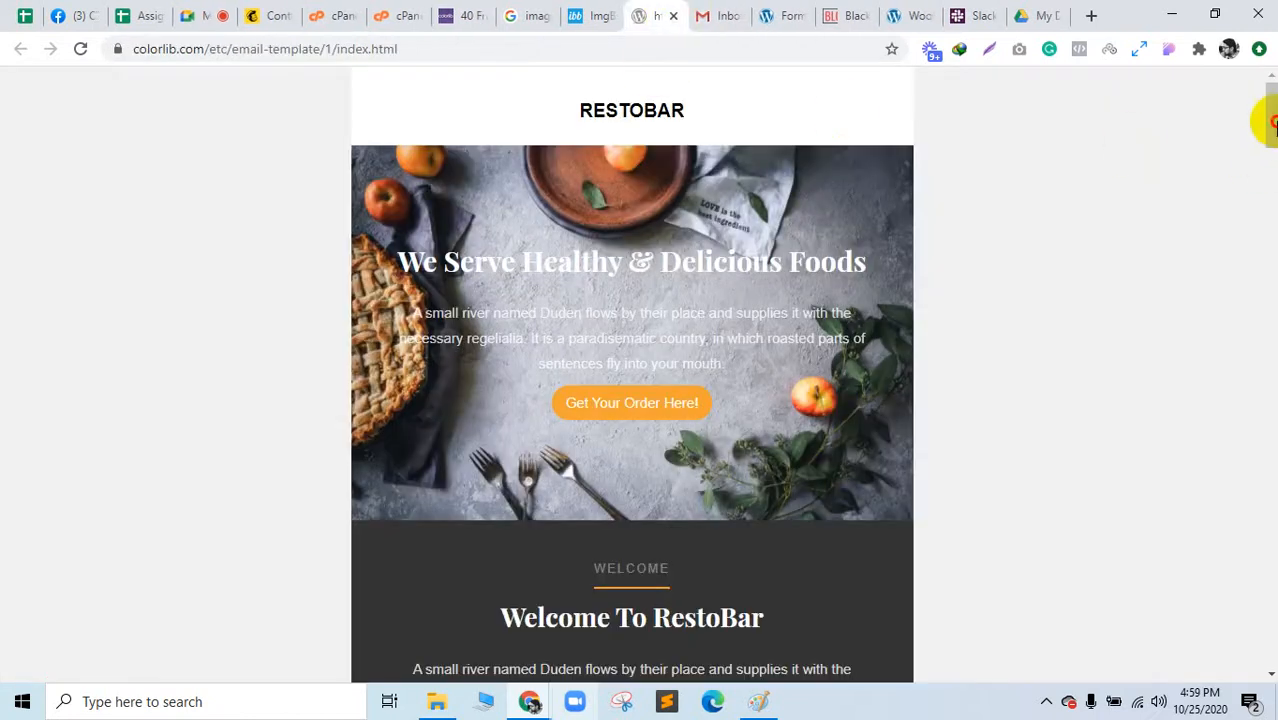
pyautogui.moveTo(1270, 137); pyautogui.dragTo(1212, 17)
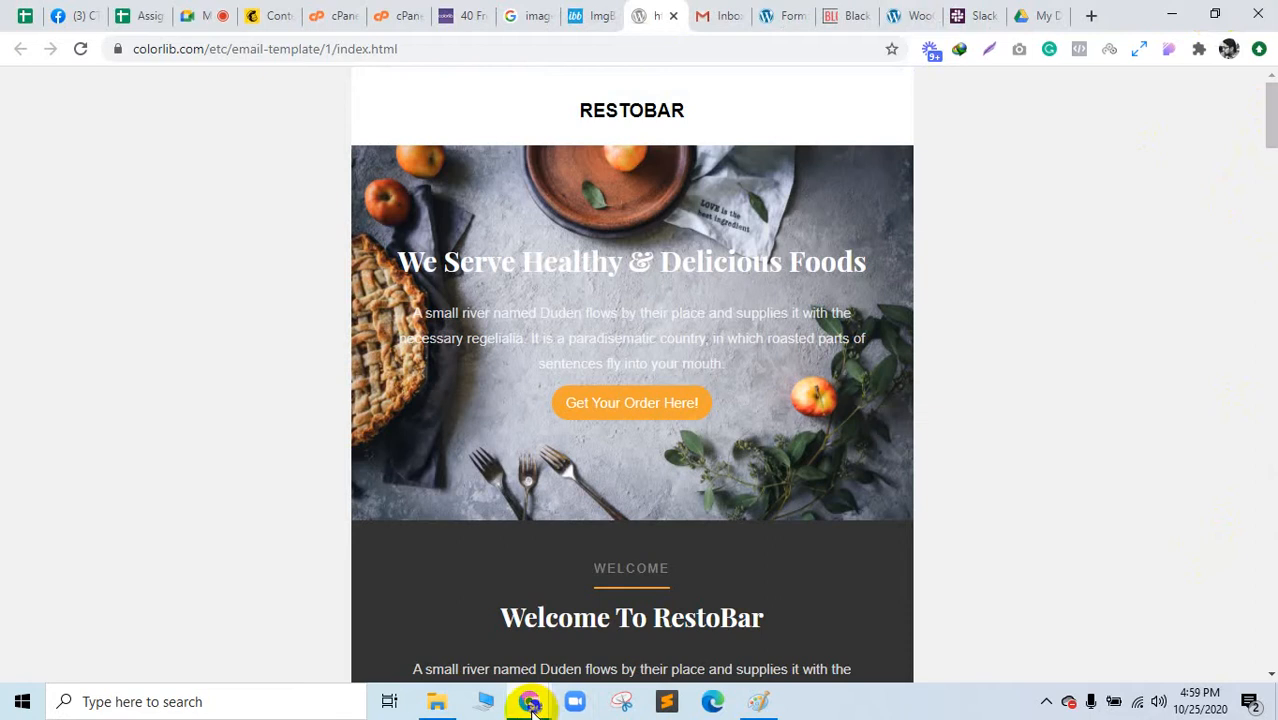
pyautogui.click(1255, 54)
pyautogui.click(1138, 153)
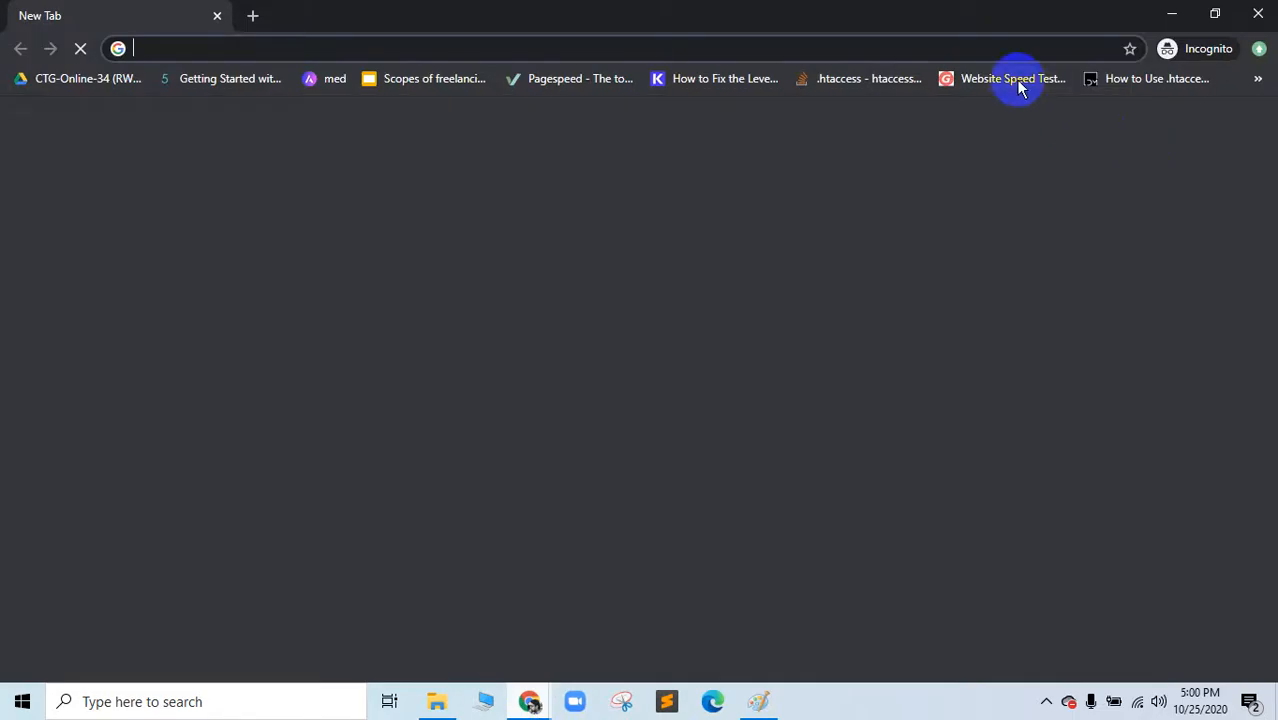
# Step: Go to fiverr.com, dismiss the IDM warning, and search 'mailchimp email template'
pyautogui.write('fiverr.com')
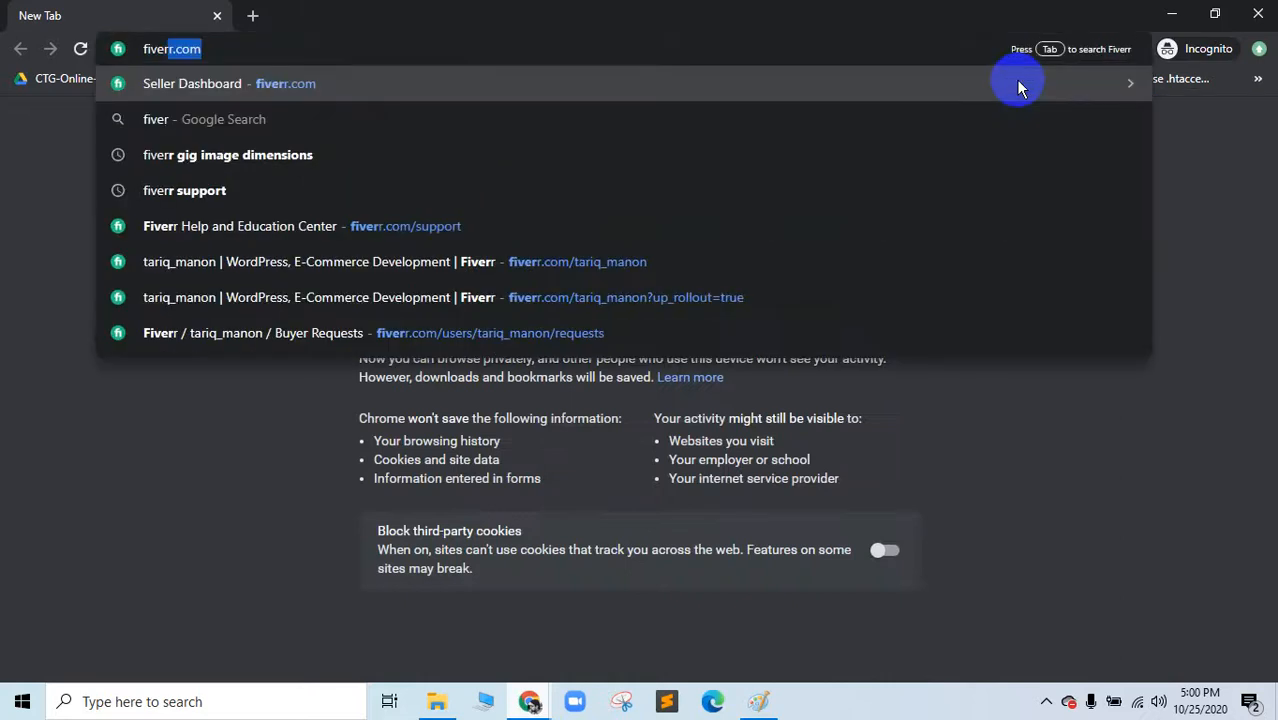
pyautogui.click(1017, 87)
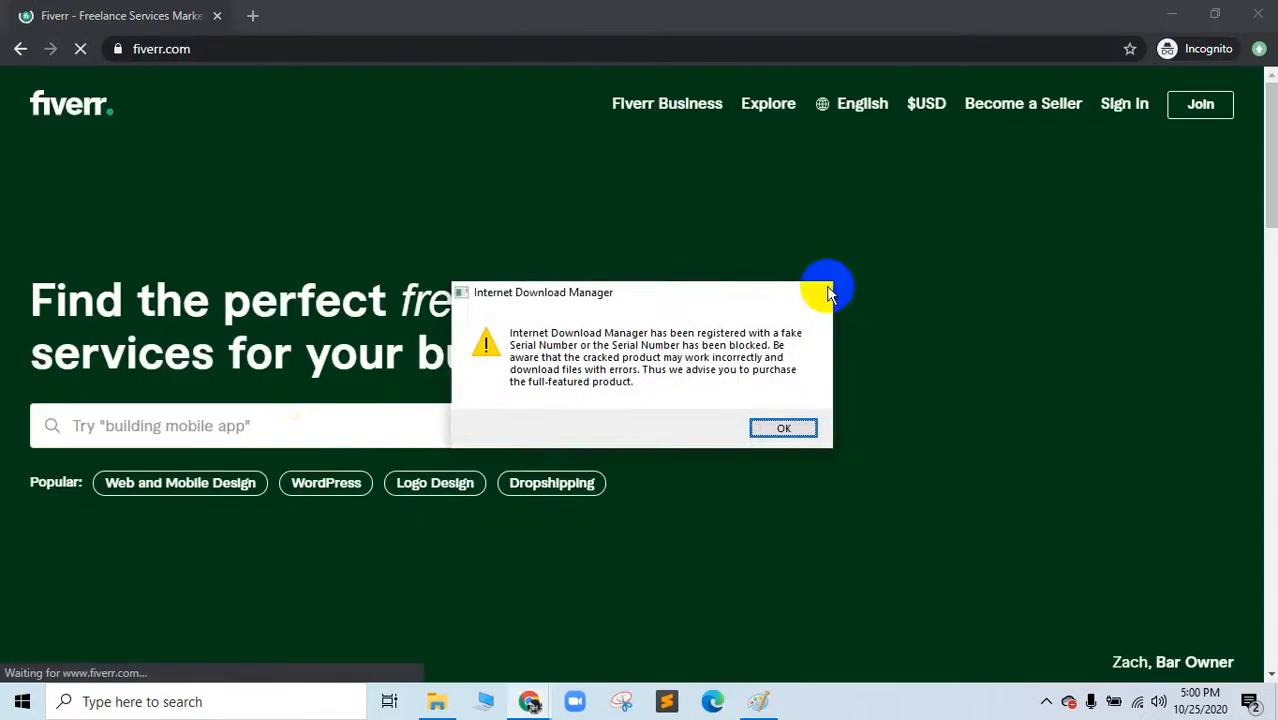
pyautogui.click(820, 293)
pyautogui.click(311, 436)
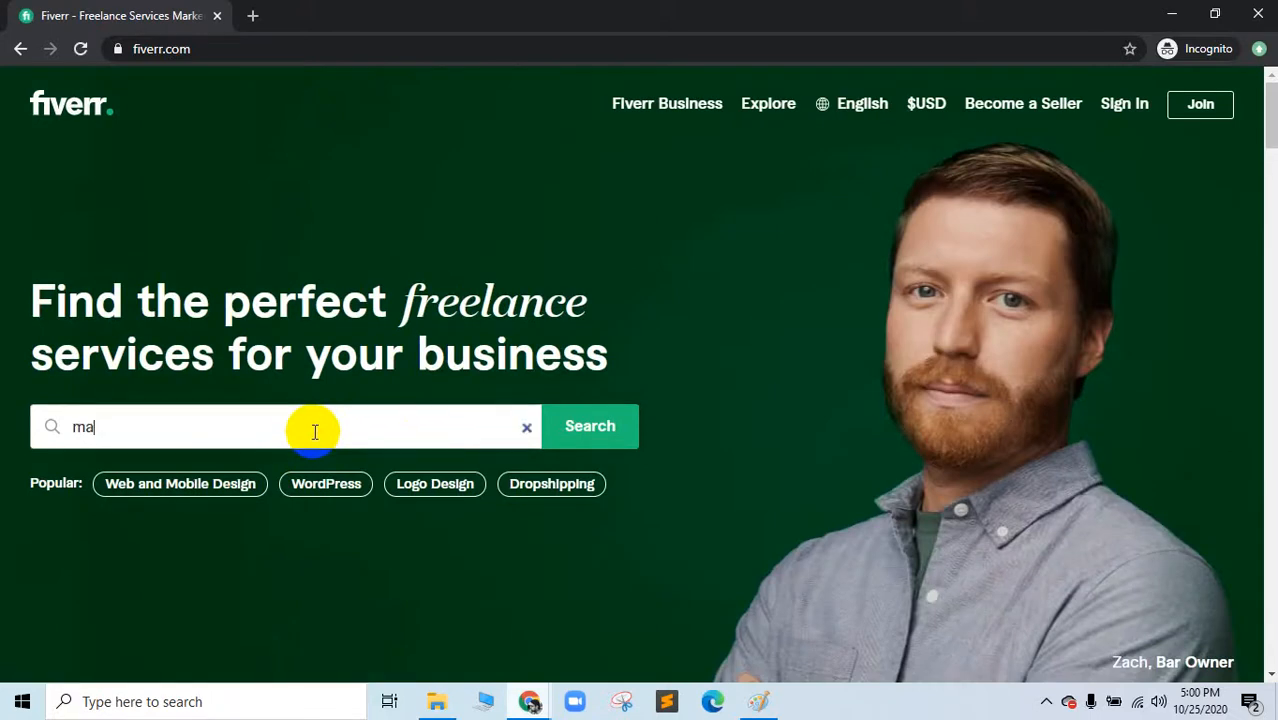
pyautogui.write('mailchimp')
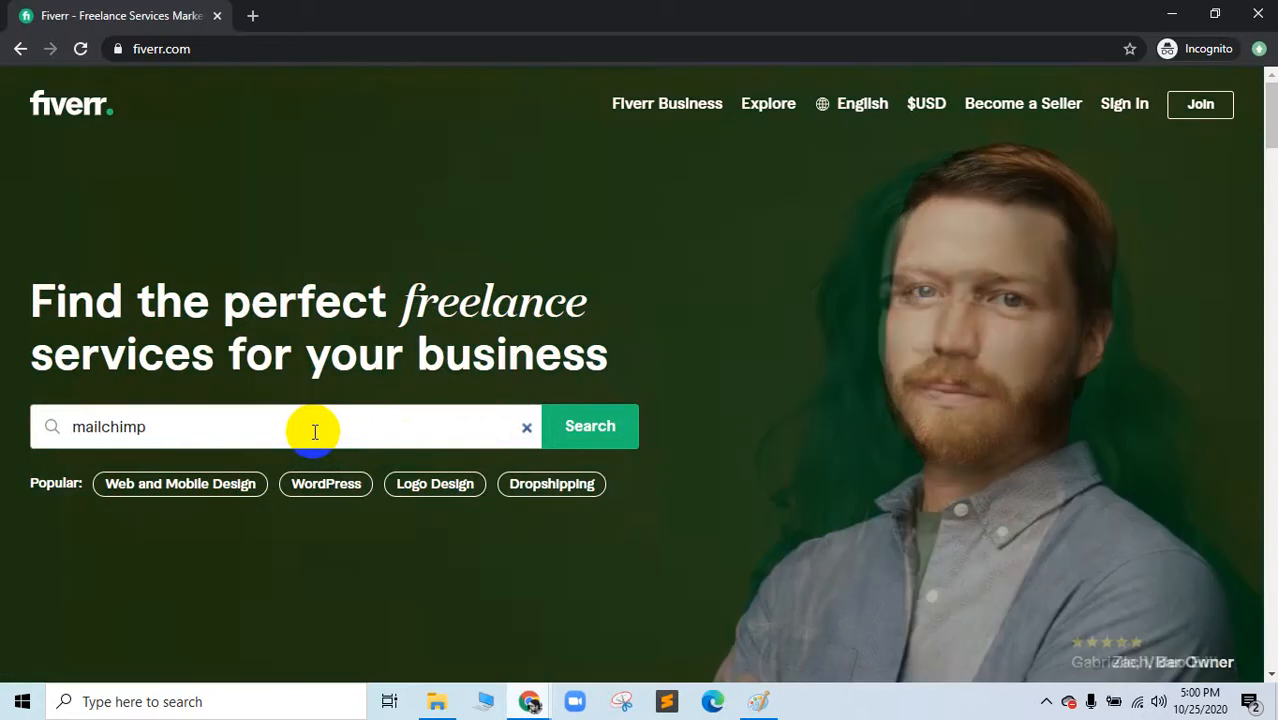
pyautogui.write(' email')
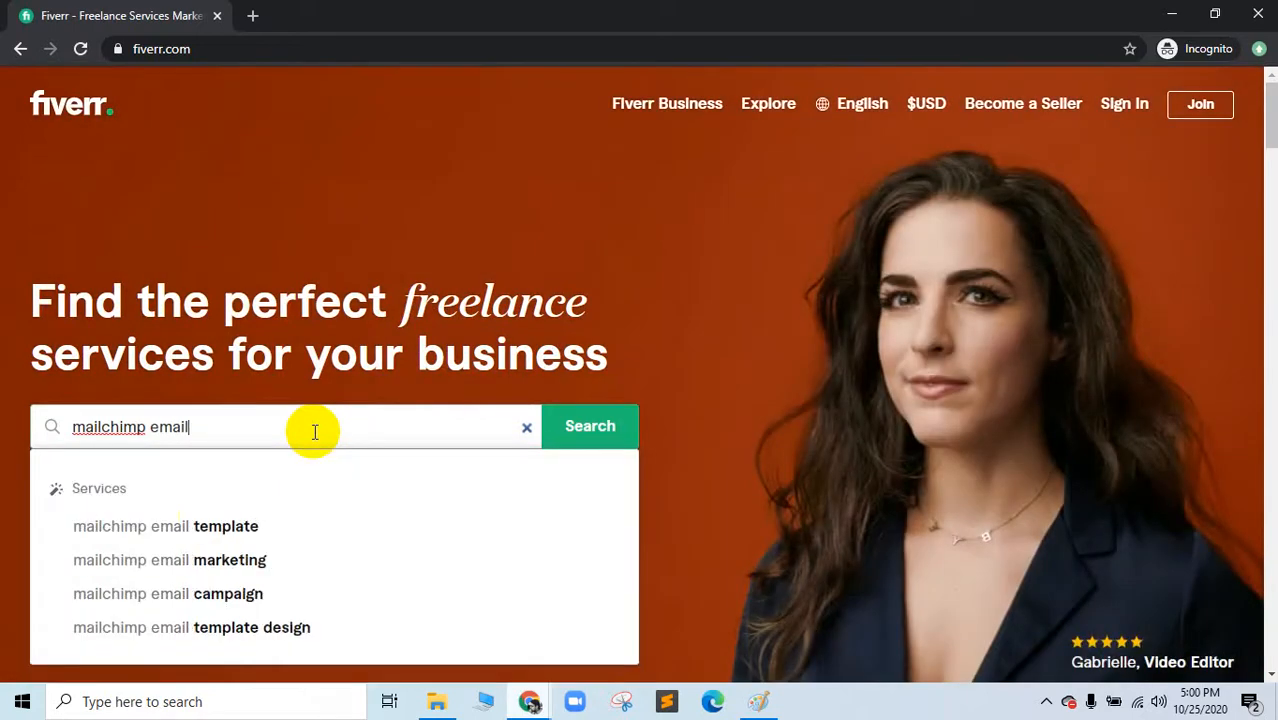
pyautogui.click(205, 522)
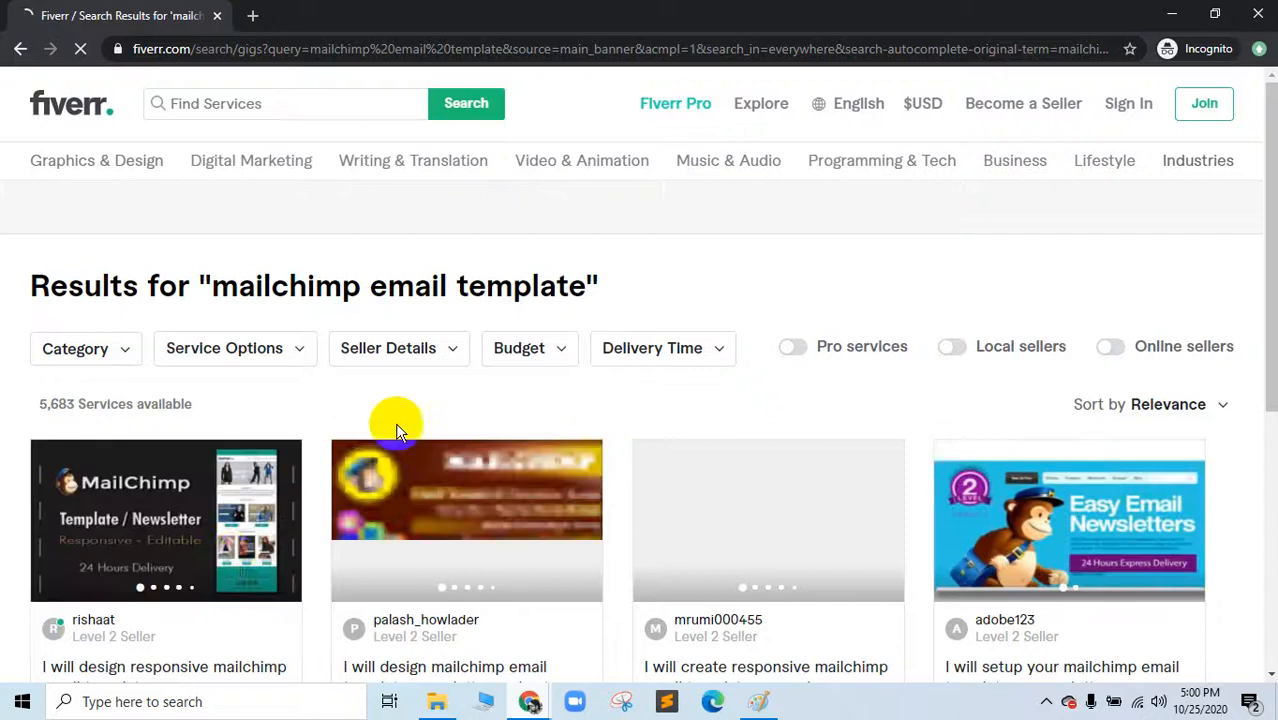
# Step: Open two mailchimp template gigs in background tabs and view the first one
pyautogui.scroll(-3, 250, 470)
pyautogui.middleClick(100, 499)
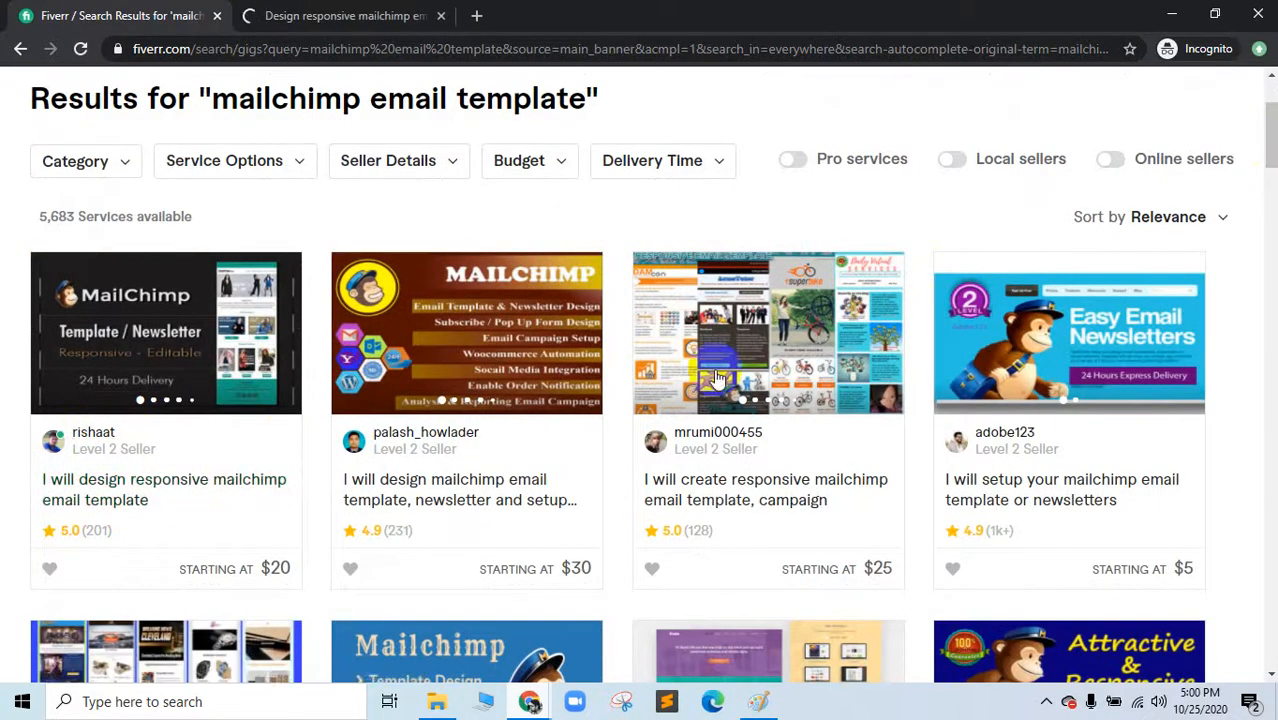
pyautogui.scroll(-8, 722, 414)
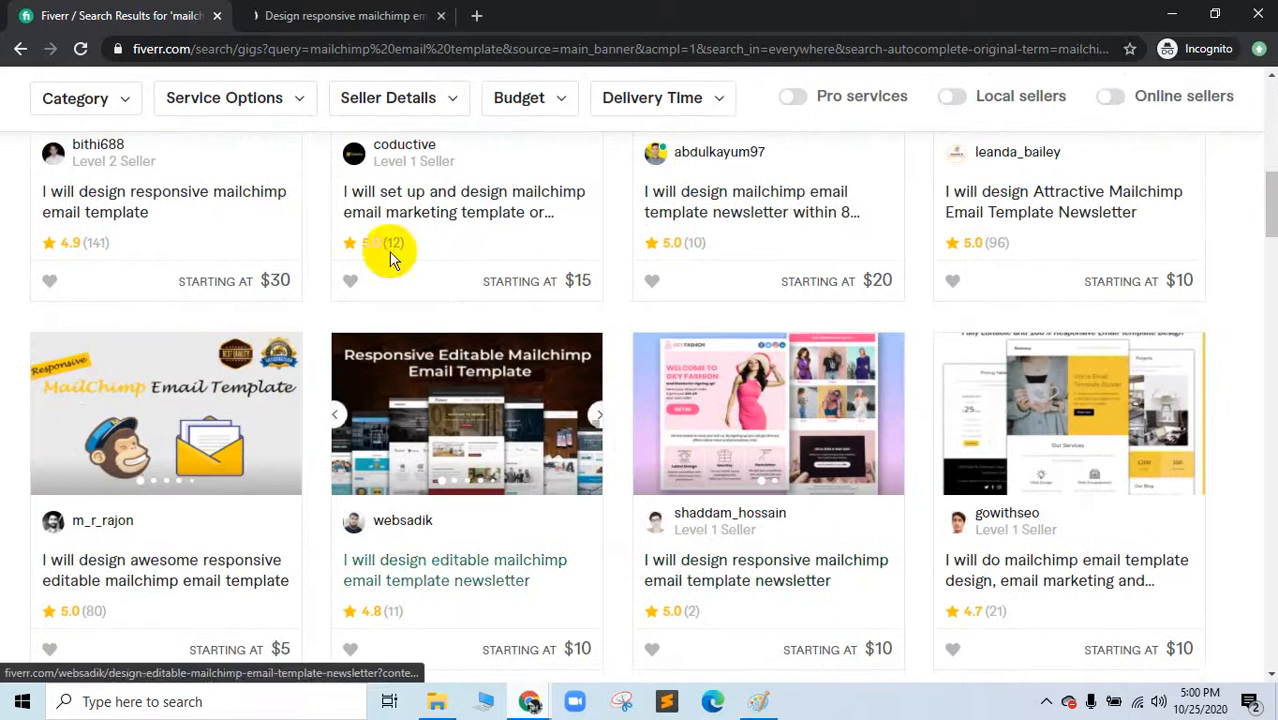
pyautogui.middleClick(172, 580)
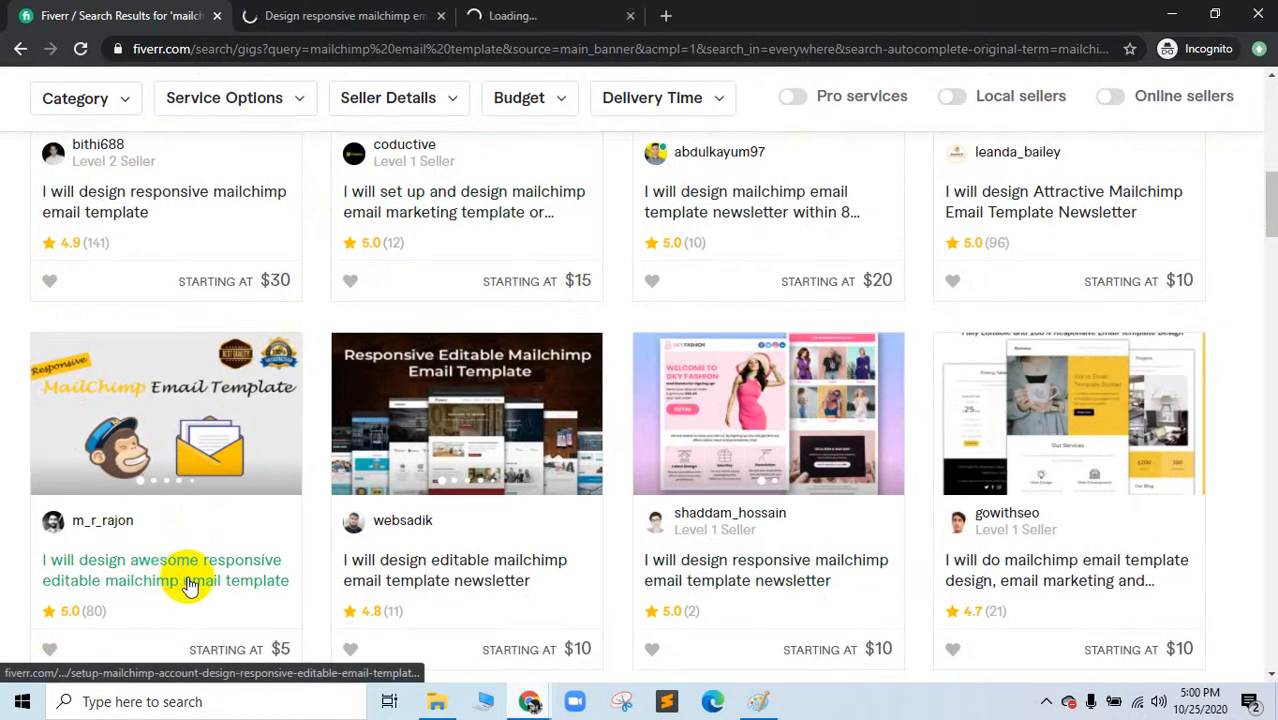
pyautogui.scroll(5, 400, 150)
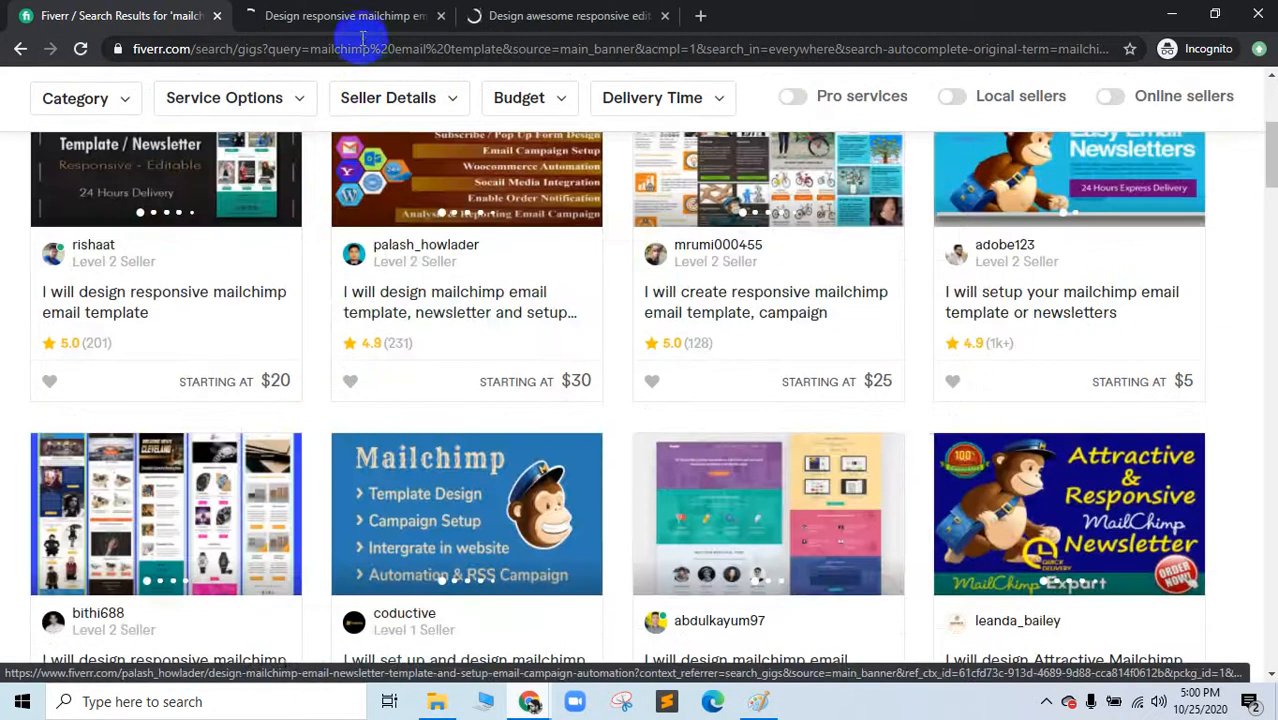
pyautogui.click(362, 30)
# Step: Dismiss the Join Fiverr prompt and show the first gig's $30 Standard package details
pyautogui.click(316, 295)
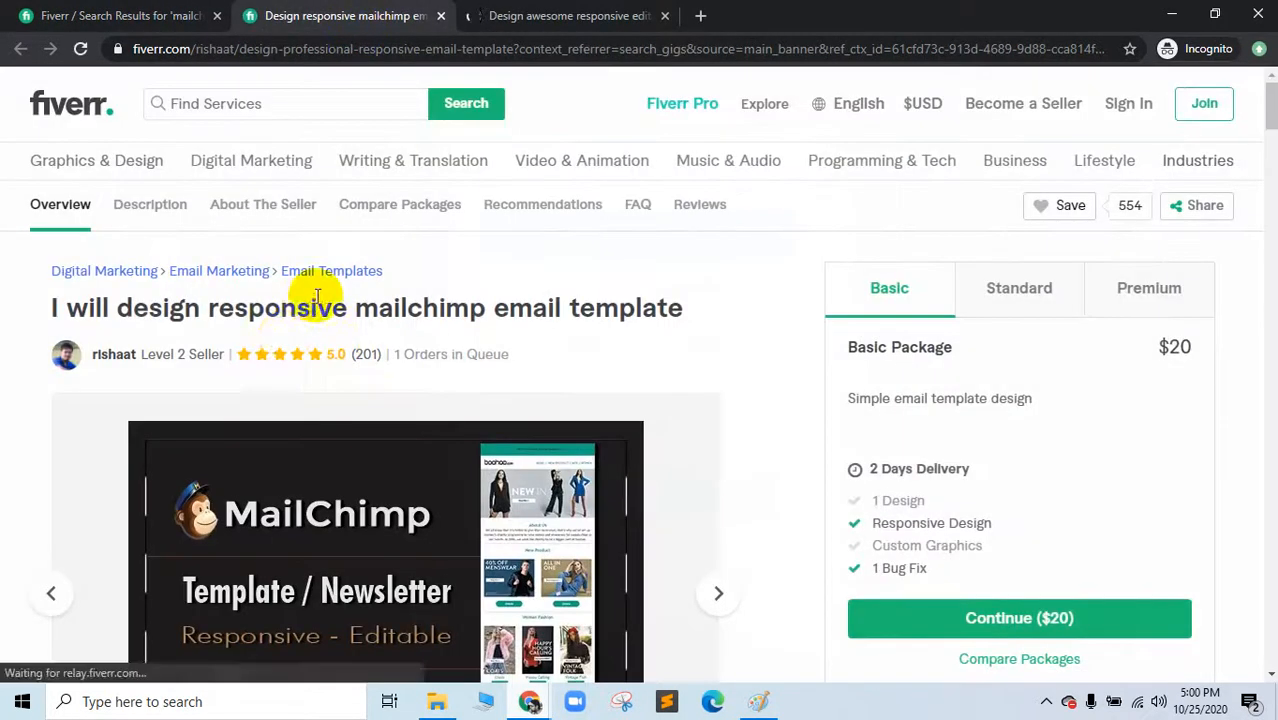
pyautogui.moveTo(133, 304); pyautogui.dragTo(612, 320)
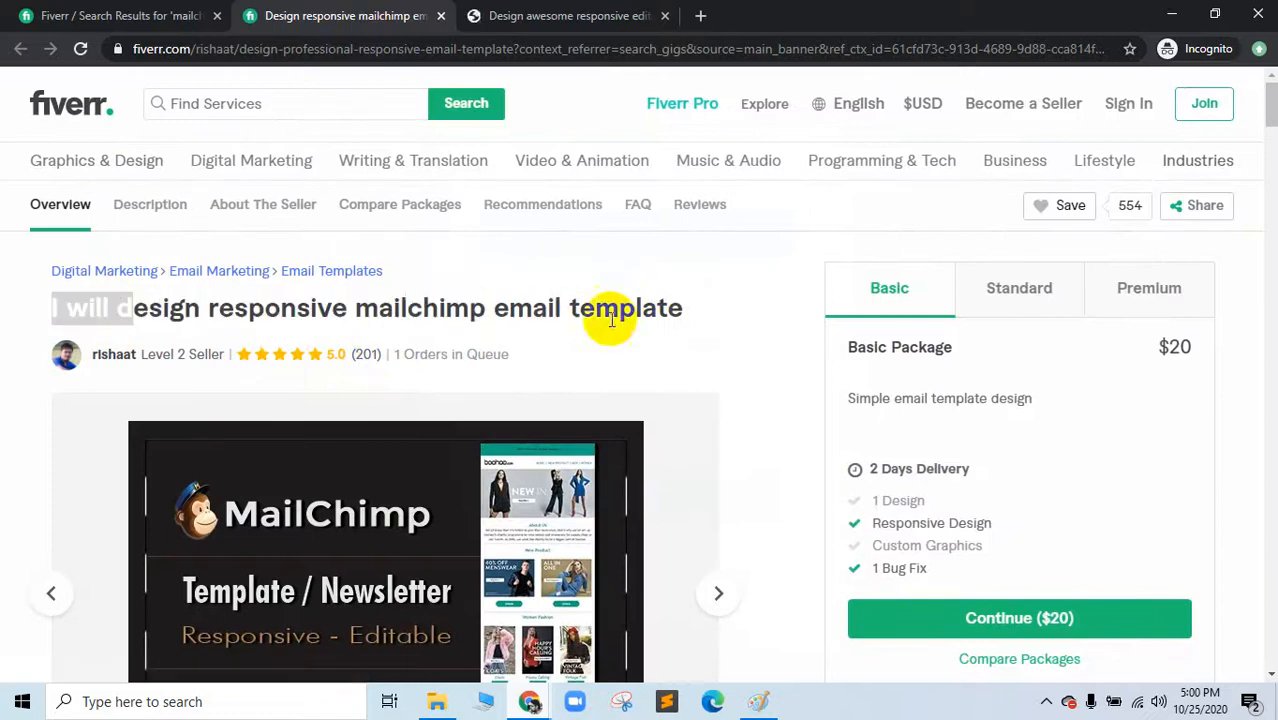
pyautogui.click(1017, 288)
pyautogui.scroll(-10, 322, 487)
pyautogui.scroll(6, 250, 486)
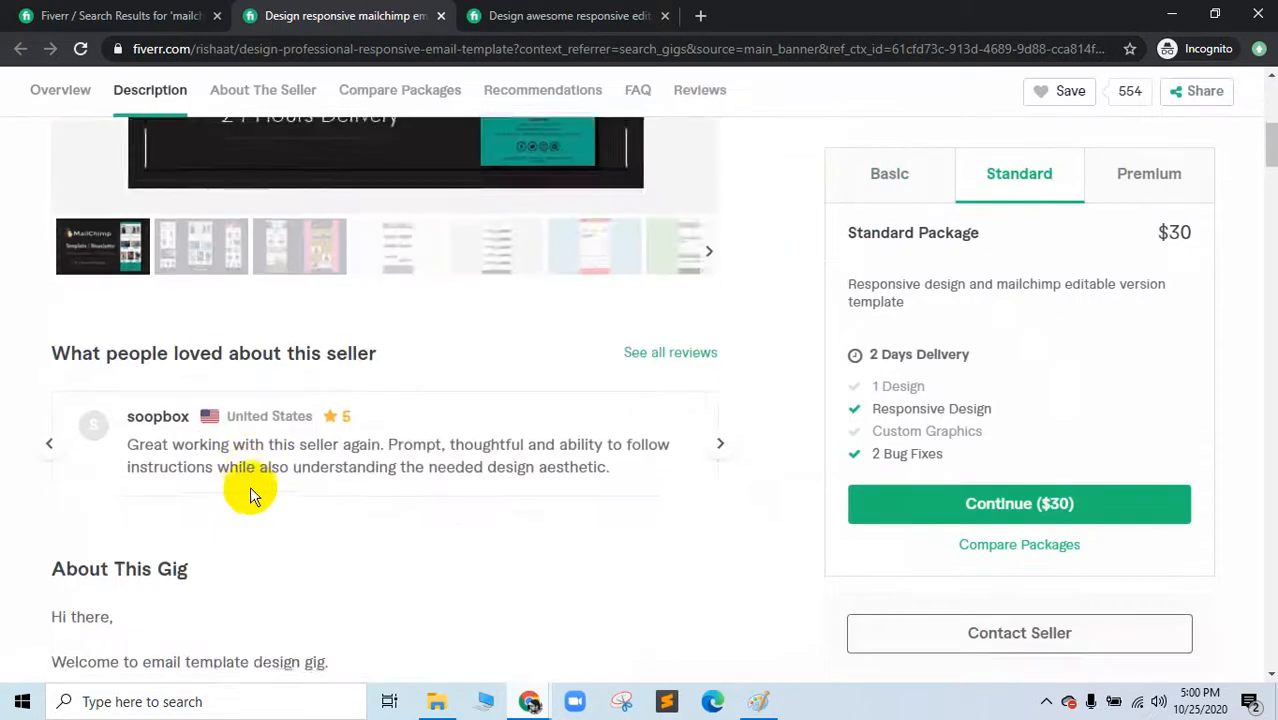
pyautogui.scroll(-11, 250, 486)
# Step: On the second mailchimp gig, check the seller's details
pyautogui.click(480, 12)
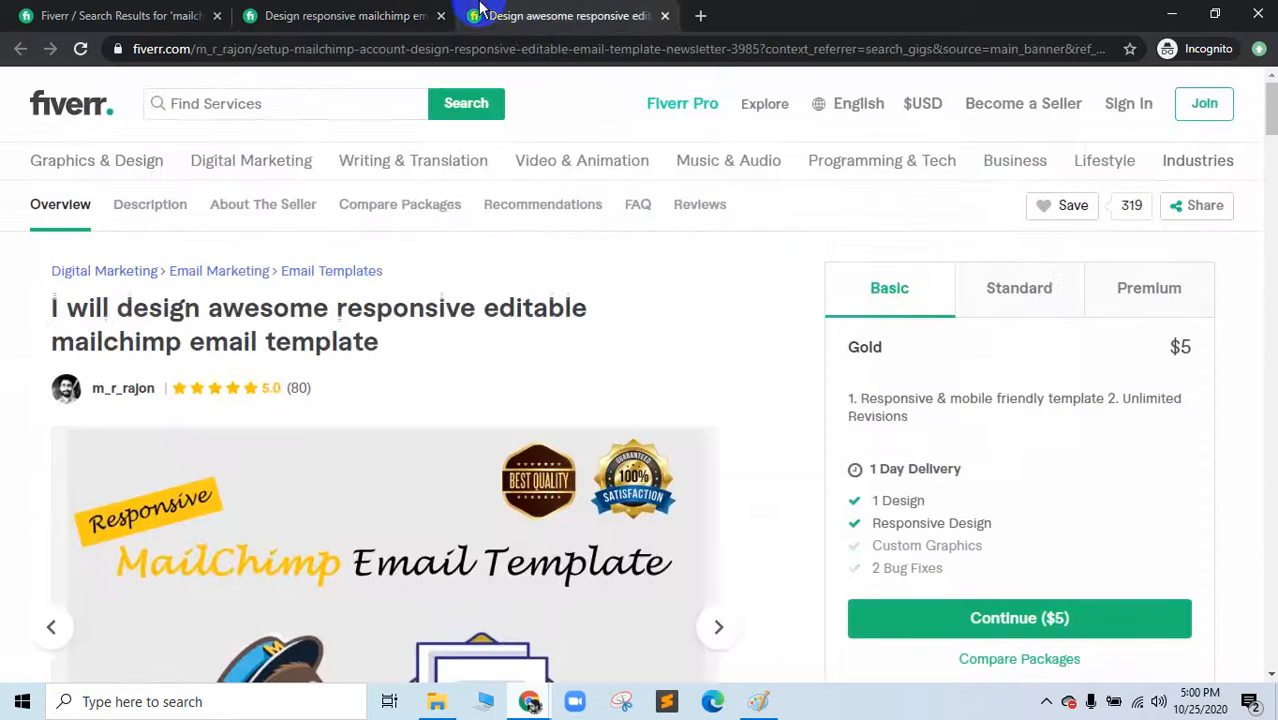
pyautogui.click(120, 400)
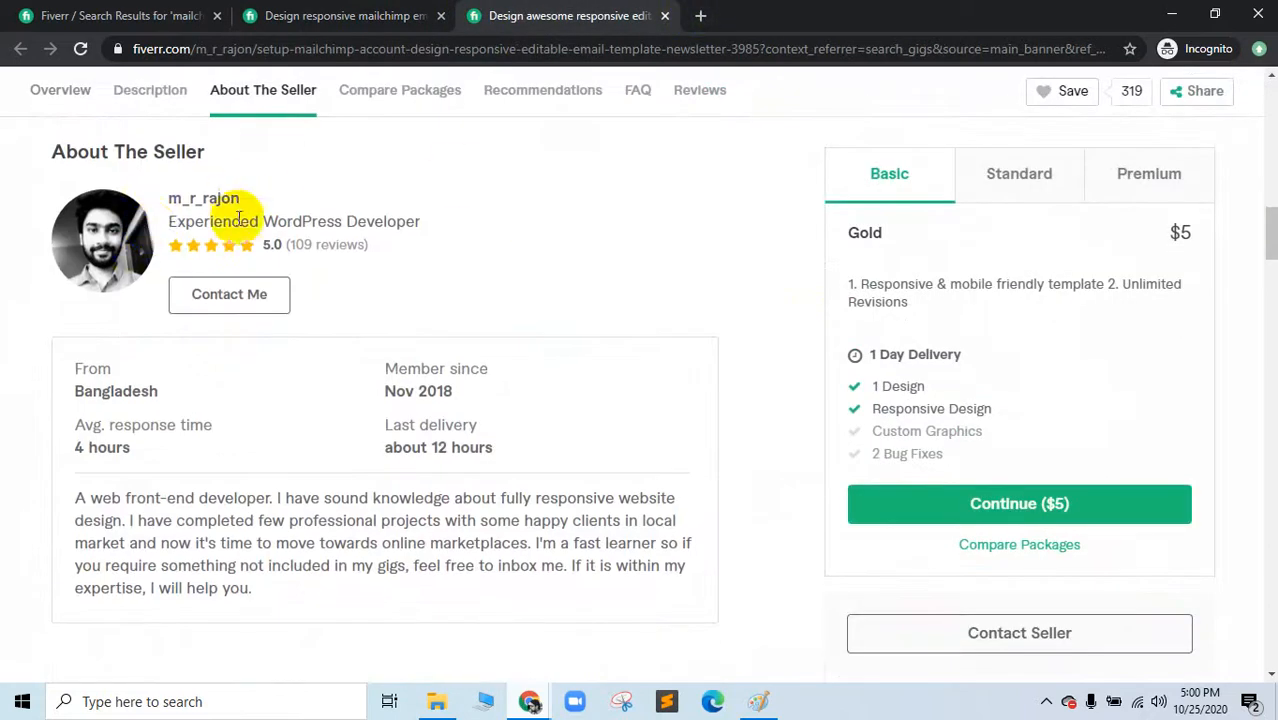
pyautogui.scroll(-8, 214, 491)
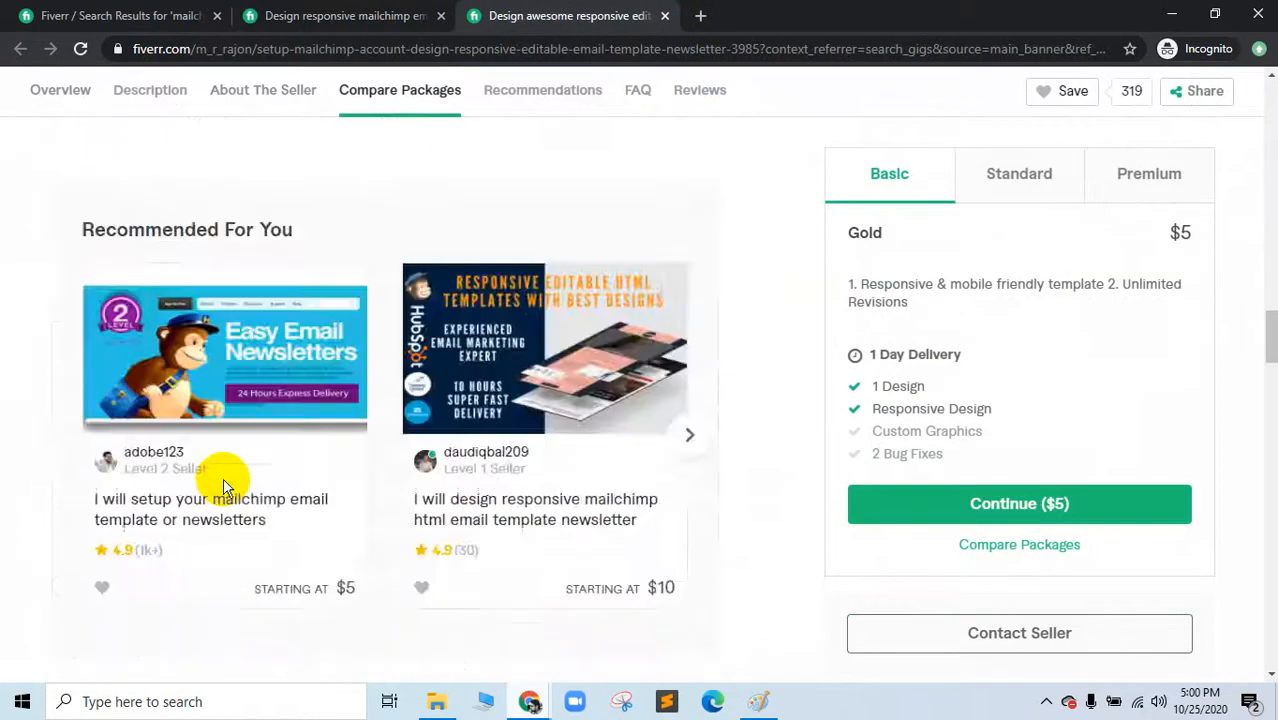
pyautogui.scroll(-20, 225, 487)
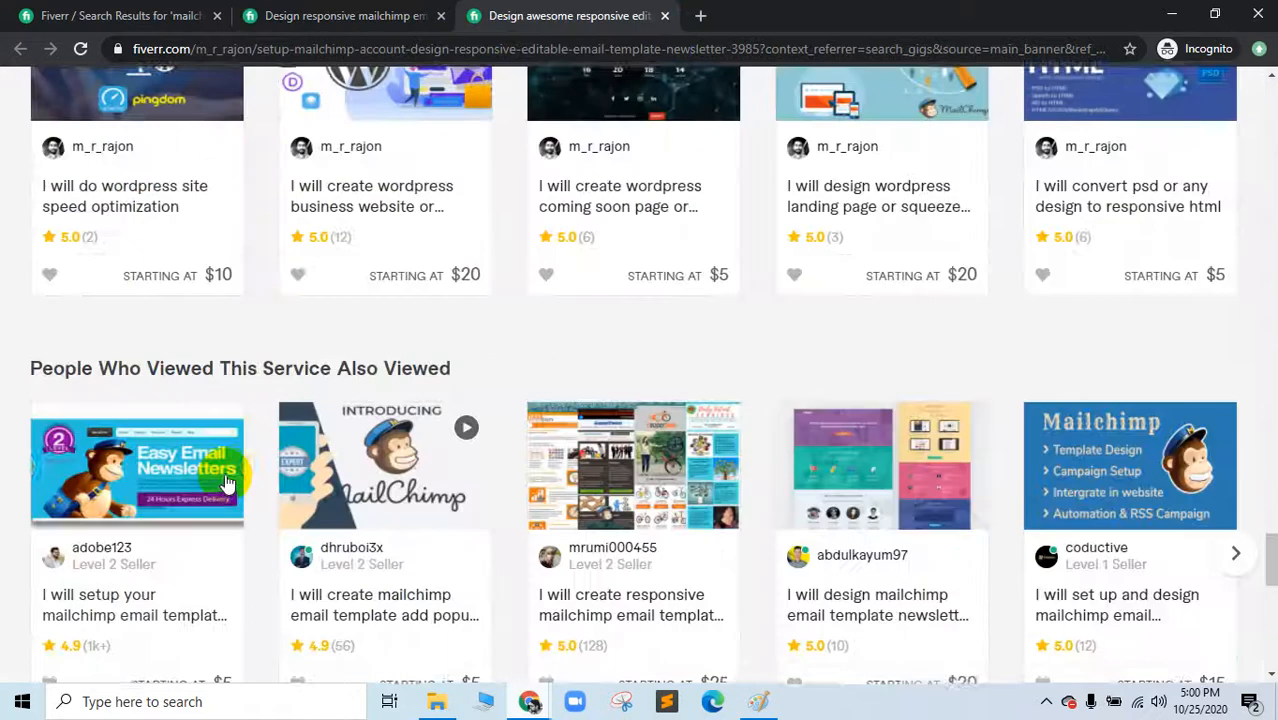
pyautogui.scroll(7, 228, 483)
# Step: Return to the first gig and advance its gallery through the next sample designs
pyautogui.click(371, 14)
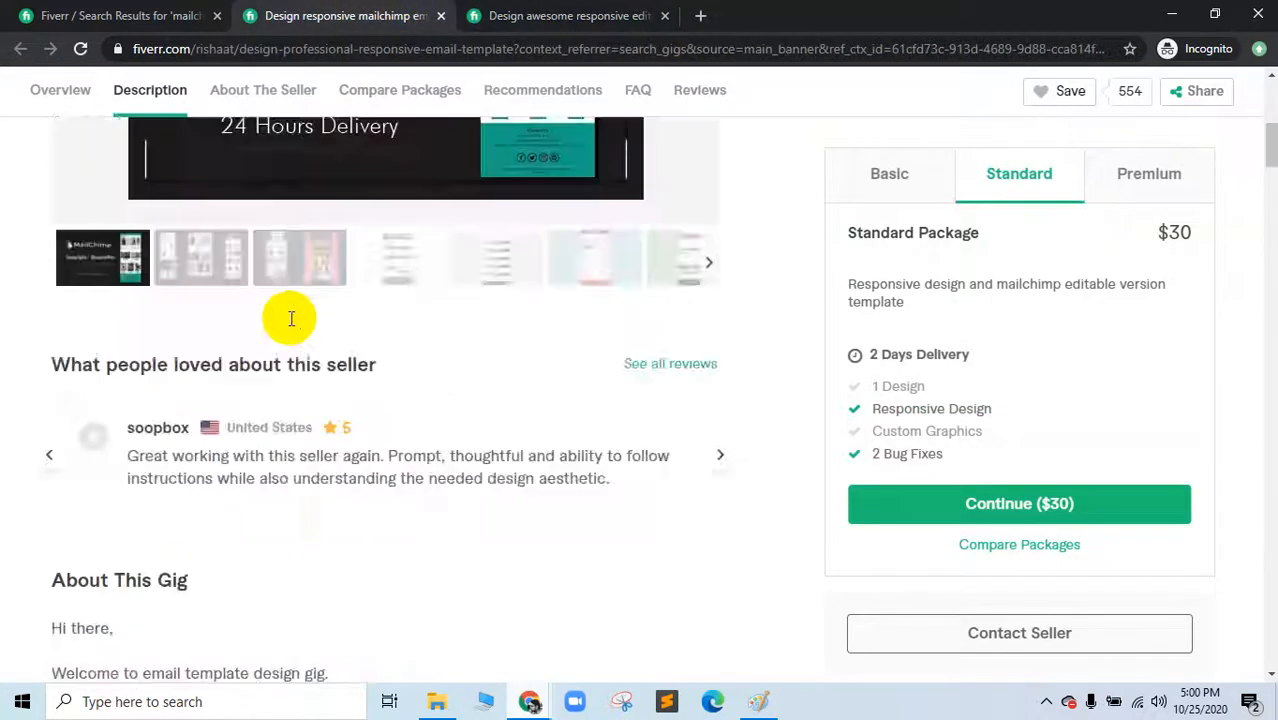
pyautogui.scroll(5, 300, 325)
pyautogui.scroll(-3, 337, 337)
pyautogui.click(720, 220)
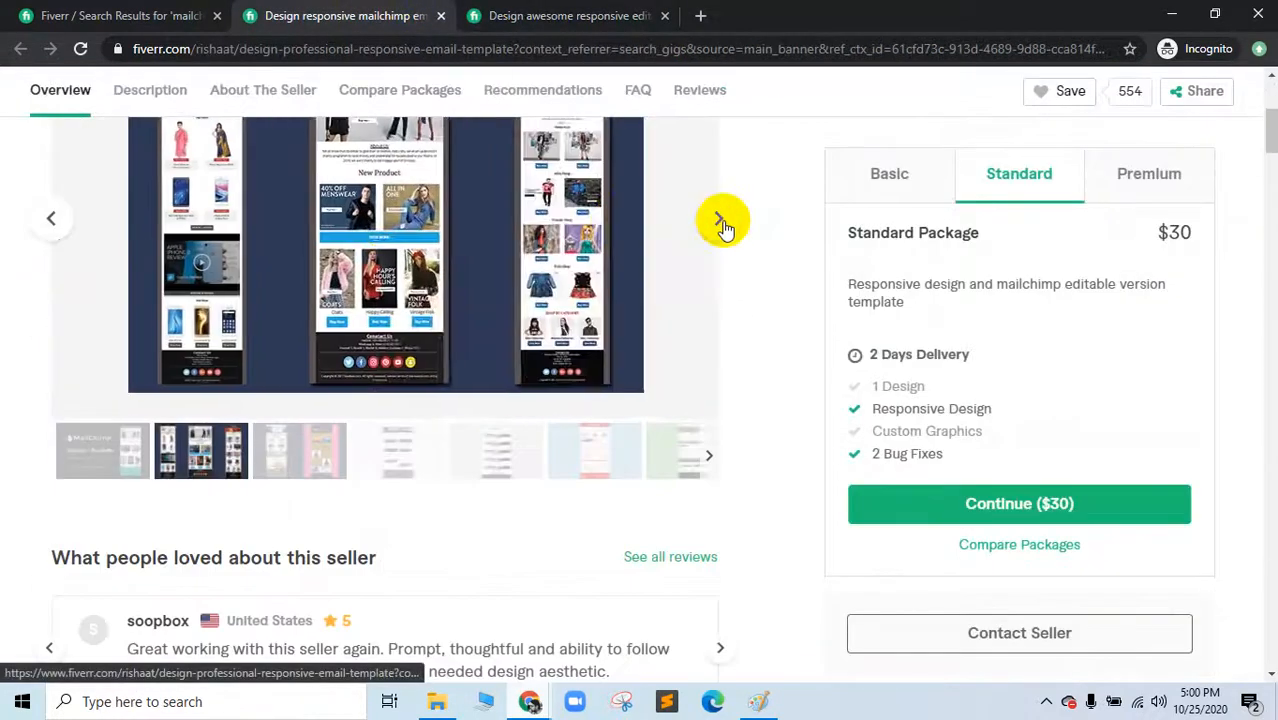
pyautogui.click(722, 221)
pyautogui.scroll(3, 608, 314)
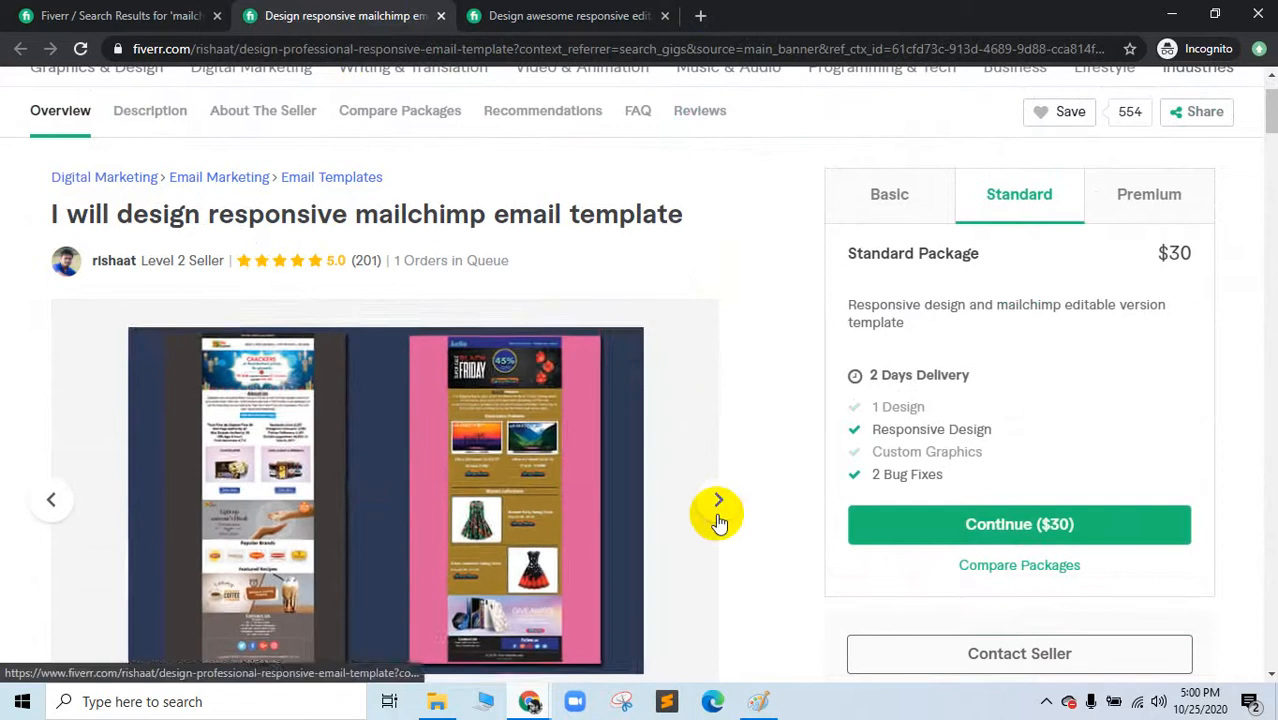
pyautogui.click(718, 520)
pyautogui.click(718, 518)
pyautogui.scroll(-1, 718, 515)
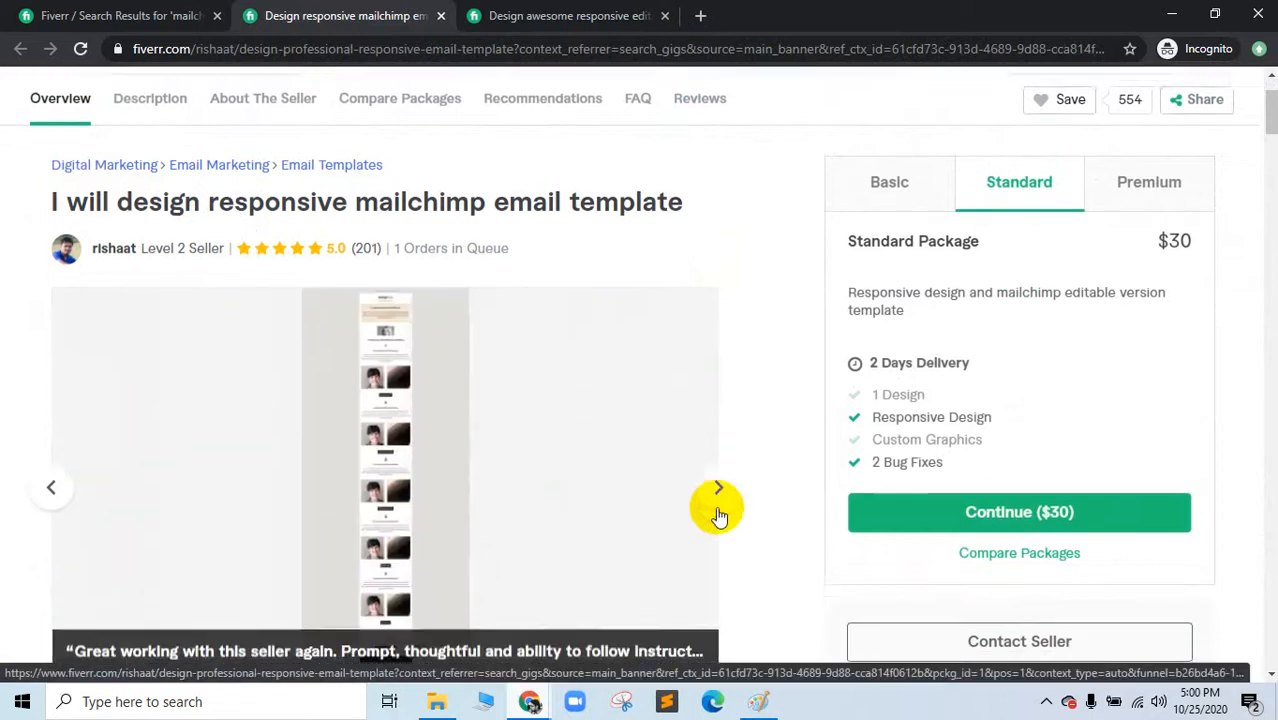
pyautogui.scroll(-3, 718, 515)
# Step: Pick the sixth, second, third and blue sample designs from the gallery thumbnails
pyautogui.click(588, 463)
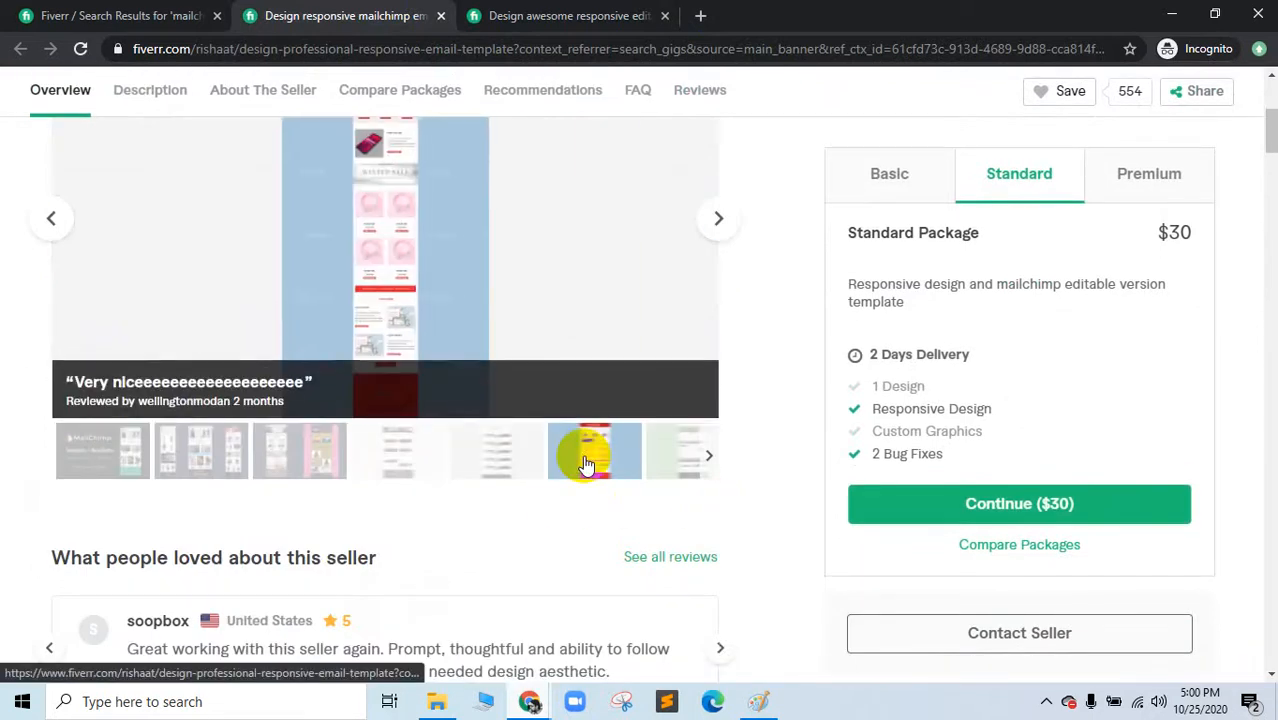
pyautogui.scroll(2, 588, 463)
pyautogui.scroll(-2, 208, 522)
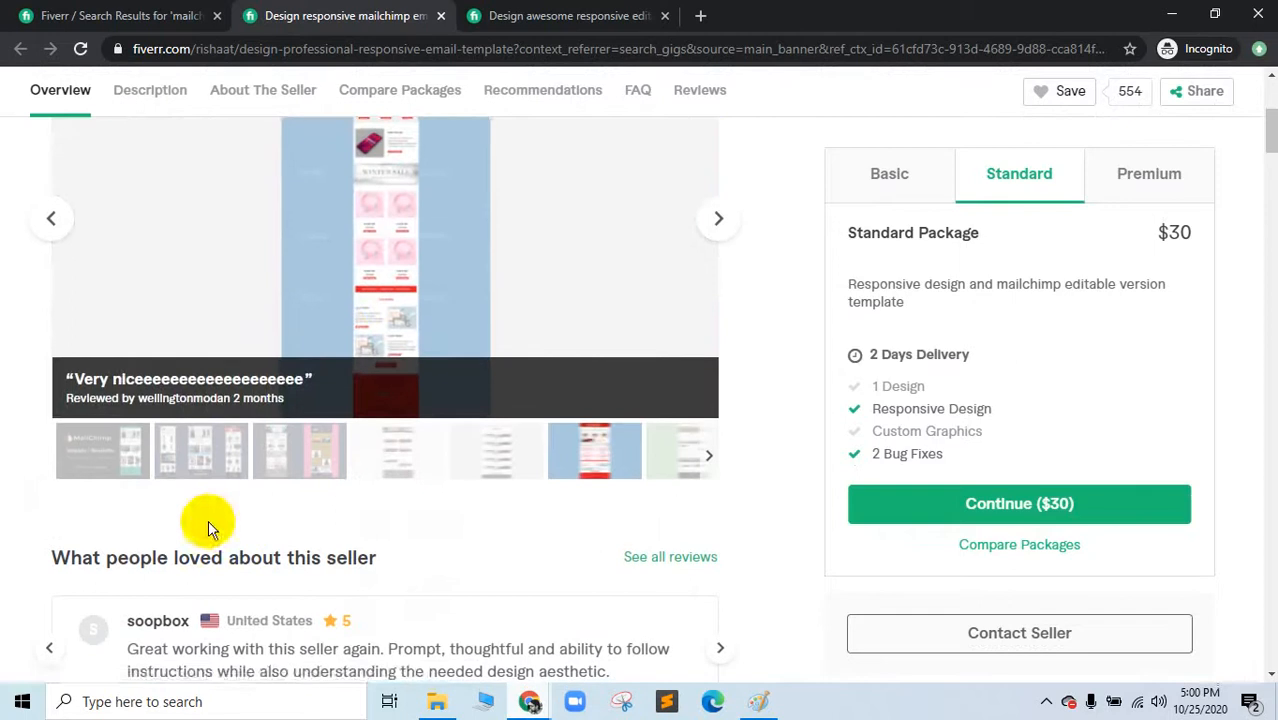
pyautogui.click(180, 468)
pyautogui.click(320, 462)
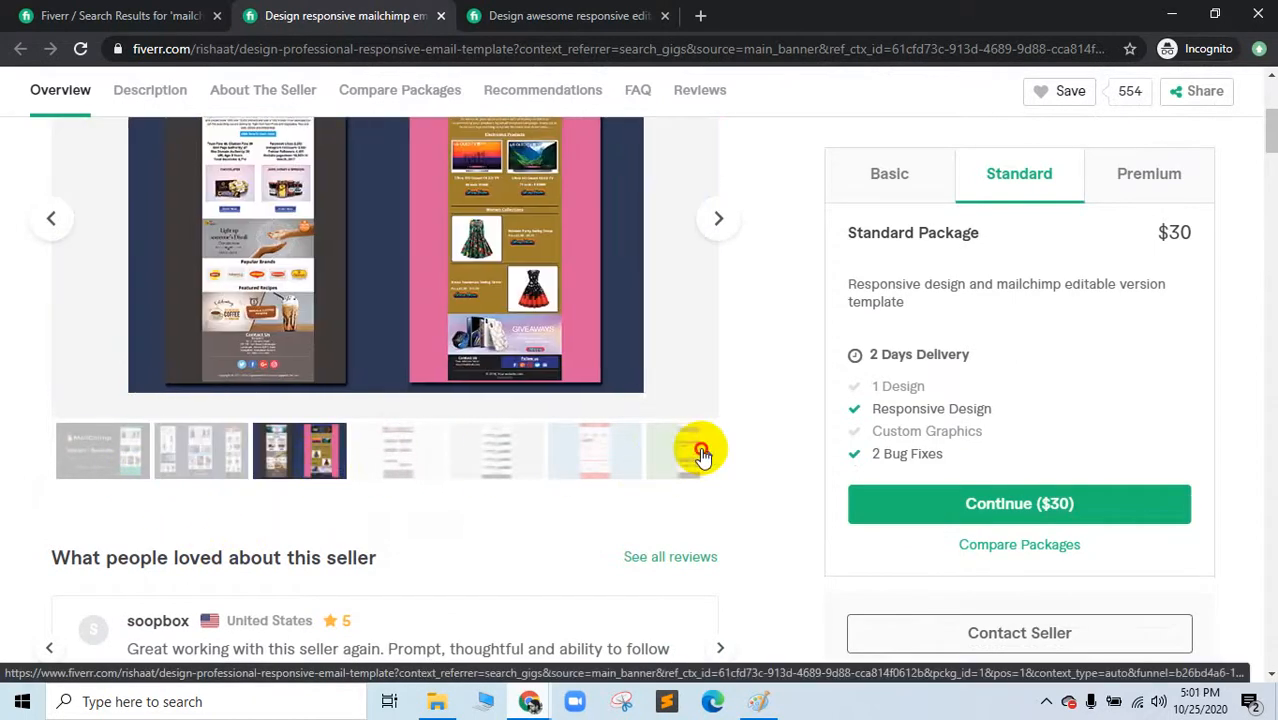
pyautogui.click(702, 455)
pyautogui.click(320, 456)
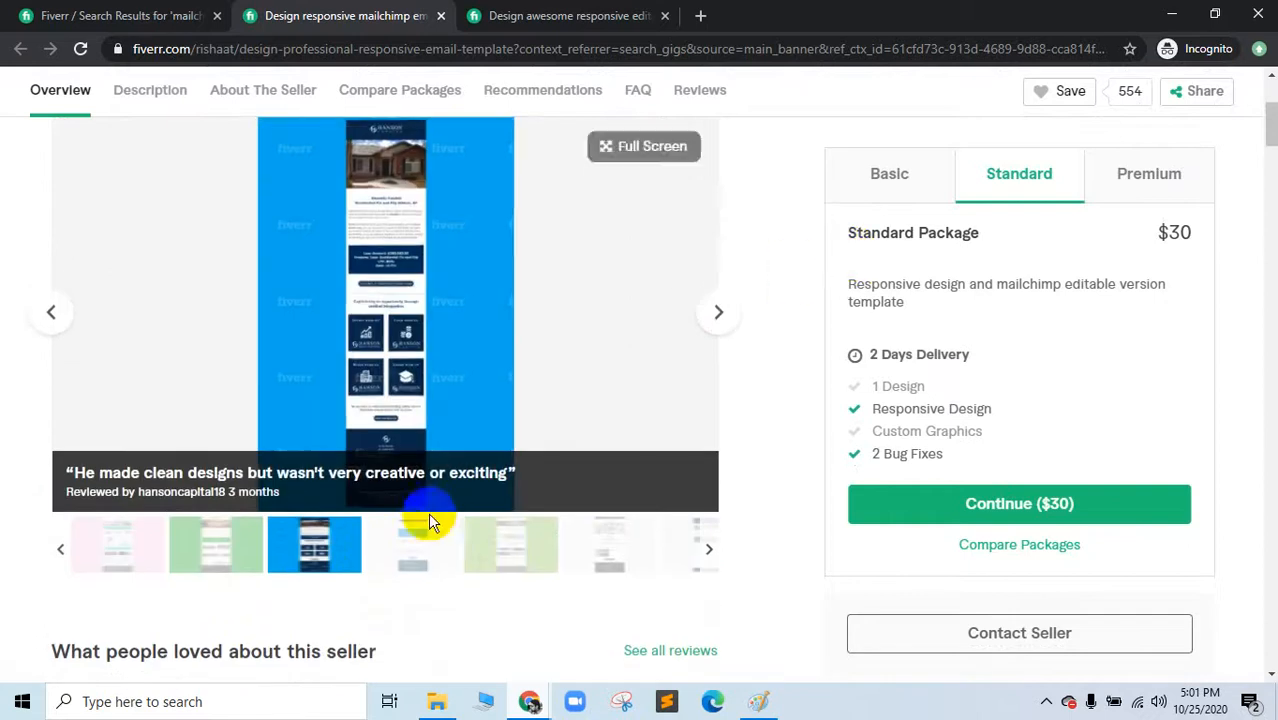
# Step: Enlarge the white email template sample, then switch to the Google Meet presentation tab
pyautogui.click(410, 537)
pyautogui.click(380, 265)
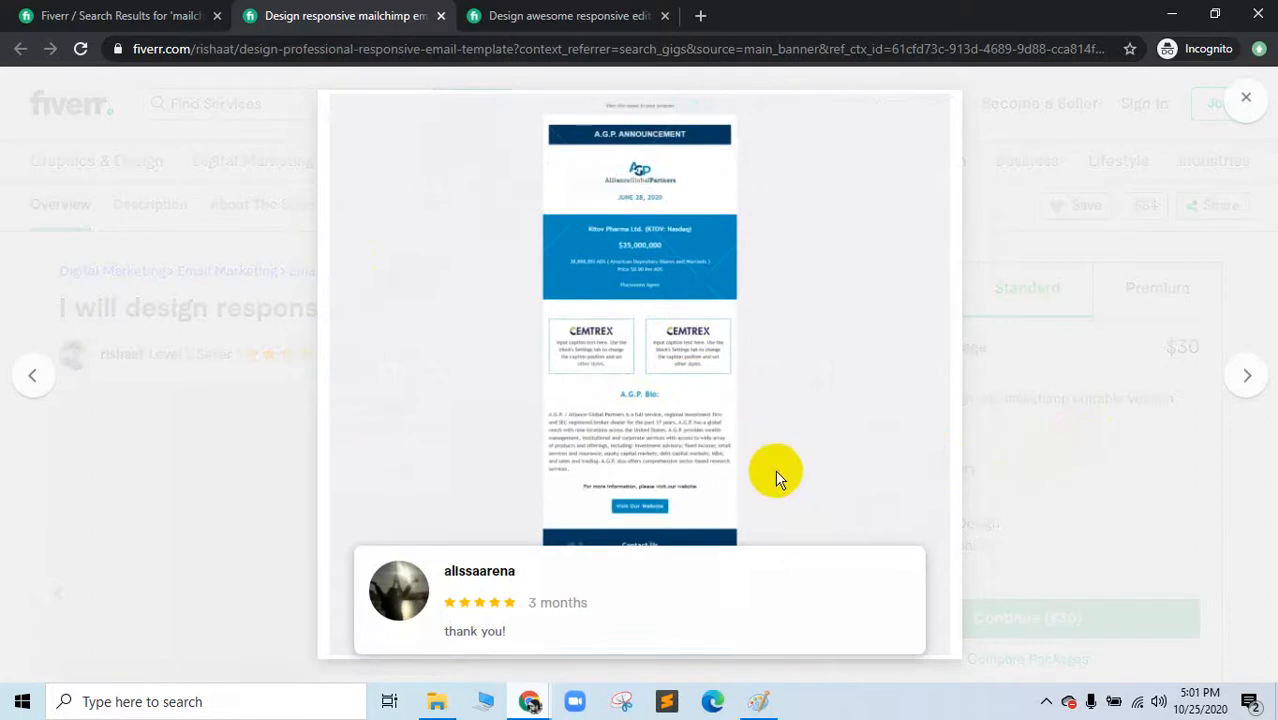
pyautogui.click(525, 700)
pyautogui.click(330, 630)
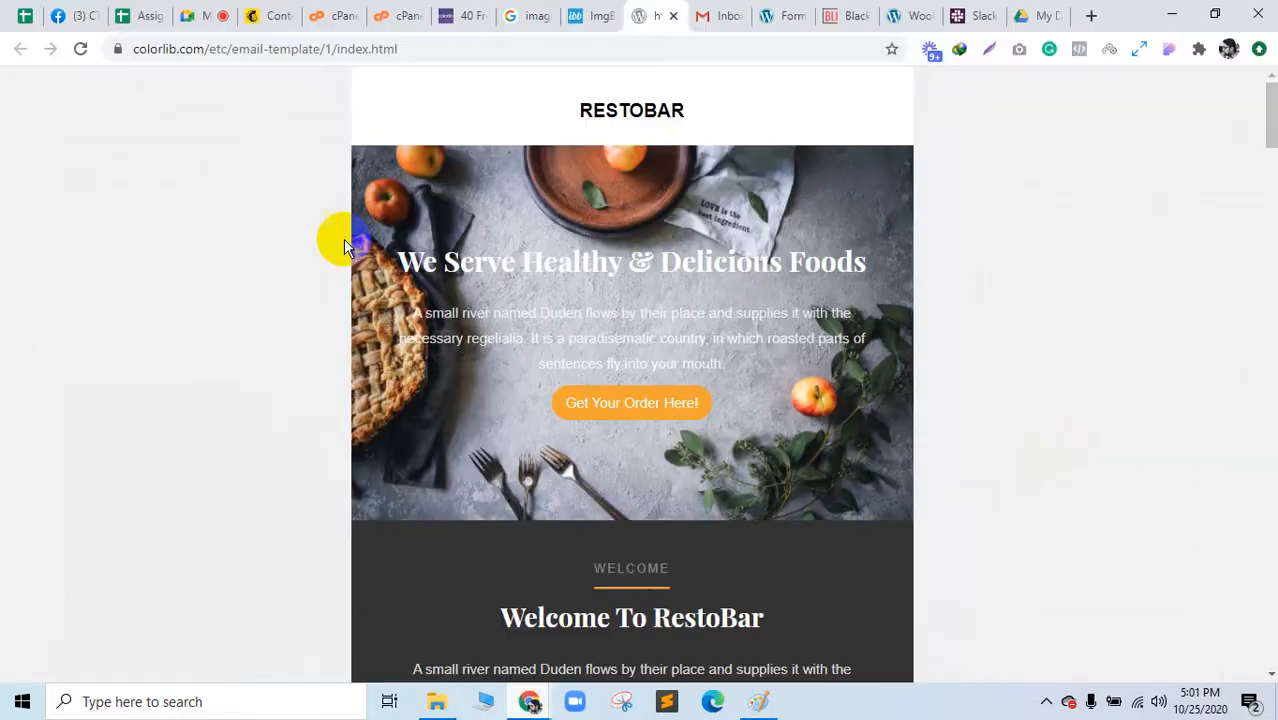
pyautogui.click(197, 10)
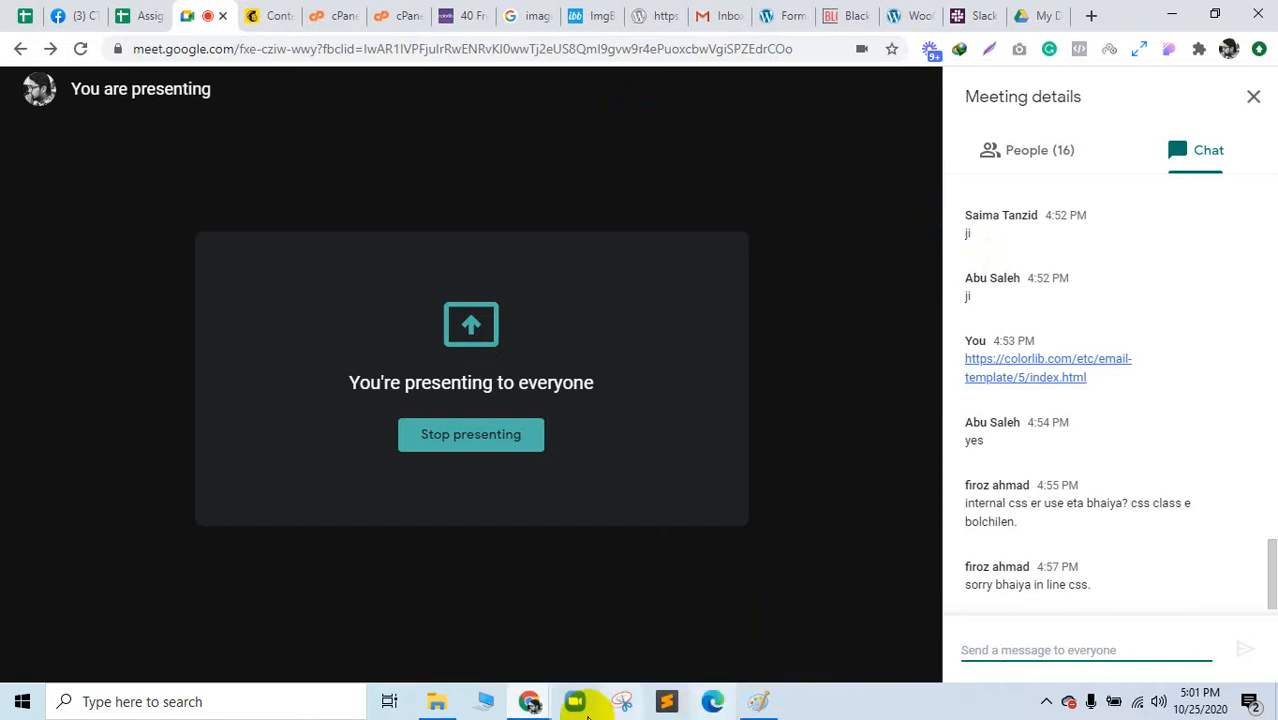
# Step: Back in the Fiverr lightbox, page through portfolio templates to the Worqshop template
pyautogui.moveTo(532, 705)
pyautogui.click(707, 650)
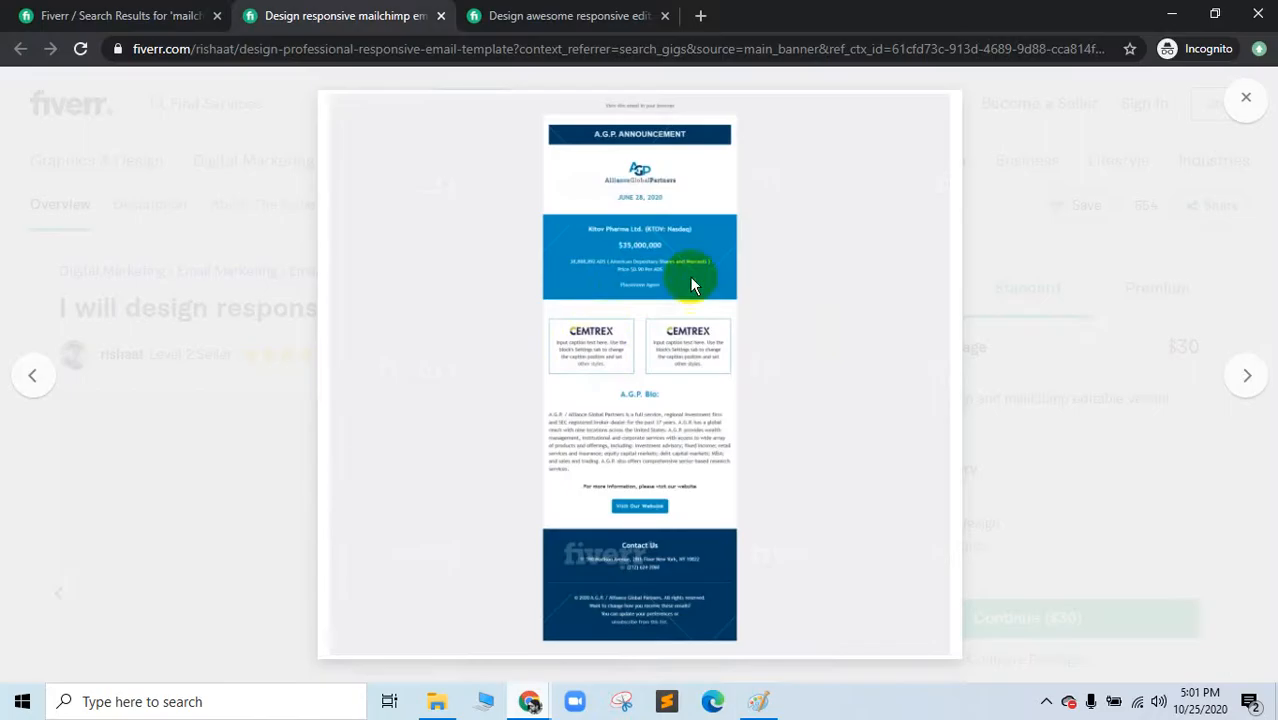
pyautogui.click(1241, 378)
pyautogui.click(1245, 375)
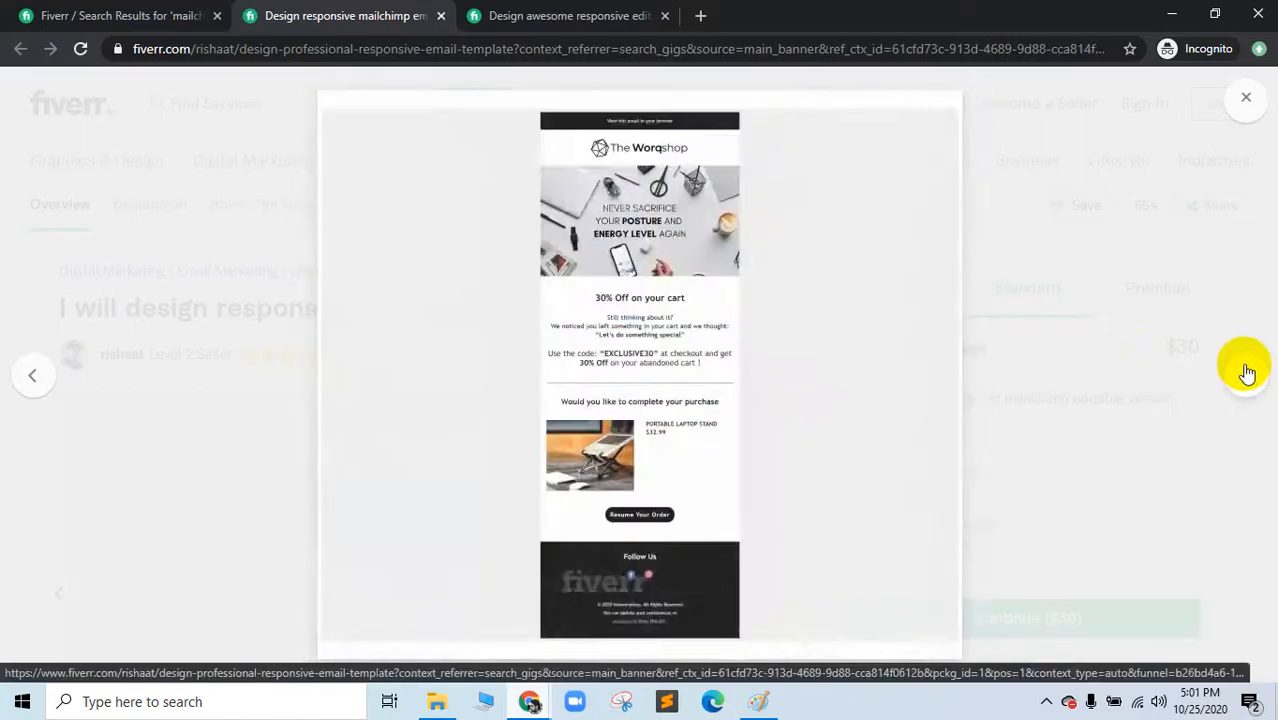
pyautogui.click(1246, 373)
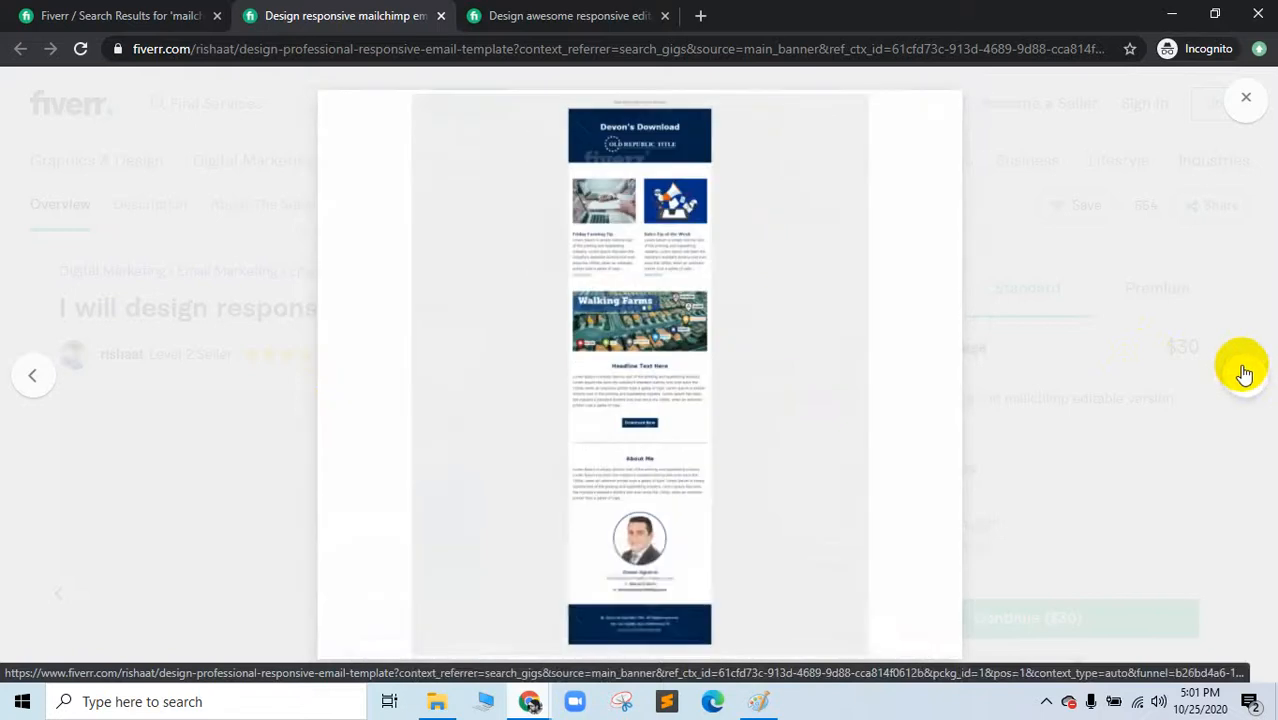
pyautogui.click(36, 385)
pyautogui.click(619, 392)
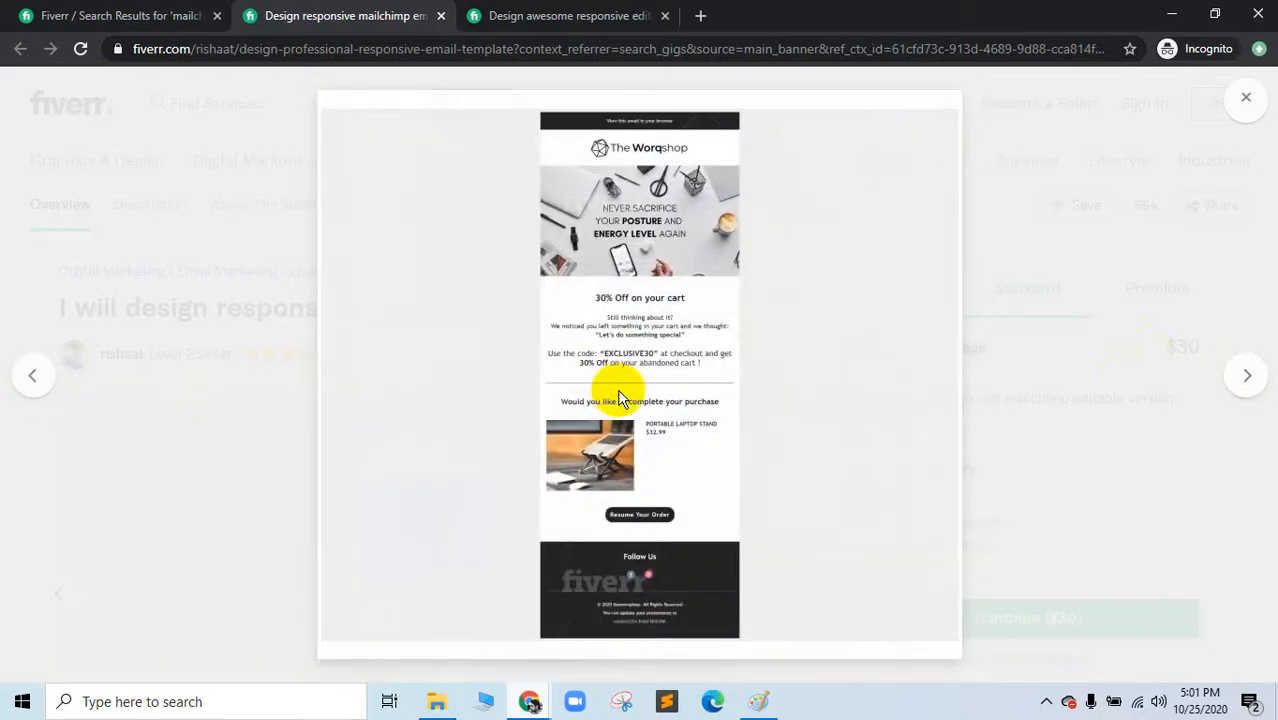
# Step: Open the Worqshop template image in its own tab, then return to the gig
pyautogui.rightClick(645, 397)
pyautogui.click(660, 404)
pyautogui.click(565, 15)
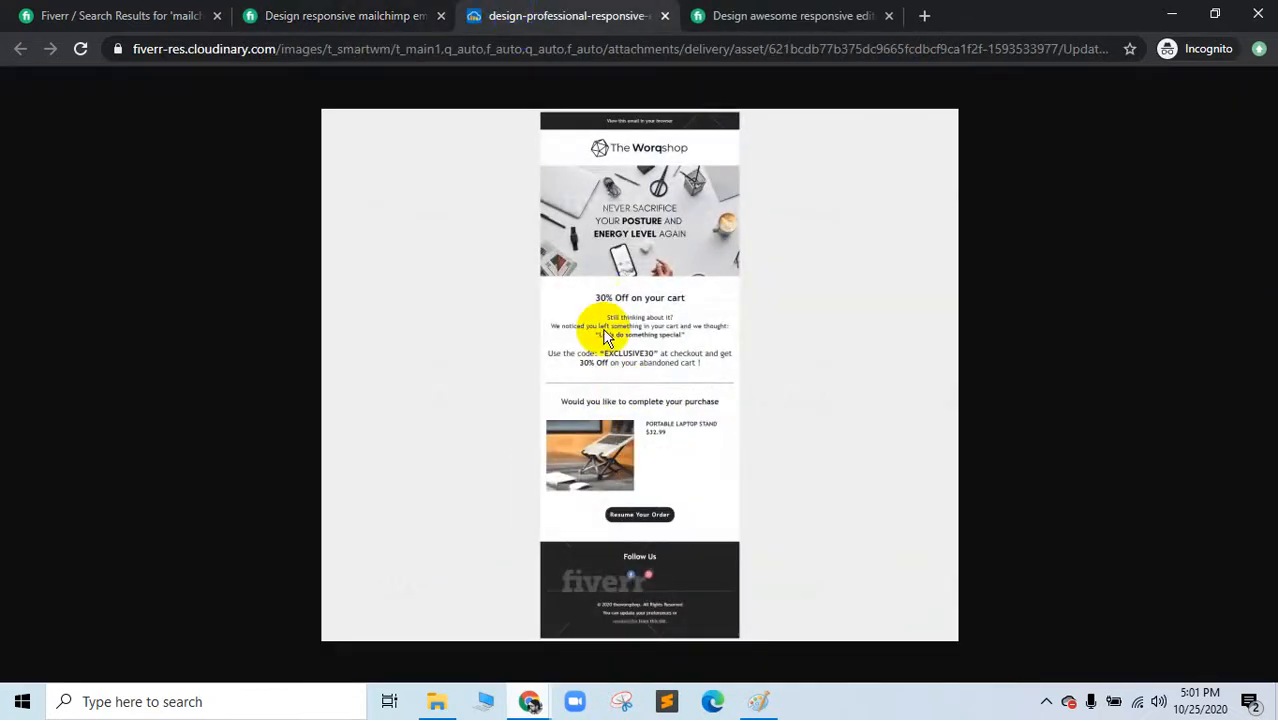
pyautogui.click(400, 8)
# Step: Step back through the portfolio images to the FOODJET template
pyautogui.click(30, 380)
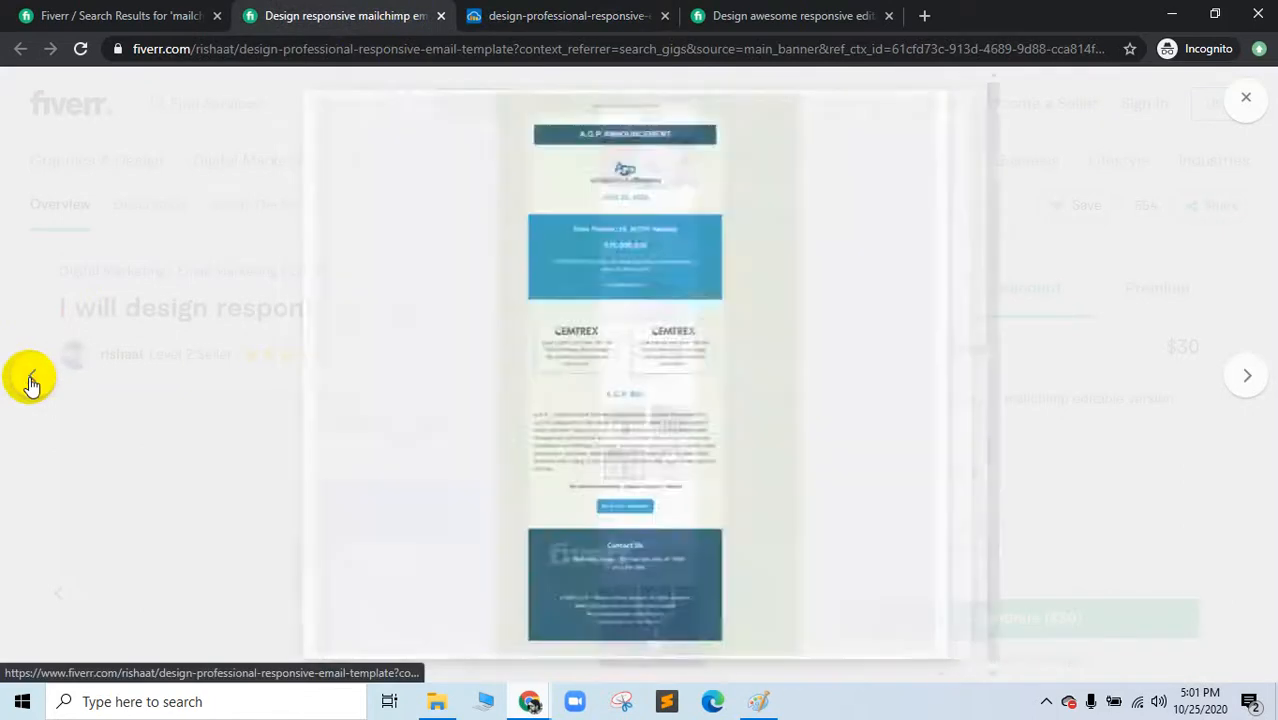
pyautogui.click(35, 379)
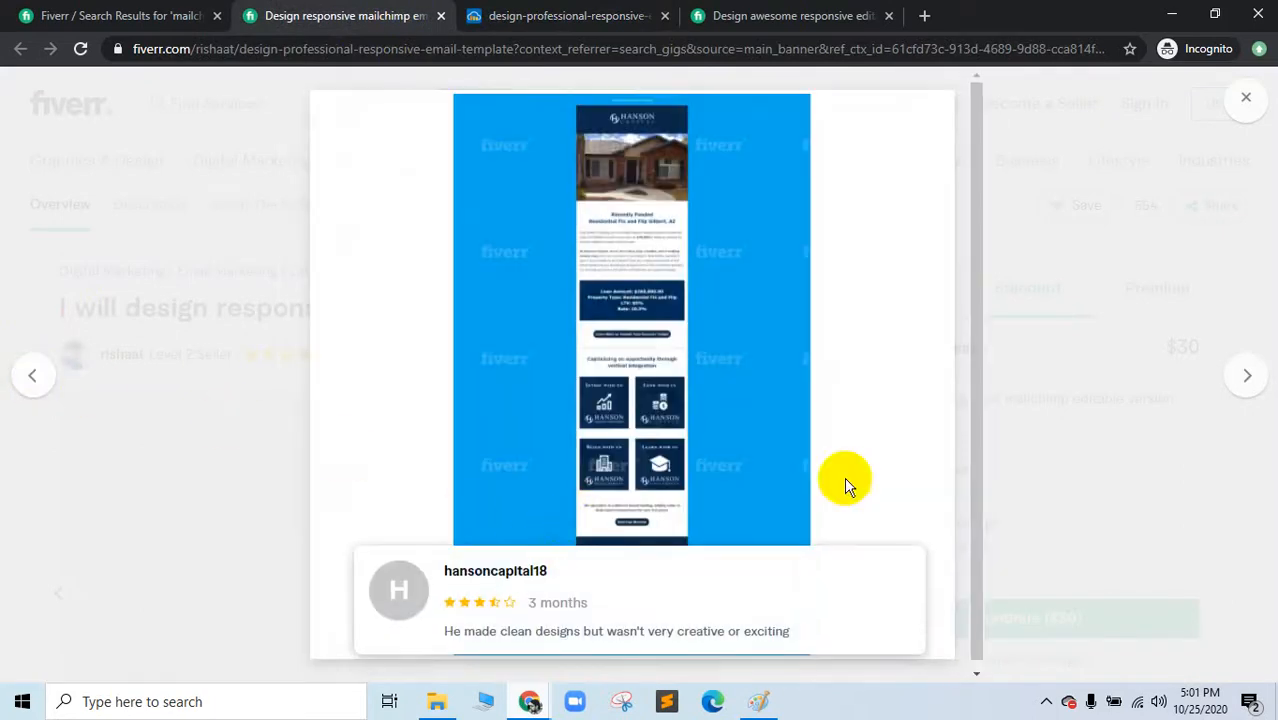
pyautogui.click(27, 381)
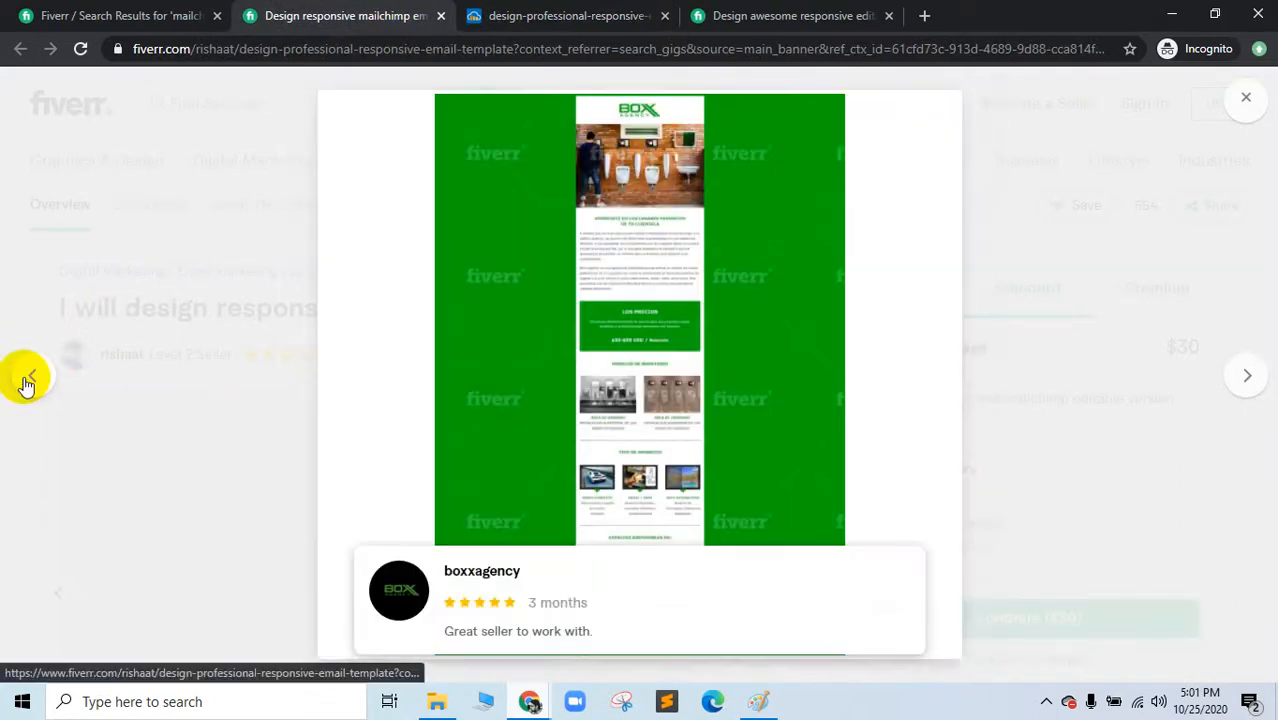
pyautogui.click(27, 381)
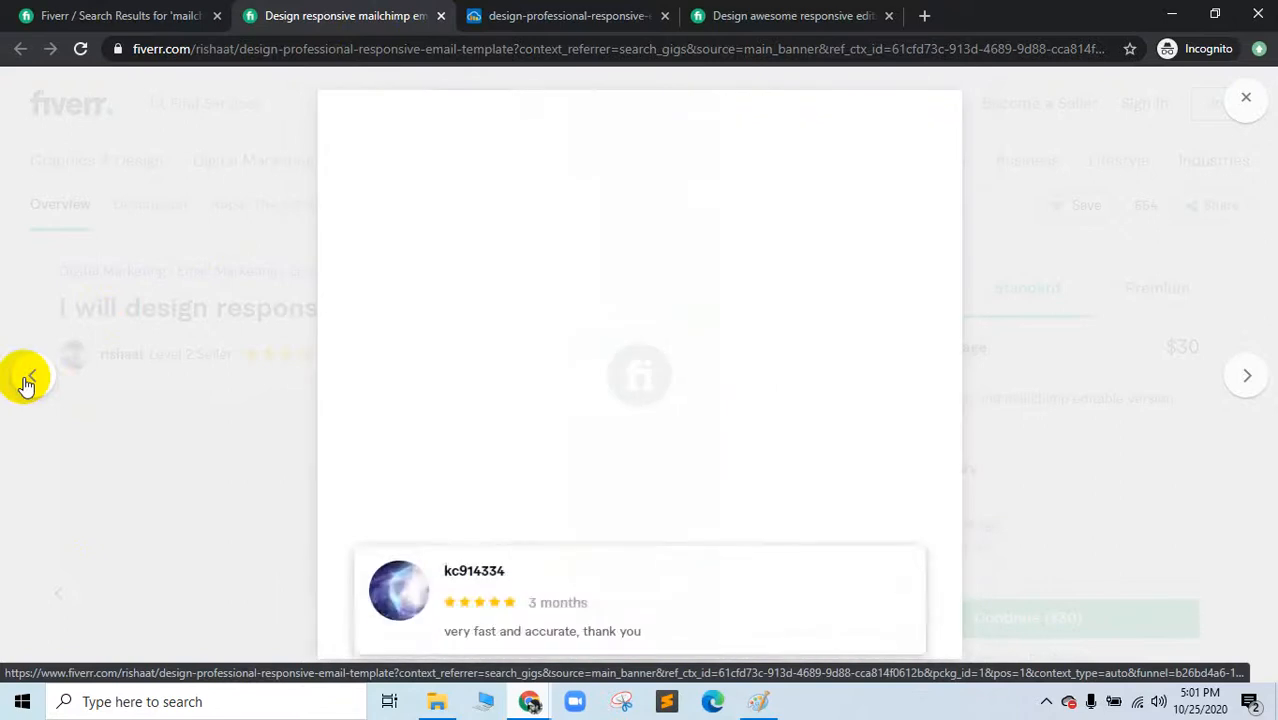
pyautogui.click(27, 381)
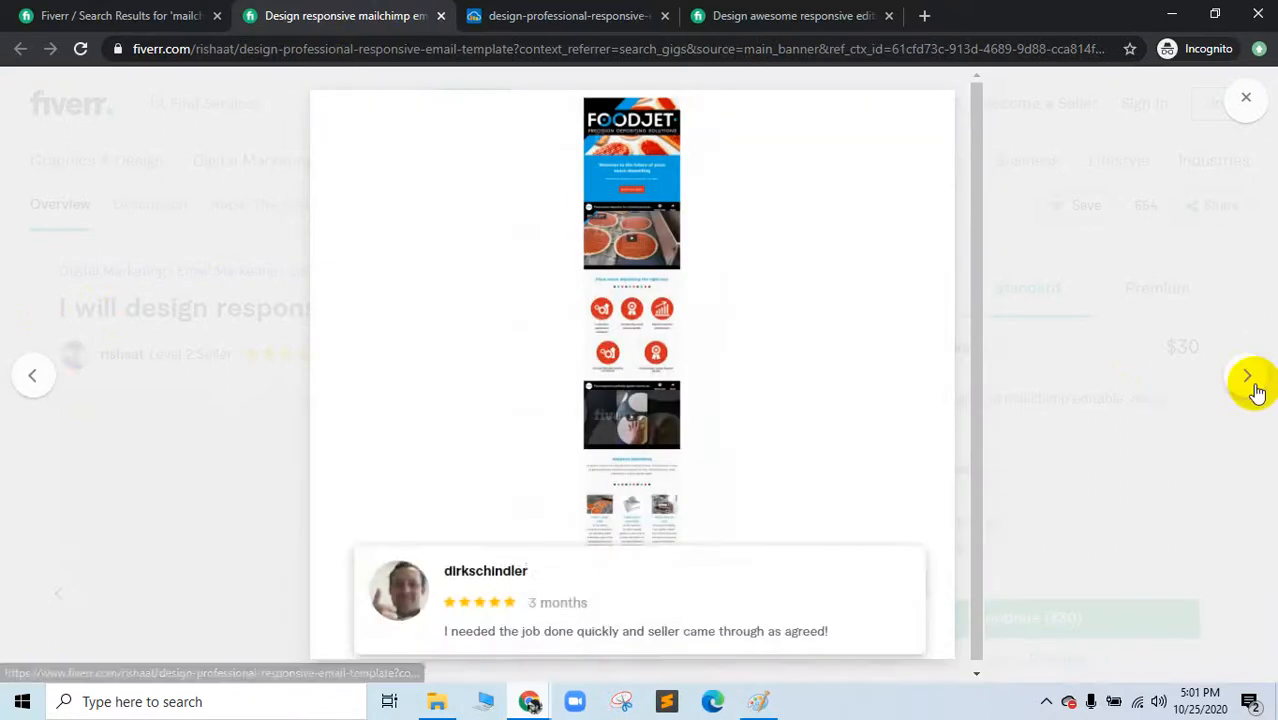
# Step: Page forward through the remaining portfolio images and close the gallery
pyautogui.click(1250, 380)
pyautogui.click(1250, 380)
pyautogui.click(1250, 380)
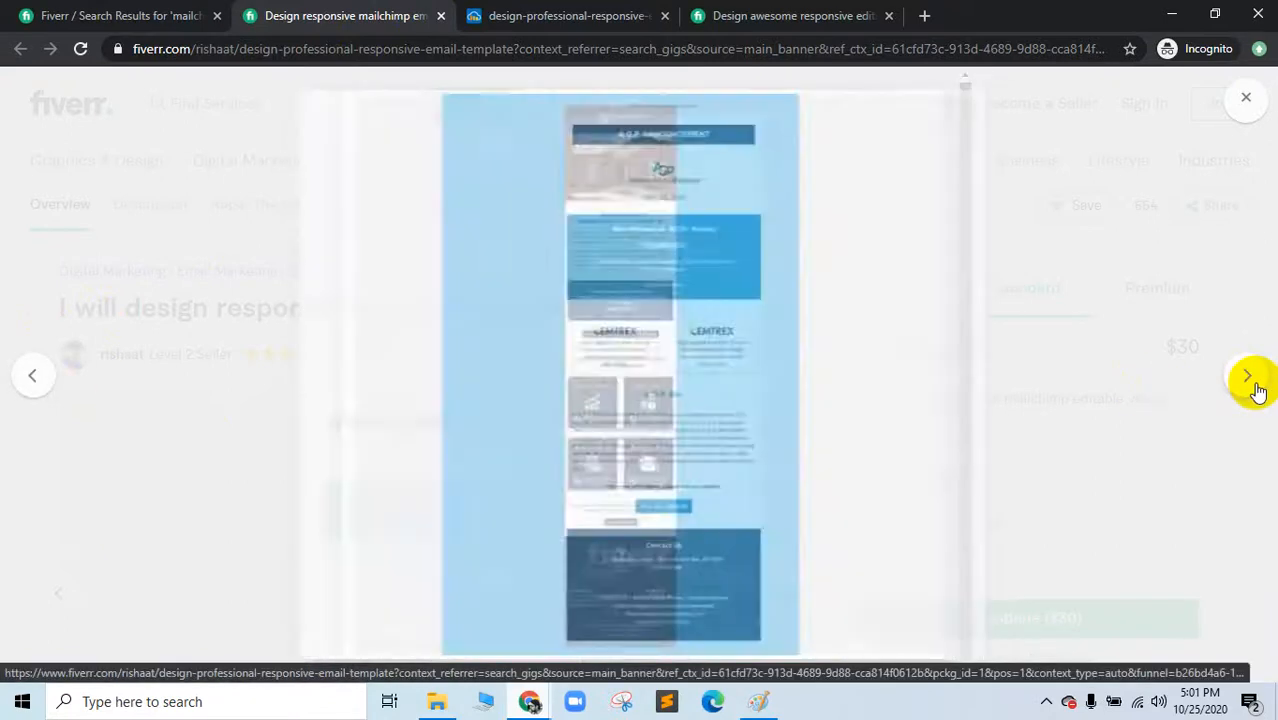
pyautogui.click(1250, 380)
pyautogui.click(1250, 380)
pyautogui.click(1250, 380)
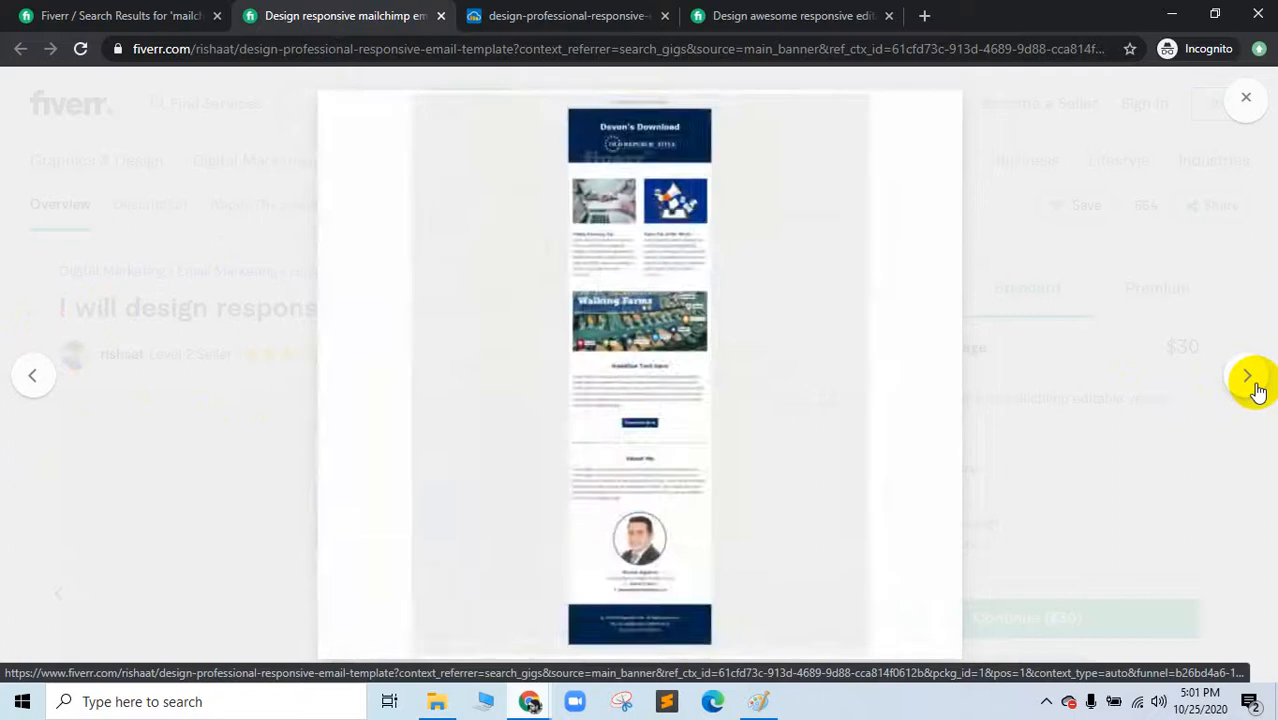
pyautogui.click(1252, 385)
pyautogui.click(1252, 385)
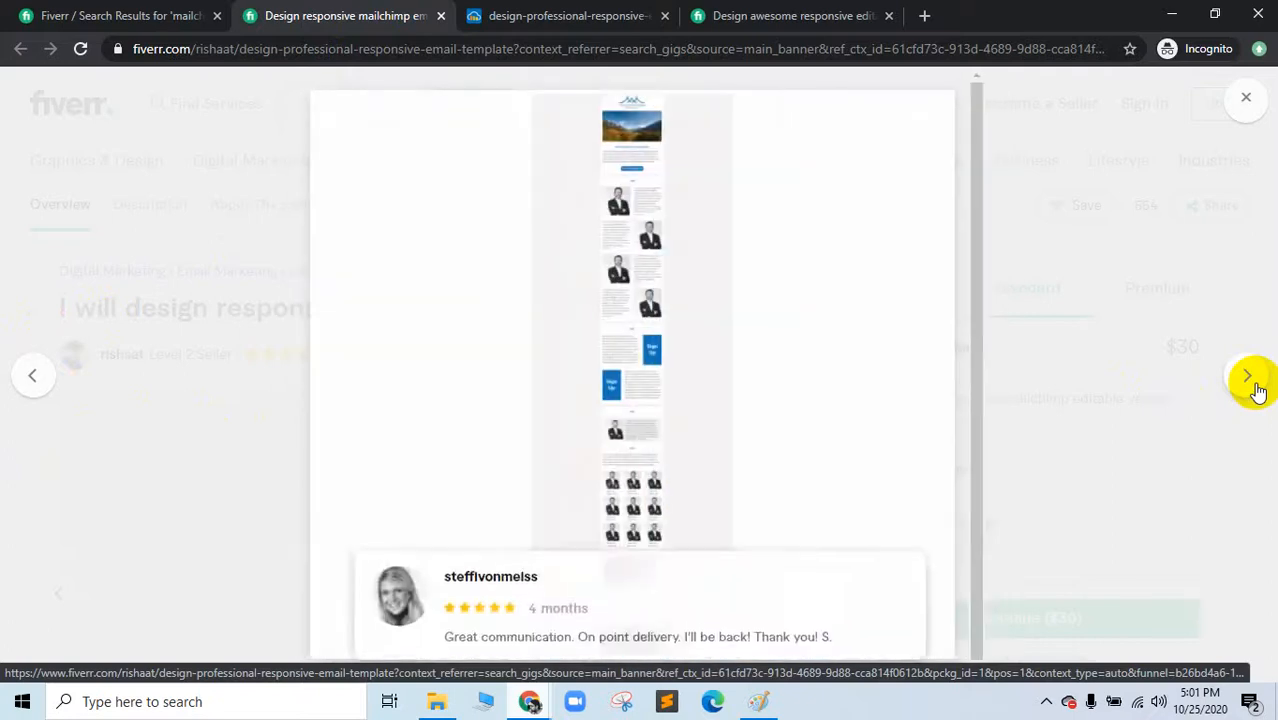
pyautogui.click(1250, 380)
pyautogui.click(1252, 382)
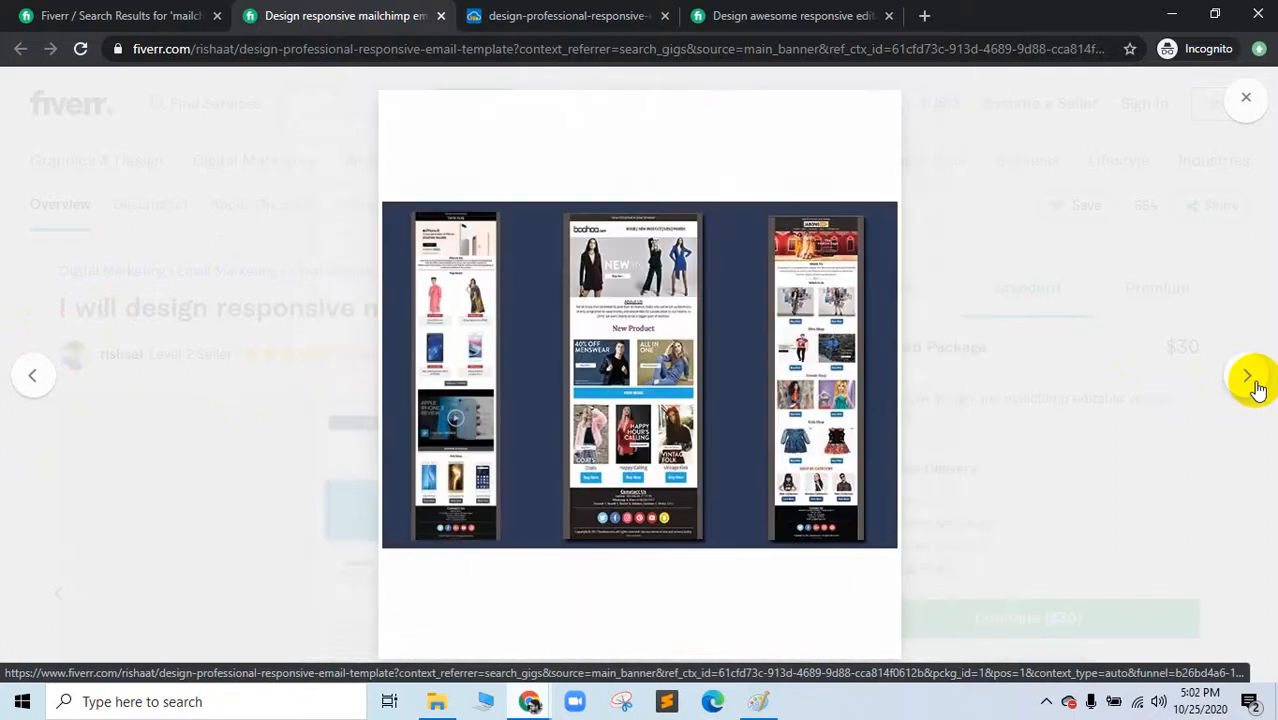
pyautogui.click(1250, 380)
pyautogui.click(1250, 380)
pyautogui.click(1250, 380)
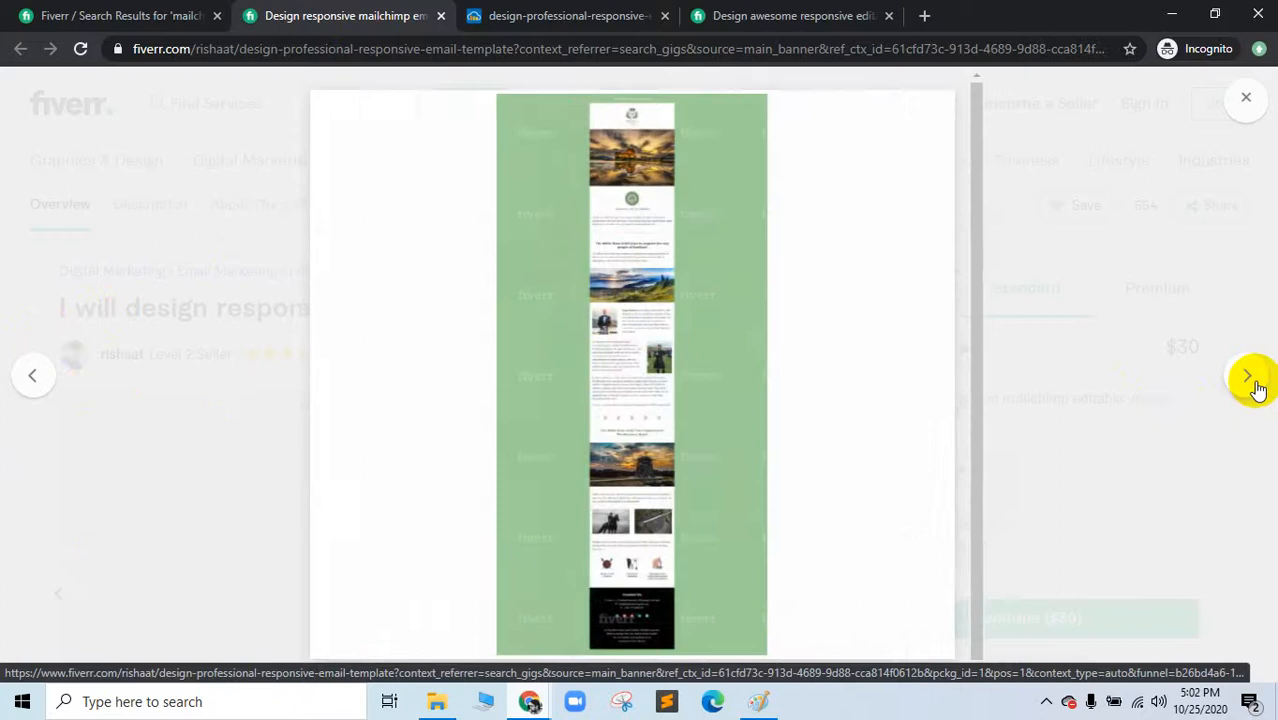
pyautogui.click(1250, 380)
pyautogui.click(1134, 433)
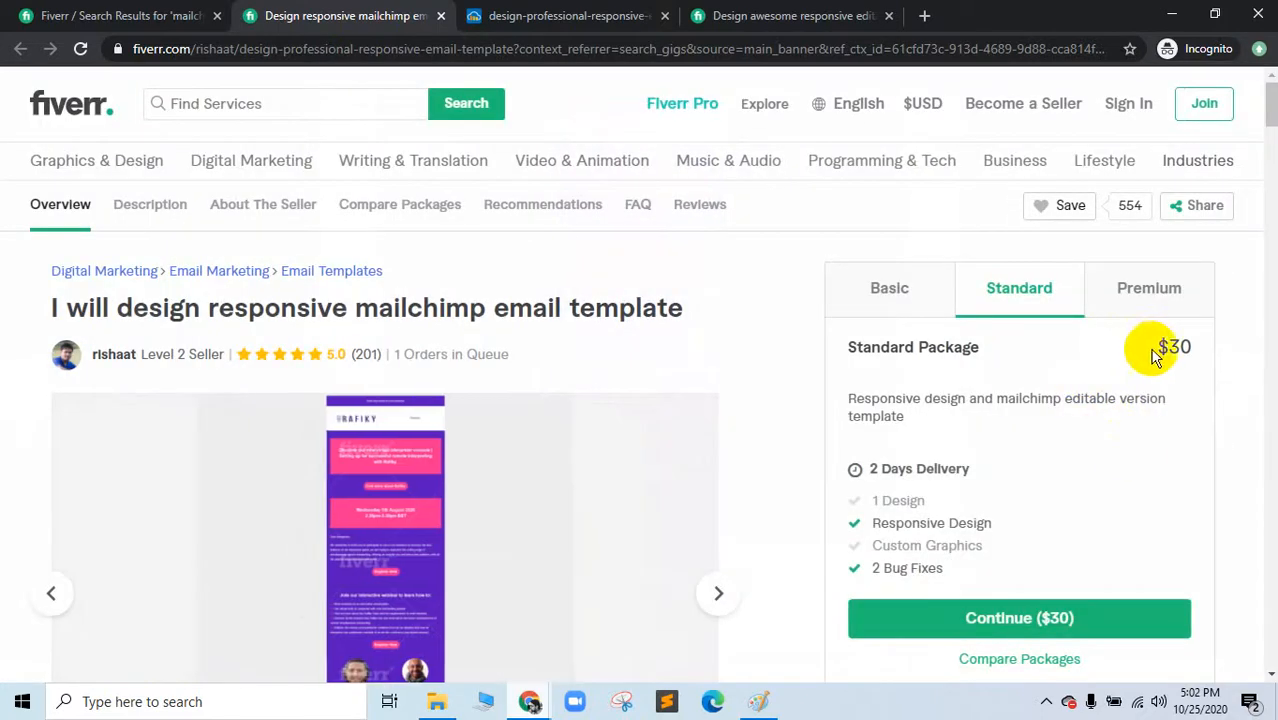
# Step: Check the gig's reviews and open the seller's profile in a new tab to browse it
pyautogui.click(362, 355)
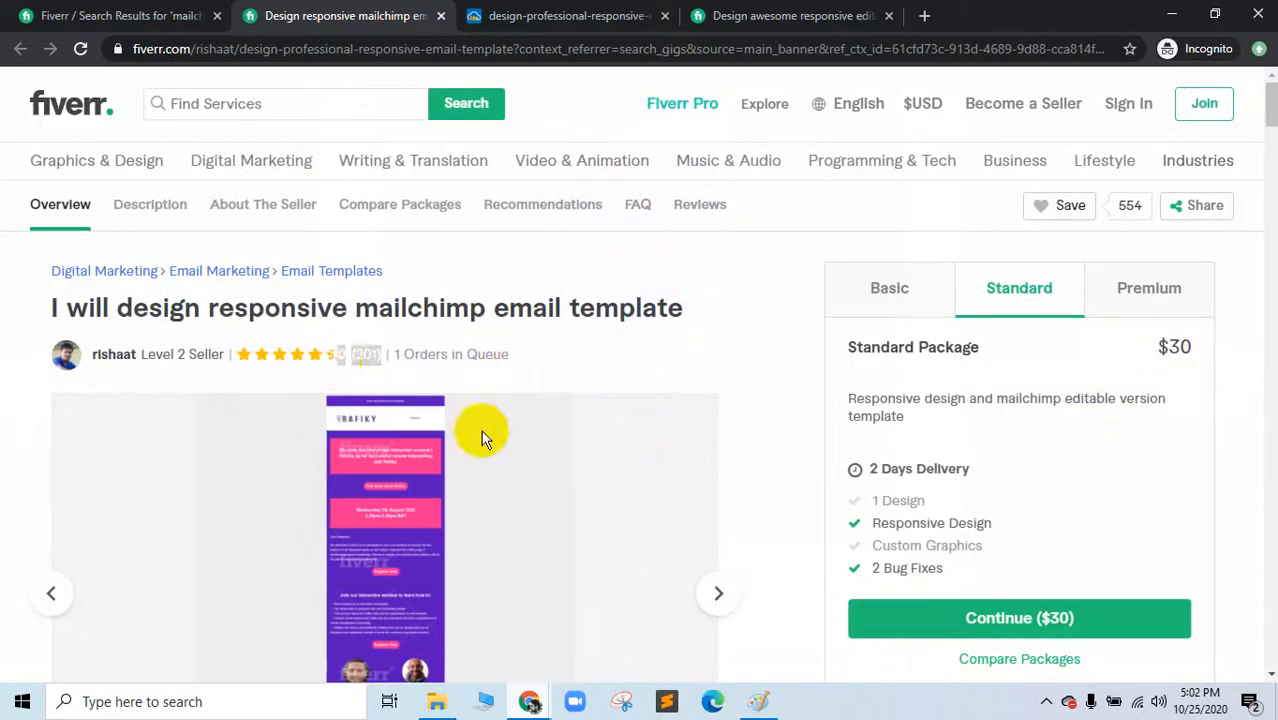
pyautogui.scroll(15, 385, 380)
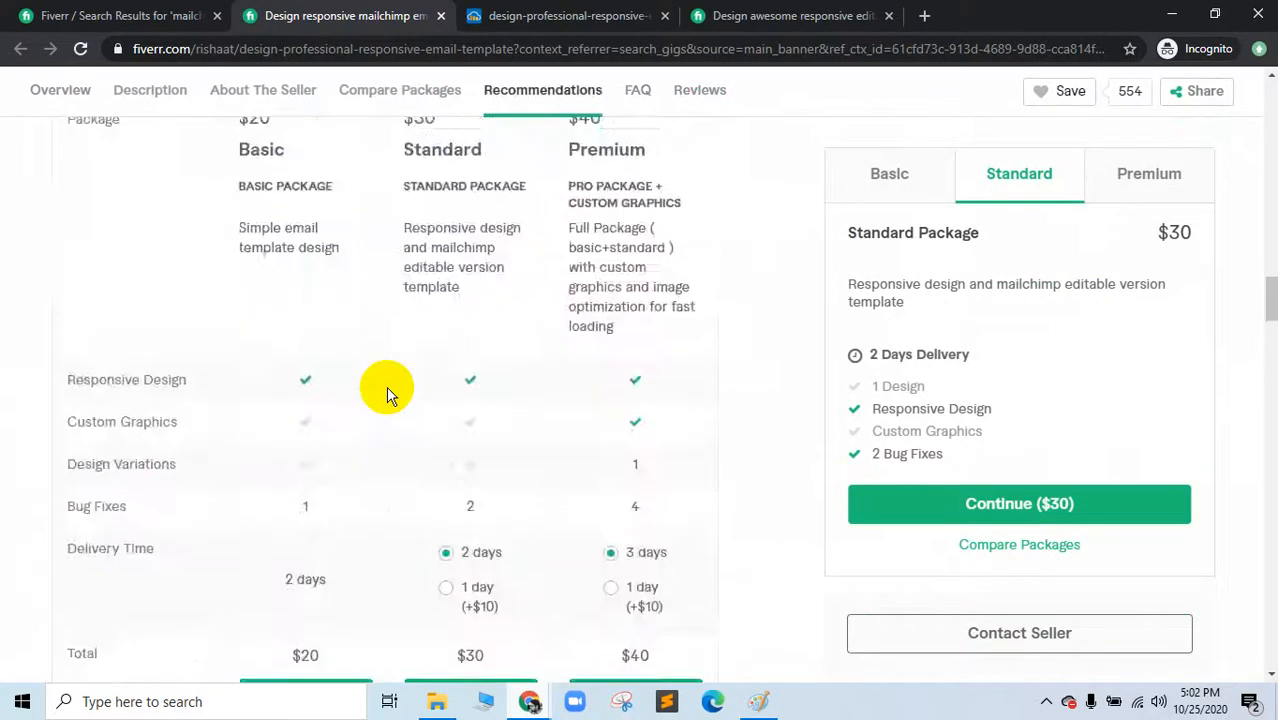
pyautogui.scroll(-5, 300, 517)
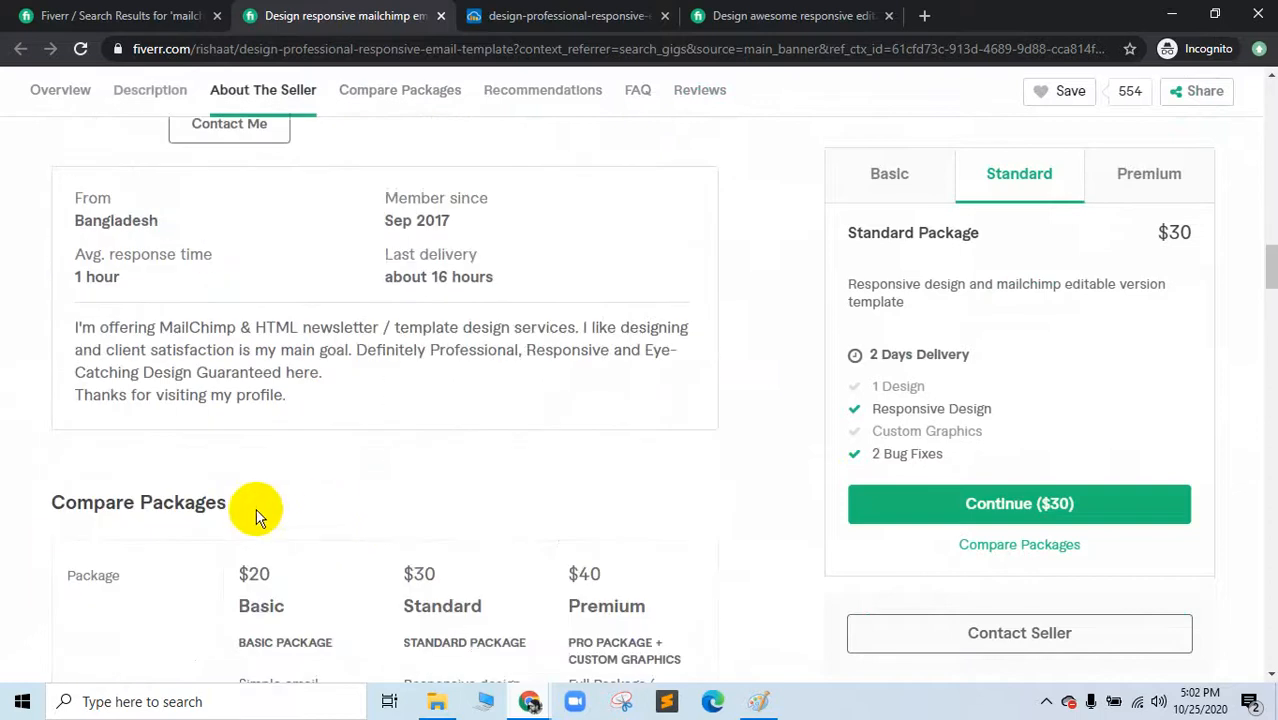
pyautogui.scroll(4, 217, 330)
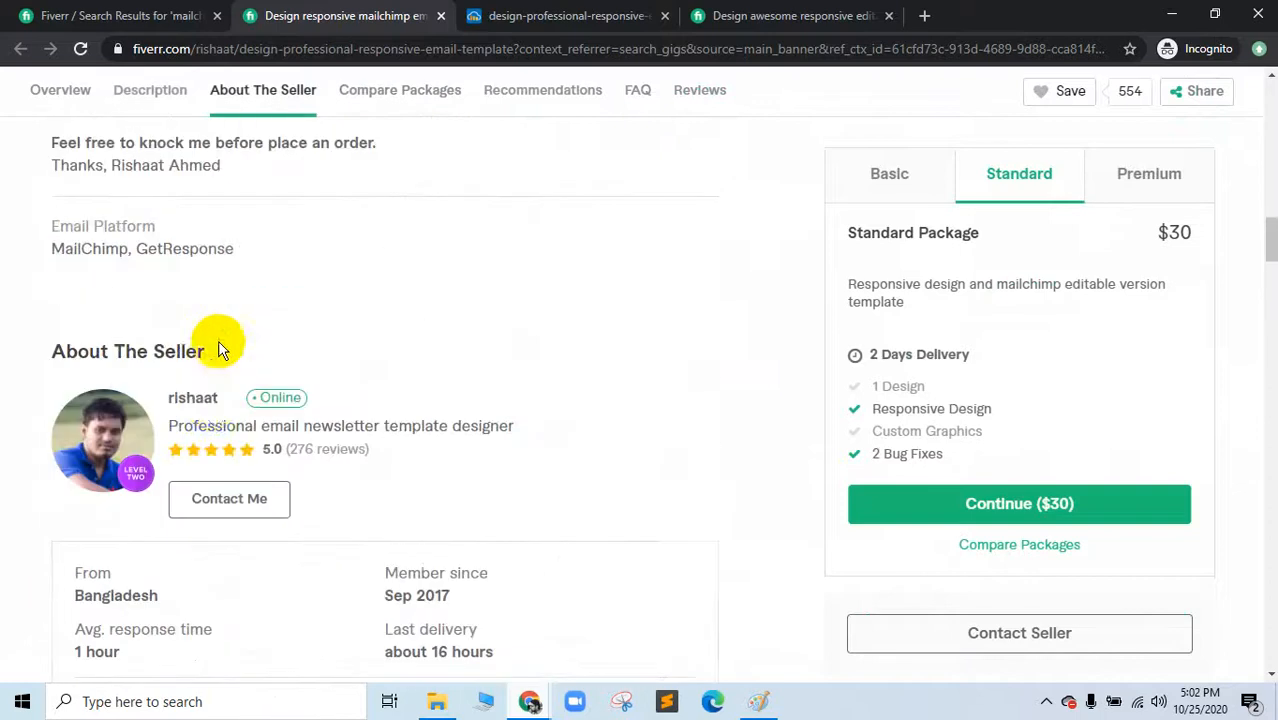
pyautogui.rightClick(195, 401)
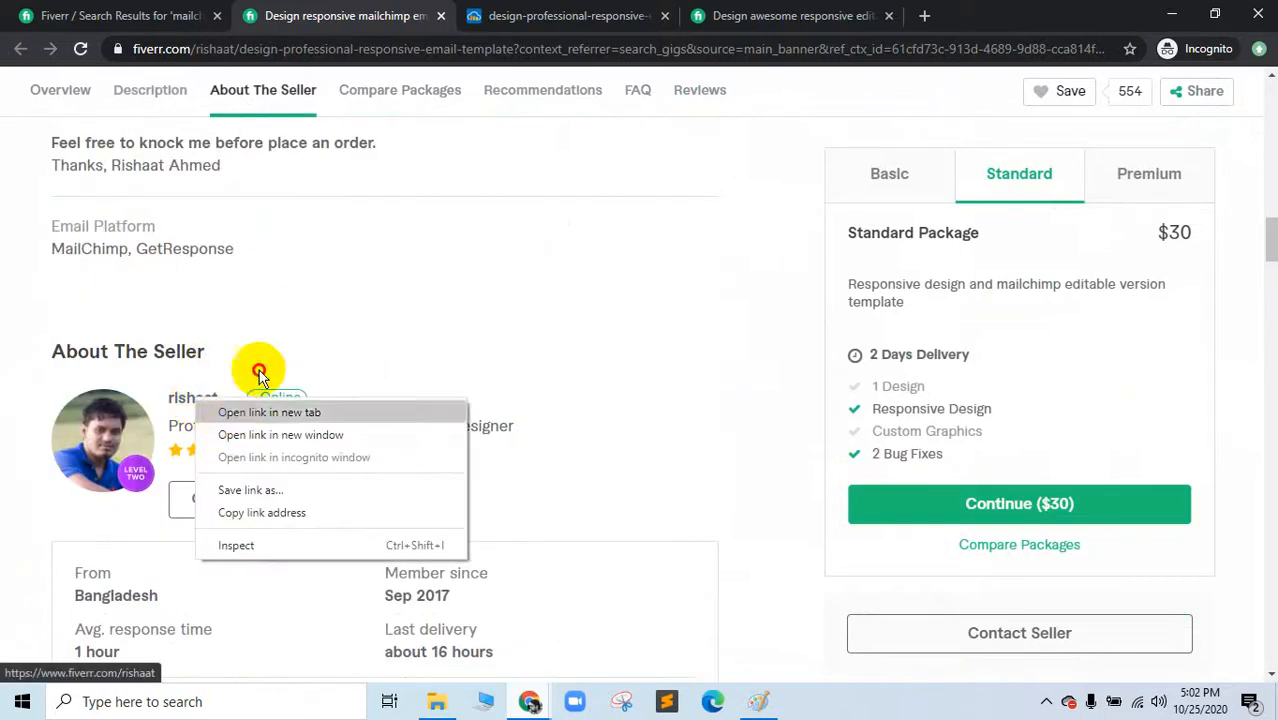
pyautogui.click(300, 412)
pyautogui.moveTo(722, 14); pyautogui.dragTo(562, 40)
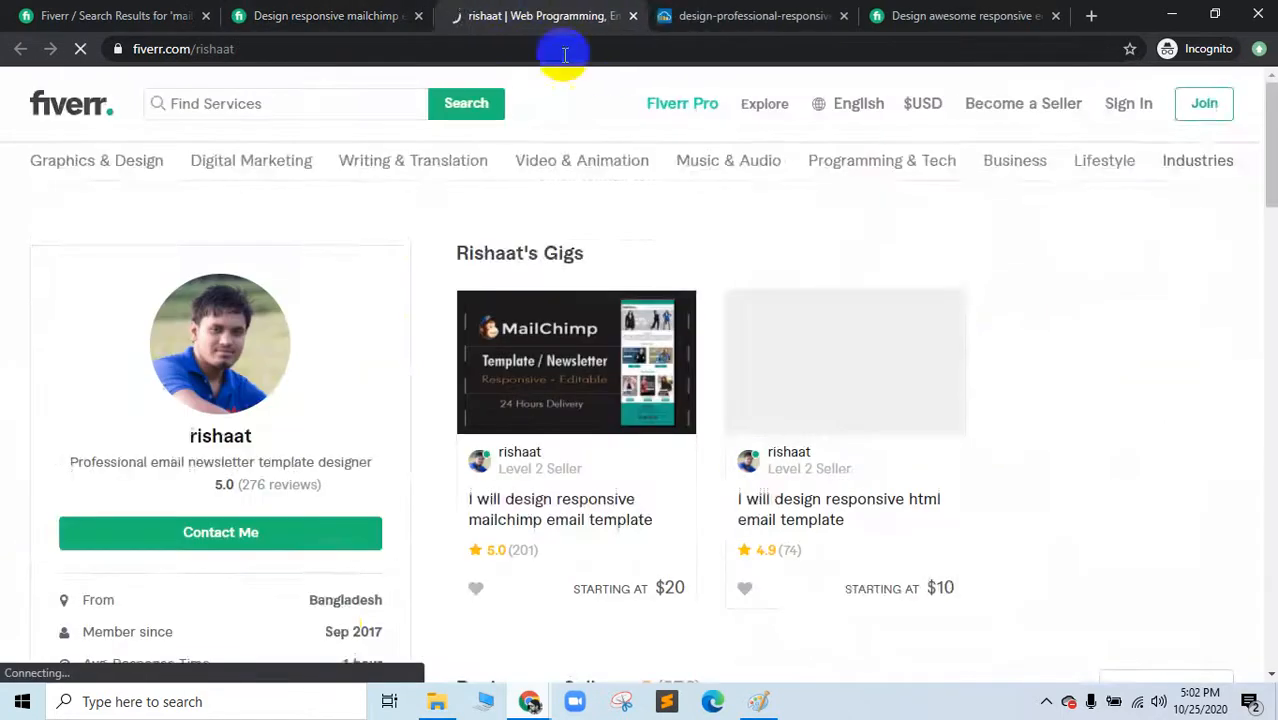
pyautogui.scroll(-6, 337, 456)
pyautogui.scroll(-13, 333, 458)
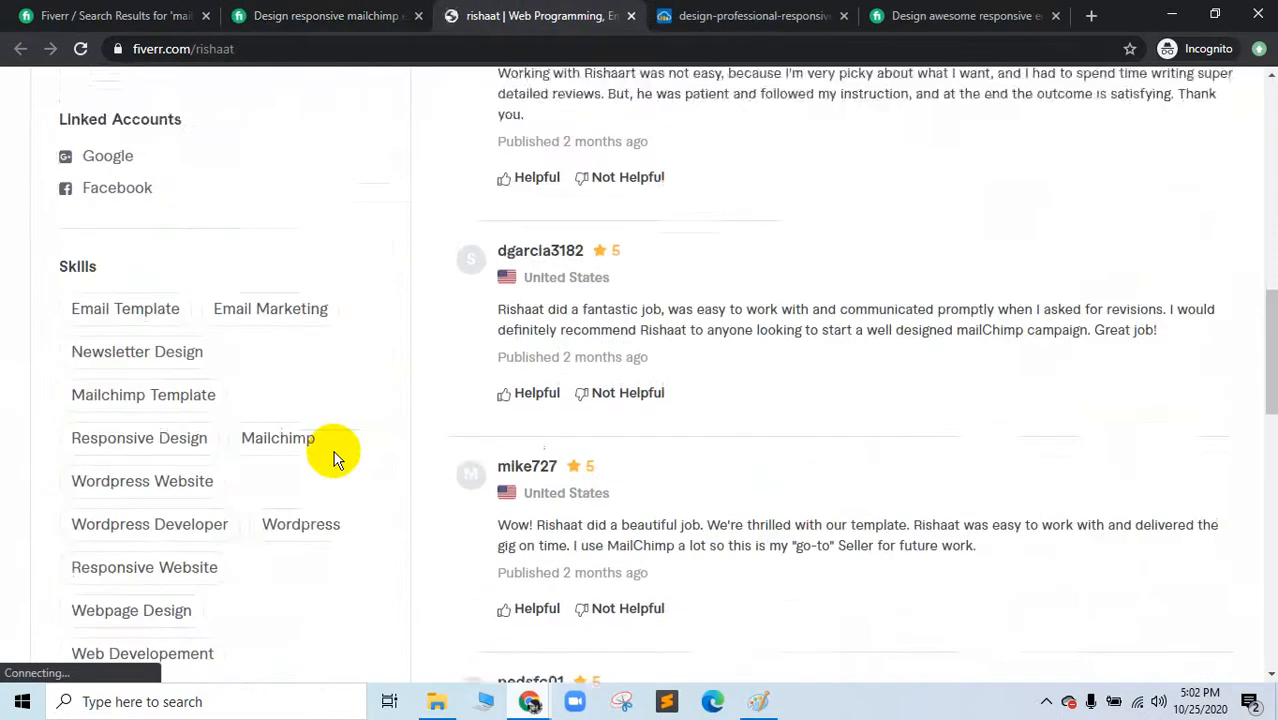
pyautogui.scroll(2, 333, 458)
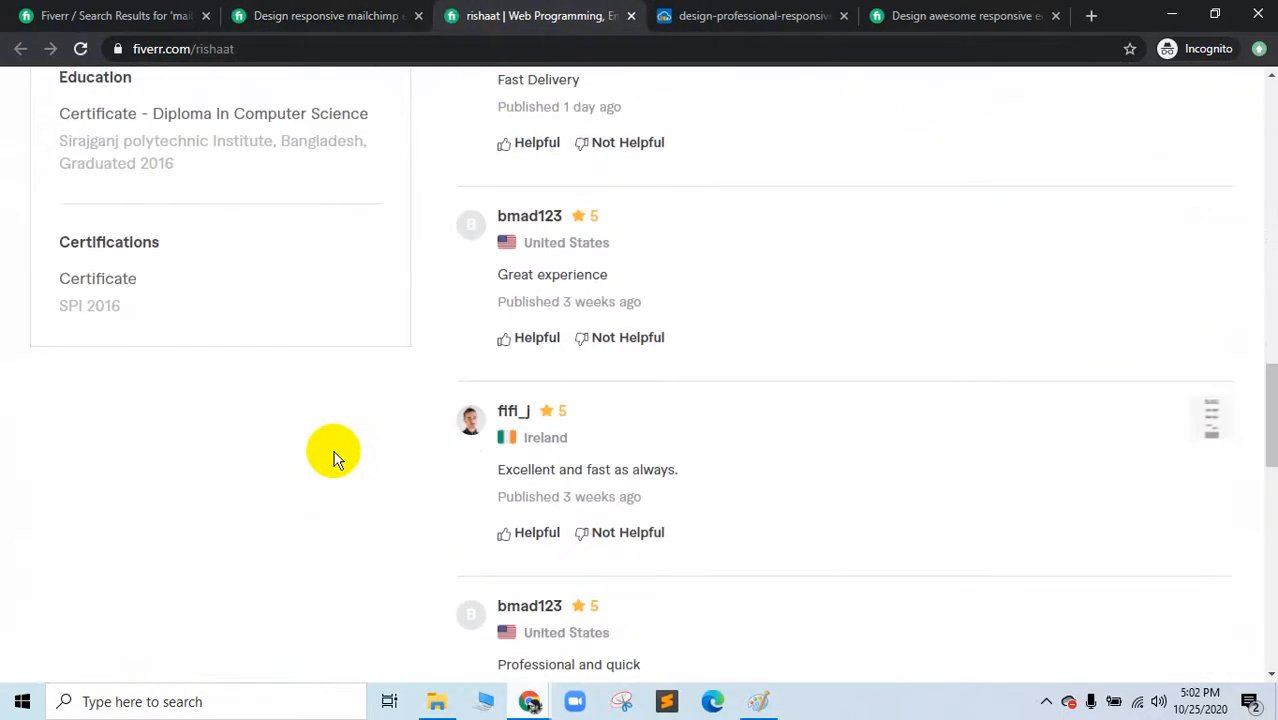
pyautogui.scroll(5, 333, 458)
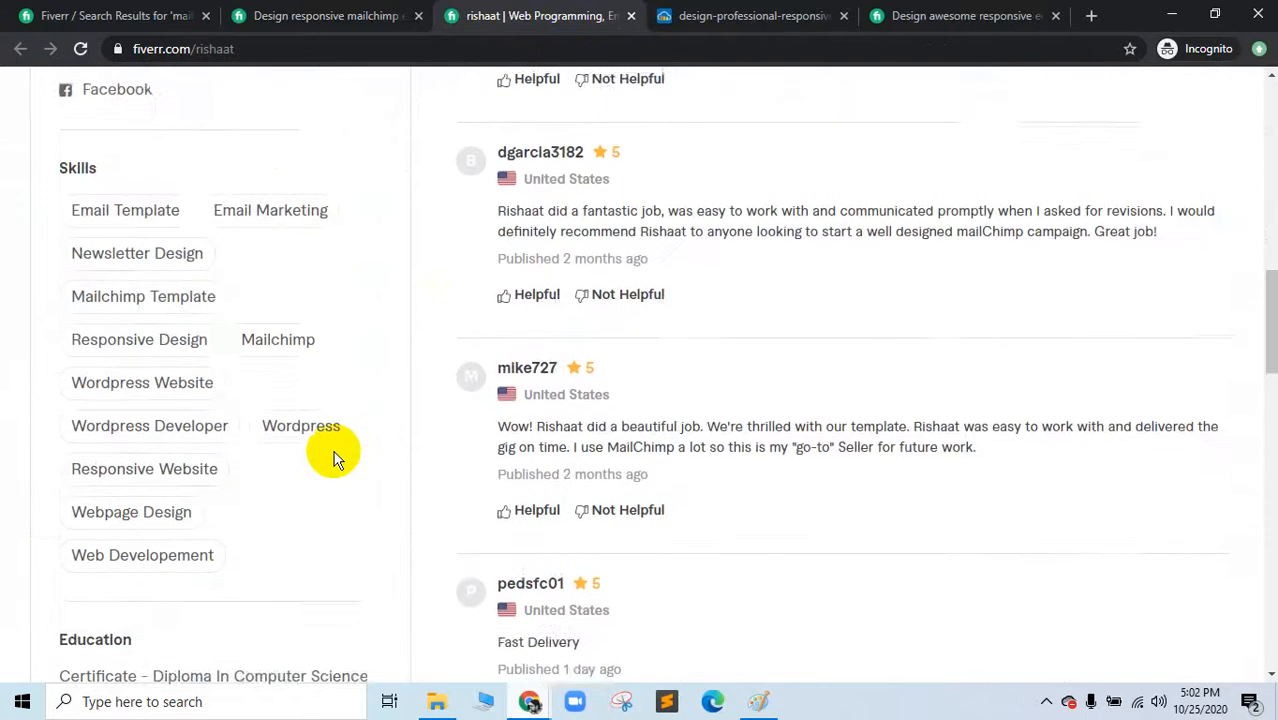
pyautogui.scroll(8, 335, 457)
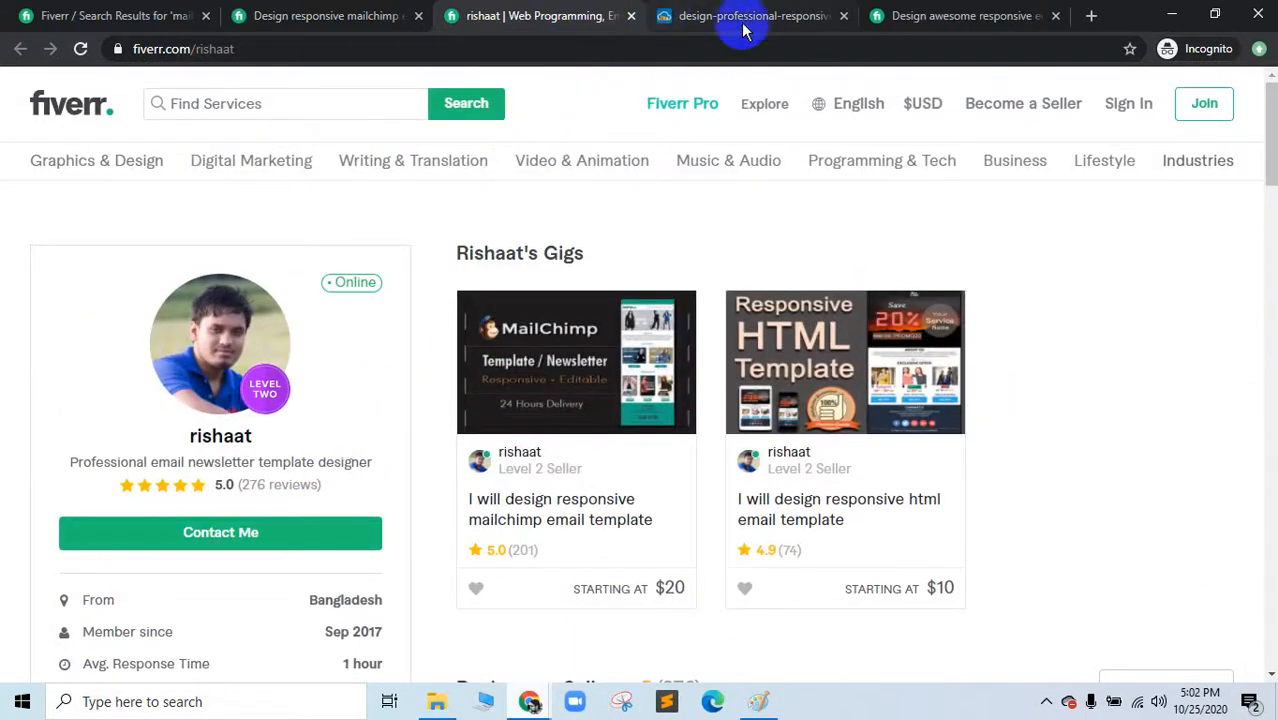
# Step: Open the other gig's seller profile, close the WordPress developer's profile, and return to the newsletter designer's
pyautogui.click(985, 14)
pyautogui.scroll(12, 265, 400)
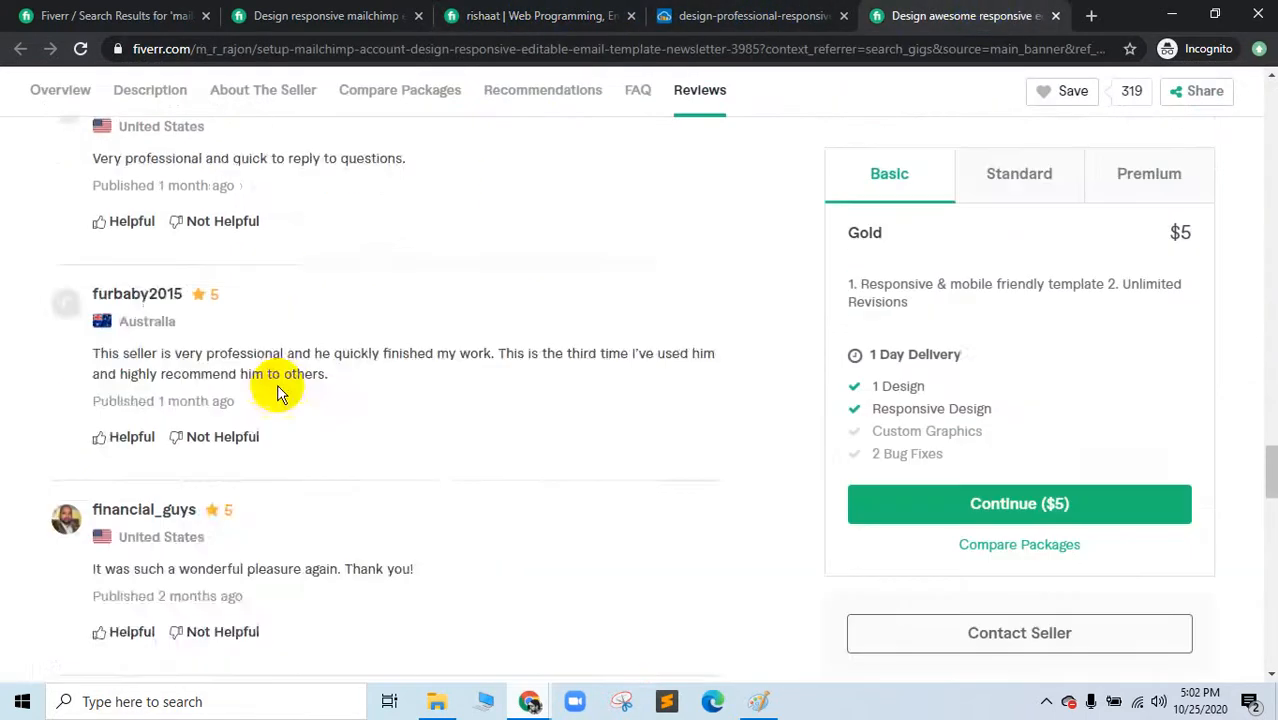
pyautogui.scroll(15, 260, 412)
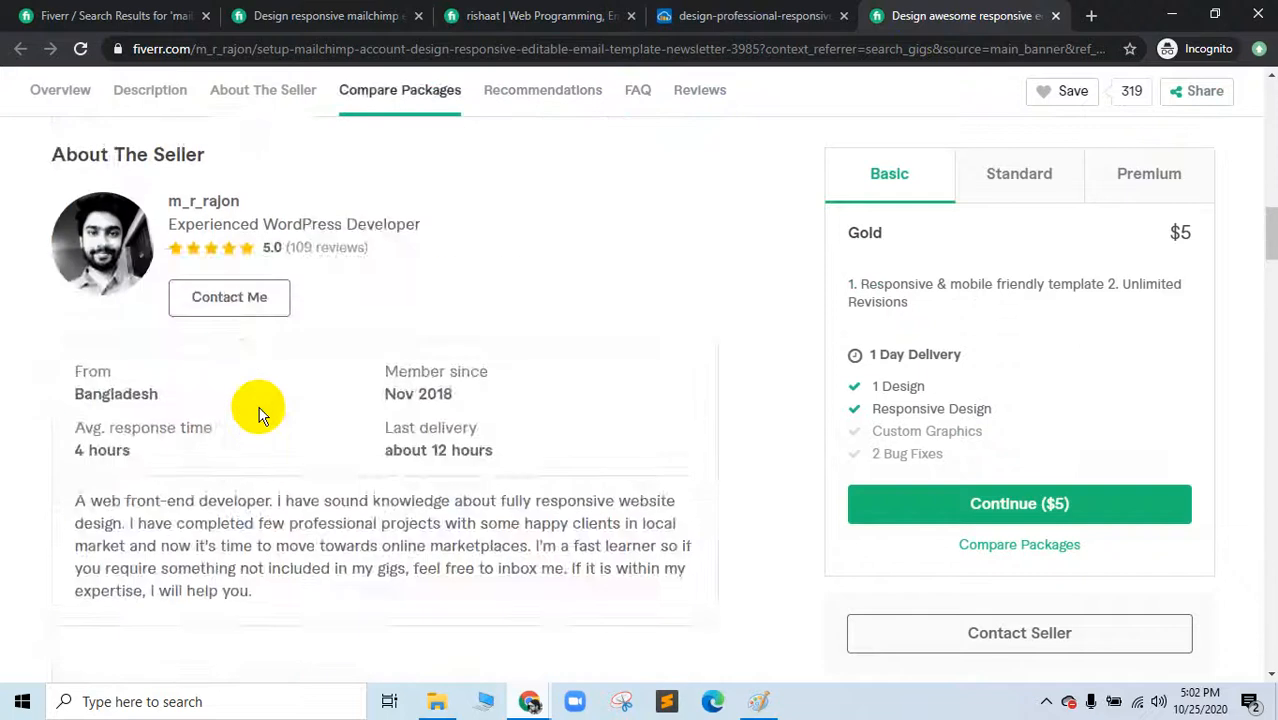
pyautogui.scroll(-3, 200, 460)
pyautogui.rightClick(203, 386)
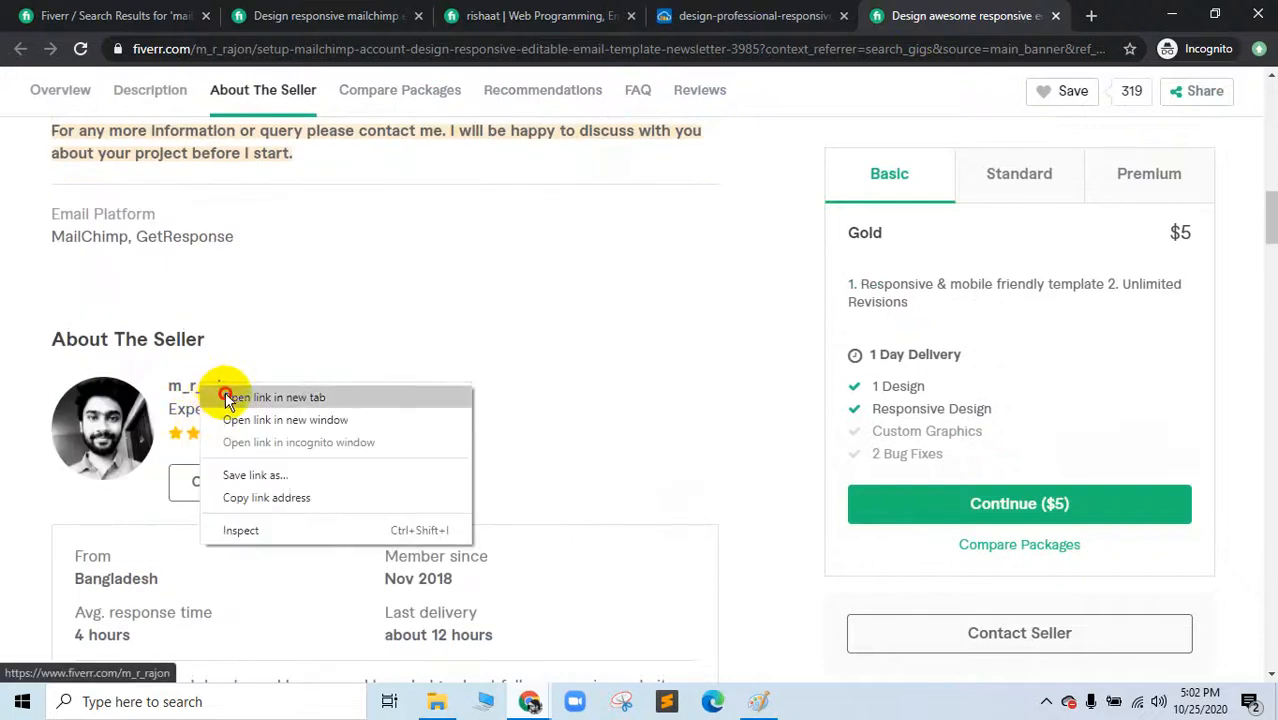
pyautogui.click(230, 398)
pyautogui.click(940, 10)
pyautogui.scroll(-15, 214, 400)
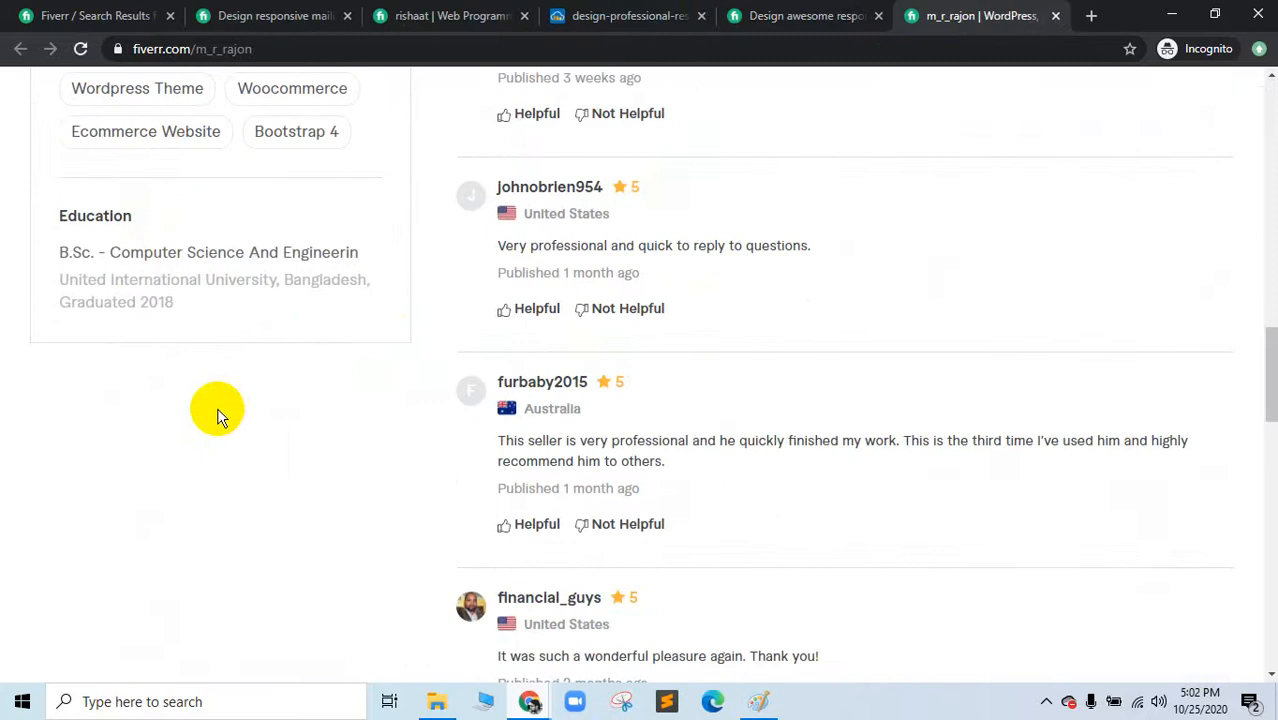
pyautogui.scroll(12, 217, 410)
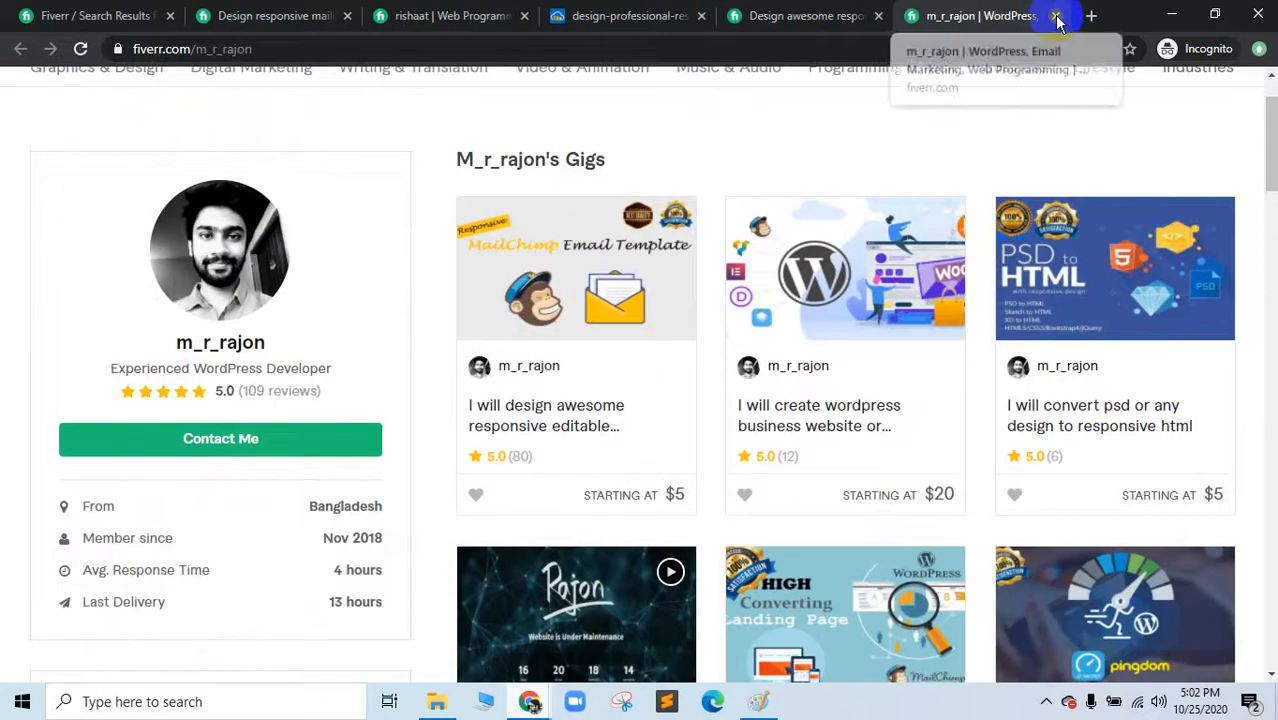
pyautogui.click(1055, 15)
pyautogui.click(525, 15)
# Step: In the Meet window, close the colorlib, image-search, ImgBB and template preview tabs
pyautogui.click(532, 703)
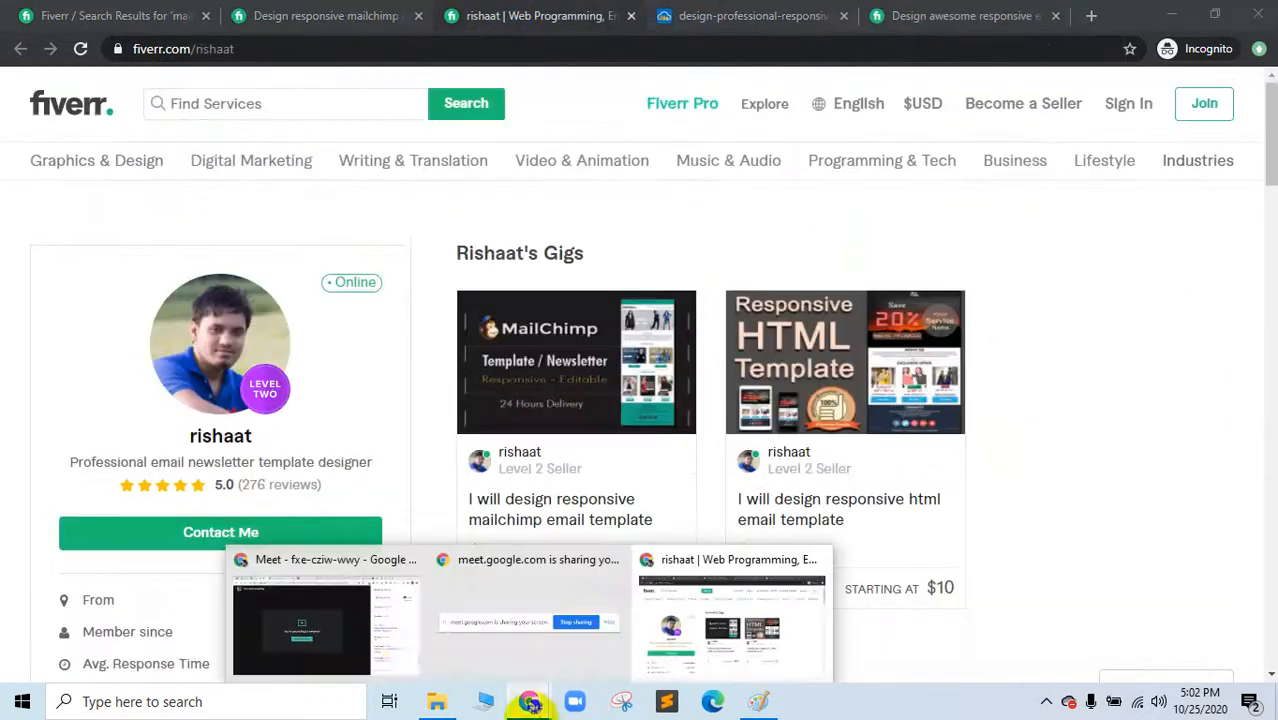
pyautogui.click(273, 626)
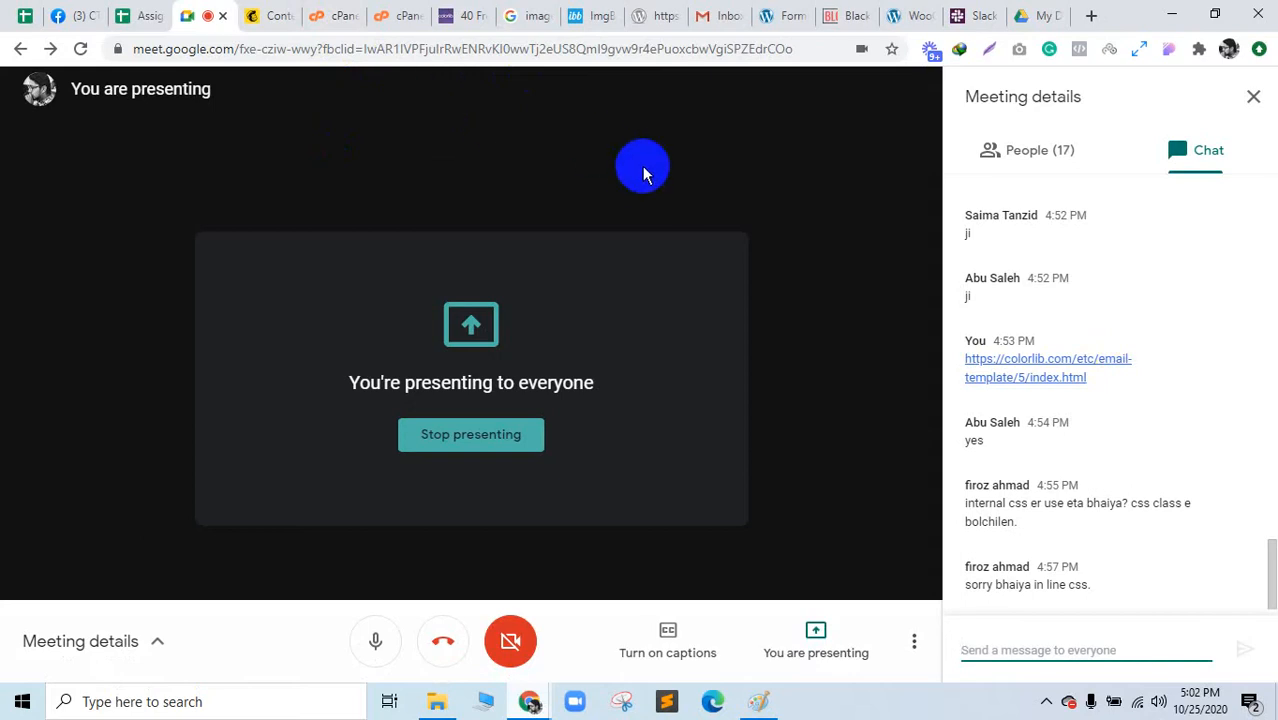
pyautogui.click(466, 15)
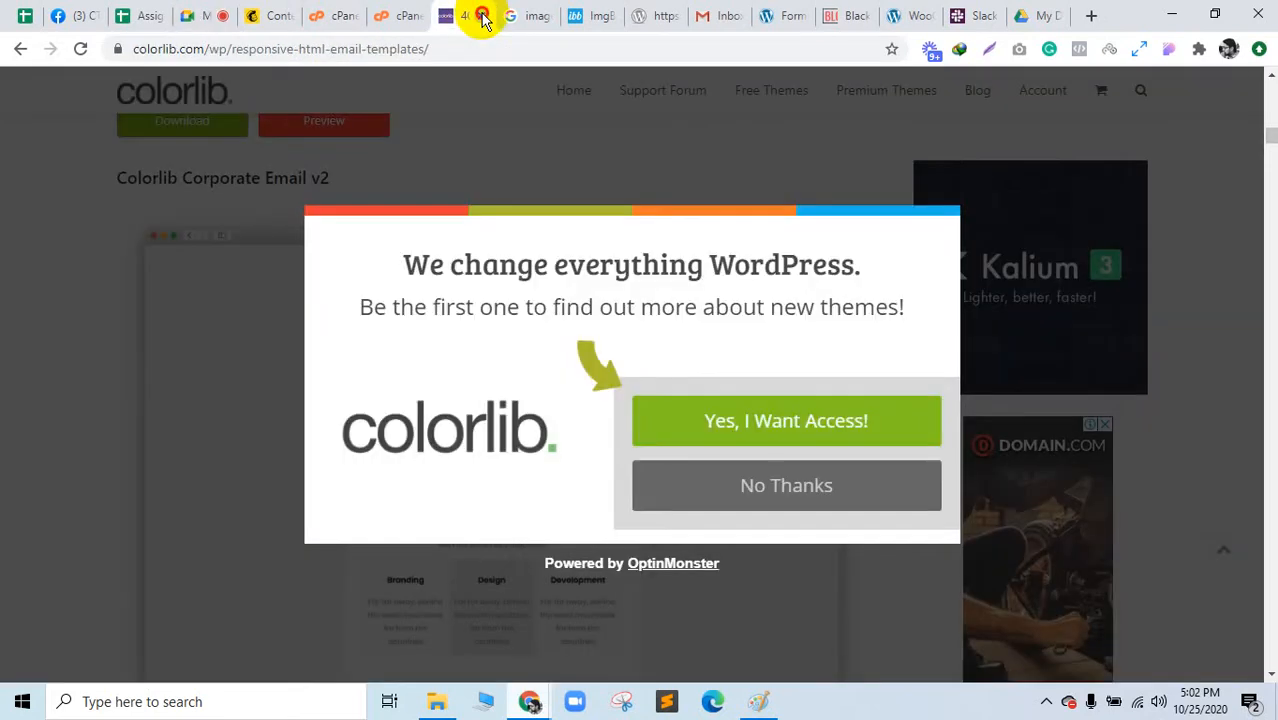
pyautogui.click(481, 16)
pyautogui.click(481, 16)
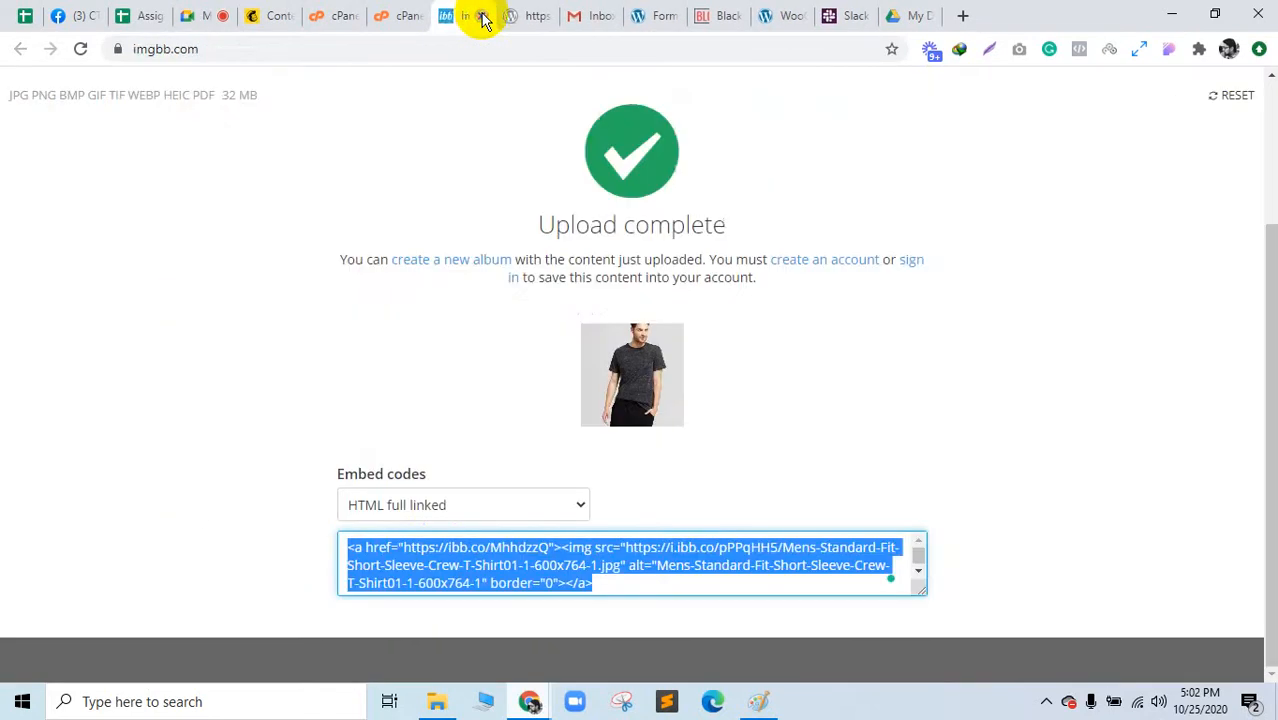
pyautogui.click(481, 16)
pyautogui.click(481, 16)
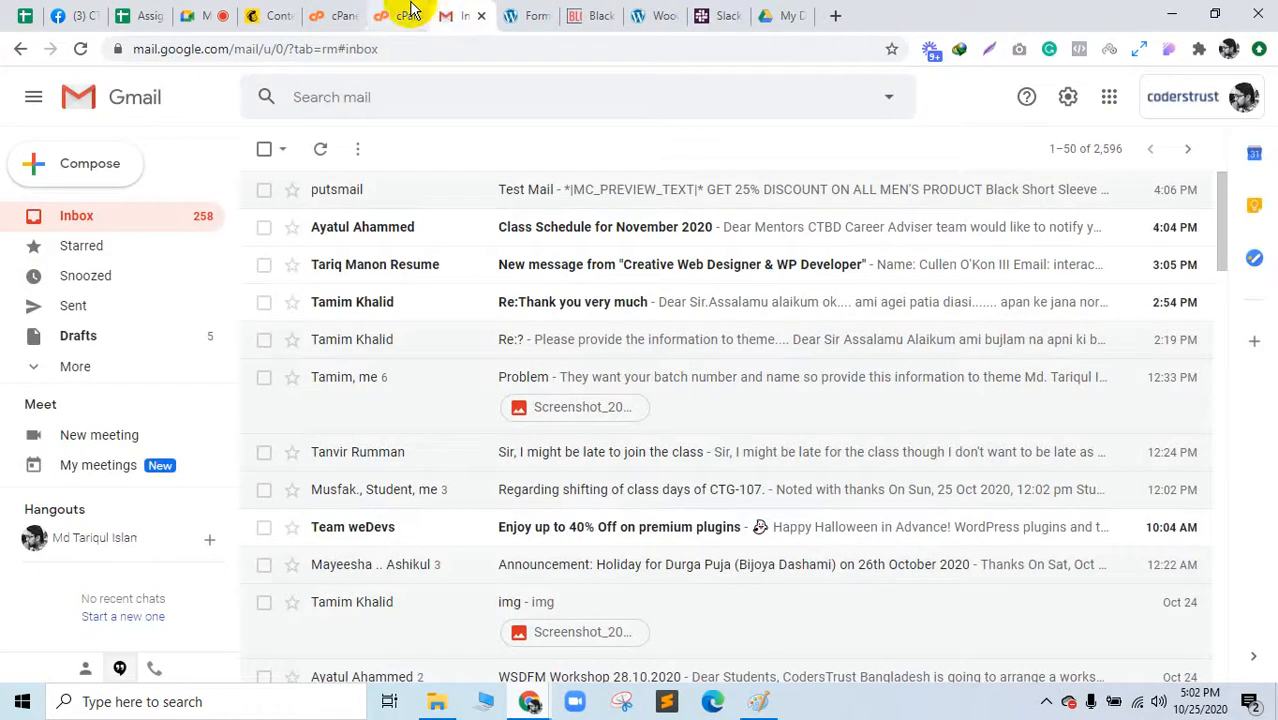
# Step: Glance at the cPanel and Mailchimp Content Studio tabs, then check Meet participants and chat
pyautogui.click(409, 12)
pyautogui.click(333, 12)
pyautogui.click(275, 15)
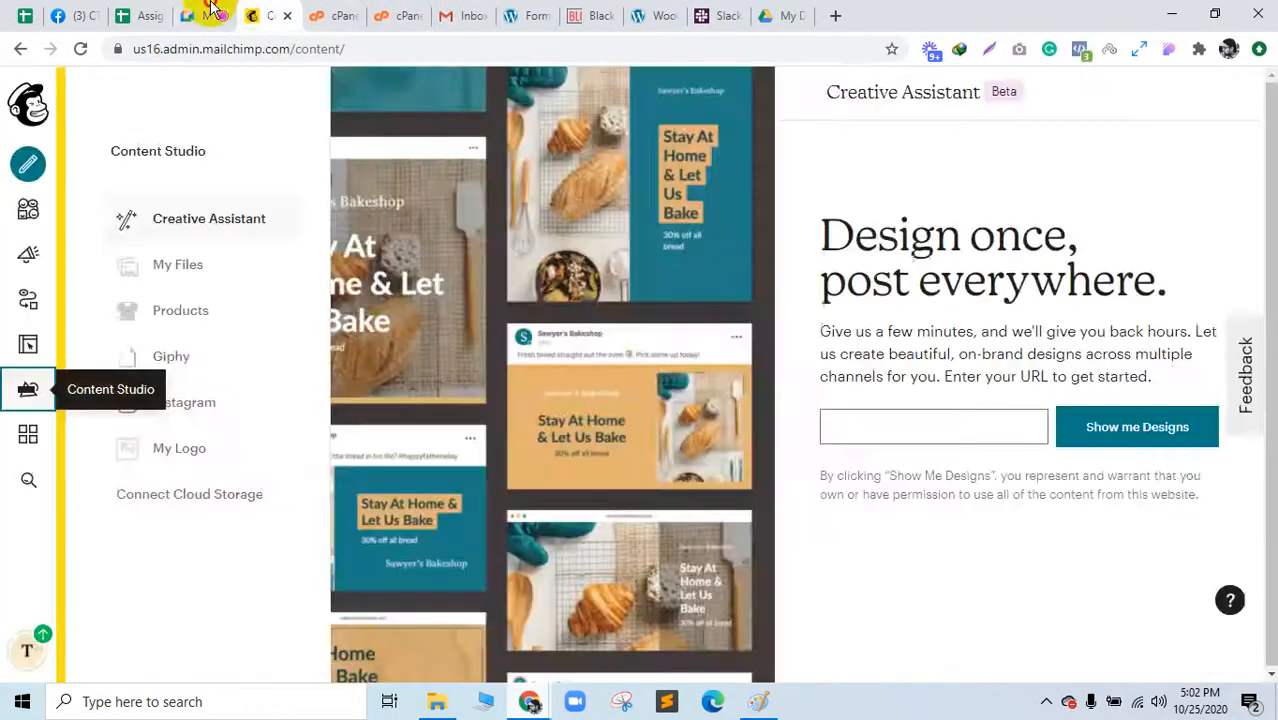
pyautogui.click(205, 15)
pyautogui.click(1035, 145)
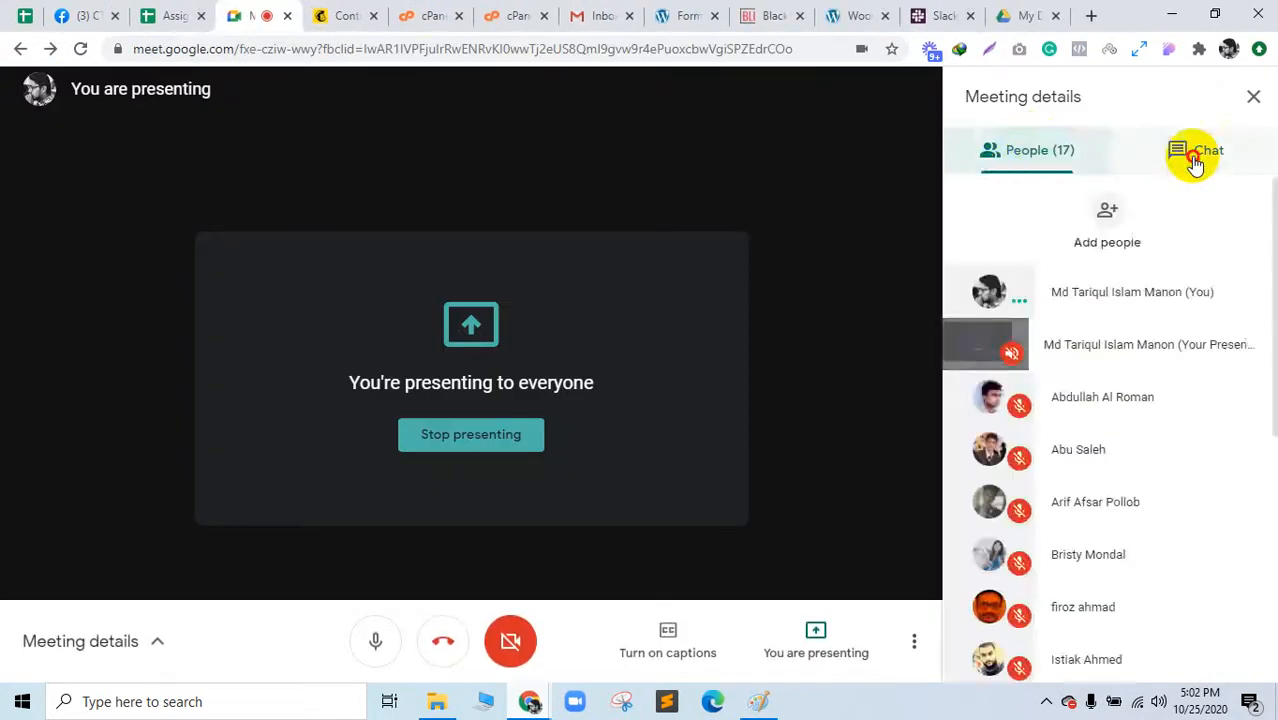
pyautogui.click(1187, 158)
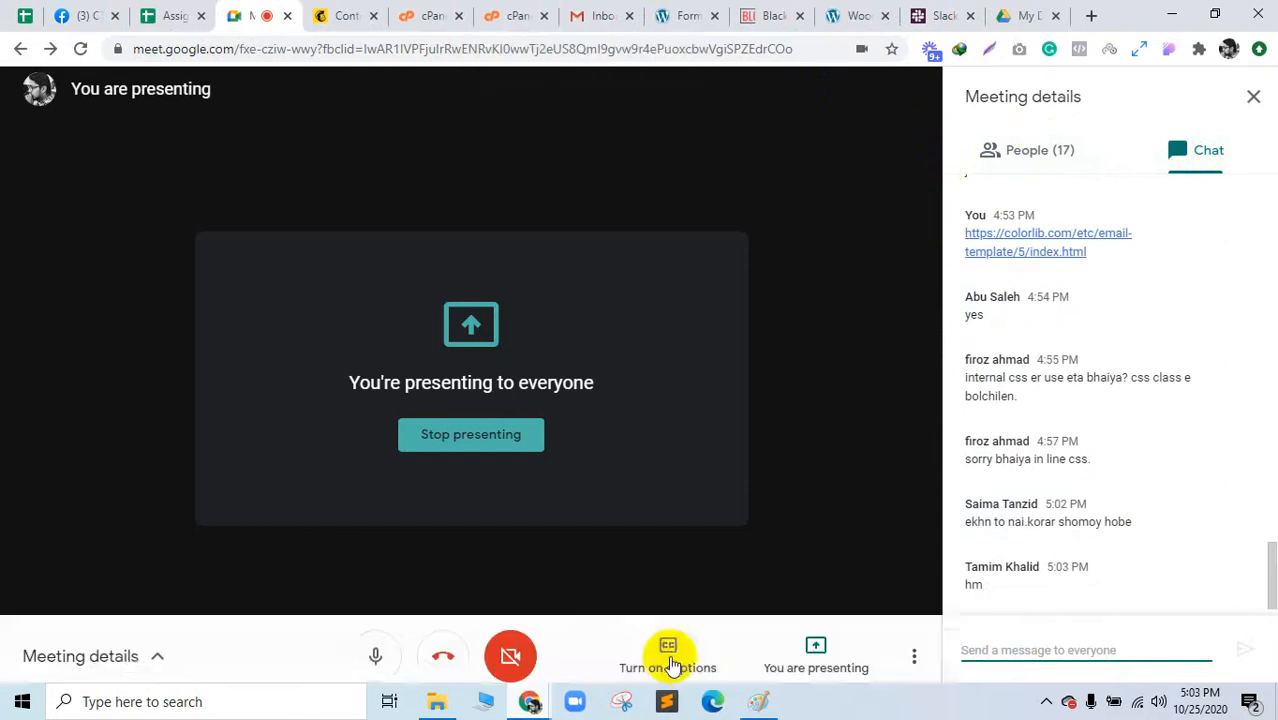
# Step: Search Fiverr for 'html ne' newsletter gigs and open the first two results in new tabs
pyautogui.moveTo(530, 700)
pyautogui.click(731, 648)
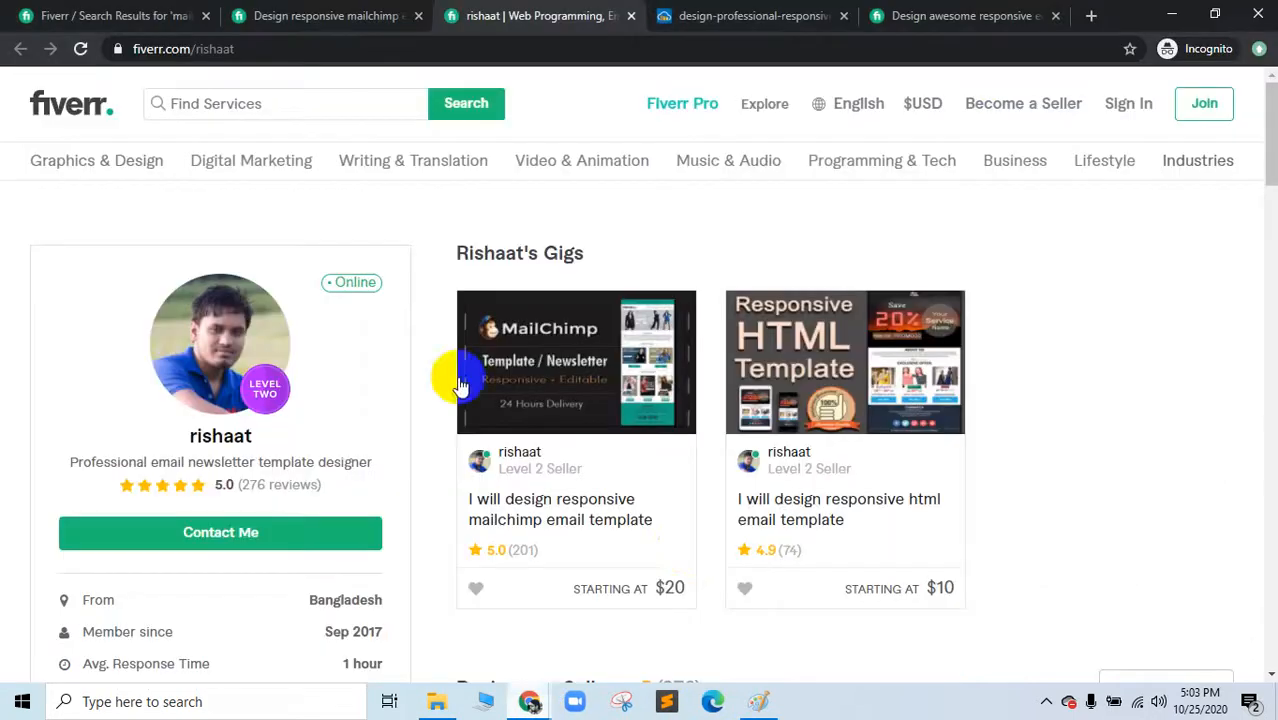
pyautogui.click(299, 106)
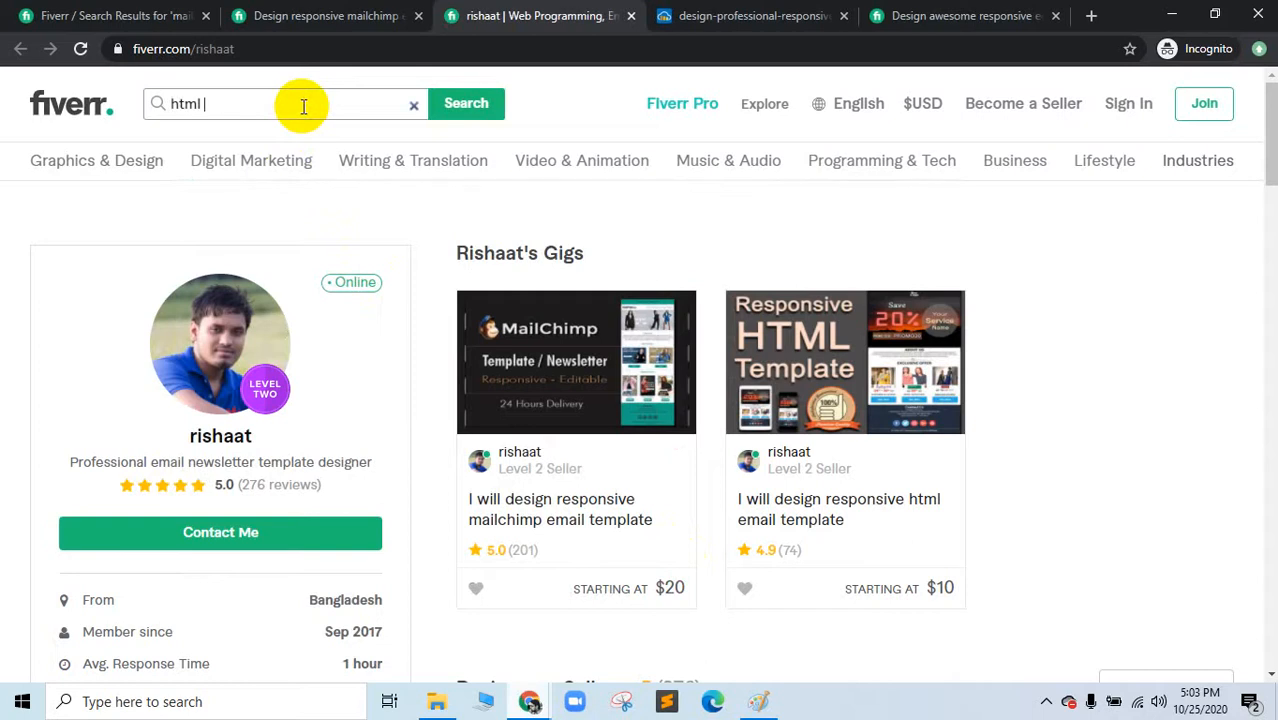
pyautogui.write('html newsletter')
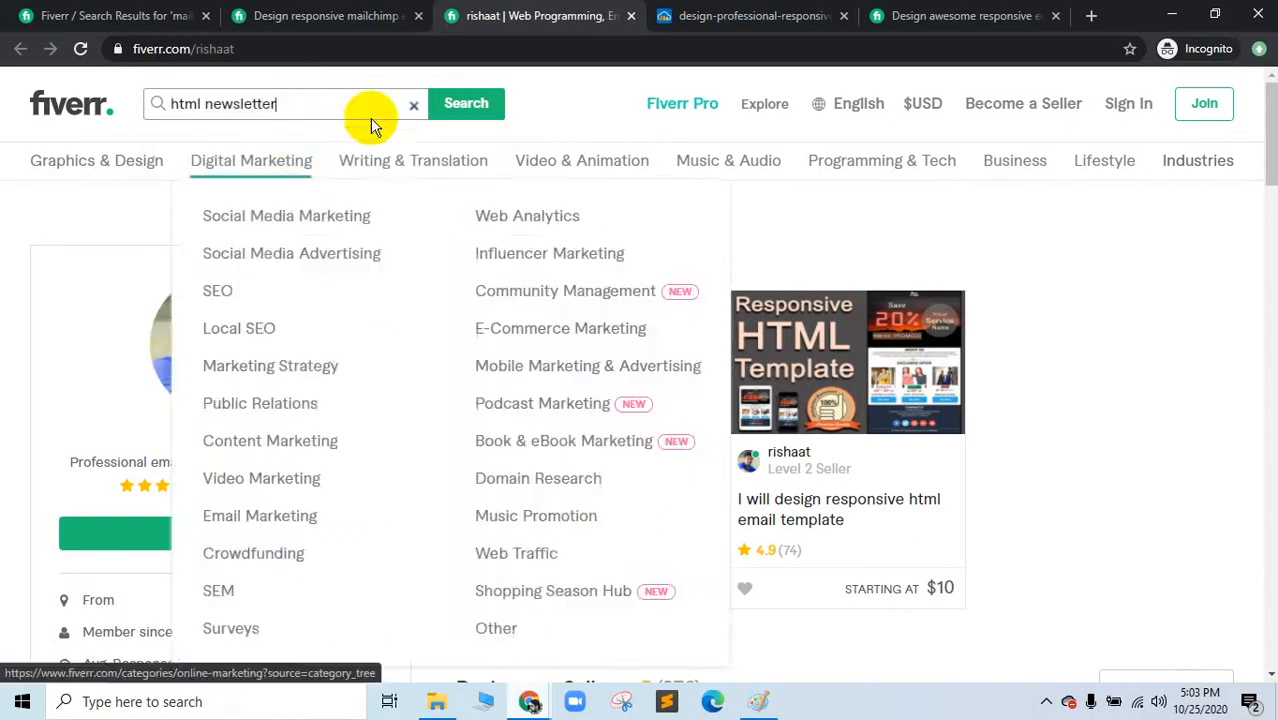
pyautogui.click(464, 105)
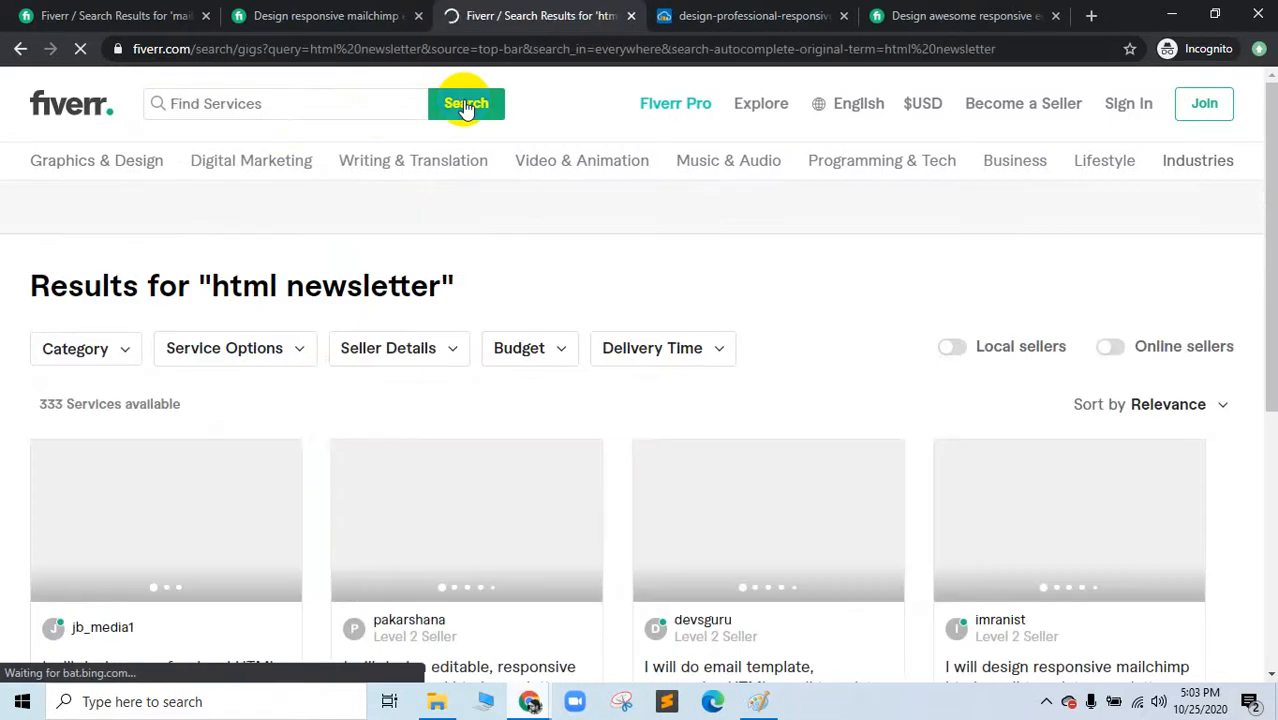
pyautogui.scroll(-3, 300, 430)
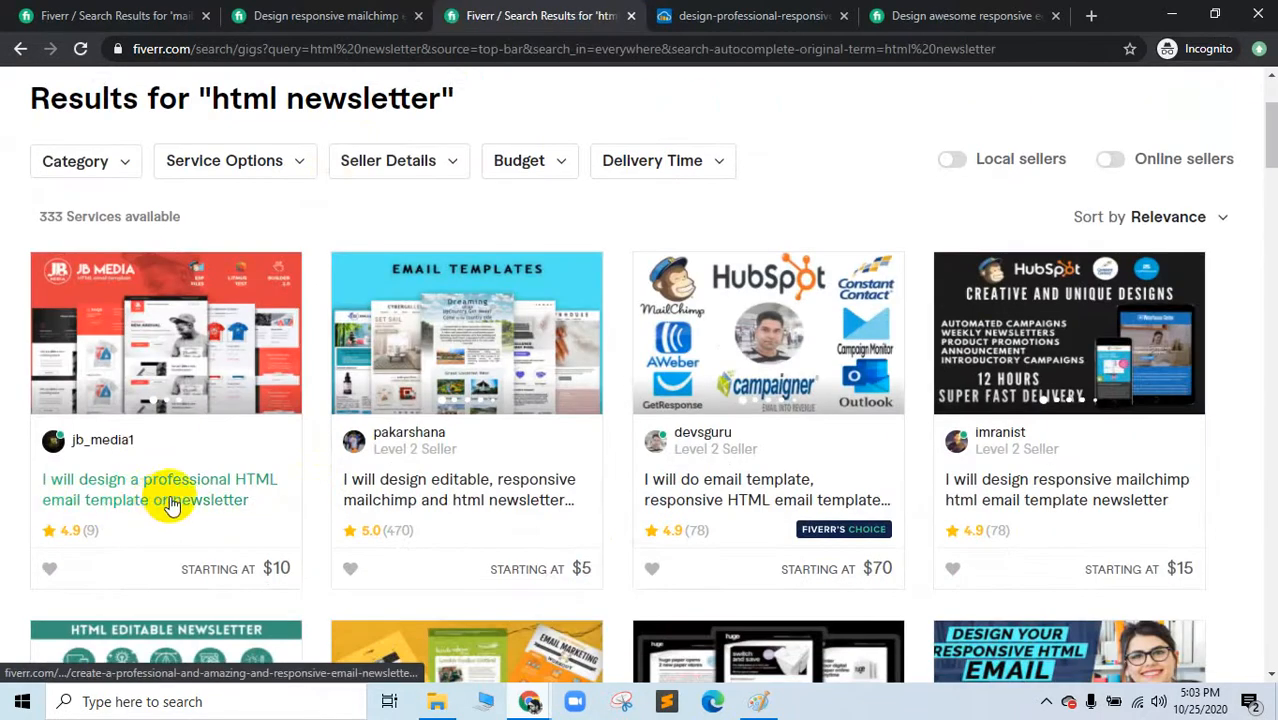
pyautogui.middleClick(222, 490)
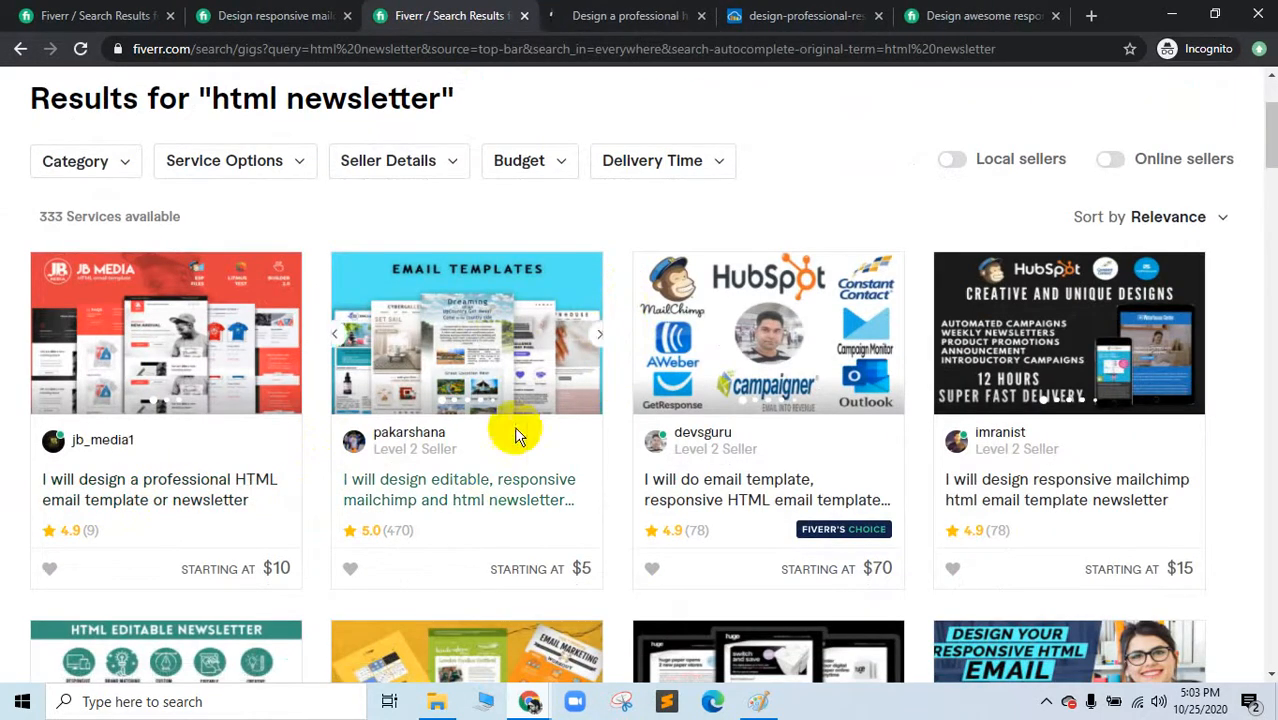
pyautogui.middleClick(484, 476)
pyautogui.click(593, 9)
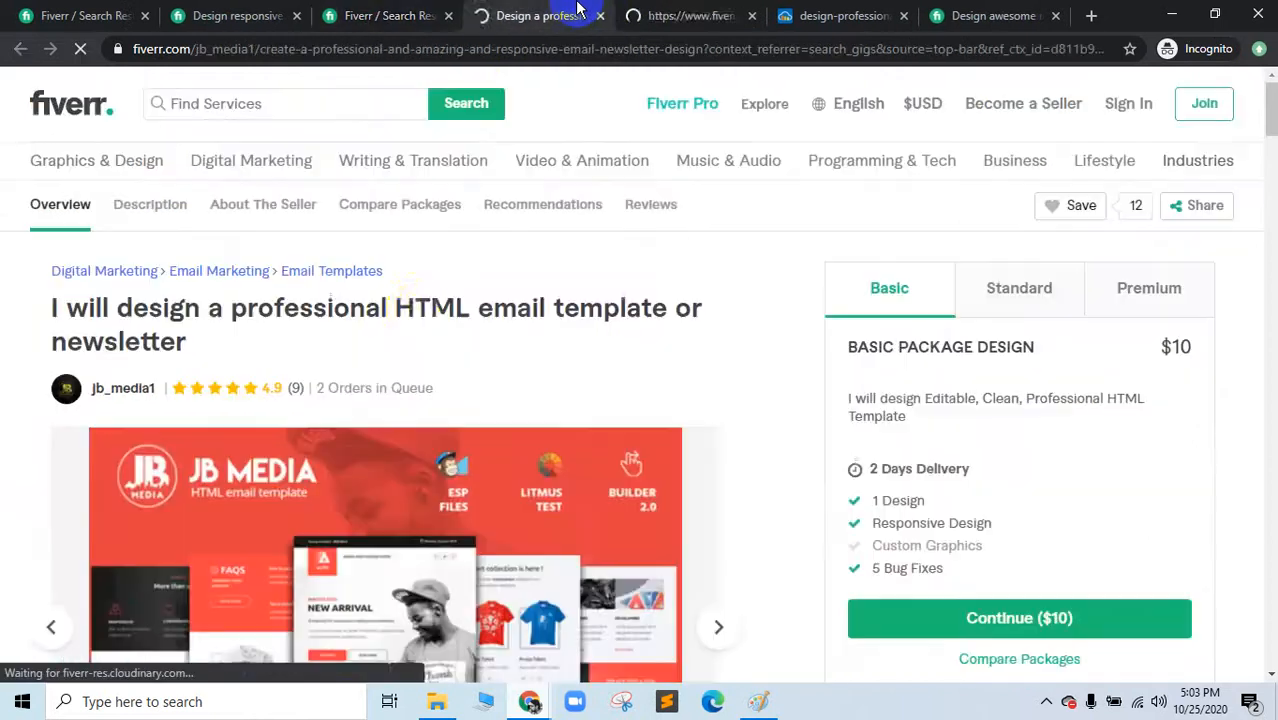
# Step: Browse the first newsletter gig's sample emails, enlarged, then close the gallery viewer
pyautogui.moveTo(414, 308); pyautogui.dragTo(499, 374)
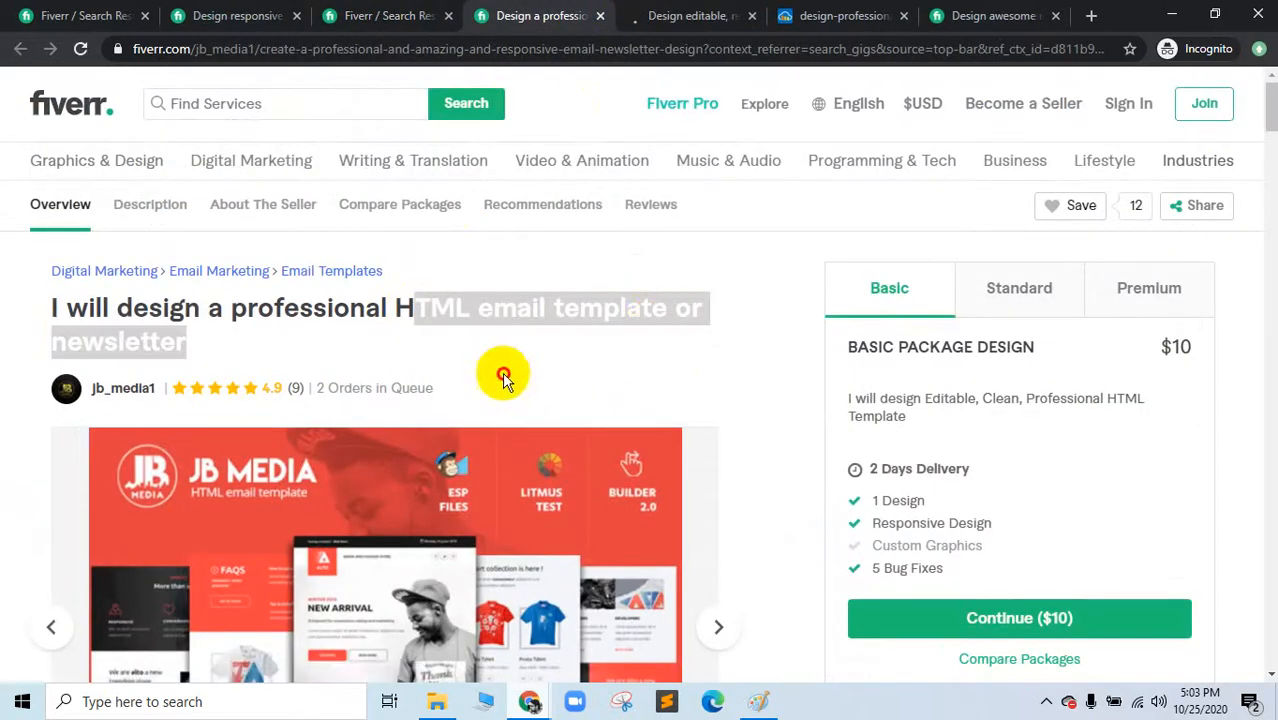
pyautogui.click(553, 362)
pyautogui.scroll(-4, 469, 445)
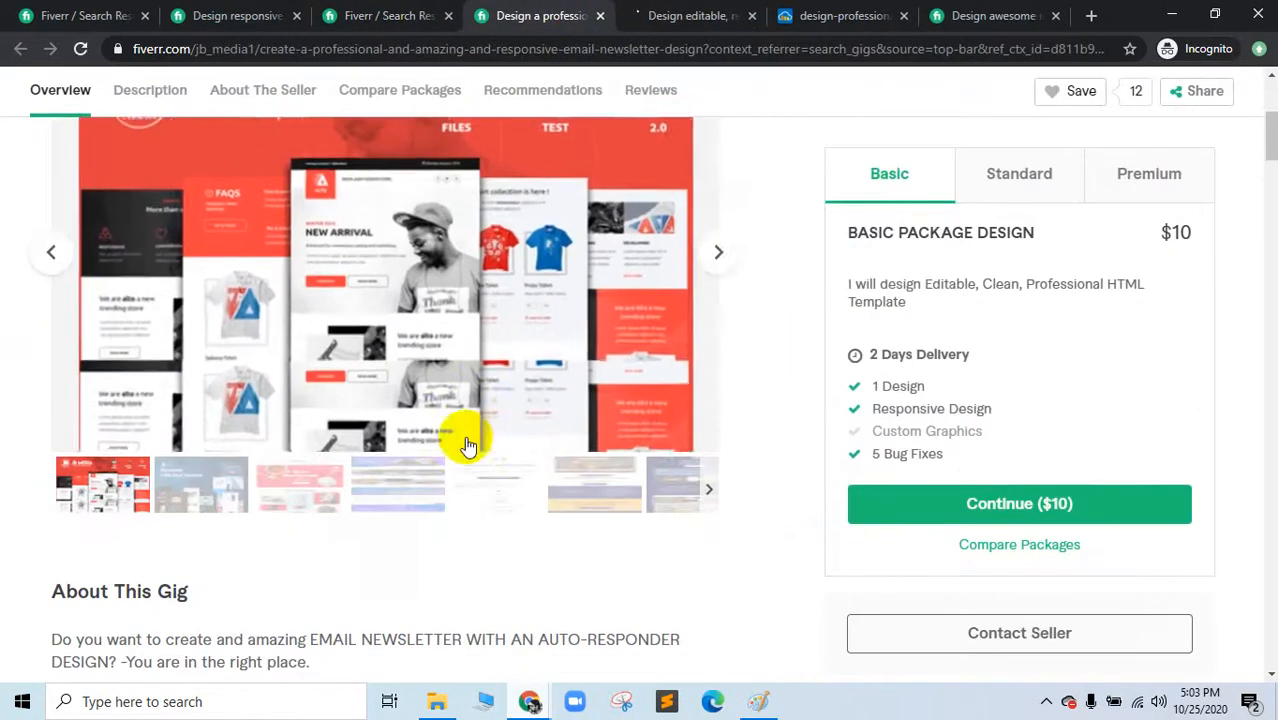
pyautogui.click(721, 266)
pyautogui.click(721, 266)
pyautogui.click(721, 270)
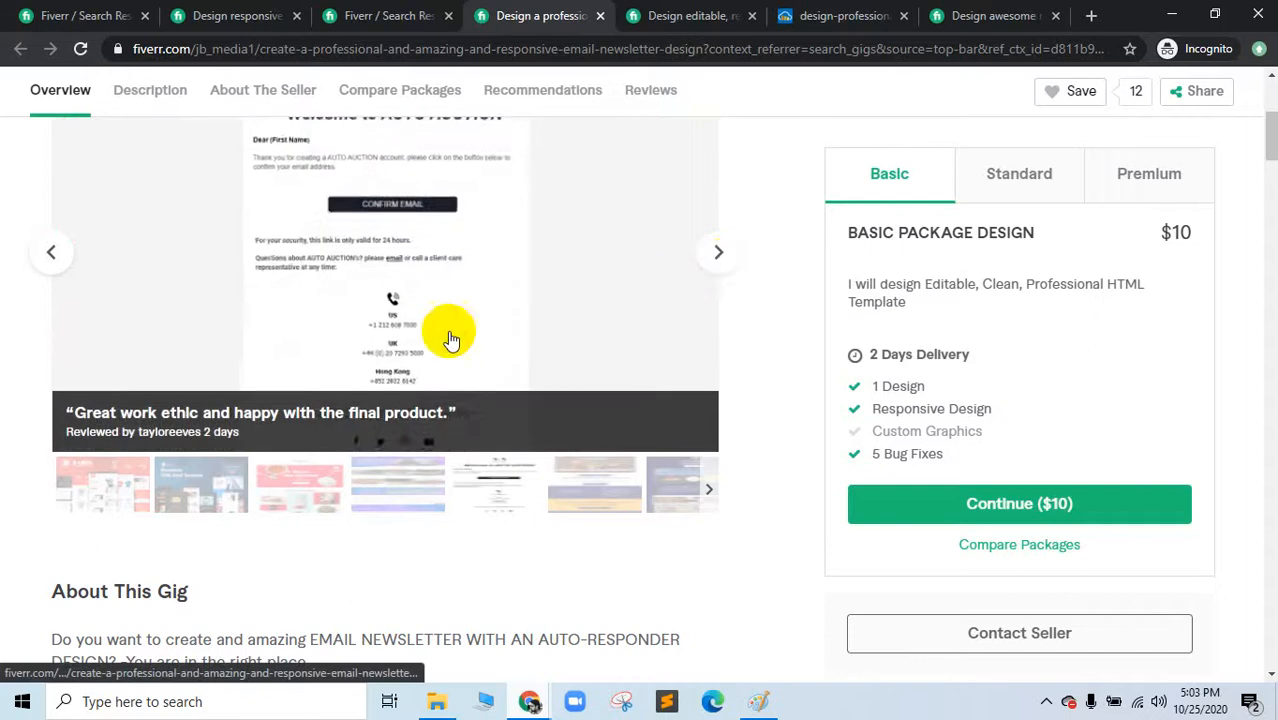
pyautogui.click(722, 348)
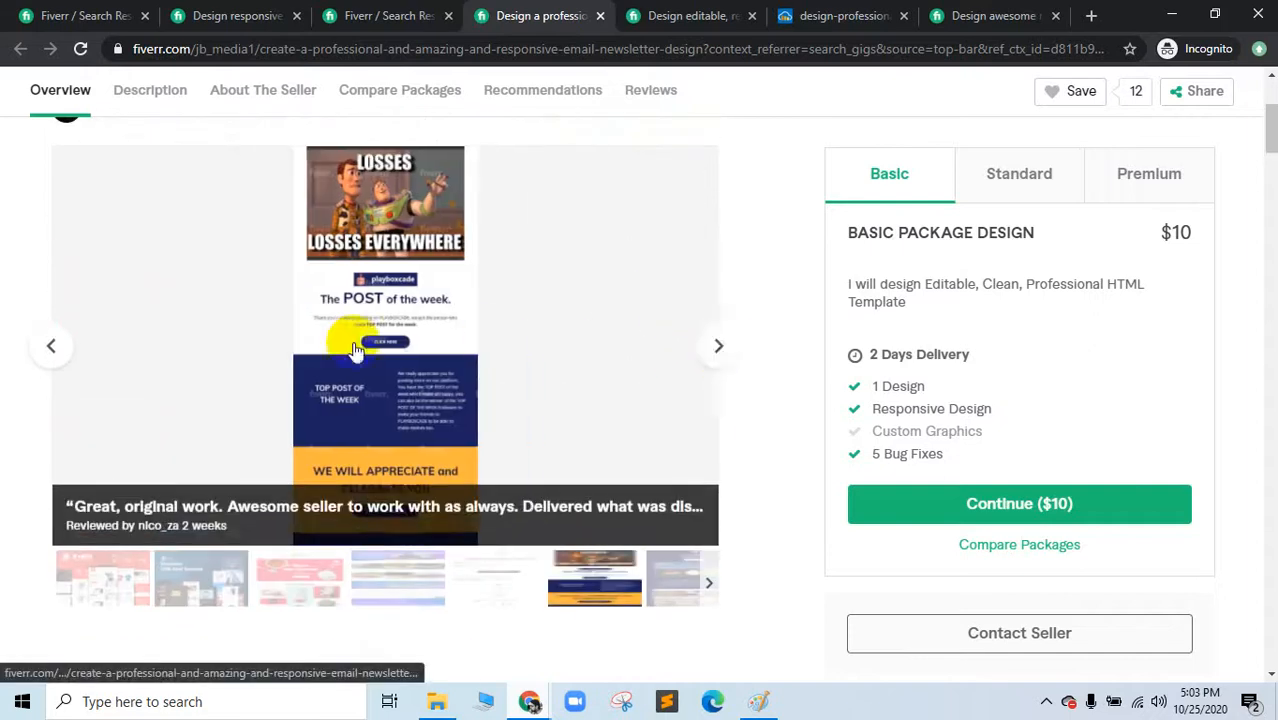
pyautogui.click(351, 342)
pyautogui.click(1249, 381)
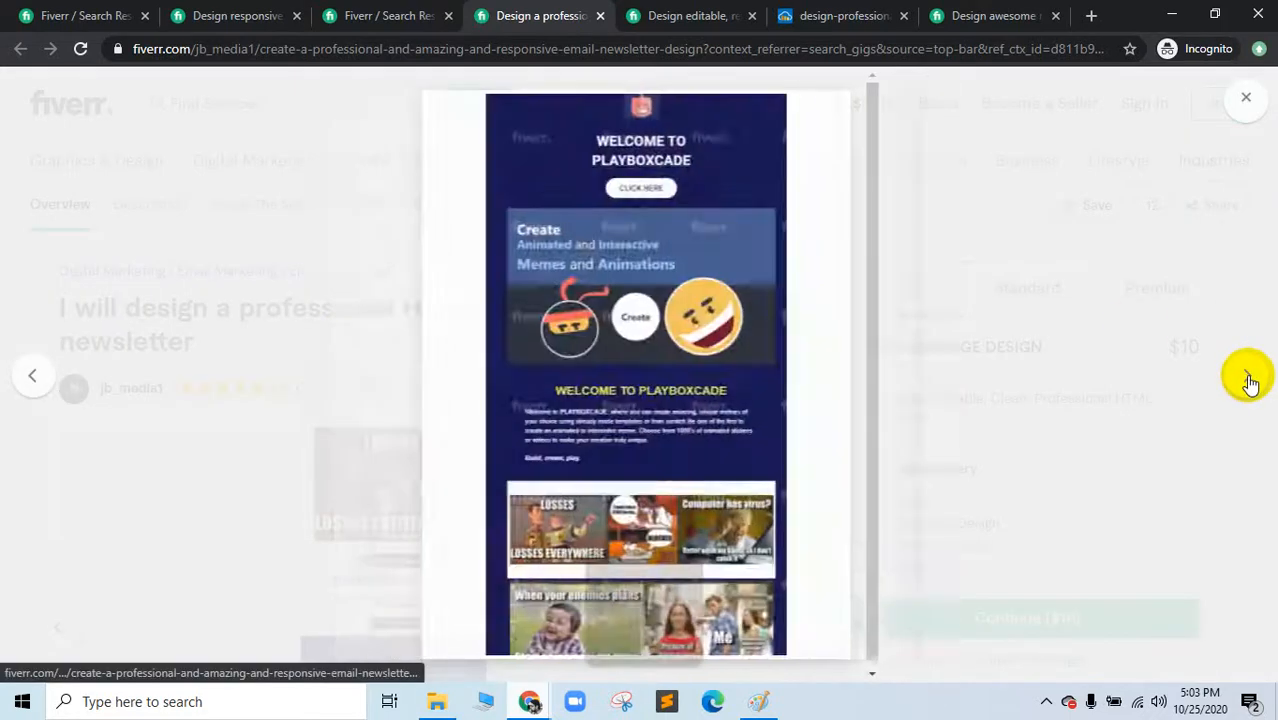
pyautogui.click(1249, 381)
pyautogui.click(1249, 381)
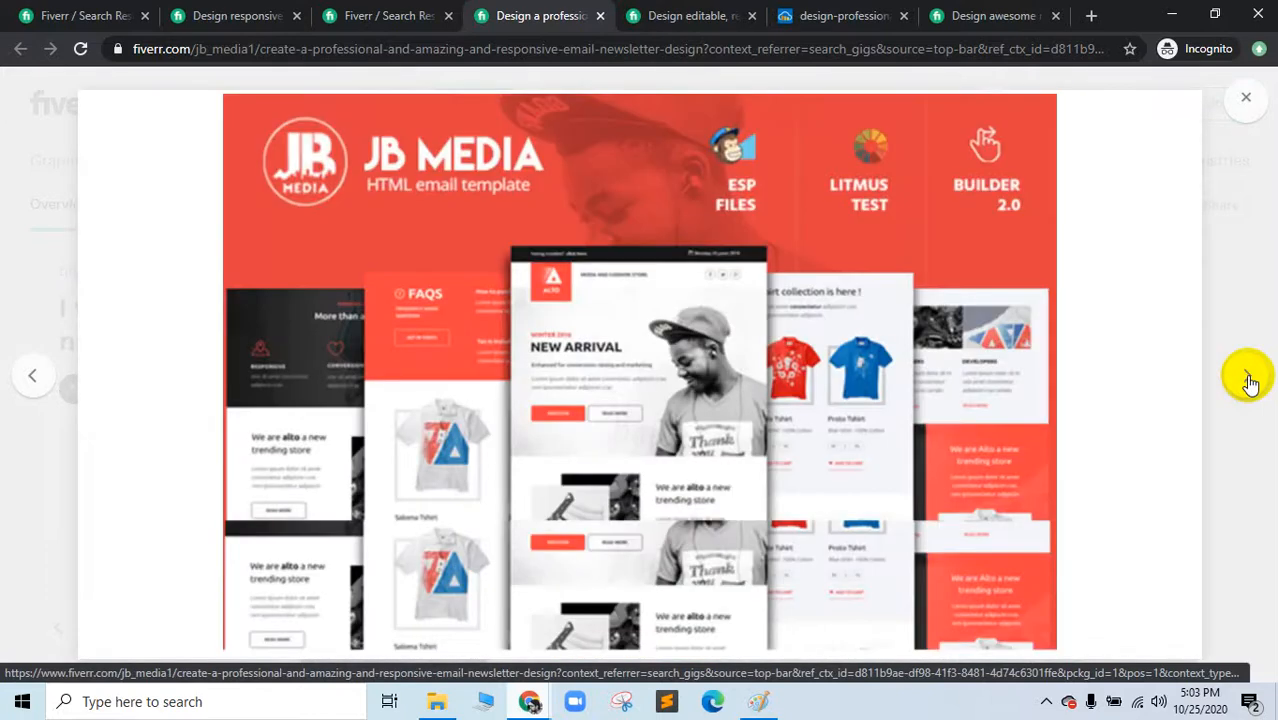
pyautogui.click(1249, 381)
pyautogui.click(1249, 381)
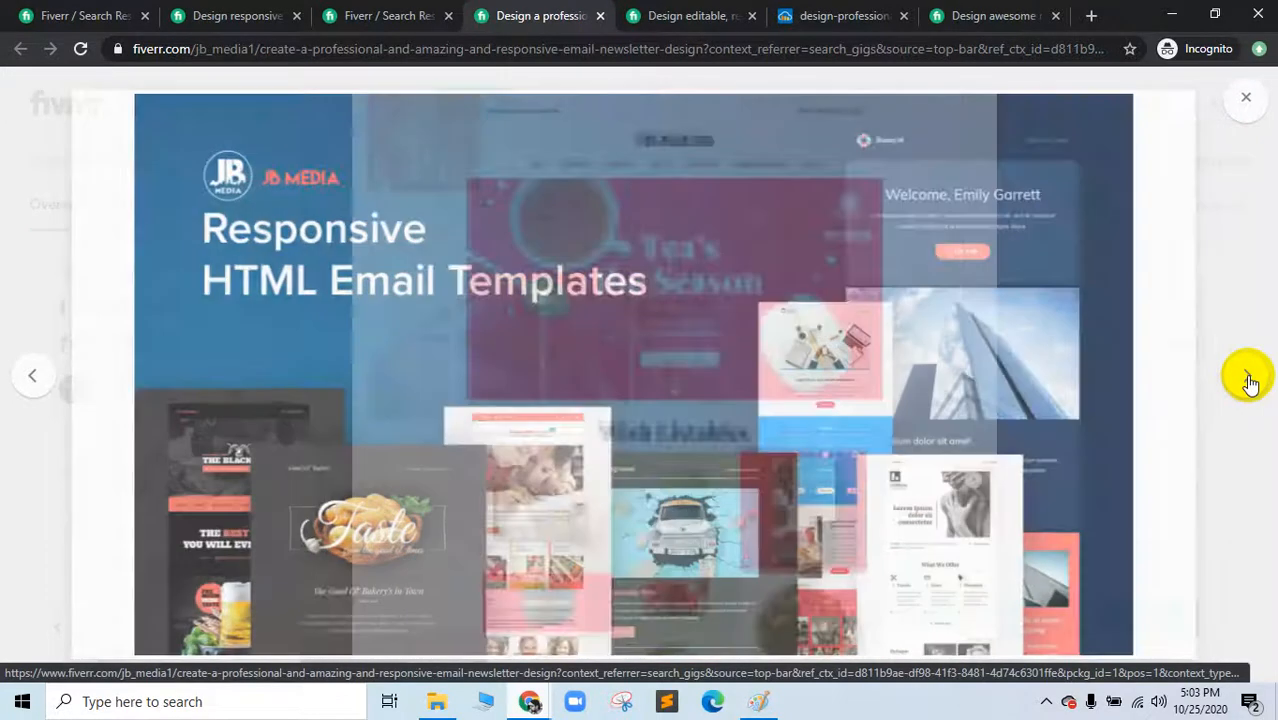
pyautogui.click(1249, 381)
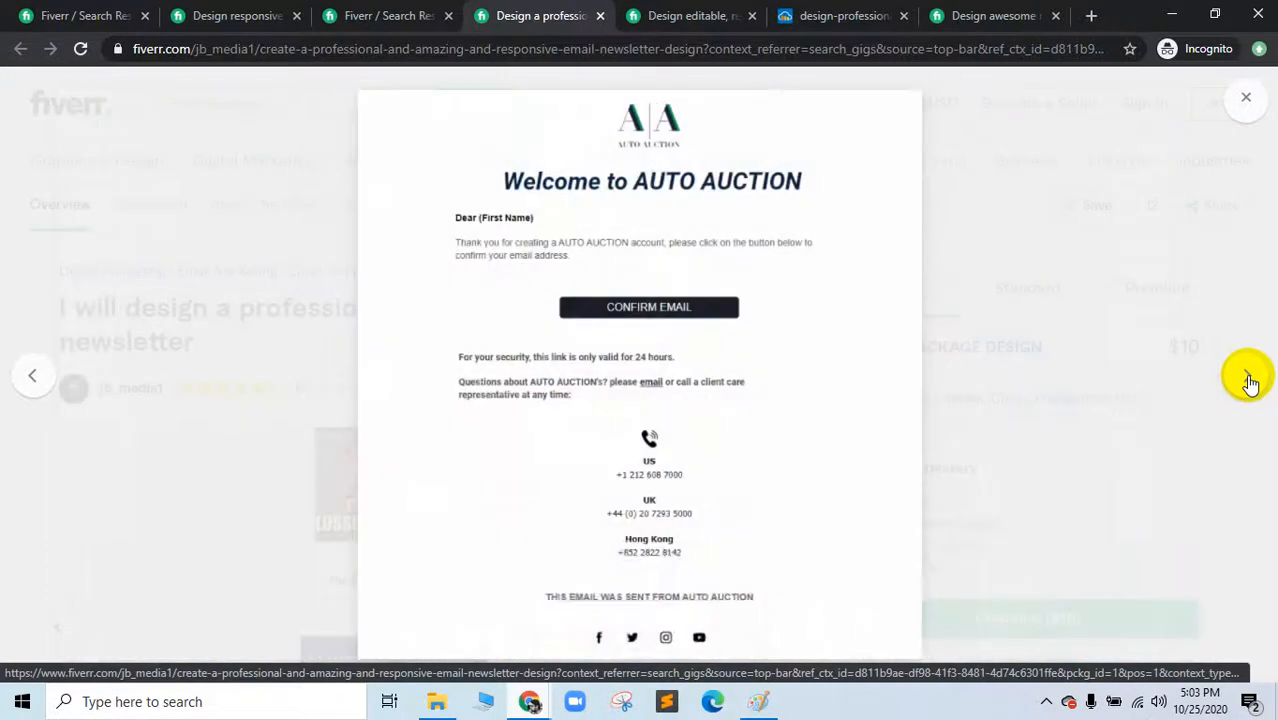
pyautogui.click(1062, 407)
# Step: On the second gig, page the enlarged gallery to the Christmas email and open it separately
pyautogui.click(713, 12)
pyautogui.scroll(-1, 720, 440)
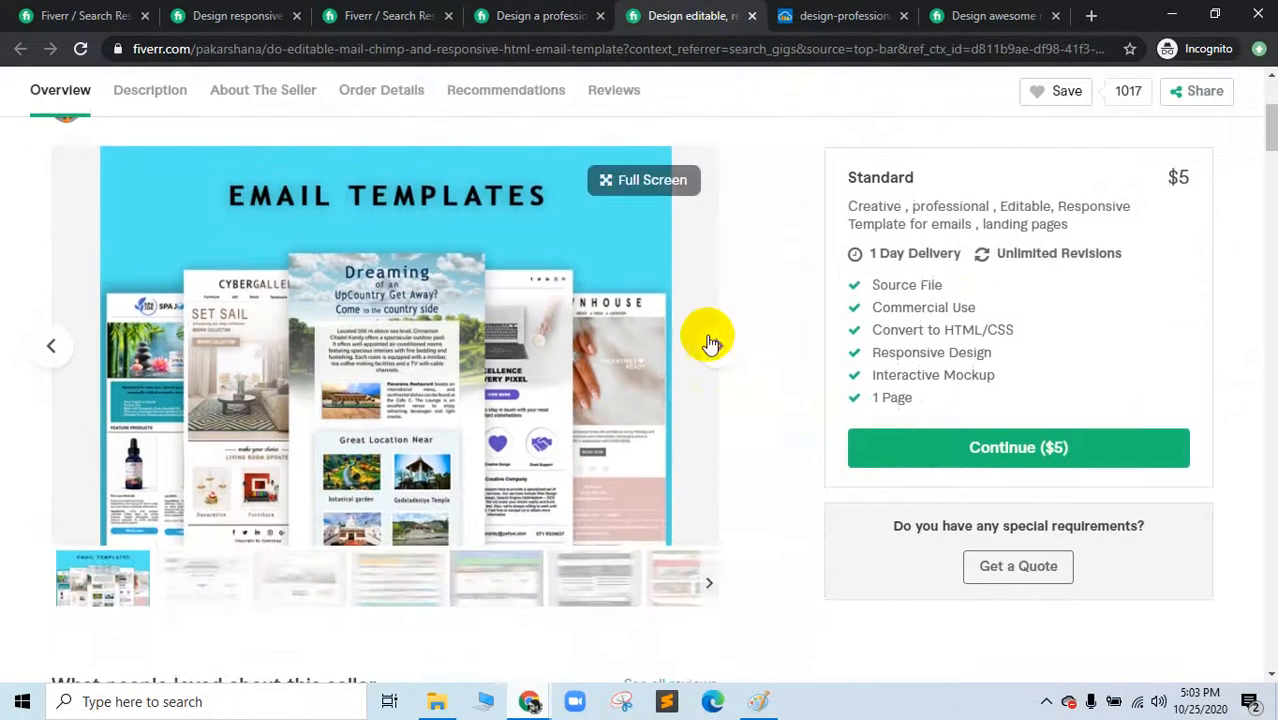
pyautogui.click(707, 338)
pyautogui.click(1257, 380)
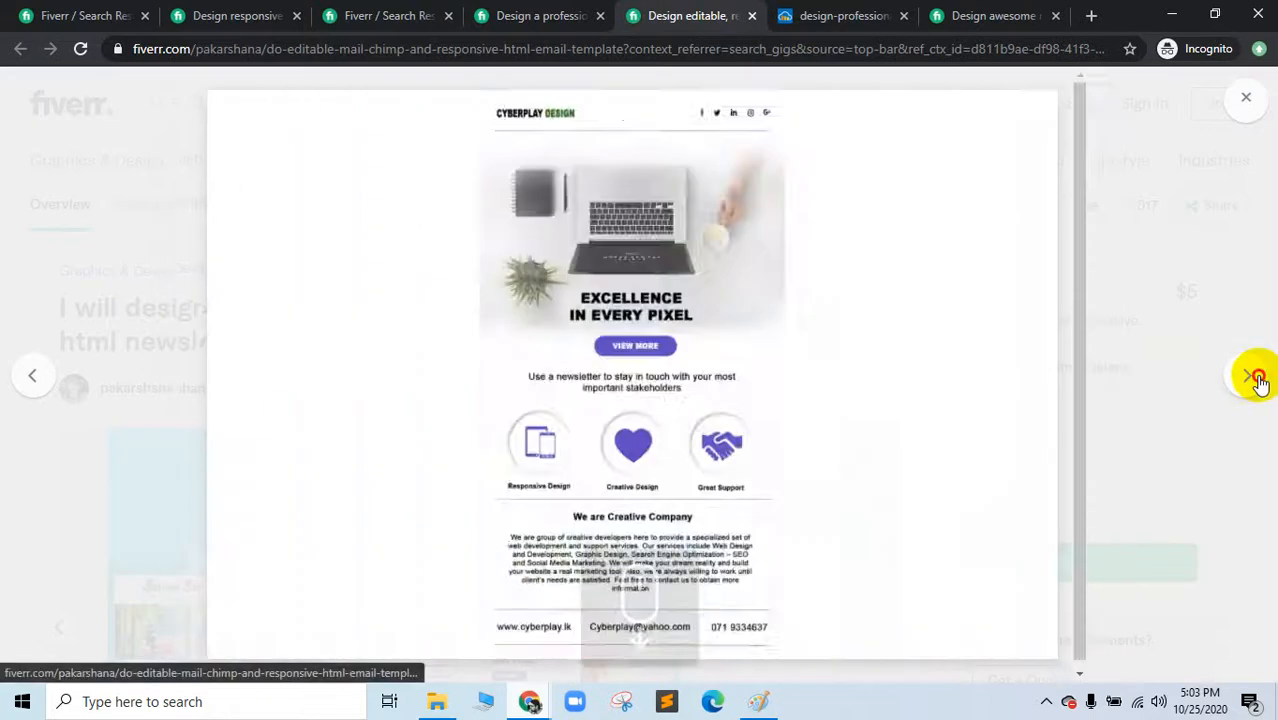
pyautogui.click(1257, 380)
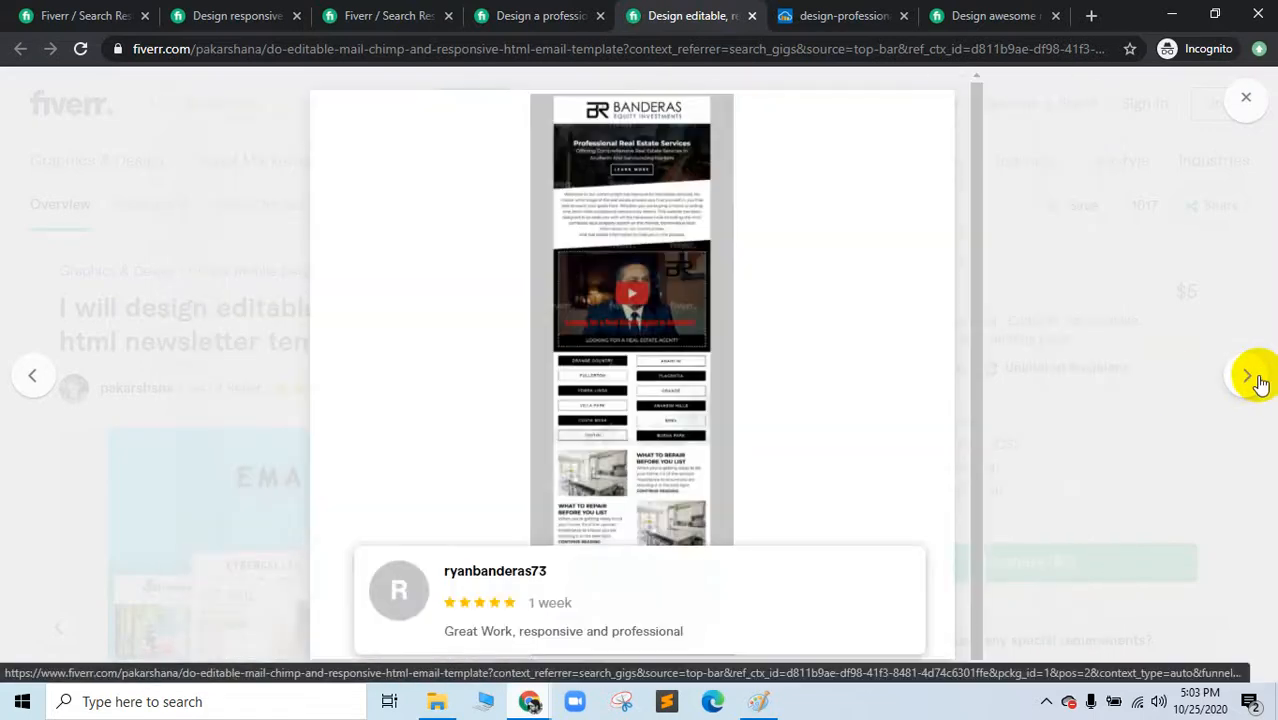
pyautogui.click(1257, 380)
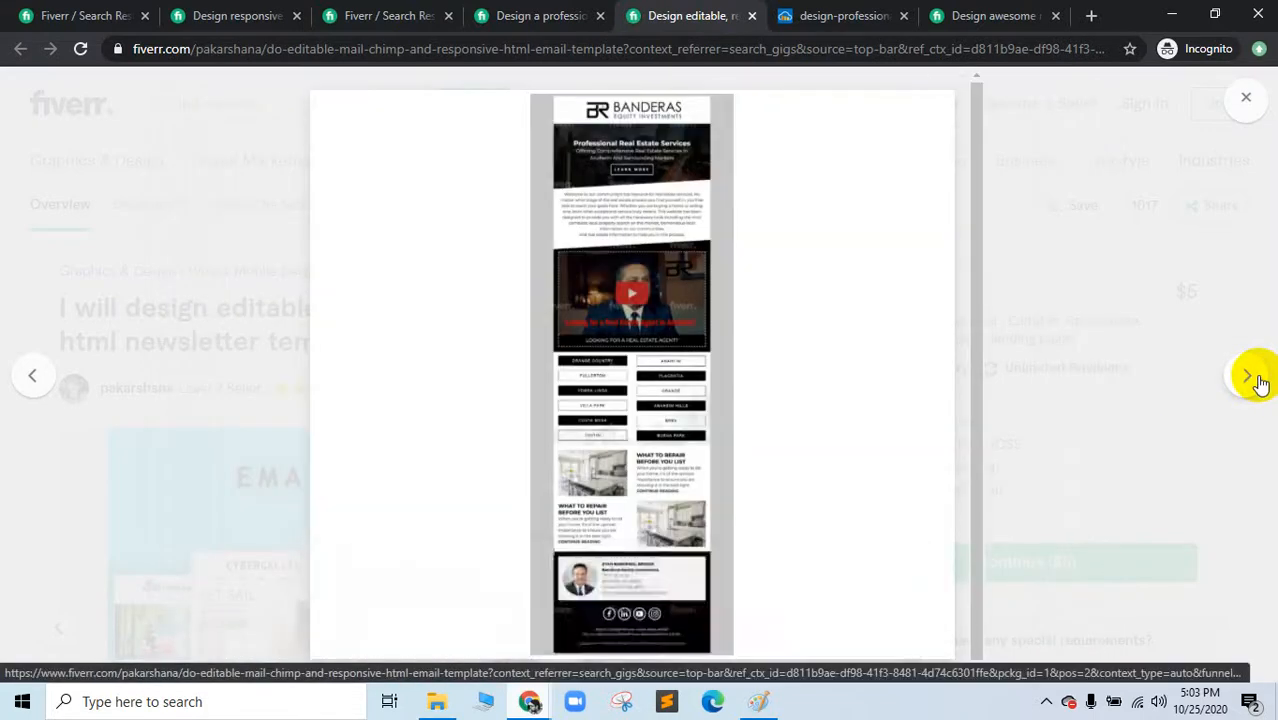
pyautogui.rightClick(710, 408)
pyautogui.click(712, 408)
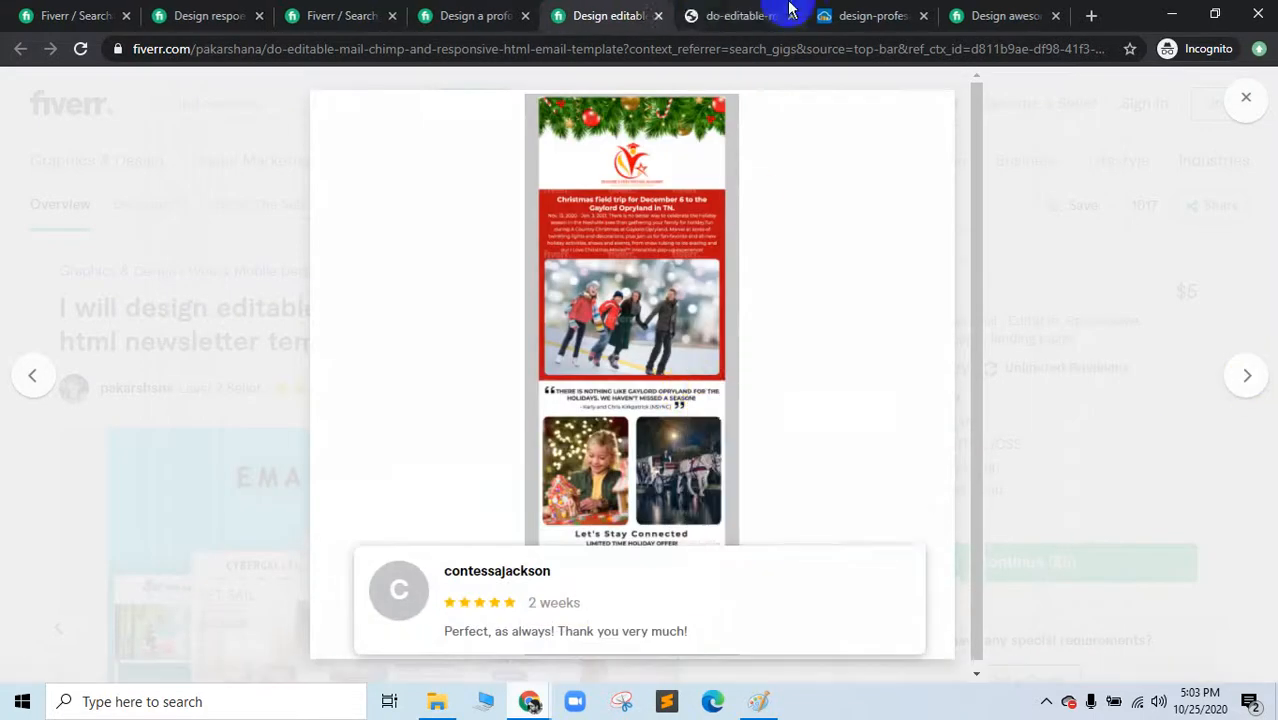
# Step: Inspect the Christmas email image at full size, then close its tab
pyautogui.click(784, 14)
pyautogui.click(705, 305)
pyautogui.scroll(-5, 705, 320)
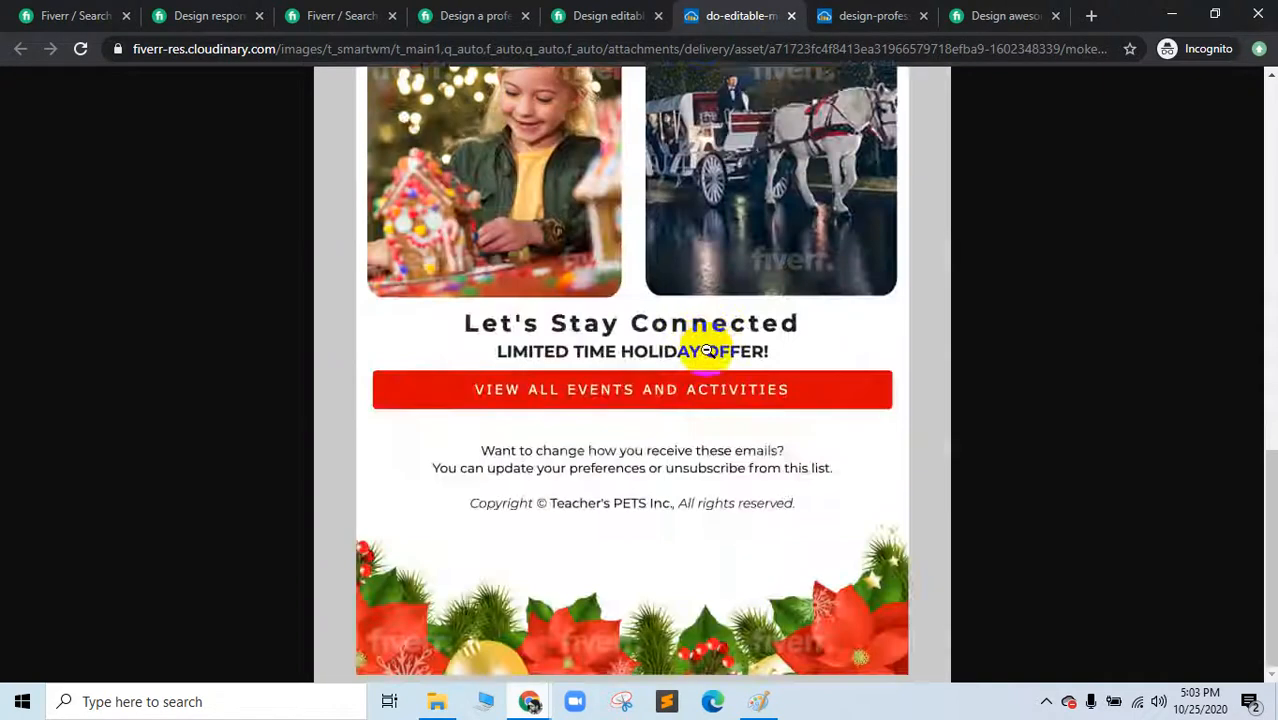
pyautogui.scroll(10, 707, 330)
pyautogui.click(788, 16)
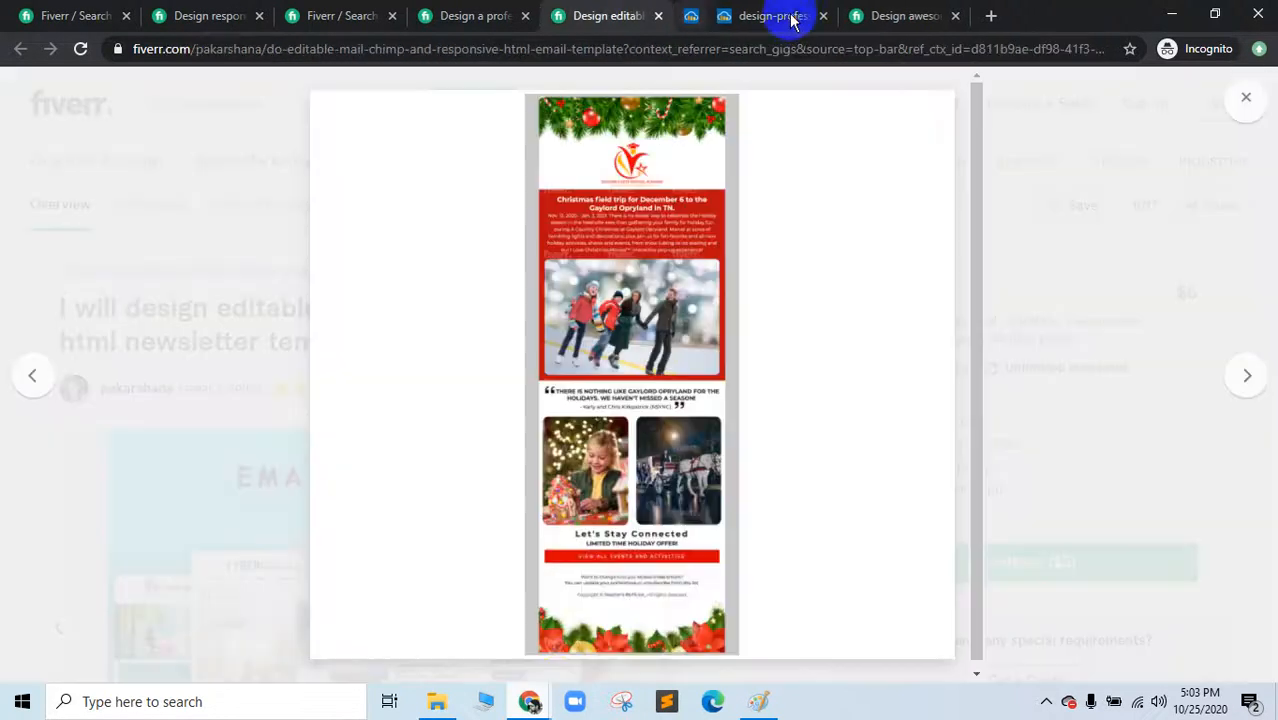
pyautogui.moveTo(529, 701)
pyautogui.click(360, 640)
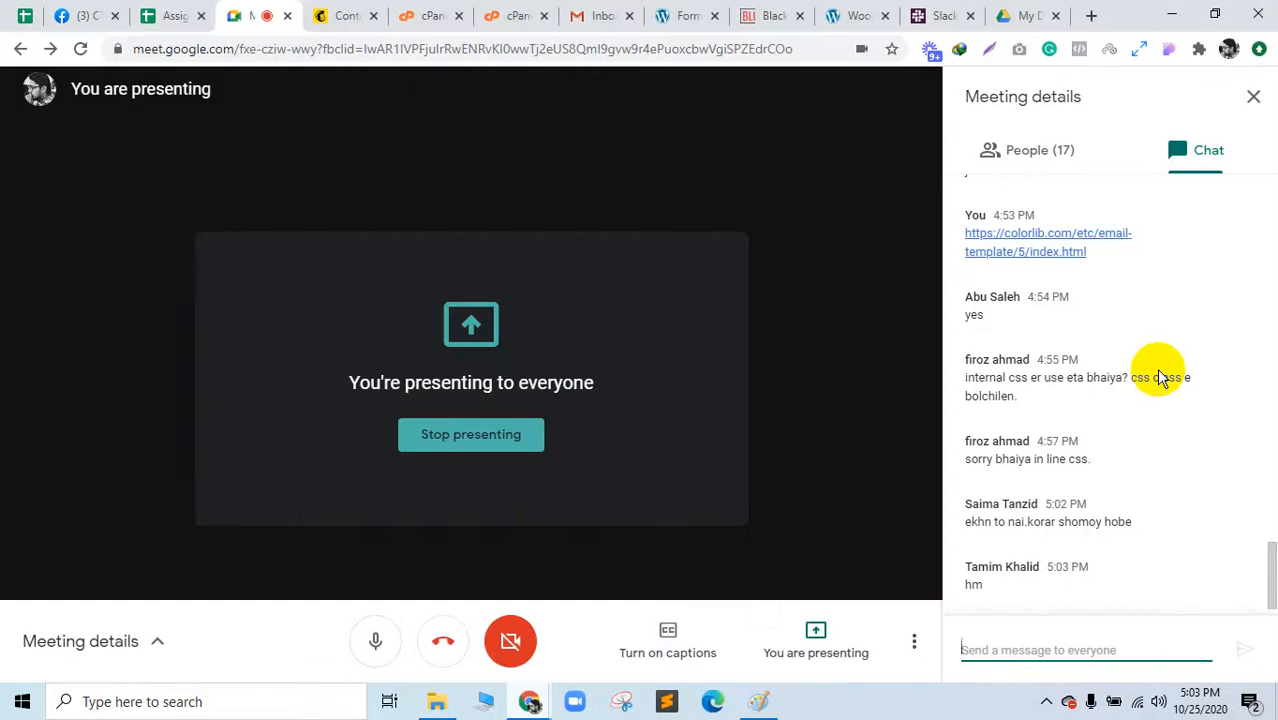
pyautogui.click(1034, 160)
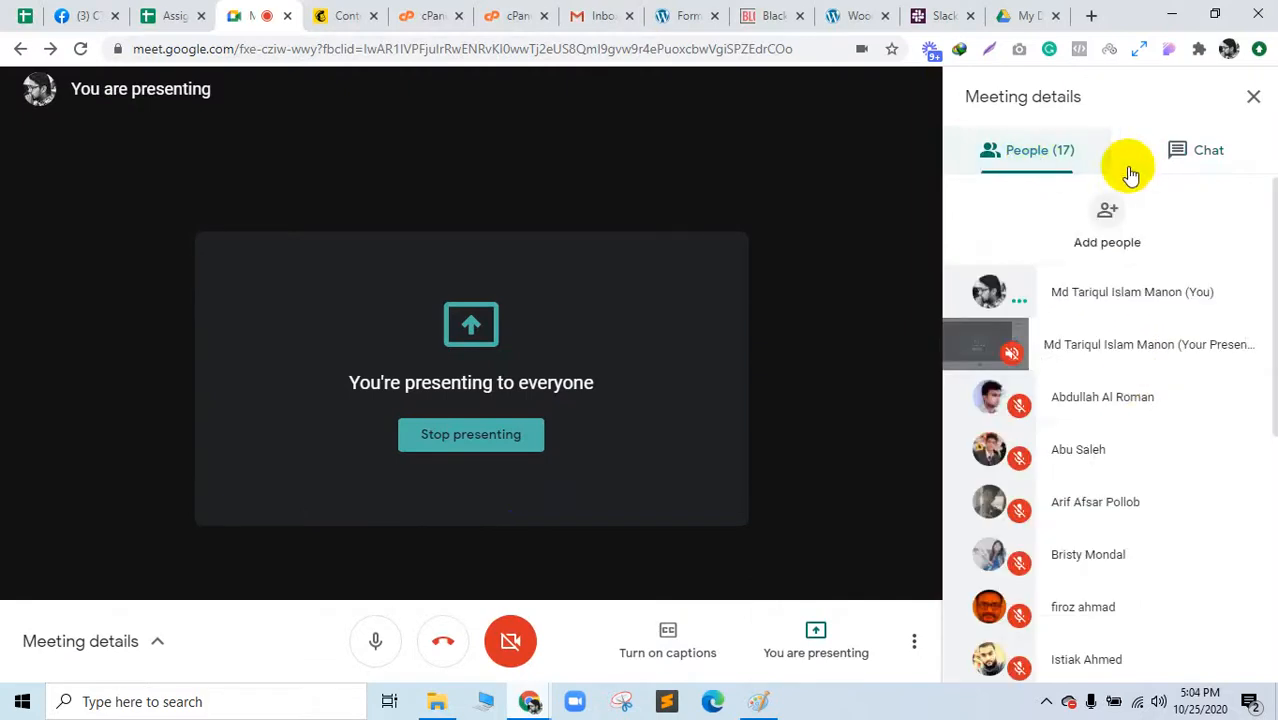
pyautogui.scroll(-5, 1150, 426)
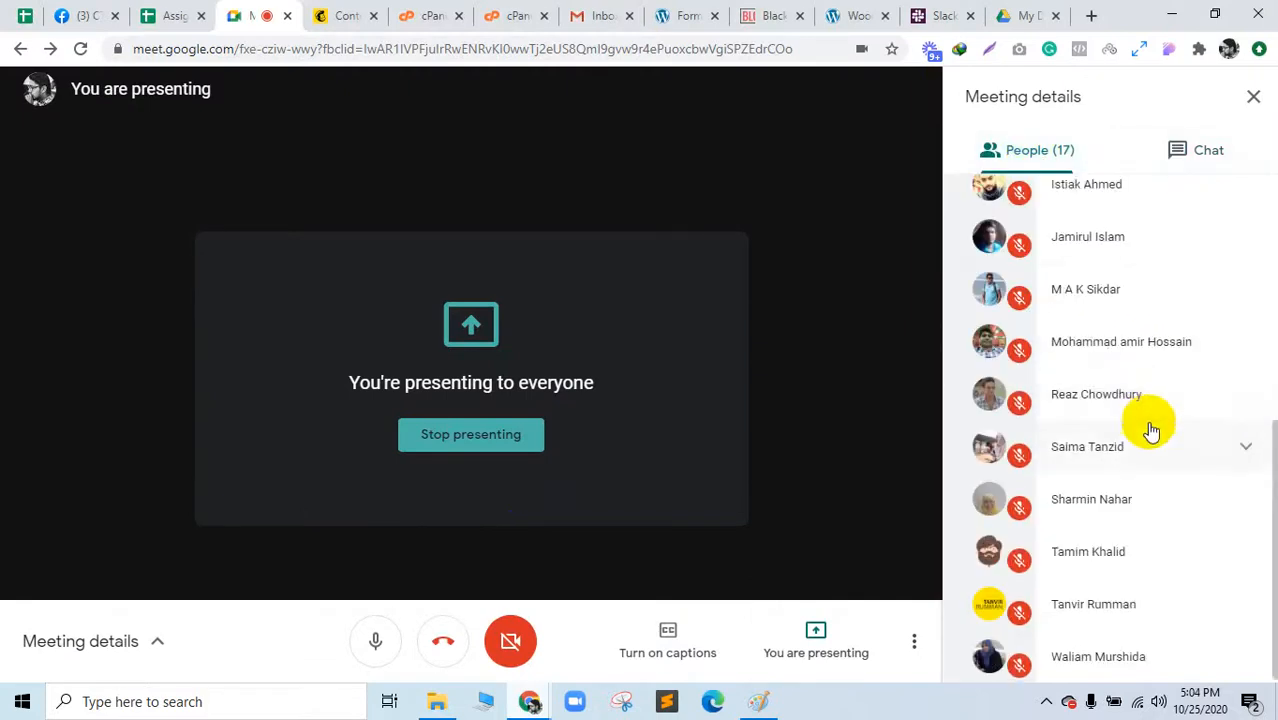
pyautogui.click(362, 16)
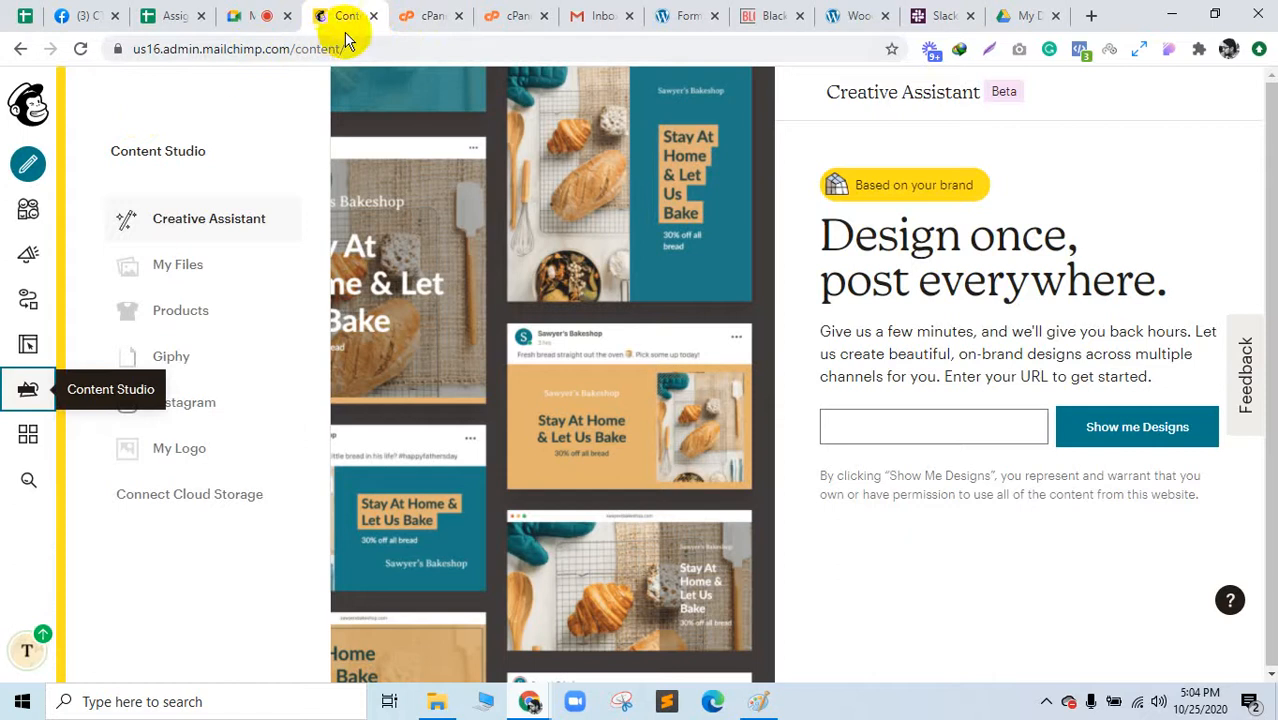
pyautogui.click(258, 16)
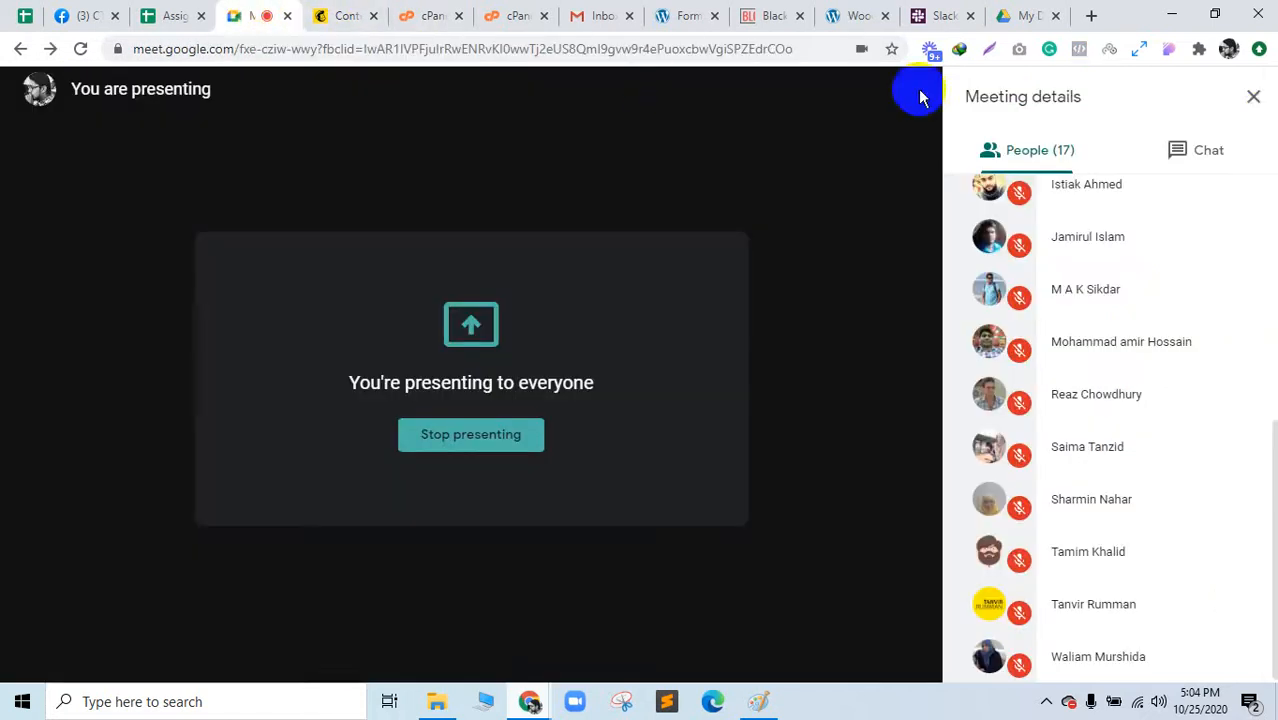
pyautogui.click(343, 14)
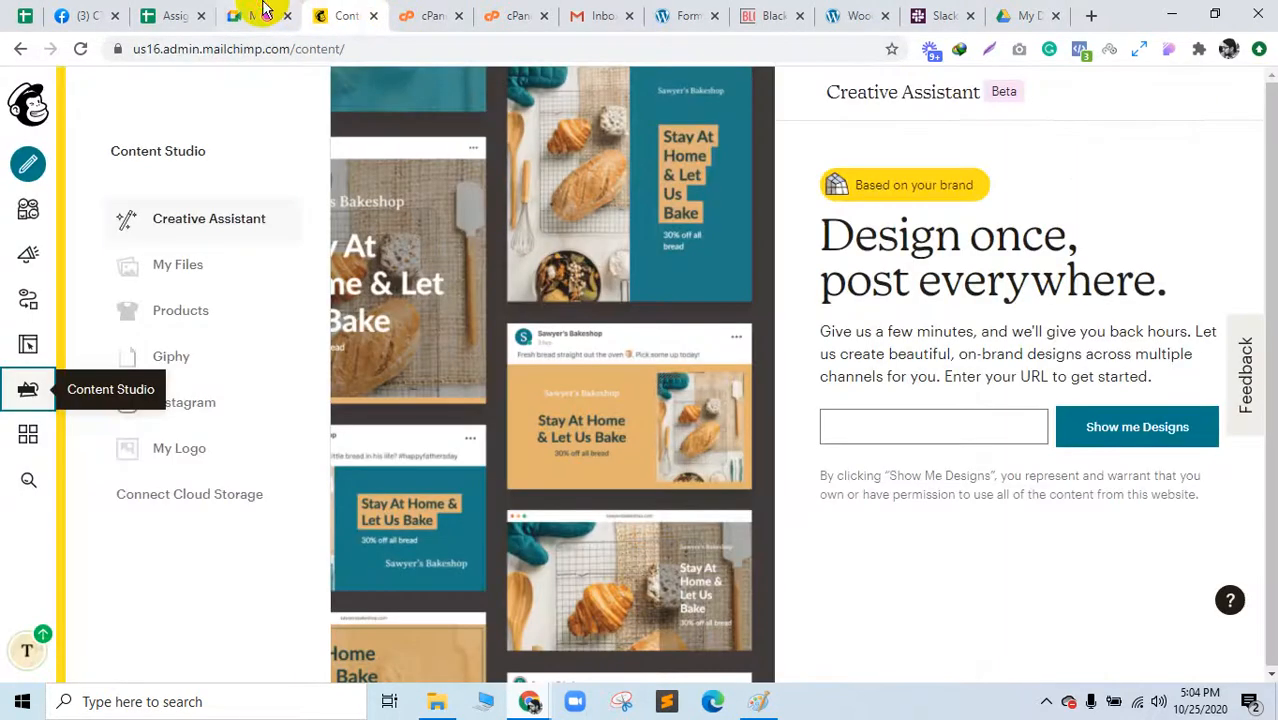
pyautogui.click(254, 14)
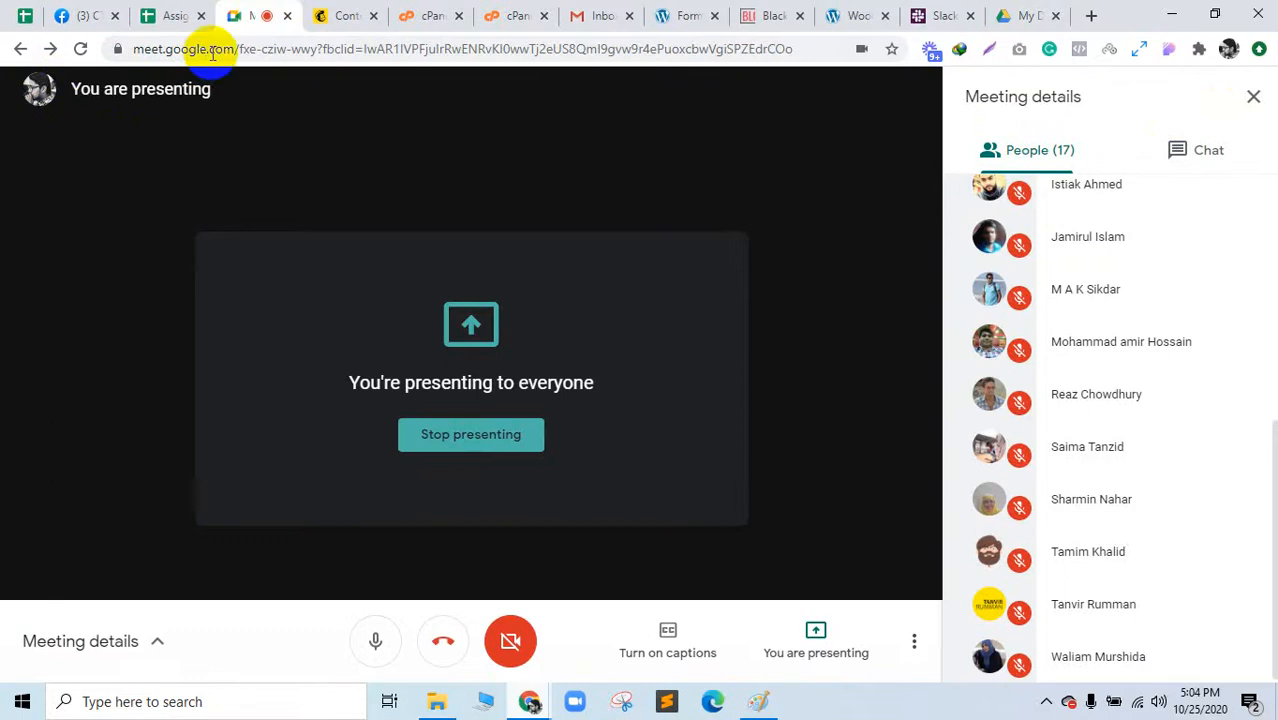
pyautogui.click(342, 12)
pyautogui.click(238, 12)
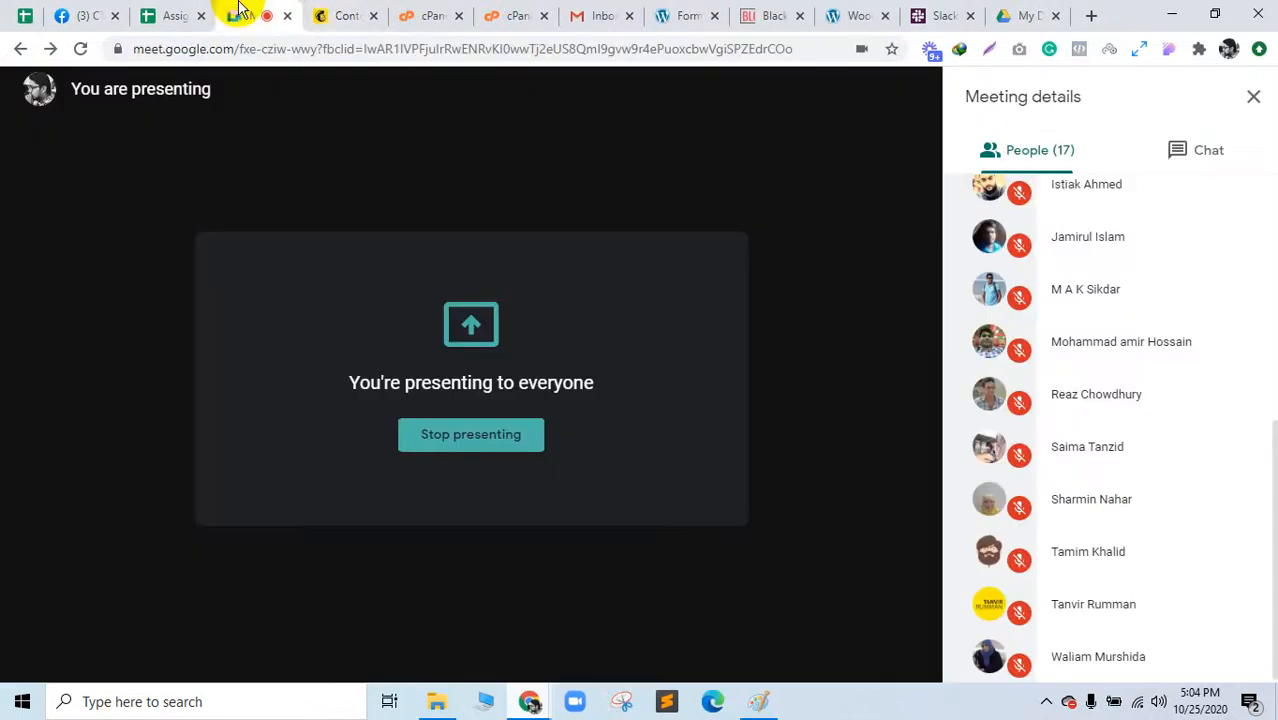
pyautogui.click(341, 8)
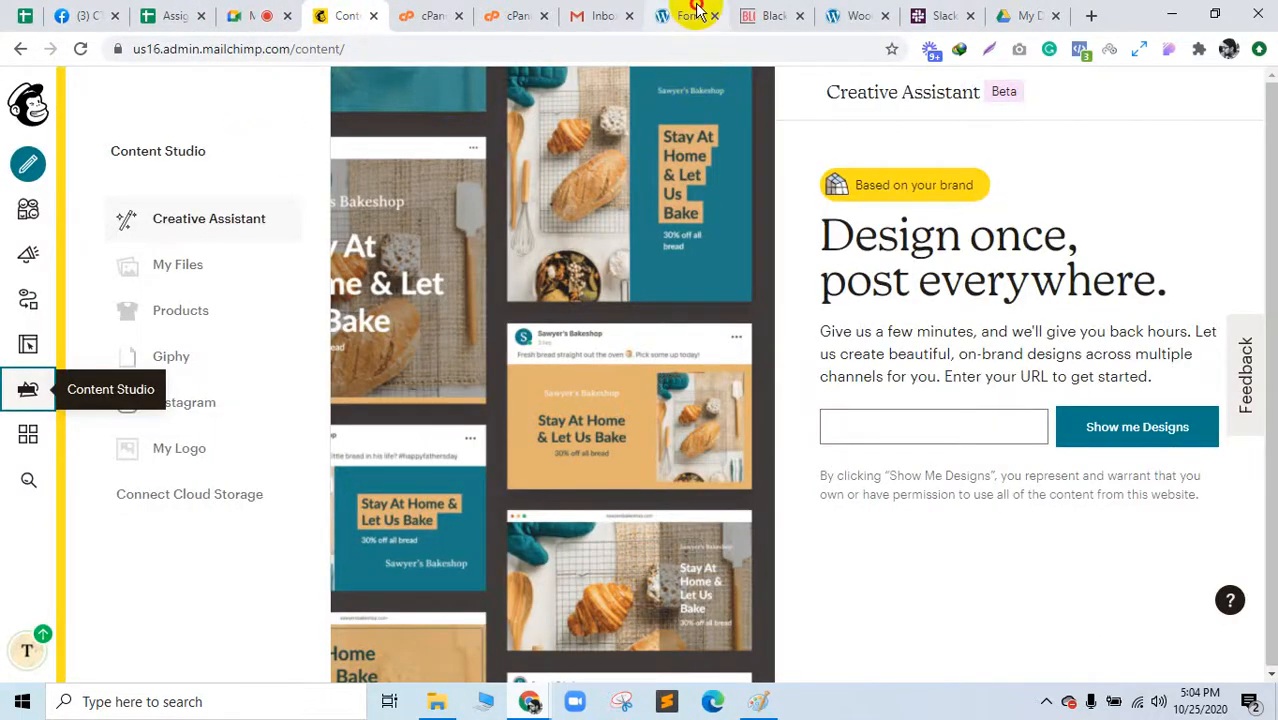
pyautogui.moveTo(696, 9); pyautogui.dragTo(370, 10)
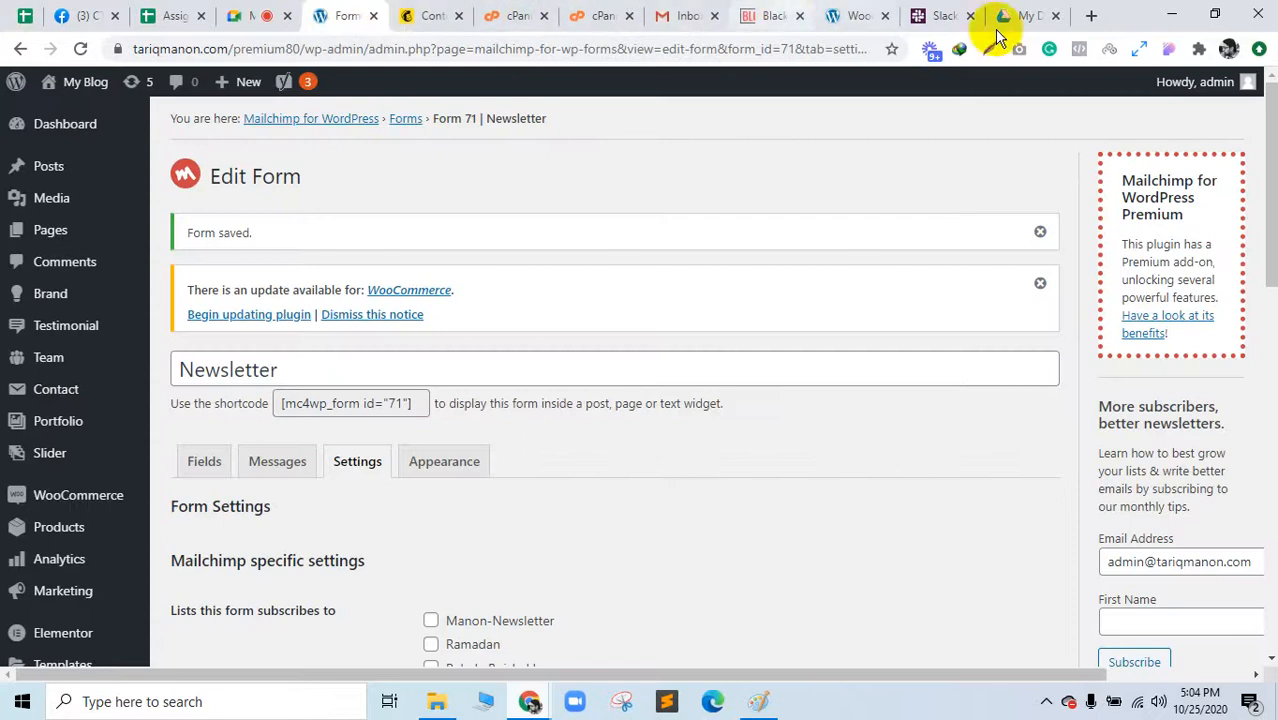
pyautogui.moveTo(535, 708)
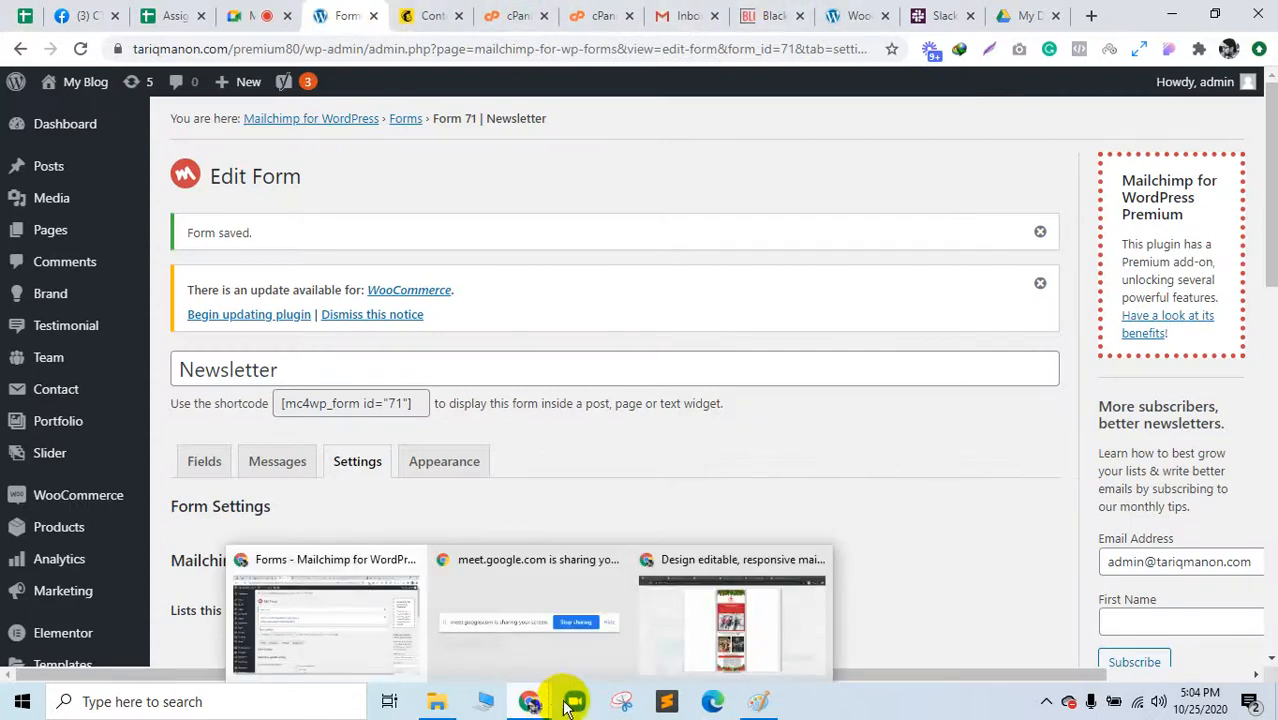
pyautogui.click(713, 640)
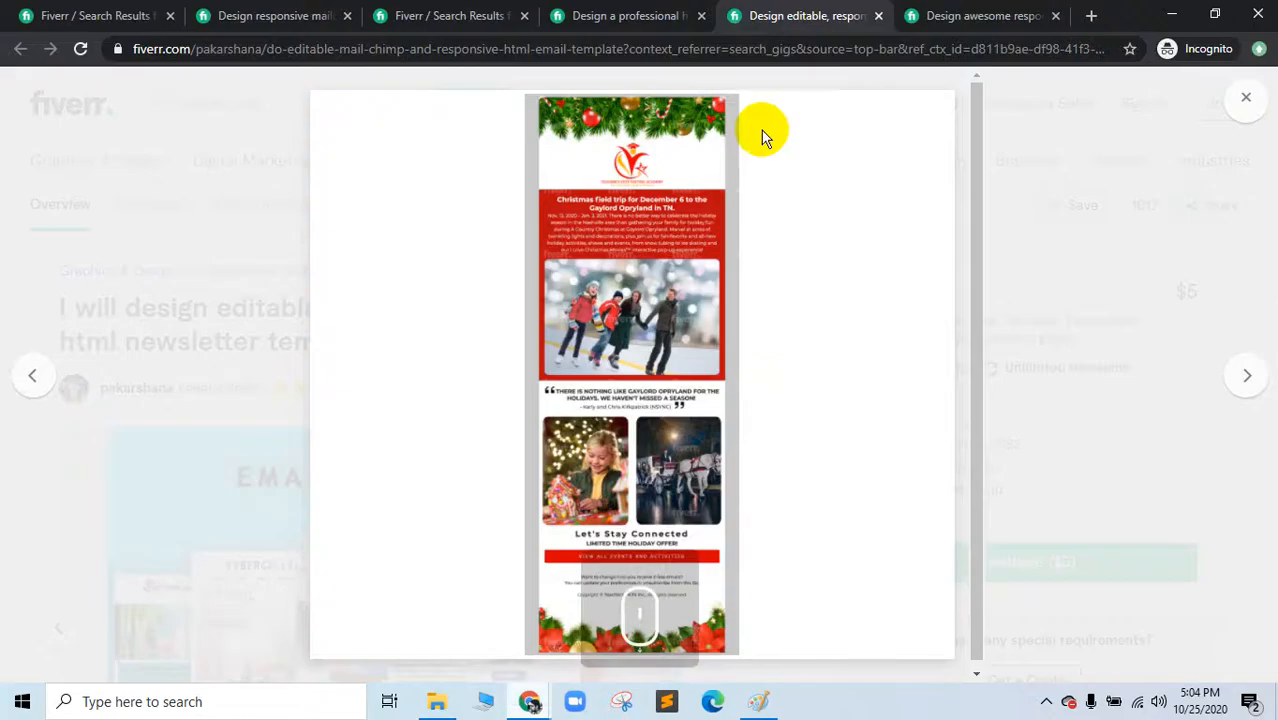
# Step: Load facebook.com in a new incognito tab and drag that tab to the first position
pyautogui.click(1090, 20)
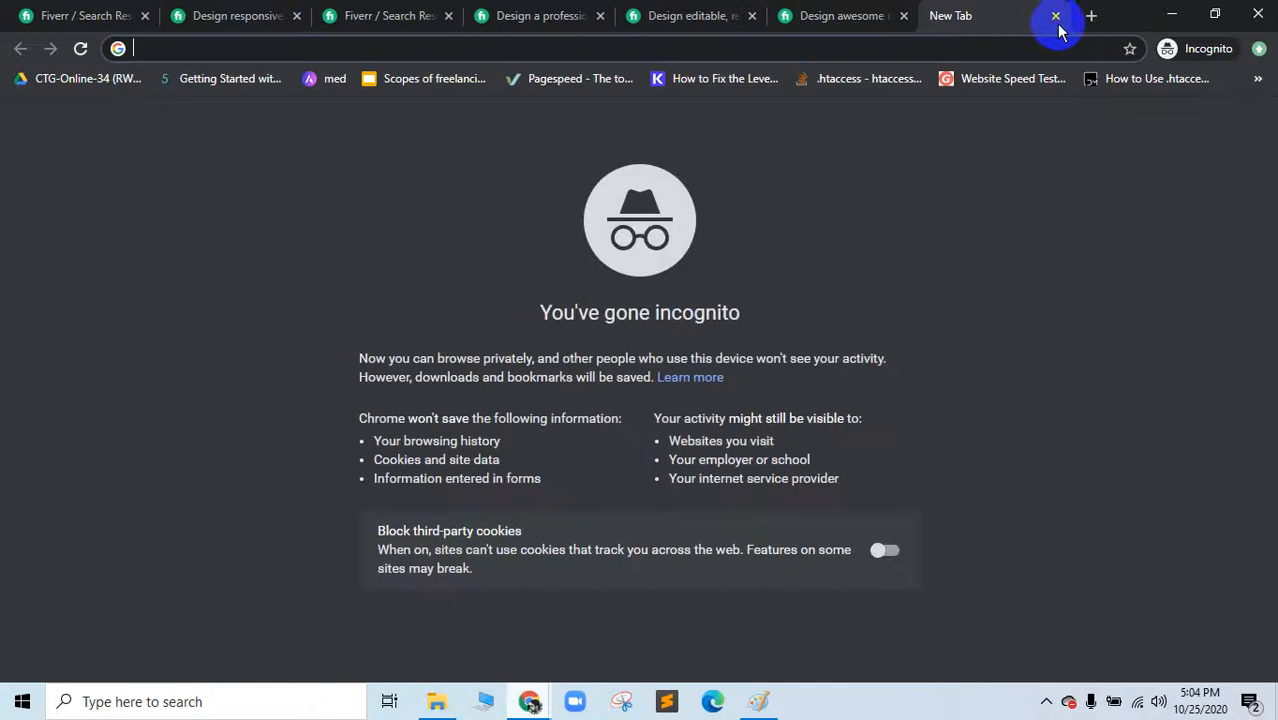
pyautogui.click(713, 705)
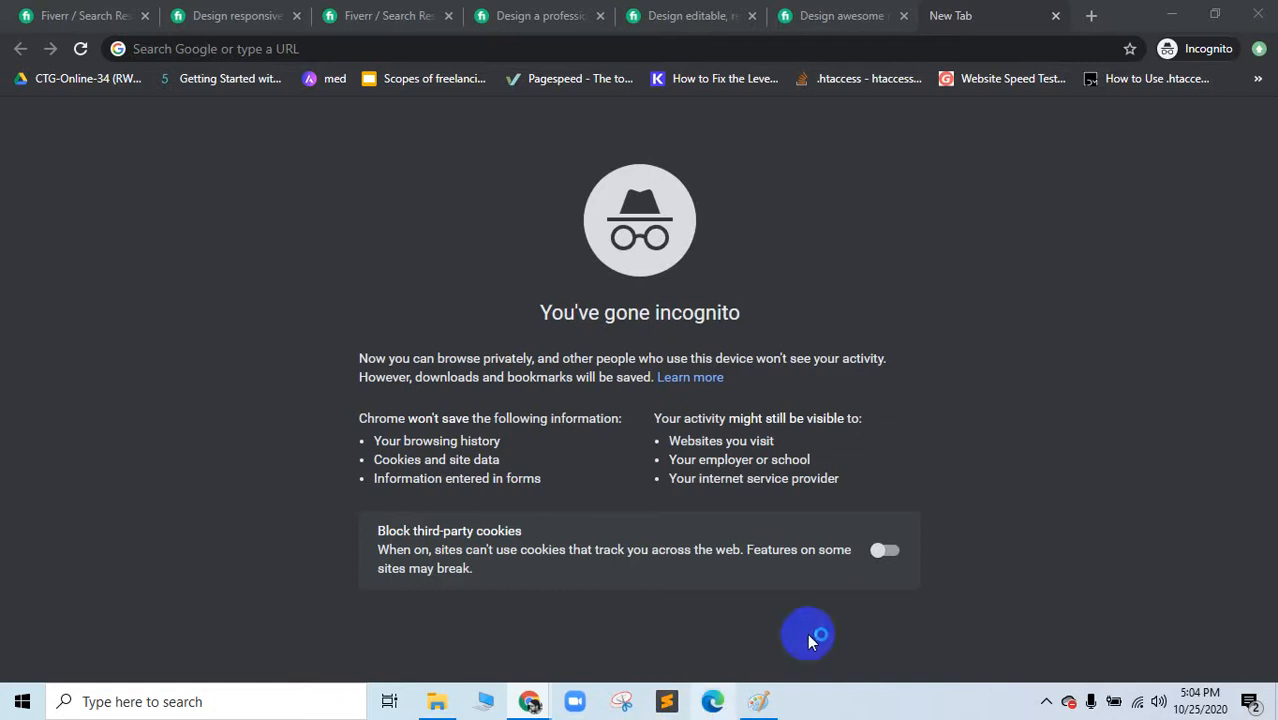
pyautogui.click(328, 46)
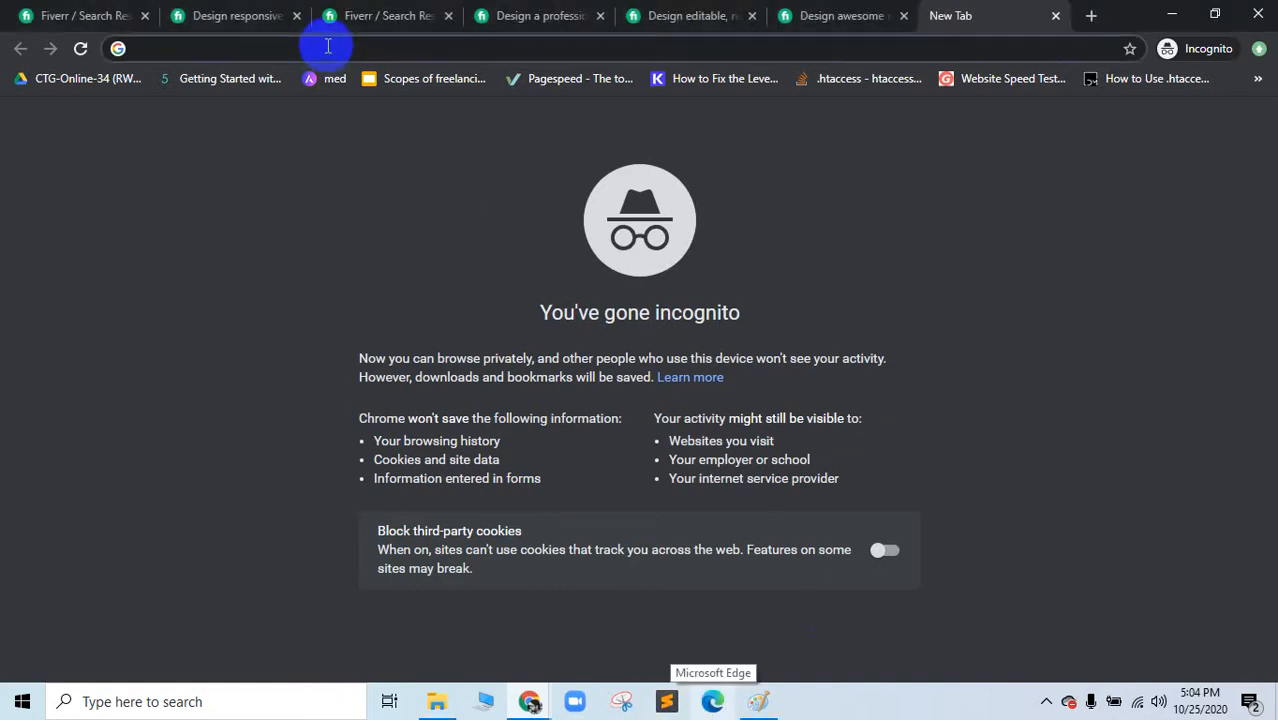
pyautogui.write('facebook.com')
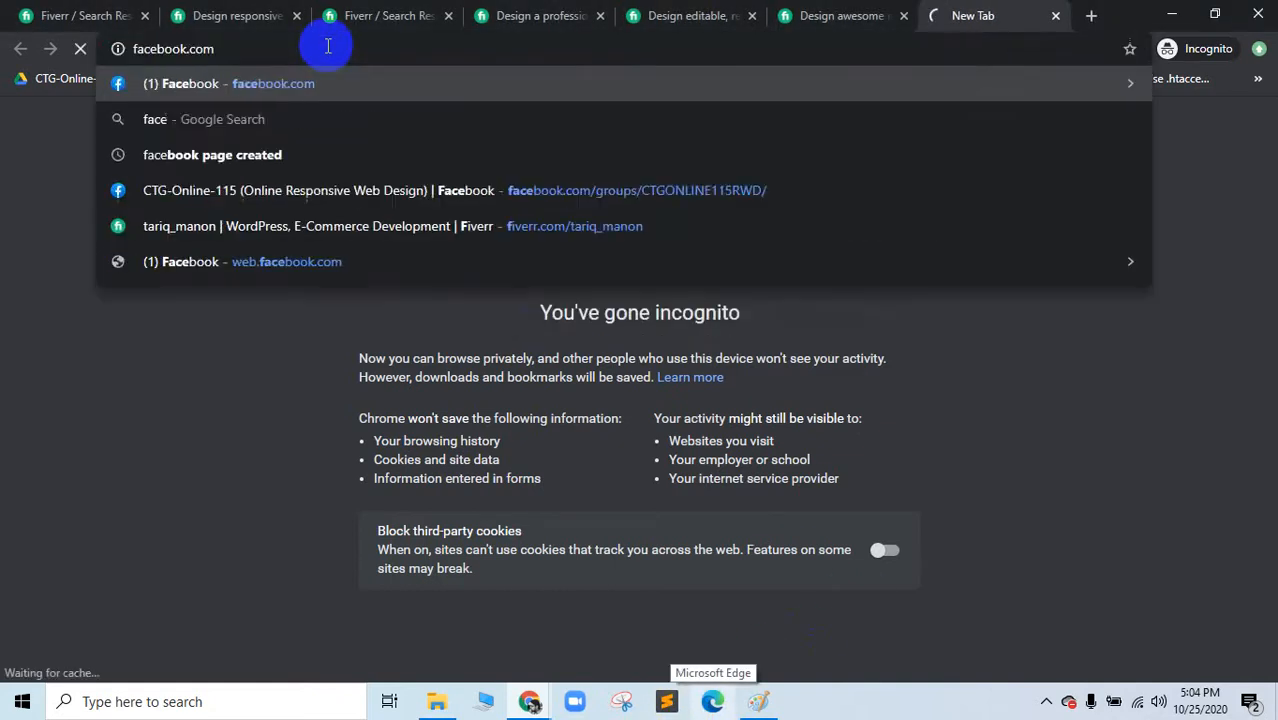
pyautogui.press('Return')
pyautogui.moveTo(960, 15); pyautogui.dragTo(131, 20)
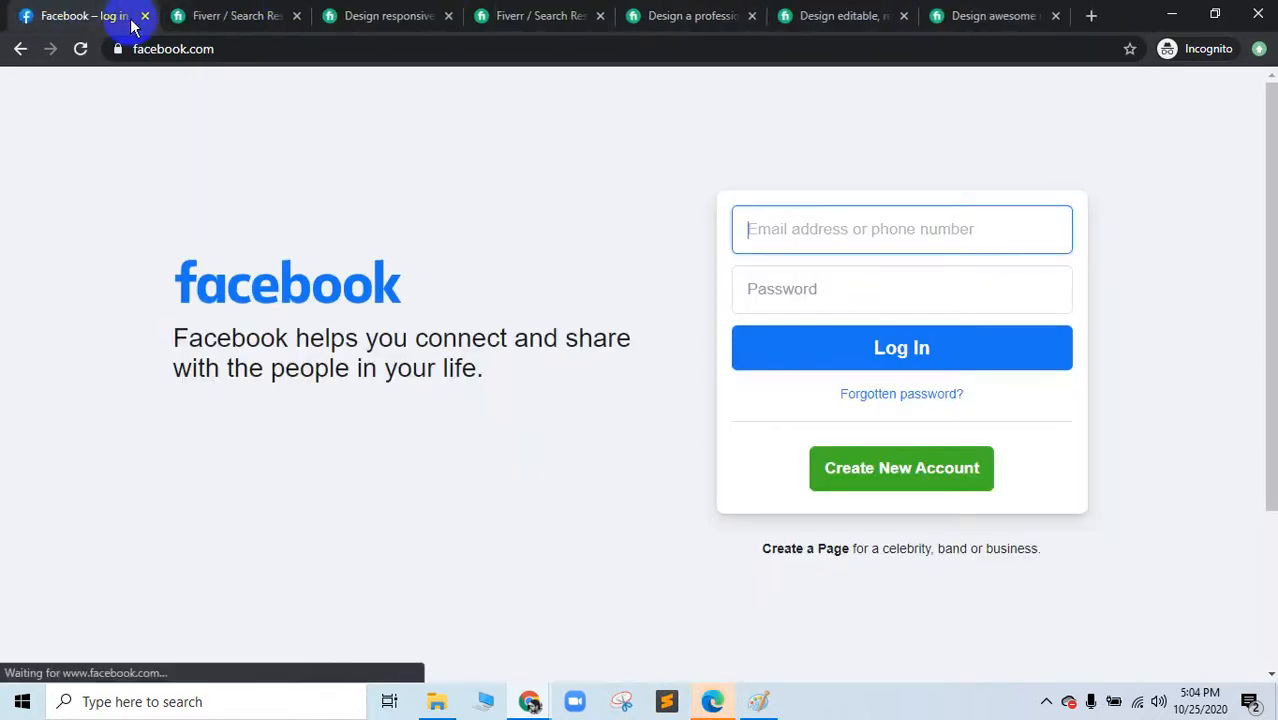
# Step: Log in to Facebook with the saved account e-mail and its password
pyautogui.click(793, 228)
pyautogui.click(793, 310)
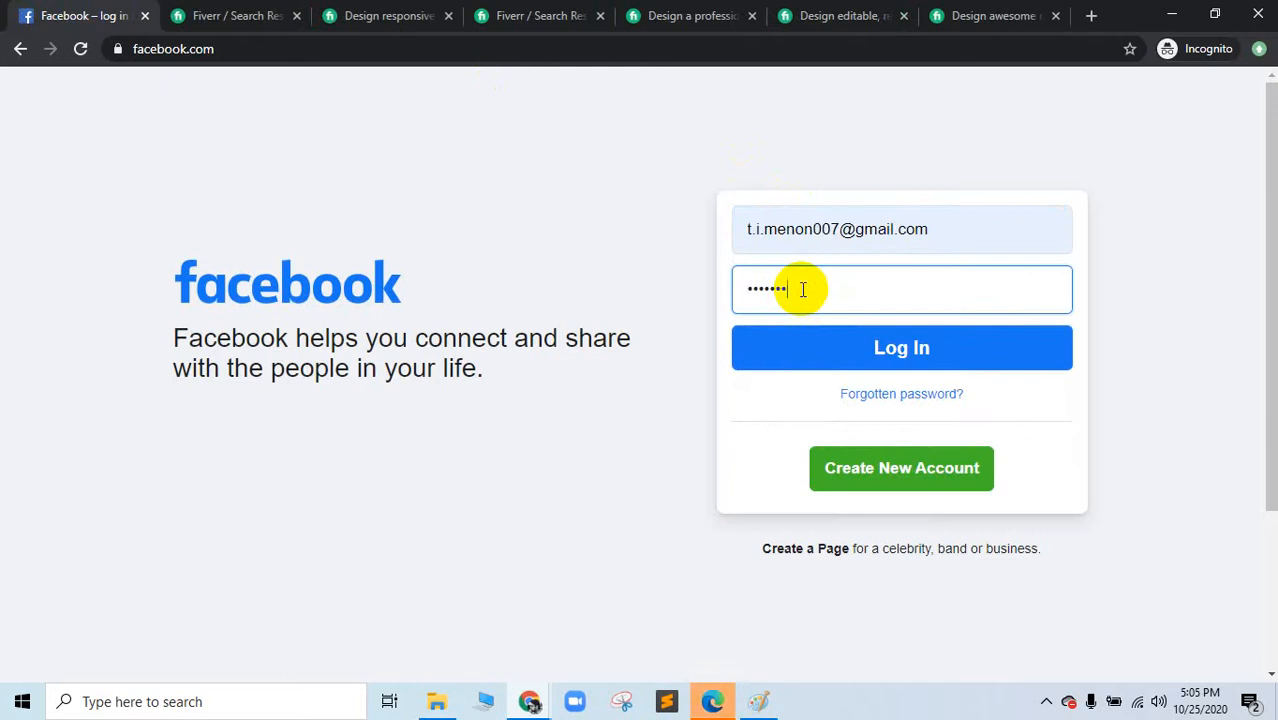
pyautogui.press('Return')
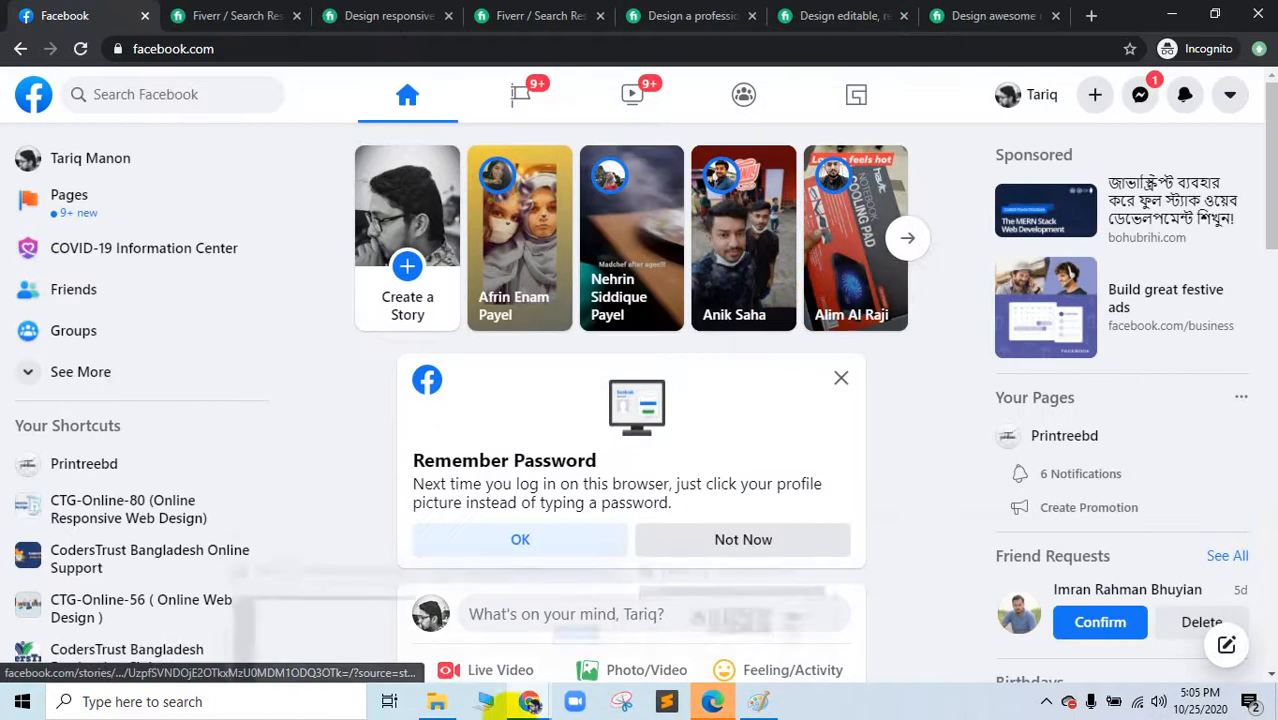
# Step: Switch to the Google Meet window and show the meeting chat messages
pyautogui.moveTo(519, 693)
pyautogui.click(340, 623)
pyautogui.click(280, 12)
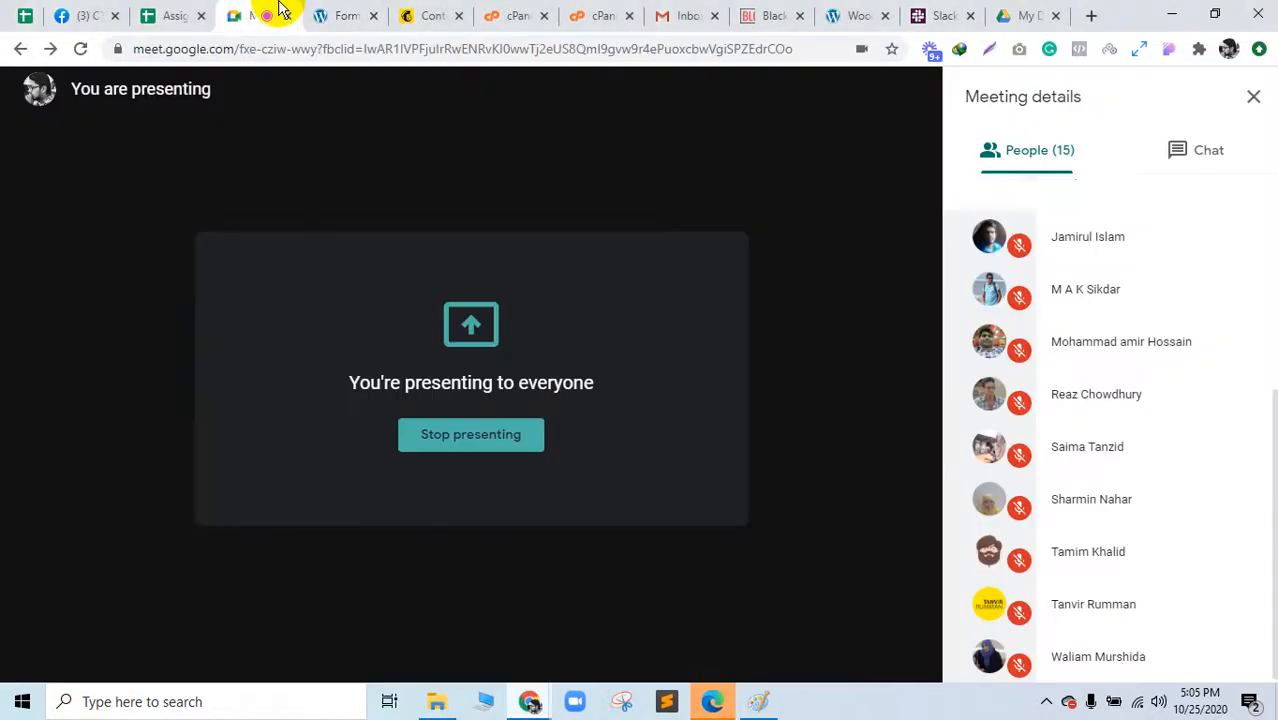
pyautogui.click(1160, 147)
# Step: Close the Edge window, return to Facebook and open the + Create menu
pyautogui.moveTo(712, 701)
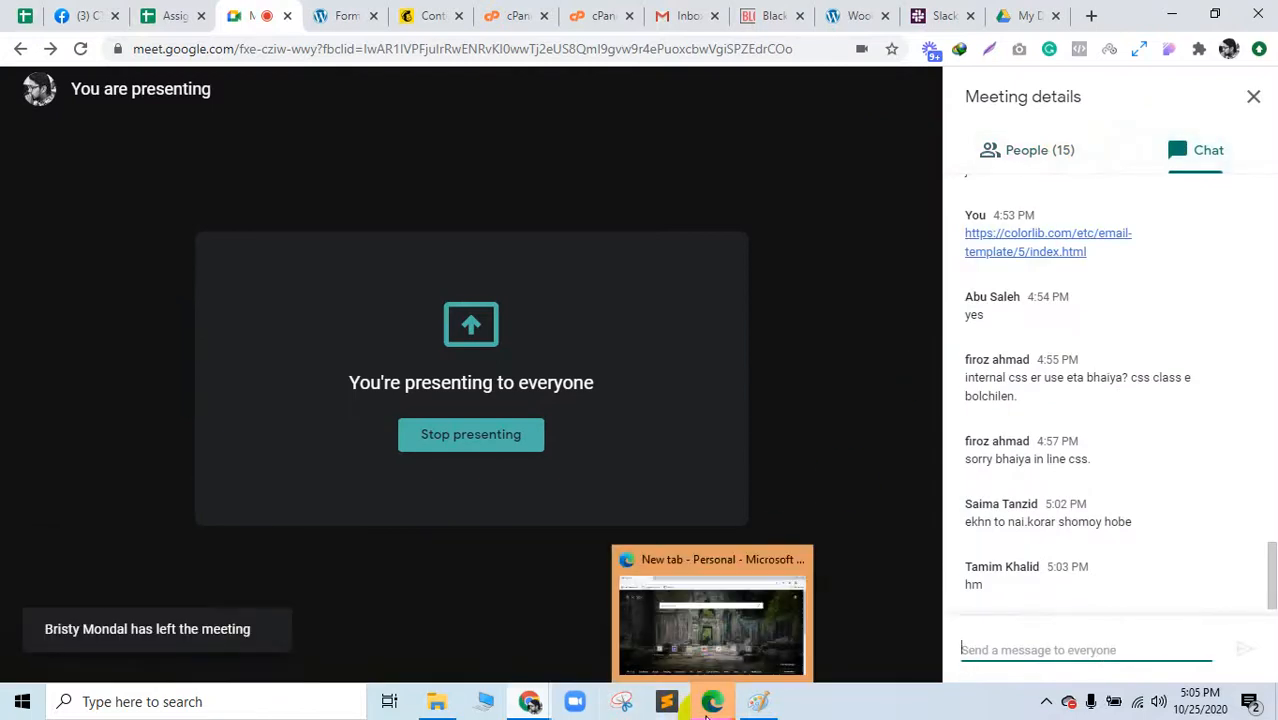
pyautogui.click(736, 596)
pyautogui.click(1260, 10)
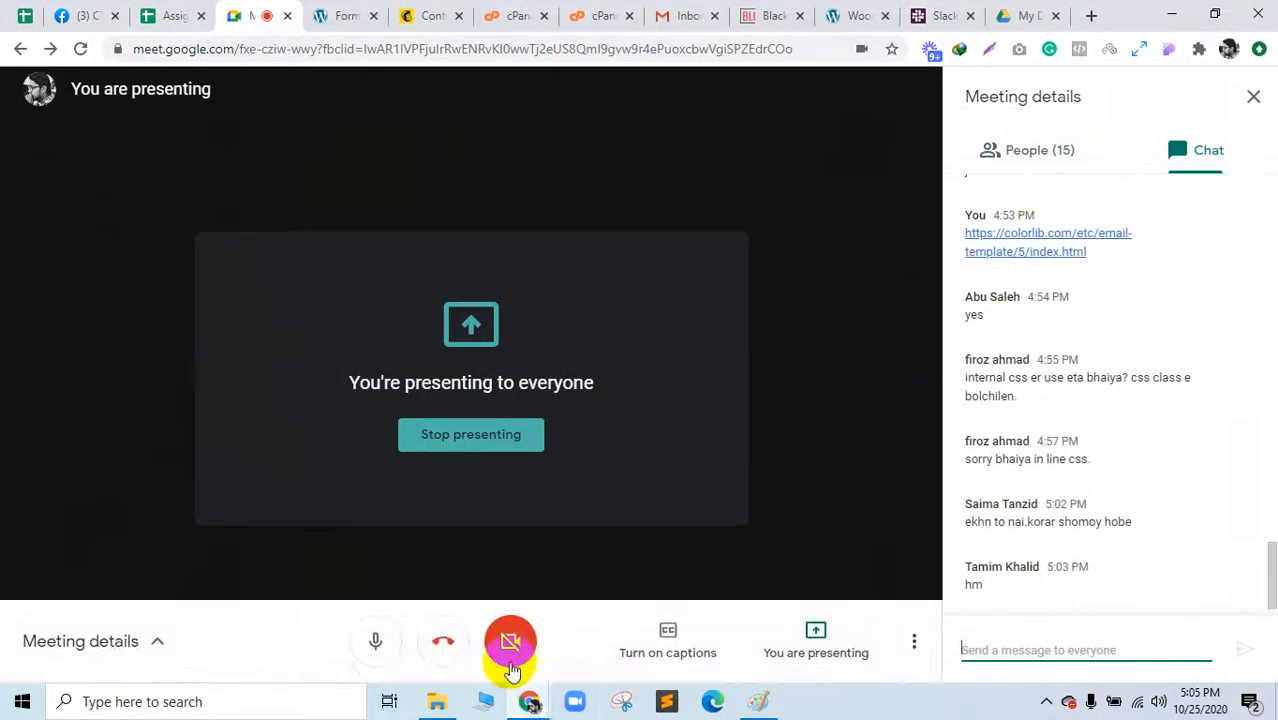
pyautogui.moveTo(534, 702)
pyautogui.click(655, 633)
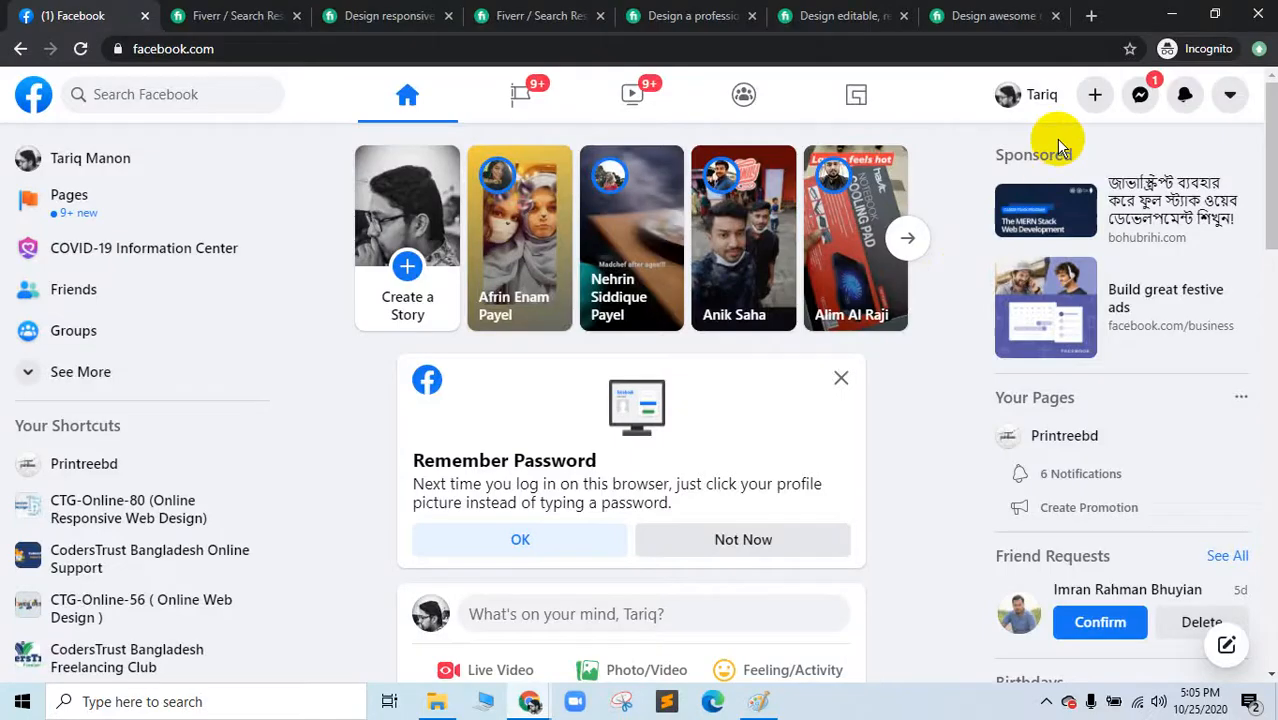
pyautogui.click(1090, 92)
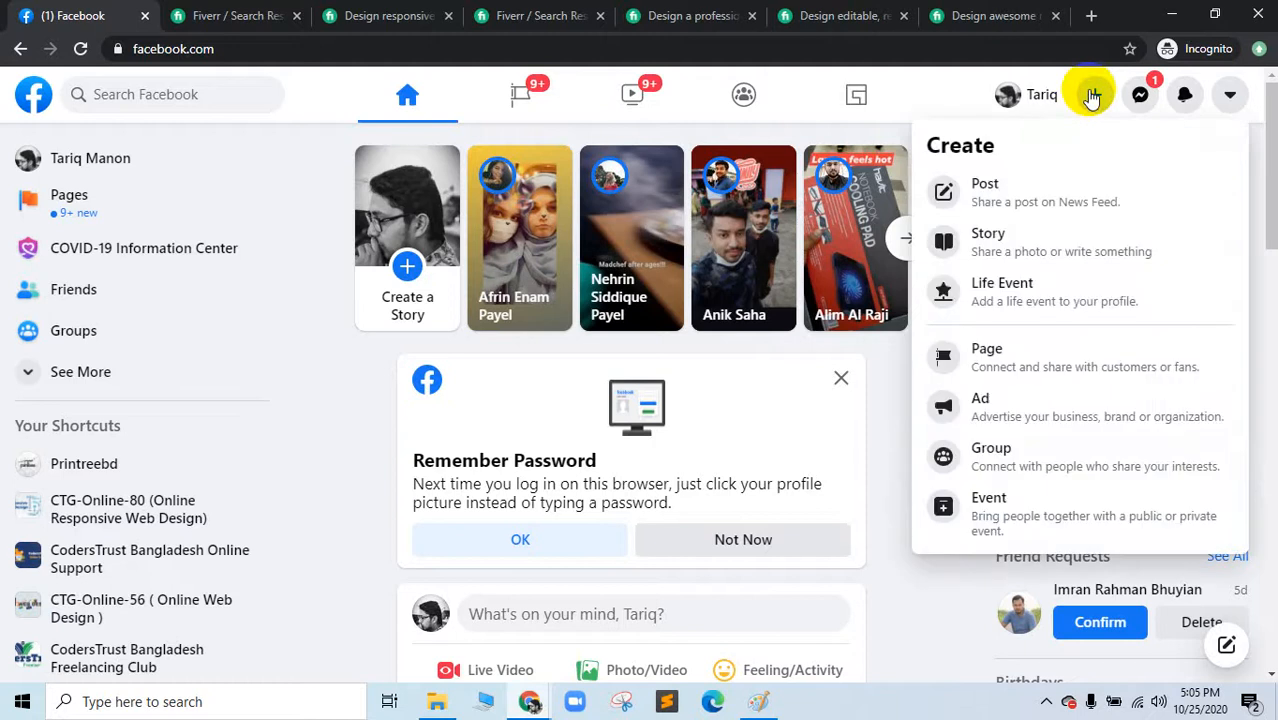
# Step: Choose Ad from the Create menu and bring the loading Ads Manager window forward
pyautogui.click(1033, 405)
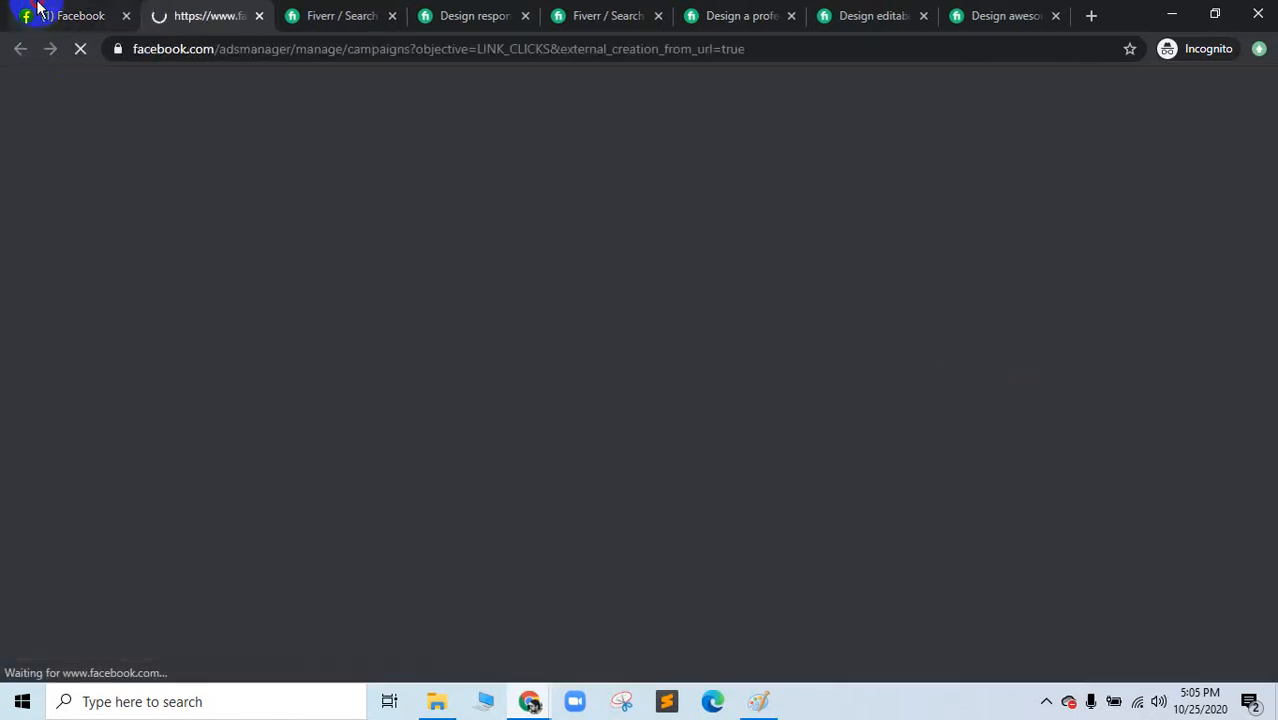
pyautogui.click(37, 8)
pyautogui.click(243, 8)
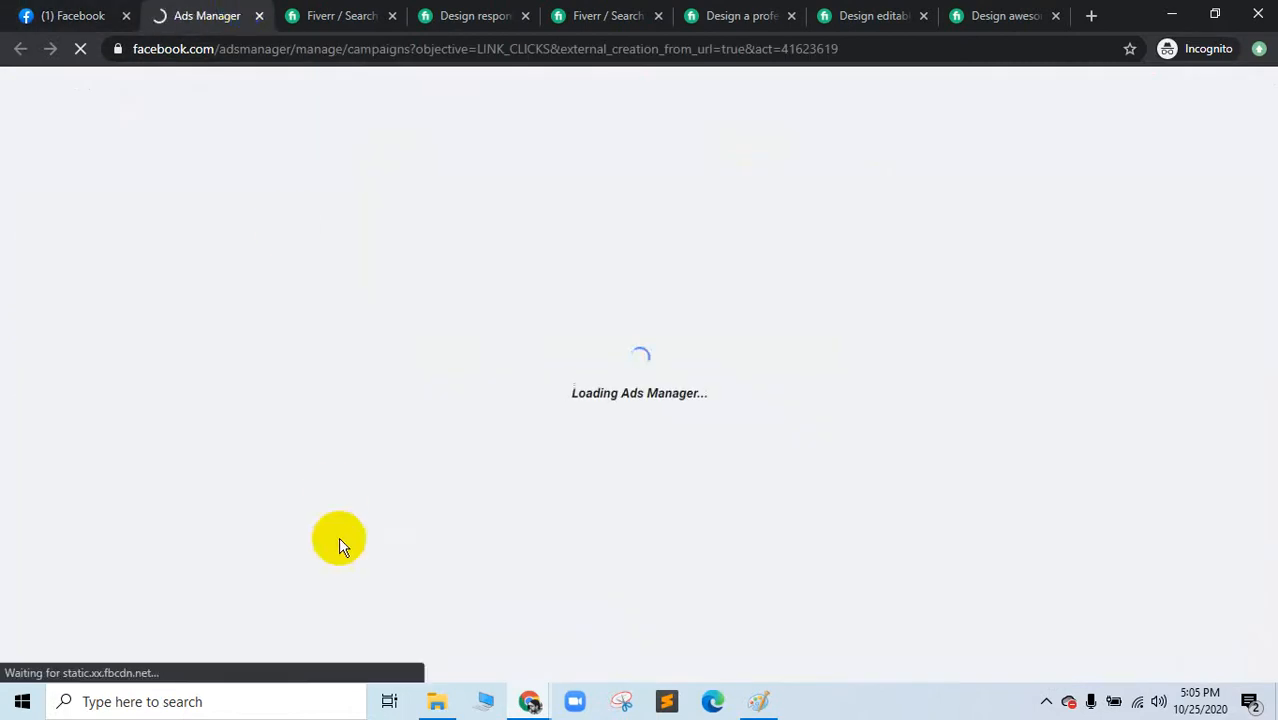
pyautogui.moveTo(515, 690)
pyautogui.click(387, 630)
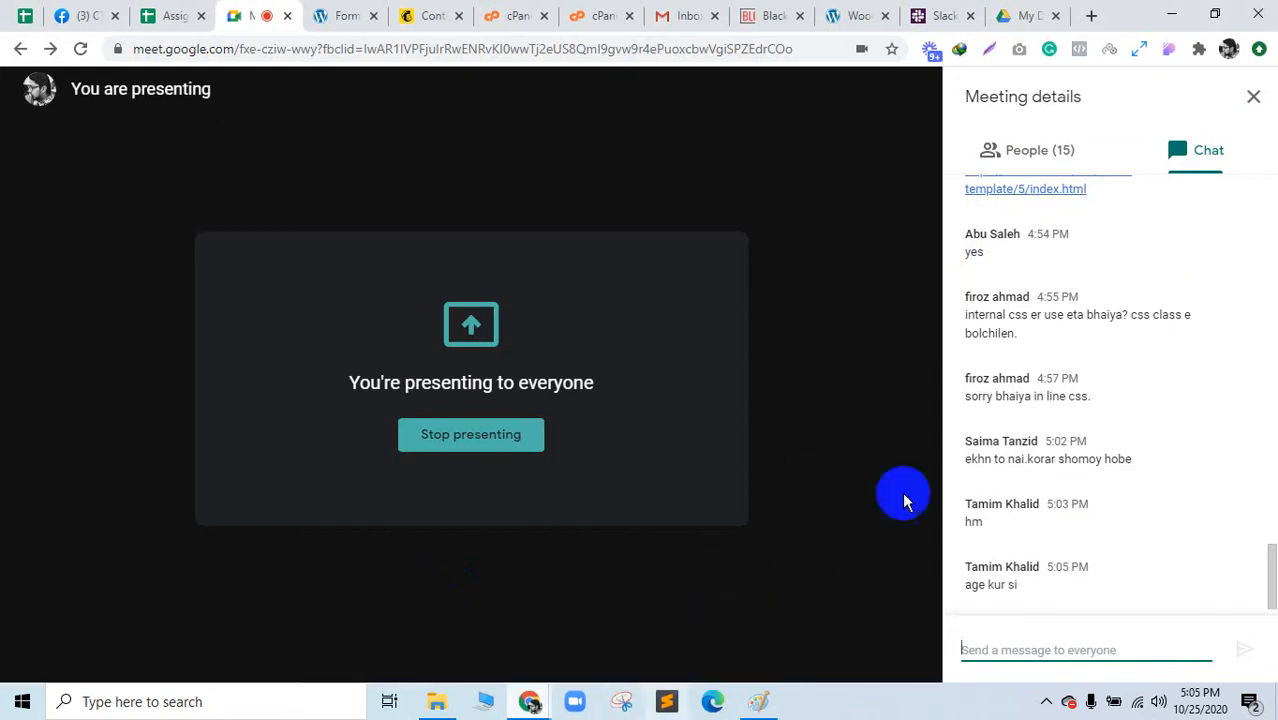
pyautogui.moveTo(528, 699)
pyautogui.click(707, 655)
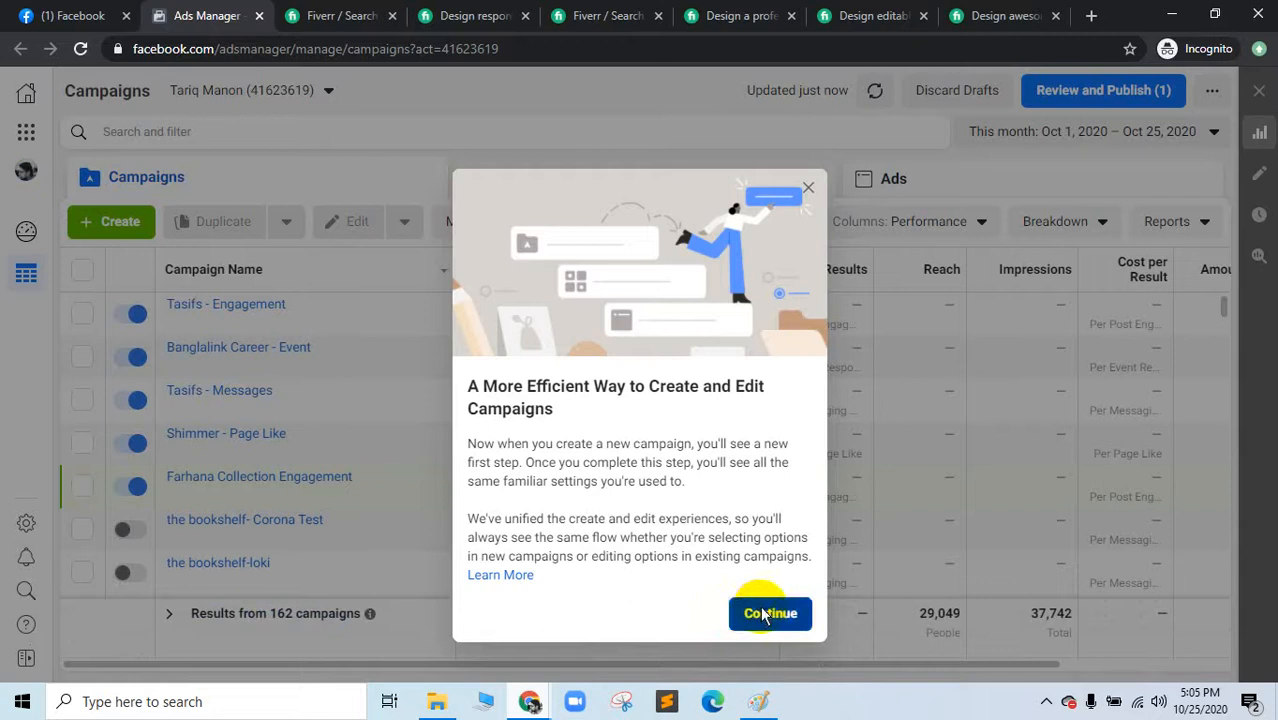
# Step: Close the new-campaign dialogs, visit Business Suite home, then return to Ads Manager campaigns
pyautogui.click(760, 612)
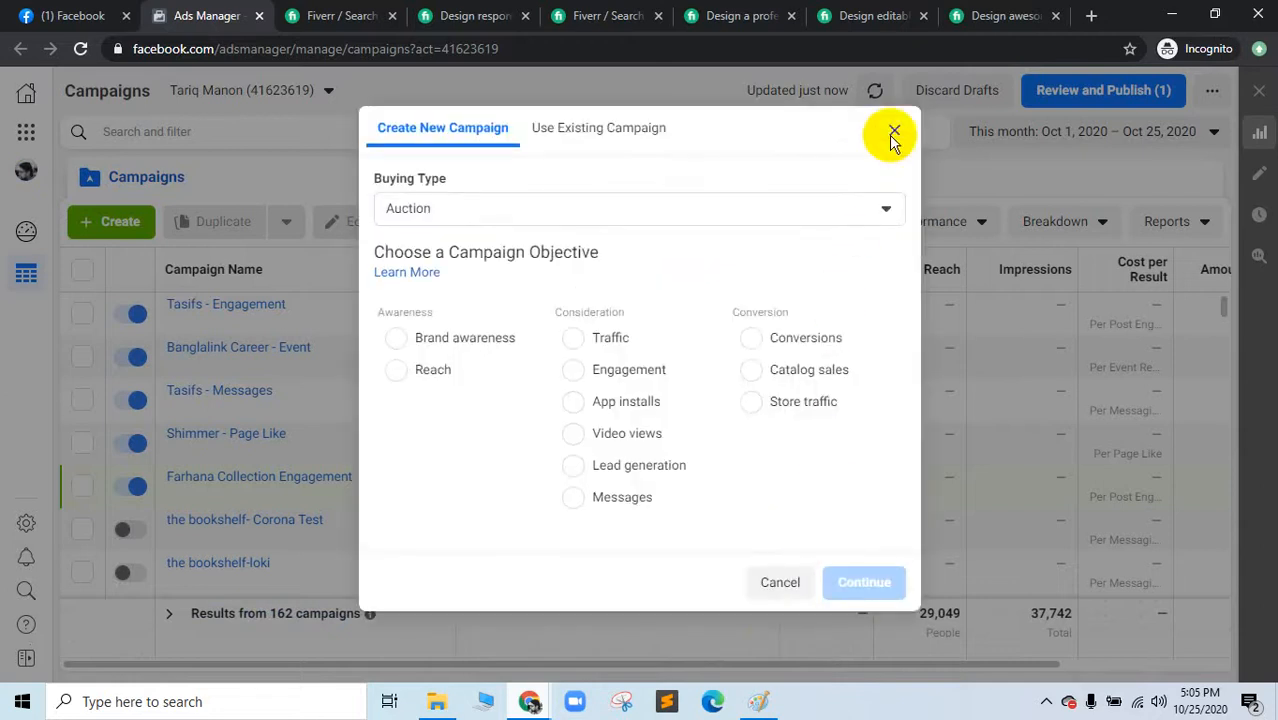
pyautogui.click(895, 128)
pyautogui.click(24, 97)
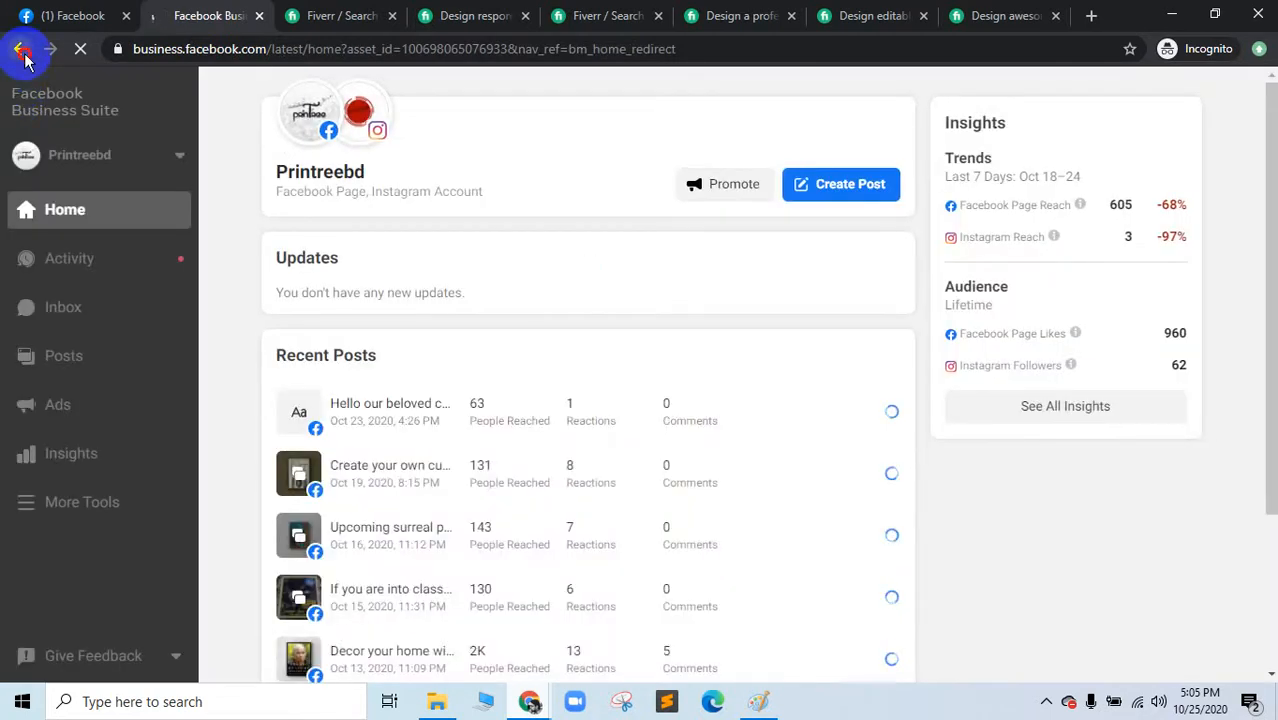
pyautogui.rightClick(24, 57)
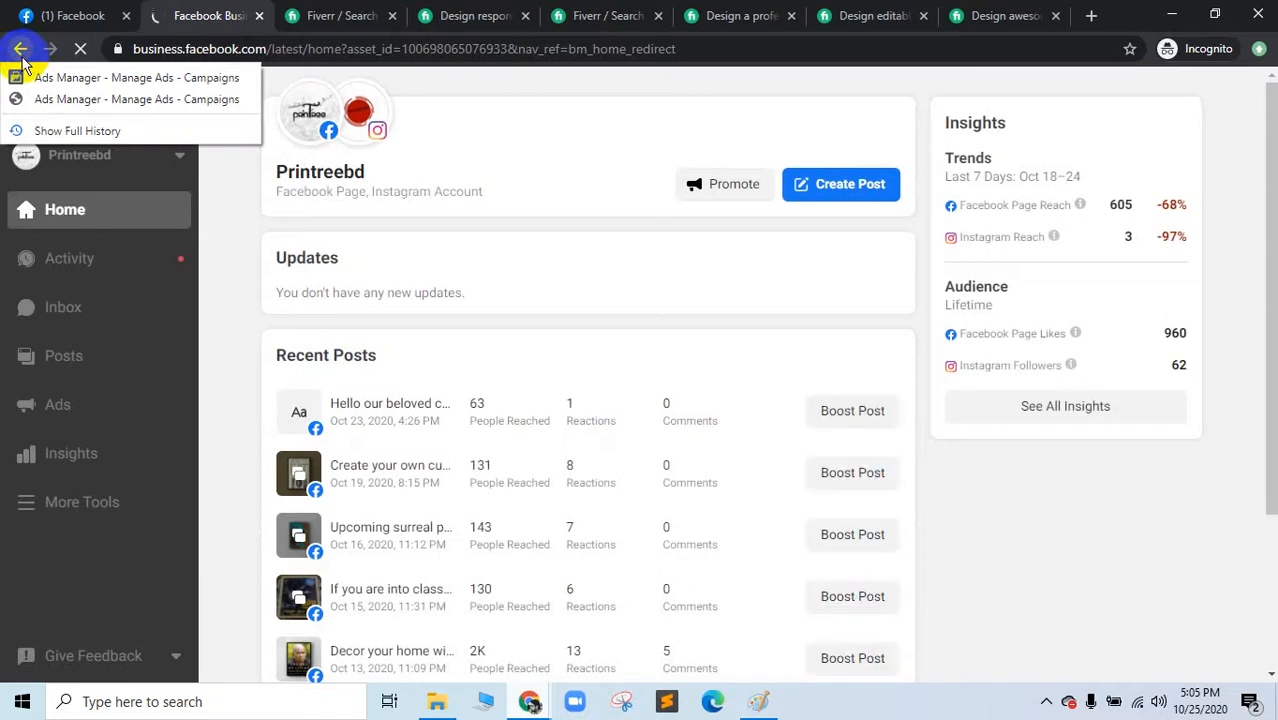
pyautogui.click(22, 62)
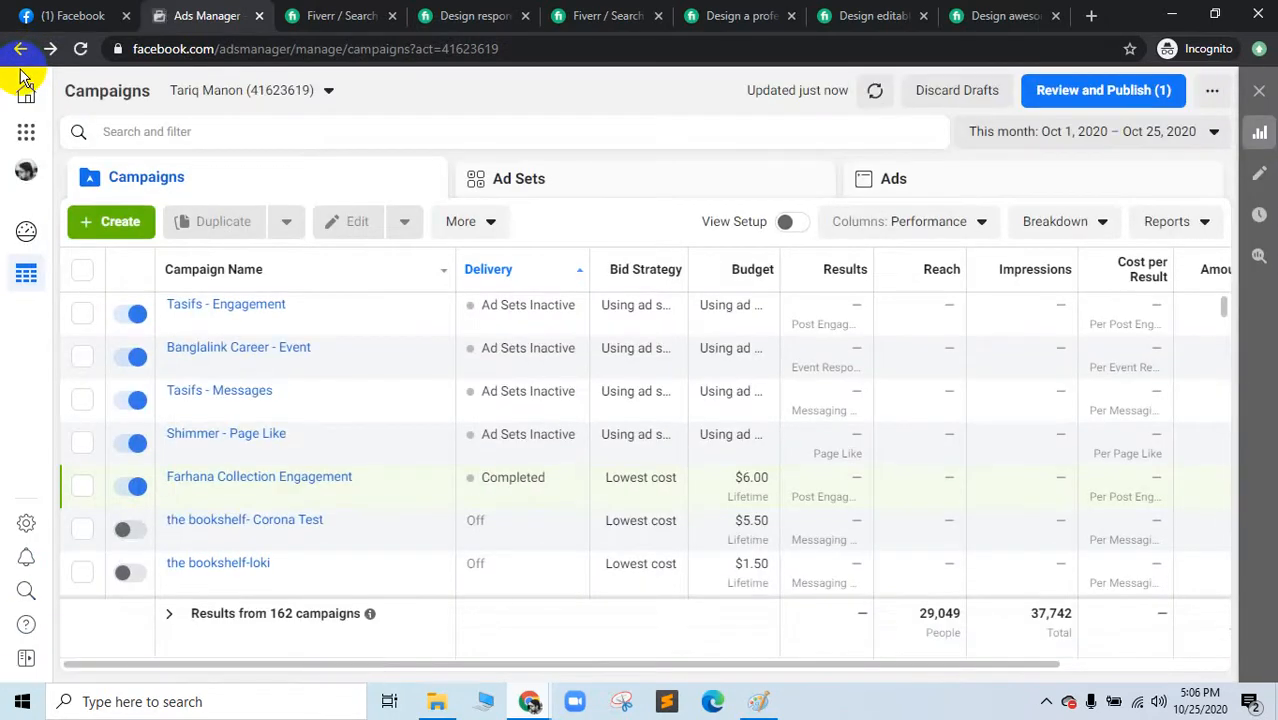
# Step: View Ad Account Settings from Business Tools, then go back to Ads Manager
pyautogui.click(25, 140)
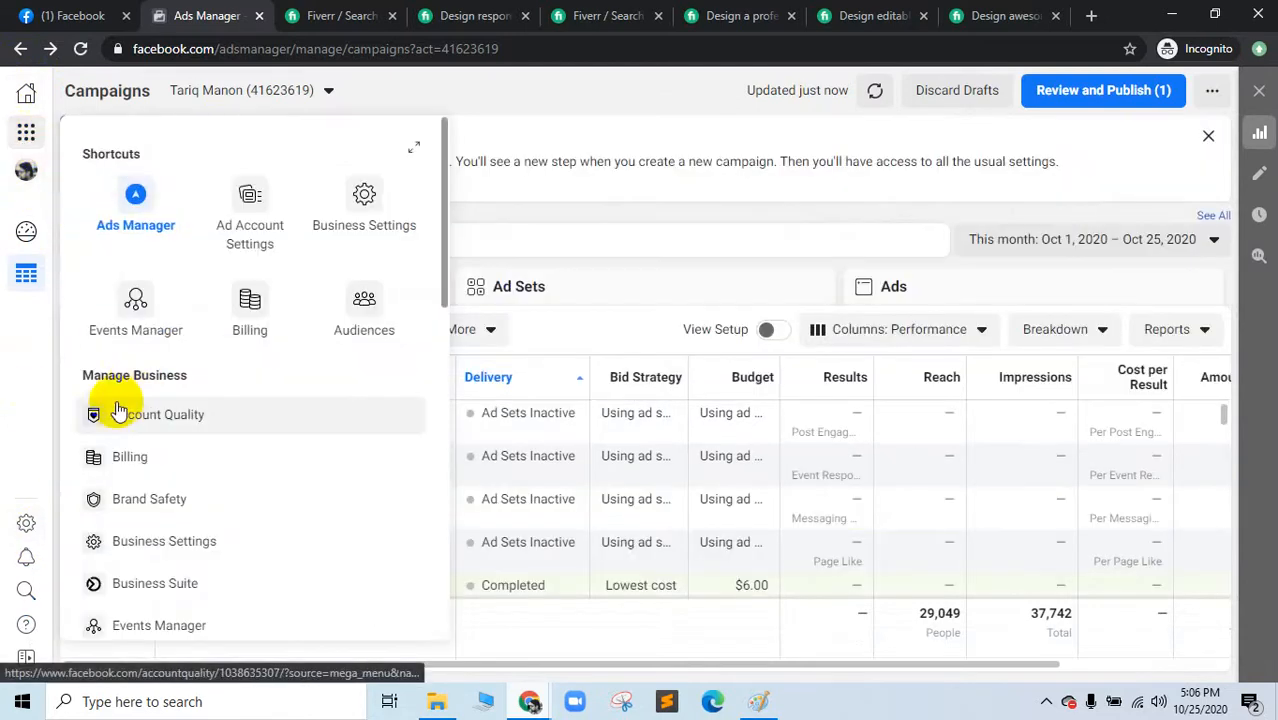
pyautogui.click(270, 243)
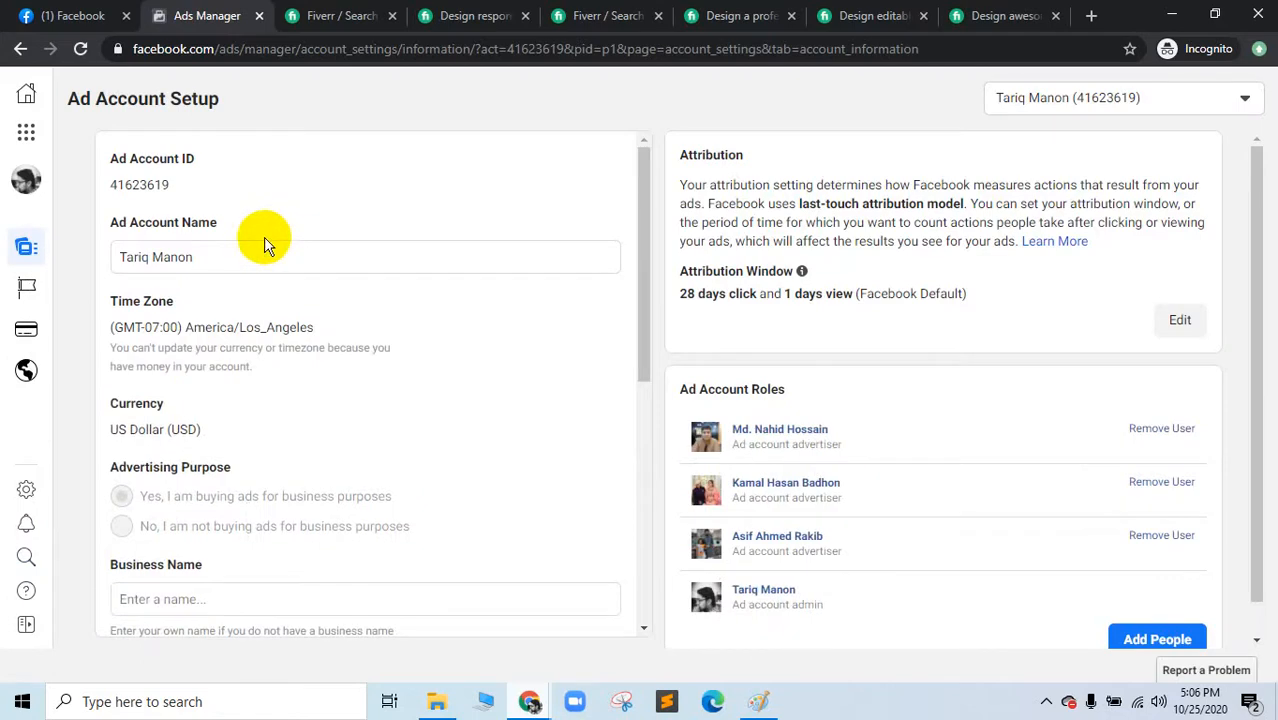
pyautogui.moveTo(43, 455)
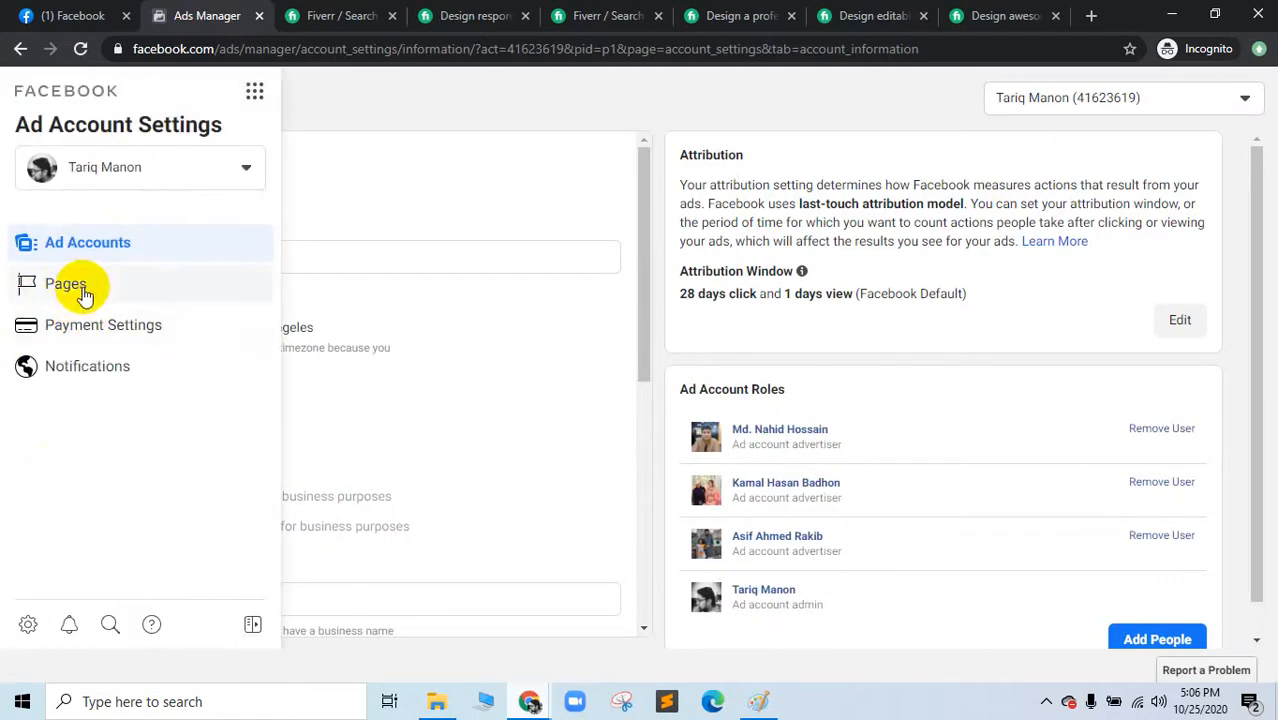
pyautogui.click(254, 93)
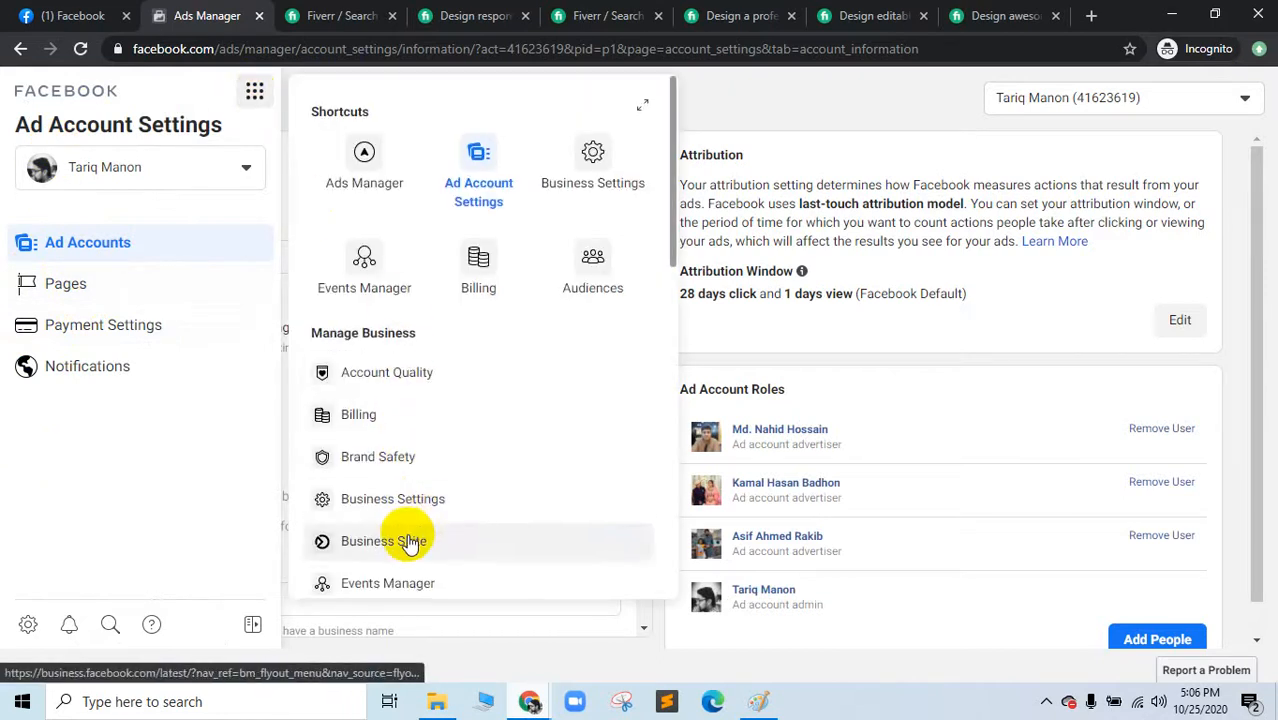
pyautogui.scroll(-3, 409, 541)
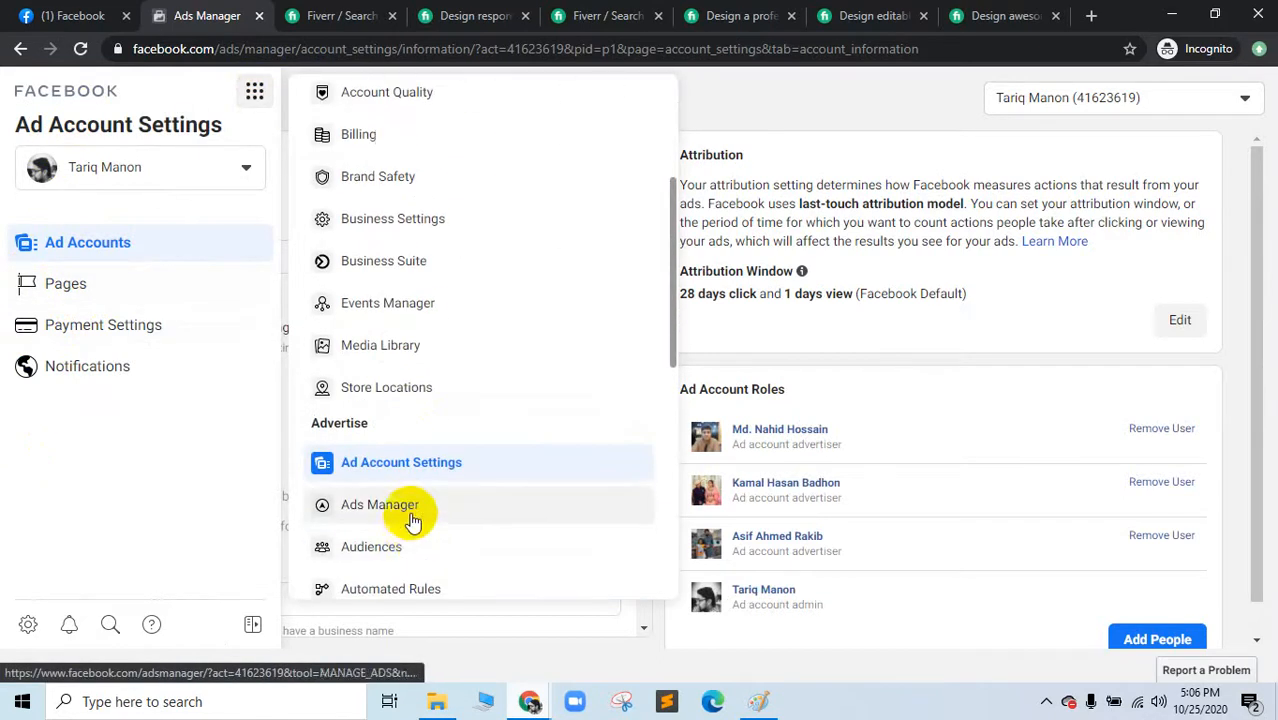
pyautogui.click(410, 510)
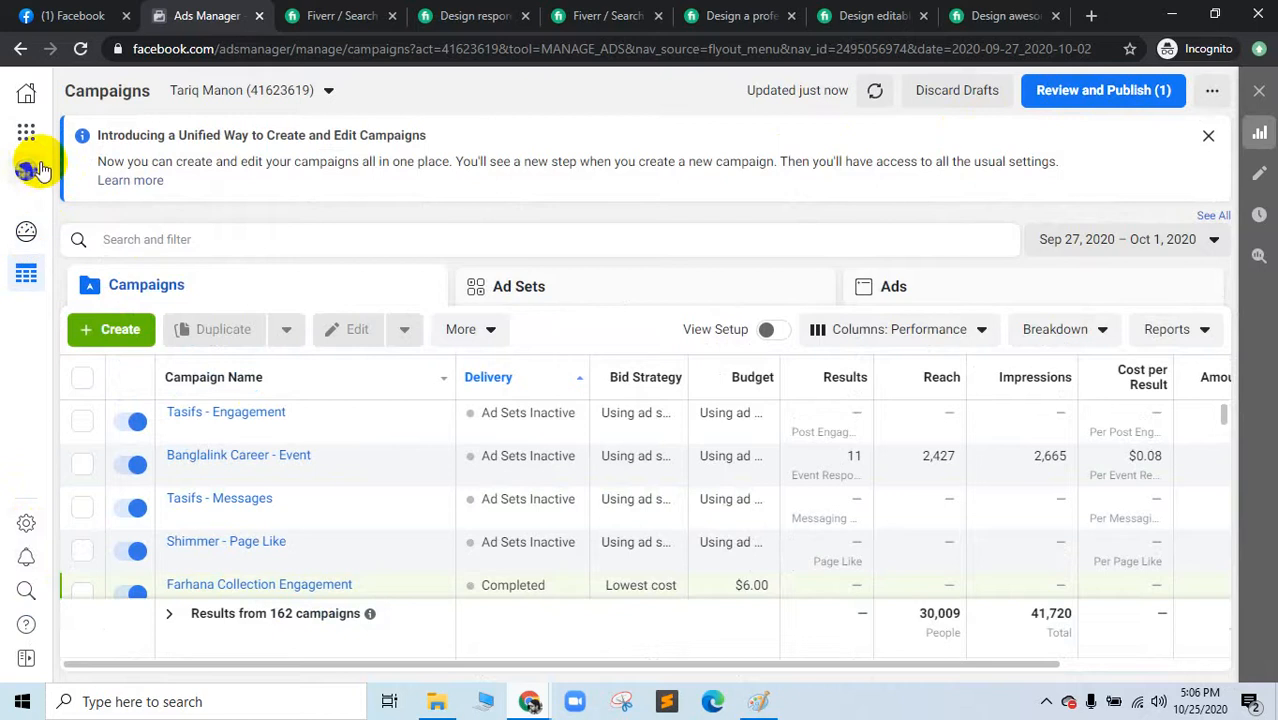
# Step: Switch to the personal ad account, then reselect the current ad account
pyautogui.click(27, 173)
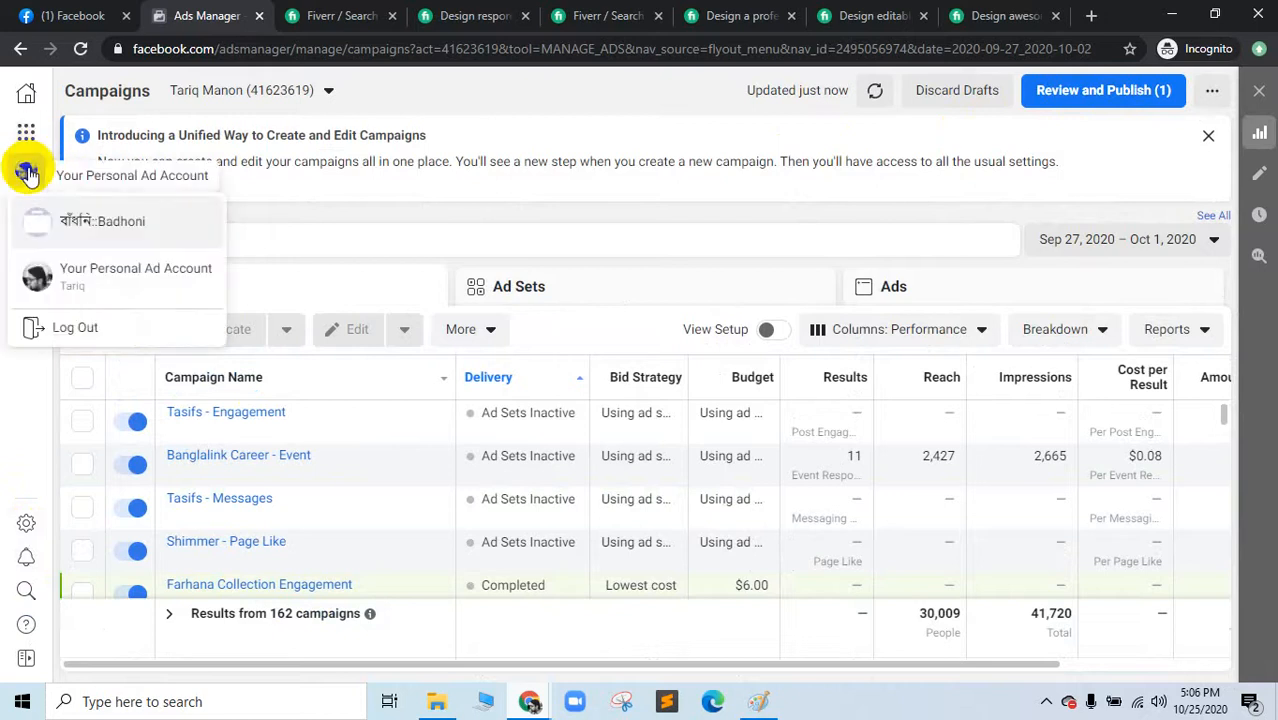
pyautogui.click(65, 270)
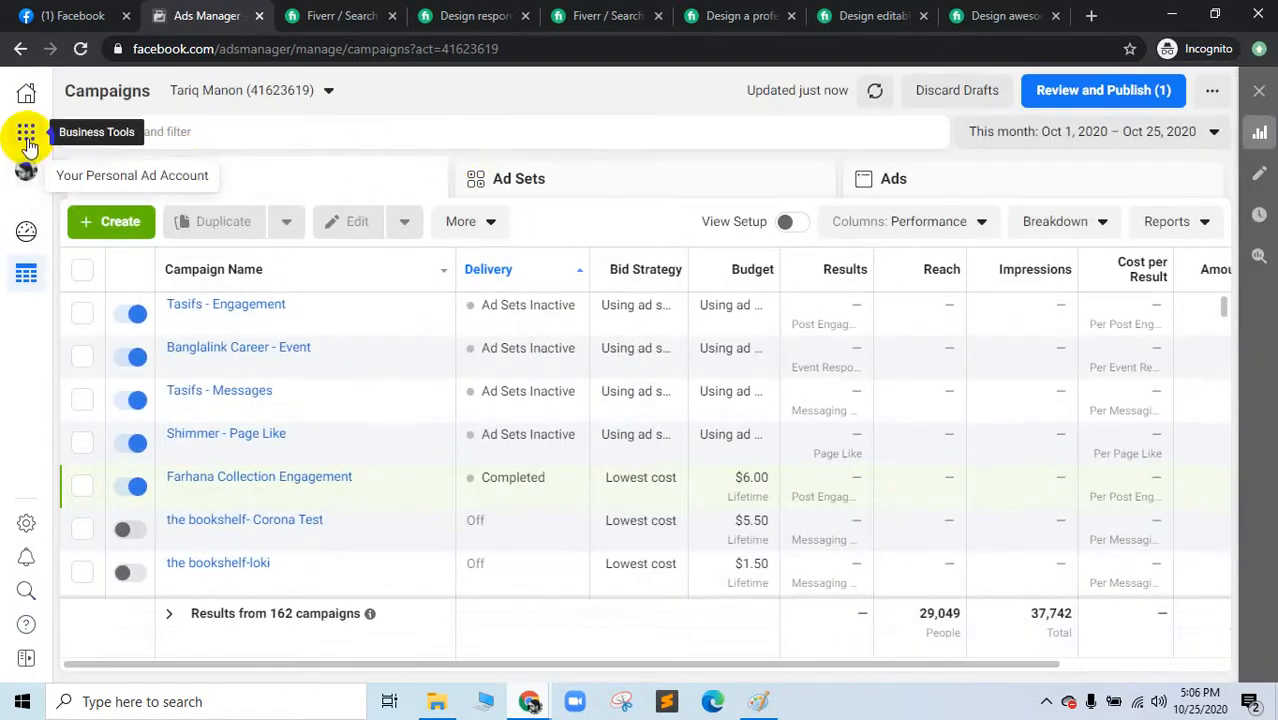
pyautogui.click(312, 89)
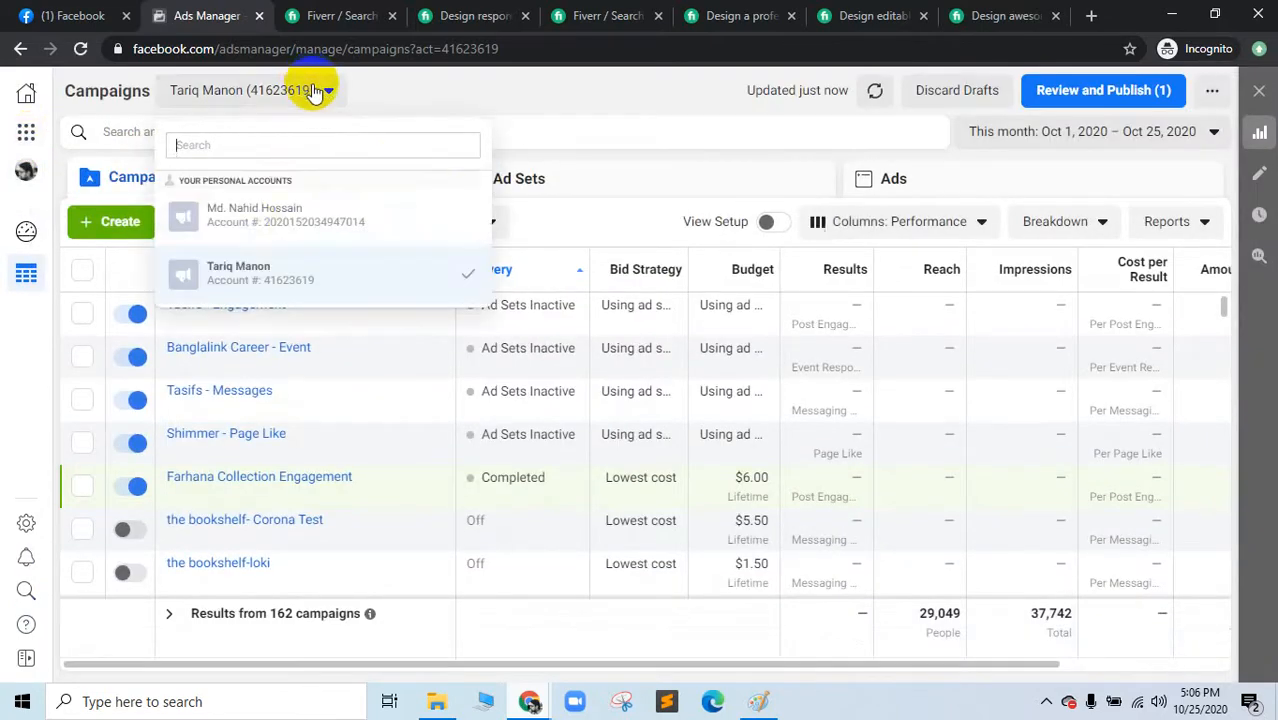
pyautogui.click(270, 283)
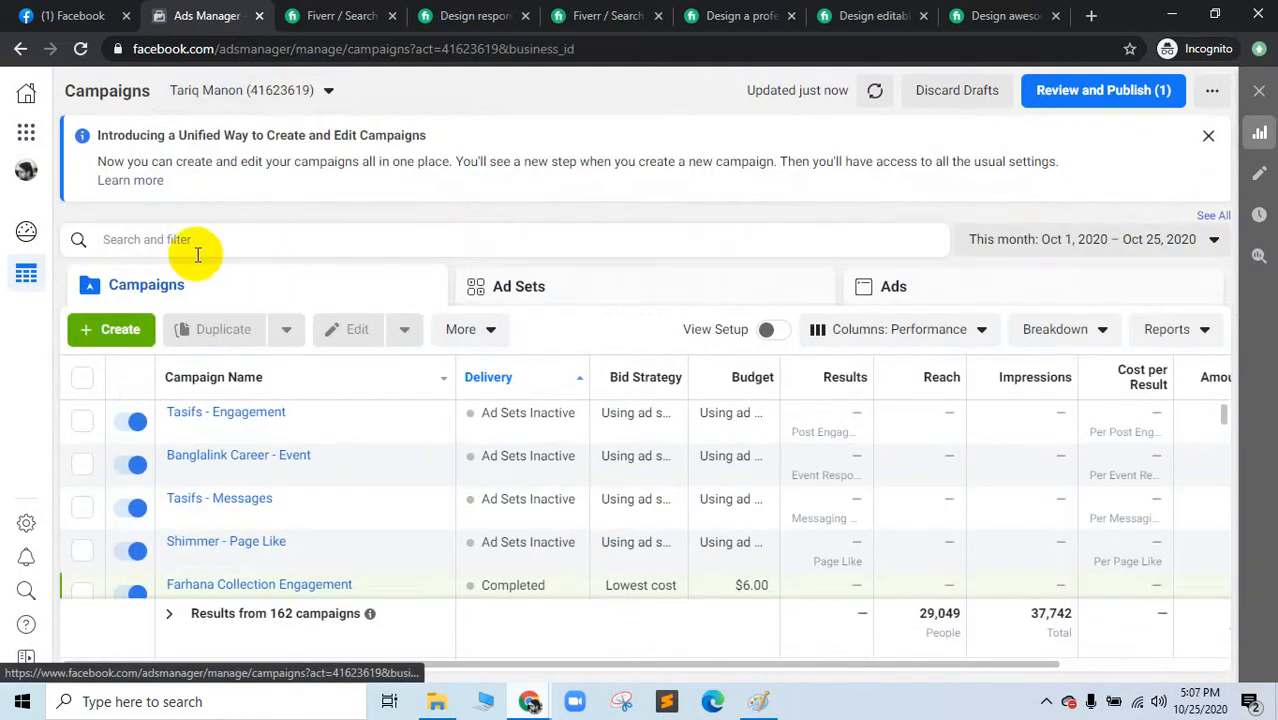
# Step: Open Ad Account Settings and Business Suite home, then close the Facebook Business tab
pyautogui.click(26, 133)
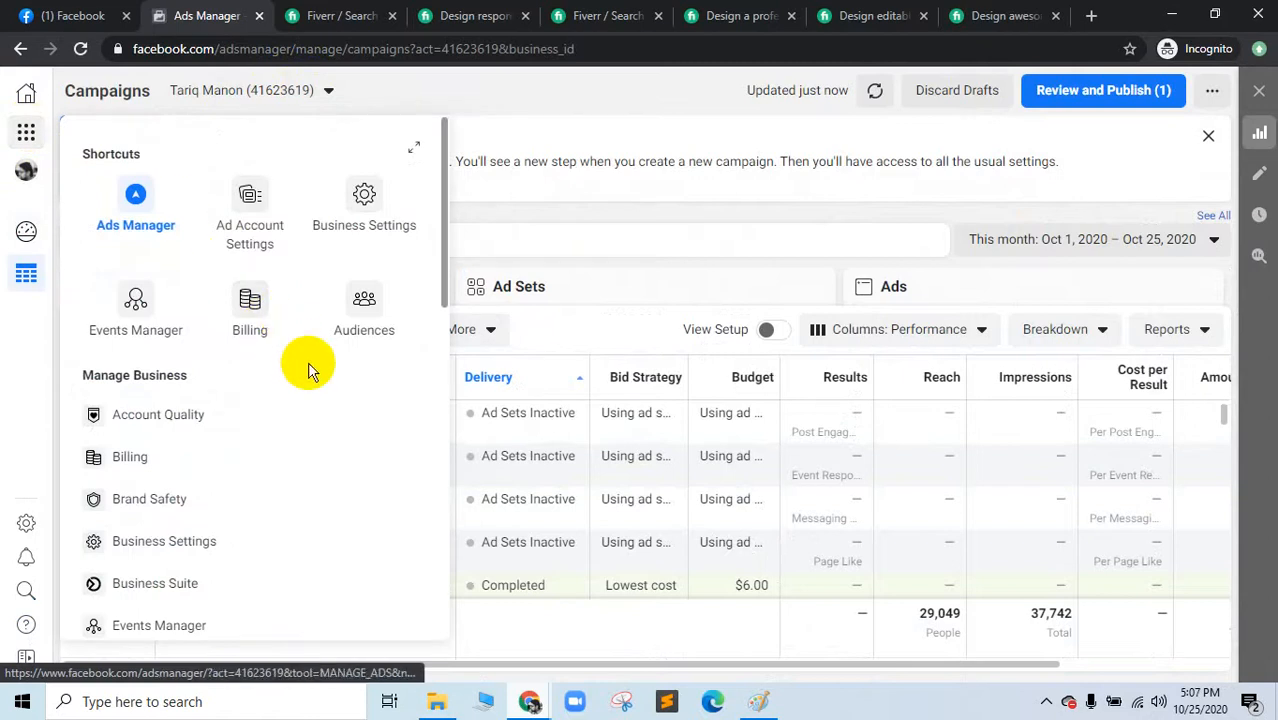
pyautogui.scroll(-4, 308, 362)
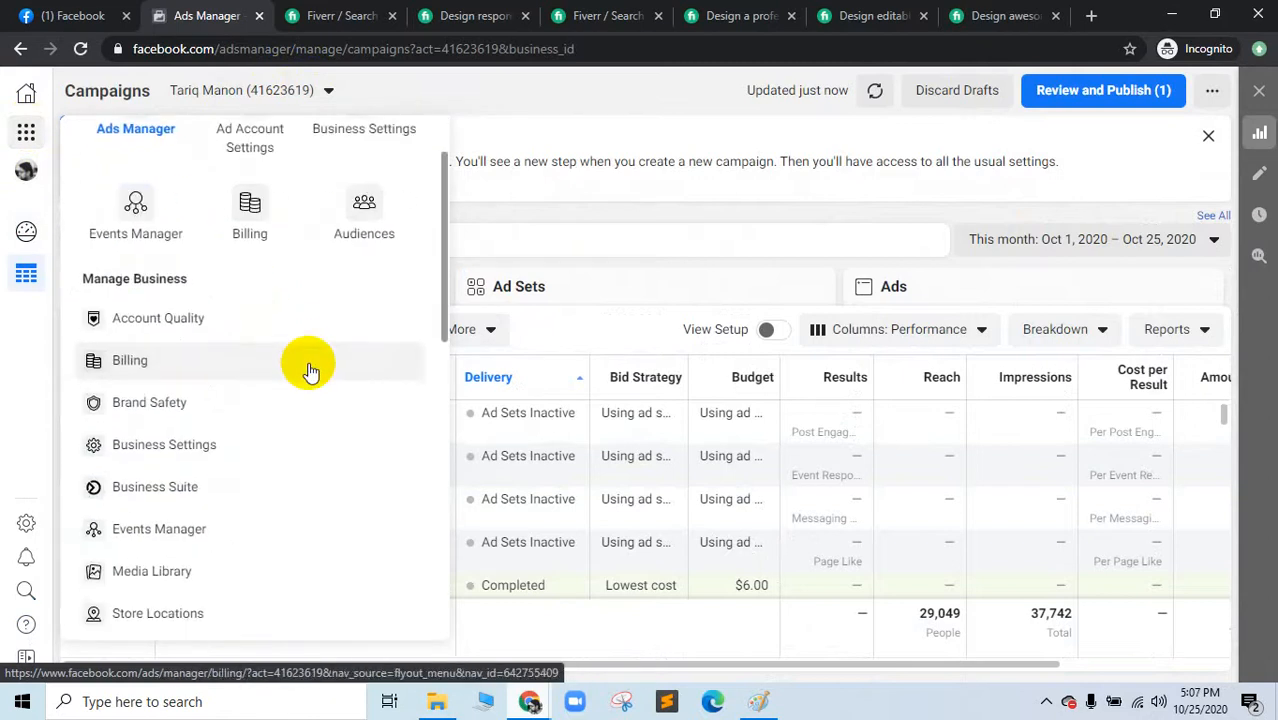
pyautogui.scroll(-6, 308, 369)
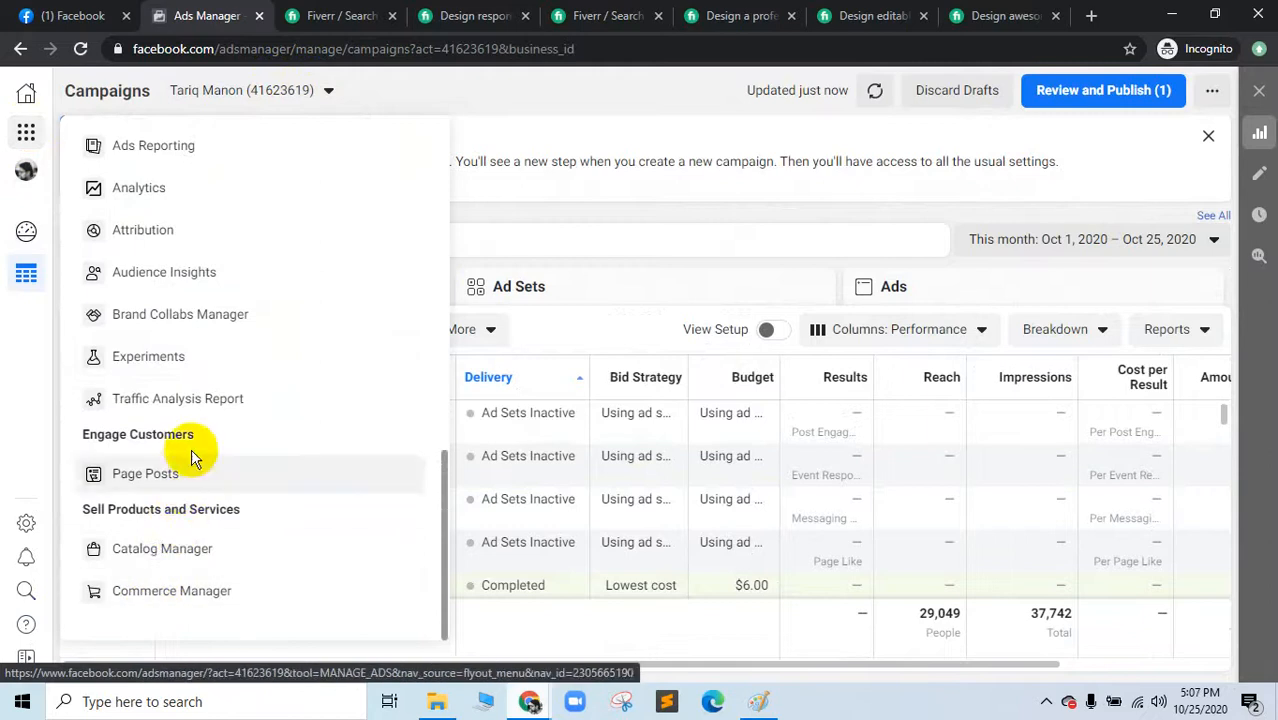
pyautogui.scroll(7, 192, 450)
pyautogui.scroll(3, 192, 450)
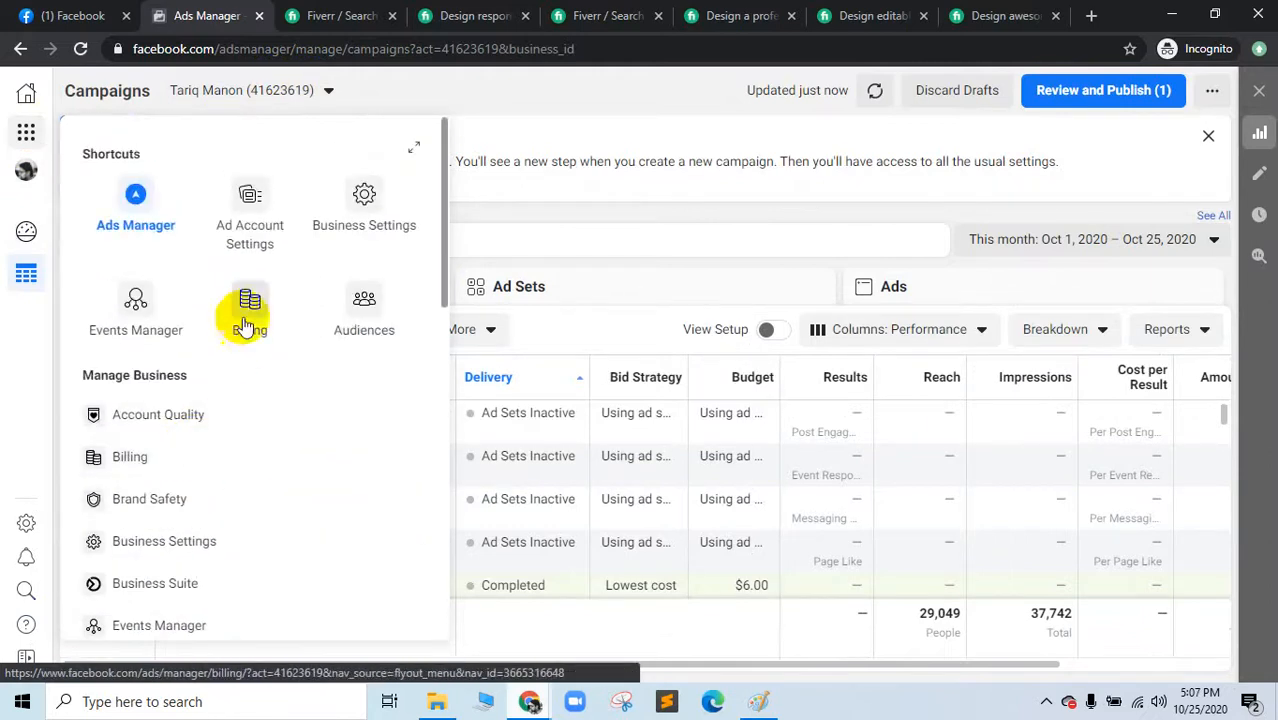
pyautogui.click(245, 237)
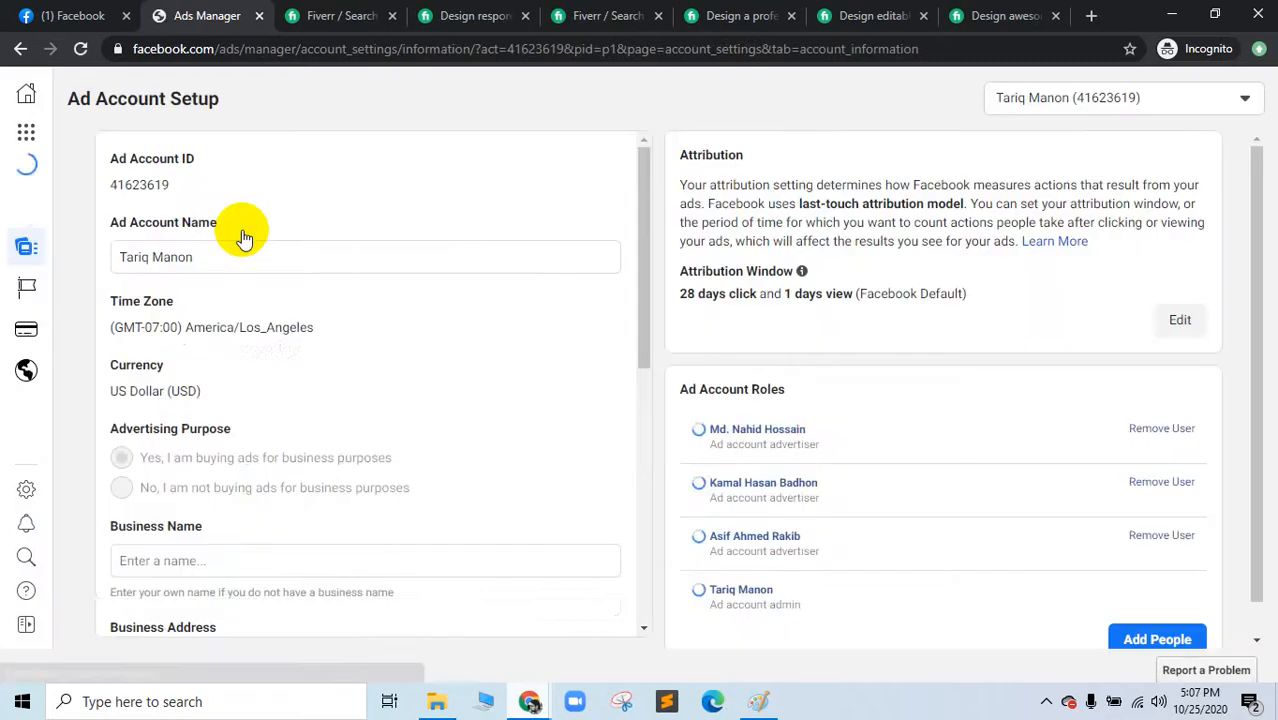
pyautogui.click(26, 110)
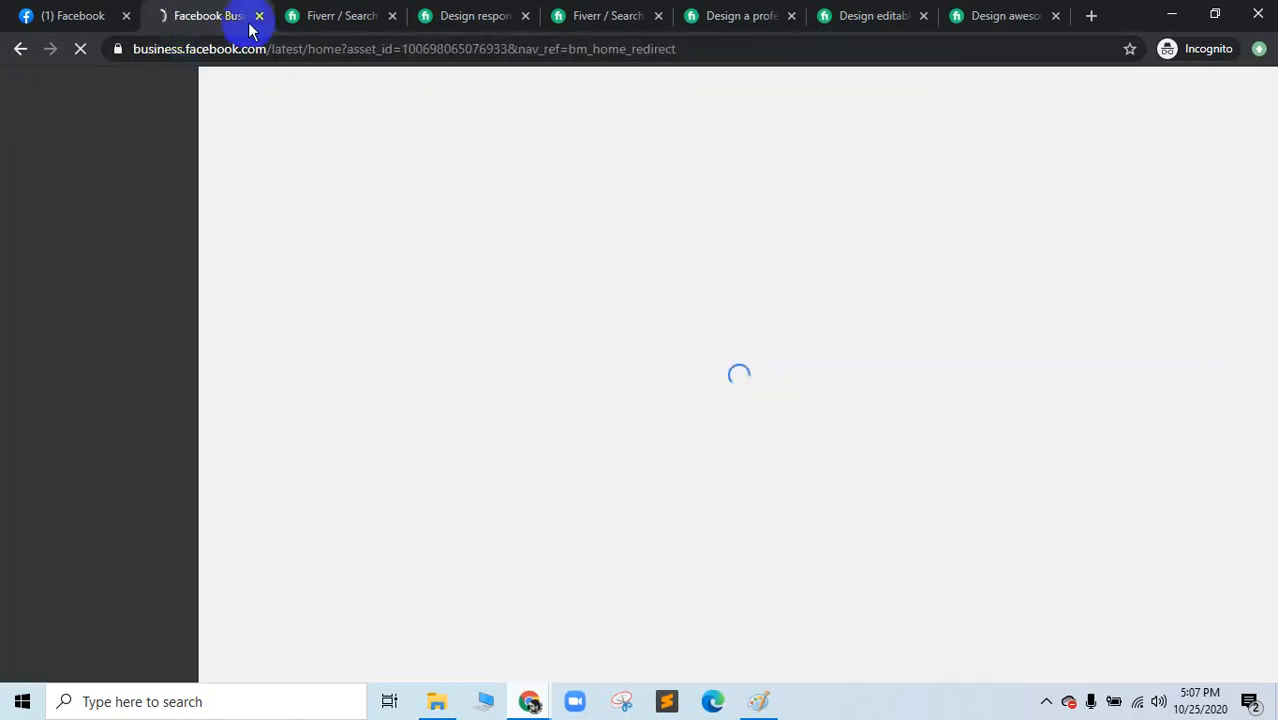
pyautogui.click(263, 20)
# Step: From the Facebook group page start a new ad and dismiss the advanced tools suggestion
pyautogui.click(1172, 14)
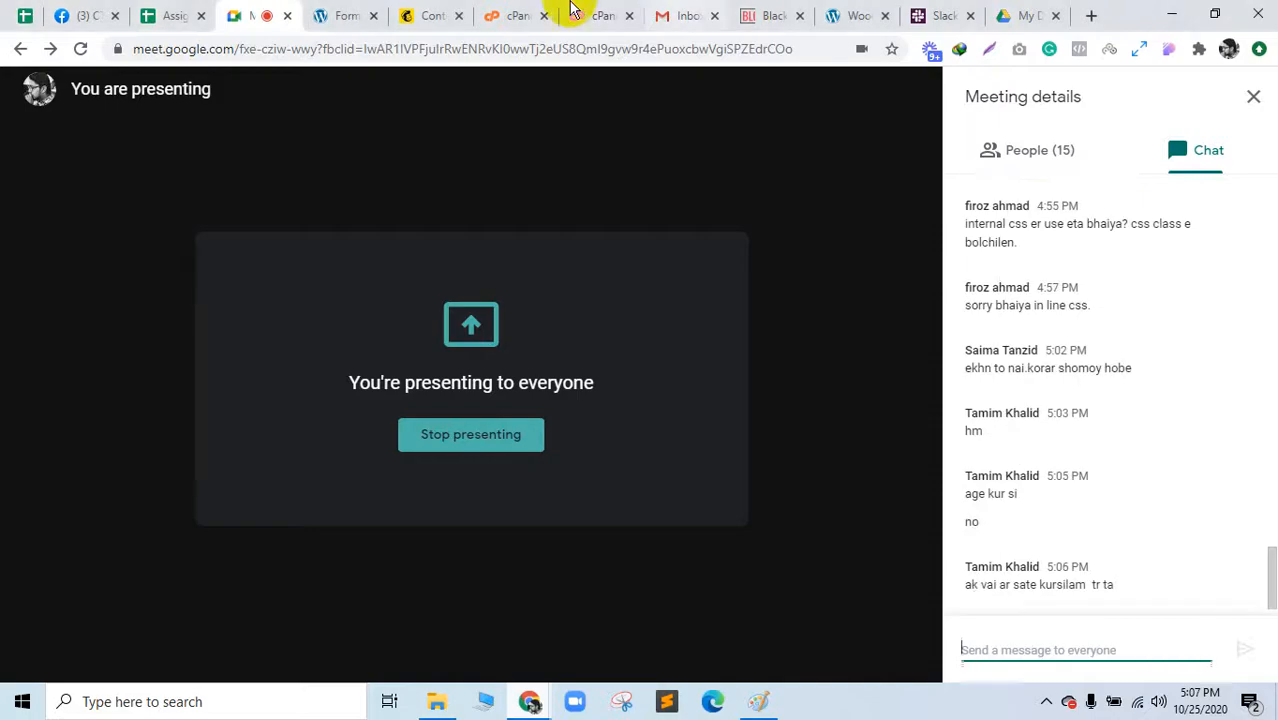
pyautogui.click(86, 12)
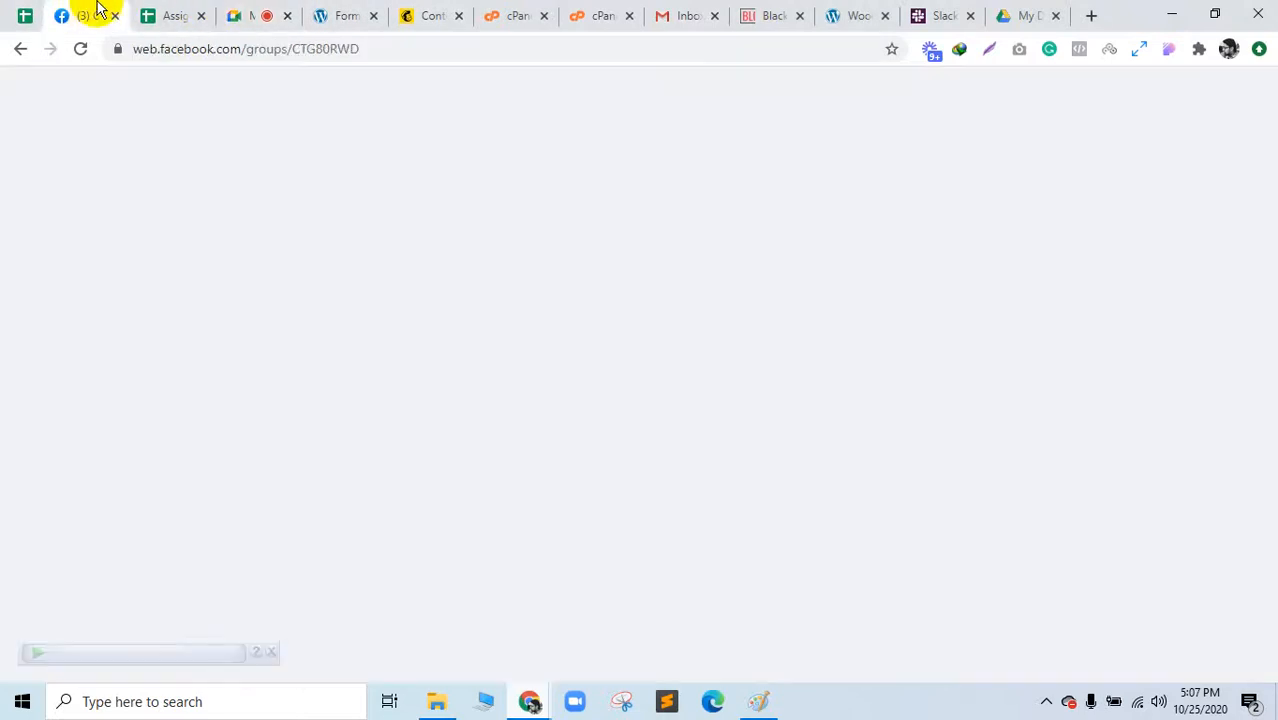
pyautogui.click(258, 14)
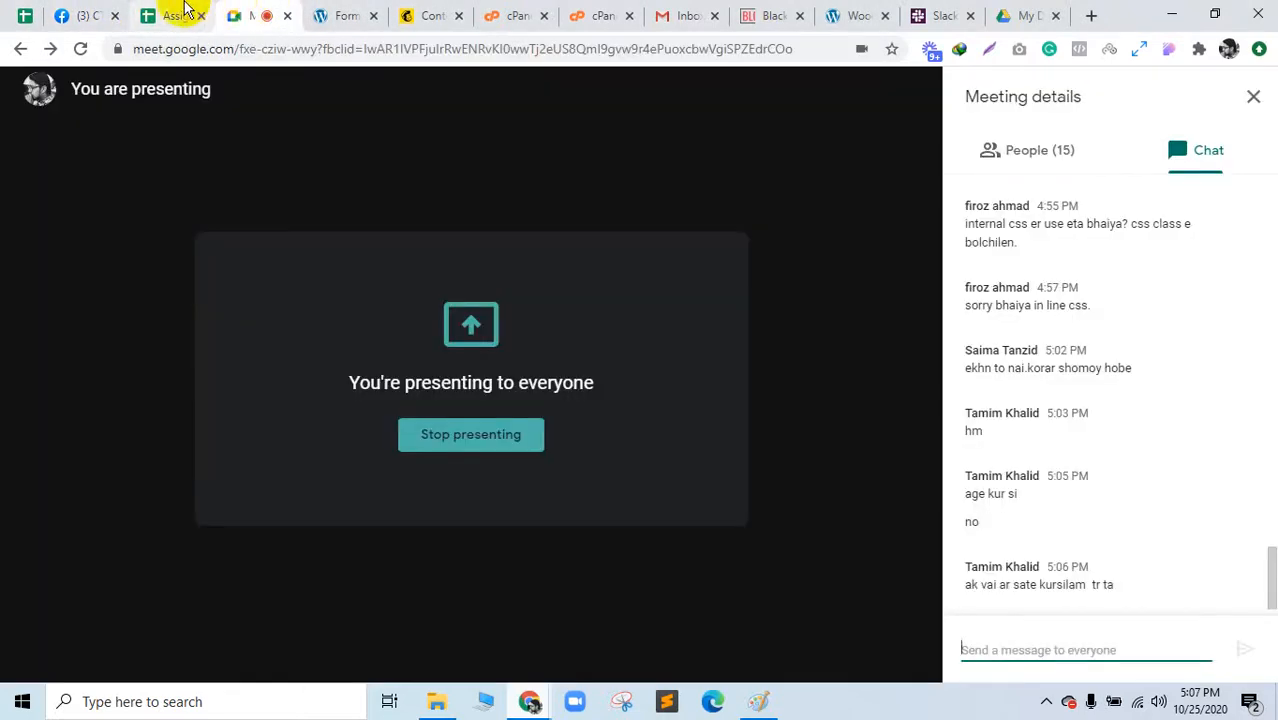
pyautogui.click(95, 14)
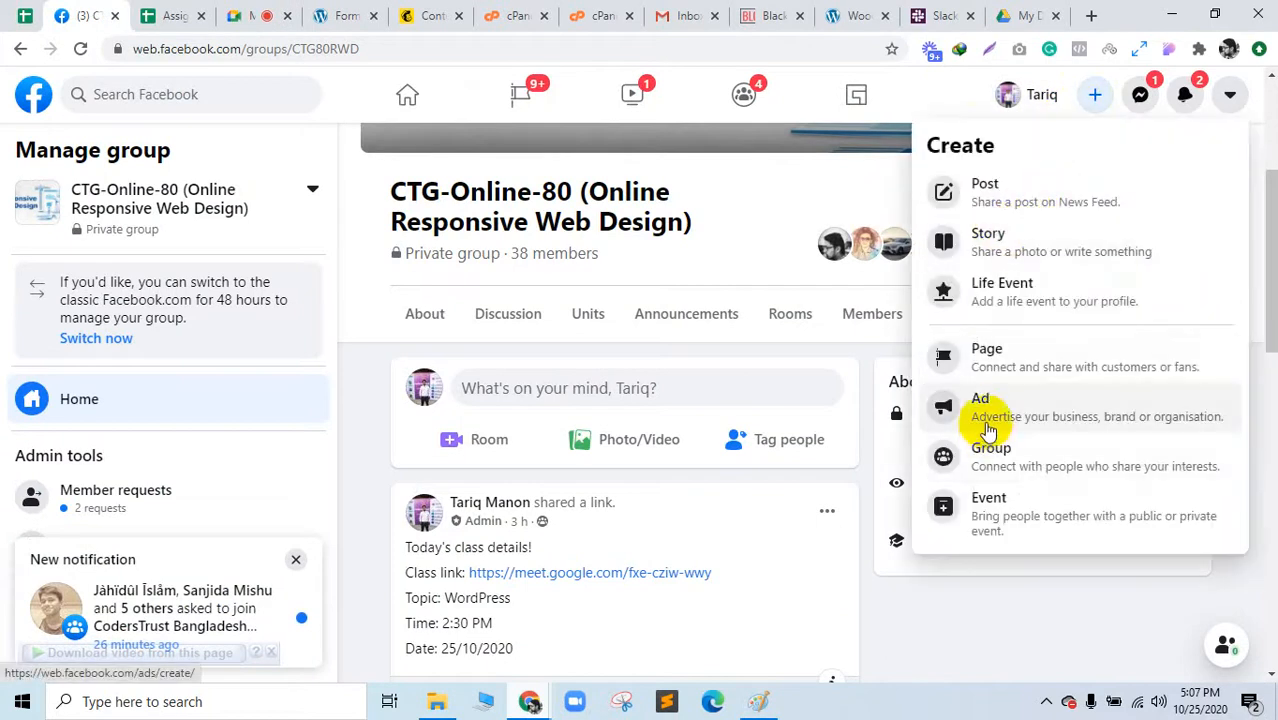
pyautogui.click(987, 423)
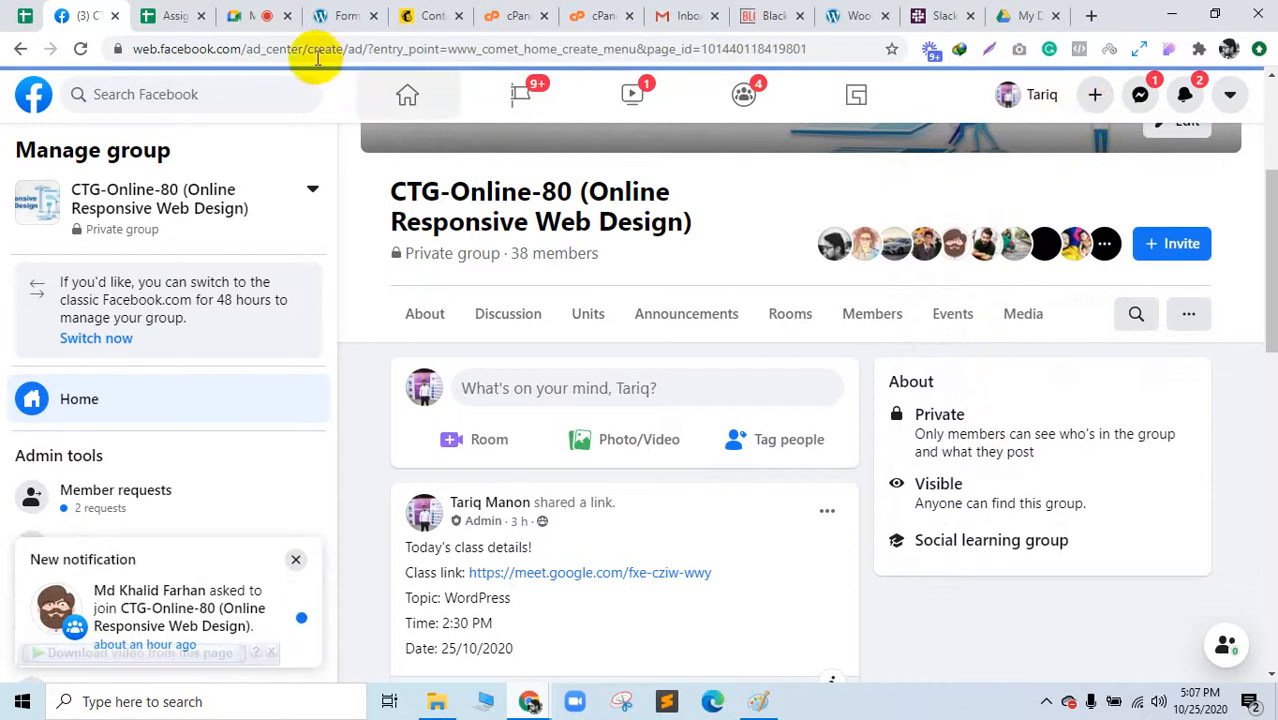
pyautogui.click(255, 15)
pyautogui.click(97, 8)
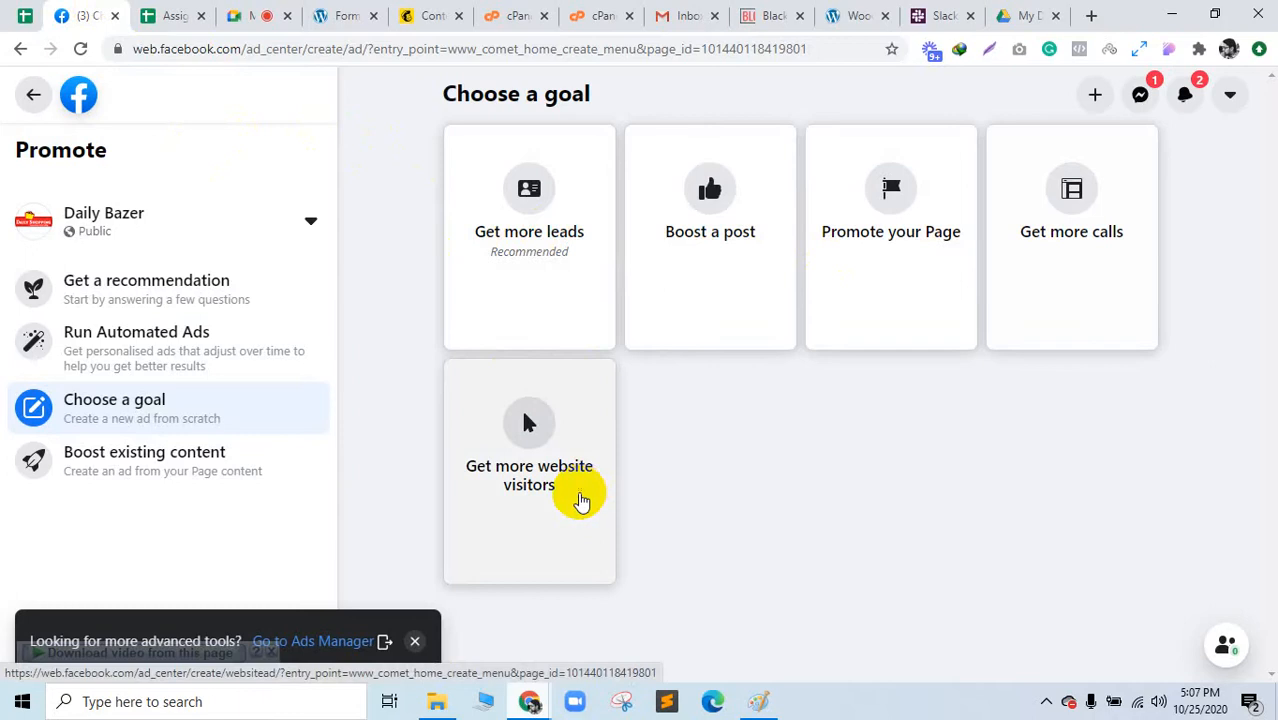
pyautogui.click(418, 650)
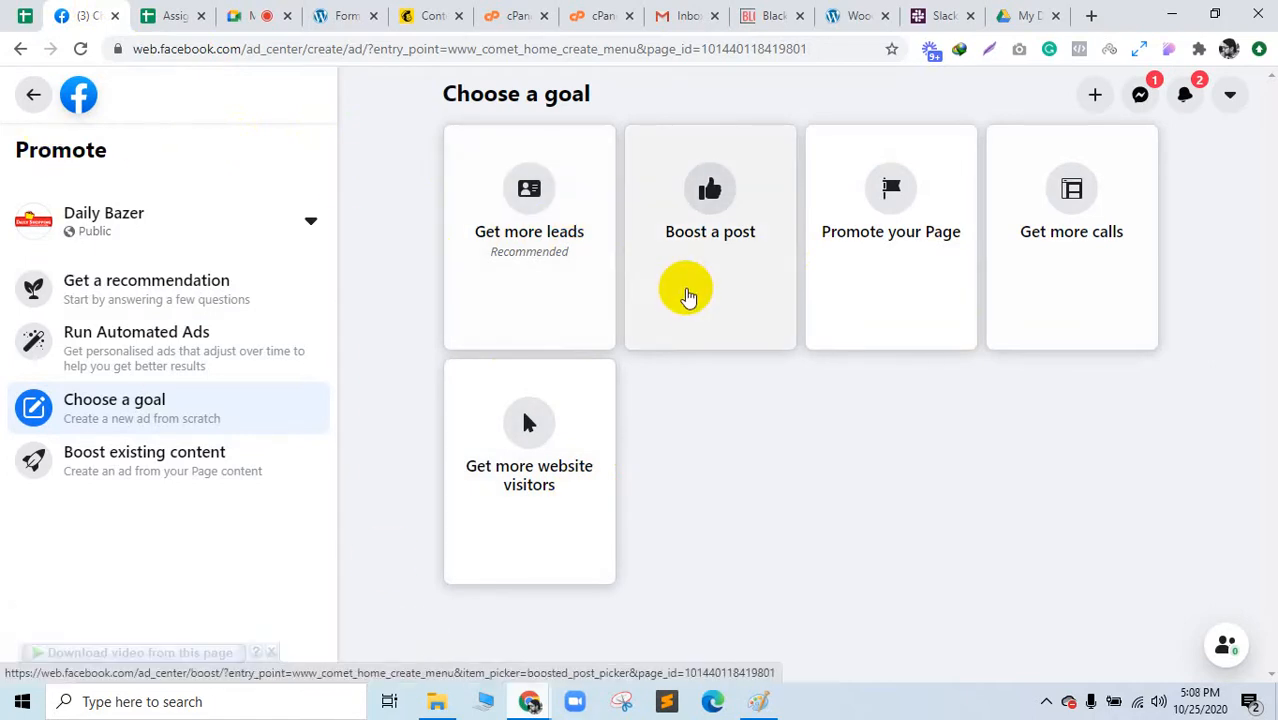
# Step: Look at the Boost an existing post list, then go back to Choose a goal
pyautogui.click(688, 304)
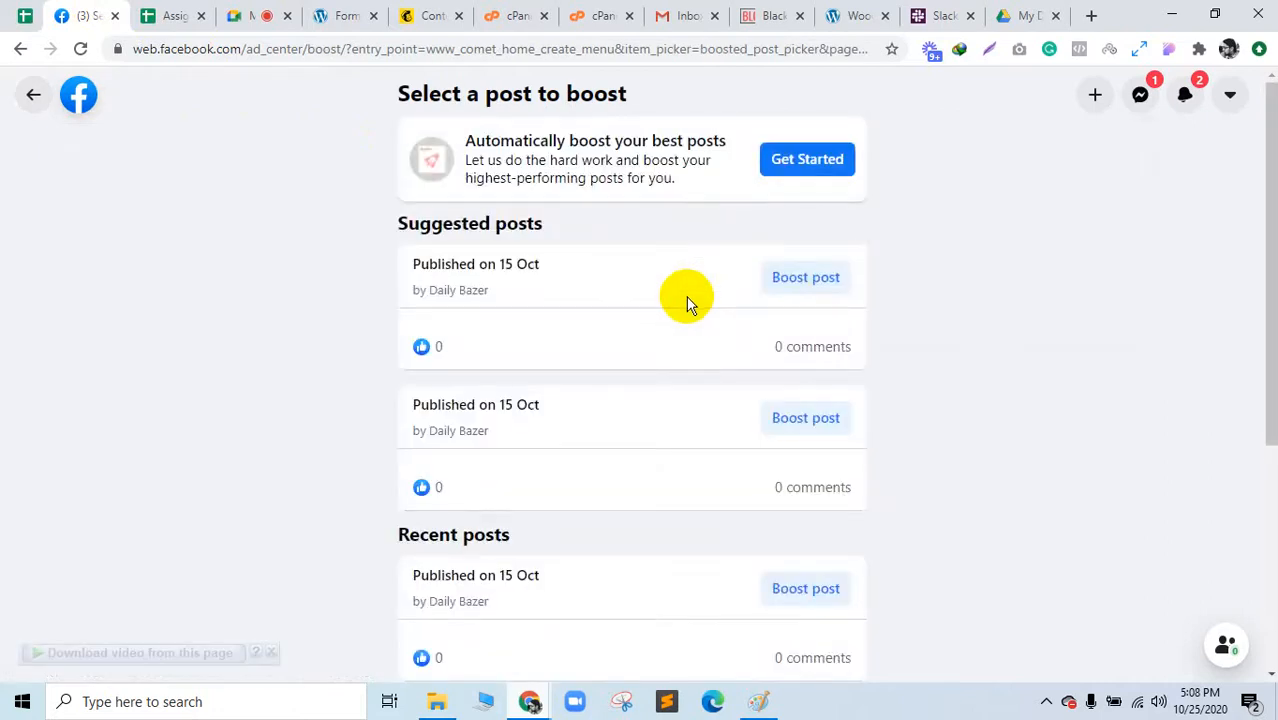
pyautogui.scroll(-3, 684, 305)
pyautogui.scroll(3, 684, 305)
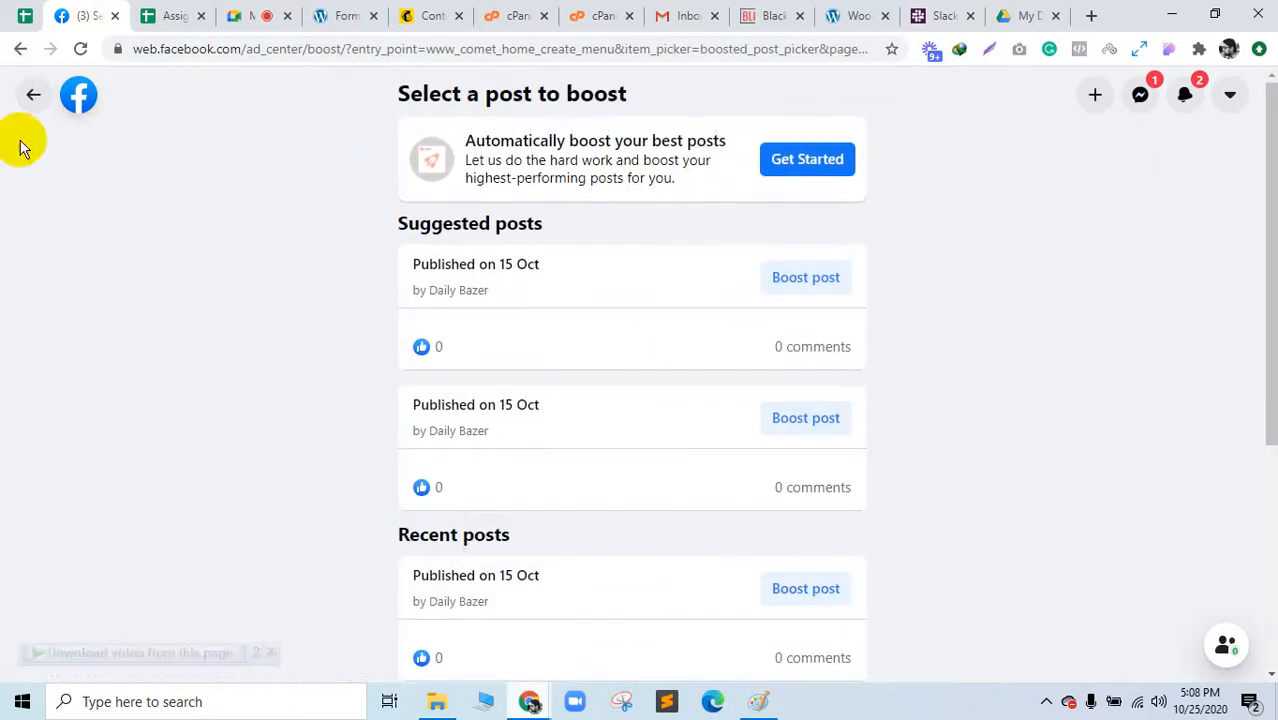
pyautogui.click(30, 98)
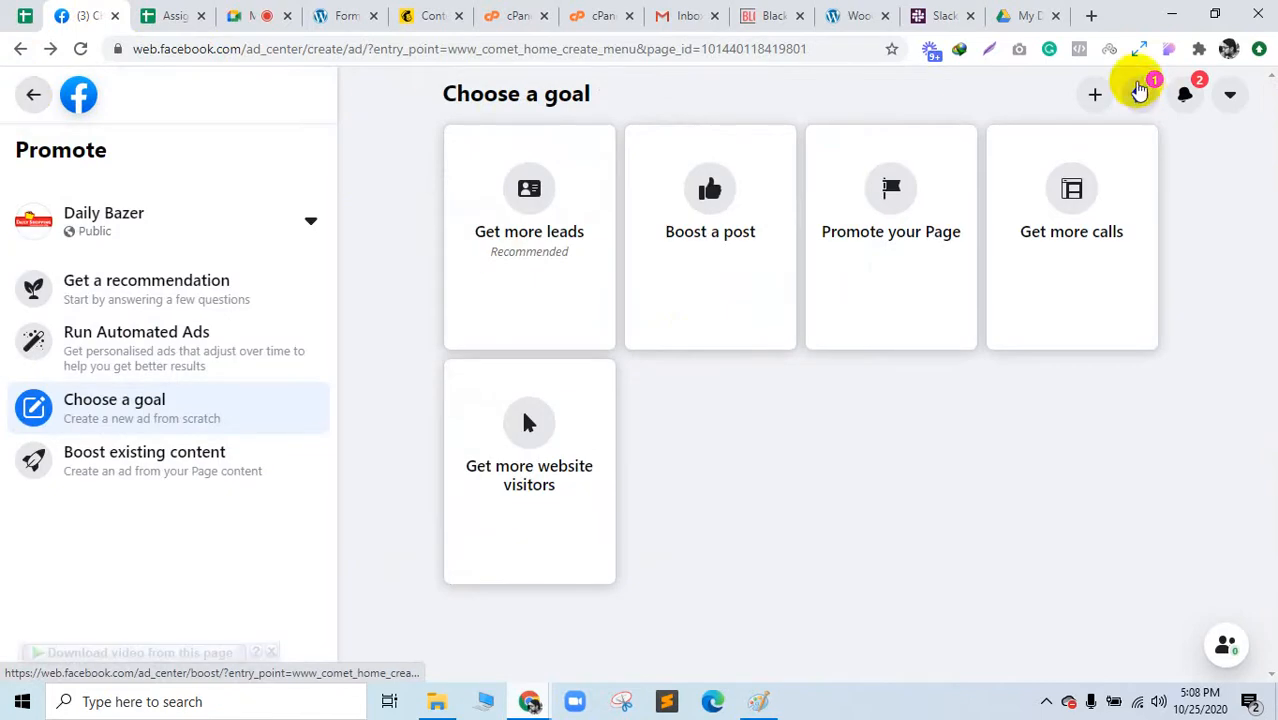
# Step: Search Google for 'business manager' in a new tab, placed third in the tab bar
pyautogui.click(1092, 20)
pyautogui.write('busien')
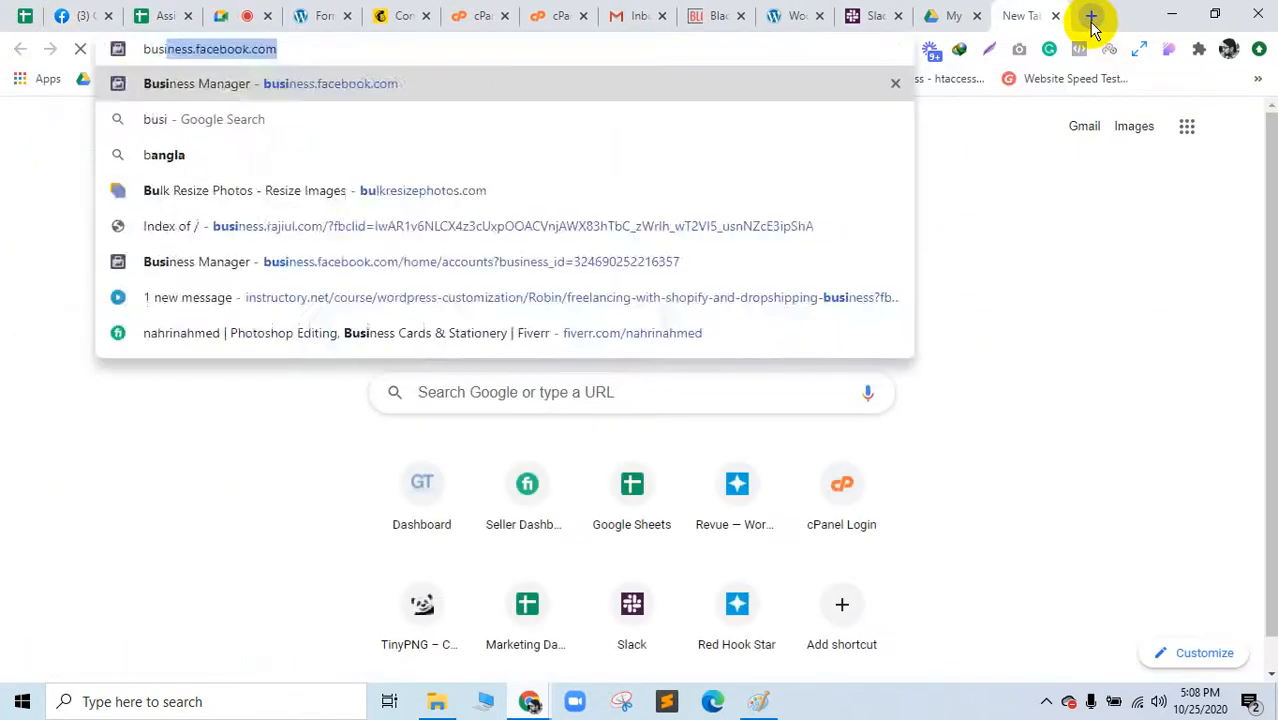
pyautogui.press('BackSpace')
pyautogui.press('BackSpace')
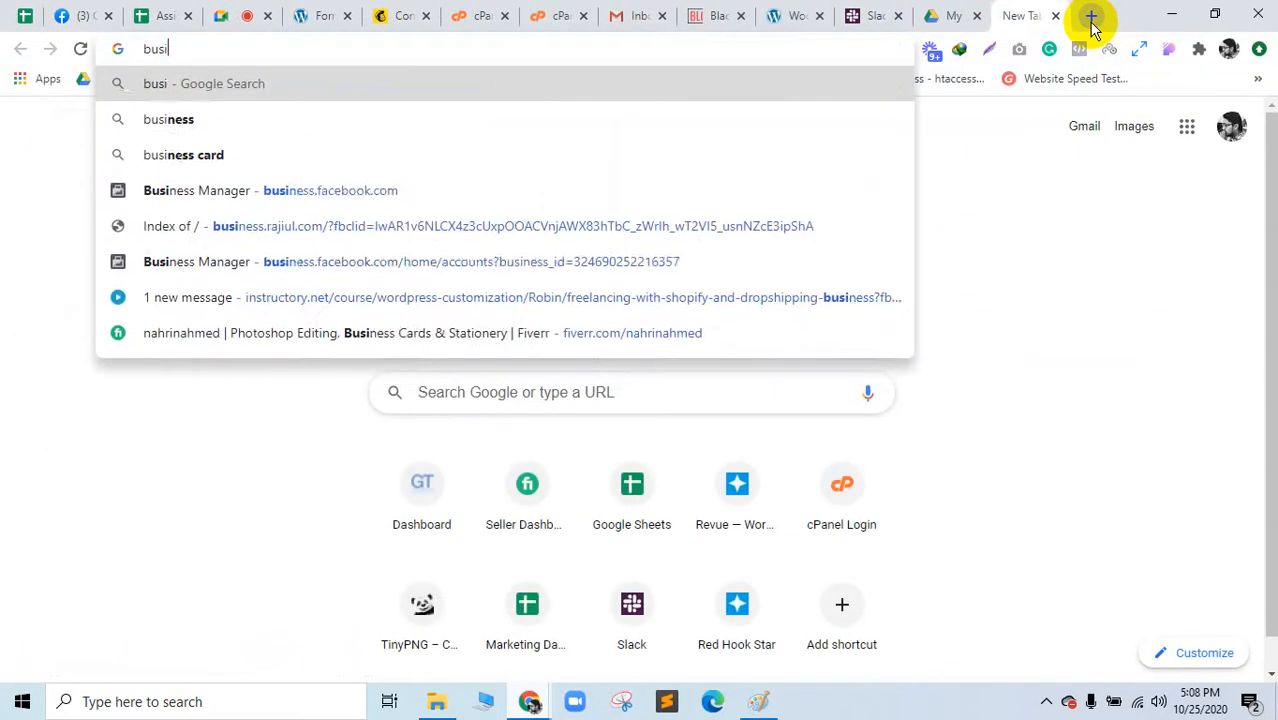
pyautogui.write('ness manag')
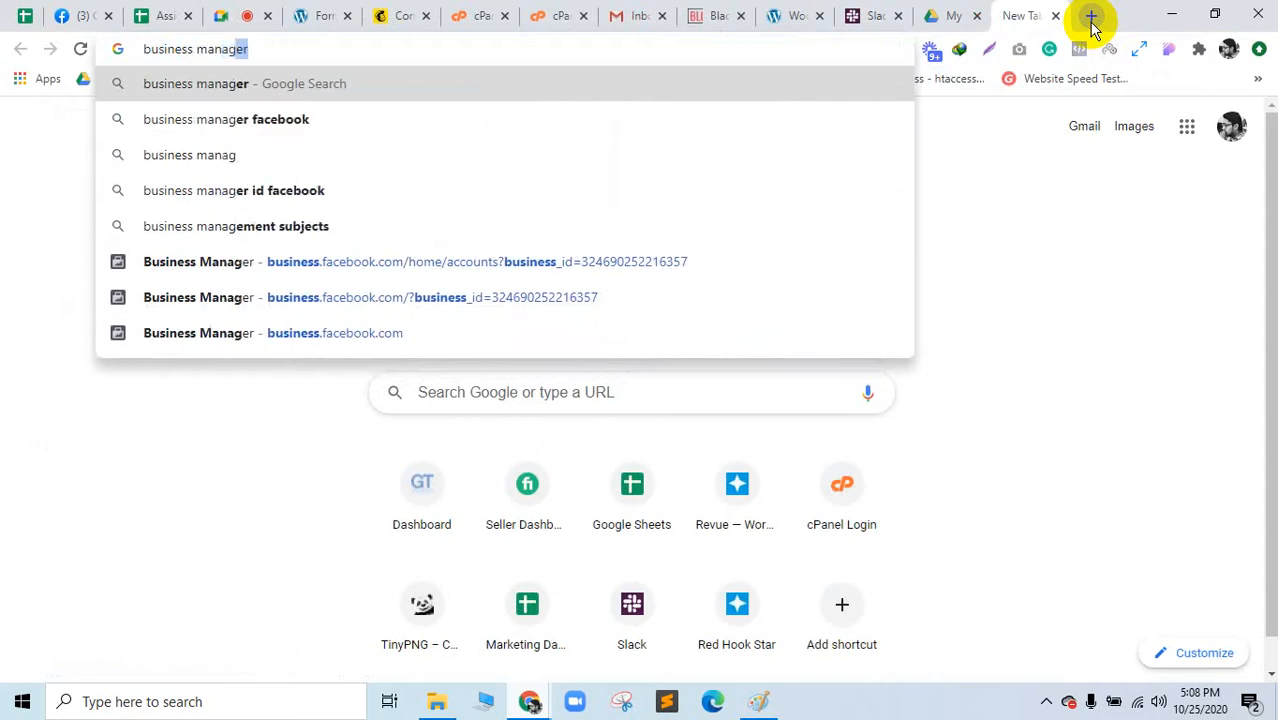
pyautogui.press('Return')
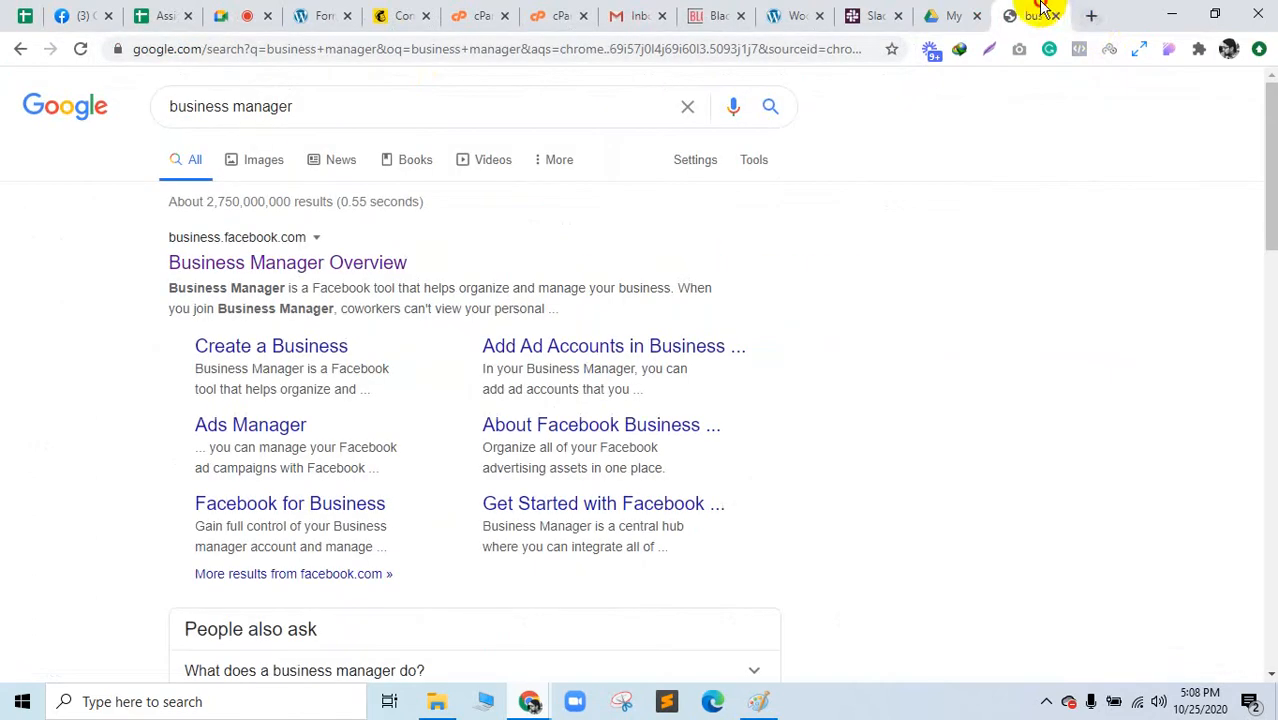
pyautogui.moveTo(1040, 8); pyautogui.dragTo(245, 12)
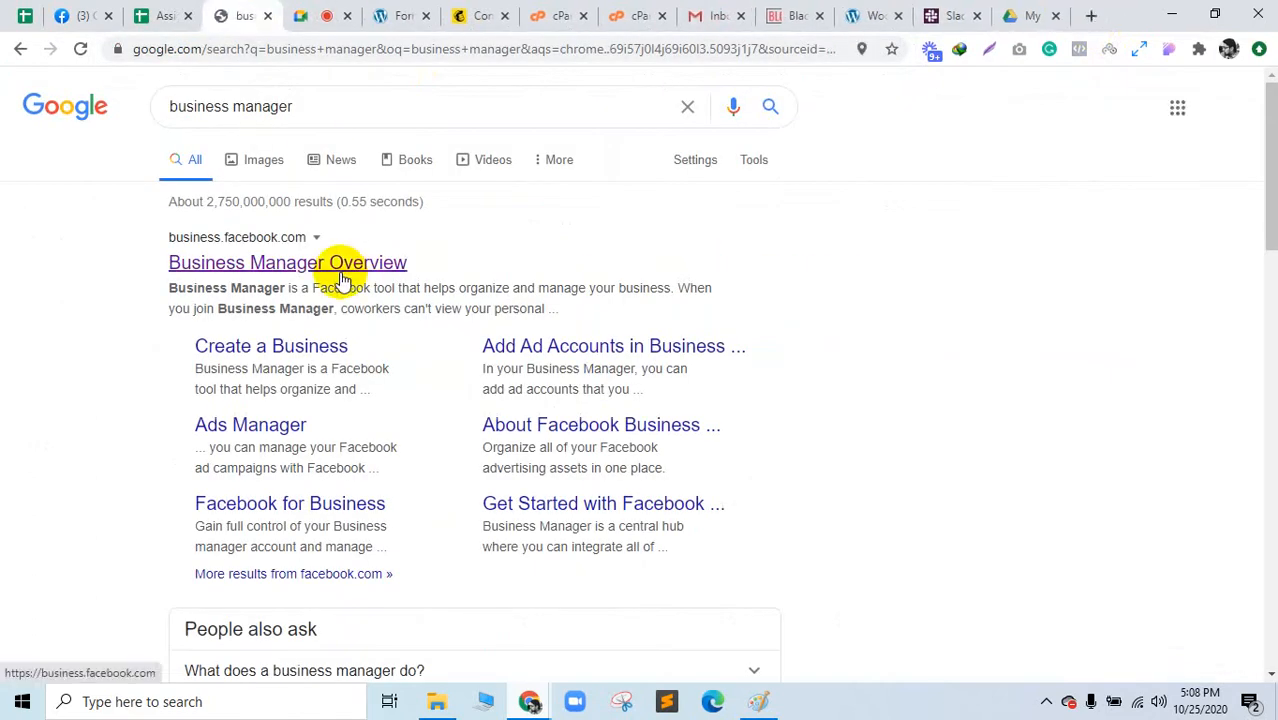
# Step: Open the Business Manager Overview result, view Business Suite's Ads section, and return to results
pyautogui.click(330, 264)
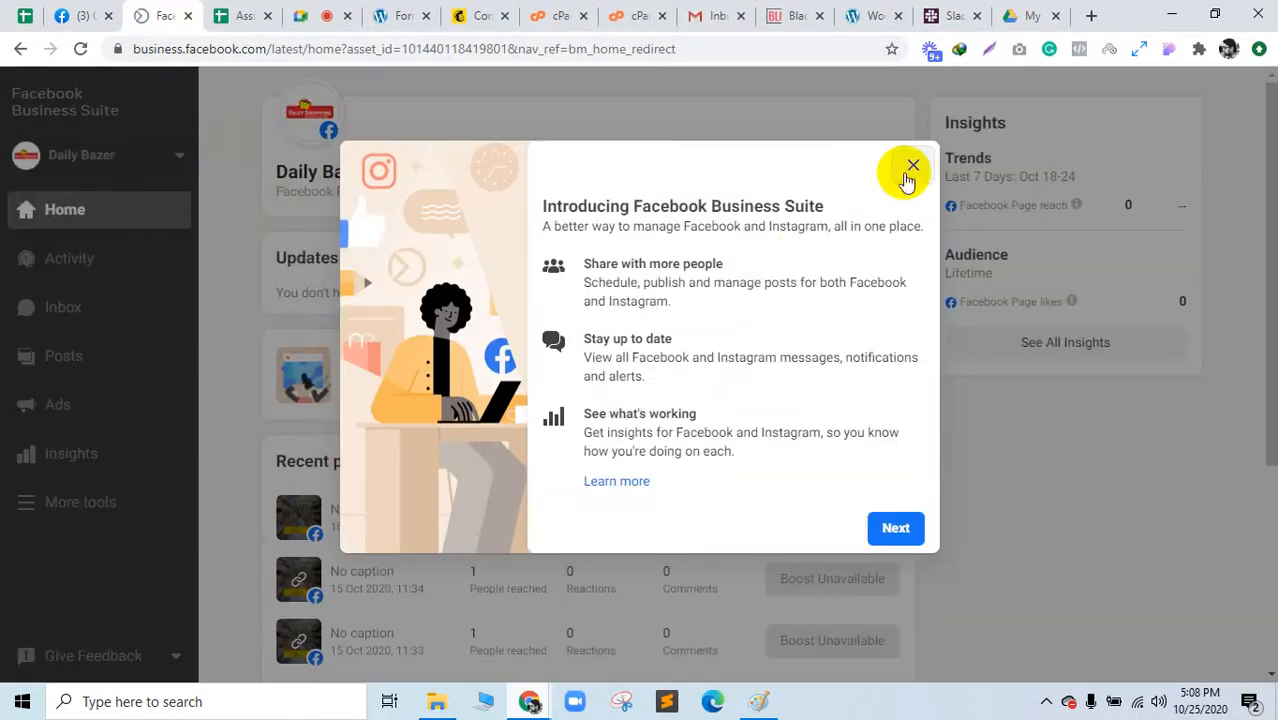
pyautogui.click(908, 167)
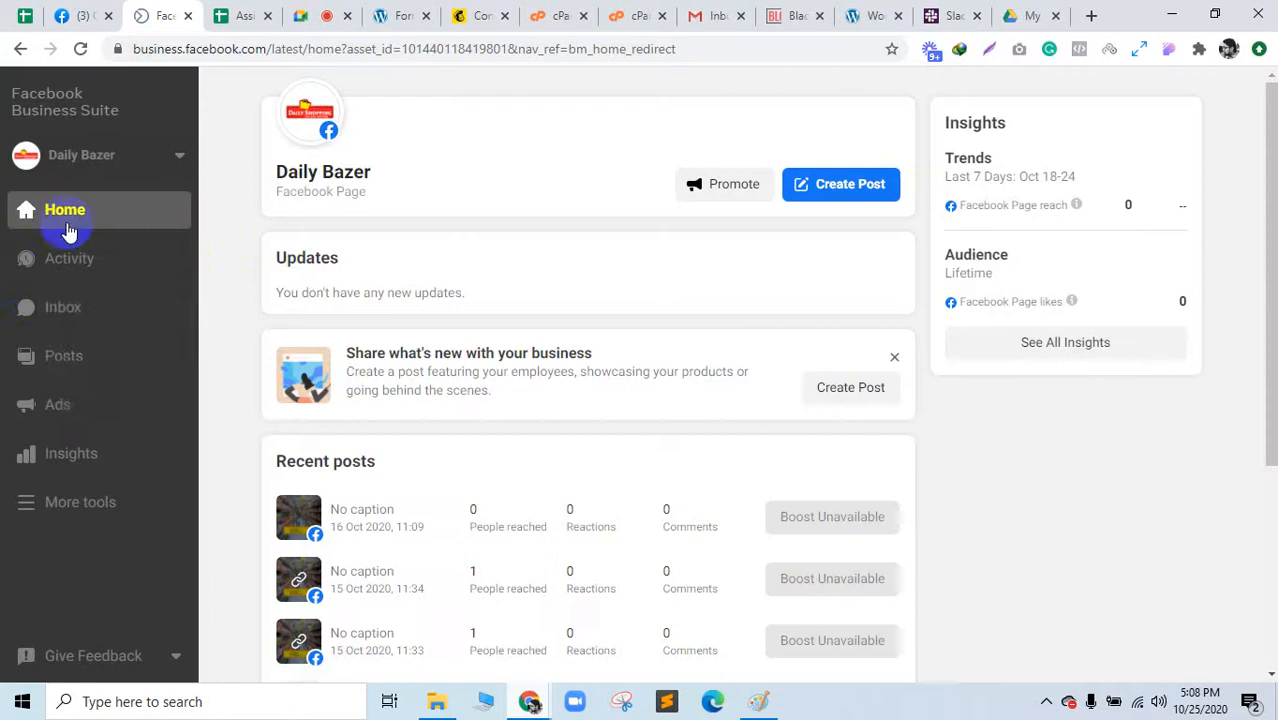
pyautogui.click(57, 401)
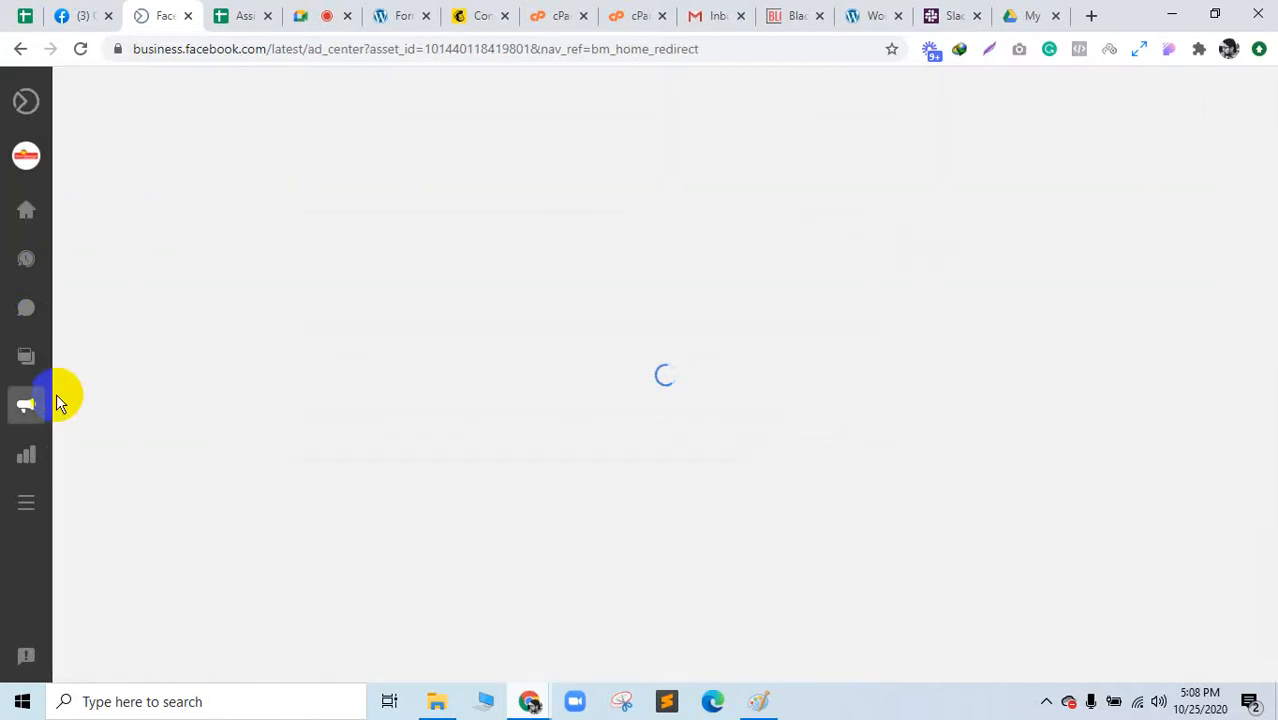
pyautogui.click(20, 50)
pyautogui.click(20, 50)
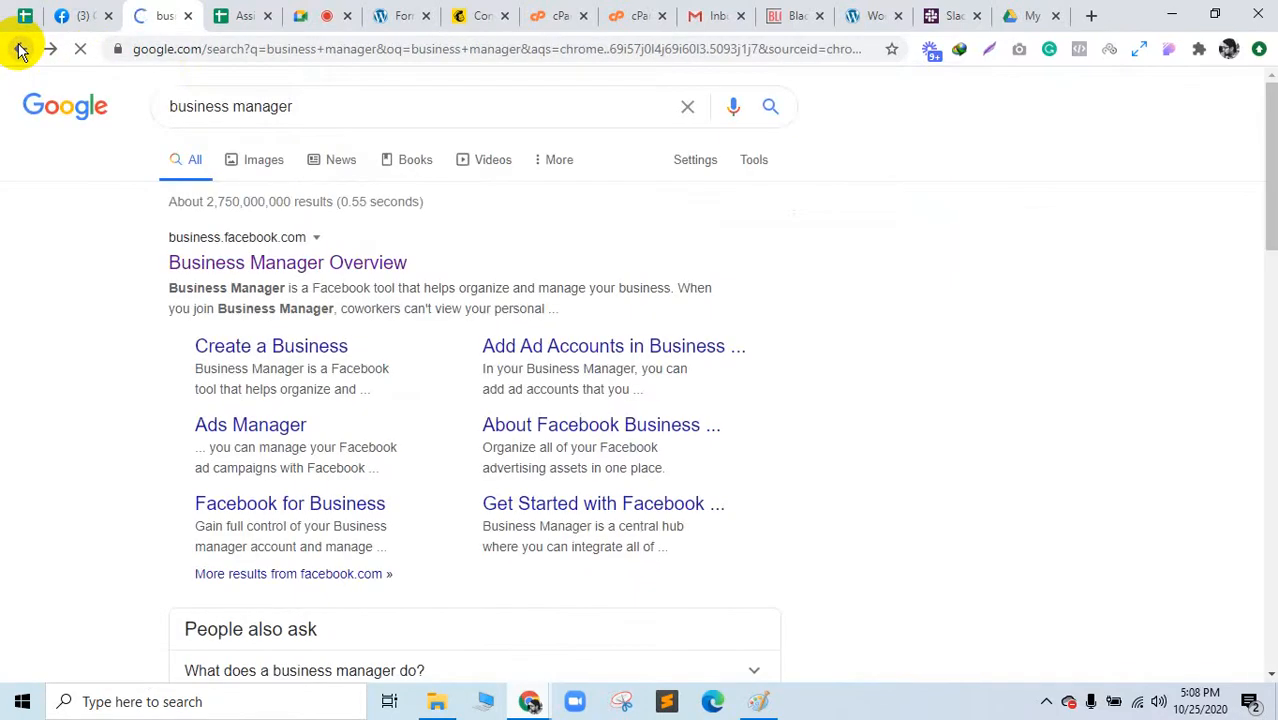
# Step: Open the Ads Manager result in a new tab and view its Facebook marketing overview
pyautogui.middleClick(251, 424)
pyautogui.click(229, 10)
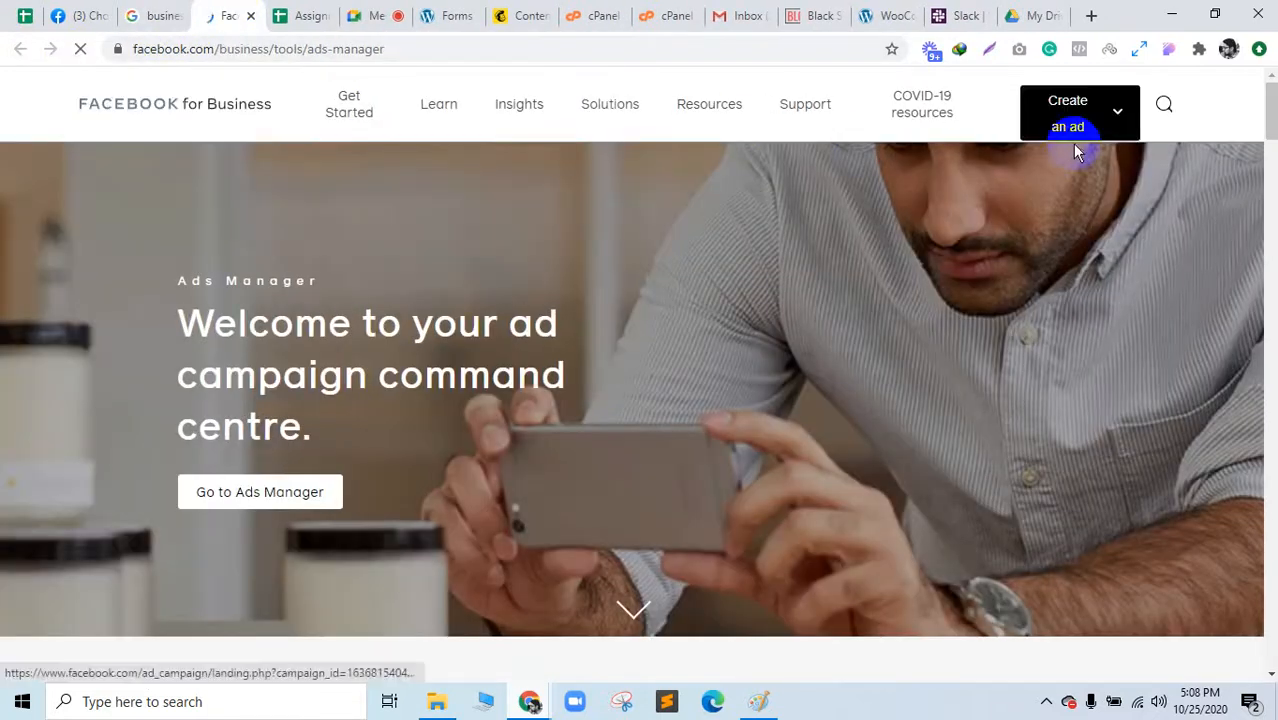
pyautogui.click(345, 116)
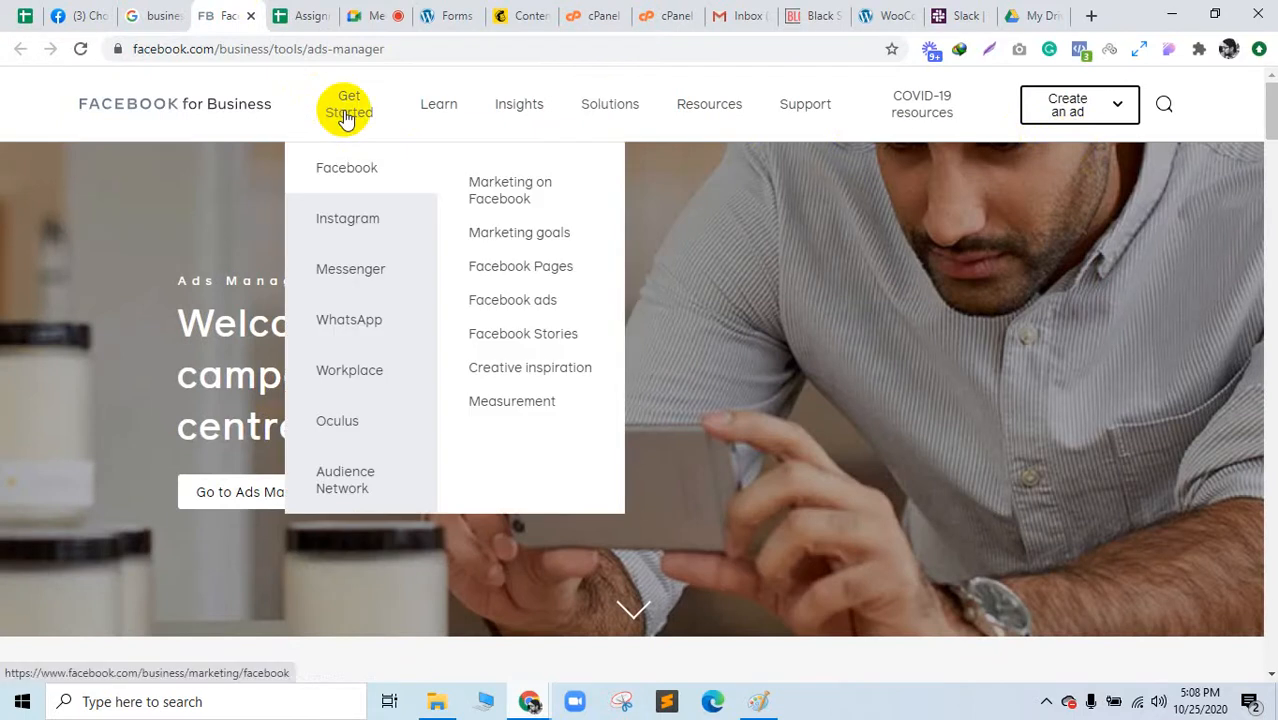
pyautogui.click(338, 170)
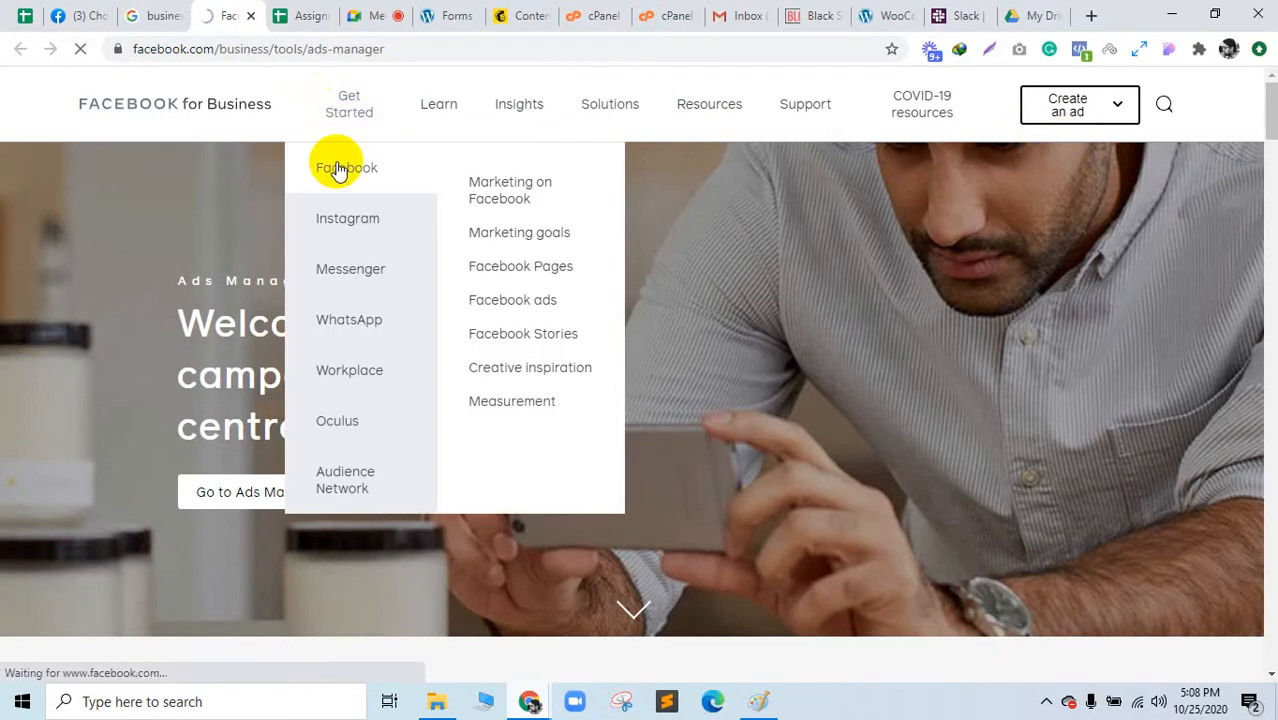
pyautogui.click(97, 12)
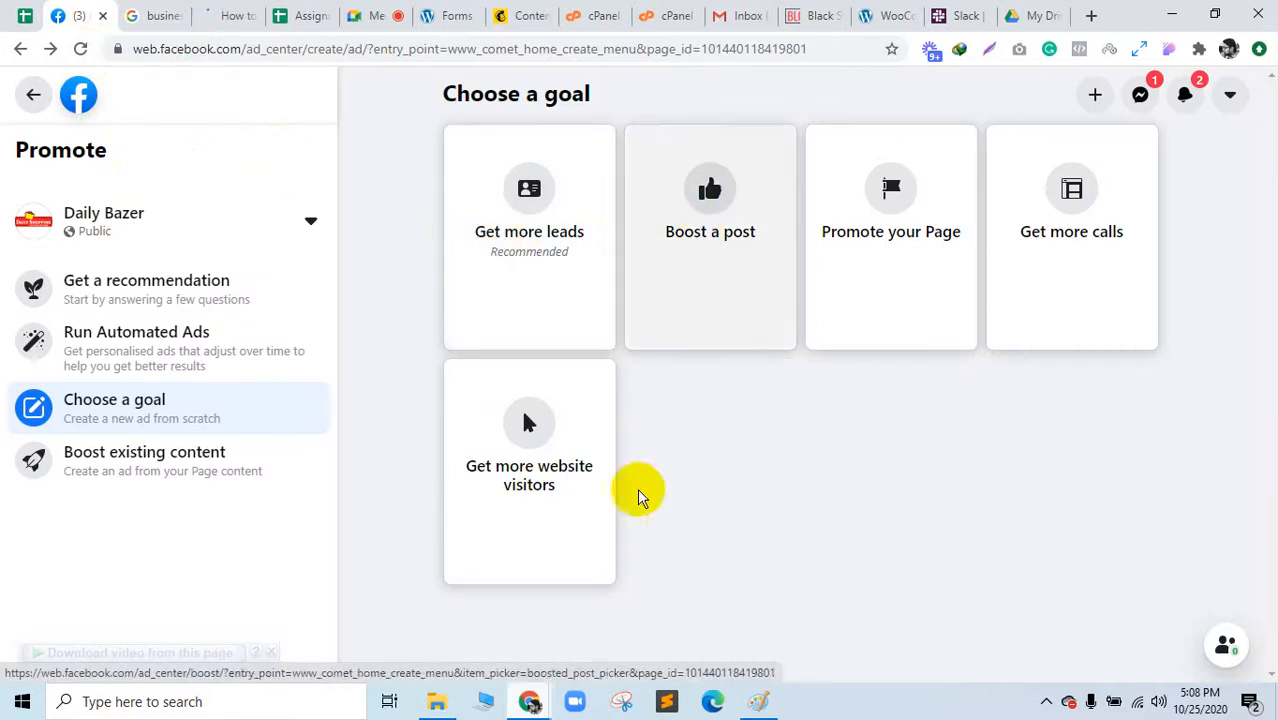
# Step: Pick Get more website visitors, then exit it and discard the draft
pyautogui.click(556, 486)
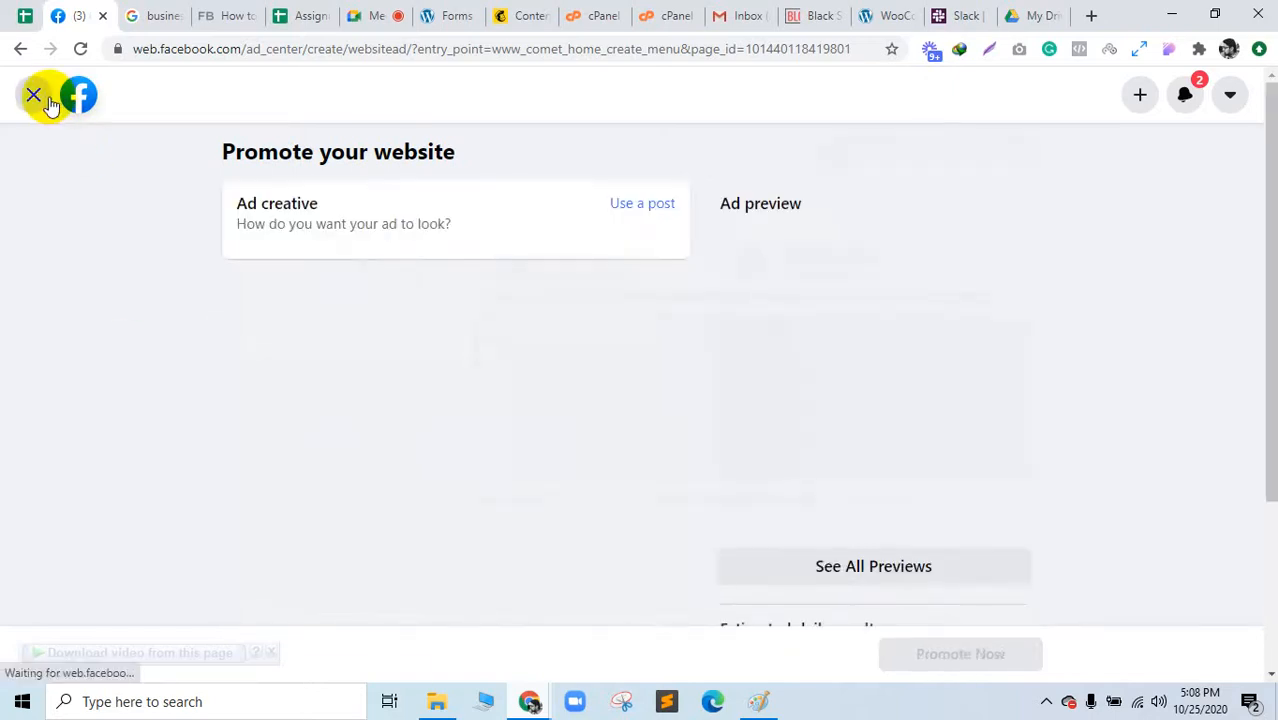
pyautogui.click(48, 102)
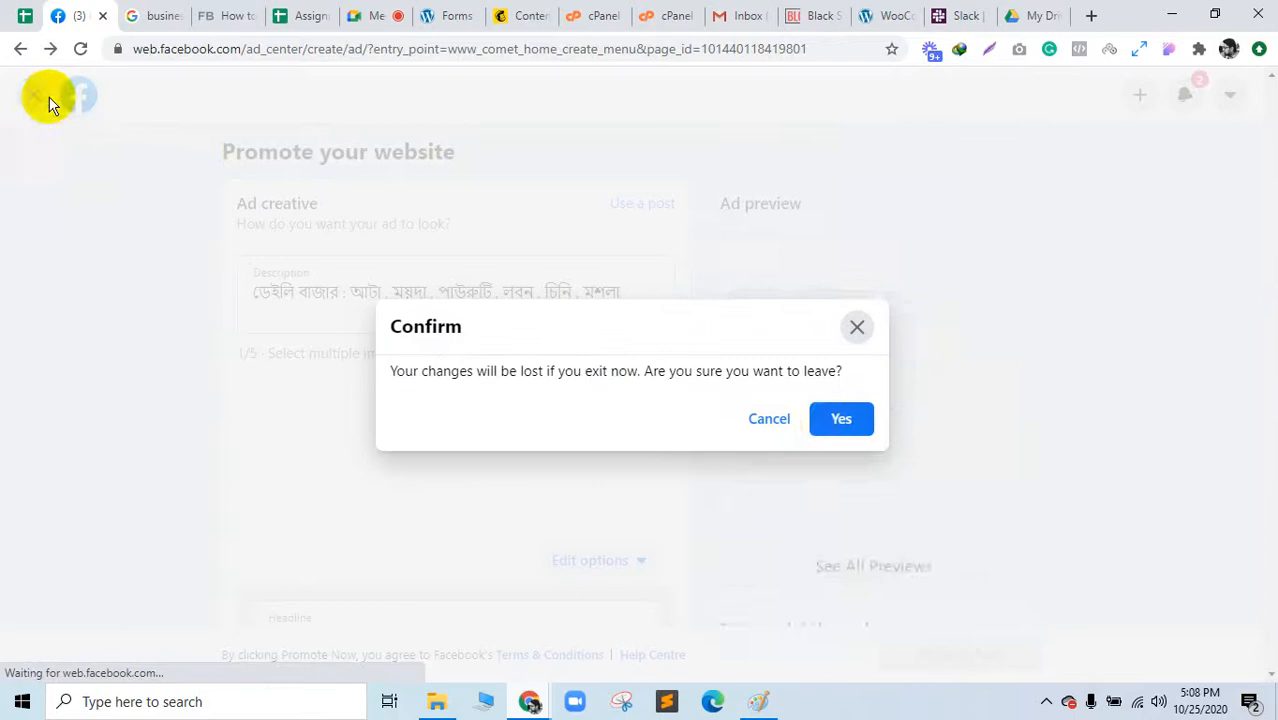
pyautogui.click(830, 428)
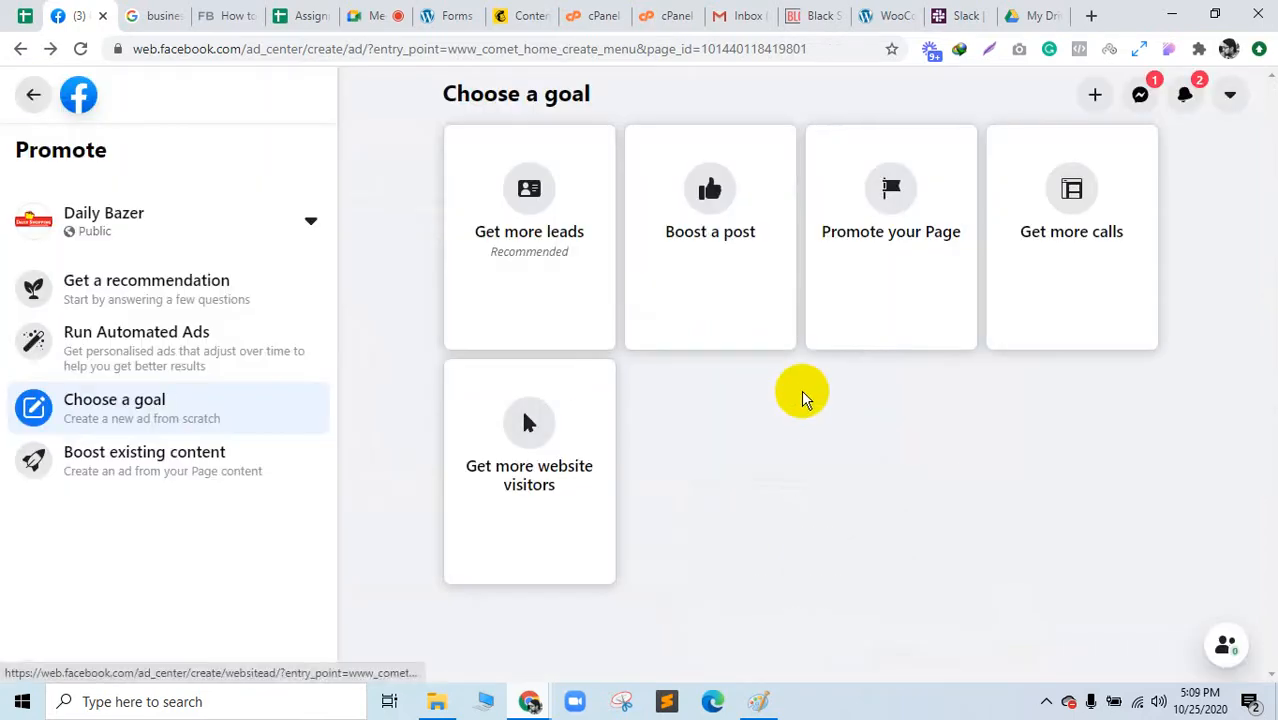
# Step: Start a new ad via + Create > Ad on the home feed and switch to its tab
pyautogui.click(74, 94)
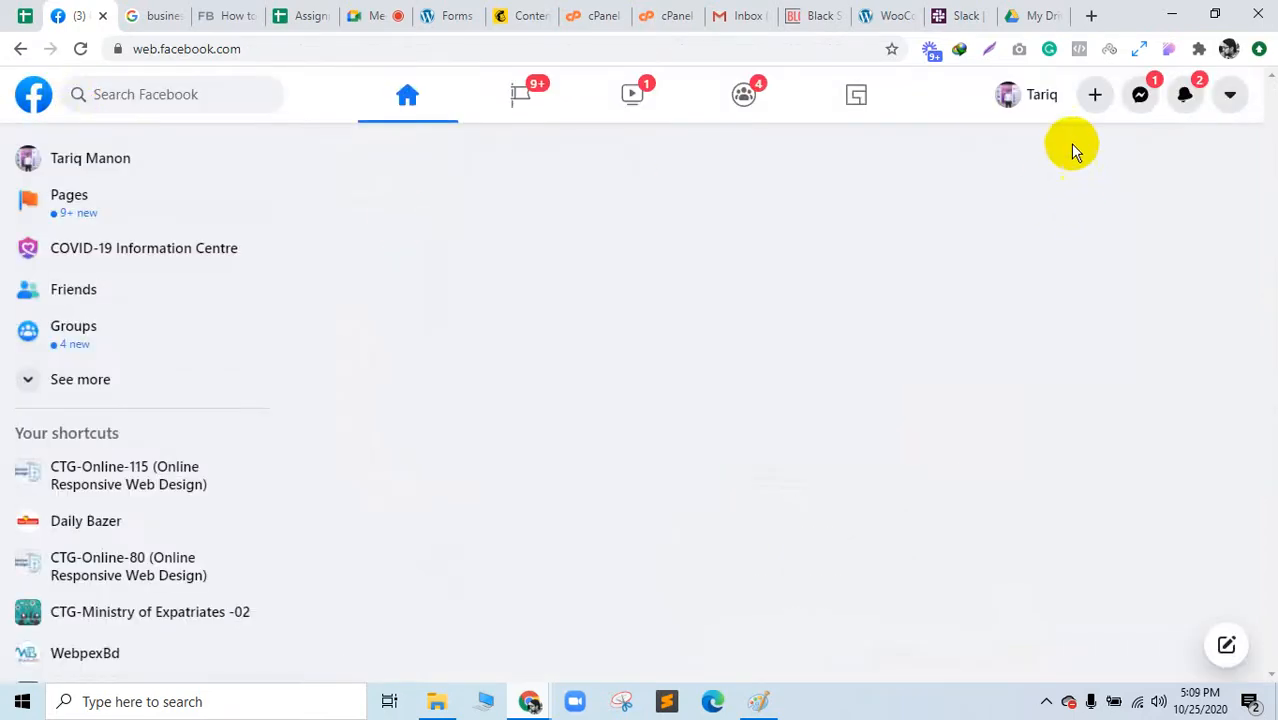
pyautogui.click(1095, 100)
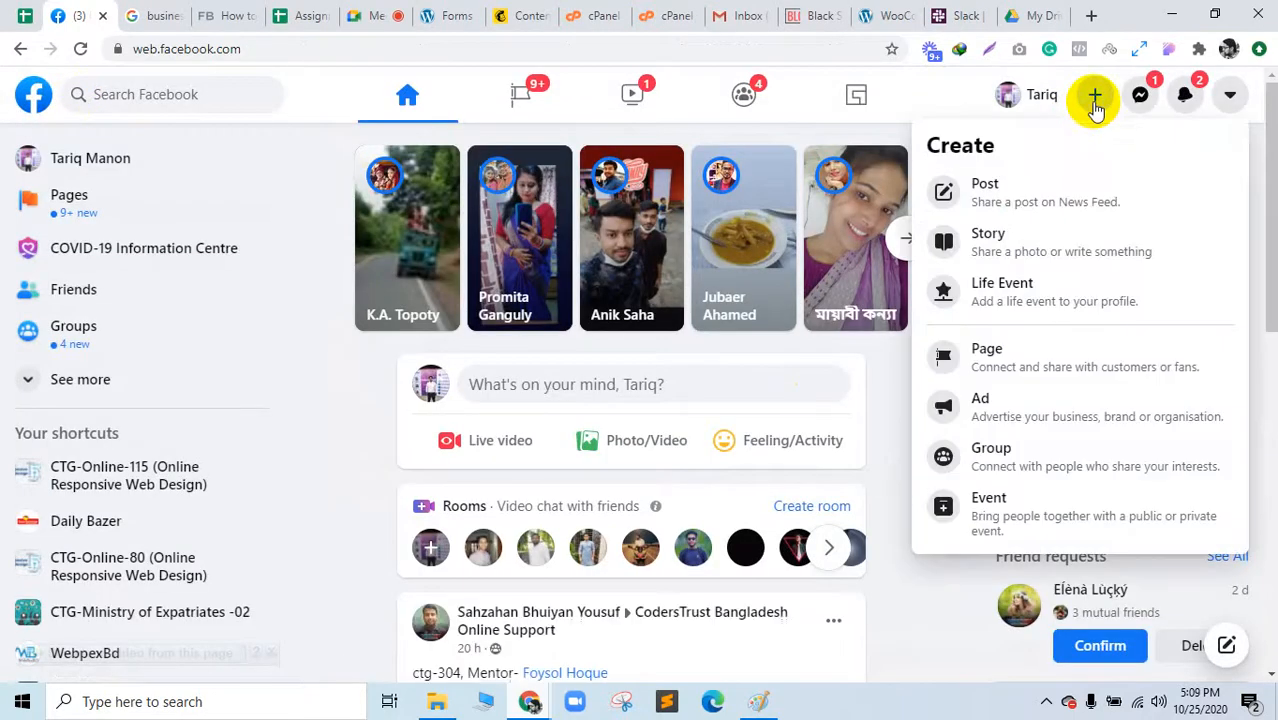
pyautogui.click(997, 416)
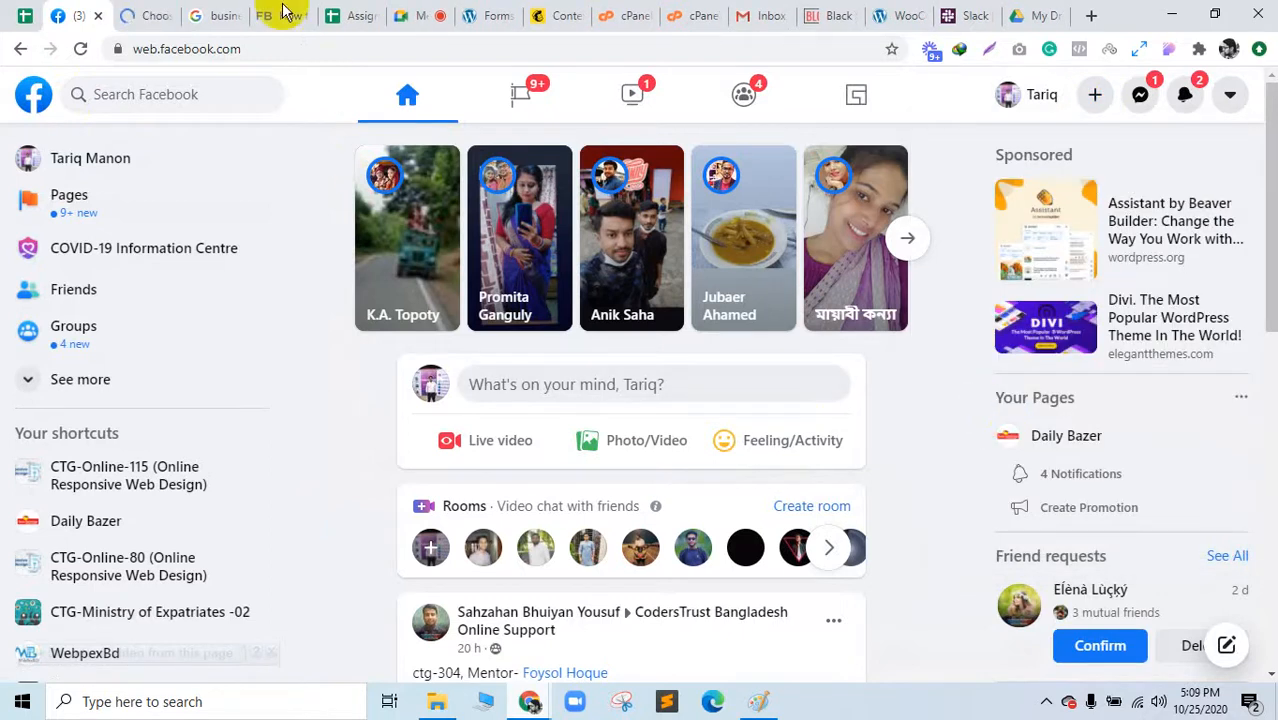
pyautogui.click(178, 10)
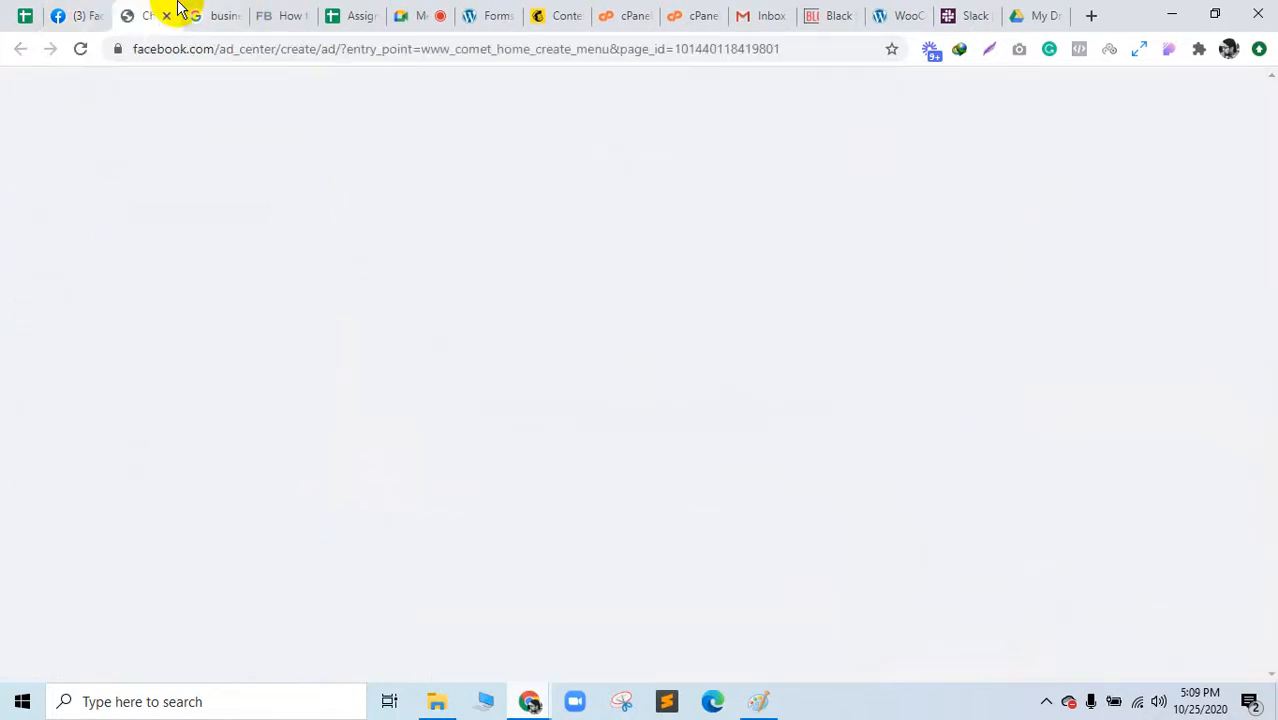
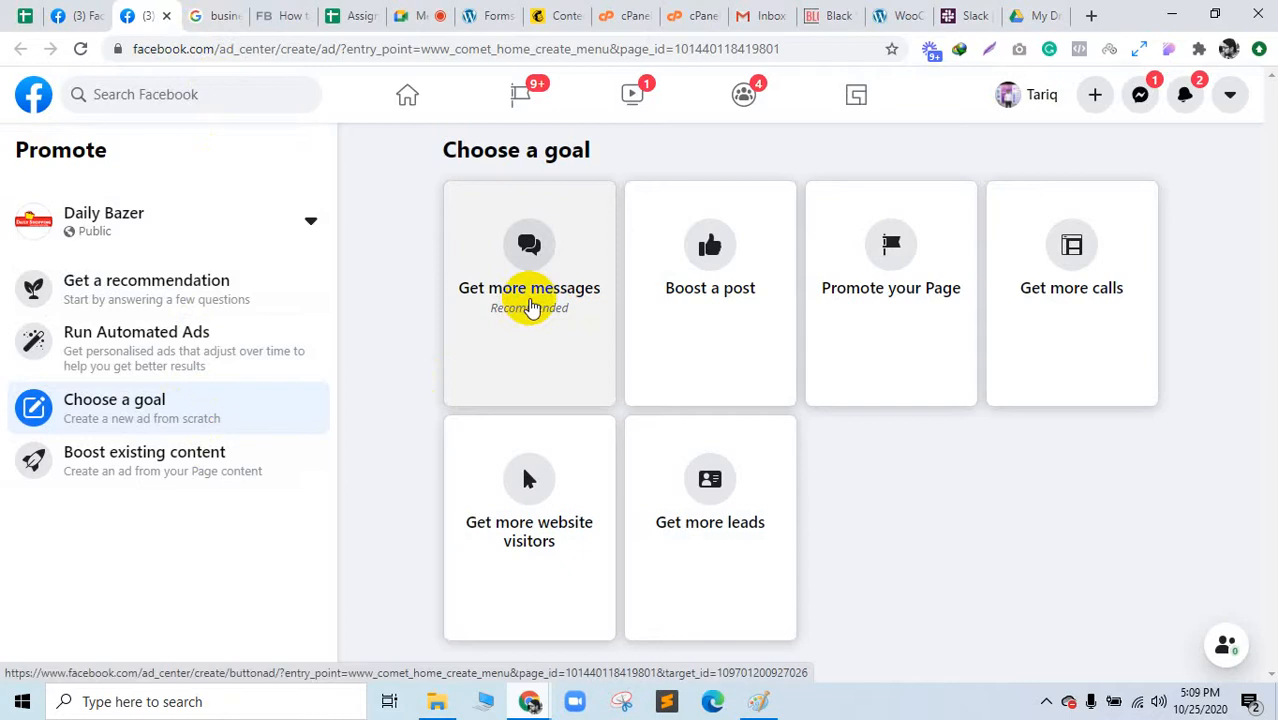
# Step: Start a Get more leads ad, then return home discarding the draft and list the Create options
pyautogui.click(703, 508)
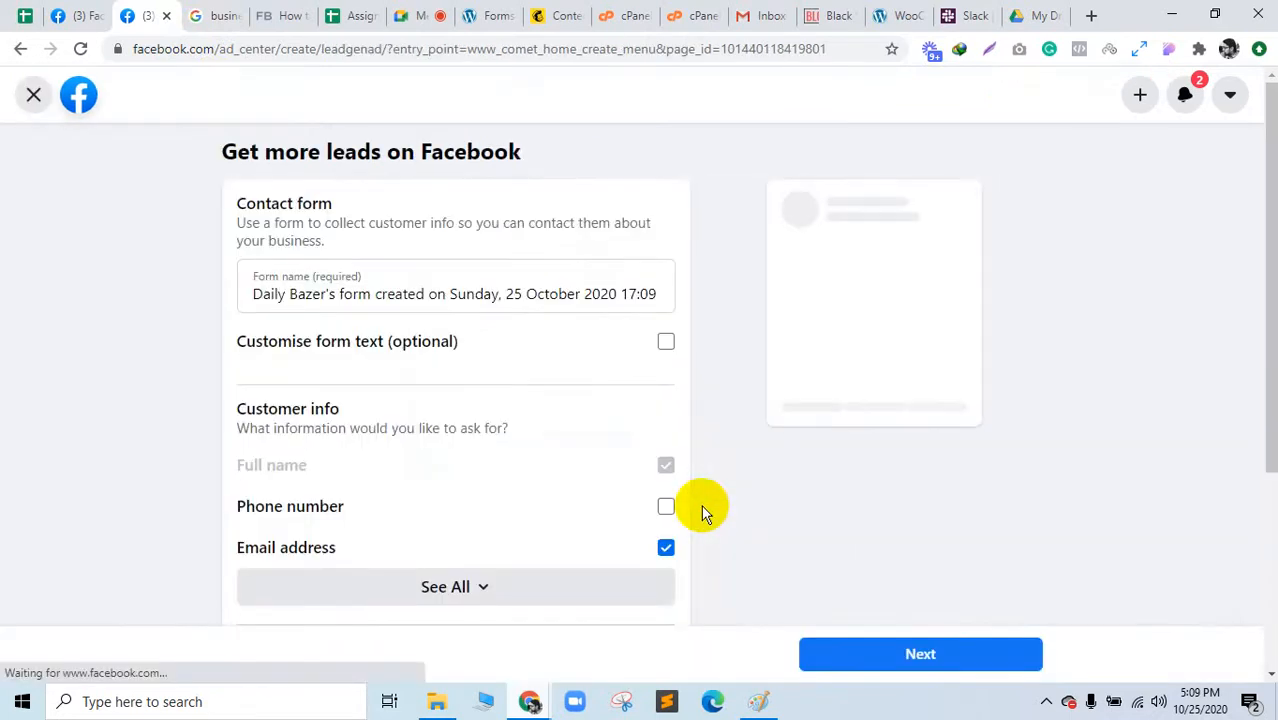
pyautogui.click(79, 100)
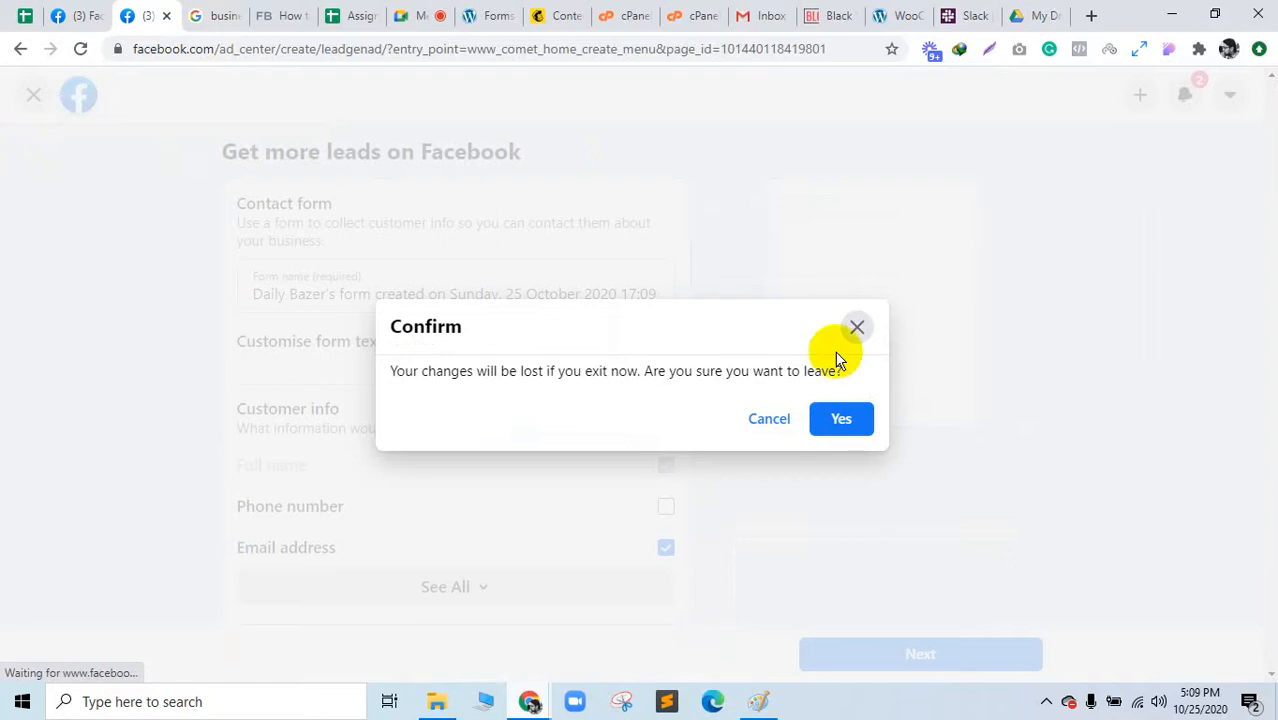
pyautogui.click(835, 436)
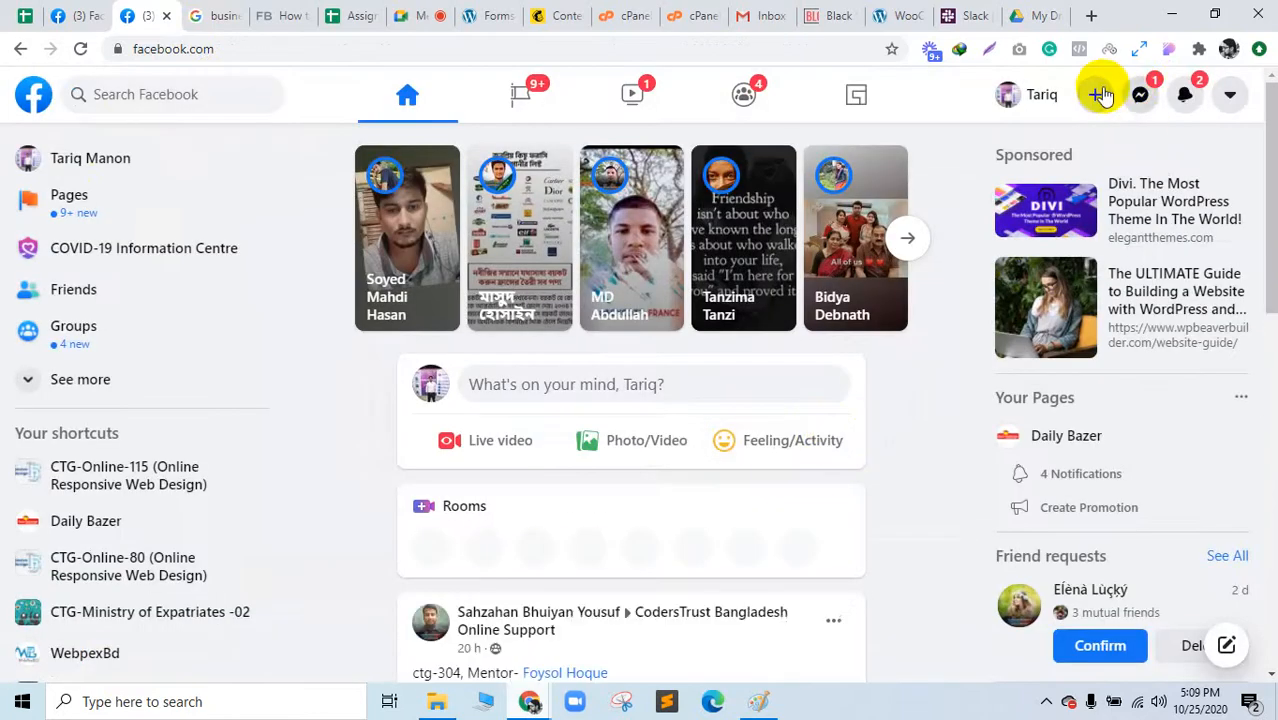
pyautogui.click(1100, 94)
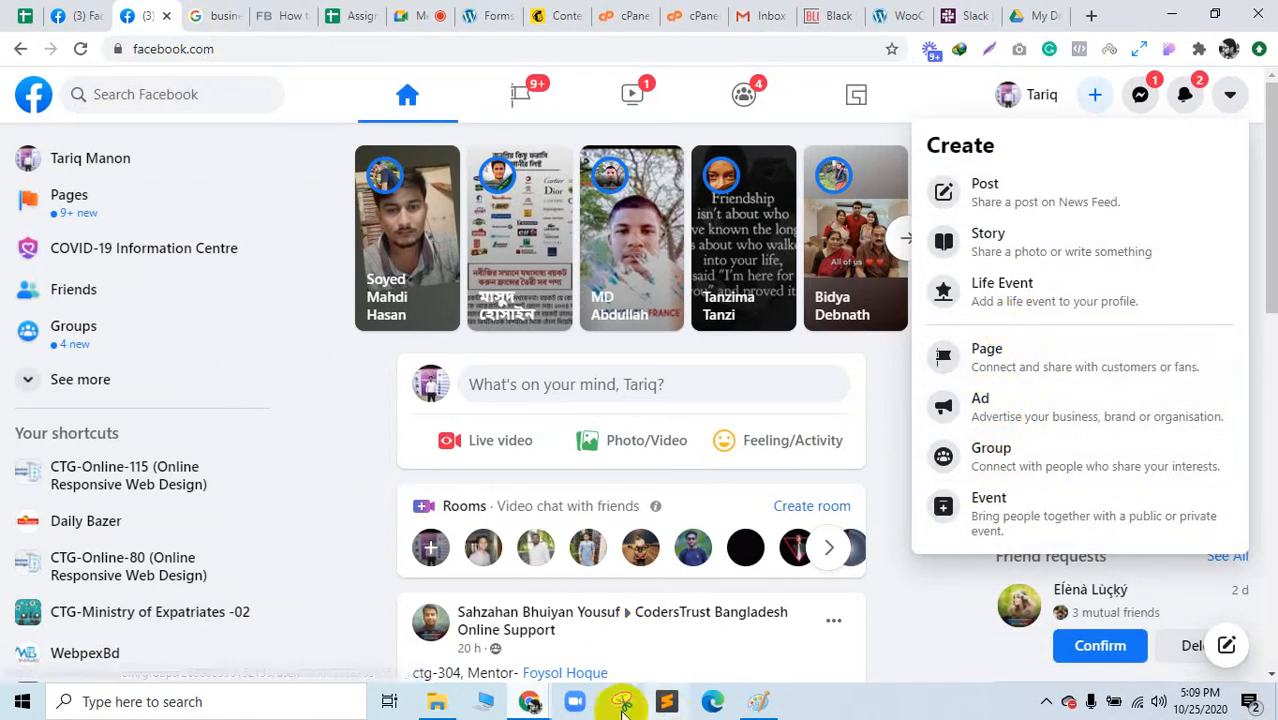
# Step: Switch to the incognito Facebook window and bring up the + Create list again
pyautogui.moveTo(530, 699)
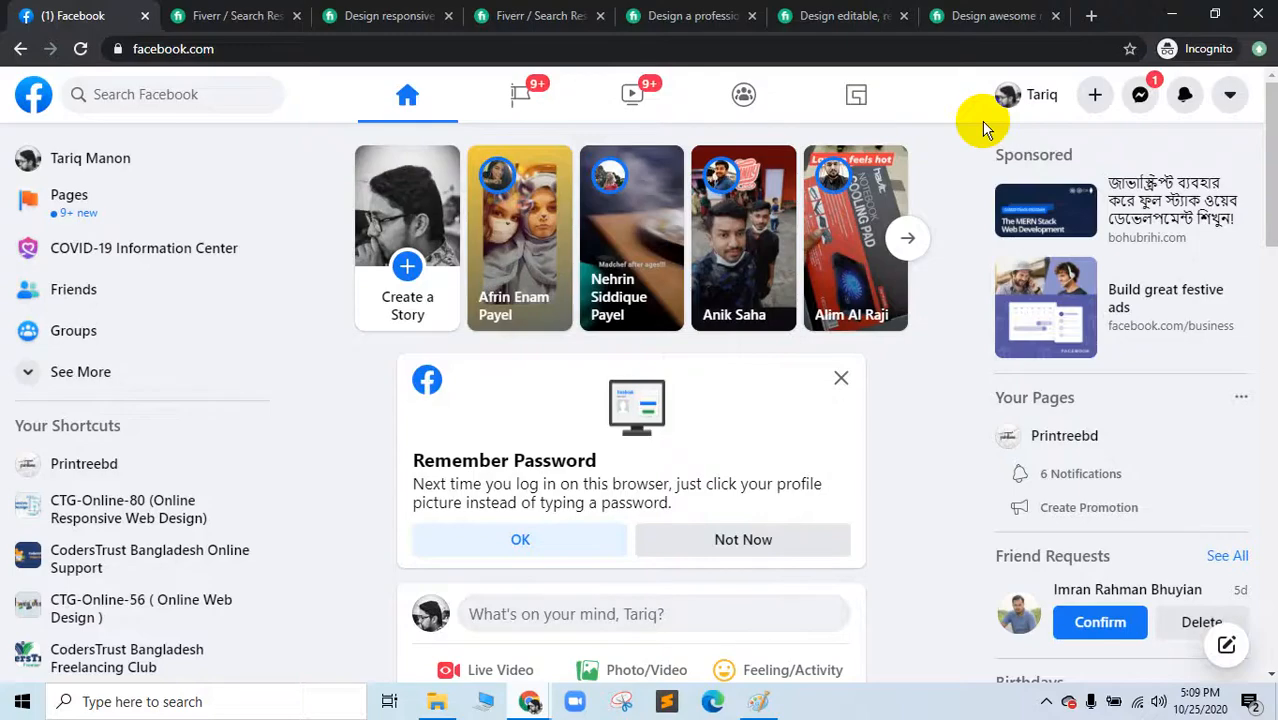
pyautogui.click(1091, 95)
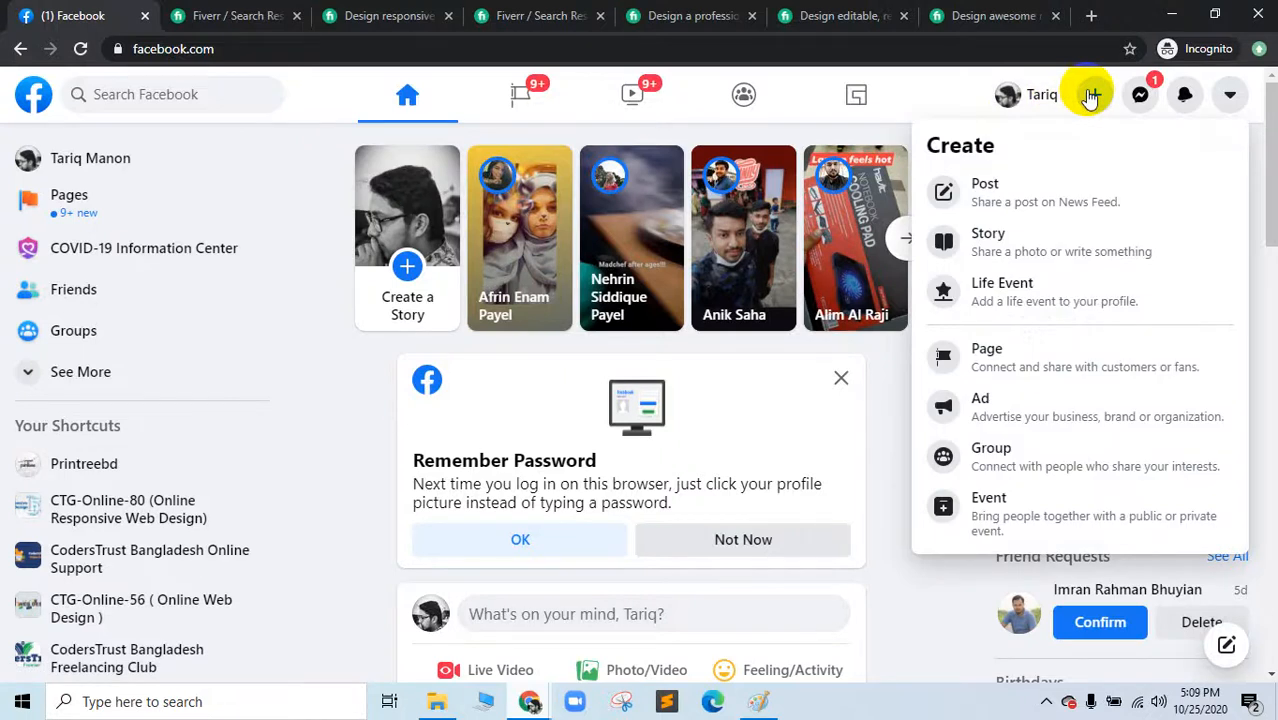
pyautogui.click(1190, 94)
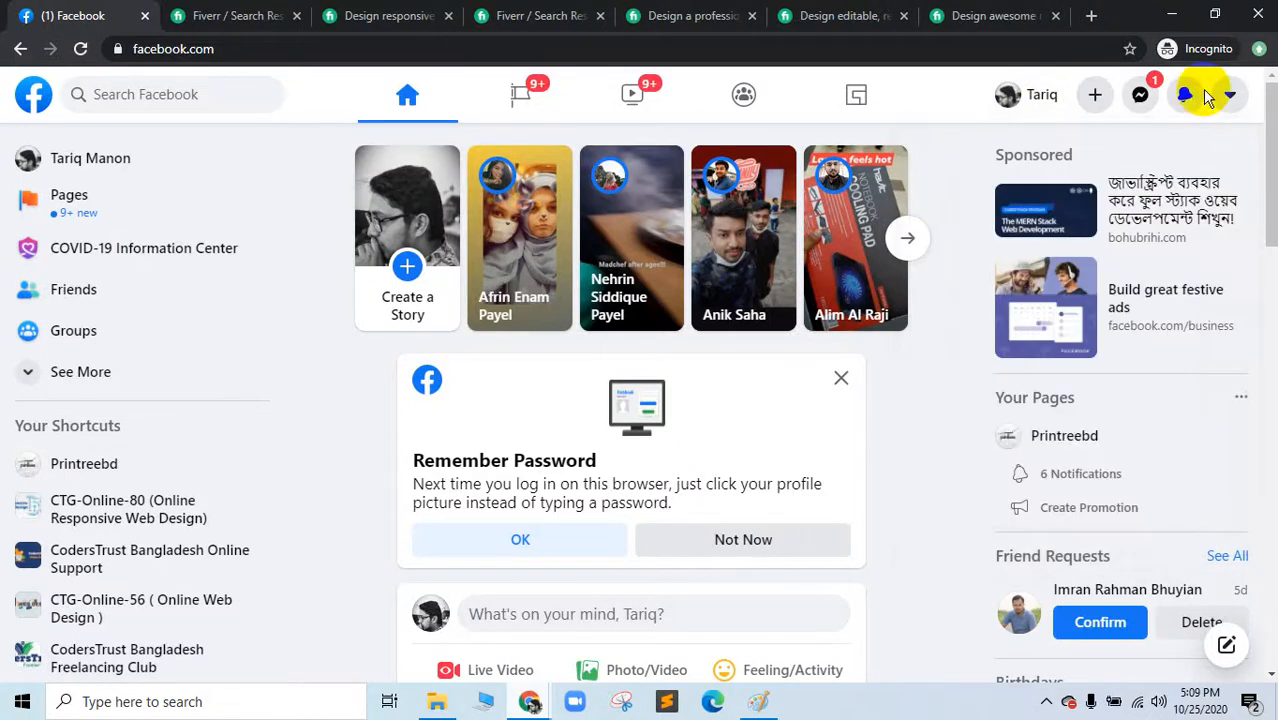
pyautogui.click(1229, 97)
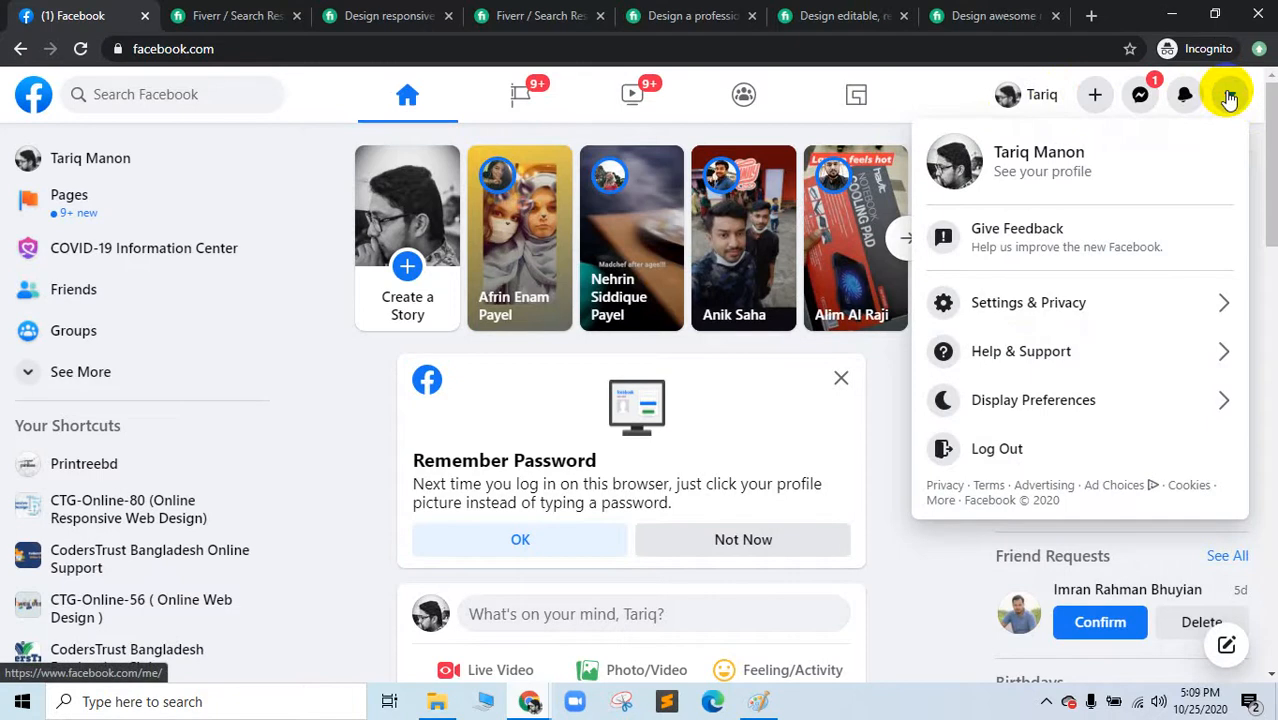
pyautogui.click(1229, 97)
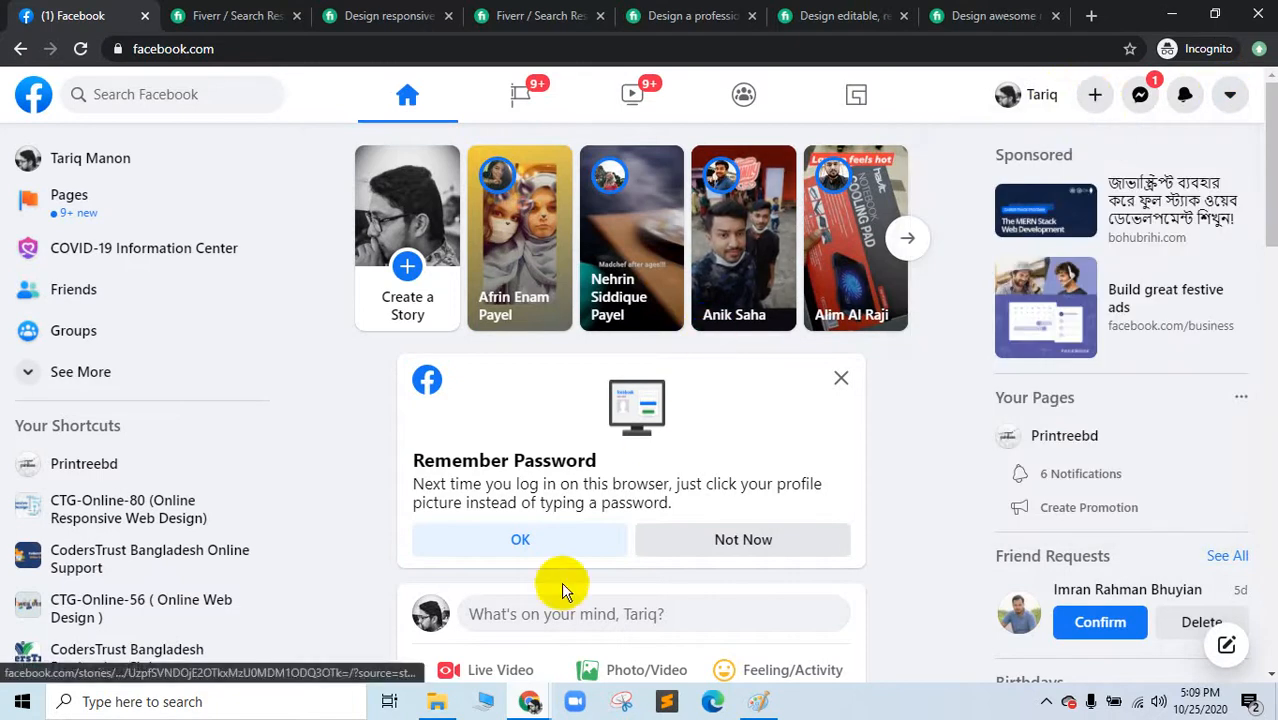
pyautogui.click(1094, 95)
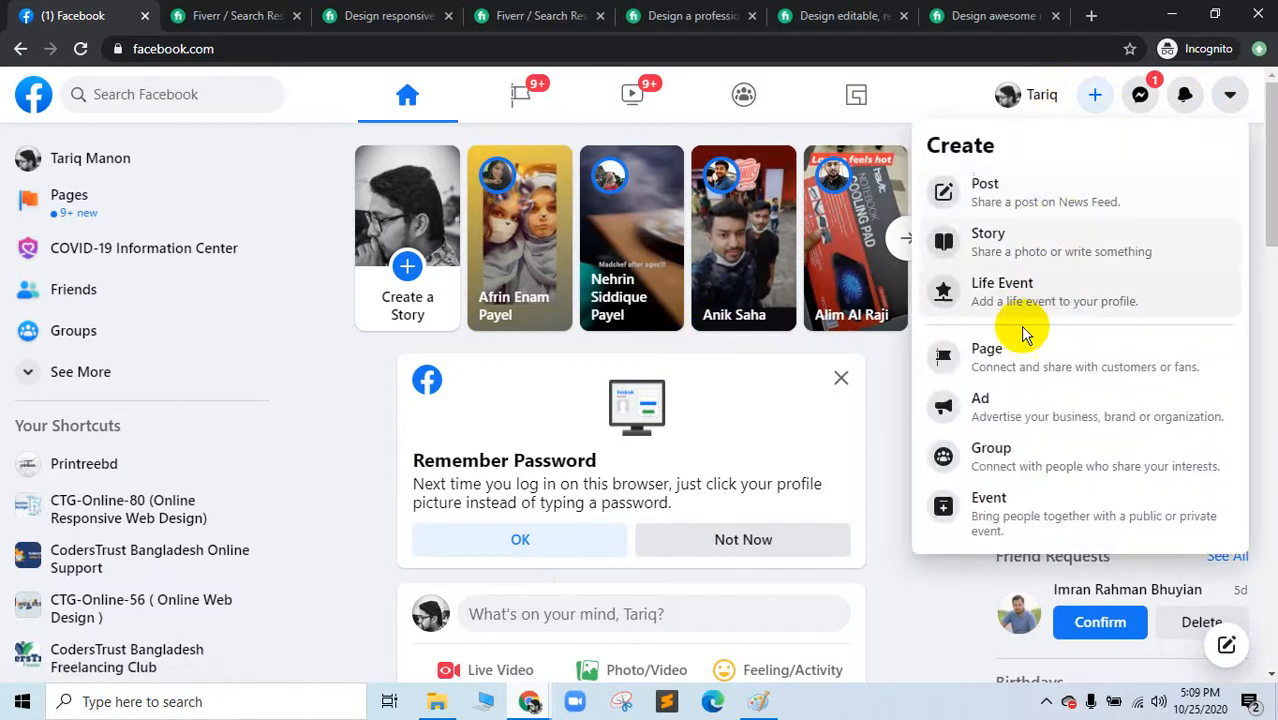
# Step: Open Create > Ad in a new Ads Manager tab, then start a blank tab
pyautogui.rightClick(998, 408)
pyautogui.click(1020, 418)
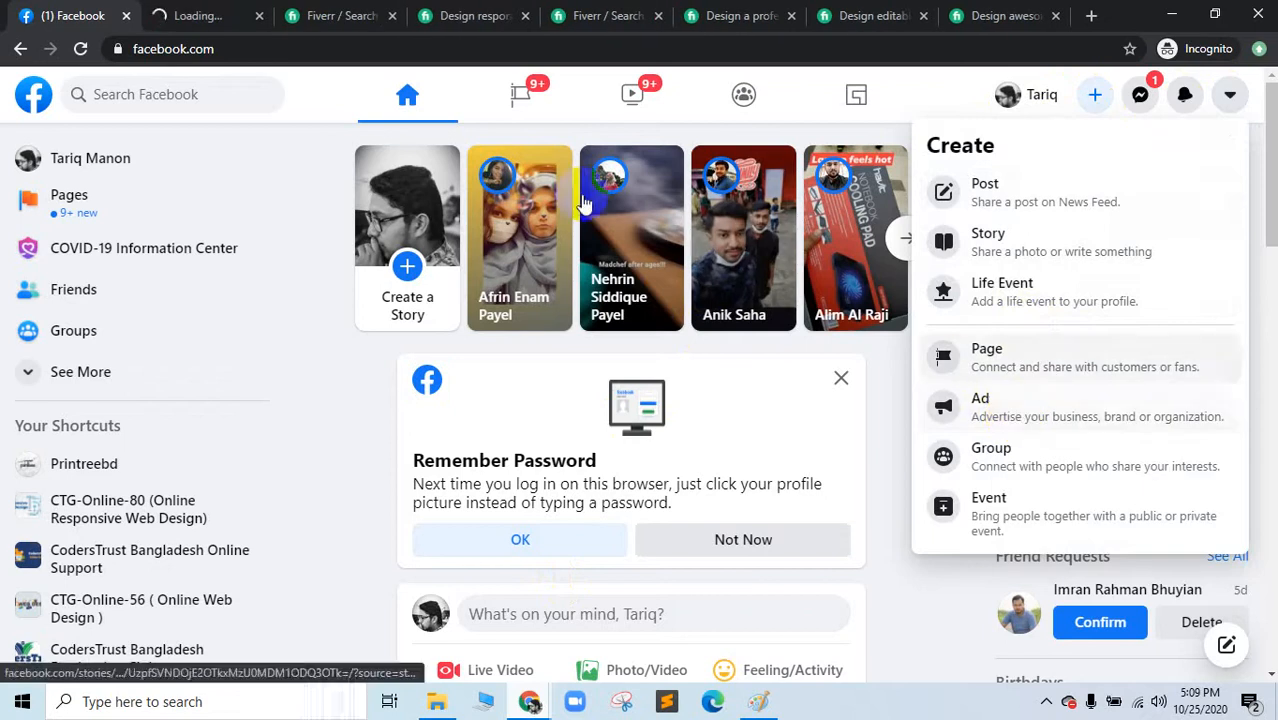
pyautogui.click(222, 10)
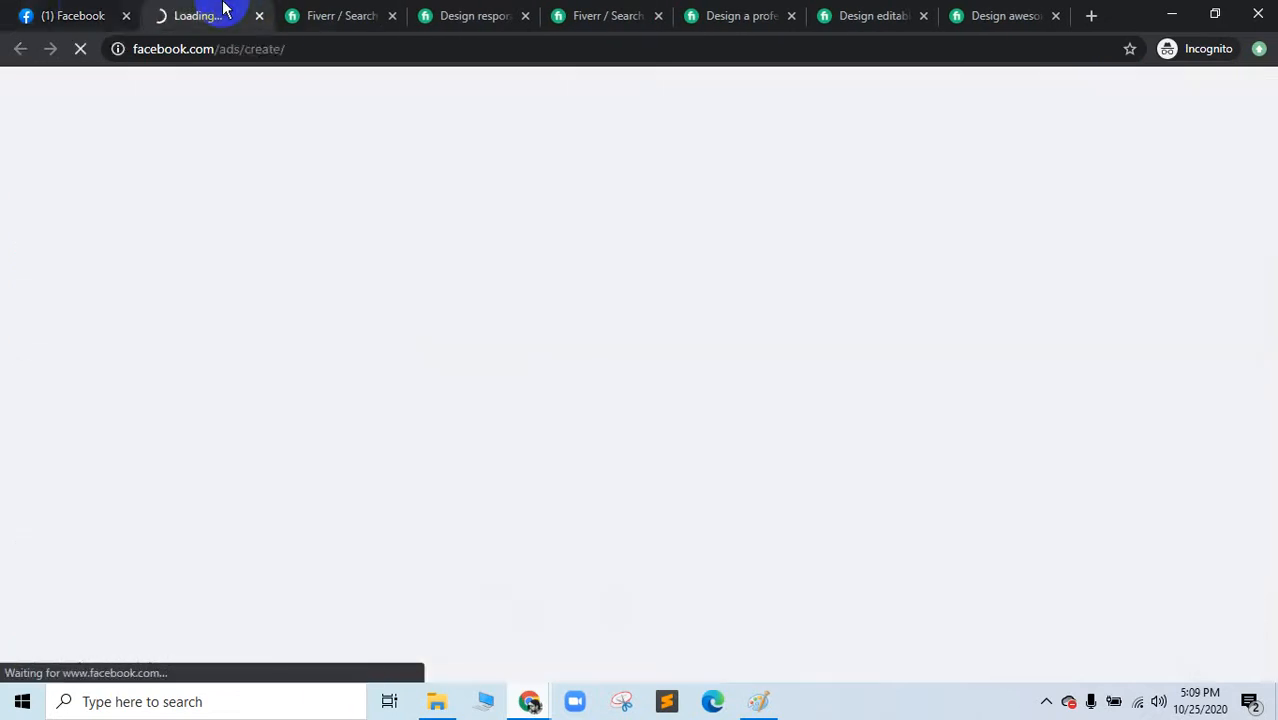
pyautogui.click(87, 10)
pyautogui.click(198, 10)
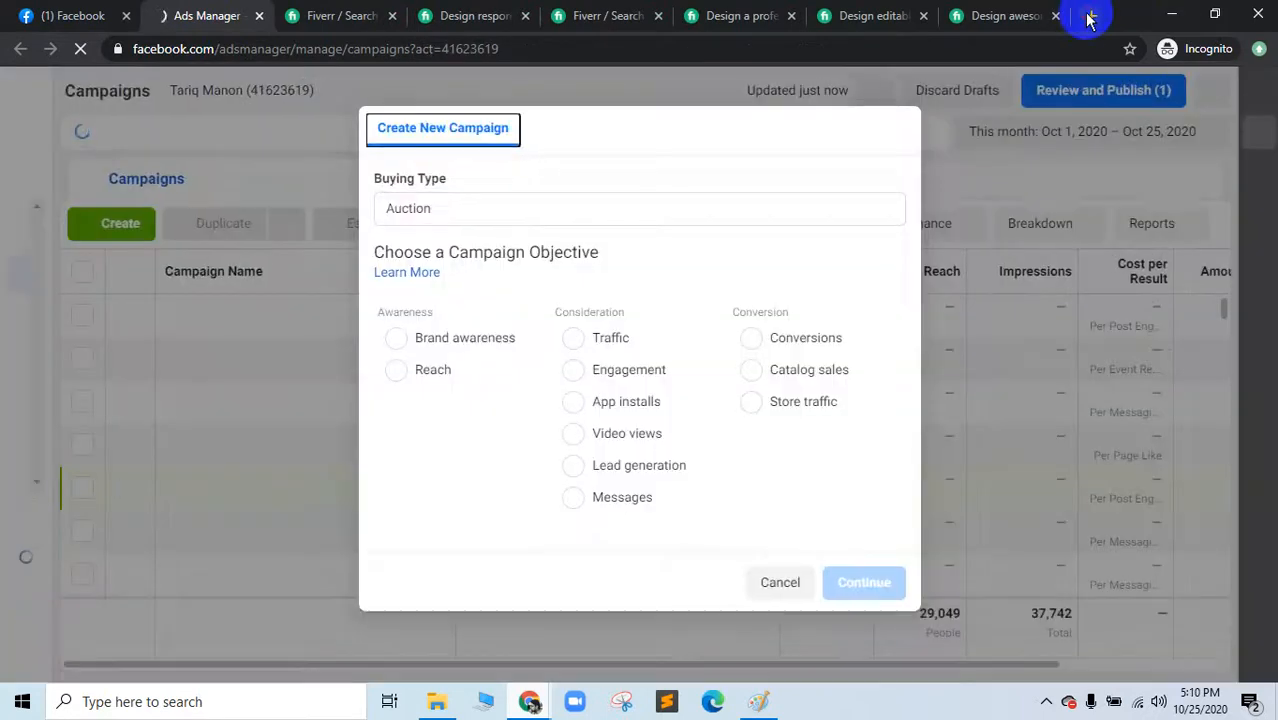
pyautogui.click(1090, 15)
pyautogui.moveTo(1012, 12); pyautogui.dragTo(321, 6)
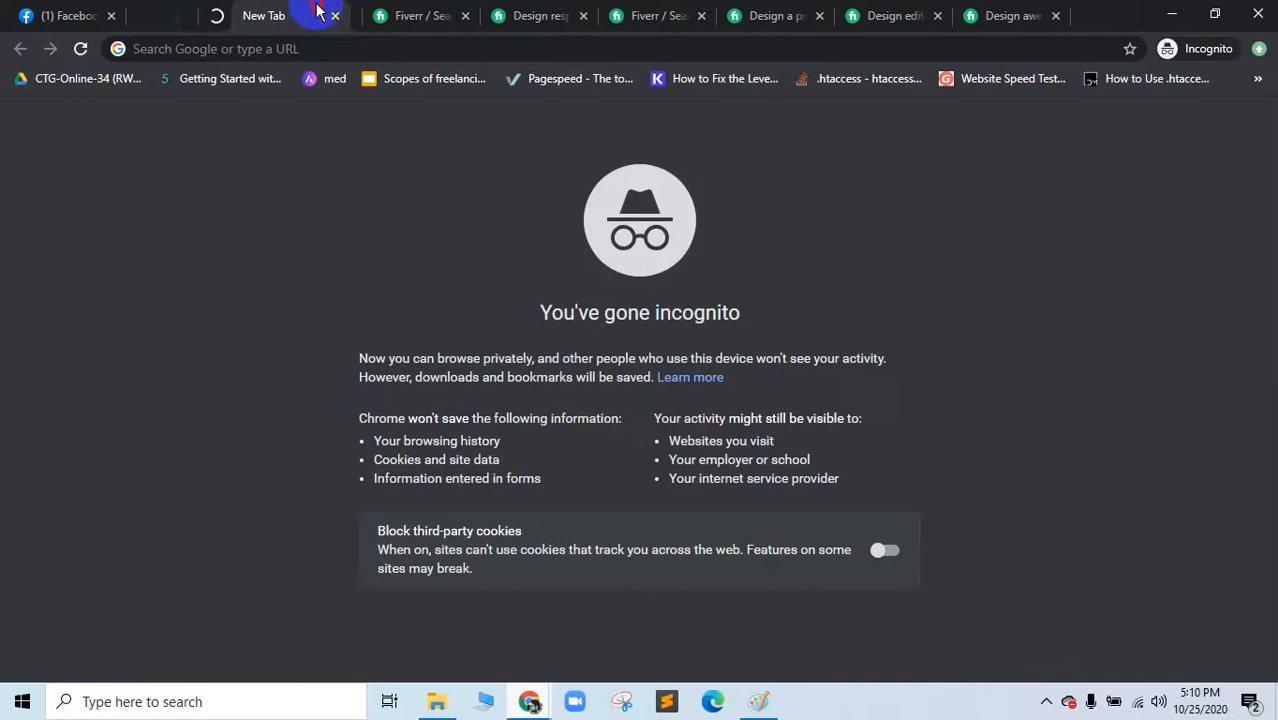
# Step: Search Google for 'how to setup pixel code add manager' and open the first result in a new tab
pyautogui.write('how to pix')
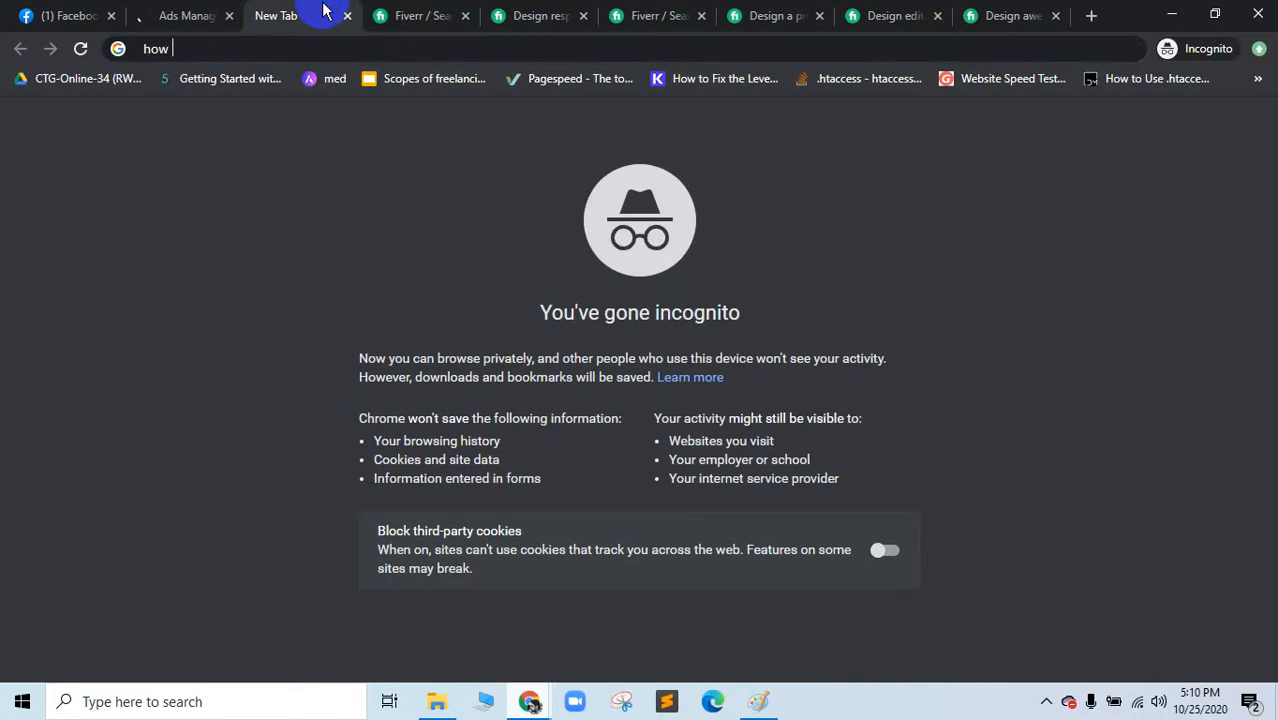
pyautogui.press('BackSpace')
pyautogui.press('BackSpace')
pyautogui.press('BackSpace')
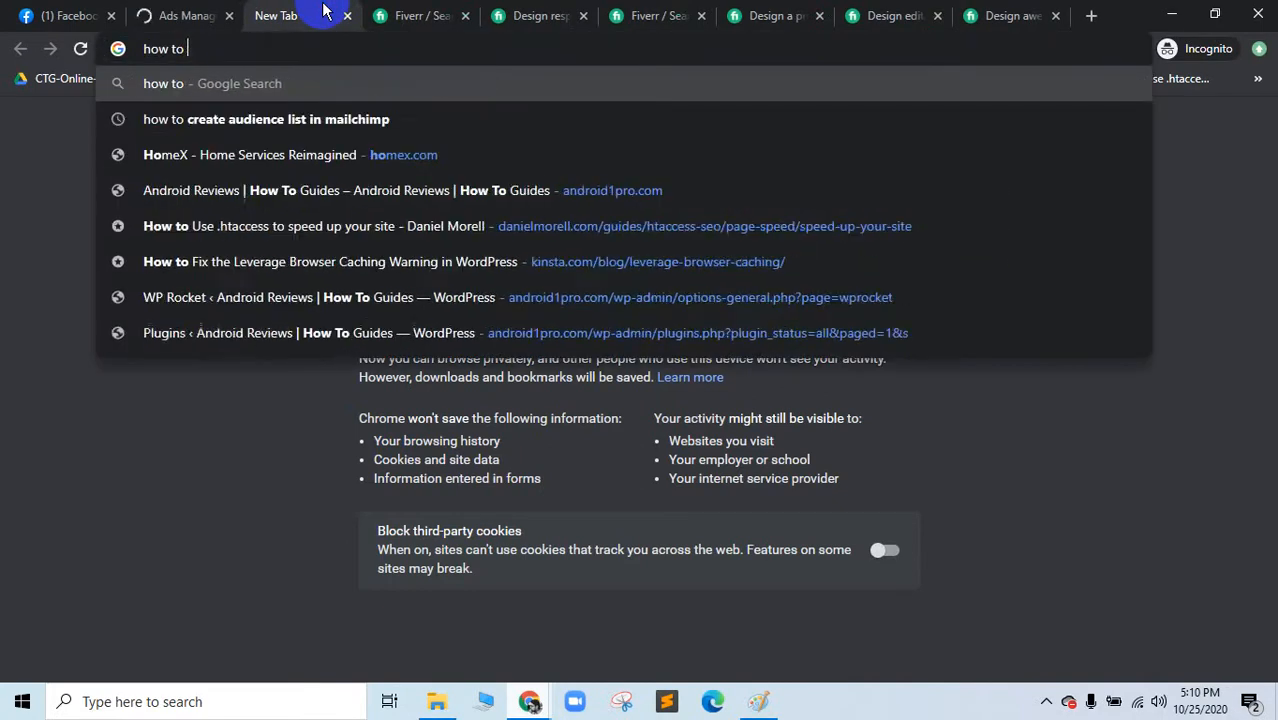
pyautogui.write('setup ')
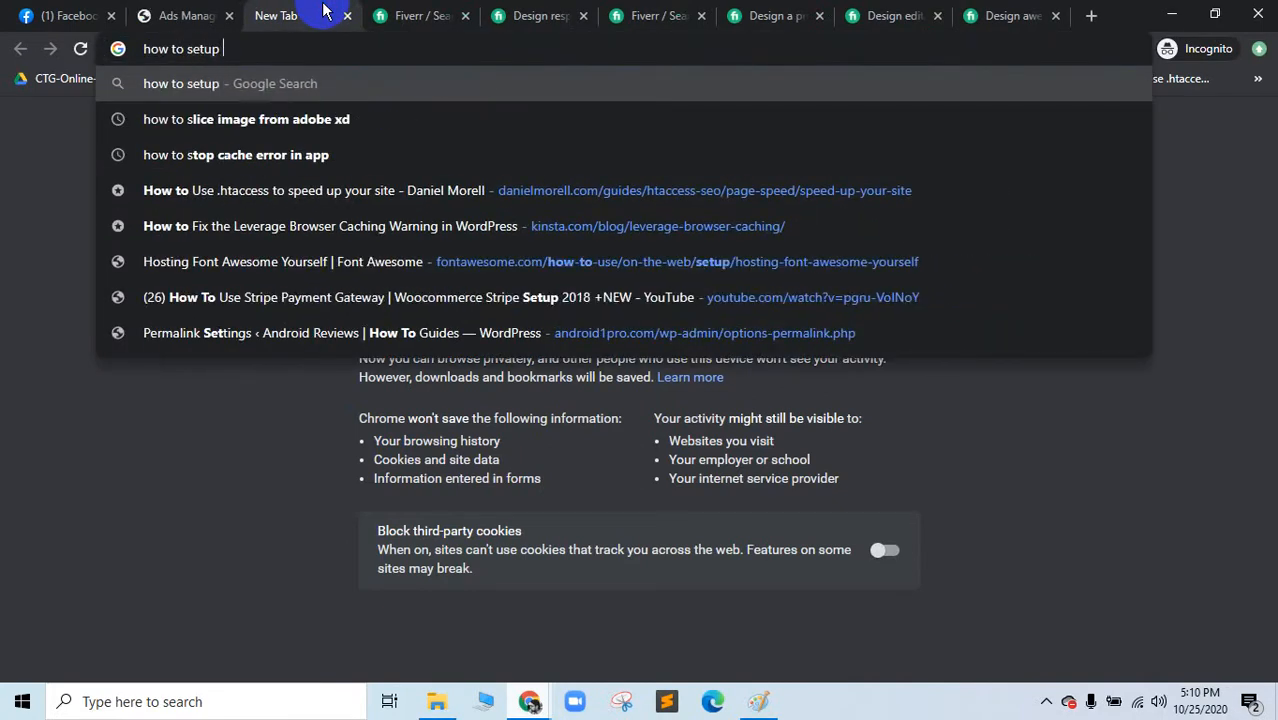
pyautogui.write('pixel code a')
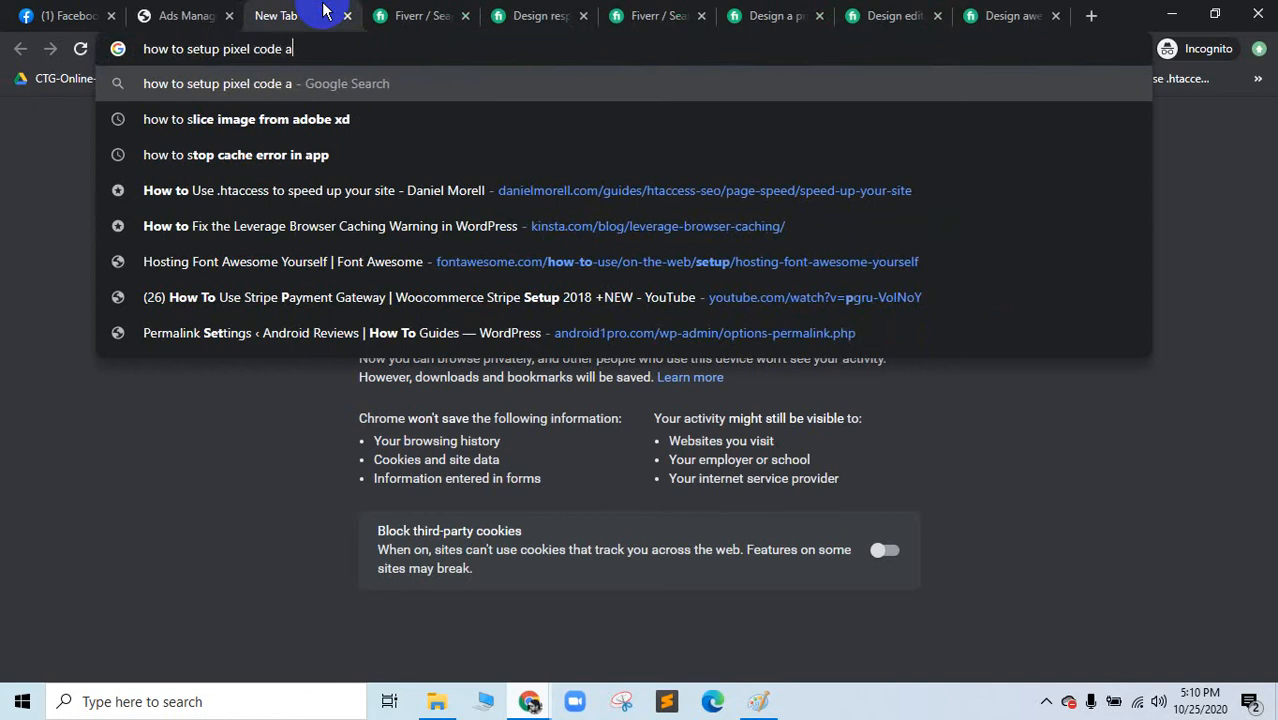
pyautogui.write('dd manager')
pyautogui.press('Return')
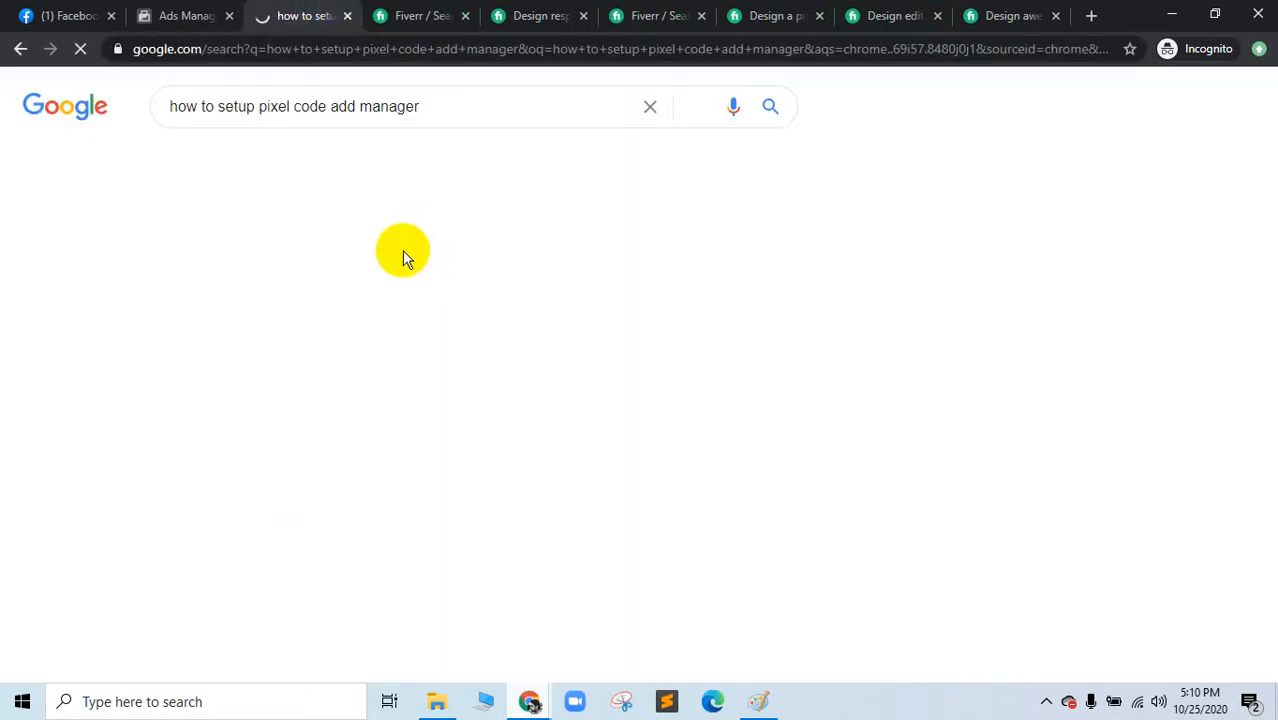
pyautogui.rightClick(415, 280)
pyautogui.click(422, 286)
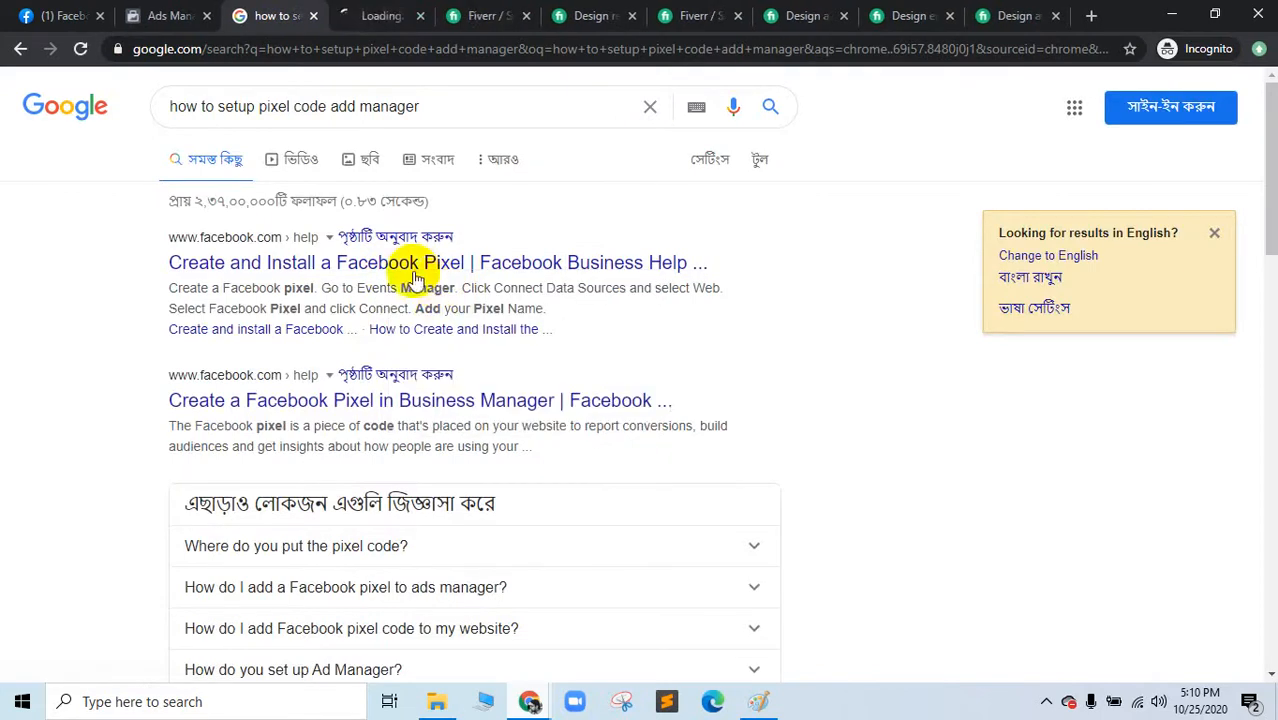
pyautogui.moveTo(343, 10); pyautogui.dragTo(258, 8)
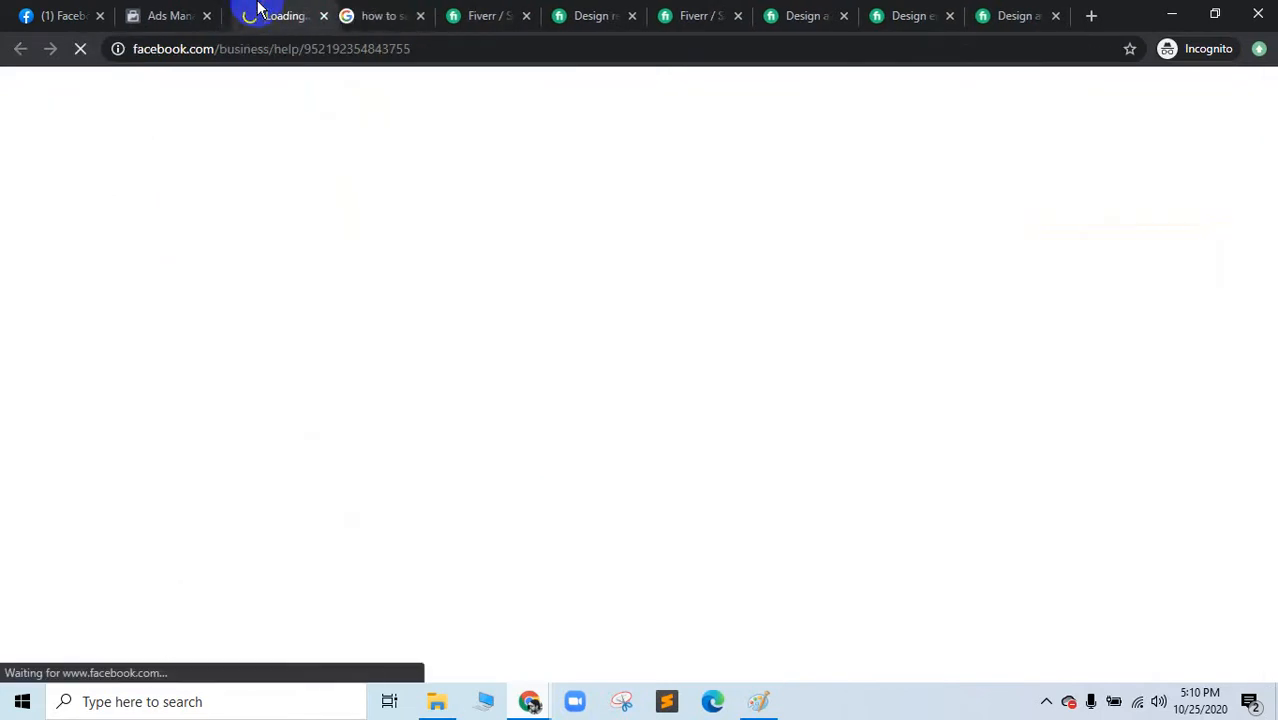
# Step: In the other Facebook window, close the create options and download warning, then minimize it
pyautogui.click(172, 12)
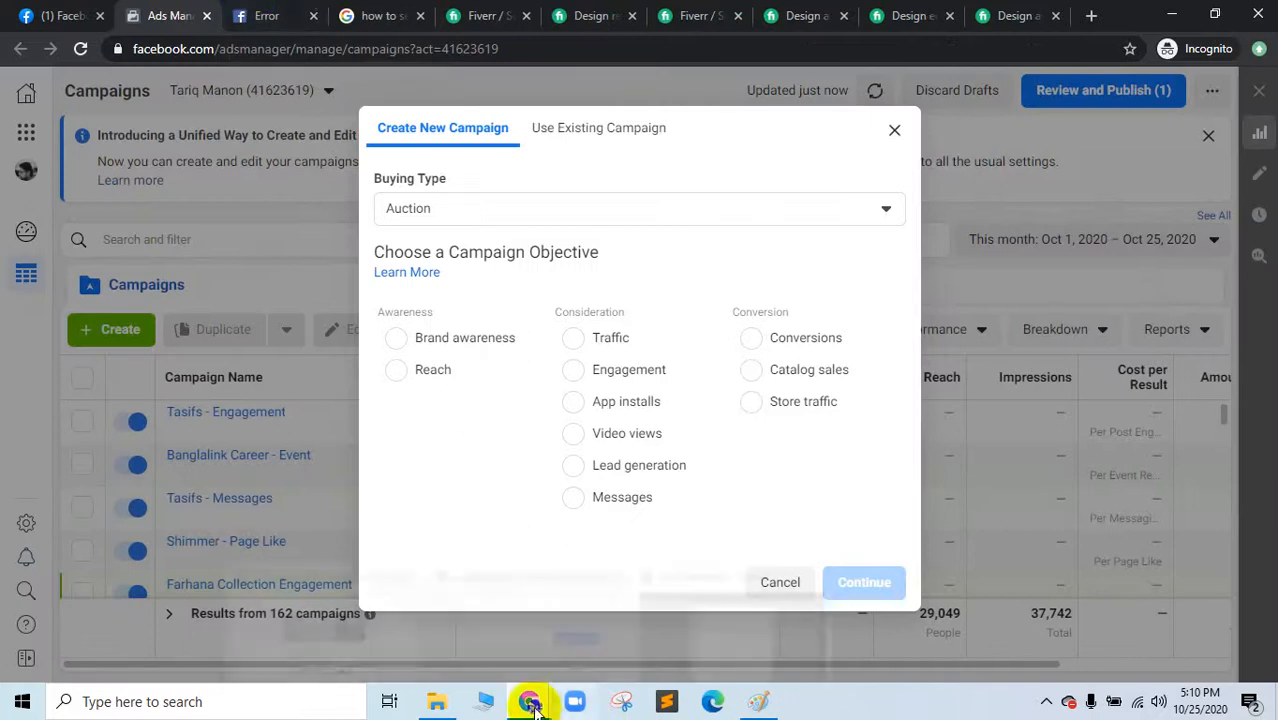
pyautogui.moveTo(530, 703)
pyautogui.click(305, 648)
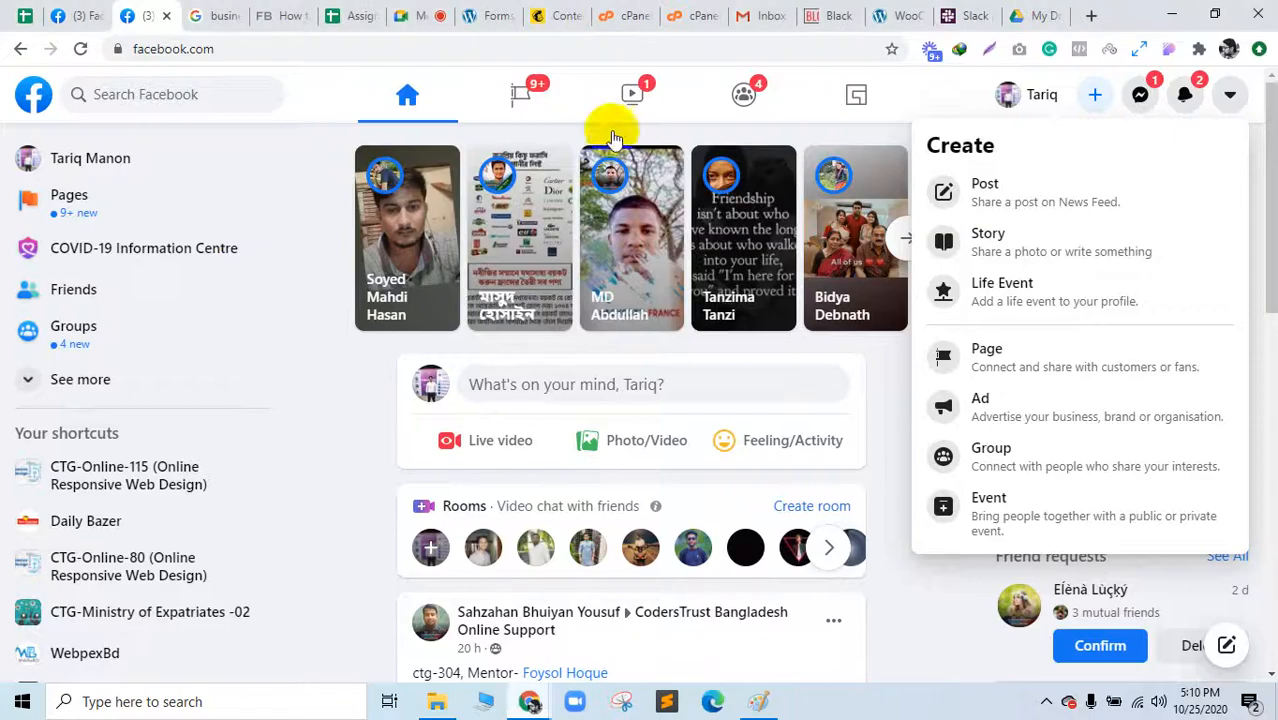
pyautogui.click(335, 437)
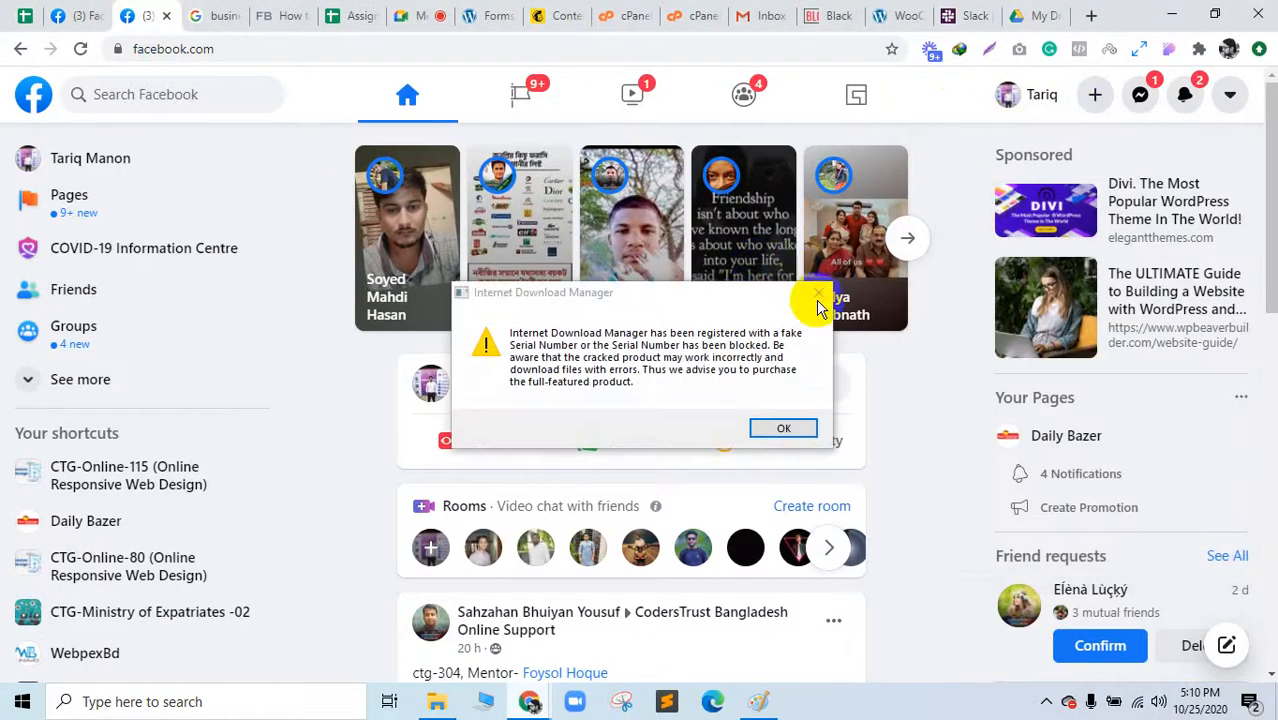
pyautogui.click(819, 292)
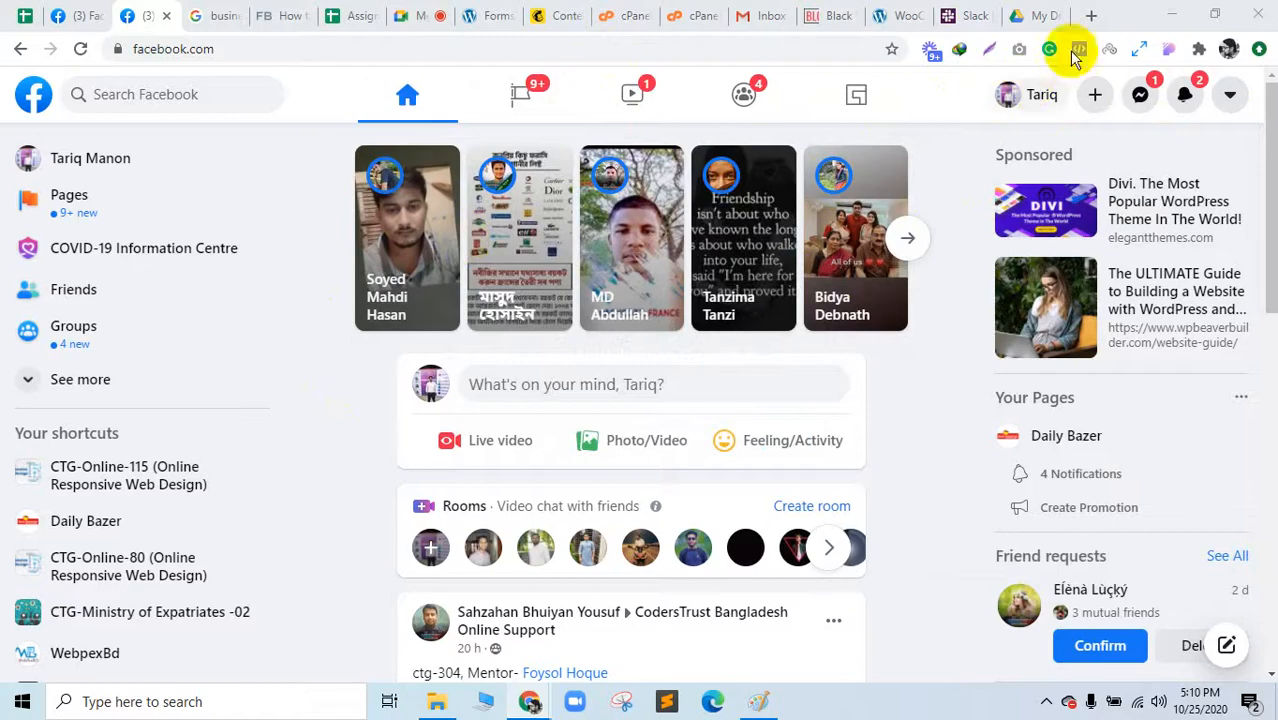
pyautogui.click(1172, 12)
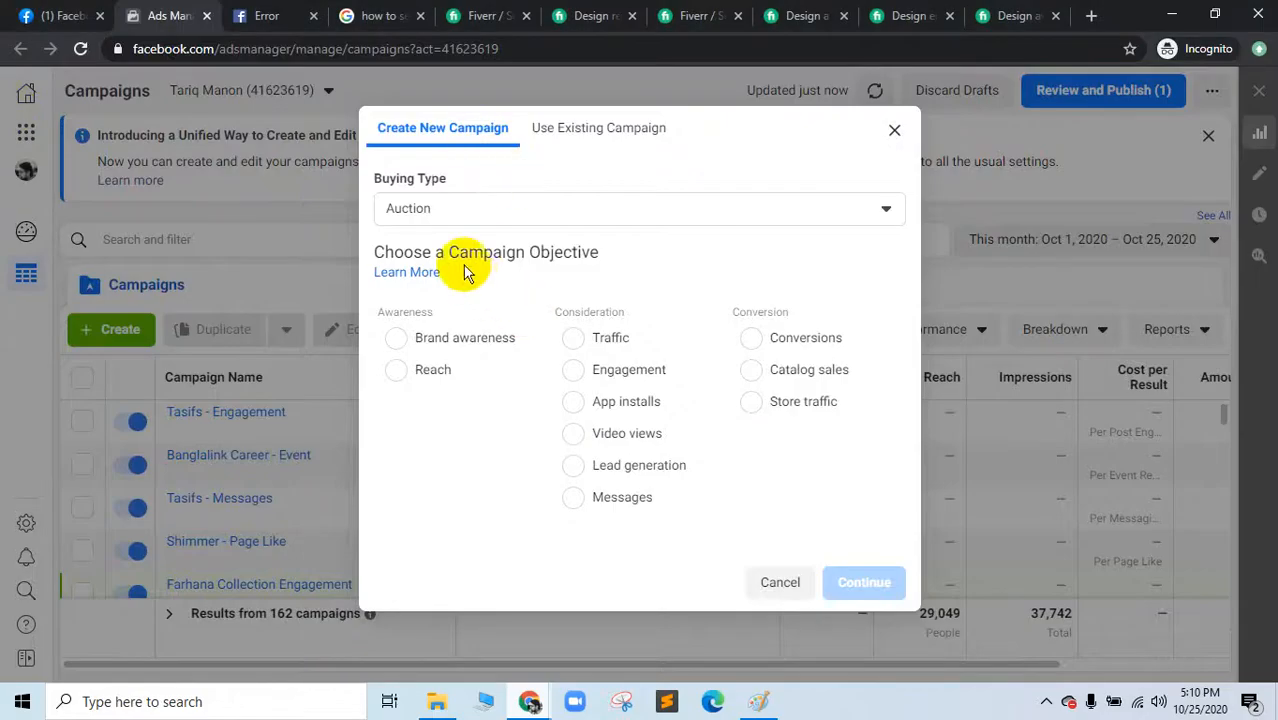
# Step: Back out of the failed help page and reopen the Facebook Pixel article in a new tab
pyautogui.click(256, 15)
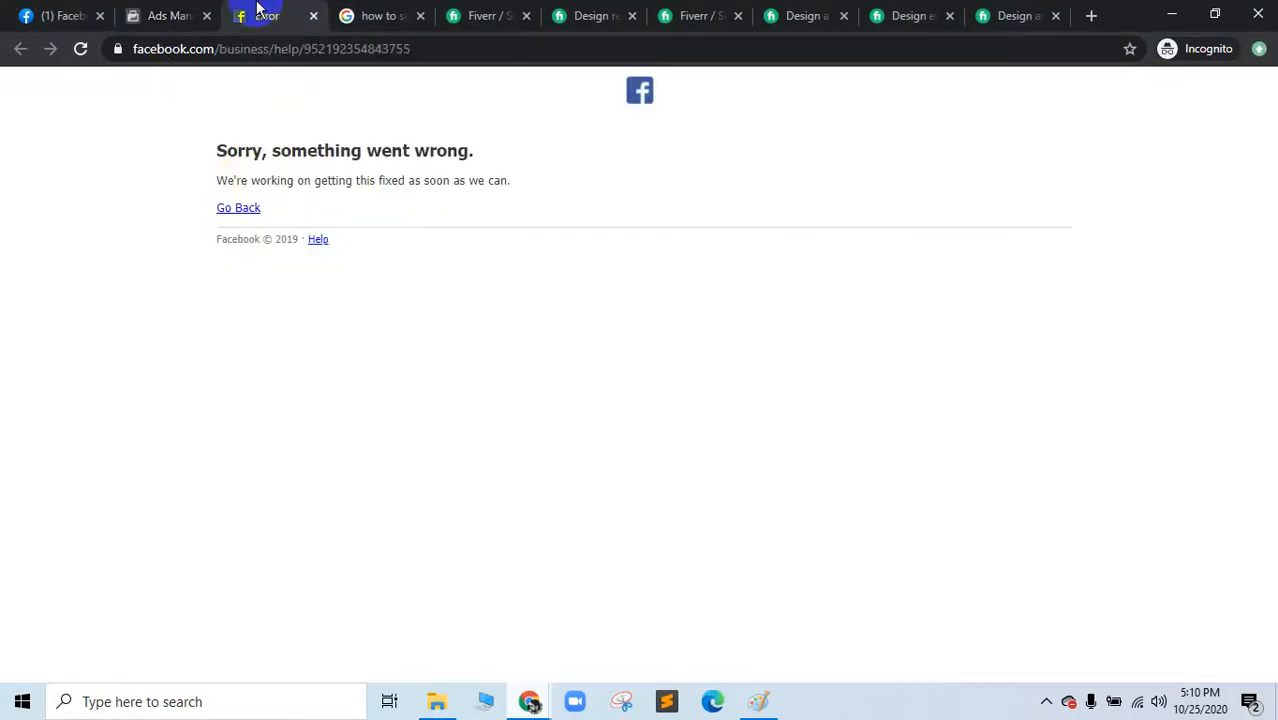
pyautogui.click(240, 212)
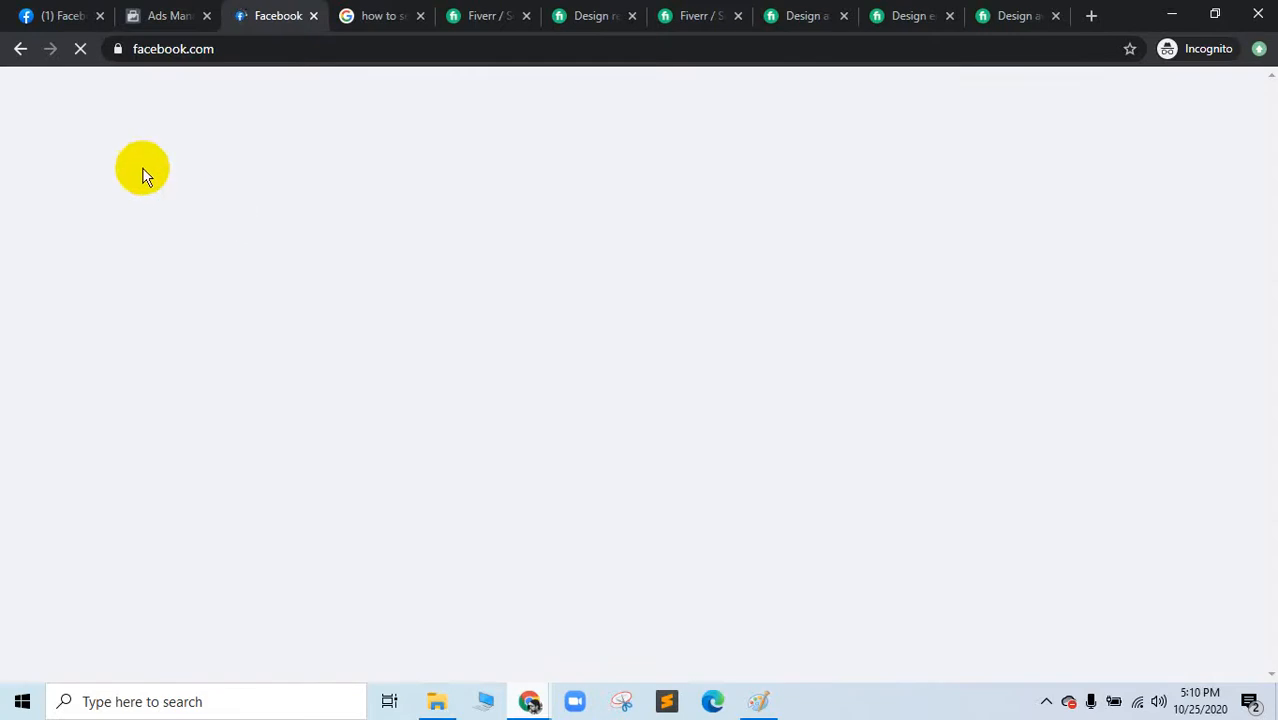
pyautogui.click(22, 48)
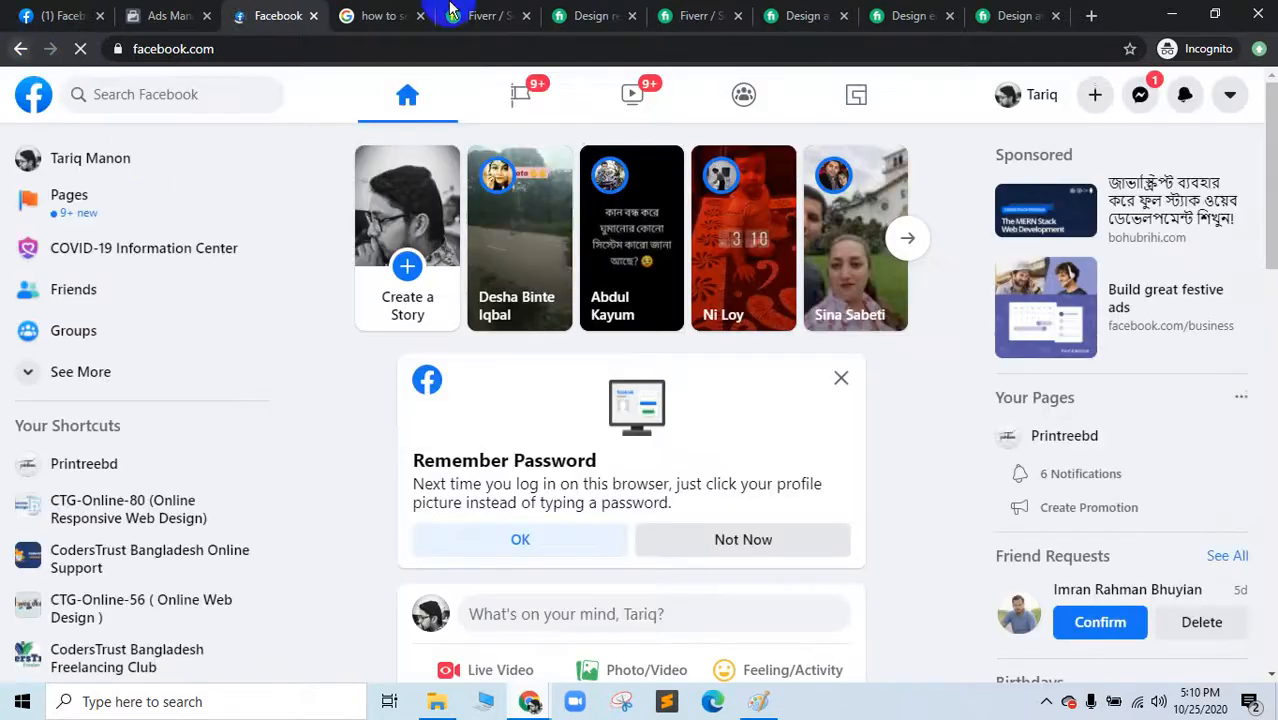
pyautogui.click(385, 15)
pyautogui.rightClick(312, 266)
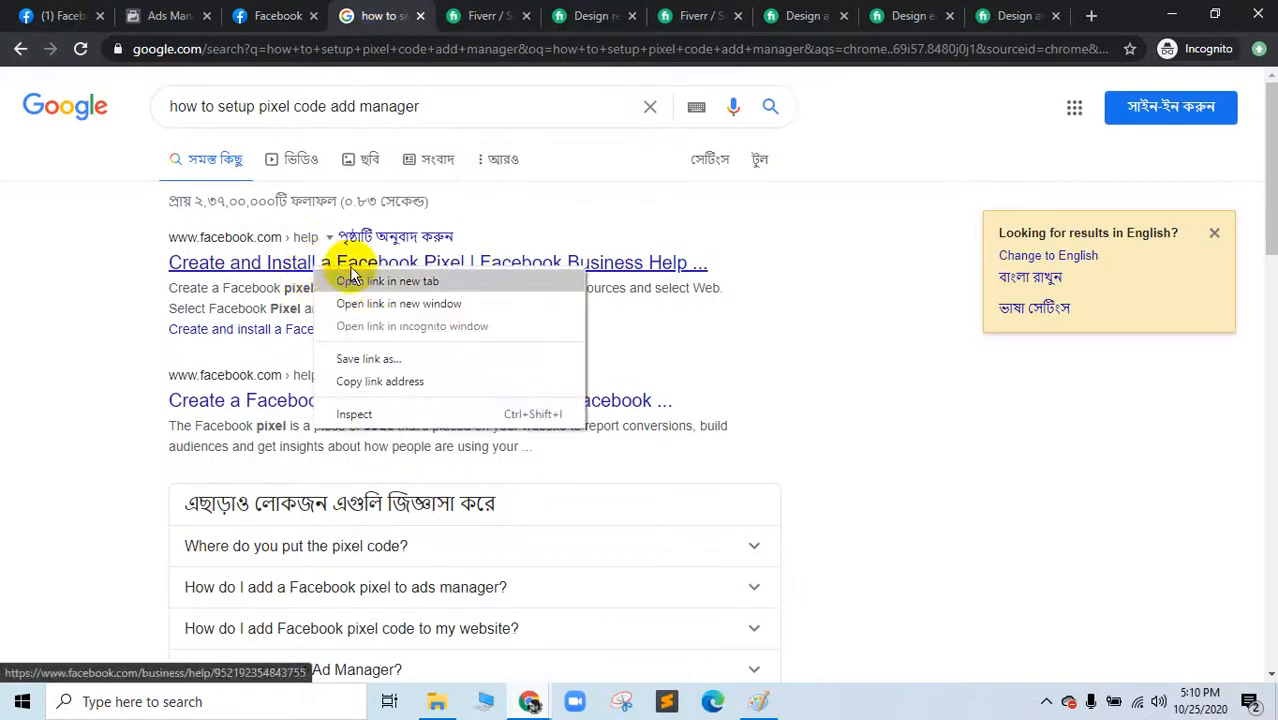
pyautogui.click(386, 281)
pyautogui.moveTo(428, 14); pyautogui.dragTo(283, 8)
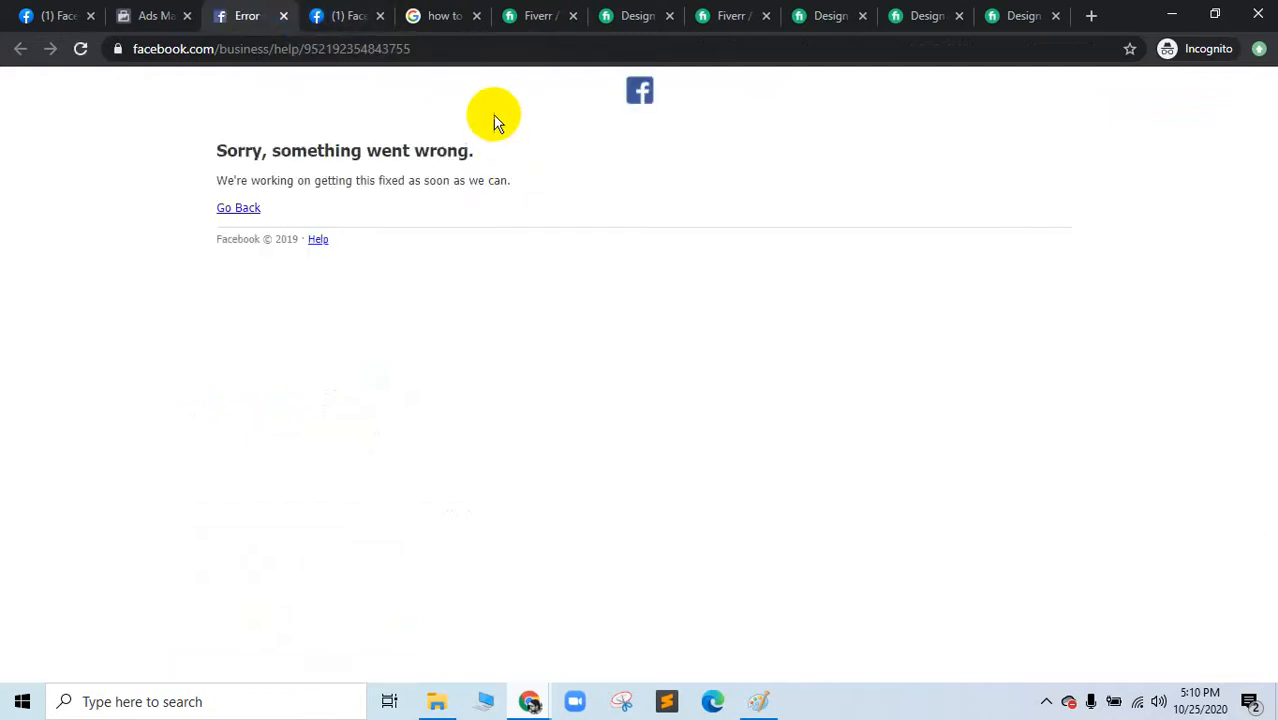
pyautogui.click(466, 14)
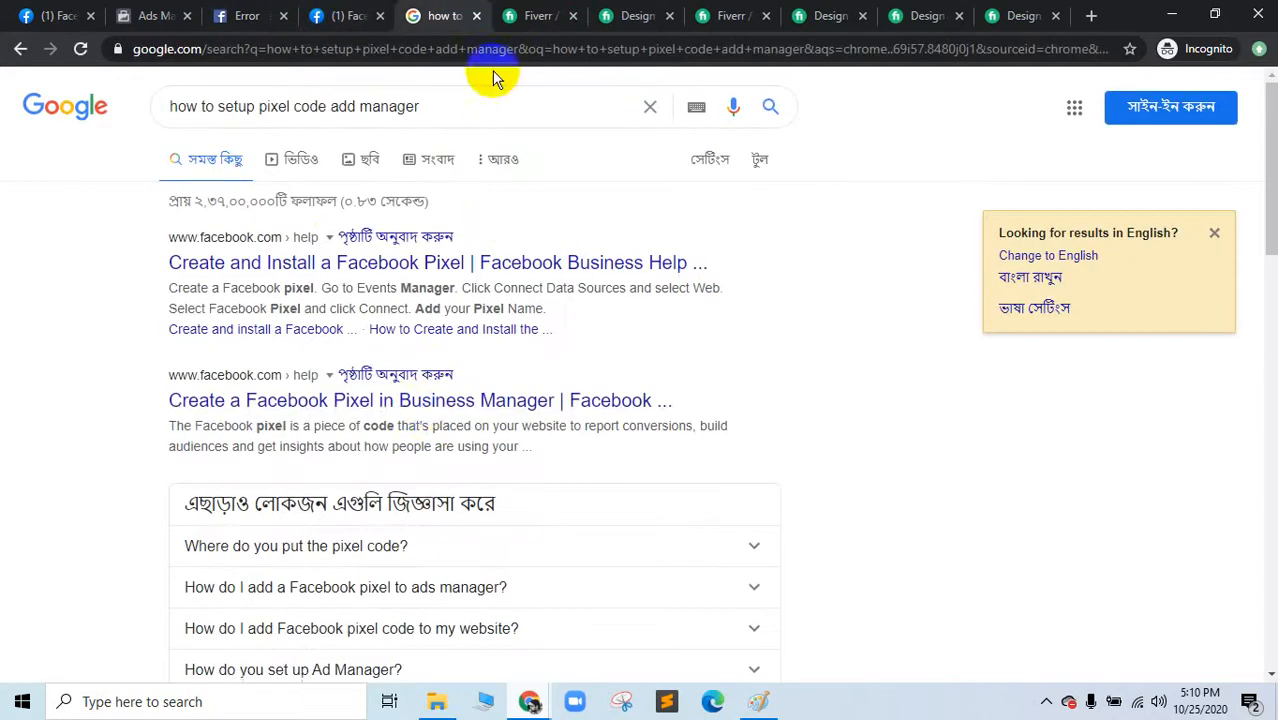
# Step: Try the Business Manager pixel result and browse the FAQ answers on pixel placement and setup
pyautogui.click(427, 410)
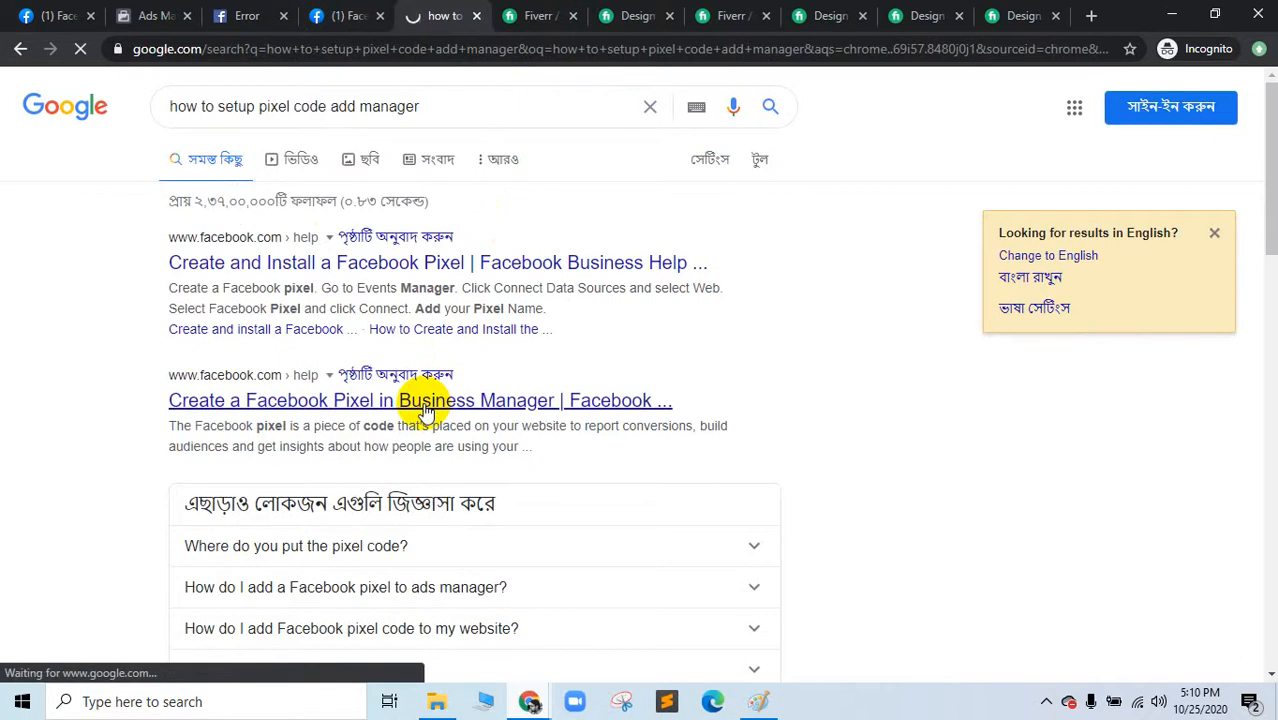
pyautogui.scroll(-3, 427, 410)
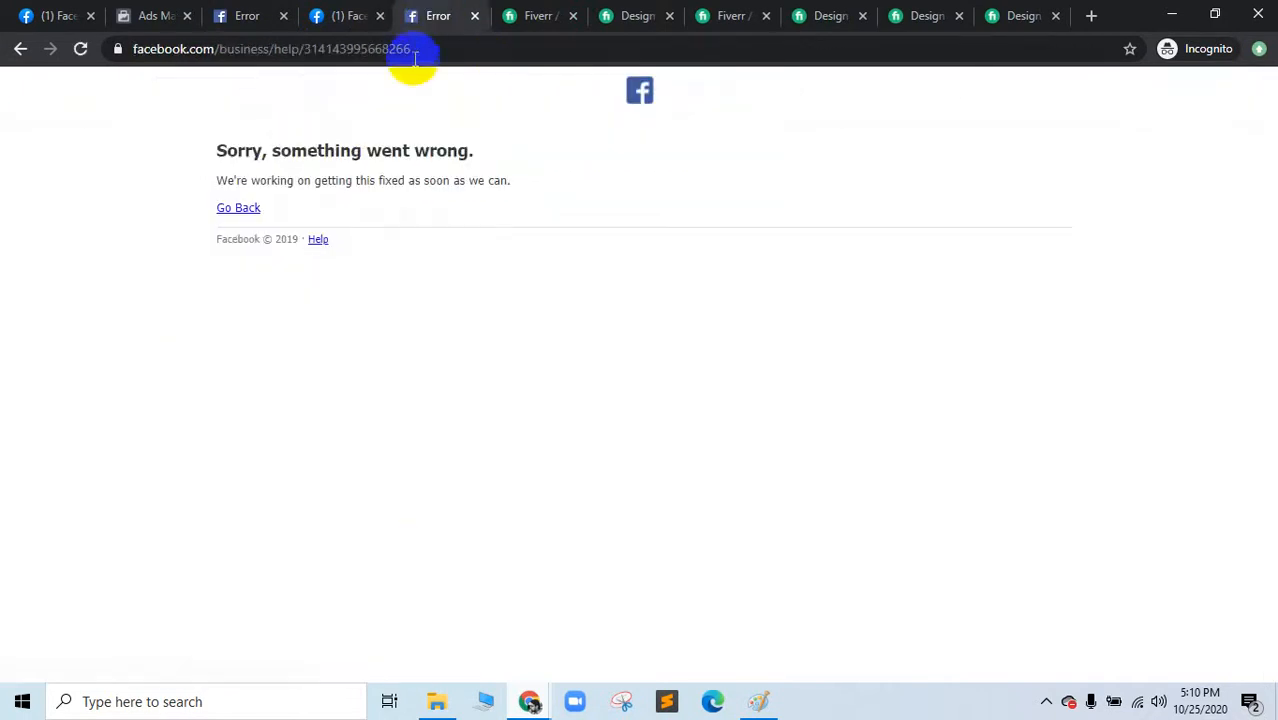
pyautogui.click(240, 207)
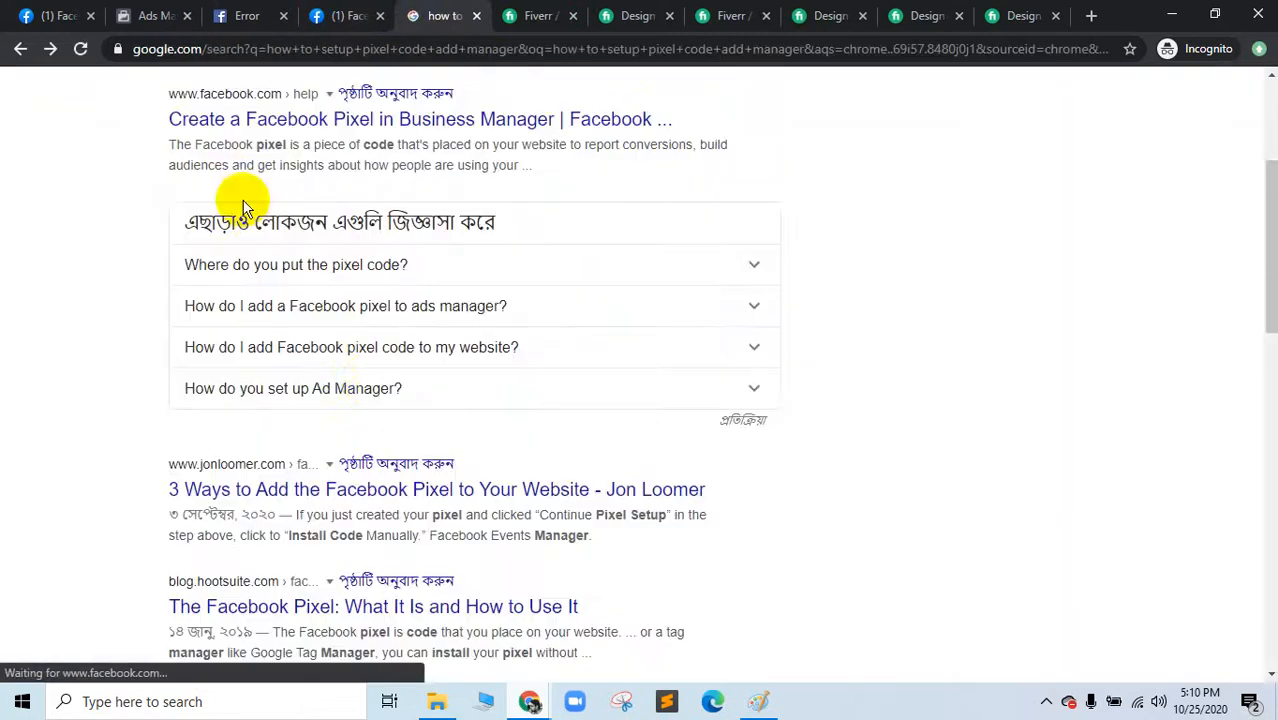
pyautogui.click(325, 277)
pyautogui.click(325, 277)
pyautogui.scroll(-1, 290, 400)
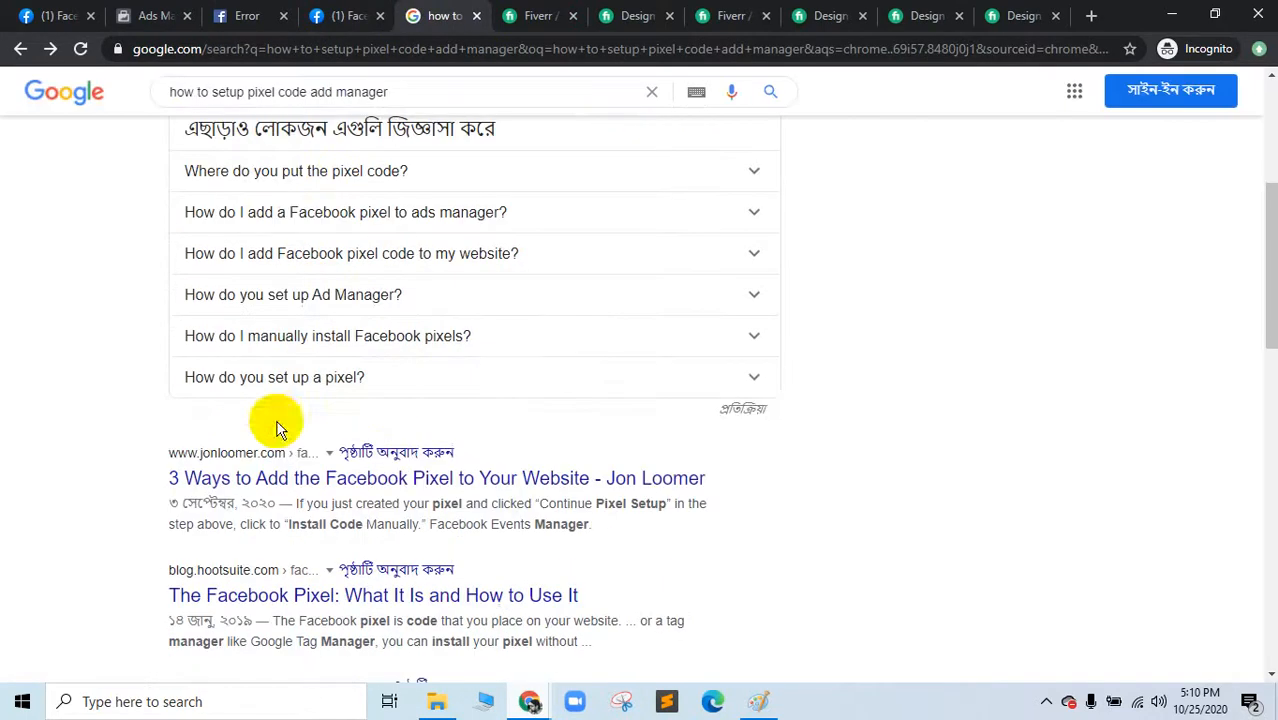
pyautogui.click(337, 394)
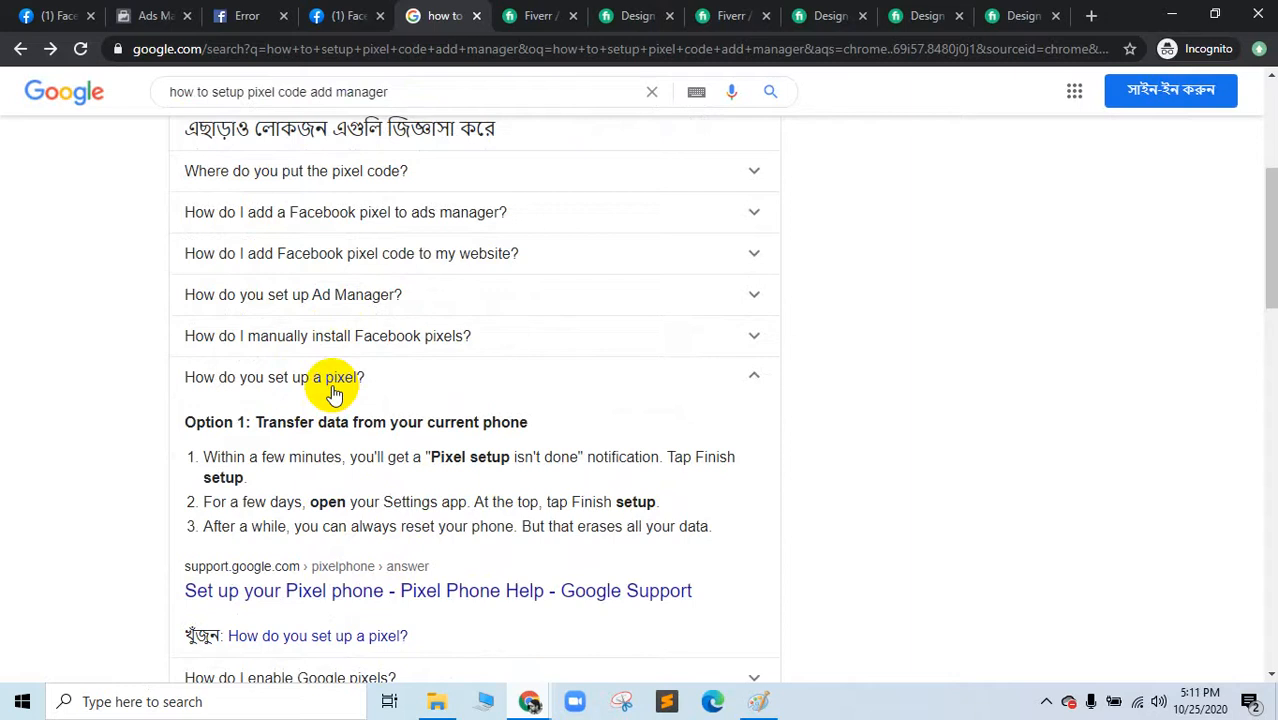
pyautogui.click(335, 592)
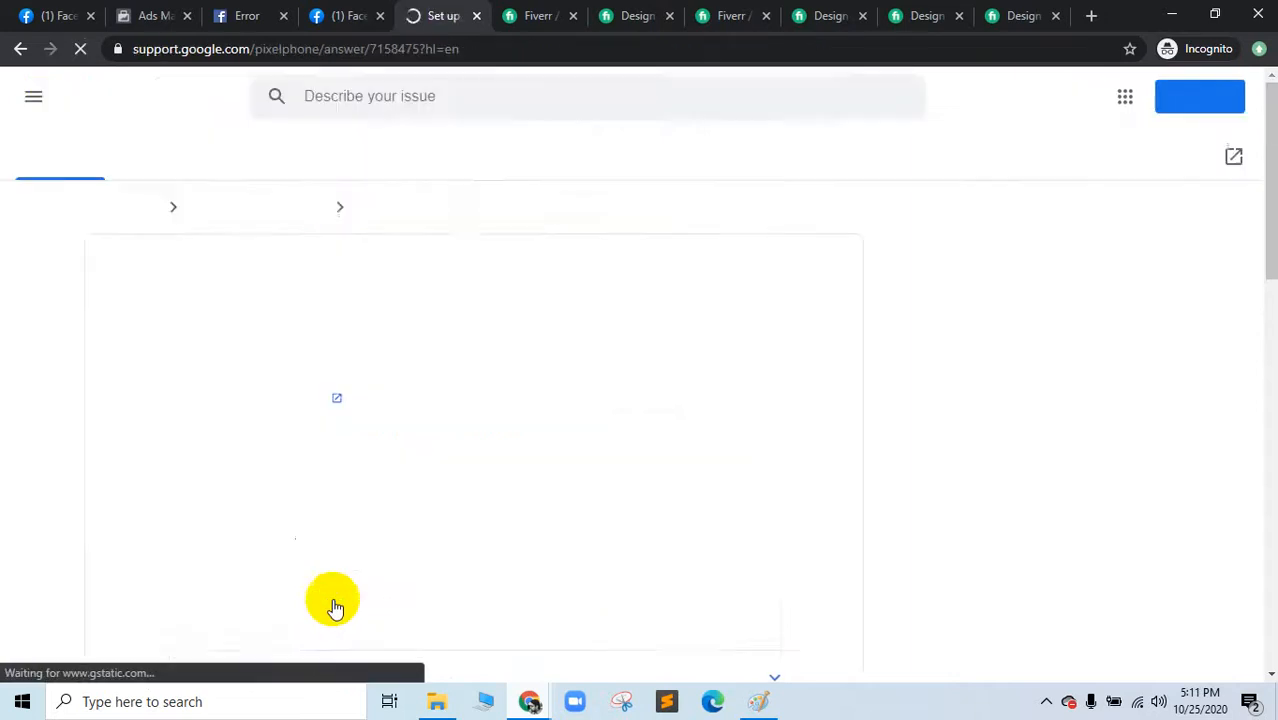
pyautogui.click(19, 48)
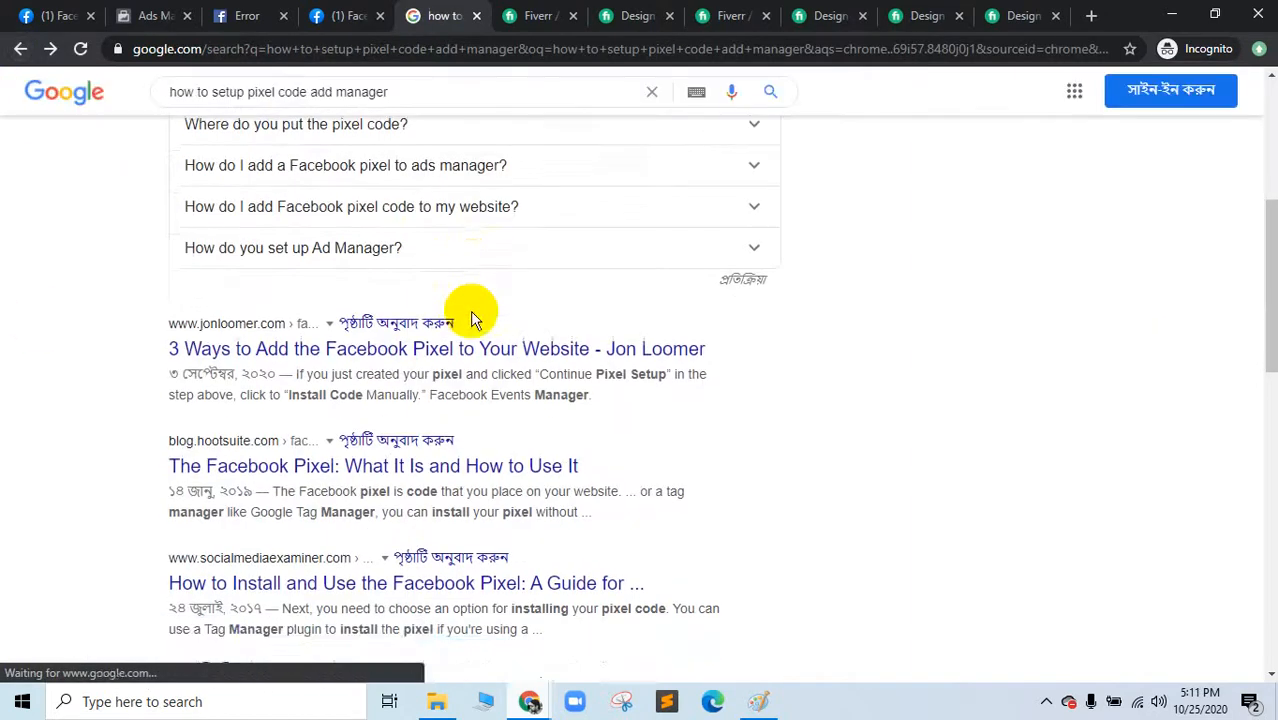
# Step: Open the Facebook help page on installing a pixel
pyautogui.rightClick(436, 328)
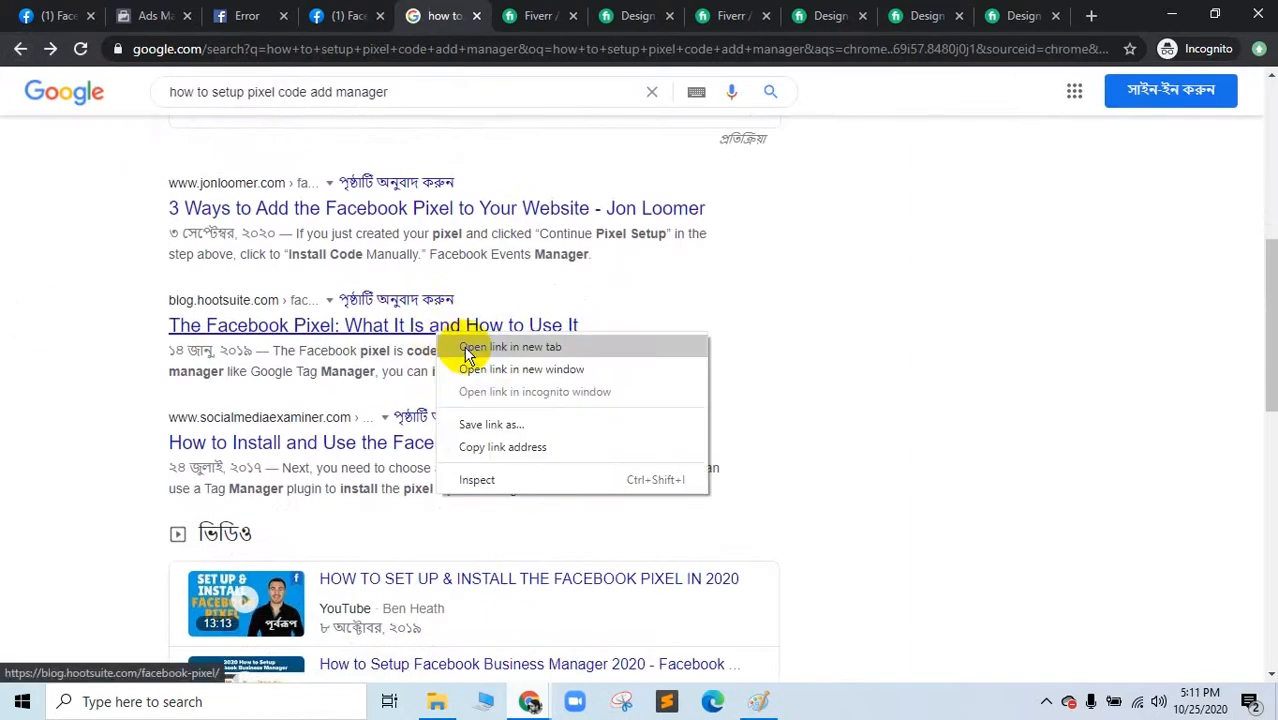
pyautogui.click(185, 442)
pyautogui.scroll(8, 408, 458)
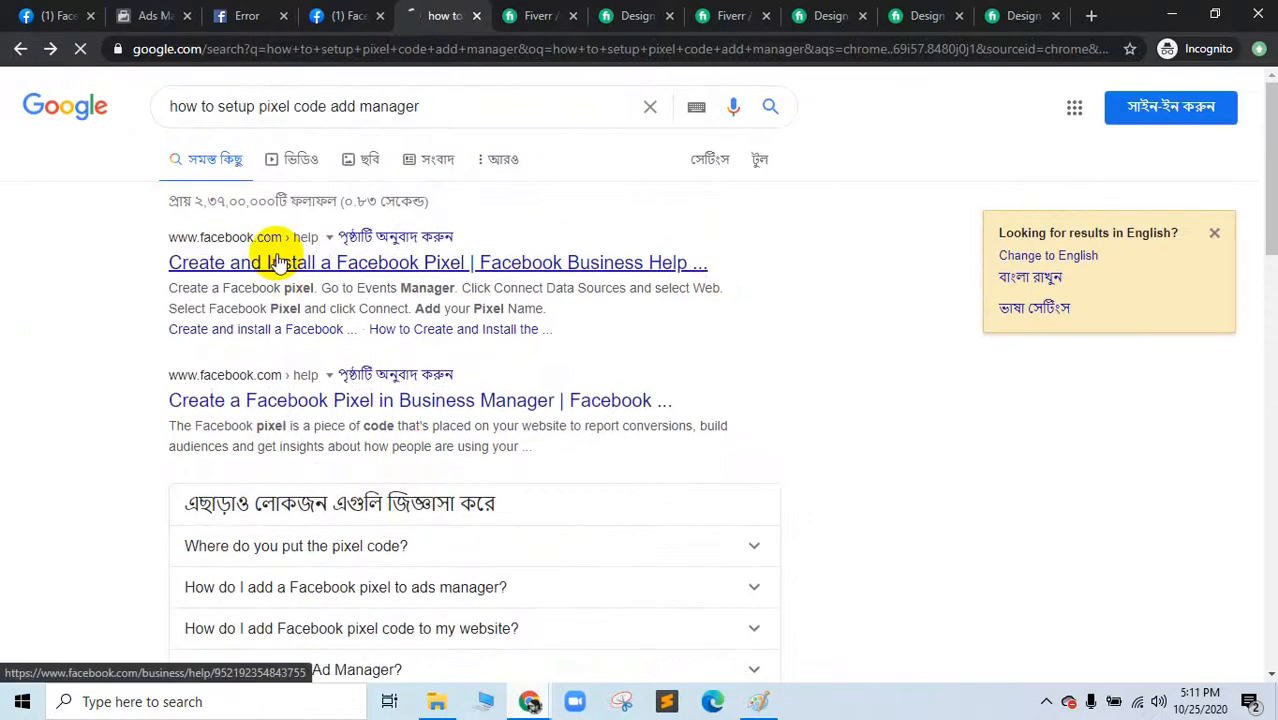
pyautogui.click(267, 333)
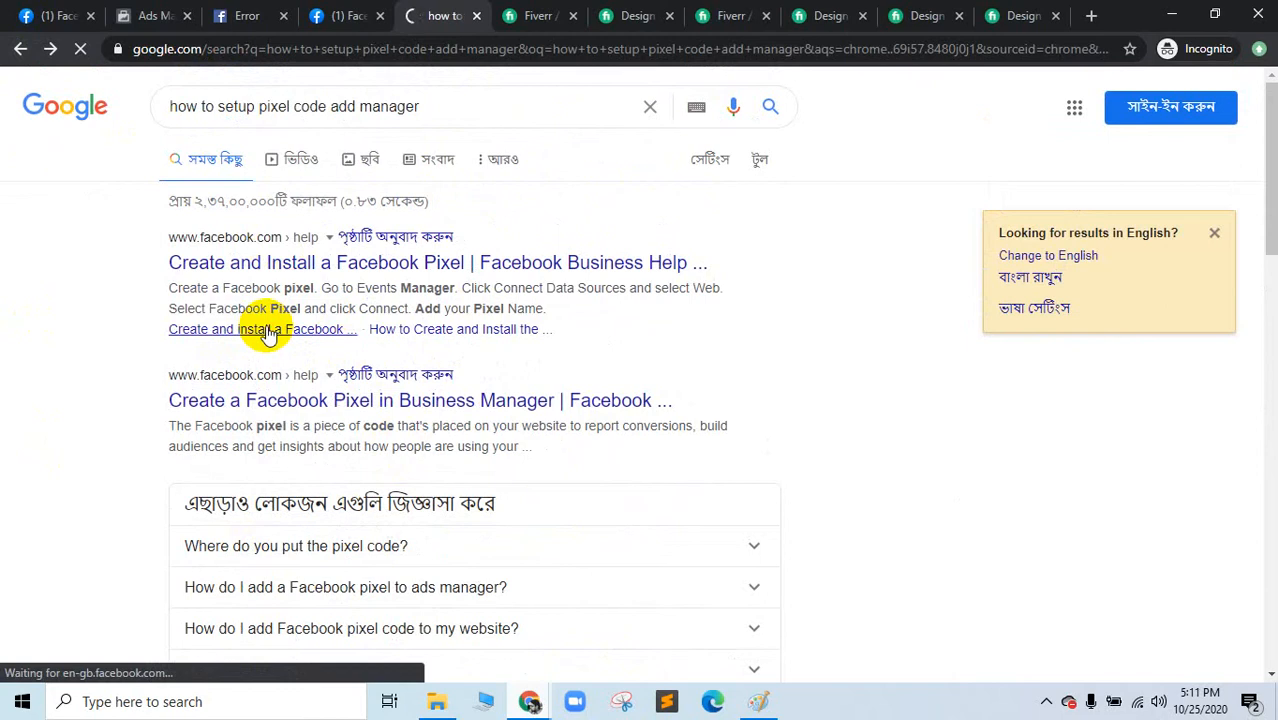
pyautogui.moveTo(439, 6); pyautogui.dragTo(268, 8)
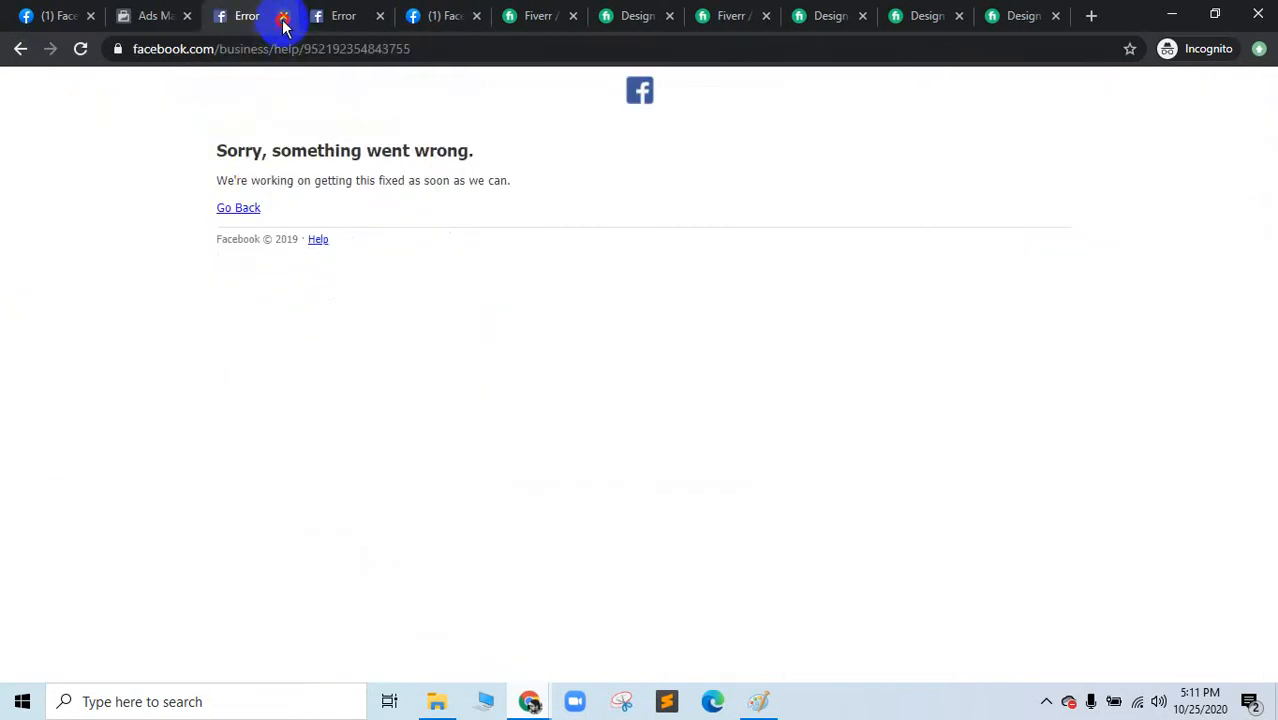
# Step: Close the Facebook error, Ads Manager and home tabs, then minimize Chrome
pyautogui.click(284, 17)
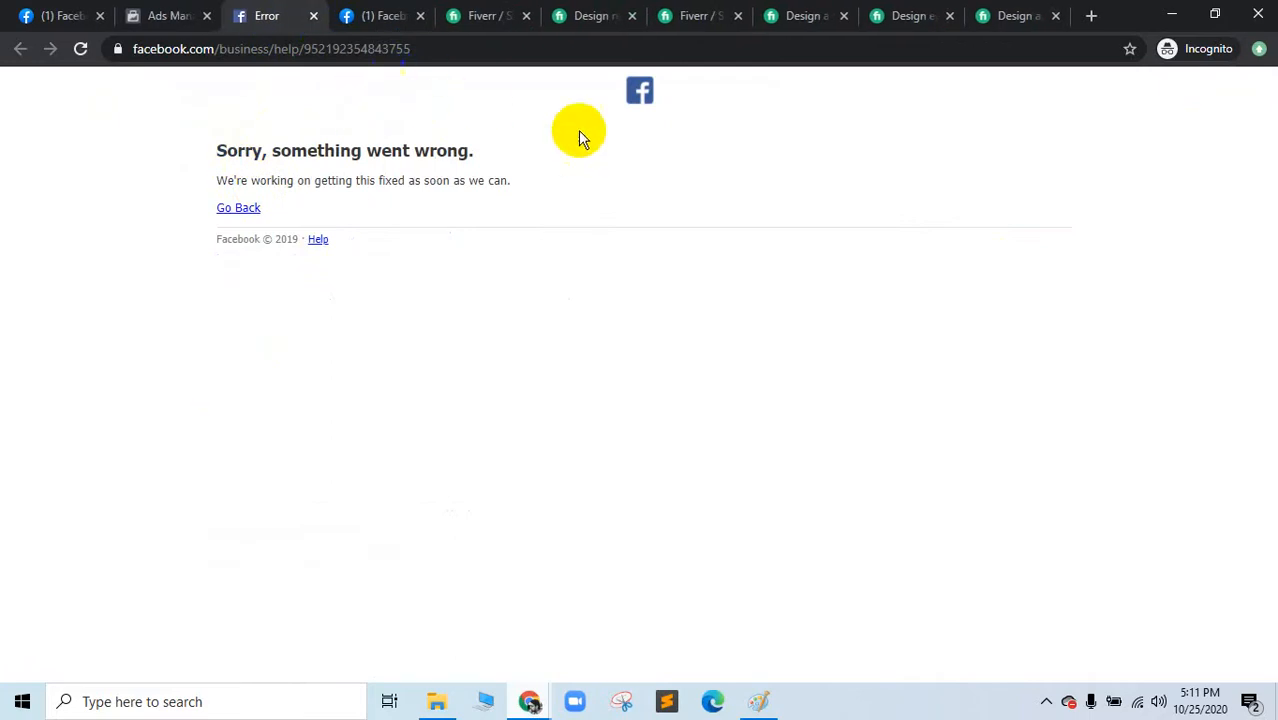
pyautogui.click(642, 89)
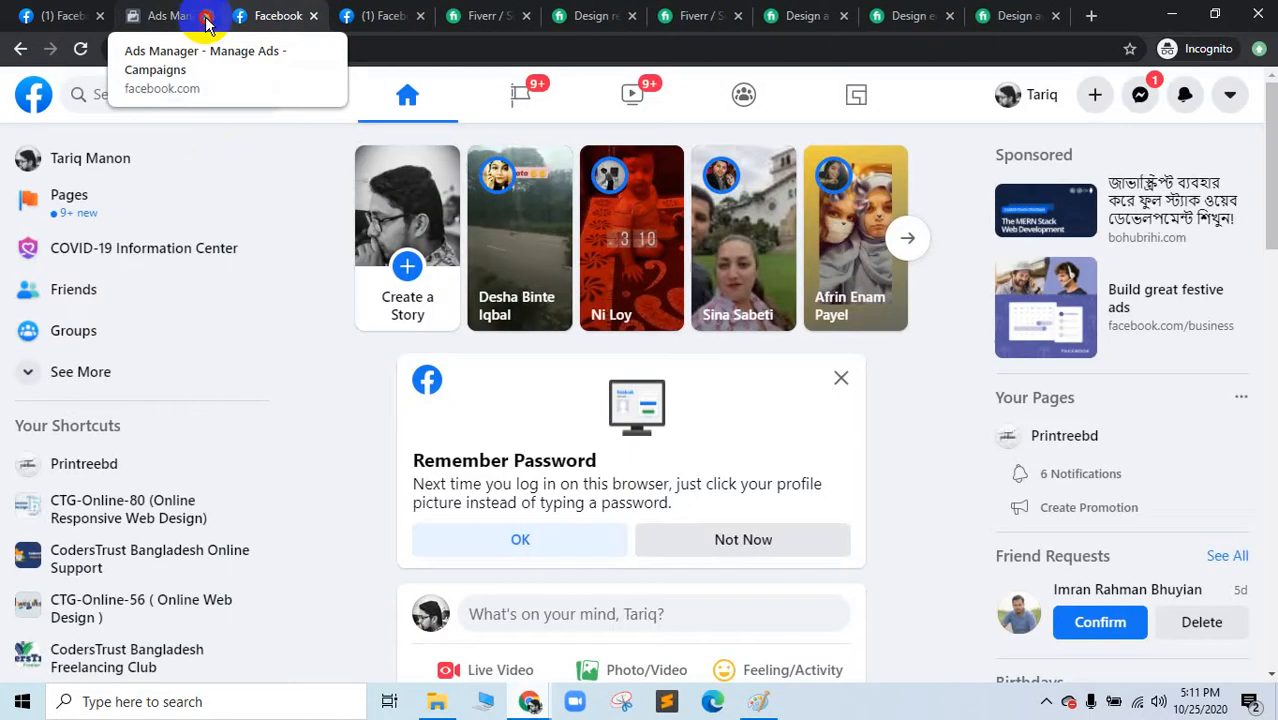
pyautogui.click(207, 17)
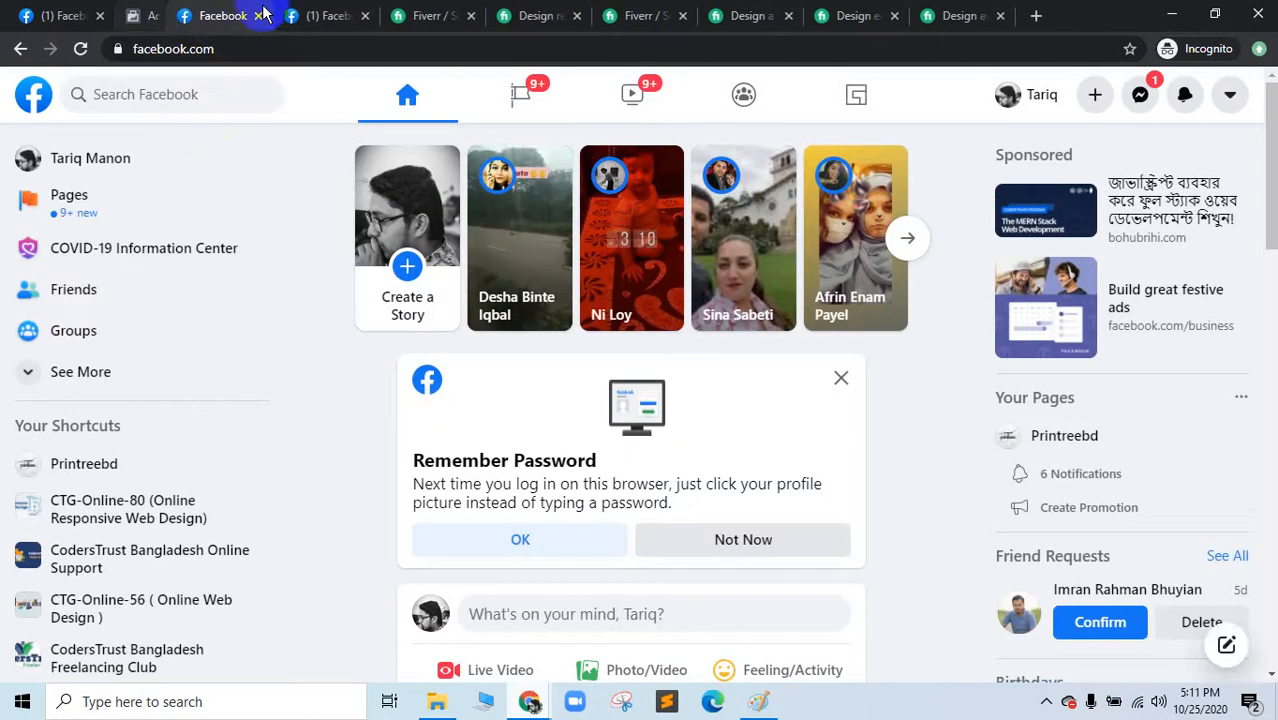
pyautogui.click(315, 17)
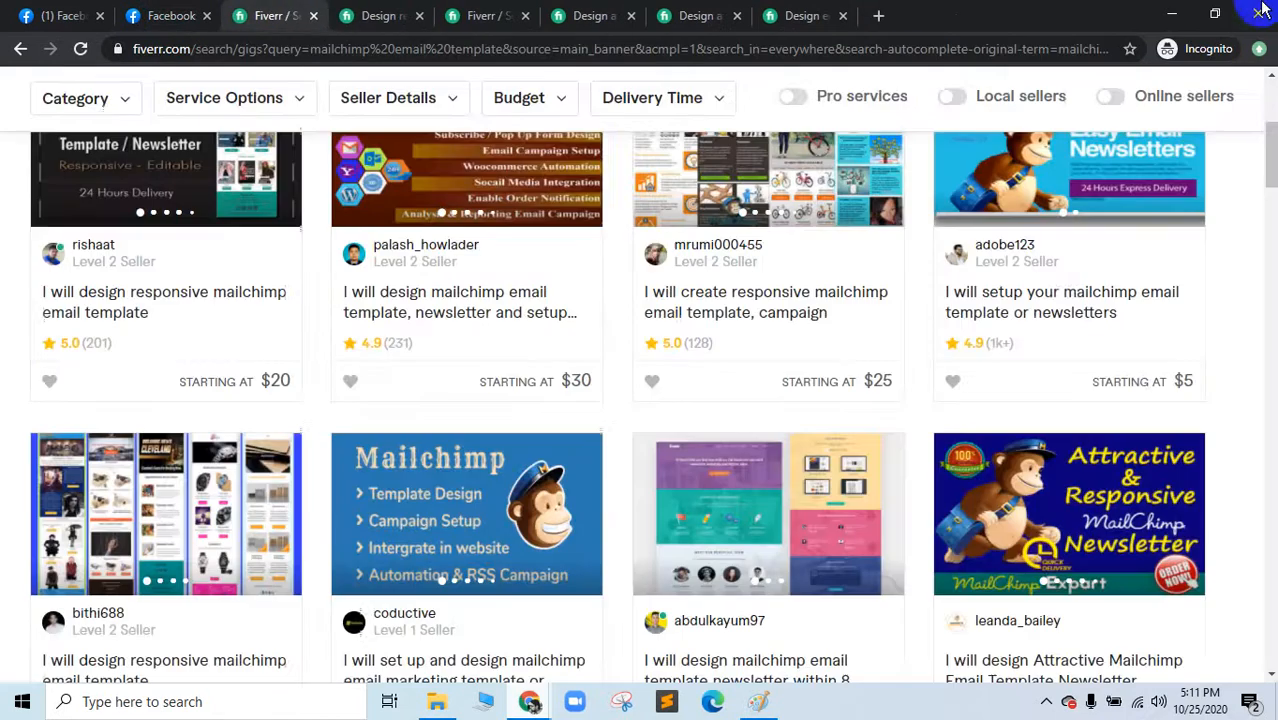
pyautogui.click(1171, 14)
# Step: In the other Chrome window, search My Drive for 'pixel'
pyautogui.moveTo(530, 701)
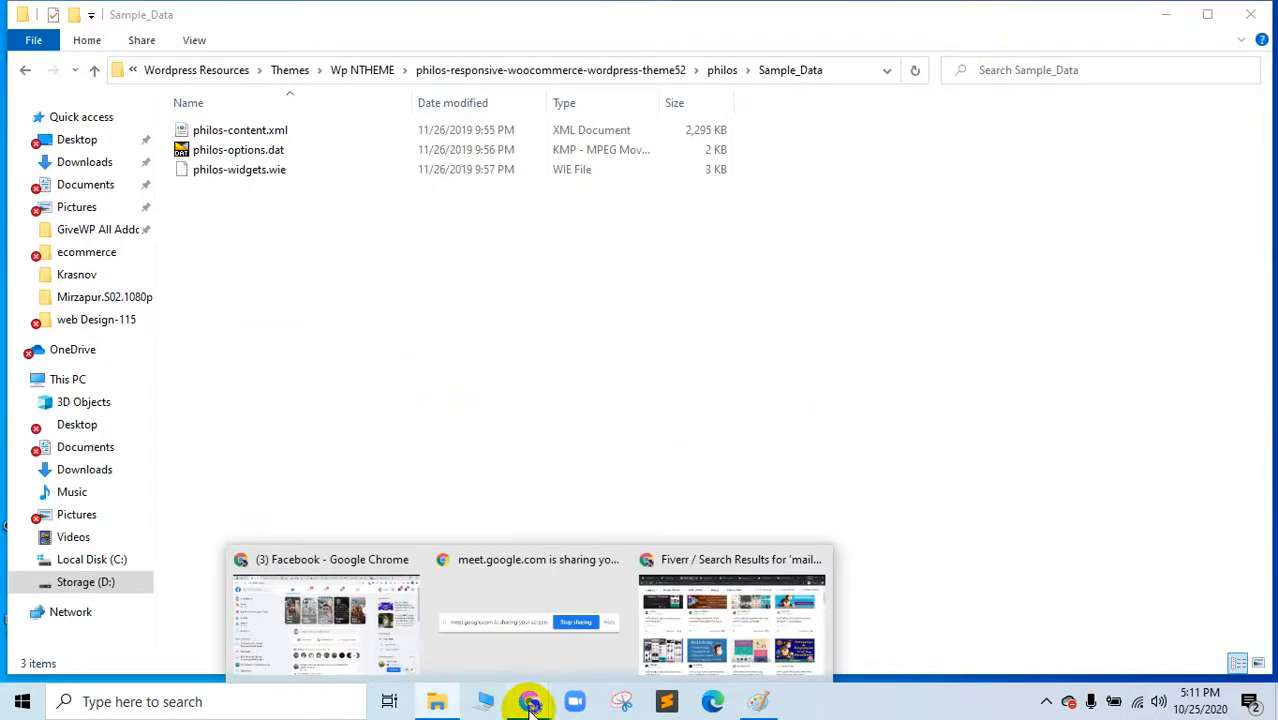
pyautogui.click(330, 640)
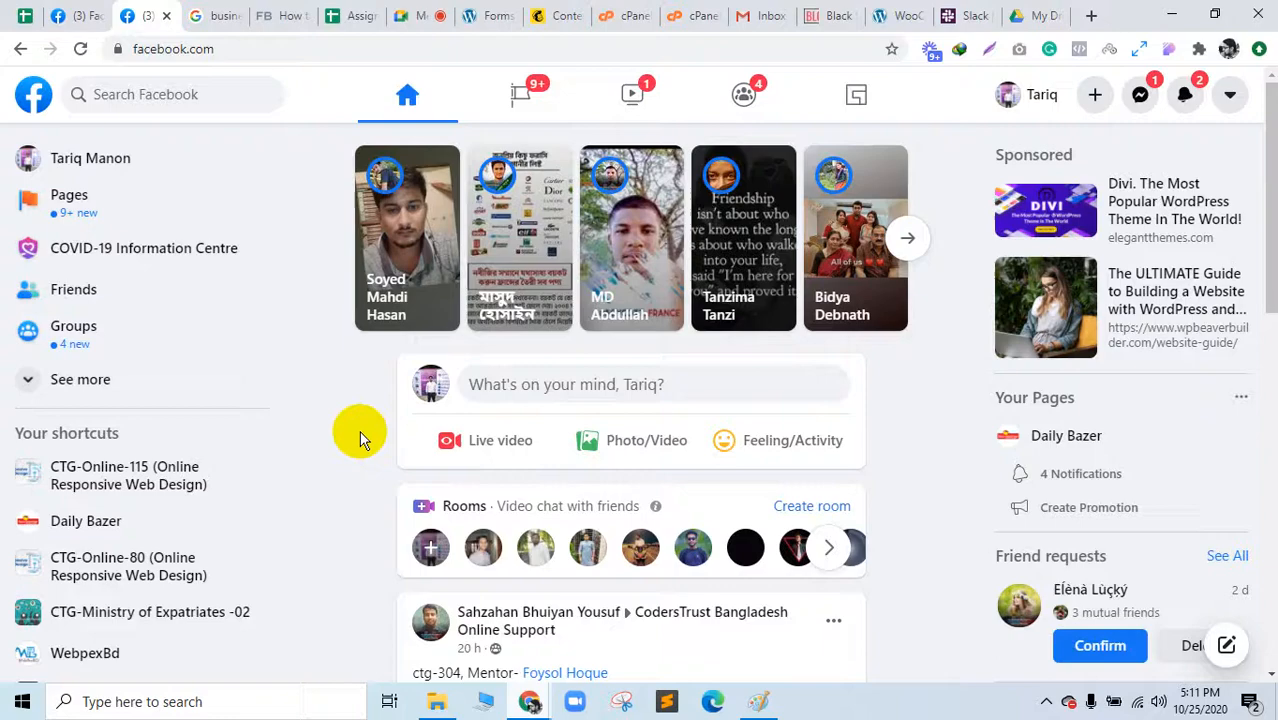
pyautogui.click(238, 10)
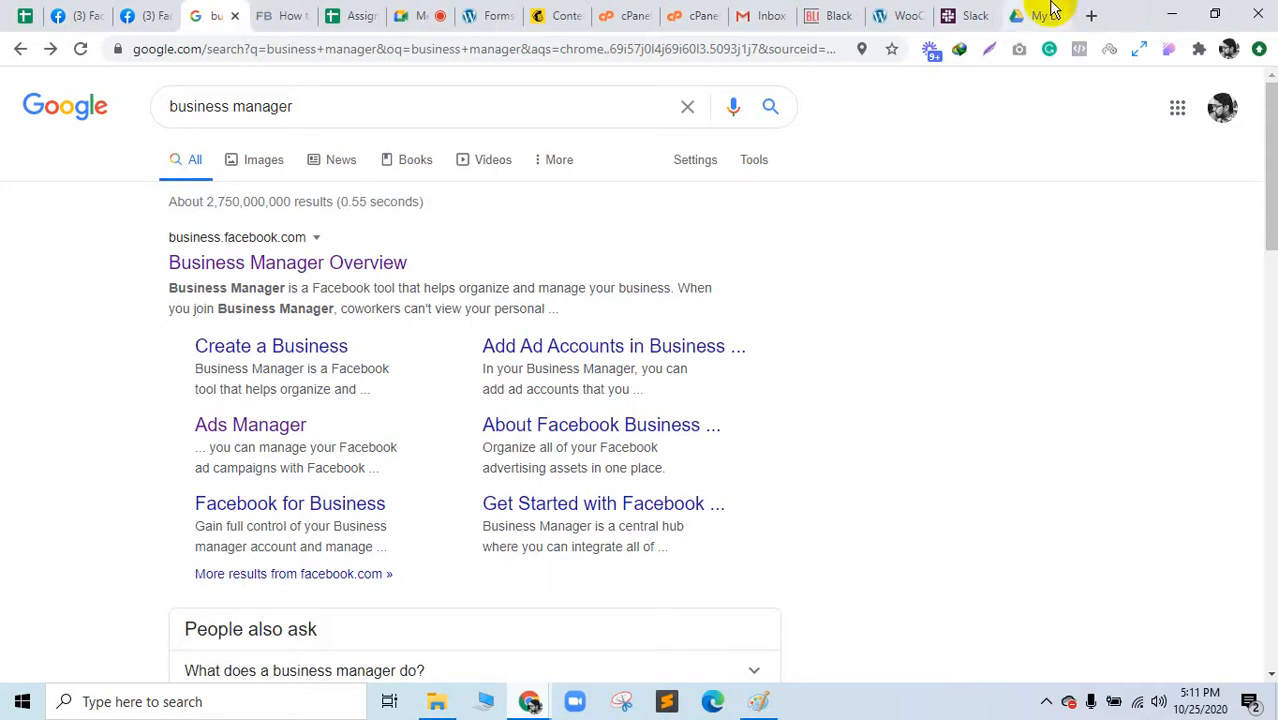
pyautogui.moveTo(1015, 12); pyautogui.dragTo(298, 31)
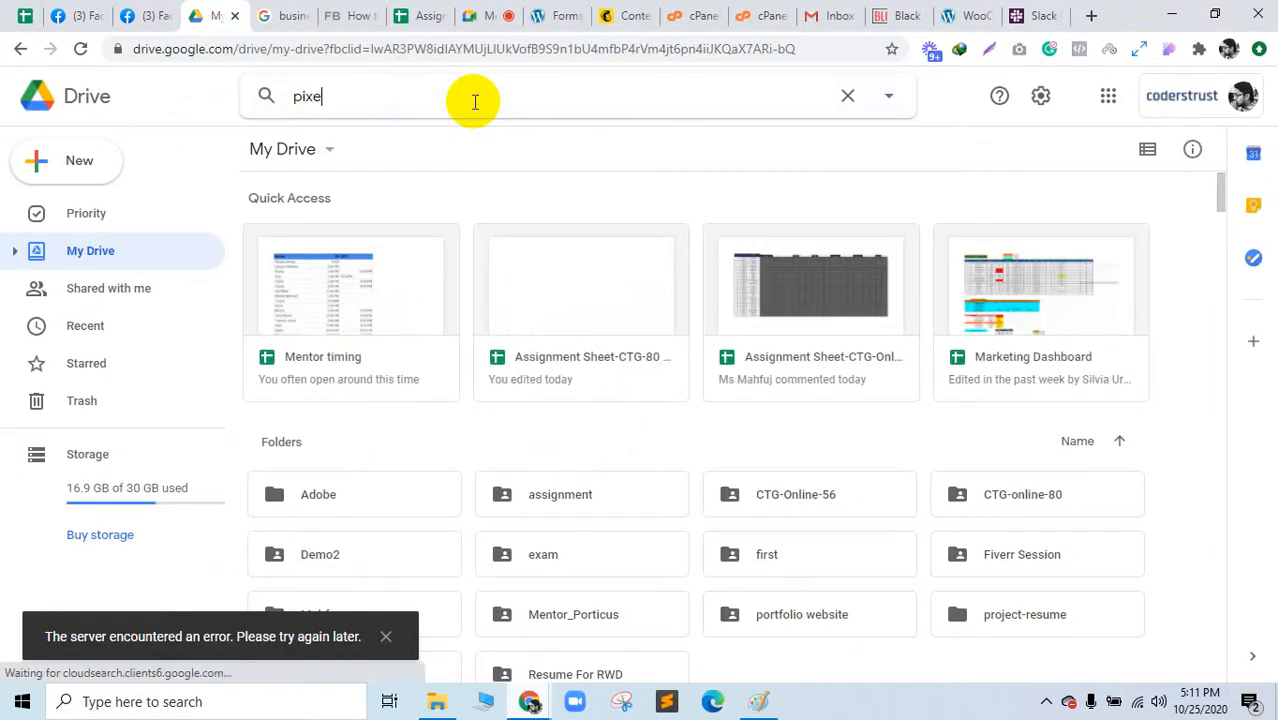
pyautogui.press('Return')
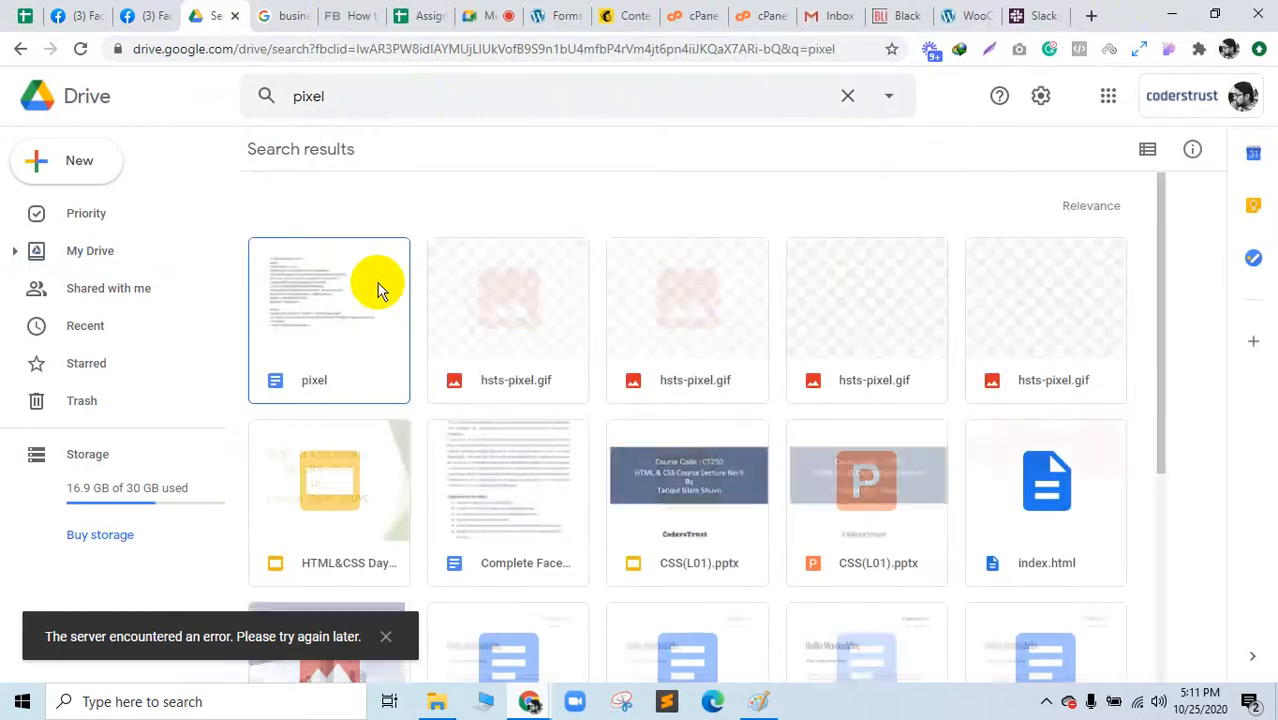
# Step: Open the pixel document and select the pixel ID in its fbq('init') line
pyautogui.click(377, 286)
pyautogui.doubleClick(377, 283)
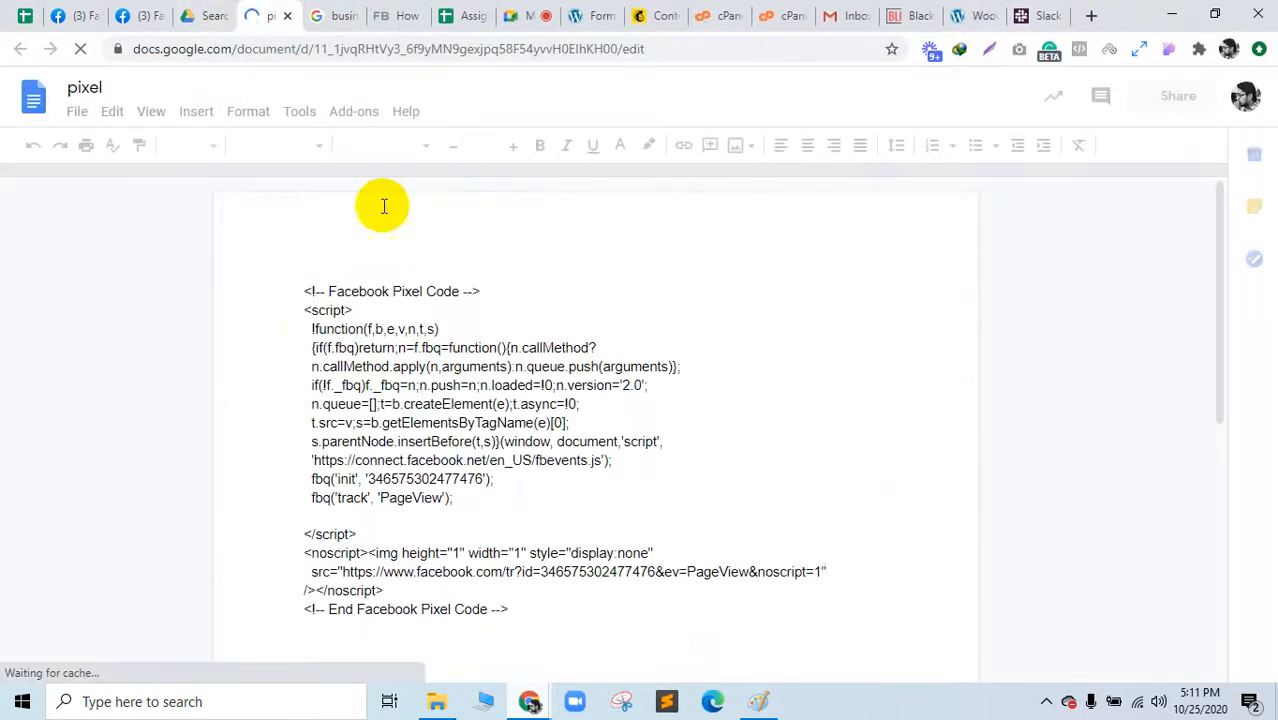
pyautogui.click(522, 615)
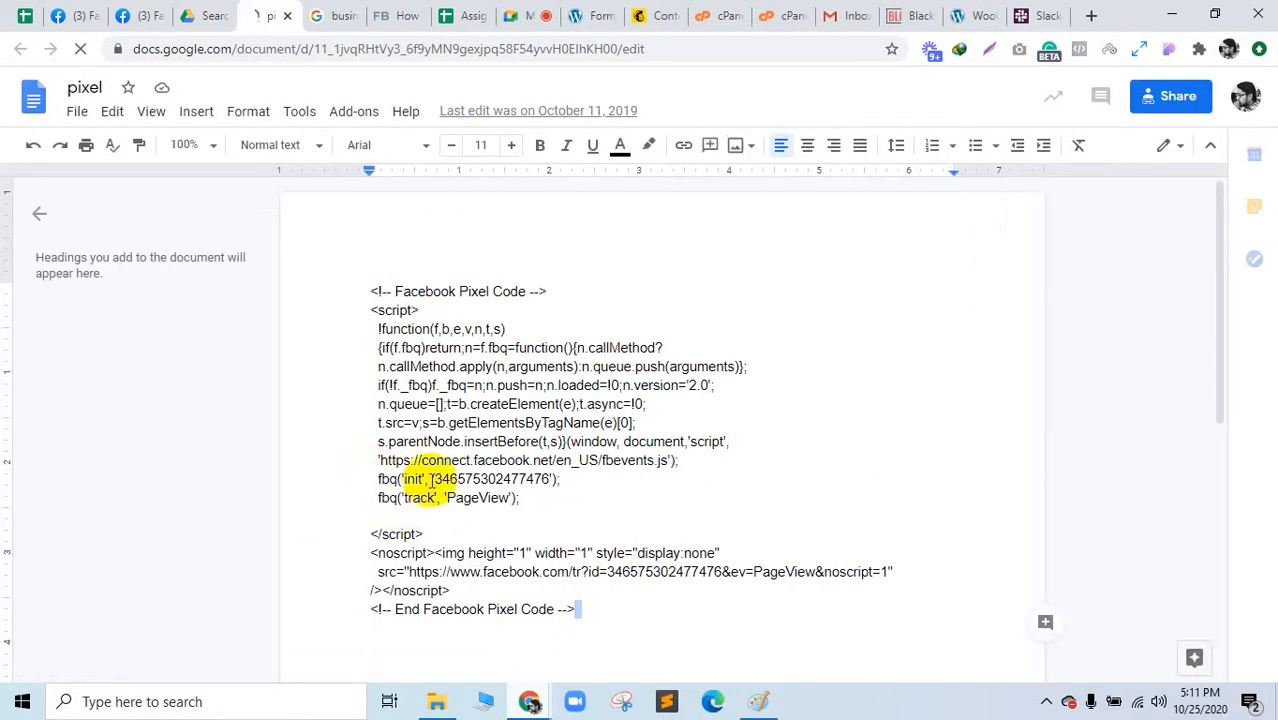
pyautogui.moveTo(436, 479); pyautogui.dragTo(546, 479)
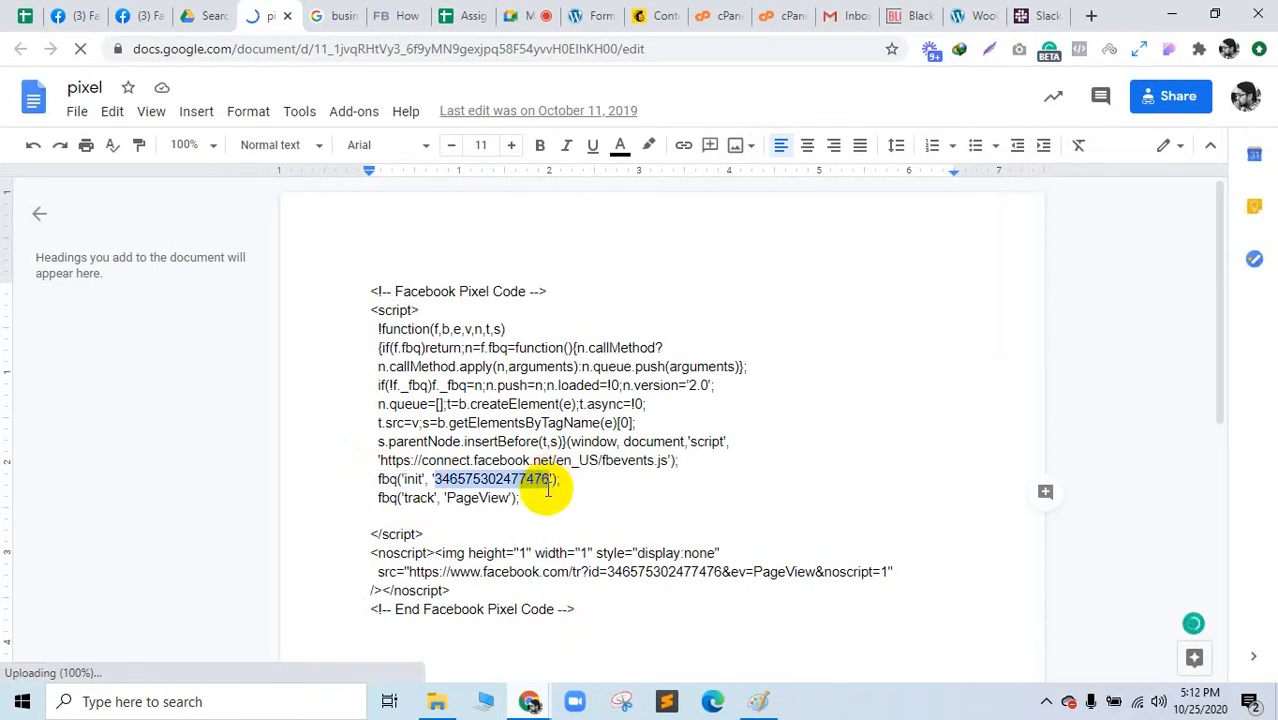
# Step: In the incognito window, start a new ad from Facebook's Create menu and close the New Campaign dialog
pyautogui.moveTo(528, 699)
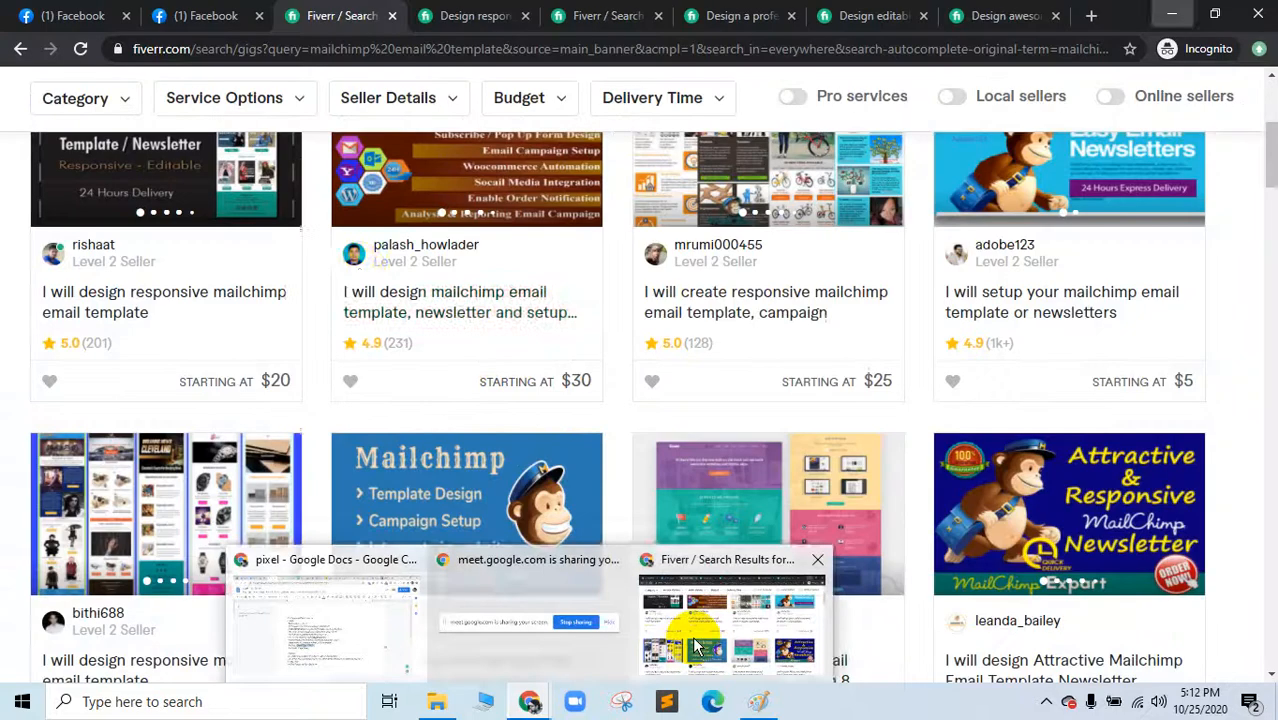
pyautogui.click(697, 647)
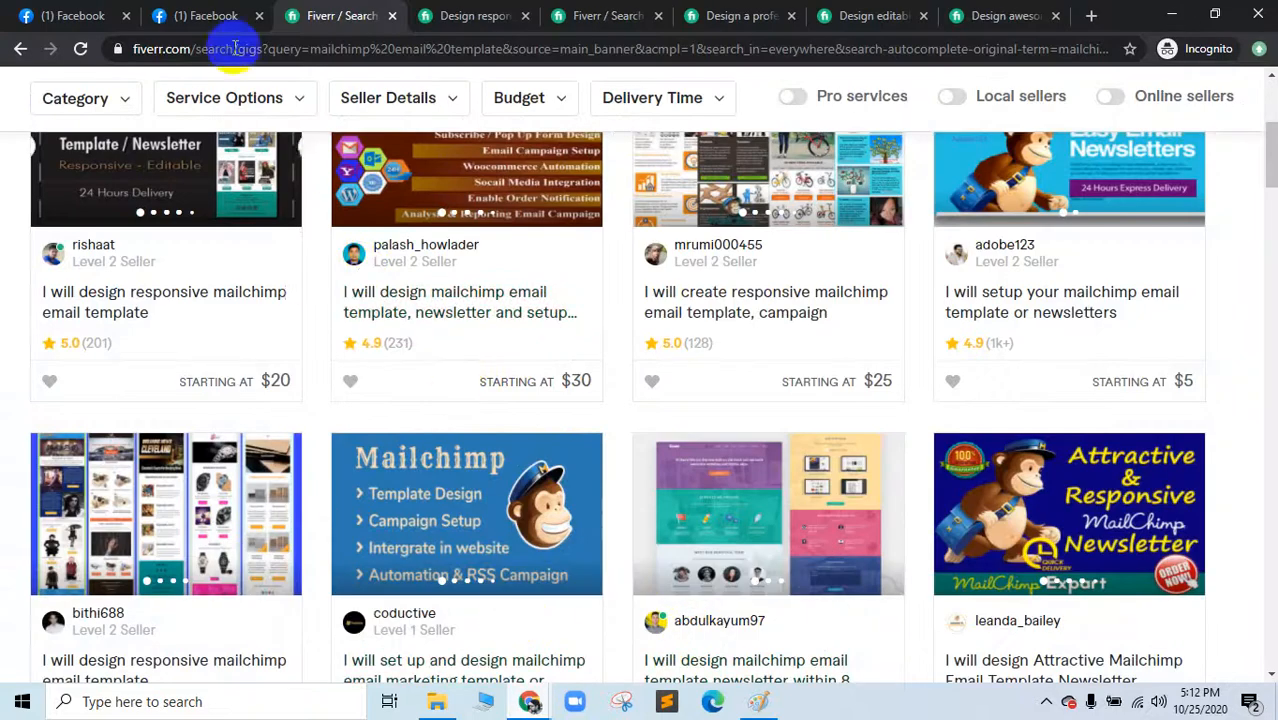
pyautogui.click(206, 15)
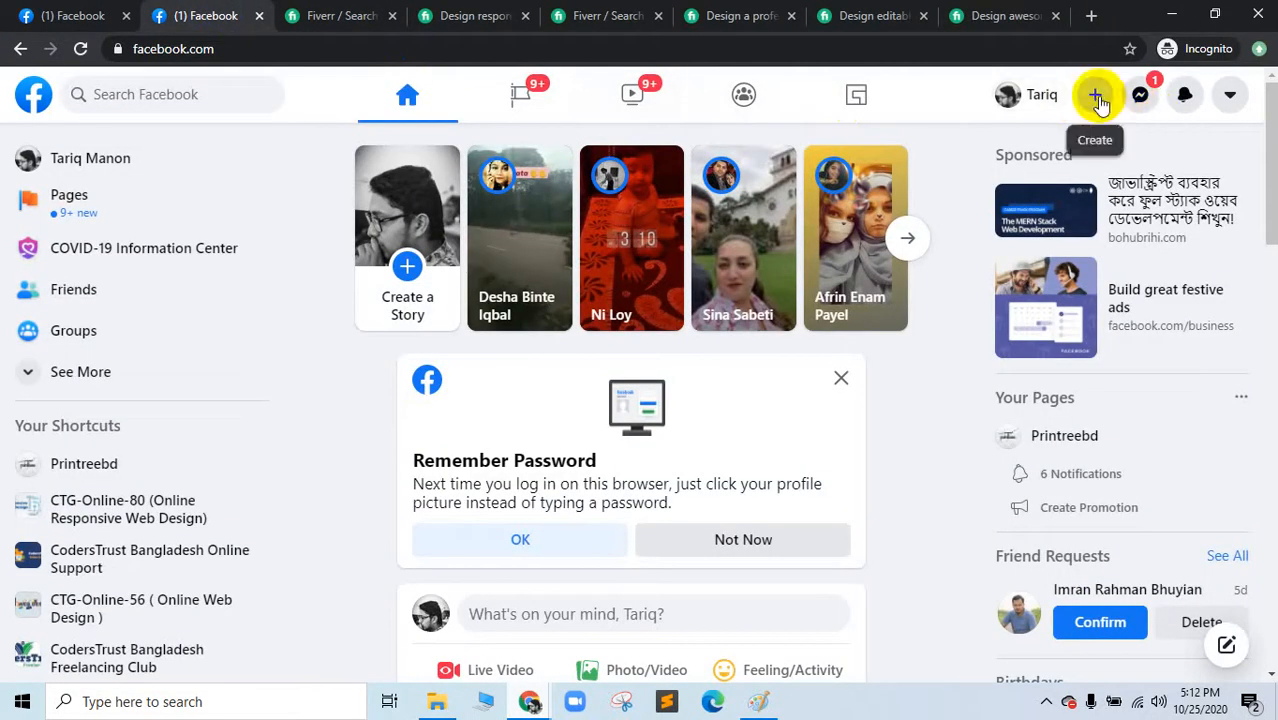
pyautogui.click(1097, 98)
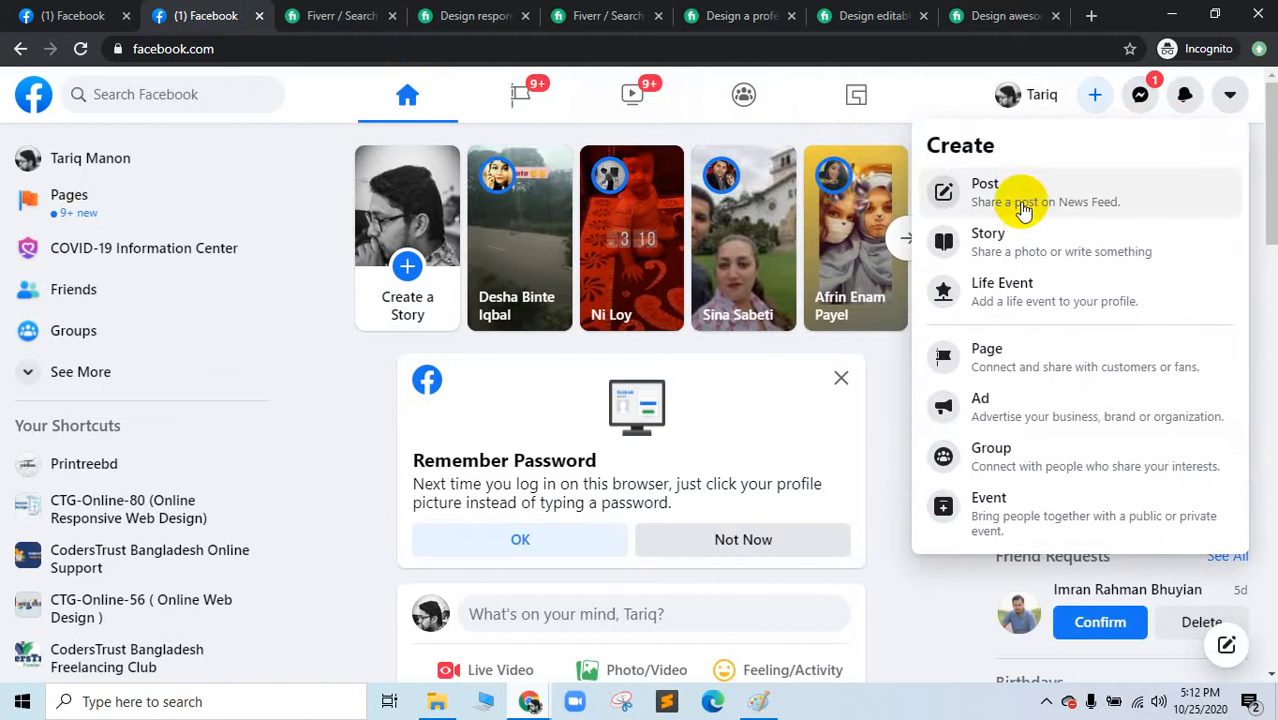
pyautogui.click(1013, 420)
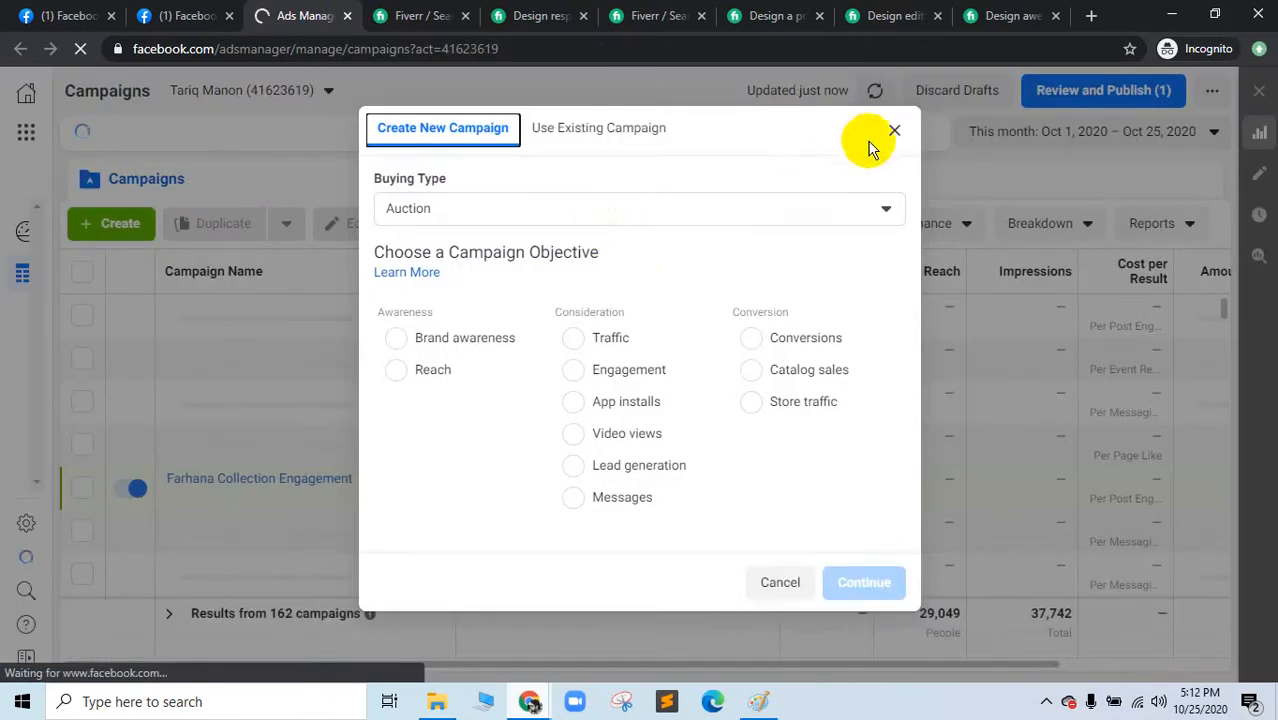
pyautogui.click(895, 137)
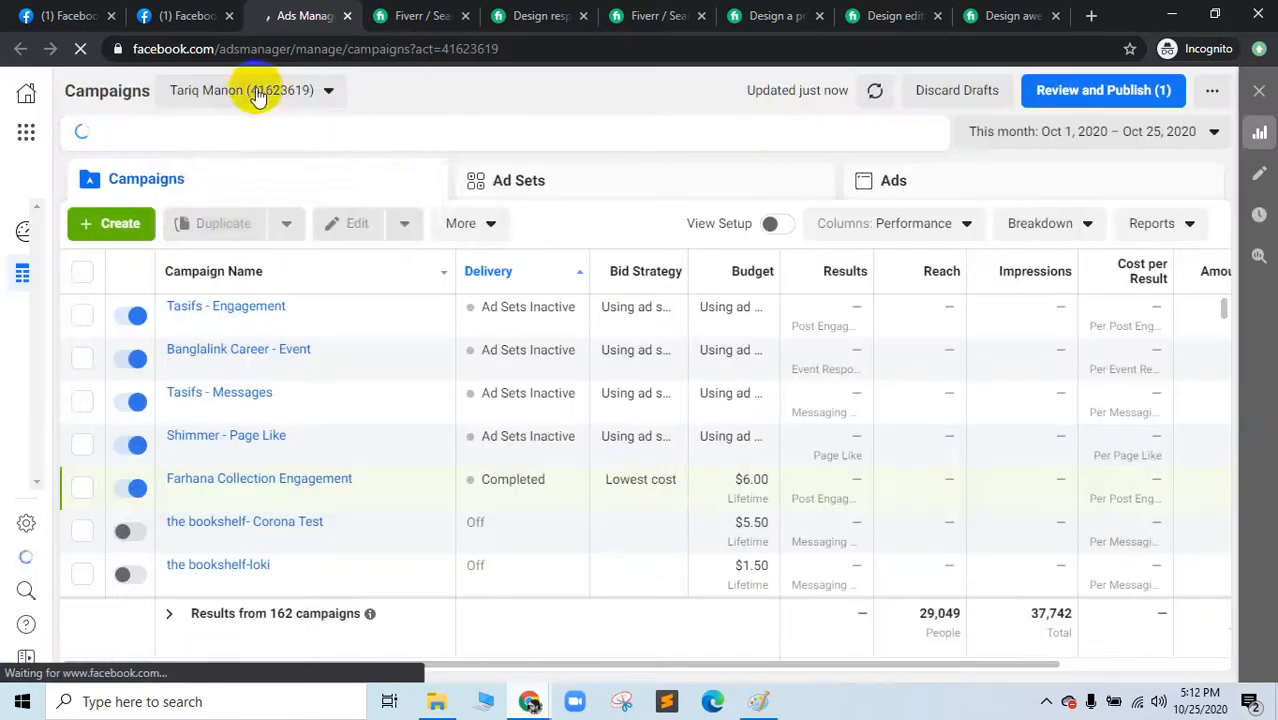
# Step: Keep the current ad account and open the account Settings
pyautogui.click(257, 89)
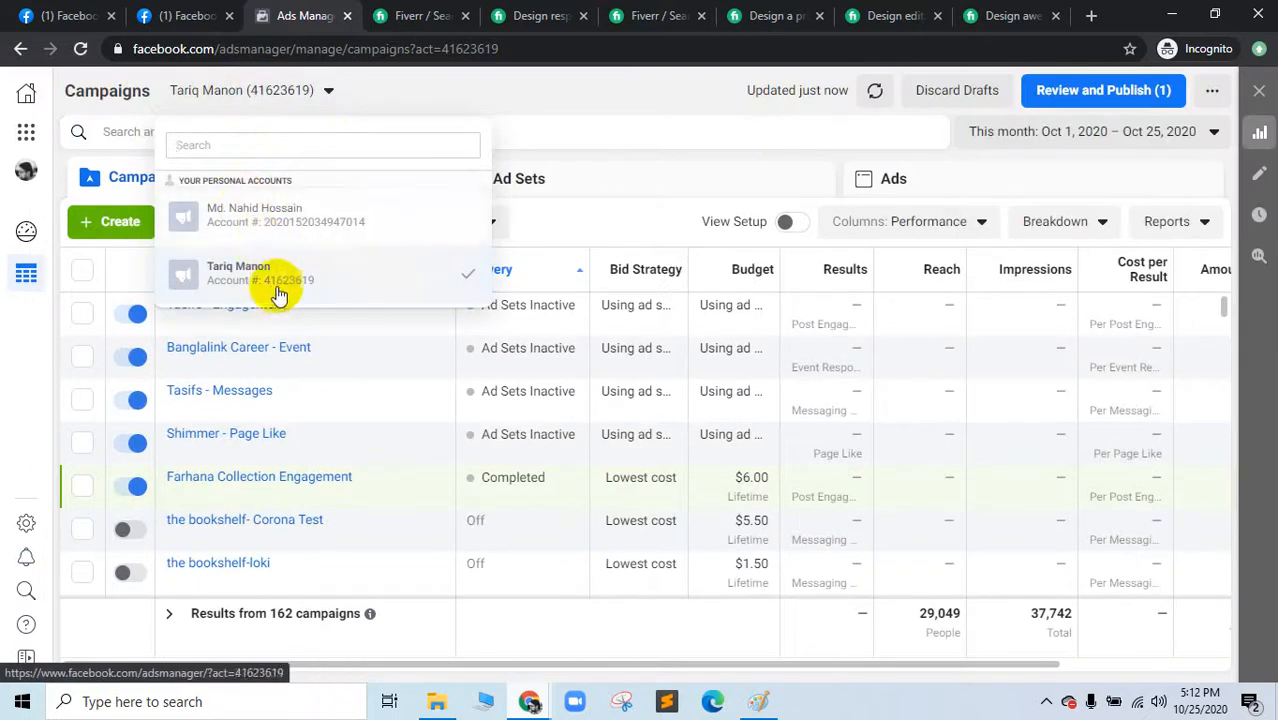
pyautogui.click(613, 94)
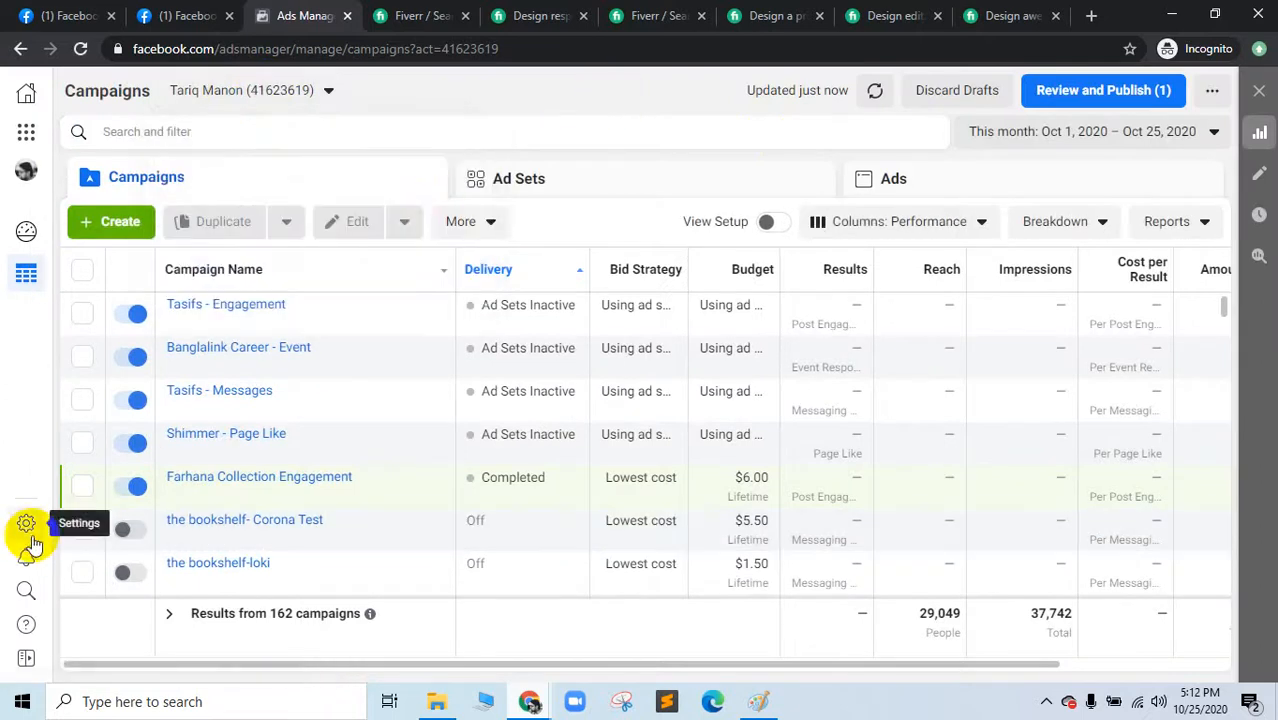
pyautogui.click(25, 525)
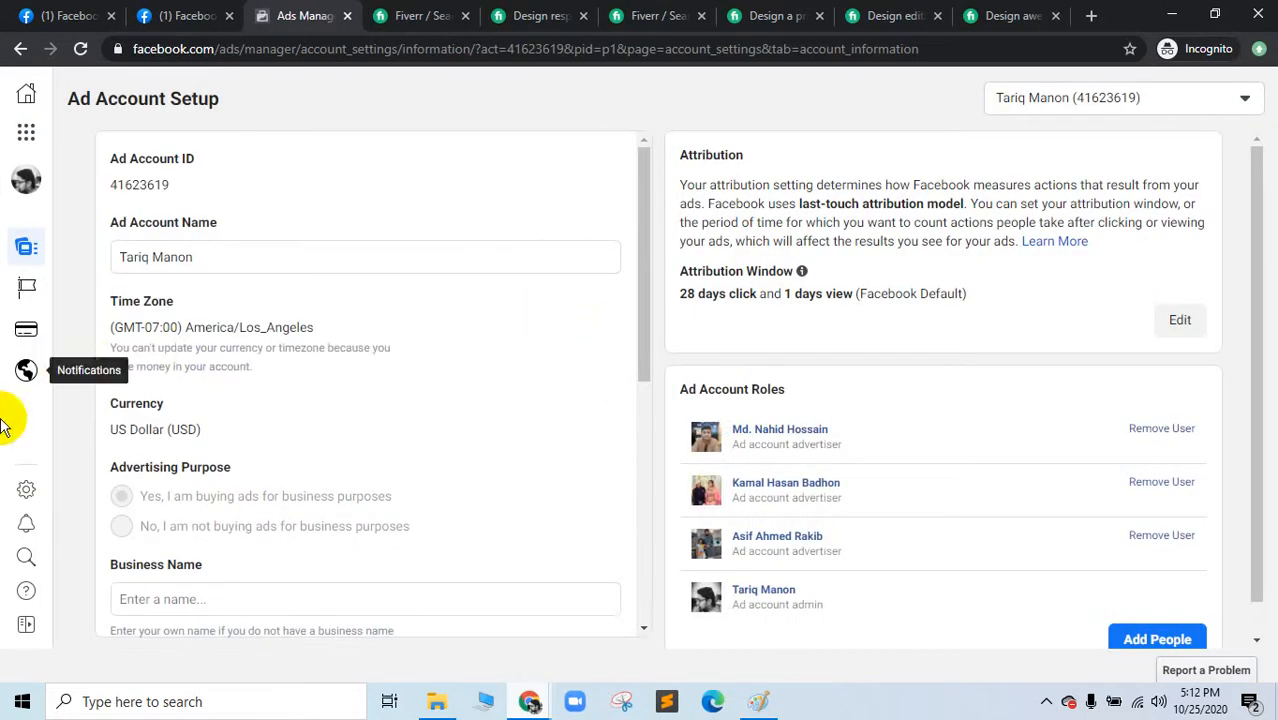
# Step: Reopen the ad account settings, then go to Ads Manager via the Business Tools menu
pyautogui.click(22, 495)
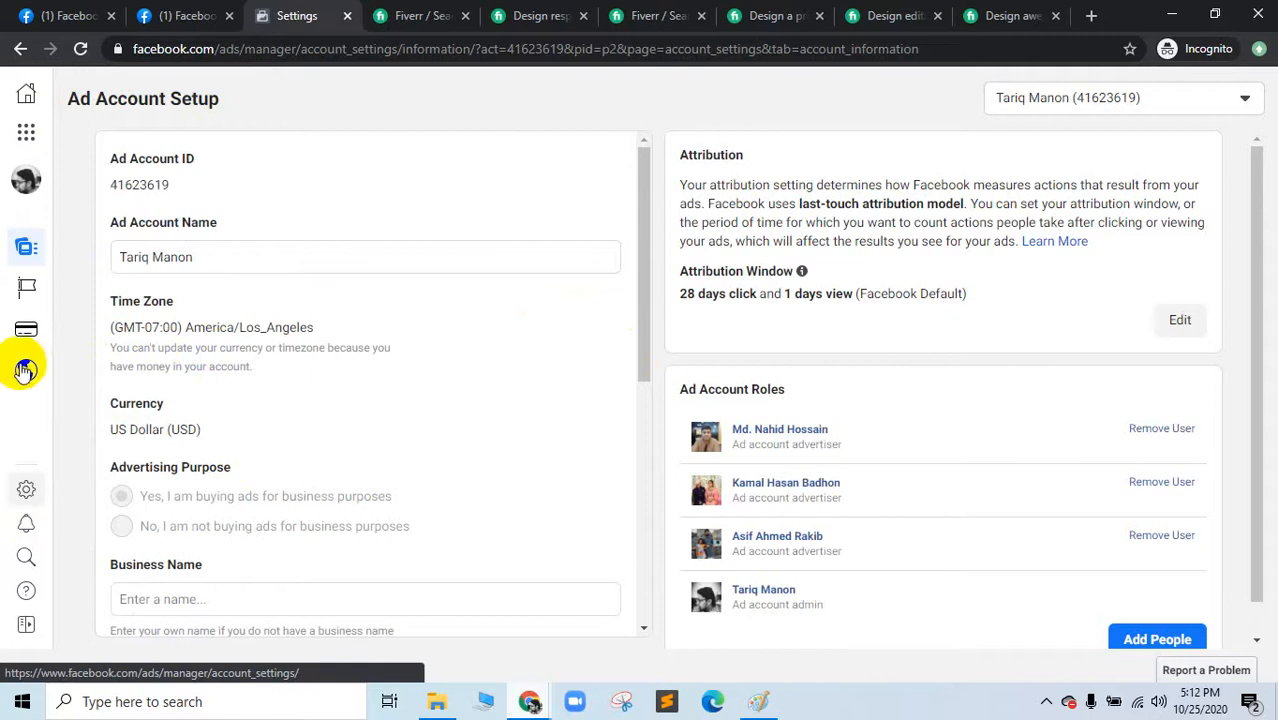
pyautogui.moveTo(26, 262)
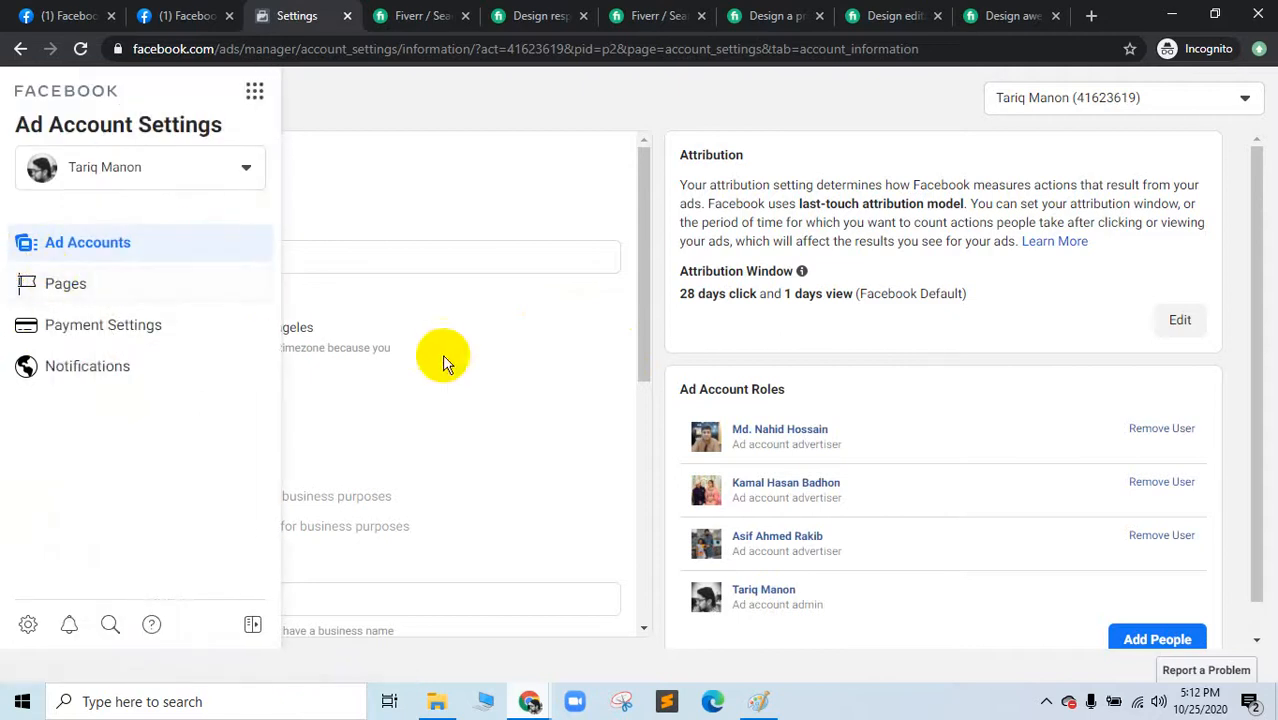
pyautogui.click(26, 493)
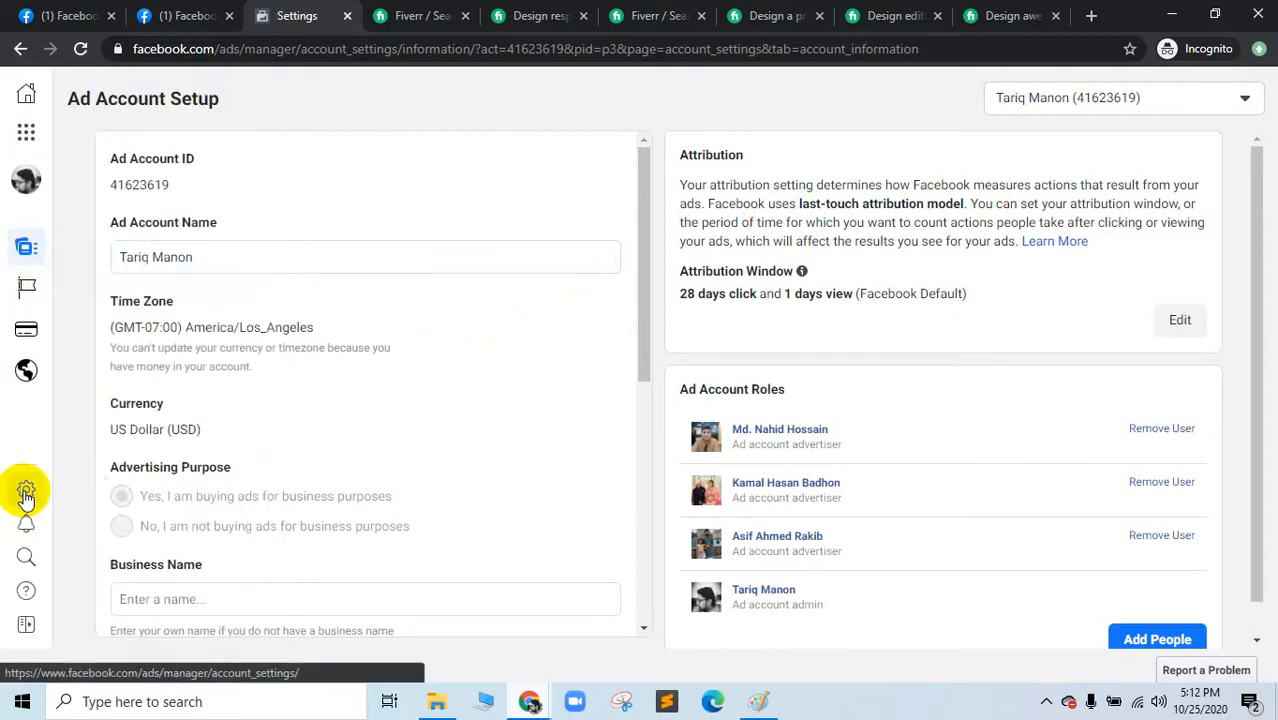
pyautogui.moveTo(26, 251)
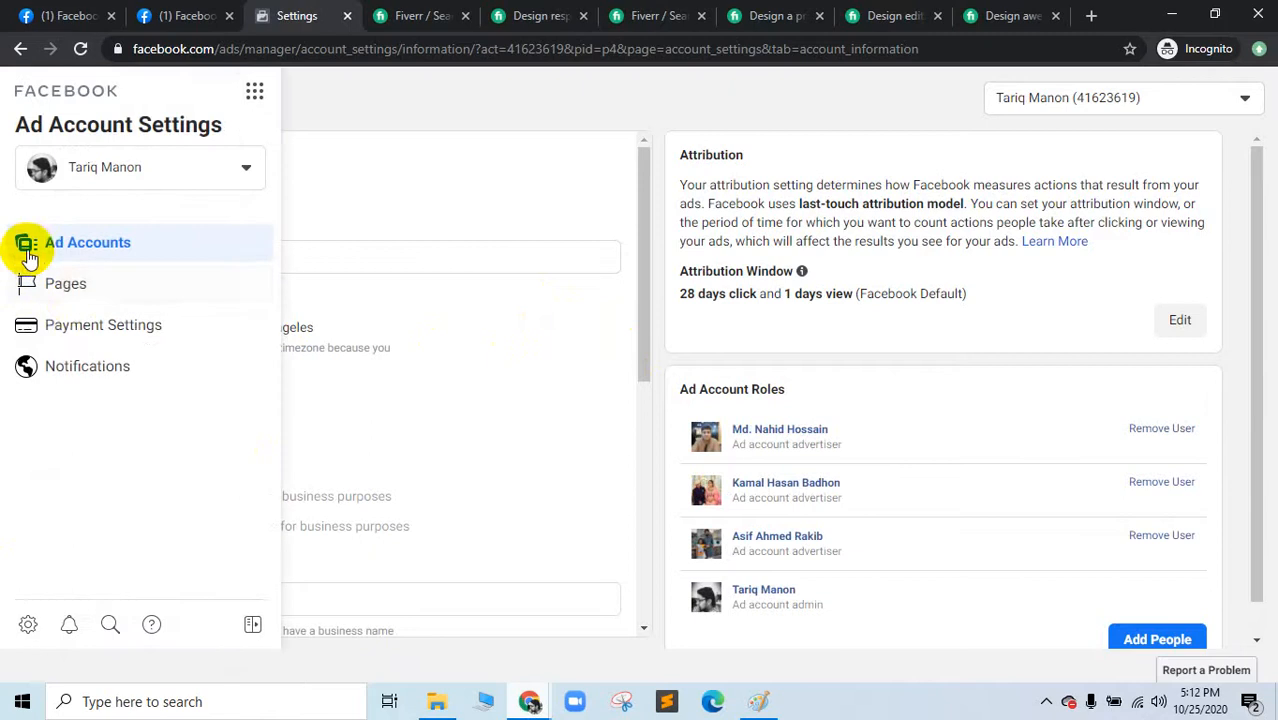
pyautogui.click(145, 167)
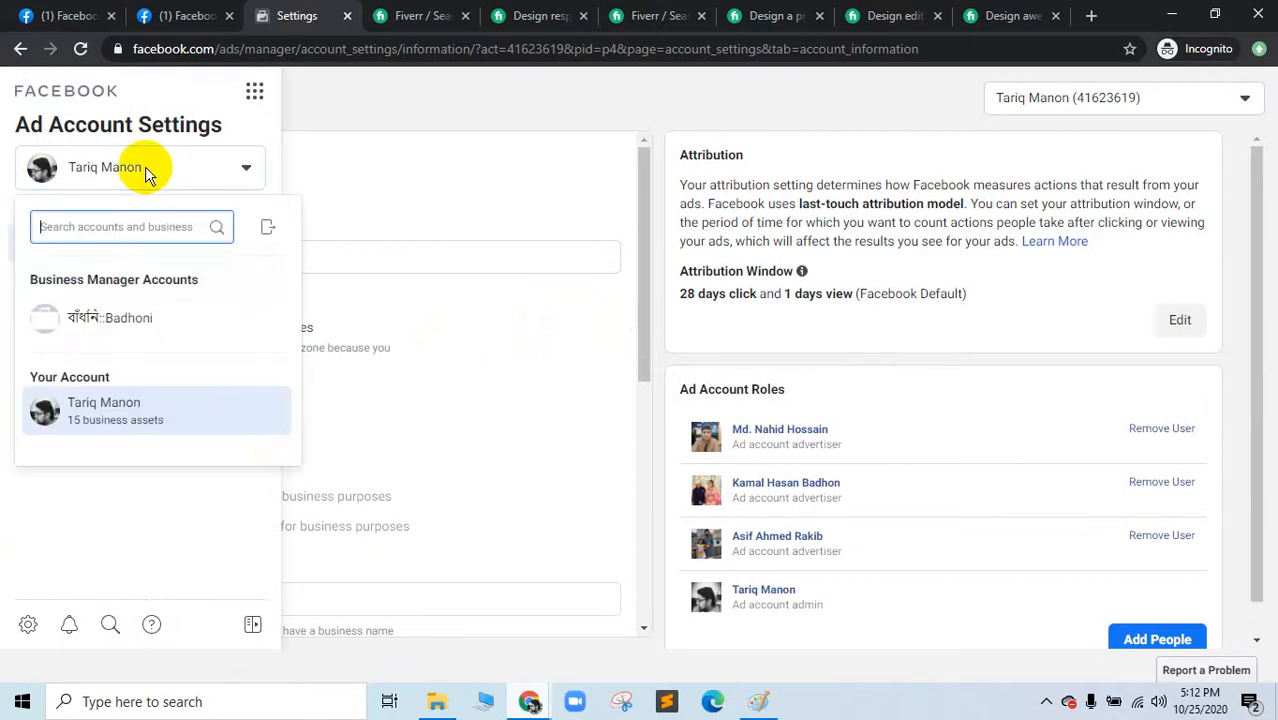
pyautogui.click(255, 92)
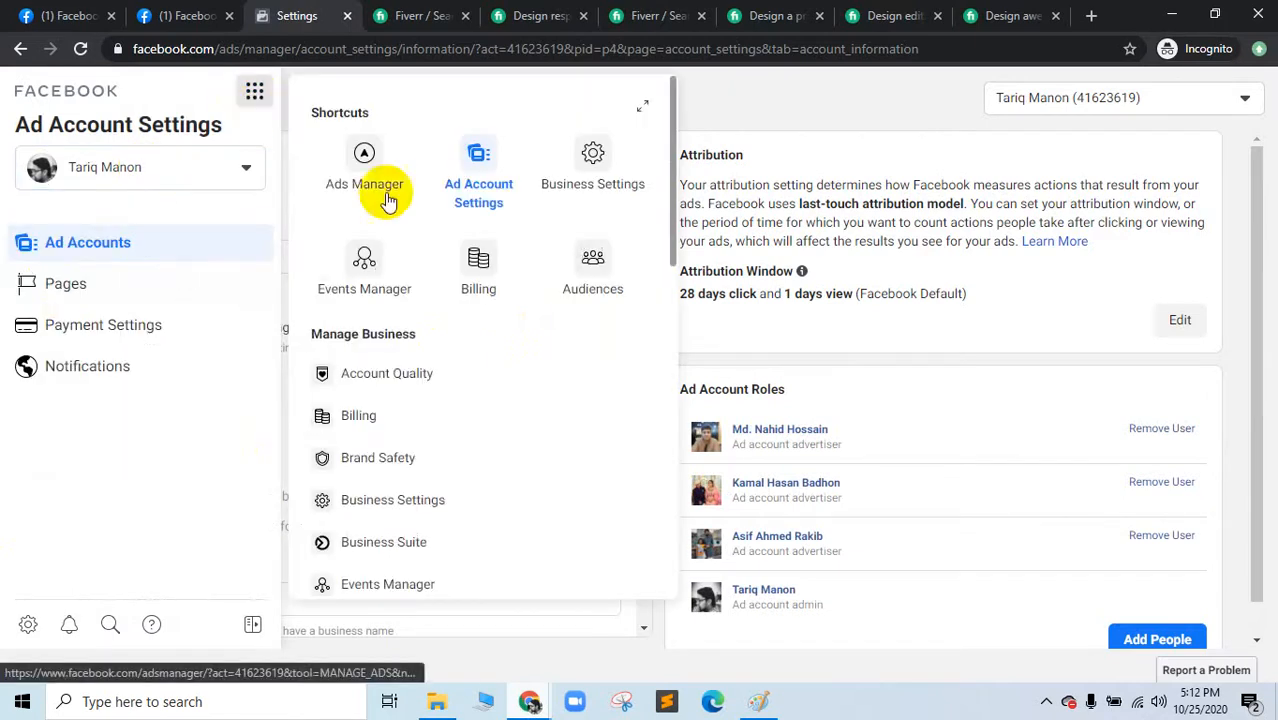
pyautogui.scroll(-2, 487, 443)
pyautogui.scroll(-5, 487, 450)
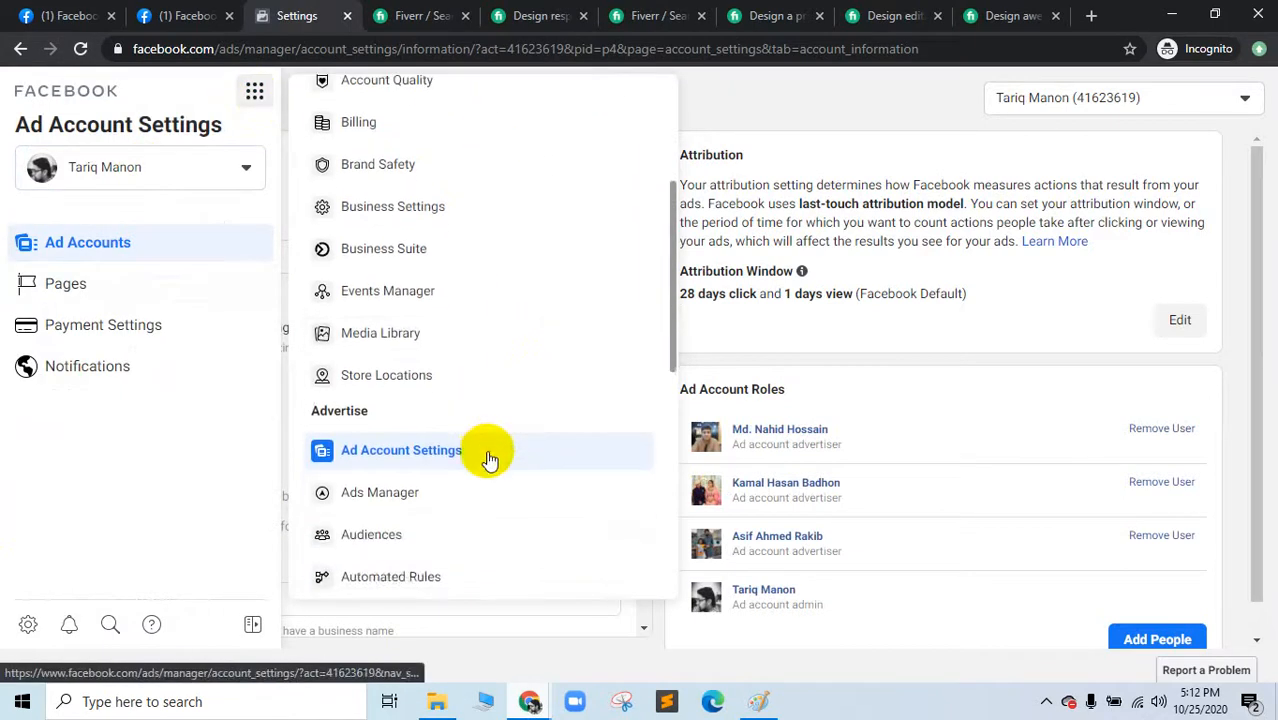
pyautogui.scroll(-2, 487, 458)
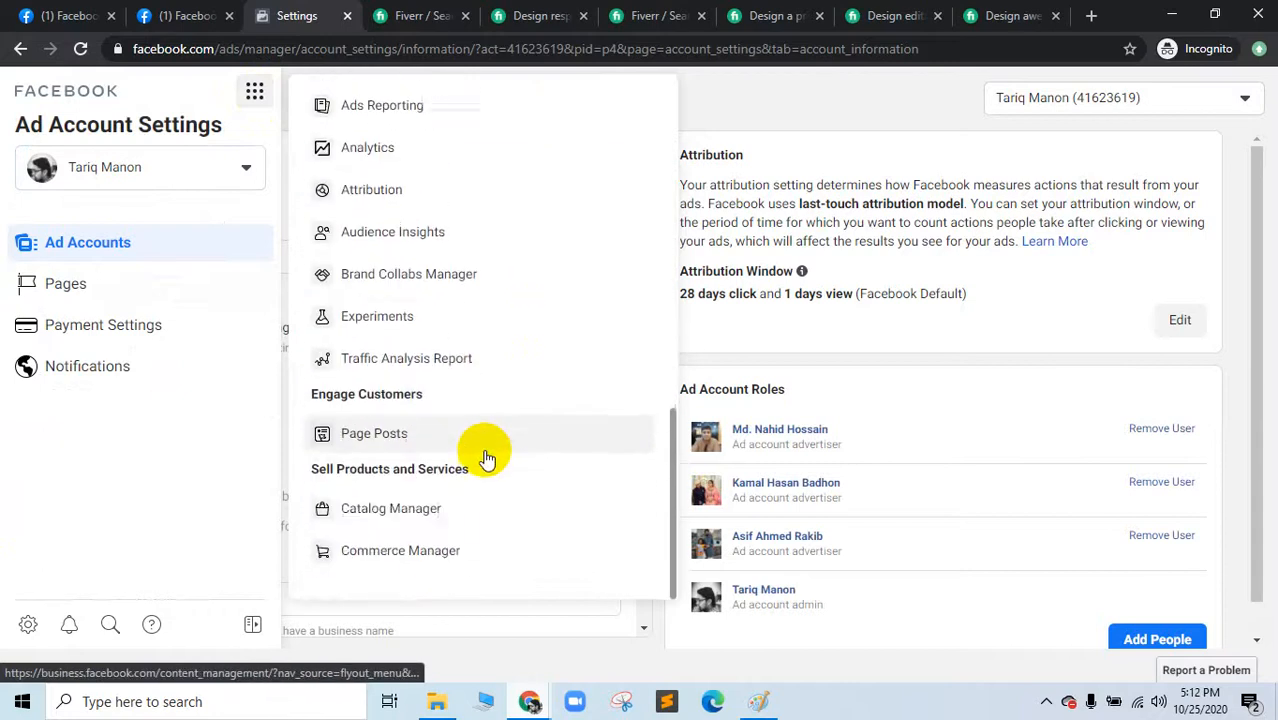
pyautogui.scroll(3, 487, 458)
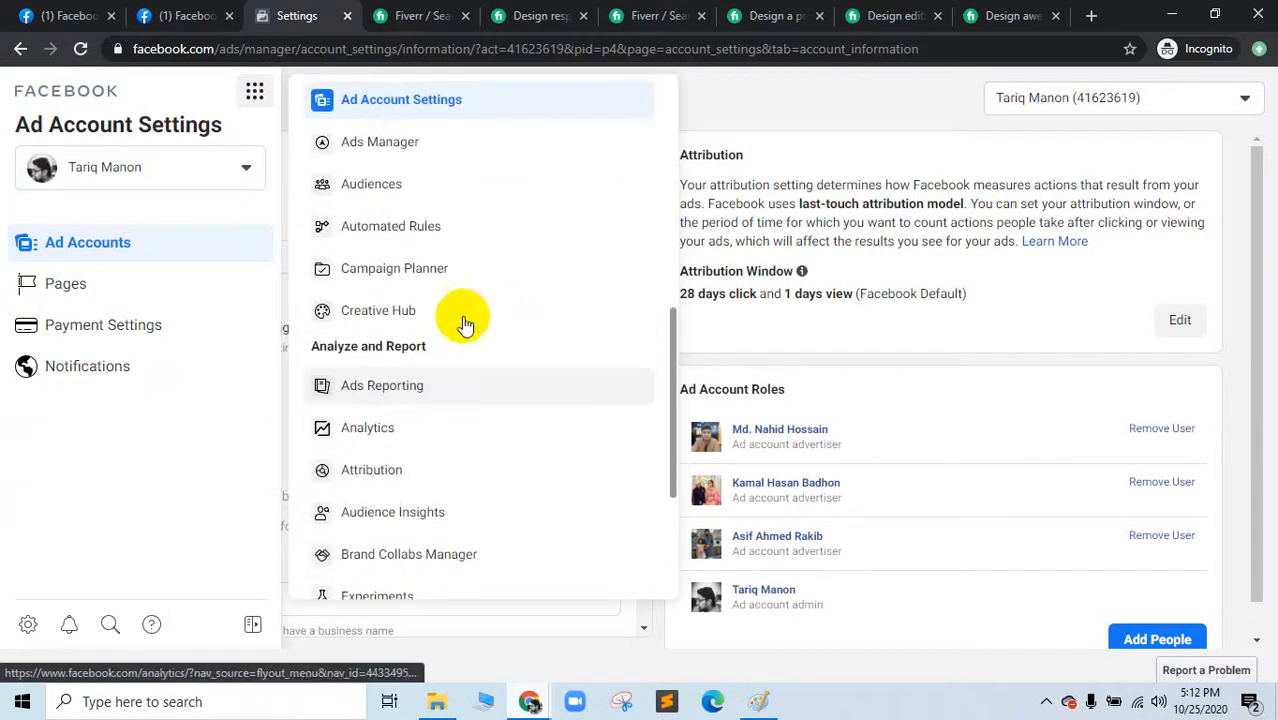
pyautogui.click(403, 143)
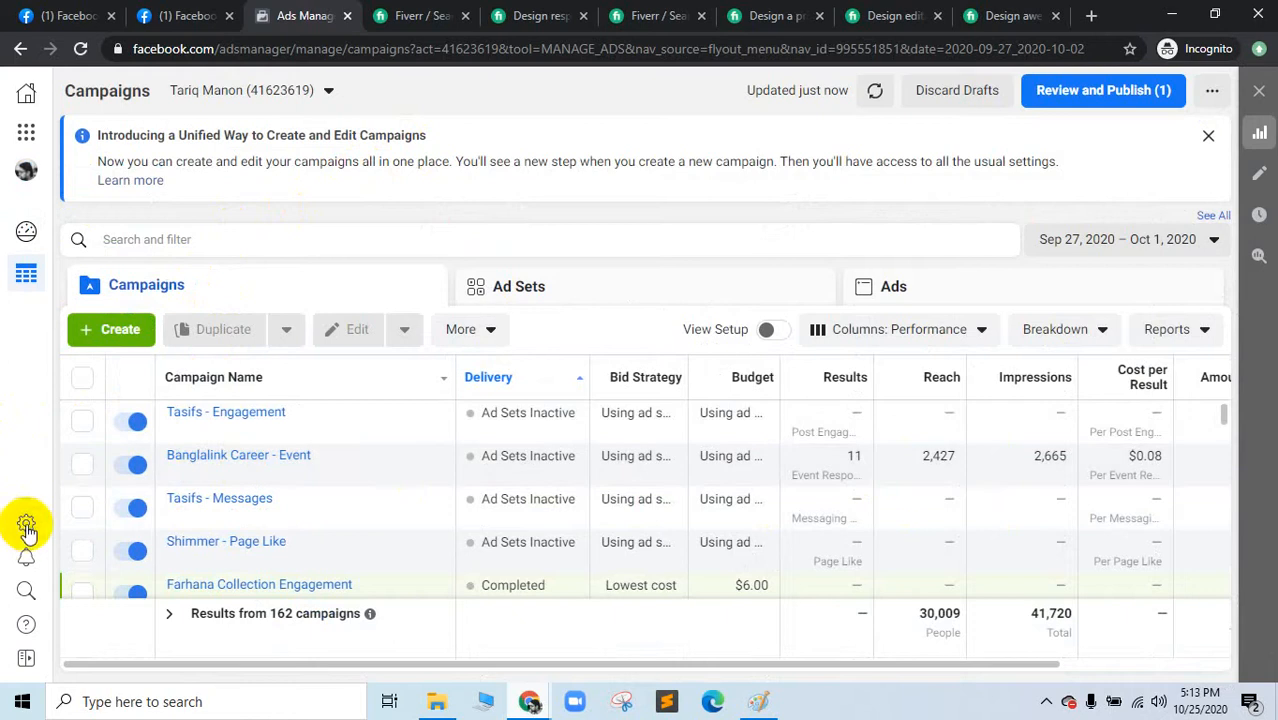
# Step: Expand the sidebar, view Account Overview, then go to Business Settings from Business Tools
pyautogui.click(26, 660)
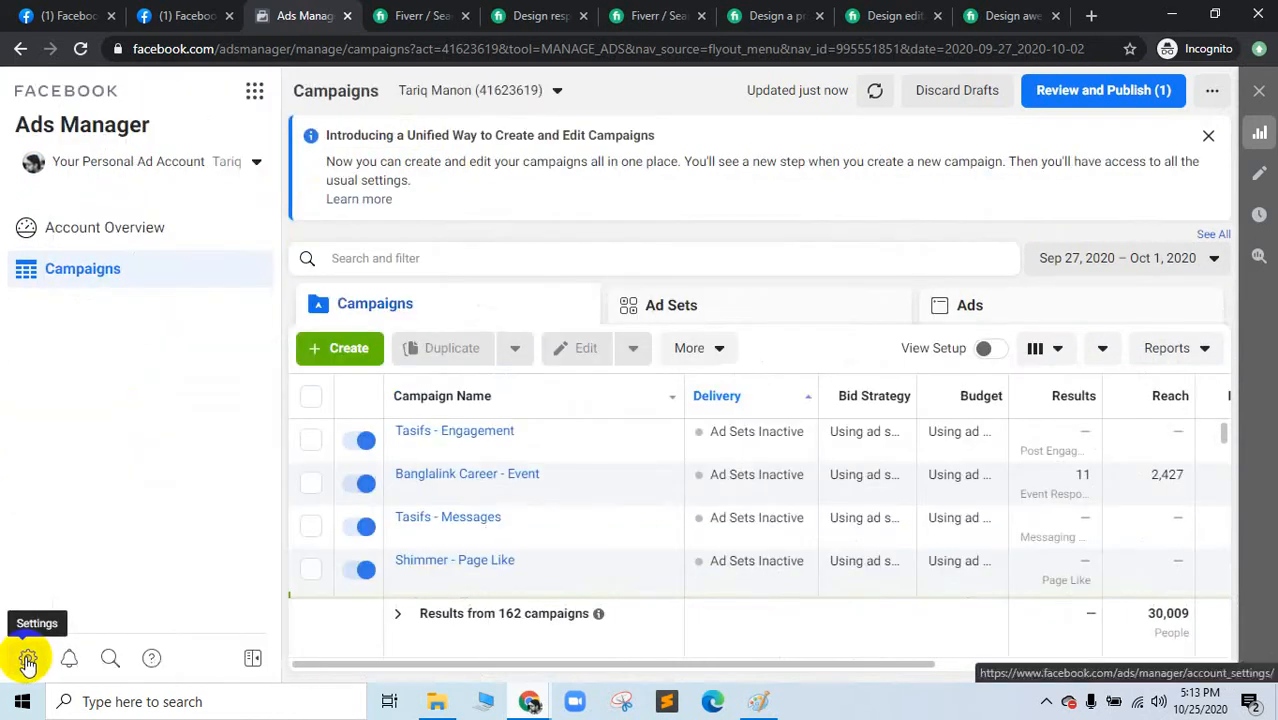
pyautogui.click(116, 236)
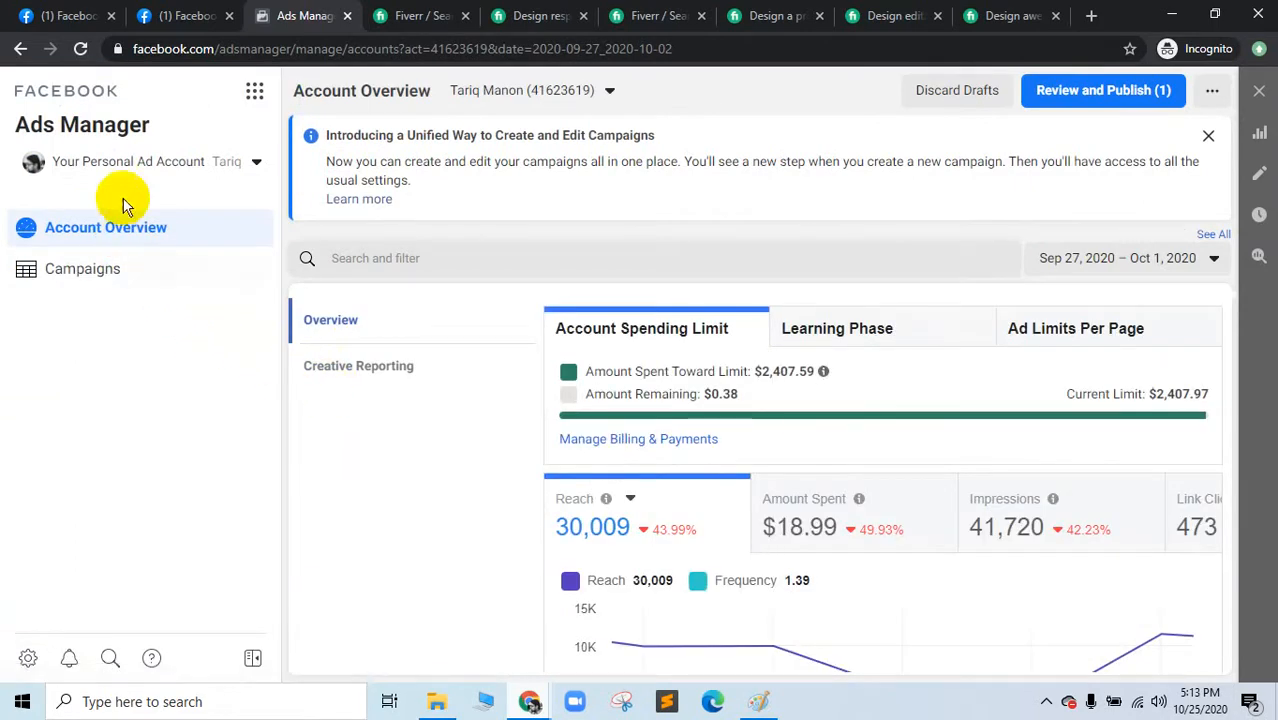
pyautogui.click(125, 170)
pyautogui.click(125, 170)
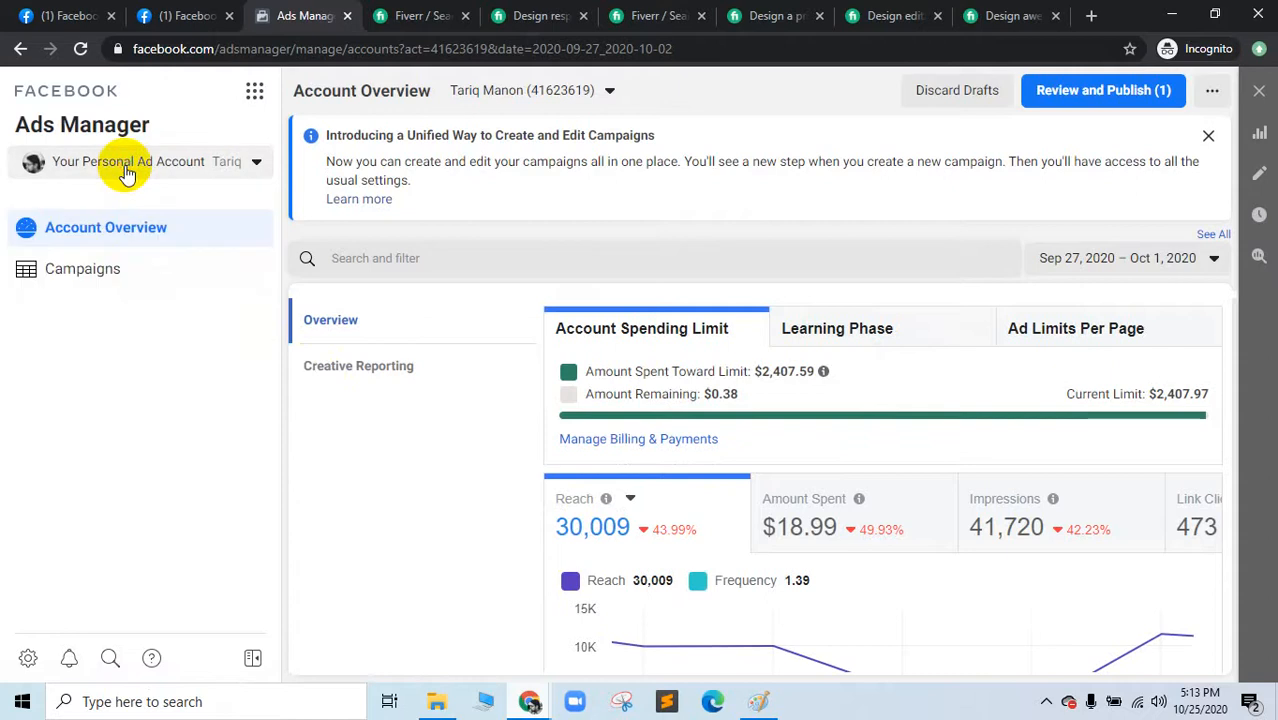
pyautogui.click(256, 91)
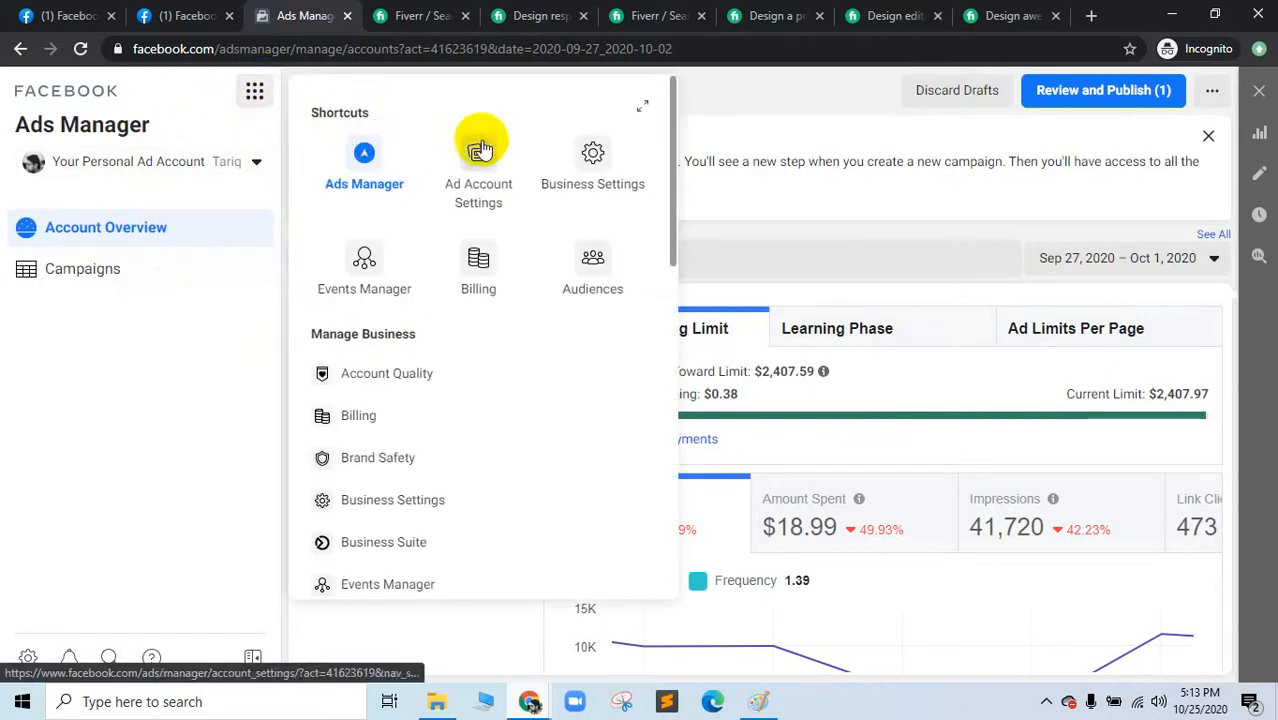
pyautogui.click(568, 157)
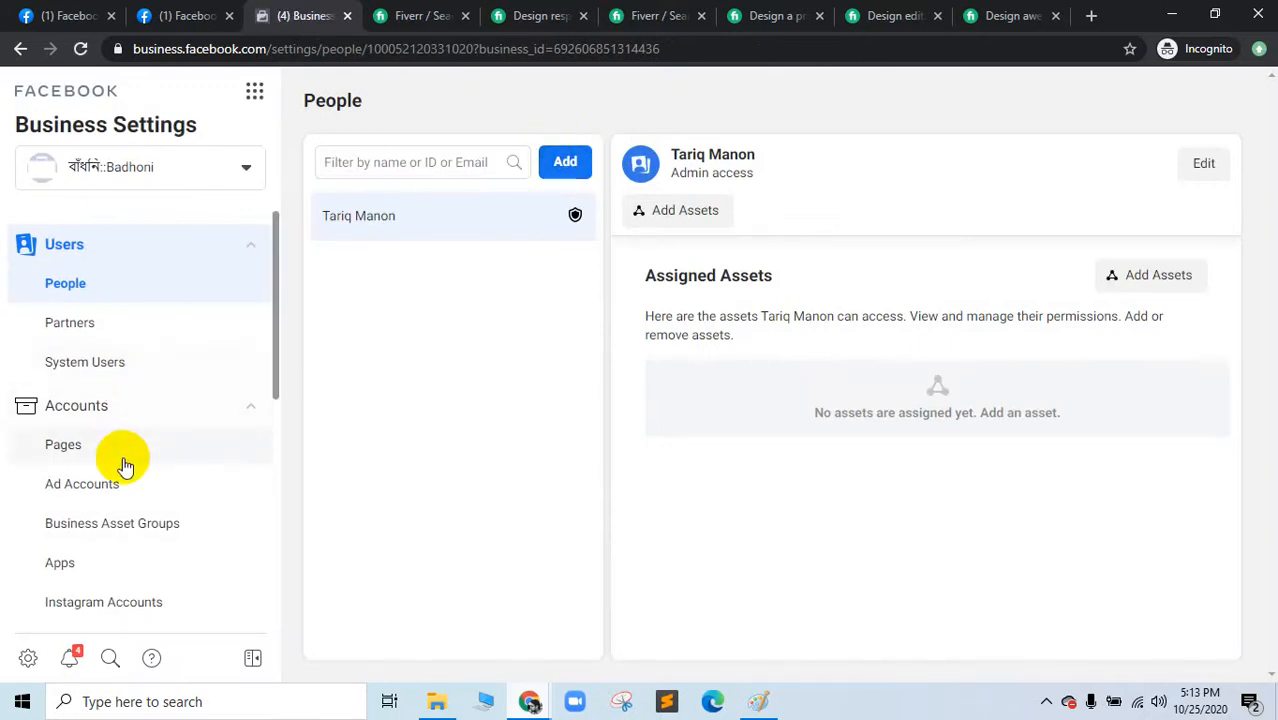
# Step: Add a new pixel under Data Sources > Pixels, entering the website URL and continuing
pyautogui.scroll(-2, 124, 465)
pyautogui.scroll(-3, 124, 465)
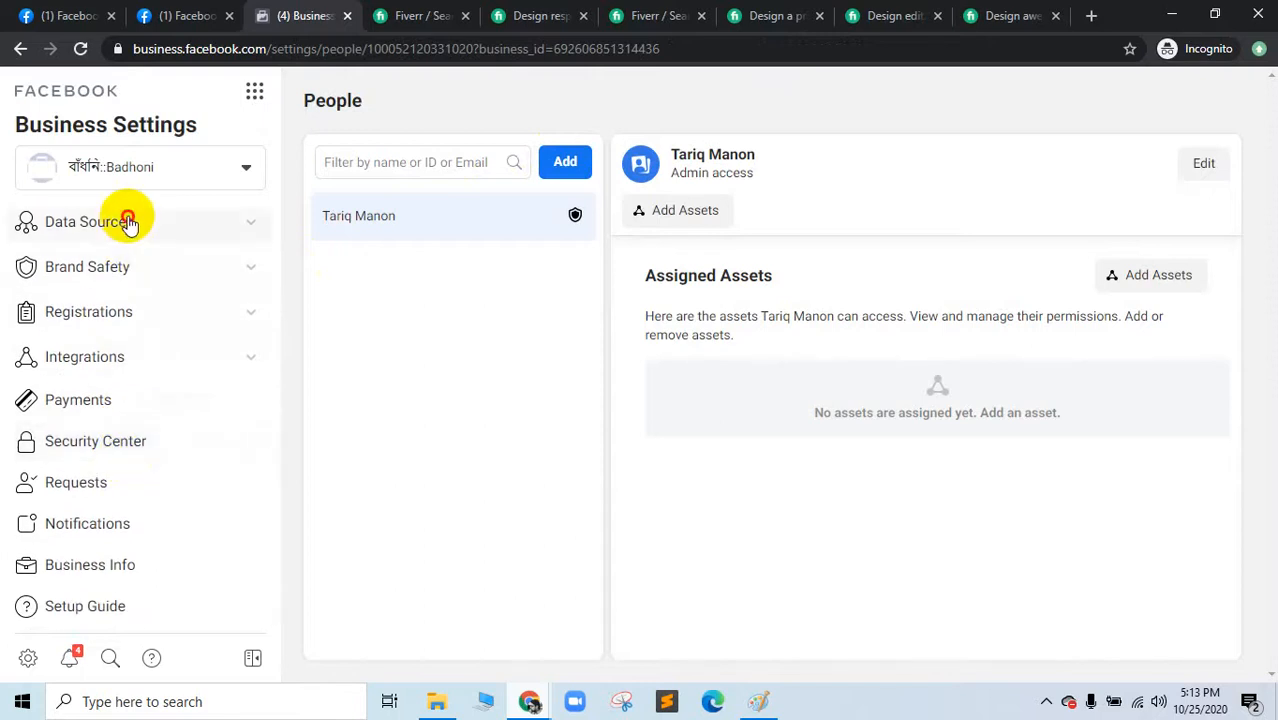
pyautogui.click(122, 222)
pyautogui.click(78, 303)
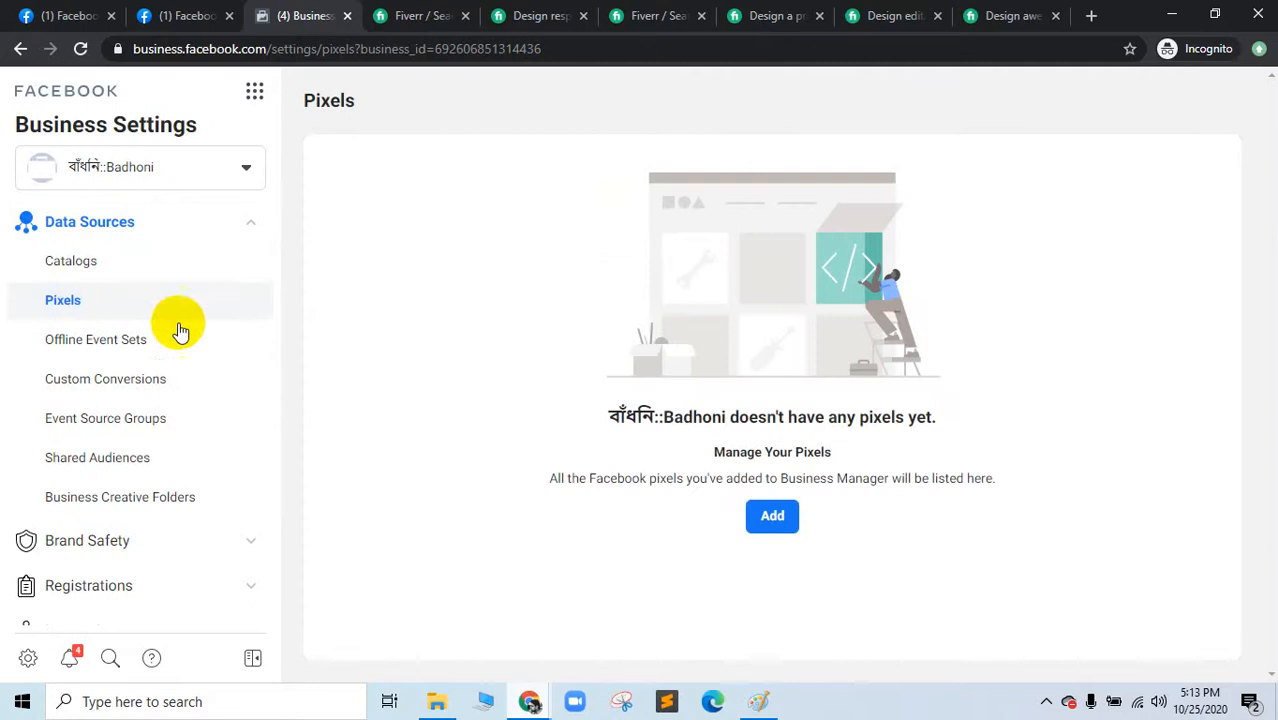
pyautogui.click(770, 522)
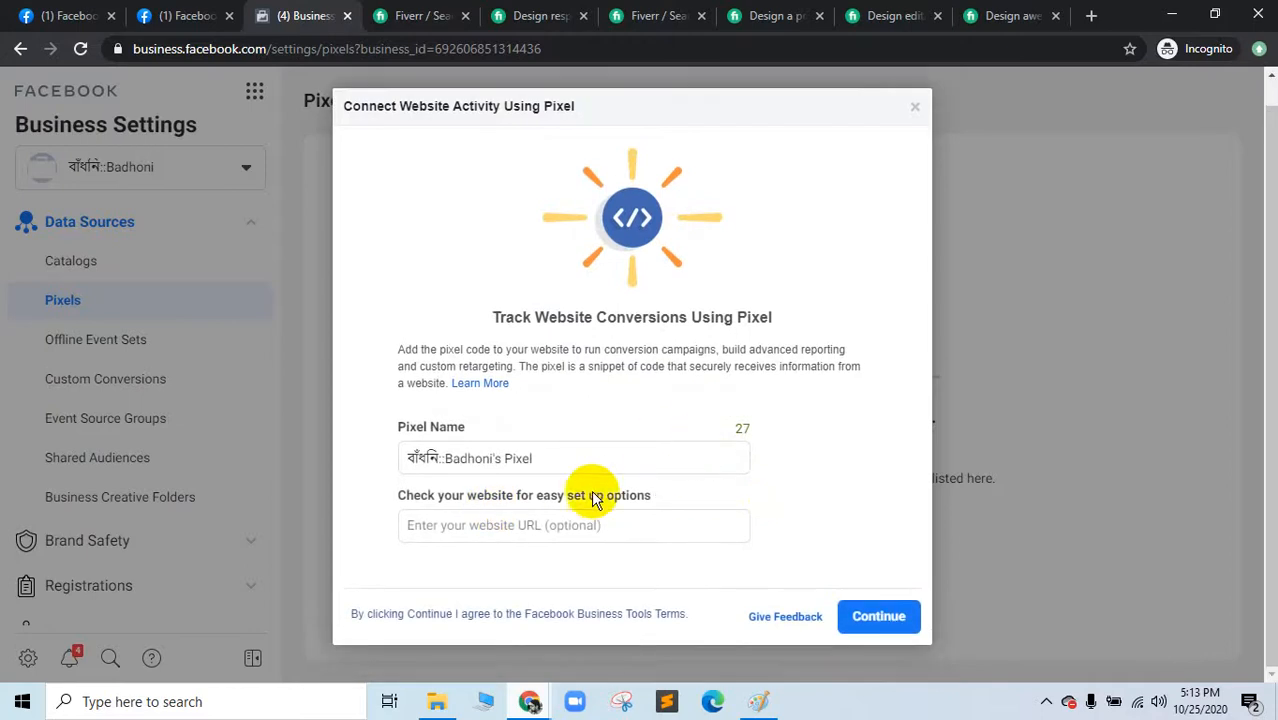
pyautogui.click(540, 522)
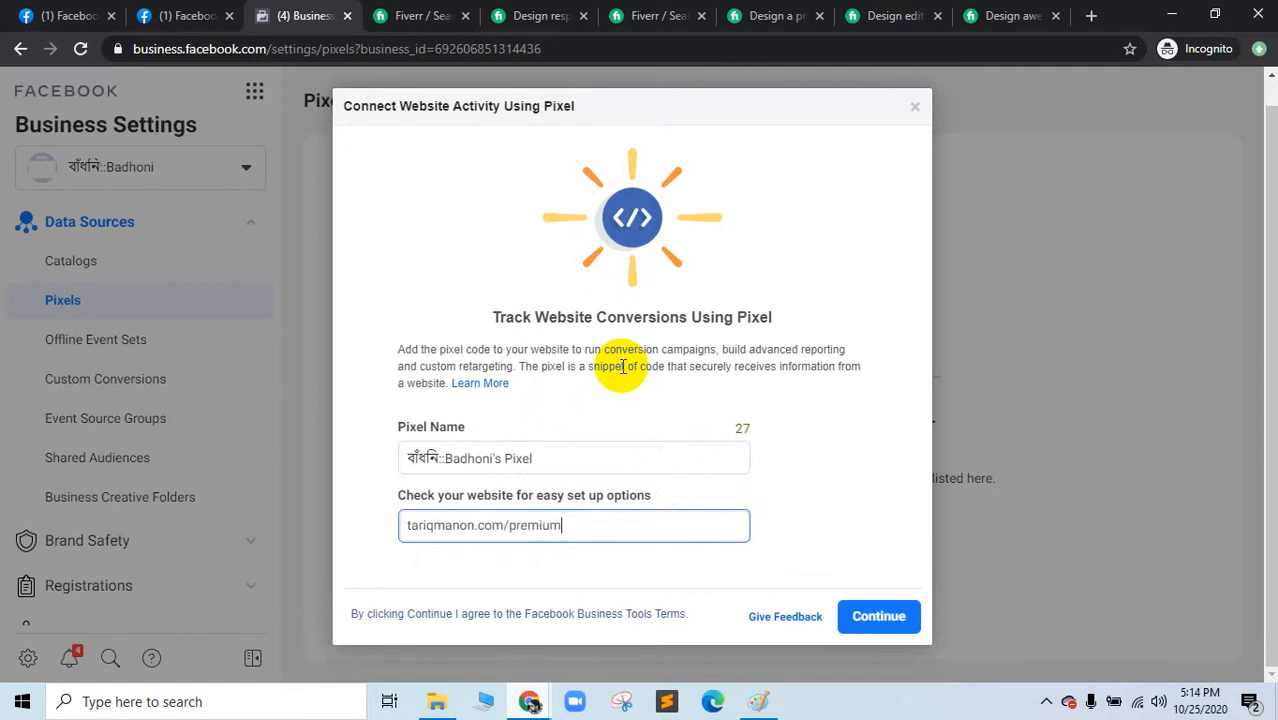
pyautogui.click(896, 615)
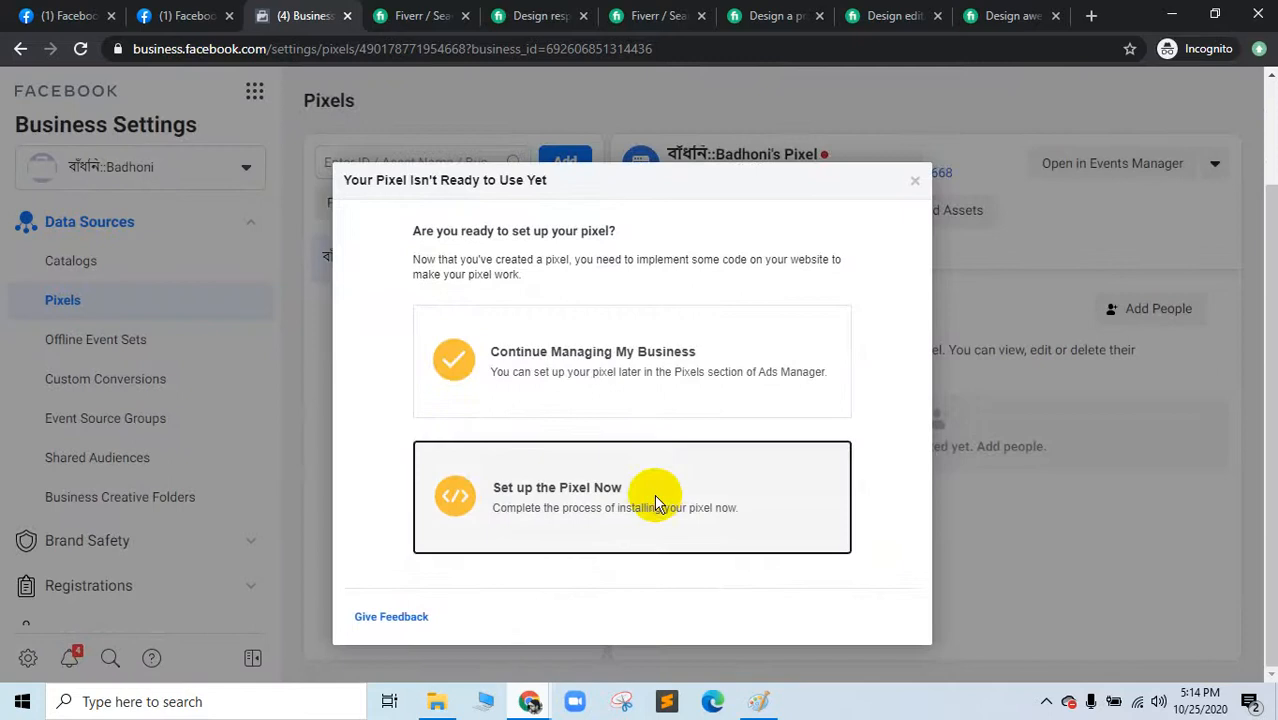
# Step: Set up the pixel now with manual code, copy its base code, and switch to the pixel doc
pyautogui.click(655, 500)
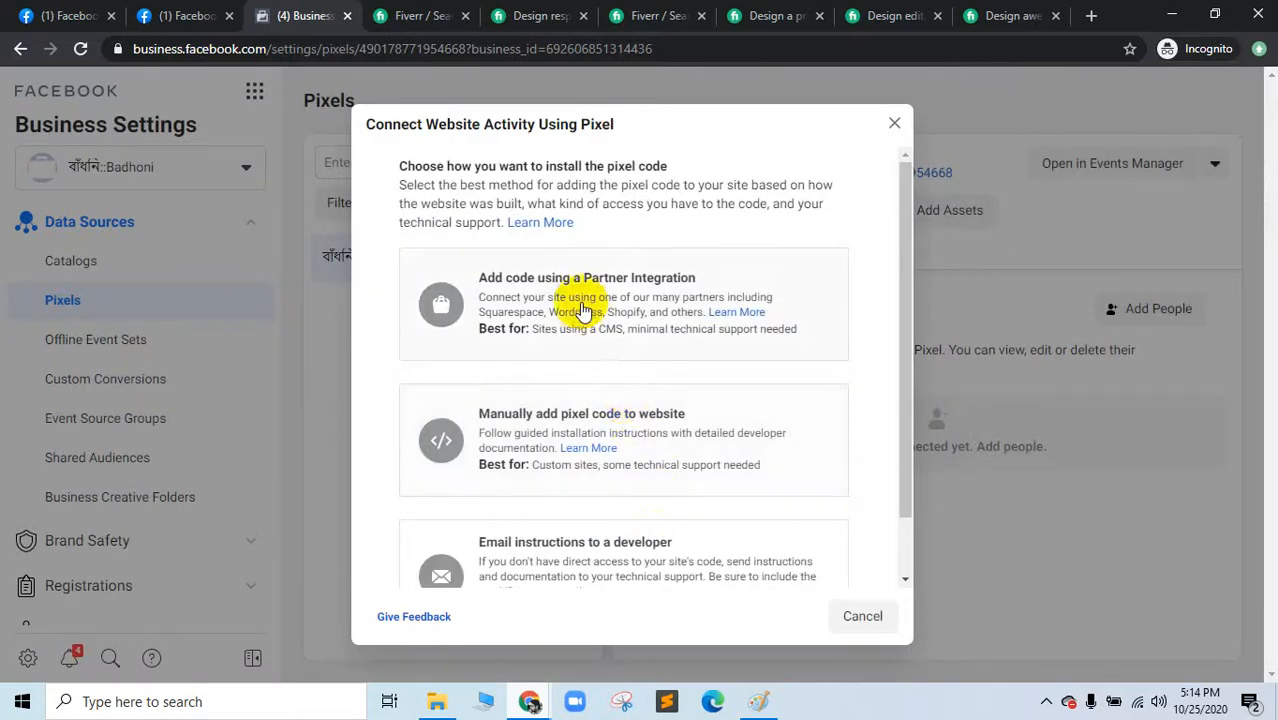
pyautogui.click(604, 421)
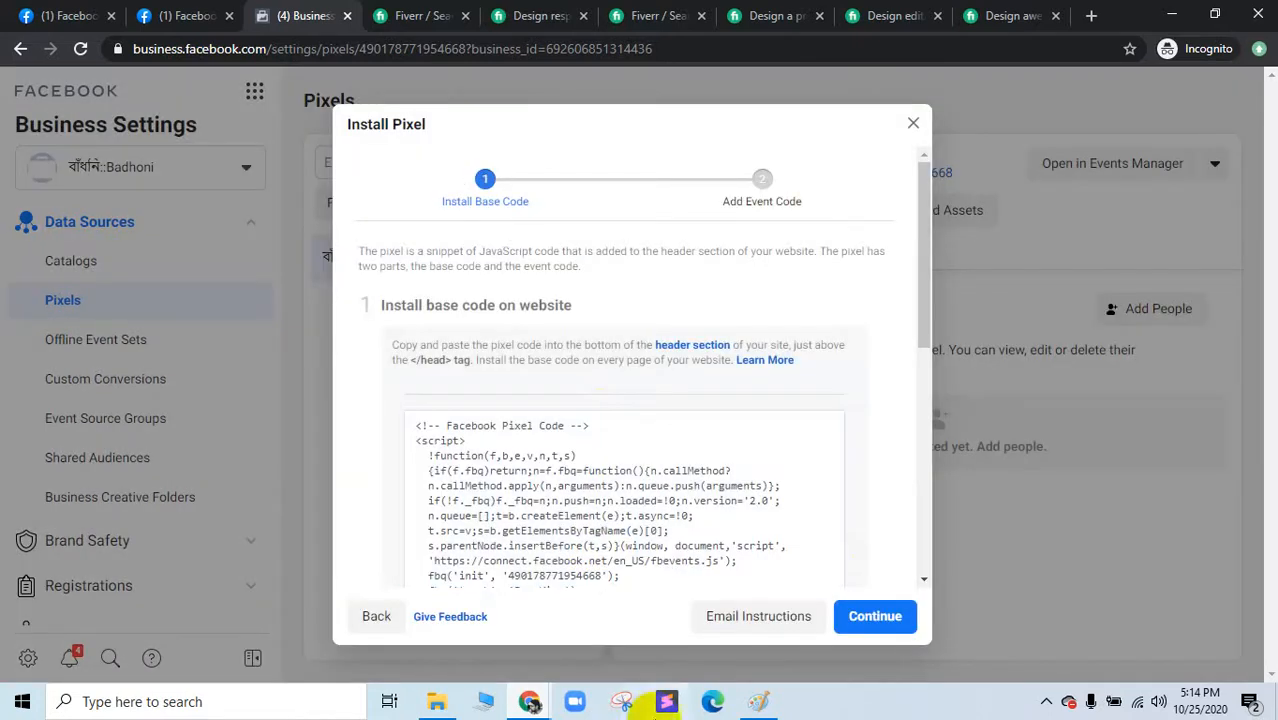
pyautogui.scroll(-2, 819, 351)
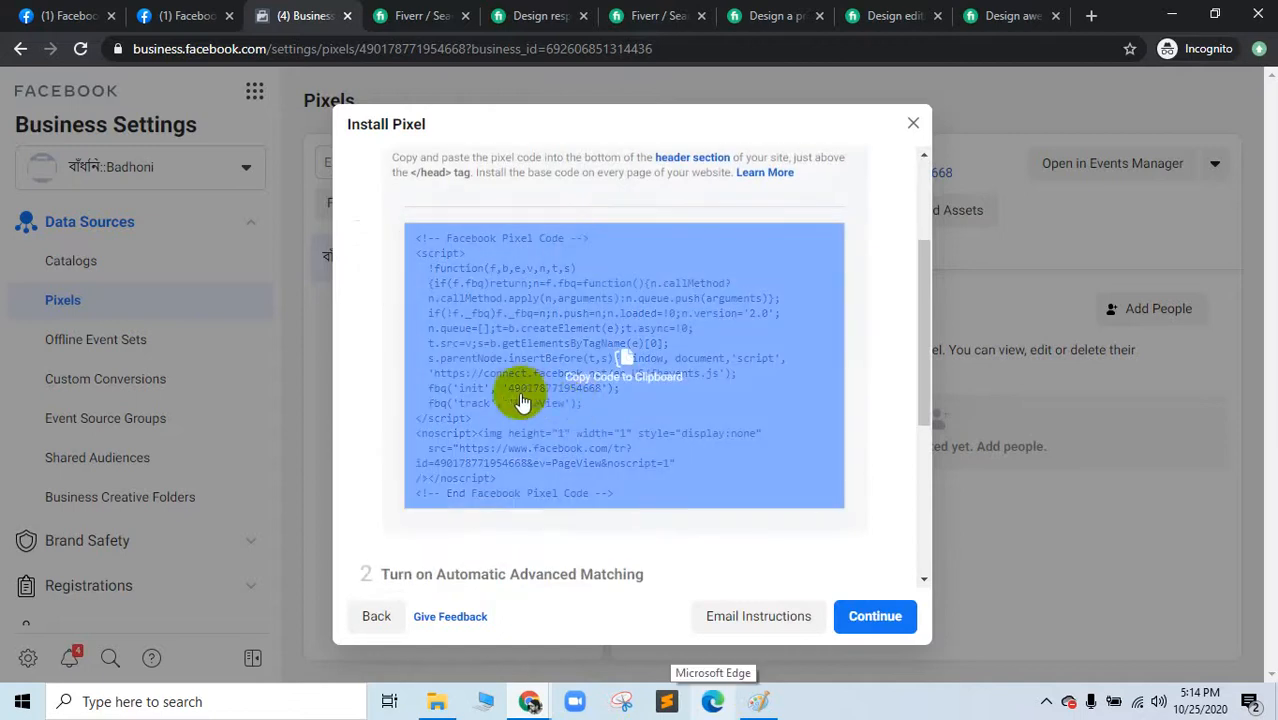
pyautogui.click(615, 461)
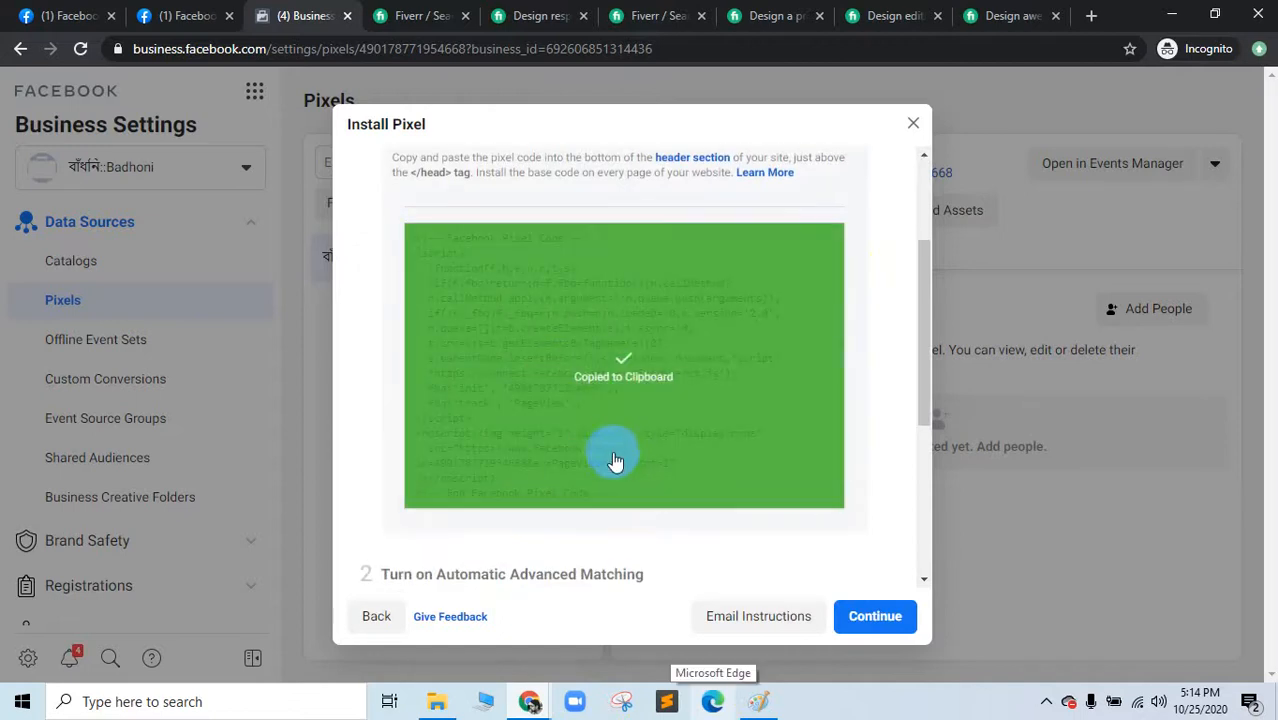
pyautogui.moveTo(529, 701)
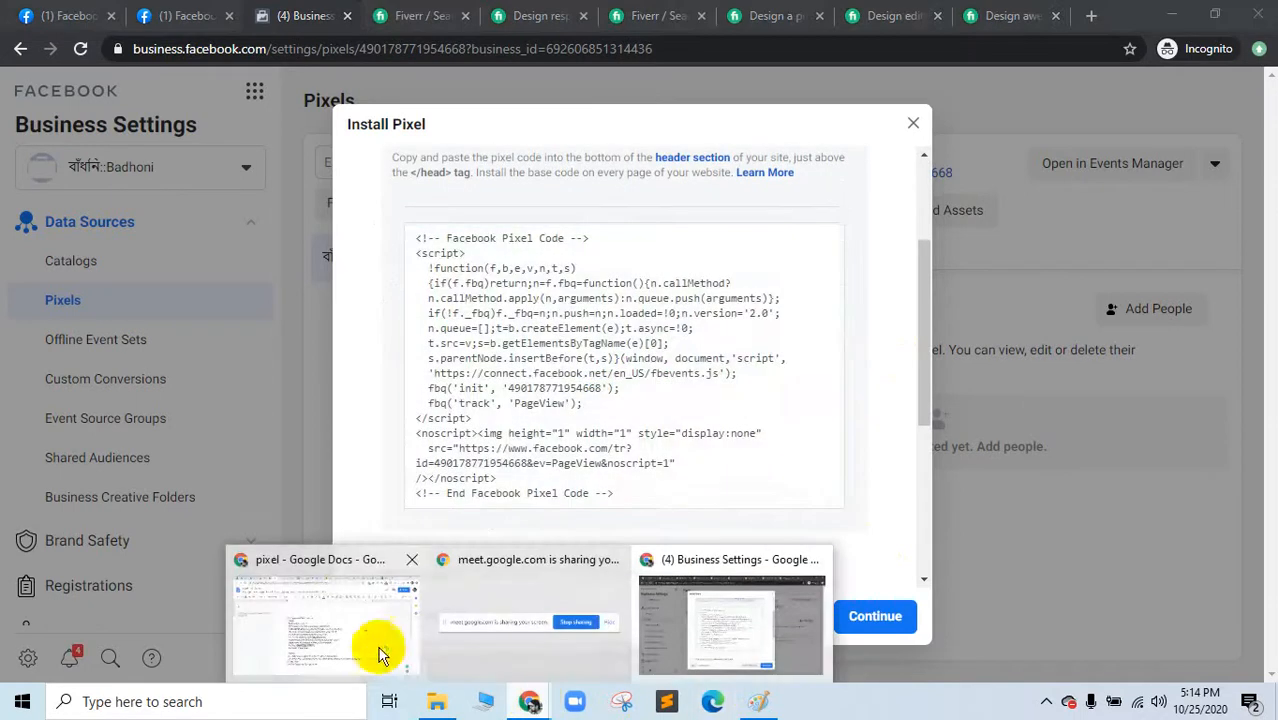
pyautogui.click(376, 636)
# Step: Open the newtextdocument.com editor in a new tab and move it further left among the tabs
pyautogui.scroll(-3, 700, 460)
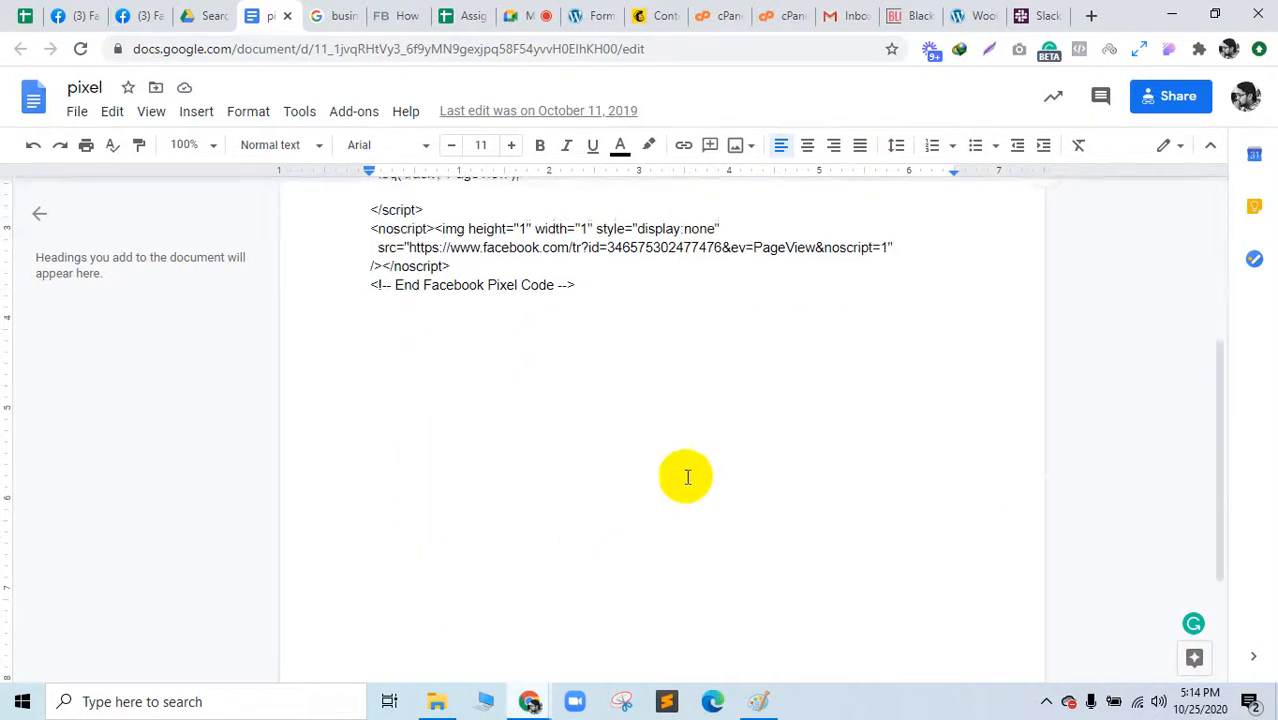
pyautogui.scroll(3, 686, 477)
pyautogui.click(1091, 15)
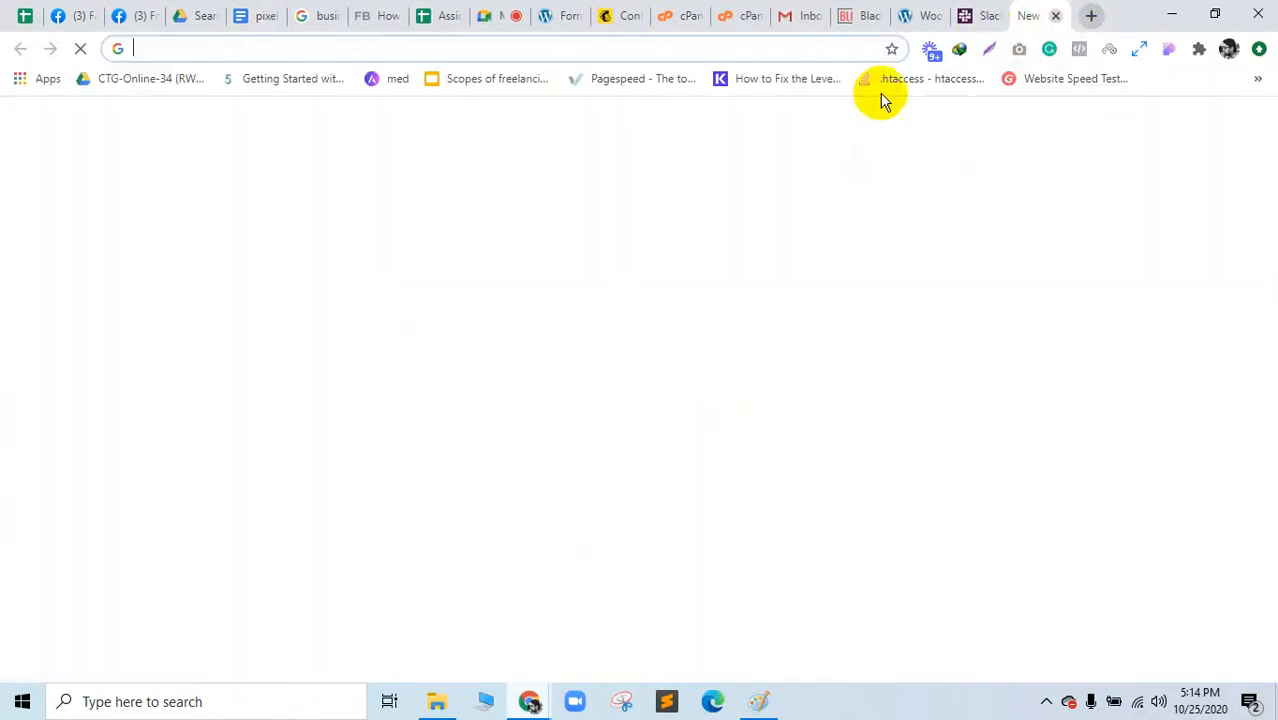
pyautogui.write('text')
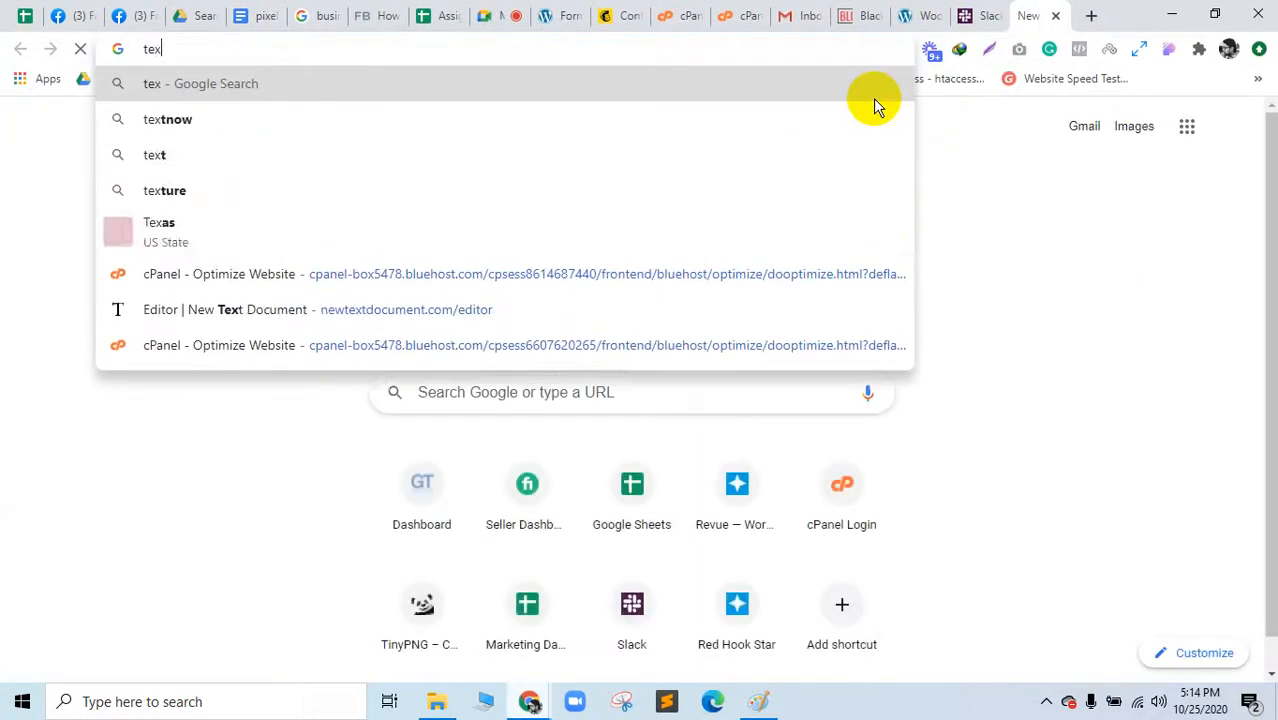
pyautogui.click(329, 293)
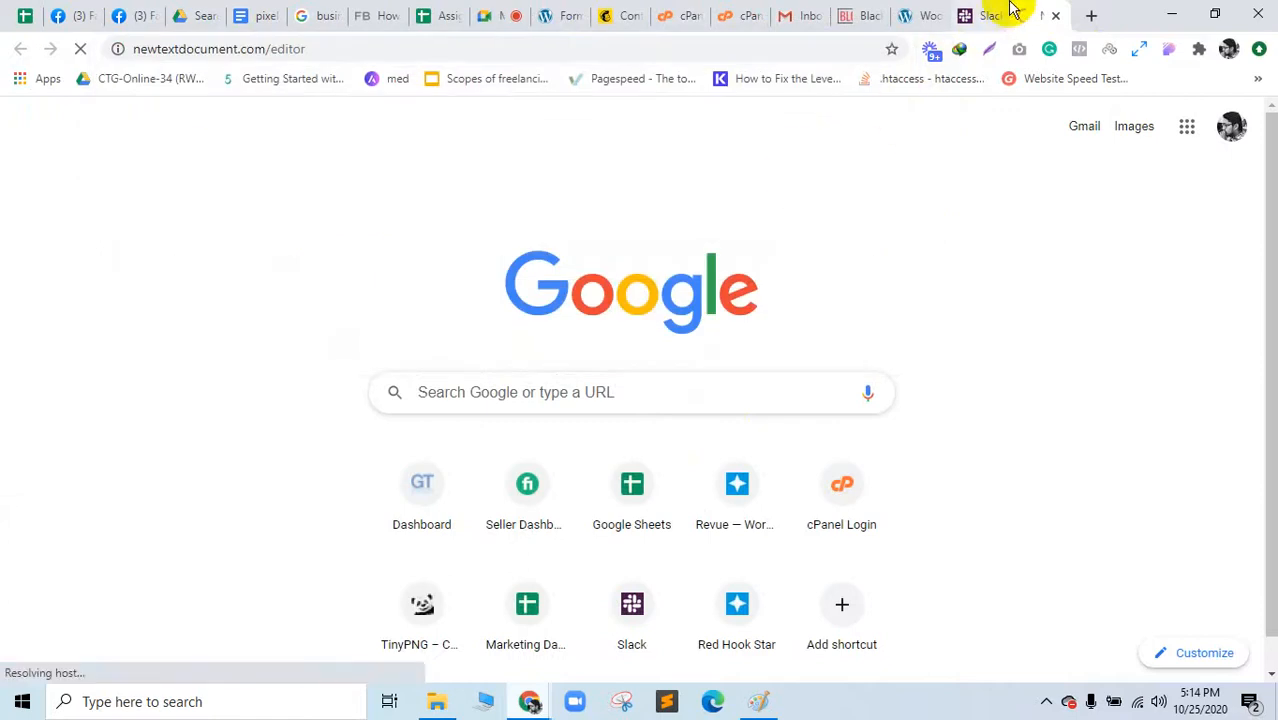
pyautogui.moveTo(1004, 11); pyautogui.dragTo(308, 14)
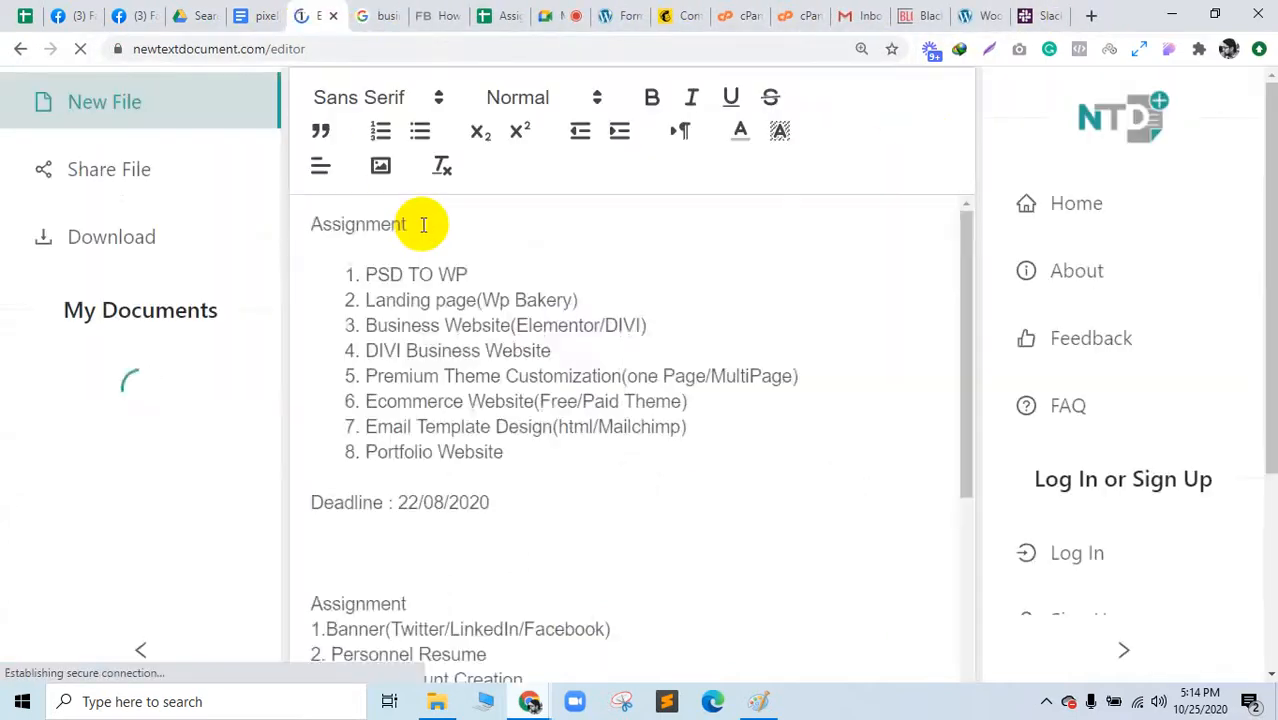
# Step: Replace the old notes below the numbered list with the pasted Facebook Pixel code
pyautogui.scroll(-10, 570, 490)
pyautogui.scroll(-1, 565, 550)
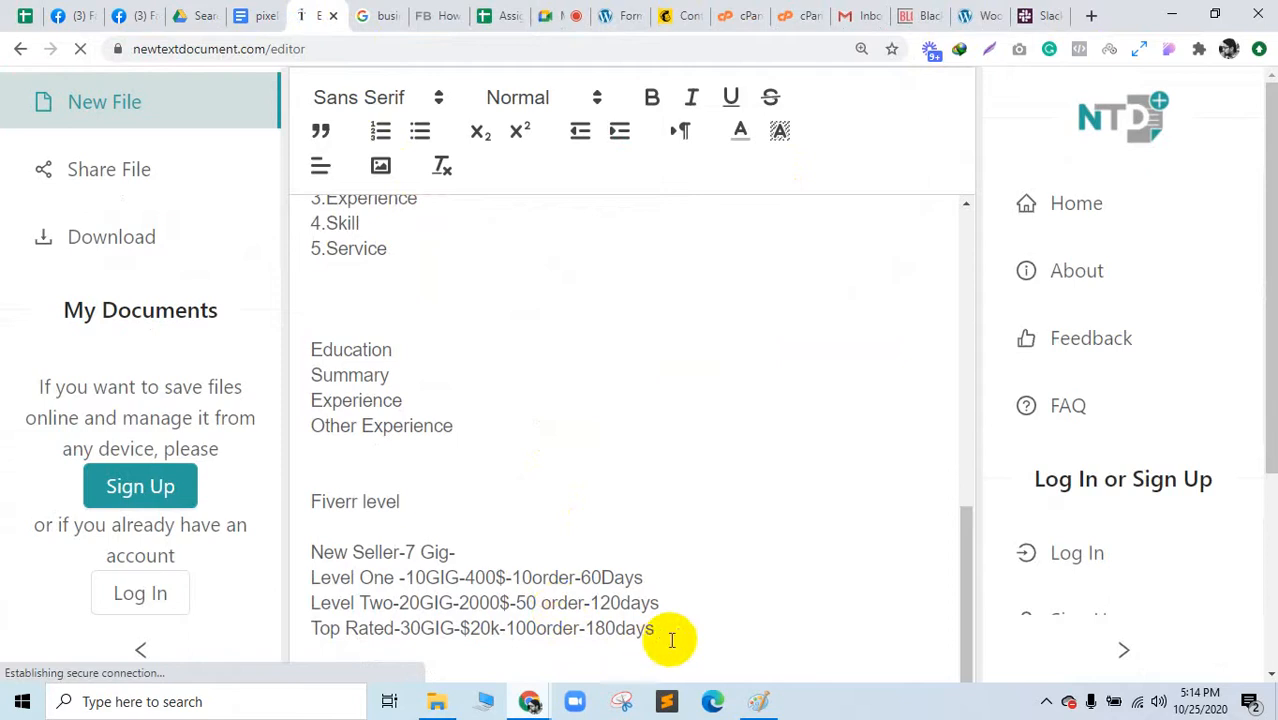
pyautogui.moveTo(652, 627); pyautogui.dragTo(314, 334)
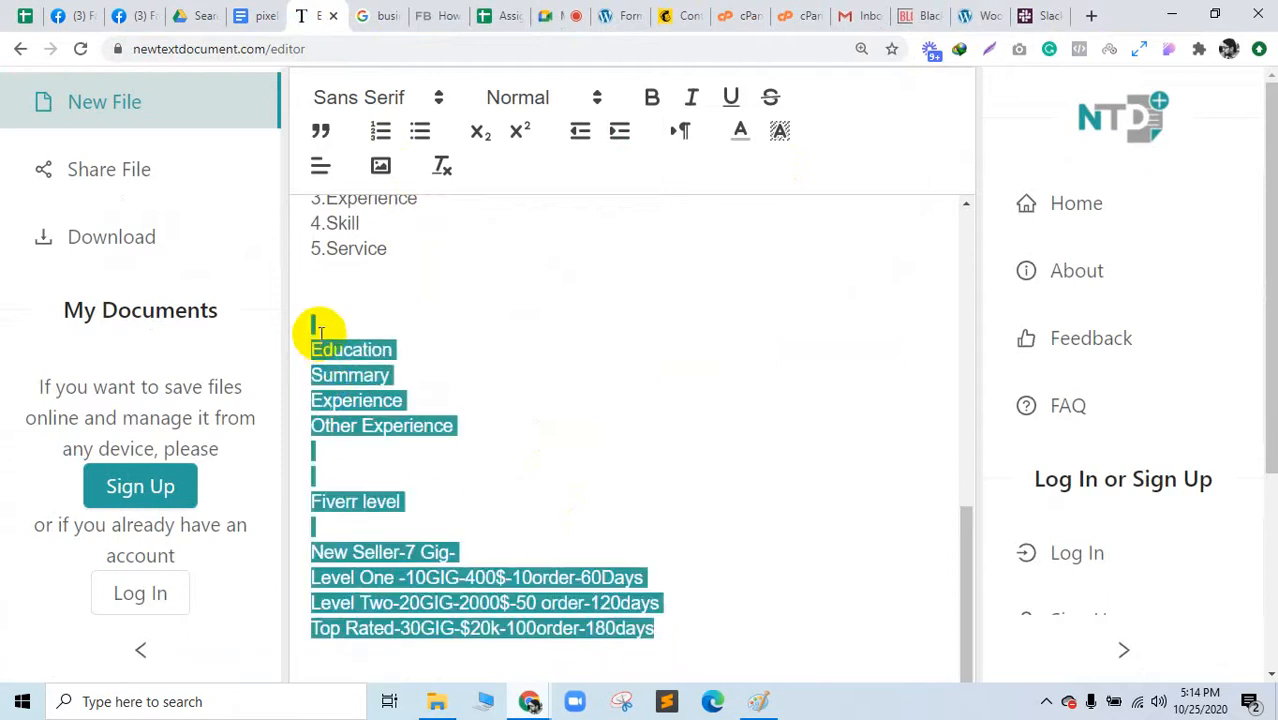
pyautogui.press('BackSpace')
pyautogui.hotkey('ctrl', 'v')
pyautogui.scroll(-2, 508, 408)
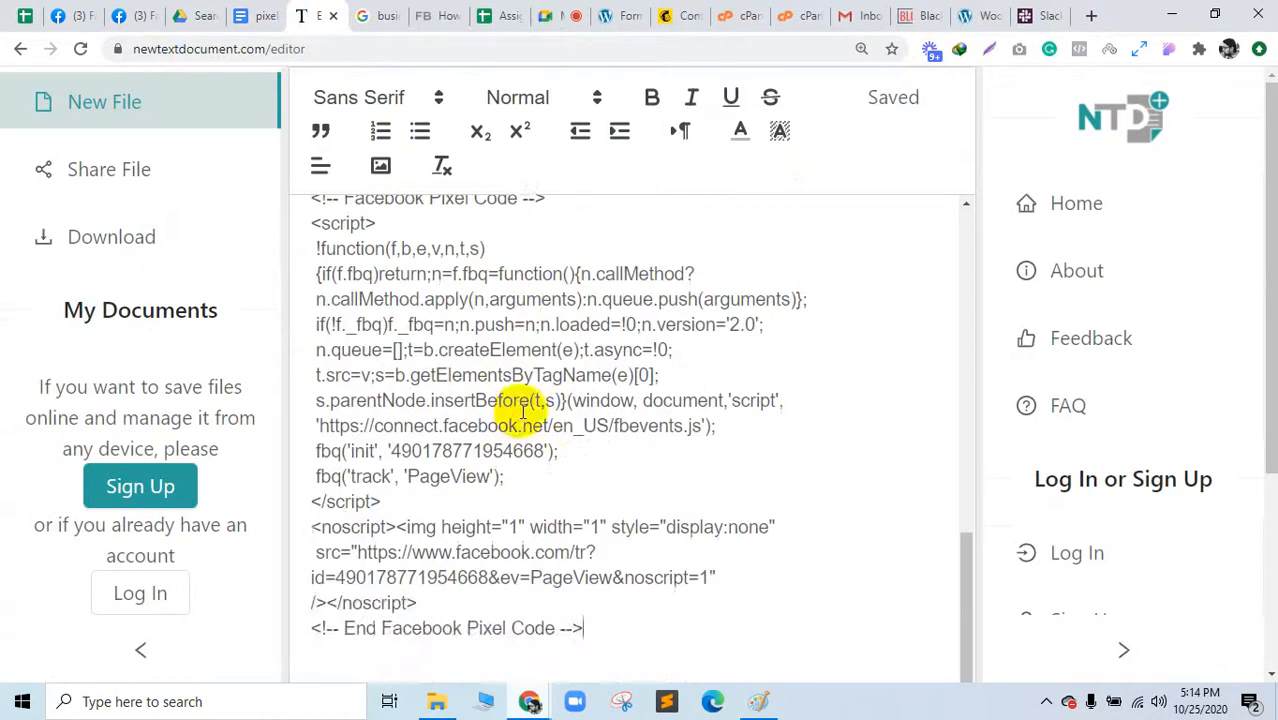
pyautogui.scroll(1, 540, 450)
pyautogui.click(262, 12)
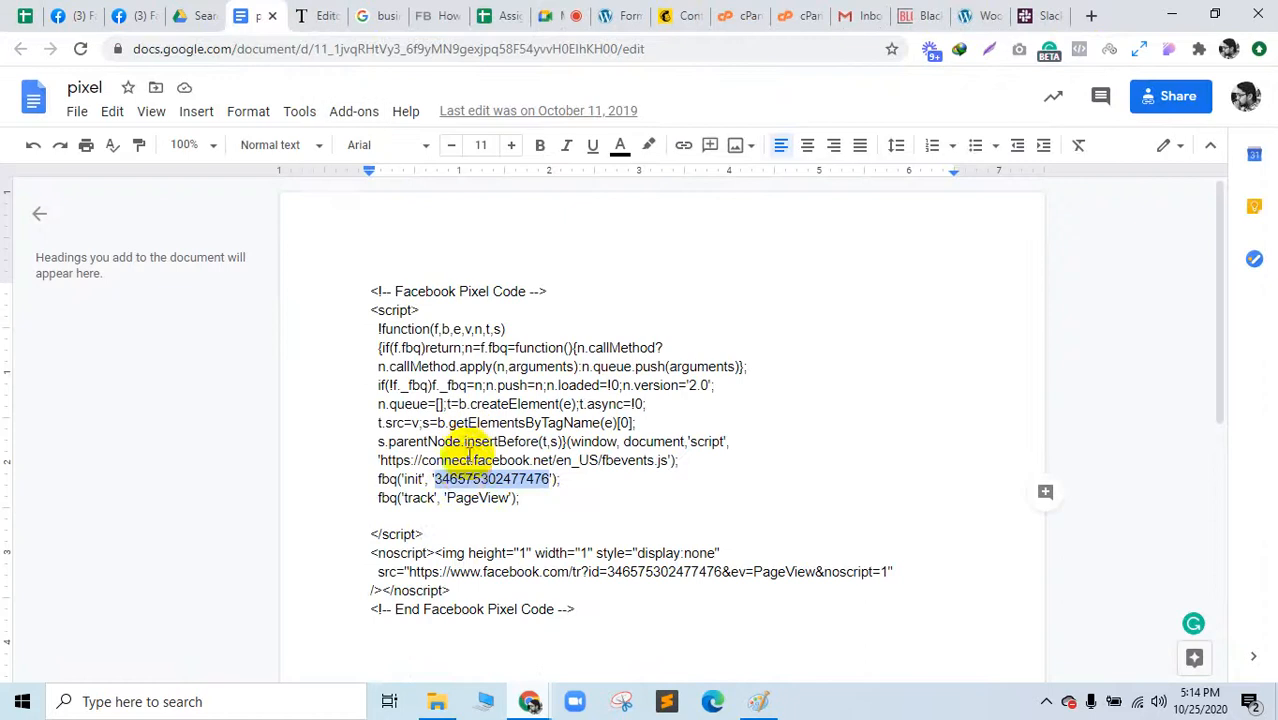
pyautogui.click(465, 467)
pyautogui.moveTo(437, 479); pyautogui.dragTo(537, 478)
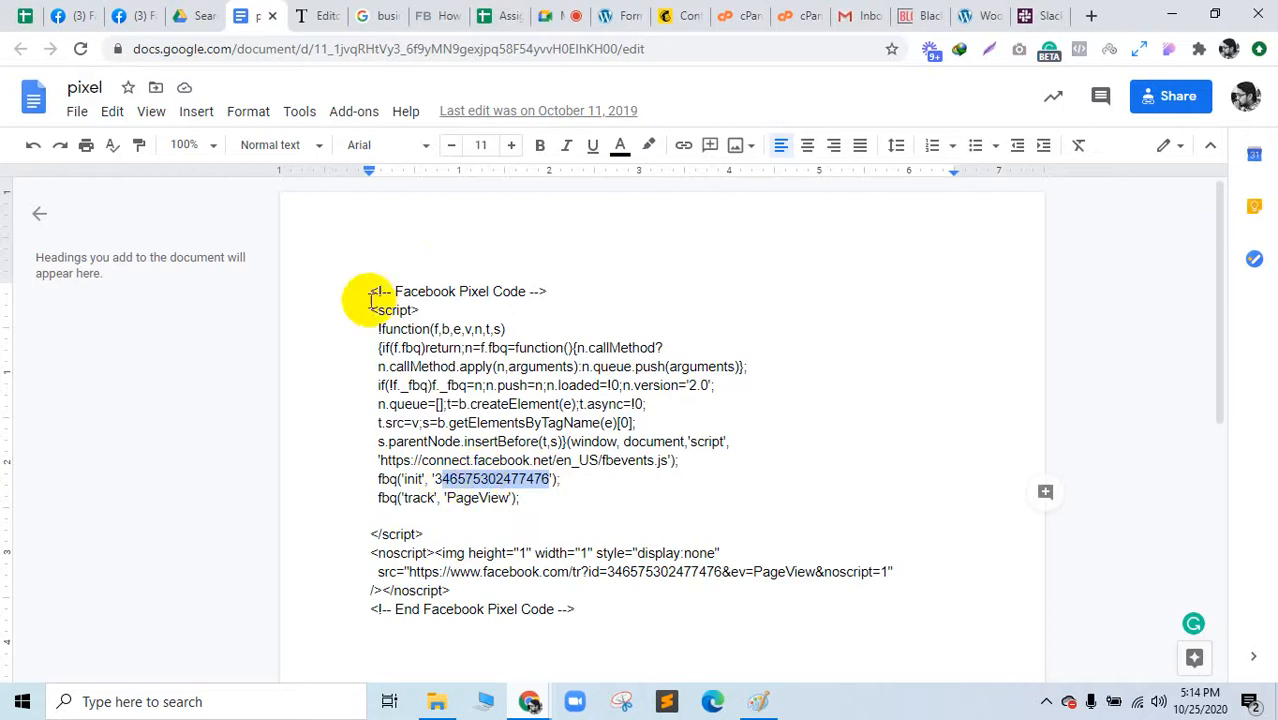
pyautogui.moveTo(371, 291); pyautogui.dragTo(600, 641)
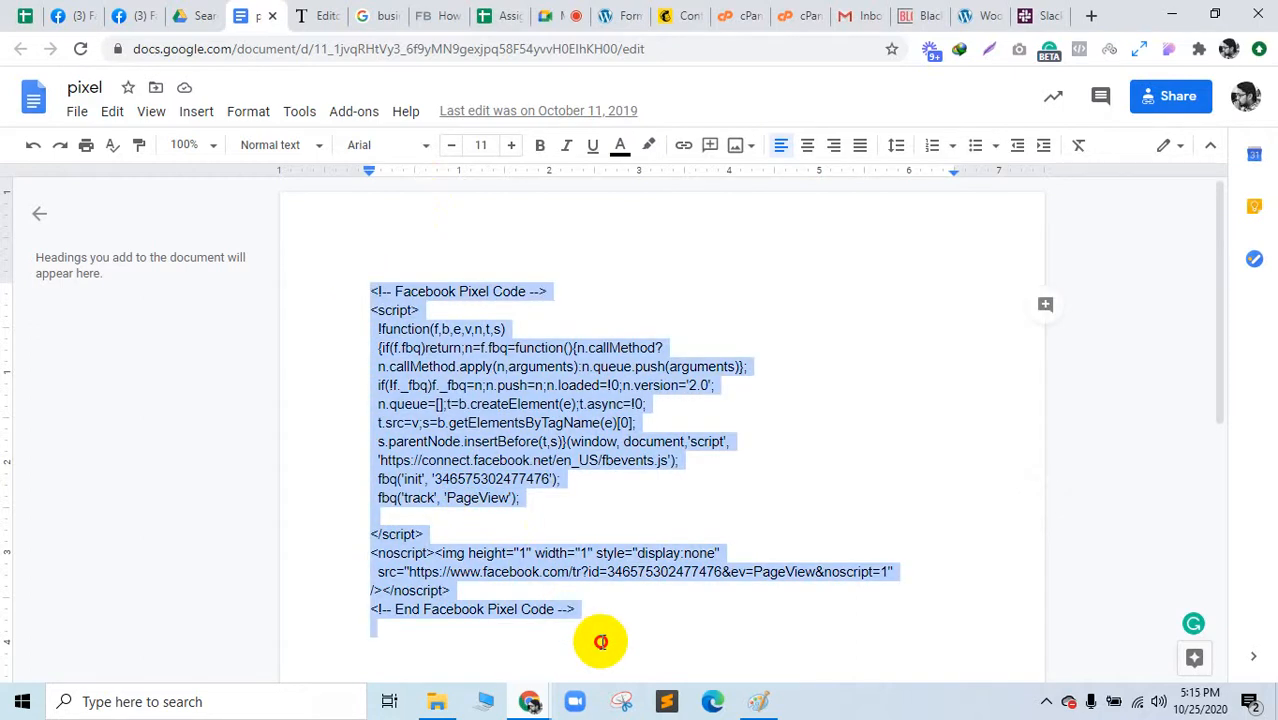
pyautogui.click(443, 462)
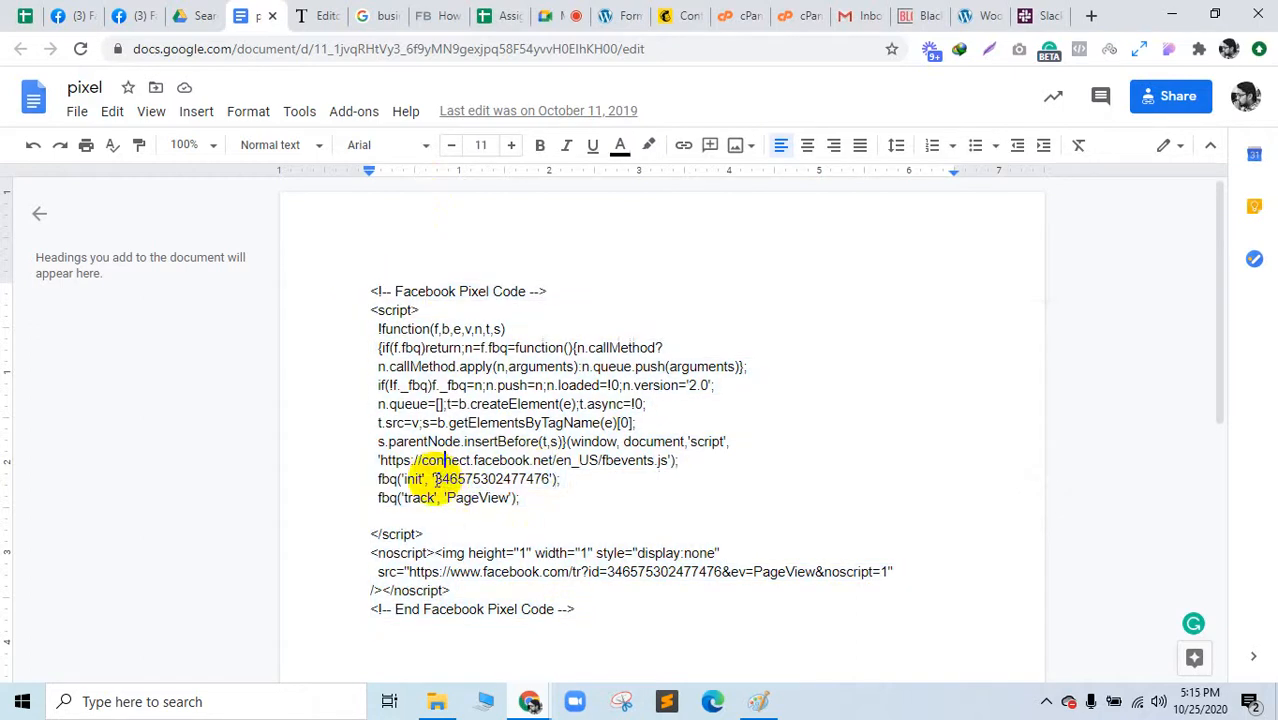
pyautogui.moveTo(450, 480); pyautogui.dragTo(563, 474)
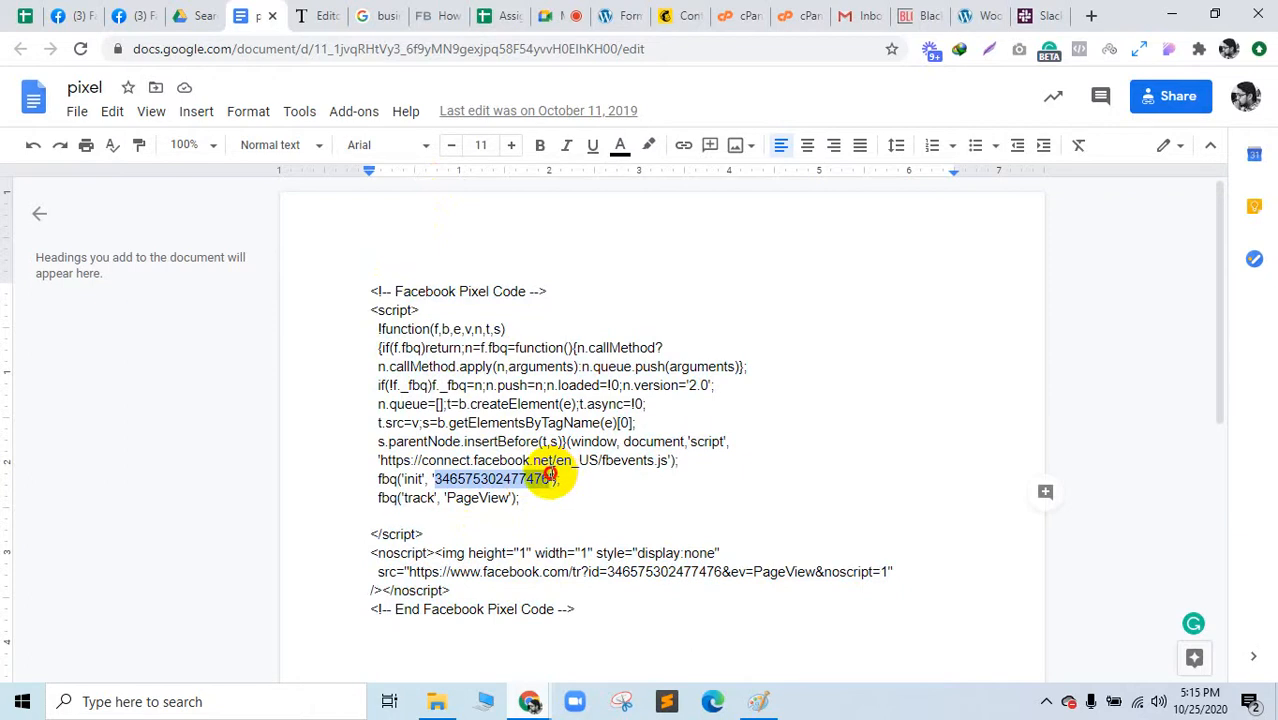
pyautogui.scroll(-2, 570, 614)
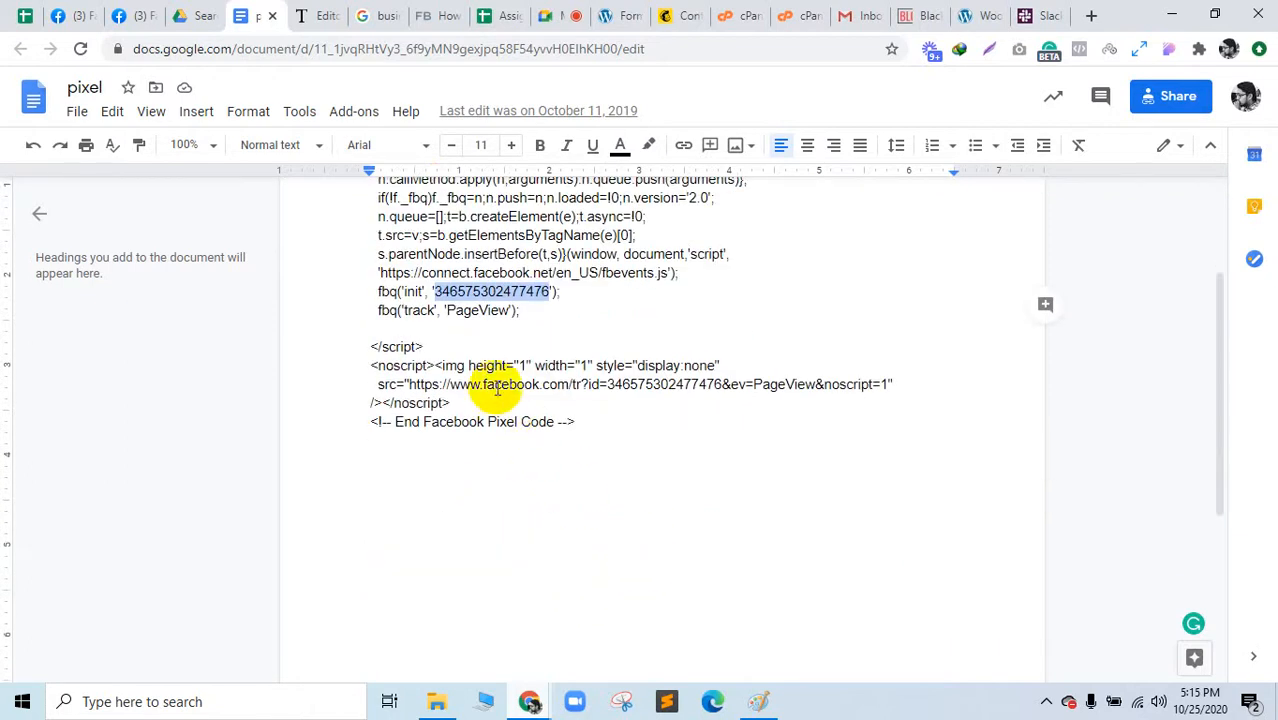
pyautogui.moveTo(607, 384); pyautogui.dragTo(703, 384)
pyautogui.click(310, 15)
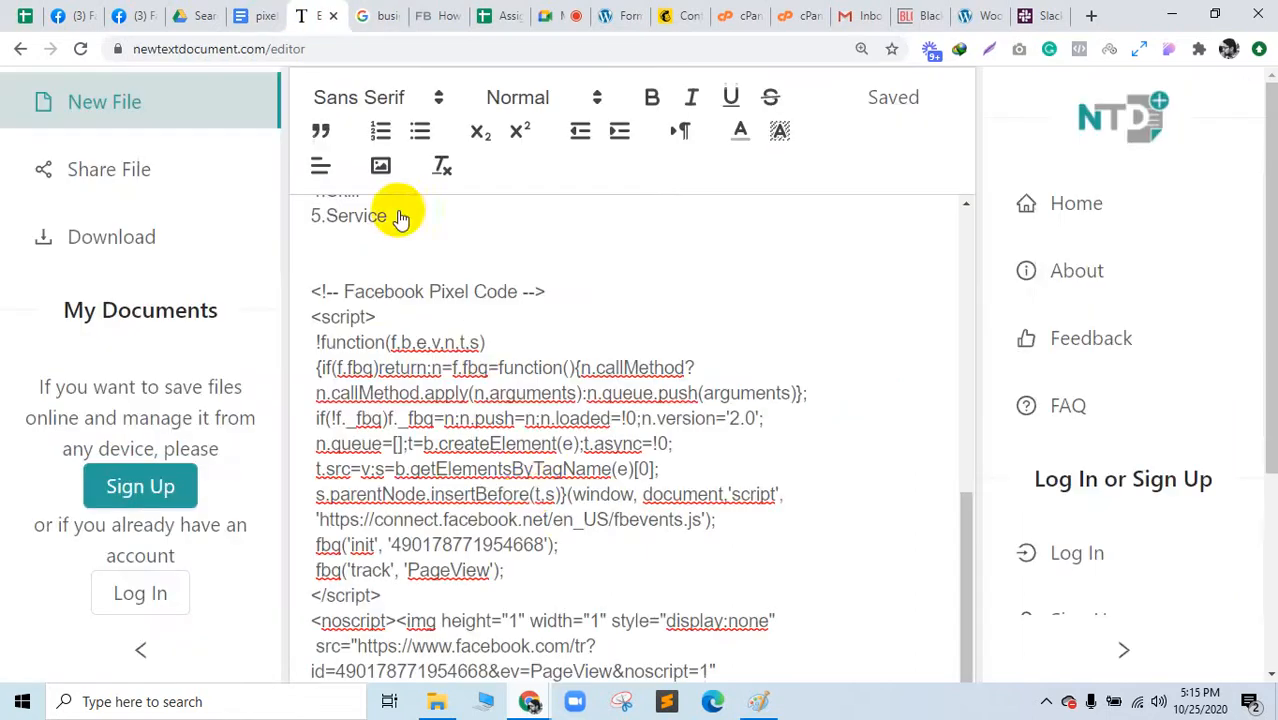
pyautogui.moveTo(388, 545); pyautogui.dragTo(540, 545)
pyautogui.scroll(-2, 750, 505)
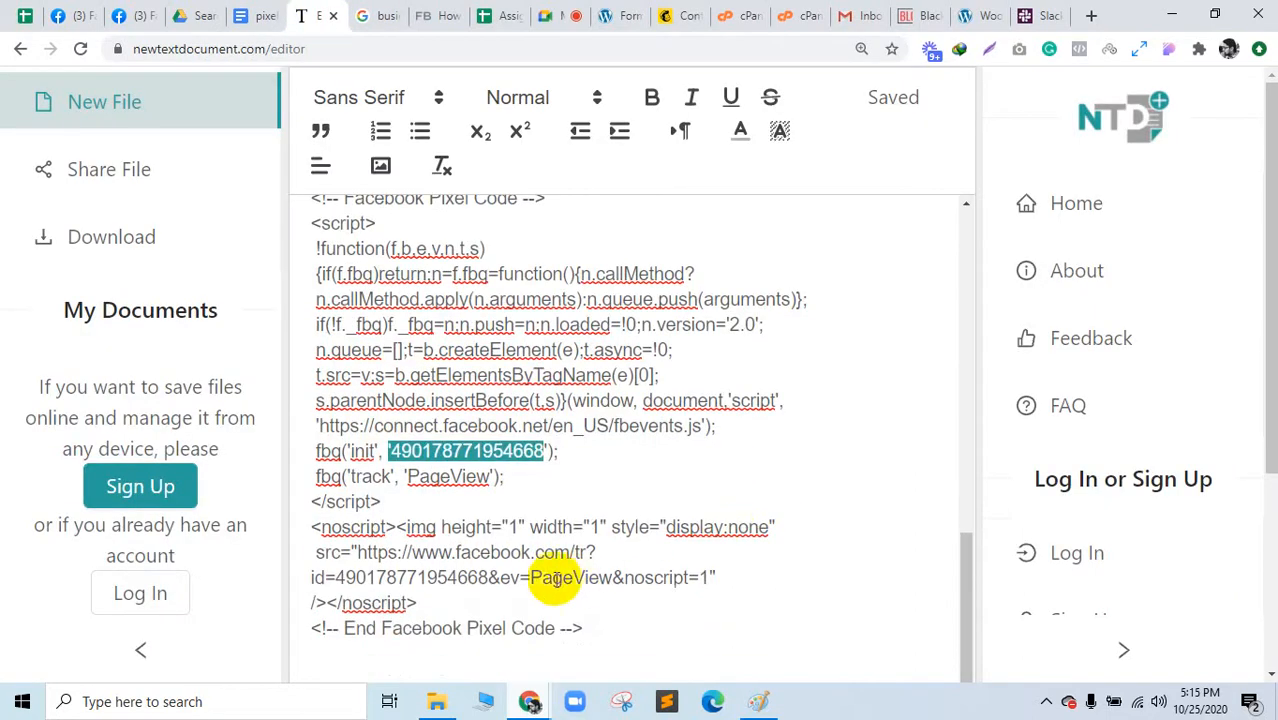
pyautogui.moveTo(345, 577); pyautogui.dragTo(490, 575)
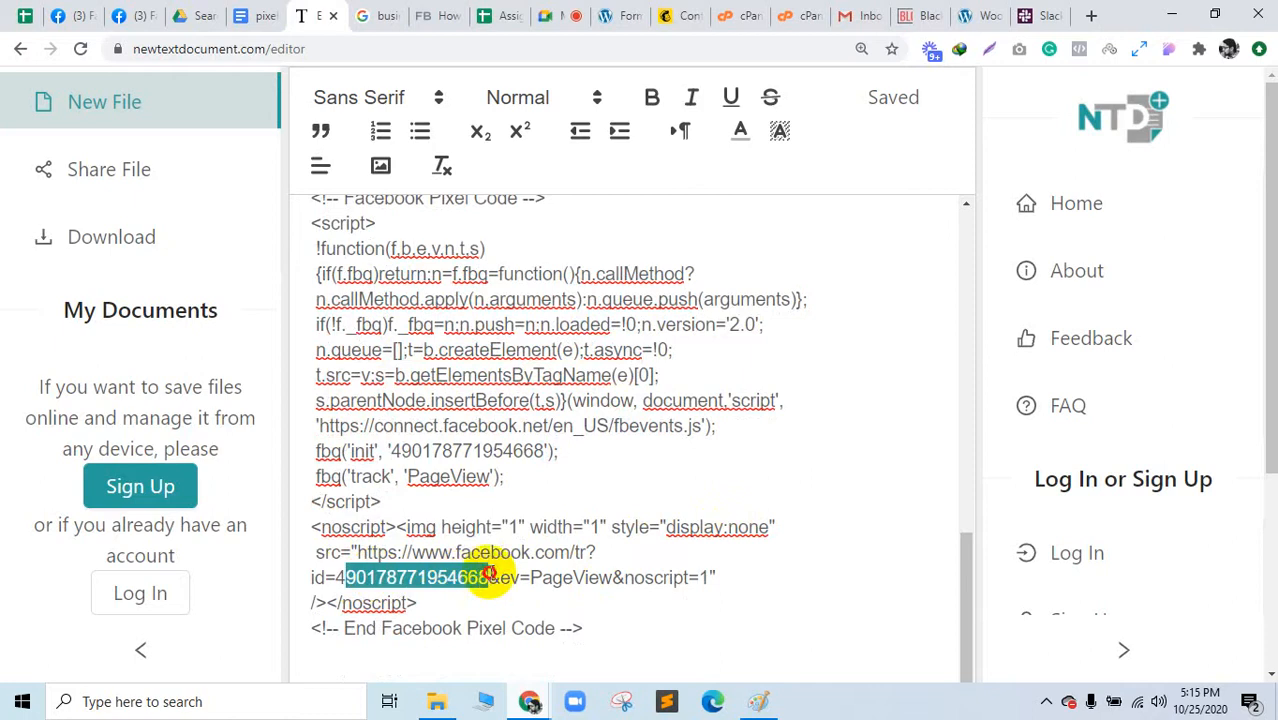
pyautogui.click(253, 12)
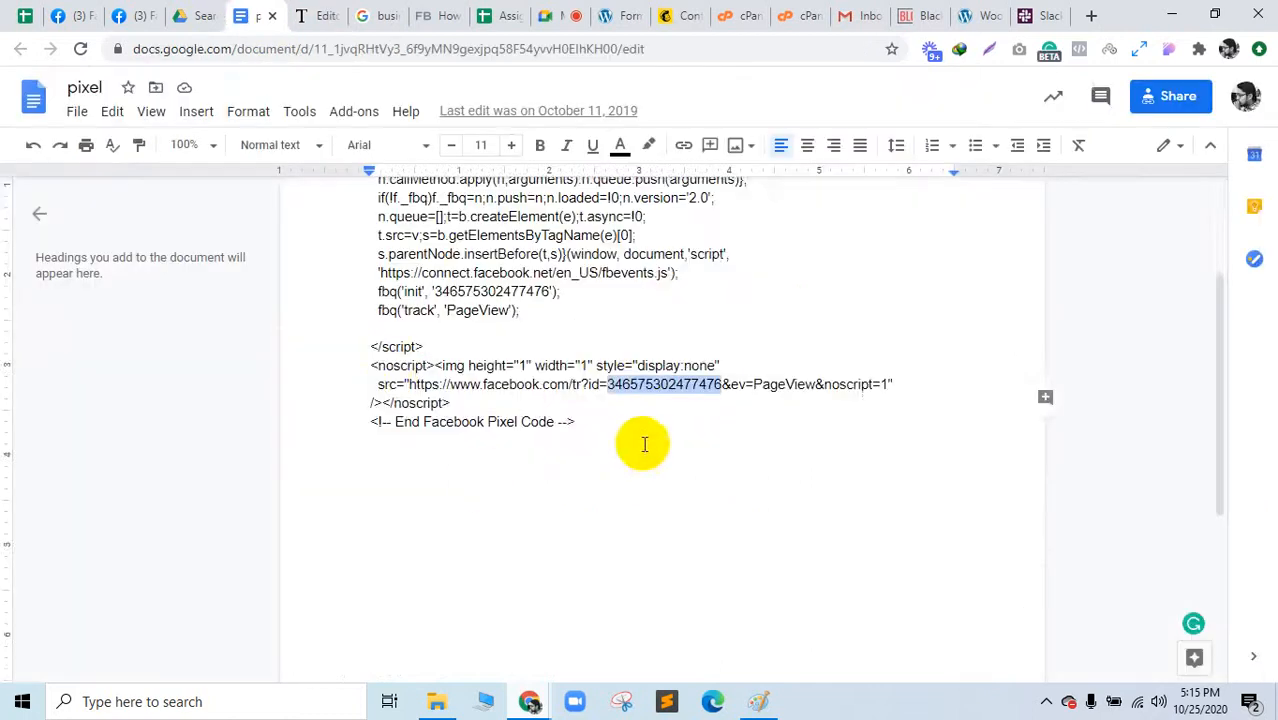
pyautogui.scroll(2, 645, 442)
pyautogui.moveTo(586, 611); pyautogui.dragTo(362, 231)
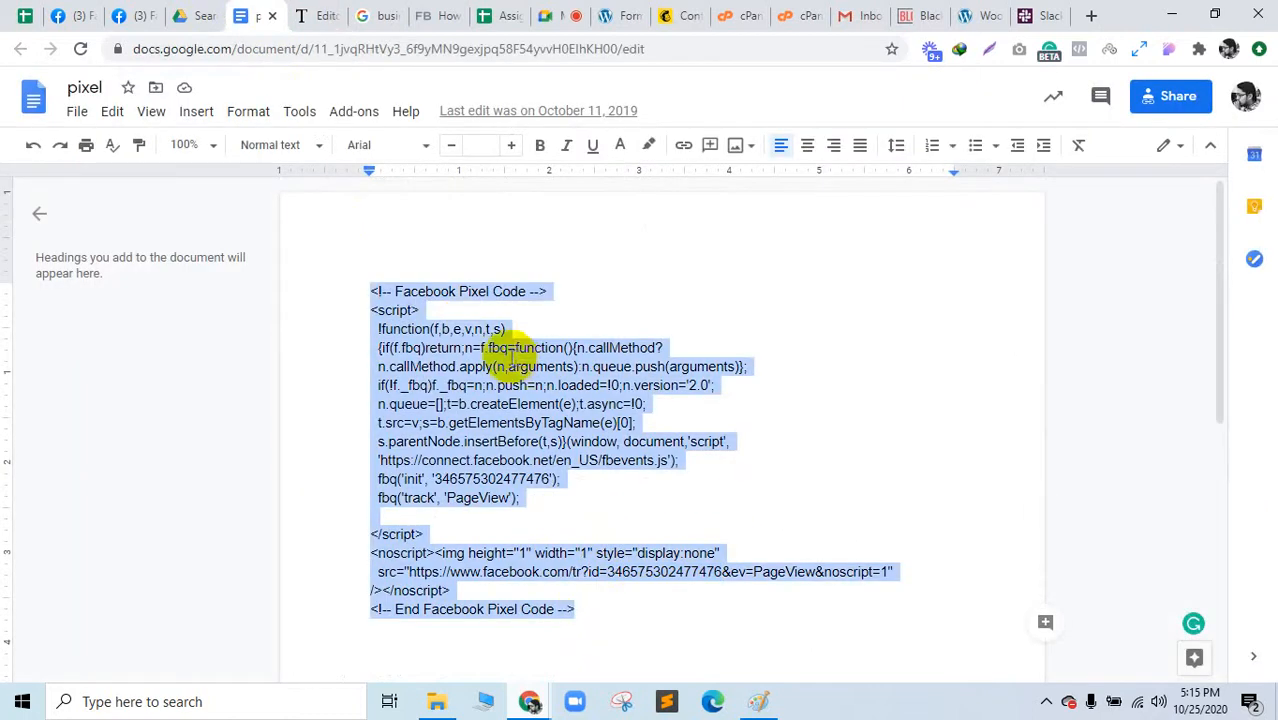
# Step: Switch to the WordPress admin and move its tab further left
pyautogui.click(612, 15)
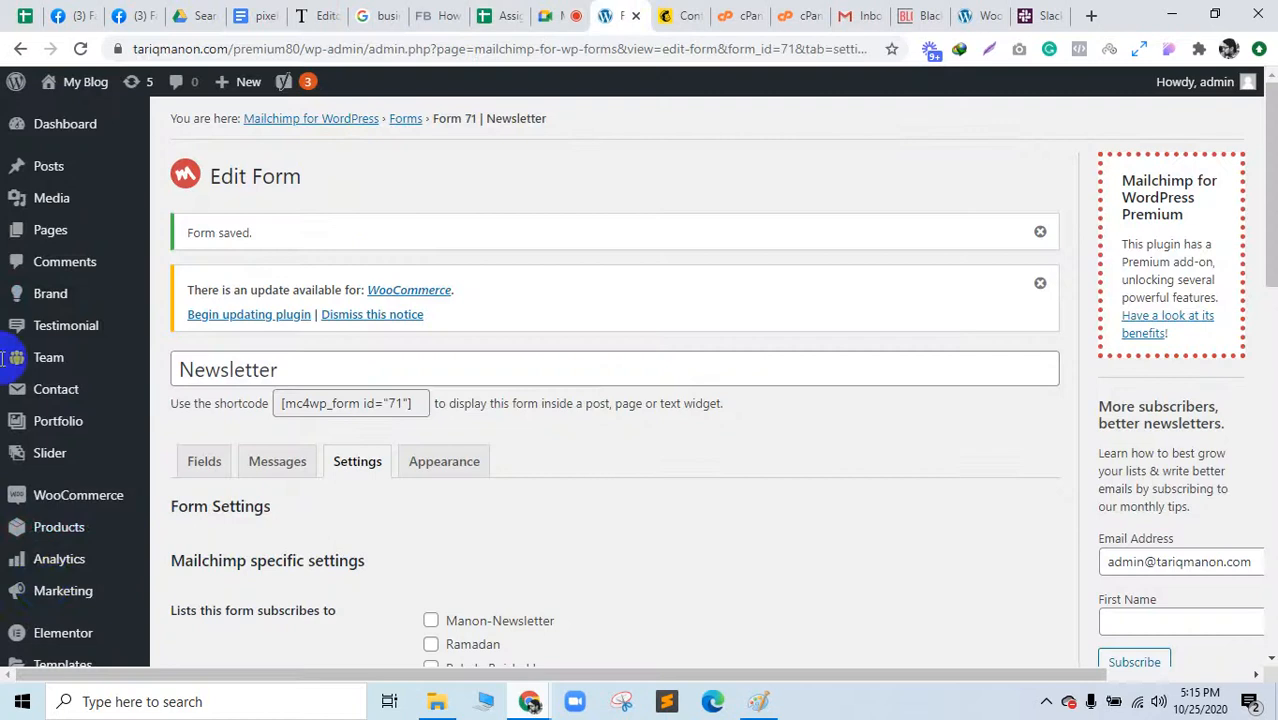
pyautogui.scroll(-2, 47, 587)
pyautogui.scroll(-3, 47, 587)
pyautogui.moveTo(85, 400)
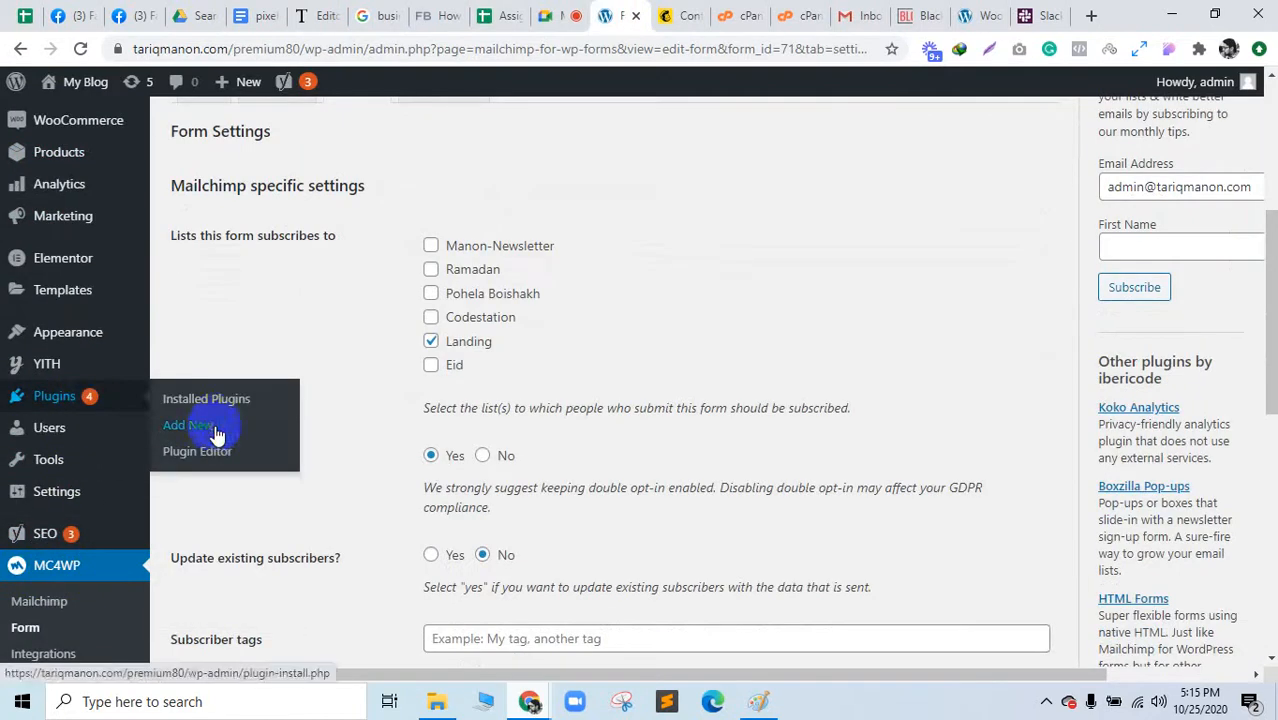
pyautogui.moveTo(600, 14); pyautogui.dragTo(258, 8)
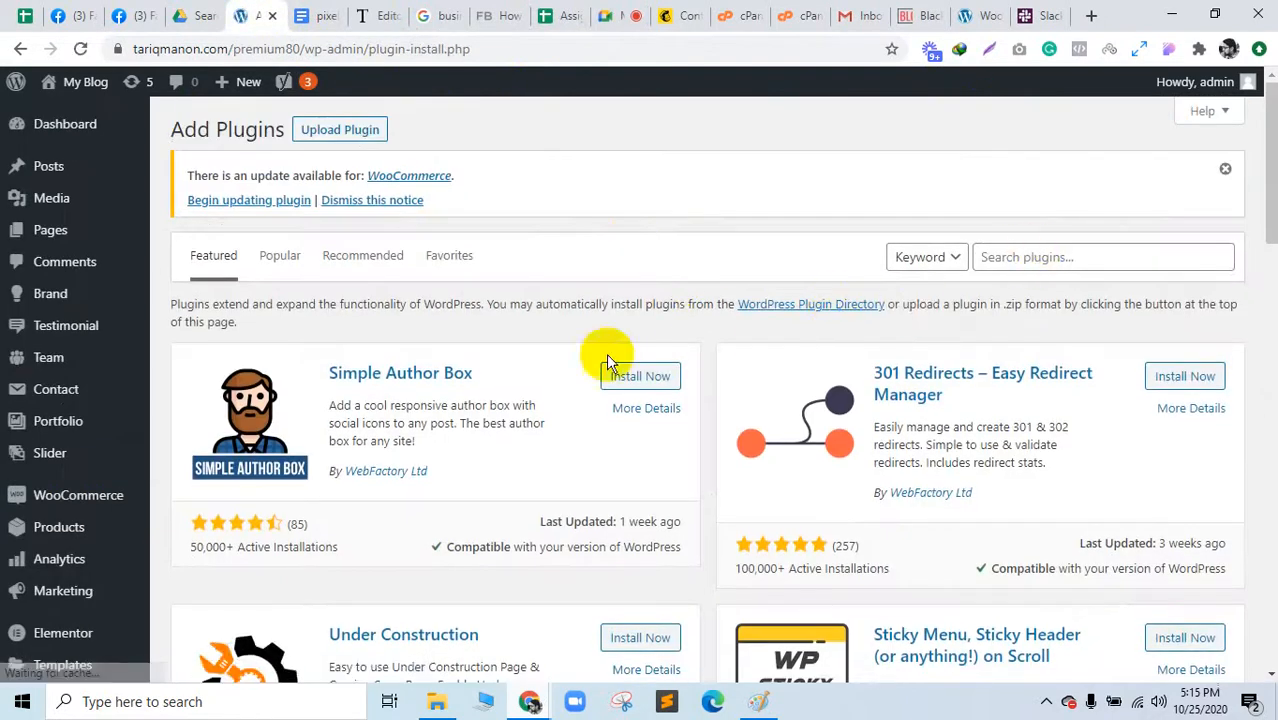
# Step: Open the Theme Editor for the philos theme, closing the extra Themes tab
pyautogui.scroll(-2, 59, 613)
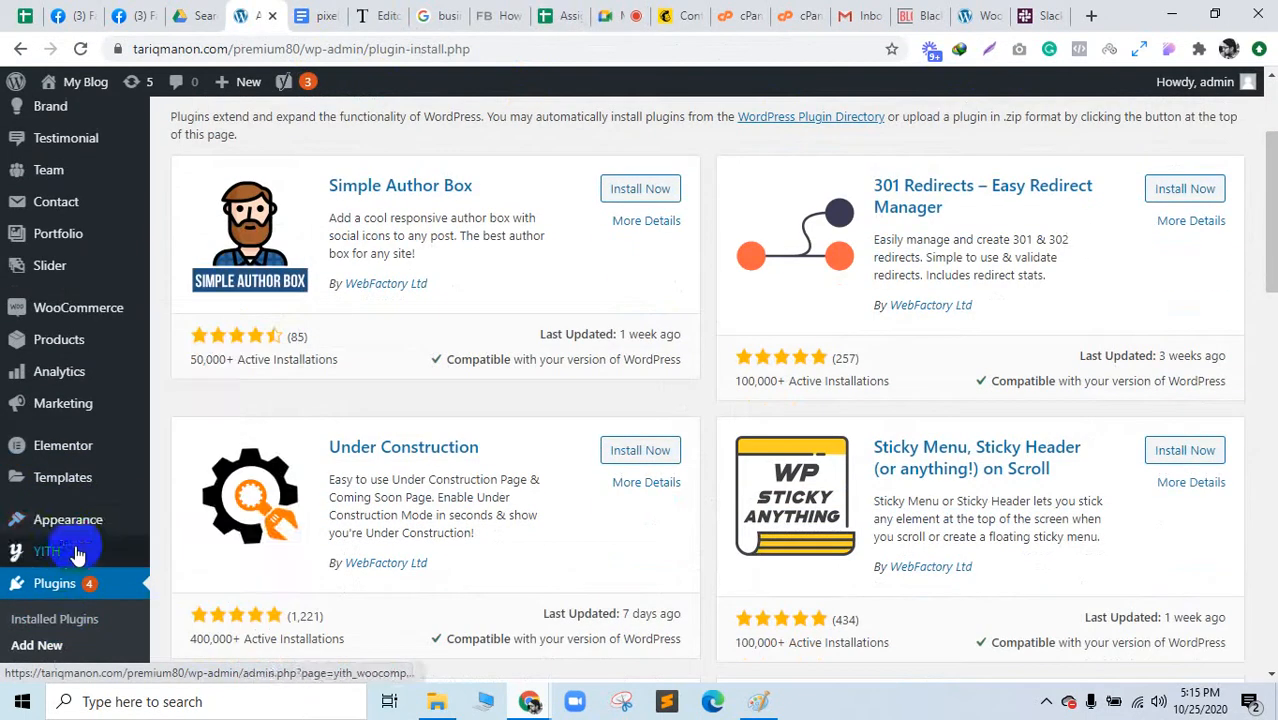
pyautogui.moveTo(88, 537)
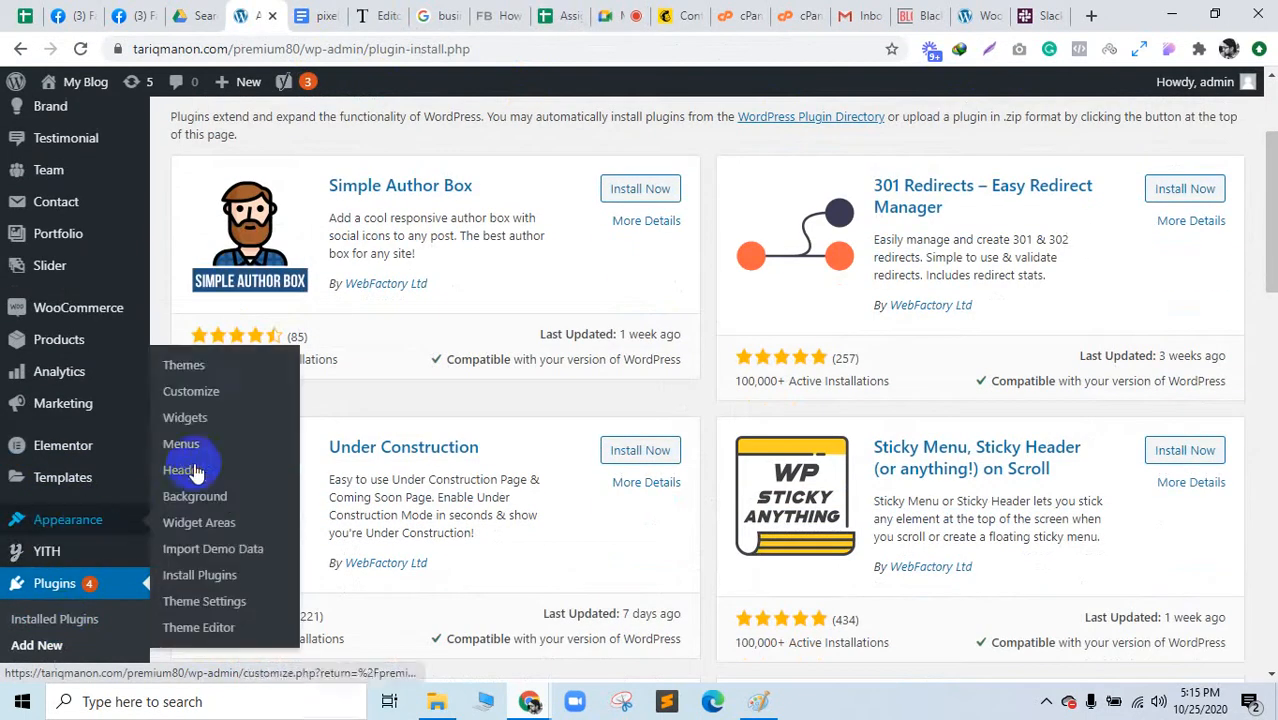
pyautogui.keyDown('ctrl'); pyautogui.click(190, 368); pyautogui.keyUp('ctrl')
pyautogui.keyDown('ctrl'); pyautogui.click(212, 627); pyautogui.keyUp('ctrl')
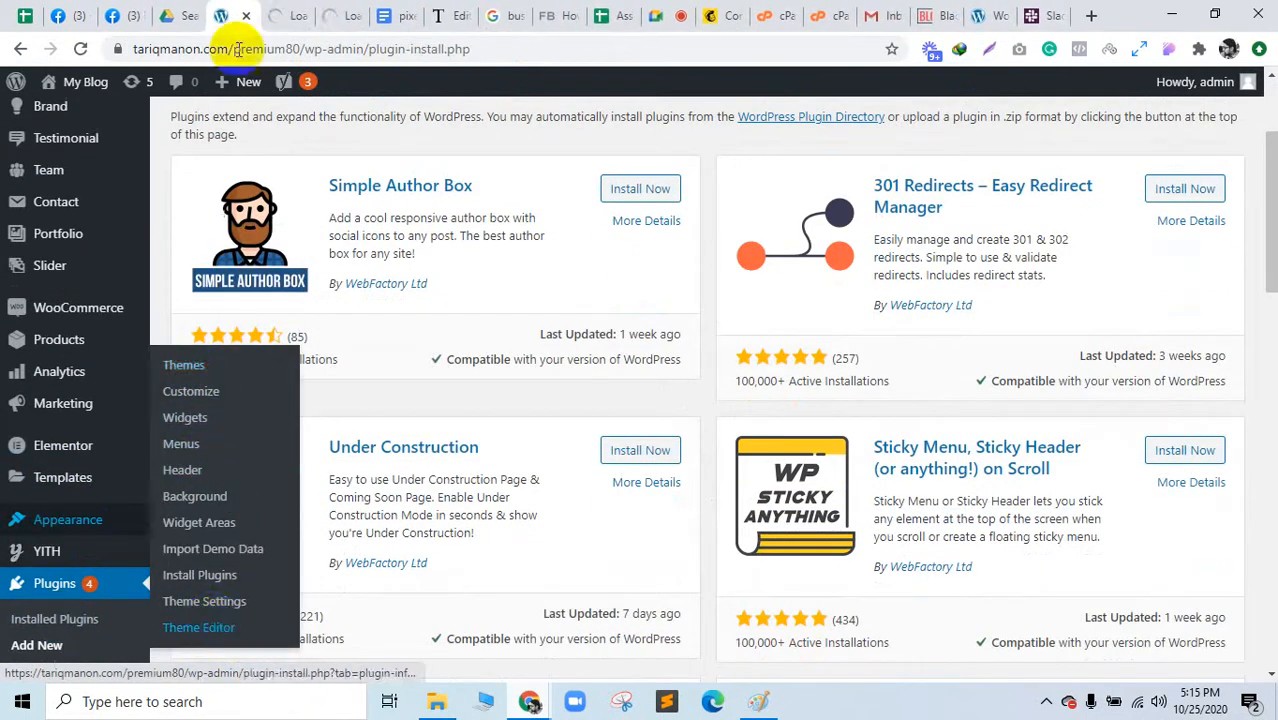
pyautogui.click(283, 14)
pyautogui.click(305, 16)
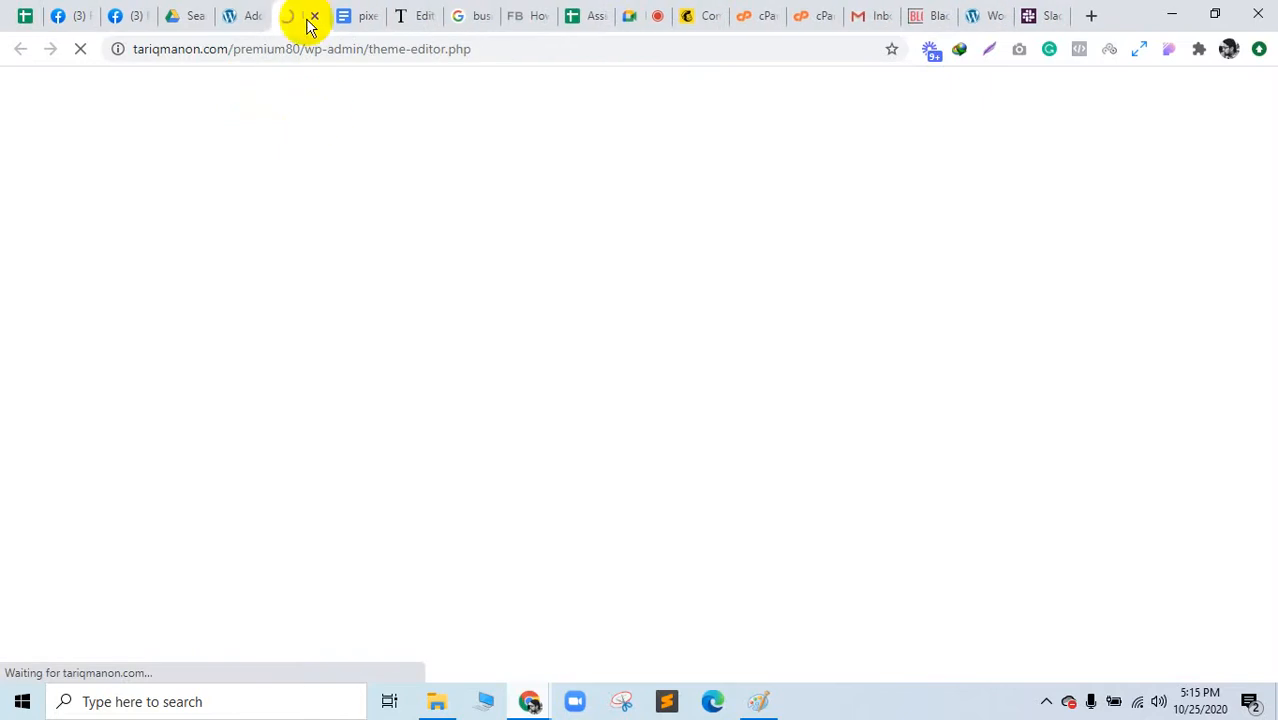
pyautogui.click(253, 10)
pyautogui.click(305, 10)
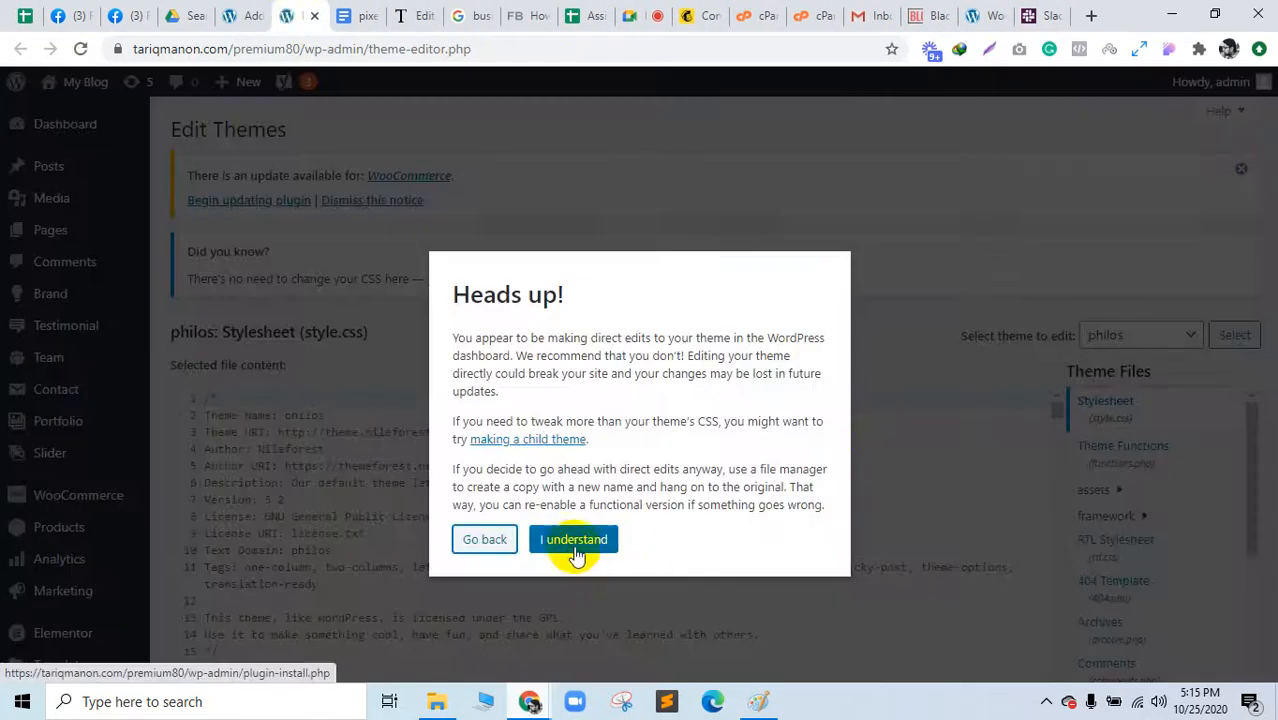
# Step: Acknowledge the direct-editing warning and open the philos header.php file
pyautogui.click(575, 545)
pyautogui.scroll(-5, 1175, 508)
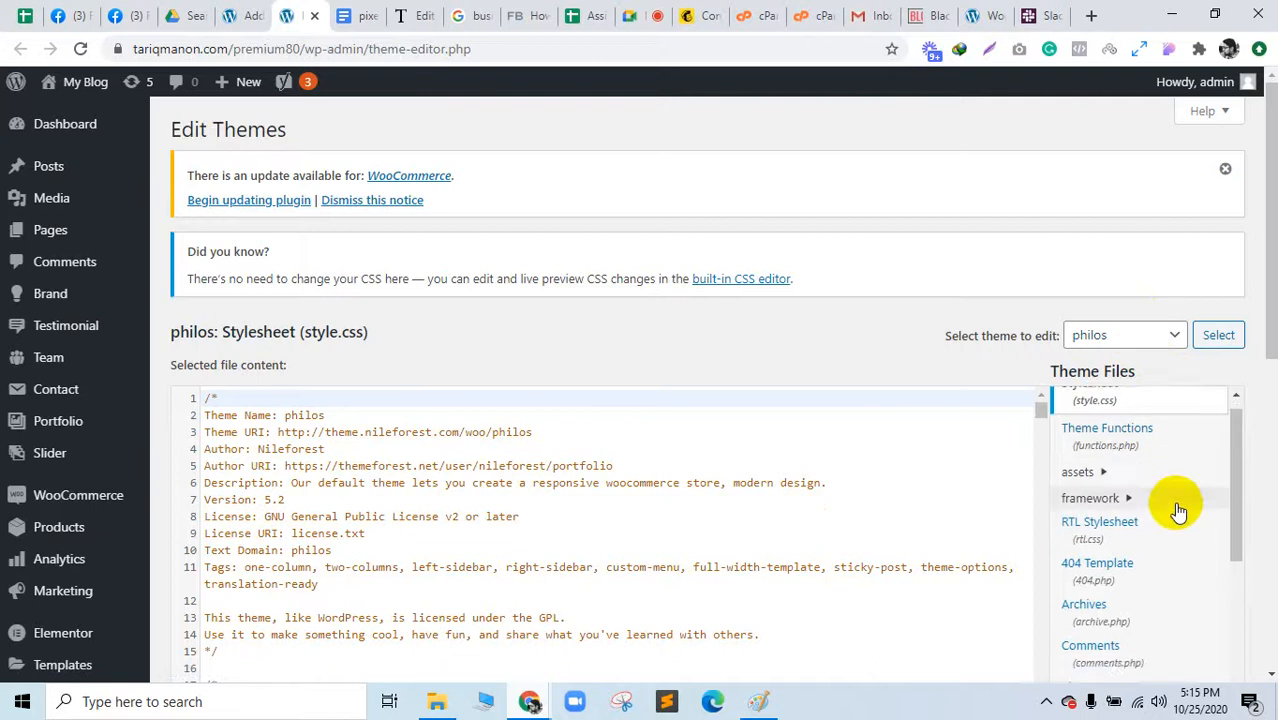
pyautogui.scroll(3, 1164, 528)
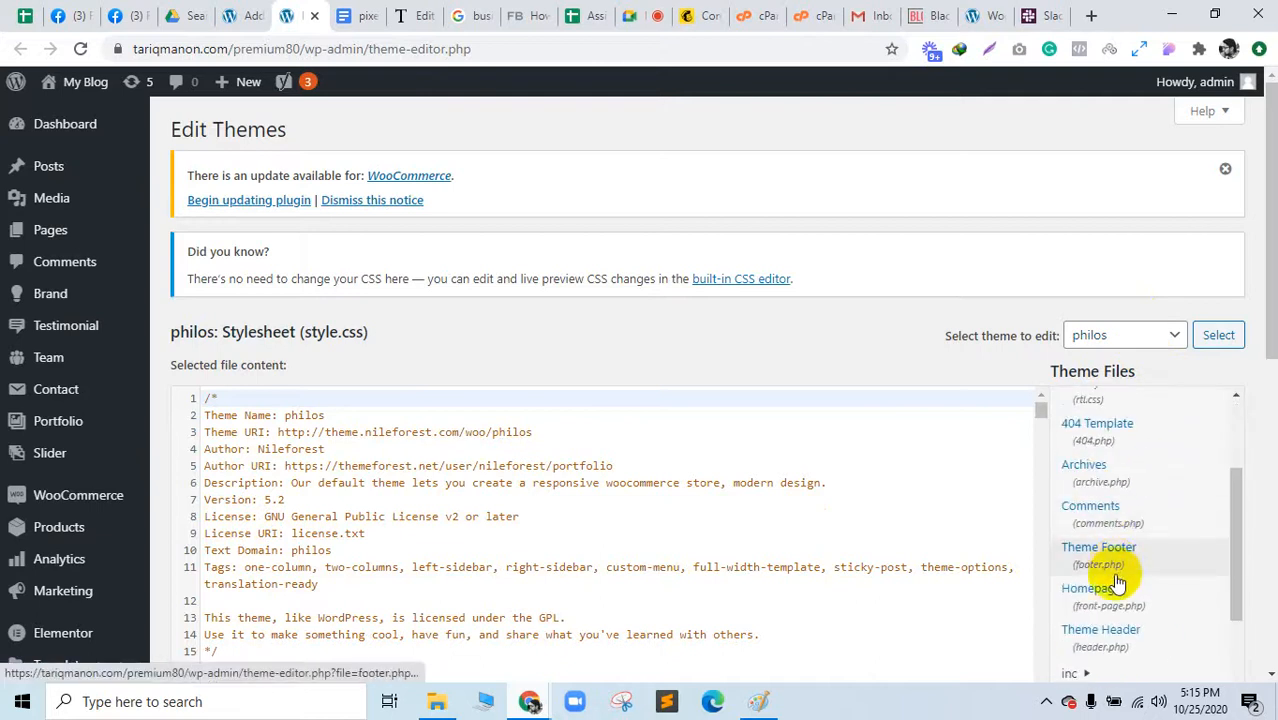
pyautogui.click(1133, 643)
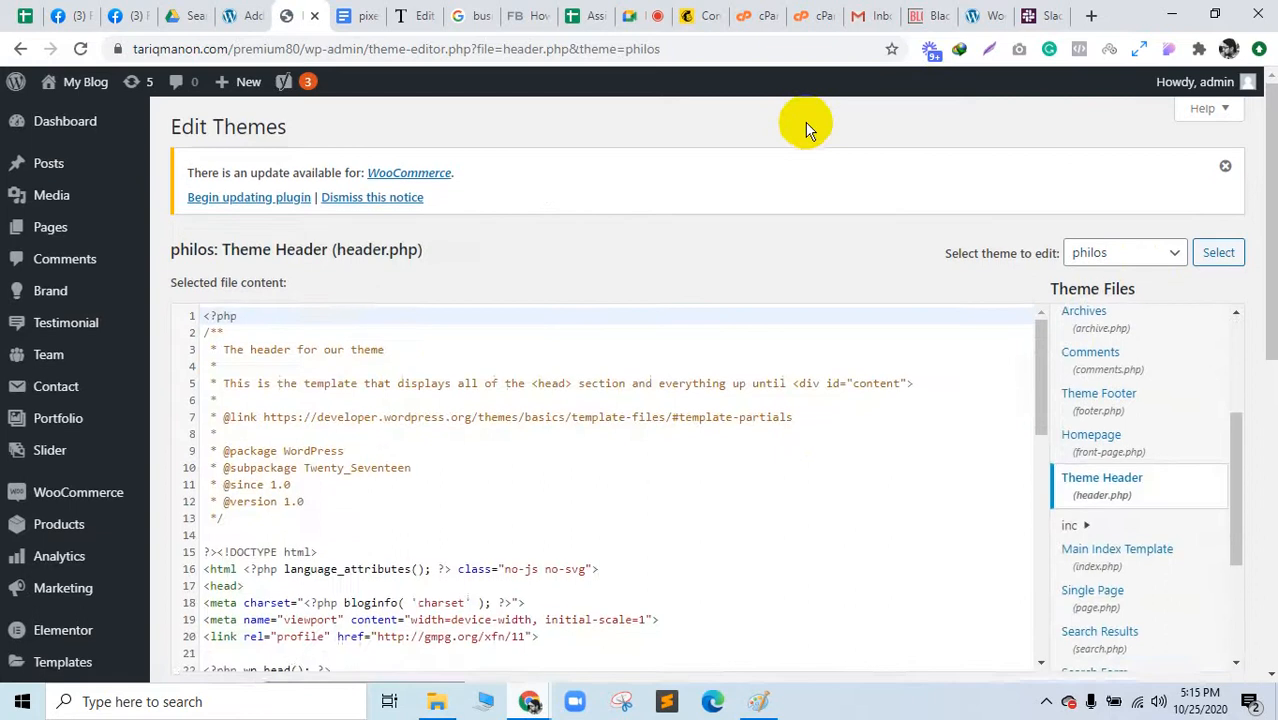
pyautogui.scroll(-8, 642, 234)
pyautogui.scroll(-10, 624, 202)
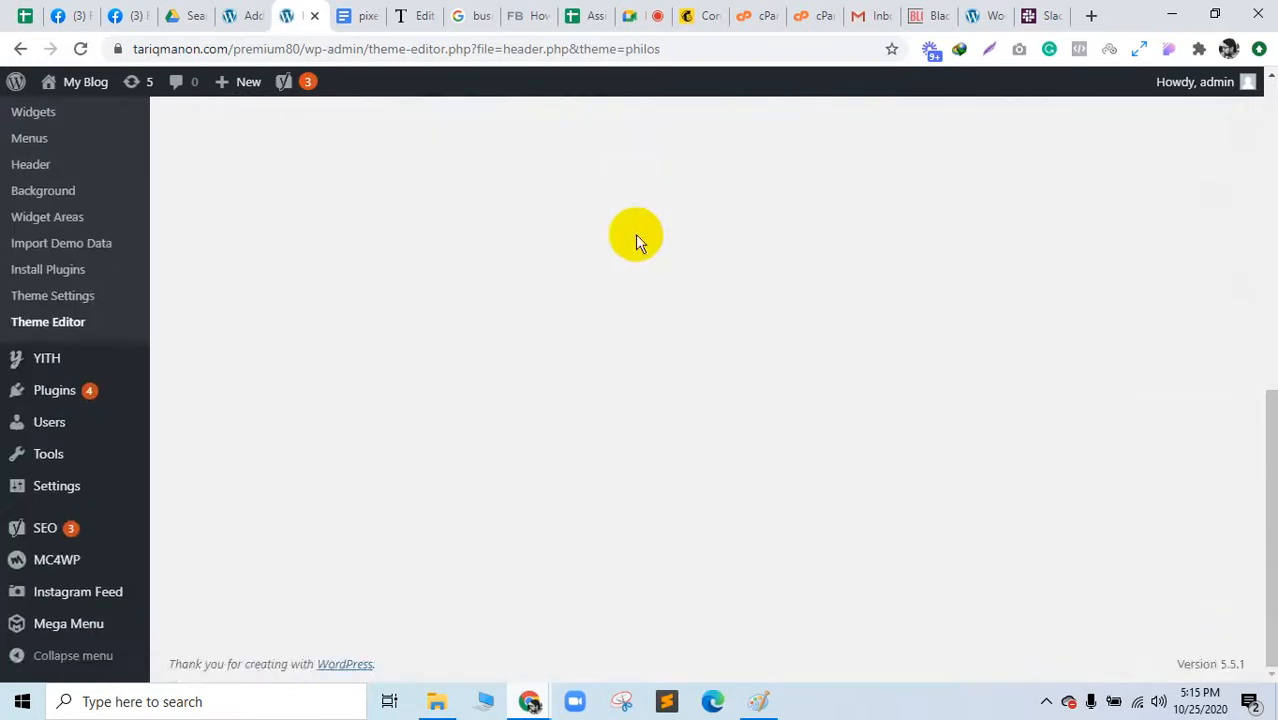
pyautogui.scroll(7, 633, 234)
pyautogui.scroll(-1, 783, 437)
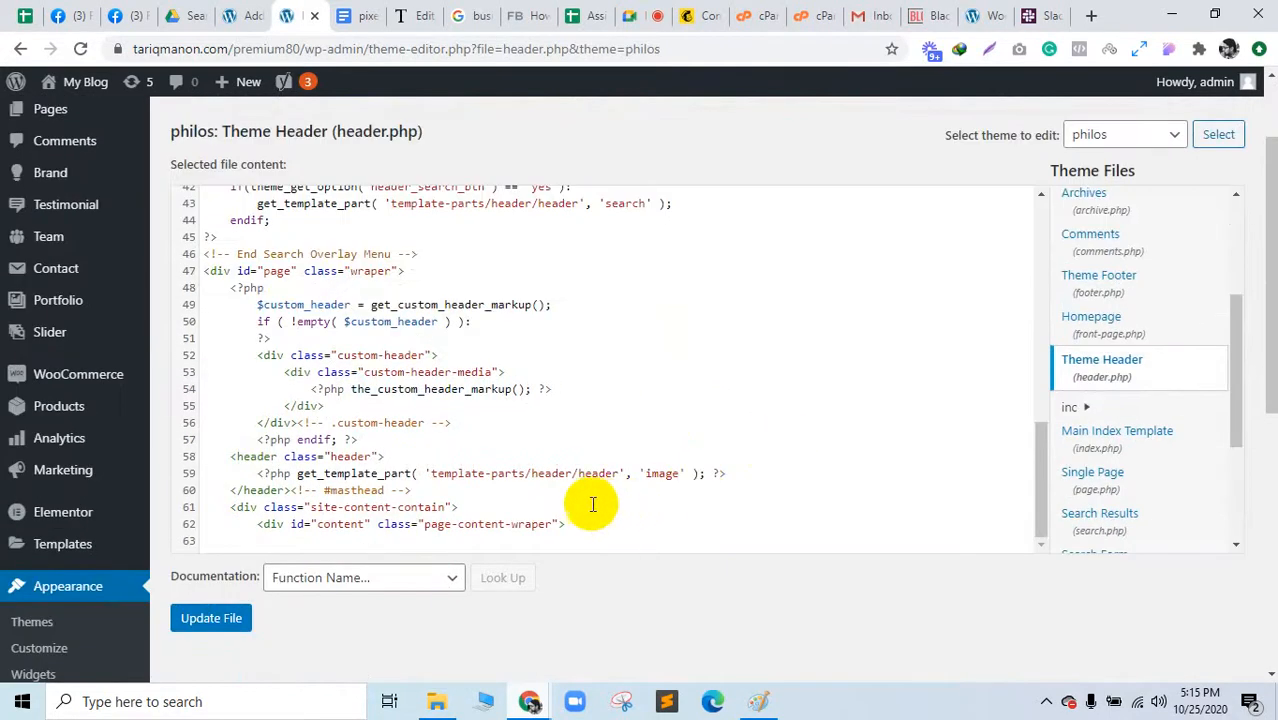
pyautogui.scroll(5, 583, 485)
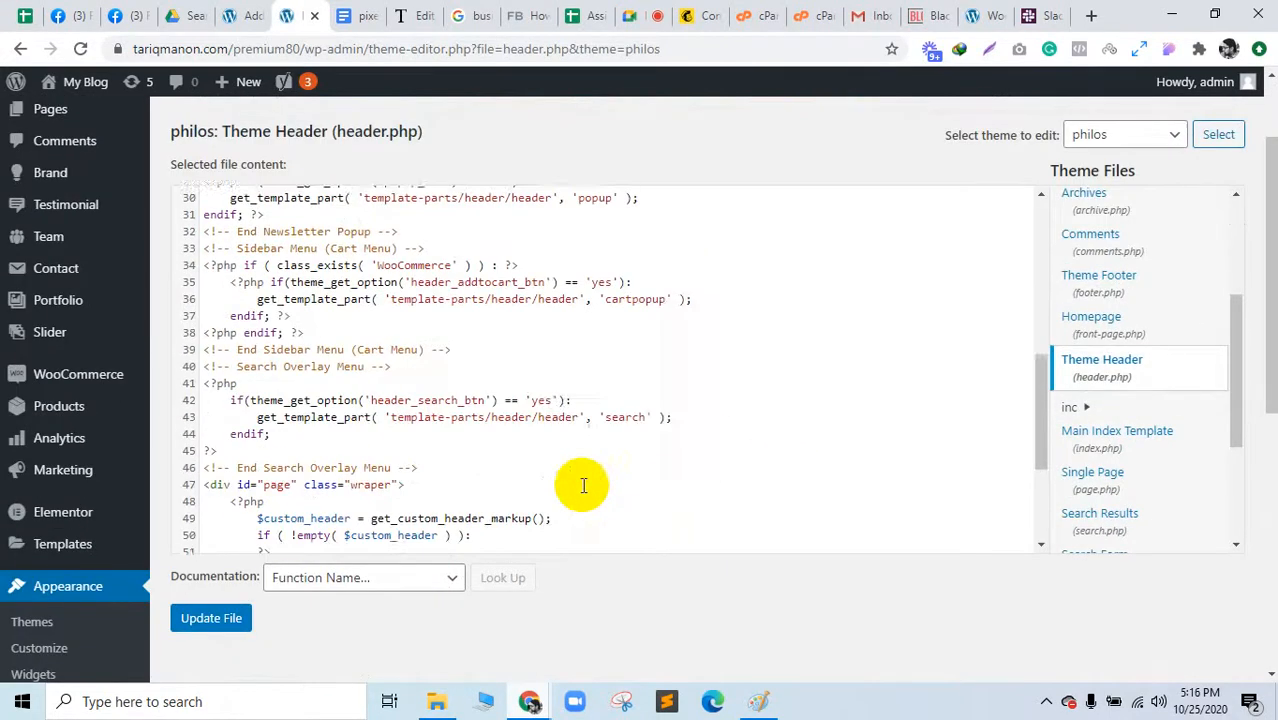
pyautogui.scroll(-4, 583, 485)
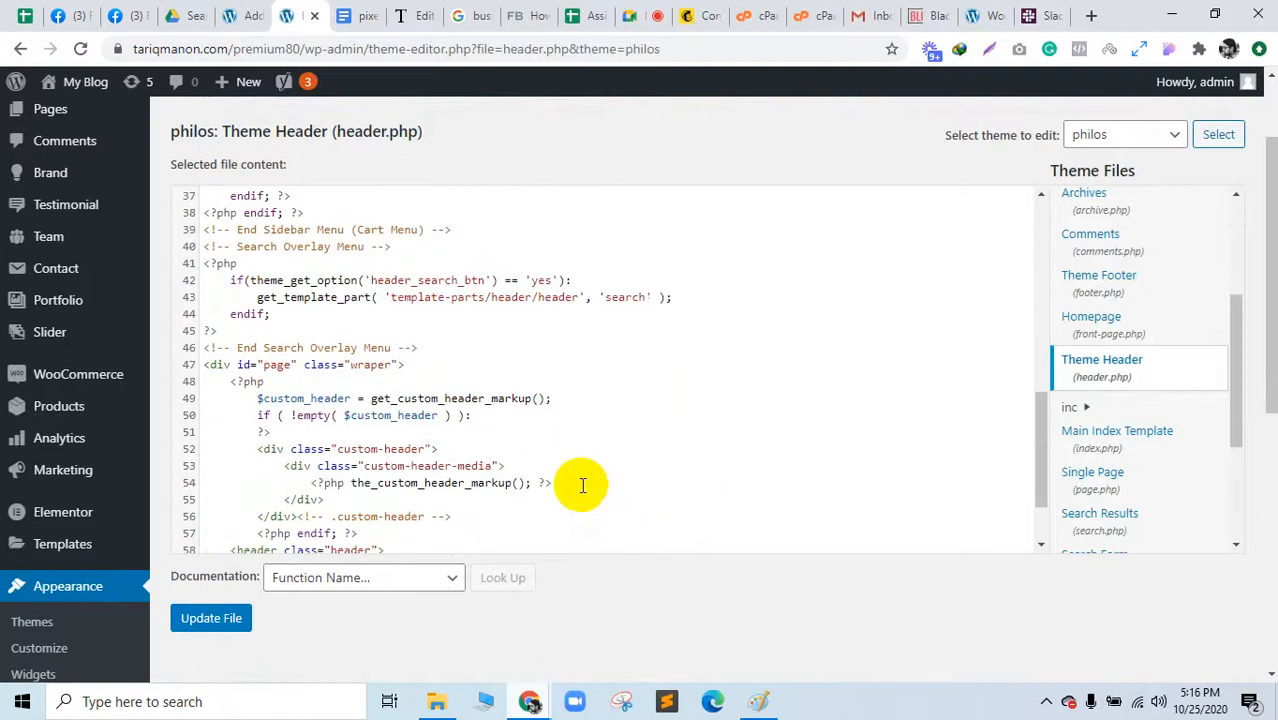
# Step: Search header.php for 'head>' to locate the head section
pyautogui.click(612, 467)
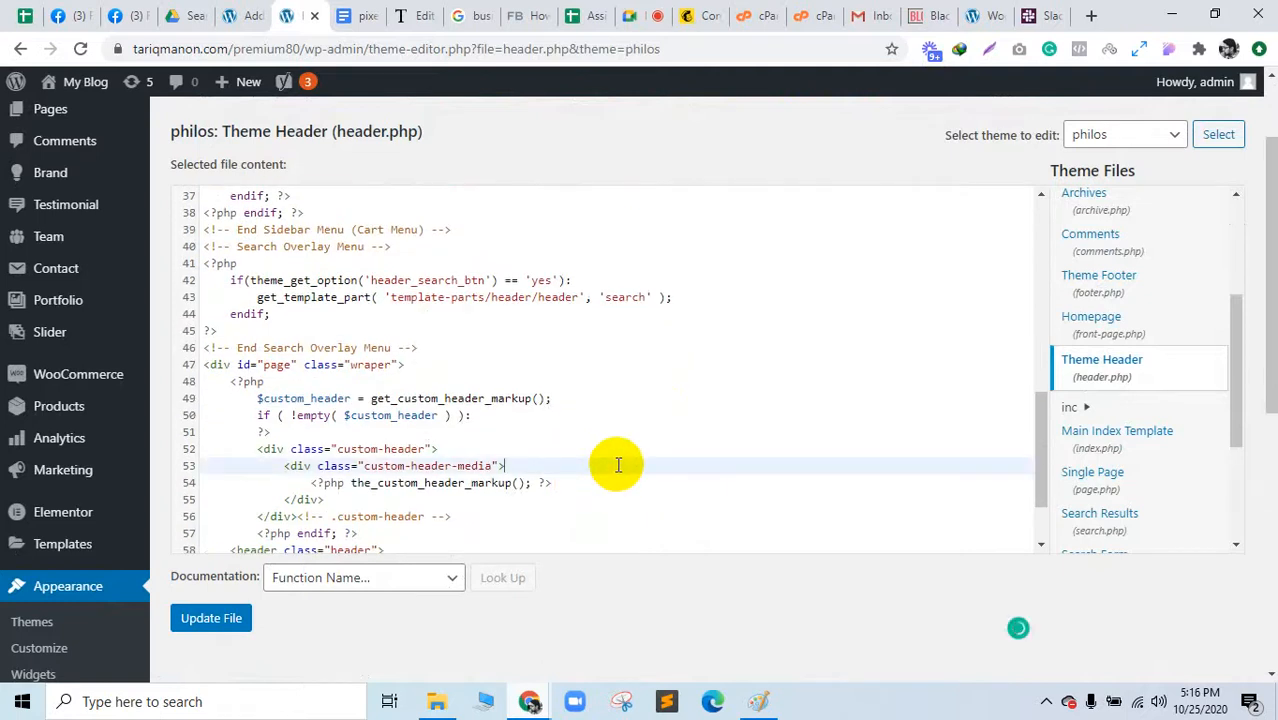
pyautogui.hotkey('ctrl', 'f')
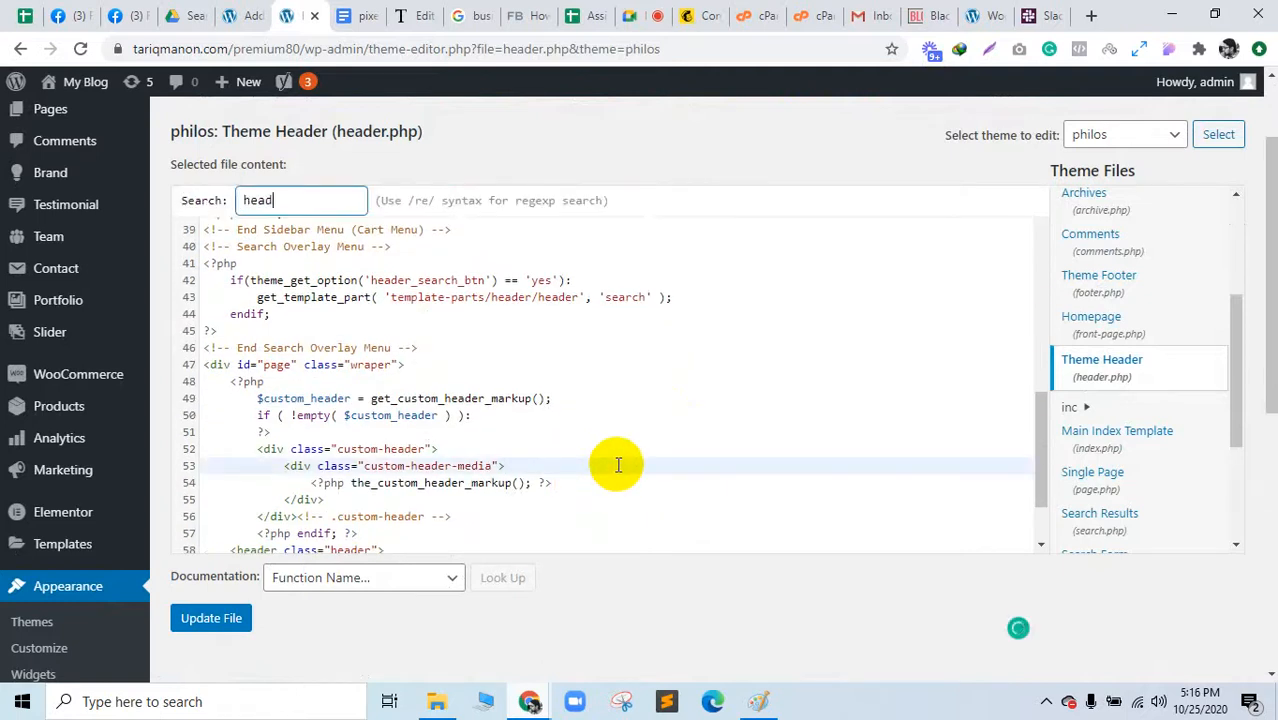
pyautogui.press('Return')
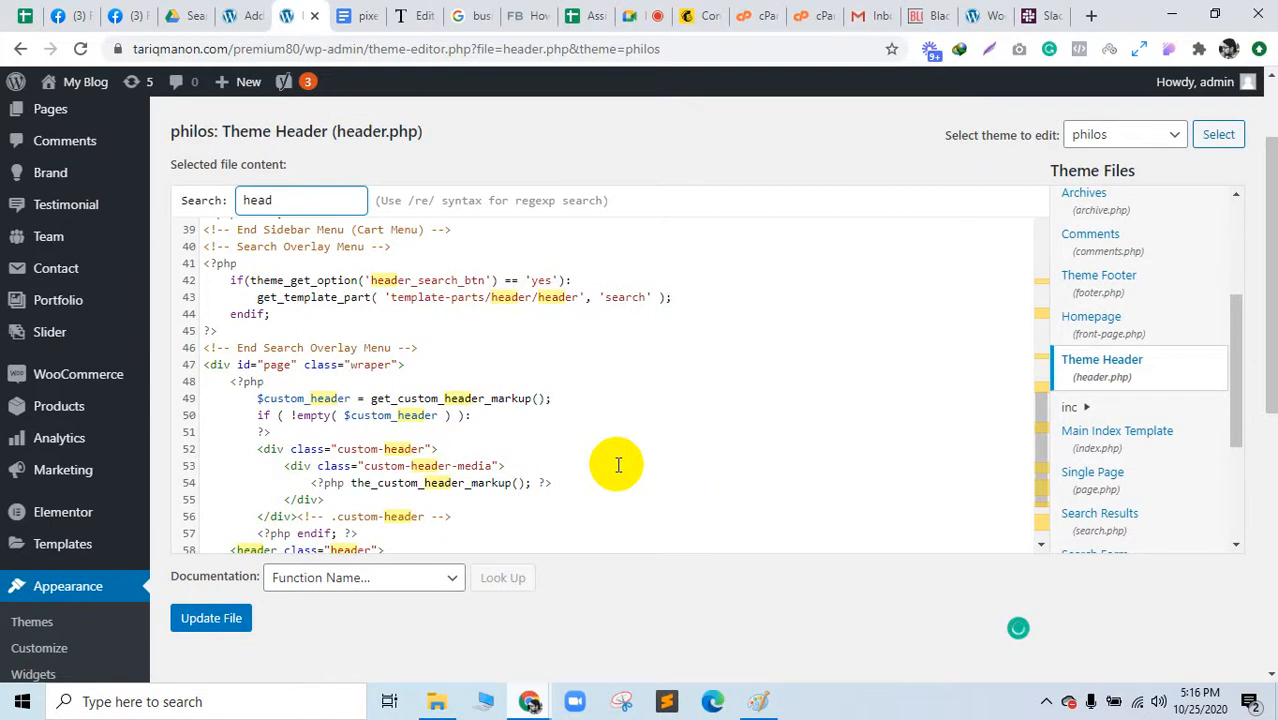
pyautogui.write('head>')
pyautogui.press('Return')
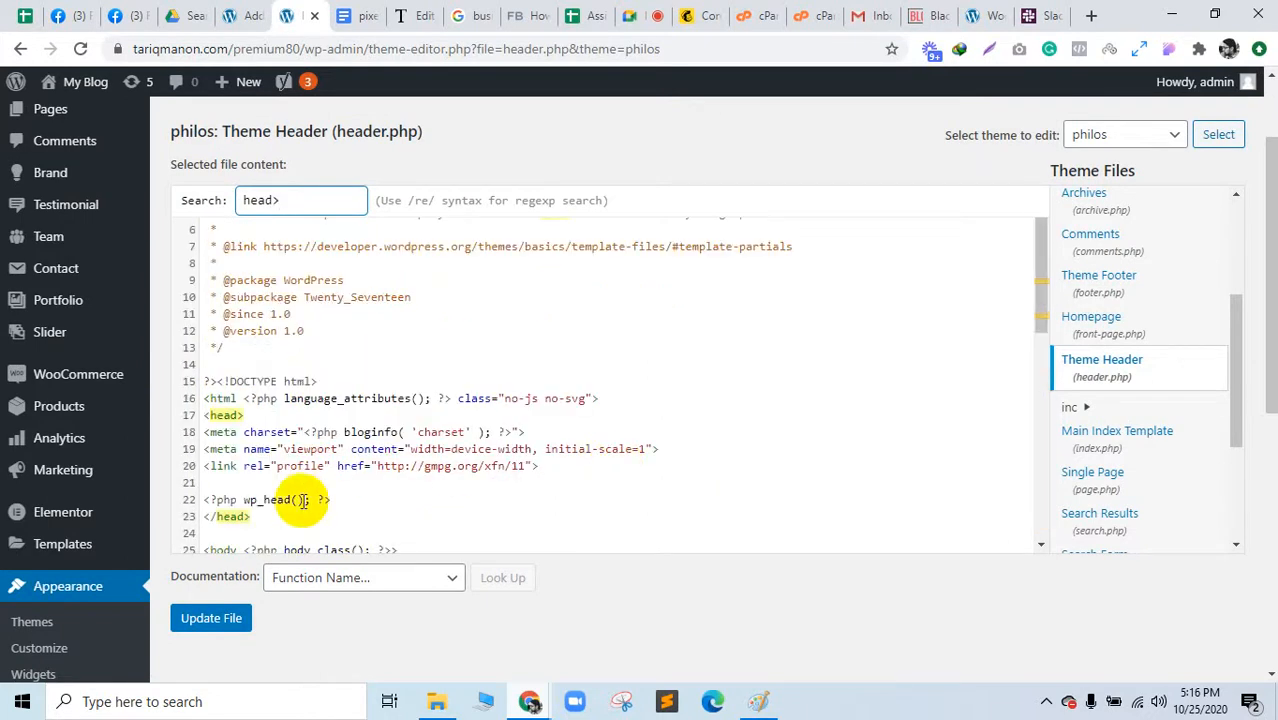
# Step: Paste the Facebook Pixel code below wp_head, then select and delete it again
pyautogui.click(240, 516)
pyautogui.press('Return')
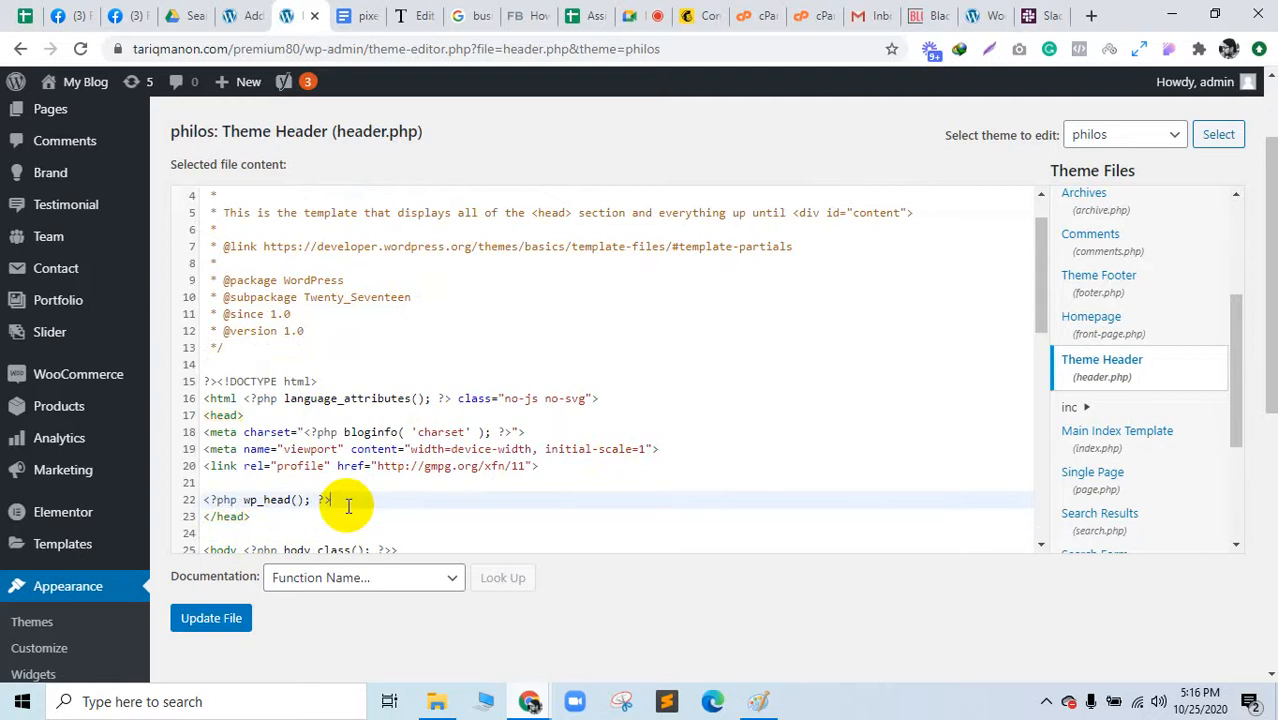
pyautogui.press('Return')
pyautogui.hotkey('ctrl', 'v')
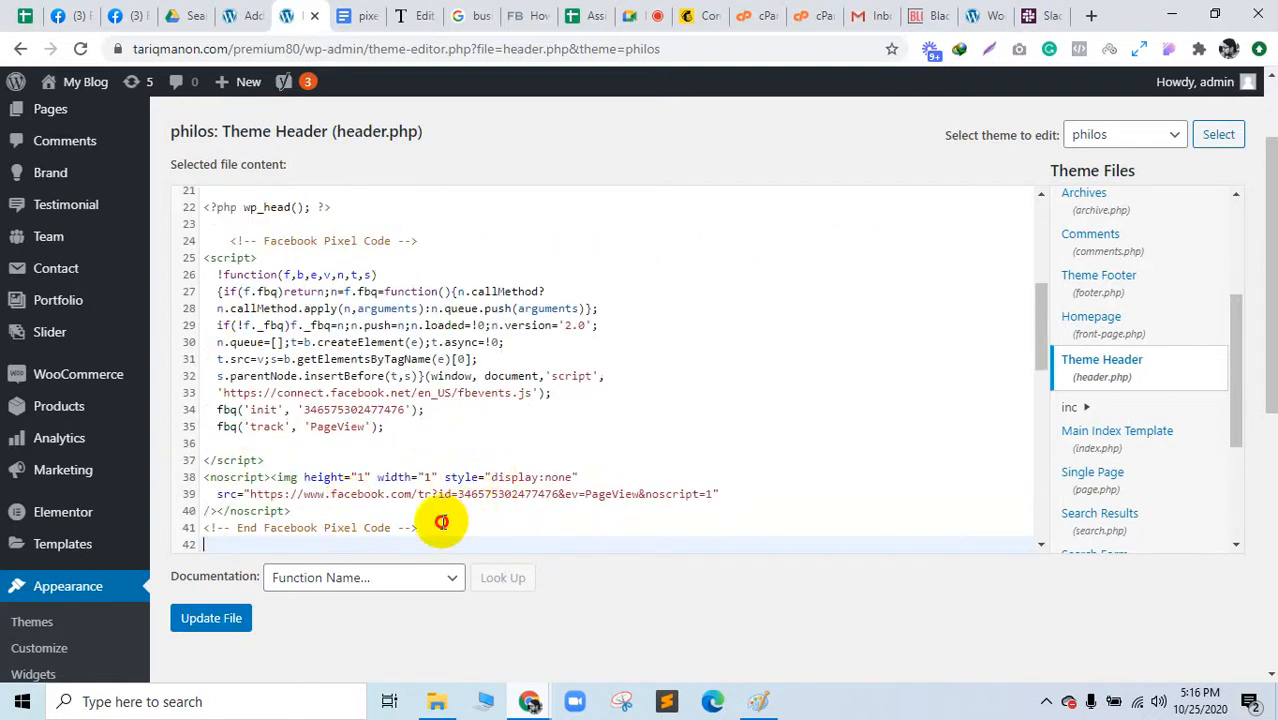
pyautogui.moveTo(425, 512); pyautogui.dragTo(231, 241)
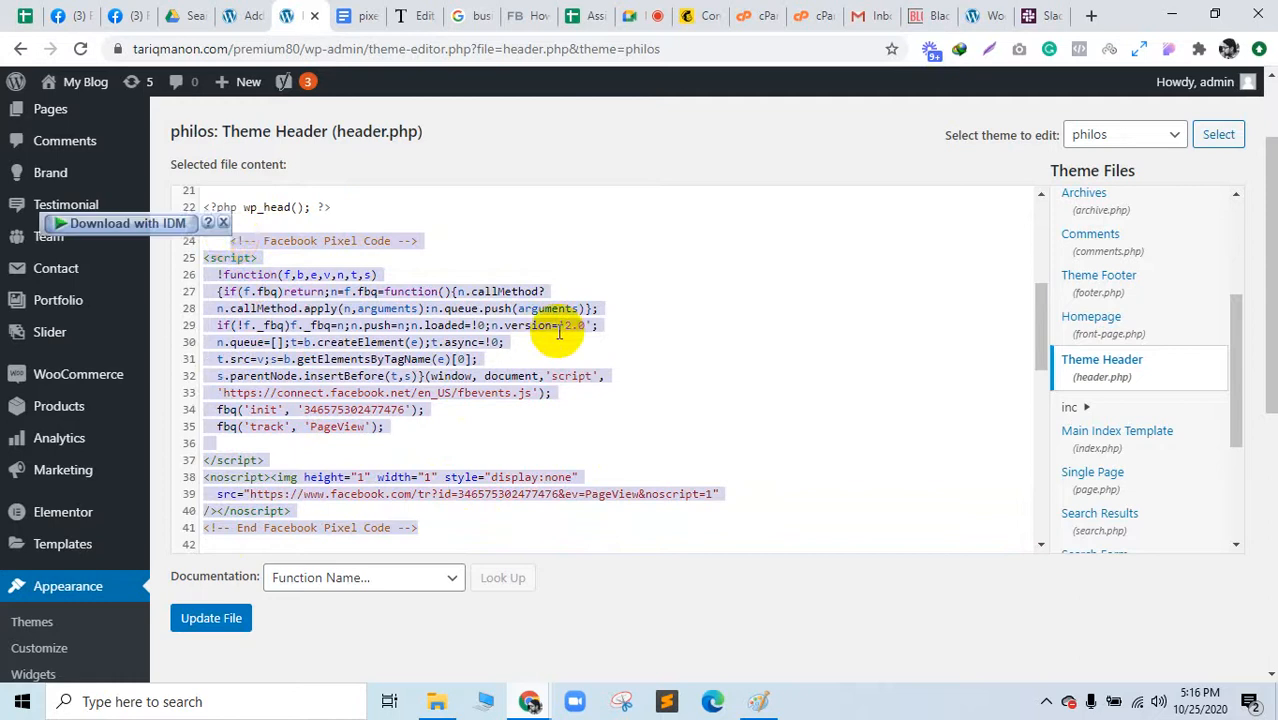
pyautogui.scroll(-2, 560, 333)
pyautogui.scroll(2, 567, 335)
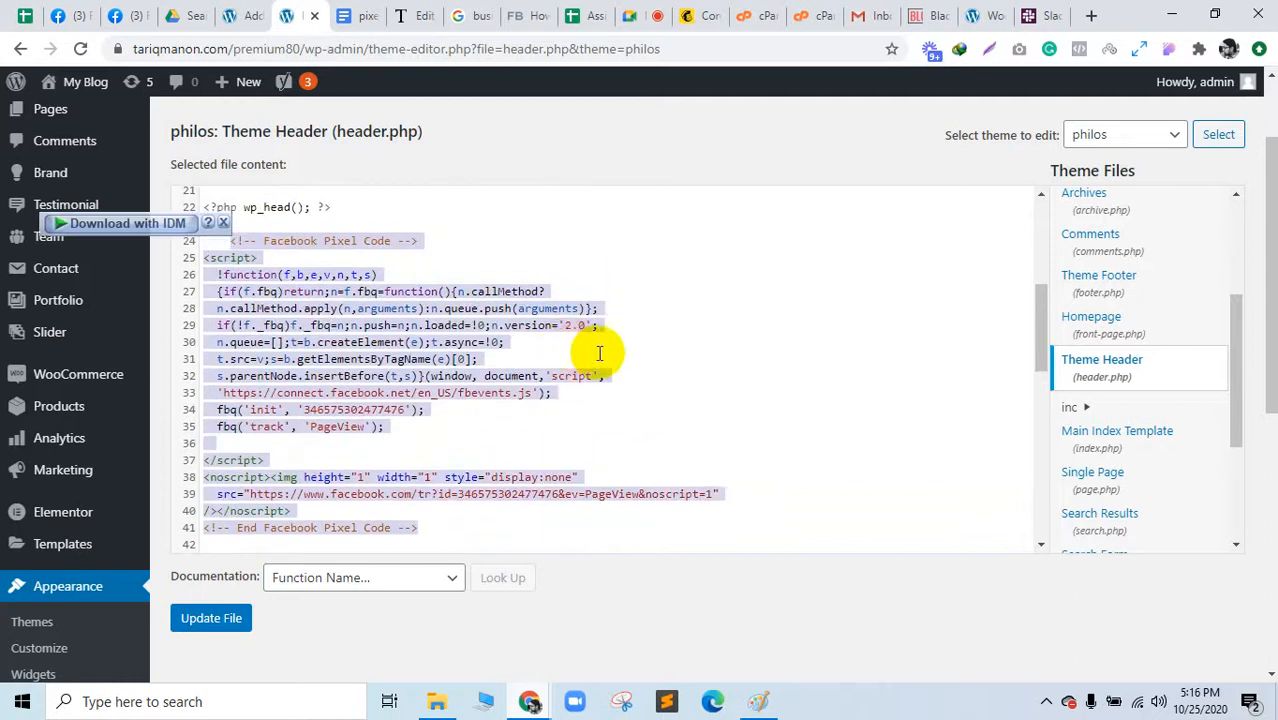
pyautogui.press('BackSpace')
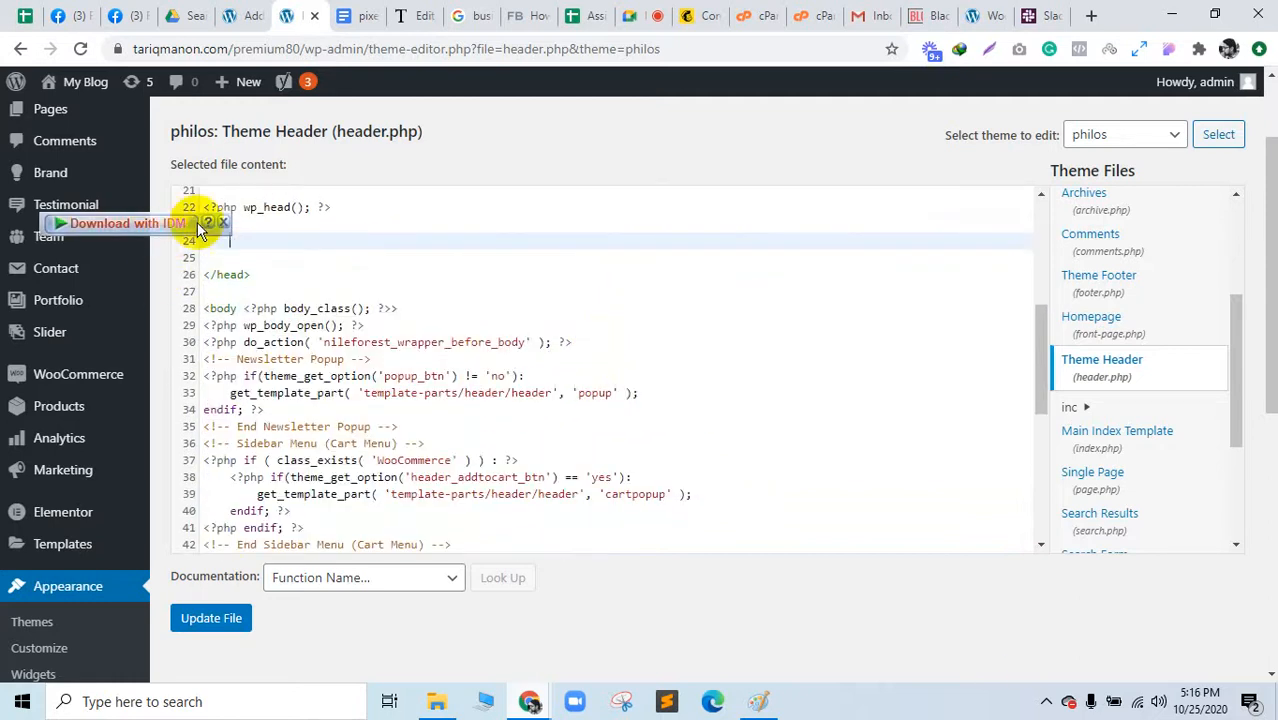
pyautogui.scroll(-5, 100, 540)
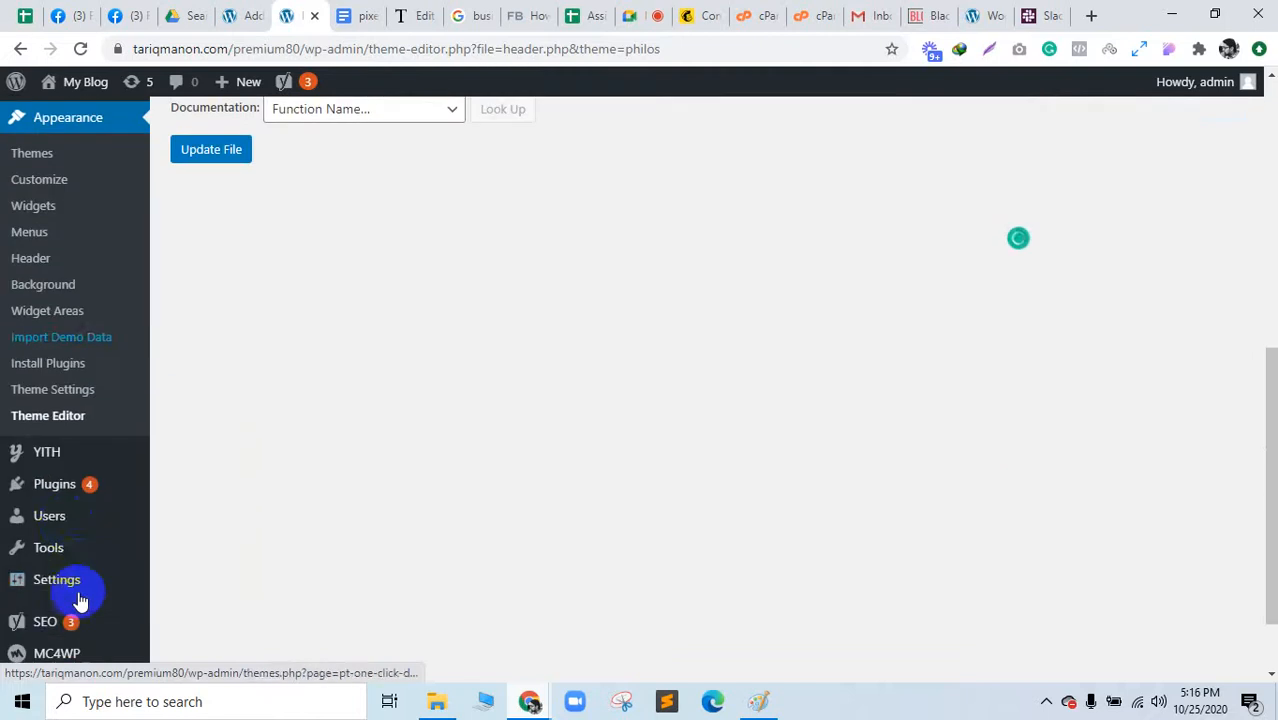
# Step: Go to Plugins > Add New, confirm leaving the editor, and search plugins for tracking code
pyautogui.moveTo(60, 488)
pyautogui.click(190, 513)
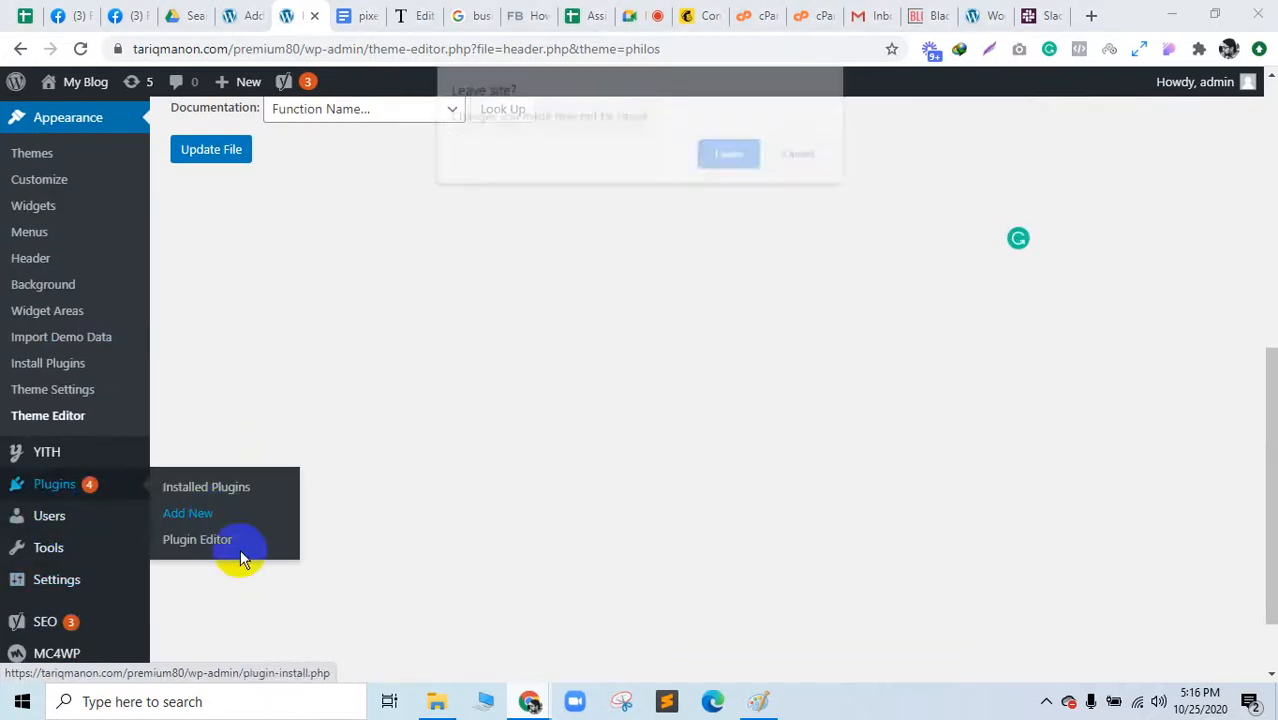
pyautogui.click(735, 154)
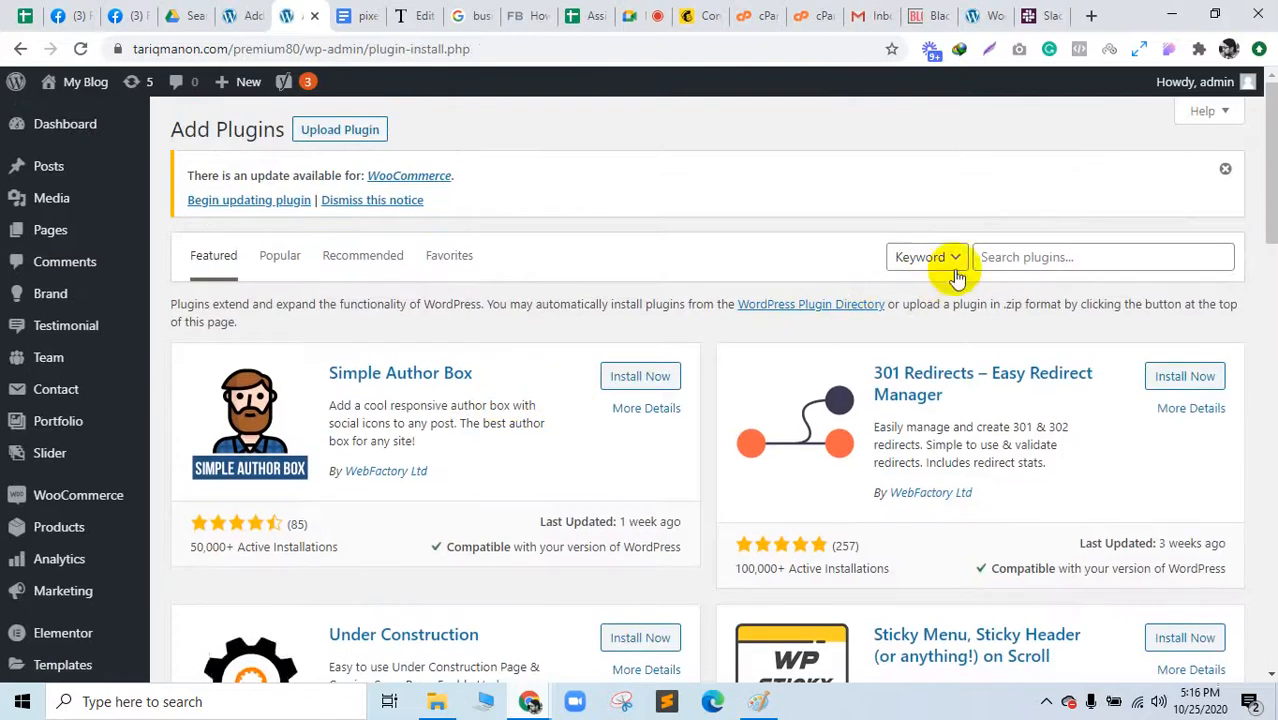
pyautogui.click(997, 256)
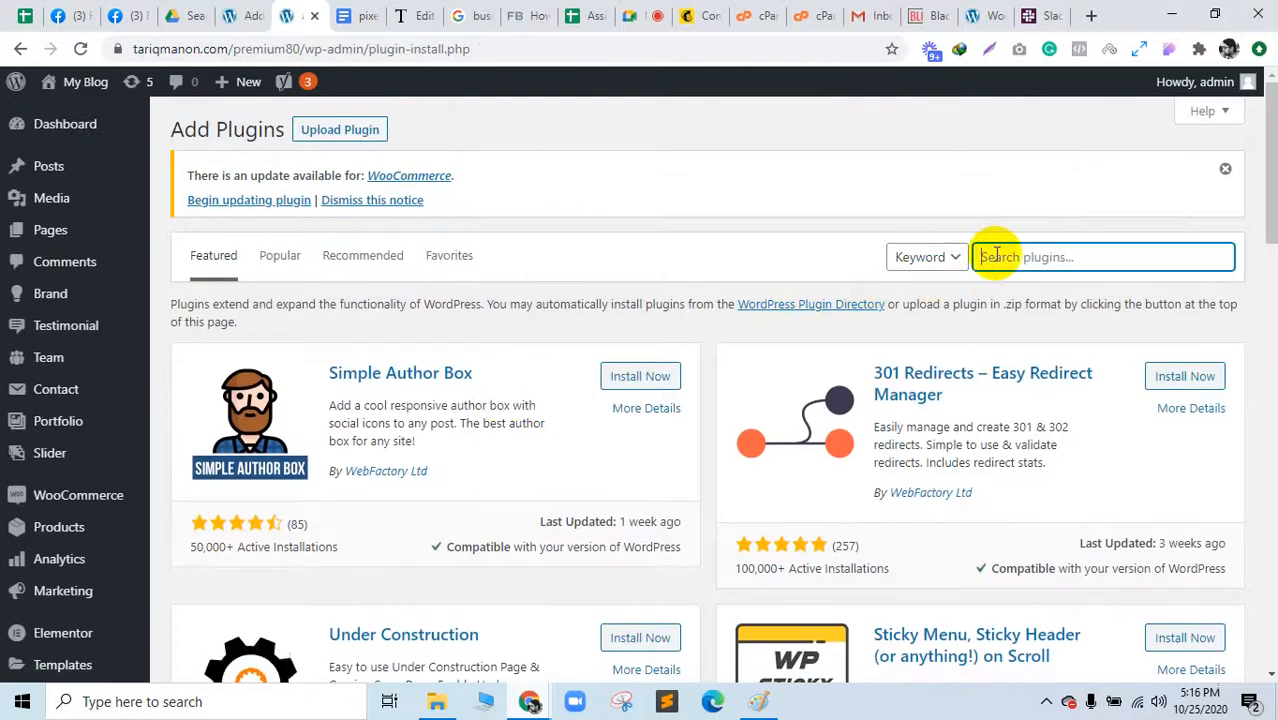
pyautogui.write('tracking code')
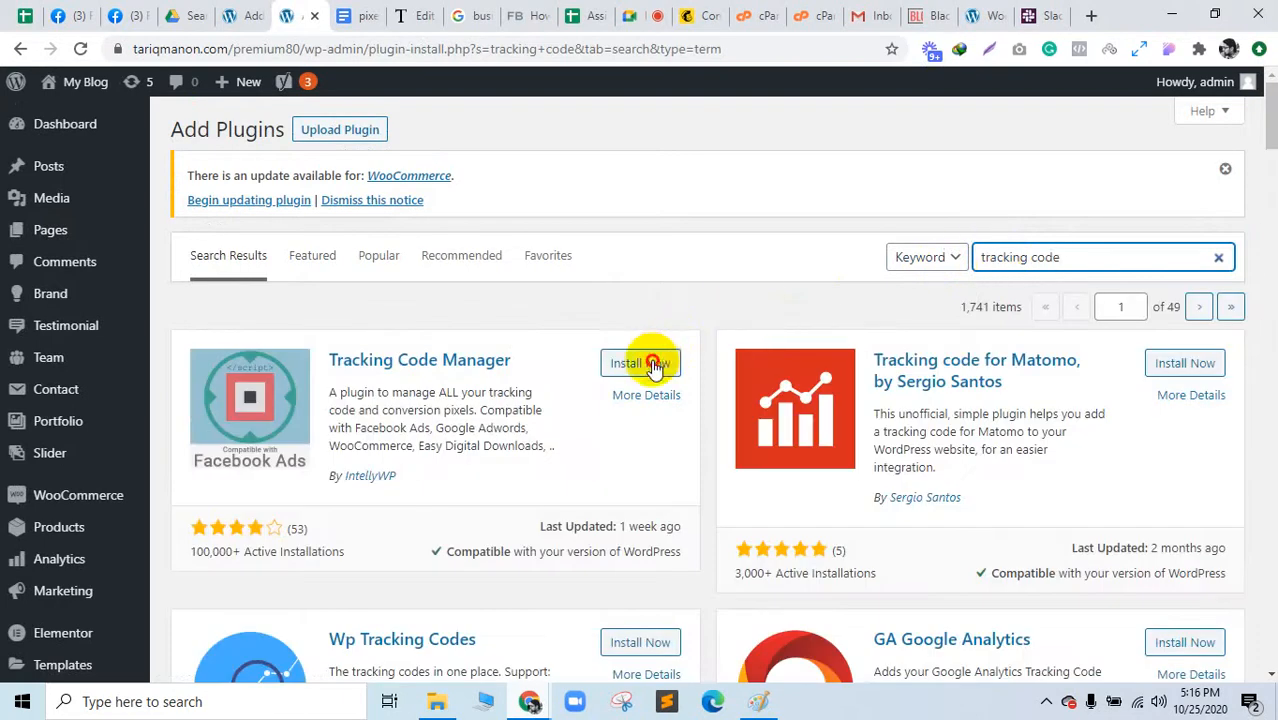
# Step: Install and activate Tracking Code Manager, continue with the free version, and start a new code
pyautogui.click(654, 366)
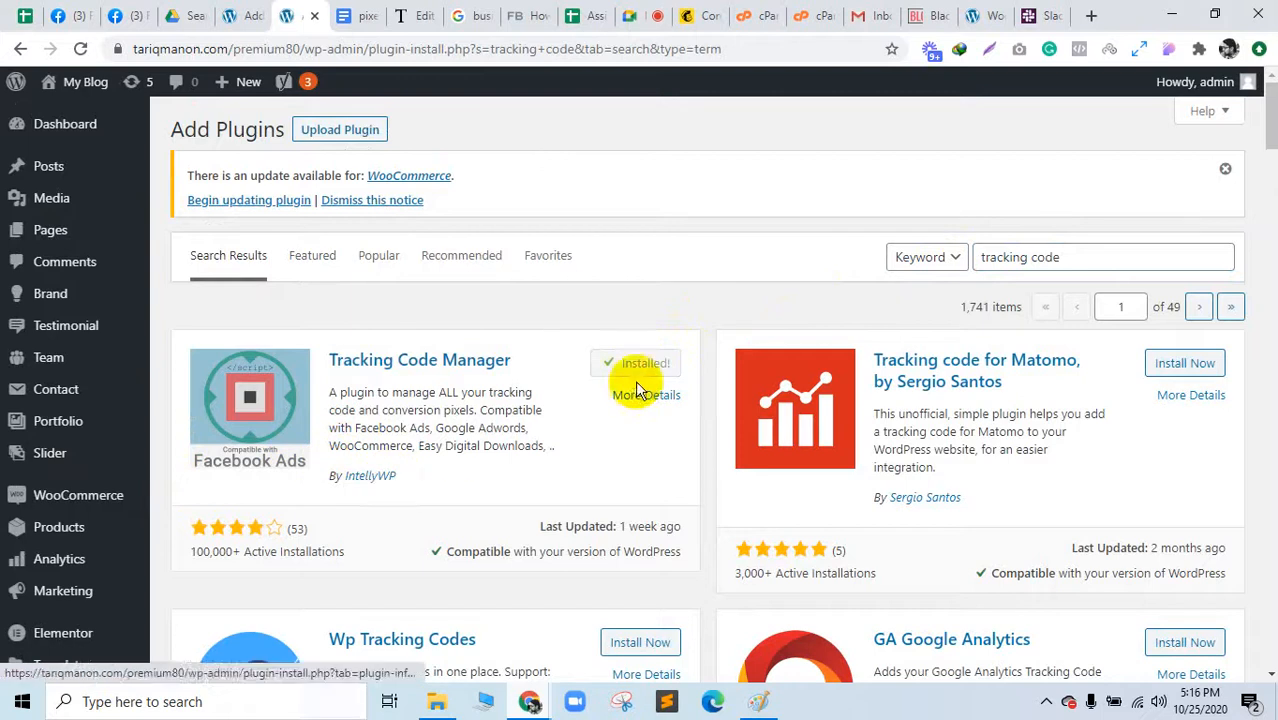
pyautogui.click(649, 363)
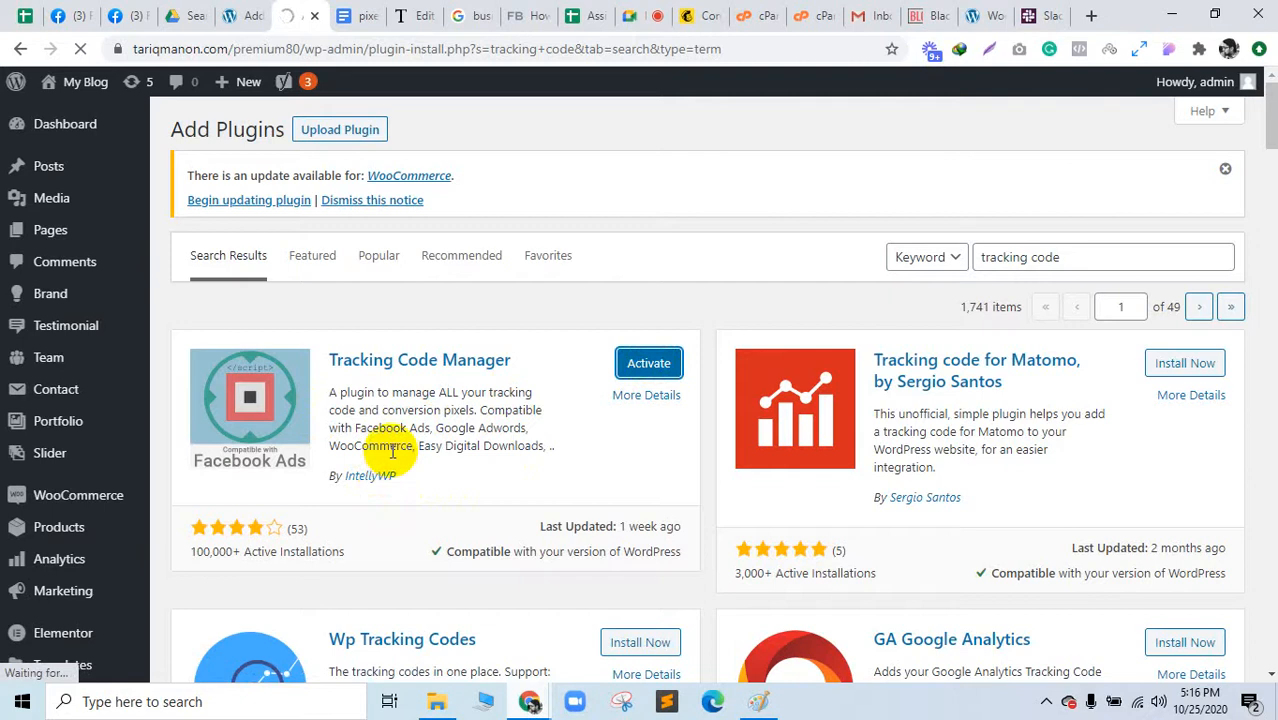
pyautogui.scroll(-6, 97, 587)
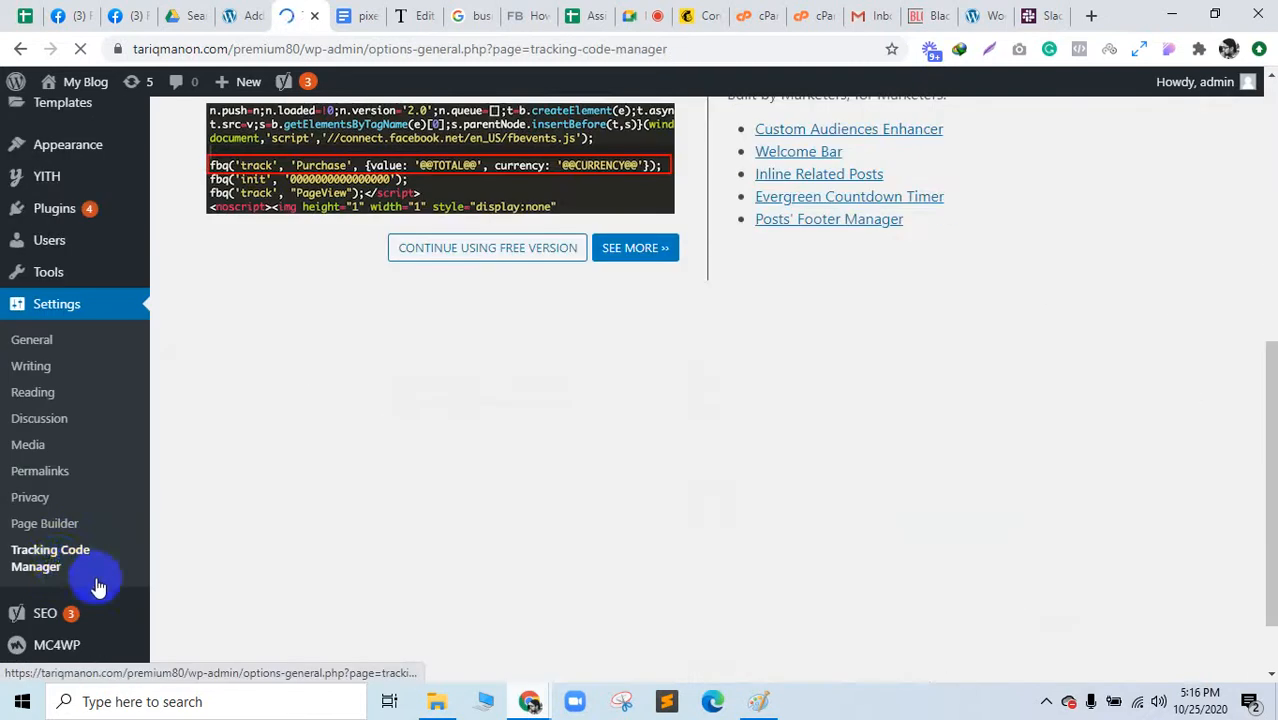
pyautogui.click(60, 568)
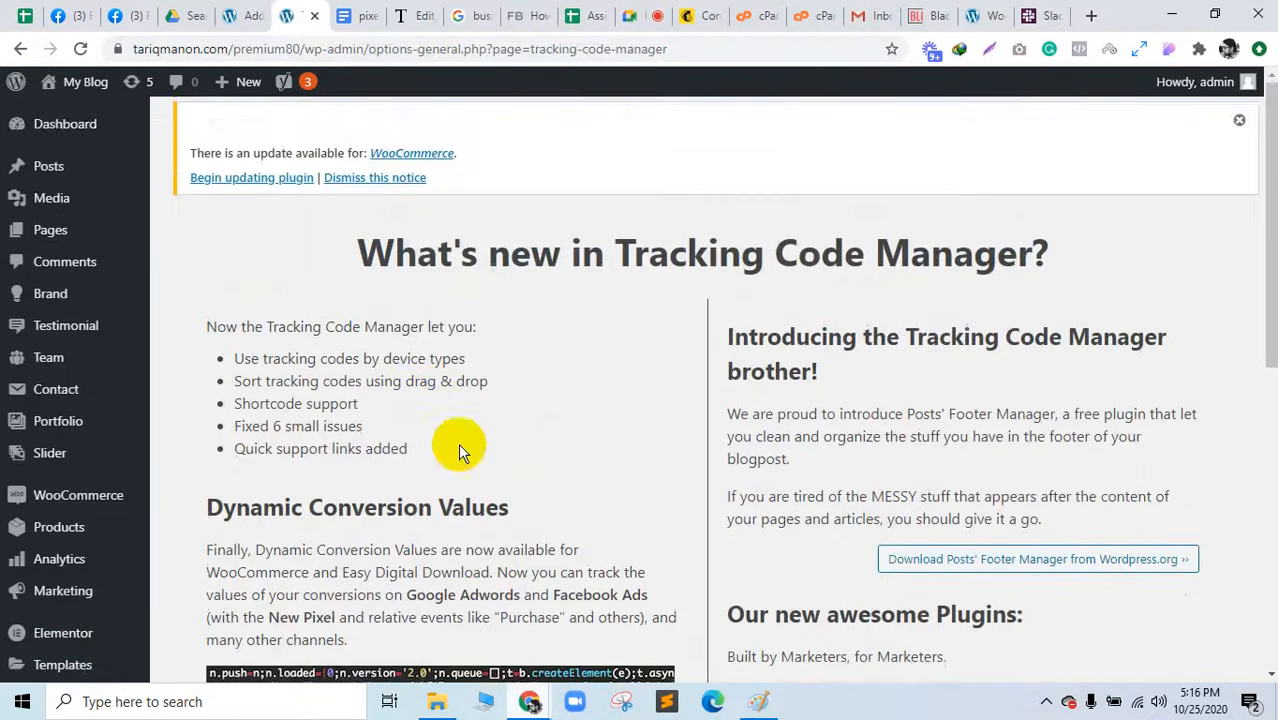
pyautogui.scroll(-6, 71, 523)
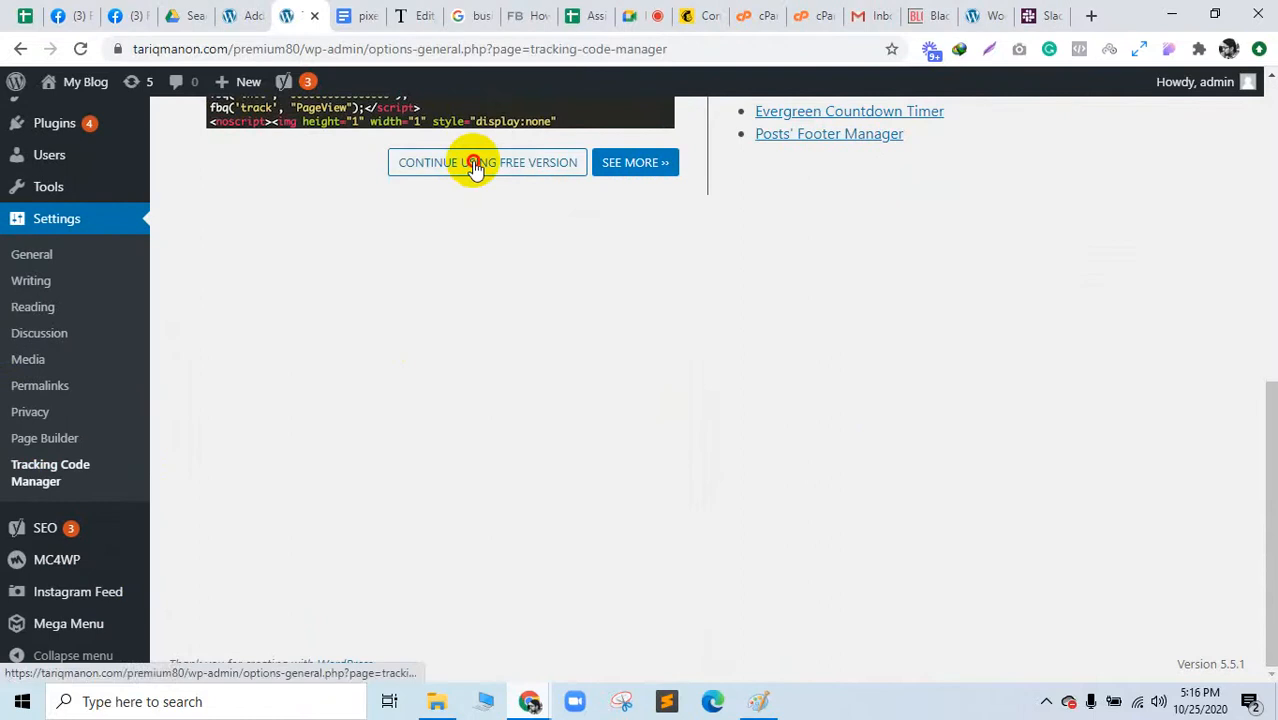
pyautogui.click(475, 164)
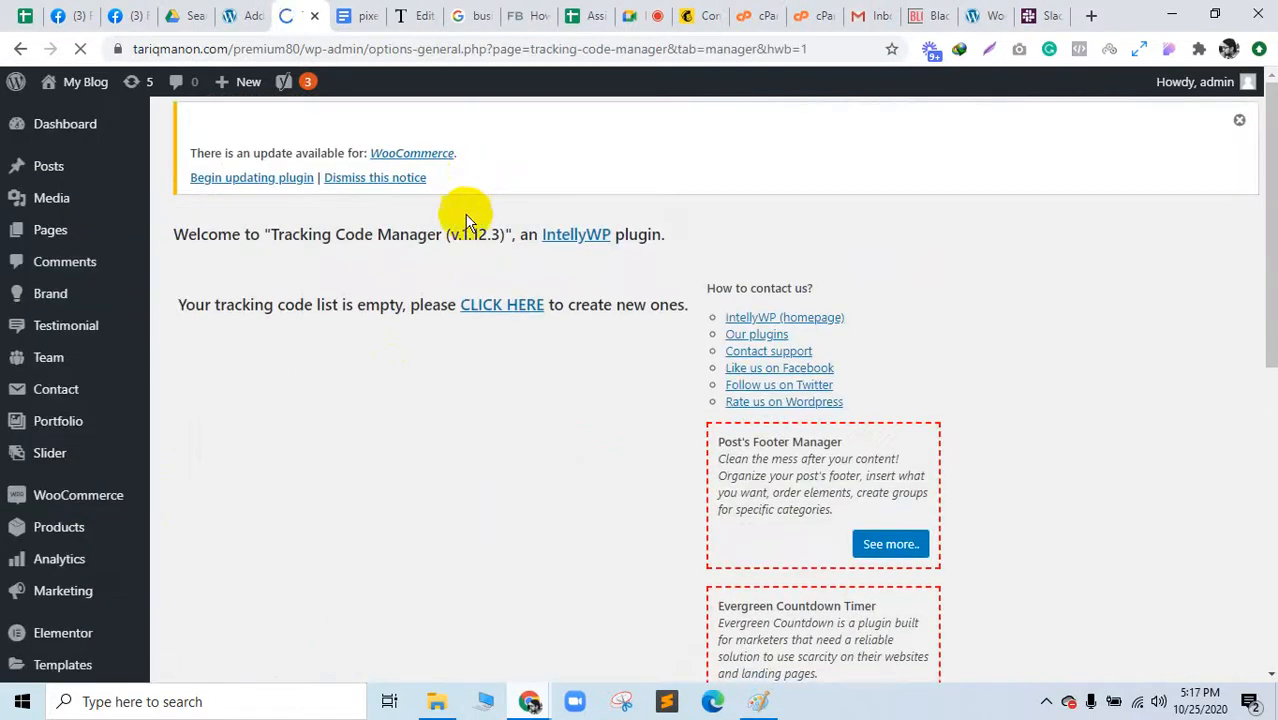
pyautogui.scroll(-2, 470, 200)
pyautogui.click(503, 119)
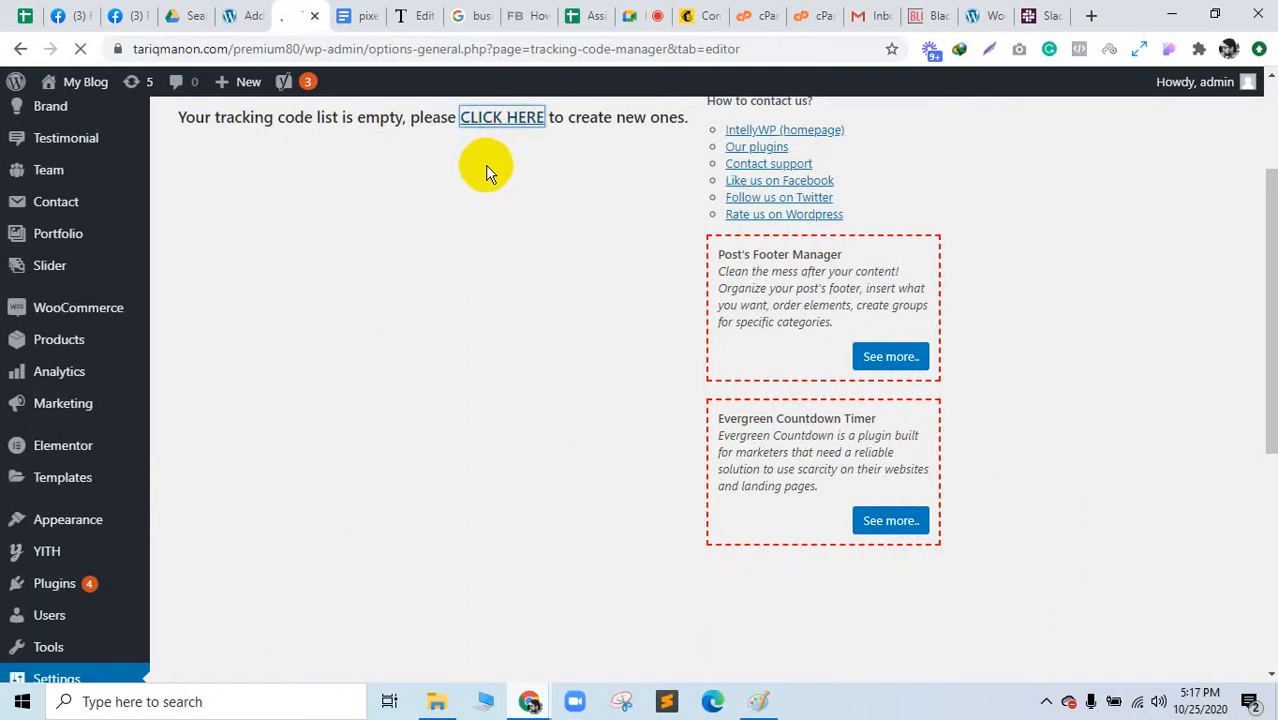
# Step: Name the tracking code 'Facebook Pixel' and paste the pixel script into its code box
pyautogui.click(391, 342)
pyautogui.click(370, 378)
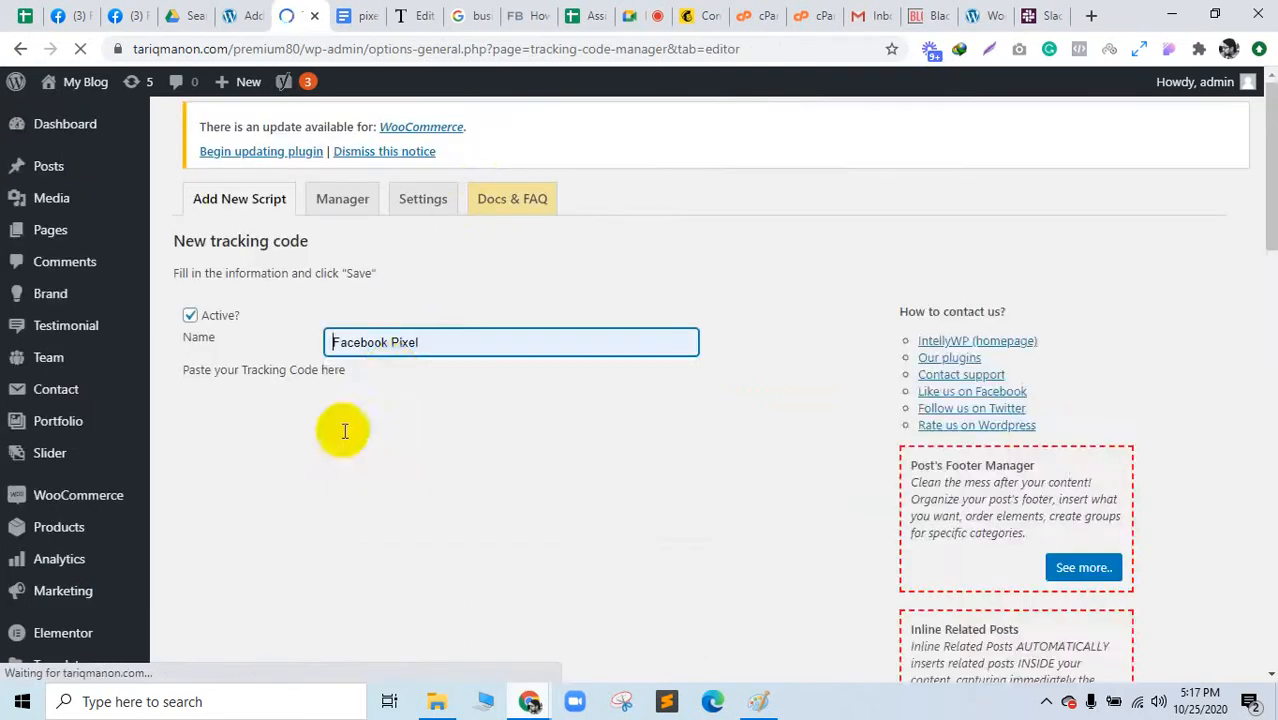
pyautogui.scroll(-6, 340, 440)
pyautogui.scroll(5, 330, 420)
pyautogui.click(294, 381)
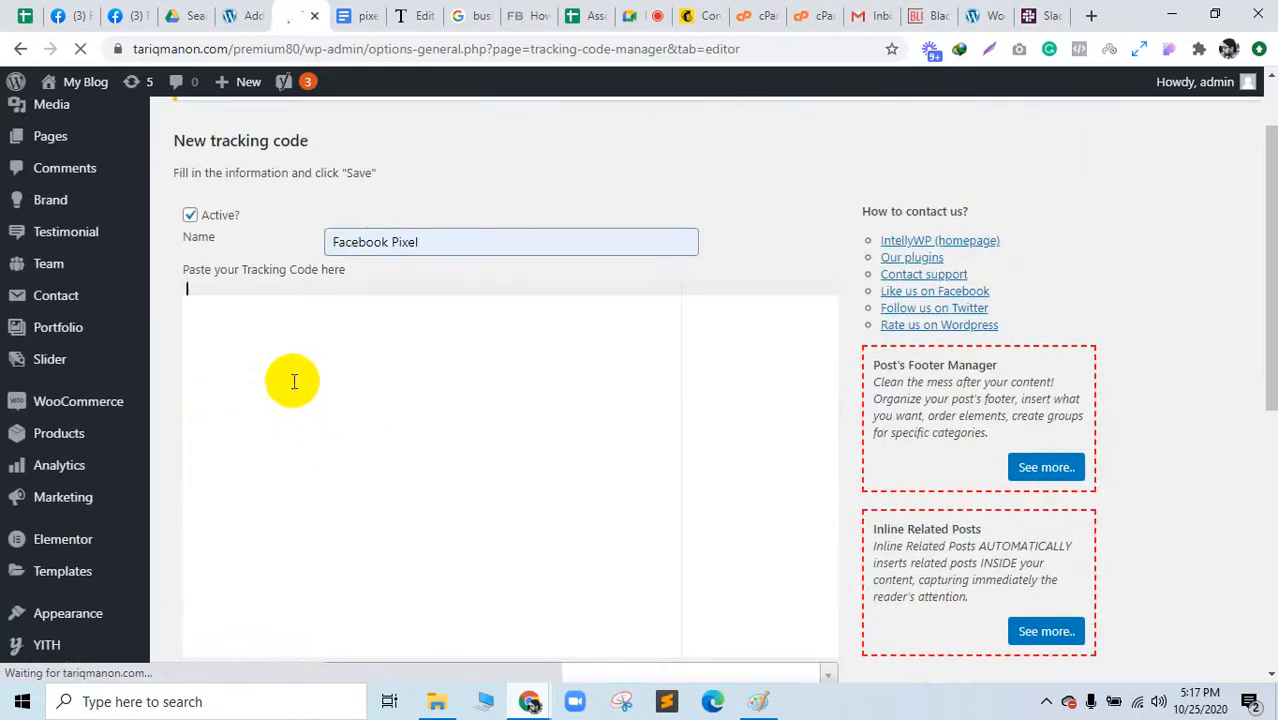
pyautogui.hotkey('ctrl', 'v')
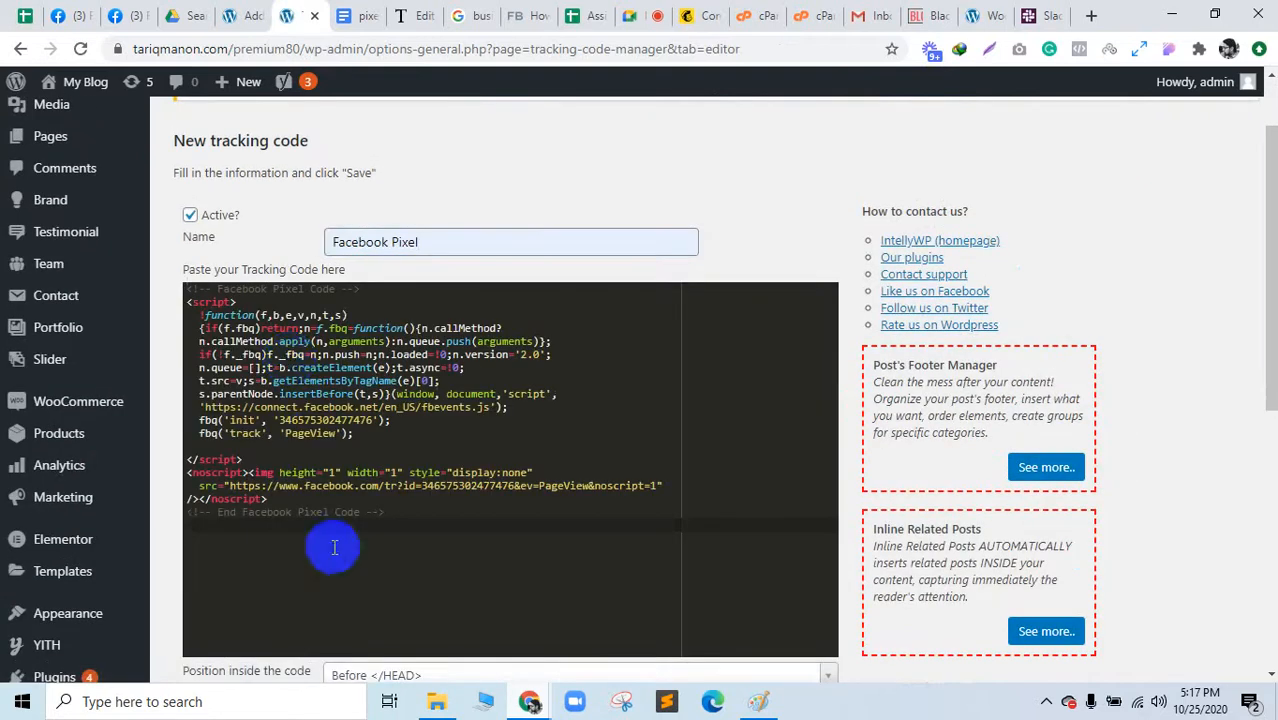
# Step: Choose standard code tracking and try including it on pages, leaving the page list at All
pyautogui.scroll(-3, 335, 547)
pyautogui.scroll(-1, 335, 545)
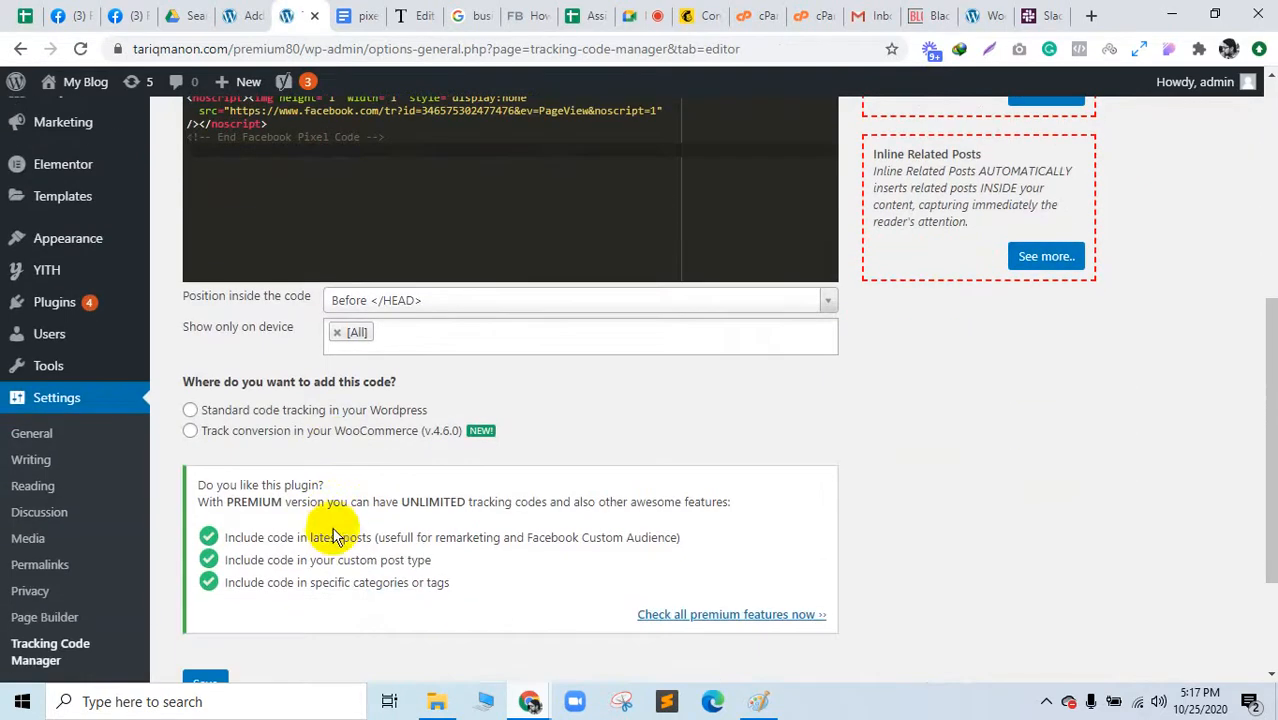
pyautogui.click(190, 410)
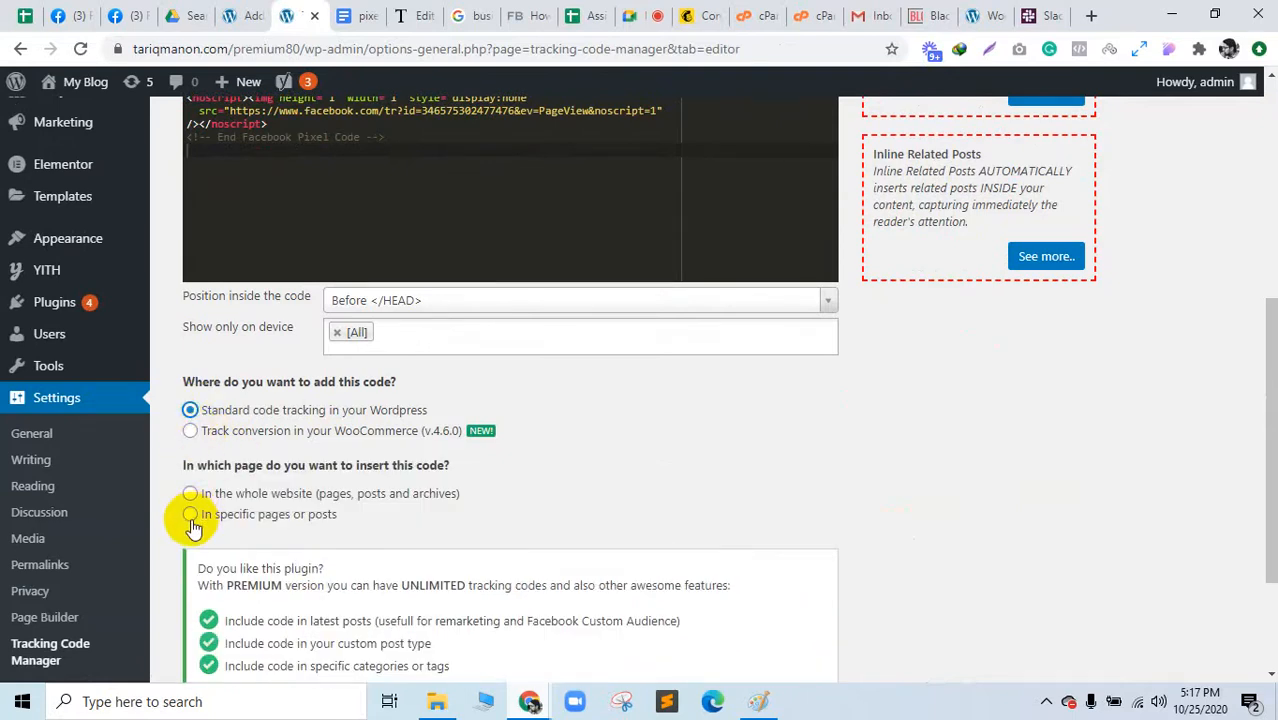
pyautogui.click(190, 514)
pyautogui.scroll(-3, 380, 522)
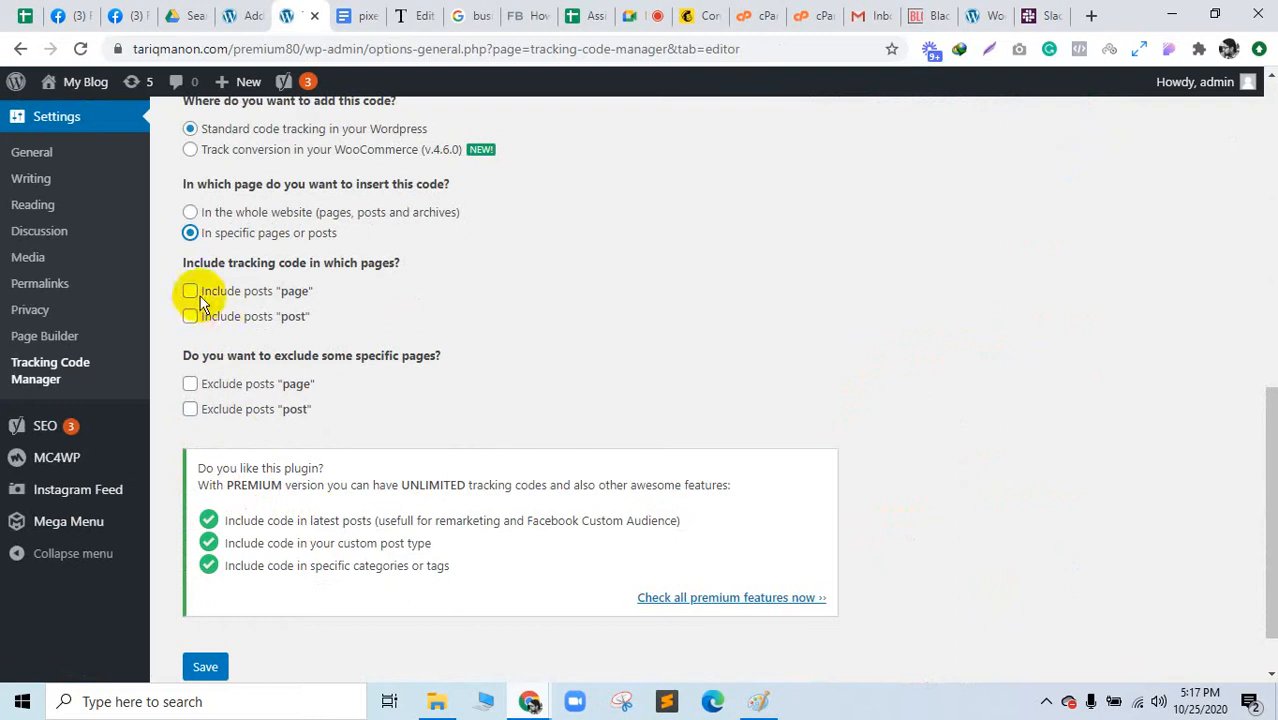
pyautogui.click(190, 292)
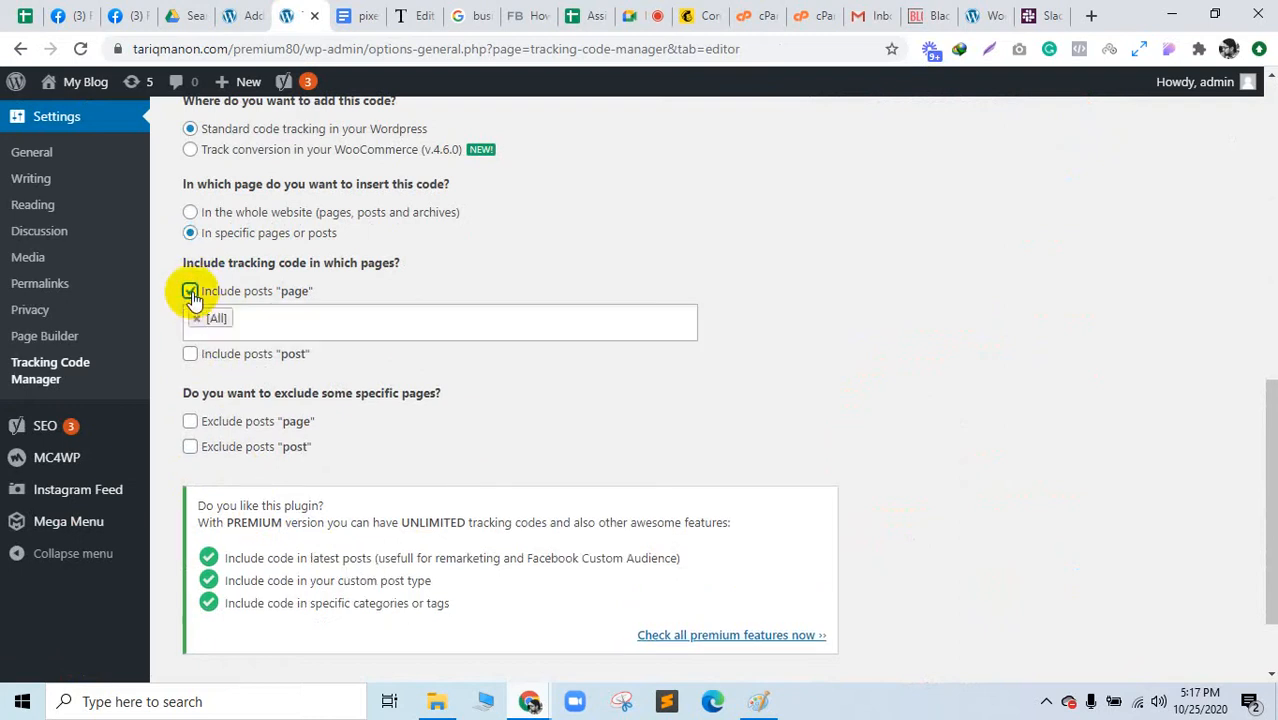
pyautogui.click(255, 335)
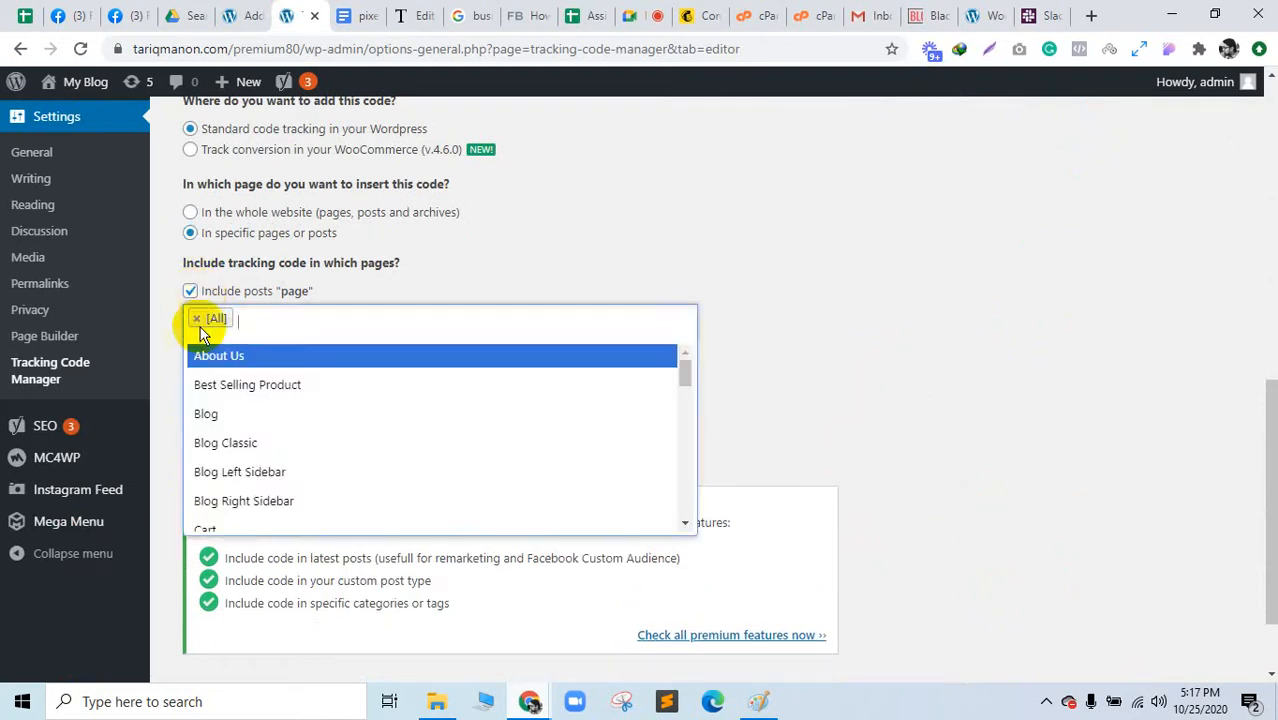
pyautogui.scroll(-6, 236, 505)
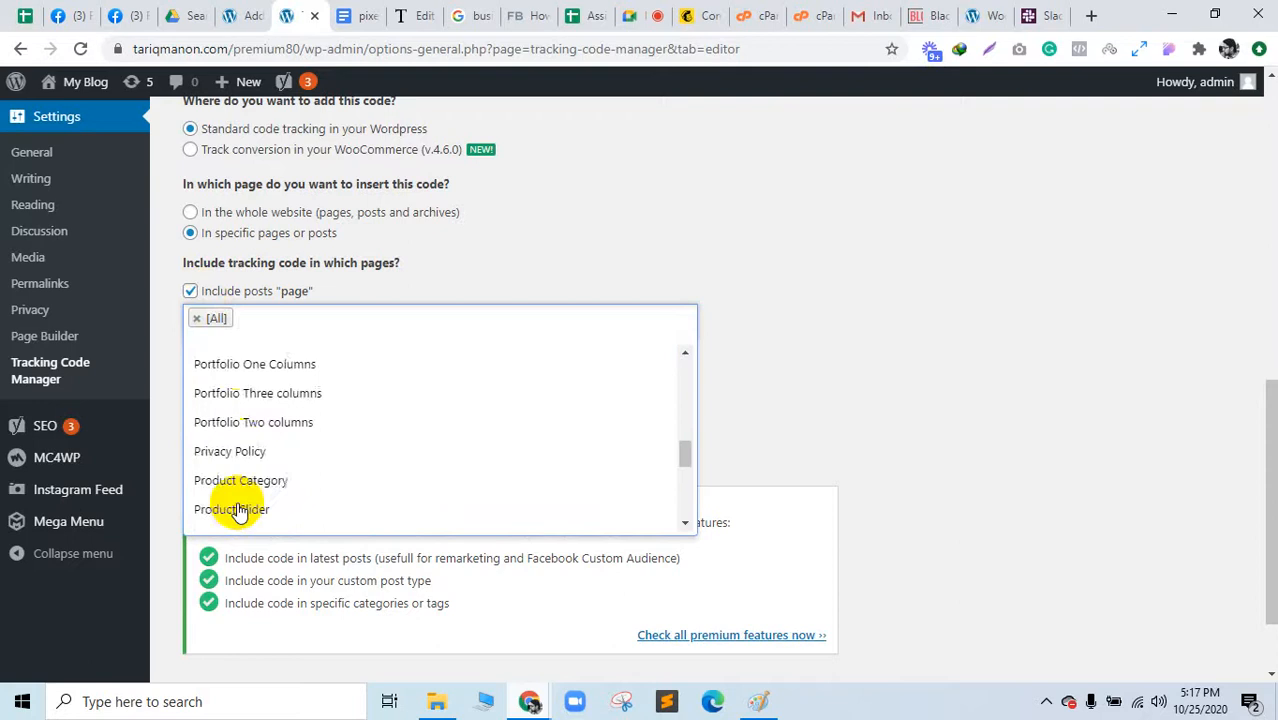
pyautogui.scroll(-3, 238, 510)
pyautogui.scroll(3, 245, 495)
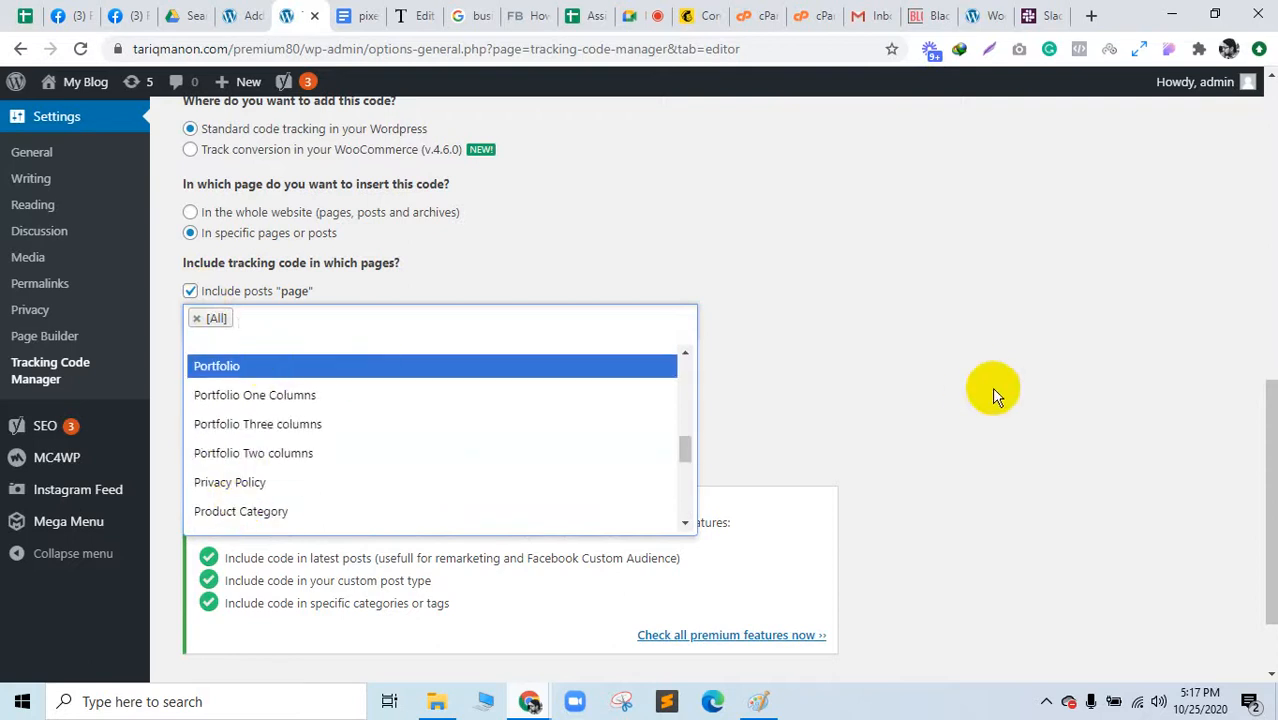
pyautogui.scroll(2, 559, 271)
pyautogui.click(891, 488)
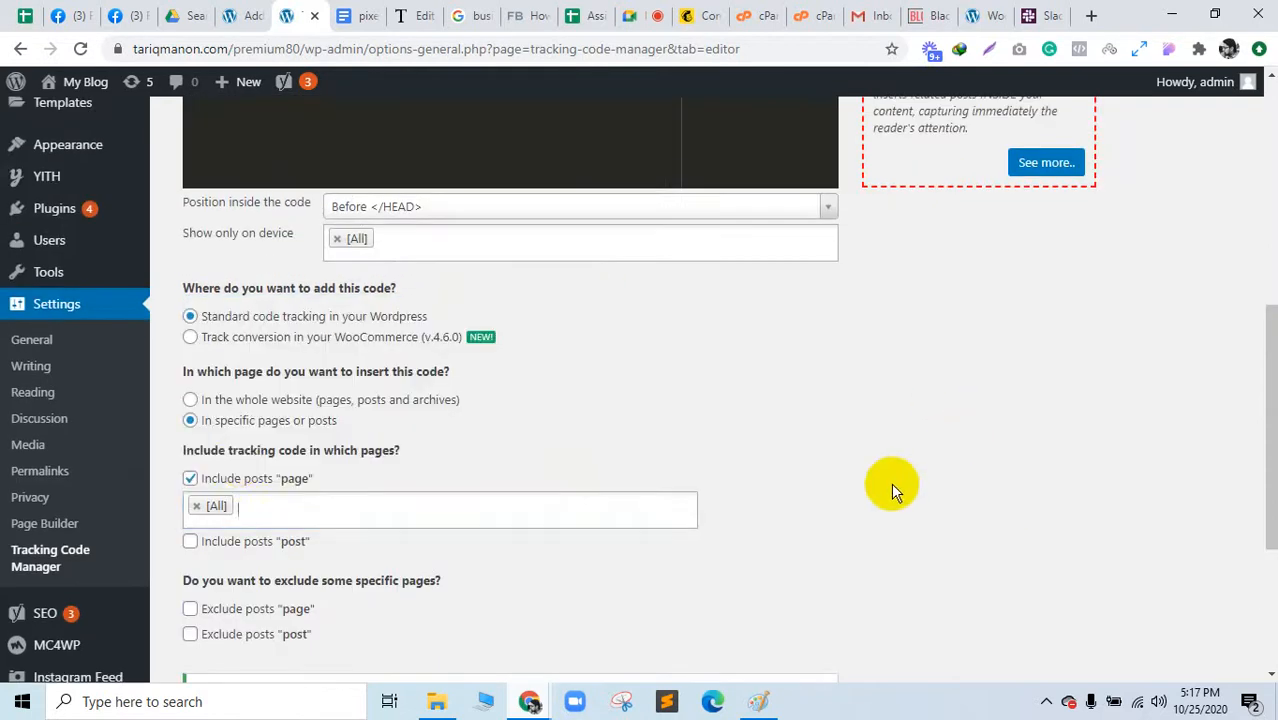
# Step: Insert the code across the whole website instead and save it
pyautogui.click(193, 479)
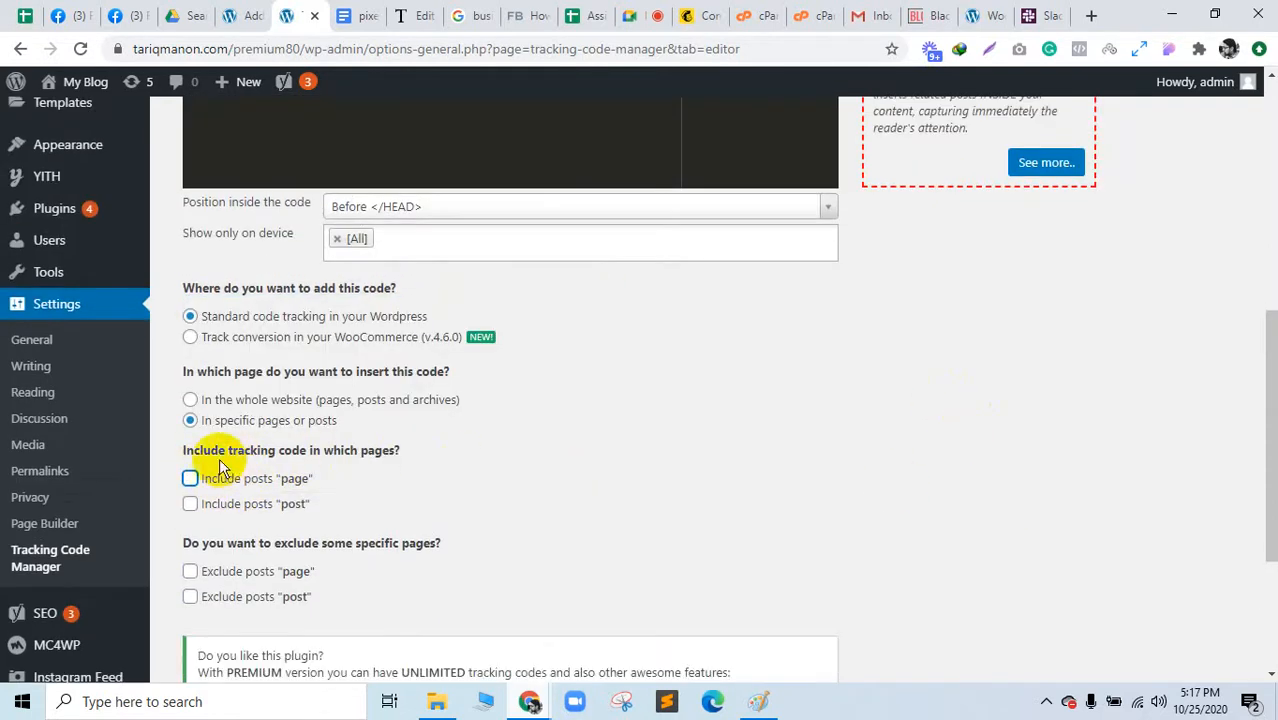
pyautogui.click(233, 401)
pyautogui.scroll(-3, 394, 480)
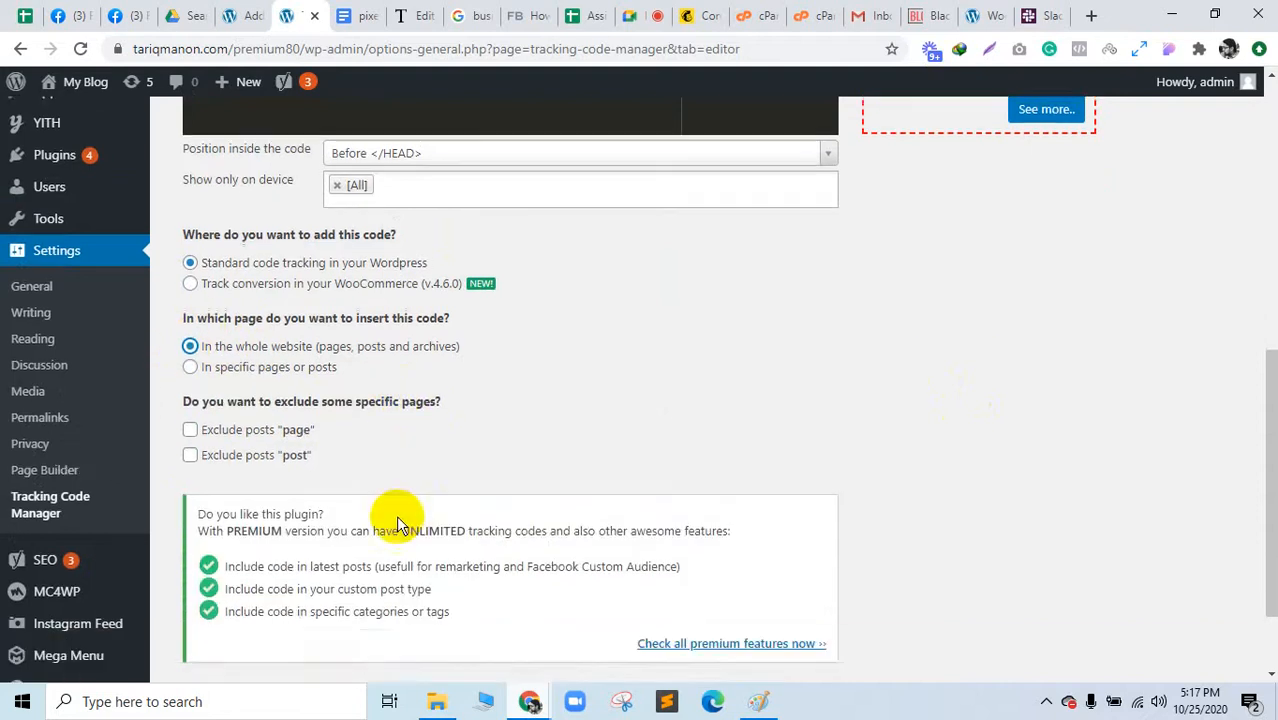
pyautogui.click(200, 596)
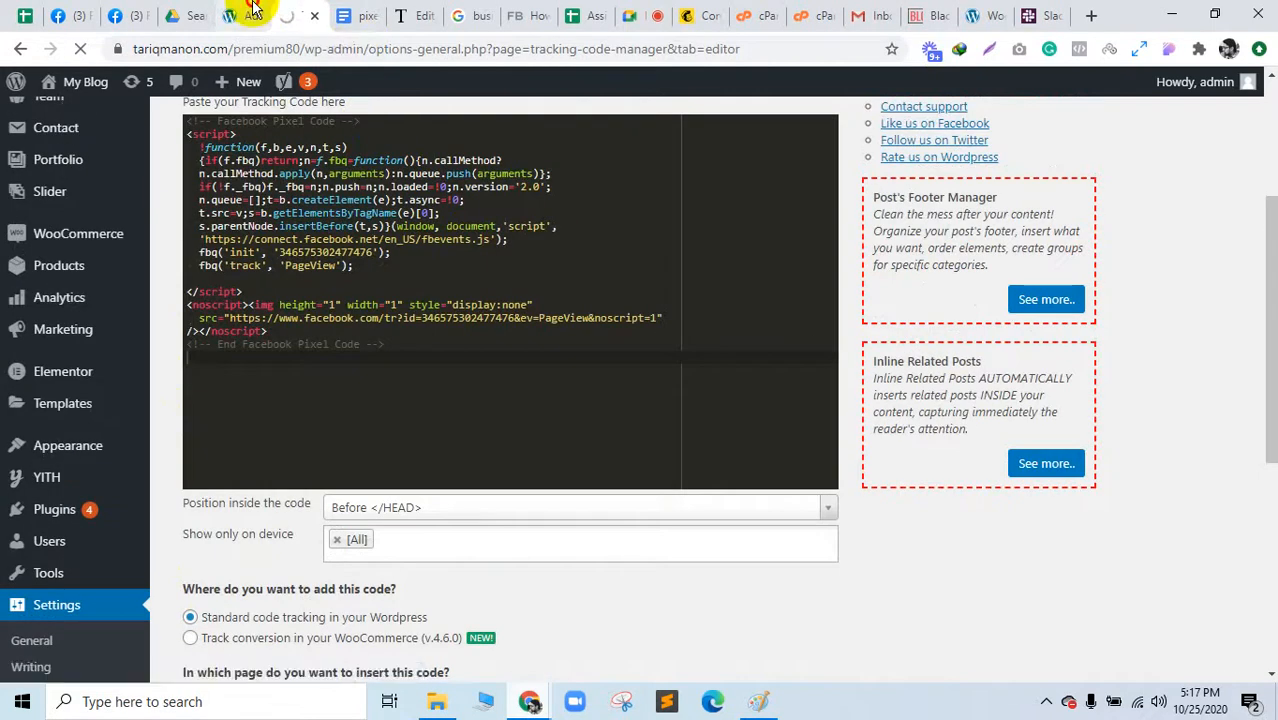
# Step: Copy the pixel document's link and send it in the Google Meet chat
pyautogui.click(245, 15)
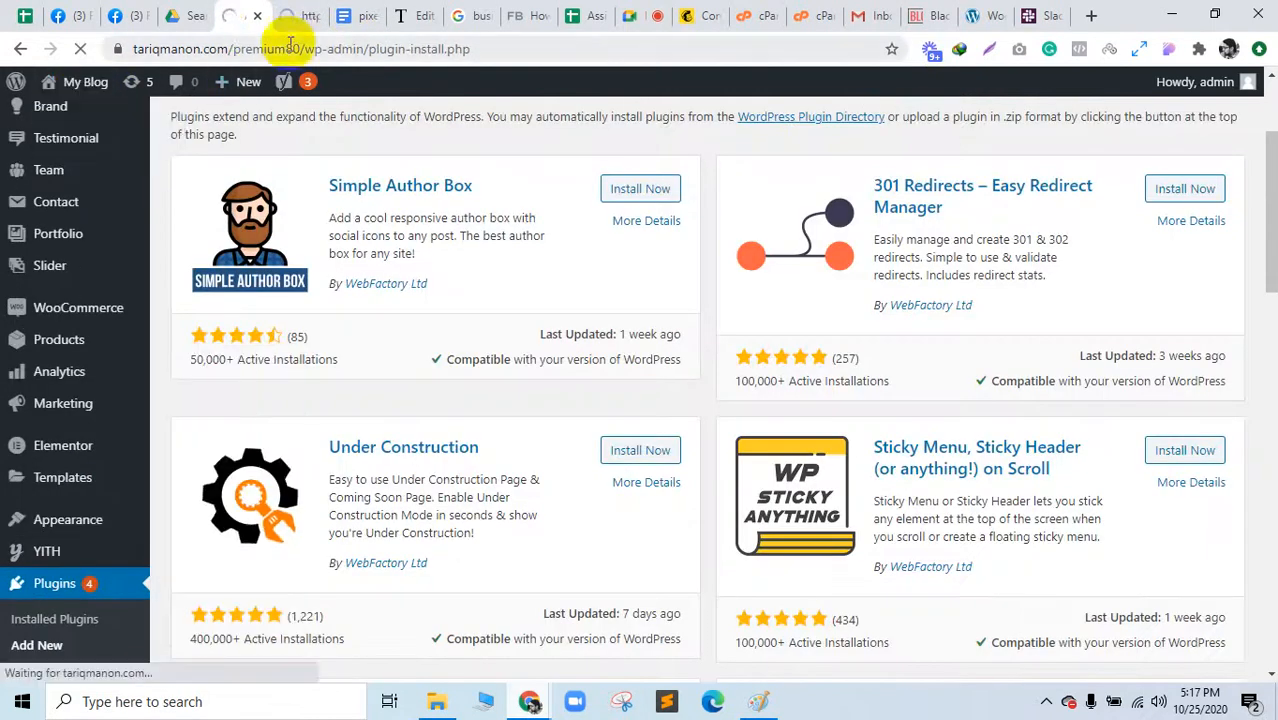
pyautogui.click(368, 17)
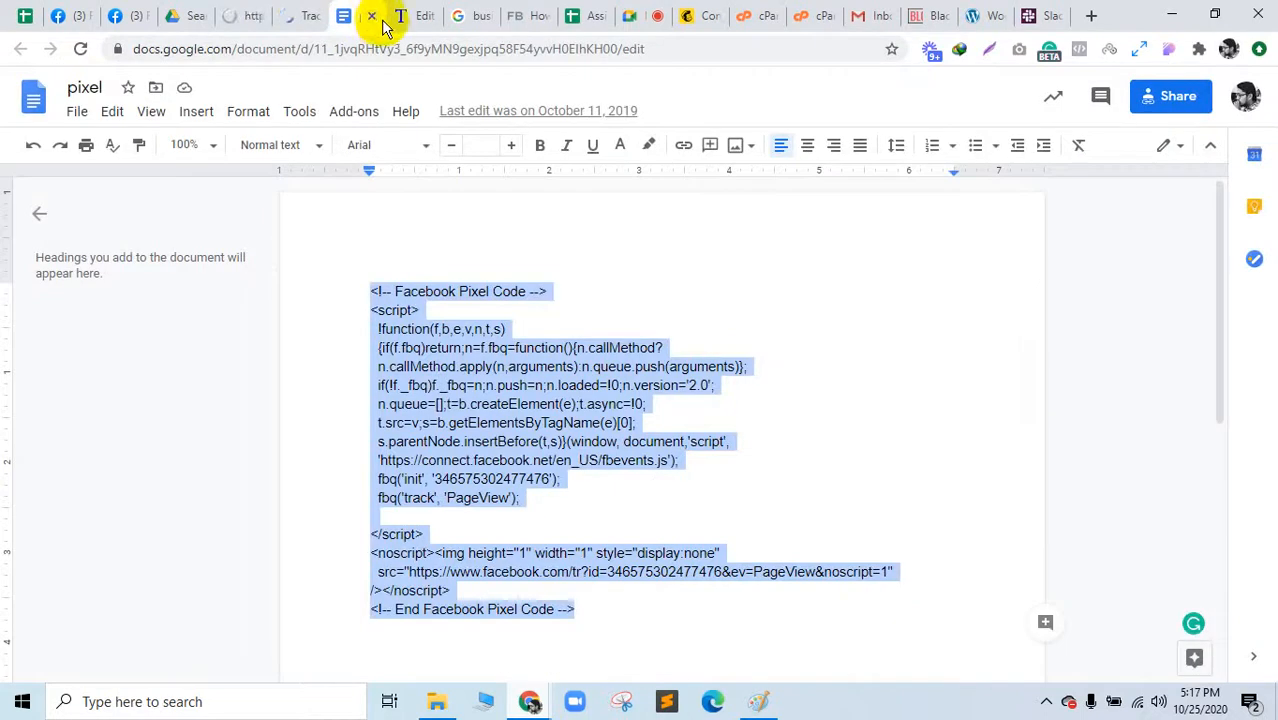
pyautogui.click(380, 47)
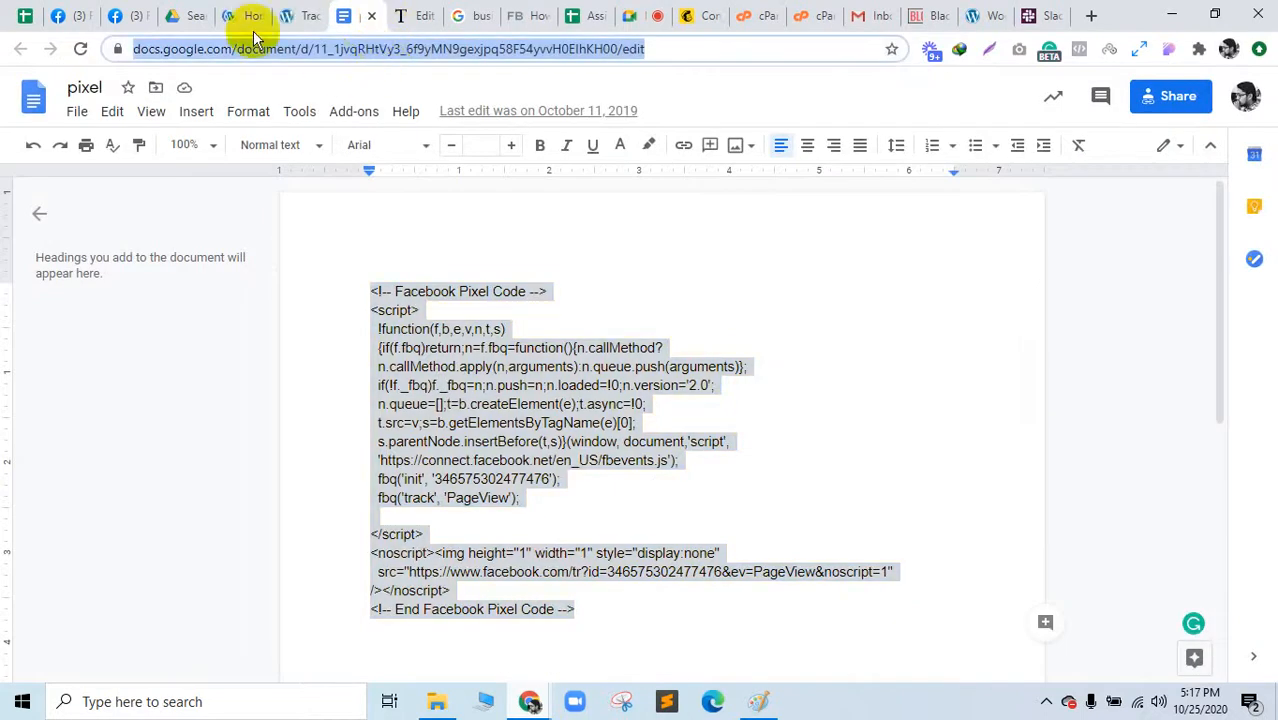
pyautogui.click(118, 16)
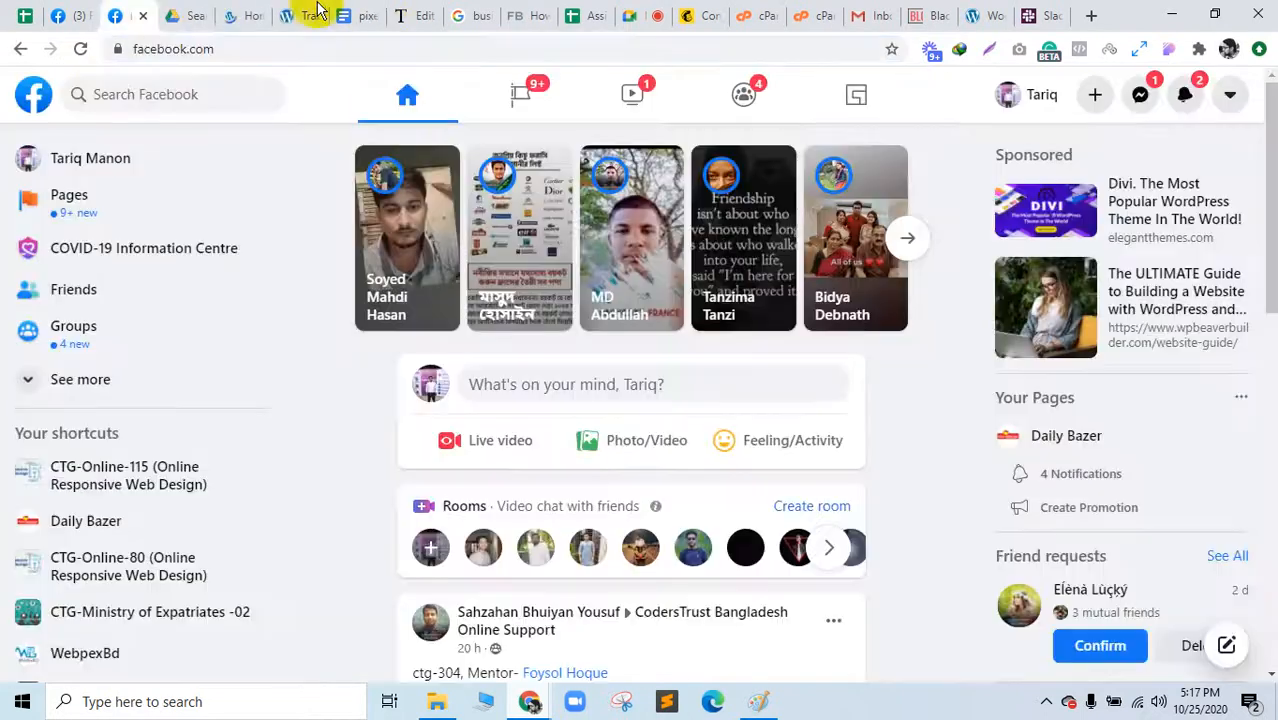
pyautogui.click(628, 12)
pyautogui.press('Return')
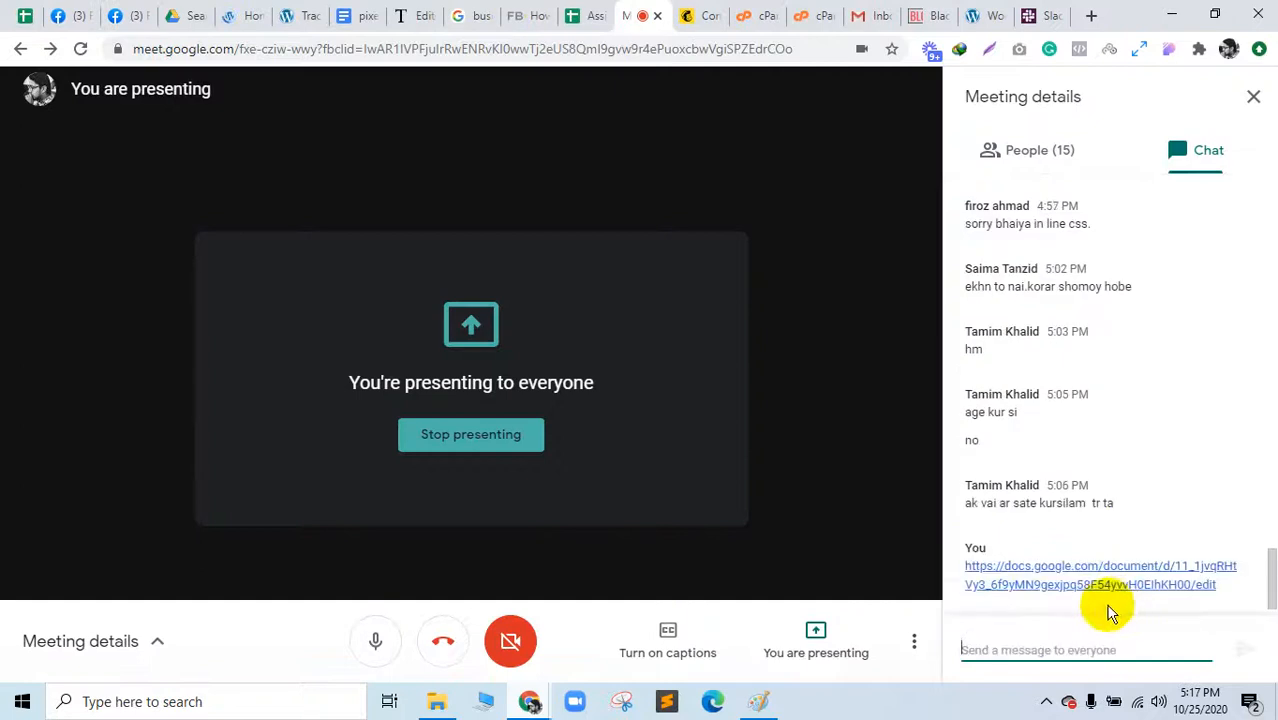
# Step: Close the cPanel, MultiPHP INI Editor and shop product page tabs
pyautogui.click(255, 8)
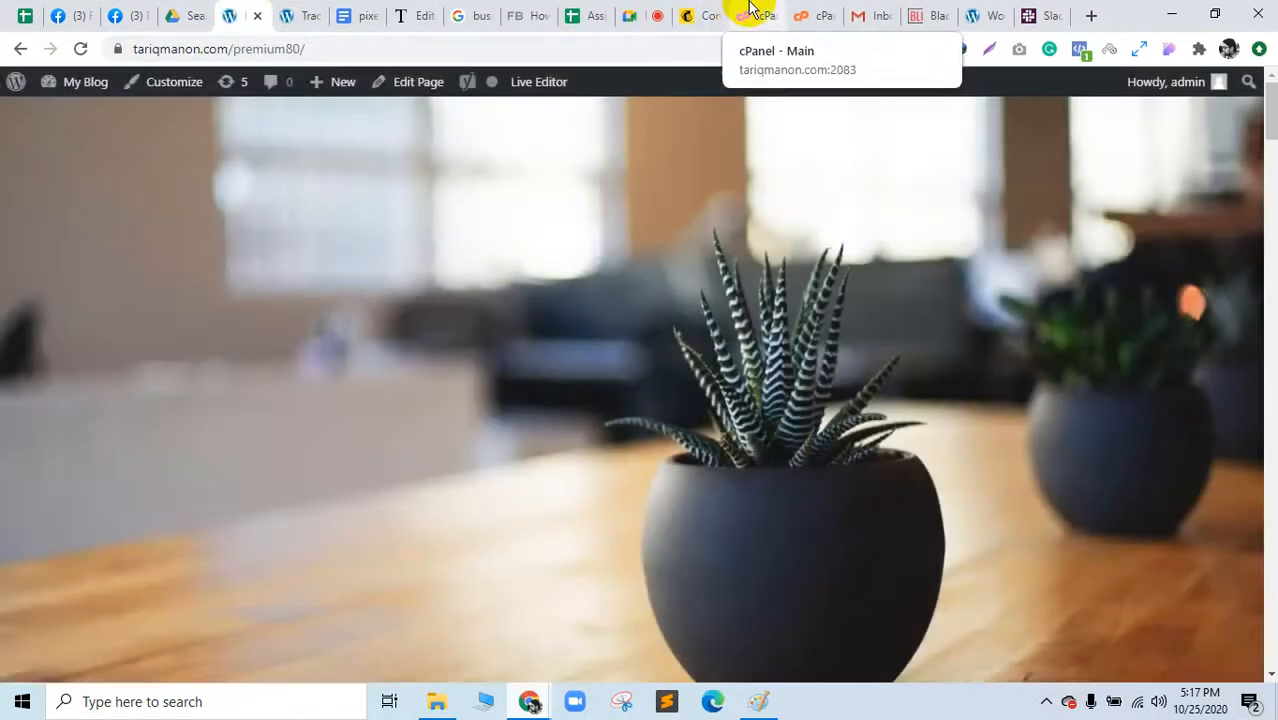
pyautogui.click(755, 15)
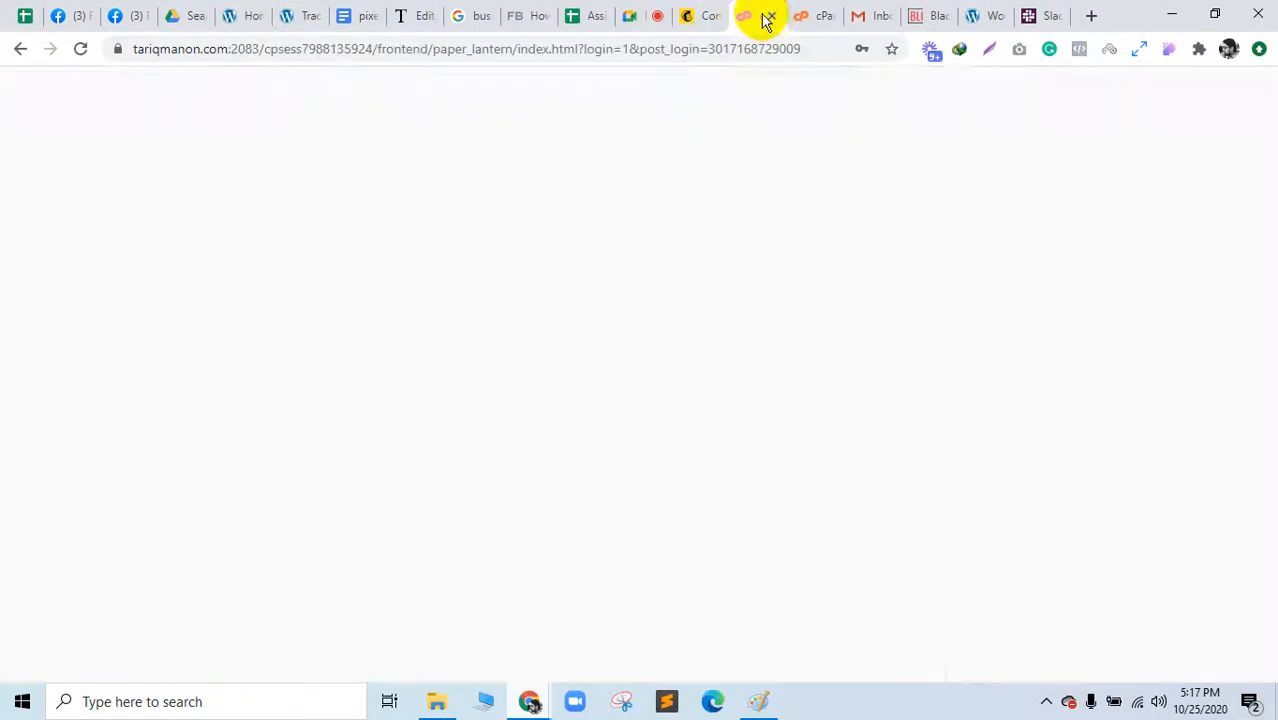
pyautogui.click(772, 17)
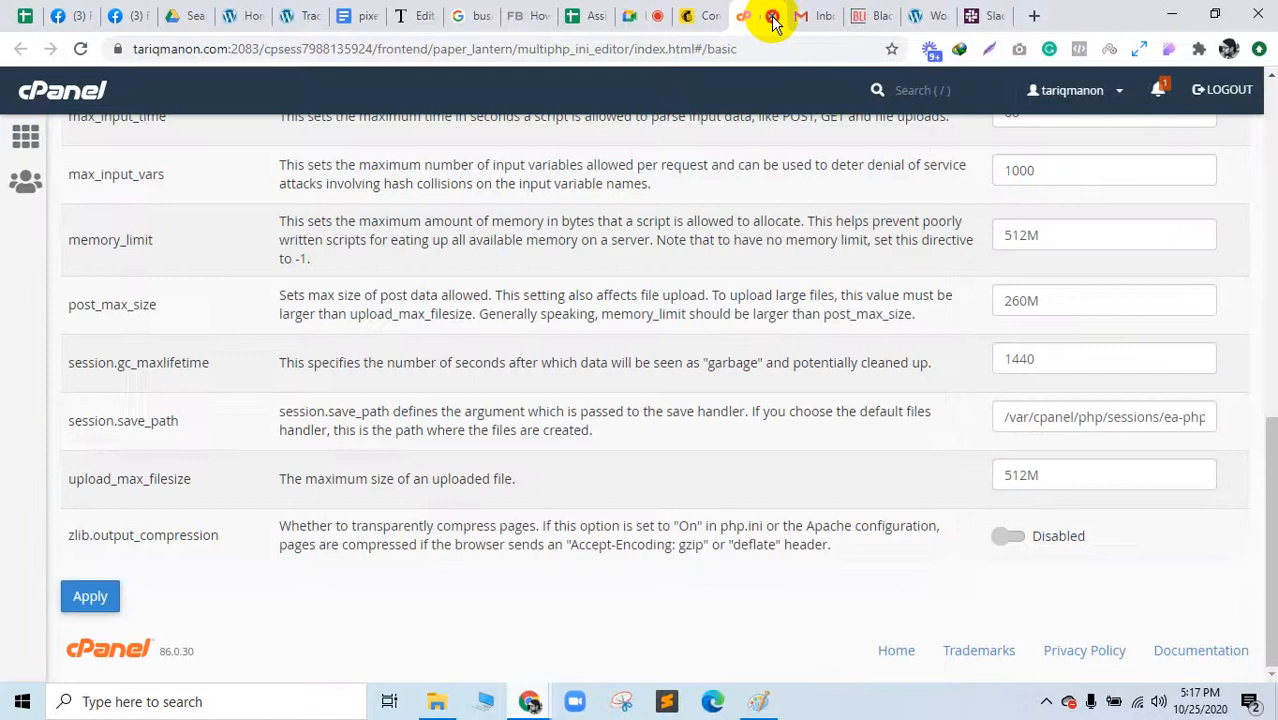
pyautogui.click(772, 18)
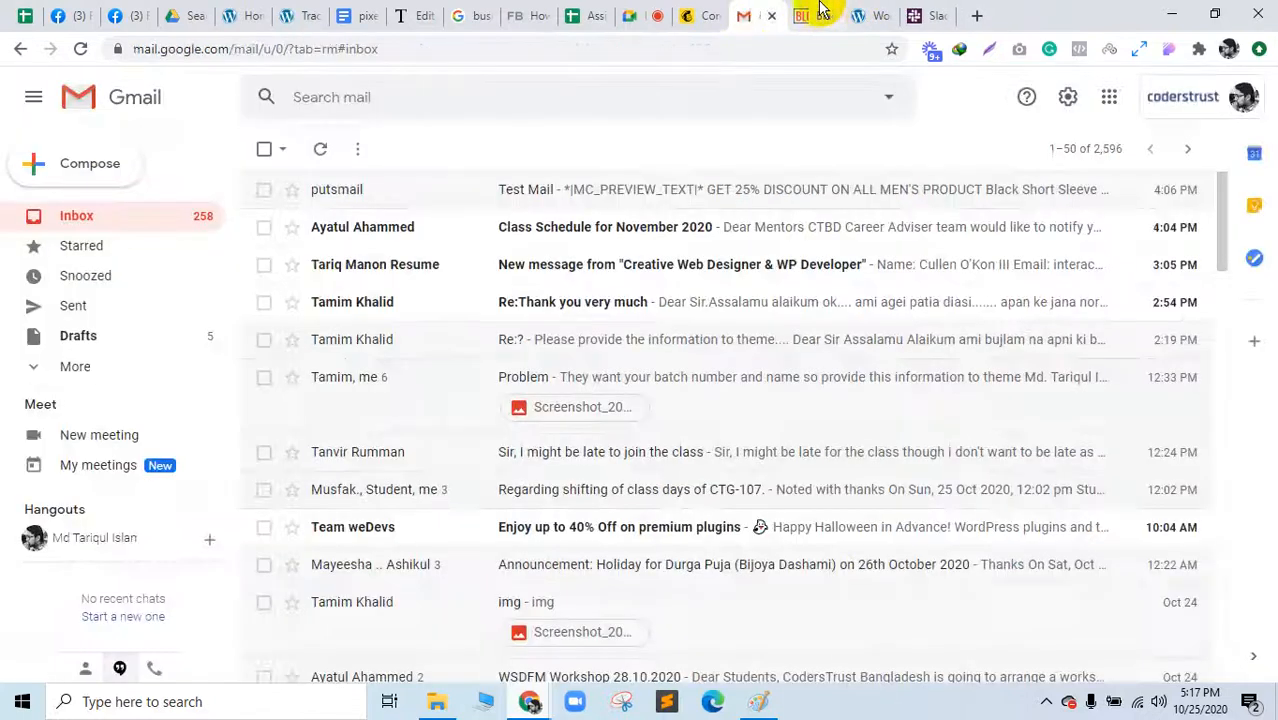
pyautogui.click(825, 15)
pyautogui.click(830, 16)
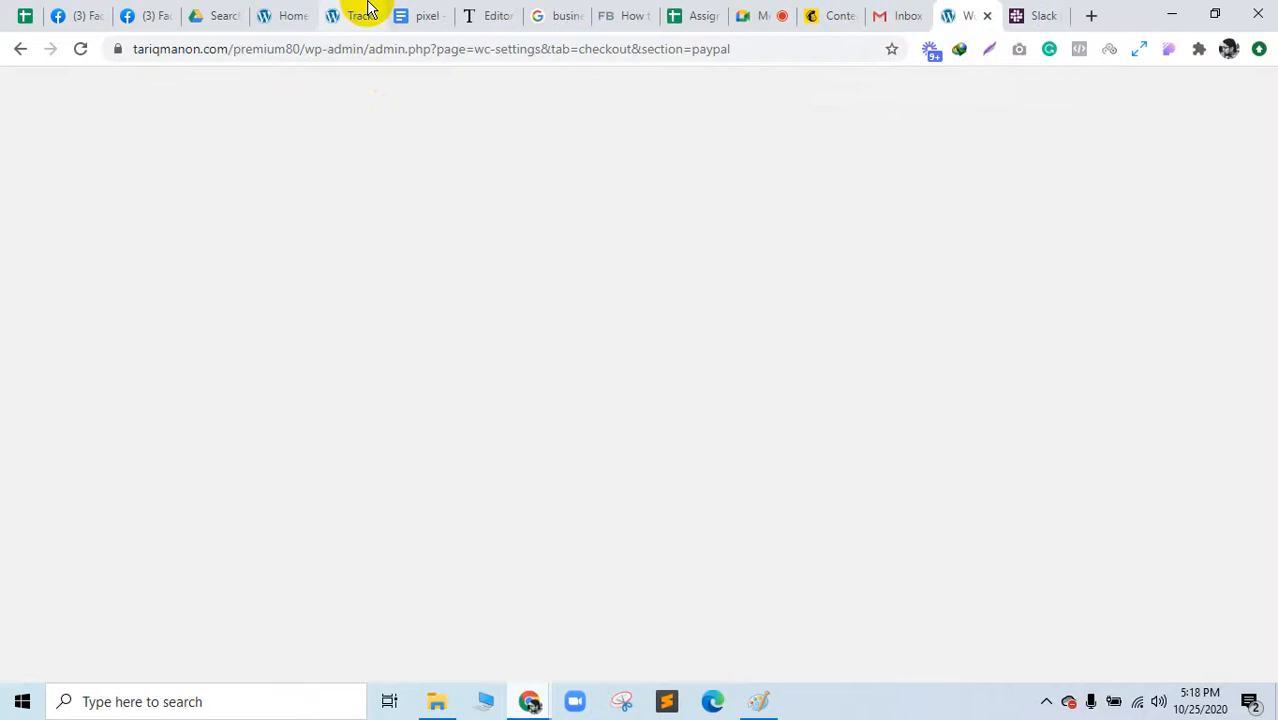
pyautogui.click(360, 12)
# Step: Confirm with Pixel Helper that the homepage fires one pixel PageView, then reopen Tracking Code Manager
pyautogui.click(283, 15)
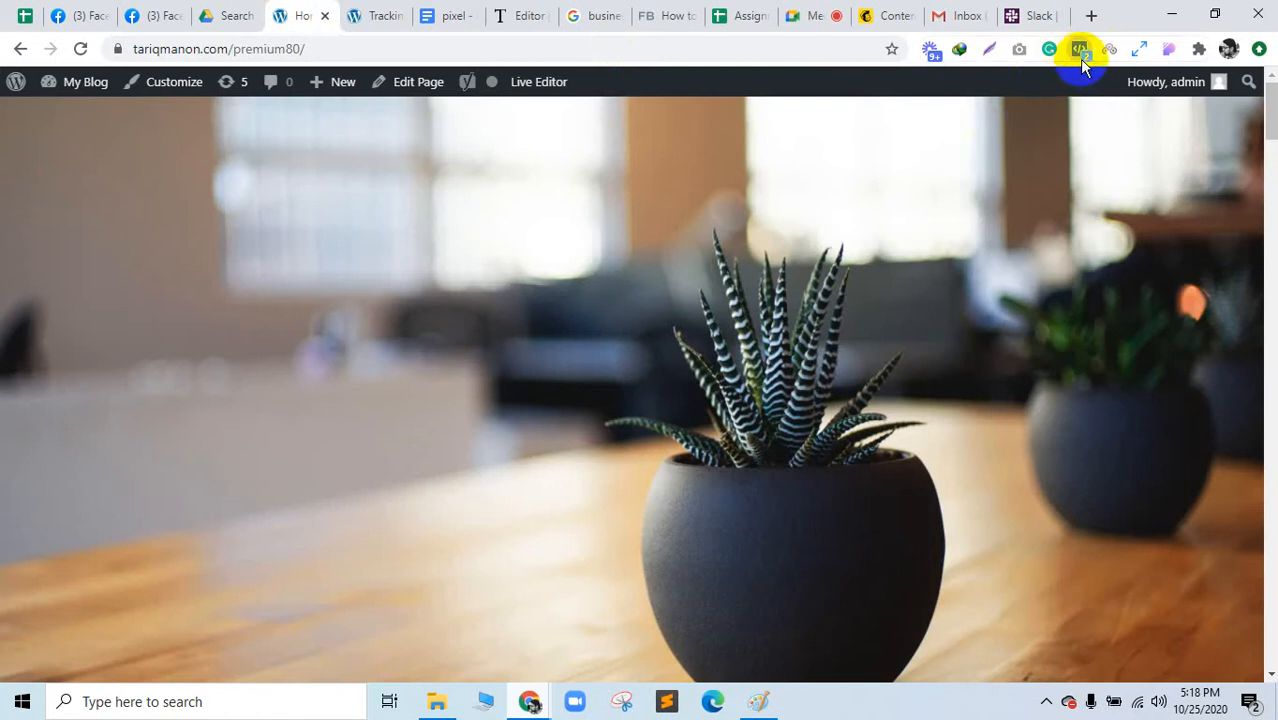
pyautogui.click(1080, 54)
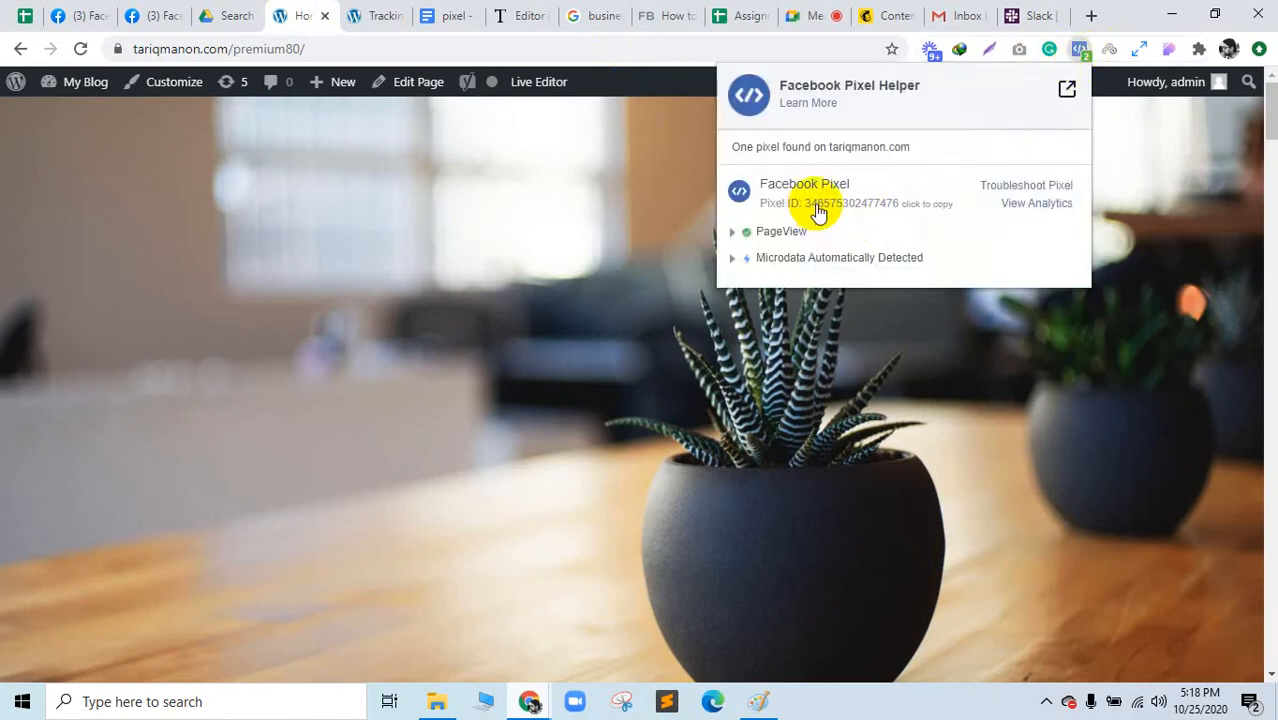
pyautogui.click(805, 236)
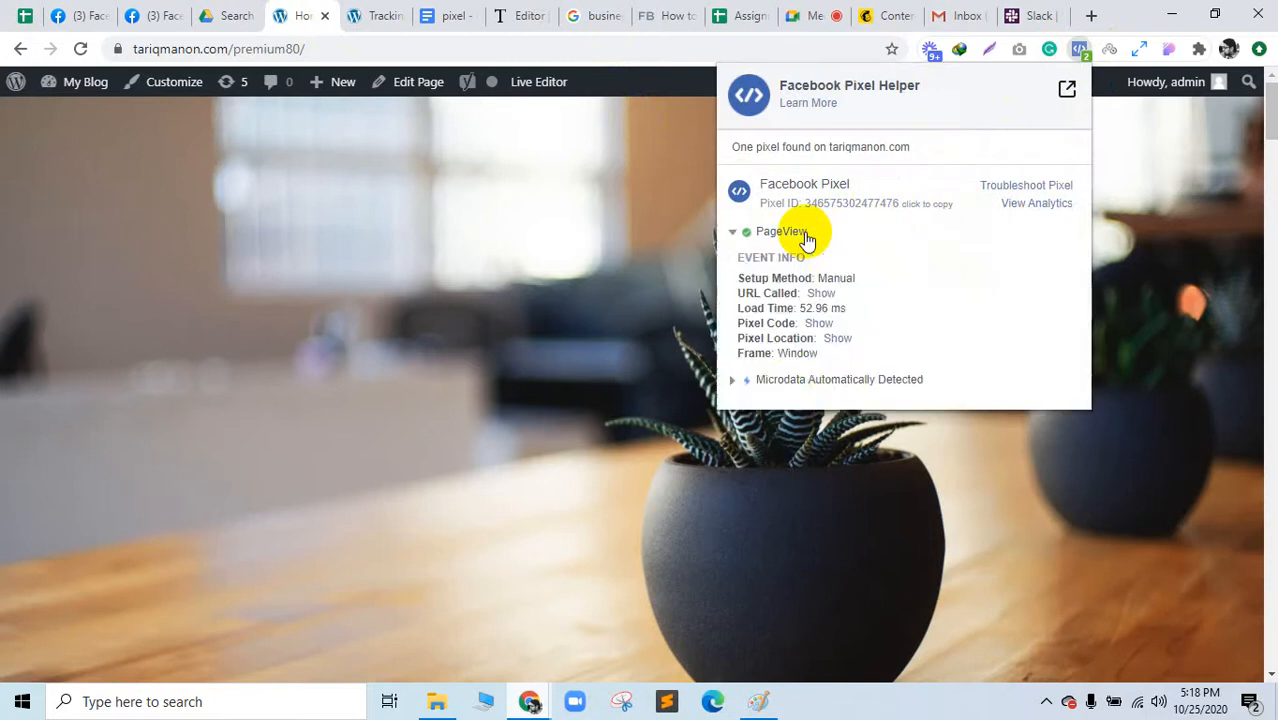
pyautogui.click(778, 233)
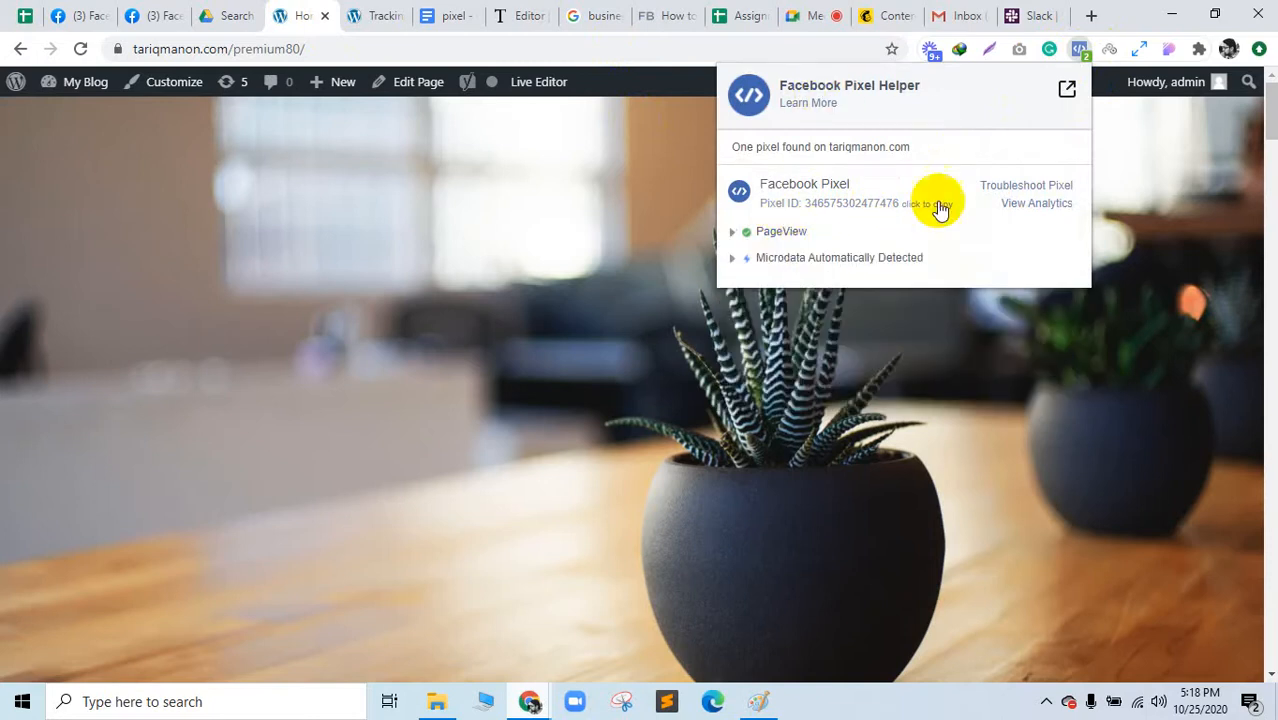
pyautogui.click(377, 15)
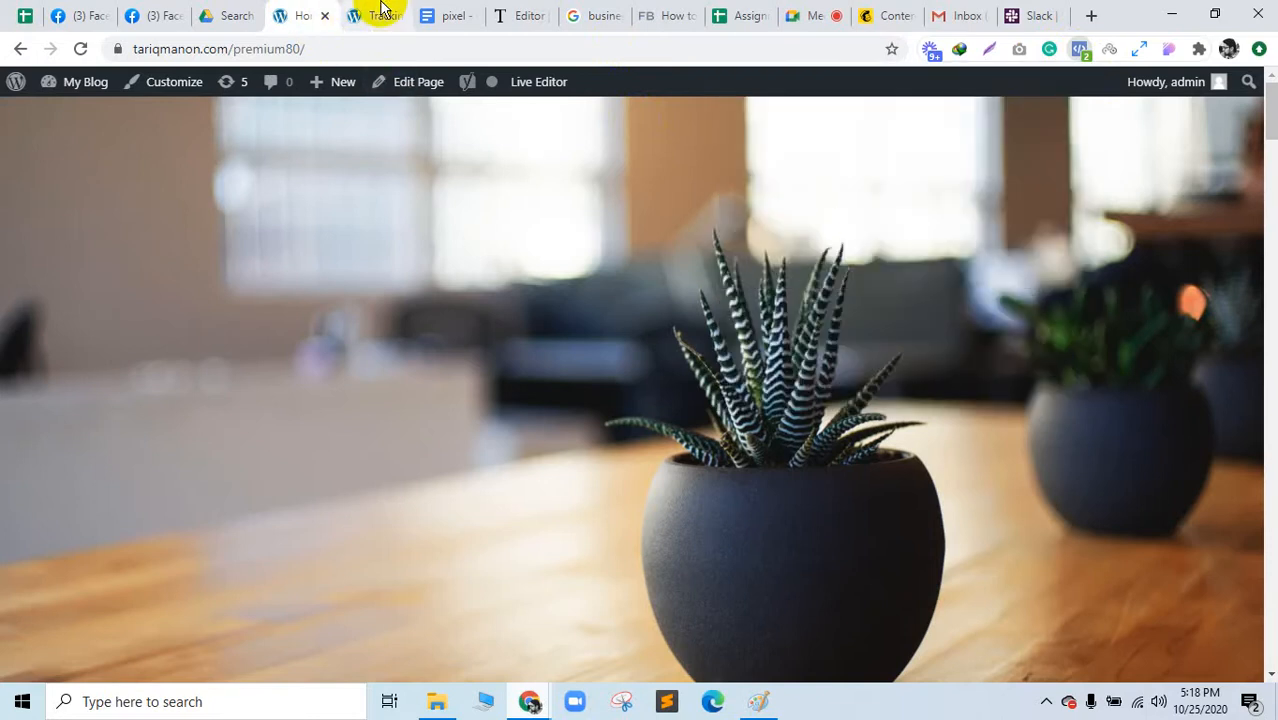
pyautogui.scroll(-5, 279, 630)
pyautogui.scroll(5, 393, 505)
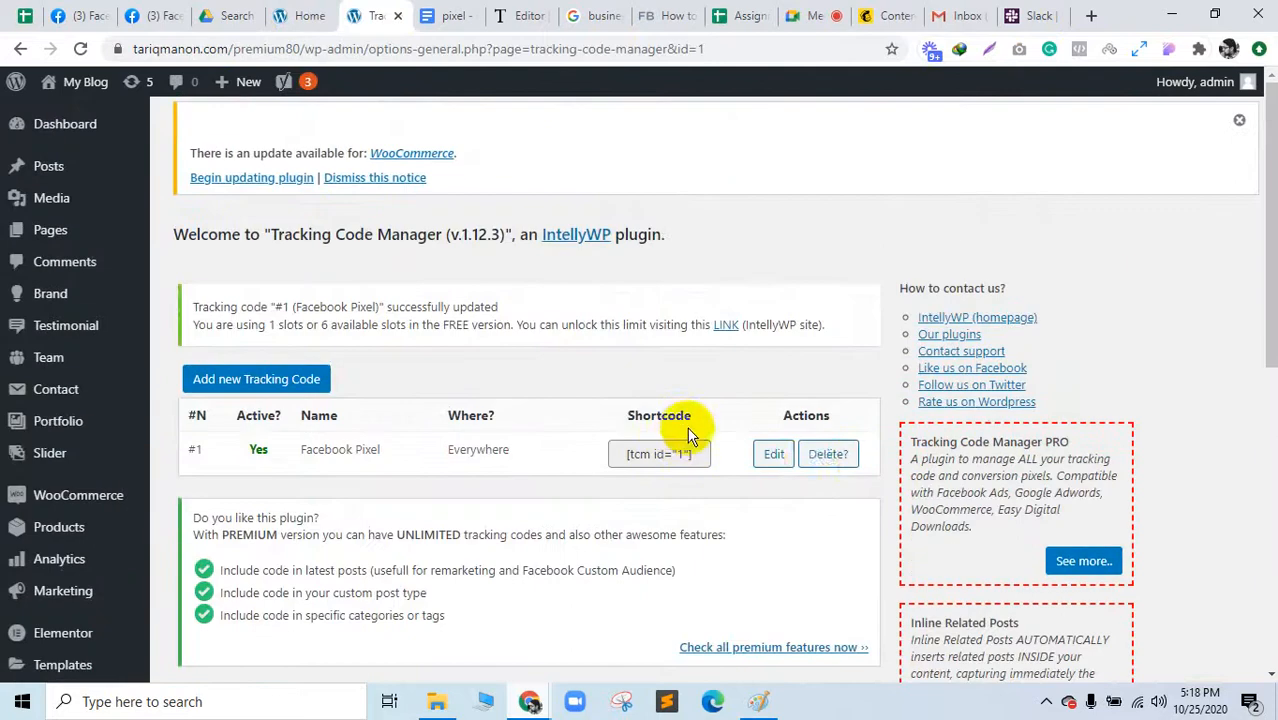
# Step: Delete the Facebook Pixel tracking code, reload the homepage and check Pixel Helper for pixels
pyautogui.click(822, 462)
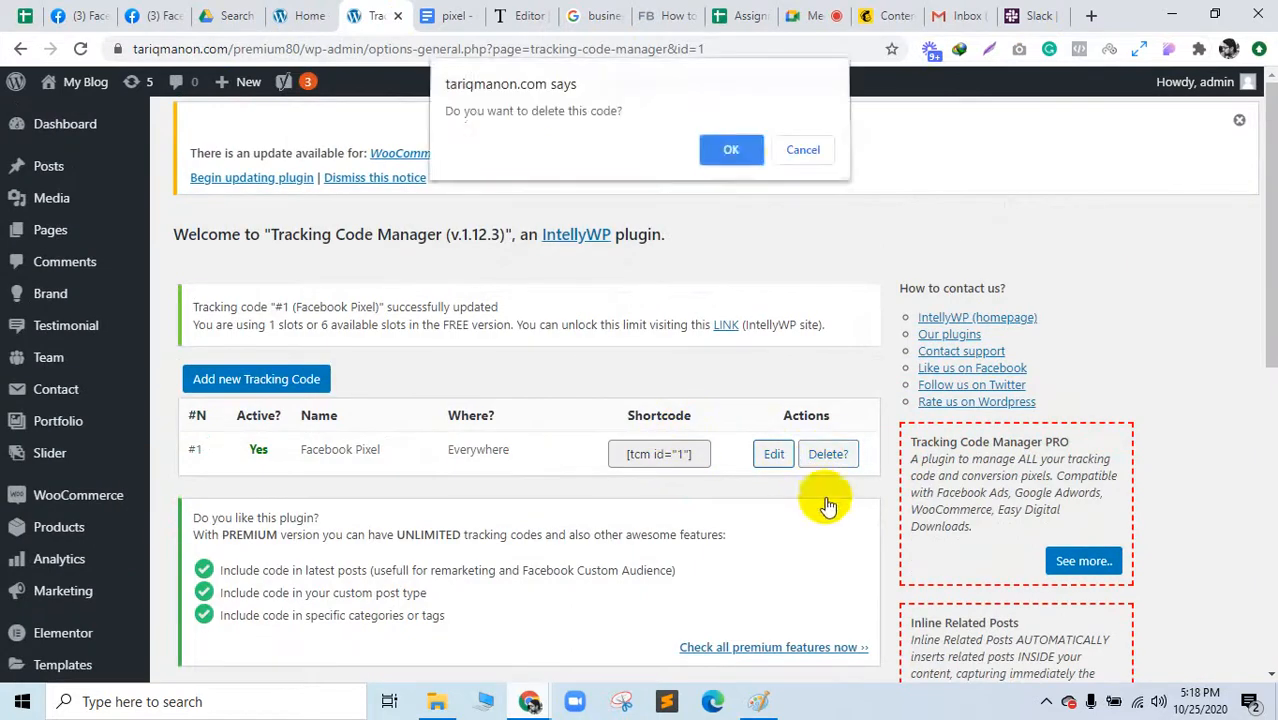
pyautogui.click(731, 155)
pyautogui.click(300, 15)
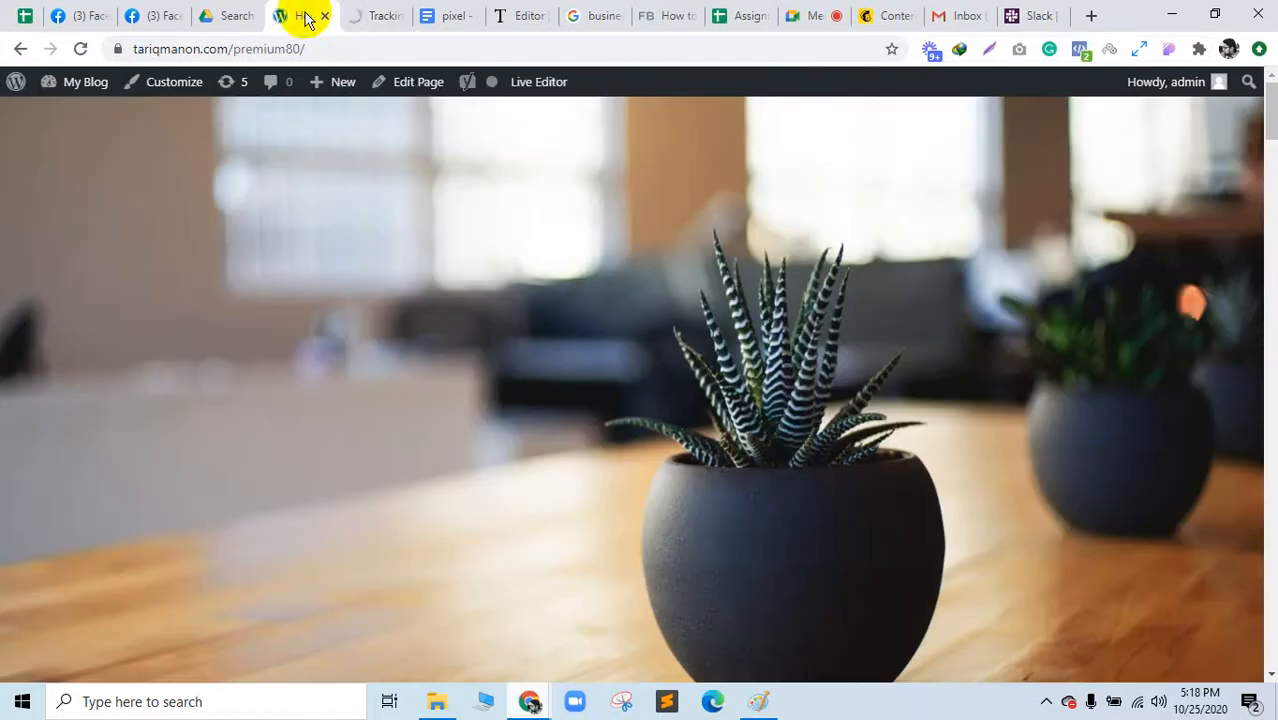
pyautogui.click(82, 52)
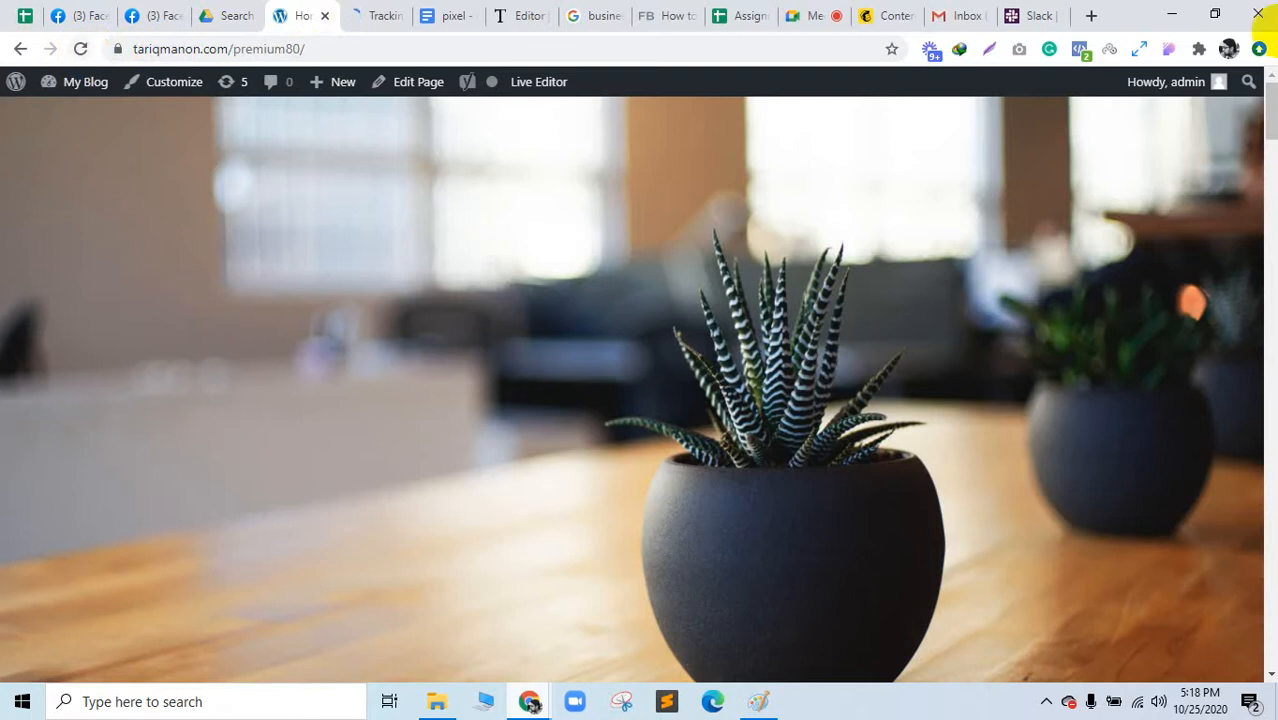
pyautogui.click(81, 48)
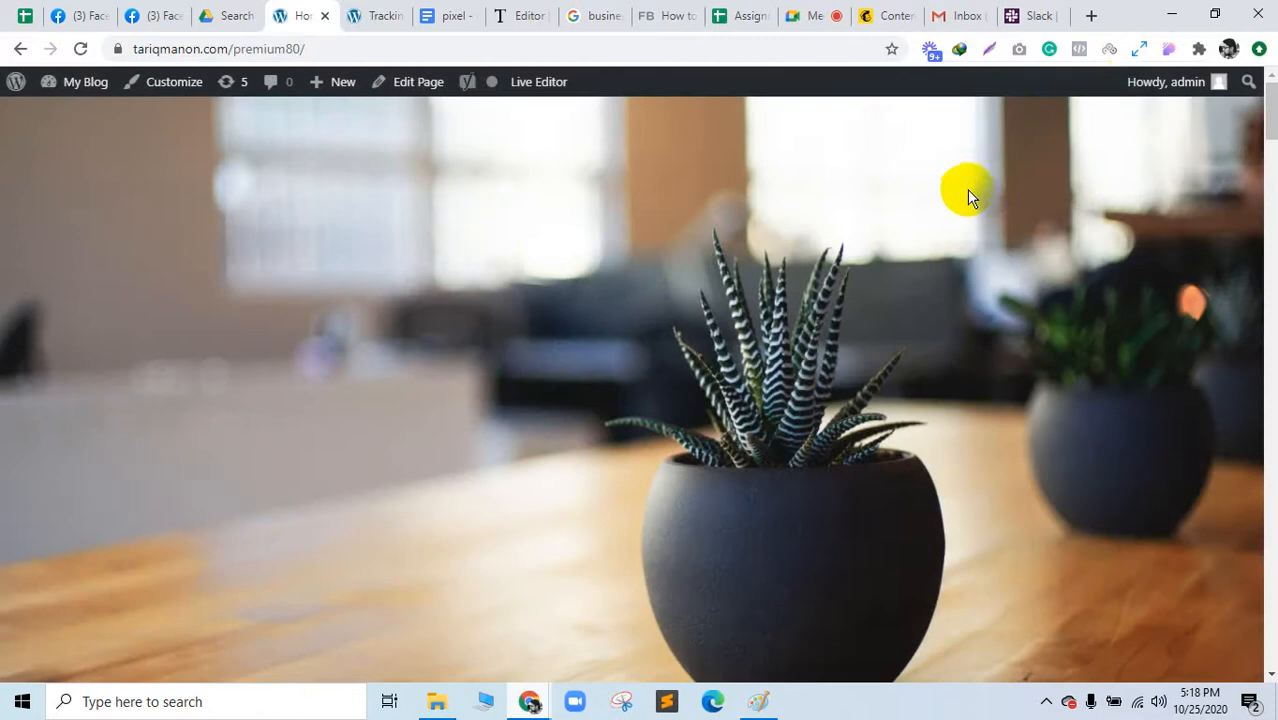
pyautogui.click(1082, 51)
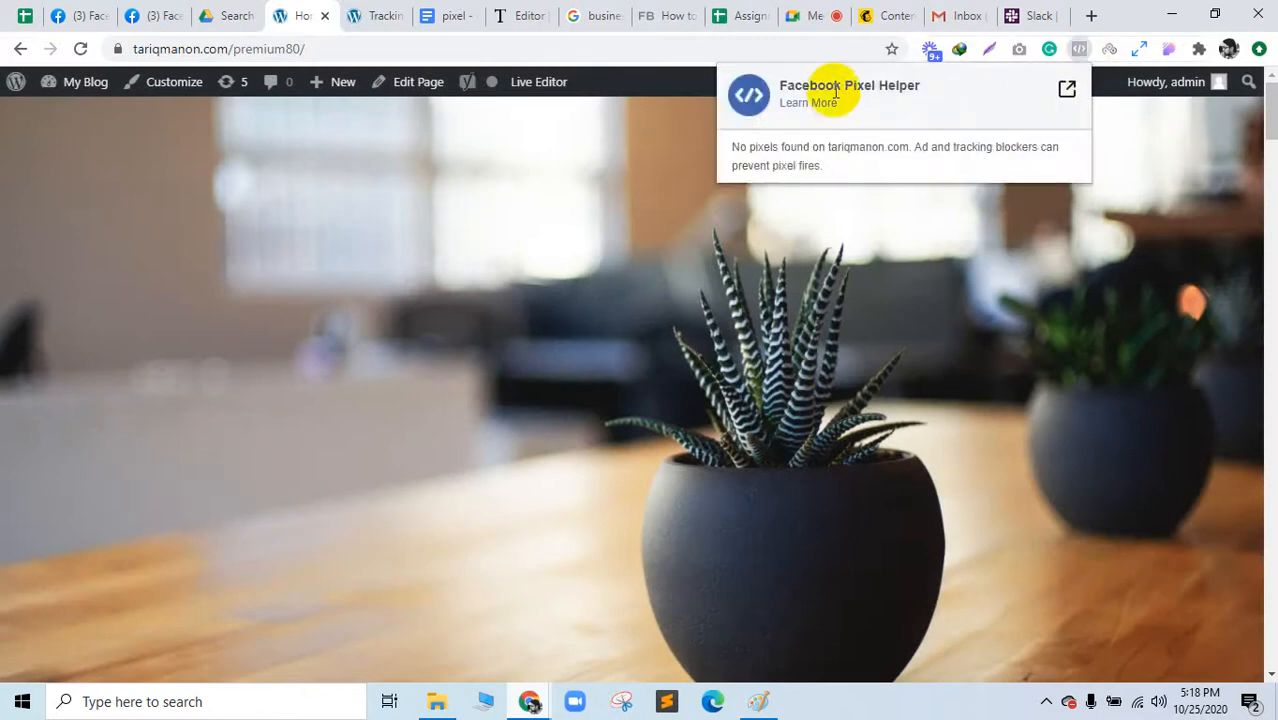
# Step: Look up the Facebook Pixel Helper store page, recheck the homepage, then return to Tracking Code Manager
pyautogui.moveTo(776, 88); pyautogui.dragTo(925, 90)
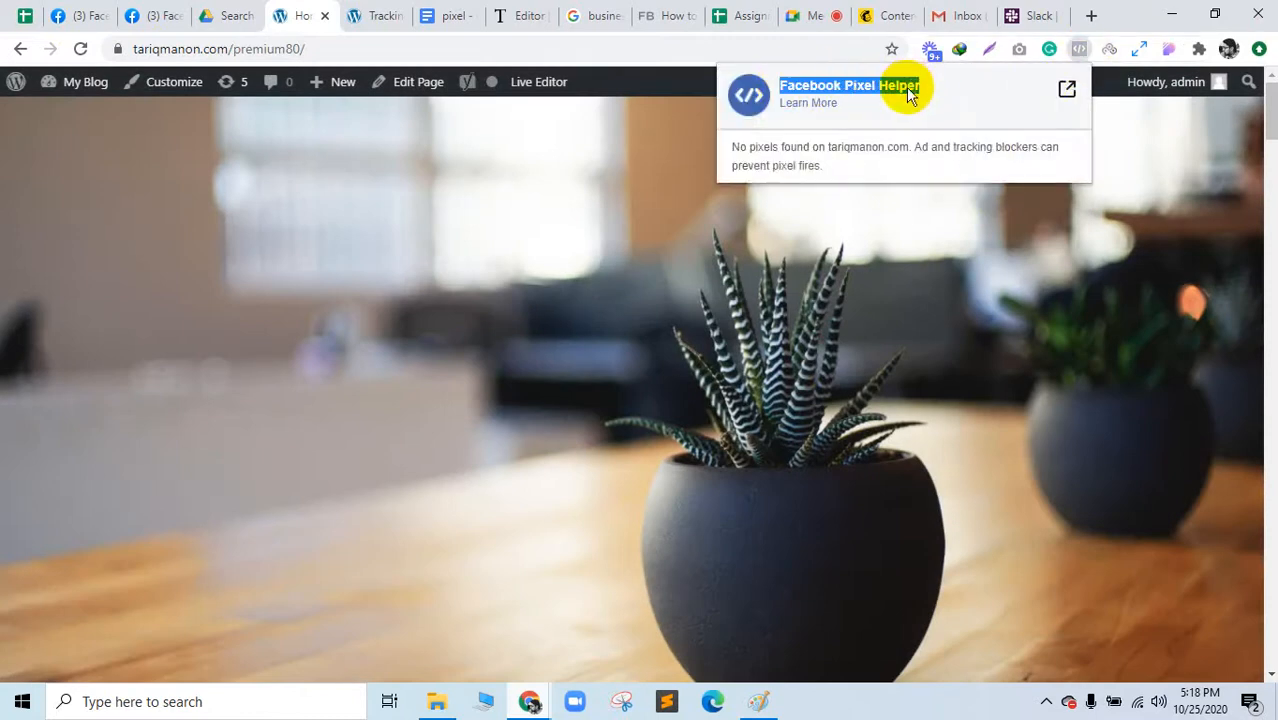
pyautogui.rightClick(908, 92)
pyautogui.click(935, 124)
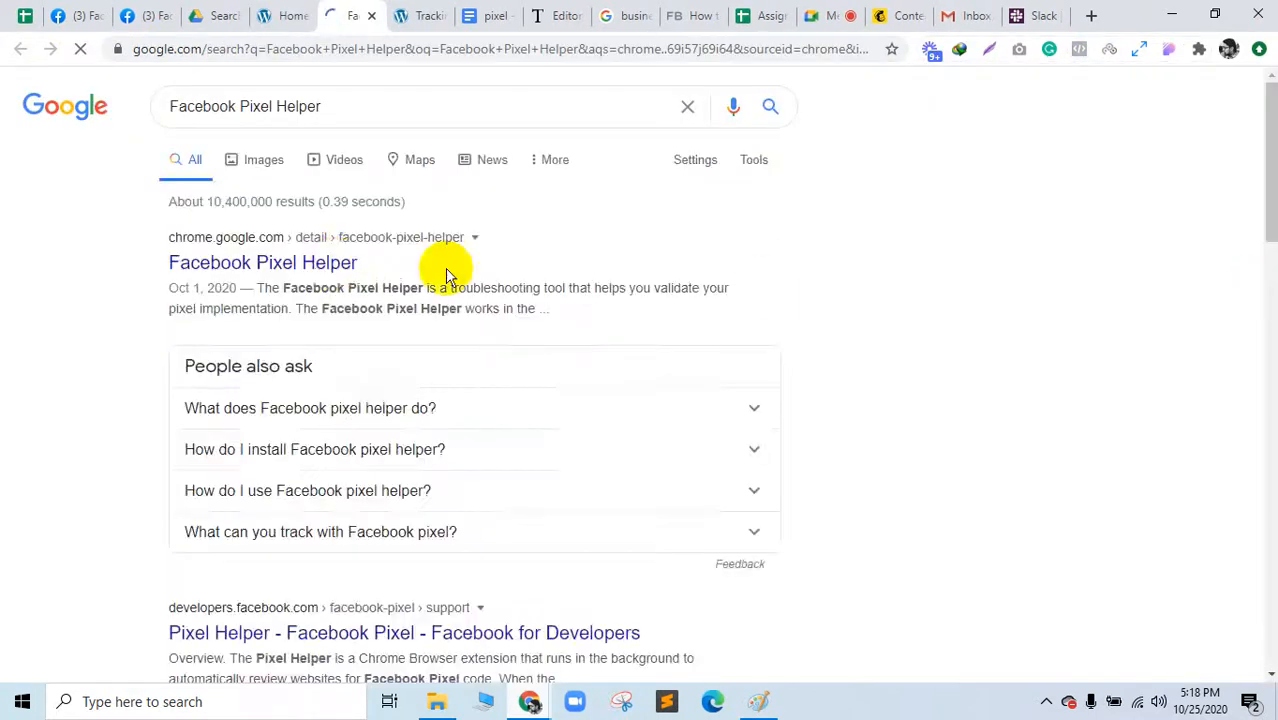
pyautogui.click(337, 264)
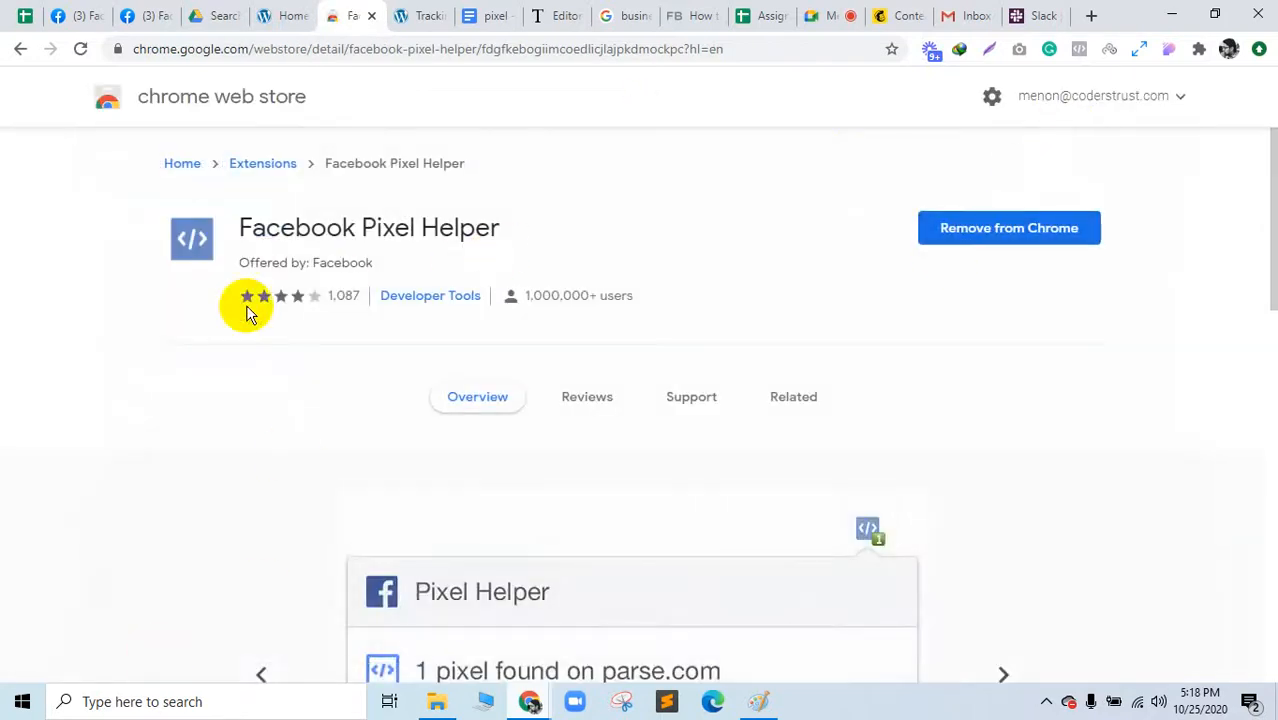
pyautogui.click(275, 15)
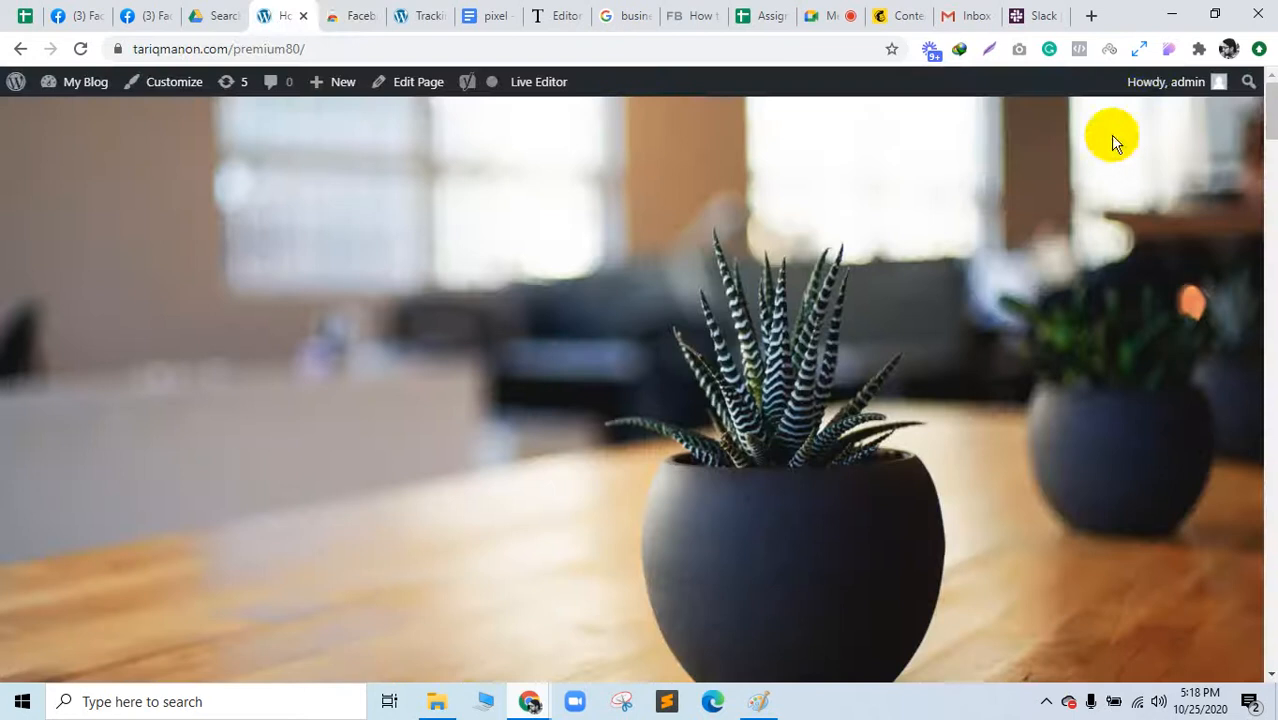
pyautogui.click(1080, 49)
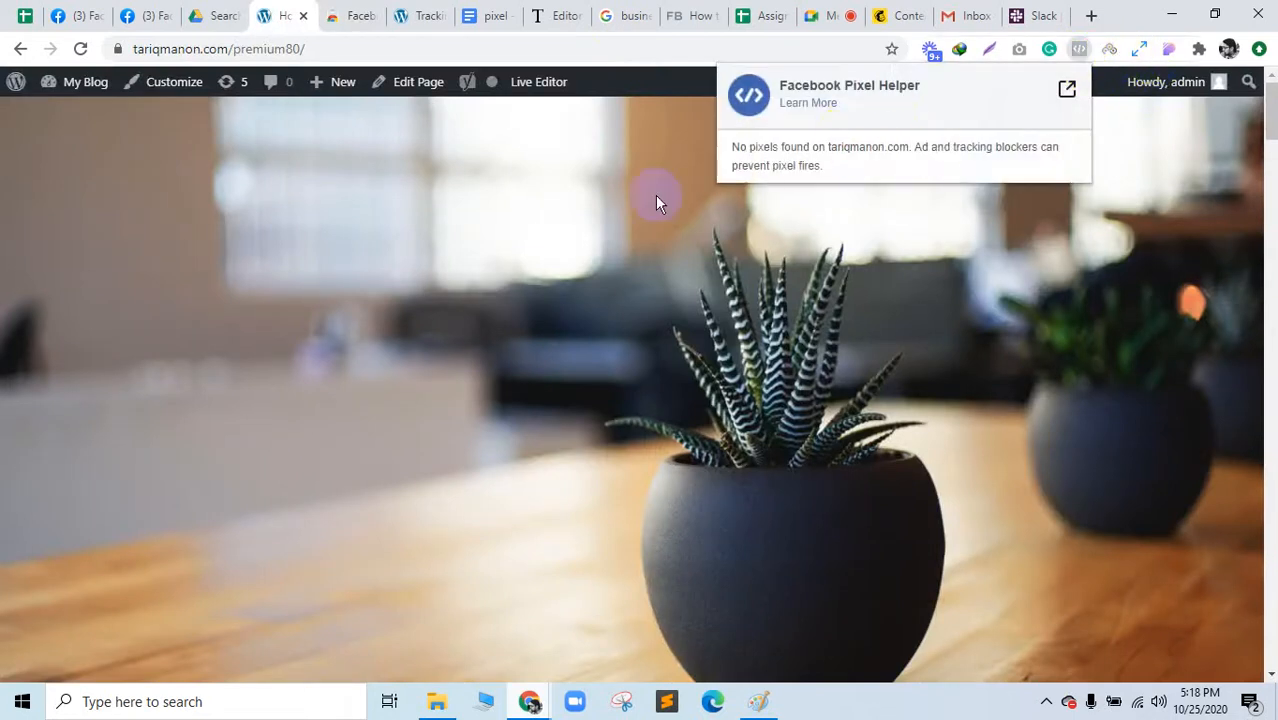
pyautogui.click(422, 12)
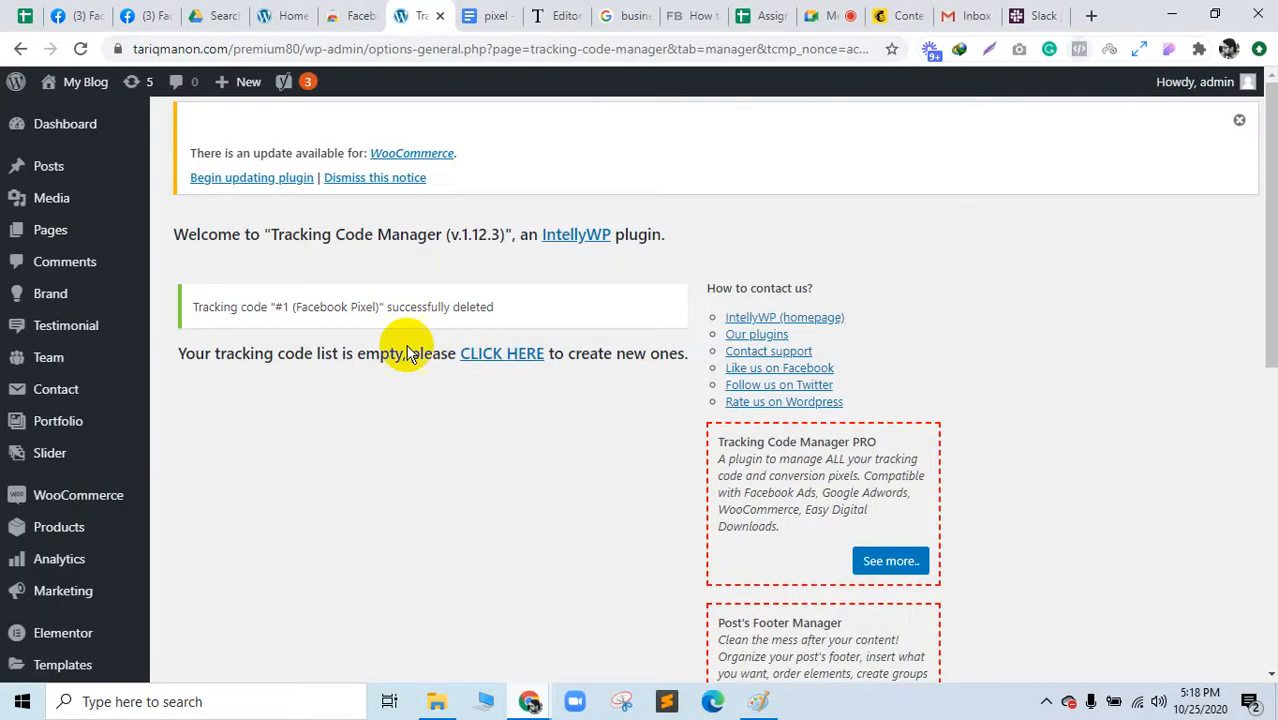
# Step: Start a new tracking code named 'Facebook Pixel', undoing a wrongly pasted document link
pyautogui.click(505, 356)
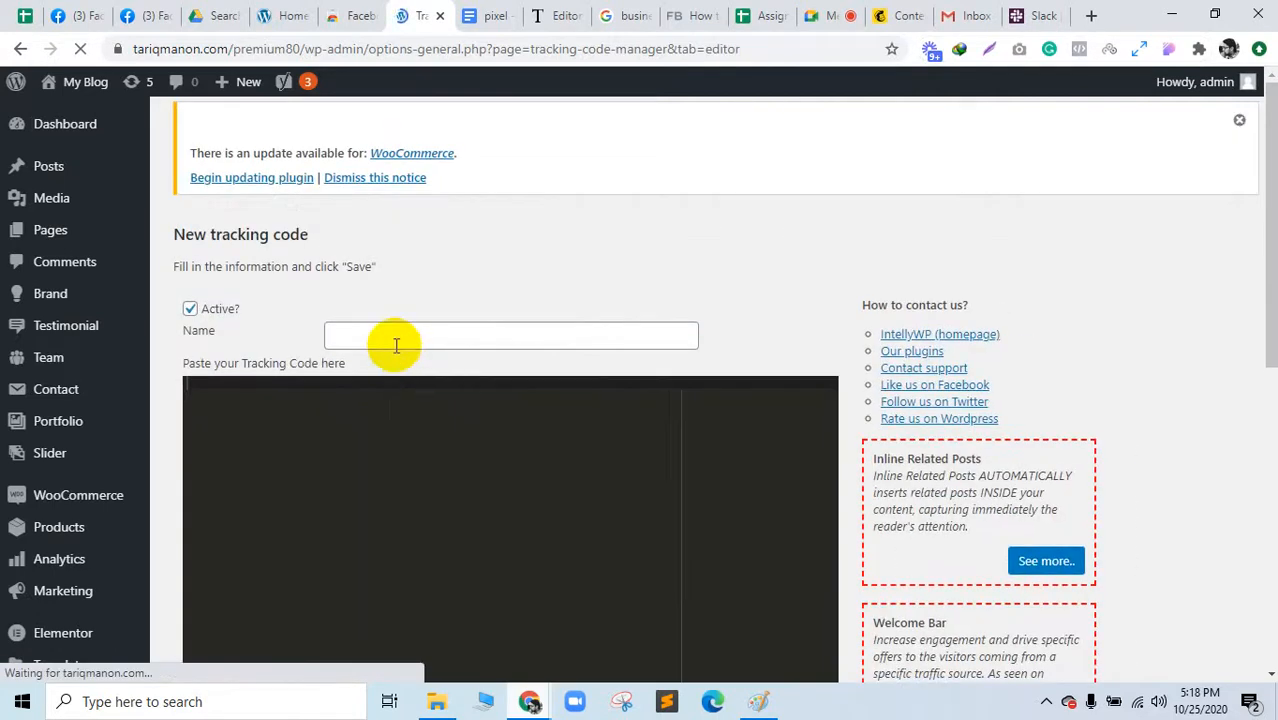
pyautogui.click(392, 340)
pyautogui.click(388, 375)
pyautogui.rightClick(328, 456)
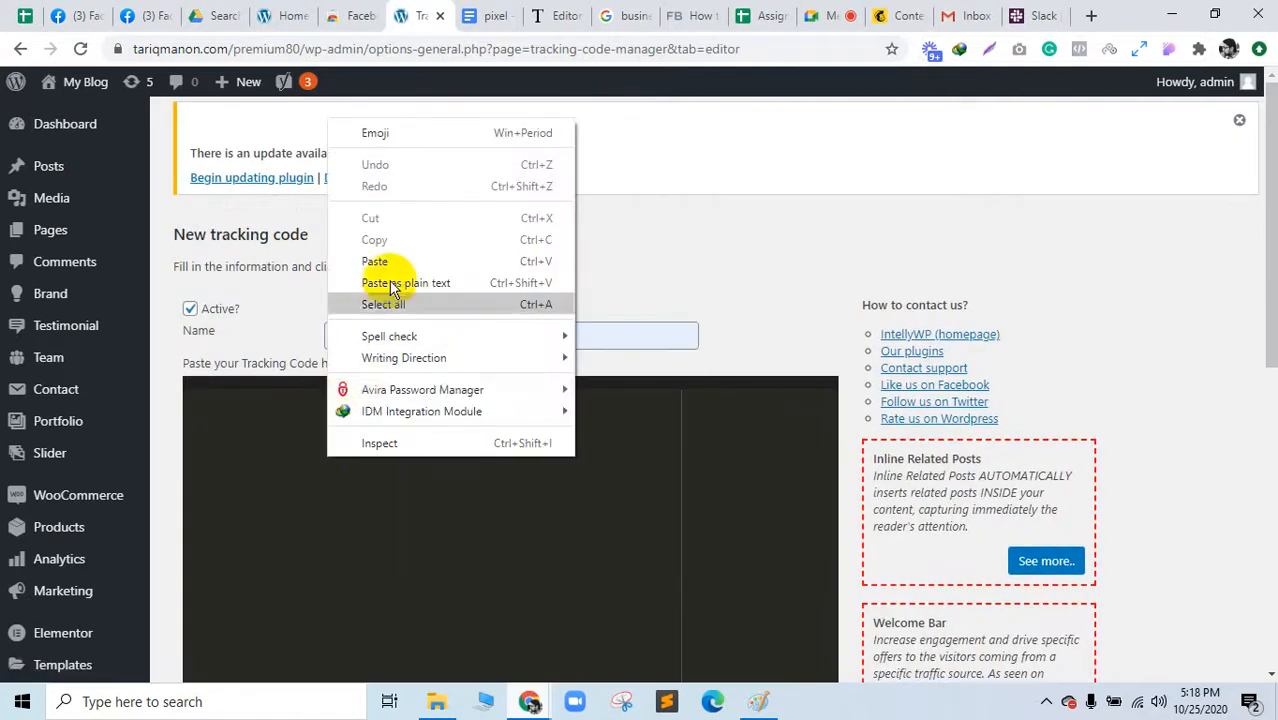
pyautogui.click(398, 262)
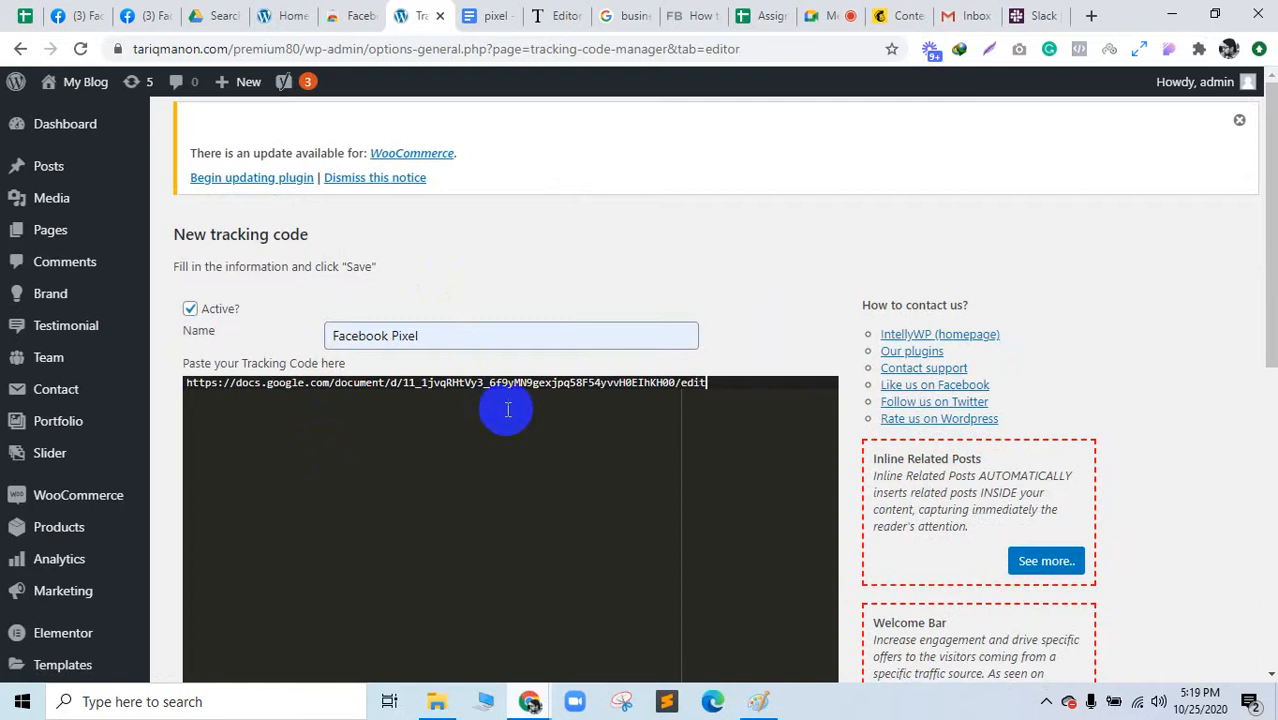
pyautogui.hotkey('ctrl', 'z')
pyautogui.click(490, 16)
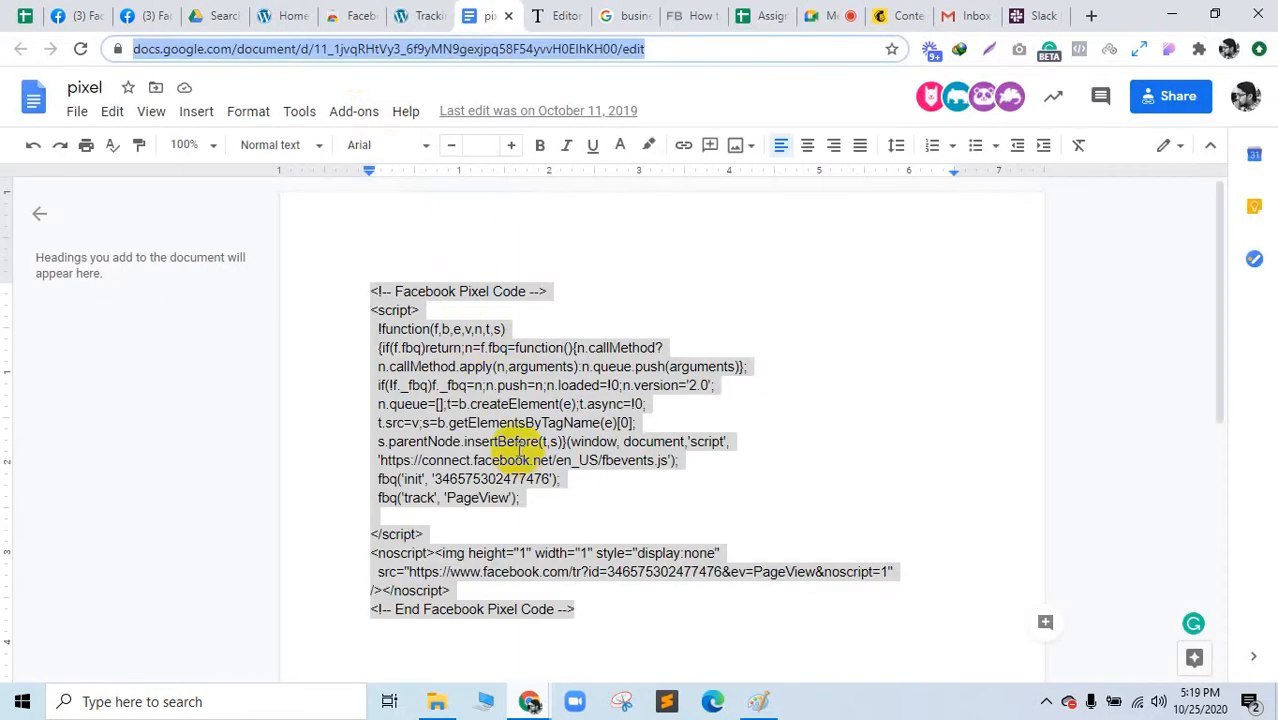
pyautogui.click(298, 10)
pyautogui.click(408, 12)
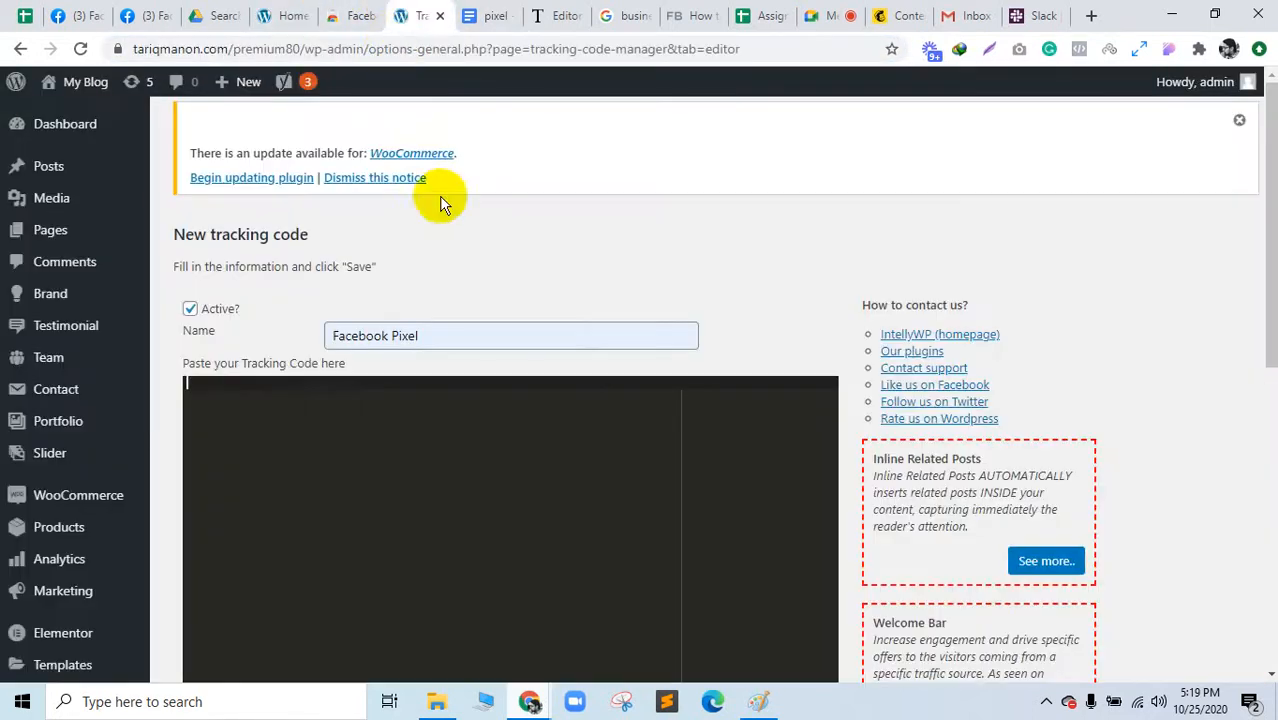
pyautogui.scroll(-1, 485, 400)
pyautogui.hotkey('ctrl', 'z')
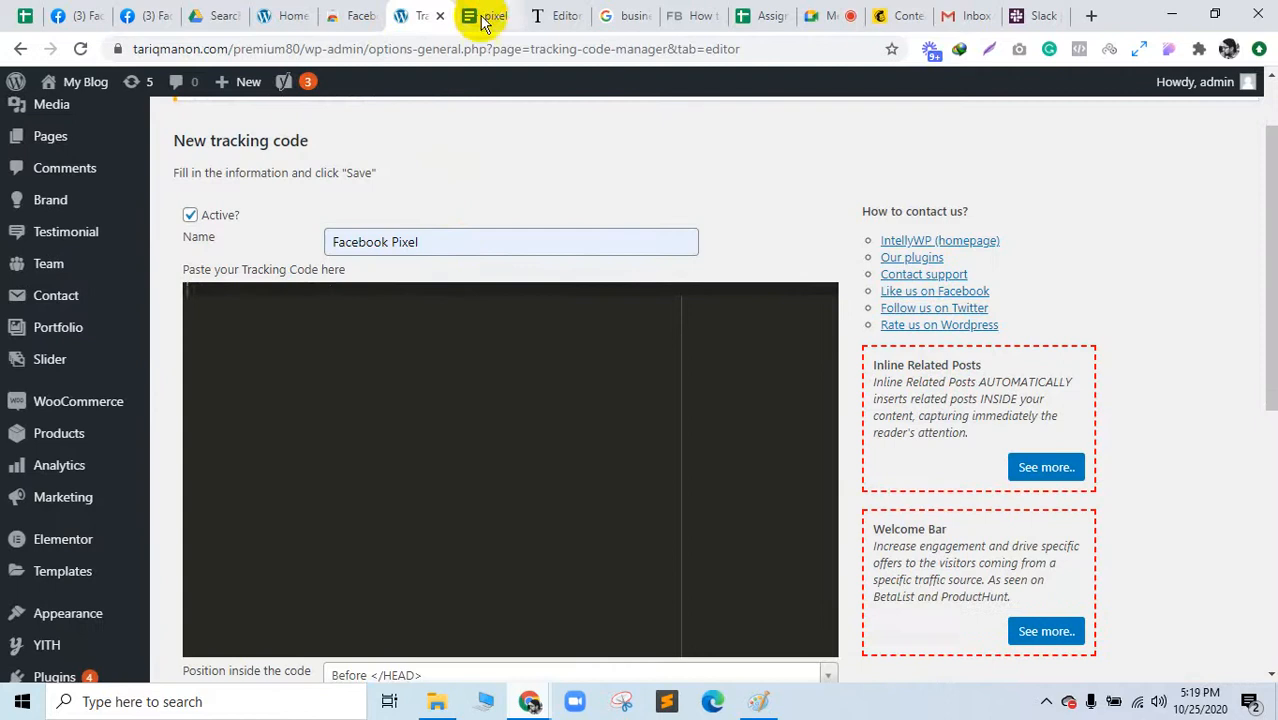
# Step: Copy the full Facebook Pixel code from the Google Doc into the tracking code box
pyautogui.click(483, 18)
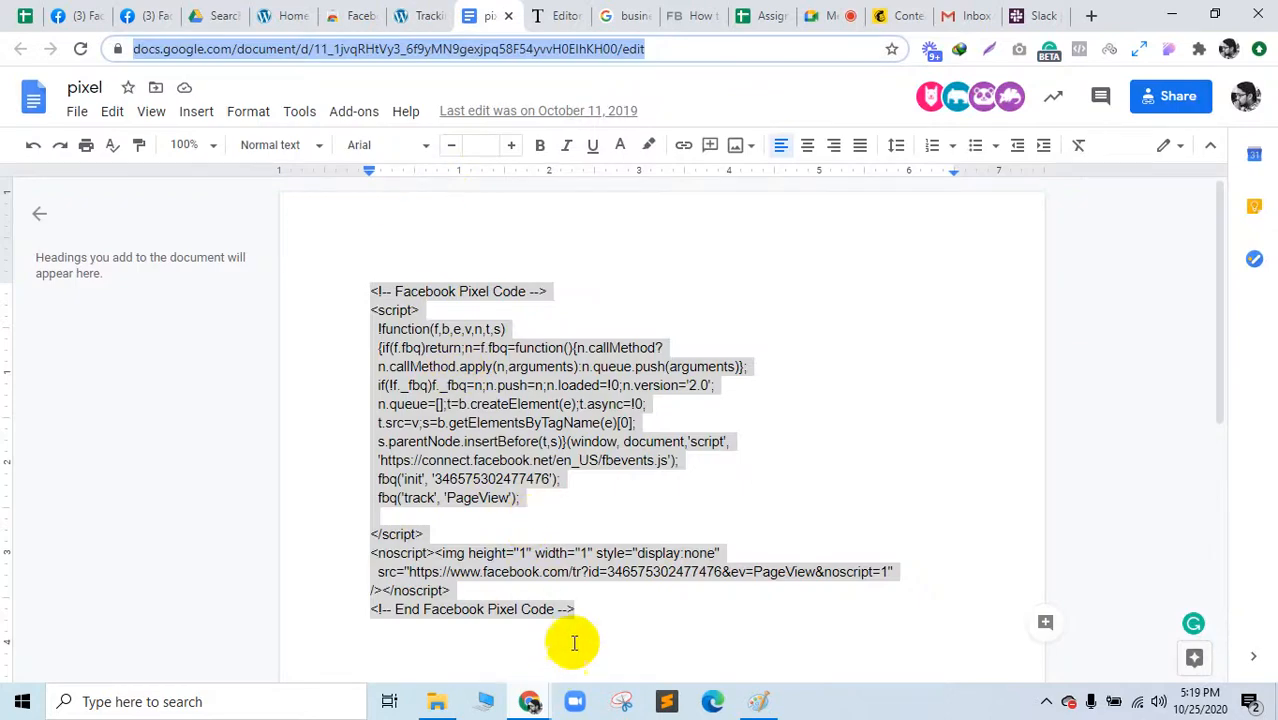
pyautogui.click(599, 608)
pyautogui.moveTo(599, 608); pyautogui.dragTo(357, 292)
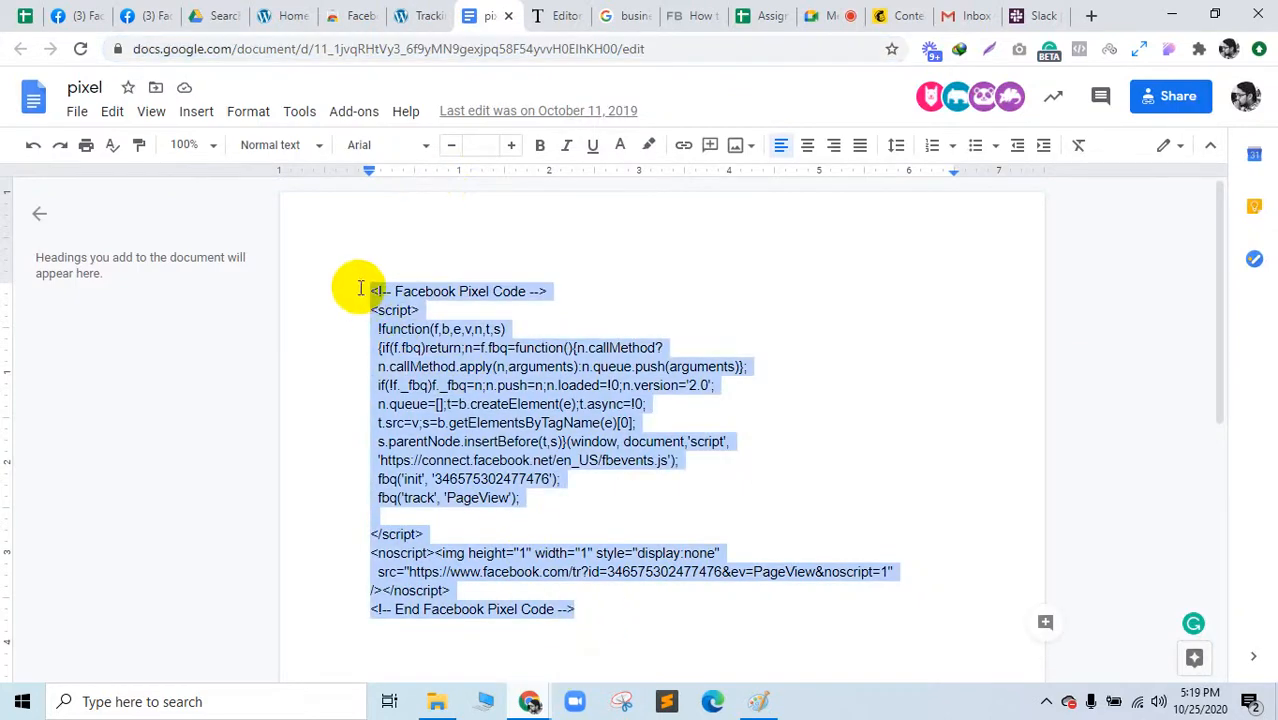
pyautogui.hotkey('ctrl', 'c')
pyautogui.click(415, 16)
pyautogui.click(479, 379)
pyautogui.hotkey('ctrl', 'v')
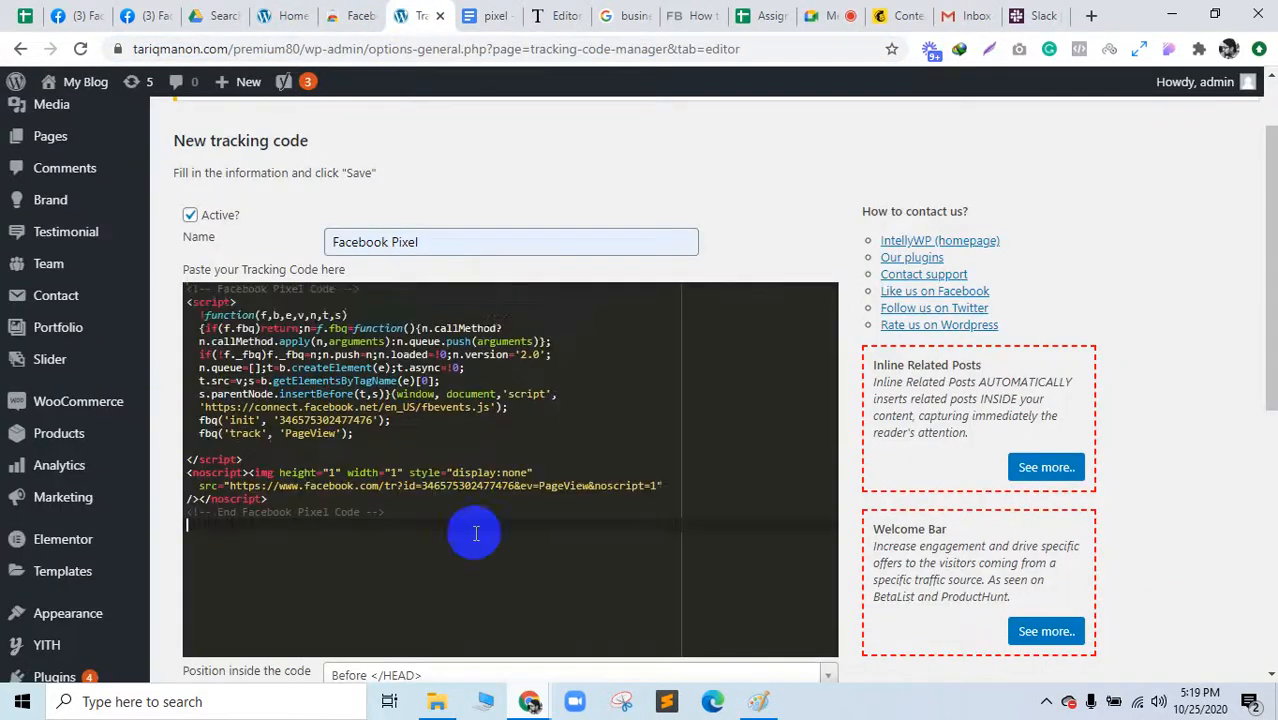
# Step: Choose Standard code tracking and save the Facebook Pixel tracking code
pyautogui.scroll(-5, 476, 533)
pyautogui.click(245, 318)
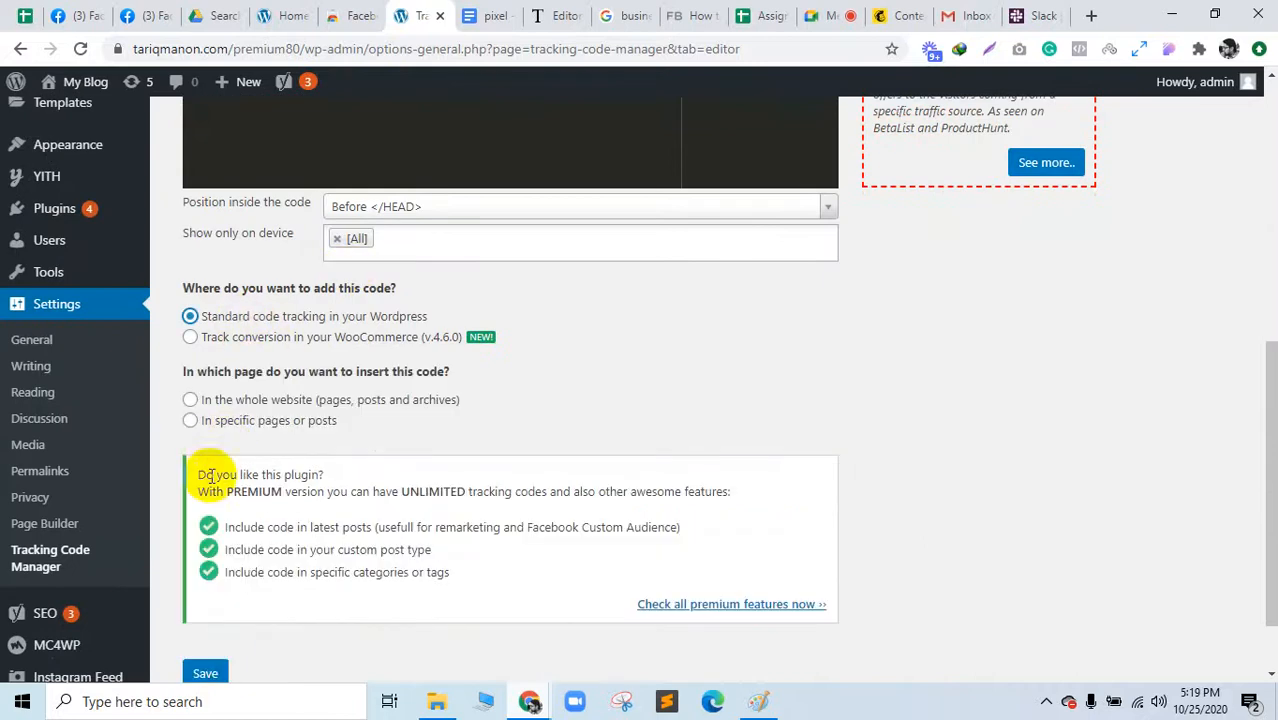
pyautogui.click(201, 655)
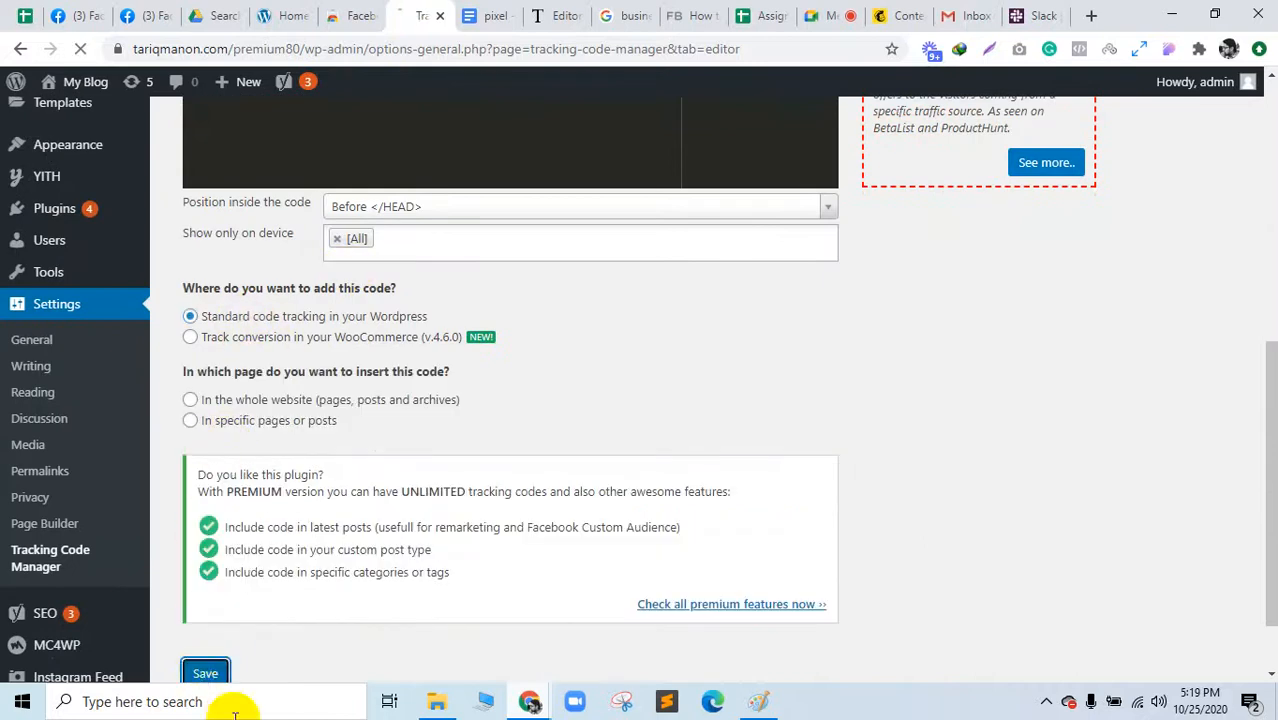
# Step: Reload the site homepage and check it with Facebook Pixel Helper
pyautogui.click(285, 15)
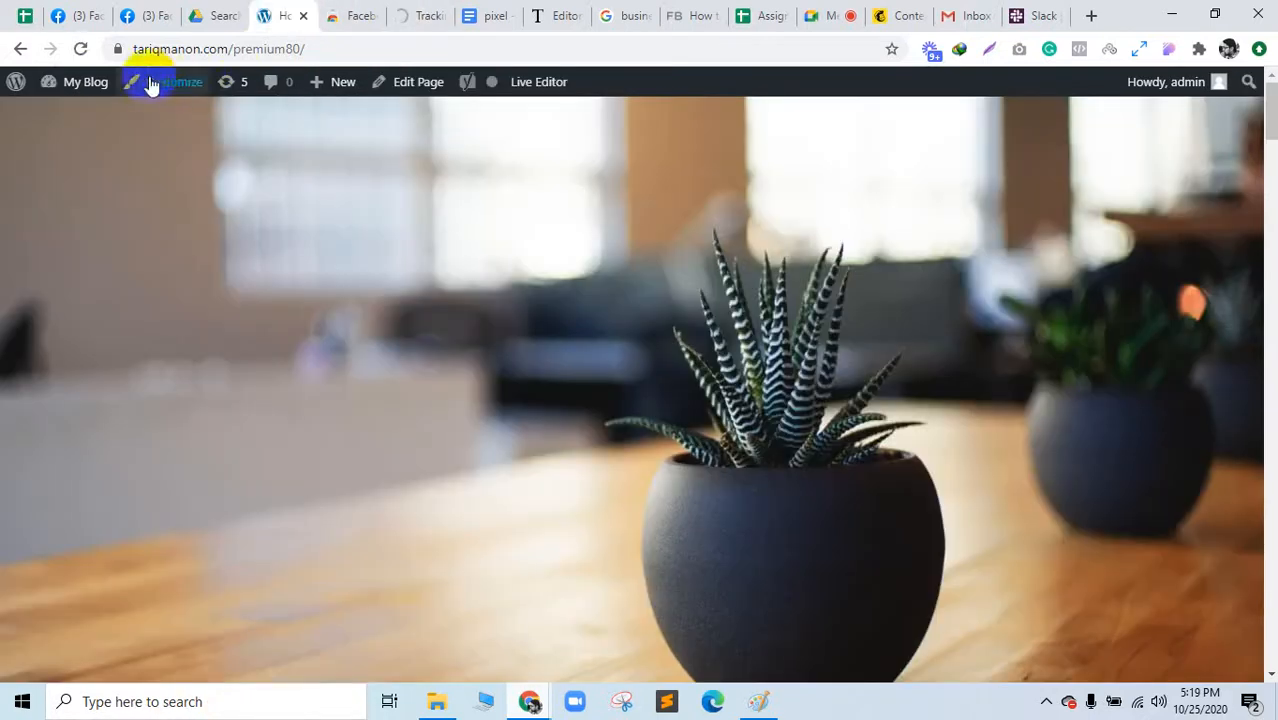
pyautogui.click(80, 49)
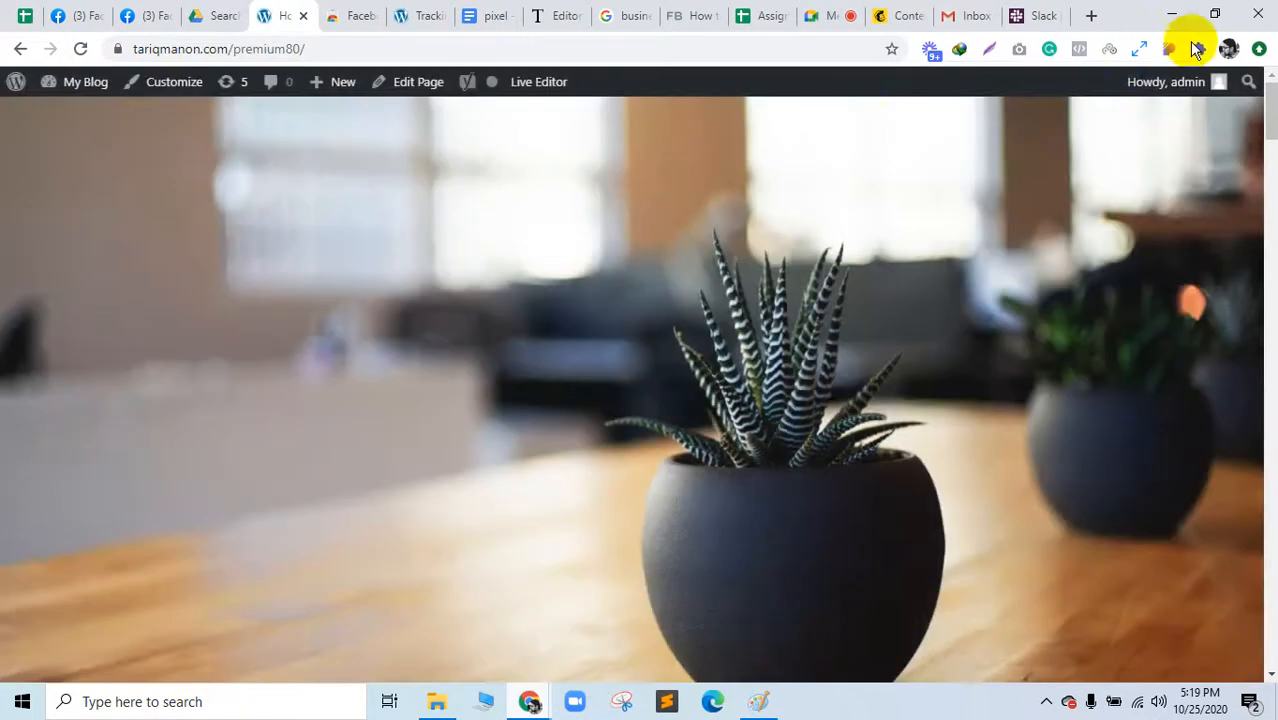
pyautogui.click(1081, 50)
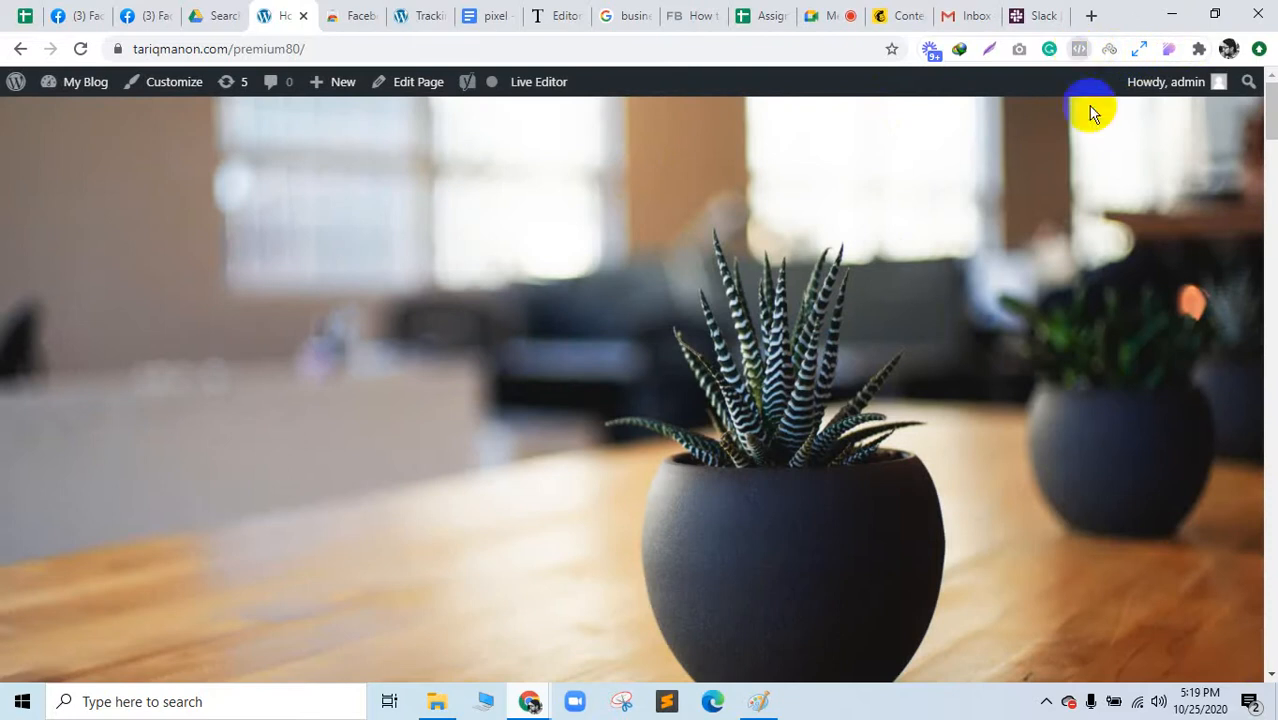
# Step: Reload the homepage and recheck Pixel Helper for a detected pixel
pyautogui.click(78, 50)
pyautogui.click(425, 15)
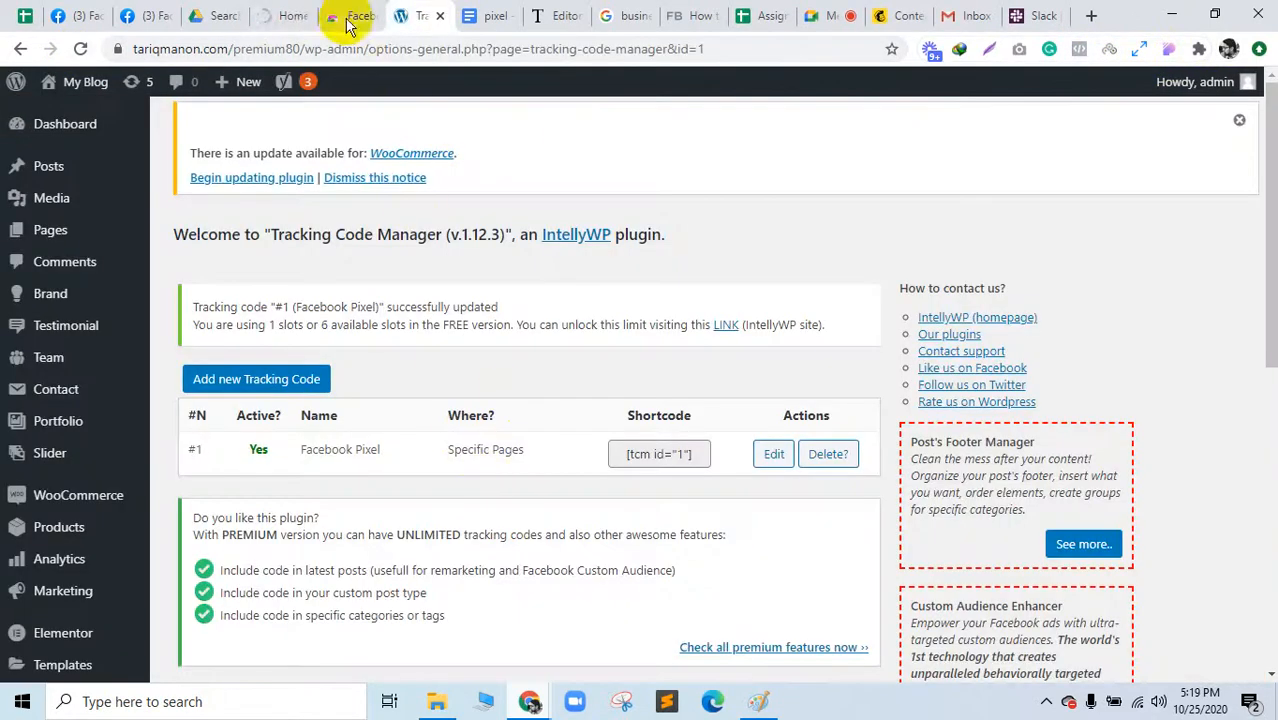
pyautogui.click(296, 12)
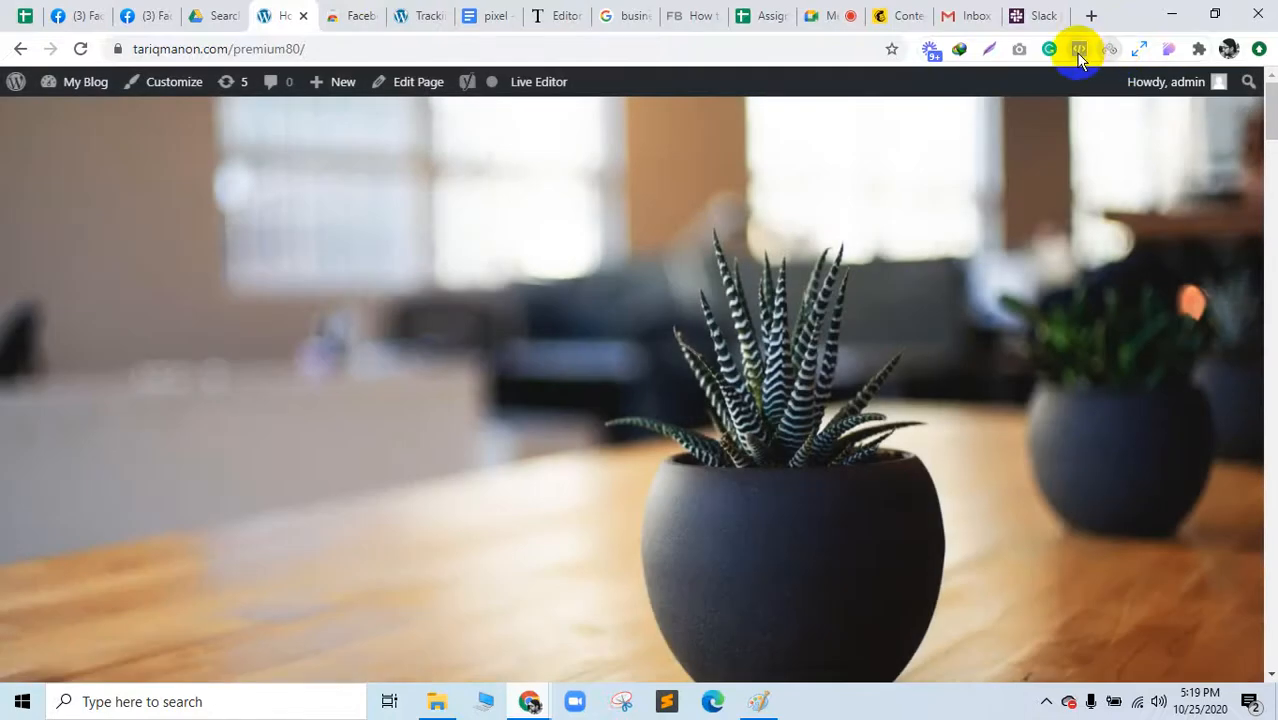
pyautogui.click(1079, 52)
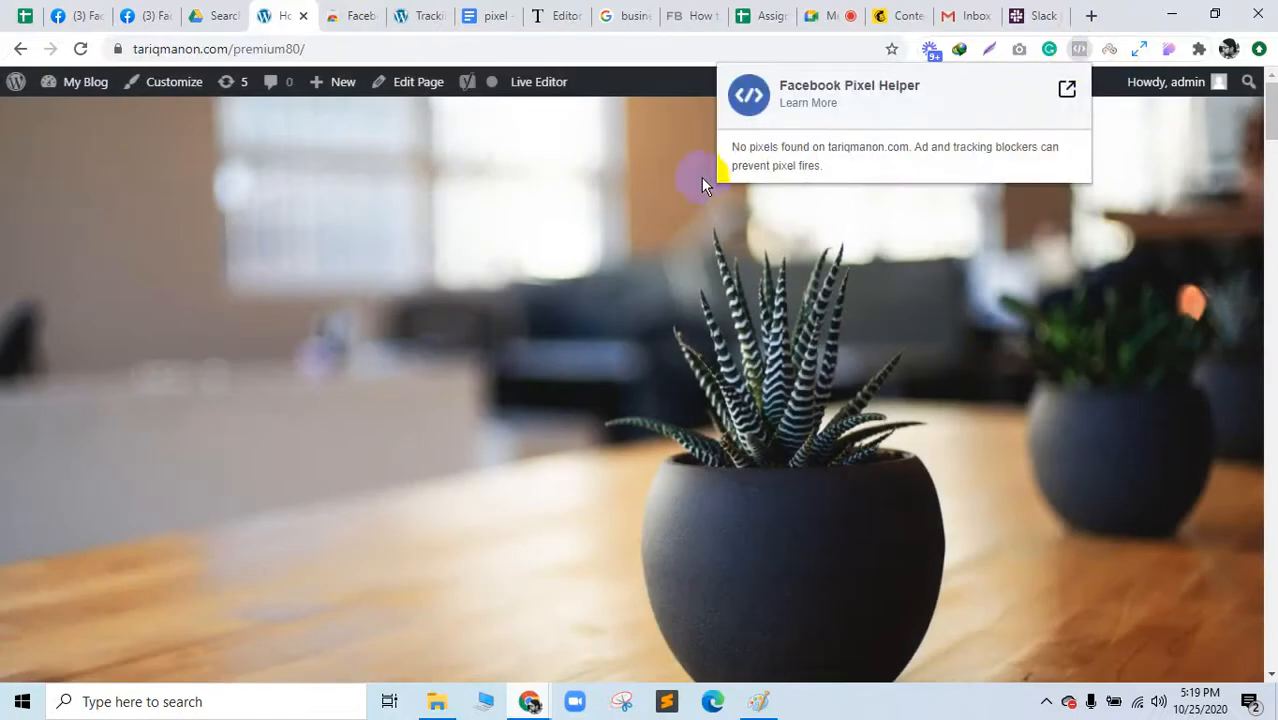
# Step: Edit the Facebook Pixel code to load 'In the whole website' and save it
pyautogui.click(402, 15)
pyautogui.scroll(-10, 528, 400)
pyautogui.scroll(5, 526, 400)
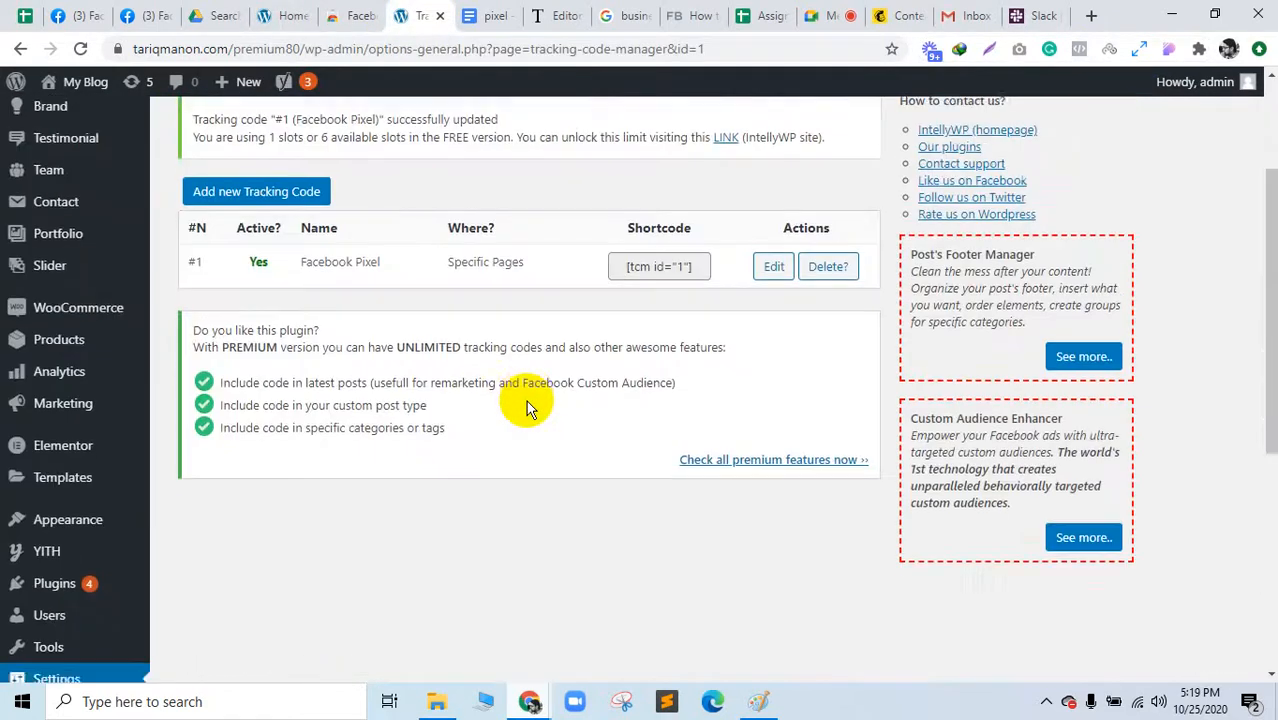
pyautogui.click(773, 275)
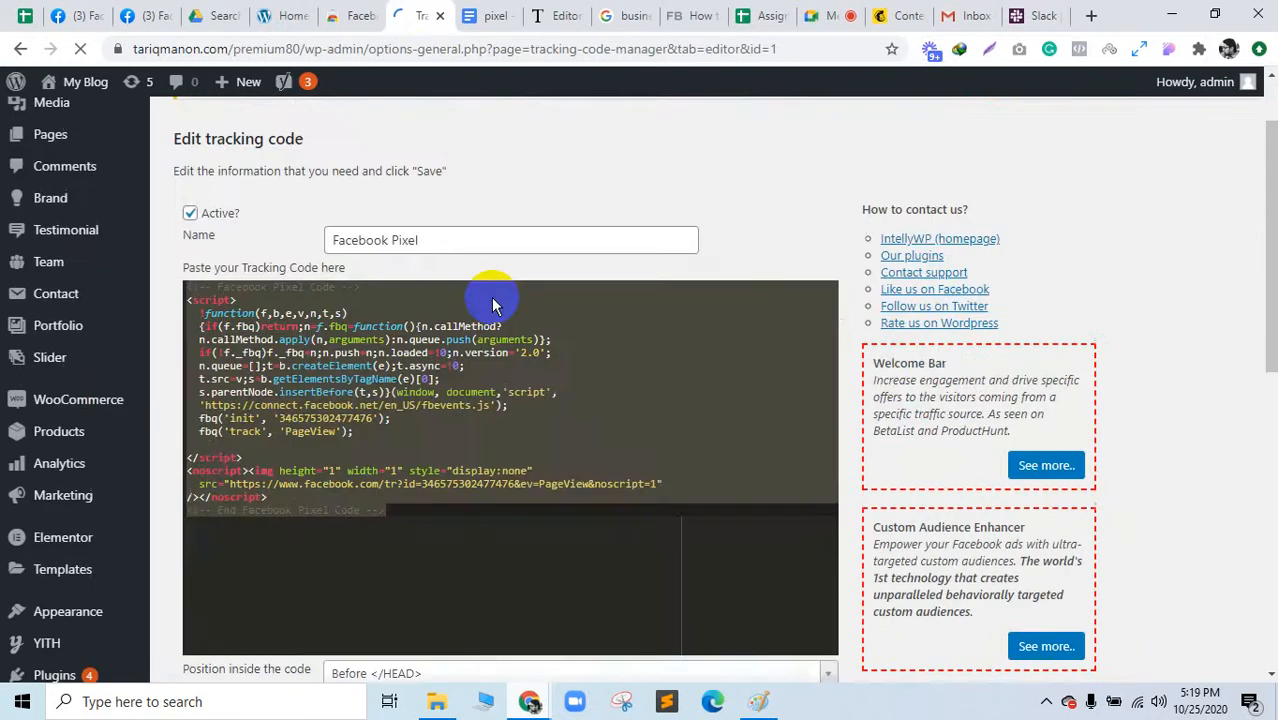
pyautogui.scroll(-6, 480, 320)
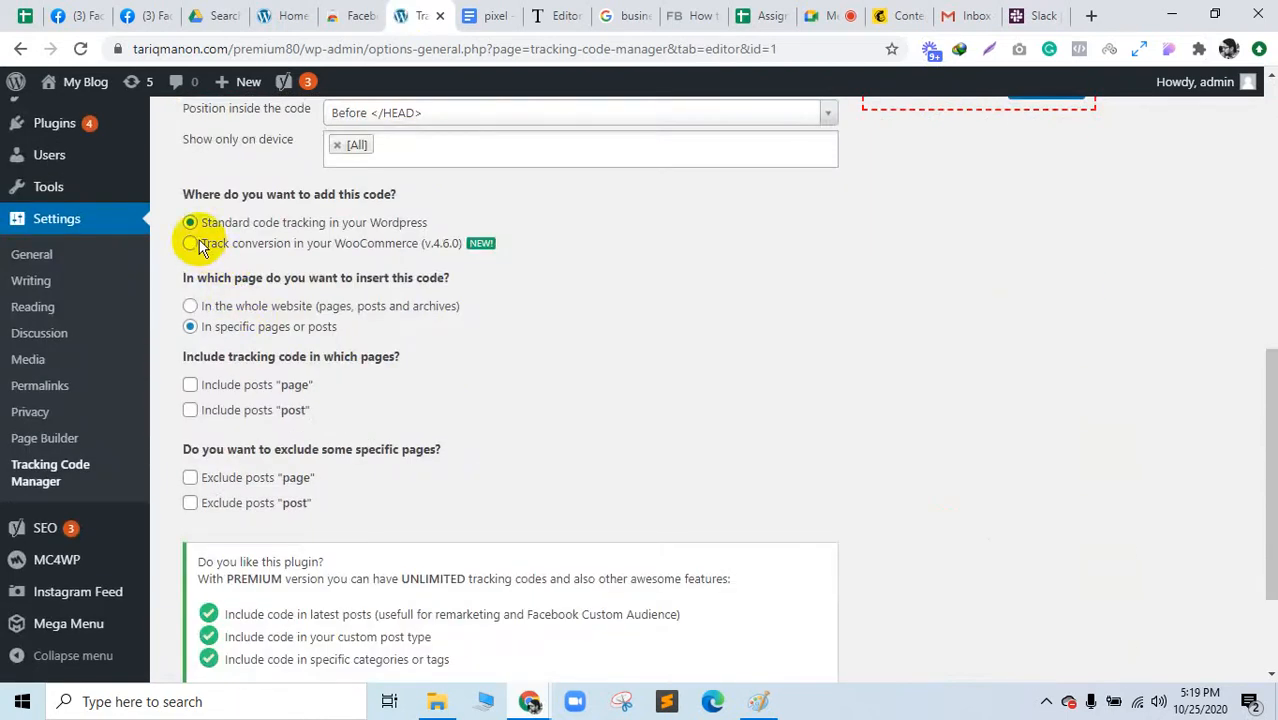
pyautogui.click(188, 308)
pyautogui.scroll(-2, 366, 498)
pyautogui.click(205, 597)
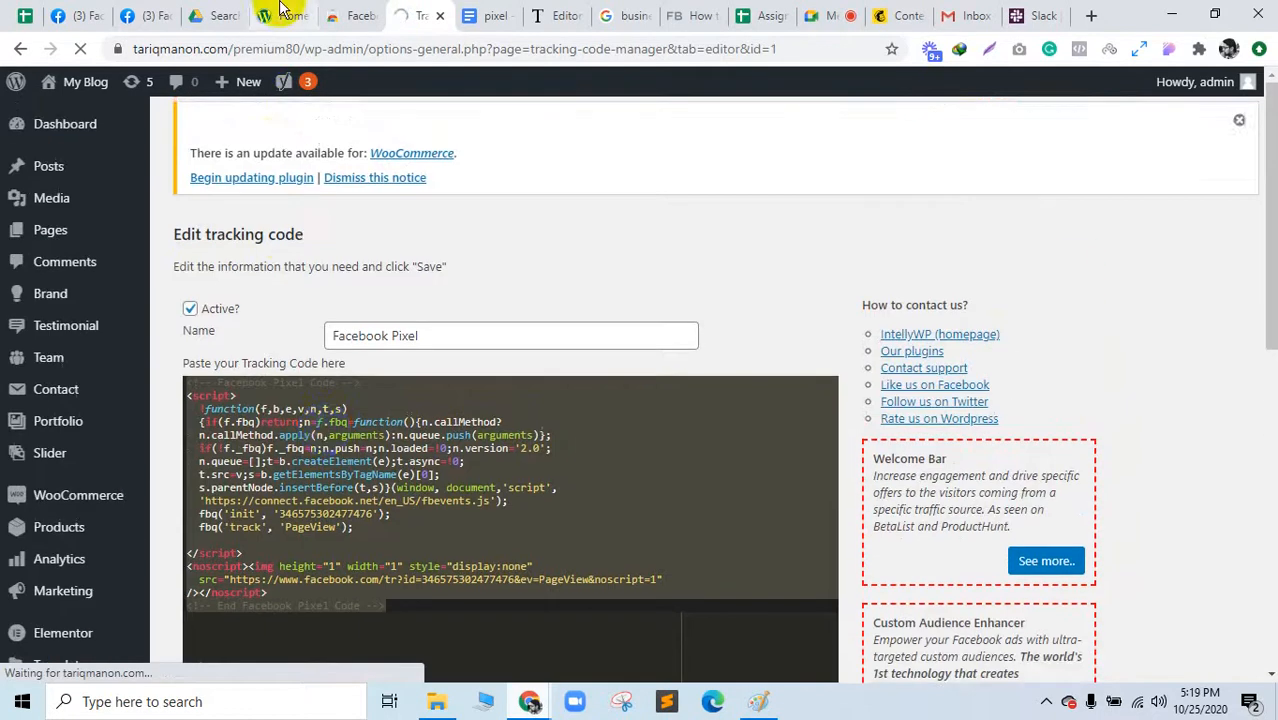
pyautogui.click(275, 15)
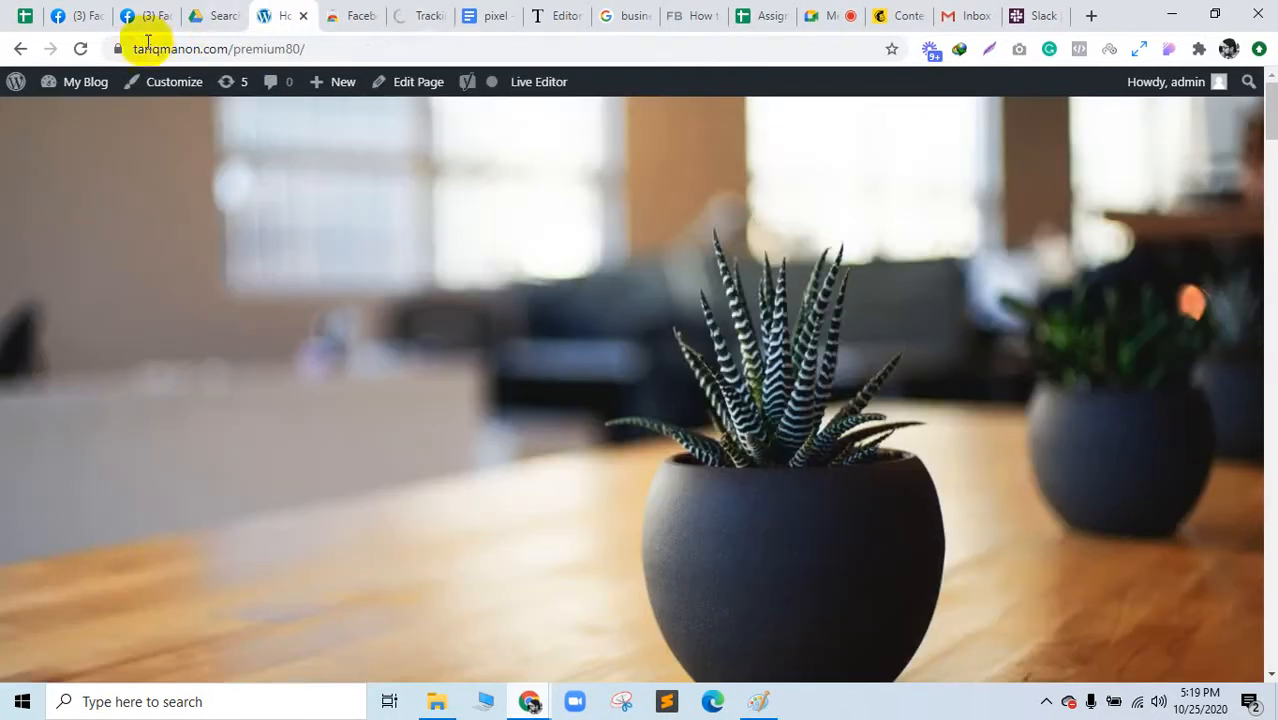
# Step: Reload the homepage, confirm Pixel Helper finds one pixel, and snip the result
pyautogui.click(80, 55)
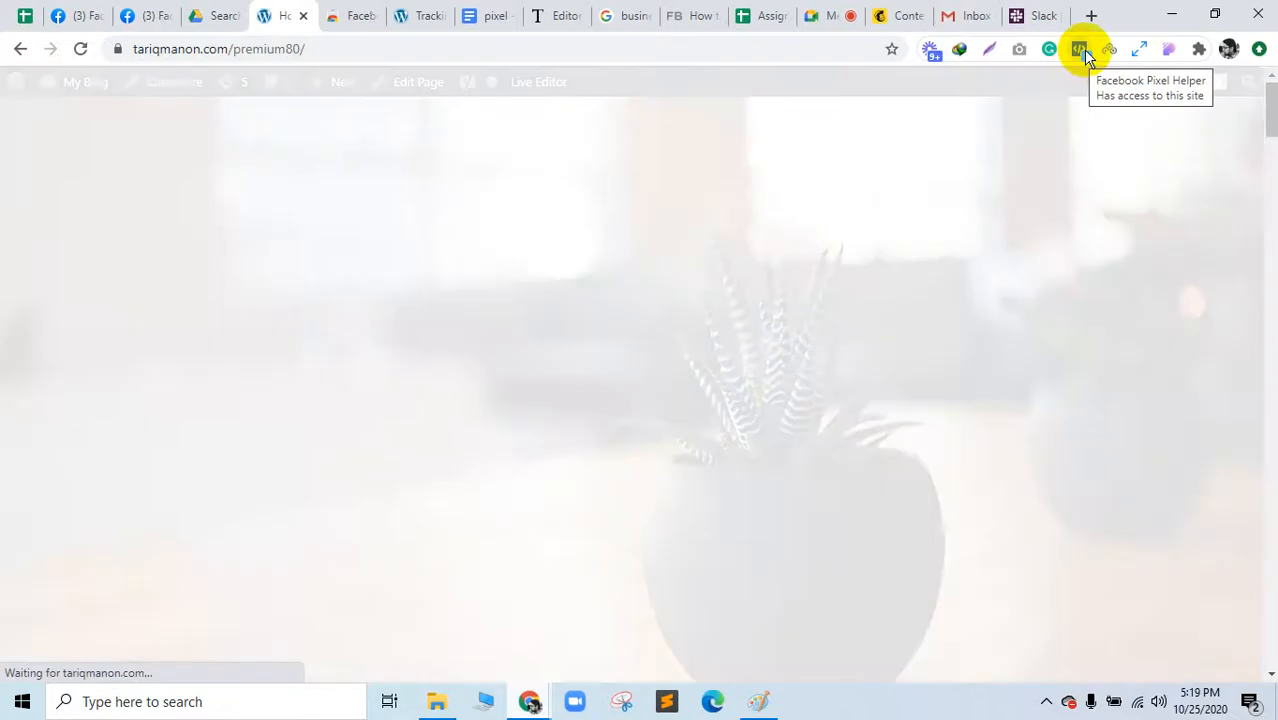
pyautogui.click(1080, 49)
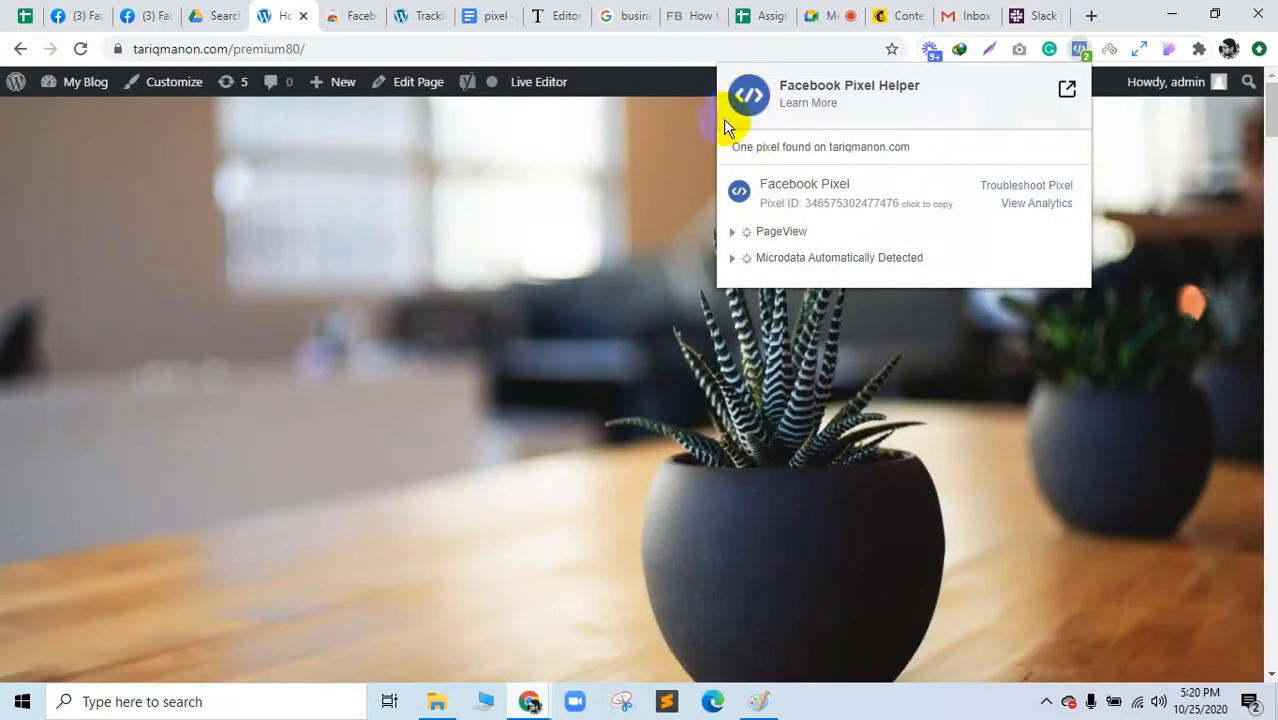
pyautogui.click(622, 701)
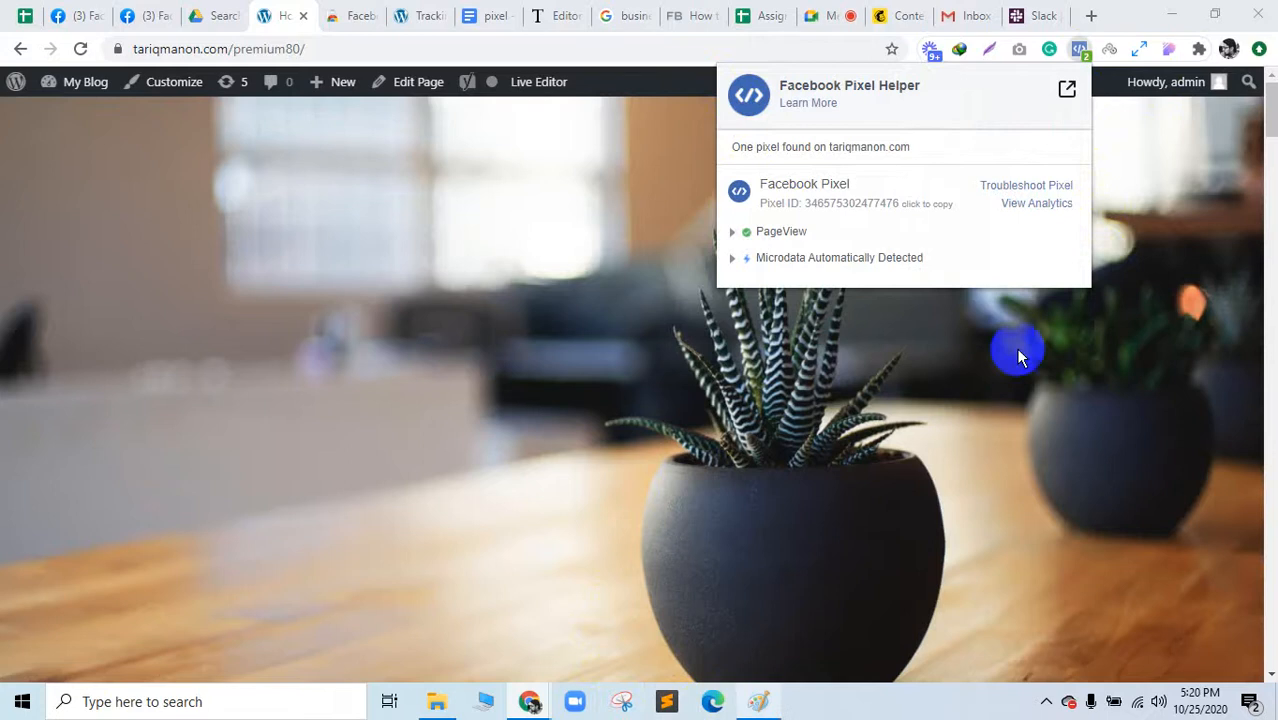
pyautogui.click(570, 129)
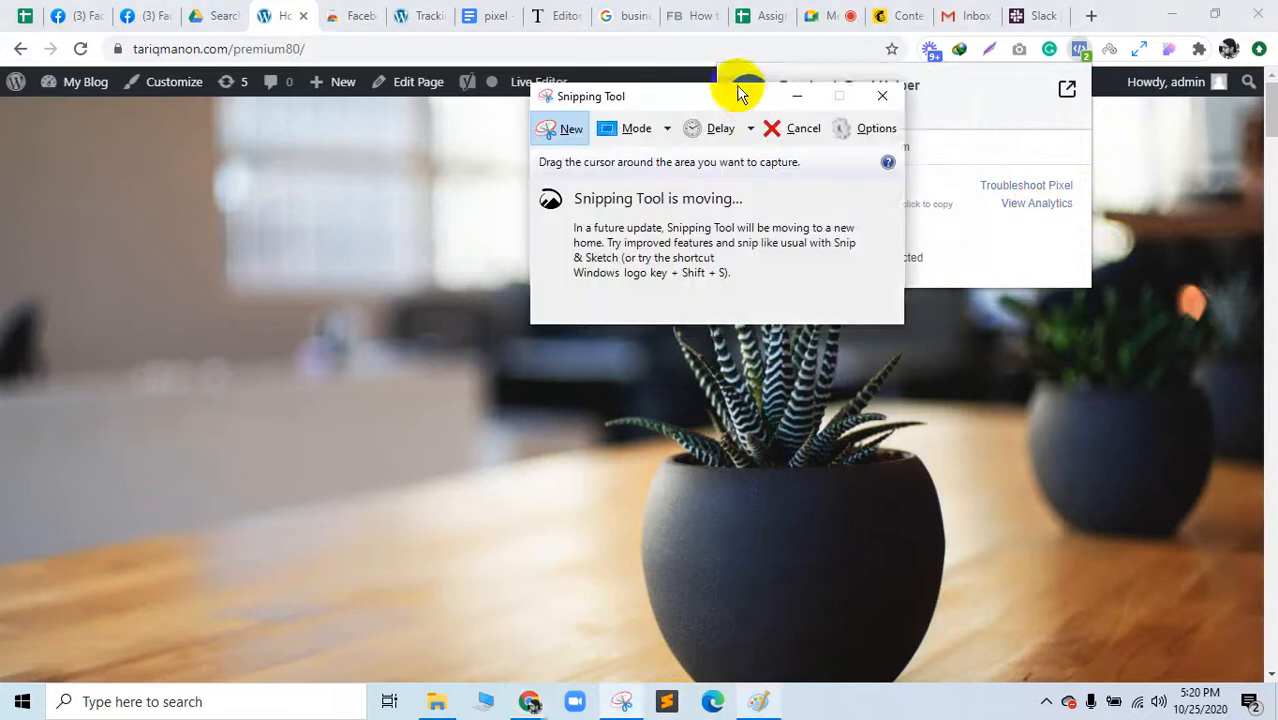
pyautogui.moveTo(800, 106); pyautogui.dragTo(1088, 284)
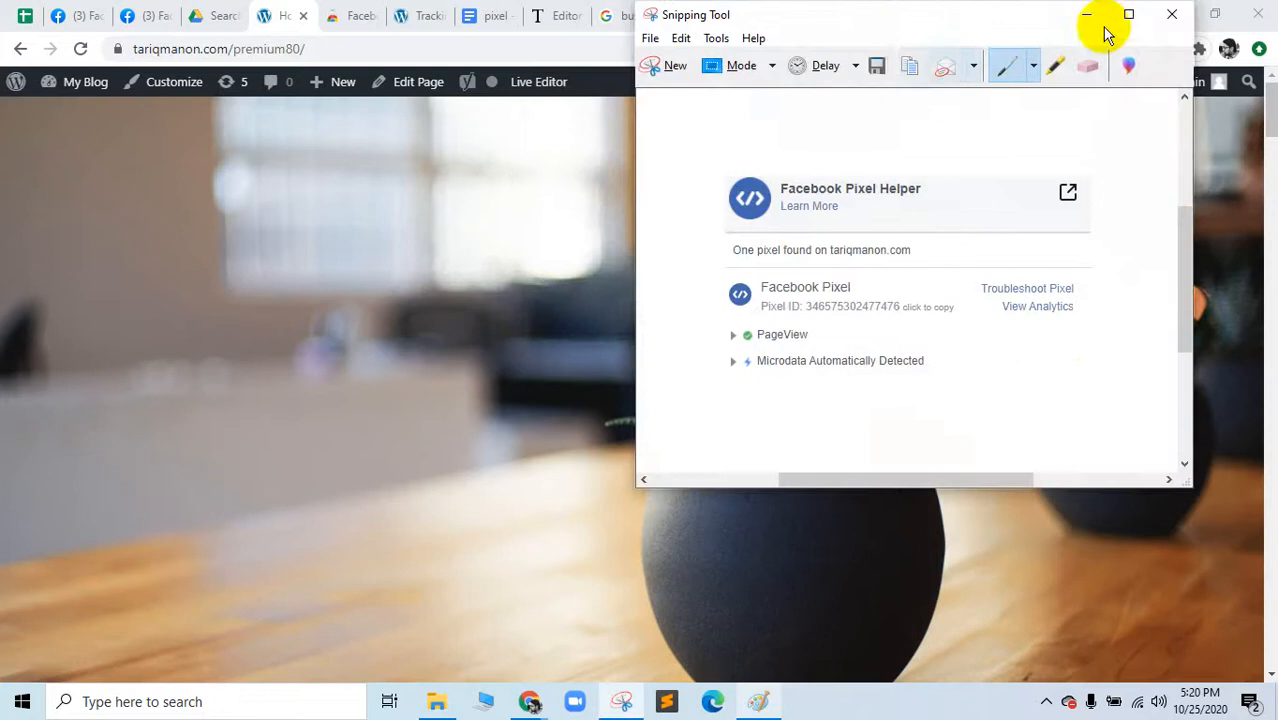
# Step: Discard the unsaved snip and open View Analytics for the detected pixel
pyautogui.click(1178, 15)
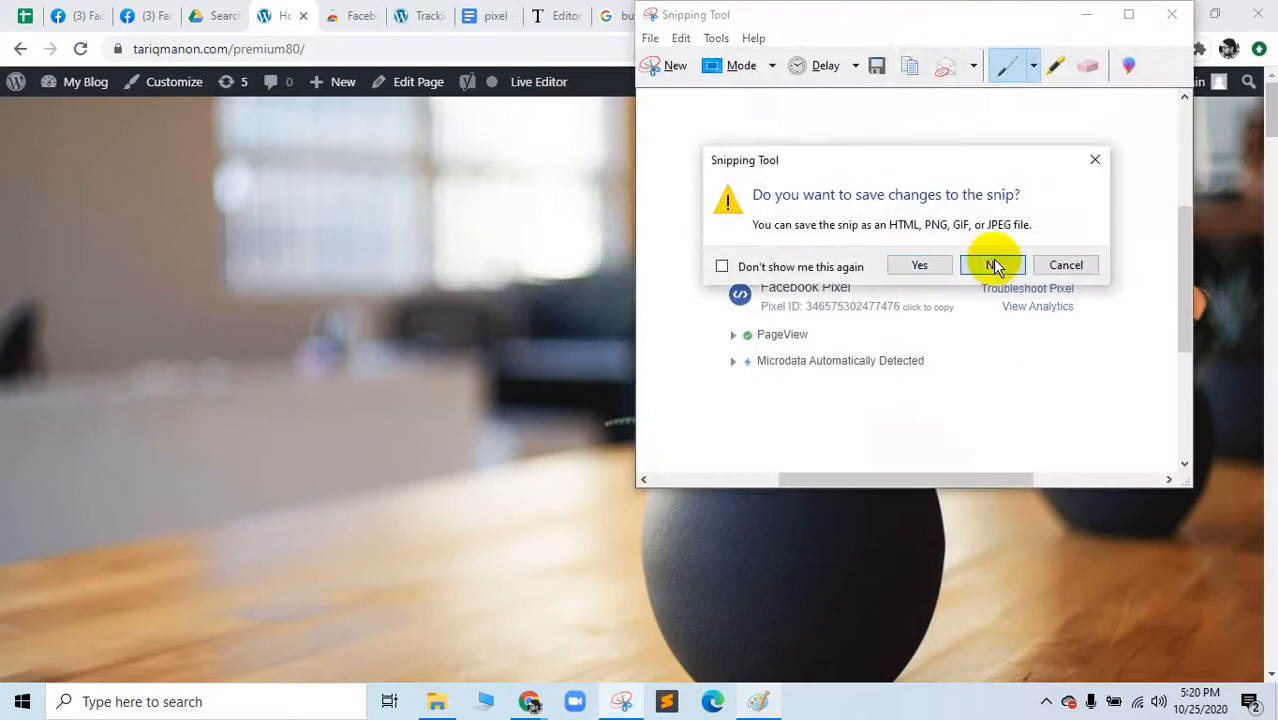
pyautogui.click(990, 263)
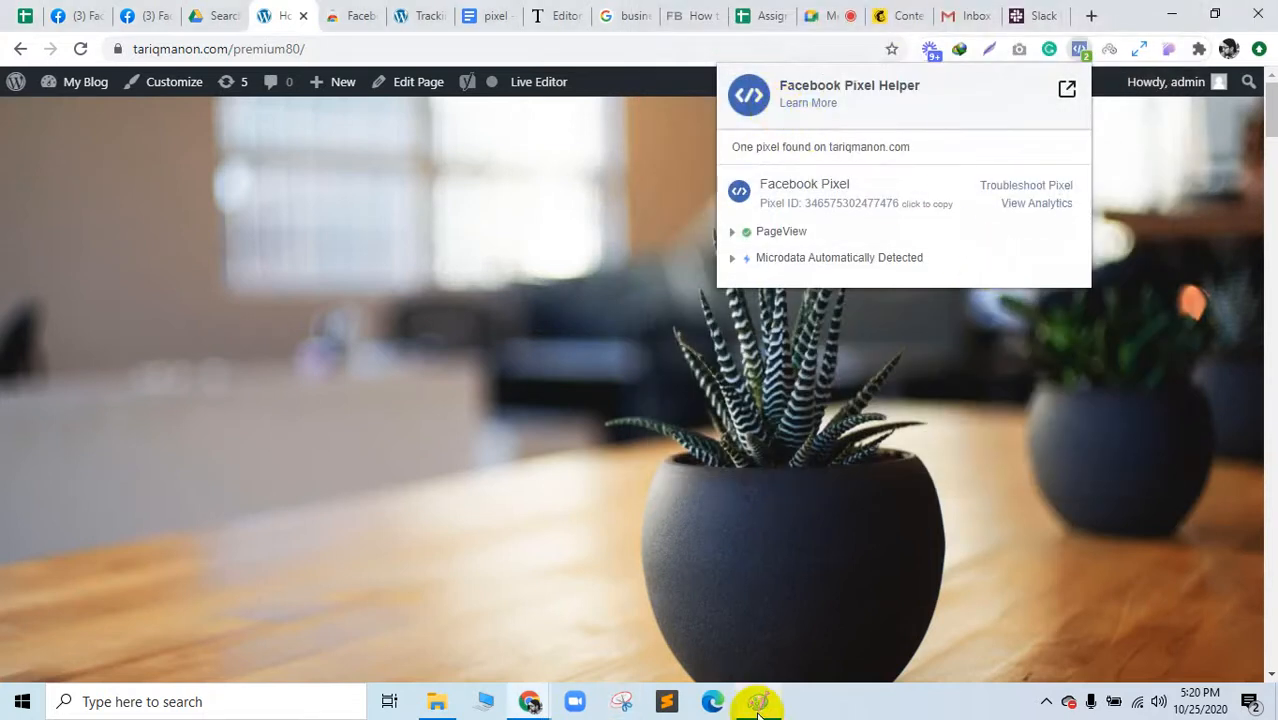
pyautogui.click(1033, 206)
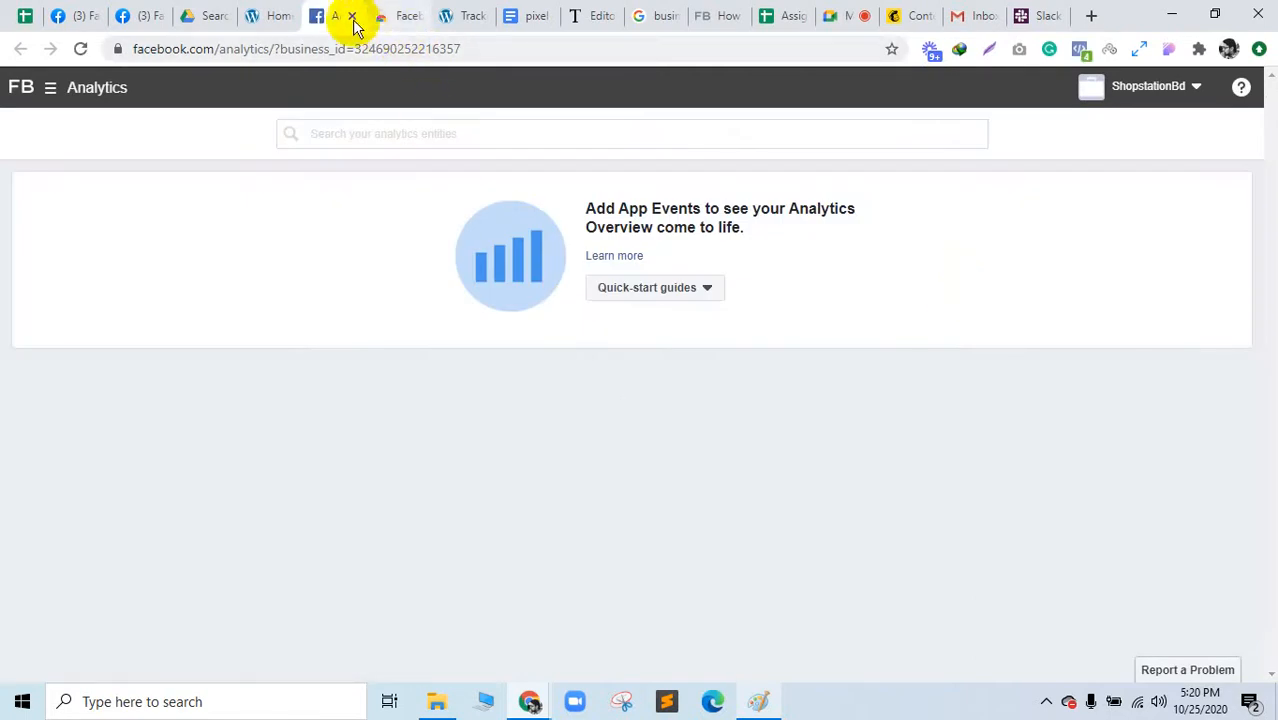
# Step: Close Facebook Analytics, move the Meet tab left, and dismiss the Internet Download Manager warning
pyautogui.click(352, 16)
pyautogui.click(148, 15)
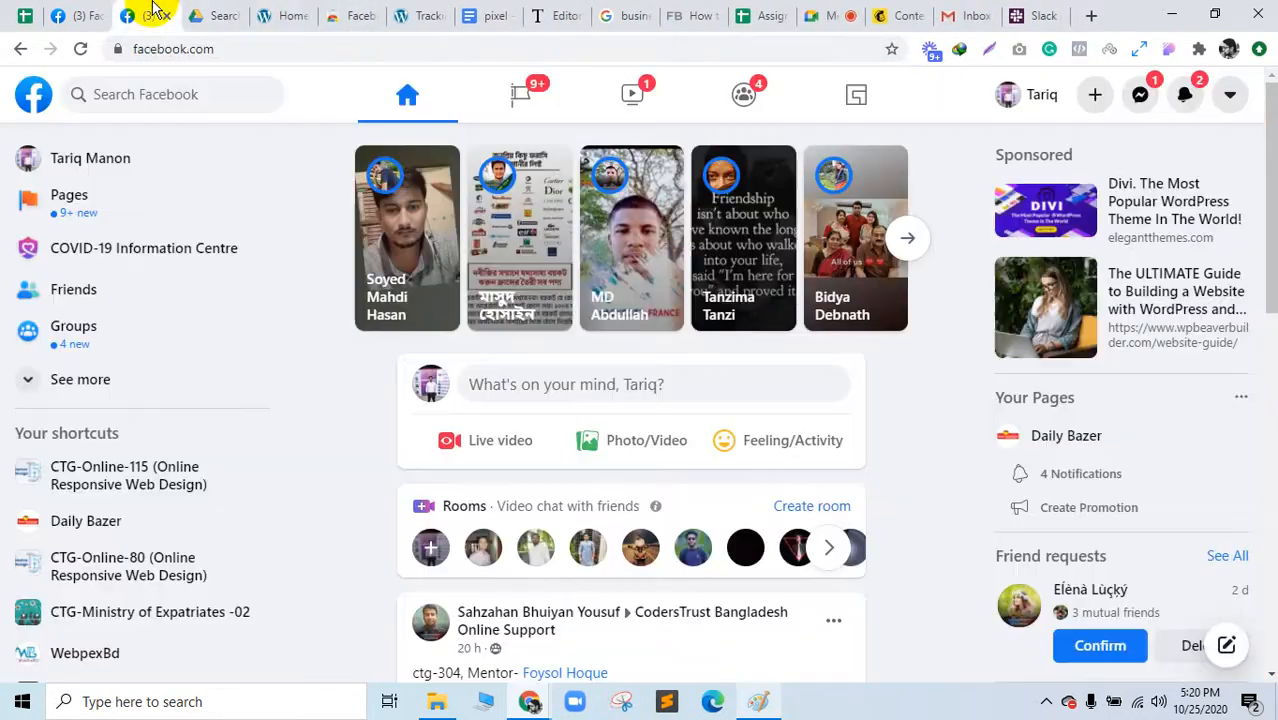
pyautogui.moveTo(824, 12); pyautogui.dragTo(205, 14)
pyautogui.click(749, 328)
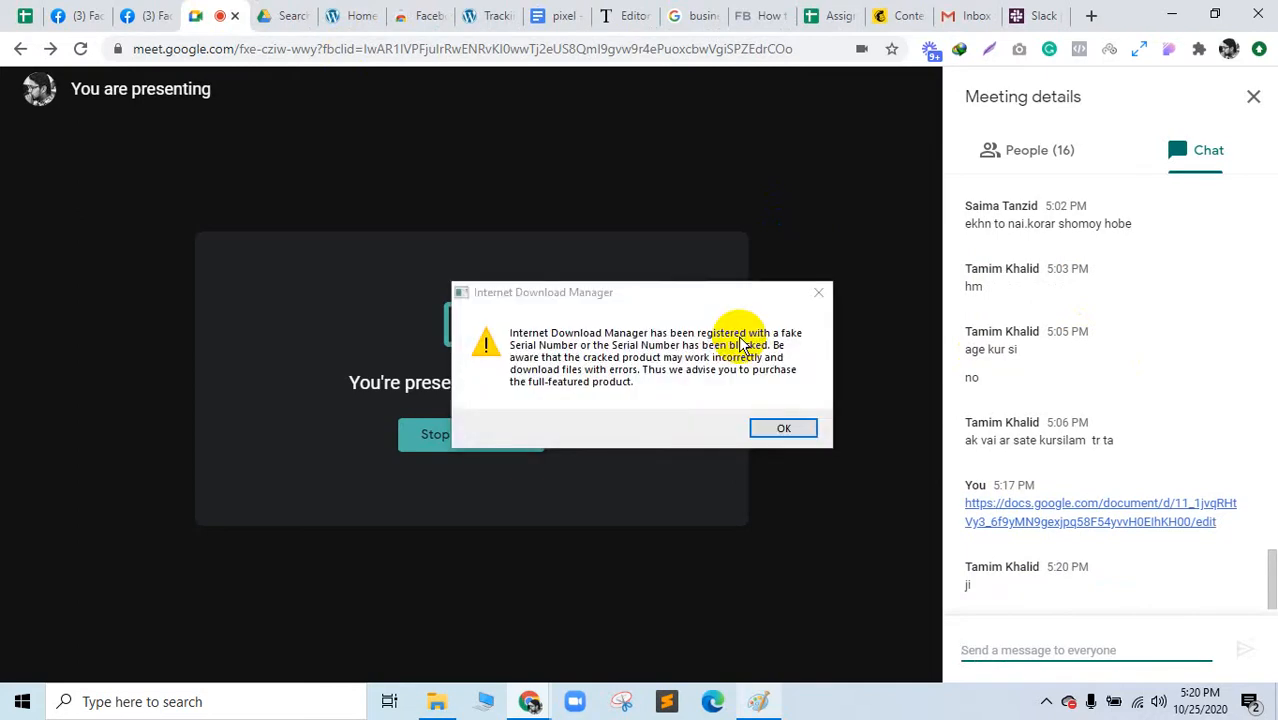
pyautogui.click(818, 292)
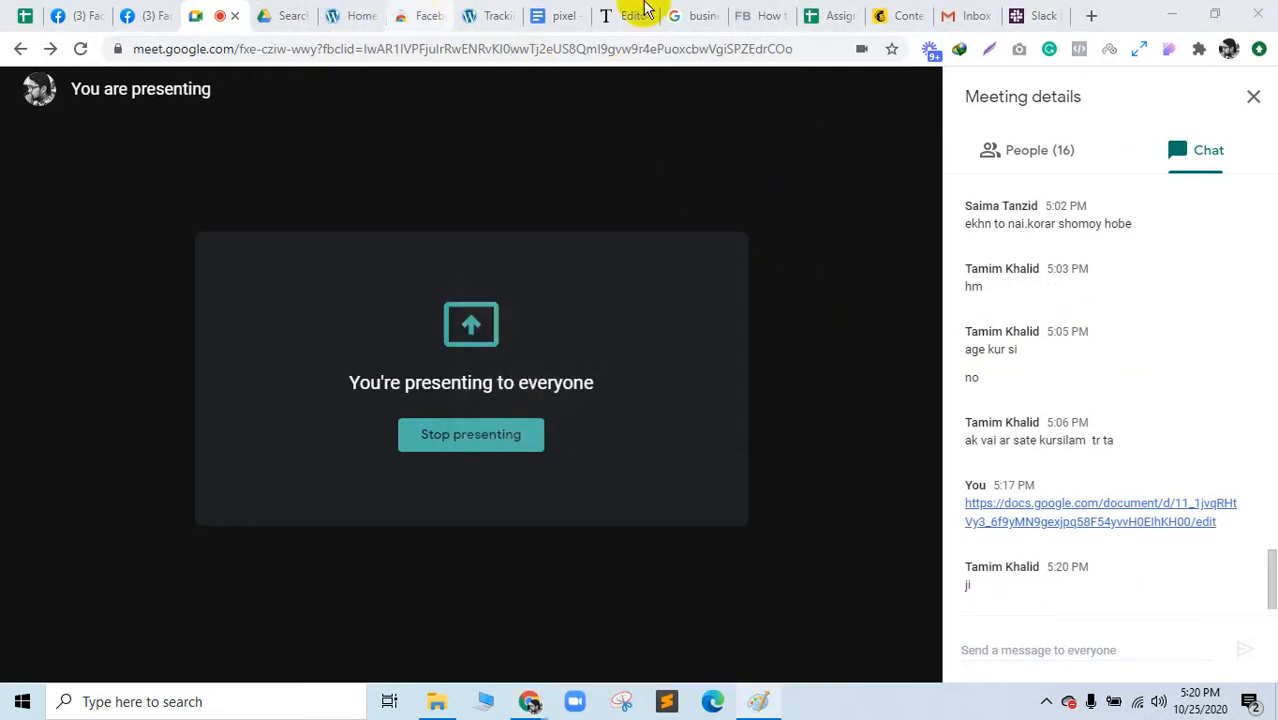
pyautogui.click(697, 8)
# Step: Close the Google search and Facebook tabs, then select the Assignment list from 'Portfolio Website' up to its title
pyautogui.click(713, 15)
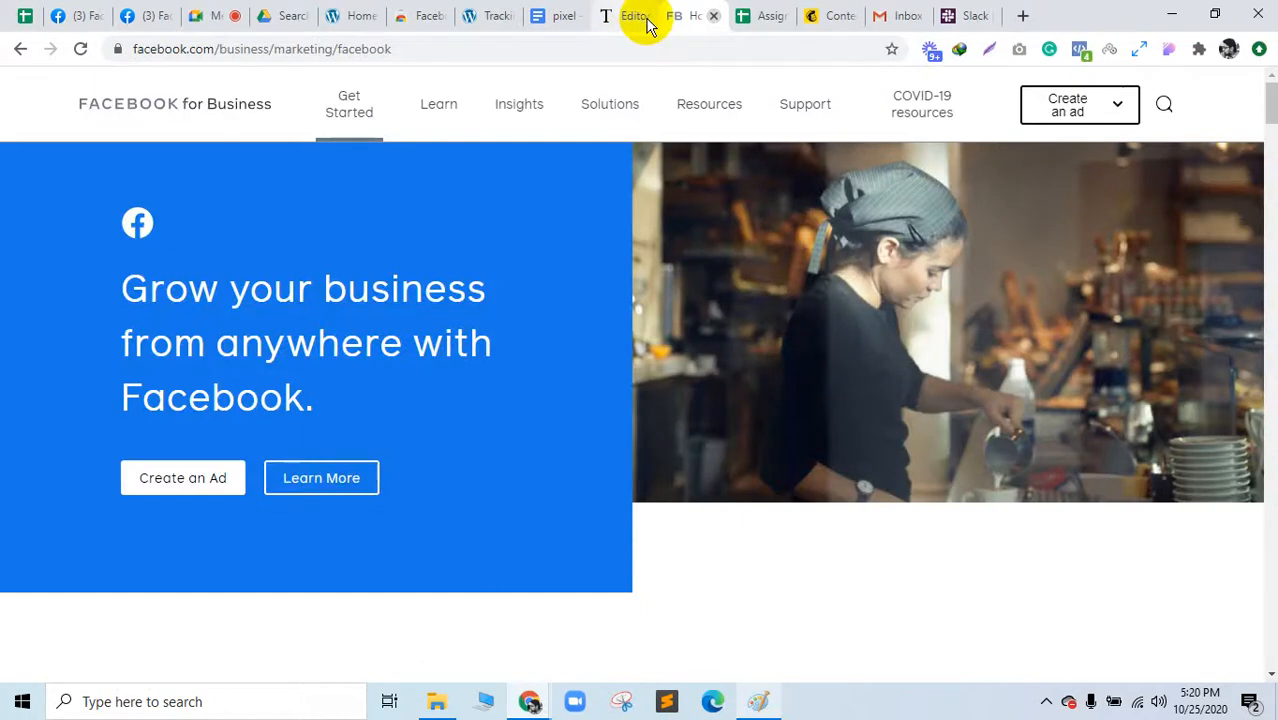
pyautogui.click(648, 20)
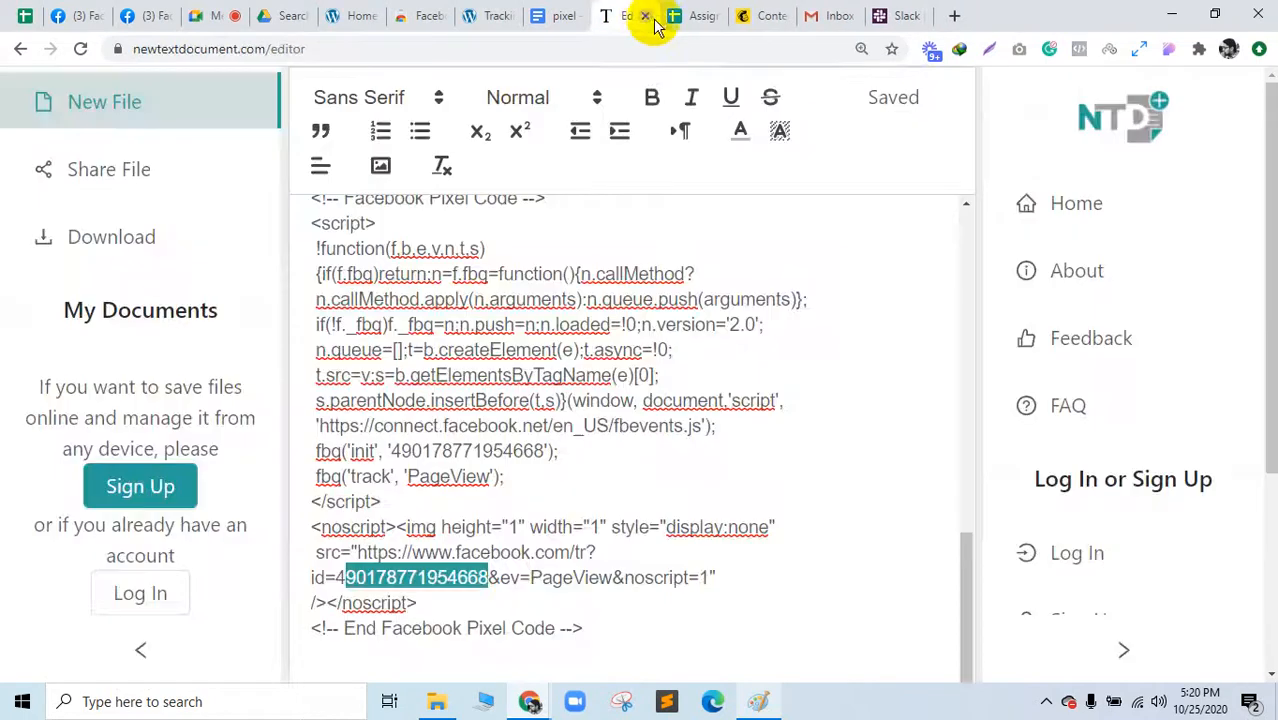
pyautogui.scroll(8, 713, 417)
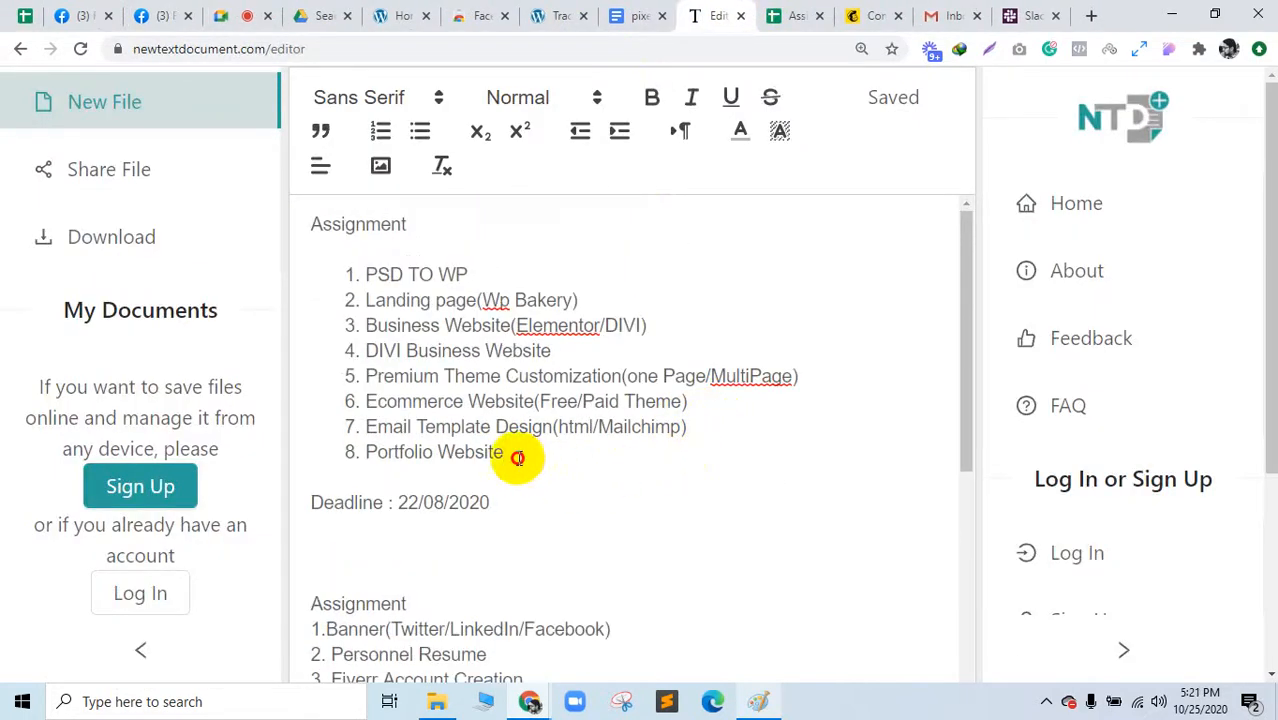
pyautogui.click(508, 453)
pyautogui.moveTo(474, 413); pyautogui.dragTo(308, 217)
pyautogui.click(308, 217)
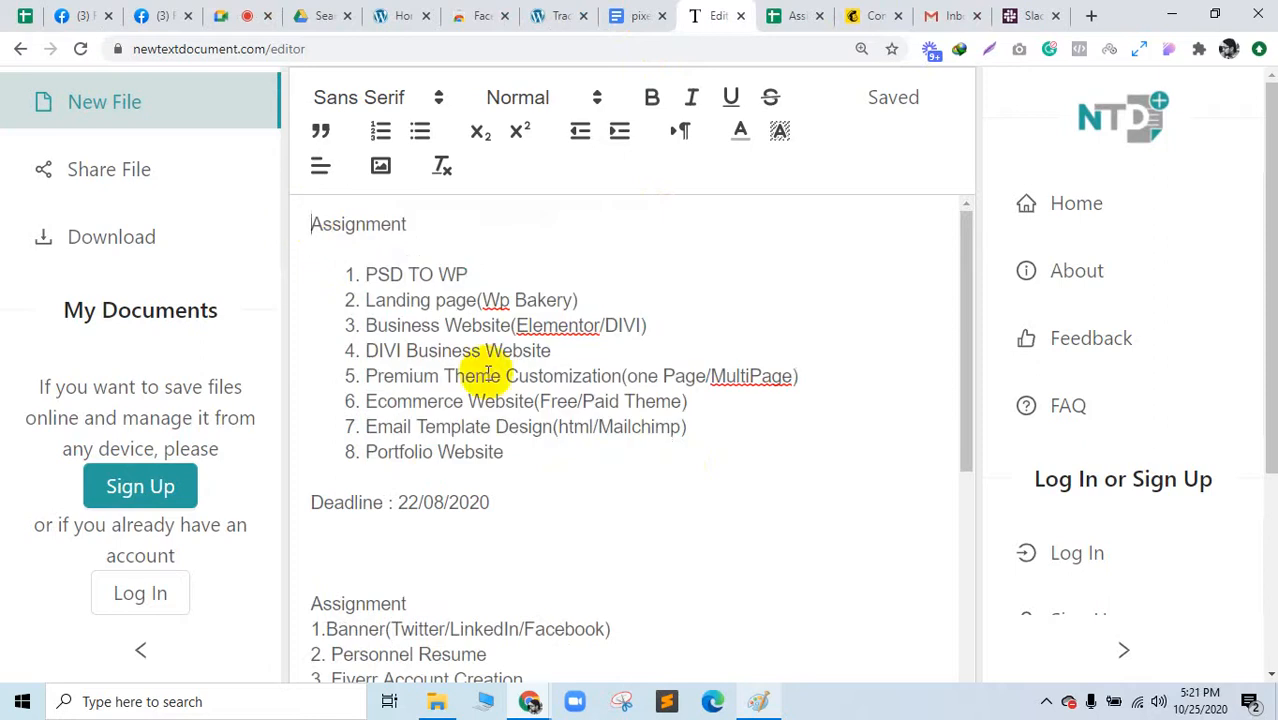
pyautogui.moveTo(525, 451); pyautogui.dragTo(308, 217)
# Step: Paste the assignment lines into the Meet chat box and add a 'PSD TO BOOTSTRAP' line
pyautogui.click(255, 13)
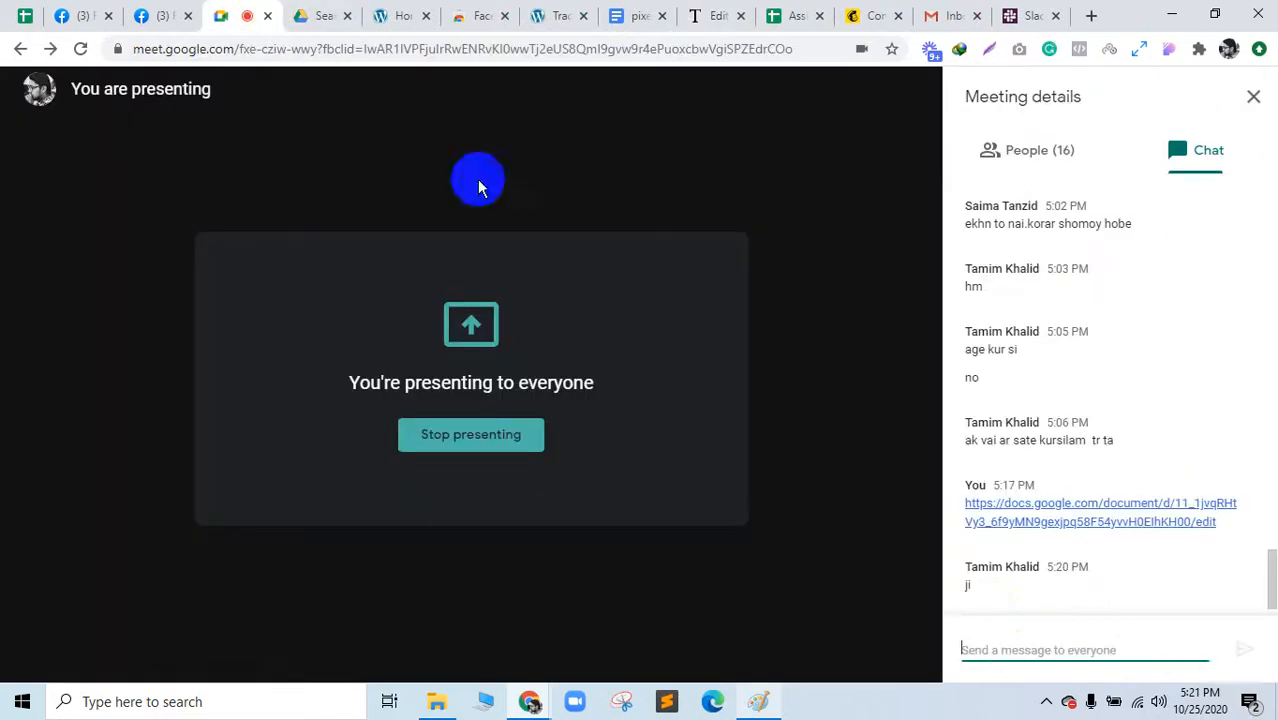
pyautogui.click(1058, 671)
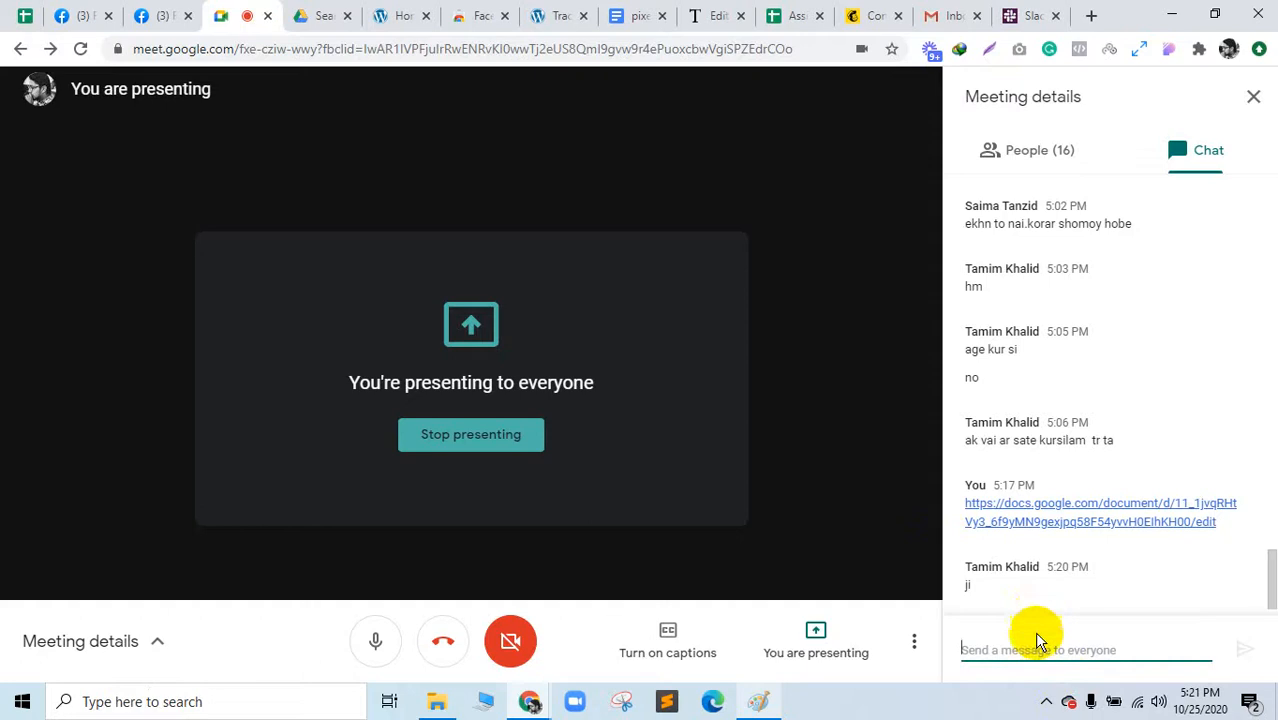
pyautogui.write('Premium Theme Customization(one Page/MultiPage) Ecommerce Website(Free/Paid Theme) Email Template Design(html/Mailchimp) Portfolio Website')
pyautogui.scroll(5, 1030, 638)
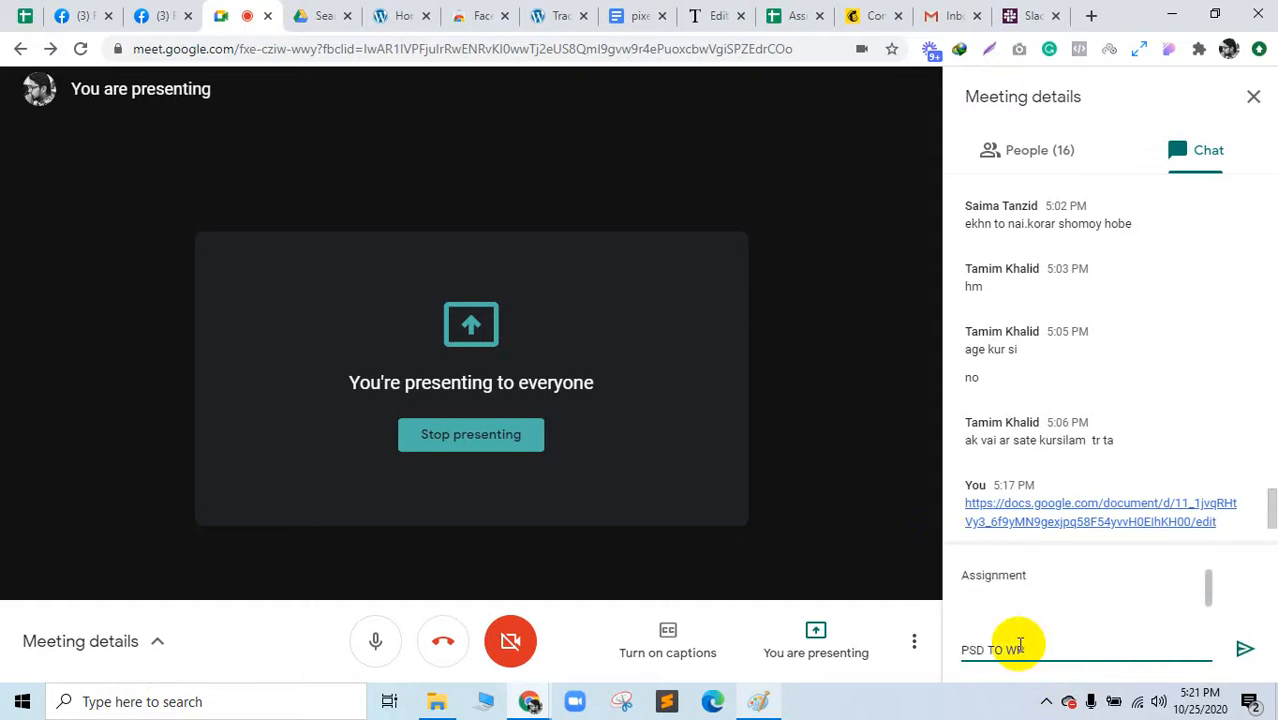
pyautogui.scroll(-3, 1021, 643)
pyautogui.scroll(4, 1021, 643)
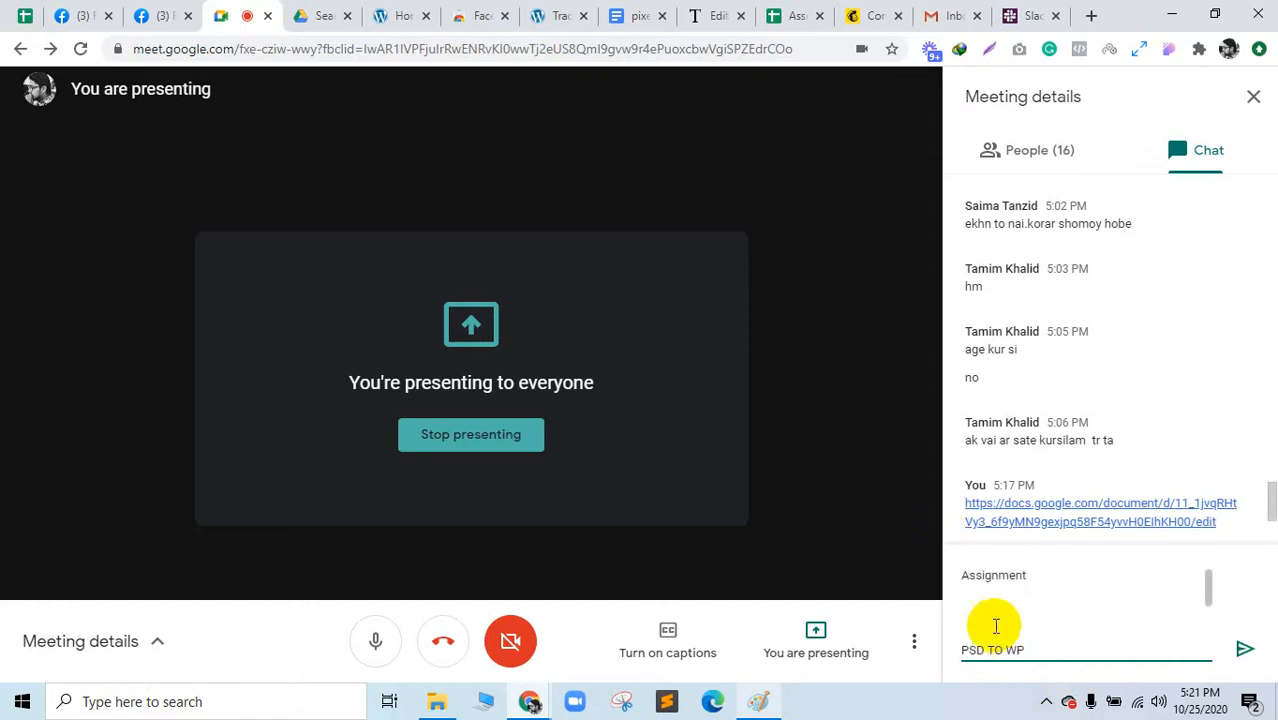
pyautogui.click(979, 628)
pyautogui.write('P')
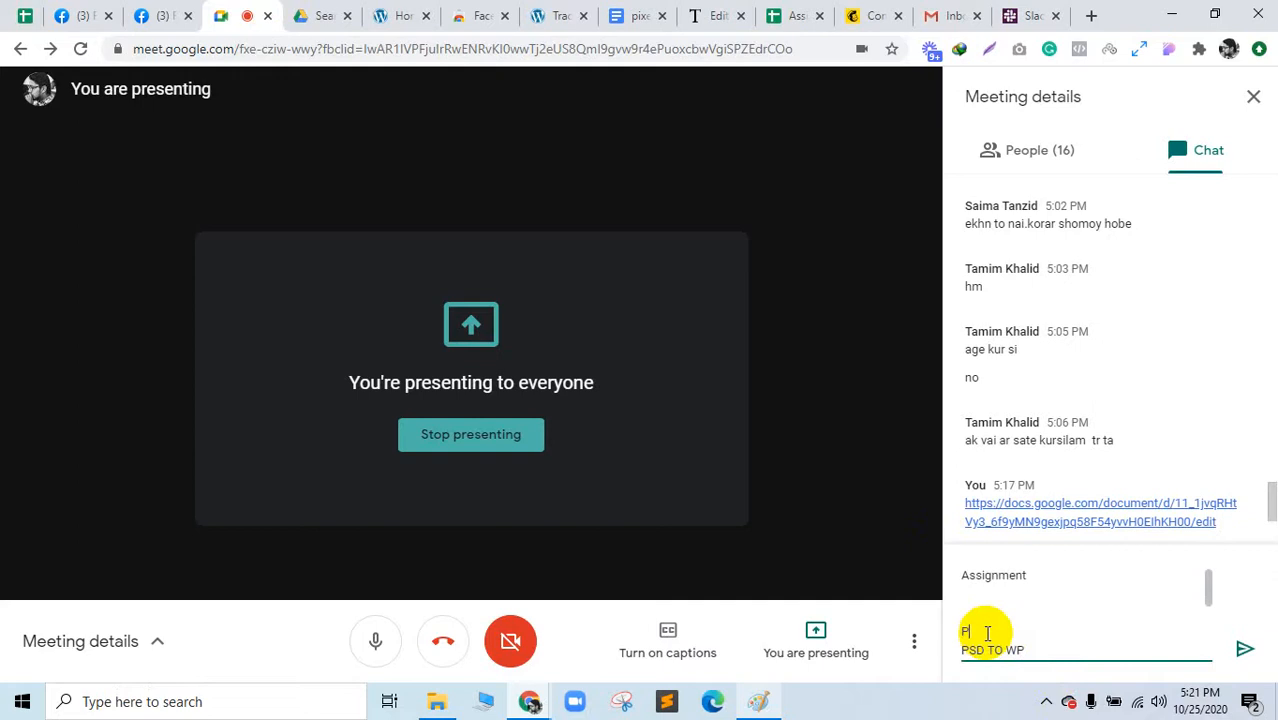
pyautogui.write('SD TO BOOTSTRAP(4')
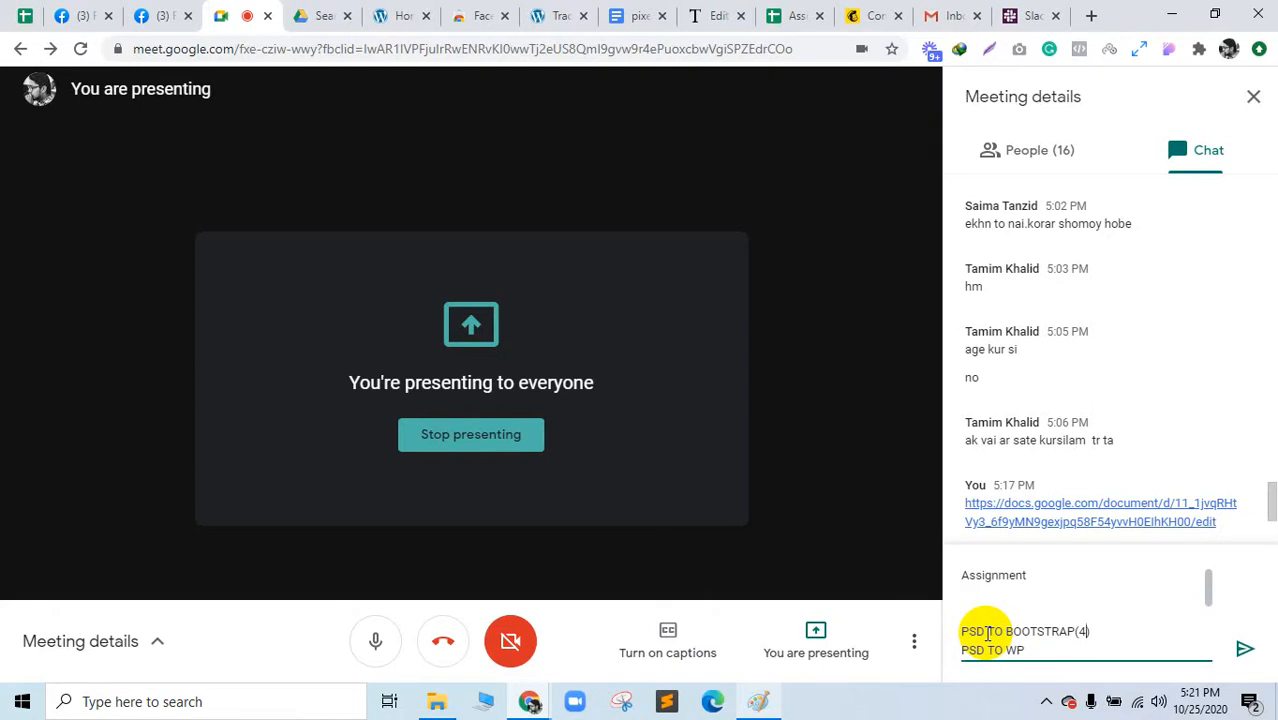
# Step: Paste the remaining assignment lines after PSD TO WP and send the list to everyone
pyautogui.click(1061, 648)
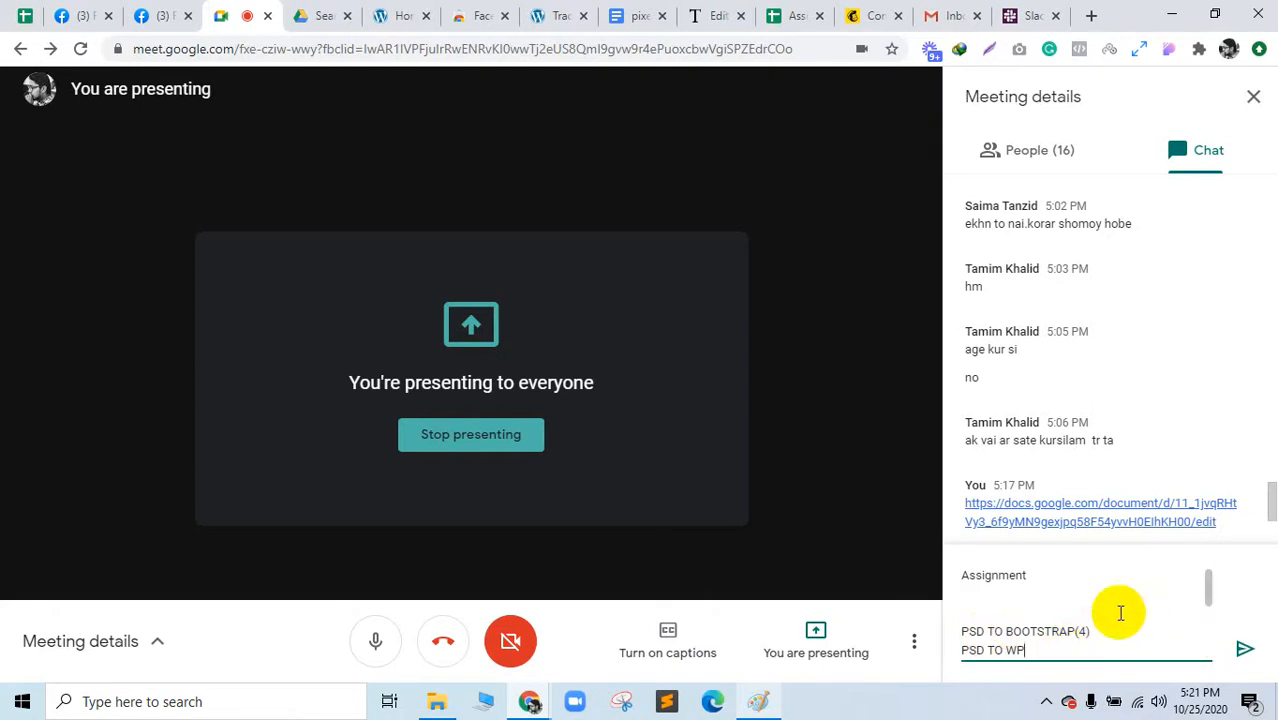
pyautogui.write('Landing page(Wp Bakery) Business Website(Elementor/DIVI) DIVI Business Website Premium Theme Customization(one Page/MultiPage)')
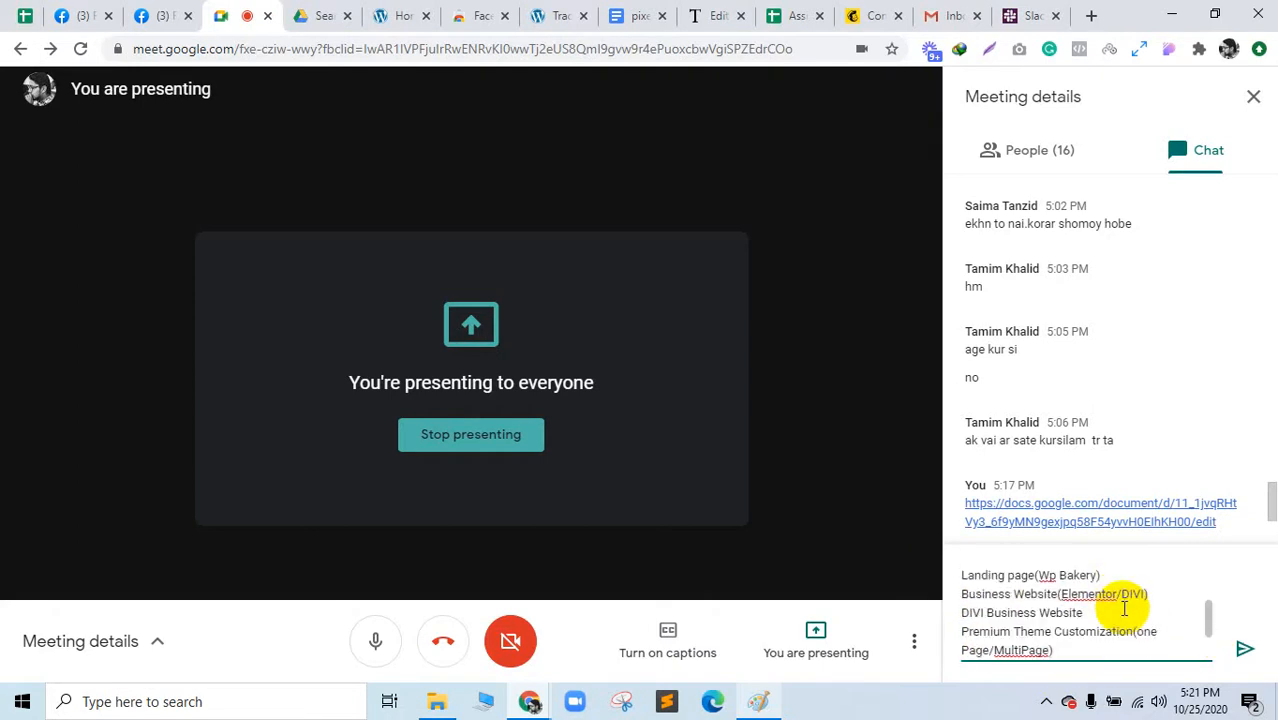
pyautogui.hotkey('ctrl', 'z')
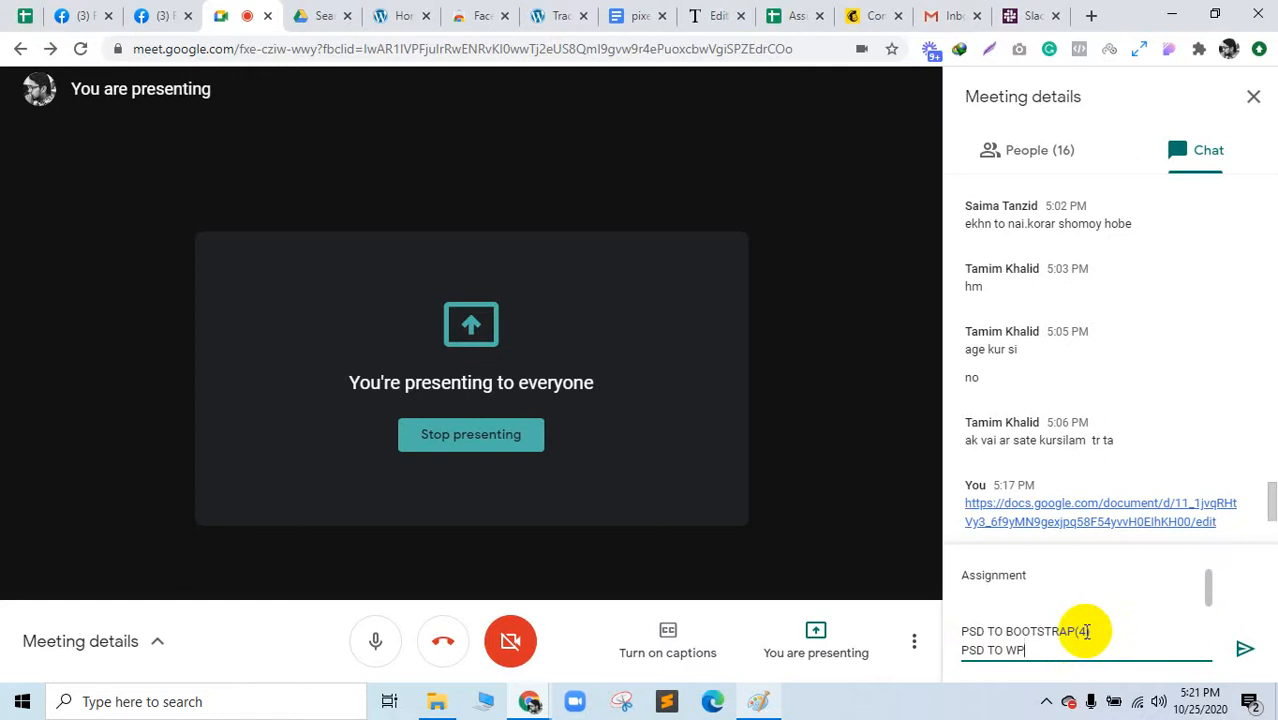
pyautogui.write('Landing page(Wp Bakery) Business Website(Elementor/DIVI) DIVI Business Website Premium Theme Customization(one Page/MultiPage)')
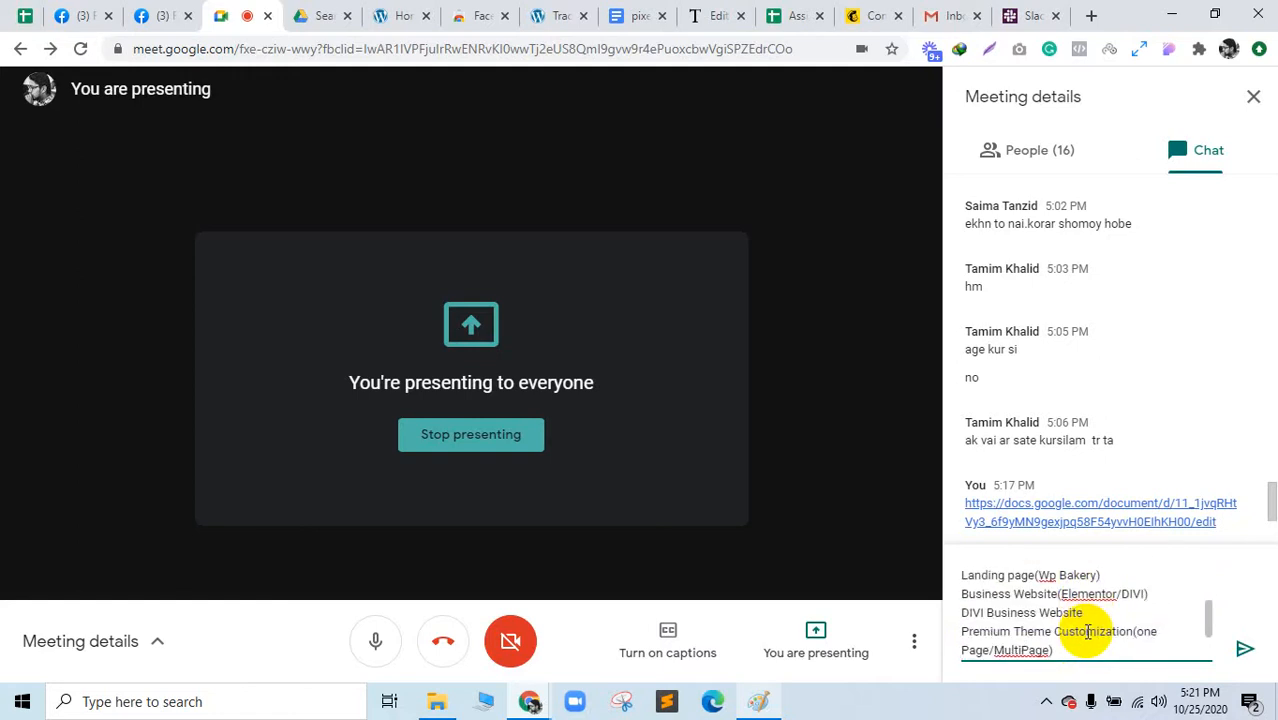
pyautogui.scroll(-2, 1088, 632)
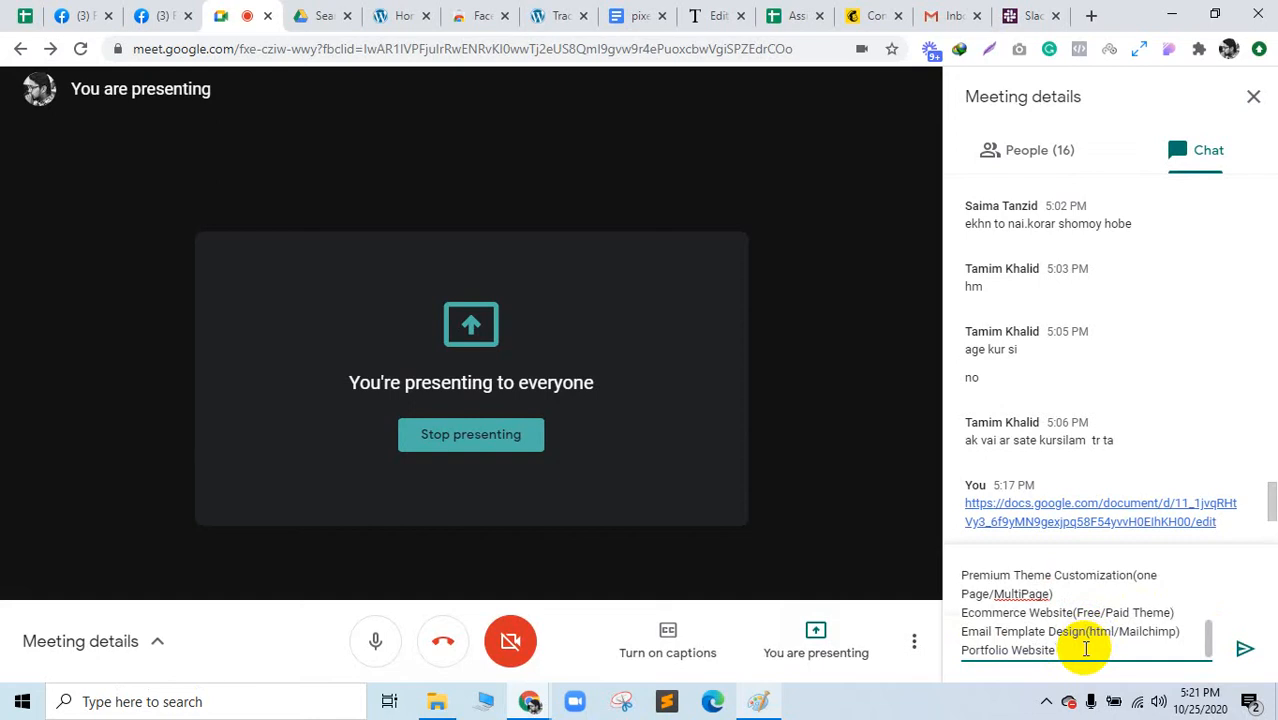
pyautogui.press('Return')
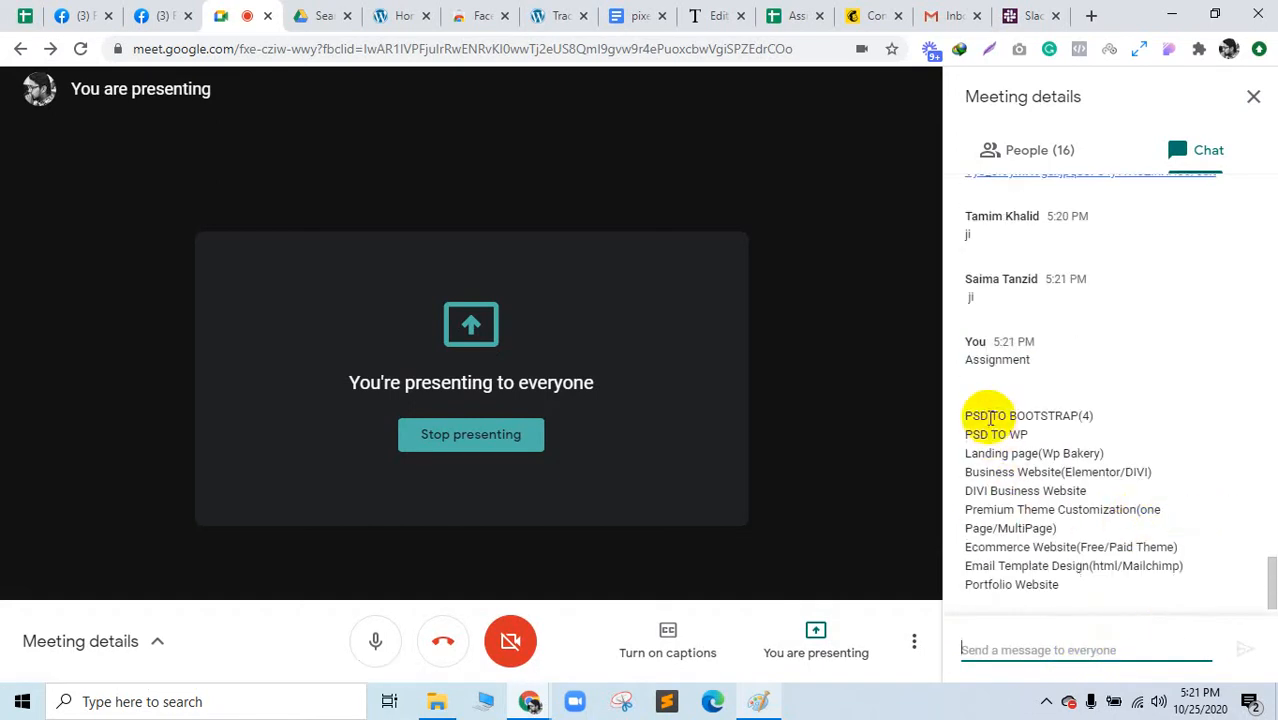
# Step: Highlight the posted lines from PSD TO BOOTSTRAP(4) to Business Website(Elementor/DIVI) while explaining
pyautogui.tripleClick(988, 415)
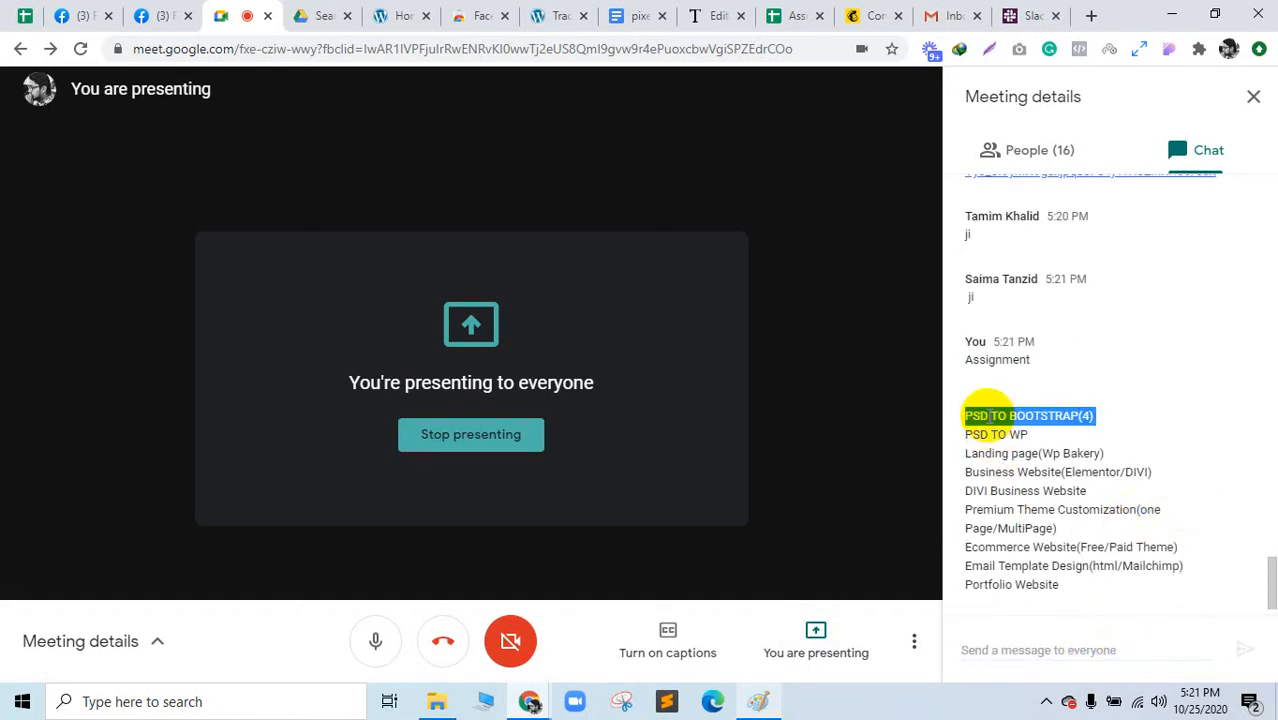
pyautogui.tripleClick(995, 434)
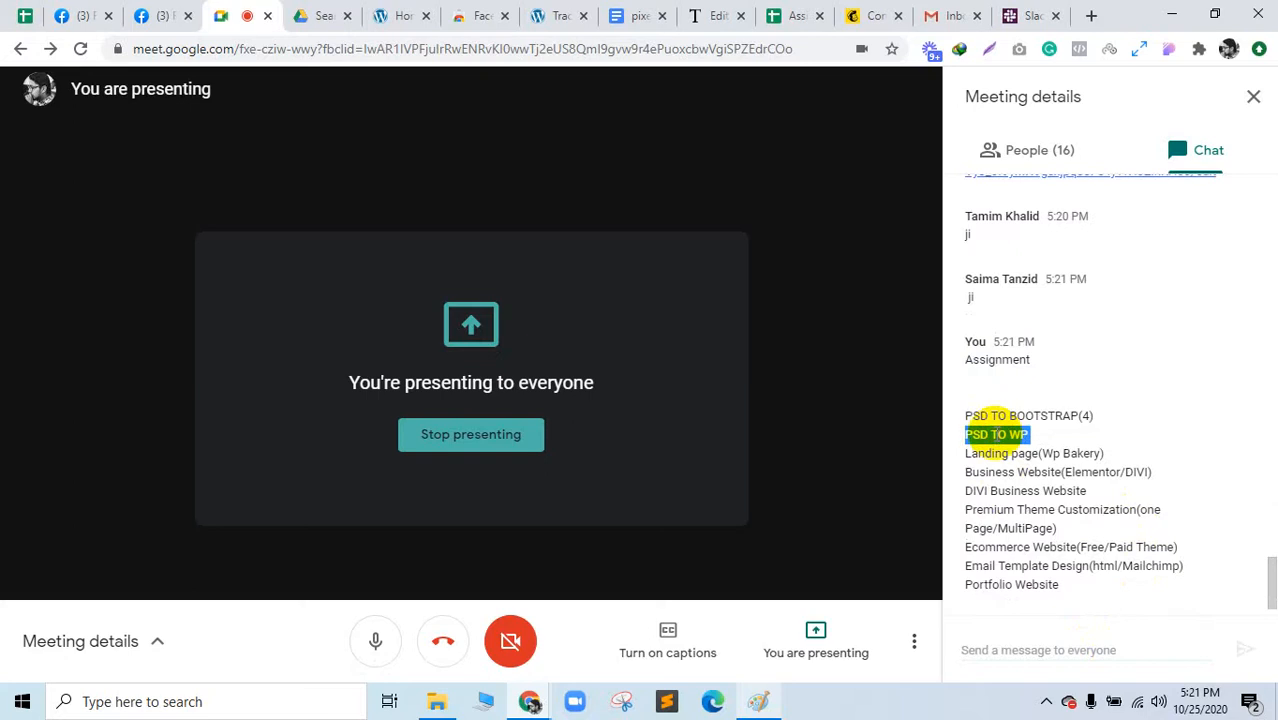
pyautogui.tripleClick(999, 454)
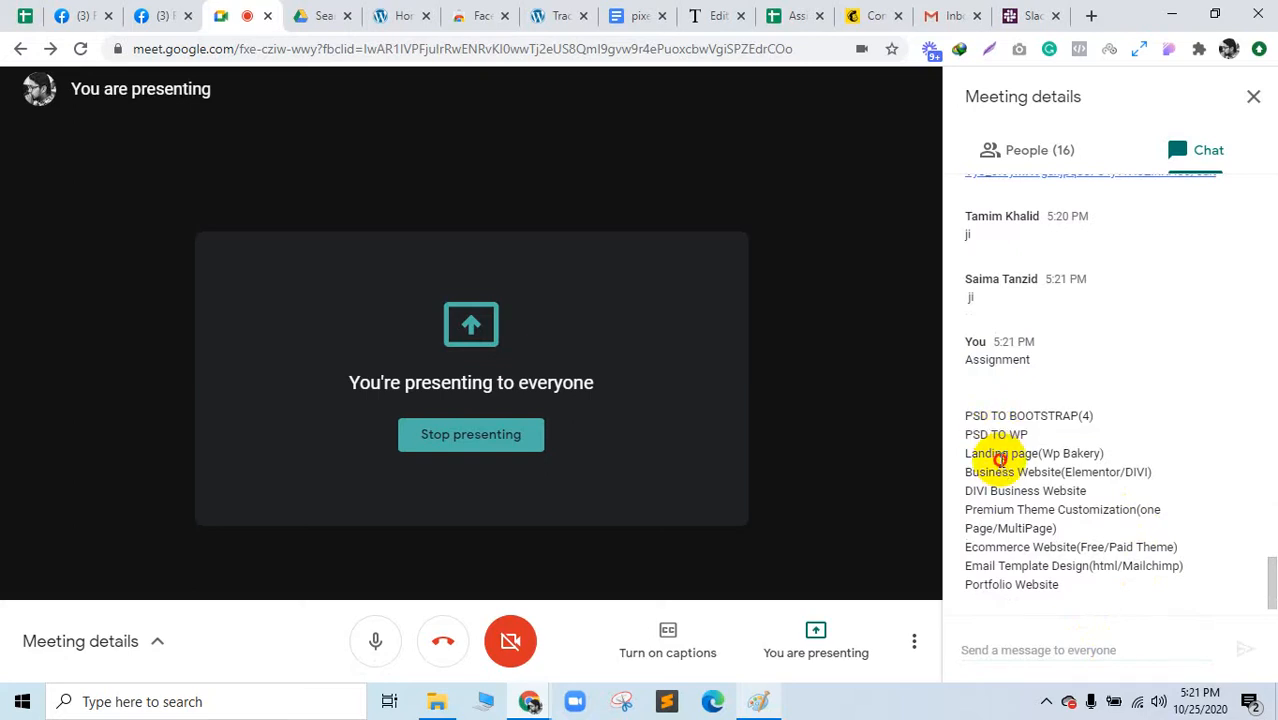
pyautogui.tripleClick(1003, 471)
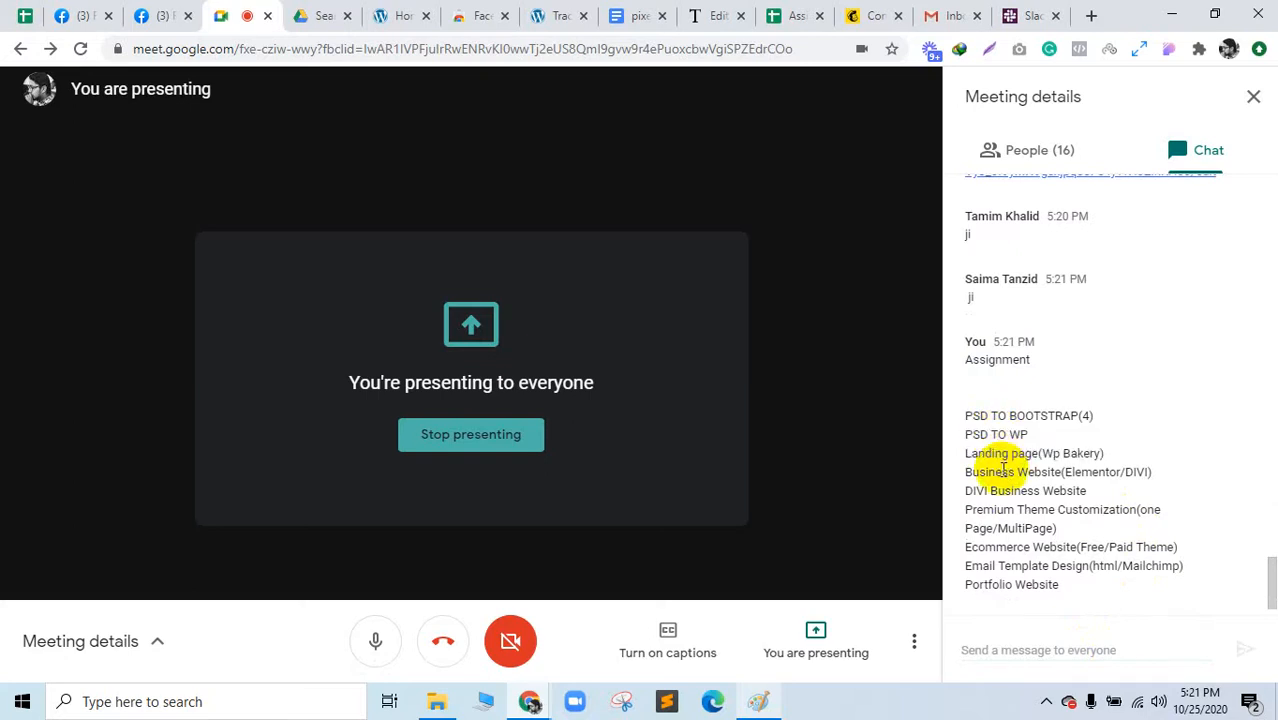
pyautogui.click(1090, 471)
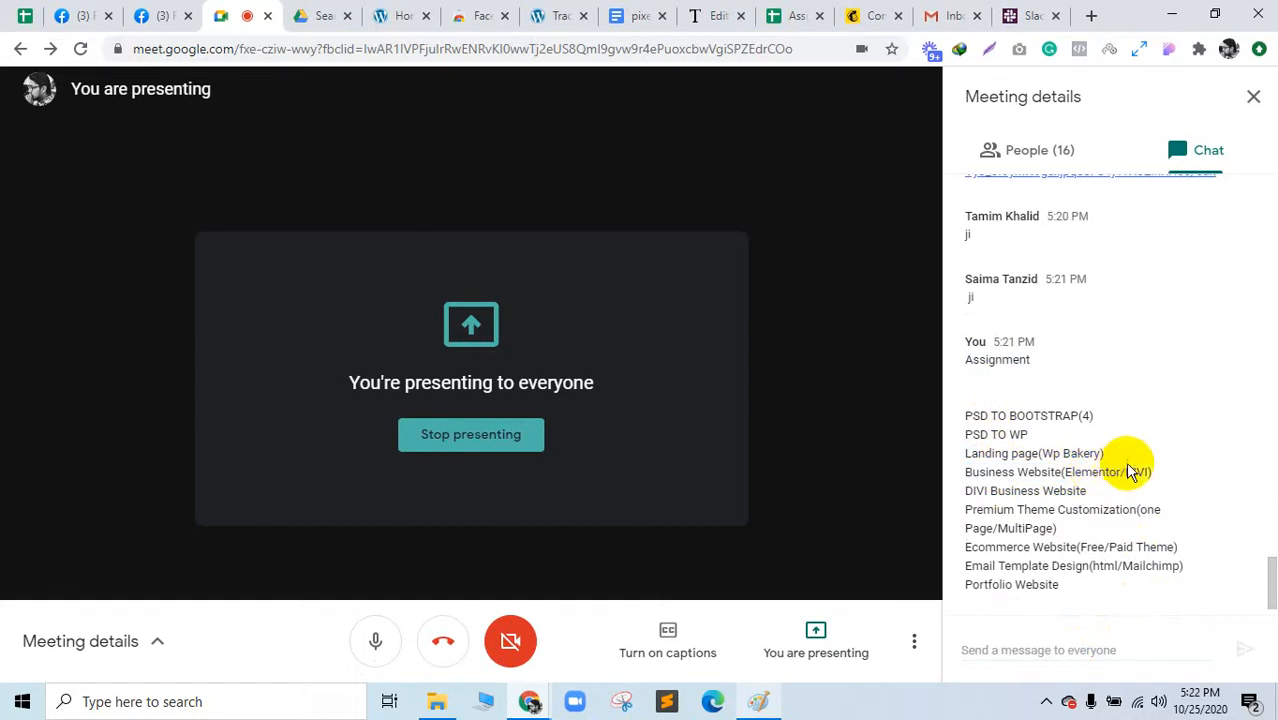
pyautogui.tripleClick(1003, 491)
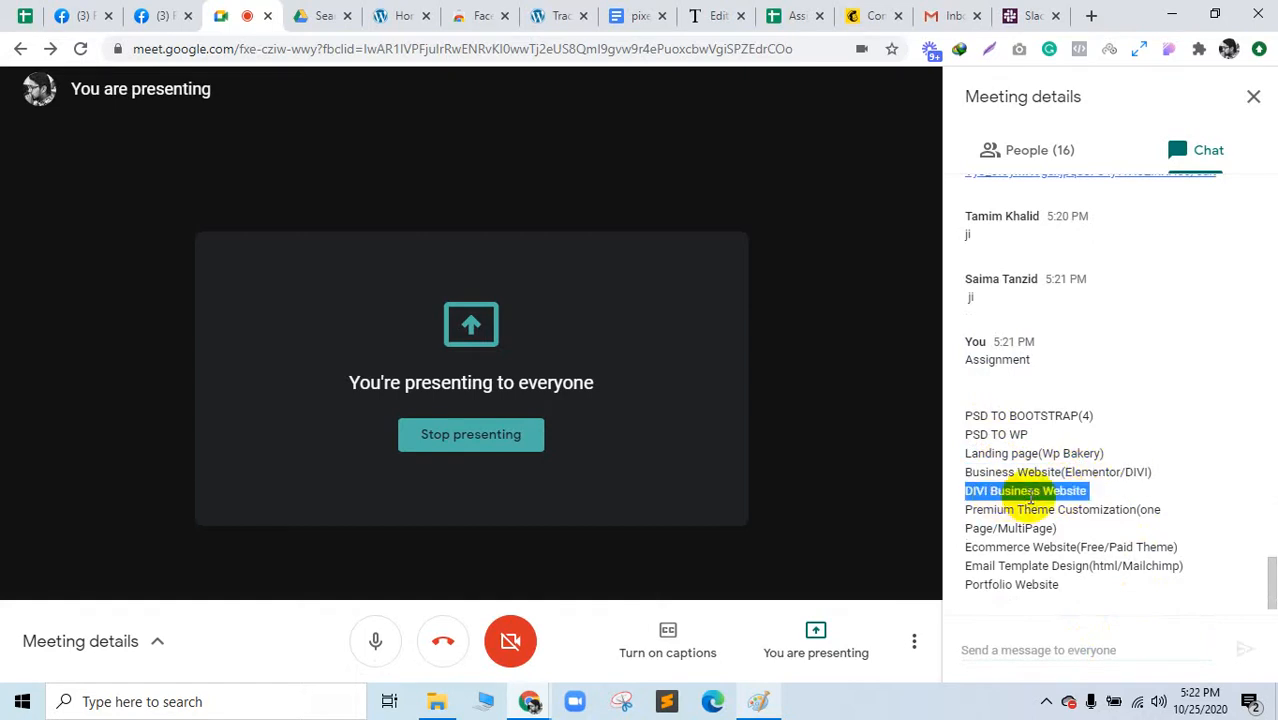
pyautogui.tripleClick(1021, 515)
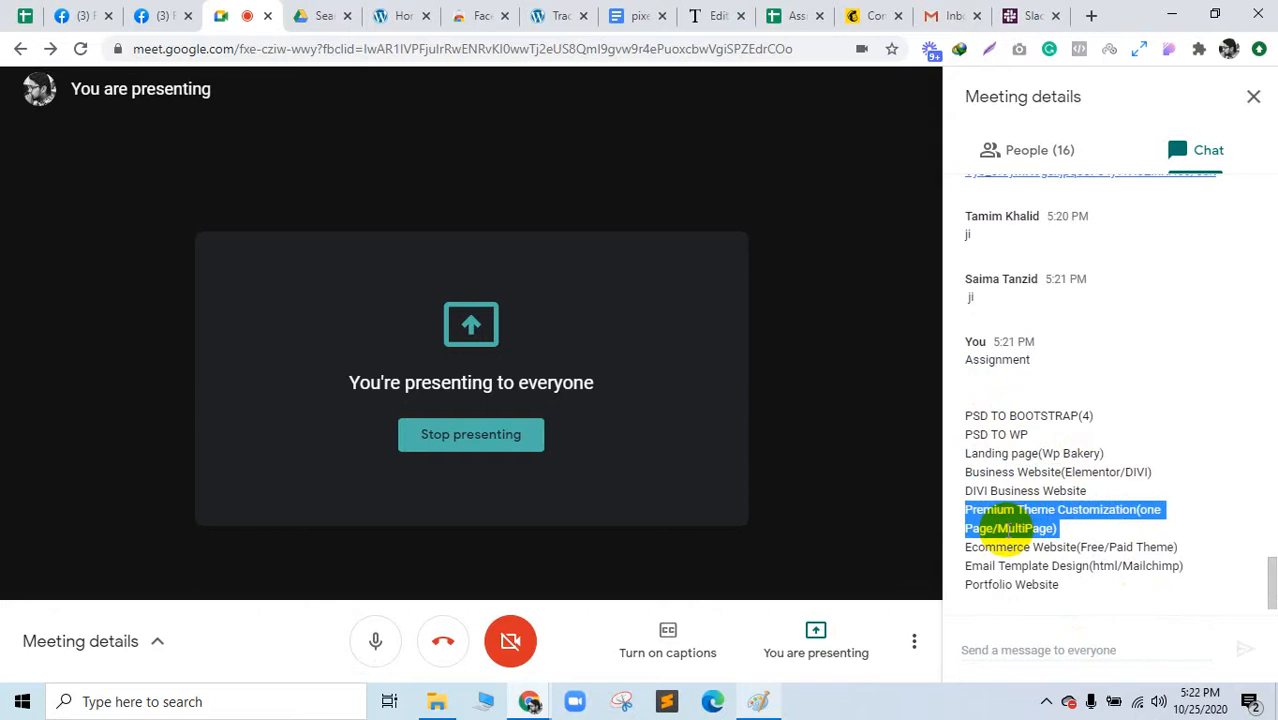
pyautogui.click(1010, 527)
pyautogui.tripleClick(1032, 548)
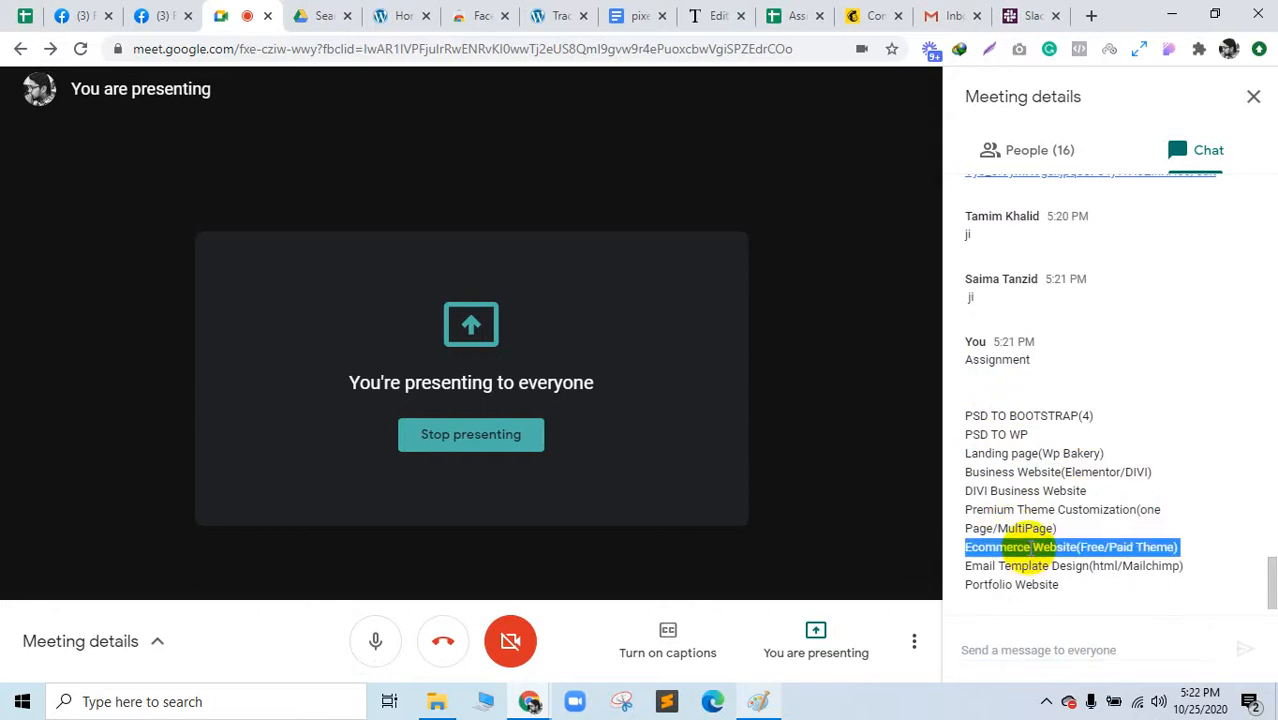
pyautogui.click(1044, 559)
pyautogui.tripleClick(1057, 566)
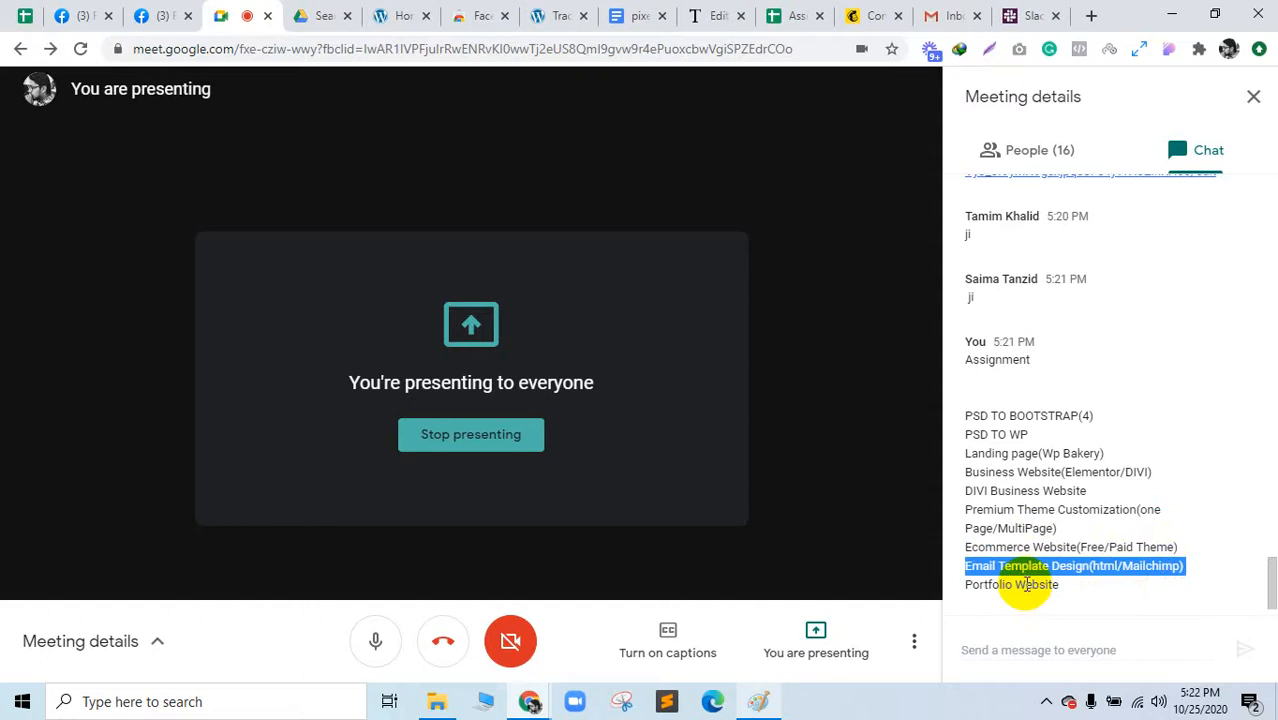
pyautogui.tripleClick(1030, 585)
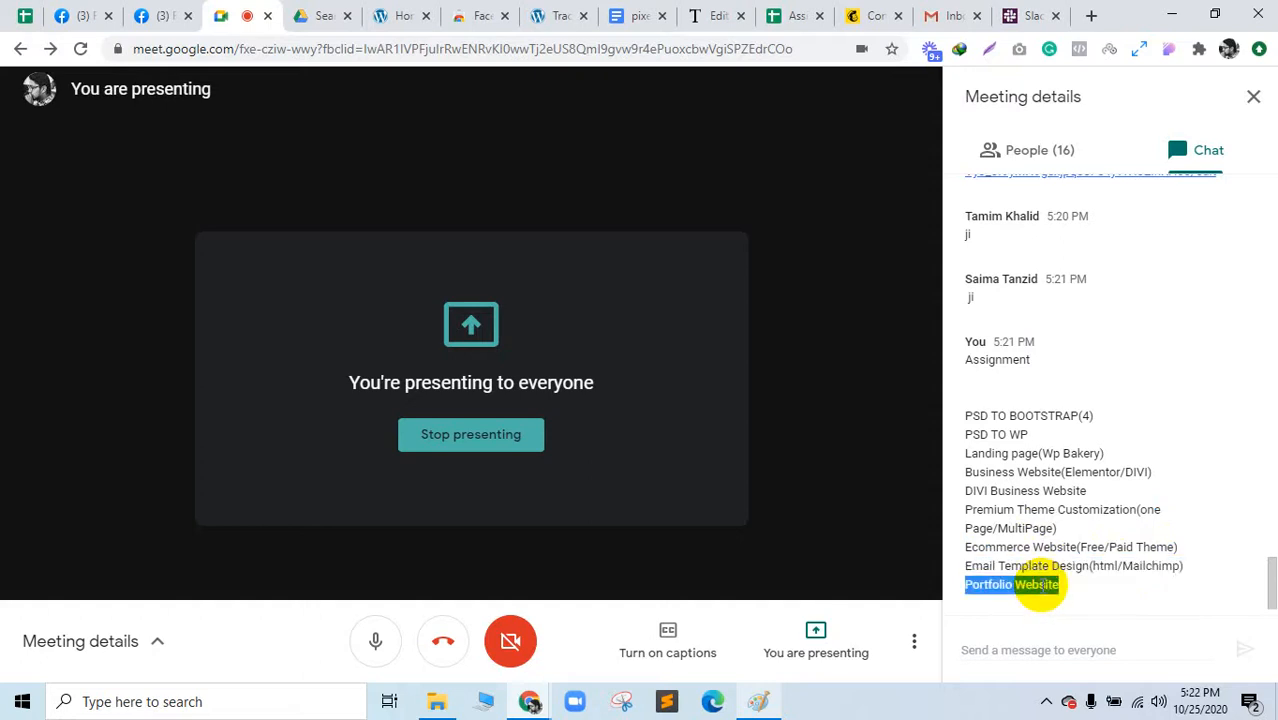
pyautogui.tripleClick(1033, 566)
pyautogui.click(1006, 550)
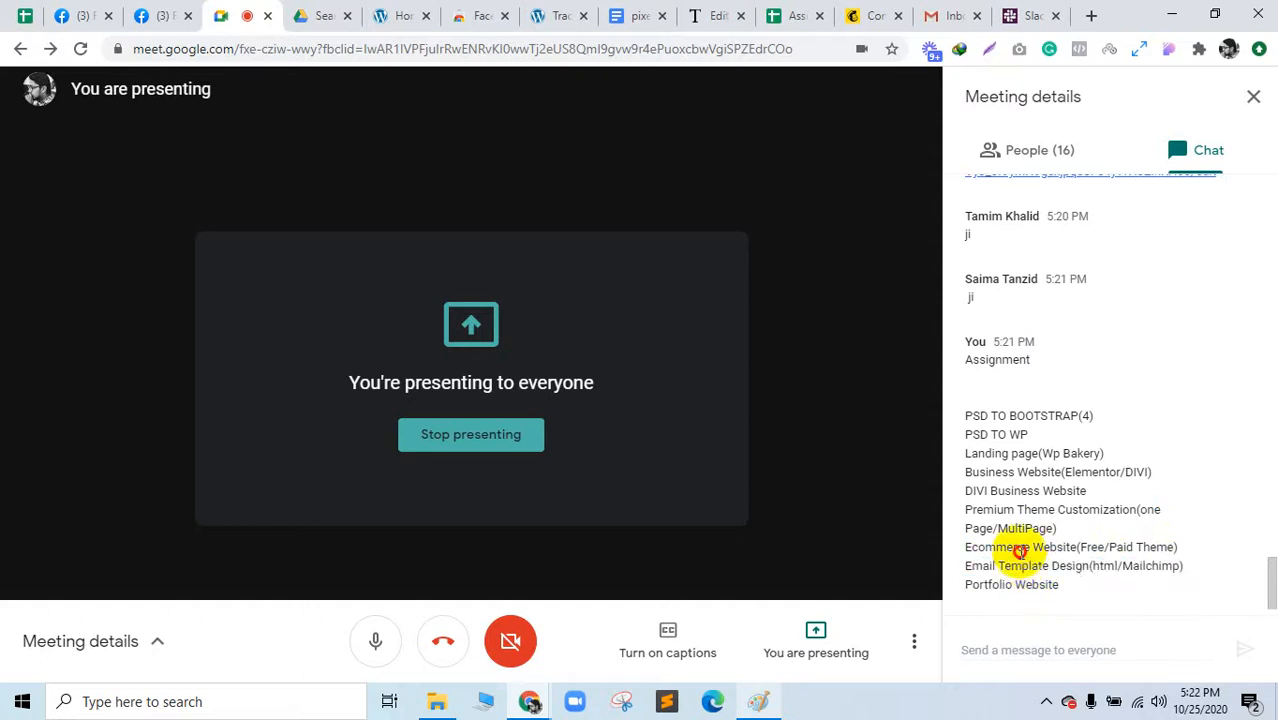
pyautogui.tripleClick(1004, 547)
pyautogui.click(1006, 528)
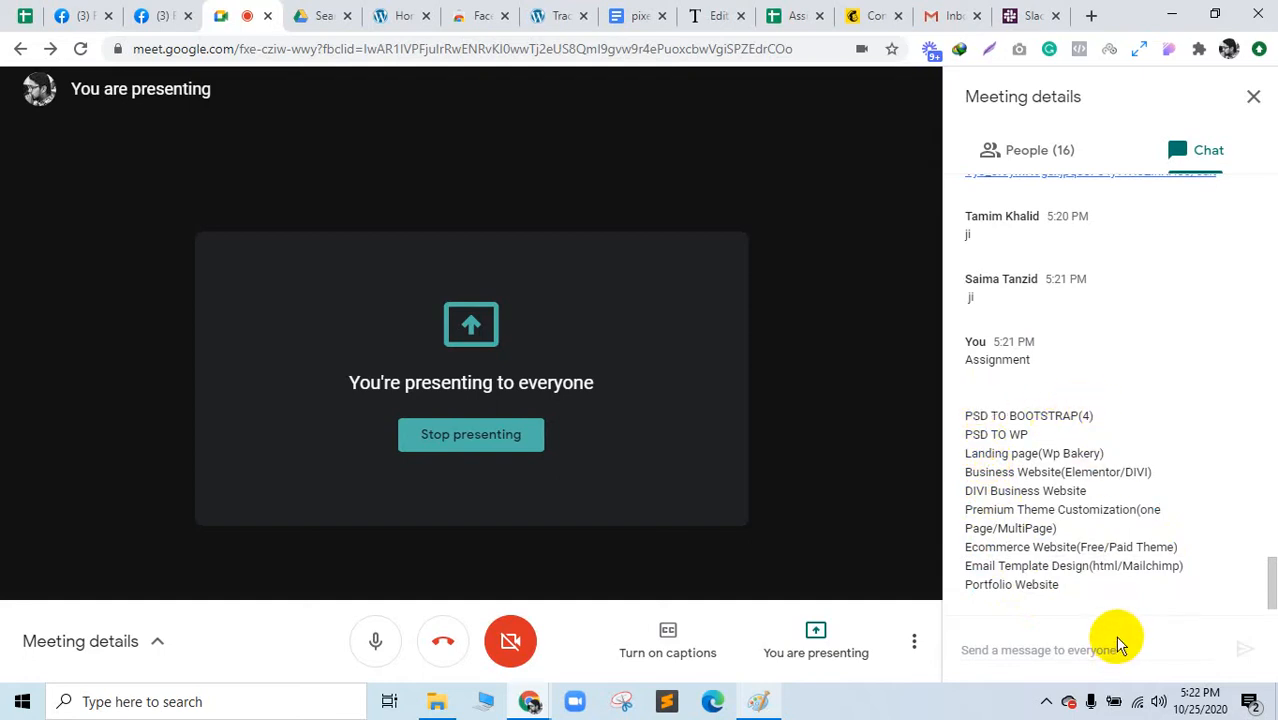
# Step: Send 'Deadline : 31/10/2020' to everyone, confirming the date on the taskbar calendar
pyautogui.click(1054, 650)
pyautogui.write('Dead')
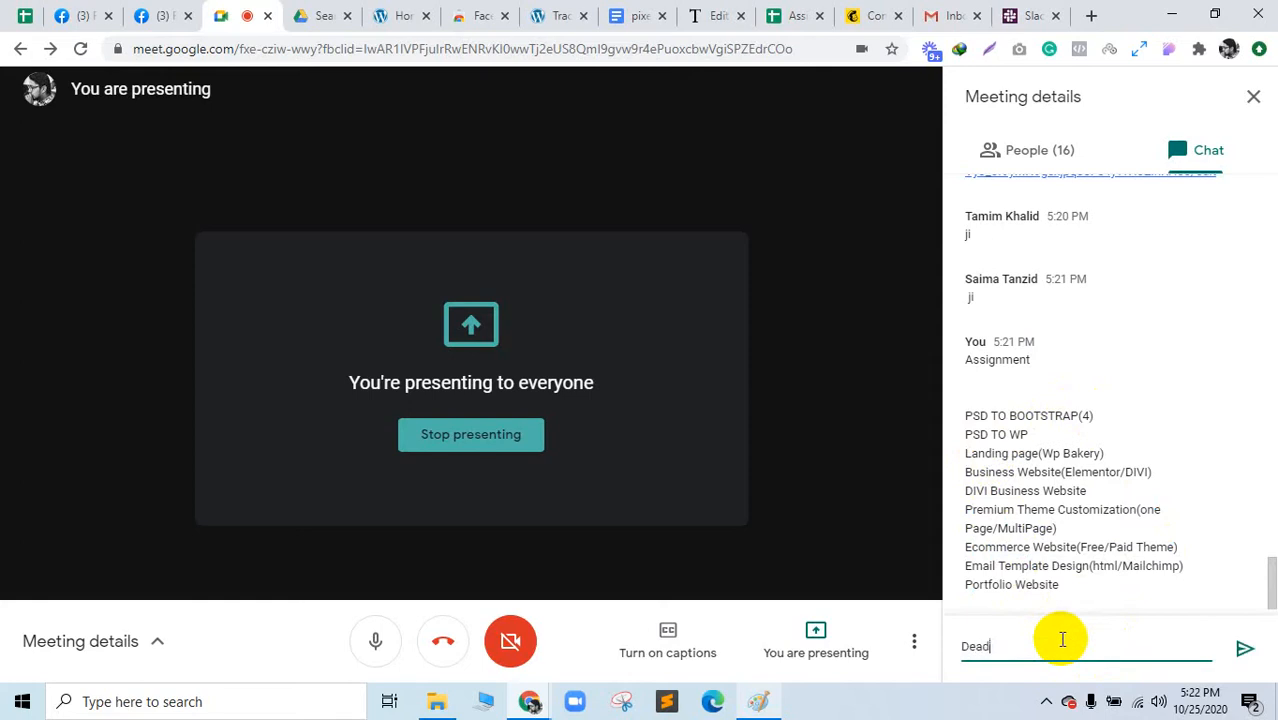
pyautogui.write('line :')
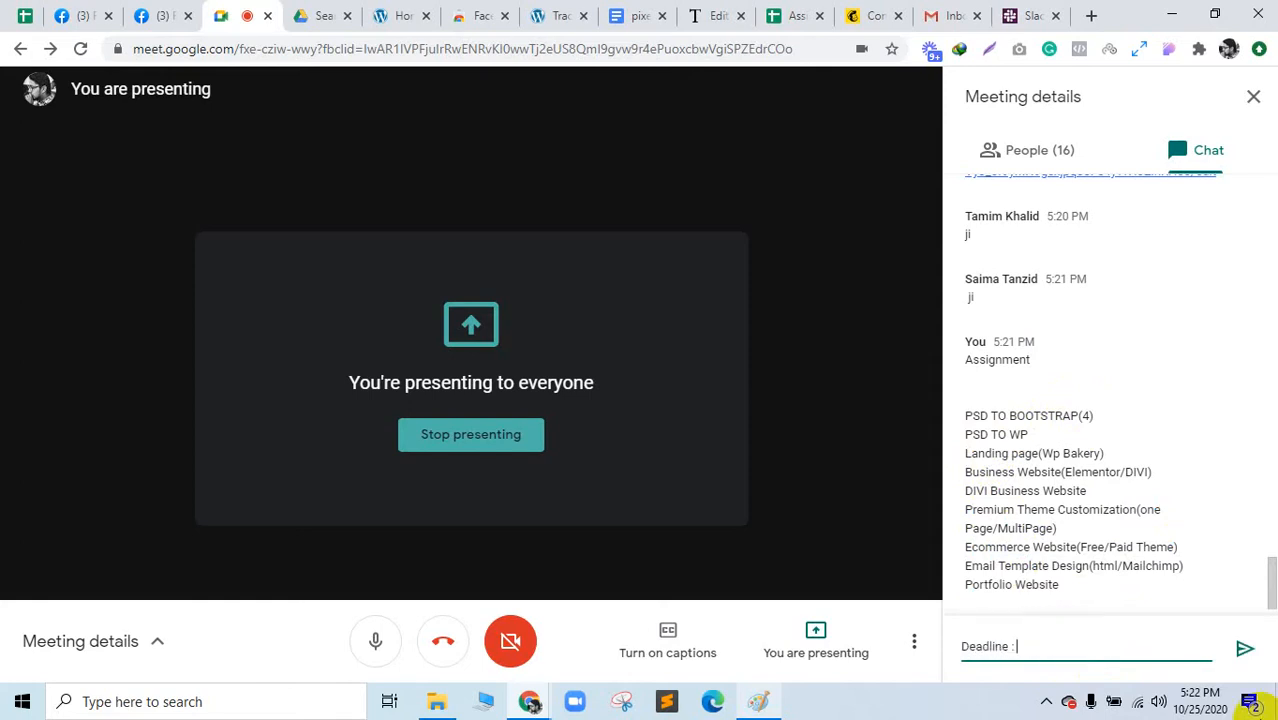
pyautogui.click(1201, 701)
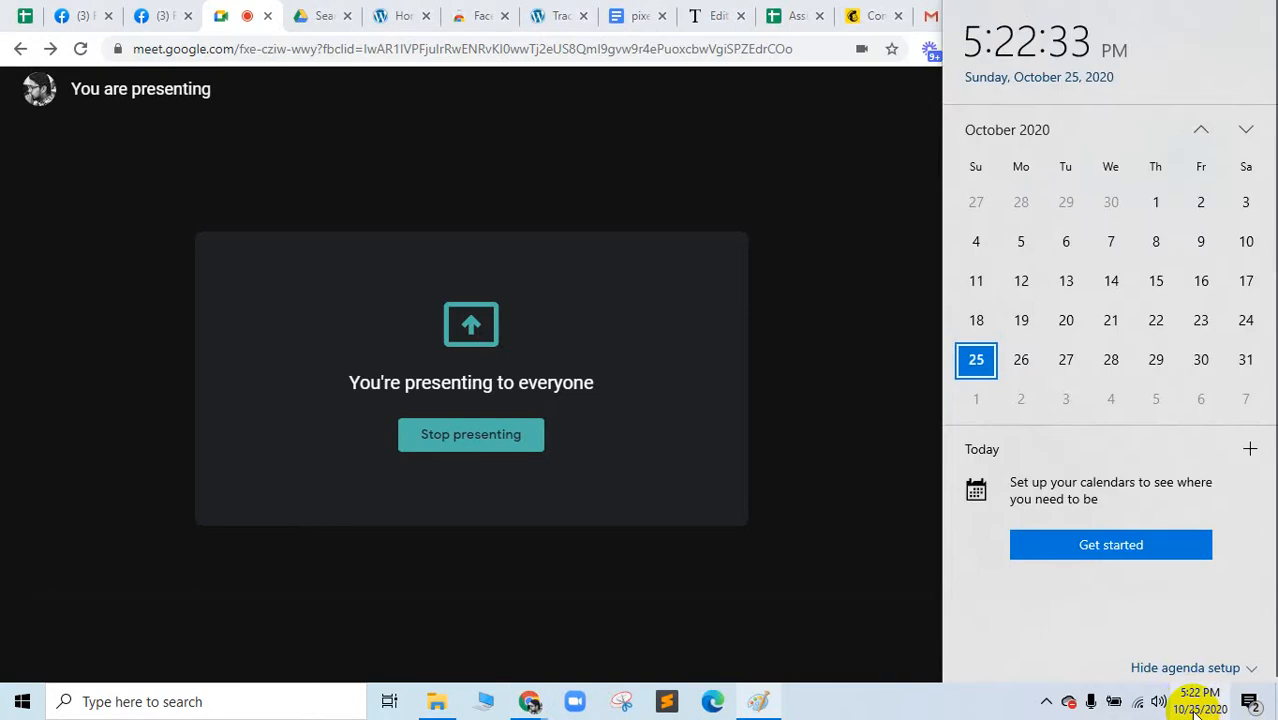
pyautogui.click(1246, 362)
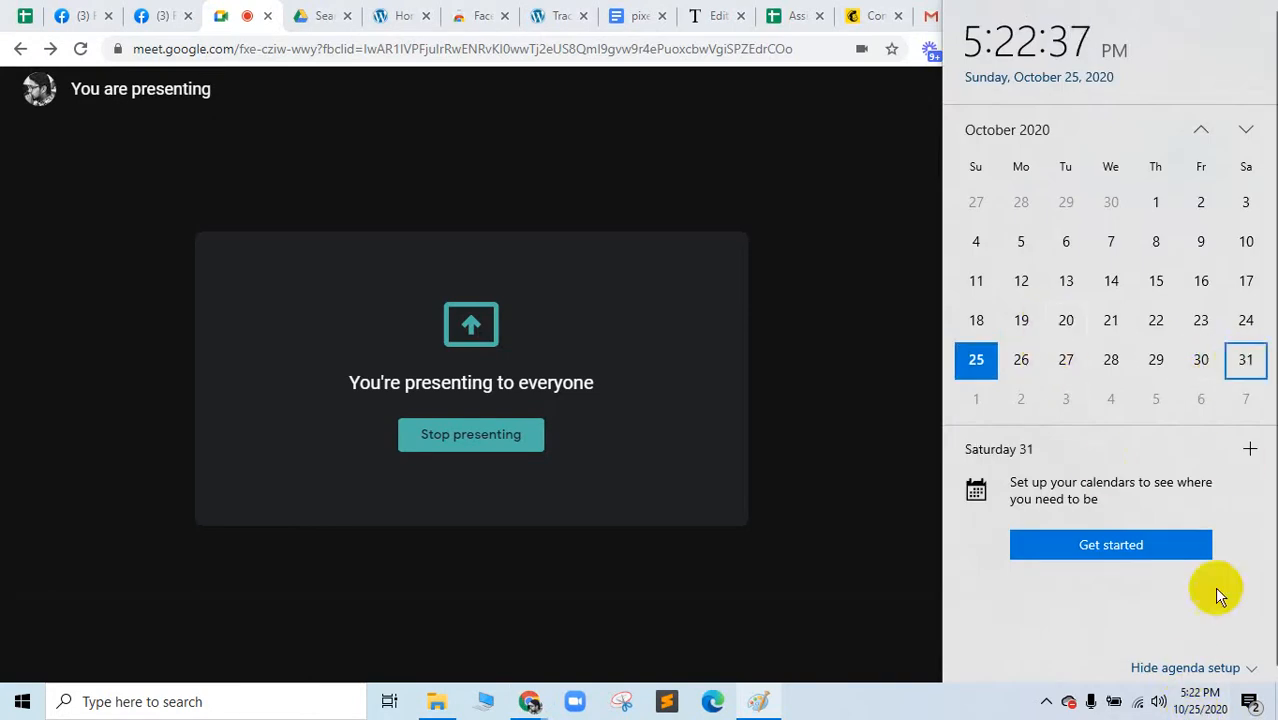
pyautogui.click(1012, 698)
pyautogui.click(1037, 648)
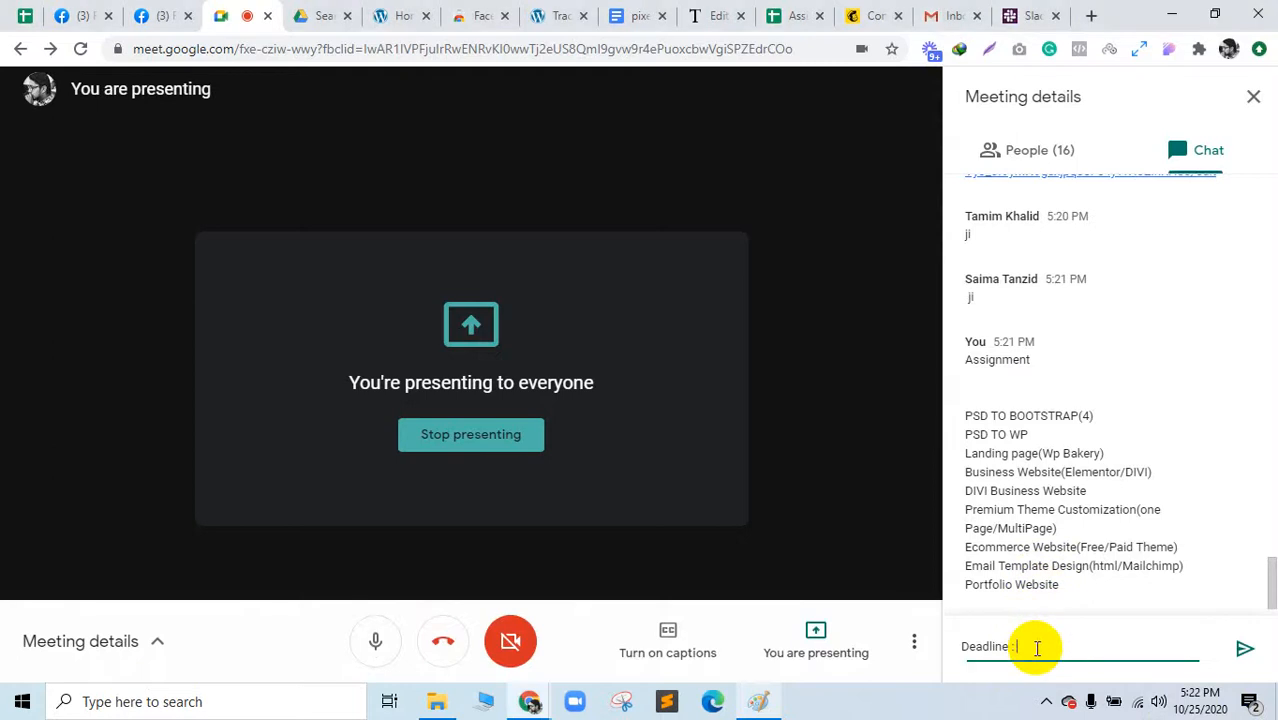
pyautogui.write('31/10/202')
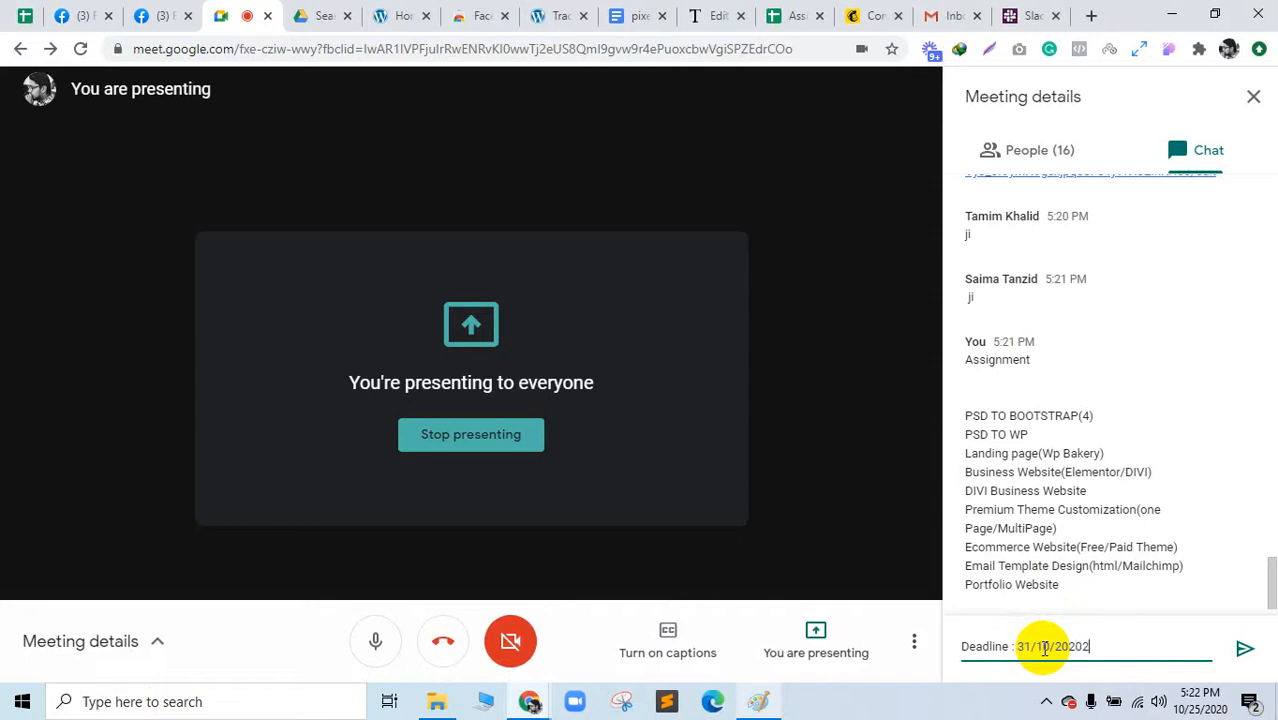
pyautogui.write('0')
pyautogui.press('Return')
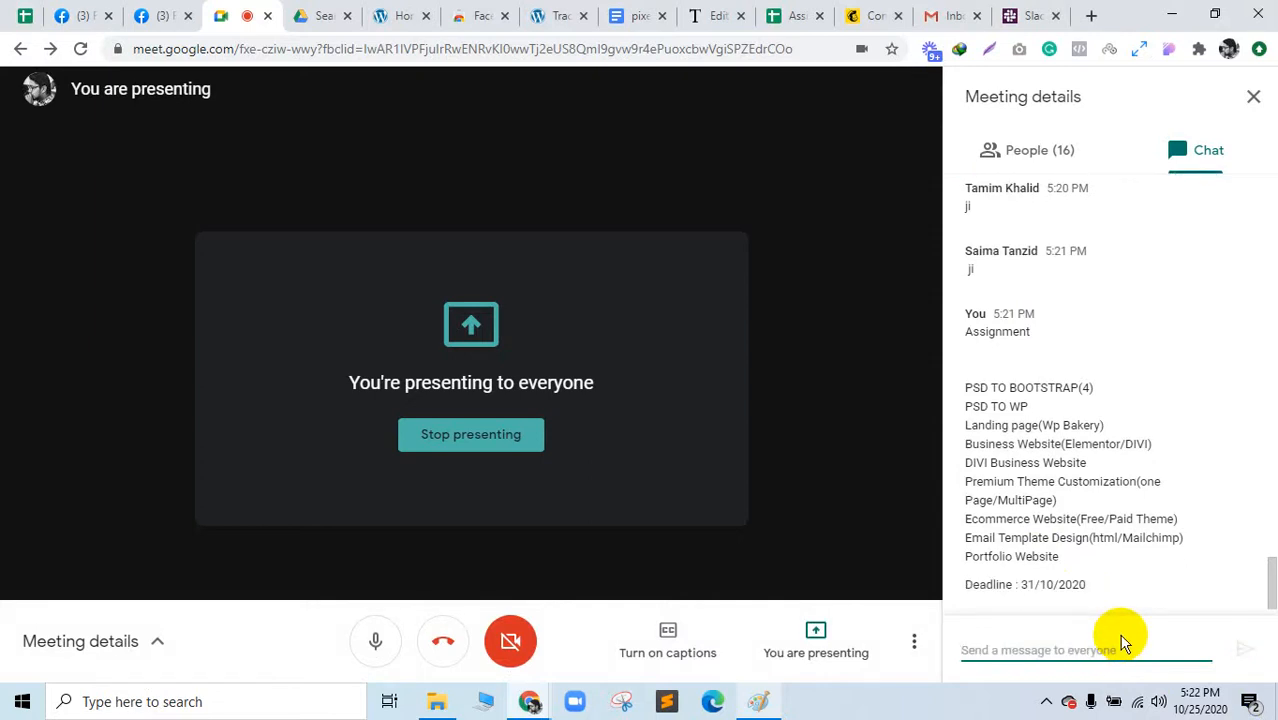
pyautogui.click(322, 15)
pyautogui.click(112, 258)
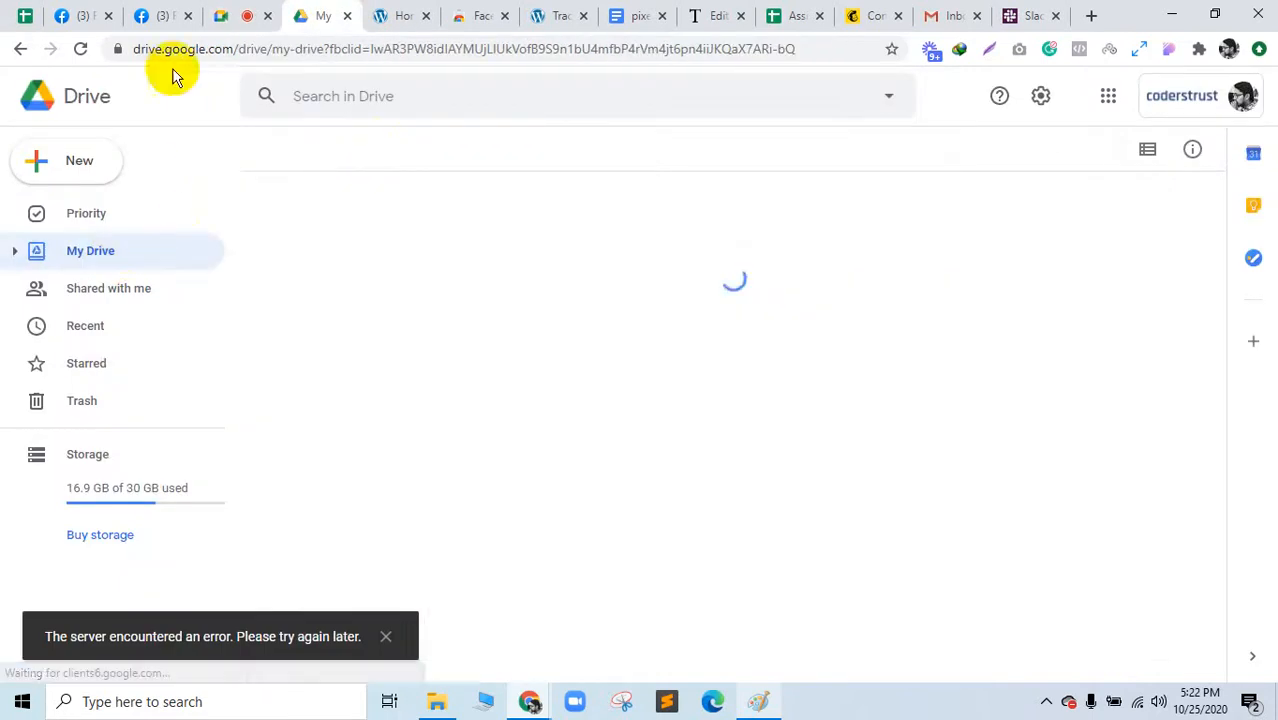
pyautogui.click(222, 12)
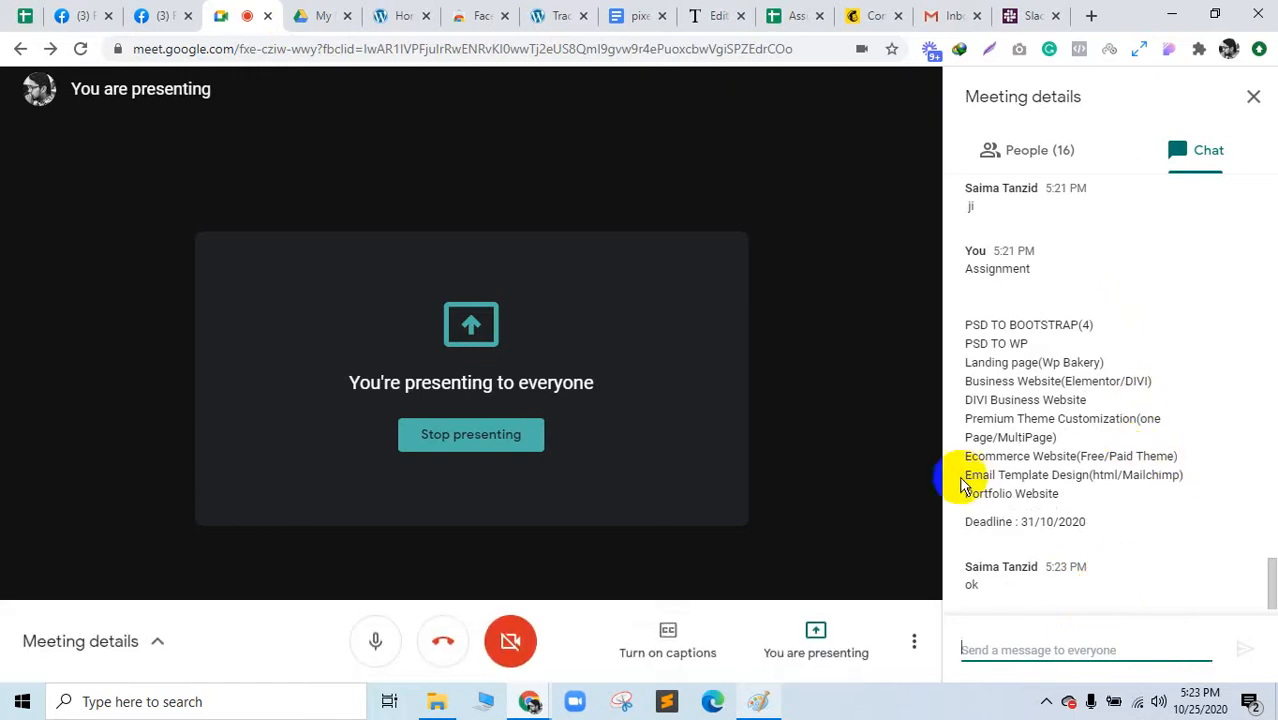
# Step: Highlight chat lines from Email Template Design to PSD TO BOOTSTRAP(4), then the full list through the deadline
pyautogui.moveTo(969, 477); pyautogui.dragTo(1208, 487)
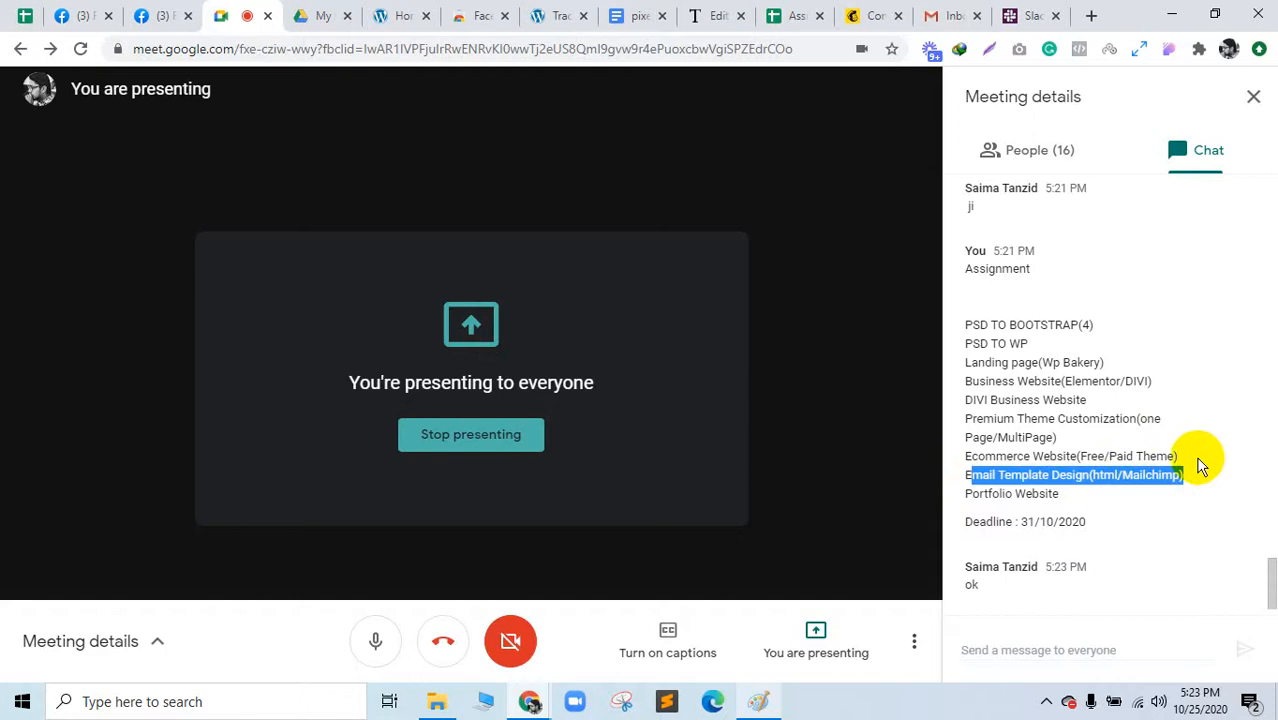
pyautogui.moveTo(1192, 463); pyautogui.dragTo(966, 323)
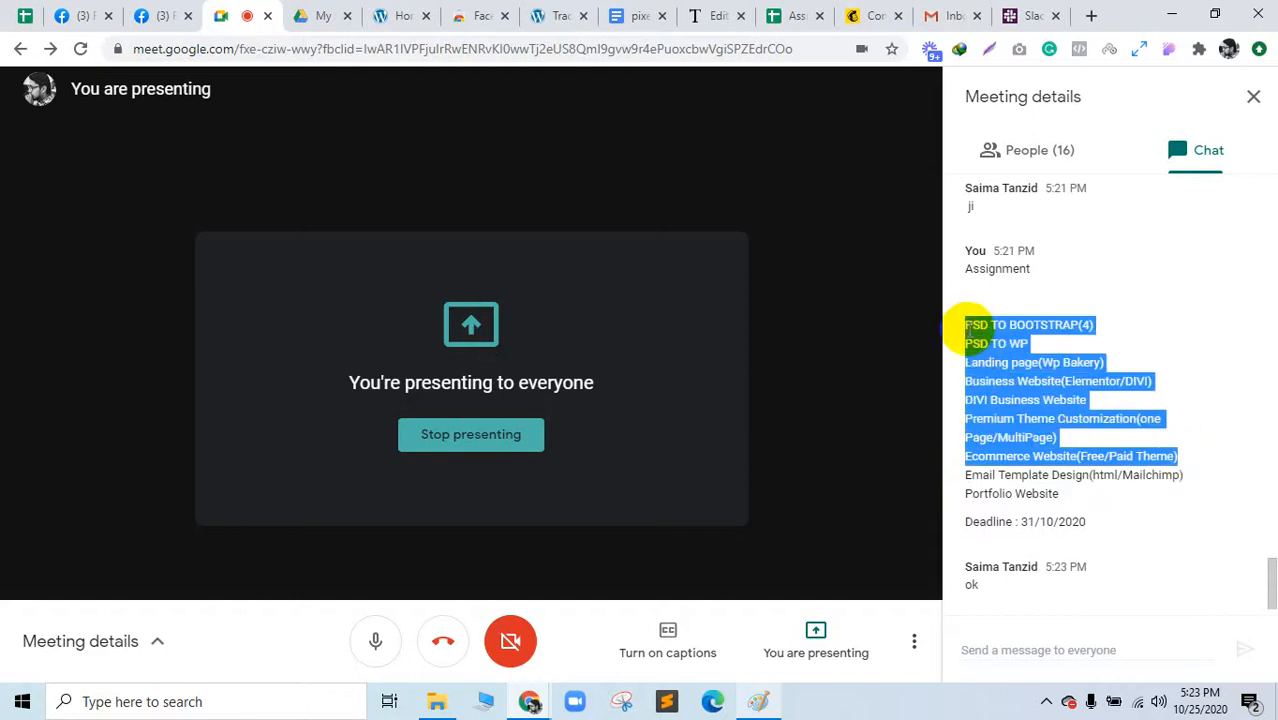
pyautogui.moveTo(1058, 494); pyautogui.dragTo(966, 481)
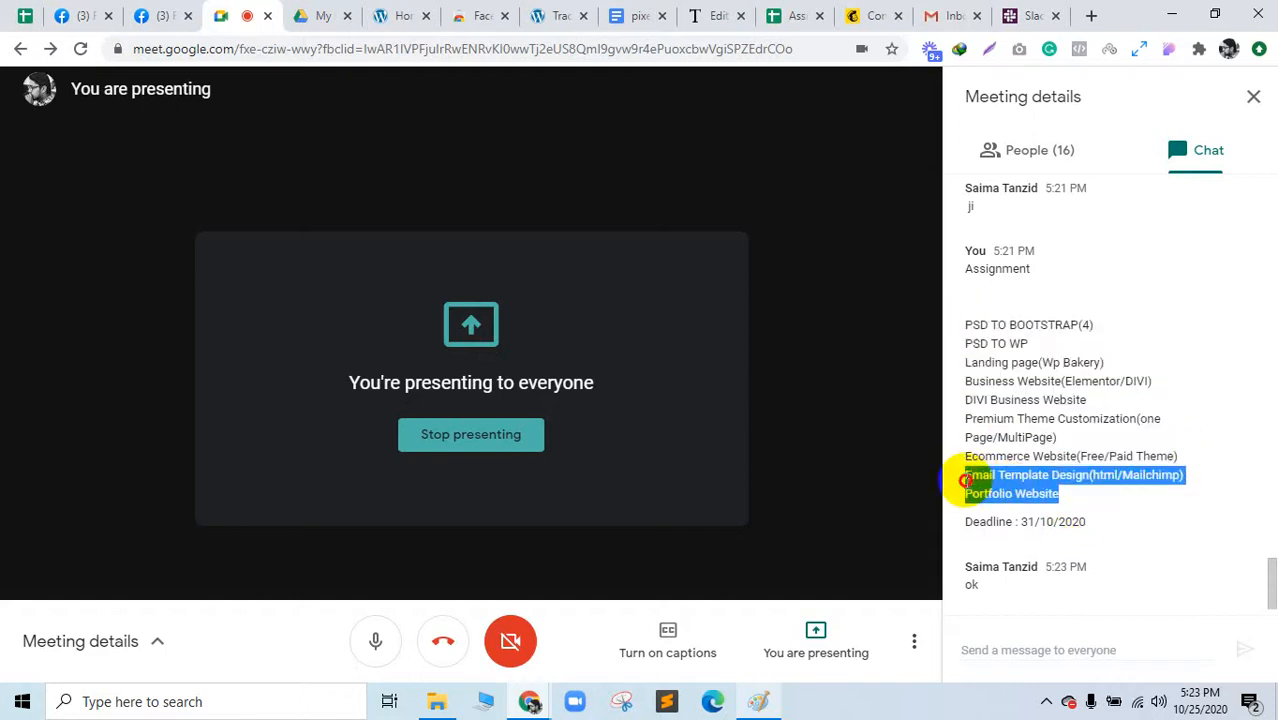
pyautogui.click(1072, 418)
pyautogui.moveTo(1078, 324); pyautogui.dragTo(1094, 324)
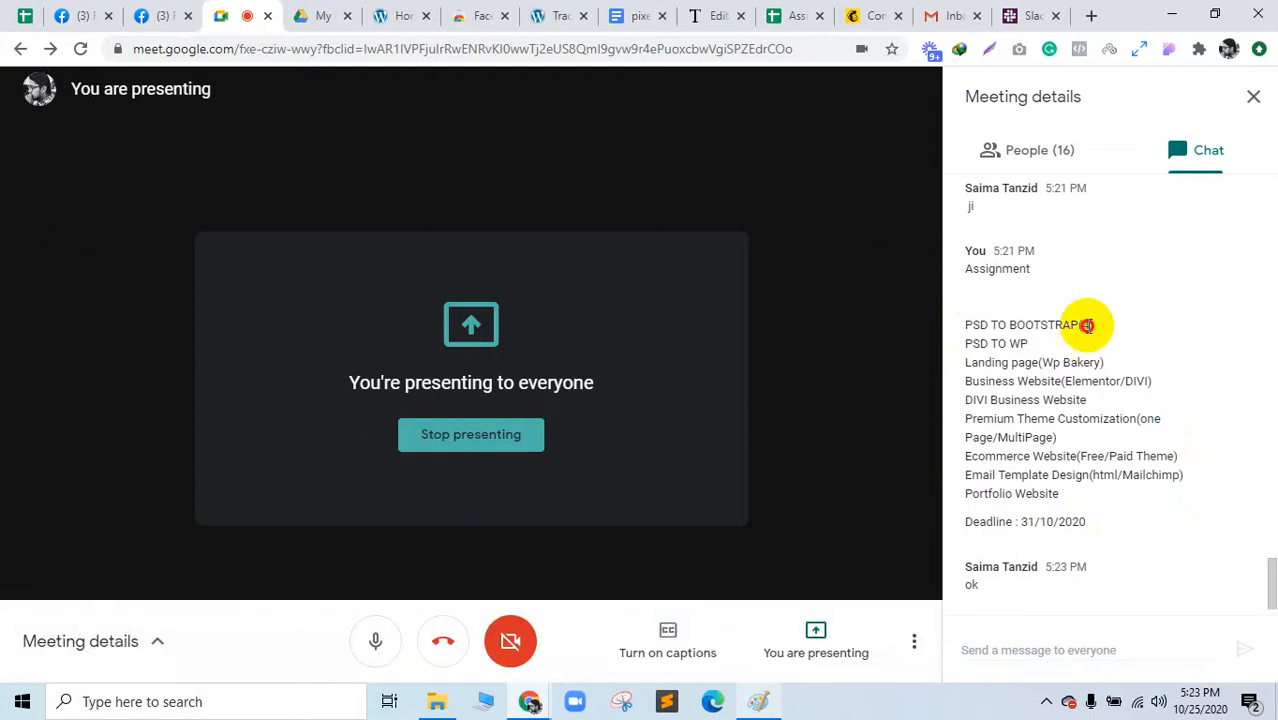
pyautogui.tripleClick(1088, 324)
pyautogui.click(165, 16)
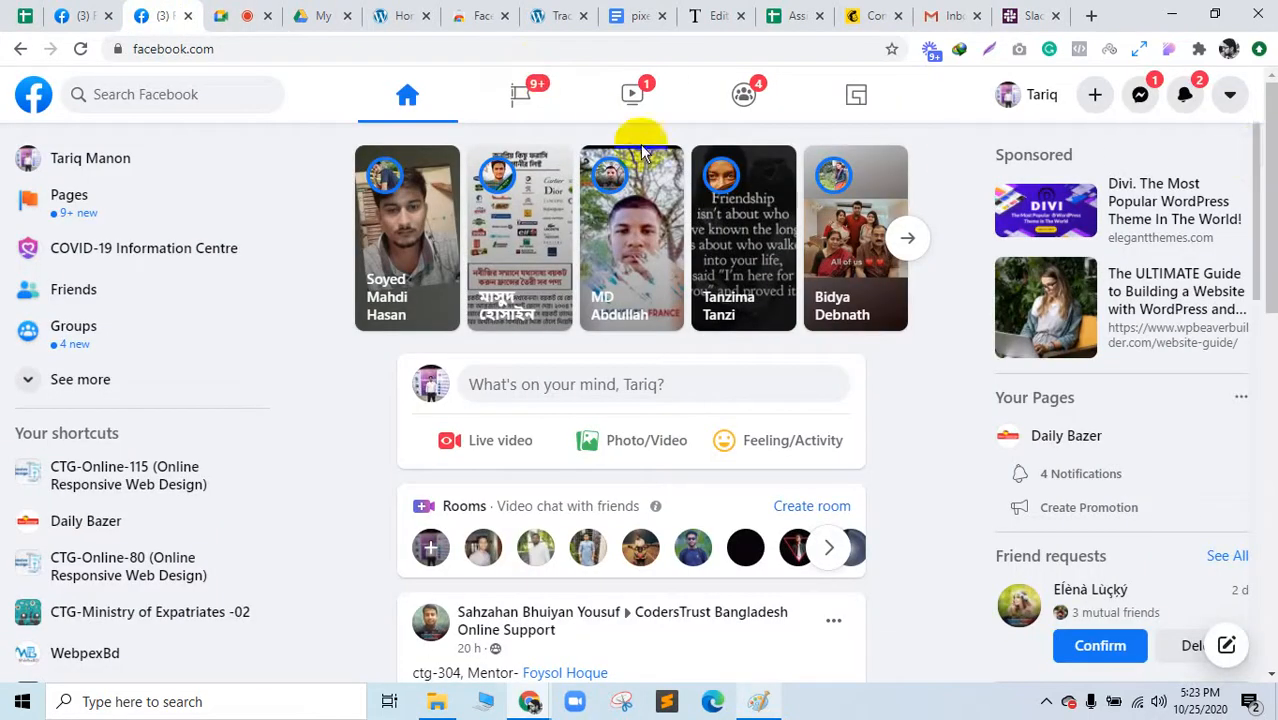
pyautogui.click(224, 14)
pyautogui.moveTo(1093, 519); pyautogui.dragTo(970, 334)
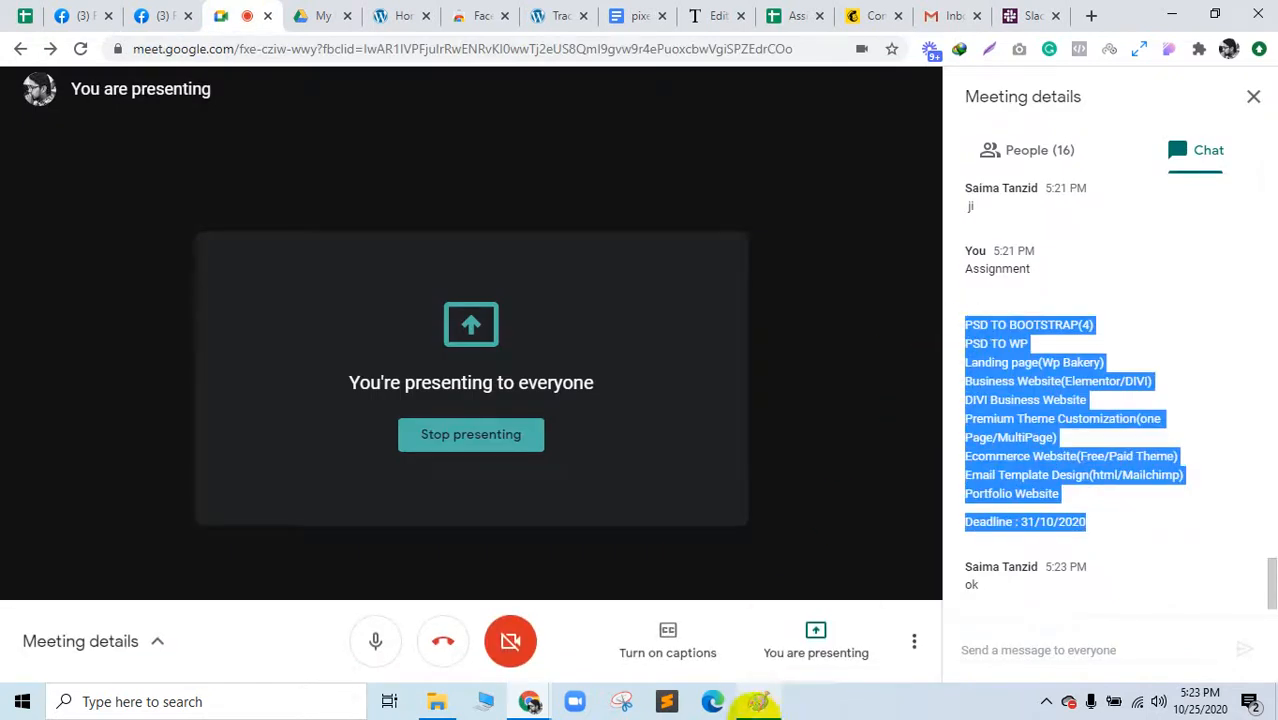
# Step: Close the Paint landing-page sketch with Don't Save and close the online text editor tab
pyautogui.click(758, 701)
pyautogui.click(1259, 14)
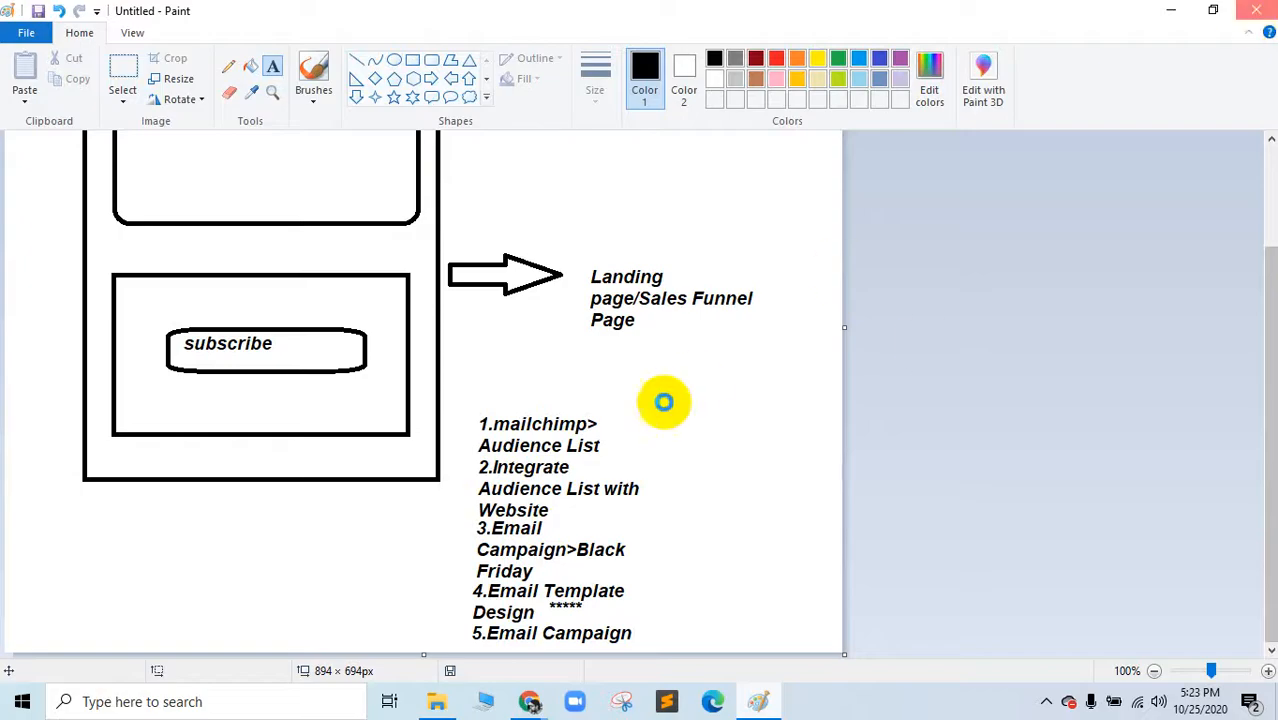
pyautogui.click(672, 347)
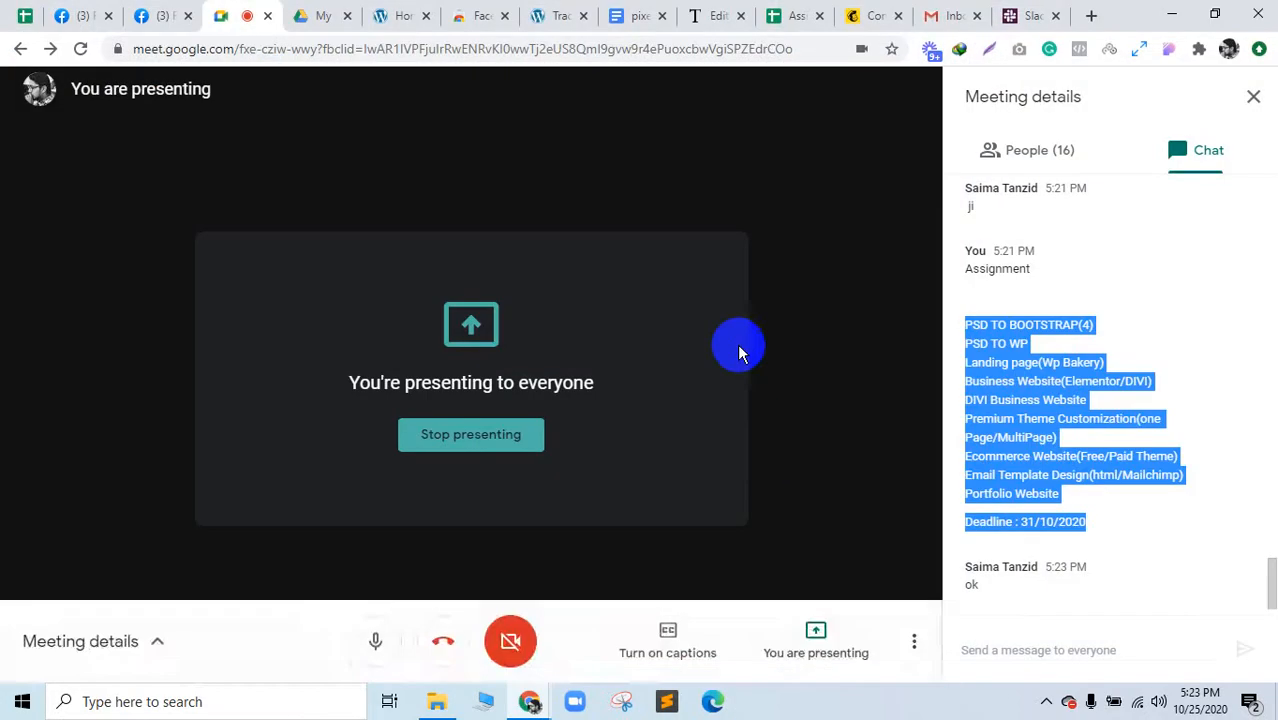
pyautogui.click(741, 17)
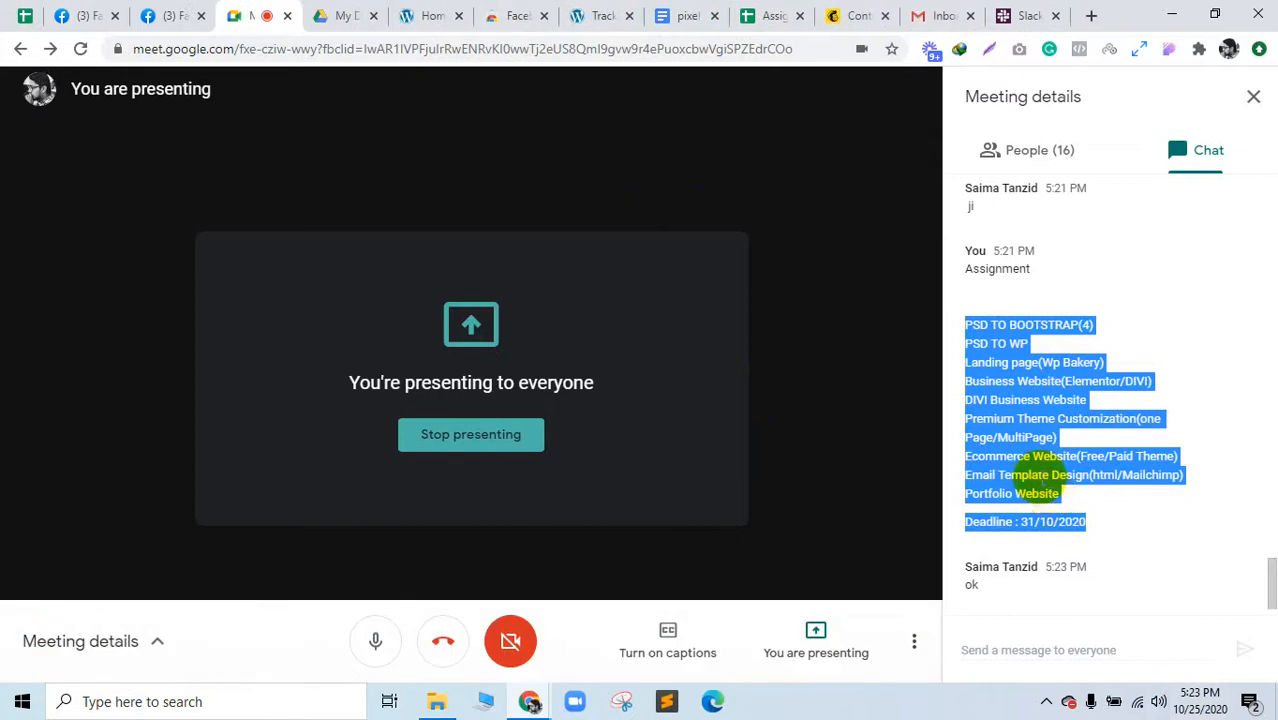
# Step: Highlight the Email Template Design line, then the assignment list through the deadline again
pyautogui.click(999, 485)
pyautogui.moveTo(966, 476); pyautogui.dragTo(1161, 477)
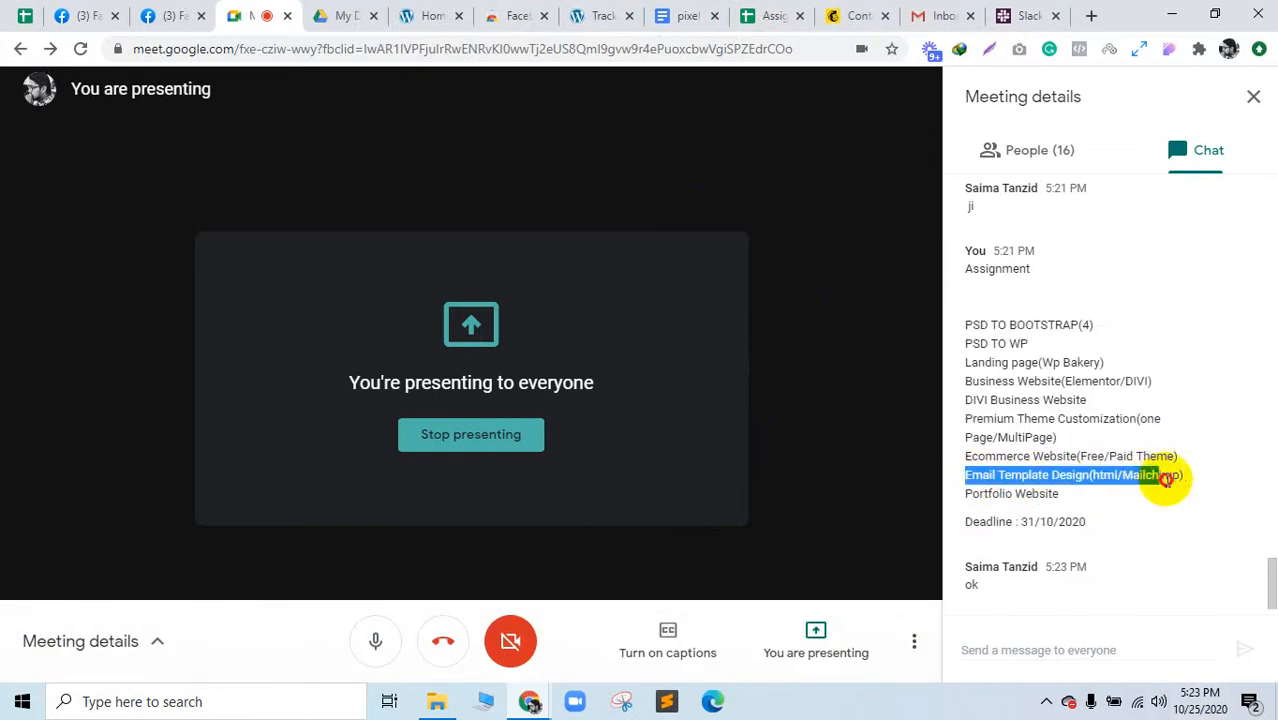
pyautogui.click(1190, 703)
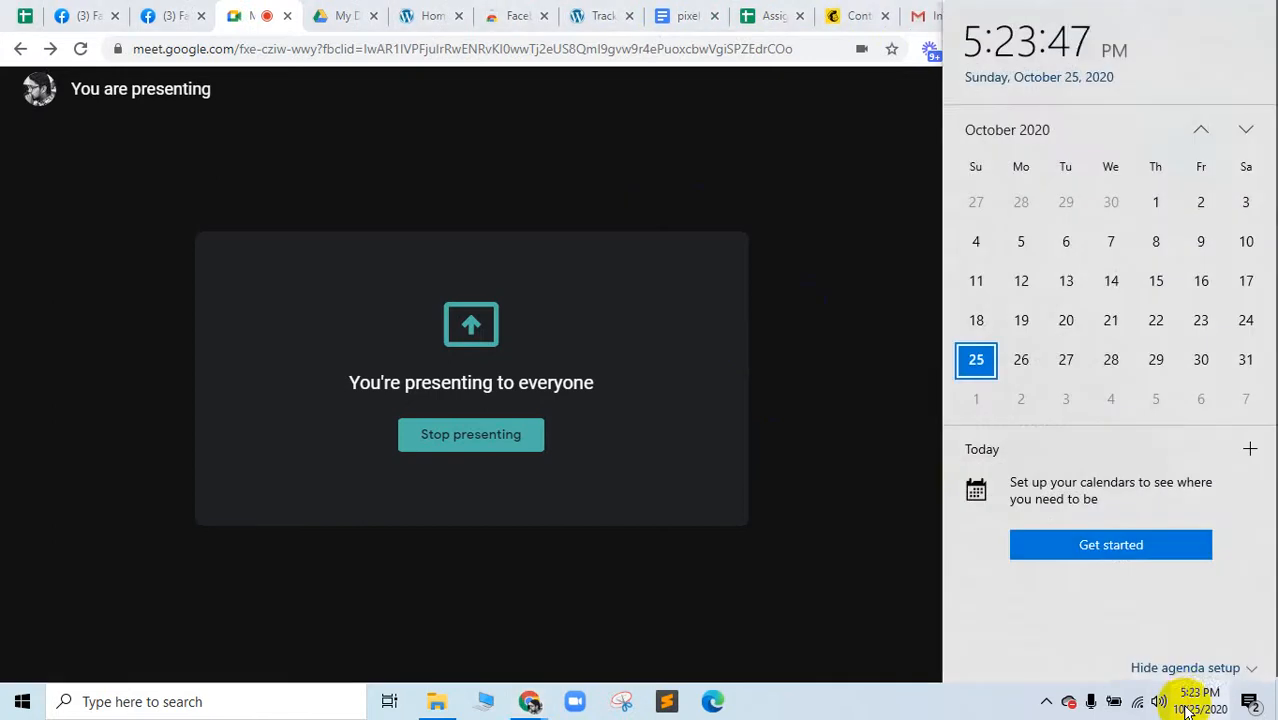
pyautogui.click(1188, 702)
pyautogui.click(1095, 525)
pyautogui.moveTo(1095, 525); pyautogui.dragTo(965, 320)
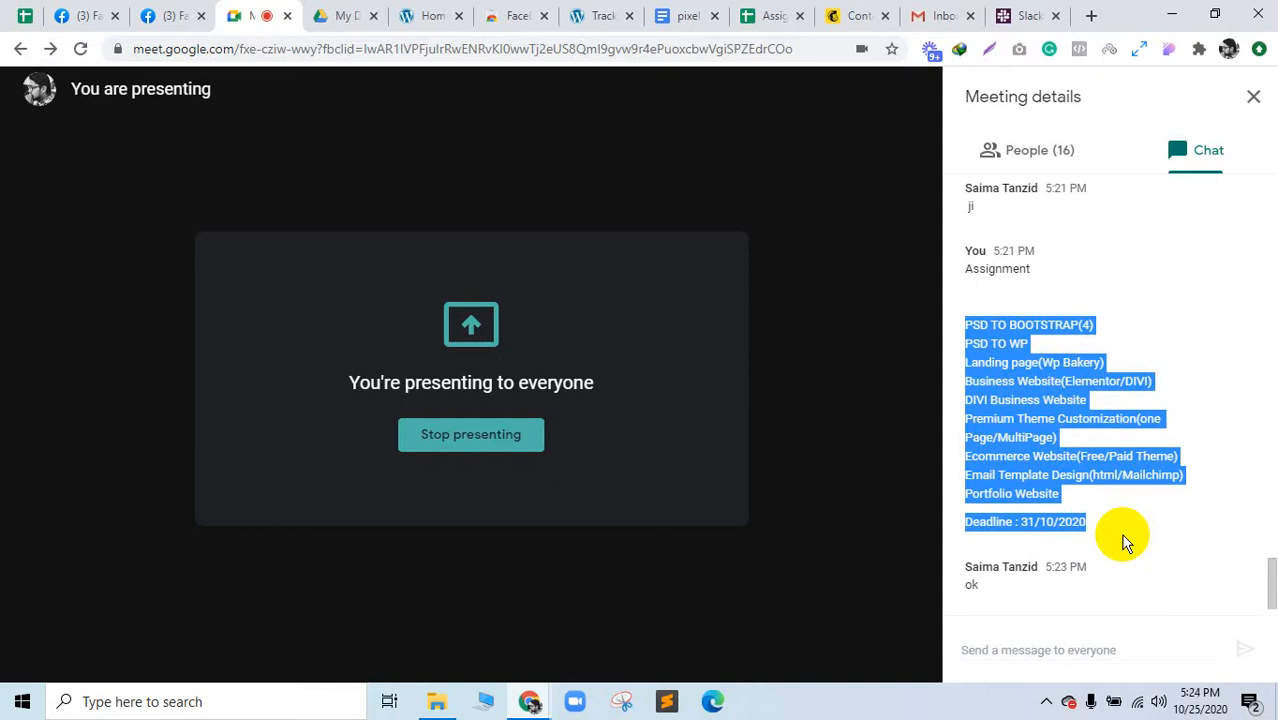
# Step: Return to the Meet meeting and show the participant list
pyautogui.click(185, 14)
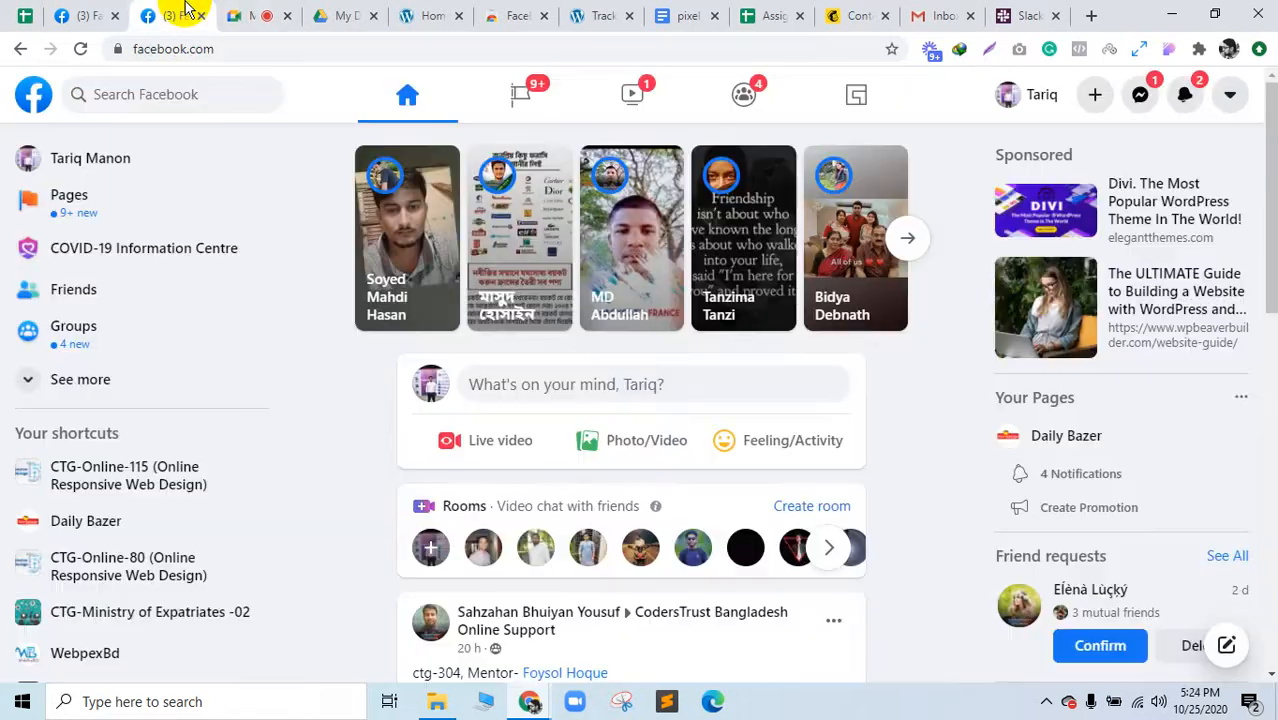
pyautogui.click(243, 14)
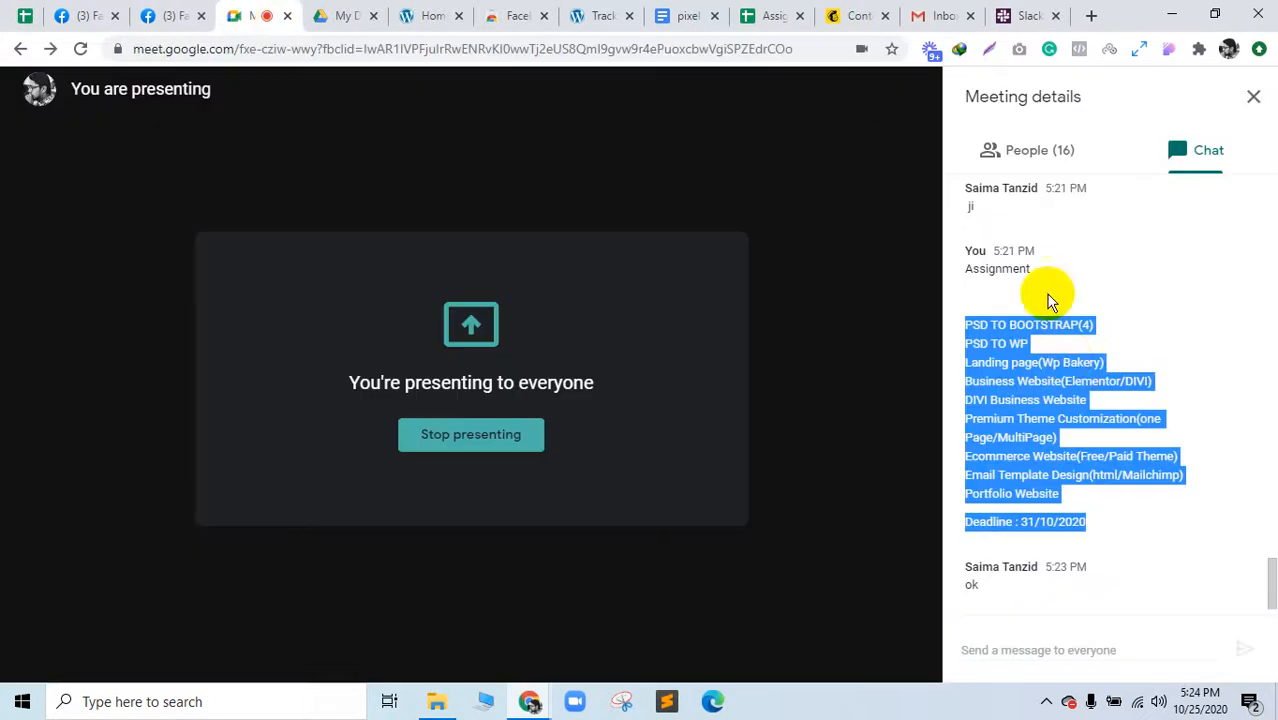
pyautogui.click(1062, 160)
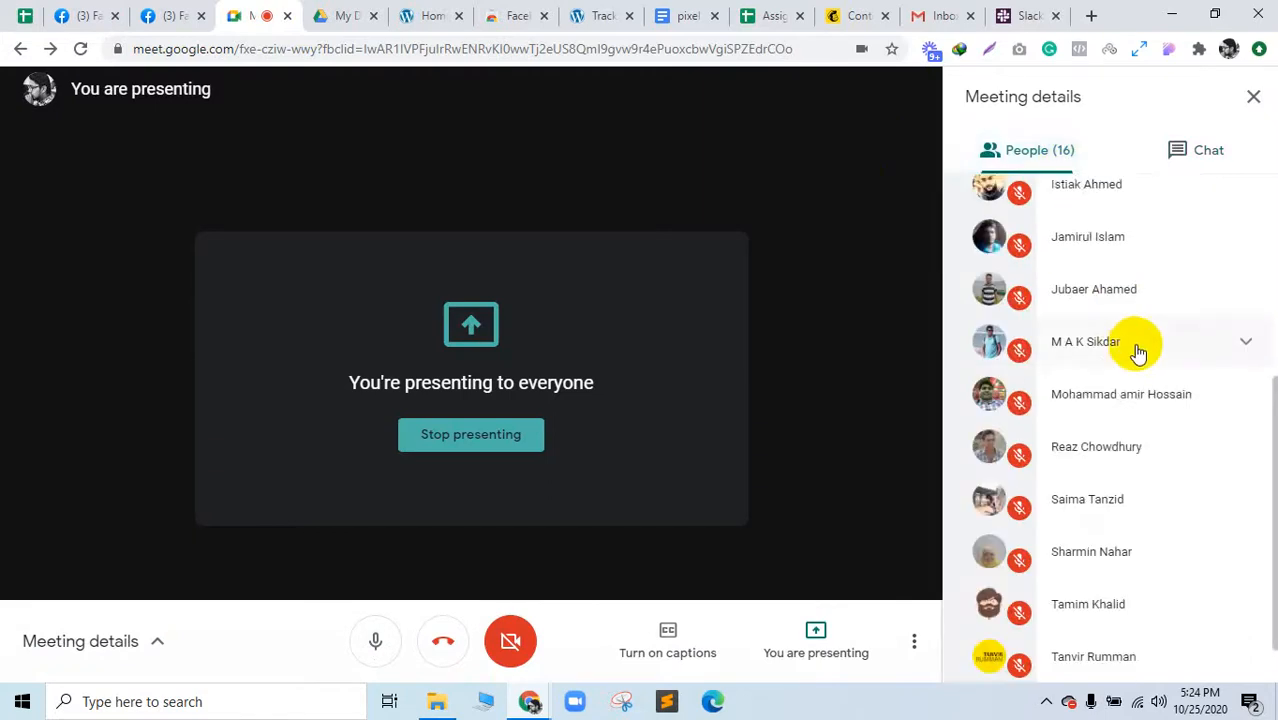
pyautogui.scroll(-1, 1137, 355)
pyautogui.scroll(4, 1140, 362)
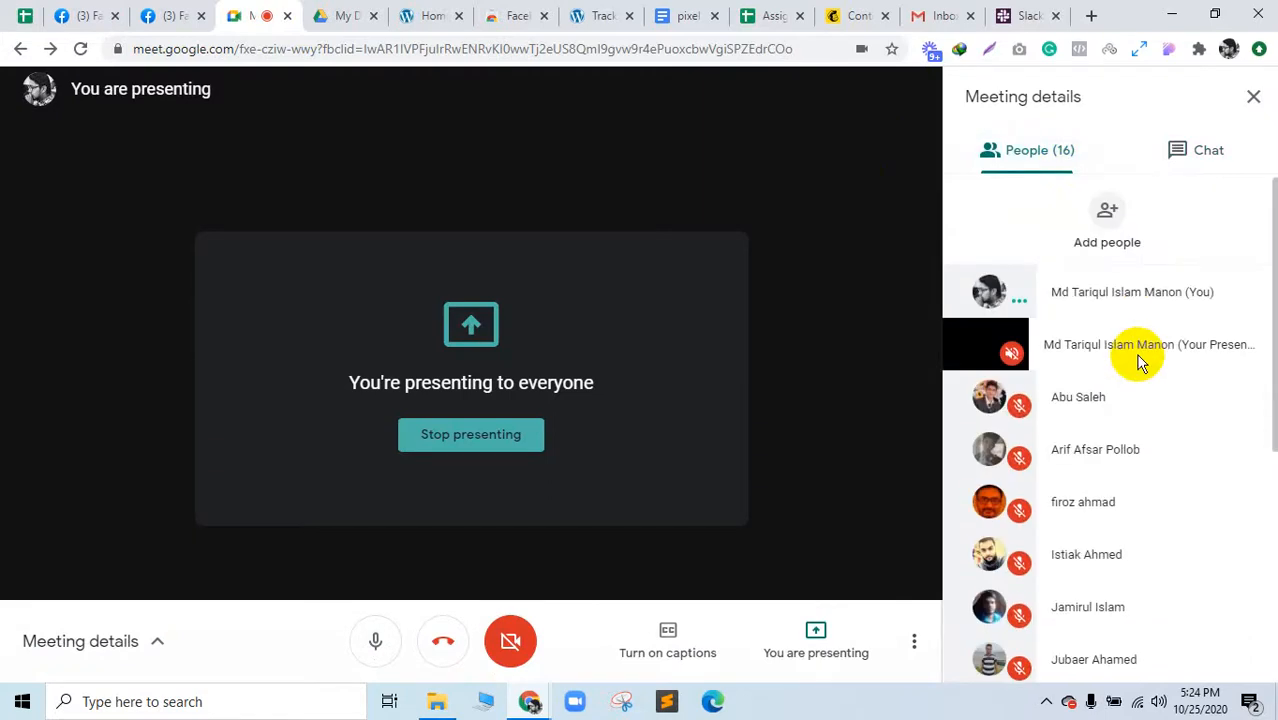
pyautogui.scroll(-4, 1138, 360)
# Step: Check the Drive and WordPress tabs, close the Facebook Pixel Helper web-store tab, and return to Meet
pyautogui.click(578, 475)
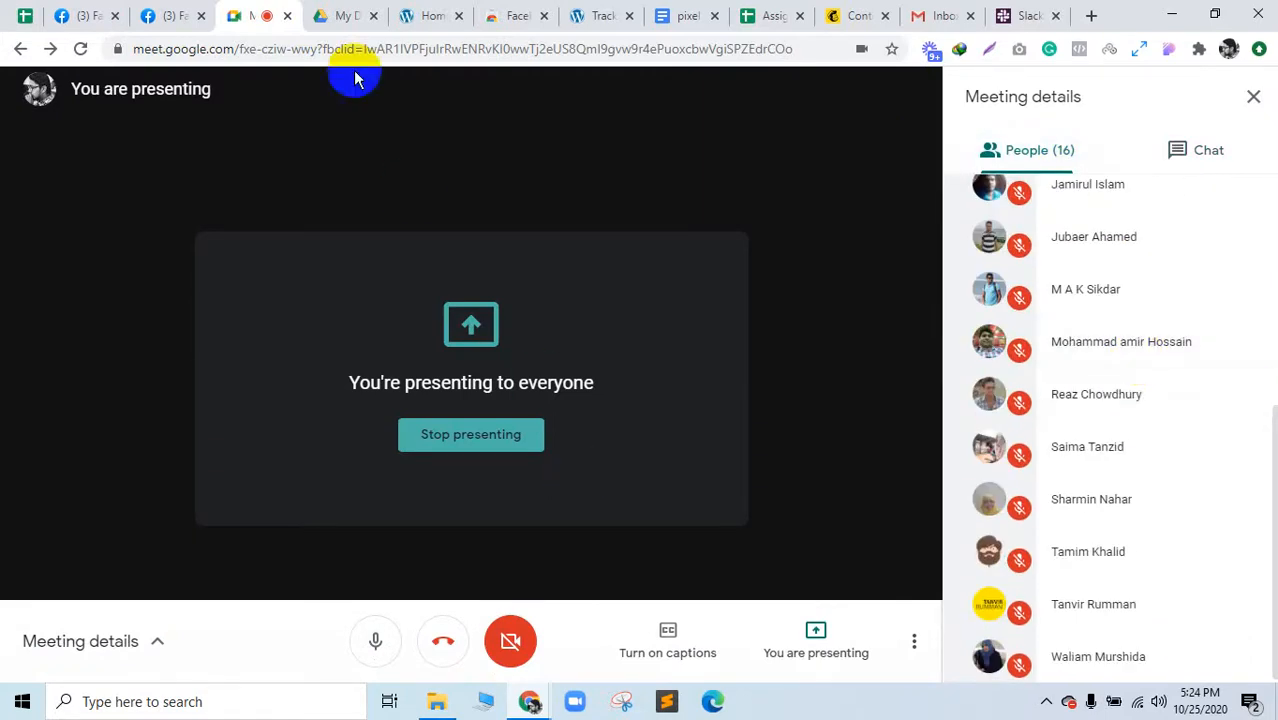
pyautogui.click(341, 12)
pyautogui.click(452, 12)
pyautogui.click(522, 12)
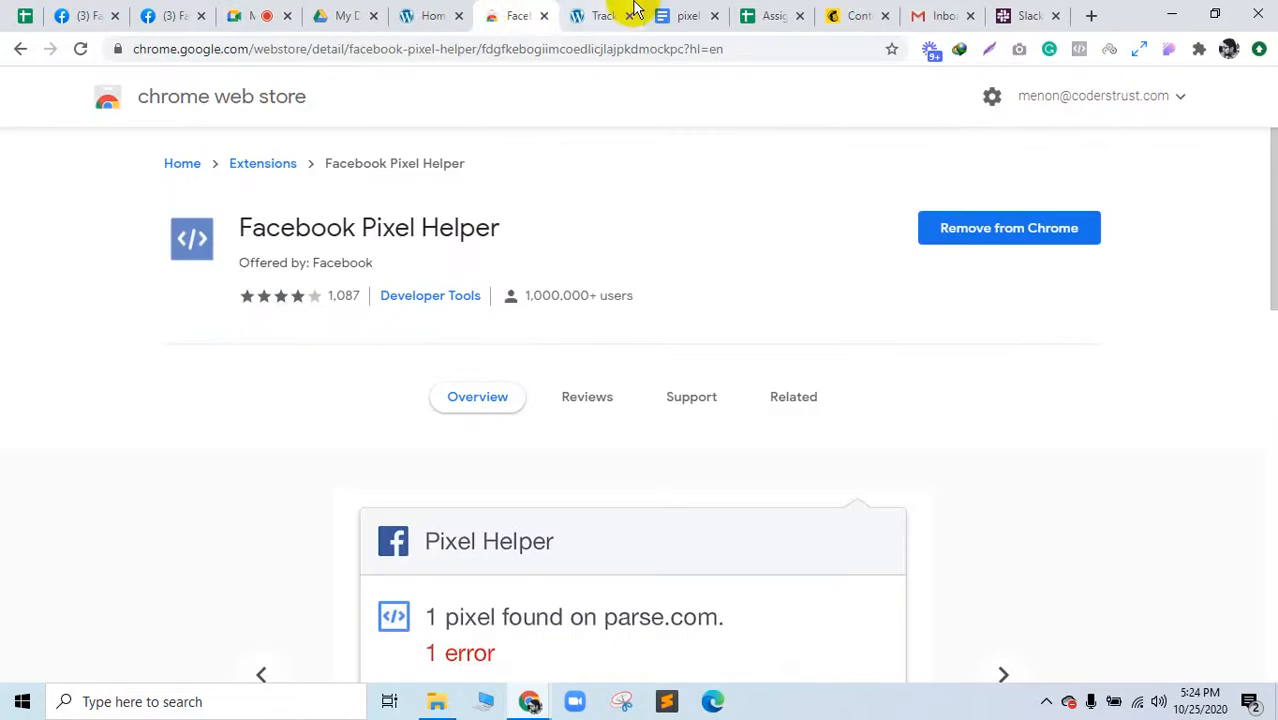
pyautogui.click(543, 16)
pyautogui.click(255, 15)
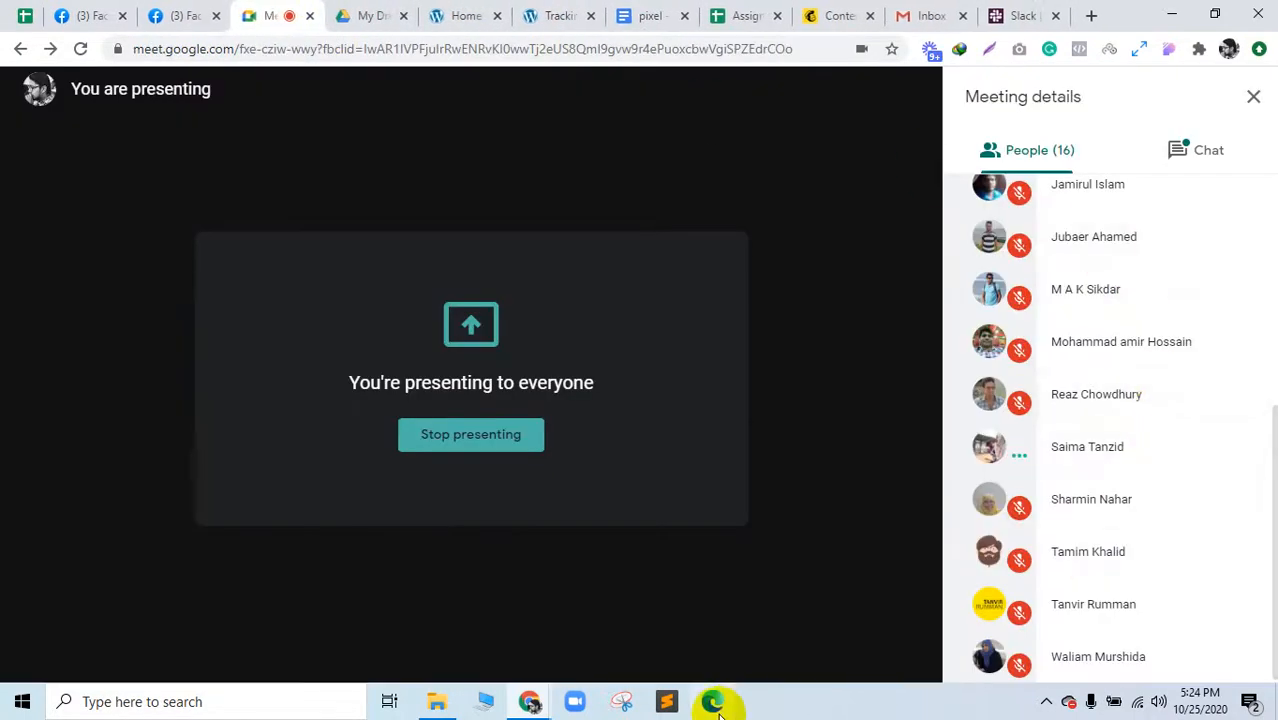
pyautogui.click(1180, 160)
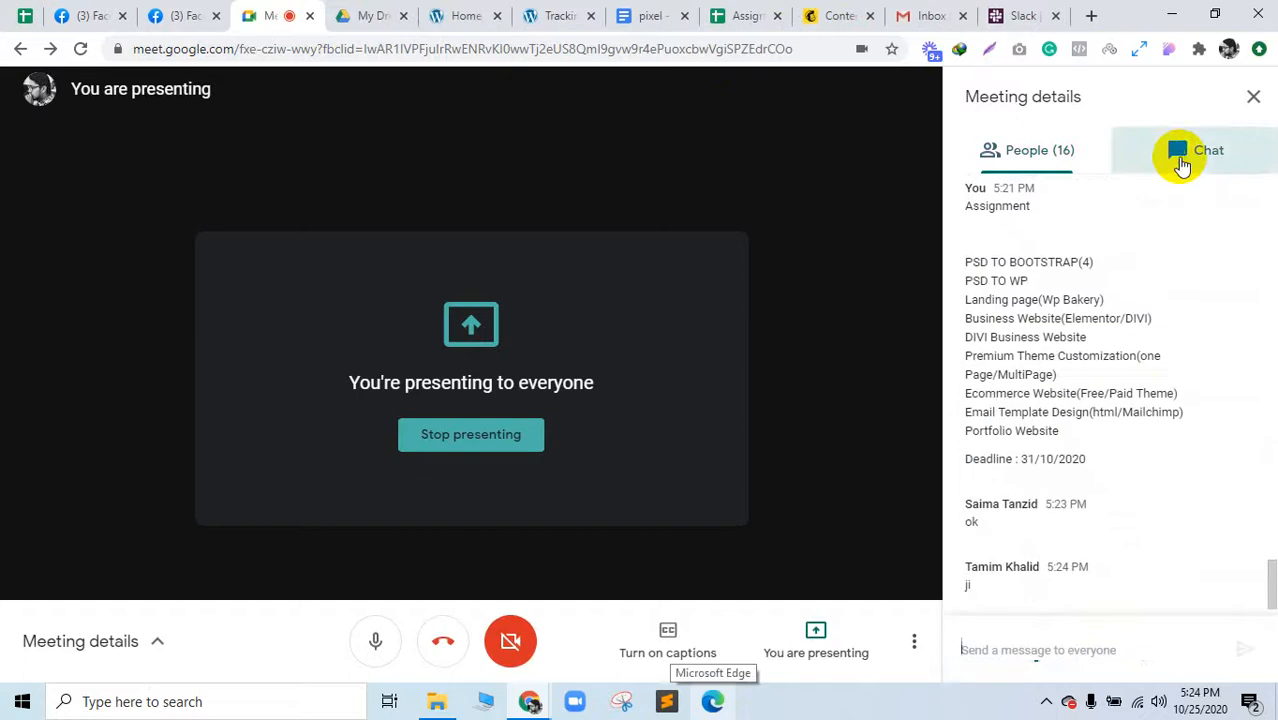
pyautogui.click(1185, 700)
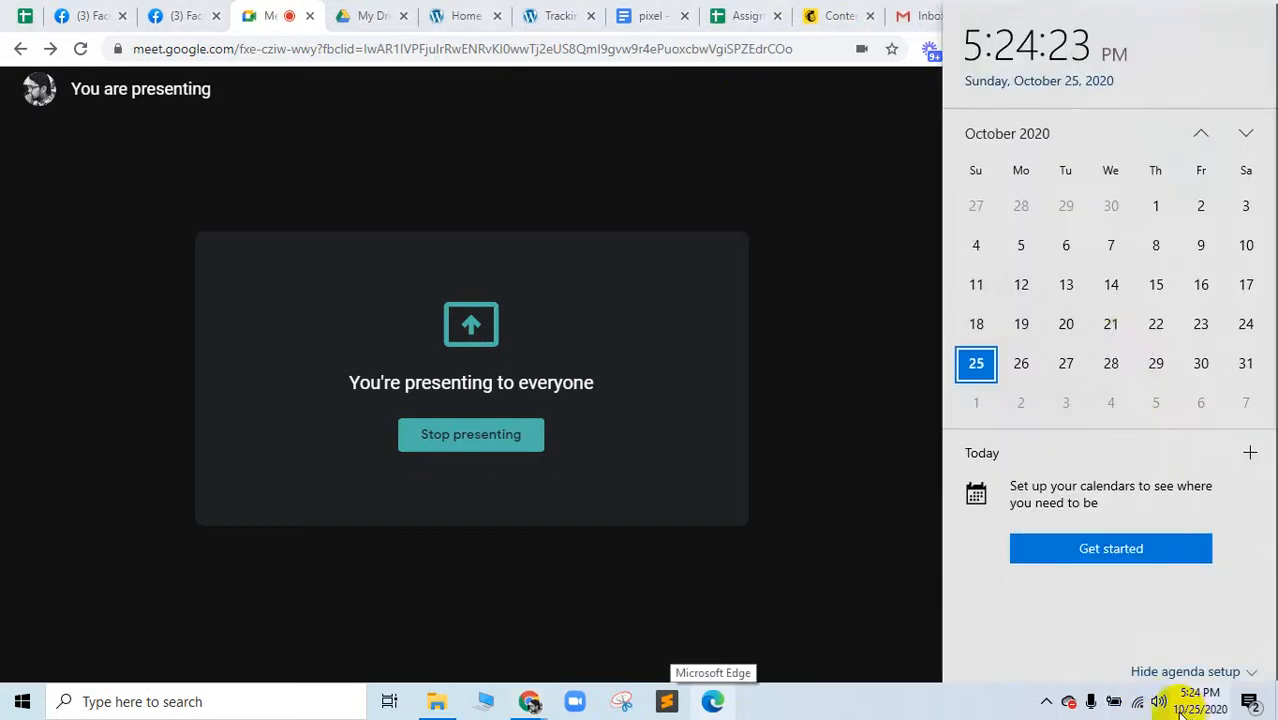
pyautogui.click(1111, 362)
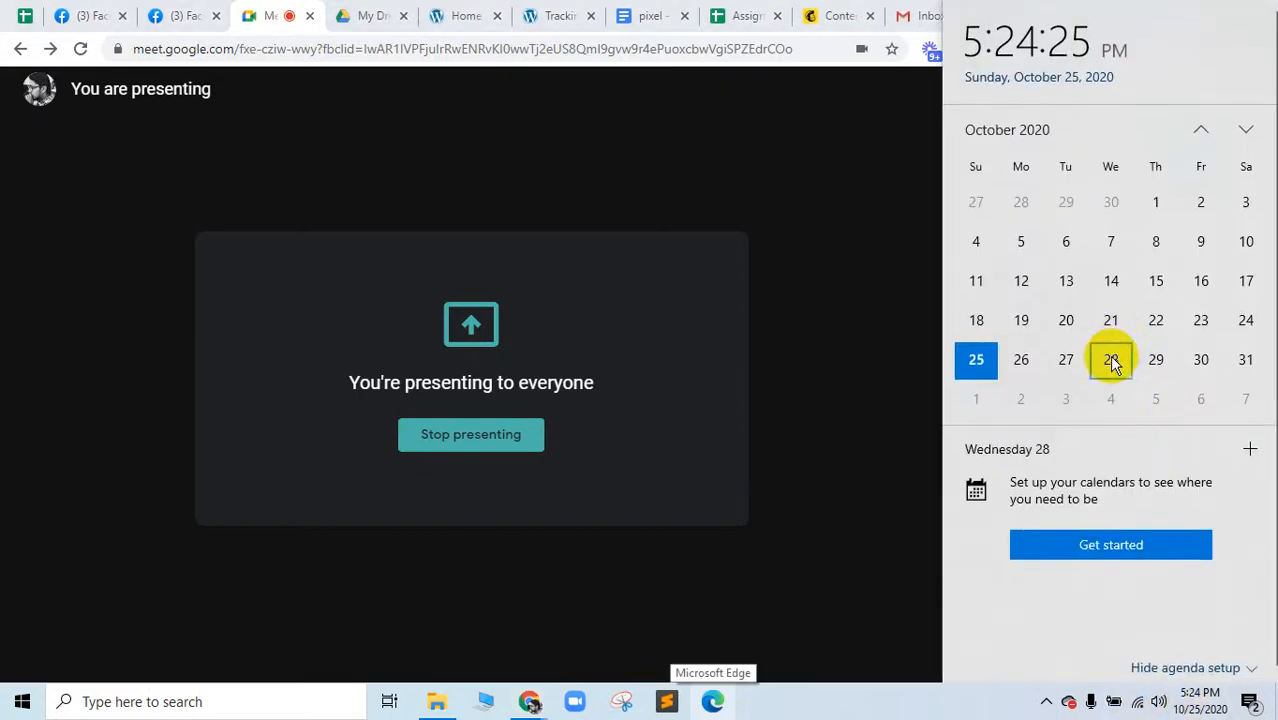
pyautogui.click(978, 400)
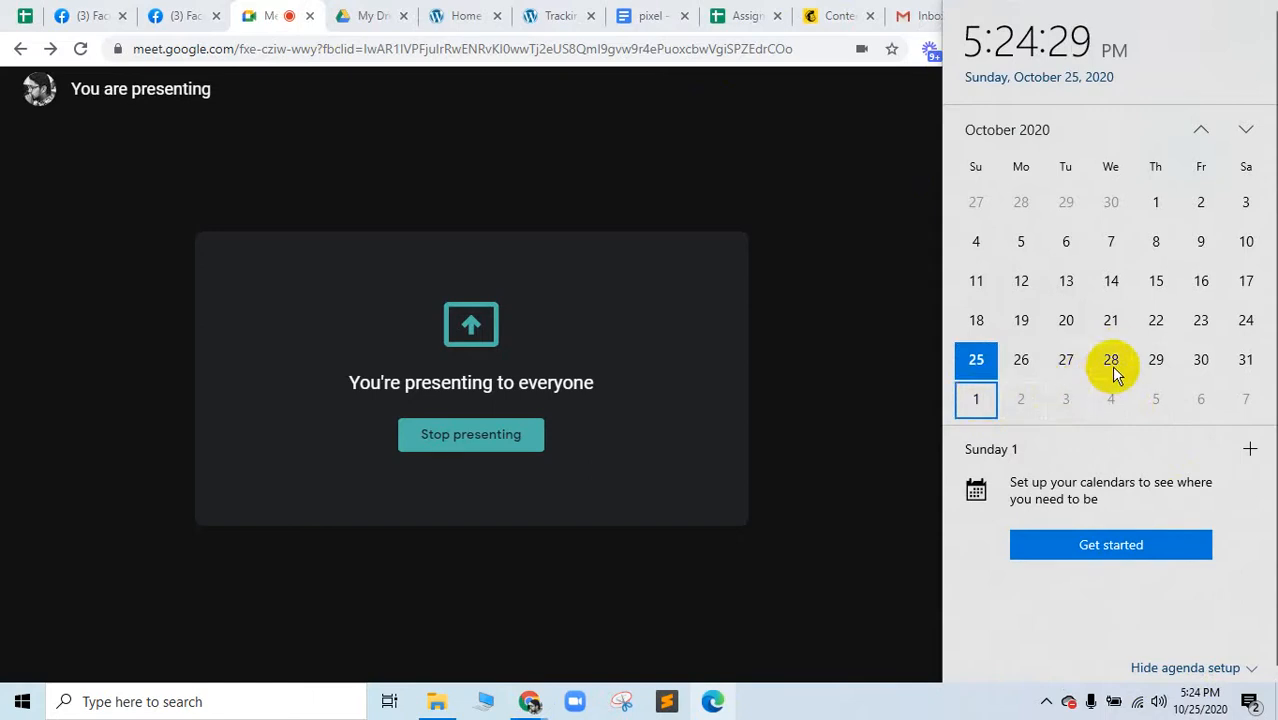
pyautogui.click(1111, 362)
pyautogui.click(978, 402)
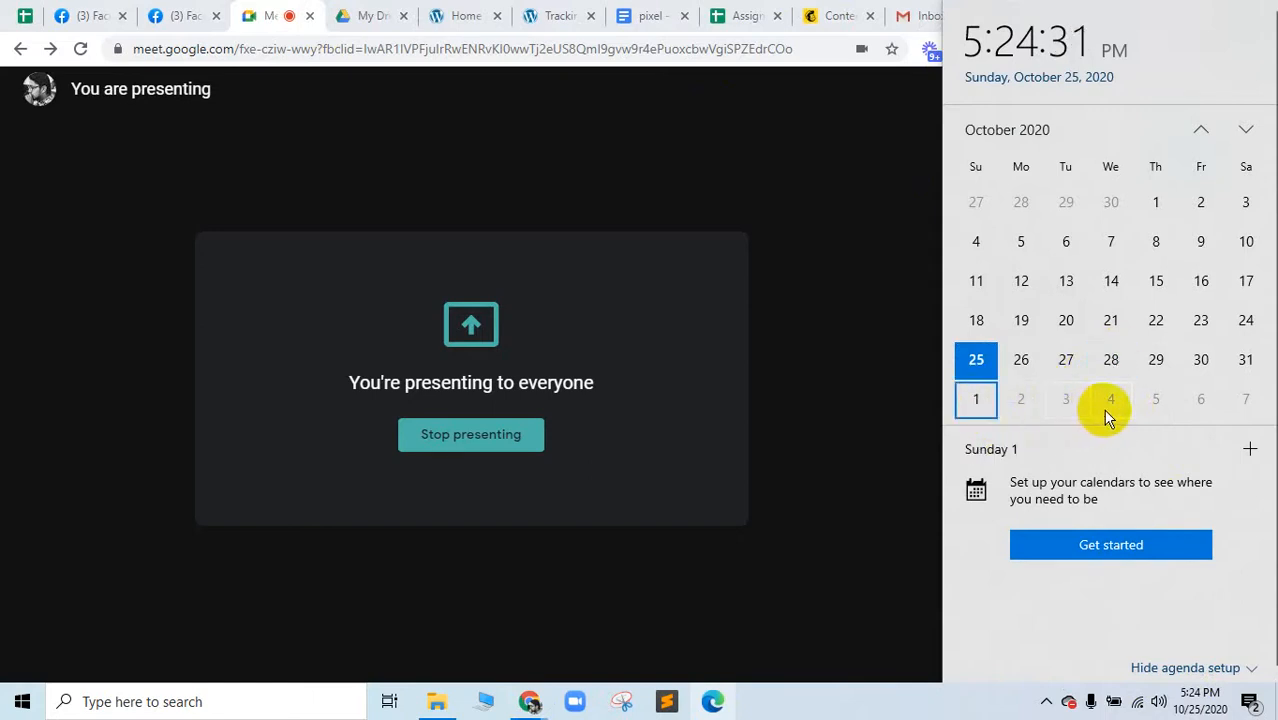
pyautogui.click(1108, 405)
pyautogui.click(966, 403)
pyautogui.scroll(-1, 1100, 398)
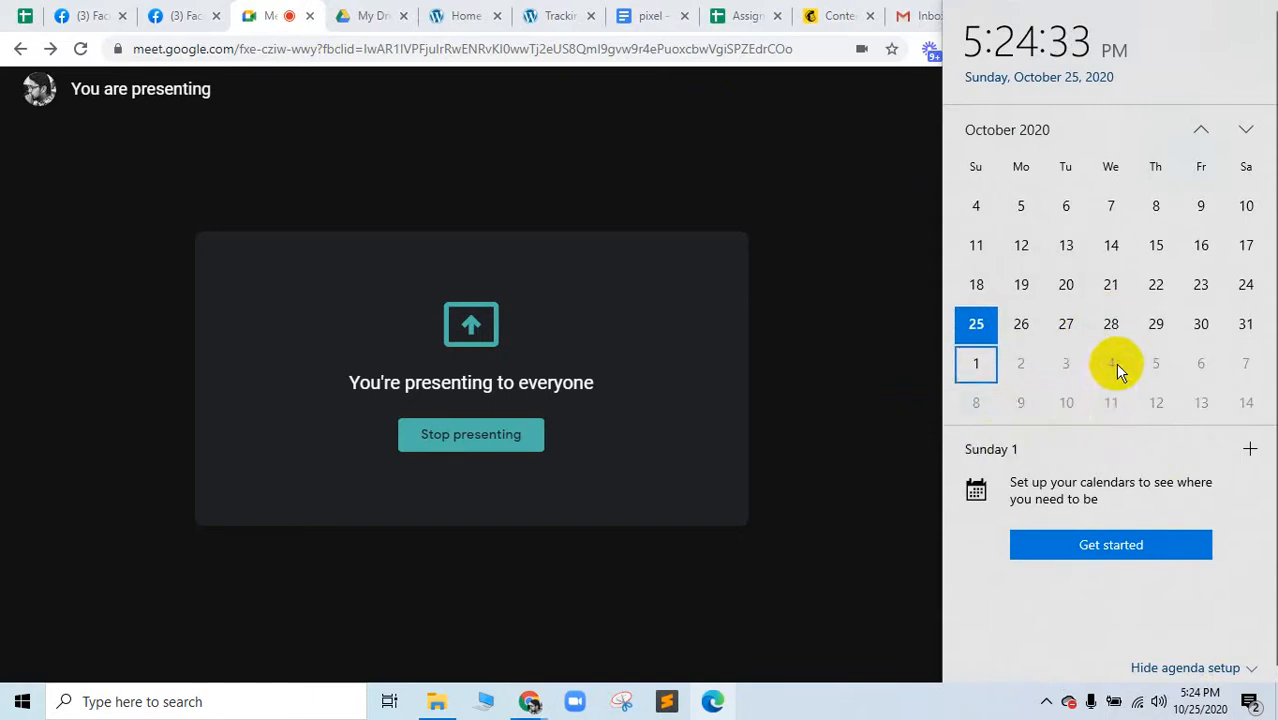
pyautogui.click(1112, 364)
pyautogui.click(968, 410)
pyautogui.click(1100, 408)
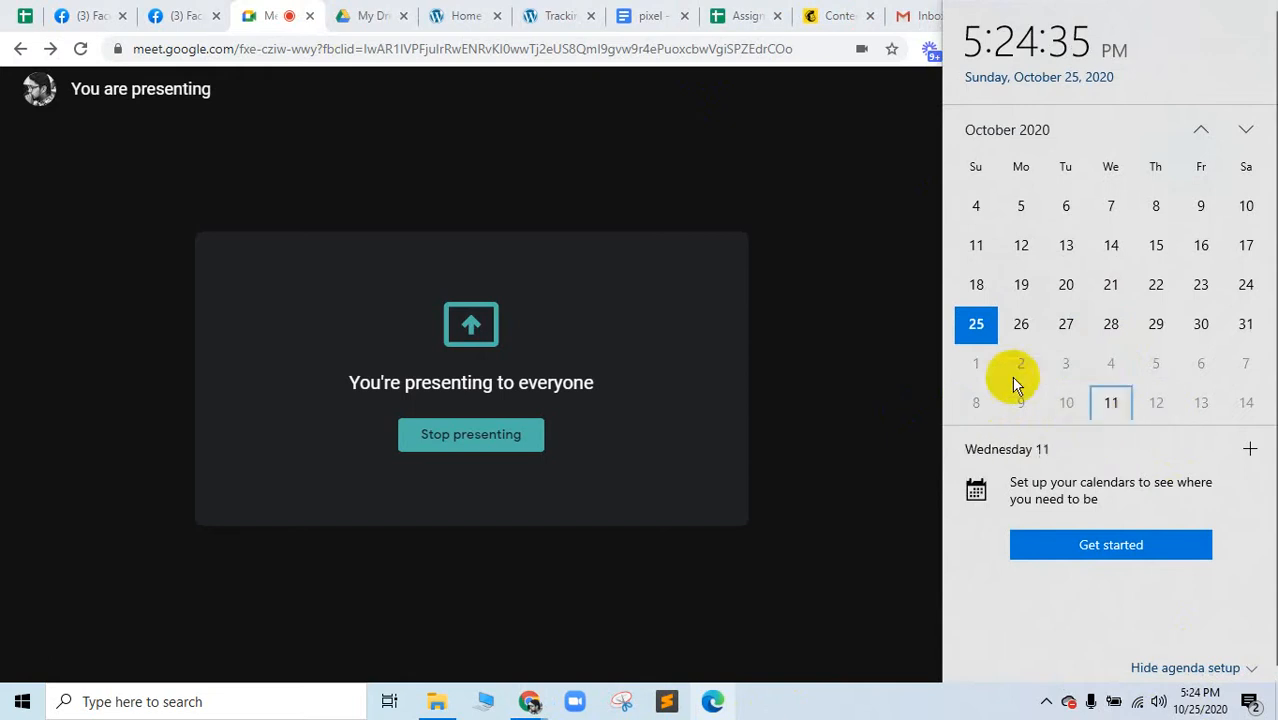
pyautogui.click(977, 368)
pyautogui.click(1108, 370)
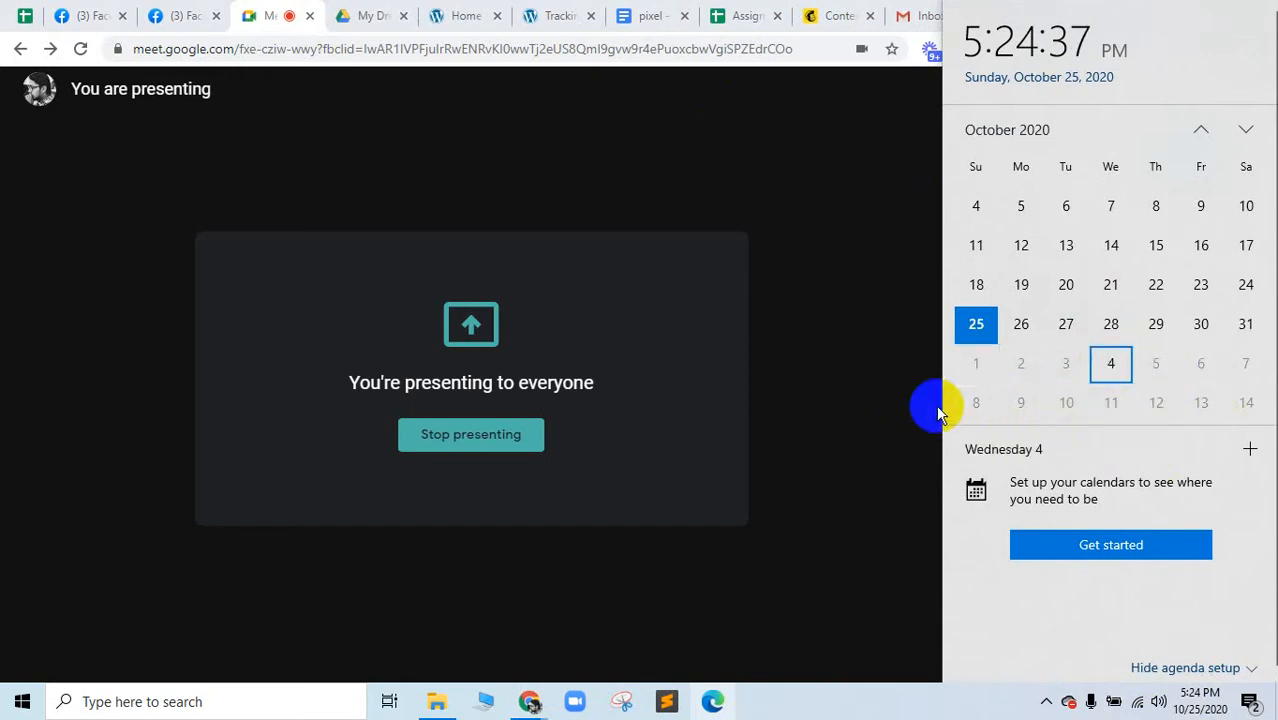
pyautogui.click(966, 407)
pyautogui.click(1111, 403)
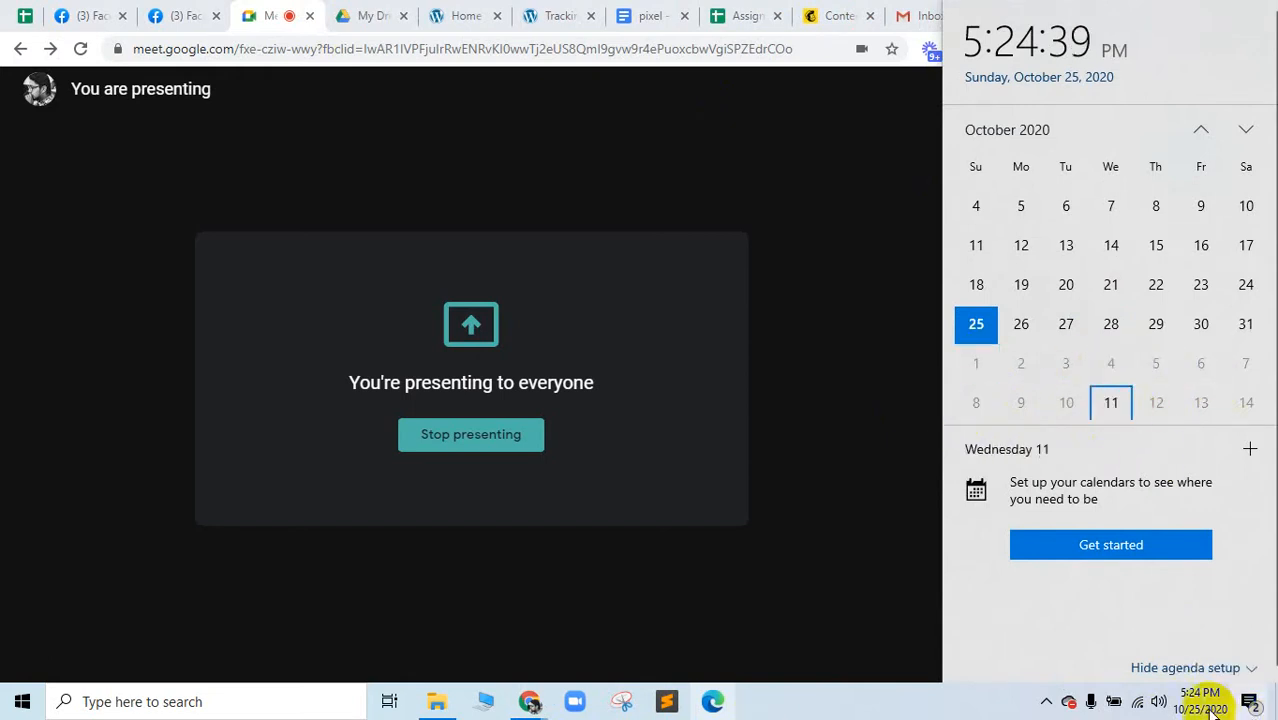
pyautogui.click(1200, 692)
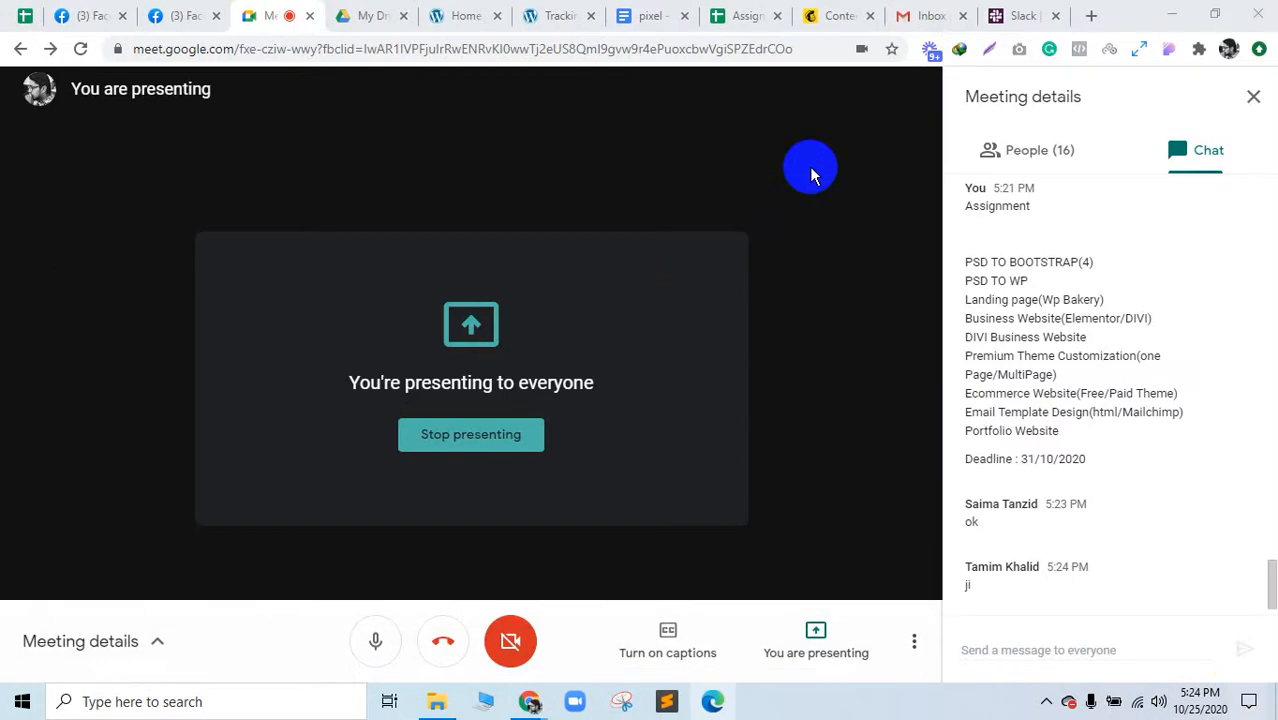
pyautogui.press('super+a')
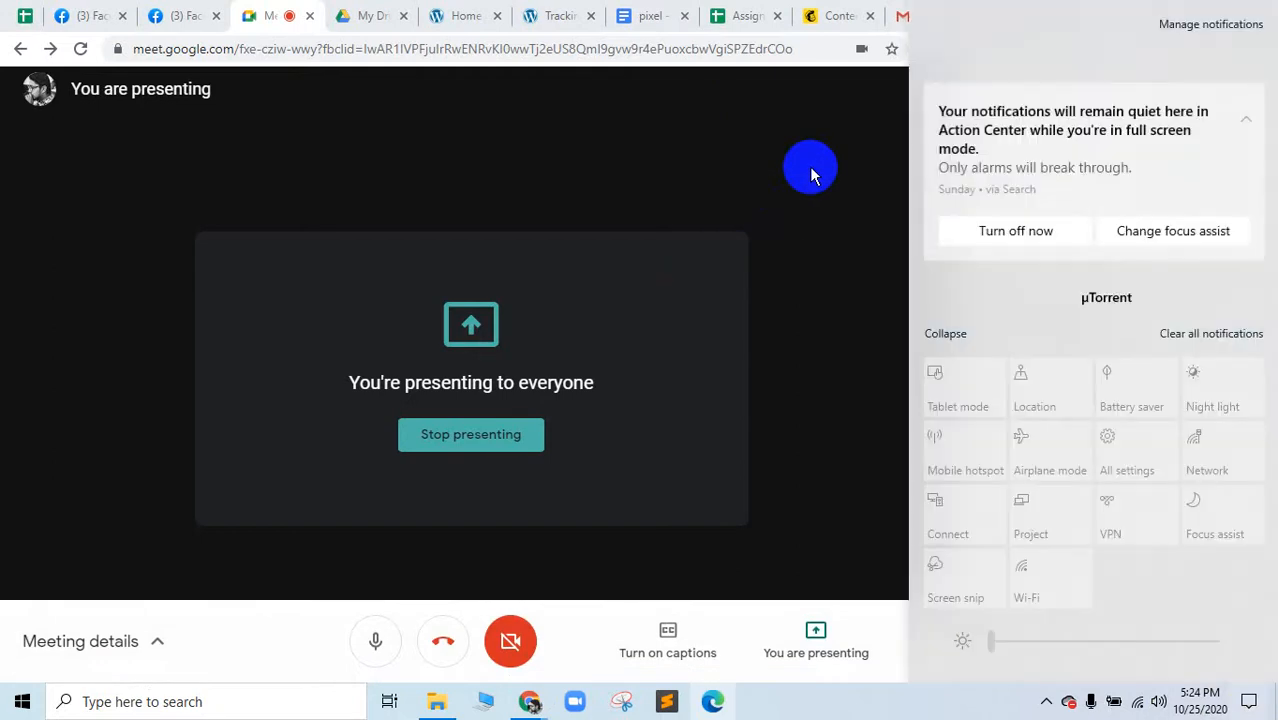
pyautogui.click(812, 175)
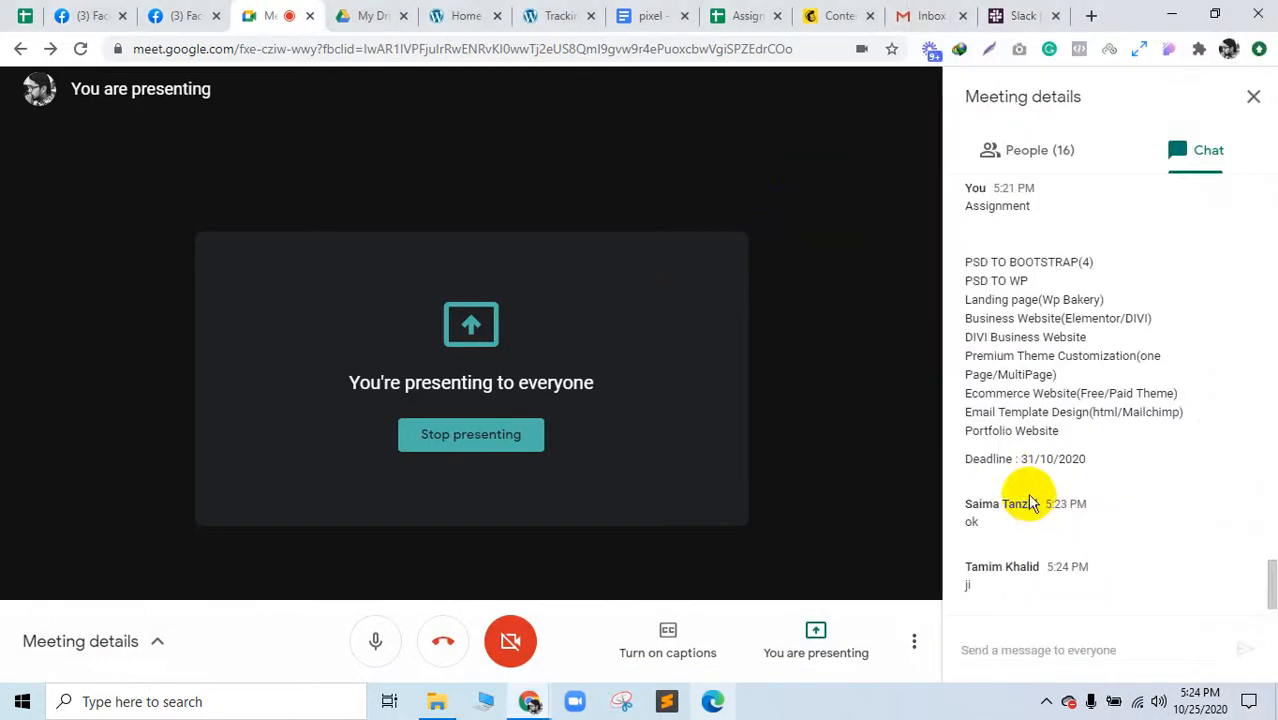
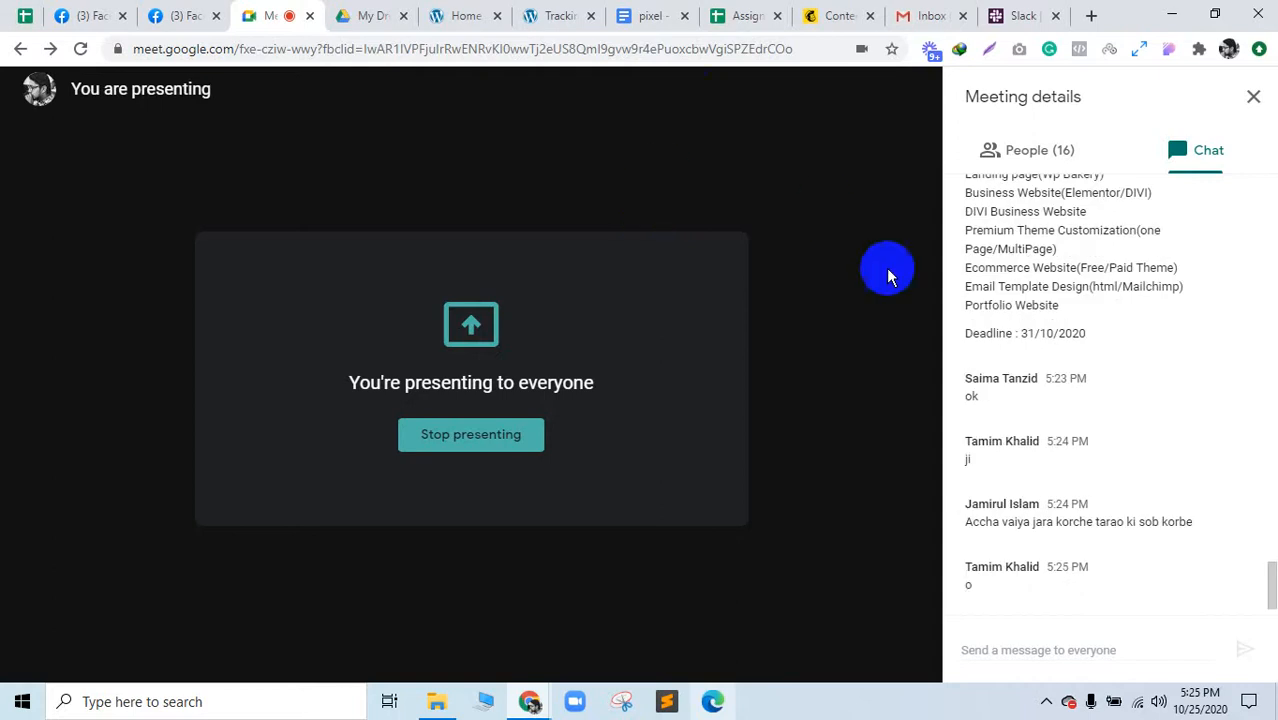
# Step: Highlight the PSD to Bootstrap, PSD to WP, DIVI Business Website and Premium Theme Customization chat lines
pyautogui.scroll(2, 985, 320)
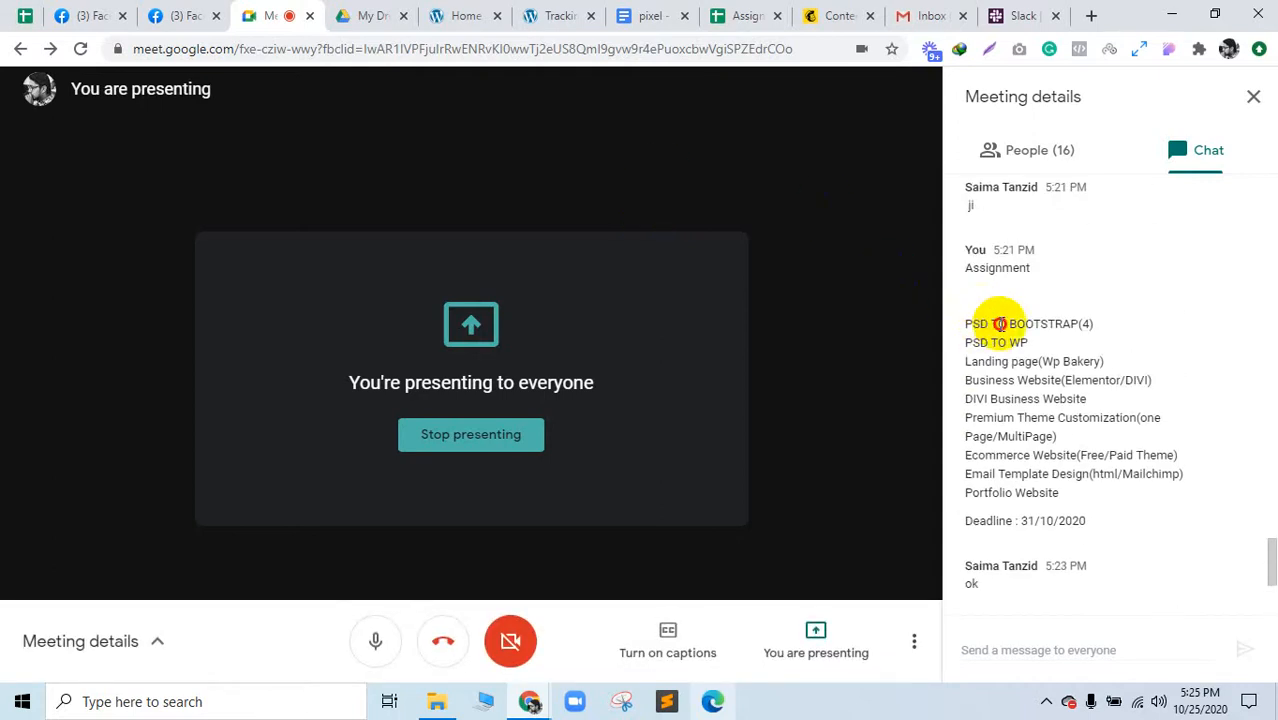
pyautogui.tripleClick(998, 323)
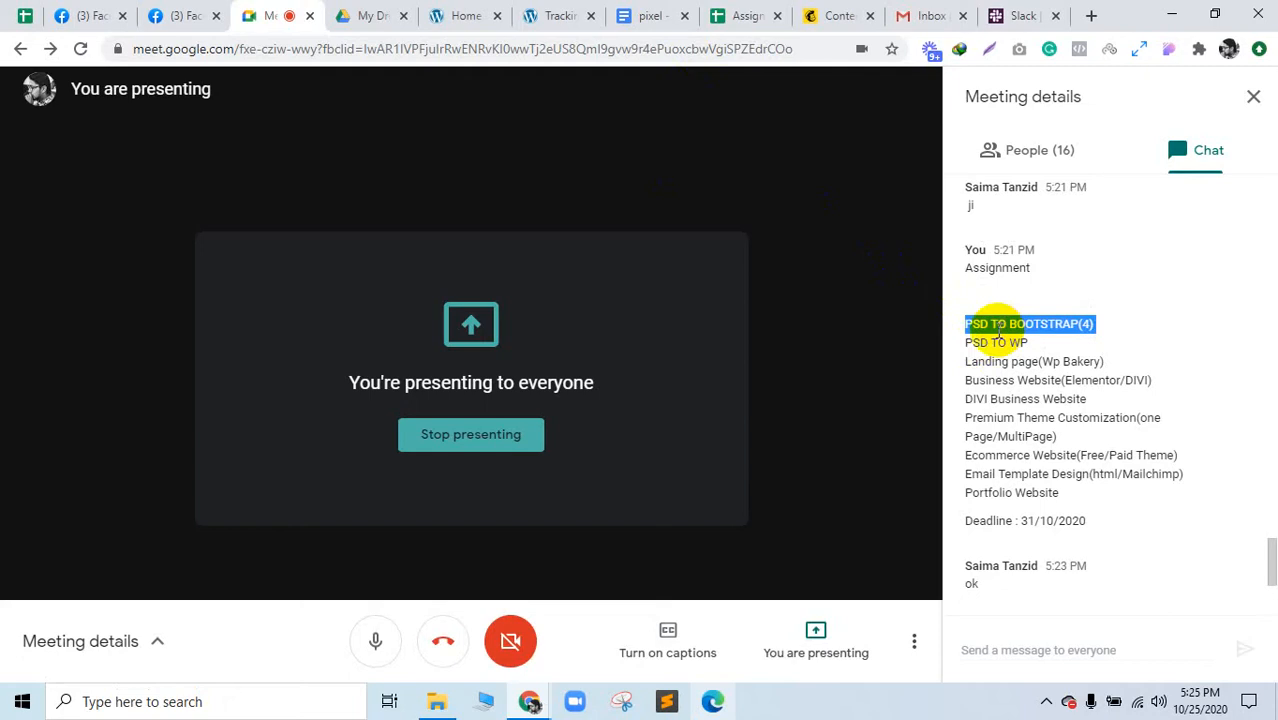
pyautogui.tripleClick(992, 346)
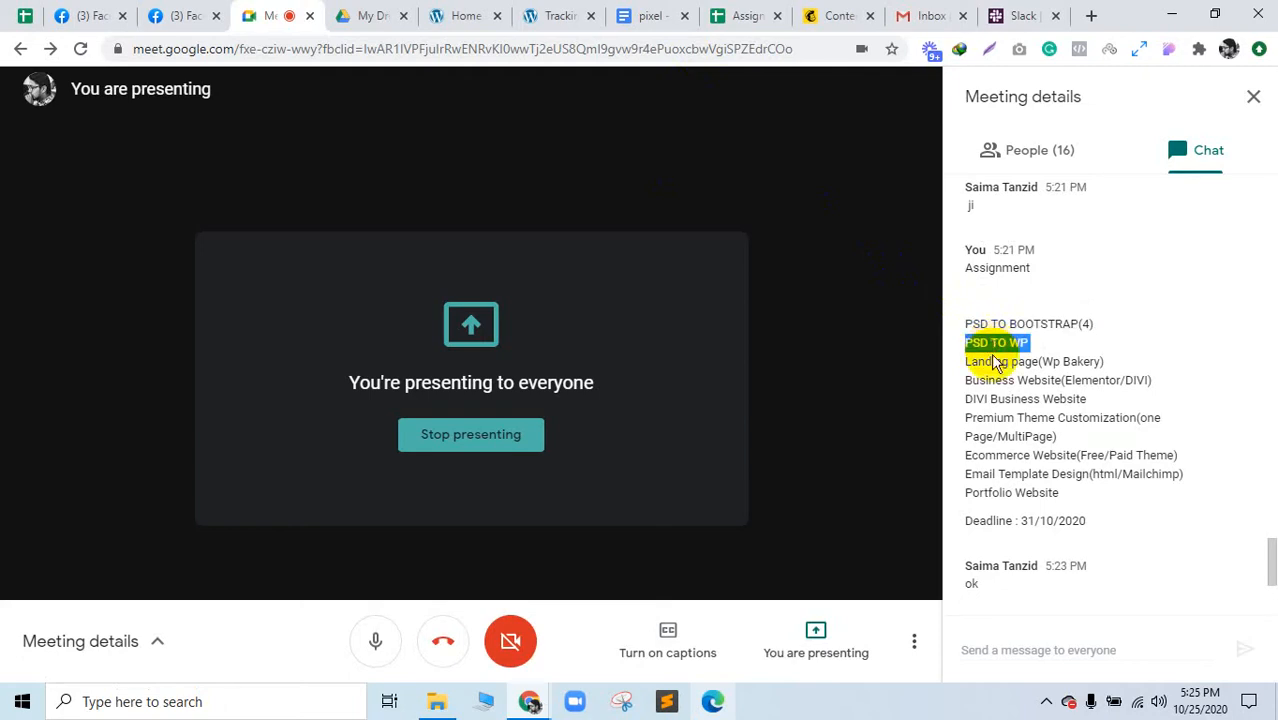
pyautogui.doubleClick(994, 362)
pyautogui.tripleClick(998, 398)
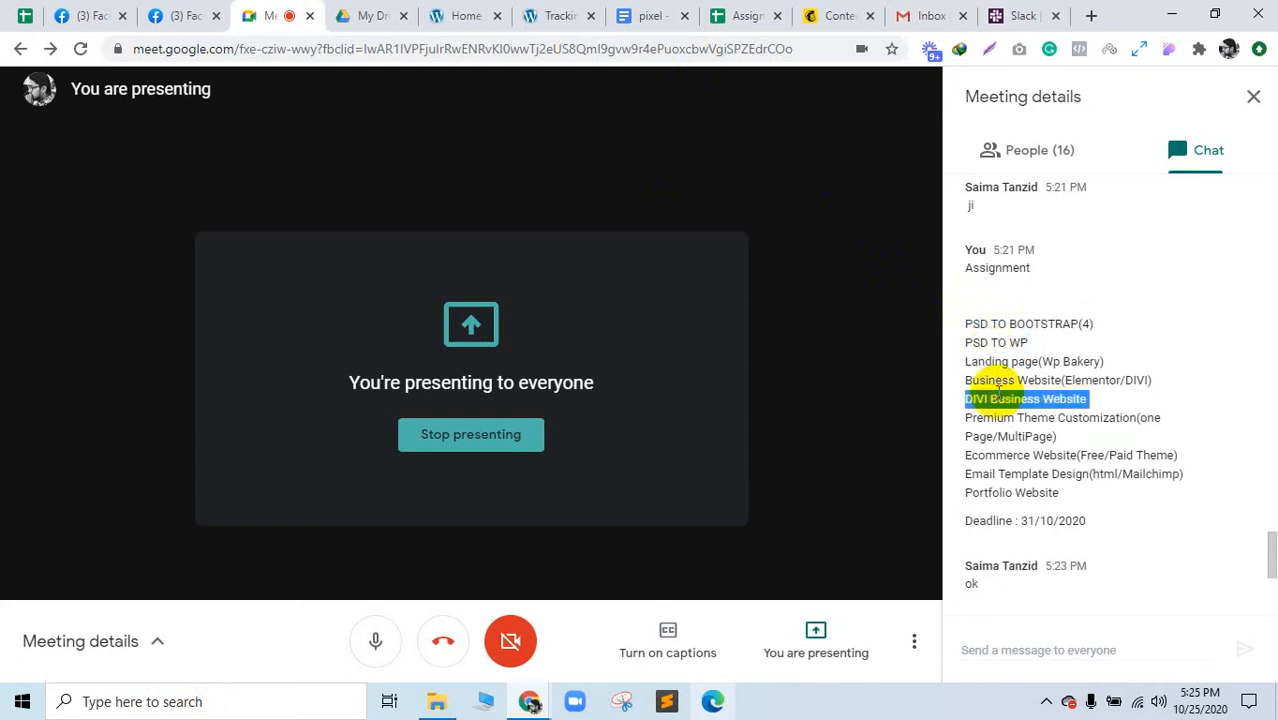
pyautogui.click(1097, 399)
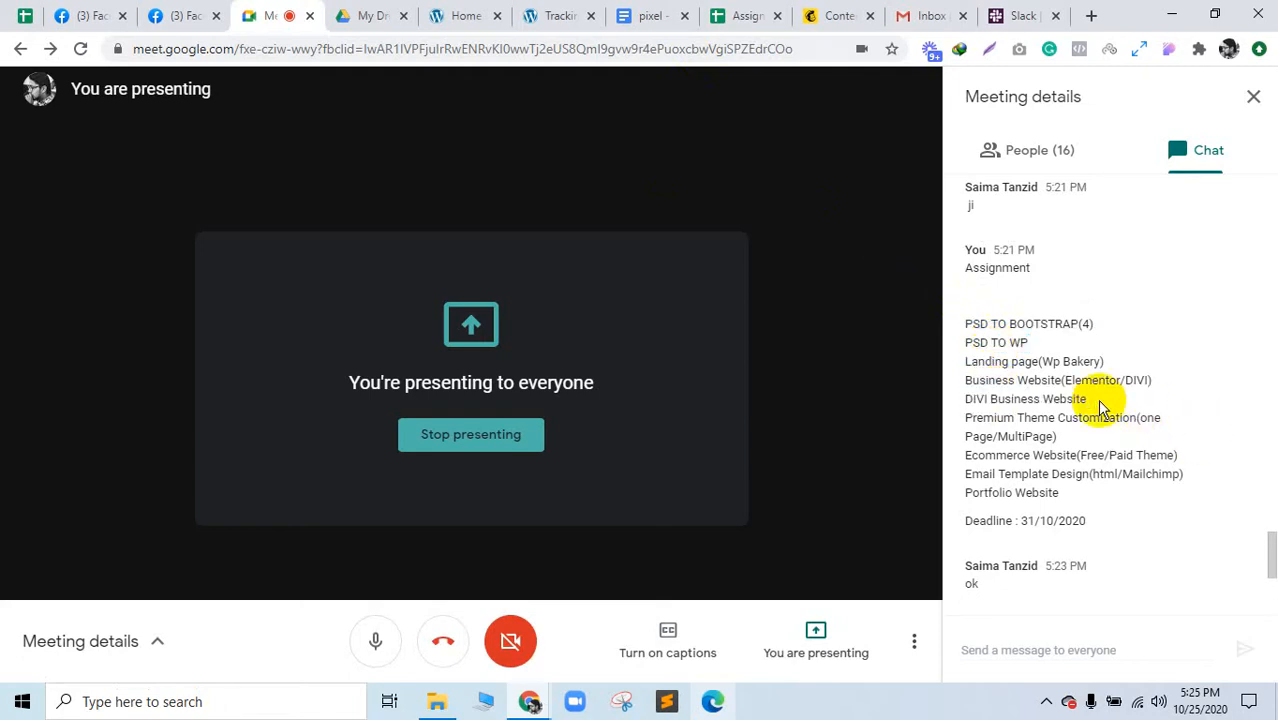
pyautogui.tripleClick(1036, 419)
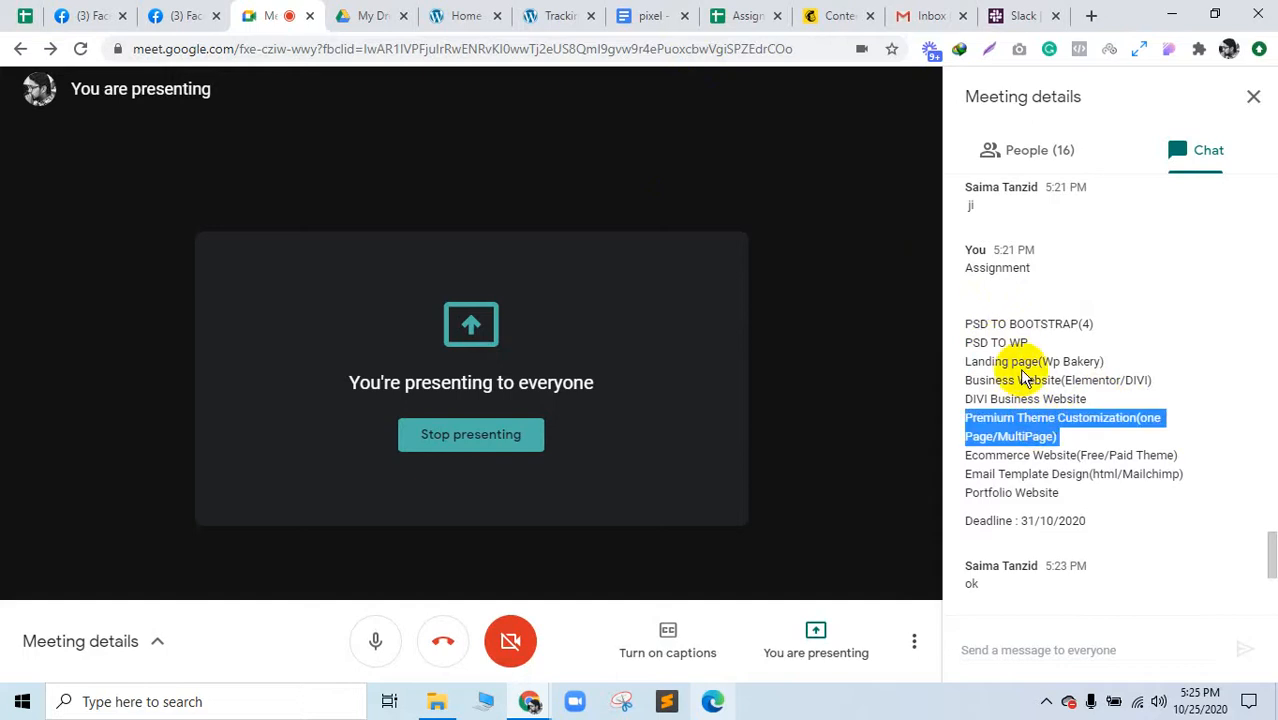
pyautogui.scroll(-2, 1030, 378)
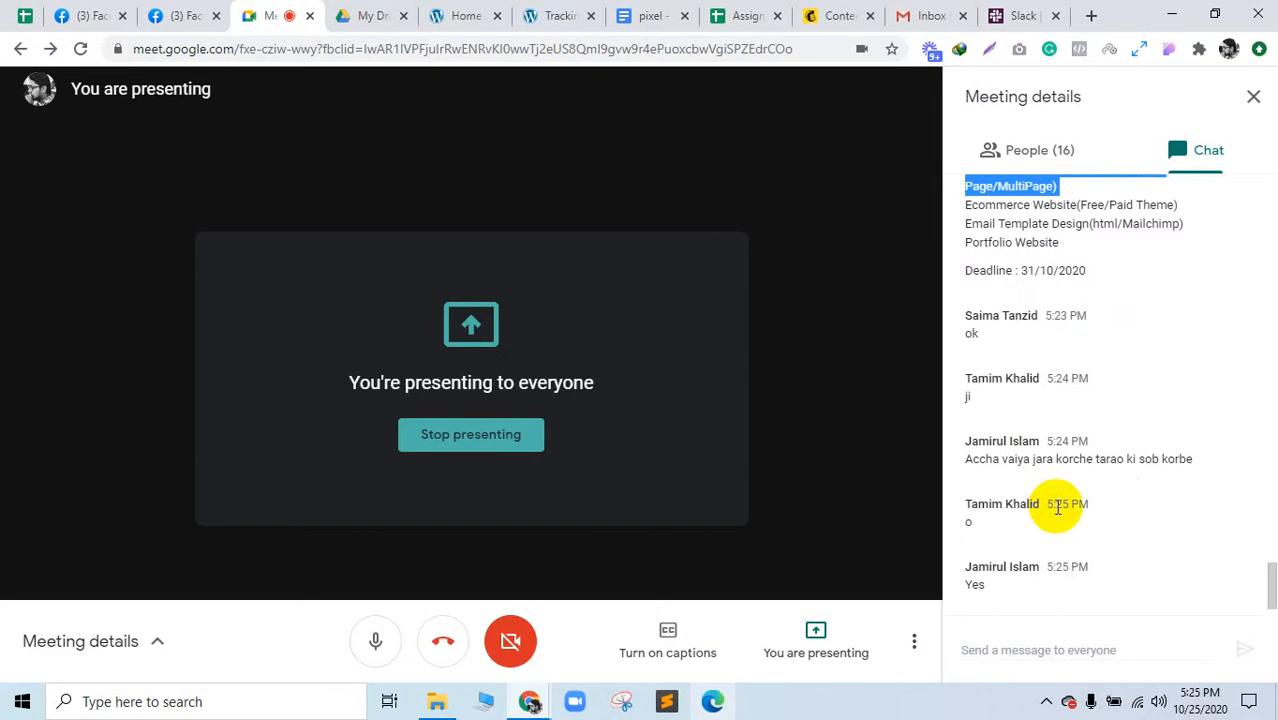
# Step: Check participants, reselect the assignment list and html/Mailchimp item, then go to Tracking Code Manager
pyautogui.click(1040, 156)
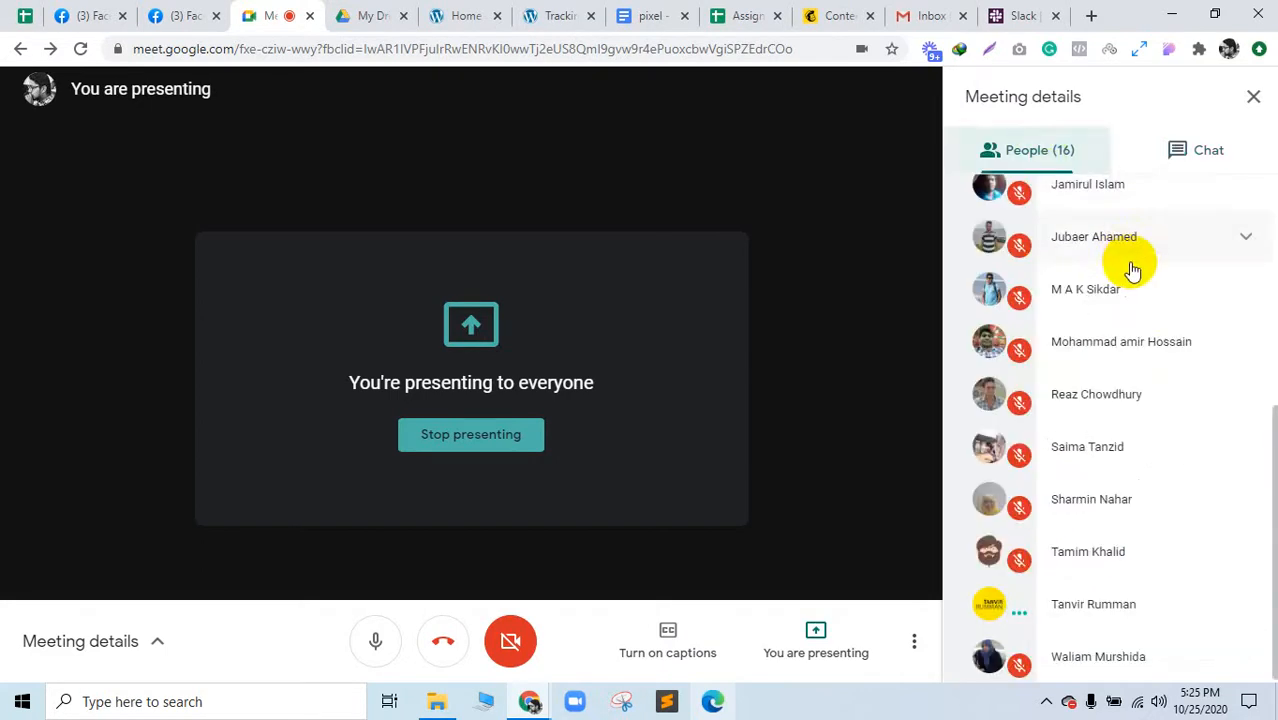
pyautogui.click(1200, 158)
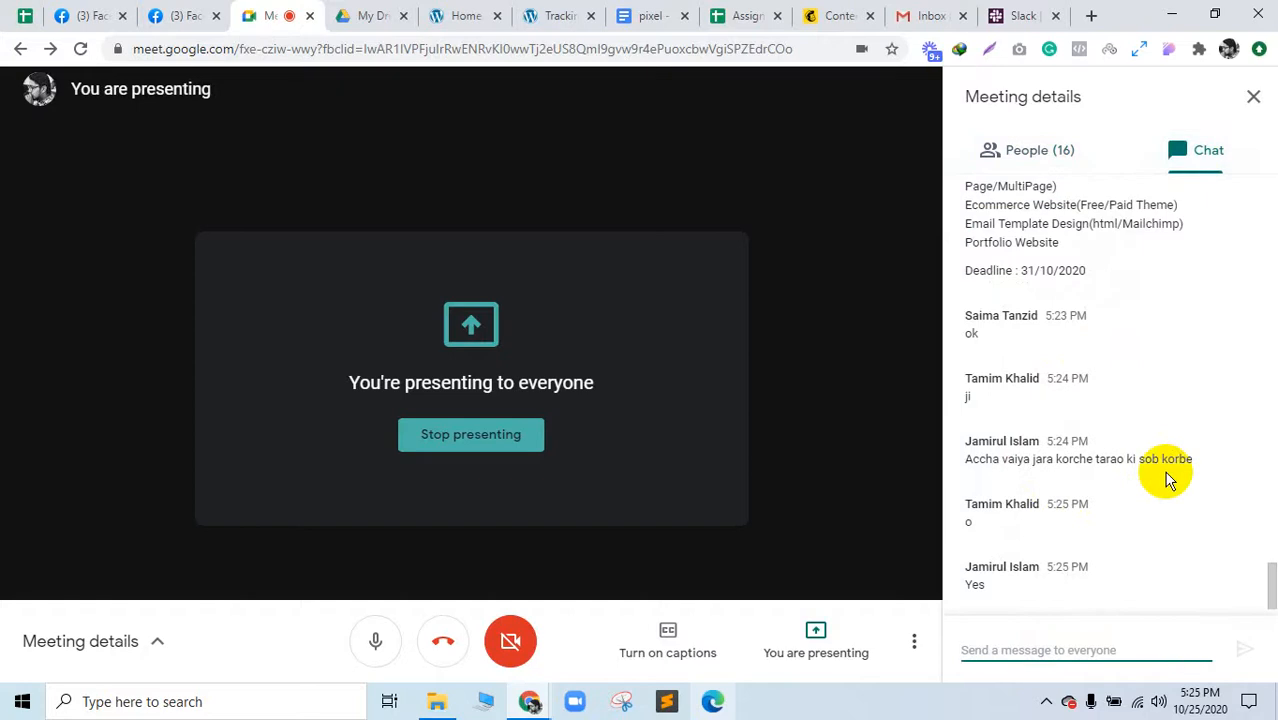
pyautogui.scroll(2, 1166, 478)
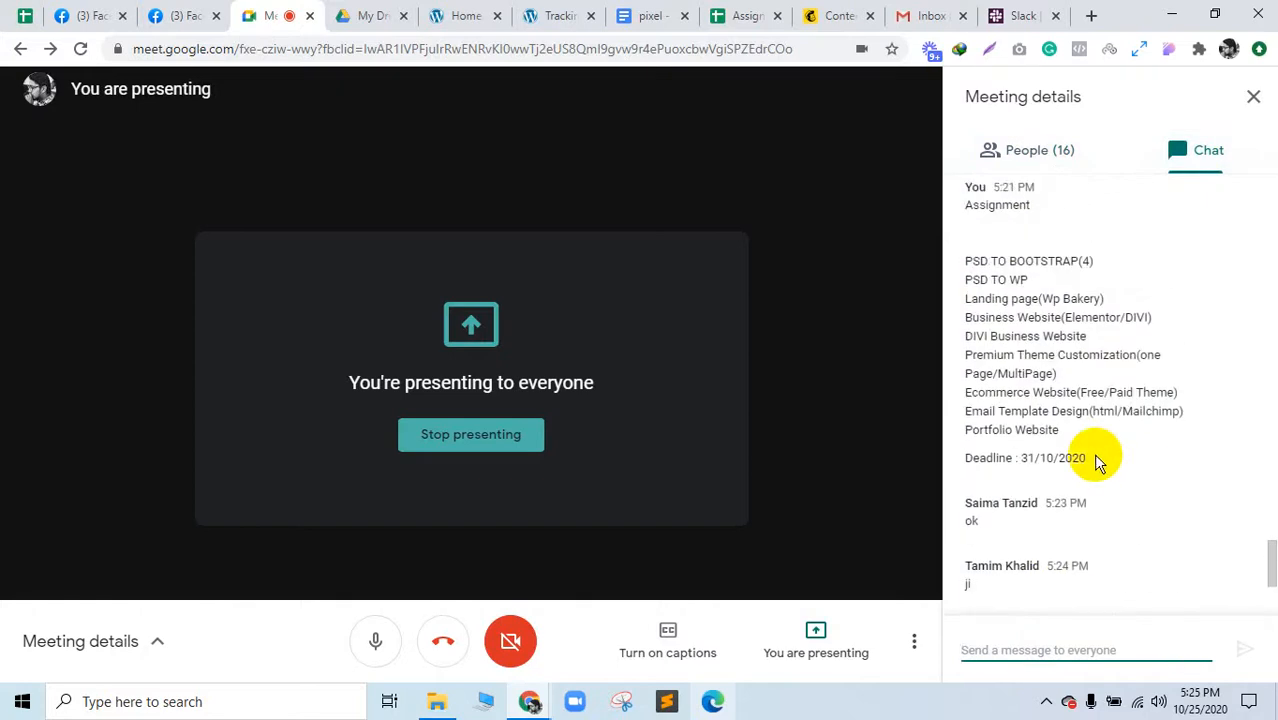
pyautogui.moveTo(1068, 438); pyautogui.dragTo(961, 251)
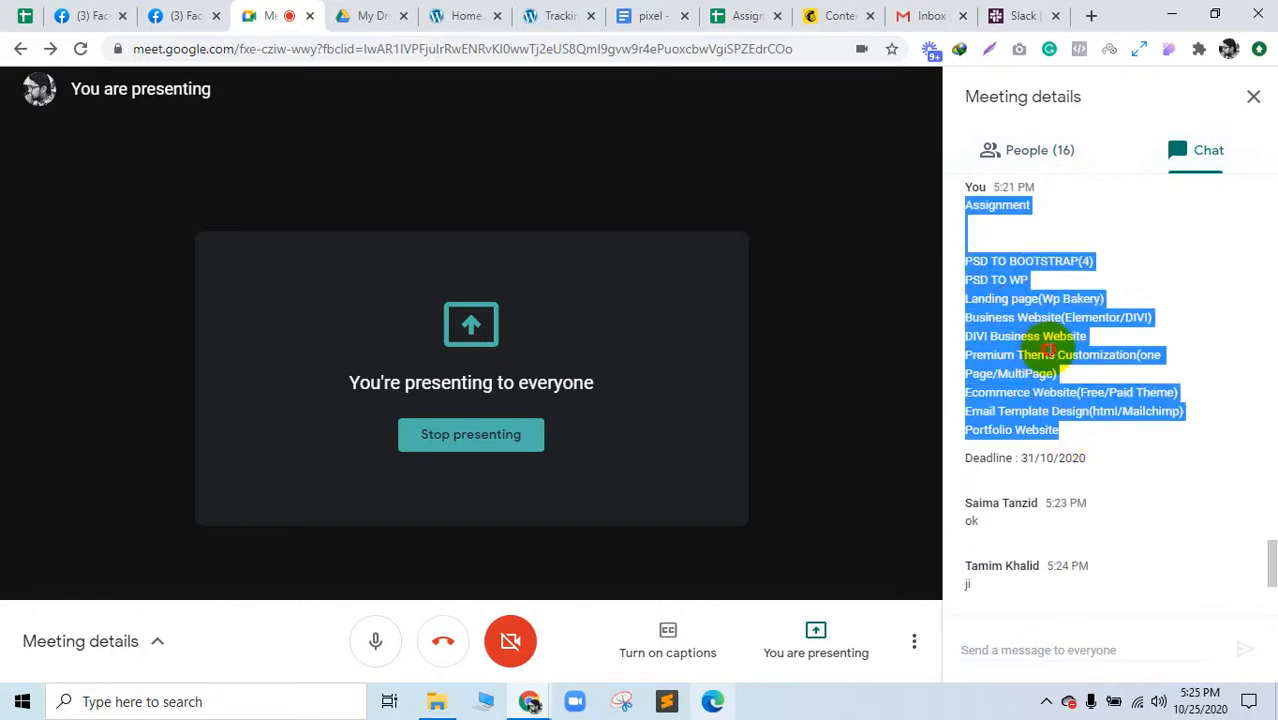
pyautogui.click(1075, 365)
pyautogui.moveTo(1093, 412); pyautogui.dragTo(1182, 412)
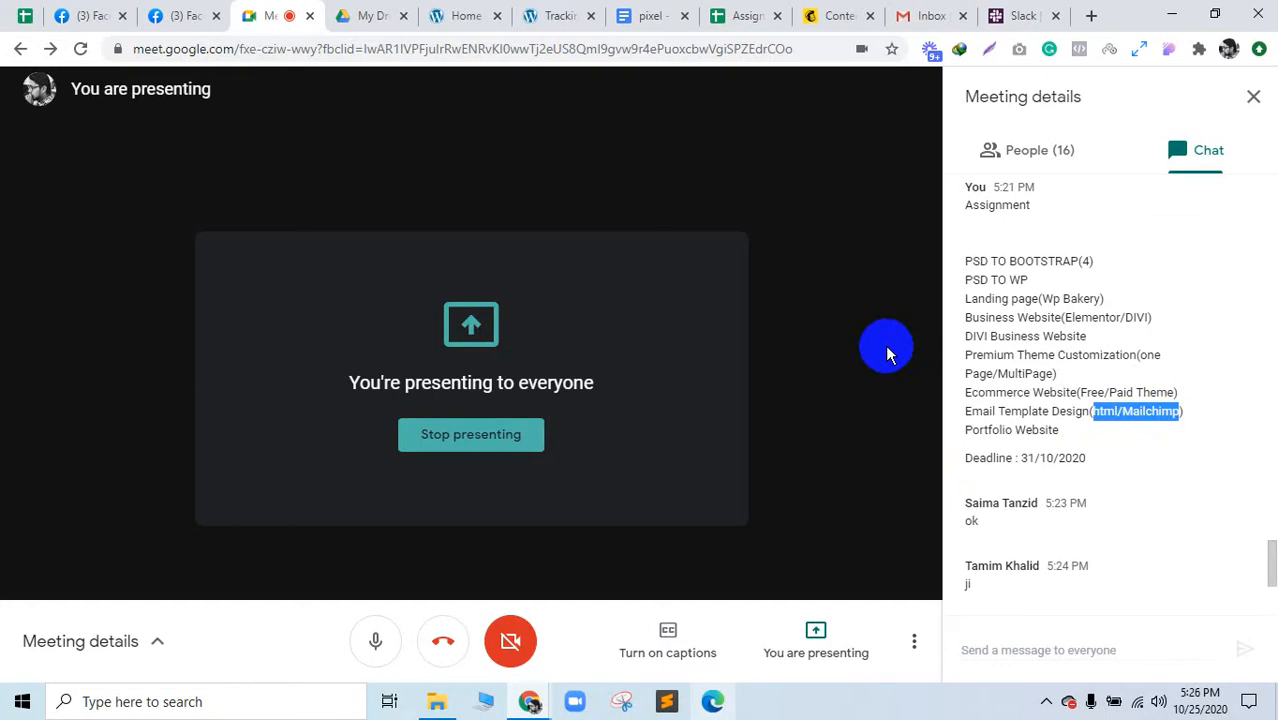
pyautogui.click(565, 12)
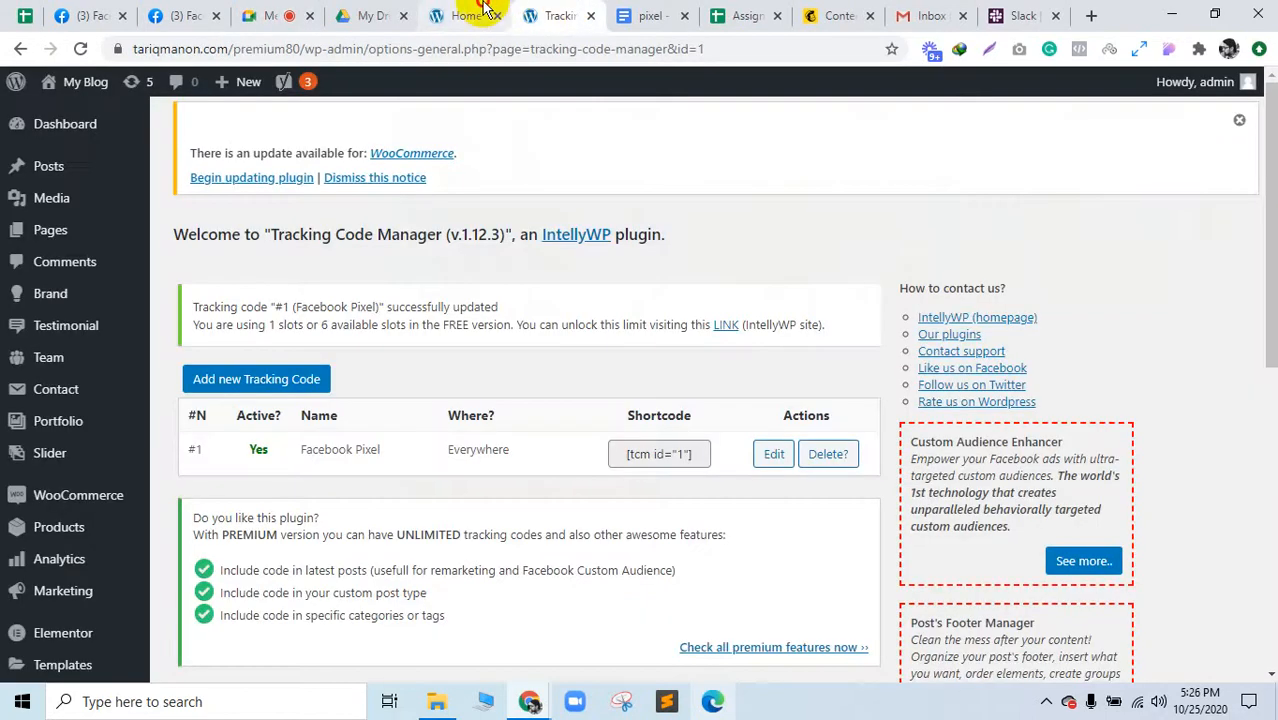
# Step: Switch to the My Blog site's Home tab showing the potted plant banner
pyautogui.click(490, 14)
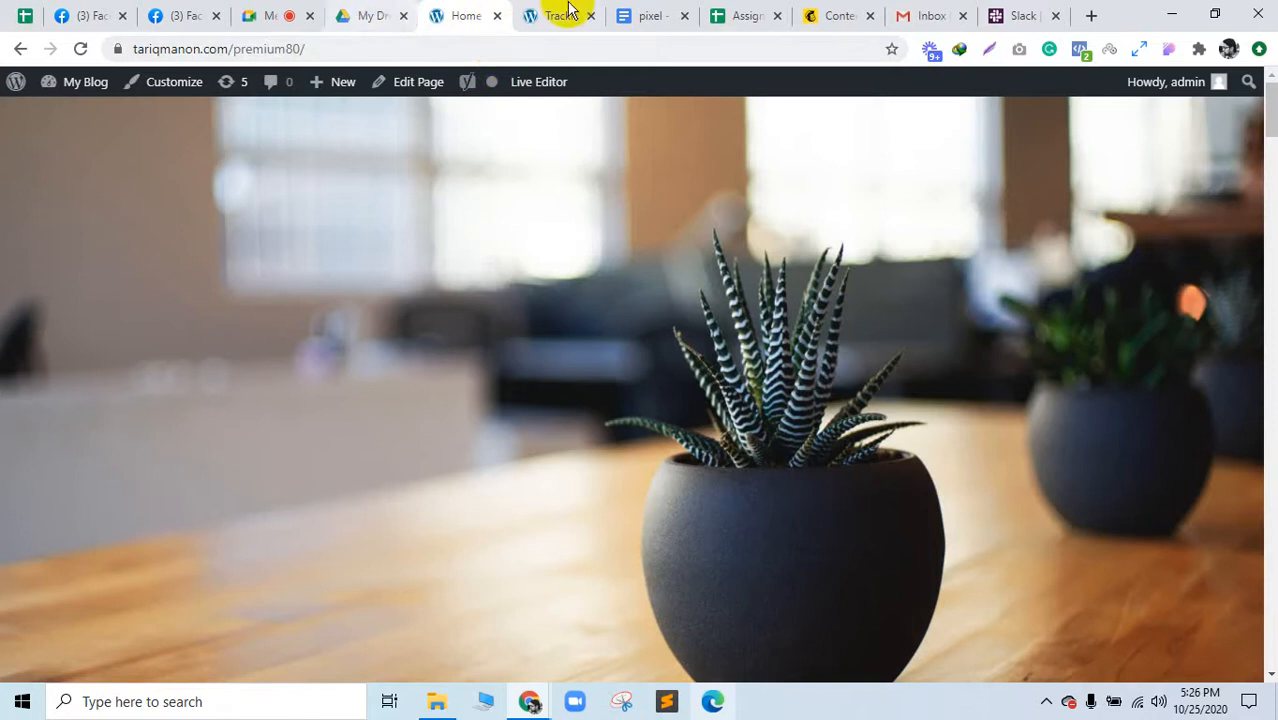
# Step: Open the qoskimama.com link from the J6 comment in the Assignment Sheet and continue past the redirect
pyautogui.click(718, 16)
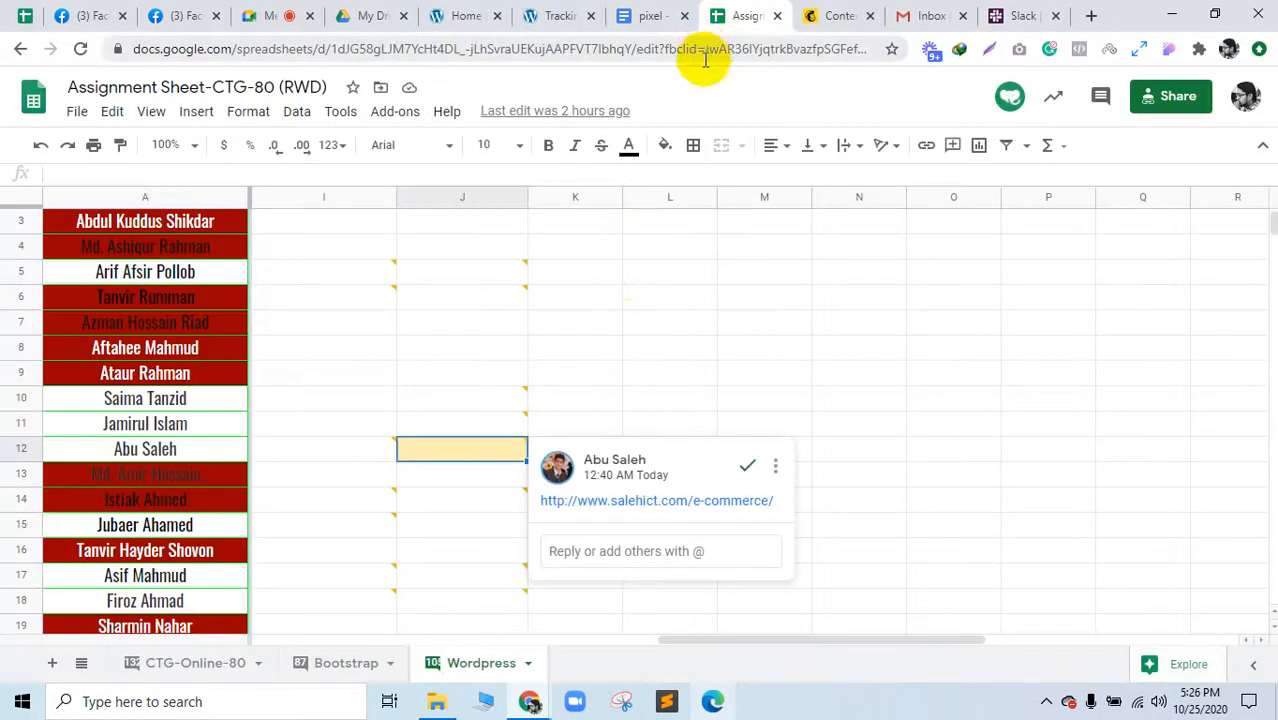
pyautogui.click(628, 330)
pyautogui.scroll(-3, 440, 470)
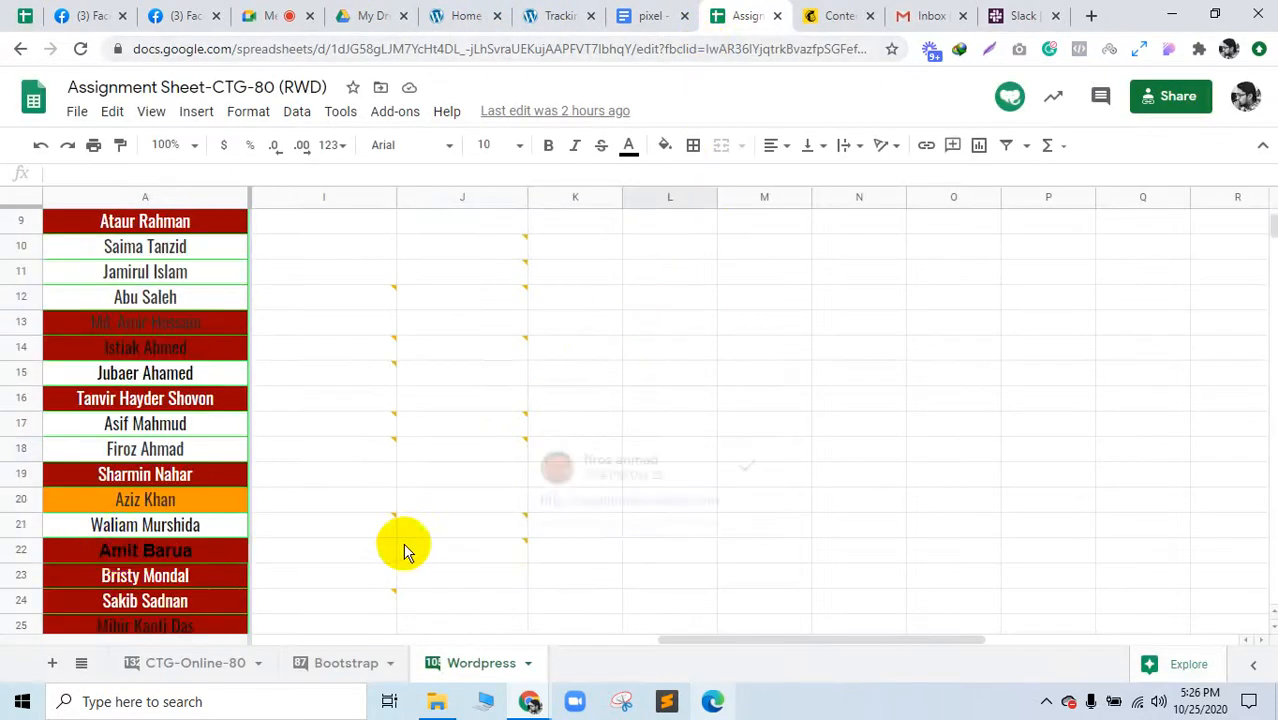
pyautogui.scroll(-1, 118, 552)
pyautogui.scroll(-1, 118, 552)
pyautogui.scroll(5, 135, 545)
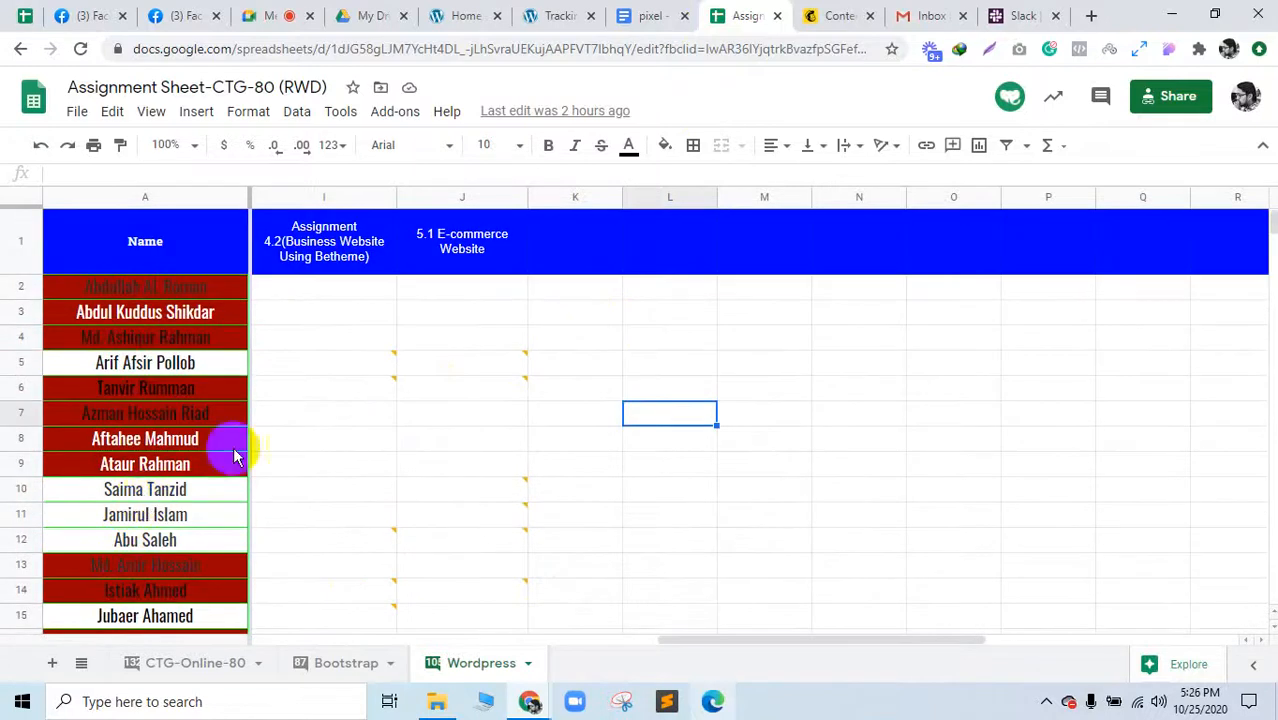
pyautogui.moveTo(508, 388)
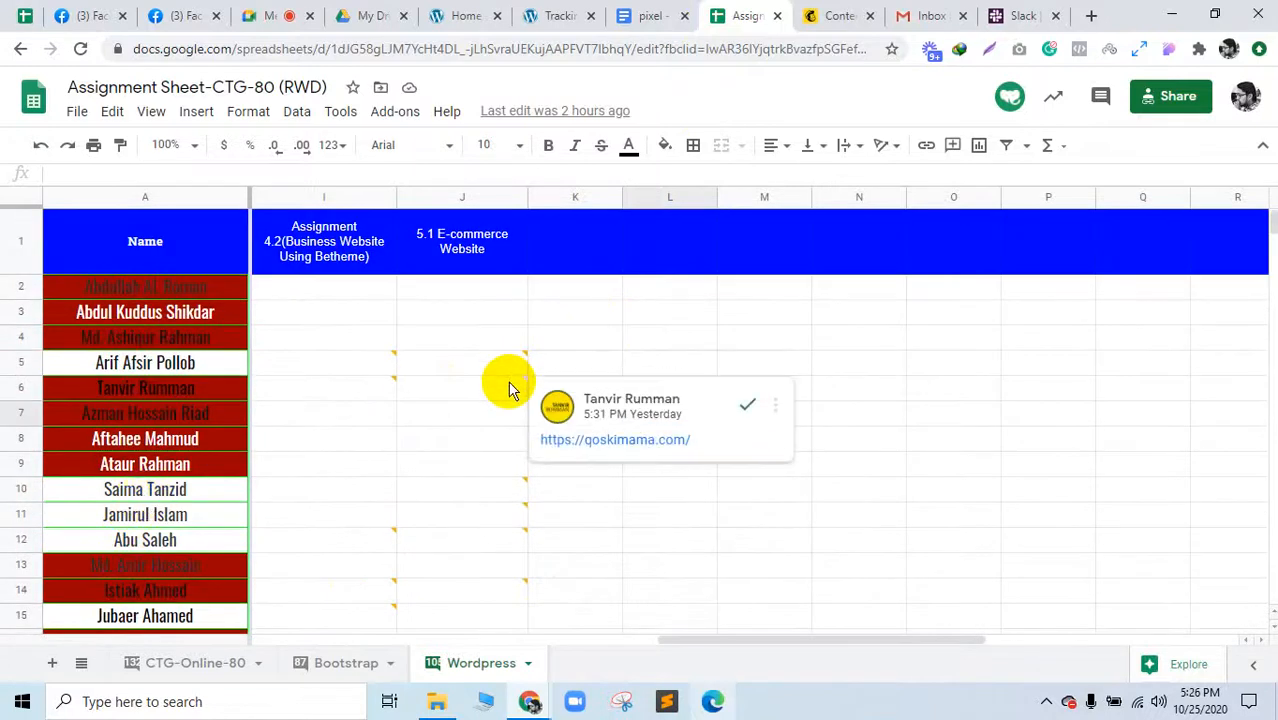
pyautogui.click(690, 440)
pyautogui.moveTo(757, 10); pyautogui.dragTo(345, 14)
pyautogui.click(457, 170)
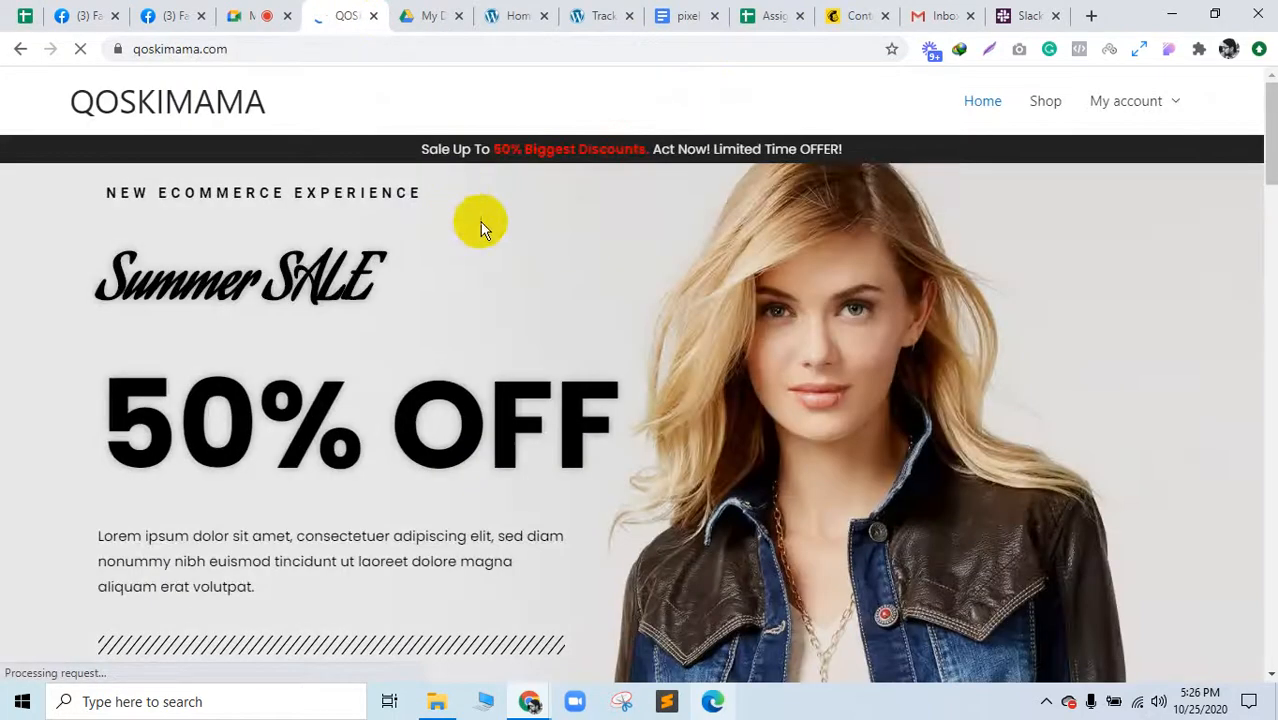
# Step: Return to the QOSKIMAMA homepage and add the Shirt to the cart
pyautogui.moveTo(1101, 108)
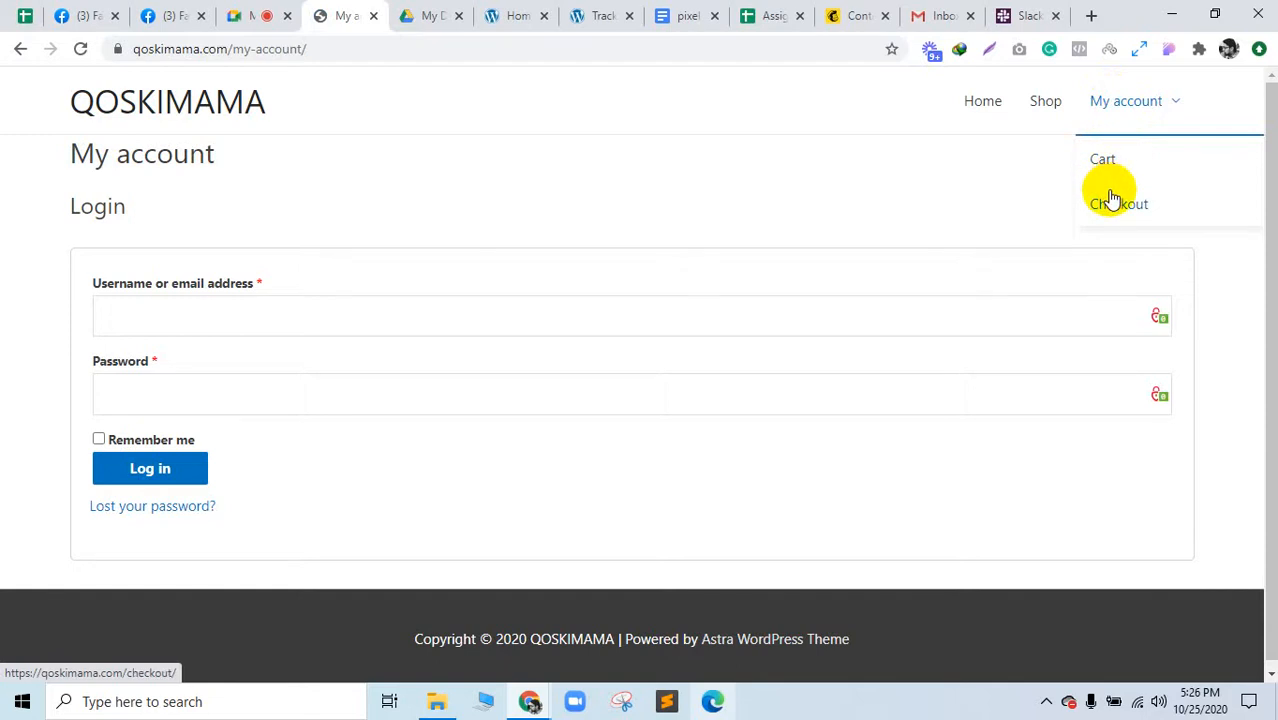
pyautogui.click(152, 116)
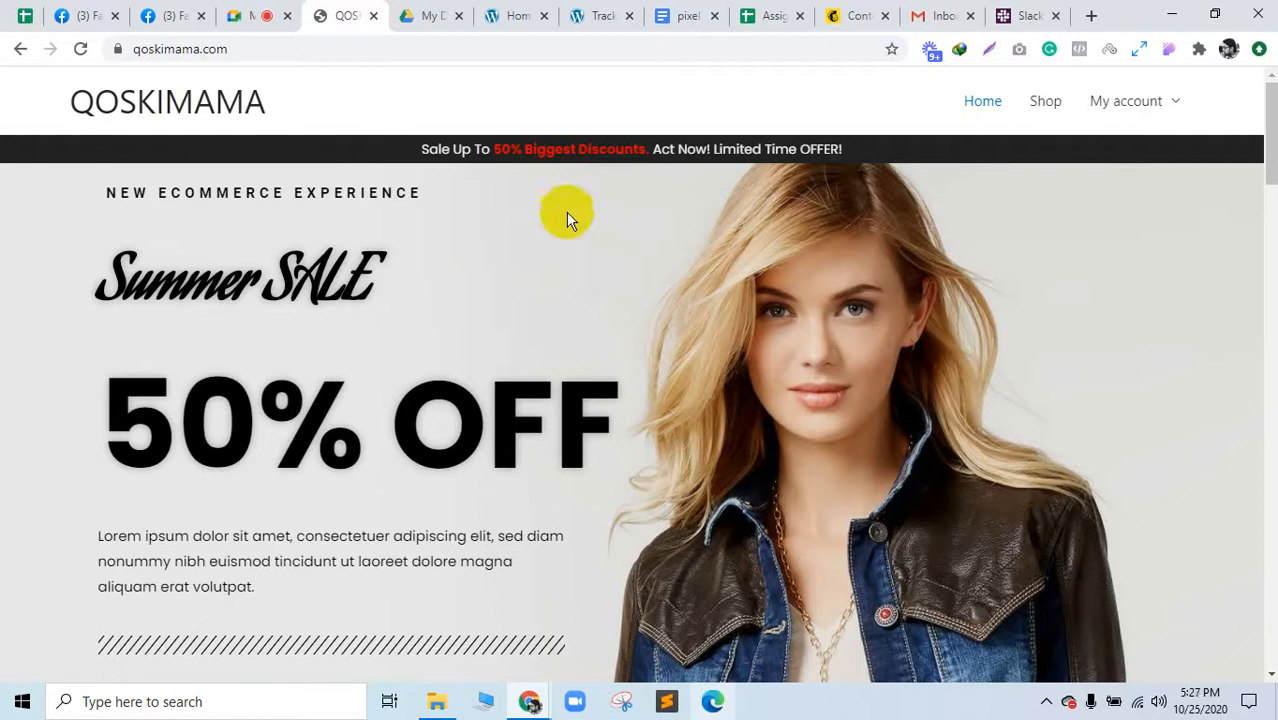
pyautogui.scroll(-8, 765, 218)
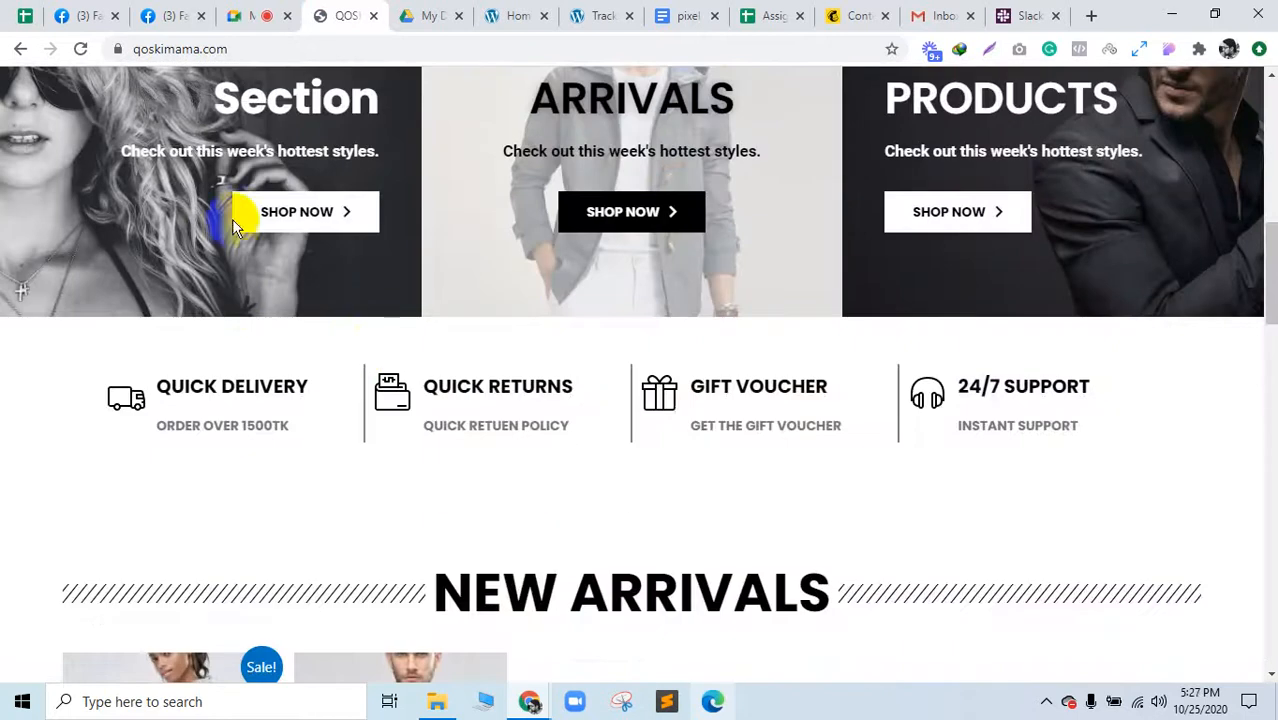
pyautogui.scroll(-6, 421, 418)
pyautogui.scroll(6, 421, 418)
pyautogui.scroll(-5, 441, 411)
pyautogui.click(164, 434)
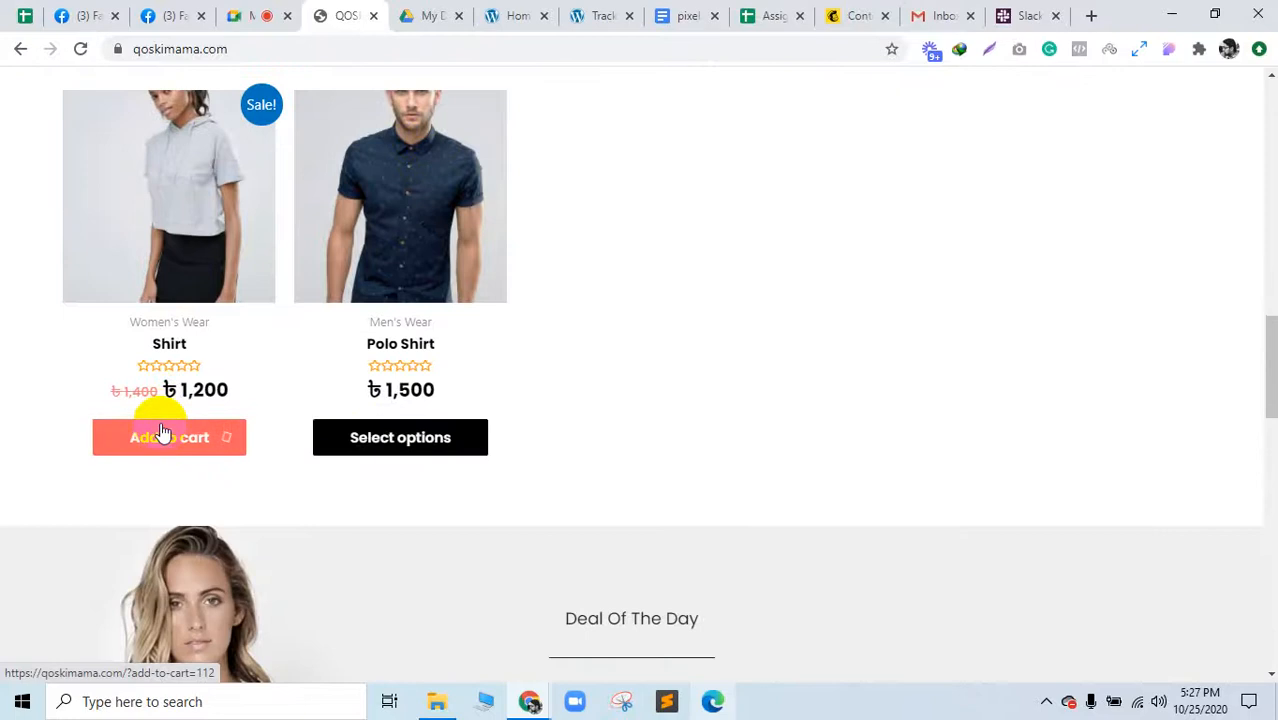
# Step: Open the cart page showing two Shirts and the Polo Shirt - Blue
pyautogui.click(201, 186)
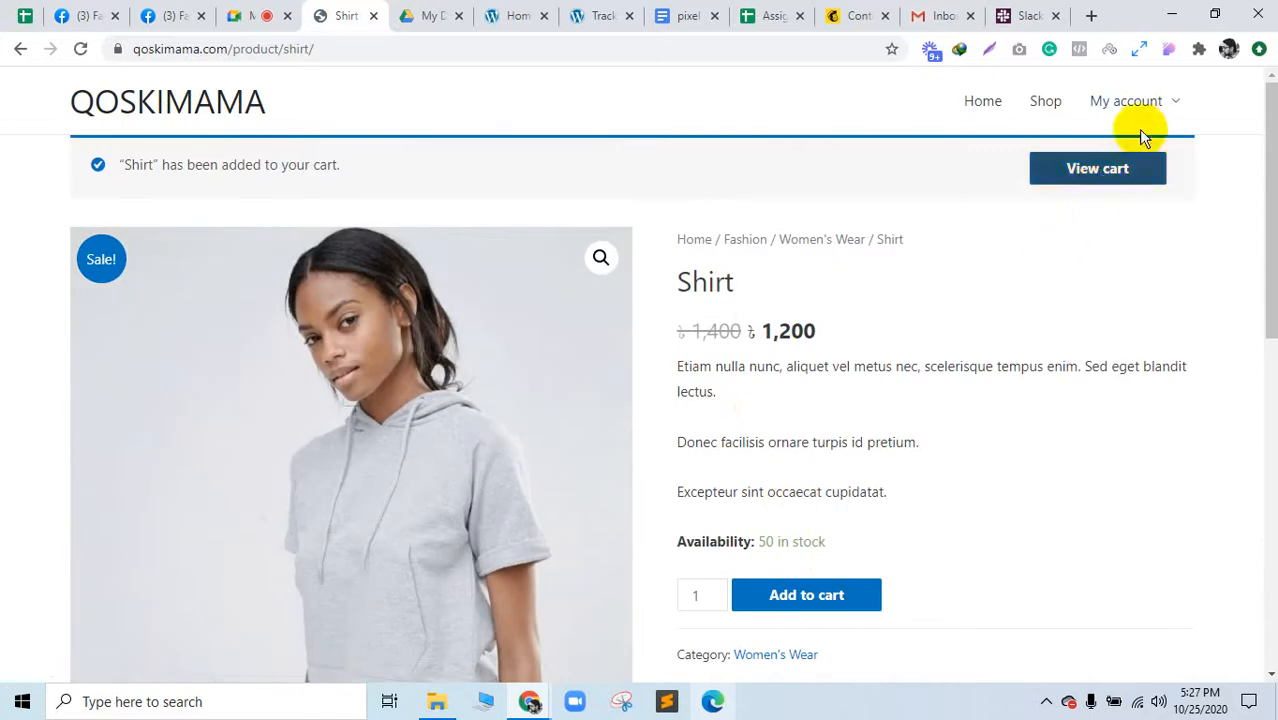
pyautogui.click(1038, 172)
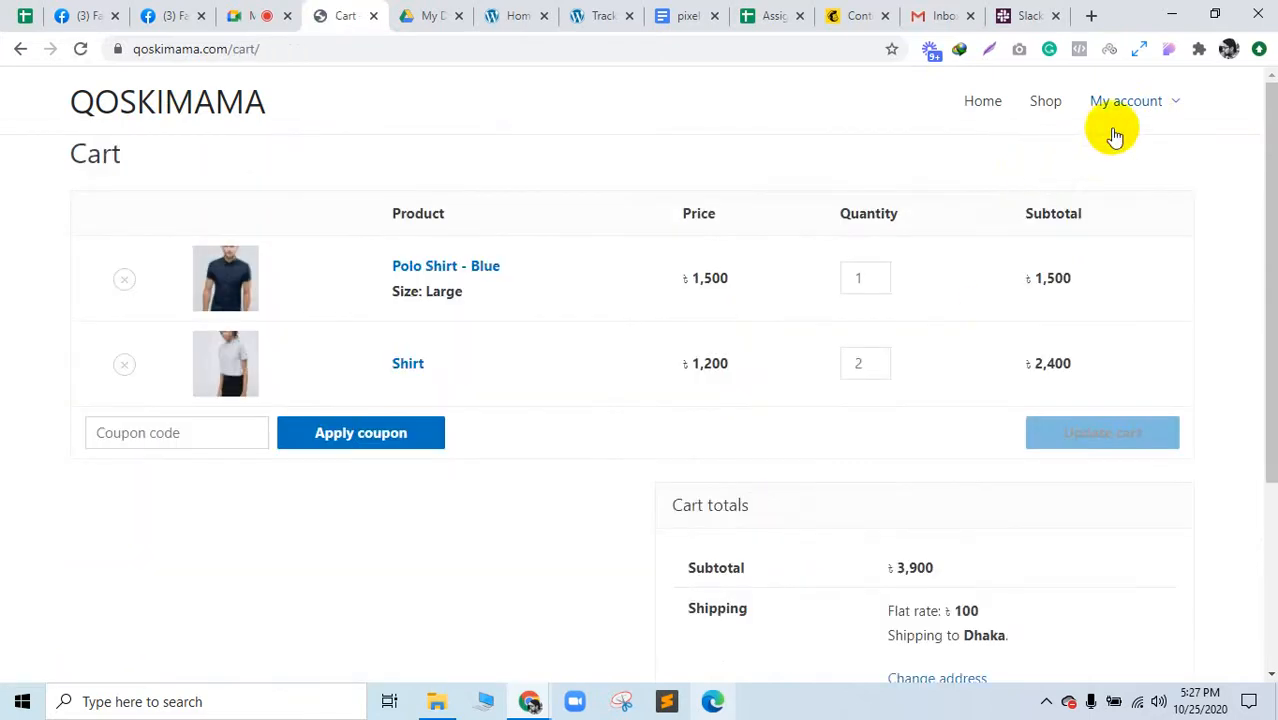
pyautogui.moveTo(1132, 128)
pyautogui.click(1122, 158)
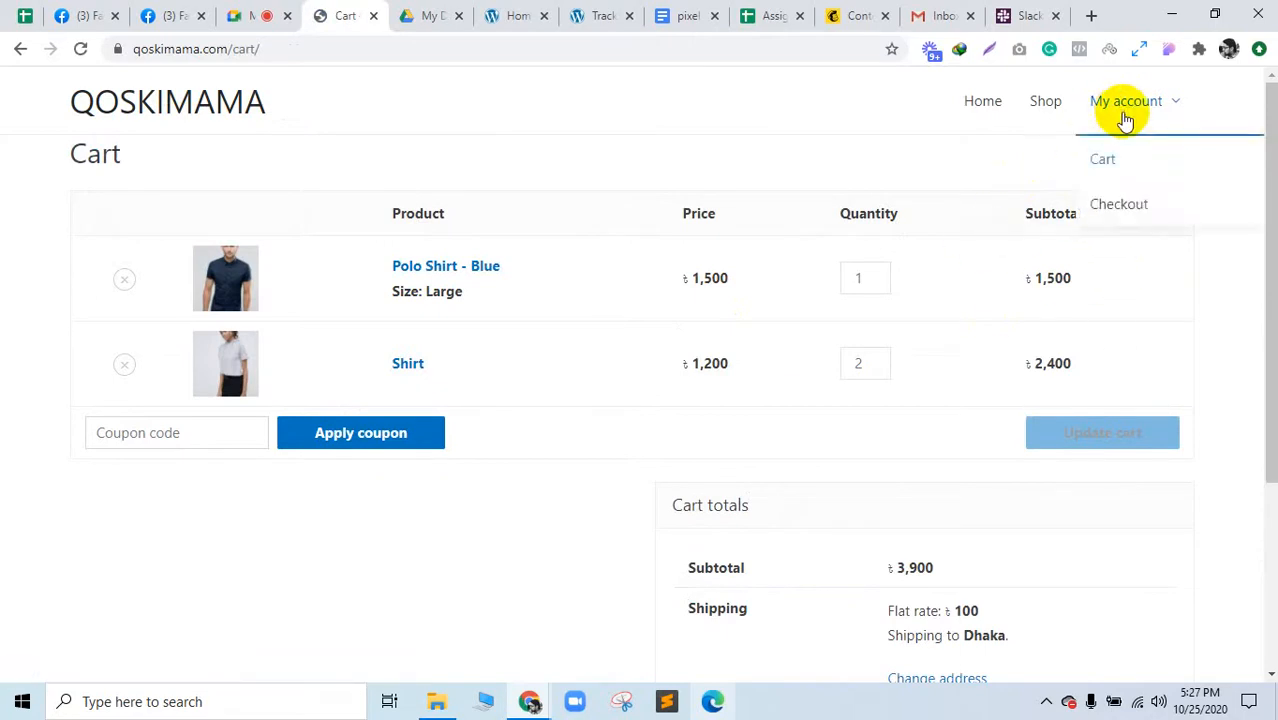
# Step: Inspect the Cart menu link in DevTools, open its anchor as editable HTML and select it all
pyautogui.moveTo(1140, 128)
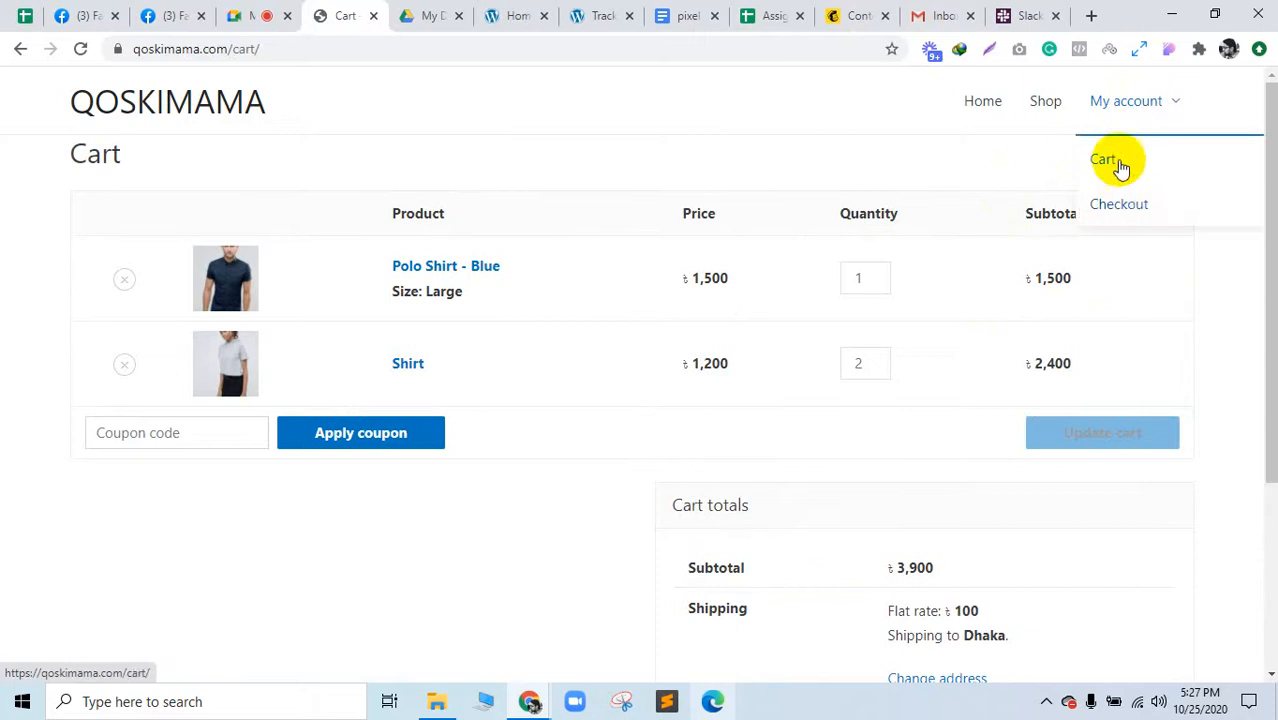
pyautogui.rightClick(1115, 163)
pyautogui.click(1108, 330)
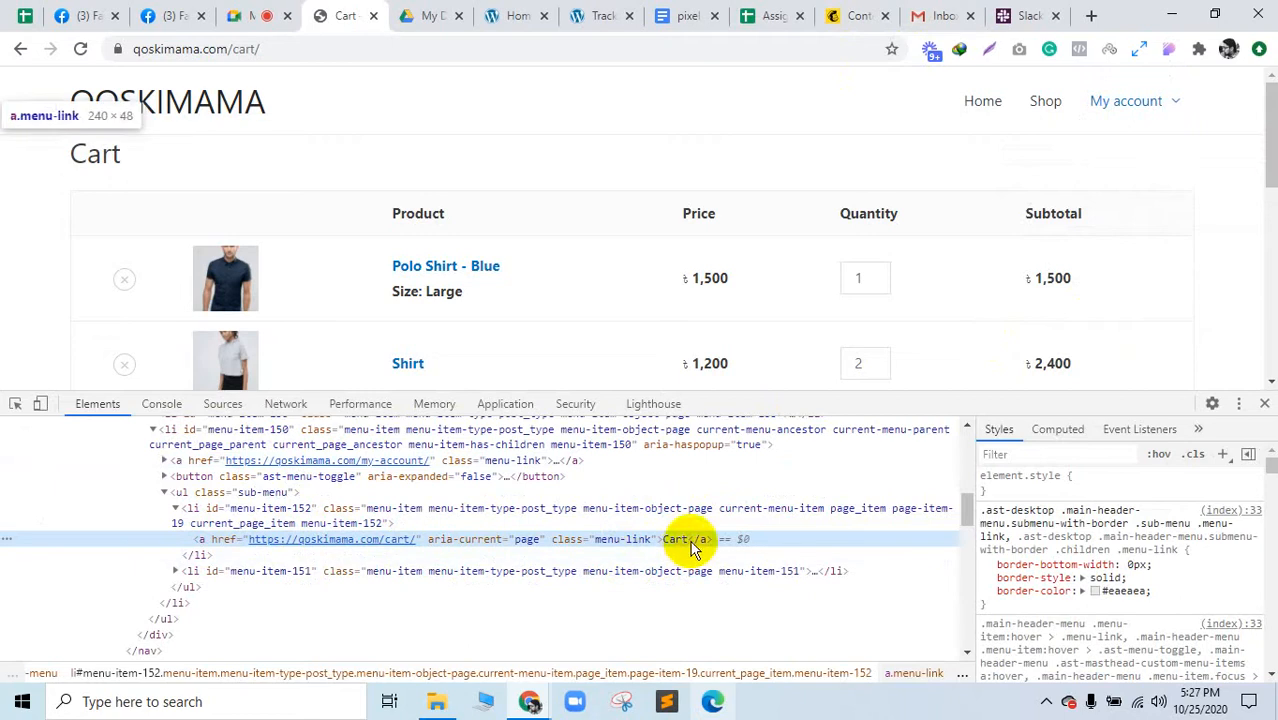
pyautogui.click(16, 404)
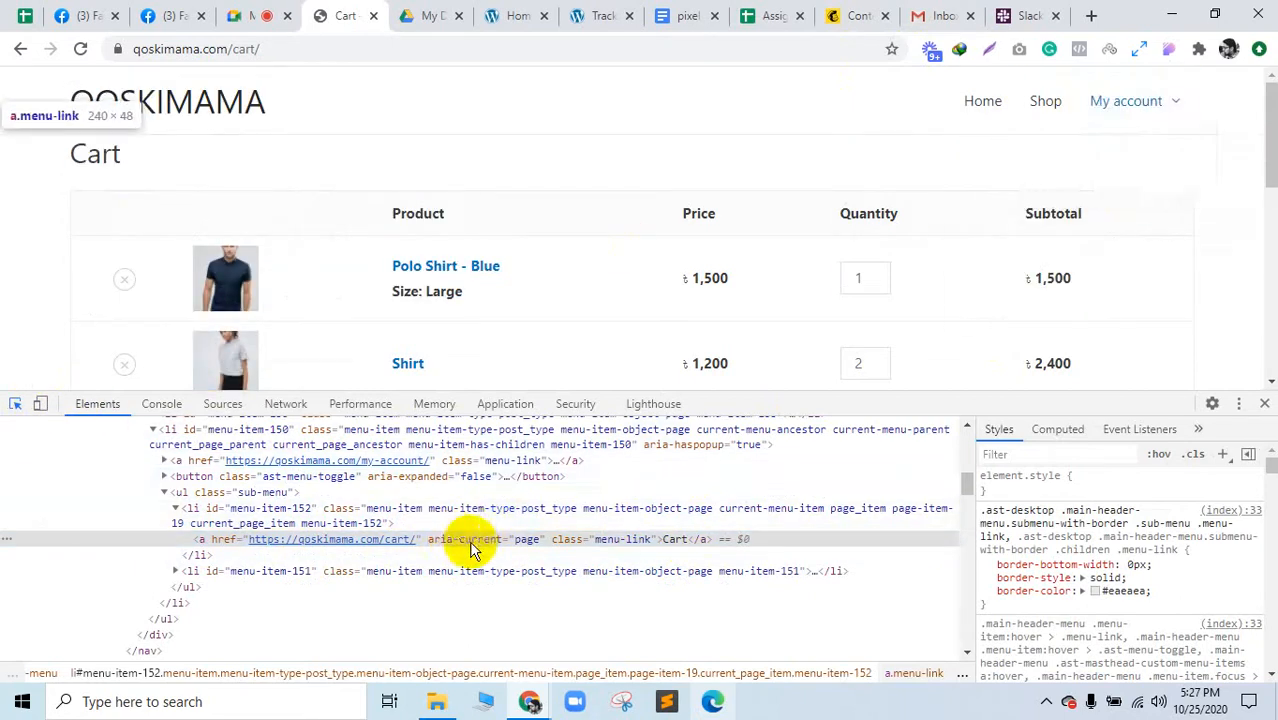
pyautogui.rightClick(688, 548)
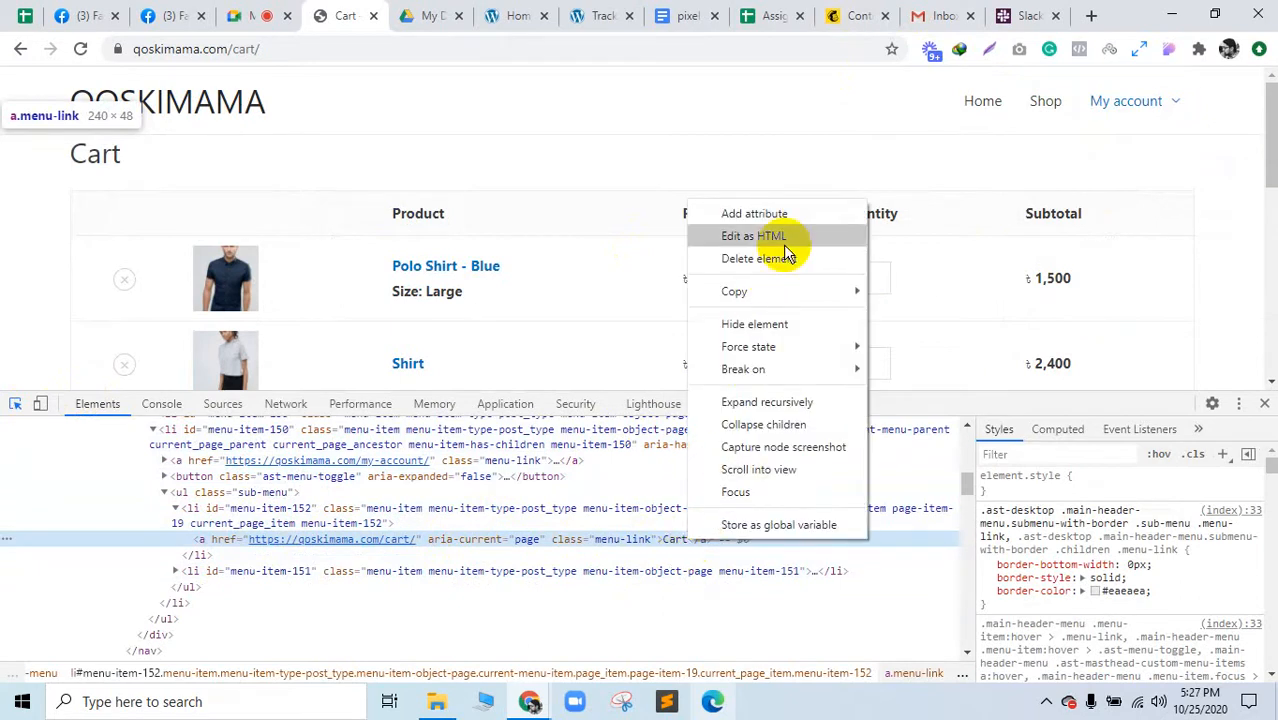
pyautogui.moveTo(794, 304)
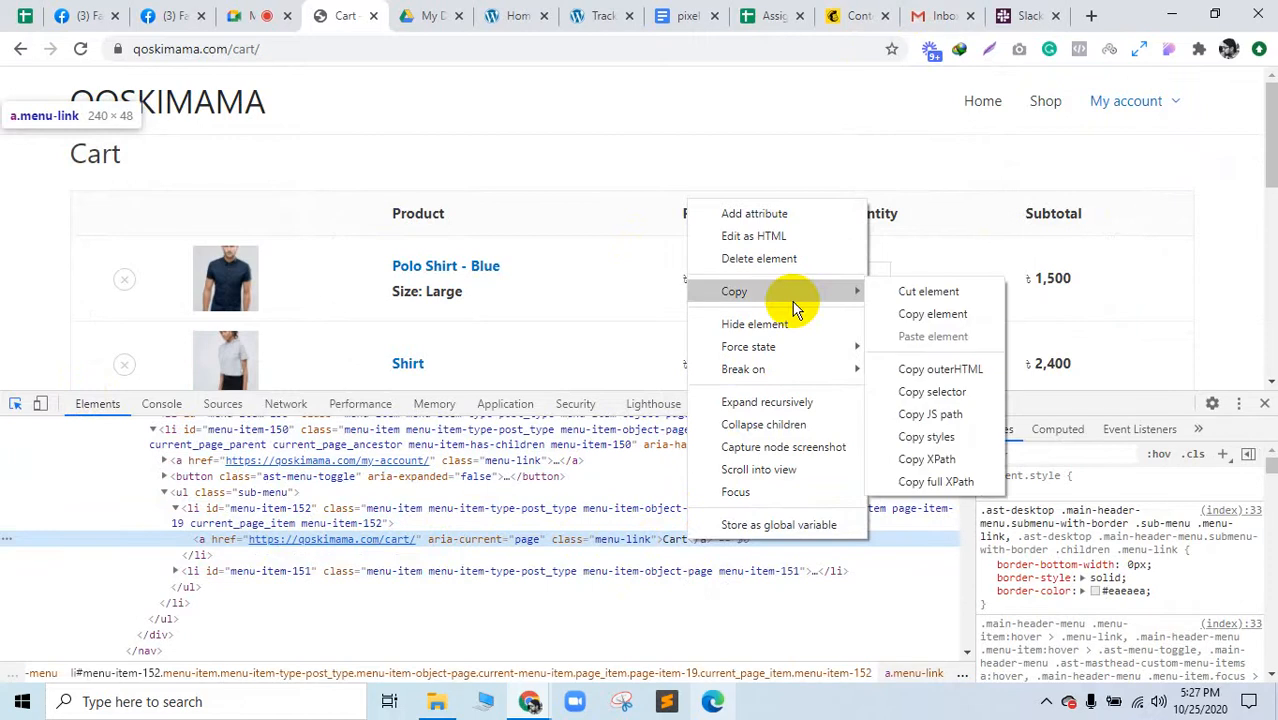
pyautogui.click(754, 236)
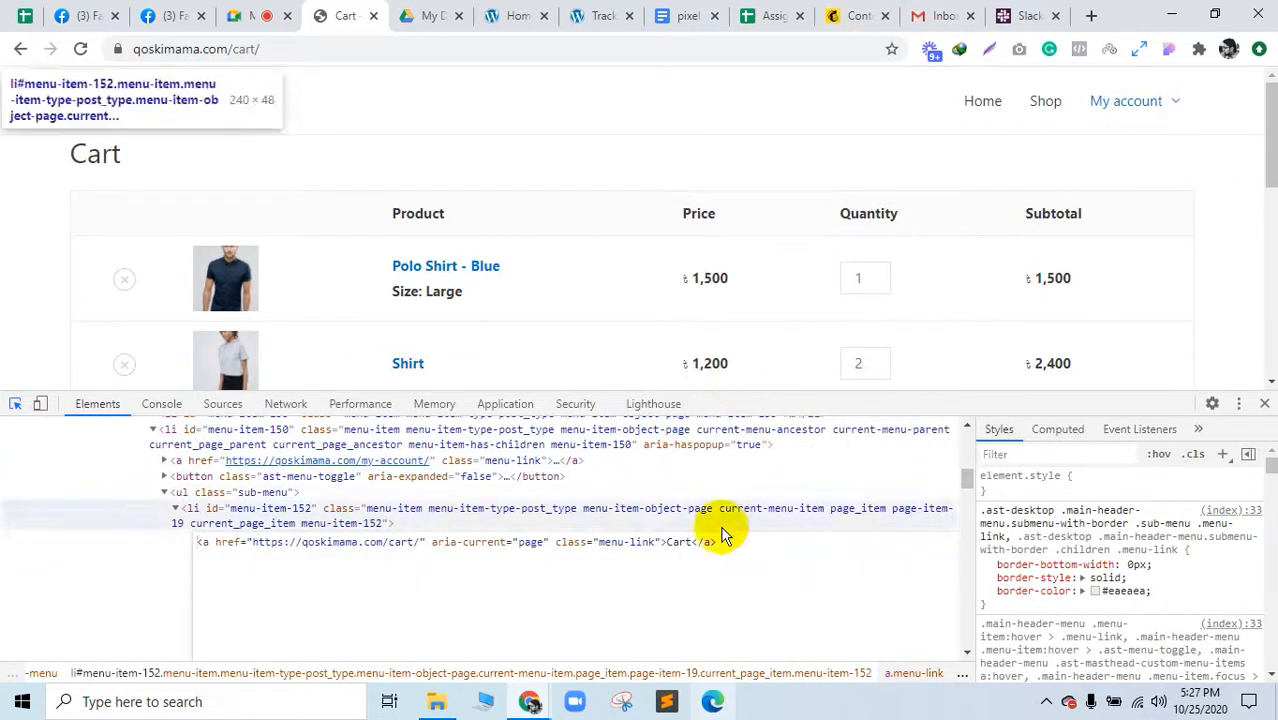
pyautogui.moveTo(722, 543); pyautogui.dragTo(195, 541)
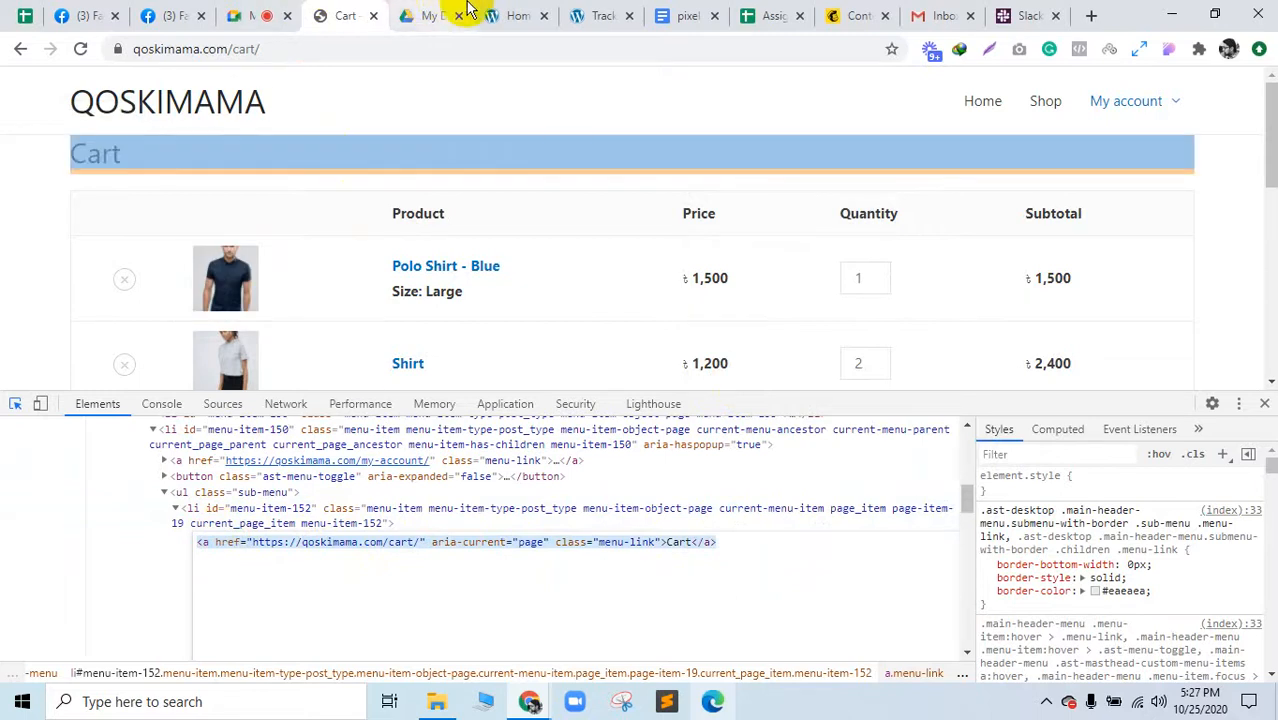
# Step: Go to Plugins > Add New in the WordPress admin
pyautogui.click(606, 12)
pyautogui.scroll(-5, 125, 445)
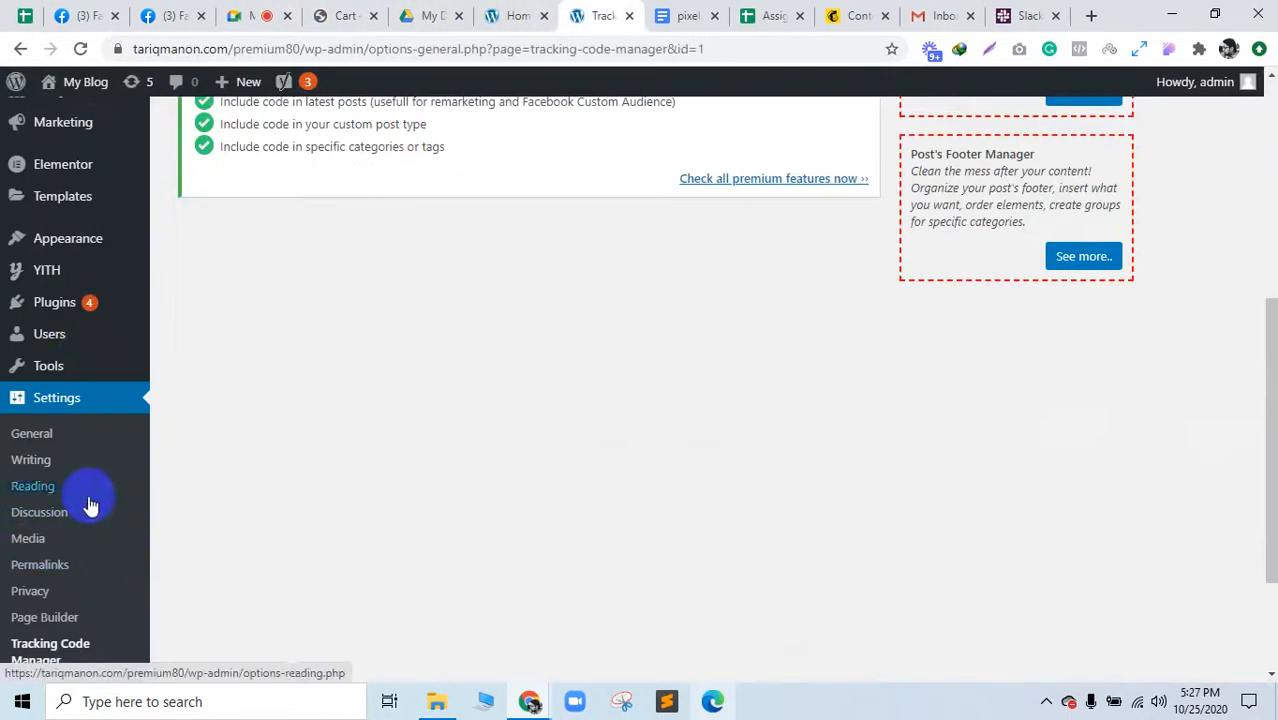
pyautogui.moveTo(91, 305)
pyautogui.click(180, 336)
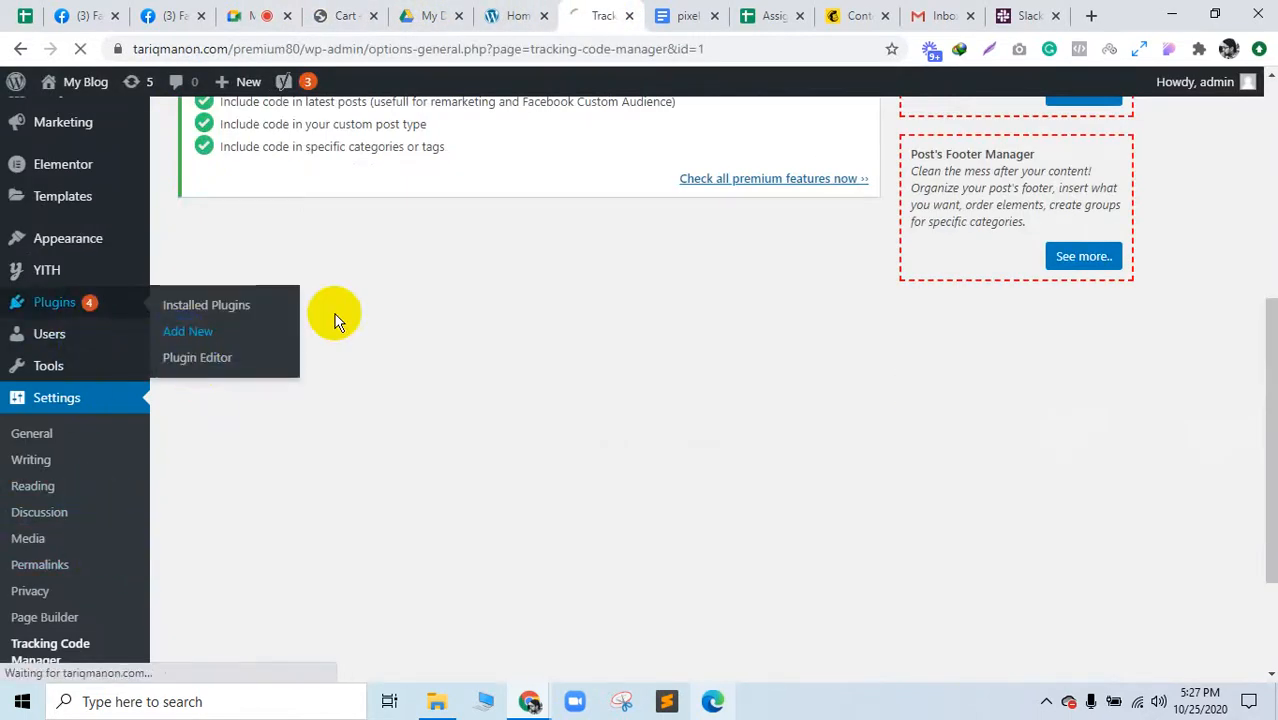
# Step: In a new tab, load the Font Awesome v4.7.0 icons page at fontawesome.com/v4.7.0/icons
pyautogui.click(1093, 25)
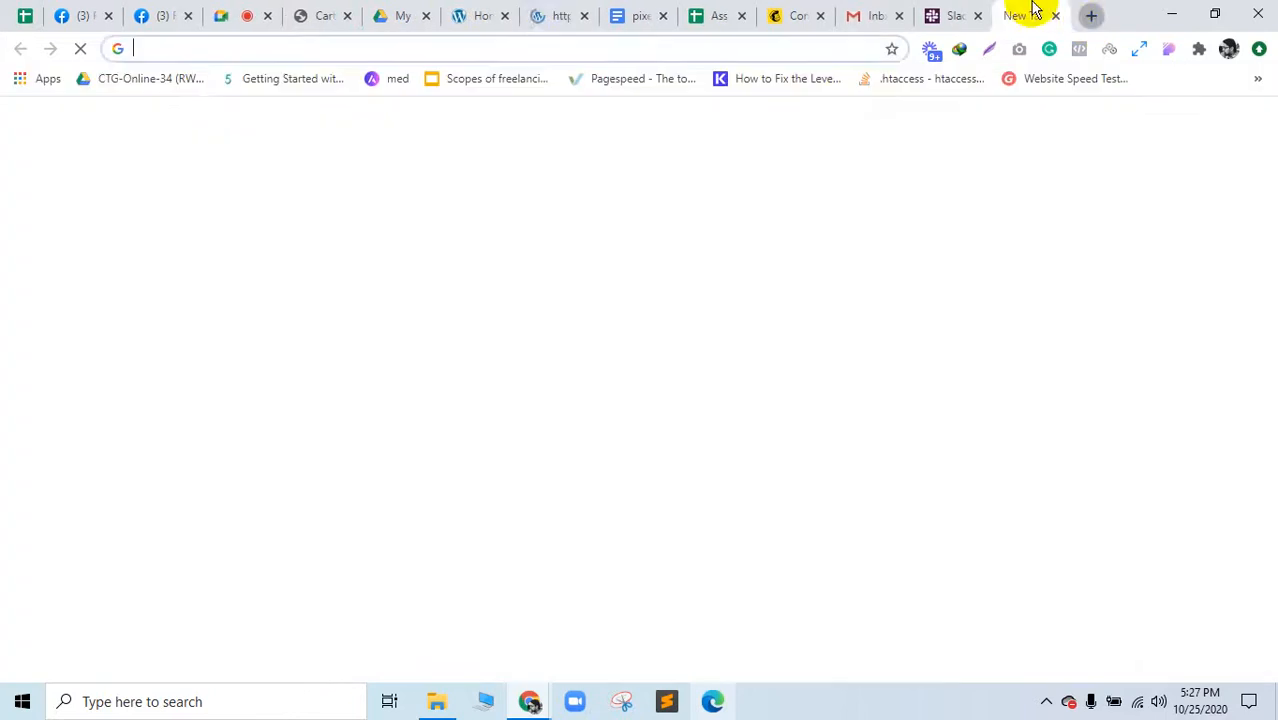
pyautogui.moveTo(1035, 11); pyautogui.dragTo(625, 14)
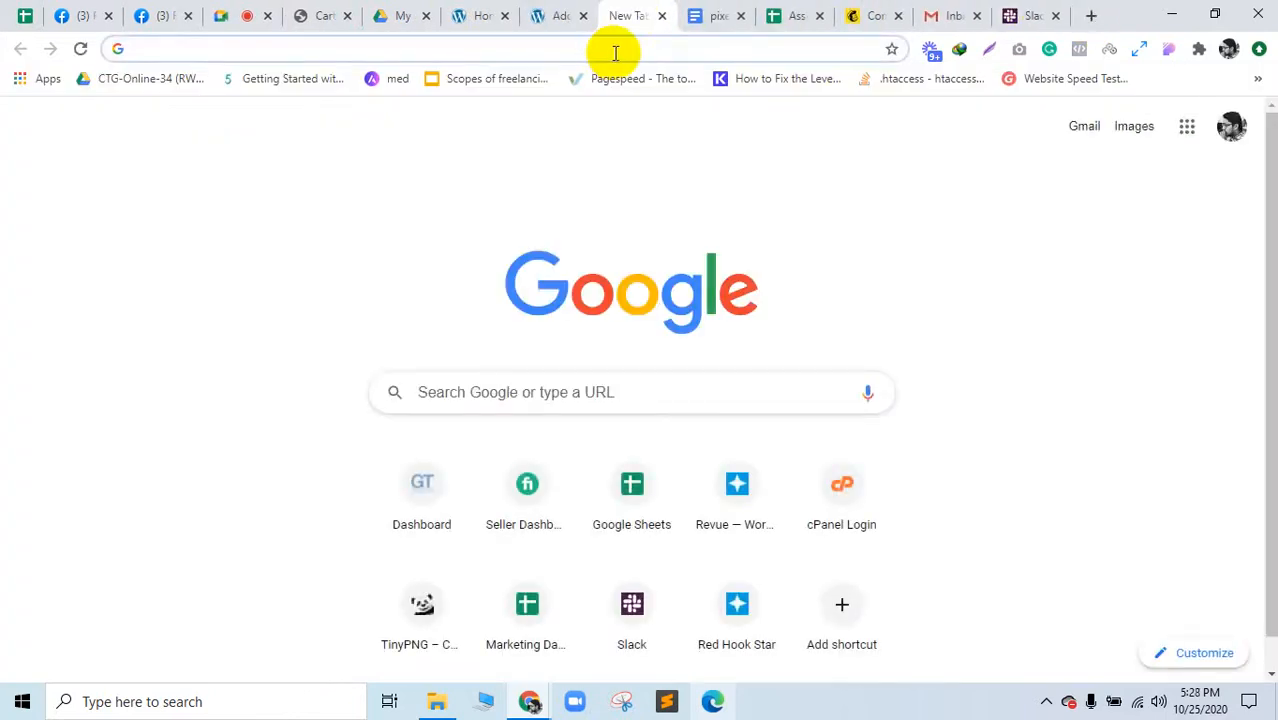
pyautogui.write('fi')
pyautogui.press('BackSpace')
pyautogui.press('BackSpace')
pyautogui.write('o')
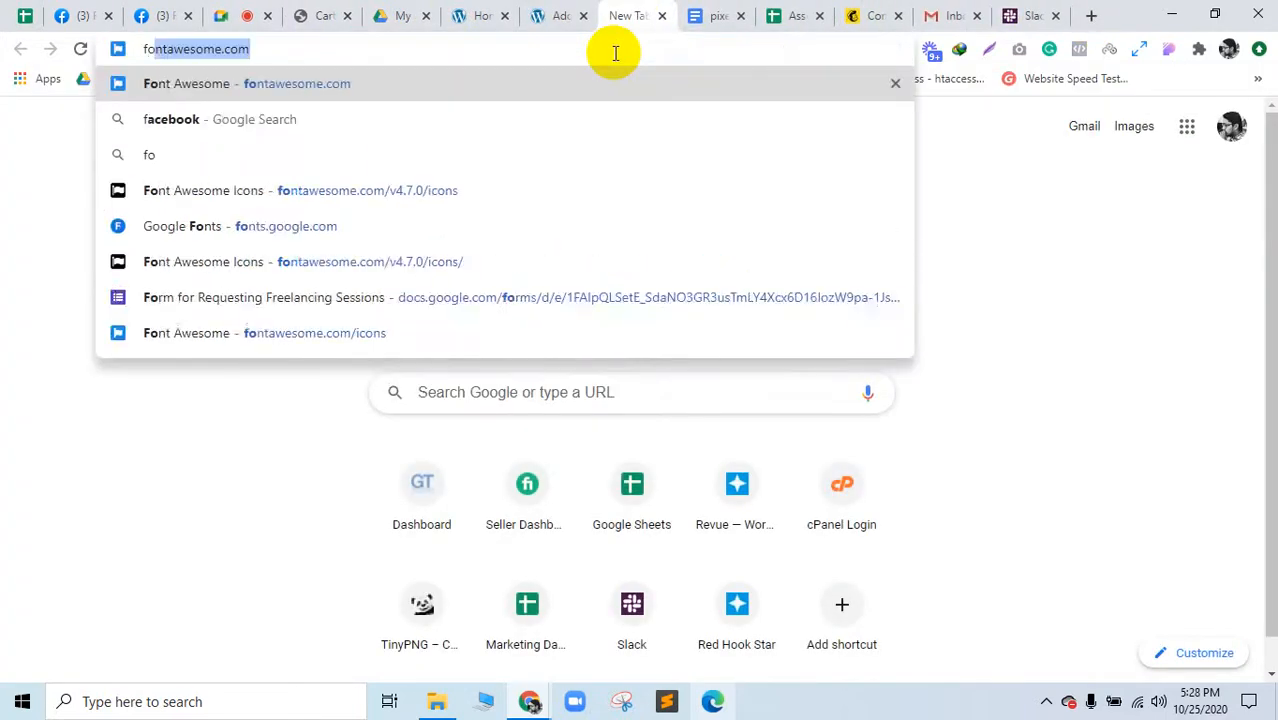
pyautogui.write('nt')
pyautogui.press('Down')
pyautogui.press('Down')
pyautogui.press('Down')
pyautogui.press('Down')
pyautogui.press('Down')
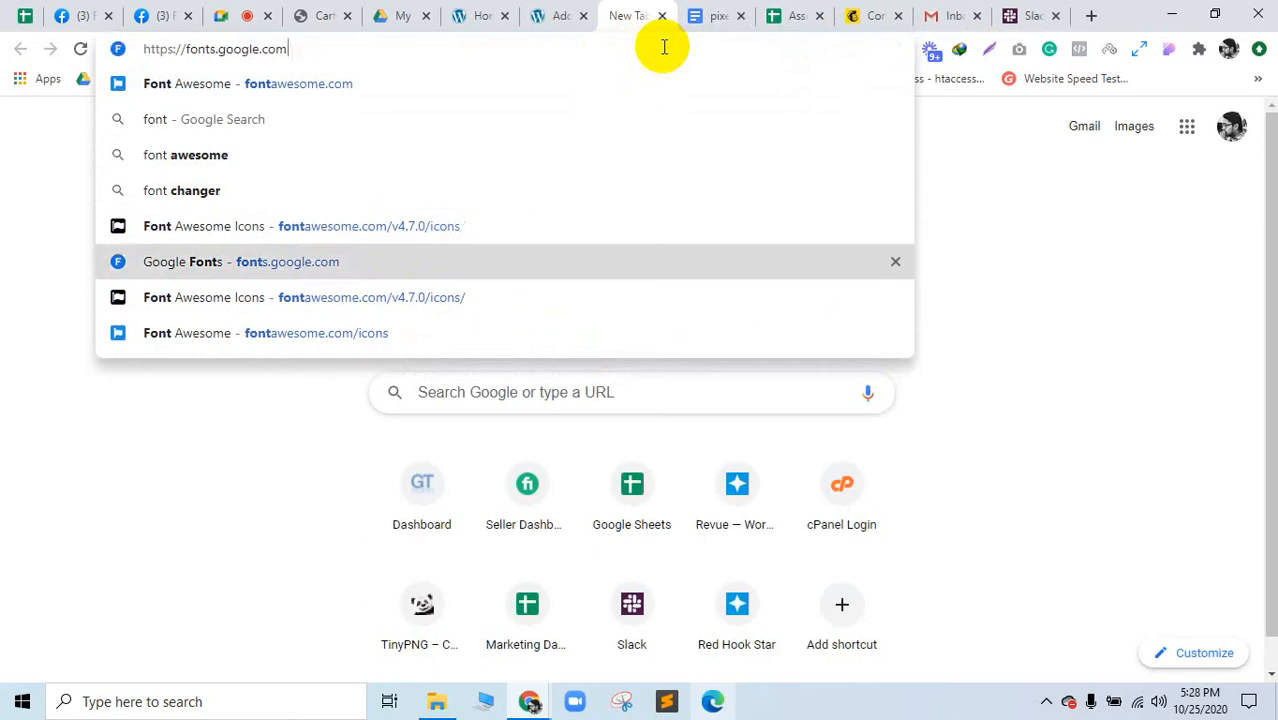
pyautogui.press('Up')
pyautogui.press('Return')
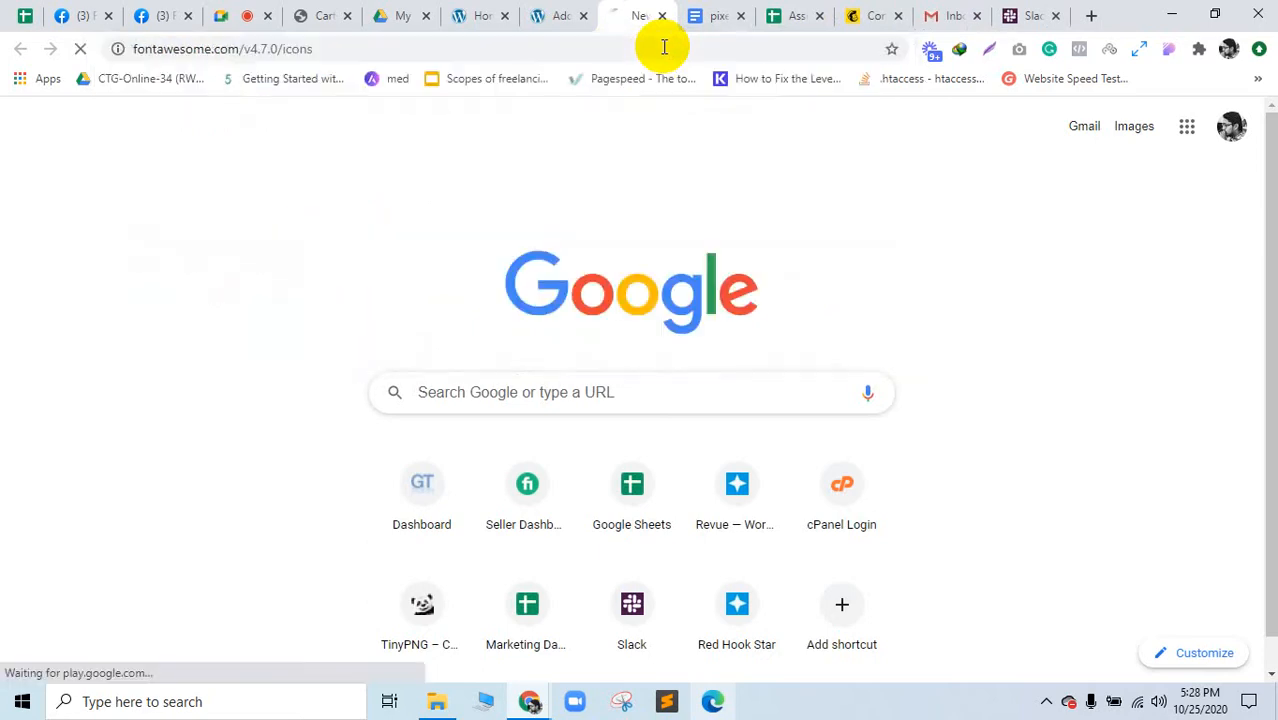
# Step: Search Google for 'cart icon plugin' in a new tab
pyautogui.click(1090, 15)
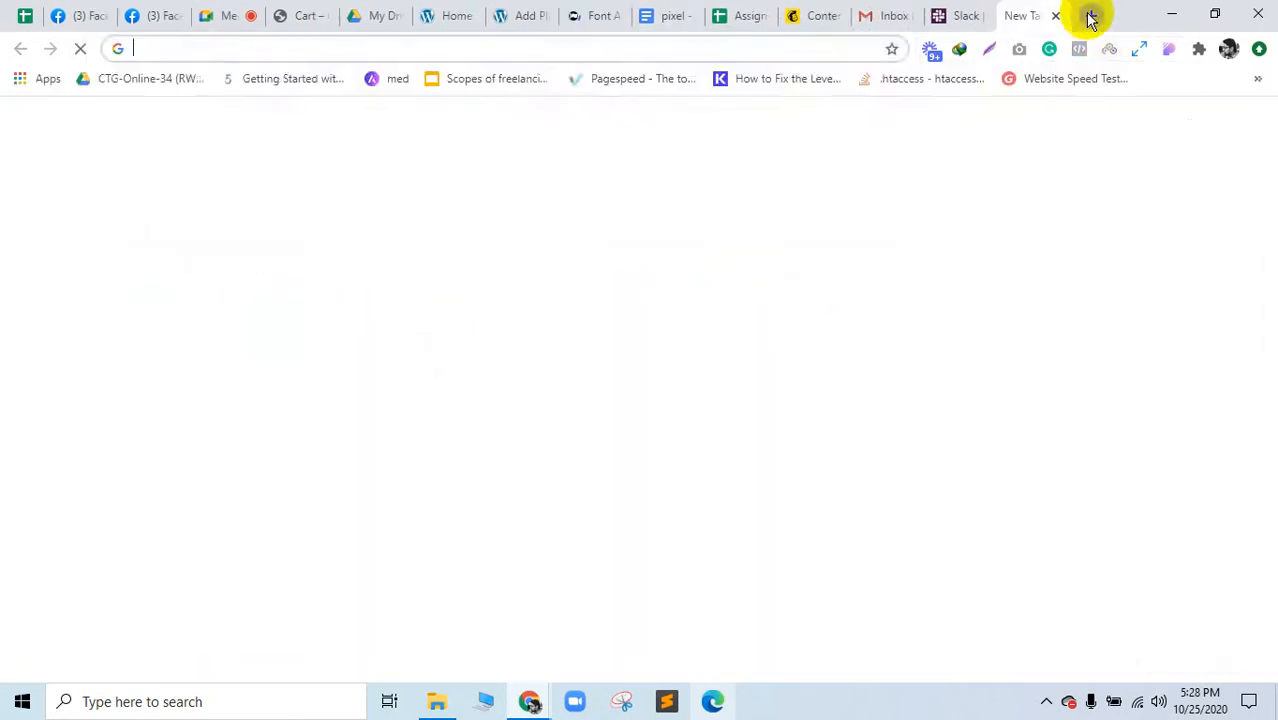
pyautogui.write('cart icon ')
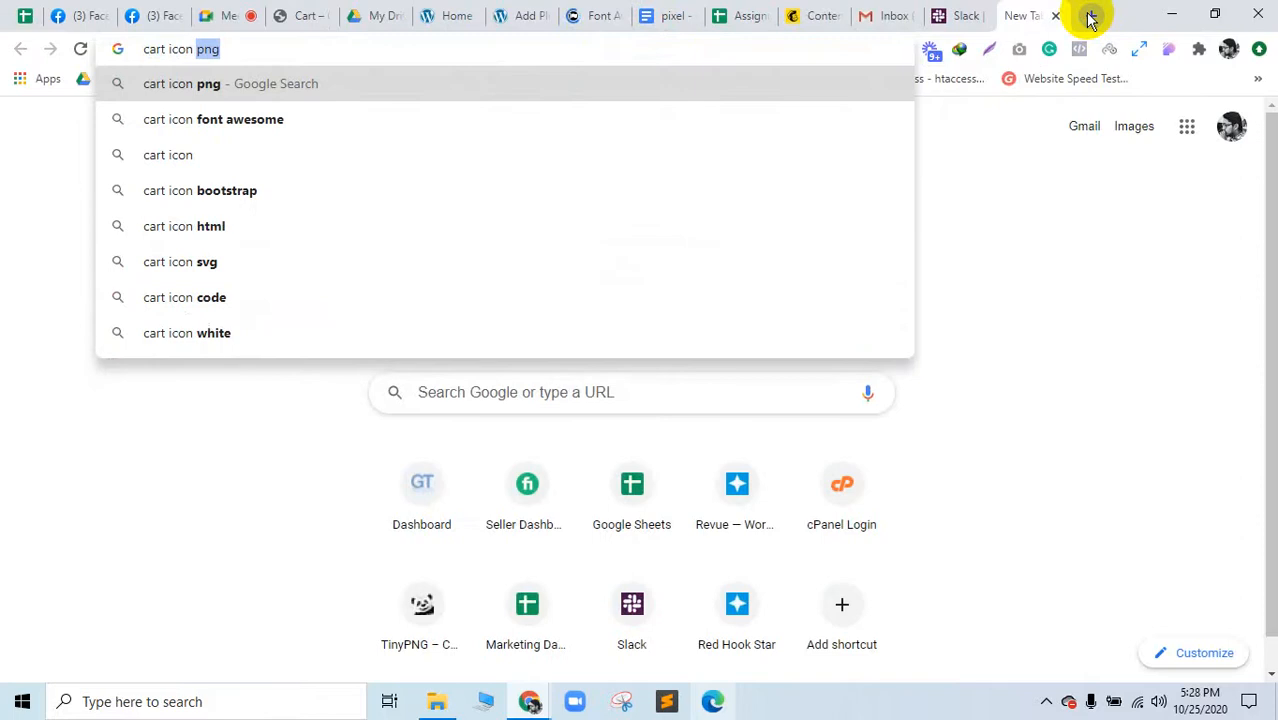
pyautogui.write('plugin')
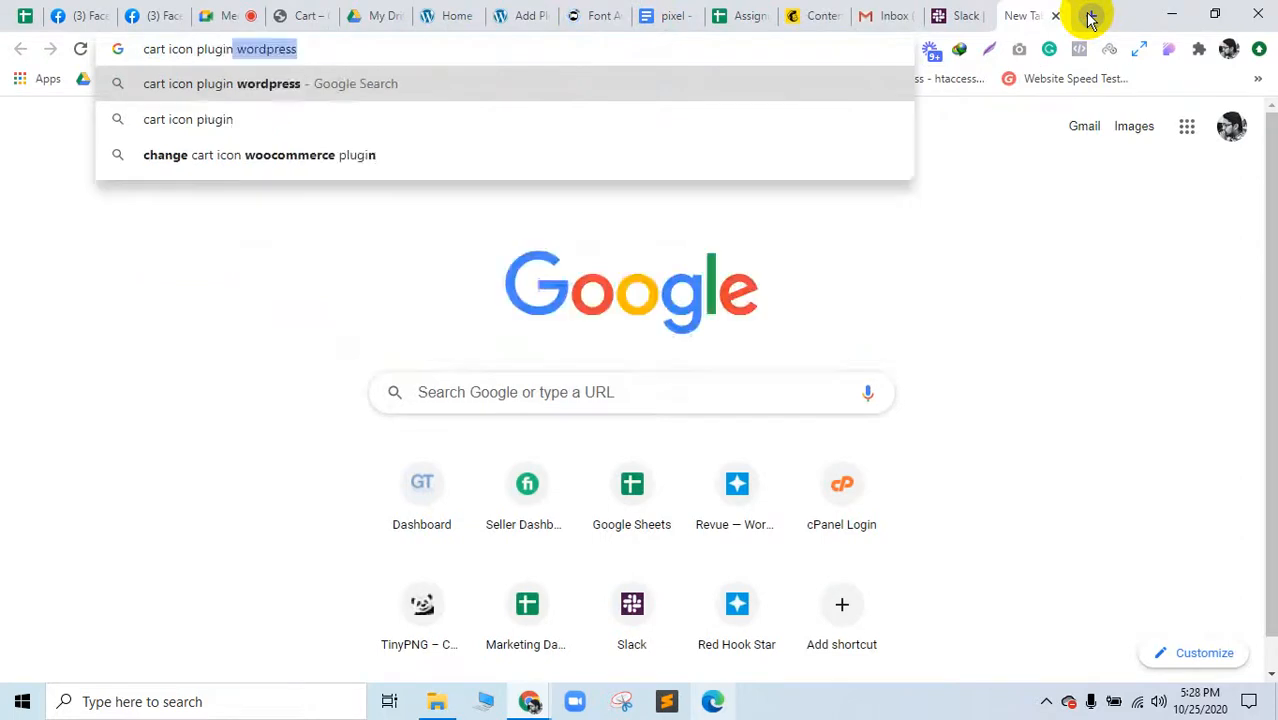
pyautogui.press('Return')
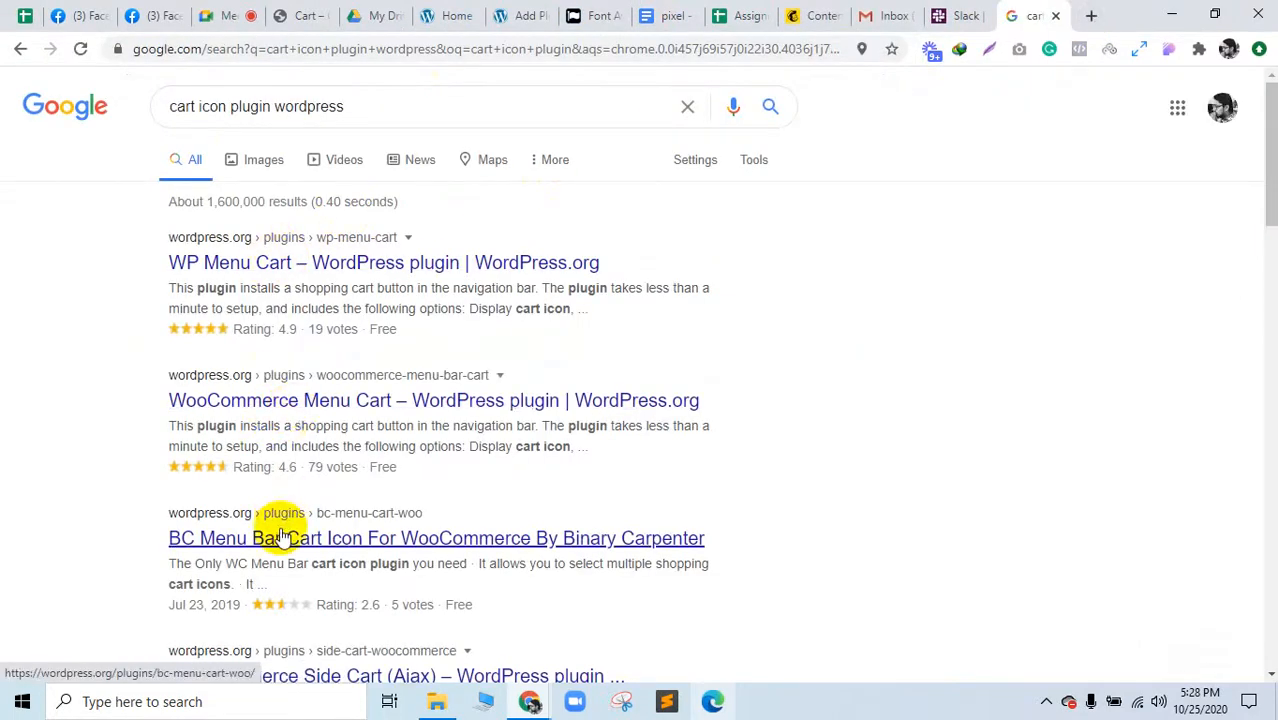
# Step: Open and read through the WooCommerce Menu Cart plugin page on WordPress.org
pyautogui.click(328, 408)
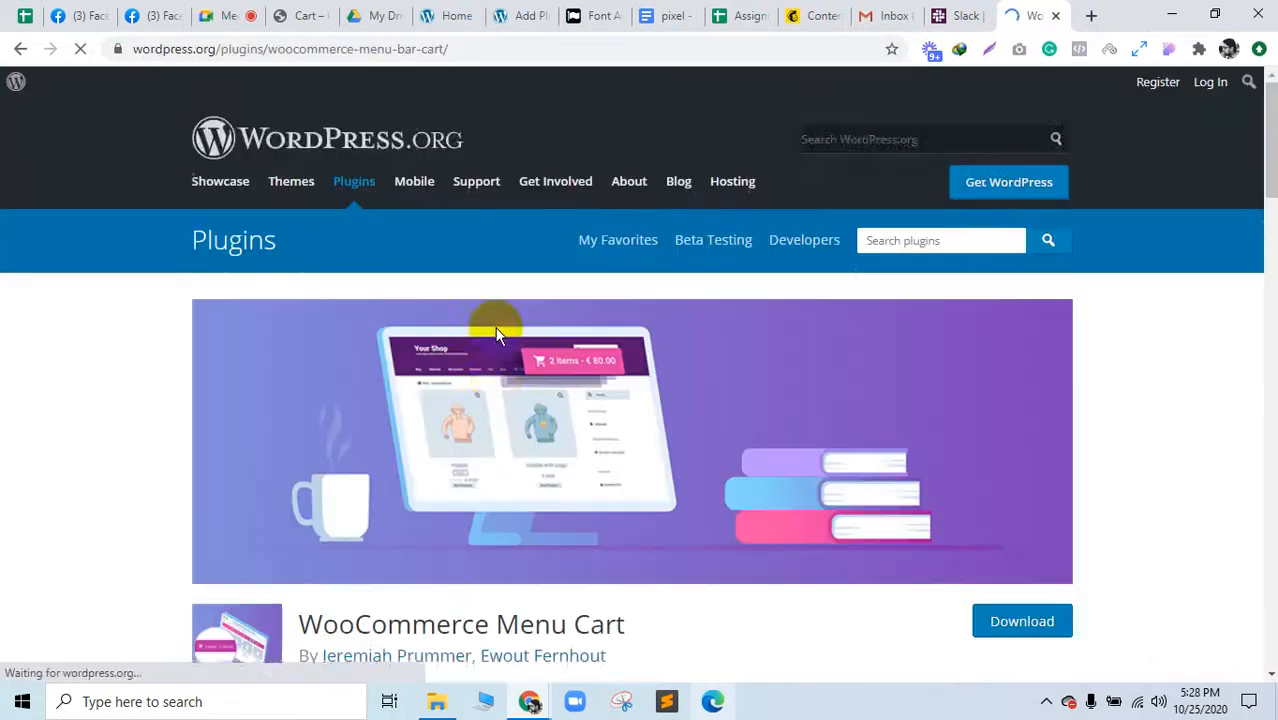
pyautogui.scroll(-2, 497, 333)
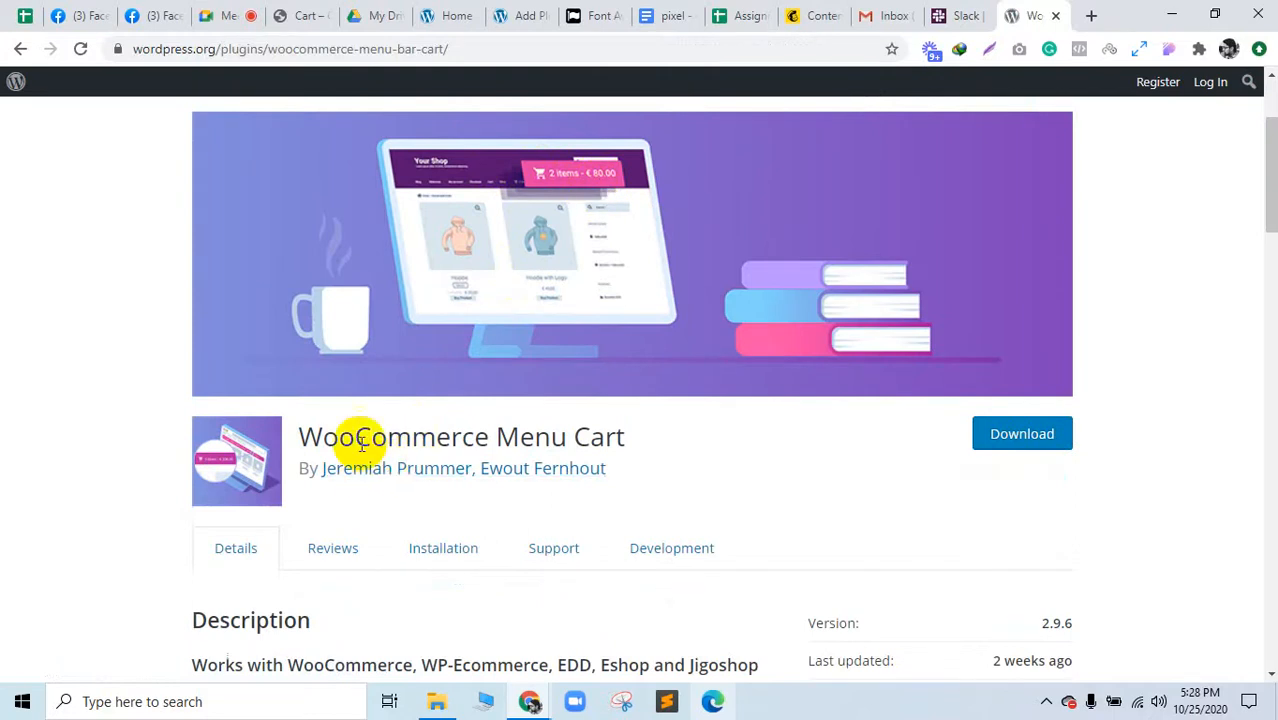
pyautogui.moveTo(357, 436); pyautogui.dragTo(607, 435)
pyautogui.scroll(-3, 419, 440)
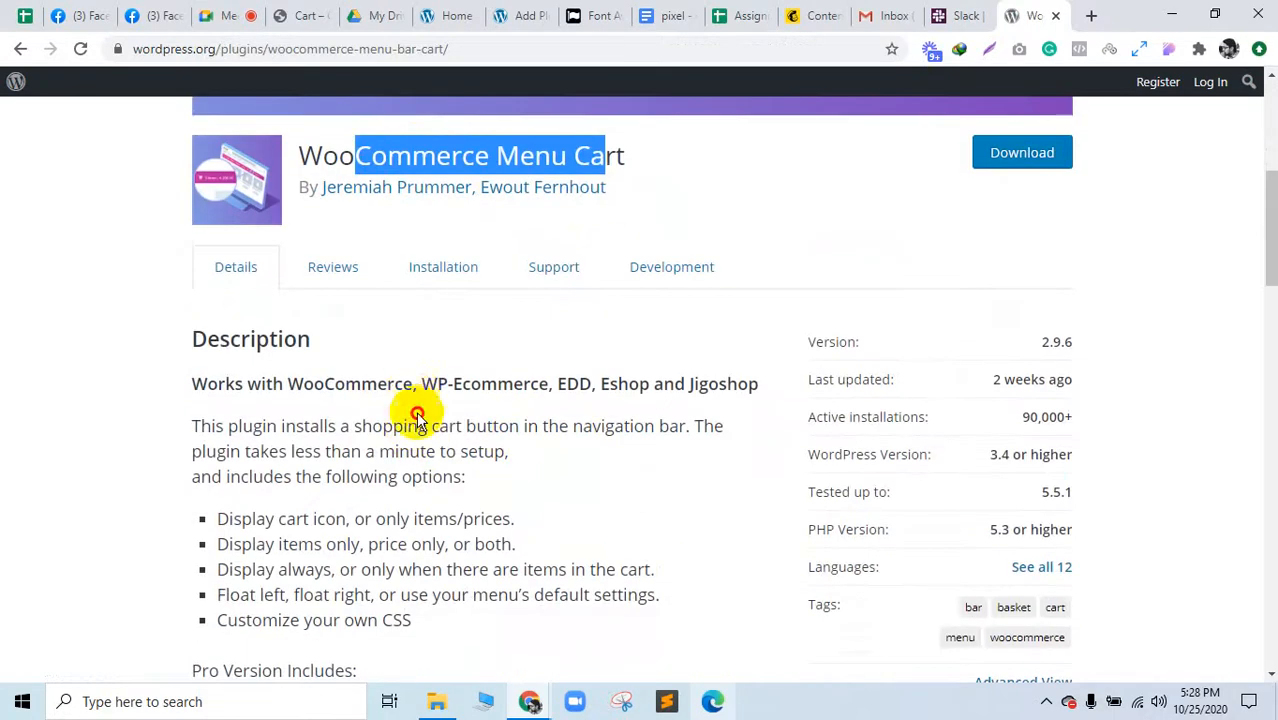
pyautogui.moveTo(414, 386); pyautogui.dragTo(453, 595)
pyautogui.scroll(-1, 451, 600)
pyautogui.moveTo(307, 548); pyautogui.dragTo(399, 519)
pyautogui.scroll(-3, 399, 519)
pyautogui.moveTo(314, 342); pyautogui.dragTo(352, 520)
pyautogui.scroll(6, 379, 491)
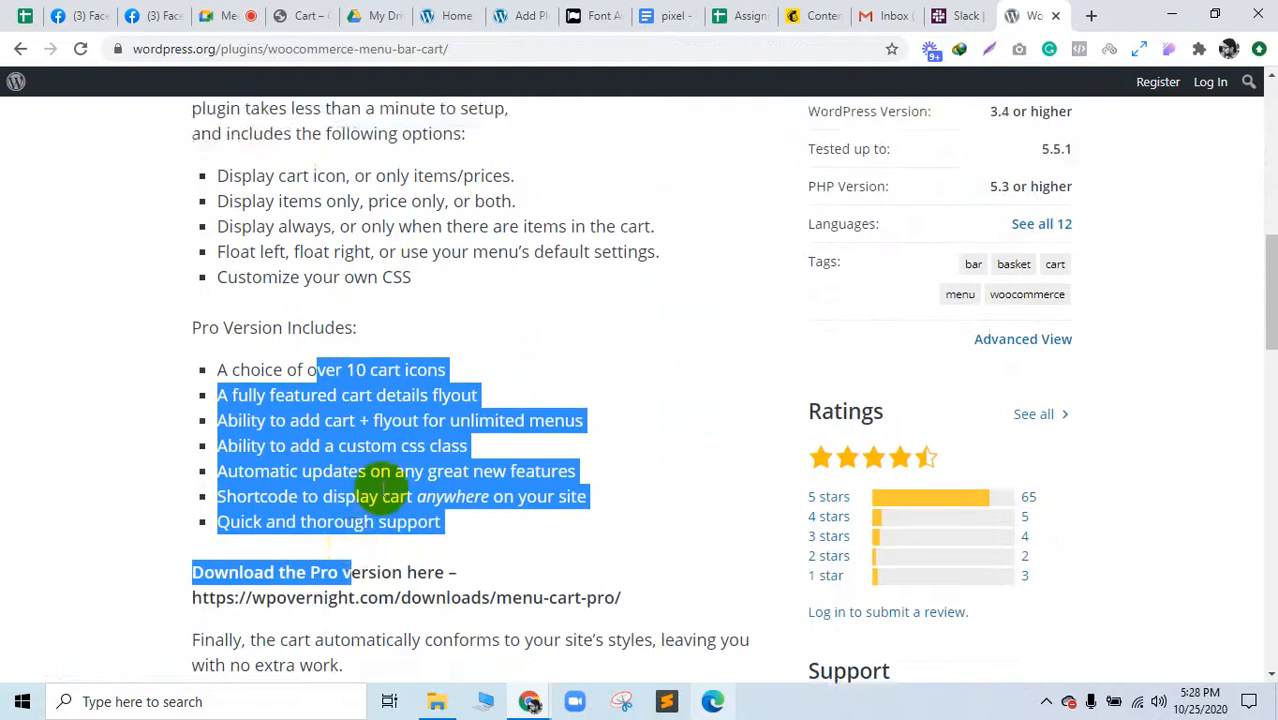
# Step: Search plugins for 'real time', then install and activate Real-Time Find and Replace
pyautogui.click(519, 12)
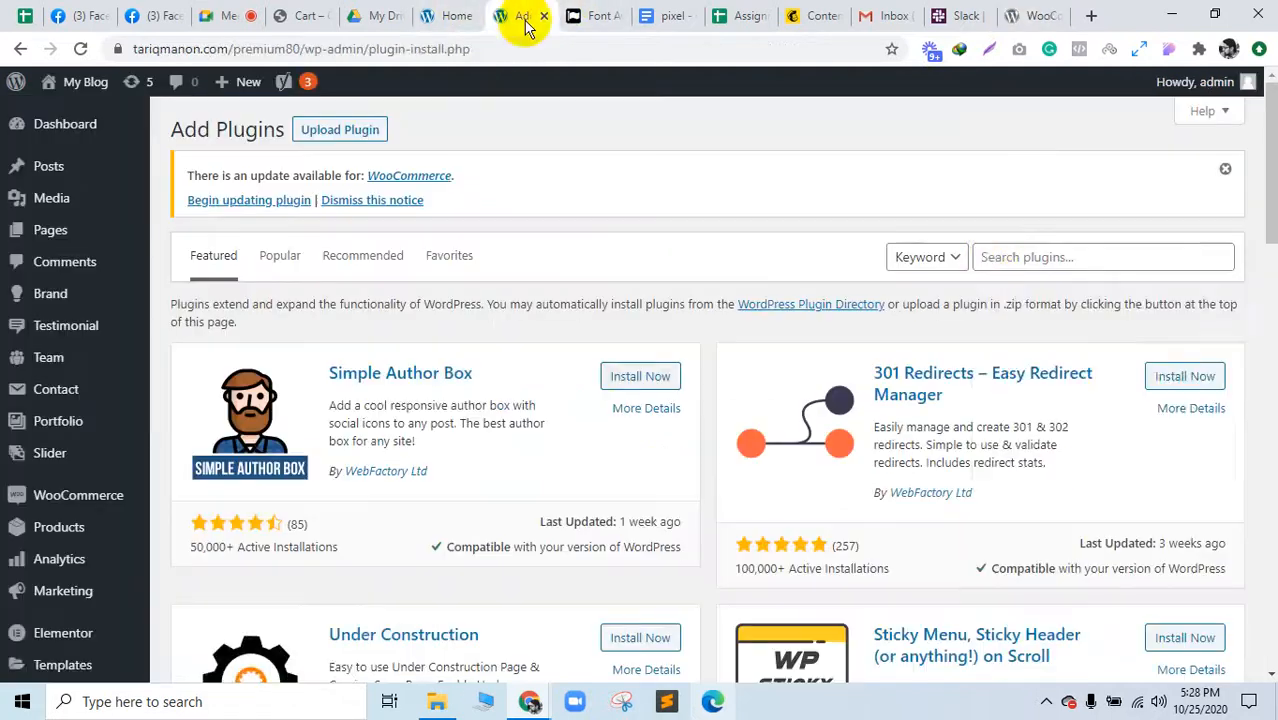
pyautogui.click(988, 258)
pyautogui.write('rea')
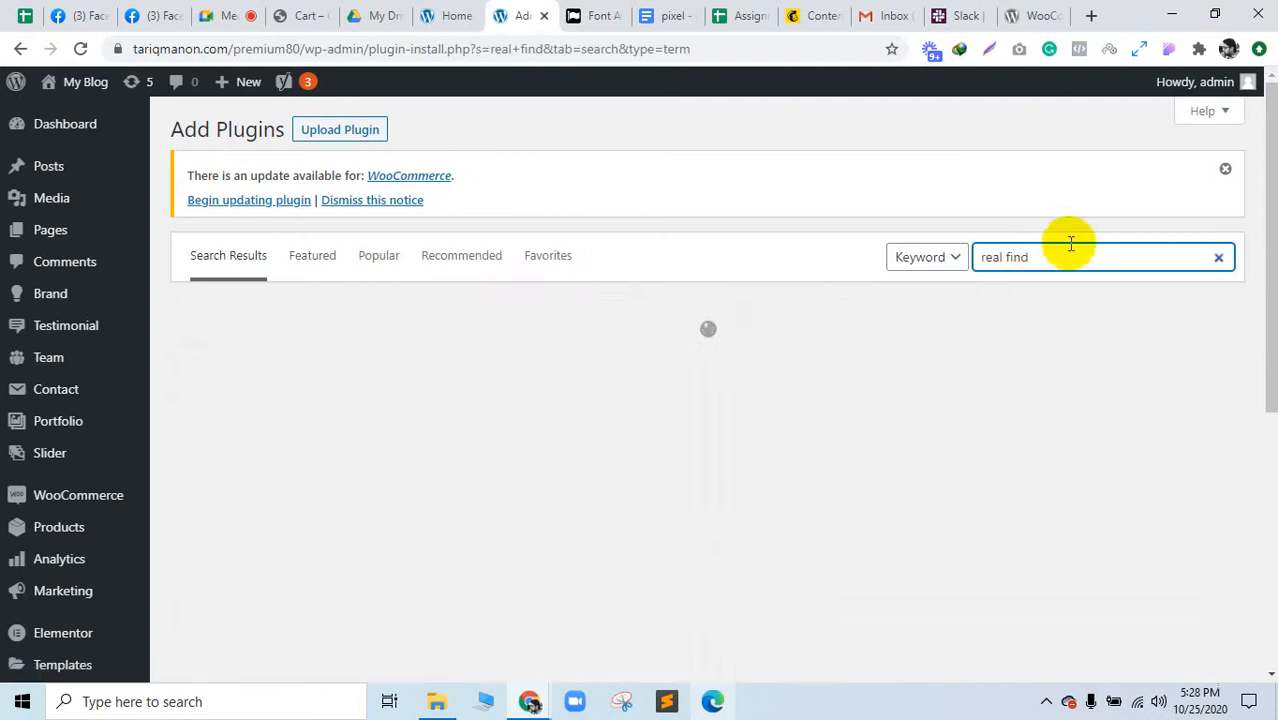
pyautogui.write('l time')
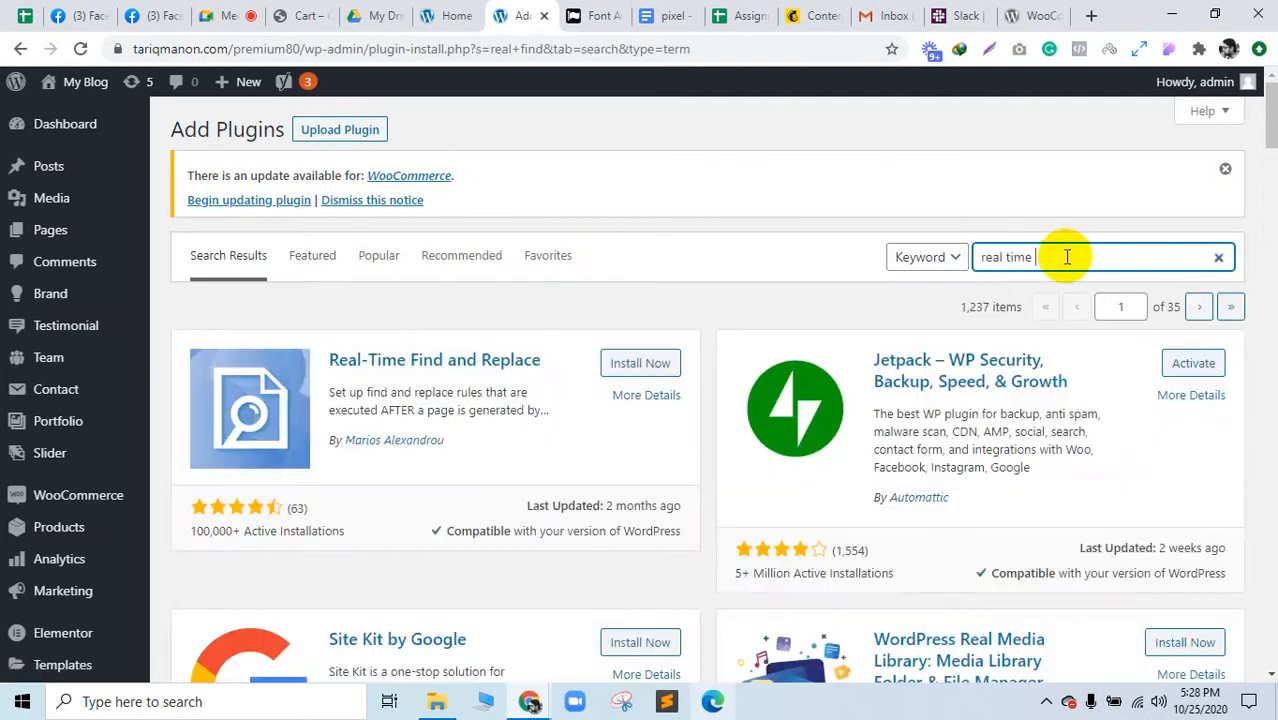
pyautogui.click(1067, 257)
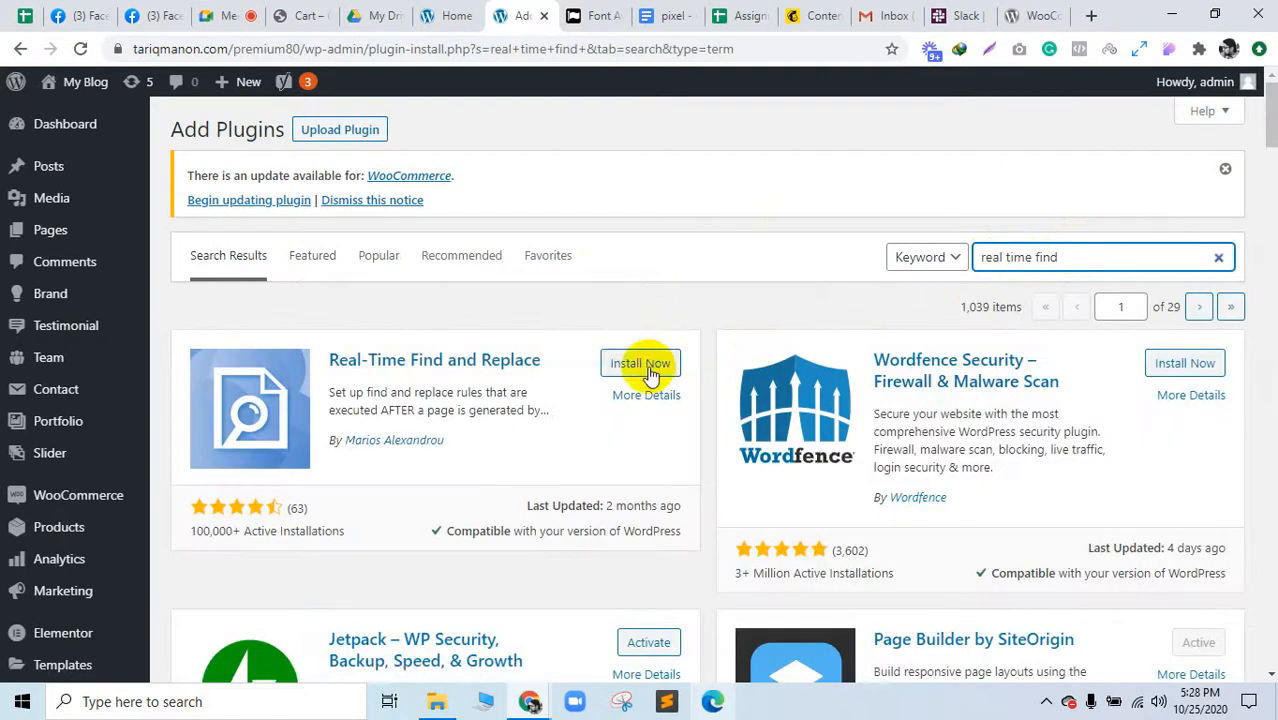
pyautogui.click(646, 366)
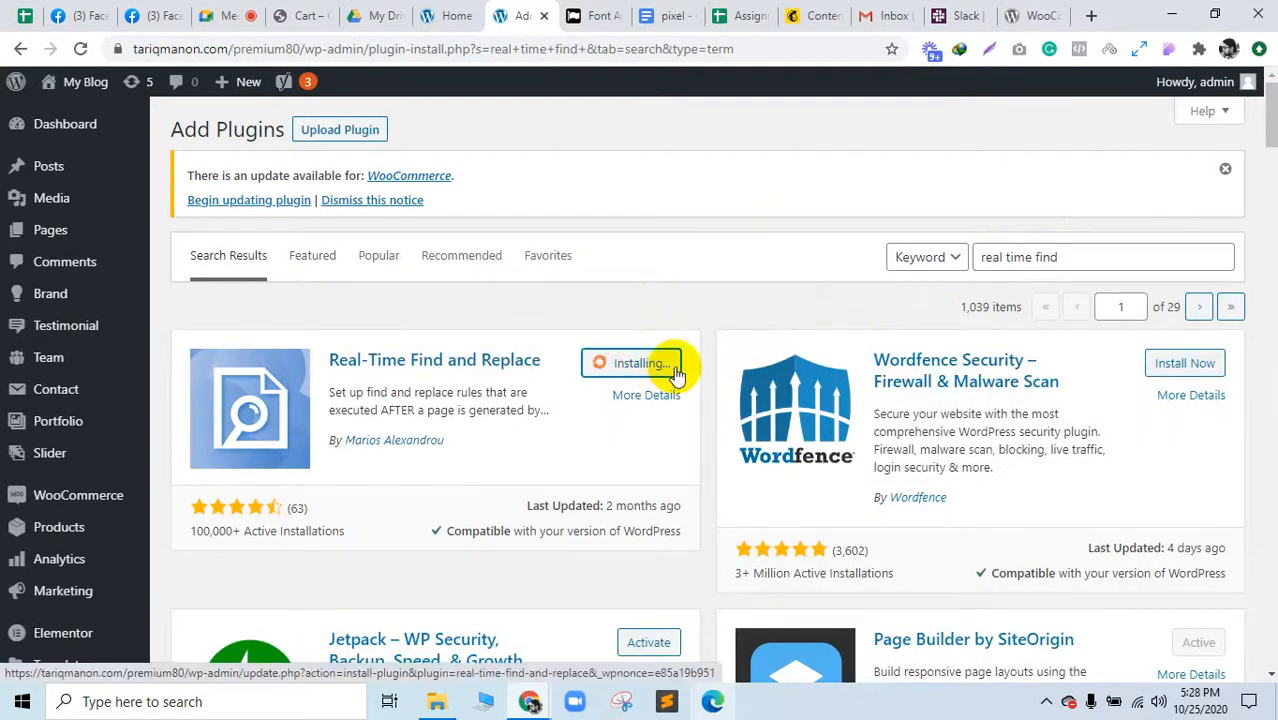
pyautogui.click(668, 366)
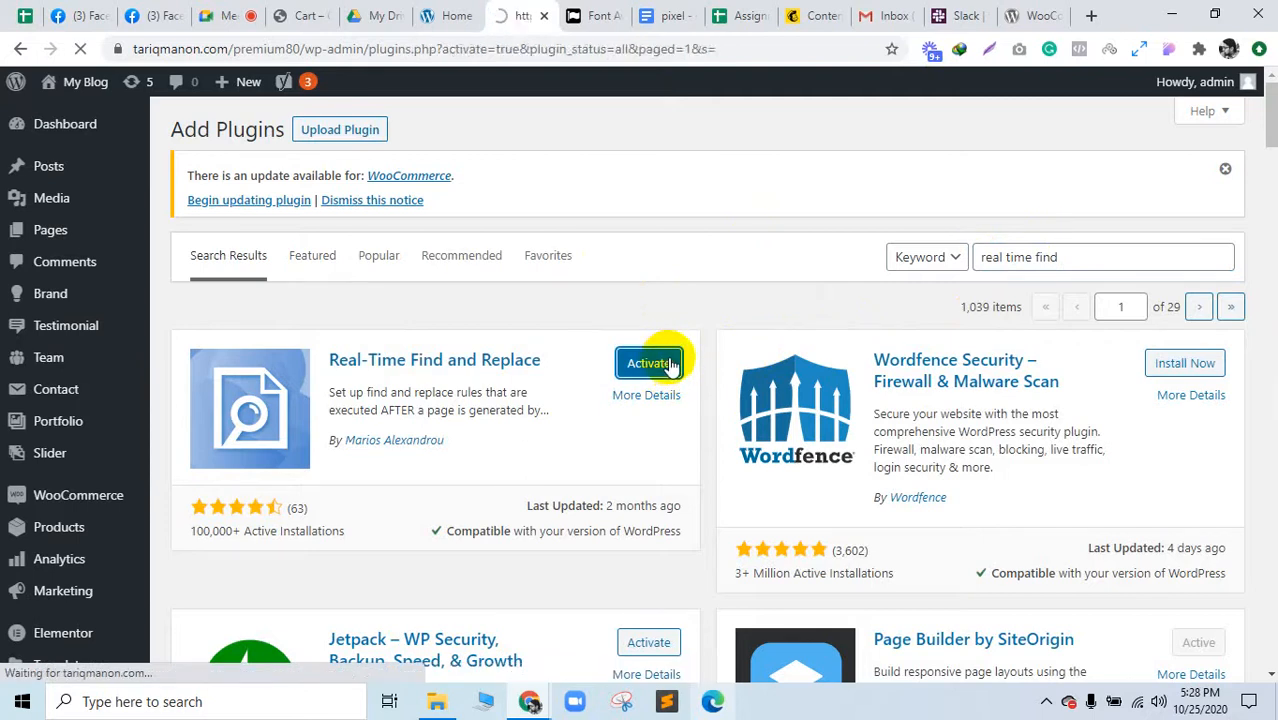
# Step: Go to Tools > Real-Time Find and Replace in the sidebar
pyautogui.scroll(-5, 66, 605)
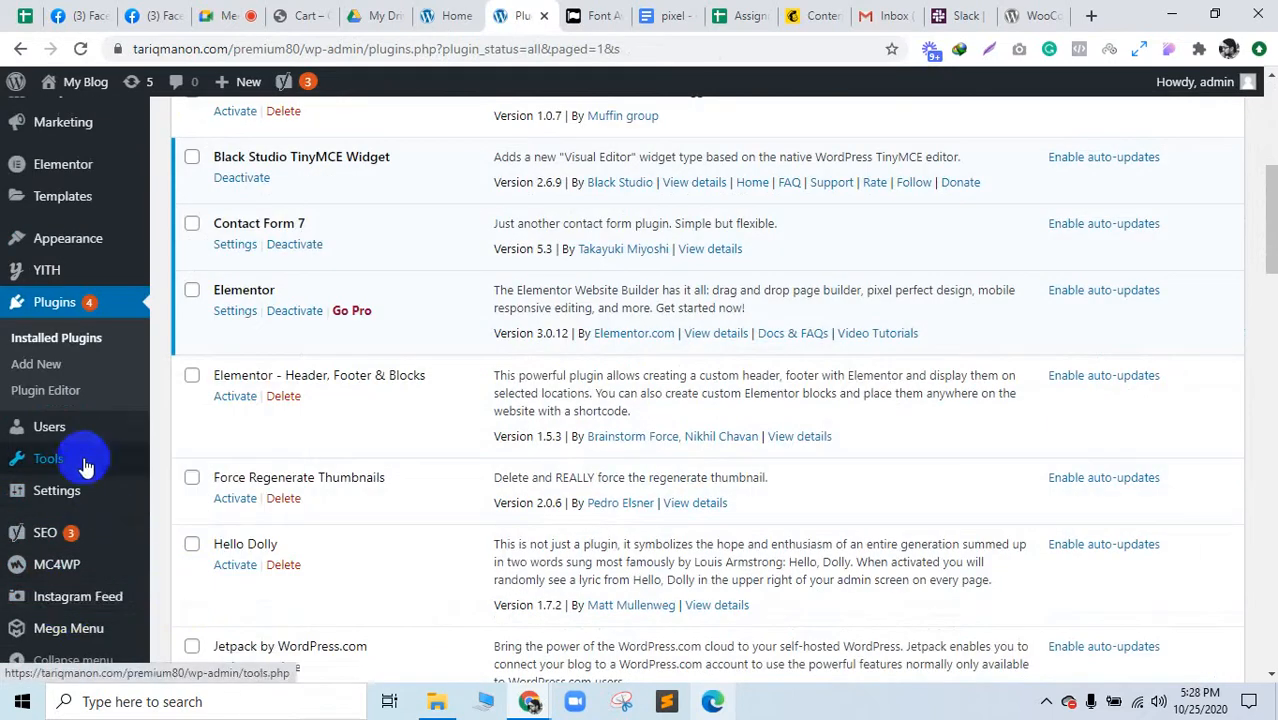
pyautogui.moveTo(86, 458)
pyautogui.click(212, 530)
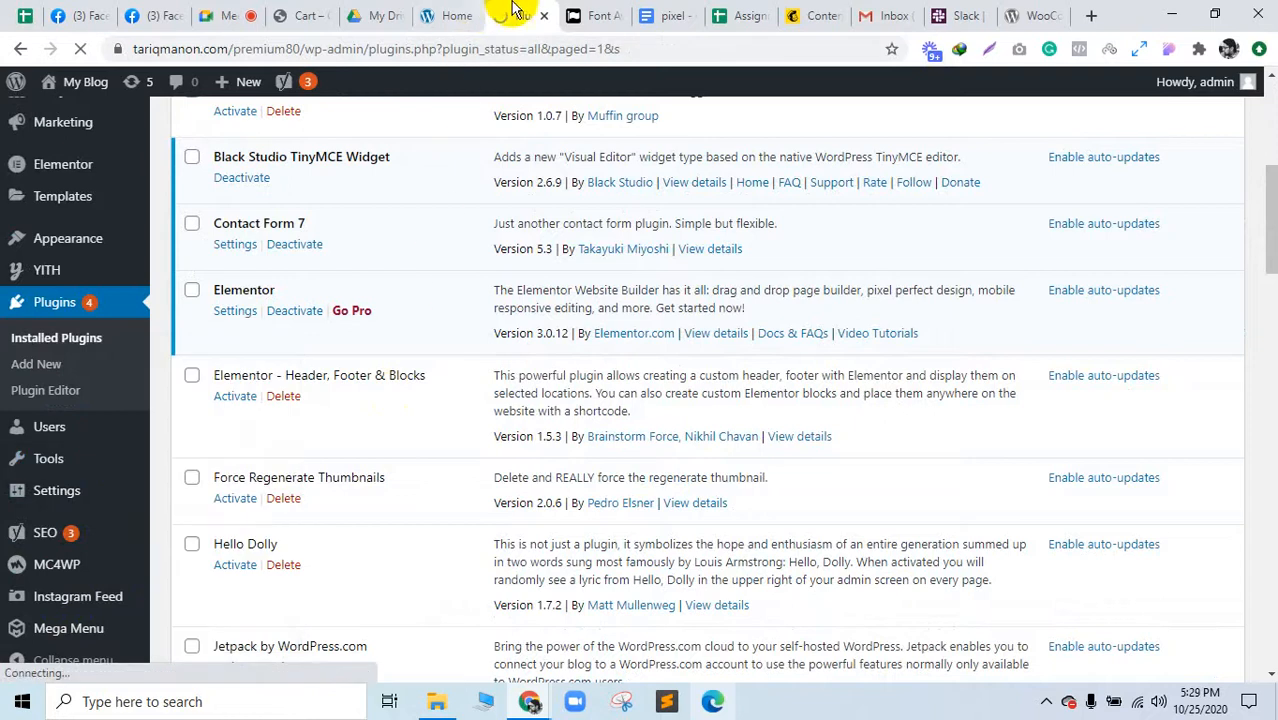
# Step: Add a rule with the Cart anchor HTML pasted into both Find and Replace, then view Font Awesome
pyautogui.moveTo(491, 8); pyautogui.dragTo(311, 11)
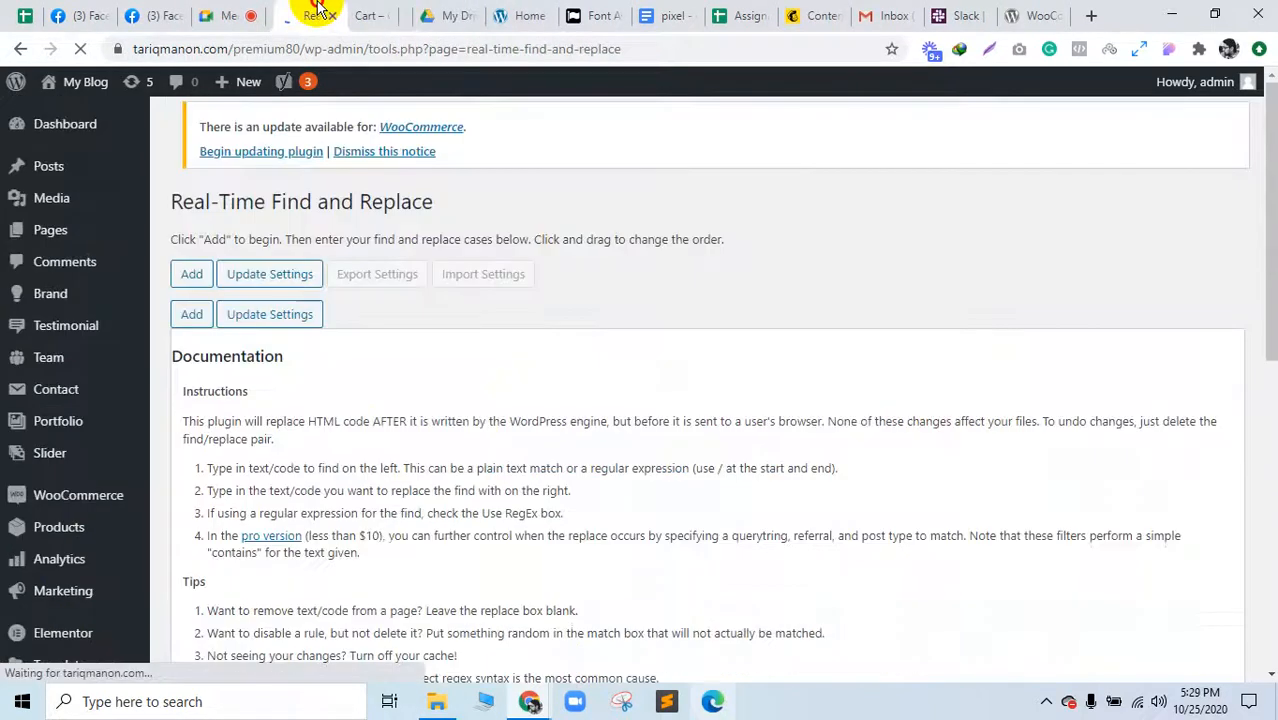
pyautogui.click(193, 365)
pyautogui.scroll(-3, 285, 380)
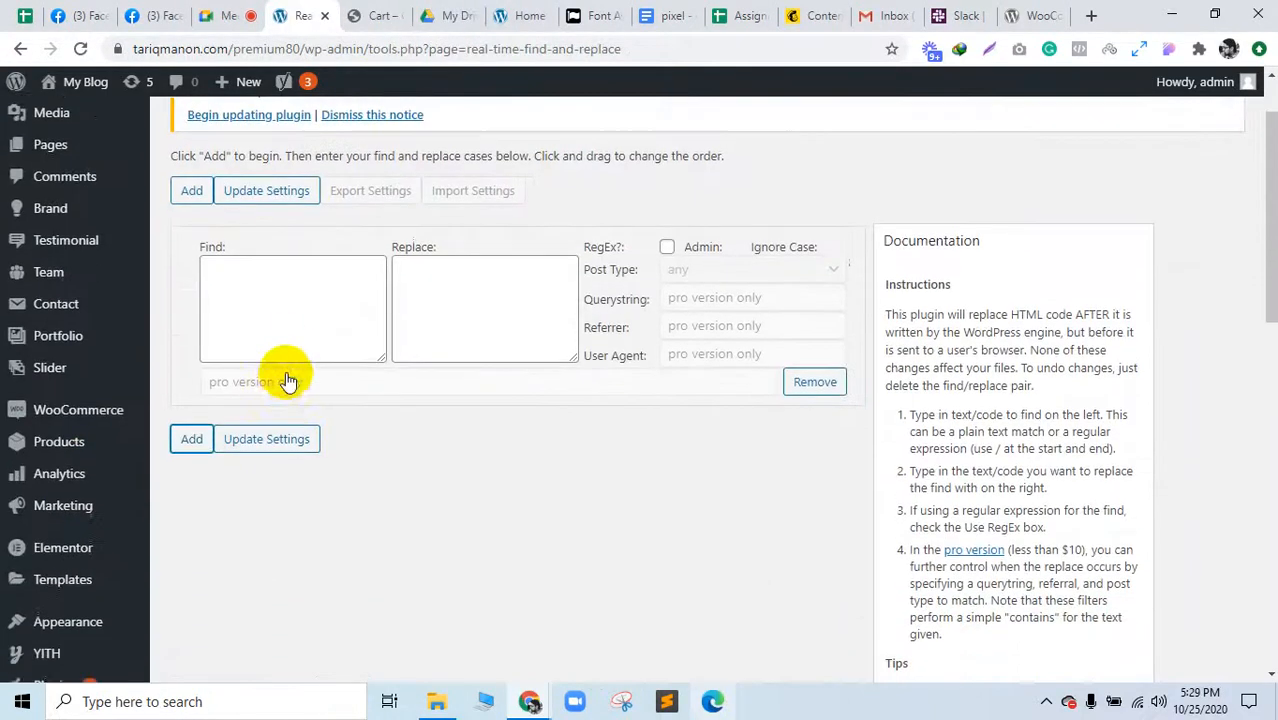
pyautogui.click(285, 177)
pyautogui.write('<a href="https://qoskimama.com/cart/" aria-current="page" class="menu-link">Cart</a>')
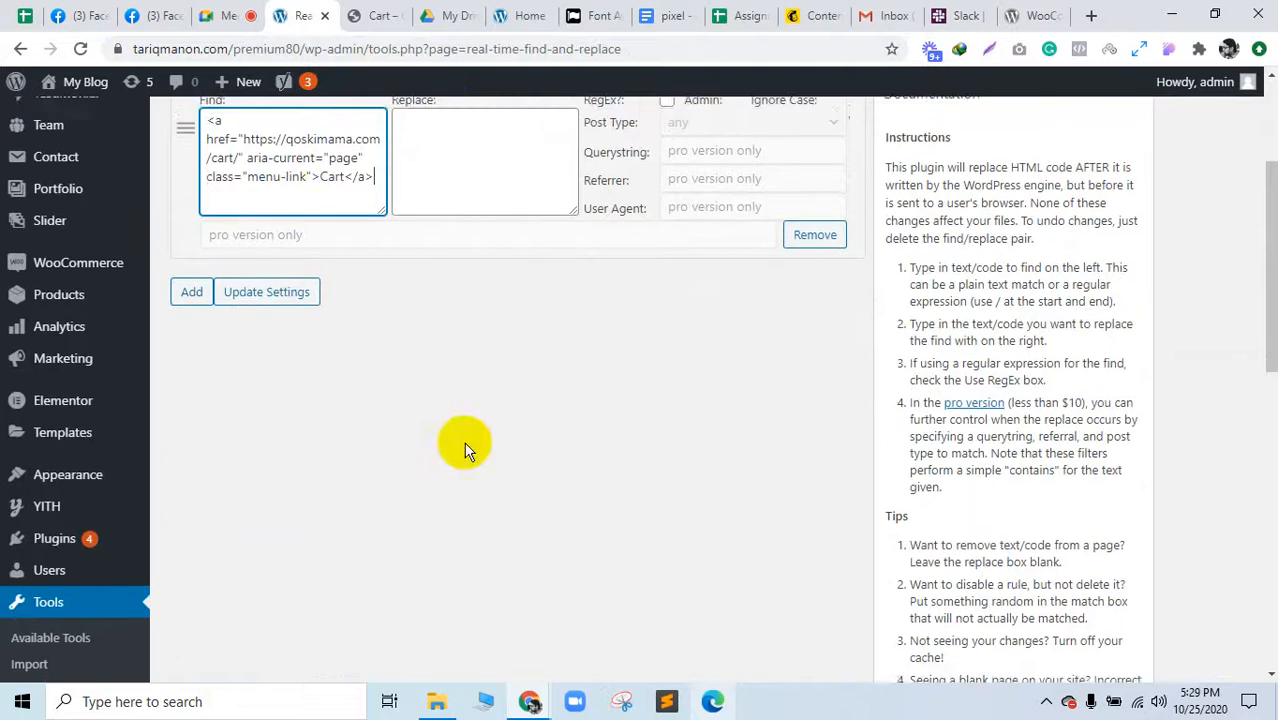
pyautogui.scroll(2, 462, 443)
pyautogui.click(415, 328)
pyautogui.write('<a href="https://qoskimama.com/cart/" aria-current="page" class="menu-link">Cart</a>')
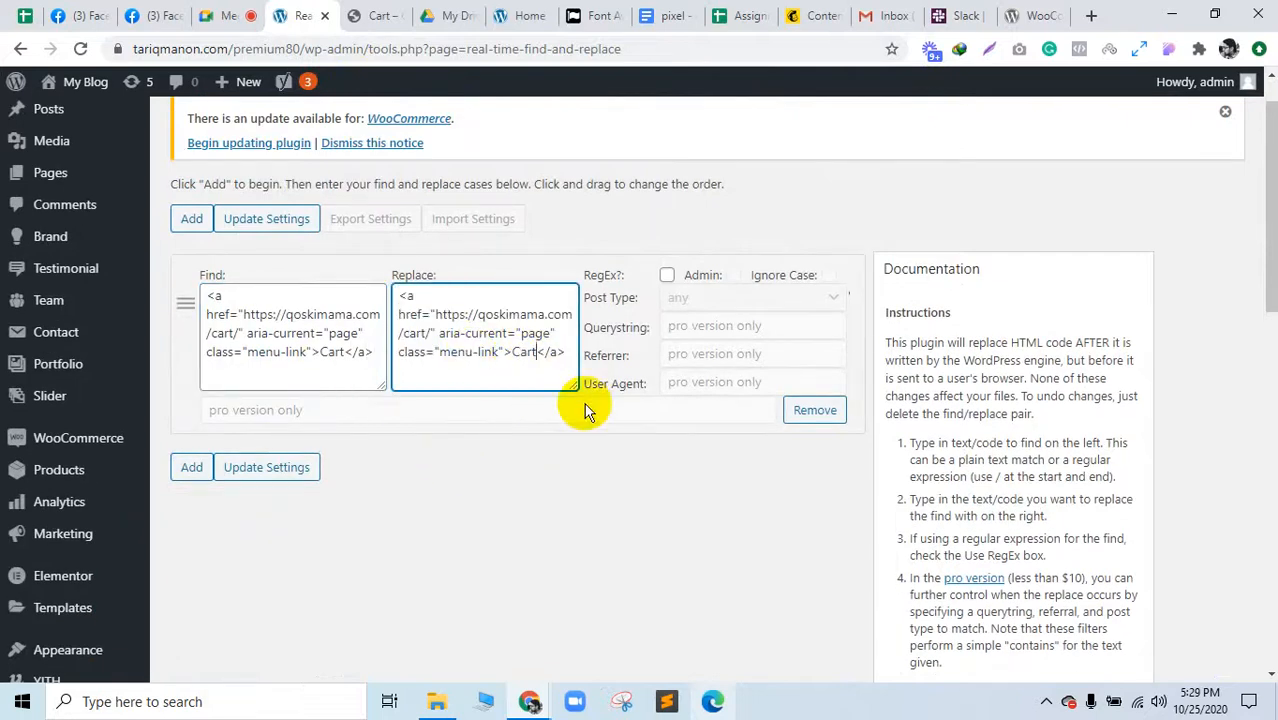
pyautogui.click(595, 15)
pyautogui.scroll(-4, 362, 510)
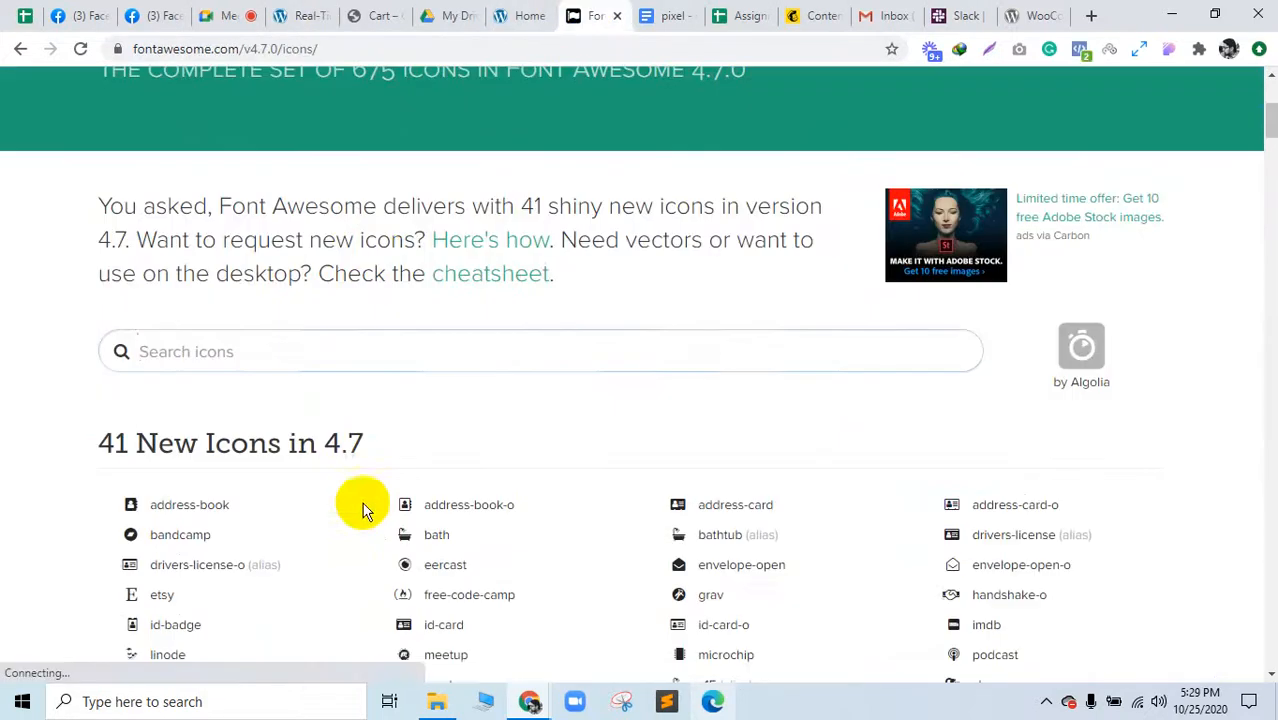
# Step: Search 'car' in Font Awesome, open cart-arrow-down and select its <i> code line, then return to Cart
pyautogui.click(278, 361)
pyautogui.write('cart')
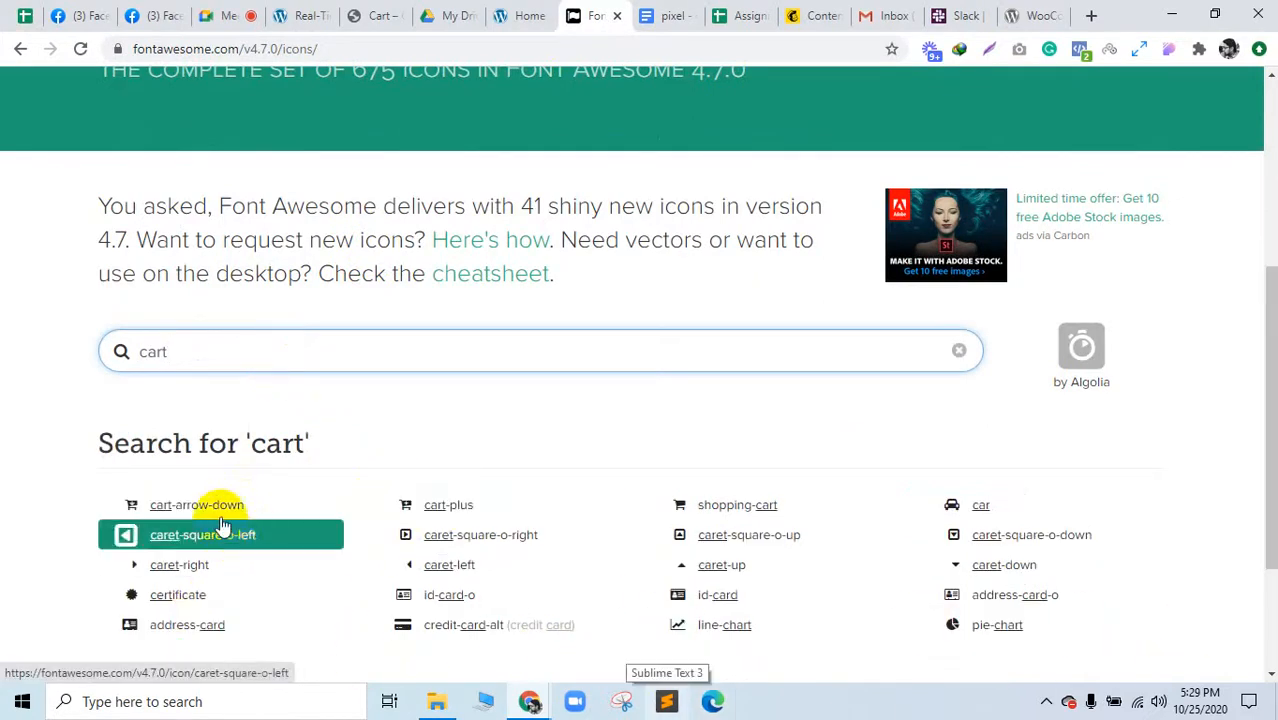
pyautogui.click(265, 510)
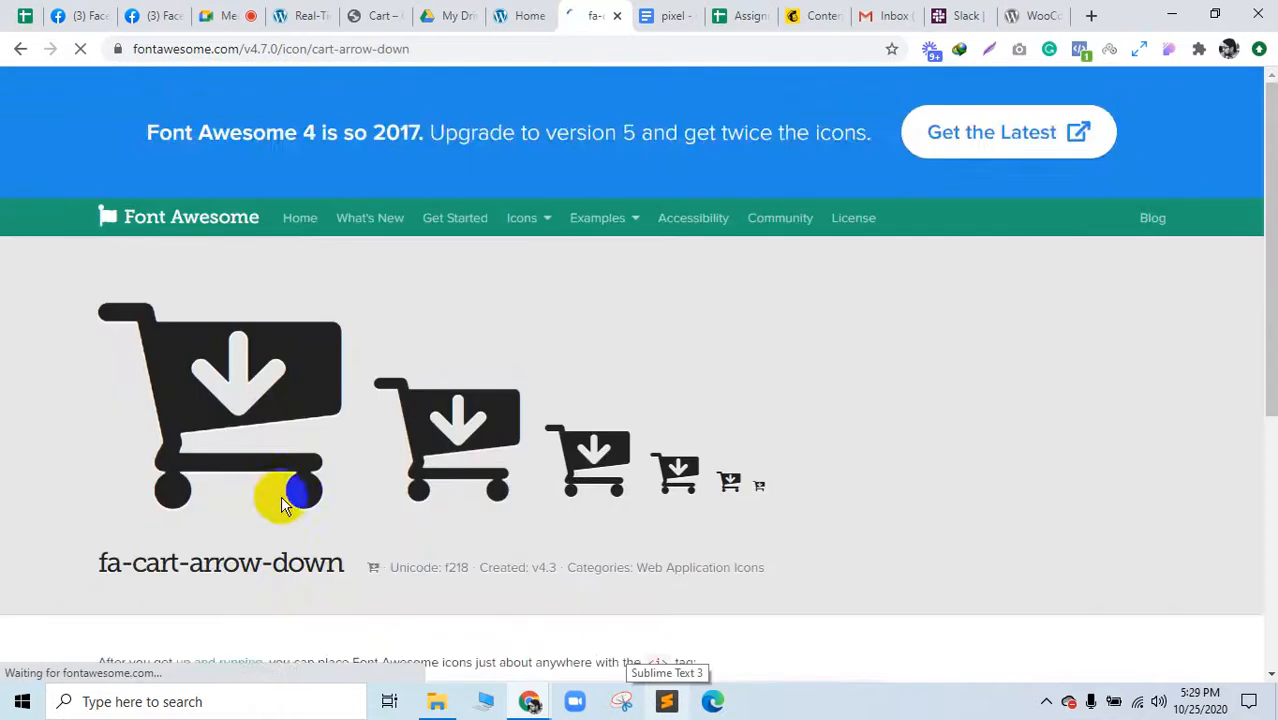
pyautogui.scroll(-2, 256, 504)
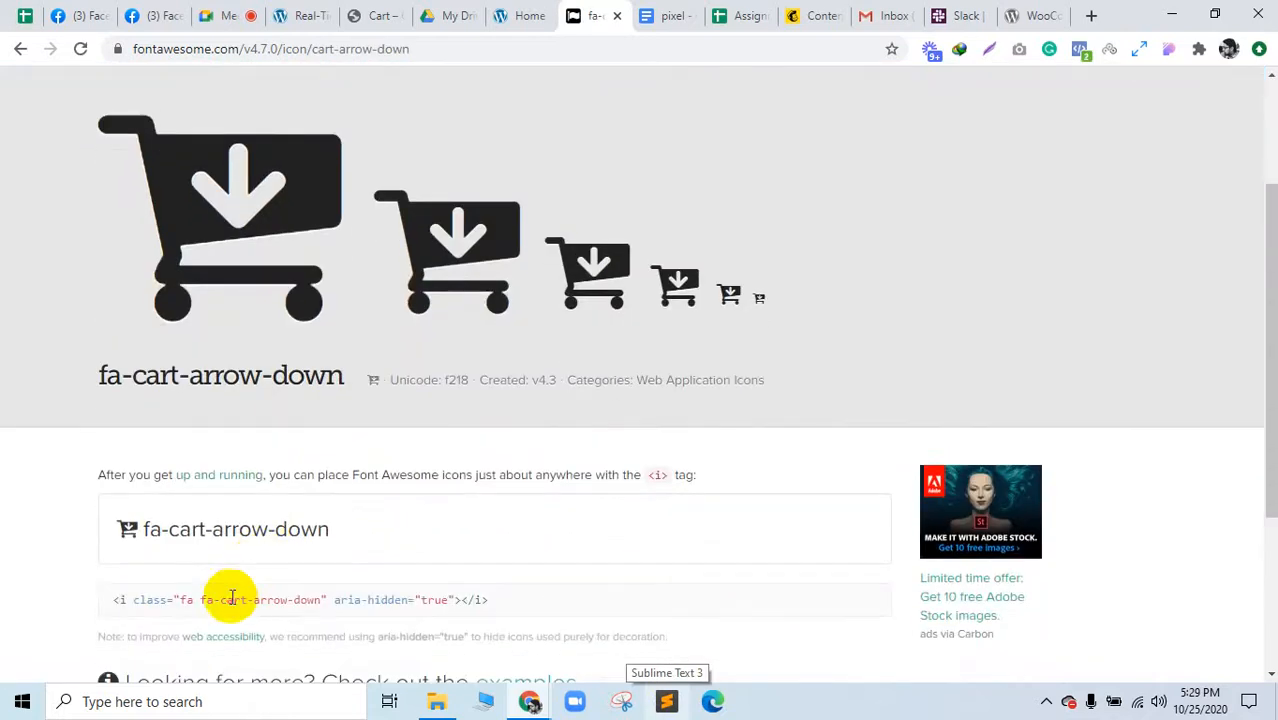
pyautogui.tripleClick(231, 598)
pyautogui.hotkey('ctrl', 'c')
pyautogui.click(378, 16)
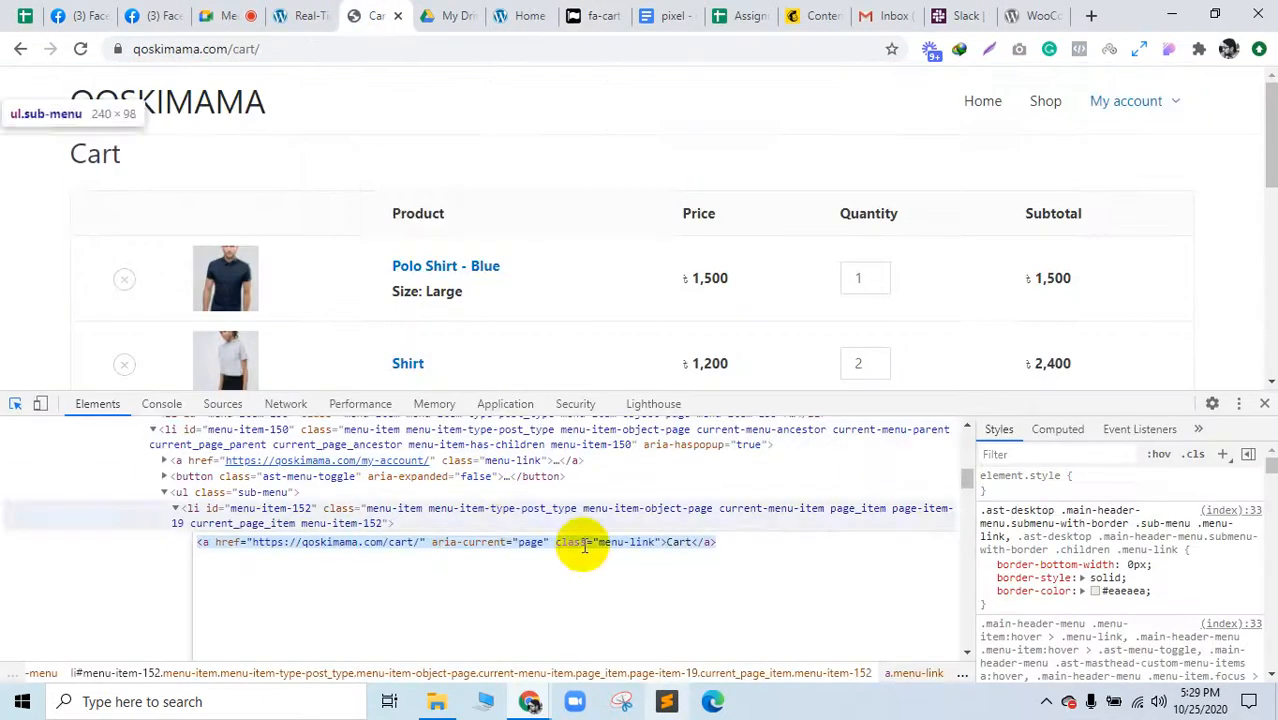
# Step: Paste the fa fa-cart-arrow-down icon tag after Cart in the Replace field and save the rule
pyautogui.click(310, 12)
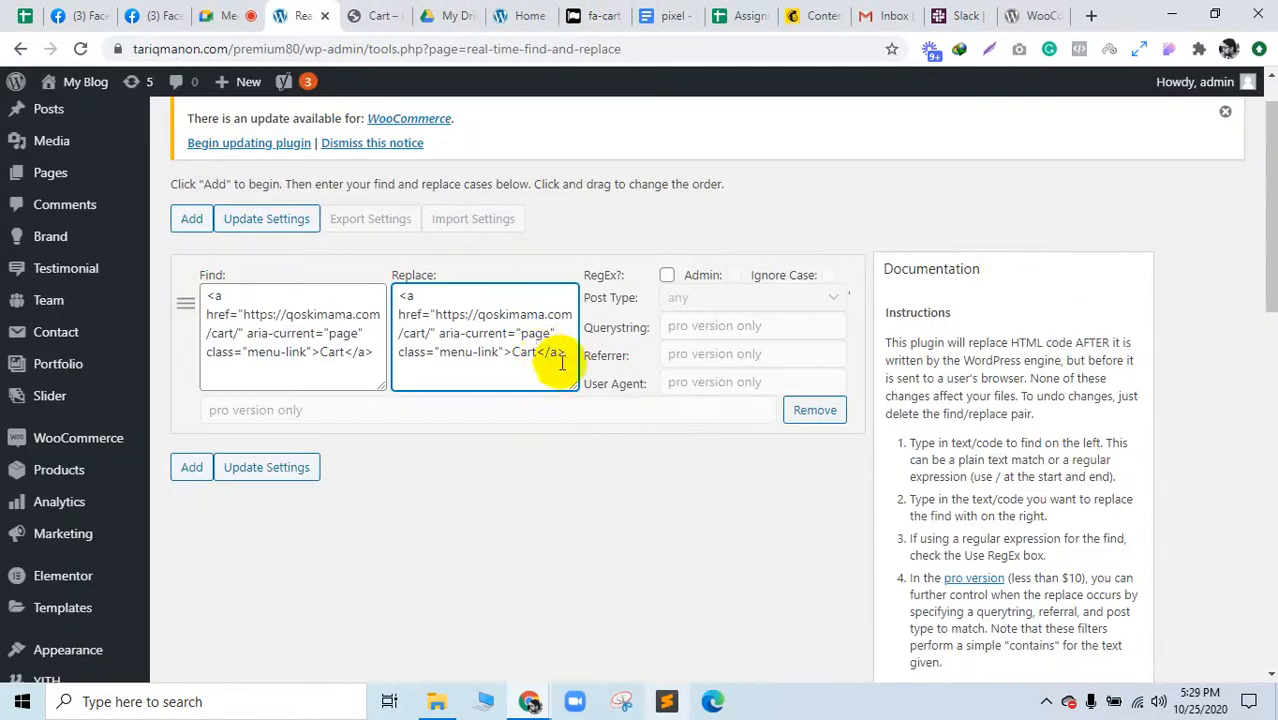
pyautogui.hotkey('ctrl', 'v')
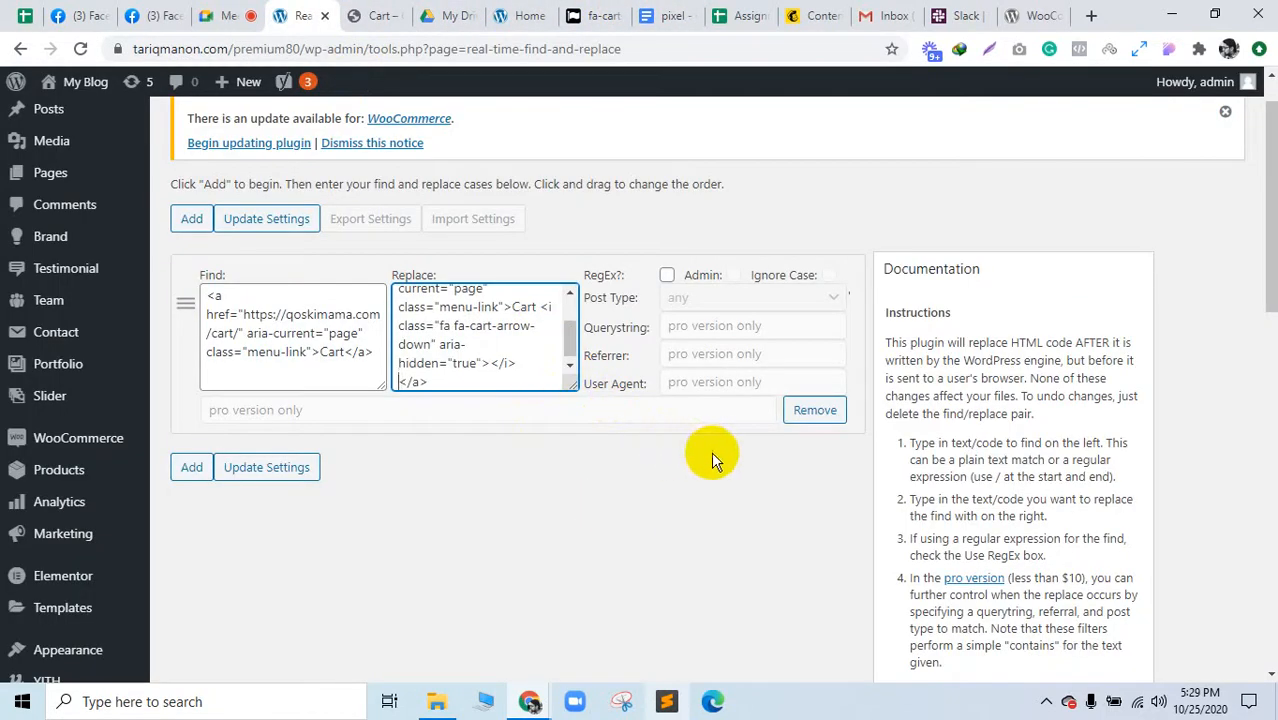
pyautogui.click(252, 470)
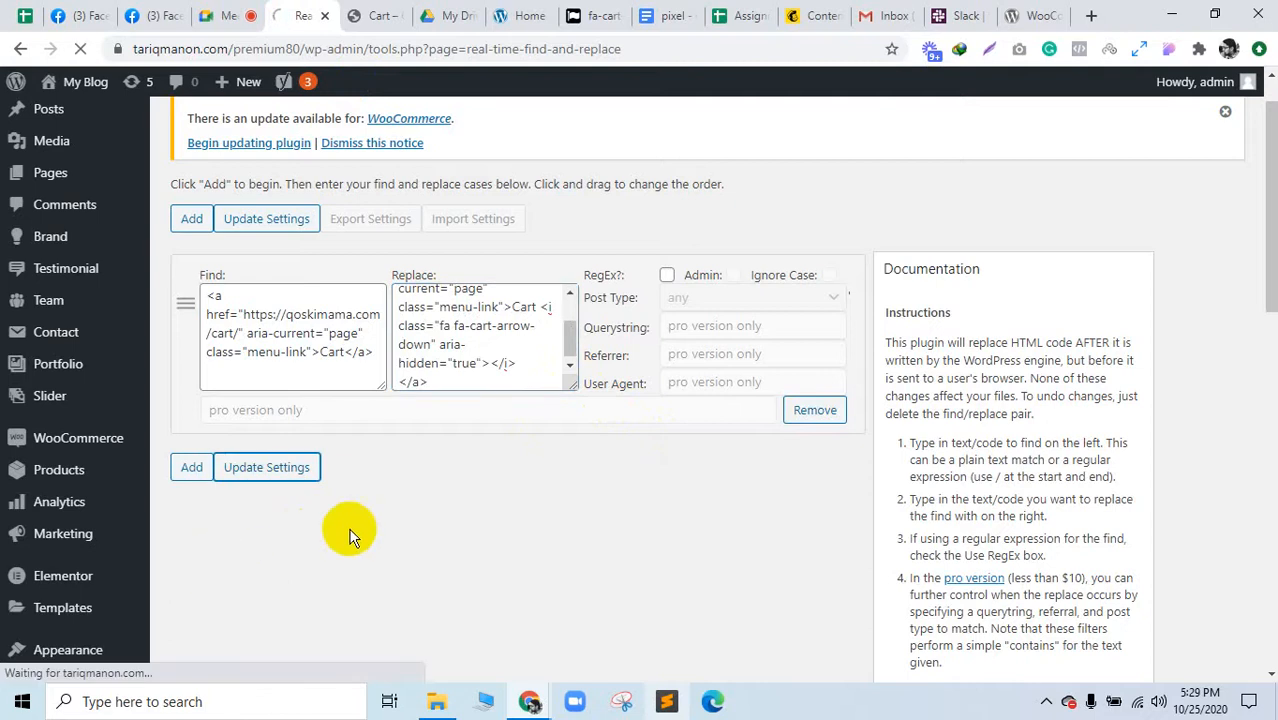
# Step: Inspect the store's Cart page heading and load the cart address in the other browser window
pyautogui.click(513, 10)
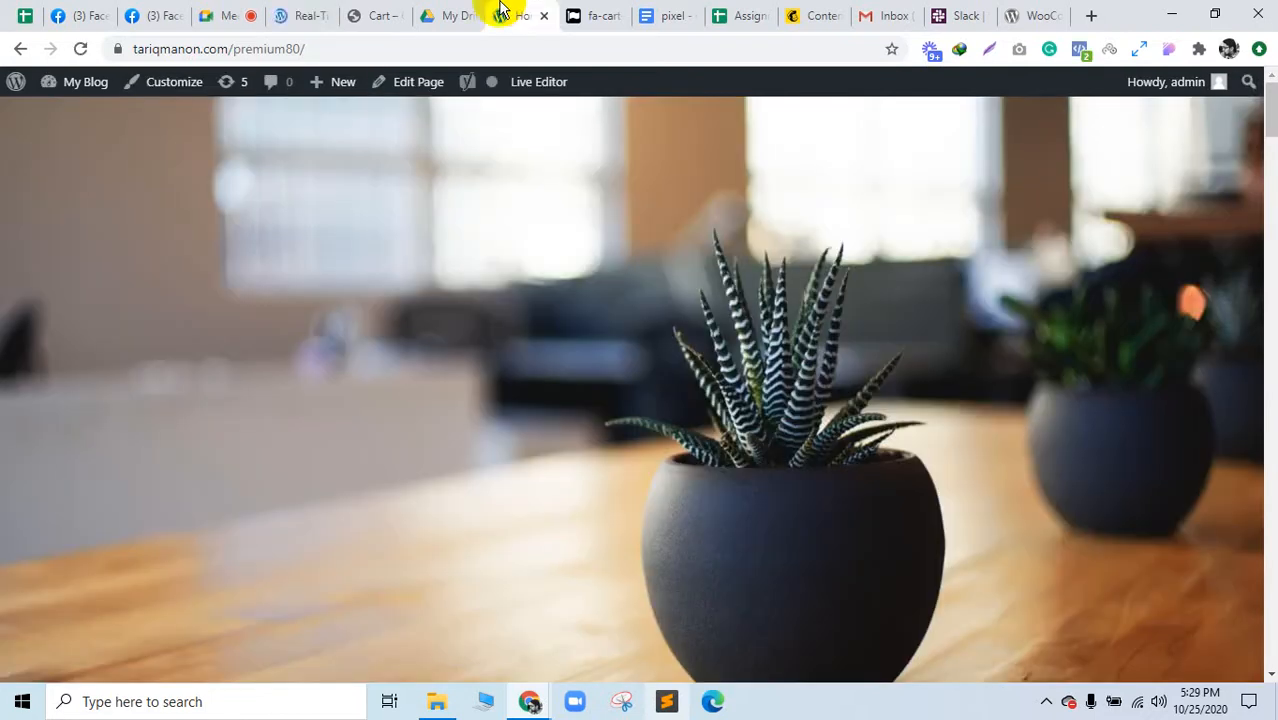
pyautogui.click(399, 8)
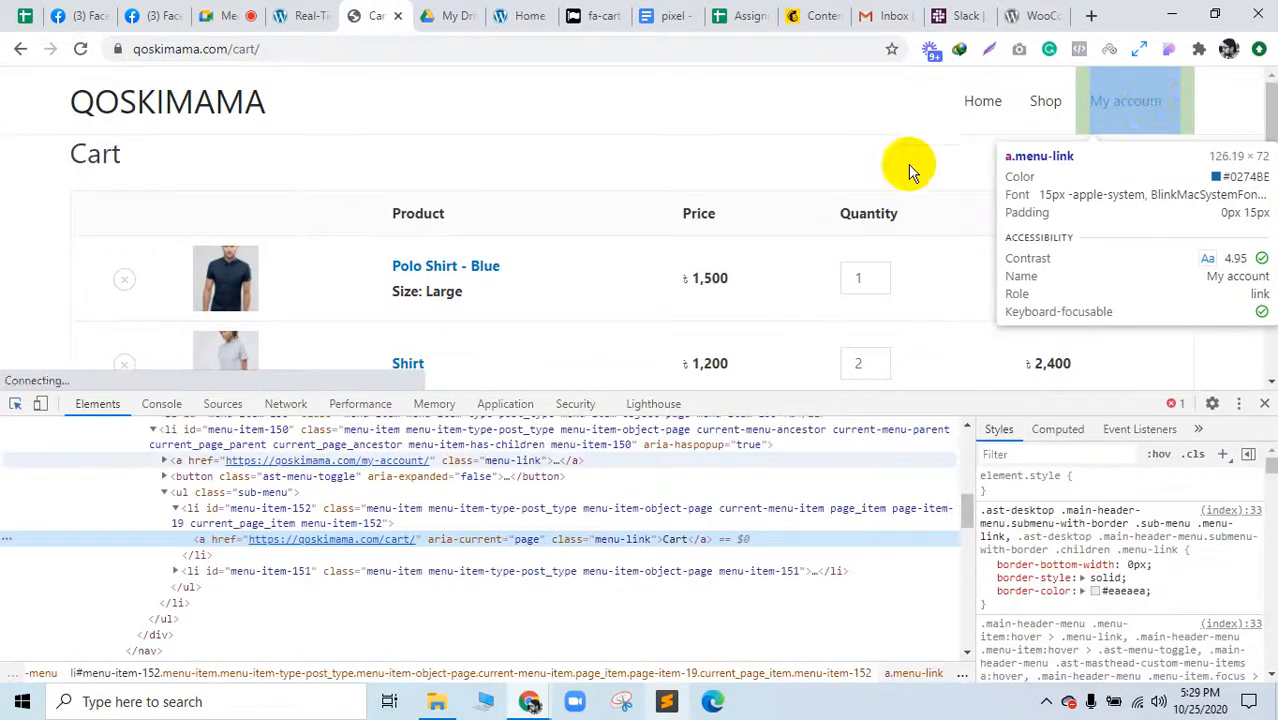
pyautogui.click(844, 163)
pyautogui.moveTo(1164, 104)
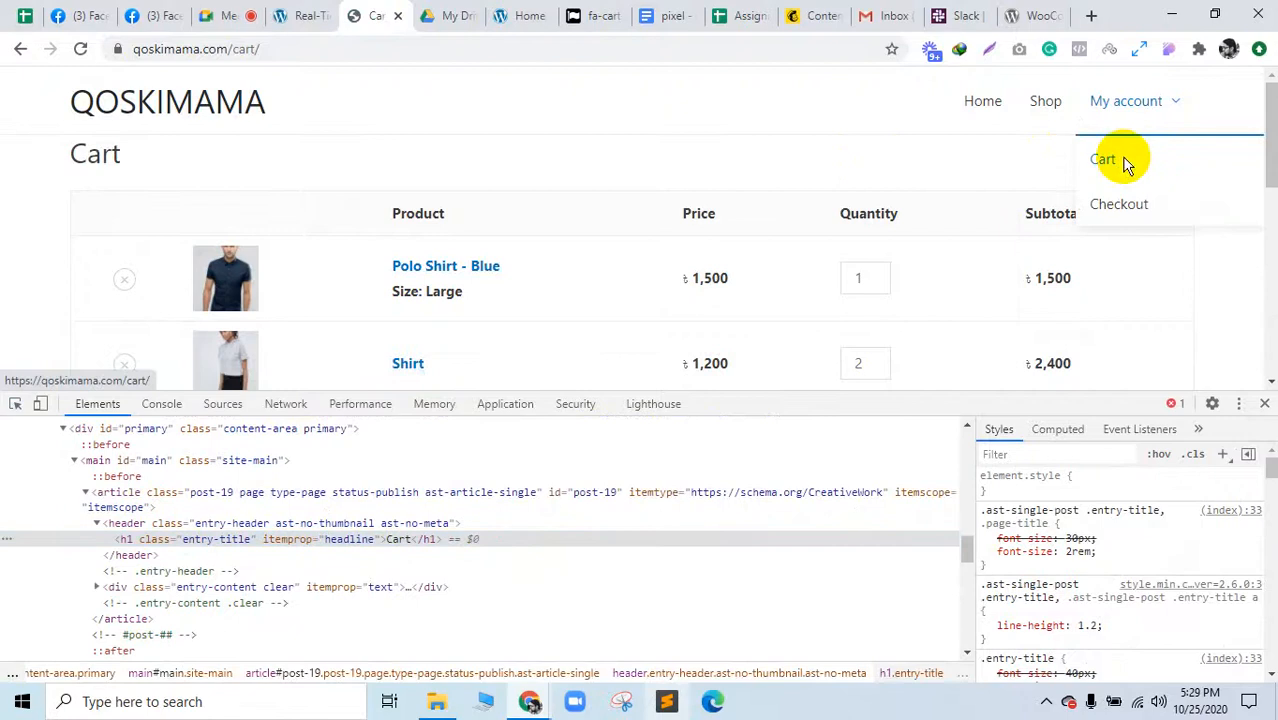
pyautogui.click(285, 49)
pyautogui.hotkey('ctrl', 'c')
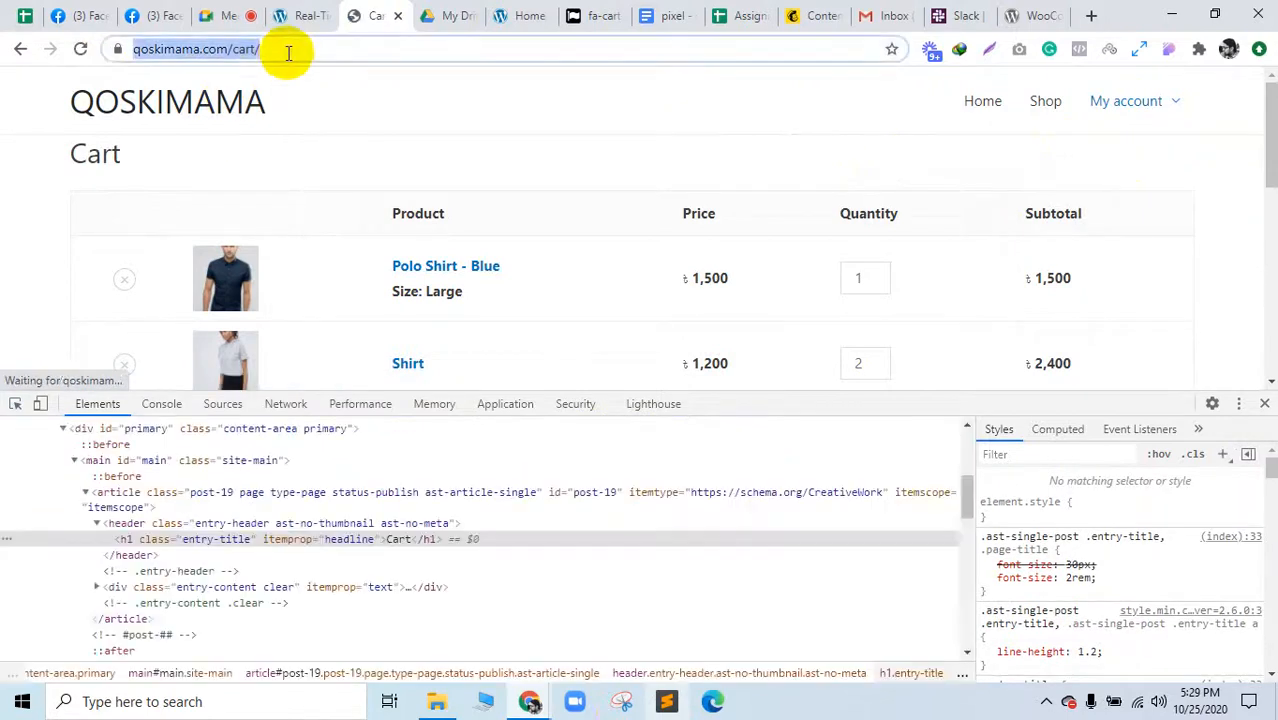
pyautogui.click(735, 615)
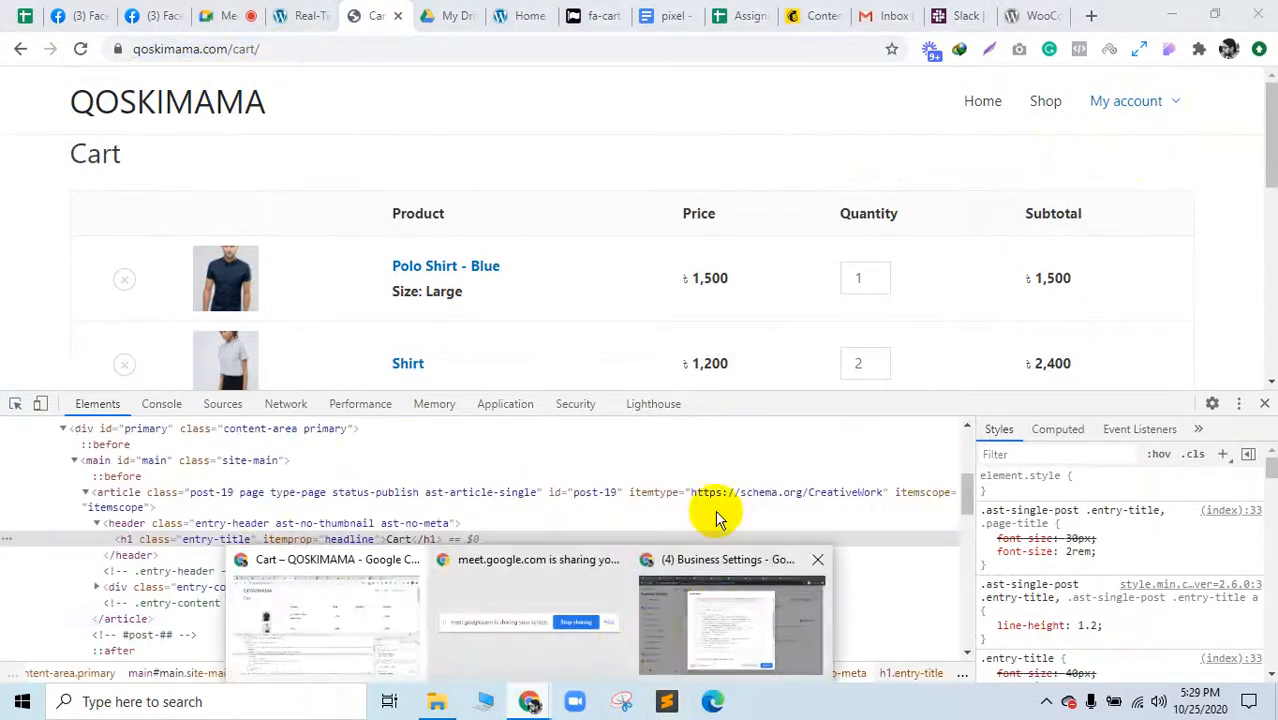
pyautogui.click(1031, 16)
pyautogui.click(930, 47)
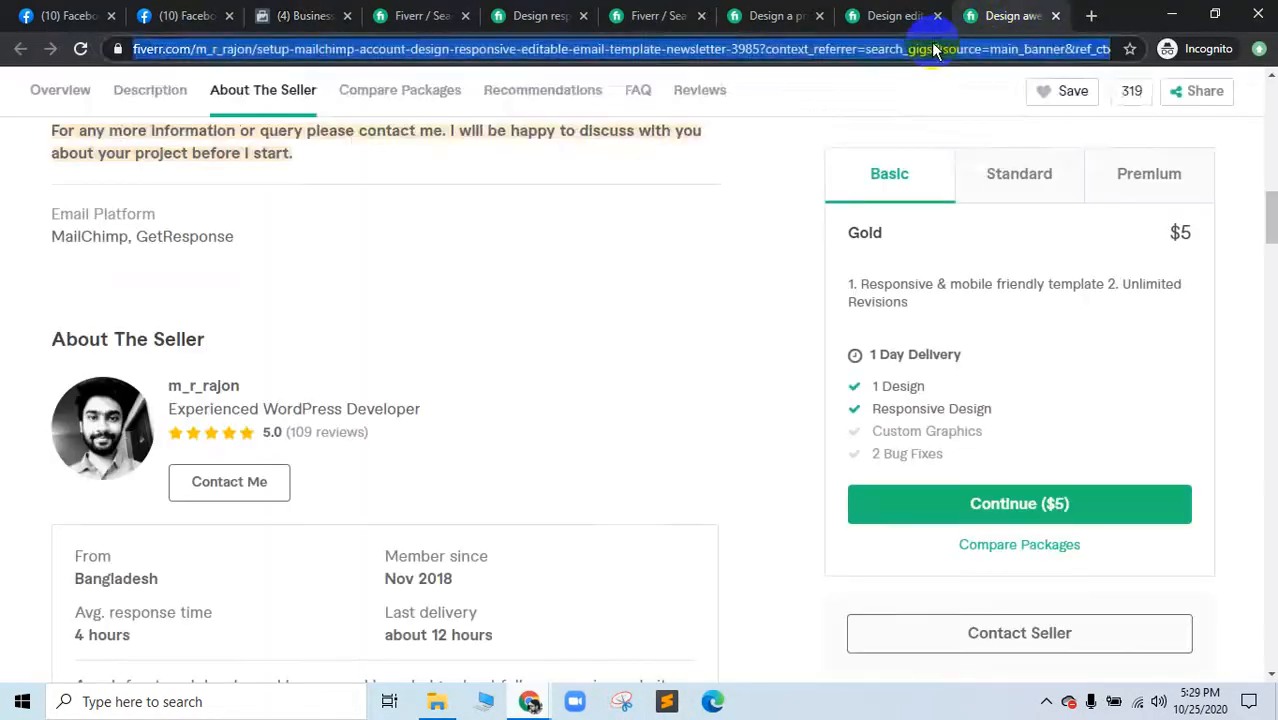
pyautogui.hotkey('ctrl', 'v')
pyautogui.press('Return')
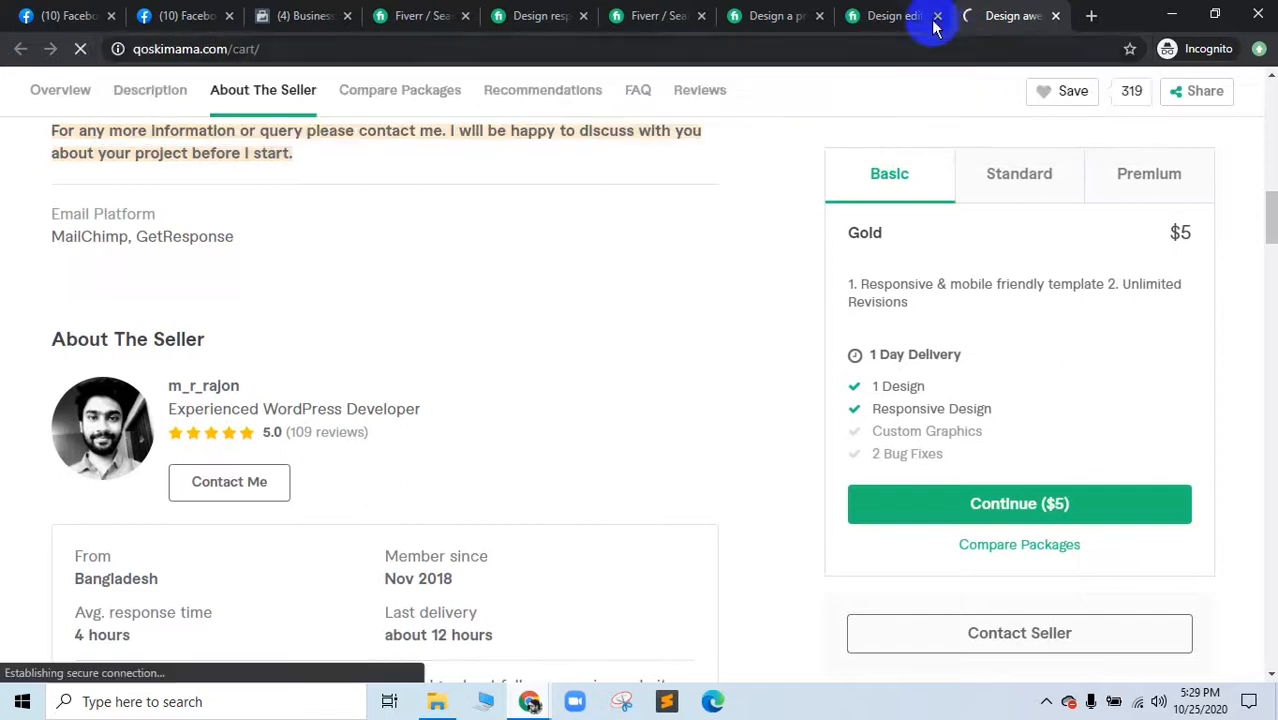
# Step: Close the leftover Fiverr and Business Settings tabs and open Cart from the site menu
pyautogui.click(937, 16)
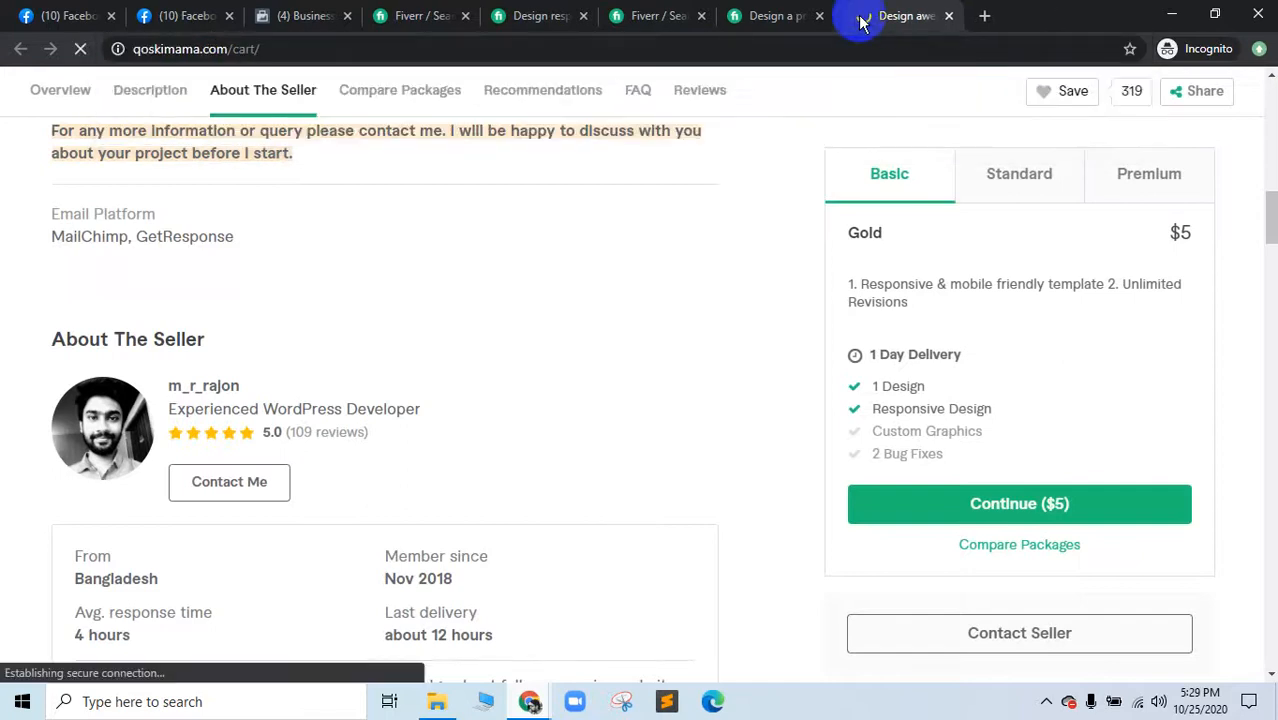
pyautogui.click(703, 17)
pyautogui.click(466, 17)
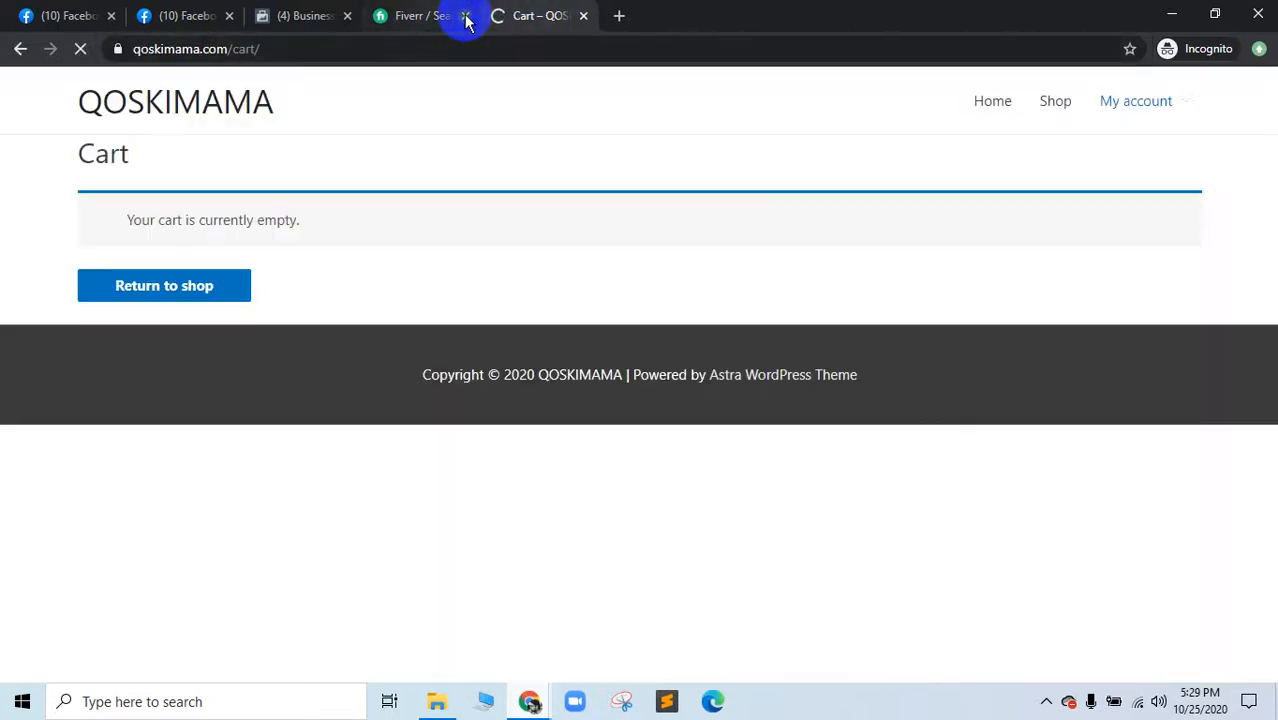
pyautogui.click(349, 17)
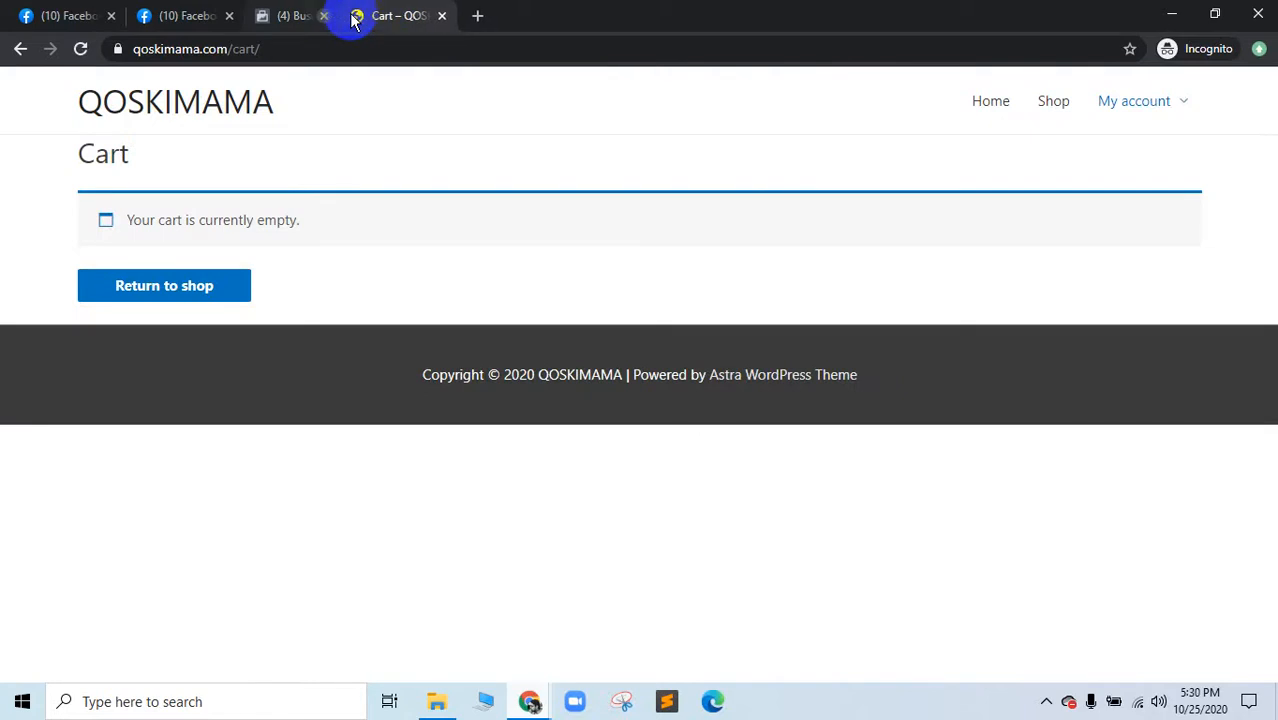
pyautogui.click(352, 16)
pyautogui.moveTo(1141, 106)
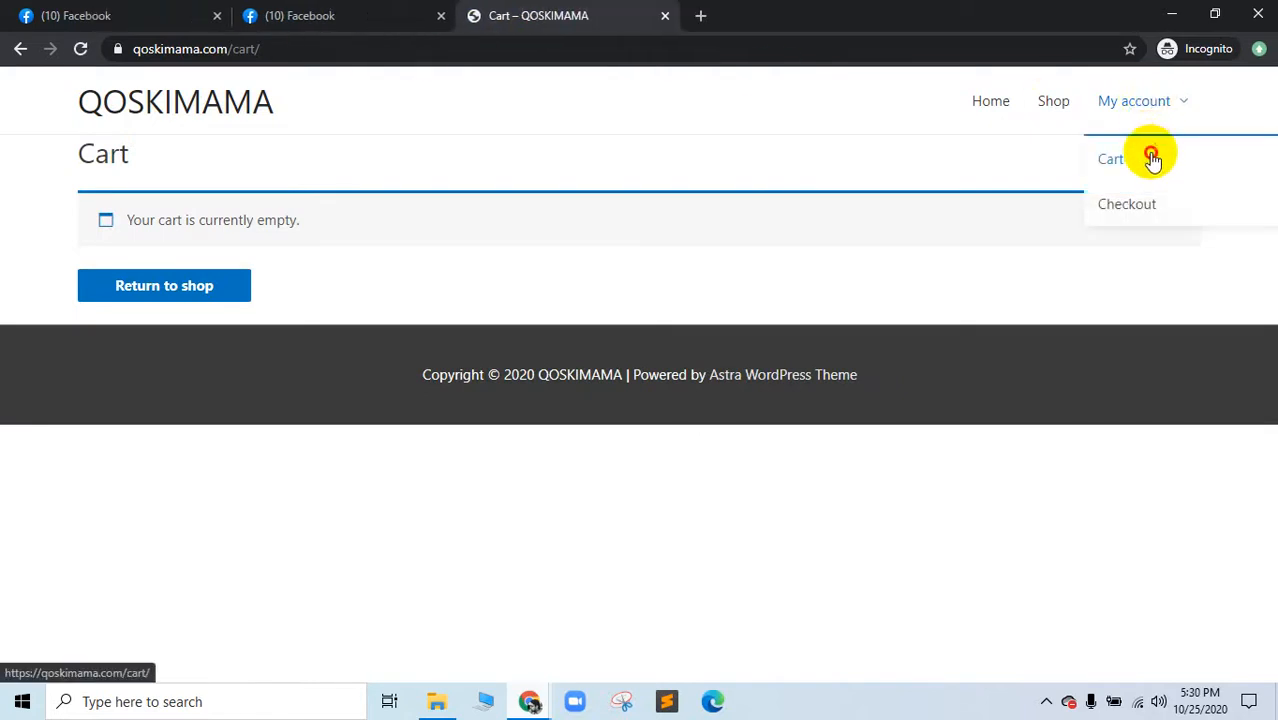
pyautogui.click(1152, 160)
pyautogui.moveTo(528, 697)
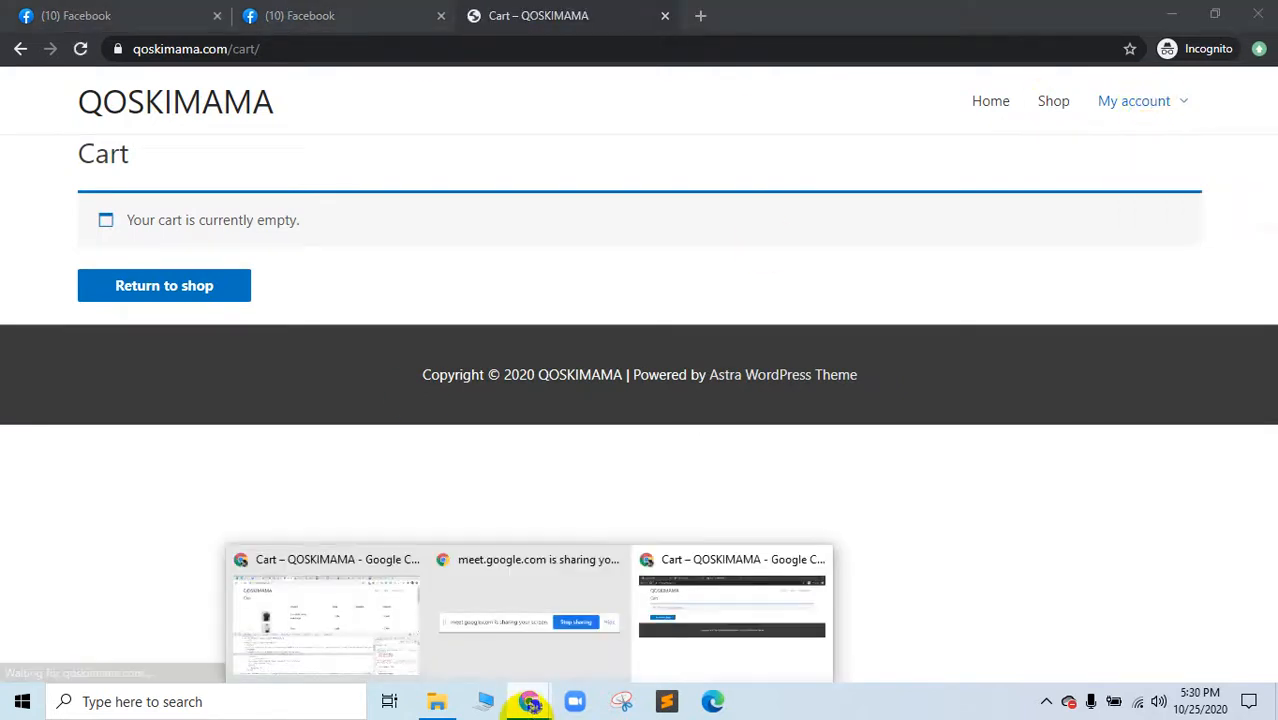
# Step: Save the find-and-replace rule again and compare it against the storefront cart window
pyautogui.click(293, 645)
pyautogui.click(316, 14)
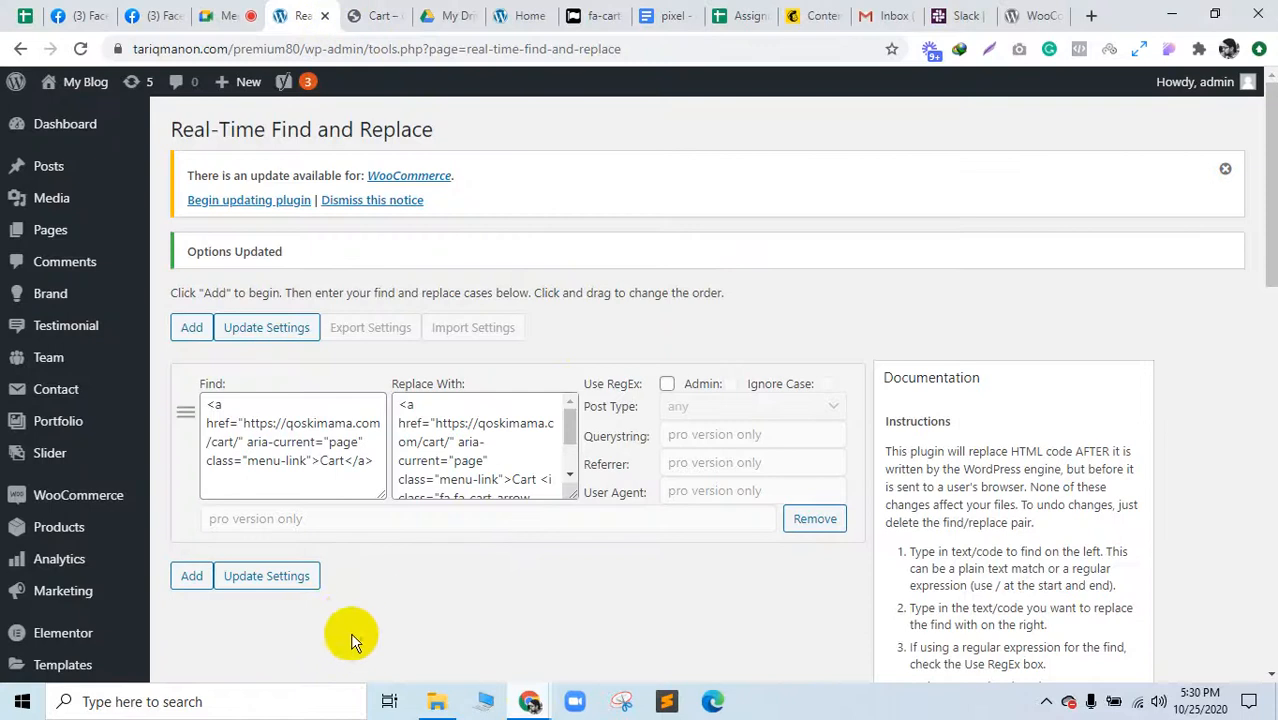
pyautogui.click(270, 586)
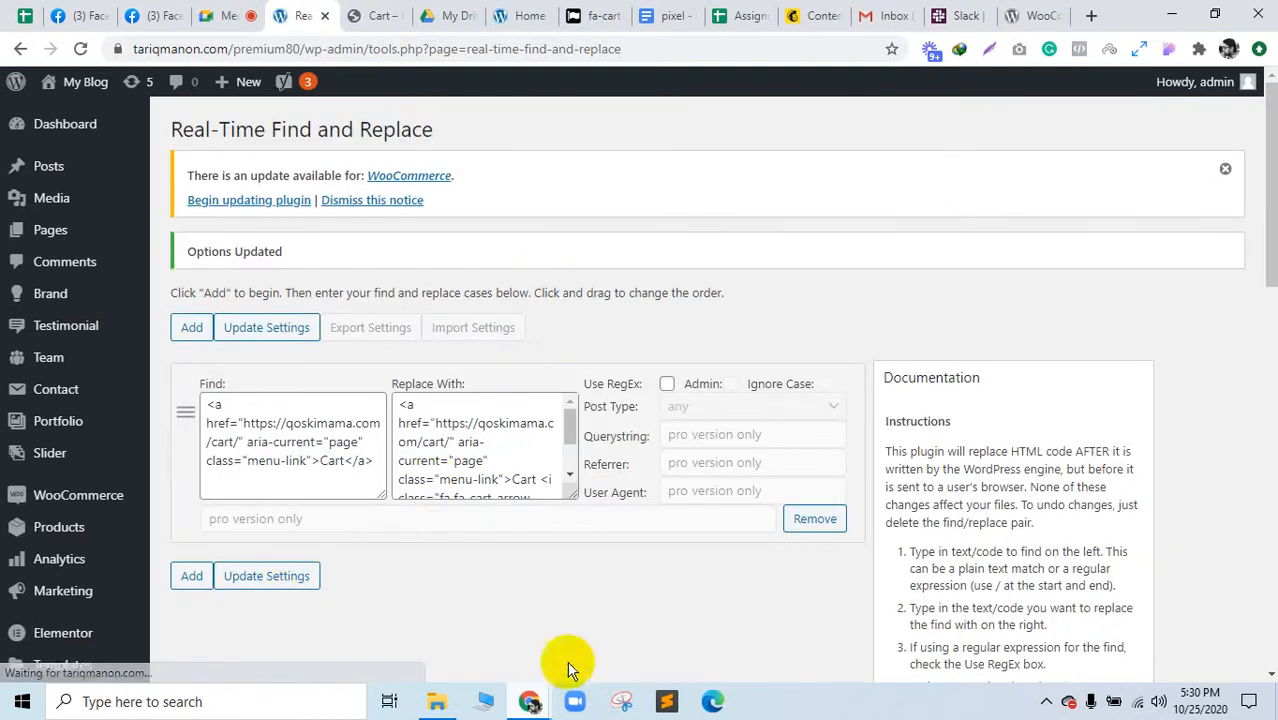
pyautogui.moveTo(529, 700)
pyautogui.click(752, 607)
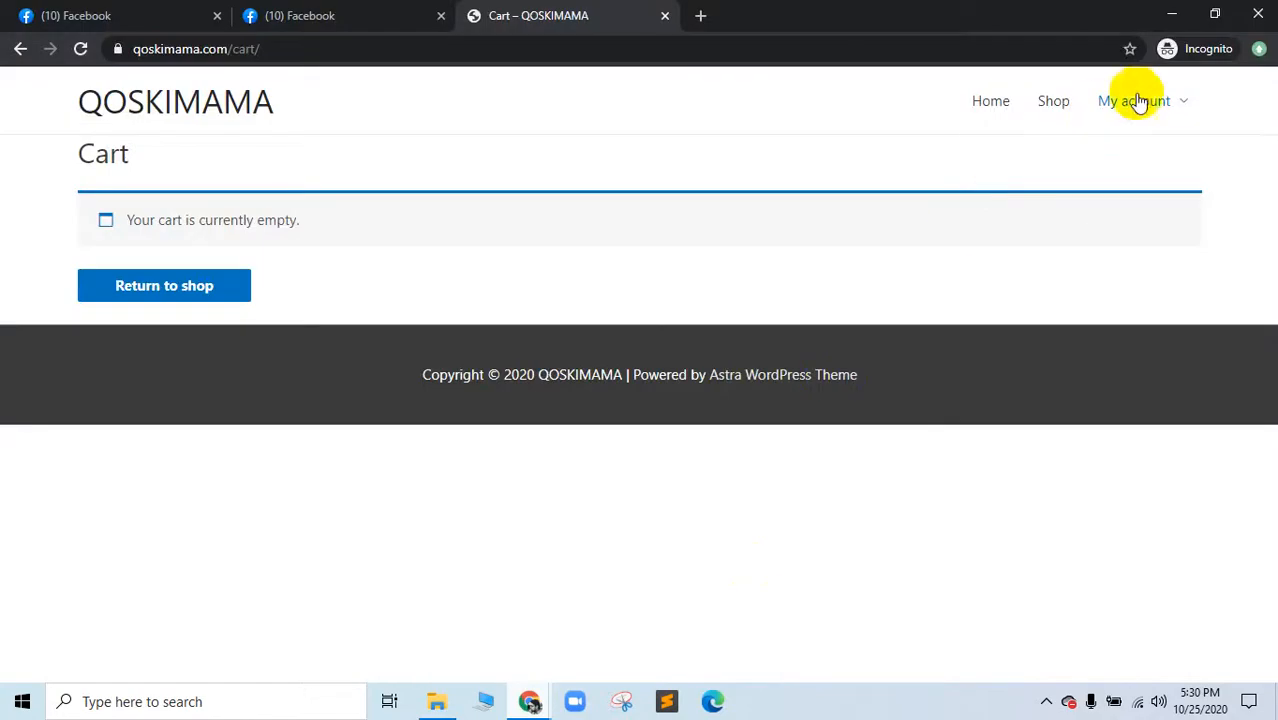
pyautogui.moveTo(1138, 103)
pyautogui.moveTo(529, 698)
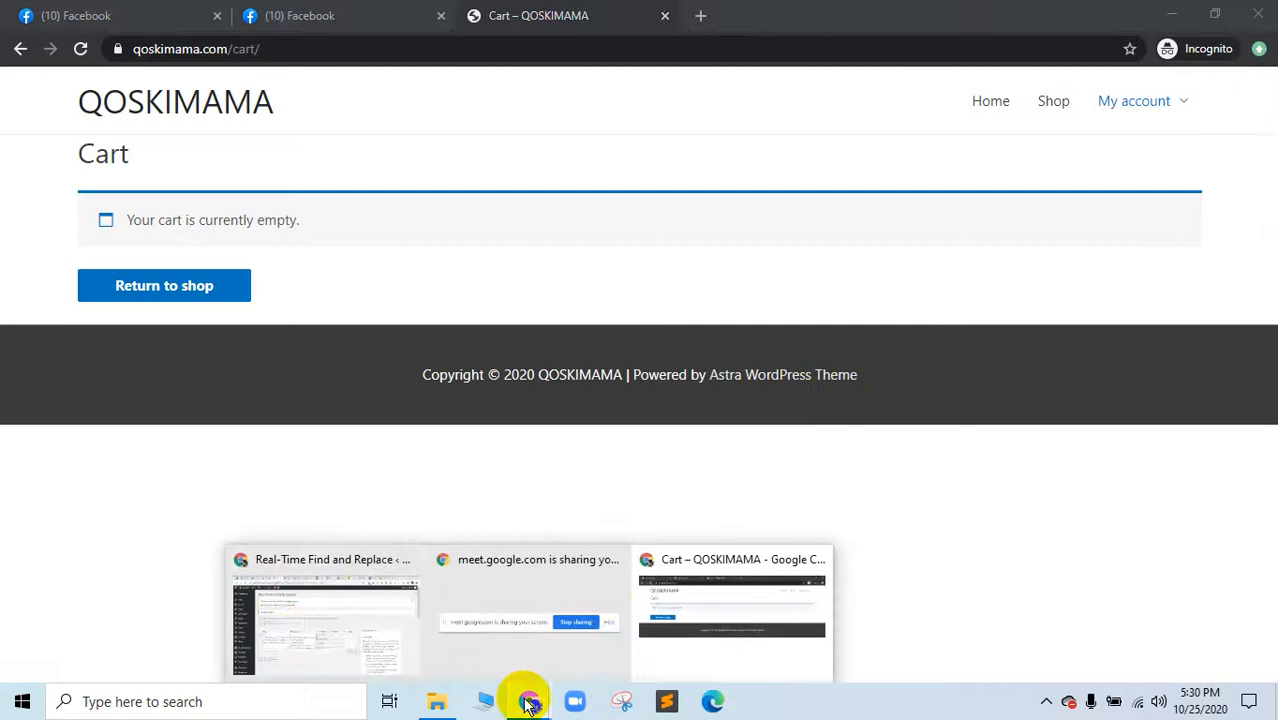
pyautogui.click(350, 555)
# Step: Strip the <a> link markup from Find and Replace With, leaving Cart plus the icon tag, and save
pyautogui.moveTo(318, 457); pyautogui.dragTo(165, 399)
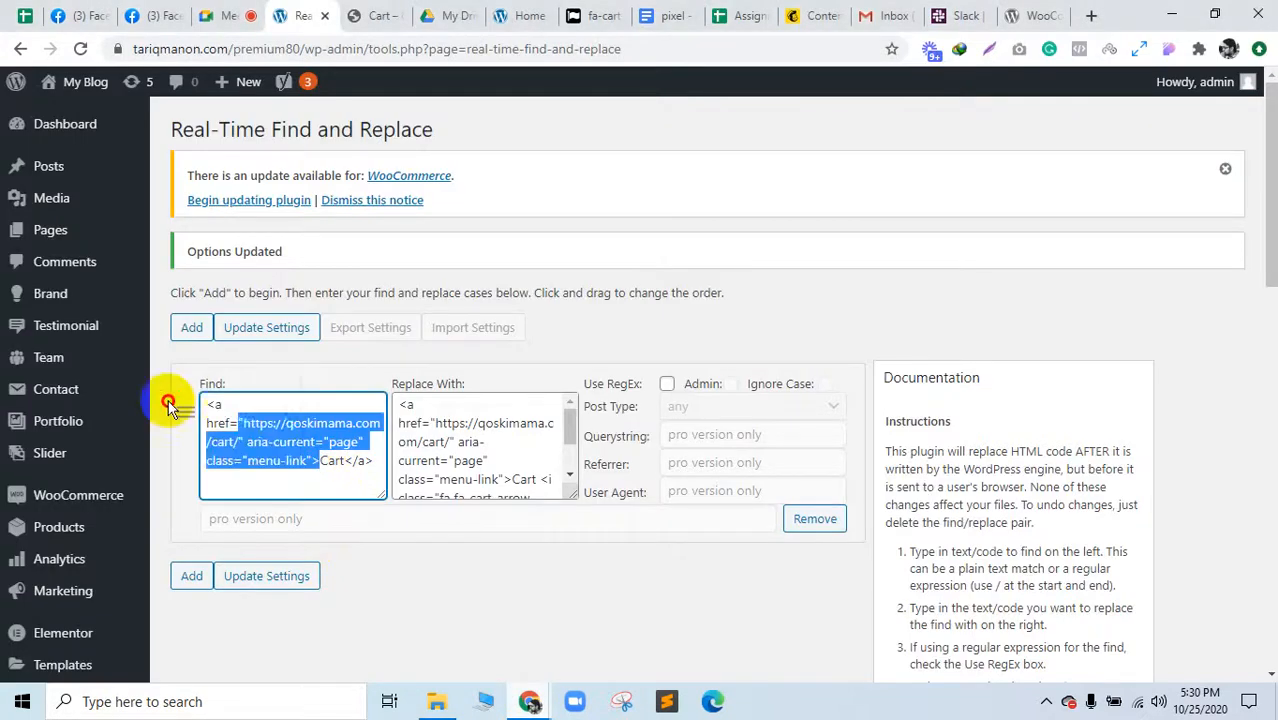
pyautogui.press('BackSpace')
pyautogui.write('Cart</a')
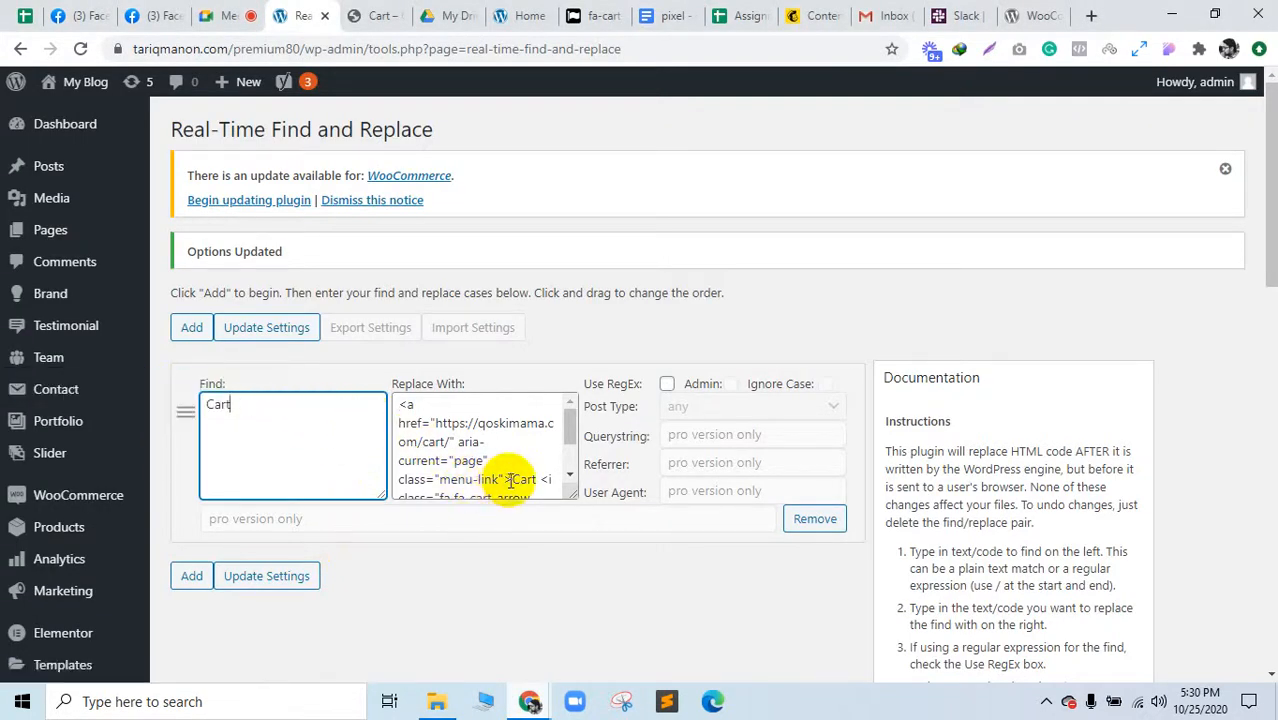
pyautogui.moveTo(510, 480); pyautogui.dragTo(340, 354)
pyautogui.press('BackSpace')
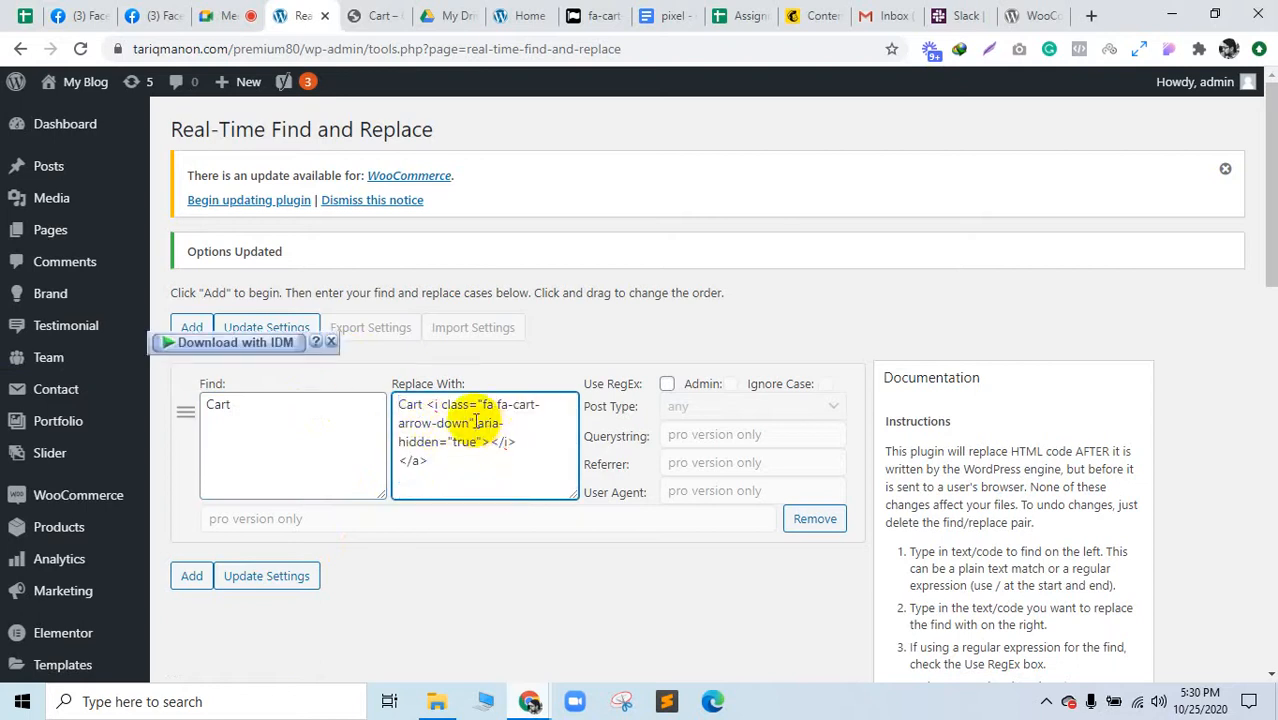
pyautogui.click(493, 443)
pyautogui.moveTo(472, 458); pyautogui.dragTo(365, 462)
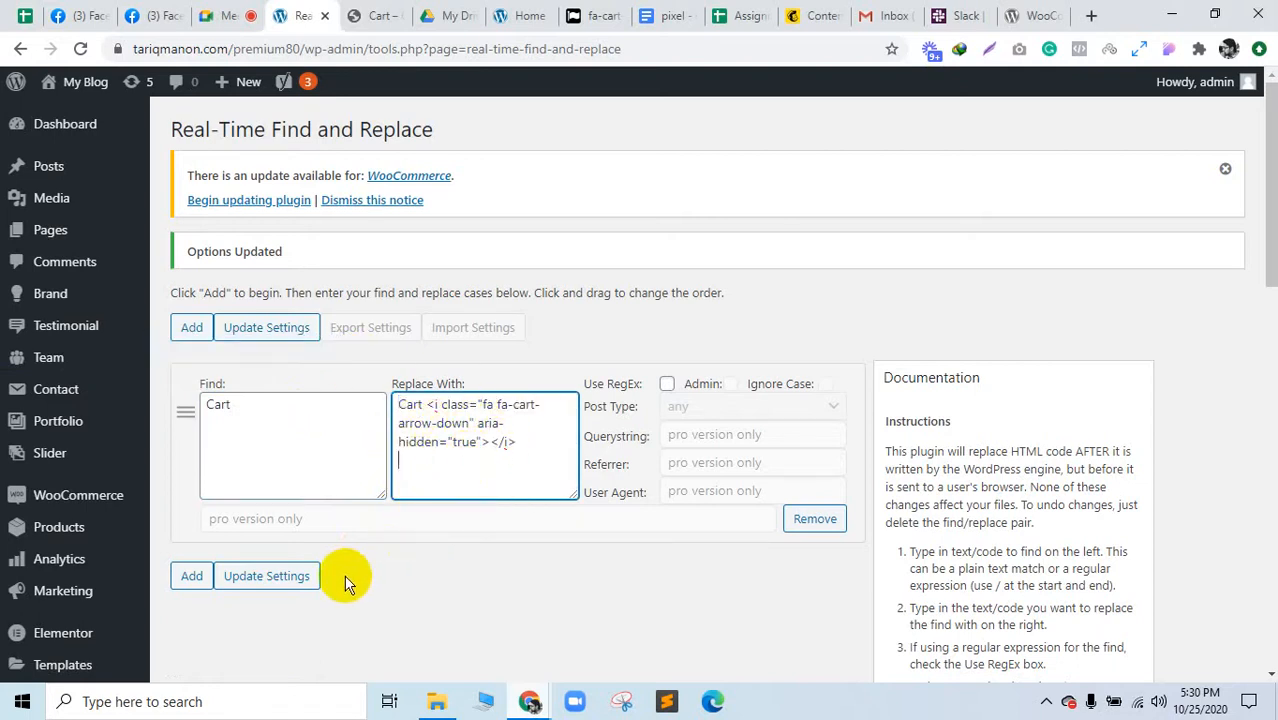
pyautogui.press('BackSpace')
pyautogui.click(288, 580)
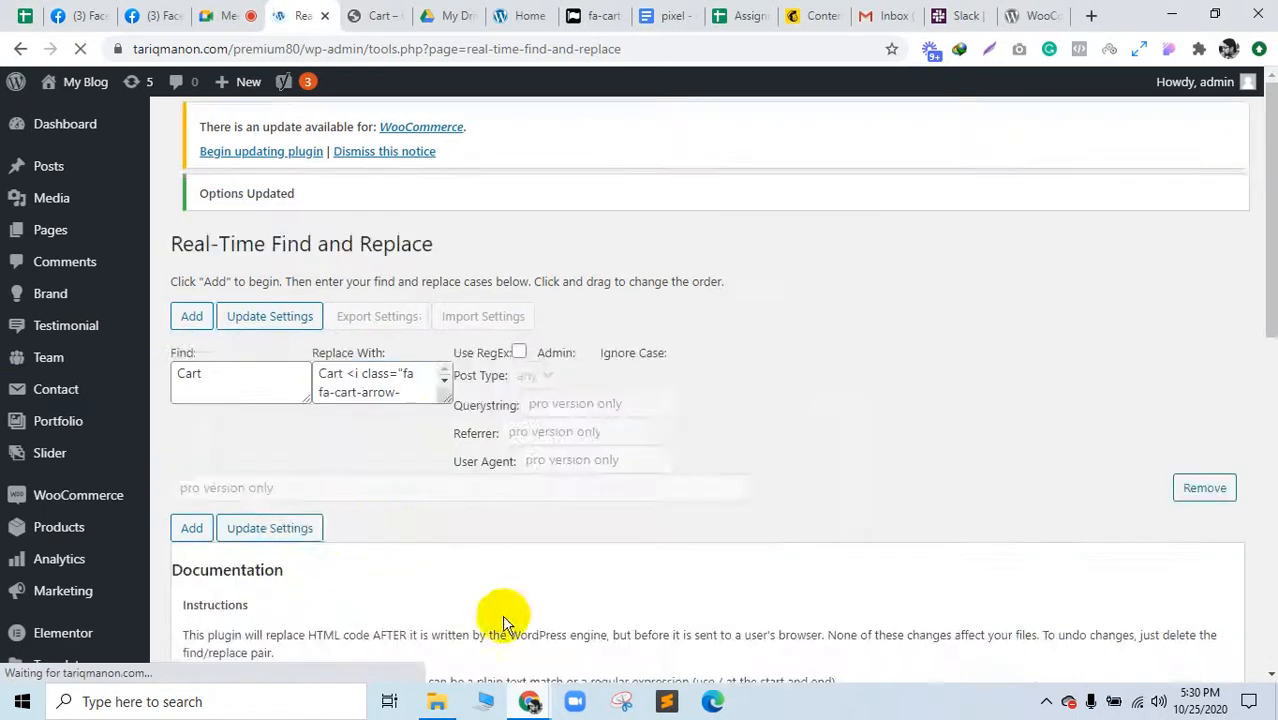
# Step: Reload the storefront Cart page to check the icon, then return to the settings window
pyautogui.moveTo(531, 696)
pyautogui.click(685, 650)
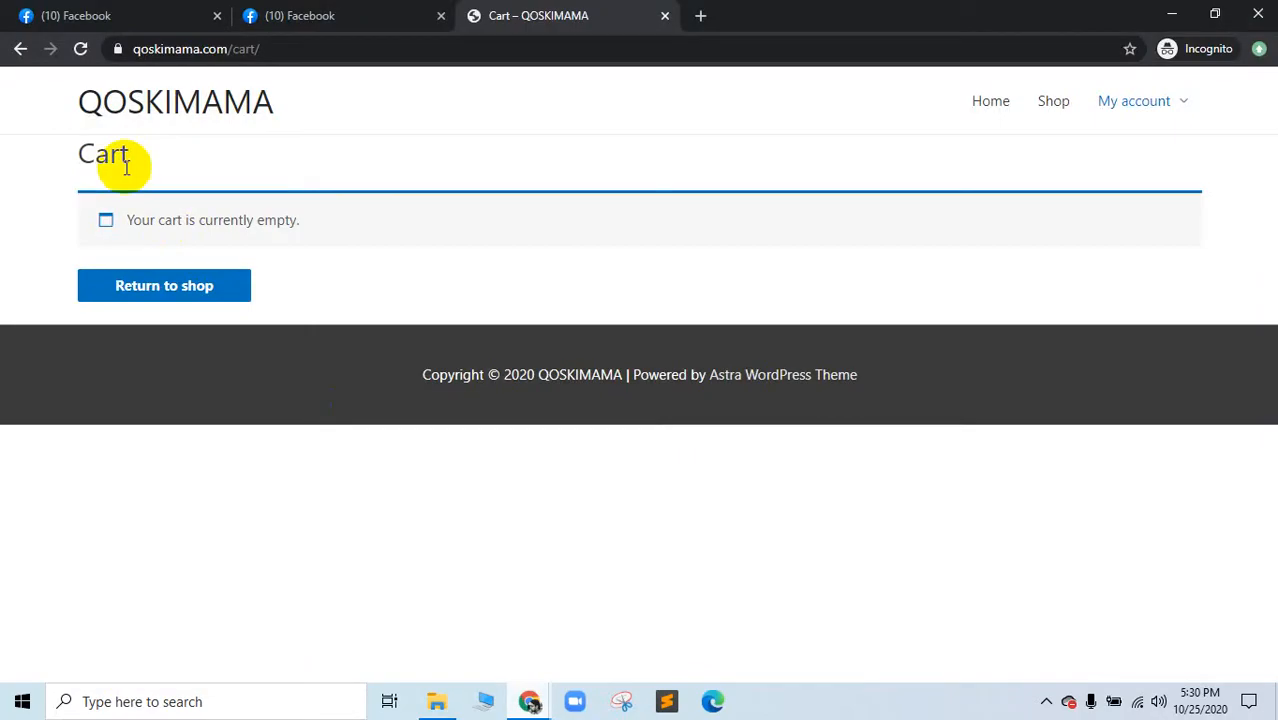
pyautogui.click(80, 48)
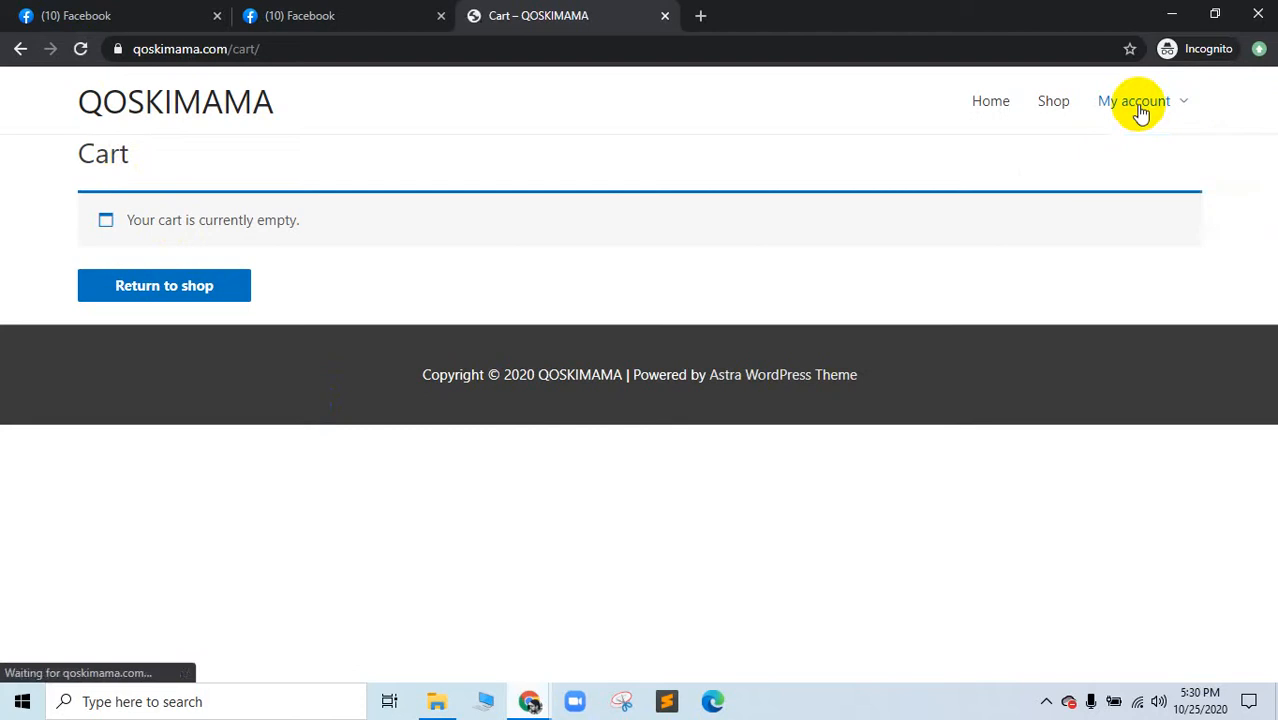
pyautogui.moveTo(1142, 110)
pyautogui.click(1187, 152)
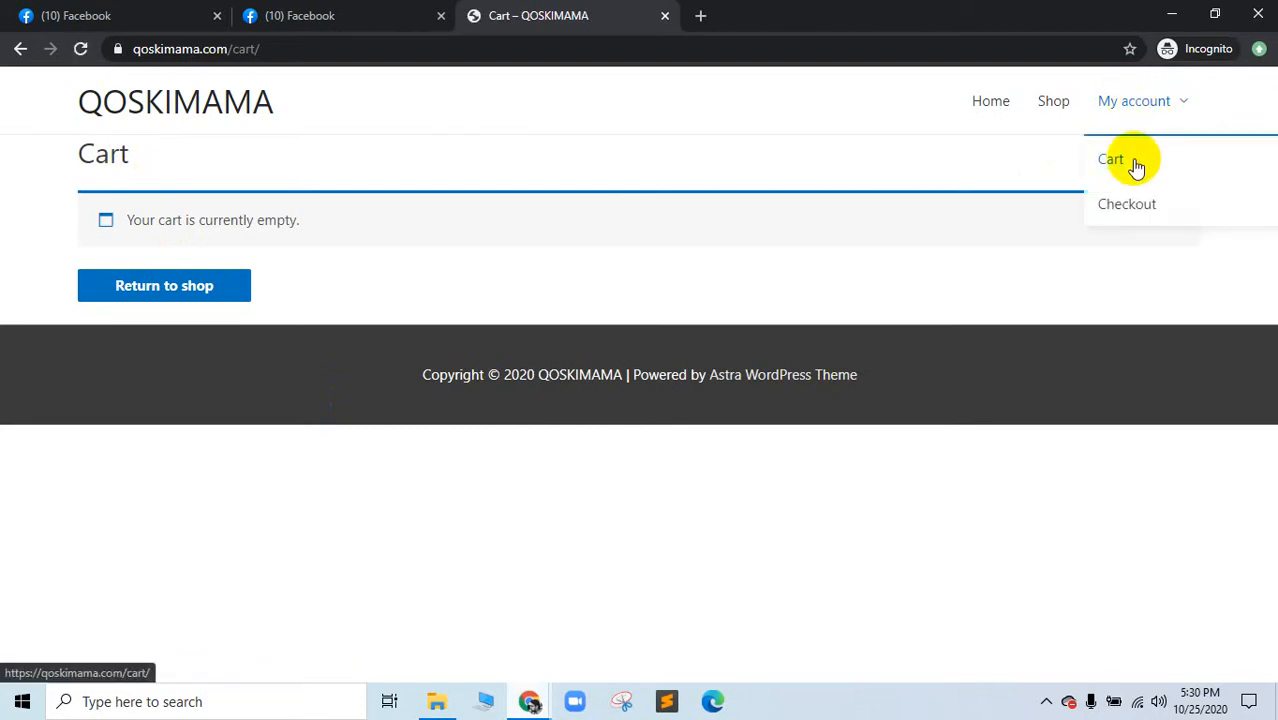
pyautogui.click(531, 700)
pyautogui.click(511, 319)
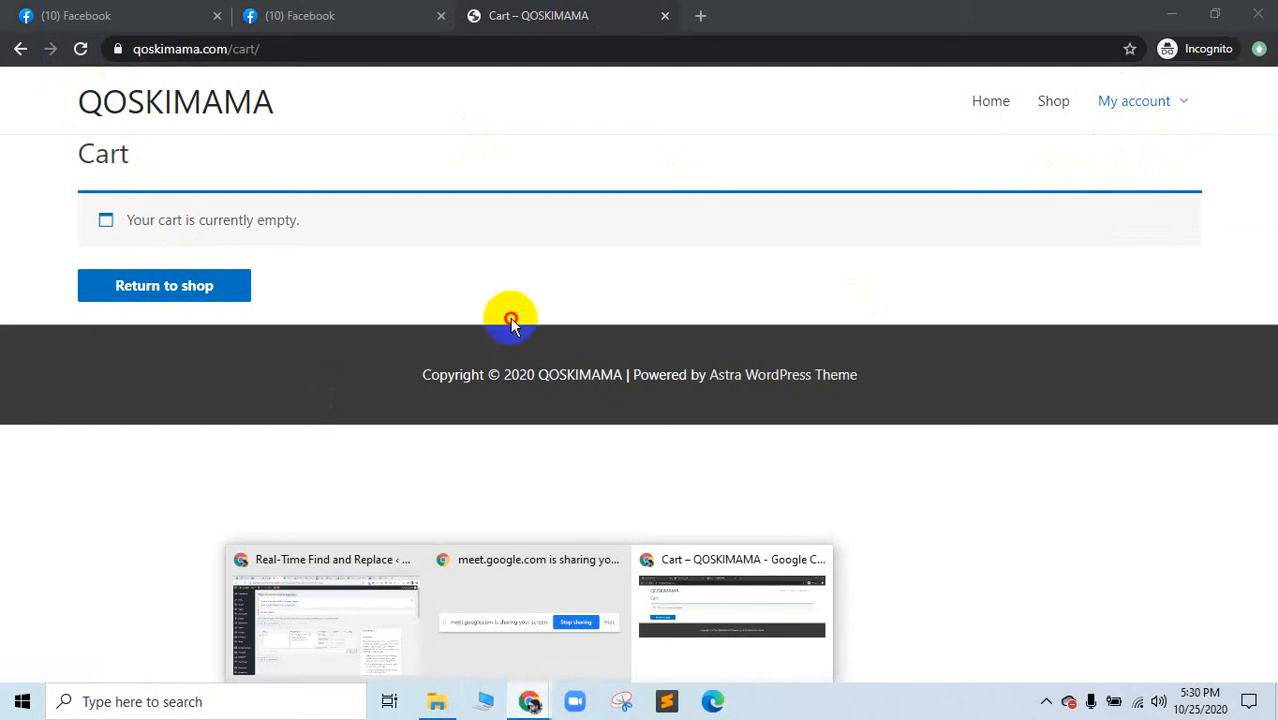
pyautogui.press('F5')
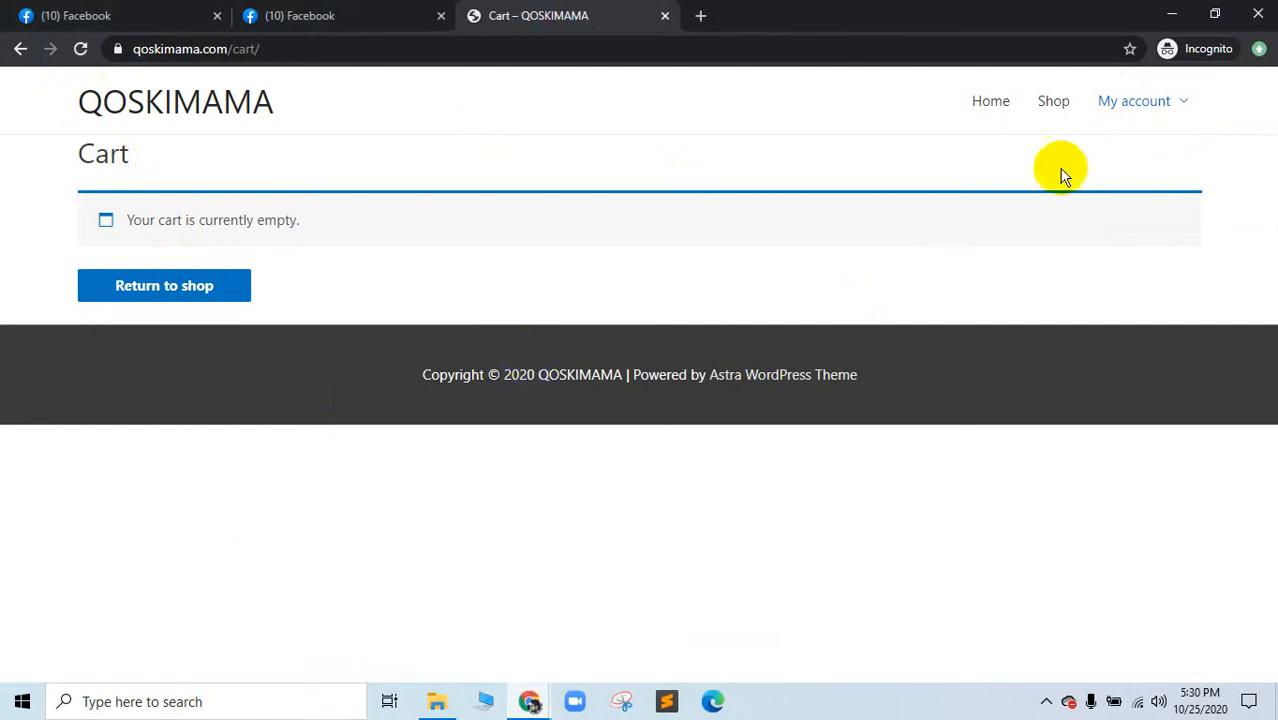
pyautogui.moveTo(1128, 110)
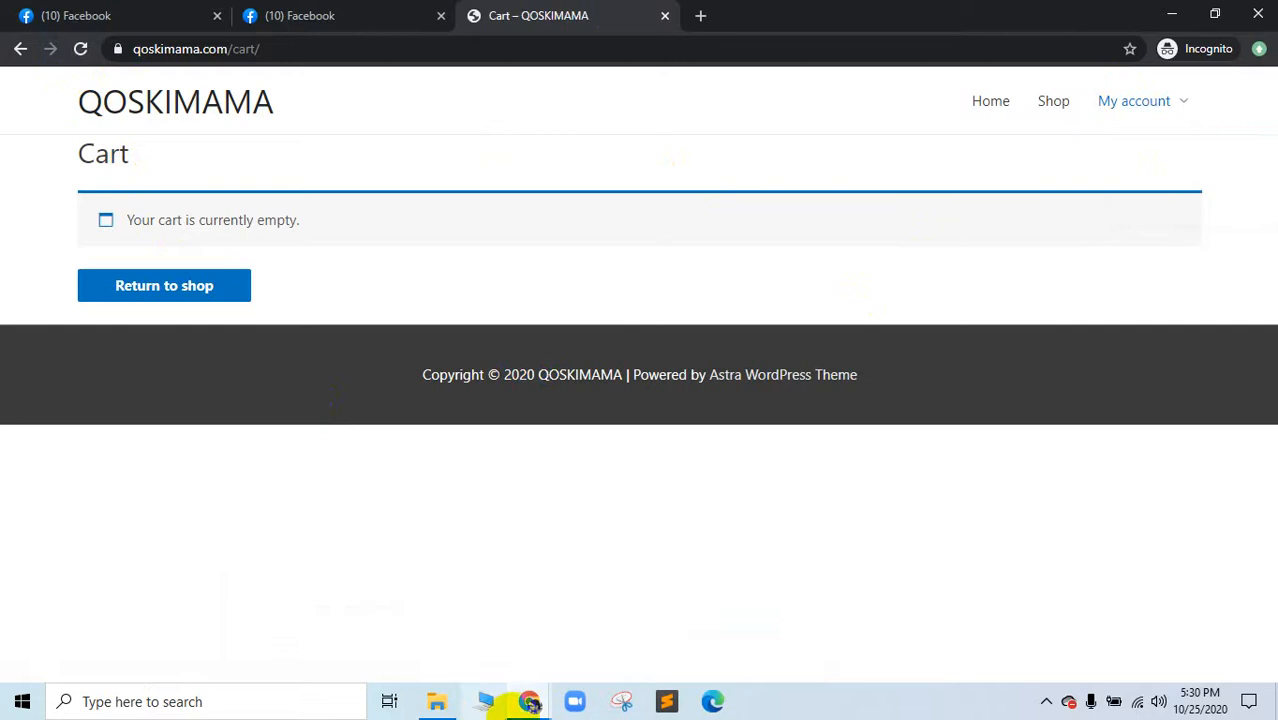
pyautogui.click(517, 711)
pyautogui.click(325, 615)
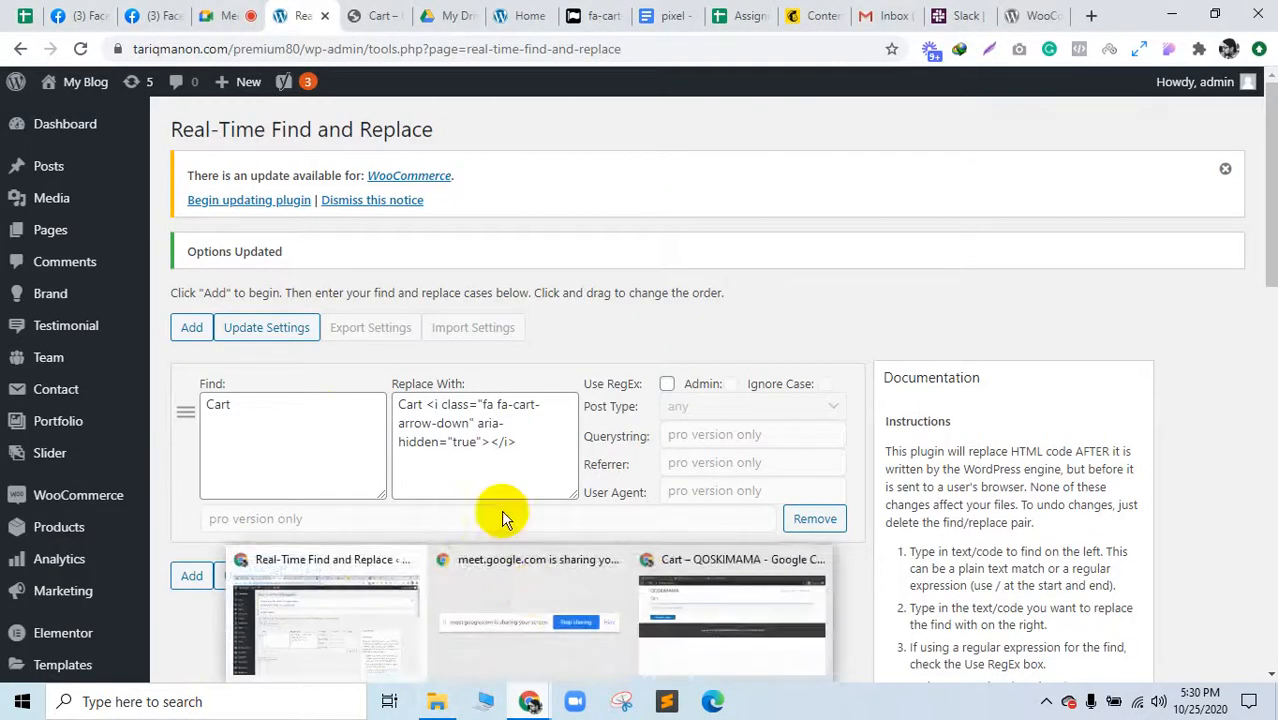
# Step: Copy the 'Powered by Astra WordPress Theme' footer credit from the store's Cart page
pyautogui.click(380, 14)
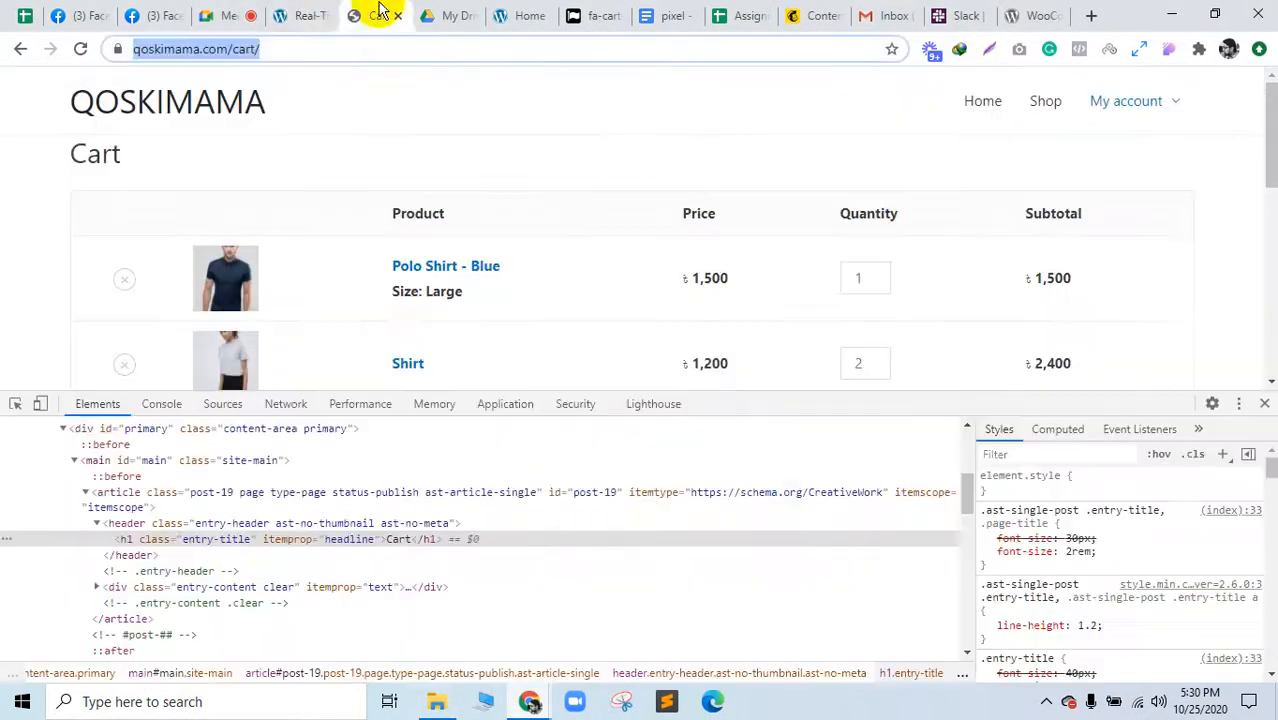
pyautogui.click(1264, 405)
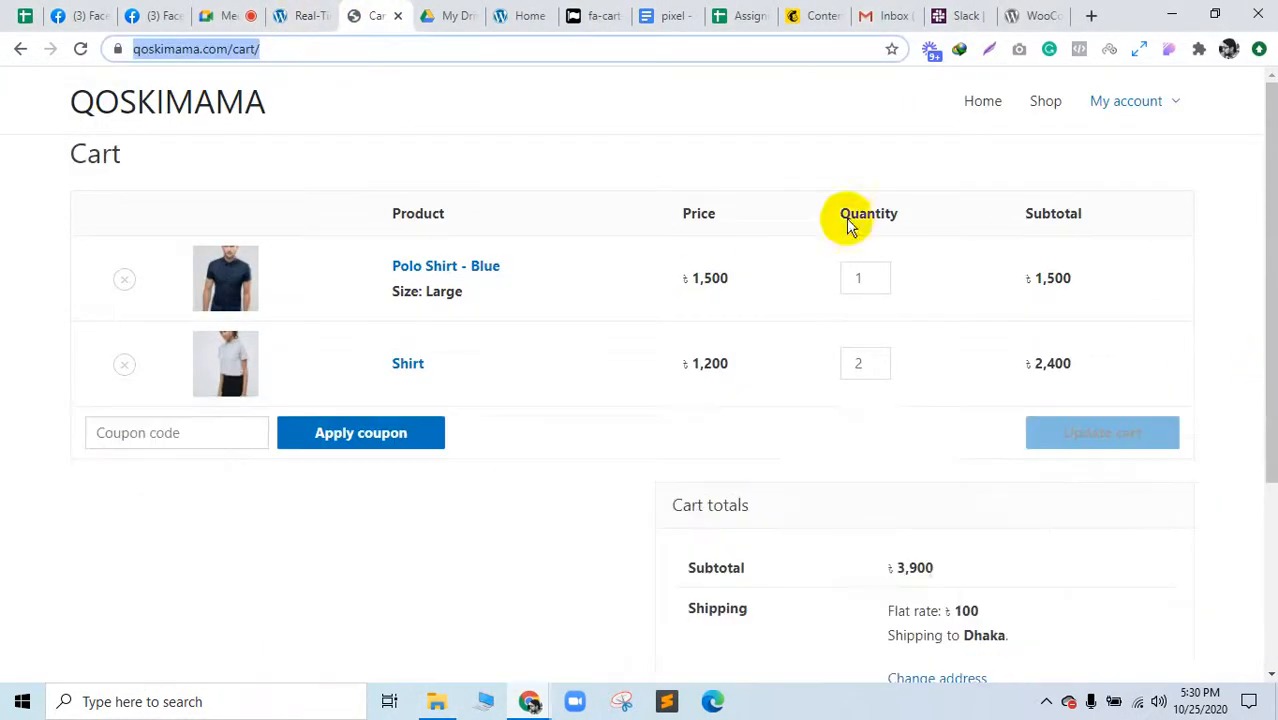
pyautogui.scroll(-3, 805, 360)
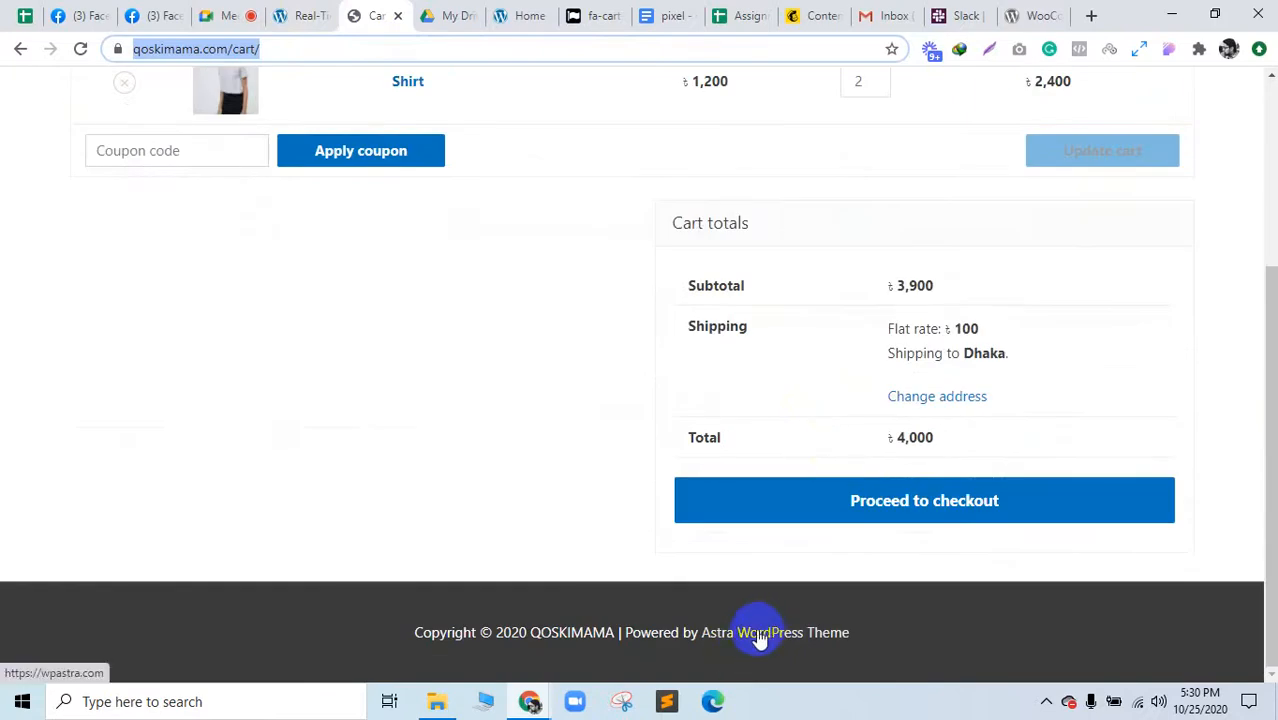
pyautogui.moveTo(418, 637); pyautogui.dragTo(884, 646)
pyautogui.hotkey('ctrl', 'c')
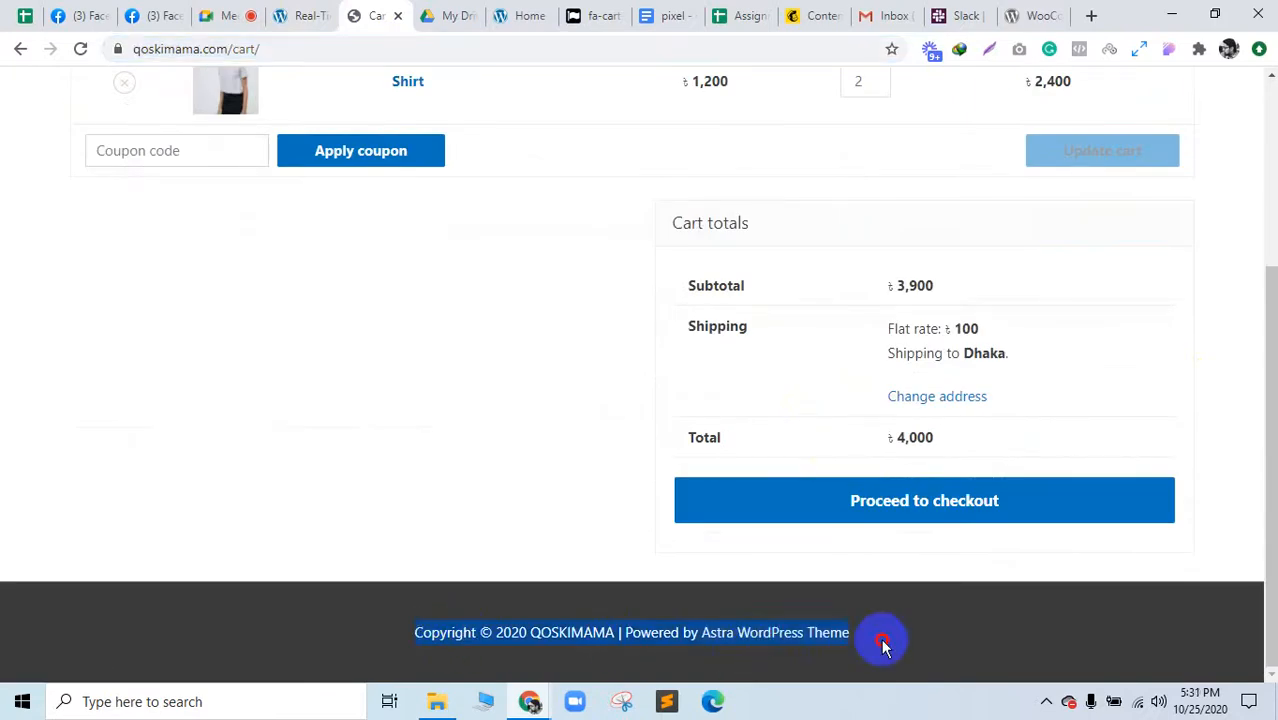
# Step: Add a rule finding the footer credit and replacing Astra WordPress Theme with Online80, then save
pyautogui.click(305, 15)
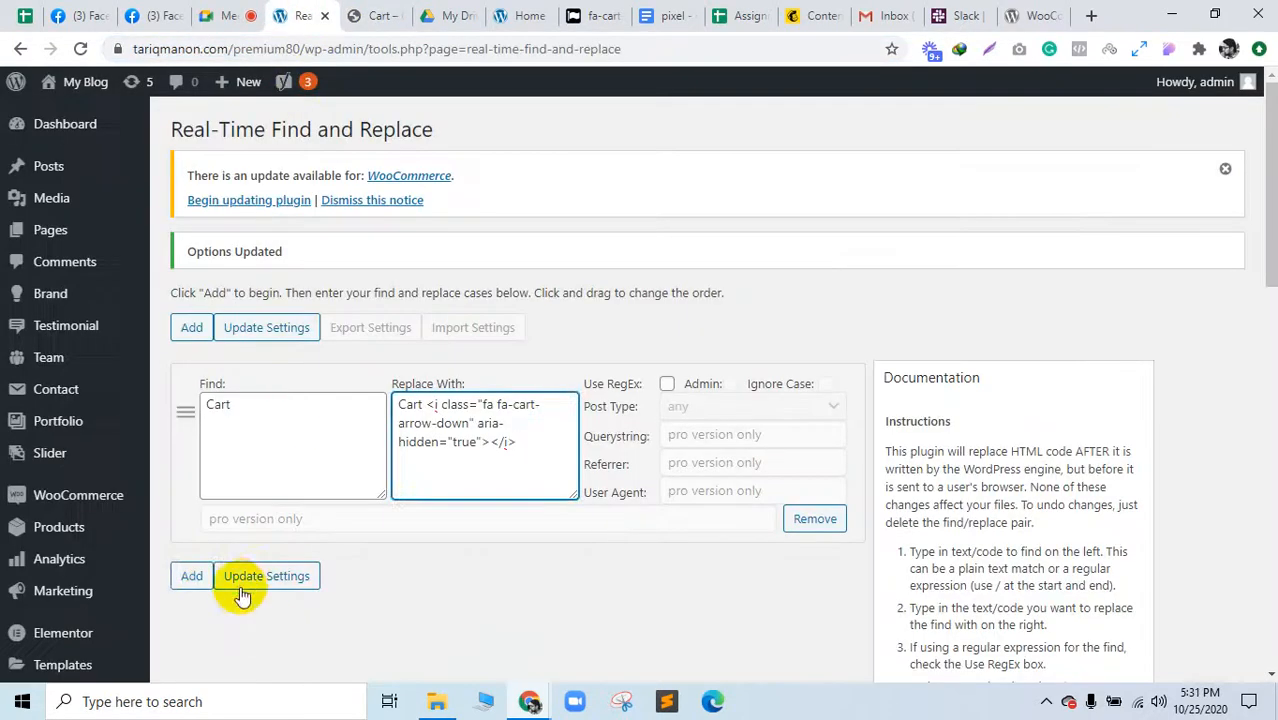
pyautogui.click(205, 577)
pyautogui.scroll(-5, 313, 521)
pyautogui.click(271, 143)
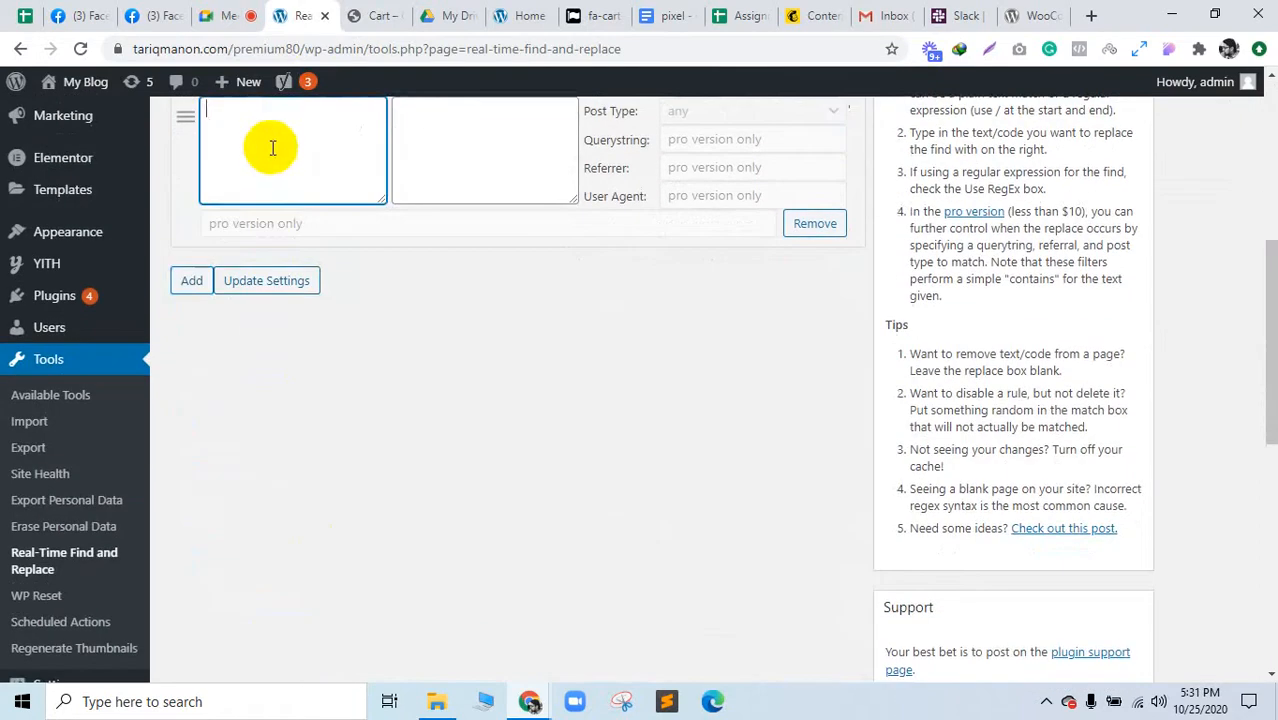
pyautogui.hotkey('ctrl', 'v')
pyautogui.click(526, 138)
pyautogui.hotkey('ctrl', 'v')
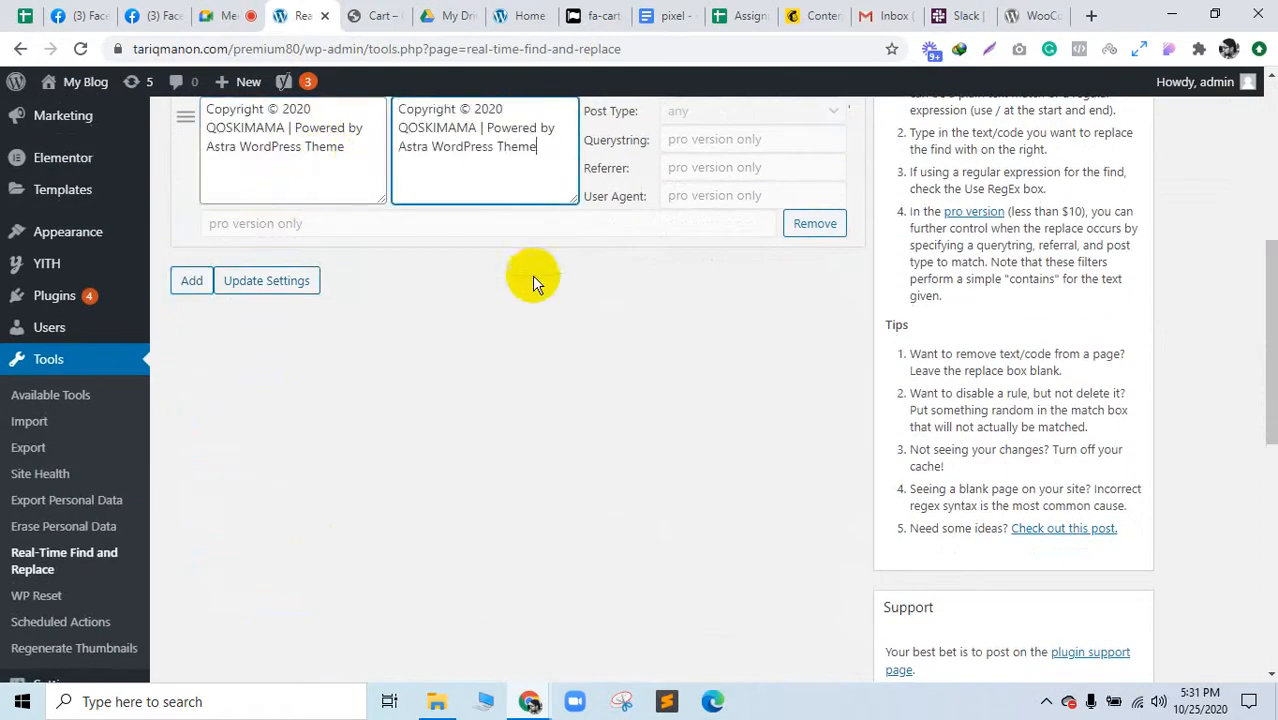
pyautogui.scroll(1, 528, 277)
pyautogui.moveTo(400, 243); pyautogui.dragTo(548, 243)
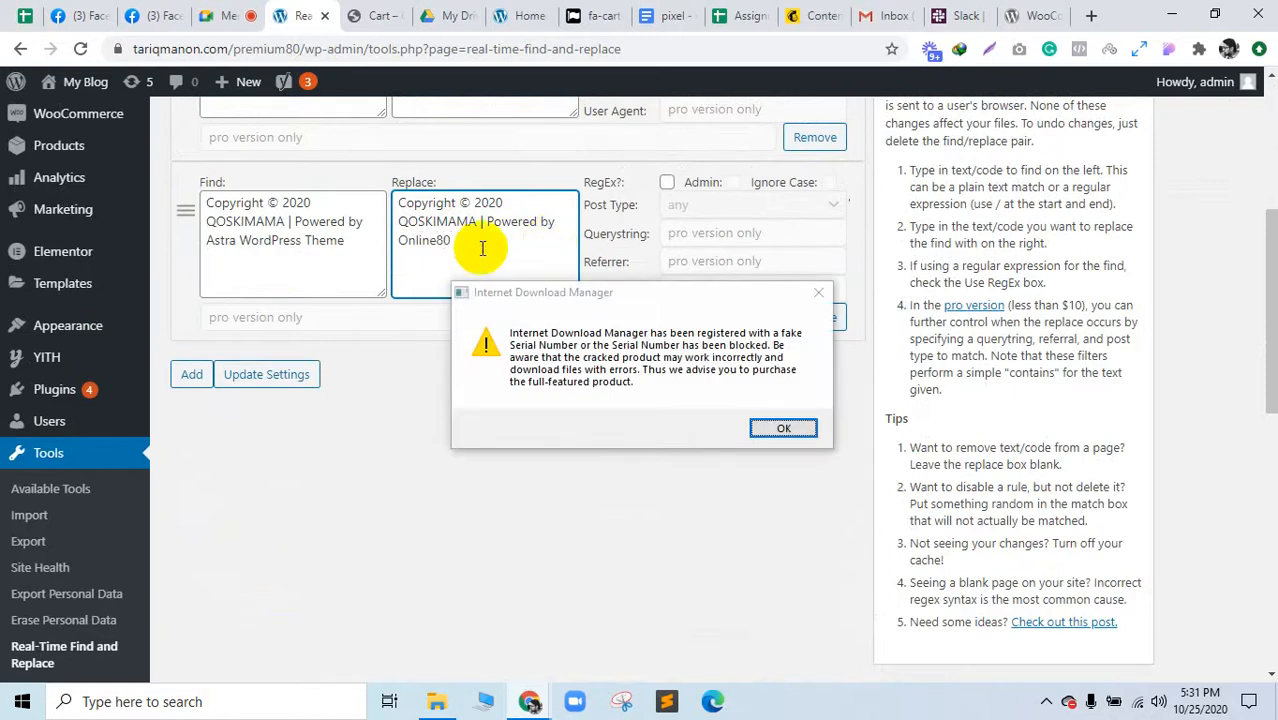
pyautogui.click(313, 385)
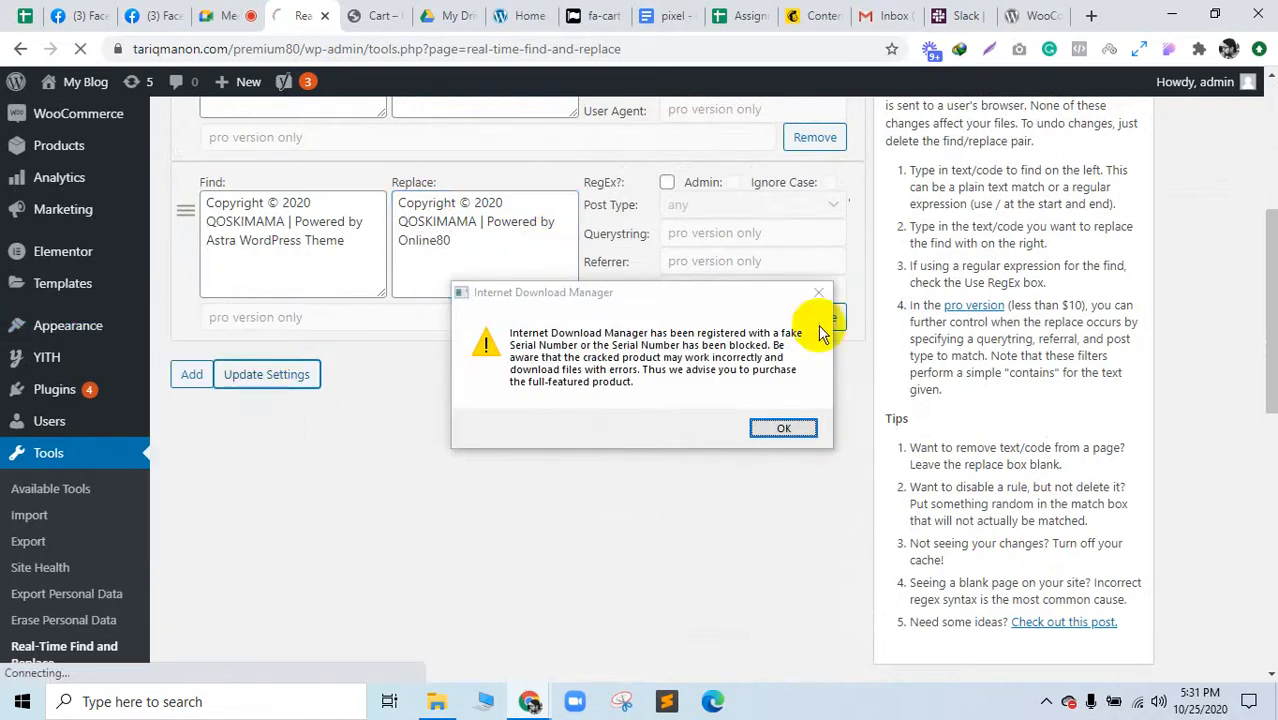
# Step: Dismiss the download warning and reload the storefront cart page to check the footer
pyautogui.click(783, 428)
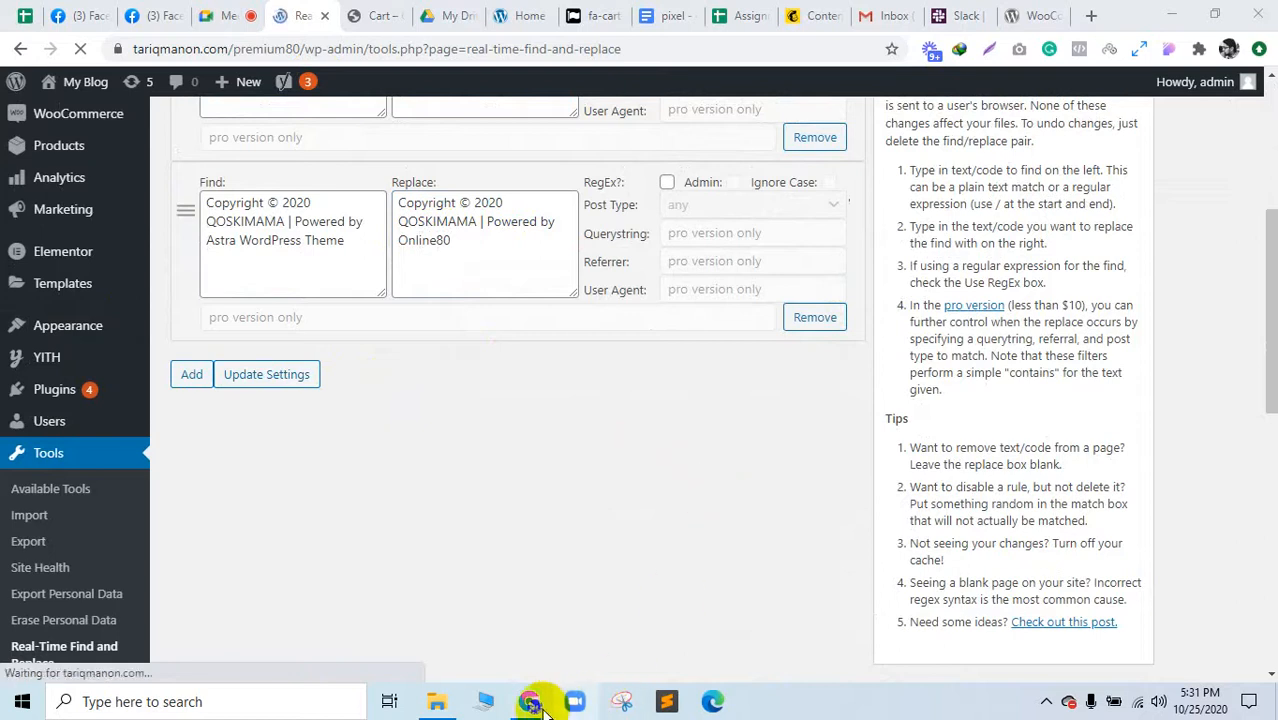
pyautogui.moveTo(540, 706)
pyautogui.click(748, 620)
pyautogui.click(110, 103)
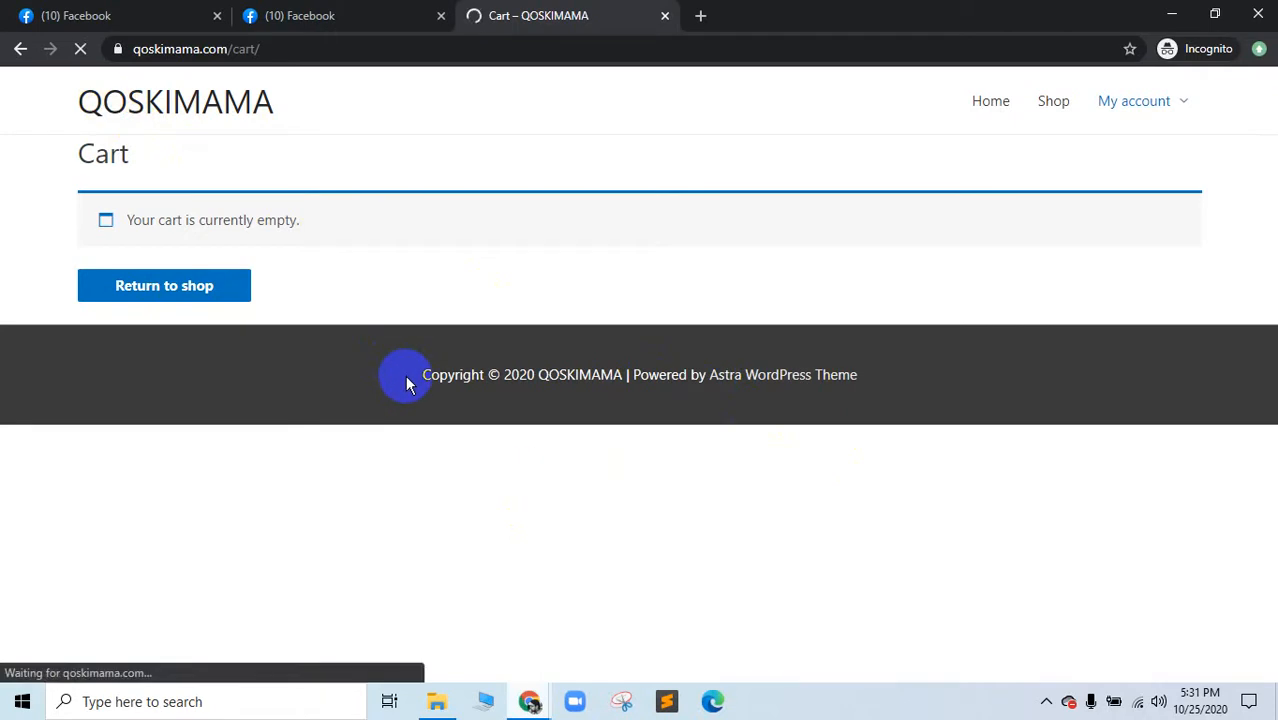
# Step: Reload the incognito cart page to verify both find-and-replace rules
pyautogui.moveTo(513, 699)
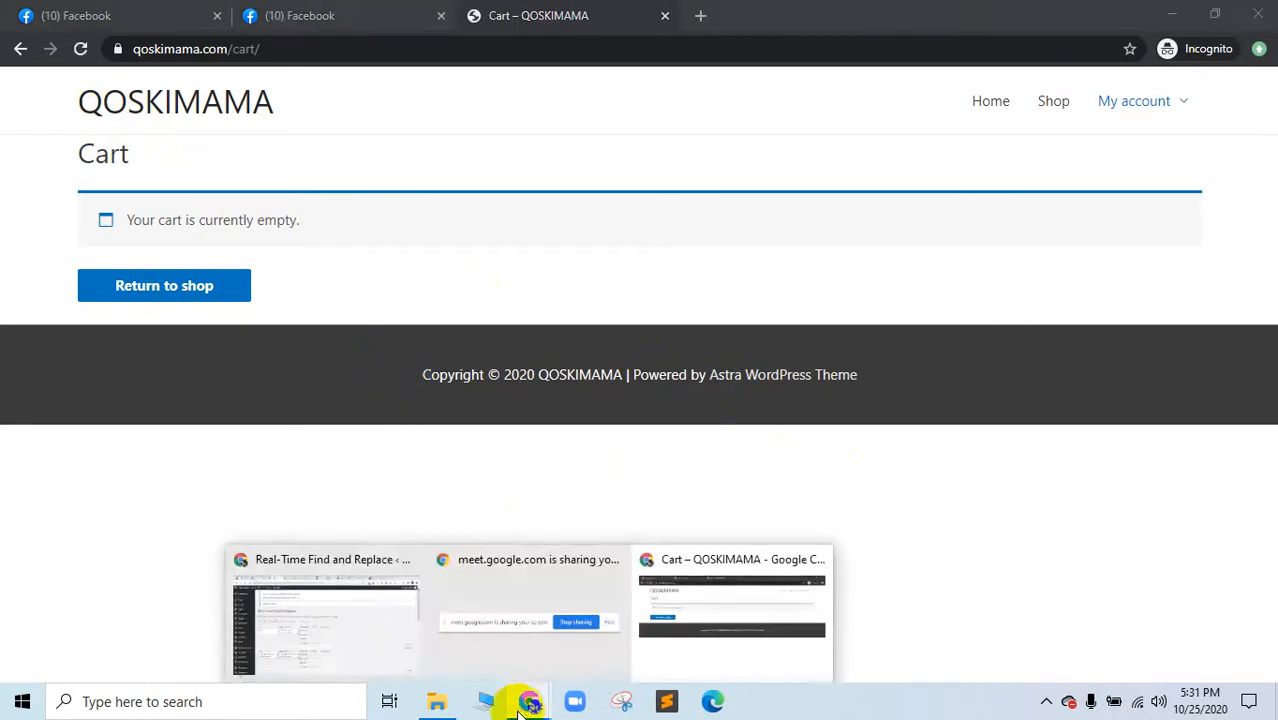
pyautogui.click(408, 600)
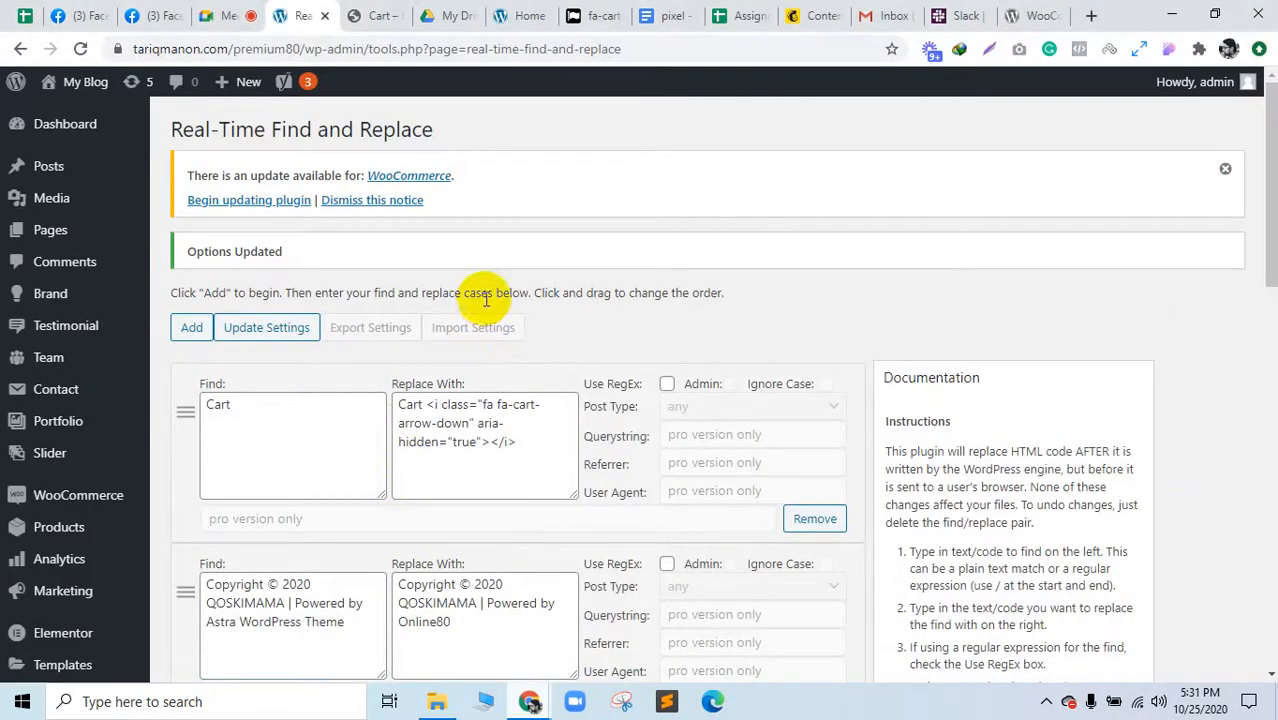
pyautogui.moveTo(525, 701)
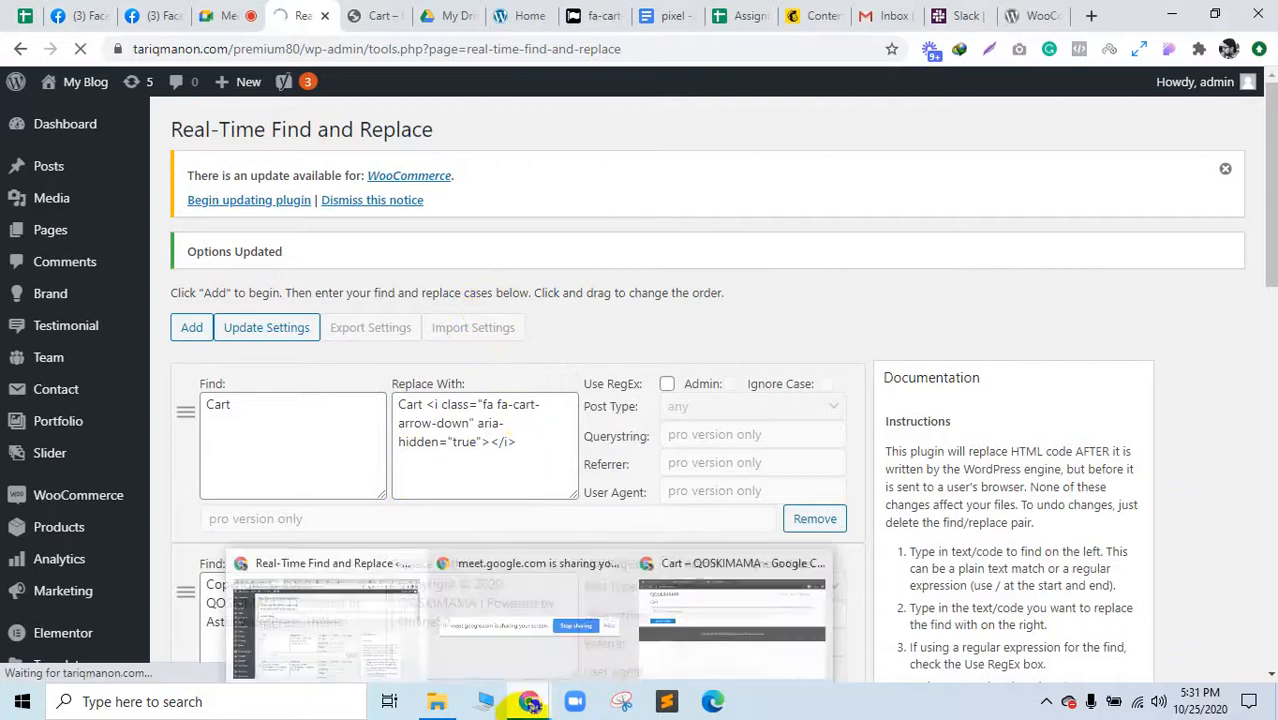
pyautogui.click(752, 636)
pyautogui.click(728, 388)
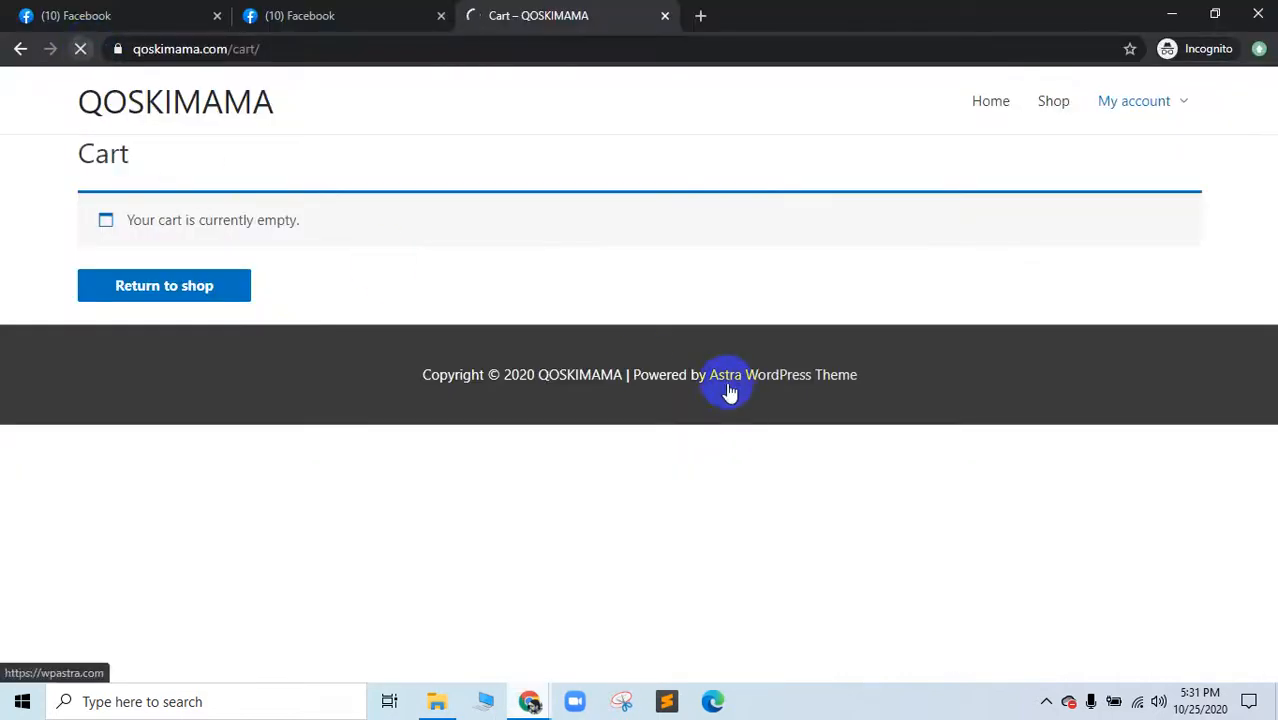
pyautogui.click(316, 48)
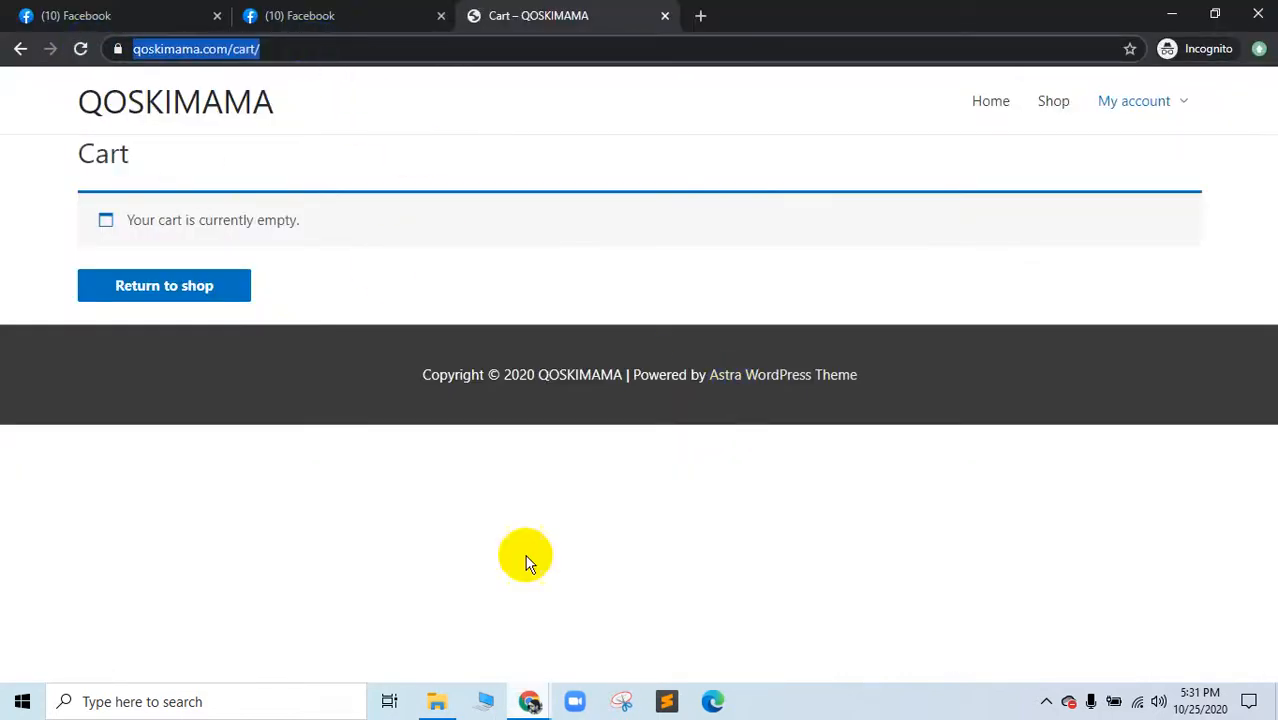
# Step: Return to the Google Meet call and focus its chat message box
pyautogui.click(319, 629)
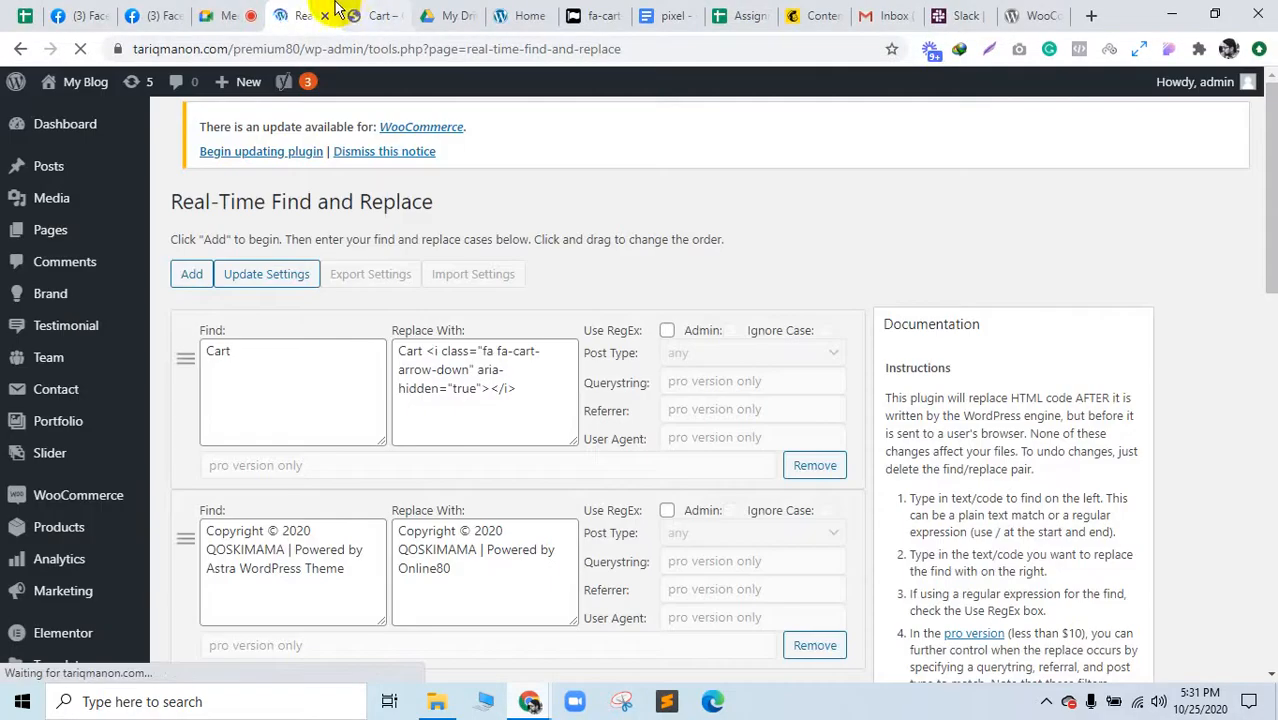
pyautogui.click(224, 15)
pyautogui.click(1038, 651)
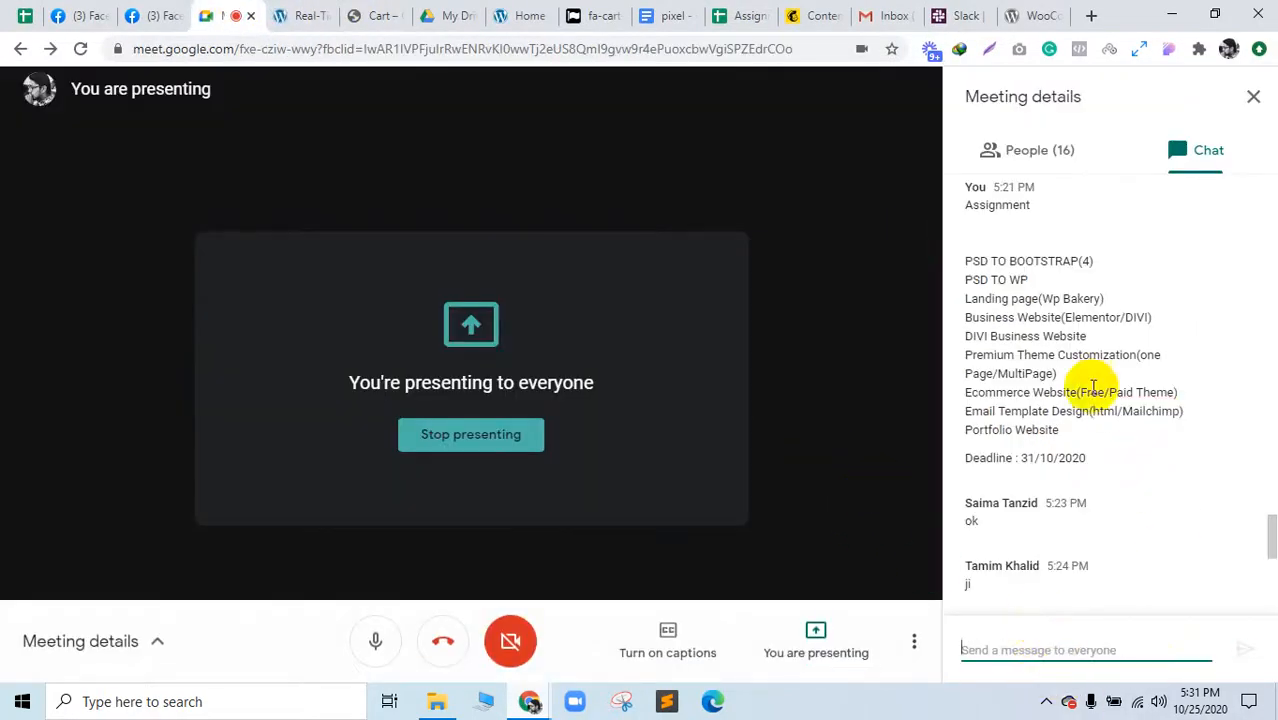
# Step: Close the cart page, Font Awesome, pixel document and WooCommerce Menu Cart tabs
pyautogui.scroll(-5, 1120, 392)
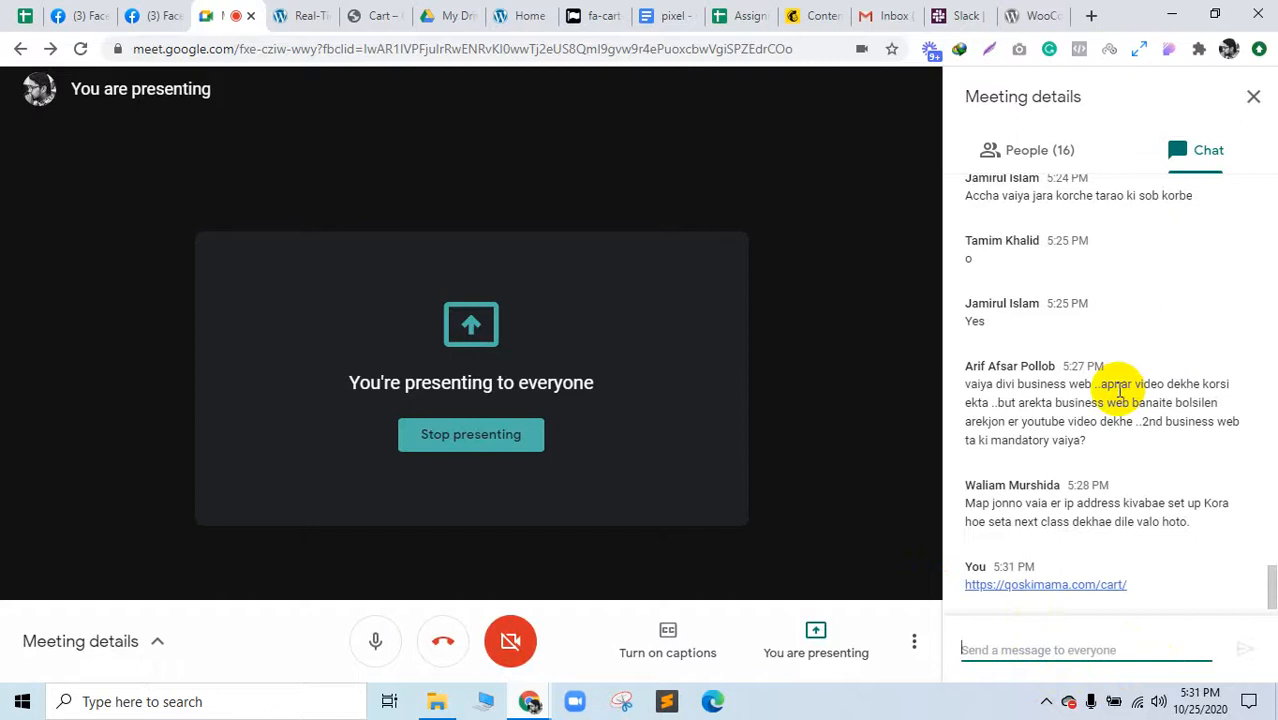
pyautogui.click(379, 15)
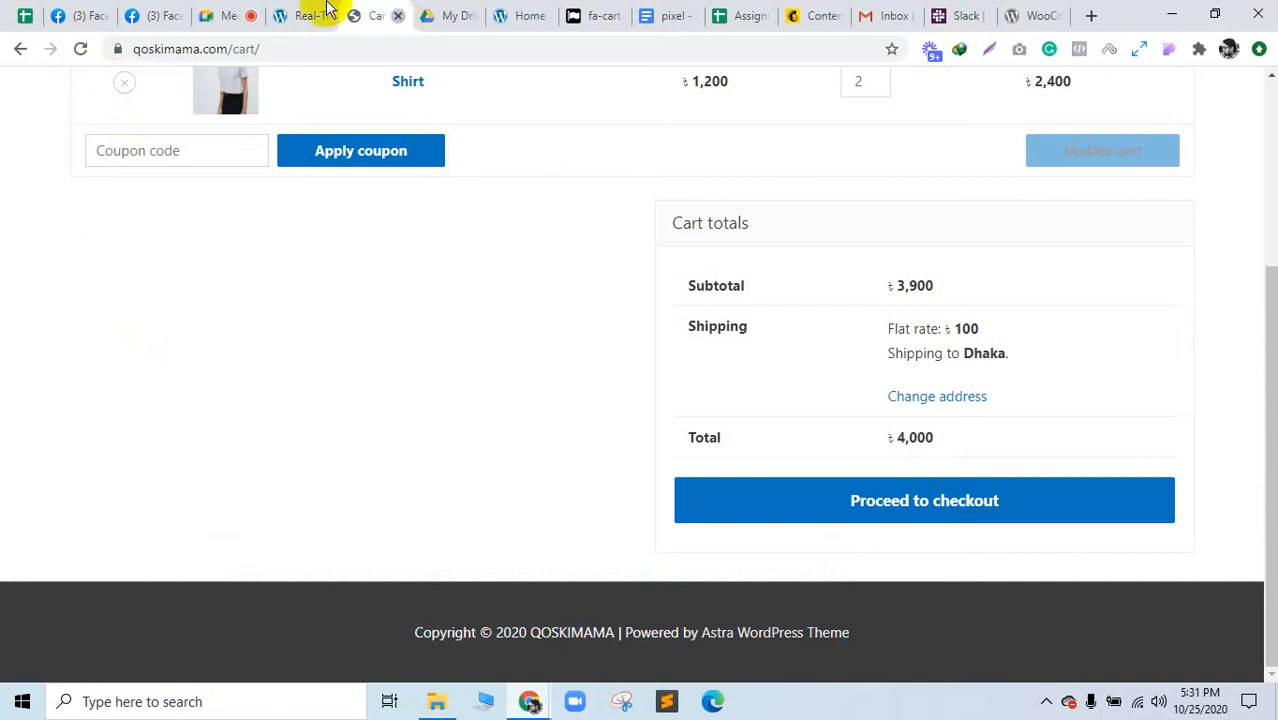
pyautogui.hotkey('ctrl', 'w')
pyautogui.click(380, 12)
pyautogui.click(540, 15)
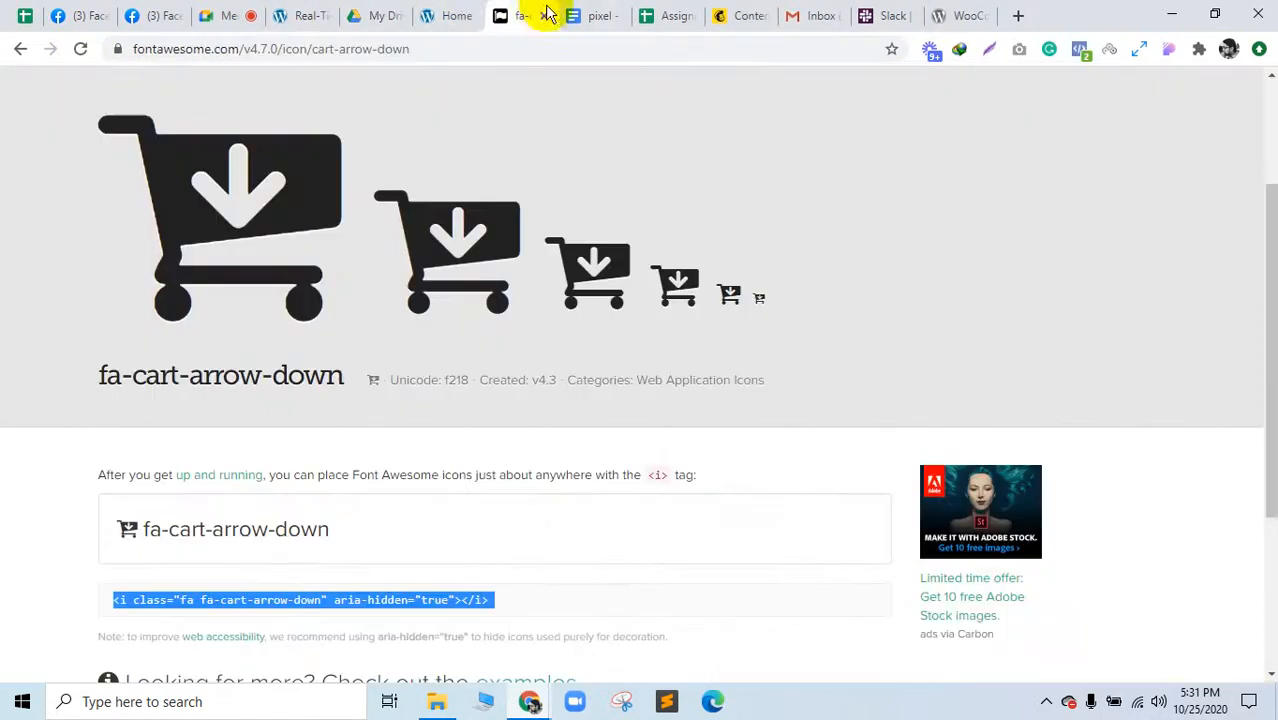
pyautogui.click(542, 18)
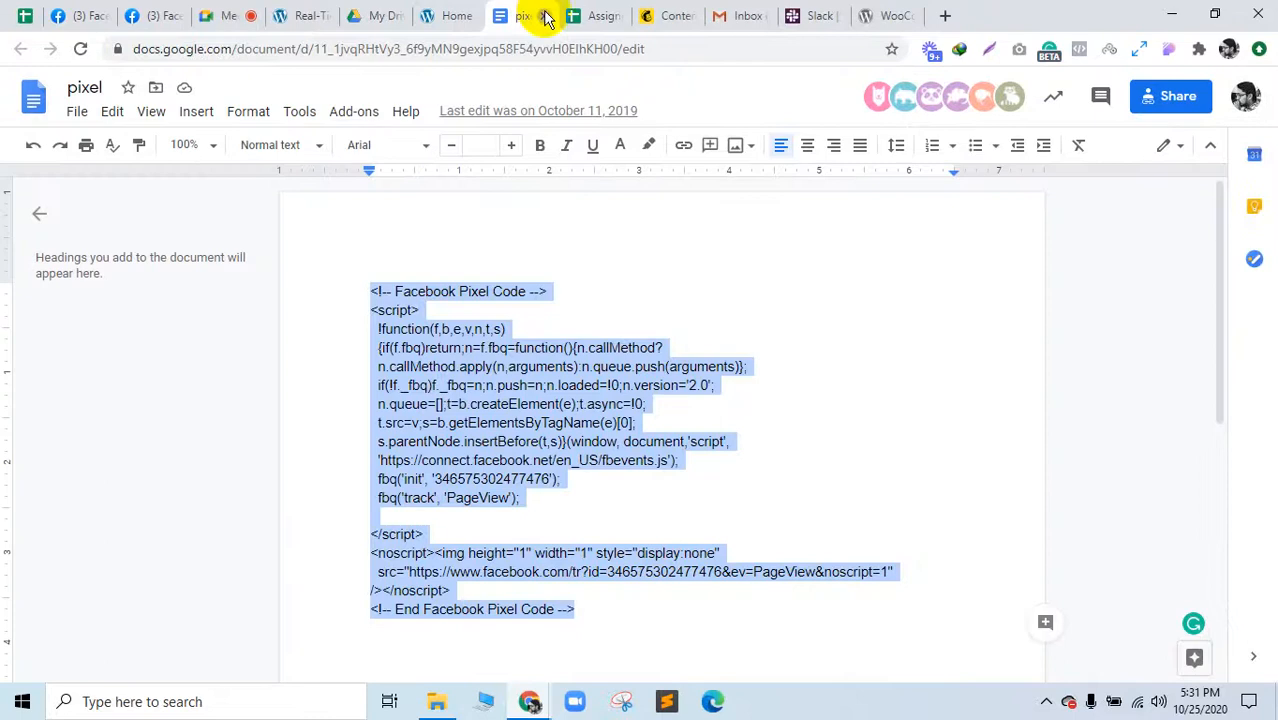
pyautogui.click(545, 18)
pyautogui.click(843, 14)
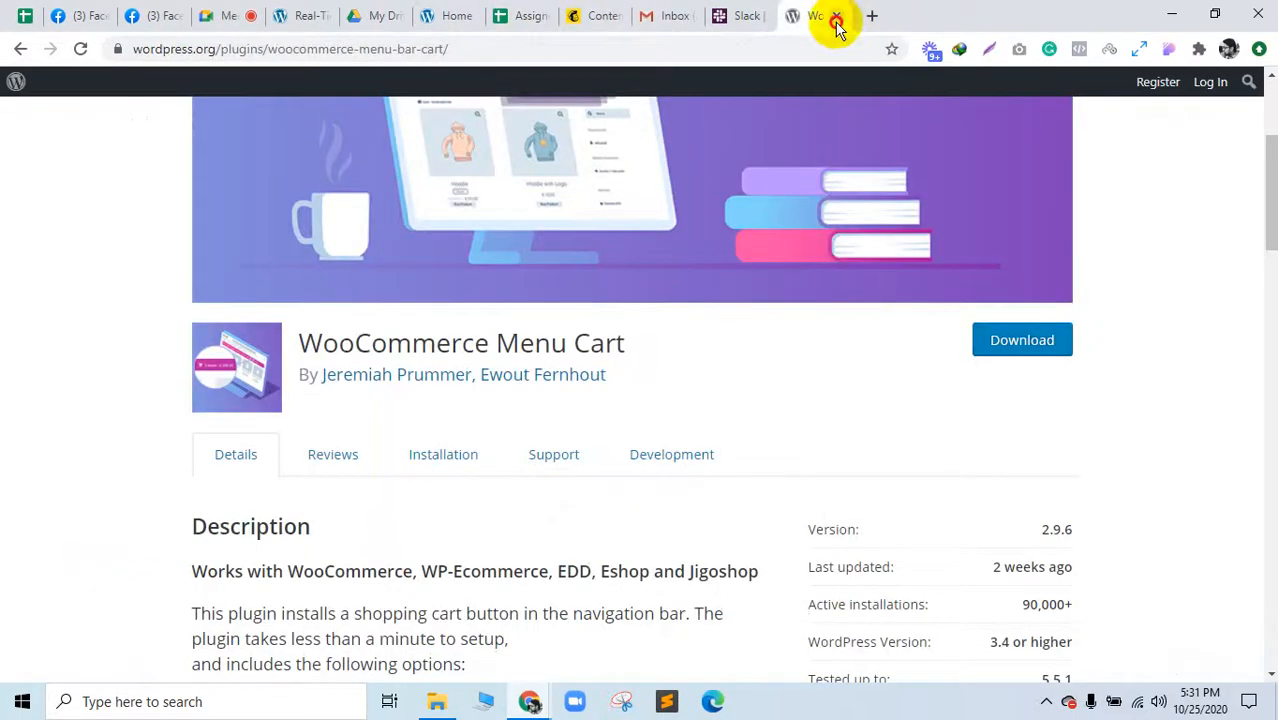
pyautogui.click(836, 18)
# Step: Go back to the Google Meet call and start a new browser tab
pyautogui.click(512, 14)
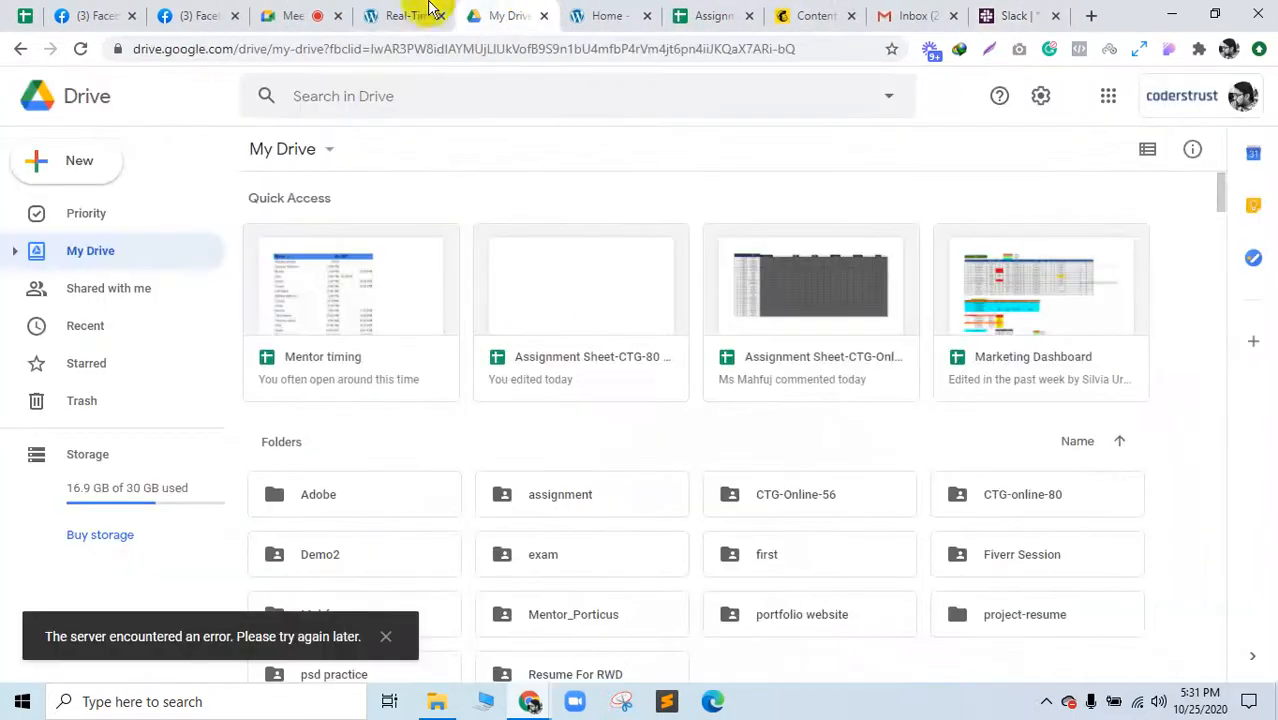
pyautogui.click(430, 10)
pyautogui.click(266, 10)
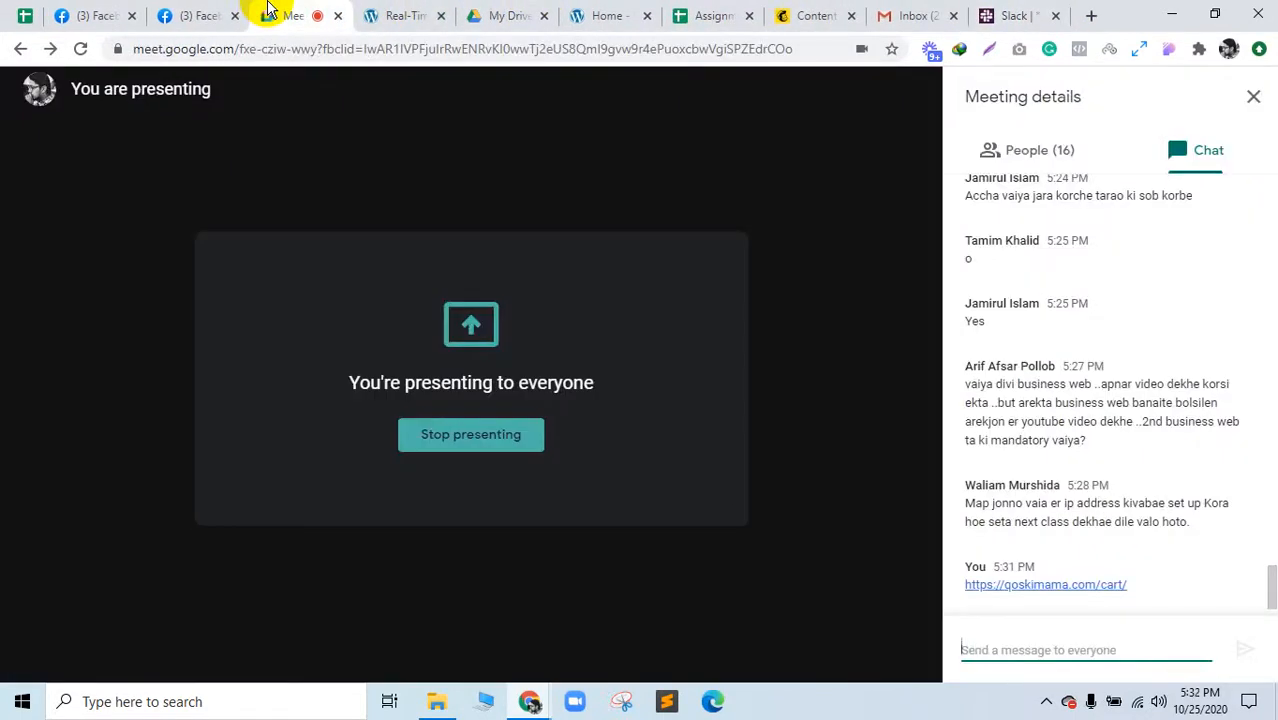
pyautogui.click(1098, 15)
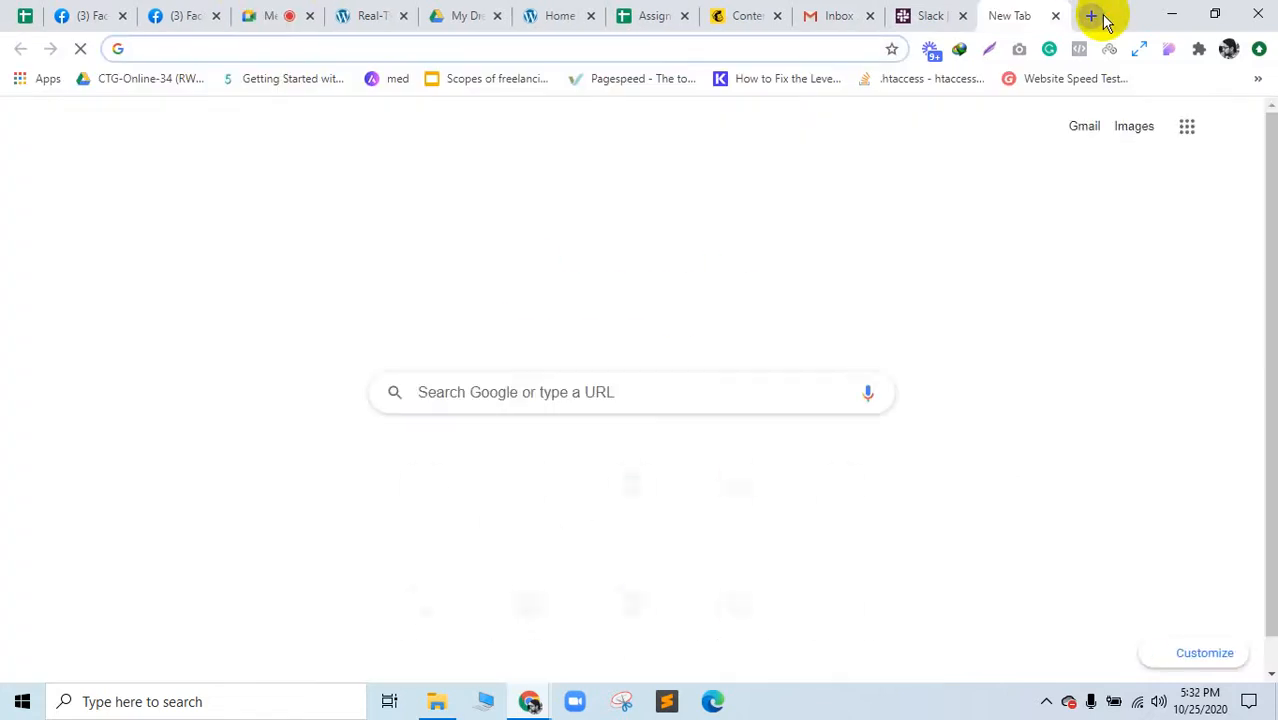
# Step: Search woodmart, open its ThemeForest listing, and load the live preview in a new tab without the frame
pyautogui.write('woodmart')
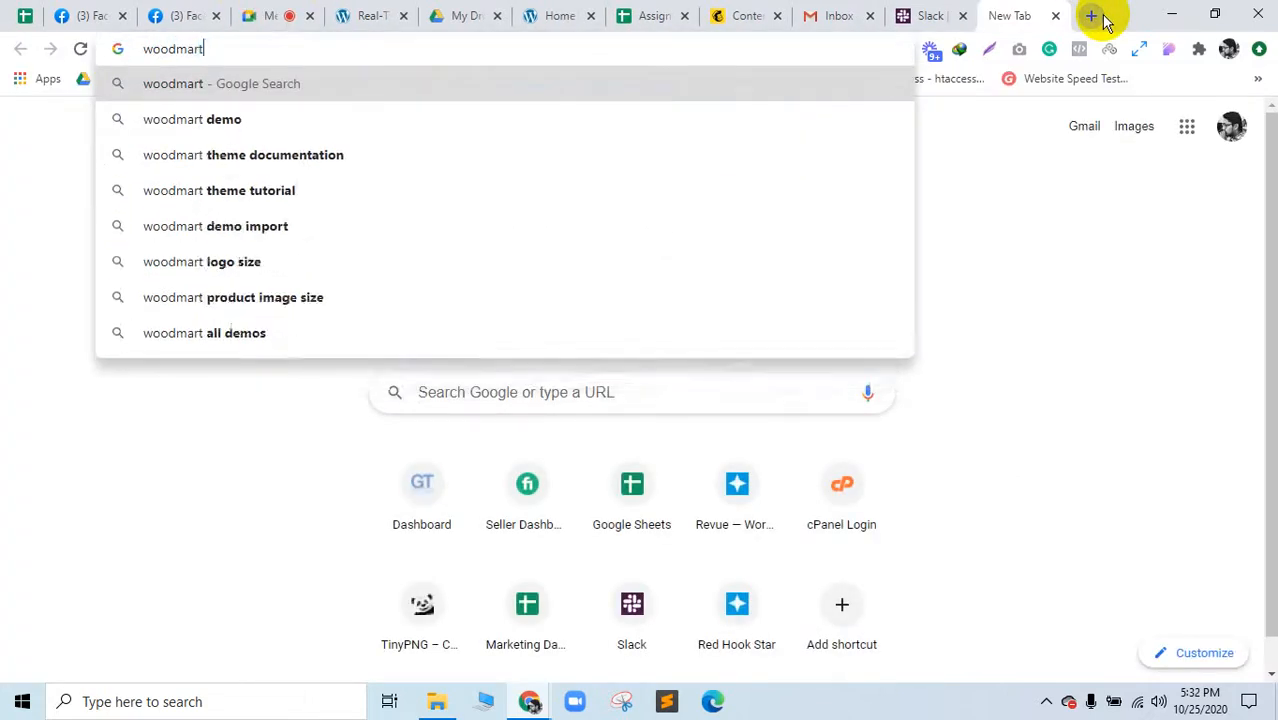
pyautogui.press('Return')
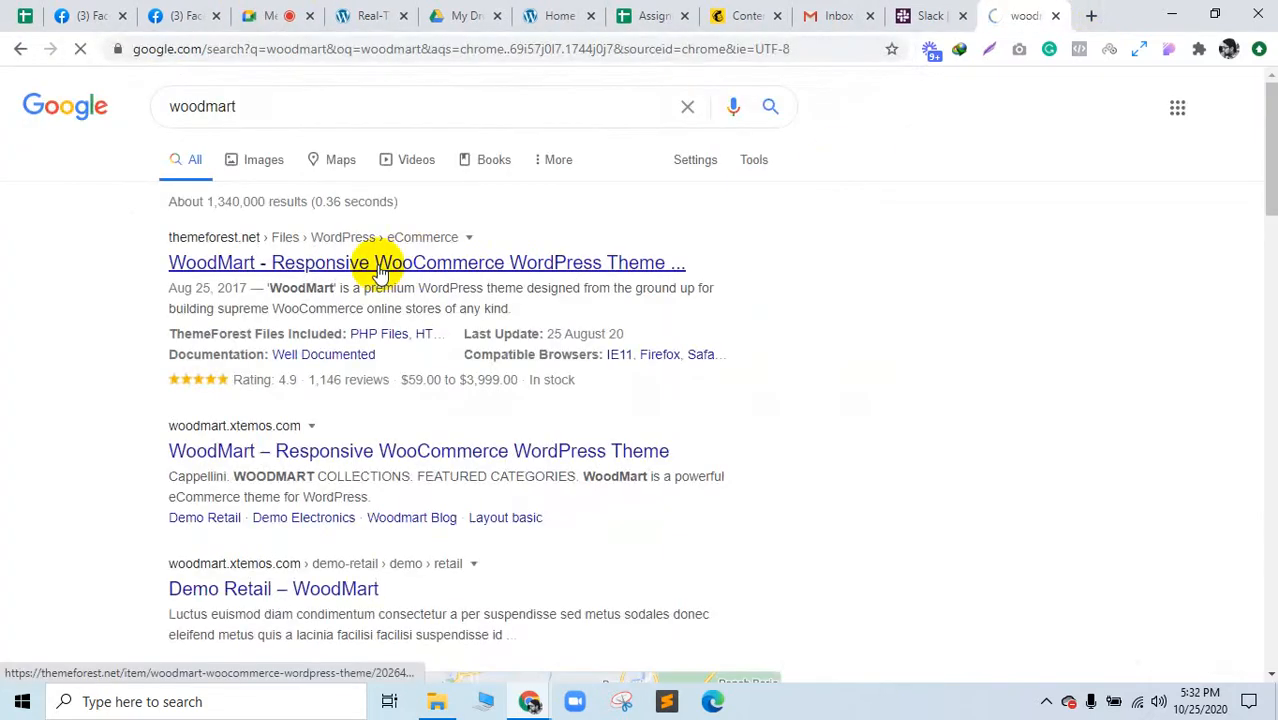
pyautogui.click(381, 268)
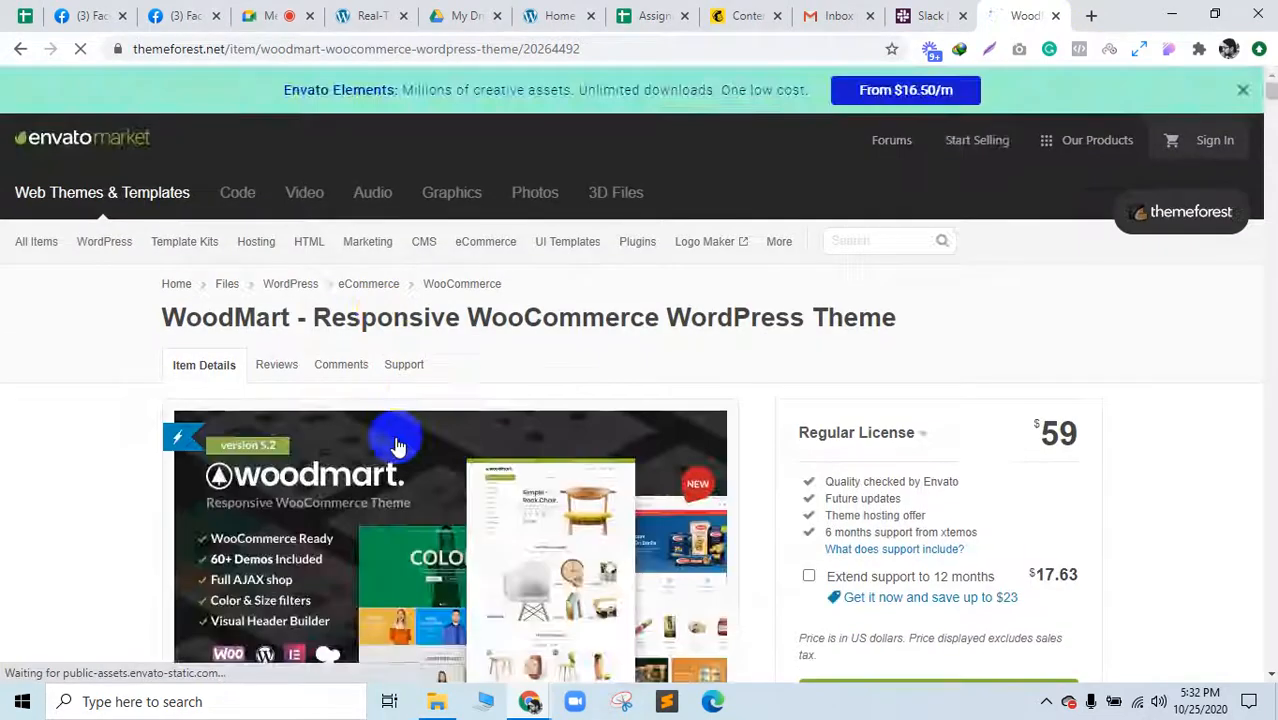
pyautogui.scroll(-5, 330, 390)
pyautogui.rightClick(300, 250)
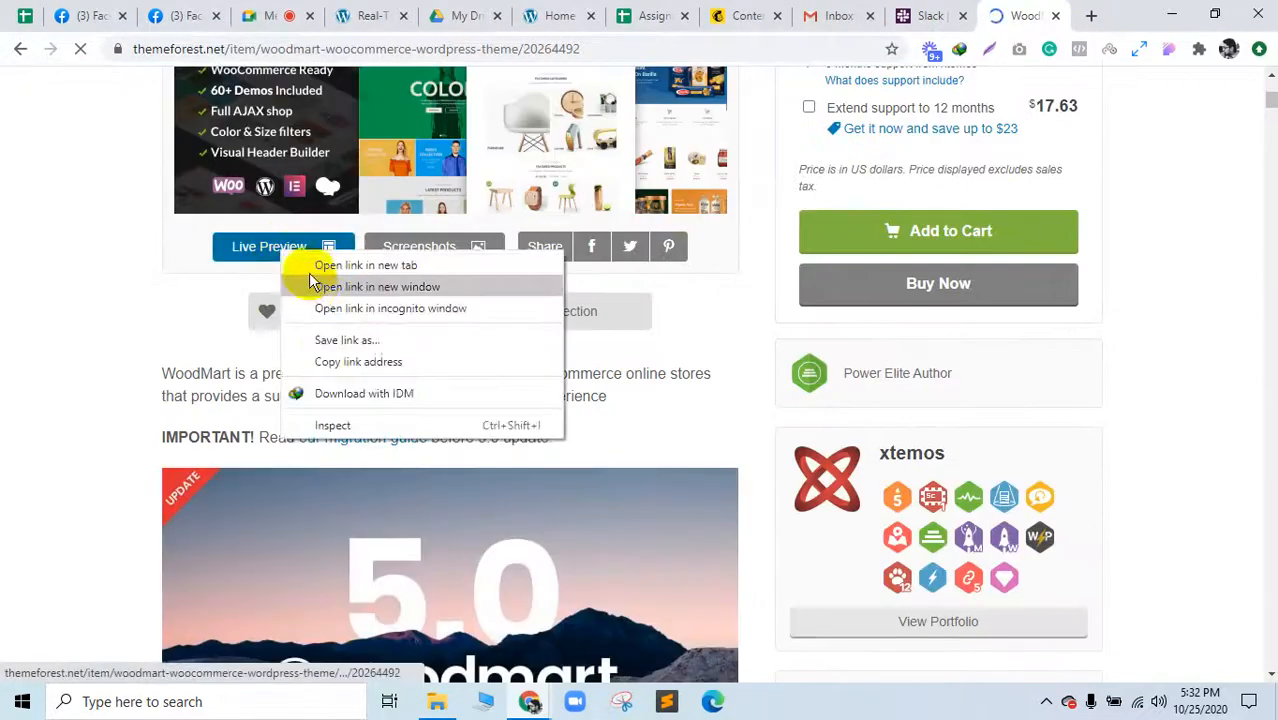
pyautogui.click(345, 262)
pyautogui.click(1005, 14)
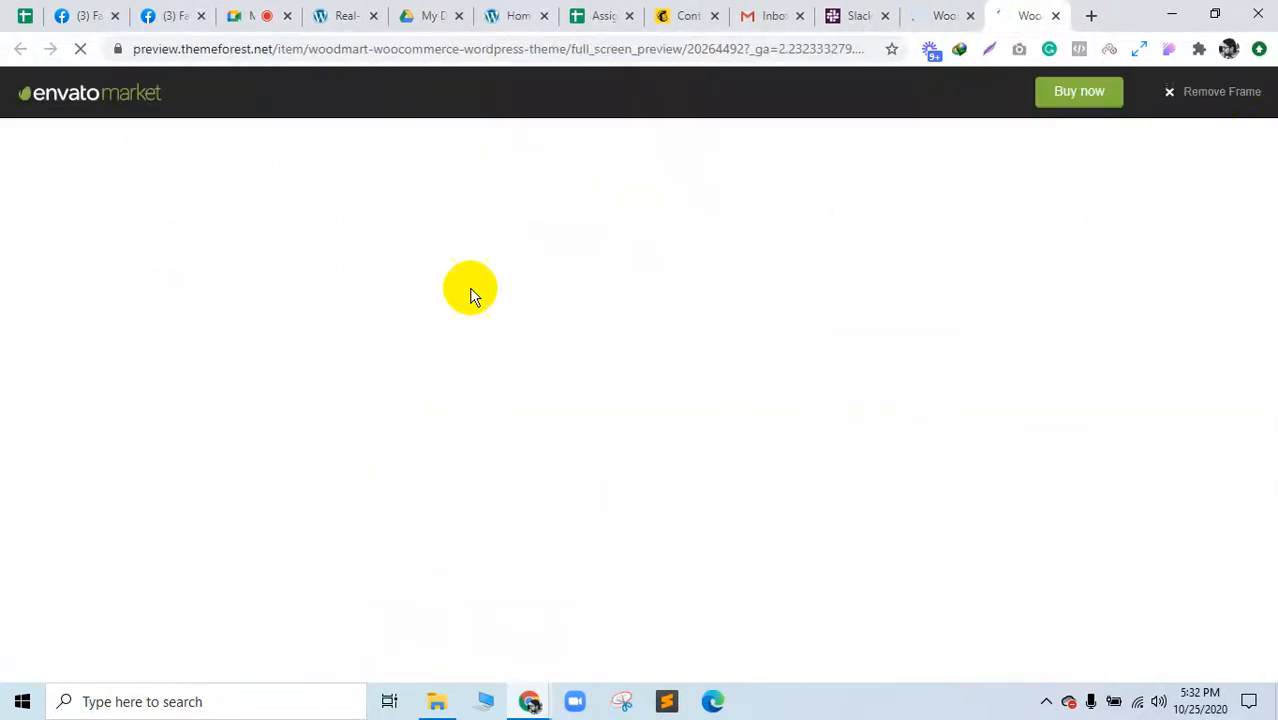
pyautogui.click(1200, 93)
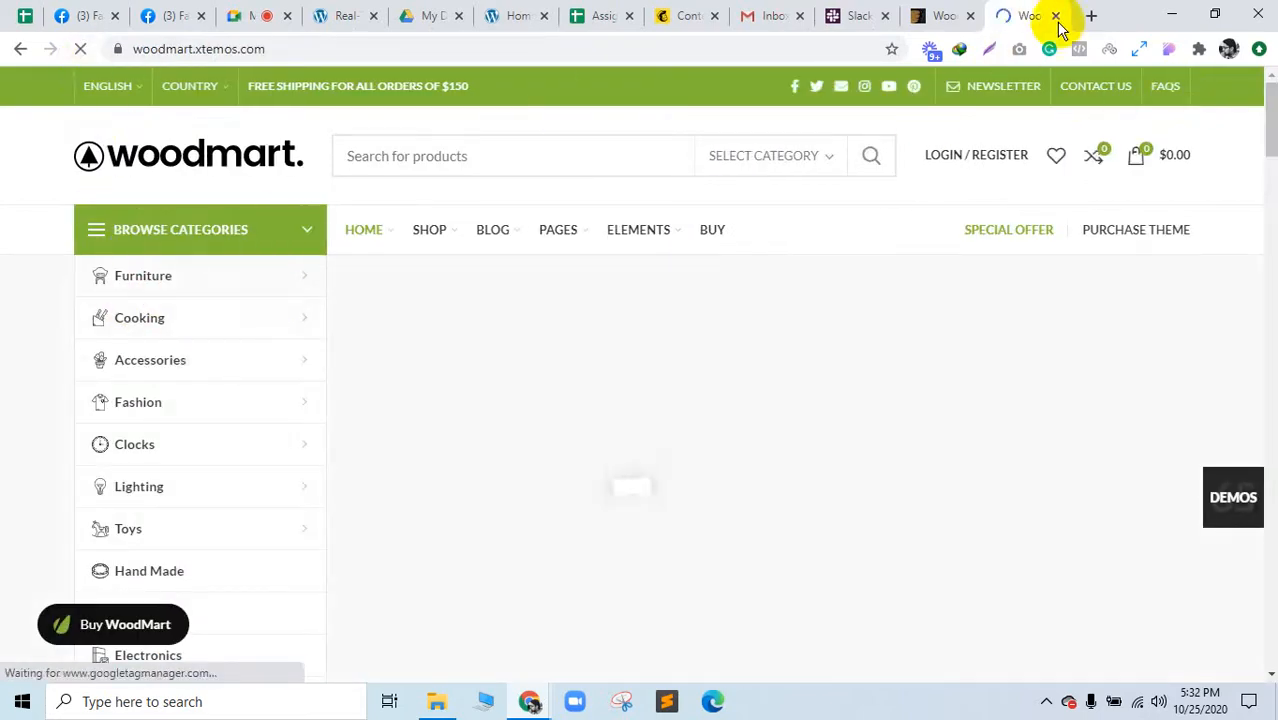
# Step: Search aliexpress in a new tab
pyautogui.click(1091, 17)
pyautogui.write('ali')
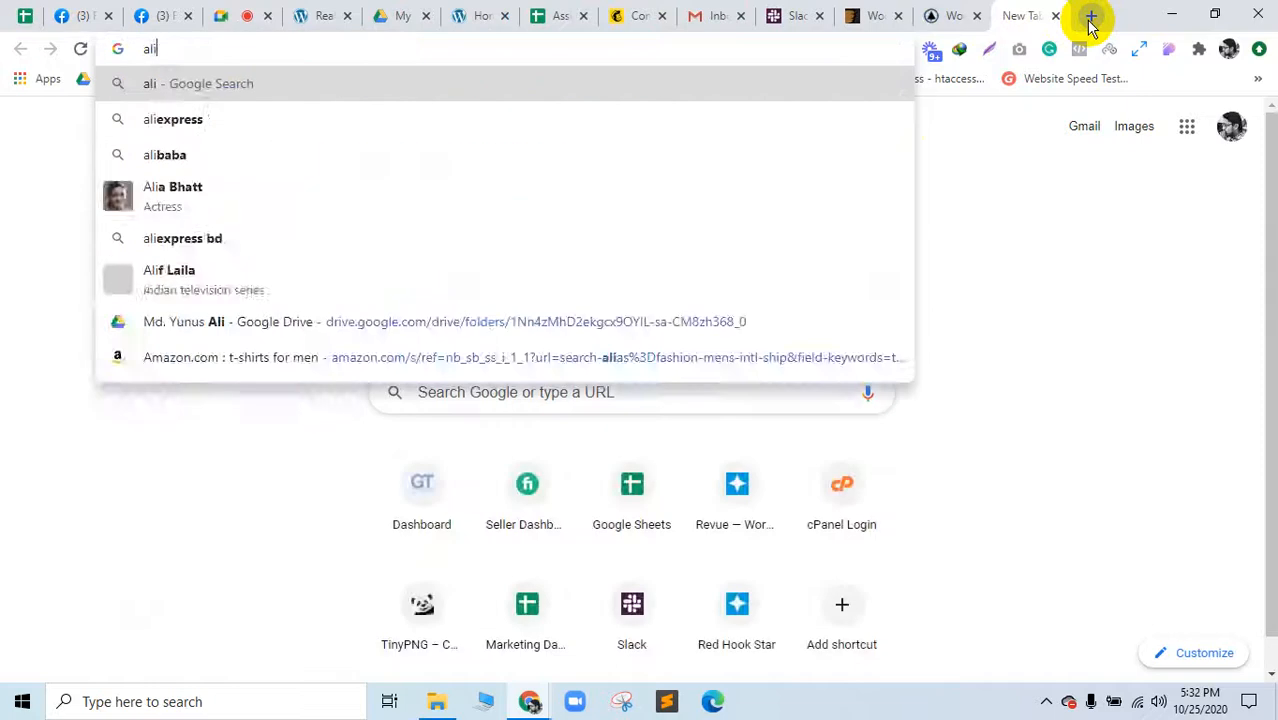
pyautogui.write('express')
pyautogui.press('Return')
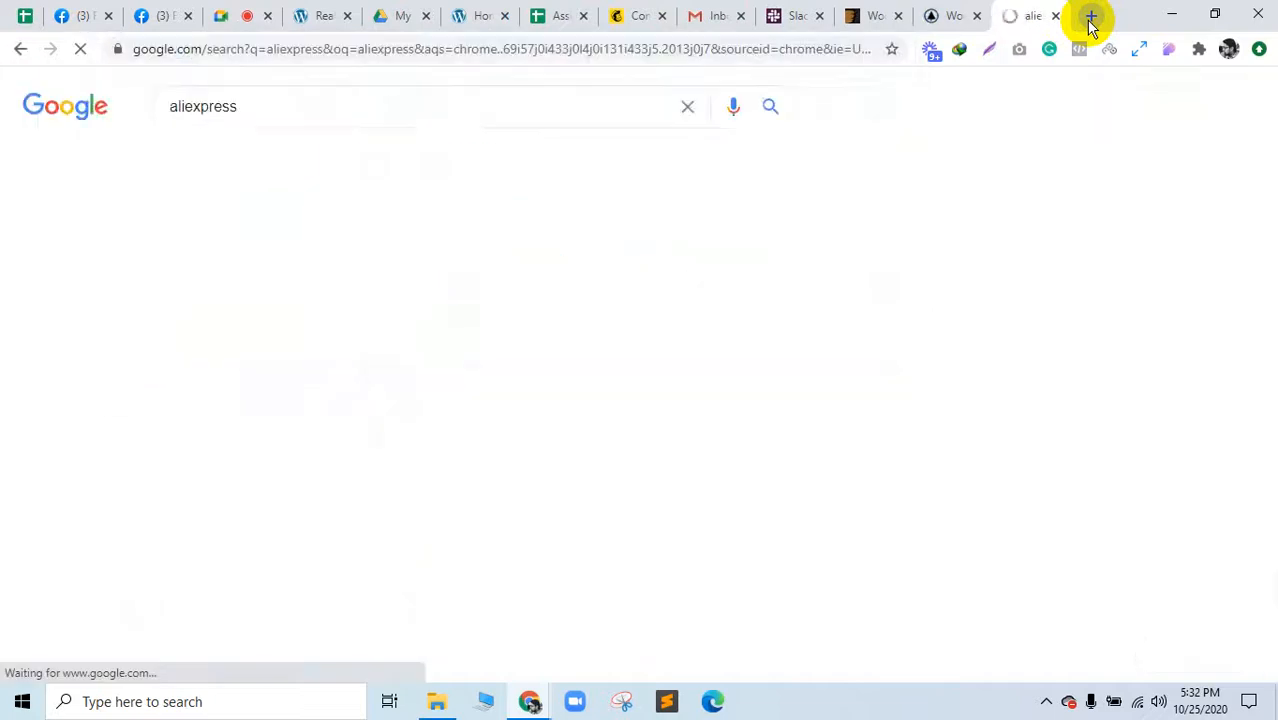
# Step: Browse the WoodMart demo home page, glance at AliExpress, and settle back on WoodMart
pyautogui.click(948, 12)
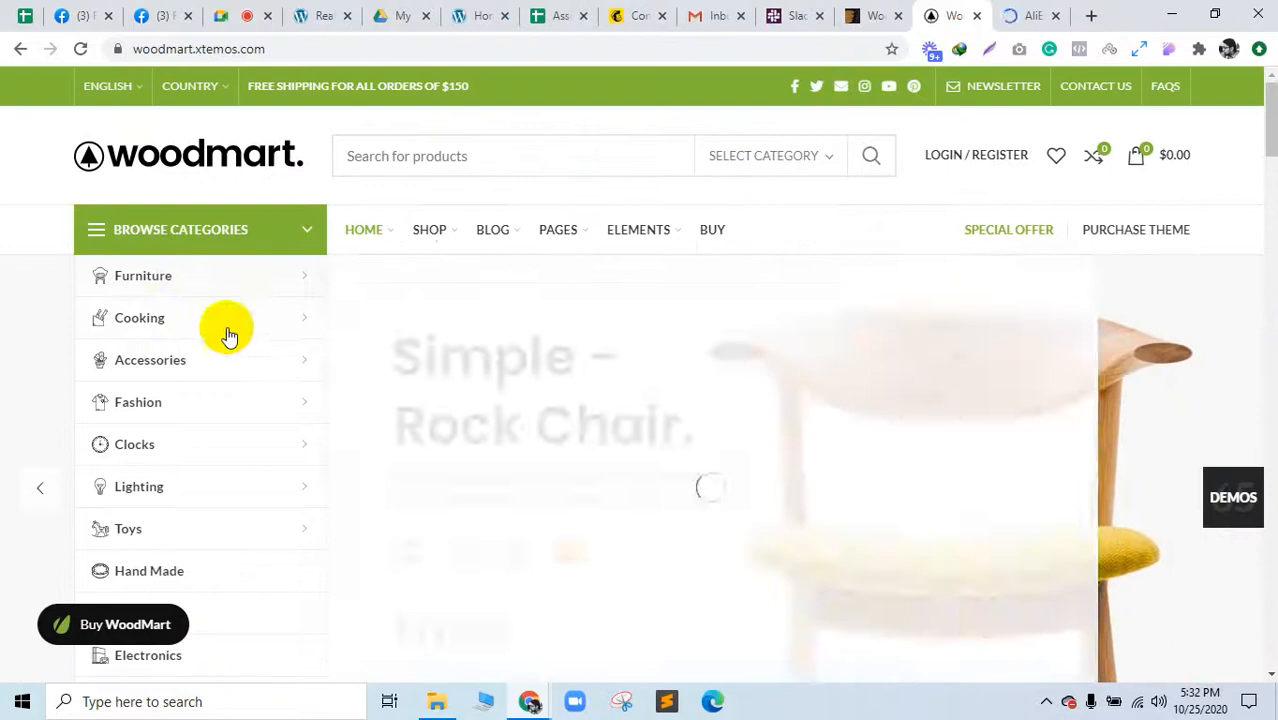
pyautogui.moveTo(228, 330)
pyautogui.scroll(-1, 1180, 366)
pyautogui.scroll(-15, 1180, 366)
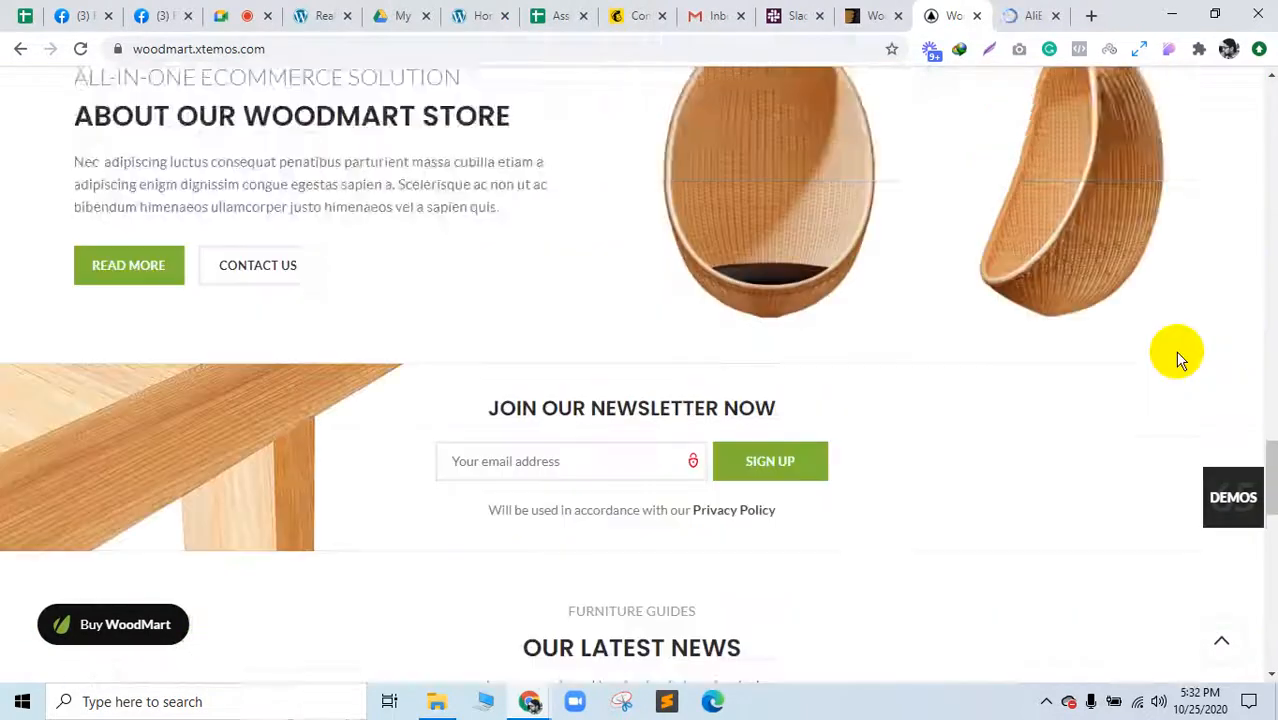
pyautogui.scroll(10, 1170, 350)
pyautogui.scroll(6, 1150, 295)
pyautogui.click(1033, 12)
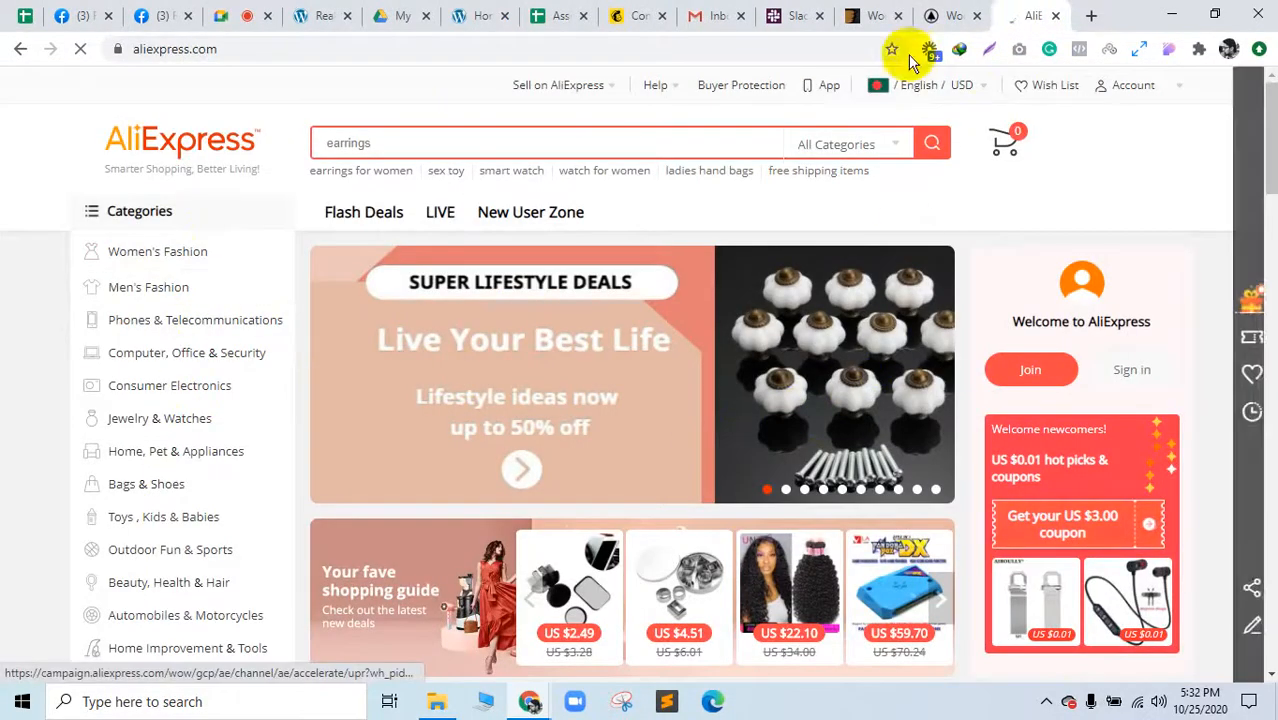
pyautogui.click(950, 14)
pyautogui.scroll(-3, 374, 418)
pyautogui.scroll(12, 374, 416)
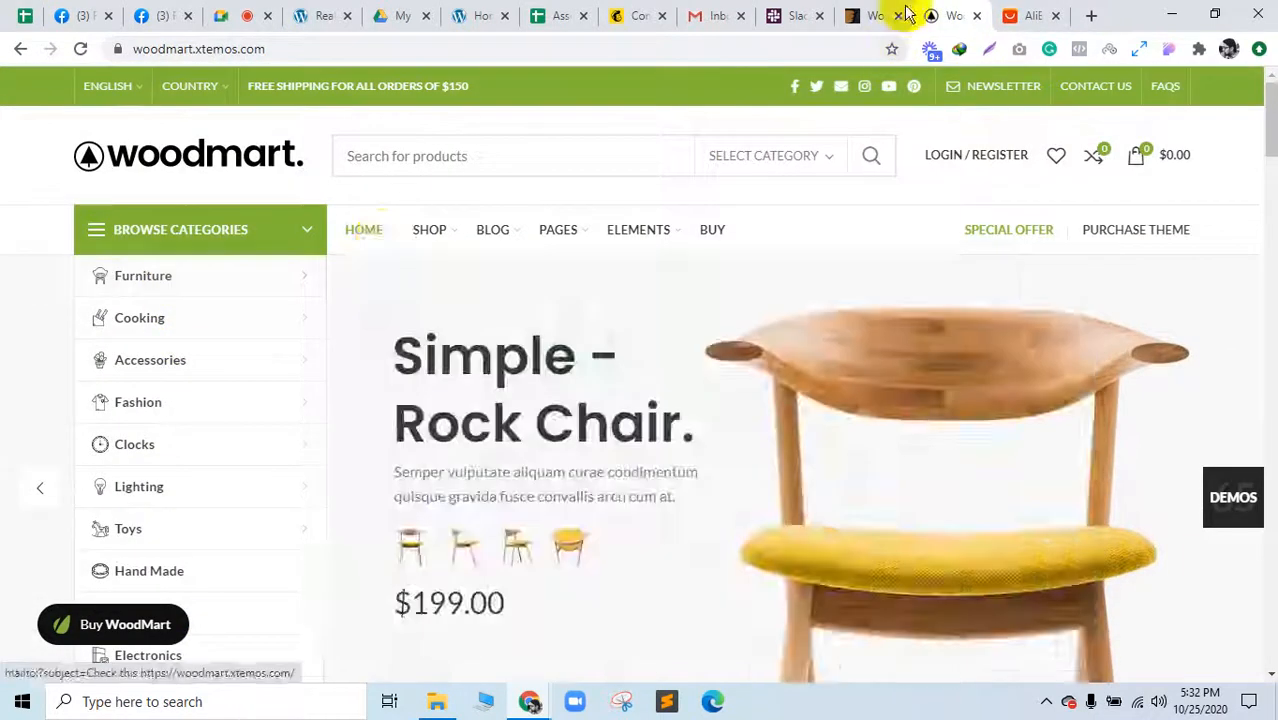
# Step: Scroll through the ThemeForest WoodMart listing, then close it and the WoodMart demo tab
pyautogui.click(872, 15)
pyautogui.scroll(-4, 435, 488)
pyautogui.scroll(3, 435, 488)
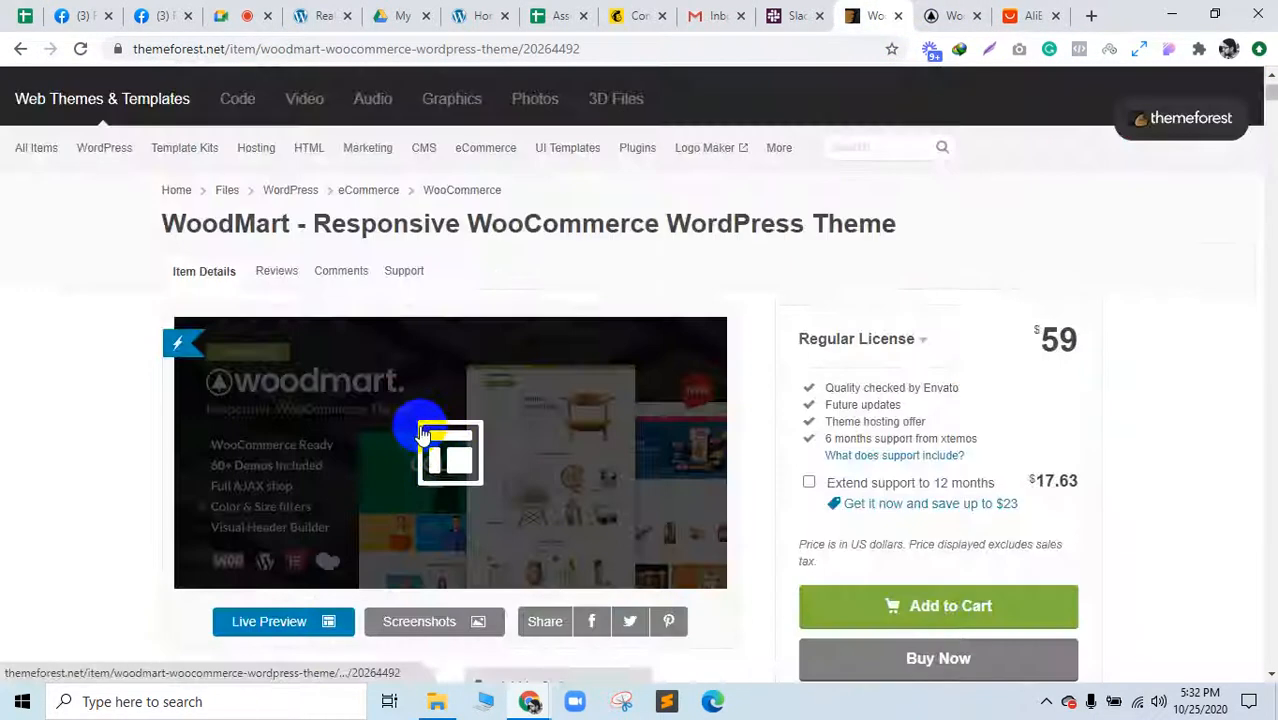
pyautogui.scroll(-6, 322, 471)
pyautogui.scroll(-5, 322, 492)
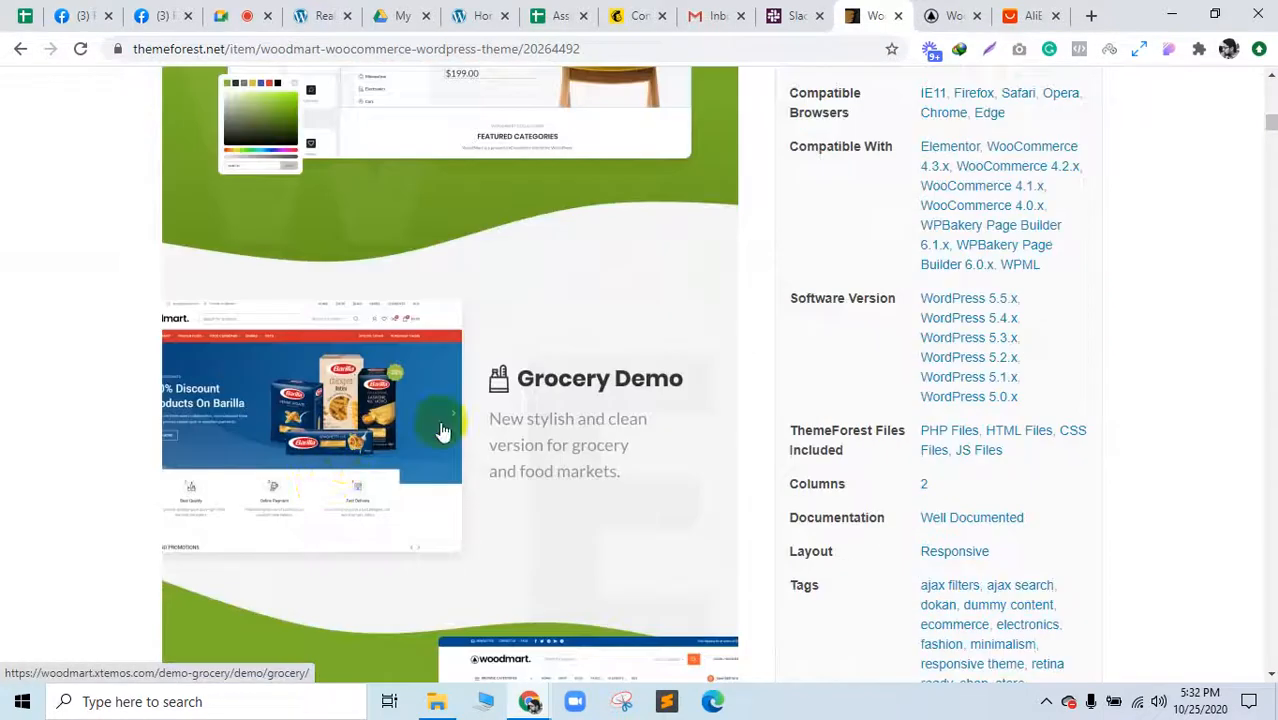
pyautogui.scroll(10, 443, 431)
pyautogui.scroll(-7, 456, 427)
pyautogui.scroll(11, 456, 427)
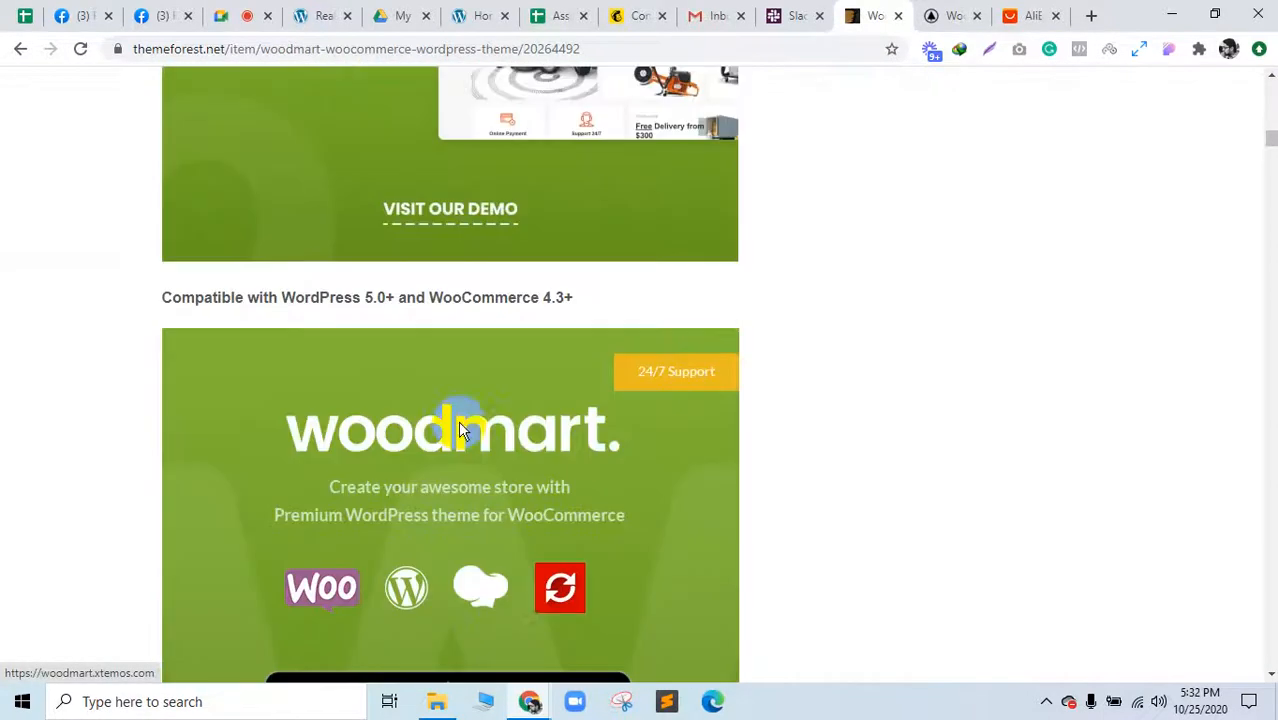
pyautogui.scroll(-7, 538, 590)
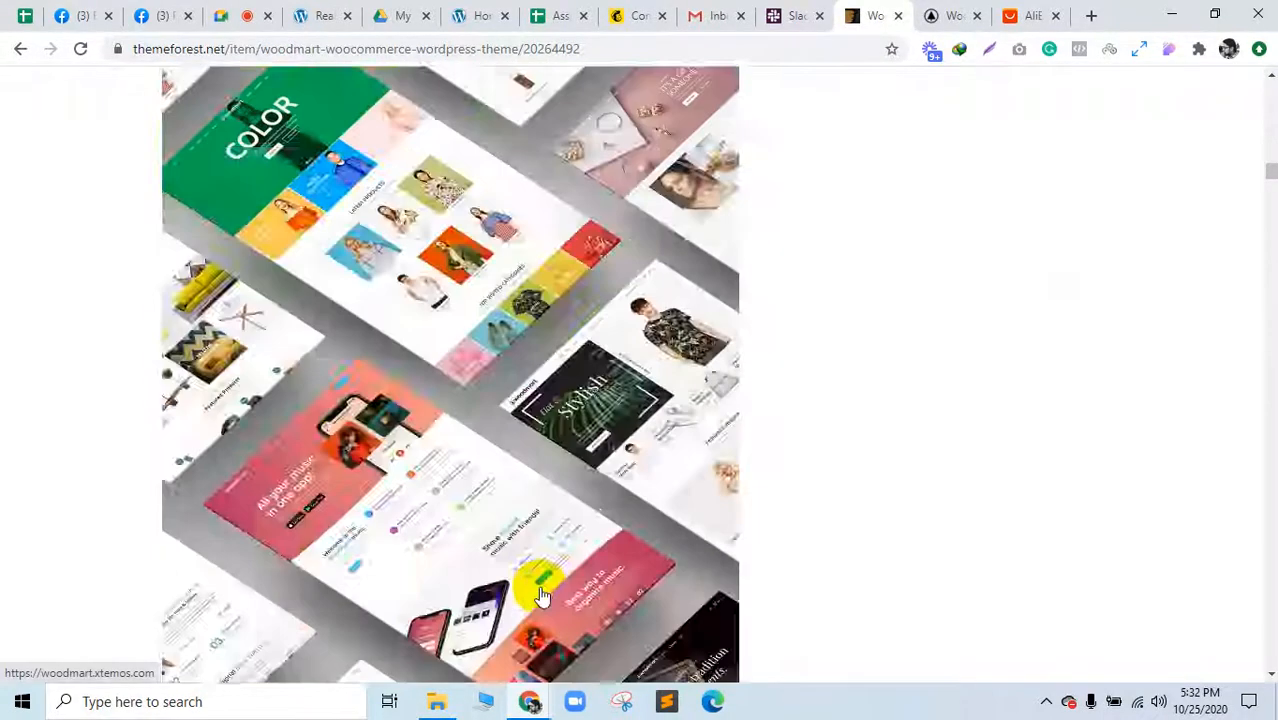
pyautogui.scroll(8, 538, 590)
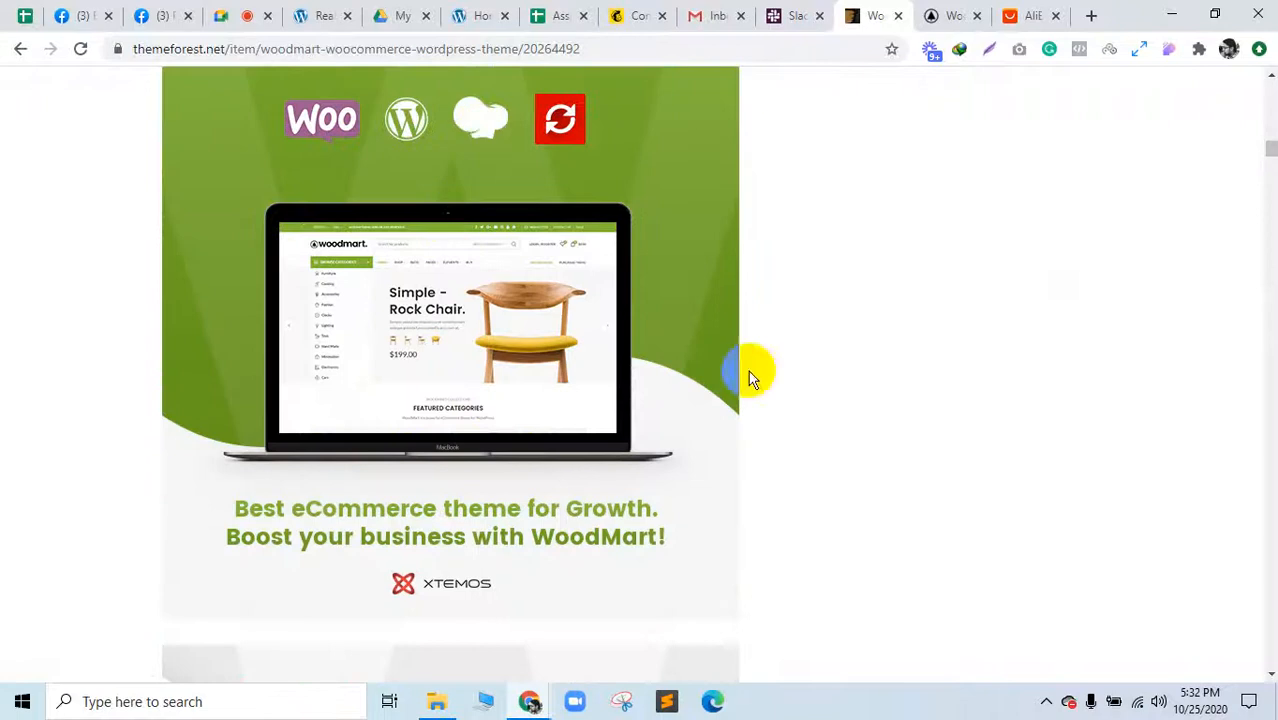
pyautogui.scroll(-20, 557, 578)
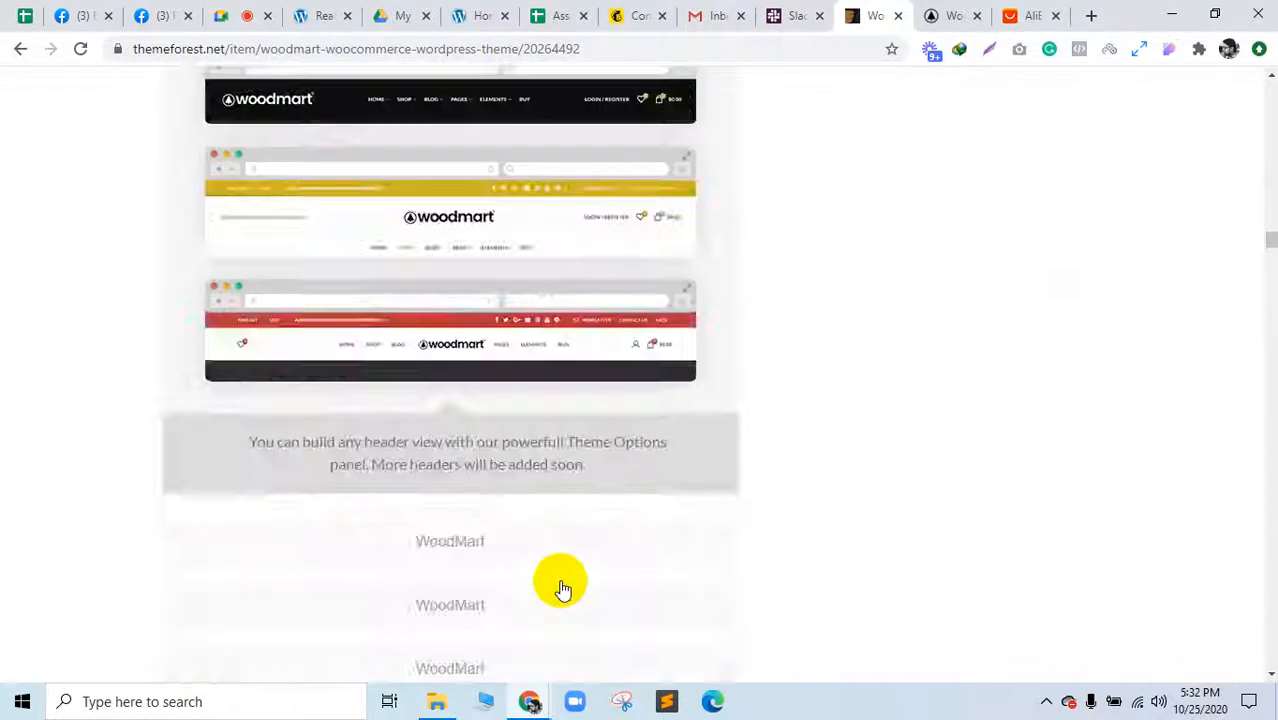
pyautogui.scroll(-20, 560, 588)
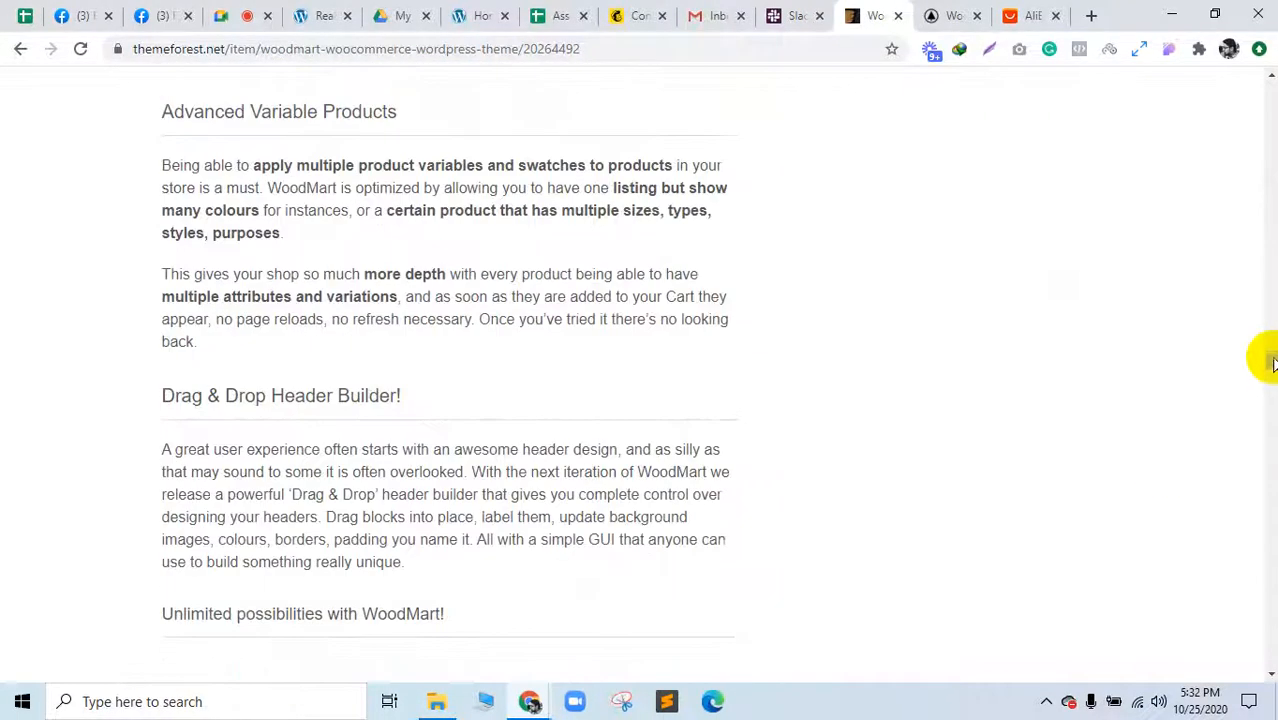
pyautogui.moveTo(1270, 372); pyautogui.dragTo(1266, 52)
pyautogui.click(897, 18)
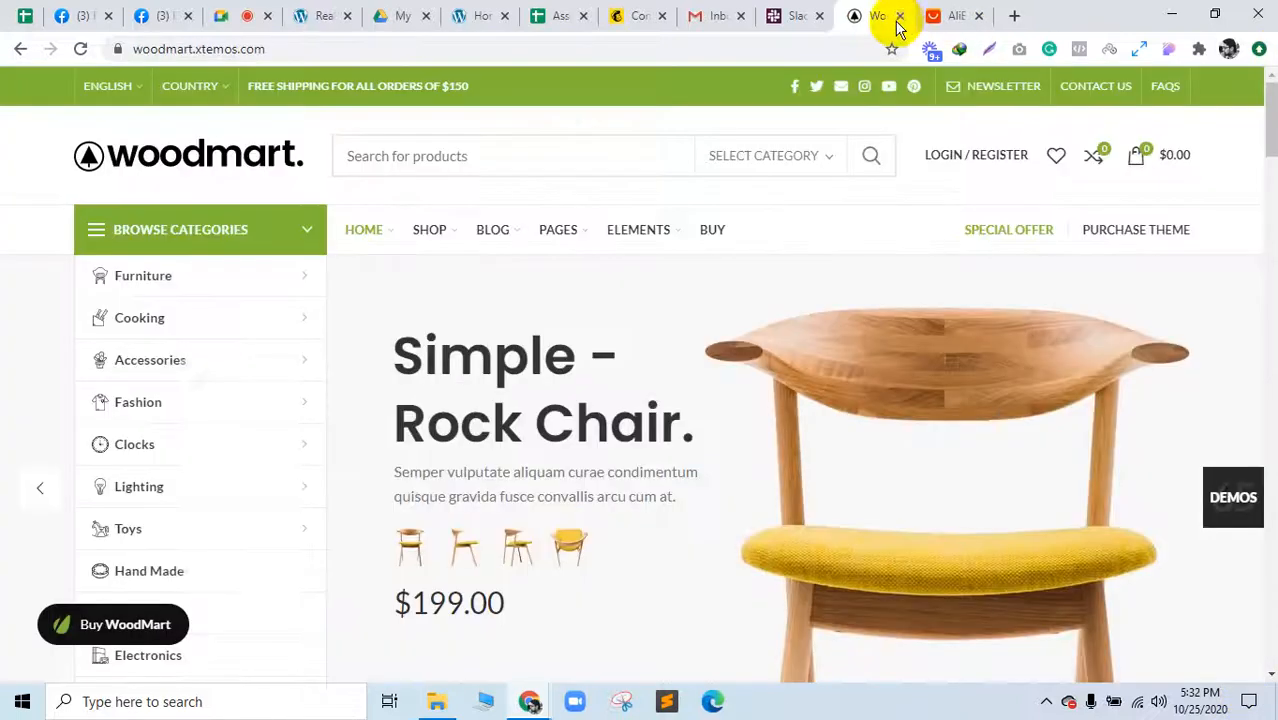
pyautogui.click(897, 18)
# Step: Close the AliExpress page and go back to the Google Meet call
pyautogui.click(897, 16)
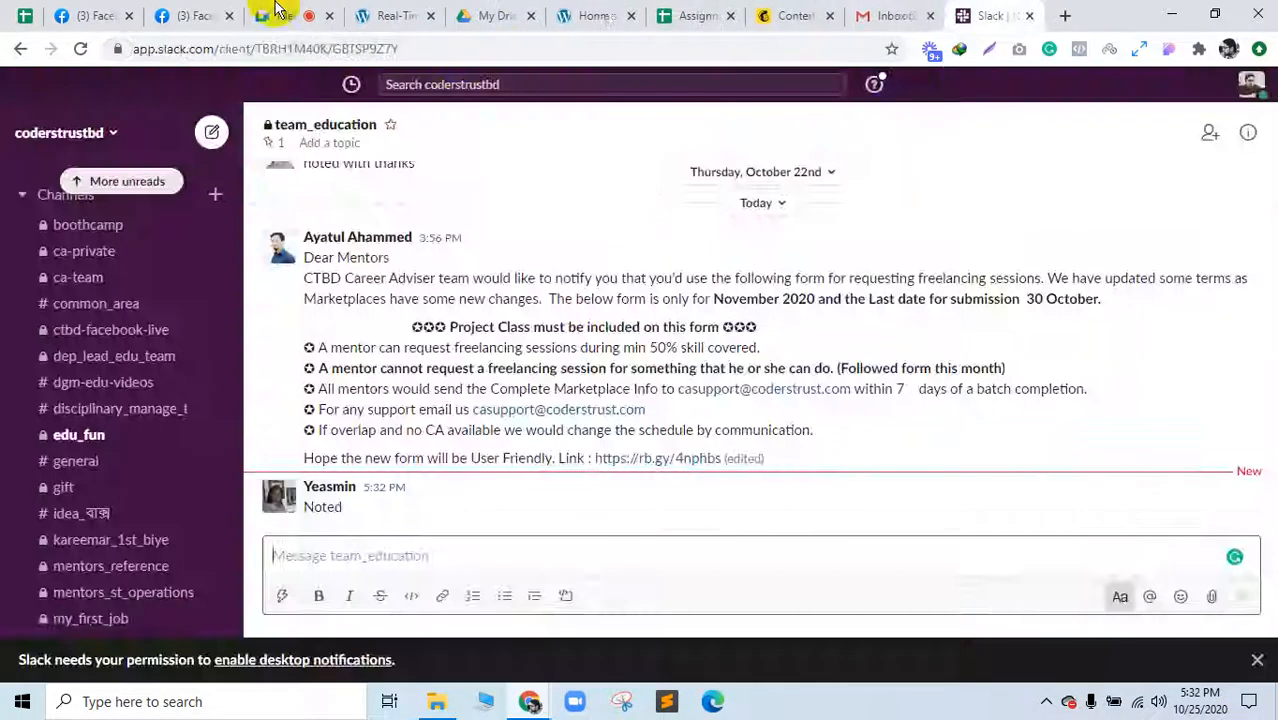
pyautogui.click(295, 10)
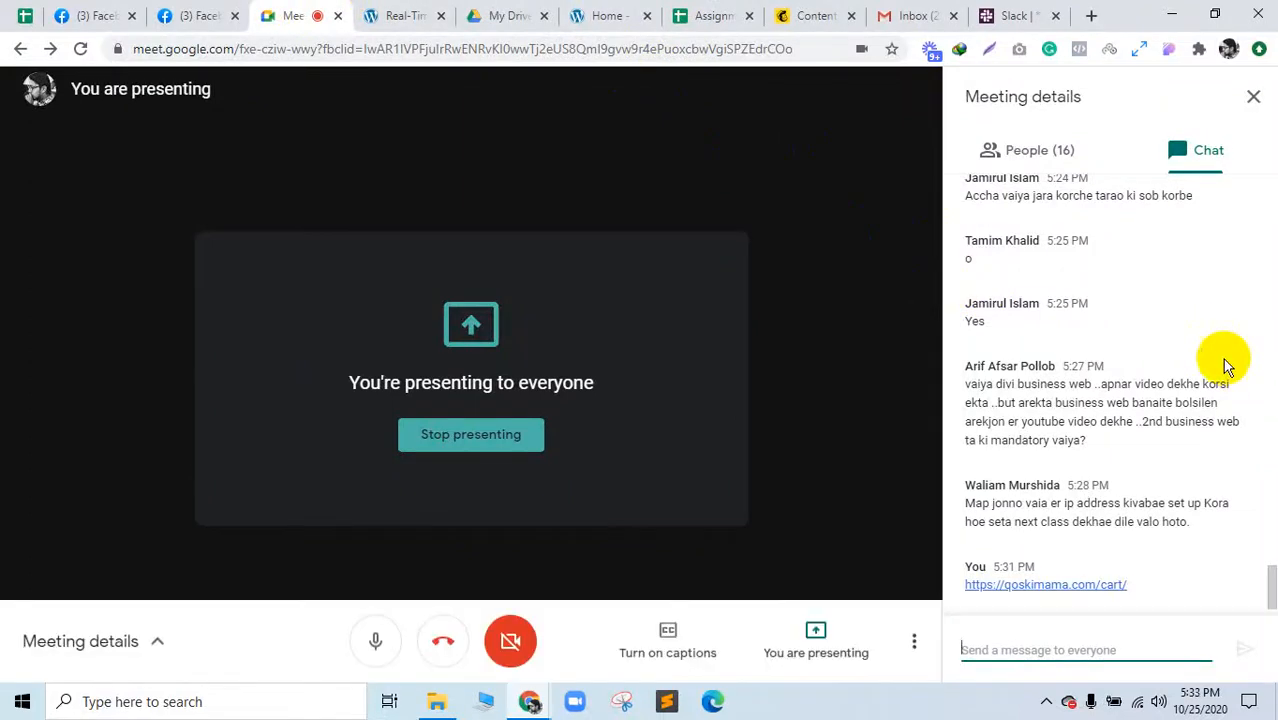
pyautogui.click(812, 263)
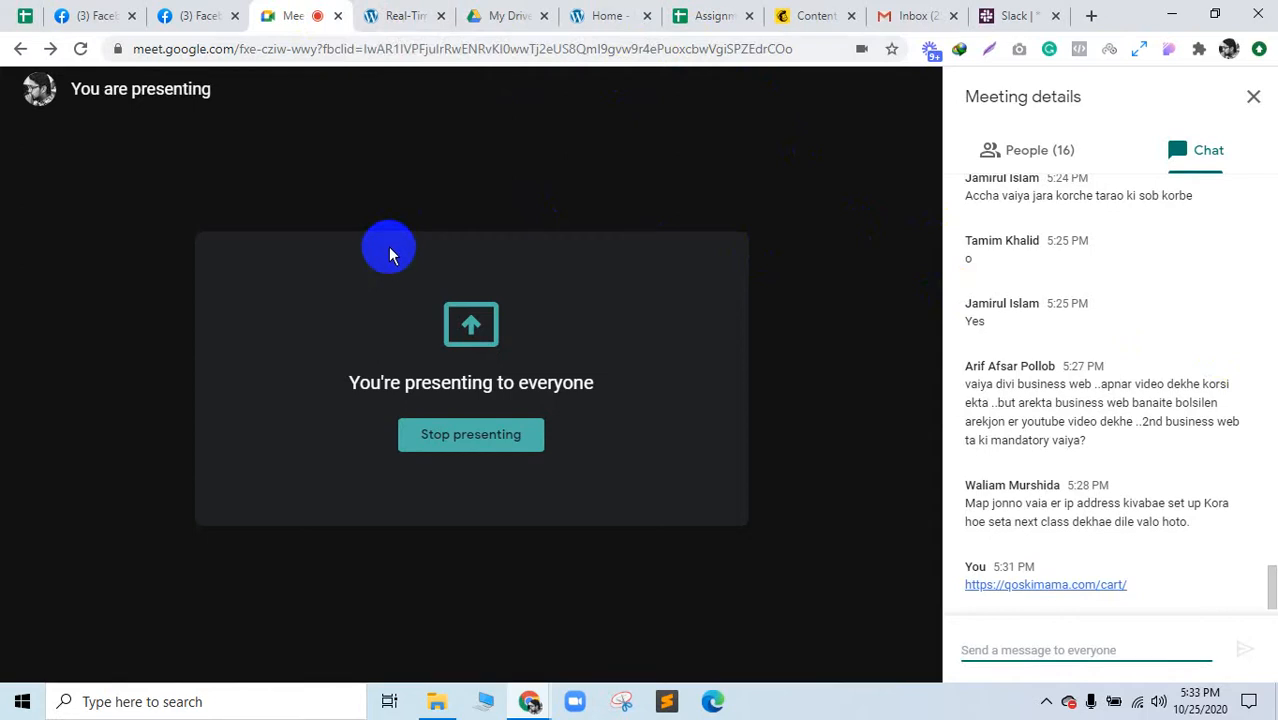
pyautogui.click(186, 8)
pyautogui.click(270, 12)
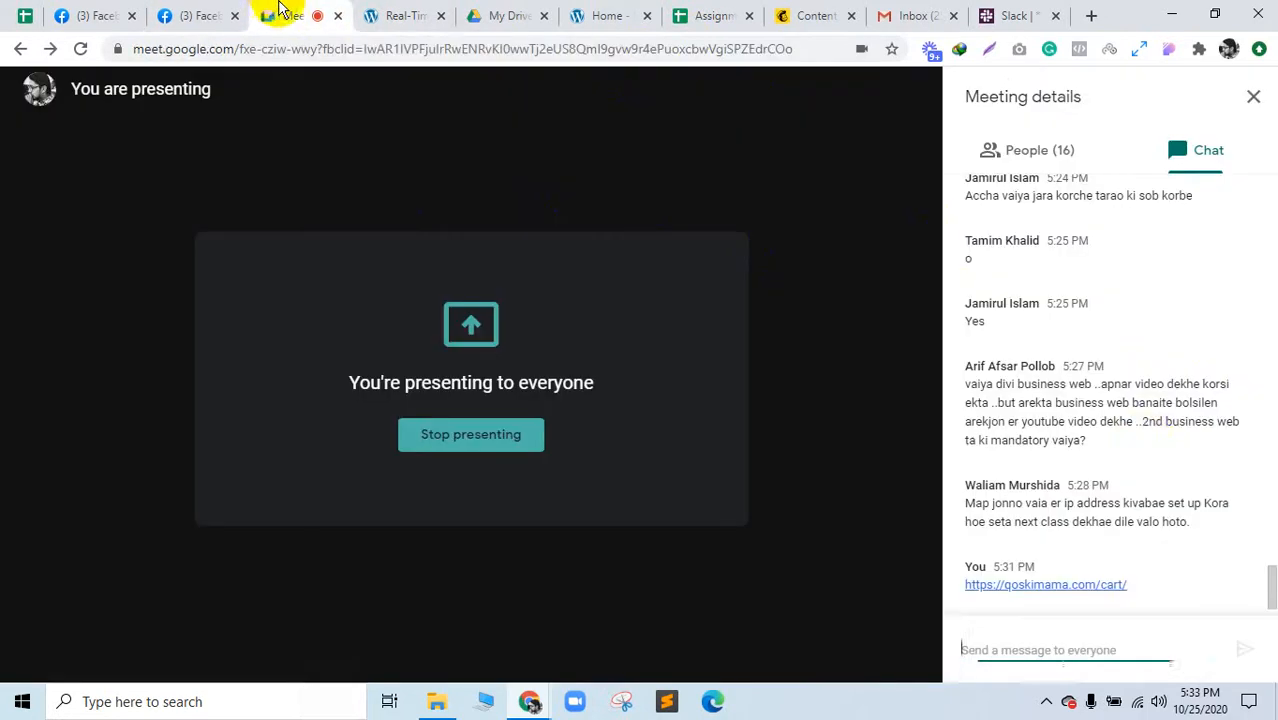
# Step: Highlight the list of assignment topics, including Elementor/DIVI, in the meeting chat
pyautogui.scroll(5, 1145, 438)
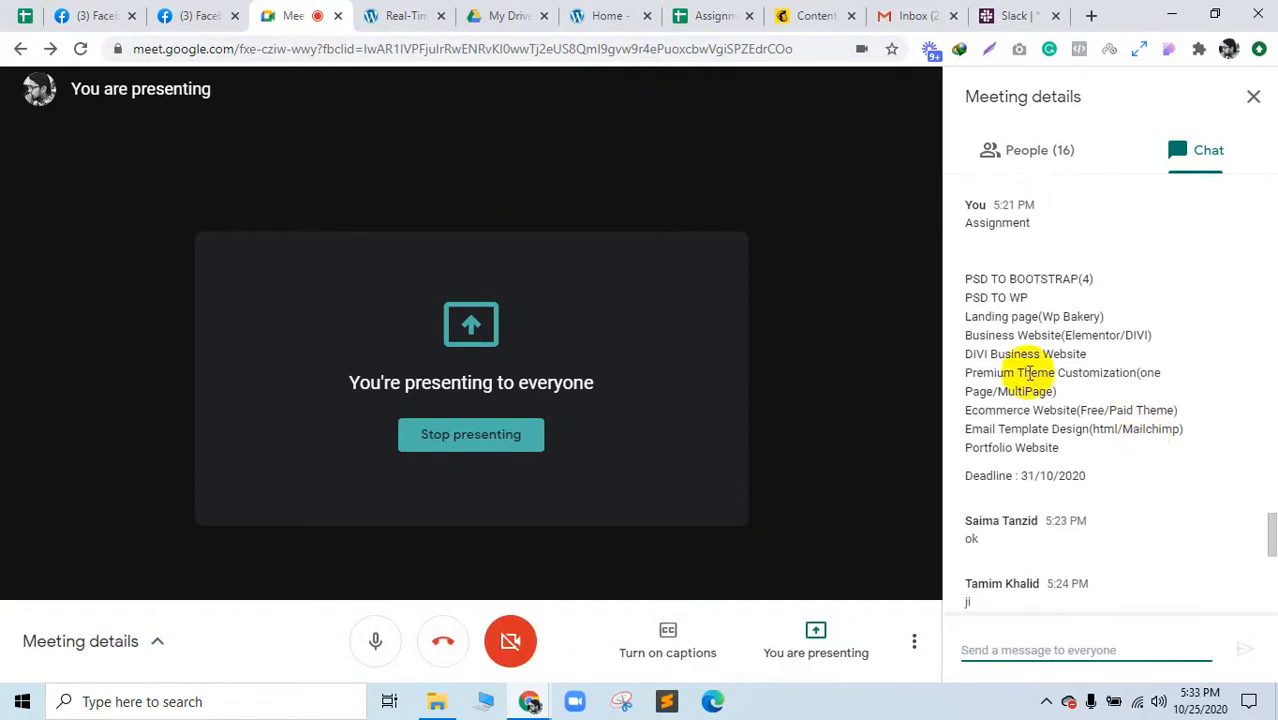
pyautogui.moveTo(1067, 335); pyautogui.dragTo(1141, 335)
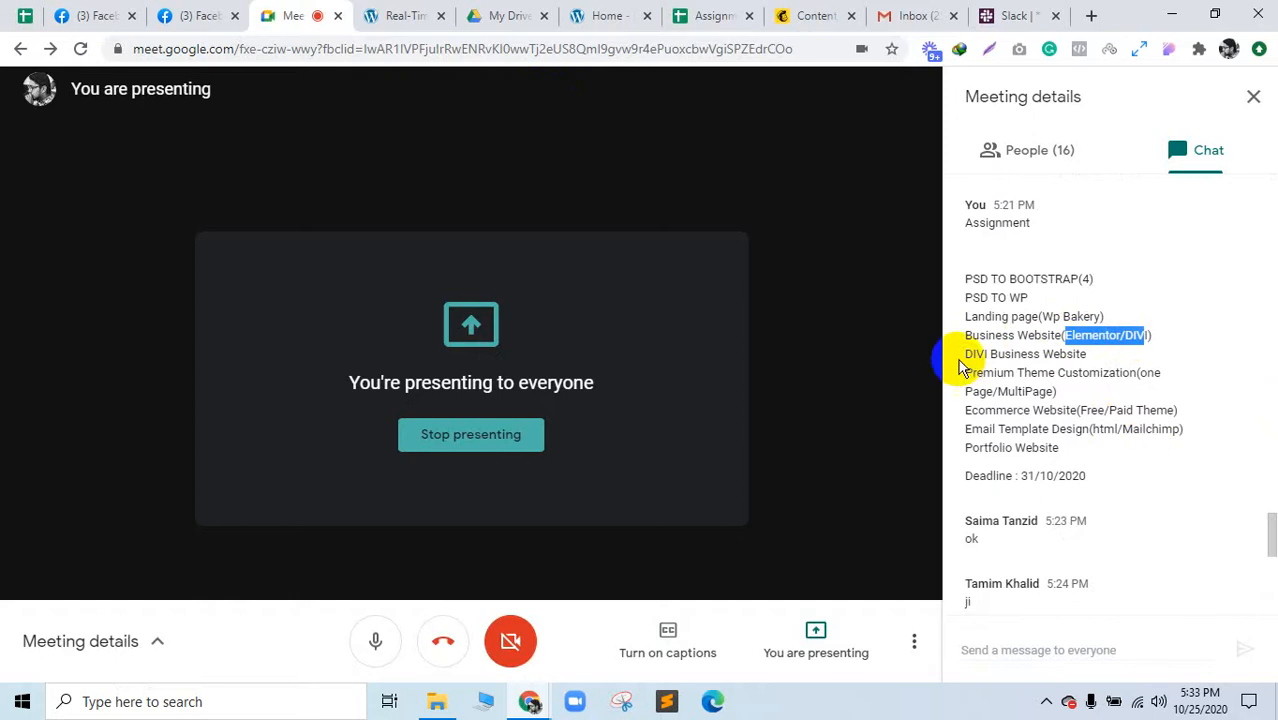
pyautogui.moveTo(965, 222); pyautogui.dragTo(1083, 360)
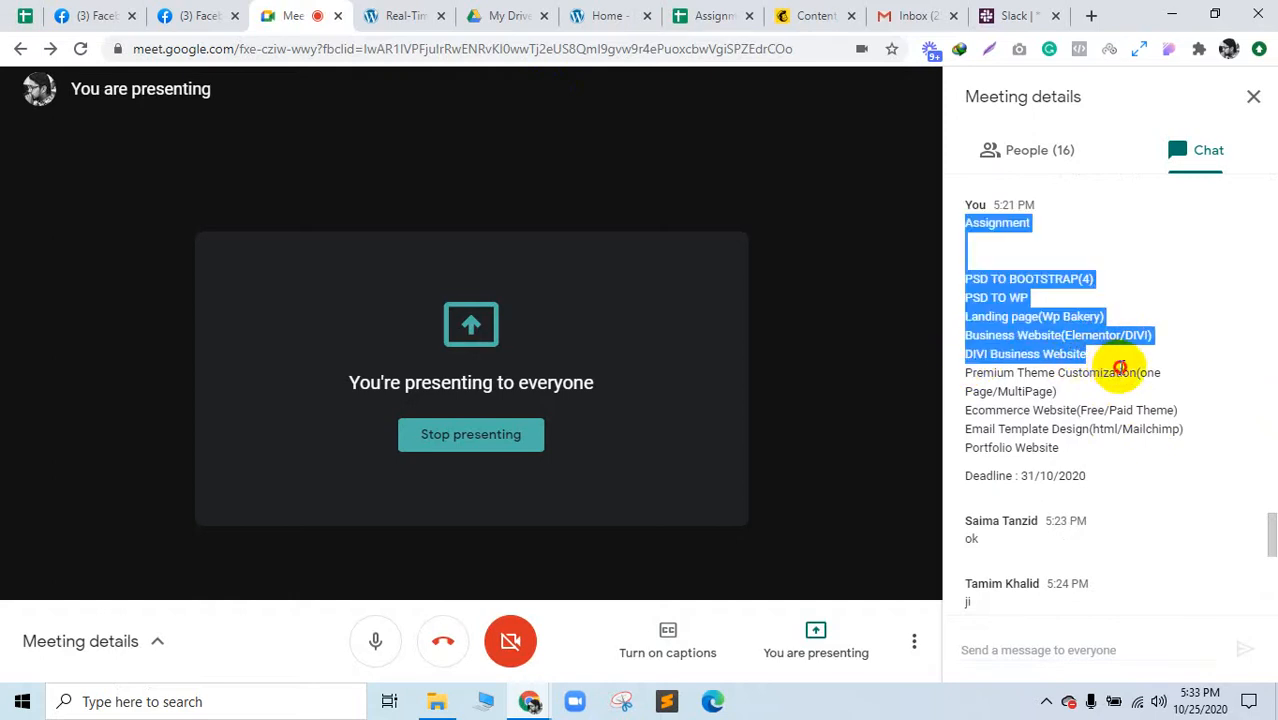
pyautogui.click(1120, 367)
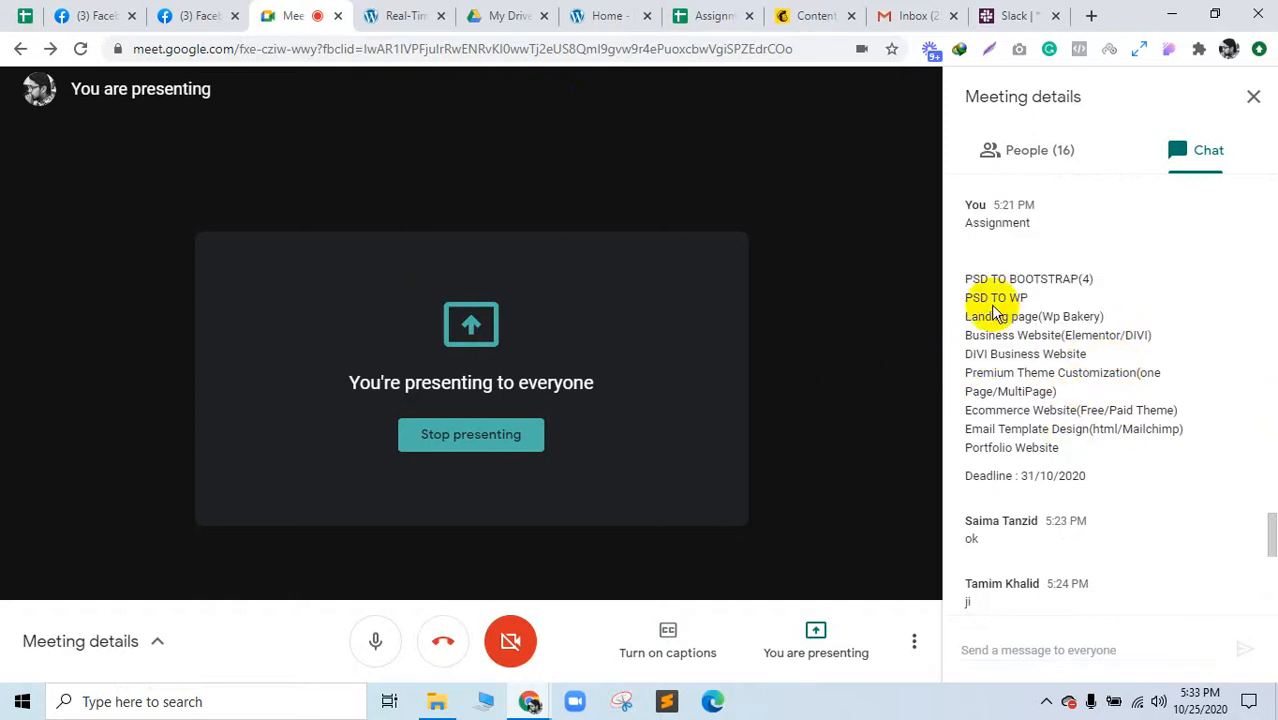
pyautogui.moveTo(983, 281)
pyautogui.mouseDown()
pyautogui.moveTo(1043, 452)
pyautogui.moveTo(1061, 451)
pyautogui.moveTo(979, 331)
pyautogui.moveTo(964, 265)
pyautogui.moveTo(970, 278)
pyautogui.mouseUp()
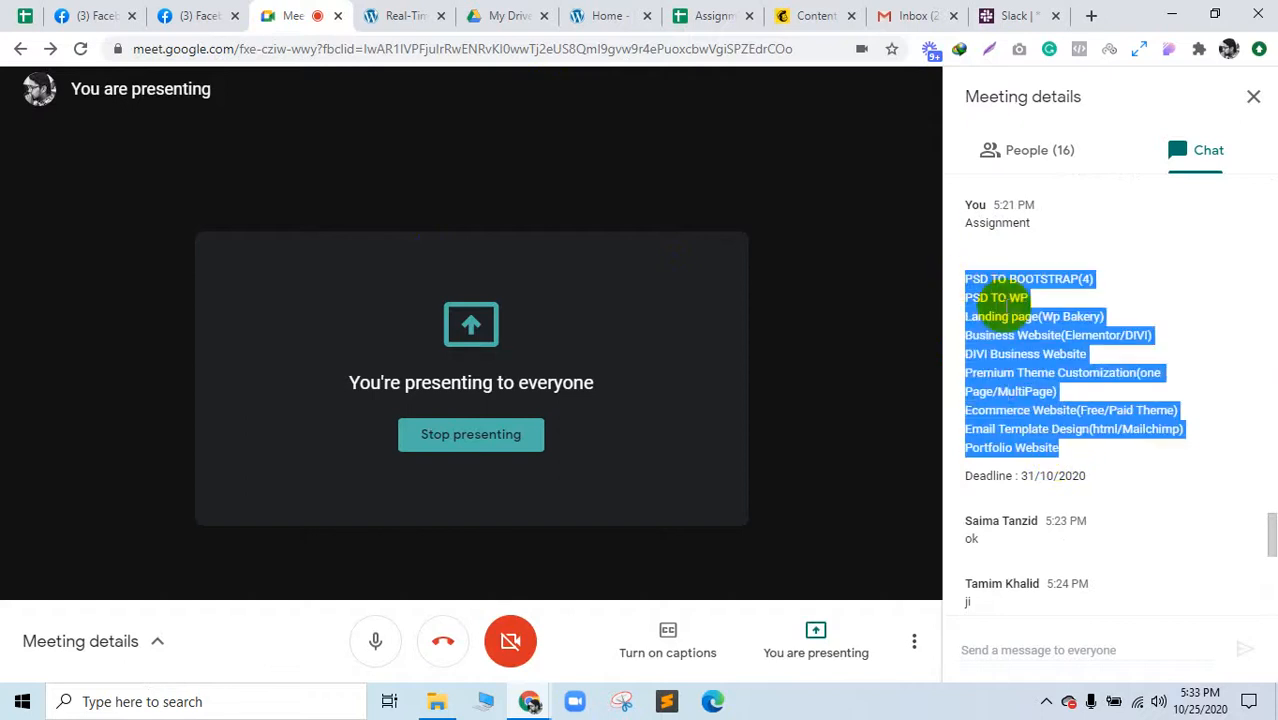
# Step: After glancing at other tabs, reselect the assignment topics, mute the microphone and raise the stop-presenting option
pyautogui.click(423, 15)
pyautogui.click(508, 15)
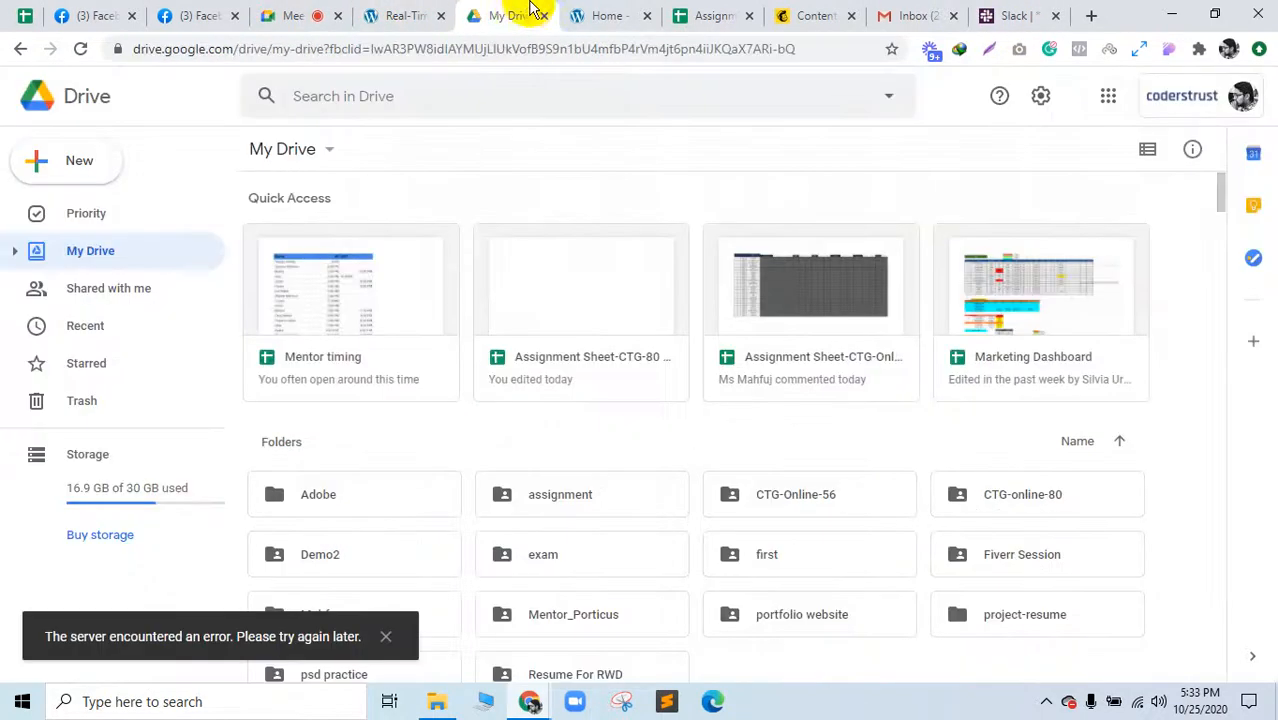
pyautogui.click(592, 12)
pyautogui.click(328, 10)
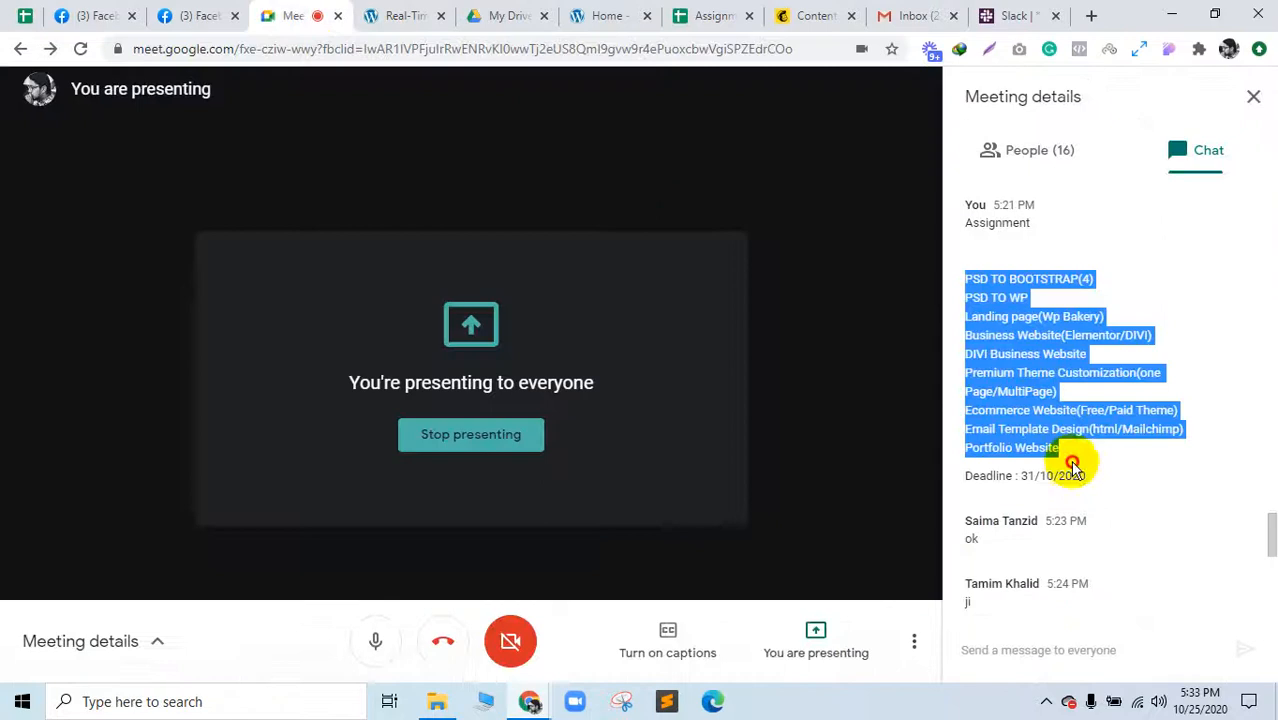
pyautogui.moveTo(1064, 459); pyautogui.dragTo(976, 278)
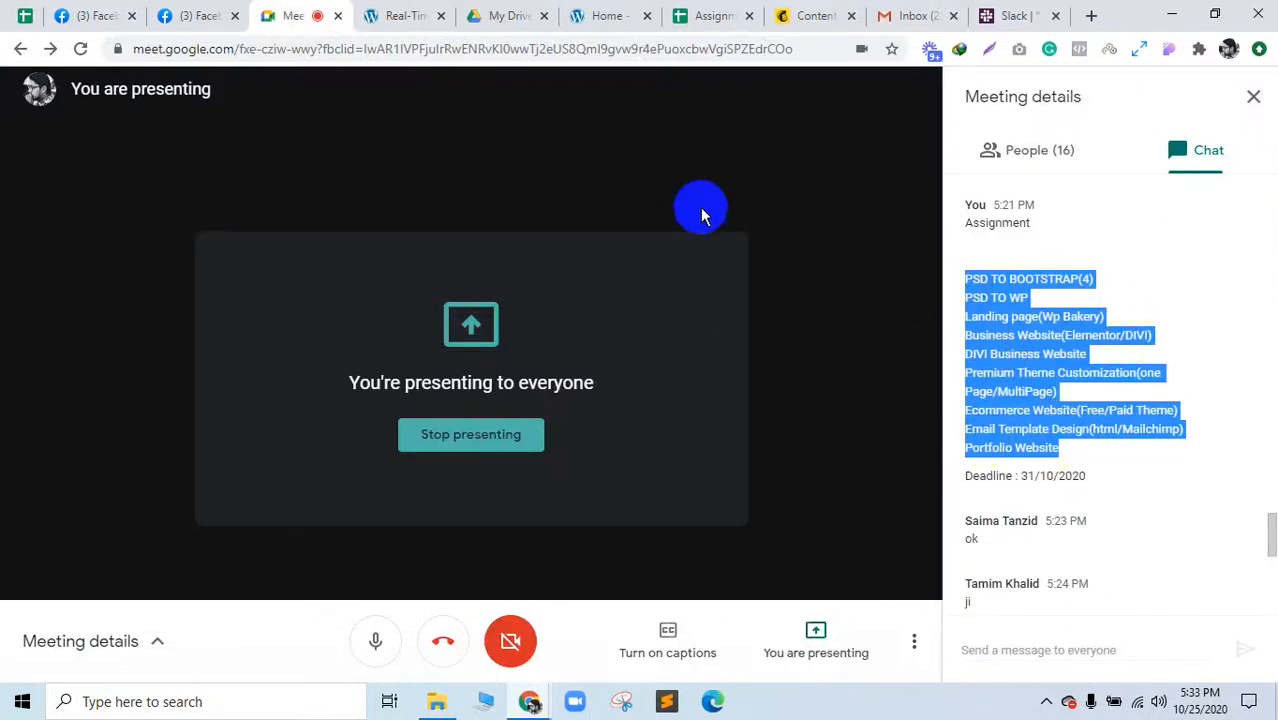
pyautogui.click(370, 640)
pyautogui.click(817, 630)
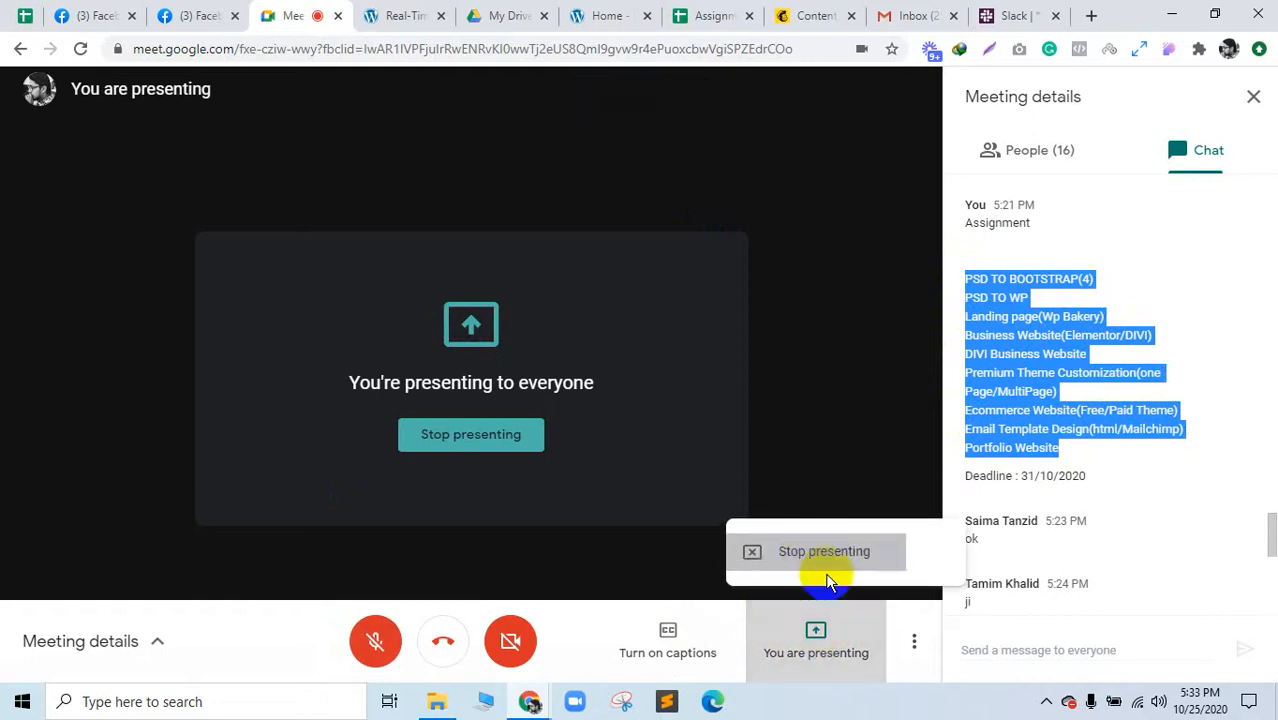
# Step: Stop presenting to the meeting and bring the incognito cart window forward
pyautogui.click(826, 558)
pyautogui.click(420, 15)
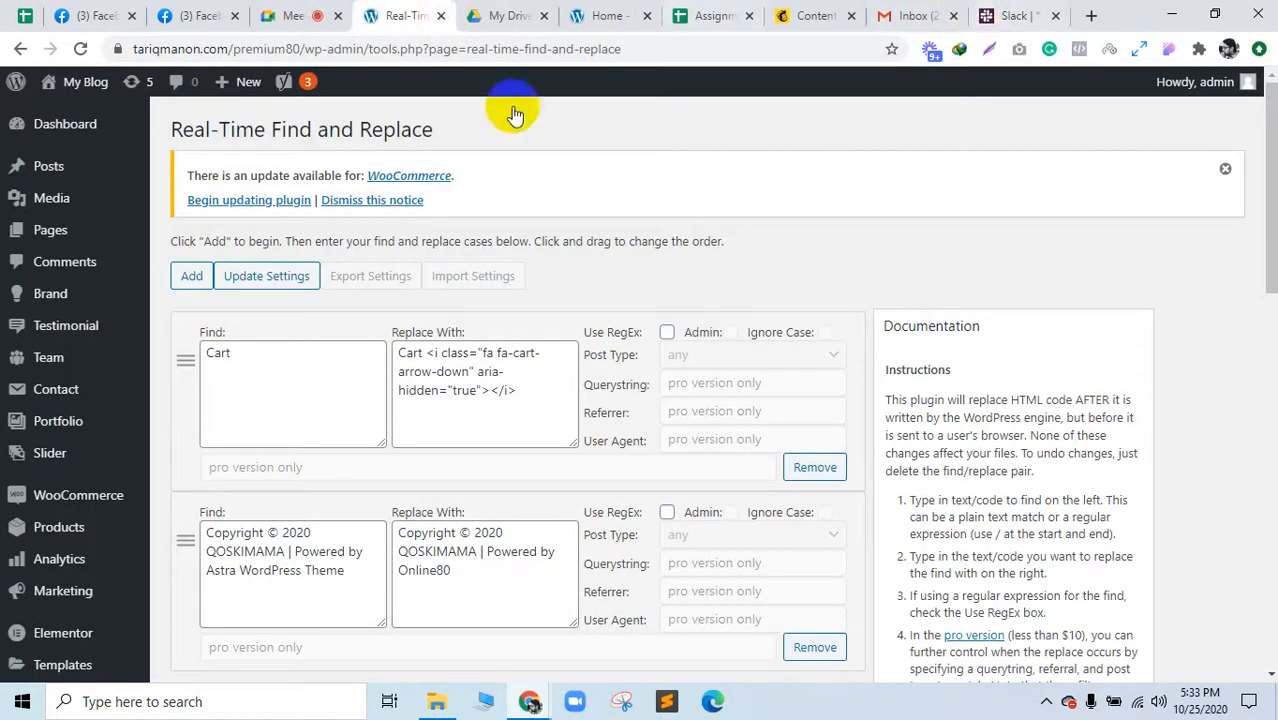
pyautogui.click(712, 703)
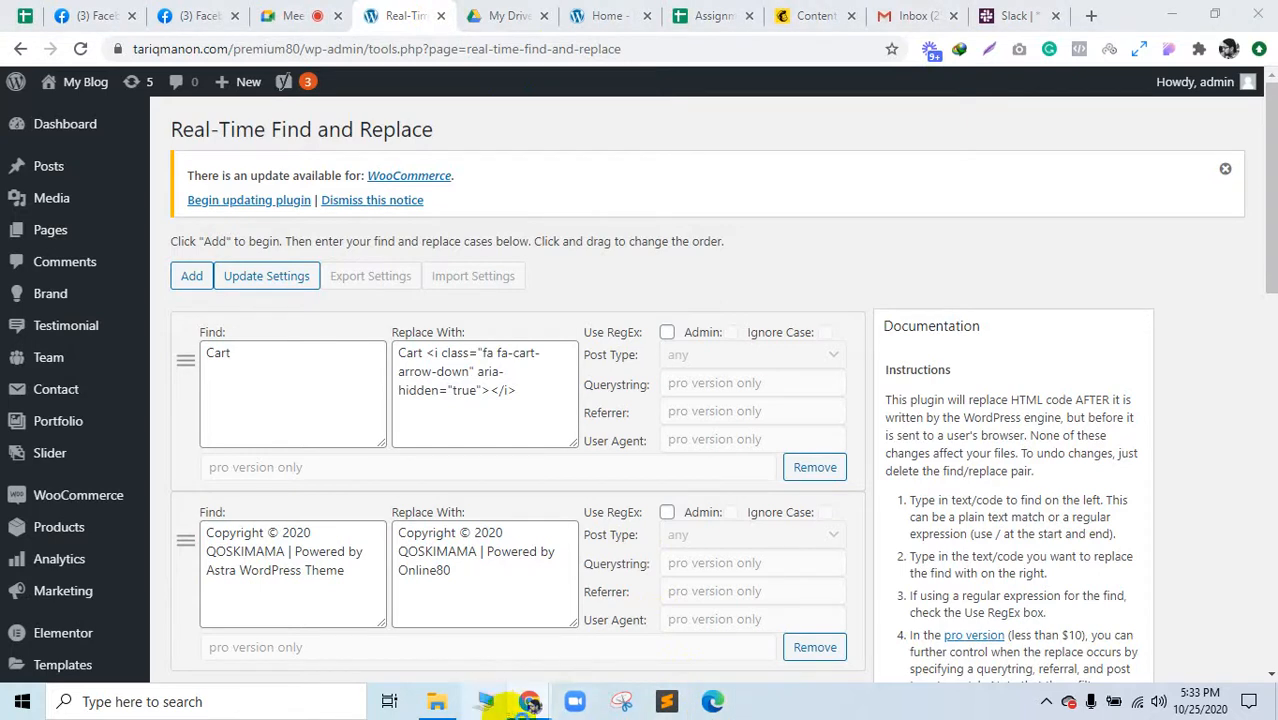
pyautogui.moveTo(528, 701)
pyautogui.click(633, 622)
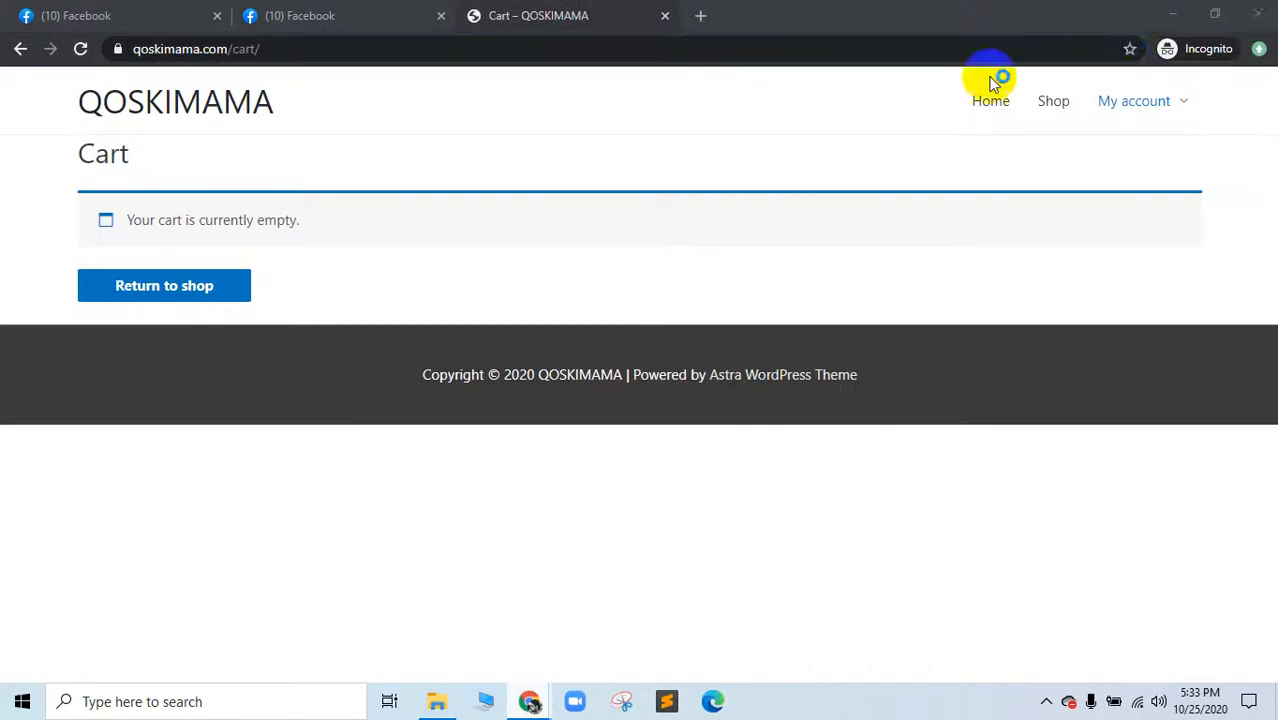
# Step: Close the incognito cart and File Explorer windows, leaving the Find and Replace settings in front
pyautogui.click(665, 15)
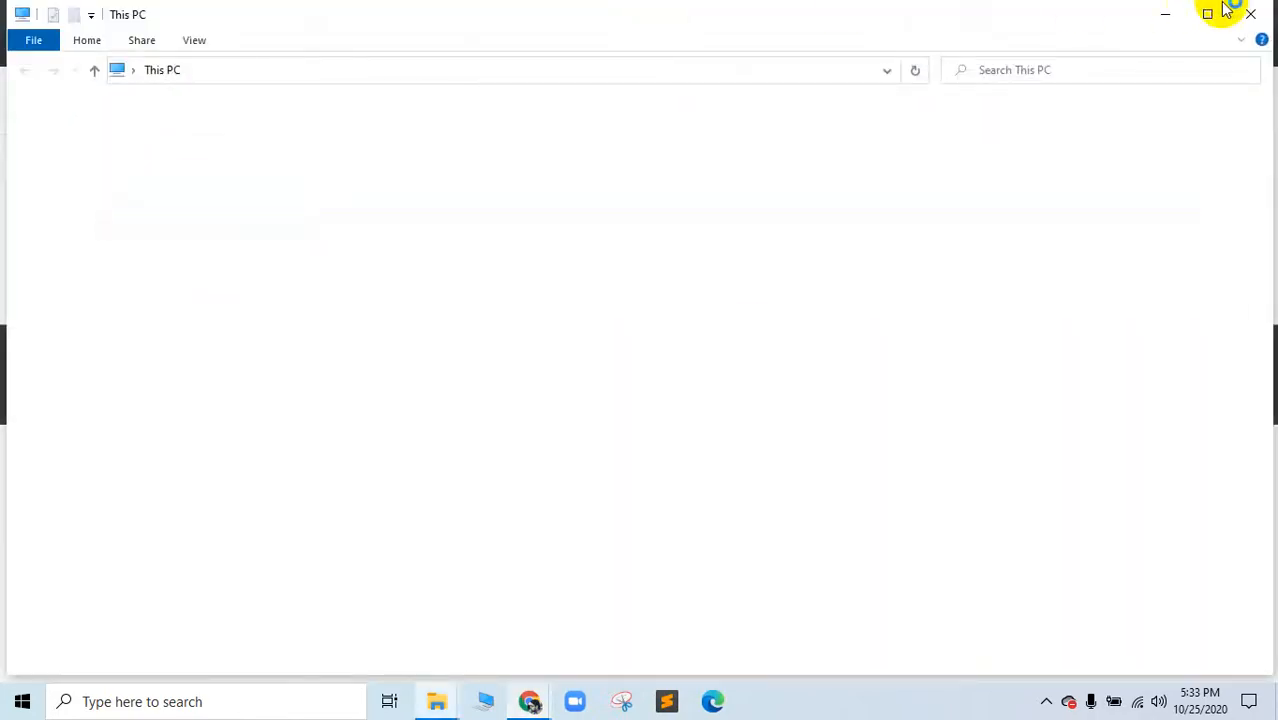
pyautogui.click(1252, 25)
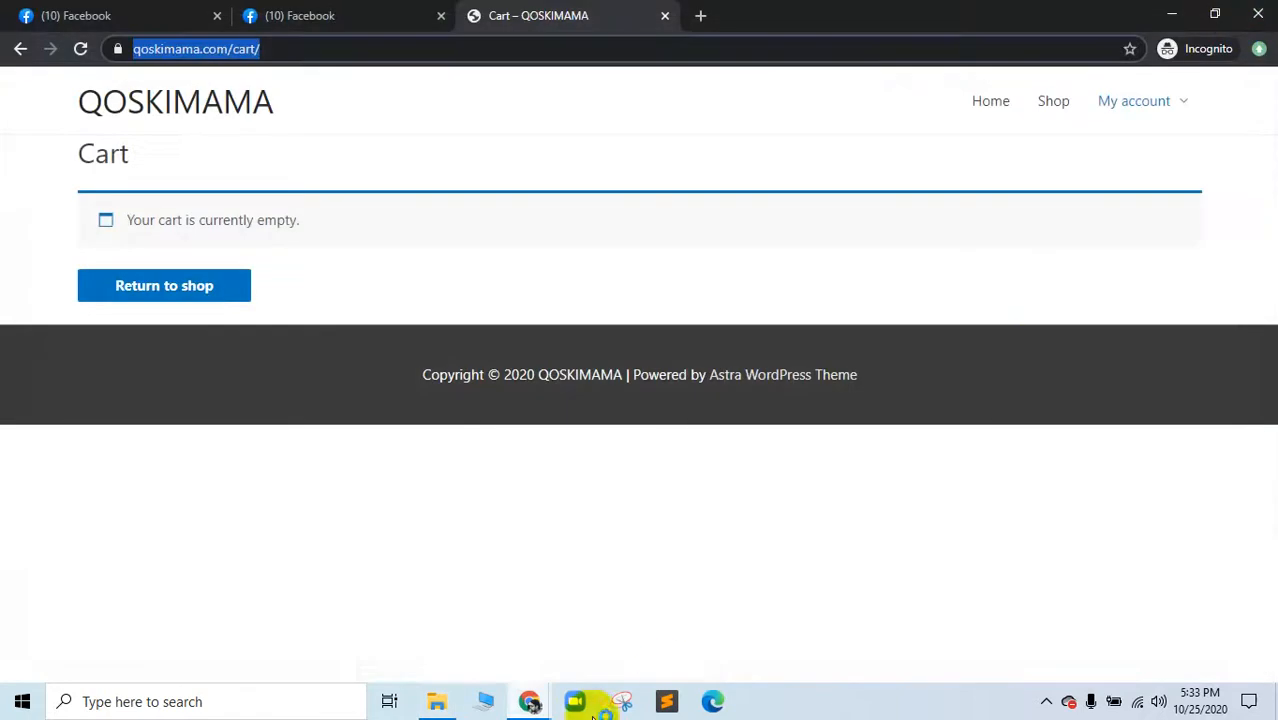
pyautogui.moveTo(520, 701)
pyautogui.click(447, 638)
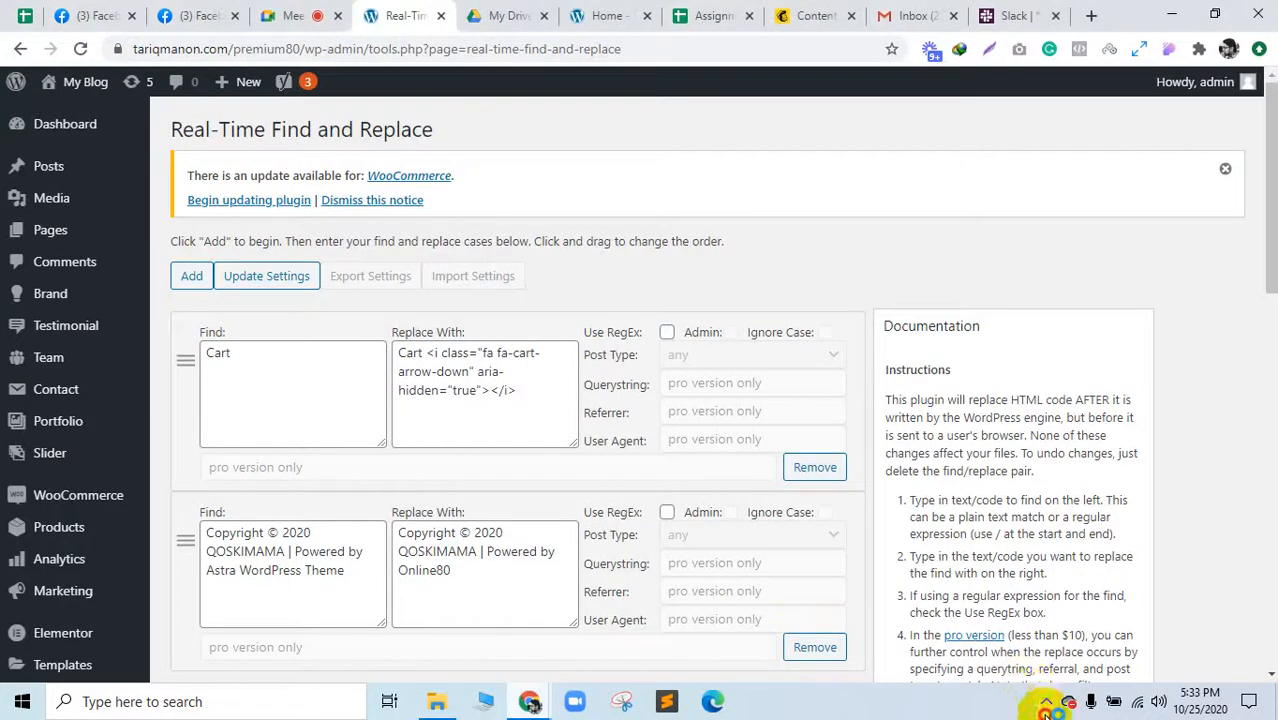